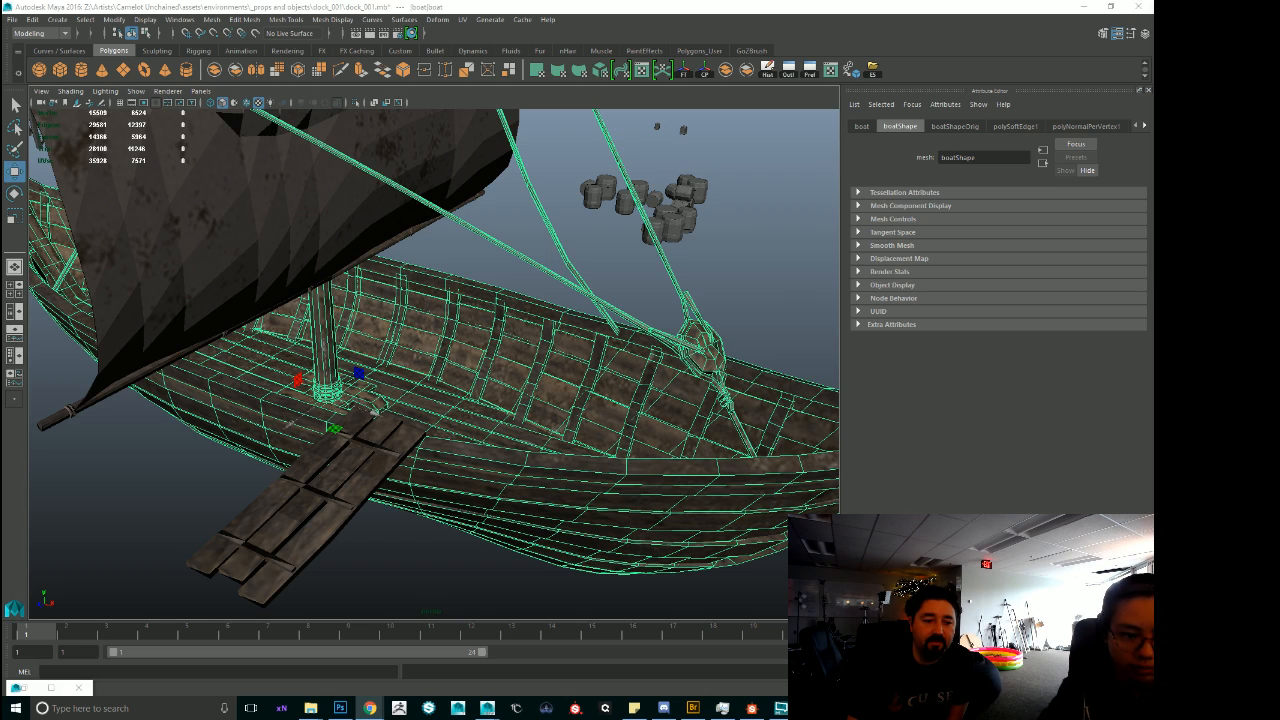
Unlock the normals on the boat's selected sail meshes.
scroll(563, 295, "down", 4)
left_click_drag(563, 295, 409, 290, "alt")
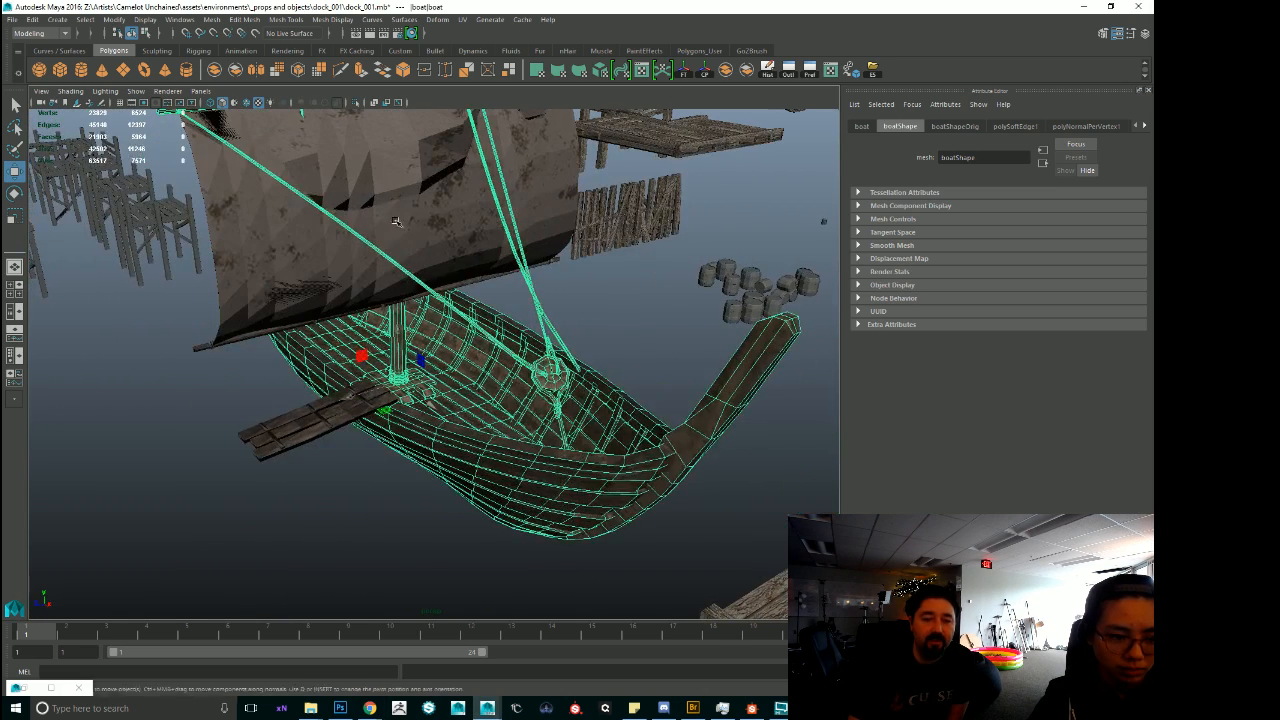
left_click(395, 219)
left_click(392, 185, "shift")
left_click(333, 19)
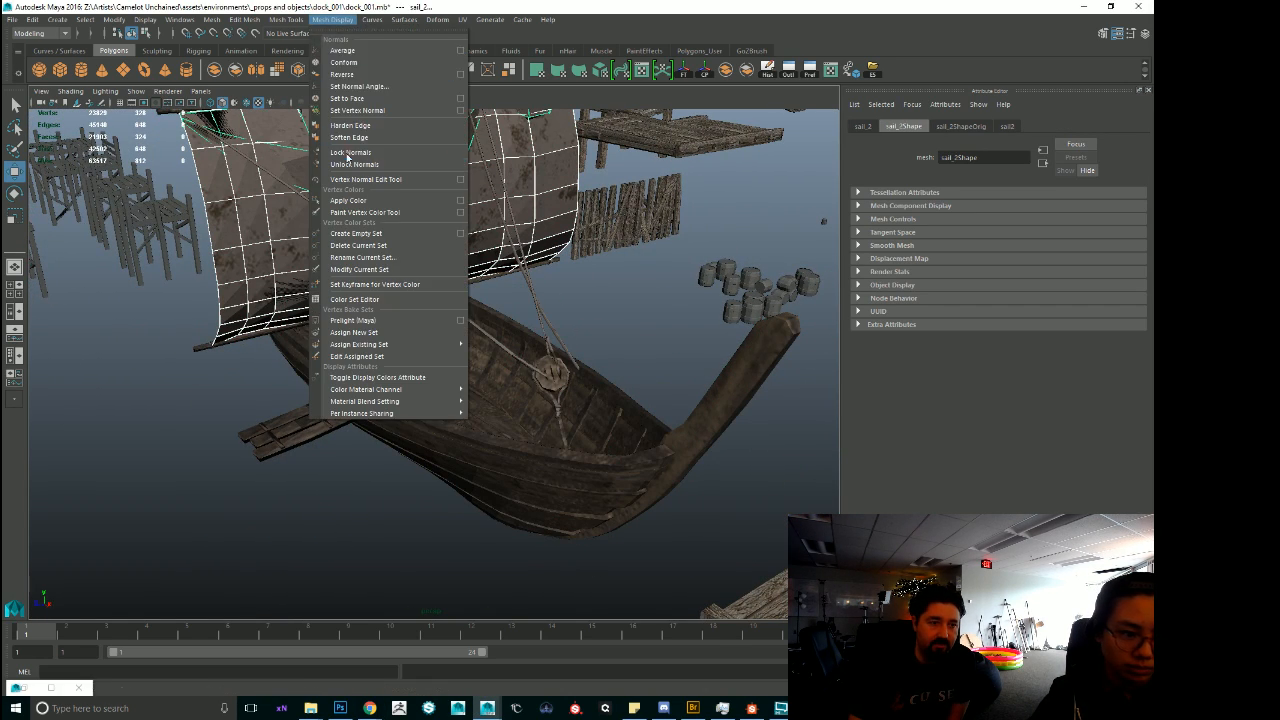
left_click(344, 170)
right_click_drag(368, 208, 516, 216, "shift")
left_click(622, 297)
left_click_drag(622, 297, 582, 270, "alt")
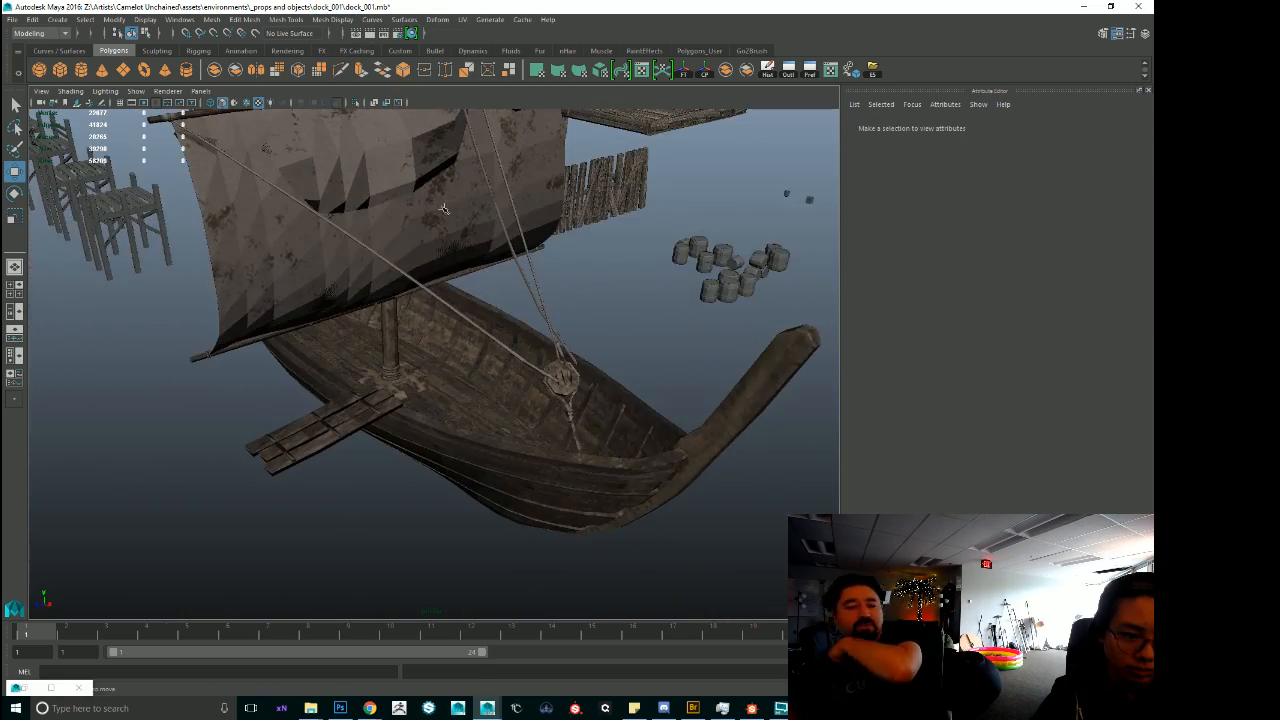
Soften the edges of the boat's sail meshes and clear the selection.
left_click(442, 207)
mouse_move(442, 207)
left_mouse_down("alt")
mouse_move(557, 206)
mouse_move(426, 202)
left_mouse_up("alt")
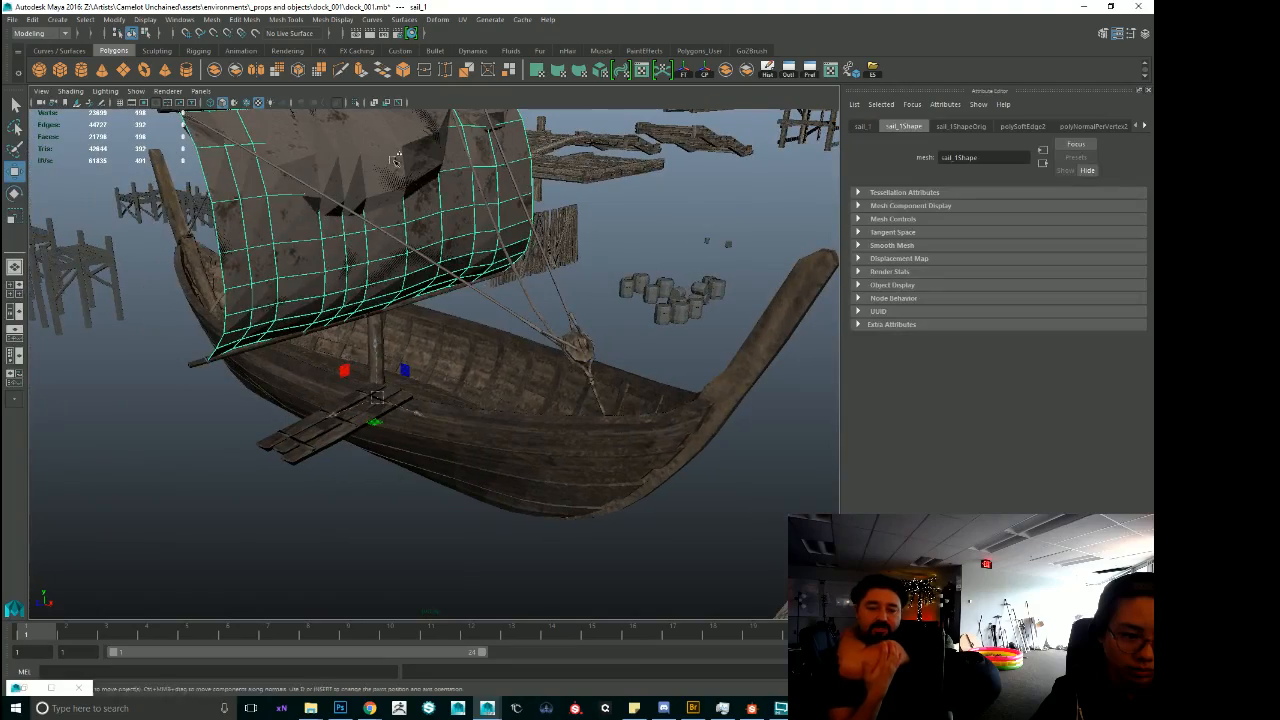
left_click(389, 168, "shift")
right_click_drag(389, 168, 500, 205, "shift")
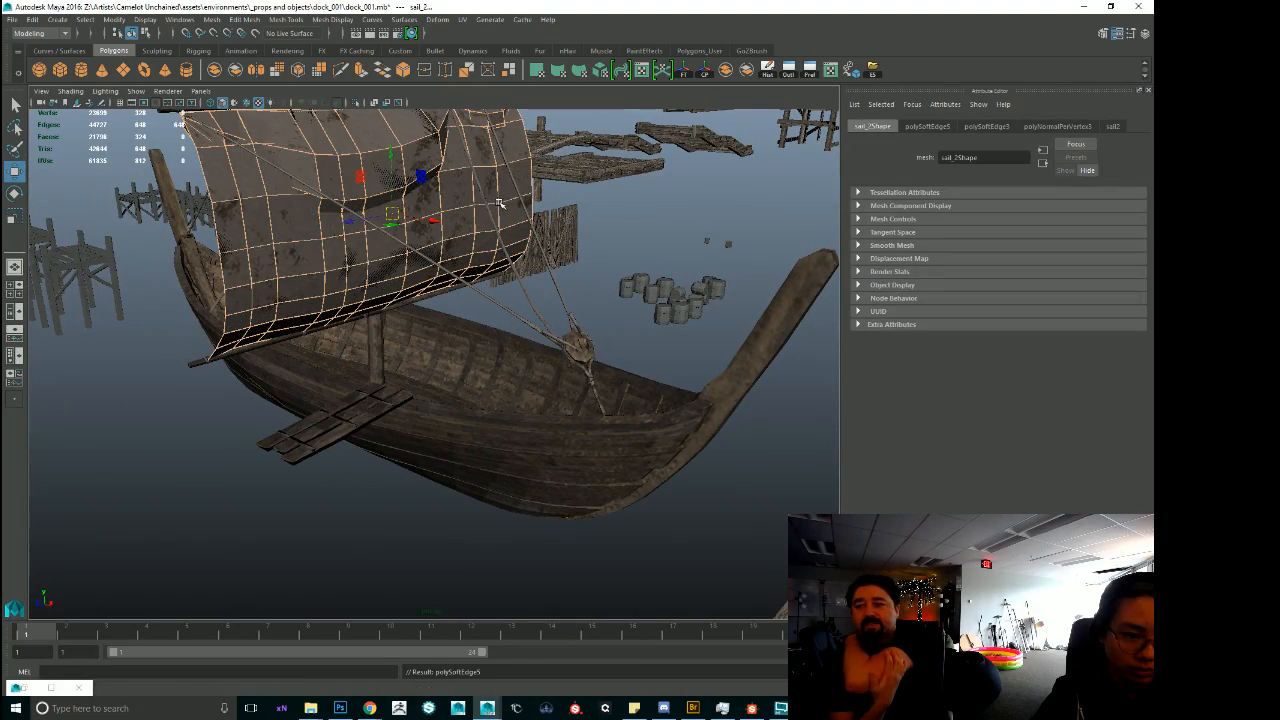
left_click(650, 215)
left_click_drag(650, 215, 492, 308, "alt")
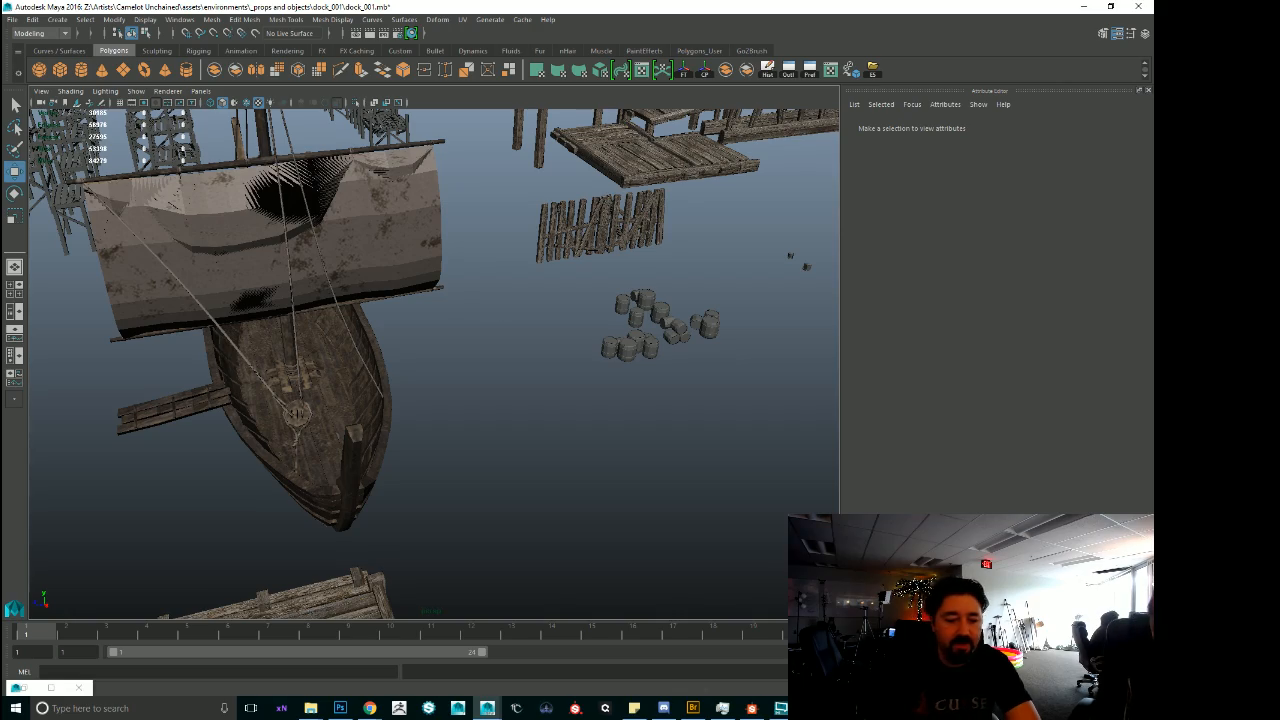
Examine the sailing boats and the wooden dock platforms laid out across the scene.
scroll(368, 245, "down", 10)
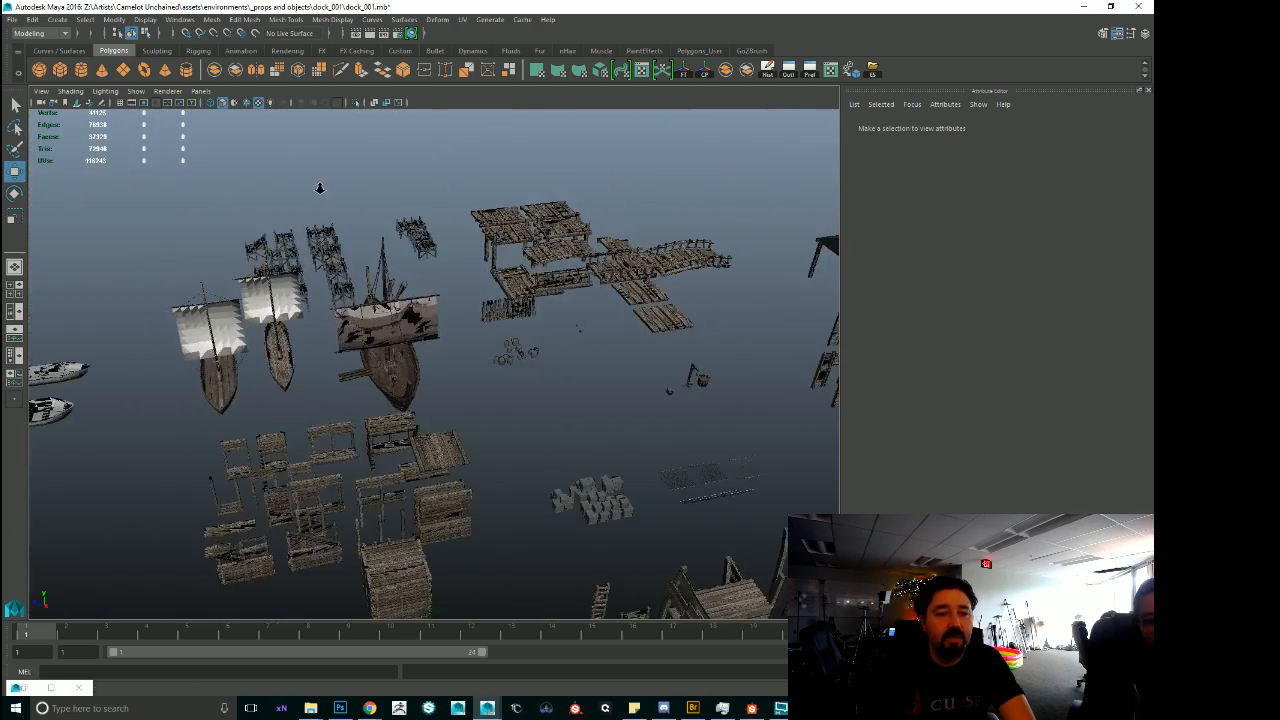
left_click_drag(368, 245, 556, 218, "alt")
scroll(272, 278, "up", 4)
middle_click_drag(272, 278, 669, 320, "alt")
scroll(665, 325, "up", 6)
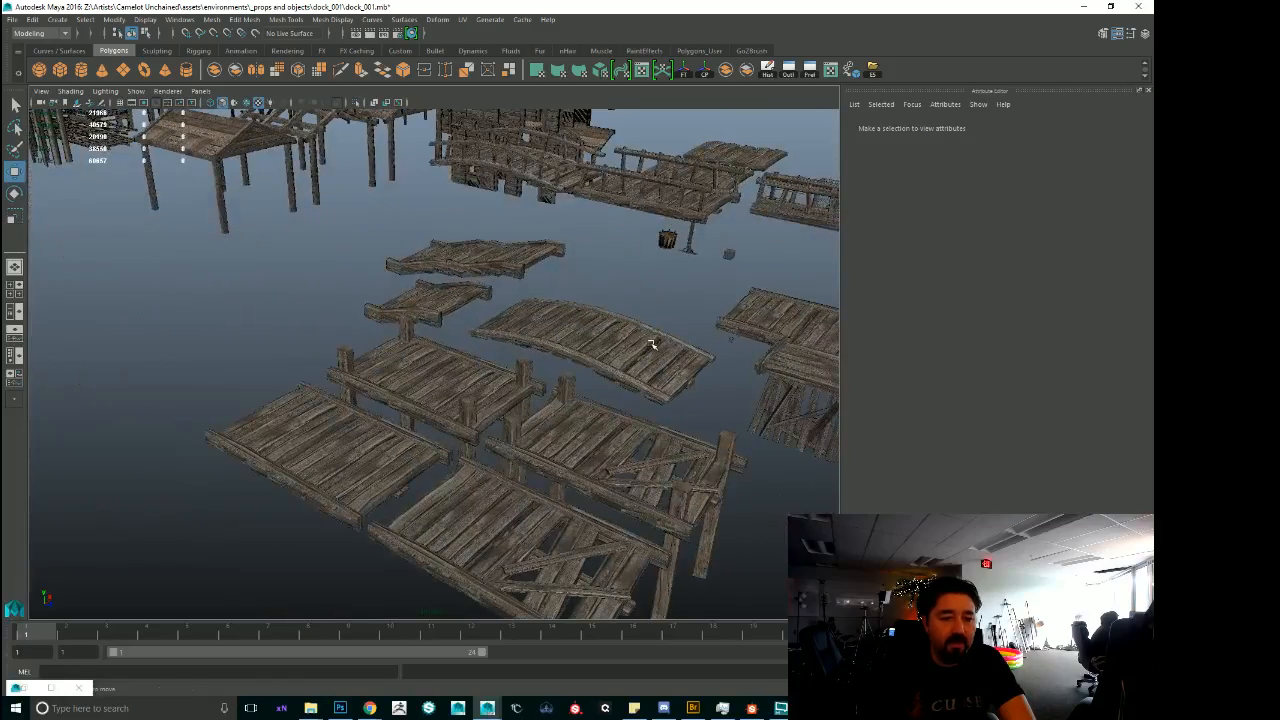
left_click_drag(606, 257, 580, 270, "alt")
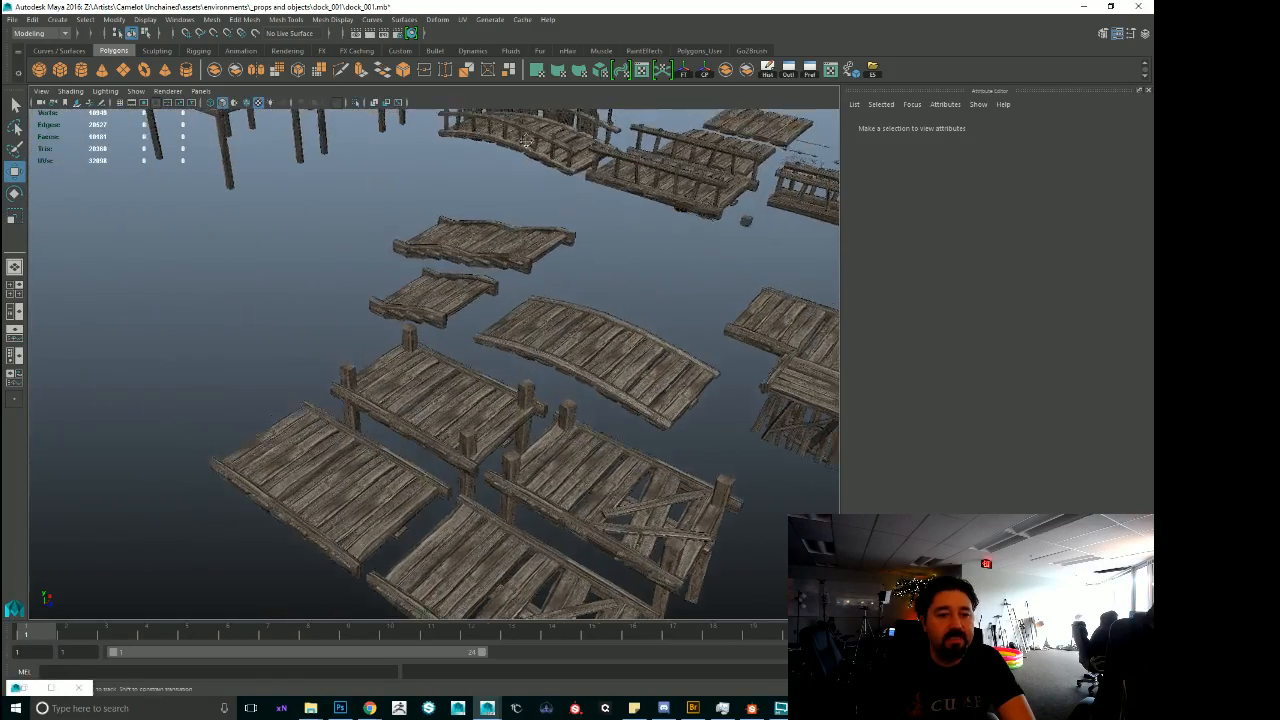
middle_click_drag(570, 265, 640, 440, "alt")
middle_click_drag(482, 256, 136, 342, "alt")
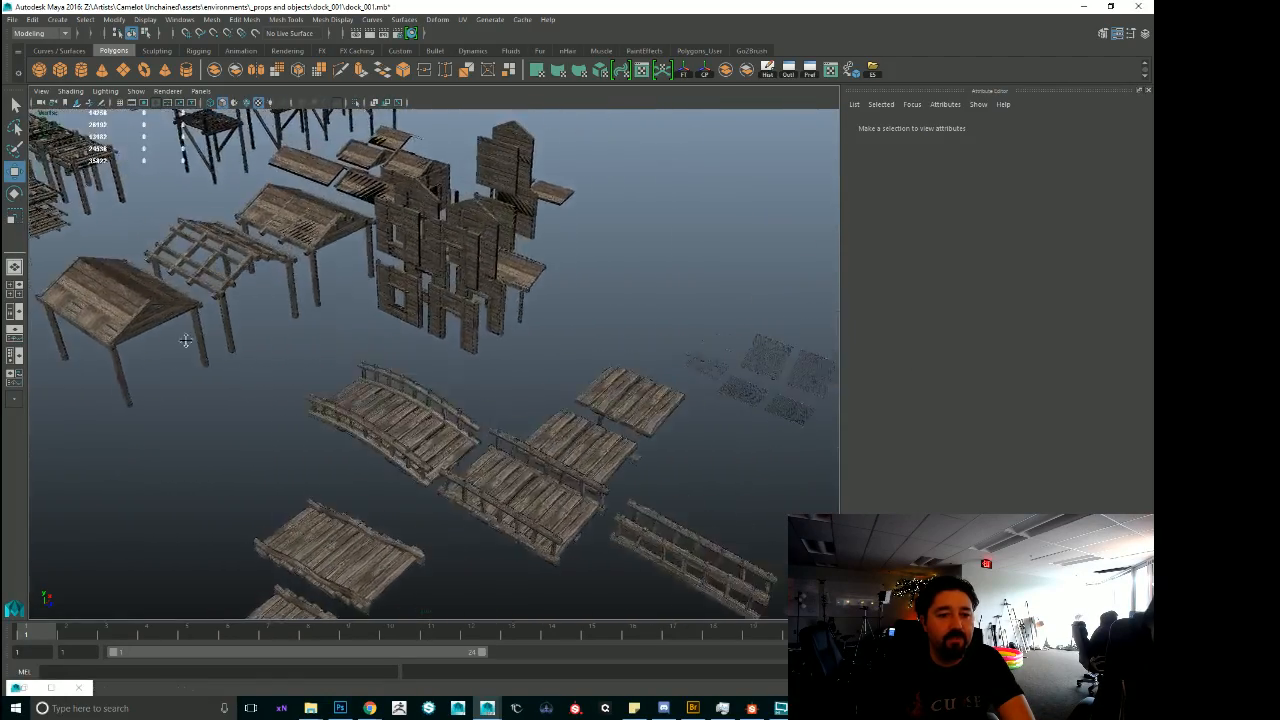
Frame the railed platform Old_Platform_1C and survey the surrounding platforms, roofed shelters and scaffolding.
left_click(502, 512)
key("f")
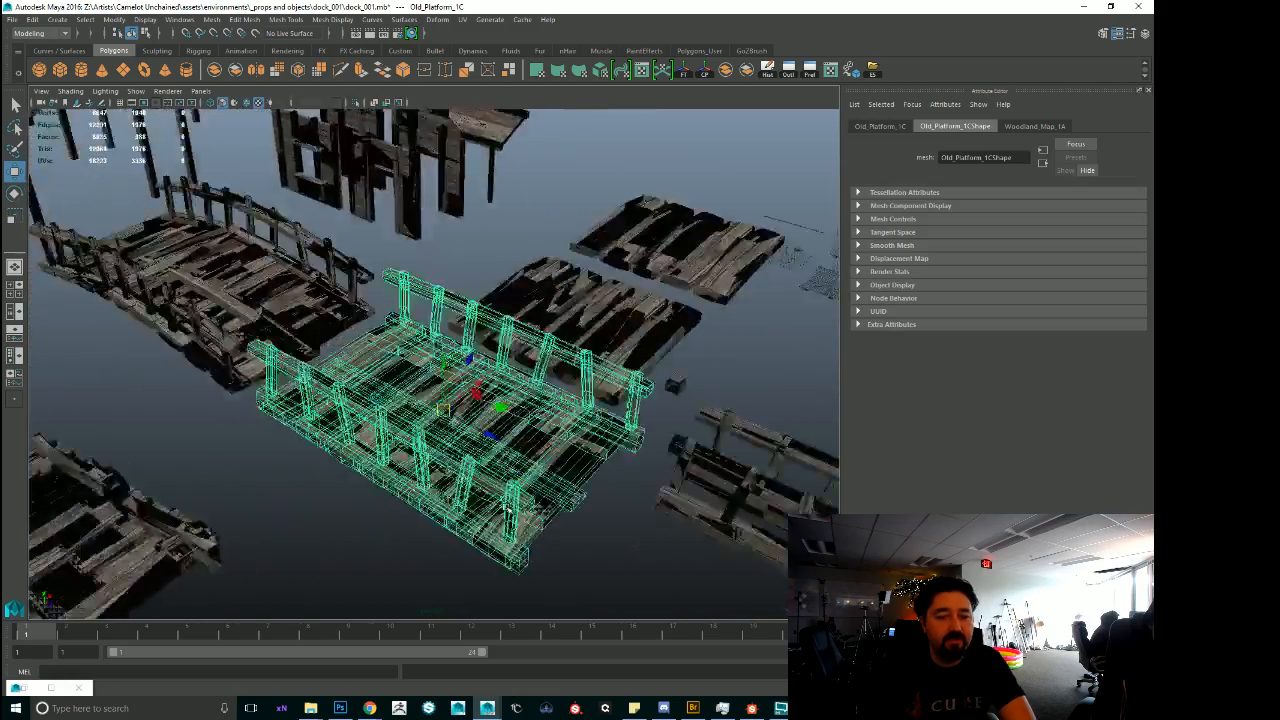
mouse_move(502, 512)
left_mouse_down("alt")
mouse_move(248, 370)
mouse_move(526, 457)
mouse_move(502, 496)
left_mouse_up("alt")
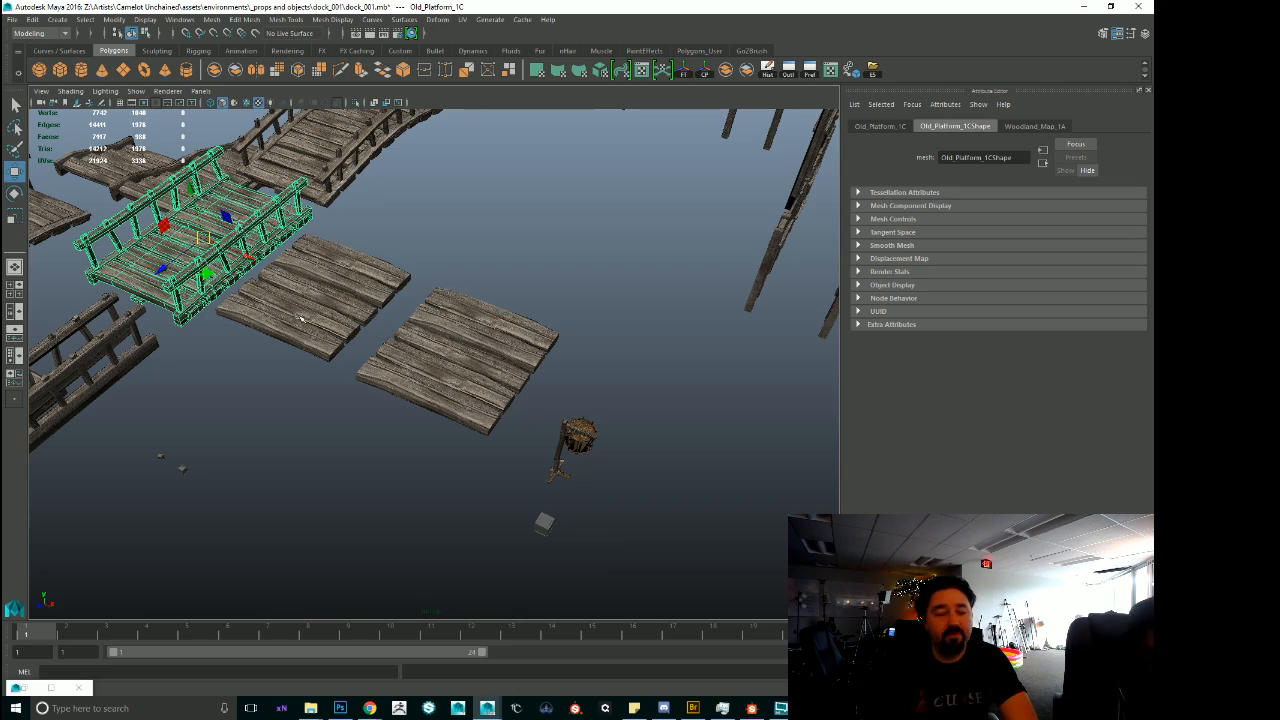
left_click_drag(517, 342, 578, 455, "alt")
right_click_drag(578, 455, 263, 429, "alt")
middle_click_drag(630, 150, 531, 331, "alt")
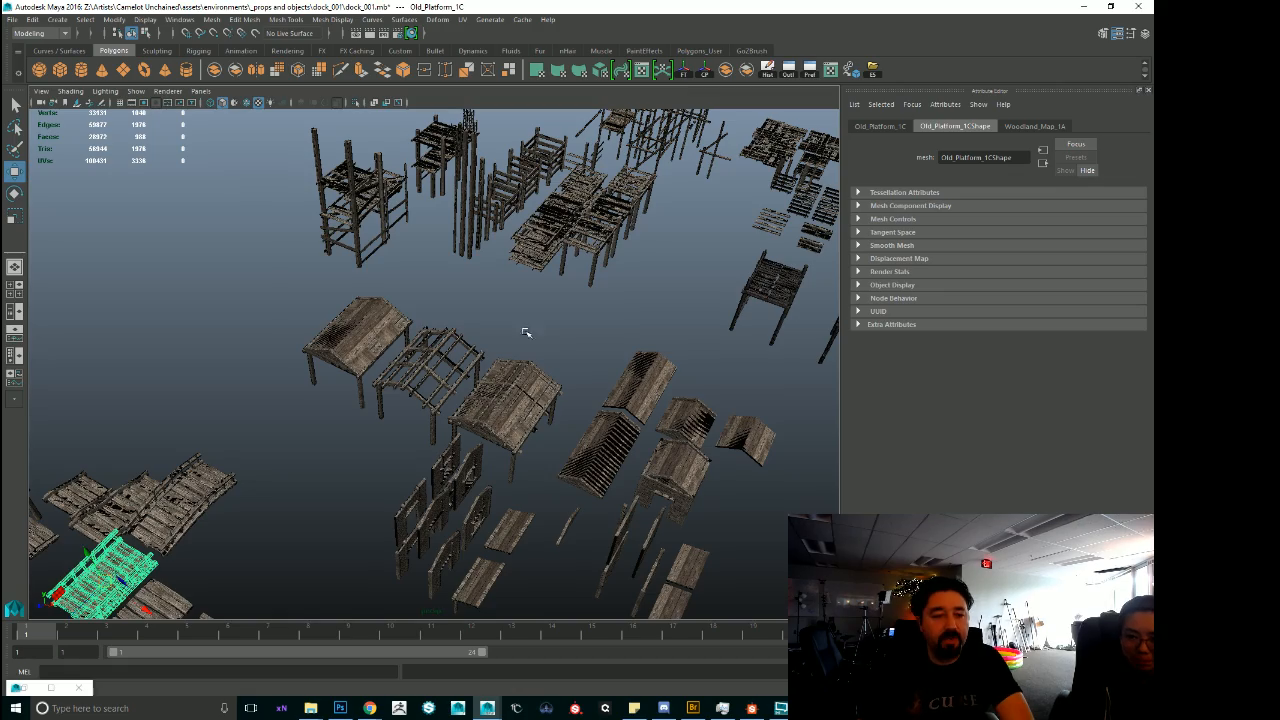
middle_click_drag(604, 364, 378, 506, "alt")
right_click_drag(380, 508, 588, 547, "alt")
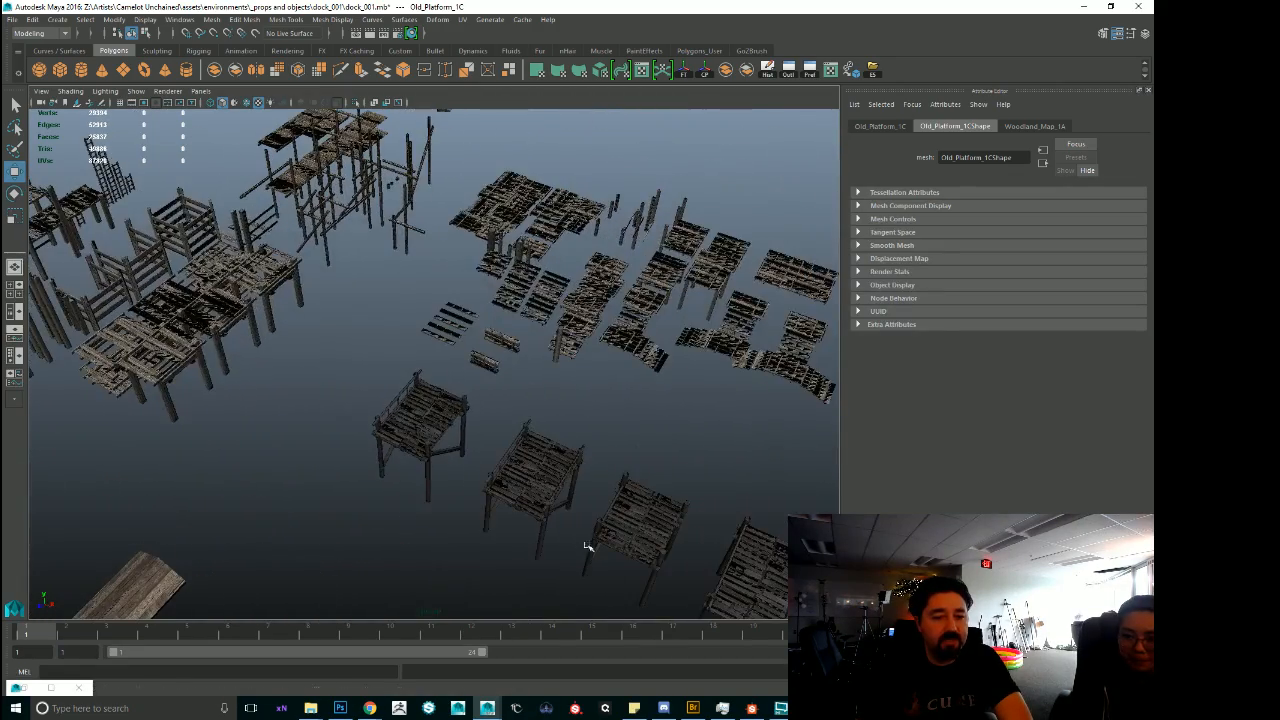
Frame the small railed berth platform and examine its planks, posts and railing up close.
left_click(423, 414)
key("f")
right_click_drag(423, 414, 600, 468, "alt")
left_click_drag(600, 468, 623, 498, "alt")
left_click(548, 399)
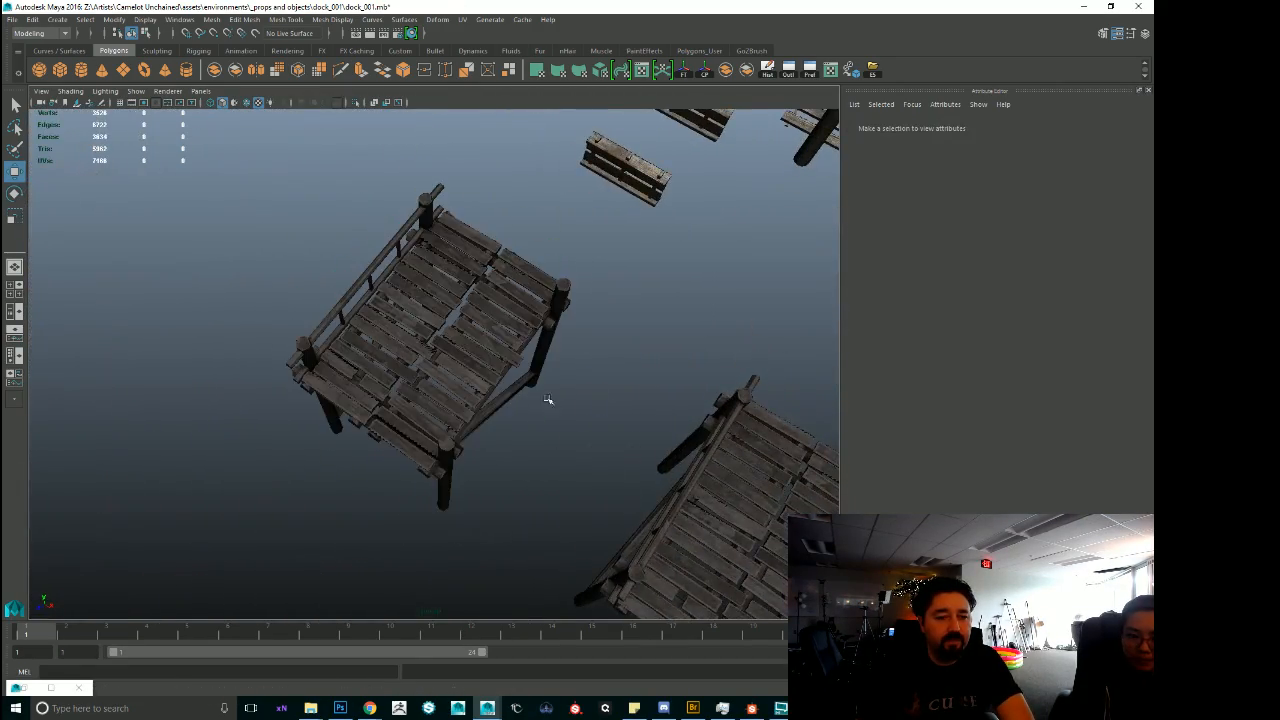
right_click_drag(358, 391, 683, 463, "alt")
left_click_drag(683, 463, 544, 440, "alt")
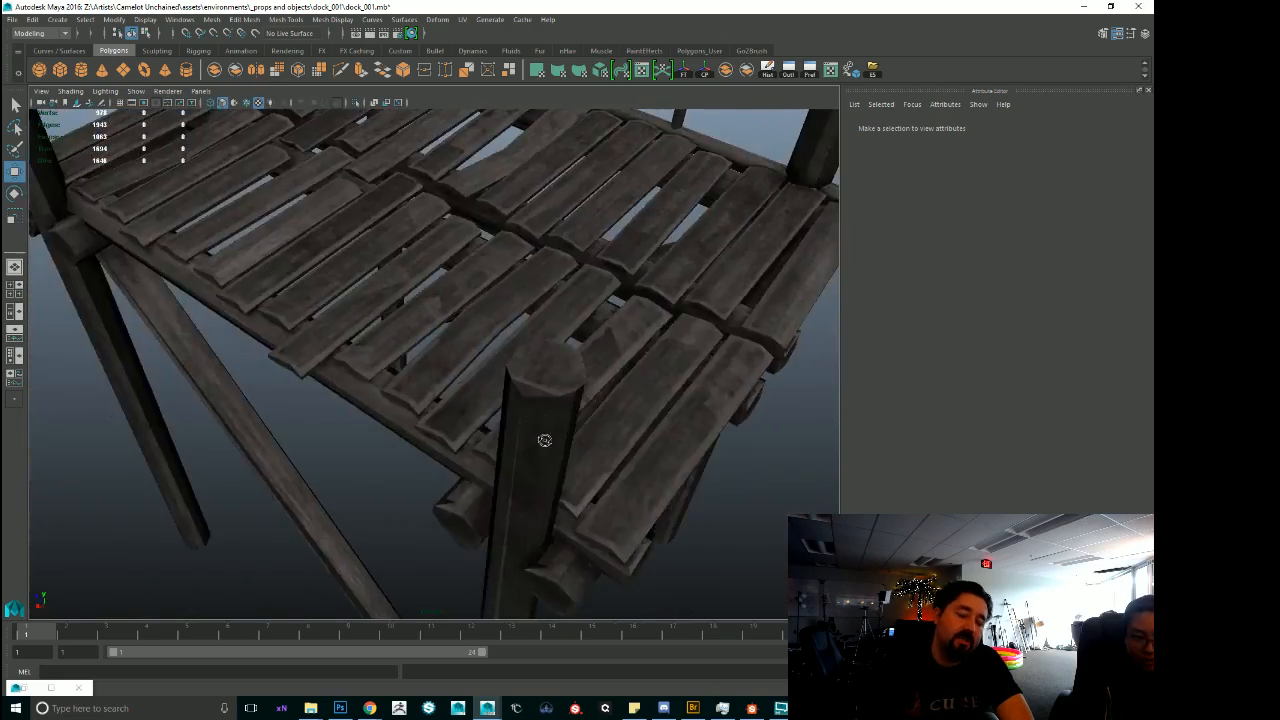
right_click_drag(545, 440, 506, 394, "alt")
middle_click_drag(506, 394, 500, 451, "alt")
right_click_drag(500, 451, 638, 529, "alt")
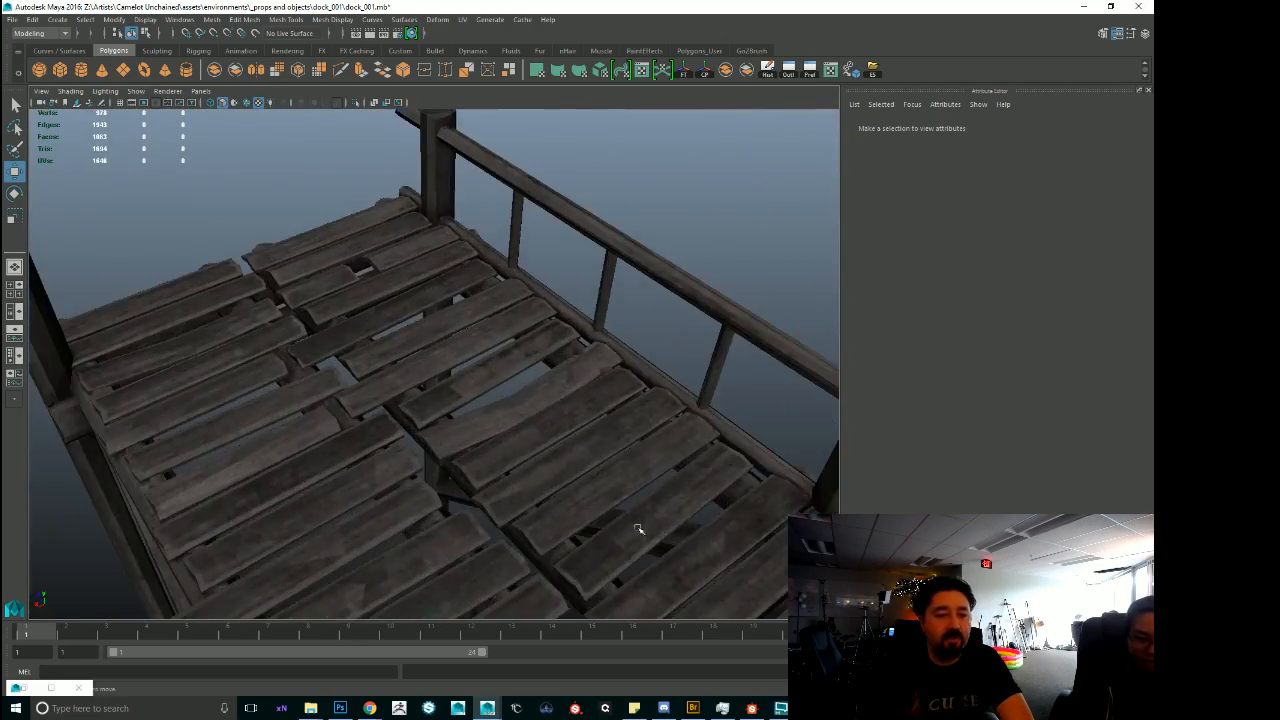
middle_click_drag(638, 529, 629, 360, "alt")
right_click_drag(629, 360, 649, 361, "alt")
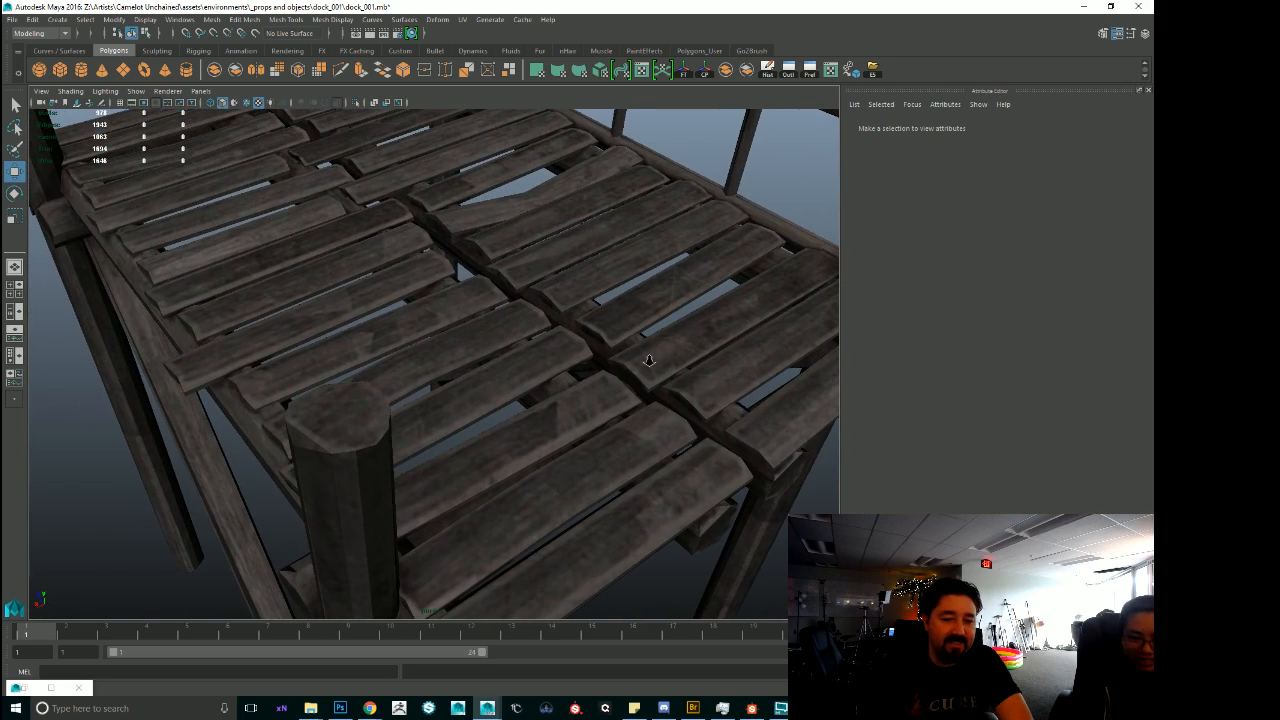
Select the berth mesh, then switch to Photoshop to compare wharf_AlbedoTransparency.png with boat_AlbedoTransparency.png.
left_click(657, 364)
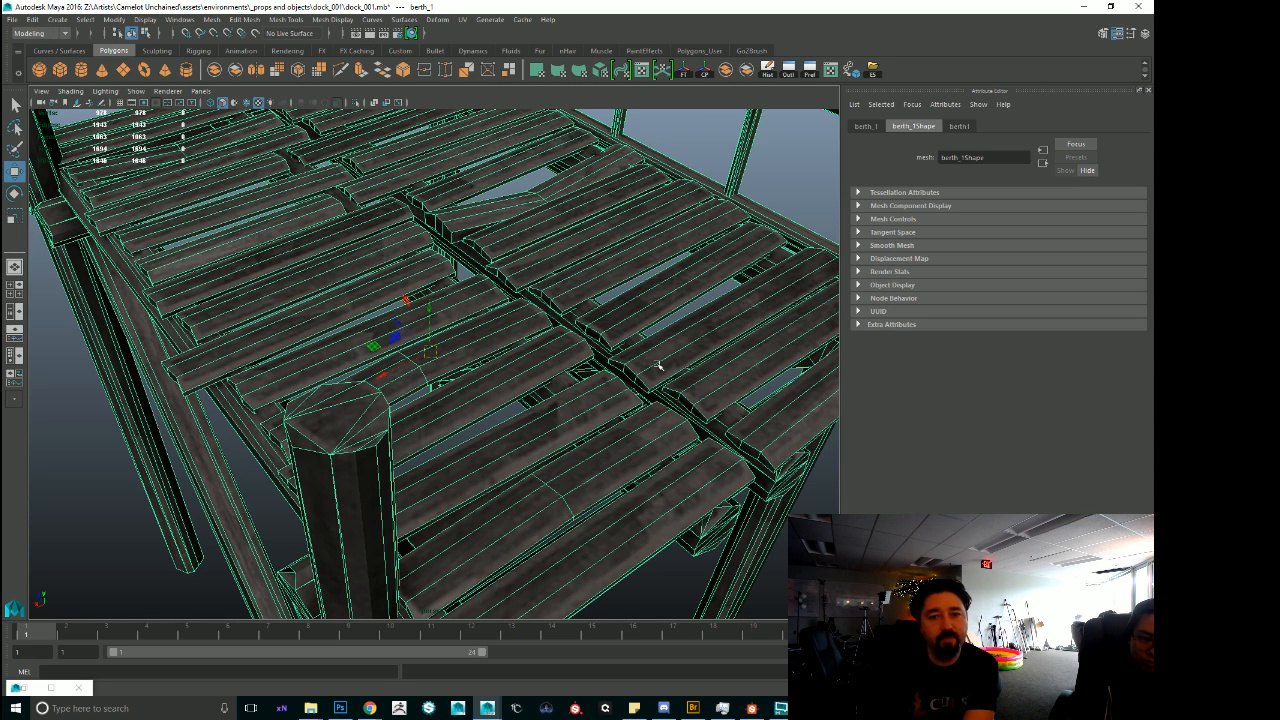
left_click(337, 710)
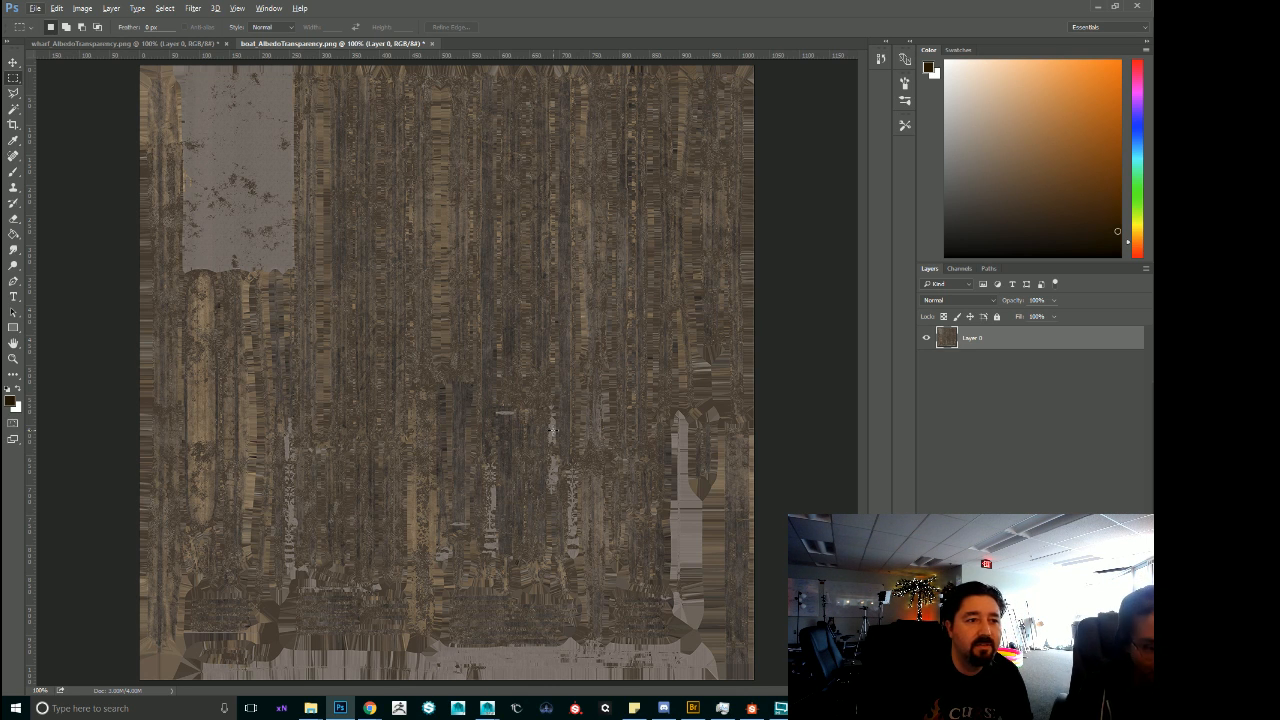
left_click(168, 46)
left_click(325, 45)
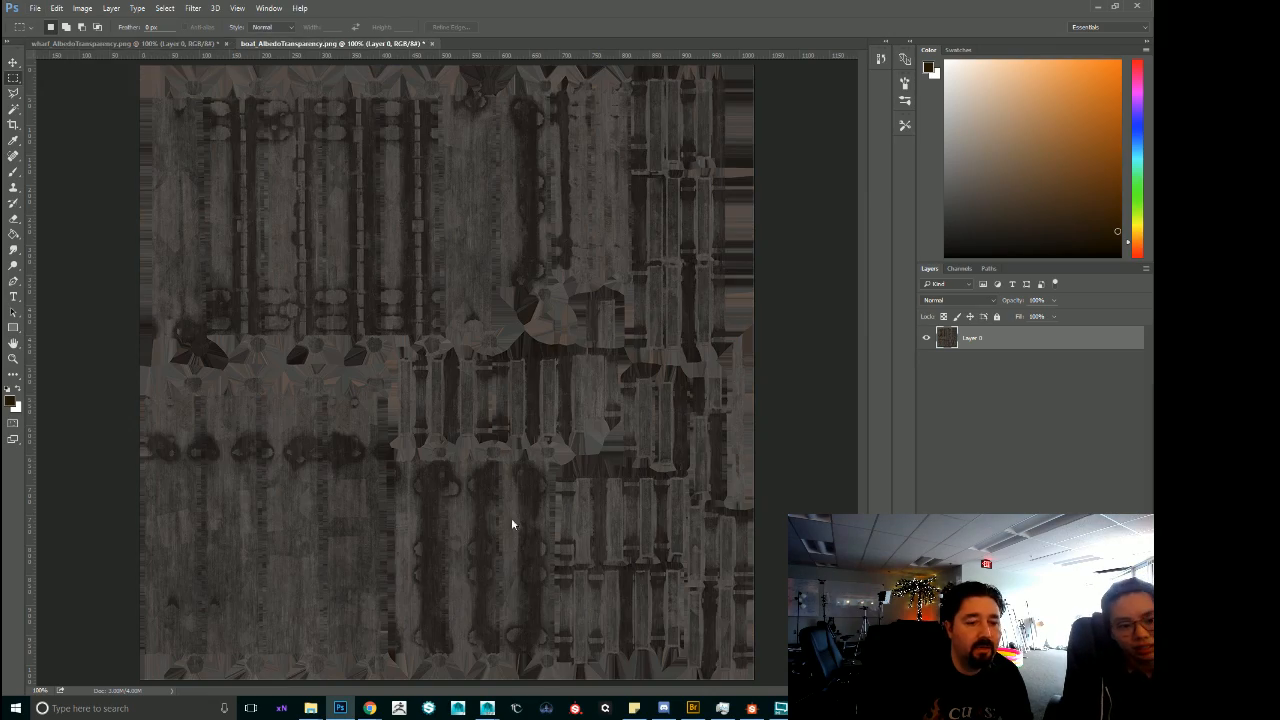
Return to Maya and show the scaffolding platform's UVs over its wood texture in an enlarged UV Editor.
key("alt+Tab")
left_click_drag(488, 454, 593, 422, "alt")
right_click_drag(797, 337, 491, 274, "alt")
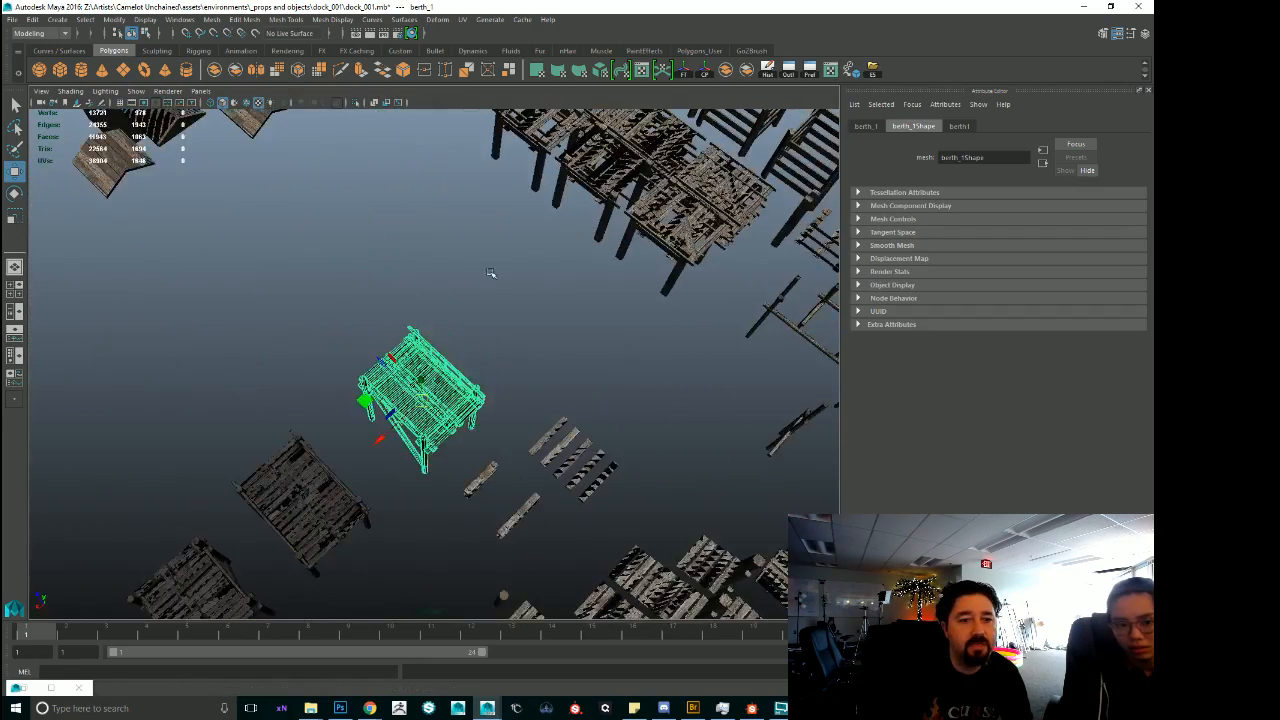
middle_click_drag(491, 274, 351, 523, "alt")
right_click_drag(351, 523, 551, 480, "alt")
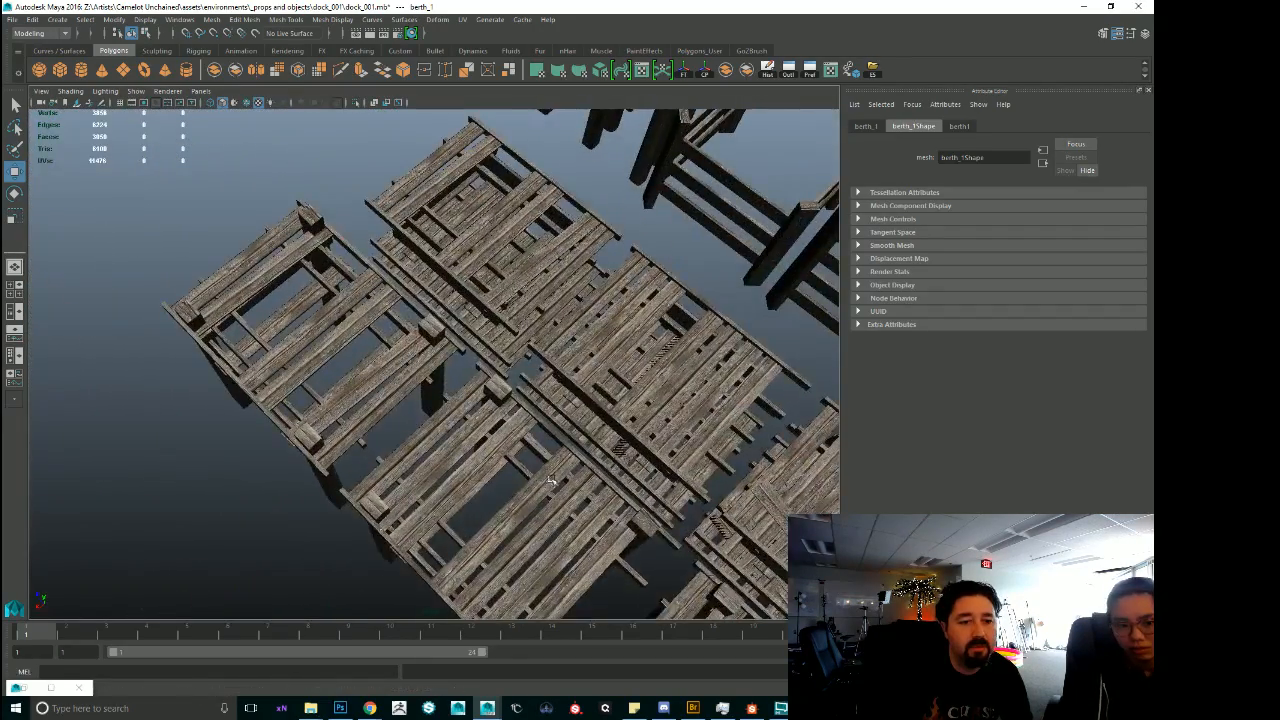
middle_click_drag(551, 480, 514, 555, "alt")
right_click_drag(514, 555, 605, 470, "alt")
left_click_drag(605, 470, 525, 374, "alt")
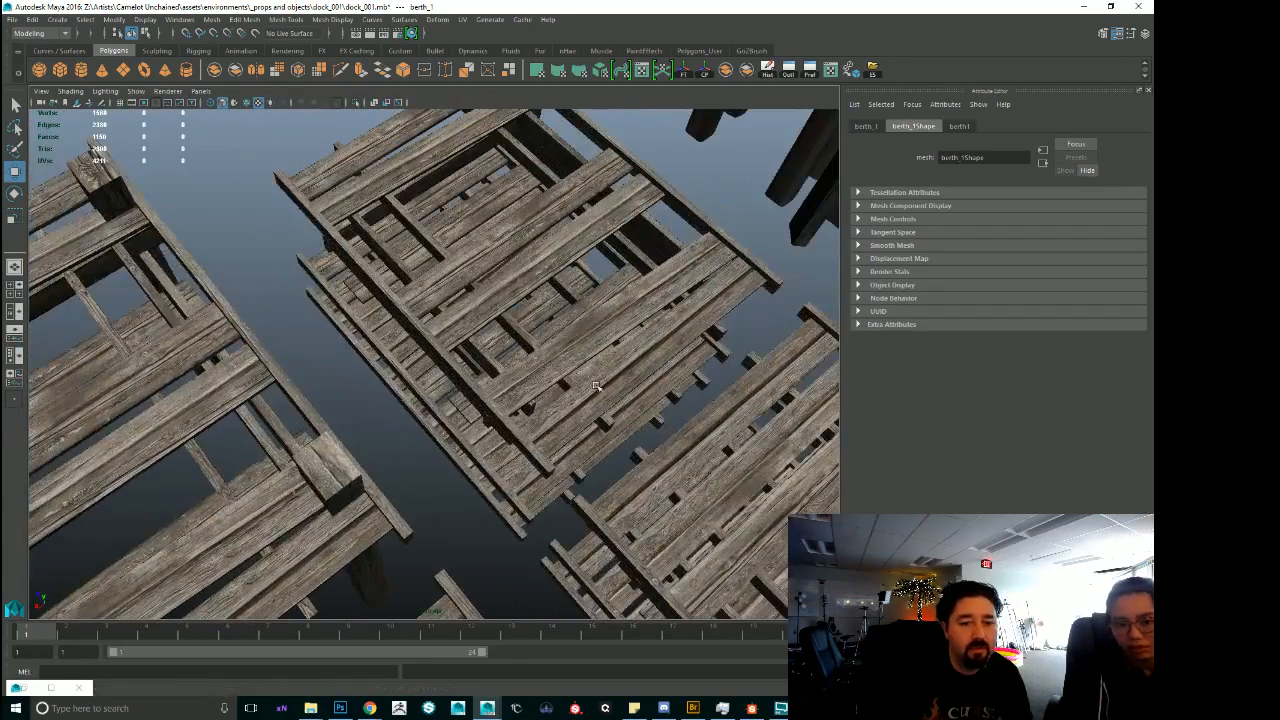
left_click(587, 373)
left_click_drag(1279, 300, 461, 126)
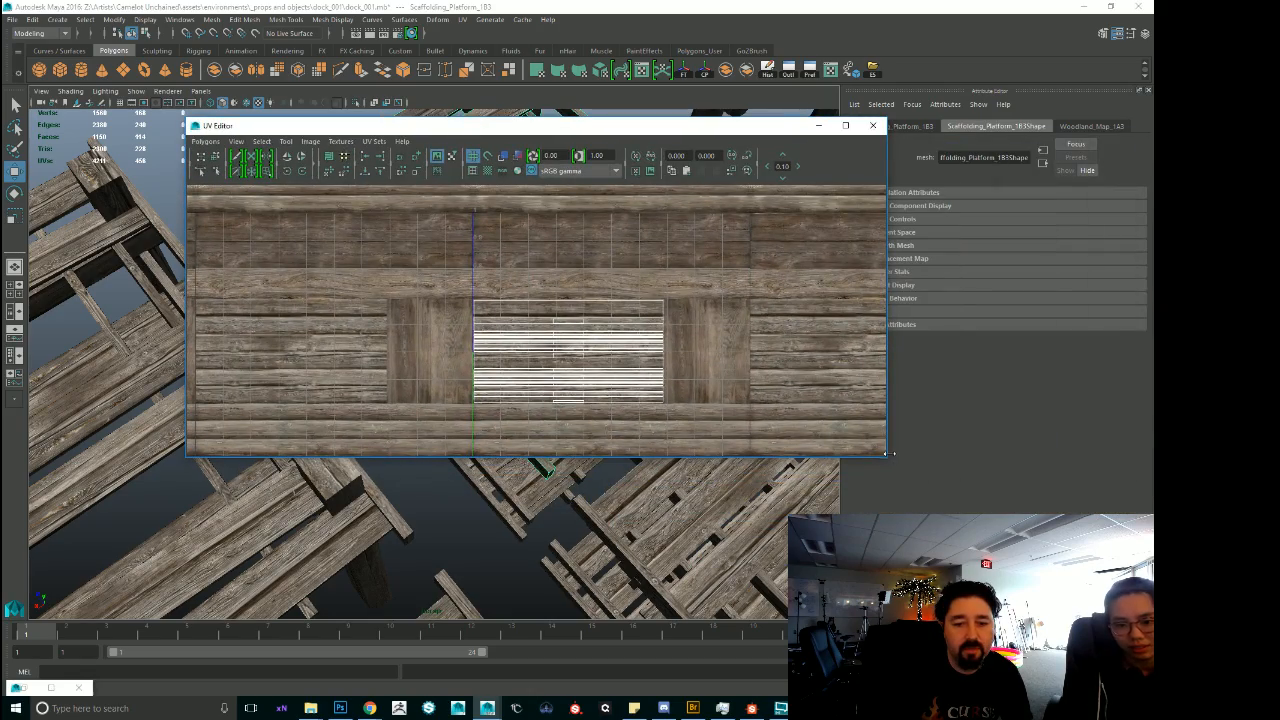
left_click_drag(884, 458, 1065, 677)
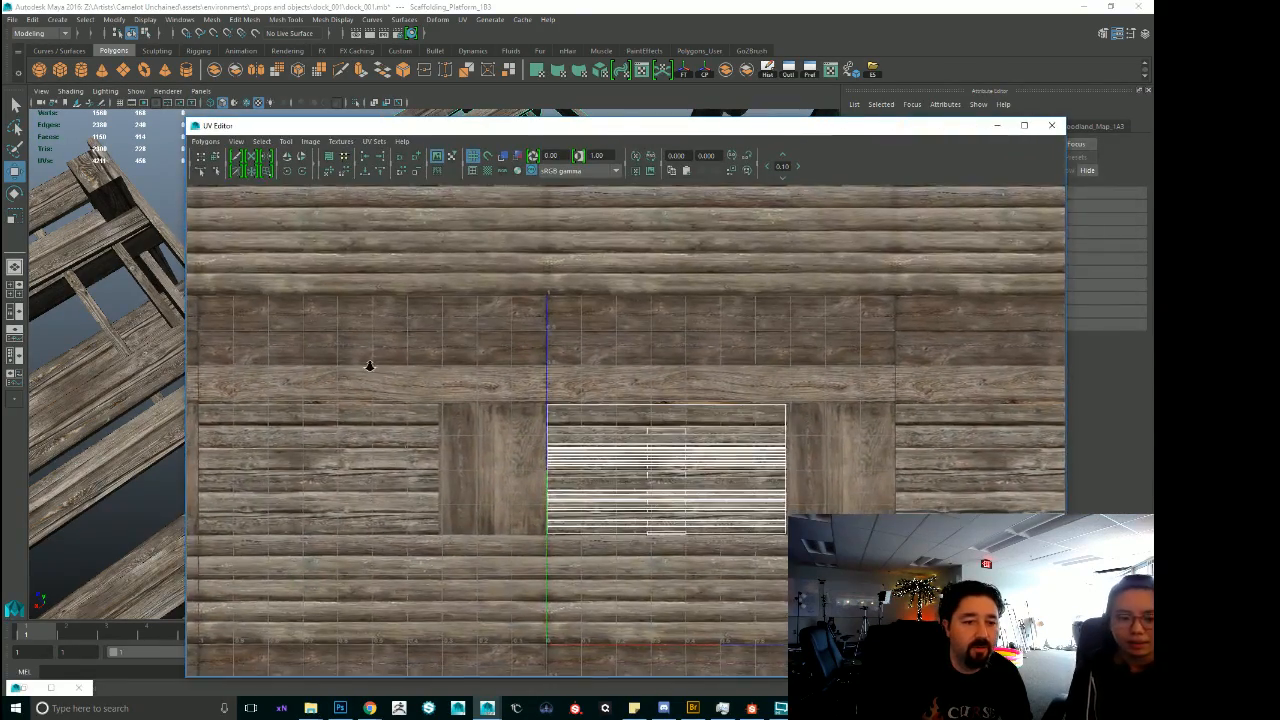
Examine the log strips, plank rows and end-grain panels of the scaffolding platform's tiling wood texture.
right_click_drag(366, 363, 880, 445, "alt")
middle_click_drag(651, 400, 1028, 571, "alt")
middle_click_drag(541, 345, 686, 520, "alt")
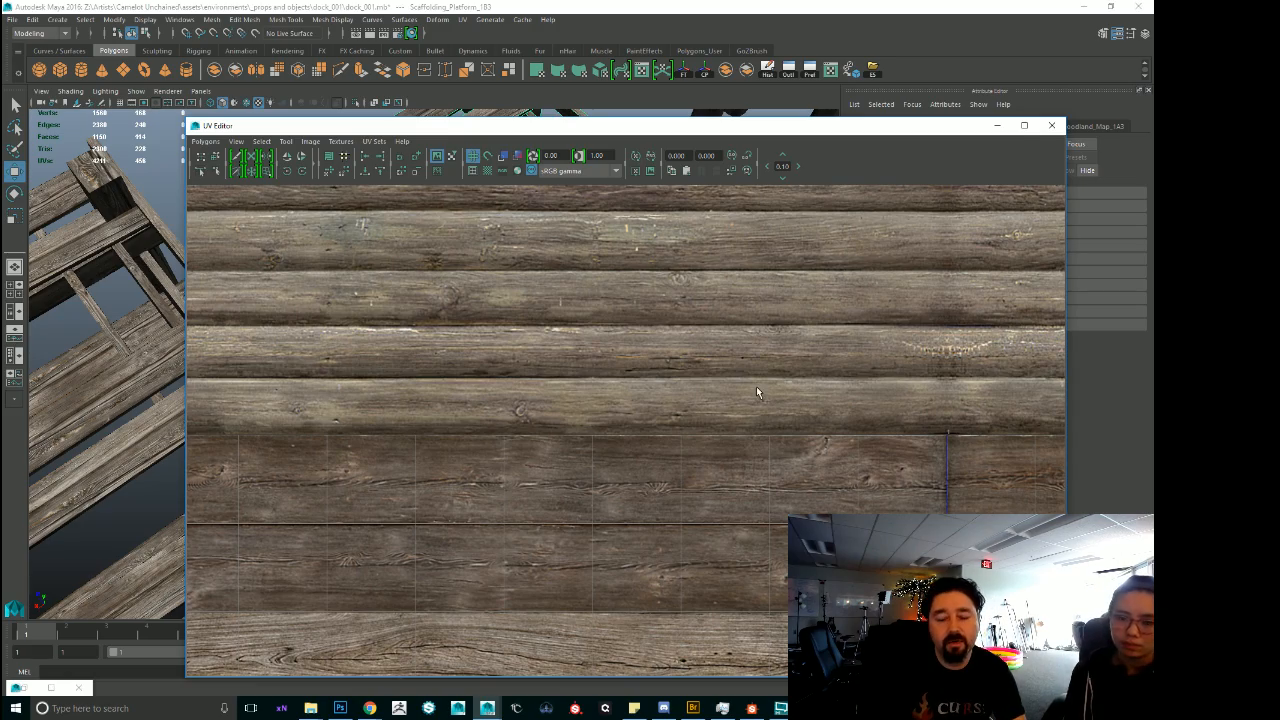
right_click_drag(868, 410, 366, 370, "alt")
middle_click_drag(528, 358, 449, 407, "alt")
right_click_drag(449, 407, 755, 338, "alt")
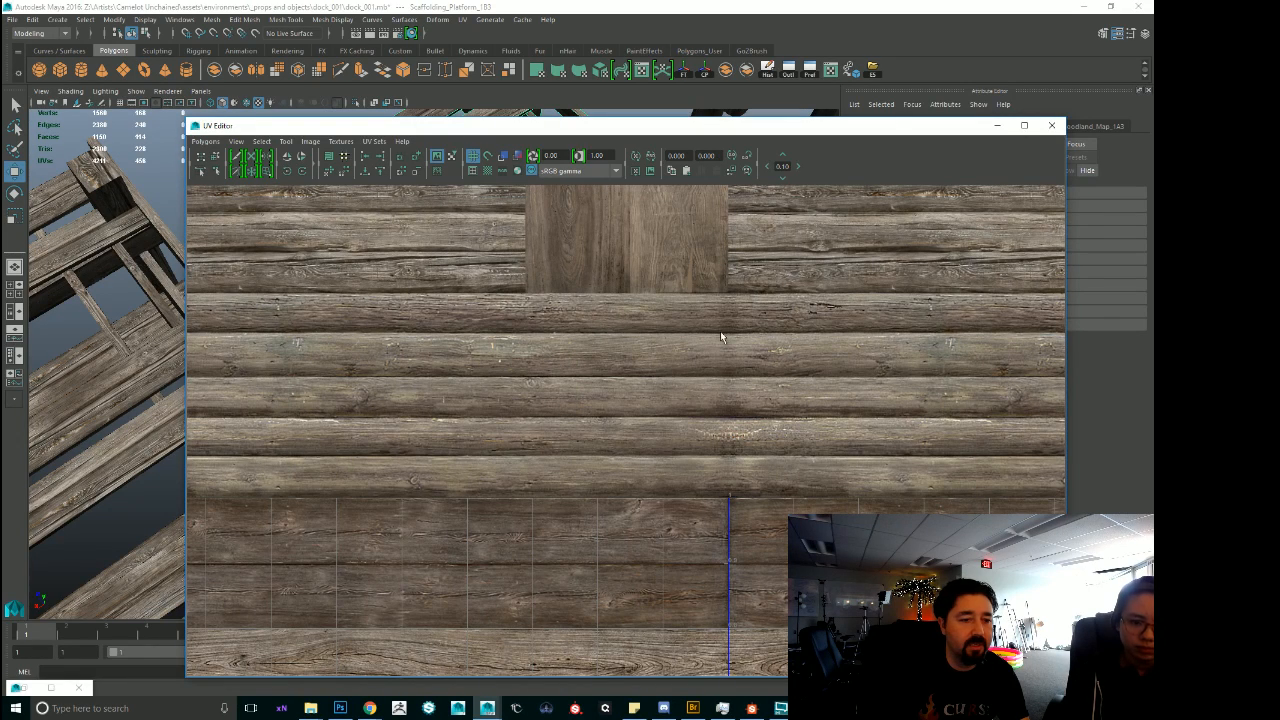
middle_click_drag(909, 413, 911, 439, "alt")
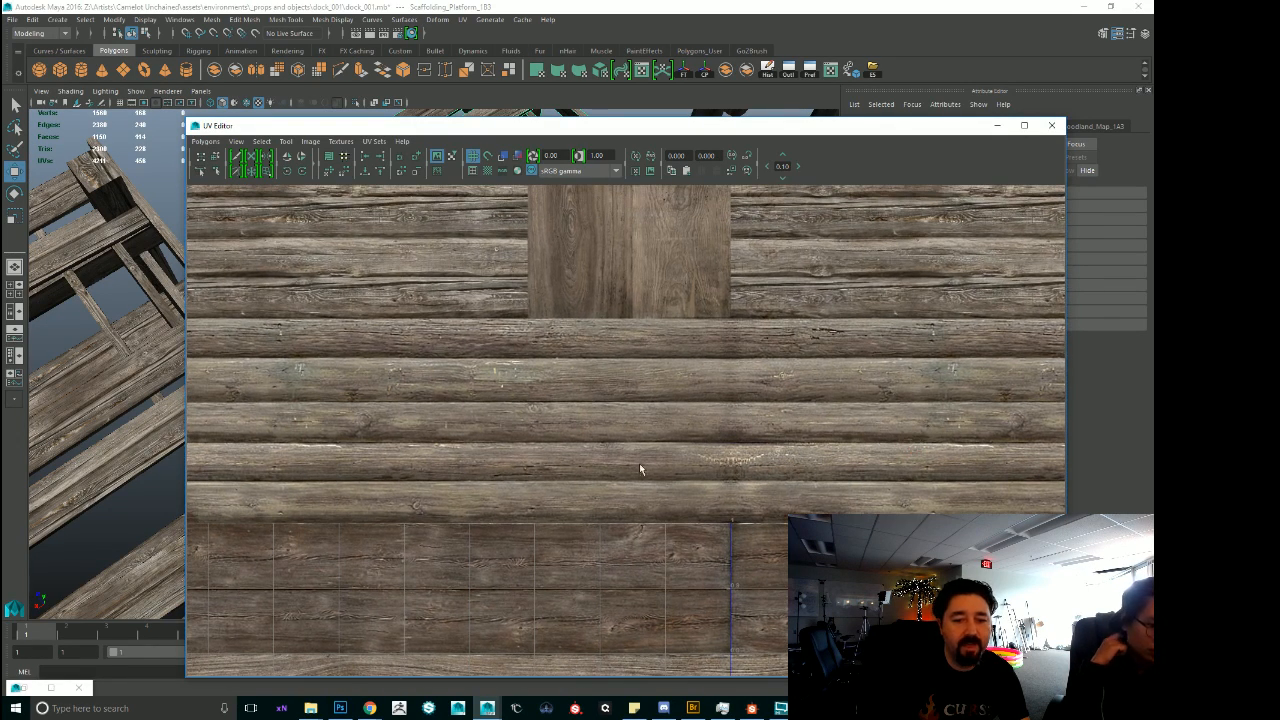
middle_click_drag(801, 376, 574, 521, "alt")
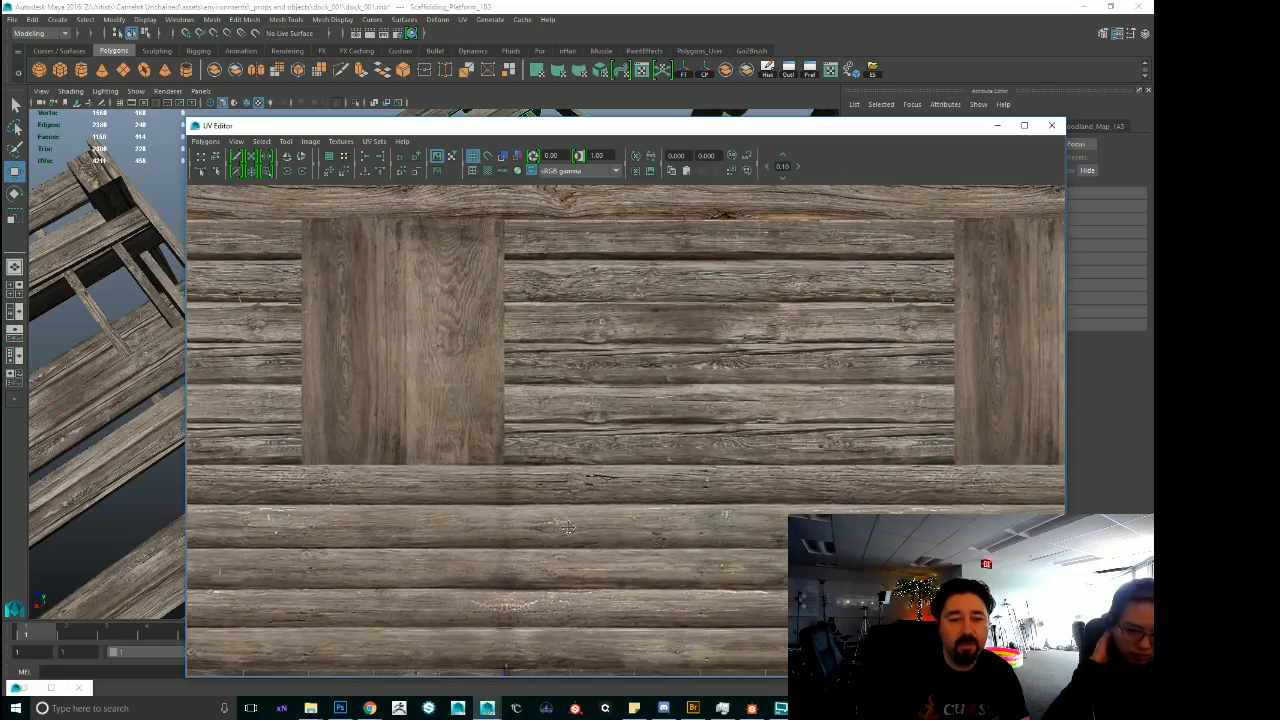
right_click_drag(574, 521, 801, 471, "alt")
middle_click_drag(678, 433, 673, 448, "alt")
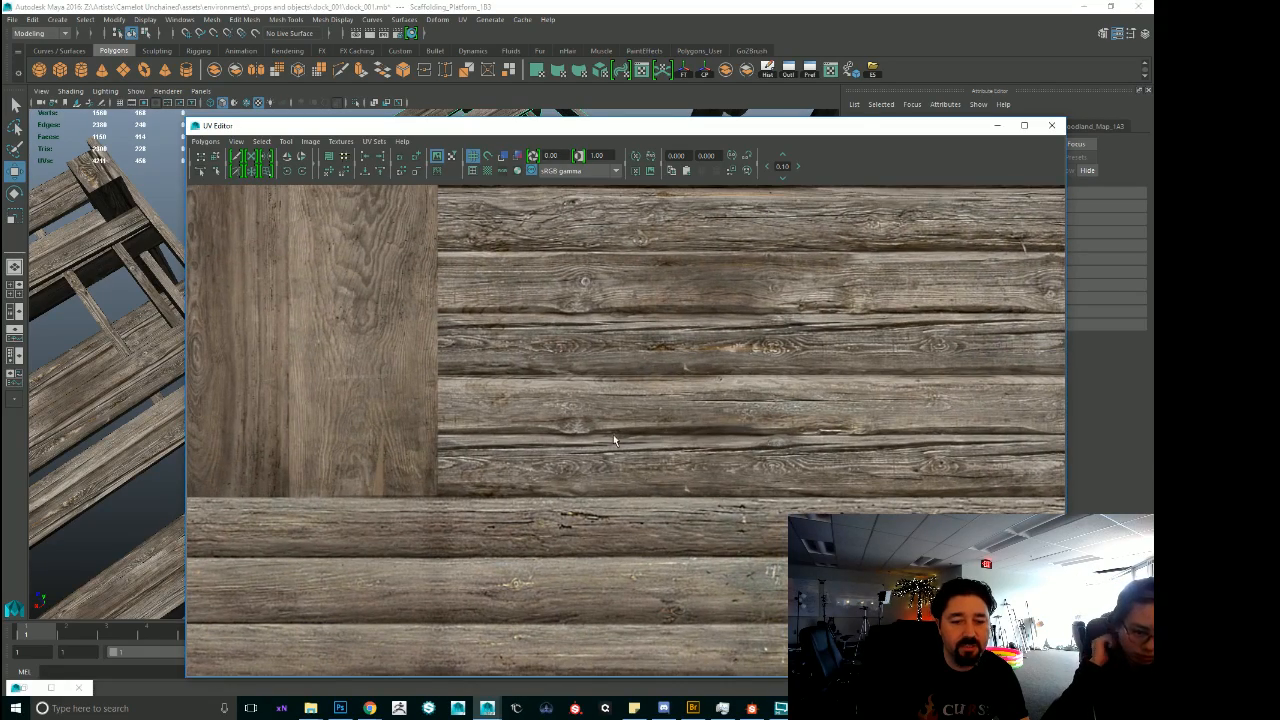
middle_click_drag(601, 384, 465, 512, "alt")
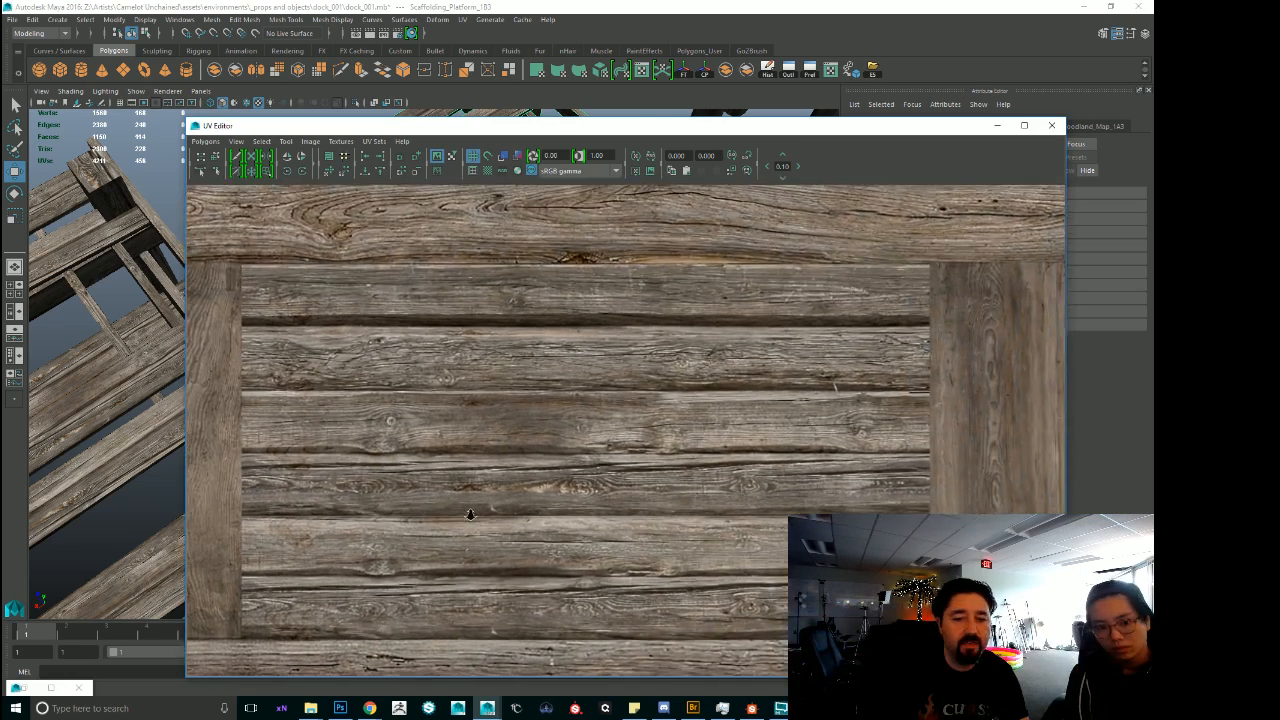
right_click_drag(465, 512, 546, 532, "alt")
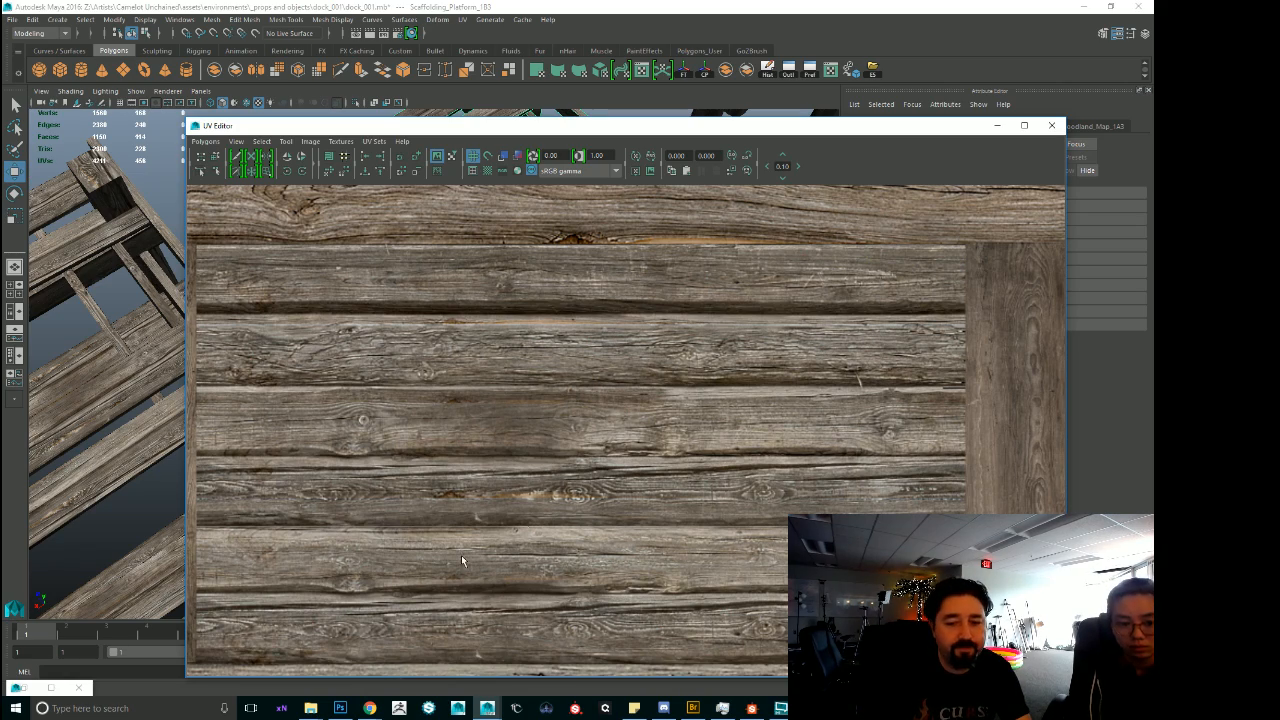
Examine the dark planks and the wide beam strip of the wood texture up close.
scroll(631, 494, "down", 6)
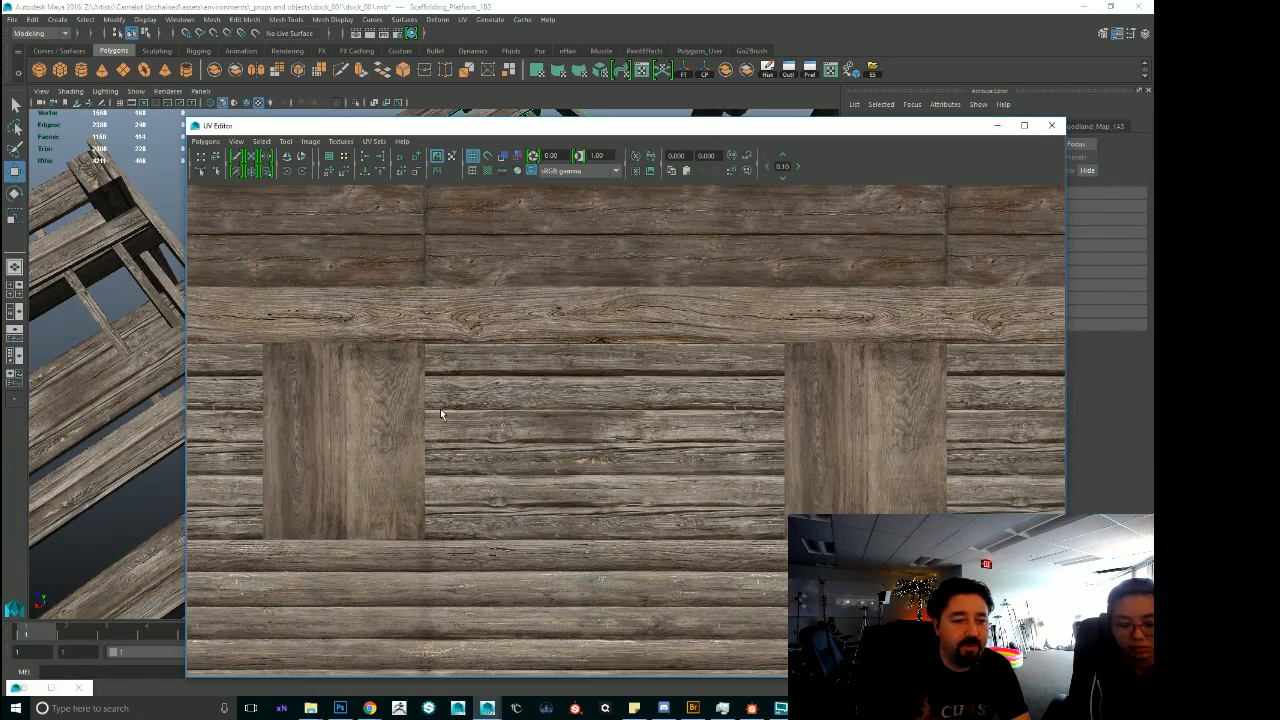
key("space")
left_click_drag(370, 376, 374, 379)
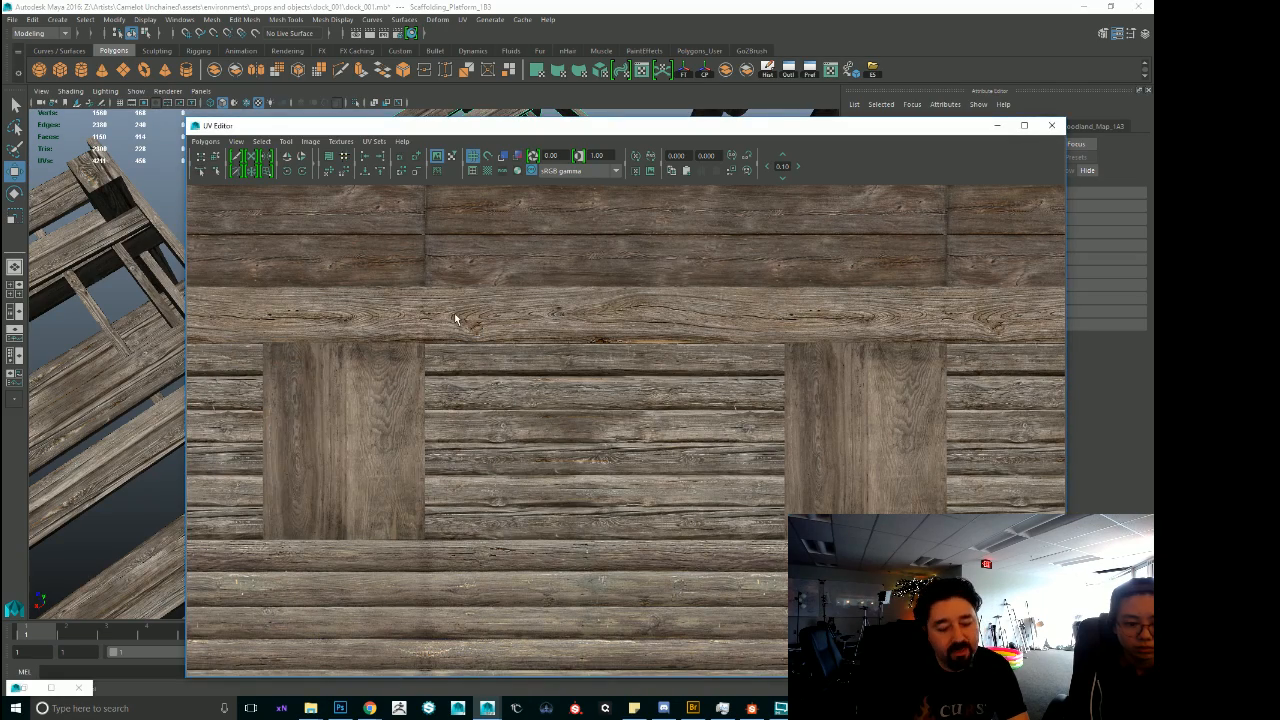
middle_click_drag(395, 305, 582, 426, "alt")
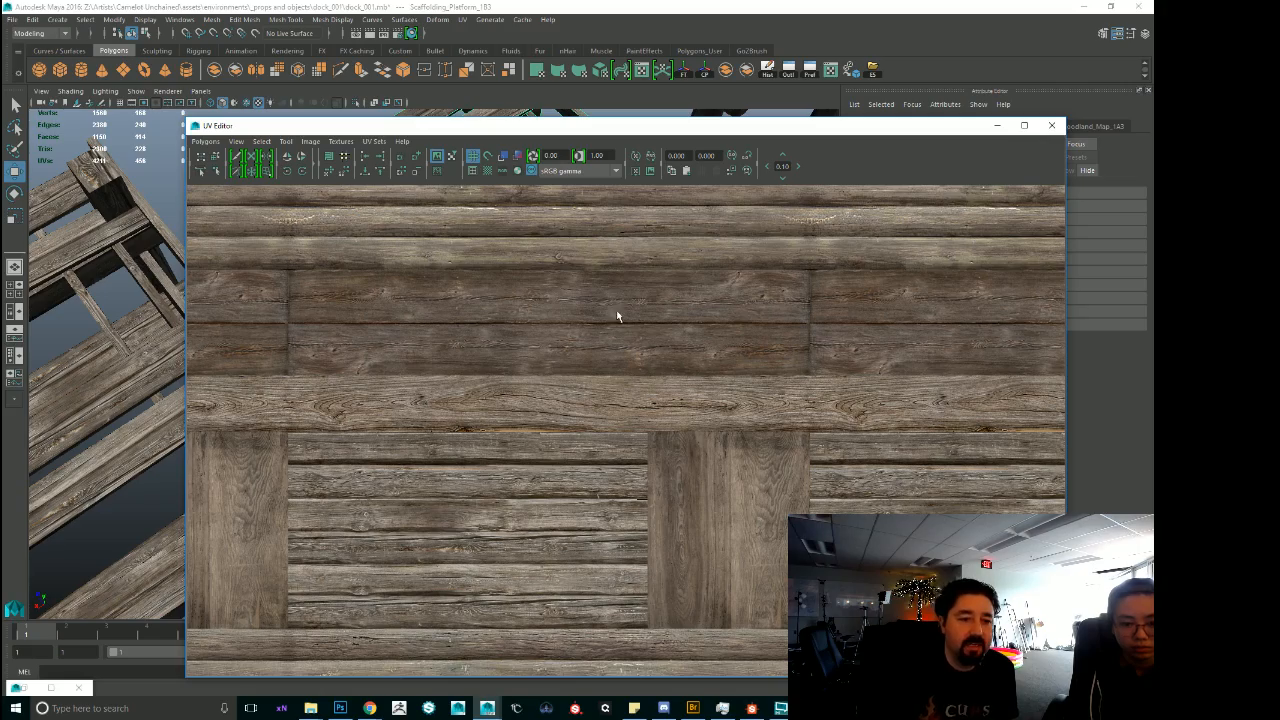
right_click_drag(337, 294, 706, 346, "alt")
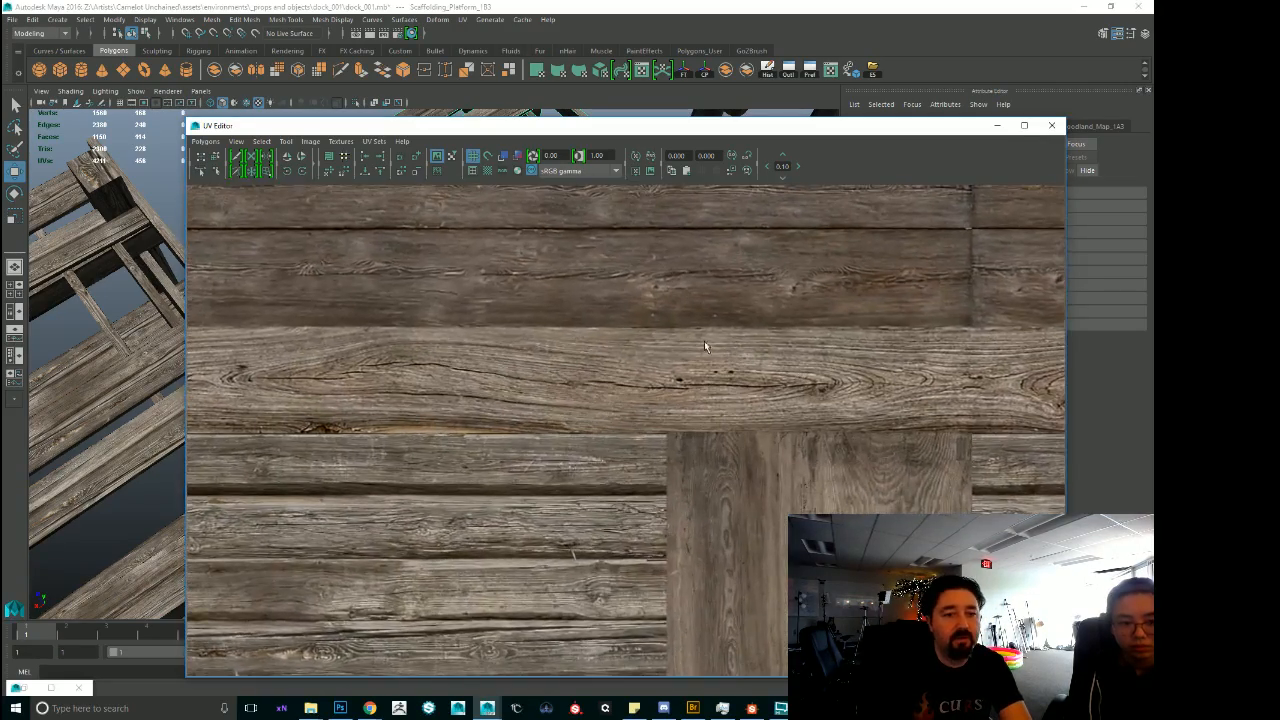
Examine how the log strips, dark planks and end-grain panels repeat across the tiled wood texture.
middle_click_drag(567, 292, 742, 572, "alt")
right_click_drag(742, 570, 632, 560, "alt")
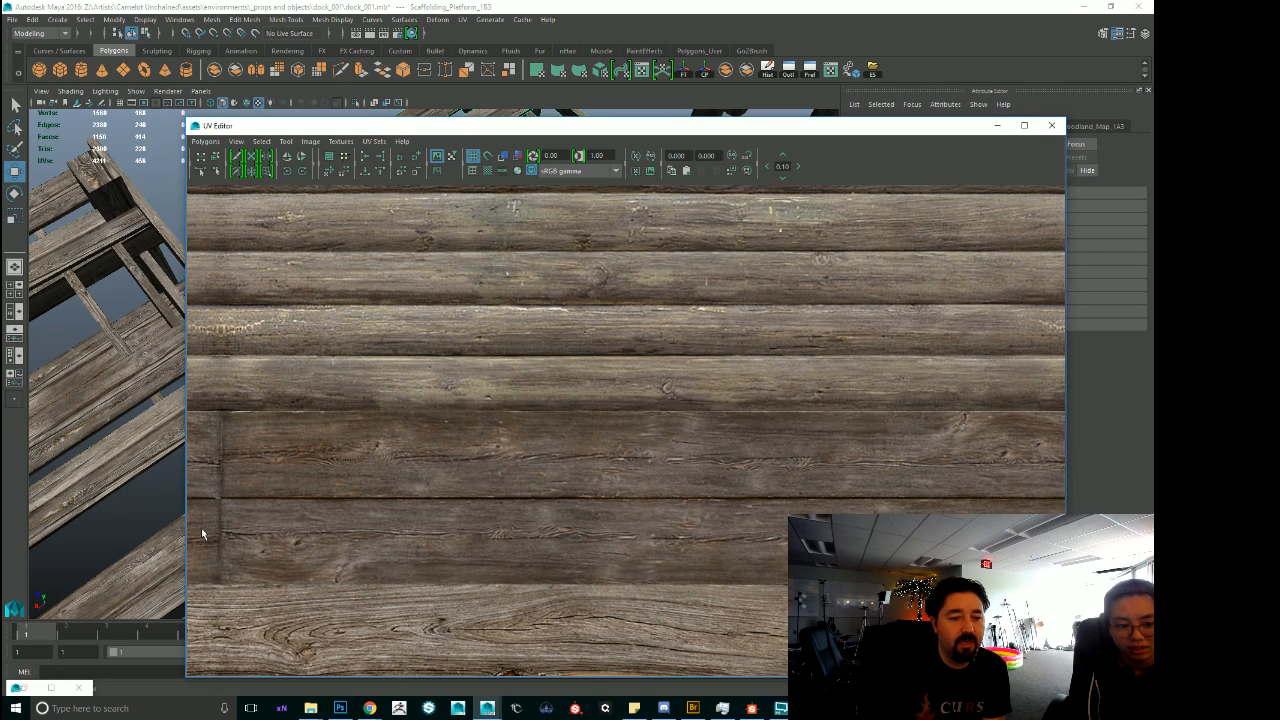
scroll(464, 494, "down", 8)
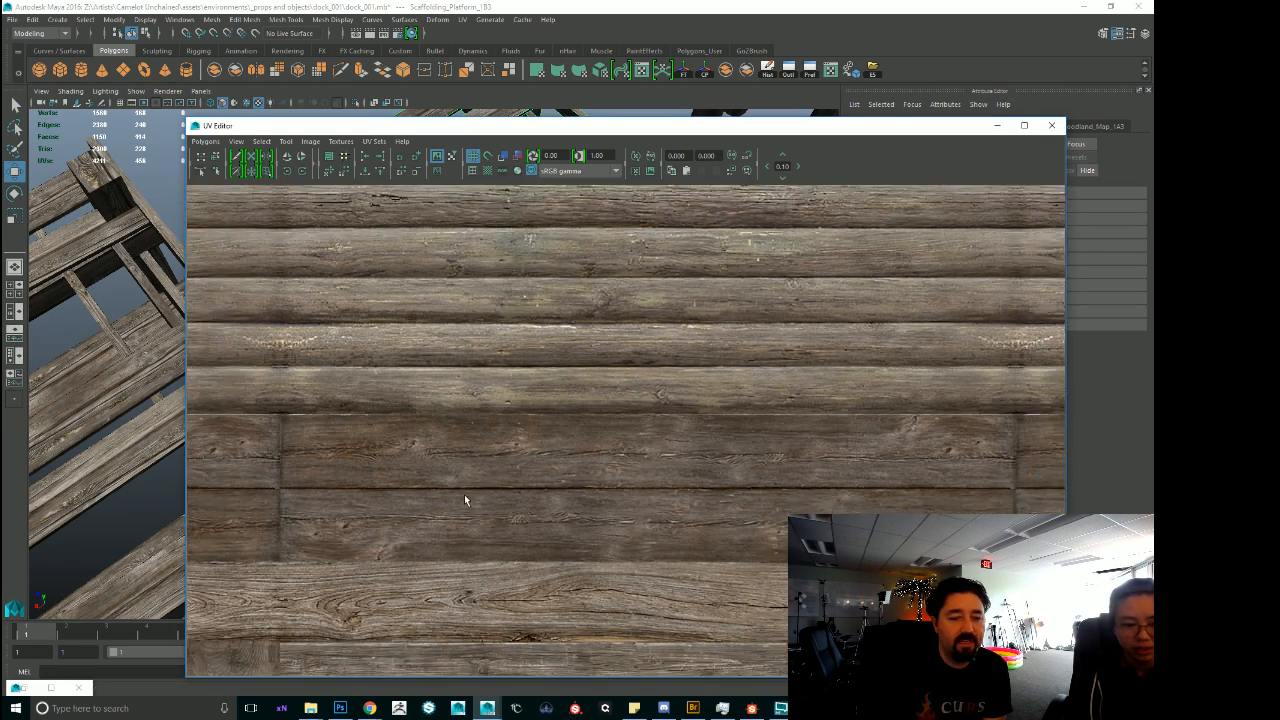
scroll(464, 487, "down", 5)
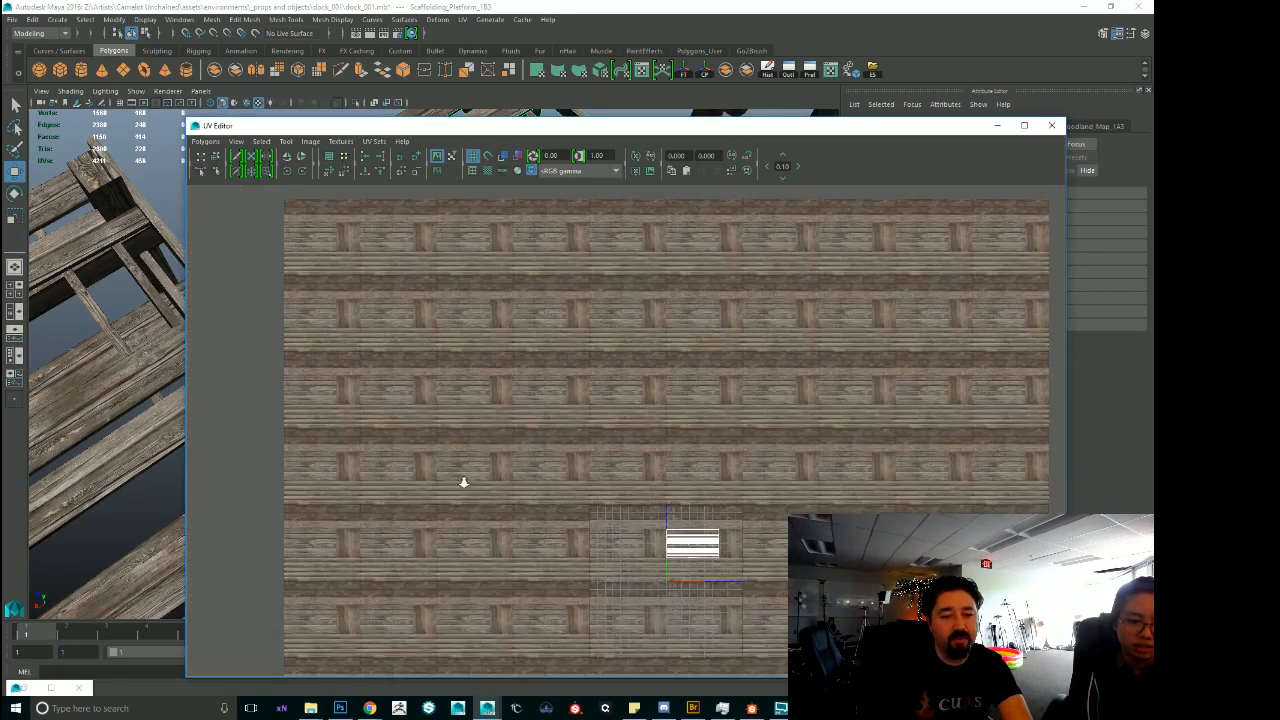
scroll(464, 481, "up", 5)
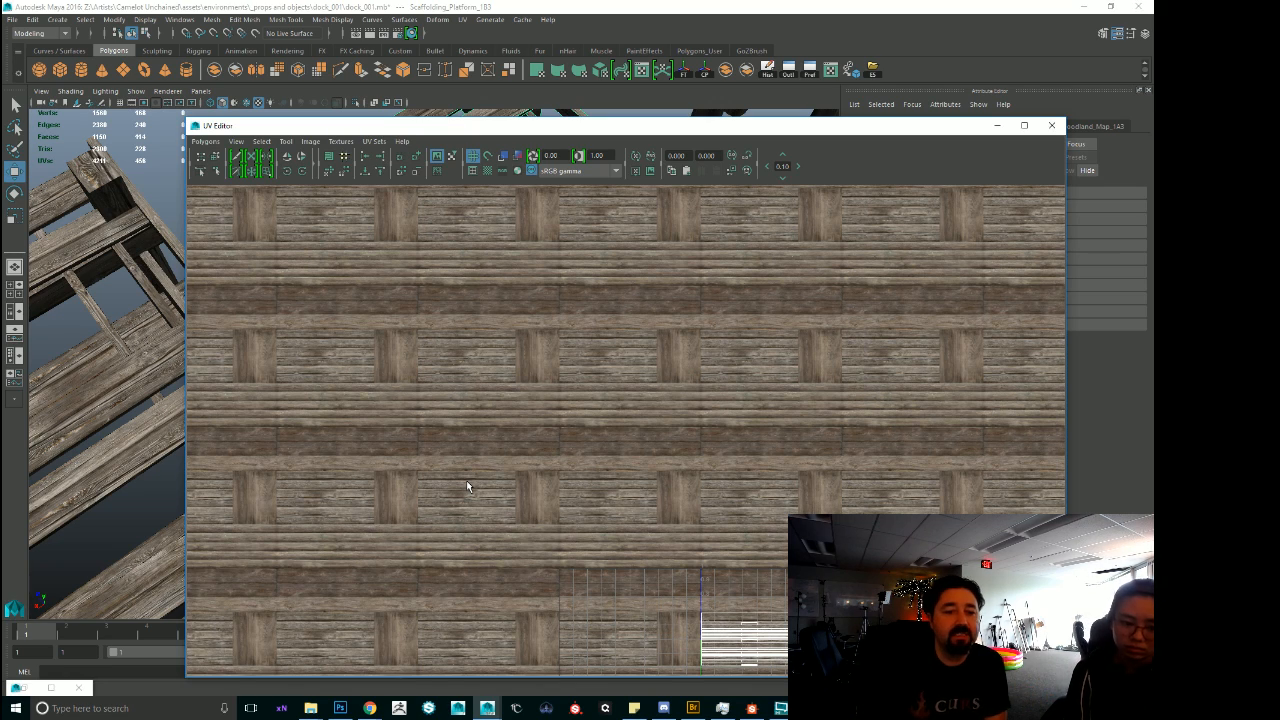
scroll(495, 453, "up", 4)
key("space")
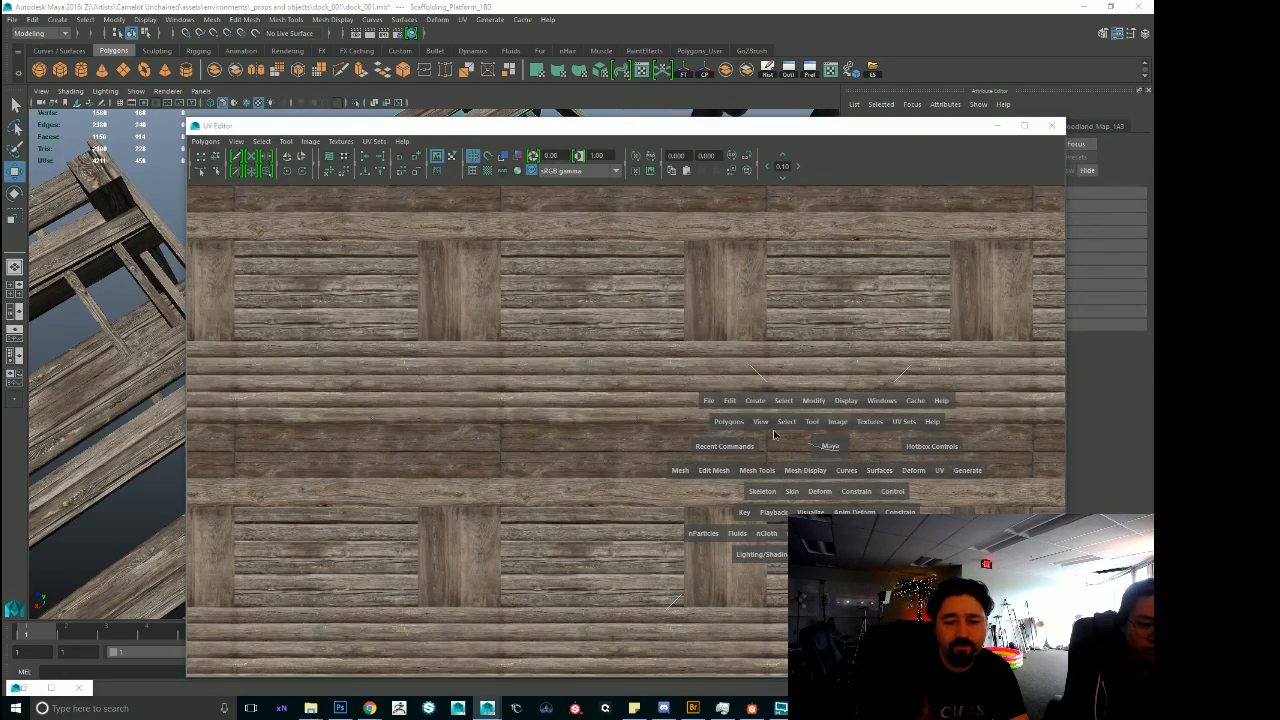
mouse_move(832, 446)
left_mouse_down()
mouse_move(806, 460)
mouse_move(836, 425)
mouse_move(832, 446)
left_mouse_up()
scroll(811, 444, "down", 2)
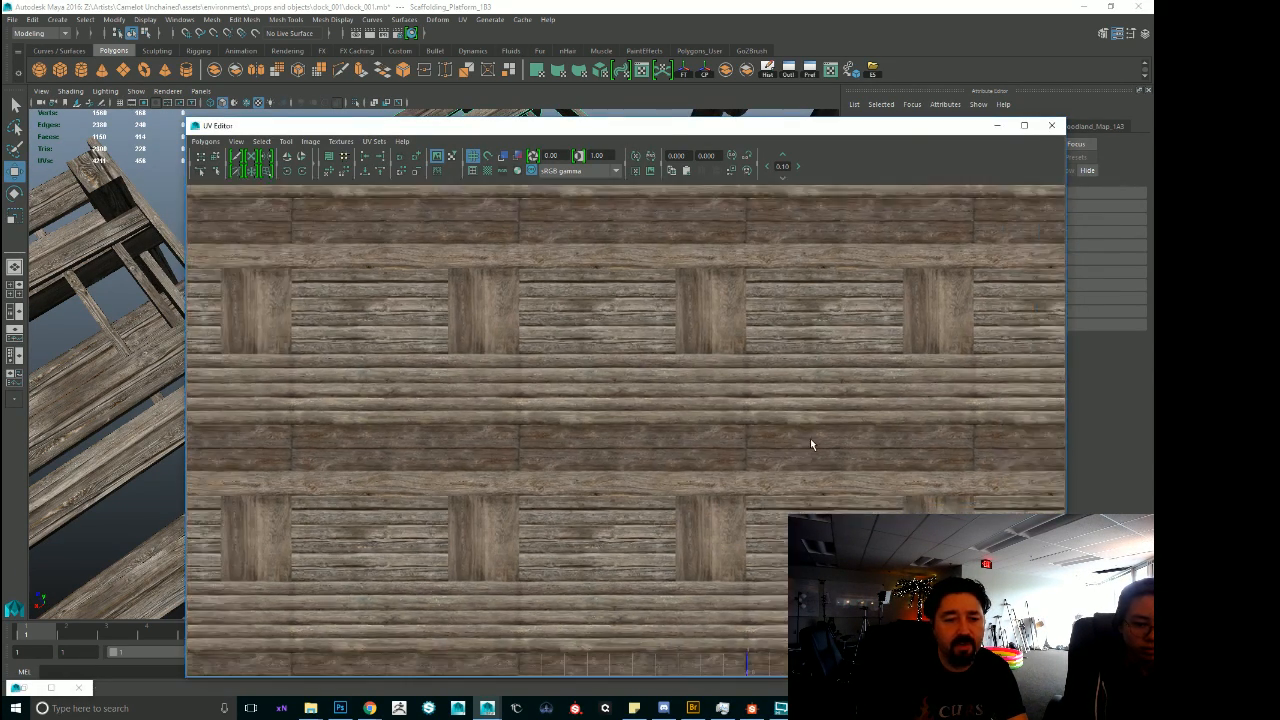
scroll(675, 384, "up", 4)
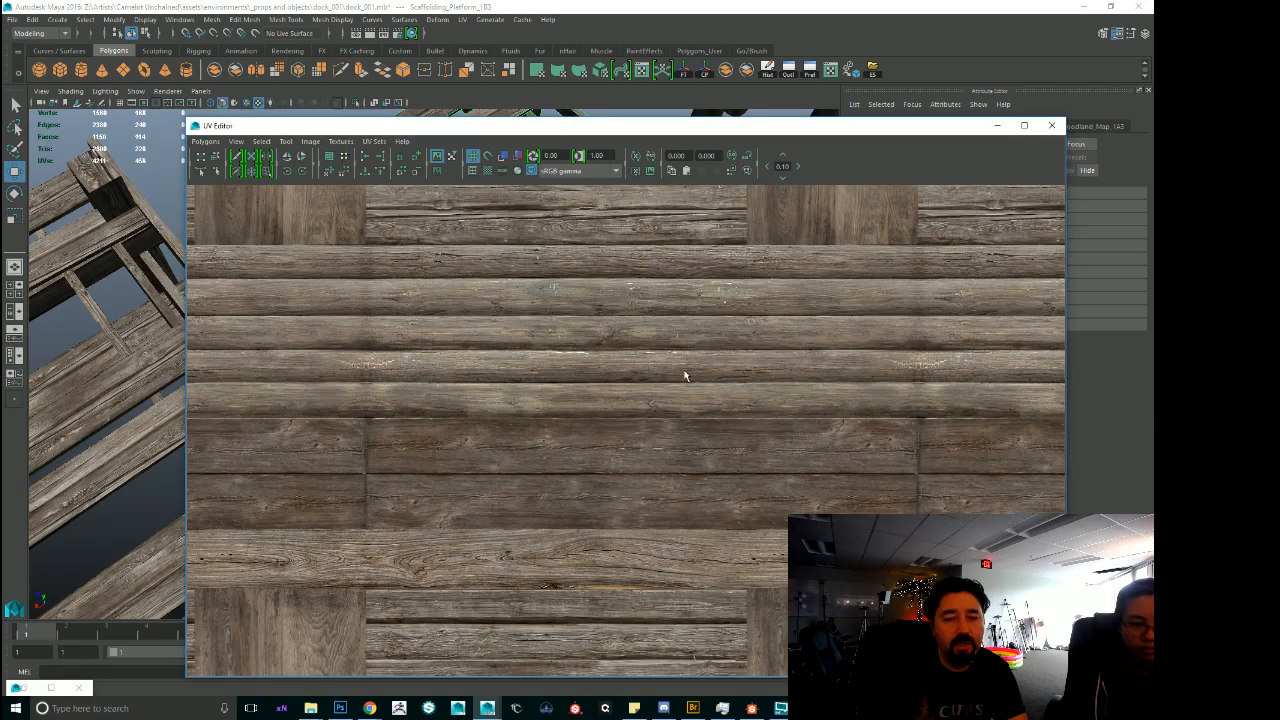
Move the UV Editor out of the way, then select a scaffolding support post and survey the surrounding scaffolding pieces.
left_click_drag(832, 130, 1279, 120)
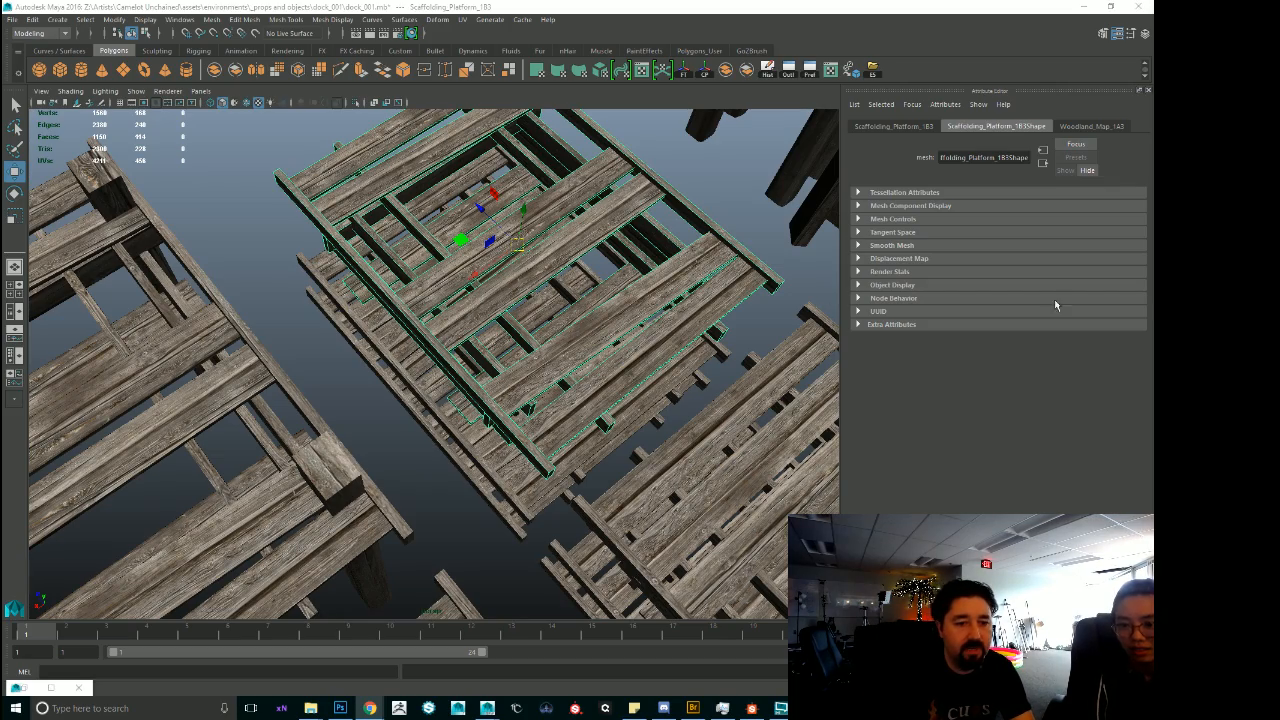
right_click_drag(750, 320, 534, 303, "alt")
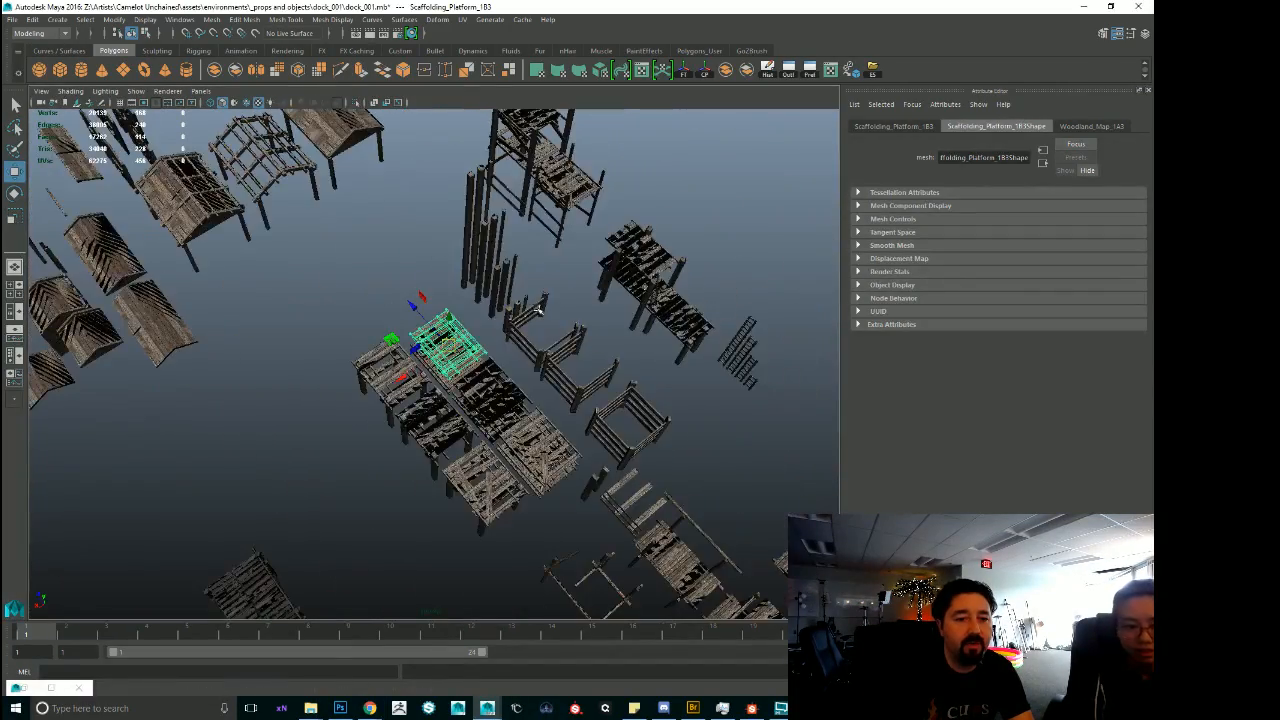
middle_click_drag(534, 303, 648, 434, "alt")
right_click_drag(648, 434, 668, 440, "alt")
left_click(550, 369)
key("f")
left_click_drag(548, 400, 443, 467, "alt")
middle_click_drag(443, 466, 403, 441, "alt")
right_click_drag(403, 441, 328, 445, "alt")
middle_click_drag(328, 445, 515, 451, "alt")
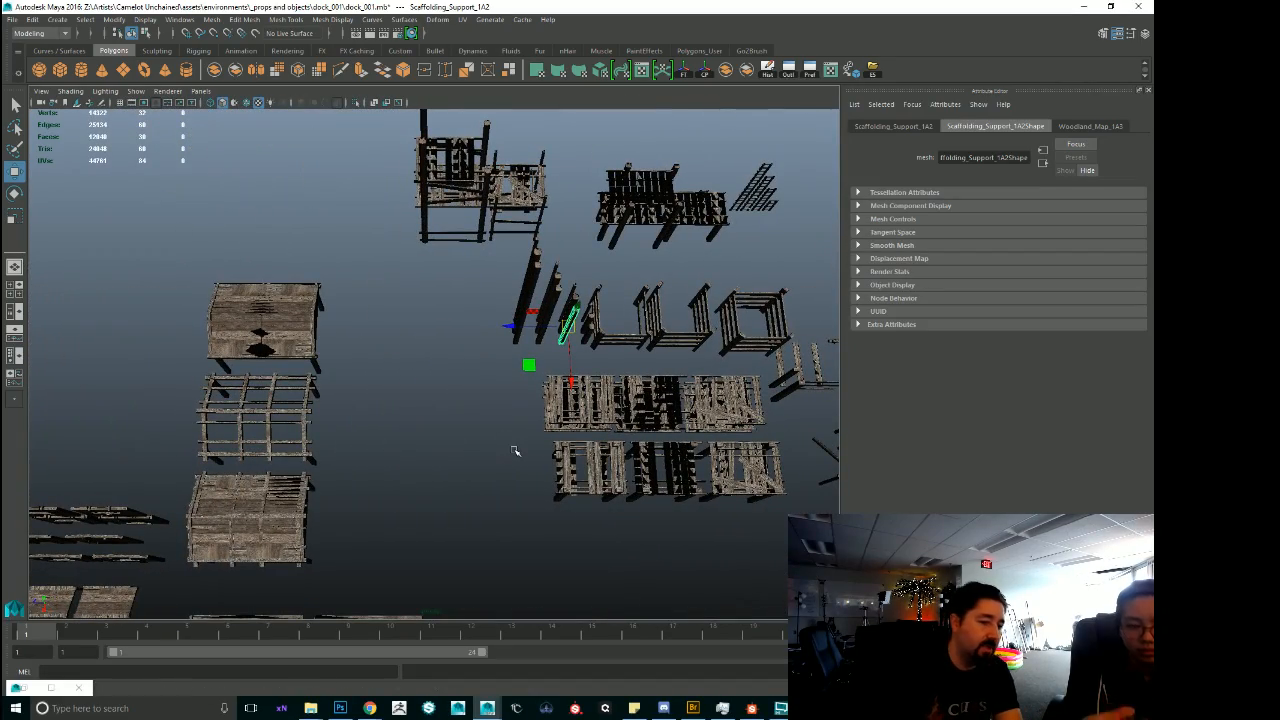
Go to the old dock platforms and select the legged platform with the two crossed diagonal boards.
middle_click_drag(221, 578, 809, 630, "alt")
middle_click_drag(386, 415, 398, 533, "alt")
right_click_drag(398, 533, 760, 605, "alt")
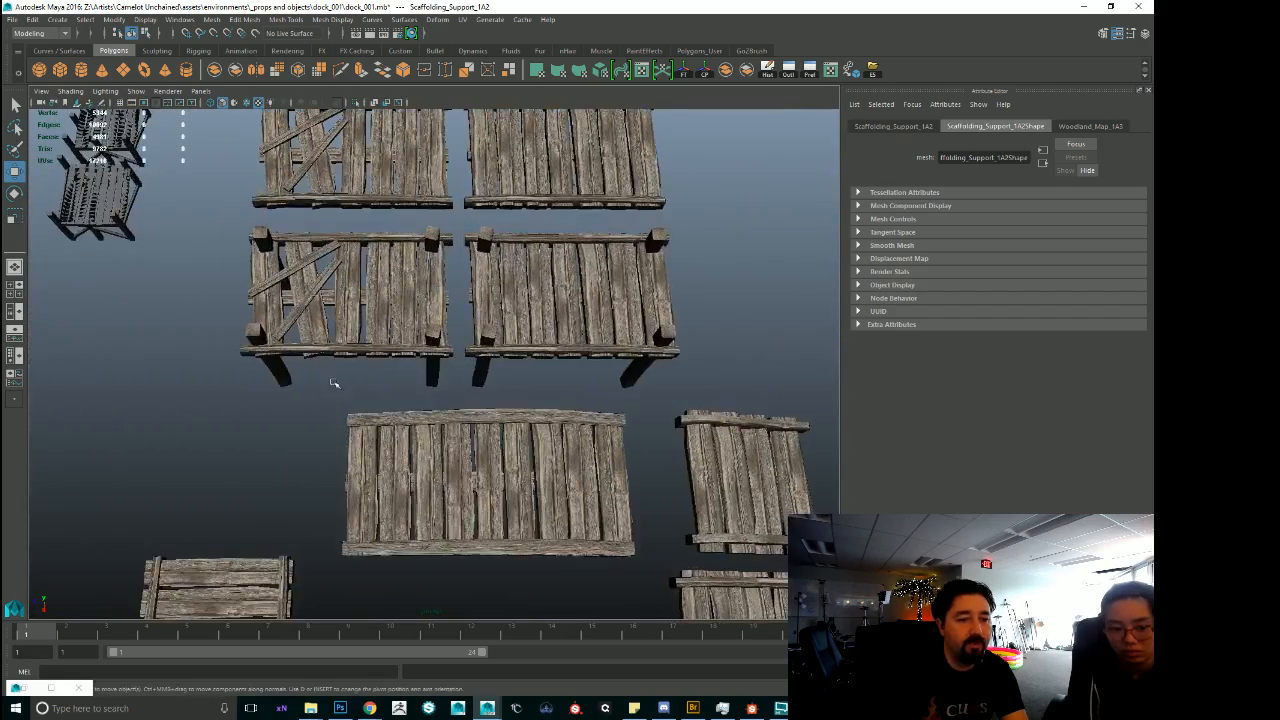
middle_click_drag(331, 380, 369, 498, "alt")
right_click_drag(369, 498, 614, 602, "alt")
left_click(323, 488)
scroll(507, 490, "down", 5)
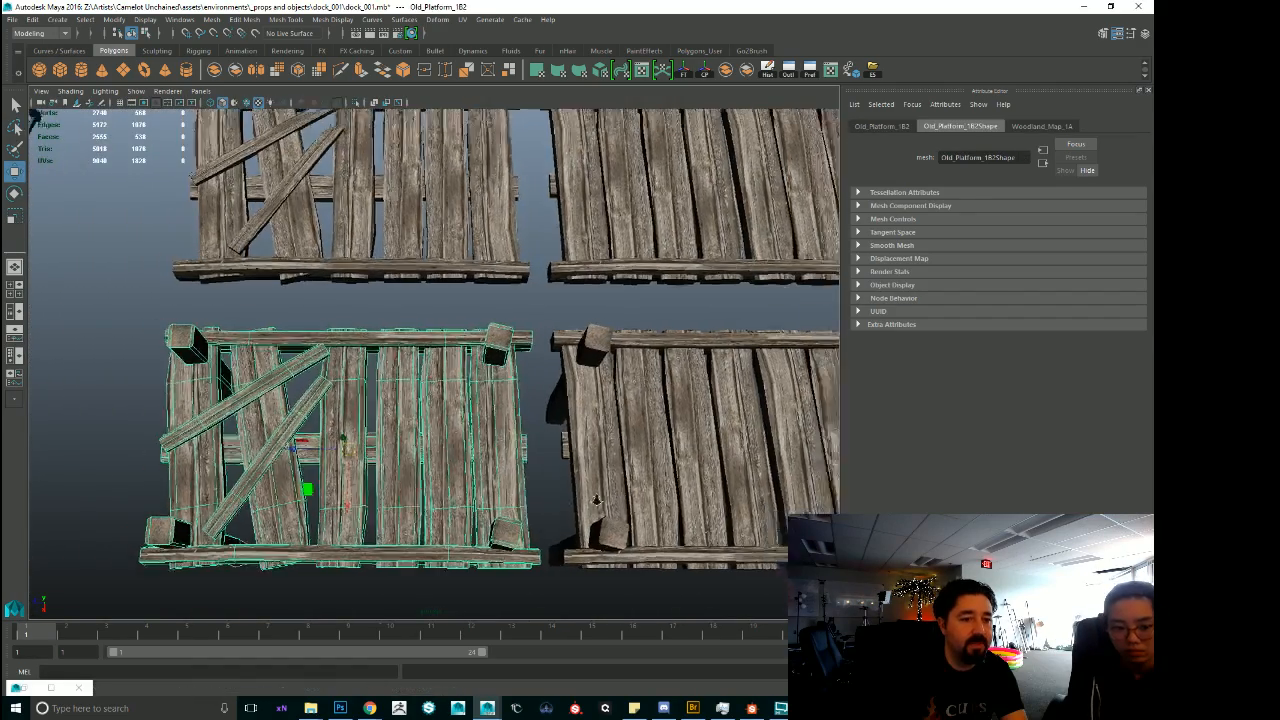
Examine the arched walkway's planks and side beams beside the old platforms.
left_click_drag(507, 490, 489, 386, "alt")
right_click_drag(489, 386, 808, 440, "alt")
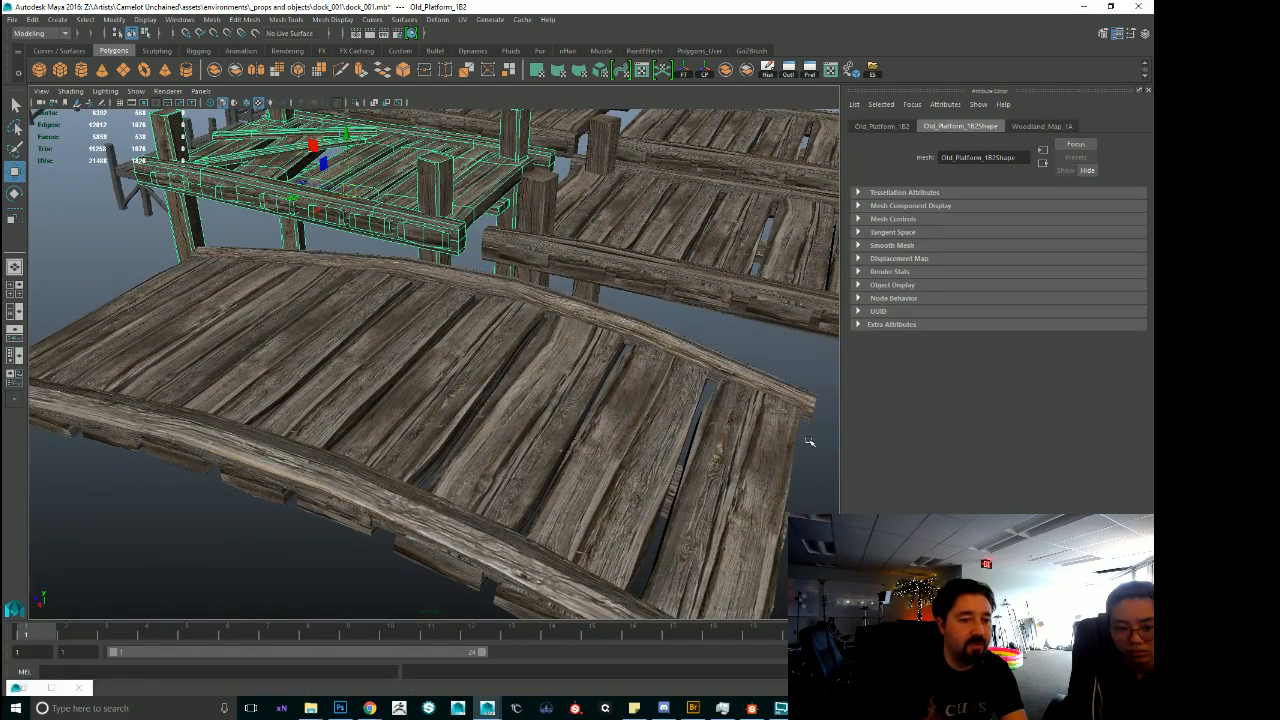
right_click_drag(787, 409, 484, 280, "alt")
left_click_drag(484, 280, 474, 317, "alt")
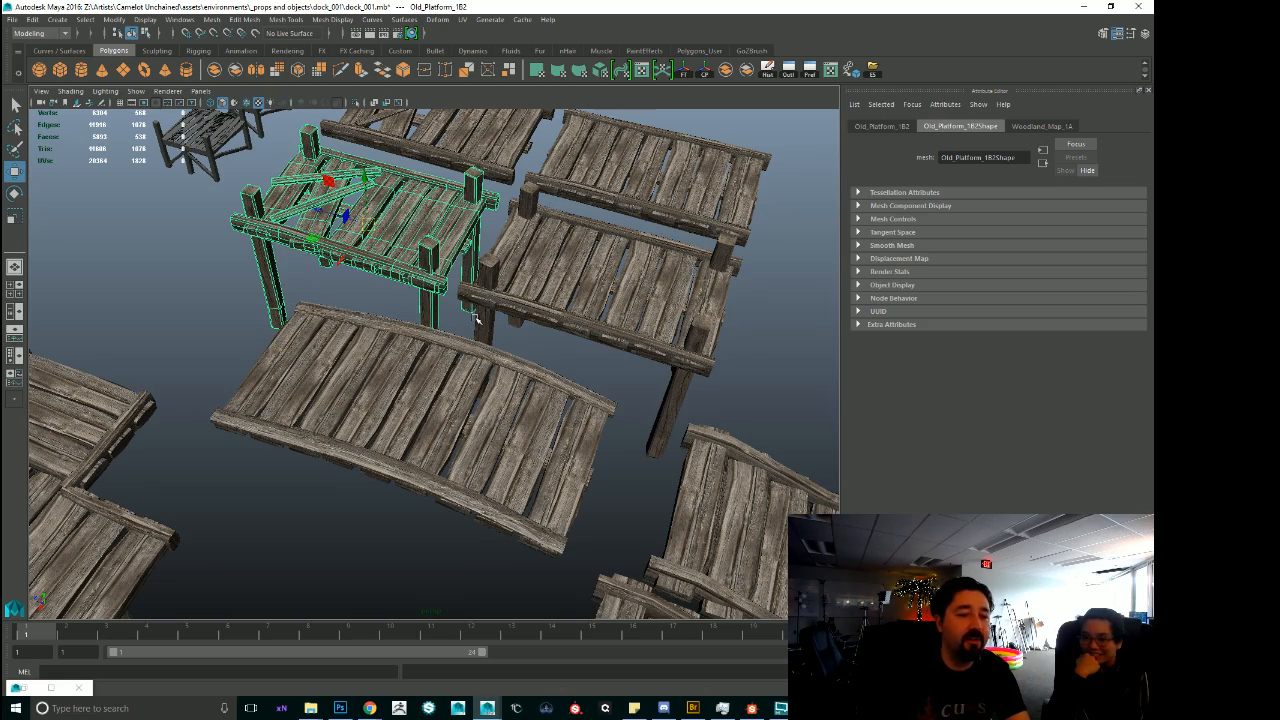
right_click_drag(702, 312, 600, 320, "alt")
left_click_drag(600, 320, 457, 363, "alt")
Move across the dock scene to the box-shaped wooden shack, select it and frame it closely.
middle_click_drag(232, 306, 382, 371, "alt")
left_click_drag(382, 371, 362, 358, "alt")
right_click_drag(362, 359, 423, 283, "alt")
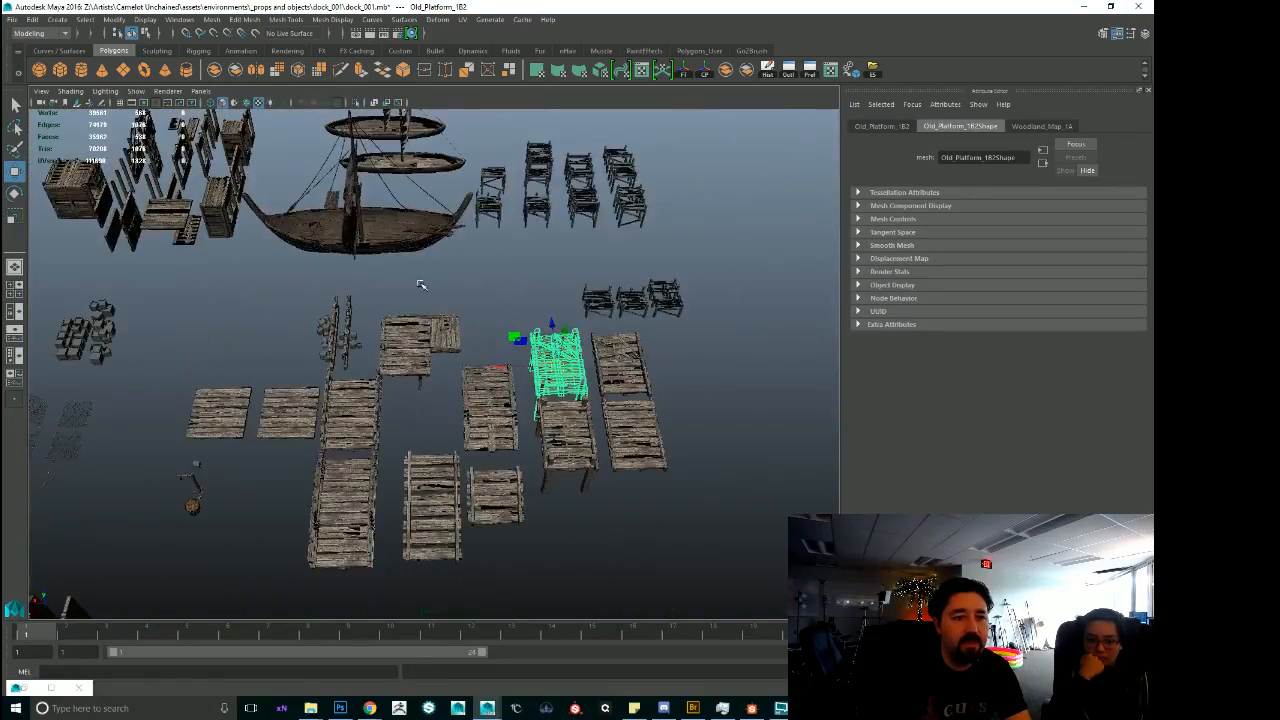
middle_click_drag(423, 283, 875, 455, "alt")
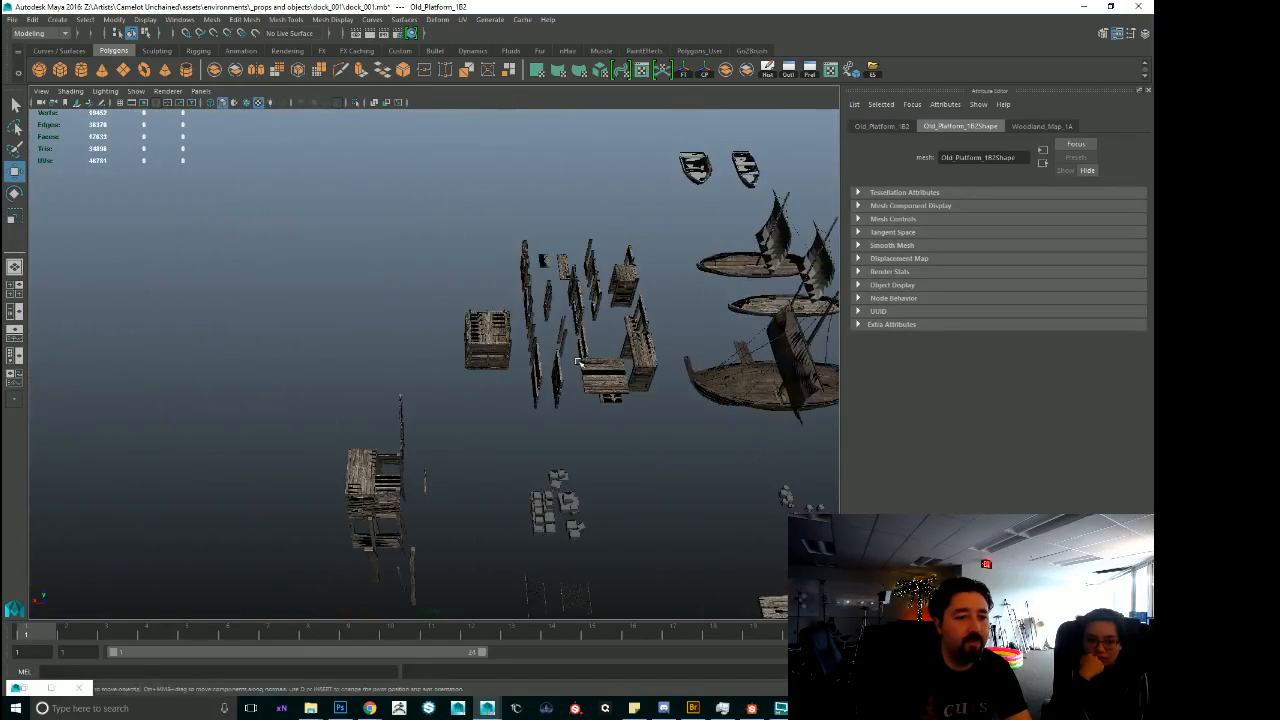
left_click(491, 340)
key("f")
right_click_drag(611, 443, 680, 445, "alt")
left_click_drag(680, 445, 612, 400, "alt")
right_click_drag(385, 370, 480, 375, "alt")
left_click_drag(480, 375, 535, 382, "alt")
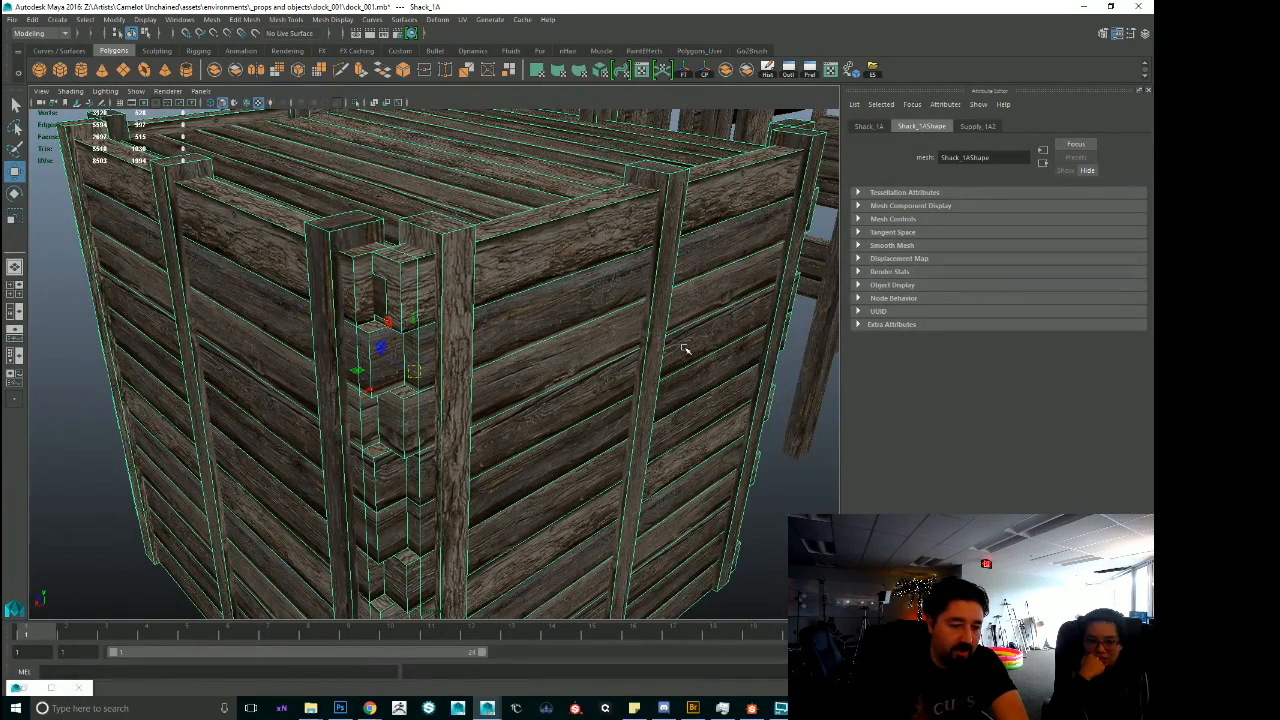
Examine the shack's plank walls, open side and front boards up close.
right_click_drag(685, 348, 298, 314, "alt")
left_click_drag(298, 314, 115, 350, "alt")
right_click_drag(115, 350, 482, 374, "alt")
left_click_drag(482, 374, 447, 427, "alt")
right_click_drag(585, 380, 521, 382, "alt")
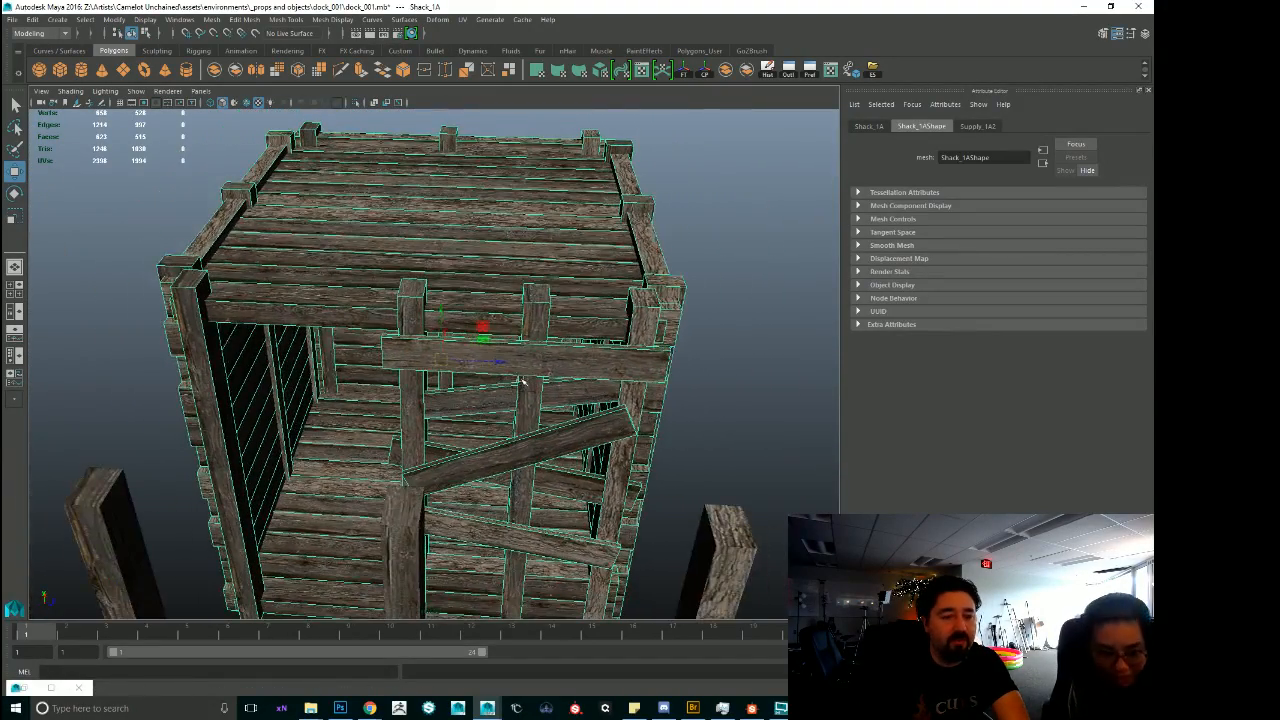
left_click_drag(668, 362, 415, 378, "alt")
right_click_drag(415, 378, 527, 440, "alt")
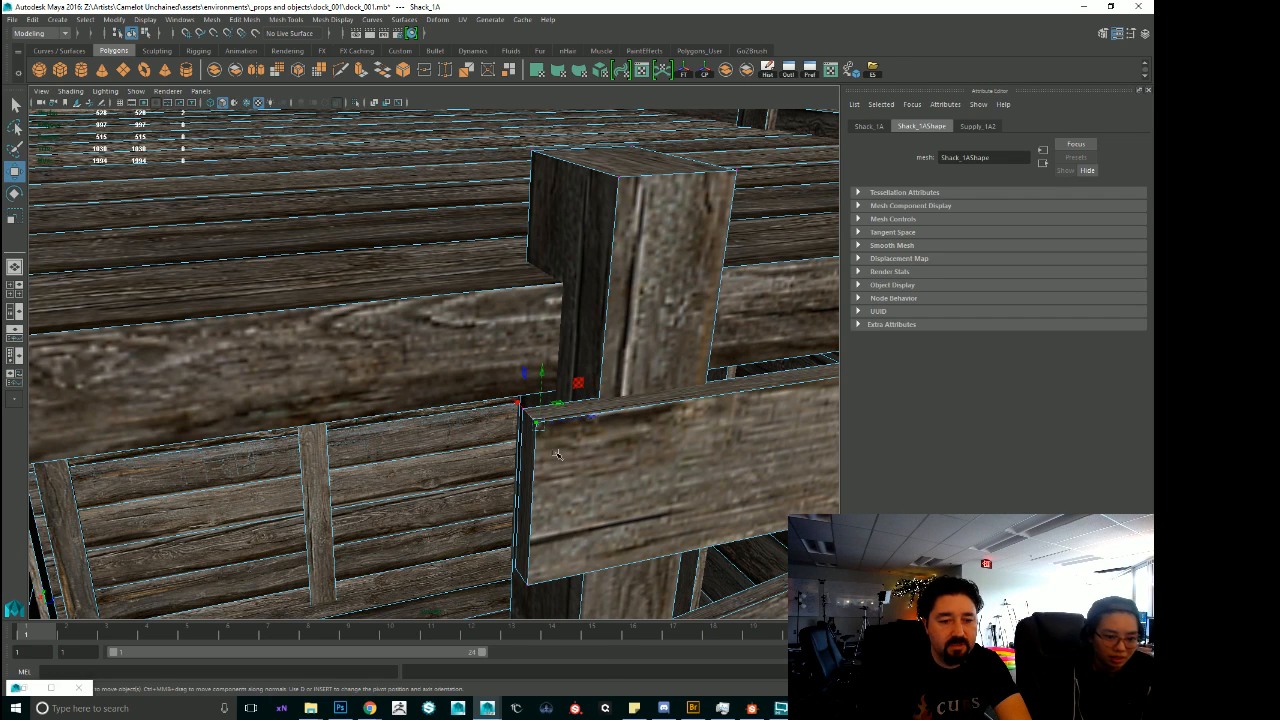
Select the upper corner vertex at the end of the shack's front horizontal board and frame it.
right_click_drag(555, 389, 511, 385)
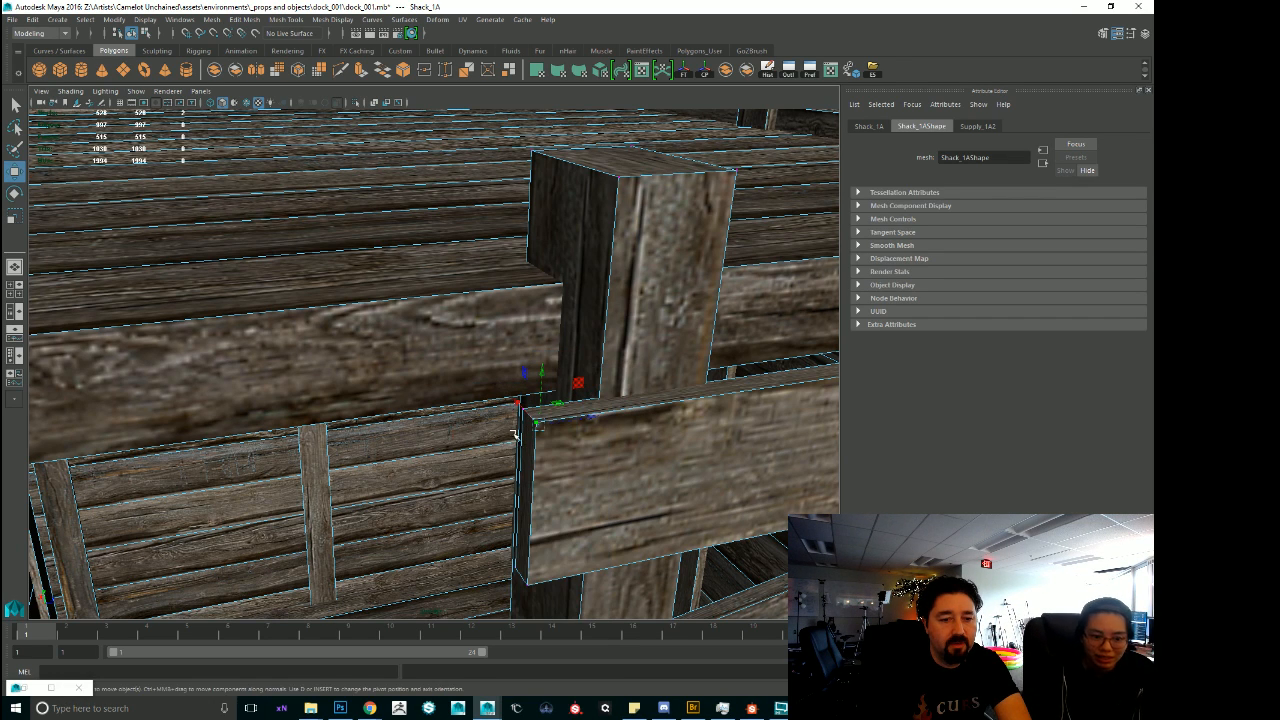
left_click(534, 418)
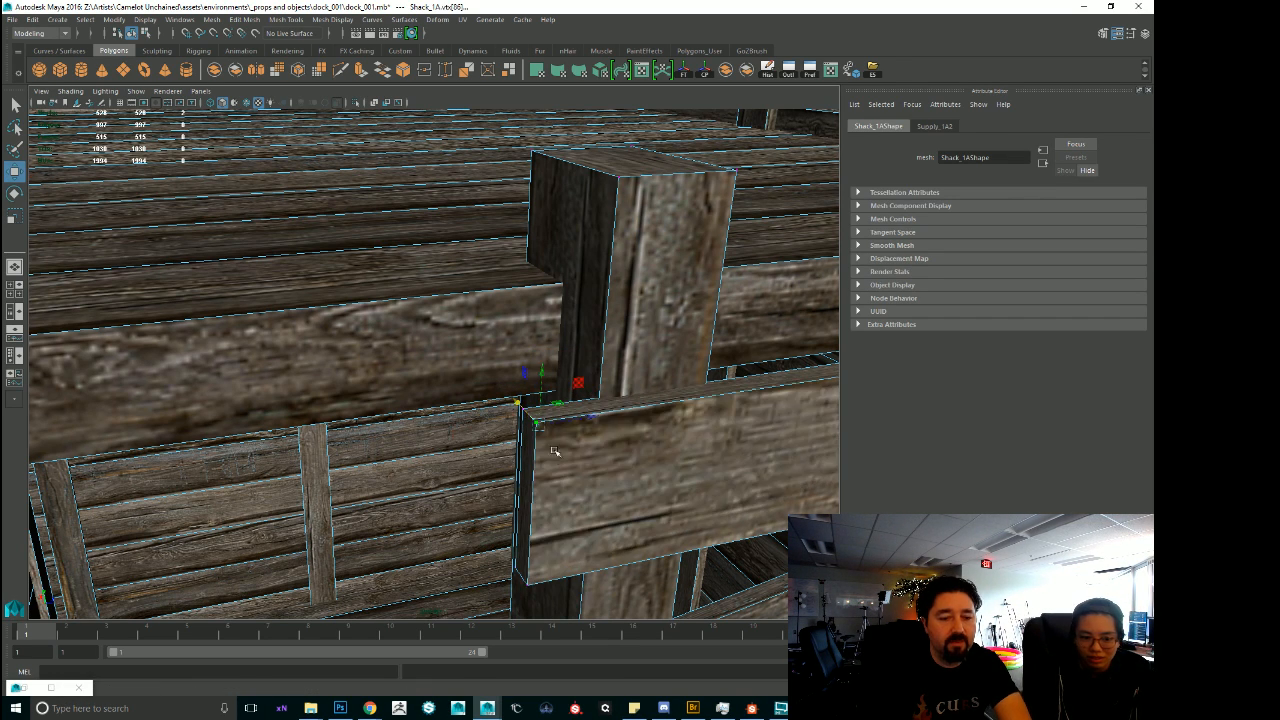
left_click_drag(524, 415, 627, 435, "alt")
key("f")
scroll(421, 419, "down", 5)
scroll(420, 422, "down", 3)
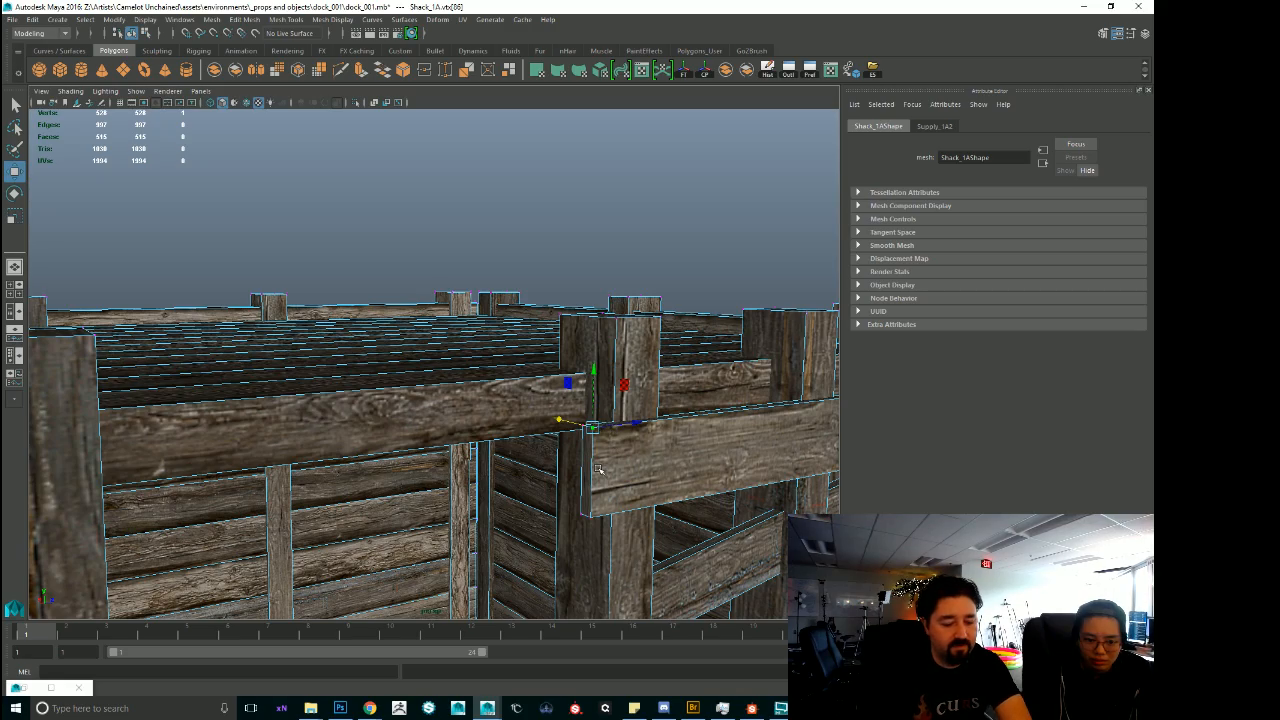
Examine the end of the shack's horizontal board and its contact with the post from the side and front.
key("f")
left_click_drag(651, 437, 472, 438, "alt")
scroll(500, 426, "down", 5)
right_click_drag(472, 438, 783, 497, "alt")
left_click_drag(500, 488, 648, 448, "alt")
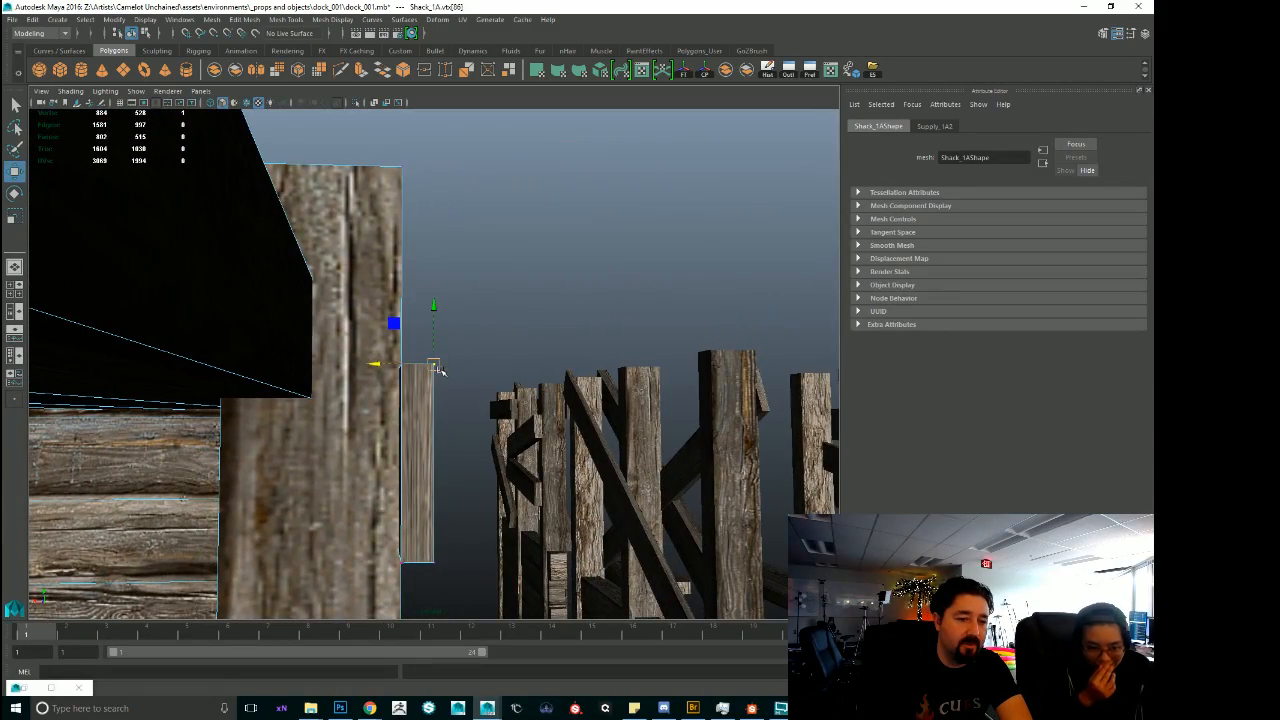
left_click_drag(434, 366, 438, 373)
left_click_drag(560, 425, 305, 450, "alt")
left_click_drag(437, 378, 445, 426)
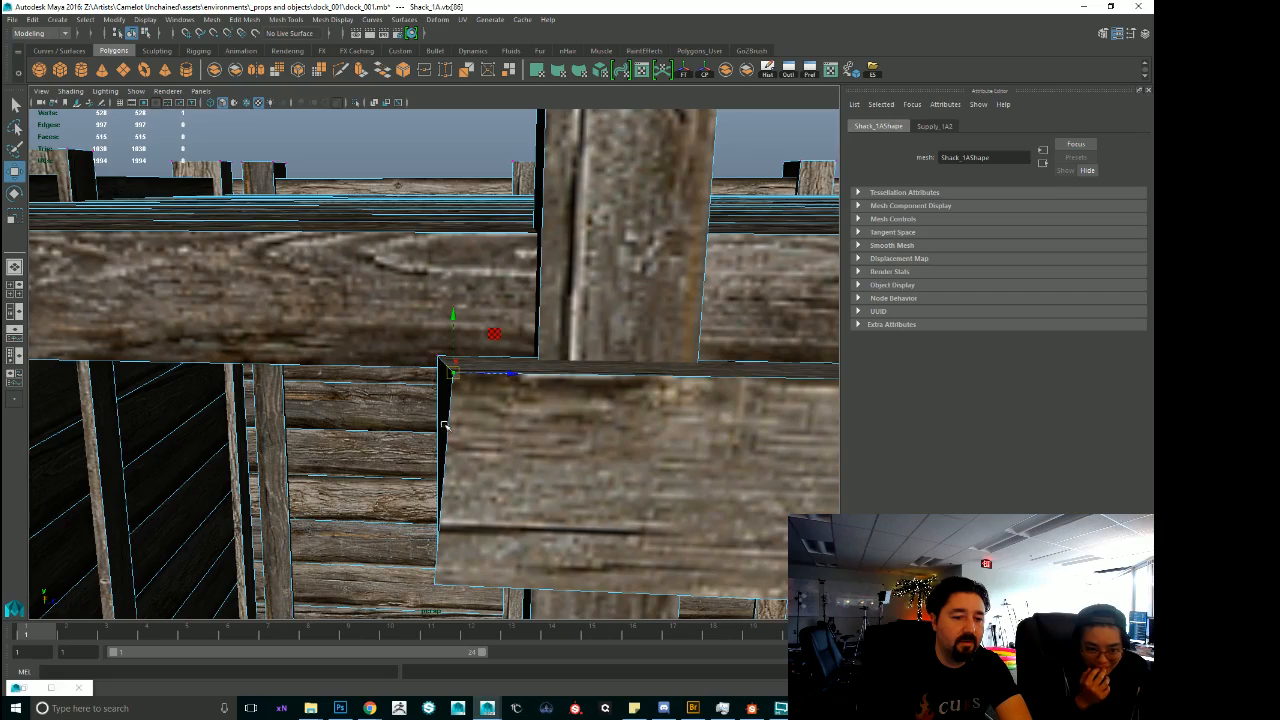
Examine the shack's corner posts, protruding plank ends and roof edge from several sides.
left_click_drag(462, 488, 516, 456, "alt")
right_click_drag(516, 456, 490, 450, "alt")
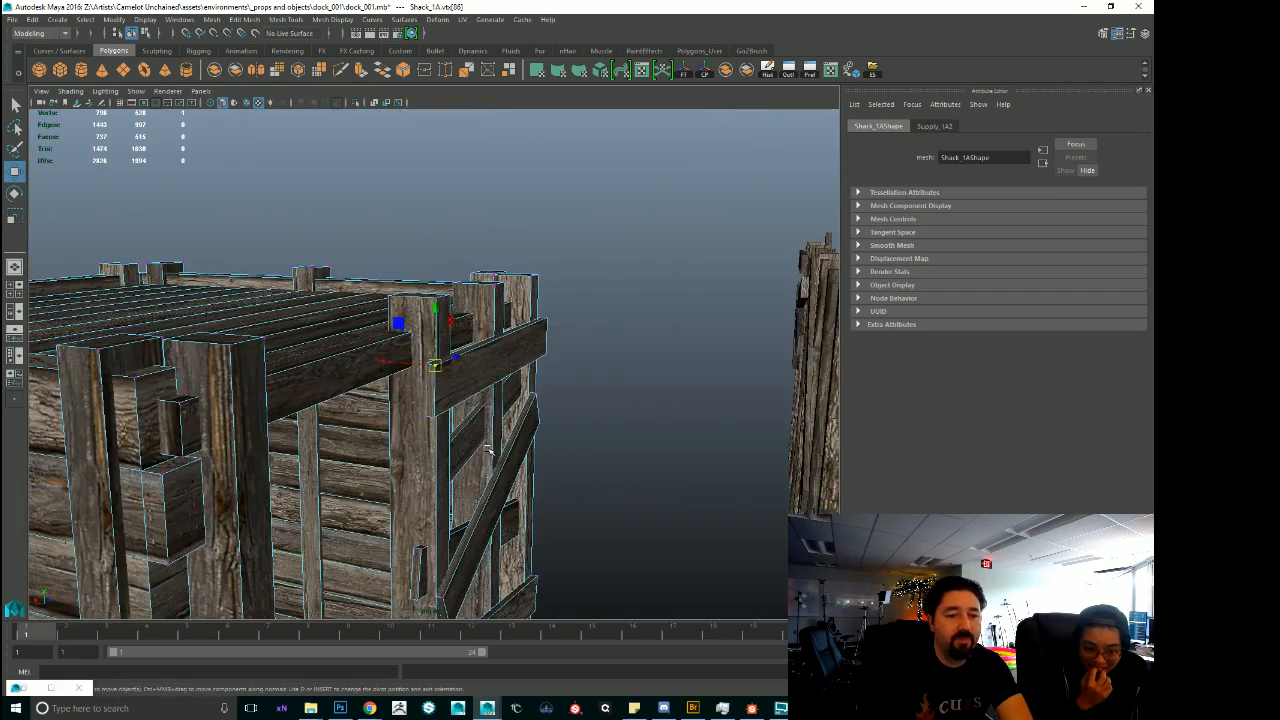
left_click_drag(490, 450, 437, 480, "alt")
right_click_drag(585, 445, 500, 443, "alt")
middle_click_drag(400, 400, 460, 450, "alt")
right_click_drag(350, 440, 238, 431, "alt")
left_click_drag(238, 431, 498, 466, "alt")
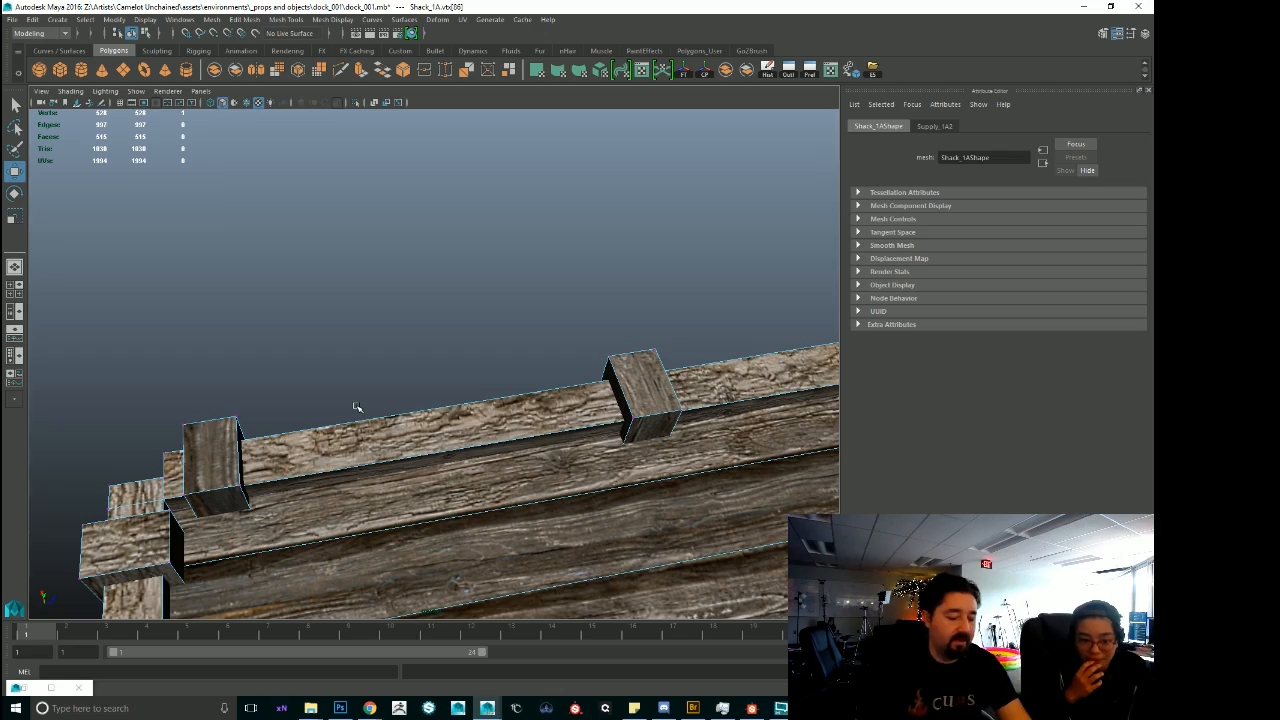
Show the whole shack in the viewport and bring the UV Editor back beside it.
right_click_drag(548, 410, 404, 446, "alt")
left_click_drag(404, 446, 472, 434, "alt")
right_click_drag(472, 434, 385, 441, "alt")
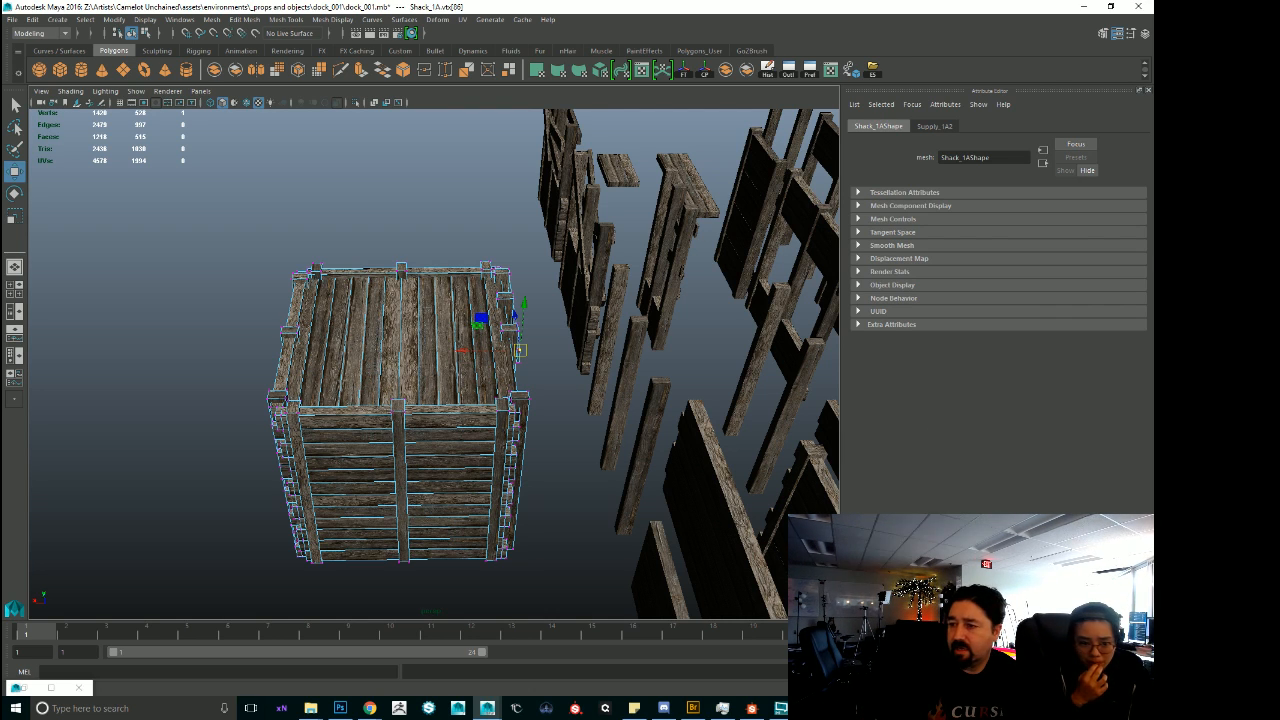
left_click_drag(1153, 140, 951, 140)
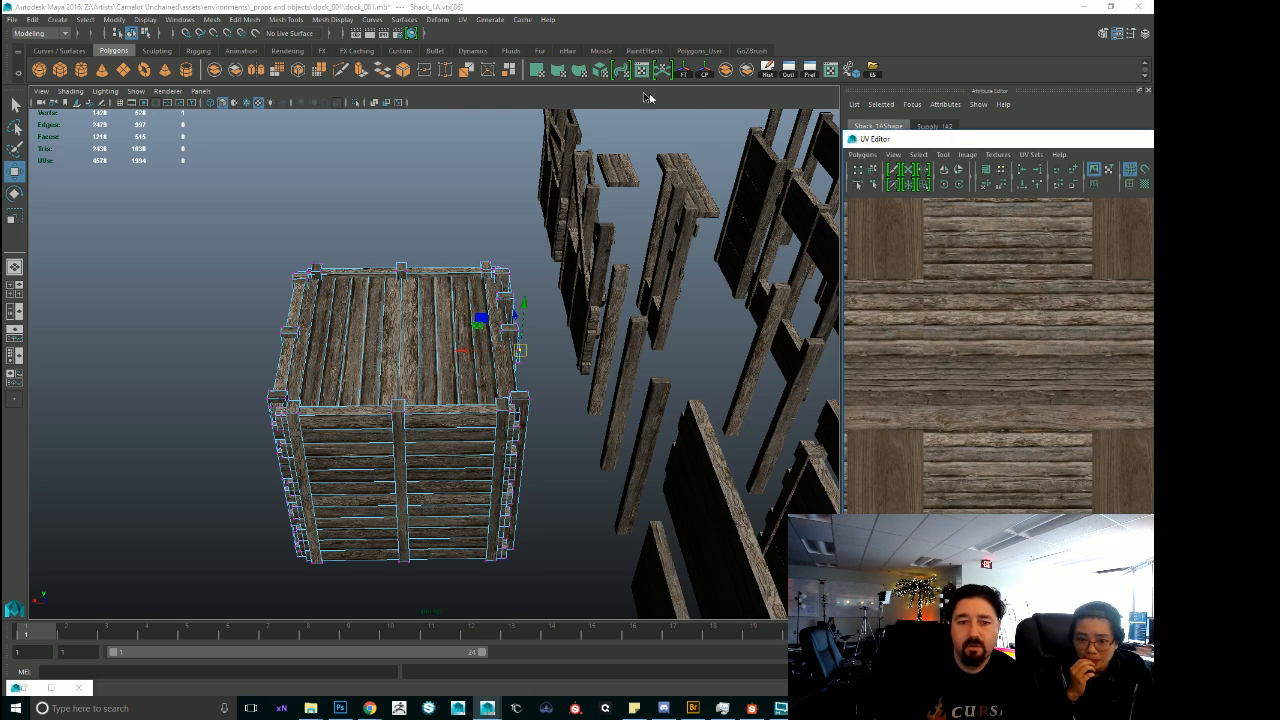
left_click_drag(648, 97, 618, 135)
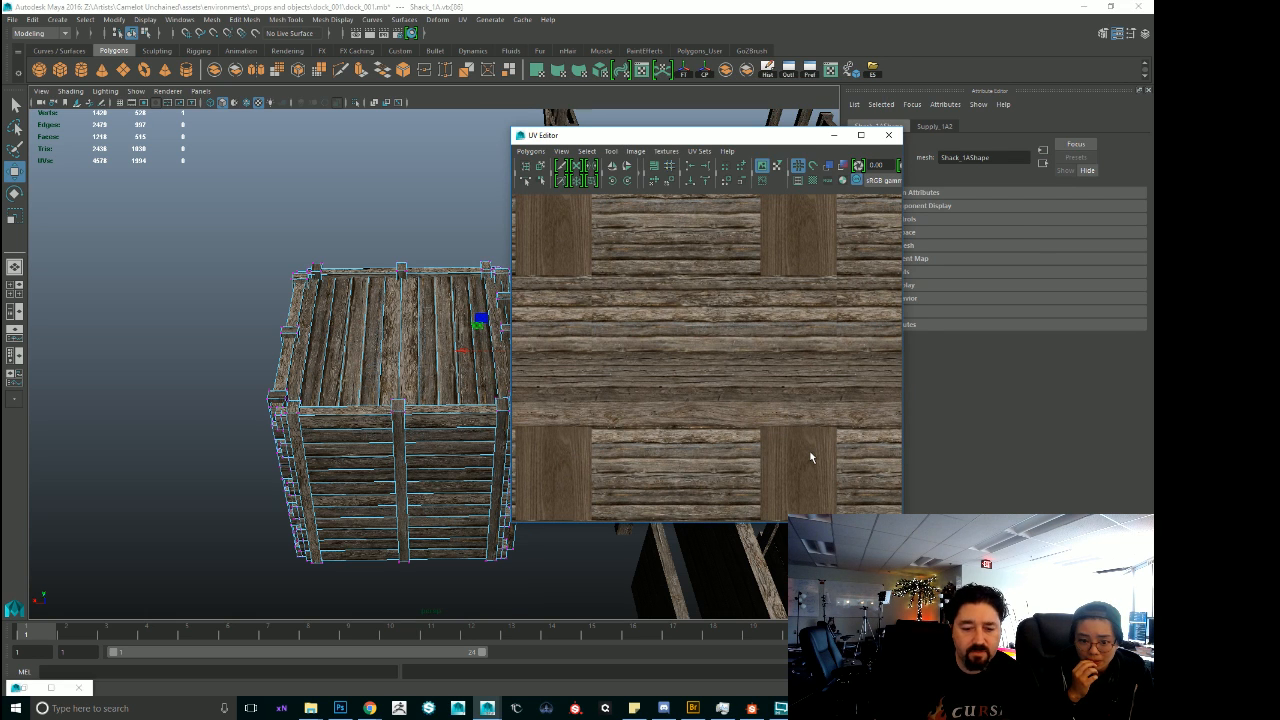
Open Task Manager, reverse the sorting of processes by CPU usage and close it.
key("ctrl+shift+Escape")
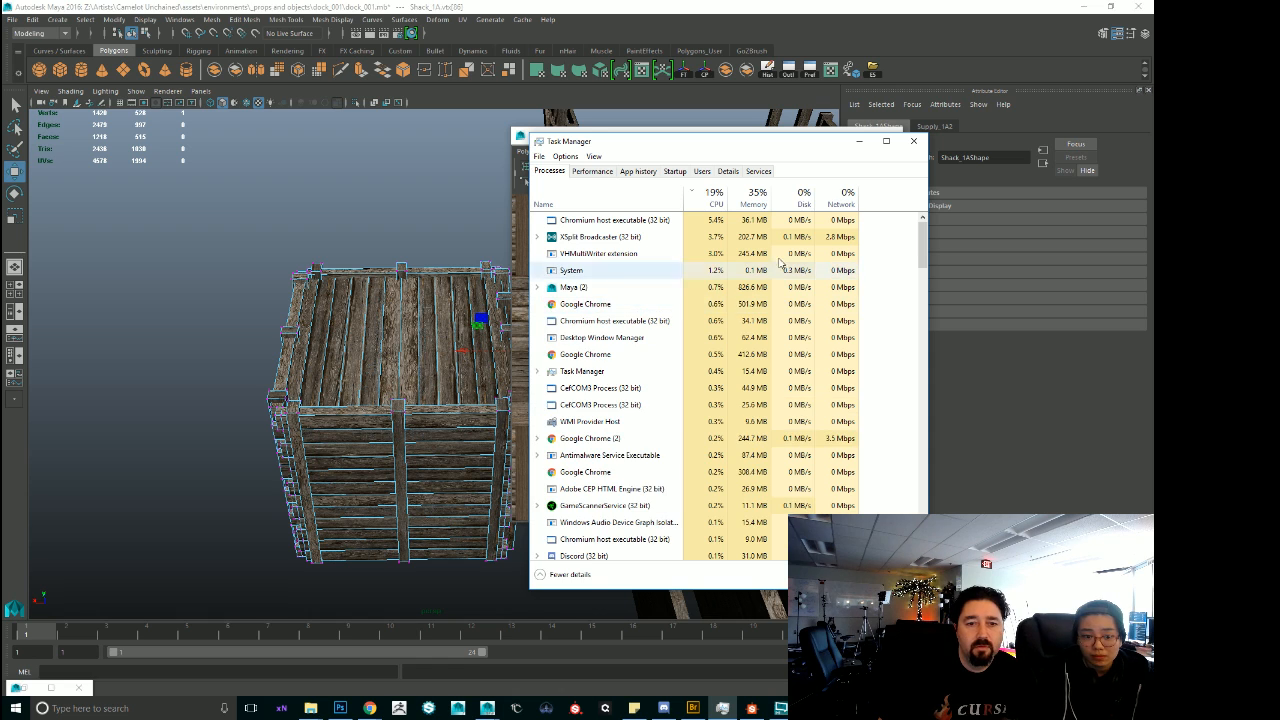
left_click(712, 196)
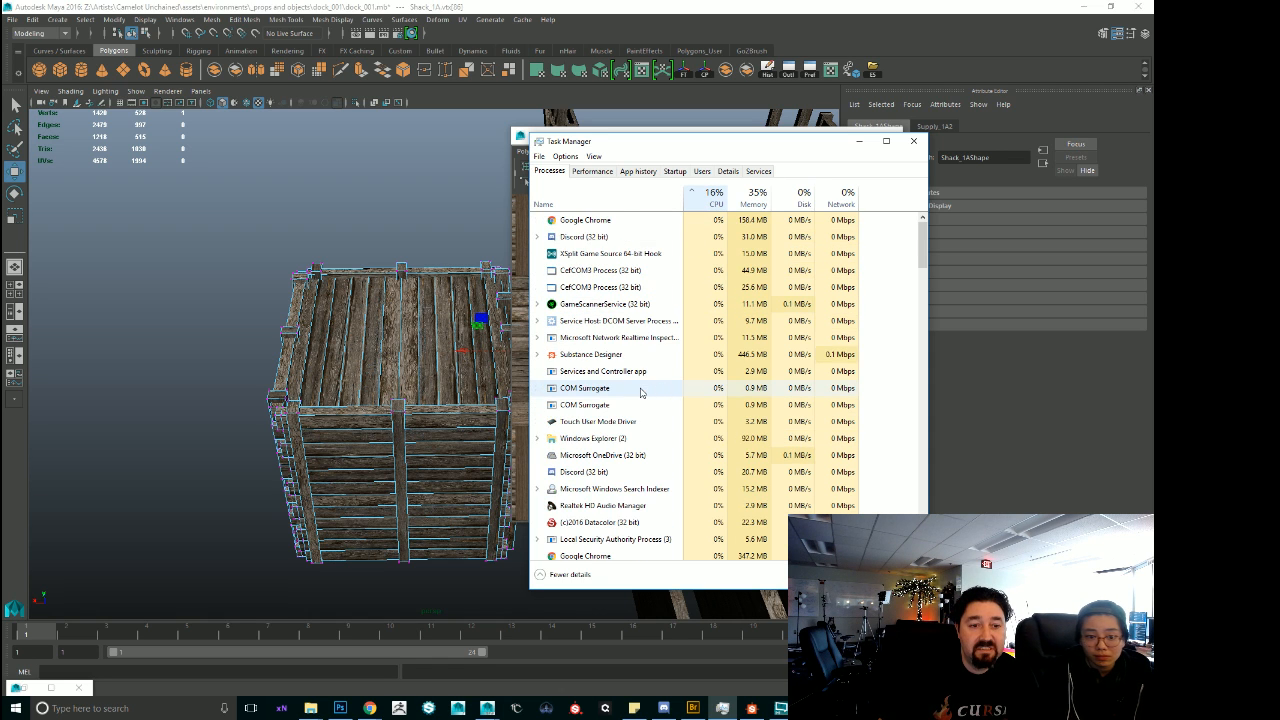
left_click(912, 142)
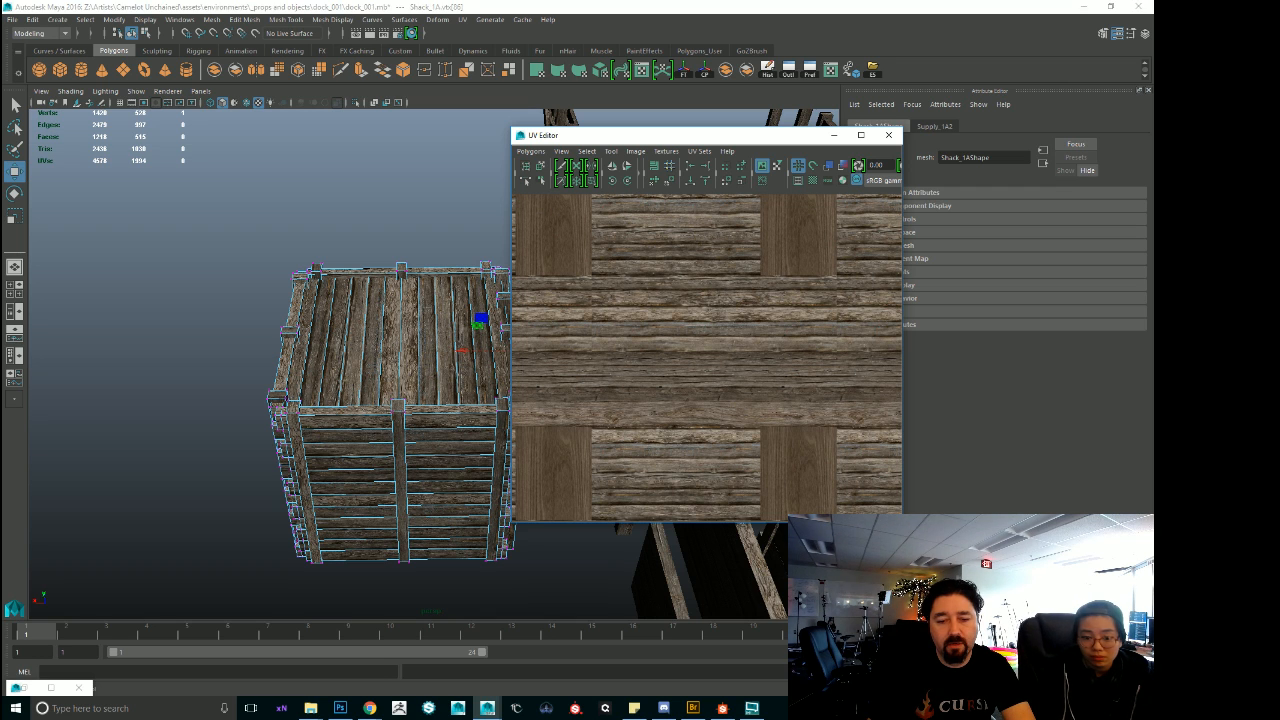
Enlarge the UV Editor and examine the shack's tiling wood plank texture beside the model.
left_click_drag(902, 520, 1072, 668)
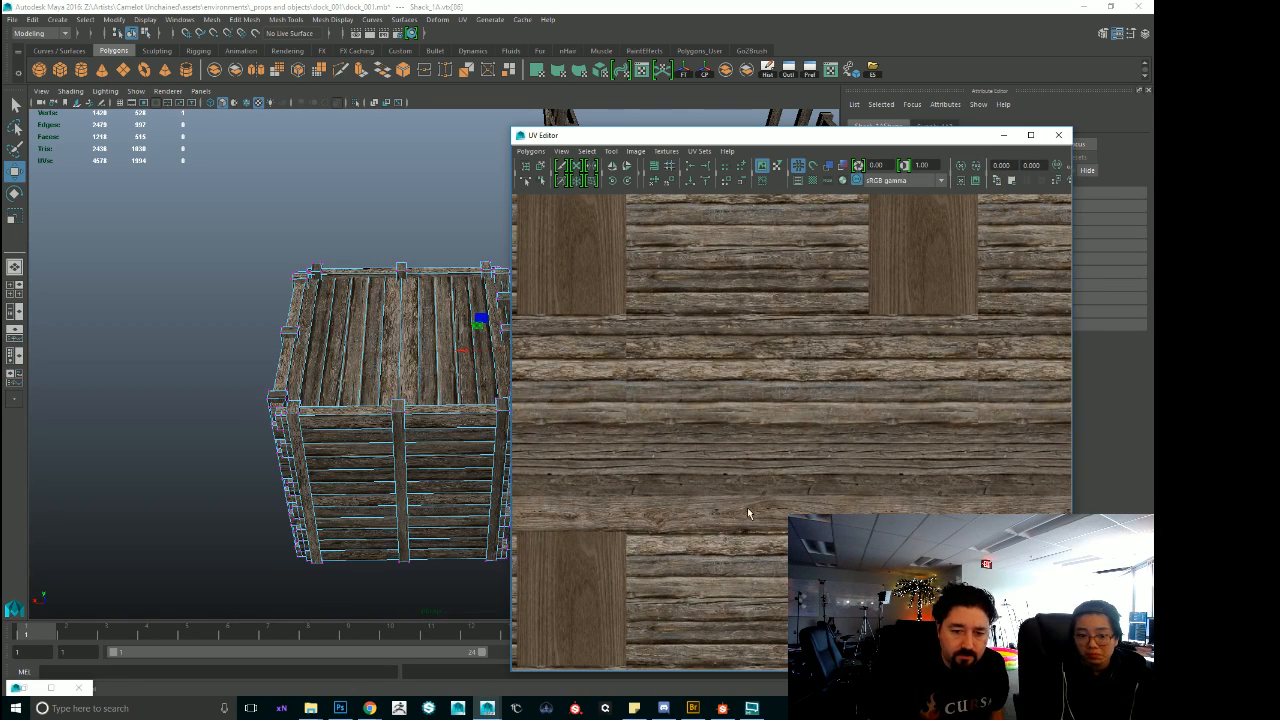
scroll(700, 600, "down", 2)
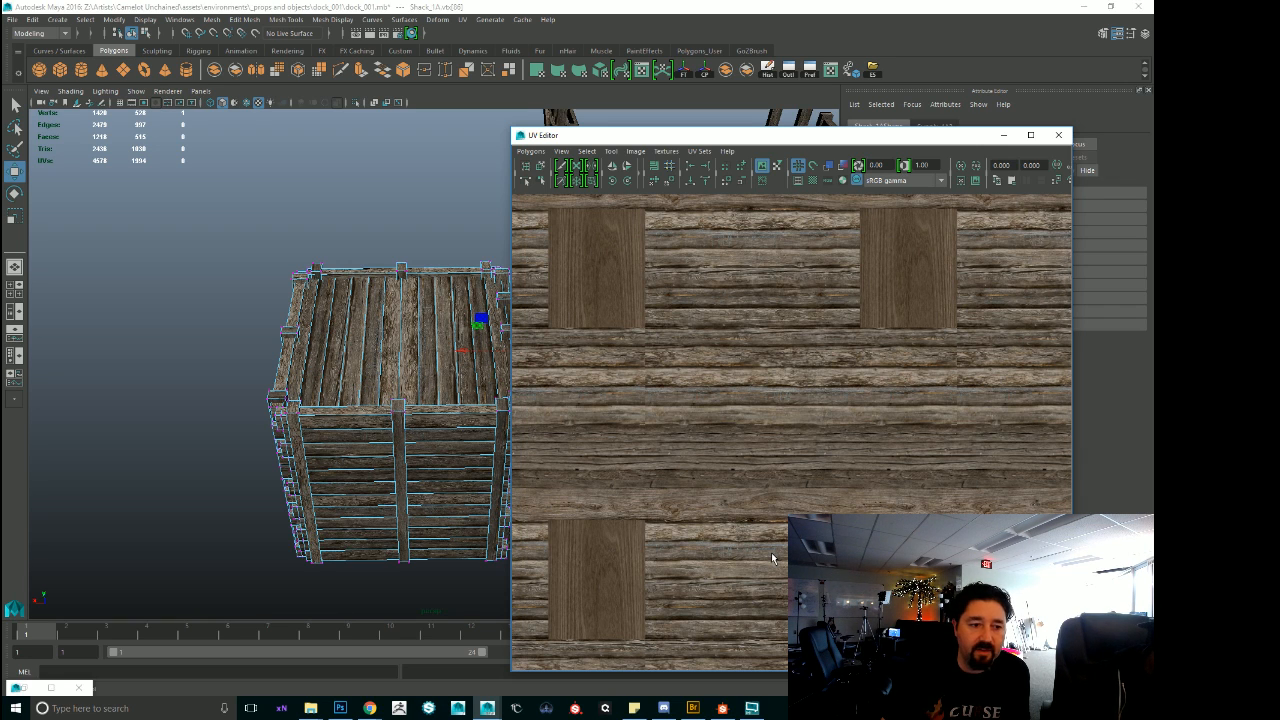
scroll(274, 349, "down", 5)
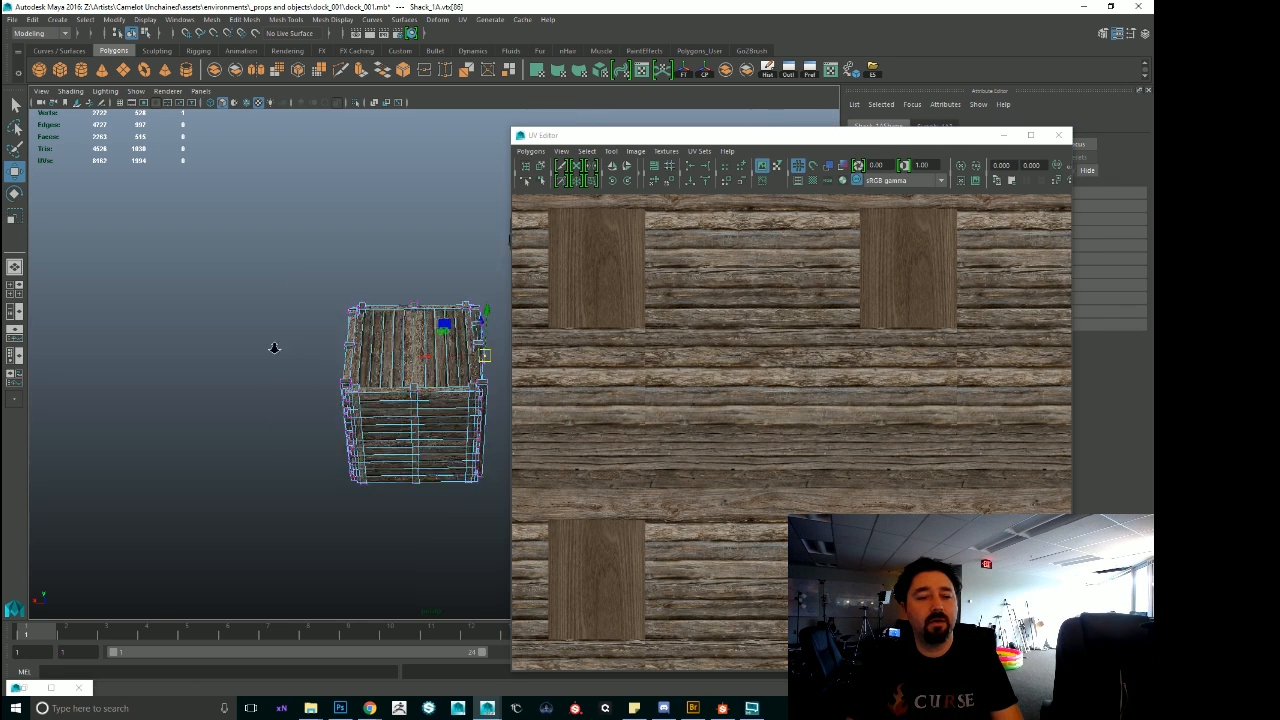
Clear the UV Editor from the view, select the shack wall piece with crossed broken planks and examine it among the separate shack parts.
left_click_drag(641, 134, 1153, 165)
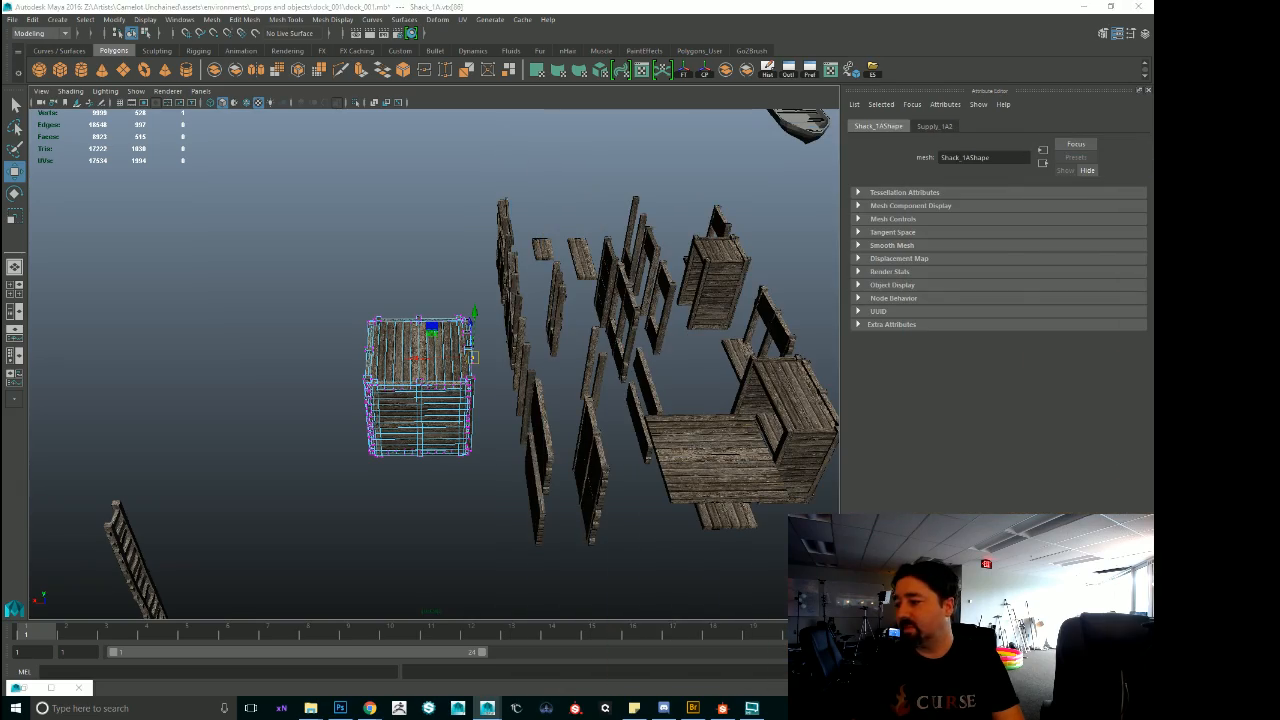
left_click_drag(735, 272, 708, 228, "alt")
middle_click_drag(280, 345, 357, 337, "alt")
right_click_drag(357, 337, 717, 363, "alt")
left_click_drag(717, 363, 588, 387, "alt")
left_click(588, 387)
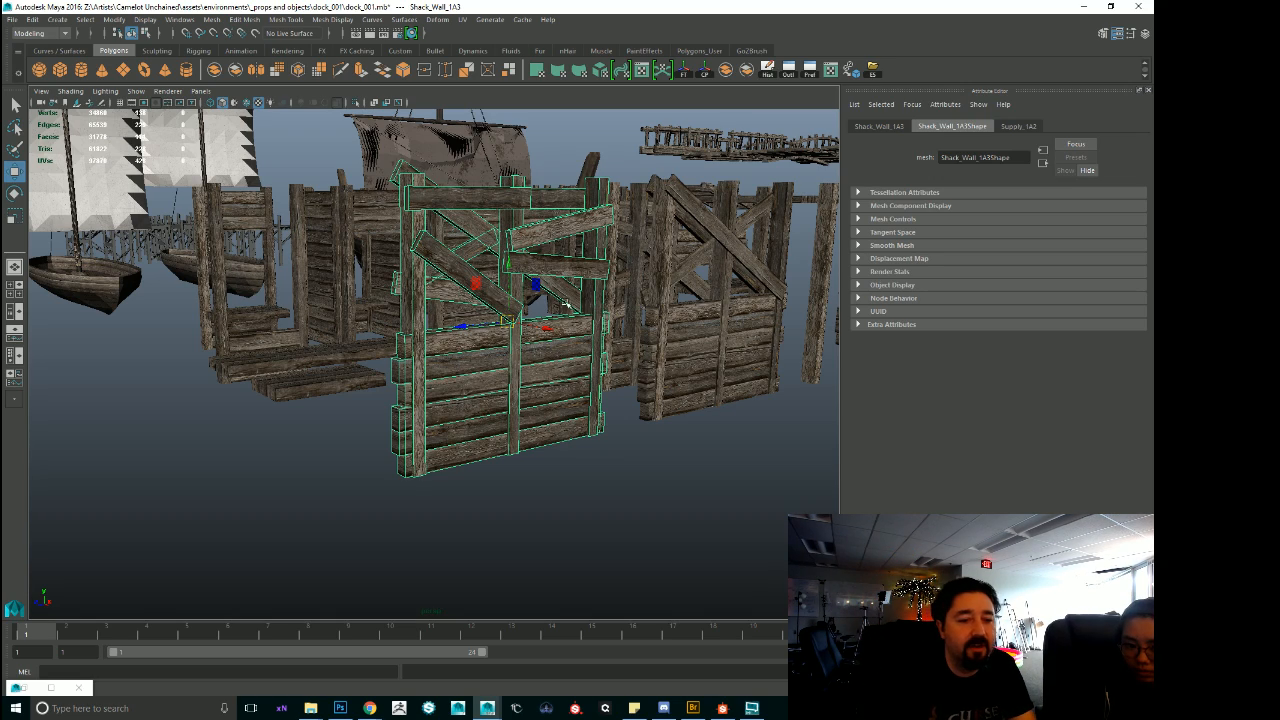
left_click_drag(566, 305, 447, 333, "alt")
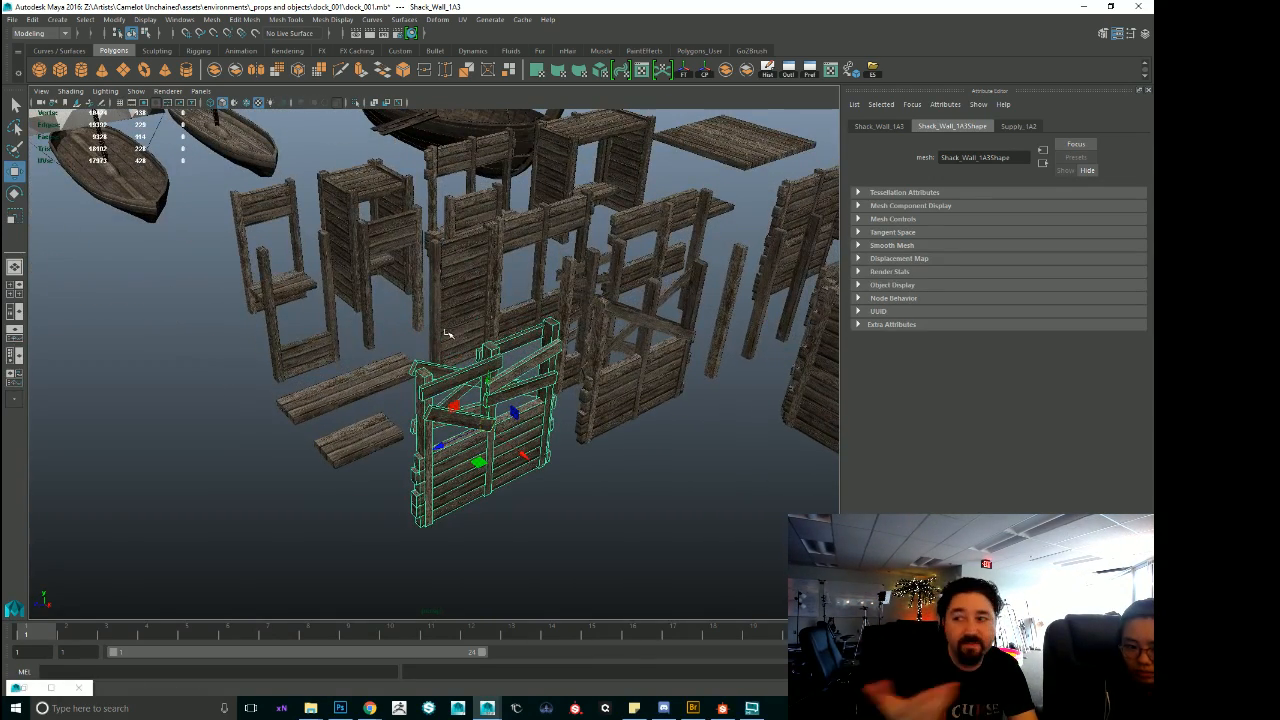
left_click_drag(643, 246, 376, 476, "alt")
Select the open stall frame with the plank counter, frame it and examine it from several sides.
left_click(380, 487)
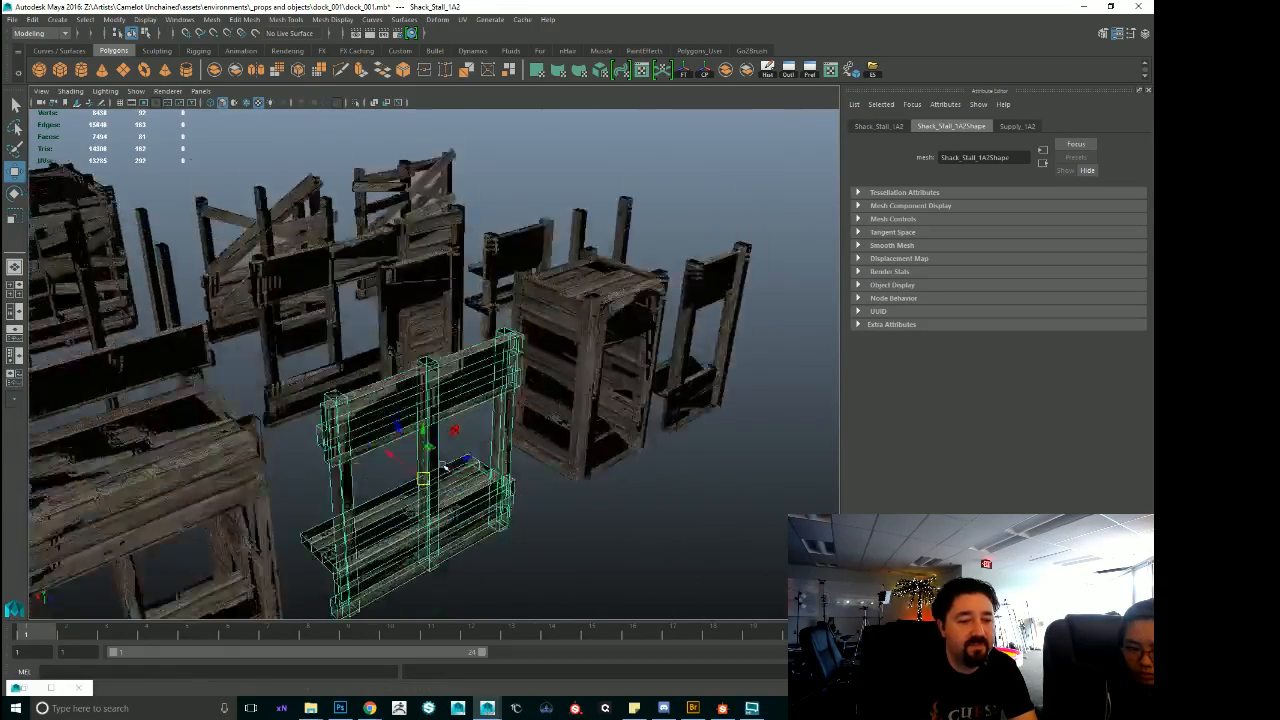
key("f")
left_click_drag(514, 449, 568, 459, "alt")
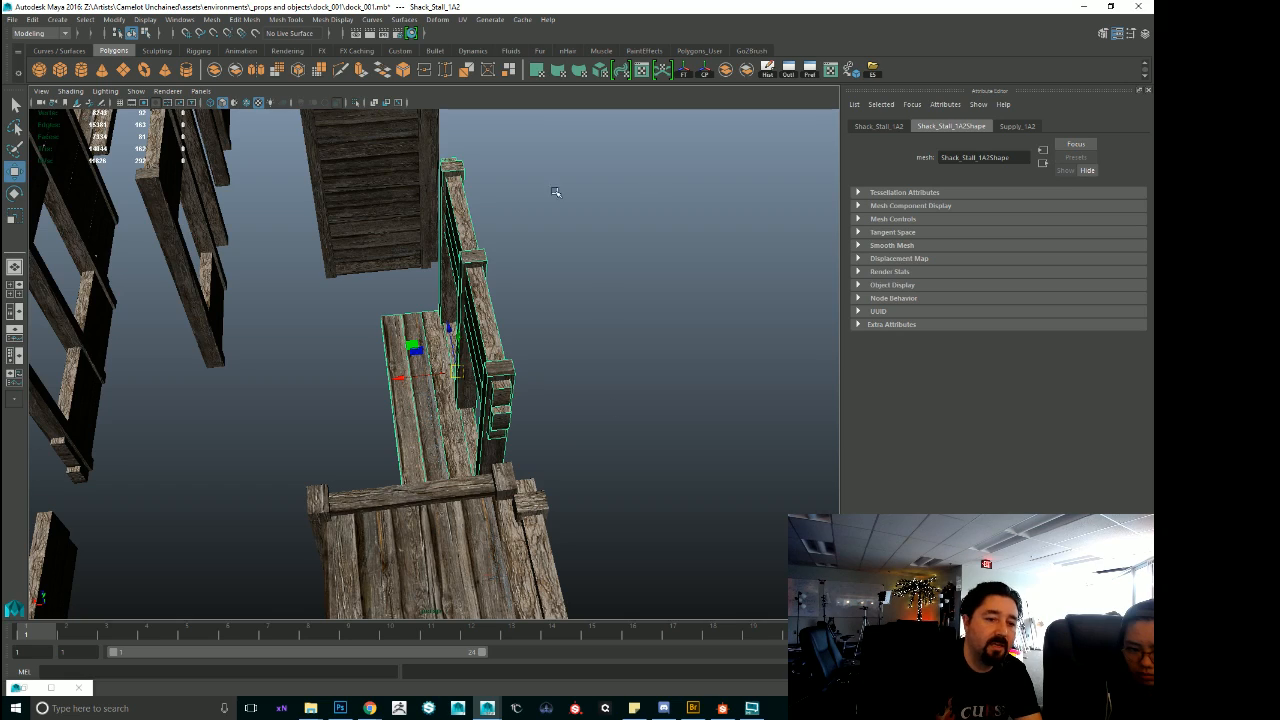
left_click_drag(538, 315, 583, 338, "alt")
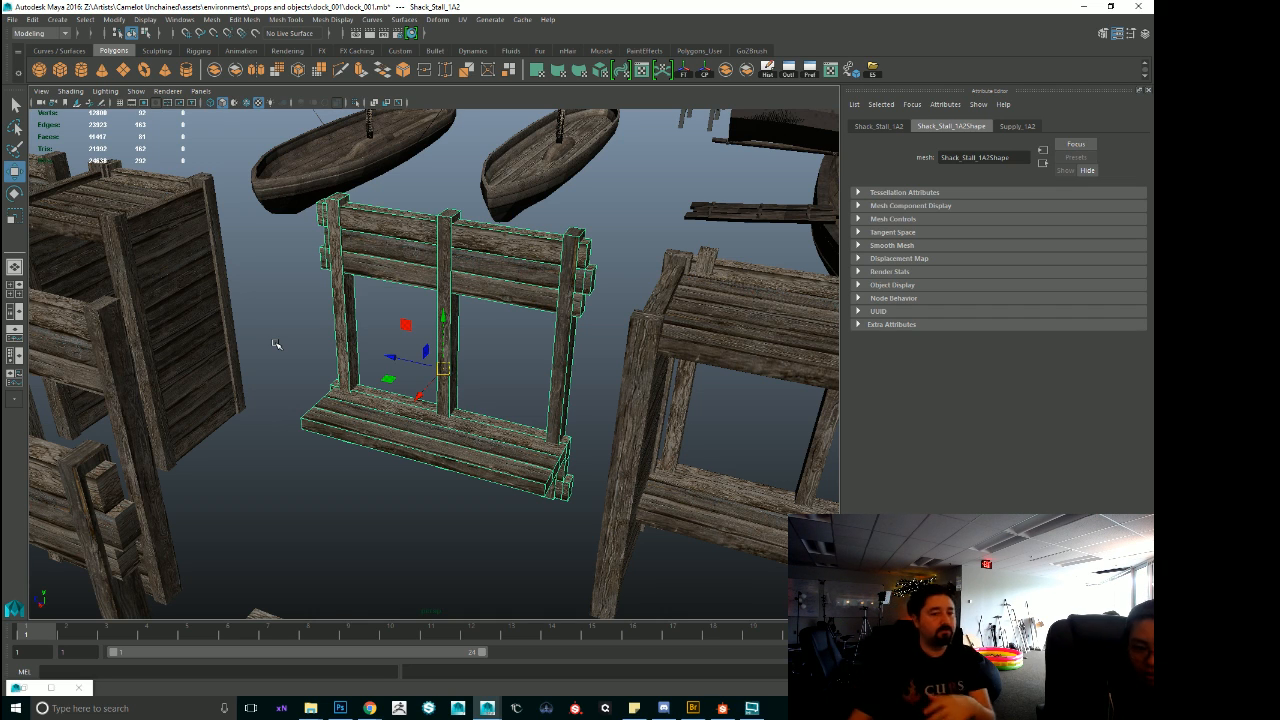
Select the large sailing boat, frame it and view it together with the surrounding dock pieces.
scroll(398, 294, "down", 3)
middle_click_drag(438, 269, 252, 318, "alt")
left_click(506, 421)
key("f")
right_click_drag(506, 421, 378, 400, "alt")
left_click_drag(378, 400, 300, 368, "alt")
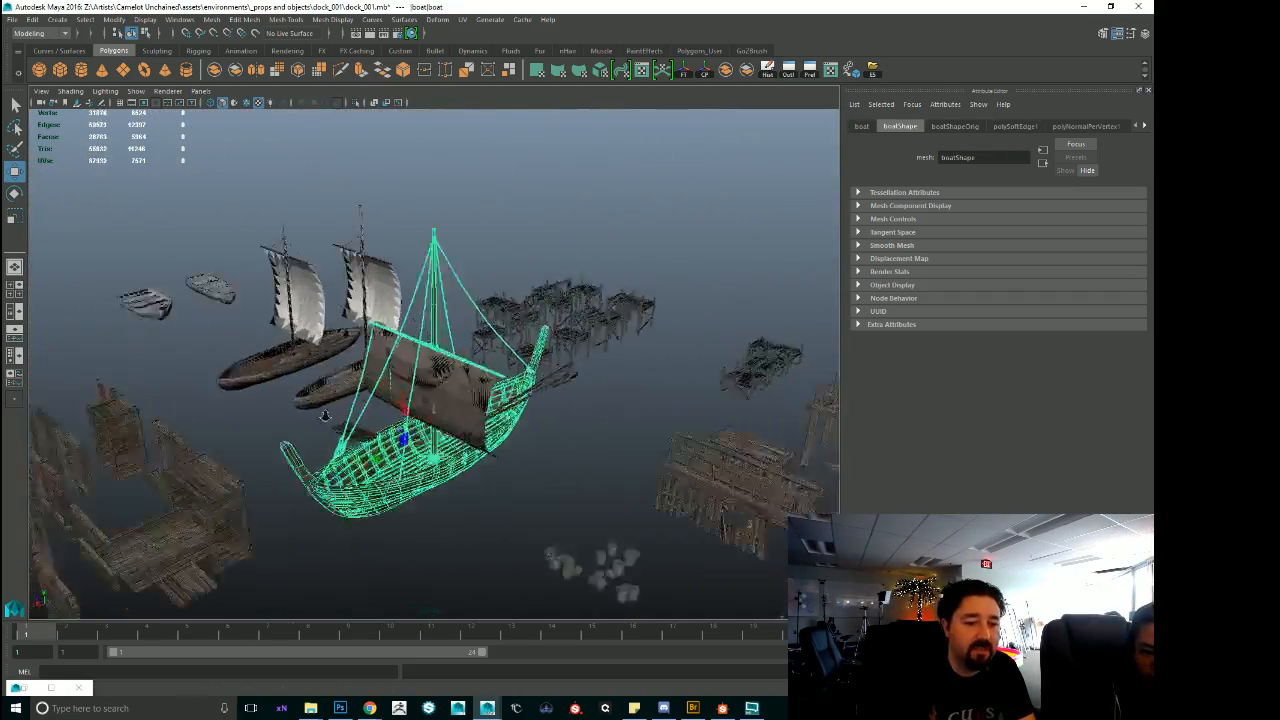
Clear the selection and examine the large boat and its sail from above and from the side.
right_click_drag(300, 368, 409, 346, "alt")
middle_click_drag(409, 346, 483, 180, "alt")
right_click_drag(483, 180, 673, 324, "alt")
left_click_drag(673, 324, 733, 428, "alt")
right_click_drag(733, 428, 163, 346, "alt")
left_click_drag(163, 346, 266, 395, "alt")
left_click(458, 469)
left_click_drag(458, 469, 562, 597, "alt")
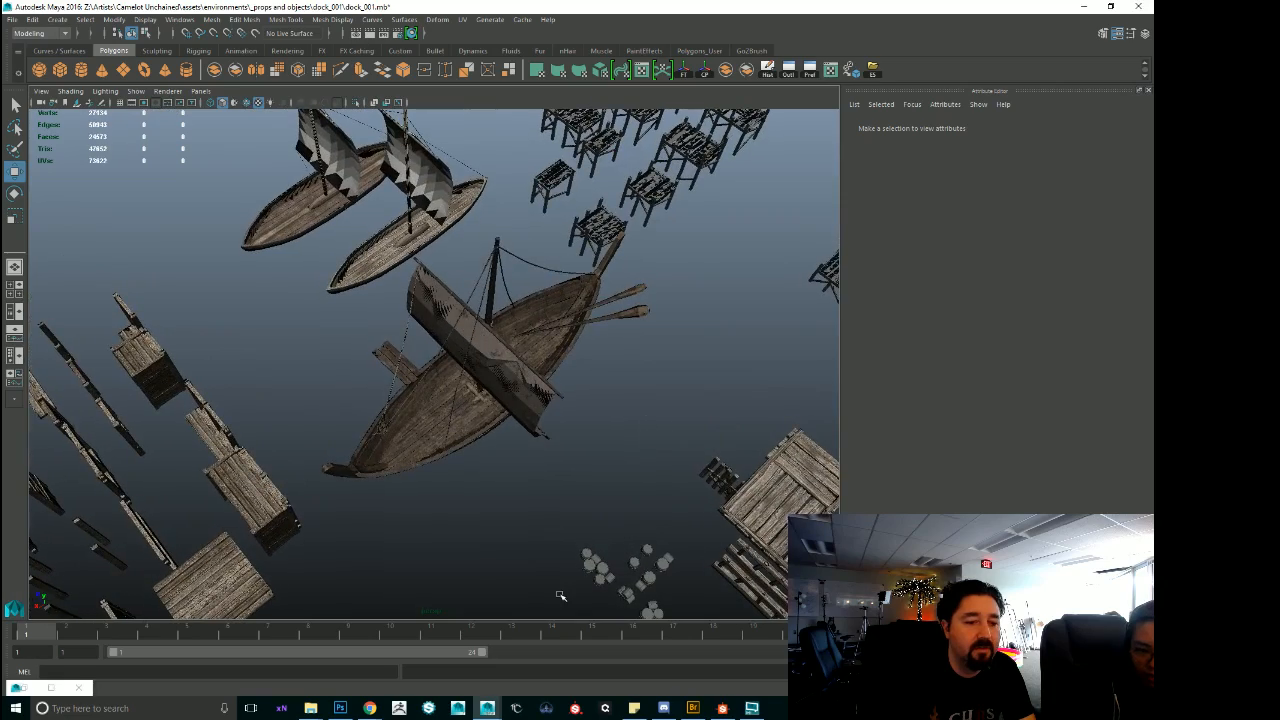
left_click_drag(495, 477, 443, 443, "alt")
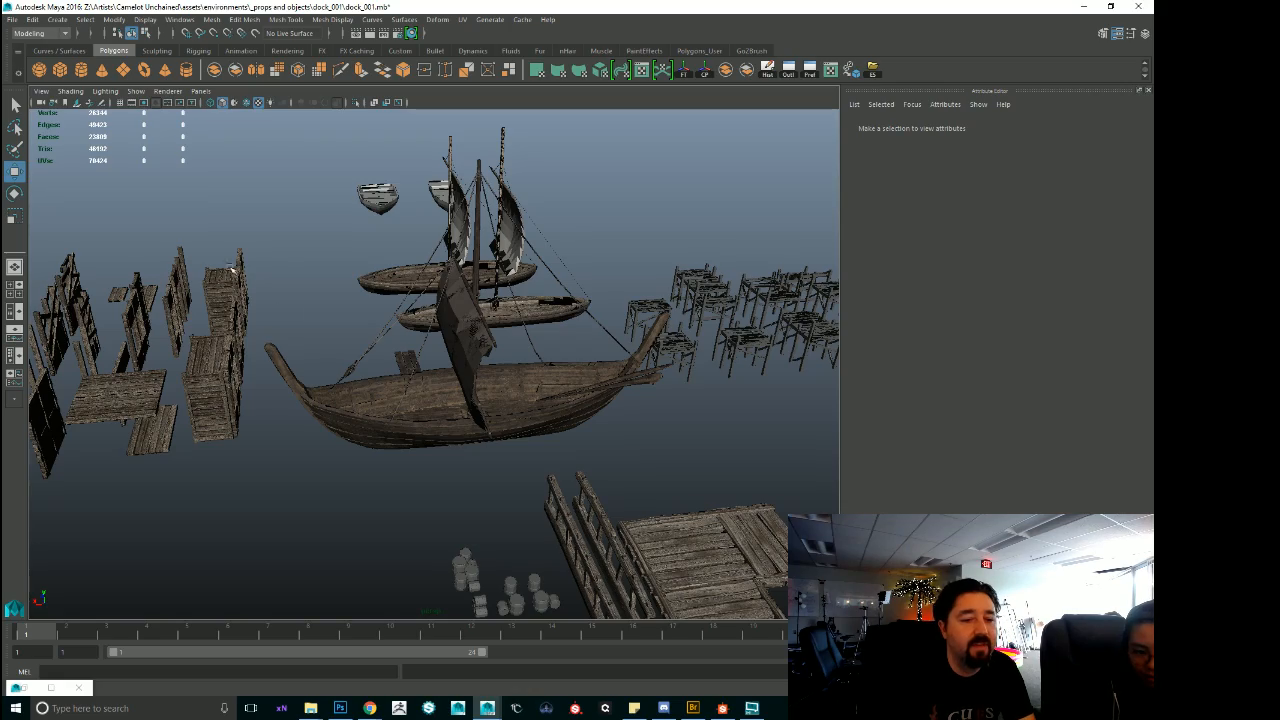
Reselect the large boat's hull for a close look inside and frame the whole boat.
right_click_drag(228, 266, 414, 429, "alt")
middle_click_drag(414, 429, 447, 380, "alt")
left_click(447, 380)
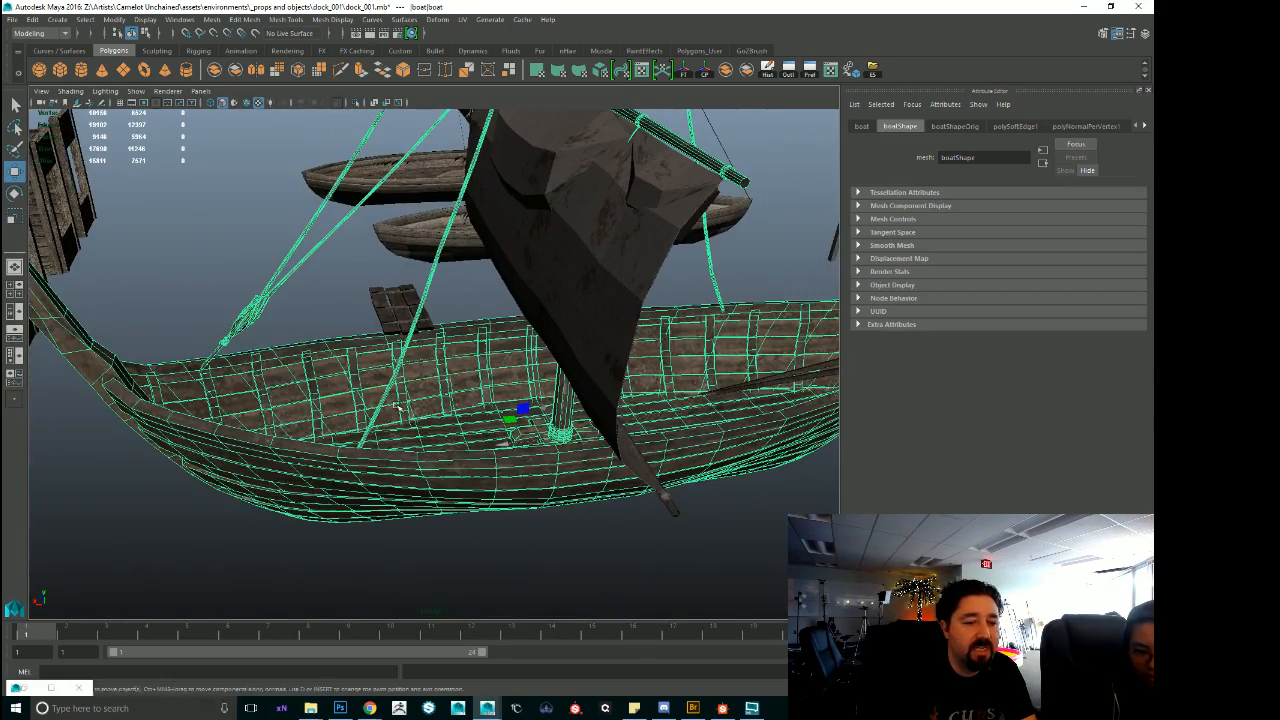
key("f")
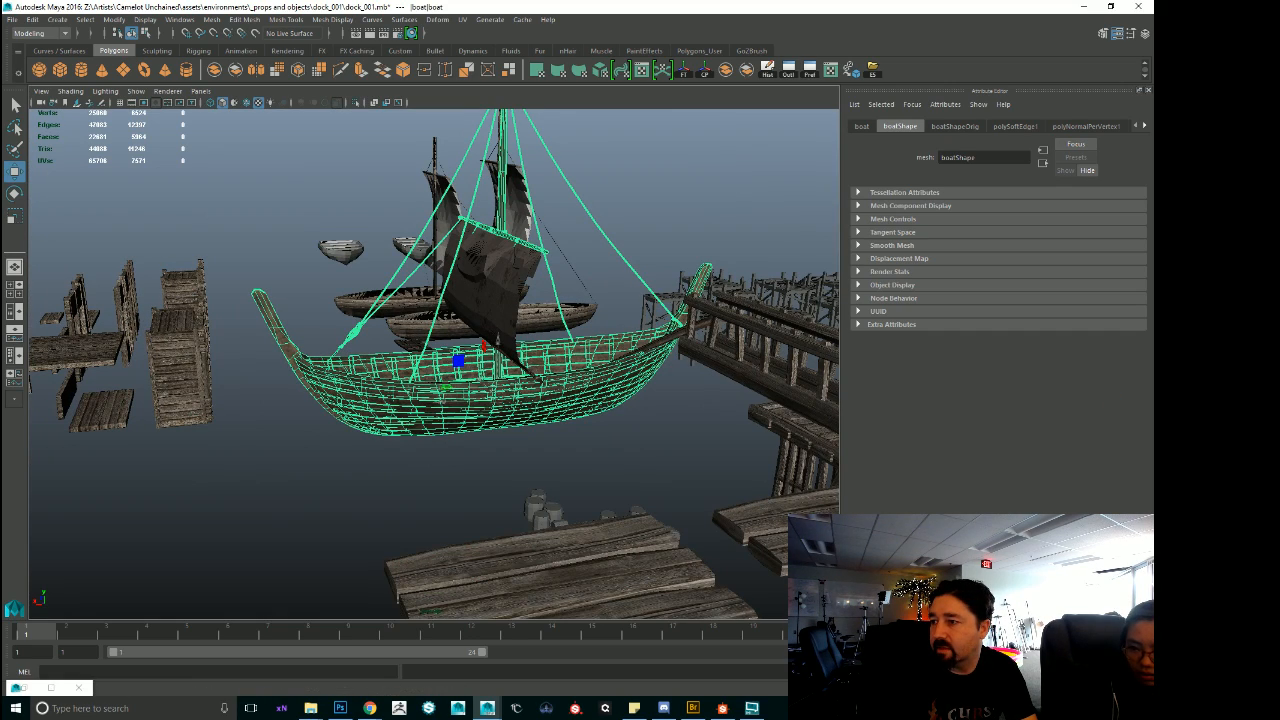
Bring in the UV Editor, examine the boat's UV layout over its wood texture and put the window away again.
left_click_drag(1153, 8, 500, 58)
scroll(627, 311, "down", 8)
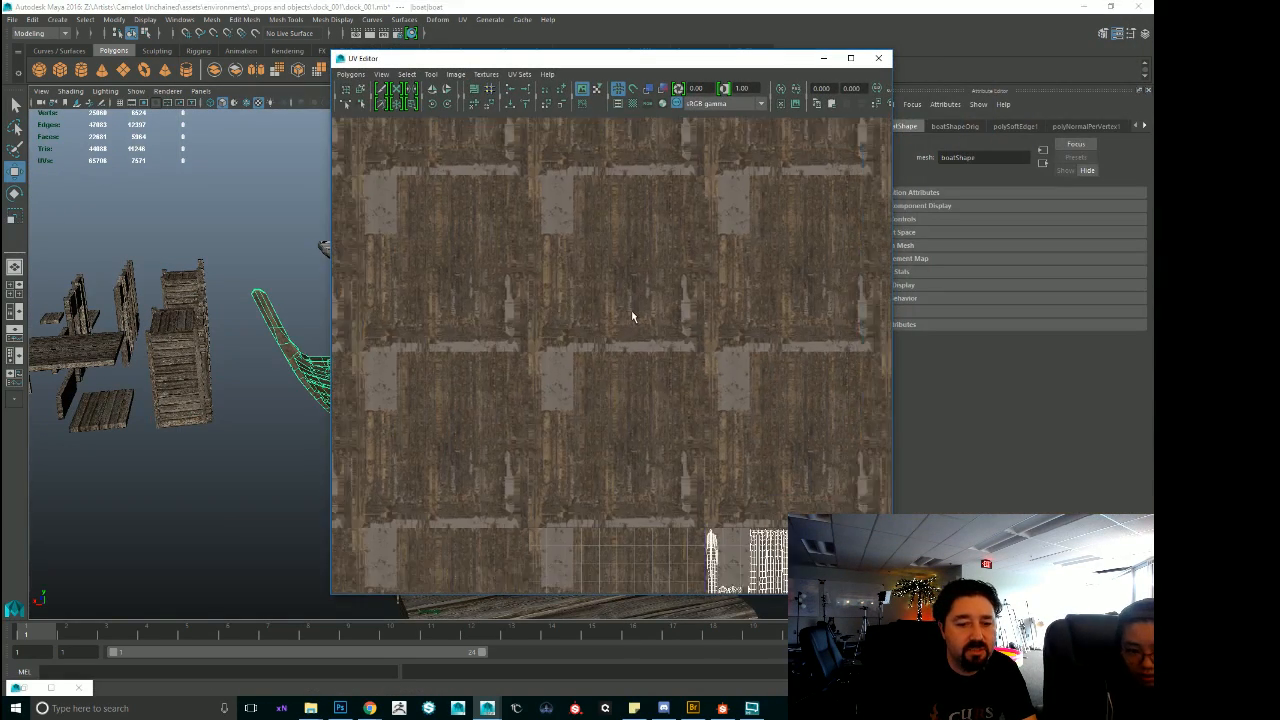
middle_click_drag(545, 513, 527, 307, "alt")
scroll(580, 300, "up", 4)
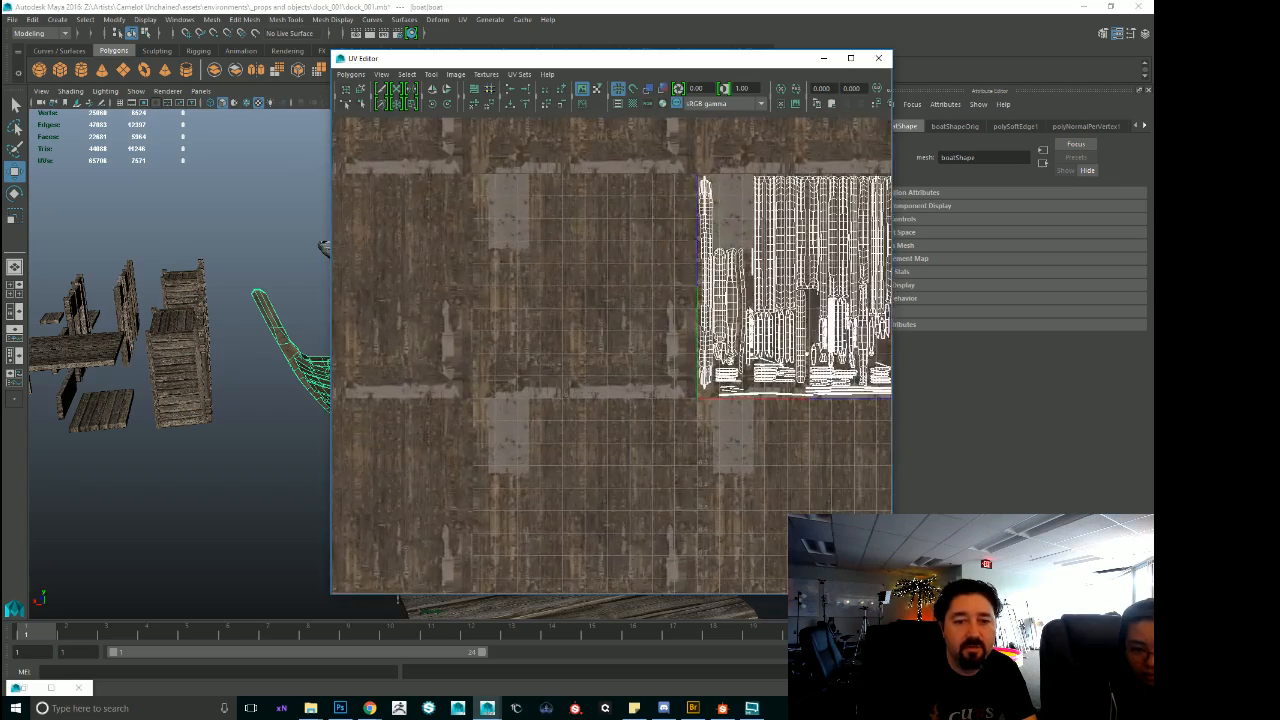
middle_click_drag(637, 291, 505, 331, "alt")
scroll(414, 345, "up", 5)
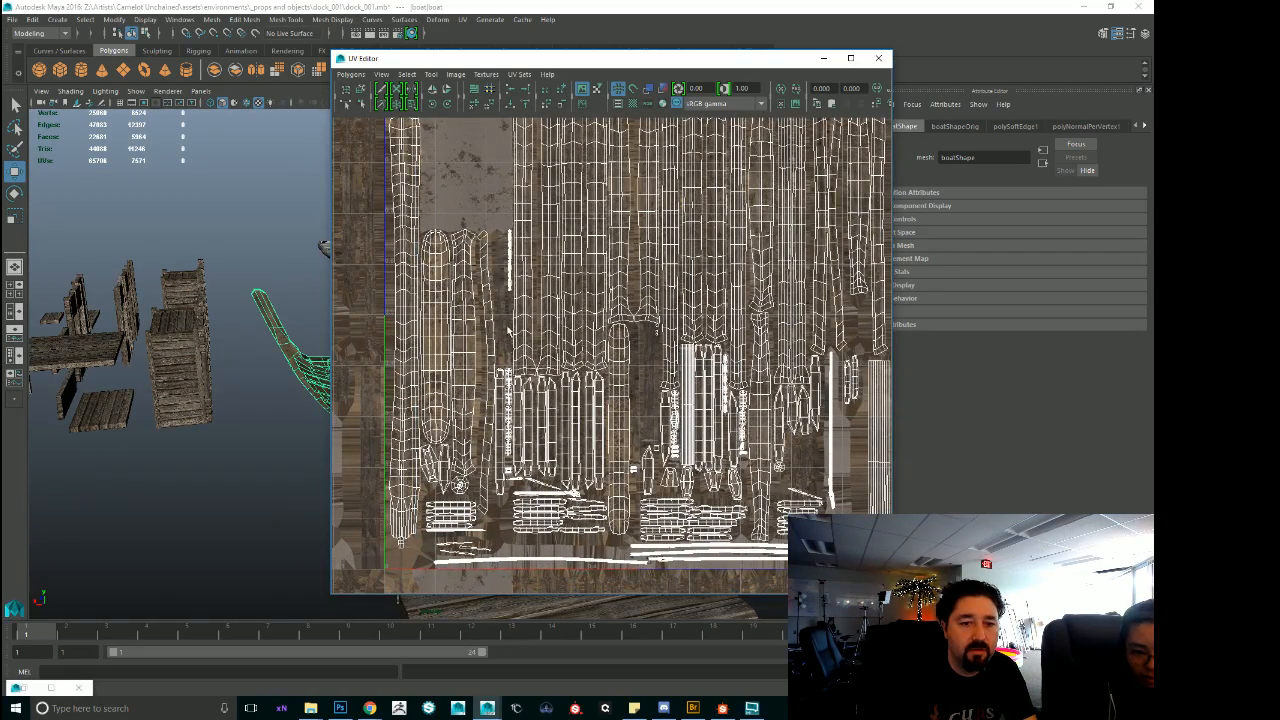
left_click_drag(457, 56, 1153, 150)
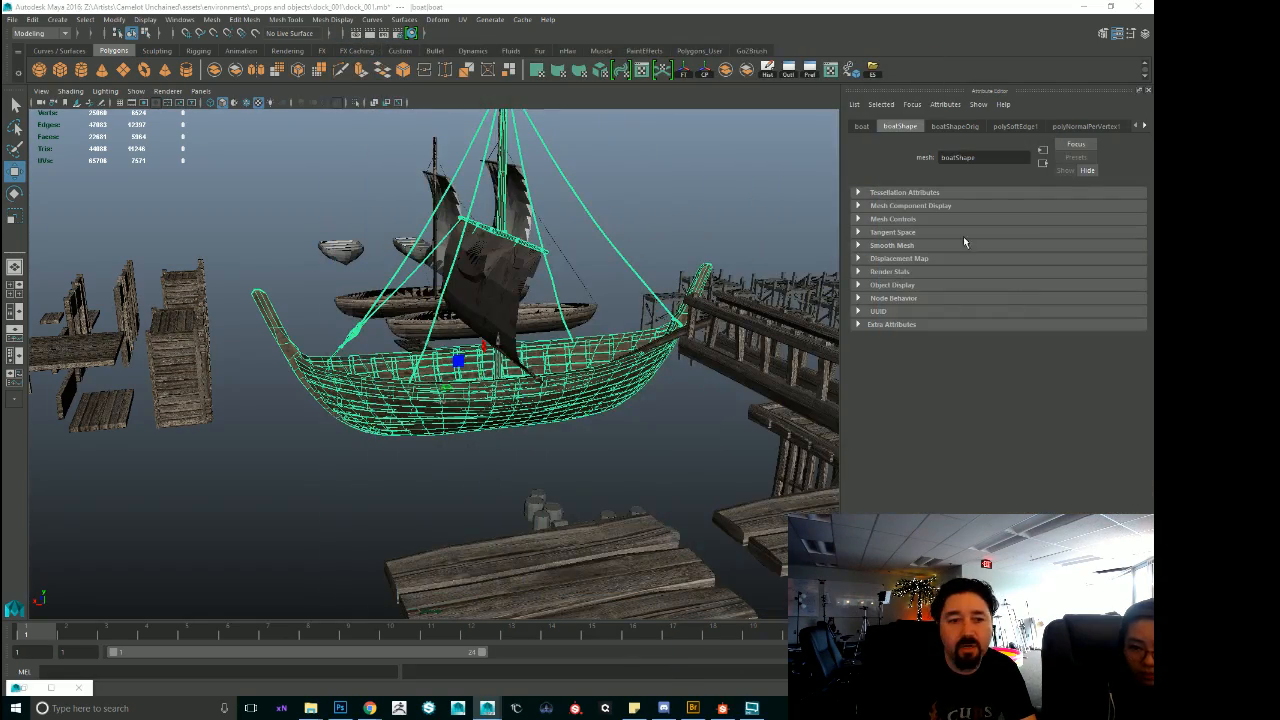
View the whole dock scene from above, then select the L-shaped old platform beside the ladders.
left_click_drag(385, 222, 422, 274, "alt")
scroll(410, 260, "down", 4)
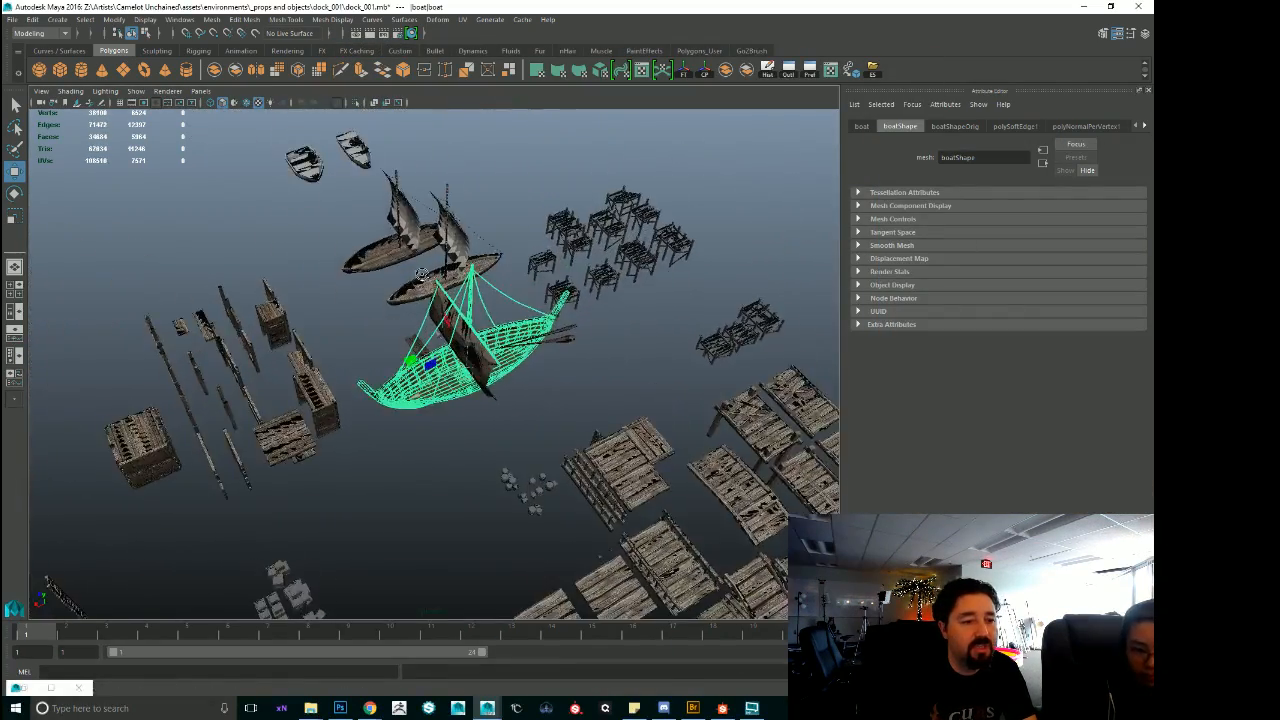
middle_click_drag(273, 262, 306, 318, "alt")
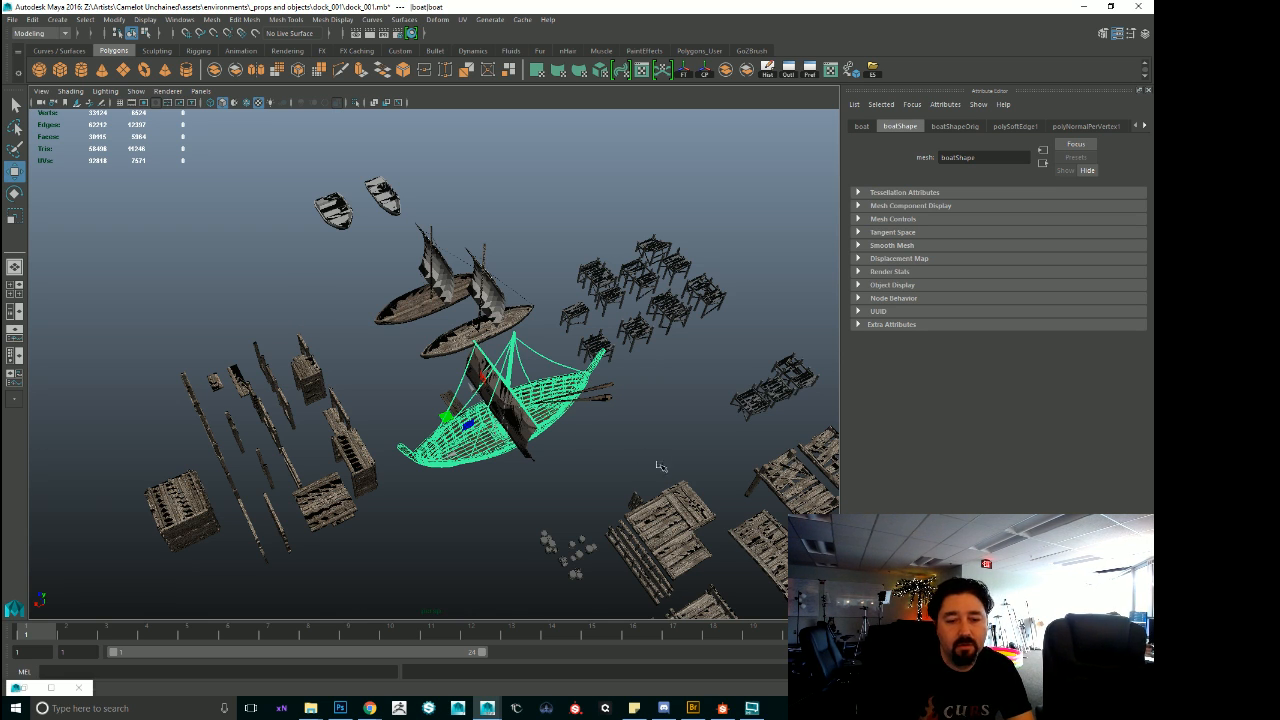
middle_click_drag(662, 467, 430, 318, "alt")
right_click_drag(430, 318, 773, 427, "alt")
middle_click_drag(773, 427, 801, 350, "alt")
left_click(470, 462)
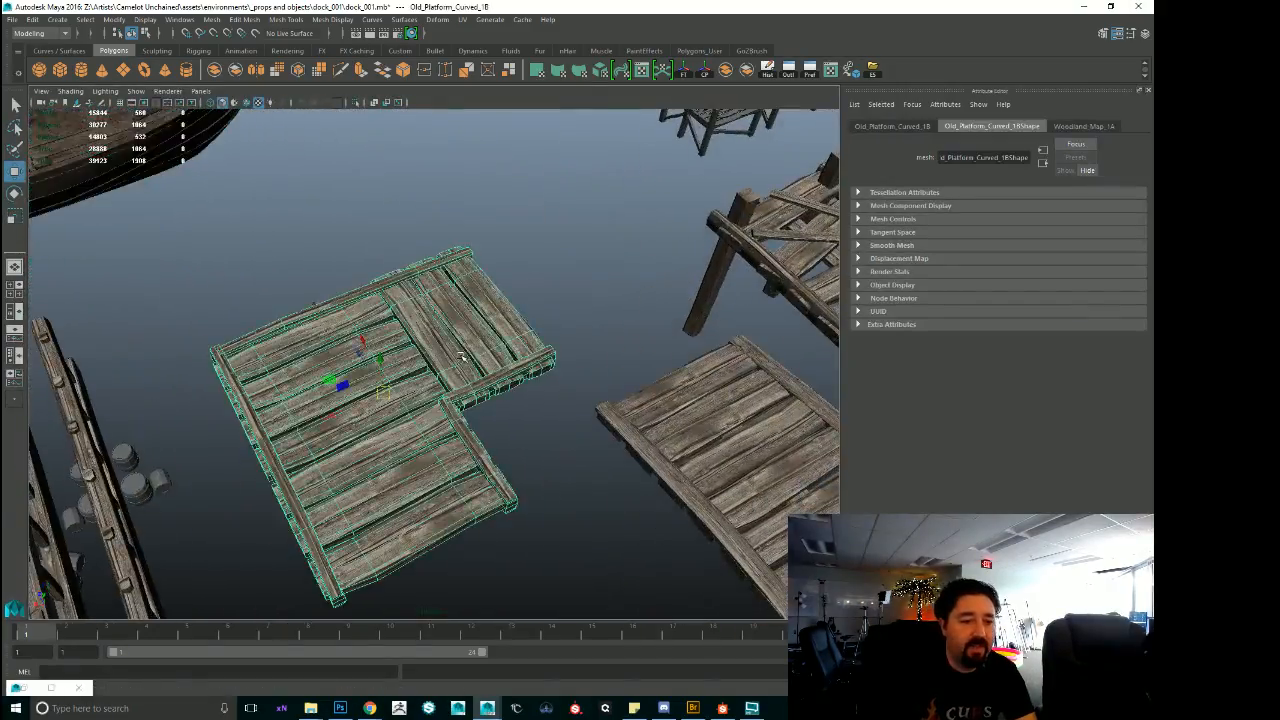
Examine the L-shaped platform's planks and side rails close up and from above.
left_click_drag(474, 462, 422, 433, "alt")
right_click_drag(422, 433, 540, 482, "alt")
left_click_drag(540, 482, 388, 360, "alt")
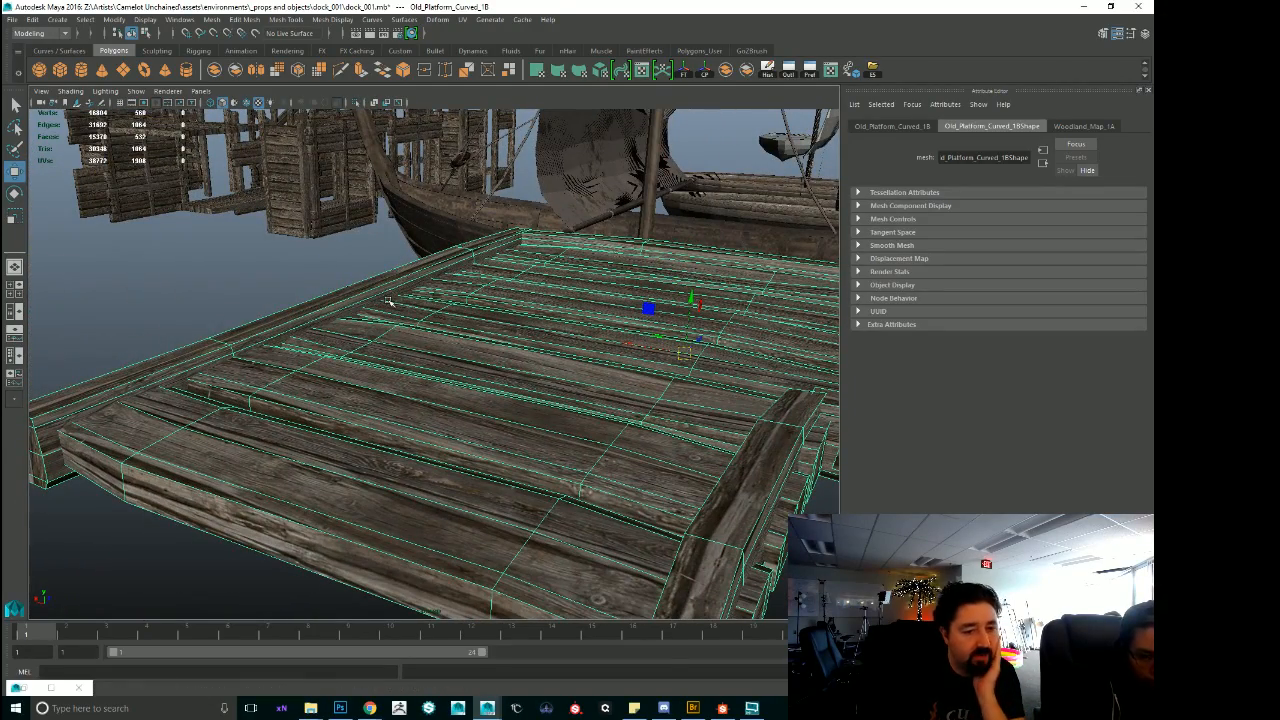
left_click_drag(383, 377, 511, 456, "alt")
scroll(488, 491, "up", 4)
scroll(520, 446, "down", 6)
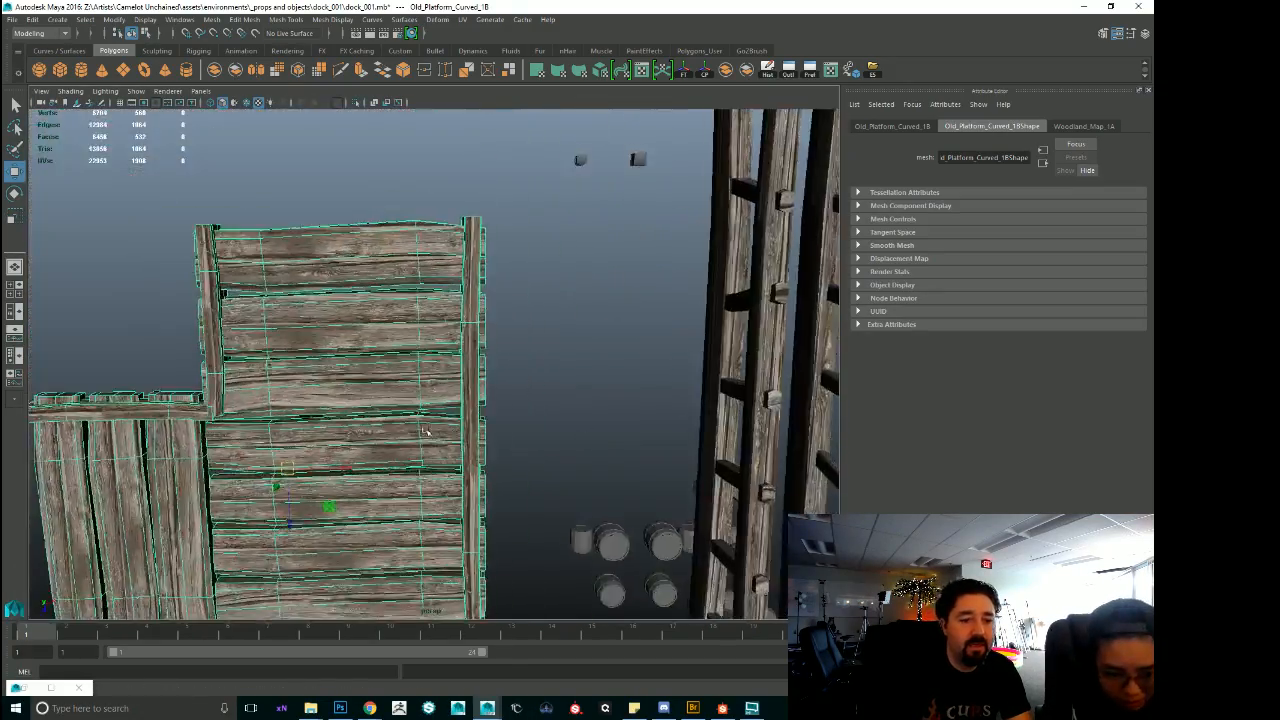
Deselect the L-shaped platform and view its whole plank surface without the wireframe.
left_click(614, 420)
left_click_drag(614, 422, 600, 460, "alt")
right_click_drag(600, 460, 517, 446, "alt")
middle_click_drag(517, 446, 626, 411, "alt")
left_click_drag(626, 411, 618, 400, "alt")
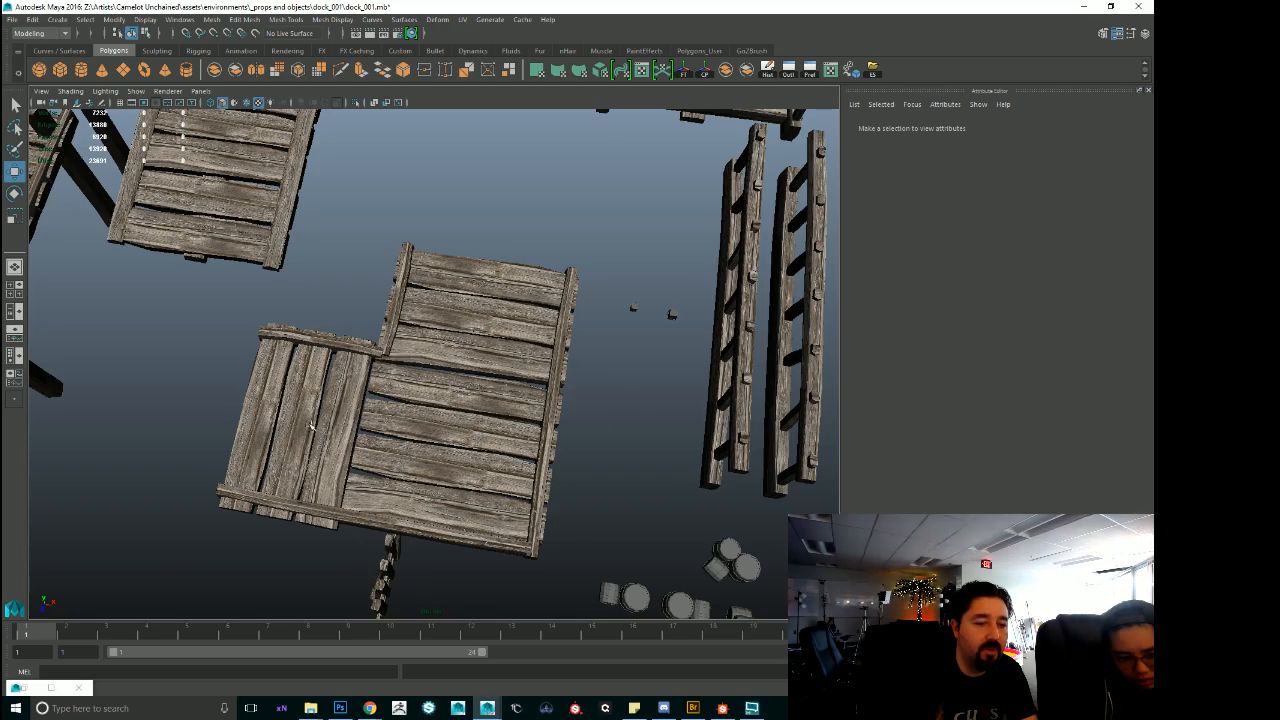
Reselect the L-shaped platform and examine its plank ends and the gaps between the boards.
middle_click_drag(334, 487, 367, 477, "alt")
right_click_drag(367, 477, 600, 410, "alt")
left_click(545, 448)
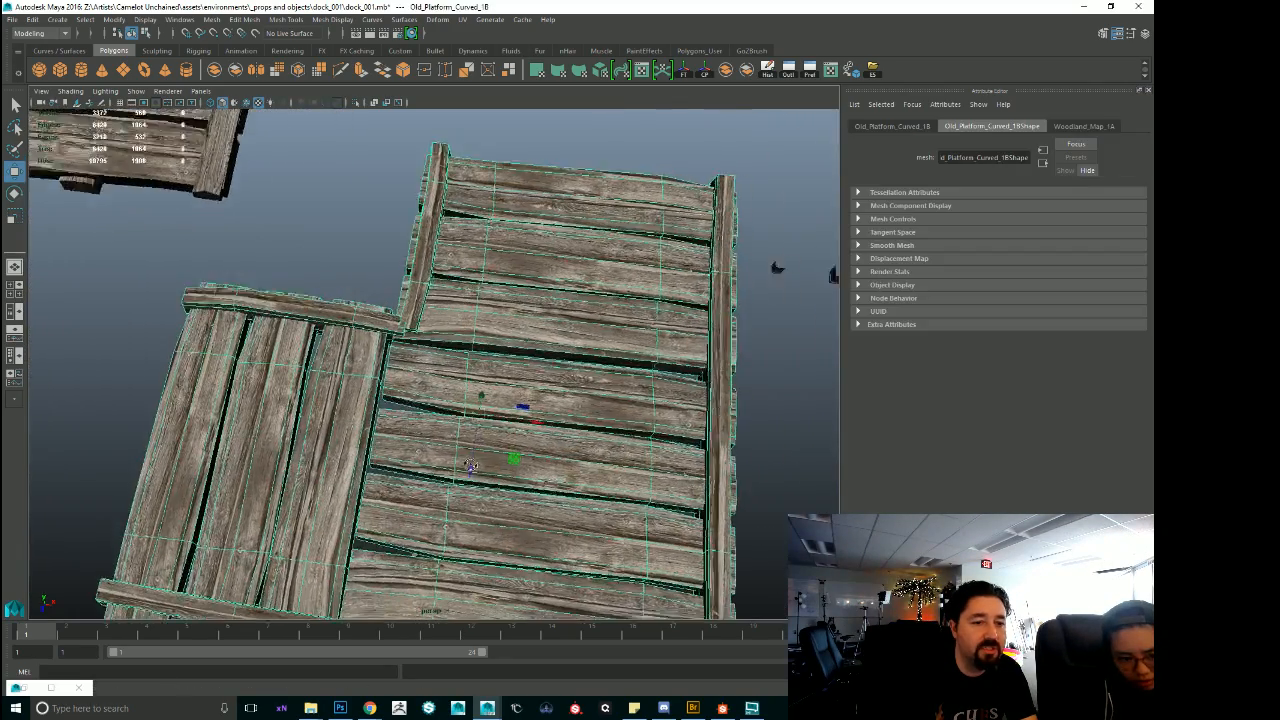
left_click_drag(545, 448, 471, 438, "alt")
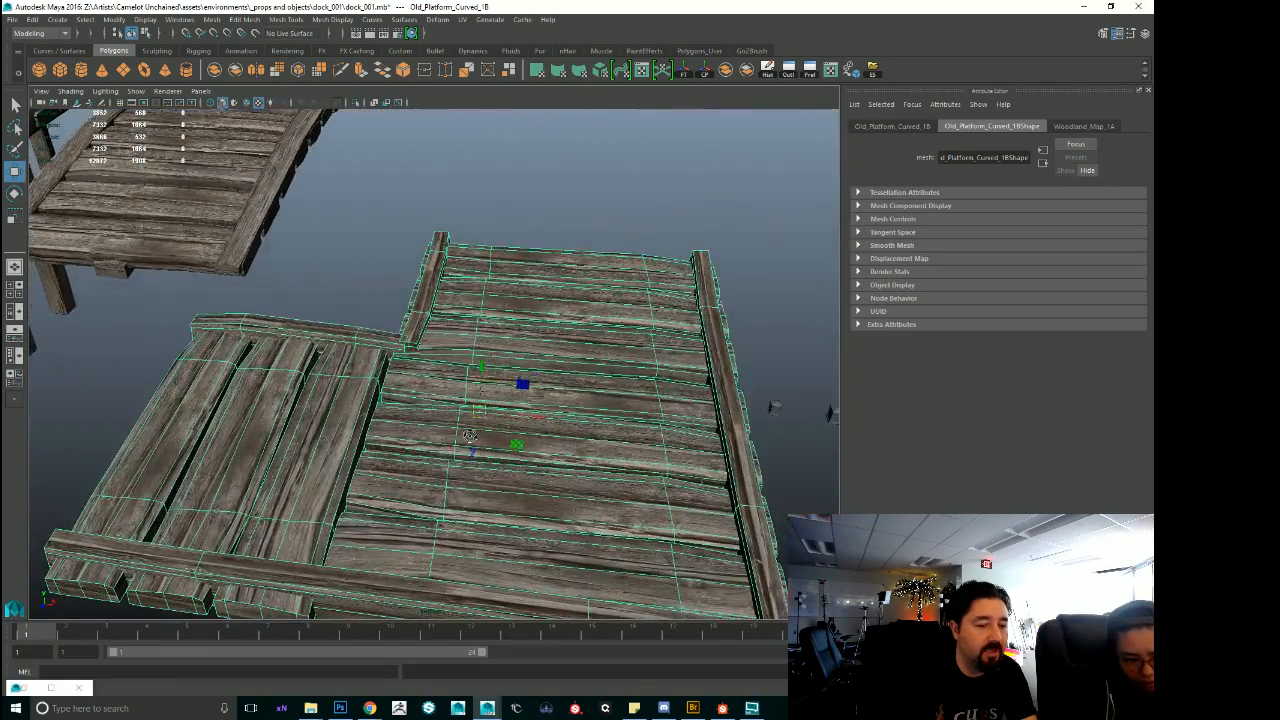
middle_click_drag(471, 438, 620, 330, "alt")
right_click_drag(360, 390, 514, 403, "alt")
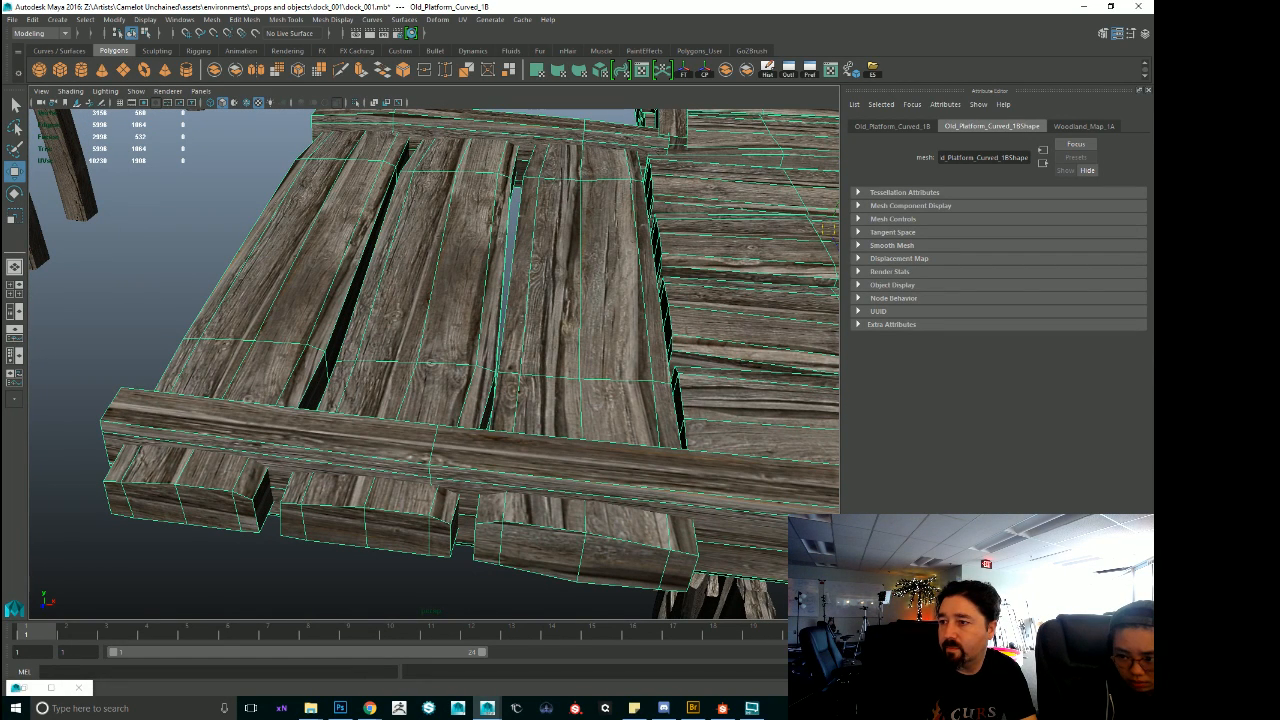
Show the platform's UV layout beside the model and select the edge loop running along the middle of the outer plank.
left_click_drag(1152, 126, 638, 76)
middle_click_drag(207, 350, 211, 292, "alt")
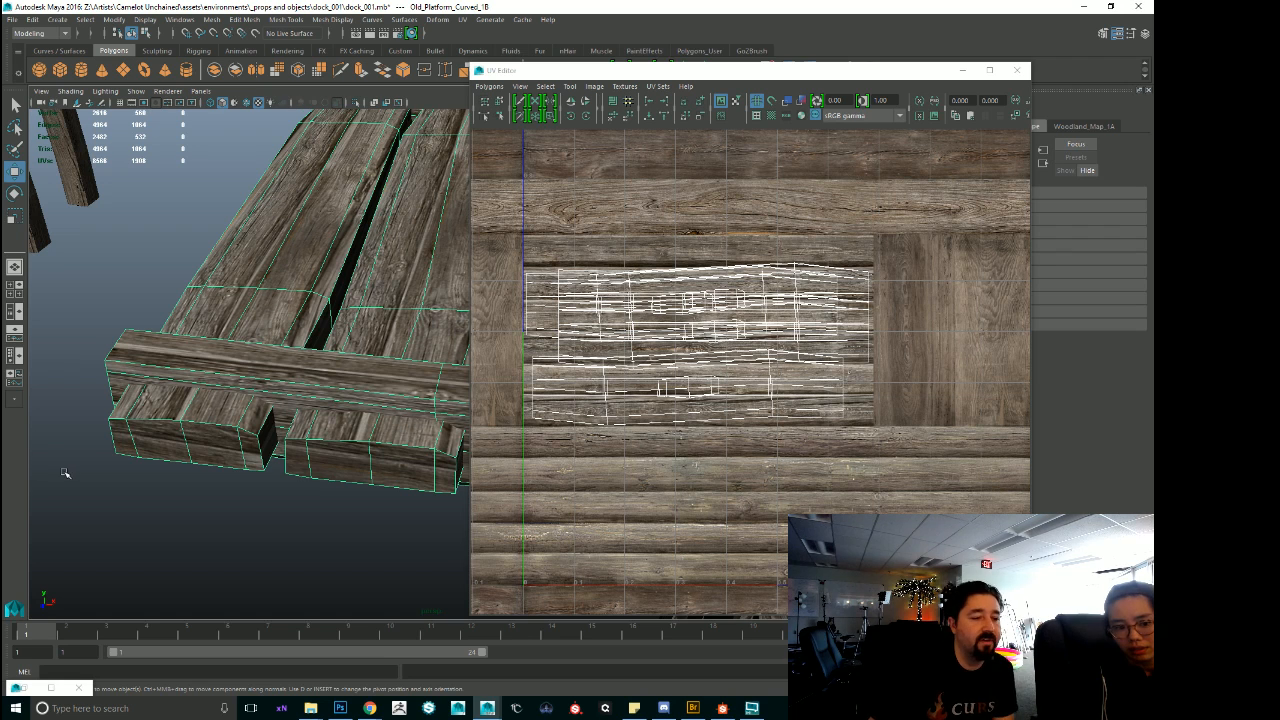
left_click_drag(245, 422, 368, 340, "alt")
key("F10")
left_click(343, 352)
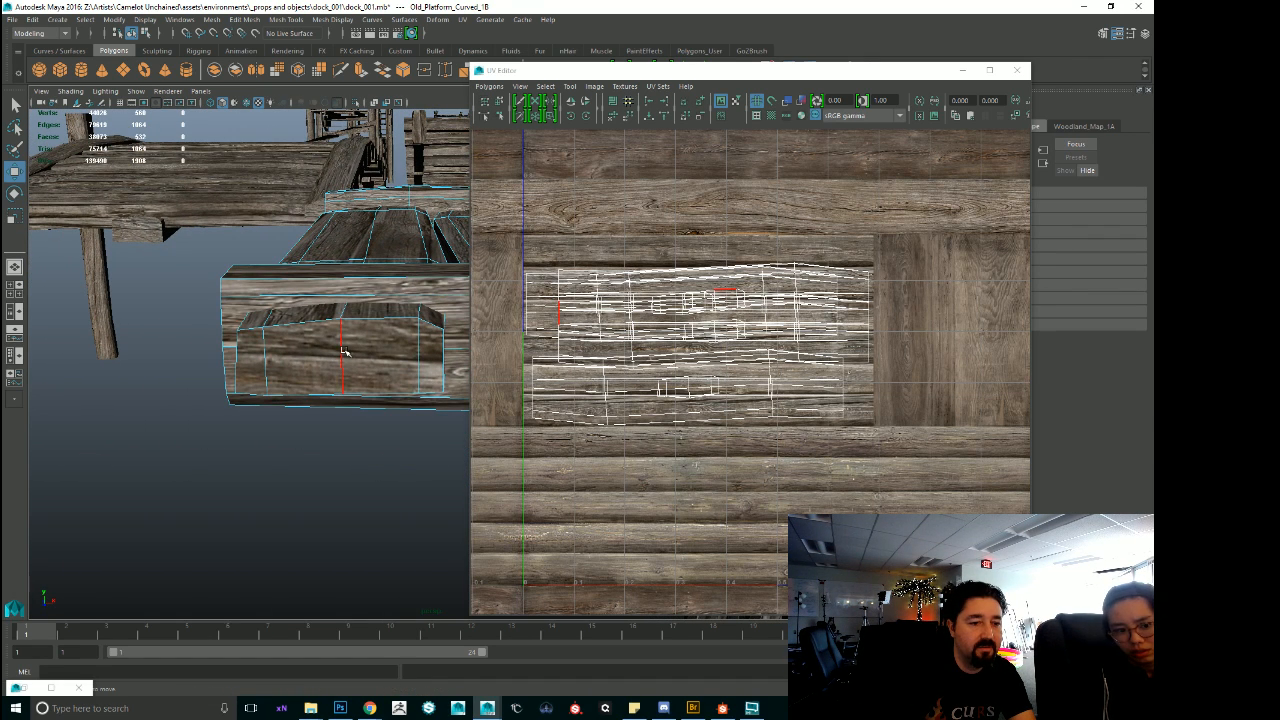
left_click(342, 354)
double_click(344, 353)
left_click_drag(394, 341, 386, 351, "alt")
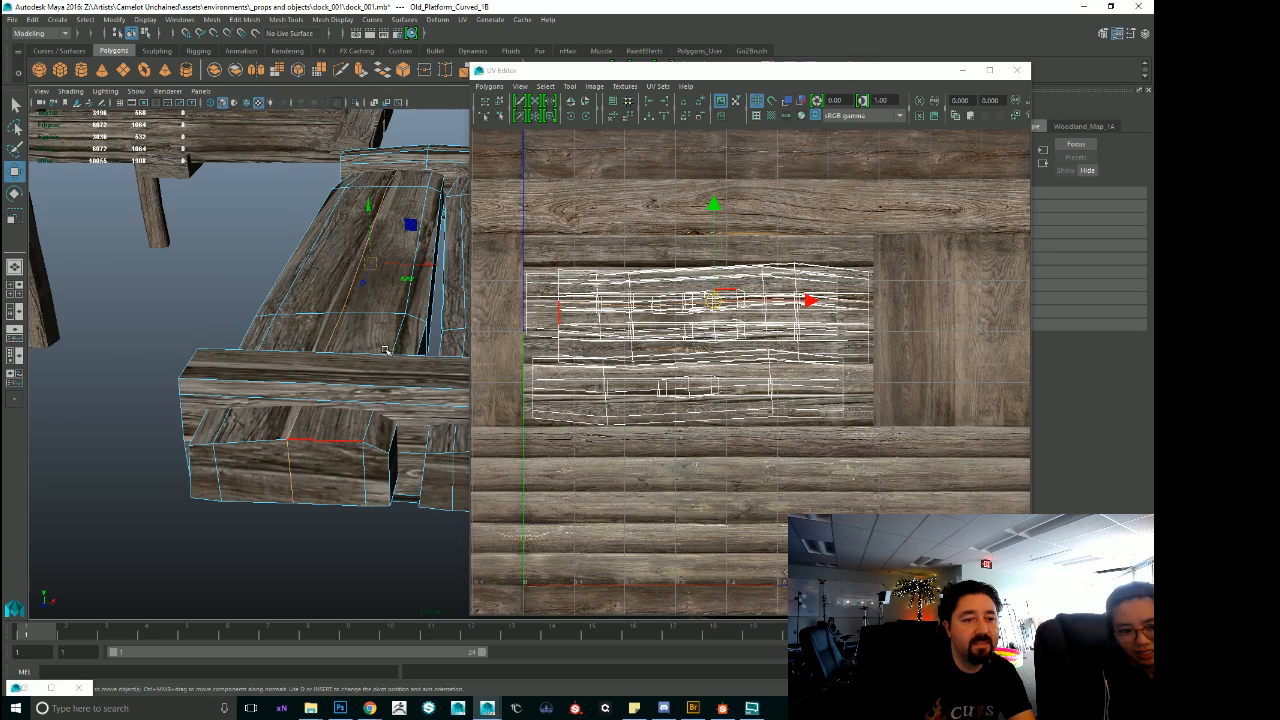
Put the UV Editor away and examine how the wood grain runs along the platform's planks from above.
right_click_drag(416, 381, 137, 363, "alt")
left_click_drag(137, 363, 272, 424, "alt")
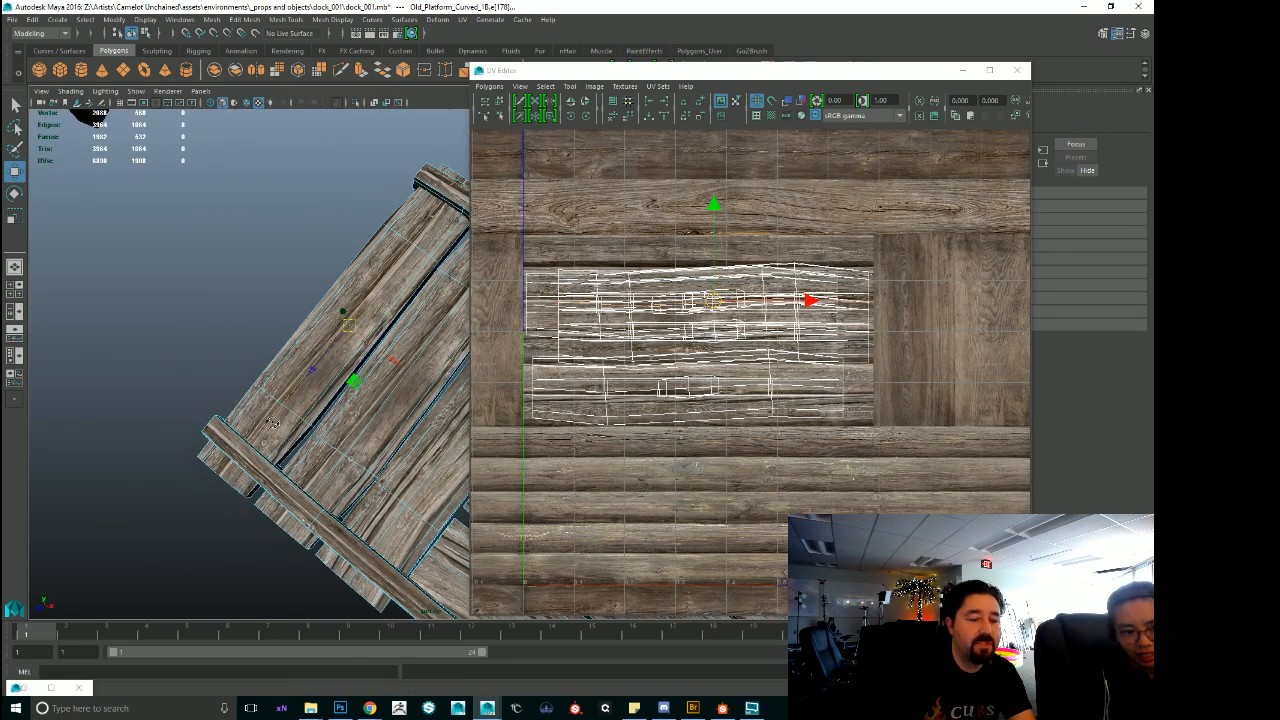
left_click_drag(595, 73, 1279, 76)
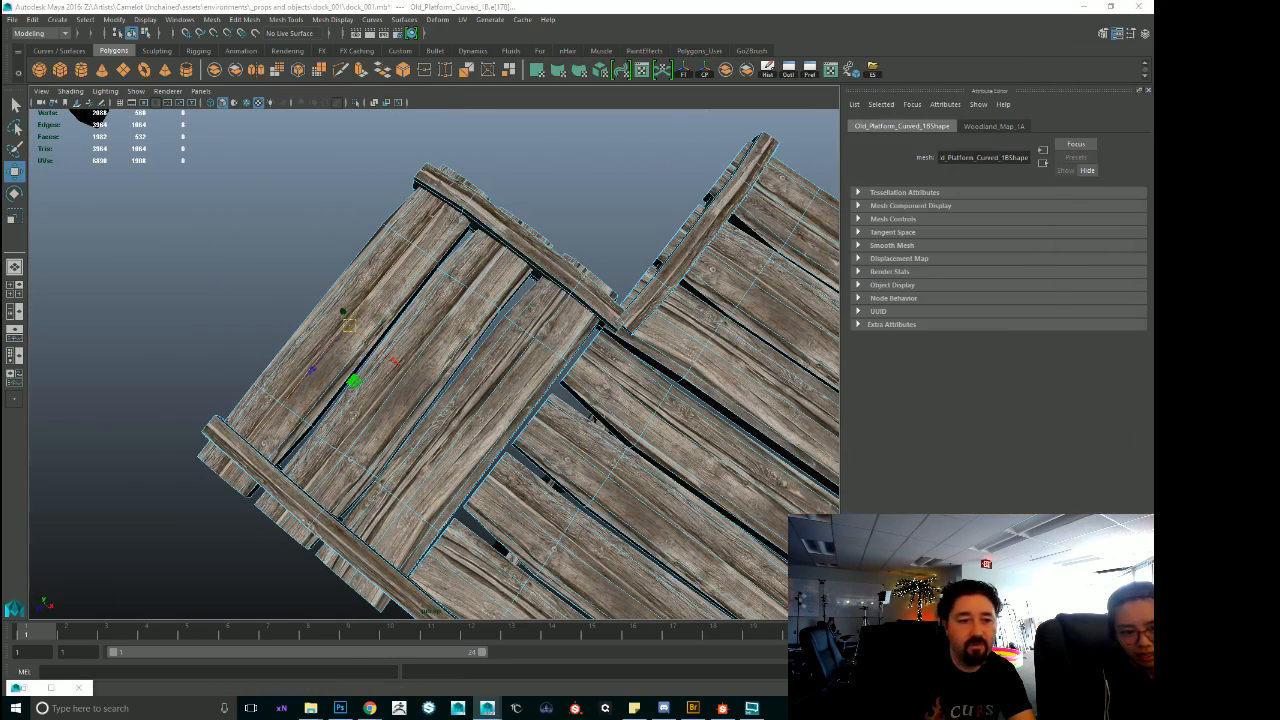
left_click_drag(587, 300, 440, 272, "alt")
right_click_drag(440, 272, 535, 300, "alt")
left_click_drag(535, 300, 500, 275, "alt")
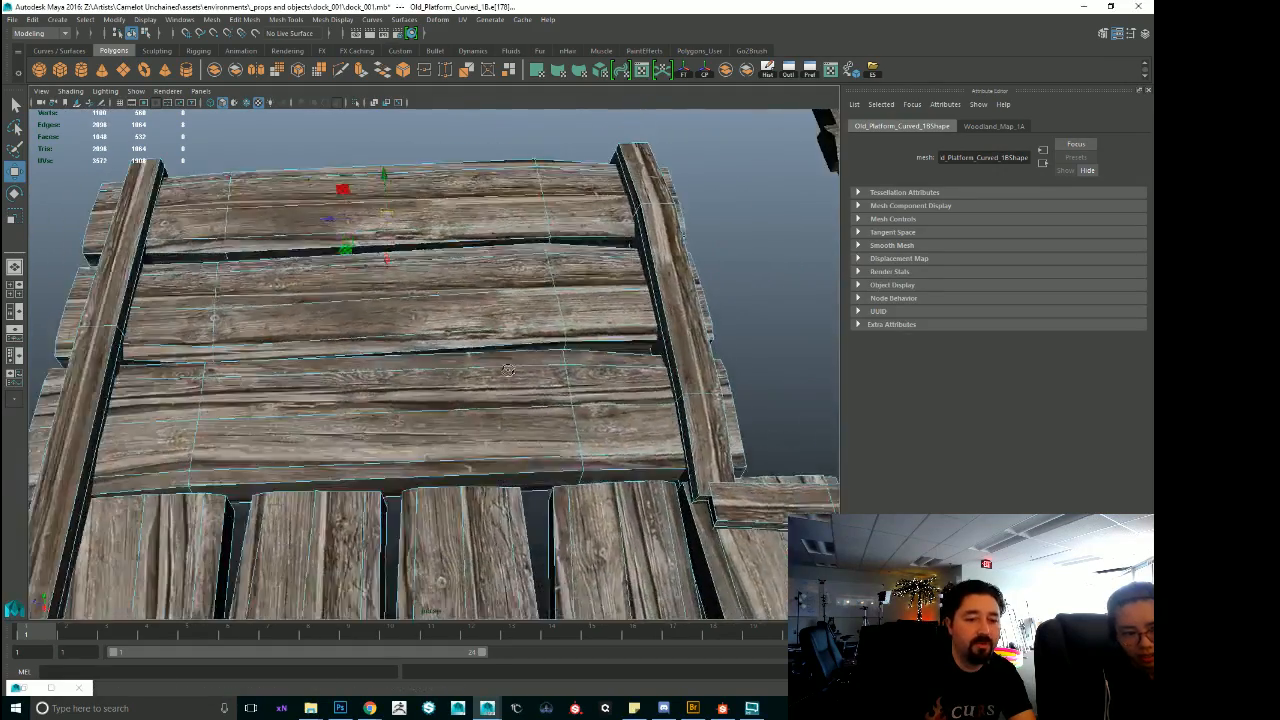
right_click_drag(500, 275, 207, 329, "alt")
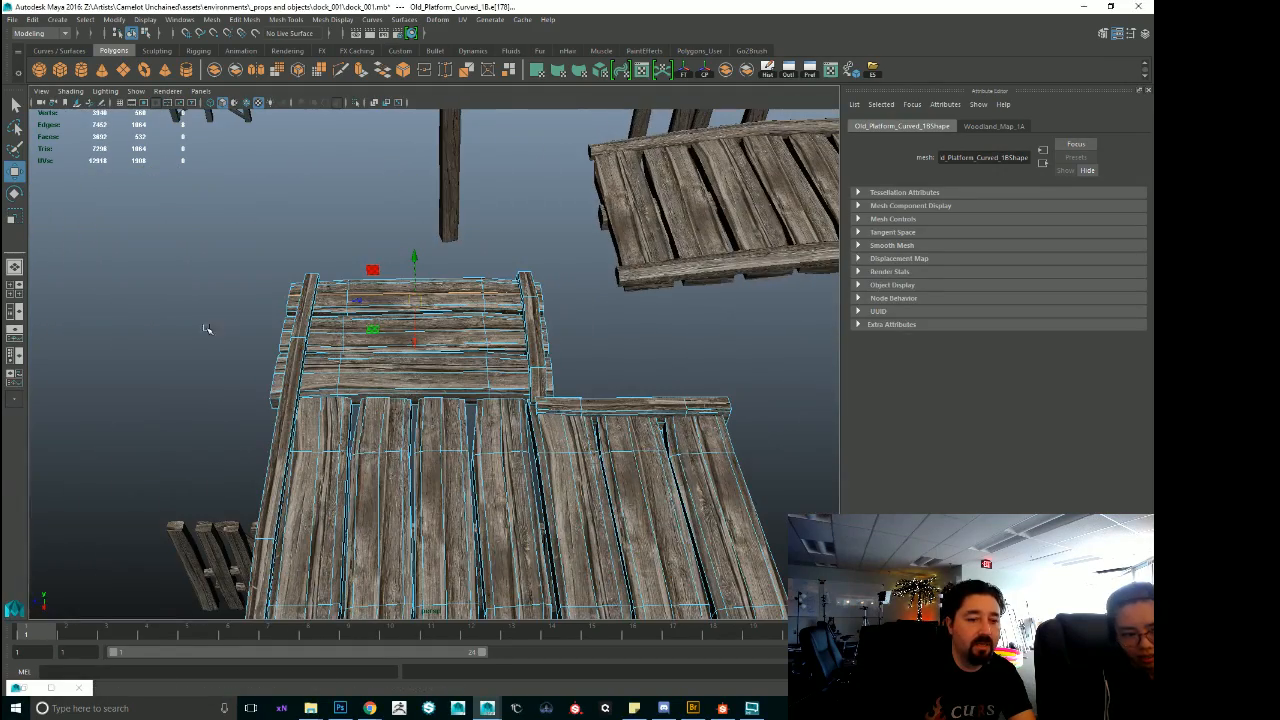
Clear the edge selection, reselect the whole L-shaped platform and examine the corner where its plank directions meet.
left_click(466, 339)
left_click_drag(365, 366, 376, 382, "alt")
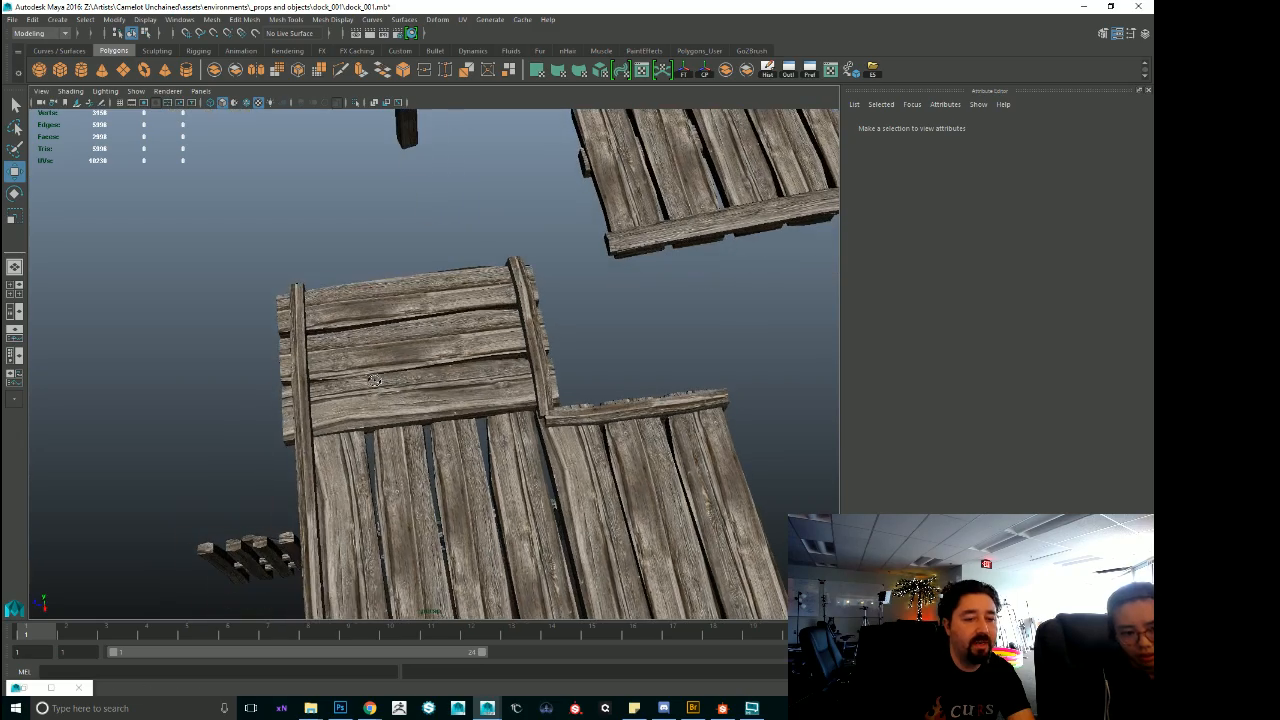
left_click(376, 382)
right_click_drag(284, 347, 575, 395, "alt")
left_click_drag(575, 410, 627, 370, "alt")
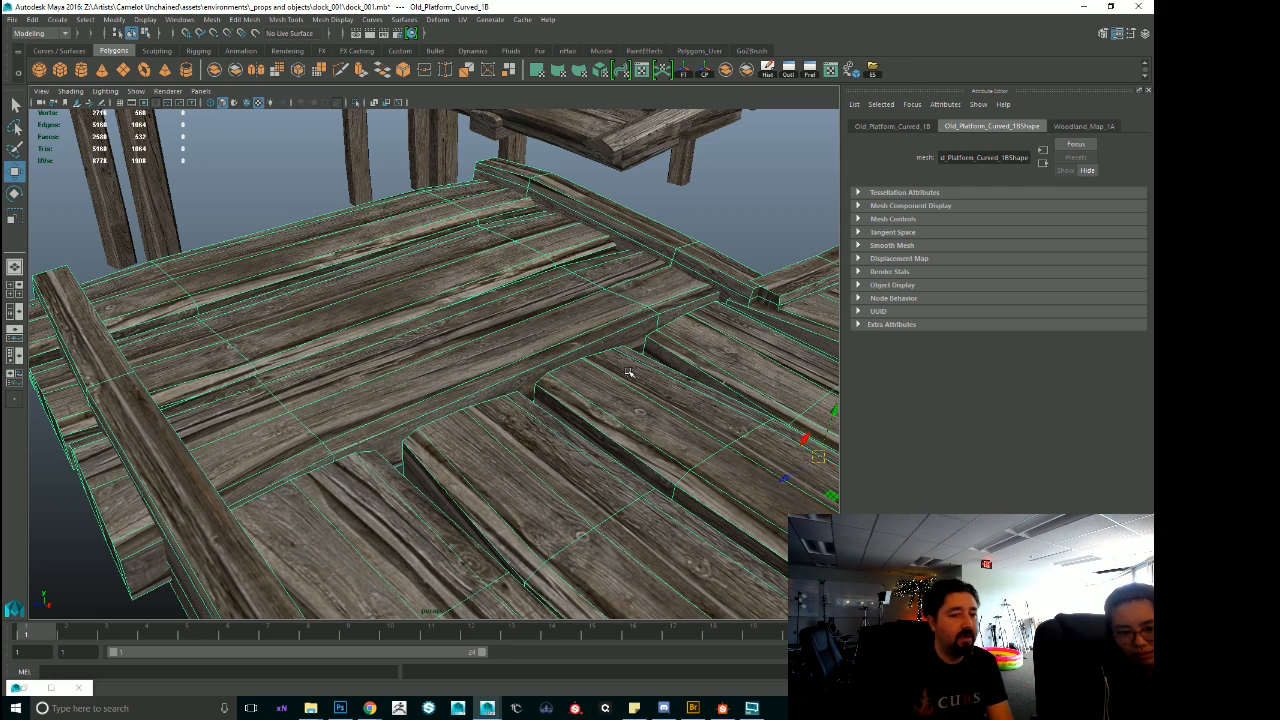
Select the two vertices on the side of the platform's outer plank, next to the gap.
left_click_drag(258, 352, 420, 378, "alt")
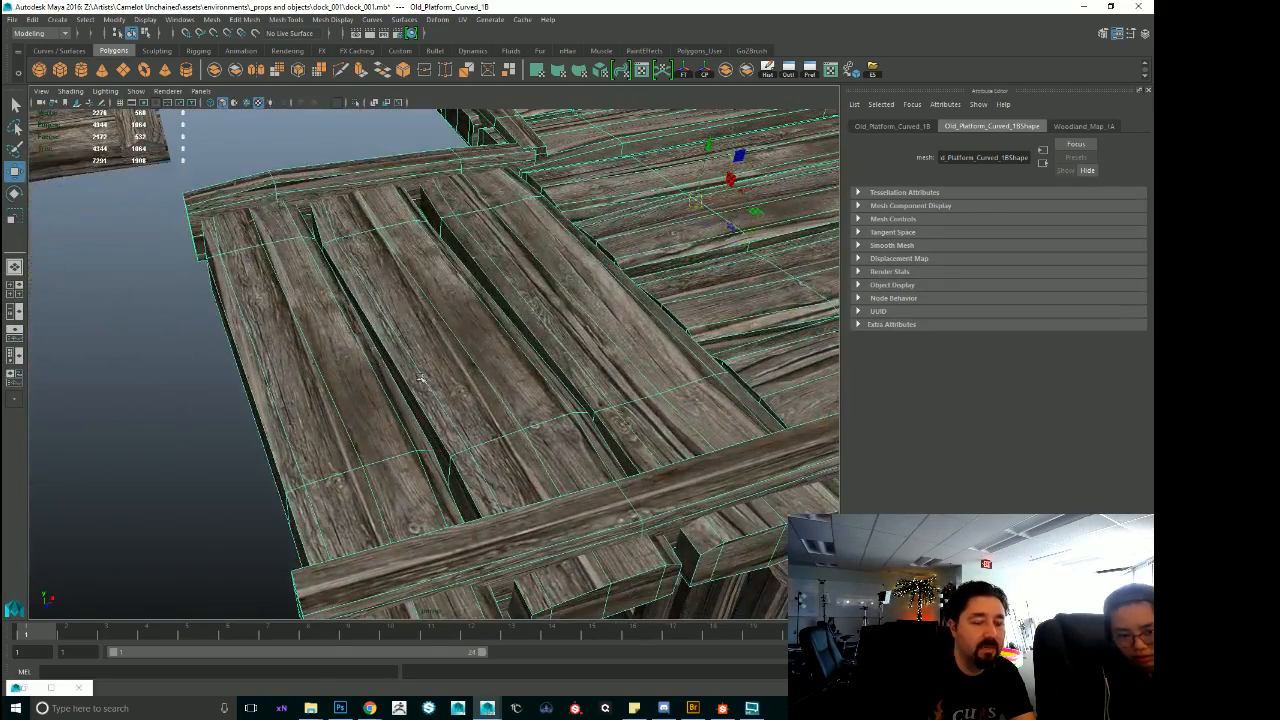
left_click_drag(395, 273, 530, 534, "alt")
left_click(488, 460)
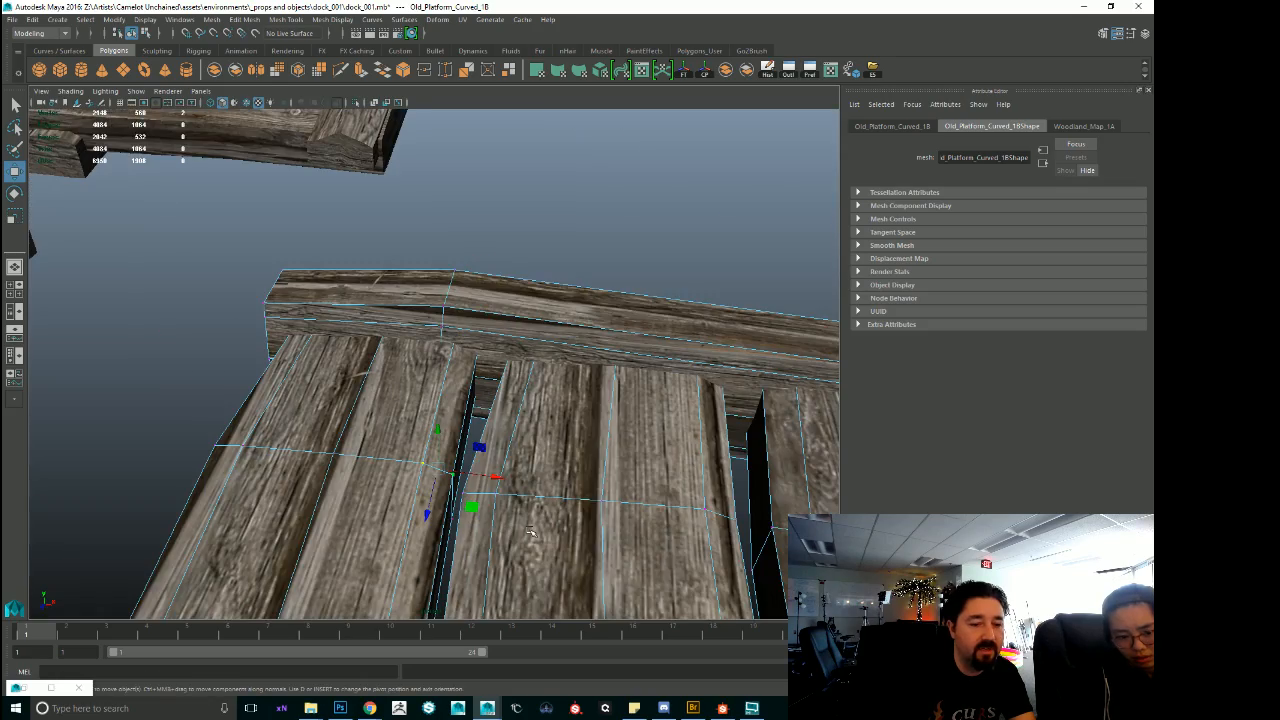
Leave the L-shaped platform's vertices and select the arched platform Old_Platform_Curved_1A, examining it up close.
left_click_drag(544, 457, 452, 540, "alt")
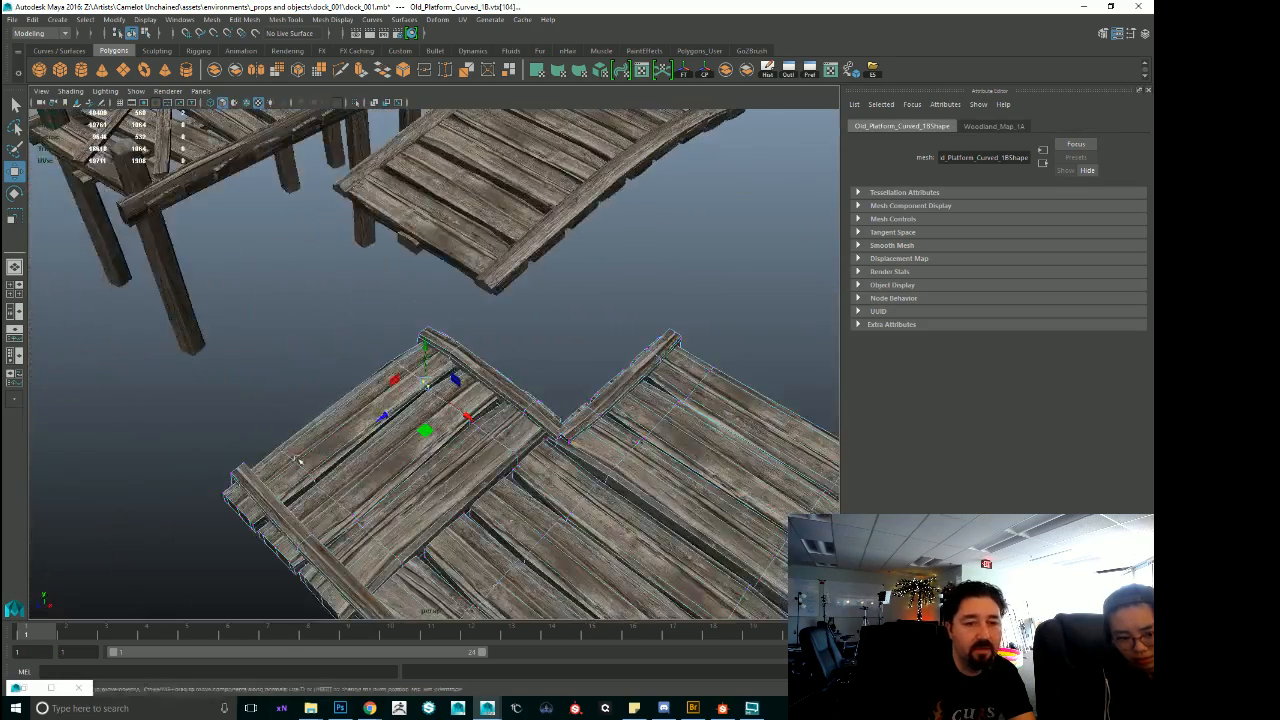
middle_click_drag(440, 300, 436, 480, "alt")
left_click(480, 400)
key("f")
left_click_drag(545, 440, 583, 450, "alt")
middle_click_drag(446, 318, 680, 410, "alt")
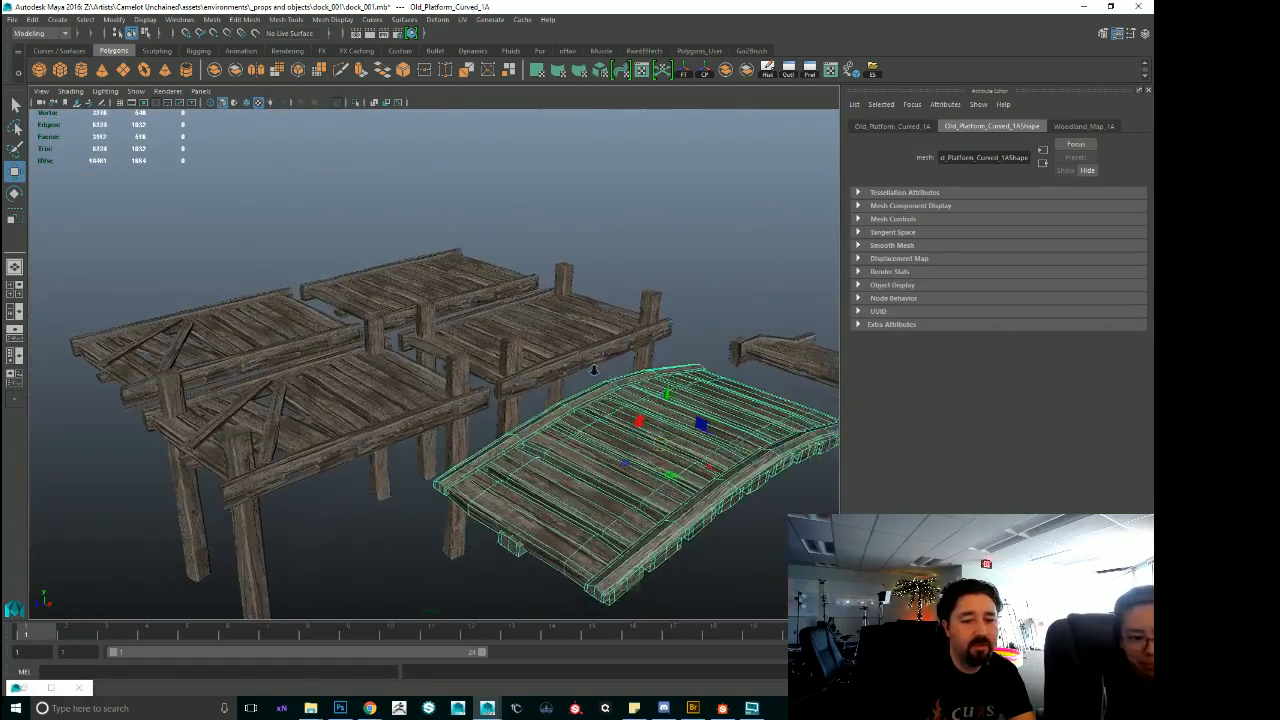
Survey the platform pieces from above and select the loose railing Old_Railing_1A to examine it.
right_click_drag(680, 410, 590, 420, "alt")
left_click_drag(590, 420, 640, 510, "alt")
middle_click_drag(700, 525, 400, 514, "alt")
left_click_drag(400, 514, 440, 423, "alt")
middle_click_drag(440, 423, 592, 425, "alt")
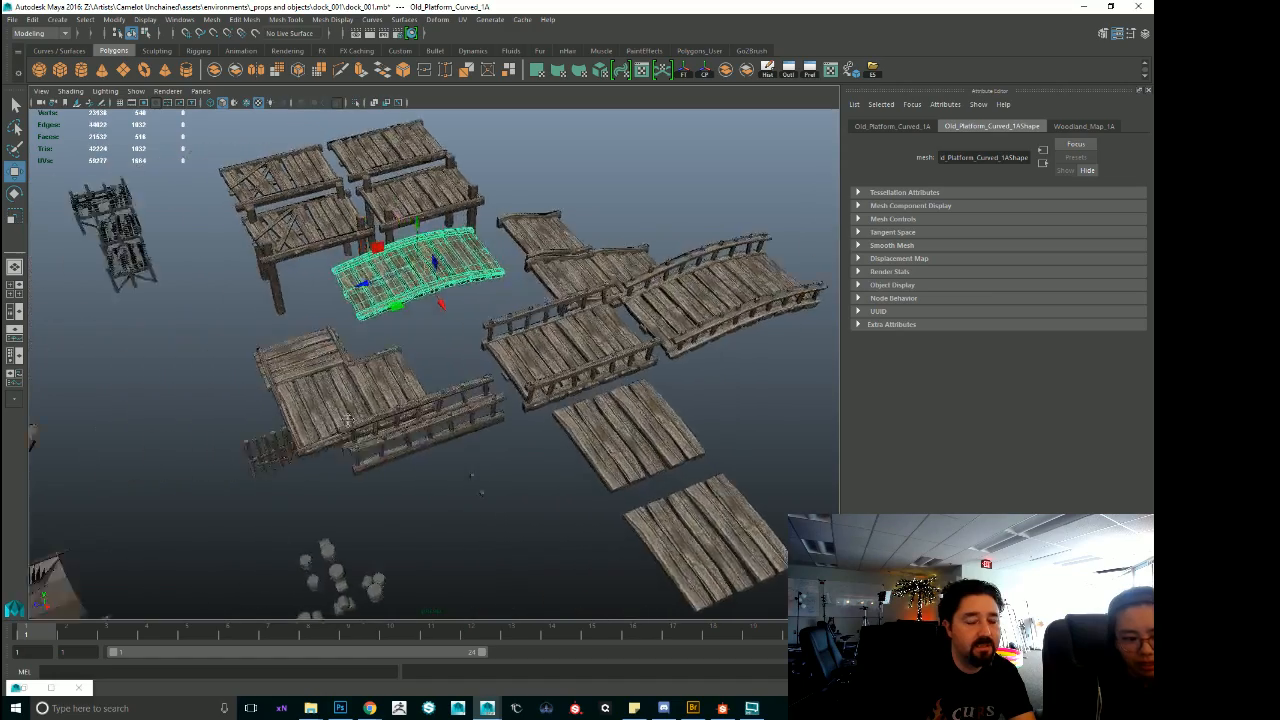
right_click_drag(592, 425, 670, 470, "alt")
left_click(659, 519)
key("f")
left_click_drag(659, 519, 740, 495, "alt")
right_click_drag(666, 491, 427, 458, "alt")
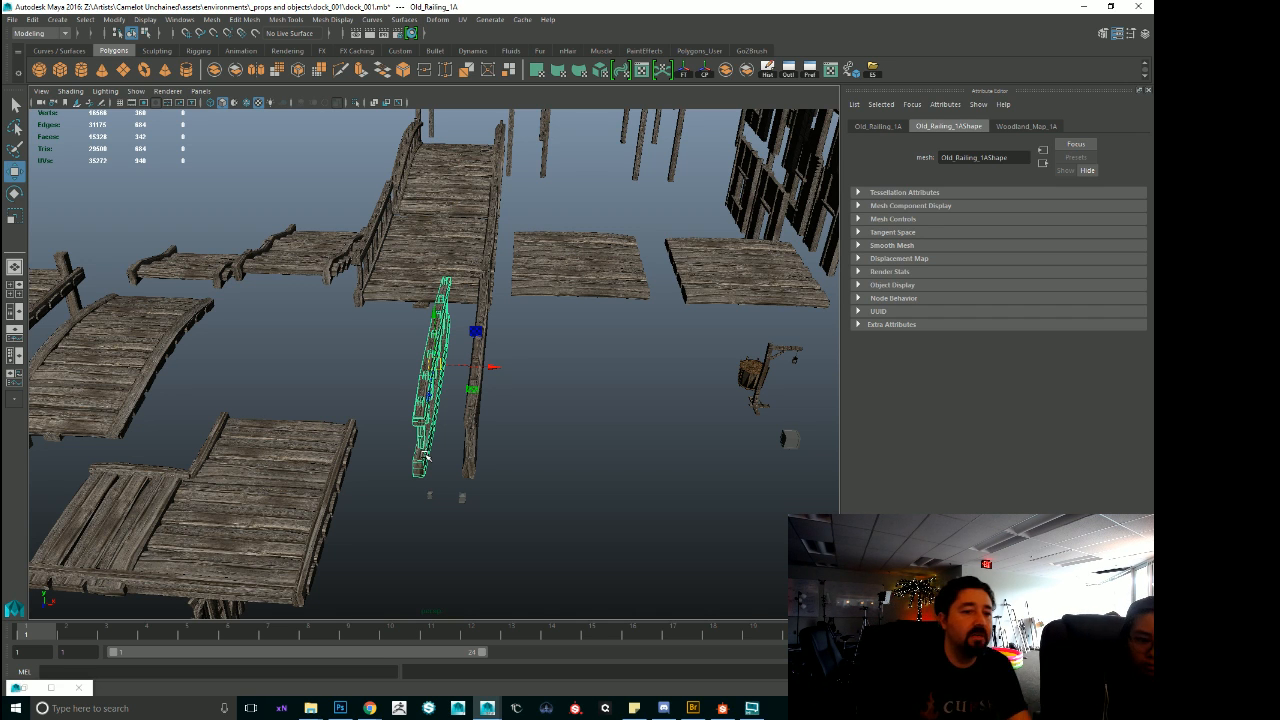
Select the faces along one railing side of the railed platform Old_Platform_1C and compare it with the neighbouring platforms.
left_click_drag(454, 292, 470, 398, "alt")
left_click(482, 335)
key("f")
right_click_drag(430, 400, 312, 404, "alt")
right_click_drag(373, 335, 373, 362)
left_click_drag(318, 211, 456, 447)
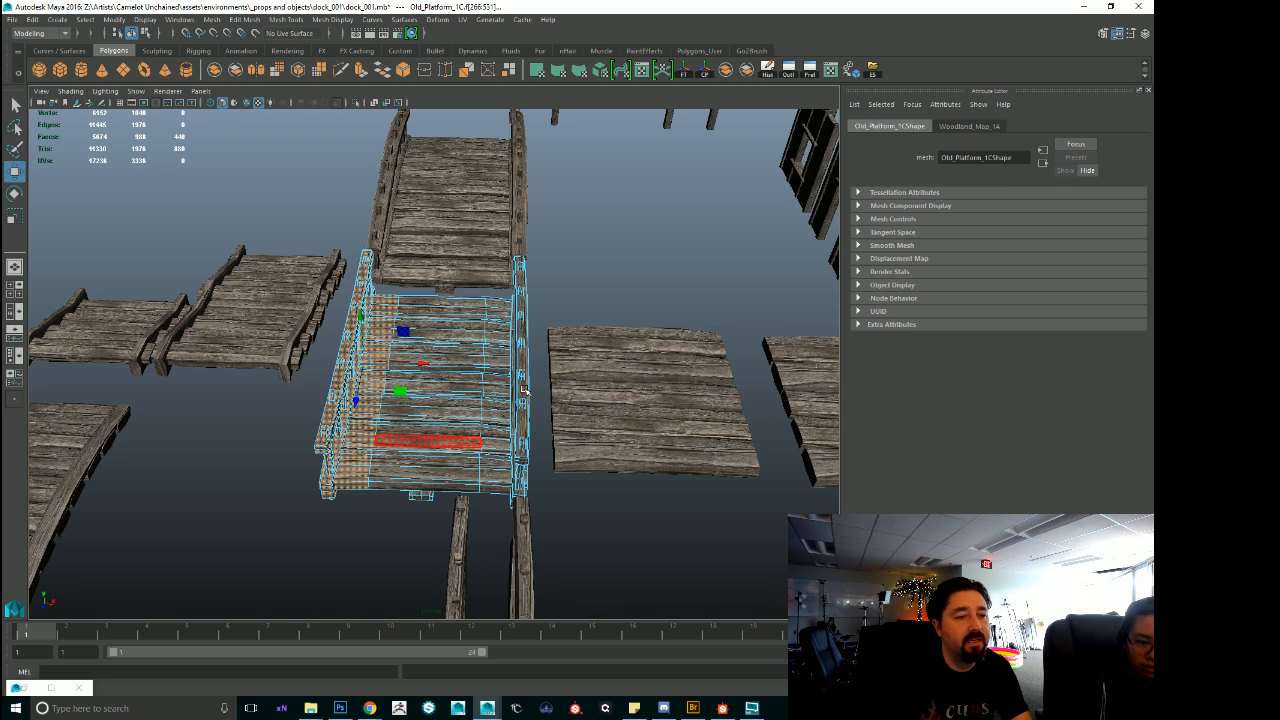
left_click_drag(598, 352, 634, 374, "alt")
right_click_drag(634, 374, 505, 367, "alt")
left_click_drag(505, 367, 617, 248, "alt")
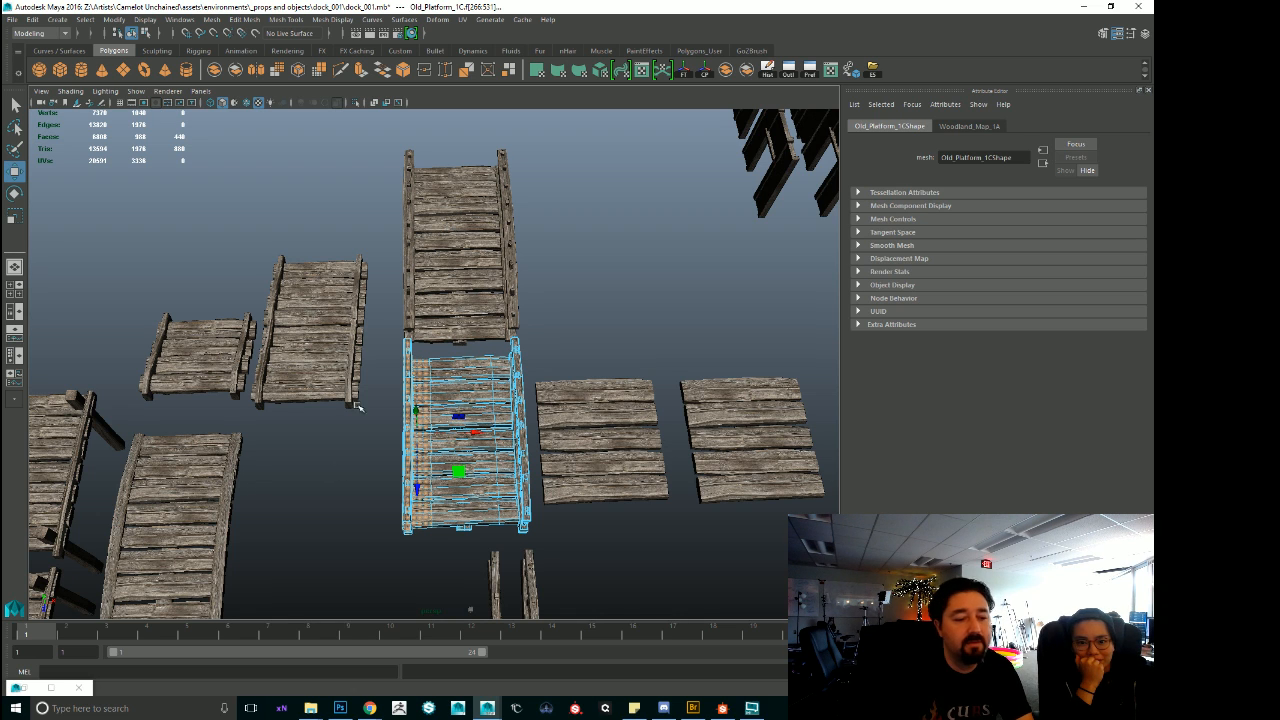
Import the size reference file size_ref2016.fbx into the scene and clear the platform face selection.
left_click(9, 20)
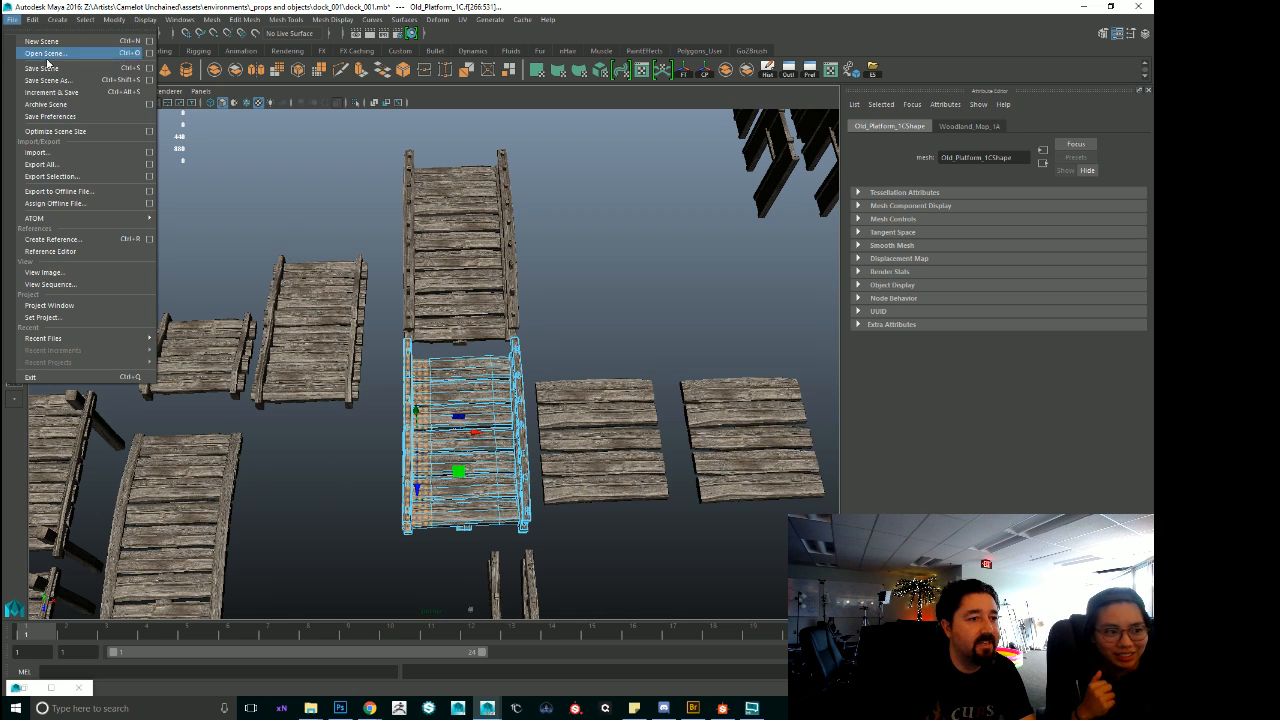
mouse_move(56, 342)
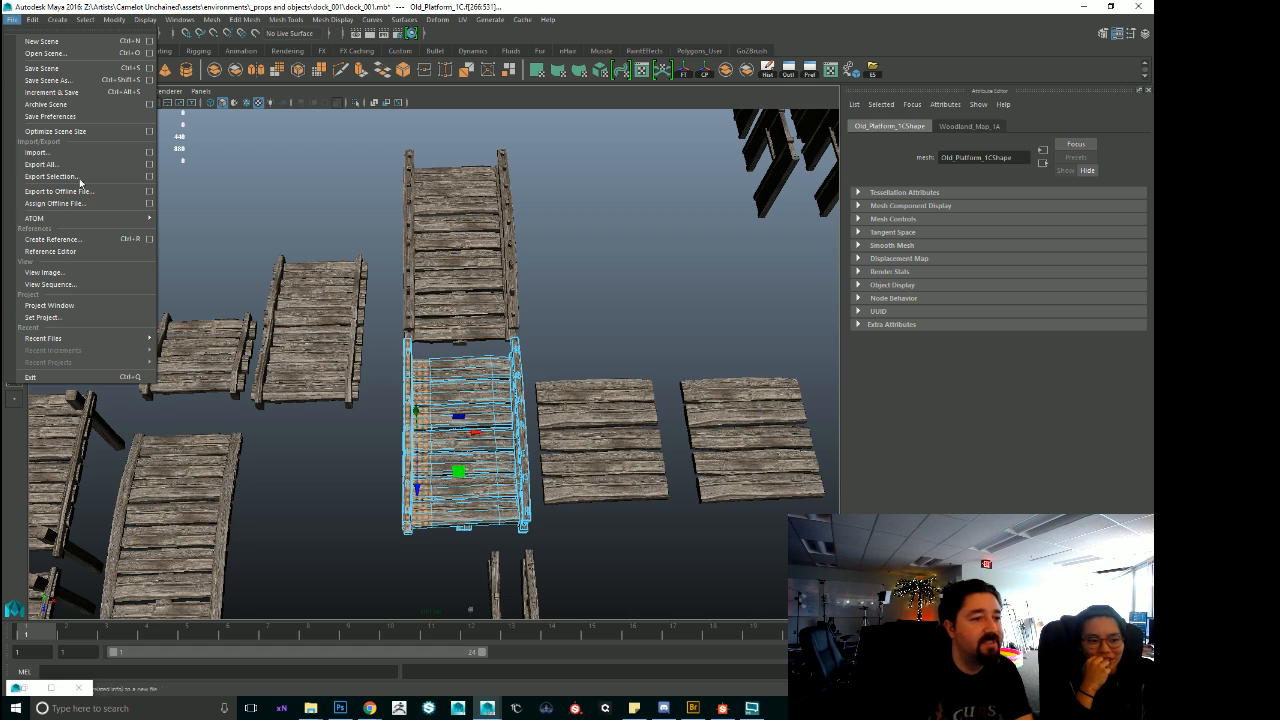
left_click(187, 203)
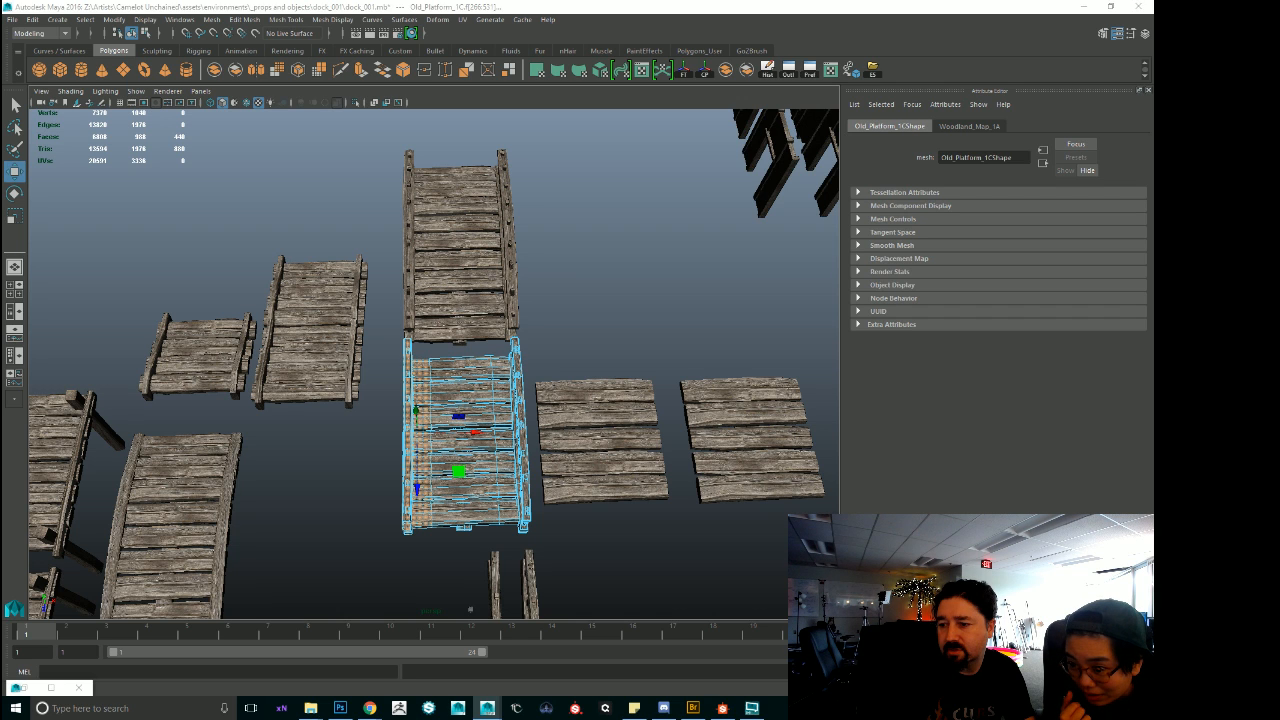
left_click(644, 326)
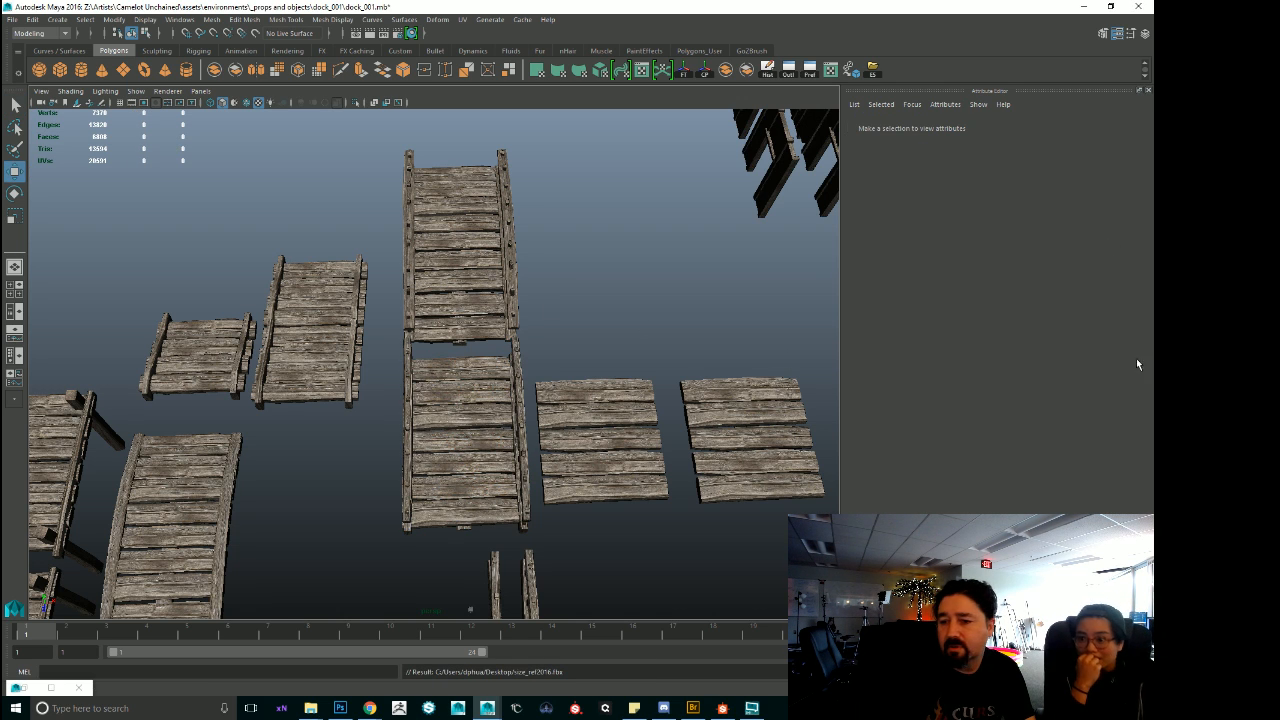
Select the imported human size reference and snap it onto the railed platform's front corner, next to the railing.
left_click_drag(537, 388, 521, 327, "alt")
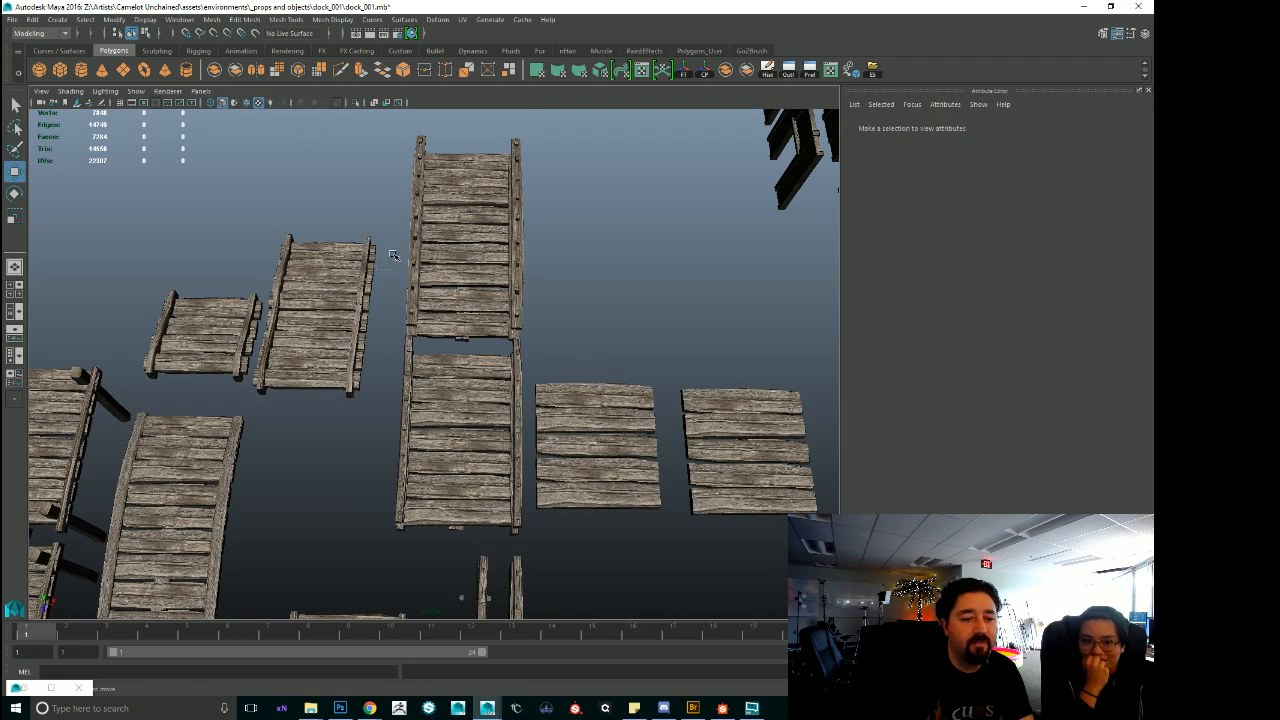
left_click_drag(422, 374, 520, 285, "alt")
right_click_drag(520, 285, 86, 314, "alt")
left_click_drag(420, 318, 437, 404, "alt")
middle_click_drag(650, 386, 565, 405, "alt")
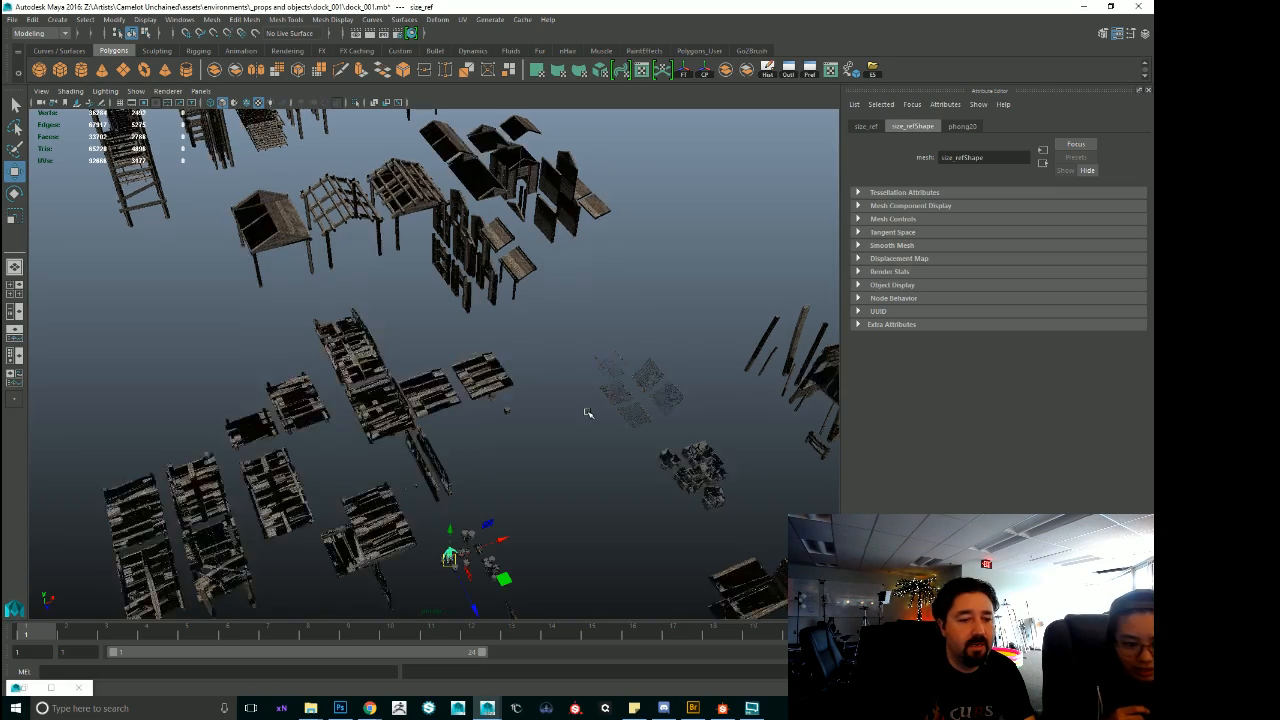
key("f")
right_click_drag(435, 361, 318, 128, "alt")
middle_click_drag(380, 120, 566, 563, "alt")
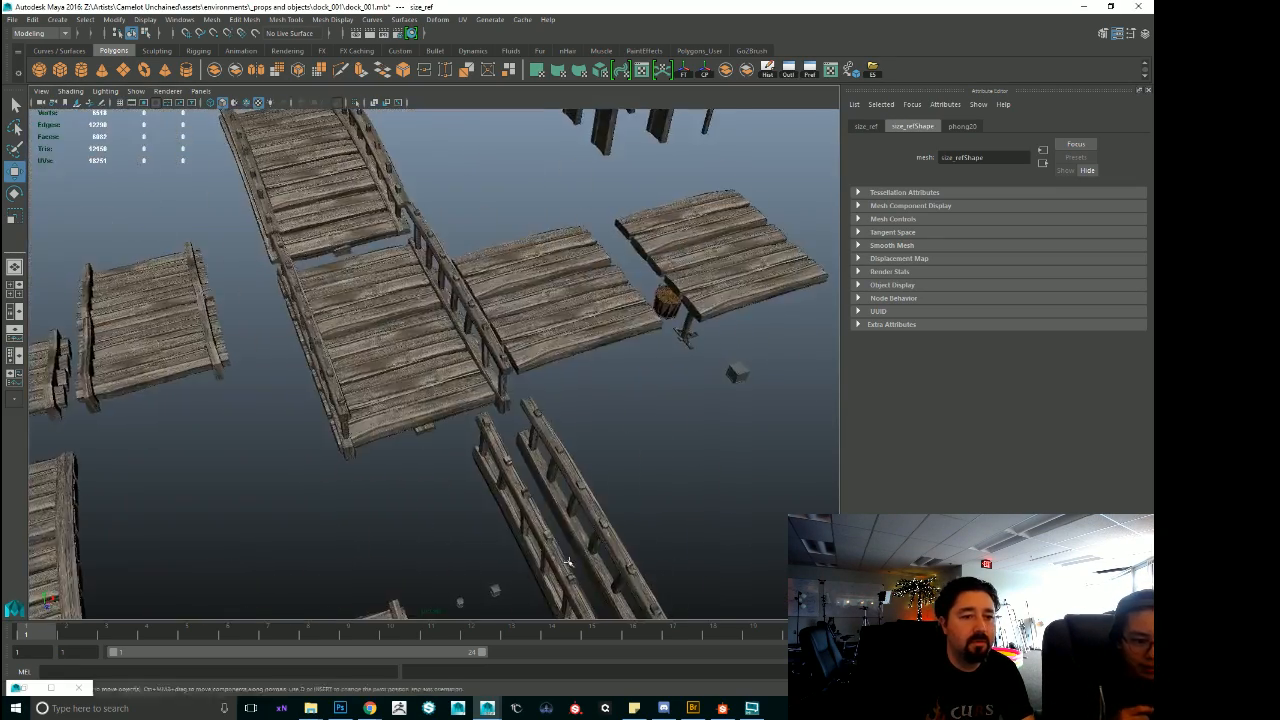
key("v")
middle_click_drag(482, 404, 499, 392)
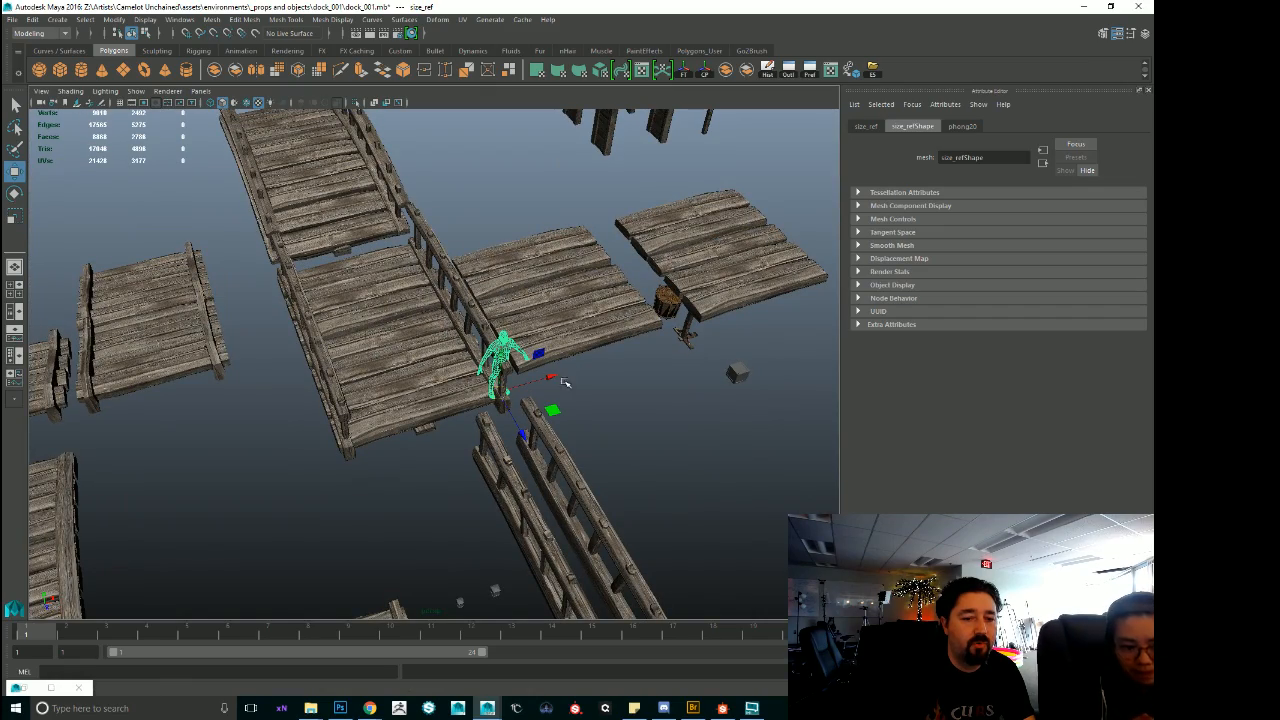
Select the vertices of the platform's railing side opposite the human figure and move them outward to widen the deck.
left_click_drag(556, 370, 443, 410)
right_click_drag(443, 410, 581, 447, "alt")
left_click_drag(526, 442, 416, 404, "alt")
right_click_drag(416, 404, 294, 362)
left_click_drag(294, 362, 281, 320, "alt")
left_click_drag(213, 173, 424, 539)
left_click_drag(424, 539, 433, 478, "alt")
left_click_drag(457, 381, 330, 381)
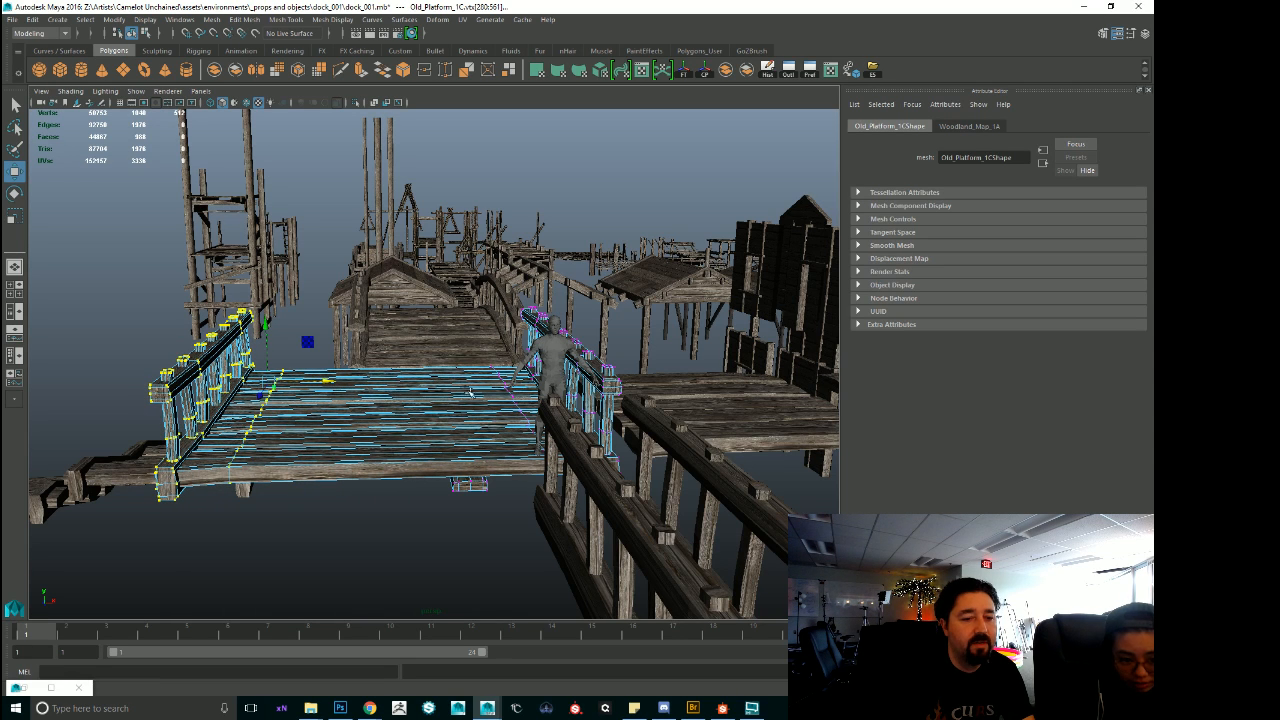
Examine the widened platform against the human figure from above and among the surrounding dock pieces.
left_click_drag(524, 334, 537, 450, "alt")
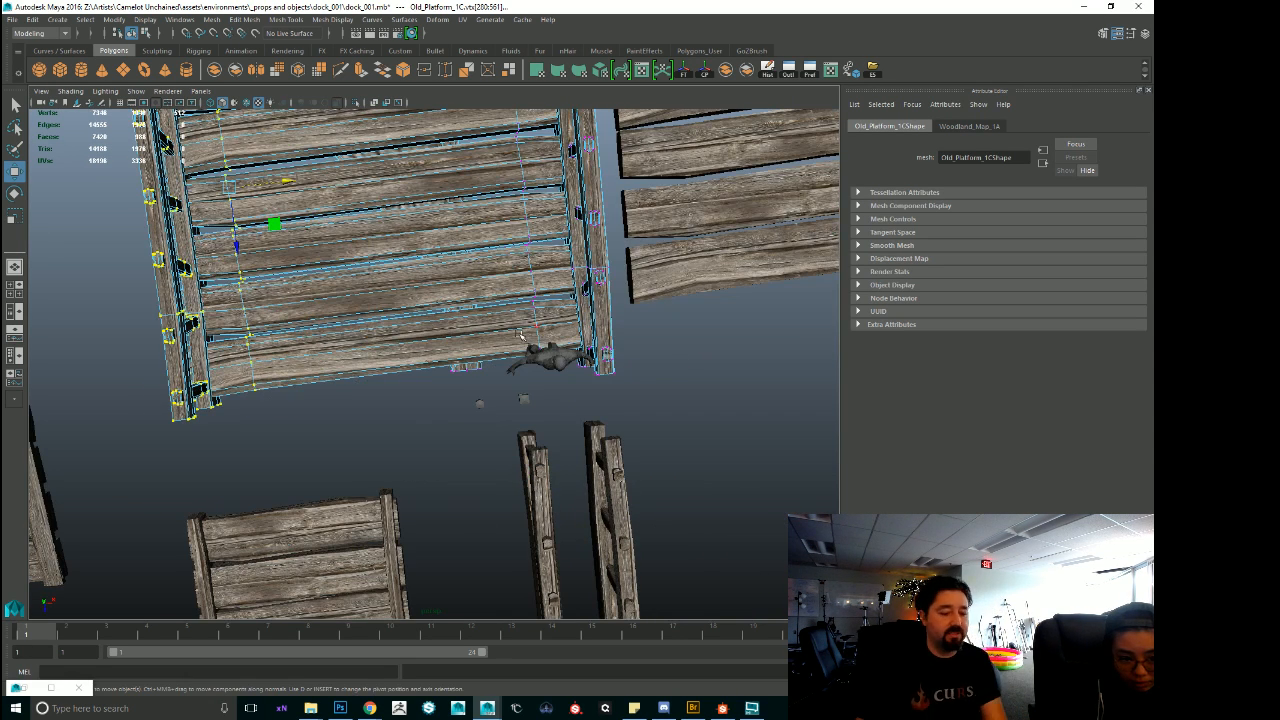
right_click_drag(499, 290, 309, 371, "alt")
left_click_drag(309, 371, 297, 322, "alt")
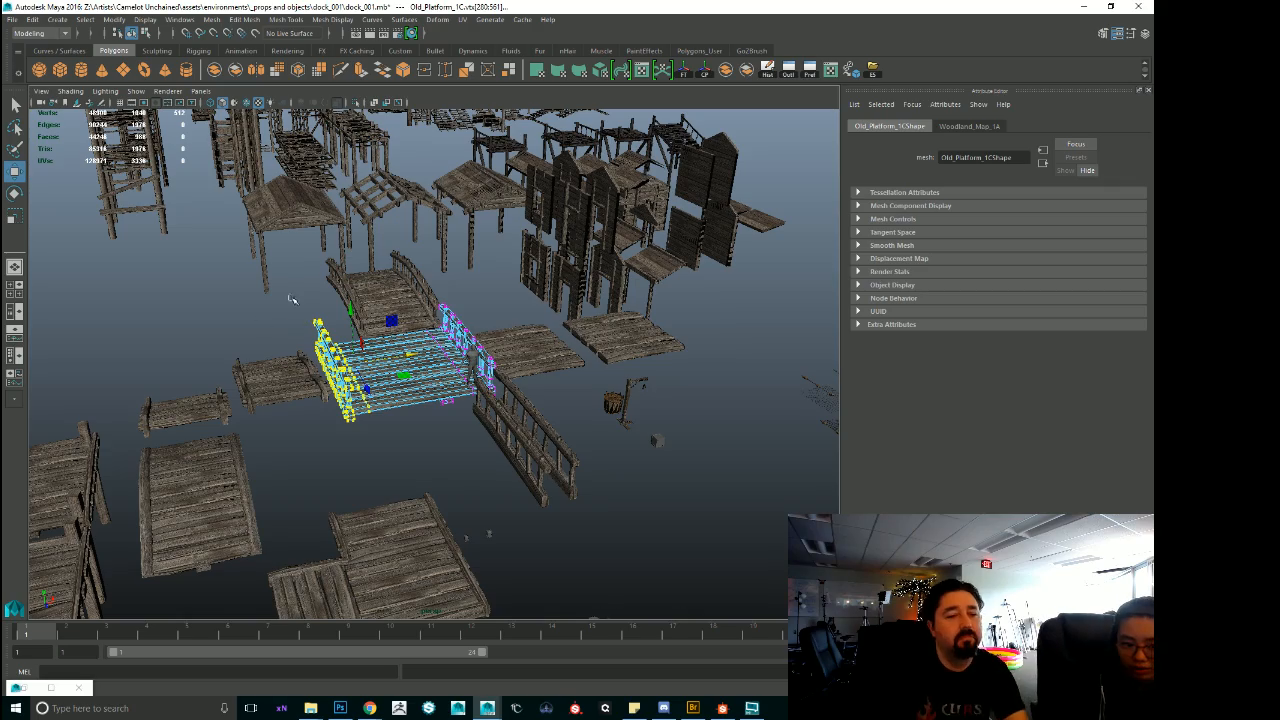
middle_click_drag(373, 269, 440, 315, "alt")
right_click_drag(440, 315, 658, 413, "alt")
left_click_drag(658, 413, 494, 344, "alt")
right_click_drag(494, 344, 210, 308, "alt")
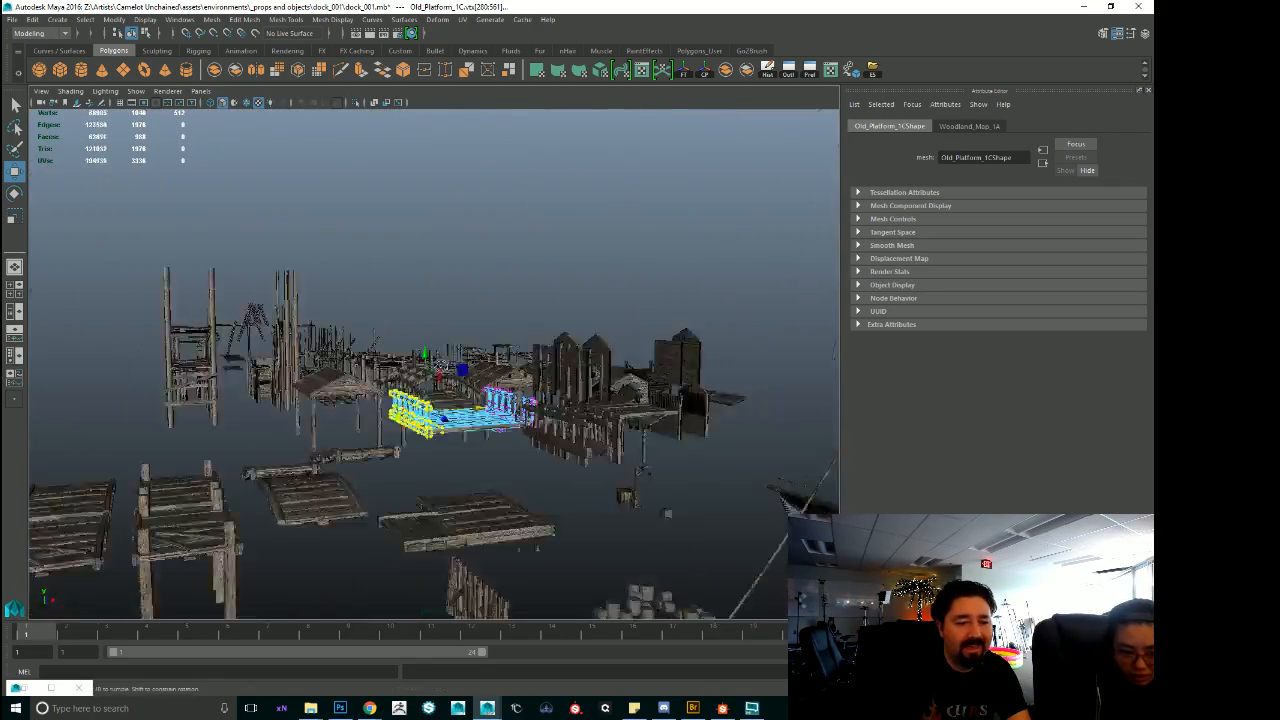
Select the large group of dock, tower and building pieces on the far side of the scene and delete it.
left_click_drag(210, 308, 291, 360, "alt")
middle_click_drag(291, 360, 420, 330, "alt")
right_click_drag(420, 330, 358, 336, "alt")
left_click_drag(358, 336, 366, 400, "alt")
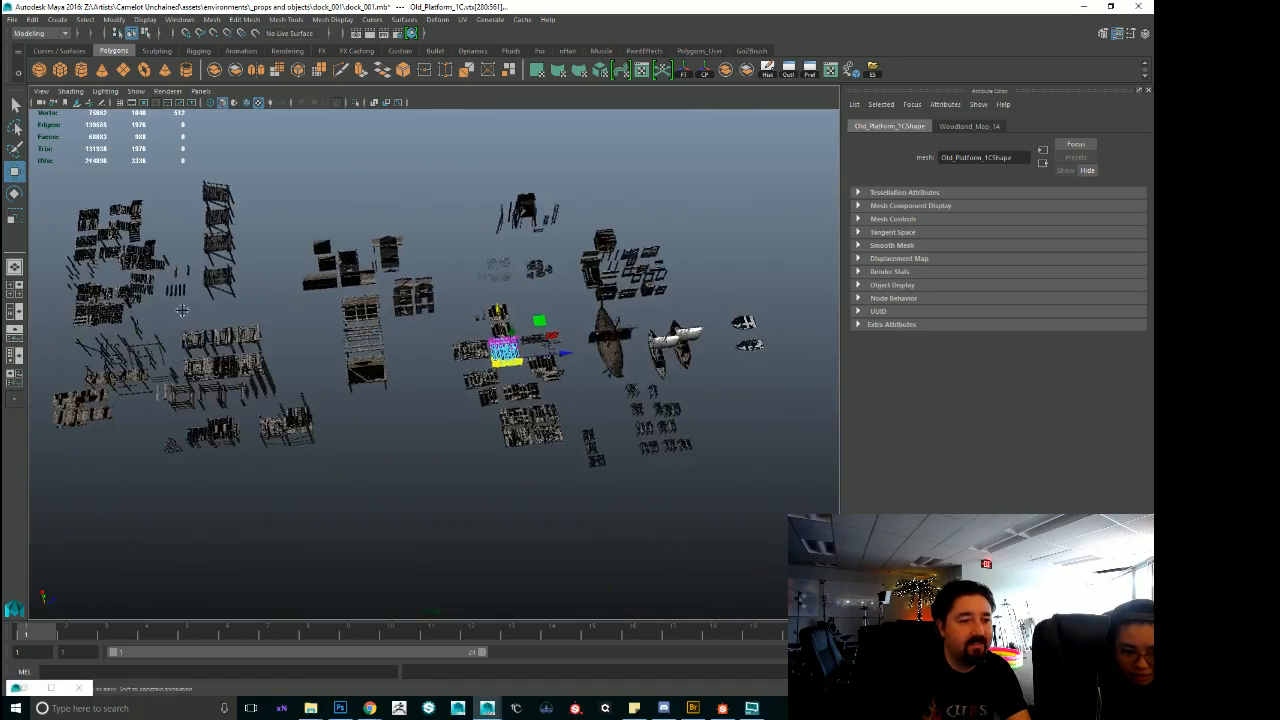
middle_click_drag(366, 400, 530, 424, "alt")
left_click_drag(122, 182, 564, 514)
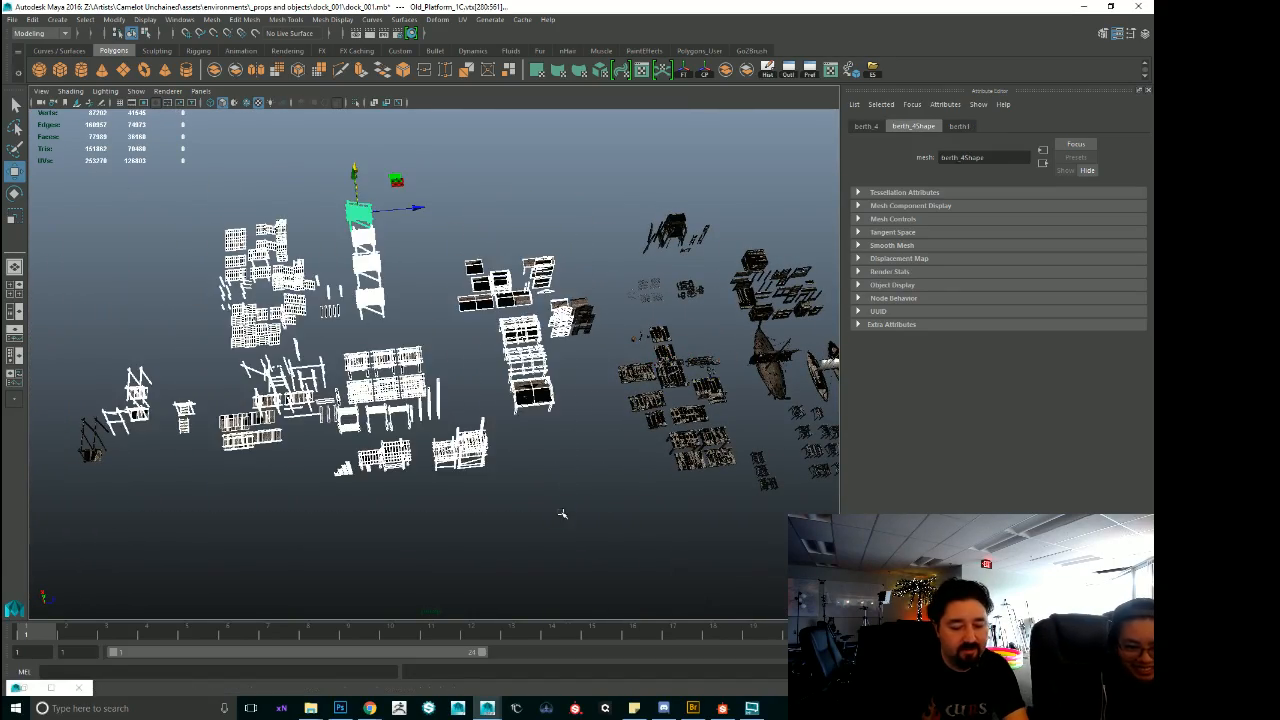
key("Delete")
Select the human size reference and move it along the widened platform's front edge, away from the railing.
middle_click_drag(577, 363, 374, 357, "alt")
right_click_drag(374, 357, 514, 426, "alt")
left_click_drag(514, 426, 303, 374, "alt")
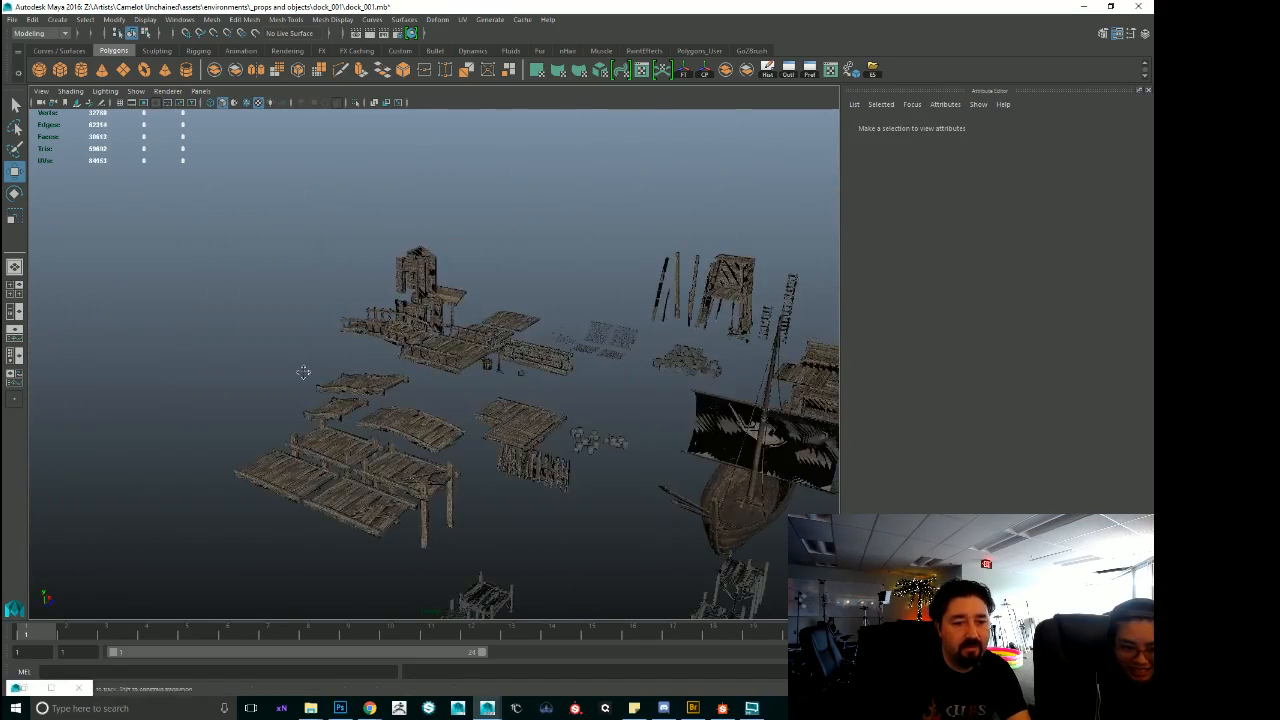
right_click_drag(303, 374, 765, 440, "alt")
left_click(574, 366)
left_click_drag(574, 366, 745, 452, "alt")
left_click(562, 412)
left_click_drag(562, 412, 437, 445, "alt")
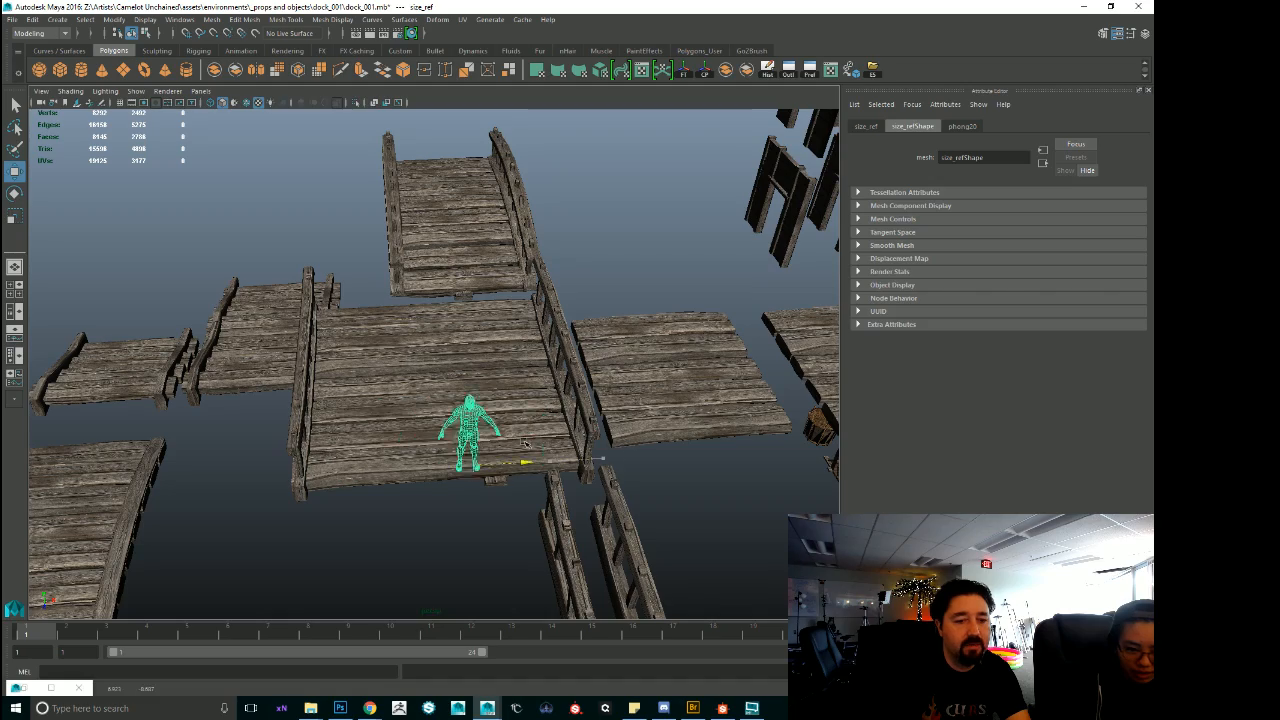
Select the widened platform Old_Platform_1C and examine it together with the remaining platforms and boats.
left_click(452, 298)
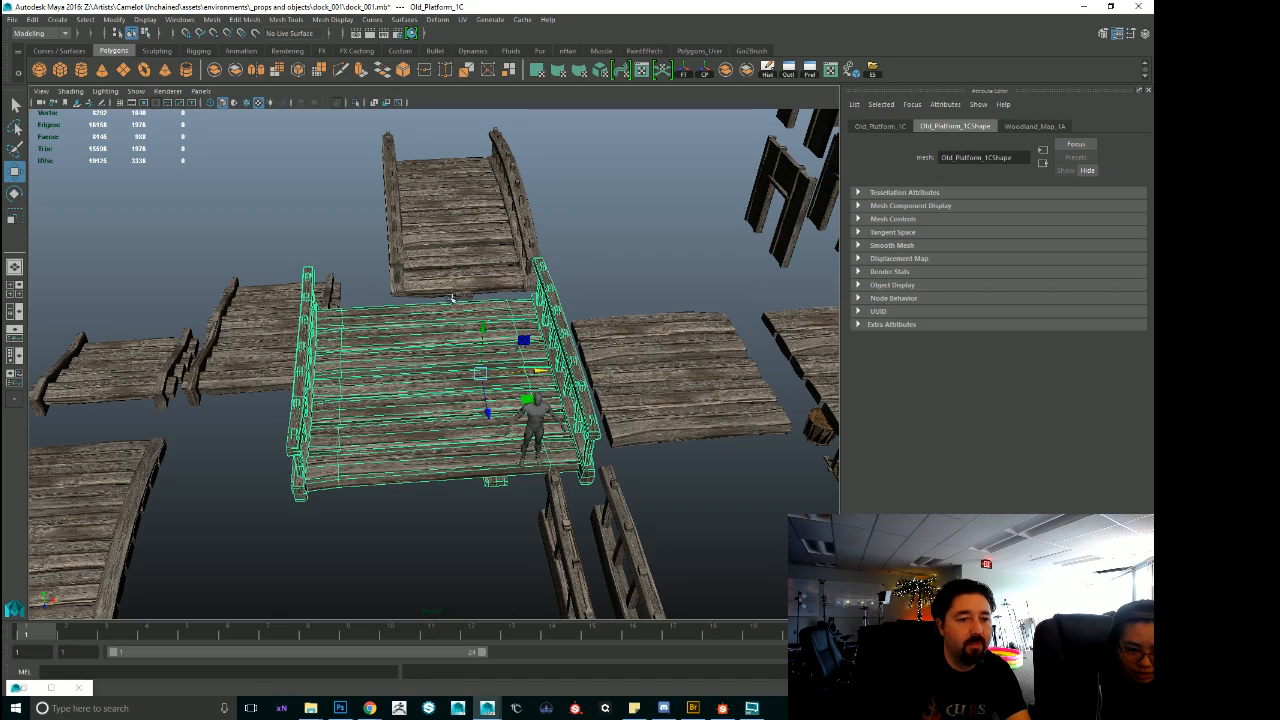
right_click_drag(508, 446, 380, 480, "alt")
left_click_drag(380, 480, 470, 488, "alt")
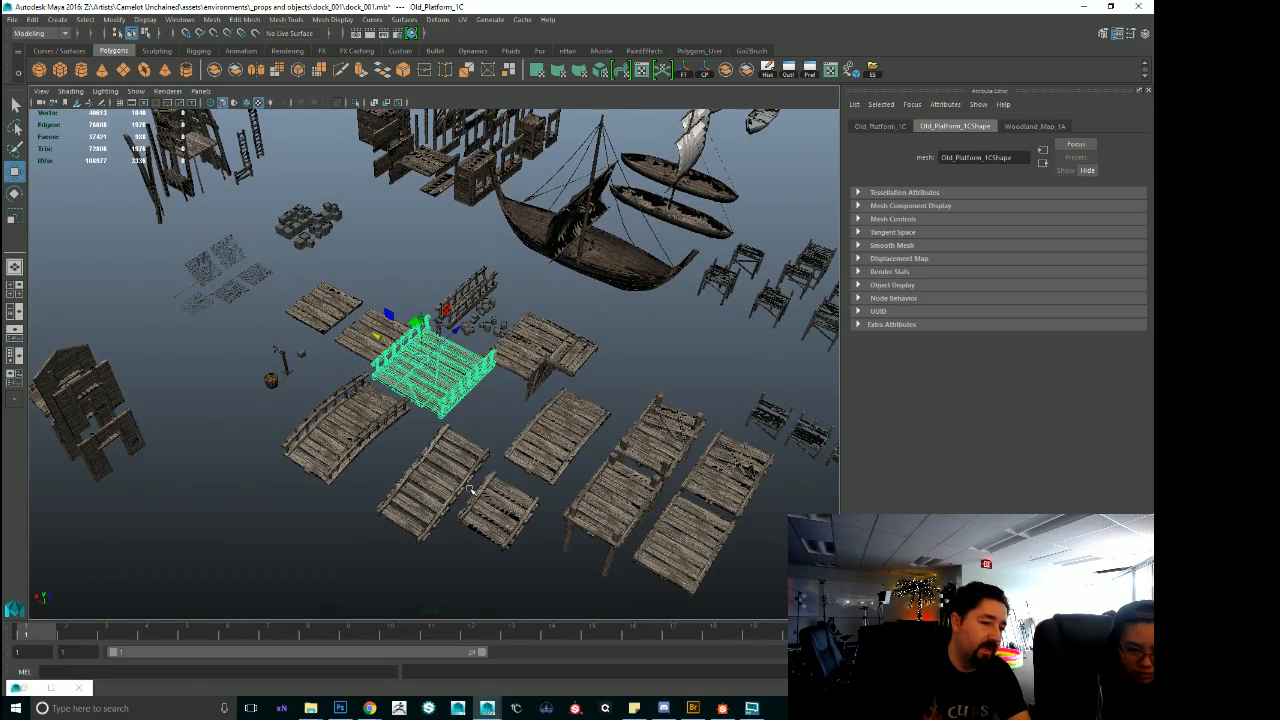
Select the flat plank panel Shack_Wall_Board_1A6 among the shack parts and examine it up close.
left_click_drag(533, 312, 375, 212, "alt")
left_click(413, 300)
key("f")
right_click_drag(375, 212, 255, 235, "alt")
middle_click_drag(255, 235, 406, 409, "alt")
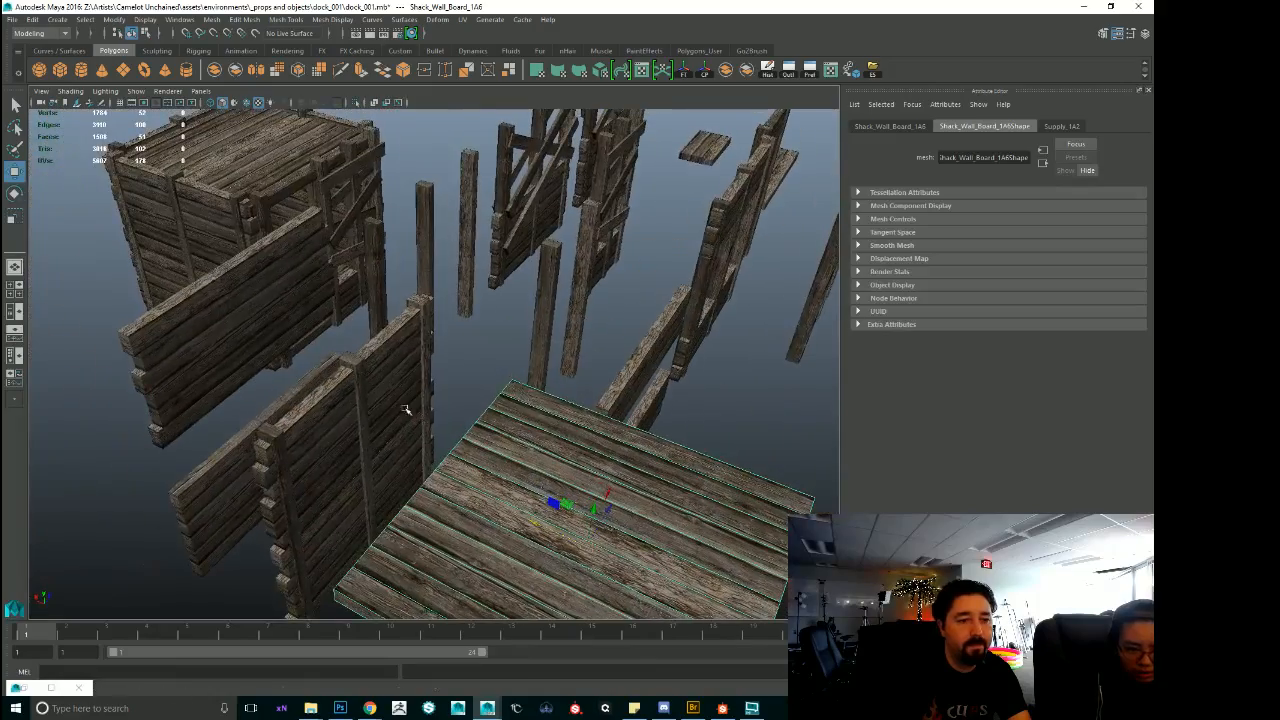
Select the low shack wall piece Shack_Wall_1A10 and examine the surrounding shack walls from above.
left_click(406, 409)
key("f")
left_click_drag(406, 409, 658, 376, "alt")
left_click(586, 303)
left_click_drag(586, 303, 508, 511, "alt")
right_click_drag(290, 354, 170, 360, "alt")
middle_click_drag(170, 360, 297, 368, "alt")
left_click_drag(297, 368, 291, 466, "alt")
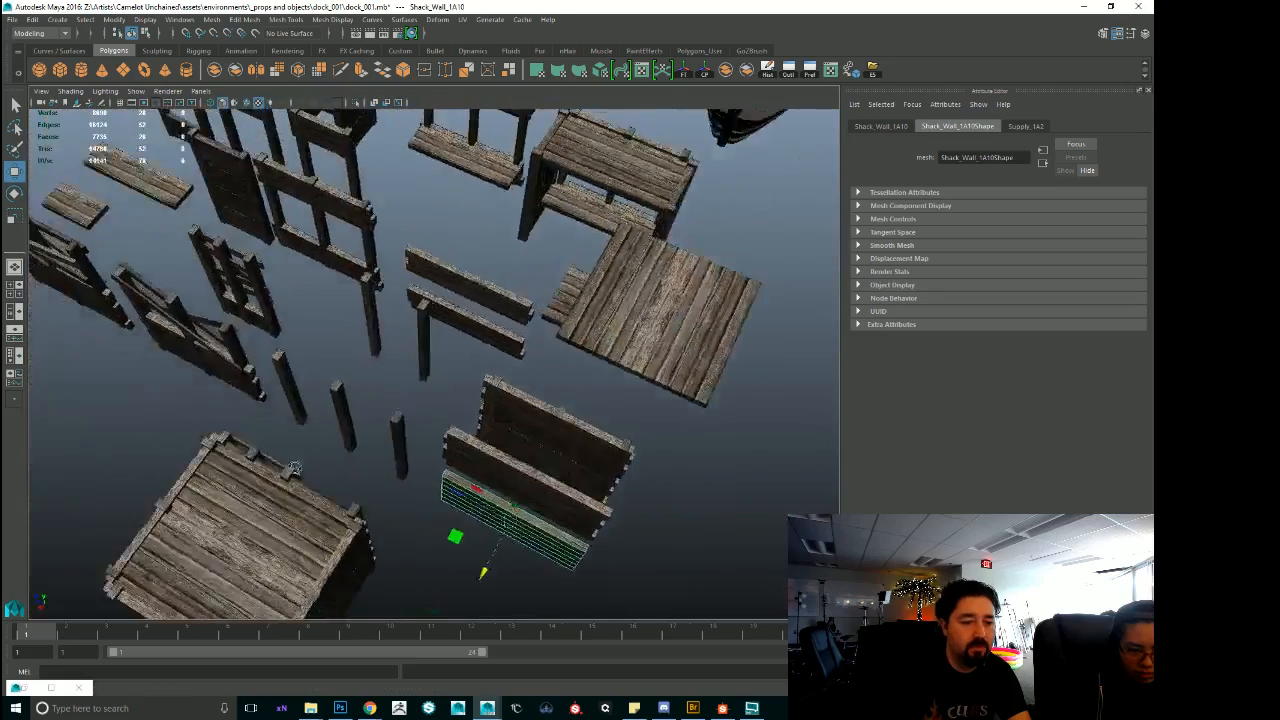
Select the assembled shack Shack_1A and examine it beside its separate wall frames and posts.
middle_click_drag(291, 466, 393, 374, "alt")
left_click(396, 370)
right_click_drag(396, 370, 366, 304, "alt")
middle_click_drag(366, 304, 450, 396, "alt")
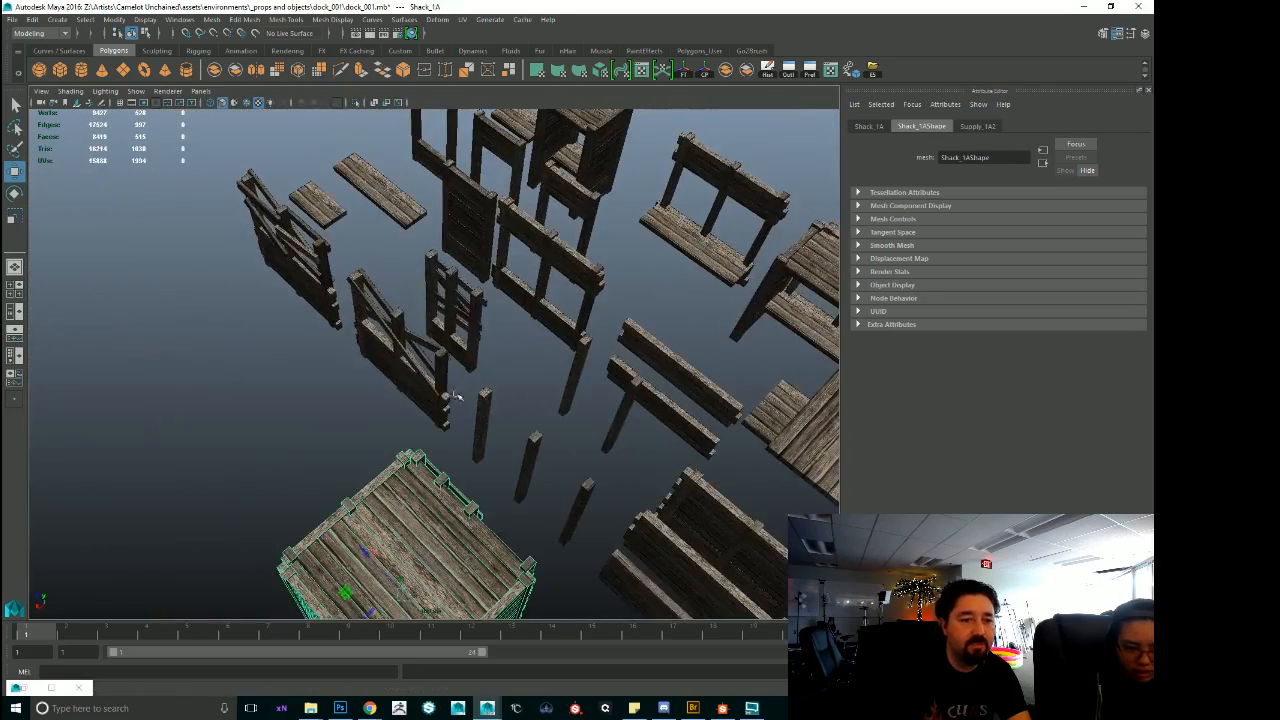
Select the half-open shack wall with slanted boards, Shack_Wall_1A3, and examine its wood texture up close.
left_click(448, 397)
left_click_drag(380, 425, 455, 462, "alt")
left_click(243, 403)
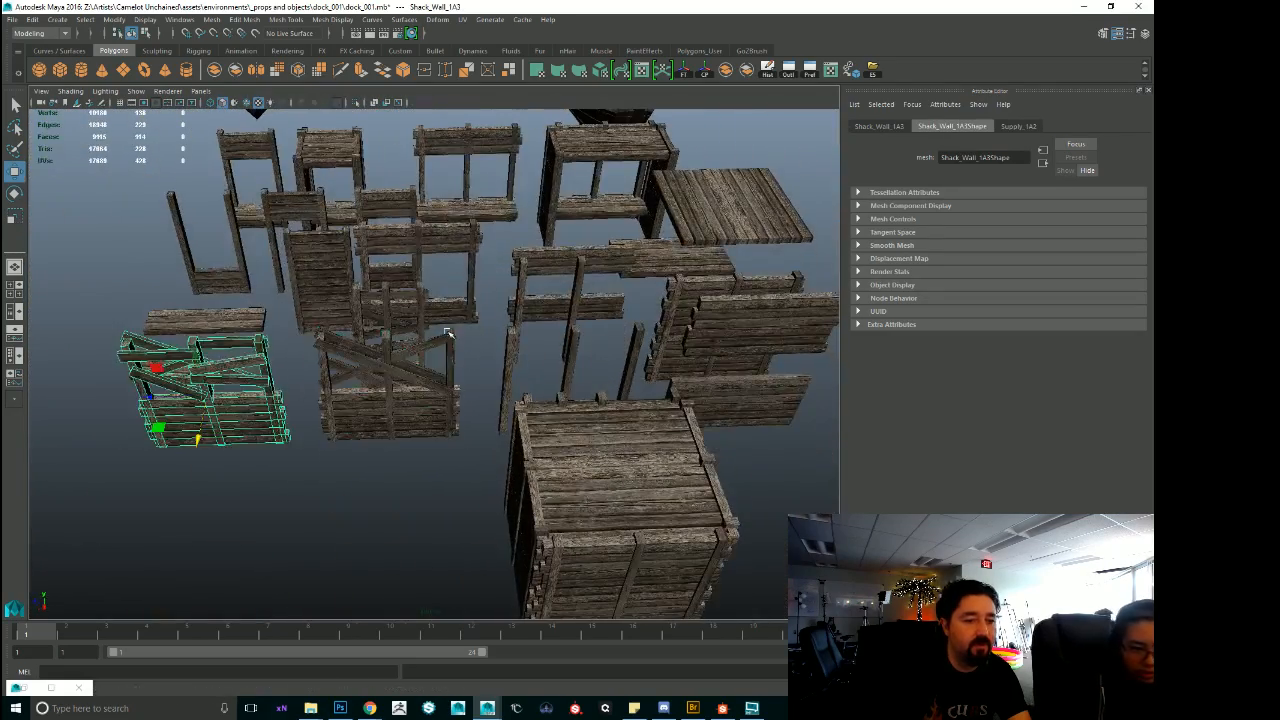
middle_click_drag(448, 329, 492, 430, "alt")
mouse_move(492, 430)
left_mouse_down("alt")
mouse_move(508, 446)
mouse_move(510, 432)
left_mouse_up("alt")
key("f")
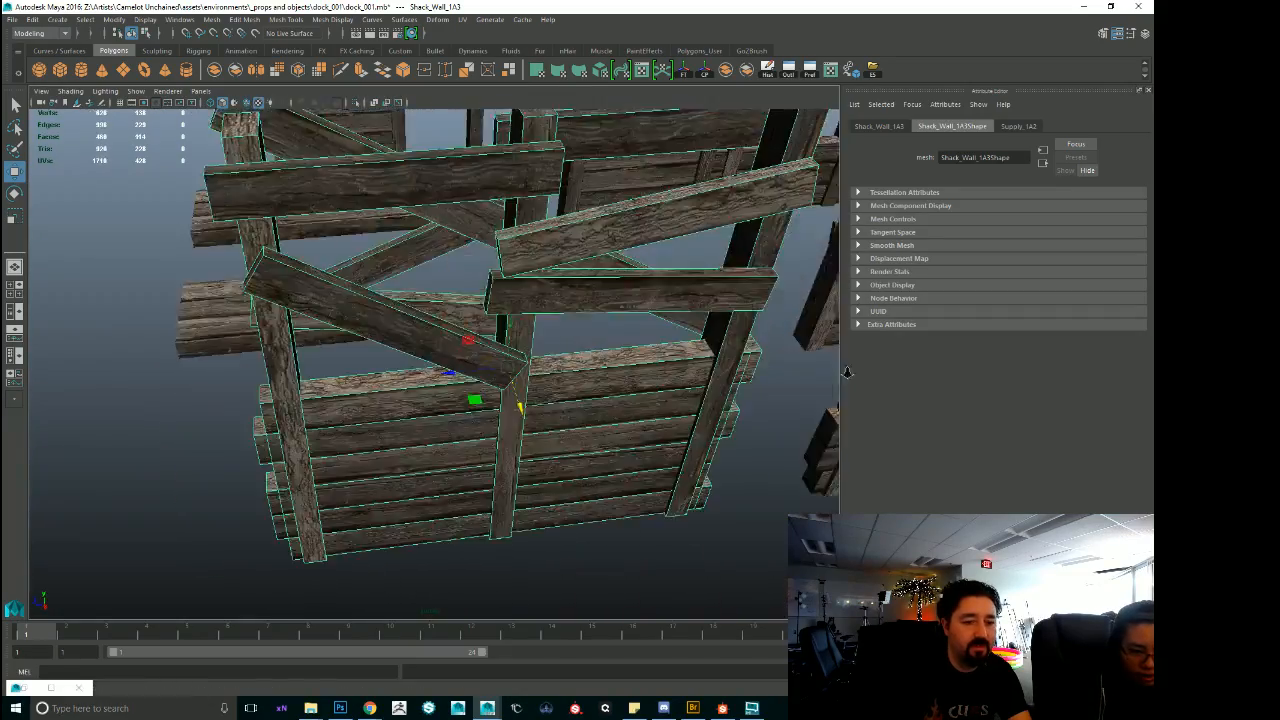
left_click_drag(430, 420, 427, 374, "alt")
scroll(366, 372, "up", 4)
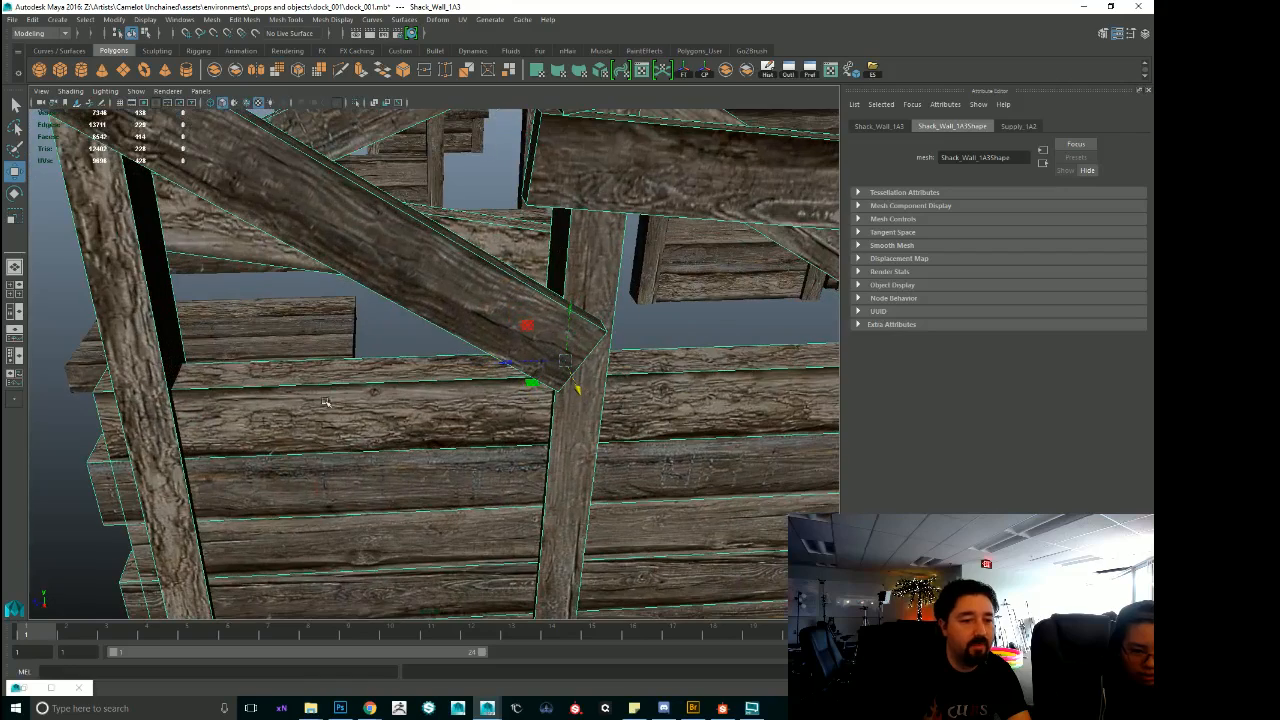
right_click_drag(393, 402, 394, 344)
Switch Shack_Wall_1A3 to edge selection, face its planks and open the UV Editor, moving it clear of the model view.
mouse_move(464, 440)
left_mouse_down("alt")
mouse_move(482, 437)
mouse_move(464, 437)
left_mouse_up("alt")
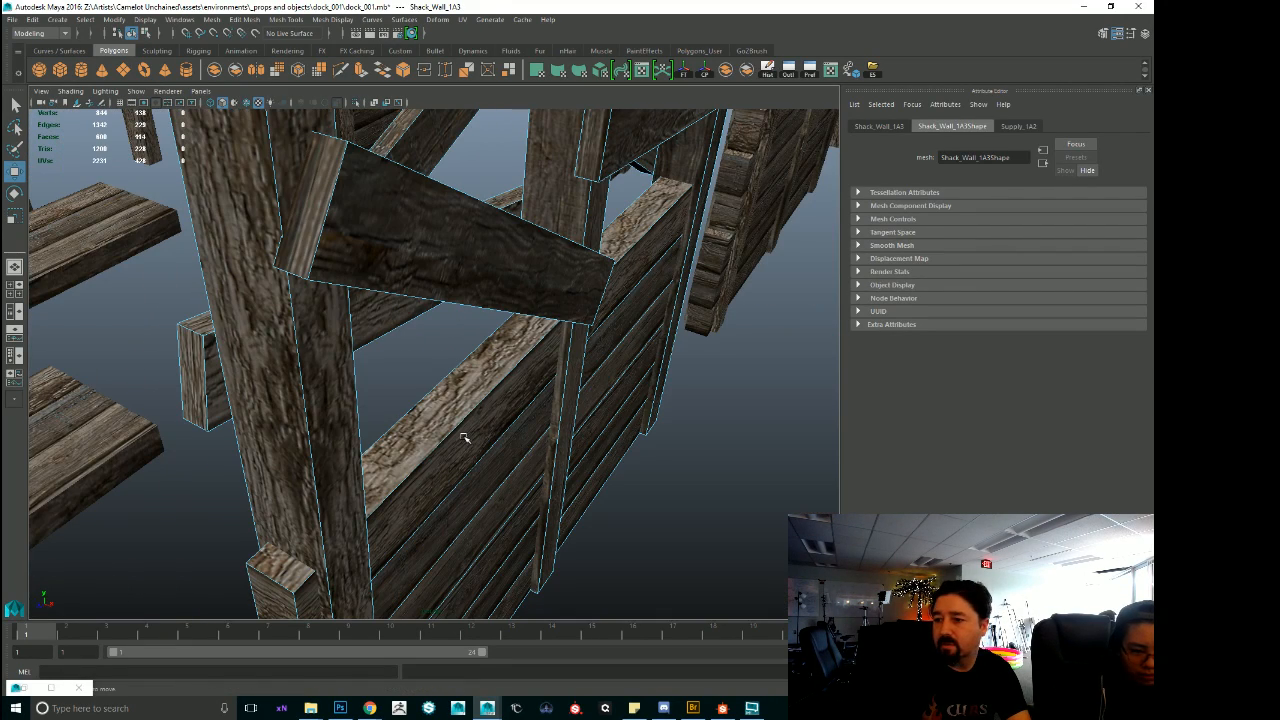
left_click(464, 437)
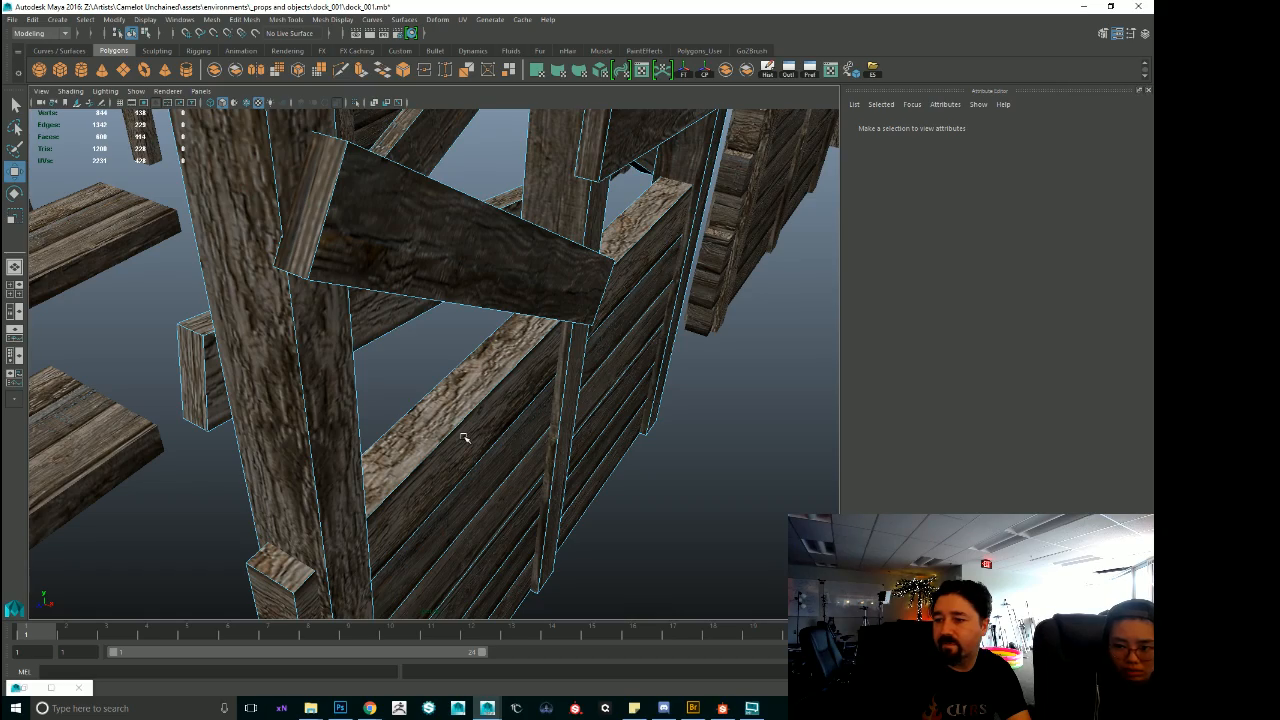
left_click_drag(455, 440, 625, 390, "alt")
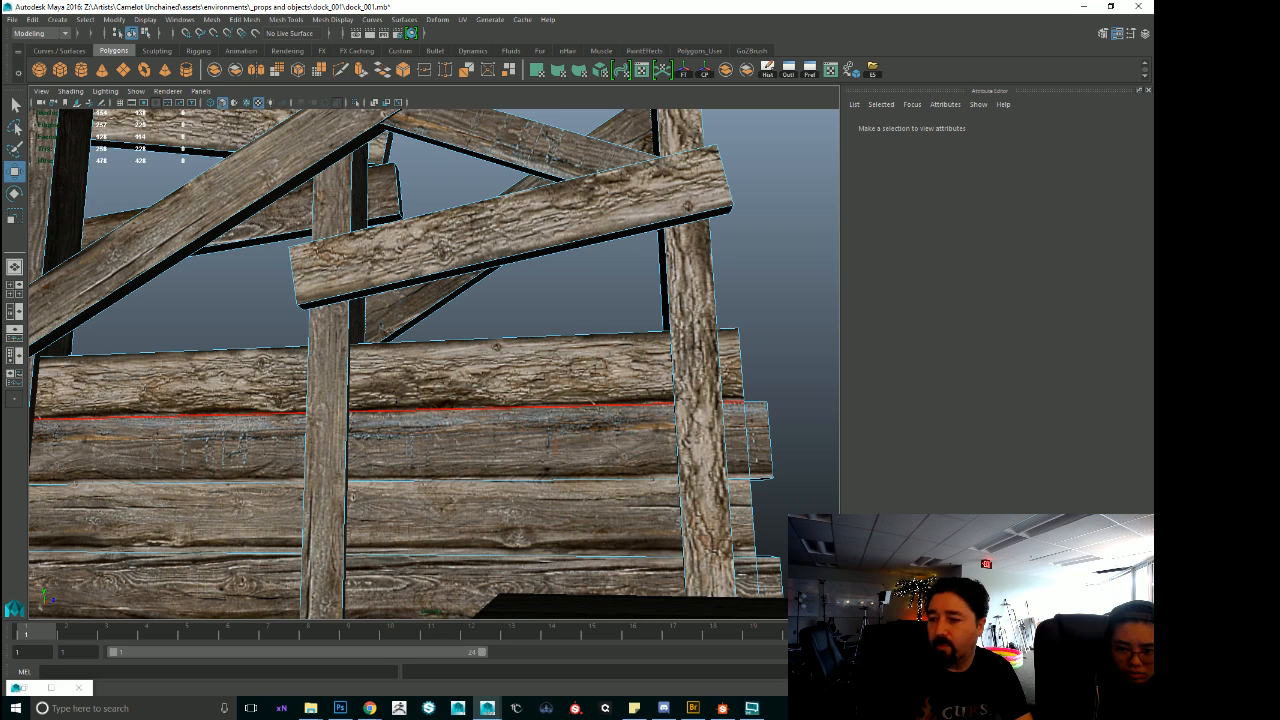
left_click(641, 70)
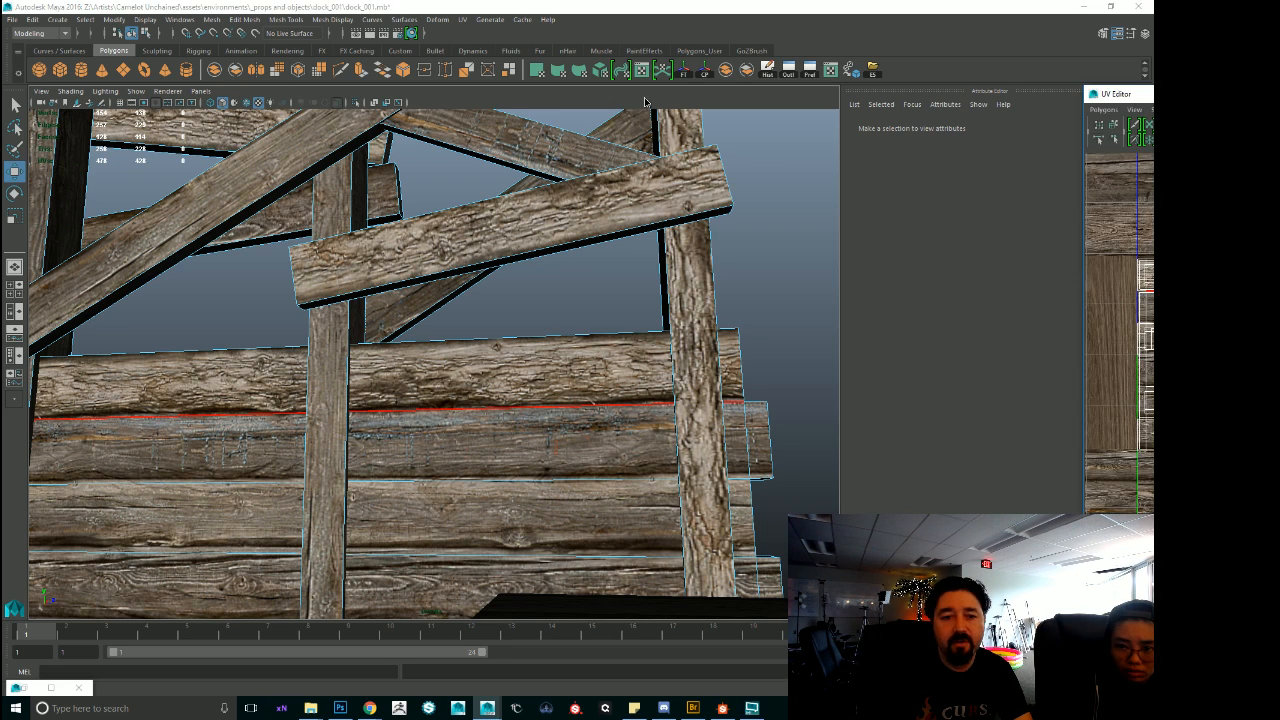
left_click_drag(612, 108, 1153, 122)
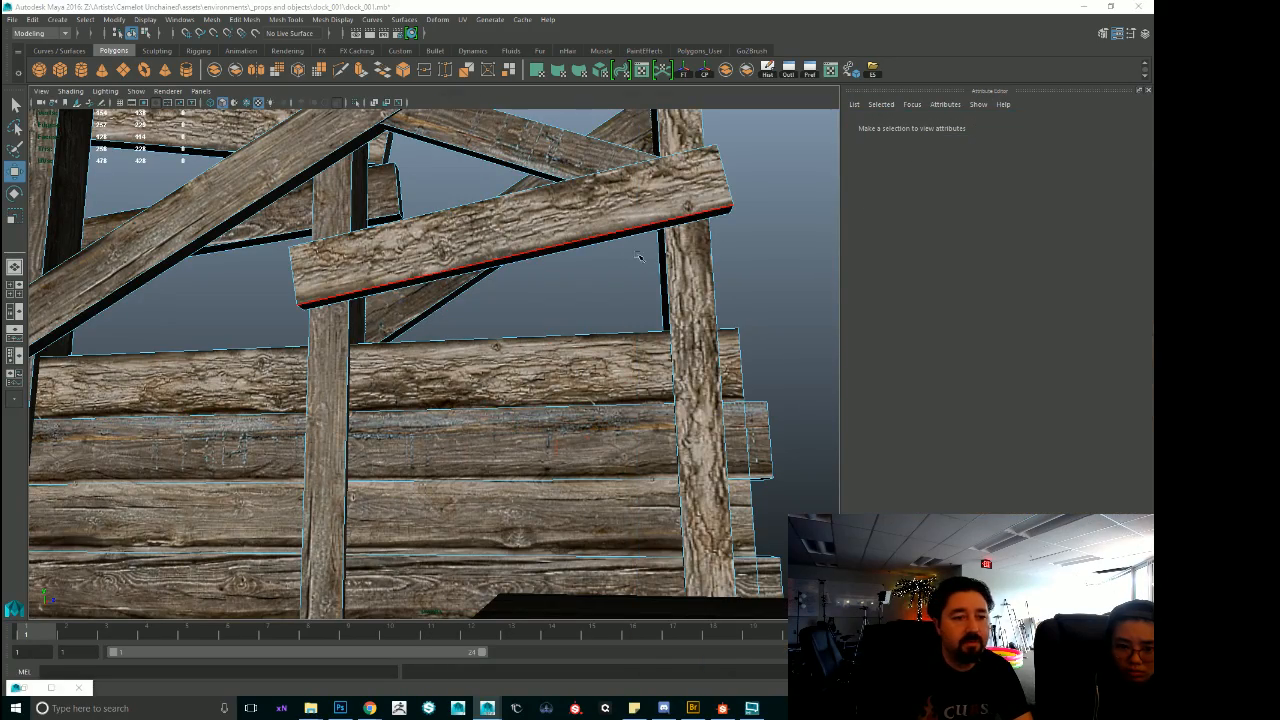
Examine the slanted-board shack wall and the surrounding shack pieces from below and between the posts.
left_click_drag(523, 280, 512, 469, "alt")
right_click_drag(512, 469, 170, 462, "alt")
middle_click_drag(170, 462, 505, 522, "alt")
right_click_drag(505, 522, 795, 535, "alt")
left_click_drag(464, 523, 489, 541, "alt")
middle_click_drag(489, 541, 571, 460, "alt")
left_click_drag(571, 460, 626, 431, "alt")
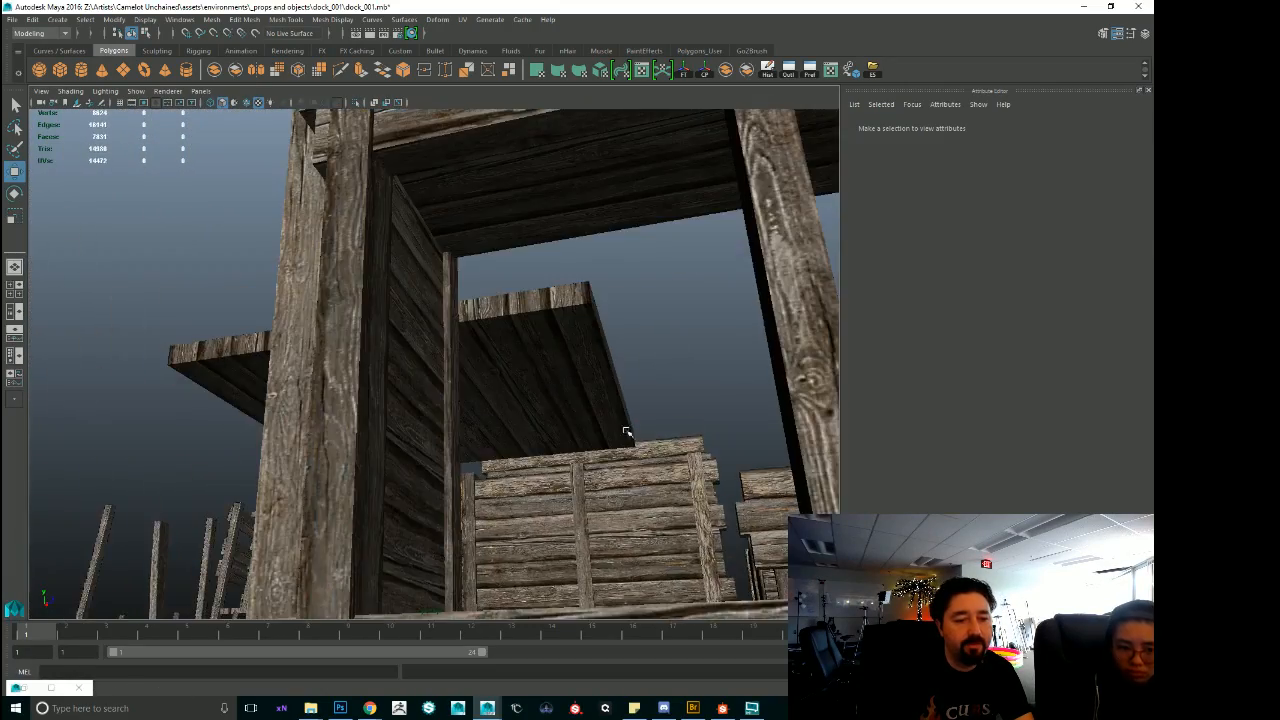
Select the hanging net with floats, Net_1B2, frame it and examine it beside the other net pieces.
right_click_drag(626, 431, 497, 405, "alt")
left_click_drag(497, 405, 174, 346, "alt")
left_click(176, 344)
key("f")
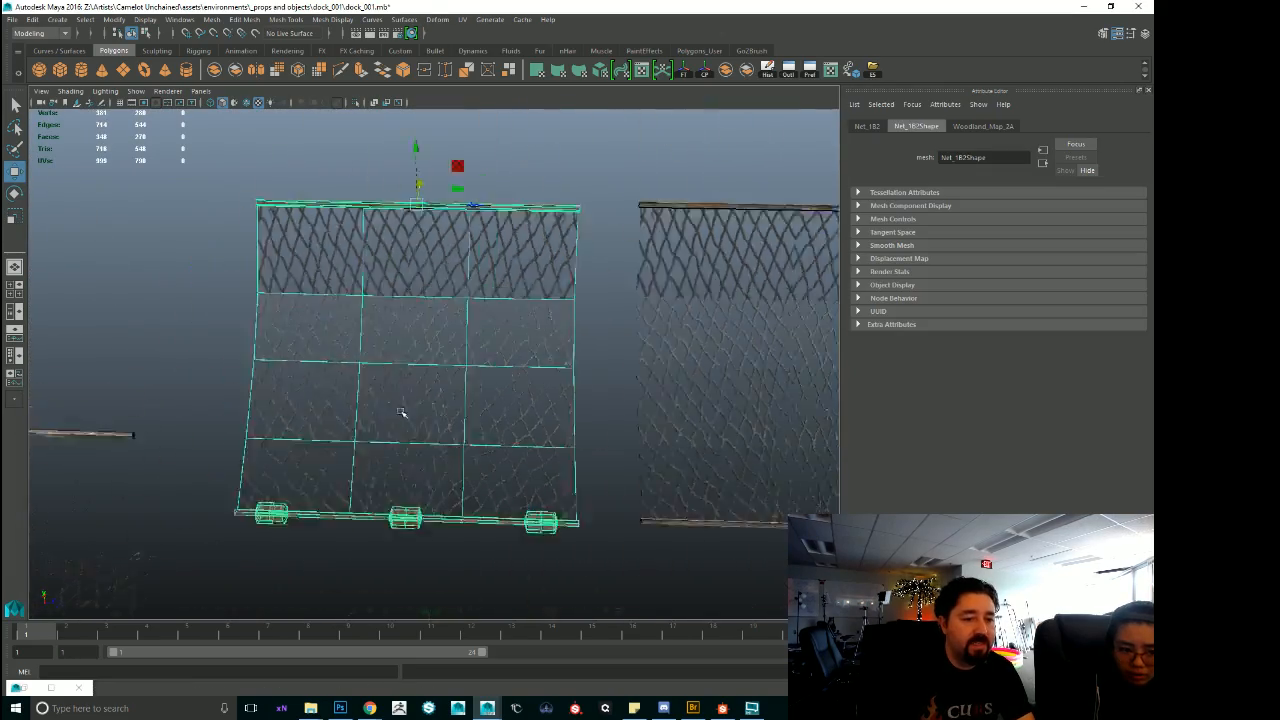
left_click_drag(430, 404, 358, 366, "alt")
right_click_drag(358, 366, 205, 372, "alt")
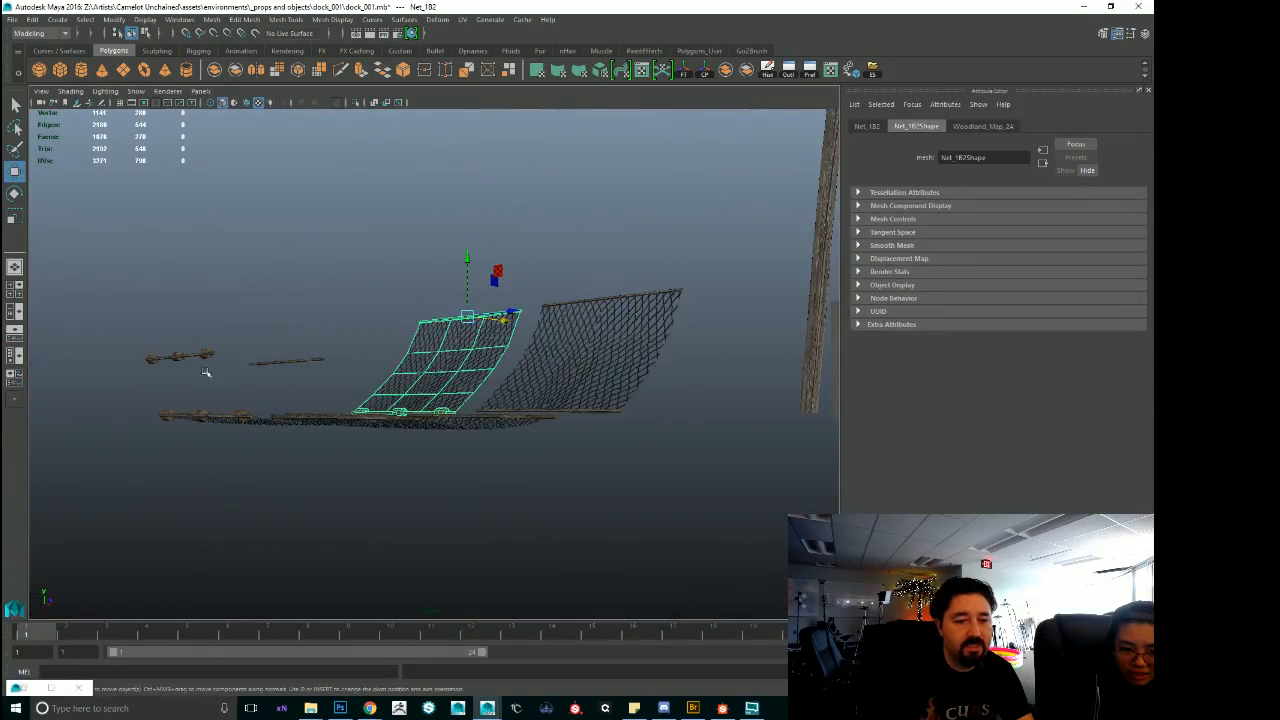
left_click_drag(205, 372, 324, 432, "alt")
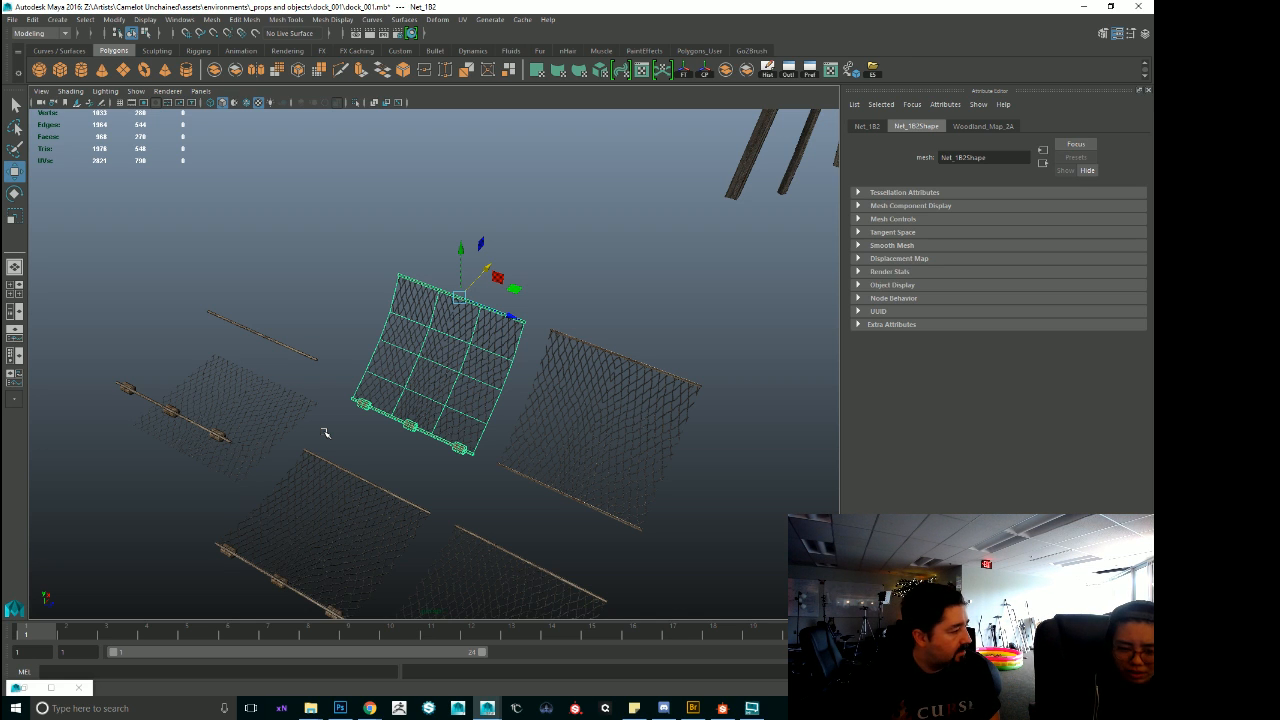
Select Net_1B2 and Net_1B together and move them so the two hanging nets sit edge to edge.
left_click(211, 434)
left_click_drag(280, 449, 418, 450, "alt")
left_click(437, 351)
left_click_drag(437, 351, 595, 347, "alt")
left_click(598, 348, "shift")
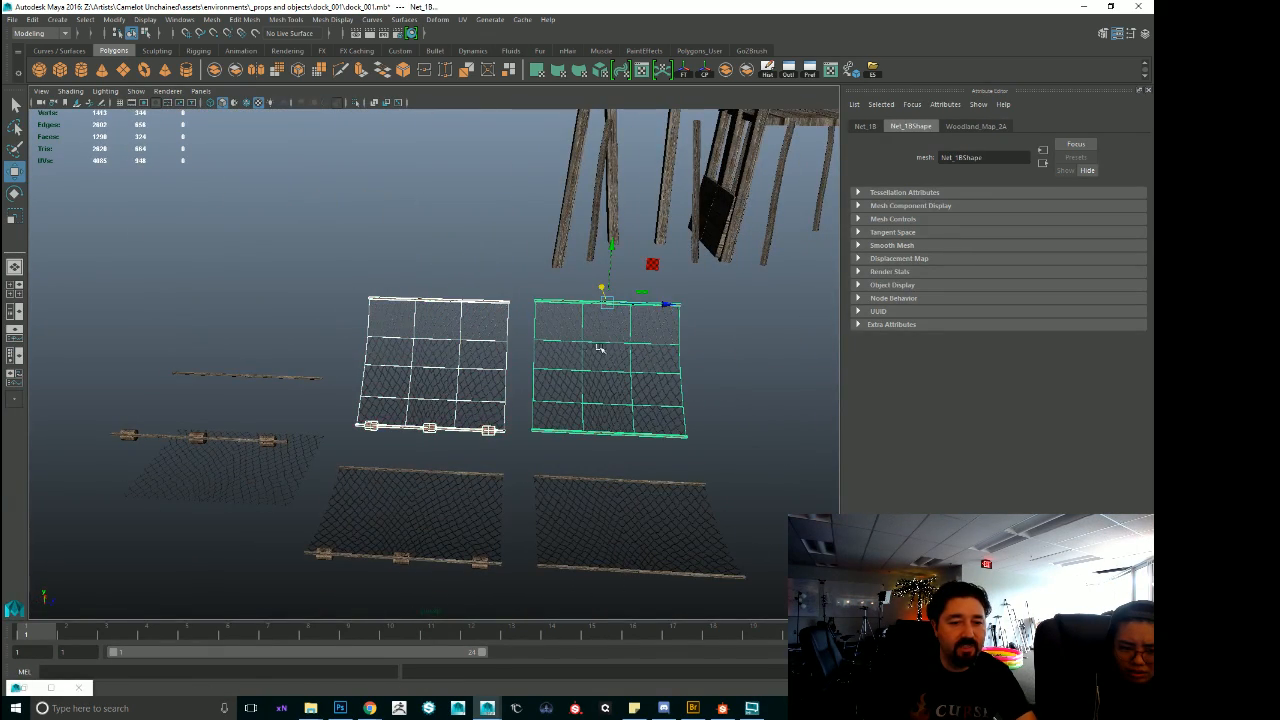
left_click_drag(675, 307, 627, 304)
left_click(538, 325)
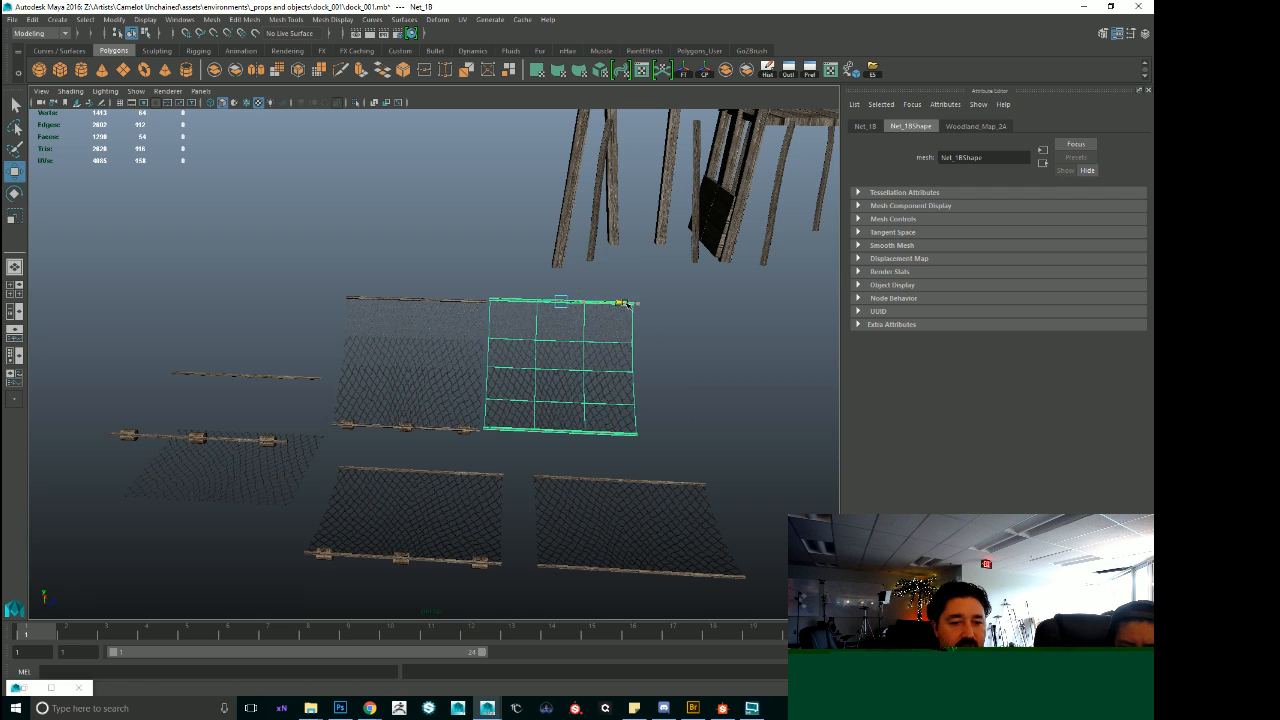
Move Net_1B2 sideways along its top pole, away from the adjoining net, to open a gap between them.
left_click(680, 378)
left_click_drag(680, 378, 500, 420, "alt")
left_click(493, 412)
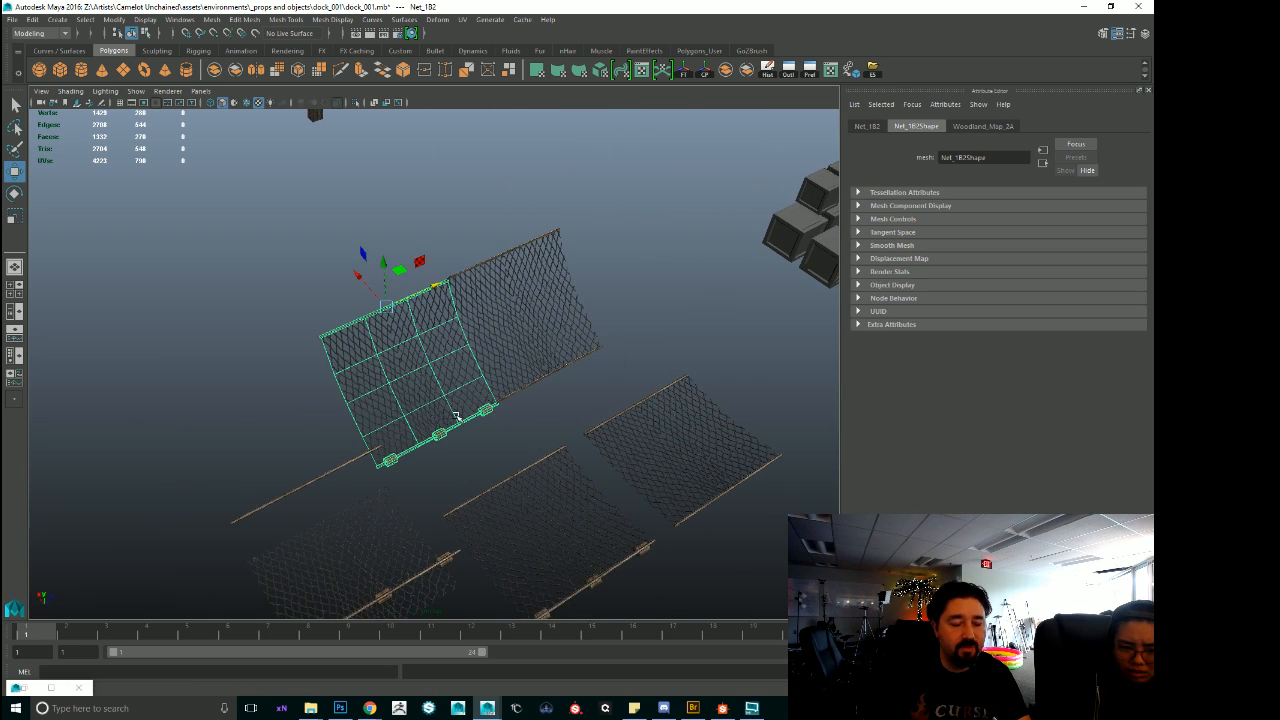
left_click_drag(437, 287, 403, 289)
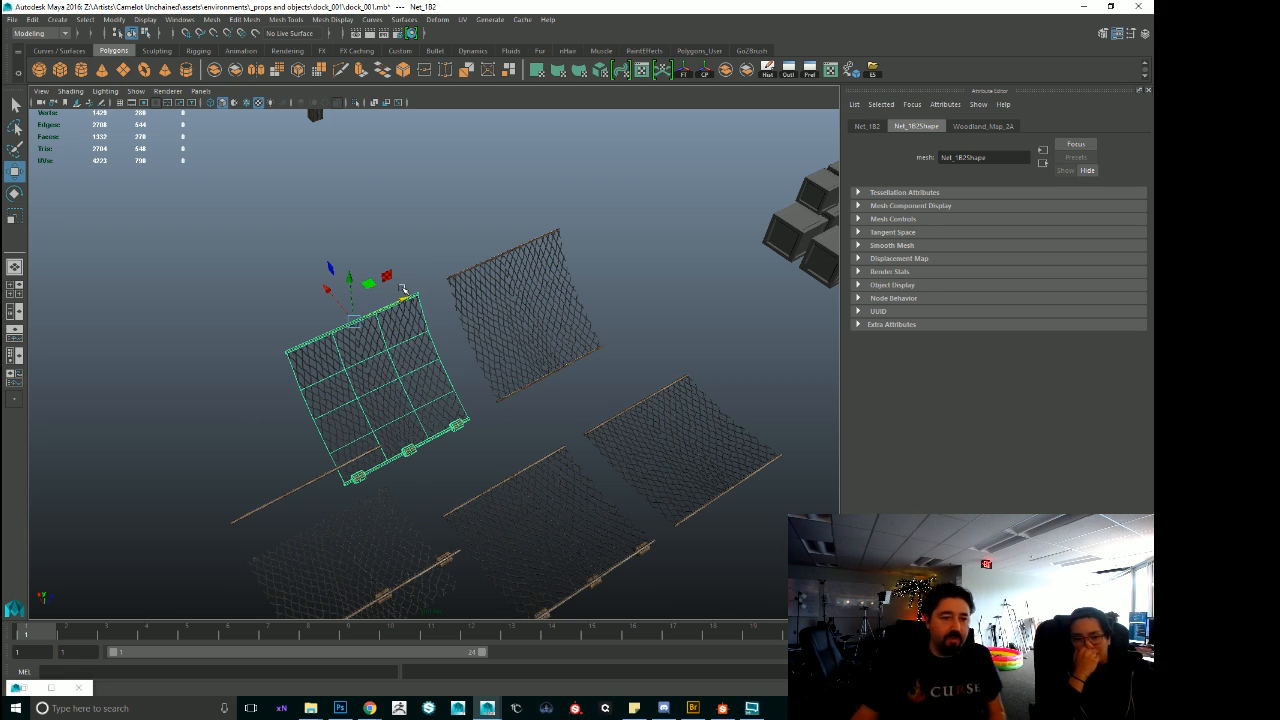
Switch Net_1B2 to vertex selection, select the four upper inner grid vertices and examine the net geometry up close.
right_click_drag(350, 385, 348, 353)
left_click_drag(315, 345, 404, 403)
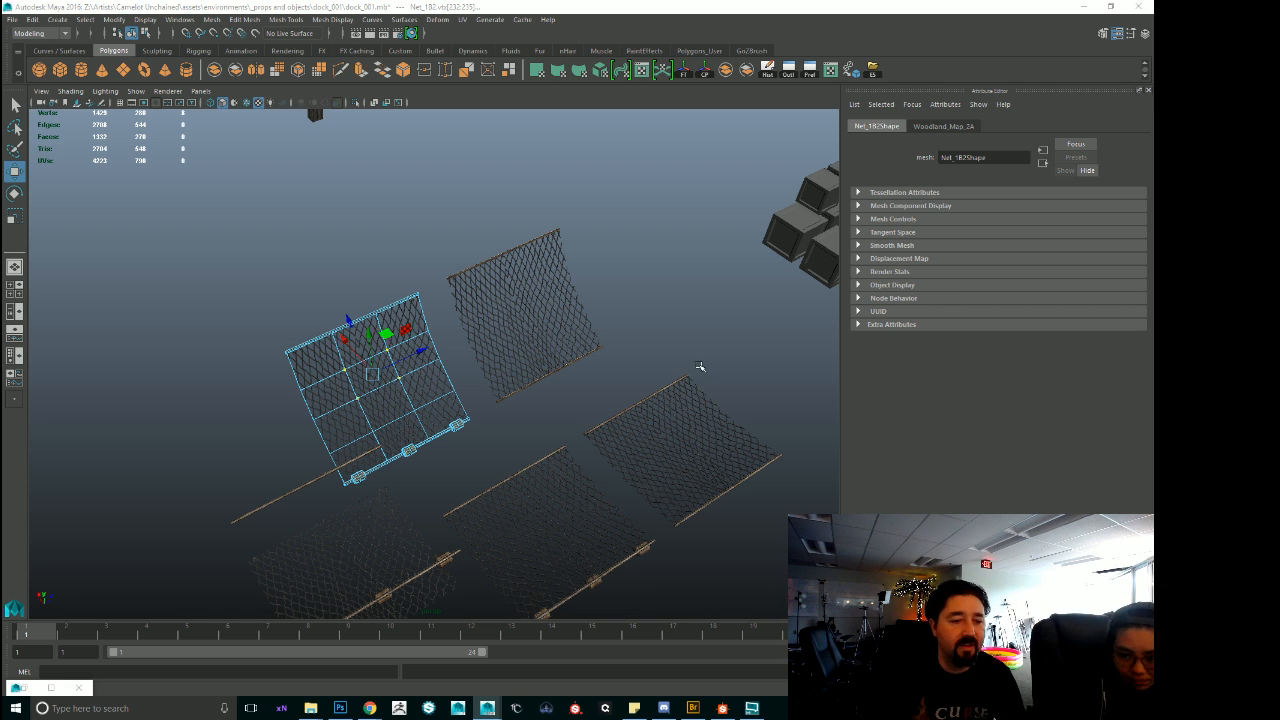
scroll(447, 424, "up", 5)
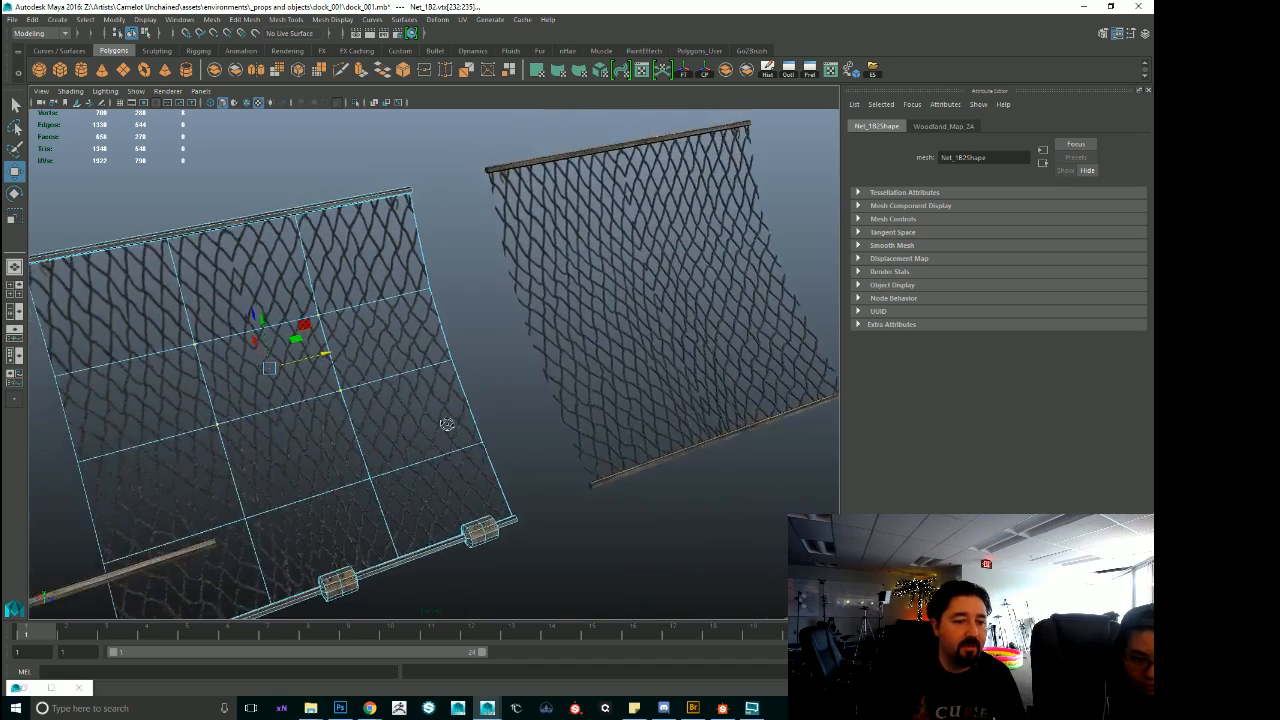
left_click_drag(447, 424, 423, 414, "alt")
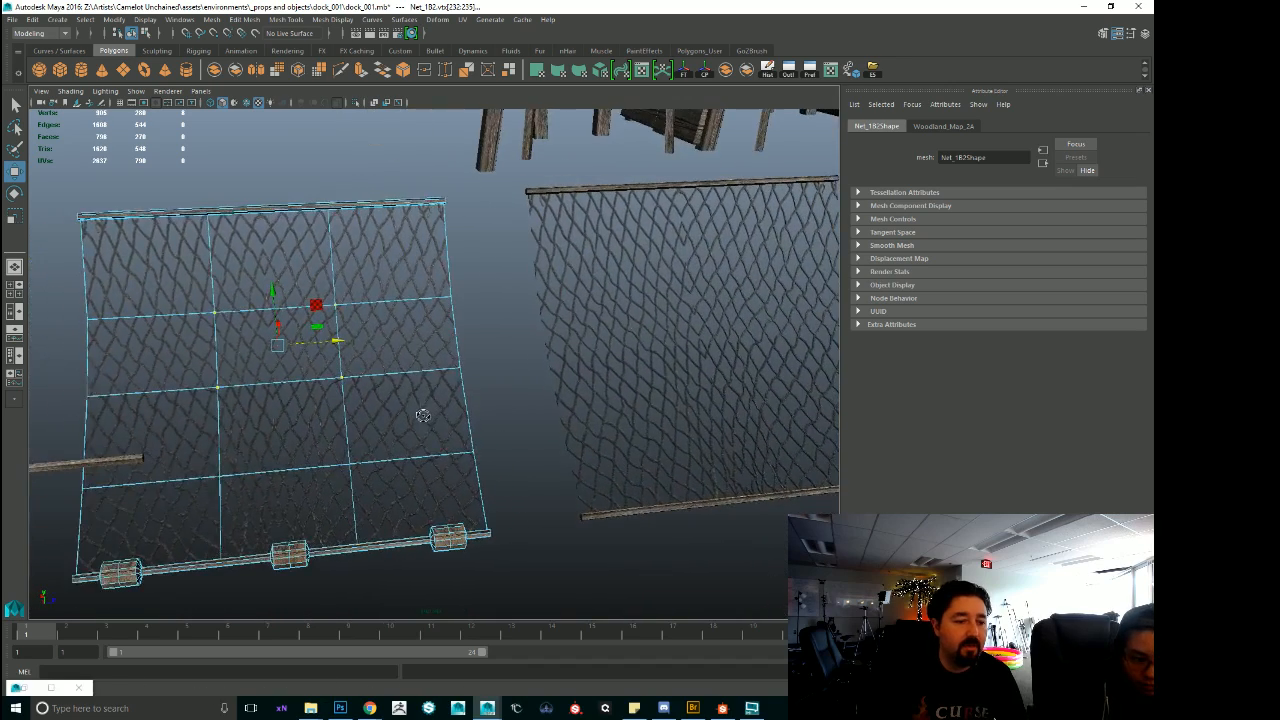
left_click(423, 414)
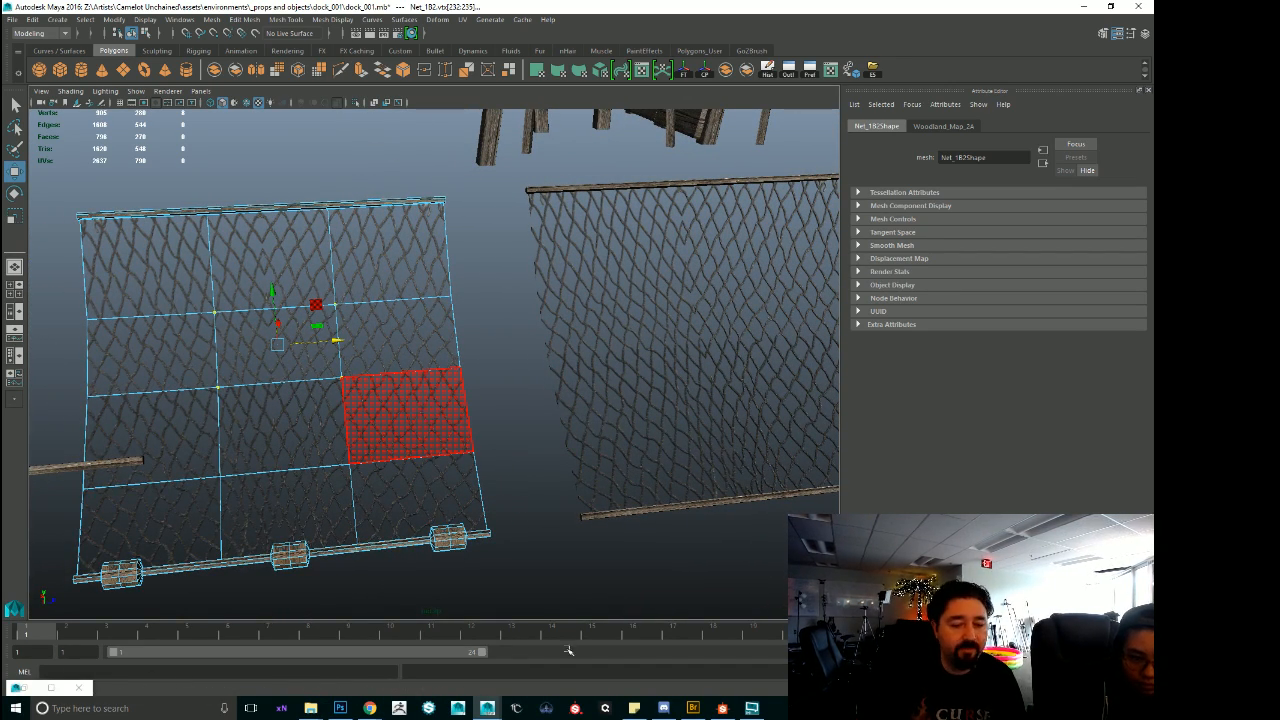
left_click_drag(418, 392, 549, 445, "alt")
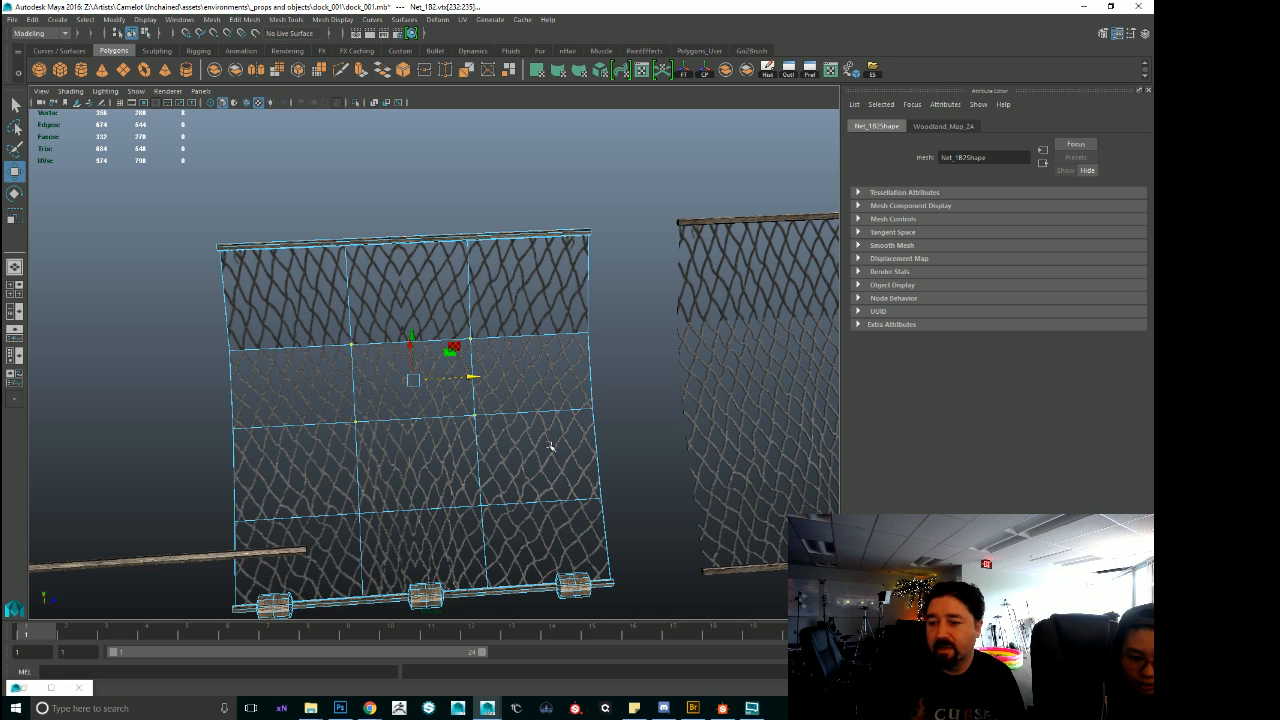
left_click(395, 395)
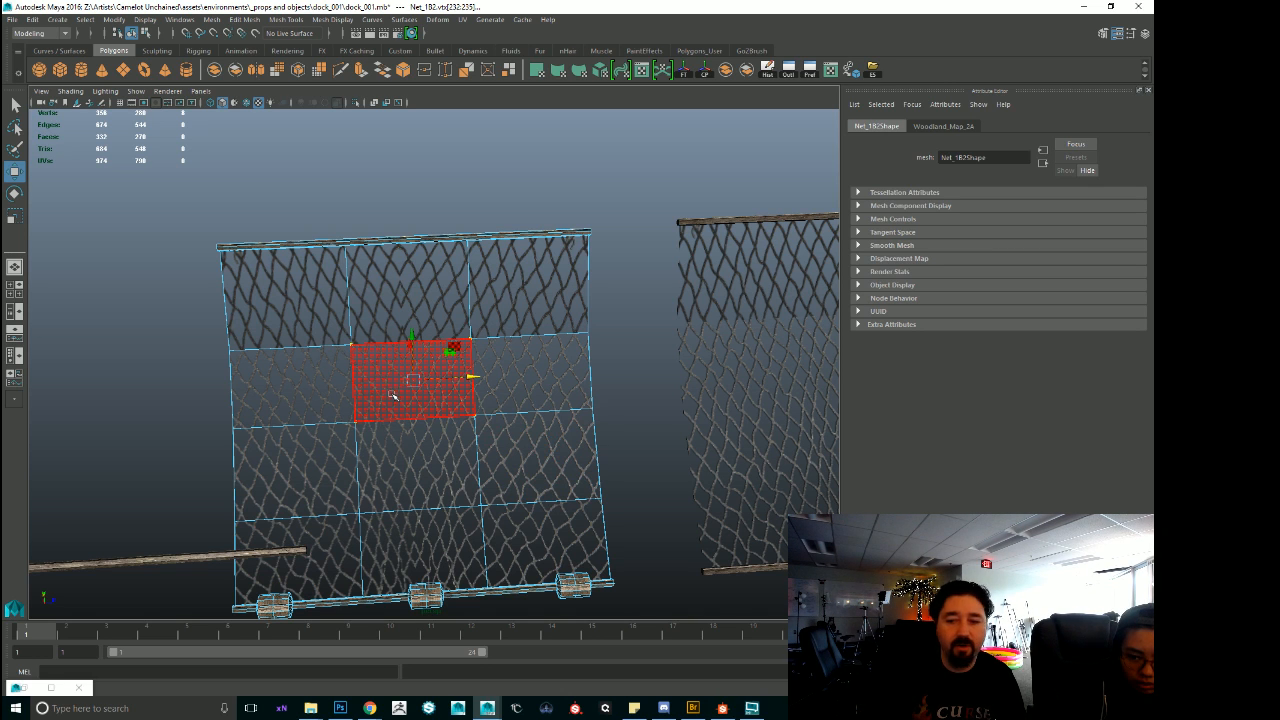
Examine both hanging nets from further out and clear the component selection on Net_1B2.
right_click_drag(723, 363, 537, 342, "alt")
left_click_drag(537, 342, 509, 355, "alt")
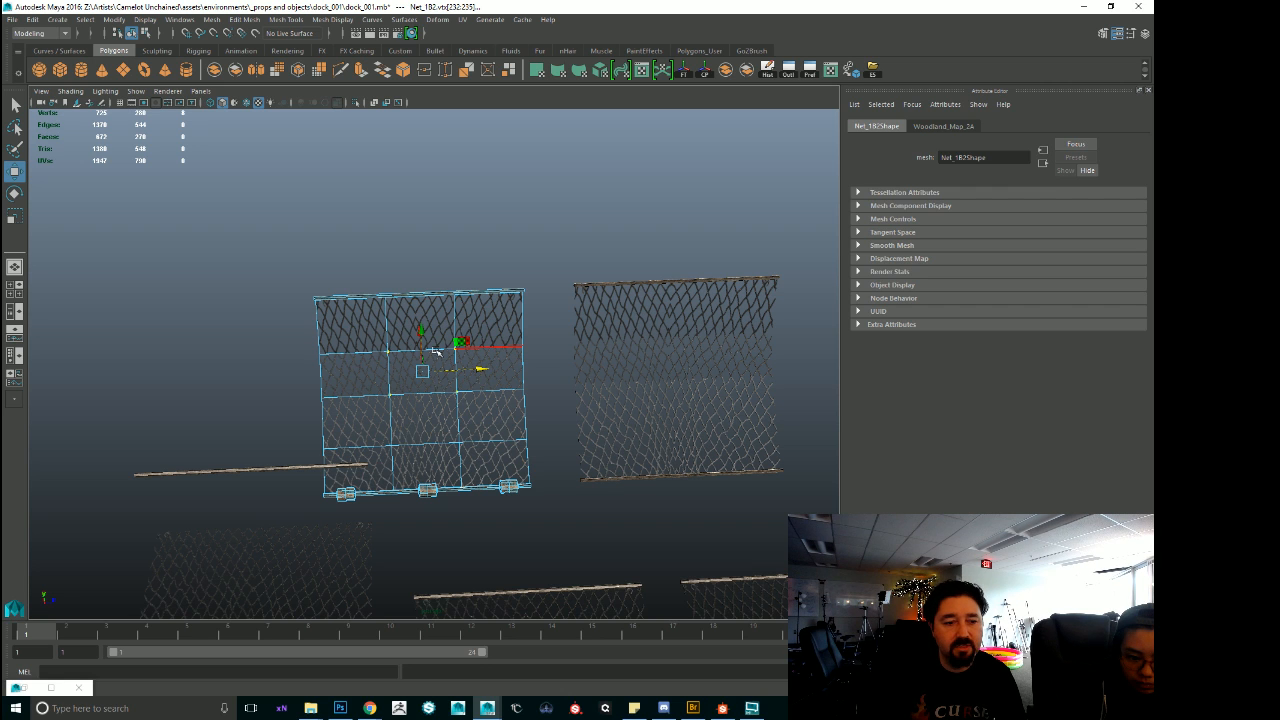
left_click_drag(364, 320, 500, 467)
left_click_drag(578, 481, 489, 439, "alt")
left_click(452, 442)
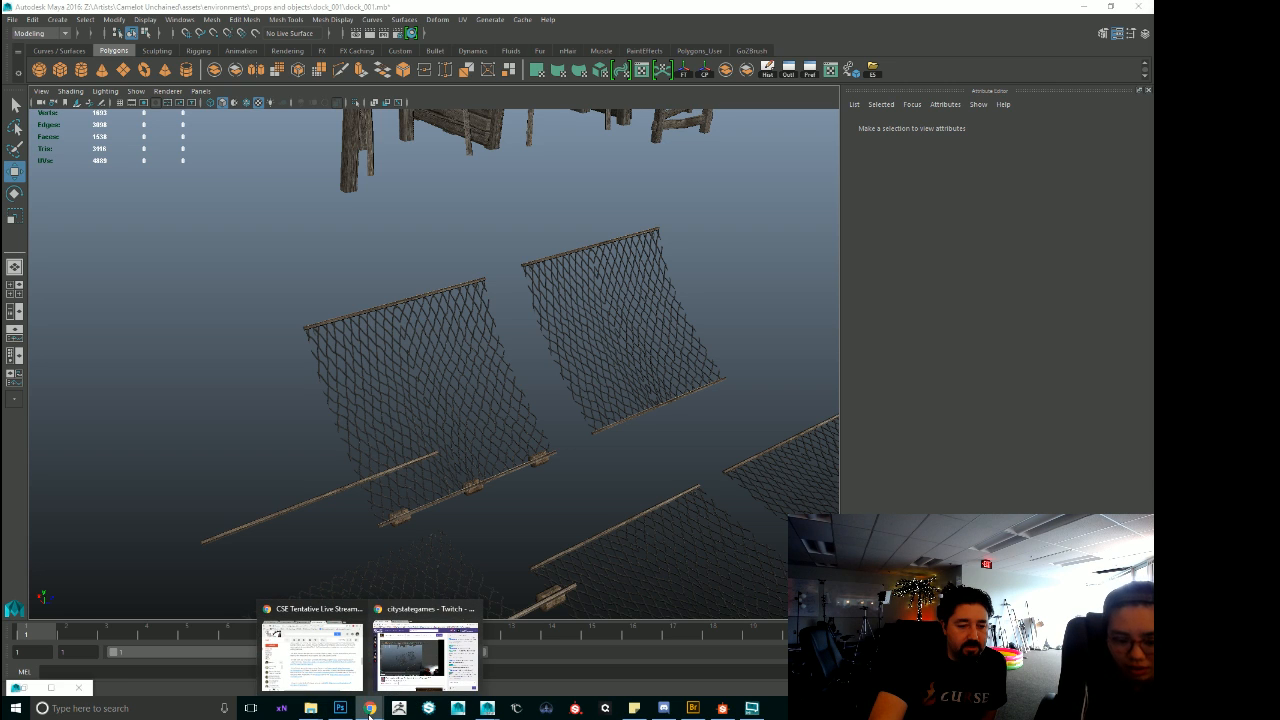
View the whole dock scene from above, then start the Camelot Unchained launcher and bring it to the front.
mouse_move(722, 708)
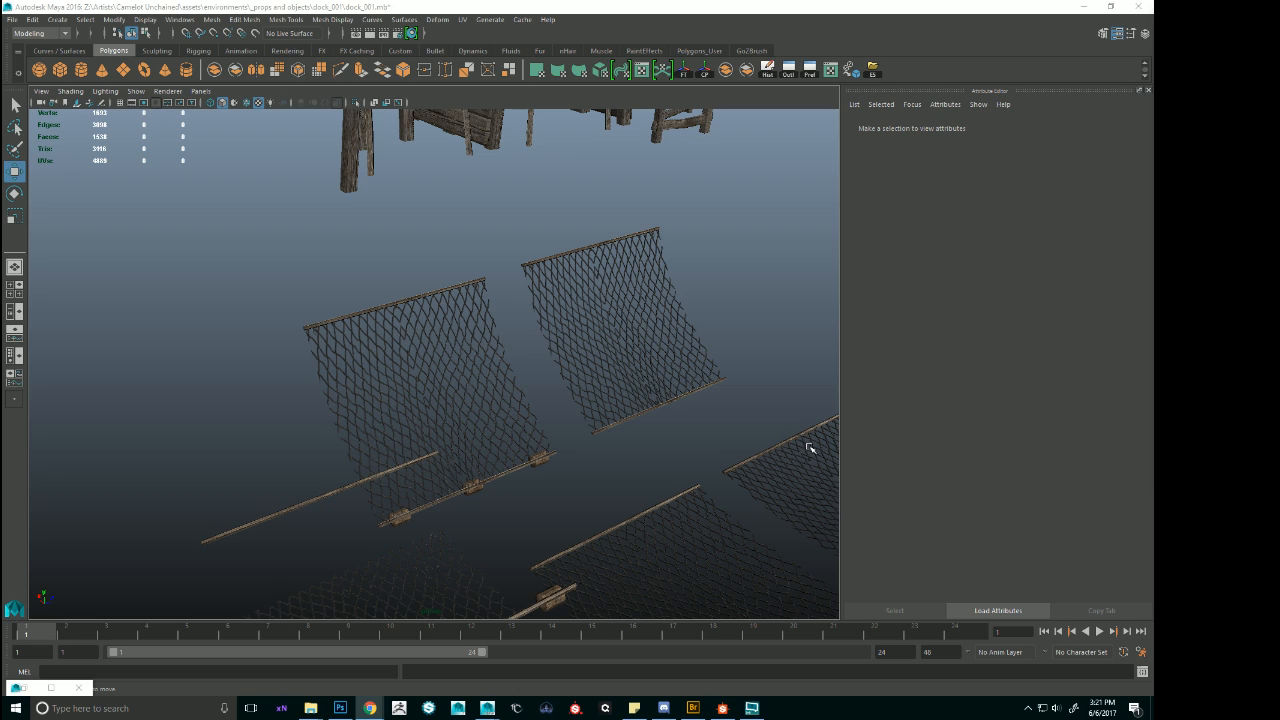
right_click_drag(671, 379, 543, 480, "alt")
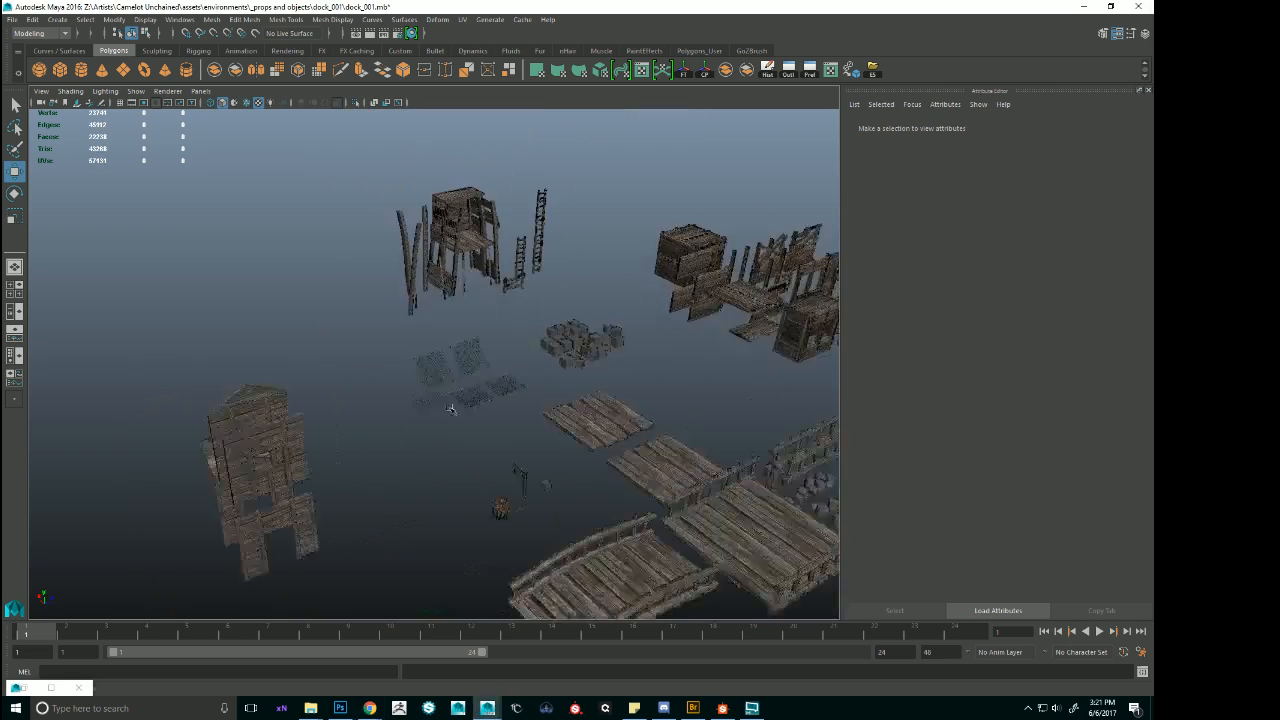
left_click_drag(543, 480, 529, 352, "alt")
left_click(546, 708)
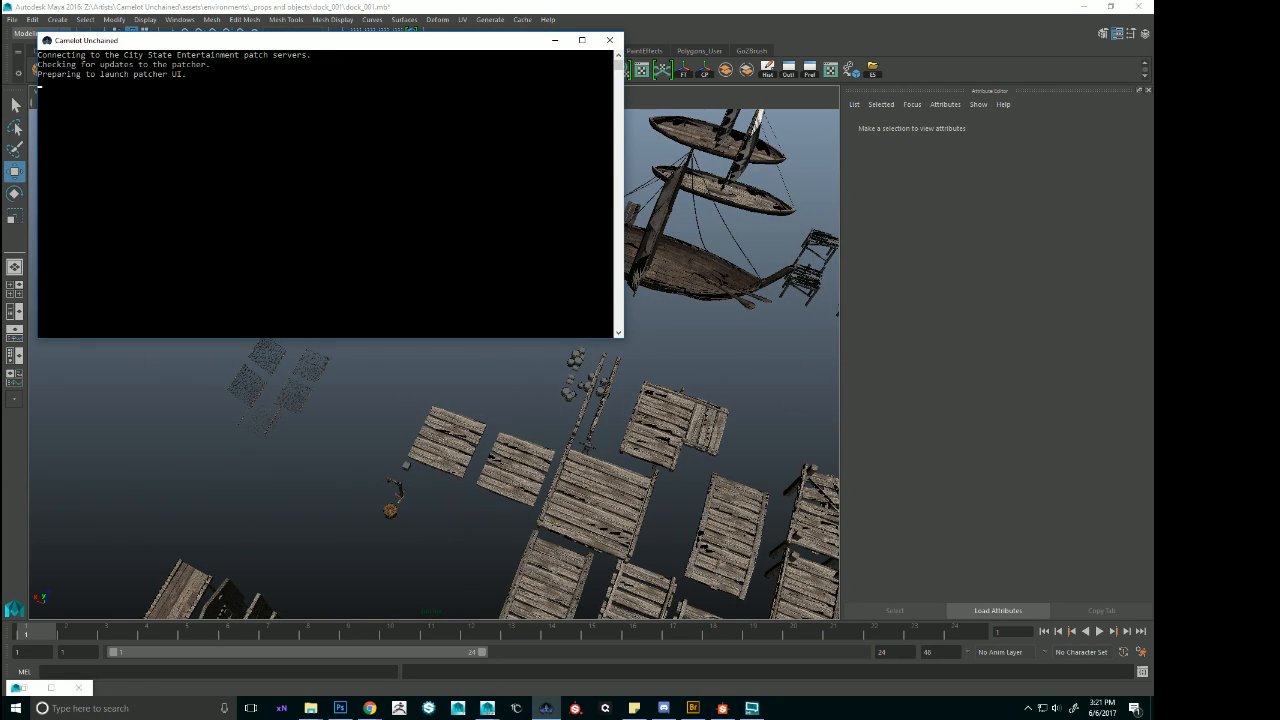
left_click(370, 708)
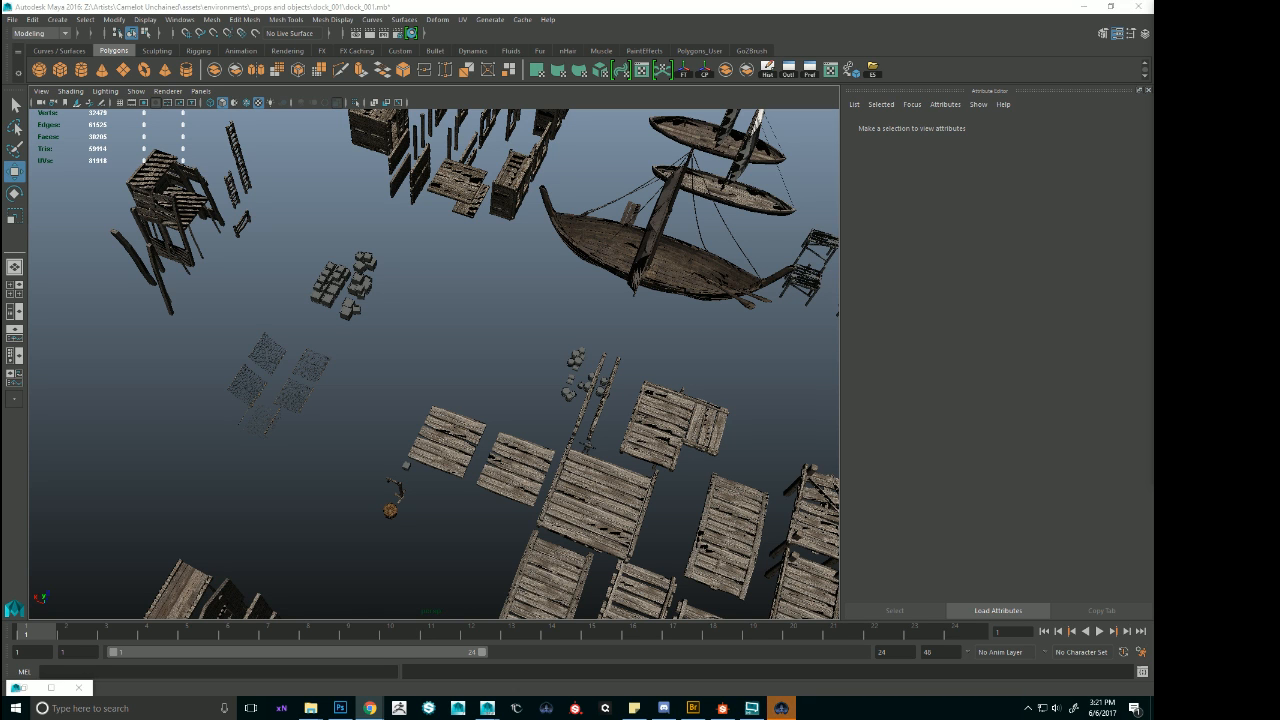
left_click(781, 708)
Enter the account password in the launcher and log in.
left_click(286, 532)
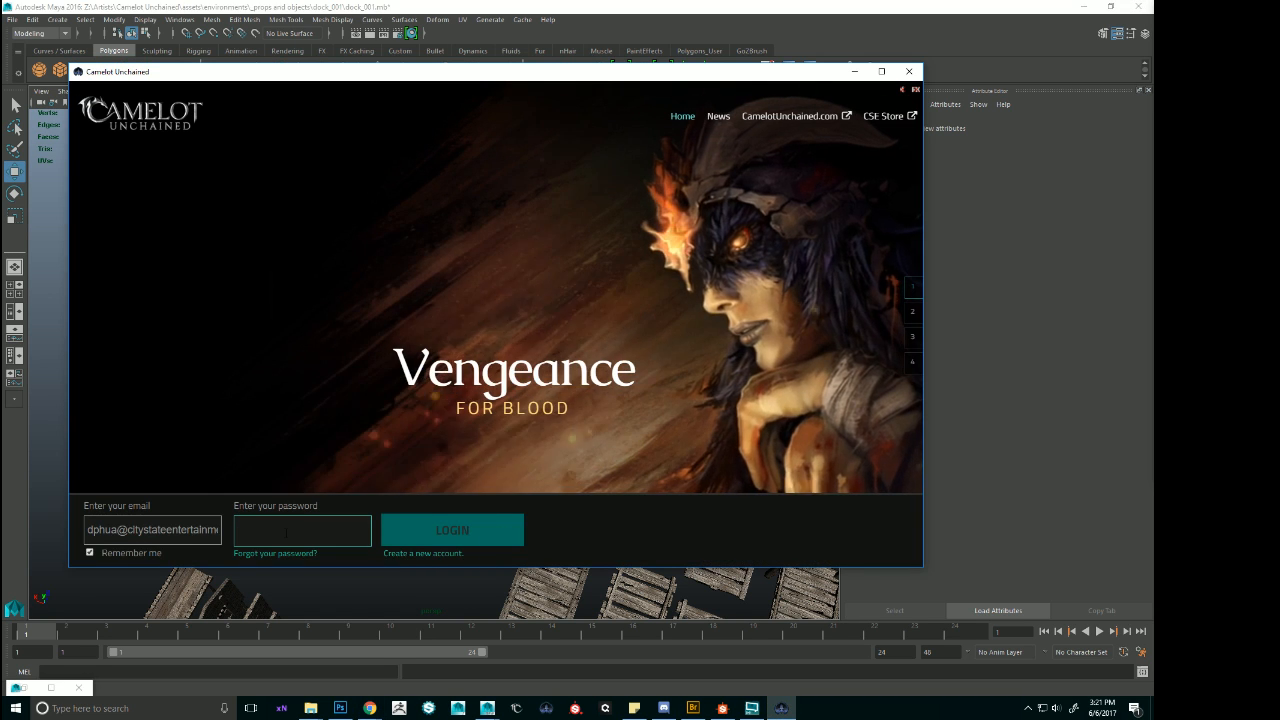
type("••••••••••••••")
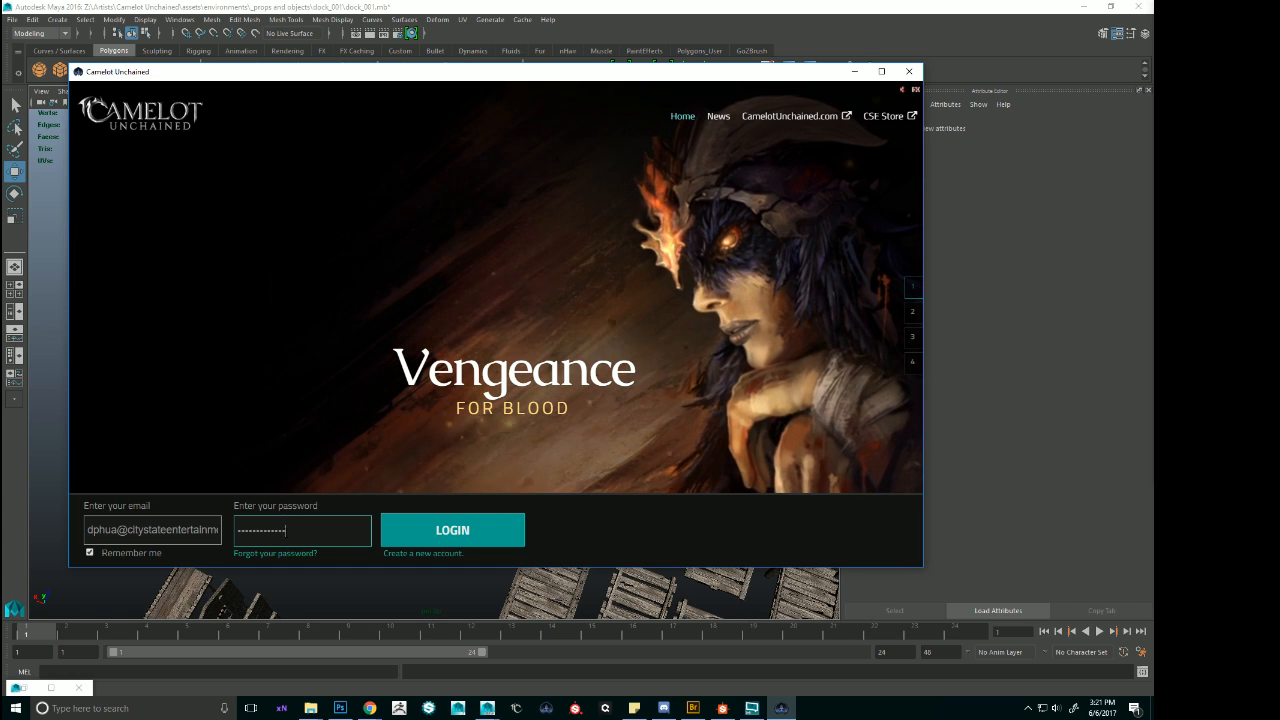
key("Return")
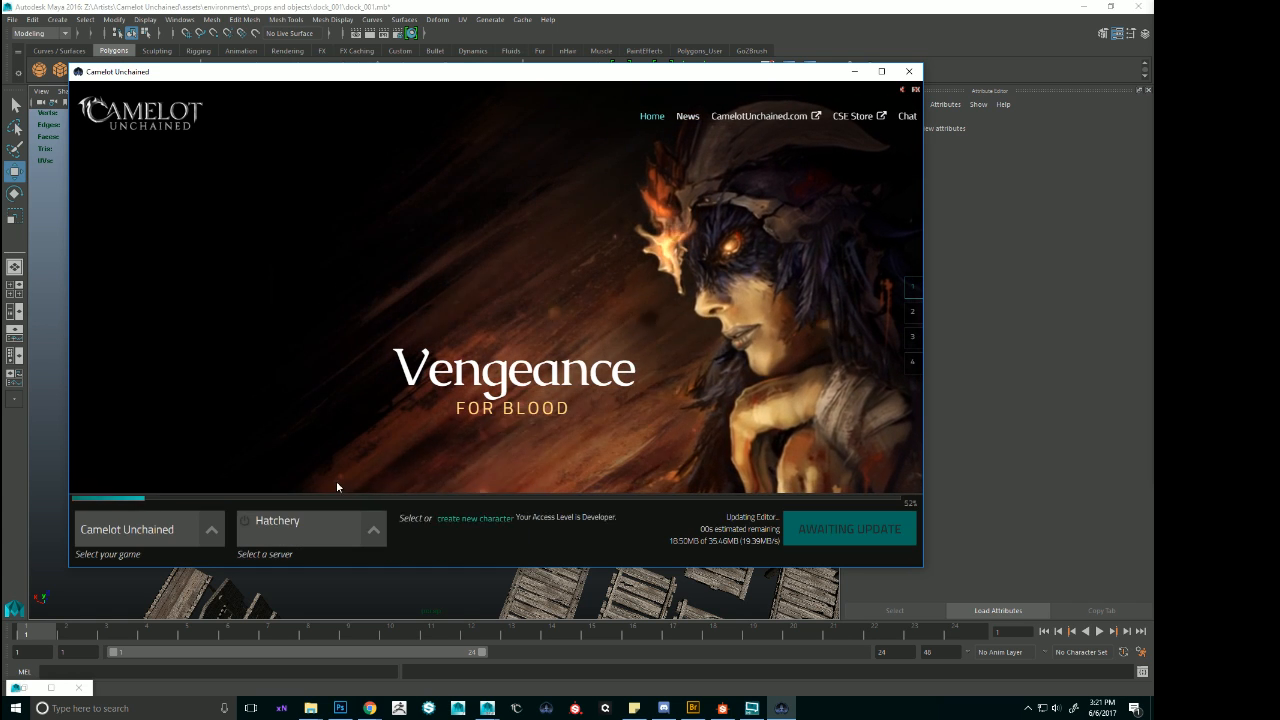
left_click(176, 530)
left_click(171, 529)
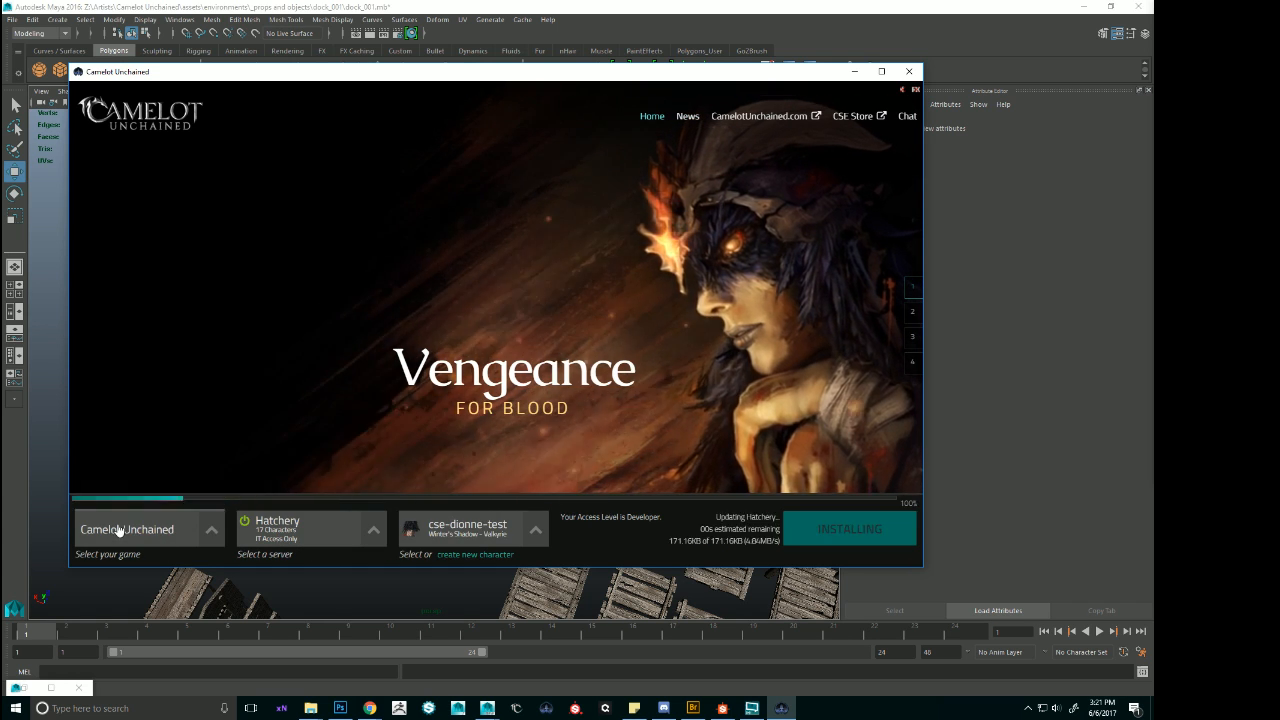
left_click(112, 528)
left_click(117, 518)
left_click(309, 535)
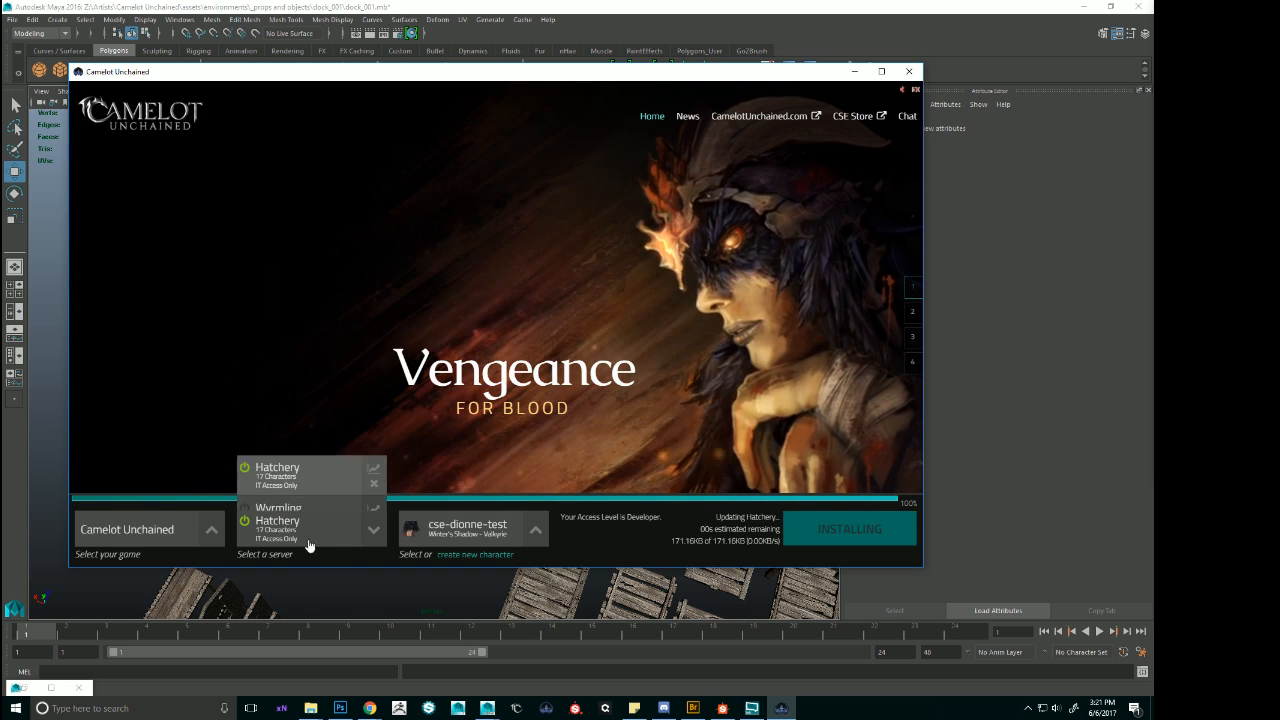
left_click(257, 500)
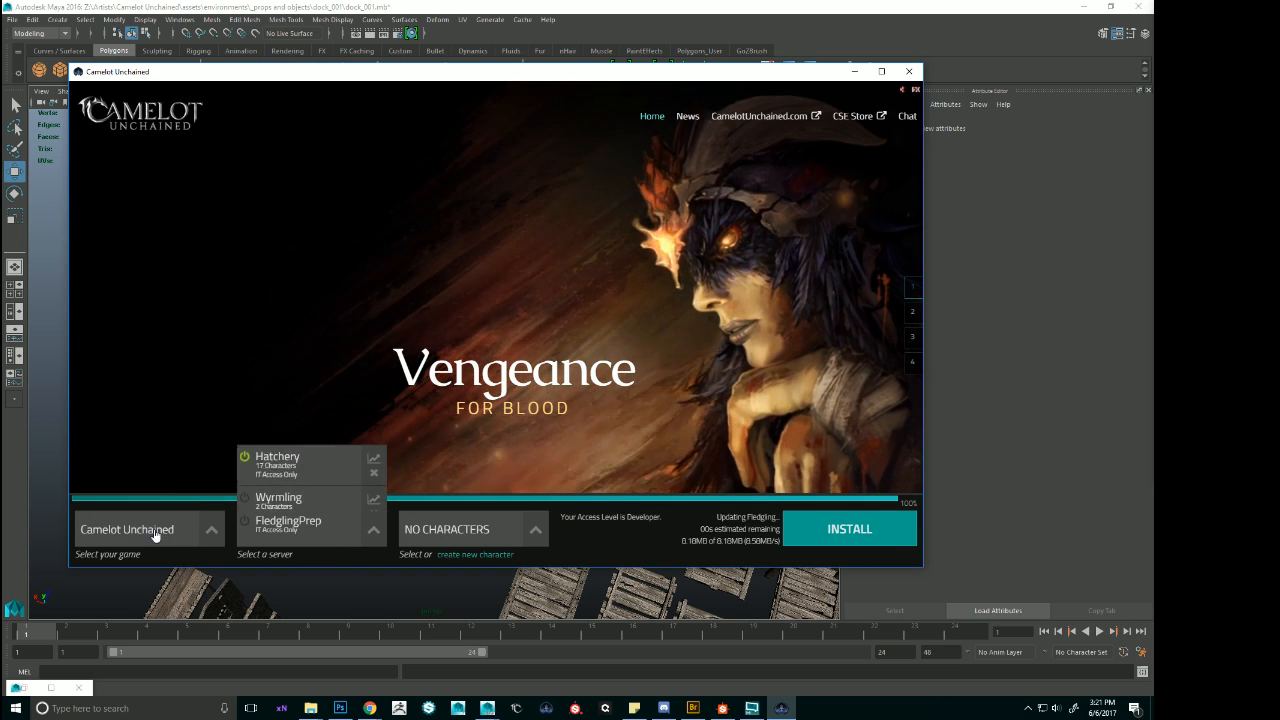
Choose Editor from the Tools category, launch it and minimize the launcher to return to Maya.
left_click(130, 527)
left_click(95, 496)
left_click(280, 530)
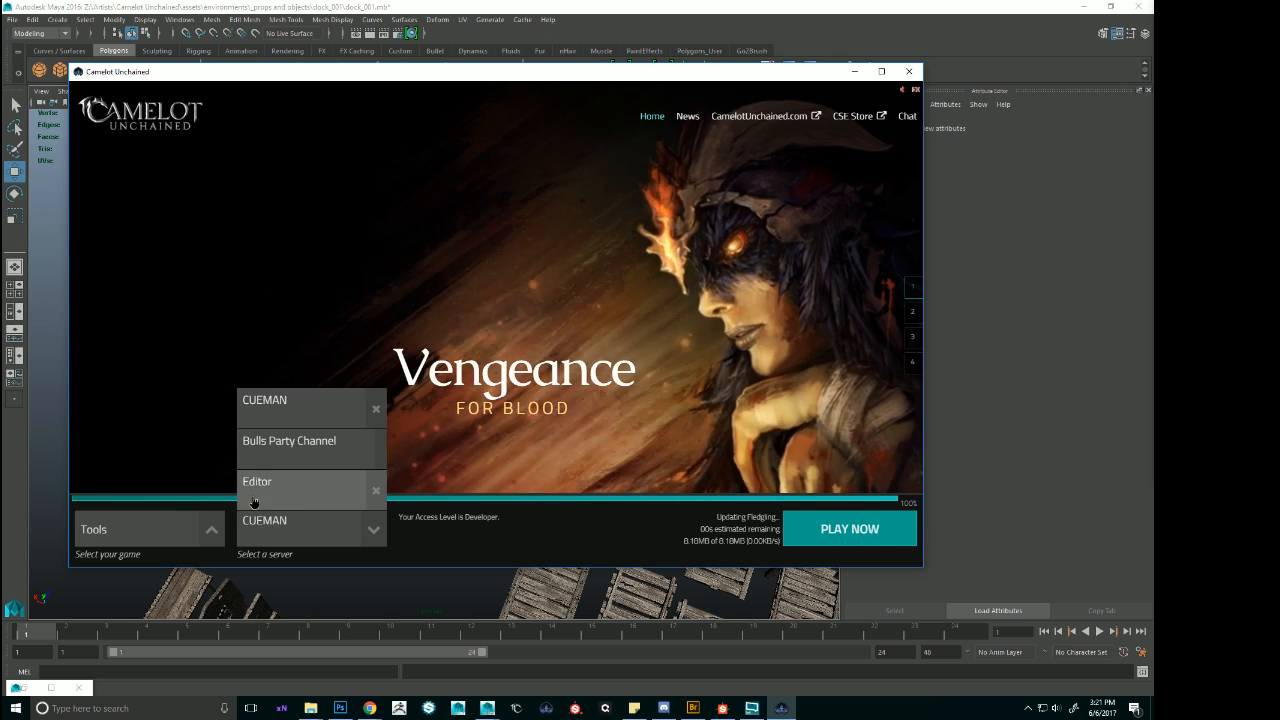
left_click(257, 490)
left_click(849, 528)
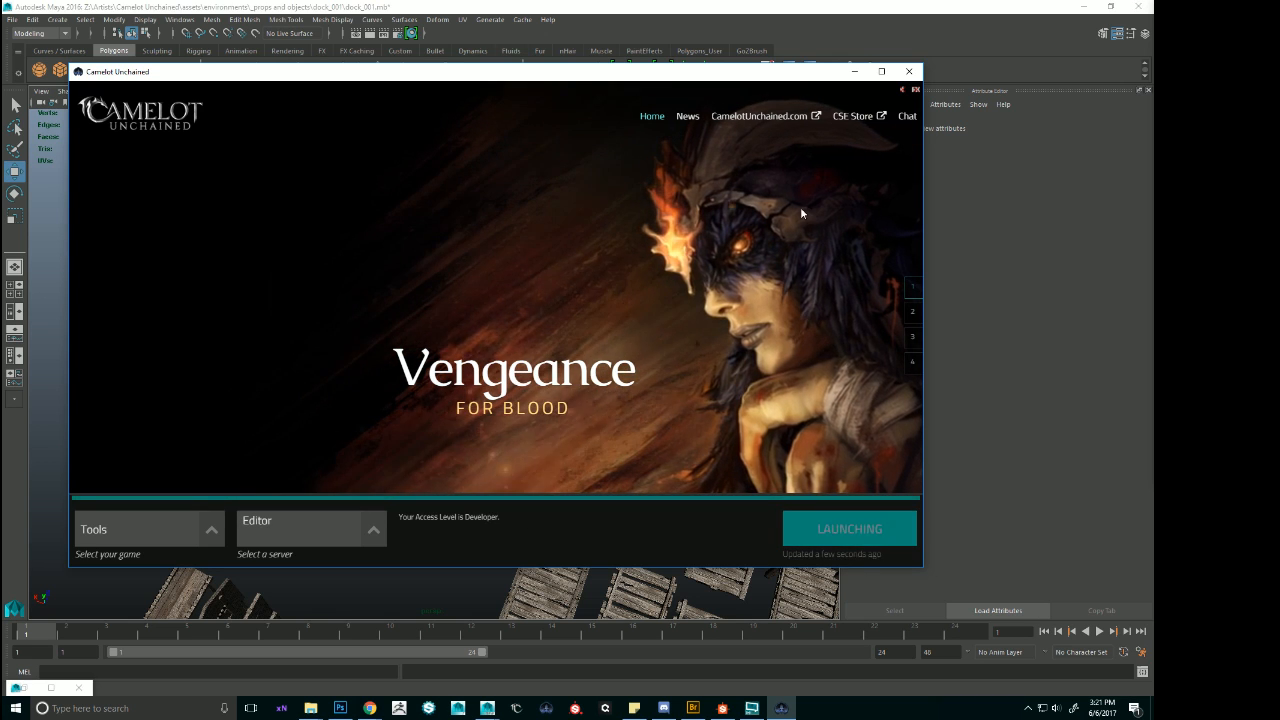
left_click(854, 71)
left_click(847, 5)
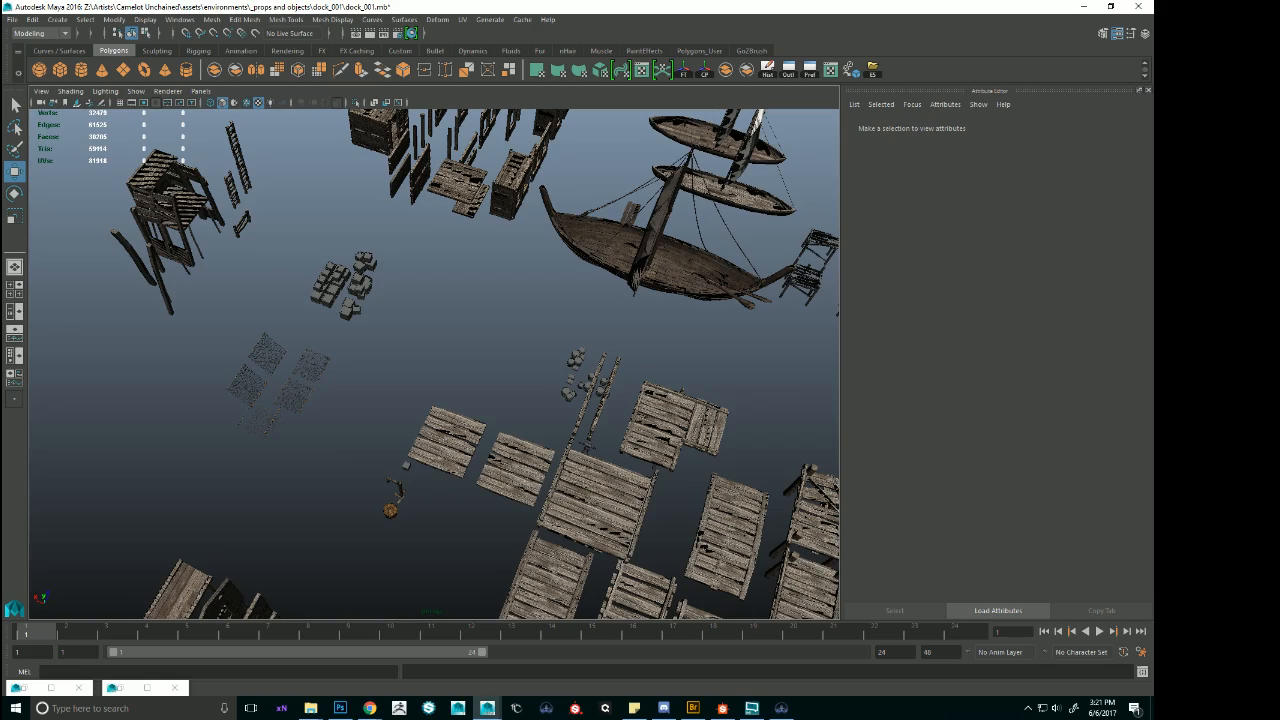
Select the whole group of dock platforms, Old_Wood_Supply_1A, by going up from one platform piece.
left_click_drag(714, 370, 561, 344, "alt")
right_click_drag(561, 344, 409, 298, "alt")
middle_click_drag(409, 298, 569, 340, "alt")
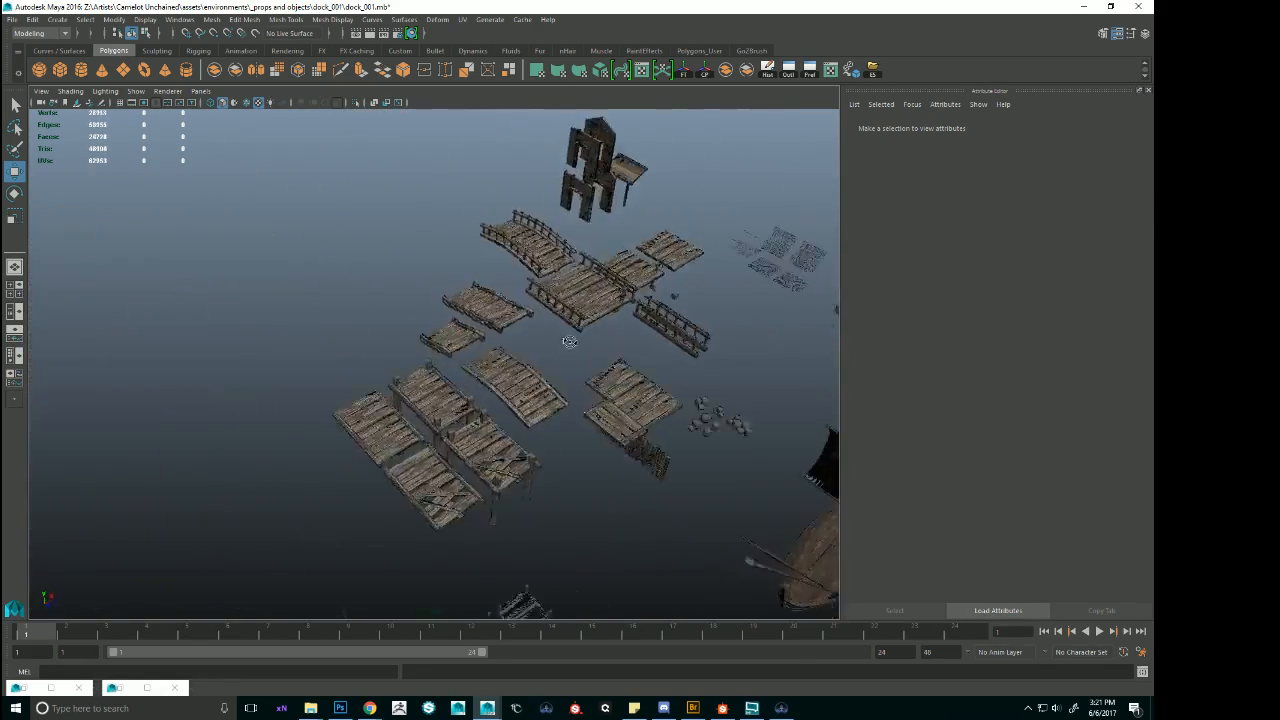
left_click_drag(569, 340, 492, 347, "alt")
left_click(492, 347)
key("Up")
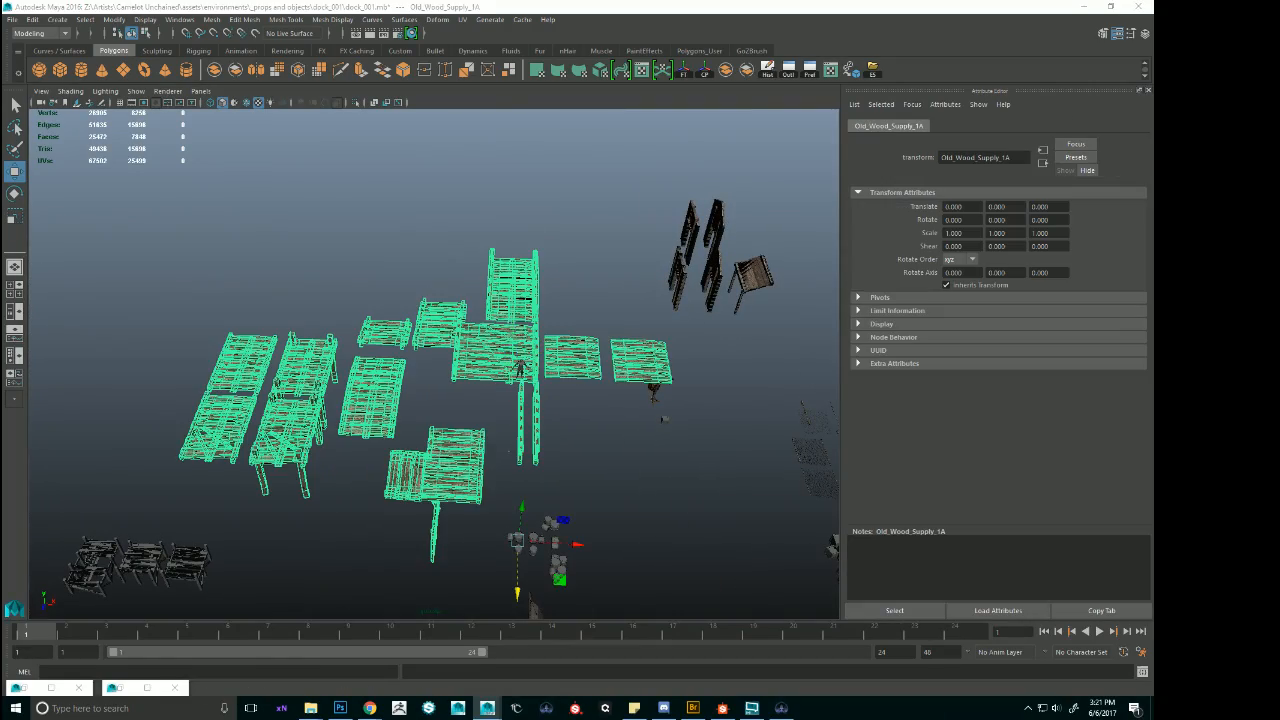
Find the wooden scaffolding with the raised plank platform, frame it in view and clear the selection.
left_click_drag(668, 317, 259, 234, "alt")
right_click_drag(680, 283, 616, 282, "alt")
left_click_drag(616, 282, 499, 292, "alt")
left_click_drag(397, 278, 335, 247)
right_click_drag(540, 262, 490, 262, "alt")
left_click_drag(490, 262, 437, 229, "alt")
left_click(245, 212)
key("f")
left_click_drag(434, 306, 448, 340, "alt")
left_click(684, 311)
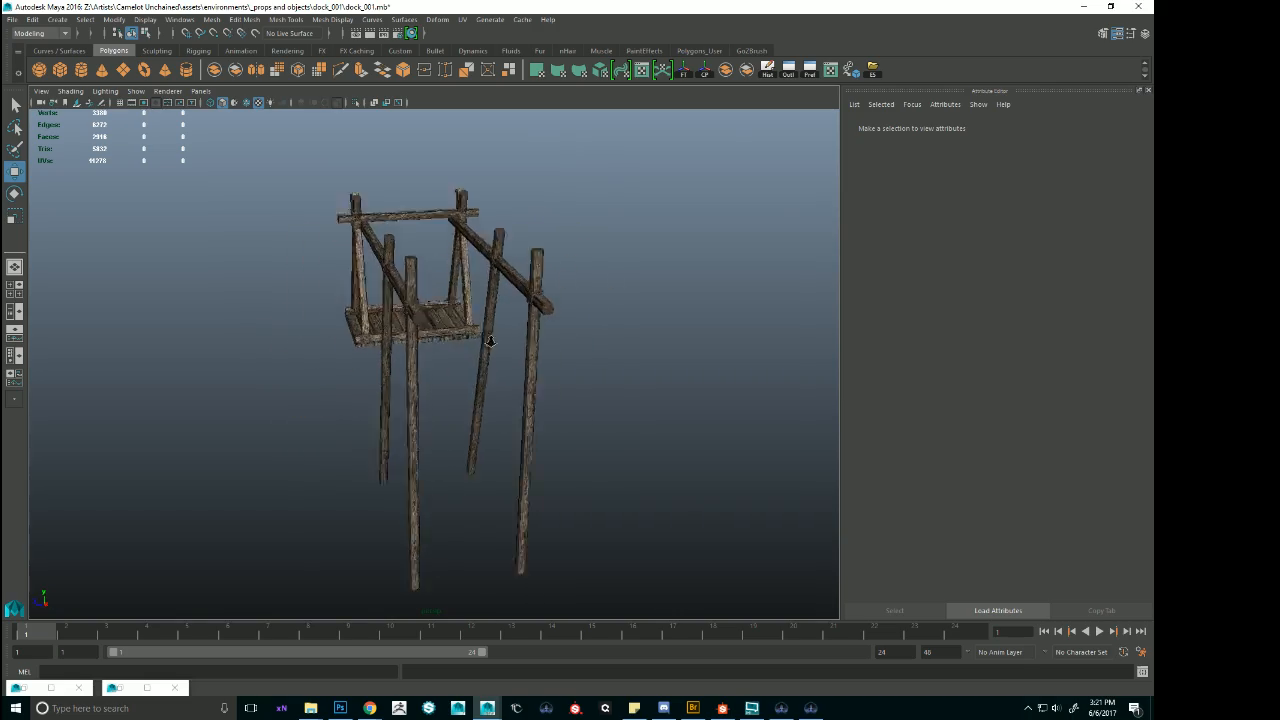
Examine the scaffolding's lashed pole joints up close and select the support frame Scaffolding_Support_3A3.
right_click_drag(448, 340, 540, 342, "alt")
left_click_drag(540, 342, 619, 352, "alt")
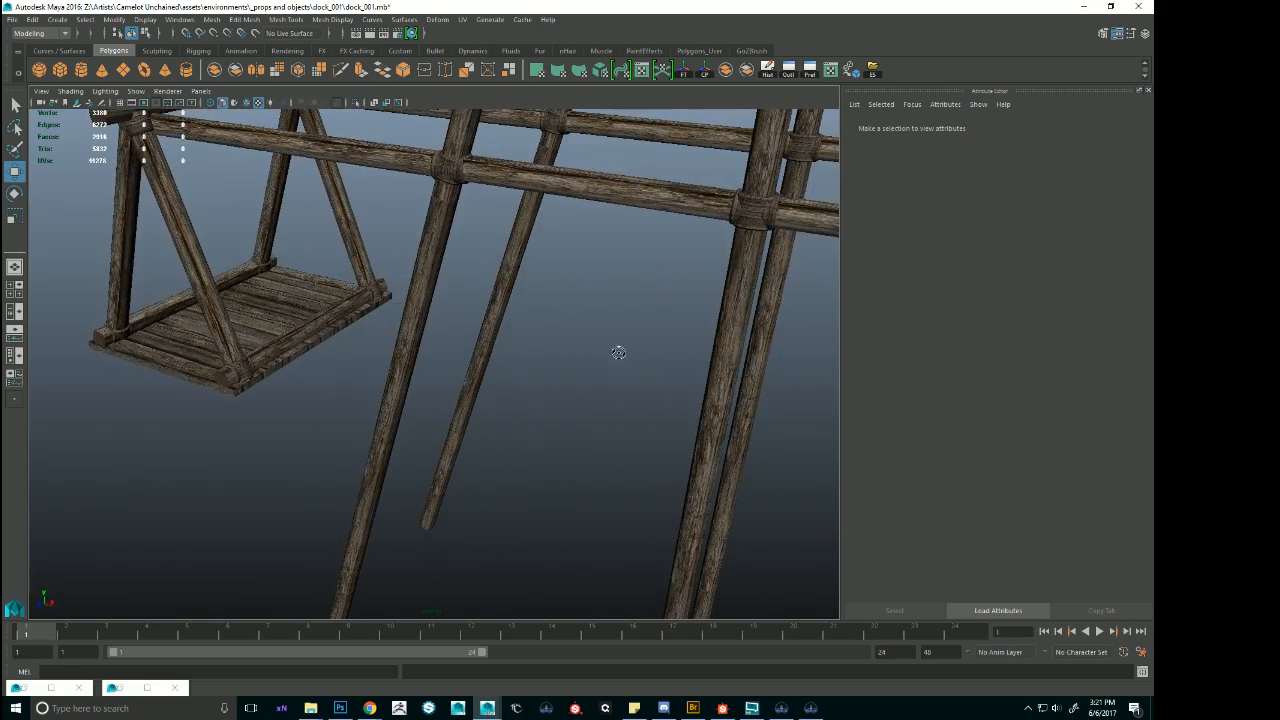
left_click(738, 247)
right_click_drag(738, 247, 711, 331, "alt")
middle_click_drag(711, 331, 543, 338, "alt")
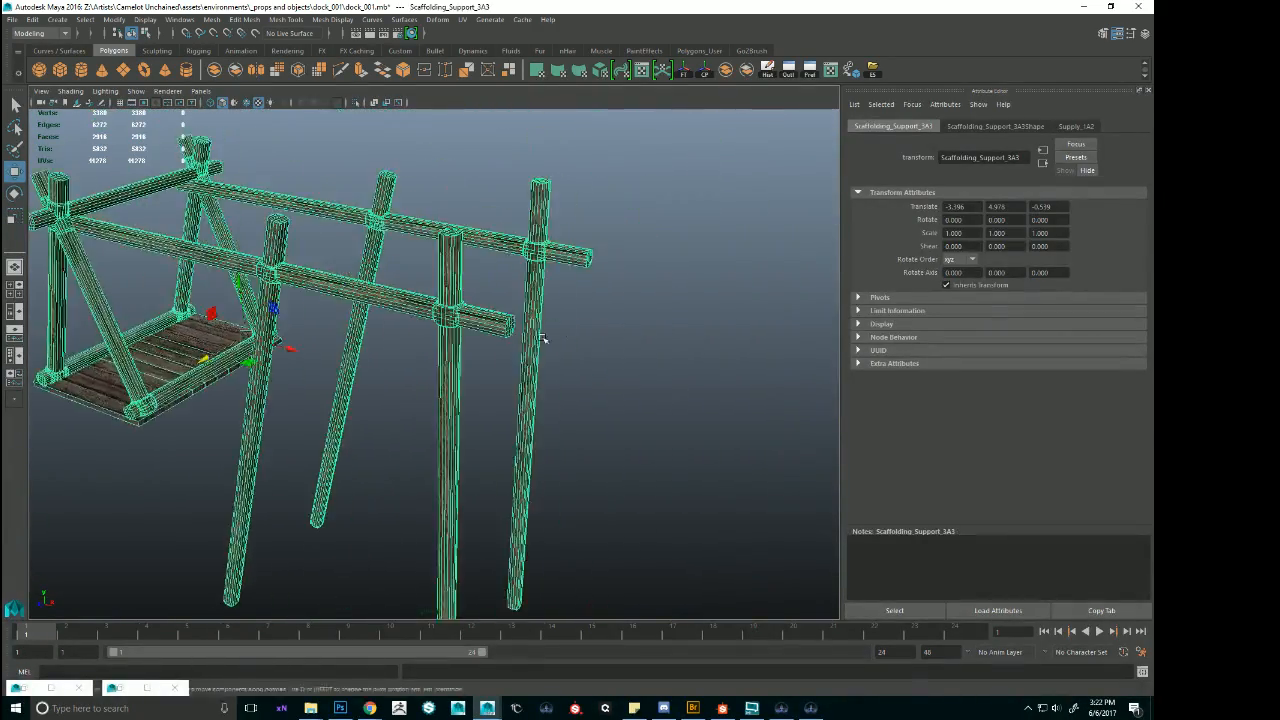
Open the support frame's Supply_1A2 material and go to the file texture node feeding its color.
left_click_drag(543, 338, 578, 336, "alt")
left_click(1005, 127)
left_click(1076, 126)
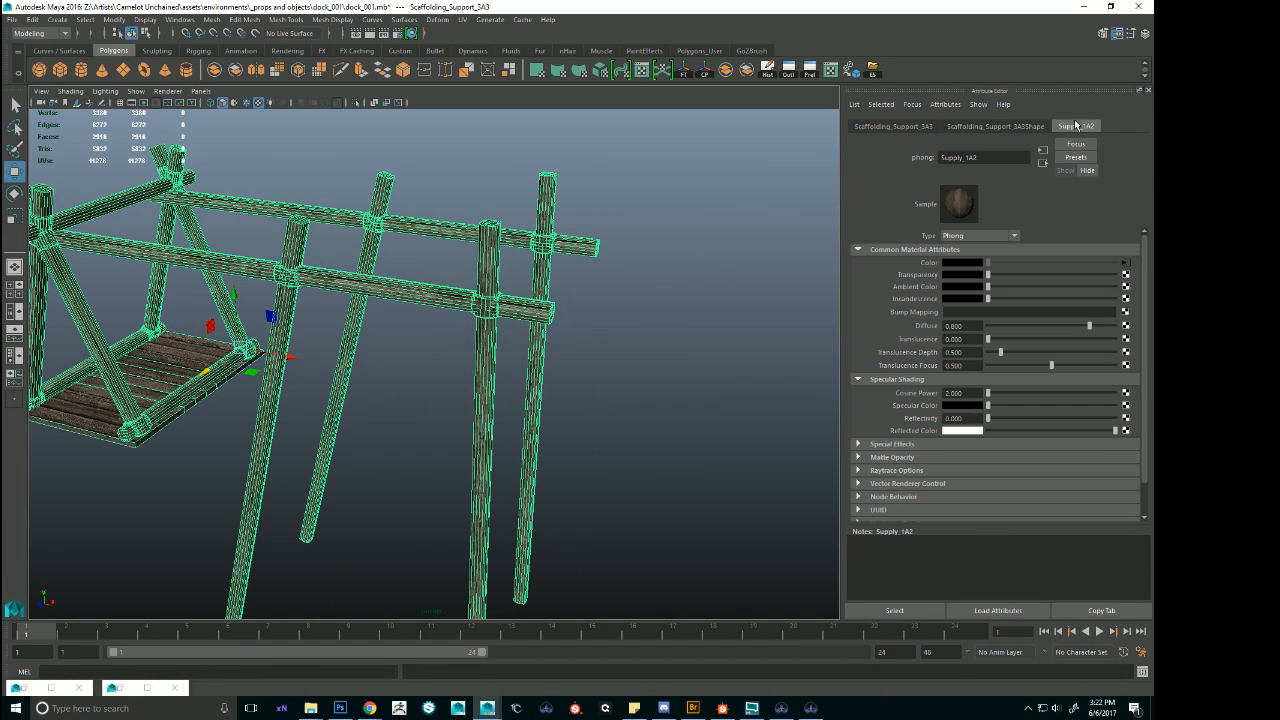
left_click(1126, 263)
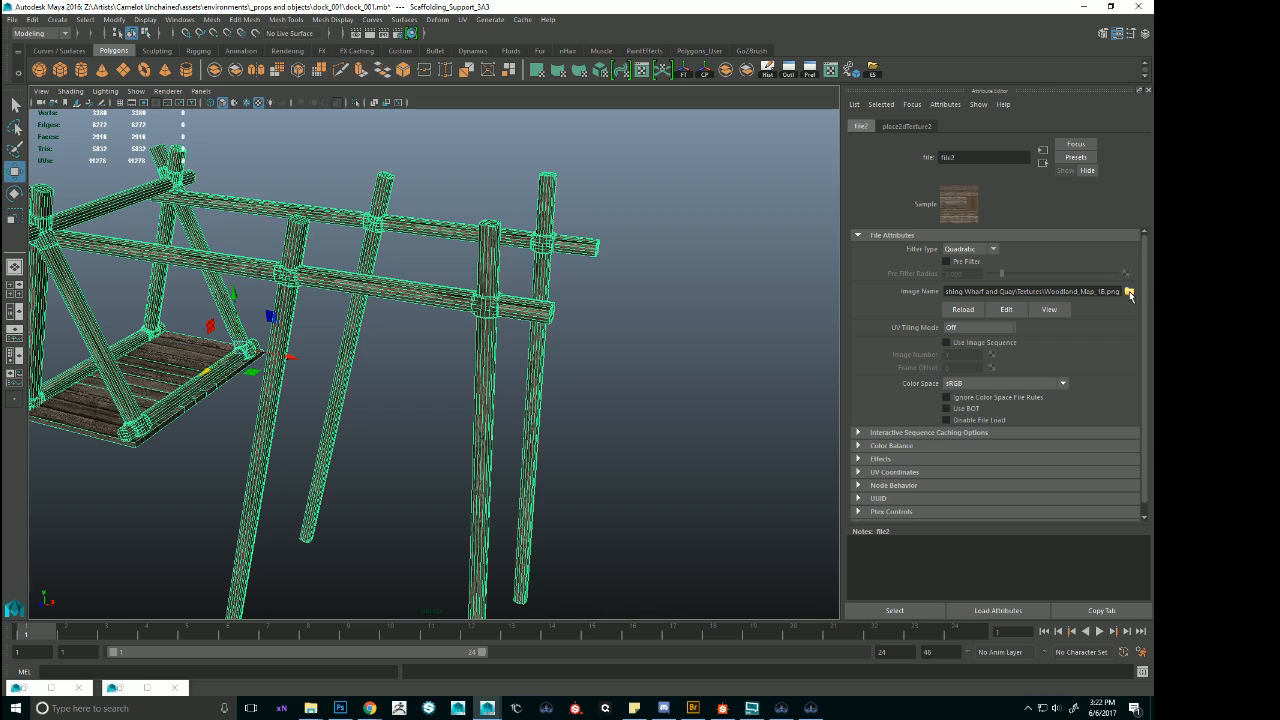
Try the Supply_1A.png image in the file texture feeding the support frame's color, and undo the change.
left_click(1129, 292)
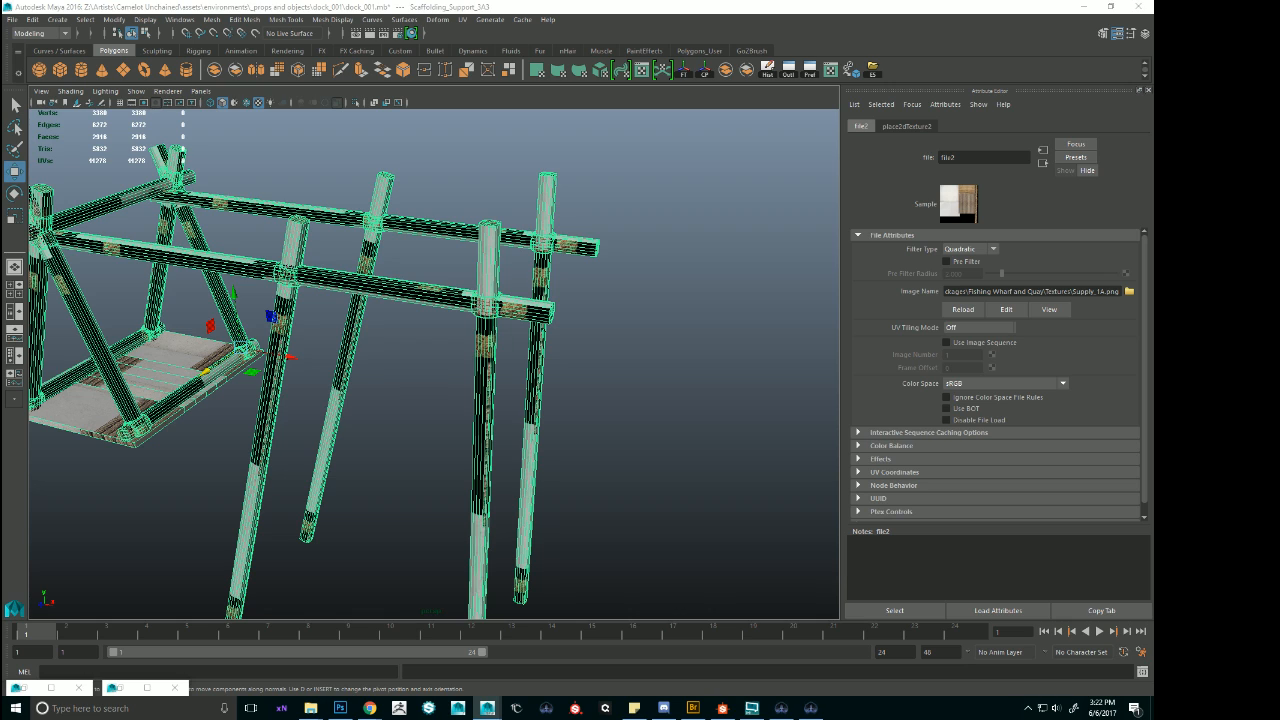
key("ctrl+z")
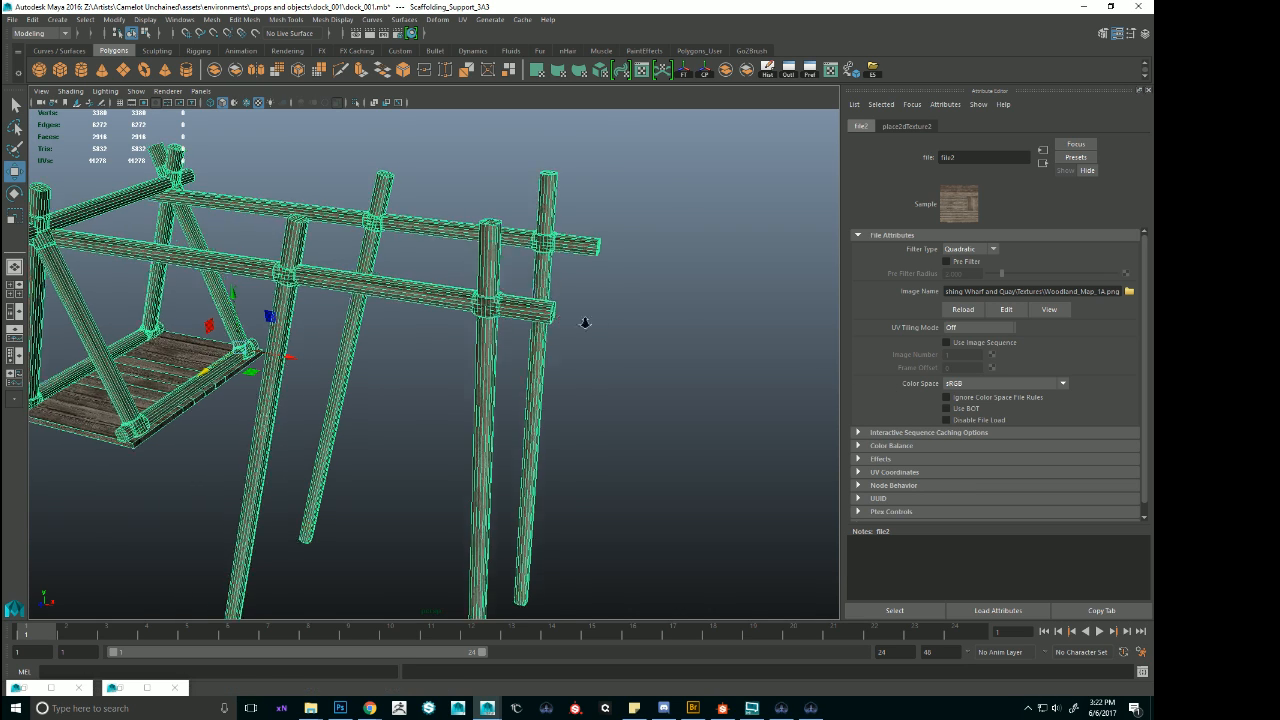
right_click_drag(583, 323, 711, 349, "alt")
left_click(711, 349)
left_click_drag(711, 349, 674, 320, "alt")
left_click(630, 238)
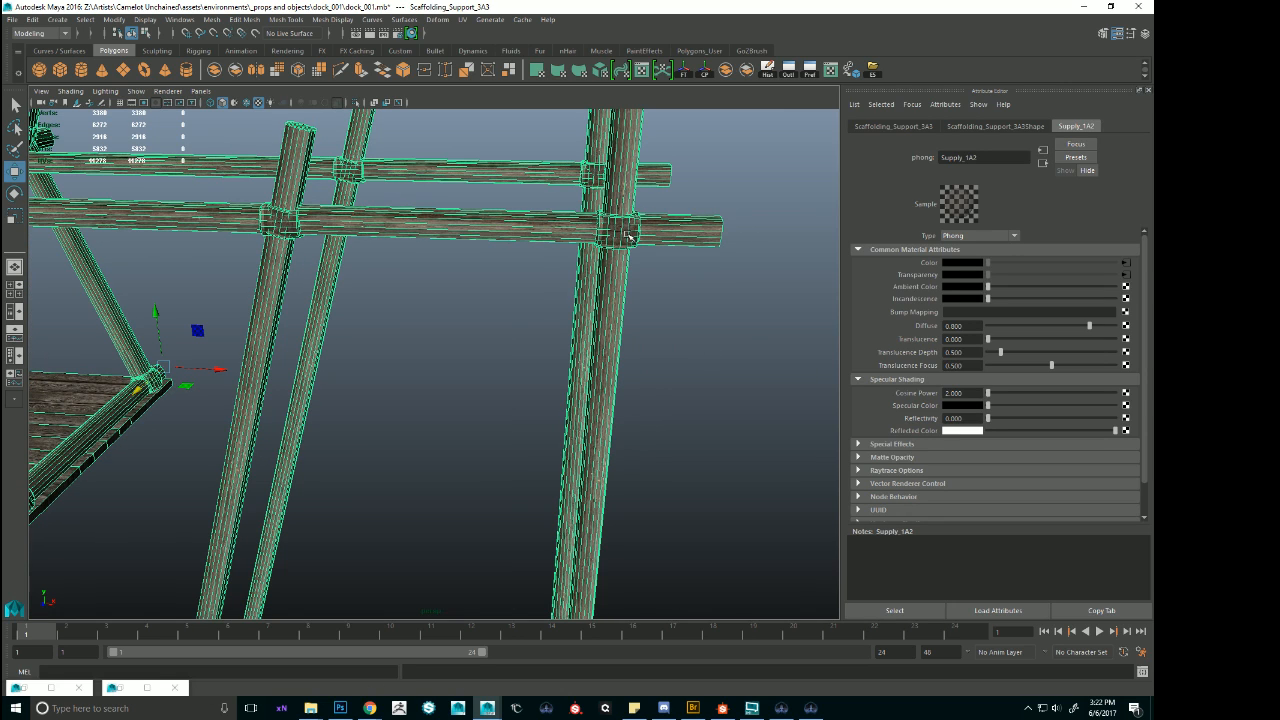
Select the Scaffolding_1A3 group by going up from its support frame, and find it among the other dock pieces.
right_click_drag(624, 230, 477, 263)
left_click(617, 246)
left_click_drag(477, 263, 621, 273, "alt")
right_click_drag(621, 273, 520, 285, "alt")
left_click_drag(520, 285, 588, 274, "alt")
right_click_drag(588, 274, 190, 286, "alt")
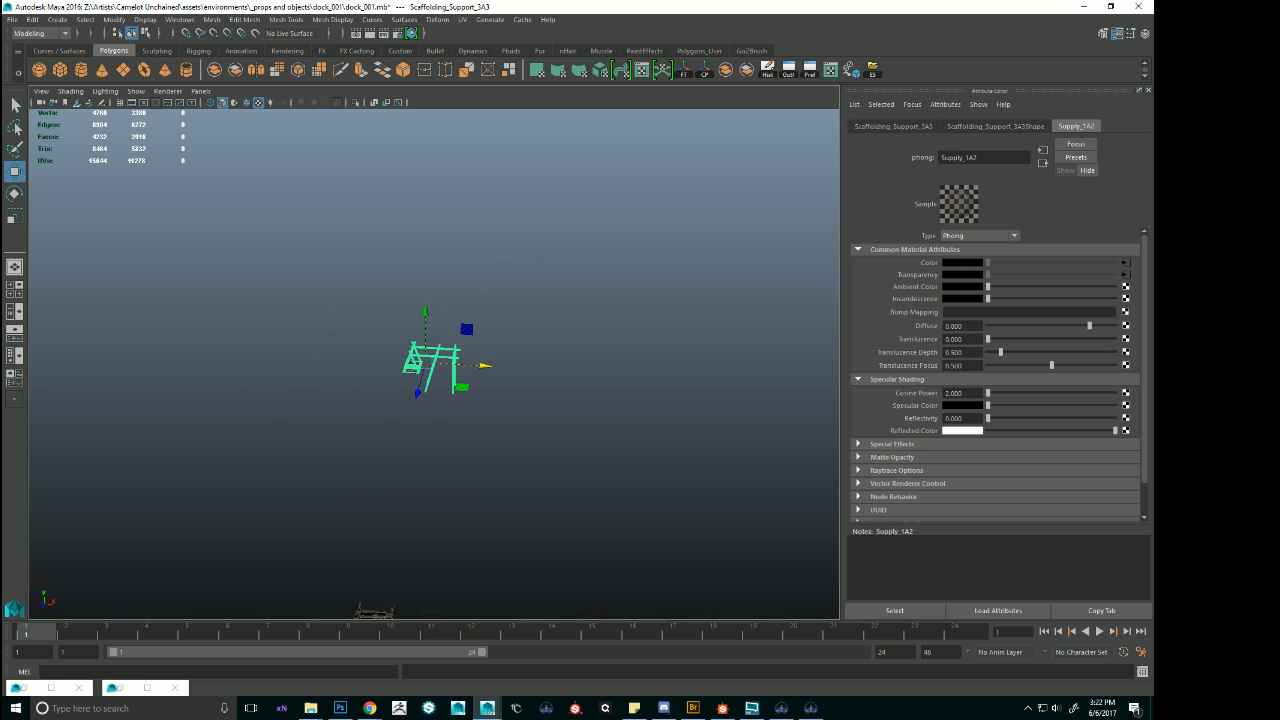
key("Up")
left_click_drag(578, 314, 671, 344, "alt")
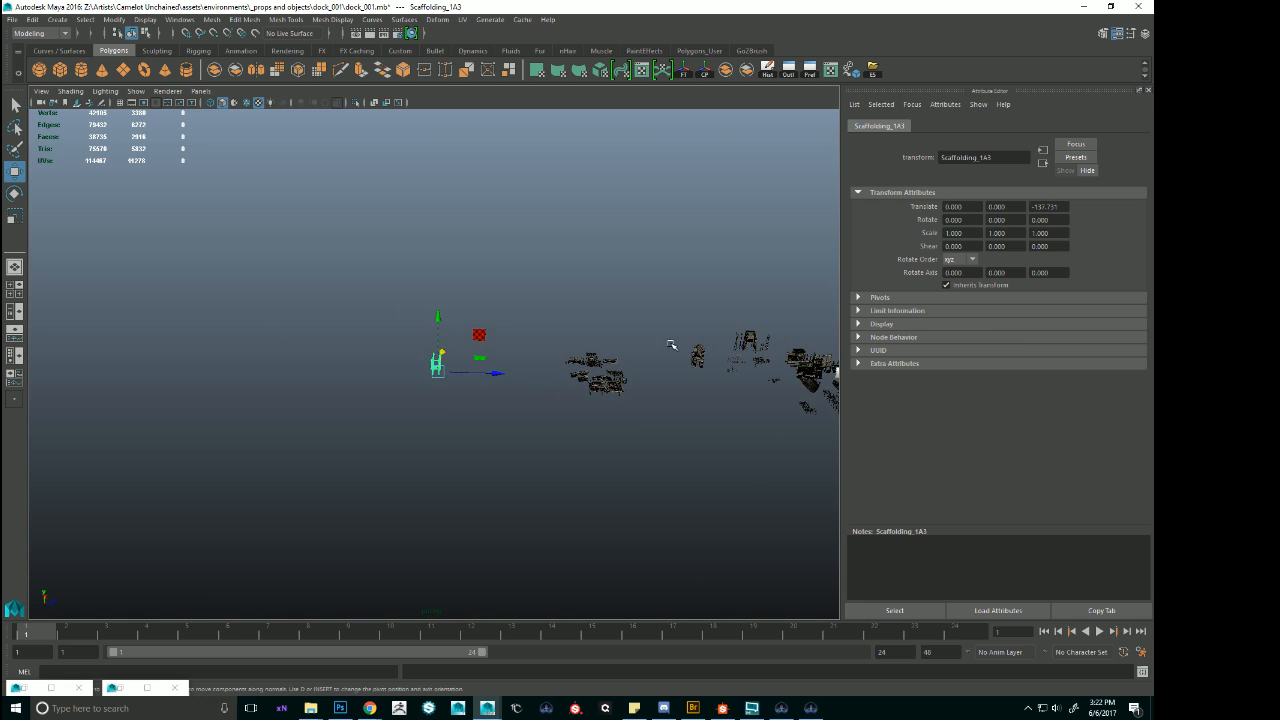
middle_click_drag(815, 377, 589, 340, "alt")
left_click_drag(589, 340, 569, 357, "alt")
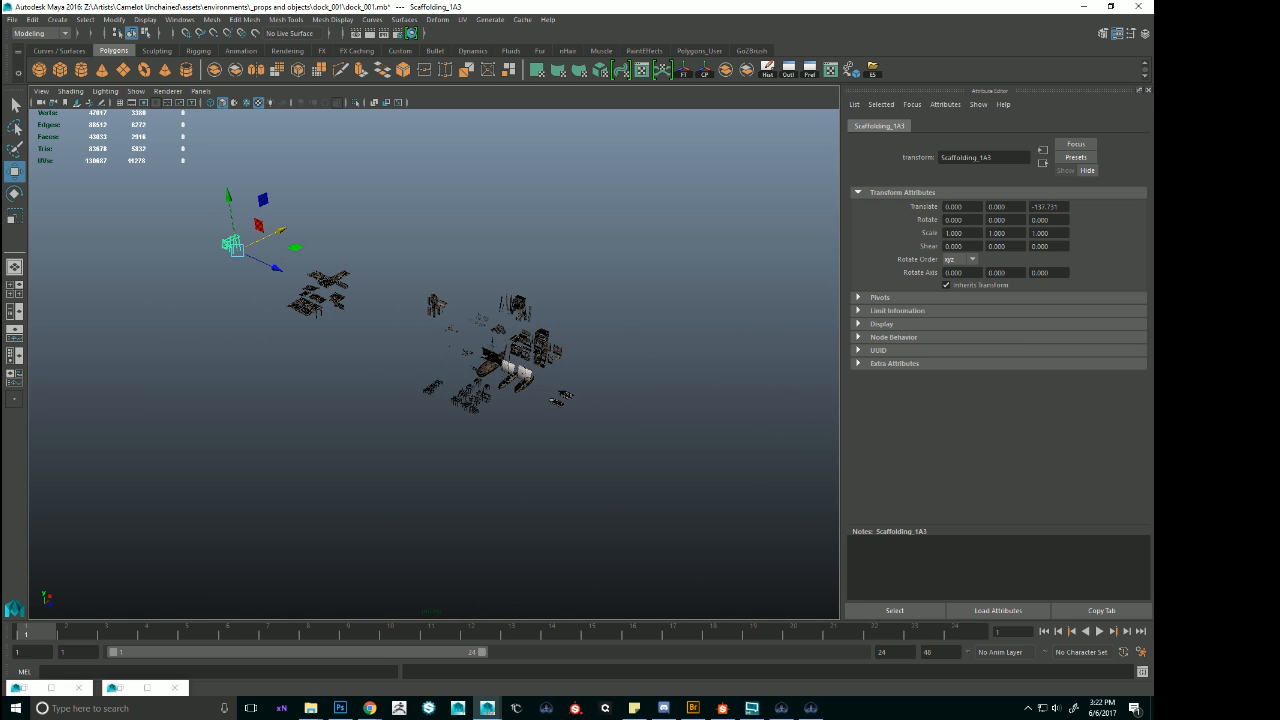
Switch to the Scaffolding_1A2 group, unhide its scaffolding pieces and frame them.
key("ctrl+z")
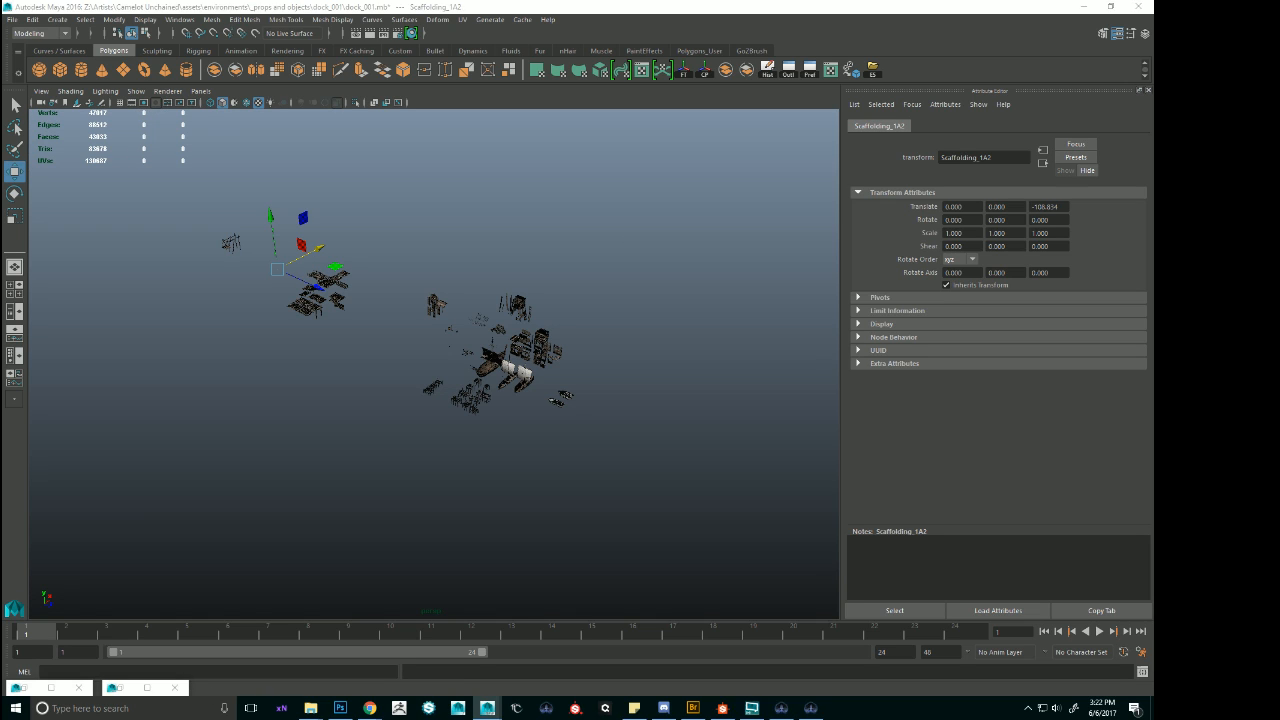
key("ctrl+z")
key("shift+h")
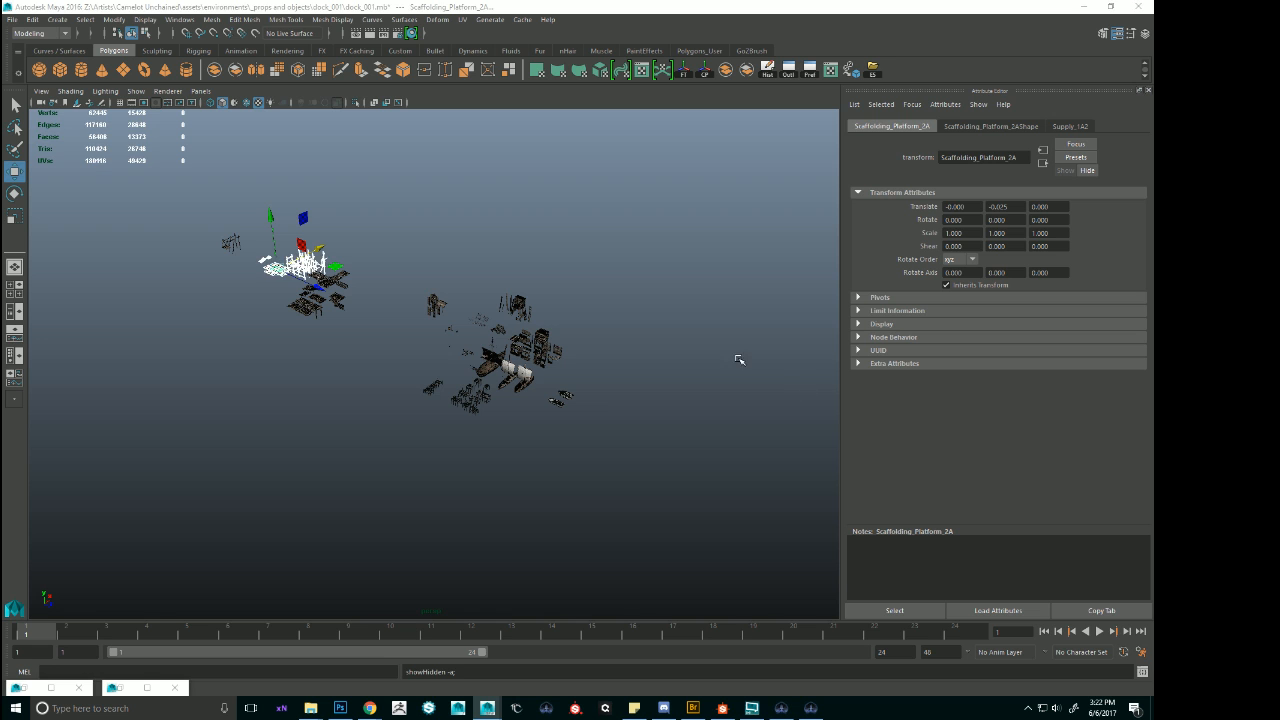
key("f")
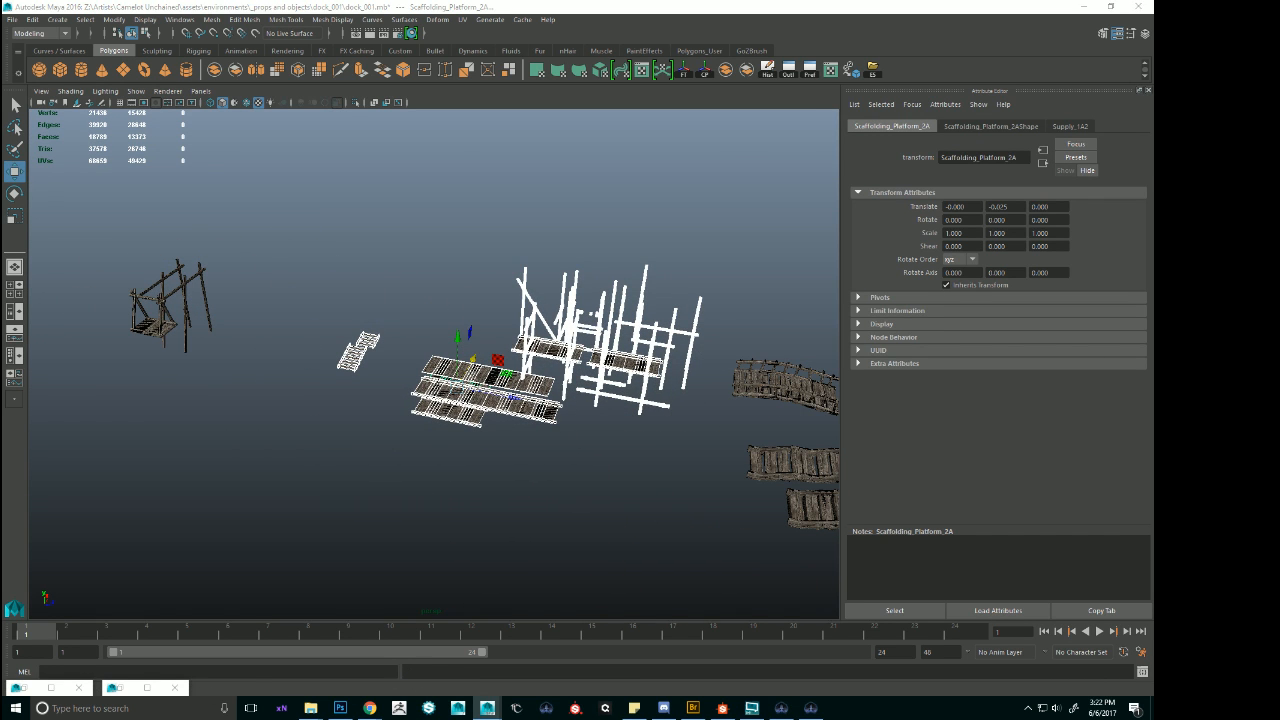
Pick the wooden steps Wooden_Steps_1A2 beside the scaffolding platforms and frame them.
left_click_drag(240, 345, 448, 348)
right_click_drag(450, 347, 530, 345, "alt")
left_click_drag(530, 345, 666, 386, "alt")
left_click(522, 443)
right_click_drag(530, 445, 680, 472, "alt")
key("f")
Examine the plank platforms around the scaffolding and select the platform piece Scaffolding_Platform_2B2.
left_click_drag(492, 415, 380, 503, "alt")
right_click_drag(380, 503, 266, 423, "alt")
left_click_drag(266, 423, 618, 403, "alt")
middle_click_drag(618, 403, 520, 402, "alt")
left_click_drag(520, 402, 426, 429, "alt")
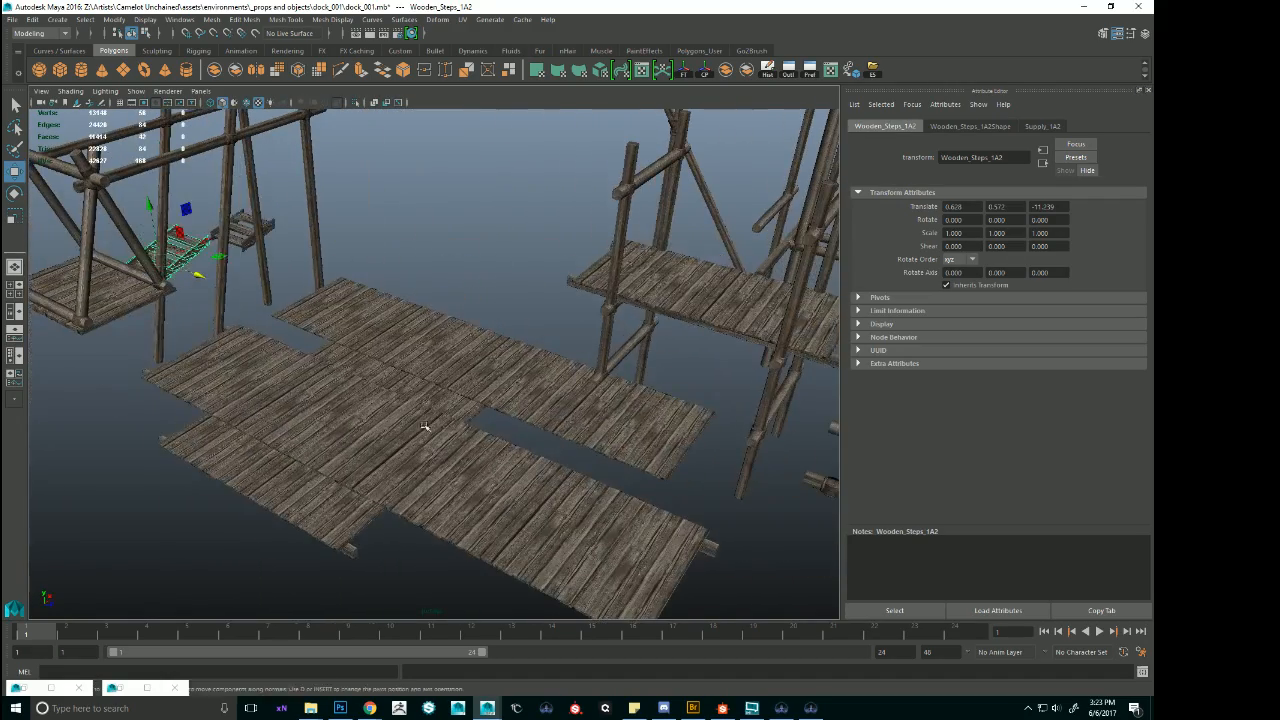
left_click(426, 429)
left_click_drag(545, 430, 486, 363, "alt")
middle_click_drag(542, 325, 720, 443, "alt")
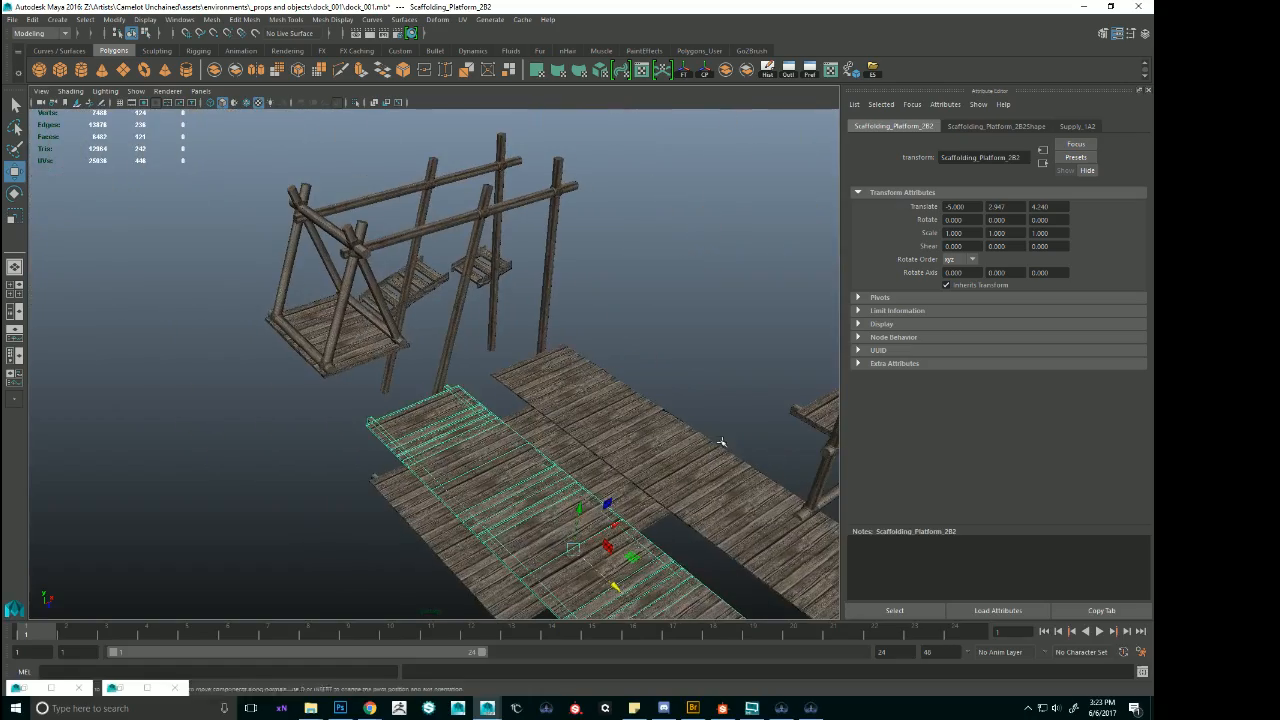
Separate the support frame Scaffolding_Support_3A3 into individual meshes and select a lashing wrap at its upper pole joint.
left_click(345, 260)
middle_click_drag(345, 260, 354, 325, "alt")
right_click_drag(385, 335, 580, 394, "alt")
left_click_drag(400, 412, 505, 363, "alt")
left_click(748, 71)
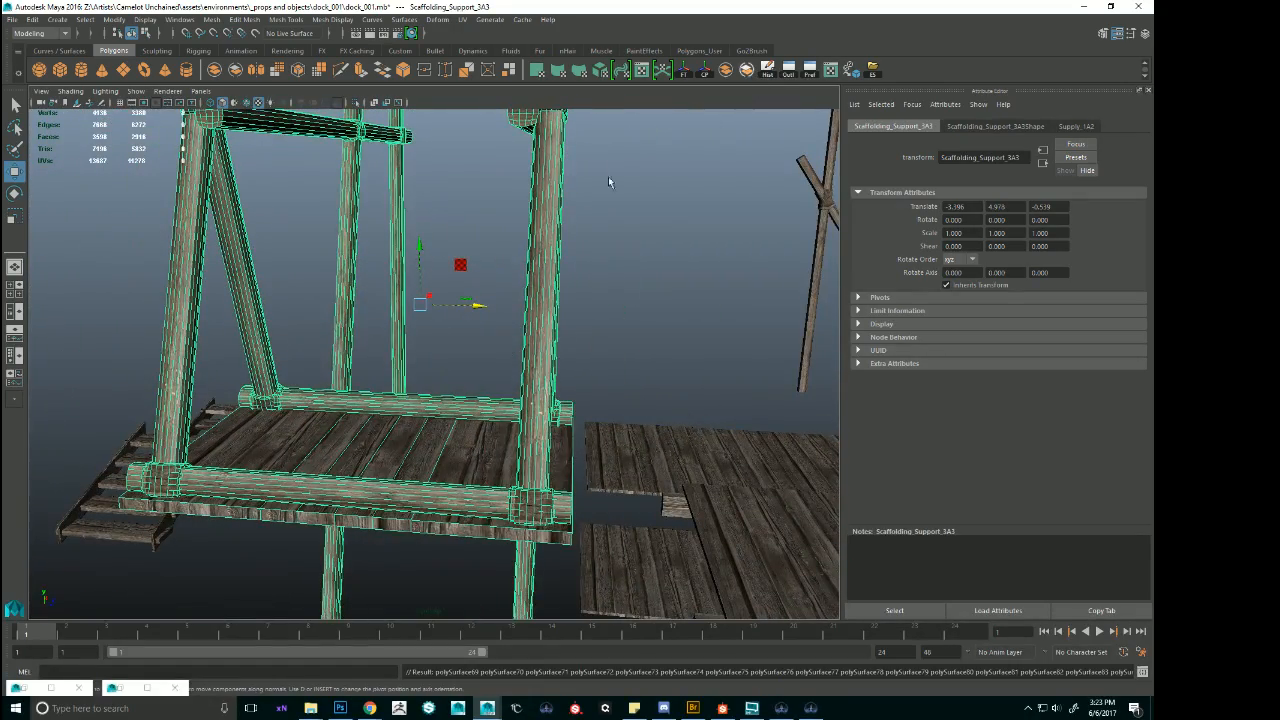
middle_click_drag(578, 208, 577, 272, "alt")
left_click(550, 168)
right_click(560, 152)
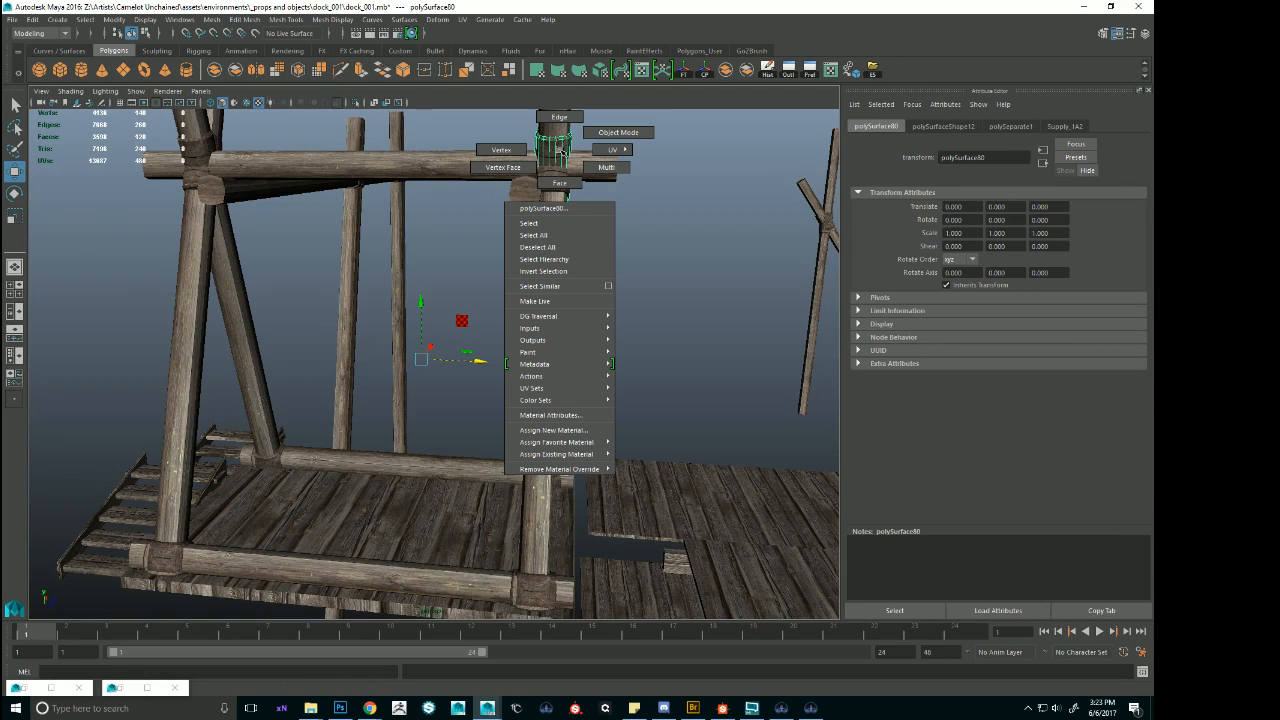
left_click(564, 431)
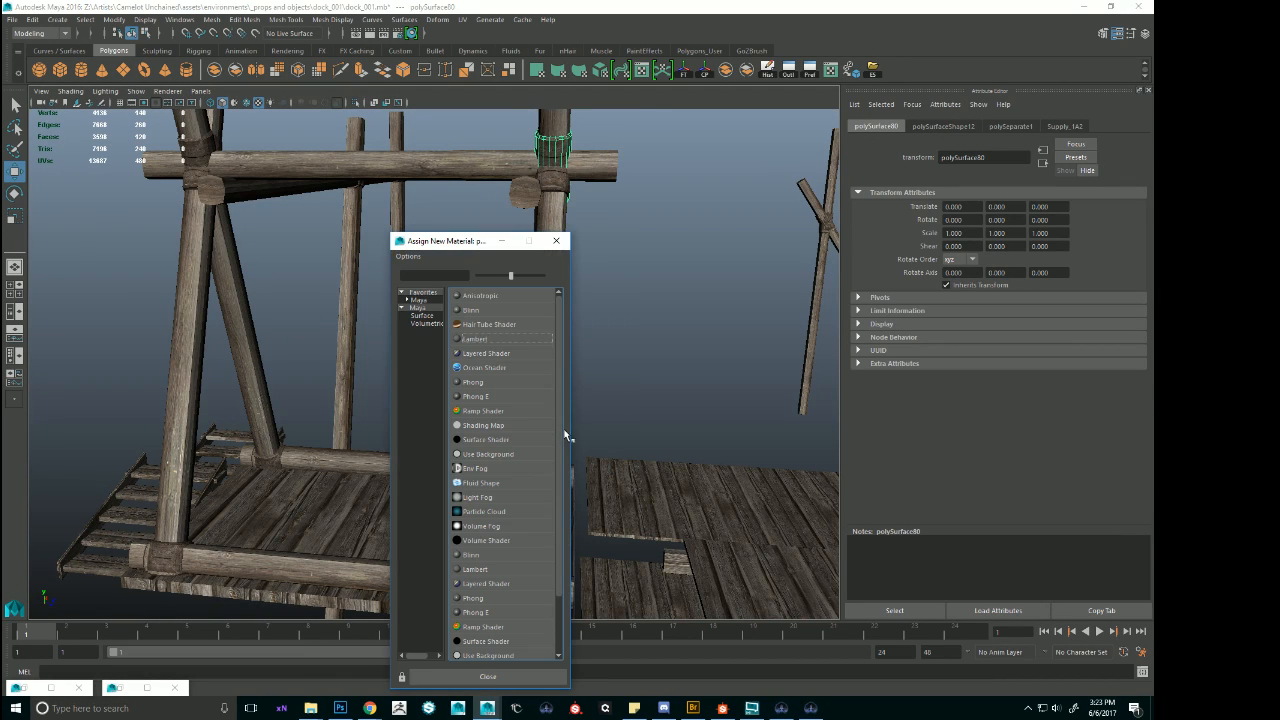
left_click(482, 340)
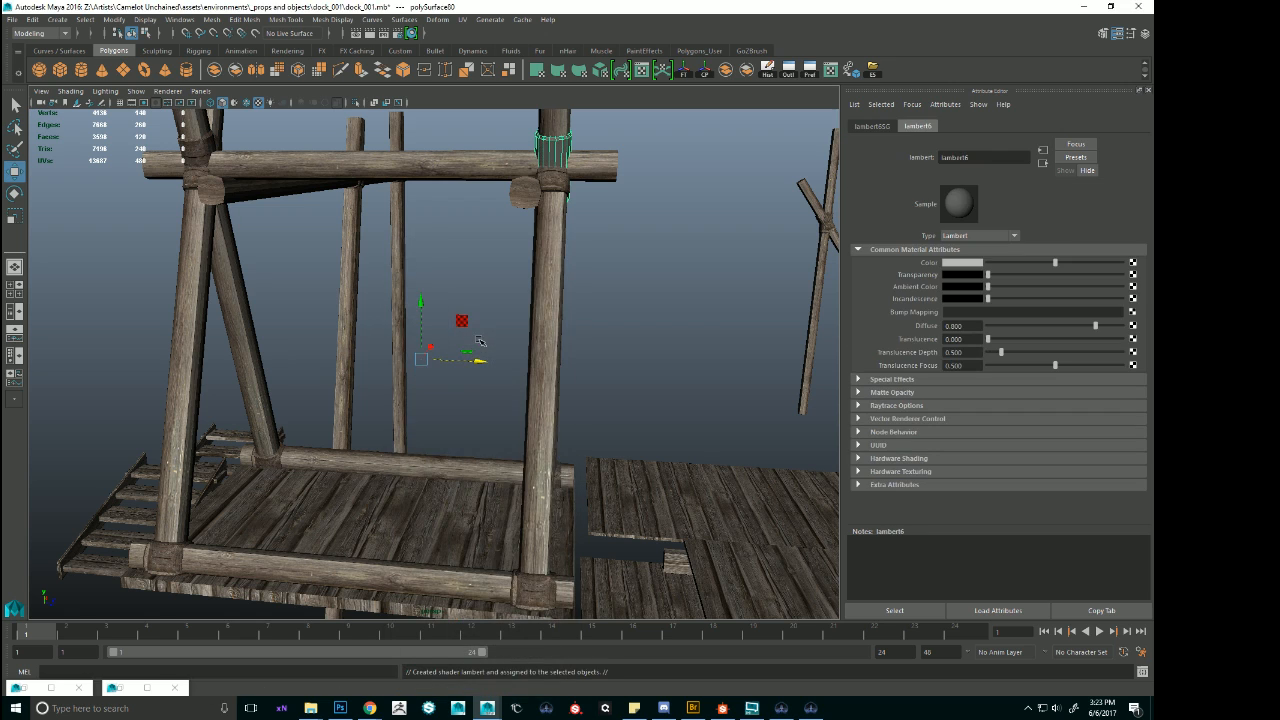
Assign the existing Supply_1A material to the selected lashing wrap.
right_click(562, 150)
mouse_move(589, 453)
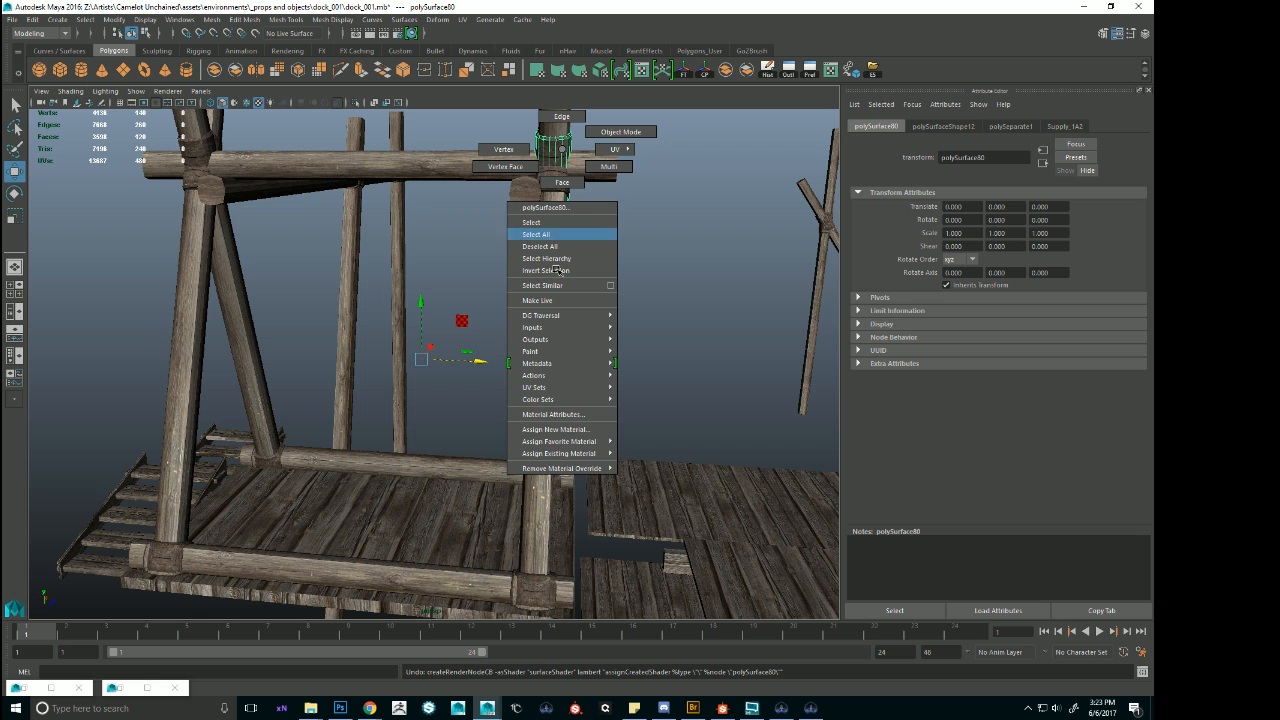
mouse_move(546, 444)
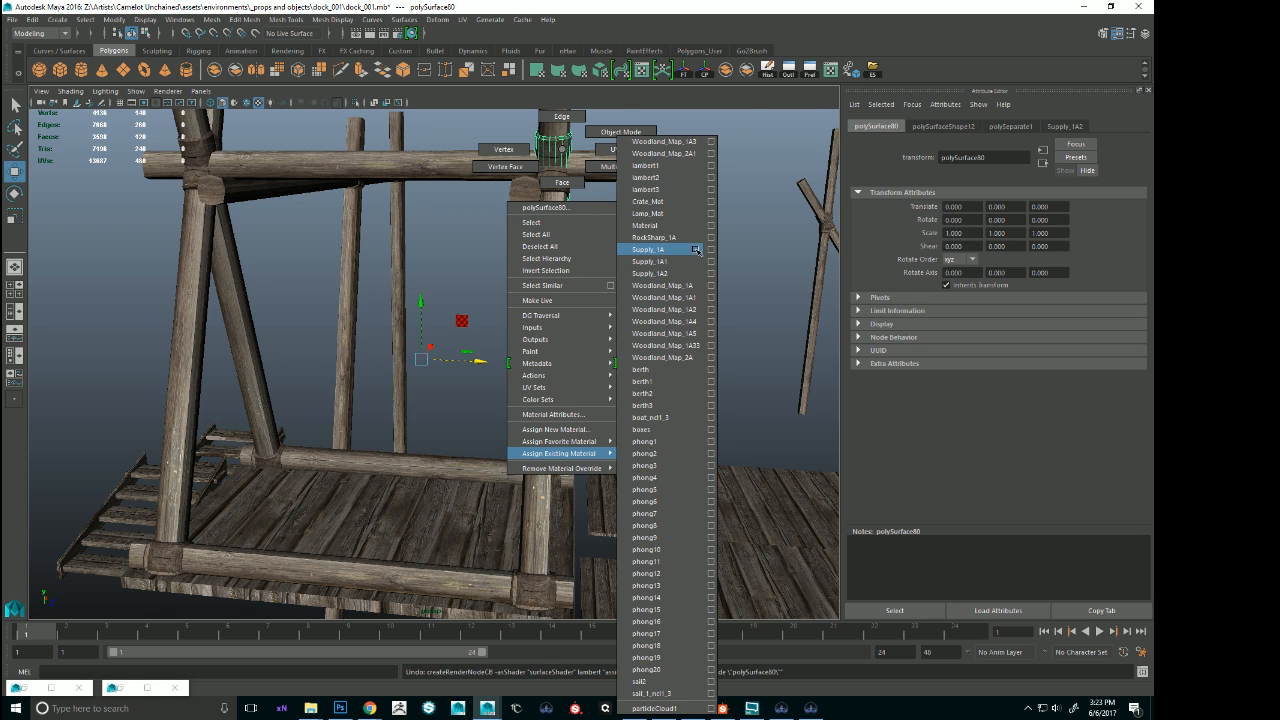
left_click(696, 250)
left_click(695, 234)
Select the lashing wraps at the upper joints and four base corners of the A-shaped frame, and assign the same rope material.
right_click_drag(695, 234, 611, 246, "alt")
left_click_drag(611, 246, 449, 261, "alt")
middle_click_drag(424, 242, 474, 234, "alt")
left_click(355, 257)
left_click_drag(330, 272, 516, 218, "alt")
left_click(406, 256, "shift")
left_click(541, 275, "shift")
left_click(508, 485, "shift")
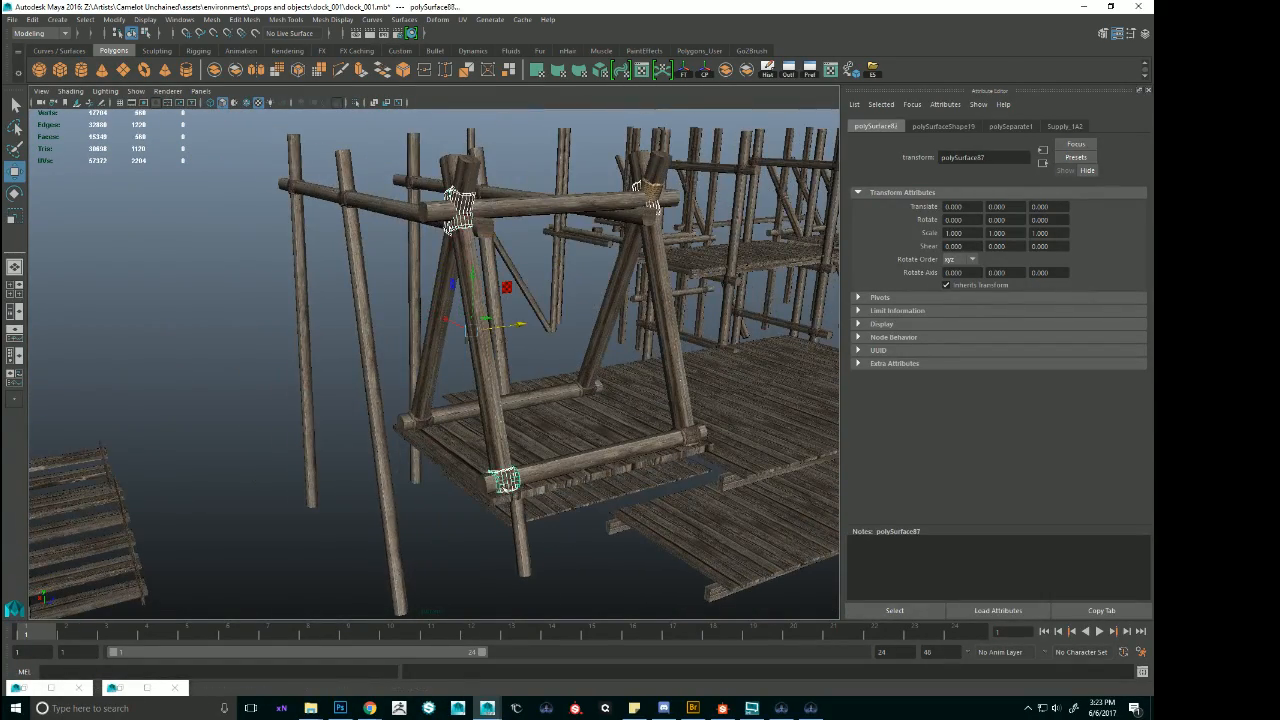
left_click(421, 422, "shift")
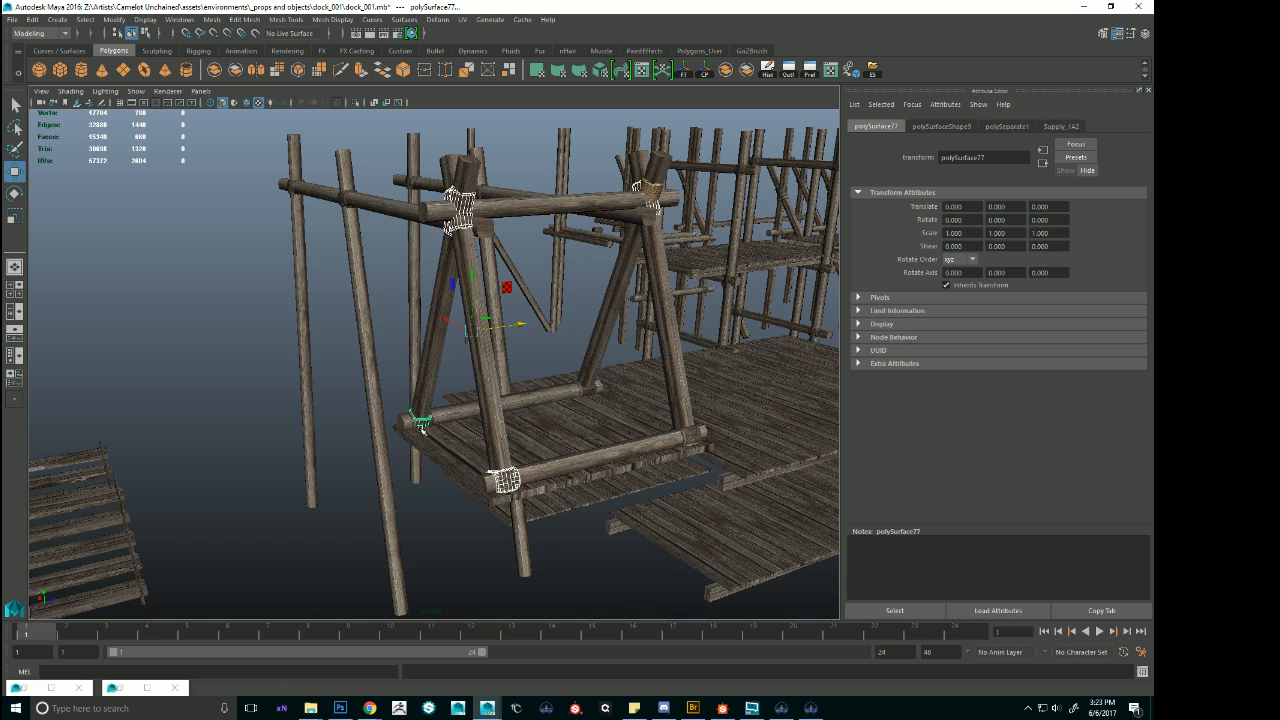
left_click(581, 391, "shift")
left_click(689, 439, "shift")
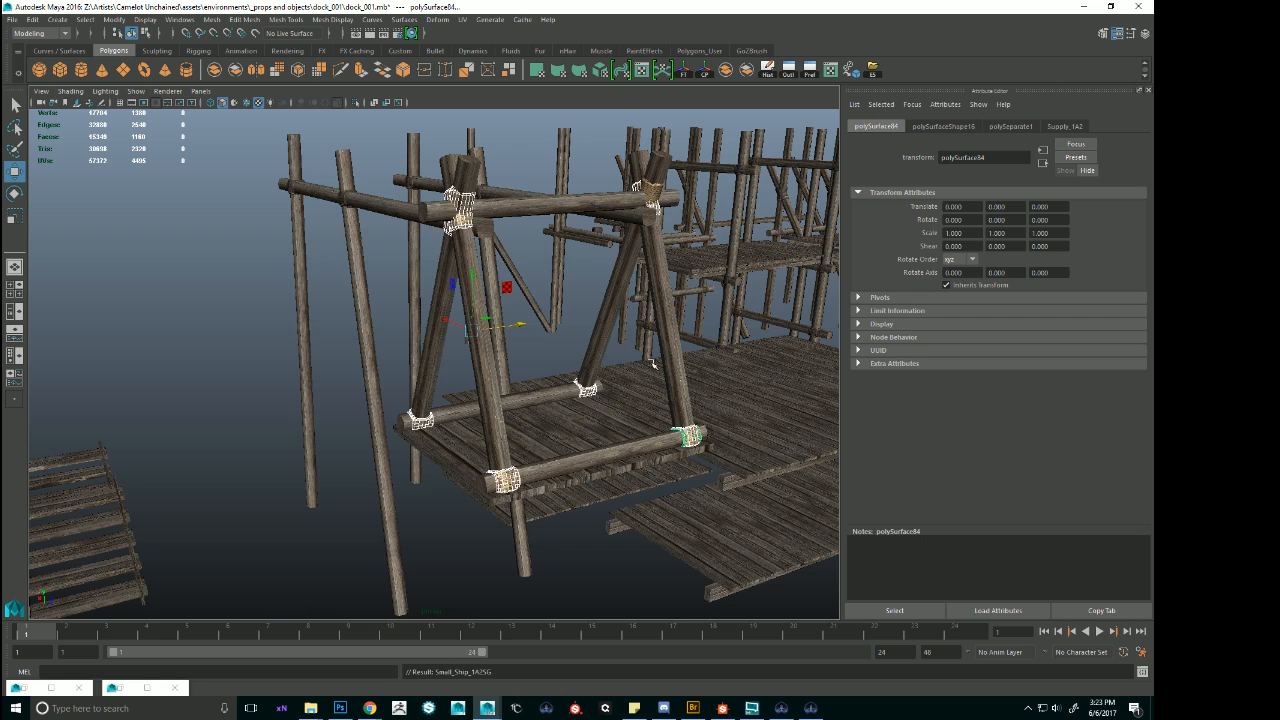
Apply the rope material to the four lashing wraps where the long beams cross the tall posts, and clear the selection.
left_click_drag(652, 357, 542, 286, "alt")
left_click(547, 256)
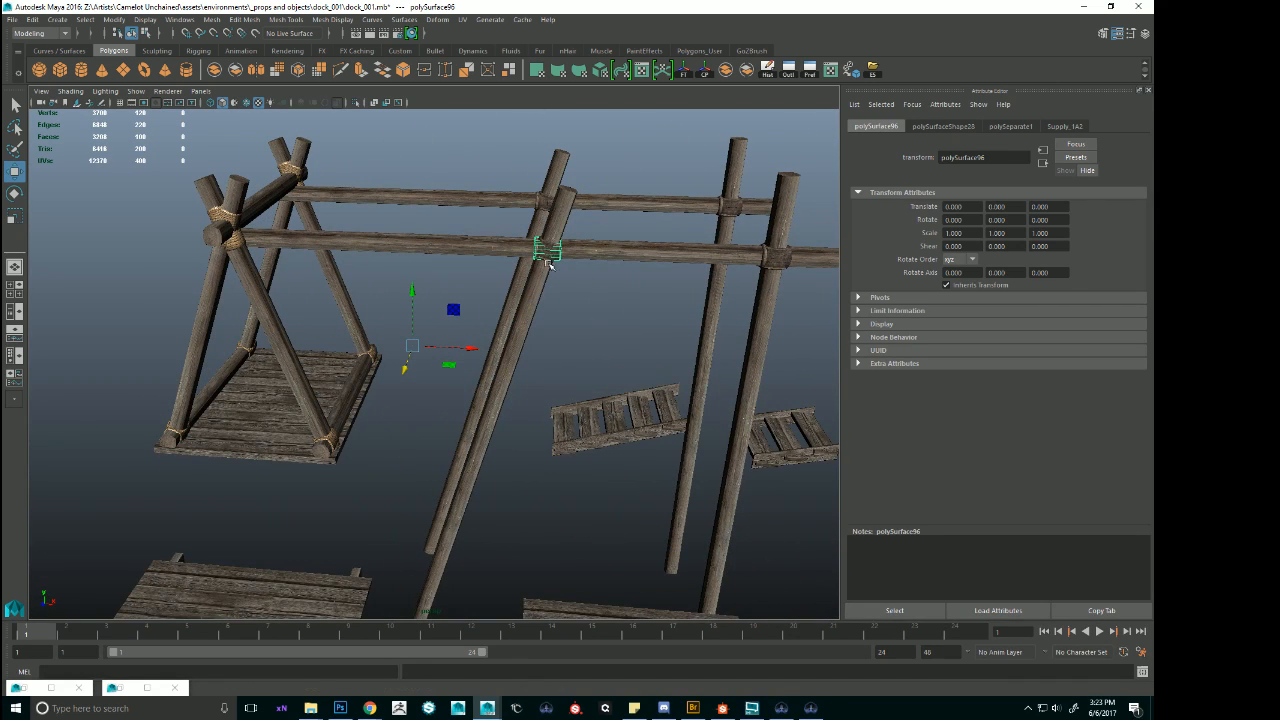
left_click(543, 202, "shift")
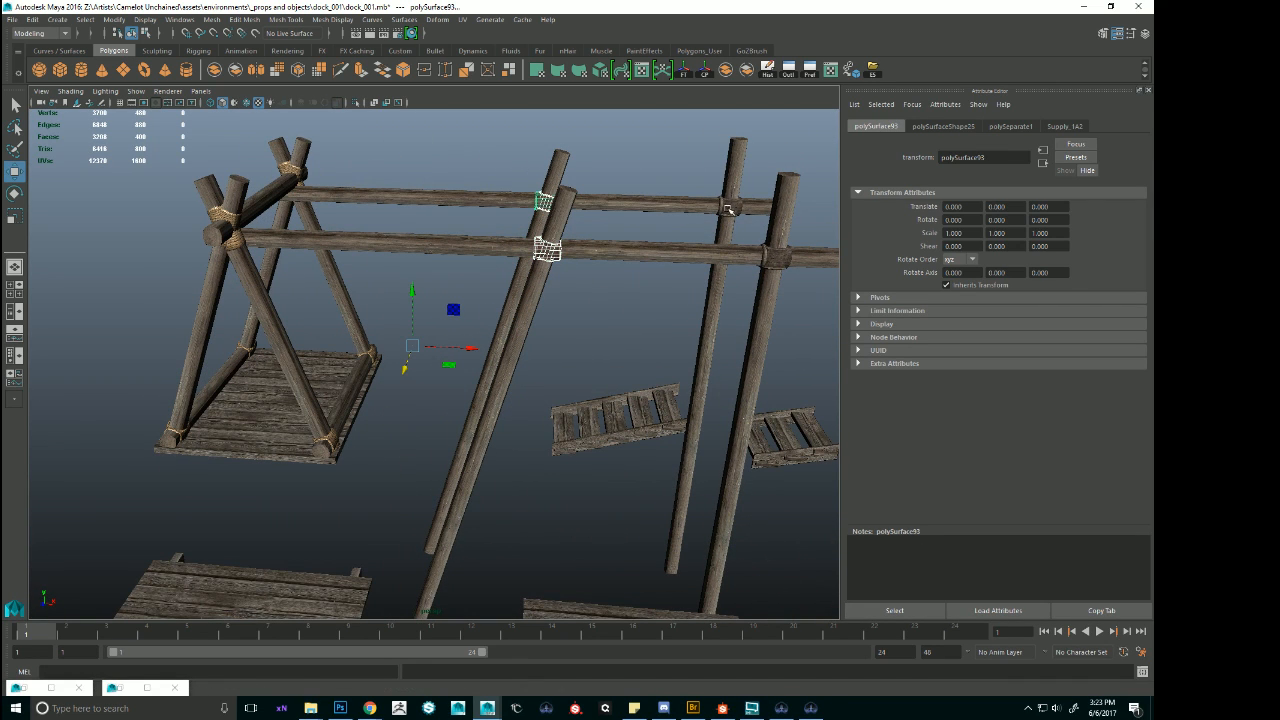
left_click(777, 257, "shift")
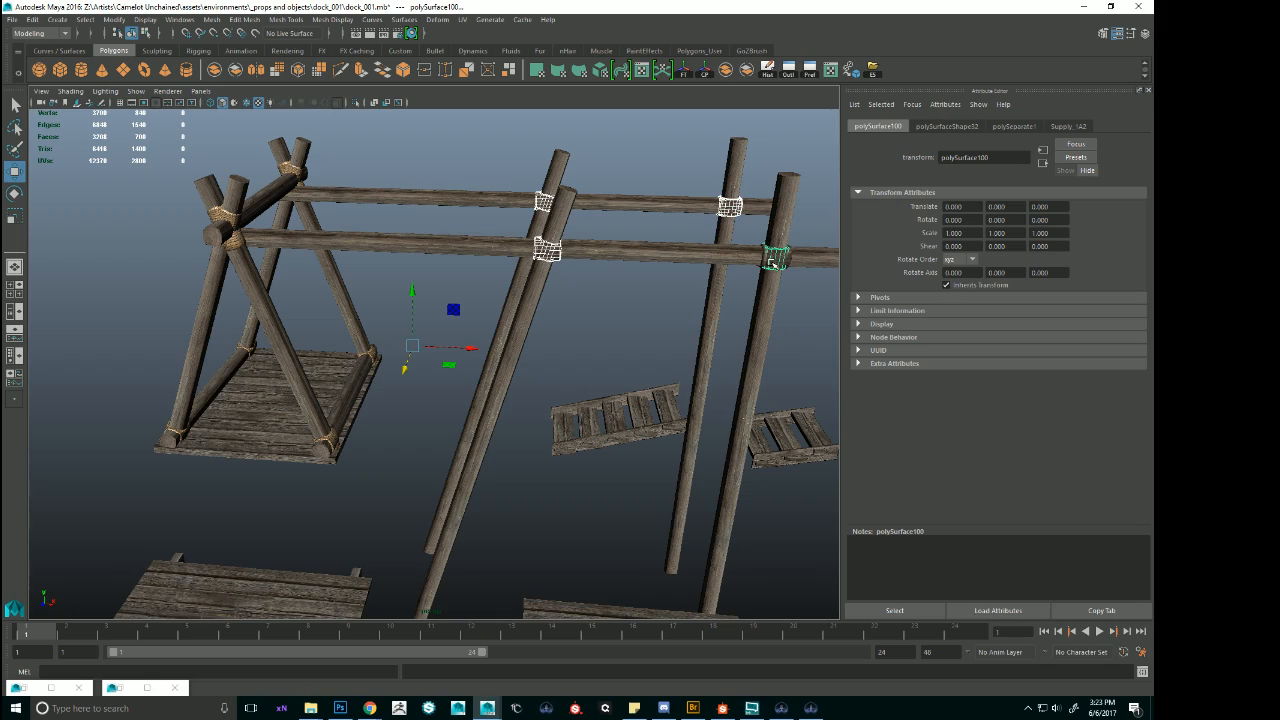
left_click_drag(777, 257, 632, 347, "alt")
right_click_drag(632, 347, 732, 344, "alt")
left_click(745, 254)
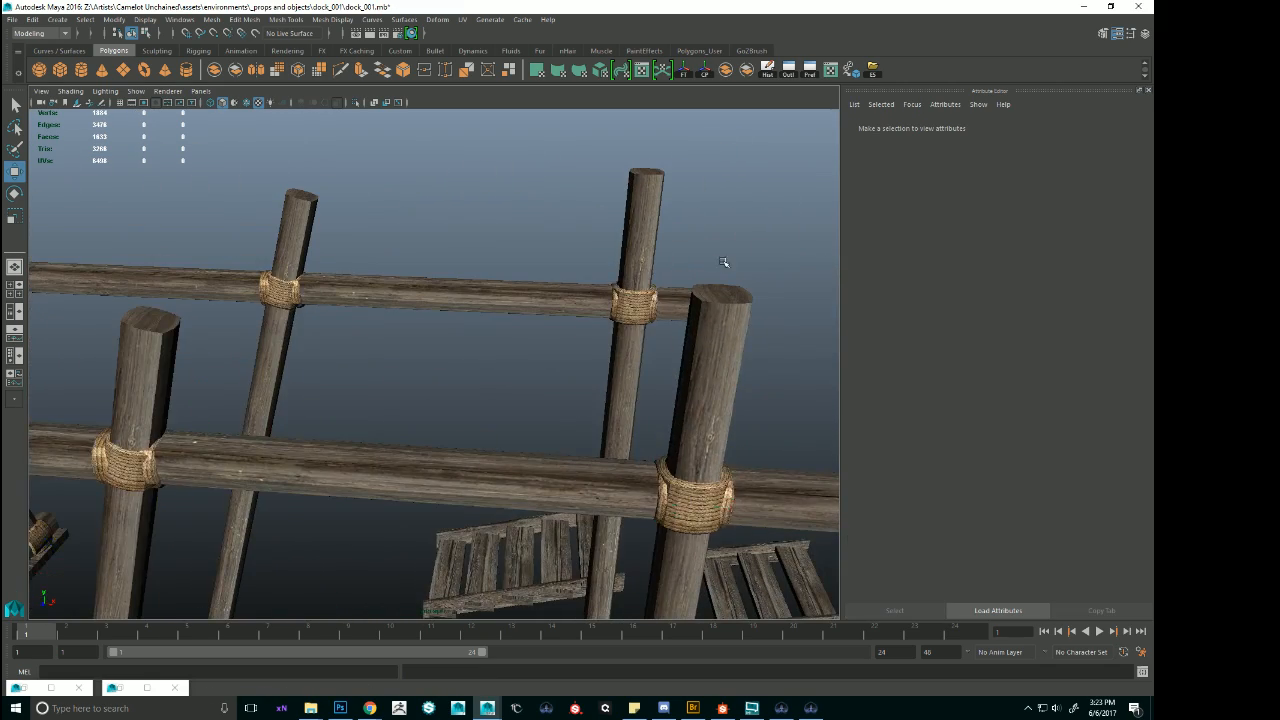
Look over the rope-textured joints and the neighbouring scaffolding platforms, and save the dock_001.mb scene.
right_click_drag(726, 263, 610, 300, "alt")
left_click_drag(610, 300, 626, 343, "alt")
right_click_drag(626, 343, 401, 343, "alt")
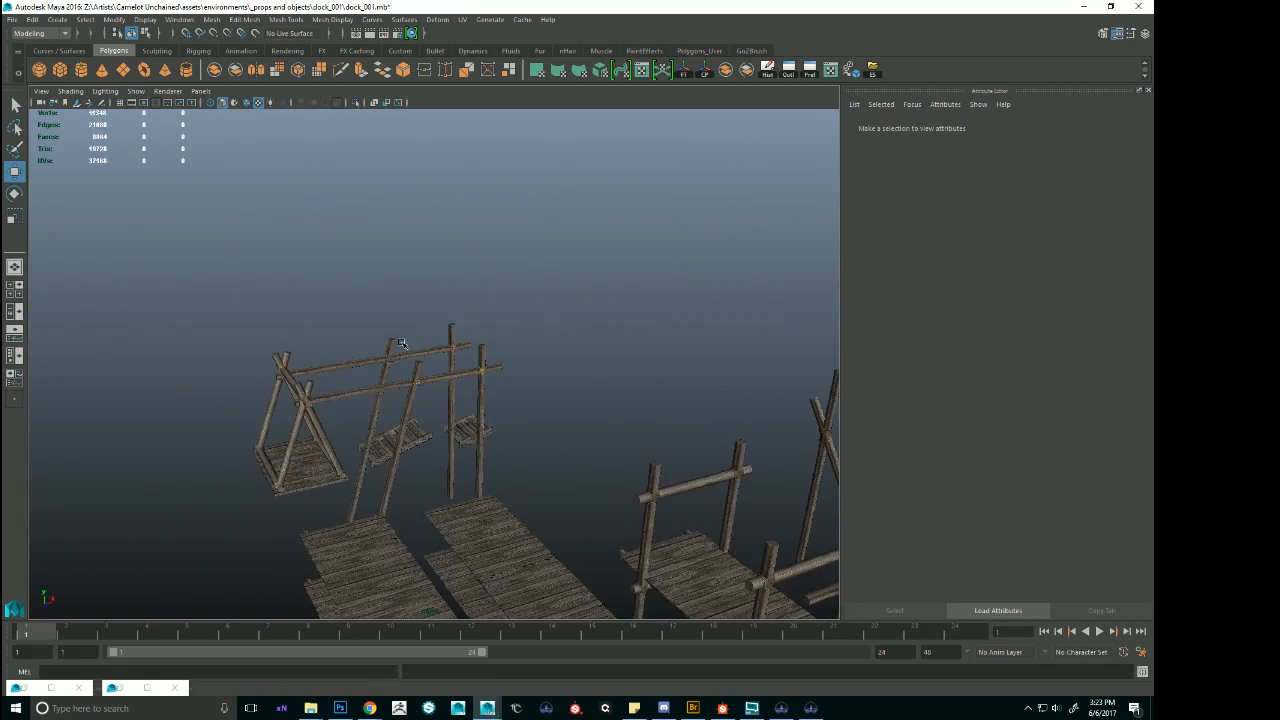
middle_click_drag(401, 343, 478, 250, "alt")
right_click_drag(478, 250, 597, 329, "alt")
mouse_move(597, 329)
left_mouse_down("alt")
mouse_move(640, 340)
mouse_move(590, 335)
left_mouse_up("alt")
middle_click_drag(590, 335, 426, 343, "alt")
left_click_drag(426, 343, 421, 342, "alt")
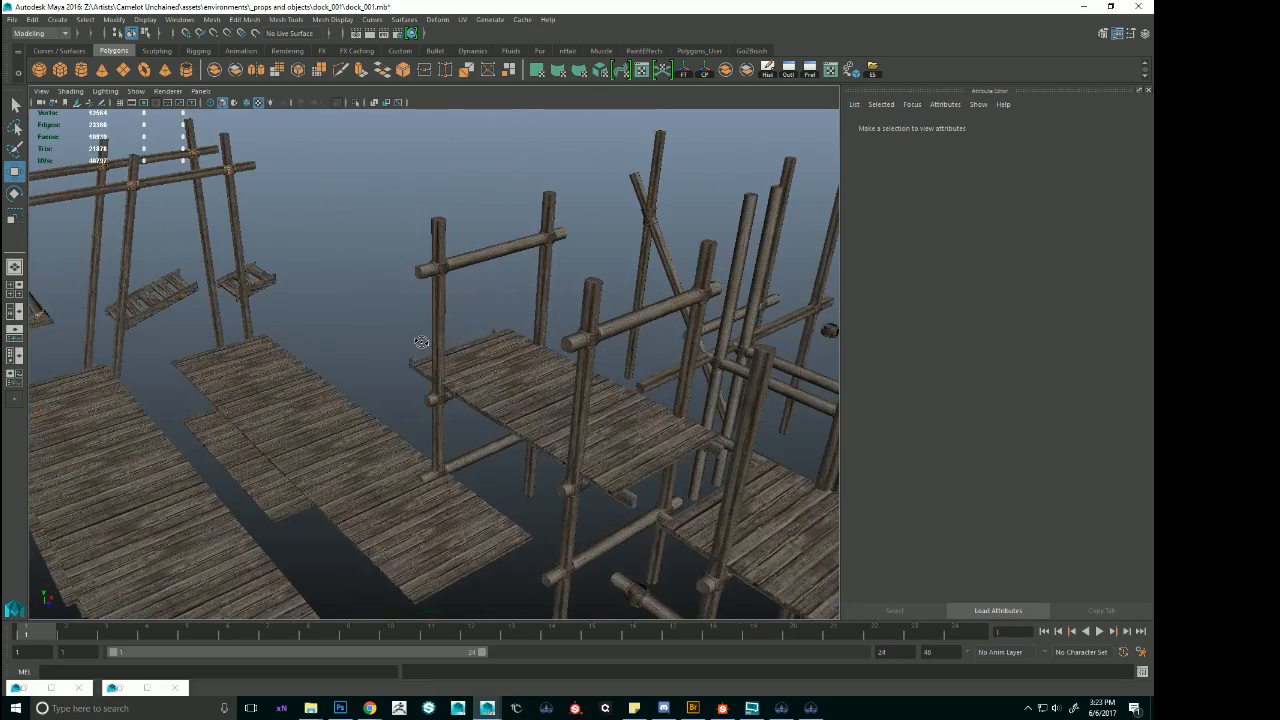
right_click_drag(421, 342, 250, 278, "alt")
left_click_drag(250, 278, 486, 286, "alt")
key("ctrl+s")
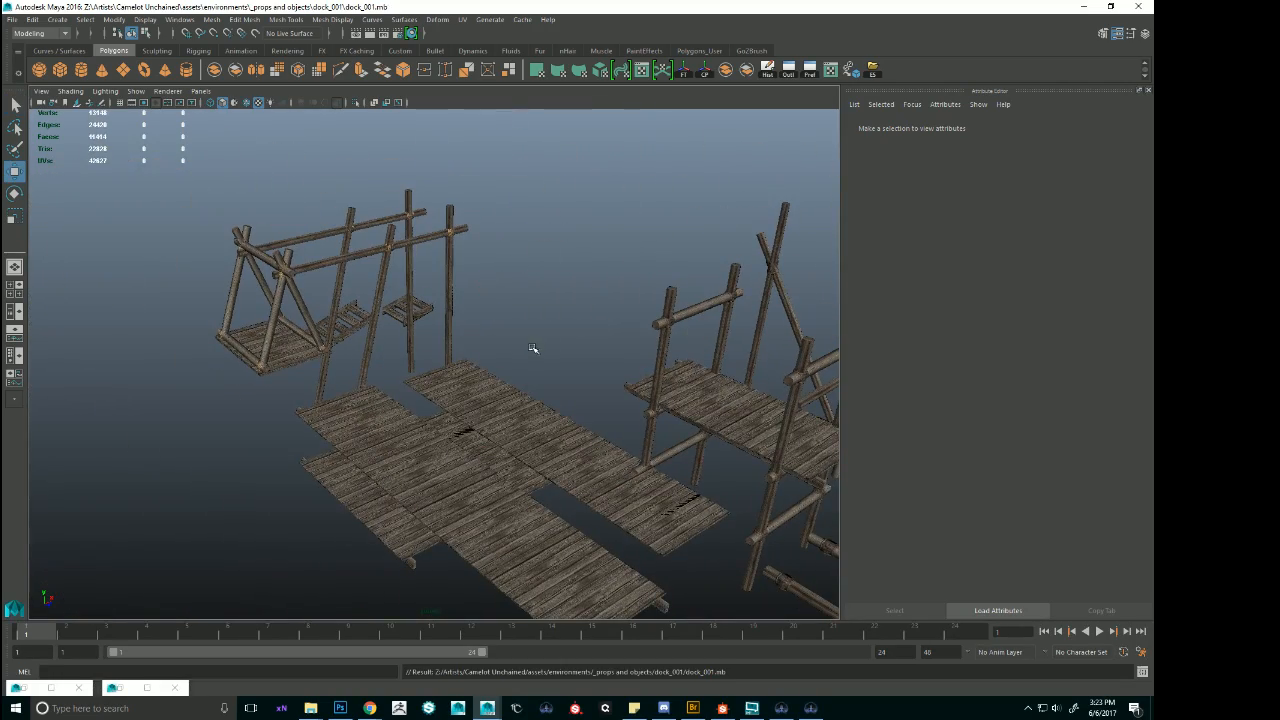
Examine the lashed support frame, picking out one of its separated leaning posts.
left_click(376, 309)
right_click_drag(376, 309, 703, 323, "alt")
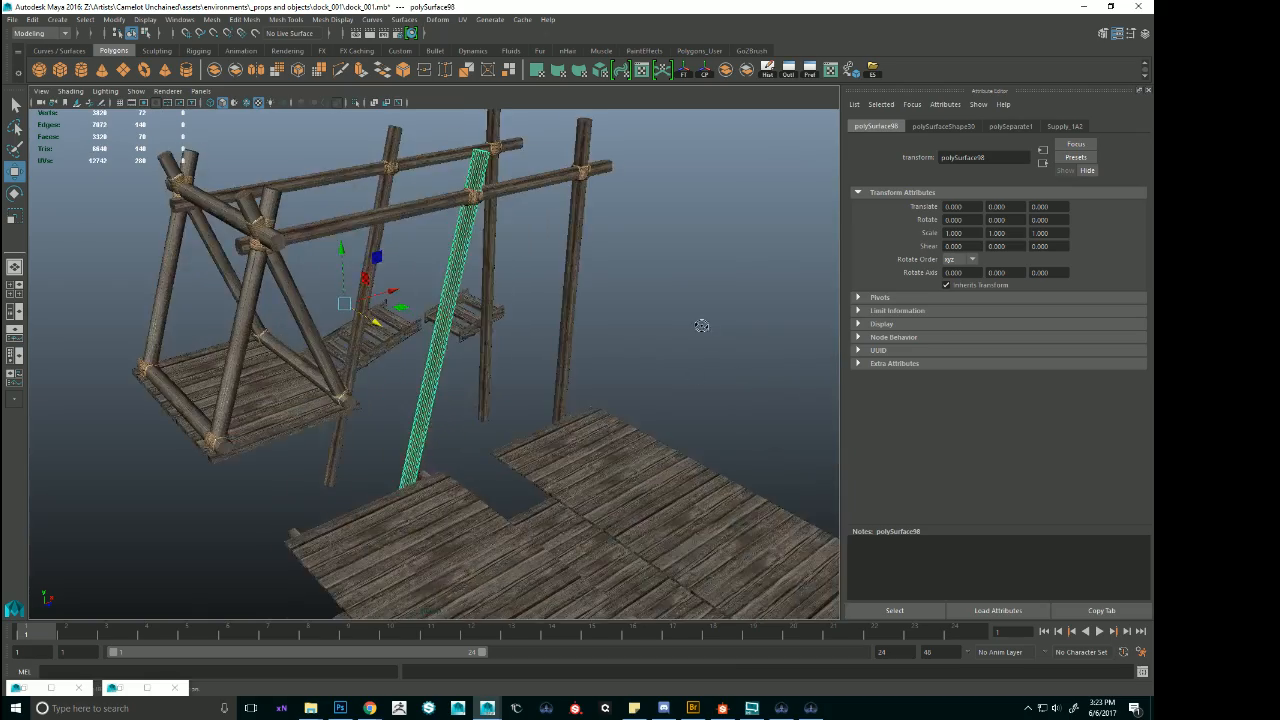
left_click_drag(703, 323, 615, 333, "alt")
right_click_drag(615, 333, 683, 360, "alt")
left_click(720, 337)
left_click_drag(683, 360, 529, 351, "alt")
right_click_drag(529, 351, 462, 335, "alt")
Switch to the Unchained Editor and open its World Editor.
left_click(782, 708)
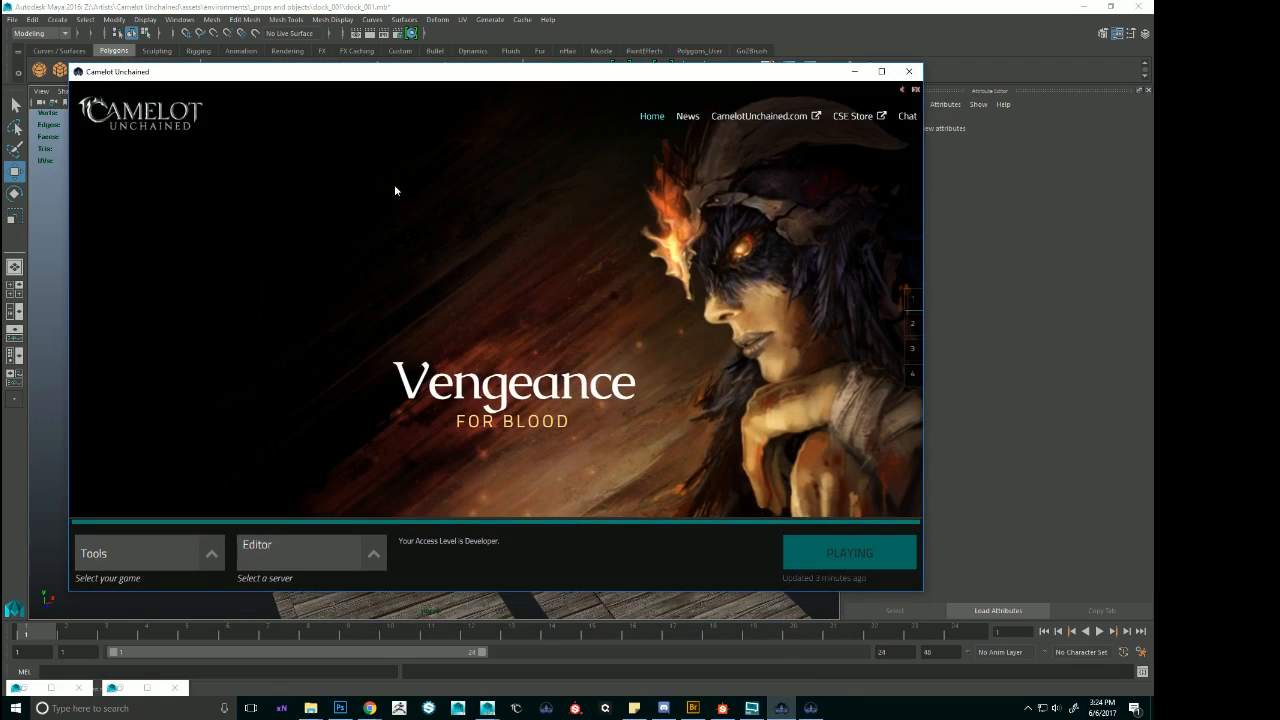
left_click(794, 705)
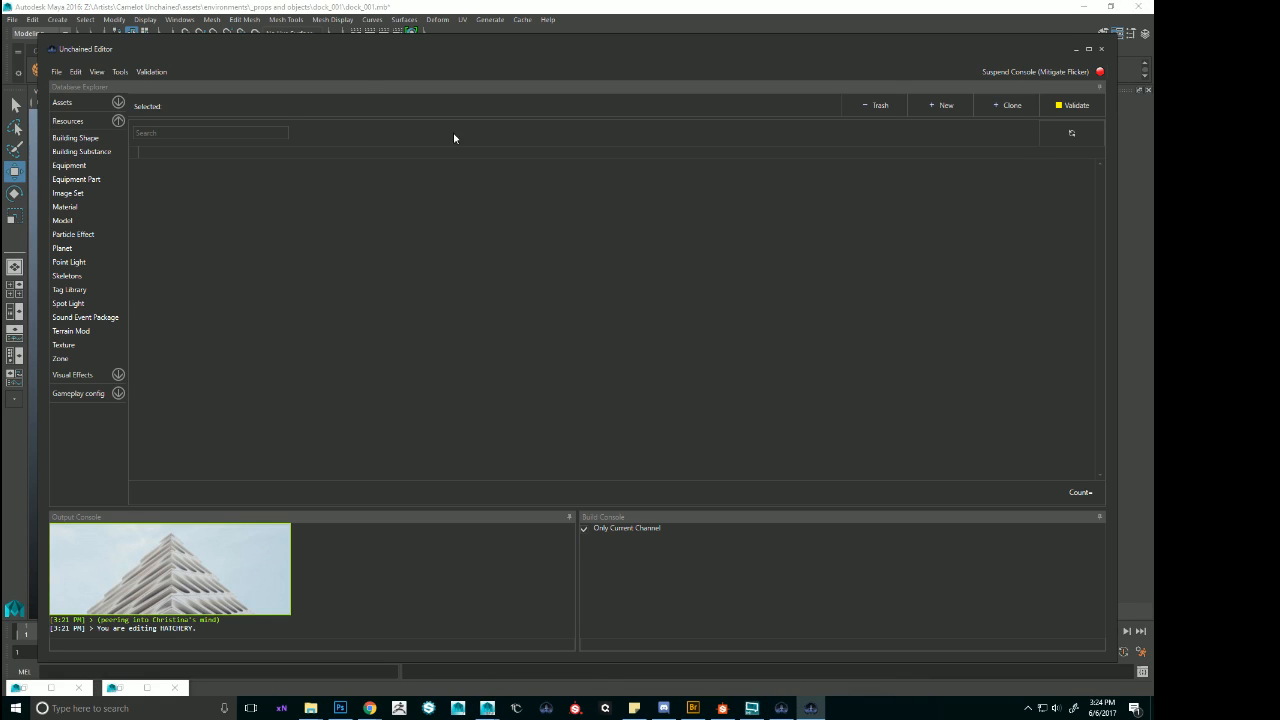
left_click(98, 74)
left_click(91, 102)
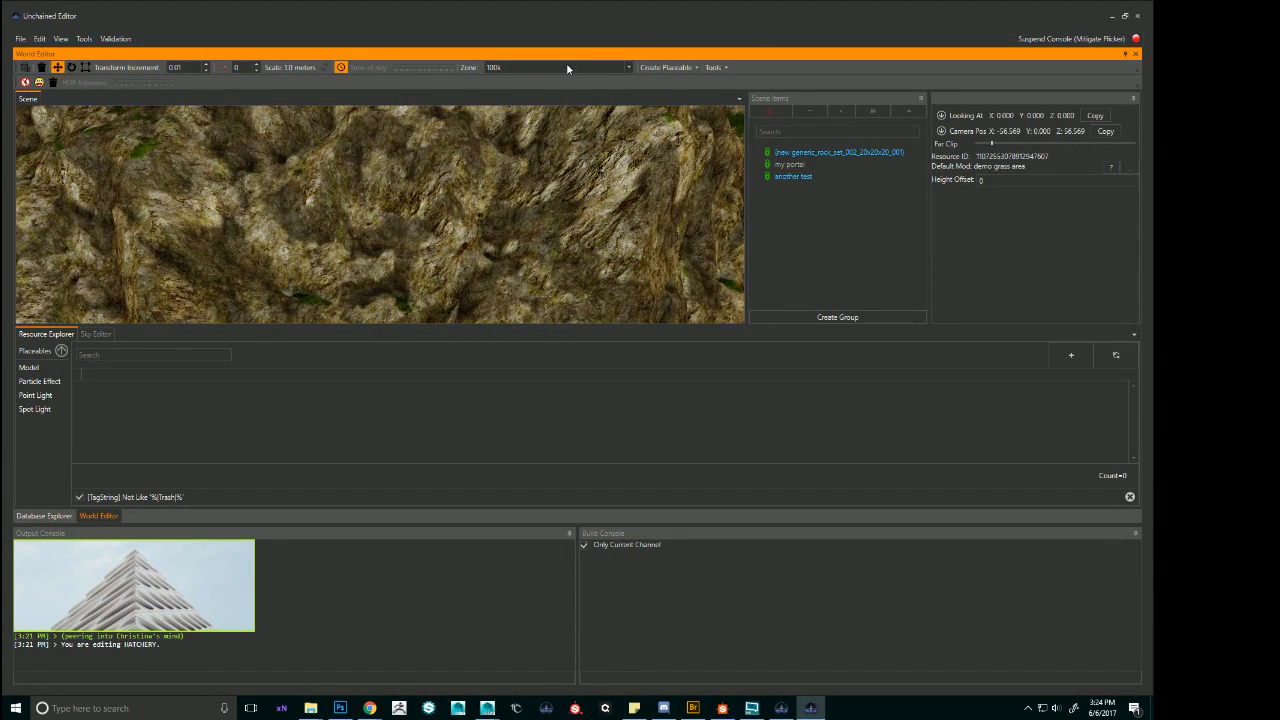
Load the test zone numbered 006 - demo in the World Editor.
left_click(614, 68)
scroll(595, 122, "down", 5)
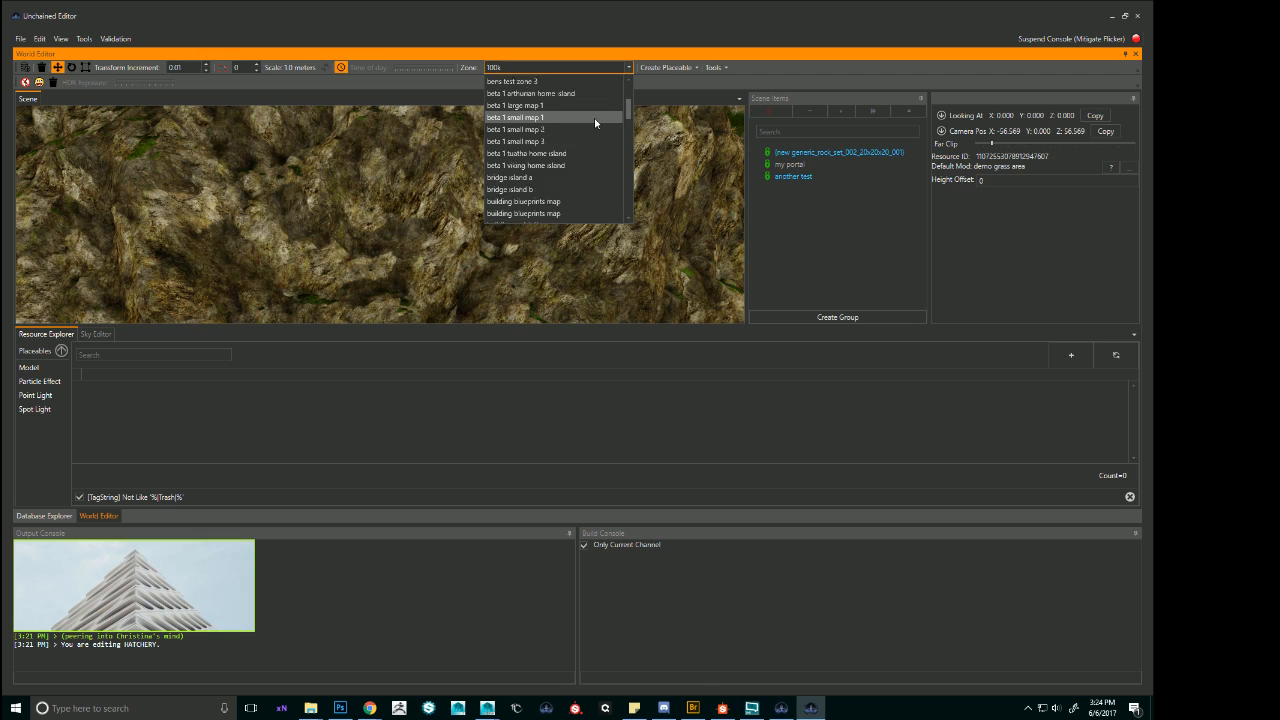
scroll(595, 122, "down", 4)
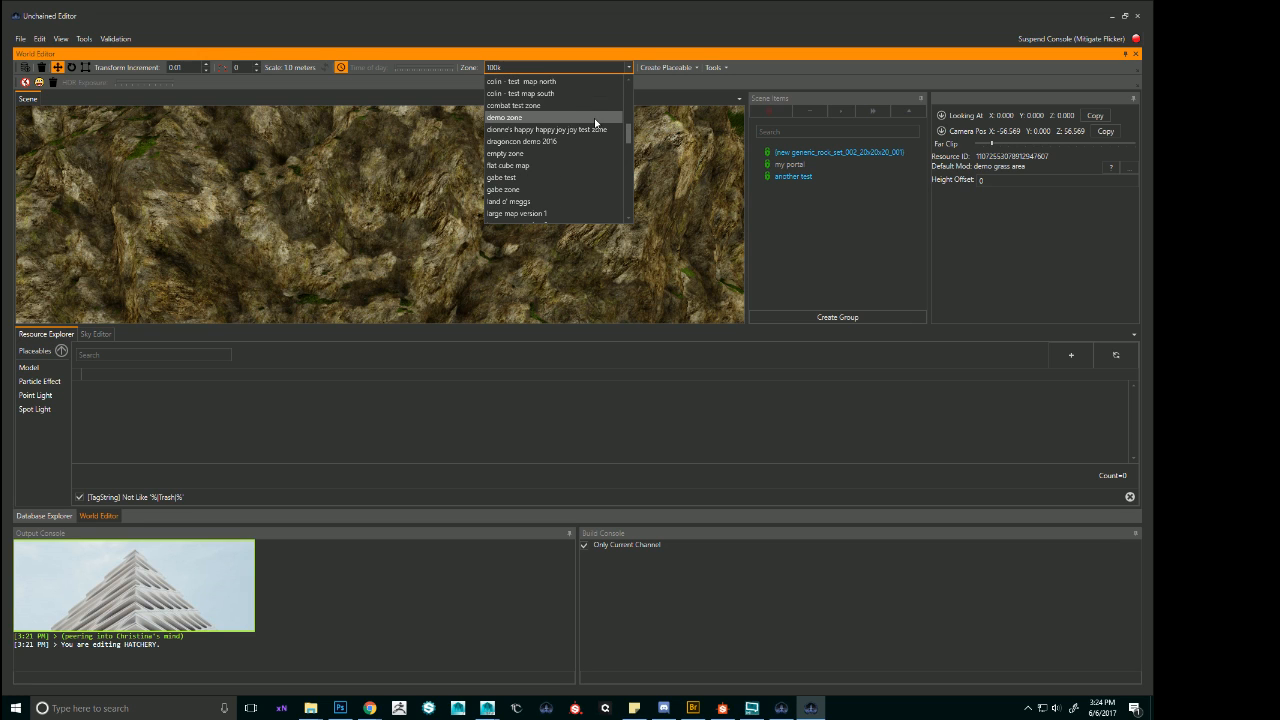
scroll(595, 122, "down", 7)
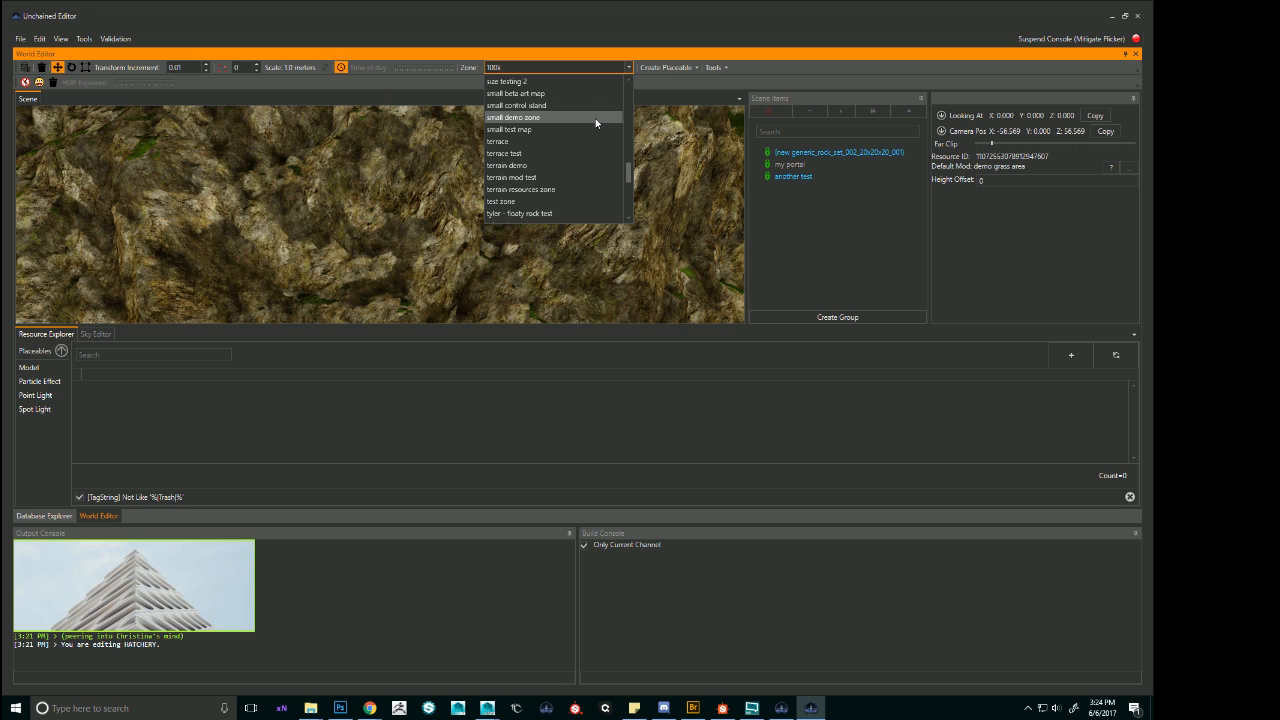
scroll(595, 122, "down", 6)
scroll(592, 131, "down", 3)
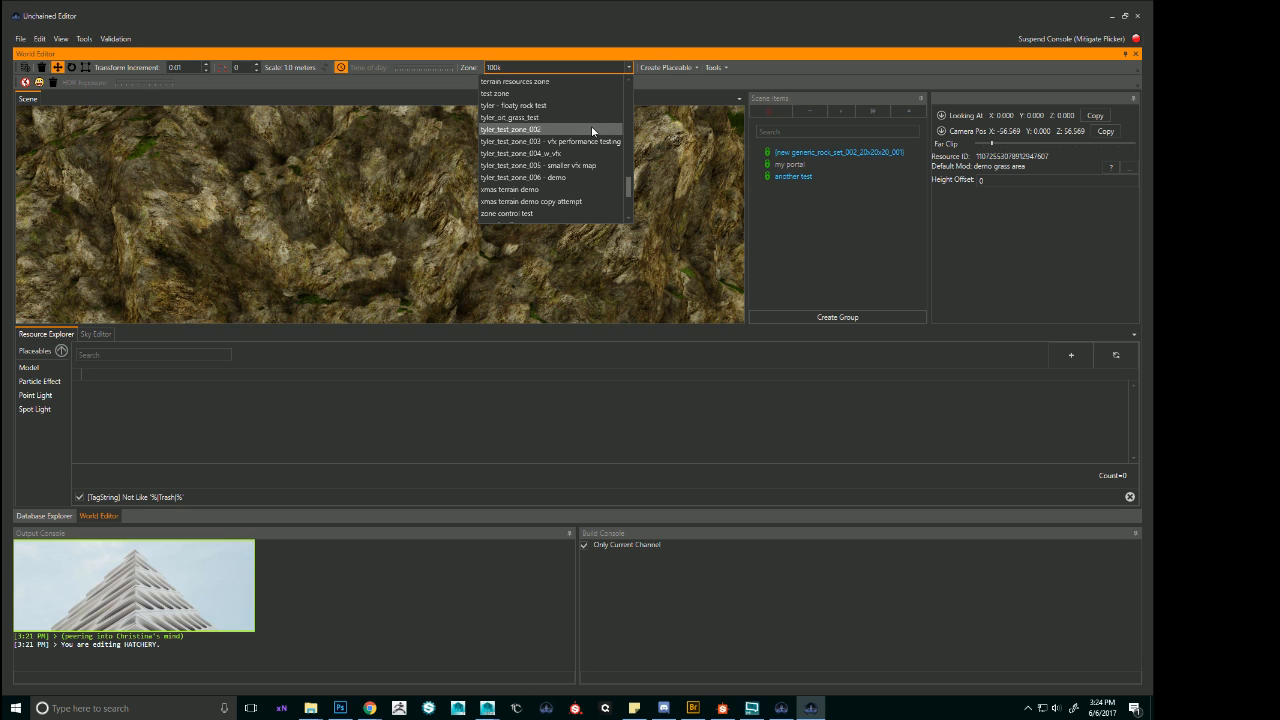
left_click(544, 180)
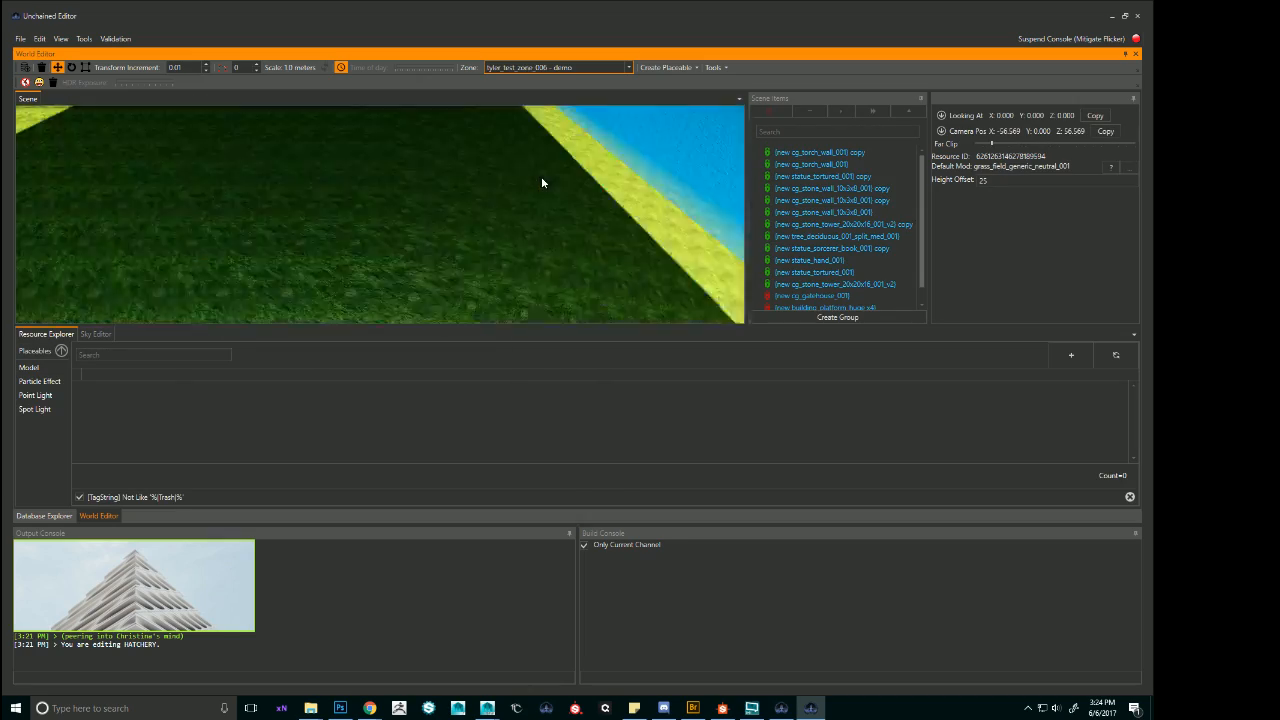
Suspend the console to mitigate flicker while viewing the demo zone's terrain.
left_click(240, 232)
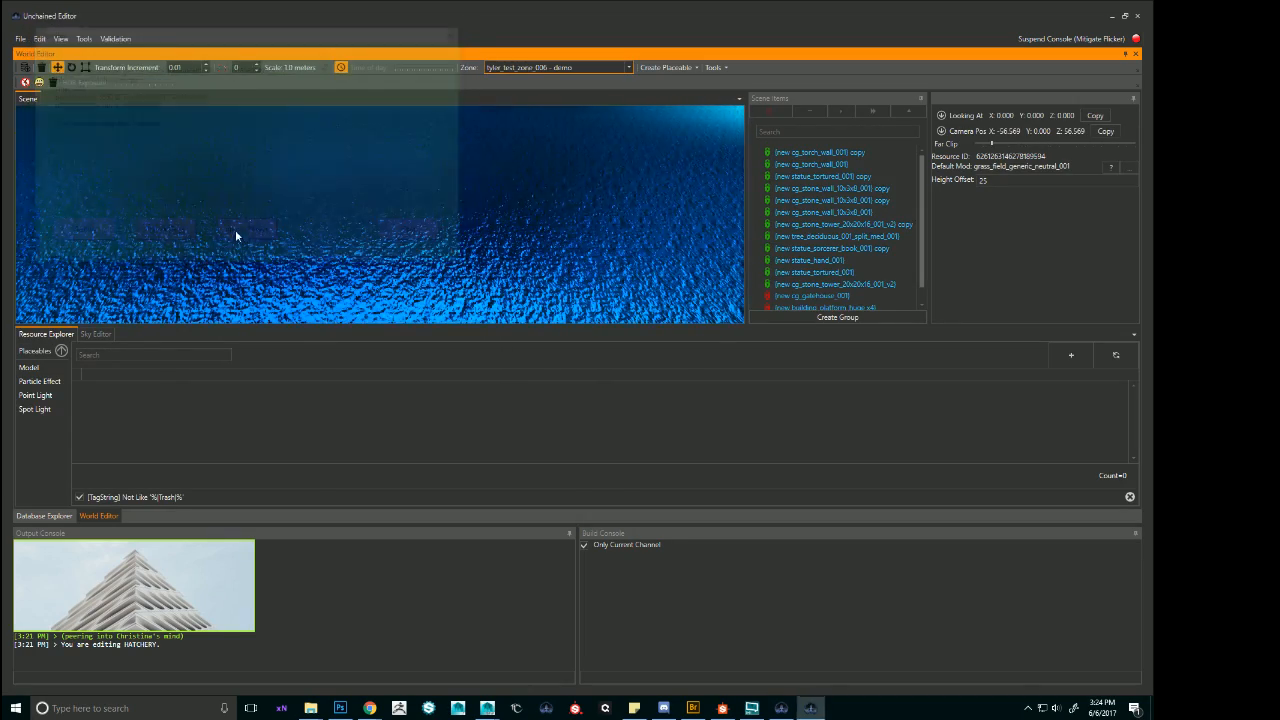
right_click_drag(438, 214, 590, 200)
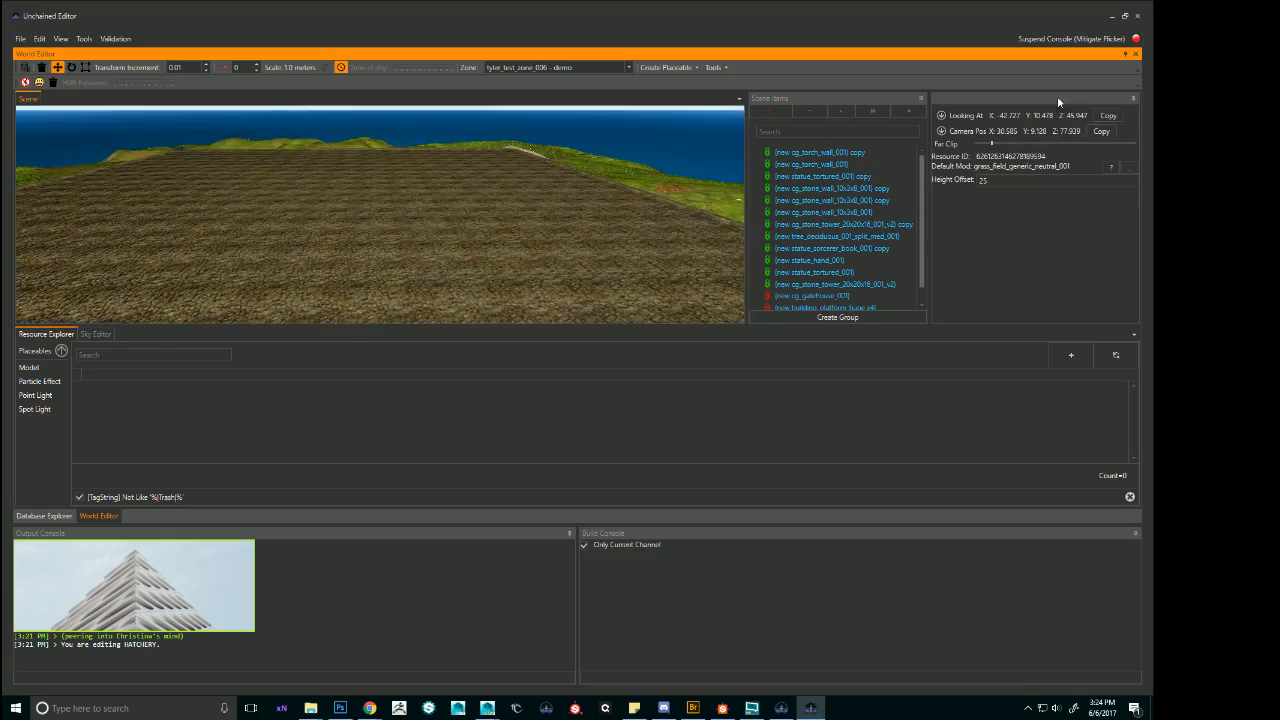
left_click(1078, 44)
Survey the demo zone's grassy terrain and coastline, ending above the rock-edged cove.
right_click_drag(420, 260, 610, 285)
right_click_drag(527, 222, 506, 207)
key("w")
key("w")
key("w")
key("w")
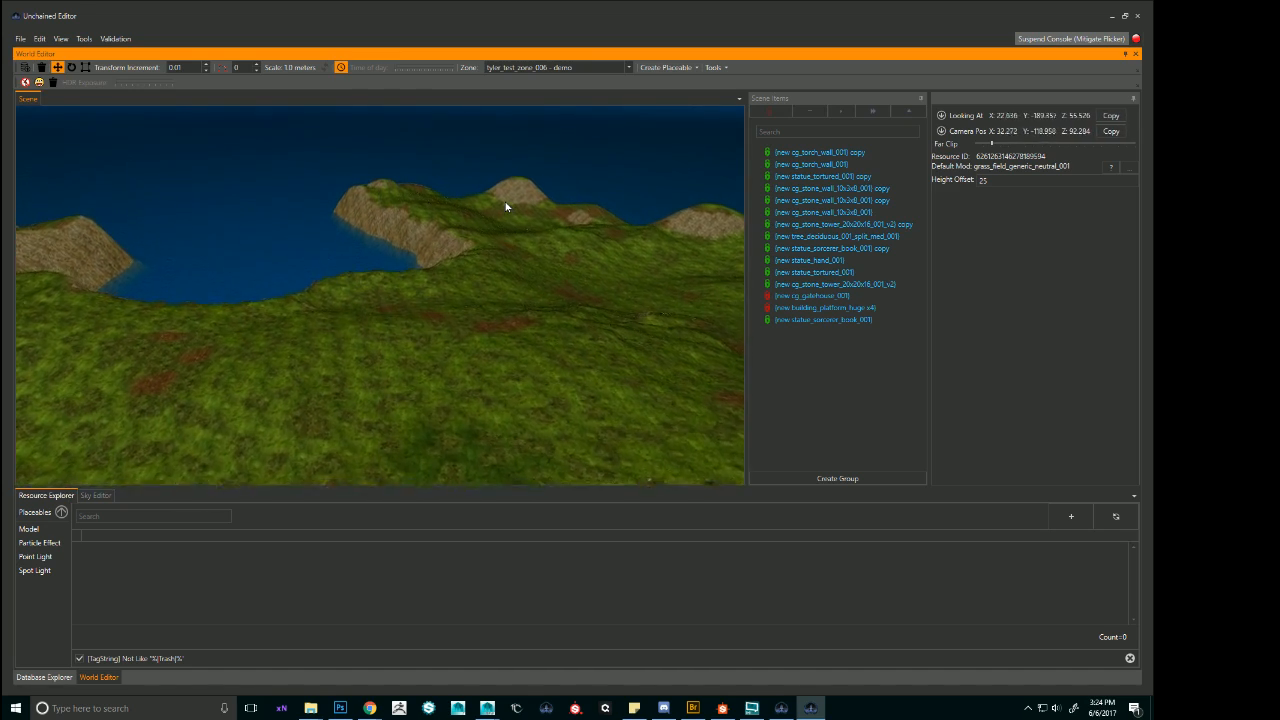
key("w")
right_click_drag(508, 206, 498, 226)
key("w")
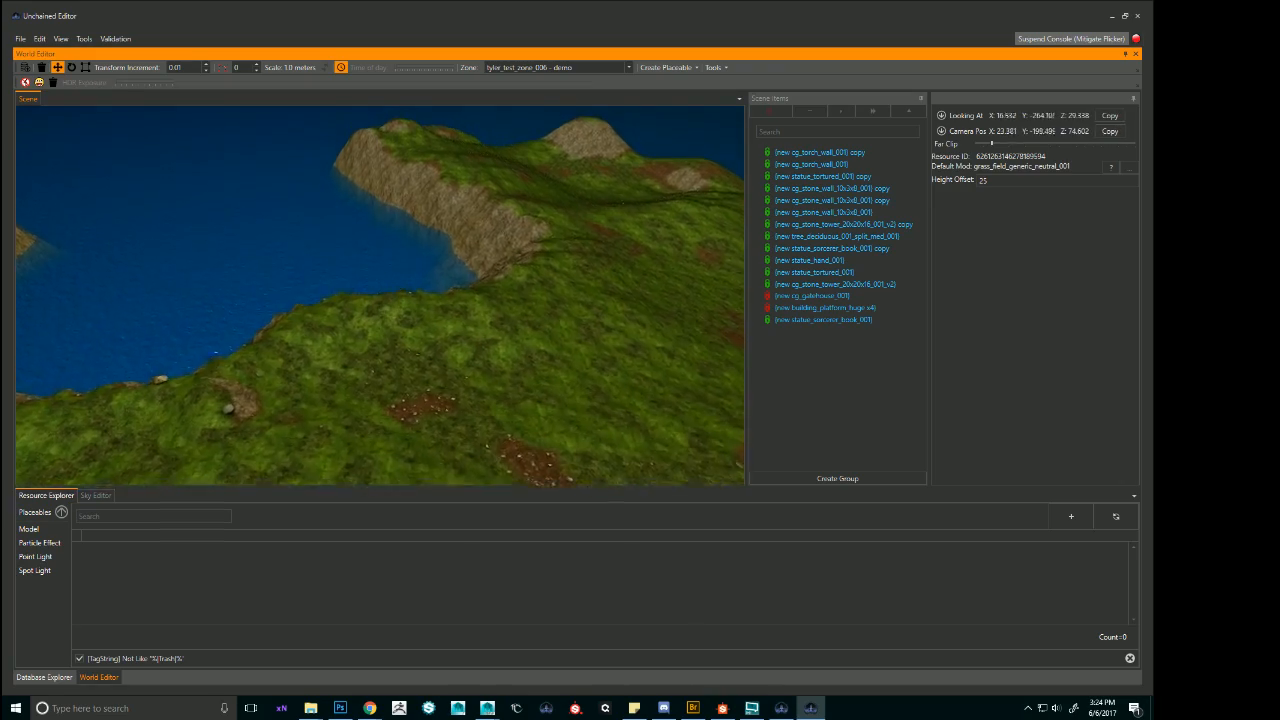
key("w")
mouse_move(498, 226)
right_mouse_down()
mouse_move(458, 250)
mouse_move(420, 250)
mouse_move(488, 254)
mouse_move(499, 240)
right_mouse_up()
key("s")
key("e")
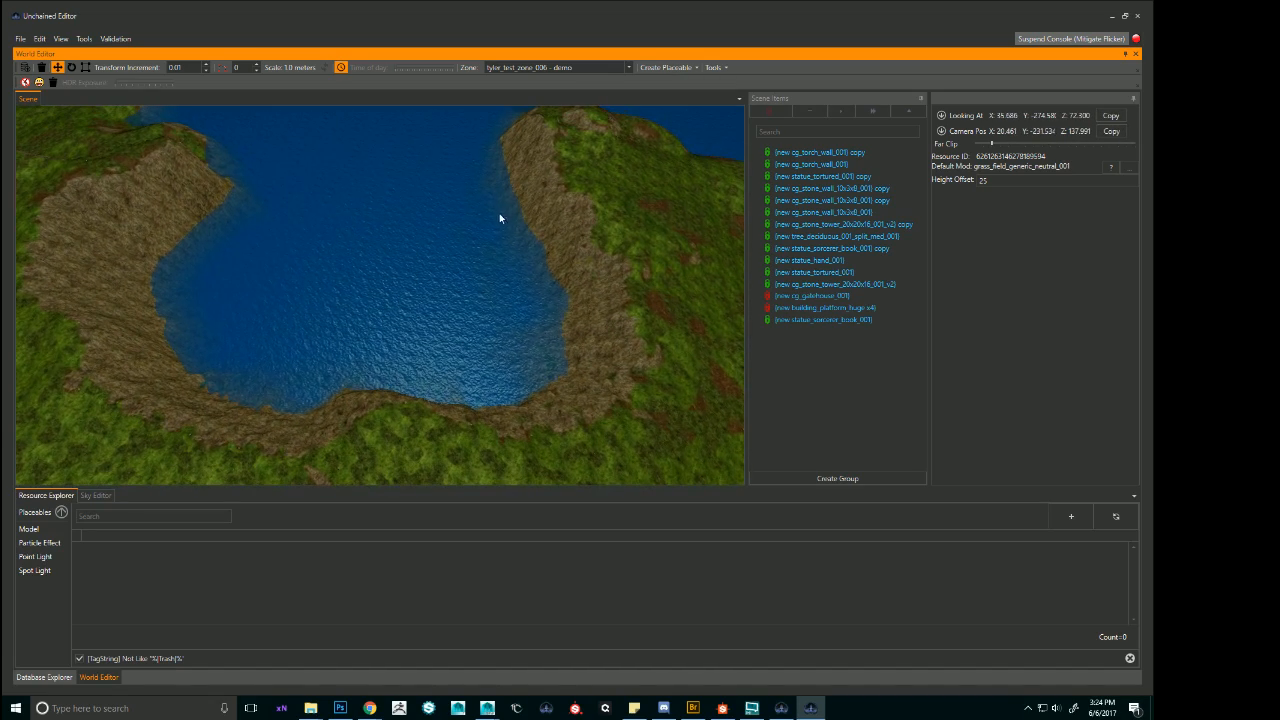
Examine the cove's rocky shore and the cliff beside it from several viewpoints, and switch to Chrome.
right_click_drag(570, 301, 540, 295)
key("w")
key("w")
key("d")
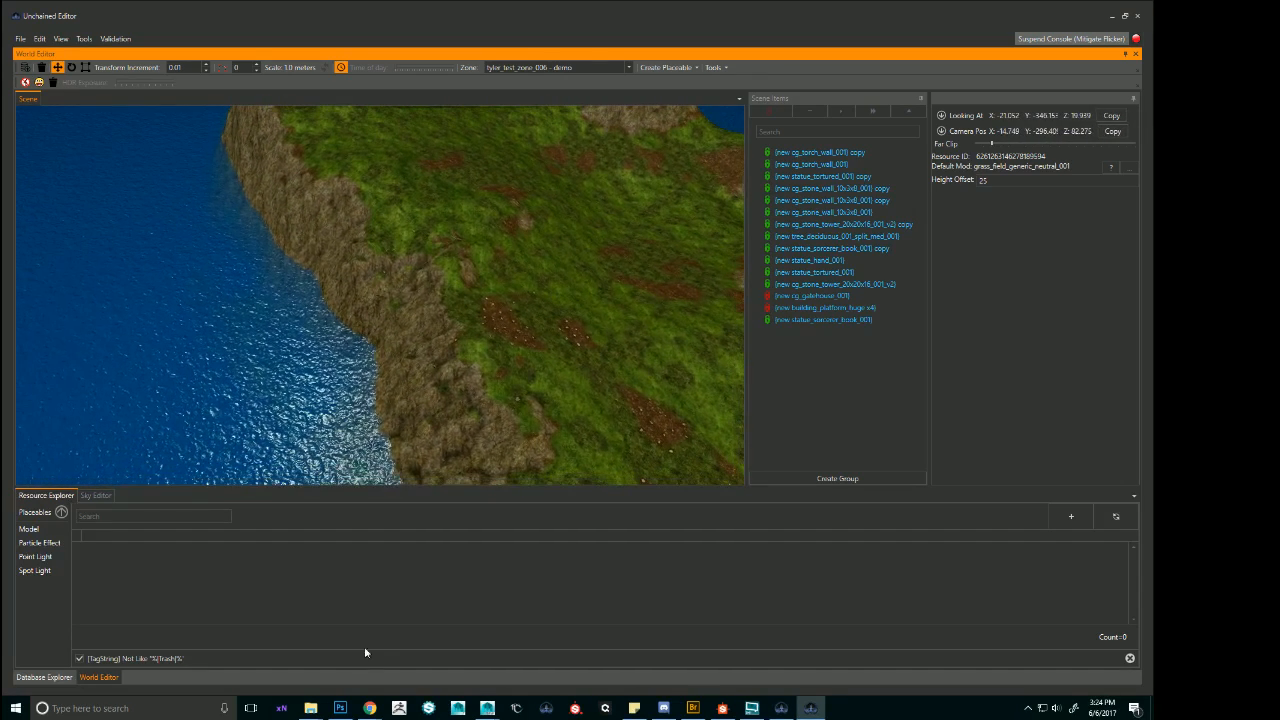
key("alt+Tab")
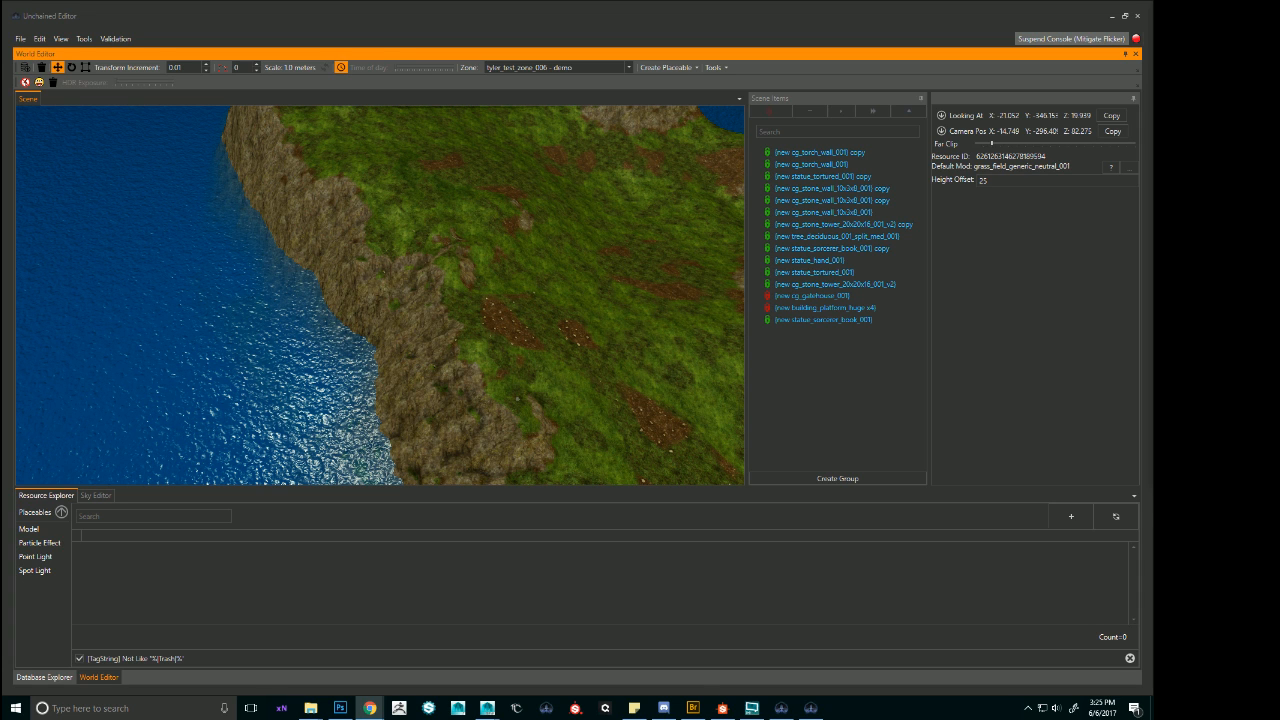
right_click_drag(582, 272, 681, 279)
key("s")
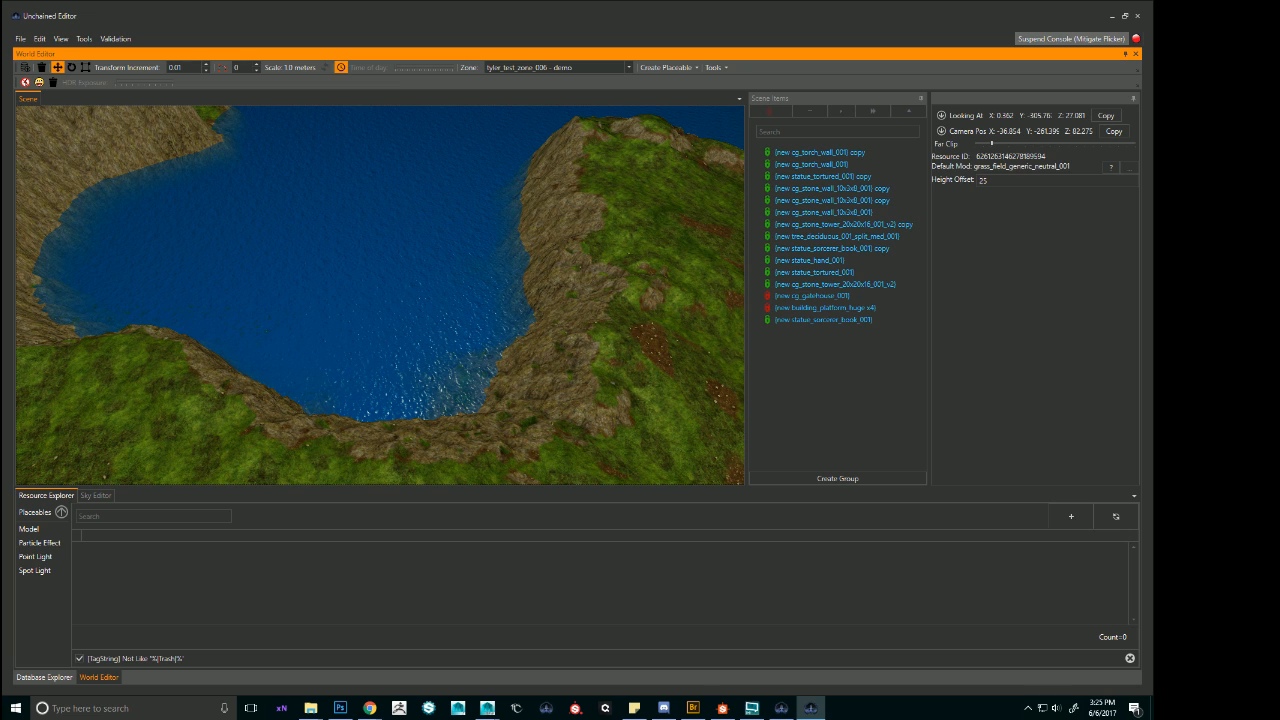
key("alt+Tab")
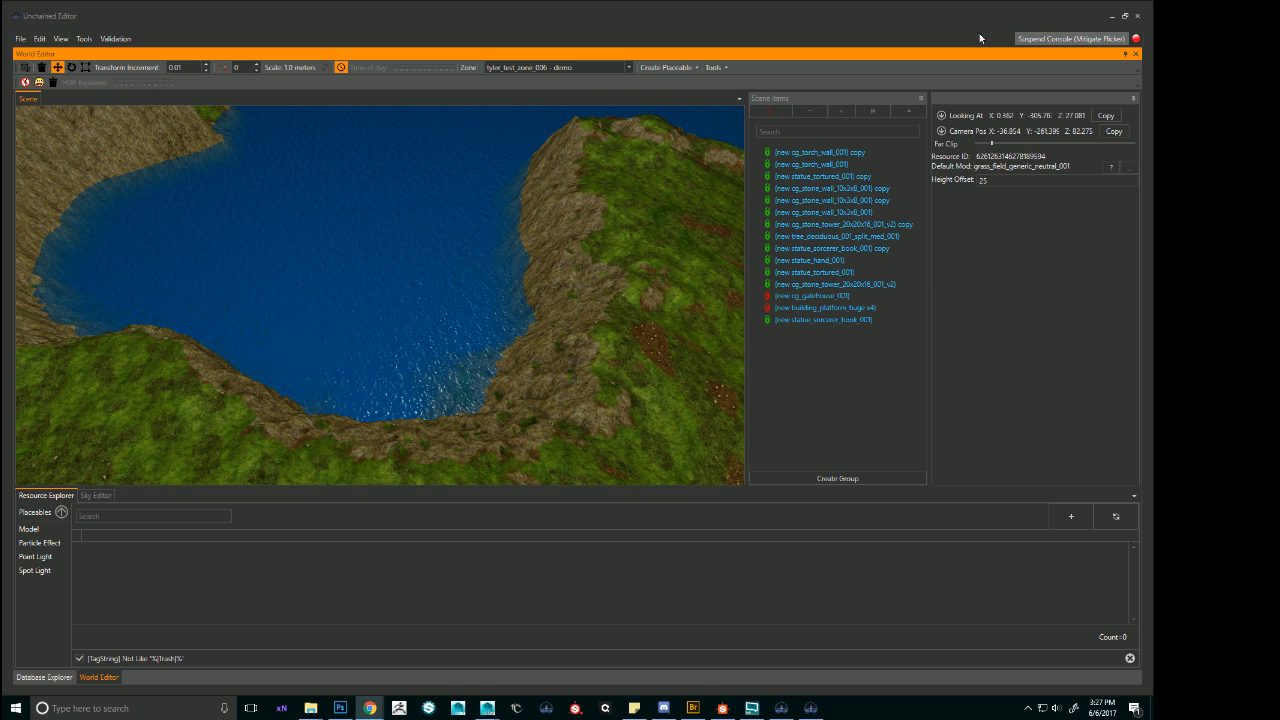
Switch from the Unchained Editor to Maya and view the spread-out dock pieces from above.
left_click(1112, 25)
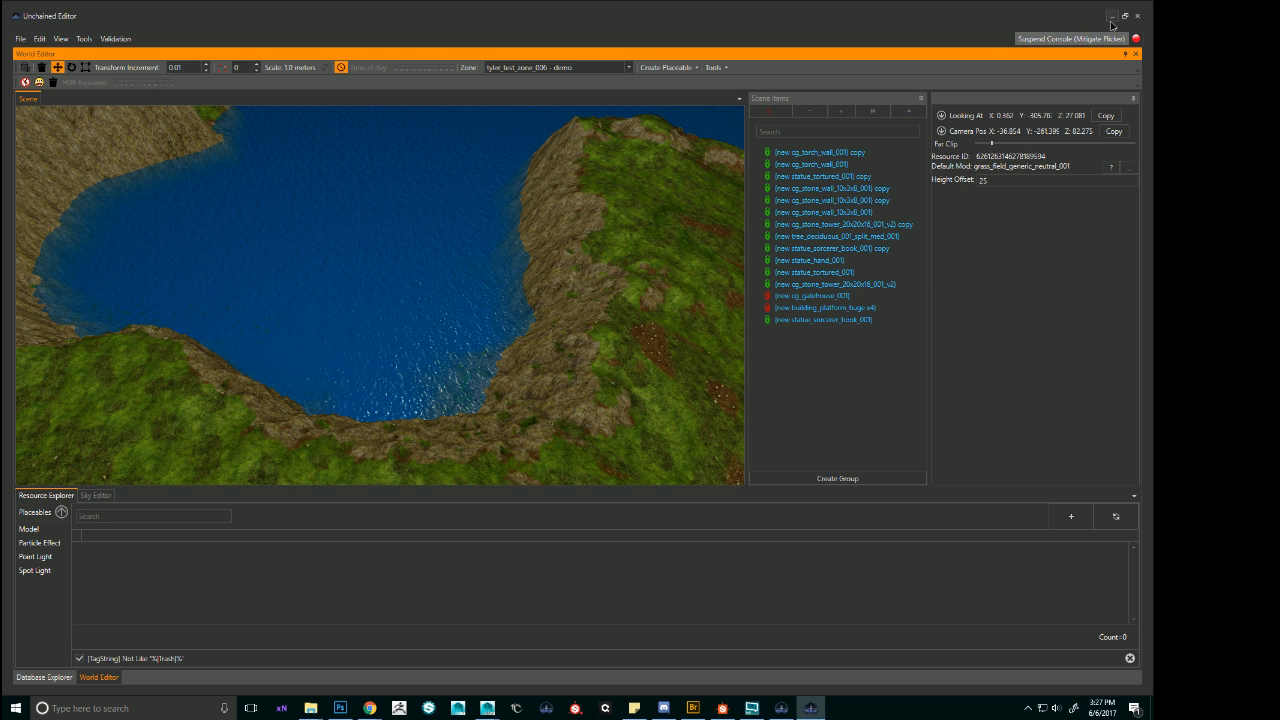
left_click(1111, 17)
scroll(443, 374, "down", 10)
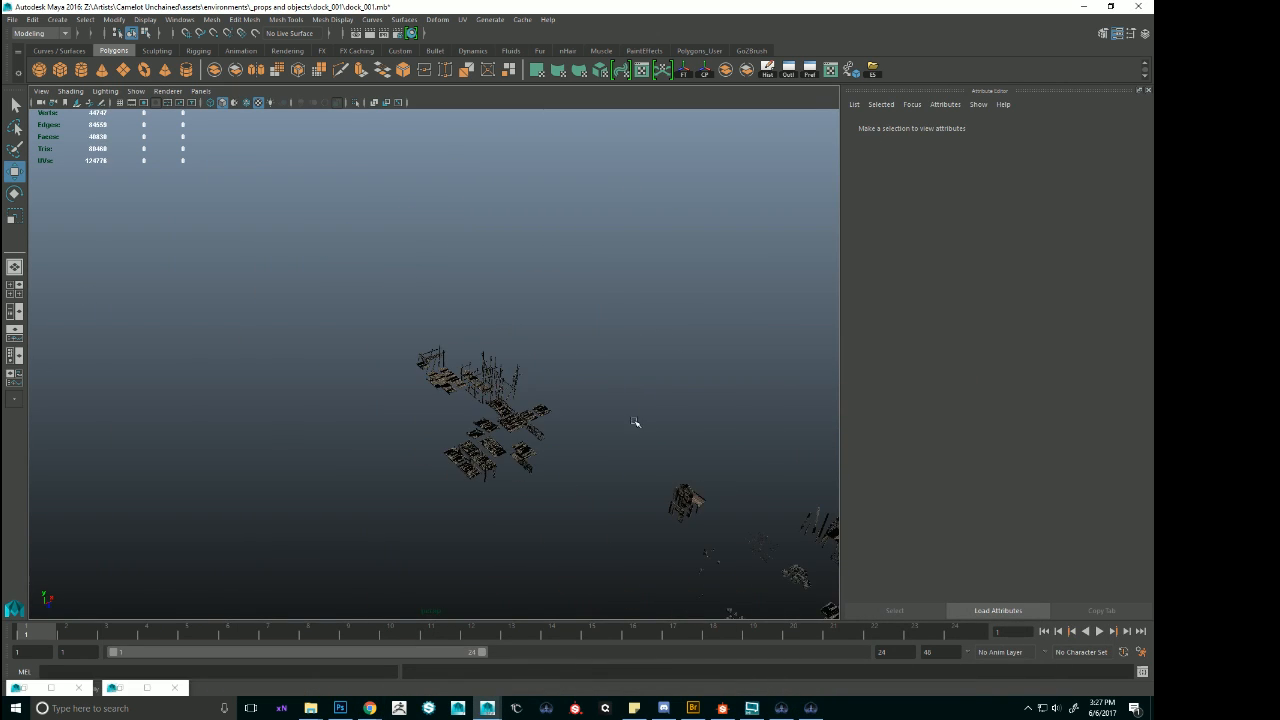
right_click_drag(514, 266, 651, 371, "alt")
left_click_drag(651, 371, 571, 283, "alt")
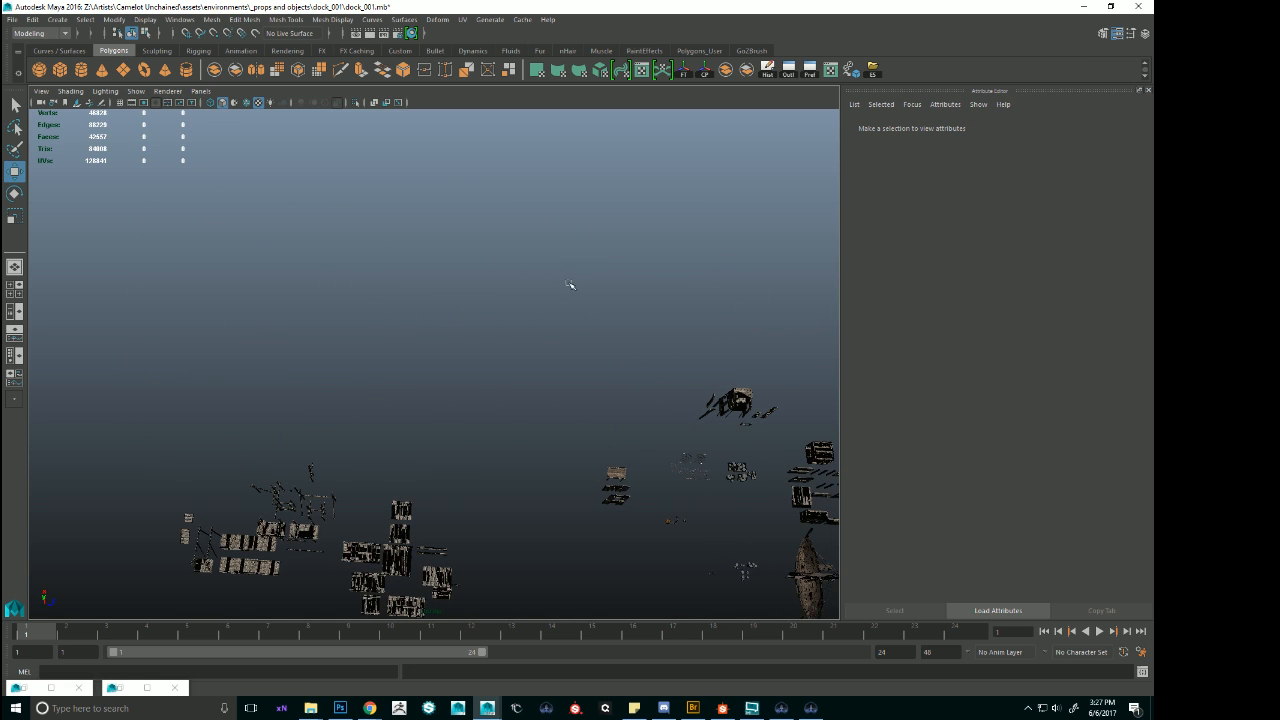
left_click(59, 76)
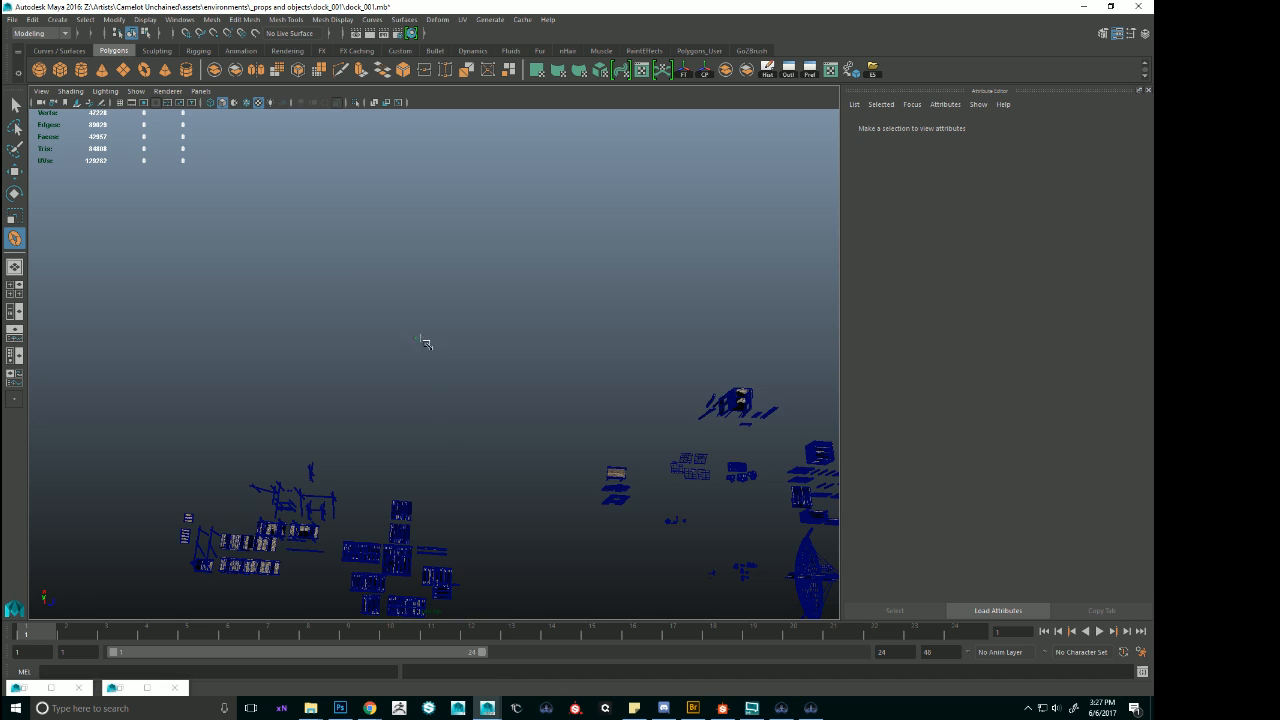
left_click_drag(424, 343, 612, 430)
left_click_drag(455, 334, 616, 362)
left_click_drag(718, 371, 642, 358)
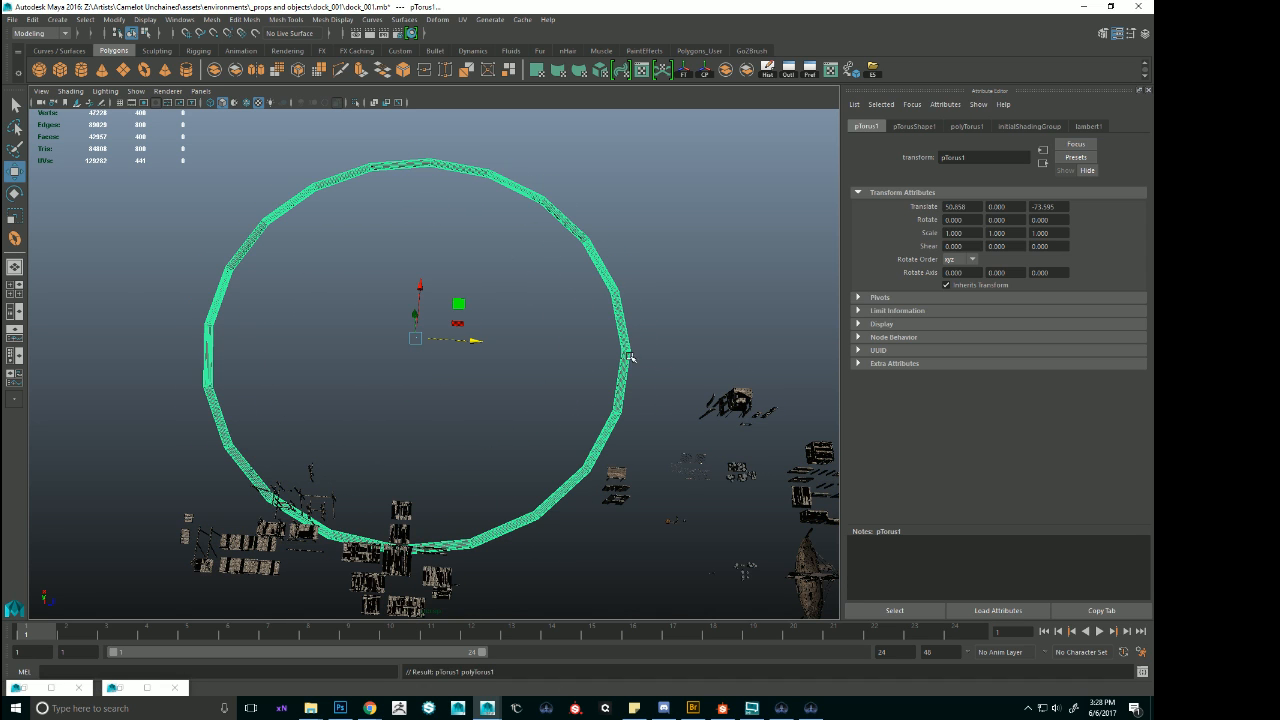
left_click(1145, 34)
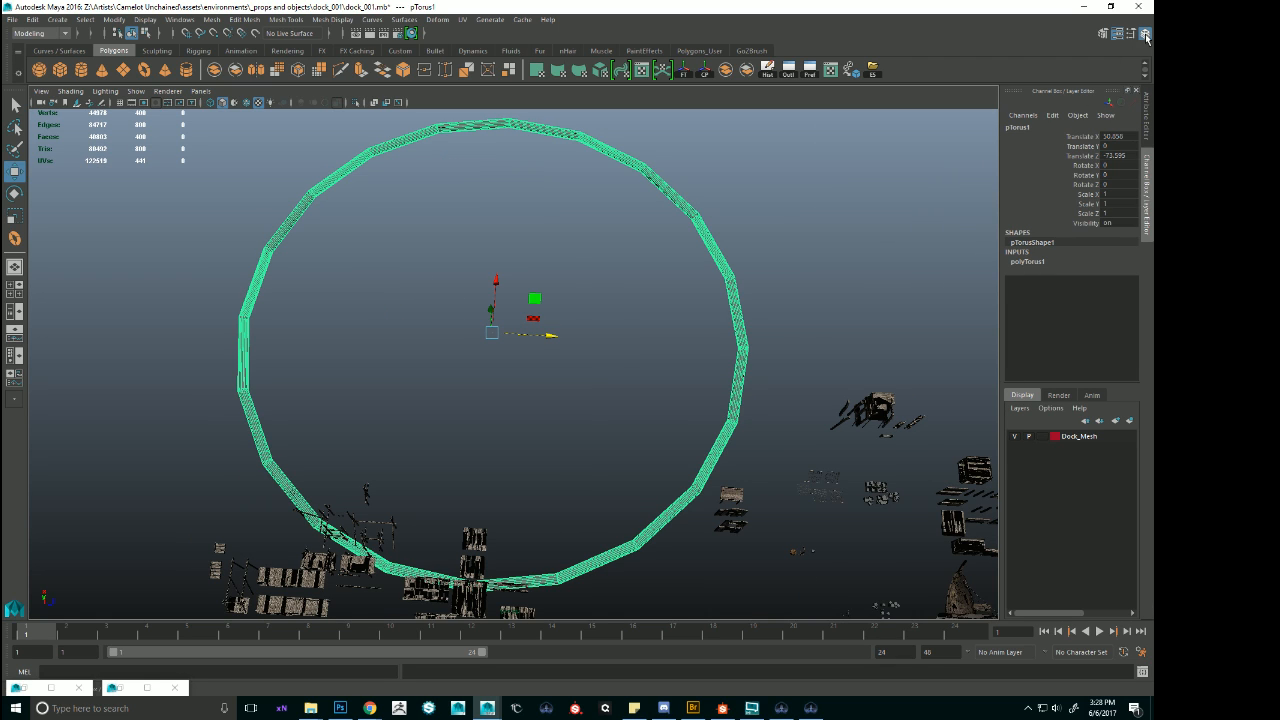
left_click(1031, 261)
left_click_drag(1109, 300, 1110, 310)
type("40")
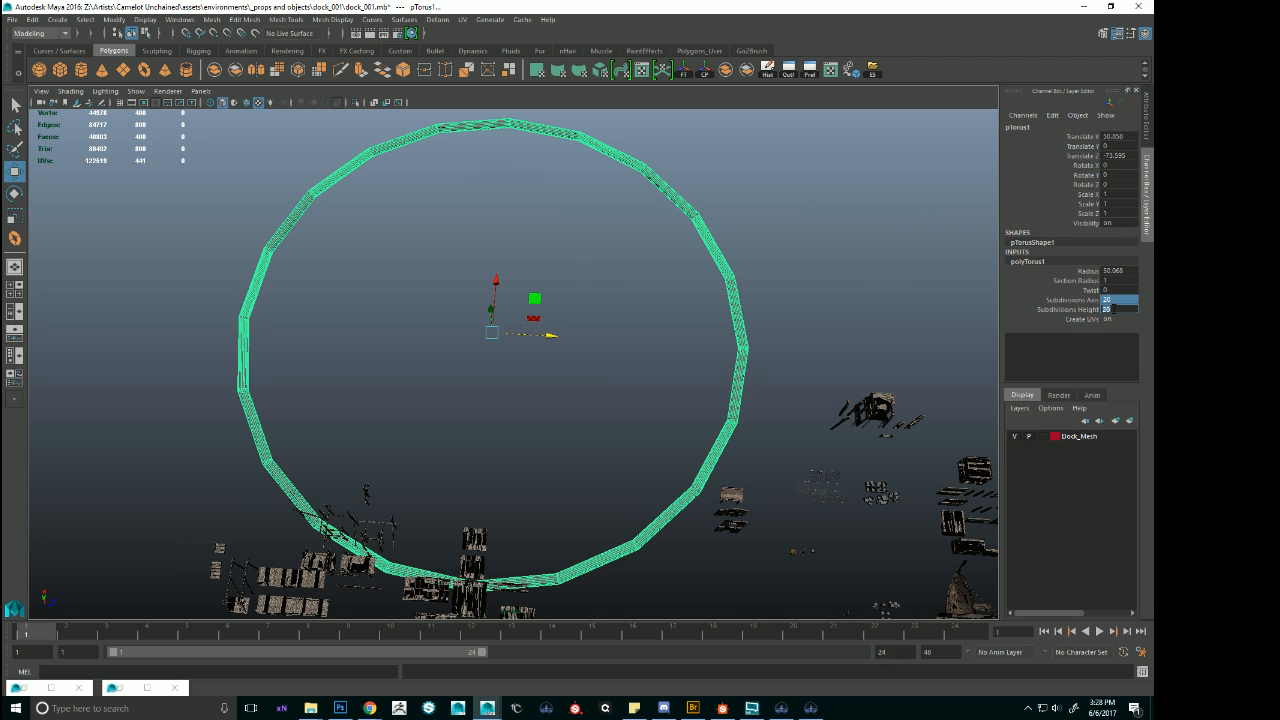
key("Return")
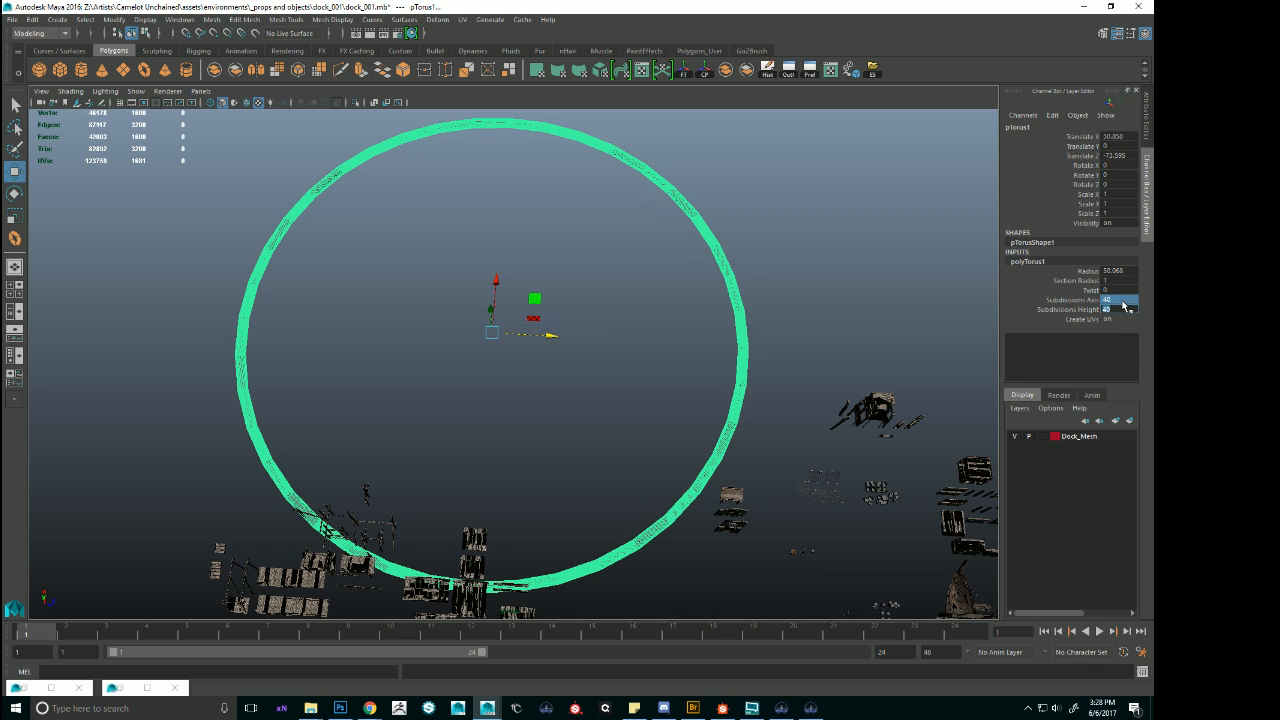
key("Return")
left_click(1129, 270)
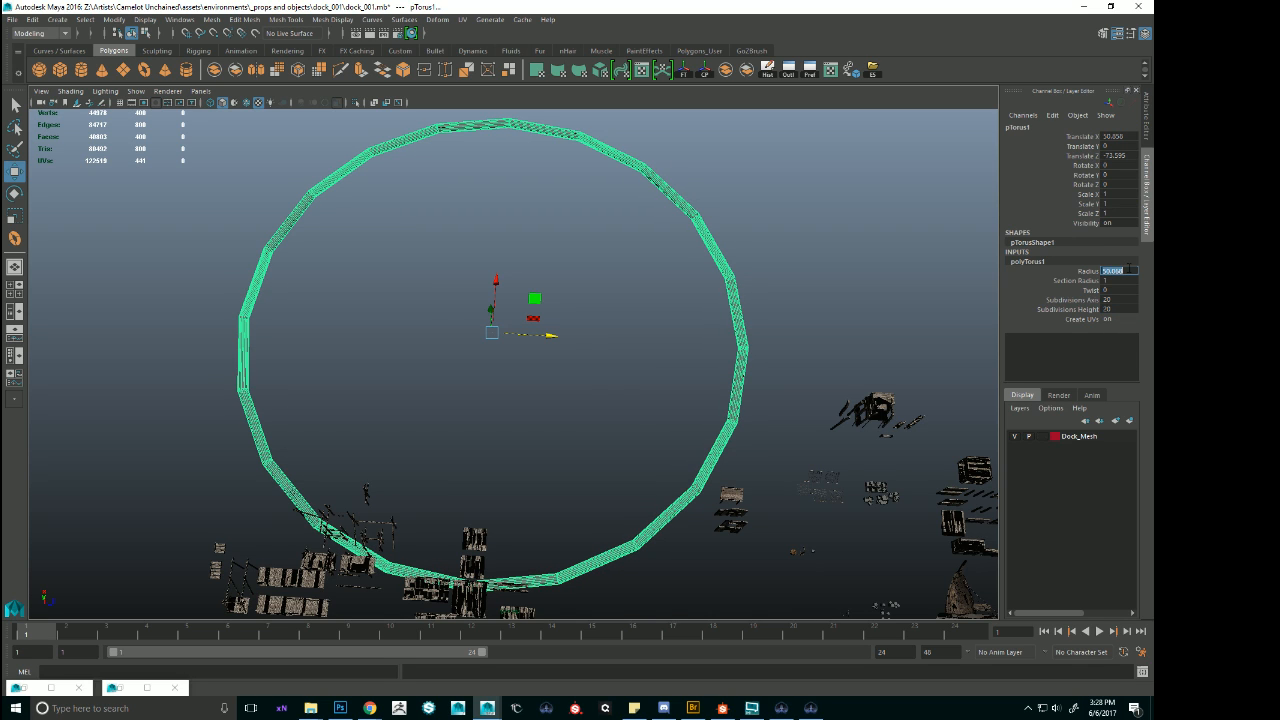
type("100")
key("Return")
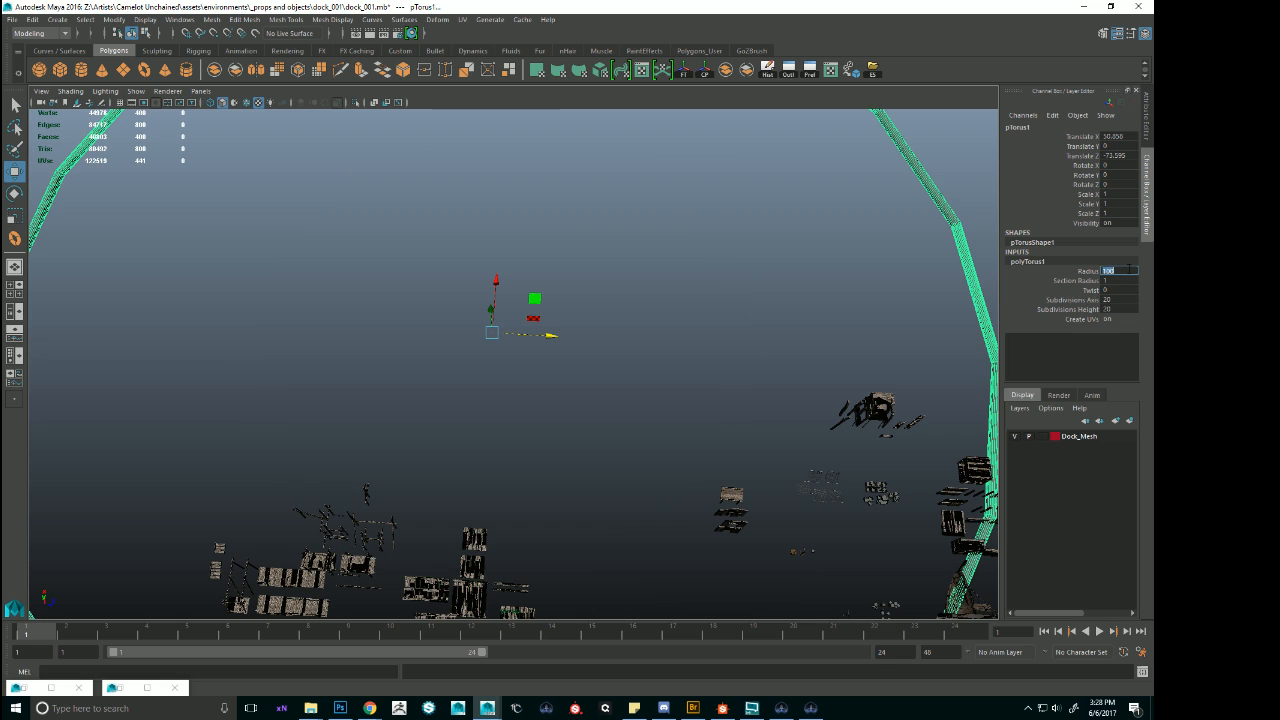
key("BackSpace")
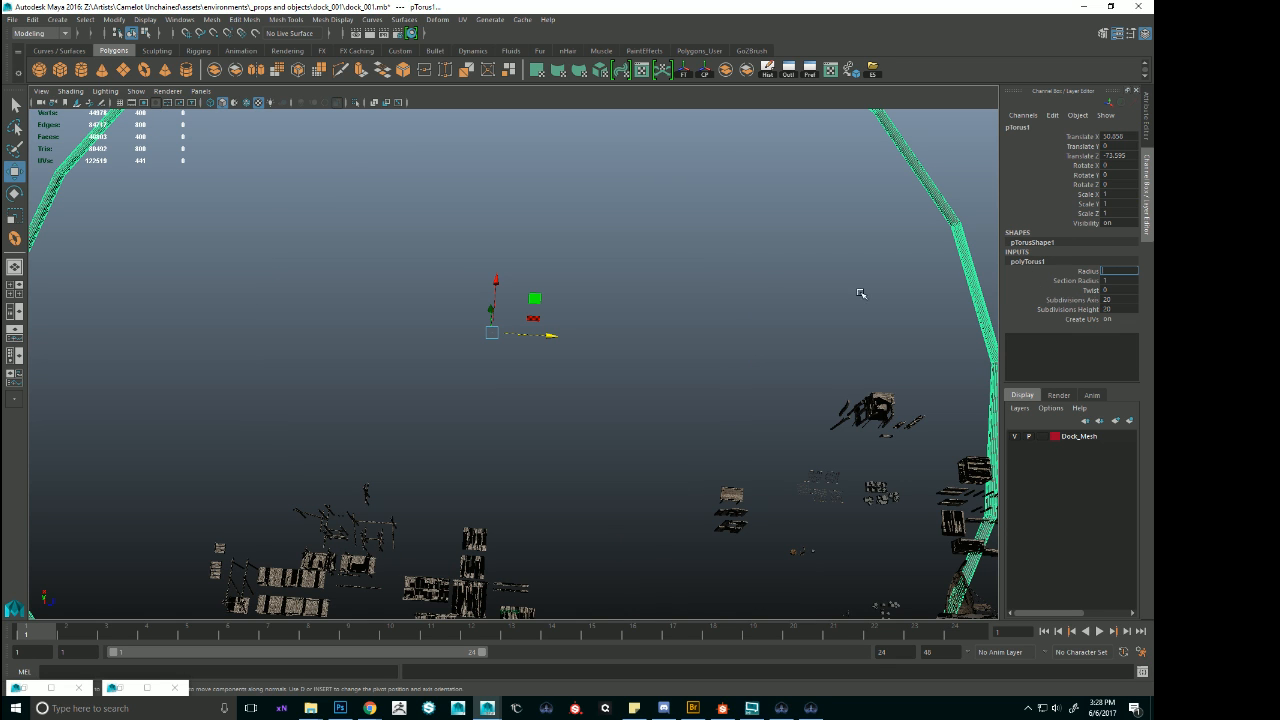
right_click_drag(748, 302, 694, 289, "alt")
left_click_drag(694, 289, 717, 283, "alt")
key("Delete")
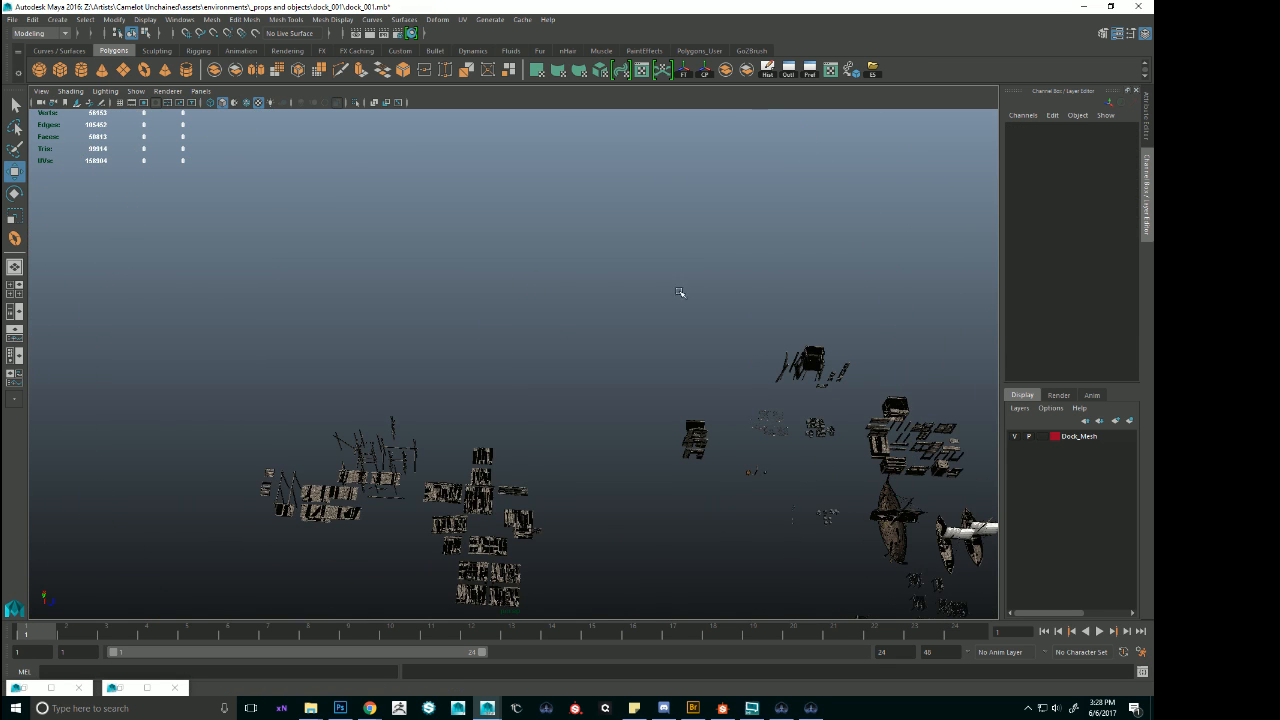
Draw a large polygon box behind the dock pieces, about 26 wide, 91 high and 153 deep.
left_click_drag(492, 209, 414, 218, "alt")
mouse_move(338, 292)
left_mouse_down("alt")
mouse_move(380, 301)
mouse_move(350, 300)
left_mouse_up("alt")
key("4")
left_click_drag(330, 253, 907, 380)
key("w")
right_click_drag(907, 380, 782, 343, "alt")
left_click_drag(782, 343, 711, 257, "alt")
middle_click_drag(711, 257, 697, 415, "alt")
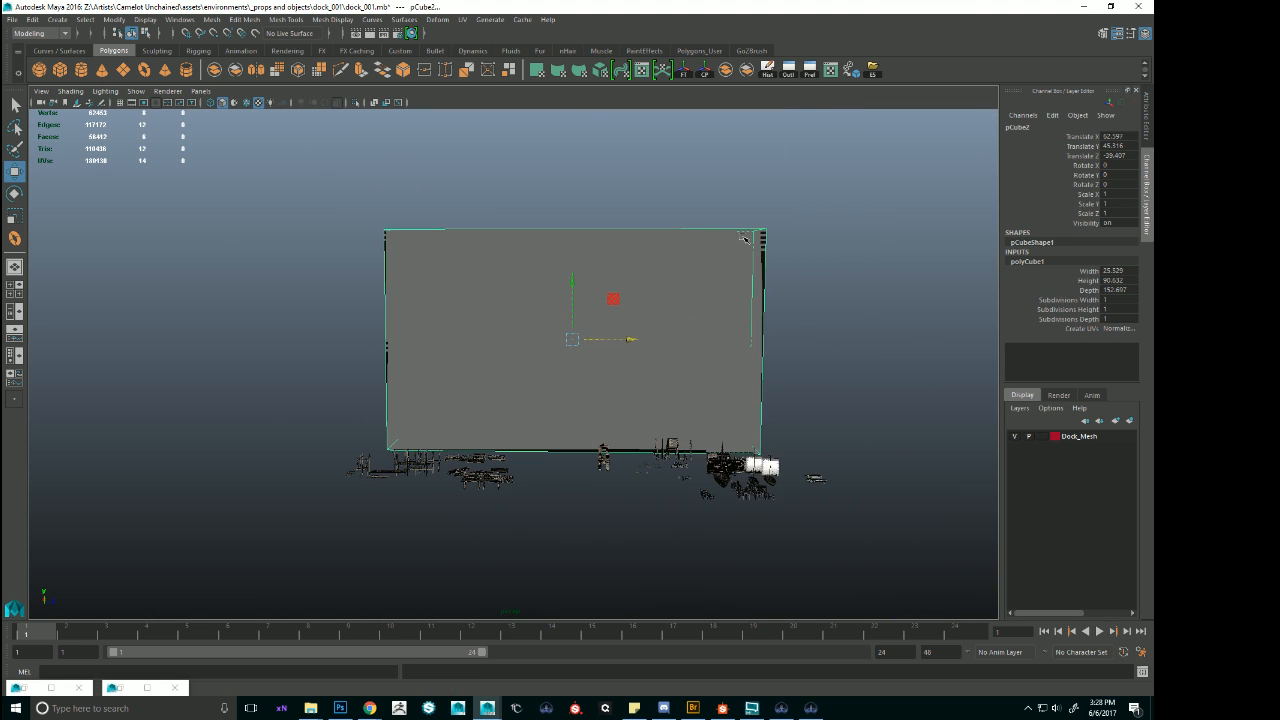
Lower the box's top vertices to flatten it into a long, low block.
right_click_drag(743, 262, 685, 262)
left_click_drag(324, 159, 851, 320)
left_click_drag(593, 186, 593, 341)
left_click_drag(608, 284, 594, 347, "alt")
right_click_drag(589, 349, 632, 331)
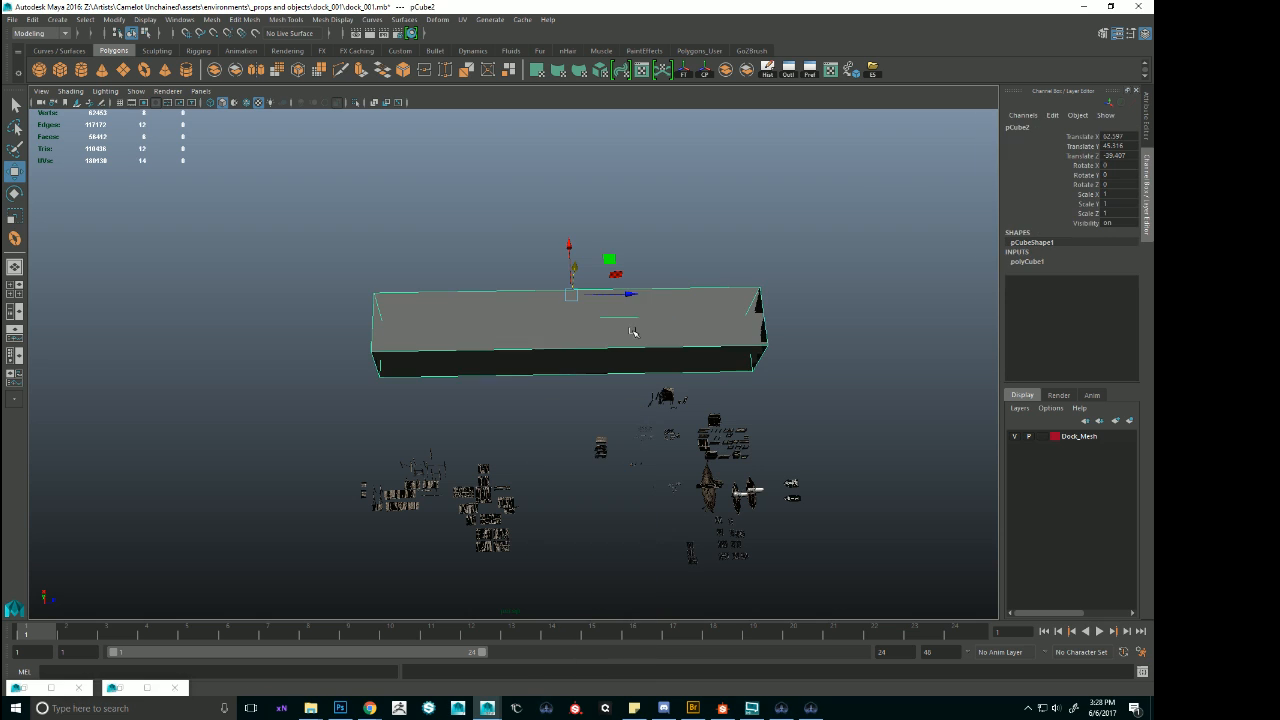
Insert six evenly spaced edge loops across the length of the block using the Multiple edge loops option.
right_click(633, 331, "shift")
left_click(603, 348)
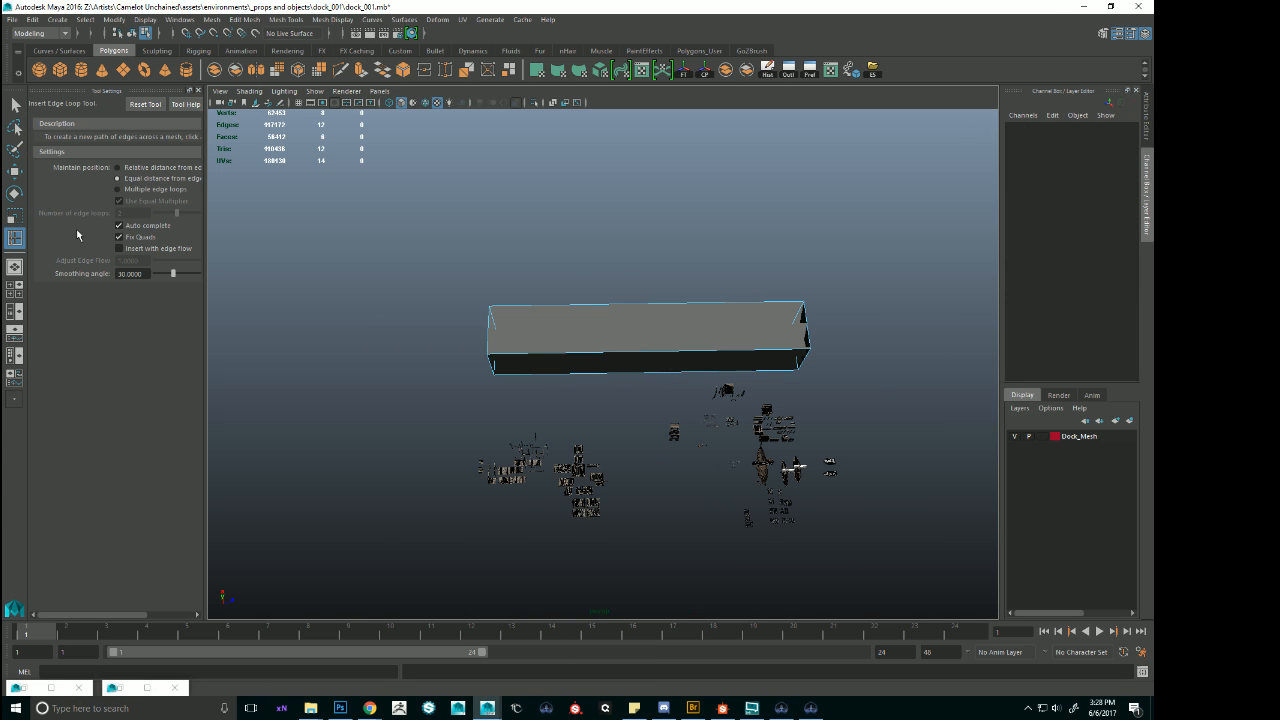
left_click(118, 189)
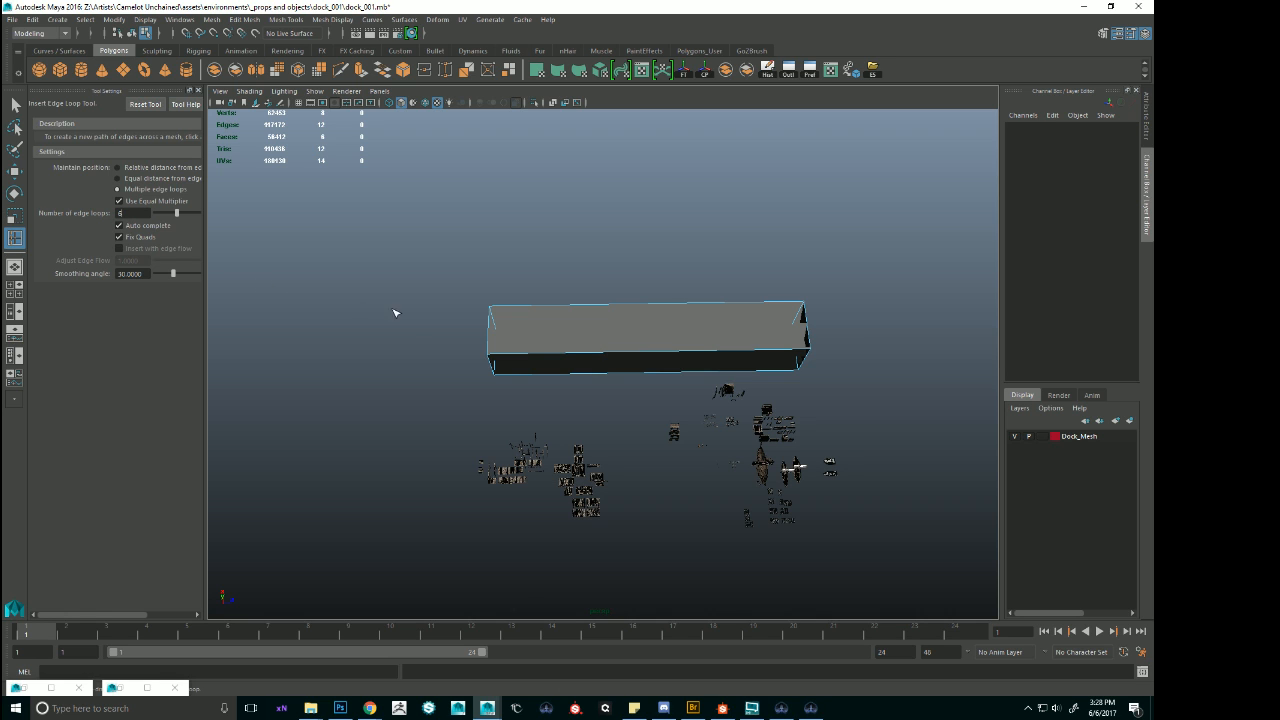
left_click(566, 361)
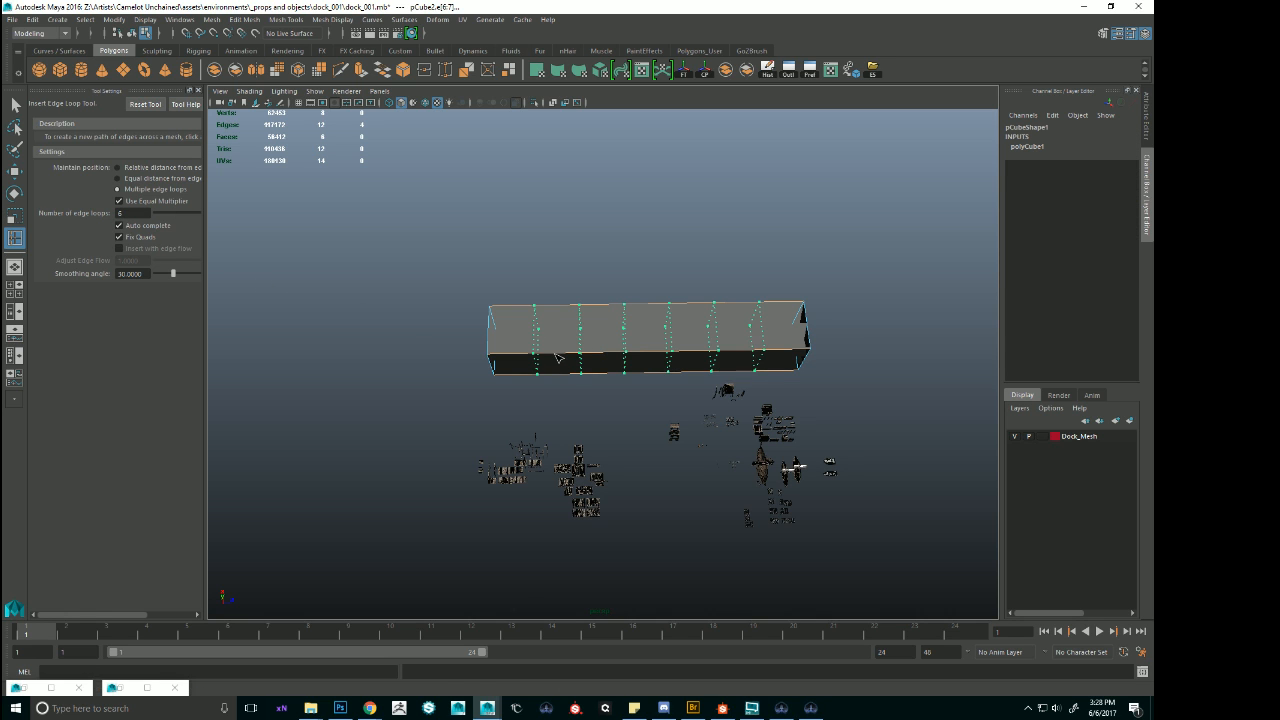
right_click_drag(678, 338, 620, 337)
Lengthen the segmented block to a Z scale of 1.89 and widen it along X to about 3.07.
key("w")
left_click_drag(513, 229, 781, 411)
middle_click_drag(748, 362, 671, 326, "alt")
right_click_drag(620, 309, 692, 297)
key("r")
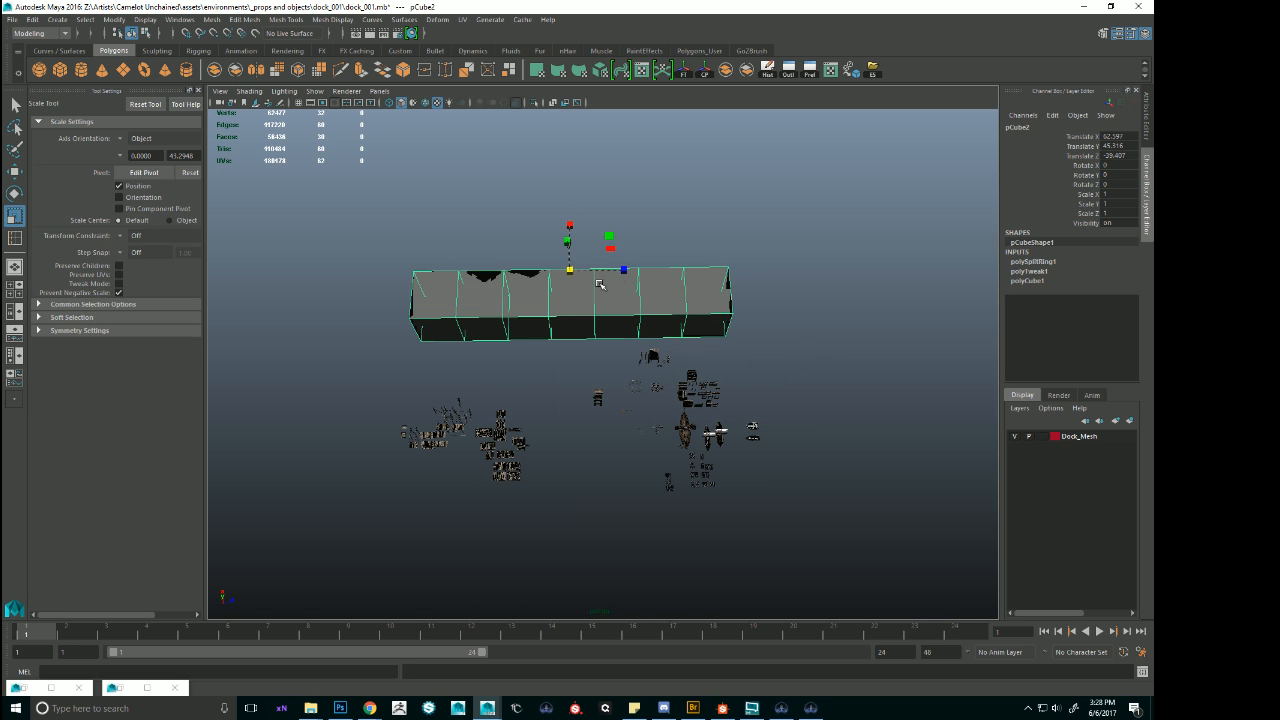
left_click_drag(622, 271, 672, 278)
key("w")
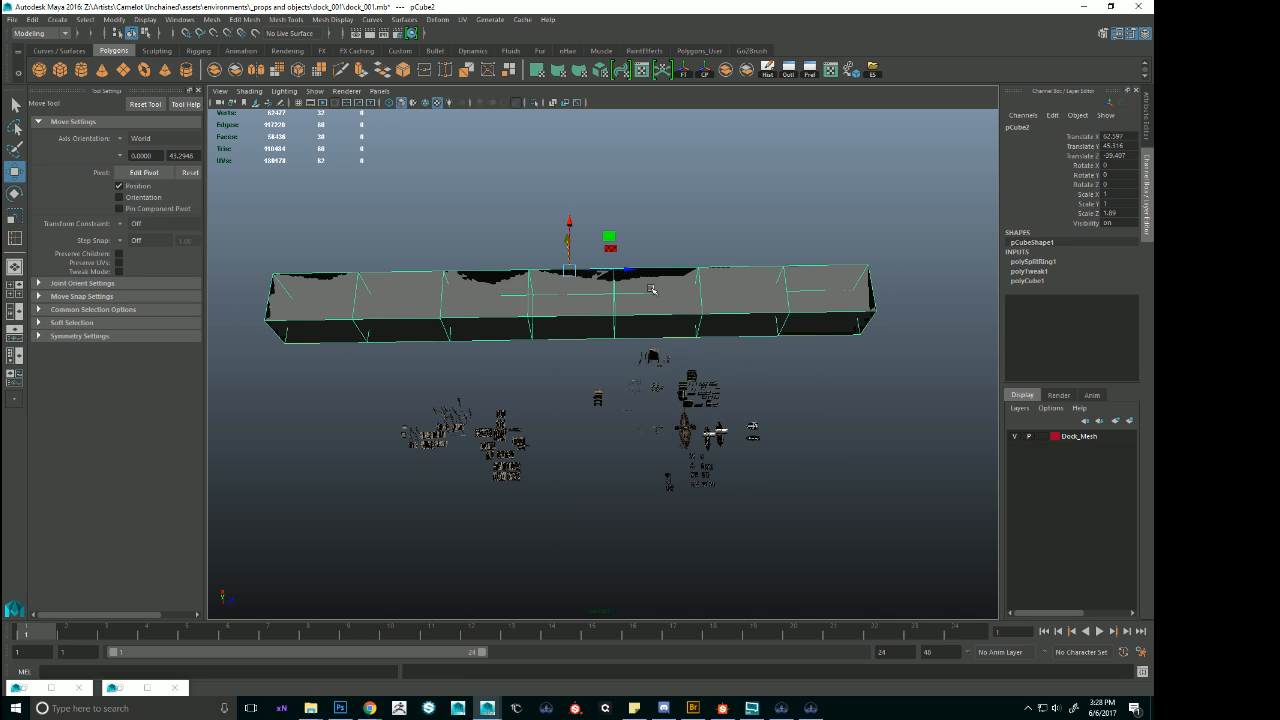
key("r")
left_click_drag(569, 229, 781, 289)
key("w")
Offset the block's inner vertex rows progressively away from its two ends to bend it into a symmetrical arc.
right_click_drag(609, 237, 560, 238)
scroll(580, 242, "down", 2)
left_click_drag(585, 243, 571, 221, "alt")
left_click_drag(382, 163, 447, 385, "ctrl")
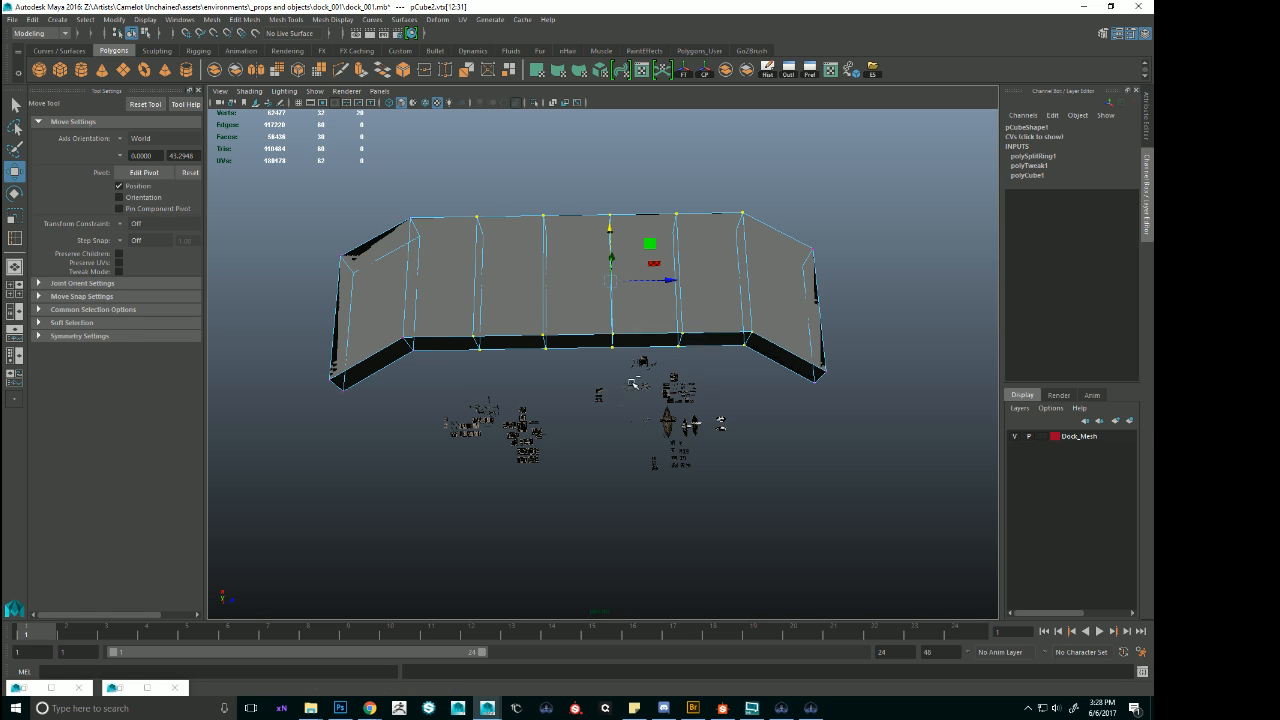
left_click_drag(722, 426, 818, 388, "ctrl")
left_click_drag(585, 230, 584, 203)
left_click_drag(443, 149, 536, 369, "ctrl")
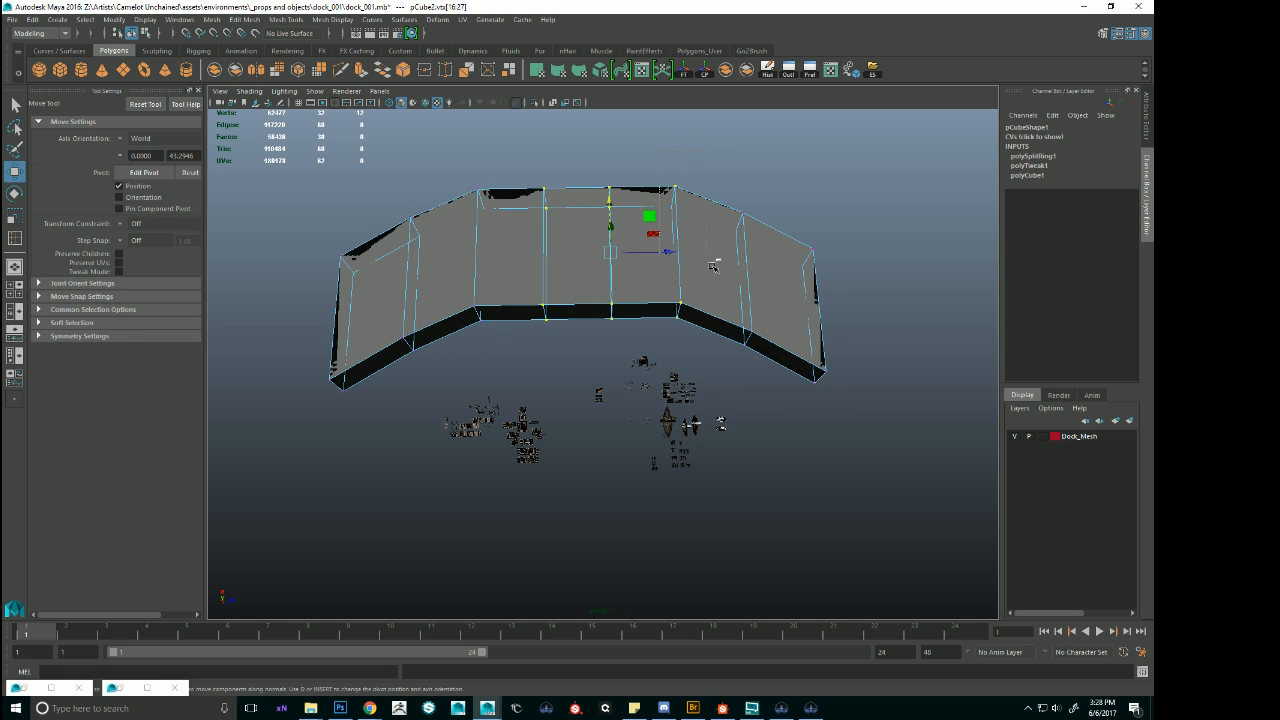
left_click_drag(668, 178, 750, 361, "ctrl")
left_click_drag(581, 200, 581, 188)
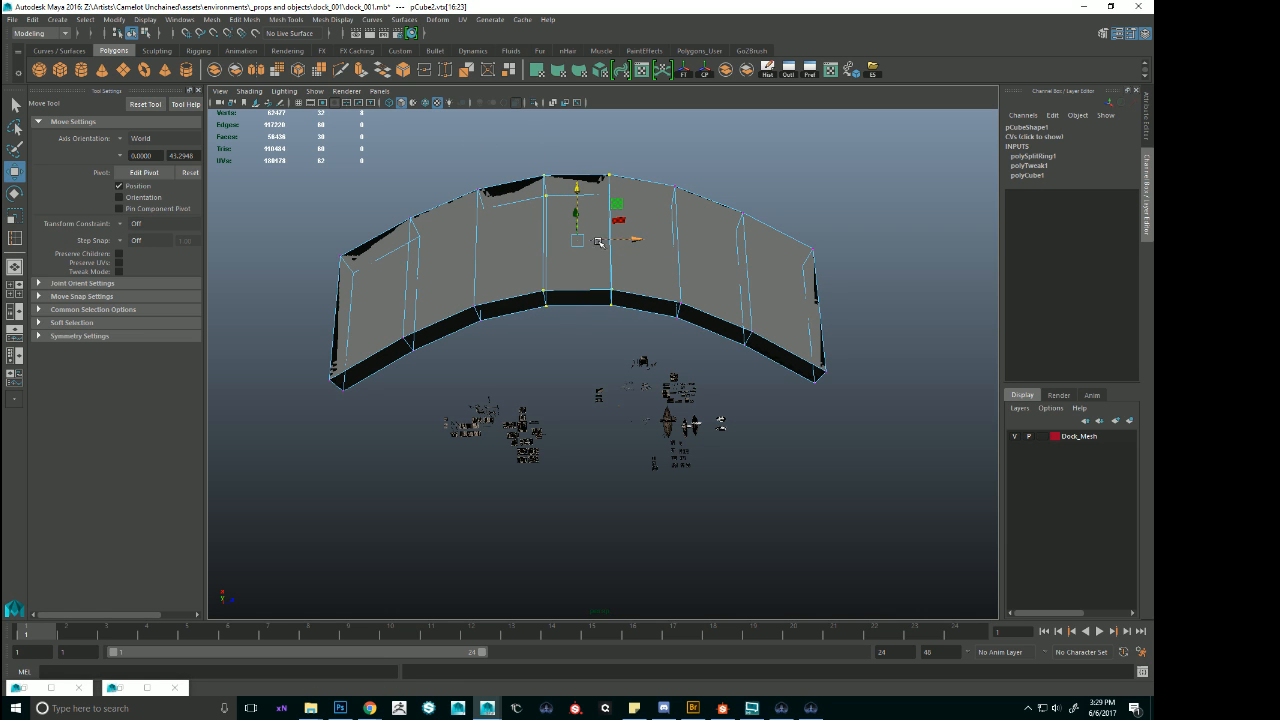
Return to the whole arched block and scale it down uniformly to a Y scale of 0.378.
right_click_drag(600, 256, 664, 236)
left_click_drag(680, 277, 700, 245, "alt")
left_click(608, 285)
scroll(608, 285, "up", 5)
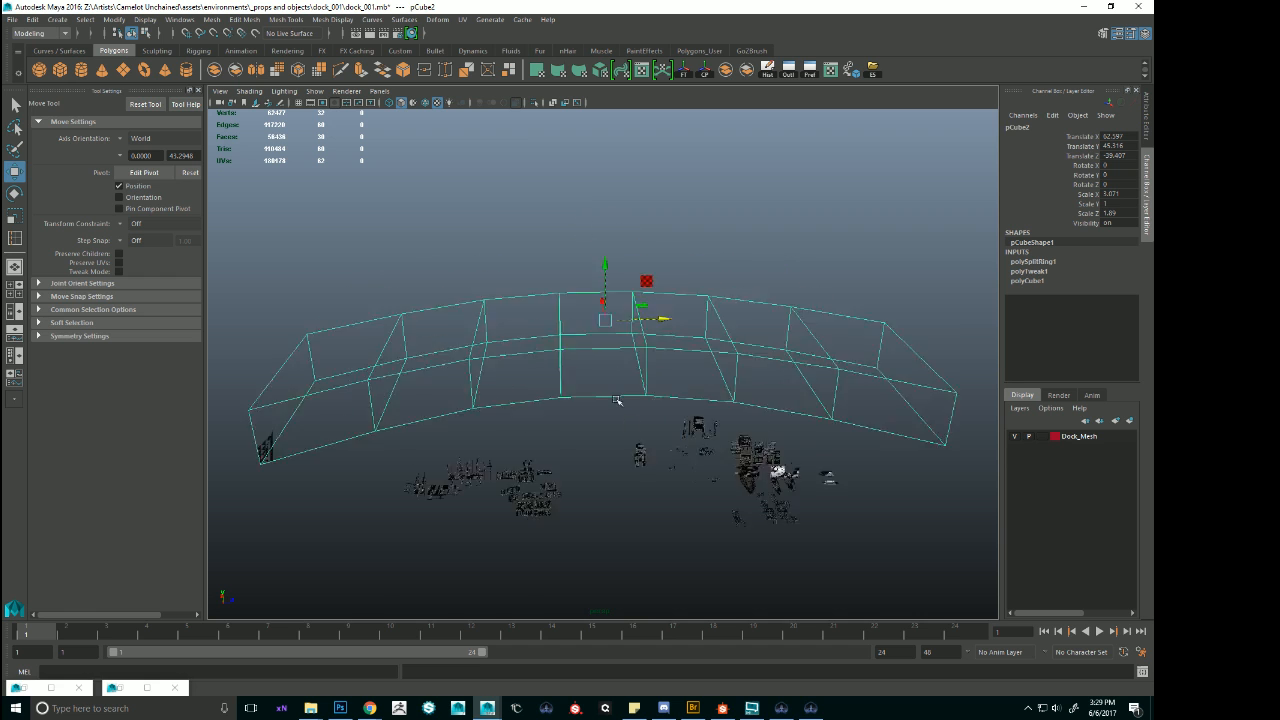
key("r")
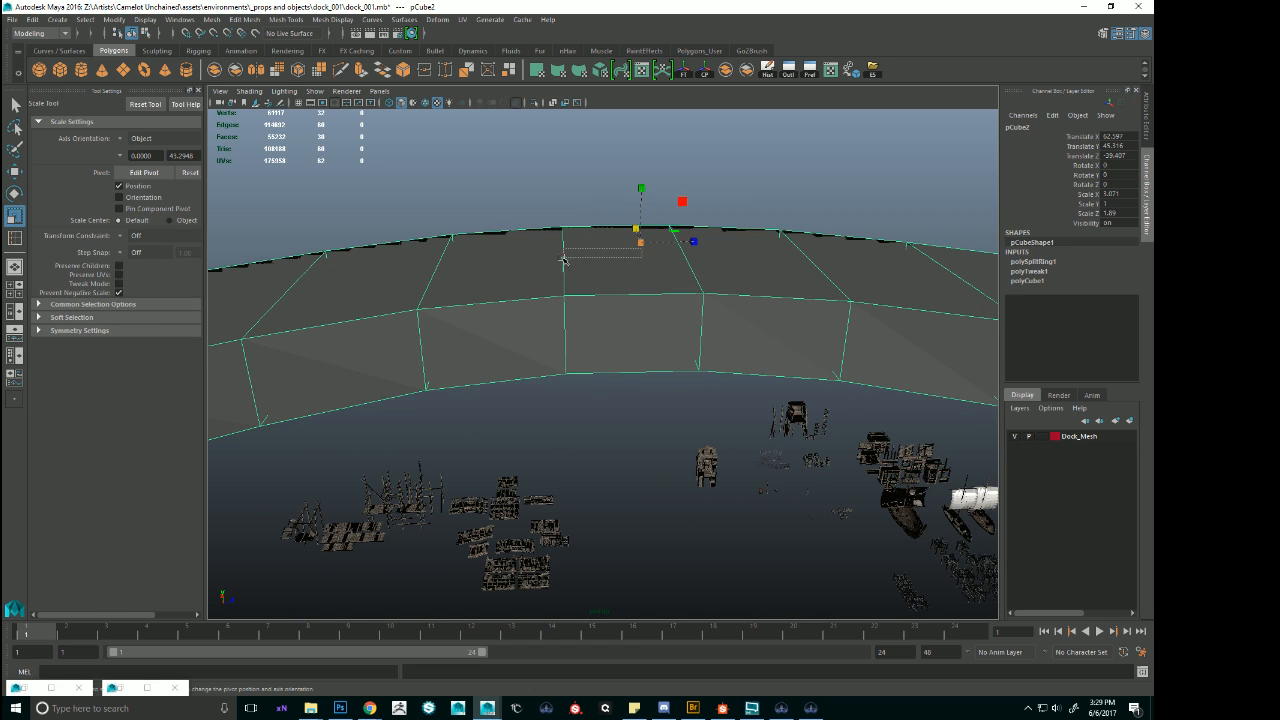
left_click(646, 247)
key("ctrl+z")
left_click_drag(640, 245, 540, 250)
key("w")
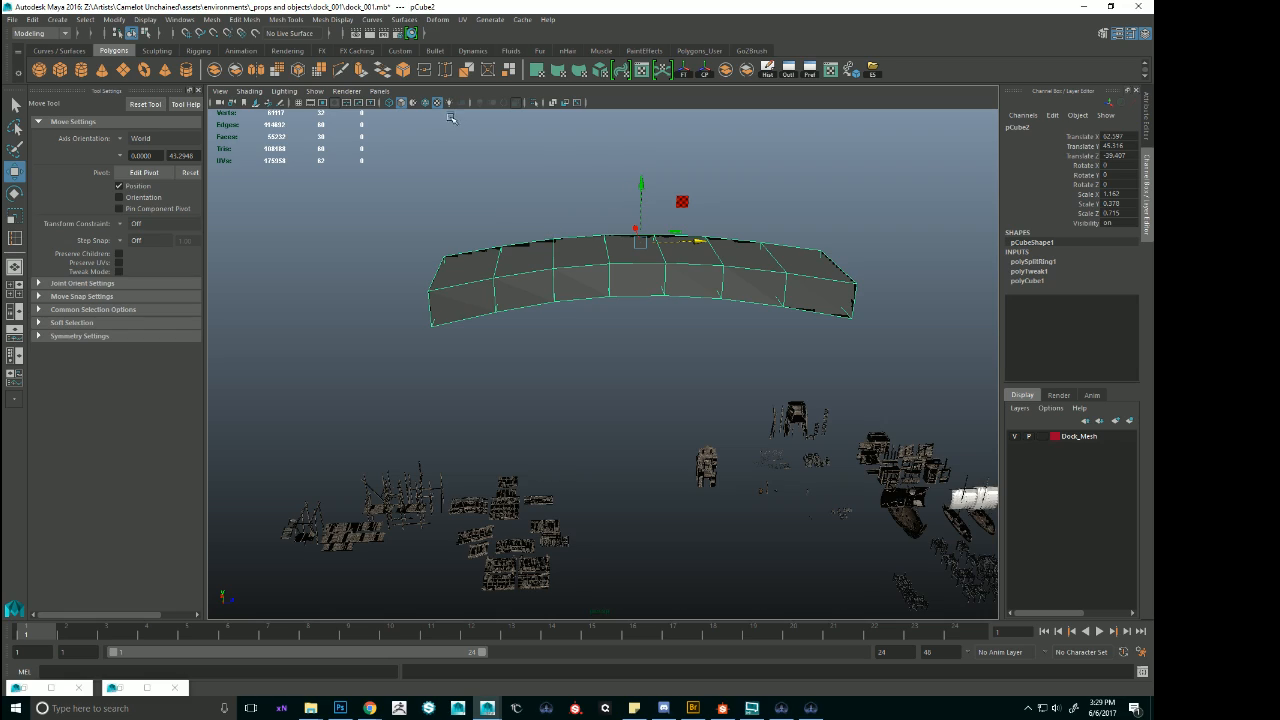
Show the grid and snap the arched block onto it at Y 0 and Z -55, behind the dock pieces.
left_click(298, 102)
left_click_drag(641, 257, 587, 380)
key("v")
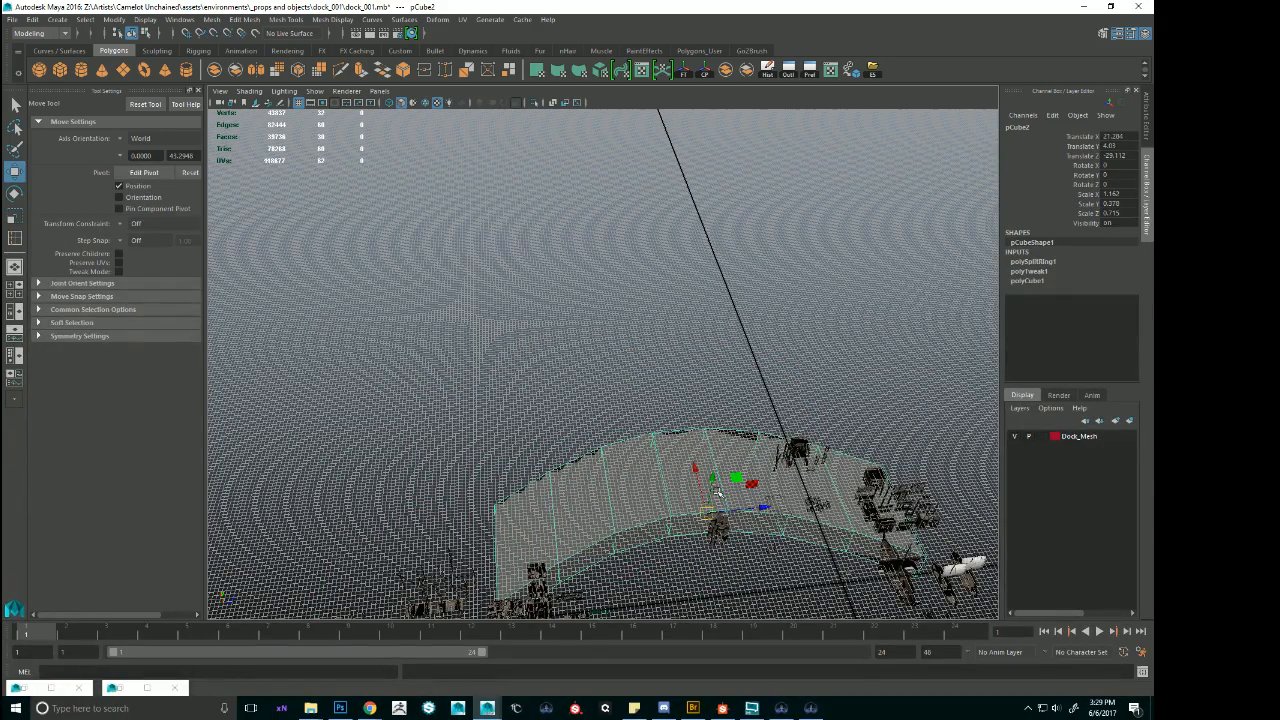
key("x")
left_click_drag(707, 513, 592, 419)
left_click_drag(662, 440, 660, 392, "alt")
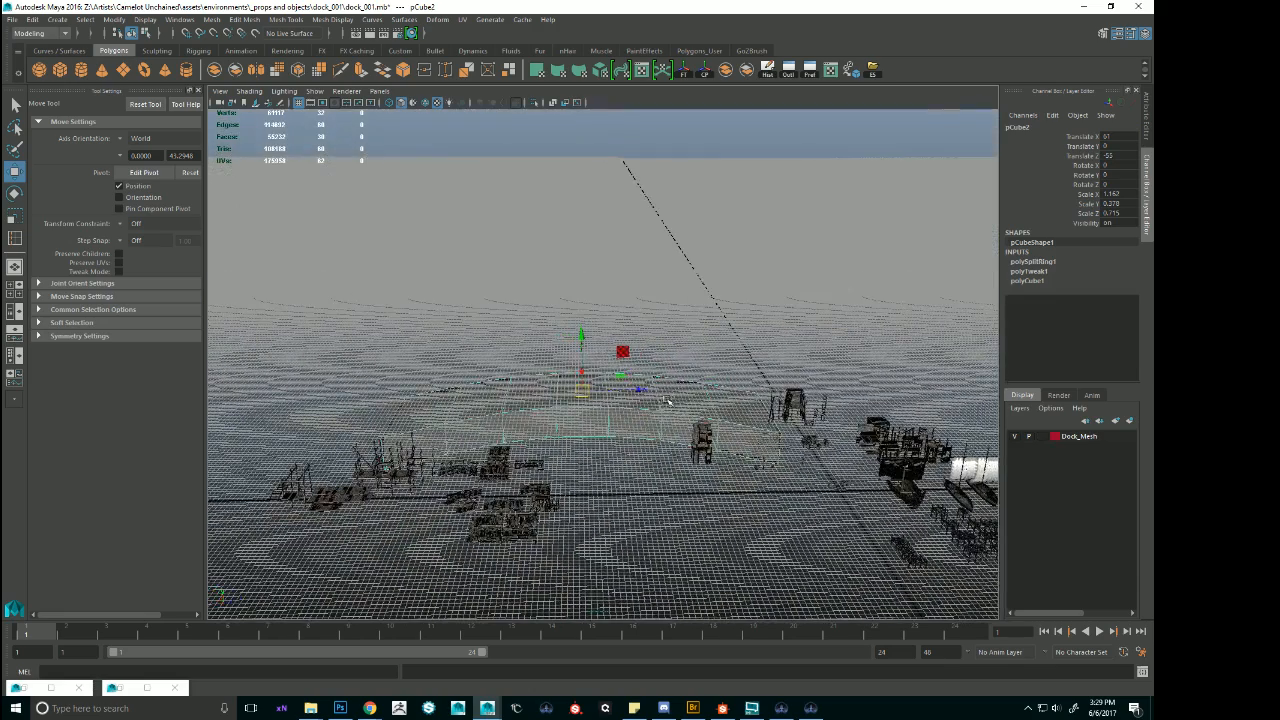
Raise the arched block to Translate Y 16.176 so it rests on the ground level, and hide the grid.
left_click_drag(582, 345, 592, 430)
right_click_drag(580, 461, 694, 477, "alt")
middle_click_drag(424, 345, 470, 235, "alt")
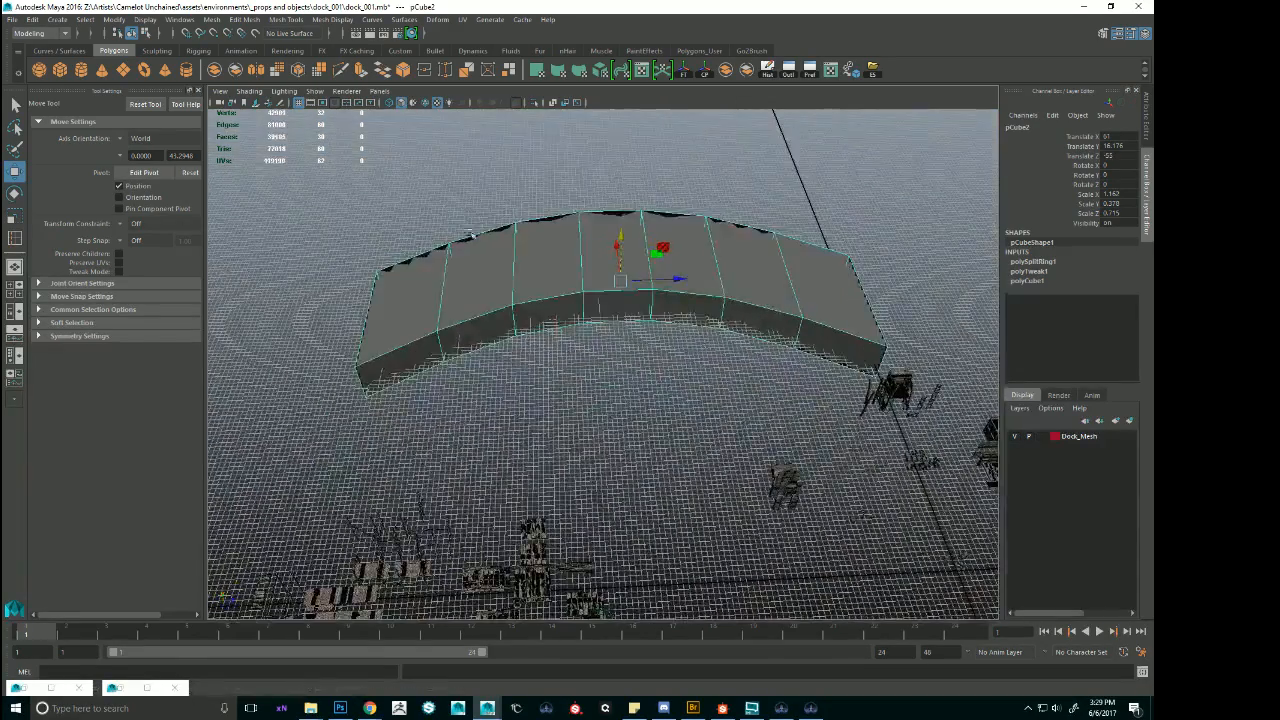
left_click(299, 103)
left_click_drag(618, 374, 622, 300, "alt")
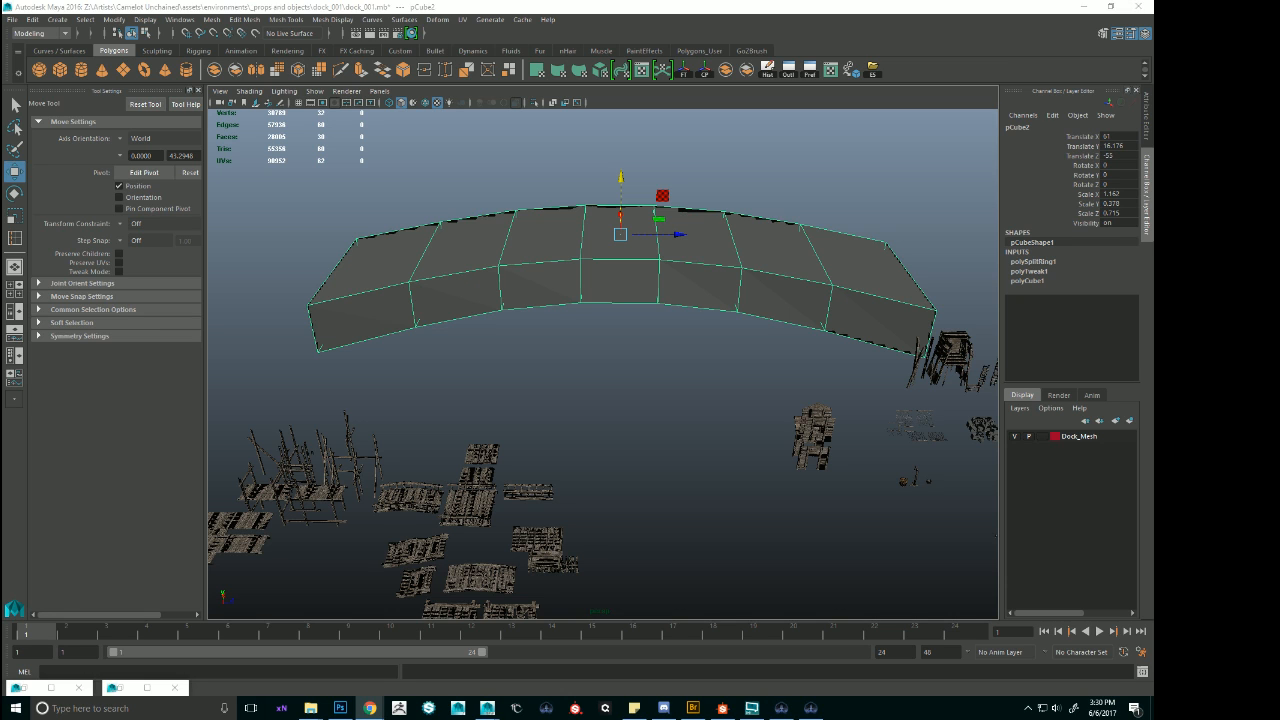
Draw a polygon ground plane about 307 by 342 units beneath the arched block and all dock pieces.
left_click(655, 6)
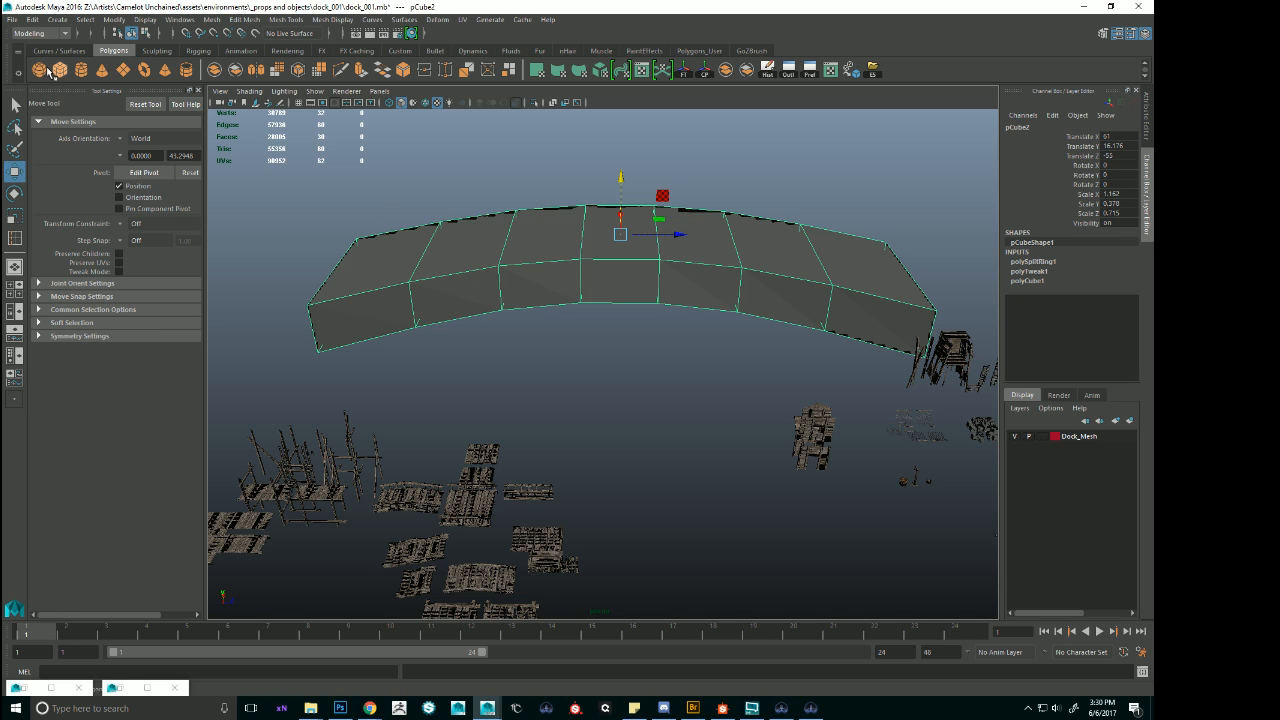
left_click(123, 71)
scroll(269, 334, "down", 10)
left_click_drag(500, 350, 517, 406, "alt")
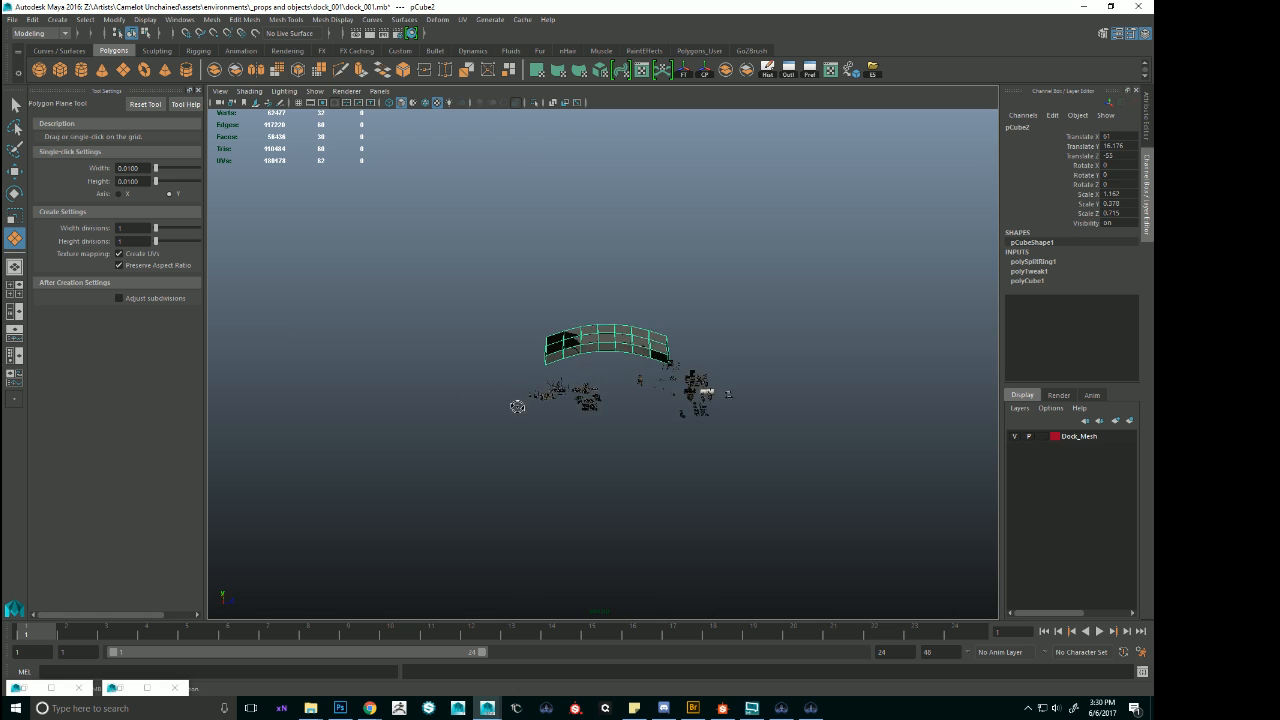
left_click_drag(462, 307, 914, 546)
key("w")
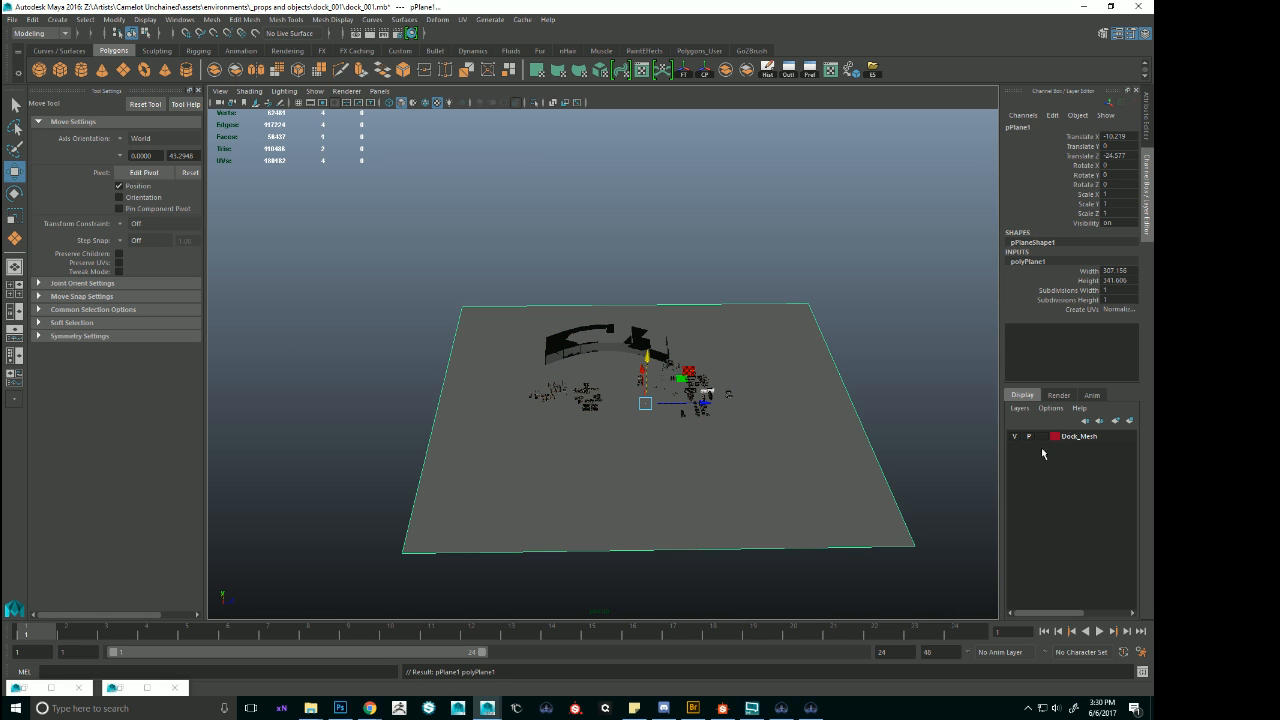
Add the ground plane to a new display layer and set that layer to Reference.
left_click(1130, 422)
left_click(1042, 436)
left_click(1042, 436)
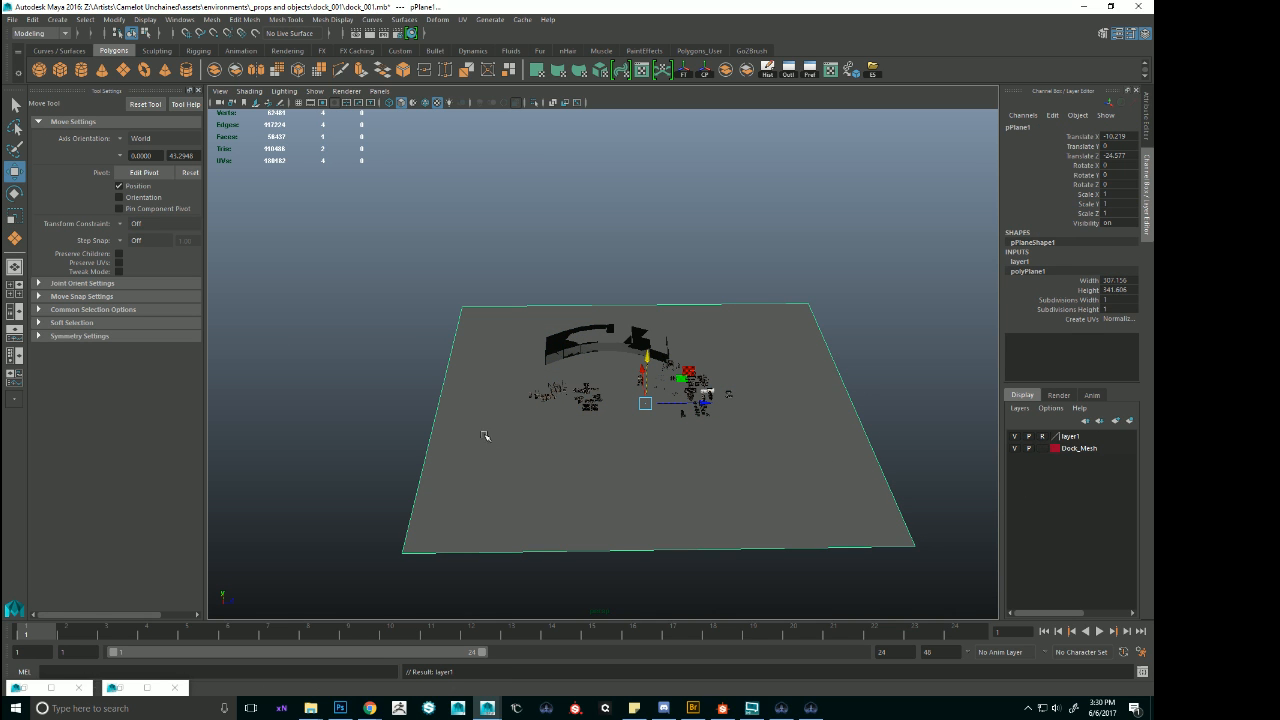
Add the arched shoreline block to the reference layer layer1.
right_click_drag(486, 434, 722, 413, "alt")
left_click(700, 243)
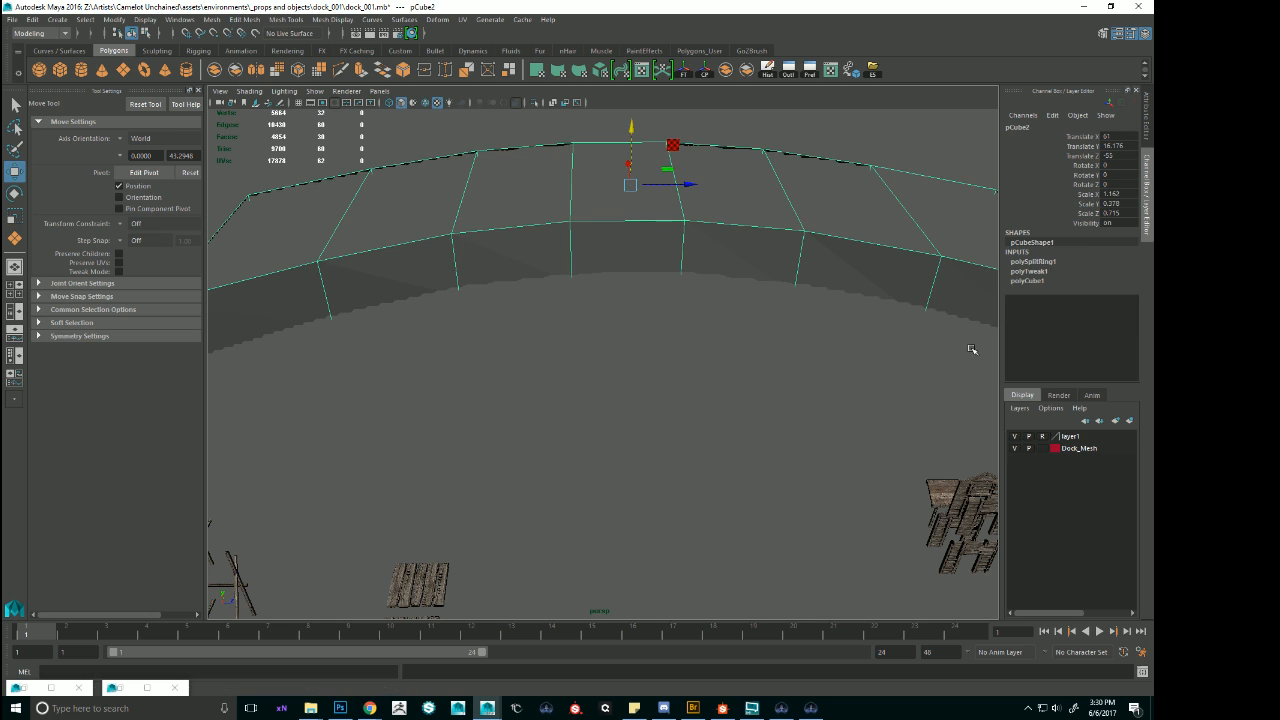
right_click(1051, 439)
mouse_move(1067, 511)
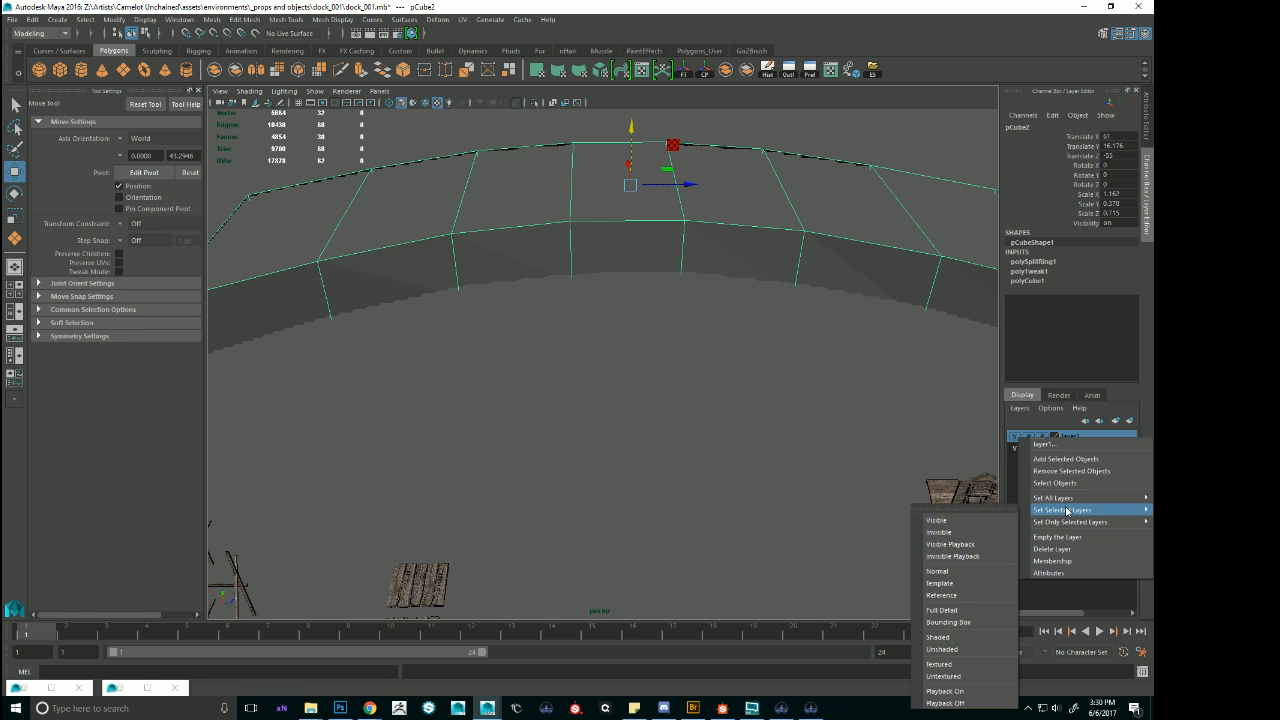
left_click(1061, 459)
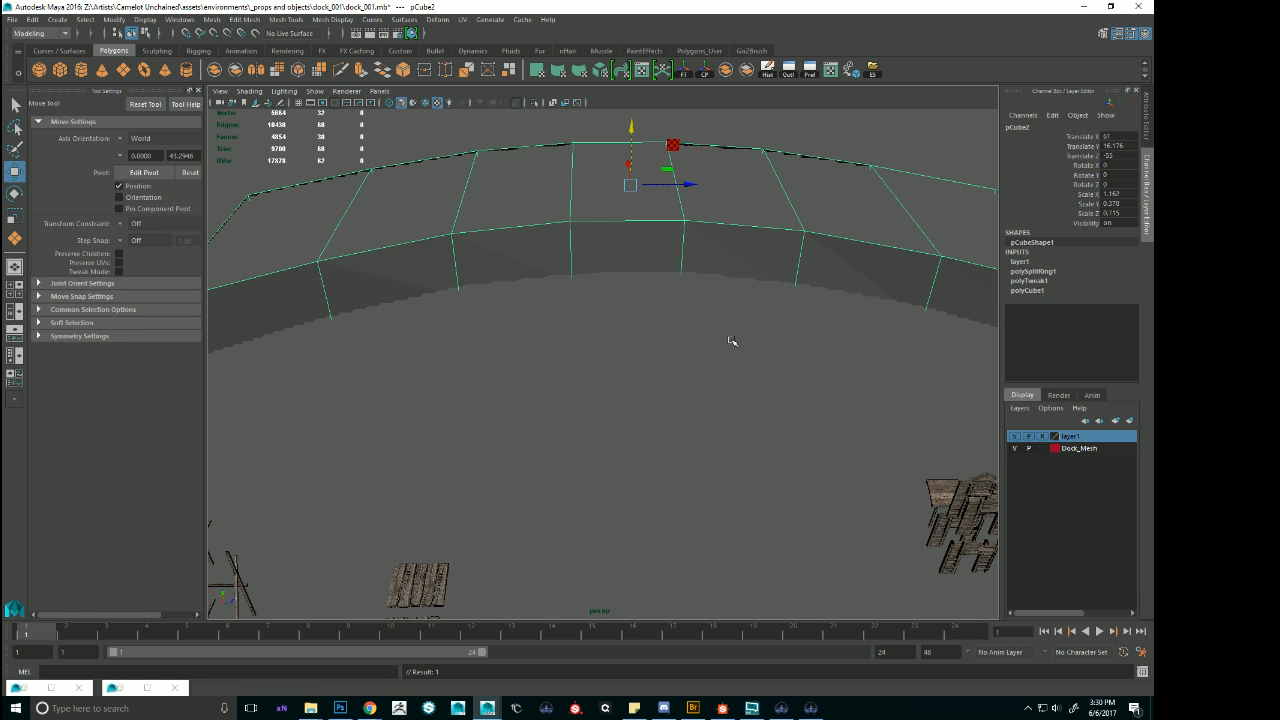
Examine the wooden steps and the surrounding post and platform pieces among the modular dock parts.
right_click_drag(732, 341, 749, 443, "alt")
left_click(640, 371)
middle_click_drag(680, 500, 608, 376, "alt")
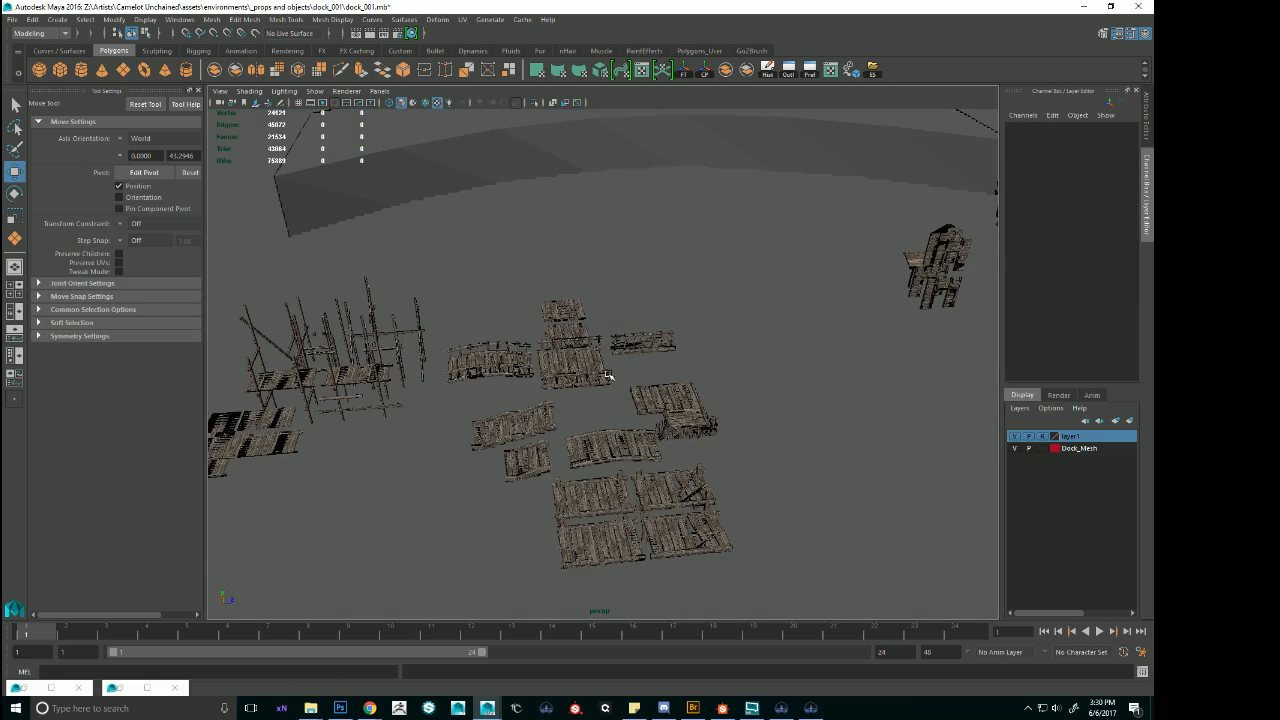
left_click(563, 305)
left_click_drag(636, 326, 519, 389, "alt")
left_click(404, 380)
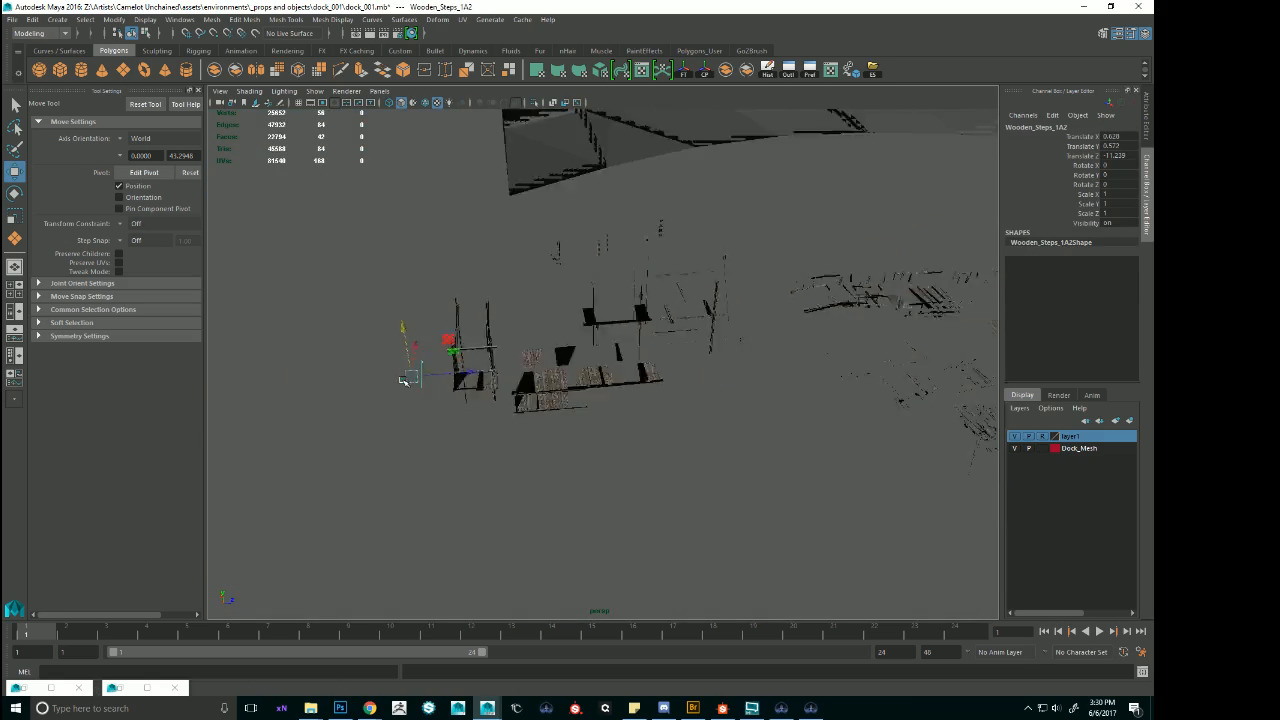
key("f")
left_click_drag(734, 369, 626, 366, "alt")
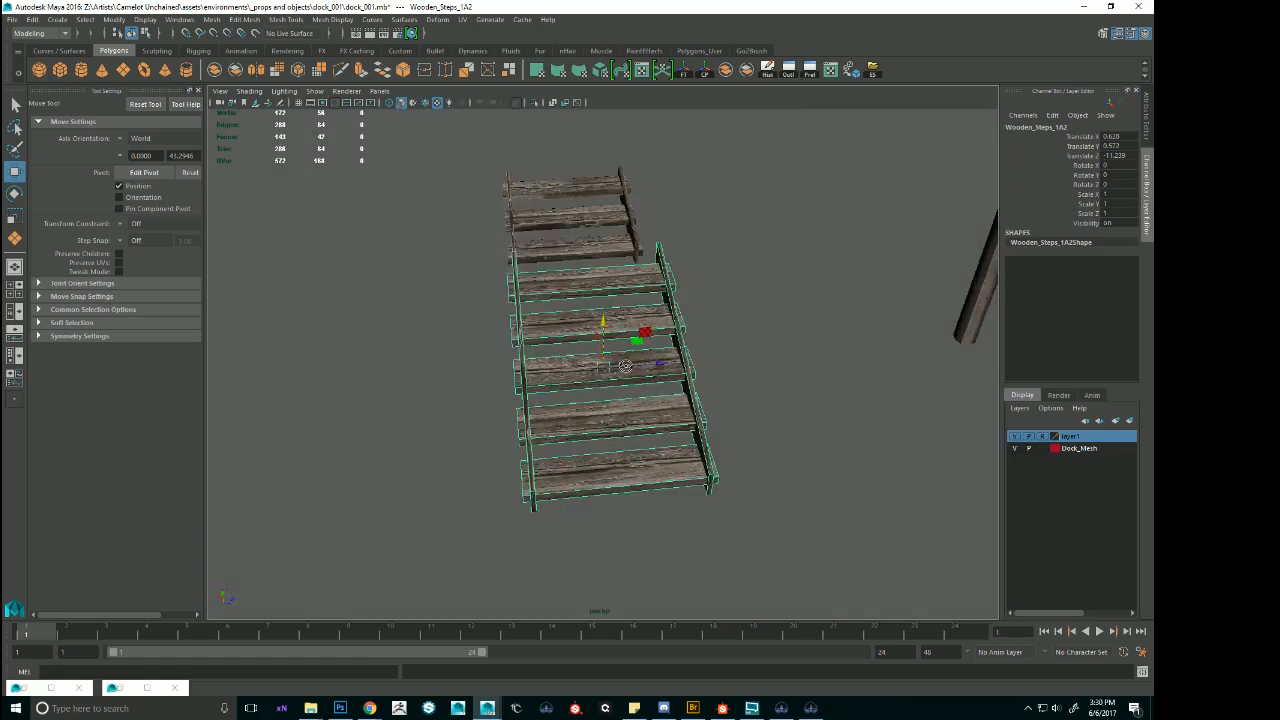
right_click_drag(626, 366, 500, 350, "alt")
middle_click_drag(940, 350, 626, 437, "alt")
left_click_drag(626, 437, 553, 435, "alt")
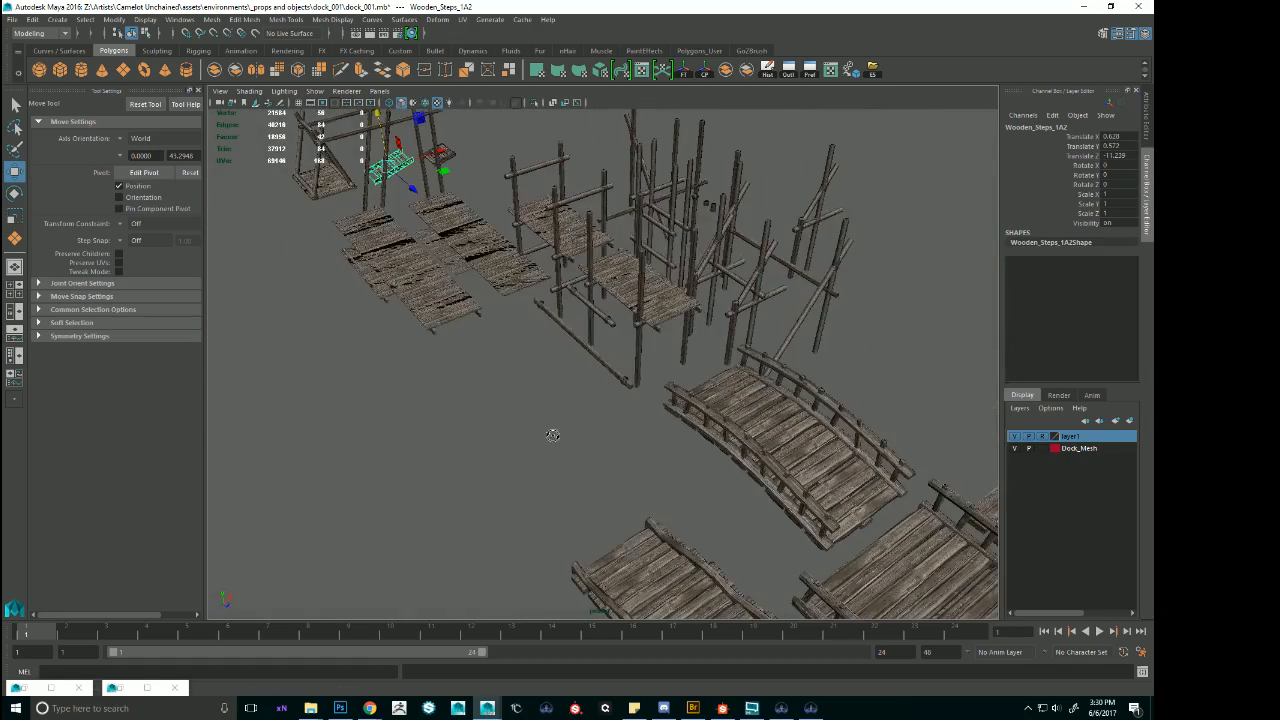
Inspect the arched bridge, the curved platform and the raised platform among the modular dock pieces.
left_click(688, 257)
key("f")
left_click_drag(688, 257, 871, 369, "alt")
middle_click_drag(871, 369, 637, 309, "alt")
left_click_drag(637, 309, 770, 390, "alt")
left_click(800, 457)
left_click_drag(800, 457, 600, 425, "alt")
left_click(585, 412)
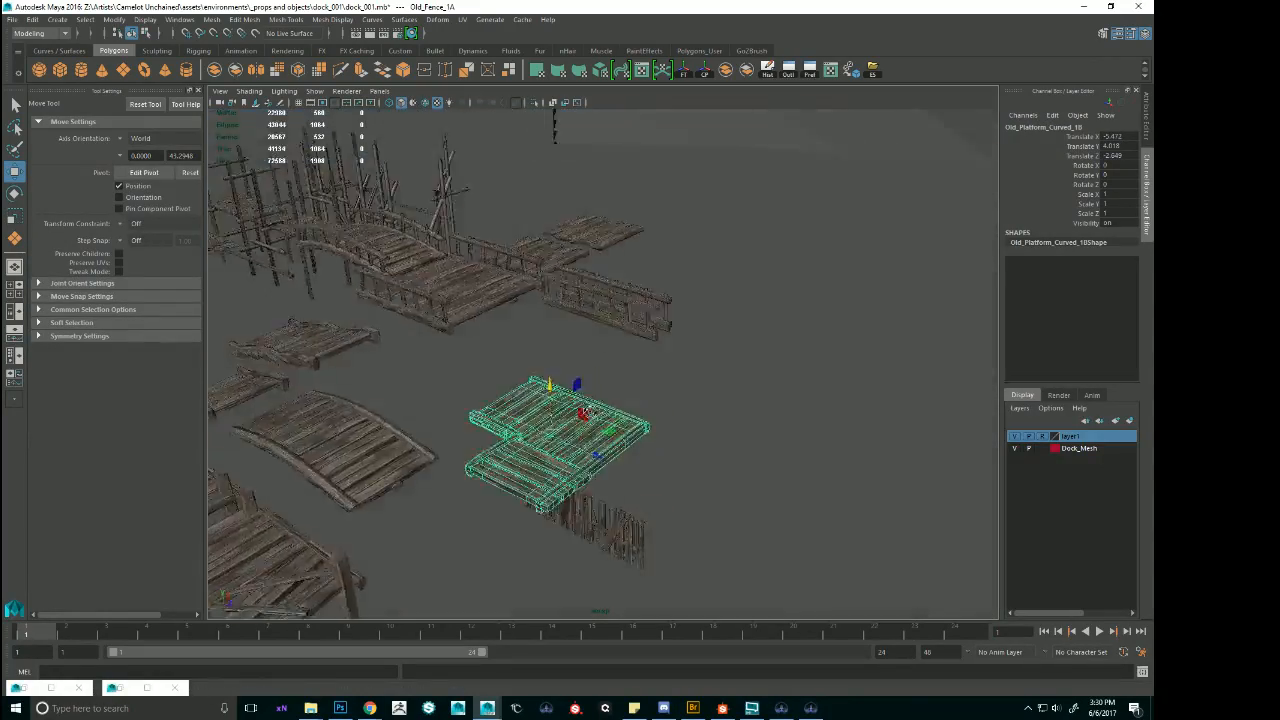
middle_click_drag(585, 412, 745, 325, "alt")
left_click_drag(745, 325, 660, 380, "alt")
left_click(658, 382)
scroll(816, 385, "down", 6)
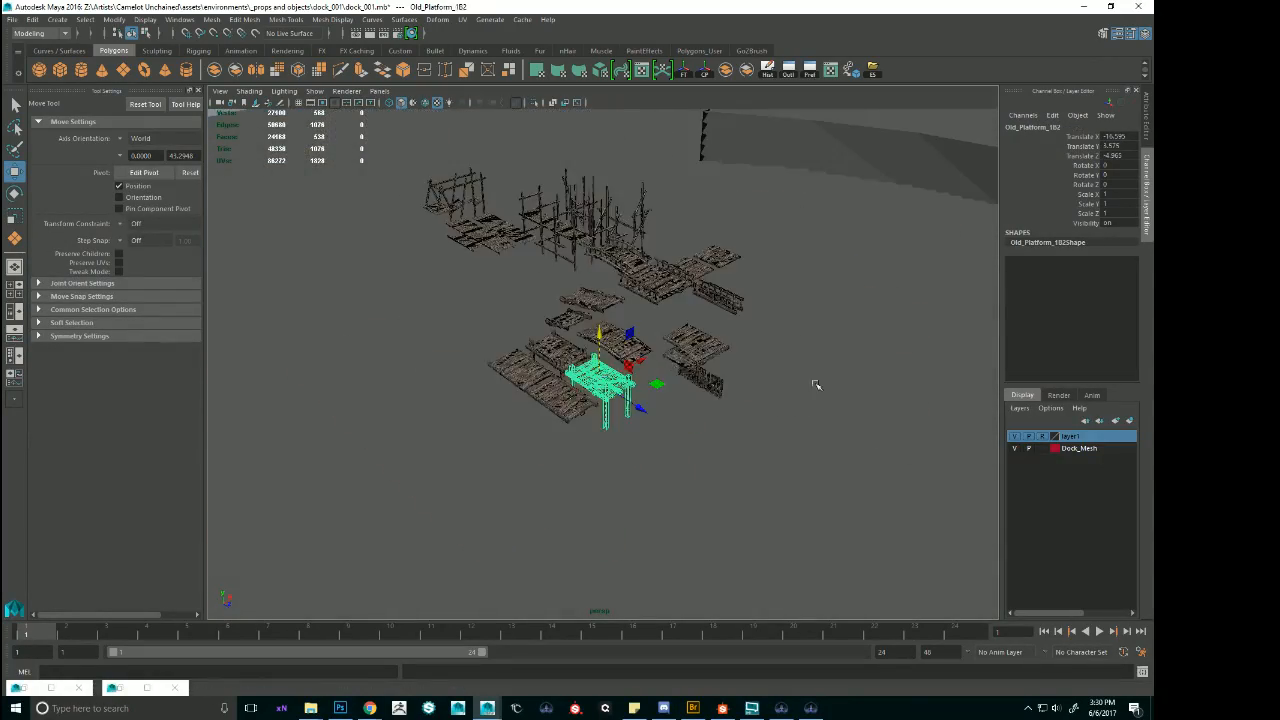
Duplicate the square shack Shack_1A from the group of building pieces near the ships.
middle_click_drag(816, 385, 358, 288, "alt")
scroll(803, 354, "down", 2)
middle_click_drag(801, 366, 636, 299, "alt")
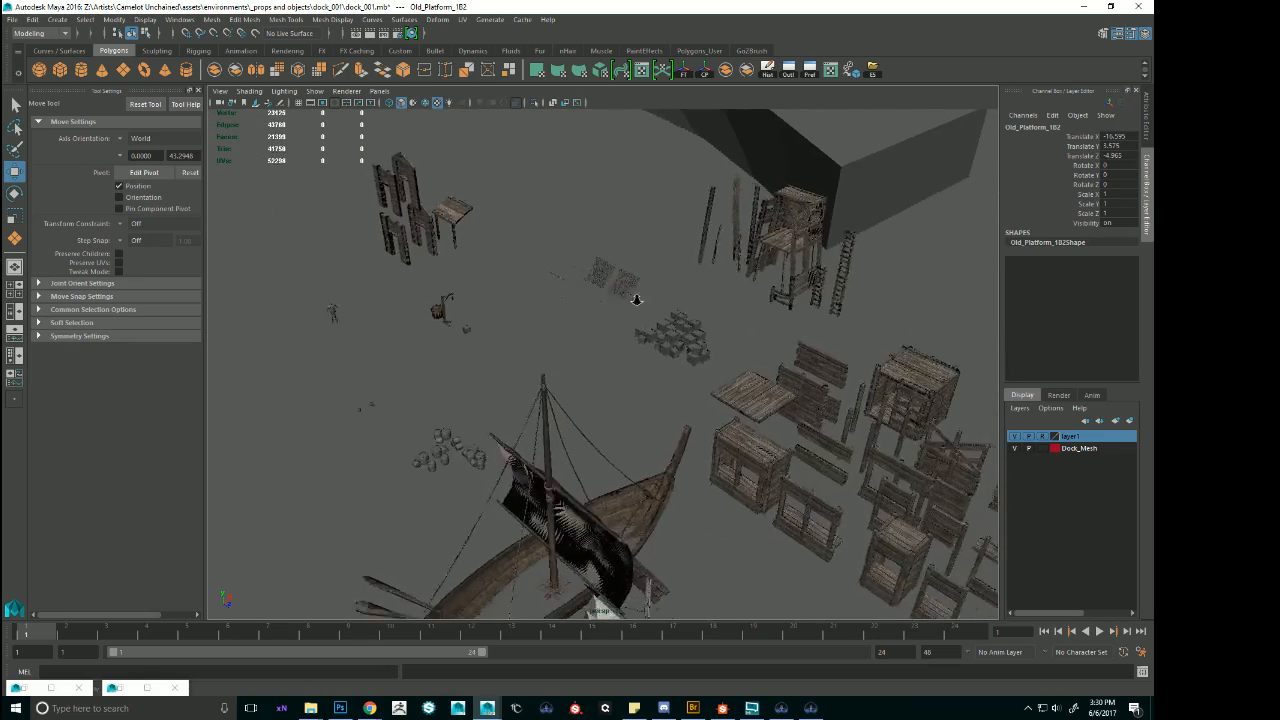
right_click_drag(636, 299, 957, 331, "alt")
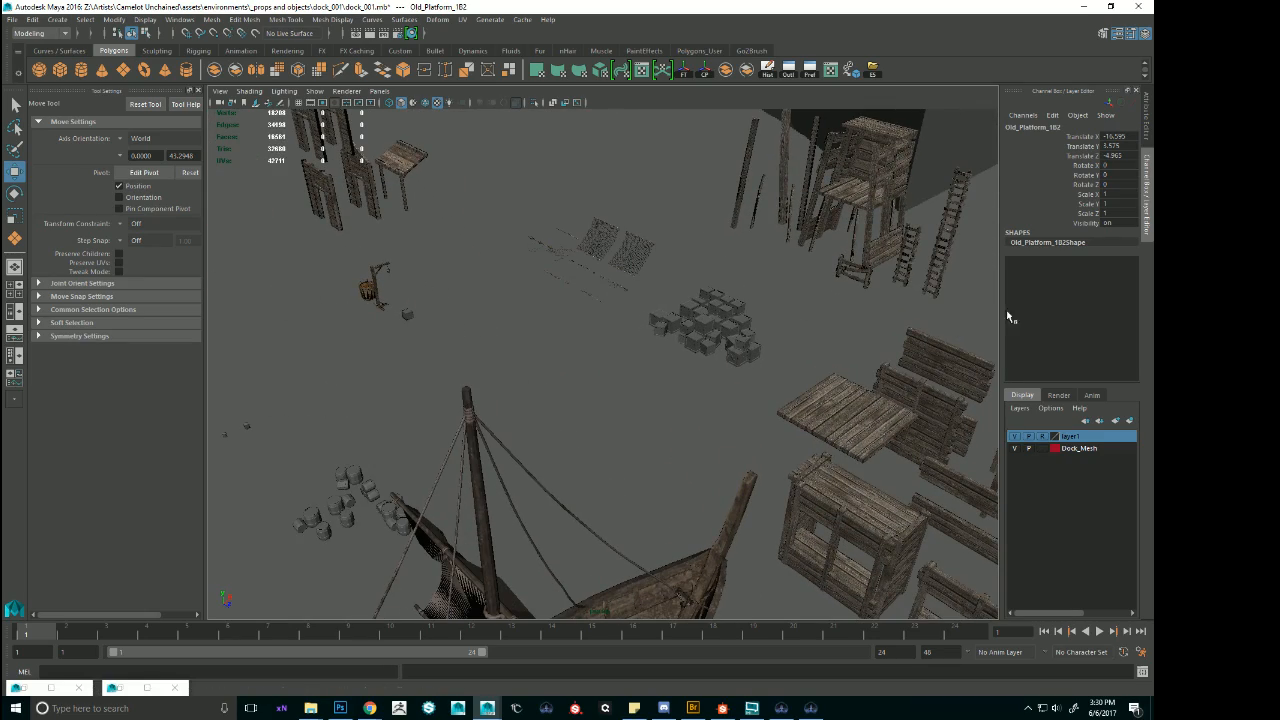
middle_click_drag(880, 480, 560, 190, "alt")
left_click_drag(800, 225, 817, 308, "alt")
left_click(810, 302)
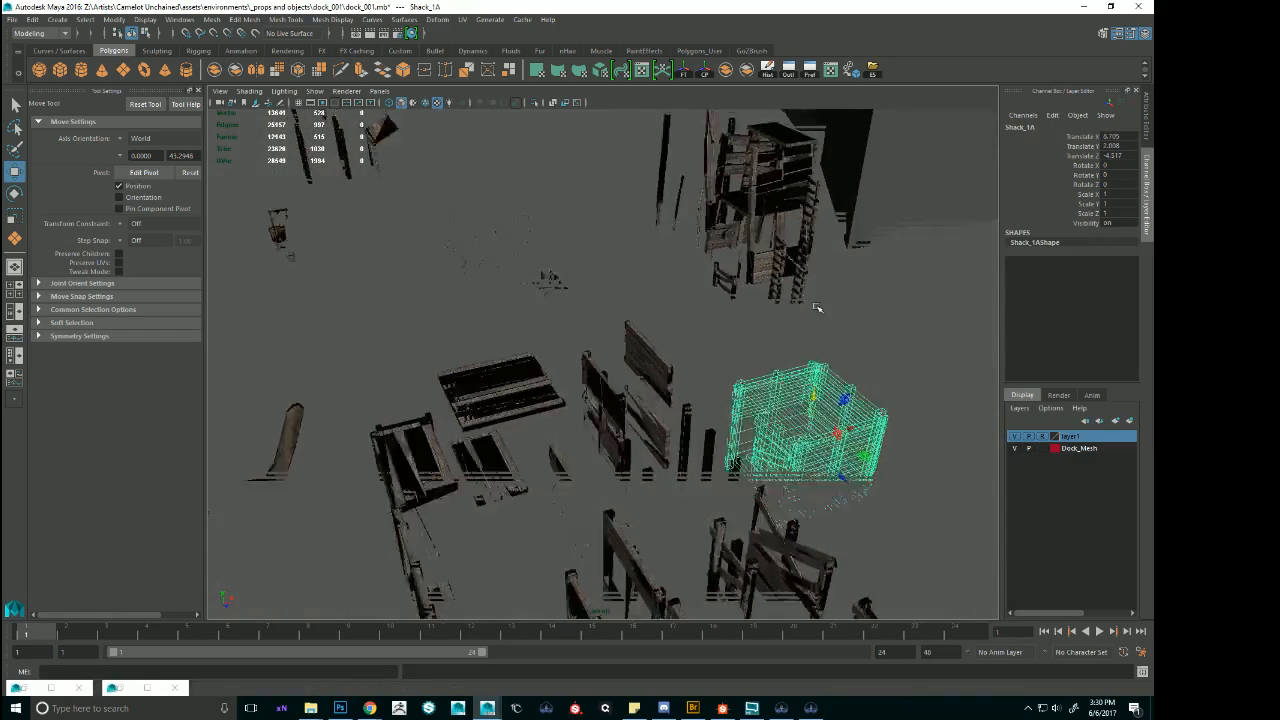
key("f")
left_click_drag(745, 290, 769, 331, "alt")
right_click_drag(769, 331, 346, 263, "alt")
middle_click_drag(540, 288, 694, 286, "alt")
key("ctrl+d")
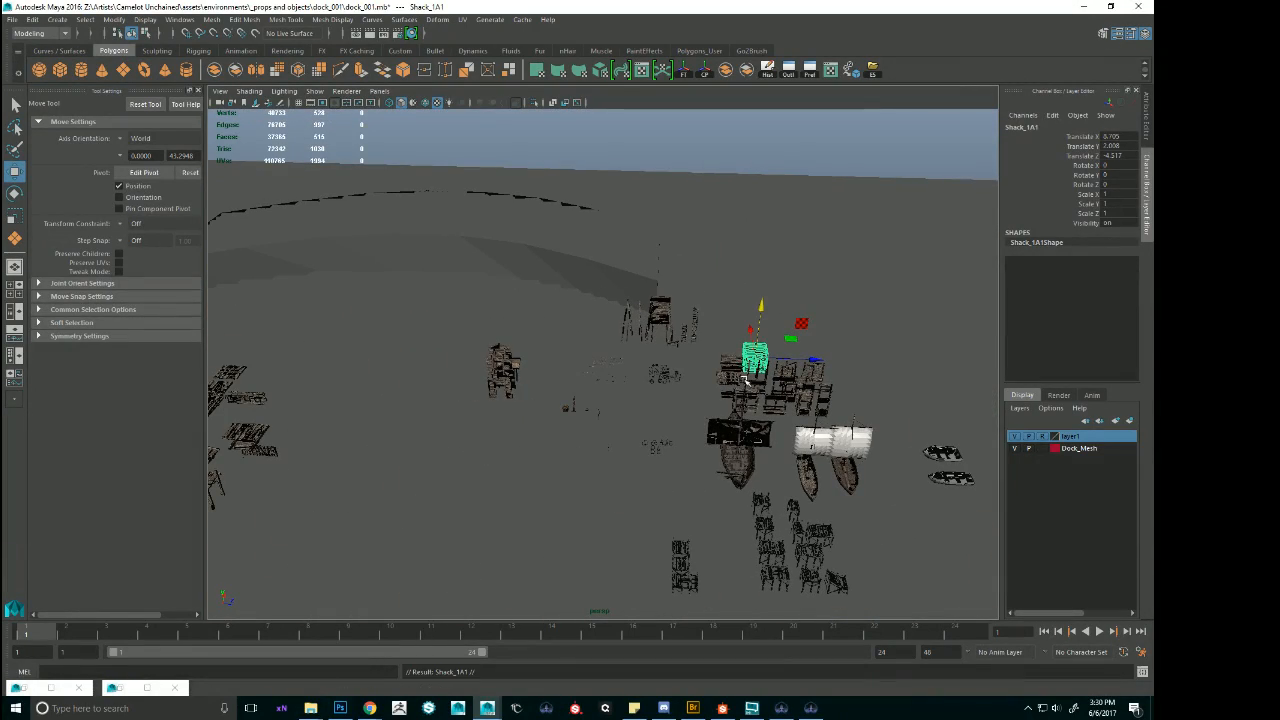
Move the shack copy onto the top of the arched block at Translate X 50.482, Y 10.51, Z -70.27.
left_click_drag(760, 368, 452, 240)
key("v")
key("f")
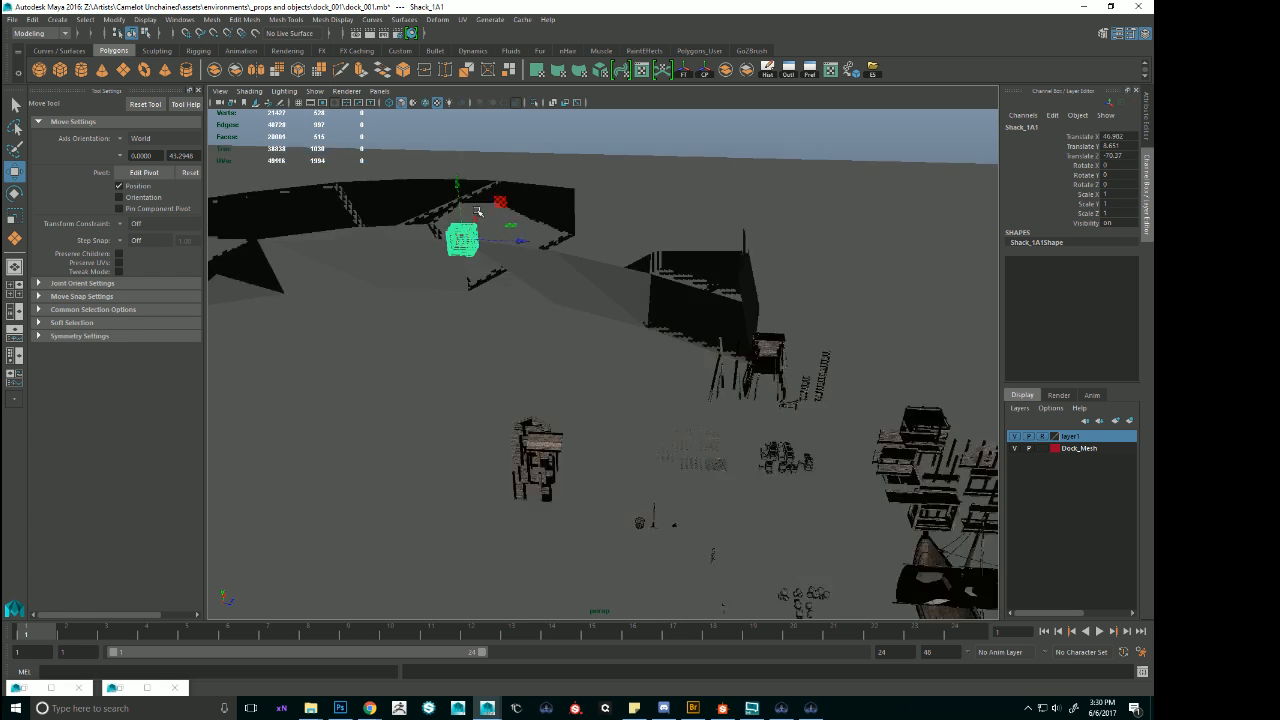
left_click_drag(662, 350, 754, 292)
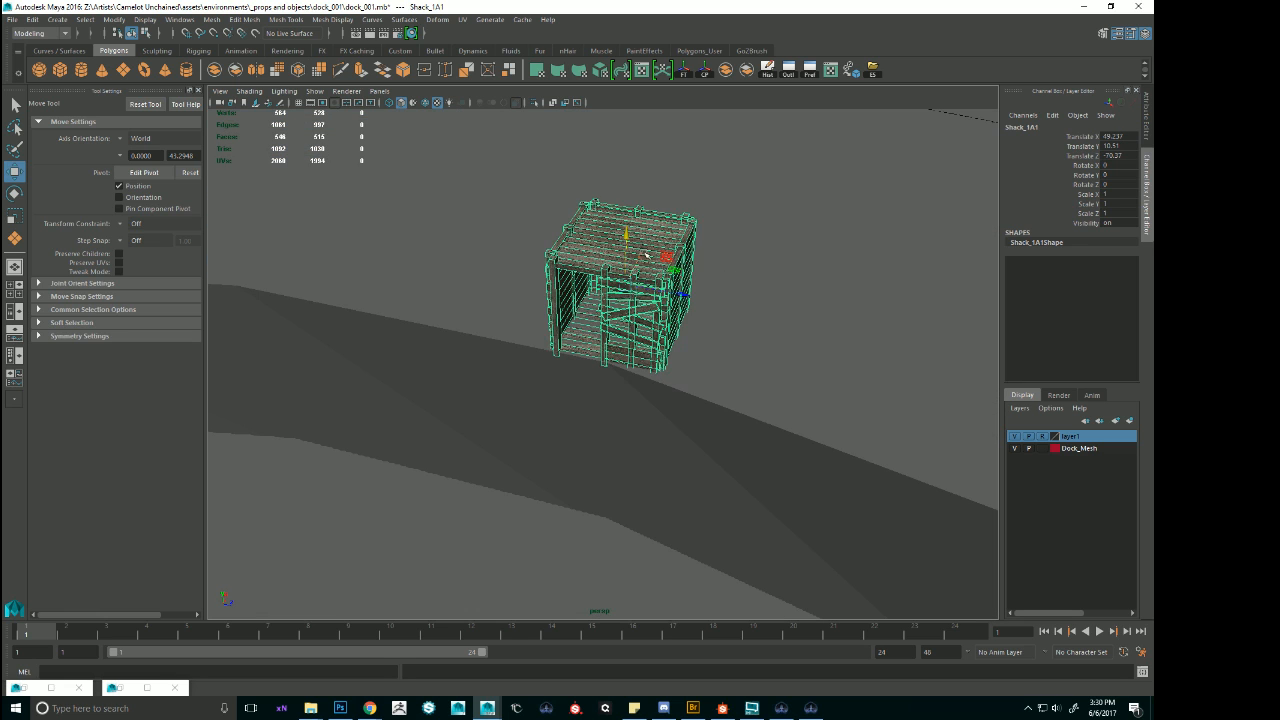
mouse_move(645, 254)
left_mouse_down()
mouse_move(666, 219)
mouse_move(659, 233)
left_mouse_up()
left_click_drag(659, 255, 651, 240, "alt")
right_click_drag(651, 240, 566, 257, "alt")
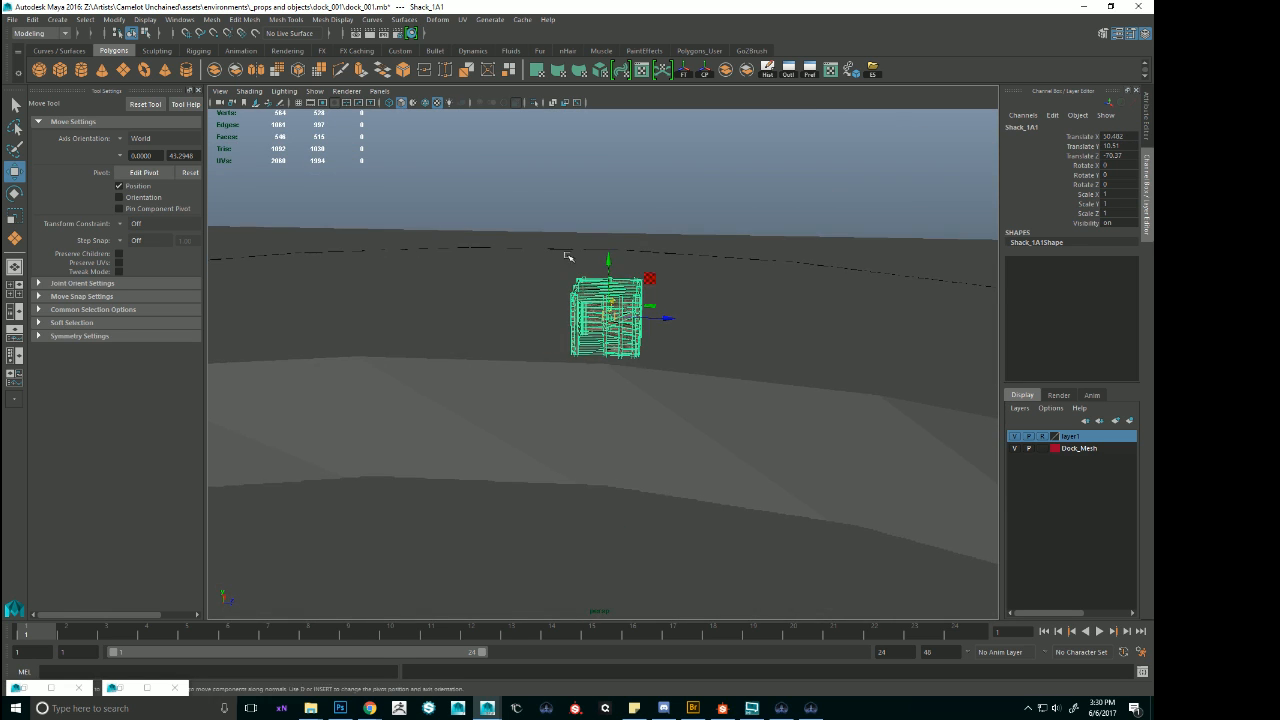
left_click_drag(566, 257, 580, 287, "alt")
right_click_drag(800, 360, 700, 374, "alt")
left_click_drag(740, 420, 754, 397, "alt")
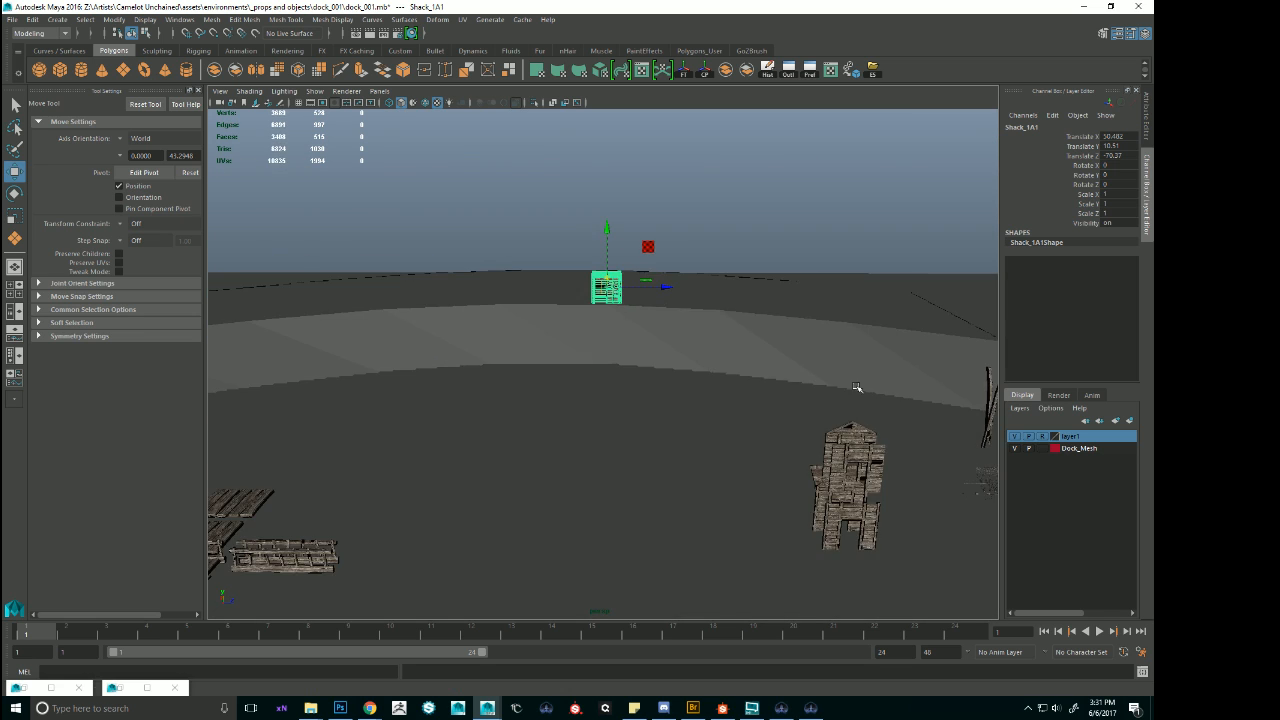
right_click_drag(857, 389, 770, 427, "alt")
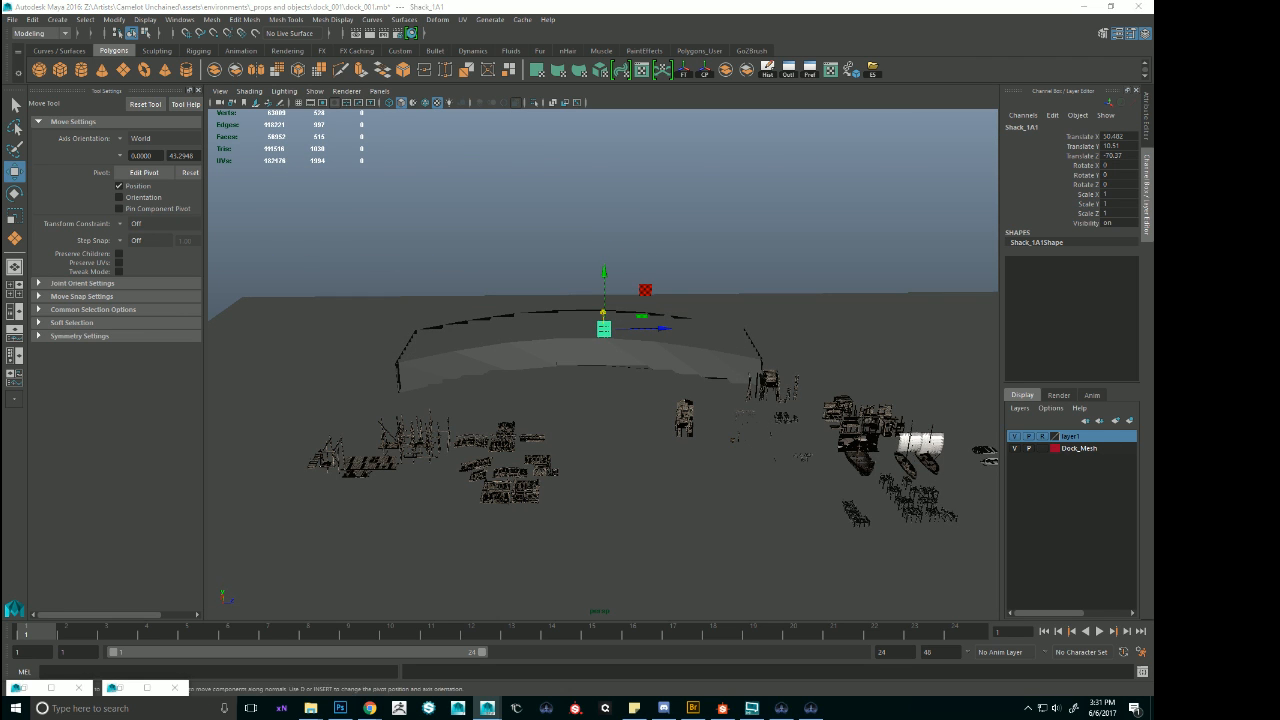
Duplicate the human size reference and snap the copy onto the arched block beside the shack at Translate Y 8.502.
left_click(767, 424)
key("ctrl+d")
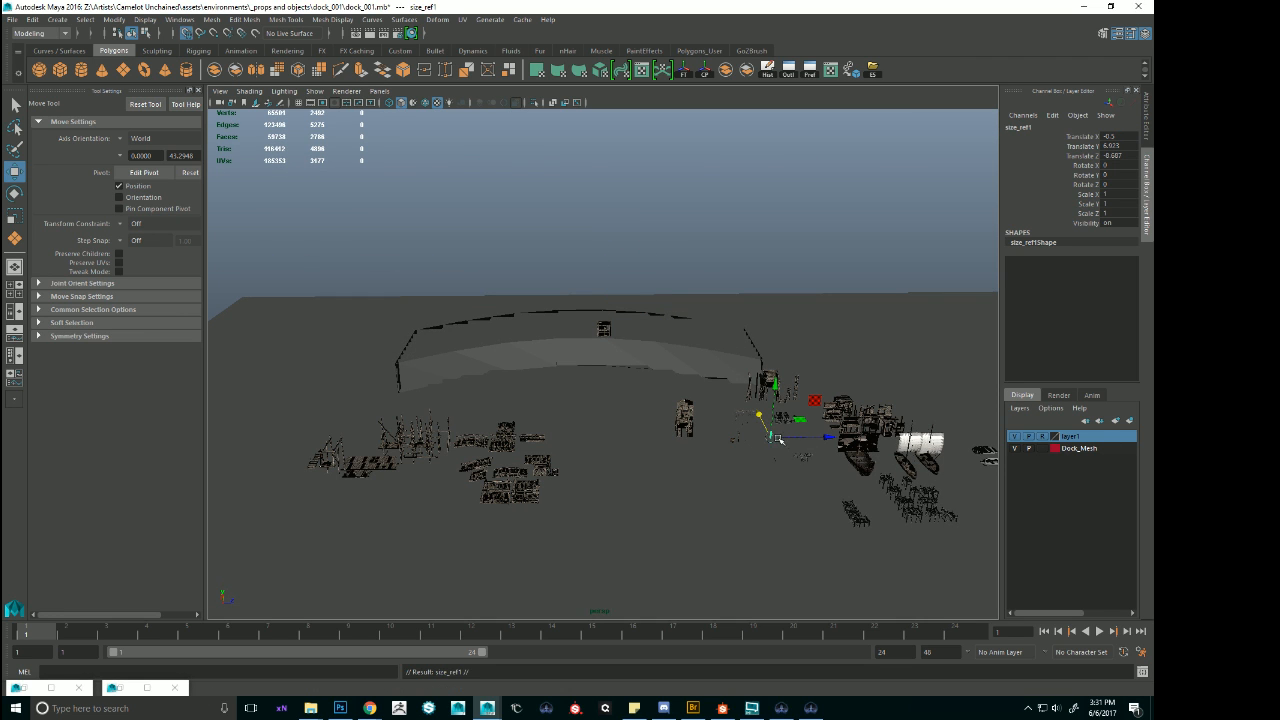
left_click_drag(781, 441, 714, 408)
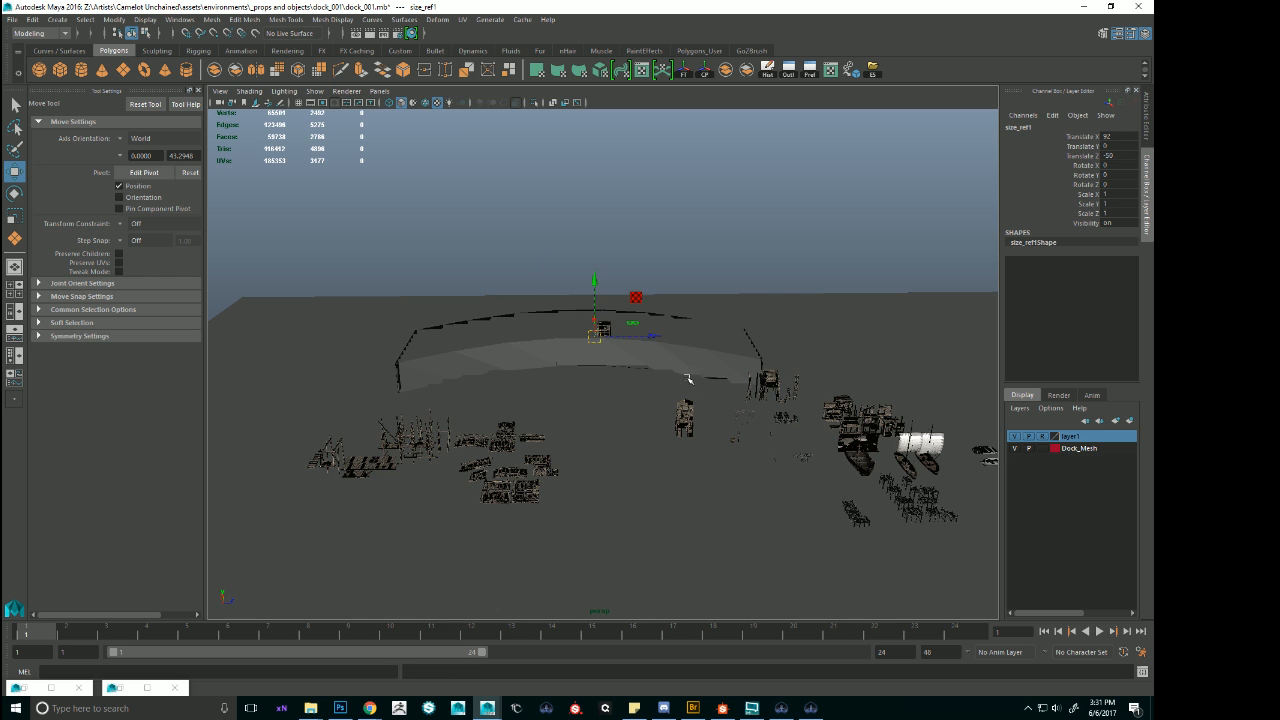
key("f")
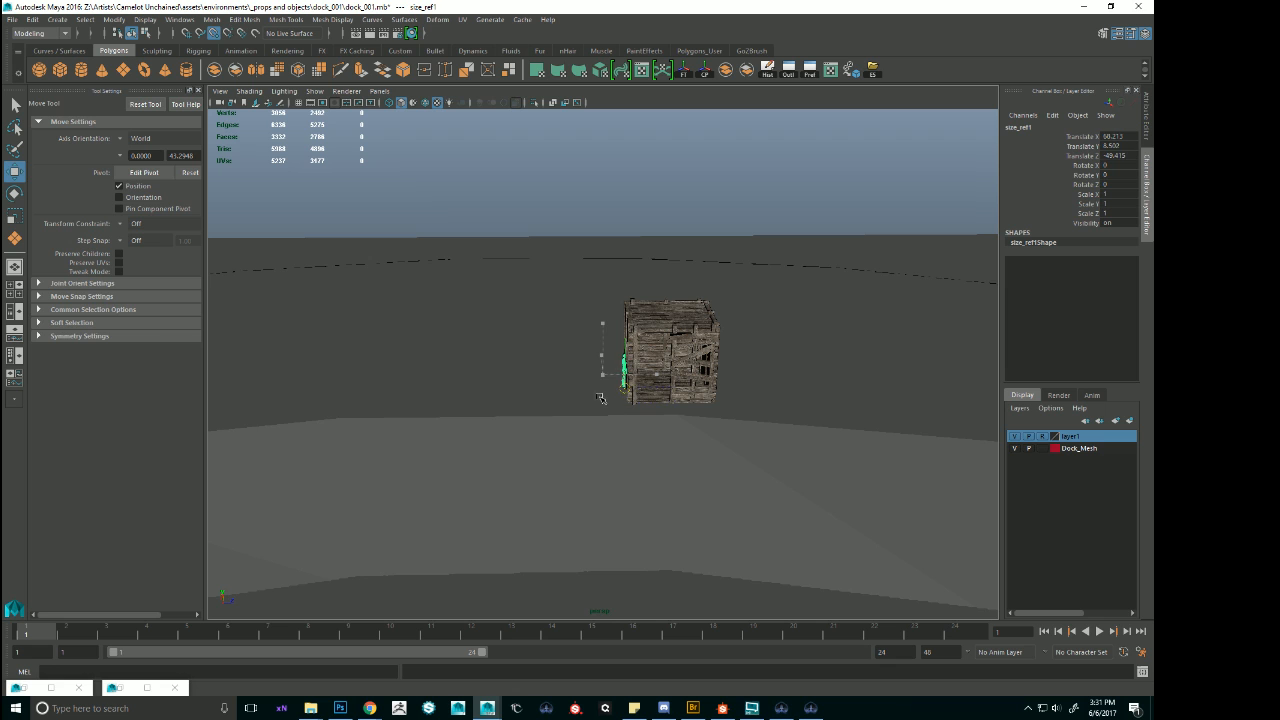
right_click_drag(603, 401, 737, 486, "alt")
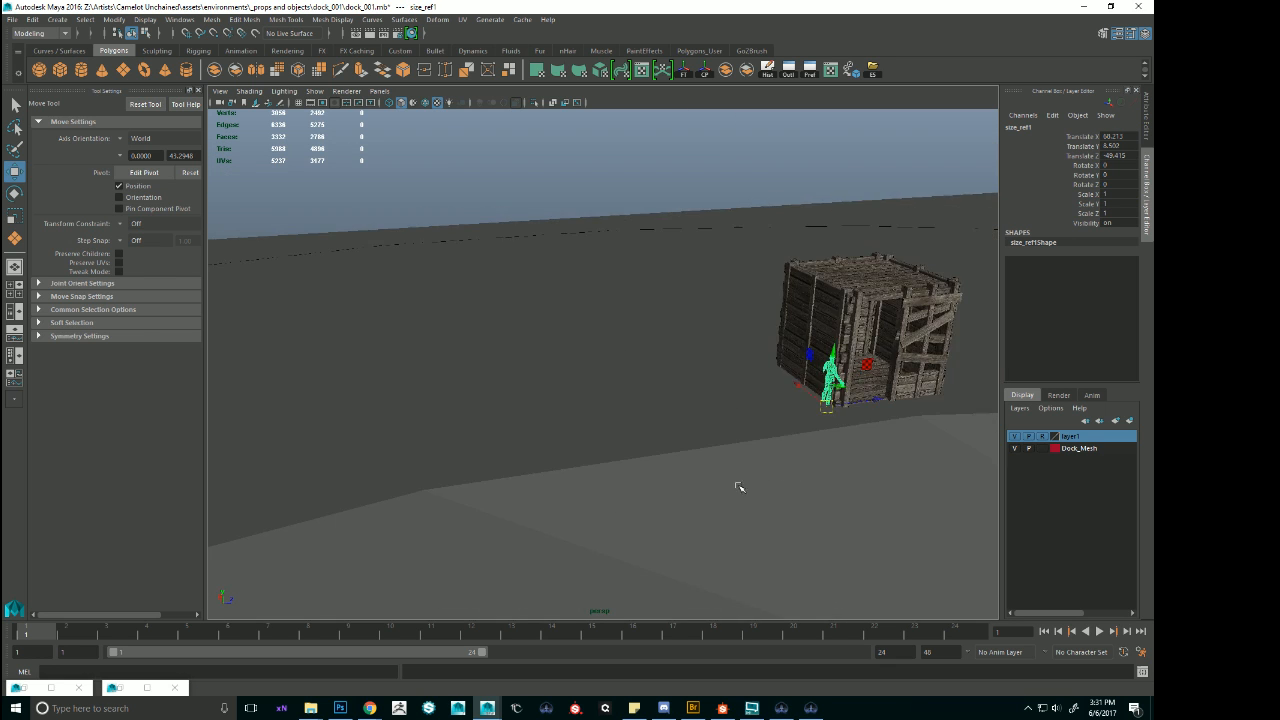
left_click_drag(737, 486, 726, 485, "alt")
Move the human size reference along Z so it stands clear of the shack's side wall.
left_click(823, 413)
key("f")
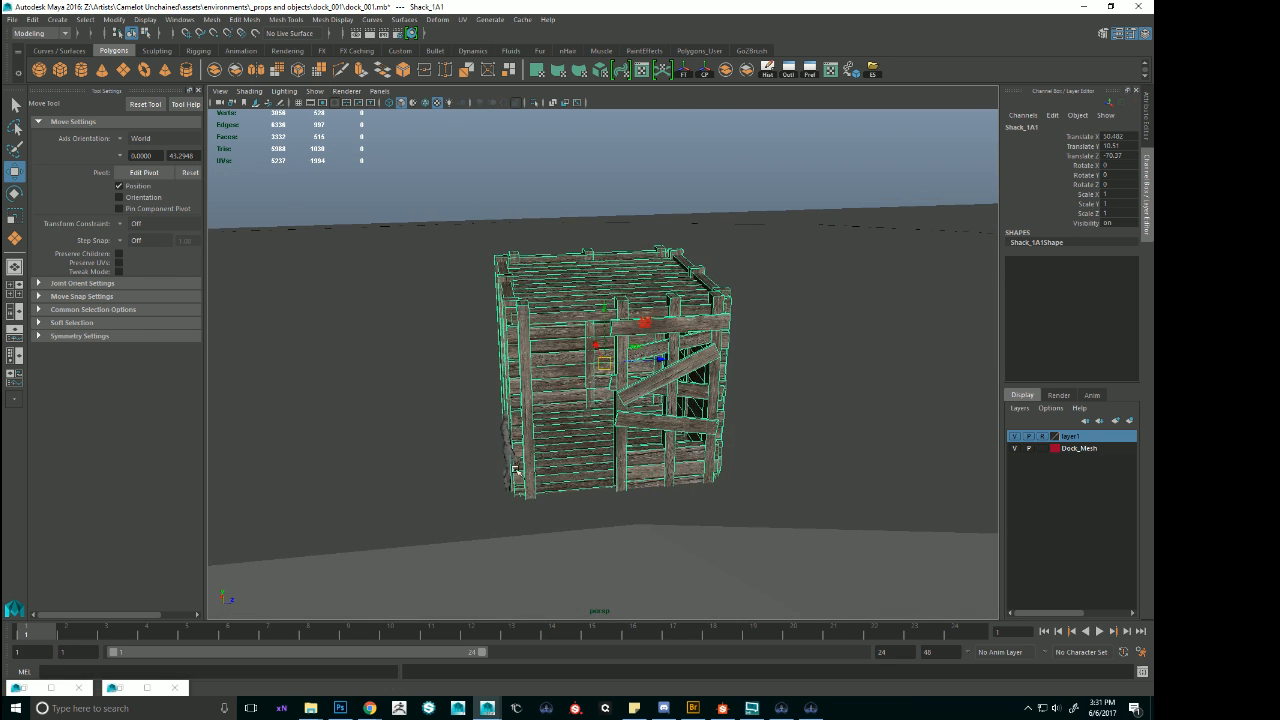
left_click(508, 457)
left_click_drag(571, 496, 499, 490)
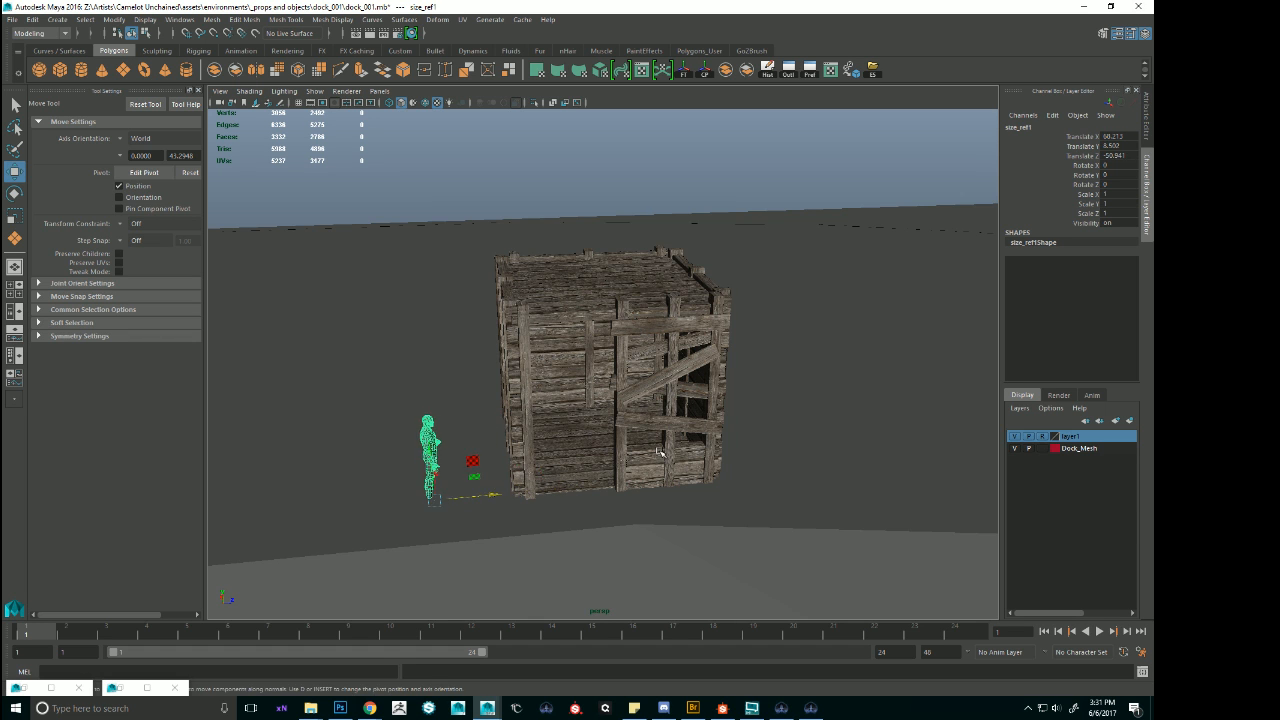
left_click(690, 463)
left_click_drag(706, 470, 728, 454, "alt")
key("e")
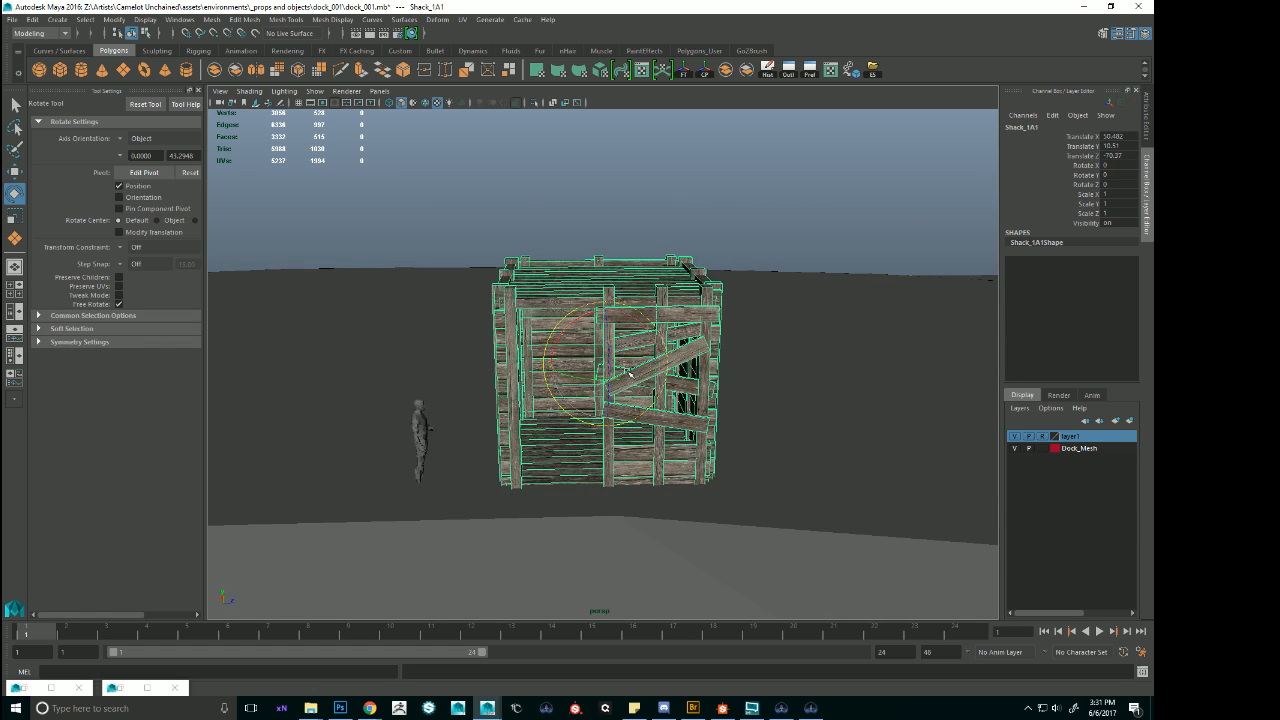
right_click_drag(700, 456, 459, 437, "alt")
right_click_drag(740, 470, 580, 500, "alt")
middle_click_drag(731, 529, 466, 423, "alt")
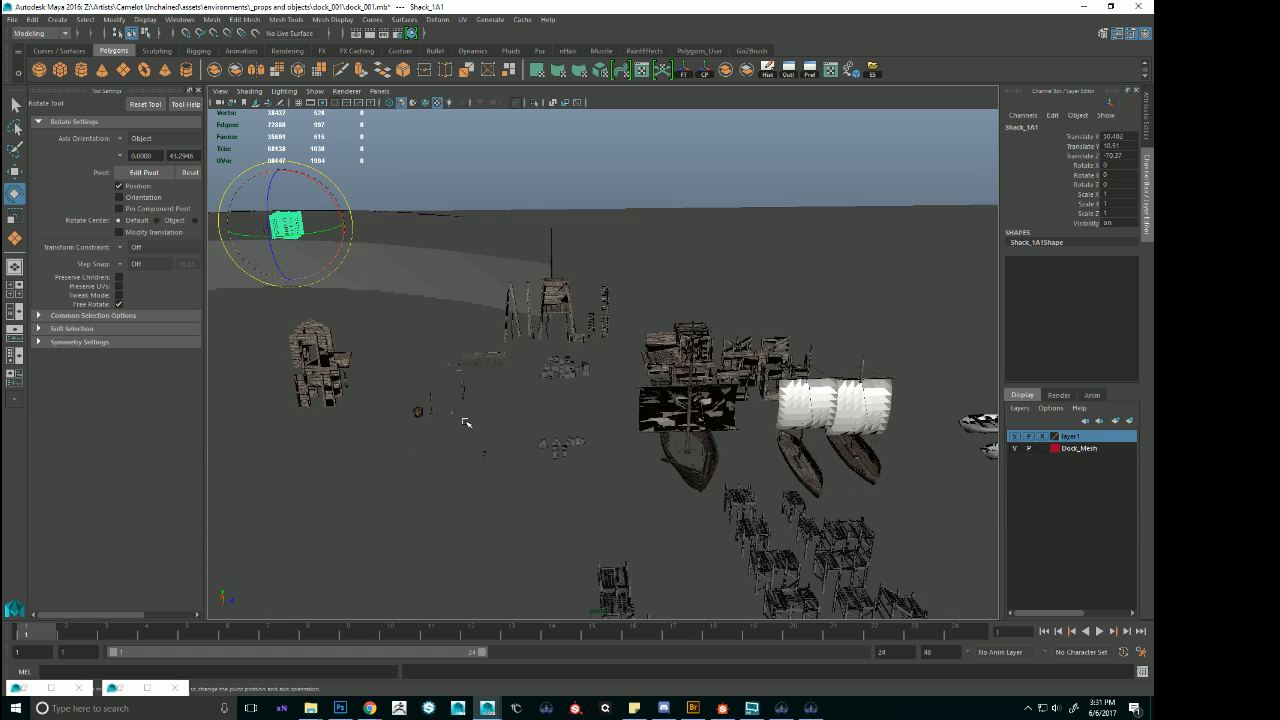
Duplicate the tall stilted shack Tall_Shack_1A that stands between the loose posts and the ladders.
right_click_drag(466, 423, 652, 418, "alt")
left_click_drag(652, 418, 687, 350, "alt")
left_click(588, 294)
key("f")
right_click_drag(686, 351, 460, 331, "alt")
left_click_drag(460, 331, 477, 357, "alt")
middle_click_drag(477, 357, 657, 357, "alt")
key("w")
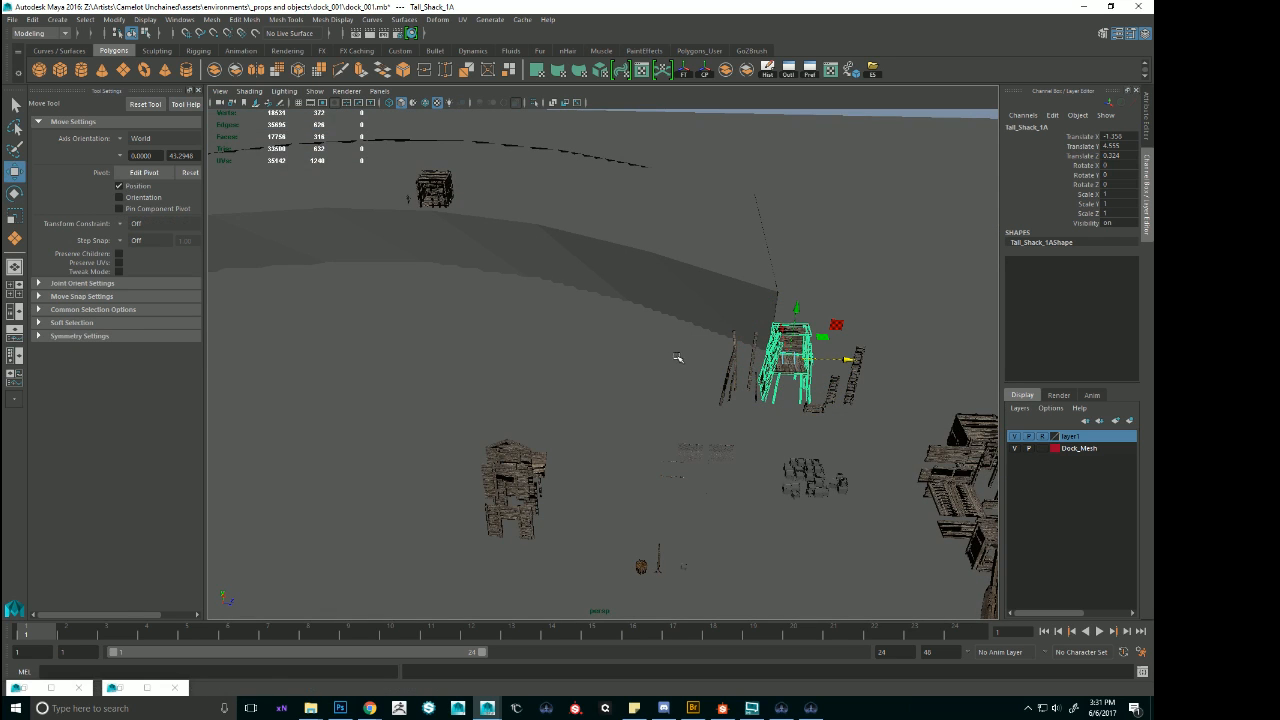
key("ctrl+d")
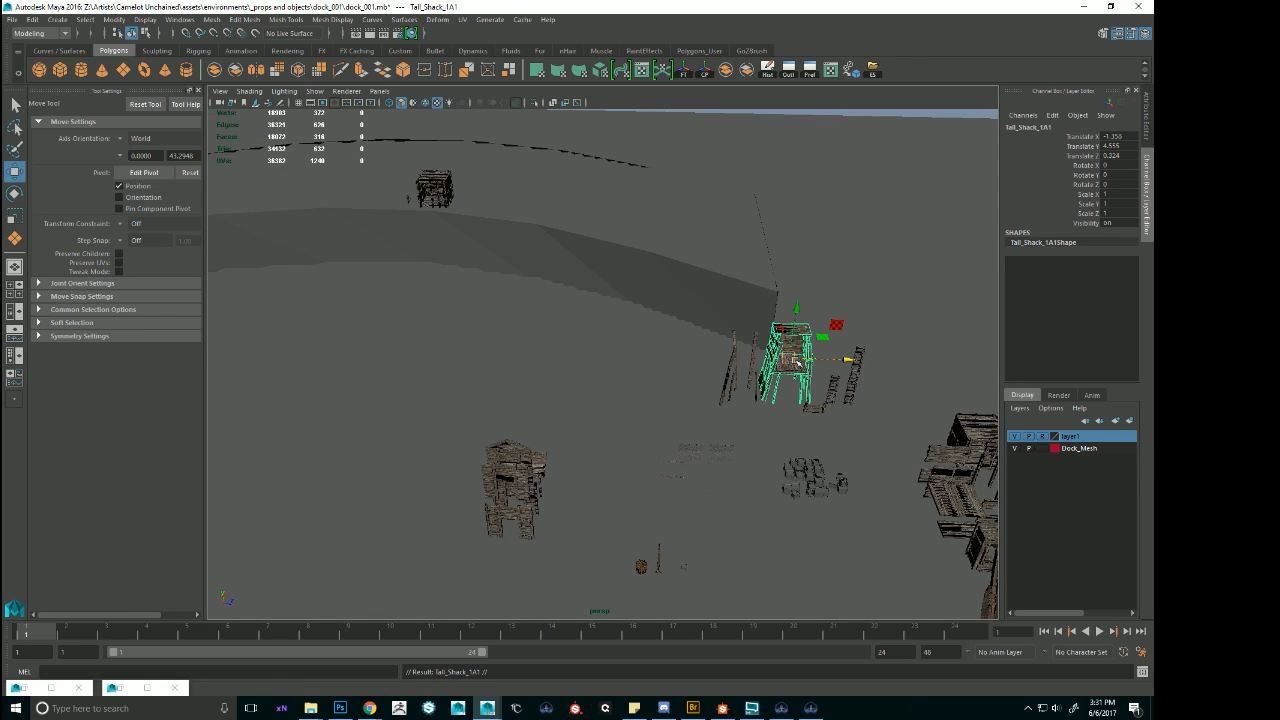
key("f")
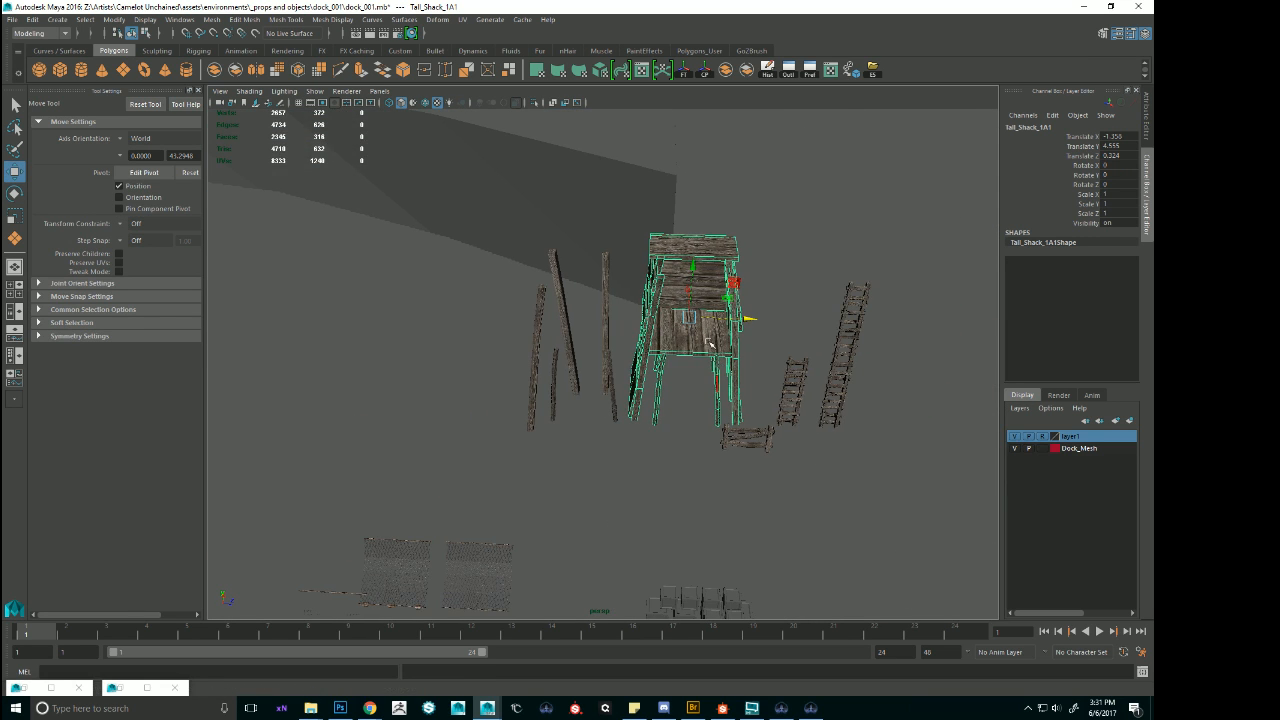
Set the tall shack copy's pivot at its base and move it onto the arched block at Translate X 30.125, Y 13.044, Z -70.218.
key("d")
key("d")
key("d")
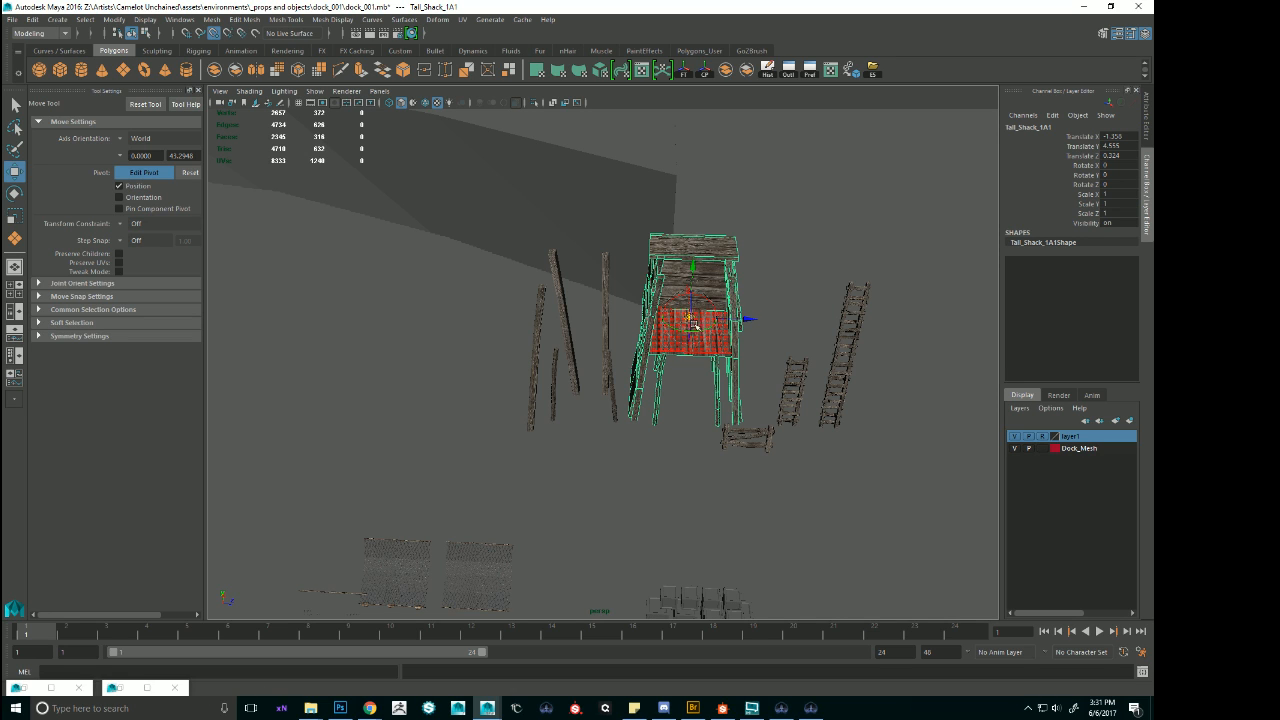
left_click_drag(689, 318, 318, 136)
key("d")
middle_click_drag(317, 211, 440, 323, "alt")
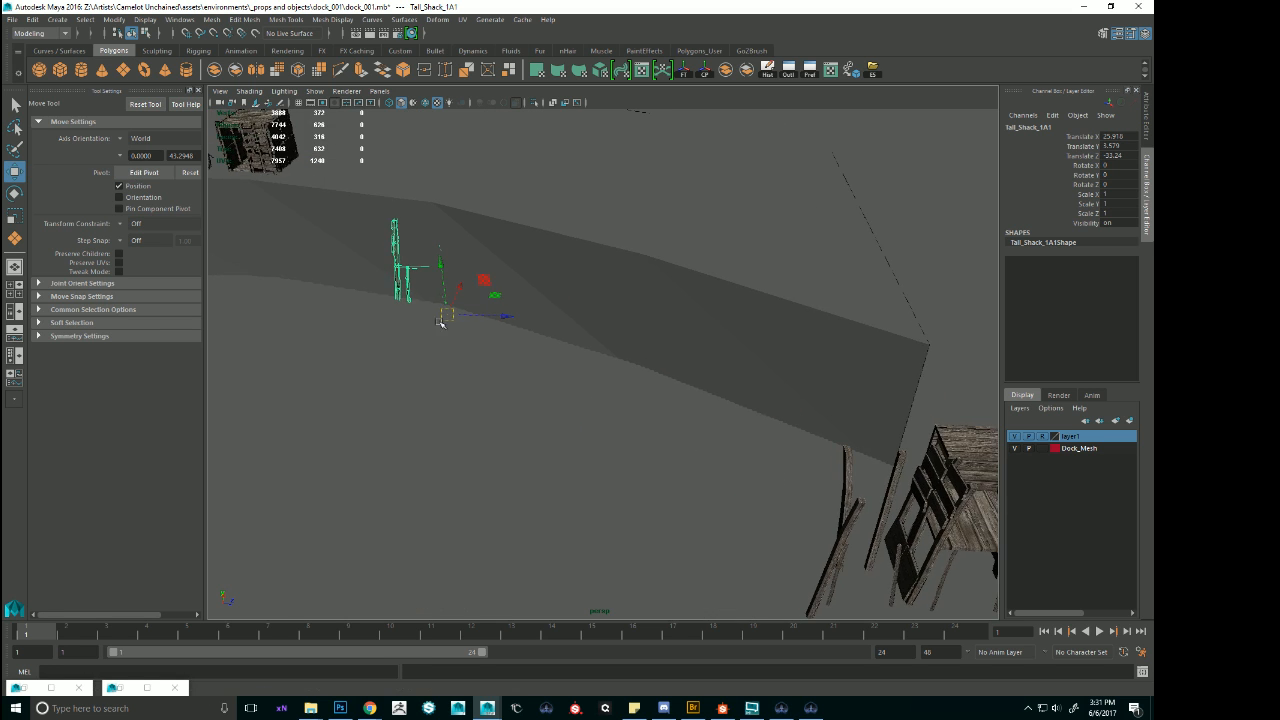
left_click_drag(440, 323, 535, 295, "alt")
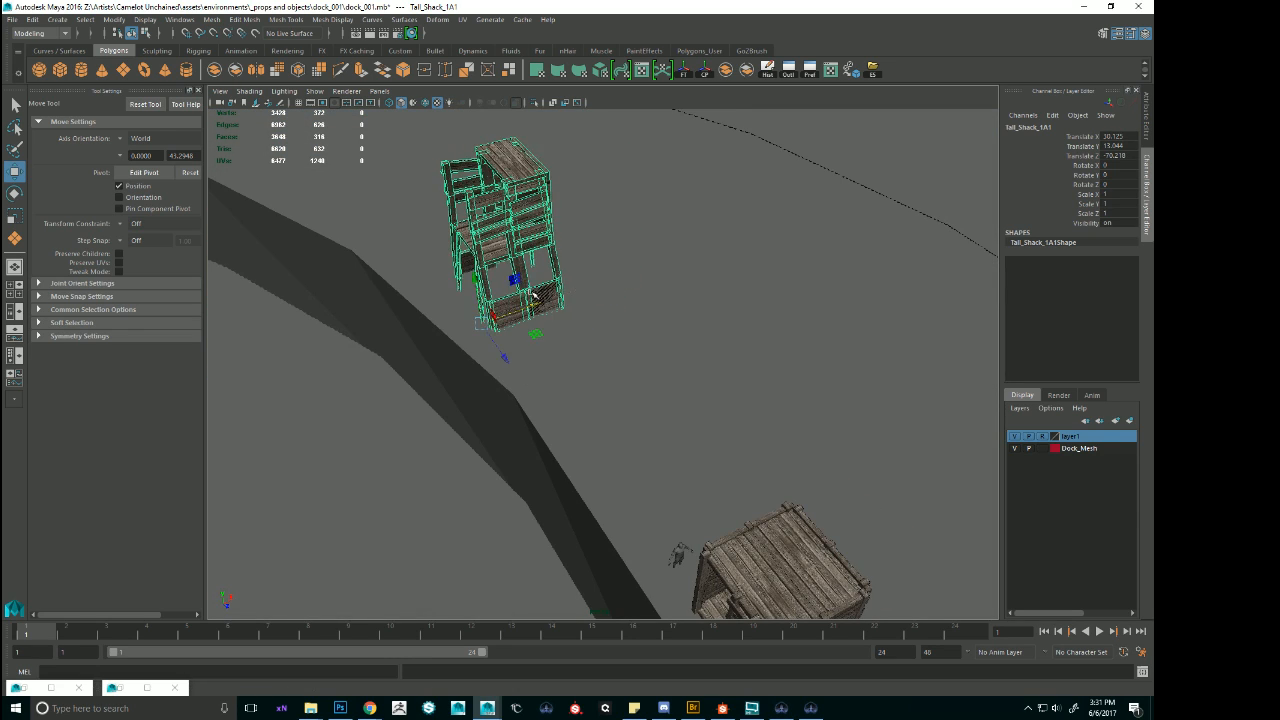
Rotate the tall shack copy on top of the arched block.
key("e")
left_click_drag(514, 353, 860, 417, "alt")
key("w")
Duplicate the long ladder Ladder_8M and move the copy to the foot of the arched block below the tall shack, at Translate Z -68.427.
right_click_drag(860, 417, 817, 397, "alt")
left_click_drag(817, 397, 733, 343, "alt")
left_click(596, 345)
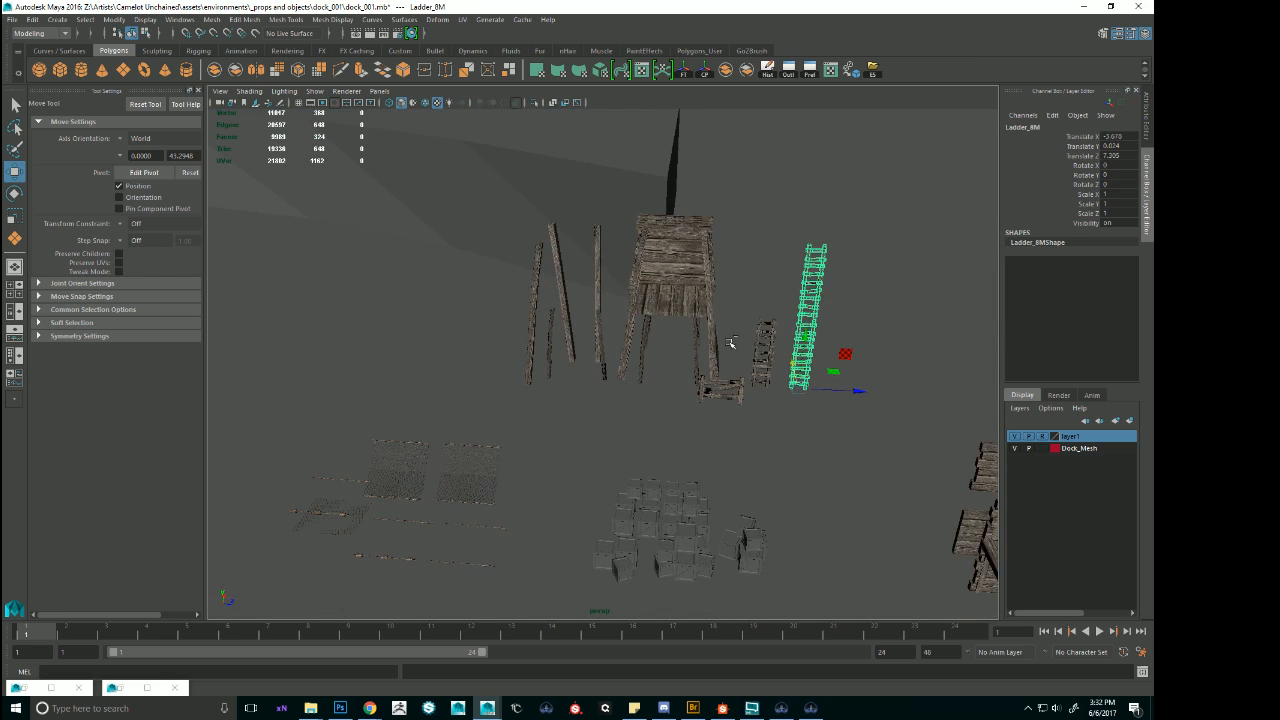
key("ctrl+d")
key("v")
left_click_drag(802, 388, 289, 263)
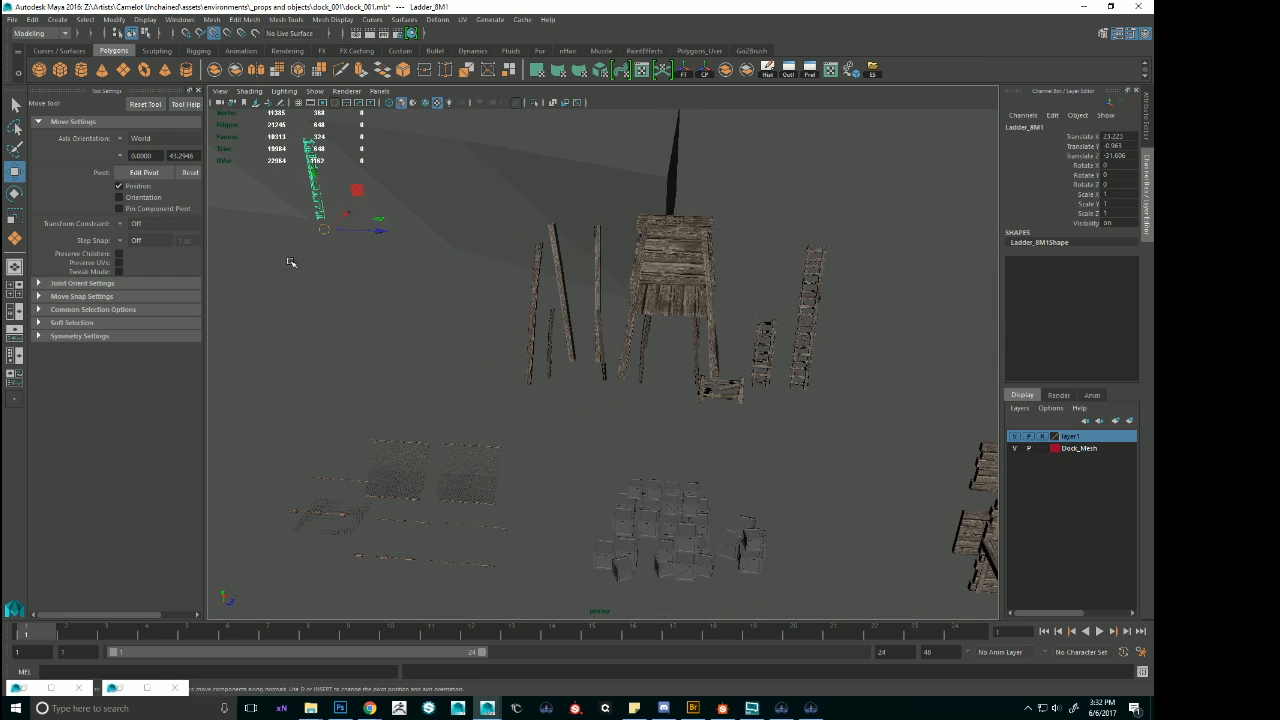
middle_click_drag(289, 263, 871, 346, "alt")
right_click_drag(871, 346, 778, 338, "alt")
left_click_drag(744, 332, 460, 298)
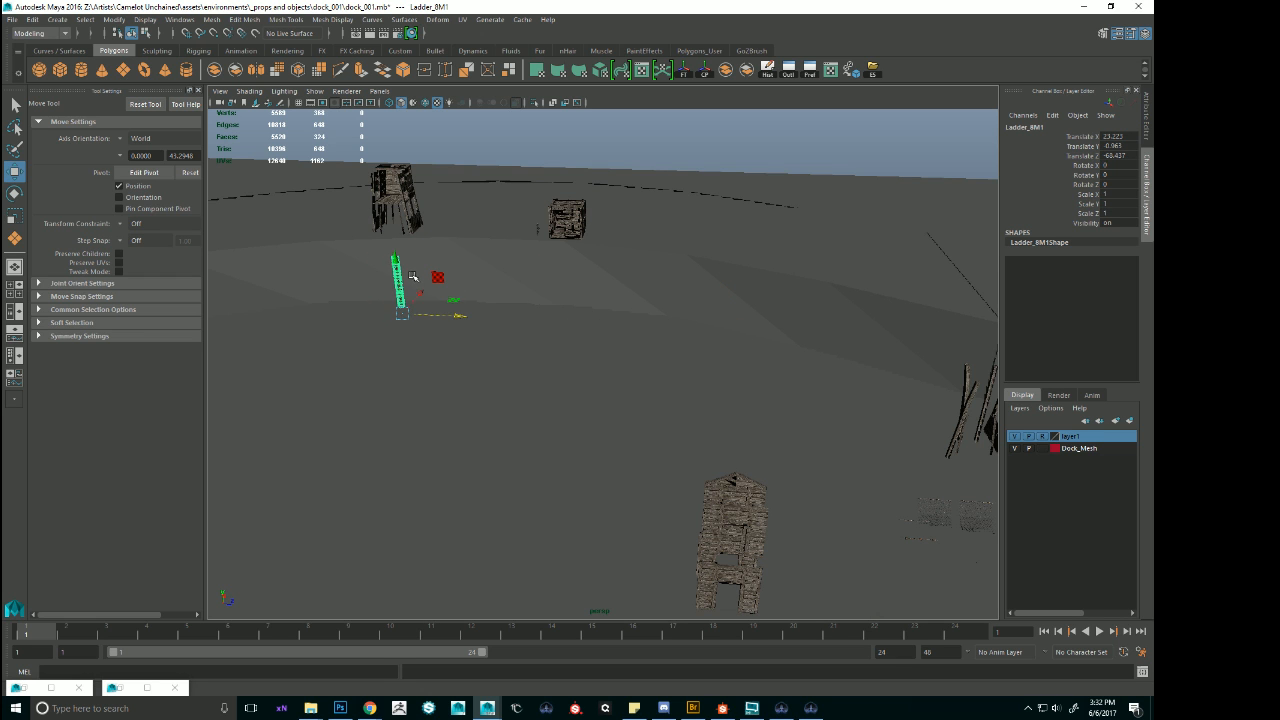
Raise the long ladder copy from the foot of the arched block to the tall shack's level and shift it to Translate X 25.915.
left_click_drag(395, 259, 399, 184)
left_click_drag(399, 184, 442, 194, "alt")
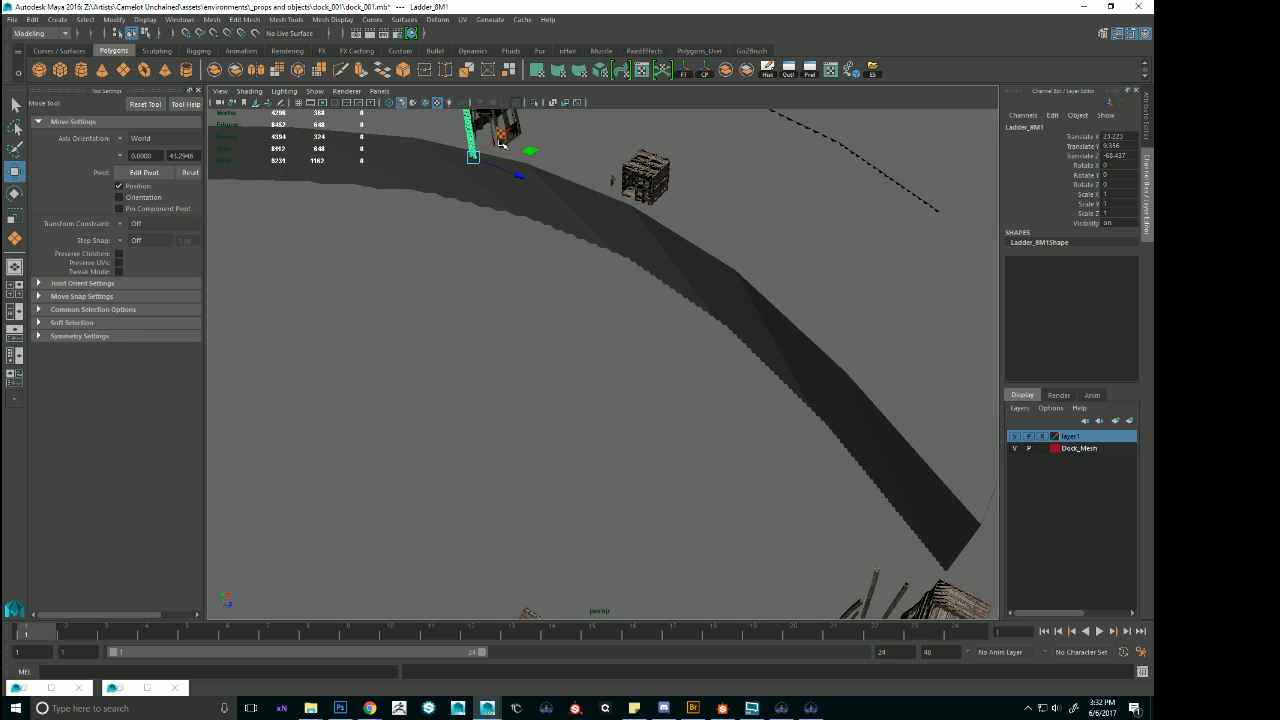
left_click_drag(504, 135, 519, 123)
middle_click_drag(480, 135, 462, 298, "alt")
right_click_drag(462, 298, 502, 303, "alt")
left_click_drag(502, 303, 671, 287, "alt")
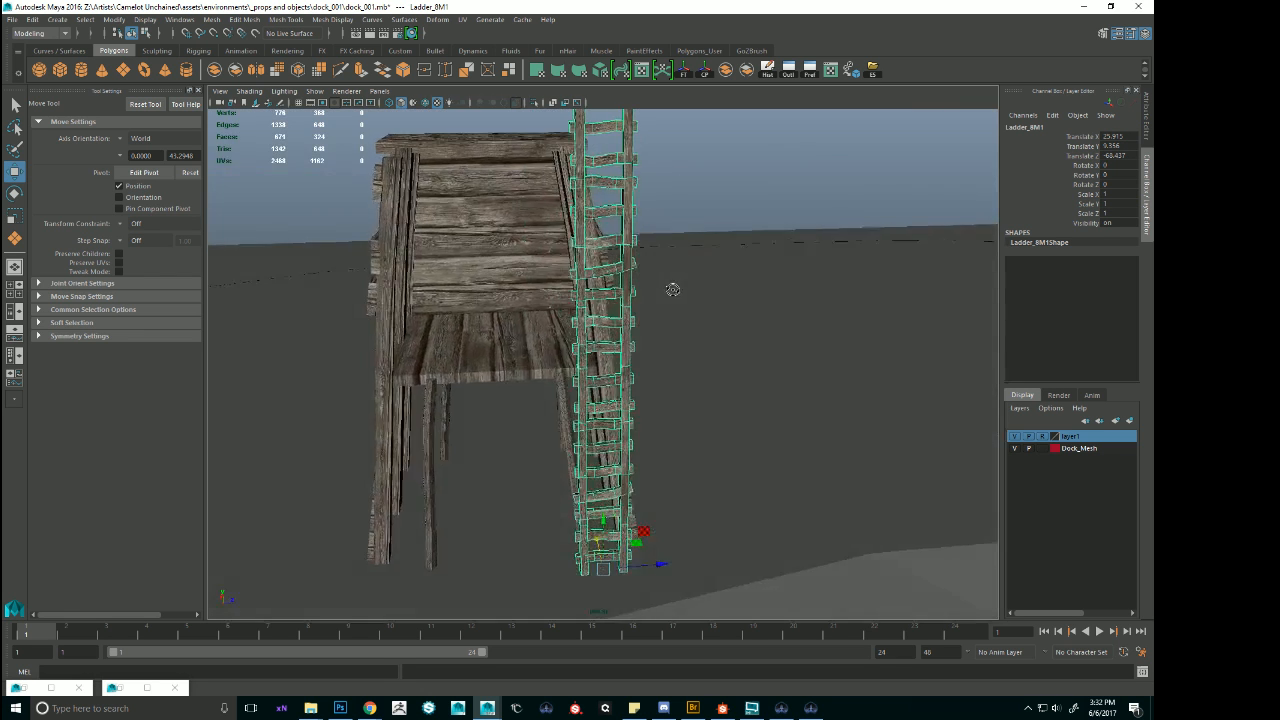
Fit the ladder copy centrally against the tall shack's front platform edge at Translate X 27.66, Y 4.899, Z -70.2, and deselect it.
right_click_drag(671, 287, 600, 290, "alt")
left_click_drag(600, 290, 610, 350, "alt")
left_click_drag(655, 465, 566, 508)
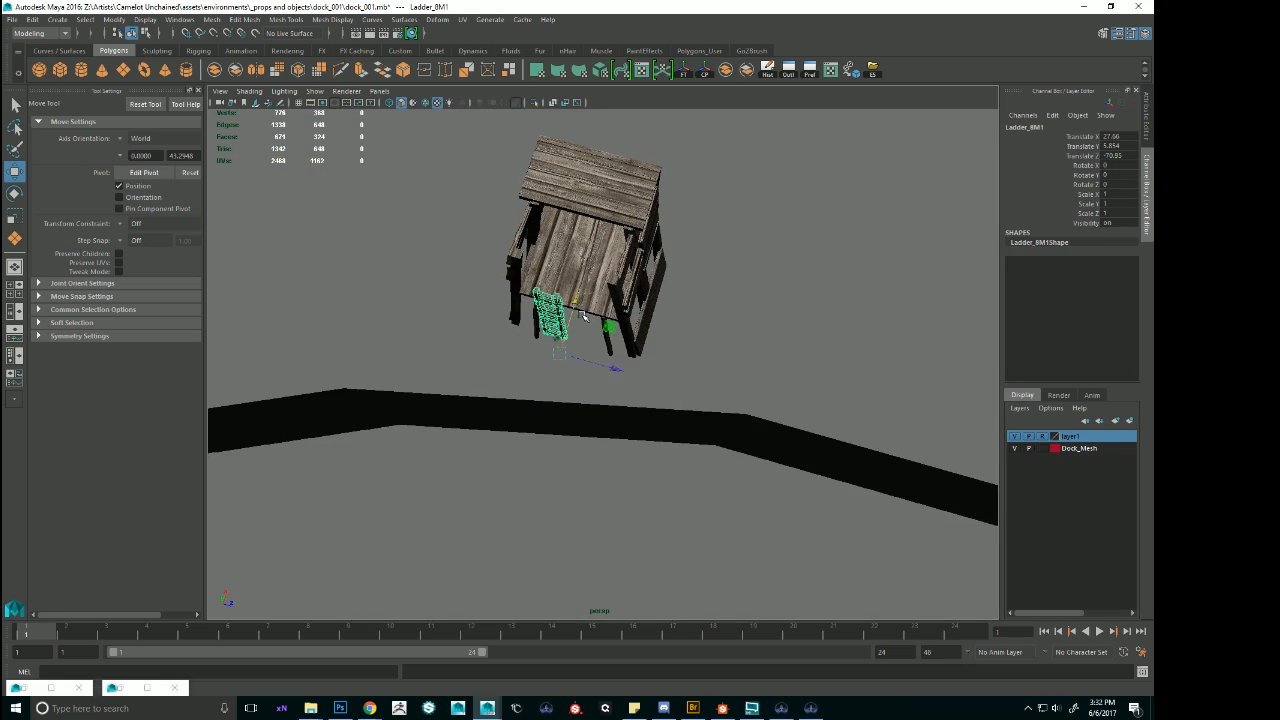
left_click_drag(584, 316, 671, 481, "alt")
left_click_drag(663, 557, 701, 552)
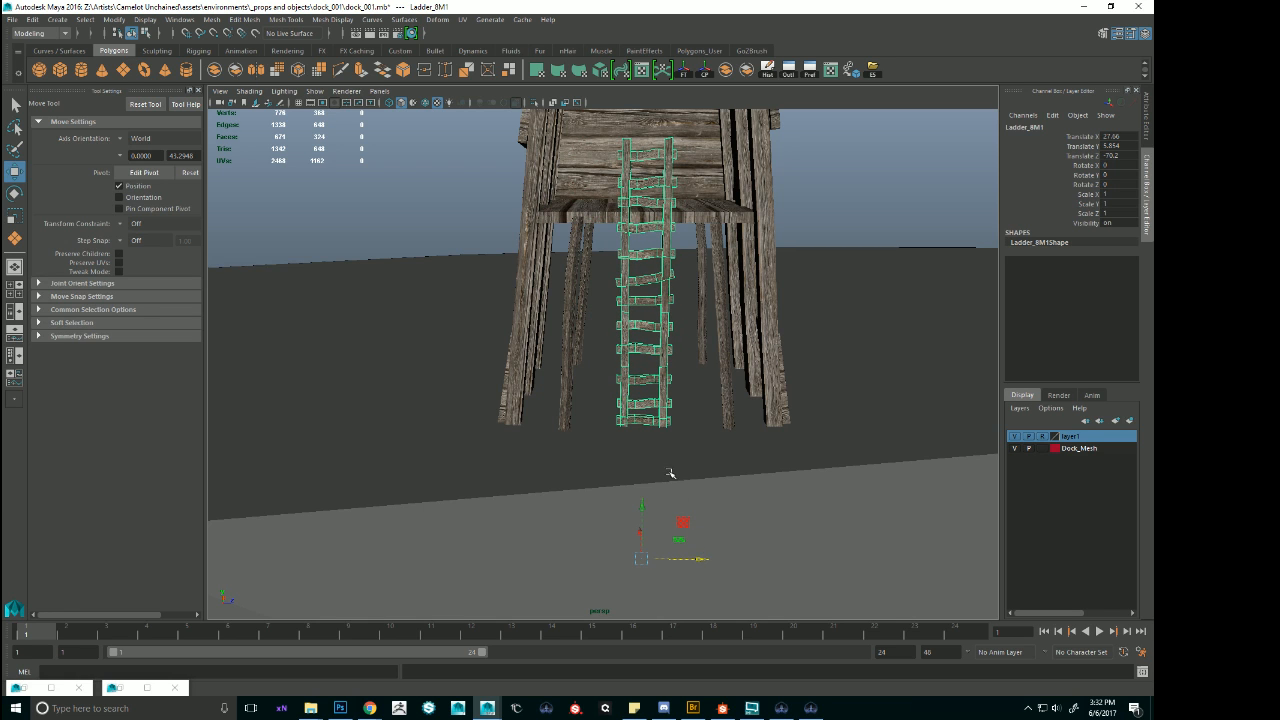
left_click_drag(645, 505, 659, 549)
scroll(598, 223, "down", 3)
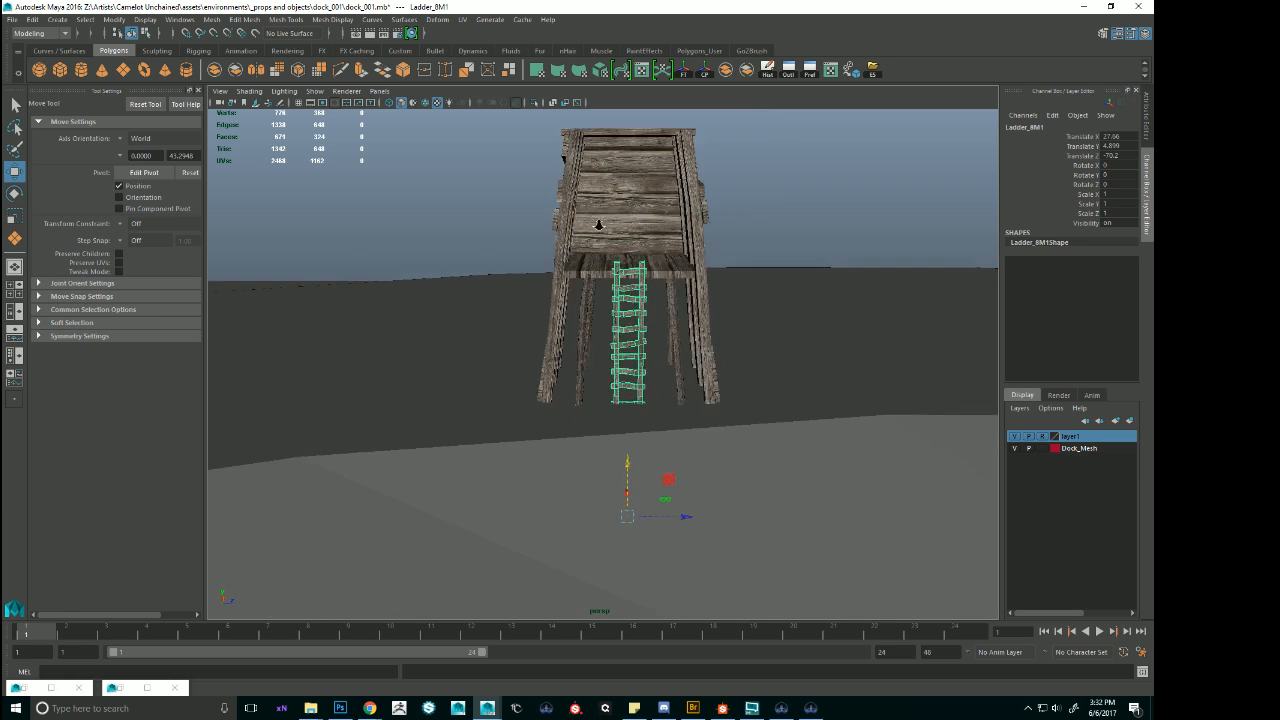
left_click_drag(598, 223, 853, 327, "alt")
left_click(700, 229)
Select the small shack copy Shack_1A1 on the arched block and set its Rotate Y to -90.
scroll(699, 230, "down", 5)
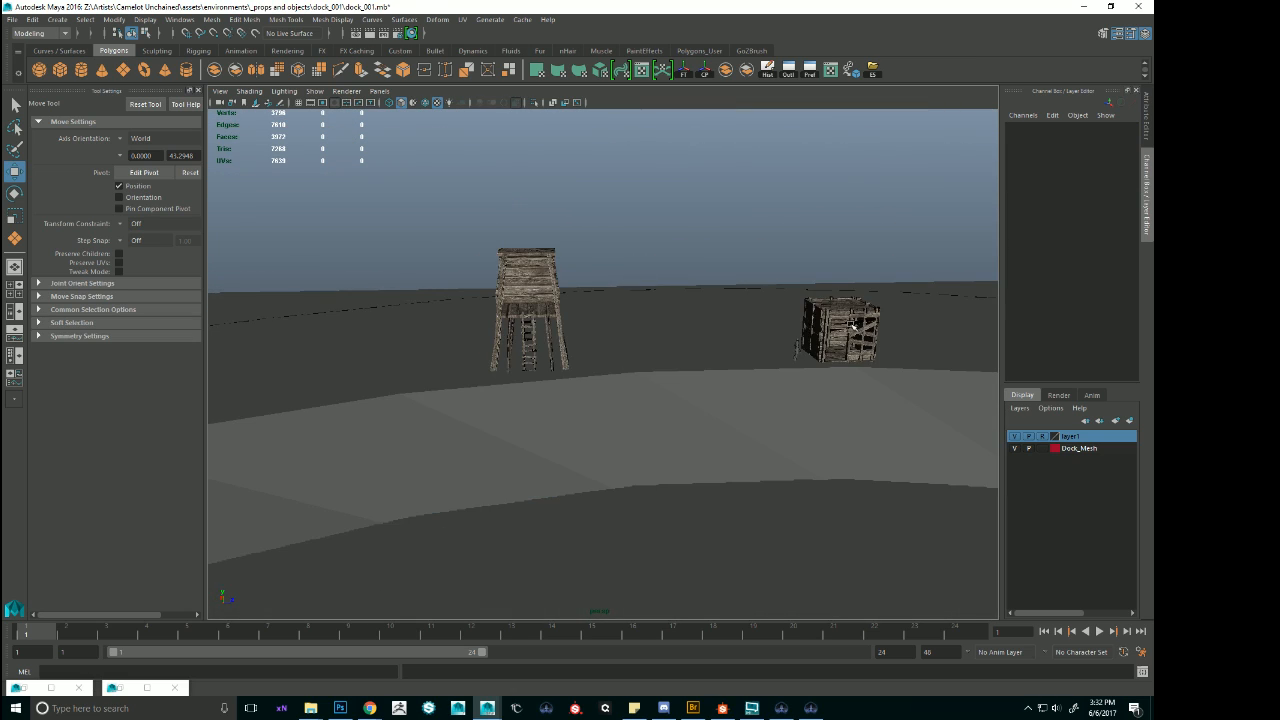
left_click(853, 330)
key("f")
scroll(829, 440, "down", 4)
left_click_drag(829, 440, 563, 474, "alt")
key("e")
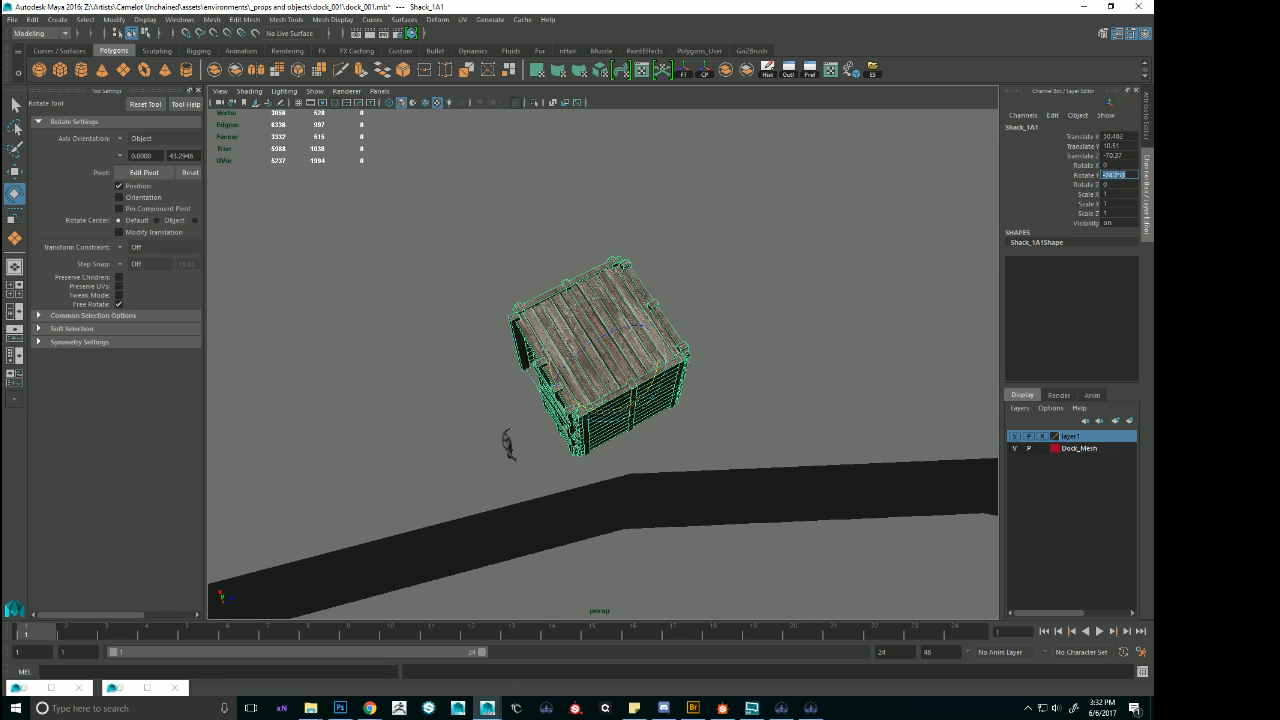
type("-90")
key("Return")
Move the small shack copy on the arched block to Translate X 31.48 and Z -69.8.
left_click_drag(700, 425, 592, 396, "alt")
key("w")
left_click_drag(610, 317, 619, 293)
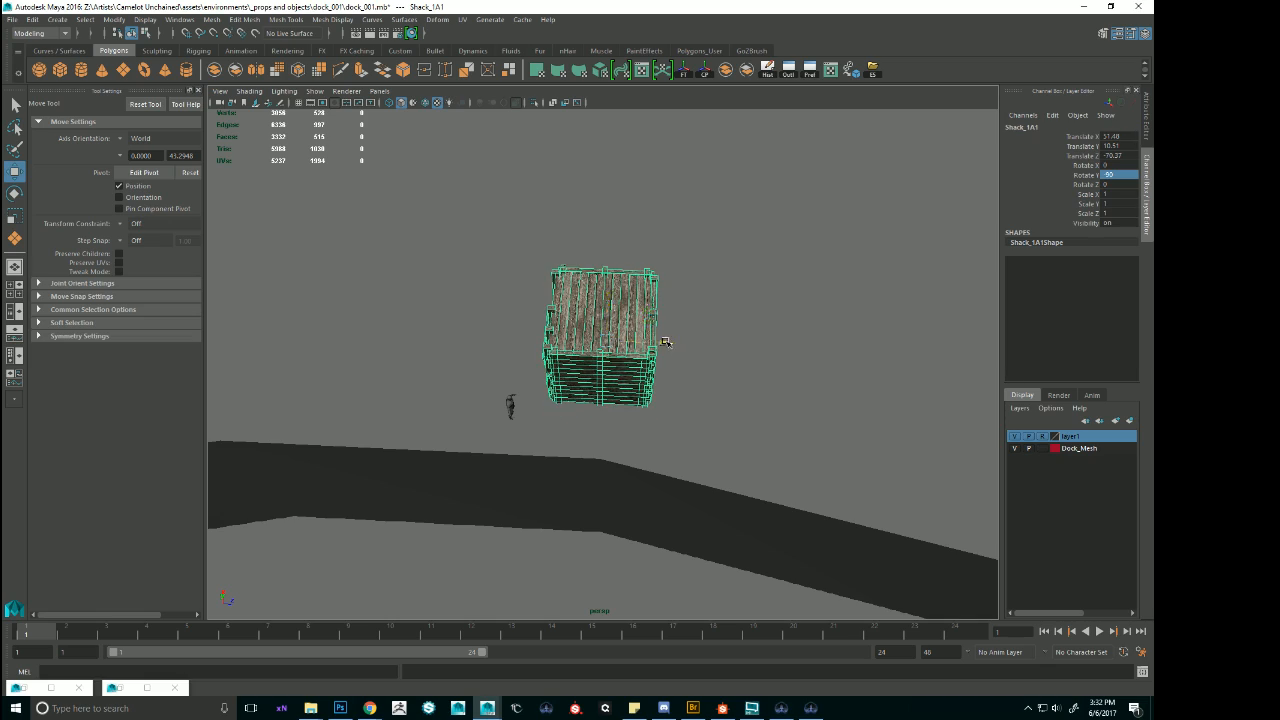
left_click_drag(665, 342, 680, 343)
right_click_drag(791, 469, 760, 452, "alt")
middle_click_drag(790, 470, 670, 405, "alt")
left_click_drag(670, 405, 673, 374, "alt")
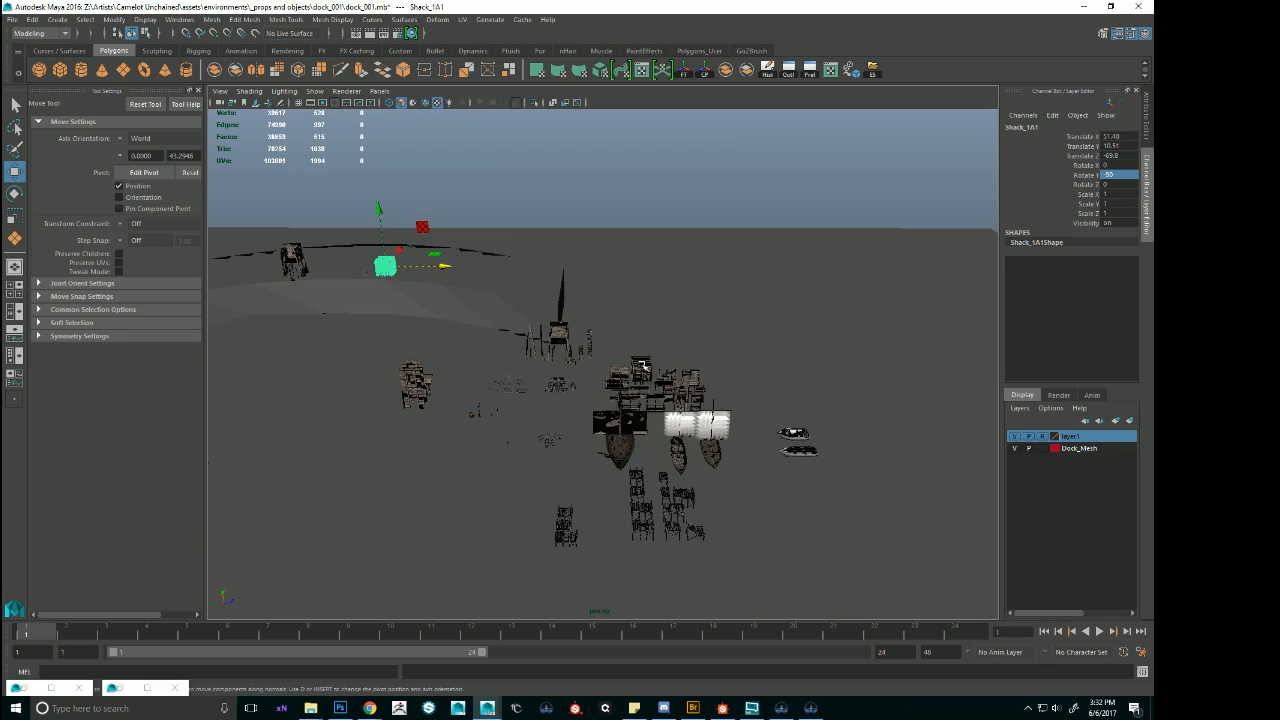
Select the original Shack_1A among the modular pieces and examine the surrounding walls, platforms, posts and boats.
left_click(643, 366)
key("f")
left_click_drag(777, 477, 650, 430, "alt")
right_click_drag(650, 430, 510, 455, "alt")
left_click_drag(510, 455, 727, 424, "alt")
right_click_drag(744, 426, 679, 396, "alt")
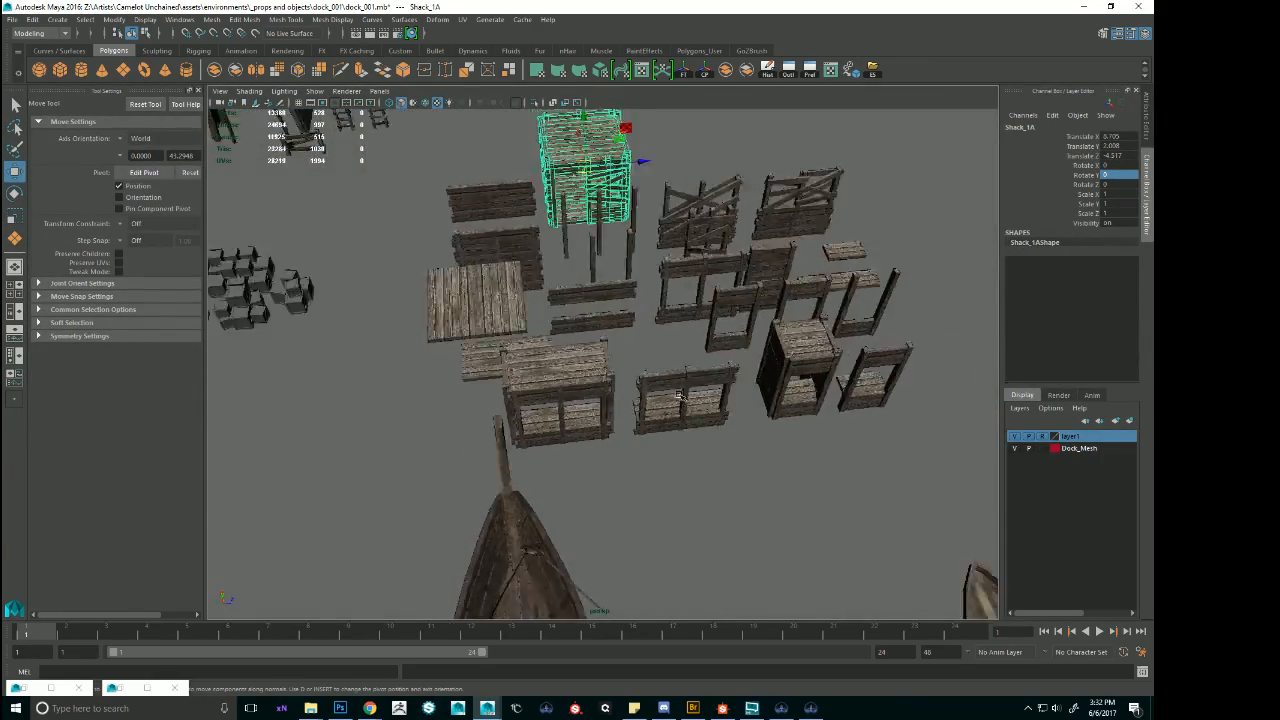
left_click_drag(679, 396, 745, 387, "alt")
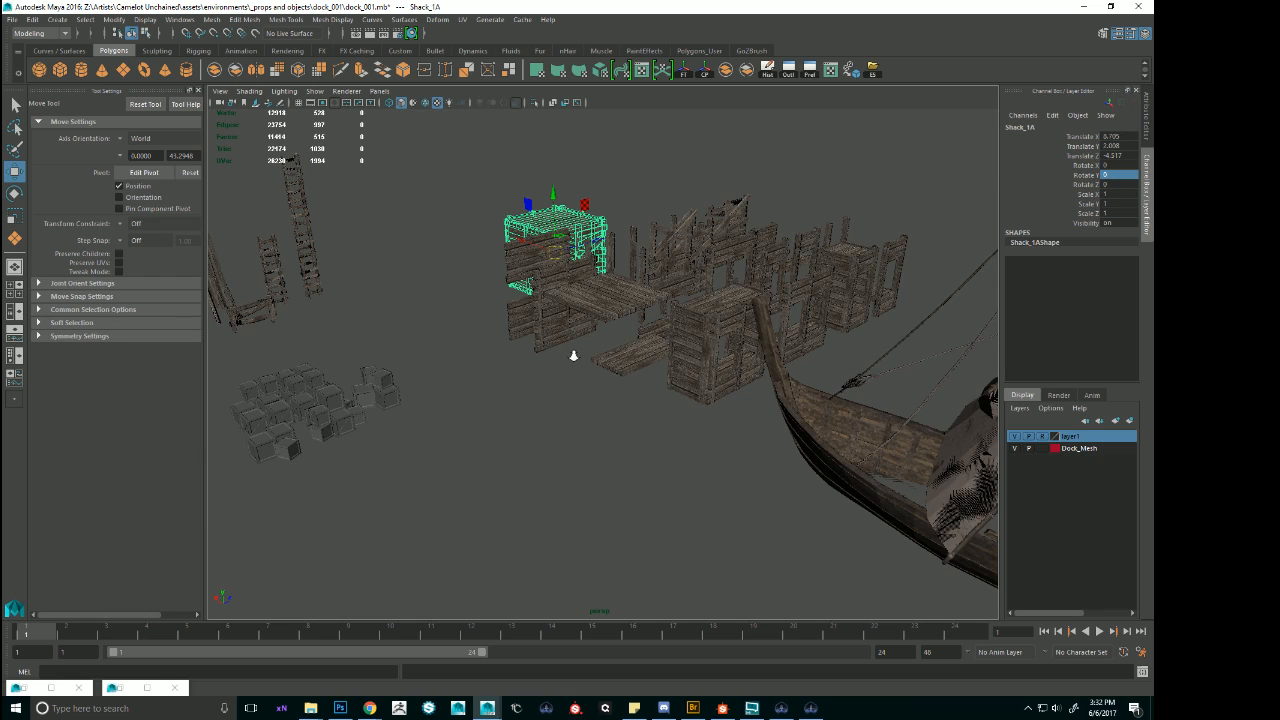
scroll(573, 355, "down", 3)
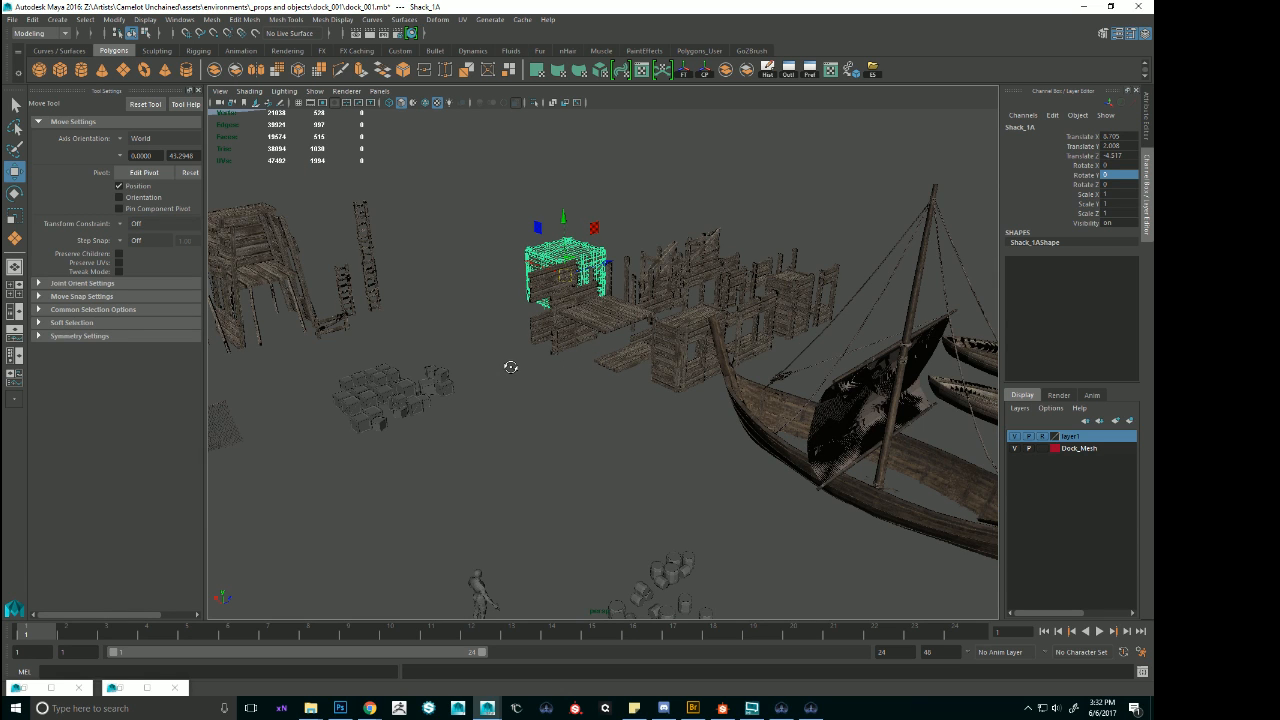
left_click_drag(330, 130, 346, 94, "alt")
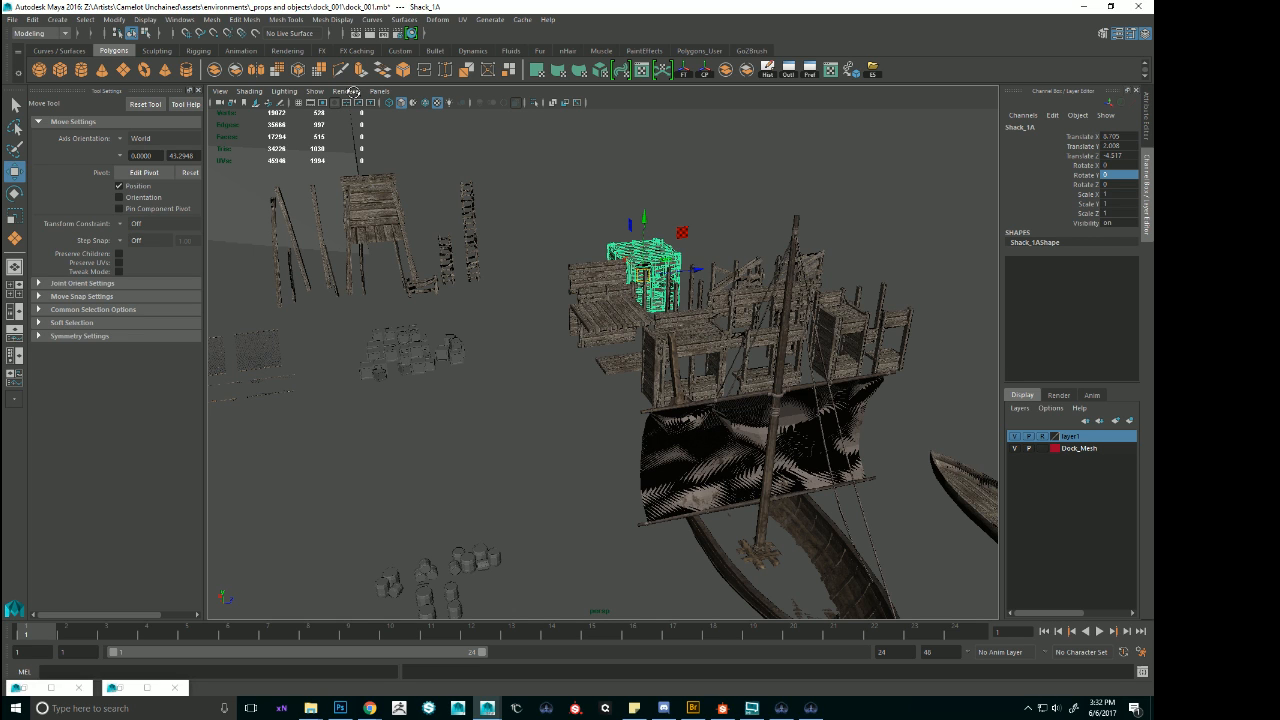
left_click_drag(386, 138, 473, 229, "alt")
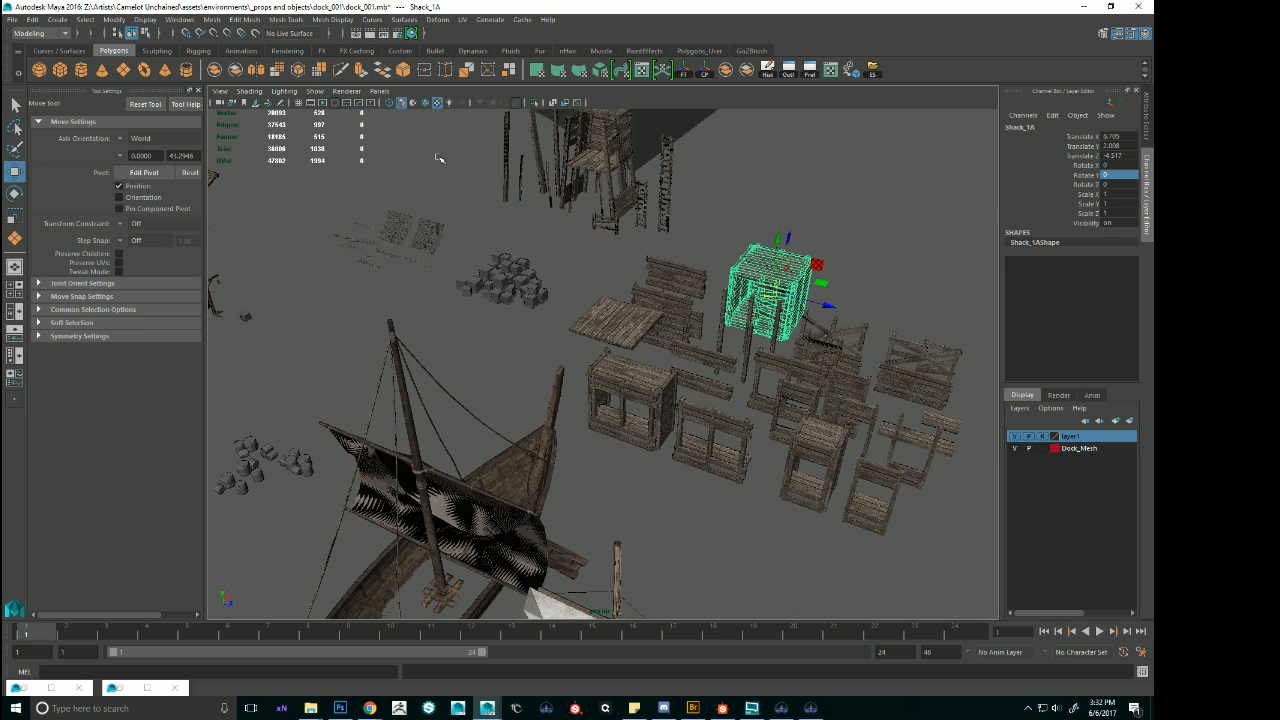
Switch the perspective view's renderer to Viewport 2.0 and inspect the textured surfaces of Shack_1A.
left_click(347, 92)
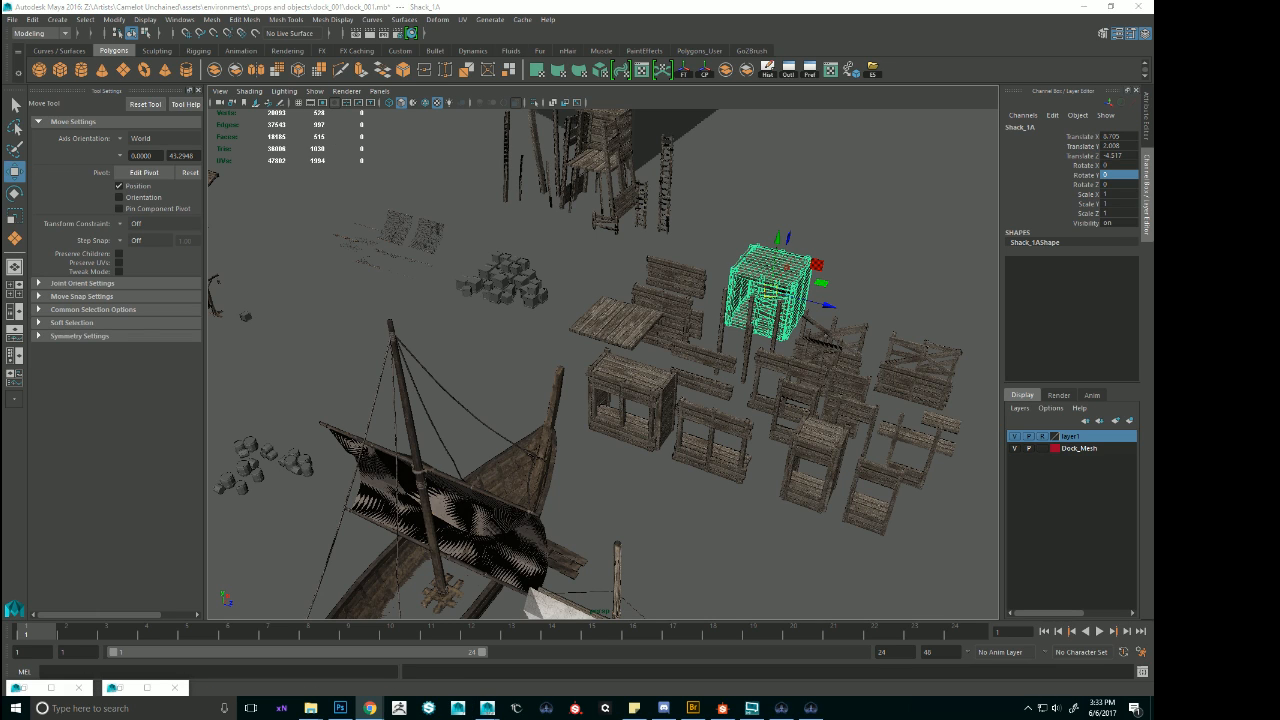
left_click(357, 92)
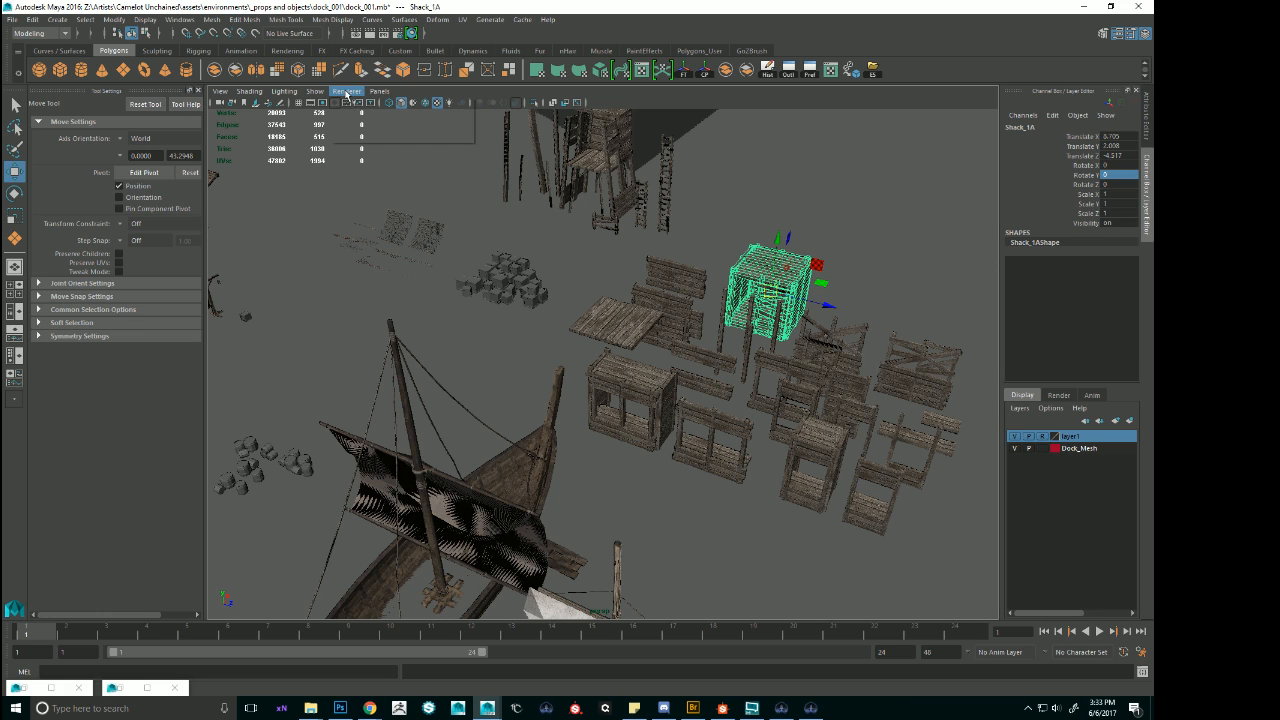
left_click(346, 93)
left_click(352, 123)
scroll(688, 232, "up", 2)
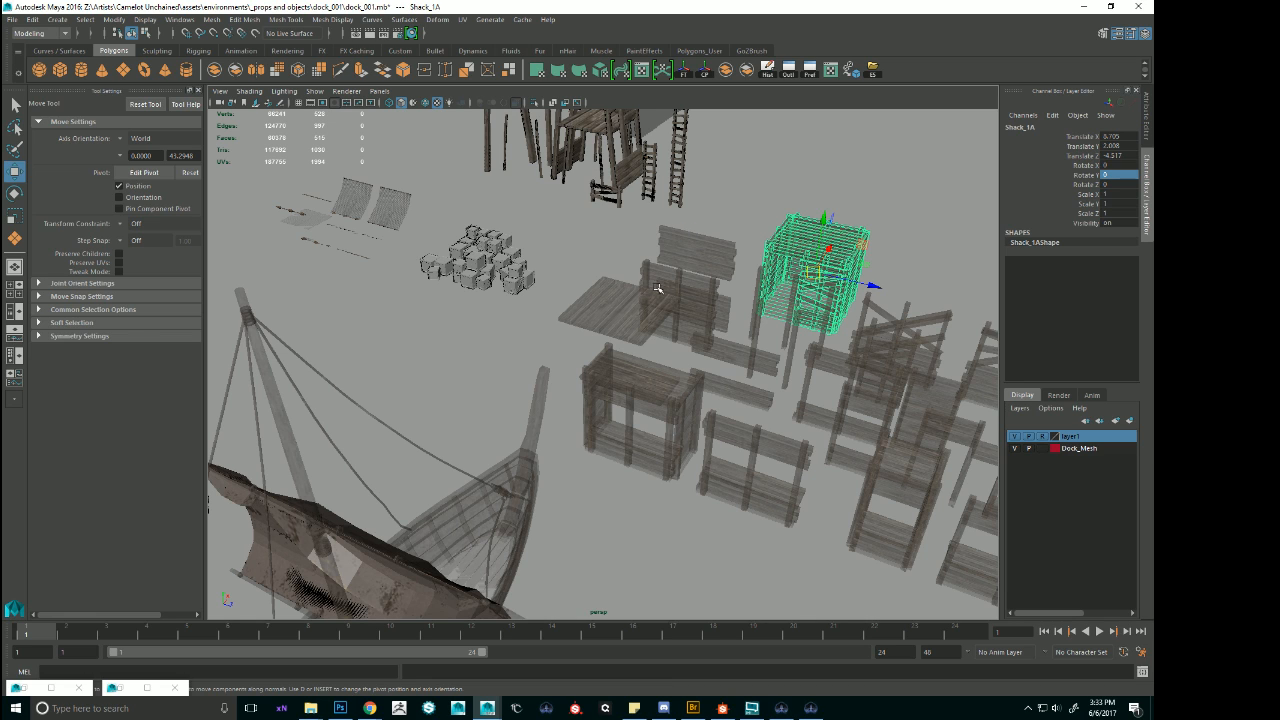
left_click_drag(654, 320, 664, 349, "alt")
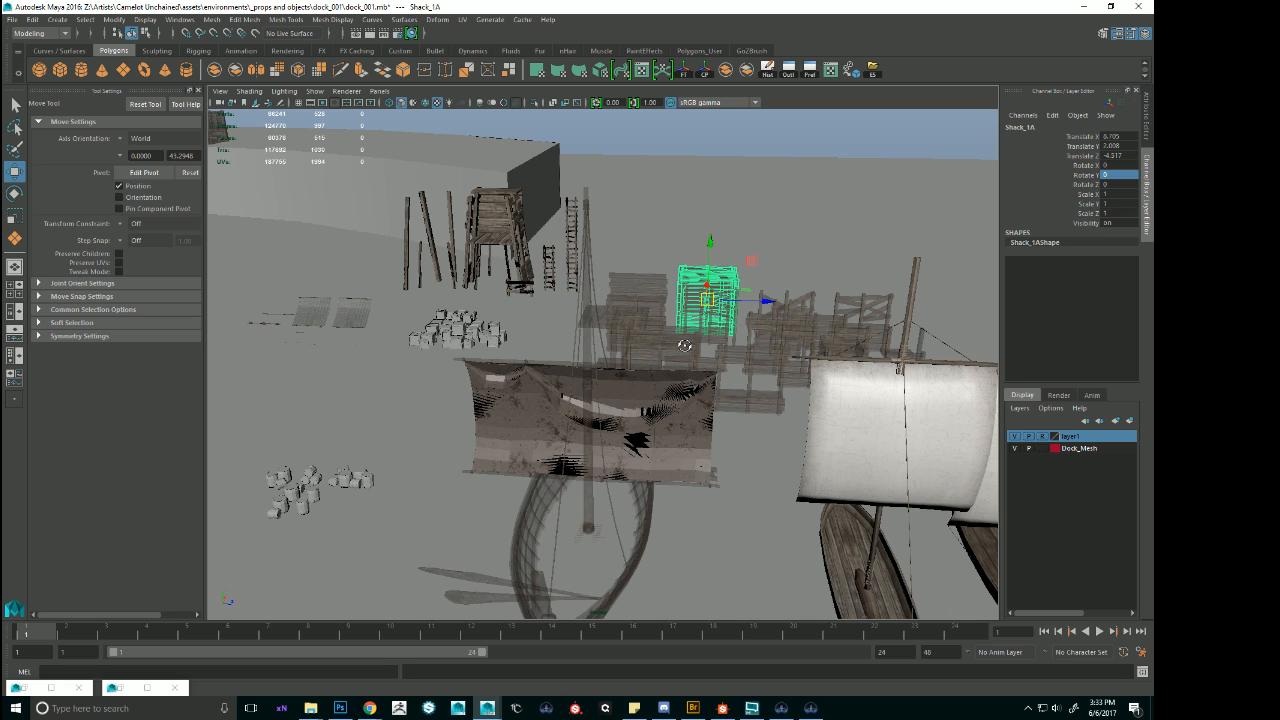
left_click_drag(684, 345, 694, 348, "alt")
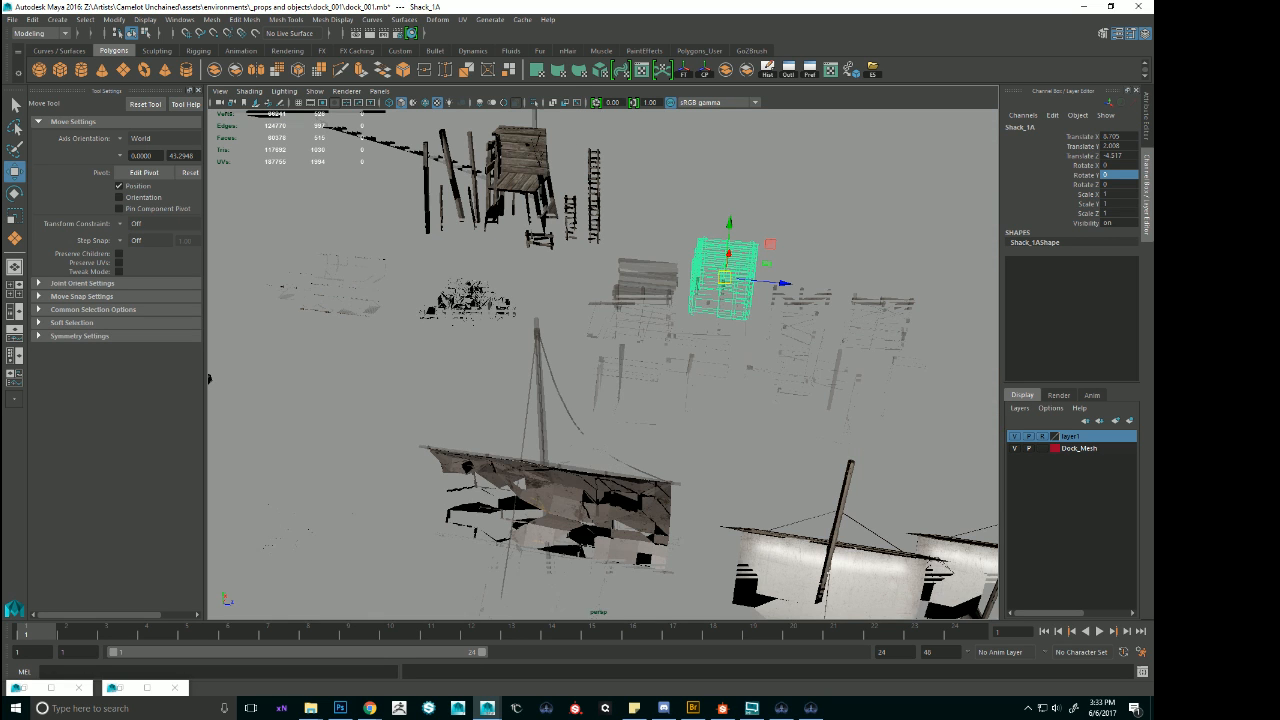
key("f")
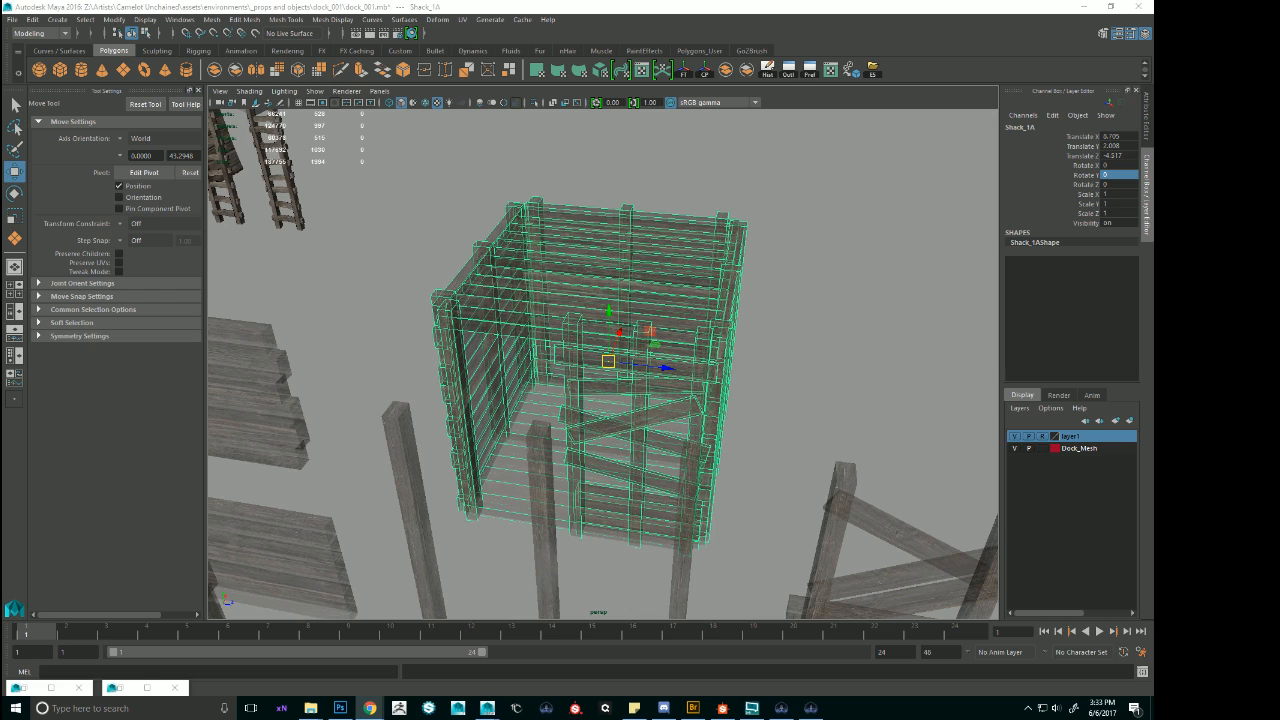
scroll(603, 364, "up", 1)
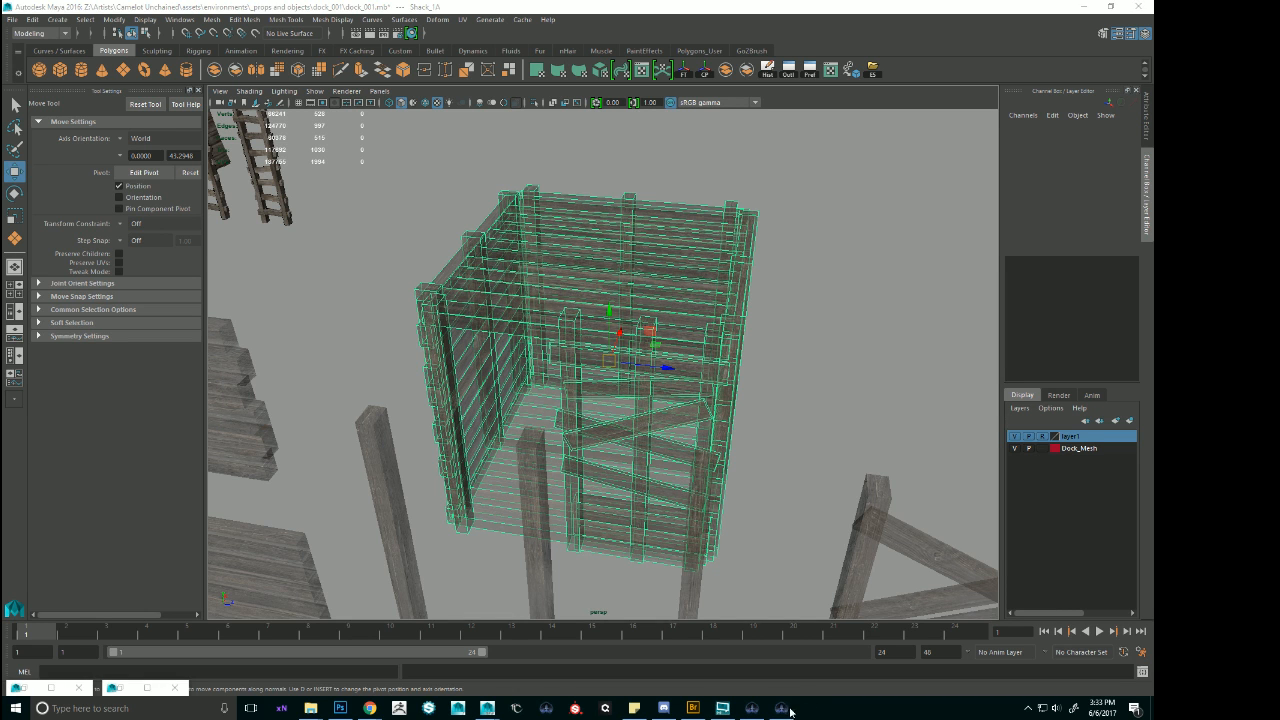
Open the Windows Task Manager and end the Editor (32 bit) task.
right_click(1028, 714)
left_click(1009, 653)
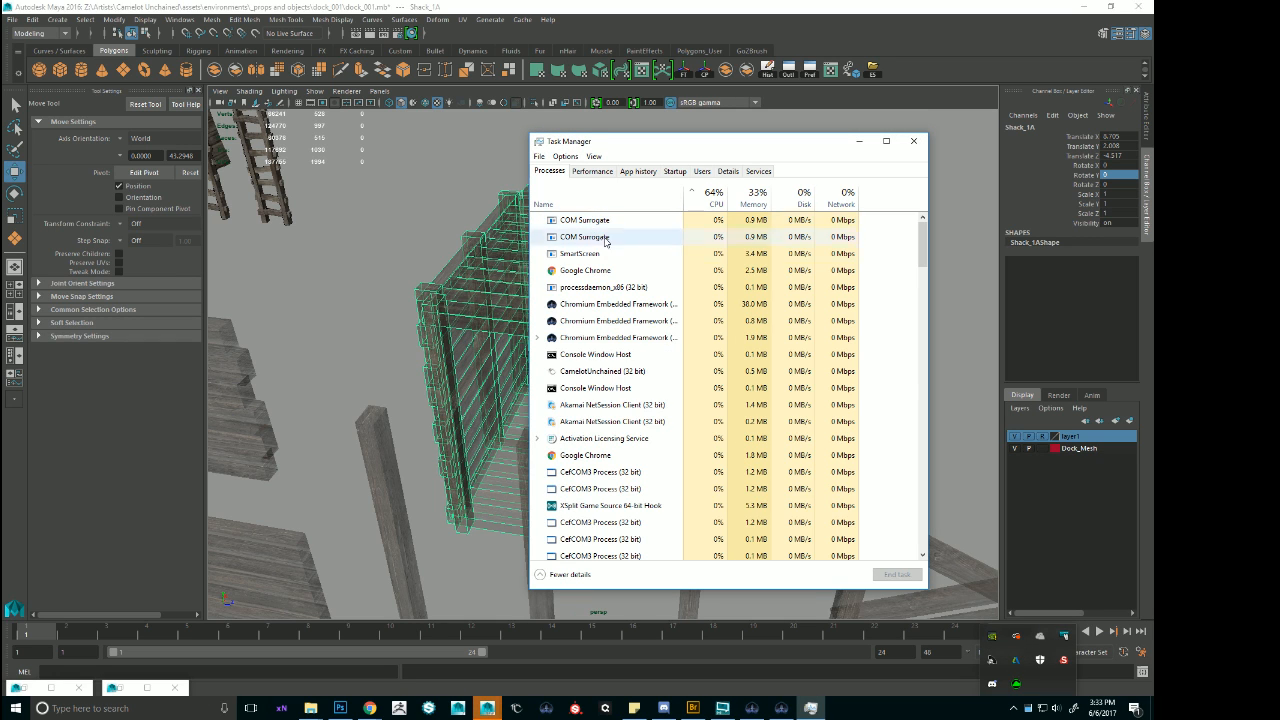
left_click(640, 196)
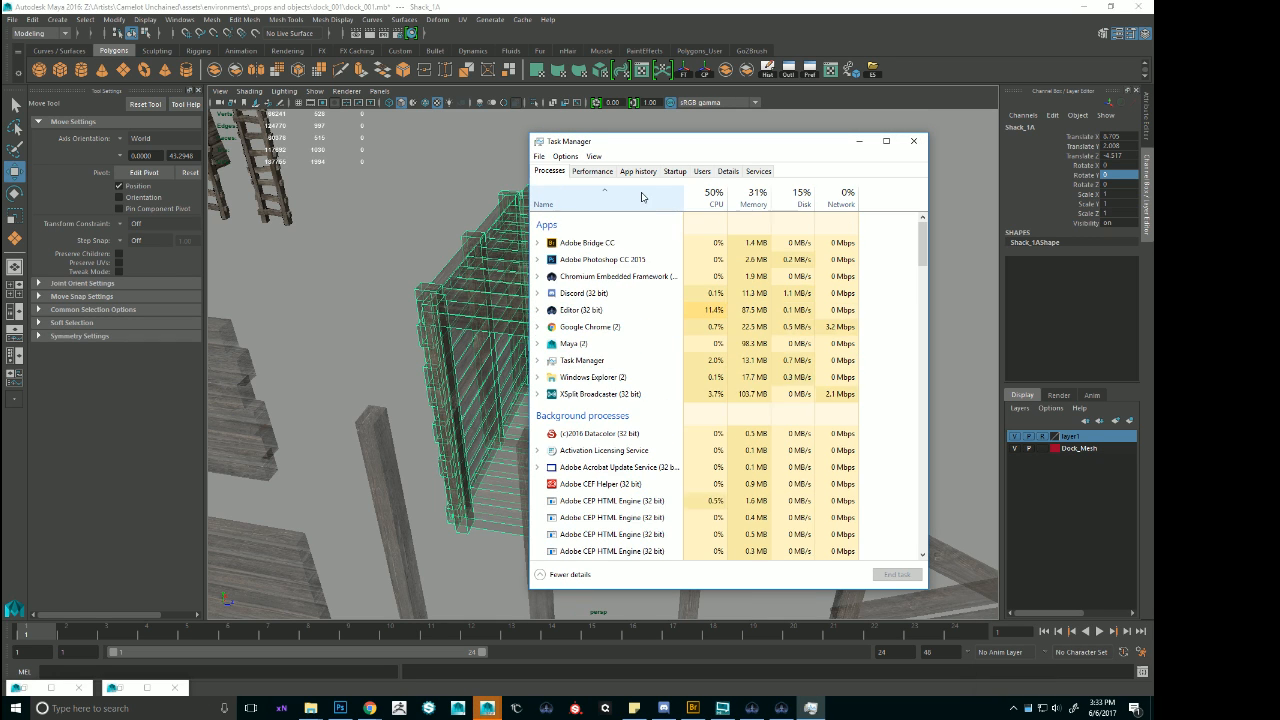
left_click(587, 311)
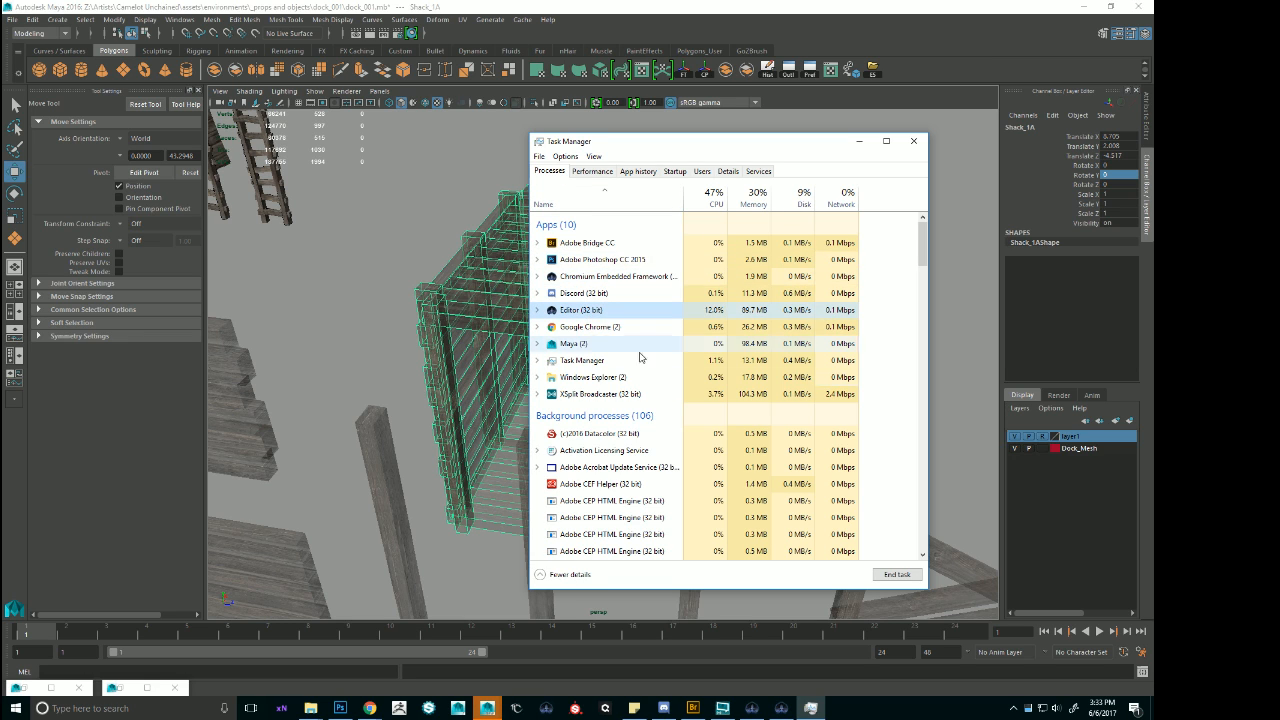
left_click(890, 574)
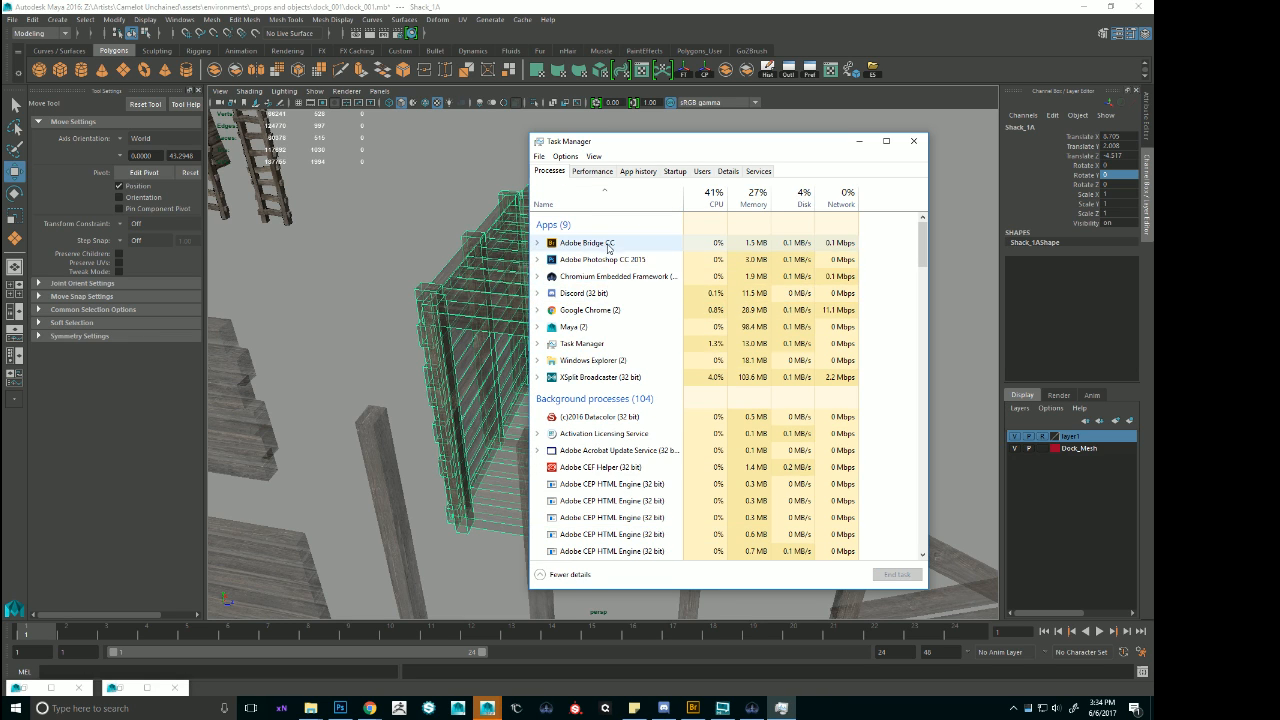
Put the Task Manager away, bring up the Camelot Unchained launcher and close it to return to Maya.
left_click(781, 708)
left_click(752, 708)
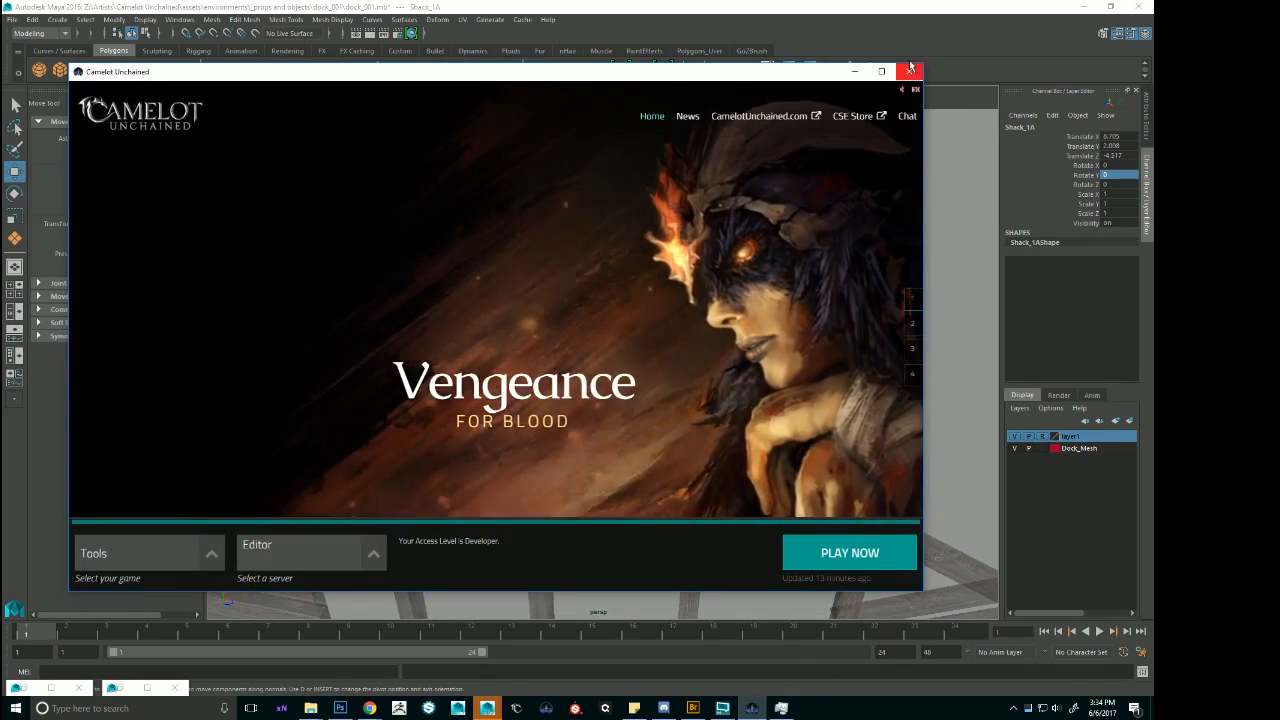
left_click(910, 71)
scroll(714, 283, "up", 3)
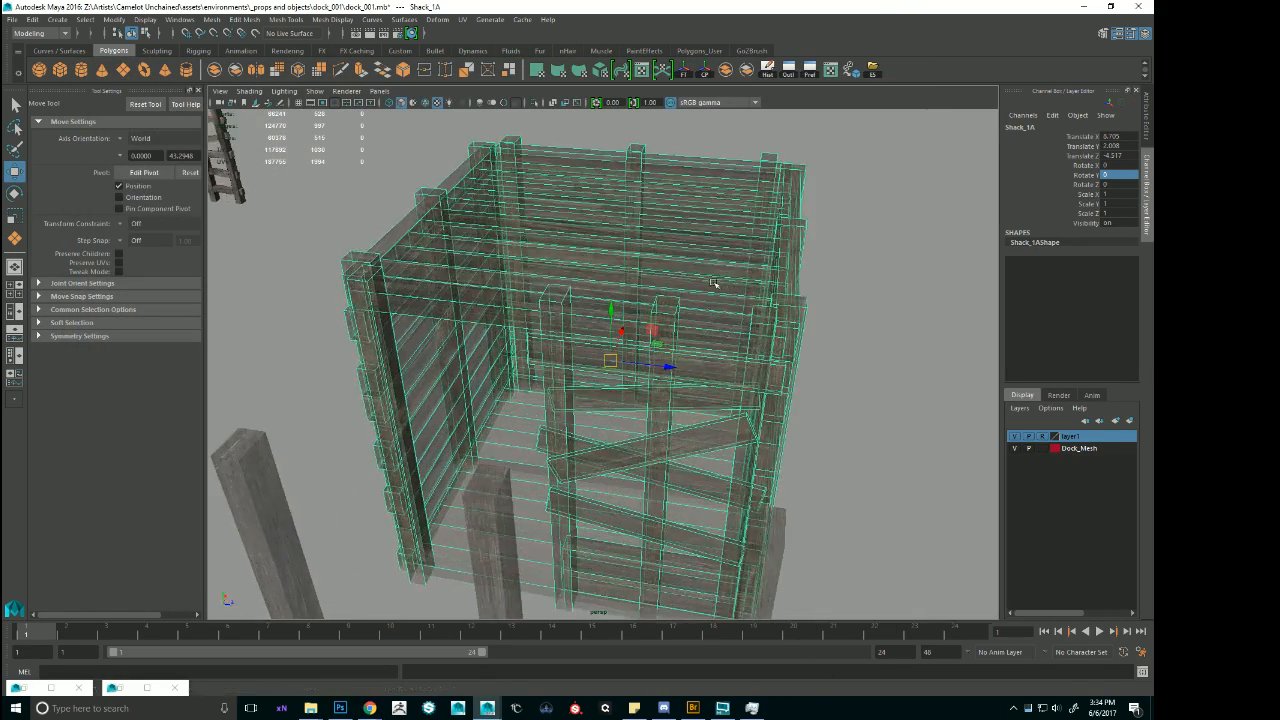
Show the attributes of Shack_1A's phong material Supply_1A2 and open the file texture connected to its Transparency.
left_click(1119, 34)
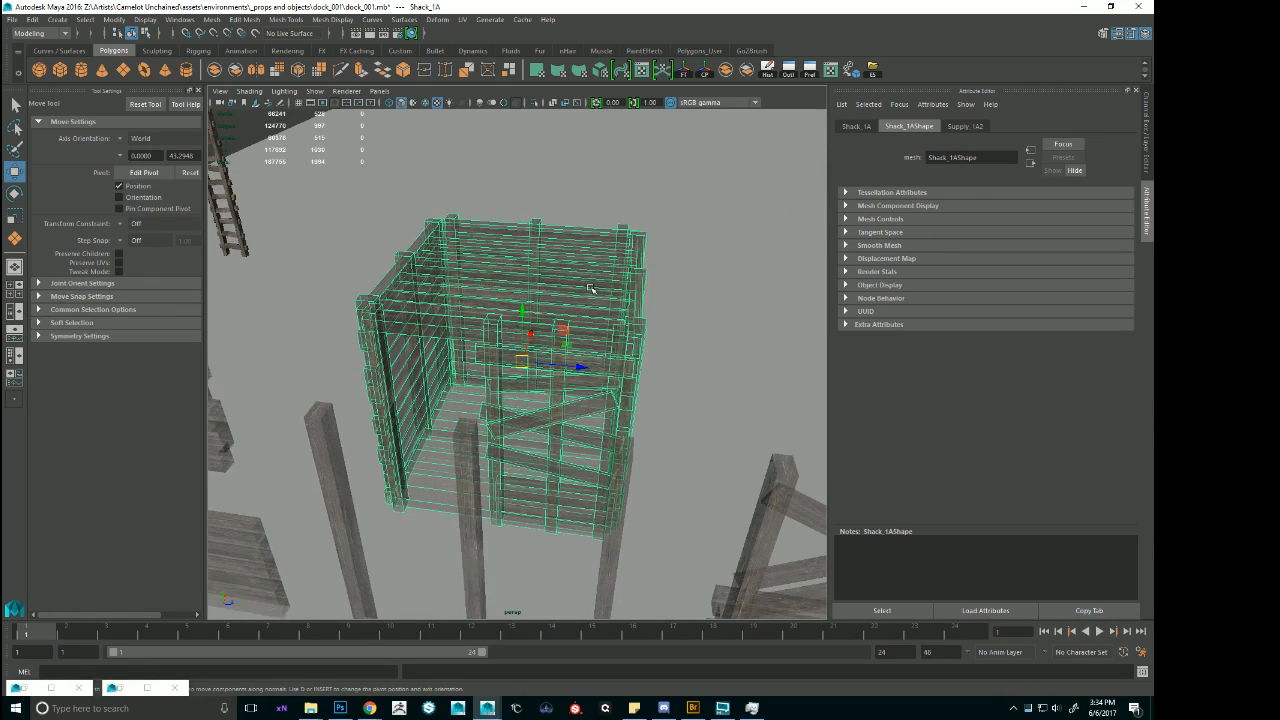
key("f")
left_click(963, 127)
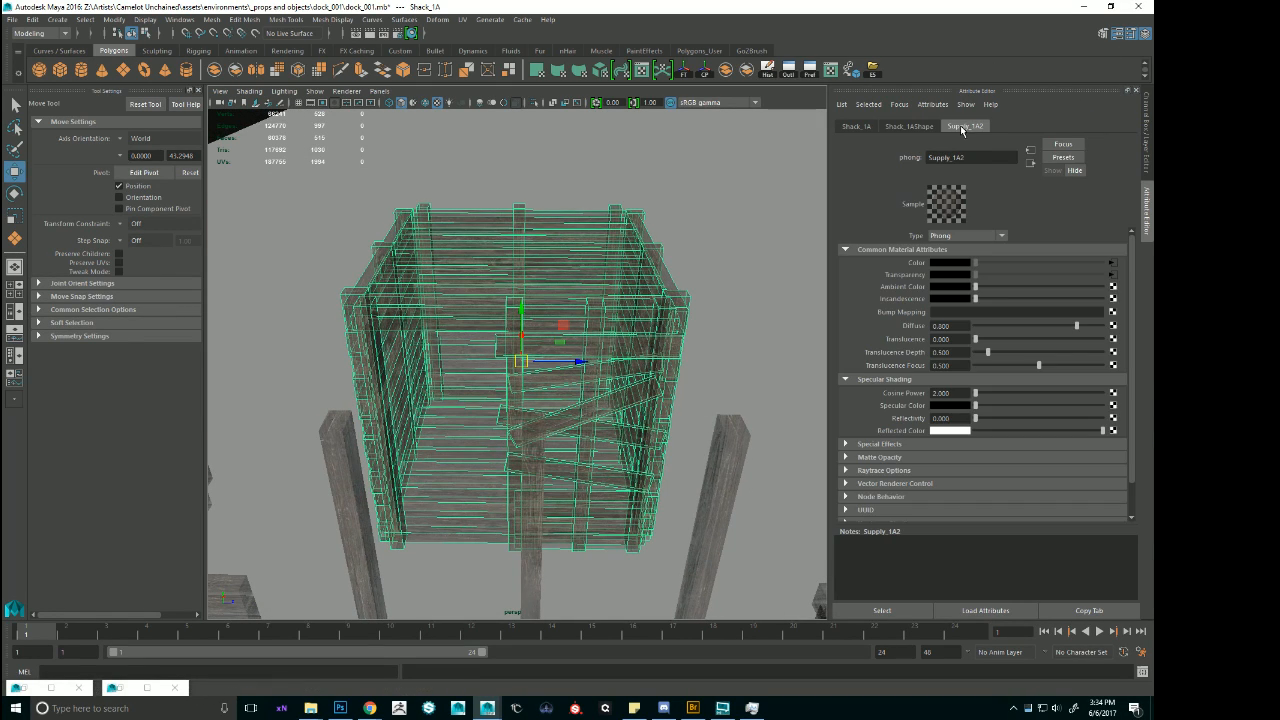
left_click(1110, 272)
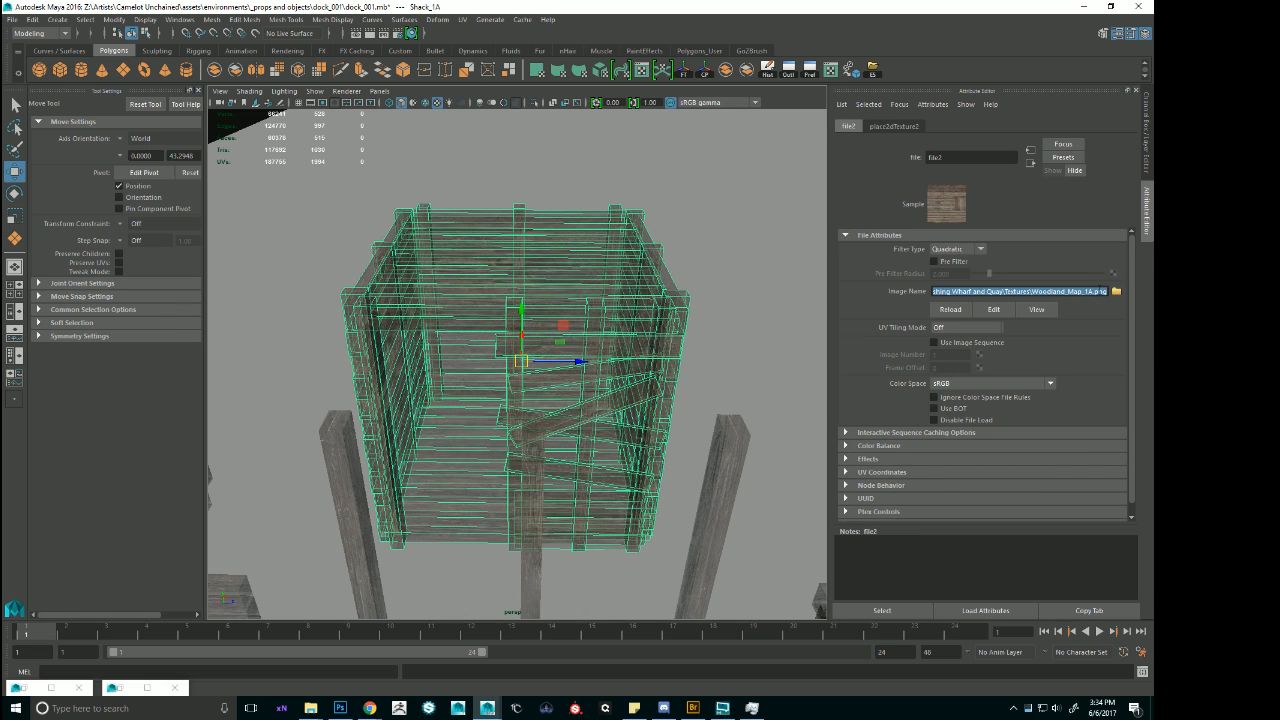
Try clearing the Image Name of texture file2, then undo the change.
key("Return")
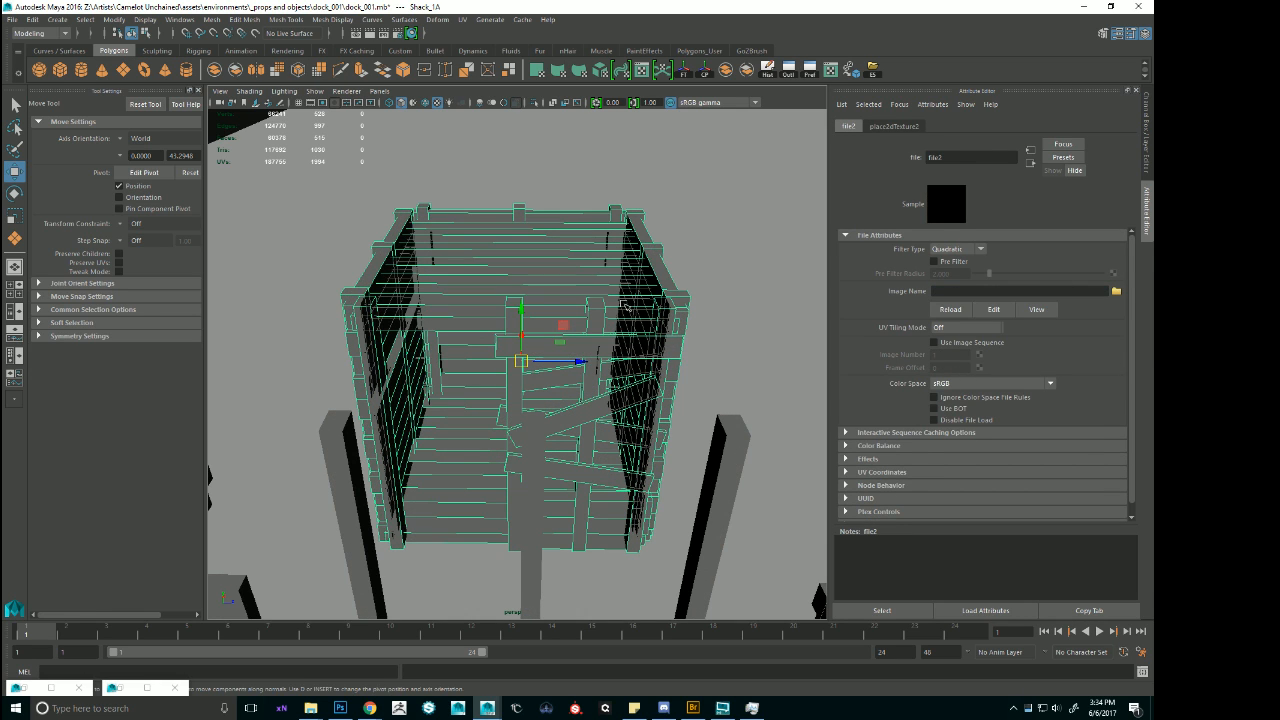
key("ctrl+z")
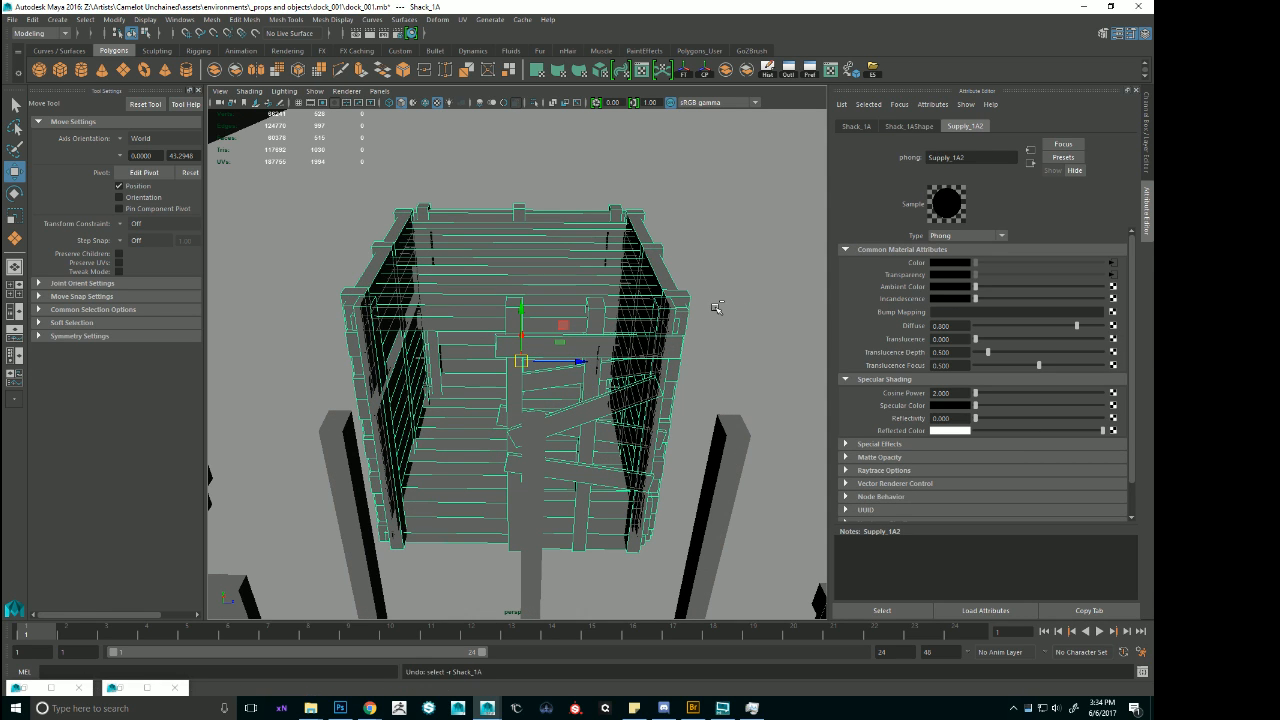
key("ctrl+z")
mouse_move(630, 284)
left_mouse_down("alt")
mouse_move(630, 304)
mouse_move(616, 290)
left_mouse_up("alt")
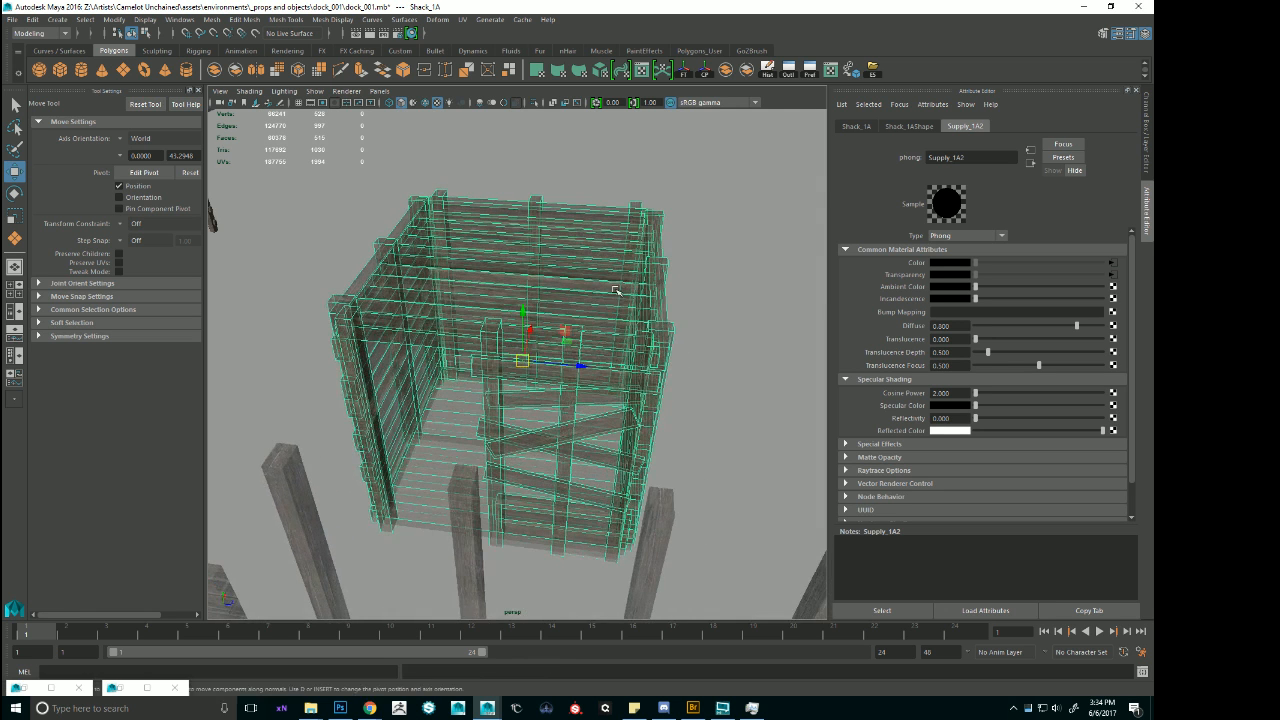
key("ctrl+z")
Copy the Image Name path of Color texture file2, look it up in File Explorer and bring up Woodland_Map_1A.png in Photoshop.
left_click(1112, 264)
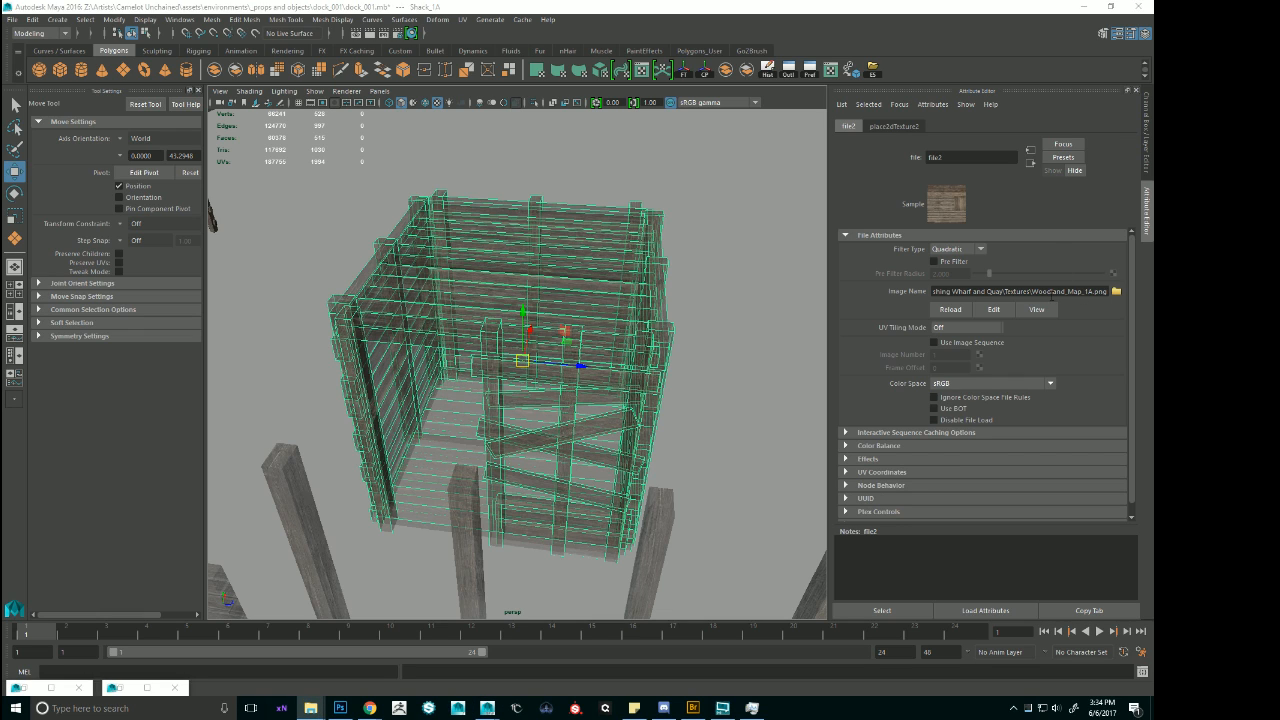
left_click_drag(1031, 292, 691, 268)
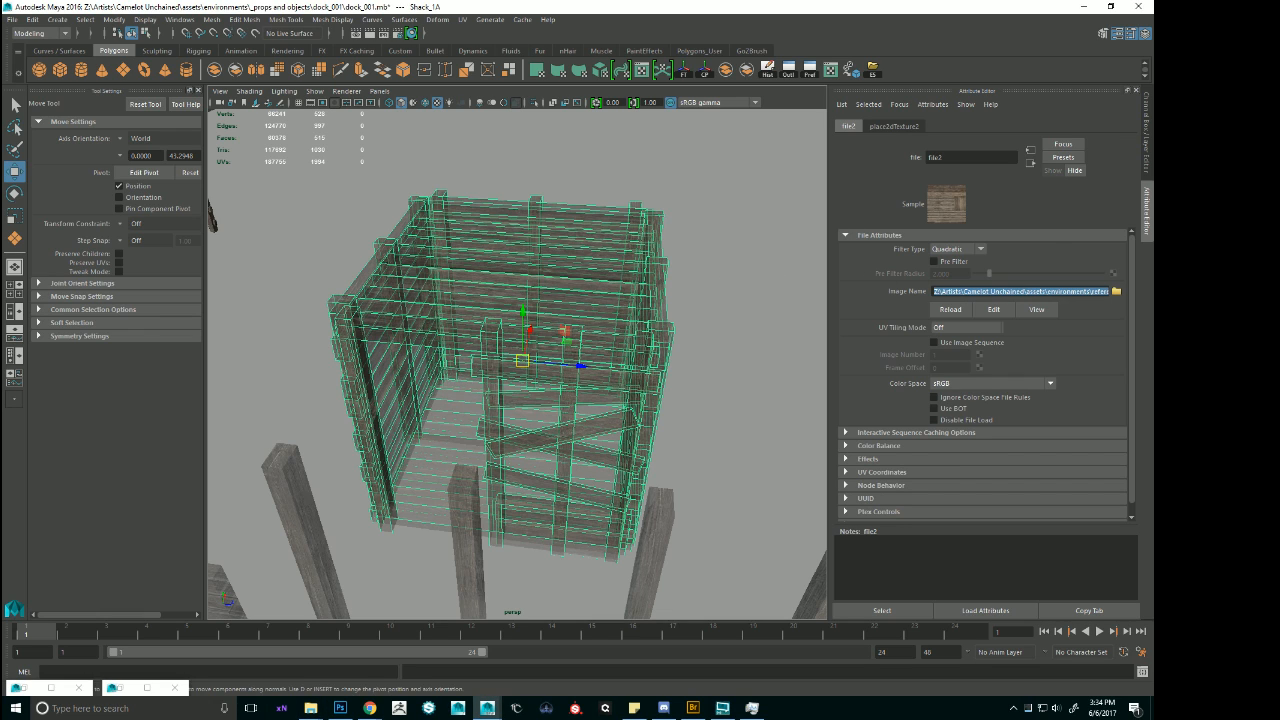
left_click(311, 708)
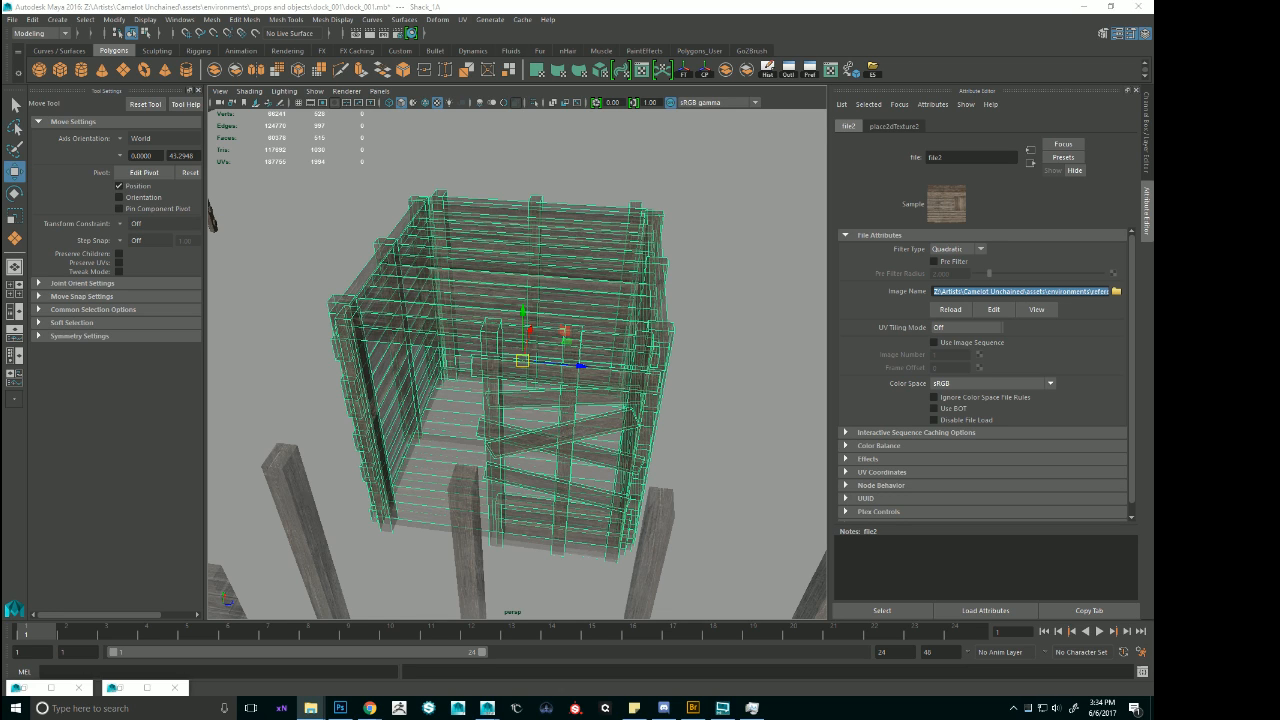
key("ctrl+v")
key("Return")
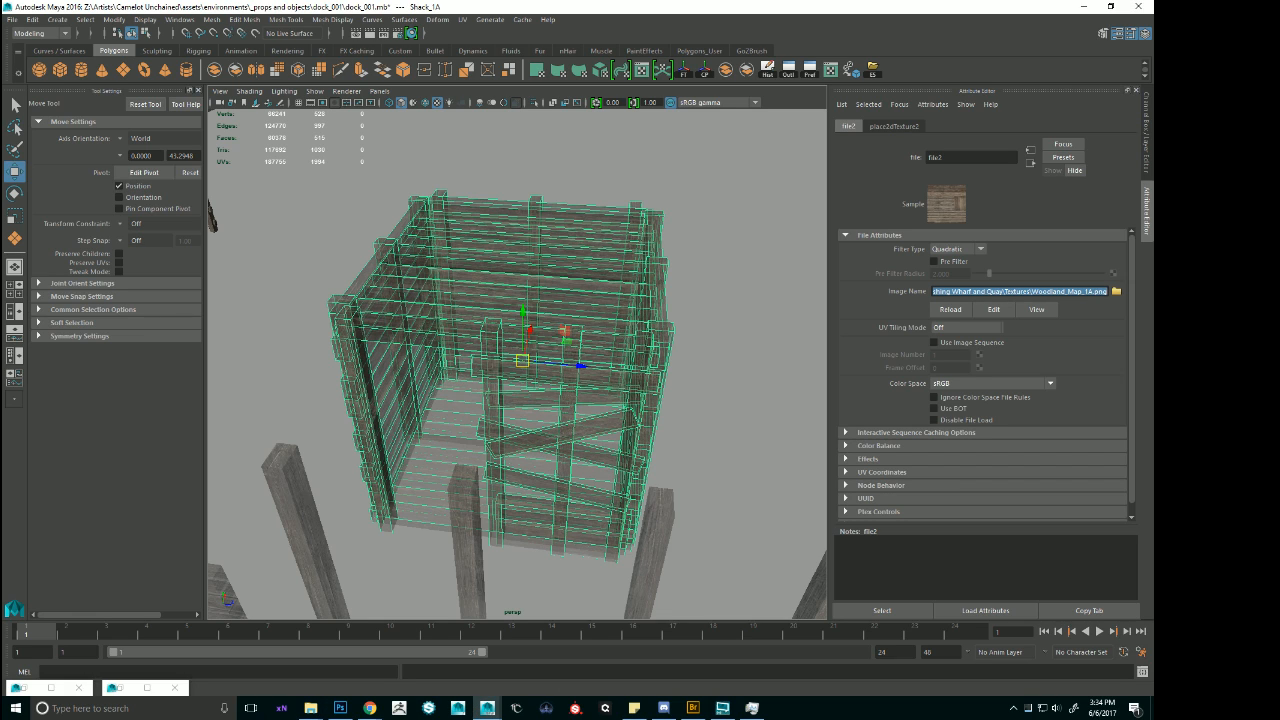
key("alt+Tab")
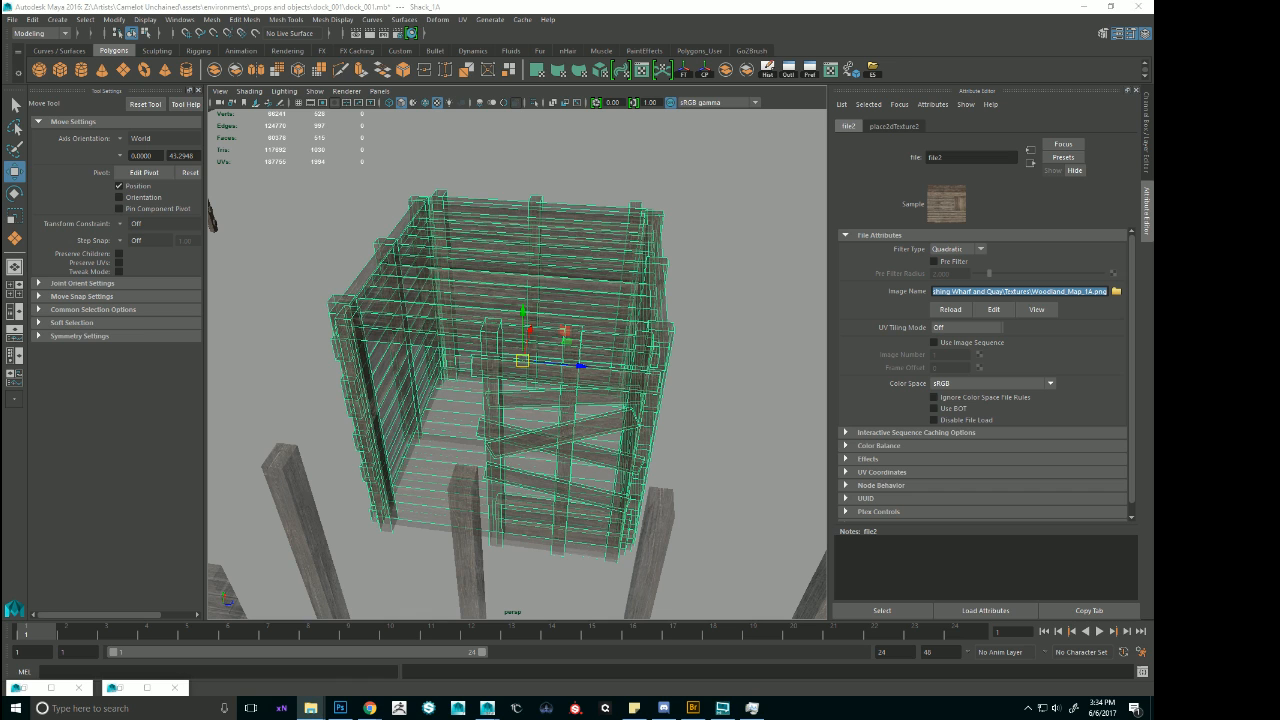
left_click(340, 708)
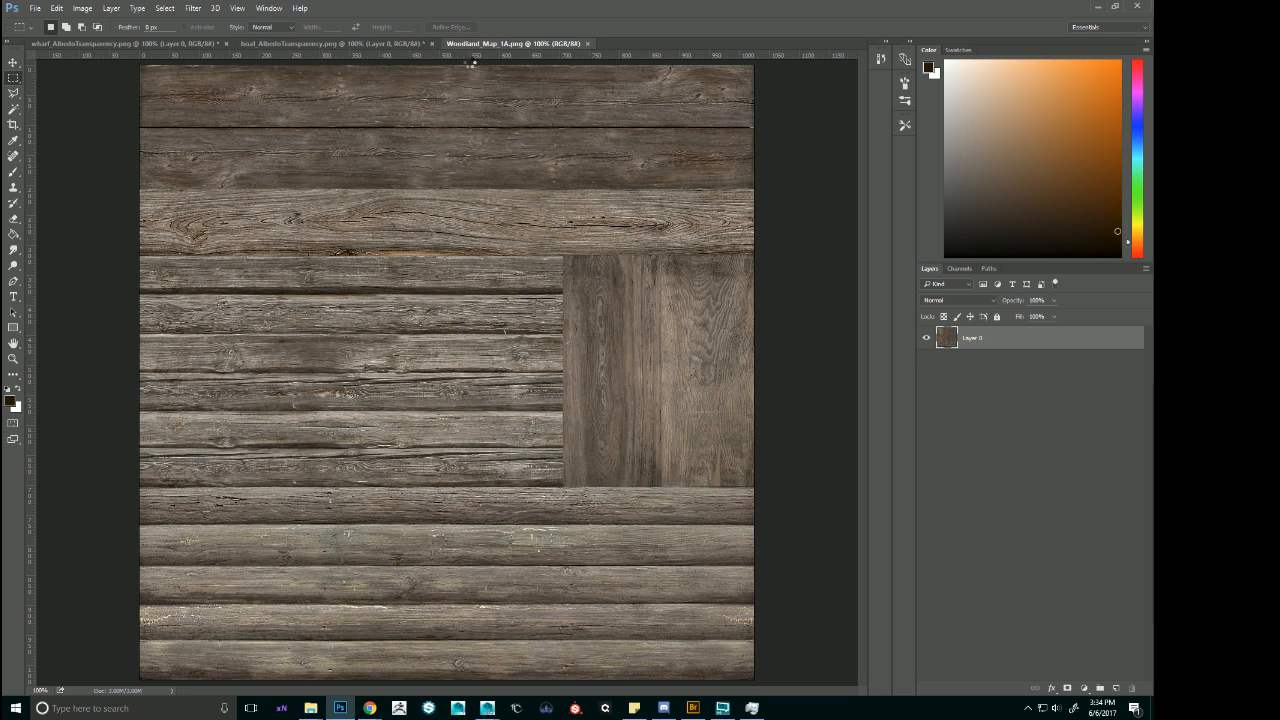
Flatten the Woodland_Map_1A image and save it in Targa format at 24 bits/pixel in the same Textures folder.
left_click(82, 8)
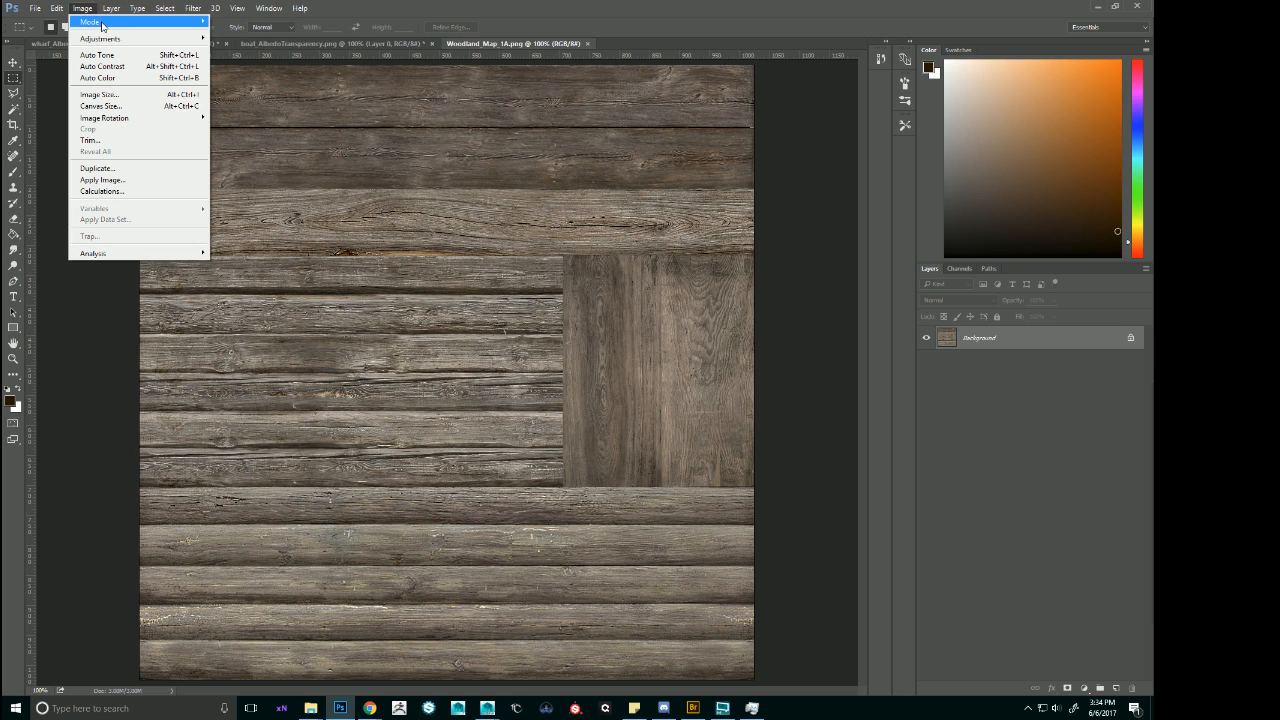
mouse_move(91, 23)
left_click(245, 118)
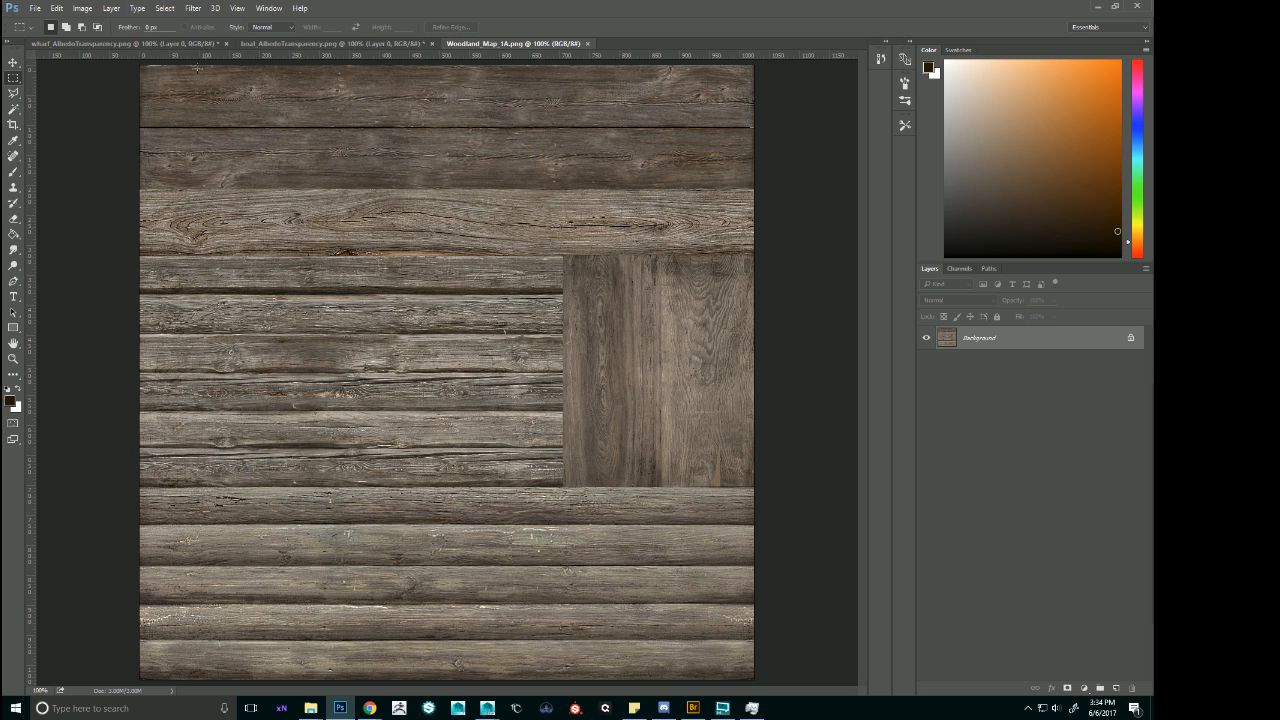
left_click(35, 8)
left_click(45, 140)
left_click(245, 478)
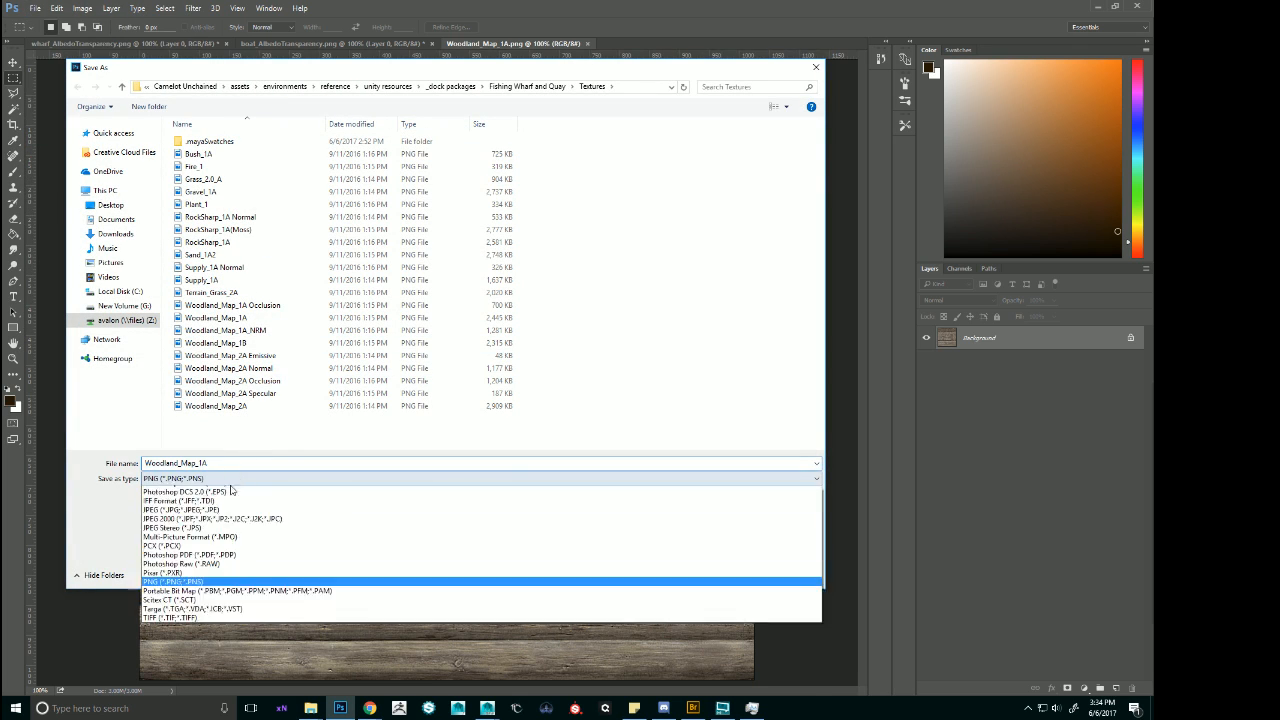
left_click(178, 690)
left_click(731, 572)
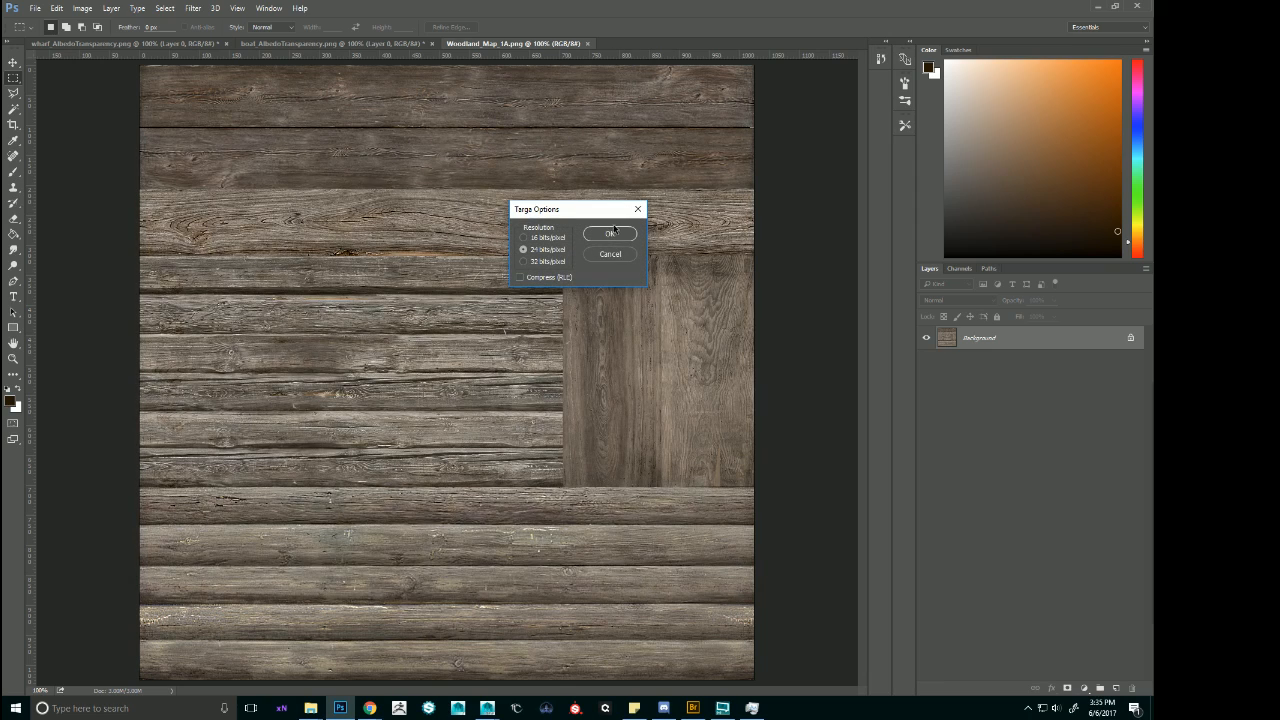
left_click(609, 238)
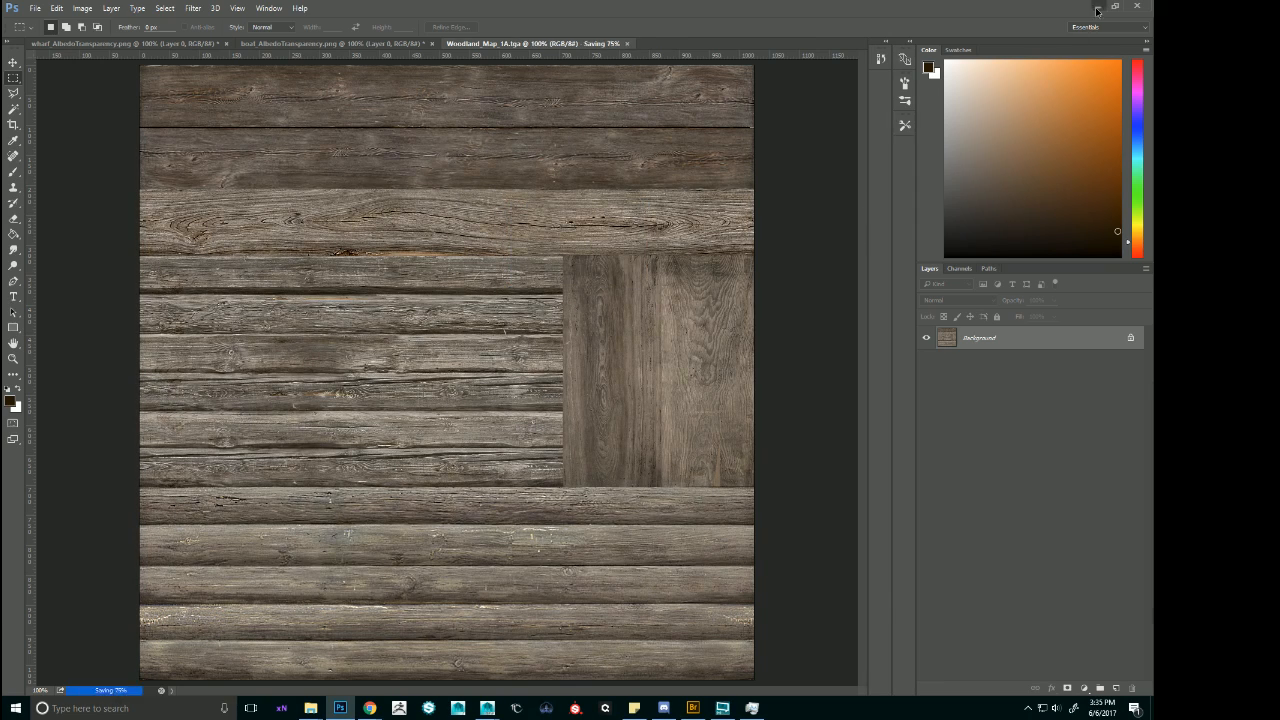
Switch back to Maya and rename the shack's phong material to Supply_1A22.
key("alt+Tab")
left_click_drag(698, 205, 700, 240, "alt")
left_click(661, 286)
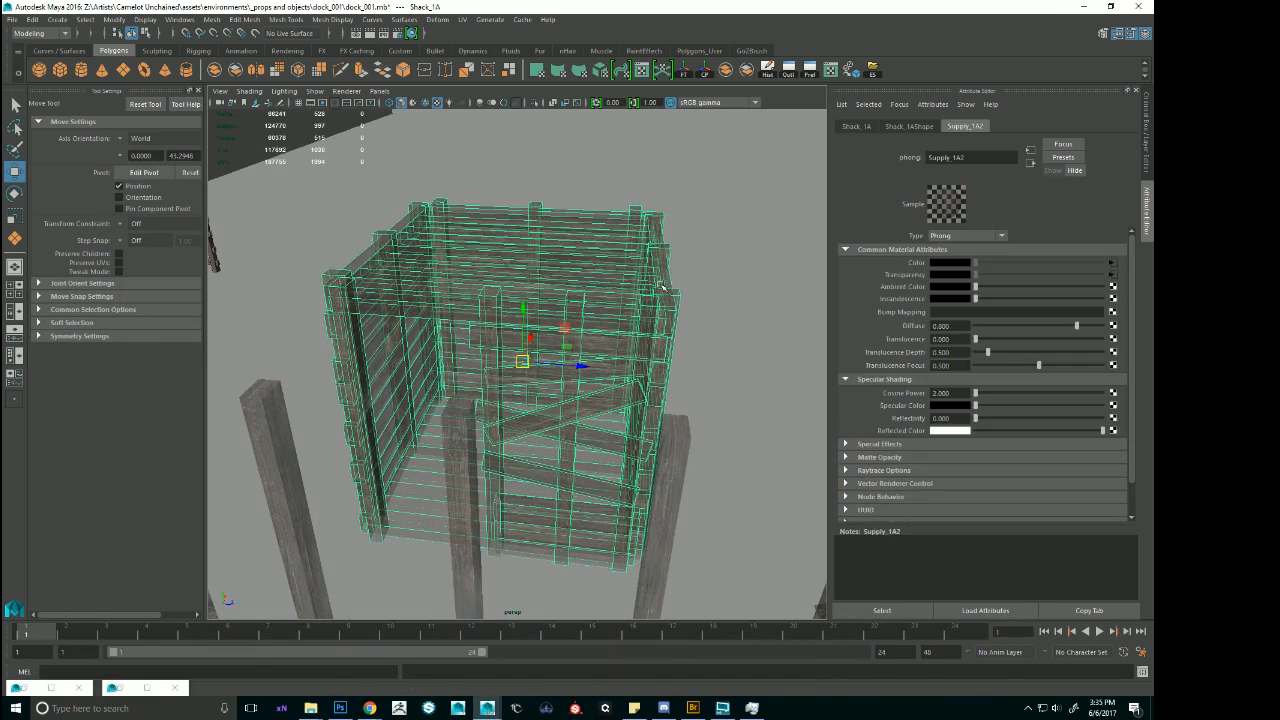
key("Return")
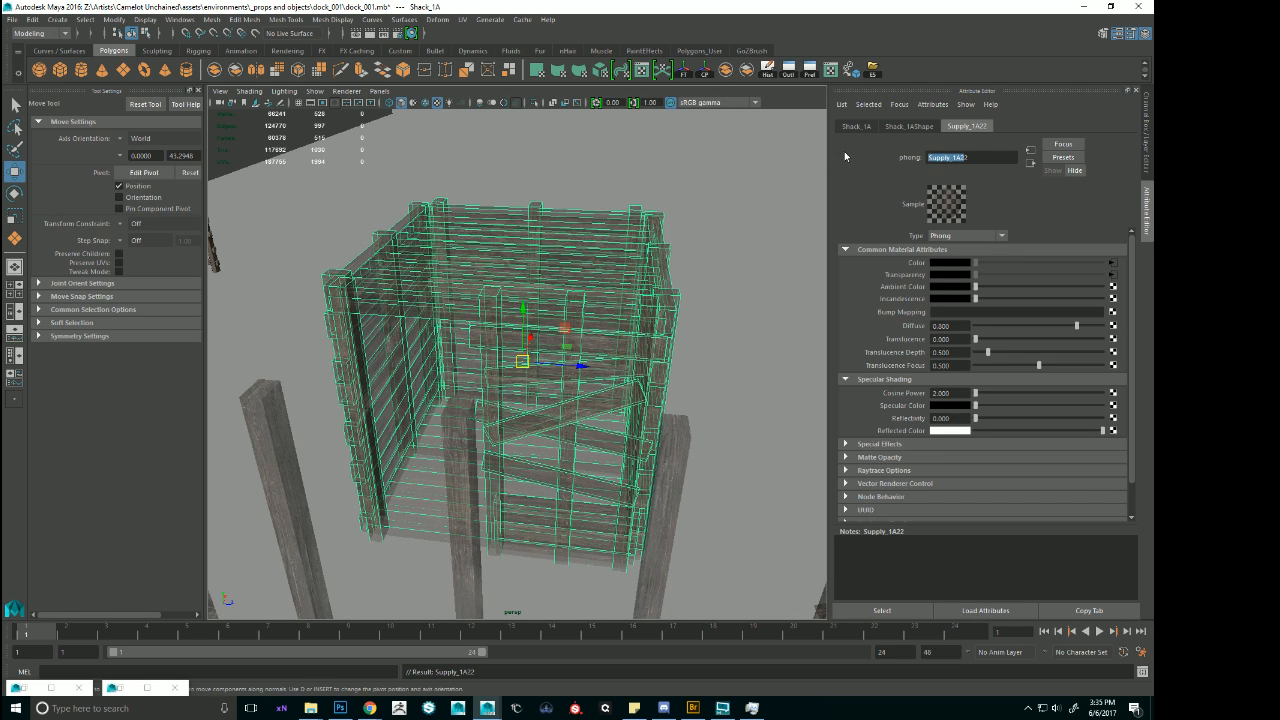
Select all objects using the old wood phong, assign them a new Lambert material and name it Supply_1A2.
left_click(510, 265)
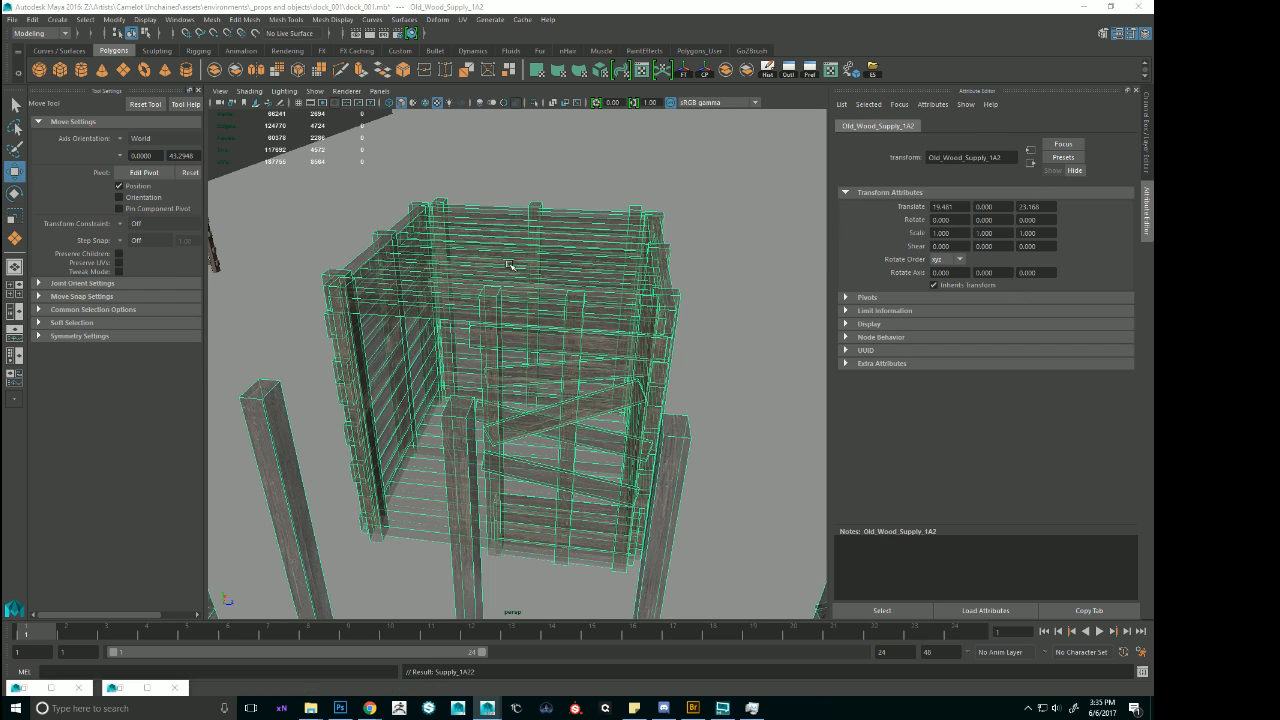
right_click_drag(557, 261, 547, 539)
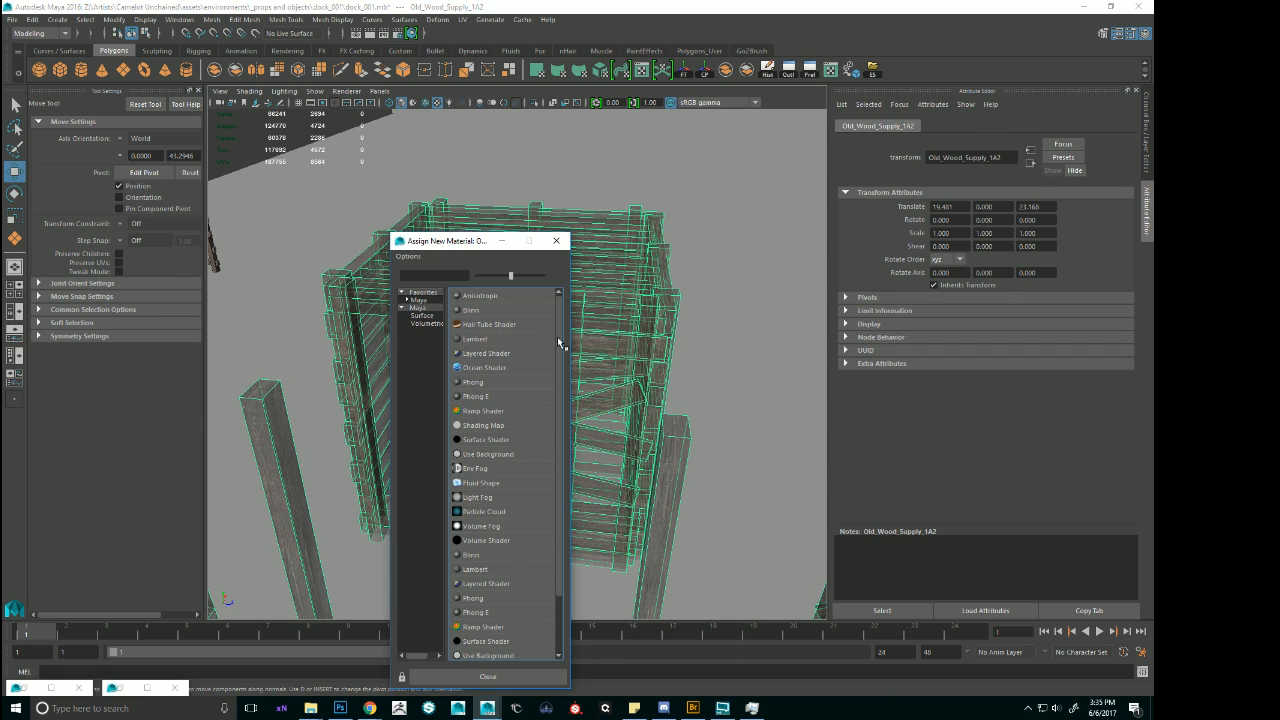
left_click(480, 340)
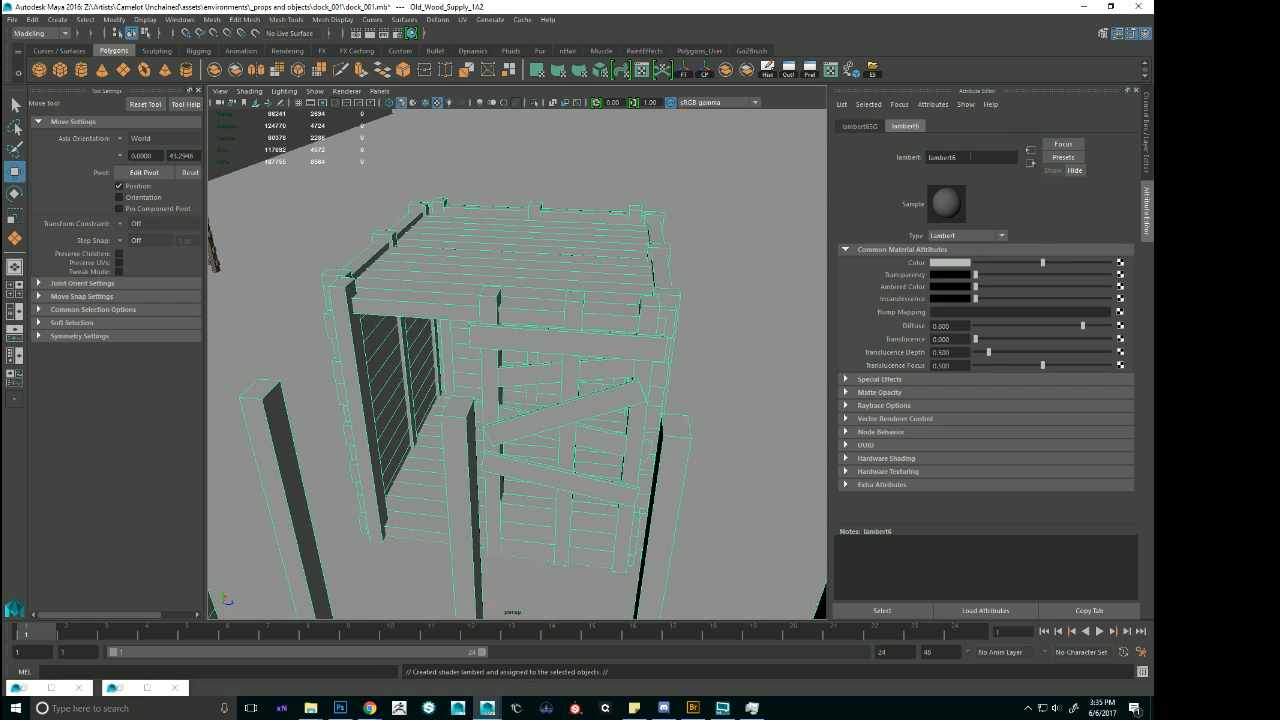
key("ctrl+a")
type("Supply_1A2")
key("Return")
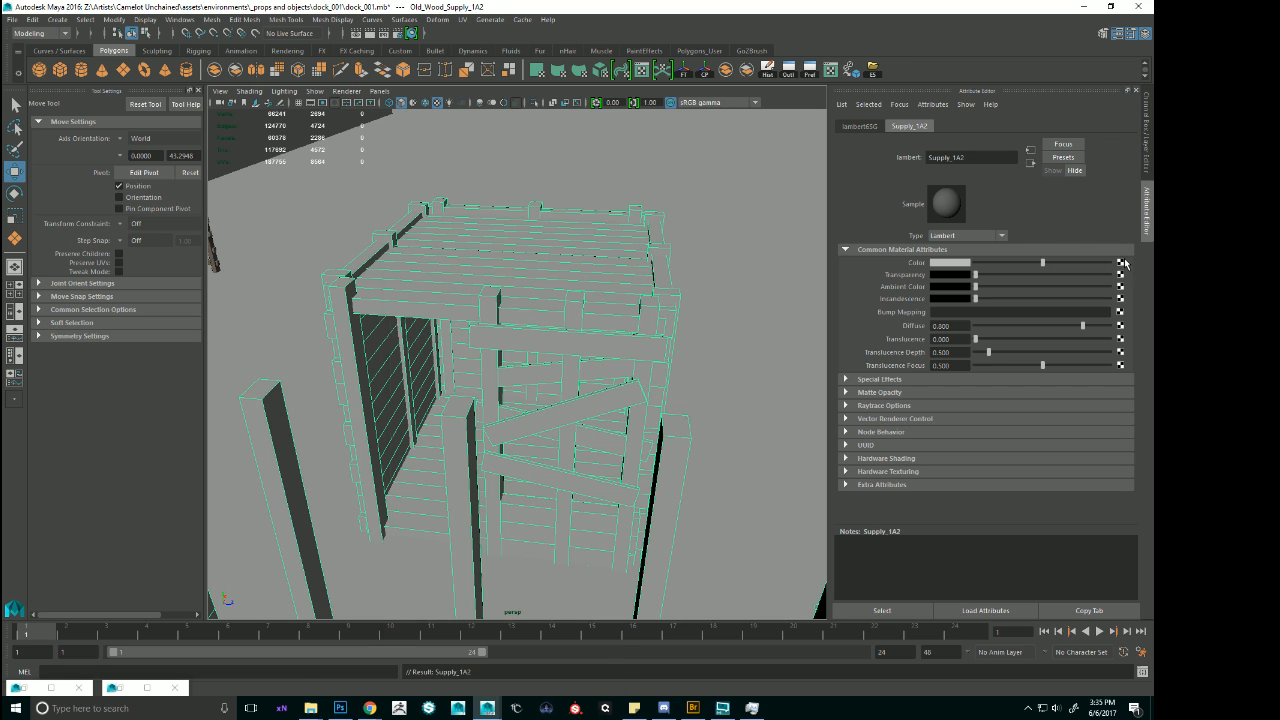
Connect a file texture to the new Supply_1A2 Lambert's Color and load Woodland_Map_1A.tga into it.
left_click(1122, 261)
left_click(486, 345)
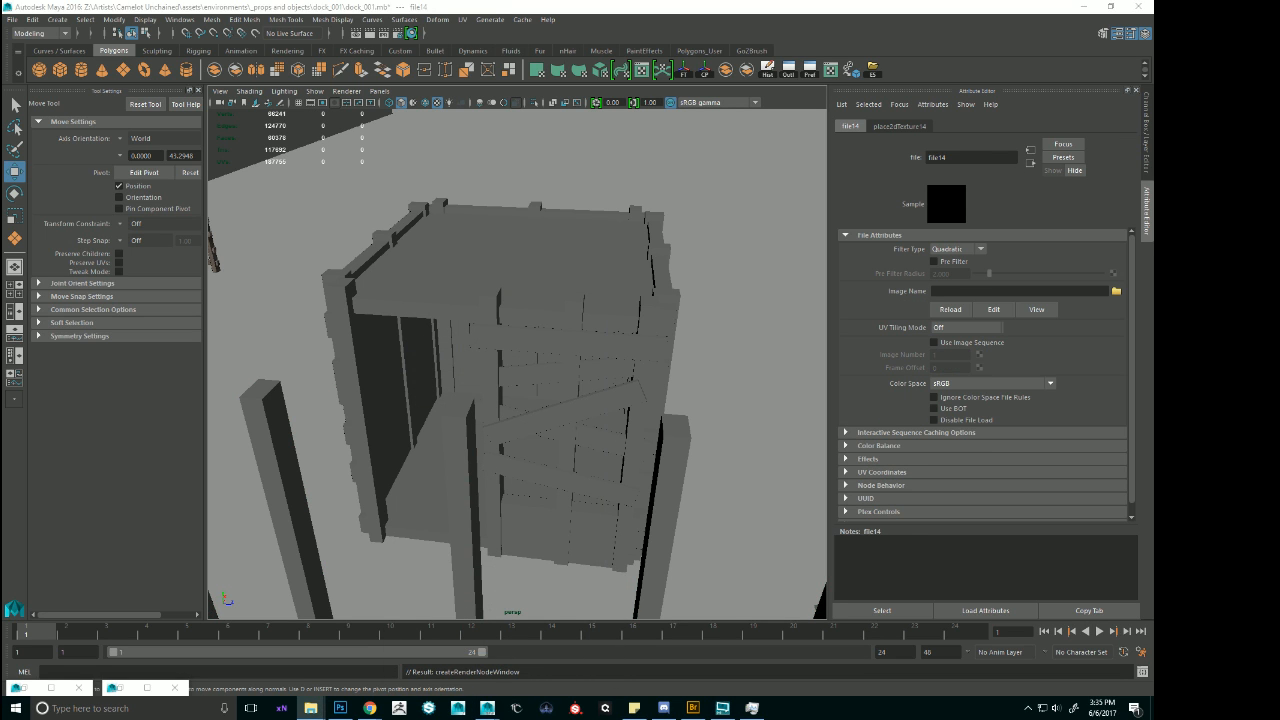
left_click(1118, 291)
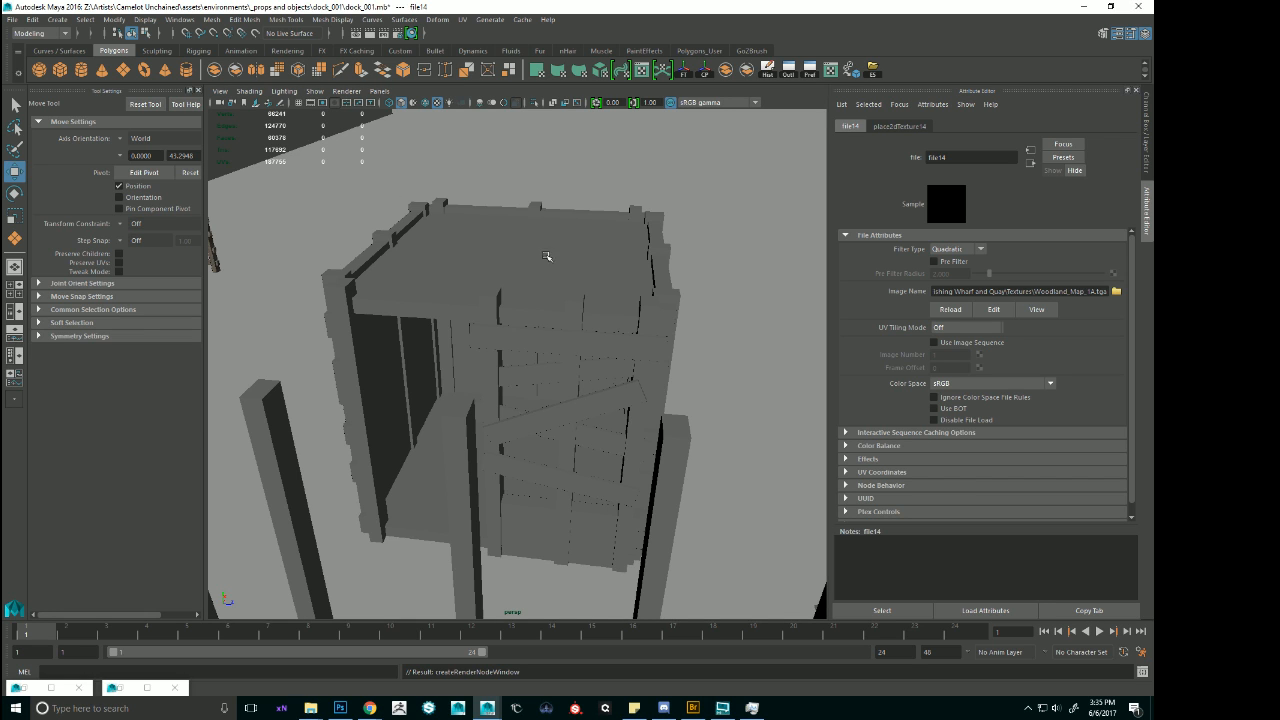
Delete the construction history of the boat's sail_2 mesh and open the file texture of its sail2 material.
right_click_drag(390, 238, 260, 230, "alt")
left_click_drag(500, 350, 826, 254, "alt")
right_click_drag(826, 254, 662, 264, "alt")
left_click(634, 323)
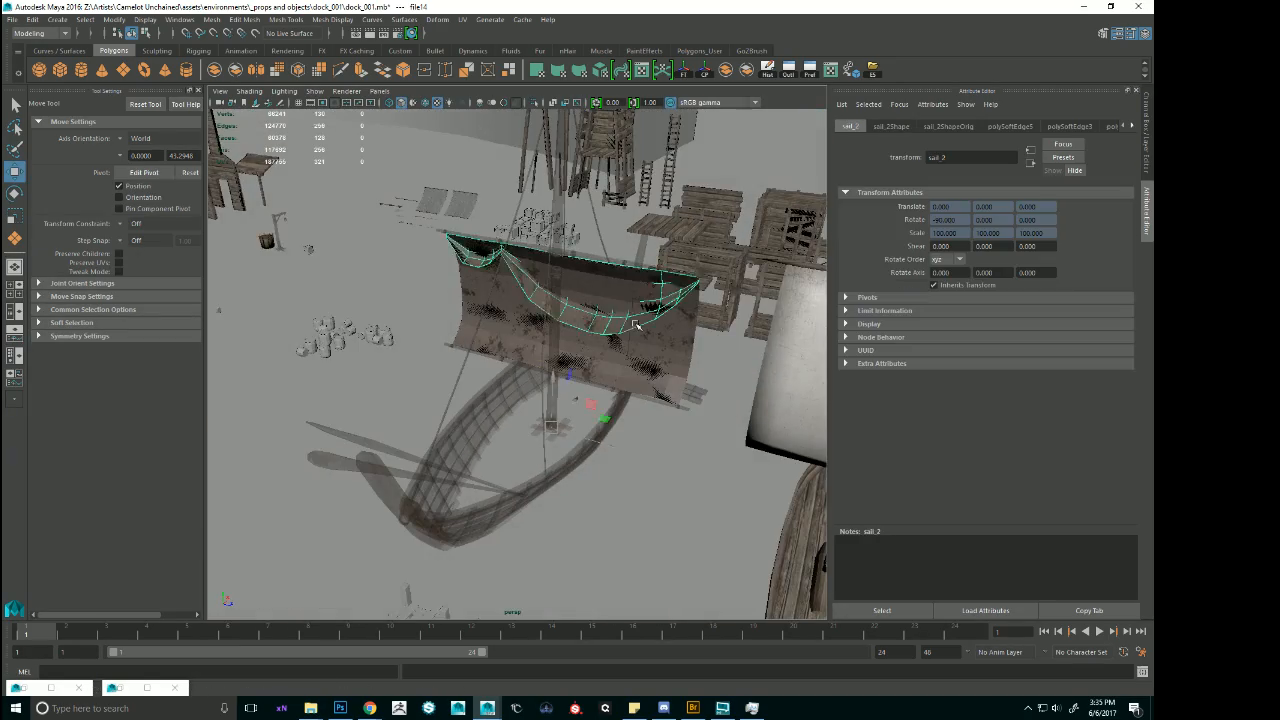
mouse_move(634, 323)
left_mouse_down("alt")
mouse_move(605, 330)
mouse_move(640, 300)
left_mouse_up("alt")
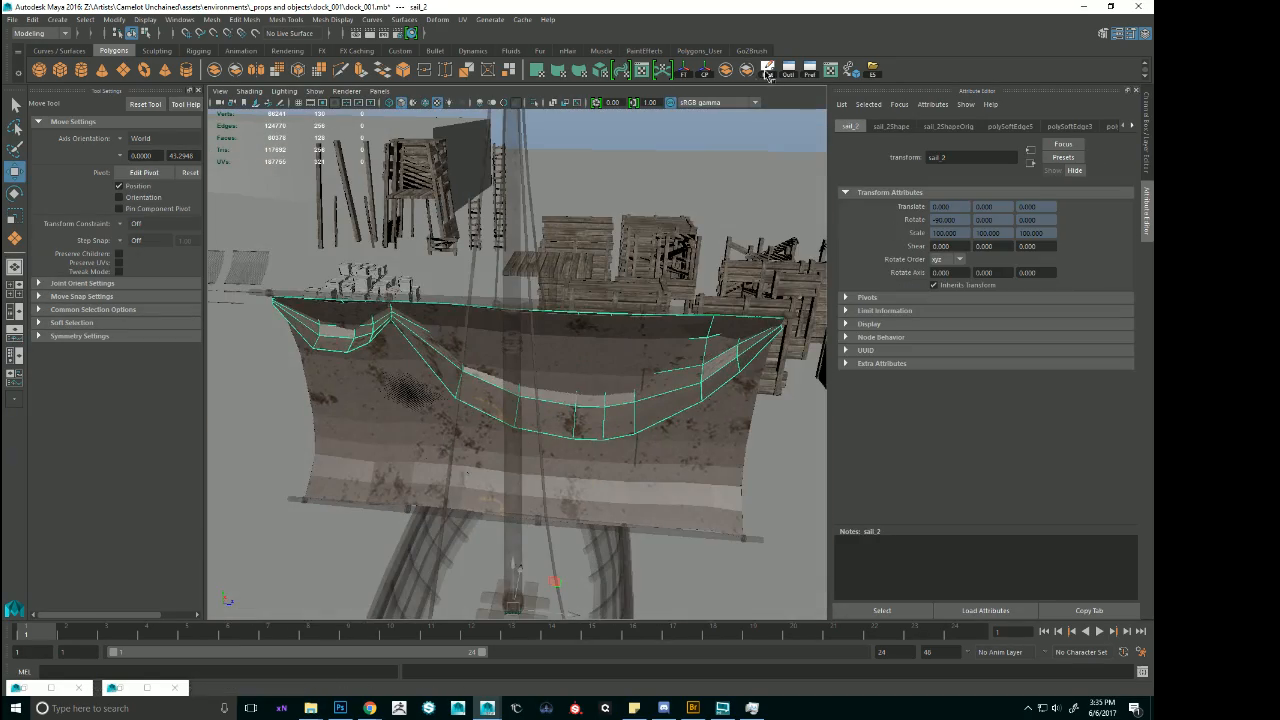
left_click(766, 72)
right_click_drag(726, 214, 692, 216, "alt")
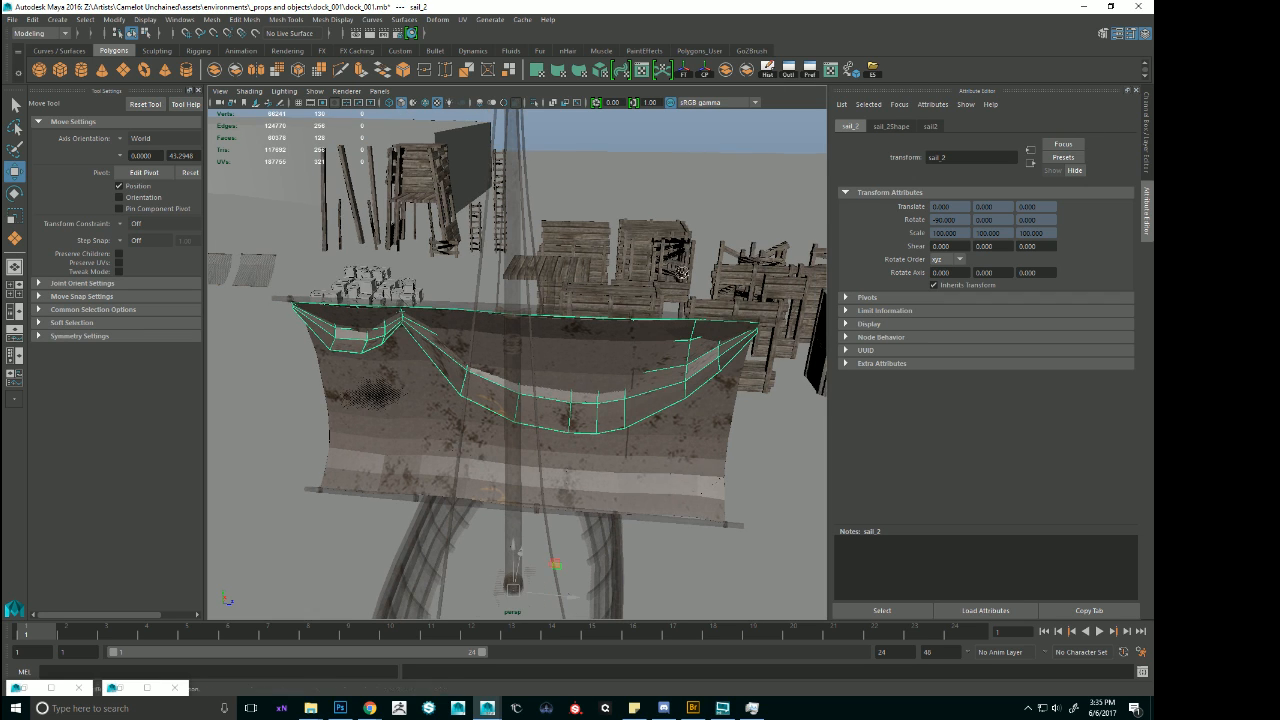
left_click(934, 129)
left_click(1112, 274)
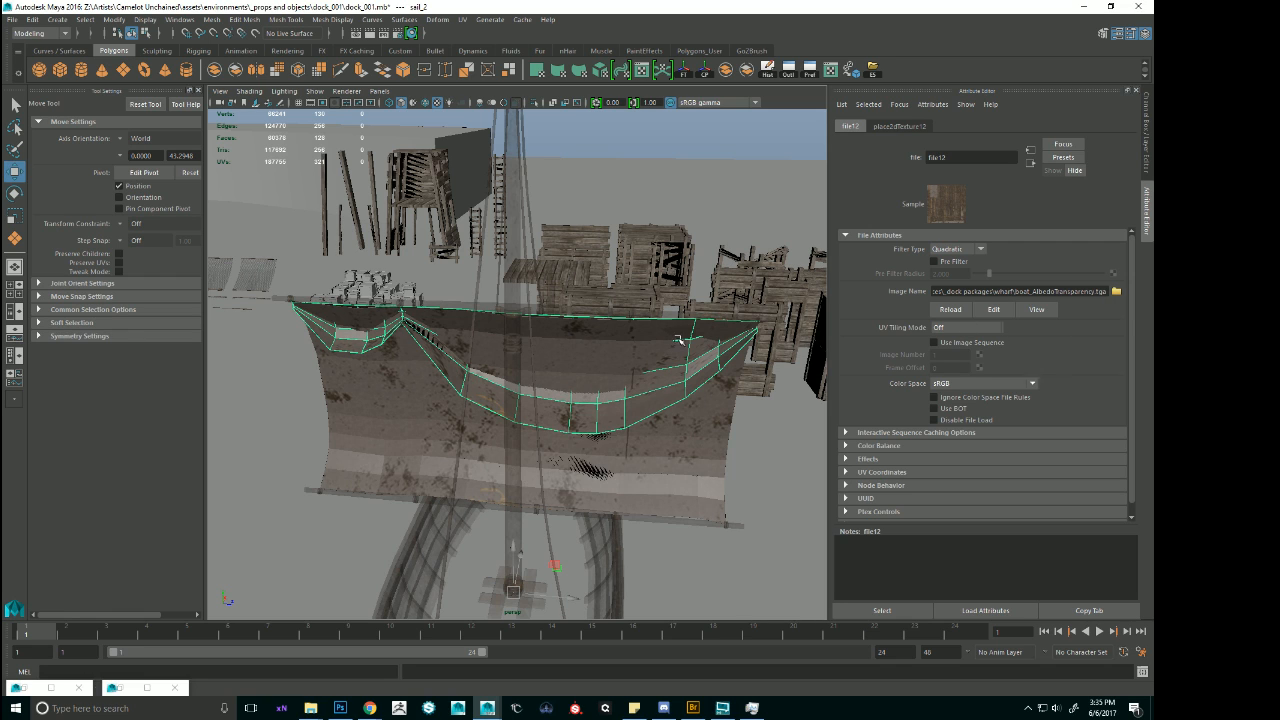
Select the boat mesh and open the file texture connected to the Transparency of its boat_ncl1_3 material.
left_click_drag(682, 341, 733, 377, "alt")
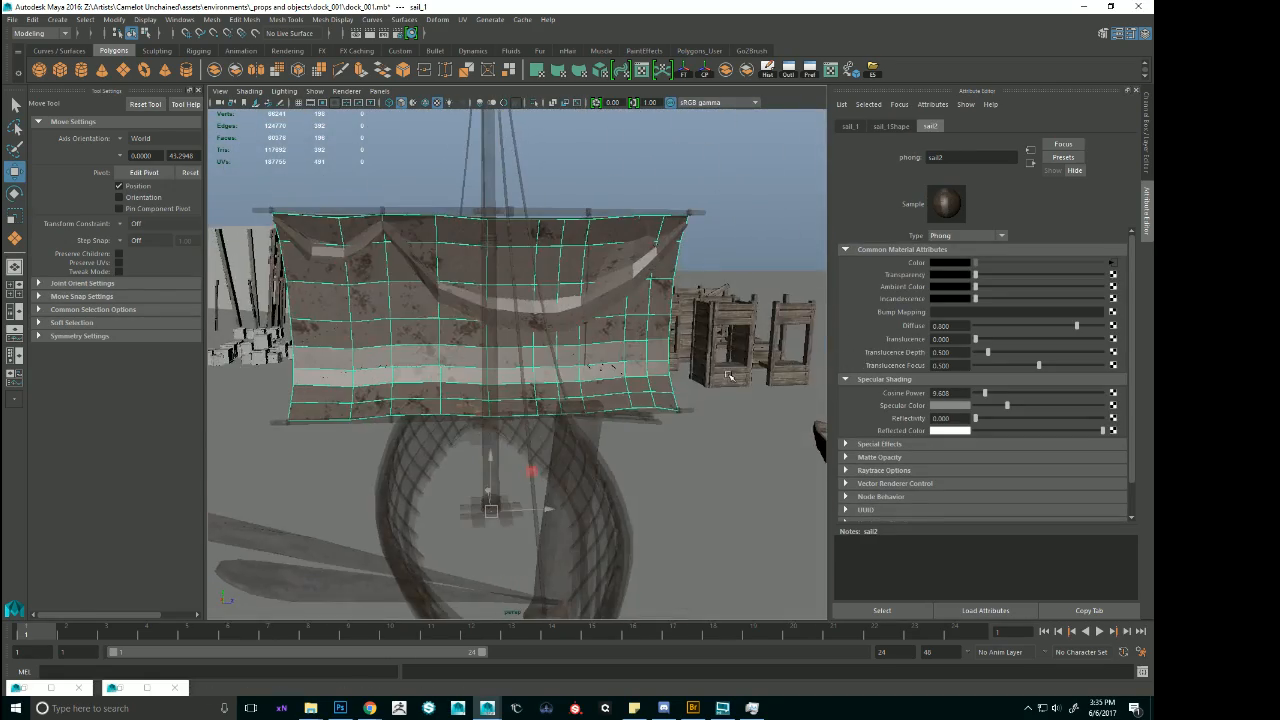
left_click(577, 443)
left_click_drag(583, 470, 810, 343, "alt")
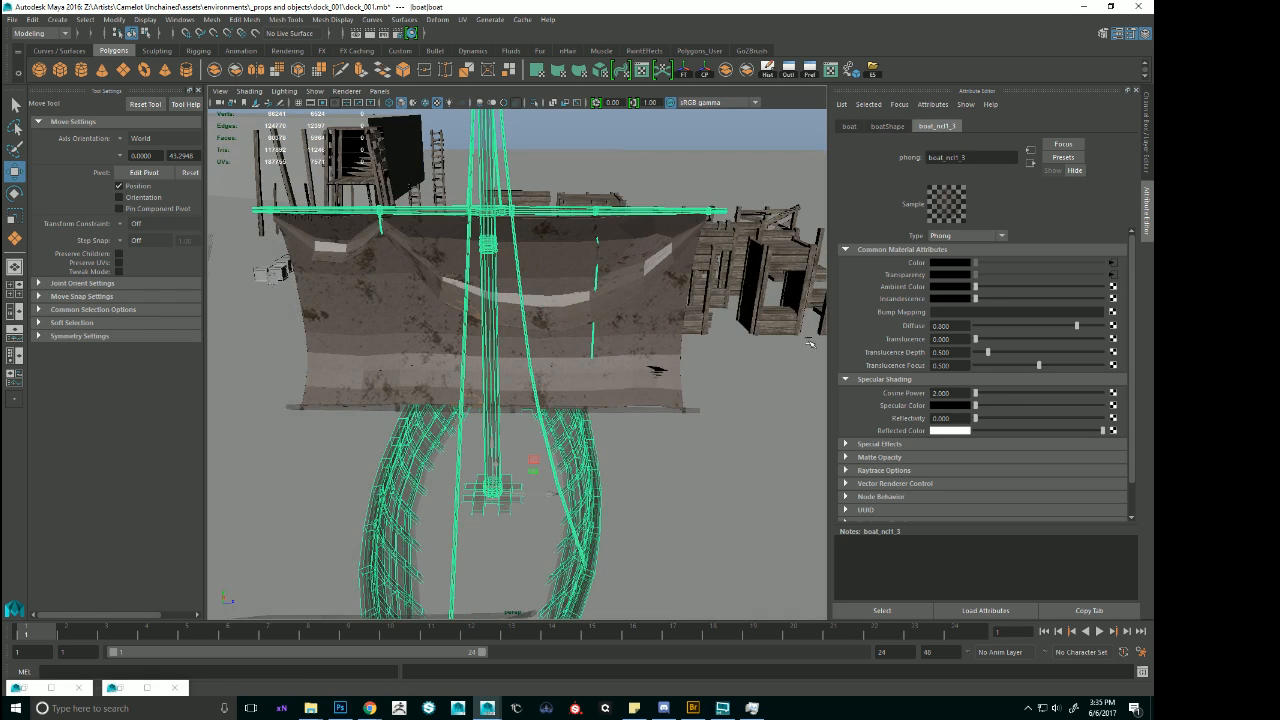
left_click(1113, 275)
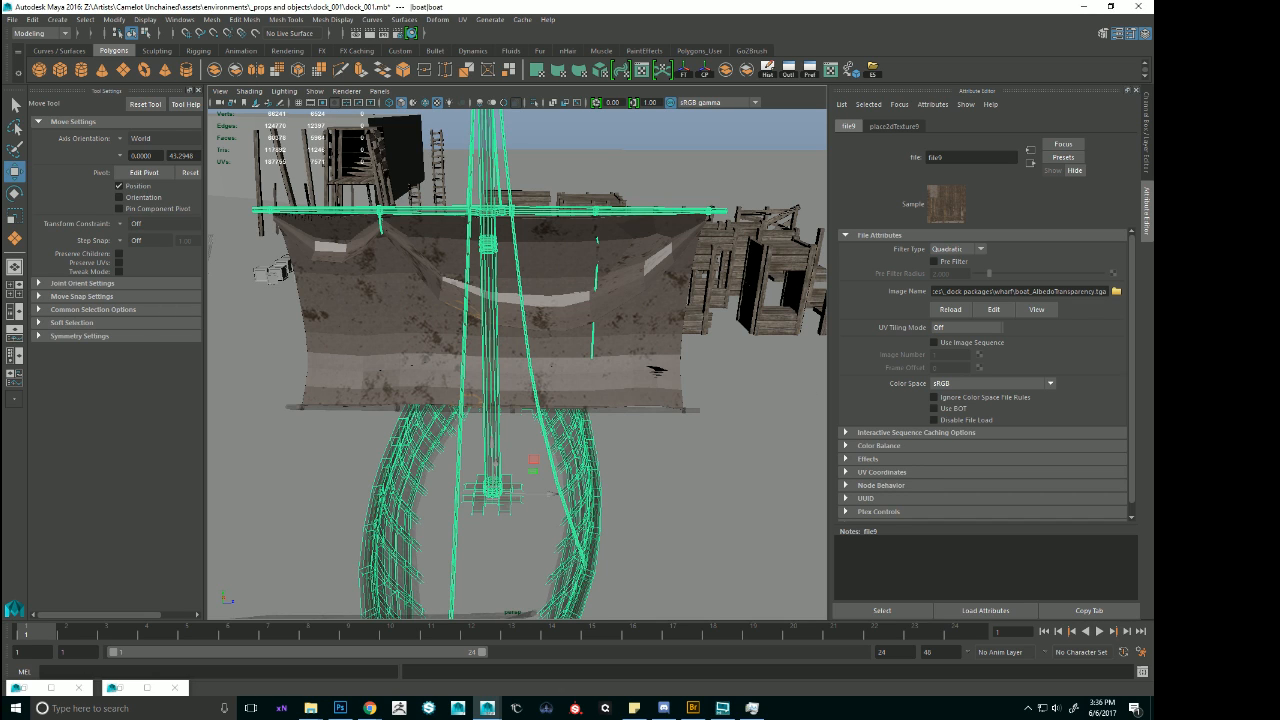
key("alt+Tab")
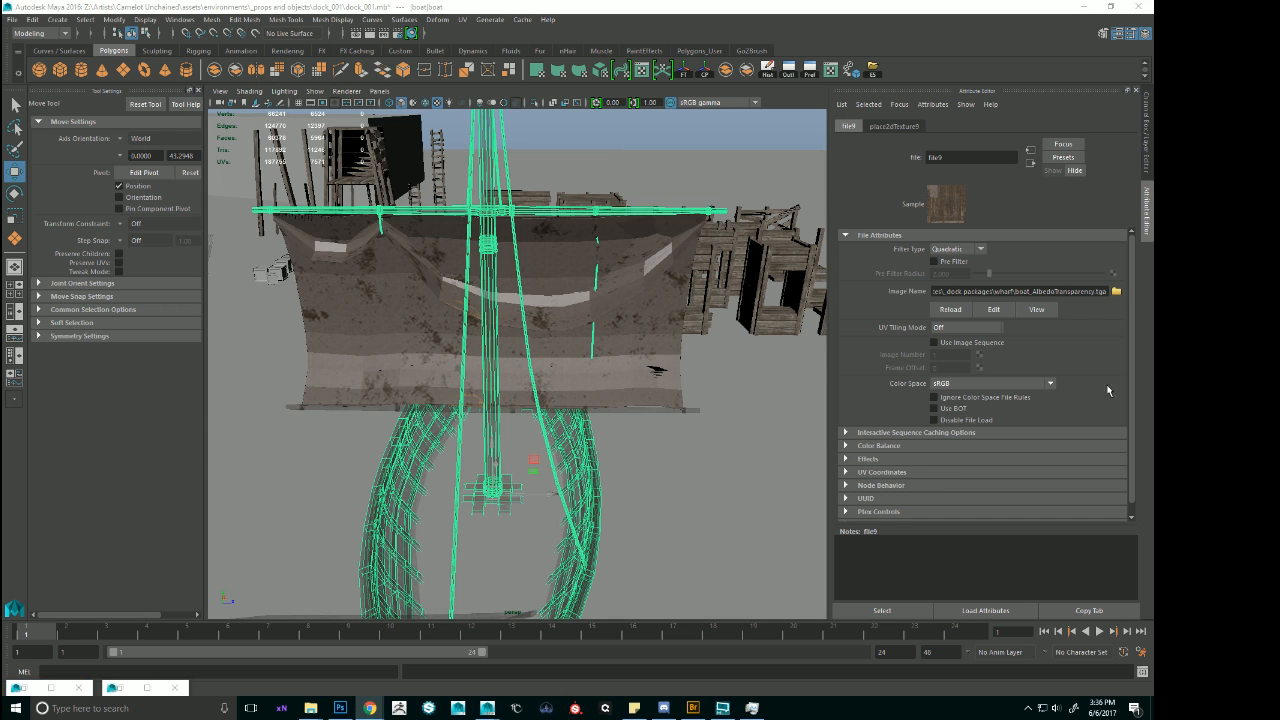
Return to the boat's phong material attributes and rename the material to boat_ncl1_33.
right_click_drag(648, 307, 512, 268, "alt")
mouse_move(512, 268)
left_mouse_down("alt")
mouse_move(595, 272)
mouse_move(502, 270)
left_mouse_up("alt")
right_click_drag(502, 270, 596, 266, "alt")
left_click_drag(596, 266, 602, 290, "alt")
left_click(565, 362)
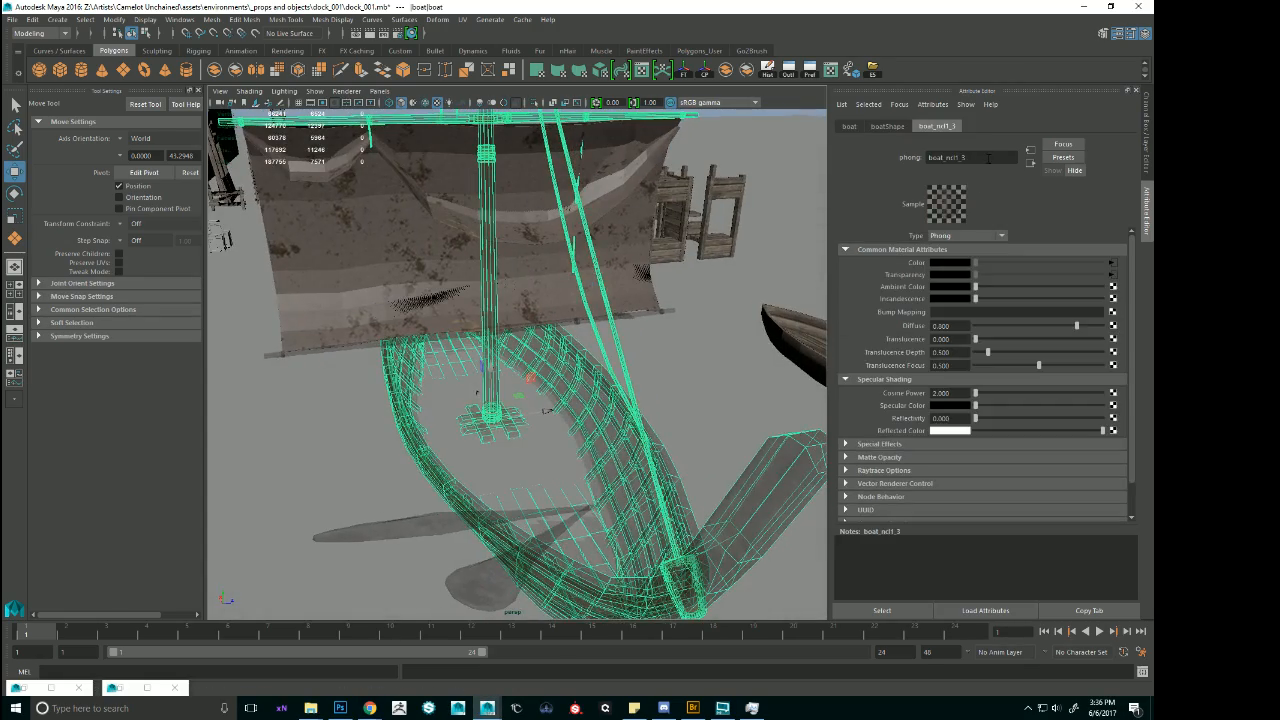
key("Return")
key("ctrl+c")
Assign a new Lambert material to the boat and name it boat_ncl1_3.
right_click_drag(592, 408, 575, 673)
left_click(481, 341)
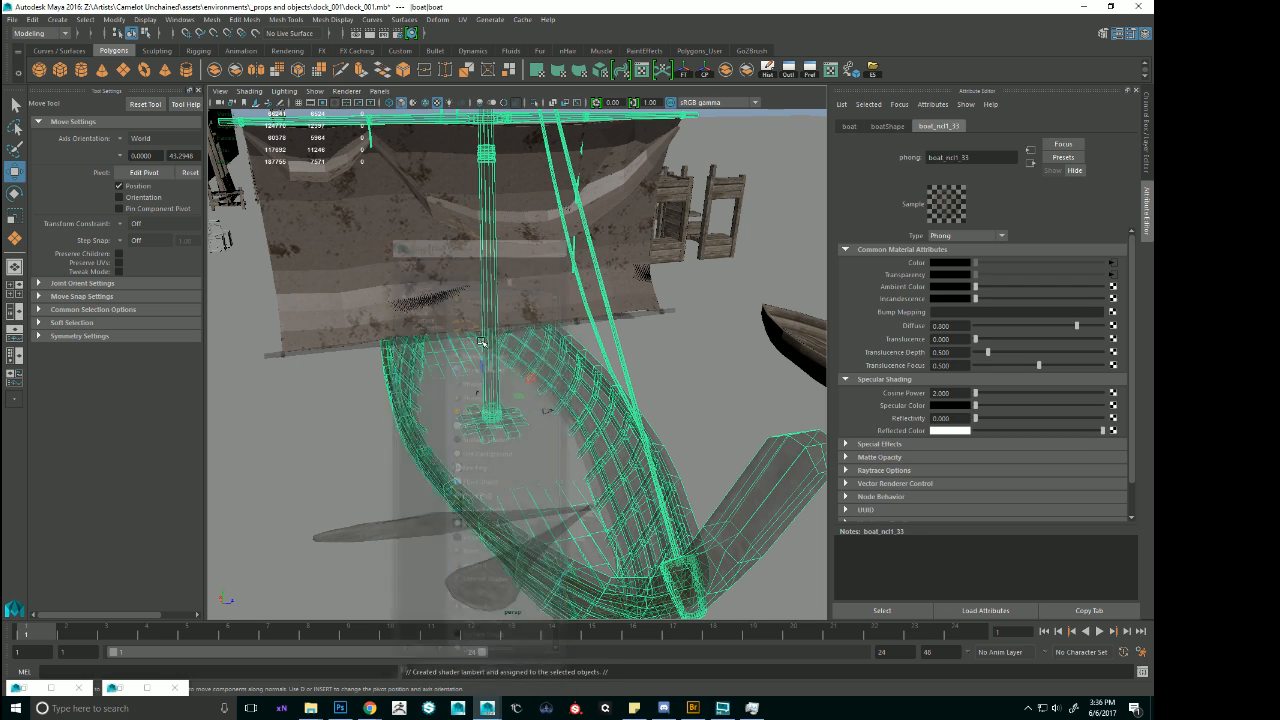
double_click(945, 157)
key("ctrl+v")
key("Return")
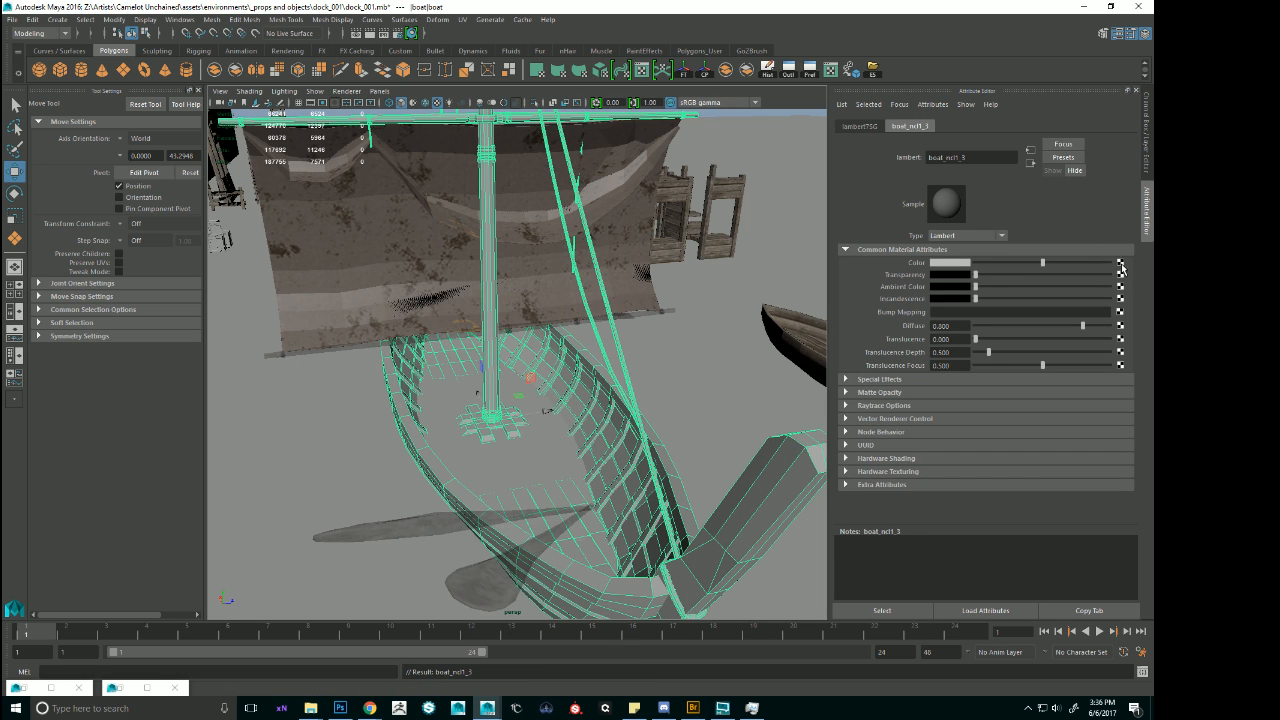
Connect a file texture to the boat Lambert's Color and load boat_AlbedoTransparency.tga into it.
left_click(1120, 262)
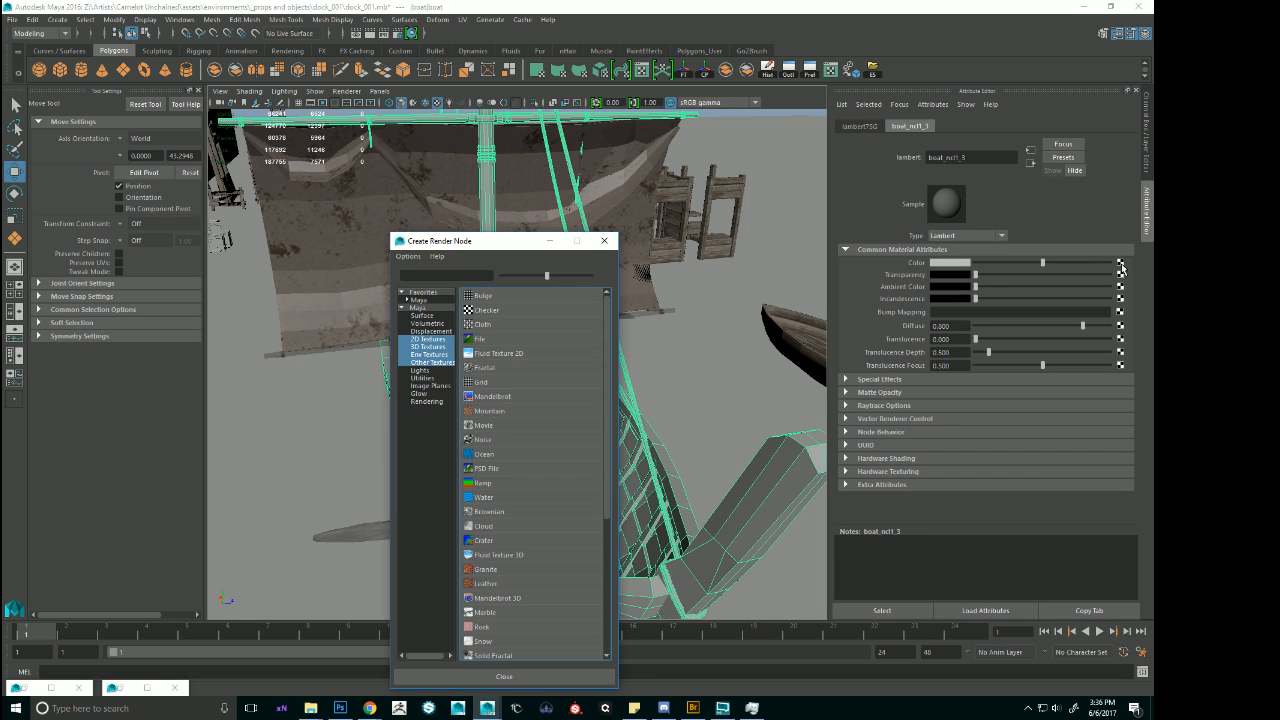
left_click(490, 341)
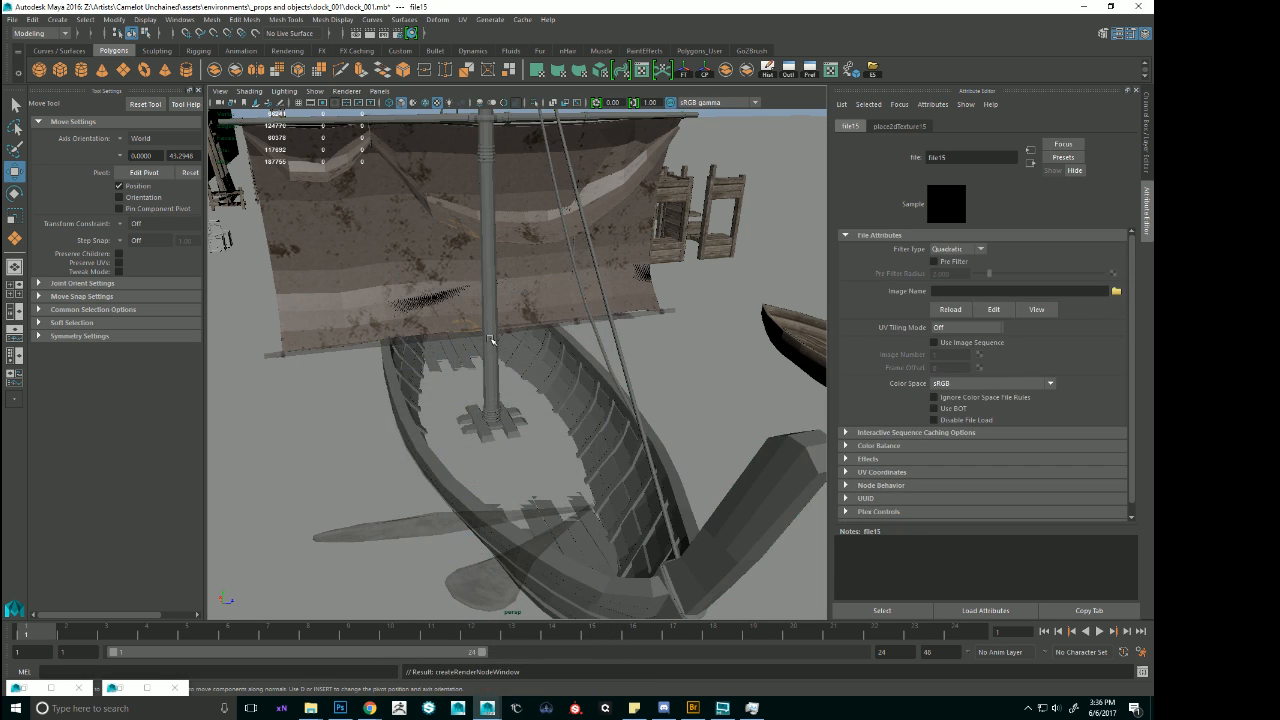
left_click(1116, 291)
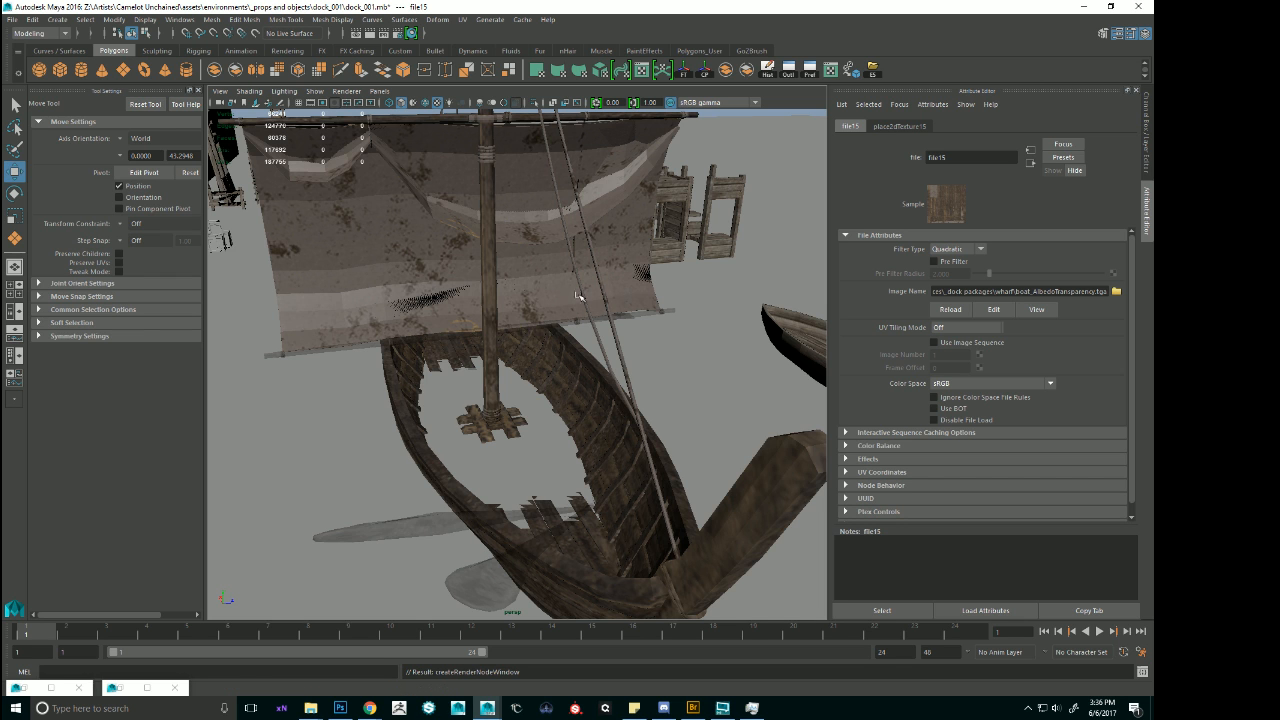
Select the large sail mesh and rename its phong material to sail22.
left_click_drag(580, 298, 531, 285, "alt")
left_click(531, 285)
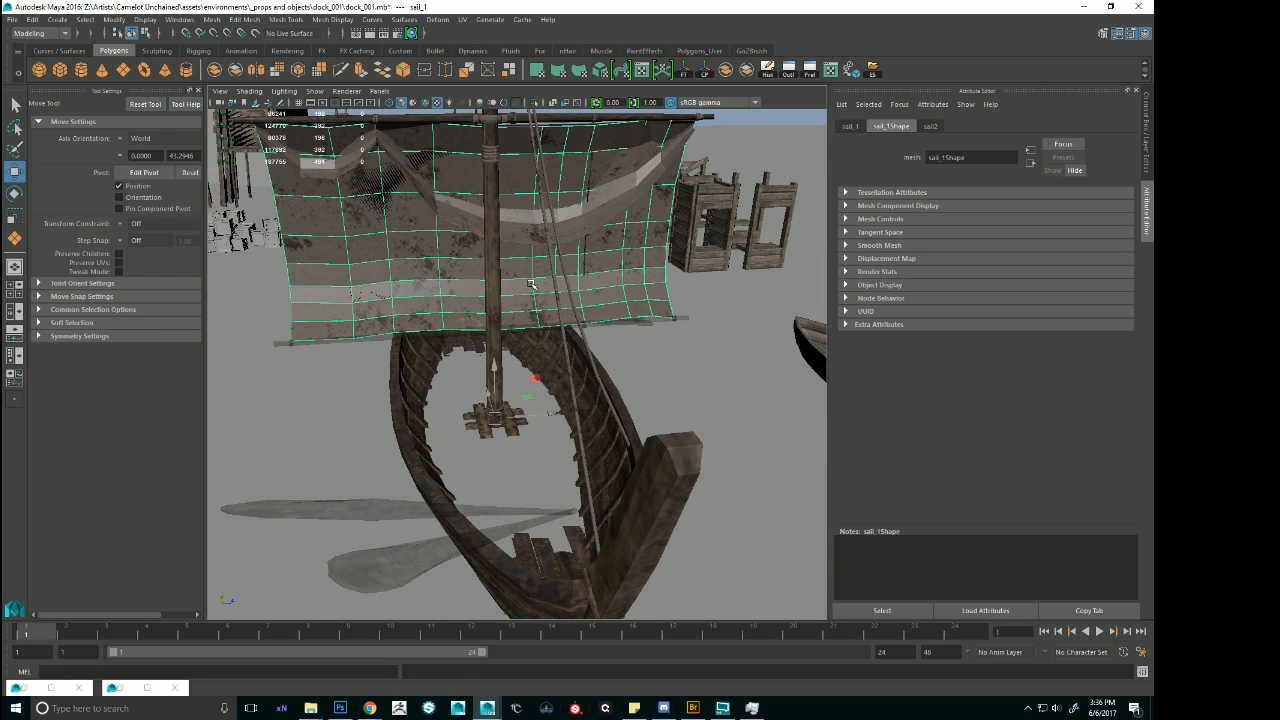
left_click(932, 126)
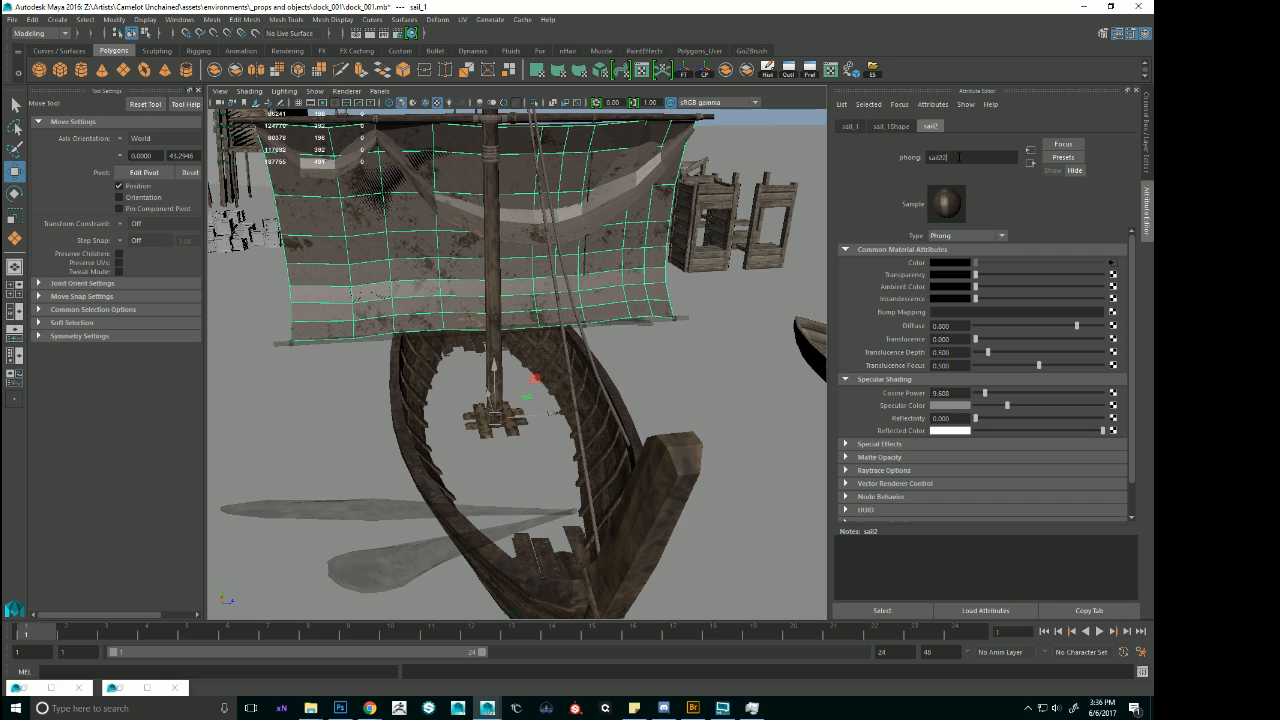
type("2")
key("Return")
right_click(622, 224)
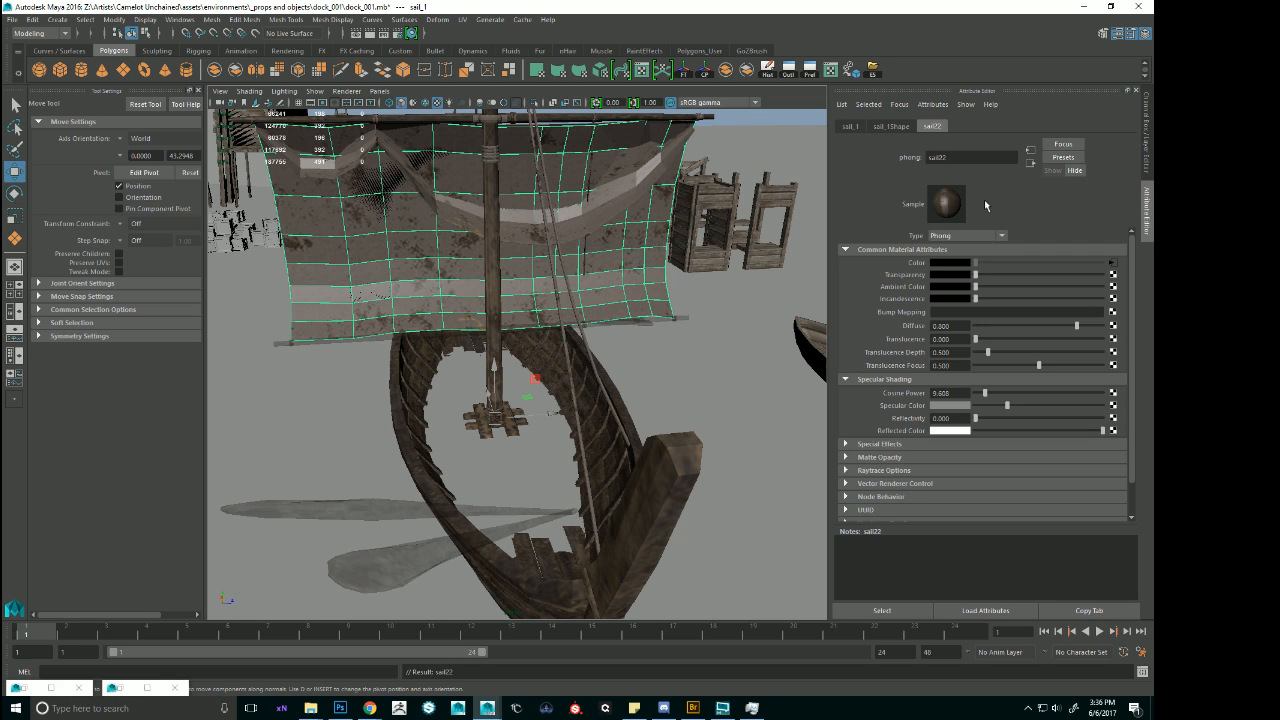
left_click_drag(943, 158, 764, 158)
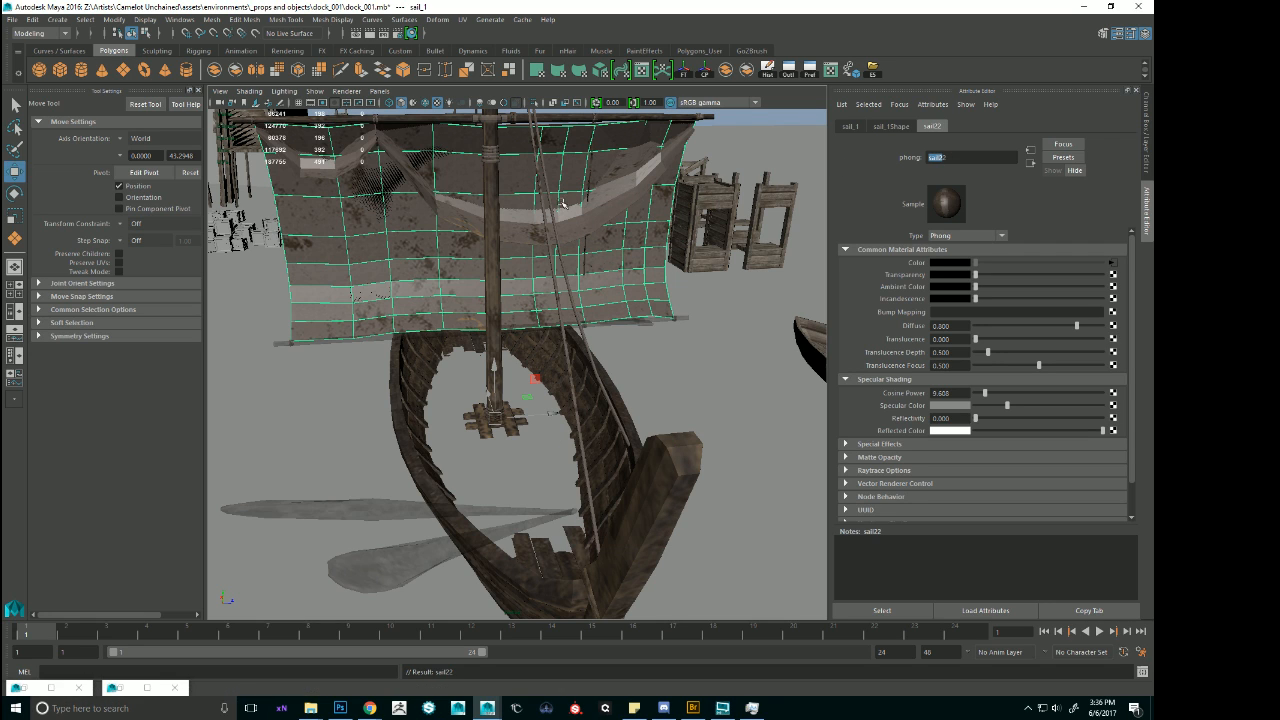
mouse_move(563, 203)
right_mouse_down()
mouse_move(587, 485)
mouse_move(562, 170)
mouse_move(566, 206)
right_mouse_up()
left_click_drag(560, 230, 539, 254, "alt")
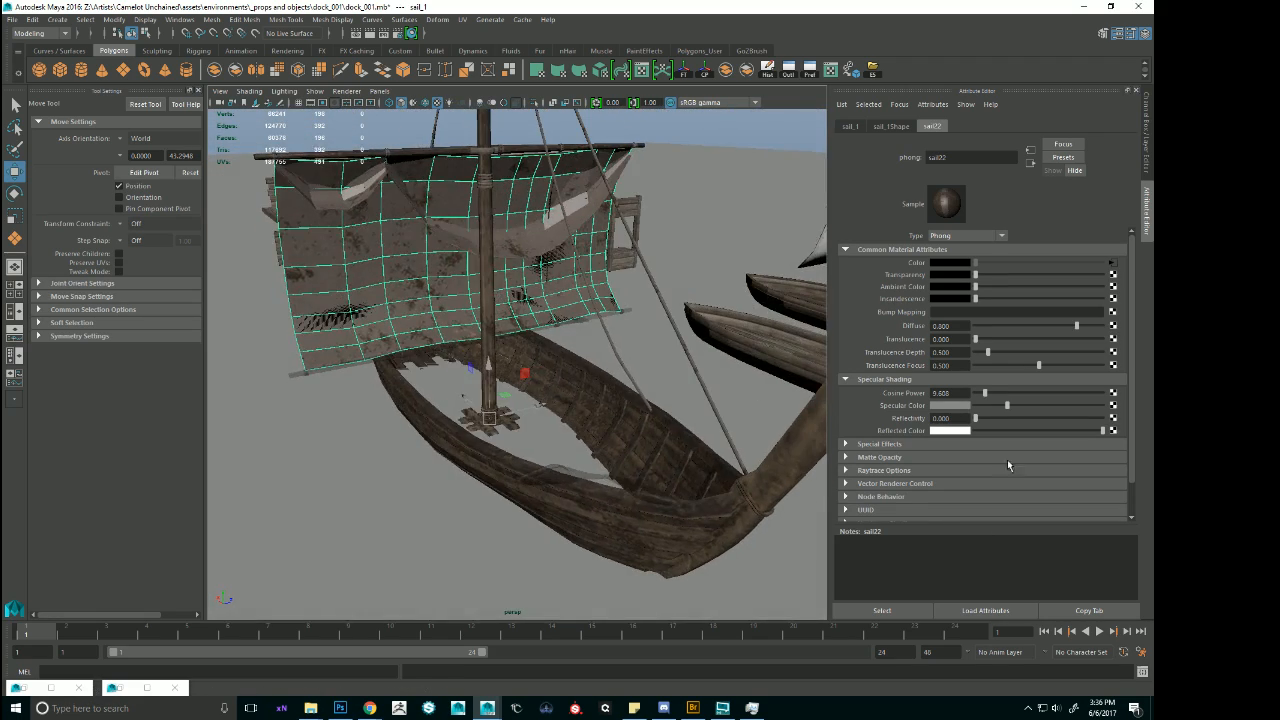
Hide the layer1 display layer and inspect the boat and its sails without the ground.
left_click(1146, 34)
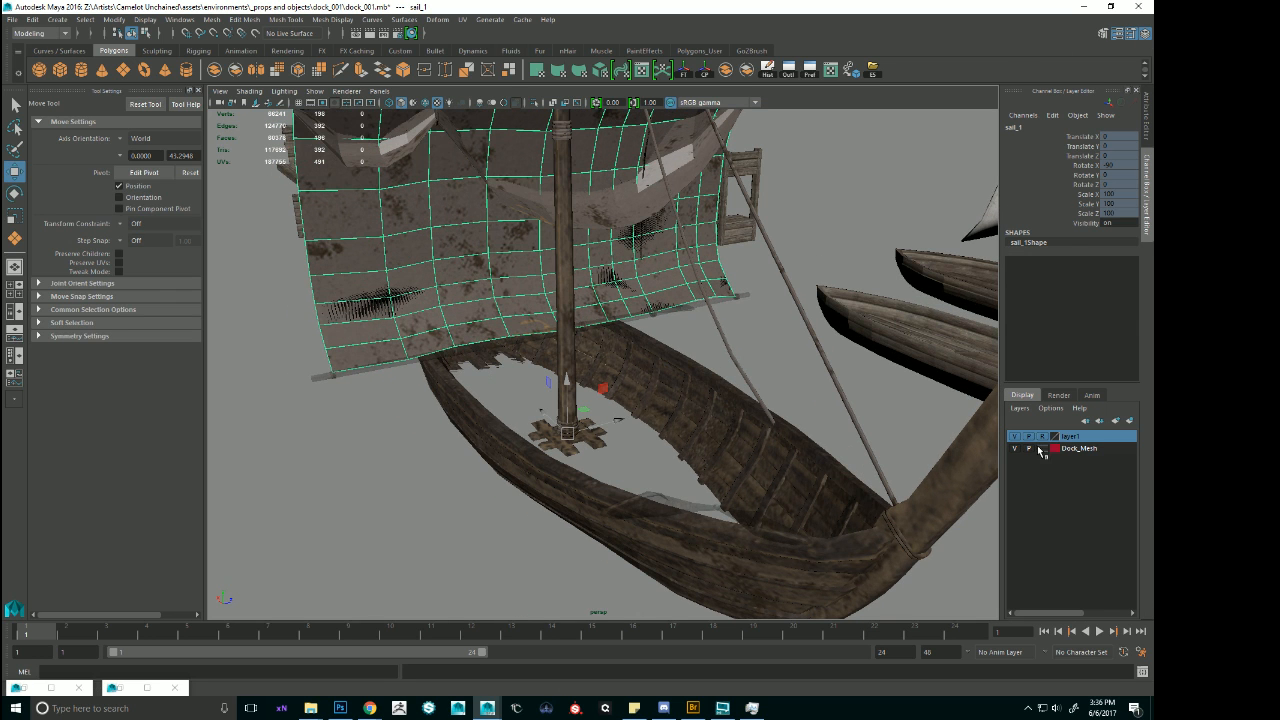
left_click(1014, 439)
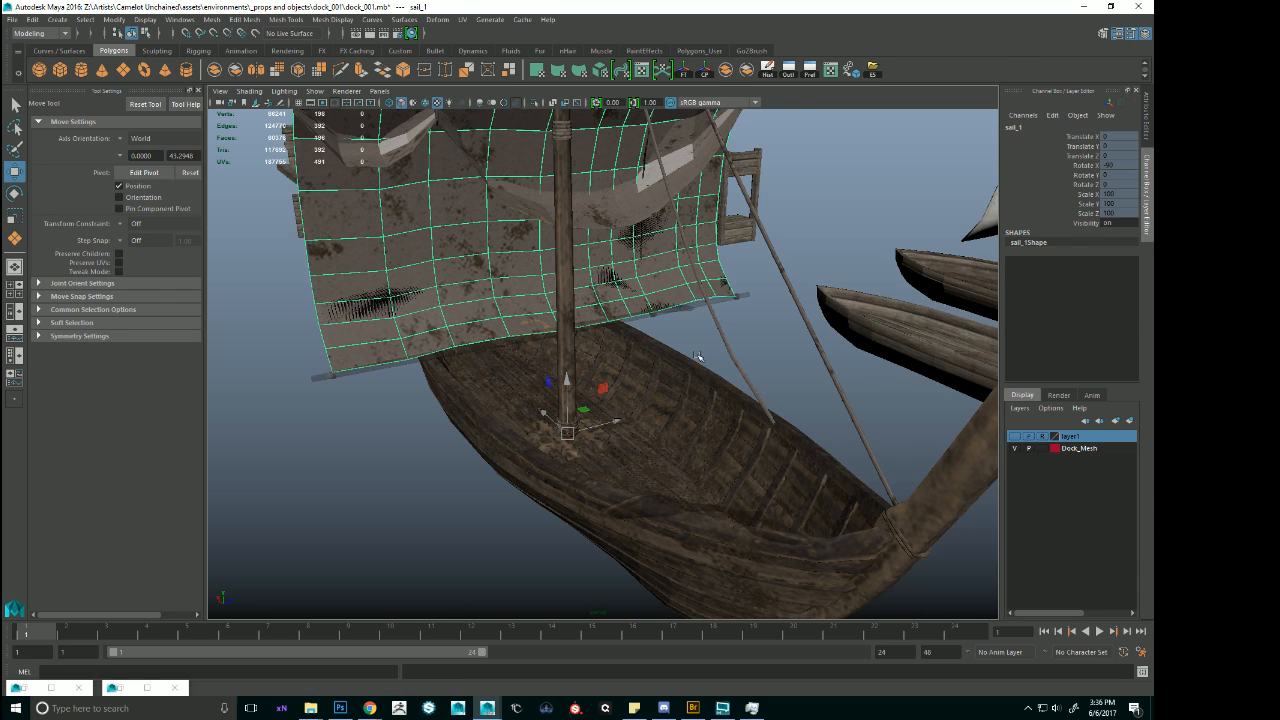
left_click_drag(699, 357, 605, 365, "alt")
left_click(719, 195)
left_click_drag(720, 197, 771, 275, "alt")
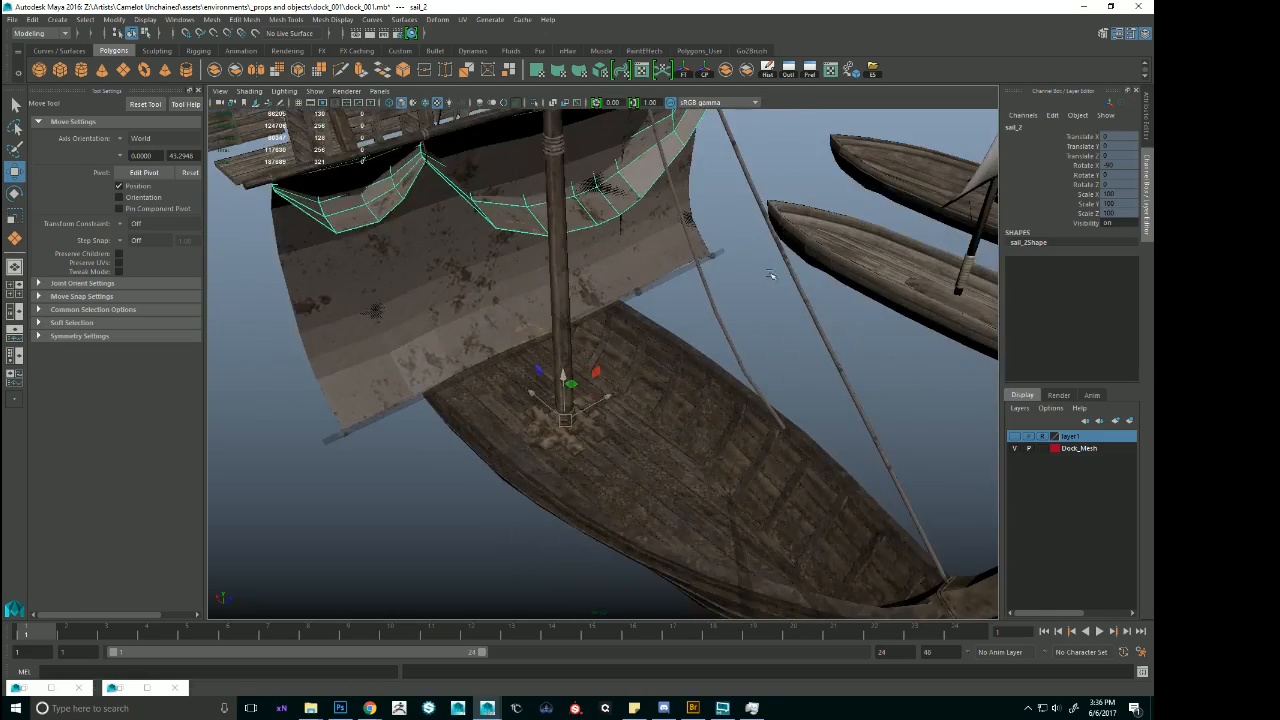
left_click(769, 323)
right_click_drag(769, 323, 622, 305, "alt")
left_click_drag(622, 305, 574, 326, "alt")
right_click_drag(574, 326, 389, 357, "alt")
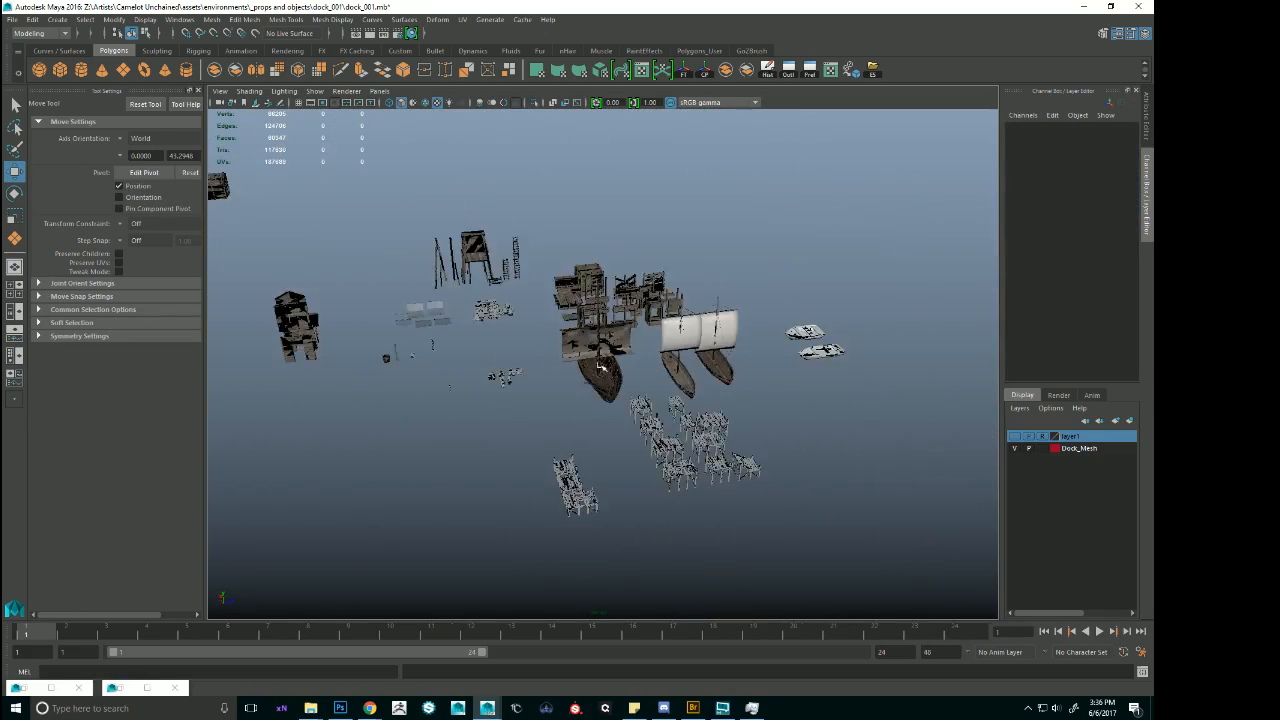
Frame the scaffolding walkway mesh and open the attributes of its assigned phong material.
left_click_drag(389, 357, 539, 366, "alt")
left_click_drag(516, 278, 254, 333, "alt")
left_click(249, 305)
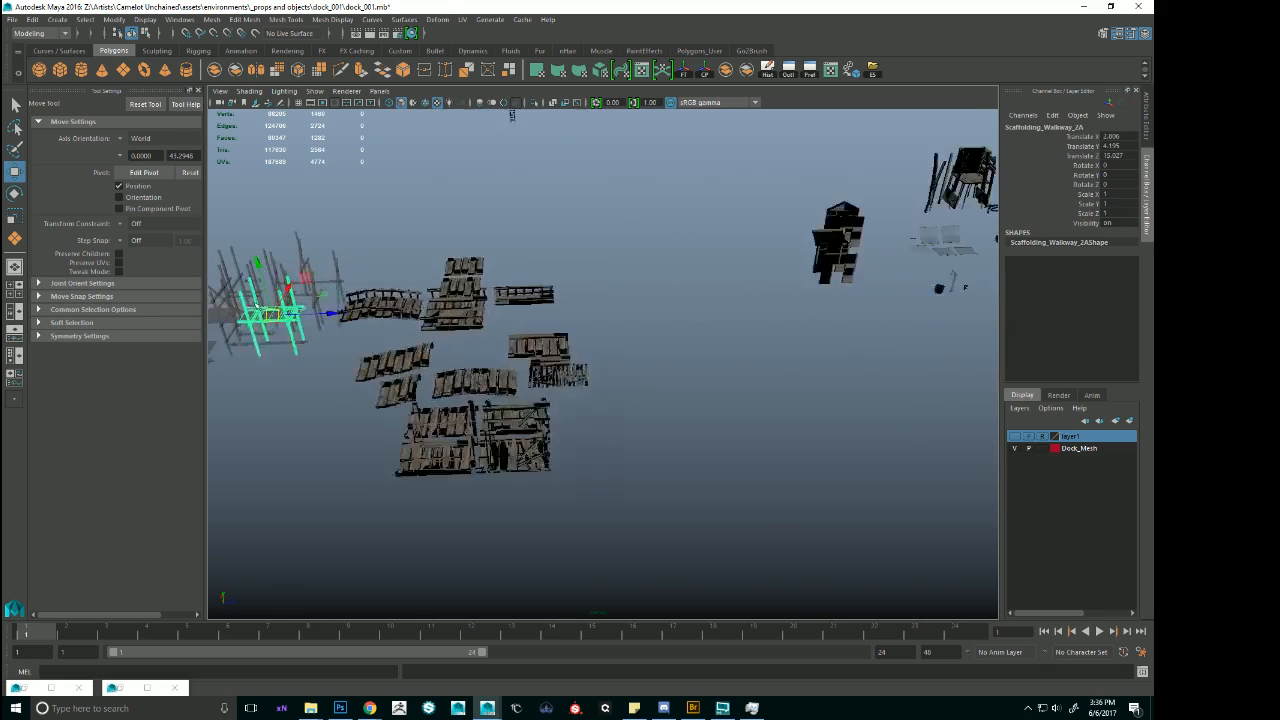
key("f")
left_click_drag(571, 352, 604, 305, "alt")
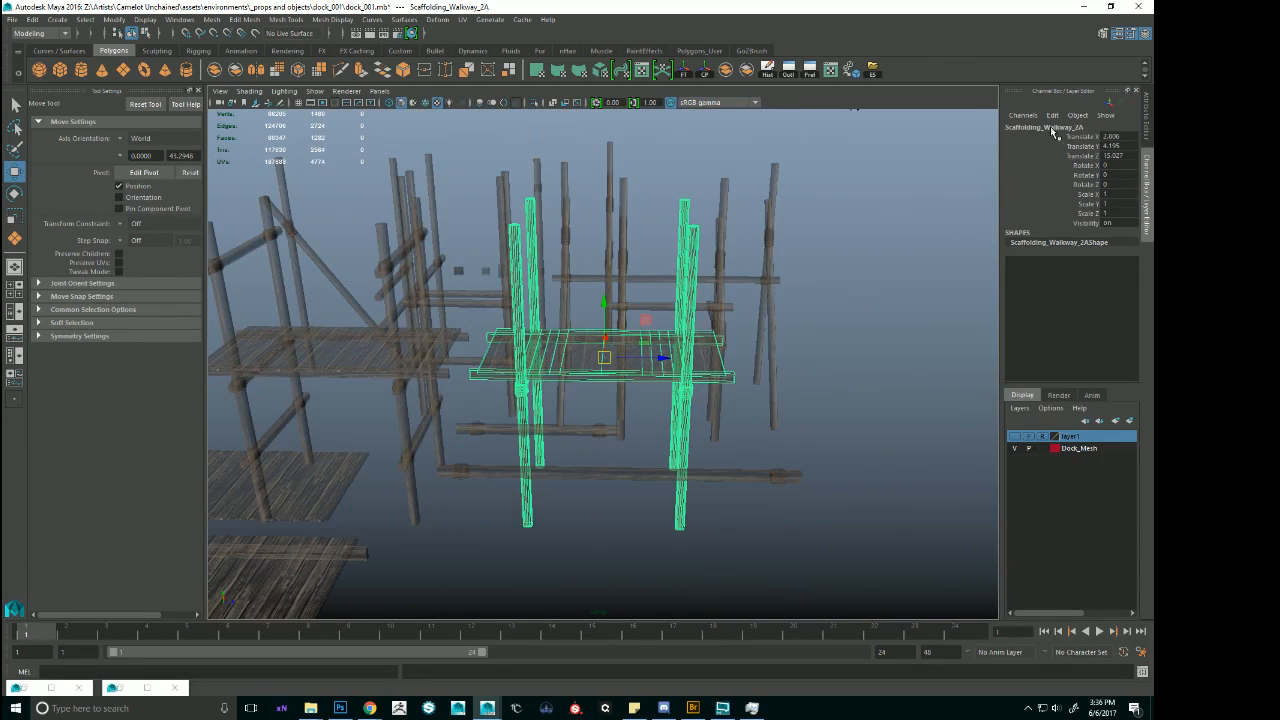
left_click(1117, 33)
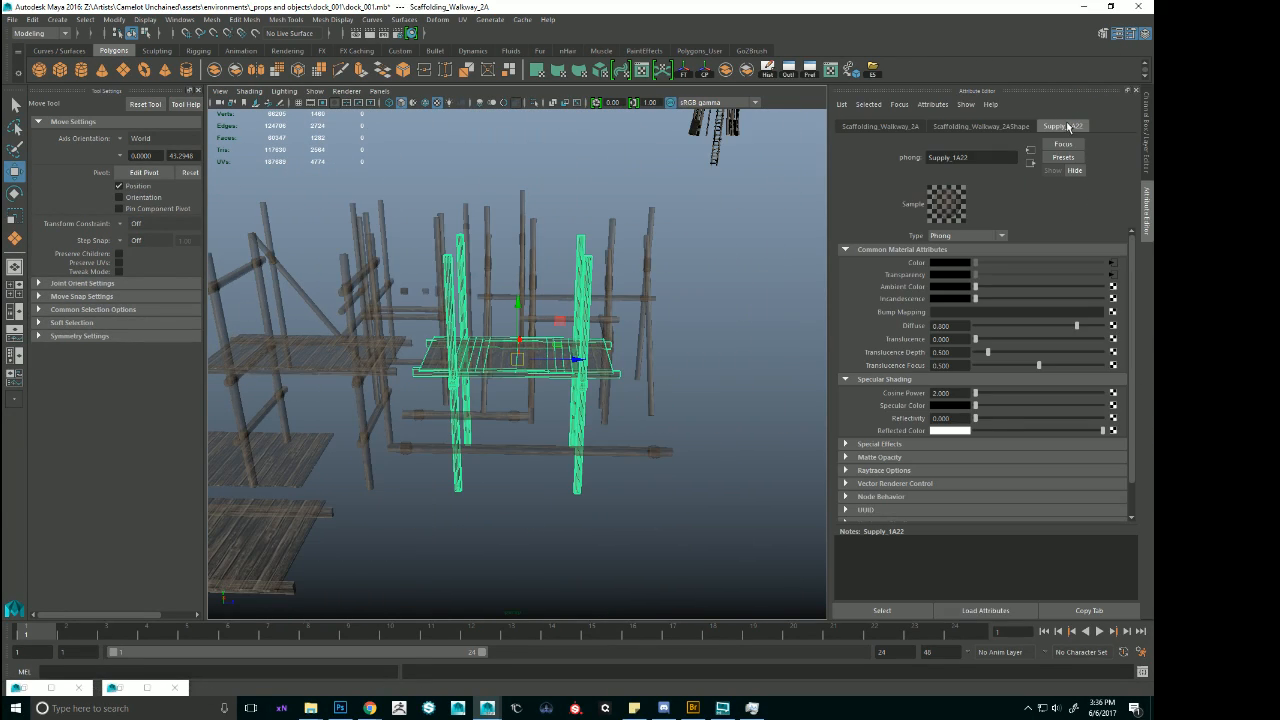
scroll(600, 335, "down", 1)
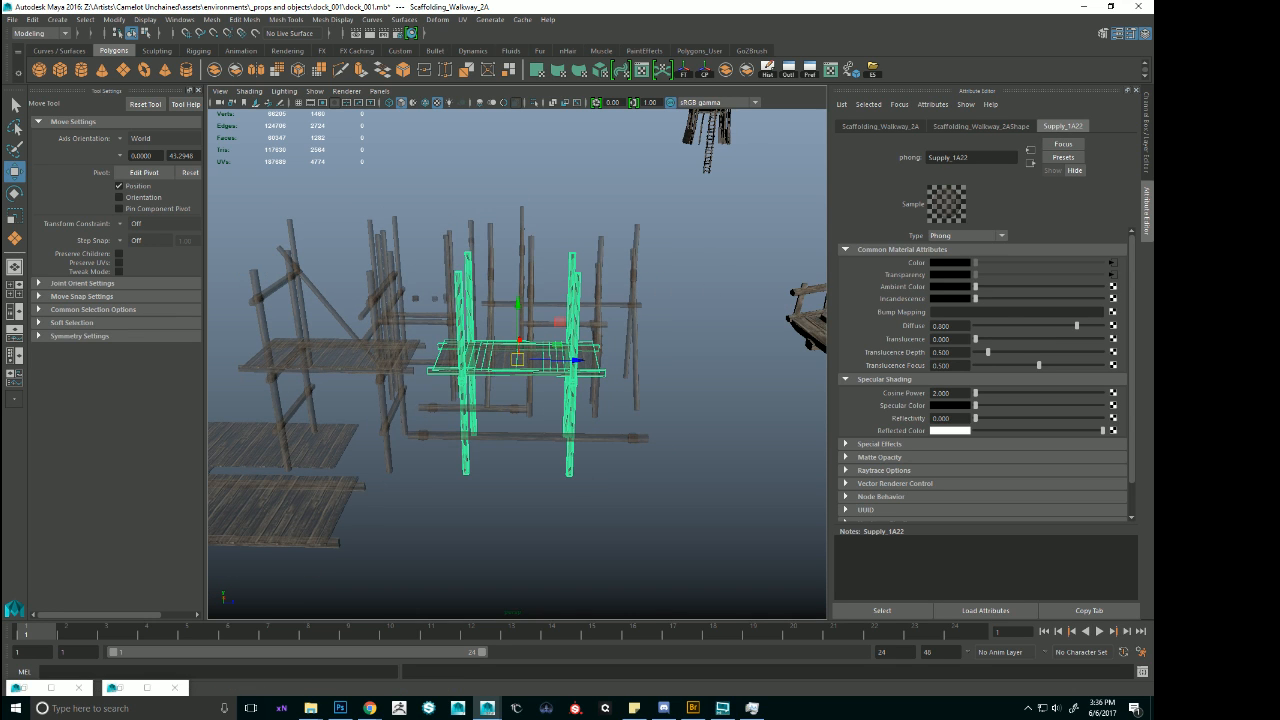
Select the walkway's whole parent scaffolding group and assign it the existing Supply_1A2 material.
key("Up")
right_click_drag(537, 367, 670, 249)
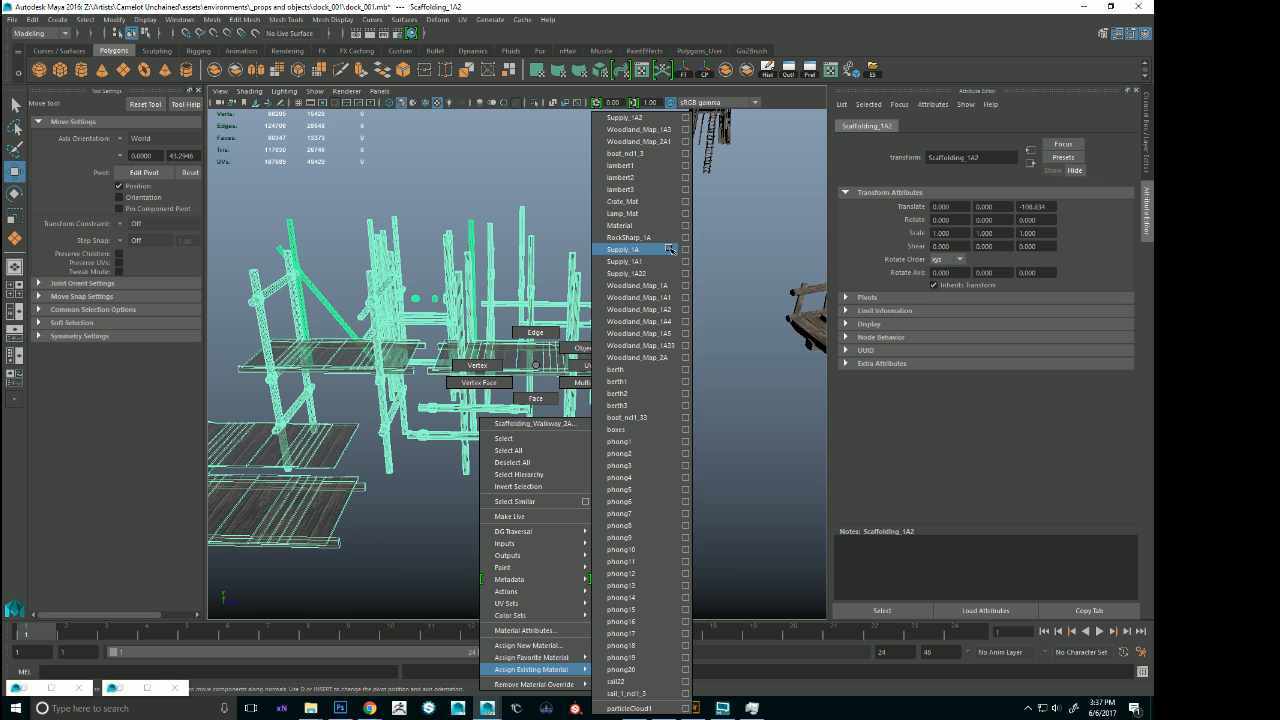
right_click_drag(670, 249, 646, 118)
left_click_drag(647, 149, 680, 254, "alt")
left_click(704, 333)
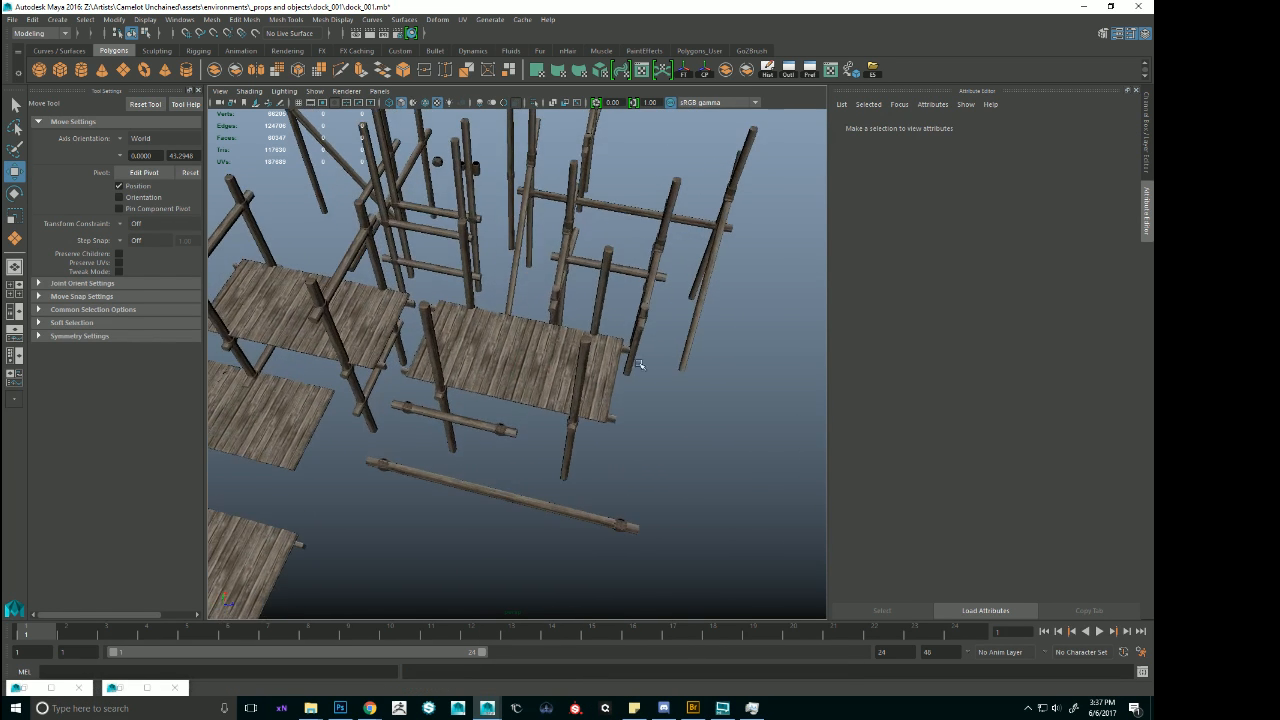
Select the remaining transparent scaffolding group beside the dock platforms and assign it the same existing opaque wood material.
left_click_drag(637, 363, 508, 307, "alt")
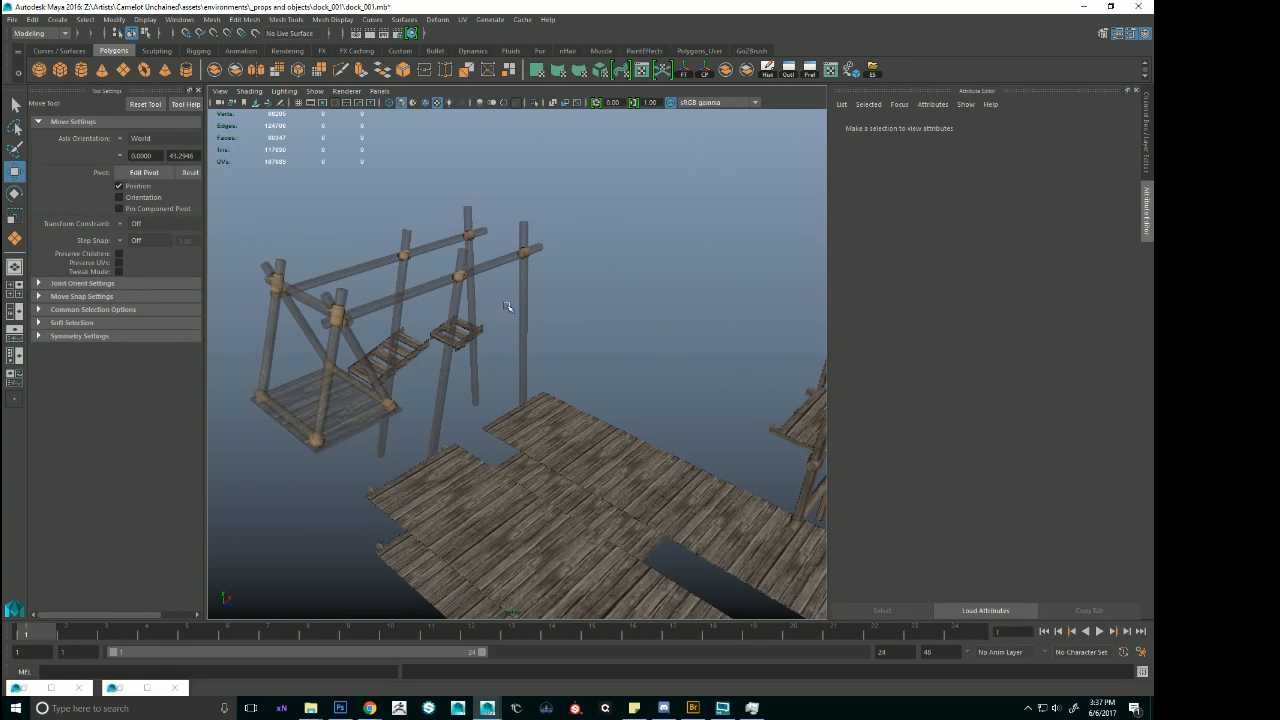
left_click(440, 290)
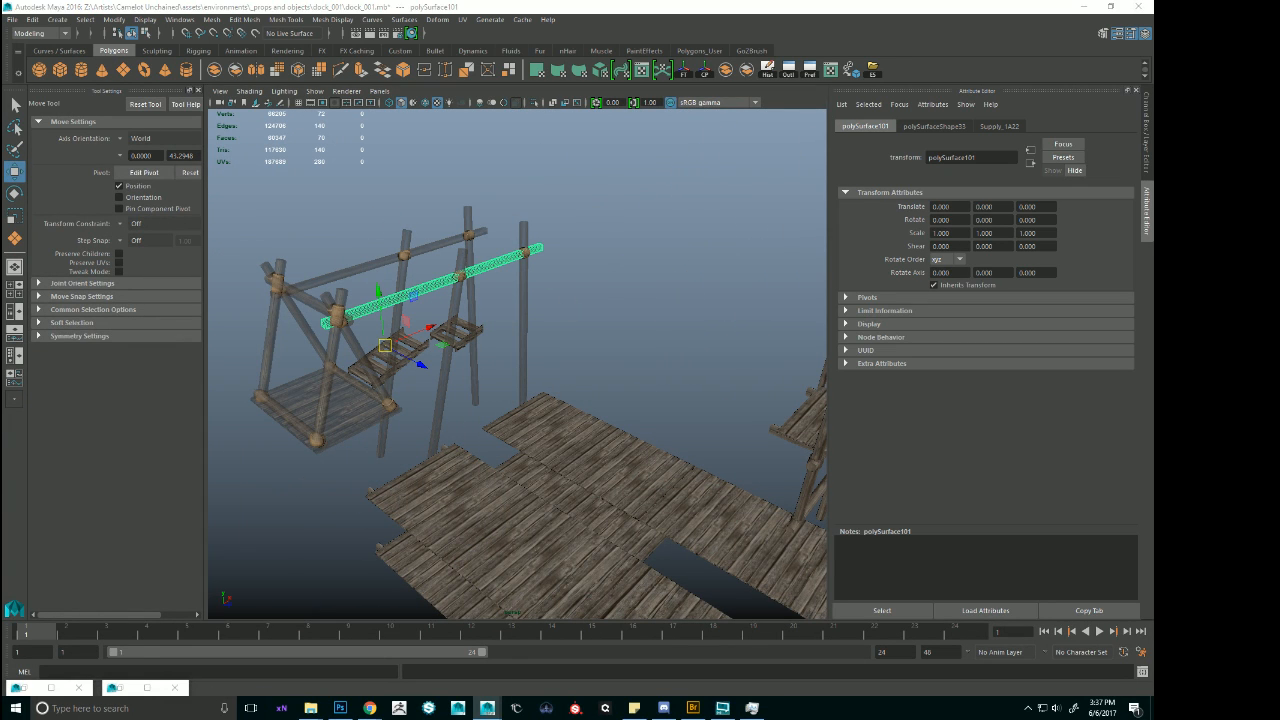
key("Up")
middle_click_drag(660, 247, 480, 248)
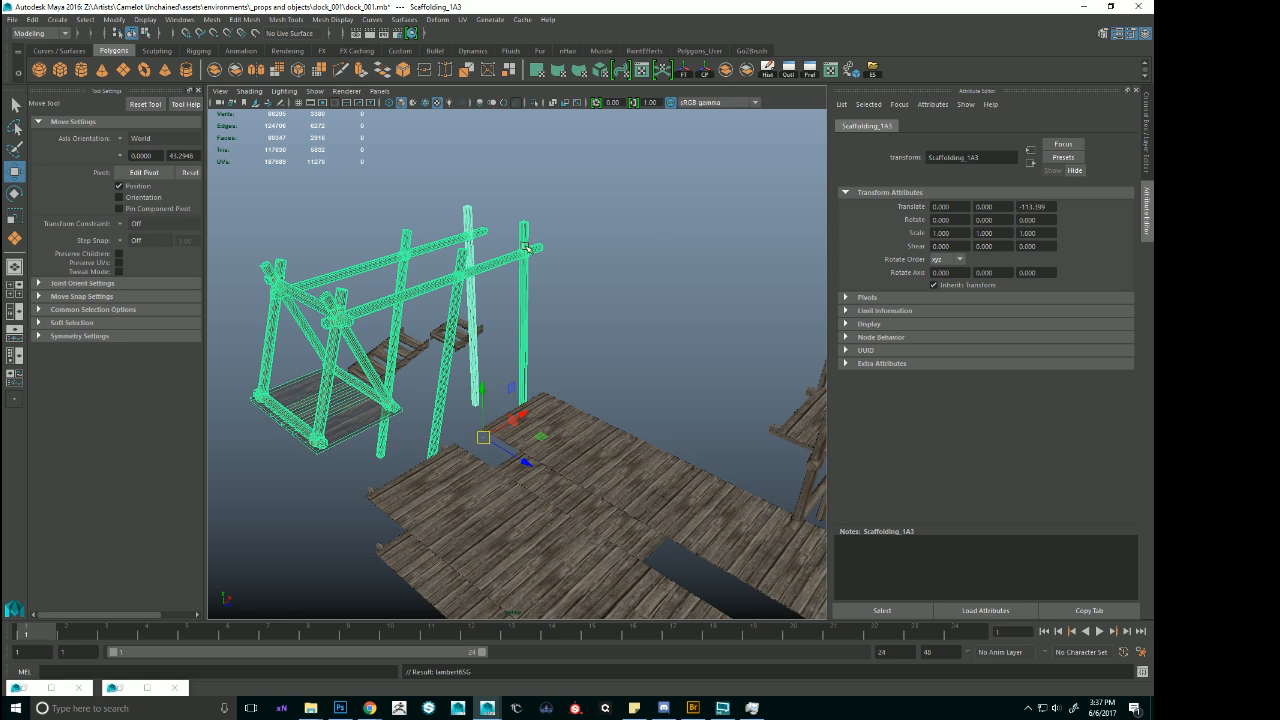
left_click(604, 228)
left_click_drag(600, 228, 590, 270, "alt")
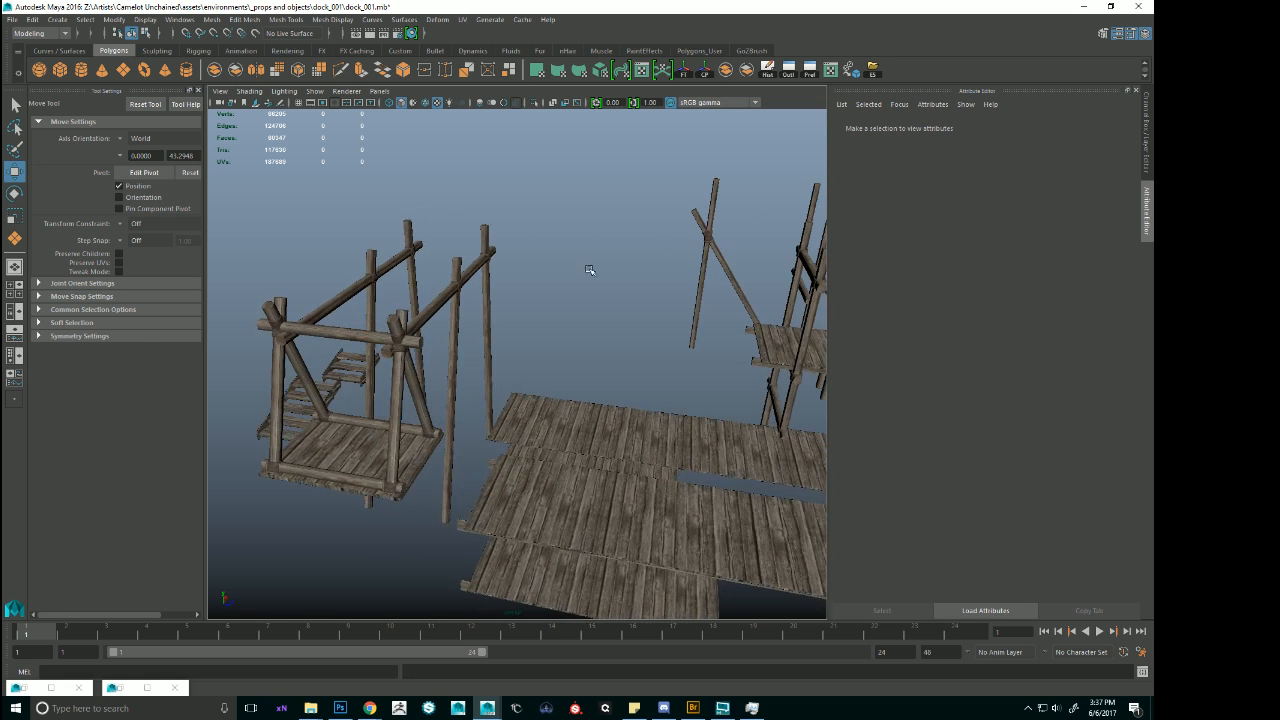
Turn the visibility of the layer1 display layer back on.
middle_click_drag(697, 281, 554, 206, "alt")
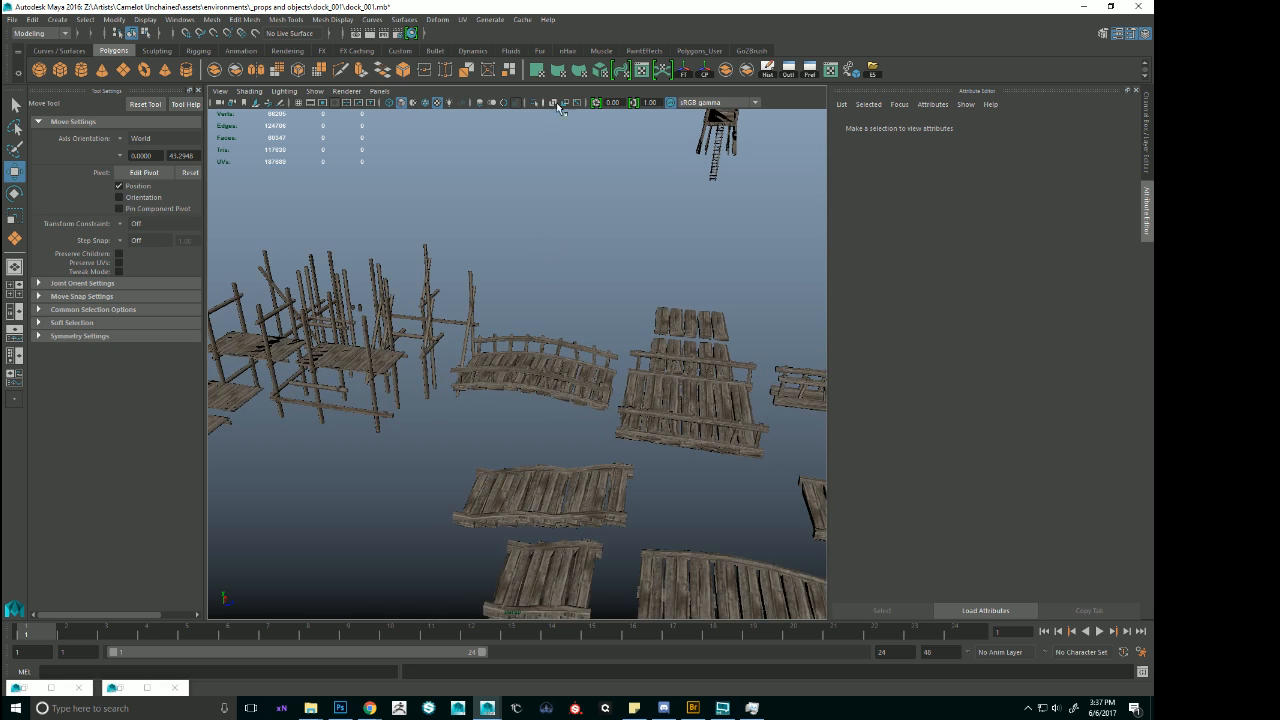
left_click(1145, 33)
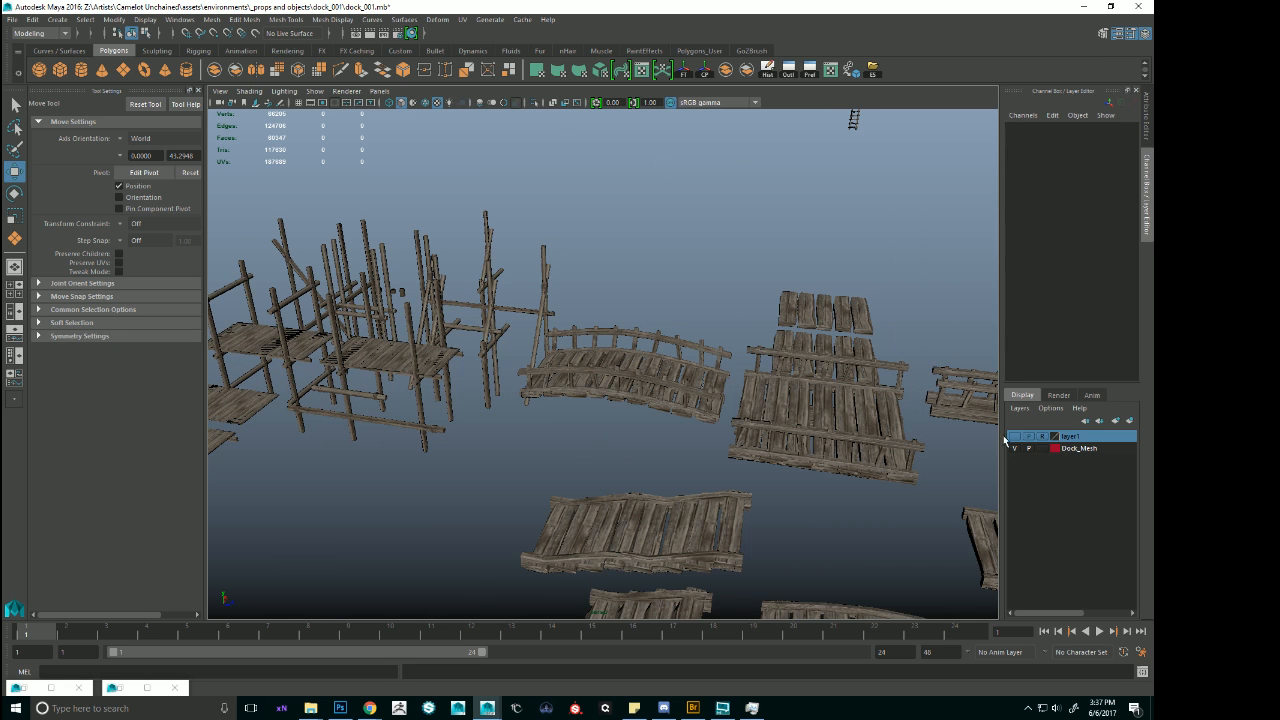
left_click(1014, 437)
right_click_drag(667, 264, 399, 248, "alt")
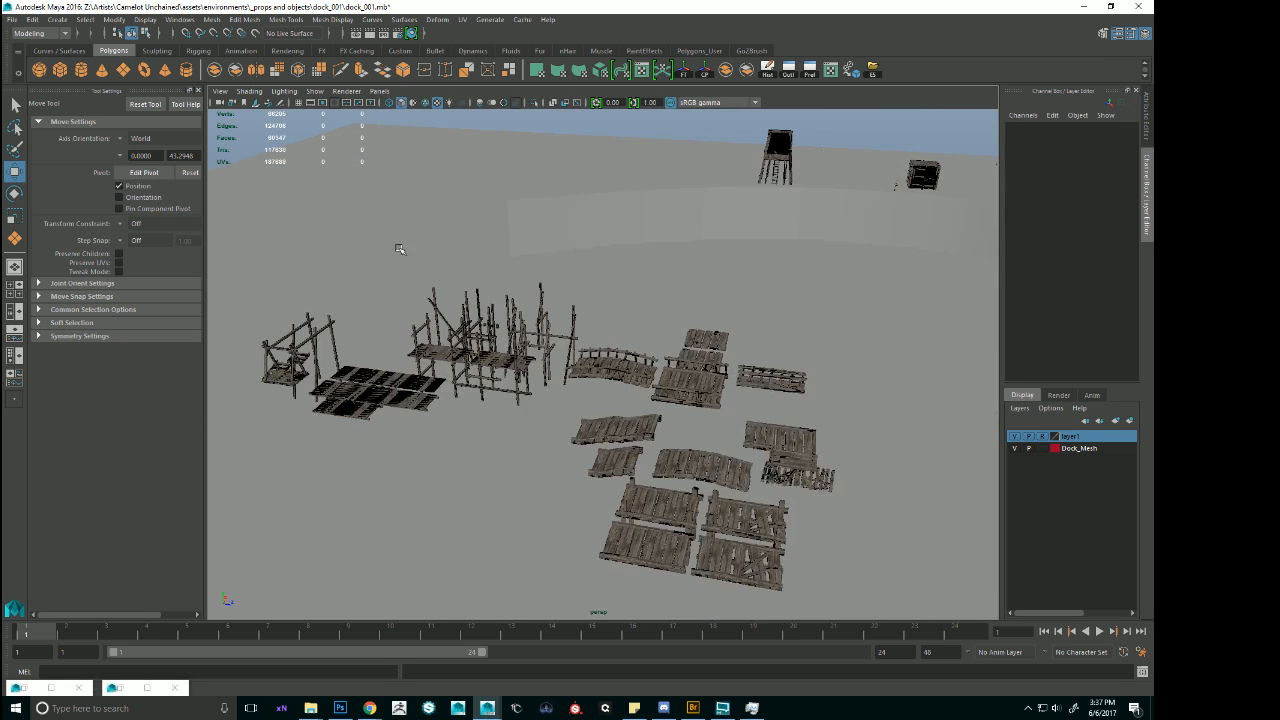
left_click_drag(659, 262, 571, 323, "alt")
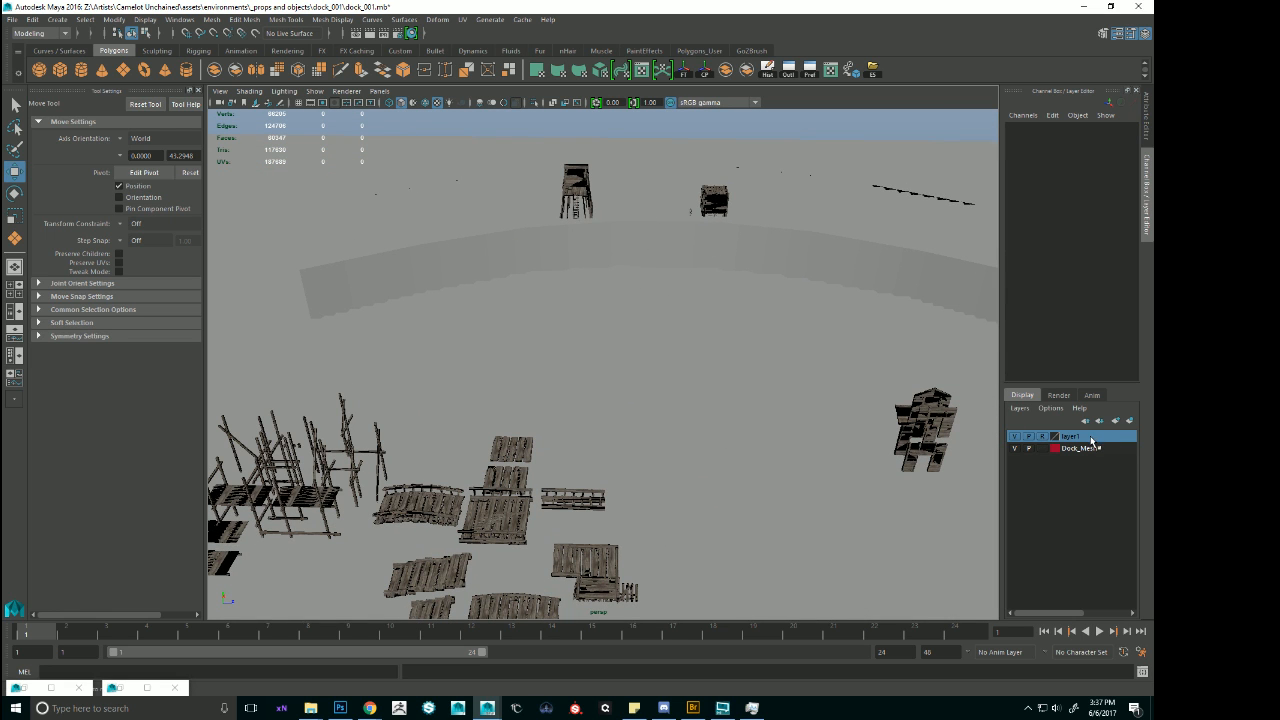
Switch the layer1 display layer from Reference to Normal so its meshes can be selected.
double_click(1092, 440)
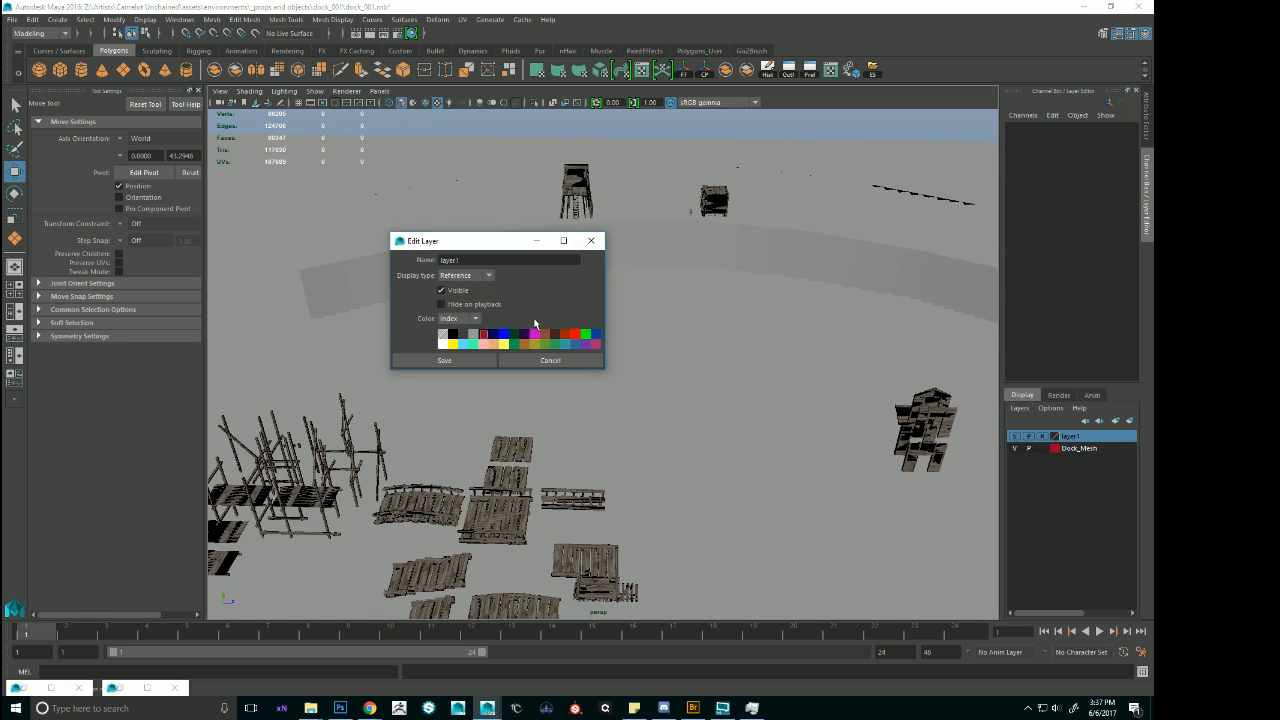
left_click(488, 362)
left_click_drag(636, 288, 683, 255, "alt")
key("ctrl+z")
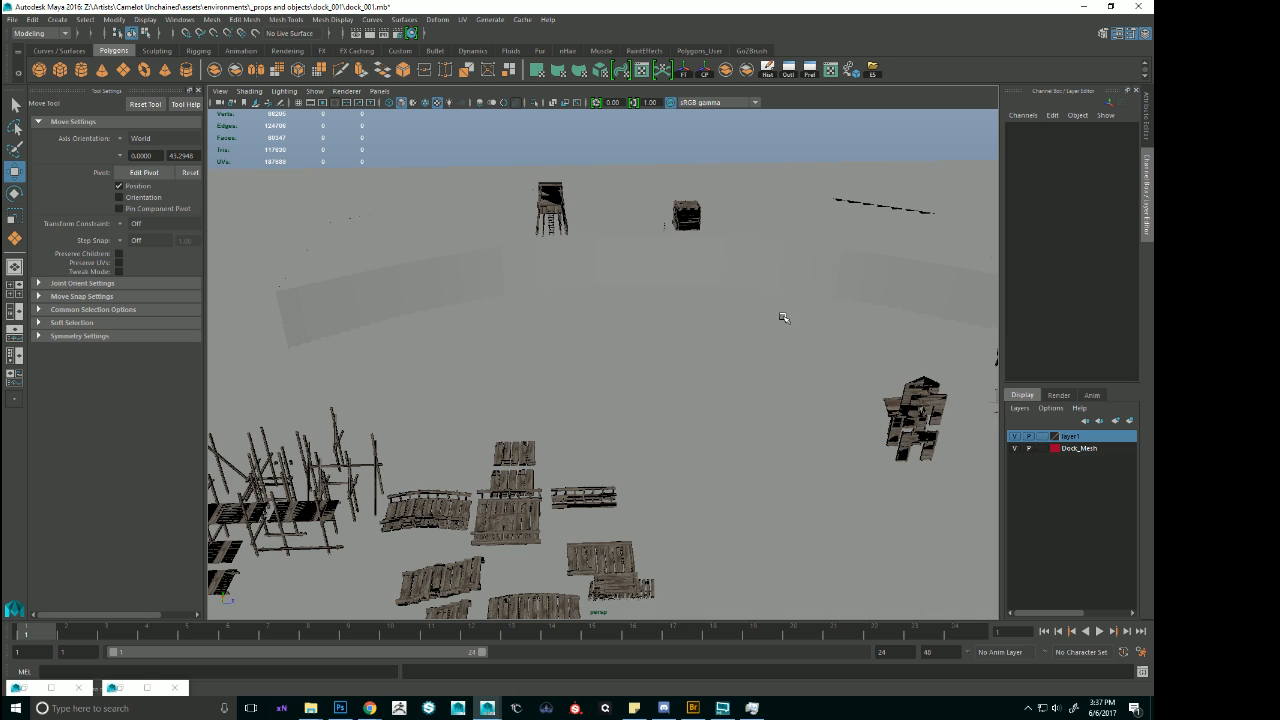
Select the large curved ground block, open its lambert1 material attributes and assign the existing lambert2 material to it.
left_click(767, 256)
left_click(1118, 36)
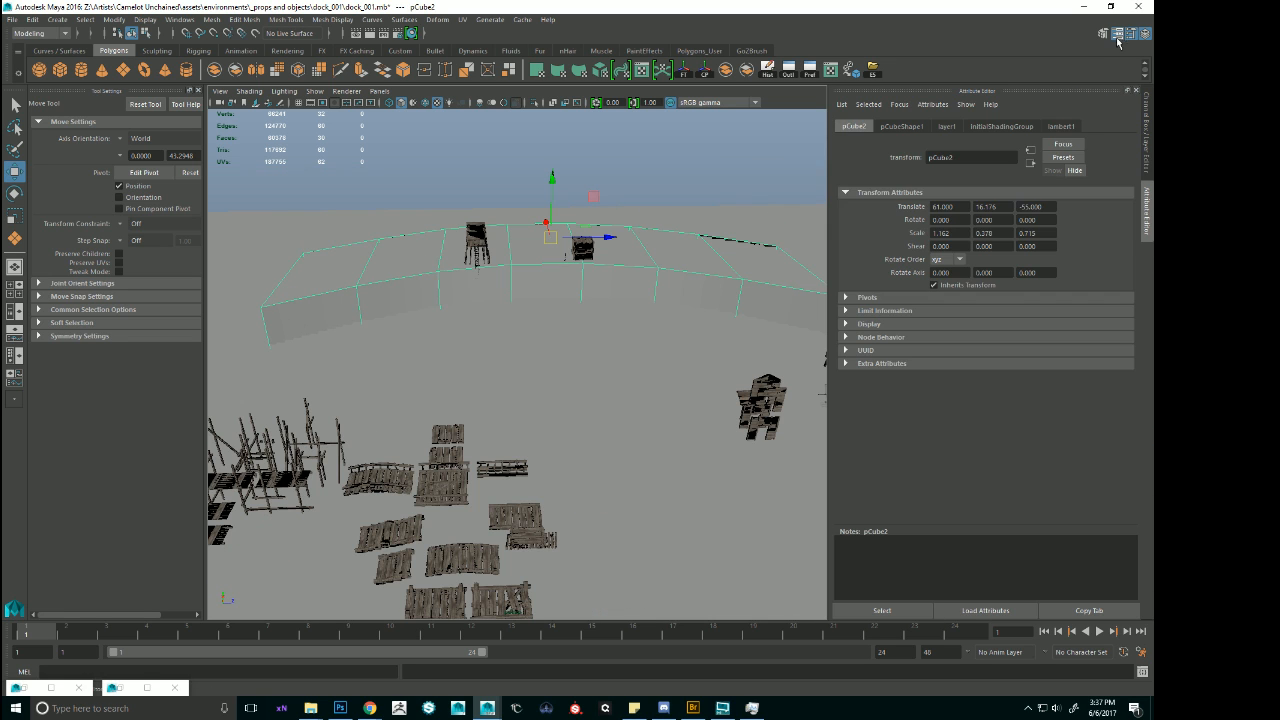
left_click(1061, 127)
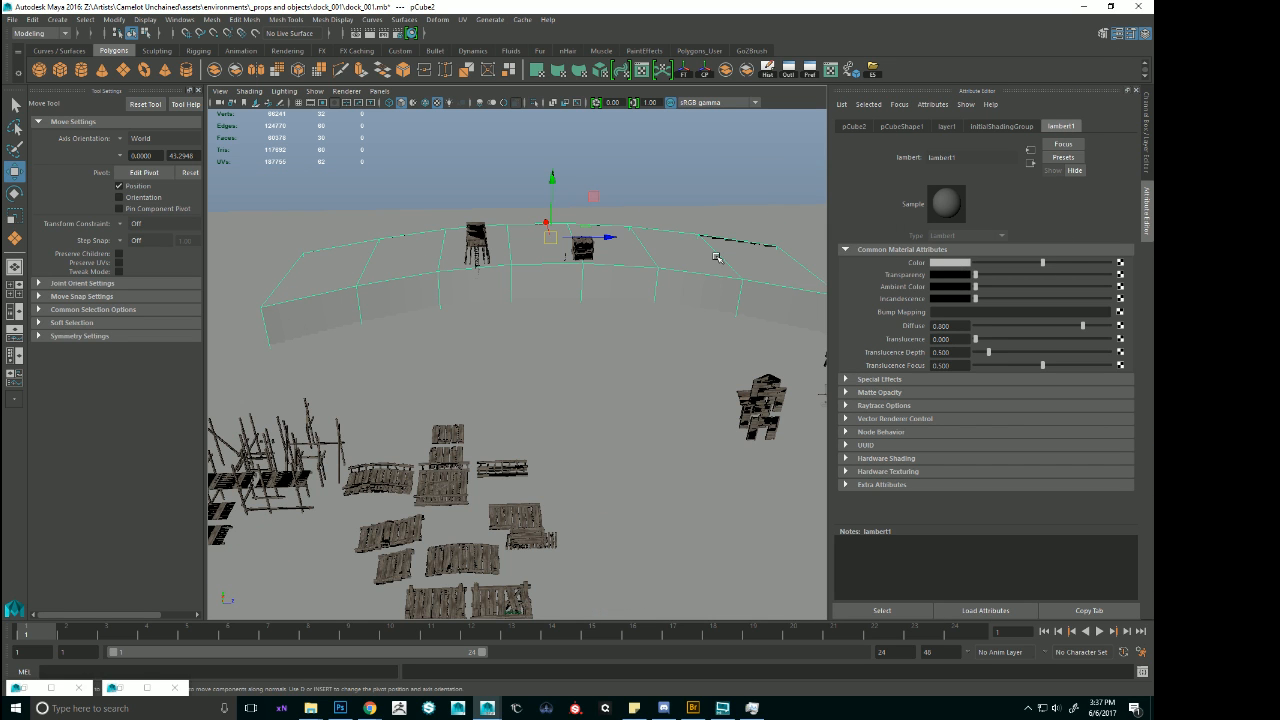
right_click_drag(716, 258, 777, 567)
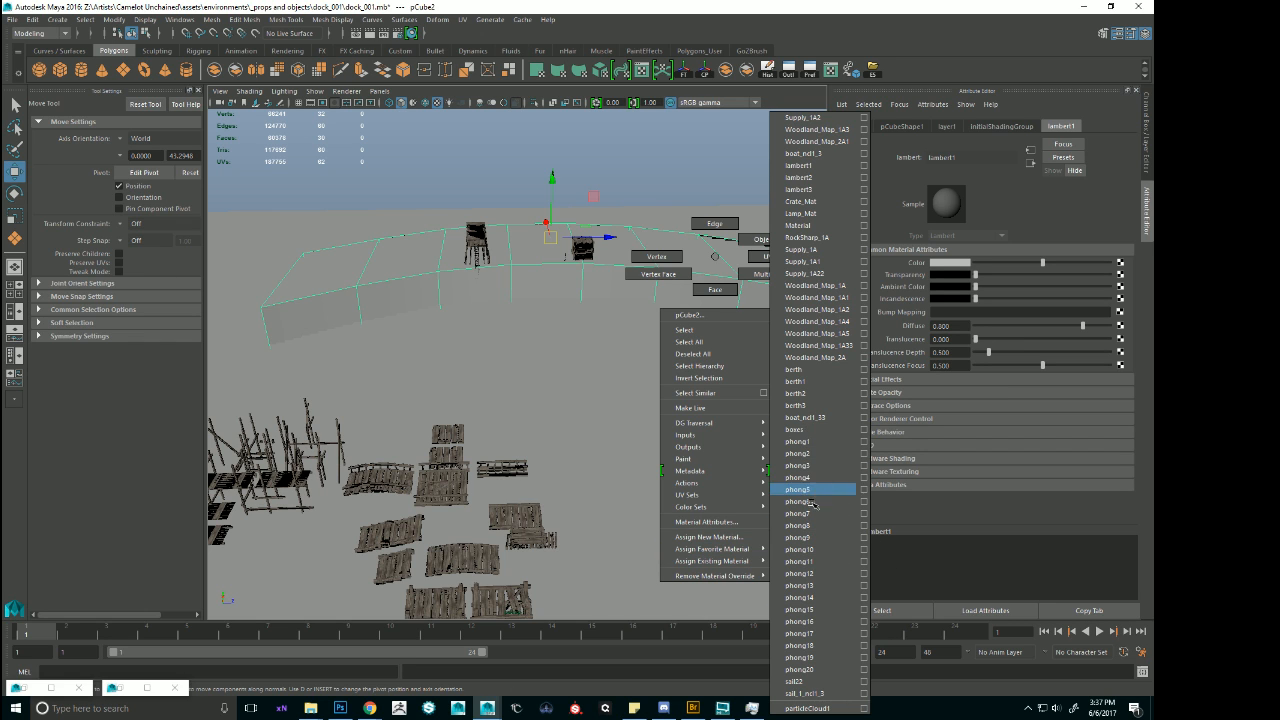
right_click_drag(818, 184, 816, 186)
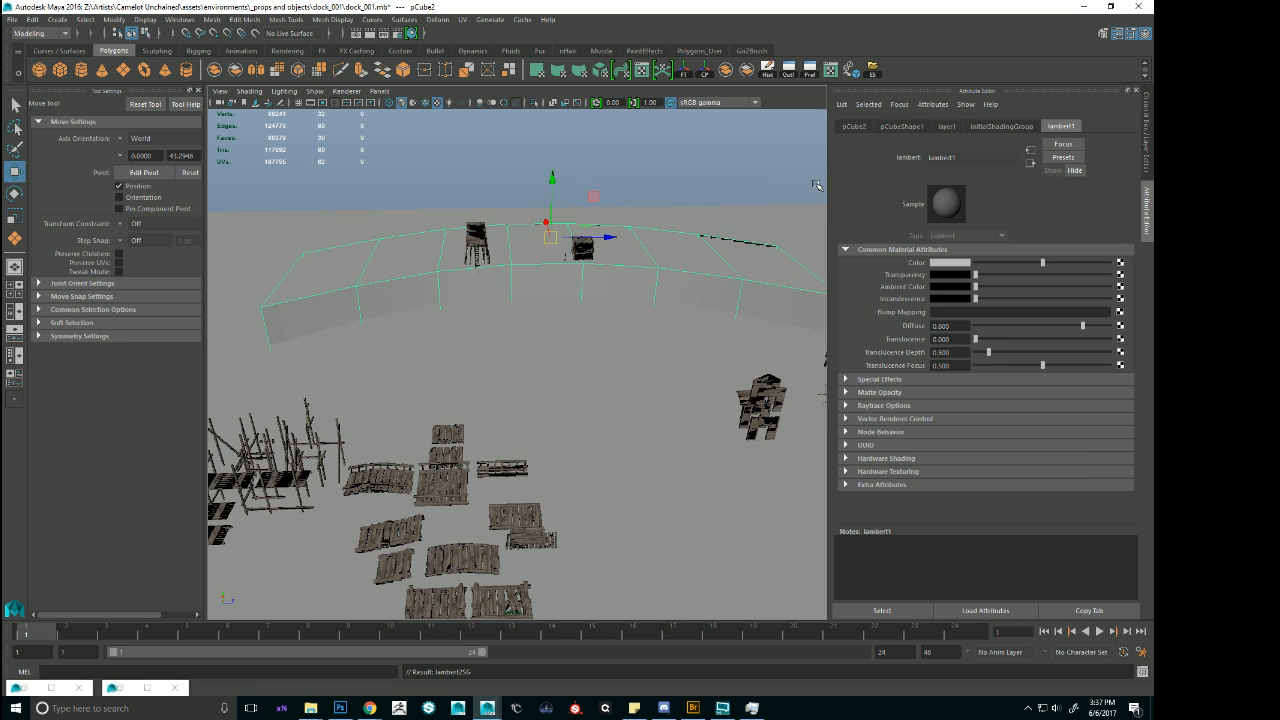
Darken the lambert1 Color to a dark grey, then check the curved block's lambert2 attributes and deselect it.
left_click(962, 263)
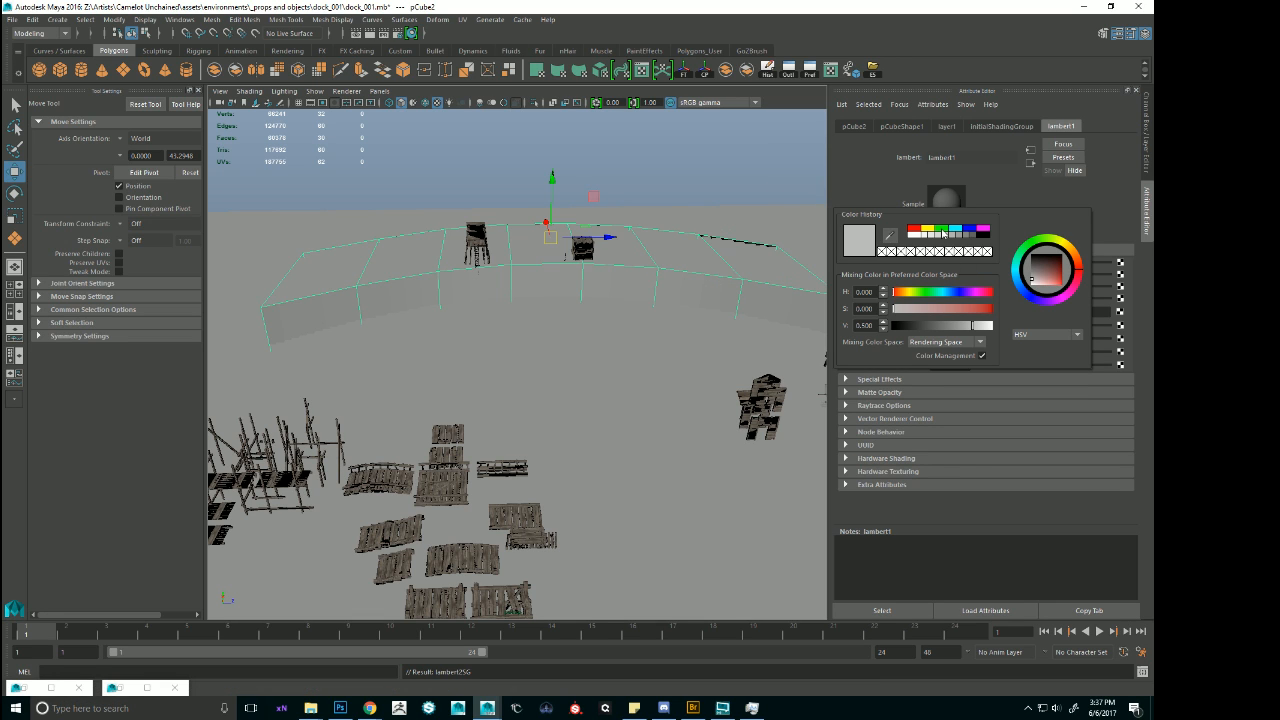
left_click(971, 238)
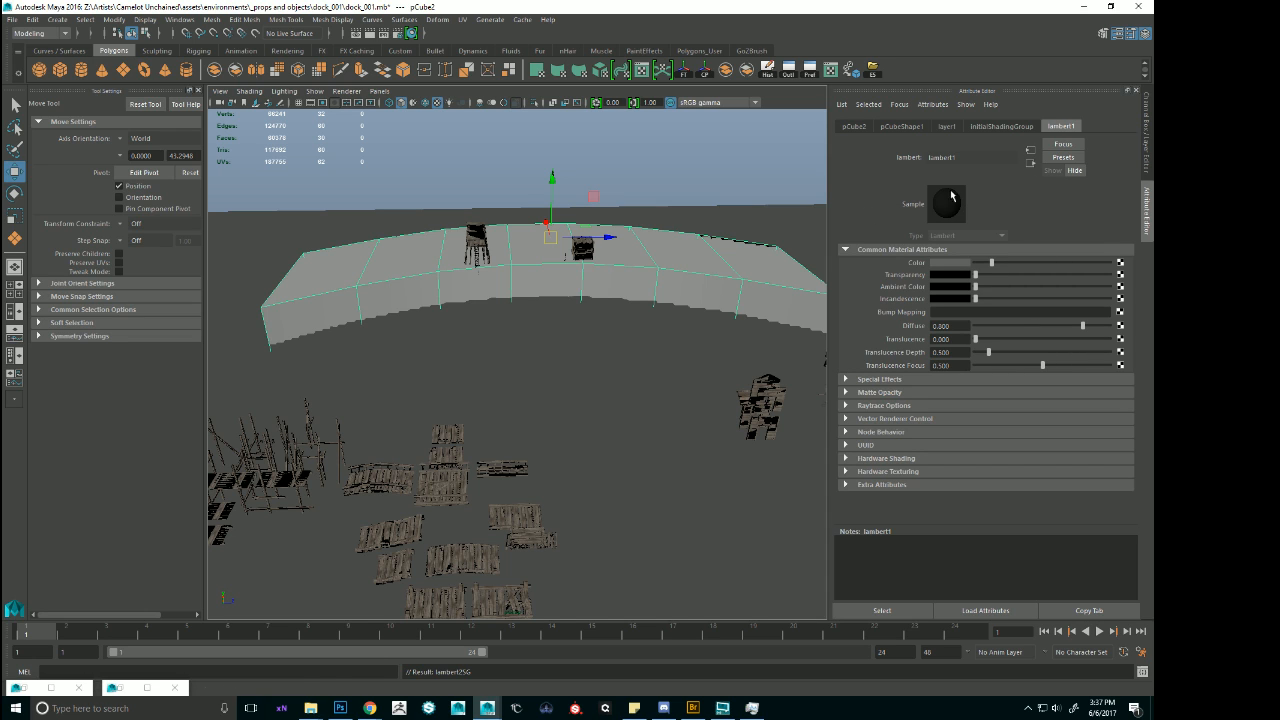
mouse_move(710, 263)
right_mouse_down()
mouse_move(752, 573)
mouse_move(710, 265)
right_mouse_up()
middle_click_drag(708, 268, 626, 386, "alt")
left_click_drag(626, 386, 624, 238, "alt")
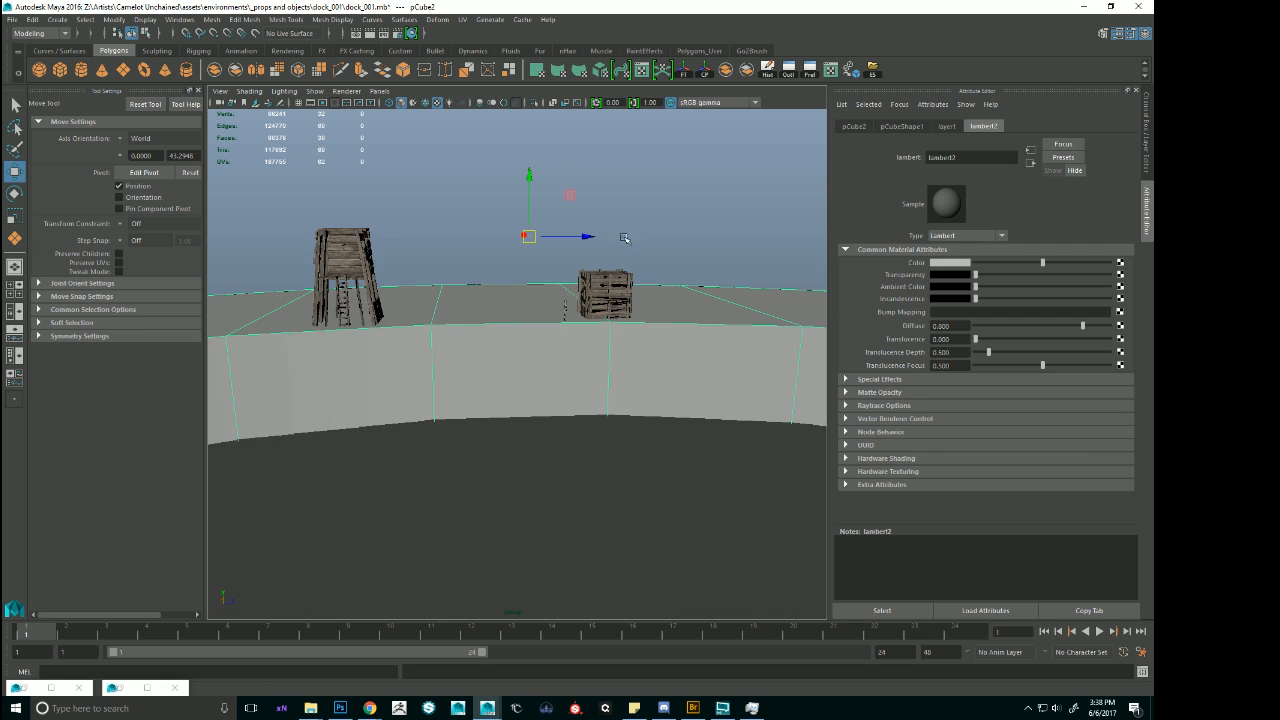
left_click_drag(626, 183, 574, 269, "alt")
left_click(609, 149)
middle_click_drag(574, 269, 626, 206, "alt")
left_click_drag(626, 206, 623, 227, "alt")
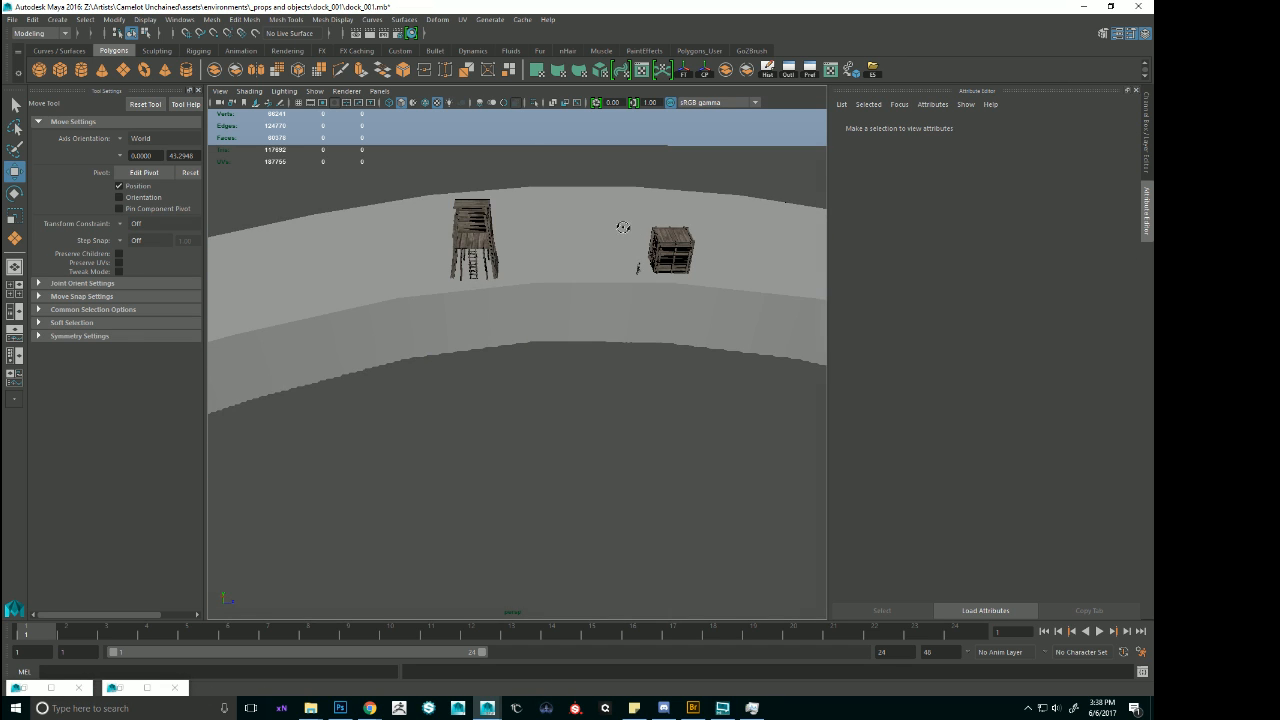
Undo the trial rotation of the tall shack on the shore and select its ladder together with it.
left_click(486, 248)
key("f")
left_click_drag(677, 443, 565, 494, "alt")
key("e")
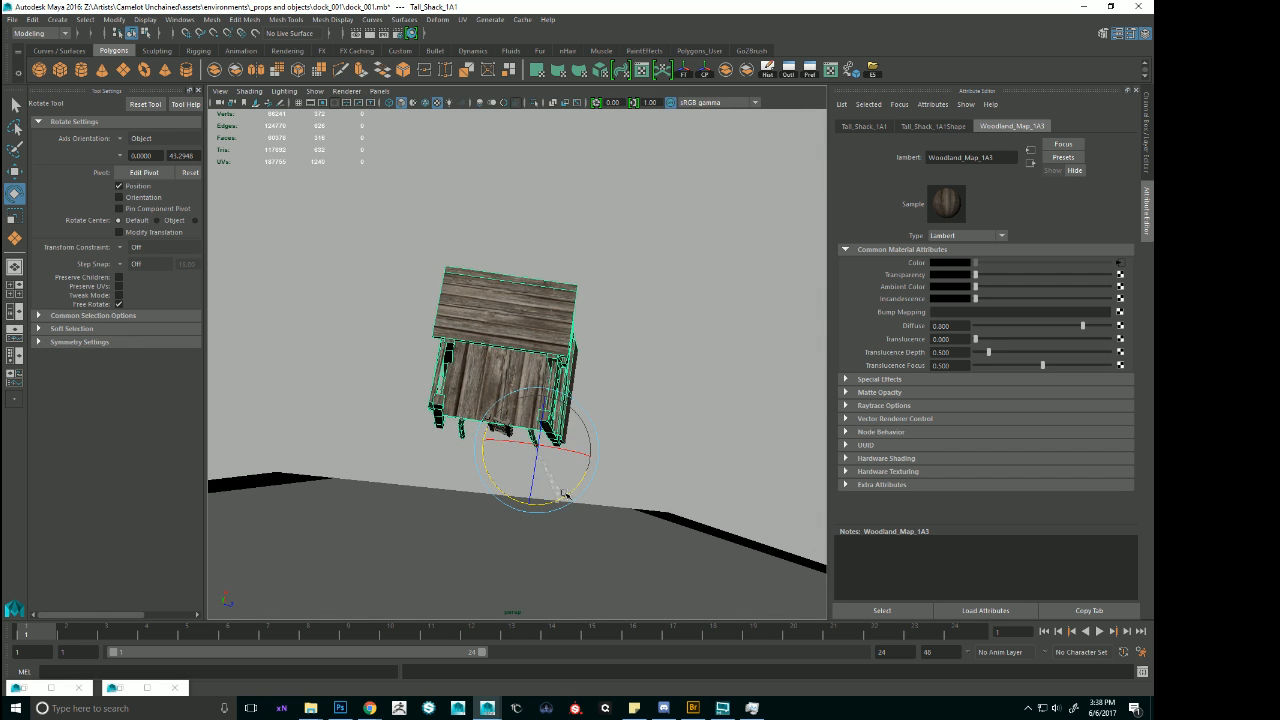
key("ctrl+z")
middle_click_drag(600, 445, 674, 414, "alt")
left_click_drag(674, 414, 704, 366, "alt")
left_click(568, 428, "shift")
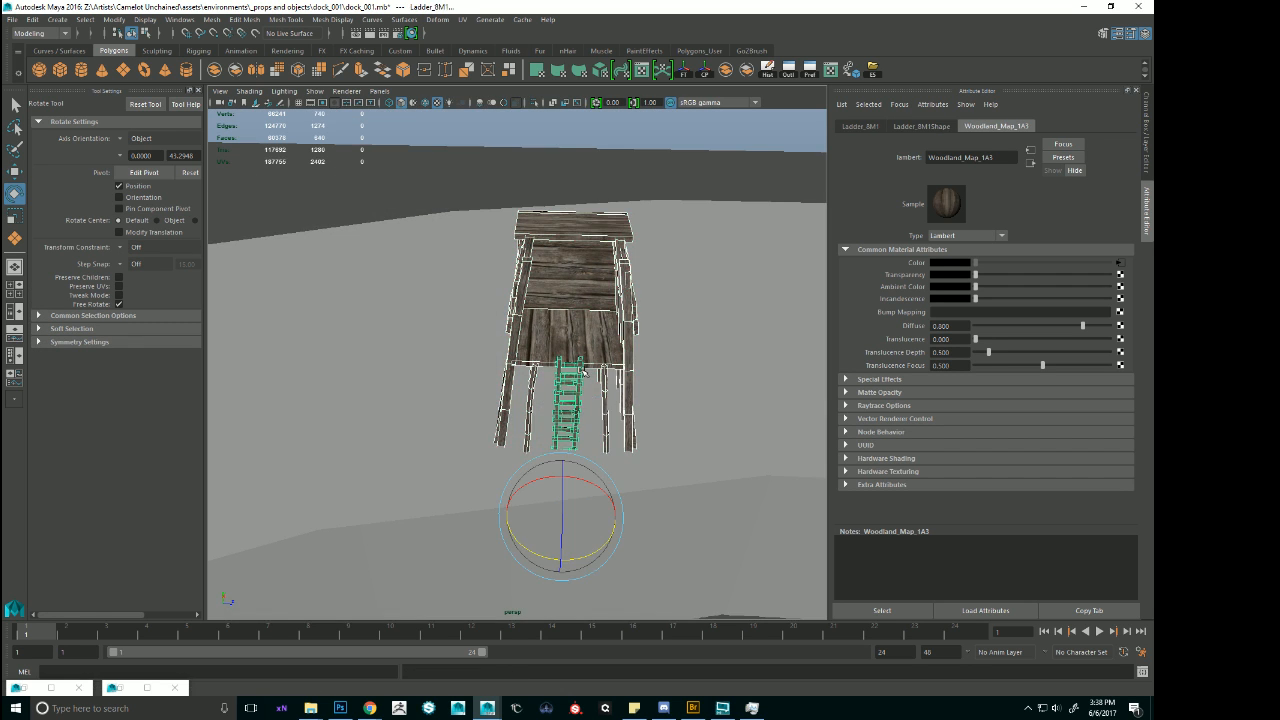
Adjust the tall shack's position and rotation on top of the curved ground block relative to its ladder.
left_click_drag(578, 464, 582, 491, "alt")
key("w")
left_click(586, 367)
left_click_drag(586, 370, 600, 445, "alt")
key("e")
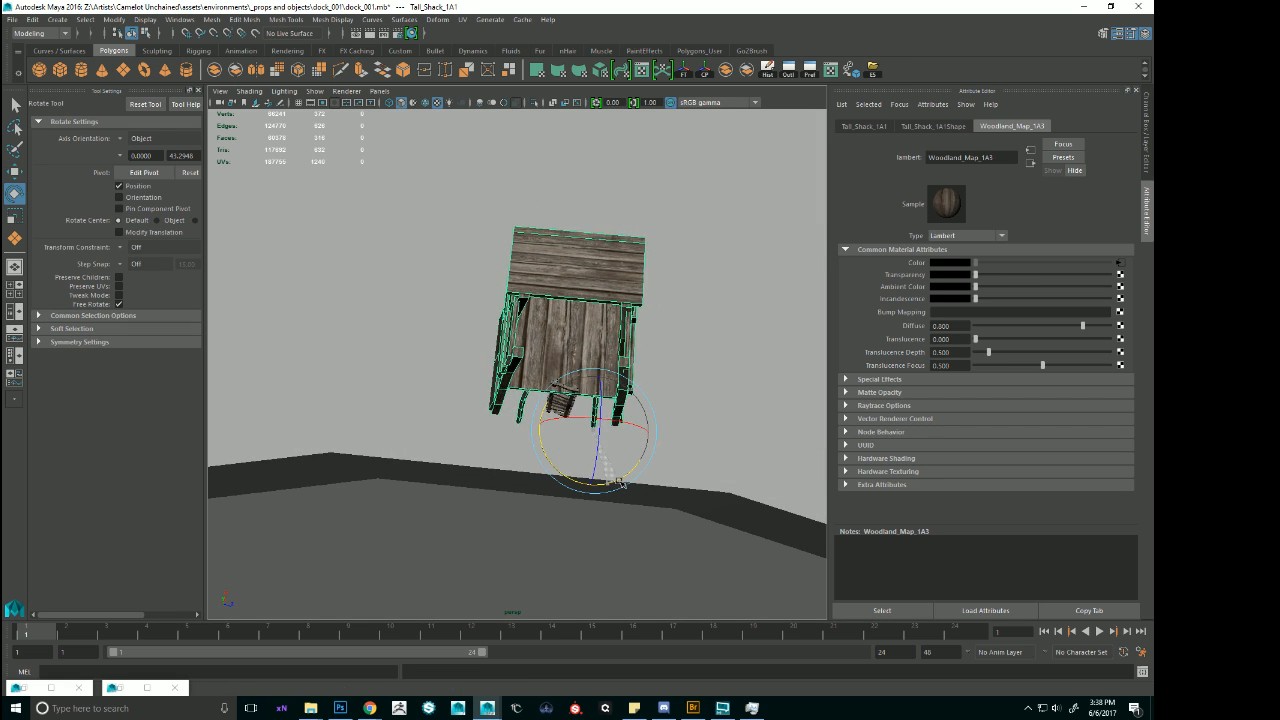
key("w")
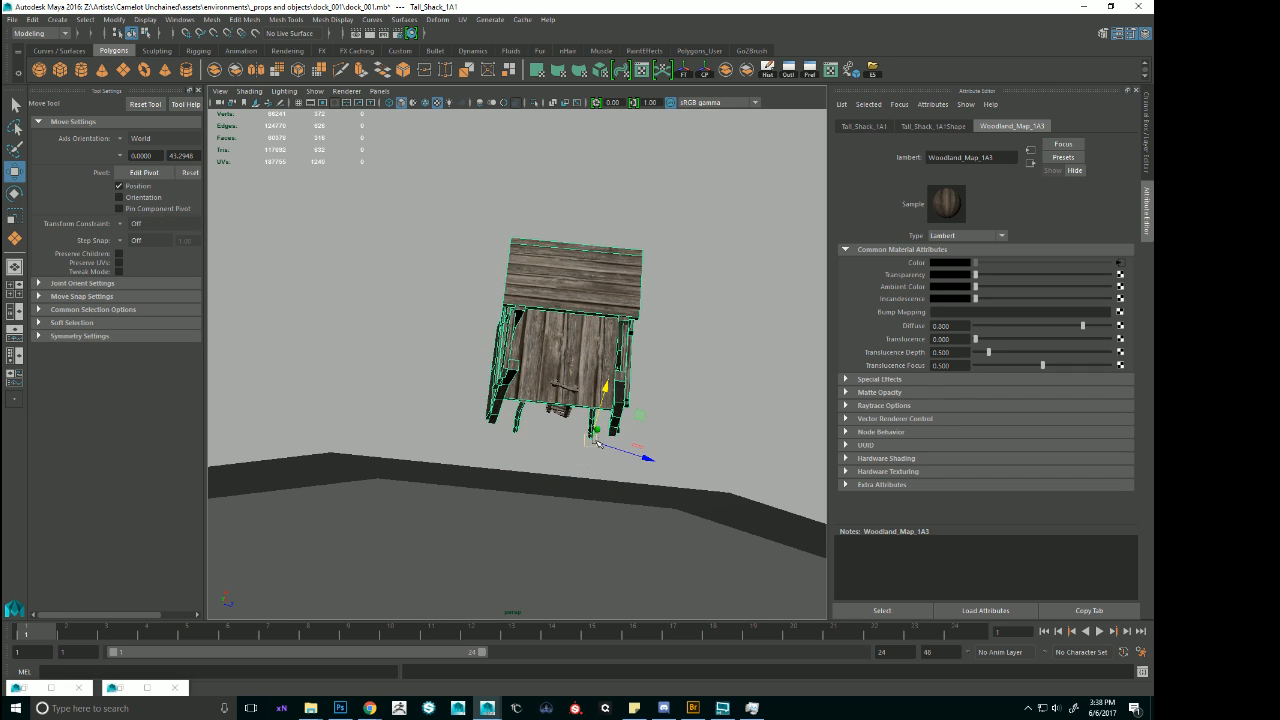
Deselect the shack, check the shoreline layout and examine the modular dock pieces near the boats, framing the polySurface68 module.
scroll(676, 460, "down", 5)
left_click_drag(706, 543, 686, 291, "alt")
left_click(686, 291)
scroll(746, 369, "up", 3)
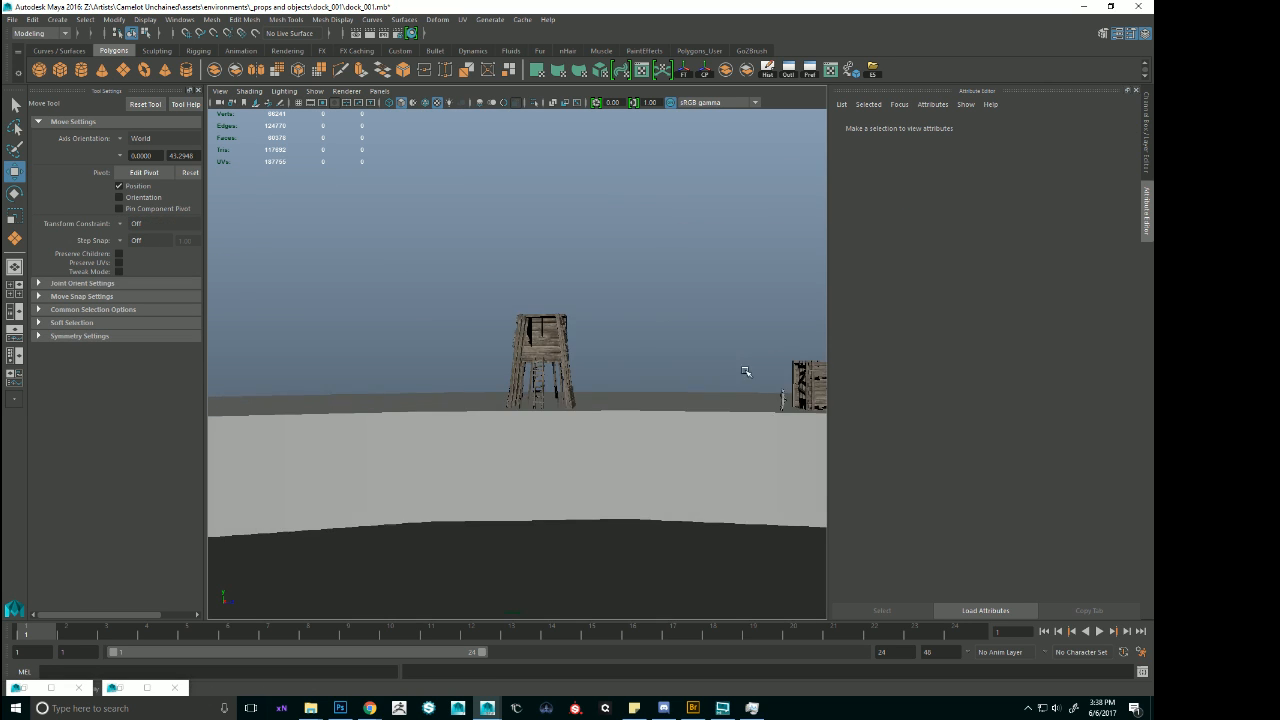
left_click_drag(746, 369, 677, 383, "alt")
scroll(634, 423, "down", 10)
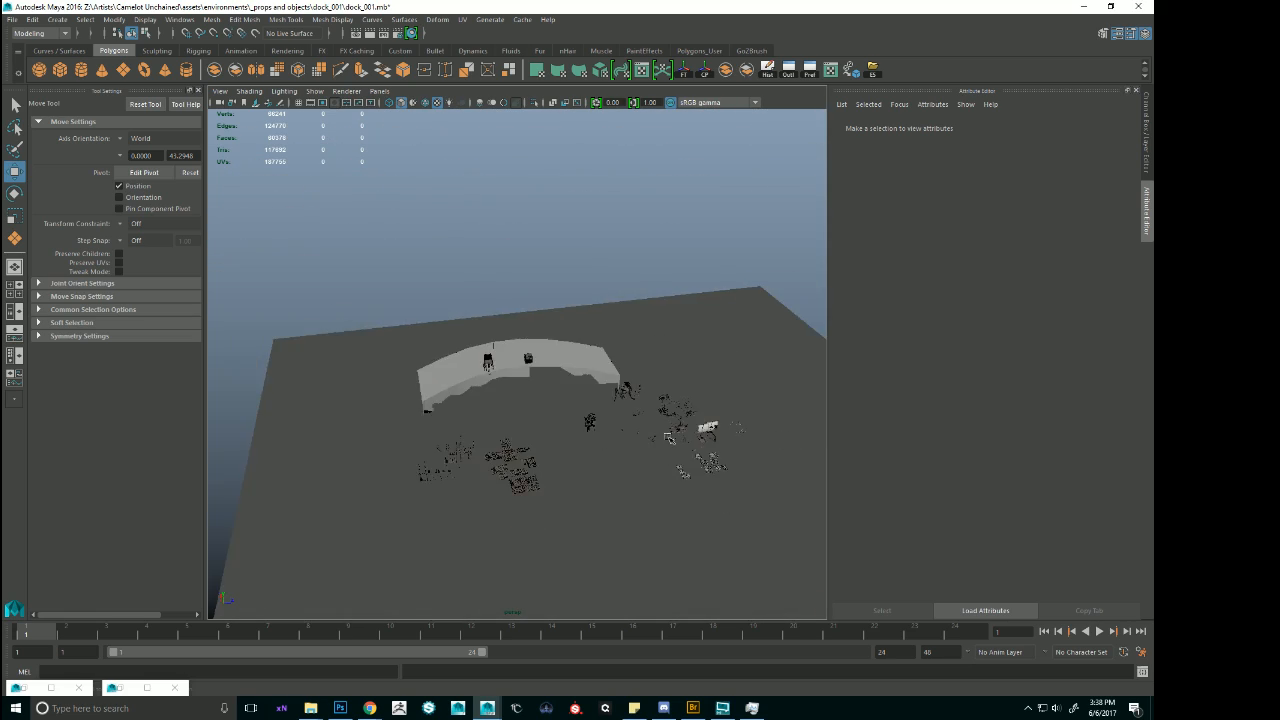
middle_click_drag(800, 500, 640, 408, "alt")
scroll(765, 418, "up", 5)
left_click_drag(765, 418, 735, 455, "alt")
left_click(690, 411)
key("f")
scroll(477, 408, "down", 5)
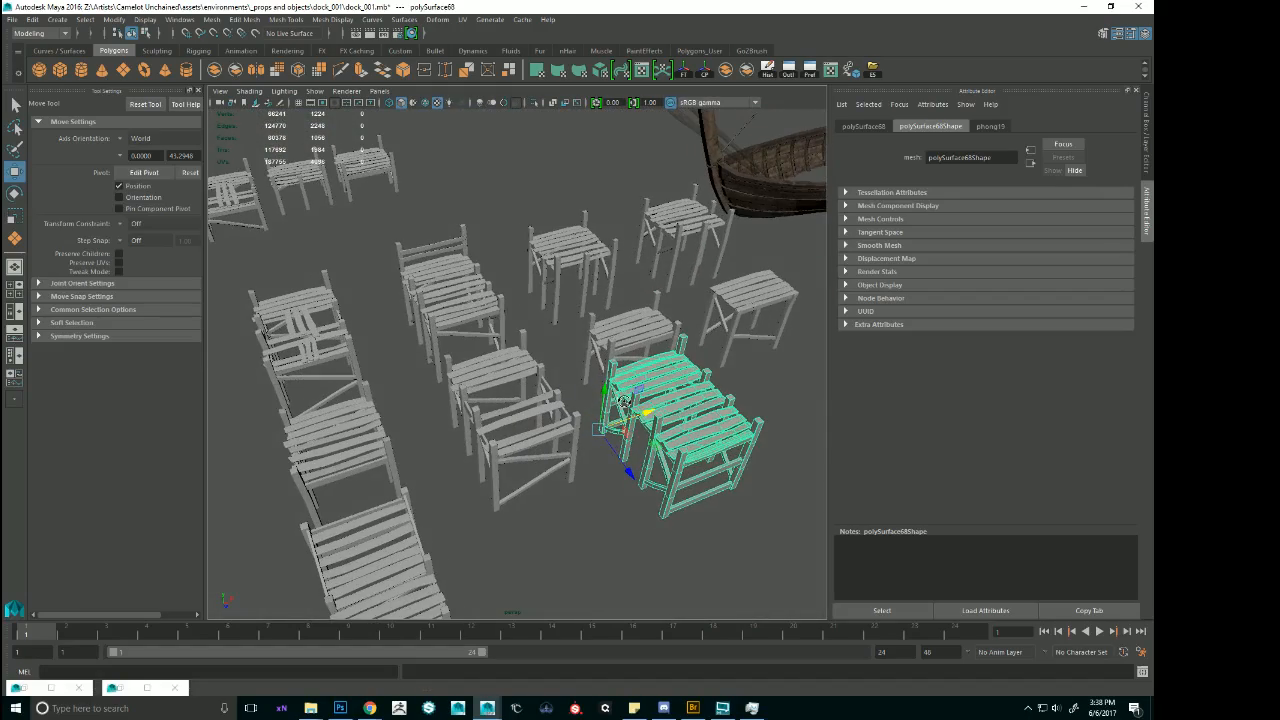
Select the Mesh_Dock_T_Corner module and examine its planks and posts up close.
left_click_drag(640, 410, 780, 320, "alt")
left_click(780, 320)
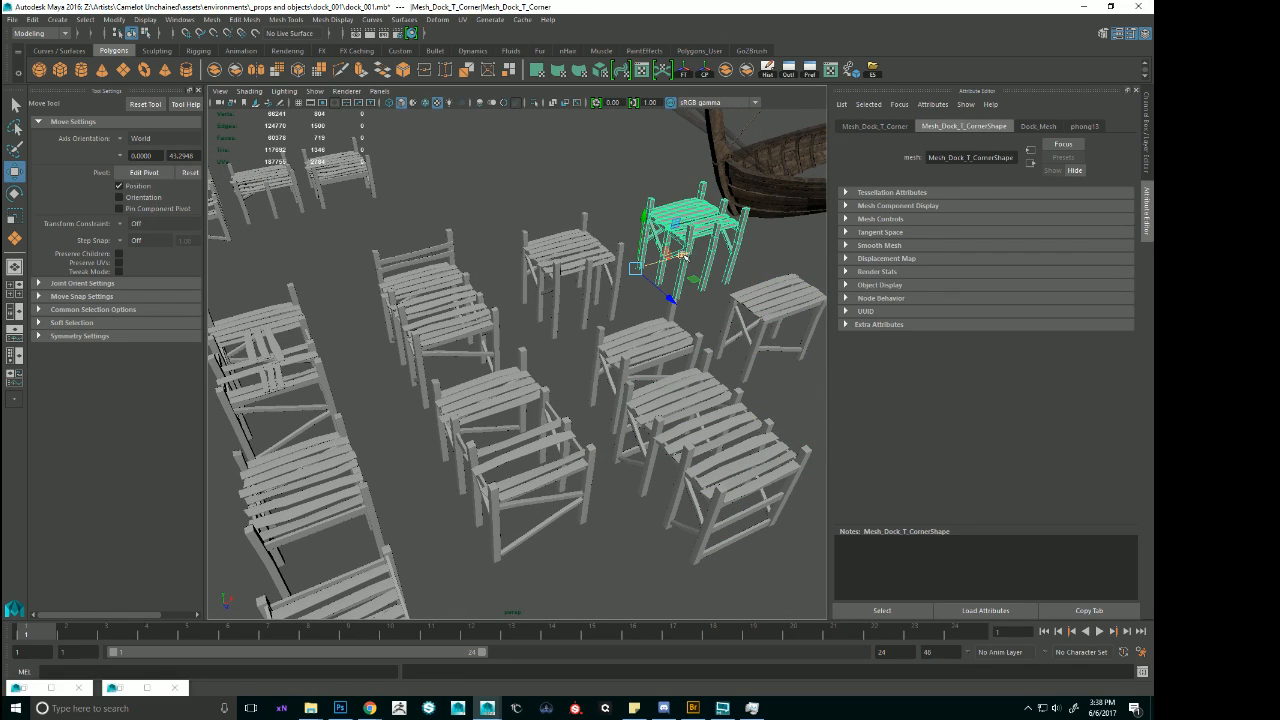
key("f")
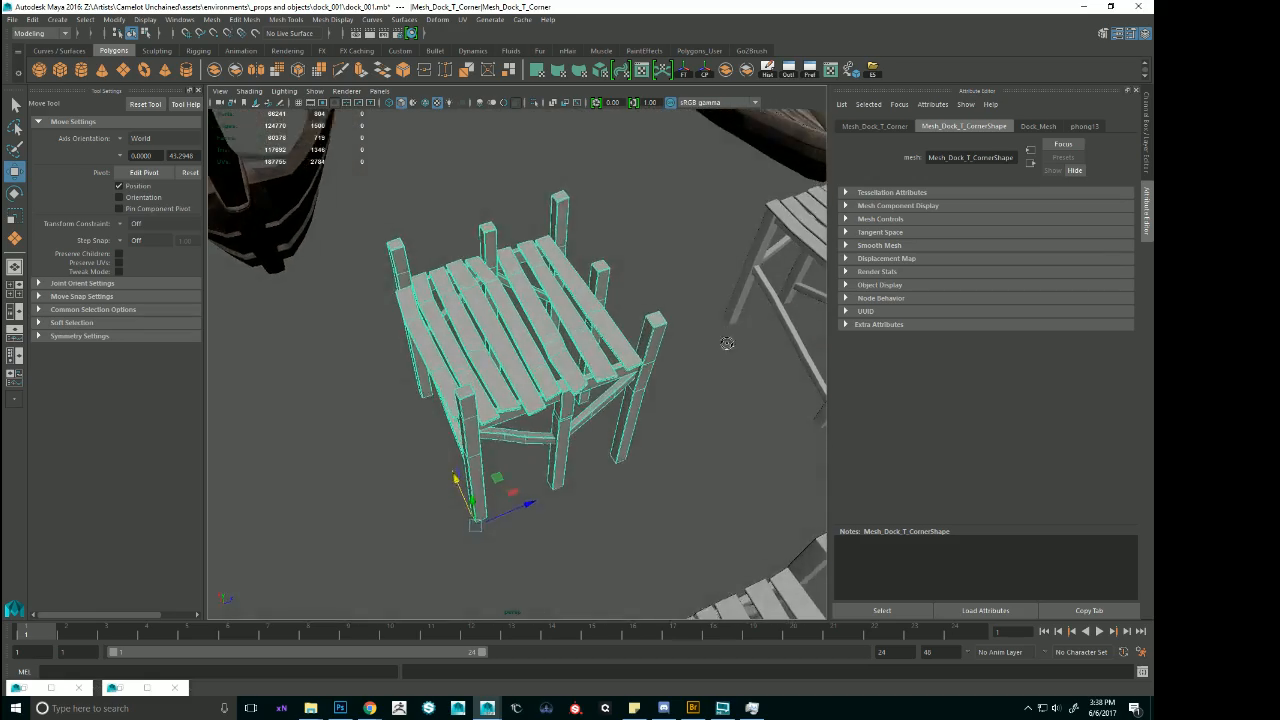
left_click_drag(727, 343, 731, 351, "alt")
right_click_drag(731, 351, 360, 315, "alt")
left_click_drag(360, 315, 288, 197, "alt")
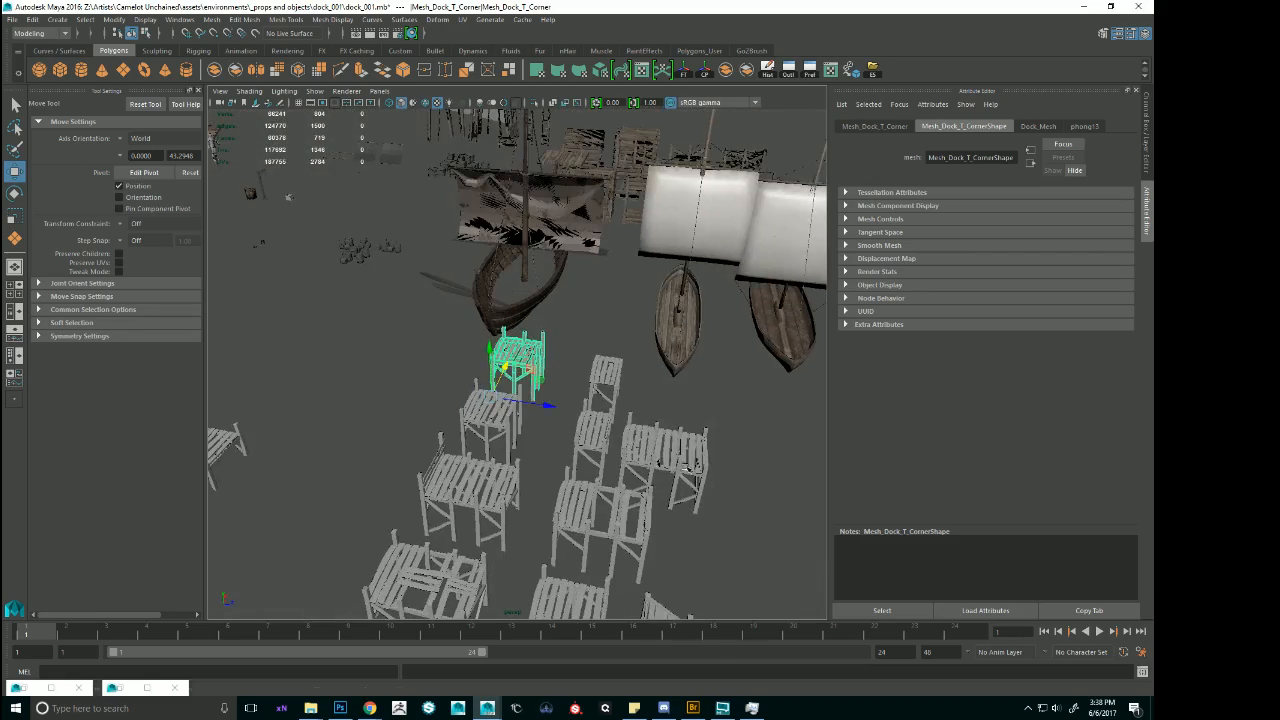
Duplicate the polySurface68 dock module and move the copy to the foot of the curved ground block below the shacks.
left_click(687, 467)
left_click_drag(735, 465, 664, 419, "alt")
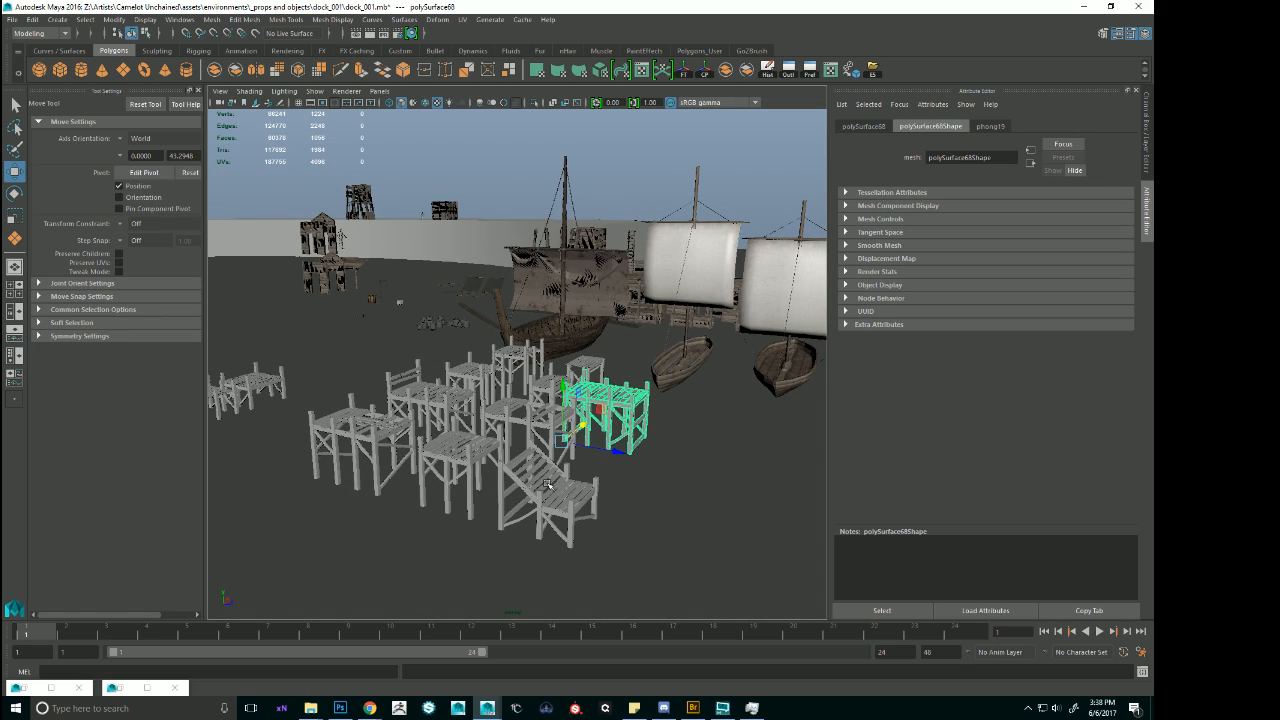
left_click_drag(547, 484, 660, 430, "alt")
left_click_drag(355, 152, 412, 298, "alt")
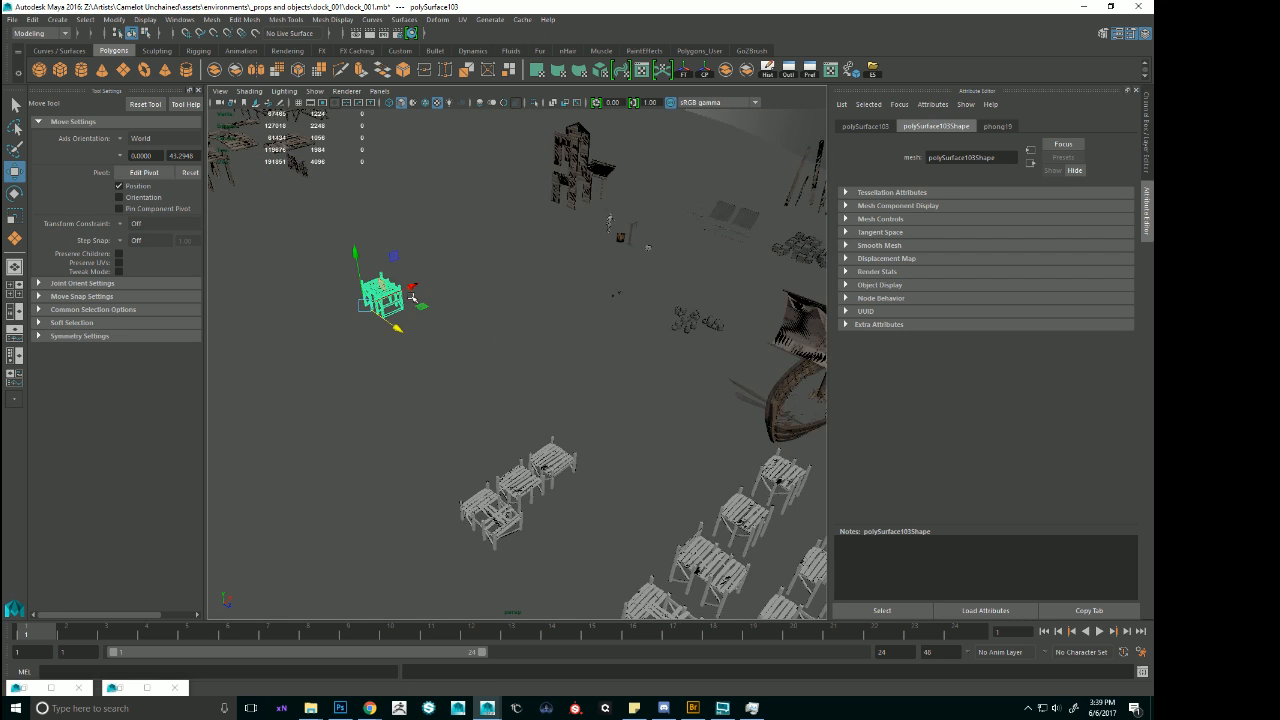
middle_click_drag(728, 116, 666, 377, "alt")
key("v")
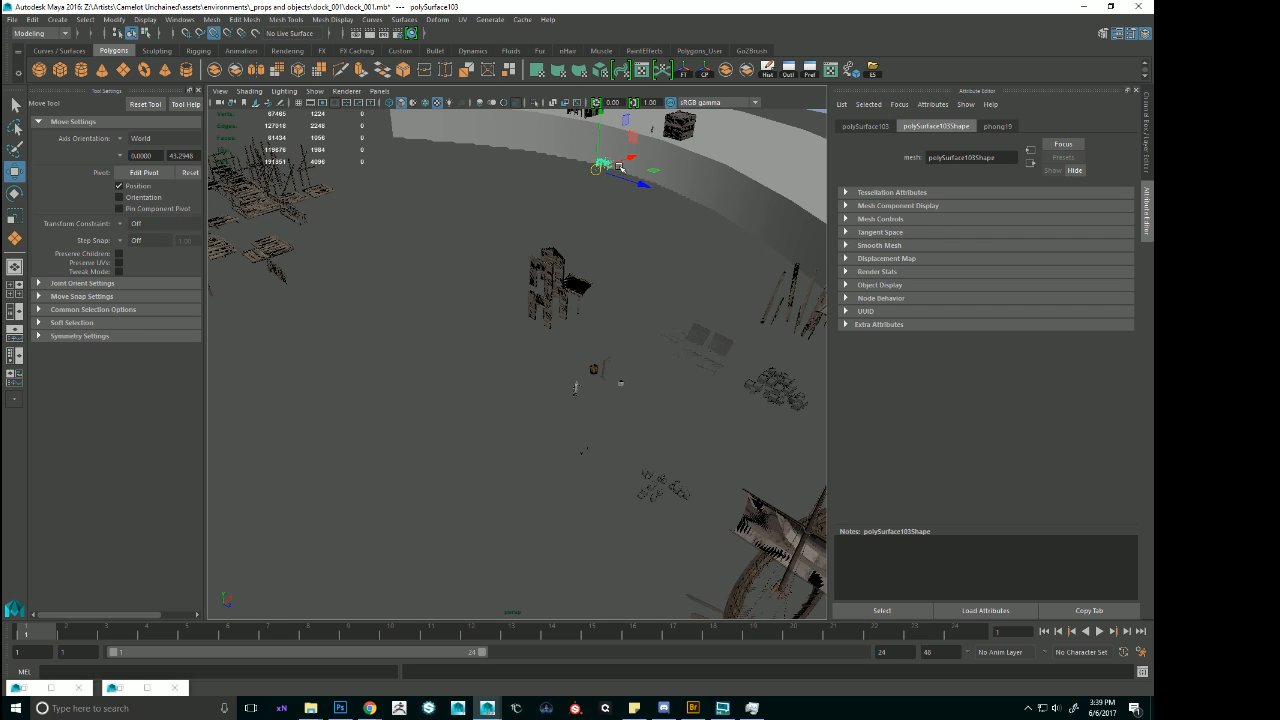
right_click_drag(619, 168, 471, 311, "alt")
Rotate the copied dock module about 90 degrees around Y and position it against the base of the curved block.
key("f")
left_click_drag(471, 311, 592, 366, "alt")
key("e")
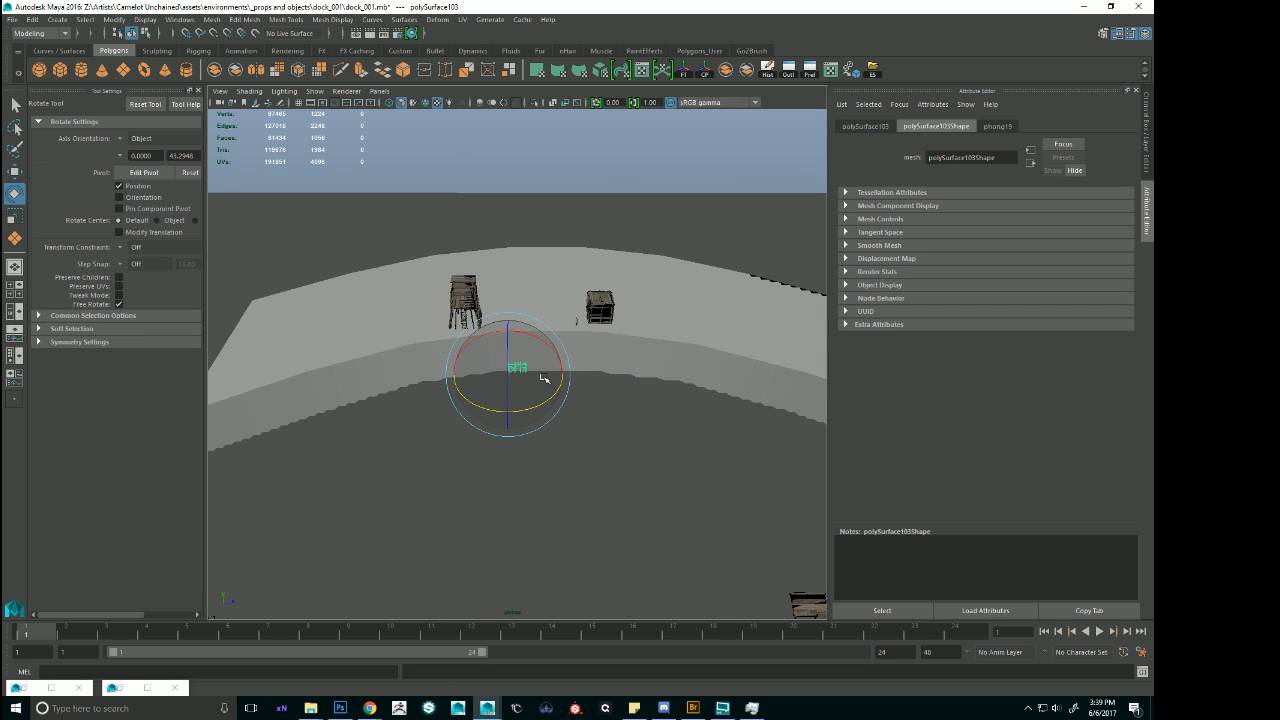
key("w")
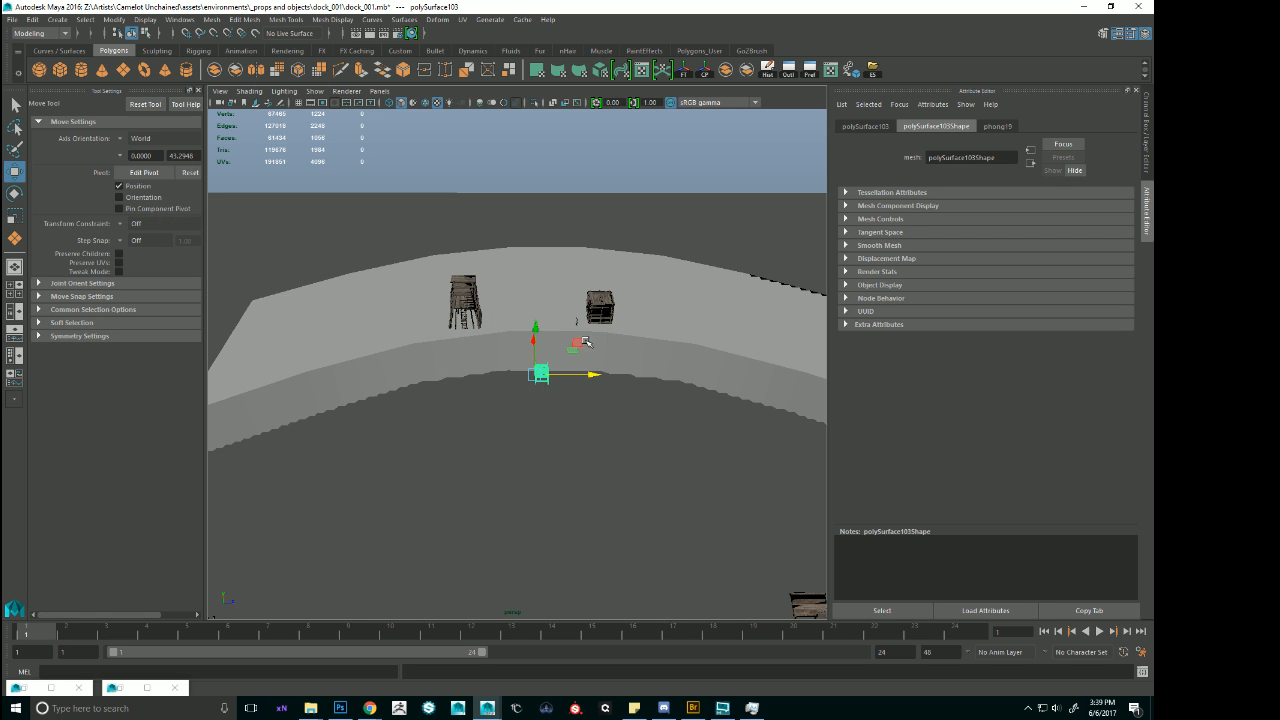
left_click_drag(586, 342, 480, 343, "alt")
key("f")
right_click_drag(643, 380, 558, 345, "alt")
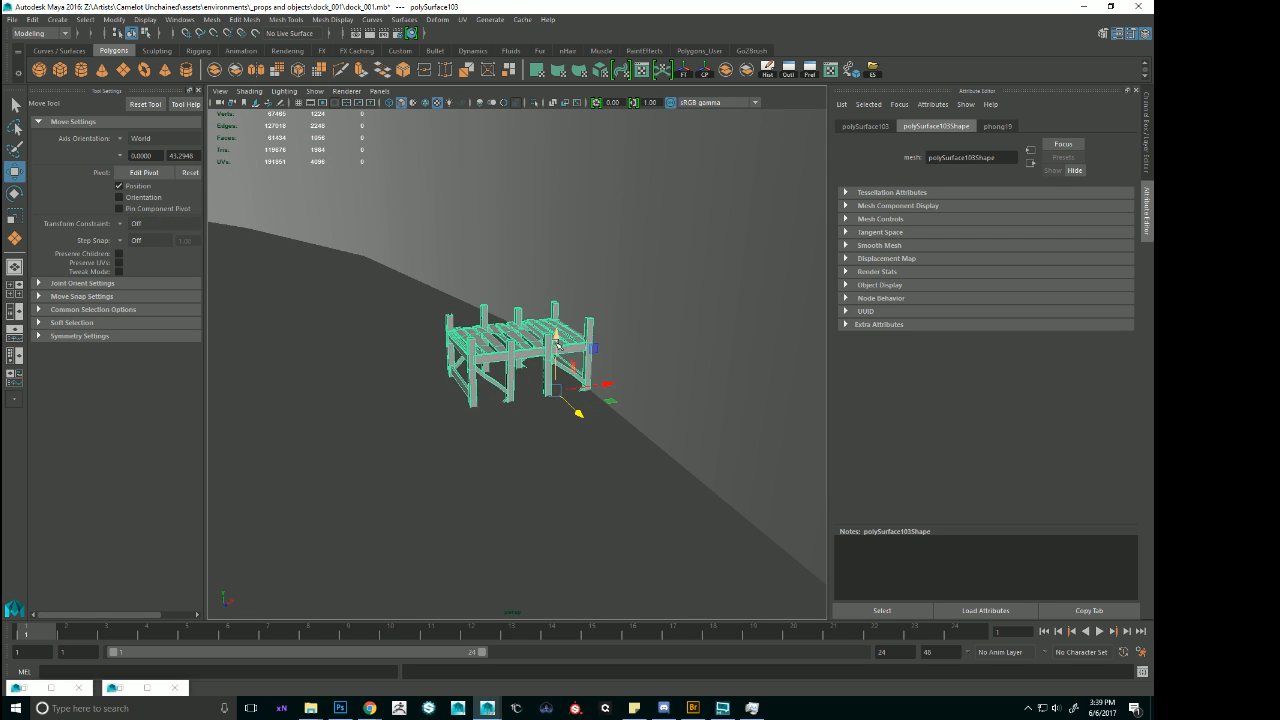
left_click_drag(558, 345, 547, 305)
mouse_move(568, 303)
right_mouse_down()
mouse_move(515, 305)
mouse_move(610, 420)
mouse_move(560, 440)
right_mouse_up()
Display the dock copy's vertices in wireframe and frame the base of a post in the side view of a four-view layout.
key("4")
mouse_move(560, 470)
left_mouse_down("alt")
mouse_move(491, 436)
mouse_move(575, 443)
left_mouse_up("alt")
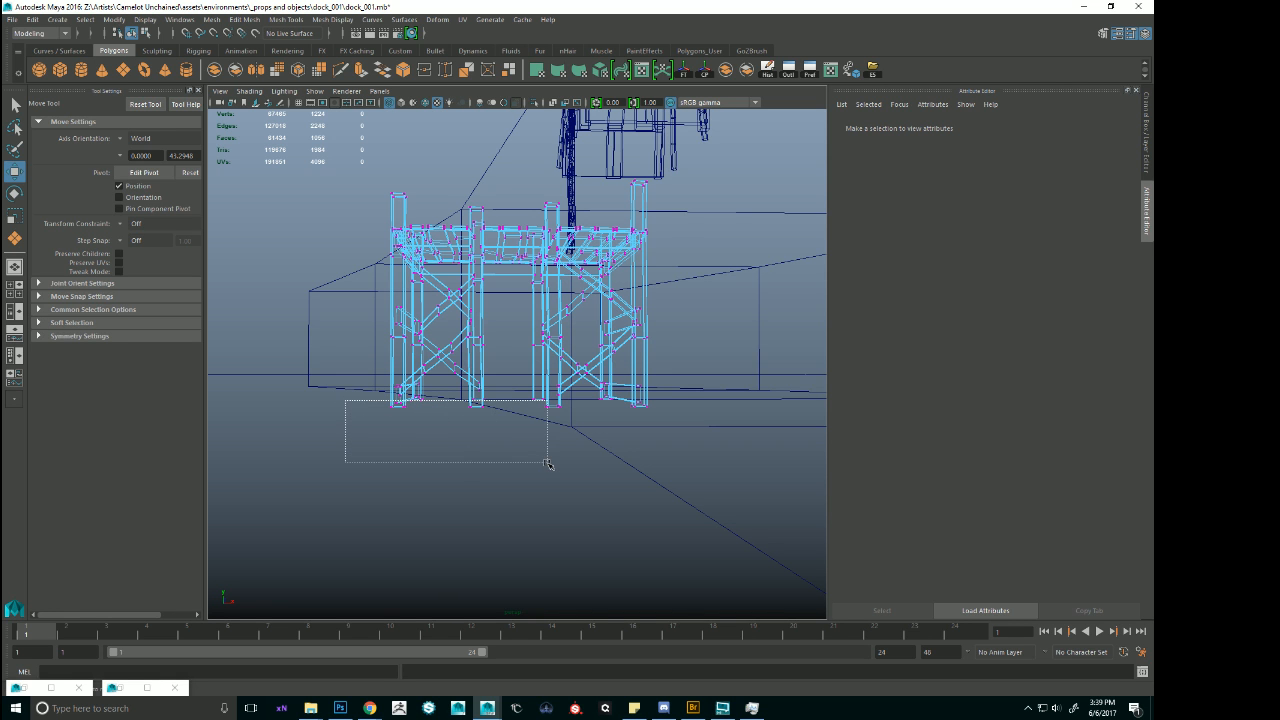
left_click_drag(454, 443, 671, 466, "alt")
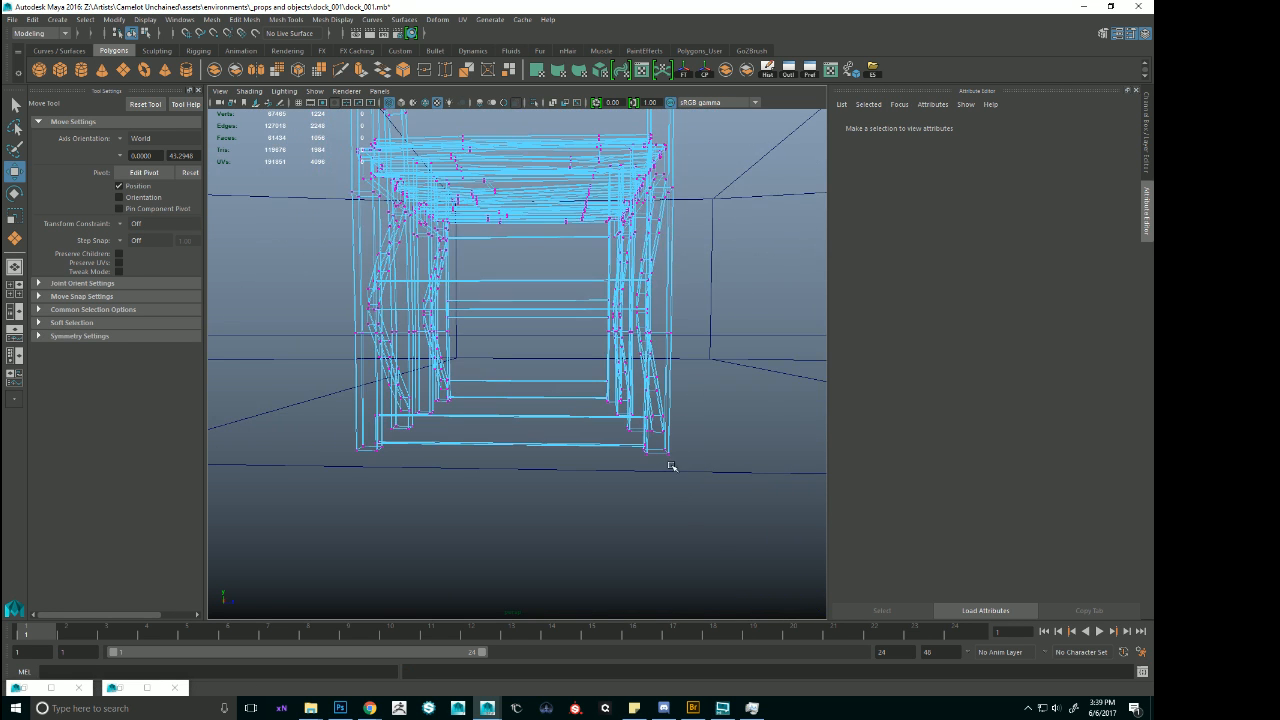
key("space")
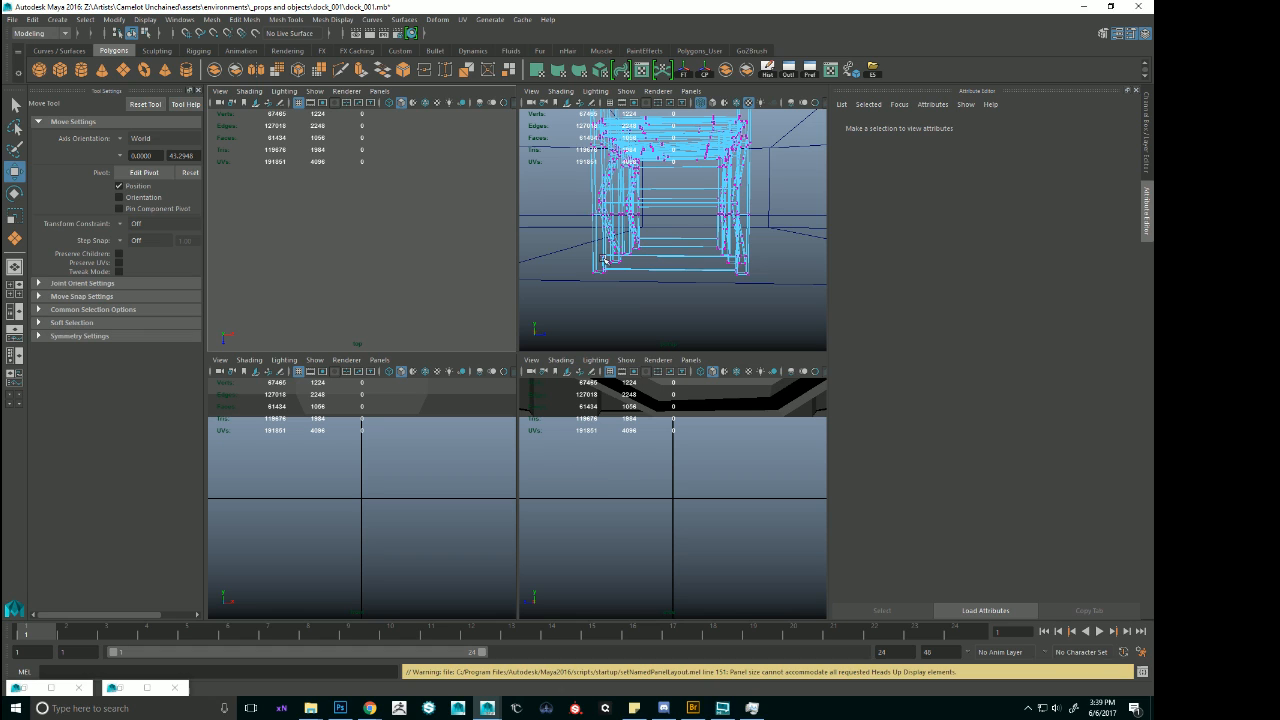
left_click(604, 260)
key("f")
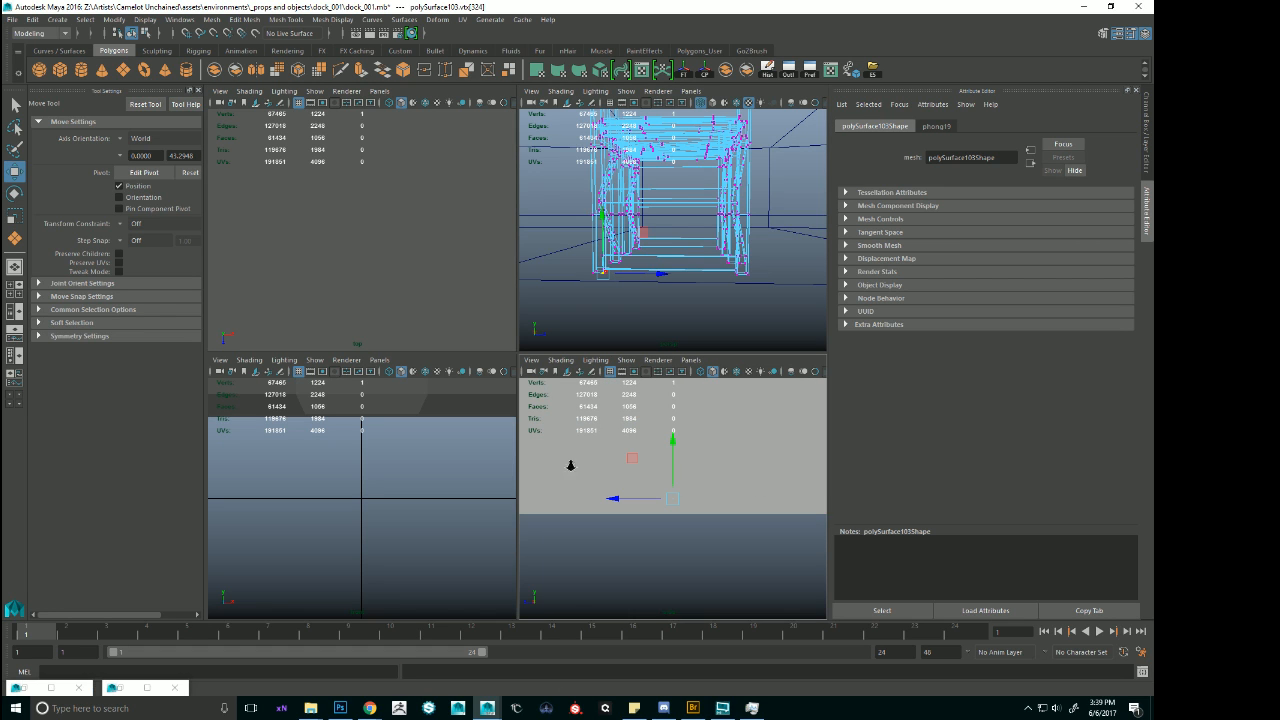
right_click_drag(571, 466, 757, 538, "alt")
key("4")
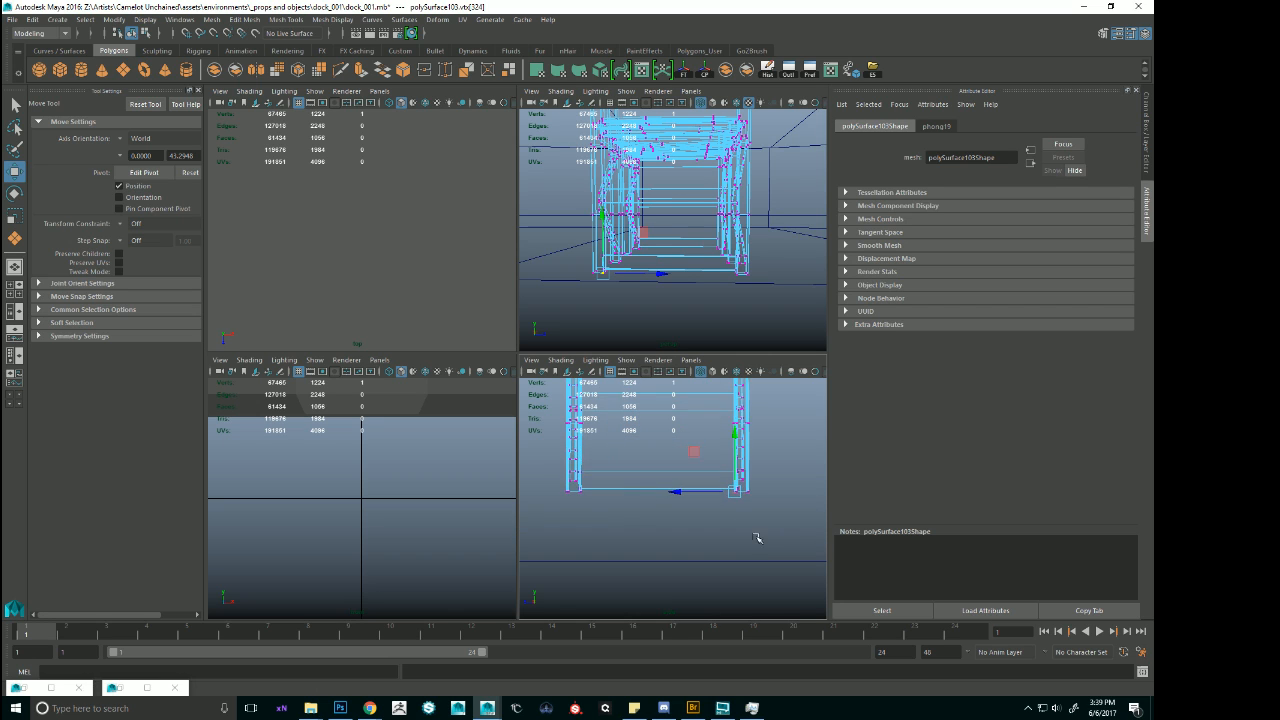
Select the vertices at the bottom ends of all the dock copy's posts.
middle_click_drag(757, 538, 767, 542, "alt")
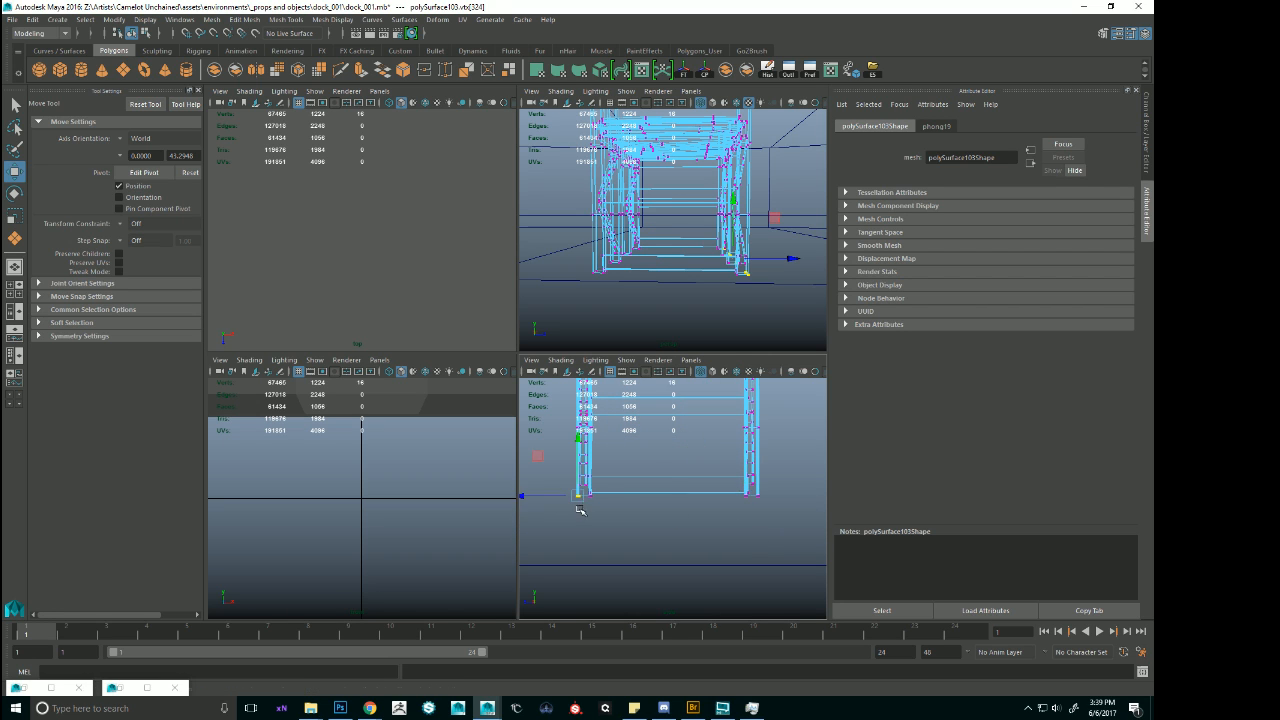
middle_click_drag(579, 510, 600, 504, "alt")
right_click_drag(580, 517, 697, 545, "alt")
middle_click_drag(557, 497, 681, 522, "alt")
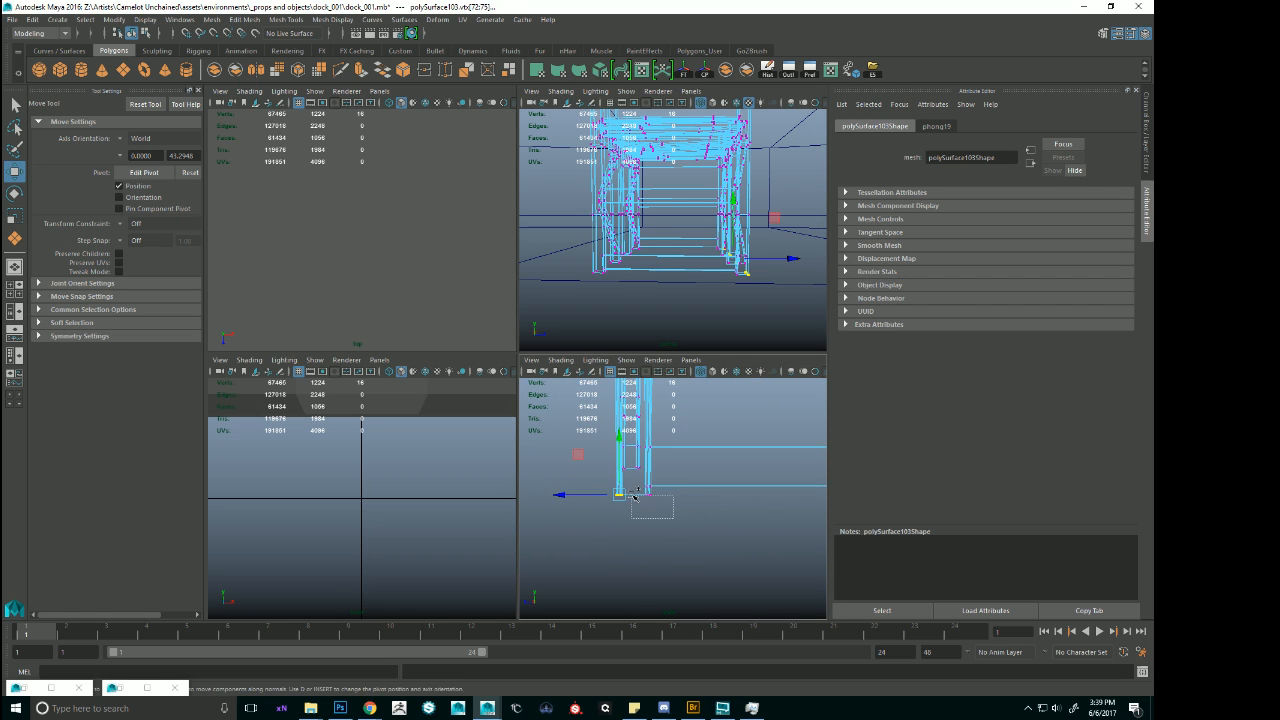
middle_click_drag(783, 502, 517, 494, "alt")
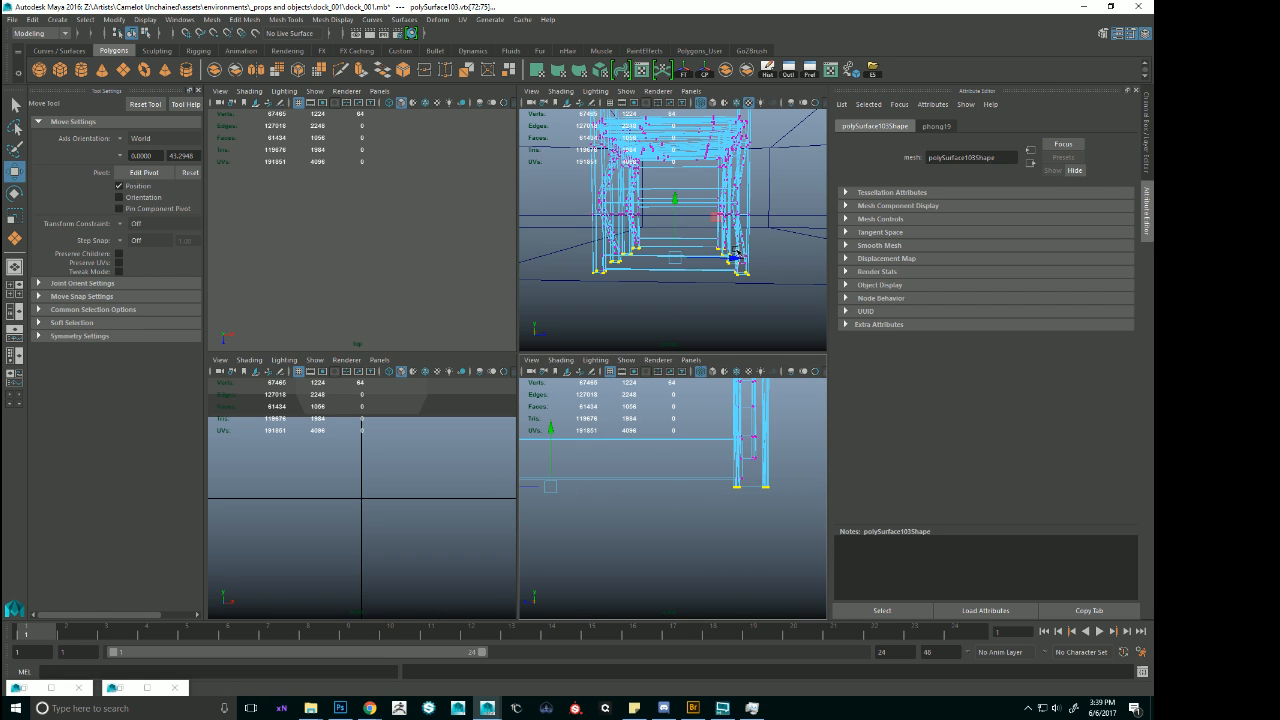
left_click_drag(737, 257, 787, 246, "alt")
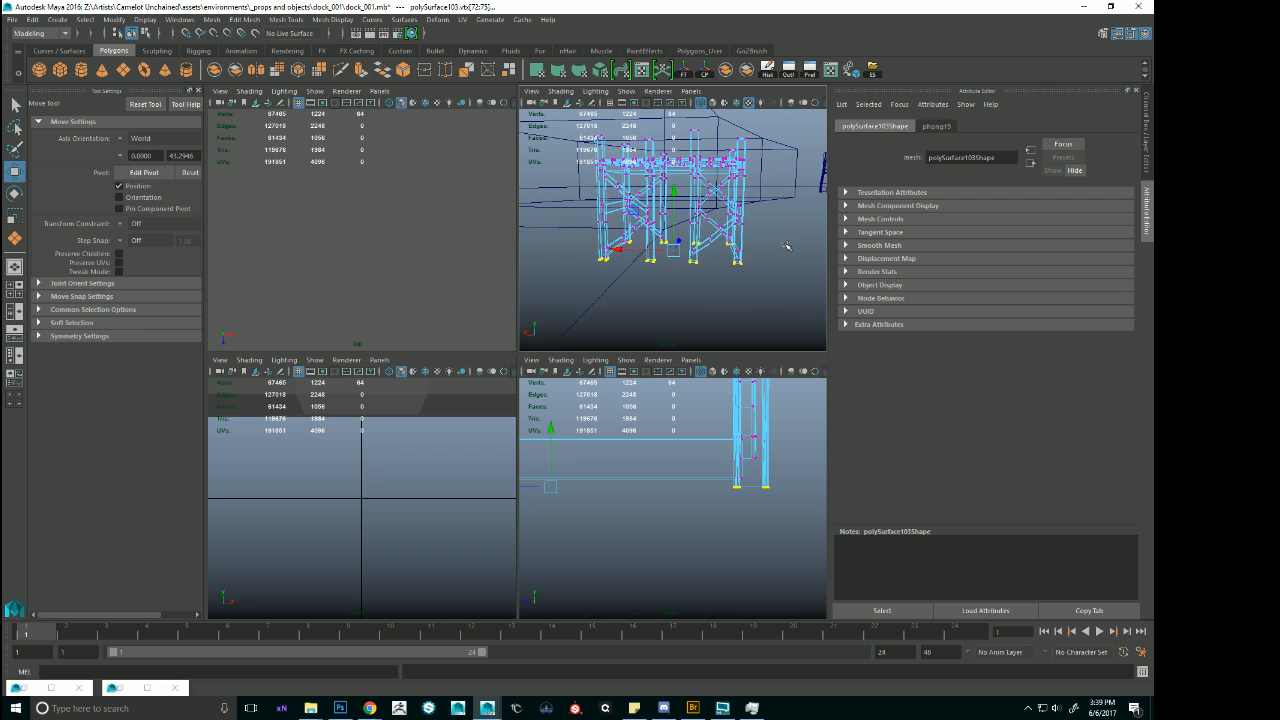
Lower the selected post-end vertices to extend the dock copy's legs into the ground, and return to shaded object mode.
key("6")
key("space")
right_click_drag(600, 302, 512, 330, "alt")
left_click_drag(510, 330, 525, 332, "alt")
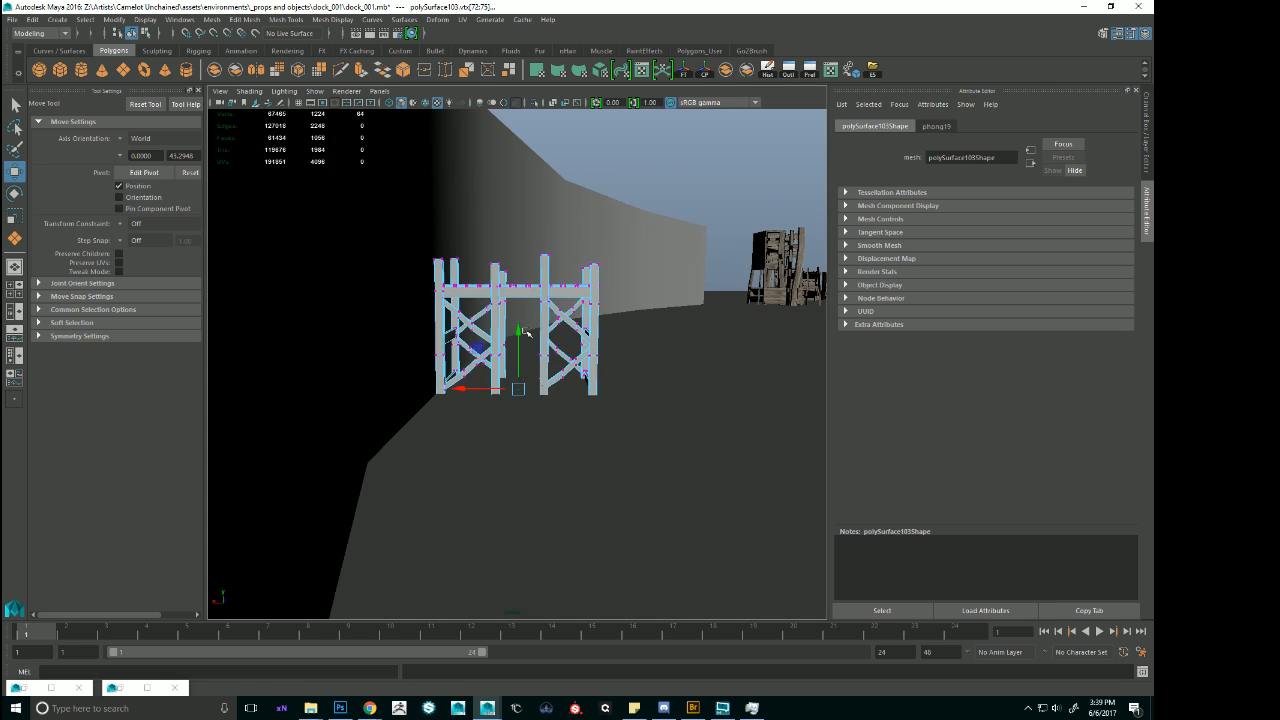
key("4")
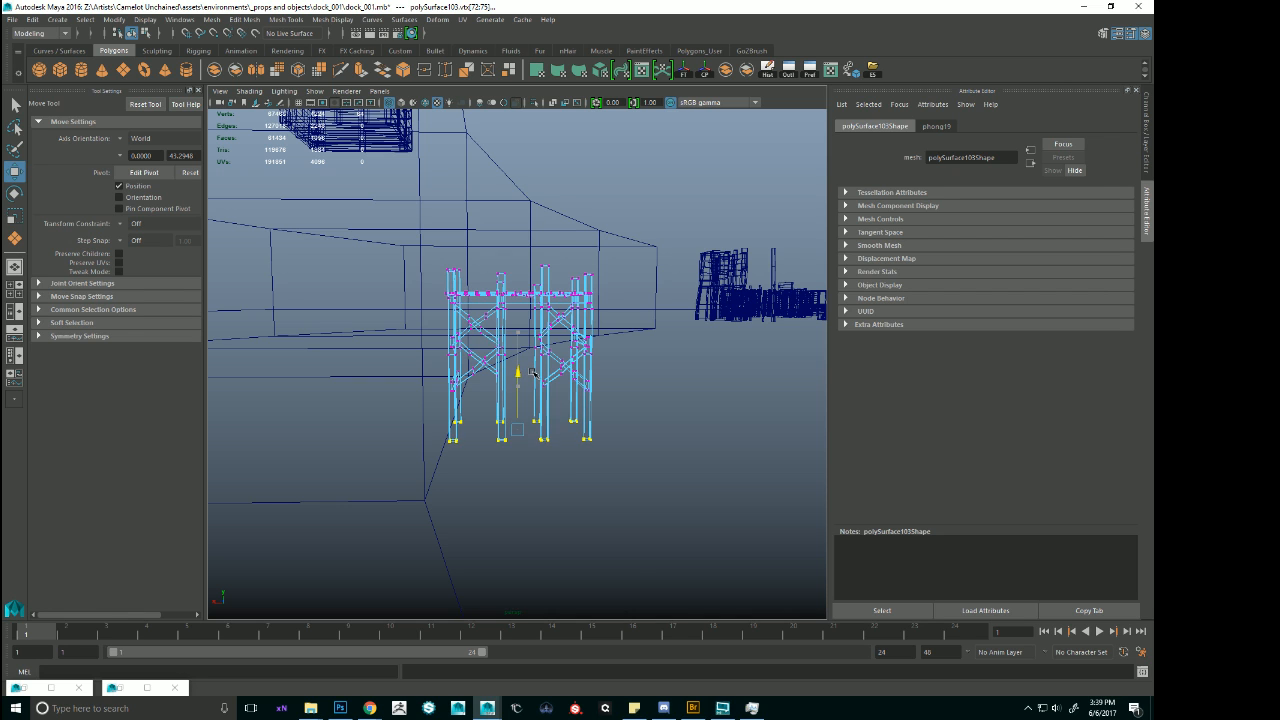
key("5")
left_click_drag(590, 339, 556, 340, "alt")
right_click_drag(540, 336, 580, 312)
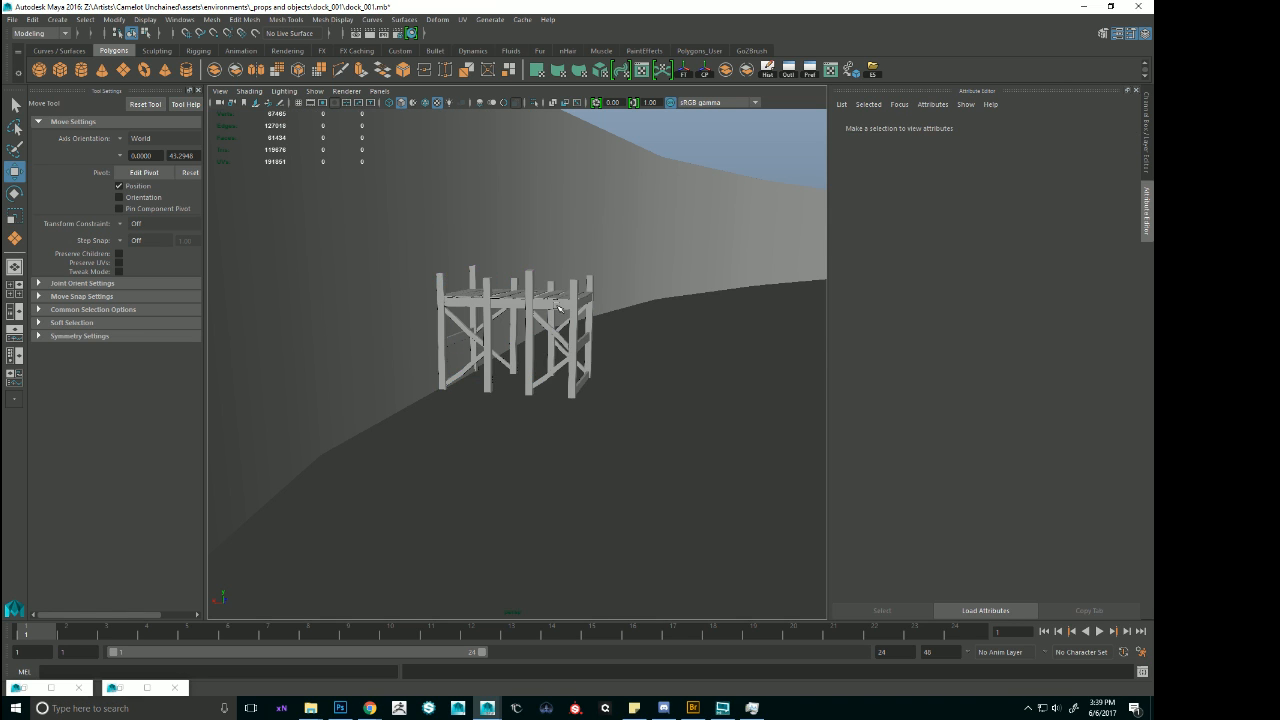
Select the extended dock copy, view it against the curved block and show its Channel Box values.
left_click(478, 355)
left_click_drag(478, 355, 638, 312, "alt")
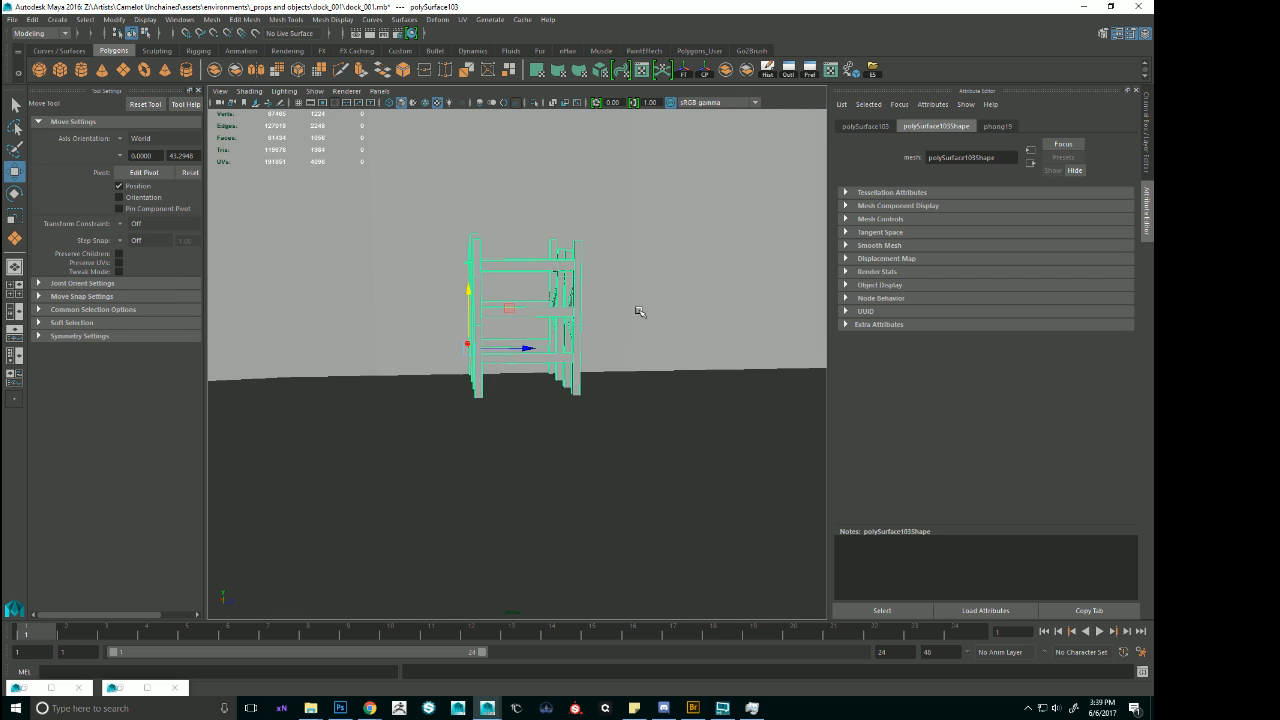
right_click_drag(638, 312, 594, 317, "alt")
left_click(1144, 35)
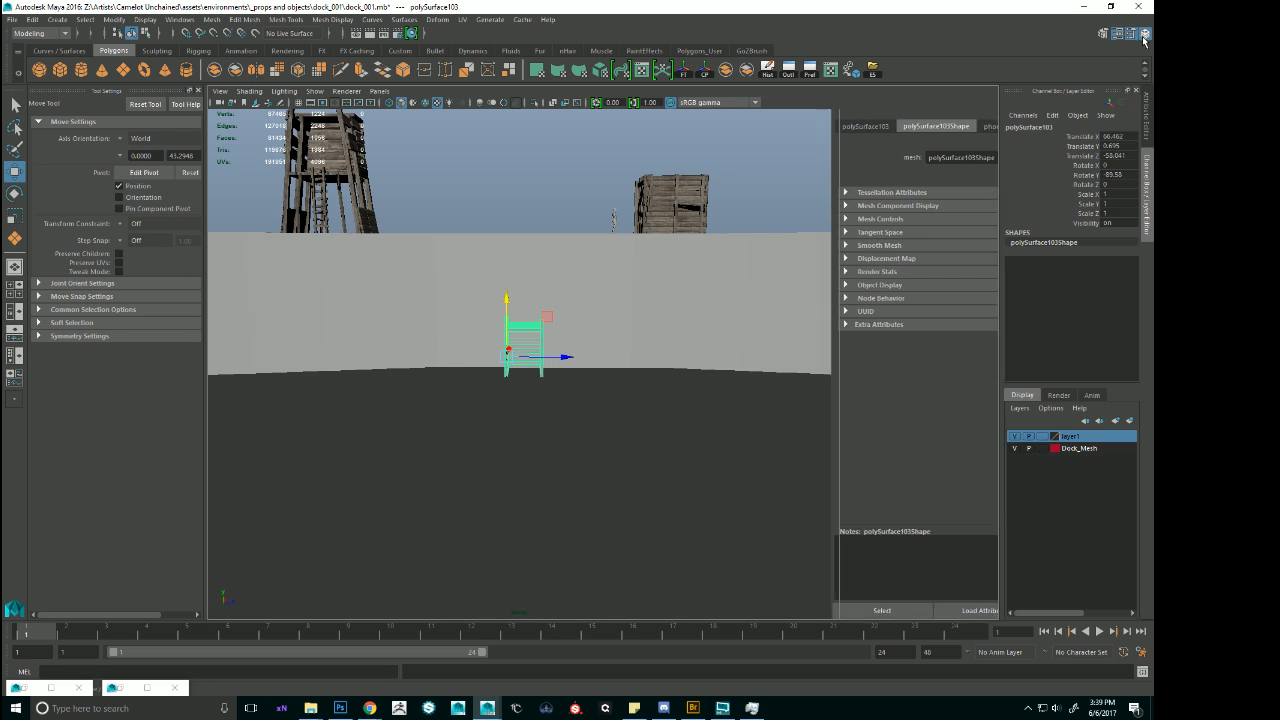
Select the top vertices of the curved ground block and lower them to flatten it toward the dock copy's height.
left_click(760, 272)
right_click_drag(760, 272, 590, 327, "alt")
right_click_drag(590, 327, 490, 318, "alt")
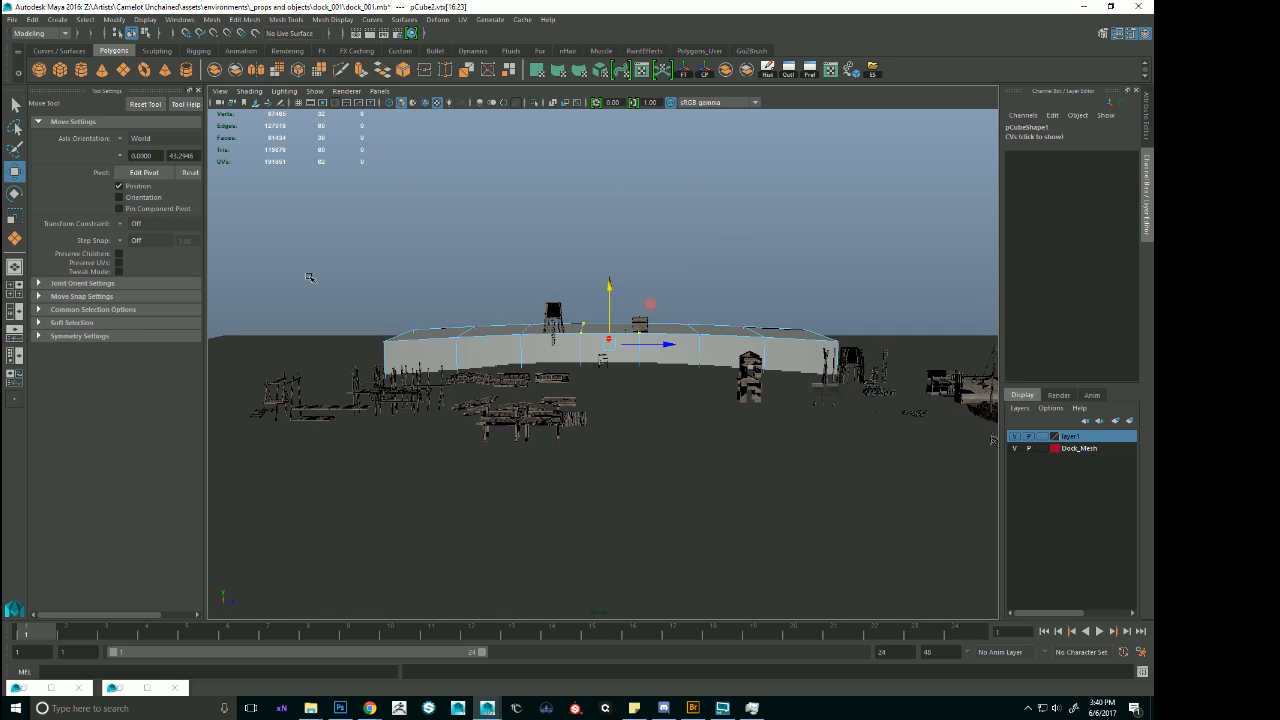
left_click_drag(901, 346, 910, 344)
left_click_drag(617, 284, 621, 300)
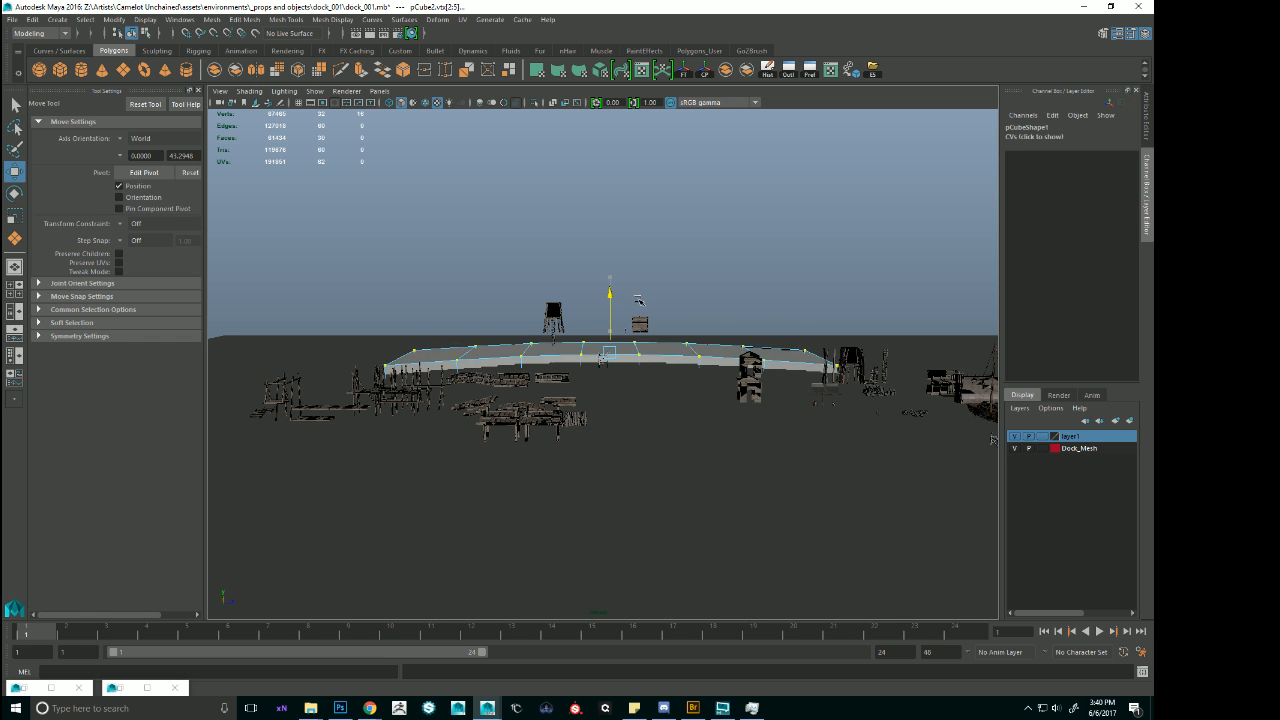
Fine-tune the height of the curved block's top vertices to match the dock copy's deck, and deselect the block.
right_click_drag(639, 300, 730, 381, "alt")
key("f")
right_click_drag(597, 371, 715, 378, "alt")
left_click_drag(612, 362, 682, 300, "alt")
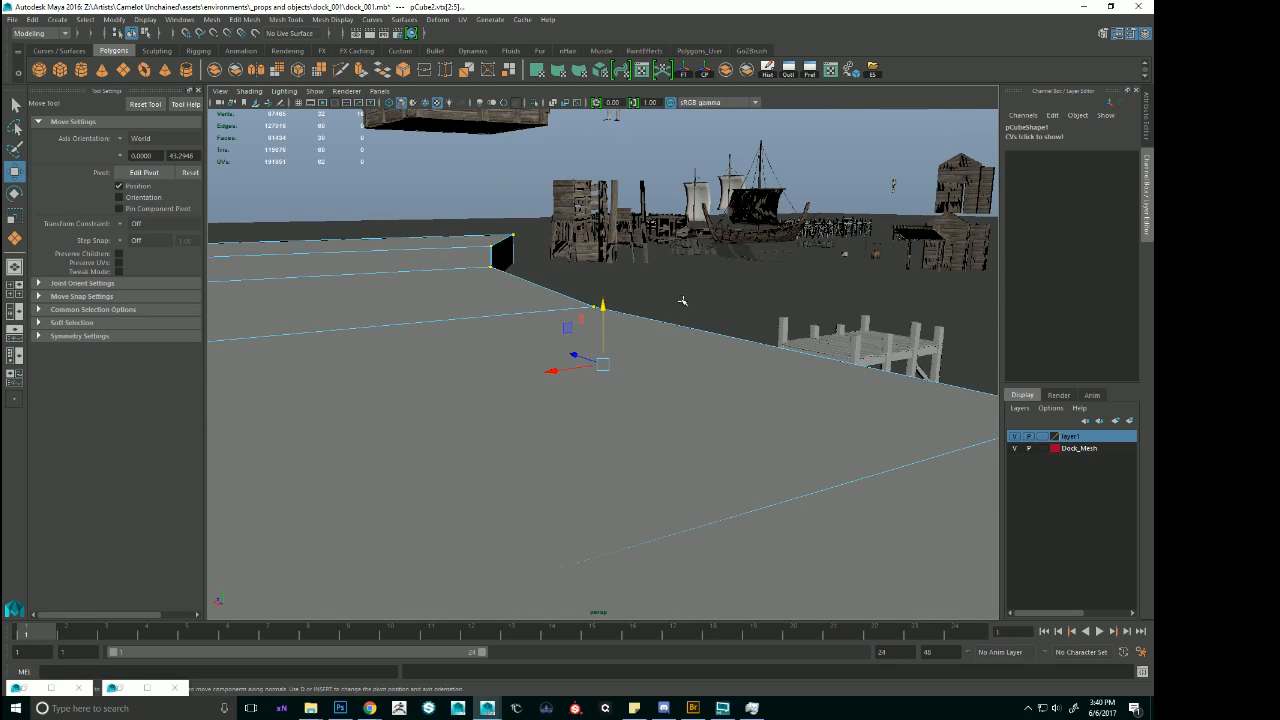
left_click_drag(600, 303, 603, 301)
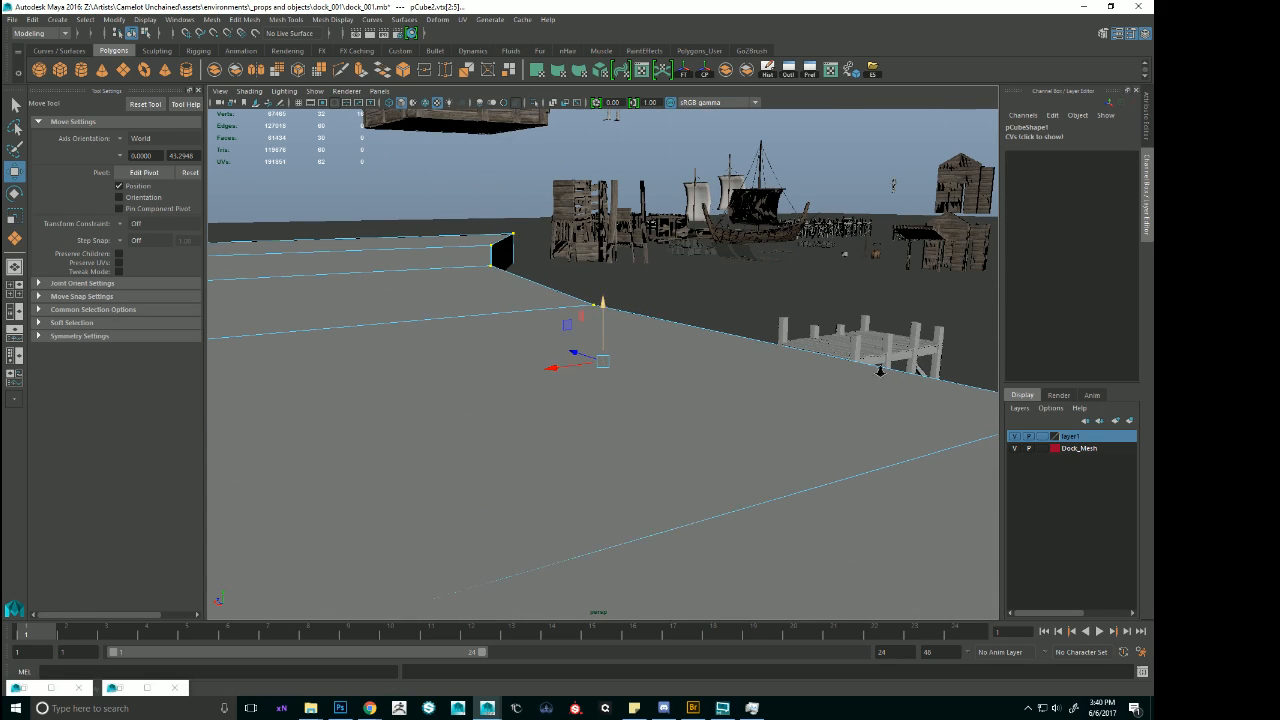
right_click_drag(880, 371, 820, 366, "alt")
left_click_drag(820, 366, 641, 360, "alt")
right_click_drag(642, 360, 430, 224)
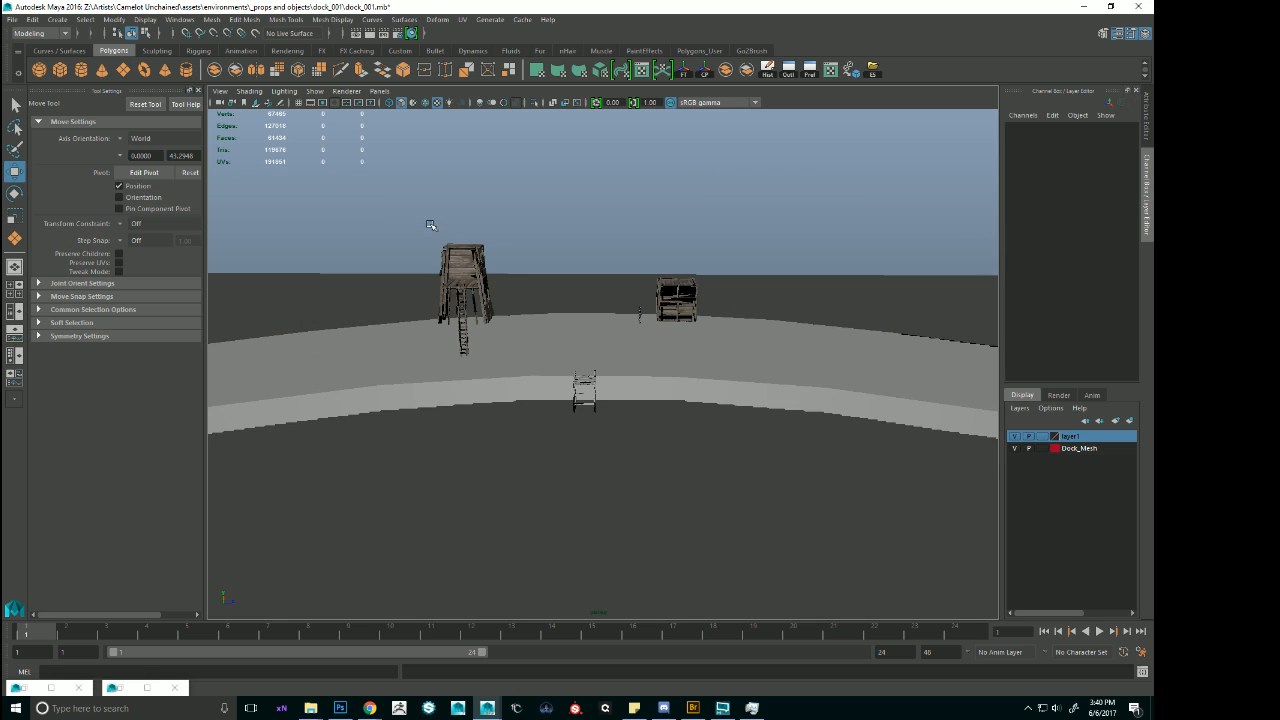
Set layer1 to reference so the ground plane is not picked, and try to lower the tower shack with its ladder toward the block.
left_click_drag(430, 224, 516, 287)
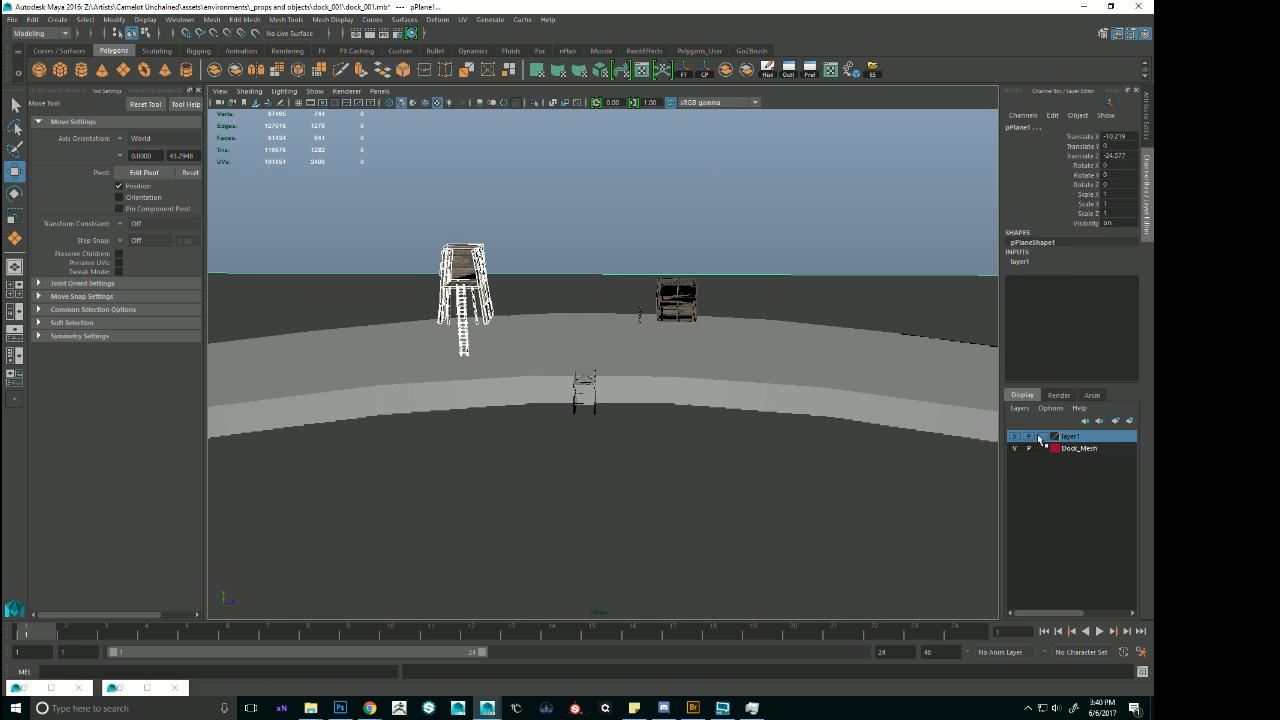
left_click(1041, 437)
left_click(1041, 437)
left_click_drag(423, 214, 473, 347)
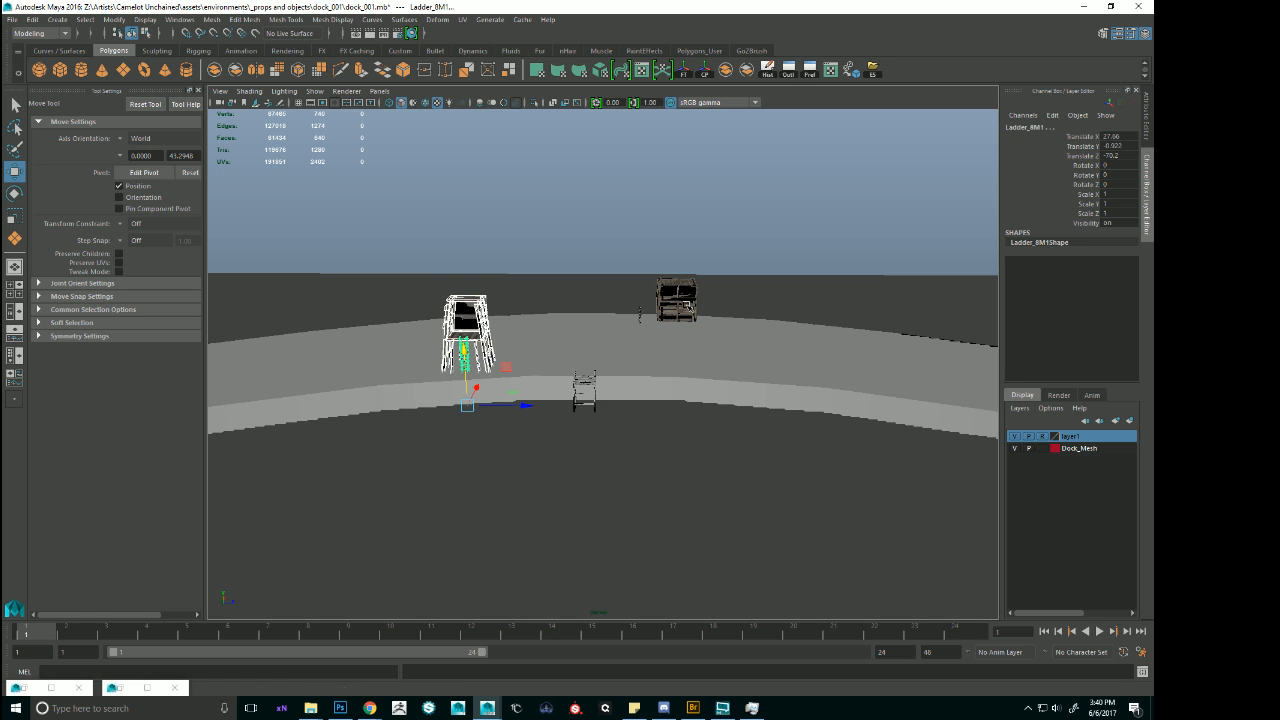
Try to lower the box-shaped shack with the scale figure onto the block, and shift the figure toward the dock.
left_click(688, 306)
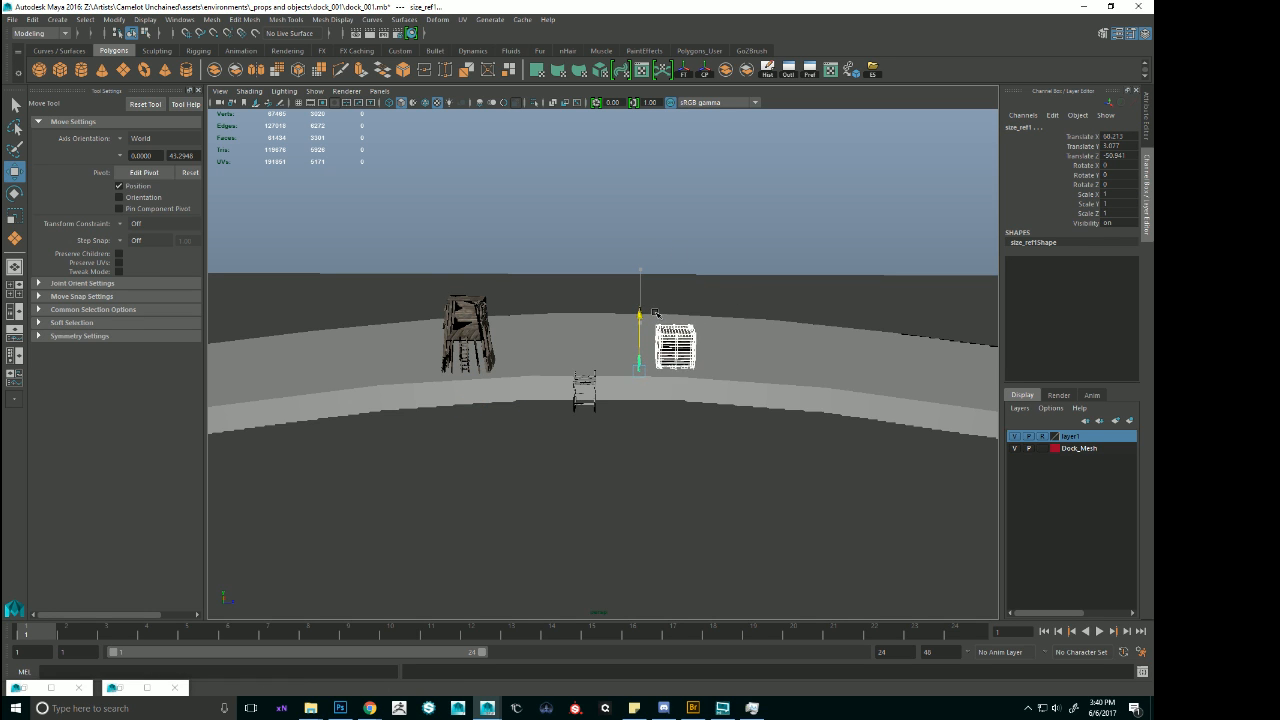
left_click(709, 238)
key("f")
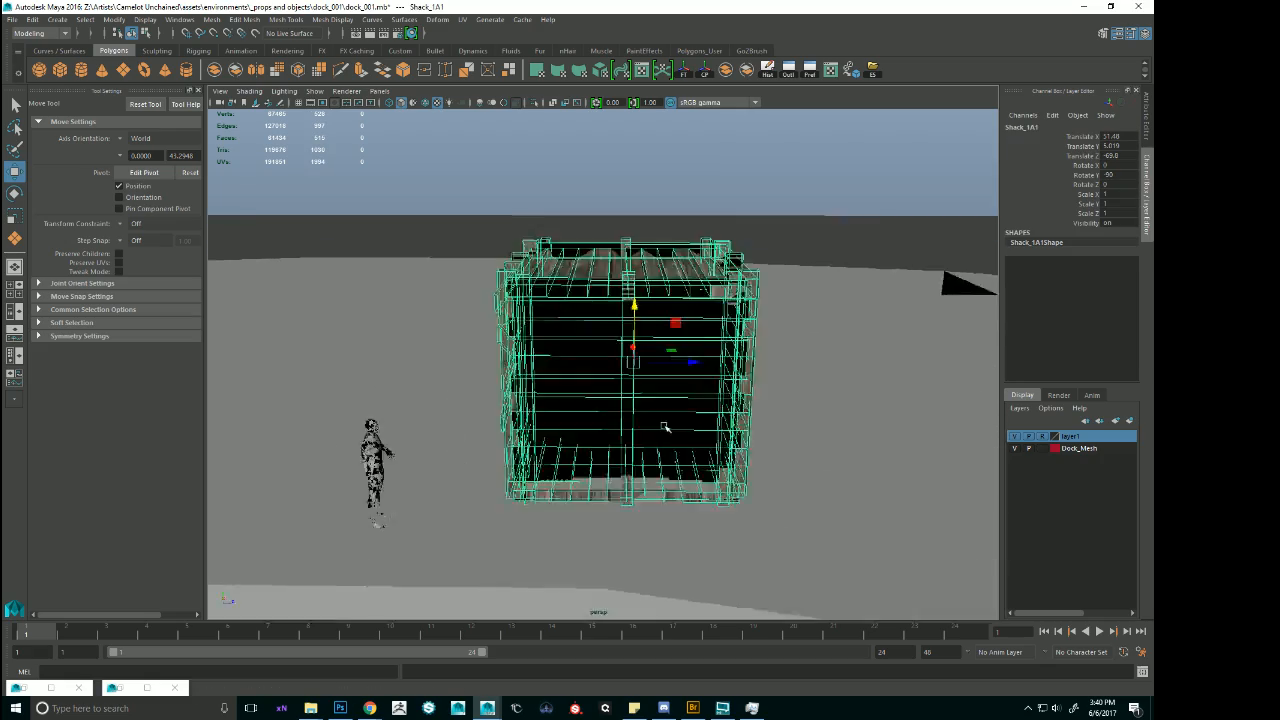
left_click_drag(638, 360, 803, 426, "alt")
right_click_drag(803, 426, 640, 408, "alt")
left_click_drag(640, 408, 502, 436, "alt")
middle_click_drag(502, 436, 692, 378, "alt")
left_click(688, 376)
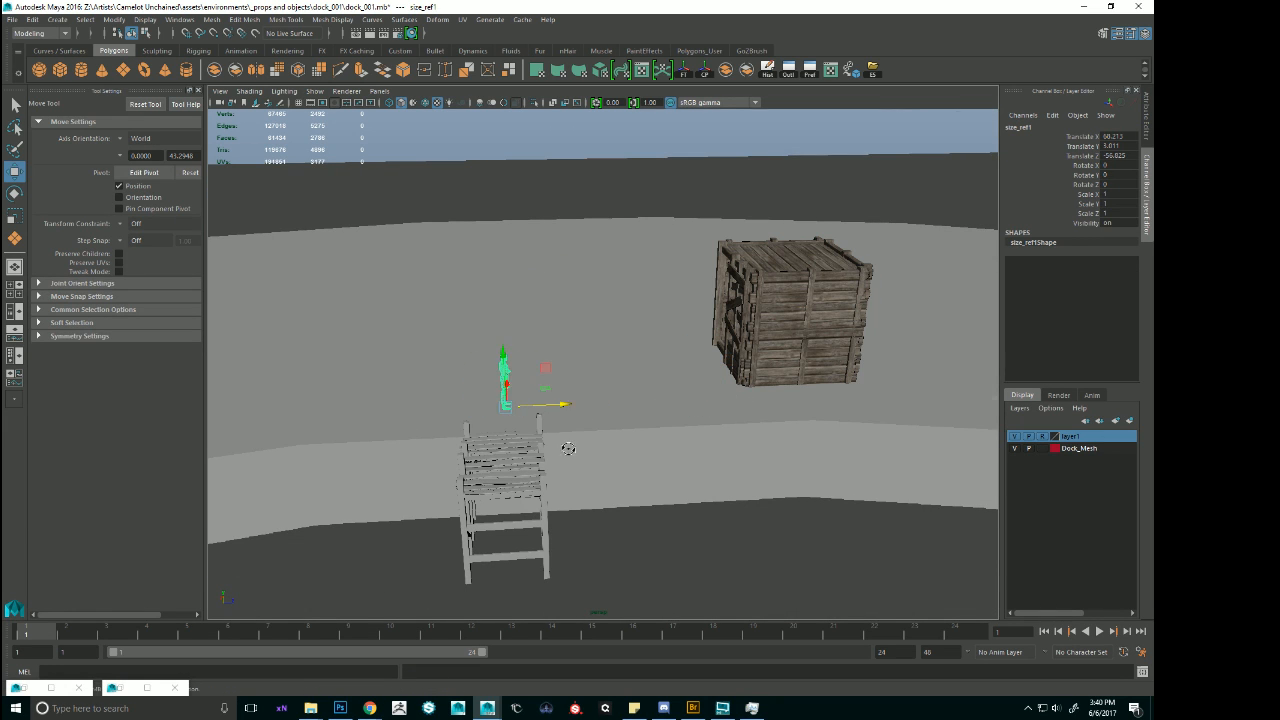
left_click_drag(568, 448, 560, 388, "alt")
left_click(729, 506)
key("f")
Undo the moves of the shacks and scale figure, the layer1 change and the preceding edit of the curved block's top vertices.
key("ctrl+z")
key("ctrl+z")
key("ctrl+z")
key("ctrl+z")
key("ctrl+z")
key("ctrl+z")
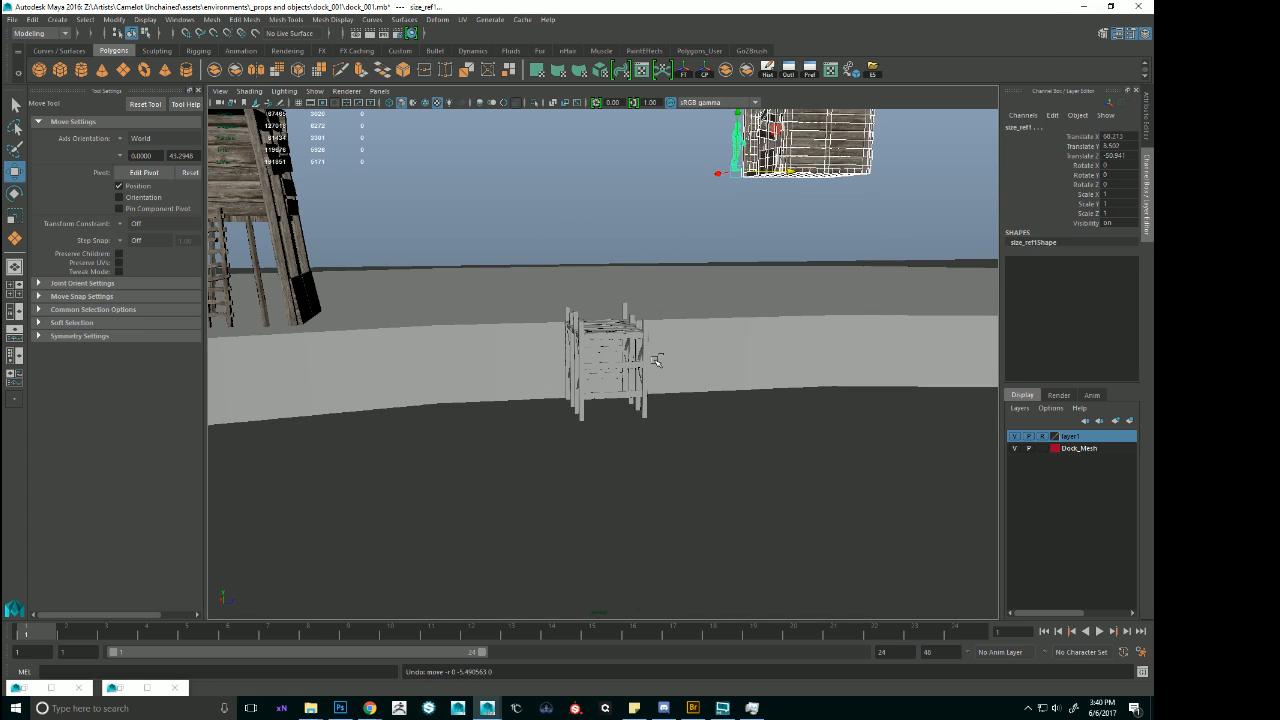
key("ctrl+z")
key("ctrl+z")
key("ctrl+z")
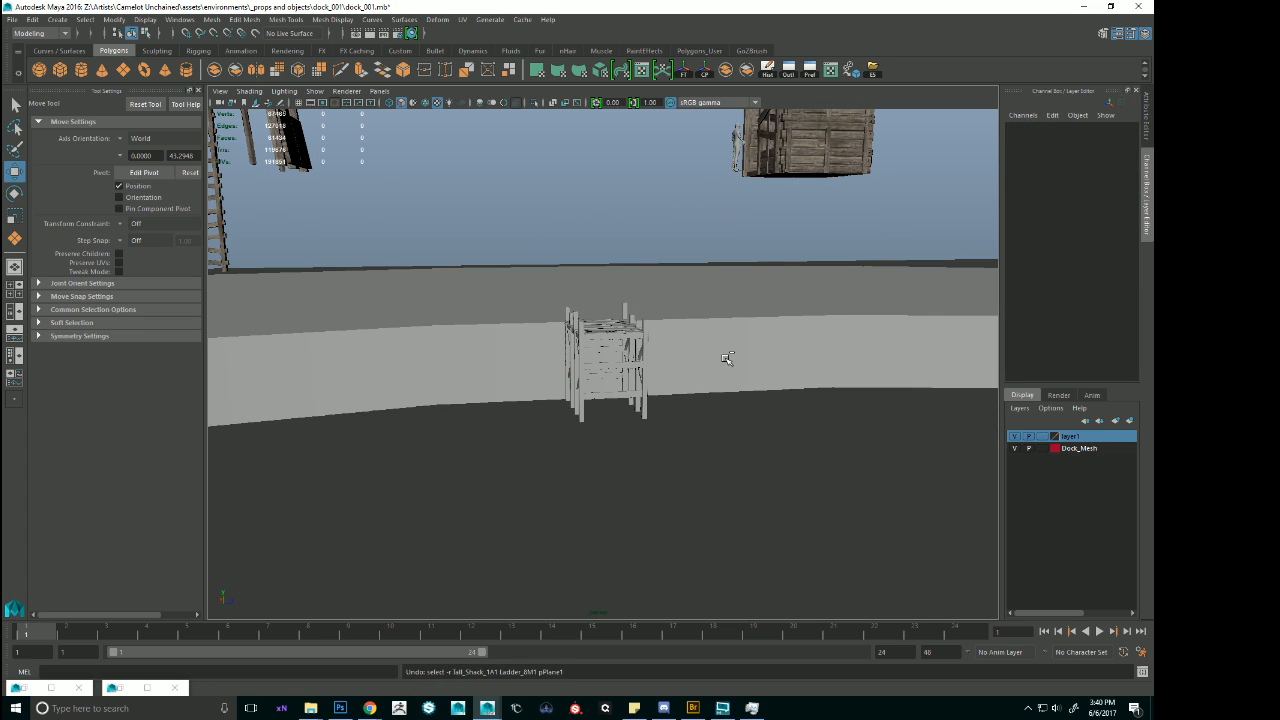
Lower the curved block's top vertices moderately, and raise the extended dock module in front of it to 0.977 in Translate Y.
left_click_drag(558, 268, 620, 252, "alt")
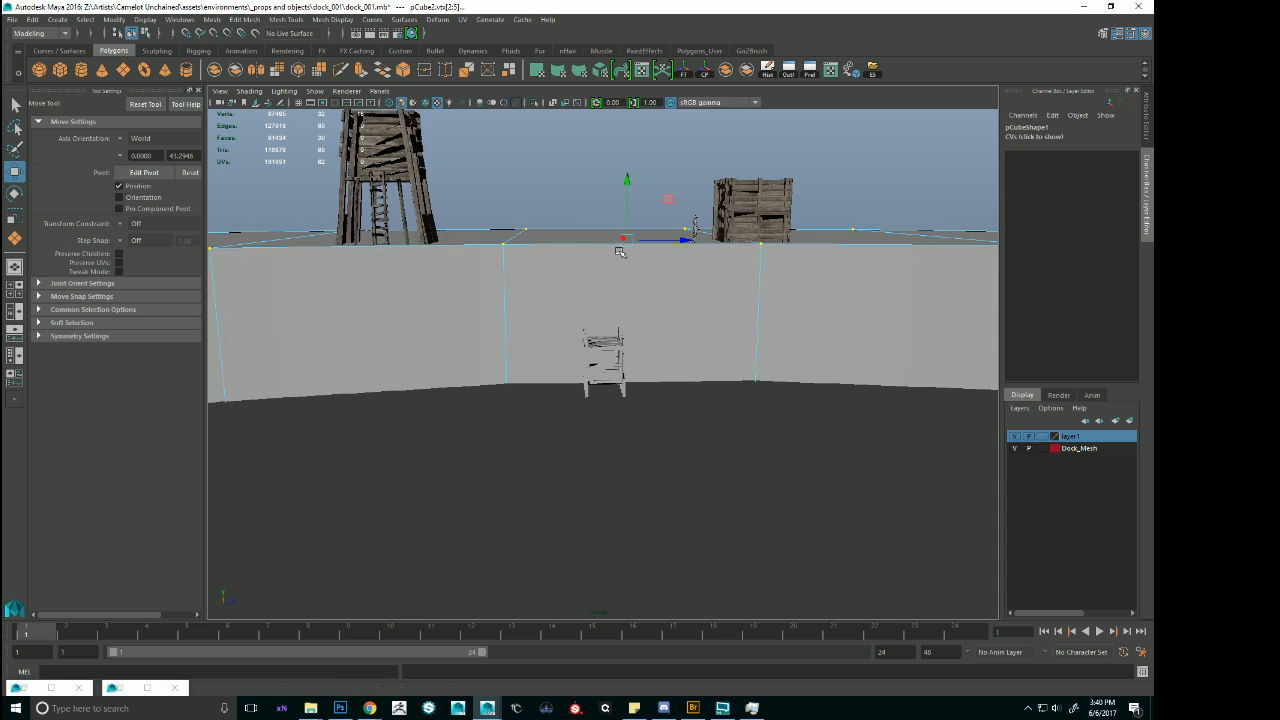
left_click_drag(626, 180, 626, 206, "alt")
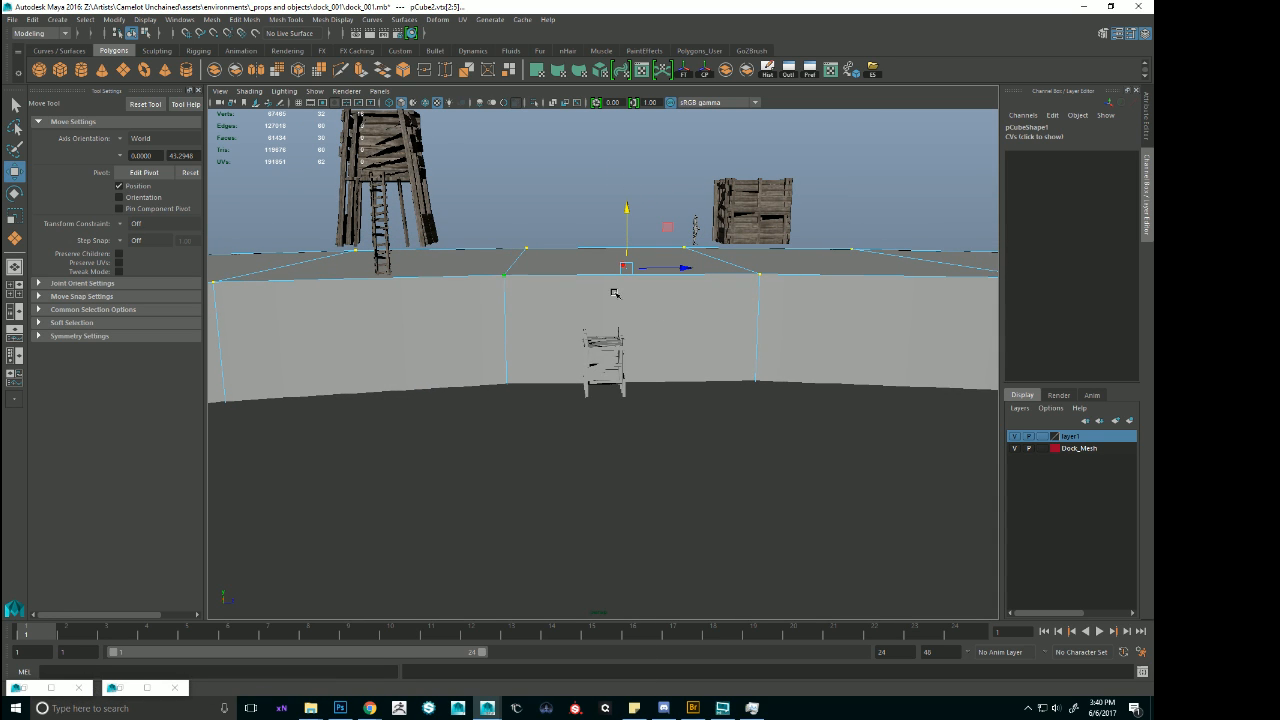
left_click(598, 335)
key("f")
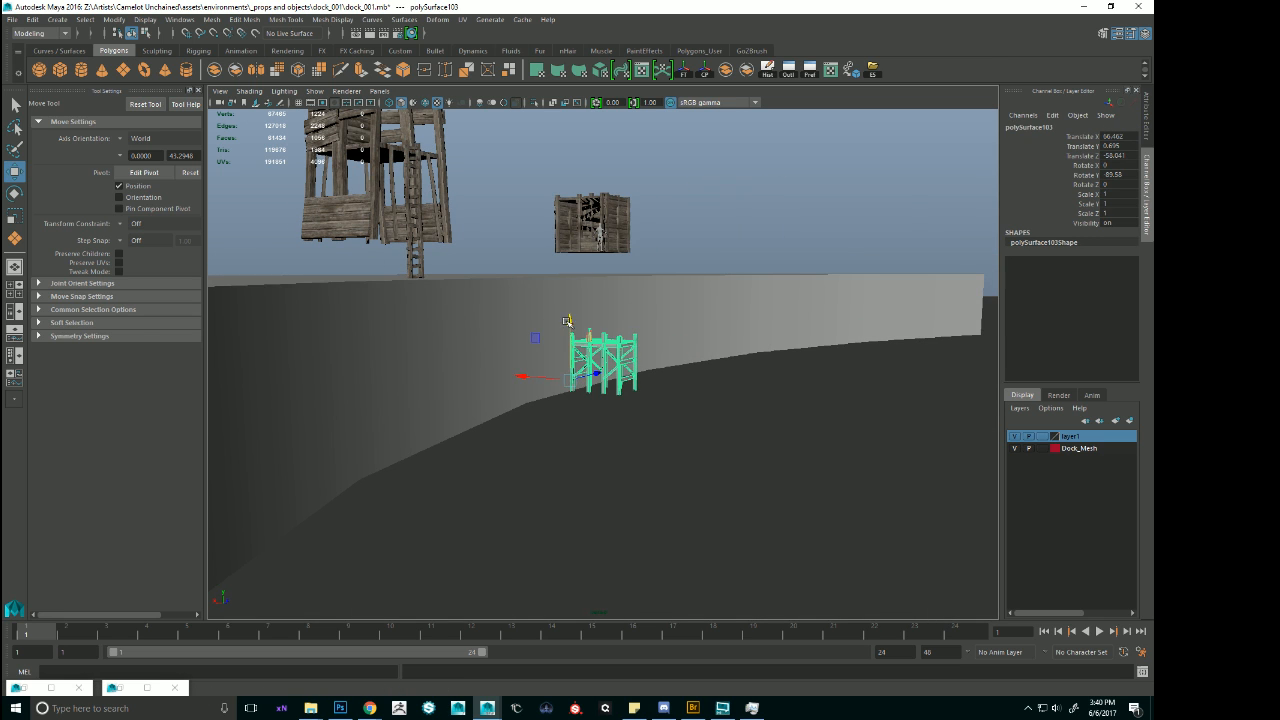
right_click_drag(740, 314, 894, 309, "alt")
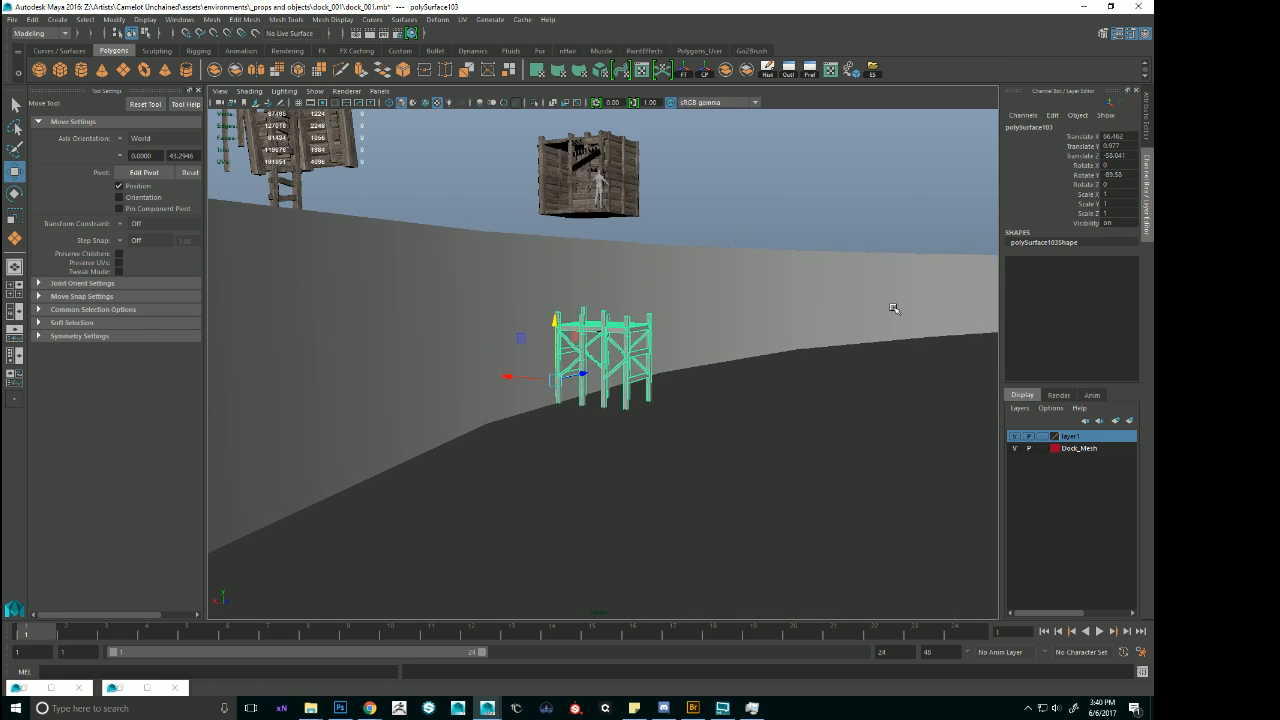
Examine the set of grey dock modules near the boats, comparing the blocked straight piece with the other variants.
left_click_drag(894, 309, 872, 335, "alt")
middle_click_drag(872, 335, 723, 374, "alt")
scroll(766, 366, "down", 5)
left_click_drag(766, 366, 557, 397, "alt")
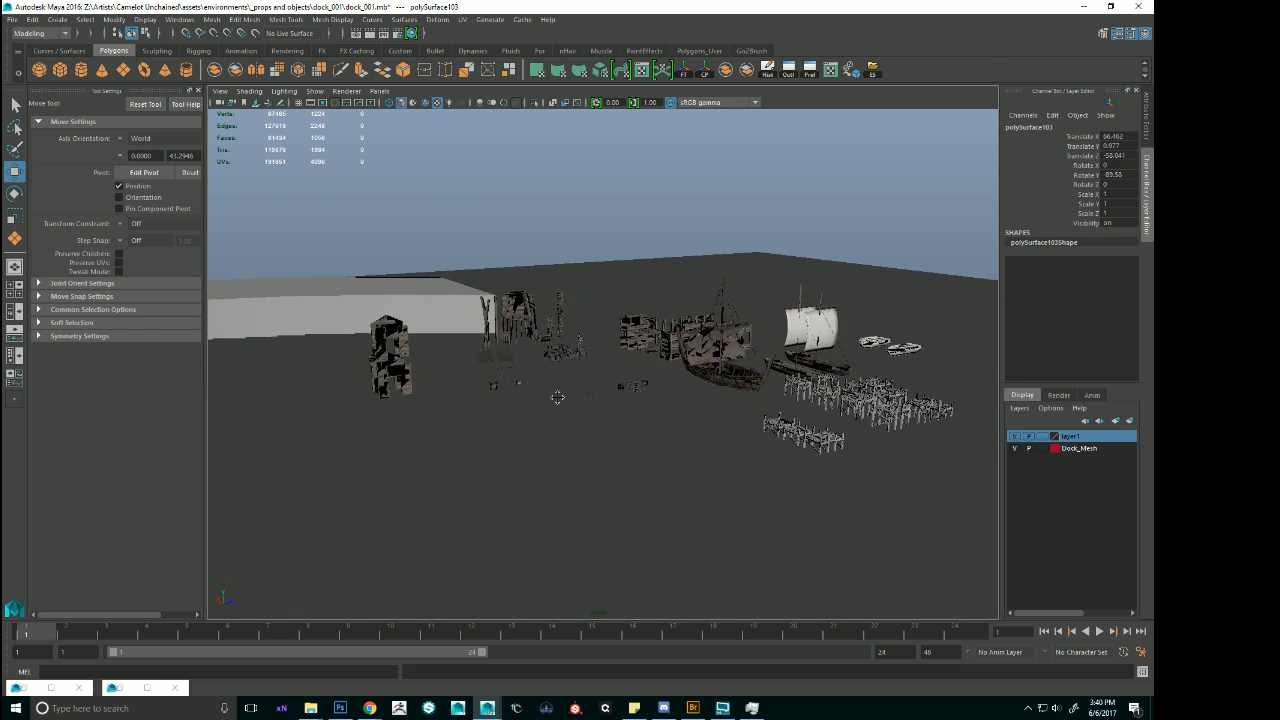
left_click(859, 395)
key("f")
left_click_drag(859, 393, 815, 434, "alt")
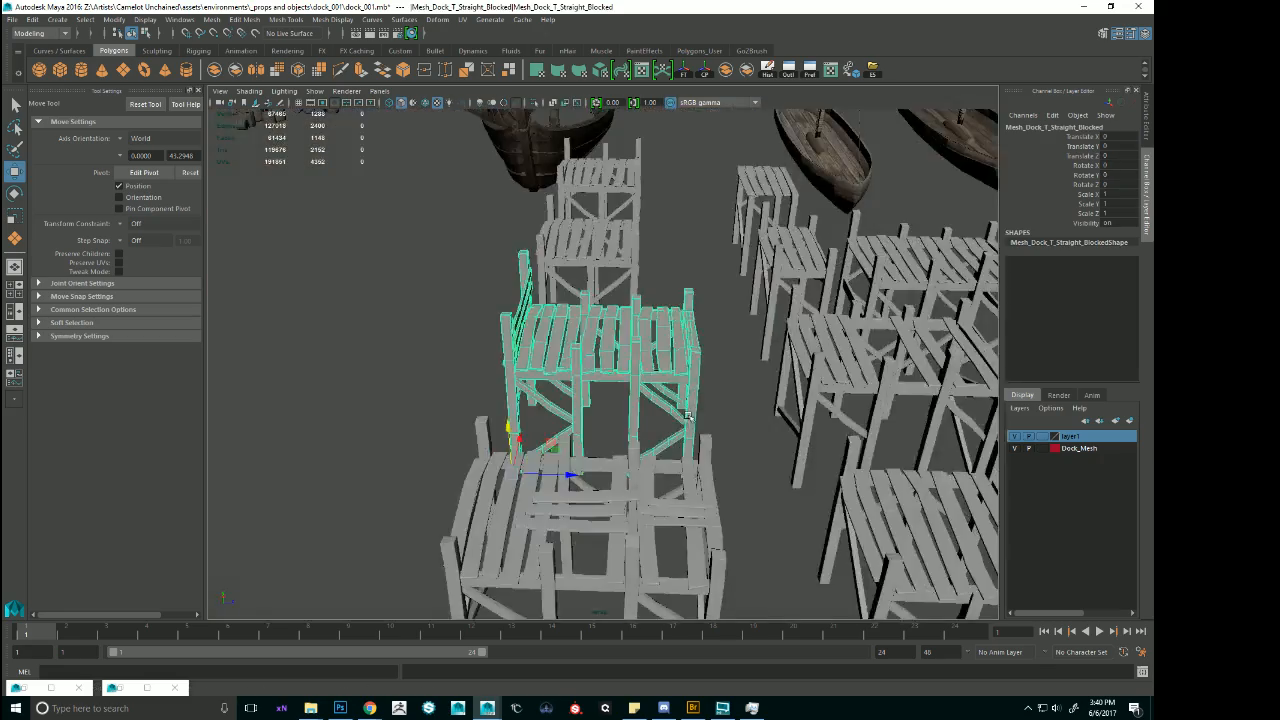
right_click_drag(815, 434, 783, 431, "alt")
left_click_drag(783, 431, 622, 418, "alt")
left_click(680, 264)
left_click_drag(680, 266, 671, 384, "alt")
key("f")
right_click_drag(671, 384, 630, 396, "alt")
left_click_drag(630, 396, 650, 345, "alt")
left_click(731, 406)
right_click_drag(731, 406, 702, 415, "alt")
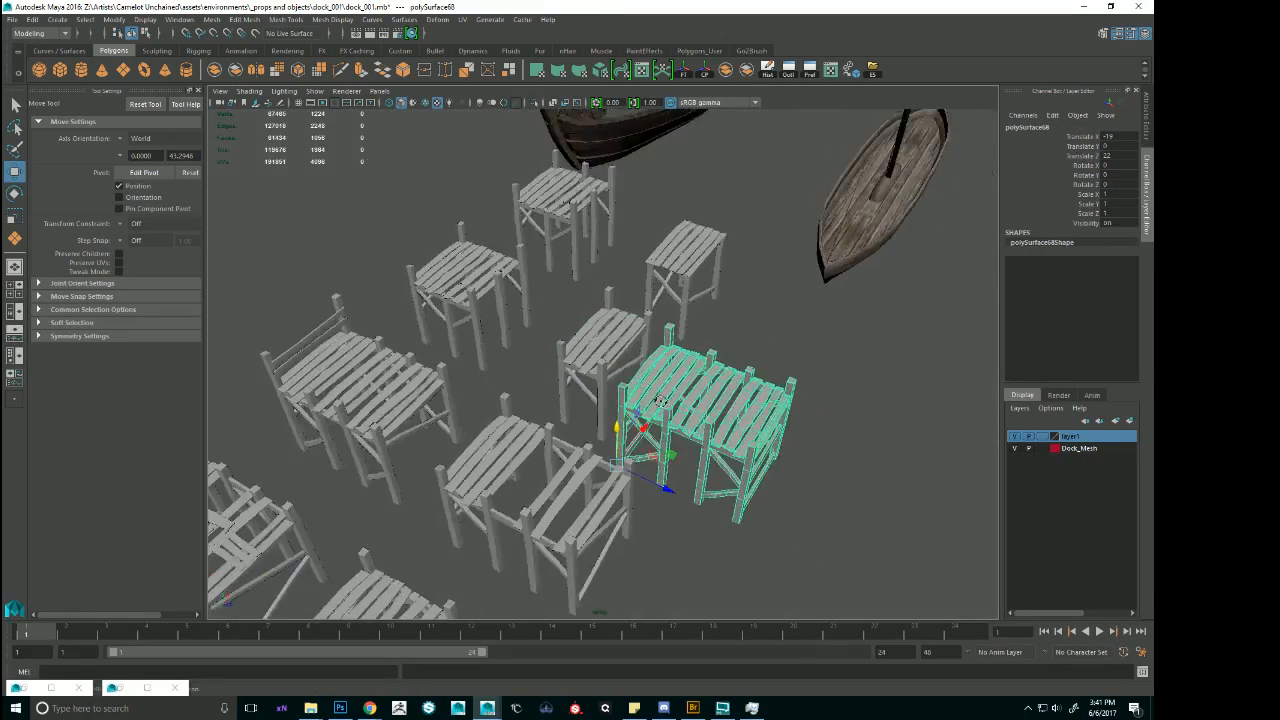
left_click_drag(702, 415, 705, 385, "alt")
right_click_drag(705, 385, 687, 393, "alt")
left_click_drag(687, 393, 696, 358, "alt")
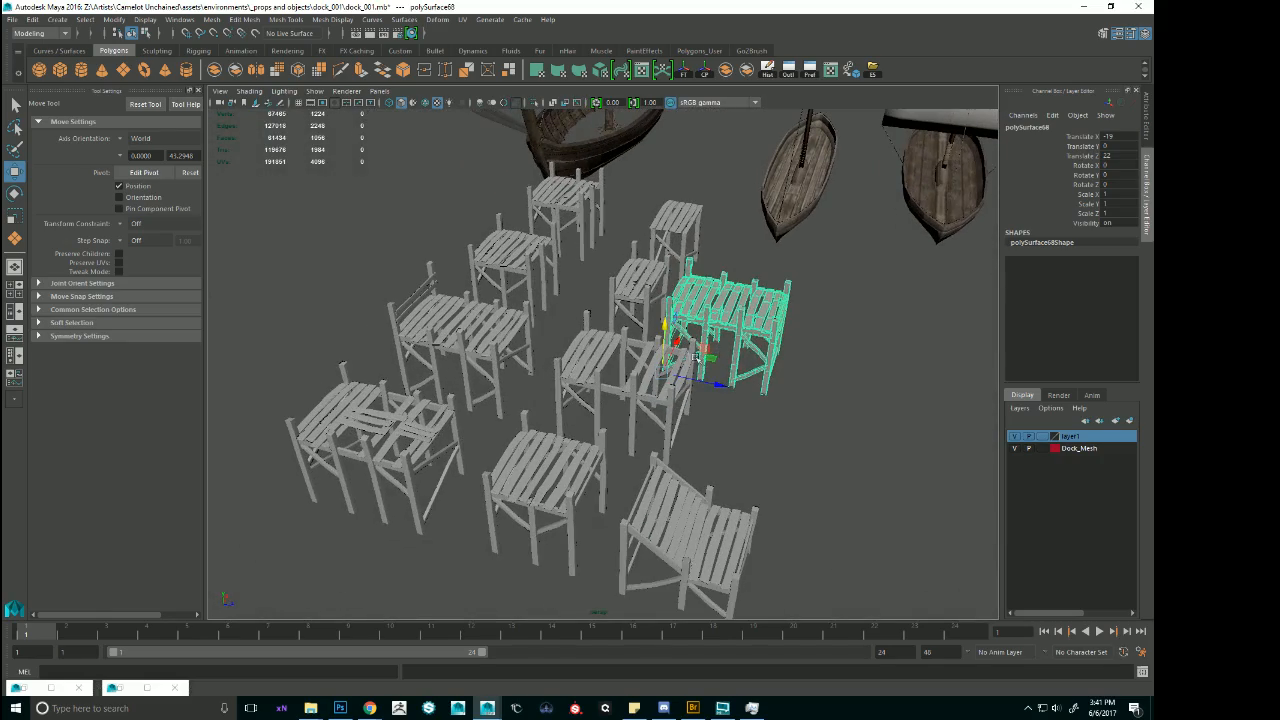
Select the broken passable, cross and stairs dock modules together and duplicate them.
left_click(438, 425)
left_click_drag(438, 425, 491, 401, "alt")
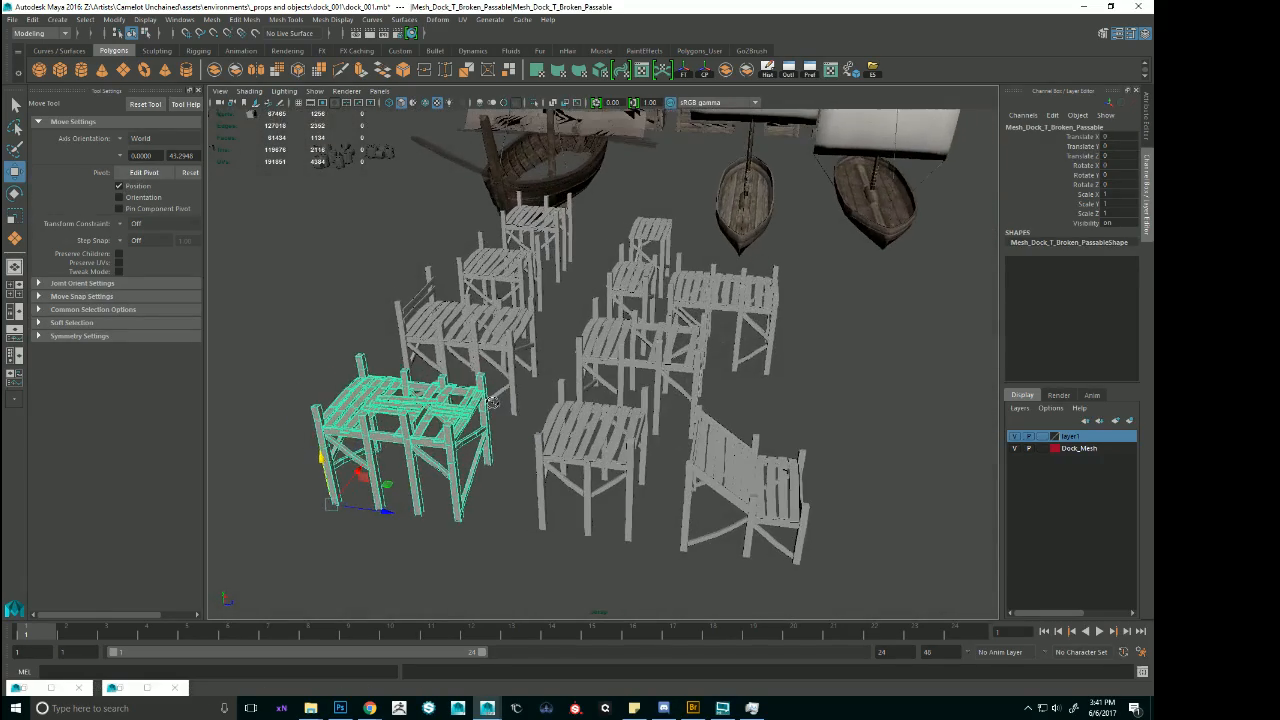
left_click(613, 440, "shift")
key("f")
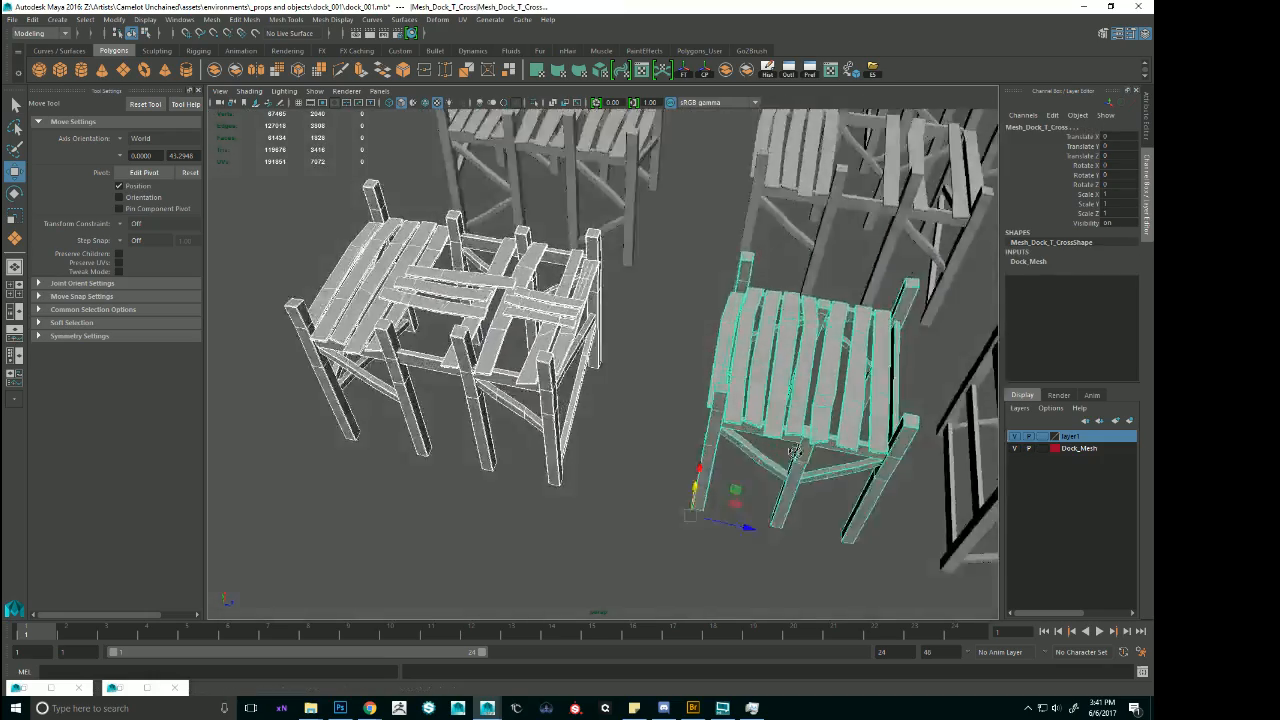
left_click_drag(793, 452, 845, 386, "alt")
left_click(875, 390)
scroll(875, 390, "down", 10)
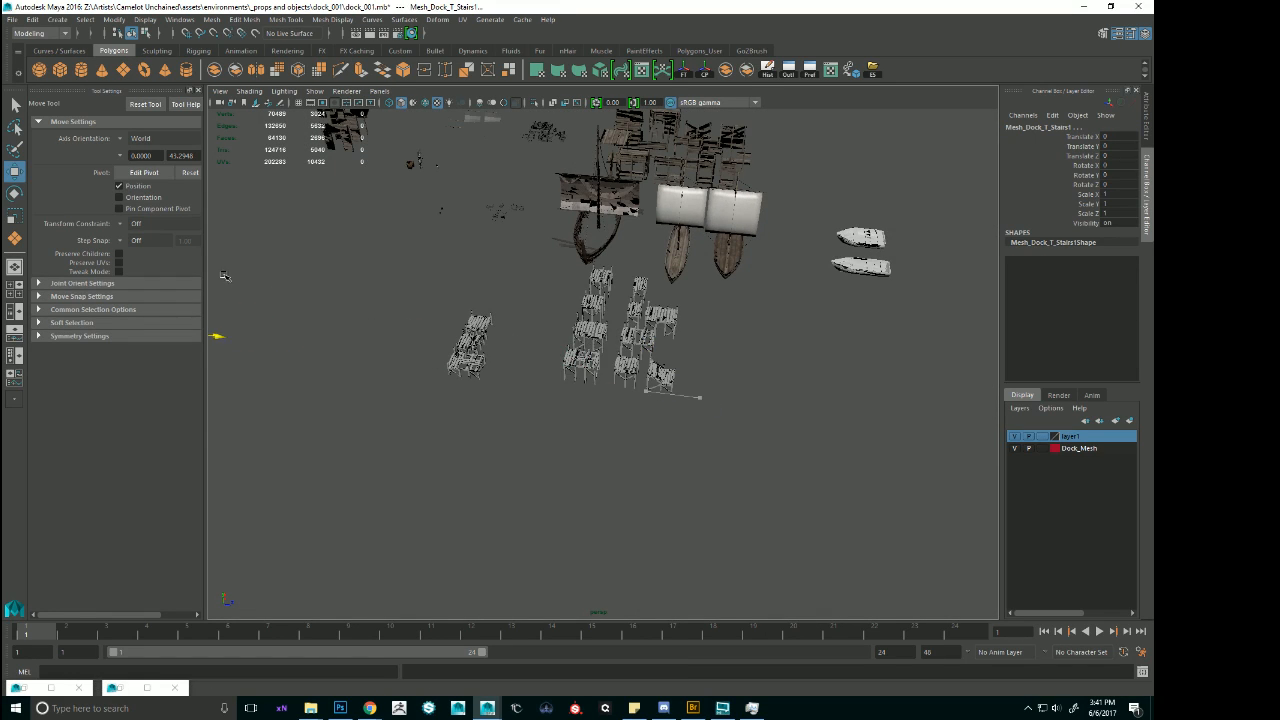
Move the three duplicated dock modules away from the module set to -52.511 in Translate Z.
middle_click_drag(224, 276, 304, 298)
middle_click_drag(392, 270, 600, 380, "alt")
right_click_drag(600, 380, 763, 500, "alt")
middle_click_drag(763, 500, 757, 420, "alt")
left_click_drag(757, 420, 691, 379, "alt")
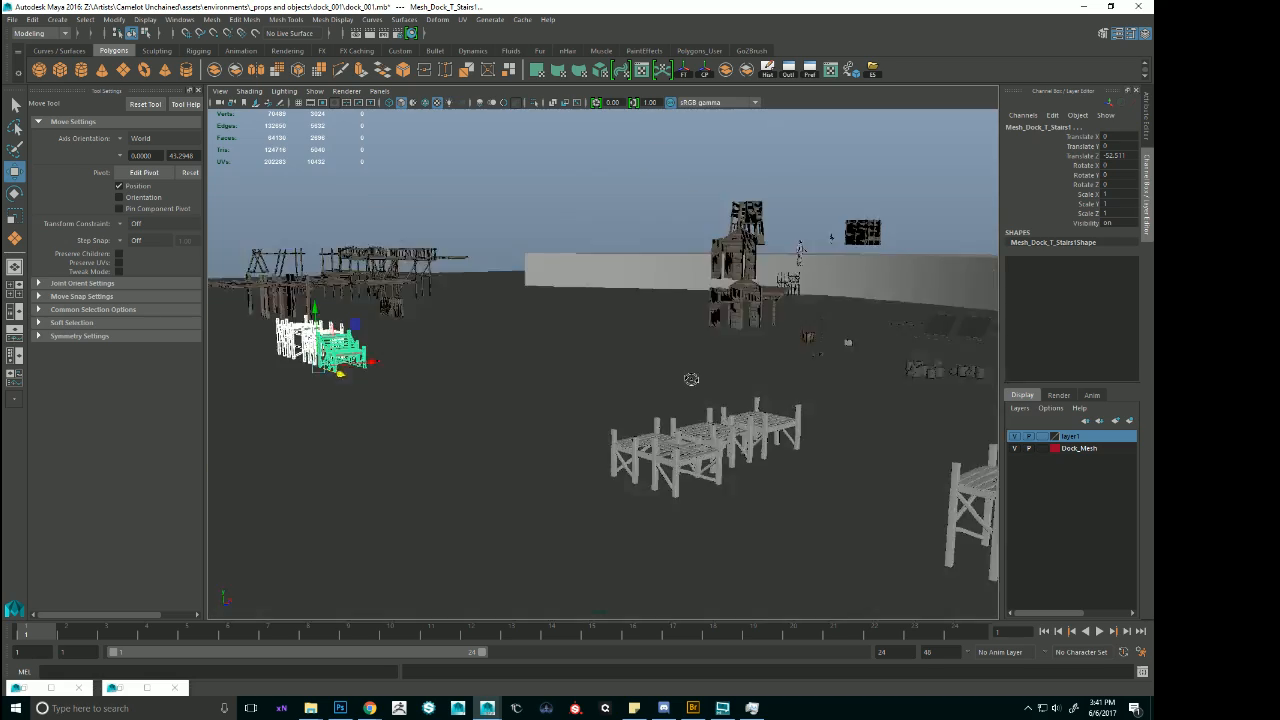
Move the three duplicated modules along X toward the curved shore, and on to -76.118 in Translate Z near the extended dock.
right_click_drag(691, 379, 860, 480, "alt")
middle_click_drag(860, 480, 812, 377, "alt")
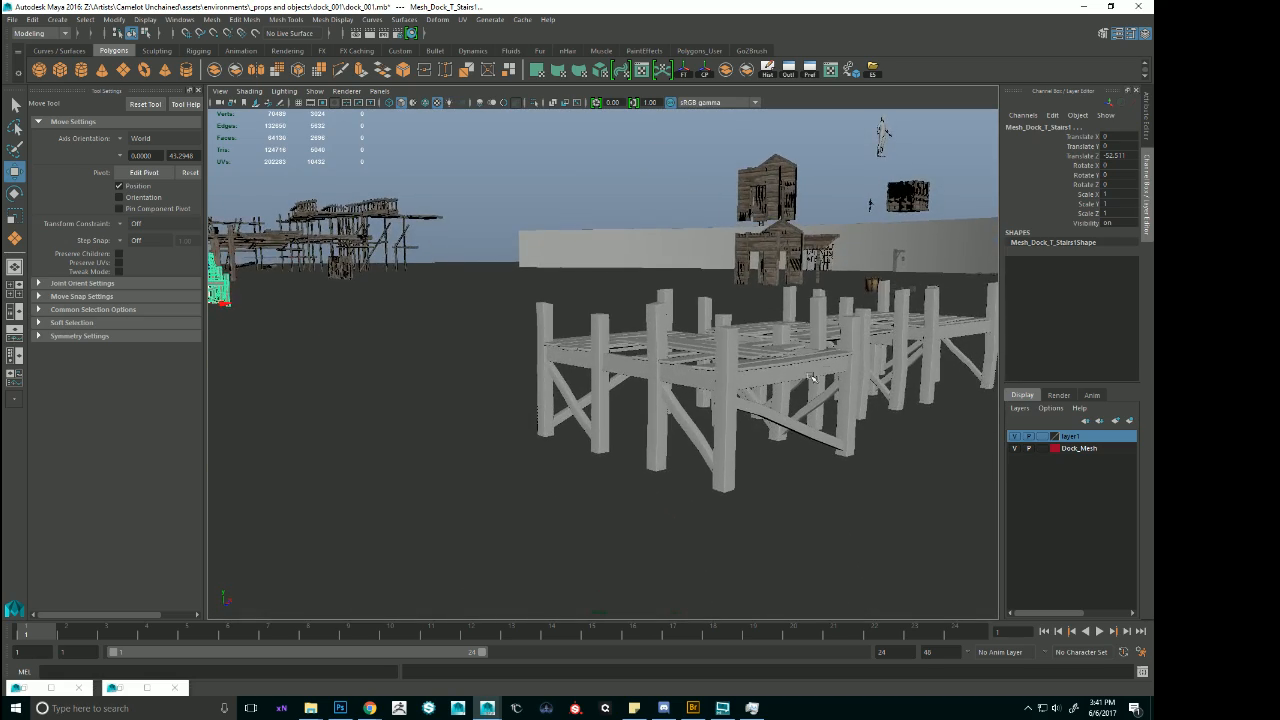
right_click_drag(834, 361, 654, 278, "alt")
left_click_drag(654, 278, 657, 303, "alt")
middle_click_drag(657, 303, 647, 335, "alt")
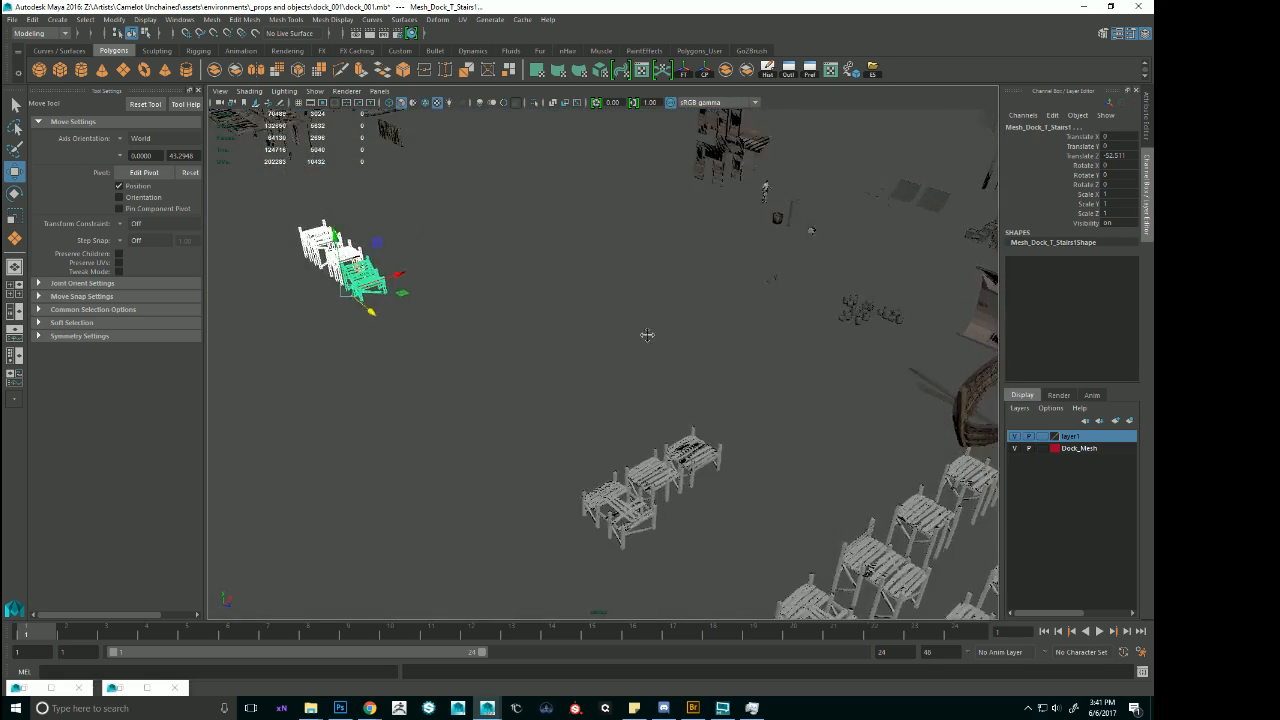
left_click_drag(647, 335, 585, 349, "alt")
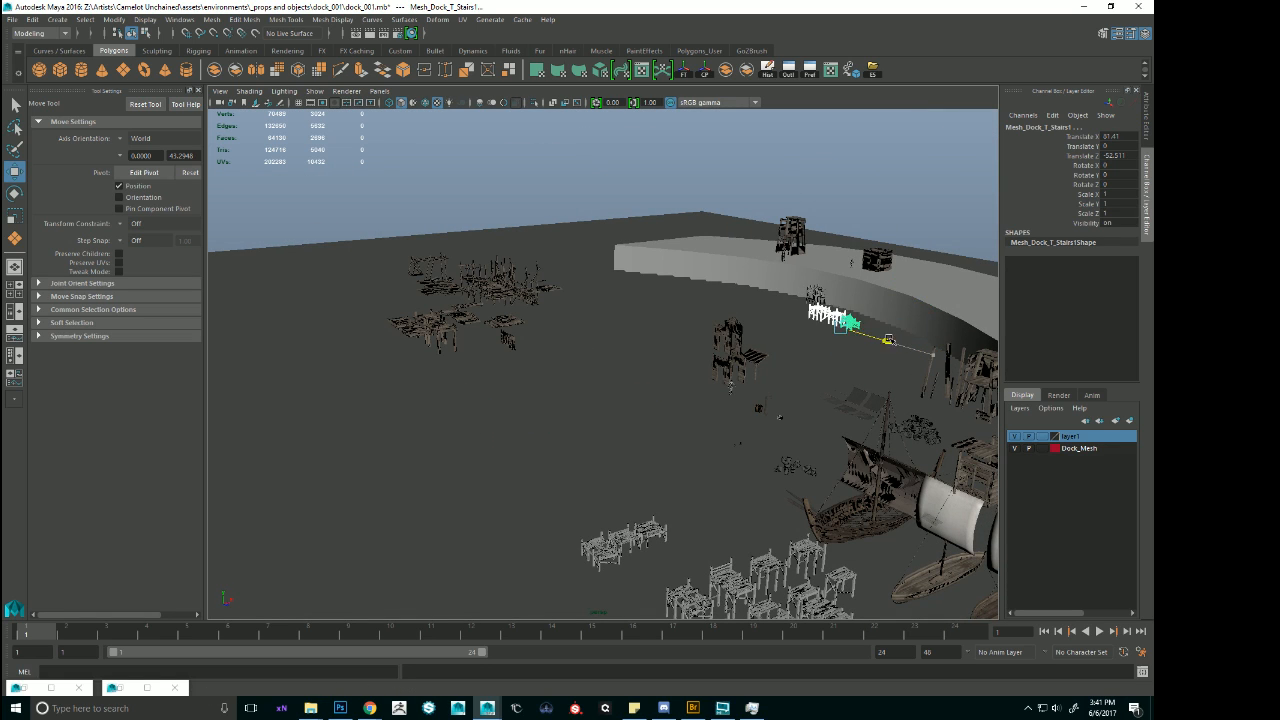
key("f")
right_click_drag(948, 371, 735, 376, "alt")
left_click_drag(735, 376, 575, 364, "alt")
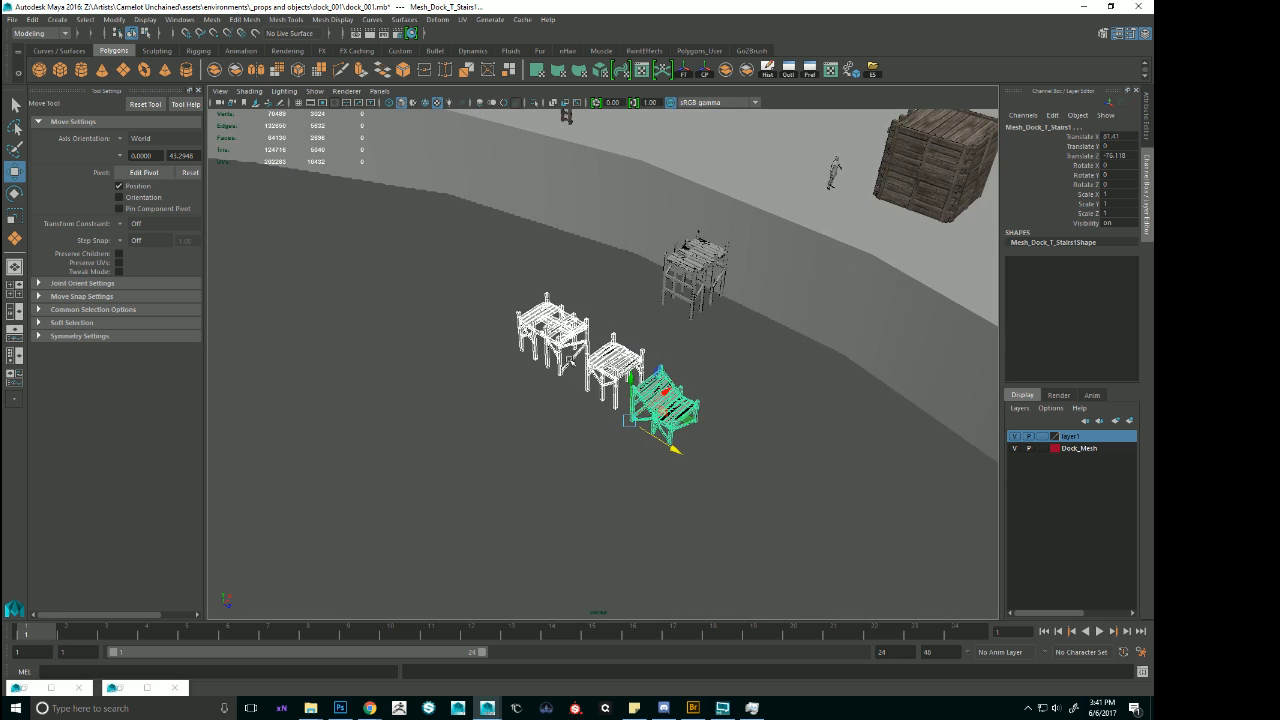
Nudge the cross module copy along X, then duplicate the extended dock at the shore and slide the duplicate out along X.
left_click(616, 361)
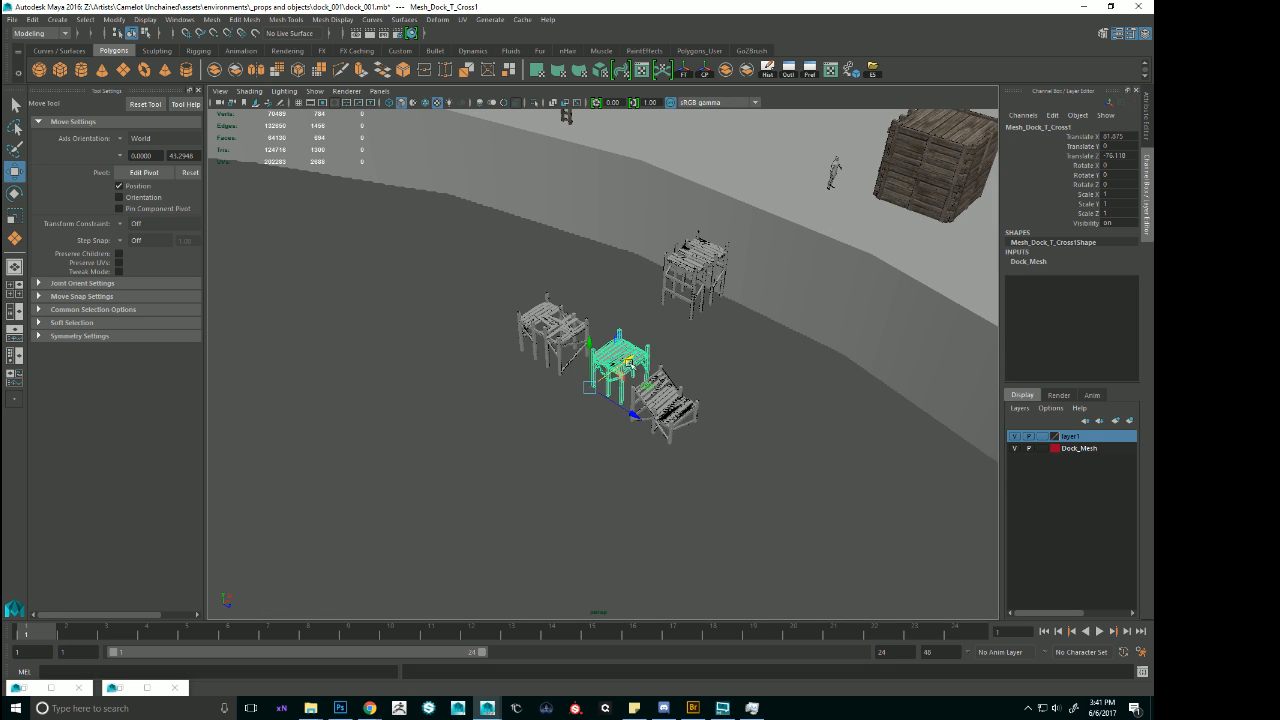
left_click(698, 284)
left_click_drag(747, 248, 735, 256, "alt")
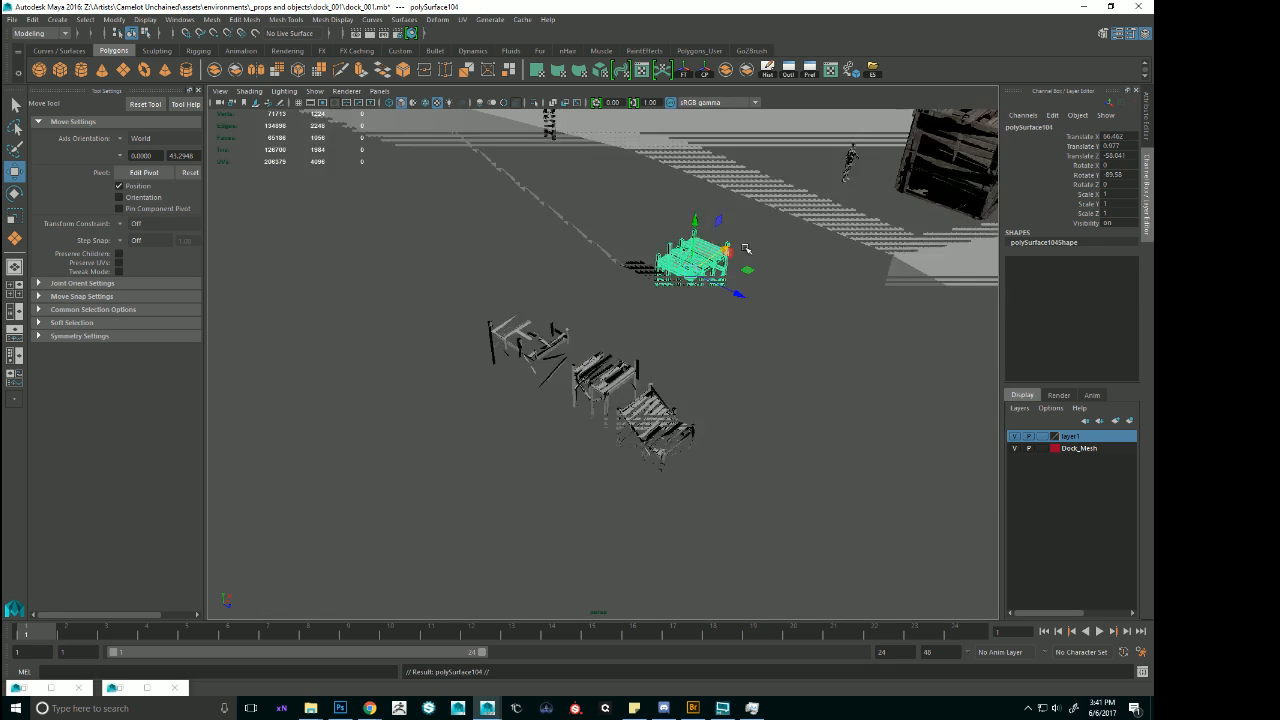
key("f")
left_click_drag(765, 322, 540, 333, "alt")
right_click_drag(543, 335, 391, 349, "alt")
middle_click_drag(605, 347, 728, 321, "alt")
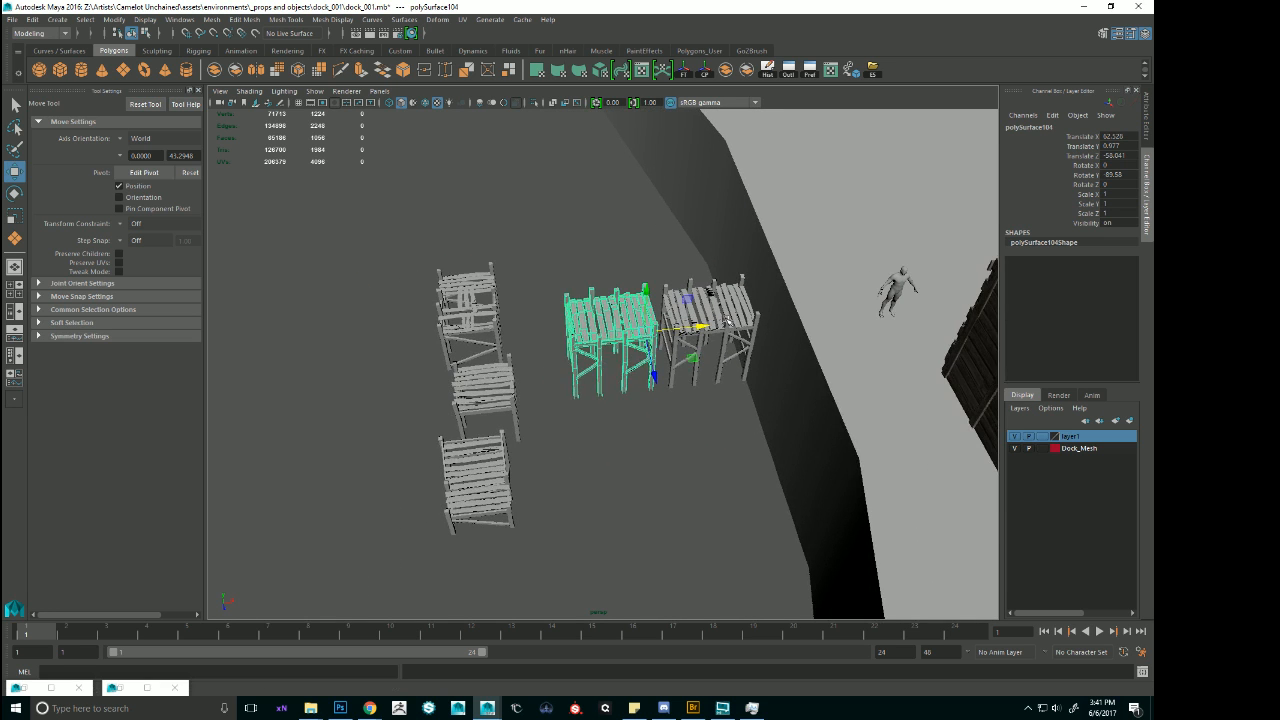
Slide the extended dock duplicate past the other module copies, and move the cross module copy toward the shore-side dock.
left_click_drag(700, 327, 455, 352)
left_click(500, 399)
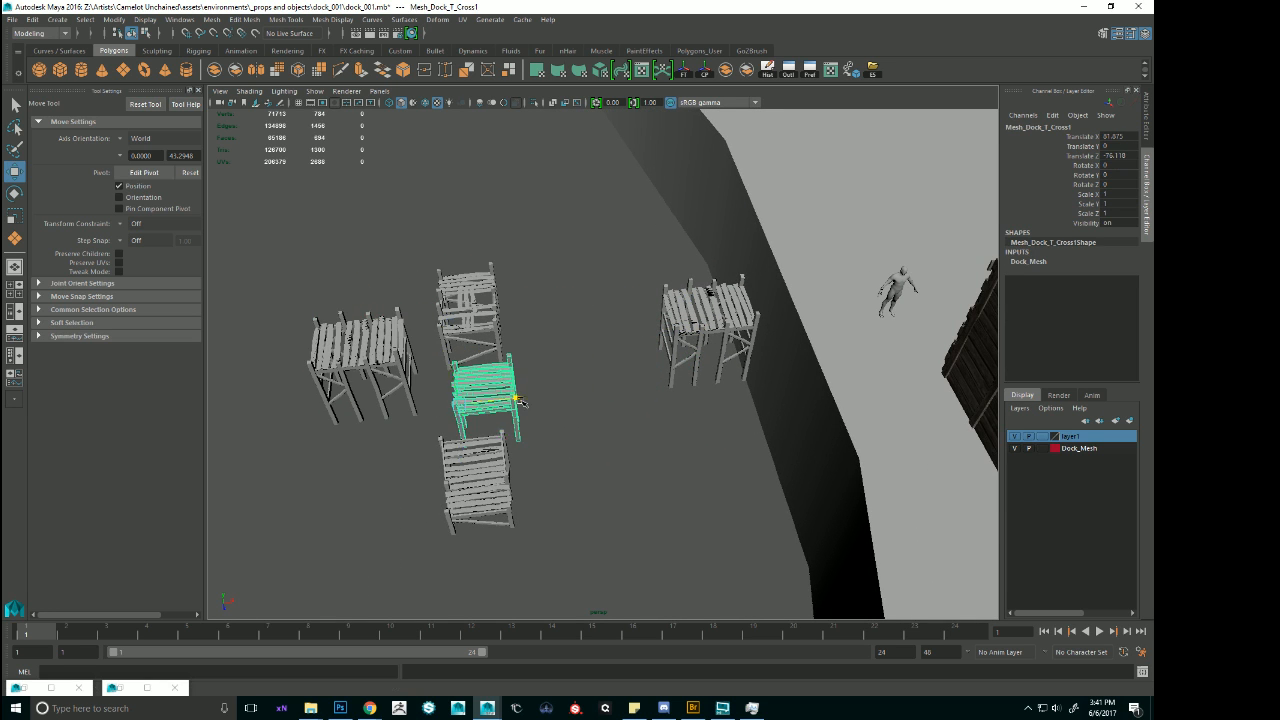
left_click_drag(518, 400, 648, 383)
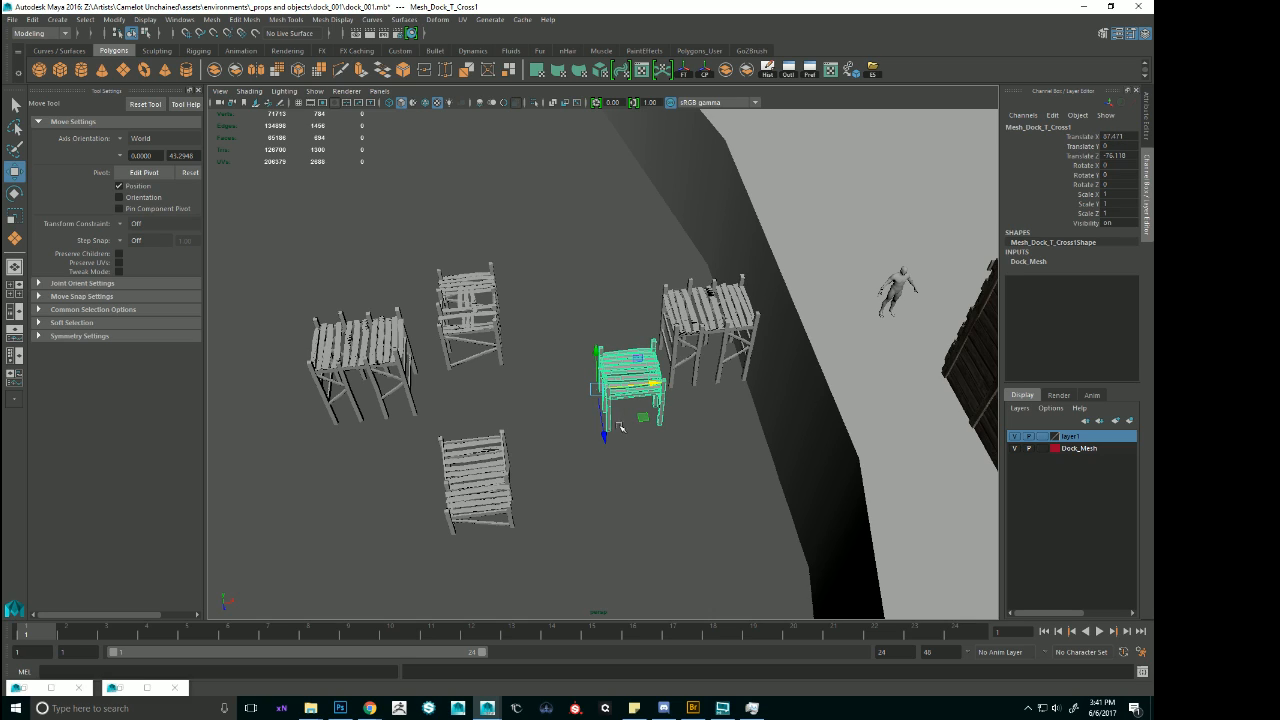
Duplicate the flat partial dock module from the module set and move the copy beside the cross module near the shore.
left_click_drag(619, 427, 589, 325, "alt")
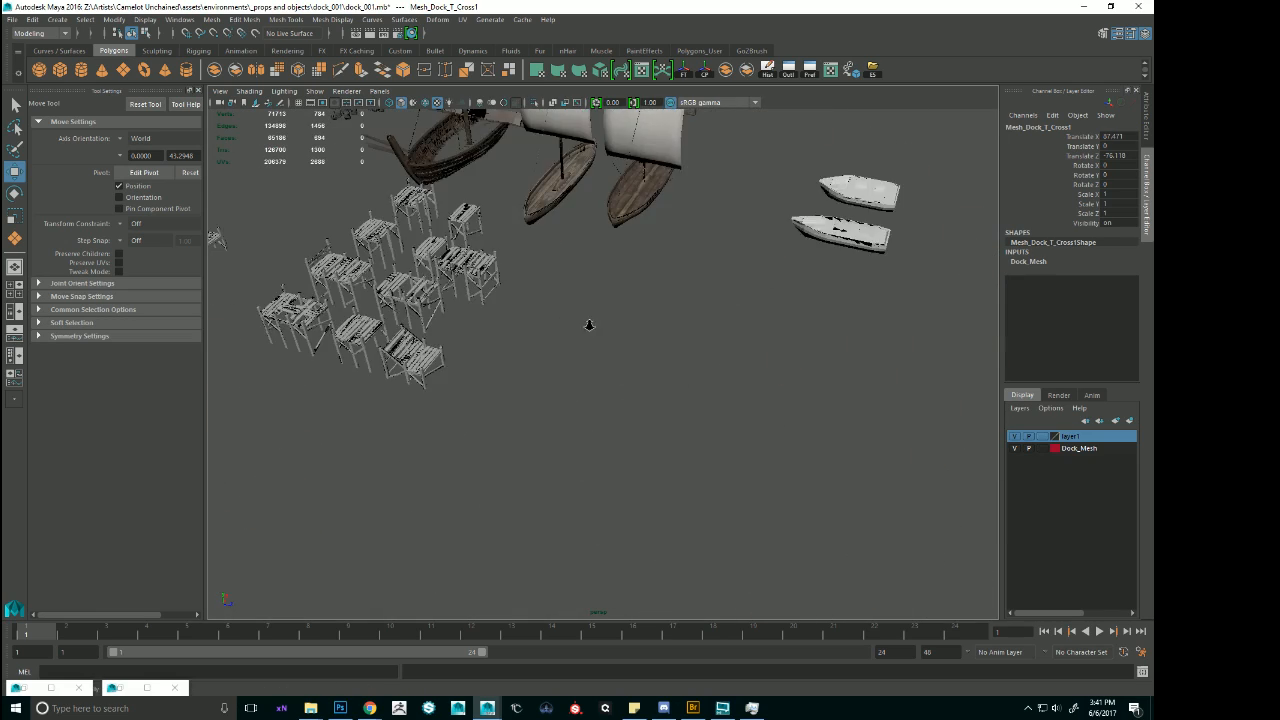
right_click_drag(589, 325, 580, 215, "alt")
middle_click_drag(580, 215, 641, 343, "alt")
right_click_drag(680, 342, 494, 323, "alt")
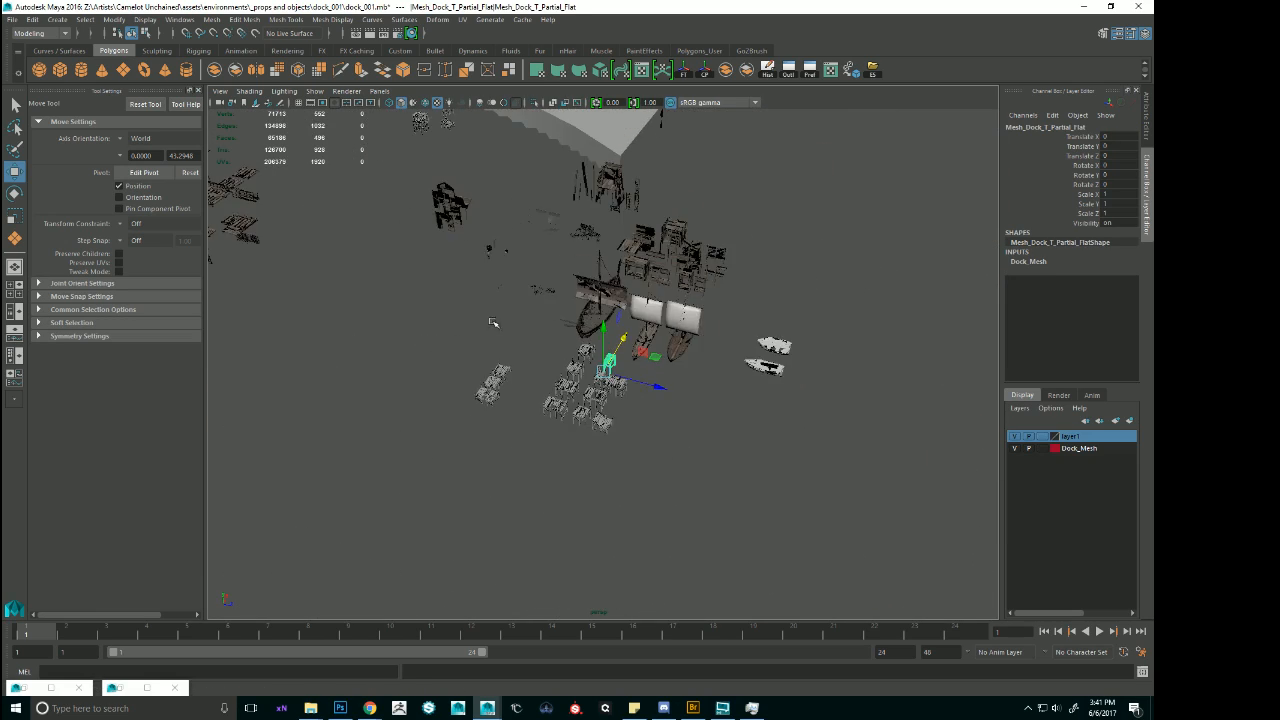
middle_click_drag(631, 308, 683, 310, "alt")
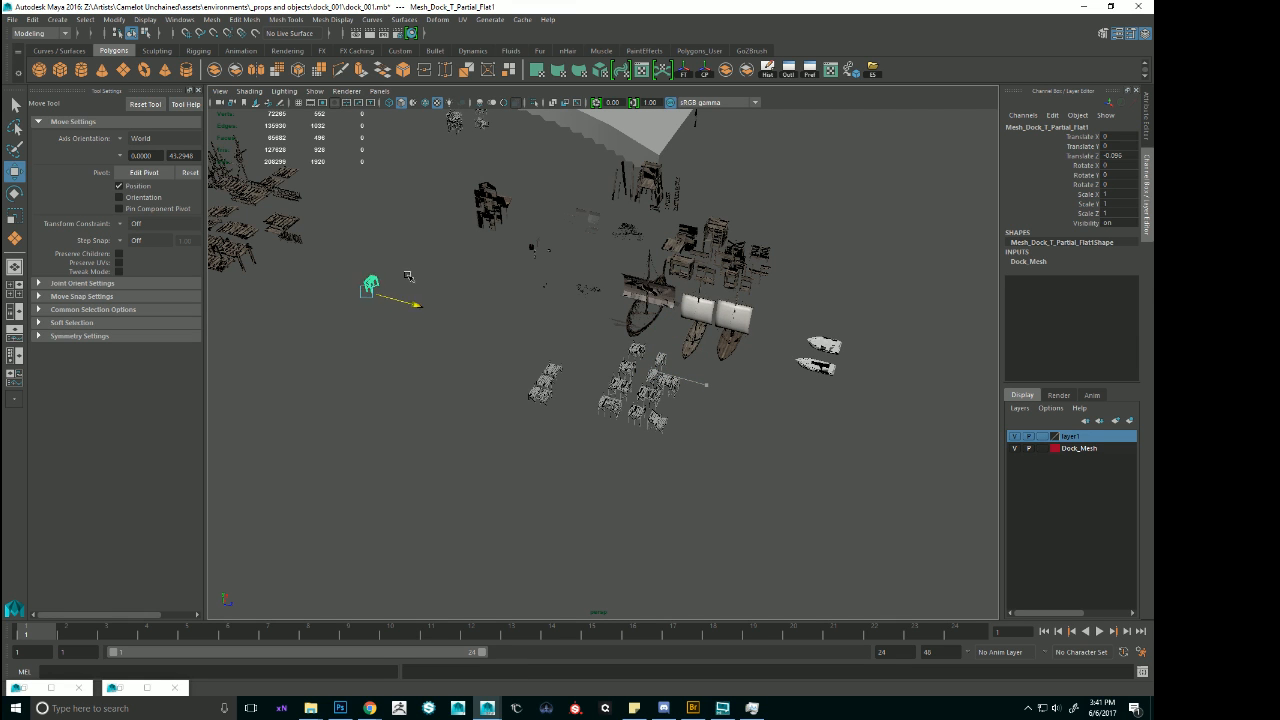
left_click_drag(484, 119, 502, 110)
key("f")
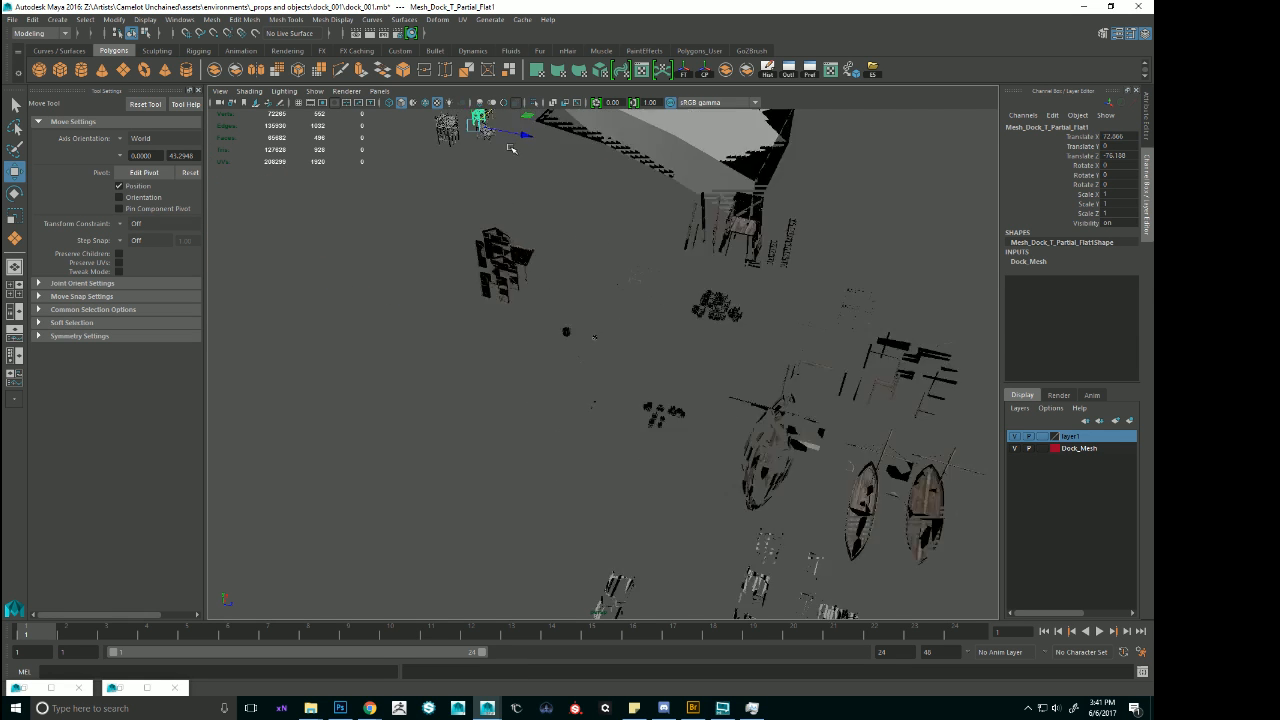
Rotate the flat partial module copy to 90 degrees in Rotate Y and ready it for moving.
right_click_drag(775, 355, 650, 345, "alt")
left_click_drag(650, 345, 537, 309, "alt")
key("e")
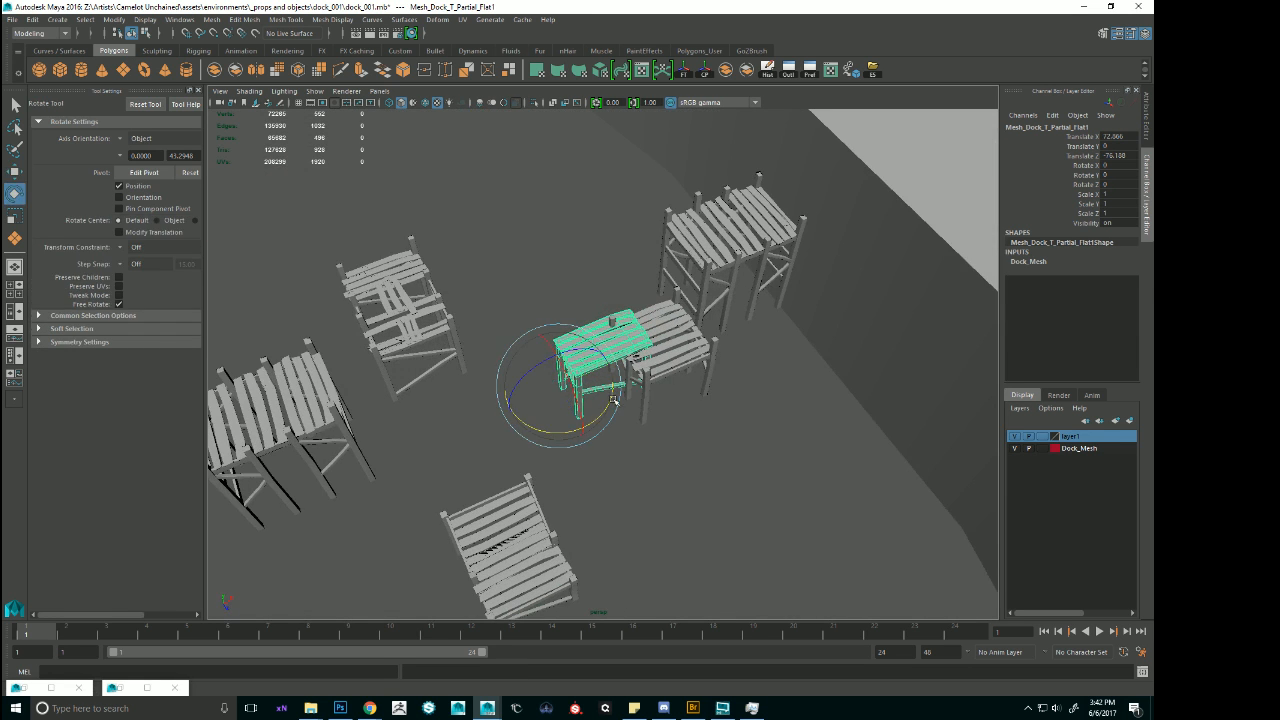
left_click_drag(596, 420, 612, 368)
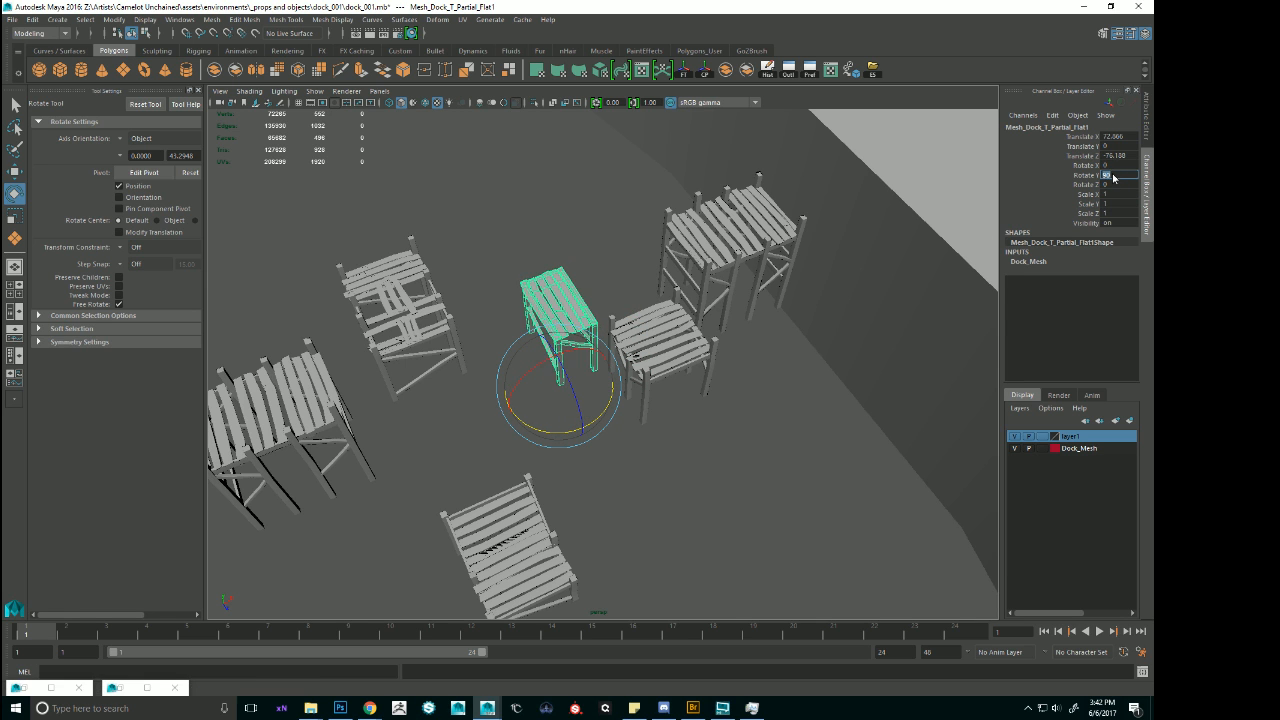
left_click_drag(806, 222, 738, 243, "alt")
key("w")
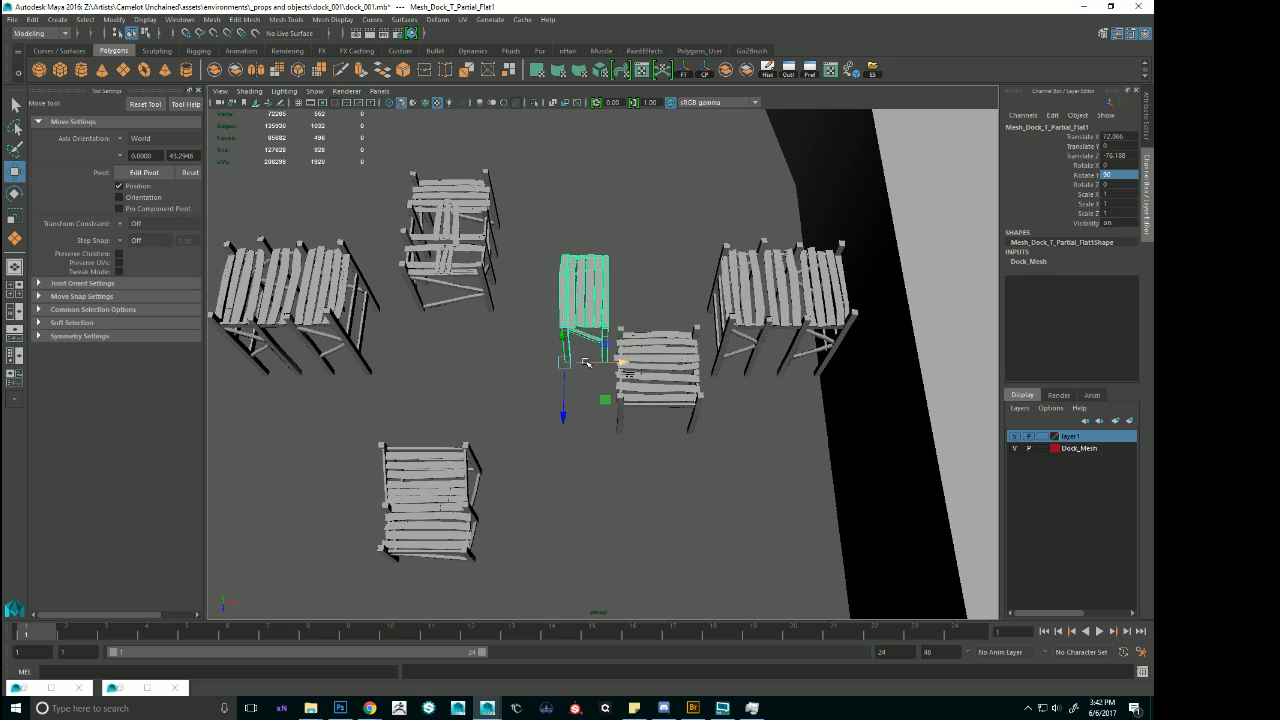
Raise the flat partial module copy to deck height and butt it against the outer end of the extended dock at the shore.
left_click_drag(565, 362, 625, 385)
key("ctrl+z")
right_click_drag(625, 385, 555, 400, "alt")
left_click_drag(555, 430, 550, 411, "alt")
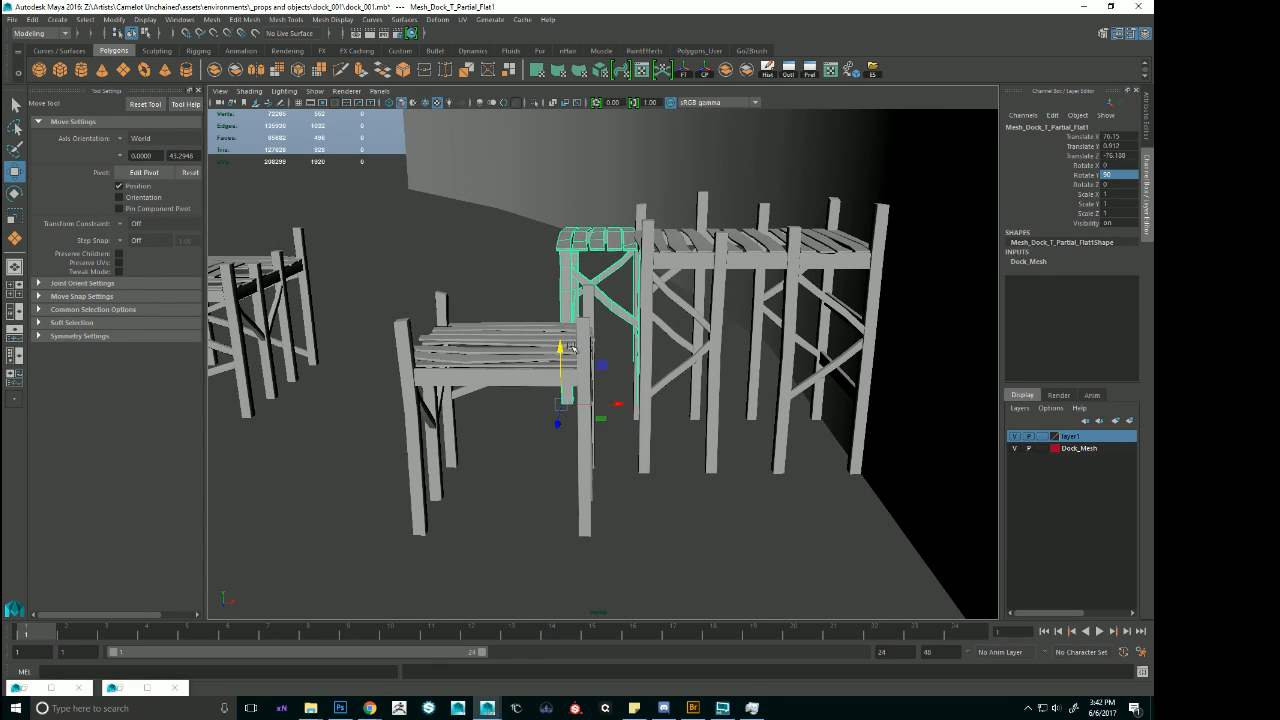
left_click_drag(572, 347, 629, 368, "alt")
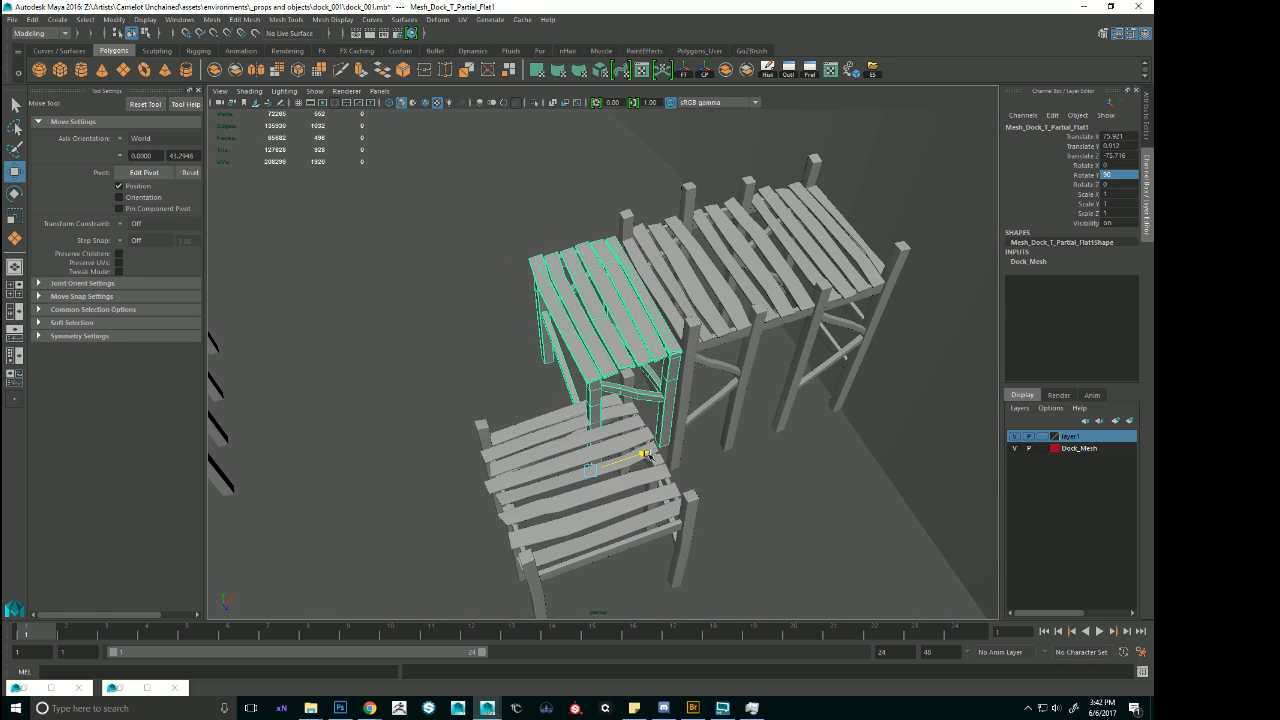
right_click_drag(648, 454, 748, 420, "alt")
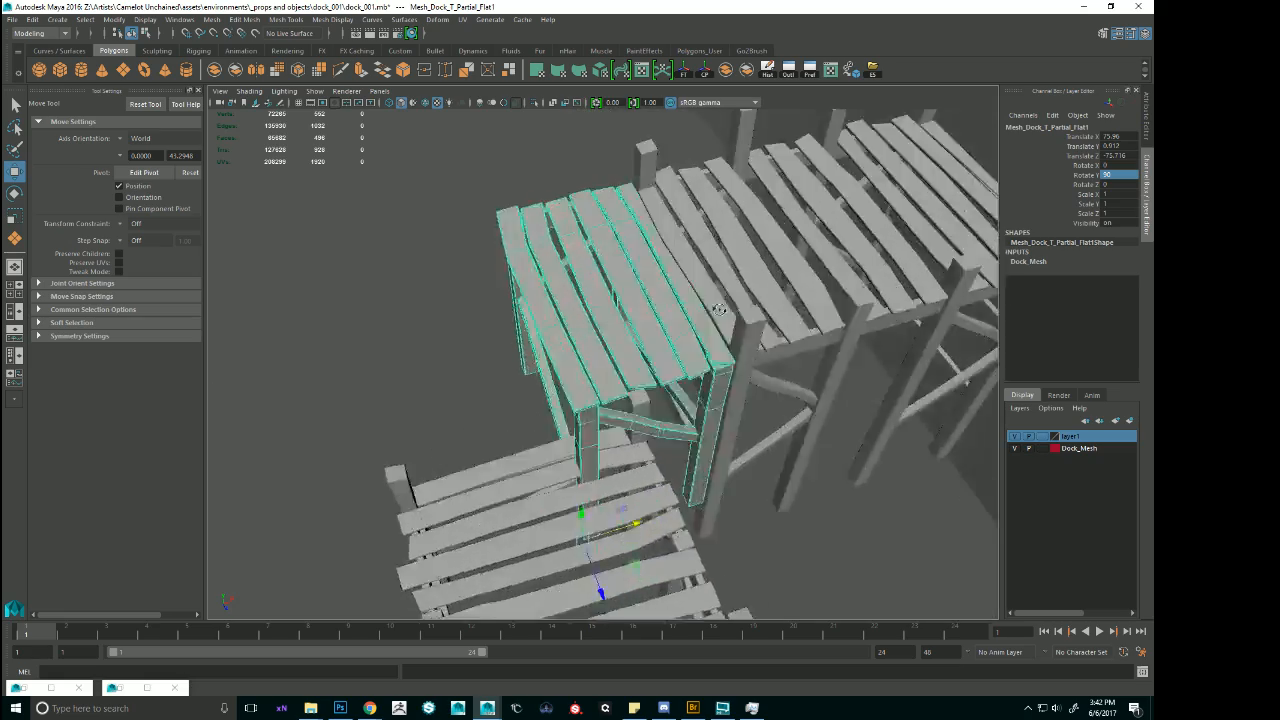
left_click_drag(748, 390, 666, 394, "alt")
left_click_drag(580, 519, 926, 447)
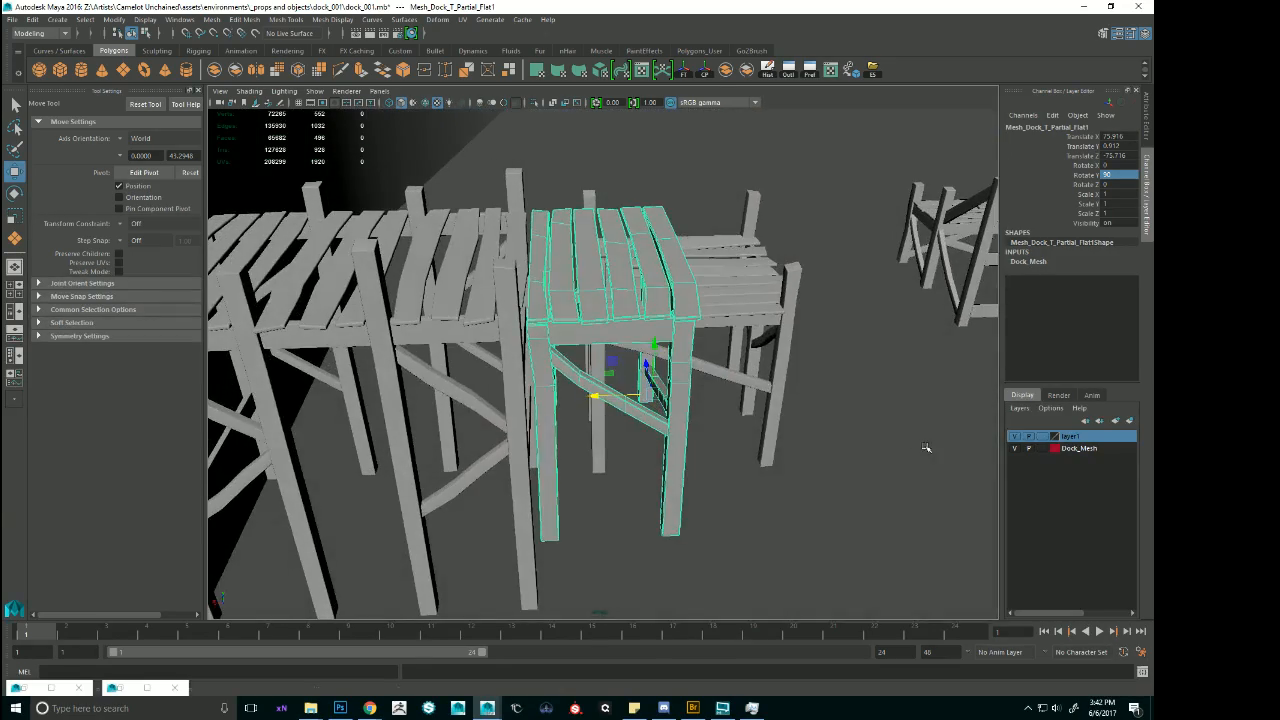
right_click_drag(748, 380, 704, 378, "alt")
left_click_drag(704, 378, 676, 377, "alt")
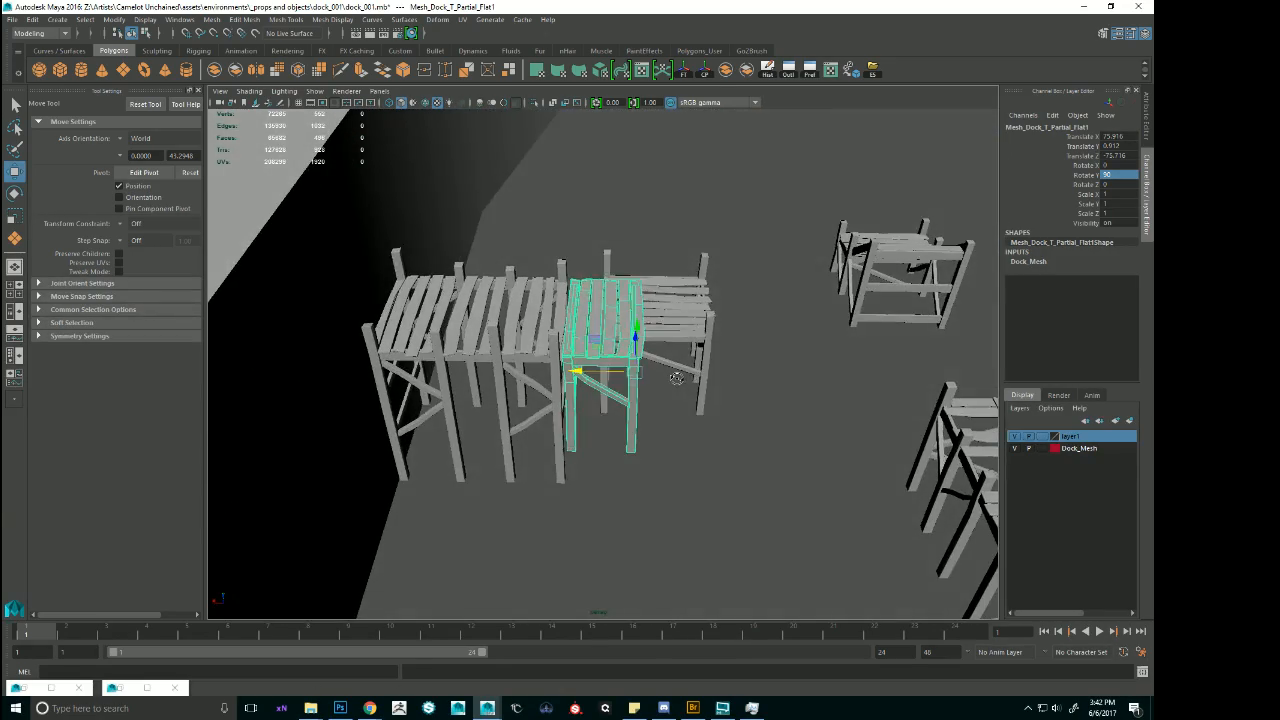
Duplicate the extended dock at the shore, mirror the duplicate with a Scale Z of -1, and slide it along X past the flat partial module.
left_click(550, 337)
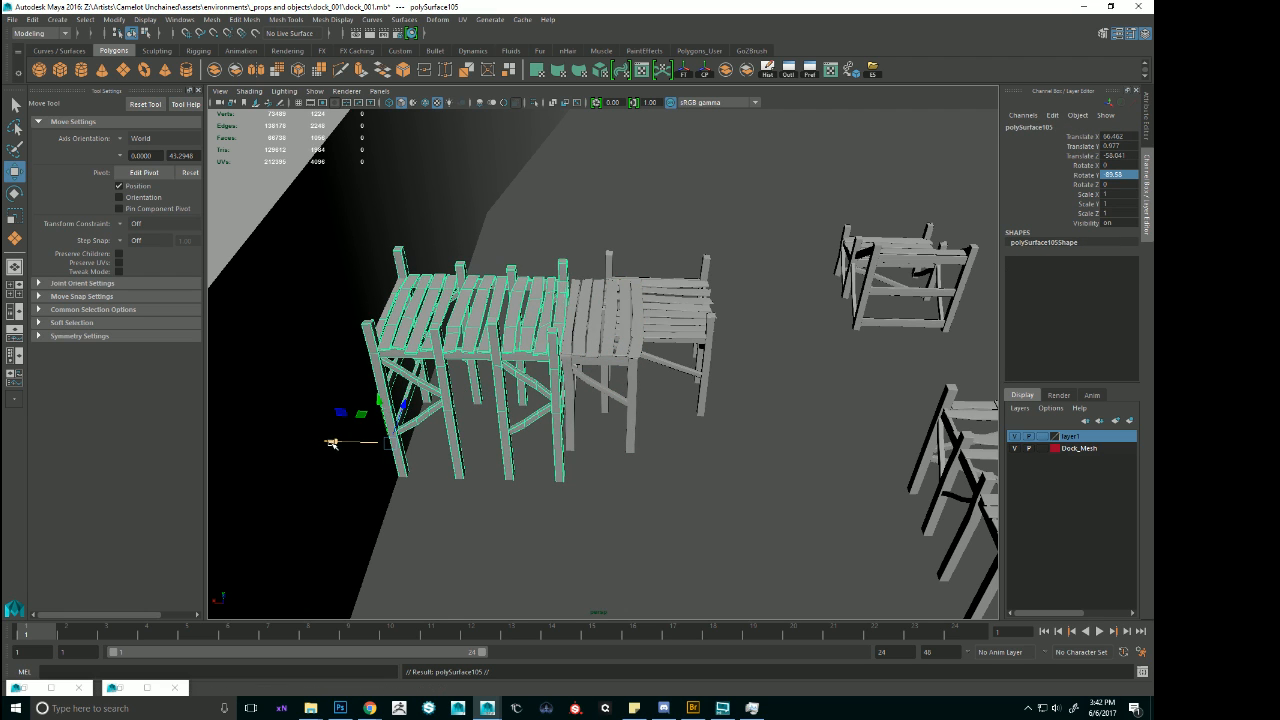
left_click_drag(332, 443, 542, 443)
key("e")
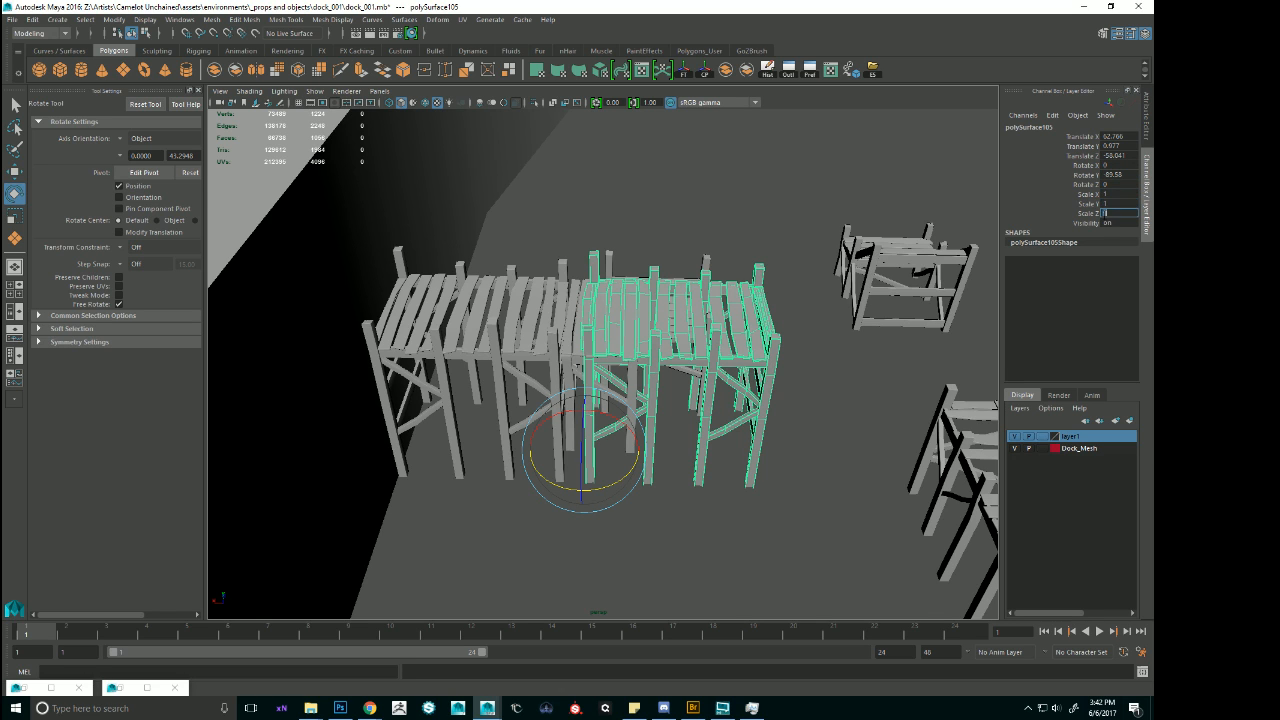
type("-1")
key("Return")
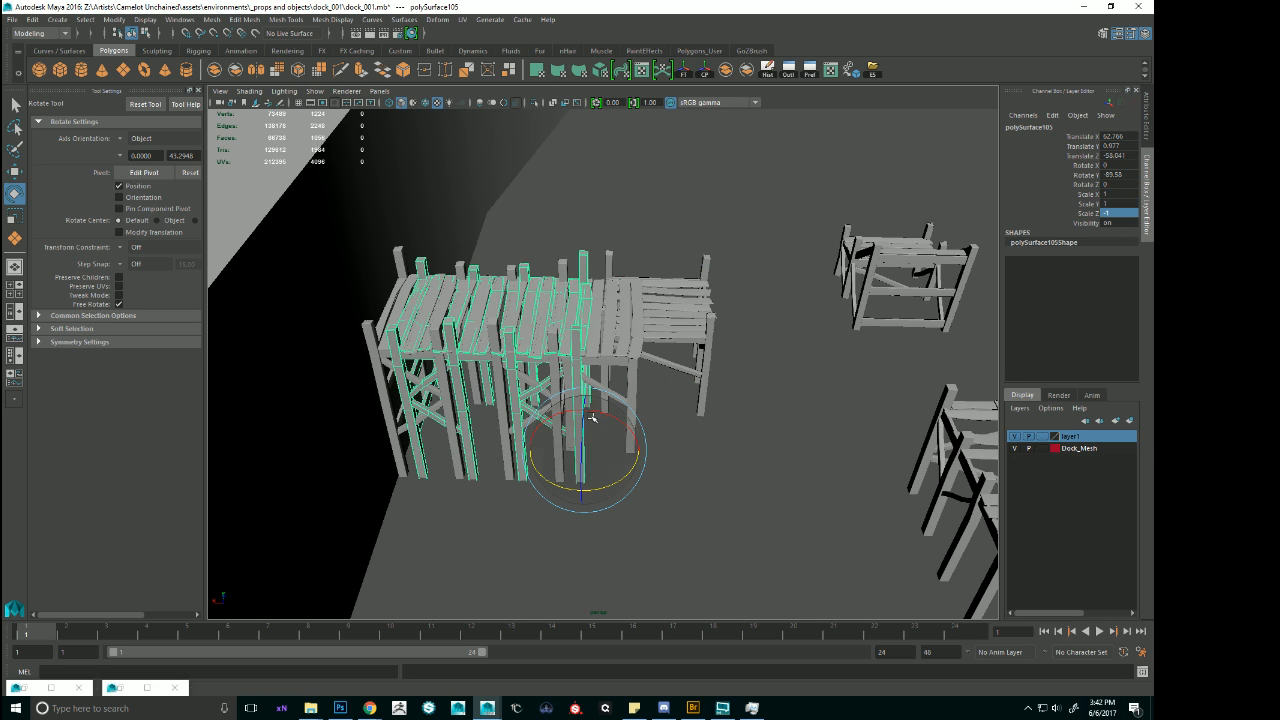
key("w")
left_click_drag(528, 449, 735, 525)
Move the cross module clear of the dock along Z, then align the mirrored extended dock along X against the flat partial module.
left_click(662, 255)
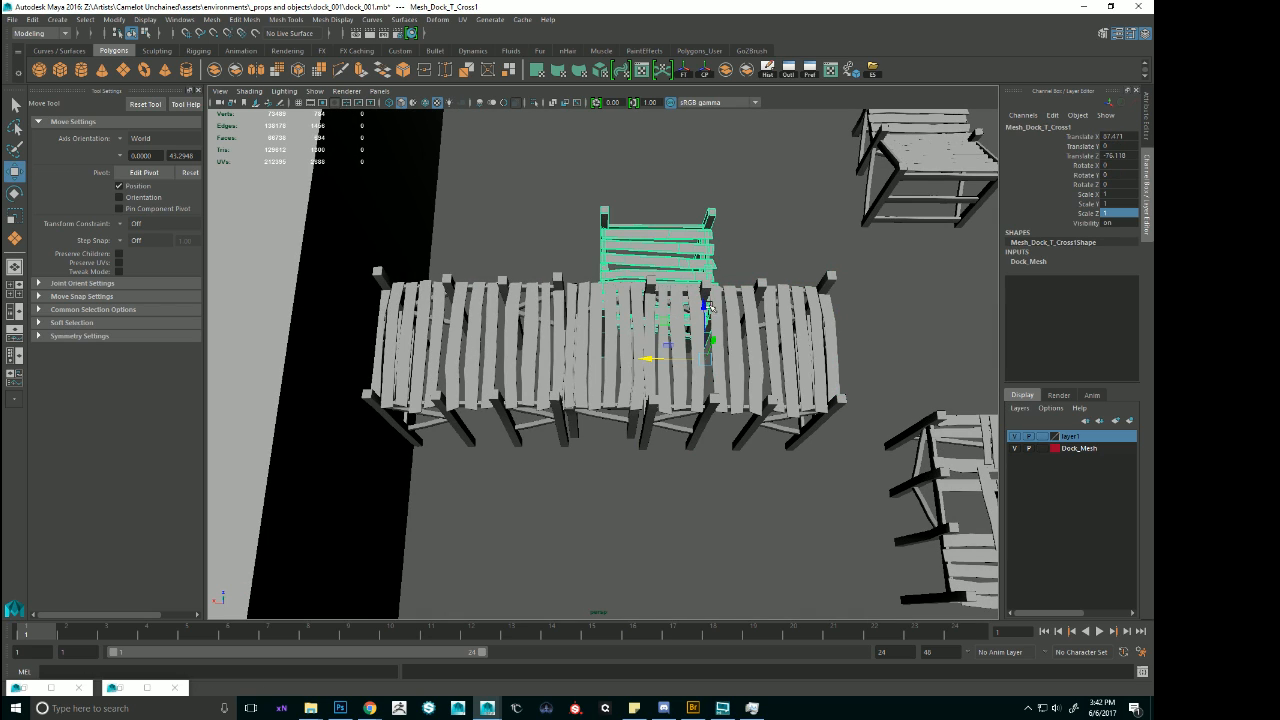
left_click_drag(713, 291, 708, 122)
left_click(716, 330)
right_click_drag(716, 340, 775, 390, "alt")
middle_click_drag(775, 390, 690, 420, "alt")
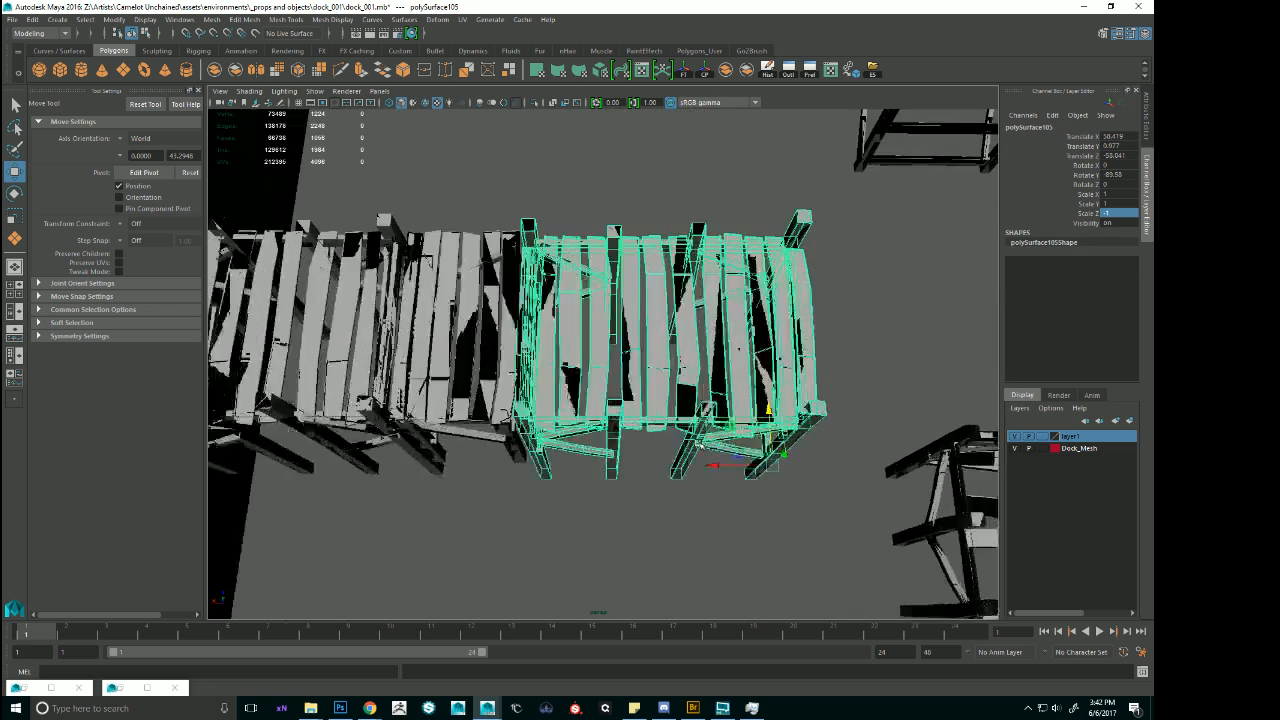
left_click_drag(690, 430, 710, 470, "alt")
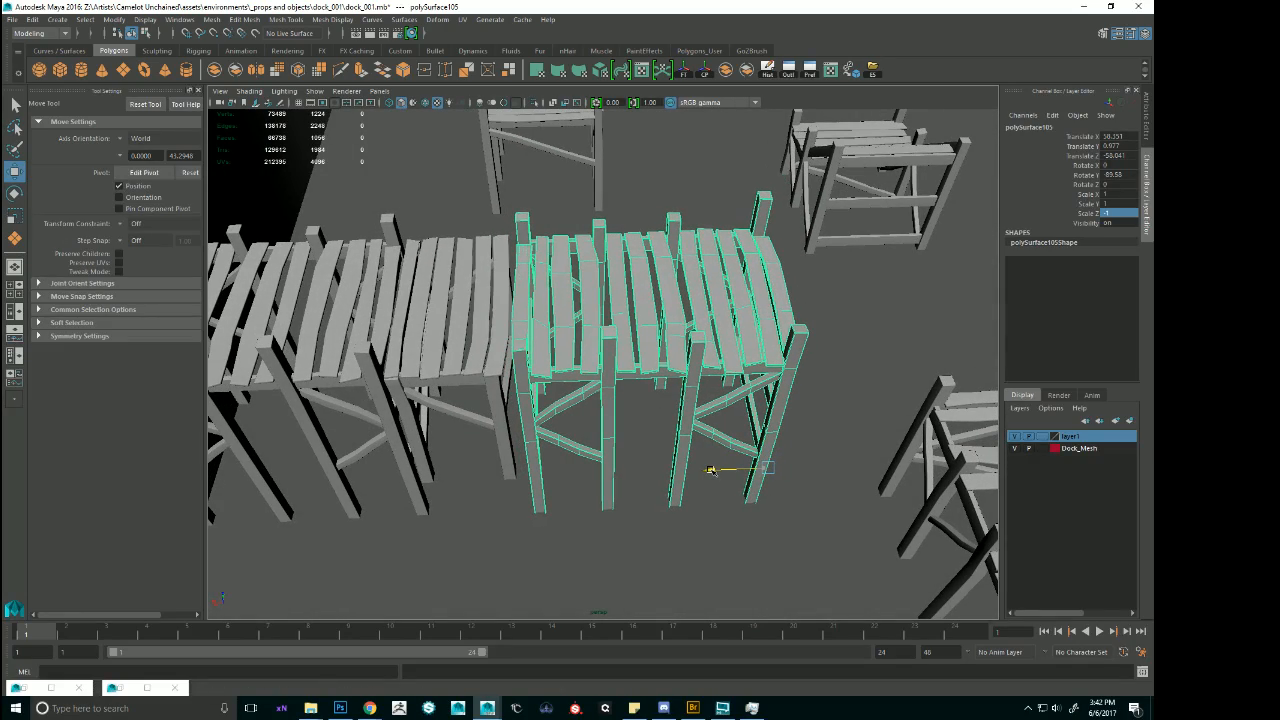
Duplicate the flat partial module in the connected dock and move the copy out along X to the mirrored dock's outer end.
left_click_drag(777, 436, 645, 325, "alt")
scroll(721, 334, "down", 6)
scroll(685, 335, "up", 5)
scroll(709, 380, "up", 5)
scroll(728, 375, "up", 5)
scroll(652, 310, "down", 5)
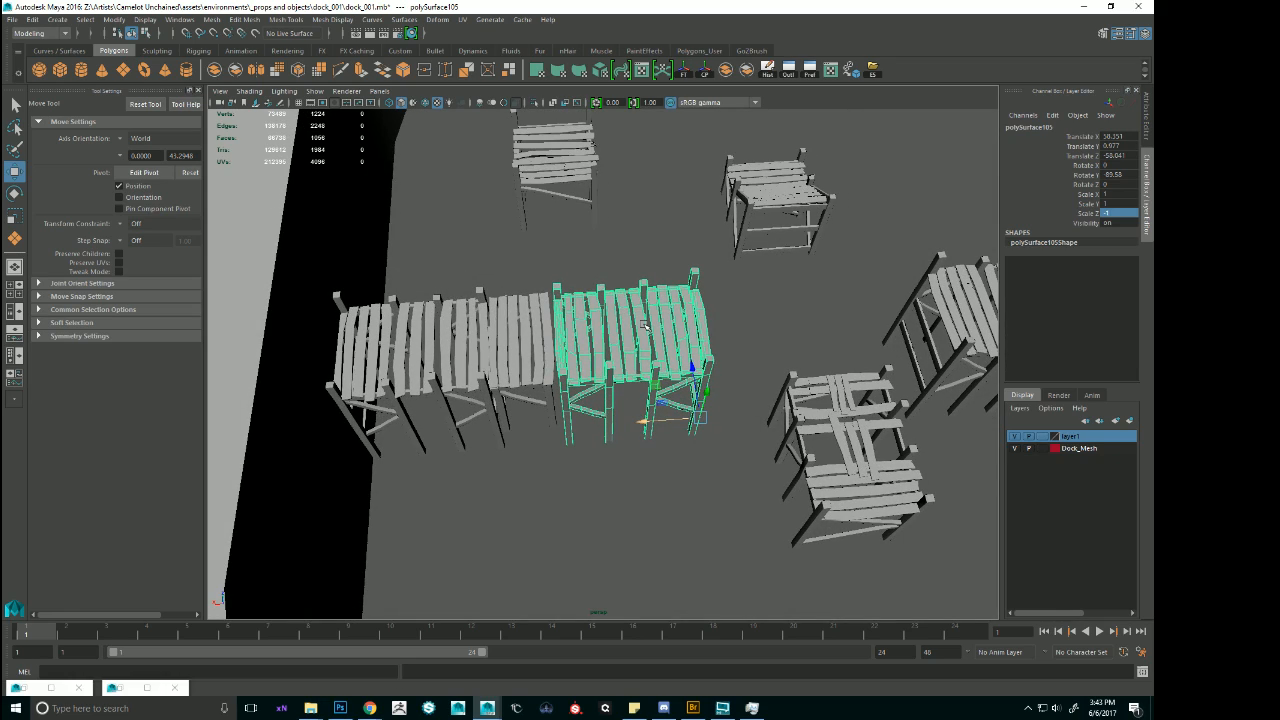
left_click_drag(736, 332, 663, 351, "alt")
left_click(537, 330)
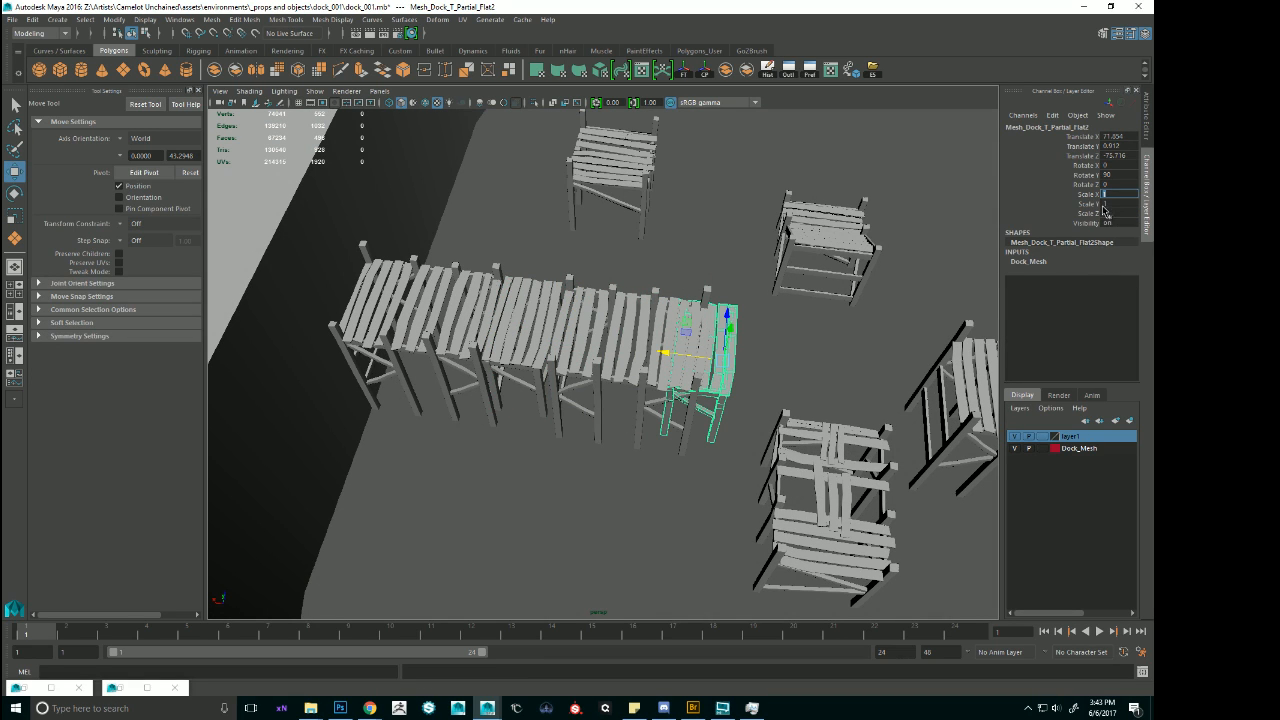
Try mirroring the outer flat partial copy with a Scale Z of -1, then set Scale Z back to 1.
key("Return")
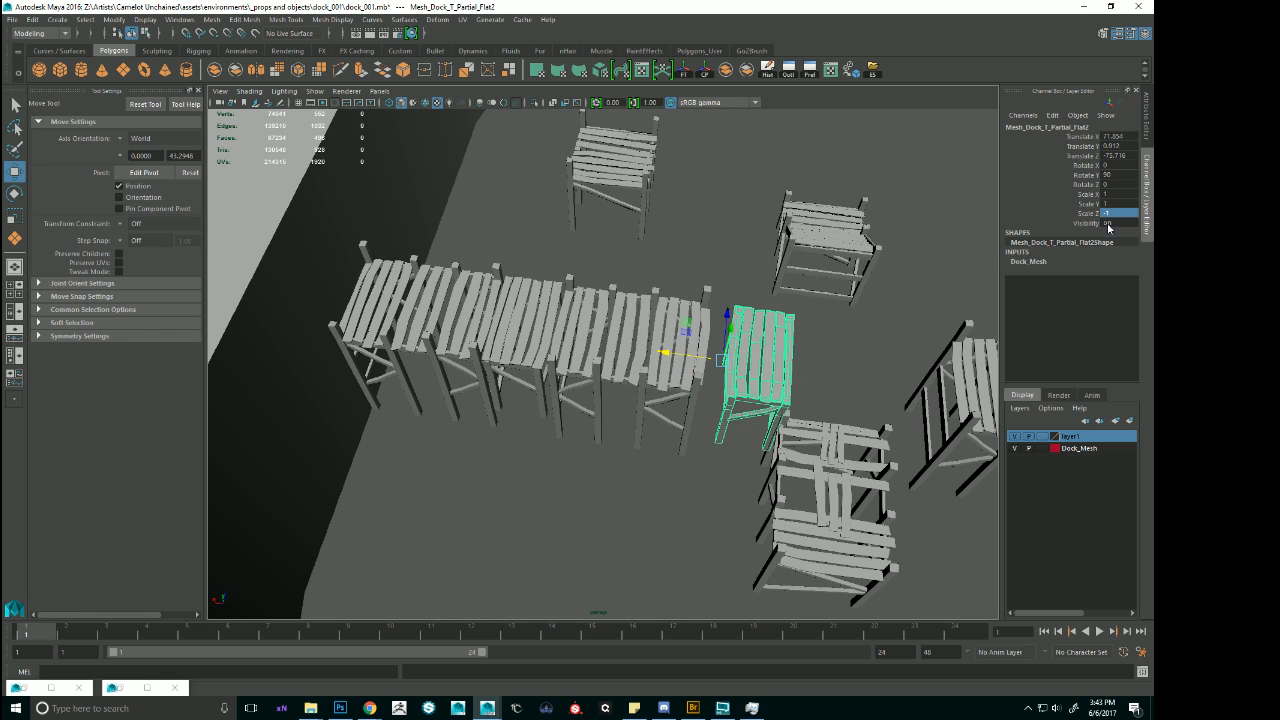
left_click_drag(664, 355, 648, 355)
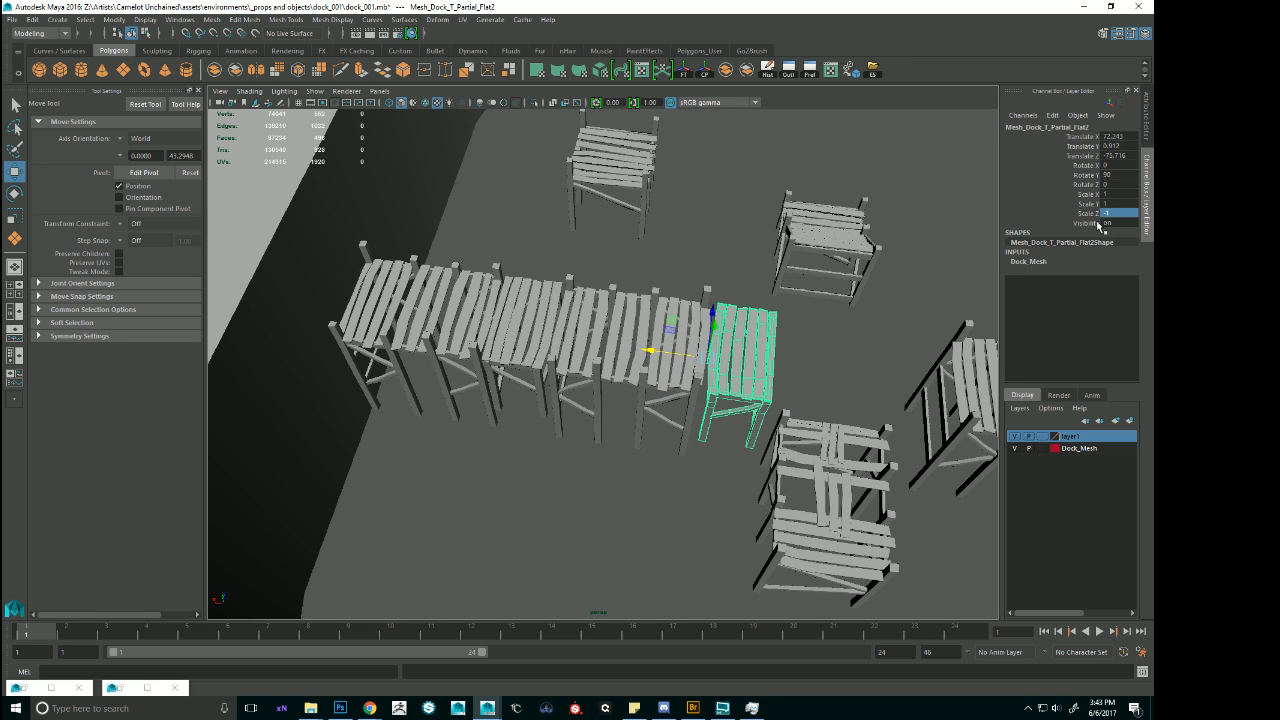
type("1")
key("Return")
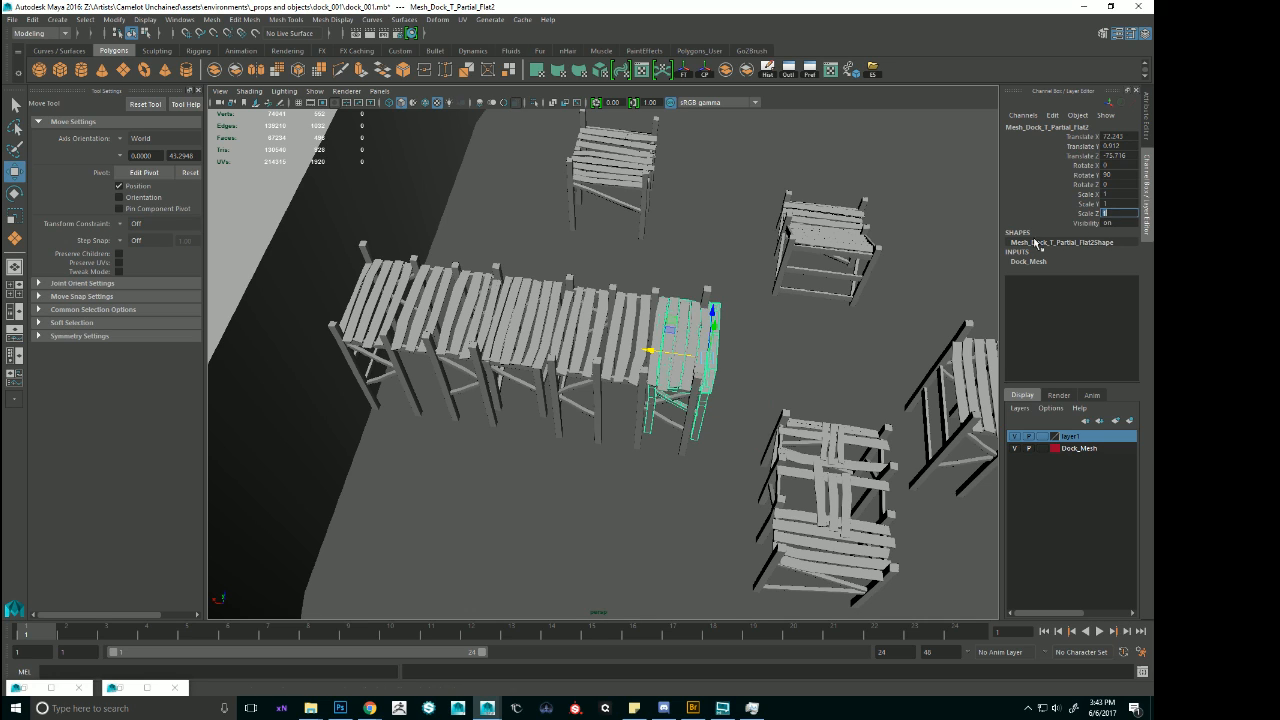
Slide the outer flat partial copy along X until it extends the end of the mirrored dock.
left_click_drag(660, 358, 707, 345)
key("f")
left_click_drag(589, 429, 586, 430)
right_click_drag(586, 430, 571, 306, "alt")
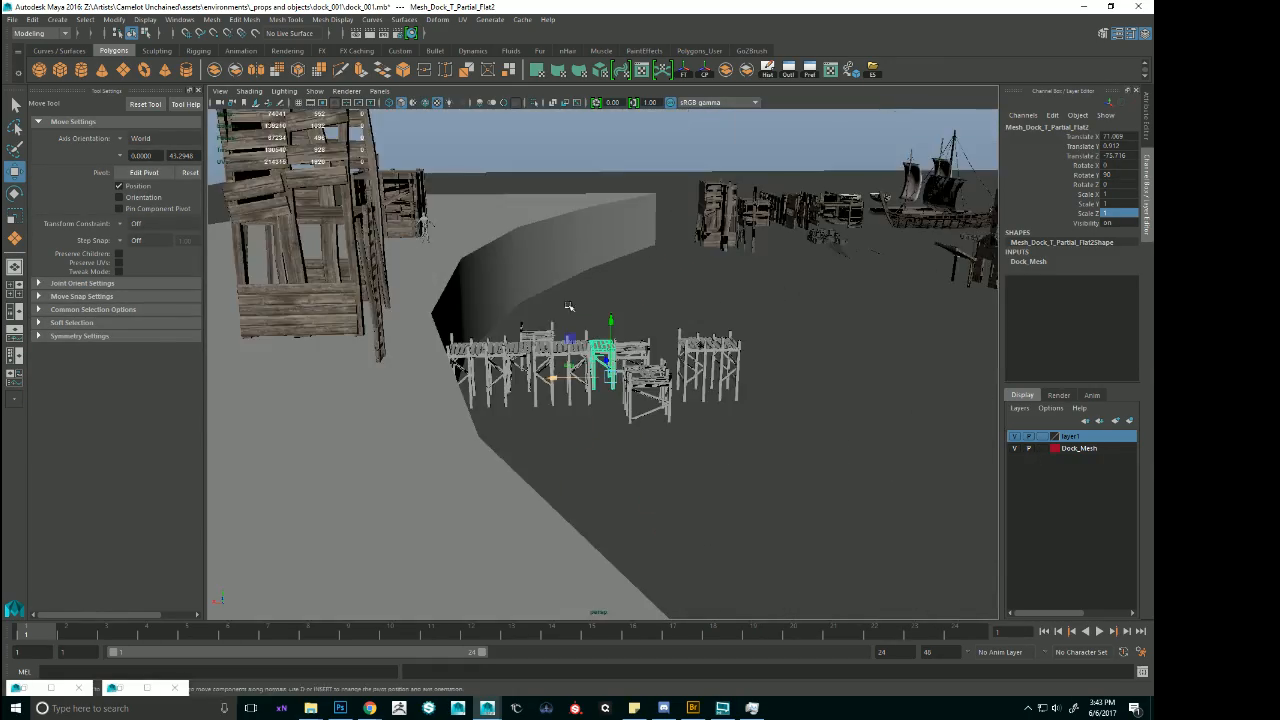
left_click_drag(571, 306, 537, 354, "alt")
Select the top vertices of the curved shore block and lower them toward the height of the dock decks.
left_click(793, 305)
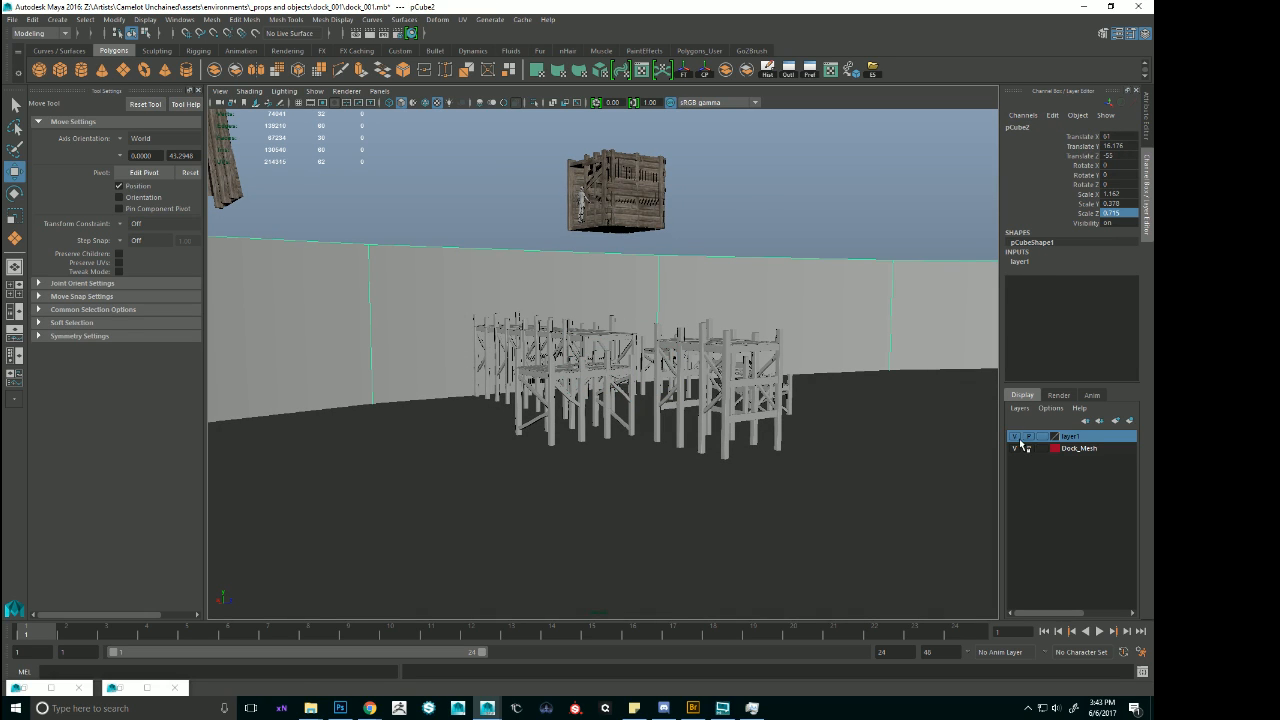
left_click_drag(797, 270, 452, 244, "alt")
mouse_move(656, 253)
left_mouse_down("alt")
mouse_move(757, 240)
mouse_move(613, 249)
mouse_move(636, 249)
left_mouse_up("alt")
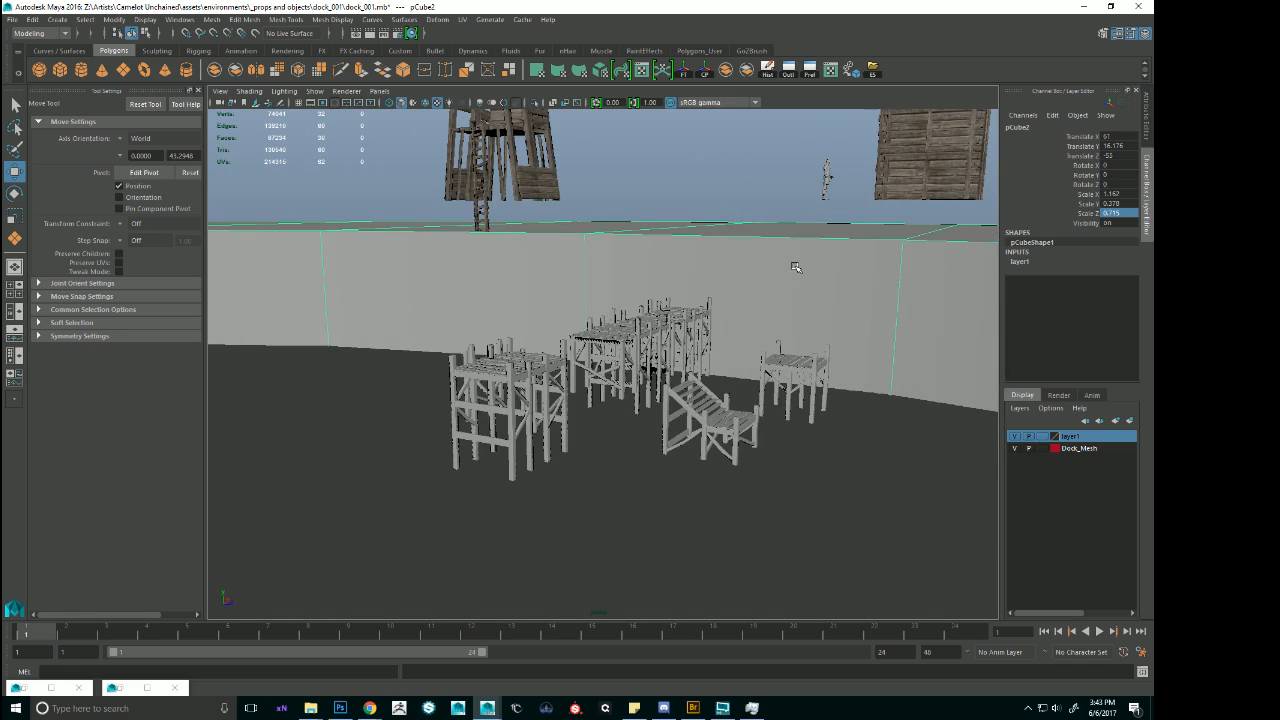
scroll(824, 267, "down", 5)
left_click_drag(824, 267, 717, 284, "alt")
right_click_drag(717, 284, 545, 271)
scroll(577, 286, "down", 7)
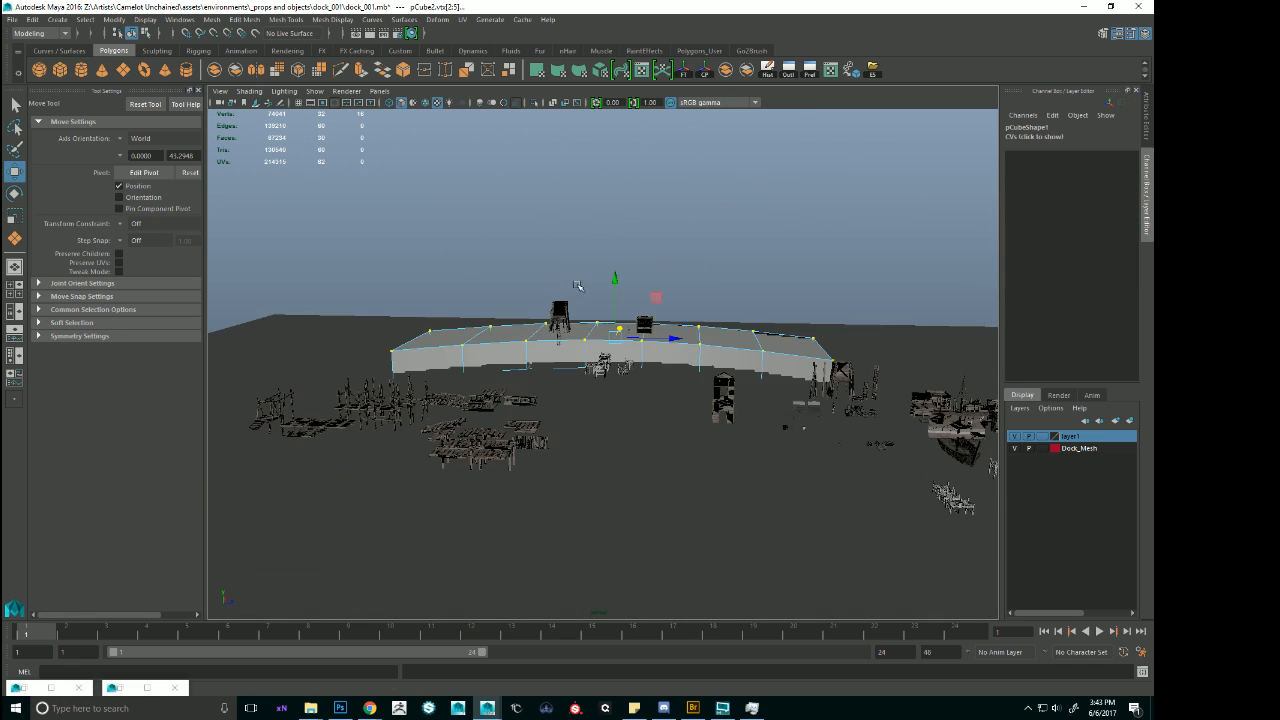
left_click_drag(577, 286, 621, 304, "alt")
key("f")
scroll(672, 345, "up", 8)
left_click_drag(738, 368, 677, 377, "alt")
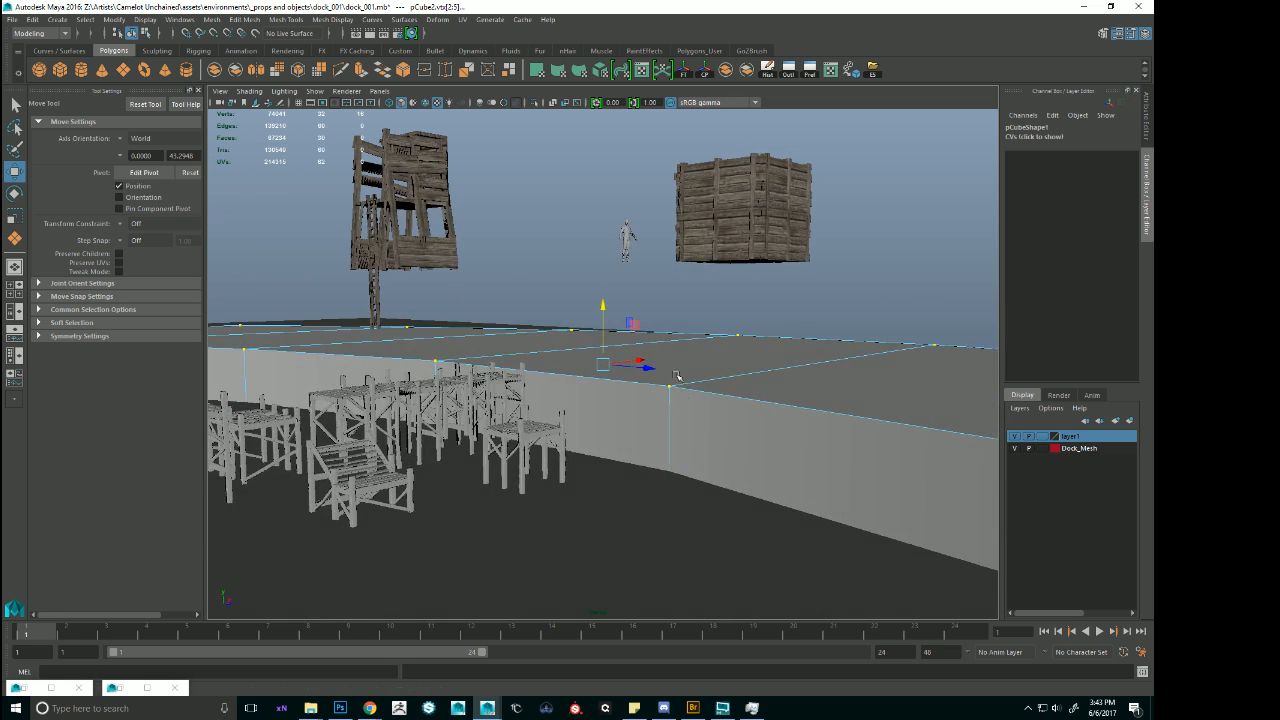
Snap the human size reference from beside the shacks down to the ground among the dock modules.
left_click(628, 268)
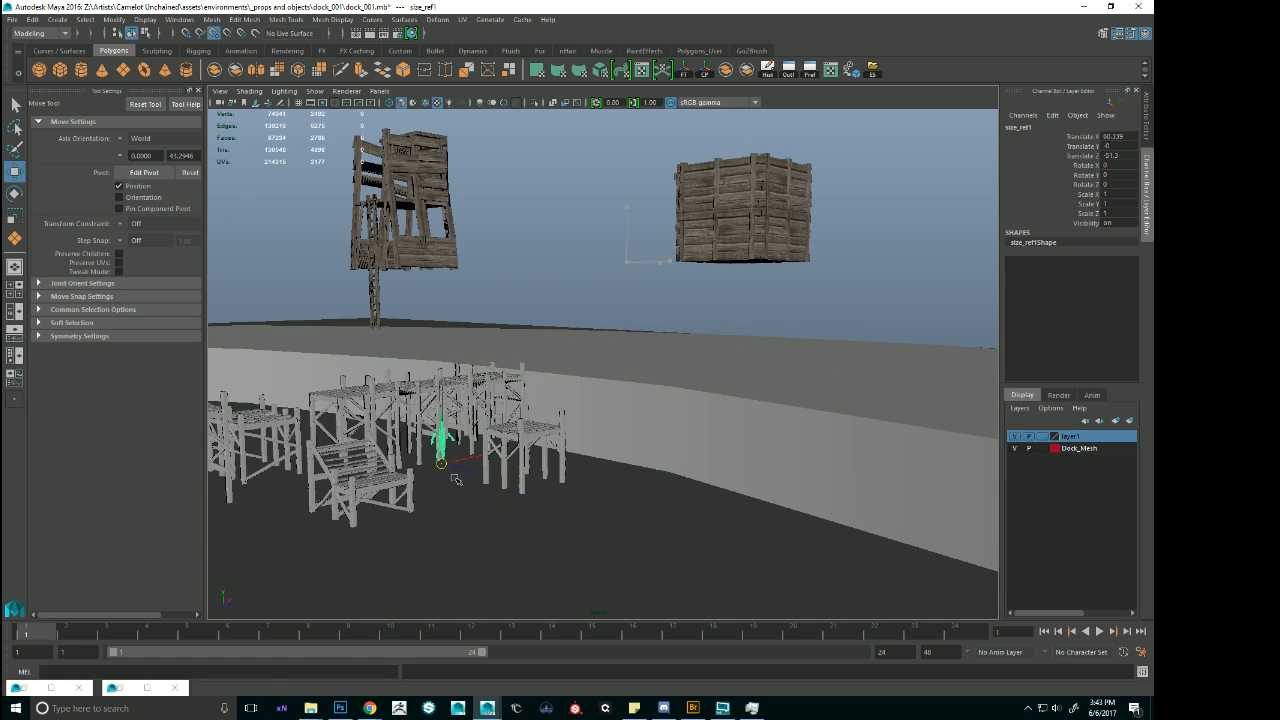
left_click_drag(455, 480, 549, 337, "alt")
key("f")
left_click_drag(549, 400, 490, 376, "alt")
scroll(509, 417, "down", 8)
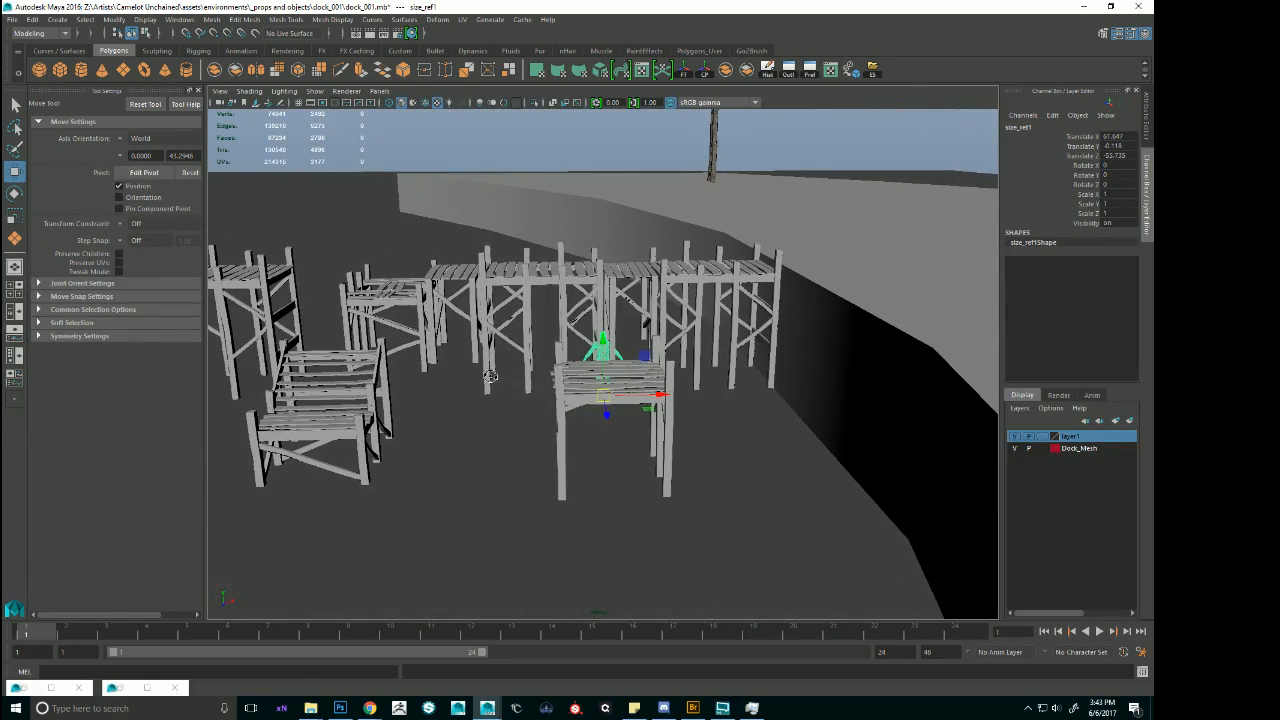
Select all four modules of the connected dock and raise them together toward the top of the shore block.
left_click(650, 289)
left_click_drag(650, 289, 504, 288, "alt")
left_click(546, 297, "shift")
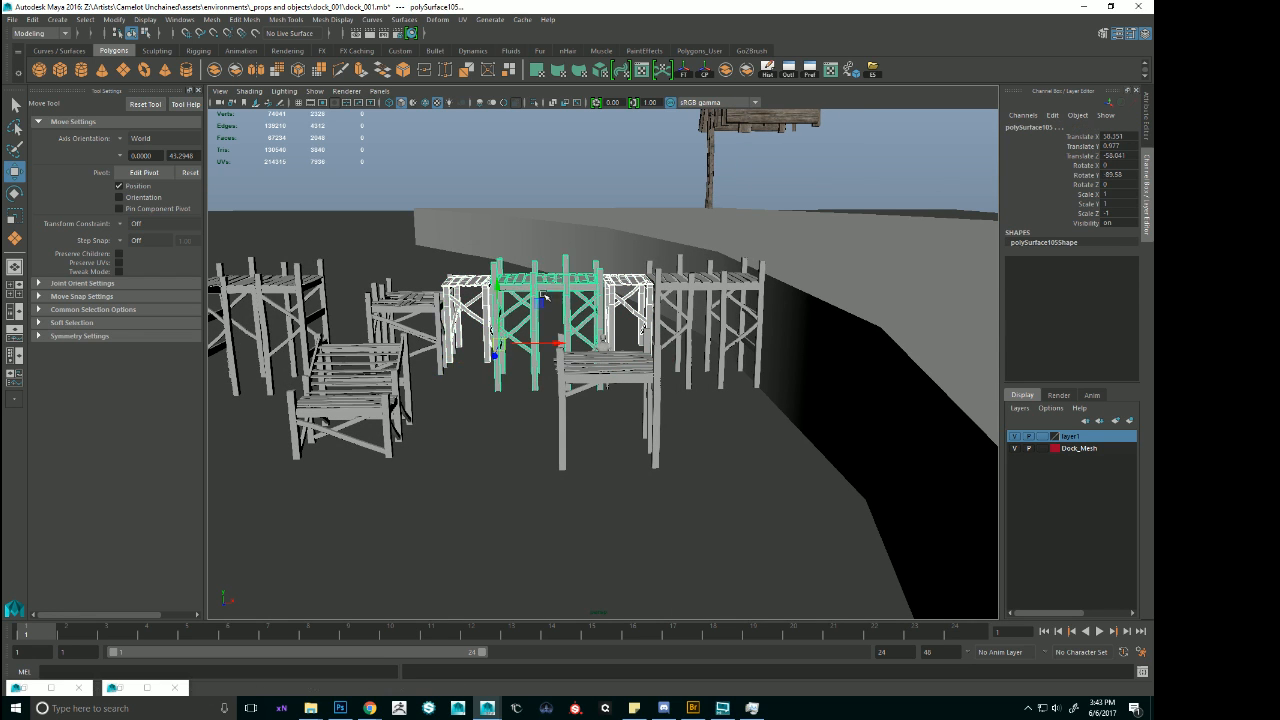
left_click(738, 281, "shift")
left_click_drag(748, 300, 748, 210)
Move the human size reference up to the shore-side end of the connected dock.
left_click_drag(580, 275, 666, 338, "alt")
left_click(606, 374)
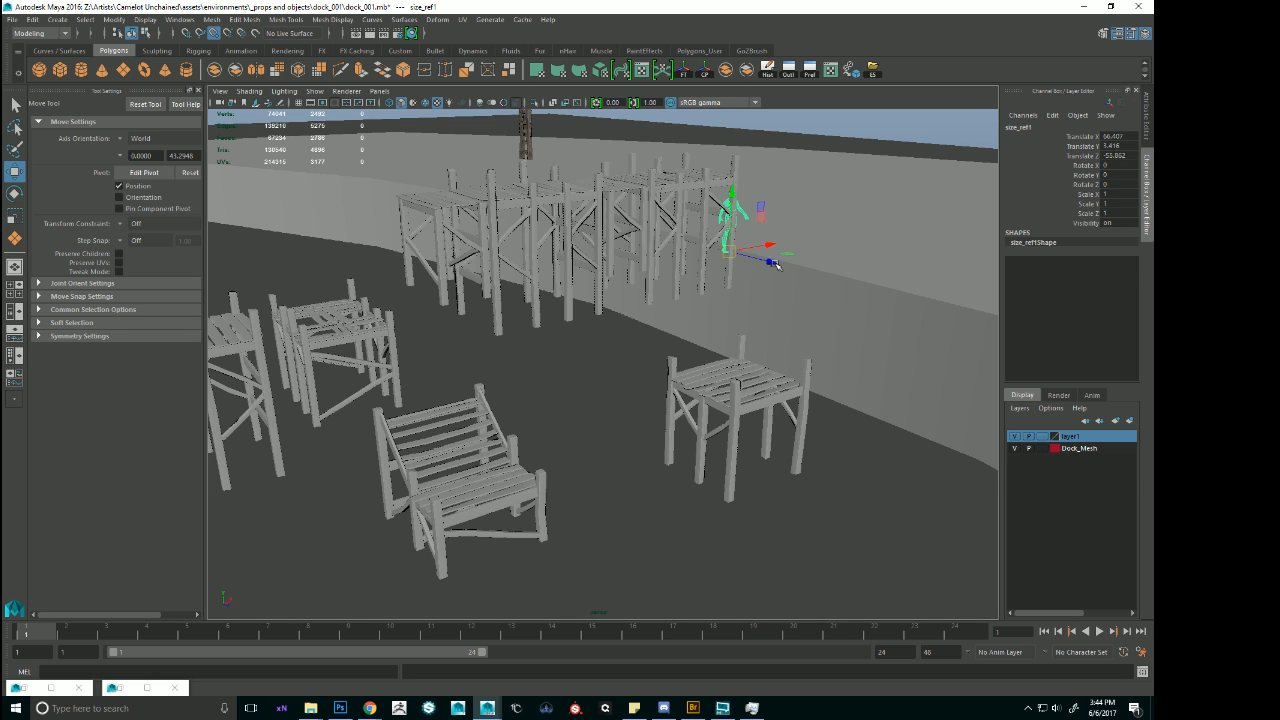
left_click(777, 265)
left_click_drag(777, 265, 713, 253, "alt")
Lower the shore block's top vertices to the deck height of the connected dock.
left_click(690, 304)
key("f")
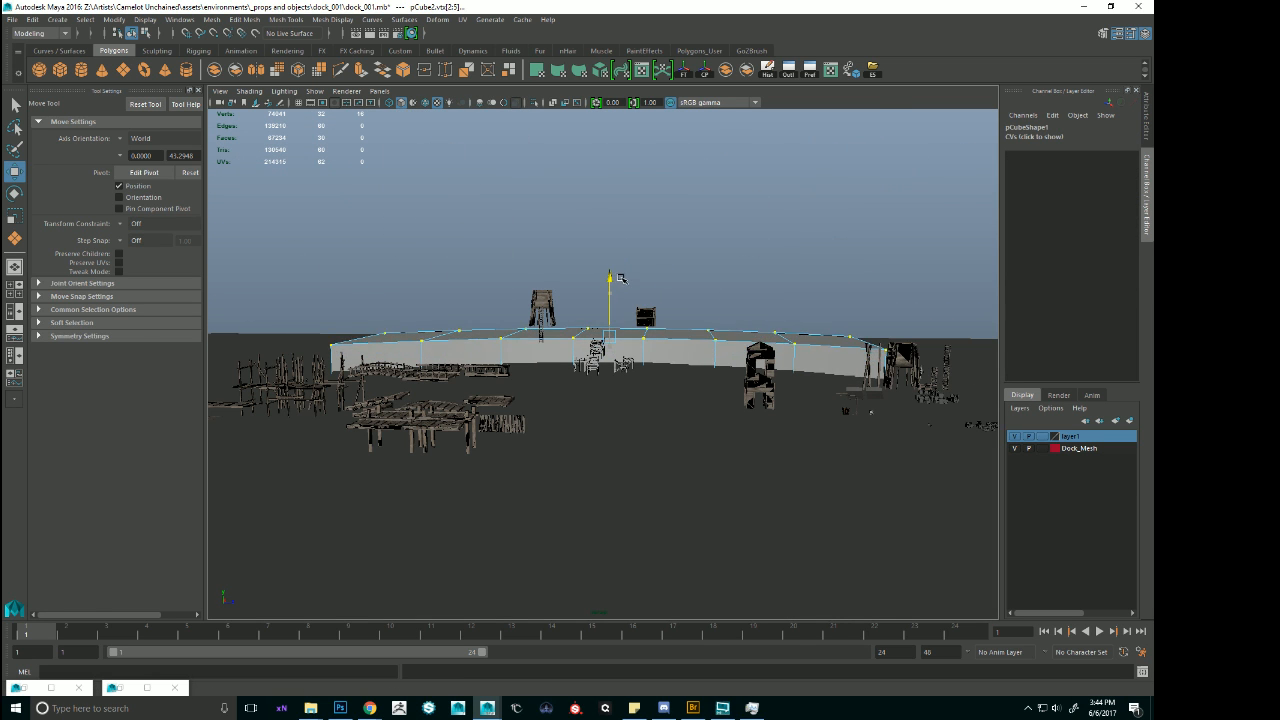
left_click_drag(630, 280, 592, 335, "alt")
right_click_drag(592, 335, 572, 426, "alt")
mouse_move(572, 426)
left_mouse_down("alt")
mouse_move(606, 439)
mouse_move(609, 398)
left_mouse_up("alt")
left_click_drag(580, 354, 709, 358, "alt")
Snap the human size reference onto the deck-level surface where the connected dock meets the shore block.
key("4")
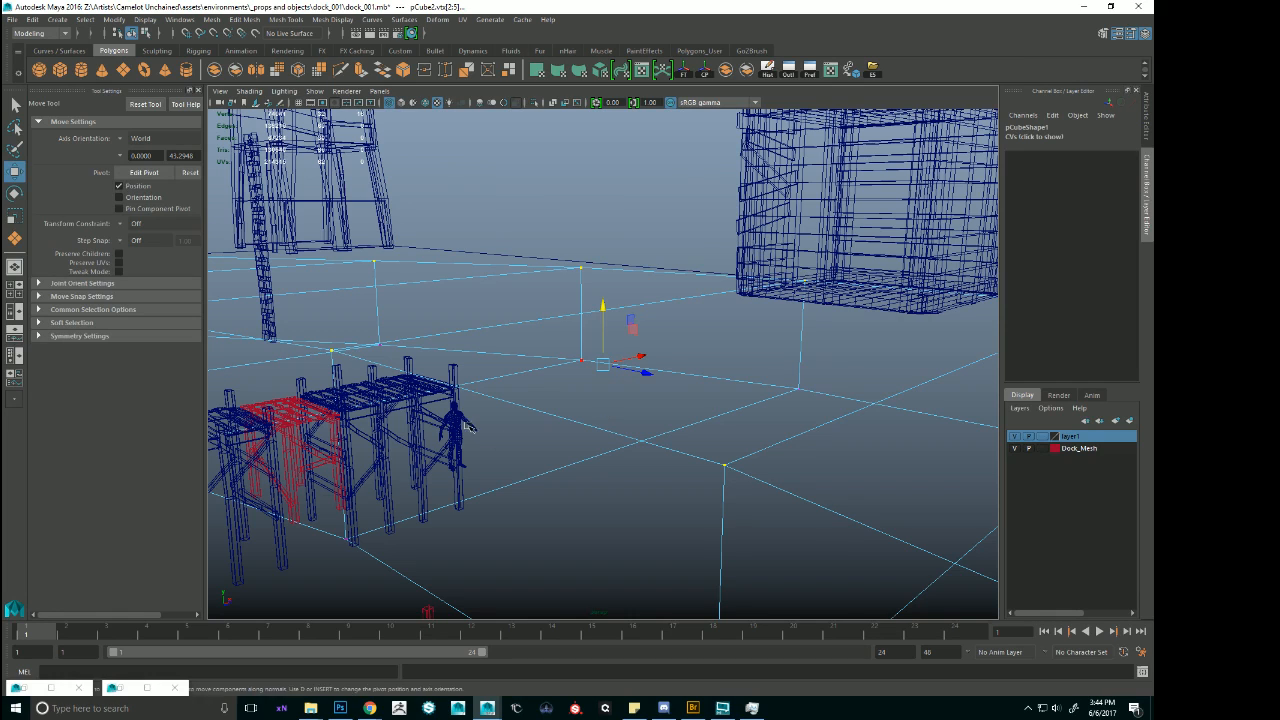
left_click(519, 402)
left_click(474, 427)
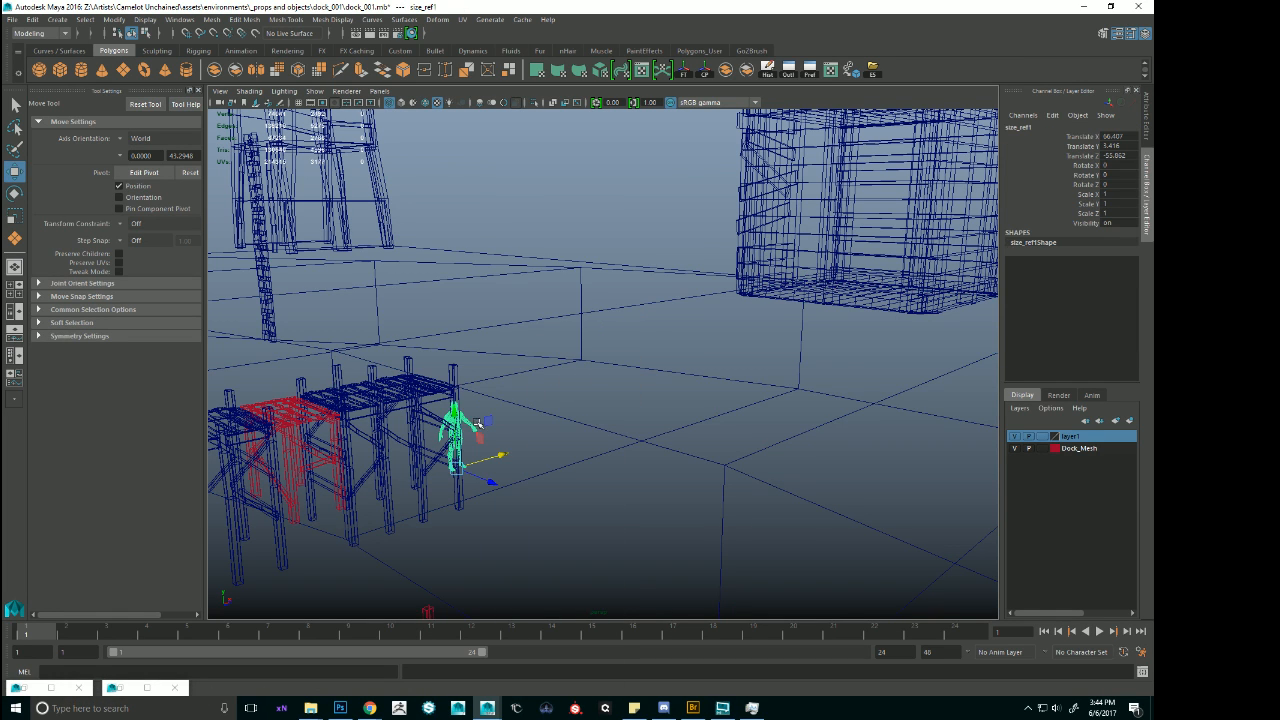
key("6")
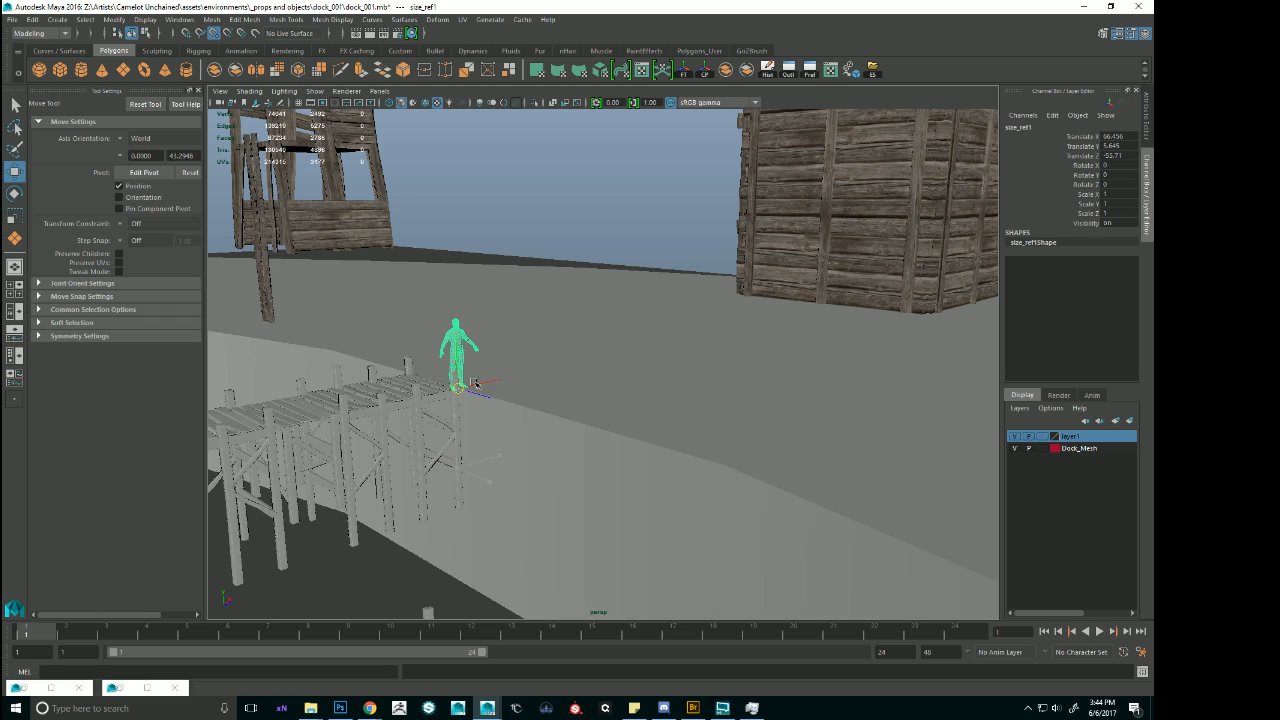
left_click_drag(476, 392, 470, 390)
left_click_drag(580, 346, 784, 379, "alt")
scroll(764, 377, "up", 4)
left_click_drag(700, 376, 656, 346, "alt")
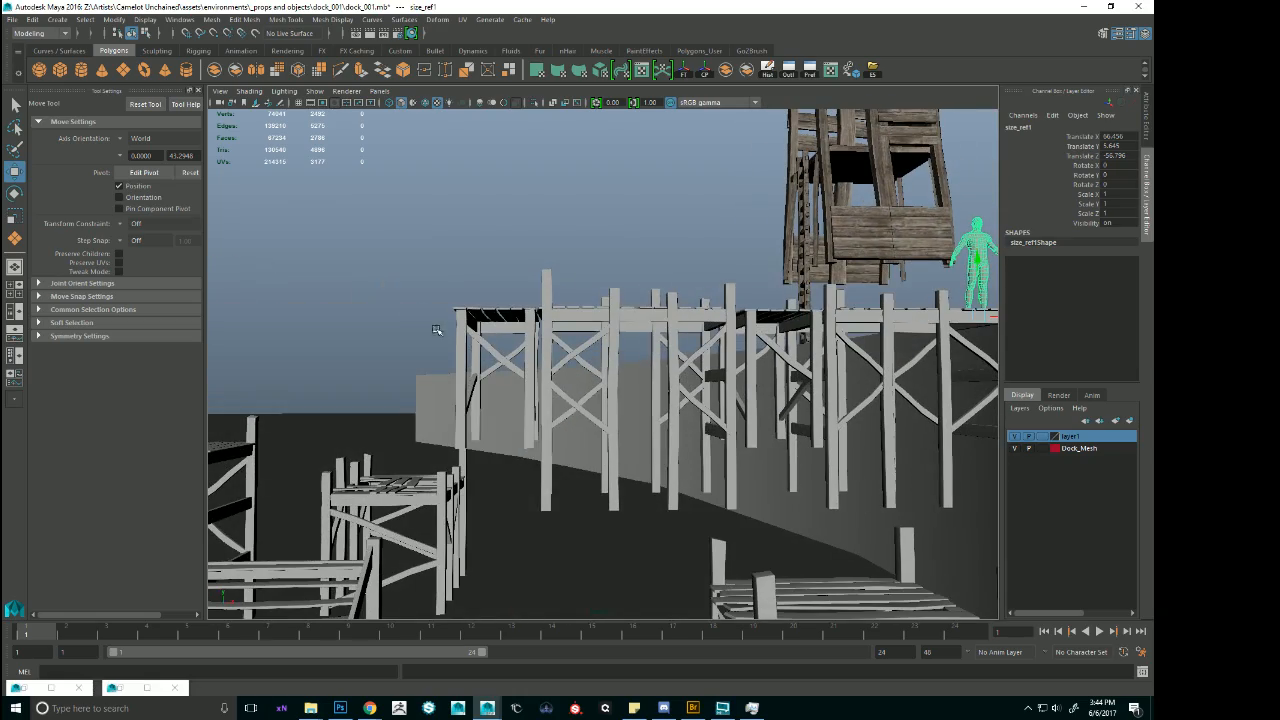
Select the stairs module standing in front of the connected dock and ready it for moving.
left_click_drag(549, 428, 713, 488, "alt")
scroll(660, 384, "down", 5)
scroll(530, 392, "up", 5)
right_click_drag(755, 530, 668, 478, "alt")
left_click_drag(668, 478, 635, 526, "alt")
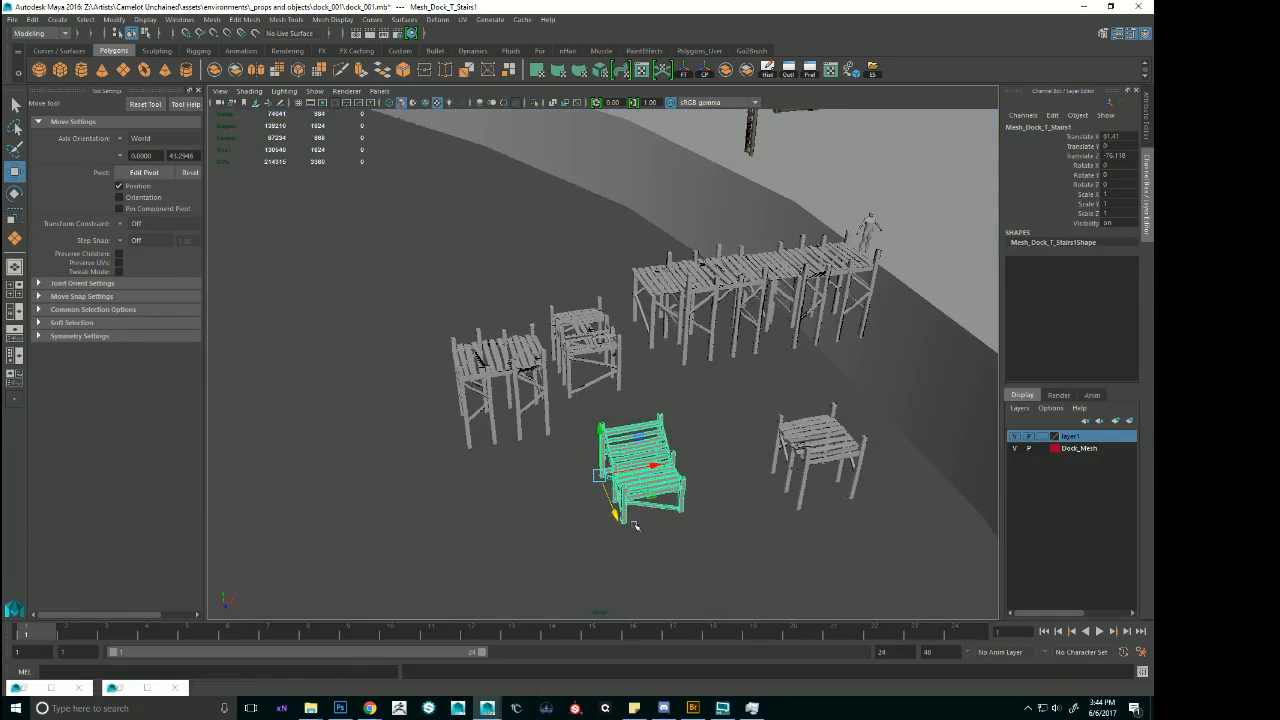
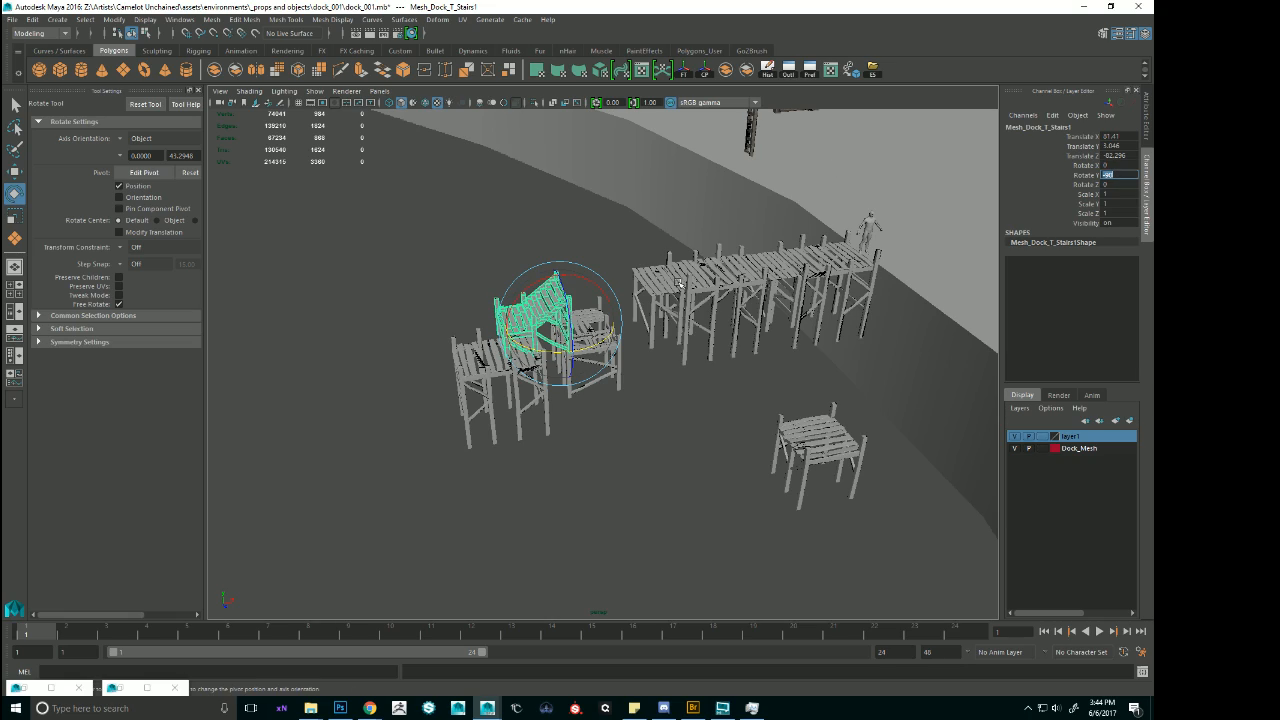
Snap the rotated stairs module onto the outer end of the connected dock, with its top step meeting the deck.
left_click_drag(677, 283, 577, 318, "alt")
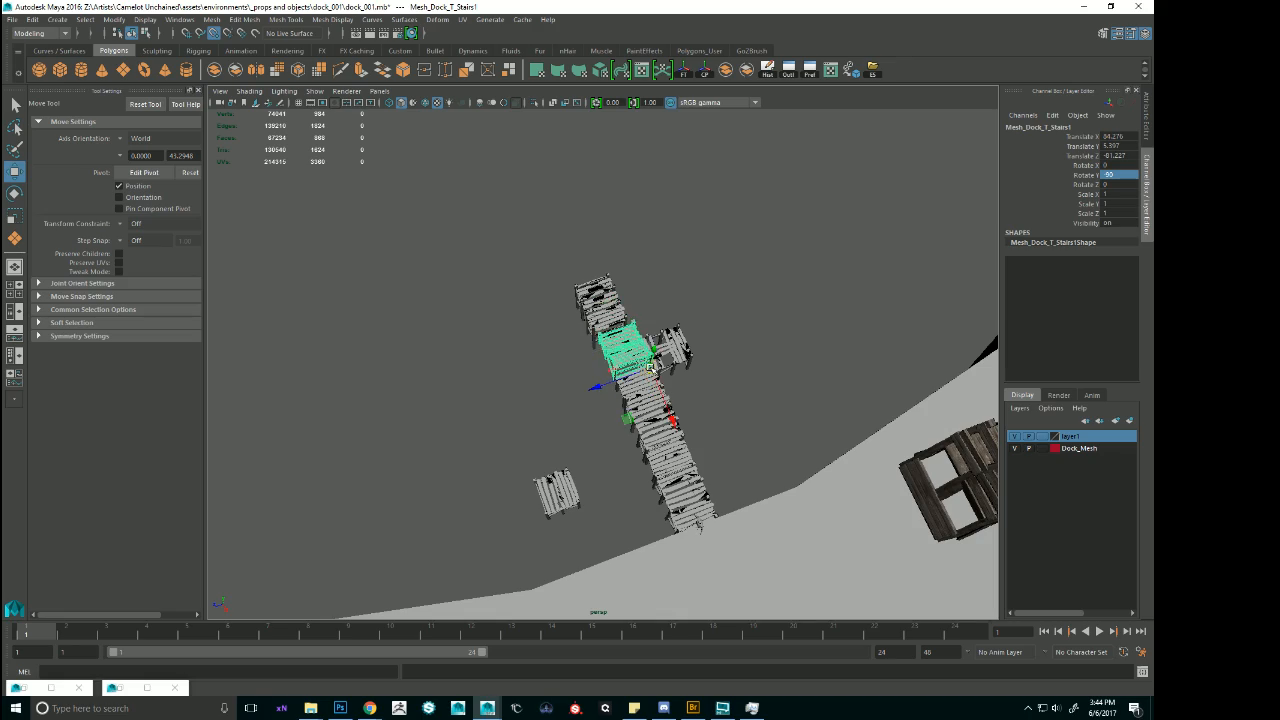
scroll(650, 367, "up", 5)
left_click_drag(600, 450, 673, 350, "alt")
scroll(650, 385, "down", 4)
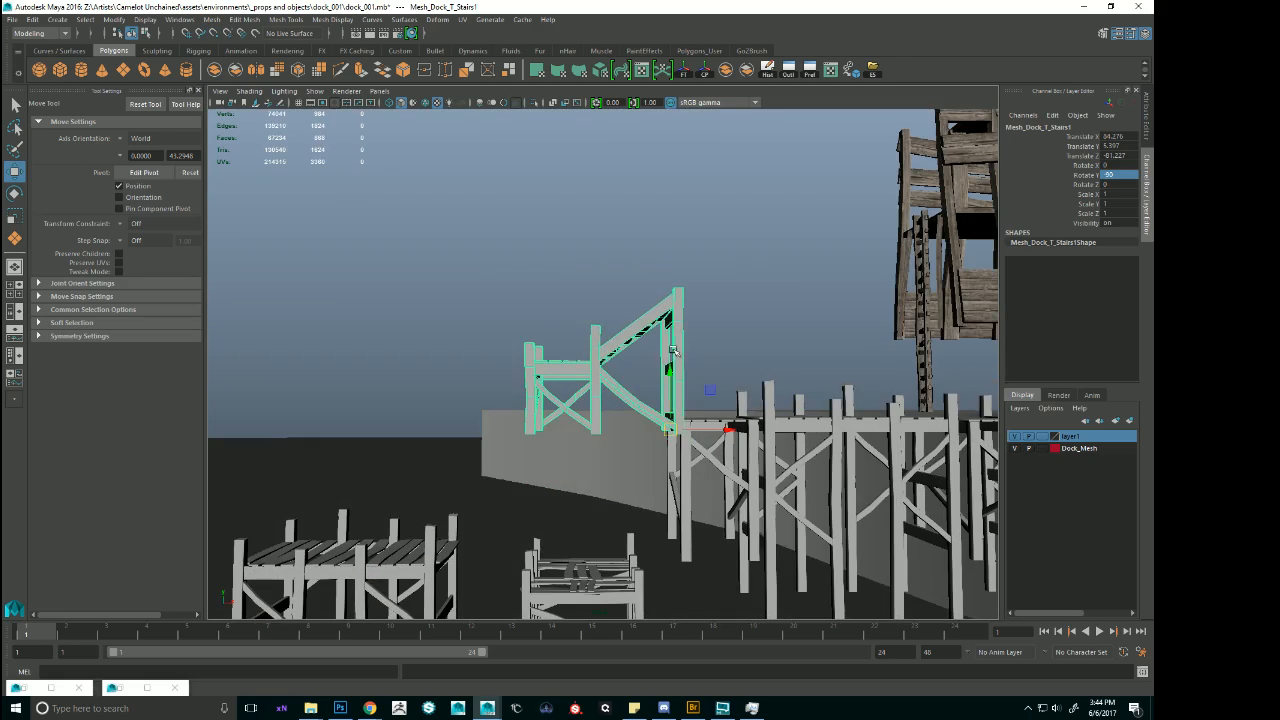
scroll(662, 479, "down", 4)
left_click_drag(662, 479, 777, 517, "alt")
scroll(700, 490, "up", 4)
left_click_drag(605, 452, 663, 470, "alt")
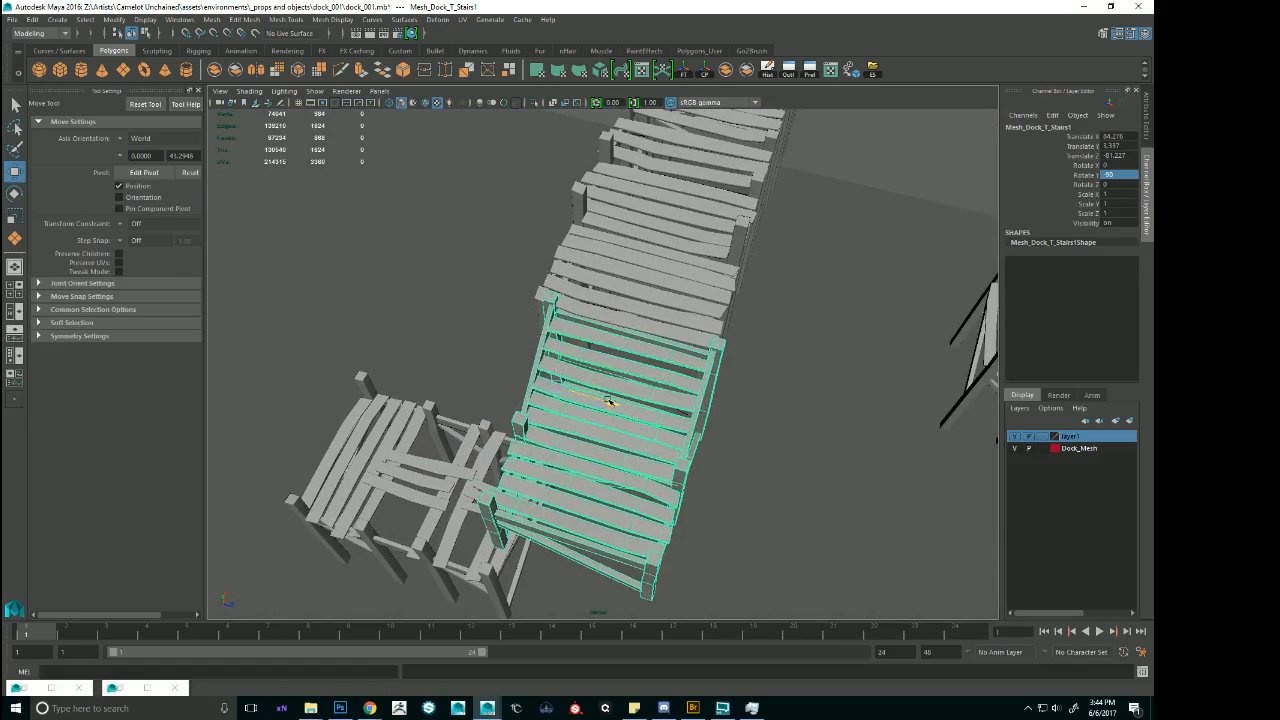
Nudge the stairs module sideways so its upper posts line up with the end posts of the connected dock.
left_click_drag(606, 403, 513, 323, "alt")
key("ctrl+z")
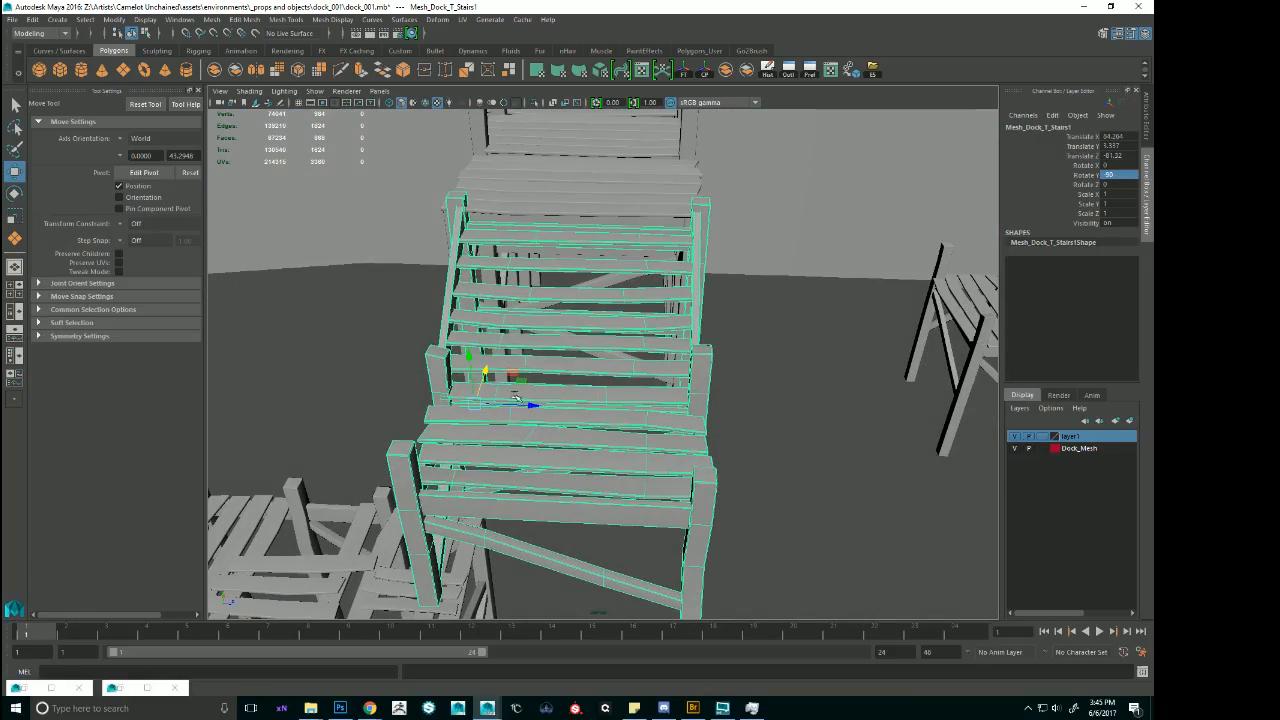
left_click_drag(528, 404, 562, 468, "alt")
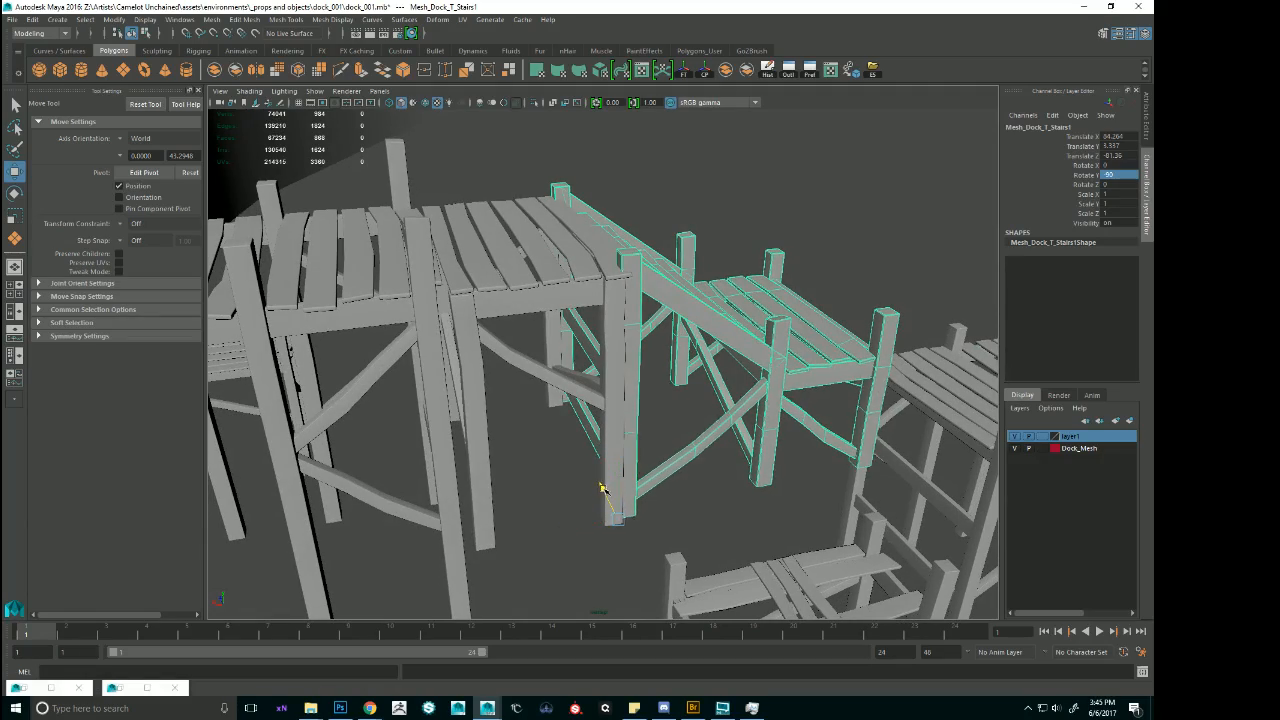
left_click_drag(601, 488, 763, 464, "alt")
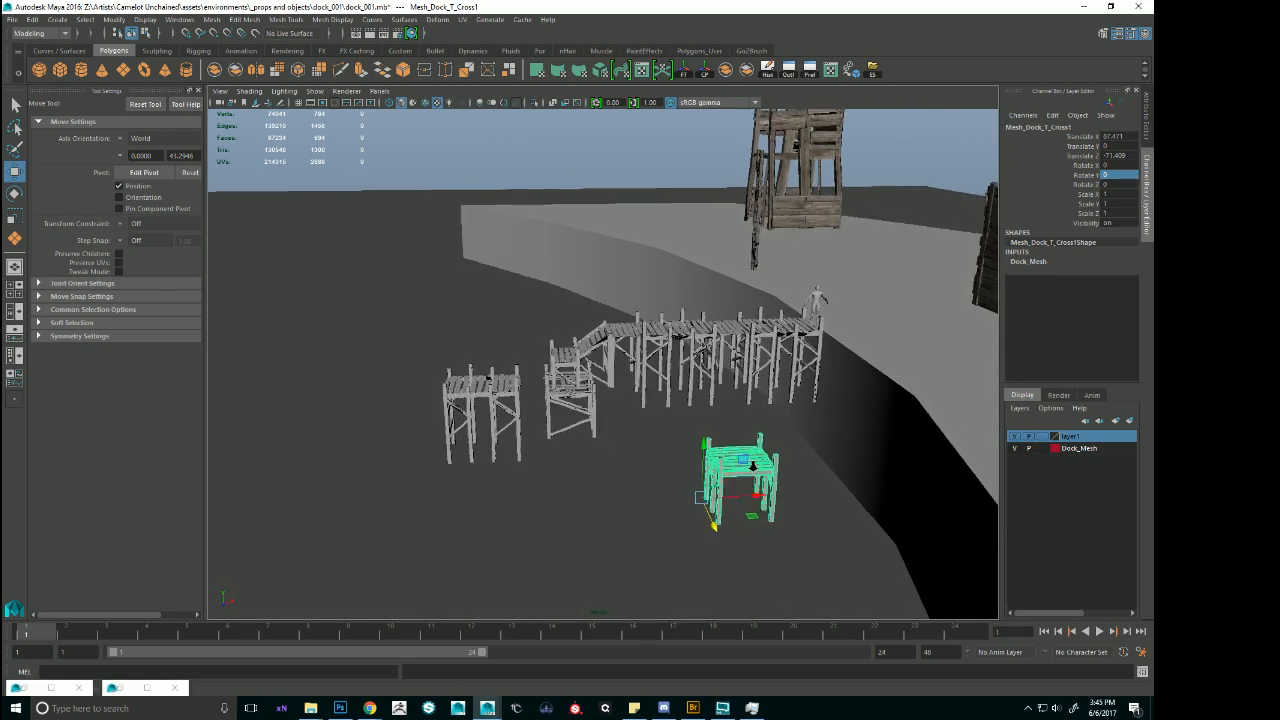
Move the free-standing cross module into the gap between the stairs landing and the long flat module.
right_click_drag(763, 464, 858, 498, "alt")
right_click_drag(786, 446, 734, 431, "alt")
middle_click_drag(676, 473, 691, 386, "alt")
left_click_drag(691, 386, 791, 420, "alt")
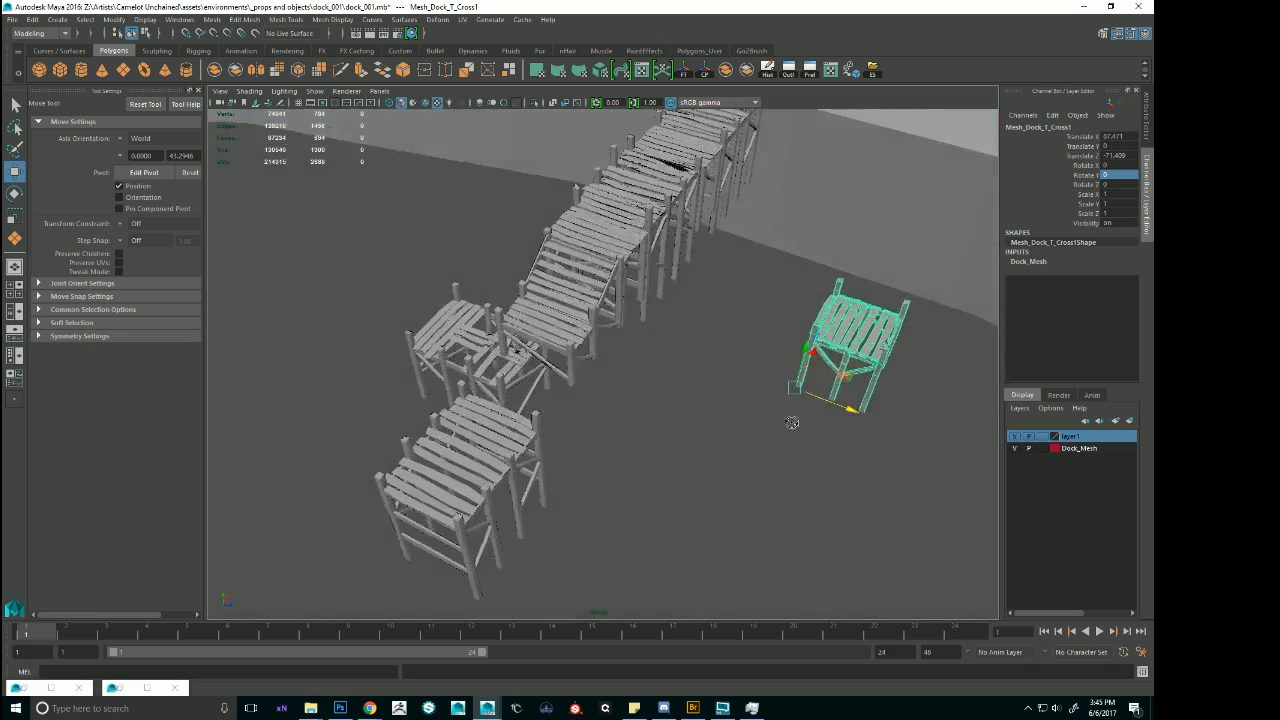
right_click_drag(791, 420, 700, 400, "alt")
left_click_drag(700, 400, 747, 351, "alt")
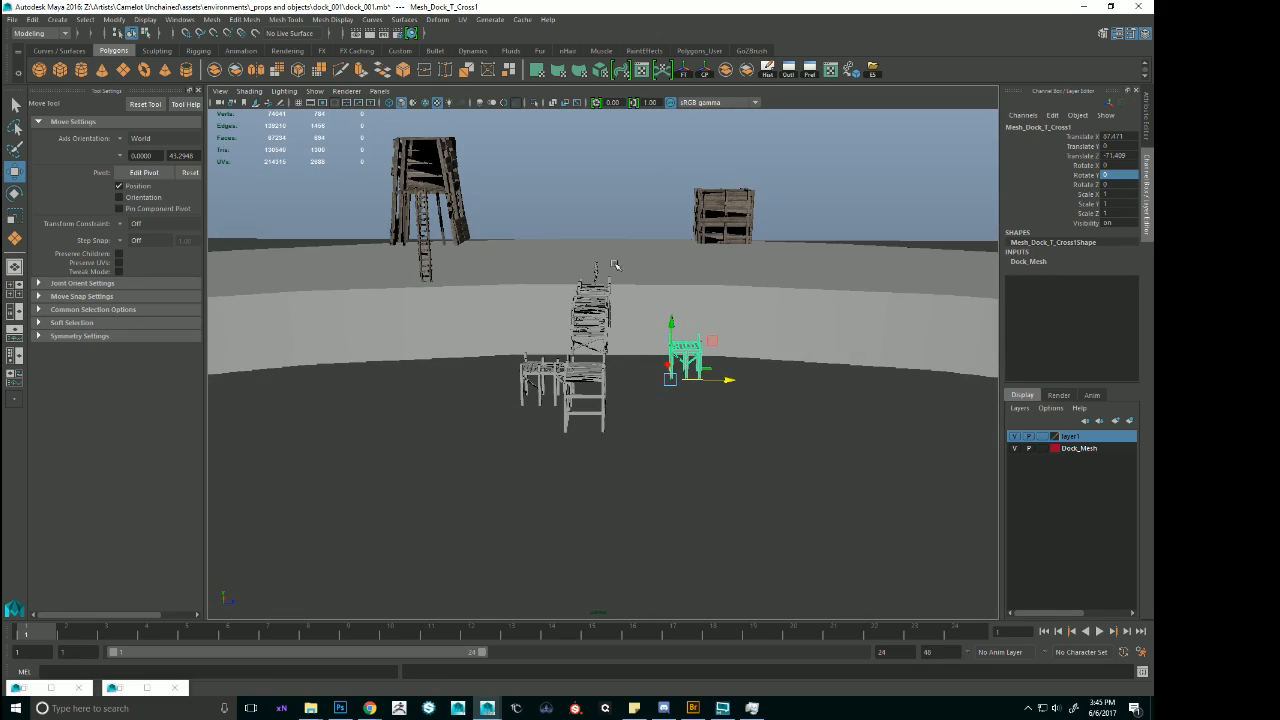
left_click_drag(655, 296, 667, 329, "alt")
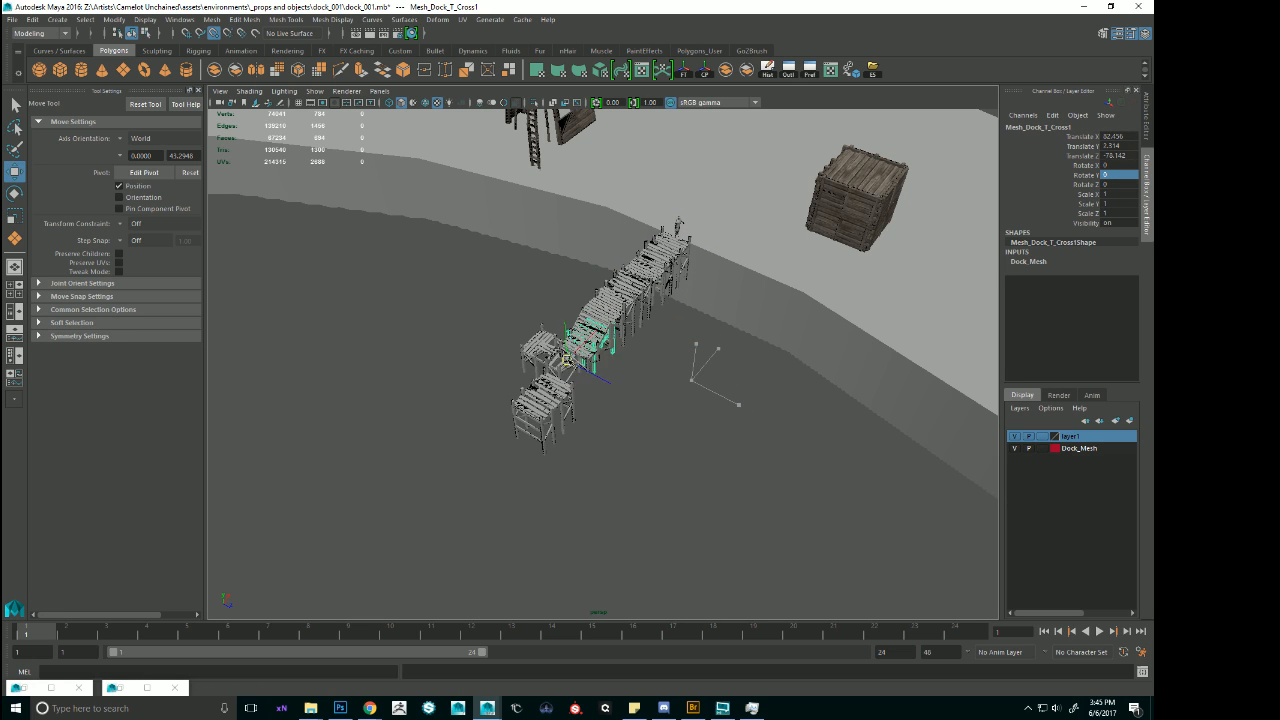
right_click_drag(560, 365, 671, 403, "alt")
left_click_drag(590, 425, 521, 483, "alt")
Rotate the cross module to about -91 degrees around Y and move it clear of the dock run.
key("e")
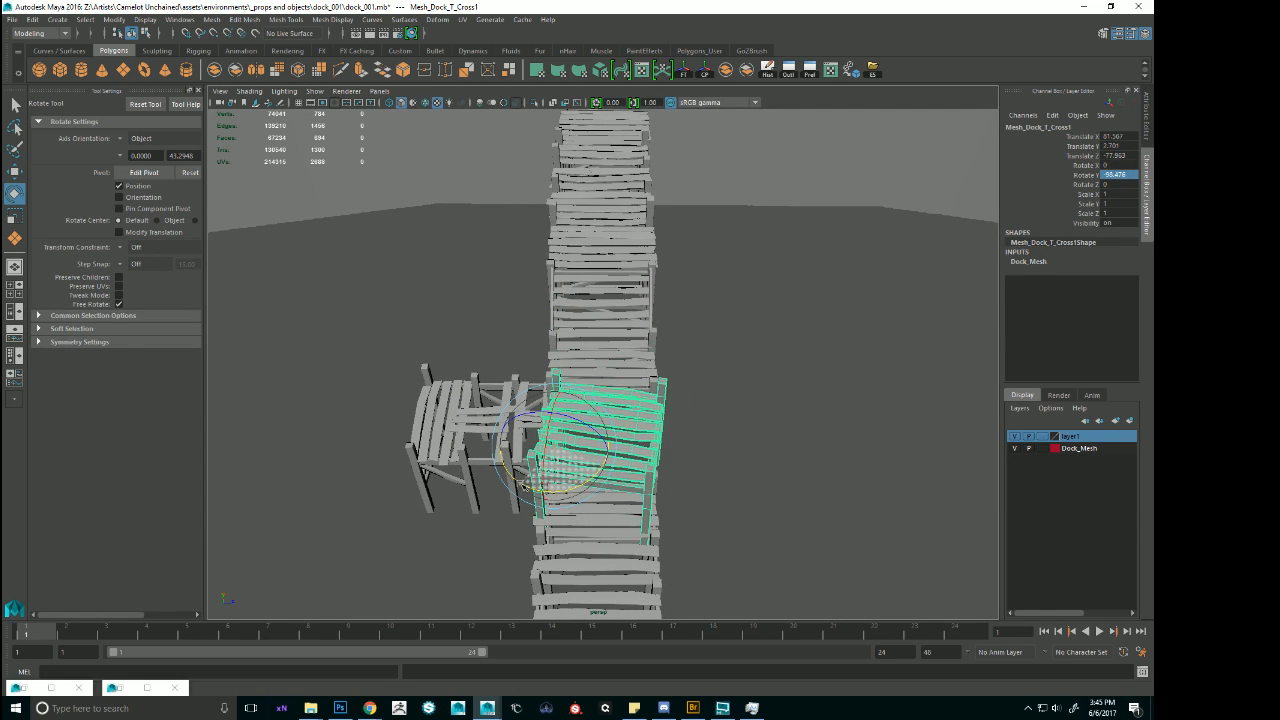
key("w")
left_click_drag(610, 447, 967, 449)
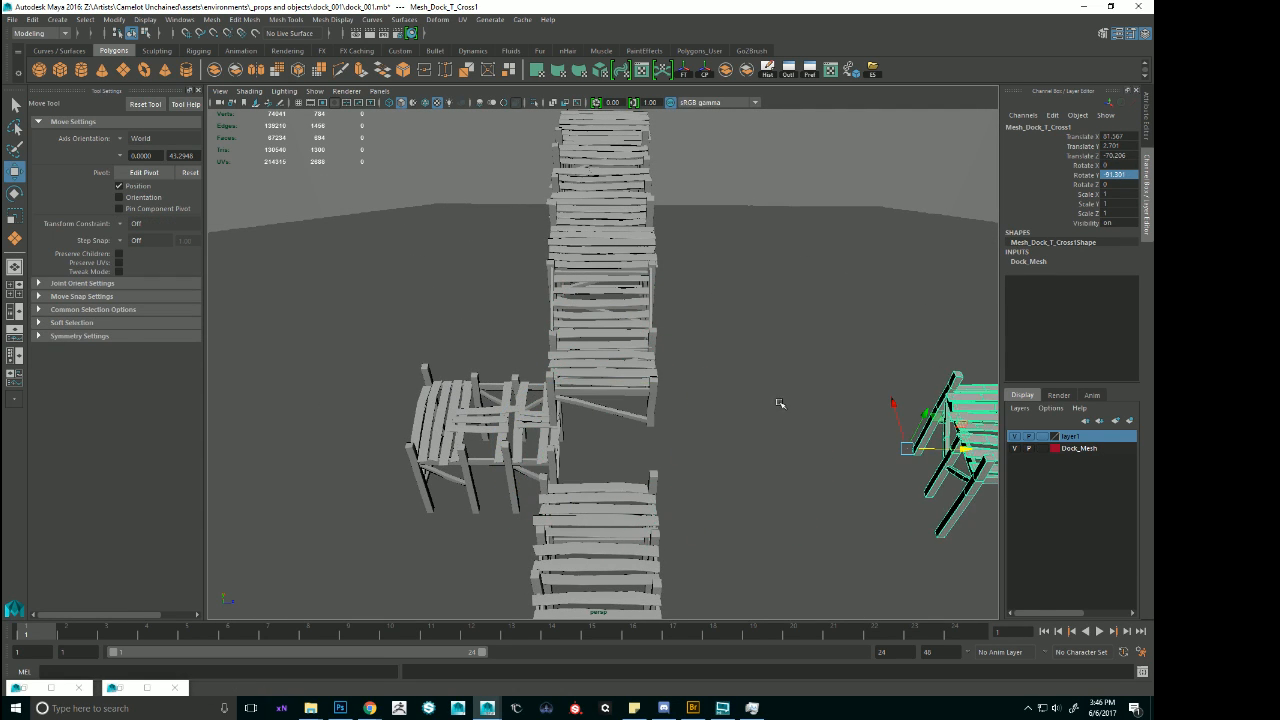
Place a duplicated flat partial module in the gap beyond the stairs landing and raise it to landing height, Y about 3.094.
left_click_drag(777, 401, 640, 364, "alt")
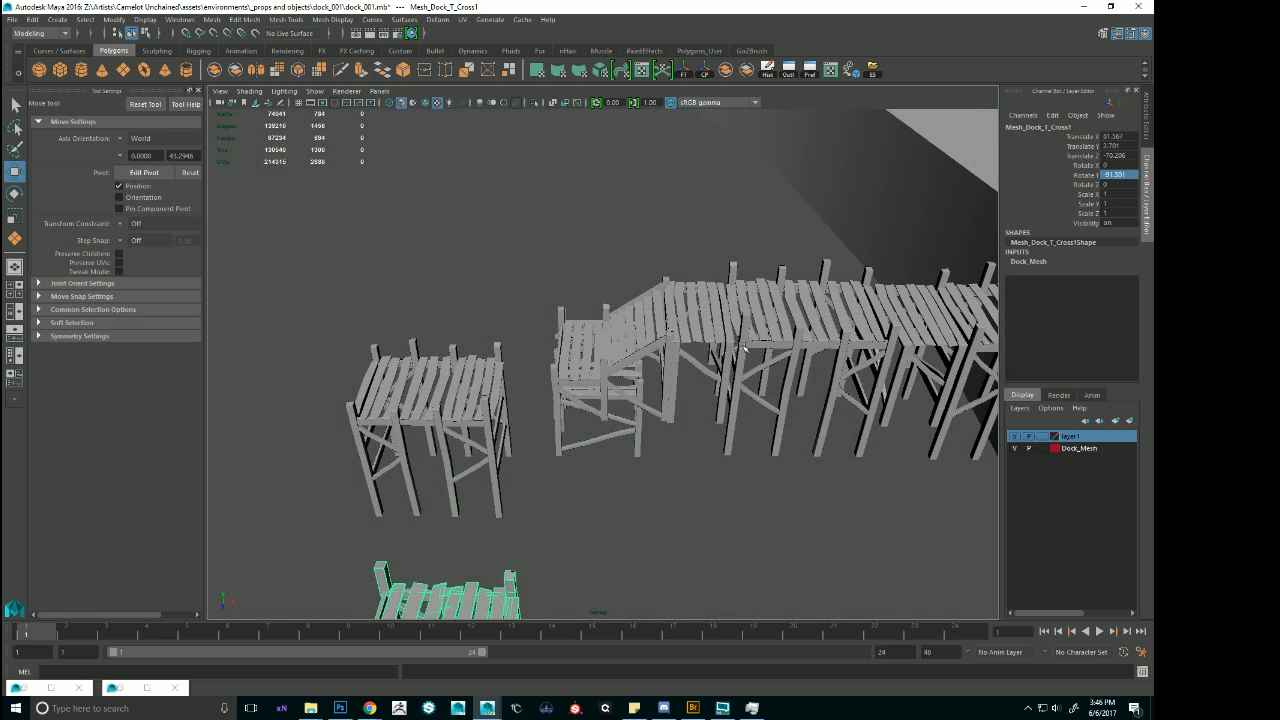
left_click(803, 302)
left_click(908, 339)
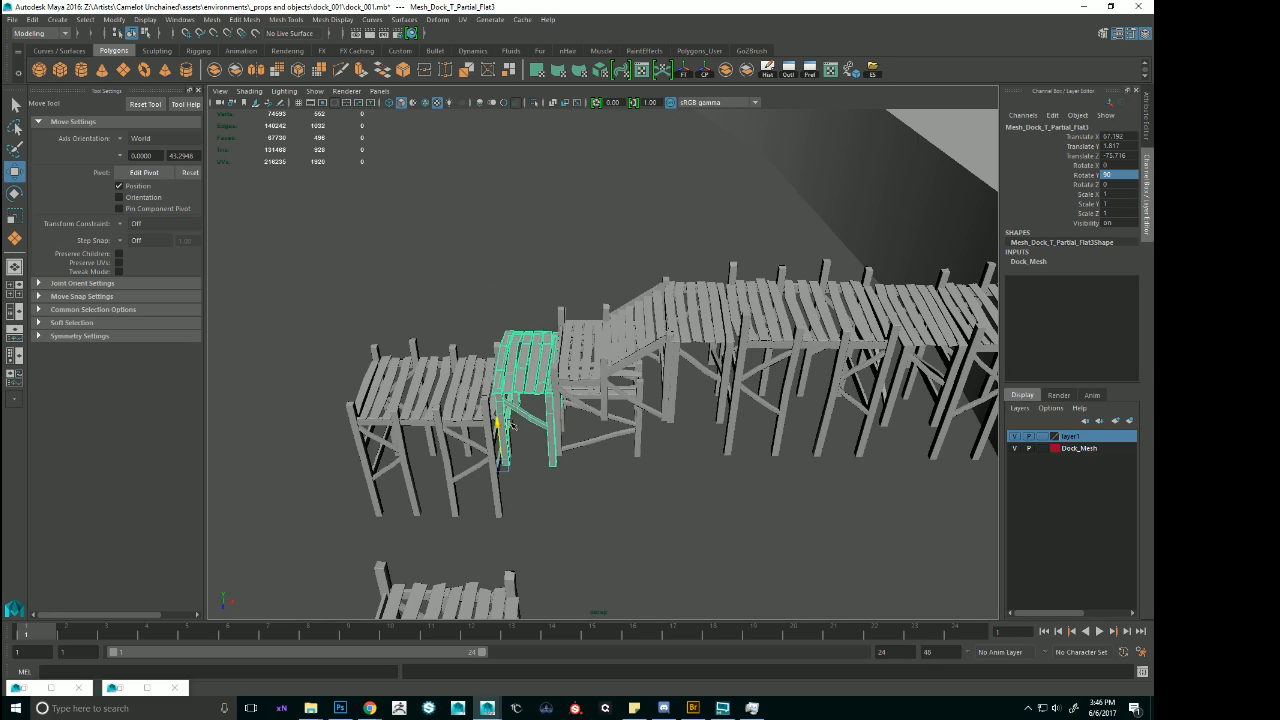
key("f")
left_click_drag(515, 417, 636, 421, "alt")
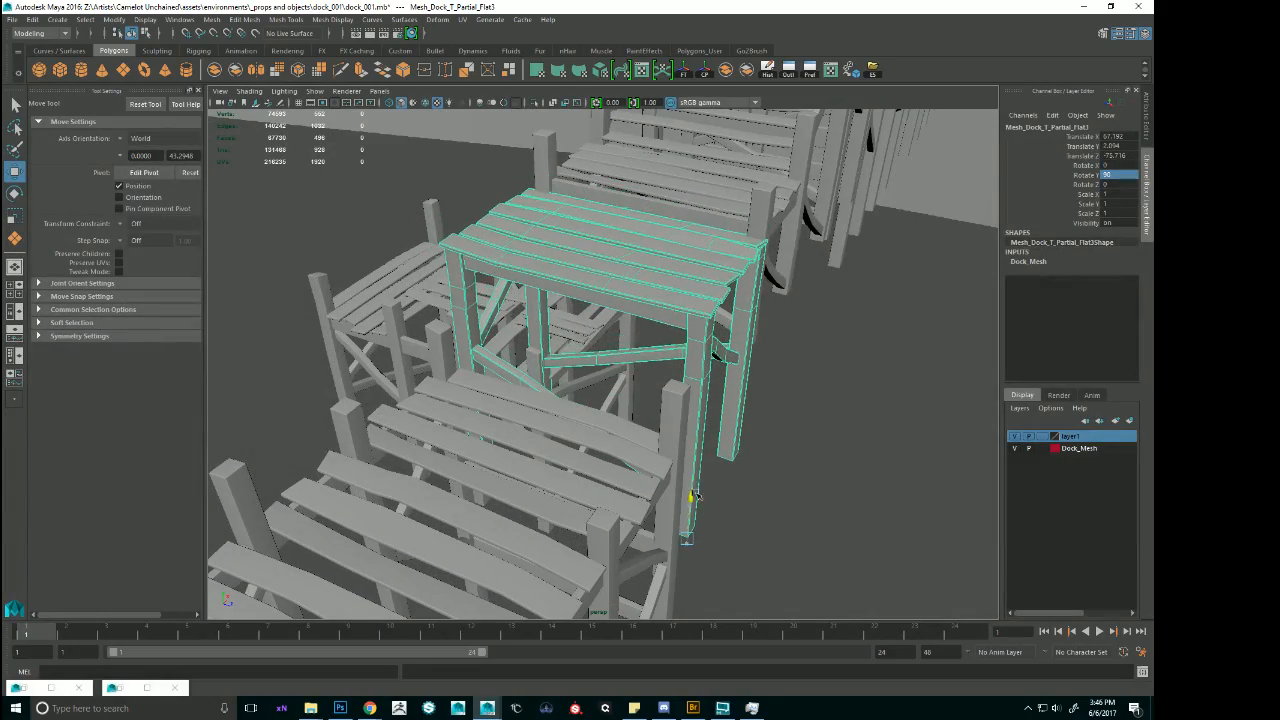
Examine from several sides how the flat partial and the long flat module line up with the stairs landing.
scroll(736, 516, "down", 5)
left_click_drag(736, 516, 703, 339, "alt")
left_click(712, 266)
left_click(517, 375)
right_click_drag(517, 375, 428, 418, "alt")
middle_click_drag(428, 418, 569, 386, "alt")
right_click_drag(590, 357, 797, 337, "alt")
middle_click_drag(797, 337, 664, 506, "alt")
right_click_drag(664, 506, 778, 488, "alt")
left_click_drag(778, 488, 511, 438, "alt")
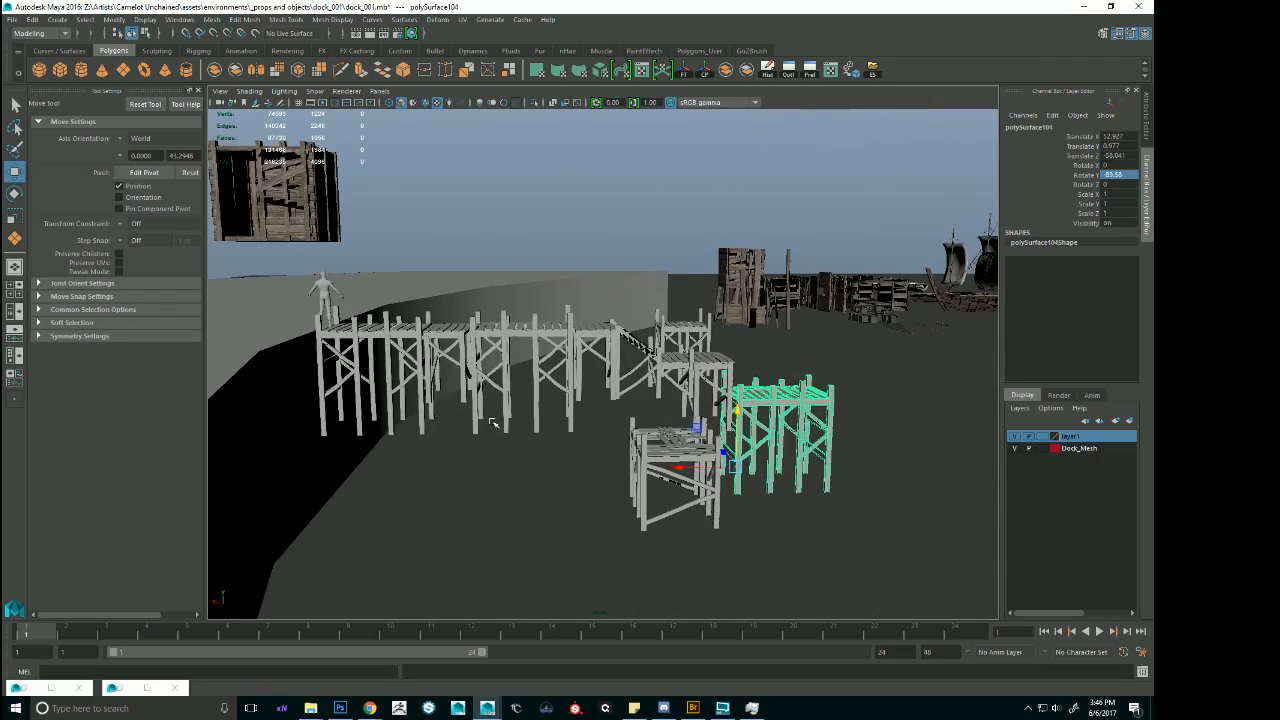
middle_click_drag(493, 424, 571, 410, "alt")
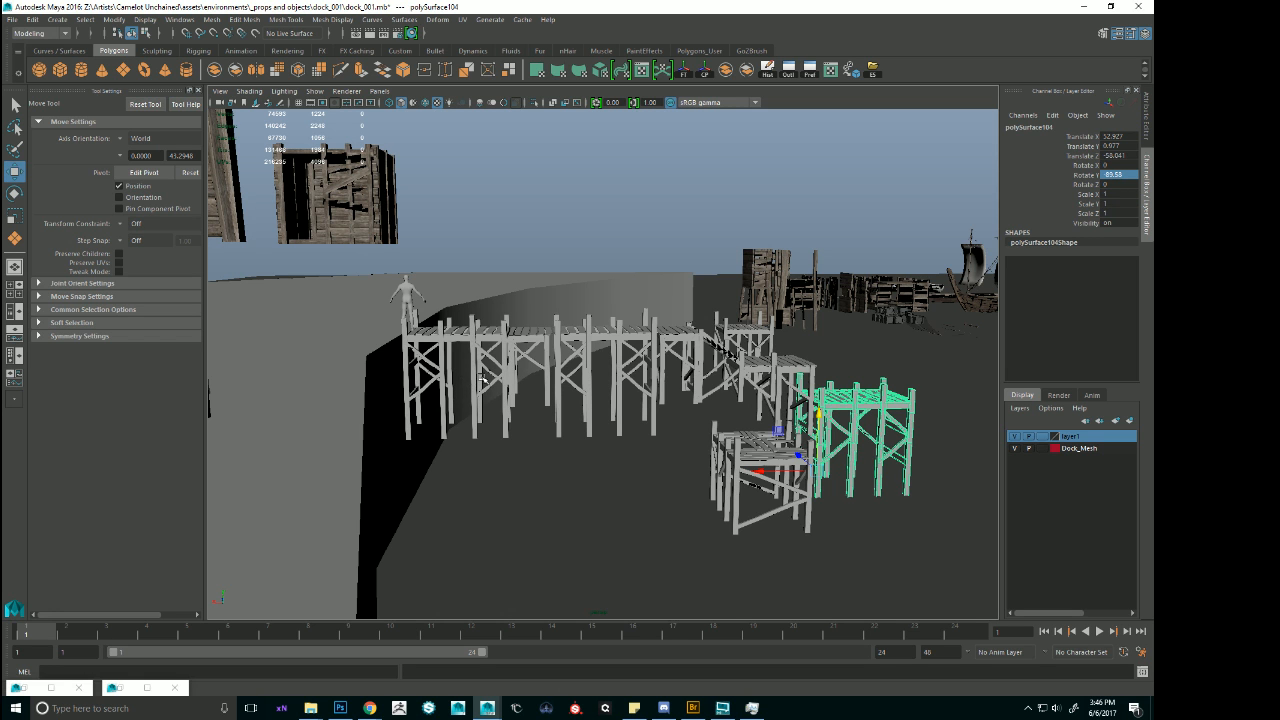
right_click_drag(885, 372, 794, 346, "alt")
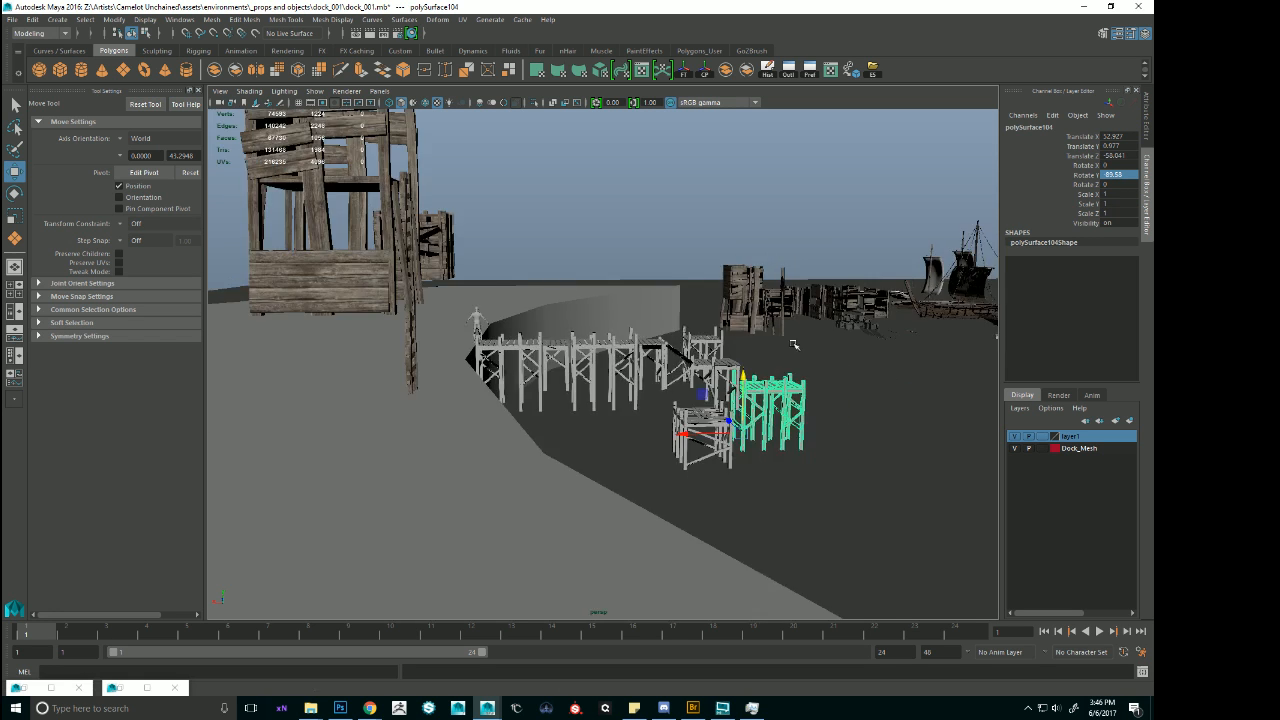
Look through the original dock modules near the ships, inspecting the partial module.
left_click_drag(794, 346, 229, 354, "alt")
middle_click_drag(940, 384, 225, 353, "alt")
left_click_drag(645, 374, 572, 385, "alt")
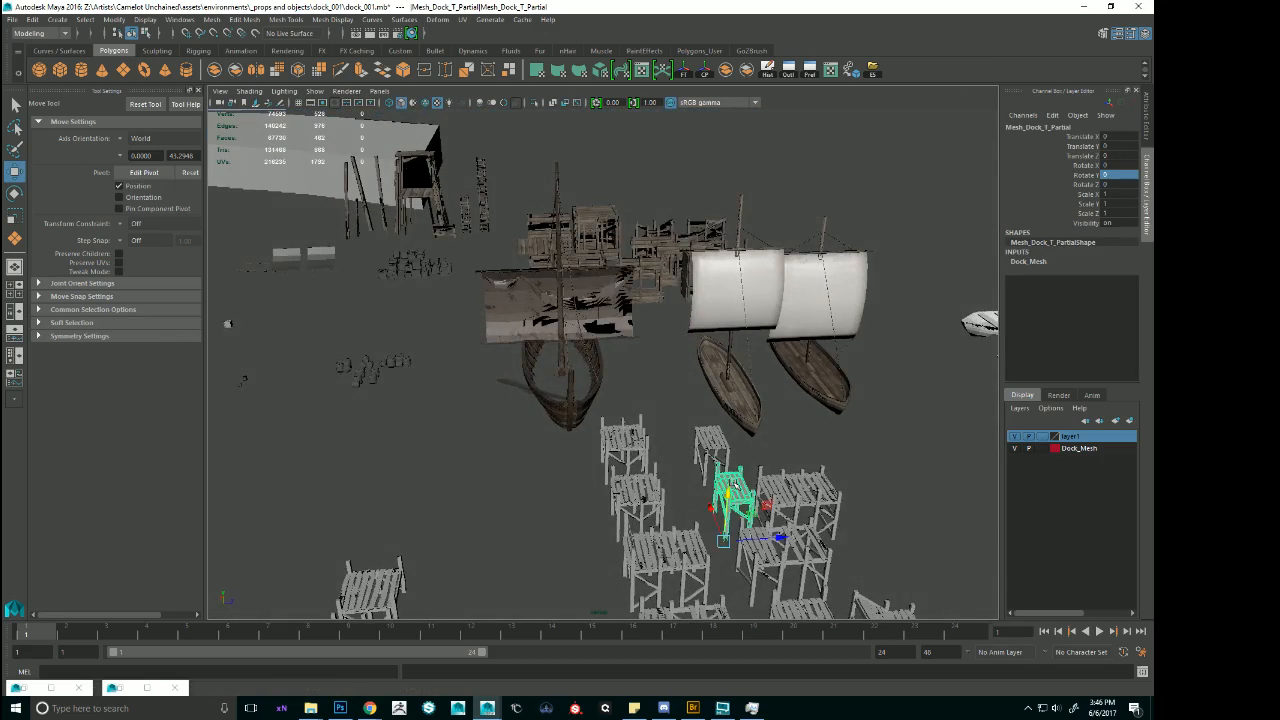
key("f")
left_click_drag(736, 485, 690, 468, "alt")
right_click_drag(690, 468, 585, 438, "alt")
middle_click_drag(585, 438, 722, 440, "alt")
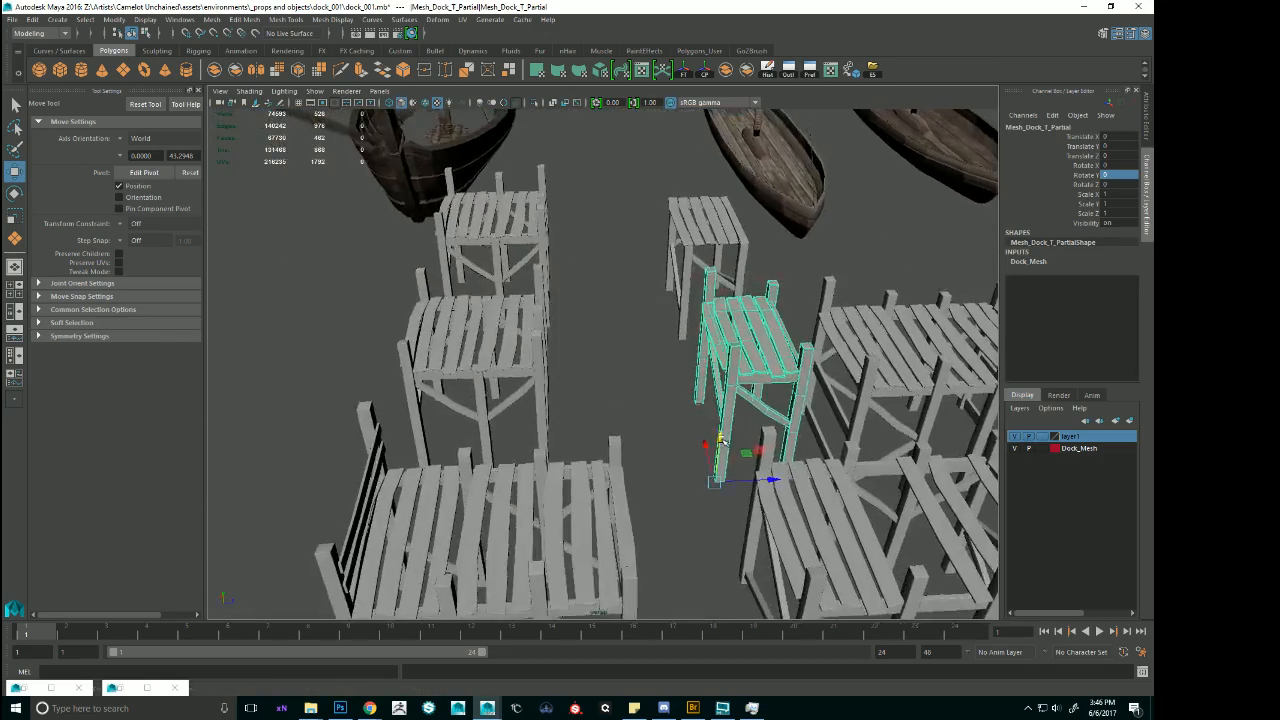
mouse_move(722, 440)
left_mouse_down("alt")
mouse_move(788, 456)
mouse_move(740, 444)
left_mouse_up("alt")
Duplicate the original corner and T-junction dock modules.
left_click(472, 228)
left_click_drag(472, 230, 482, 260, "alt")
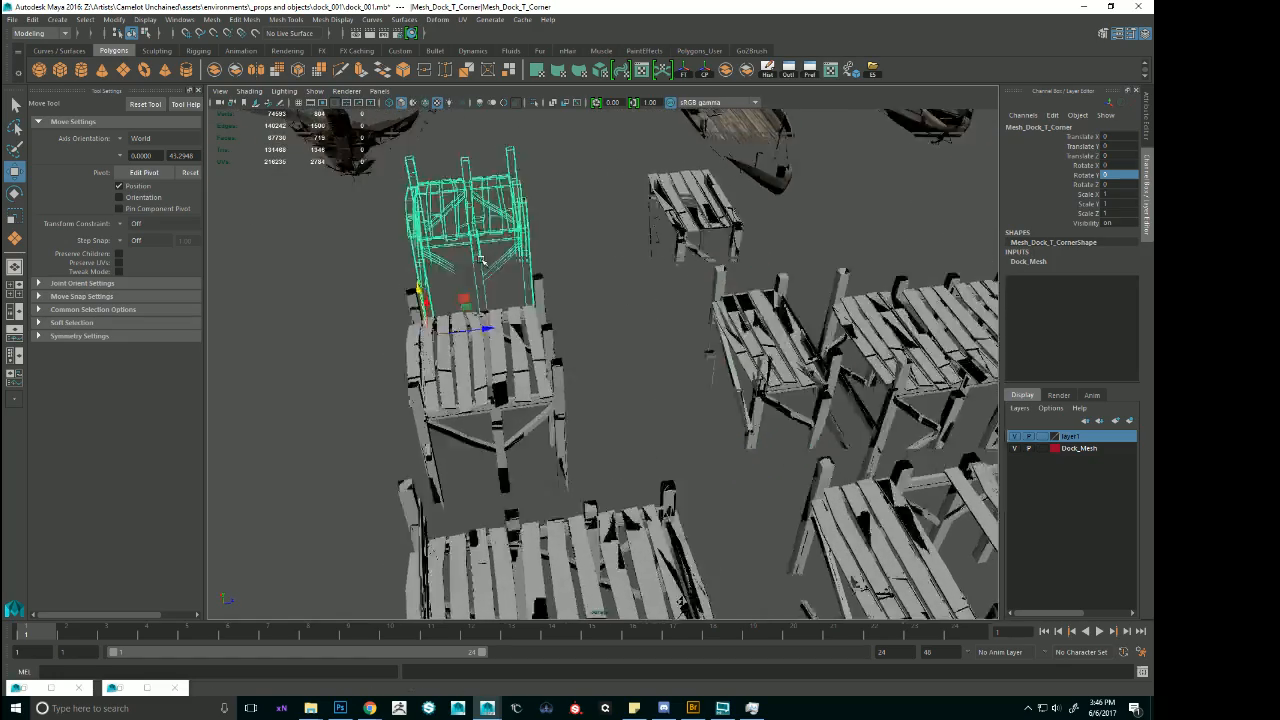
key("f")
left_click_drag(600, 330, 816, 394, "alt")
right_click_drag(816, 394, 760, 430, "alt")
left_click_drag(760, 430, 788, 349, "alt")
right_click_drag(790, 348, 588, 357, "alt")
left_click_drag(590, 357, 623, 373, "alt")
middle_click_drag(555, 370, 824, 367, "alt")
right_click_drag(824, 367, 571, 353, "alt")
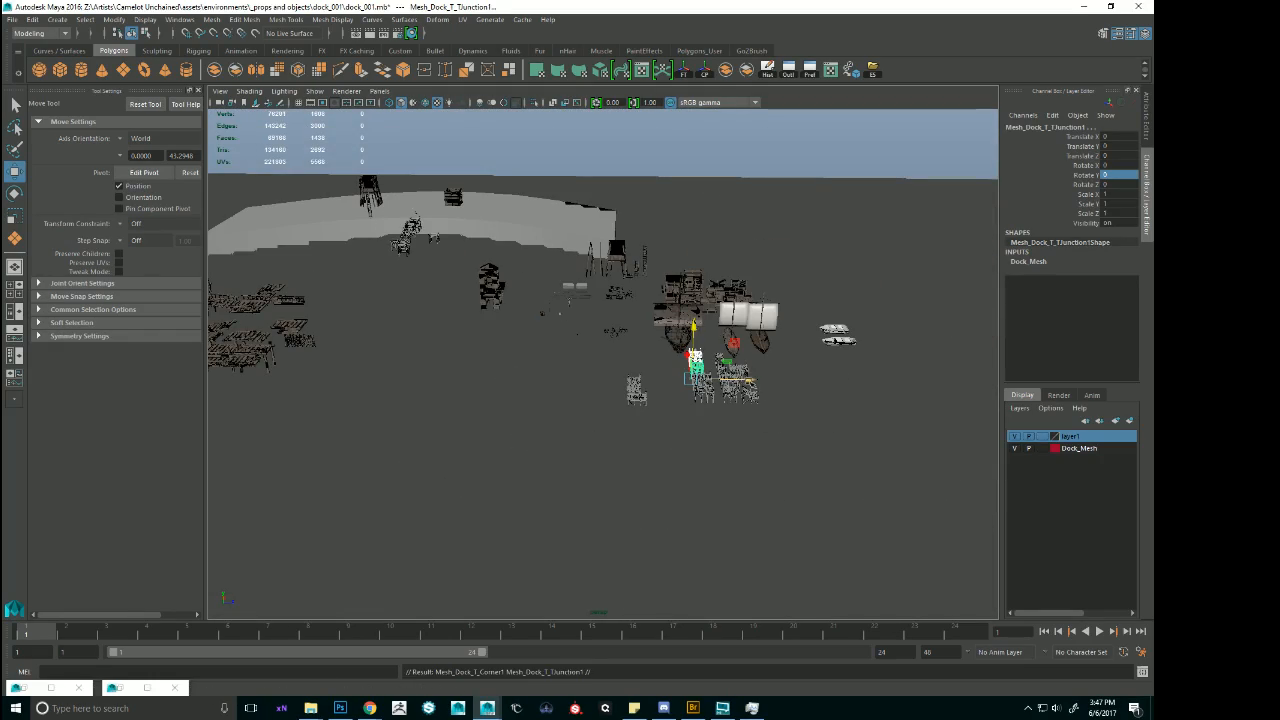
Move the duplicated corner and T-junction modules across the scene to the dock being assembled.
left_click_drag(571, 353, 612, 345, "alt")
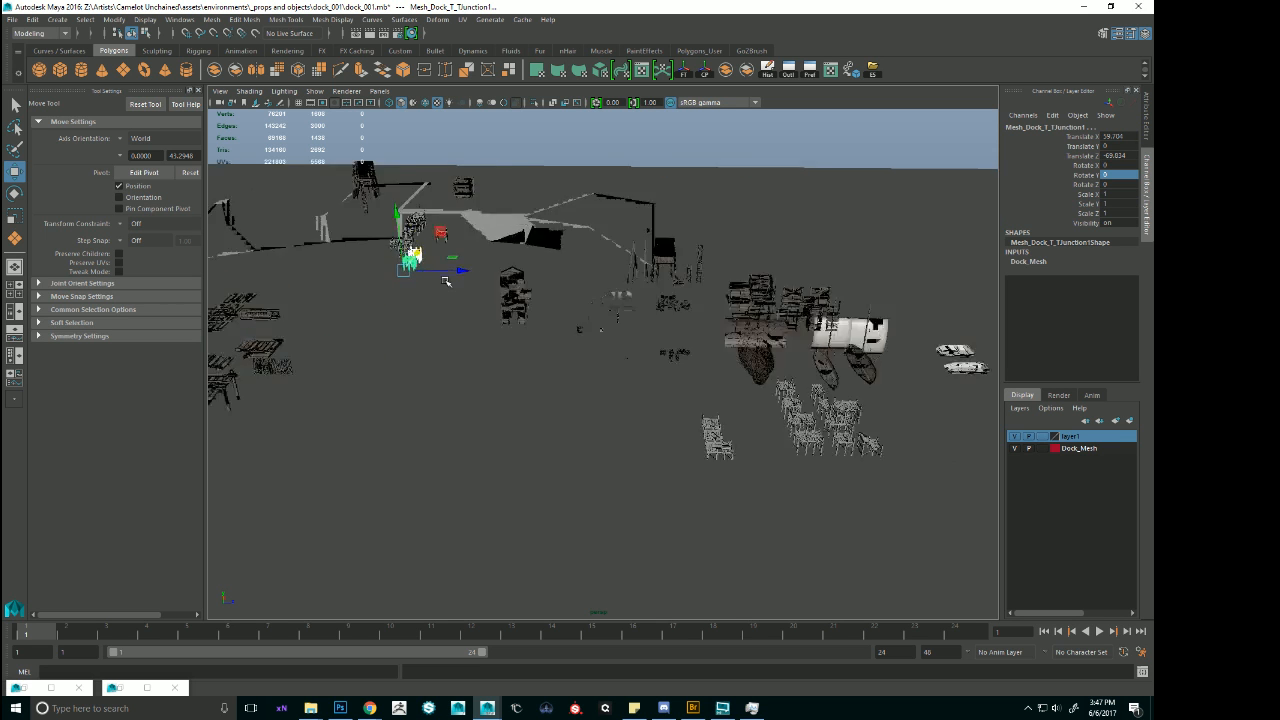
key("f")
right_click_drag(650, 305, 534, 323, "alt")
Set the display type of layer1 to Reference and return to the dock assembly.
left_click(506, 286)
key("f")
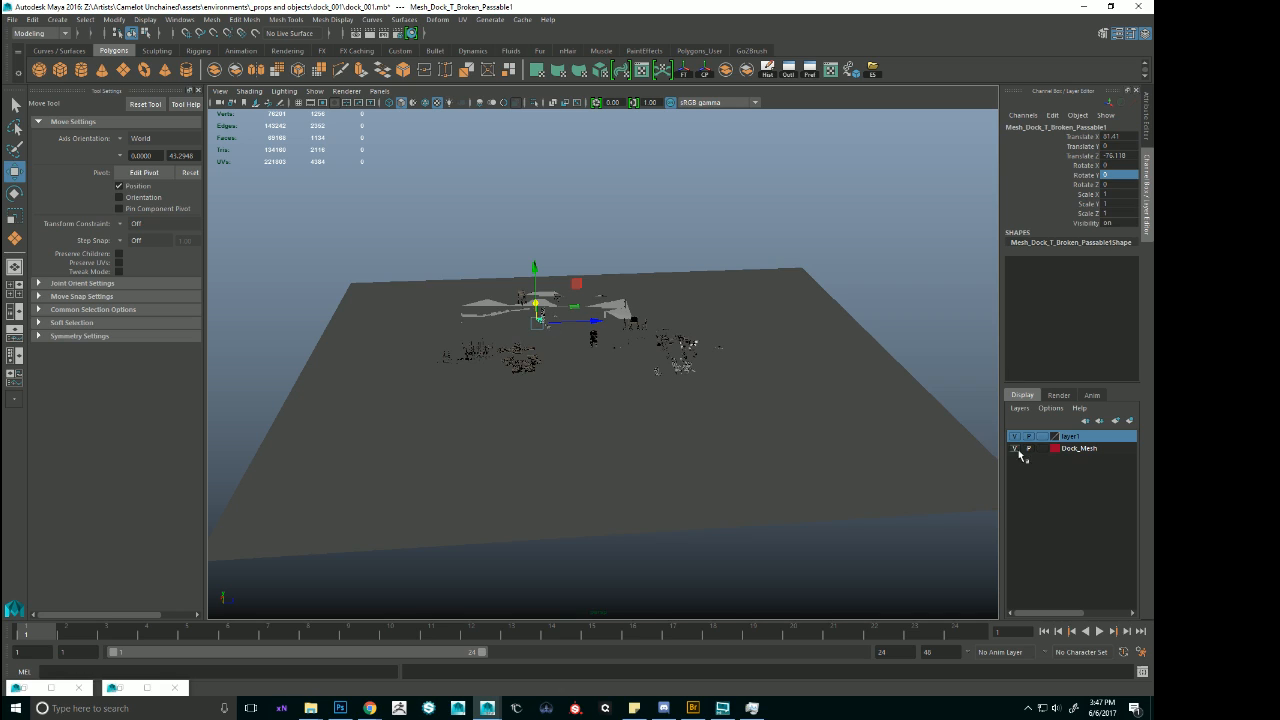
left_click(1042, 437)
left_click(1042, 437)
right_click_drag(562, 348, 612, 368, "alt")
key("f")
left_click_drag(612, 368, 680, 440, "alt")
Rotate the duplicated corner module to -90 degrees around Y.
left_click(768, 456)
left_click_drag(768, 456, 869, 486, "alt")
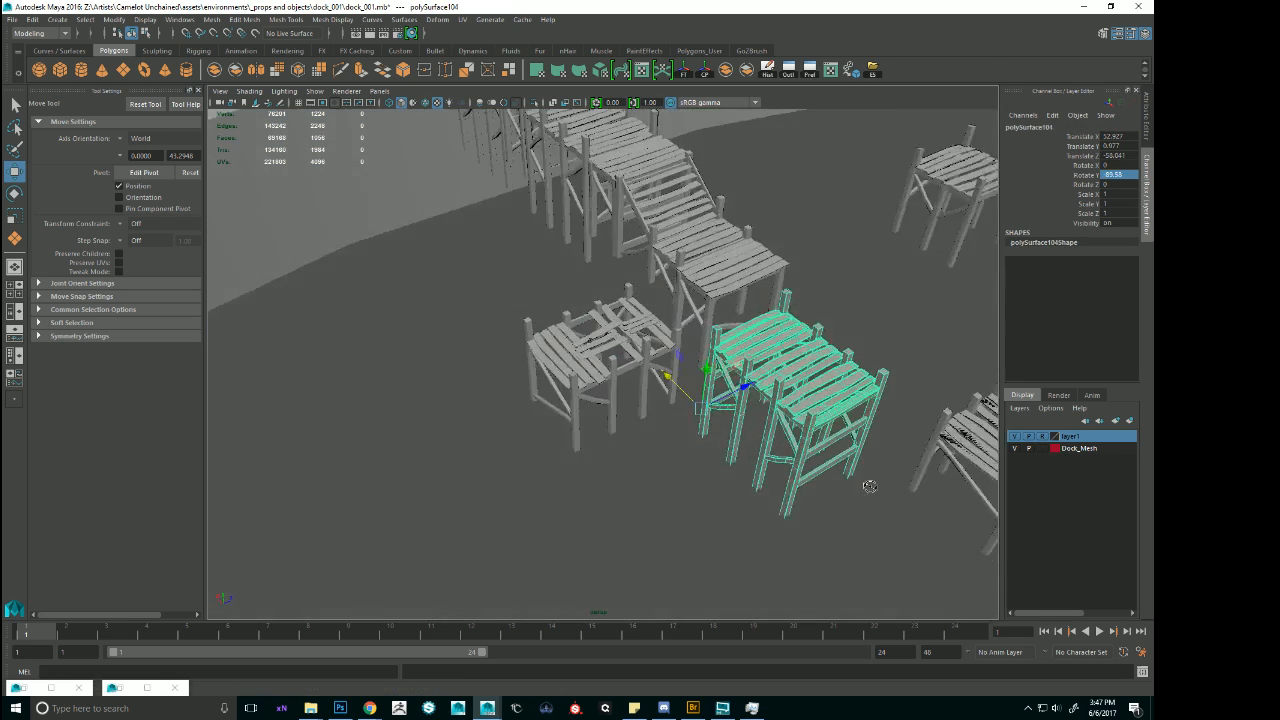
middle_click_drag(869, 486, 630, 436, "alt")
left_click_drag(630, 436, 740, 400, "alt")
left_click(760, 393)
key("e")
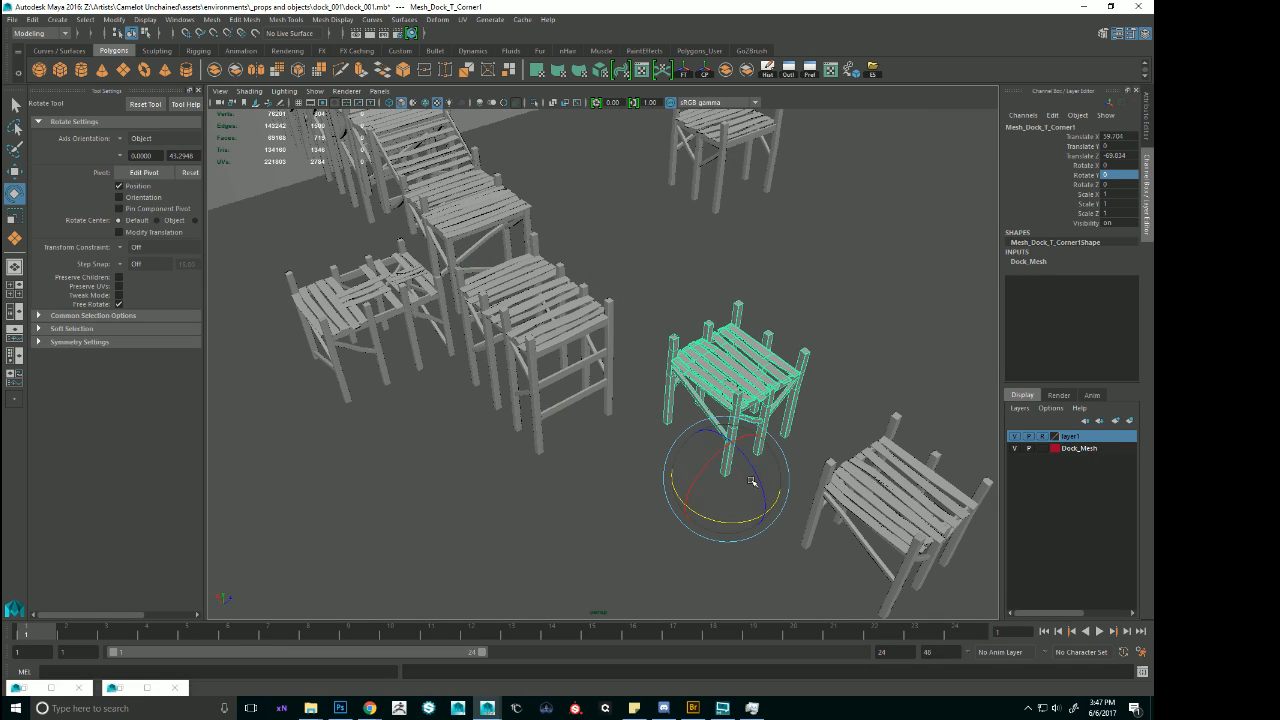
left_click_drag(743, 522, 658, 499)
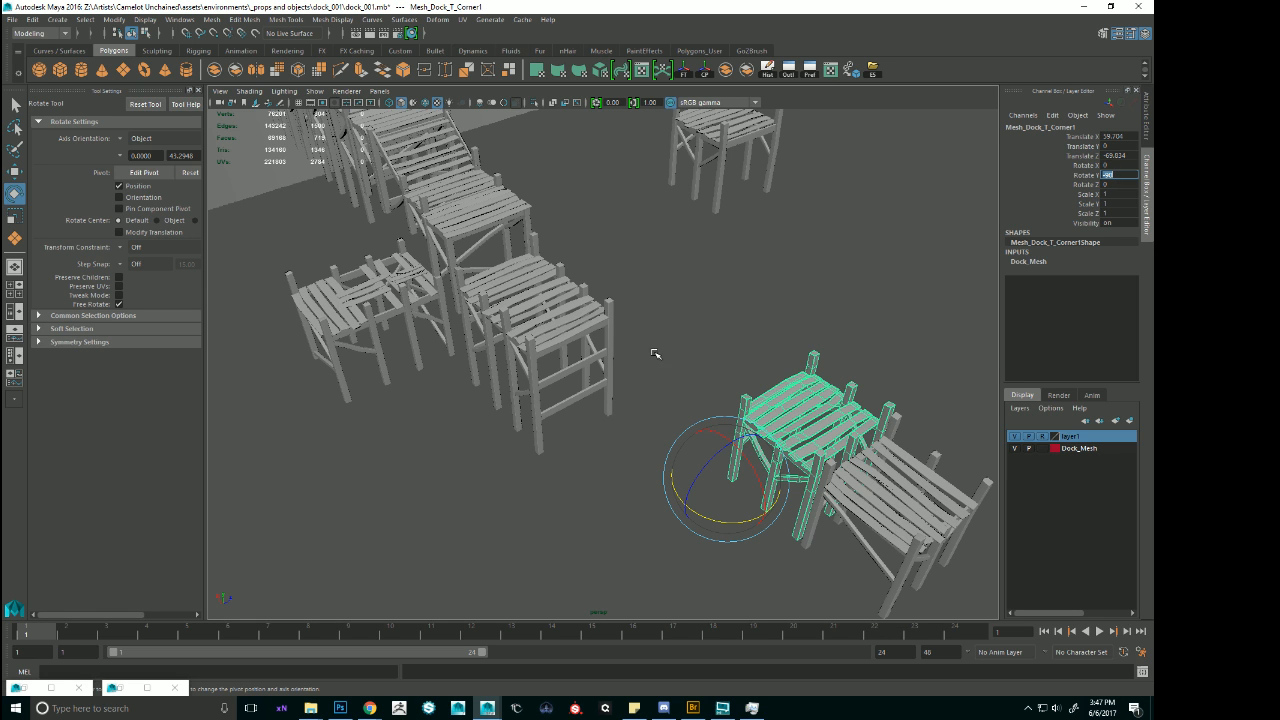
Snap the corner module to the outer end of the long flat module.
left_click_drag(655, 354, 630, 333, "alt")
left_click_drag(610, 329, 608, 344, "alt")
key("w")
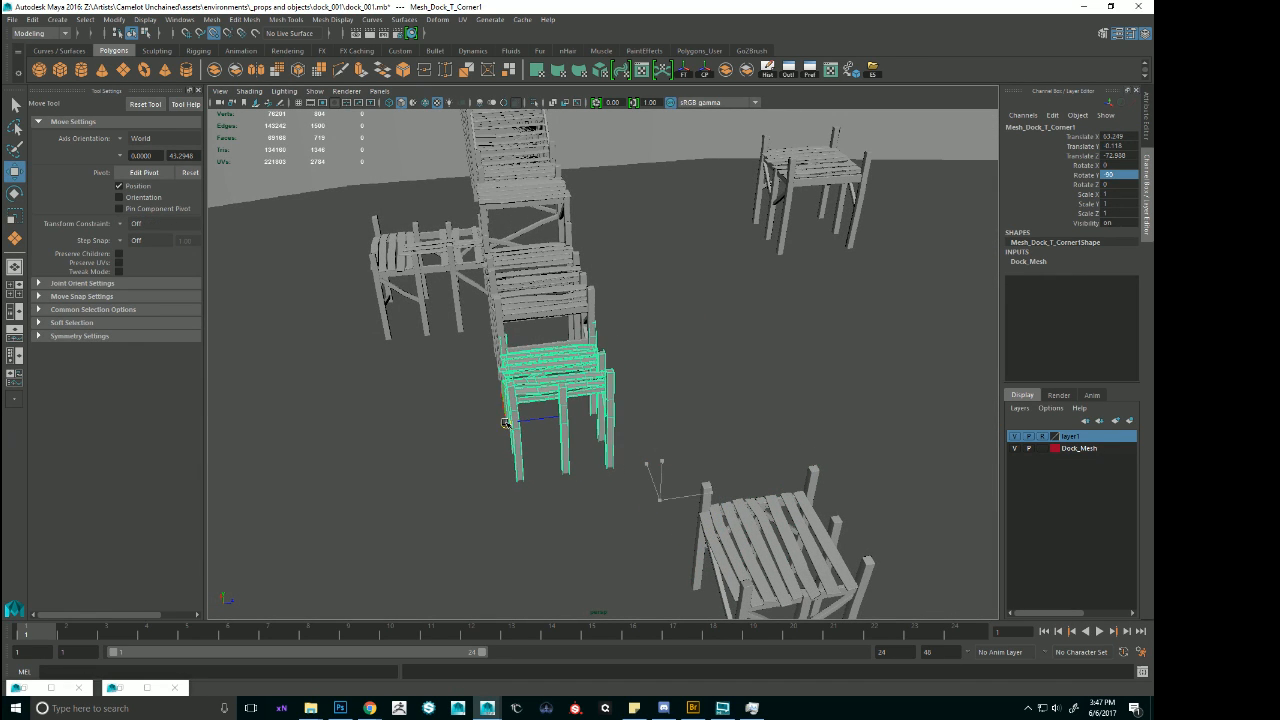
Raise the corner module to the deck height of the long flat module, Y about 0.975.
left_click_drag(508, 418, 622, 410, "alt")
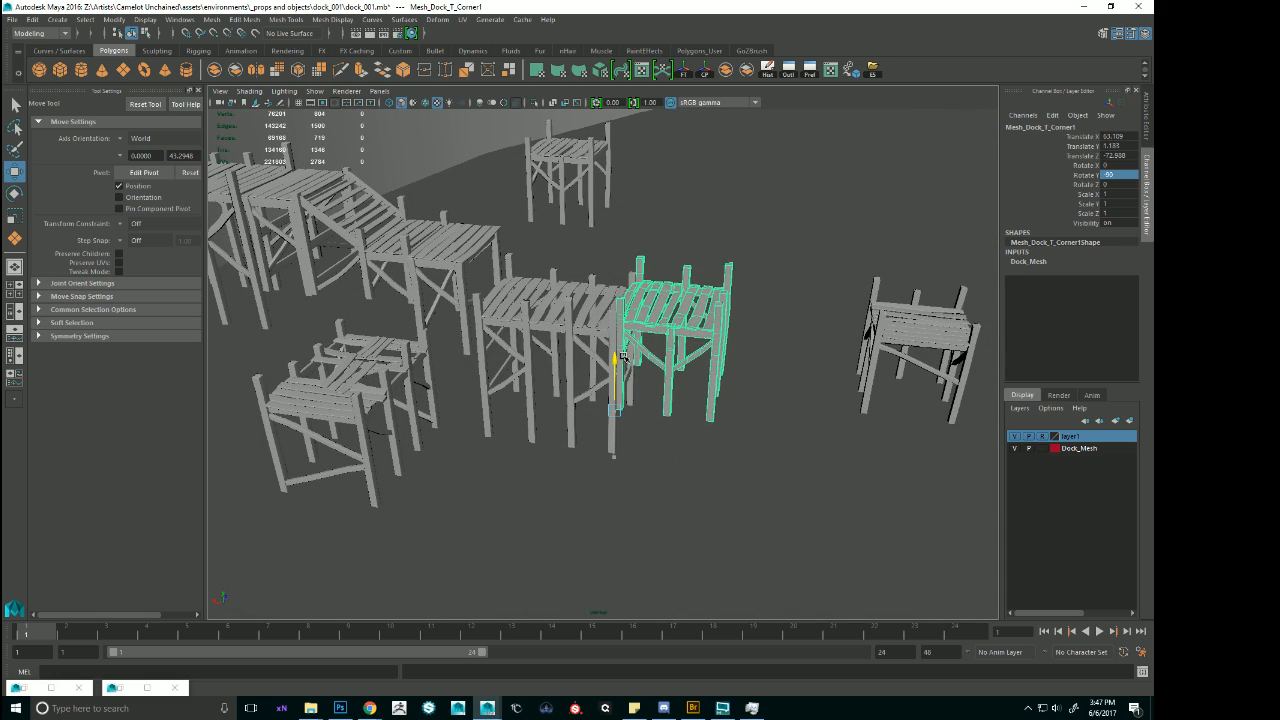
left_click_drag(629, 364, 629, 370)
left_click_drag(629, 370, 590, 384, "alt")
right_click_drag(520, 384, 580, 386, "alt")
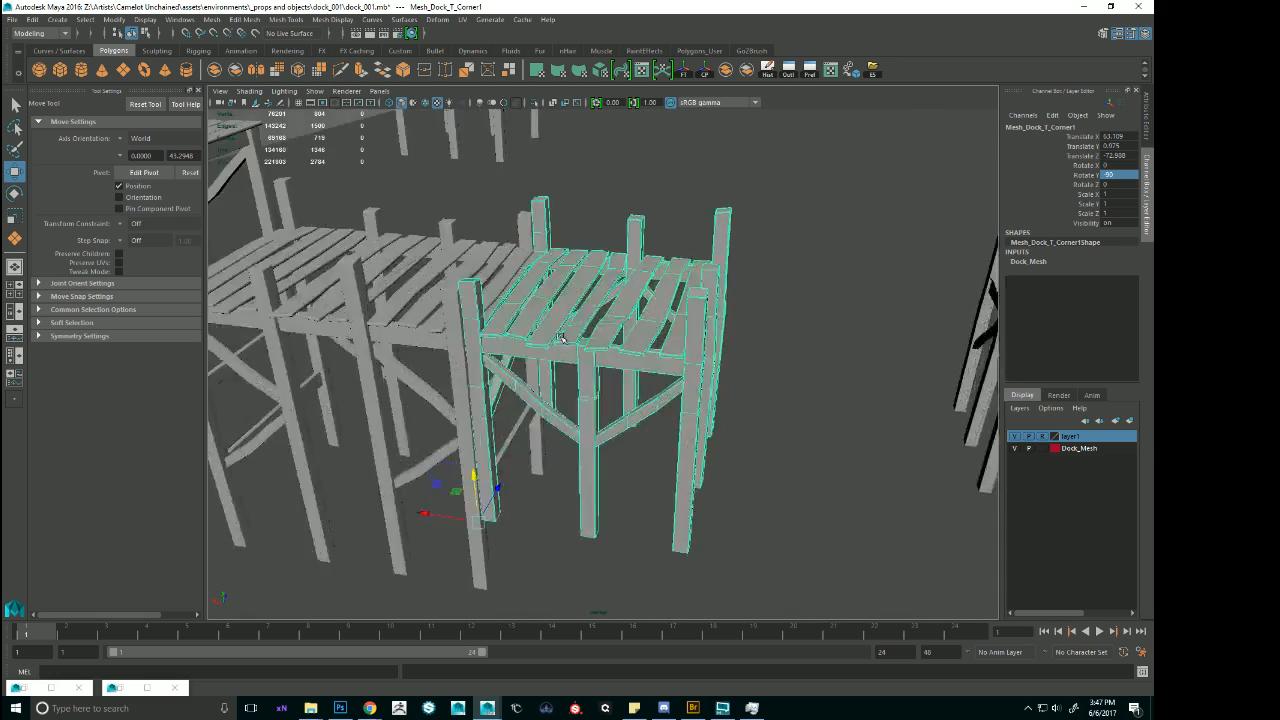
left_click_drag(462, 388, 582, 428, "alt")
Shift the corner module slightly along X against the long flat module's end and select both modules together.
left_click(515, 372)
left_click_drag(515, 372, 522, 394, "alt")
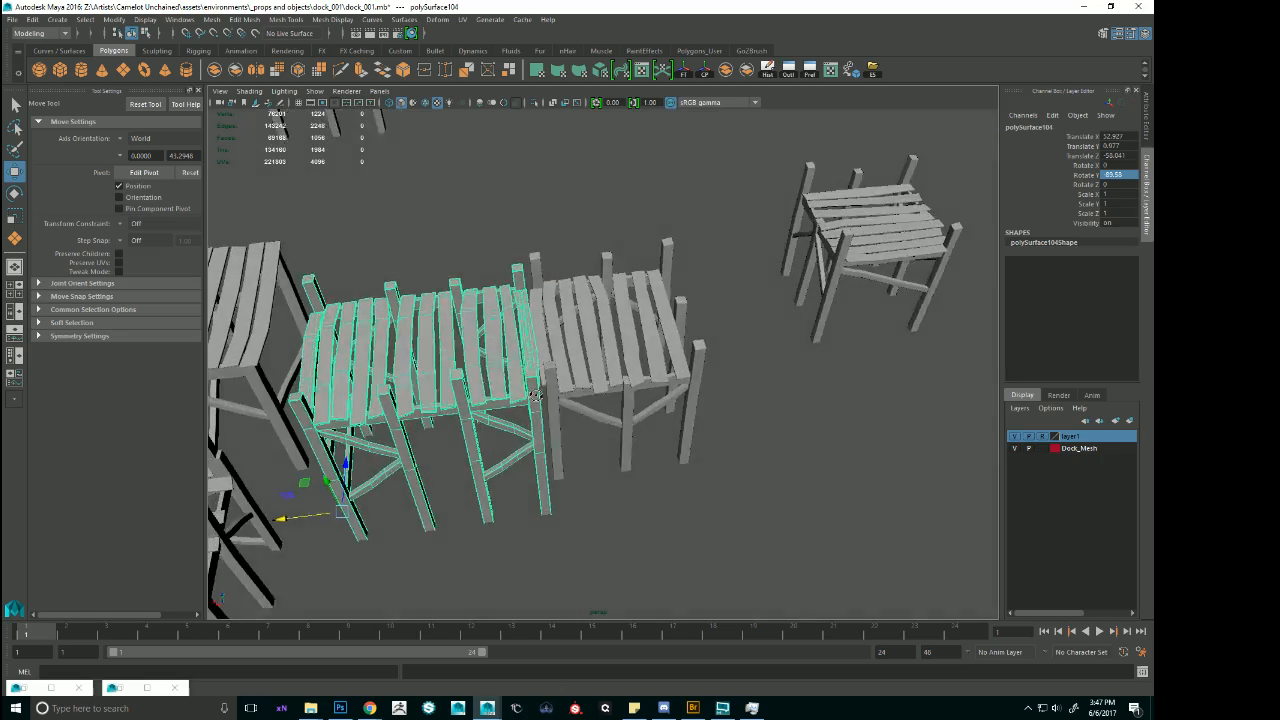
middle_click_drag(522, 394, 656, 384, "alt")
left_click_drag(656, 384, 548, 343, "alt")
left_click(453, 288)
left_click(550, 338)
left_click(747, 355)
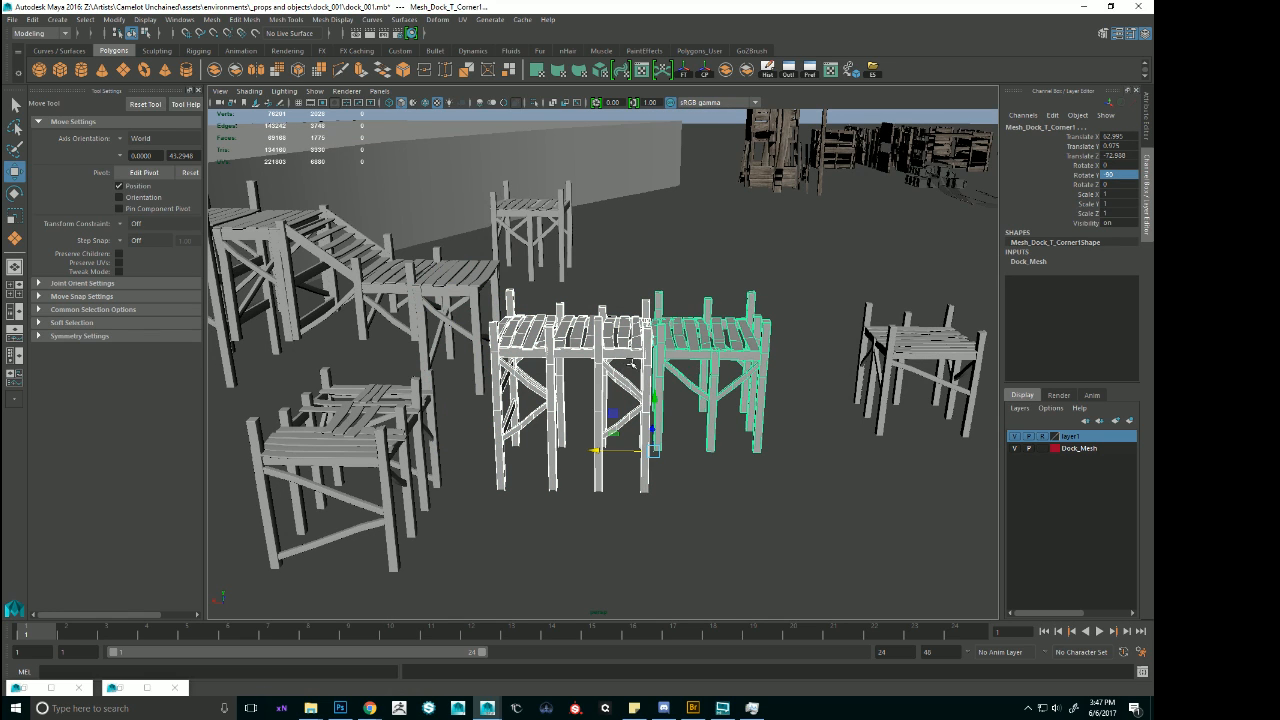
Raise the long flat module to Y about 2.338 and move it out of the dock run, beside the cross module.
left_click(586, 379)
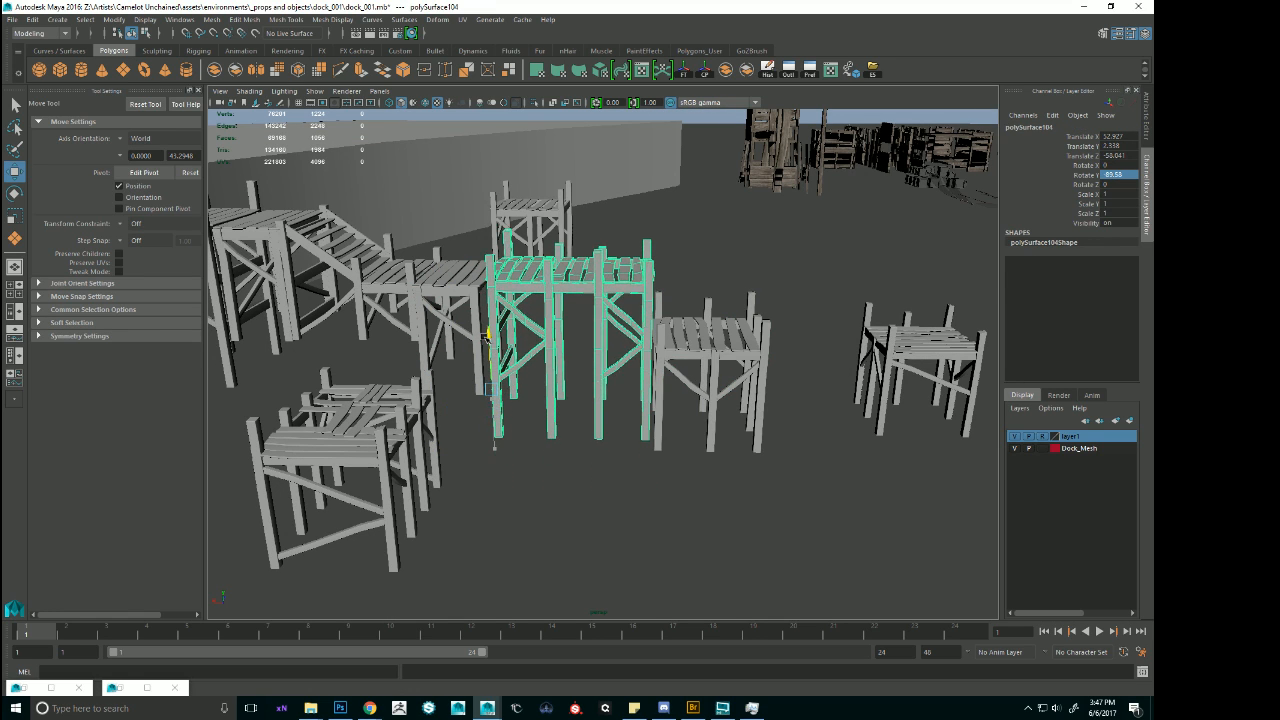
left_click_drag(487, 337, 630, 320, "alt")
left_click_drag(574, 379, 602, 239)
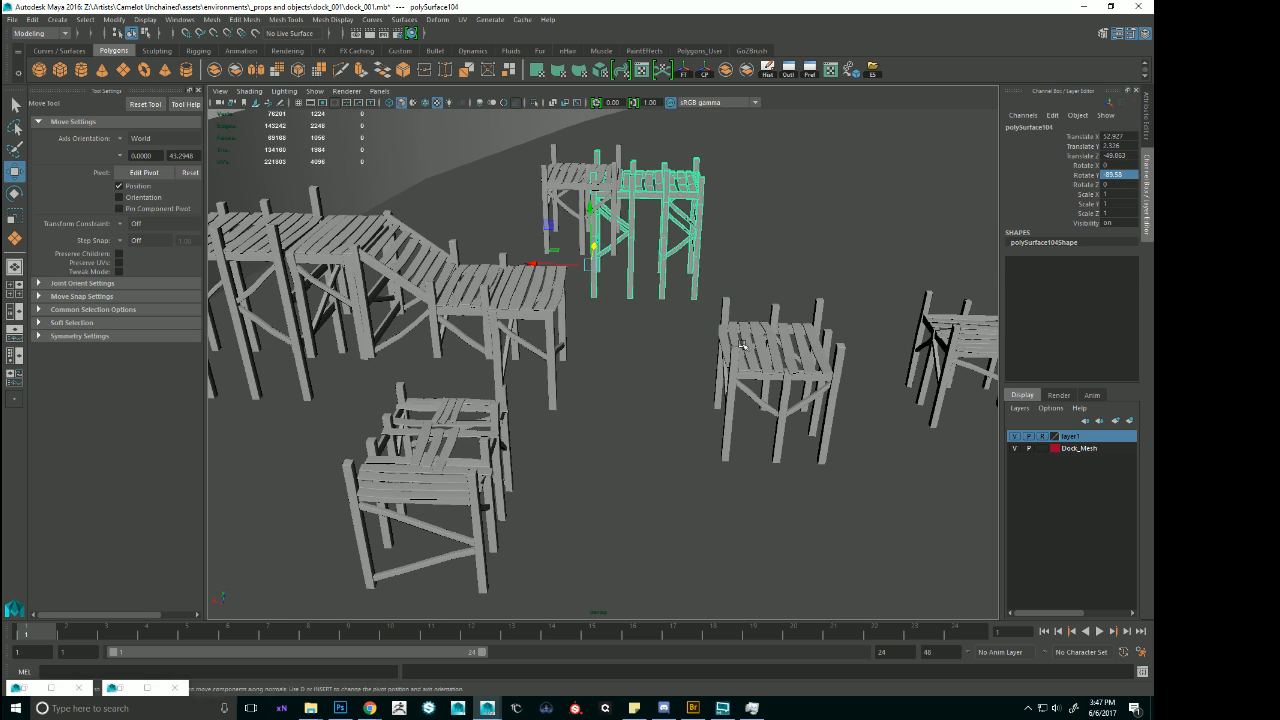
Move the corner module against the free end of the flat partial, and select the stairs module.
left_click(750, 385)
left_click_drag(660, 462, 503, 457)
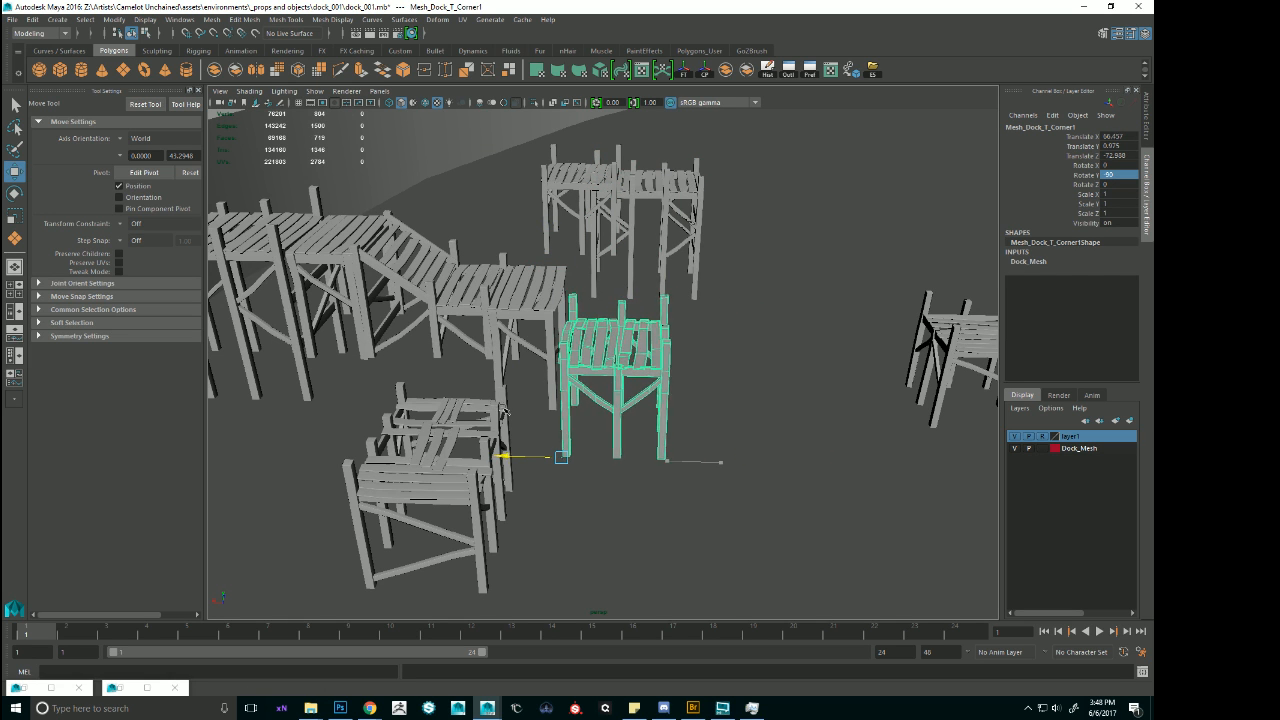
mouse_move(578, 470)
left_mouse_down()
mouse_move(562, 432)
mouse_move(651, 423)
mouse_move(520, 395)
left_mouse_up()
left_click(439, 316)
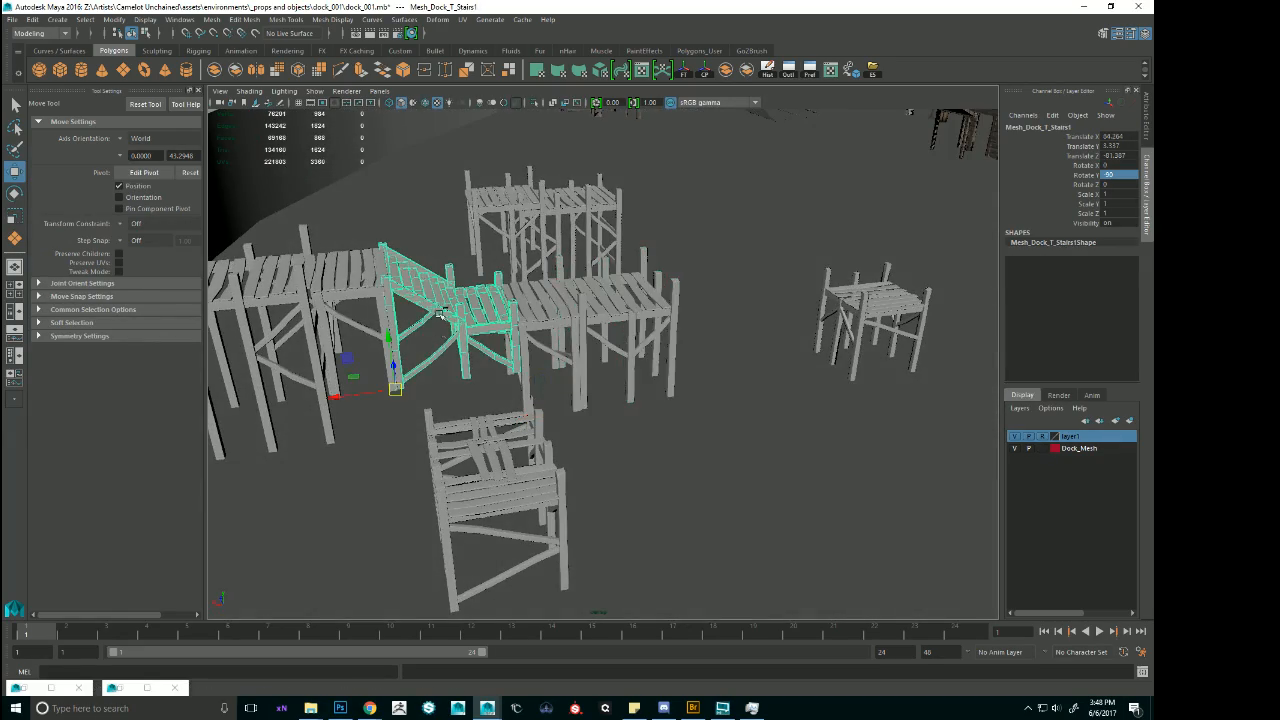
Duplicate the stairs module and rotate the copy to -180 about Y.
key("e")
left_click_drag(450, 357, 869, 318)
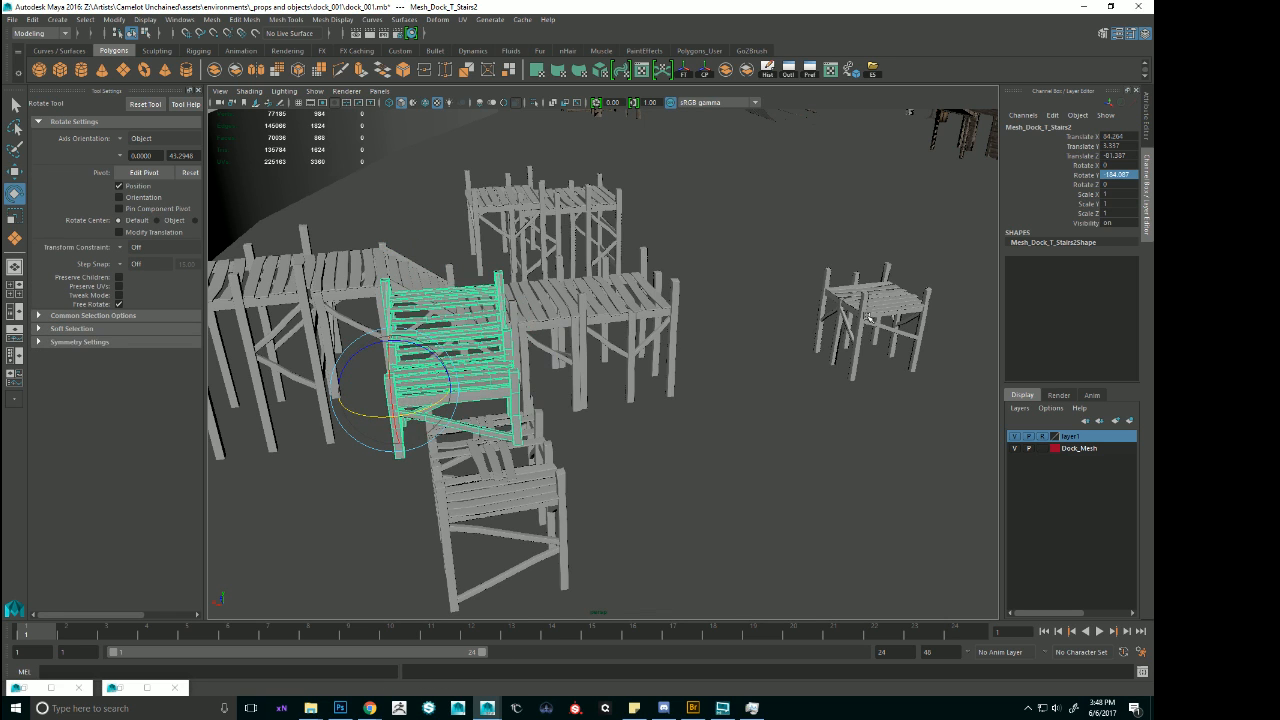
type("180")
key("Return")
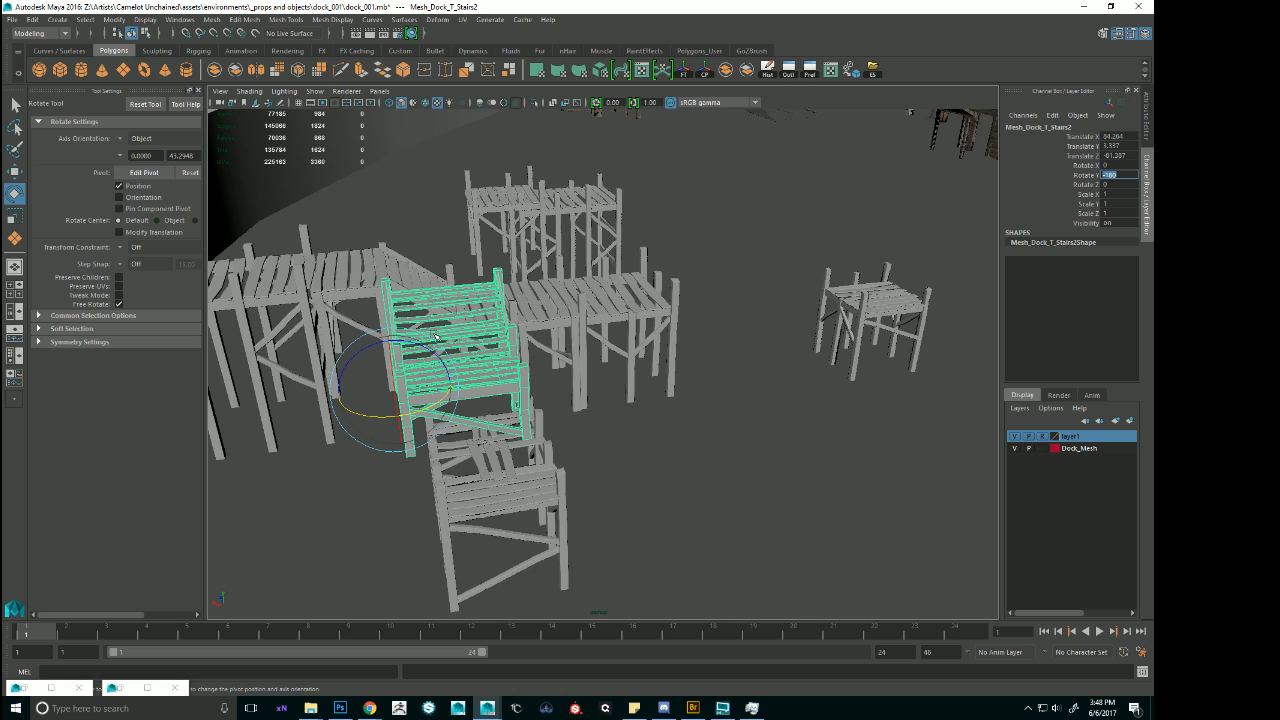
Move the stairs copy to the open side of the corner module at Y about 2.208, so the steps descend away from it.
left_click_drag(437, 338, 385, 380, "alt")
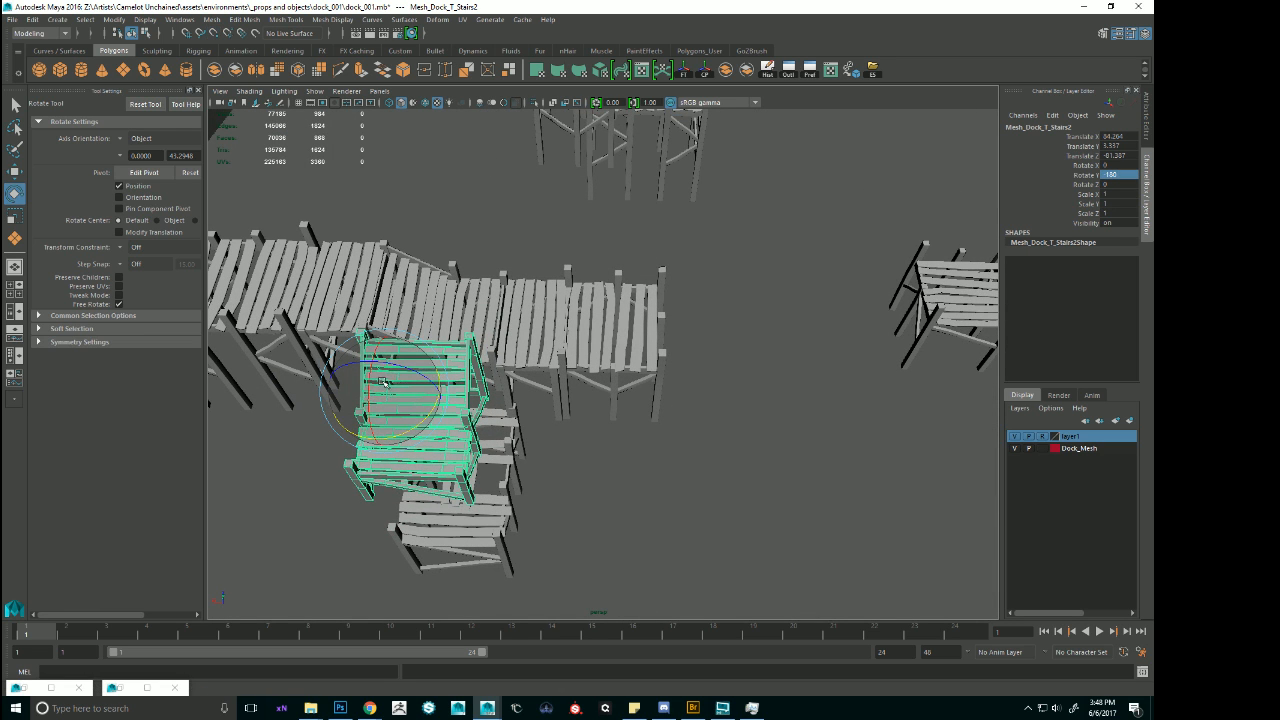
key("w")
left_click_drag(393, 393, 672, 335)
right_click_drag(672, 335, 727, 430, "alt")
left_click_drag(727, 430, 616, 479, "alt")
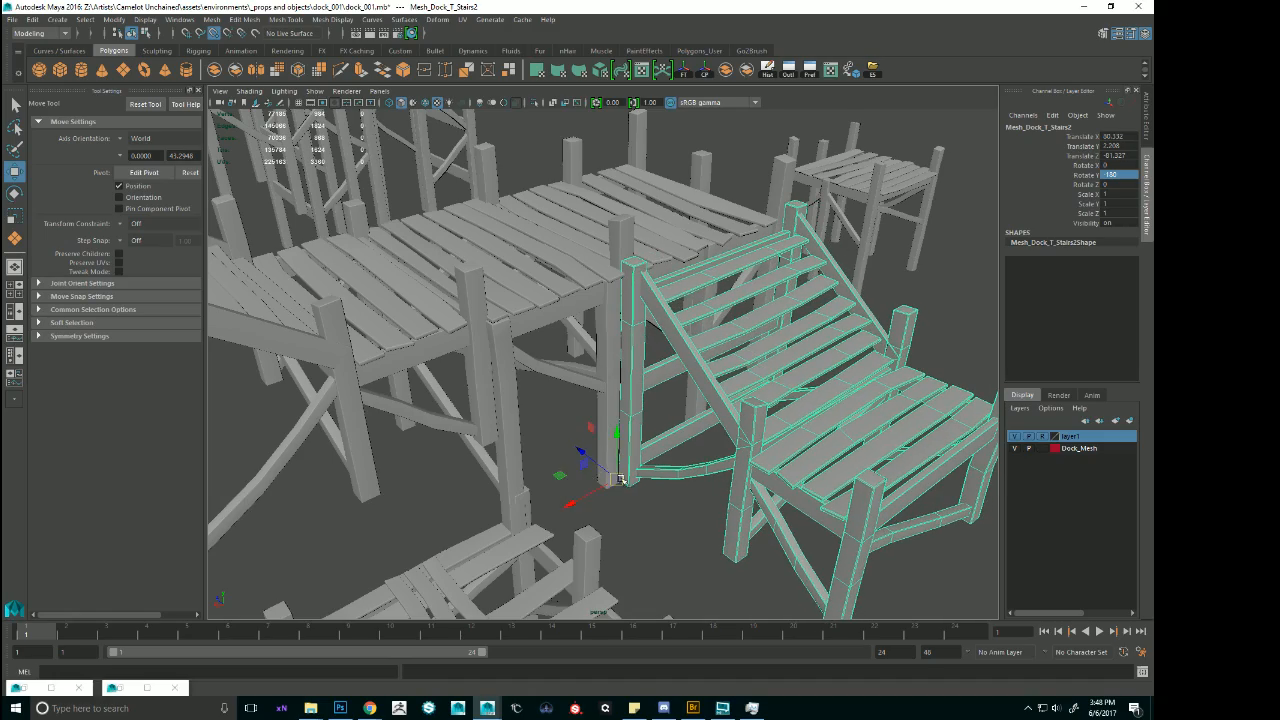
Shift the stairs copy slightly along X to line its posts up with the corner module's posts.
left_click_drag(736, 422, 676, 462, "alt")
left_click(800, 437)
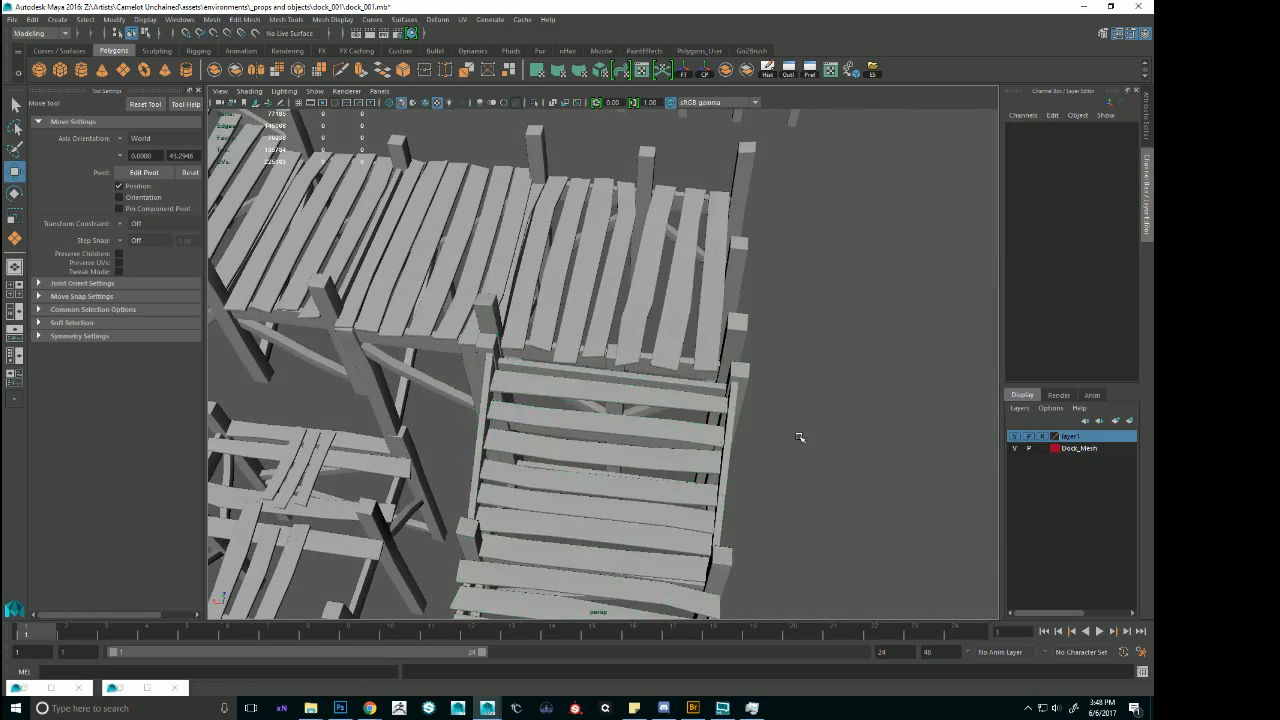
left_click_drag(800, 437, 628, 430, "alt")
left_click(657, 434)
left_click(567, 308)
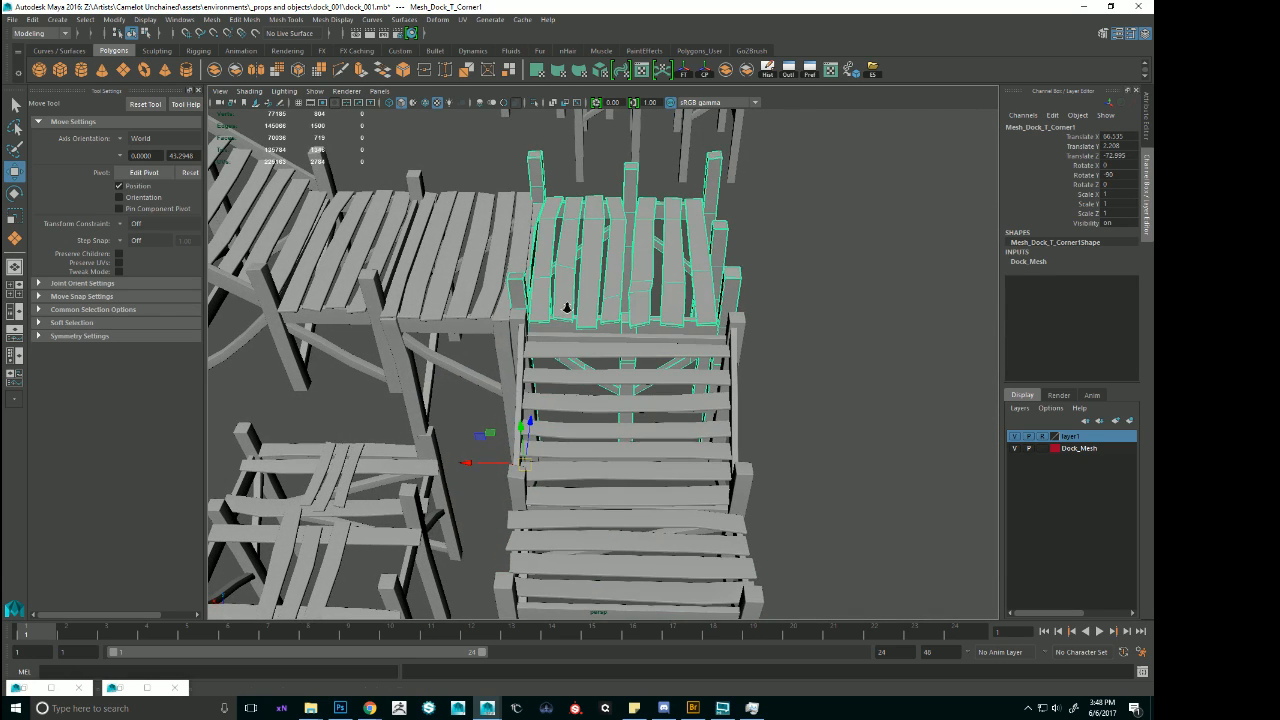
left_click_drag(616, 312, 524, 426, "alt")
left_click_drag(488, 468, 496, 464)
left_click(686, 451)
left_click(482, 474)
key("ctrl+z")
right_click_drag(645, 474, 720, 471, "alt")
left_click_drag(720, 471, 654, 357, "alt")
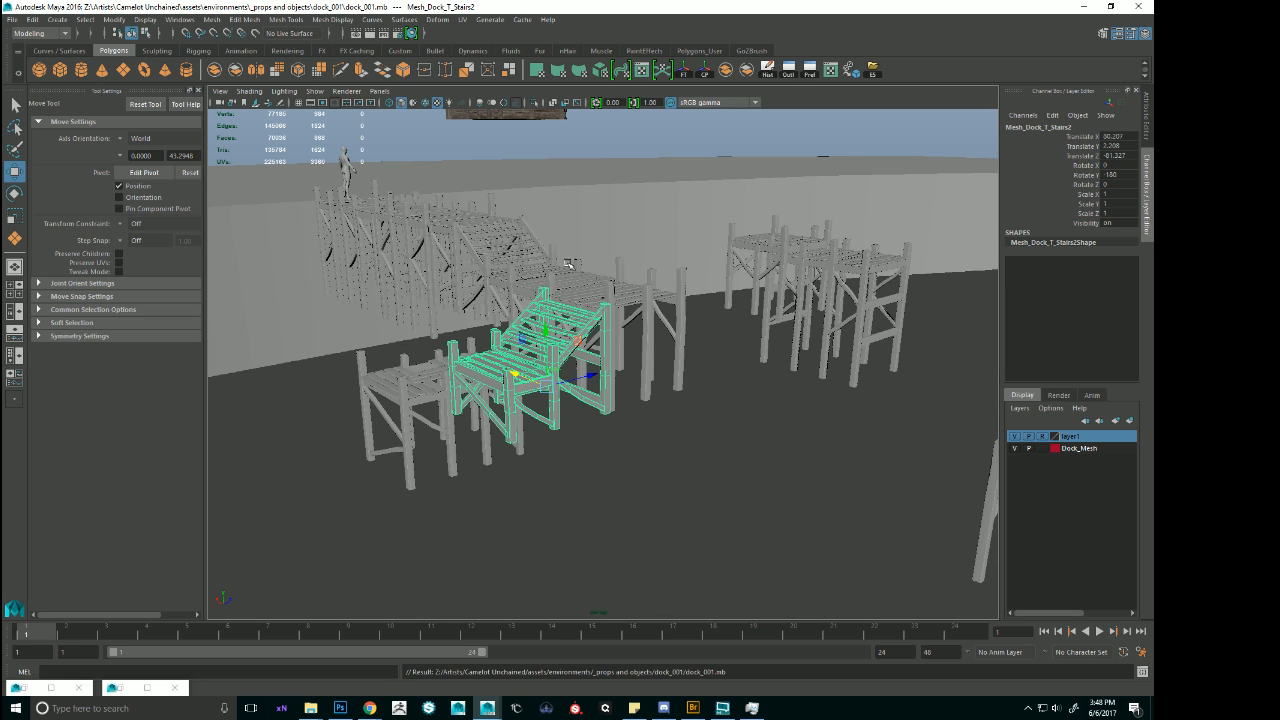
Try to extend the descent with another stairs copy placed below the landing of the lower stairs.
left_click_drag(584, 262, 686, 381, "alt")
left_click(586, 319)
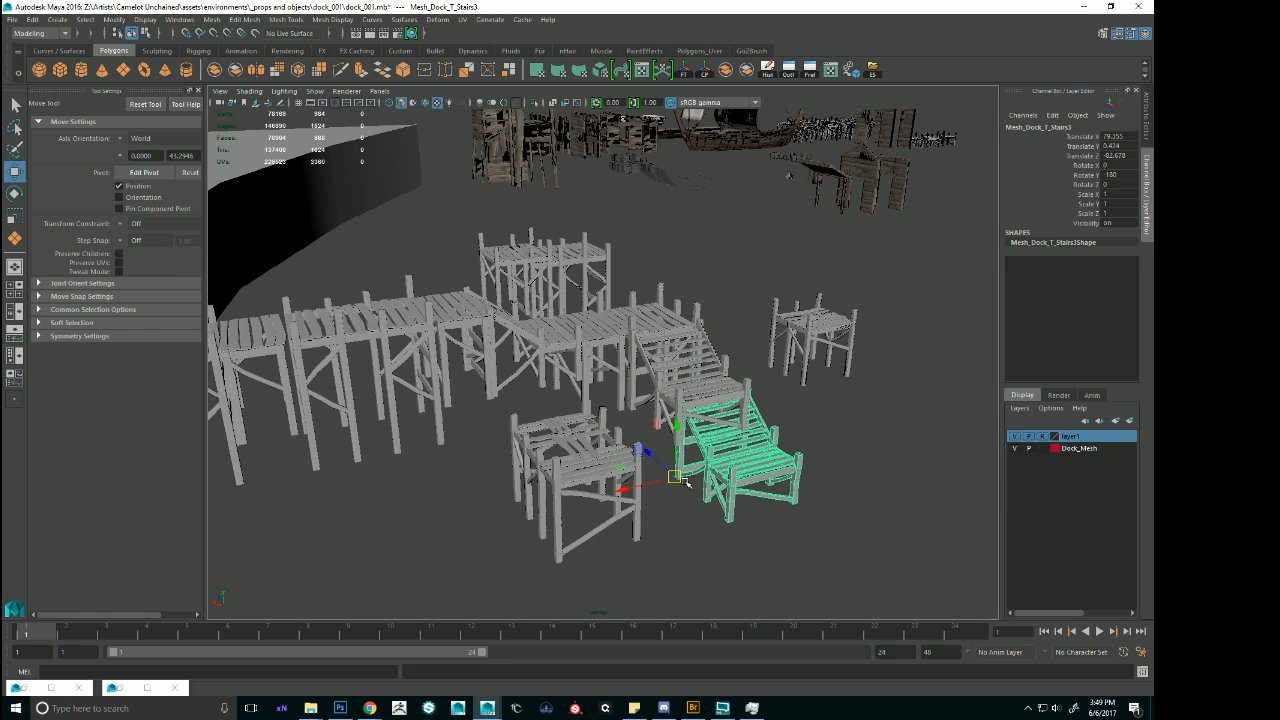
scroll(686, 482, "up", 5)
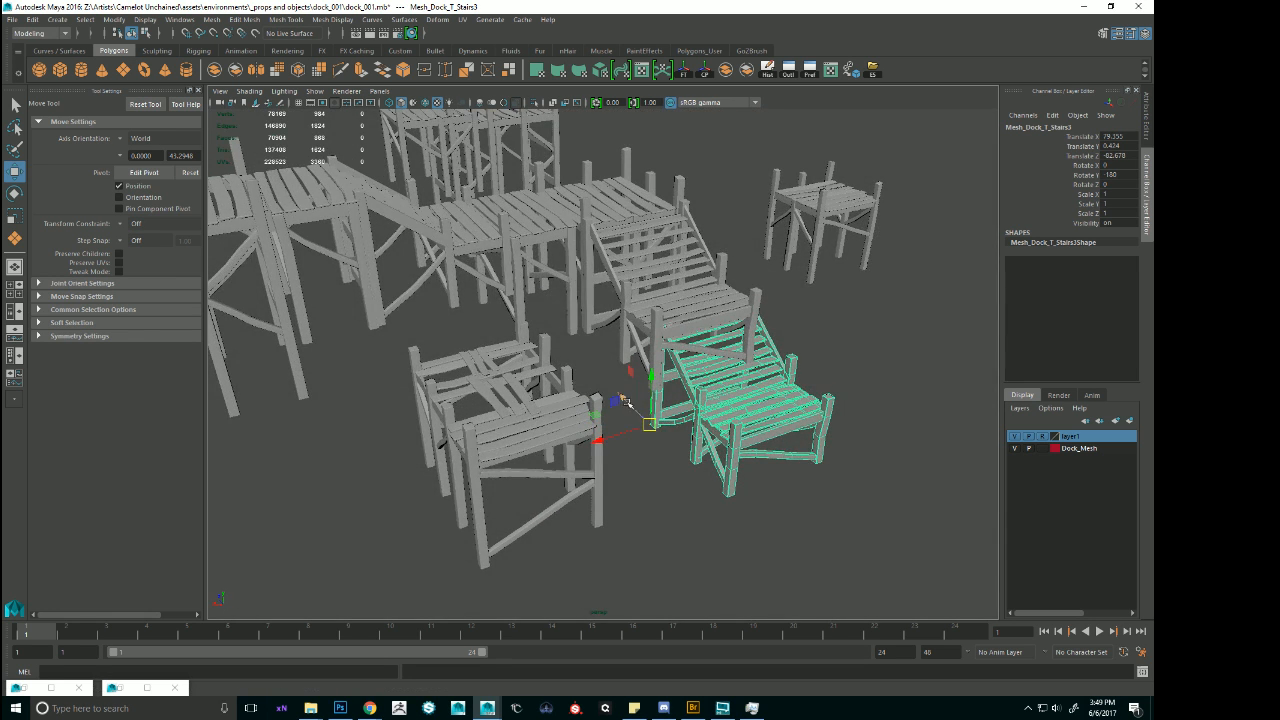
left_click_drag(624, 400, 592, 480)
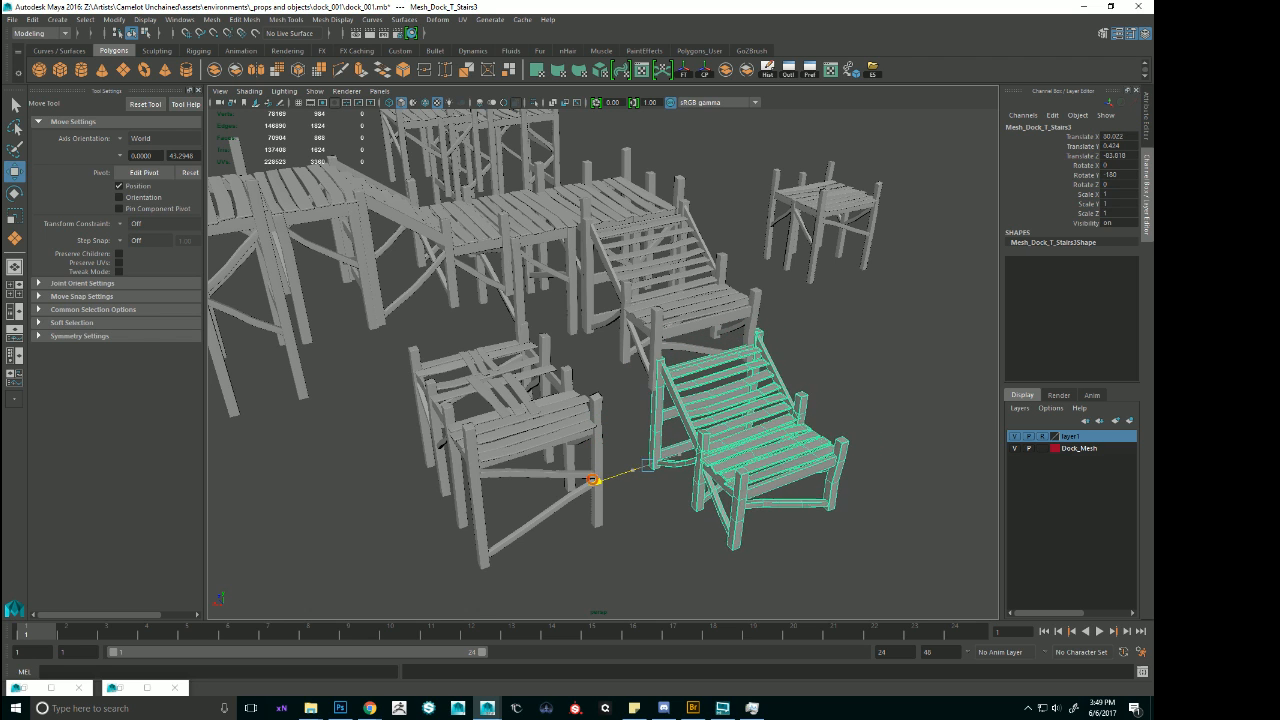
left_click_drag(650, 425, 672, 381)
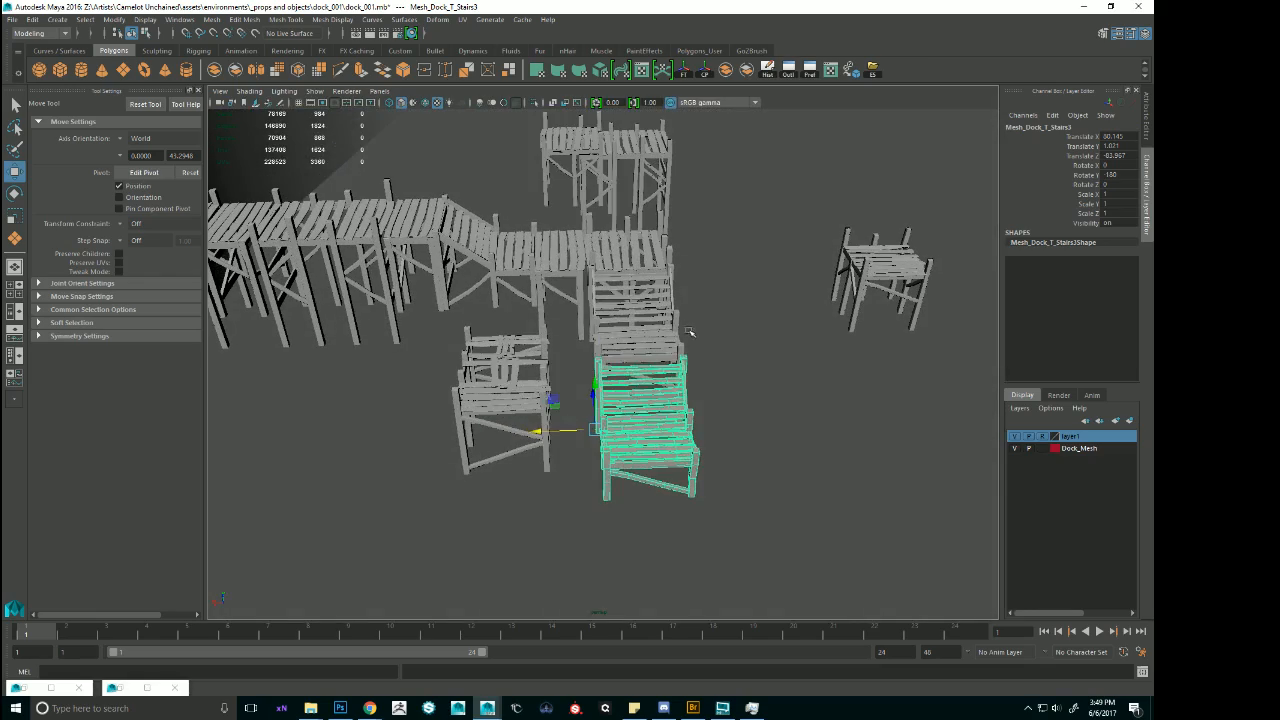
left_click(569, 363)
Duplicate the flat partial next to the corner module and rotate the copy to 180 about Y.
left_click(505, 393)
left_click_drag(505, 393, 556, 386, "alt")
left_click(578, 300)
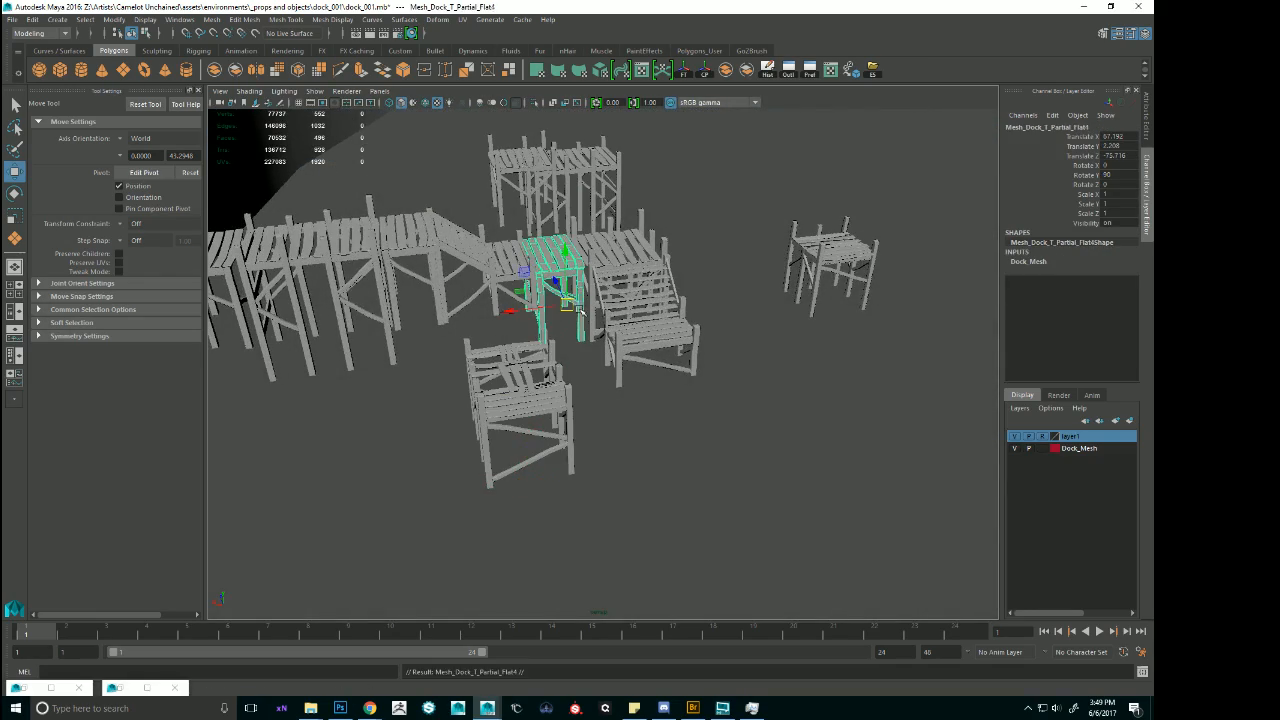
left_click_drag(567, 328, 603, 330, "alt")
key("e")
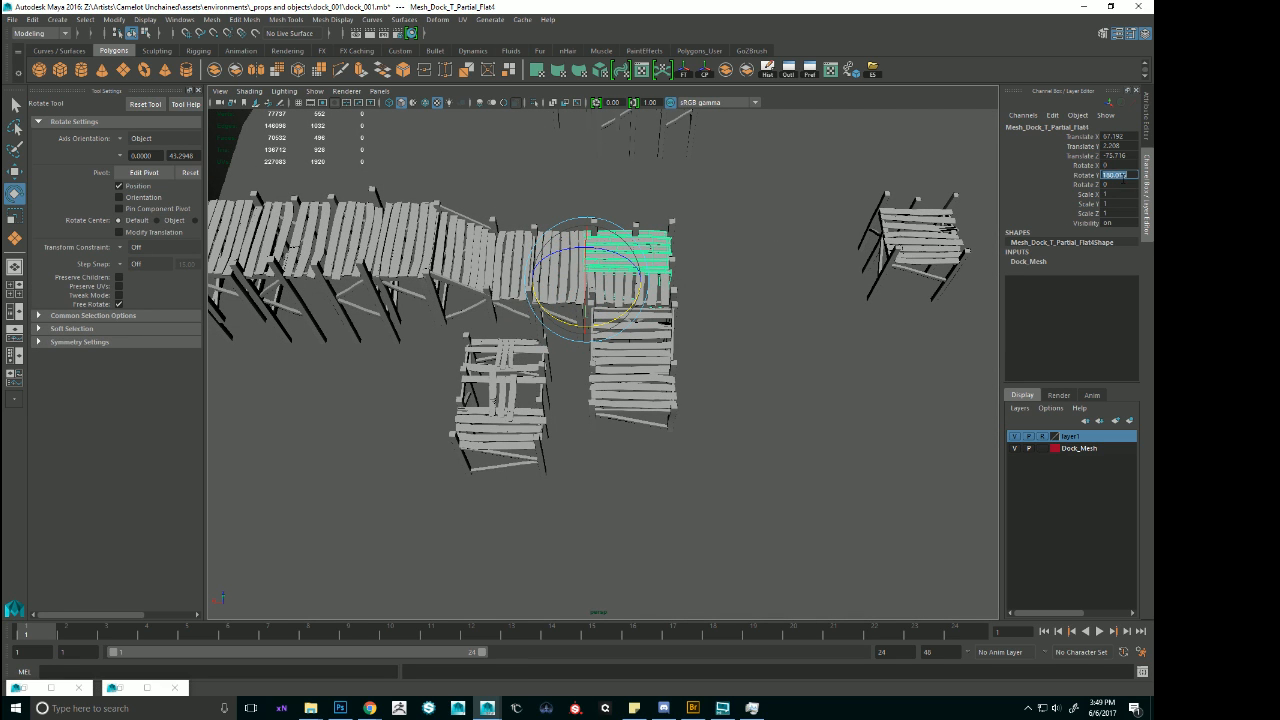
left_click_drag(610, 348, 607, 300, "alt")
key("w")
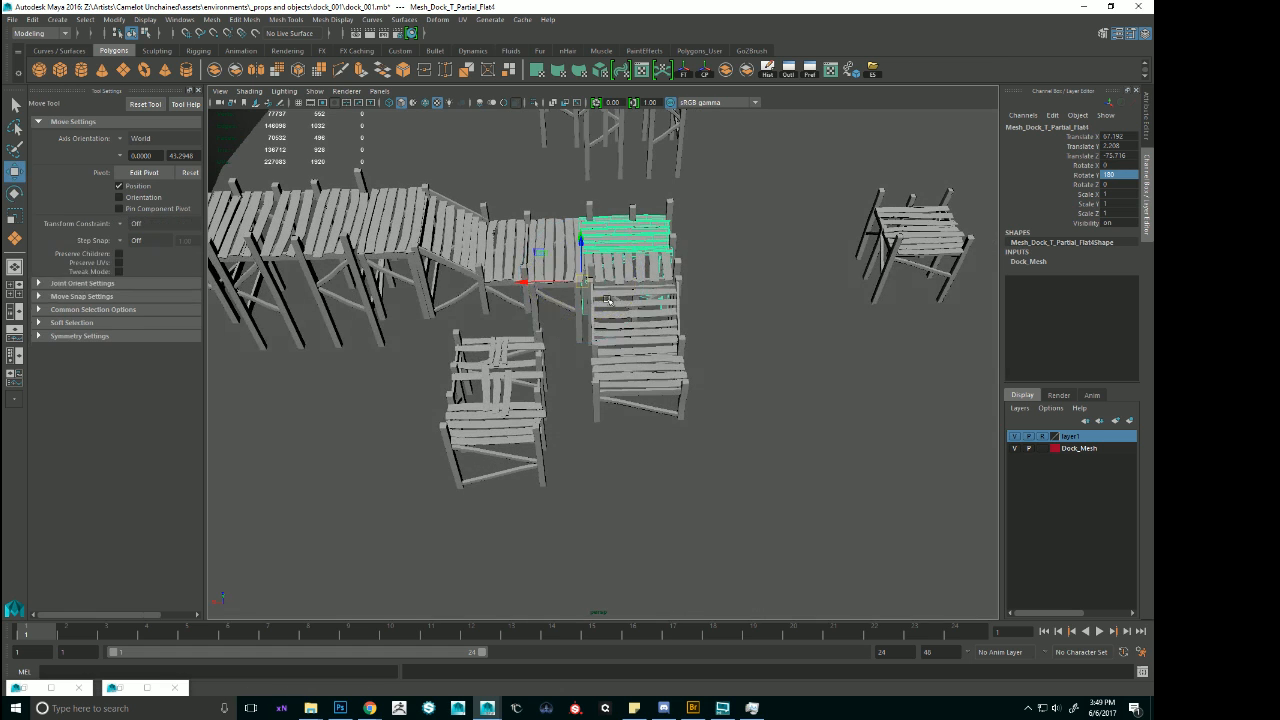
Move the flat partial copy to the foot of the lower stairs and set it flush against their landing.
left_click_drag(595, 435, 607, 462)
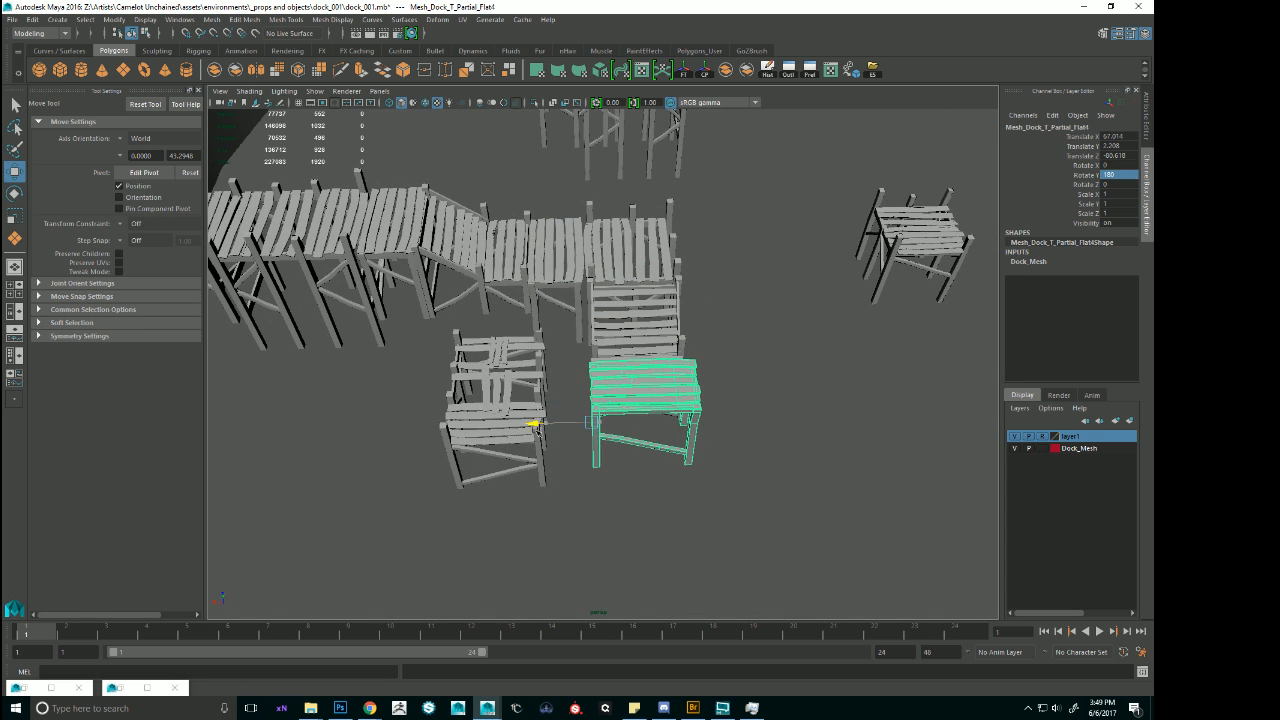
left_click_drag(538, 430, 540, 430)
left_click_drag(540, 430, 688, 540, "alt")
scroll(505, 562, "down", 6)
left_click(740, 503)
Examine the assembled dock run from several sides, including the shore-end module beneath the human scale figure.
scroll(743, 501, "up", 3)
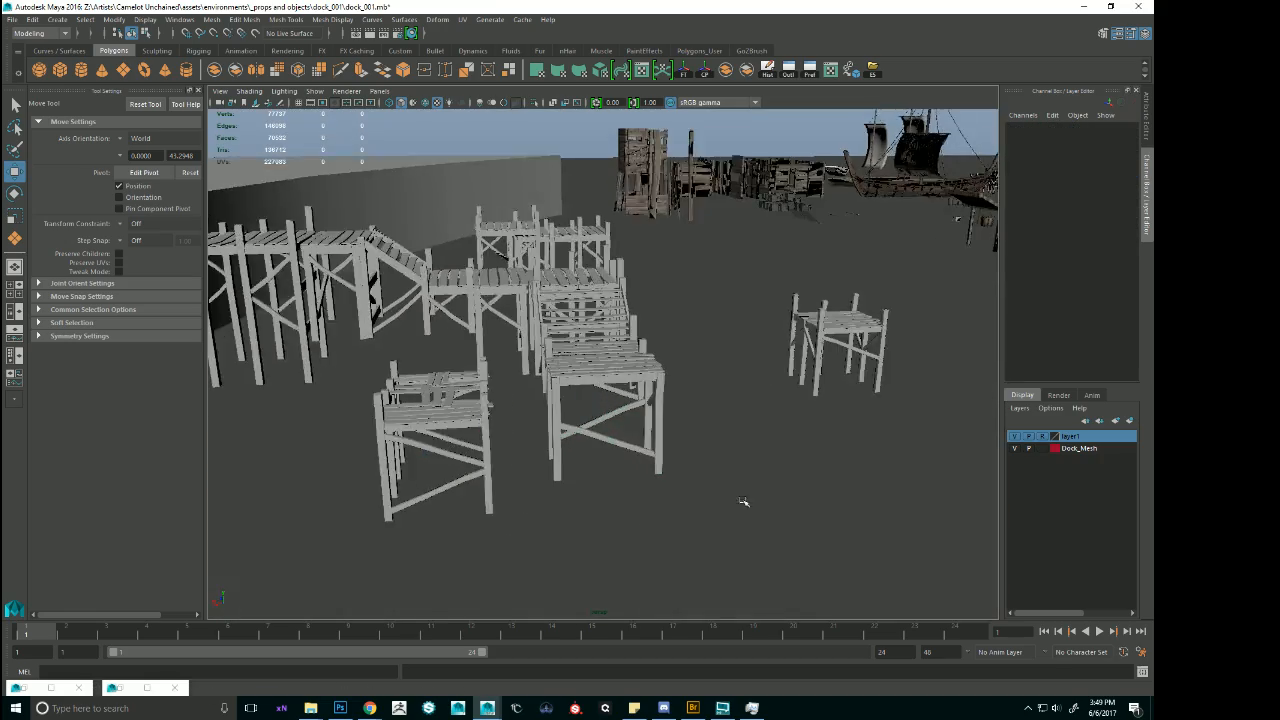
left_click_drag(743, 501, 659, 410, "alt")
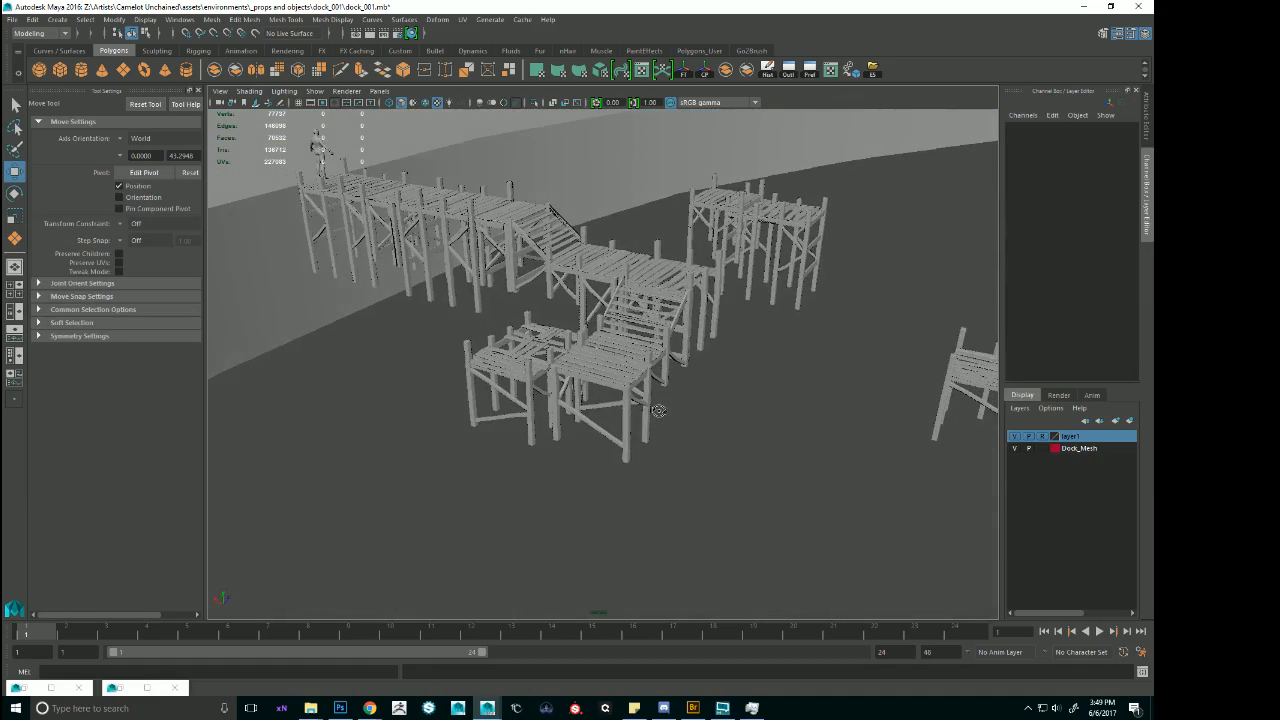
left_click_drag(633, 313, 570, 169, "alt")
left_click(598, 163)
middle_click_drag(598, 163, 628, 366, "alt")
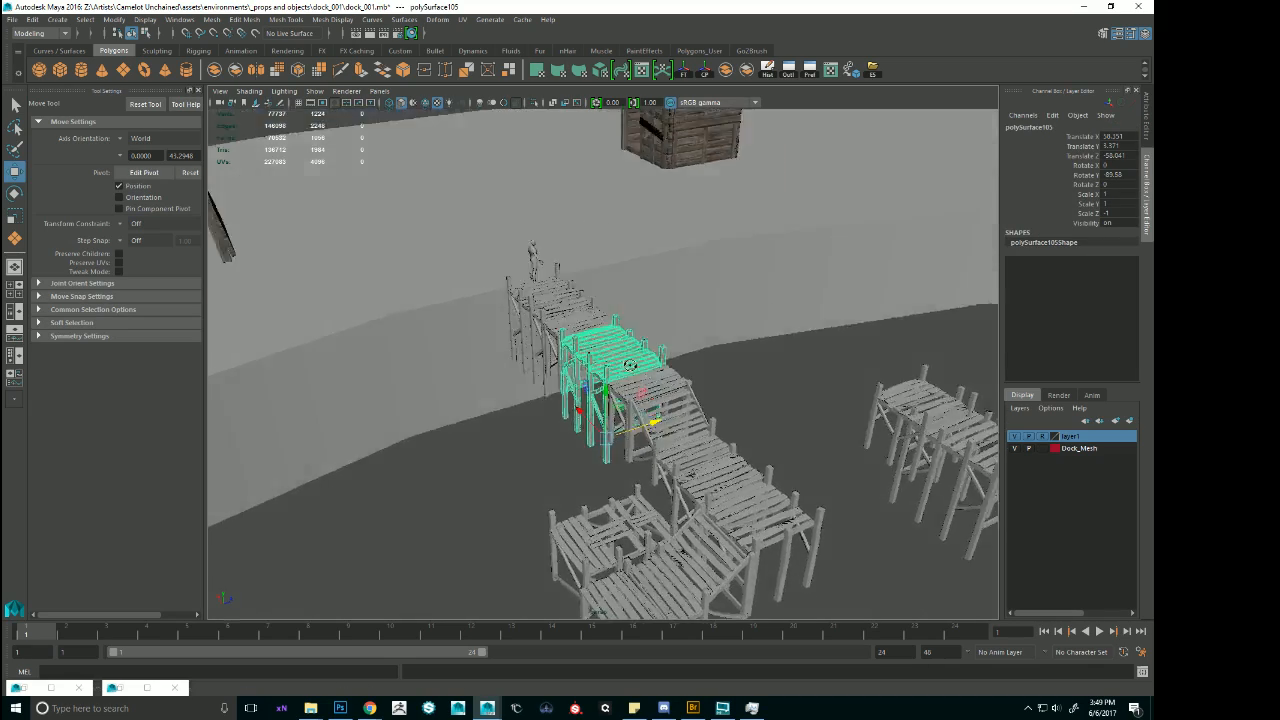
left_click_drag(628, 366, 640, 345, "alt")
left_click(614, 286)
key("f")
left_click_drag(650, 430, 660, 470, "alt")
right_click_drag(660, 470, 580, 420, "alt")
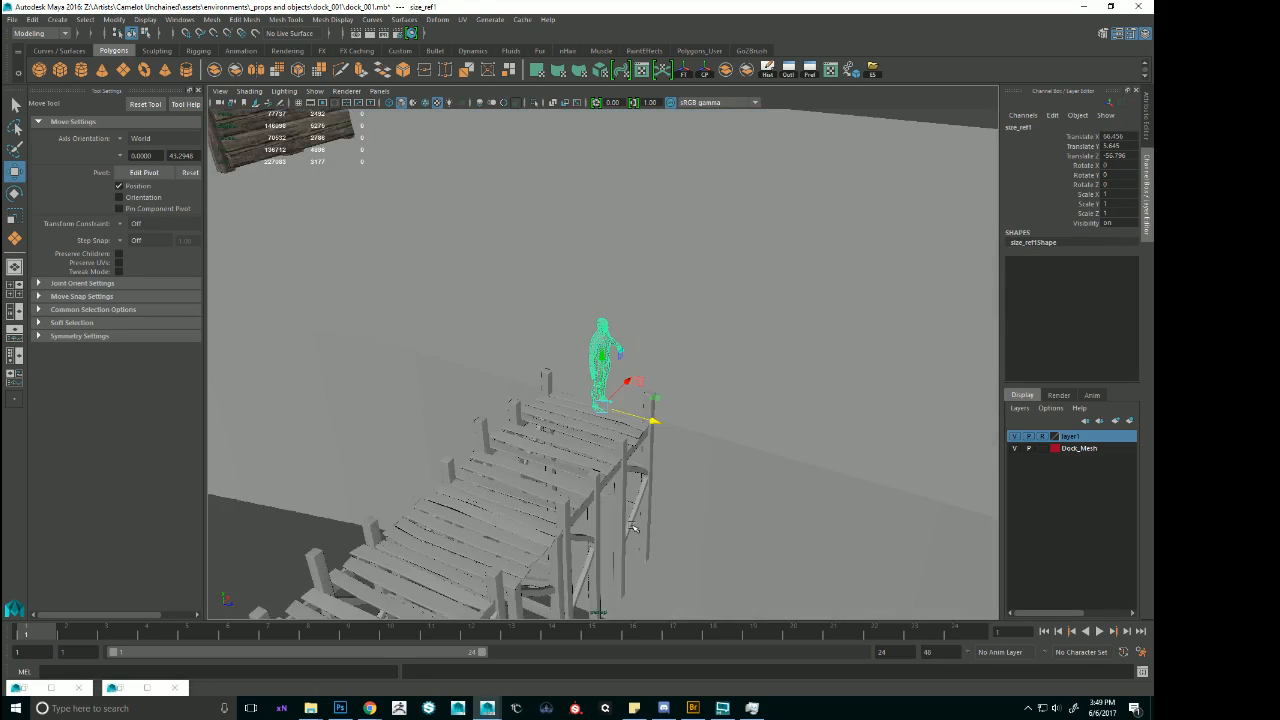
left_click_drag(580, 420, 620, 462, "alt")
Select the vertices along one side of the shore-end dock module and pull them outward to widen its deck.
left_click(626, 417)
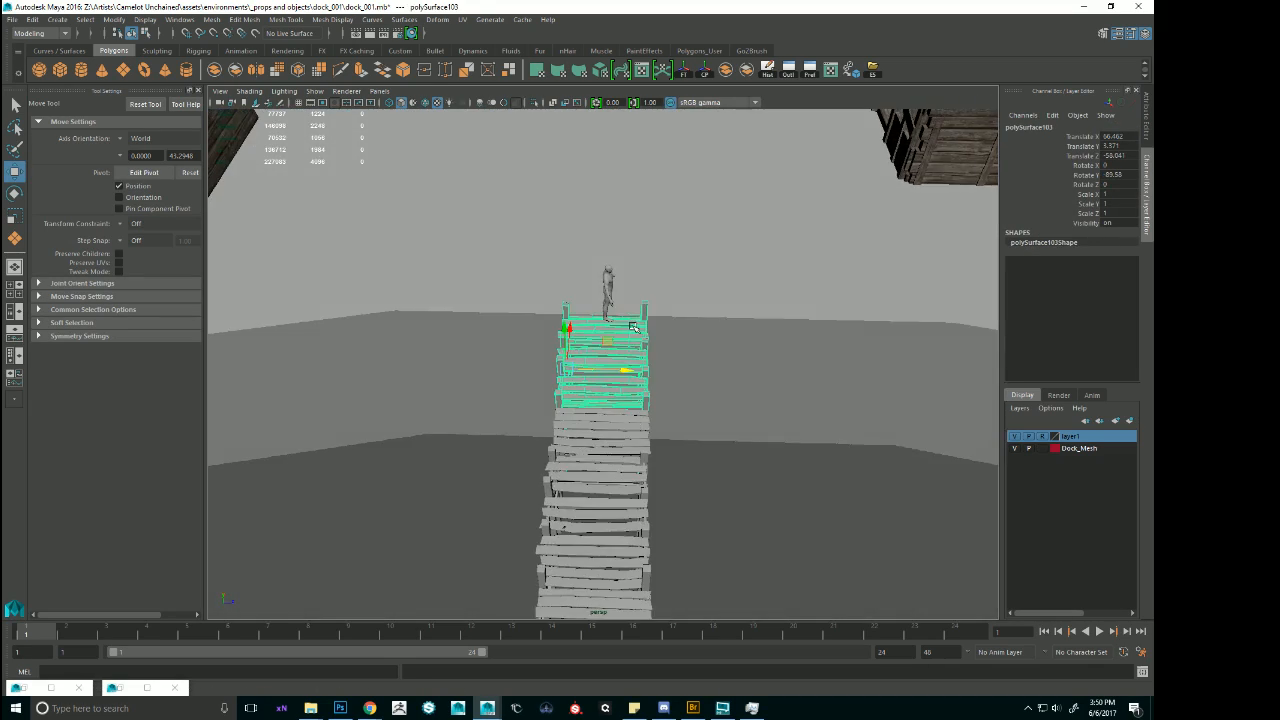
key("F9")
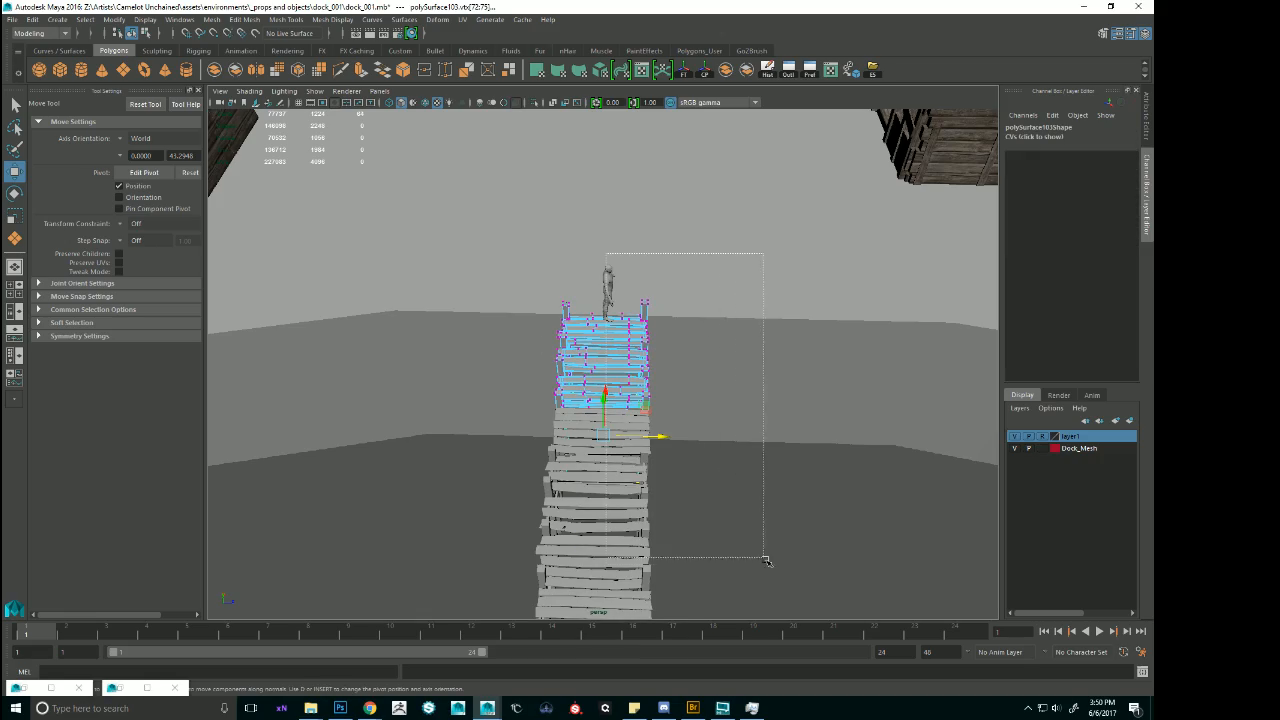
key("4")
mouse_move(806, 606)
left_mouse_down("alt")
mouse_move(686, 482)
mouse_move(791, 506)
mouse_move(737, 451)
mouse_move(766, 477)
left_mouse_up("alt")
key("6")
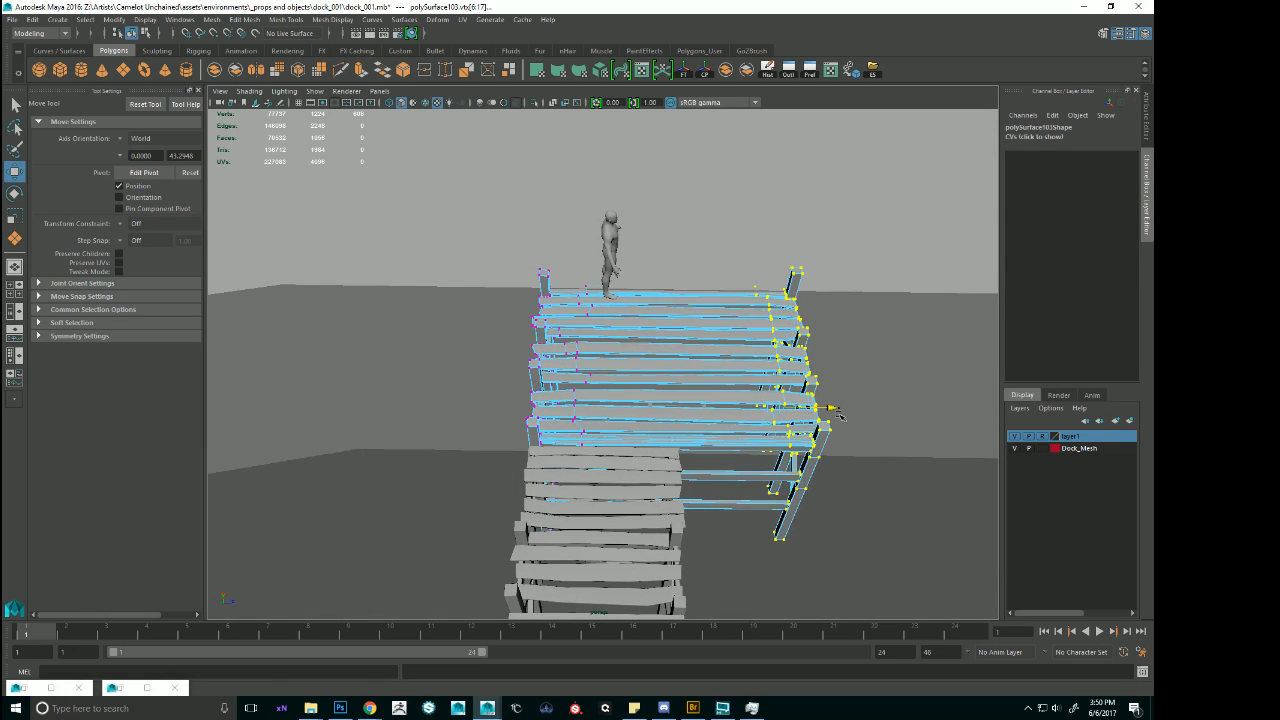
left_click_drag(840, 415, 712, 427)
Inspect the stretched planks and posts, and undo the widening back to the side-vertex selection.
left_click(920, 301)
left_click_drag(880, 315, 558, 385, "alt")
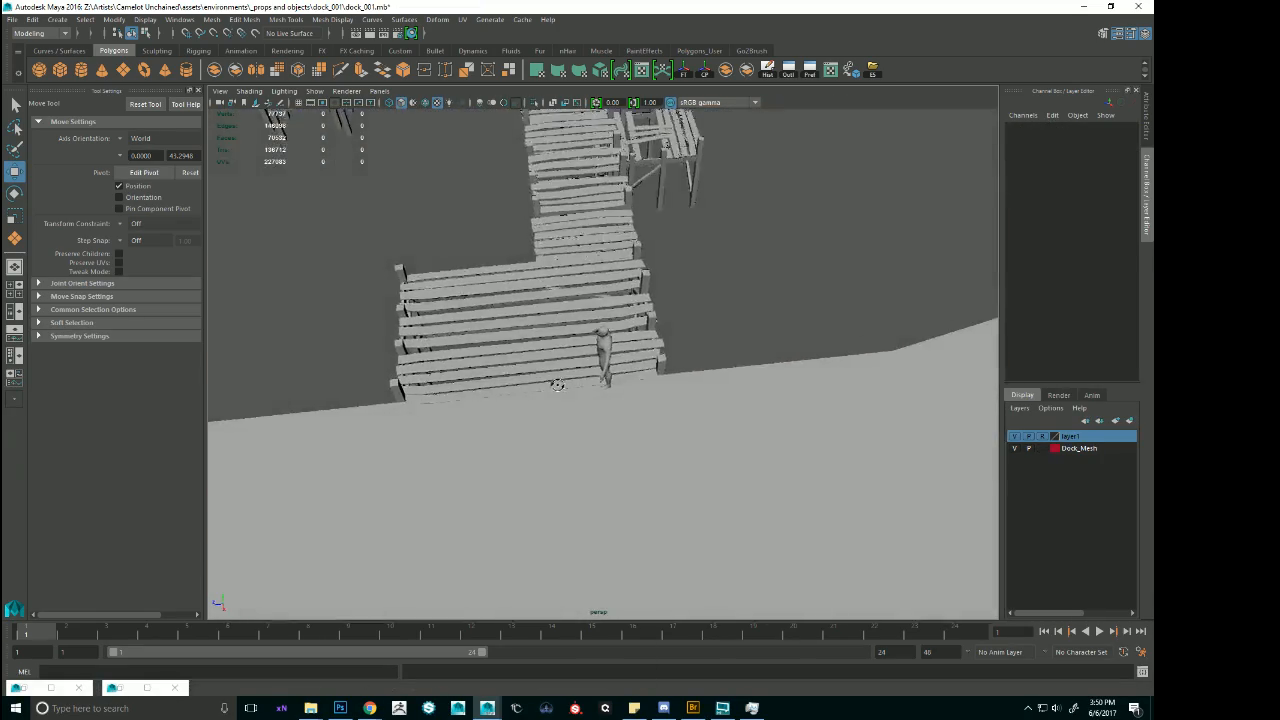
left_click(557, 385)
key("f")
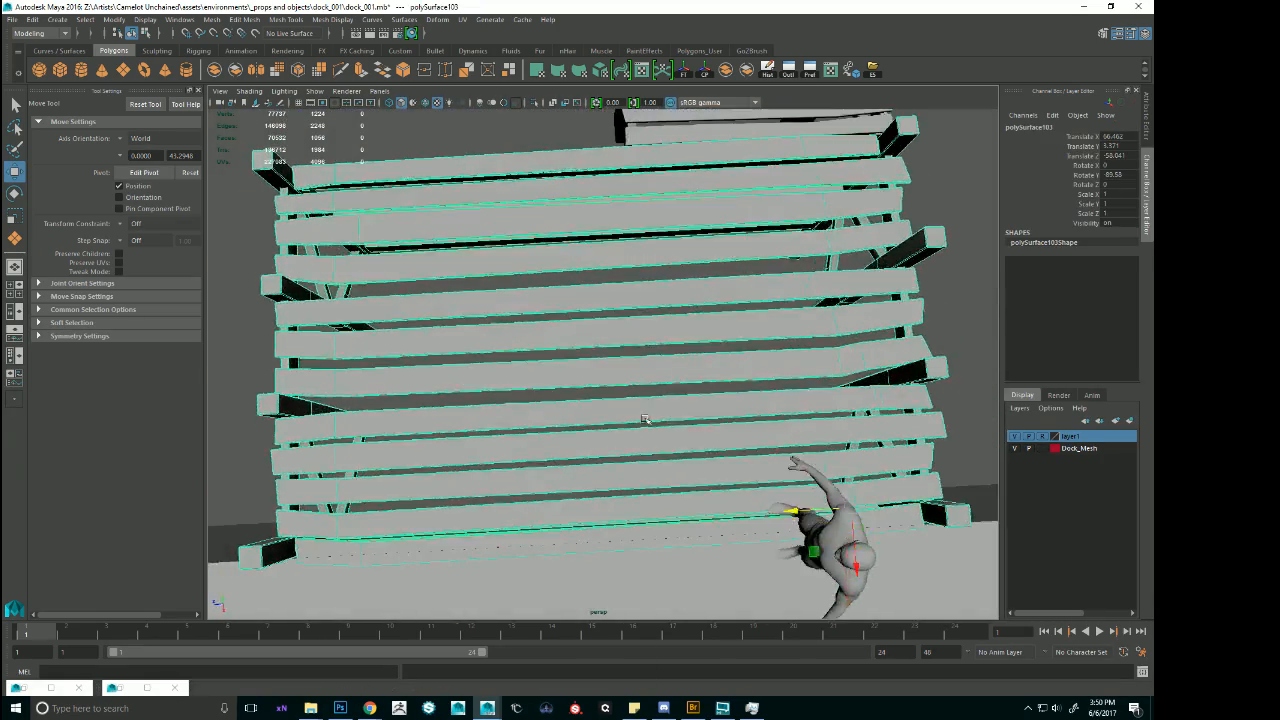
left_click_drag(645, 419, 756, 358, "alt")
key("ctrl+z")
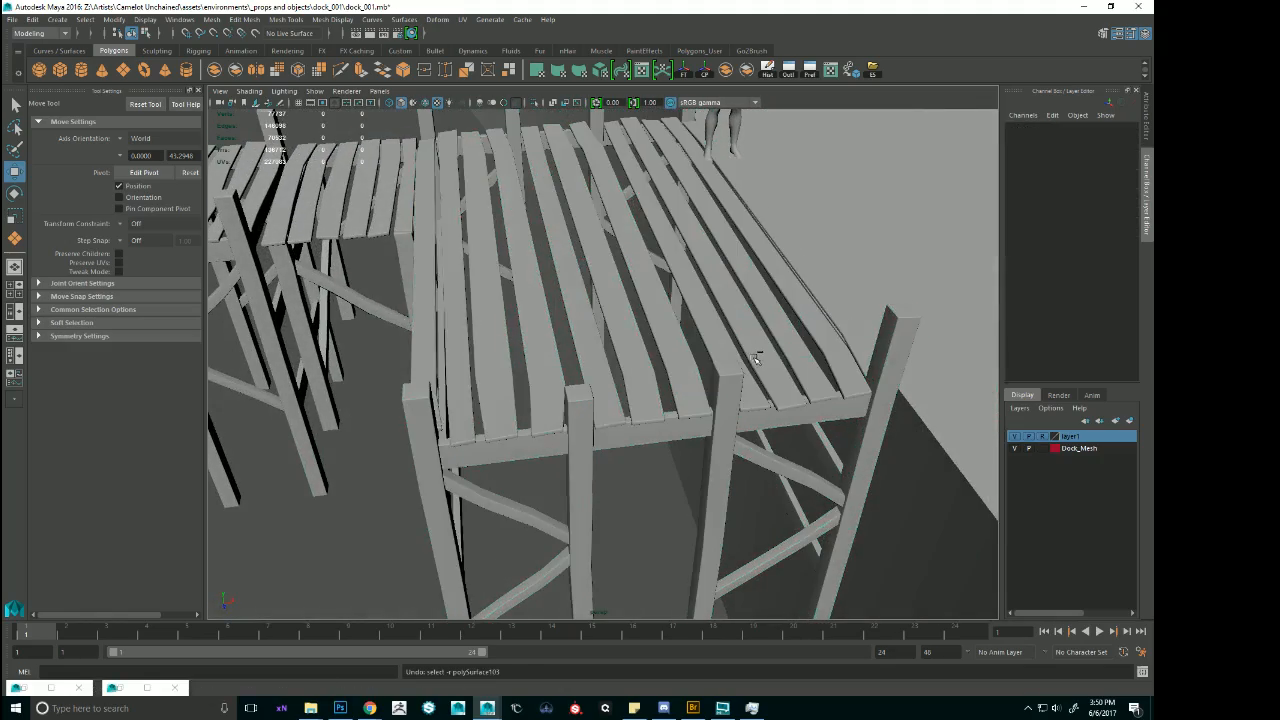
key("ctrl+z")
left_click_drag(621, 291, 691, 306, "alt")
scroll(691, 306, "down", 5)
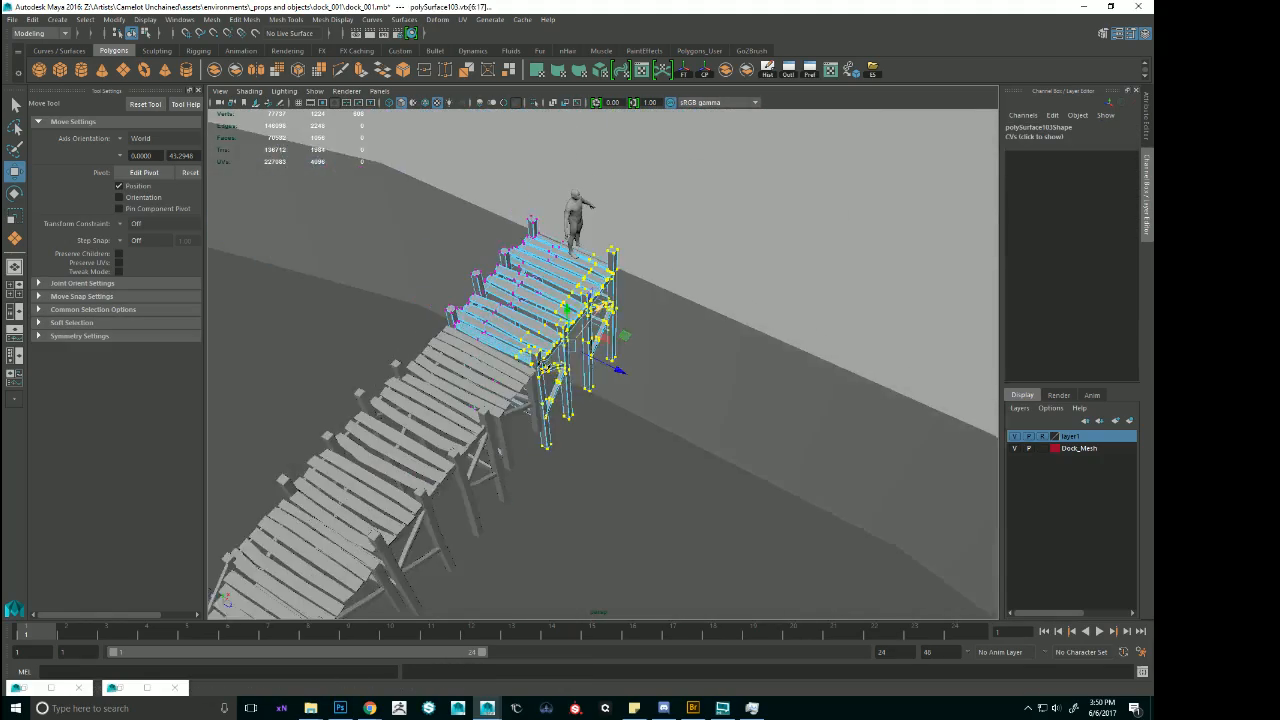
Stretch the selected side vertices of the shore-end module outward again, to over twice the width of the dock run.
left_click_drag(622, 374, 532, 380)
right_click_drag(592, 325, 642, 301)
left_click(885, 266)
right_click_drag(885, 266, 705, 250, "alt")
left_click_drag(705, 250, 652, 343, "alt")
left_click(652, 343)
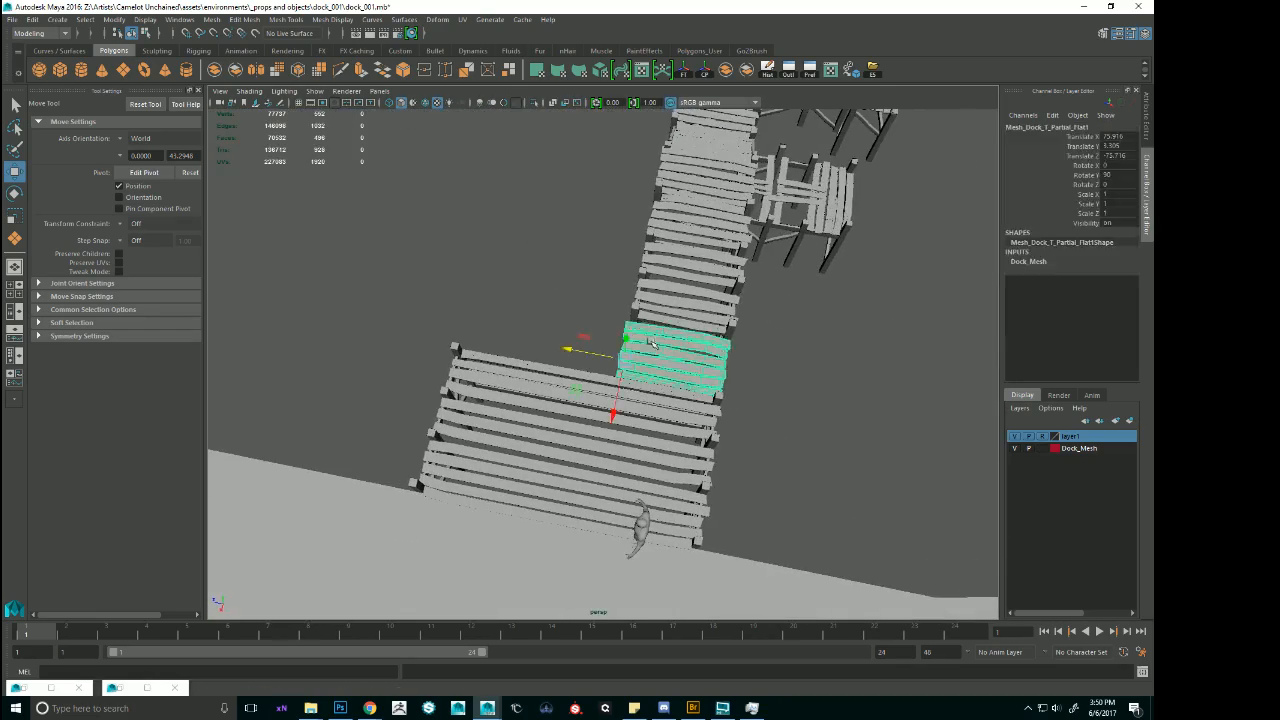
left_click(537, 422)
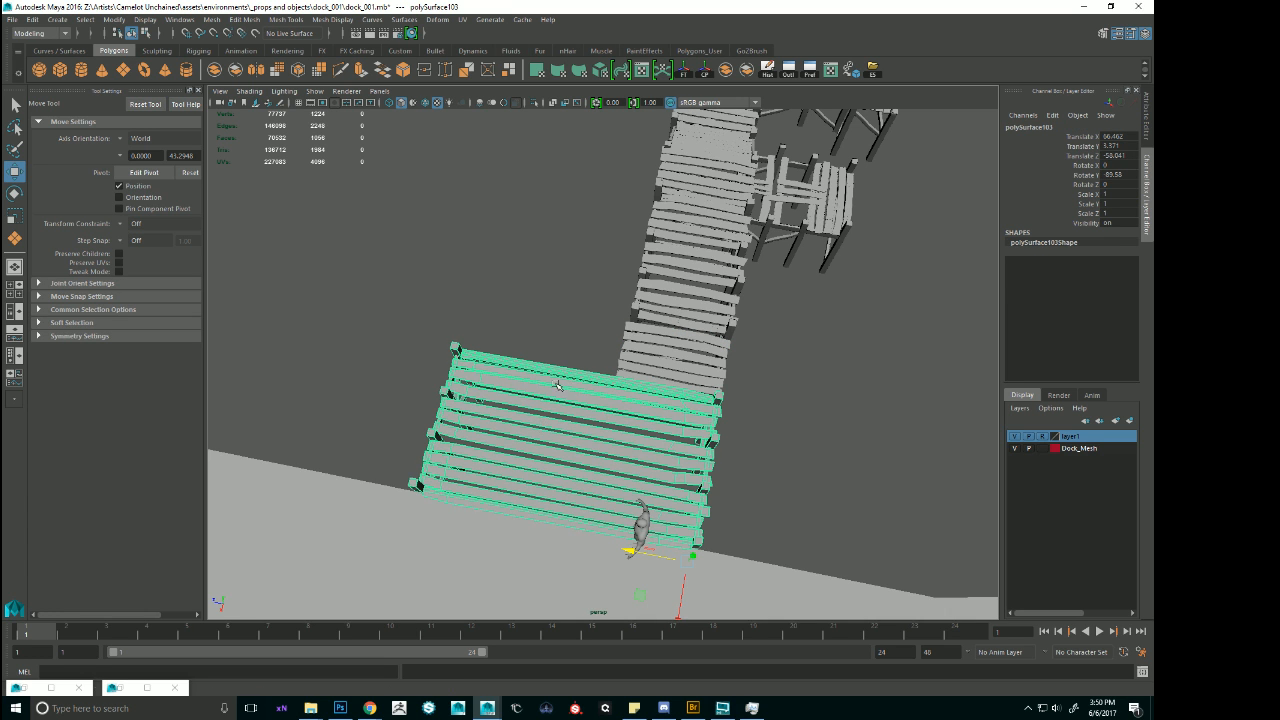
left_click_drag(557, 386, 667, 311, "alt")
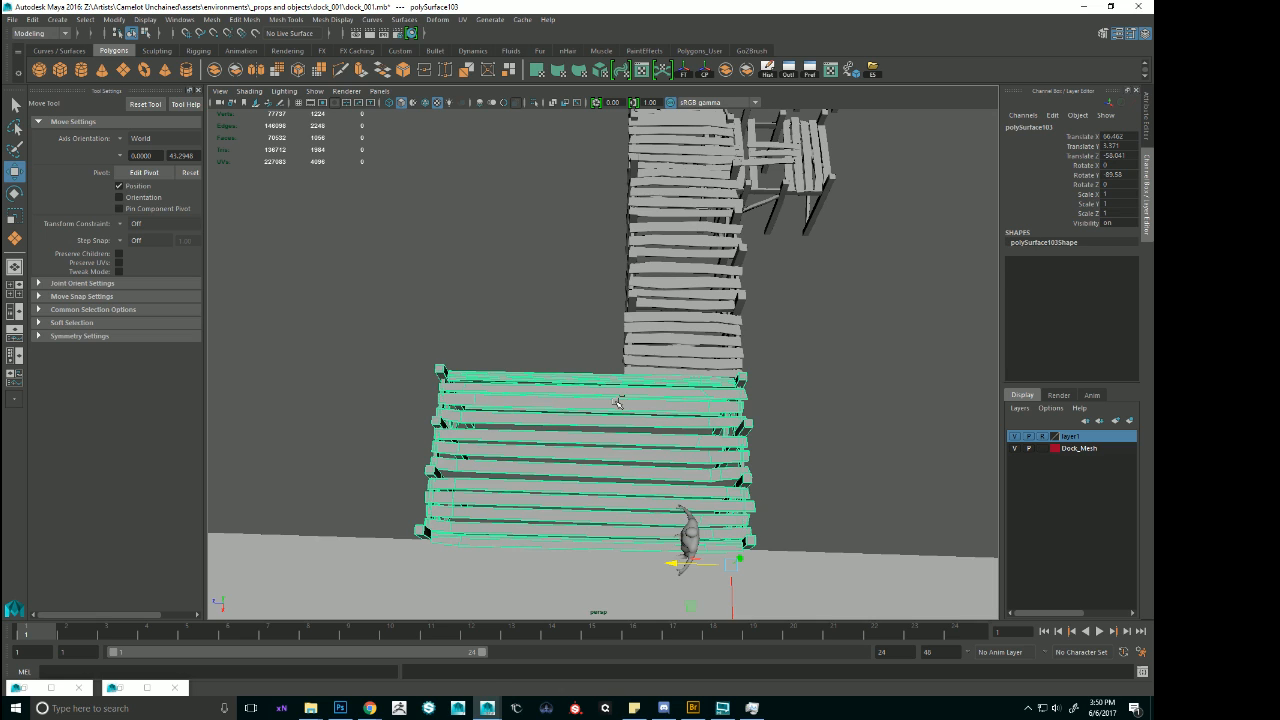
key("ctrl+z")
key("ctrl+z")
key("ctrl+z")
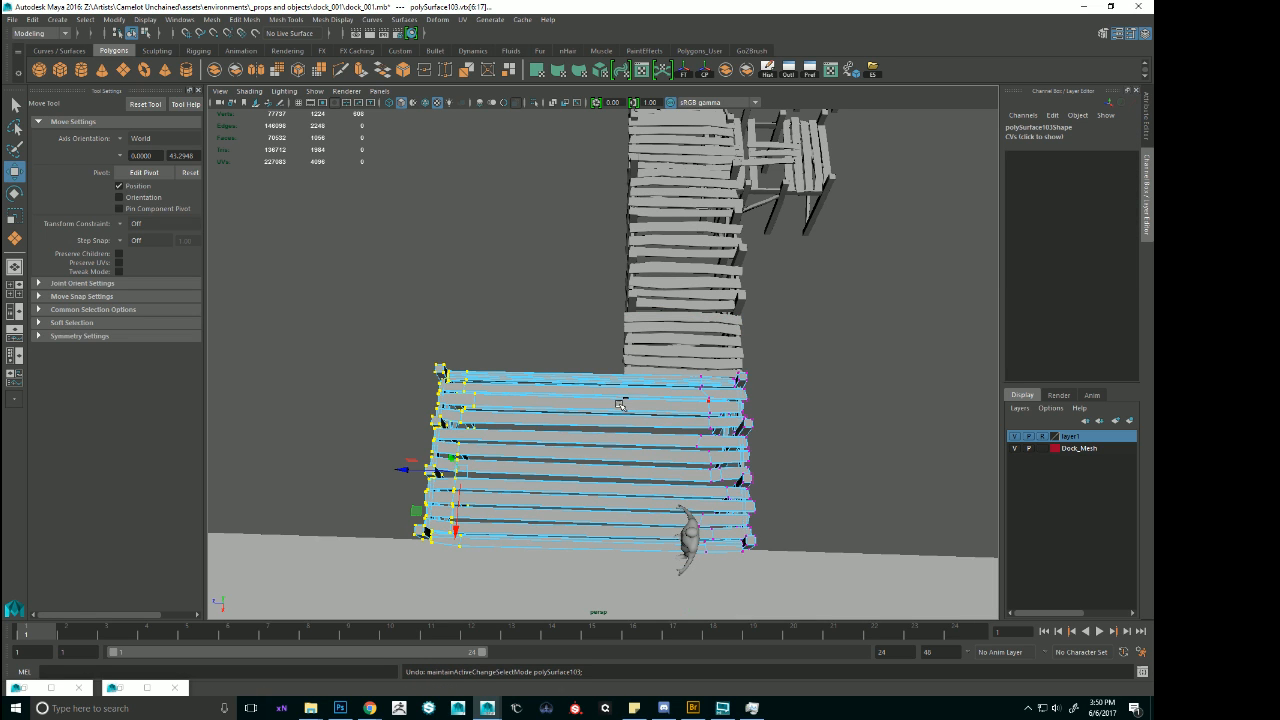
Select the flat partial's vertices on the widened side and stretch them outward to match the shore-end module's width.
left_click(650, 345)
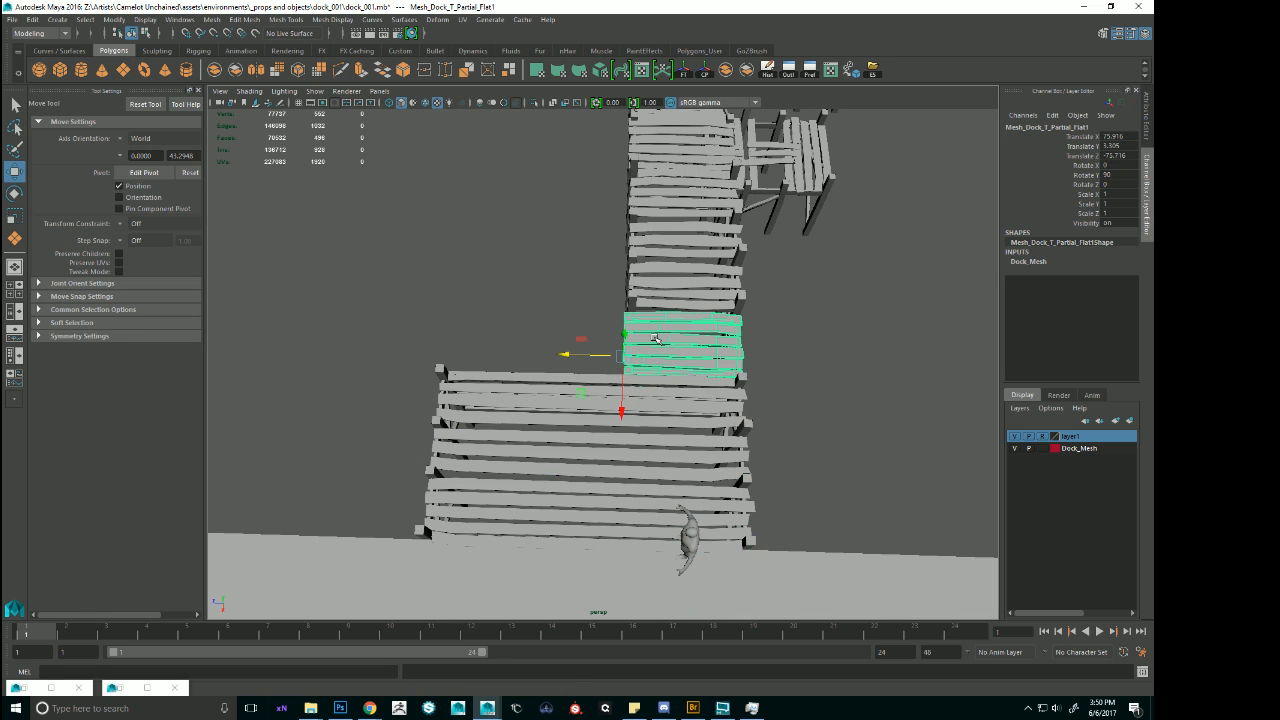
right_click_drag(672, 337, 598, 334)
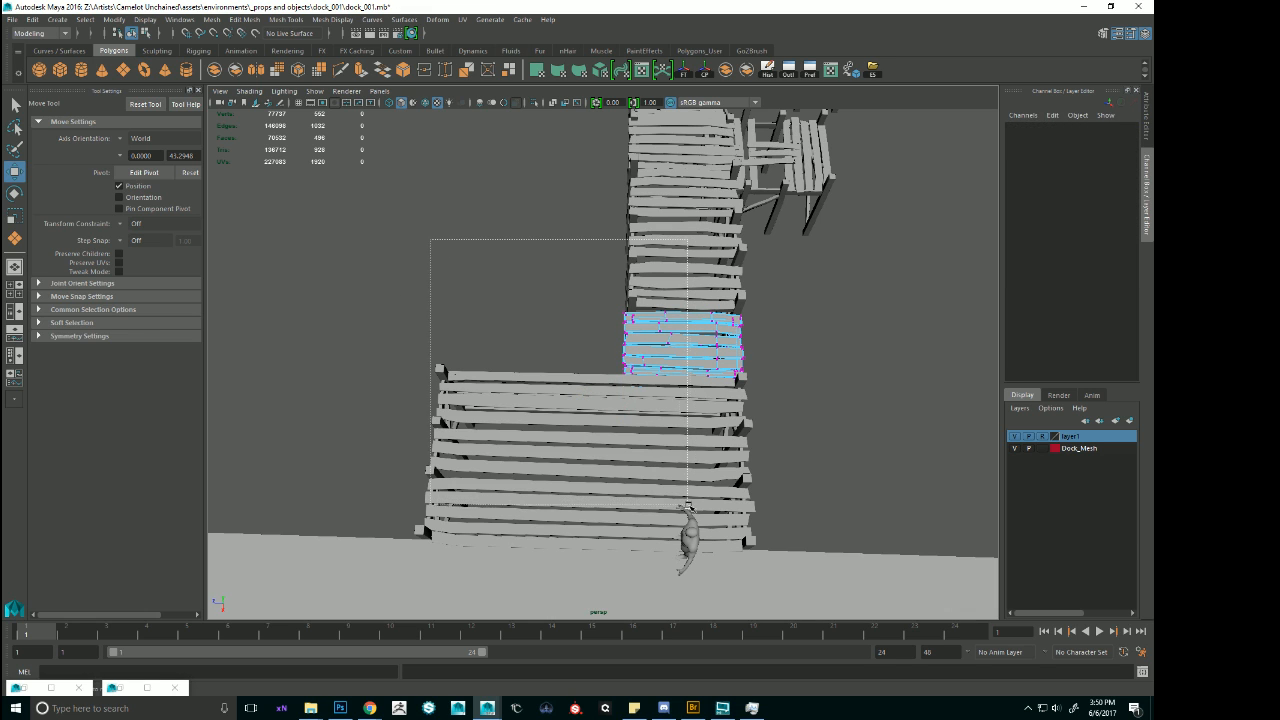
left_click_drag(688, 506, 688, 506)
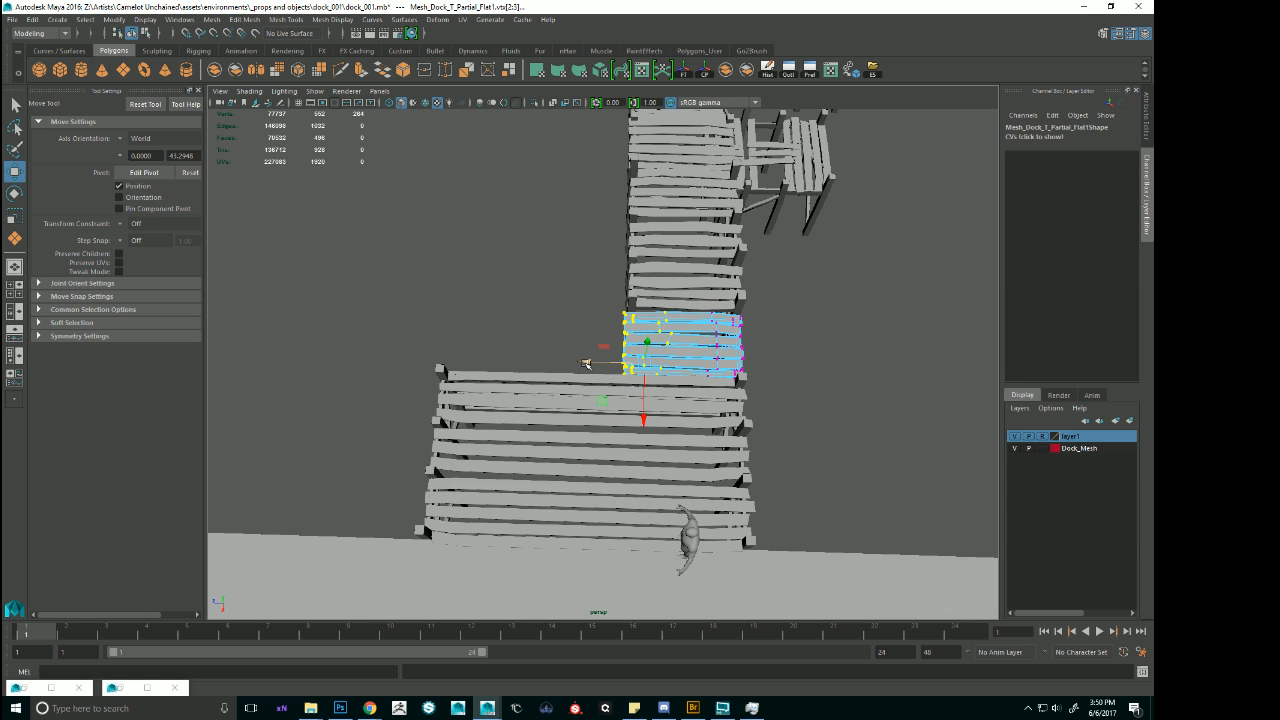
key("4")
key("5")
right_click_drag(468, 338, 552, 338, "alt")
left_click_drag(577, 362, 640, 330)
right_click_drag(600, 400, 660, 470, "alt")
left_click_drag(660, 470, 685, 515, "alt")
right_click_drag(597, 354, 656, 338)
left_click(450, 400)
Examine the widened flat partial from several angles and check its edges against the shore-end module.
right_click_drag(690, 350, 620, 330, "alt")
left_click_drag(620, 330, 560, 292, "alt")
left_click(573, 290)
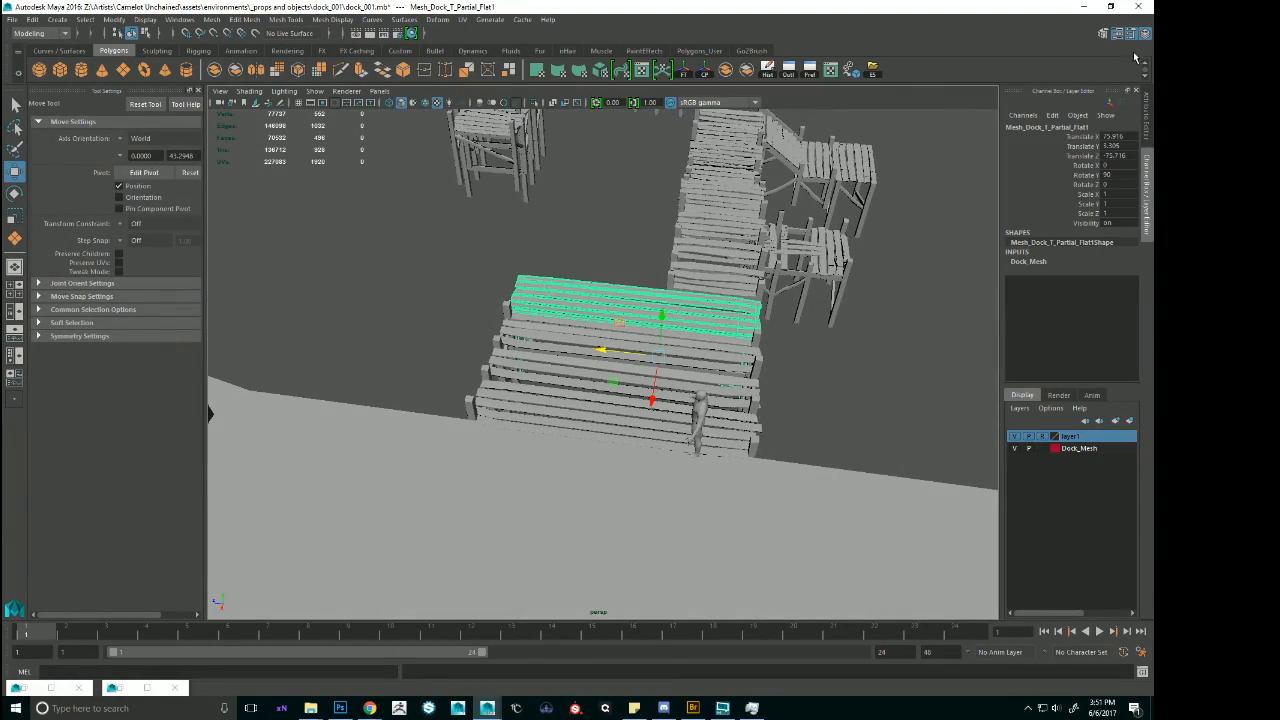
left_click_drag(672, 196, 728, 188, "alt")
left_click(567, 368)
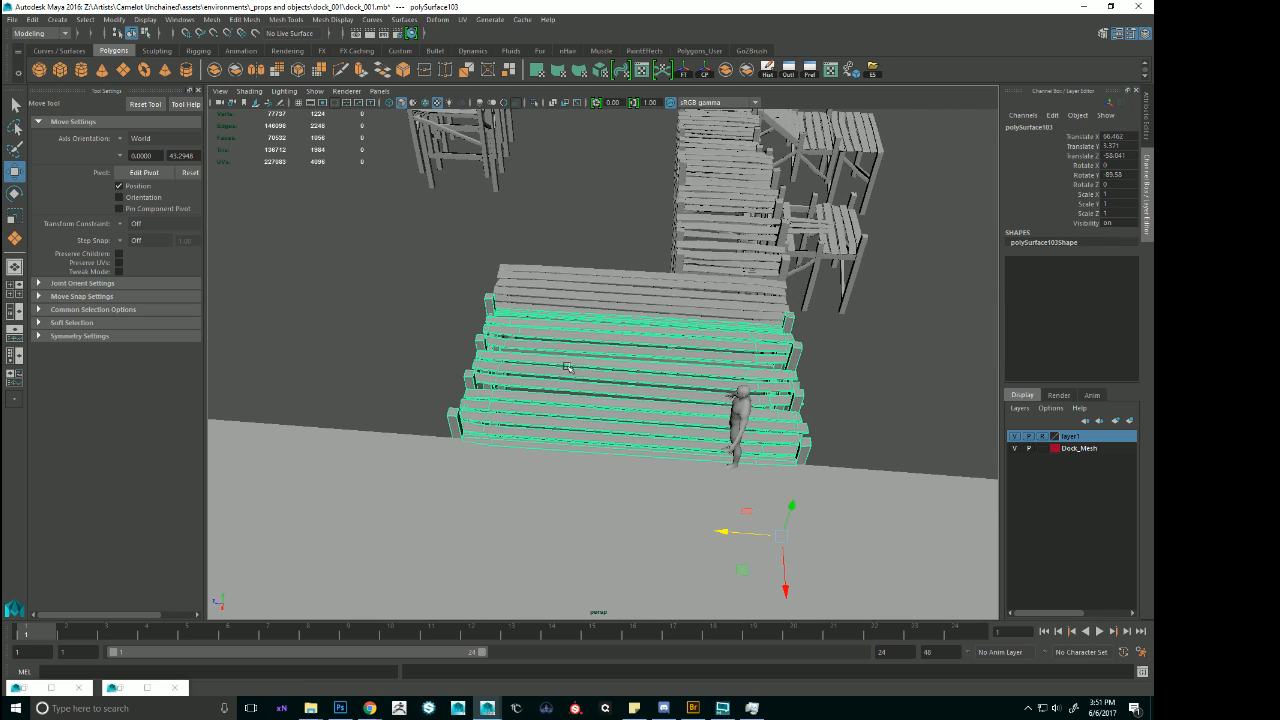
left_click(575, 299)
left_click_drag(632, 266, 791, 409, "alt")
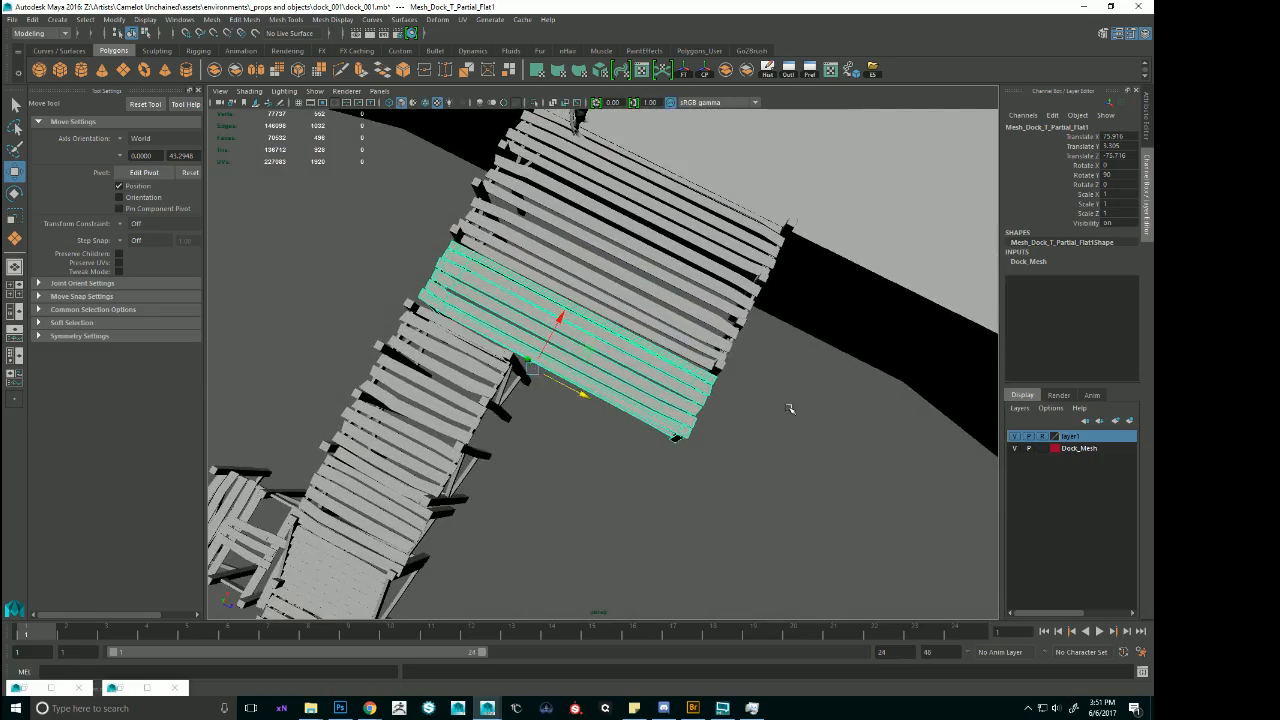
left_click(791, 409)
right_click_drag(791, 409, 700, 385, "alt")
left_click_drag(700, 385, 658, 317, "alt")
Select the widened-side vertices of the next dock module and stretch them outward to the deck's new width.
left_click(680, 318)
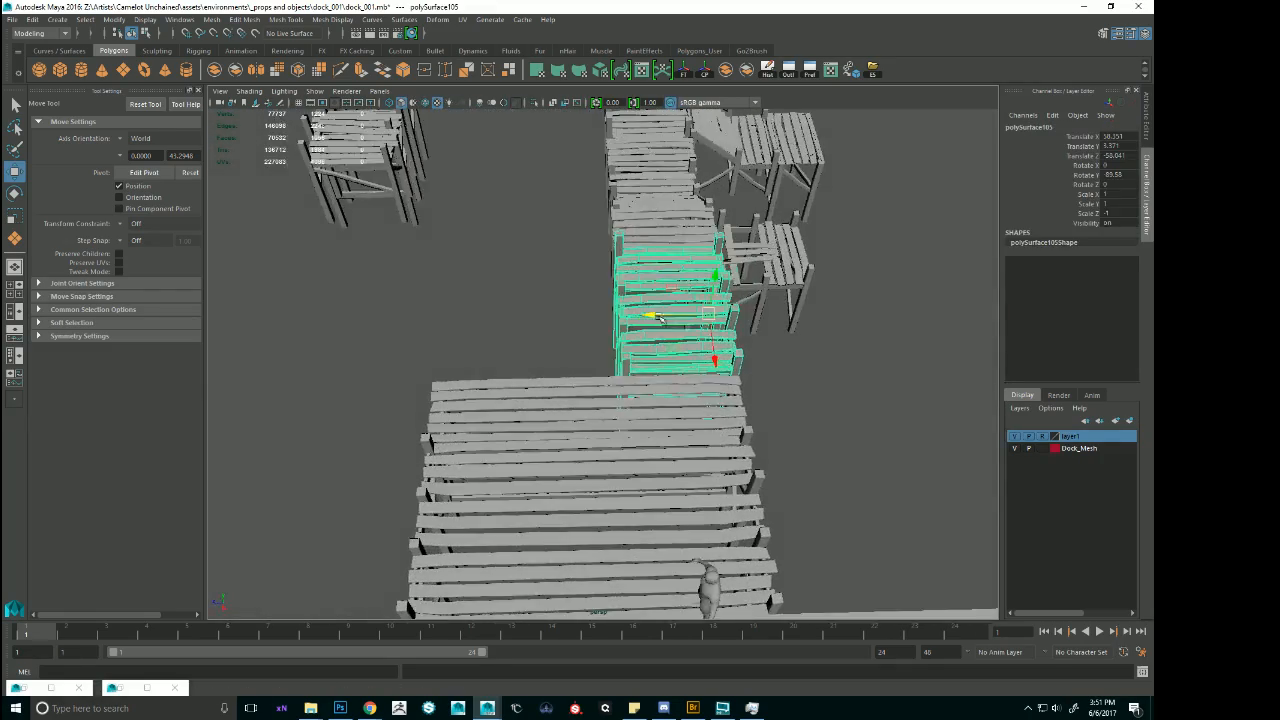
right_click_drag(655, 300, 586, 312)
mouse_move(586, 312)
left_mouse_down("alt")
mouse_move(569, 313)
mouse_move(587, 302)
left_mouse_up("alt")
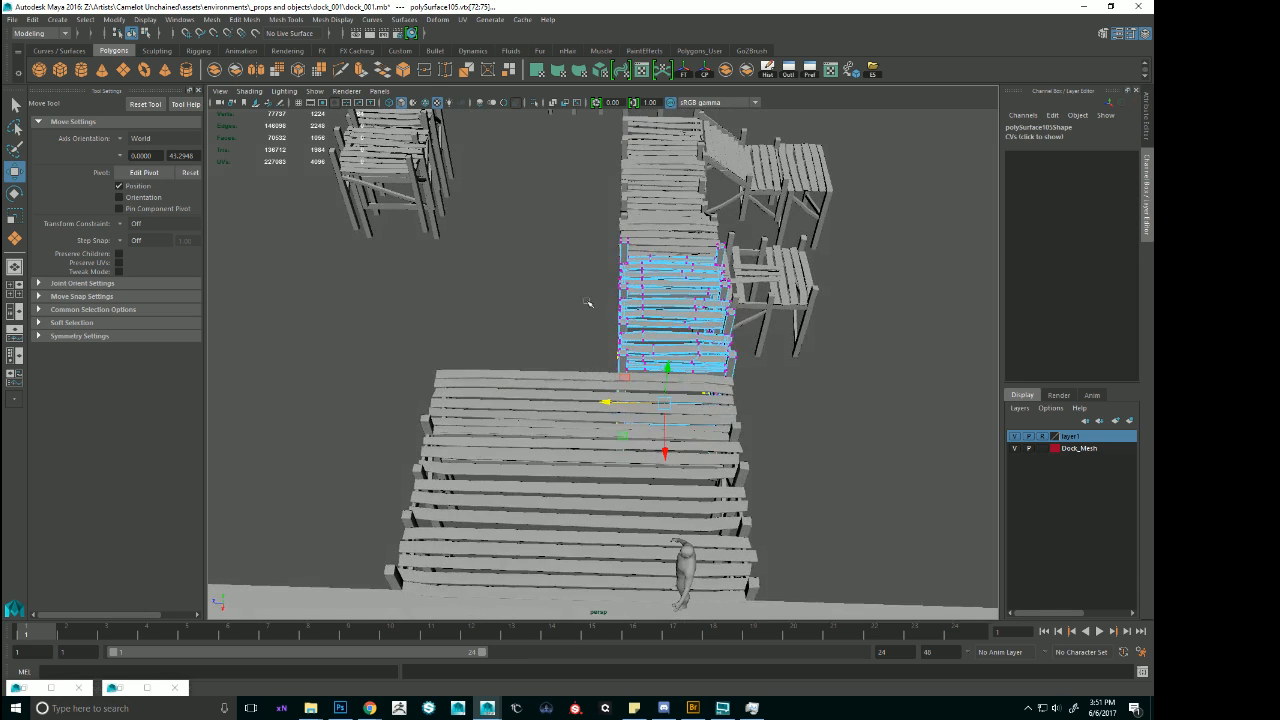
left_click_drag(473, 207, 656, 533)
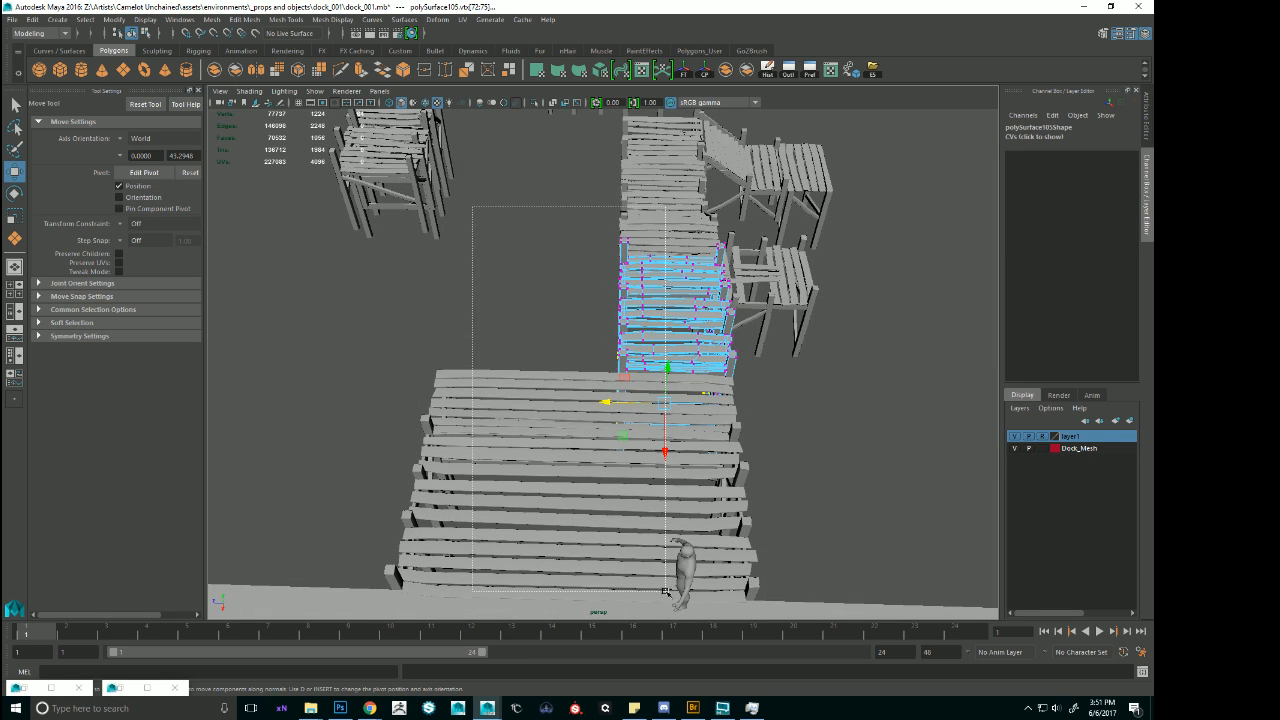
left_click_drag(666, 592, 664, 590)
left_click_drag(577, 350, 418, 348)
Examine the stretched module's outer edge and its fit with the neighbouring widened planks.
key("f")
left_click_drag(686, 442, 693, 287, "alt")
left_click(693, 288)
right_click_drag(693, 288, 640, 255, "alt")
left_click_drag(640, 255, 664, 318, "alt")
left_click(817, 328)
middle_click_drag(817, 328, 767, 311, "alt")
left_click_drag(767, 311, 590, 337, "alt")
left_click(583, 338)
right_click_drag(583, 338, 530, 333)
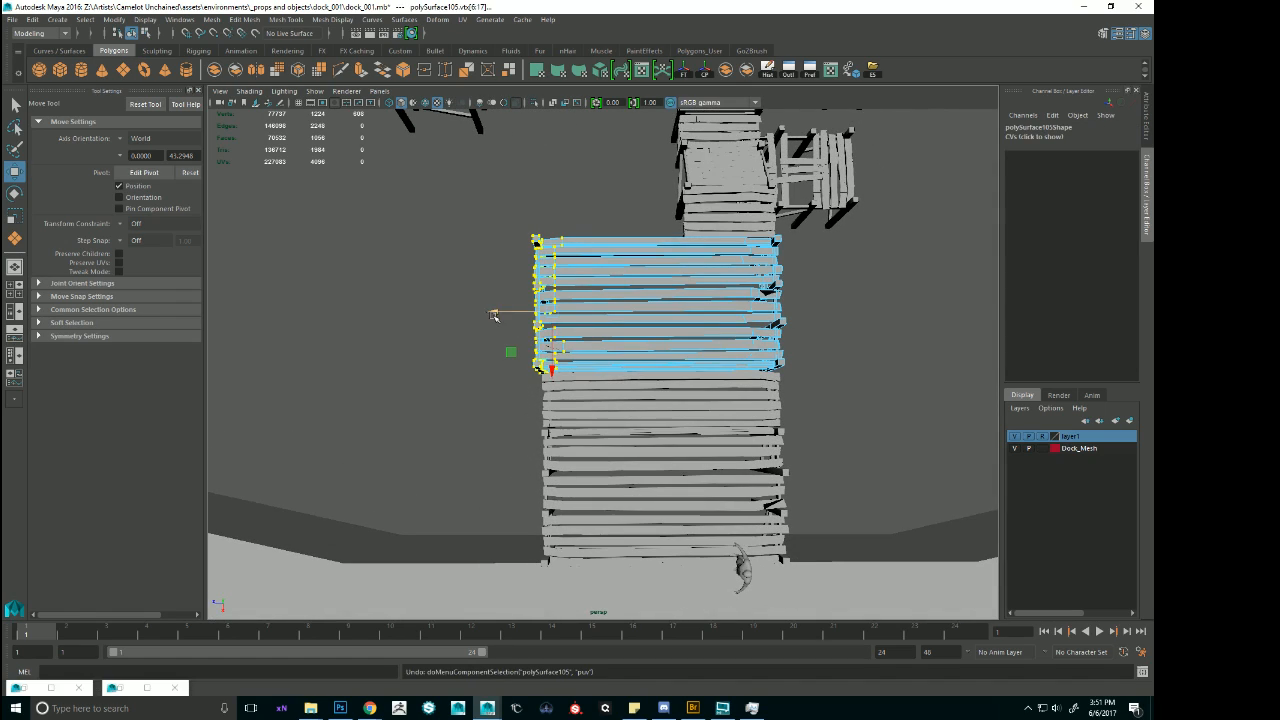
left_click_drag(503, 314, 546, 312, "alt")
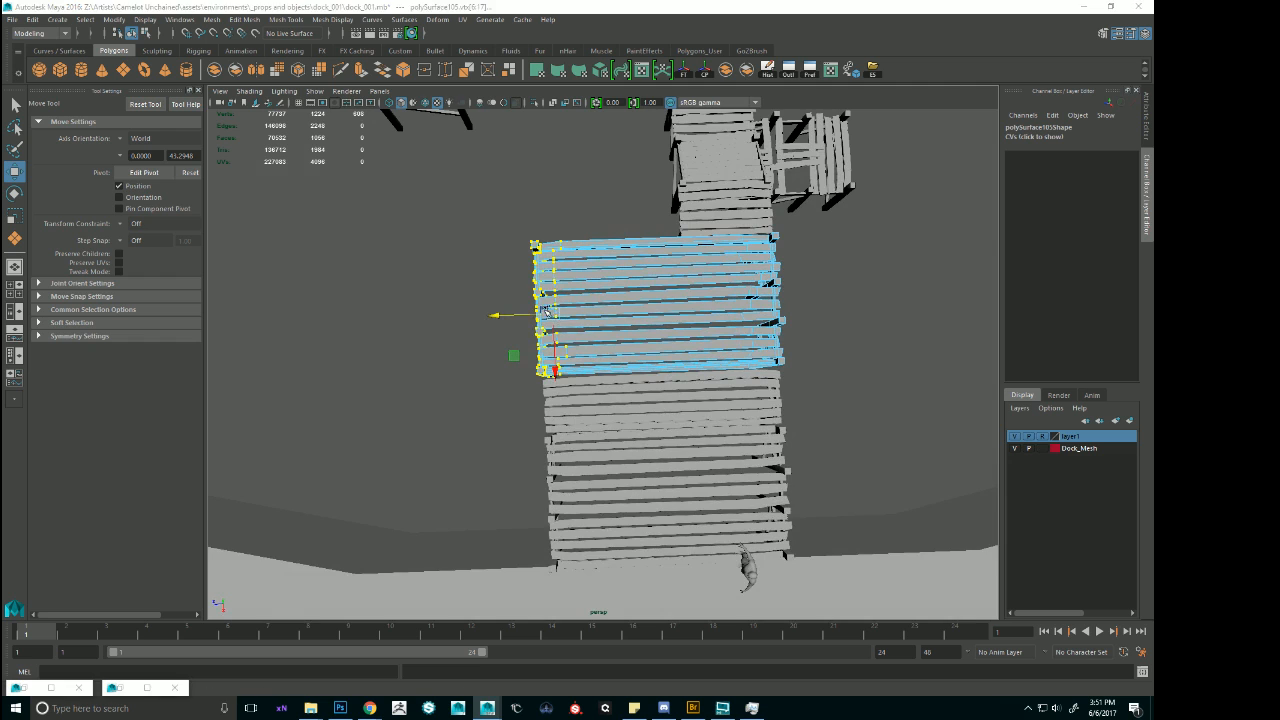
Nudge the stretched module's end vertices inward in the top view to line up with the neighbouring deck edge.
key("space")
key("f")
key("space")
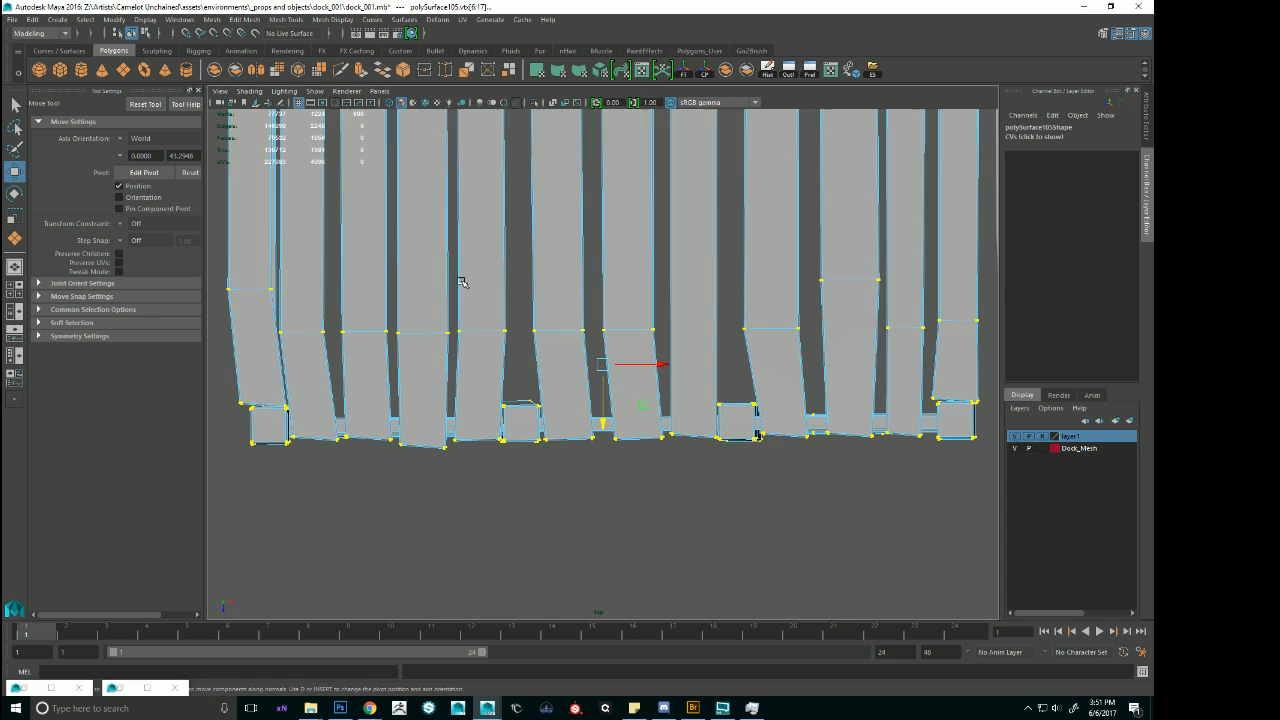
scroll(543, 337, "down", 6)
scroll(600, 345, "up", 8)
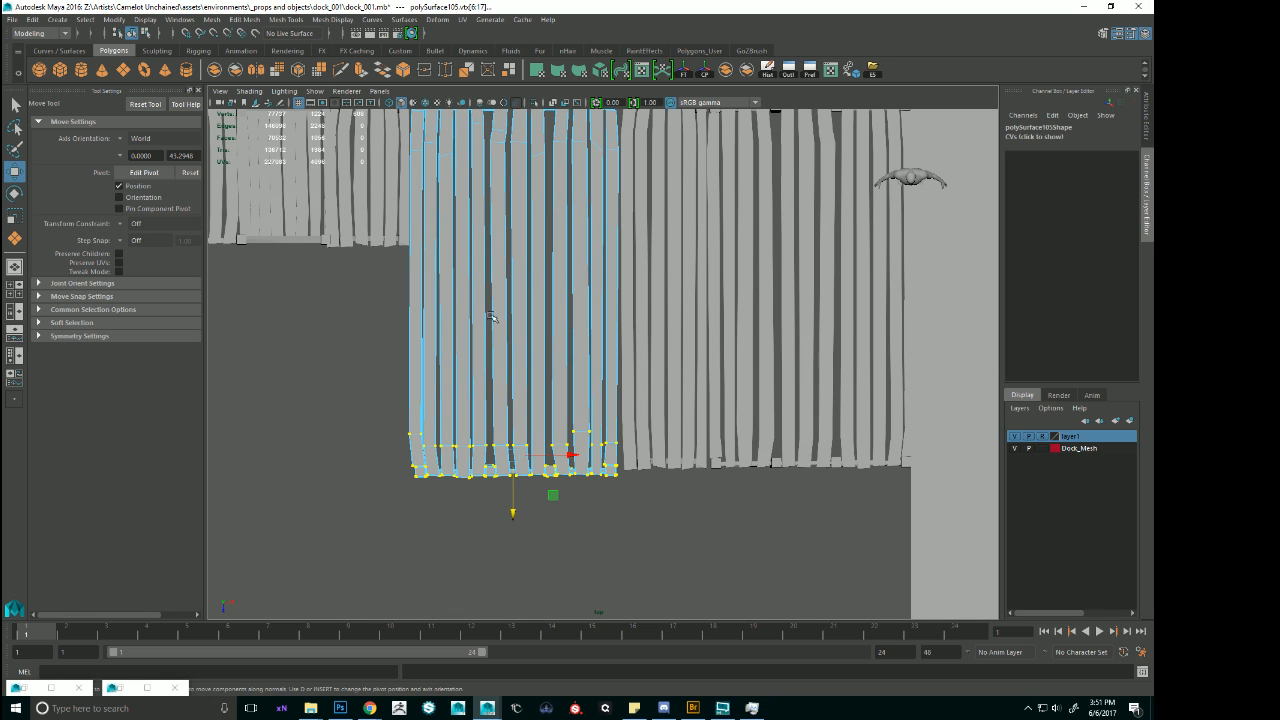
left_click_drag(512, 514, 515, 509)
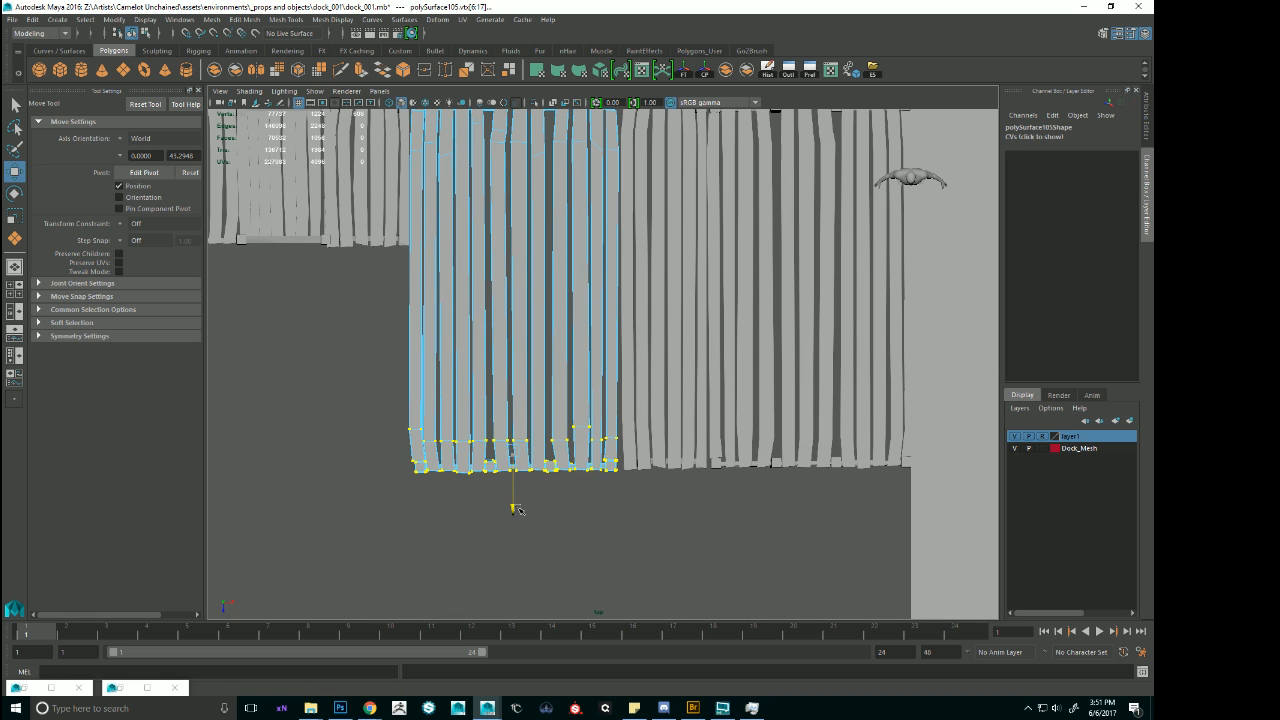
Select the end vertices of the next flat partial along the run and stretch them to the widened deck's edge.
scroll(515, 509, "down", 5)
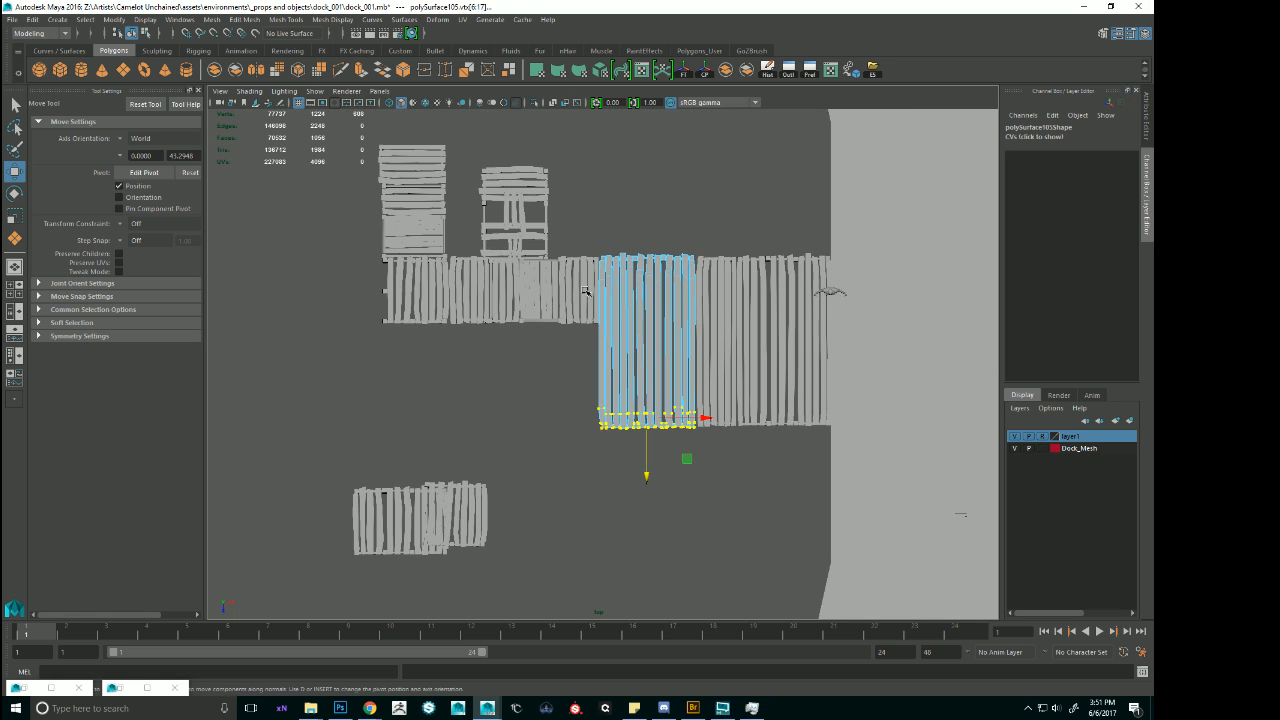
left_click(598, 298)
right_click_drag(582, 291, 476, 281)
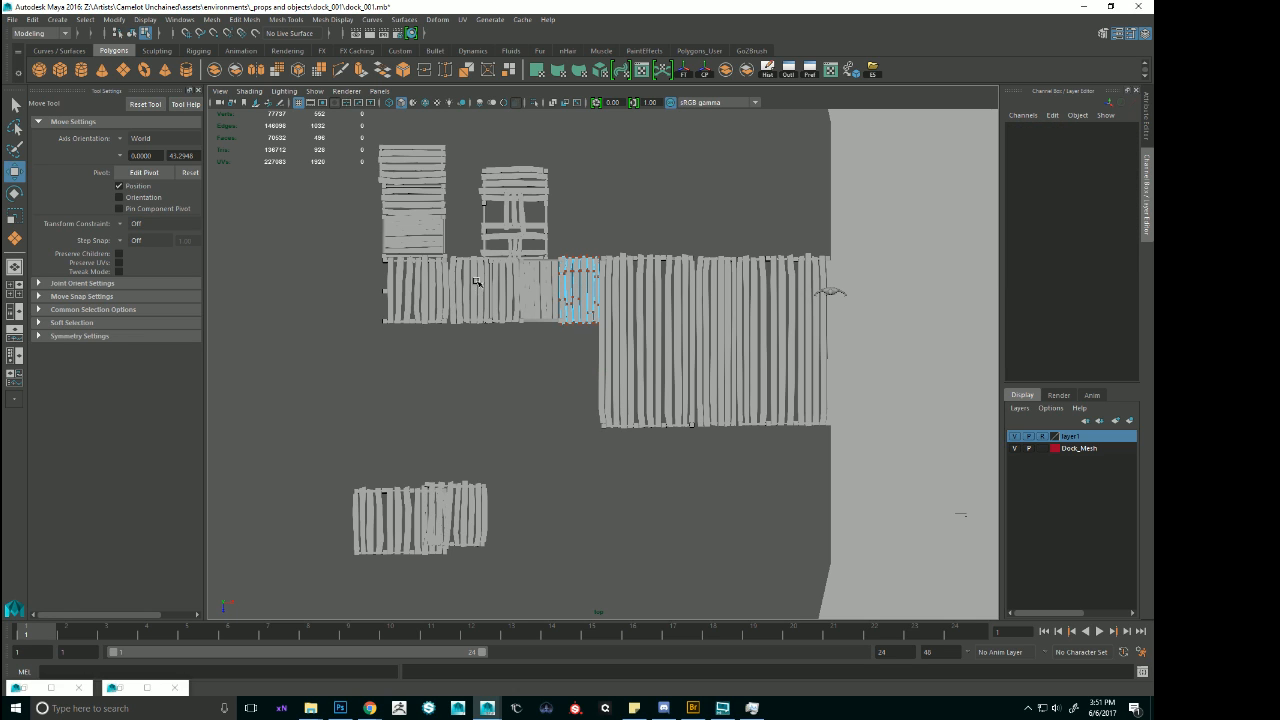
mouse_move(648, 381)
left_mouse_down()
mouse_move(624, 372)
mouse_move(582, 458)
mouse_move(589, 480)
left_mouse_up()
key("4")
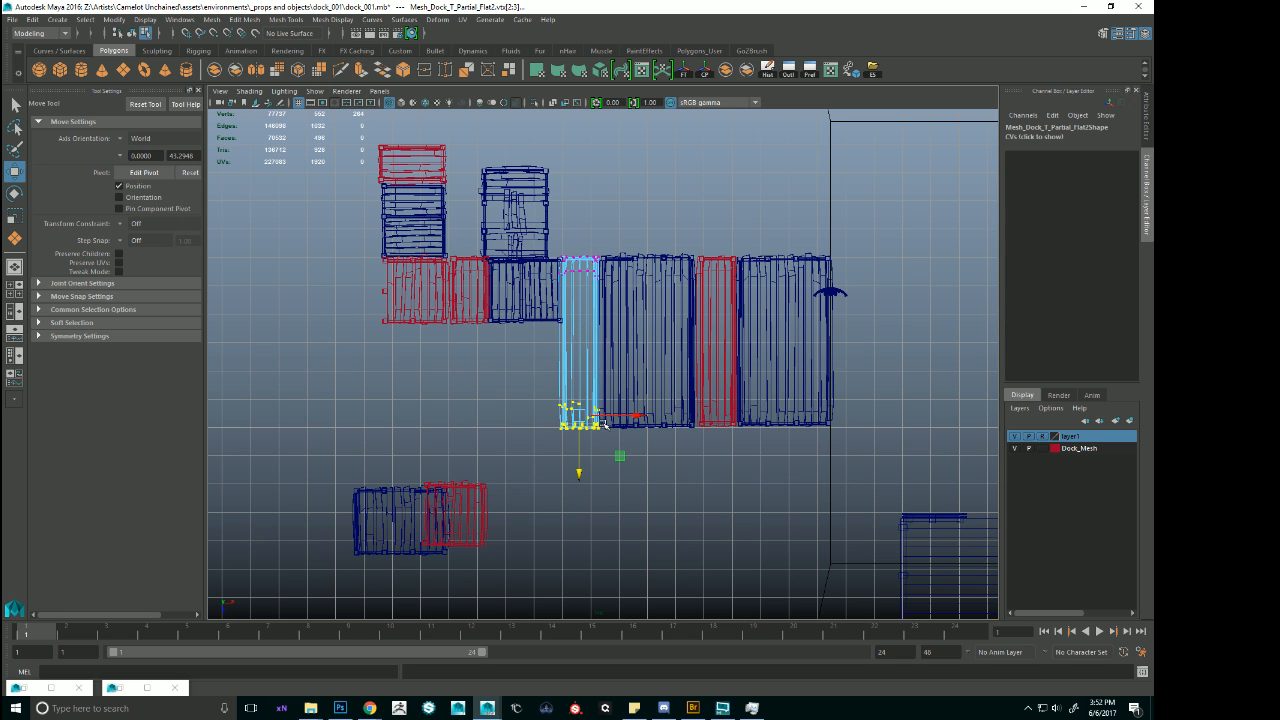
key("5")
scroll(537, 434, "up", 6)
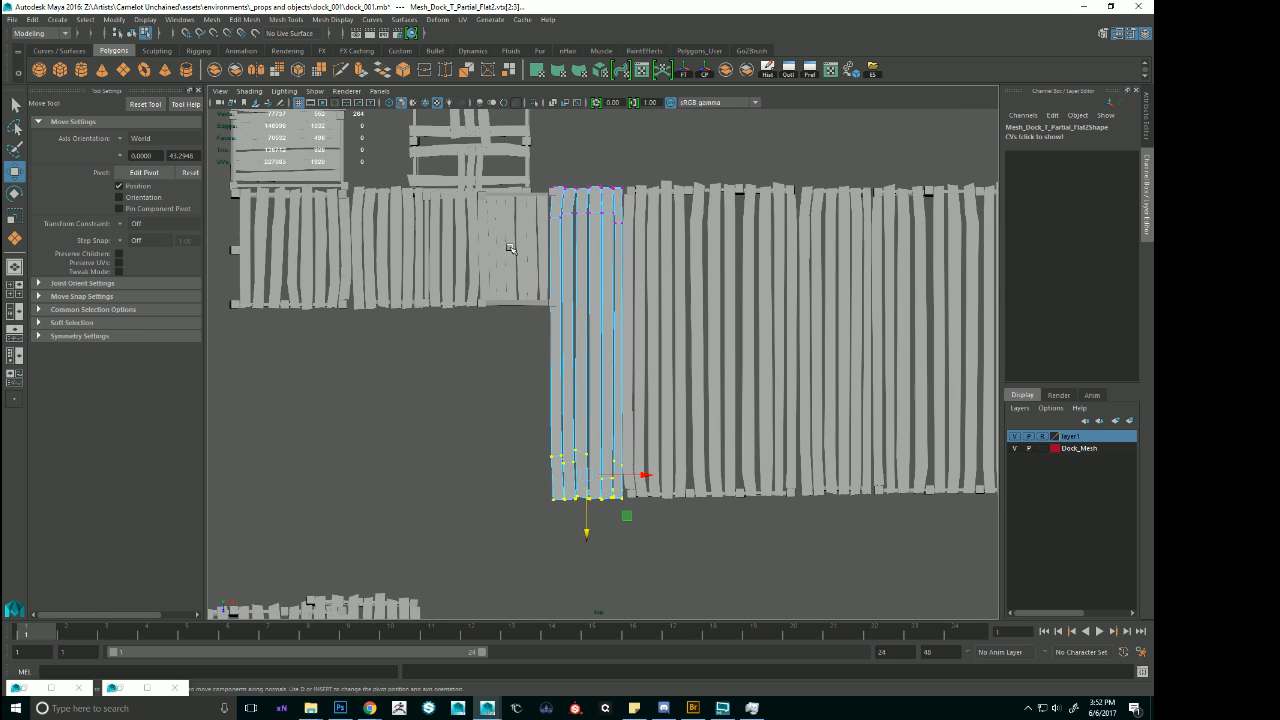
Select the stairs module's end vertices on the widened side and stretch them to the deck's outer edge.
left_click_drag(510, 248, 537, 276)
left_click_drag(350, 246, 677, 406)
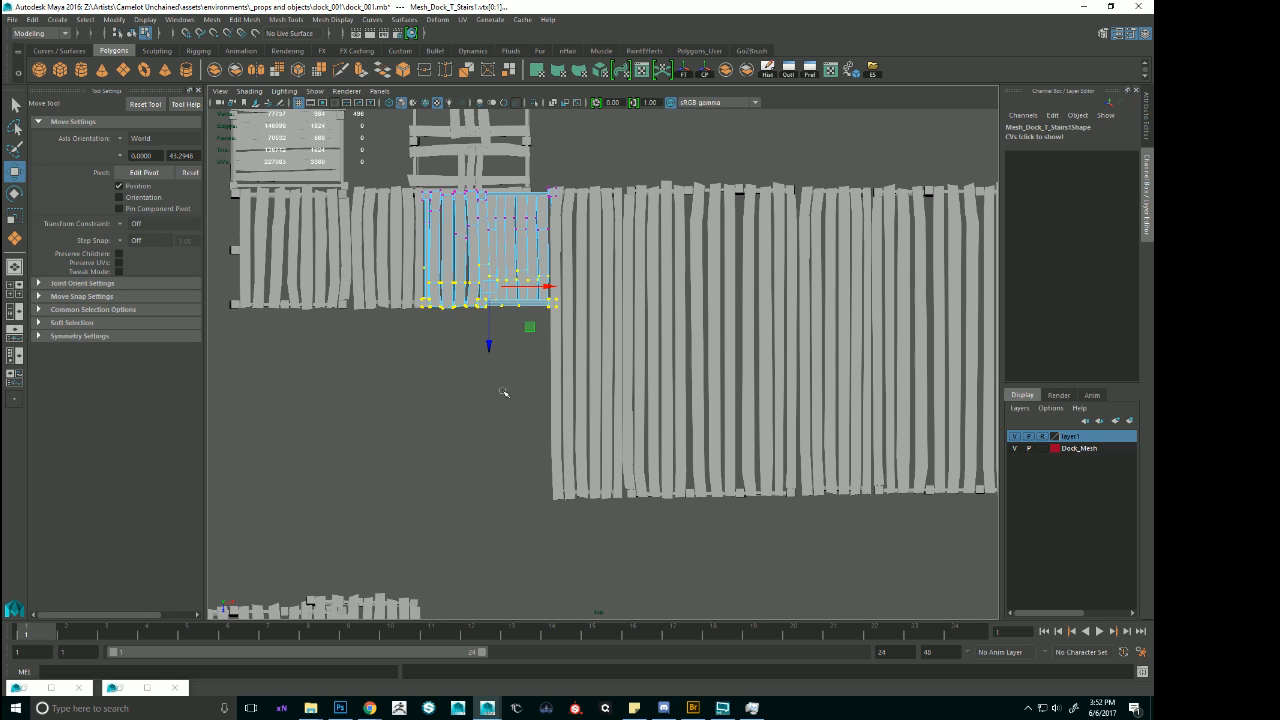
left_click_drag(490, 348, 528, 545)
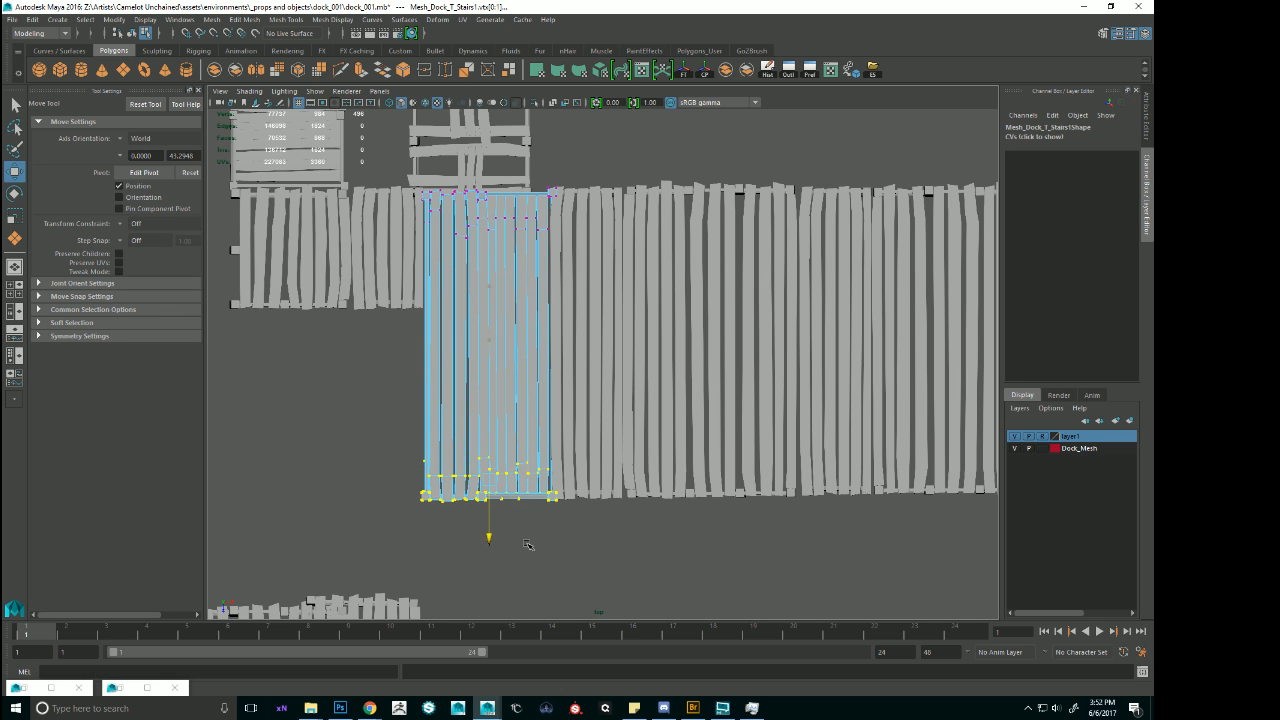
key("ctrl+z")
key("ctrl+z")
key("ctrl+z")
key("ctrl+z")
key("ctrl+z")
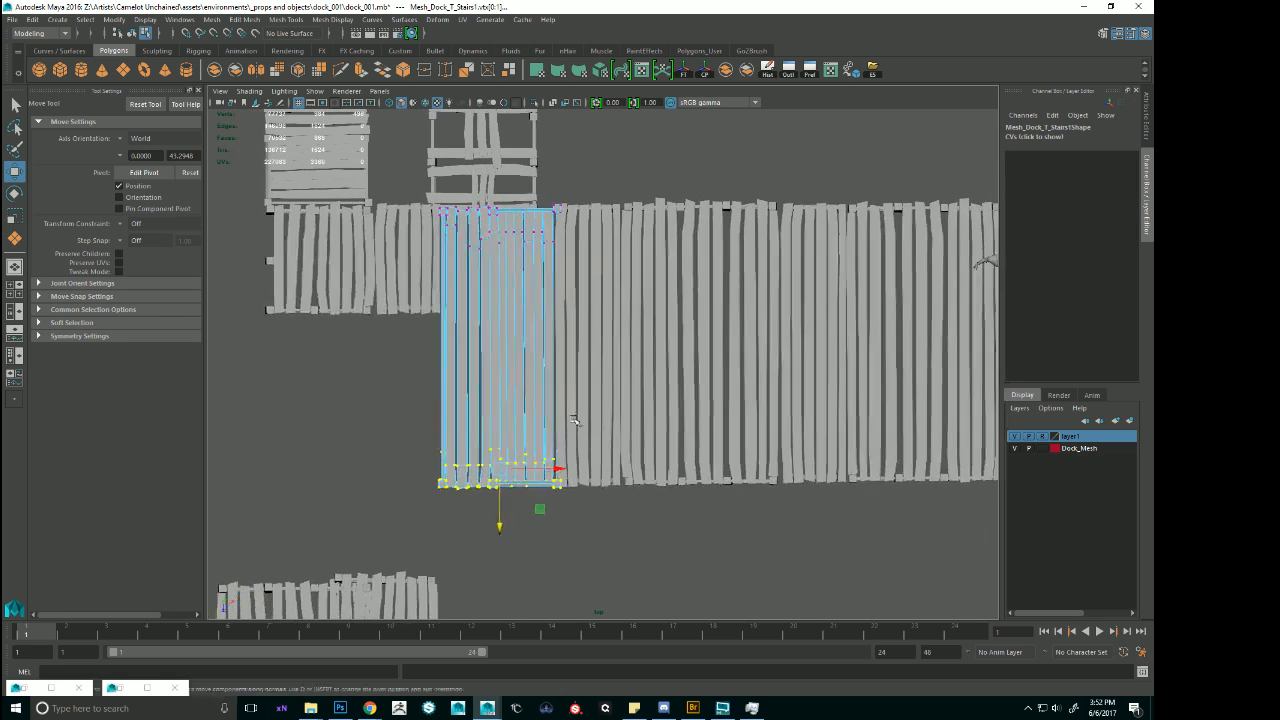
key("ctrl+z")
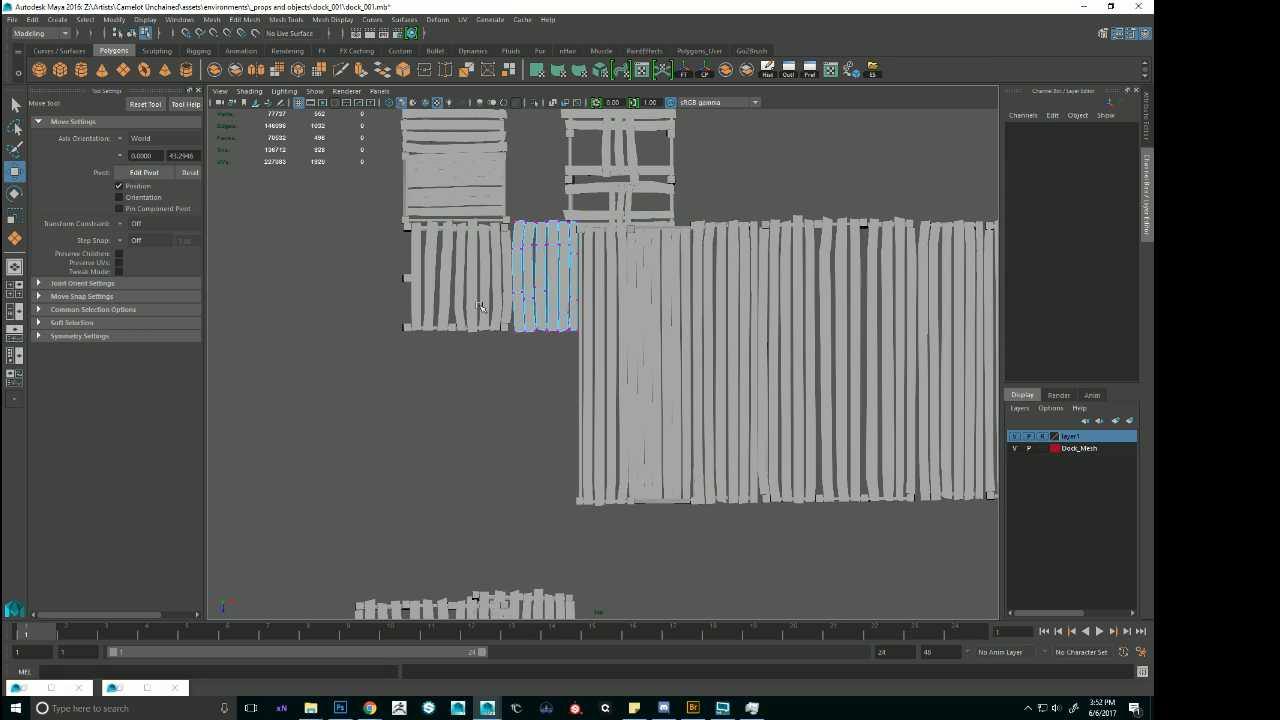
Stretch the end vertices of the flat partial beyond the stairs and of the corner module to the widened deck's edge.
left_click_drag(614, 392, 614, 392)
left_click_drag(545, 368, 552, 543)
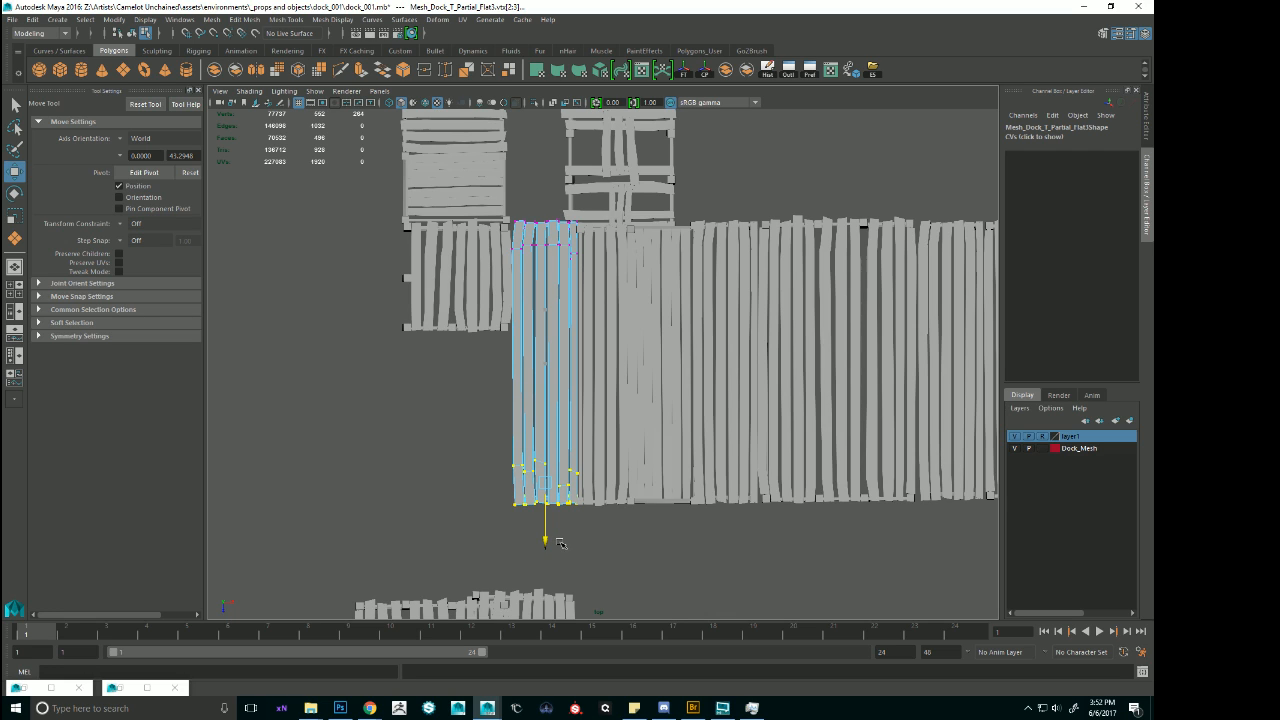
left_click(440, 290)
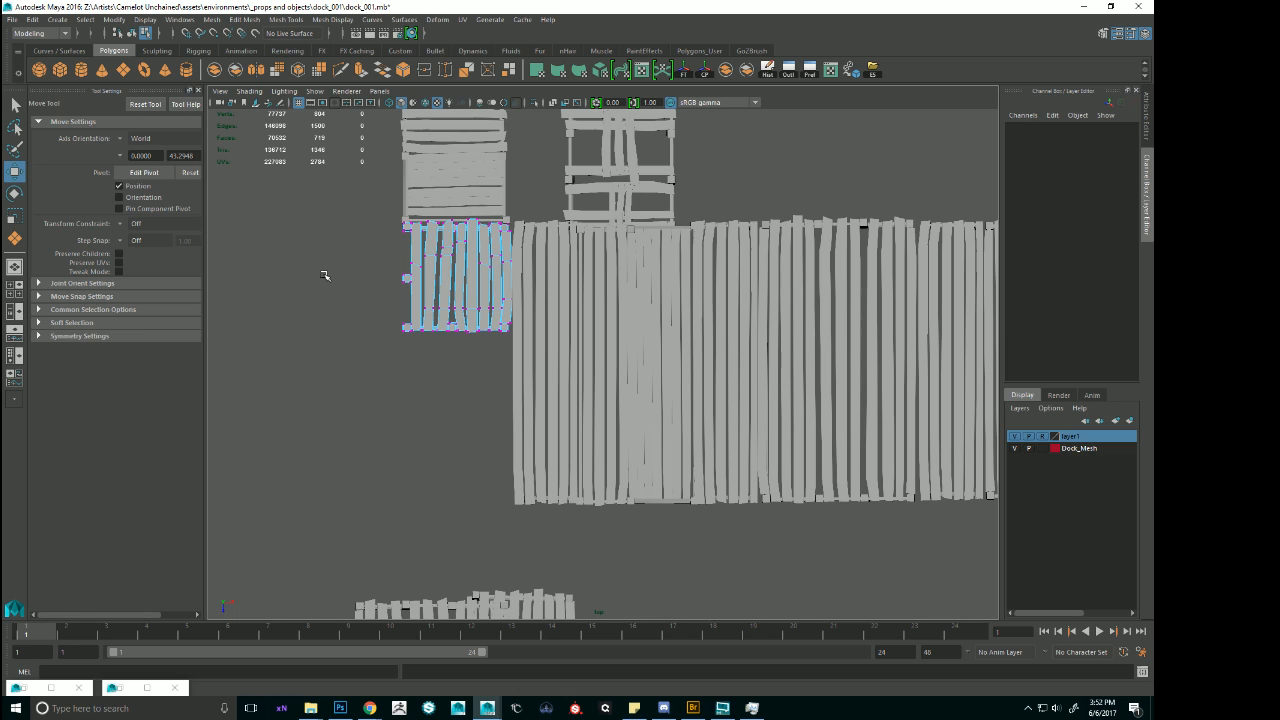
left_click_drag(357, 299, 588, 432)
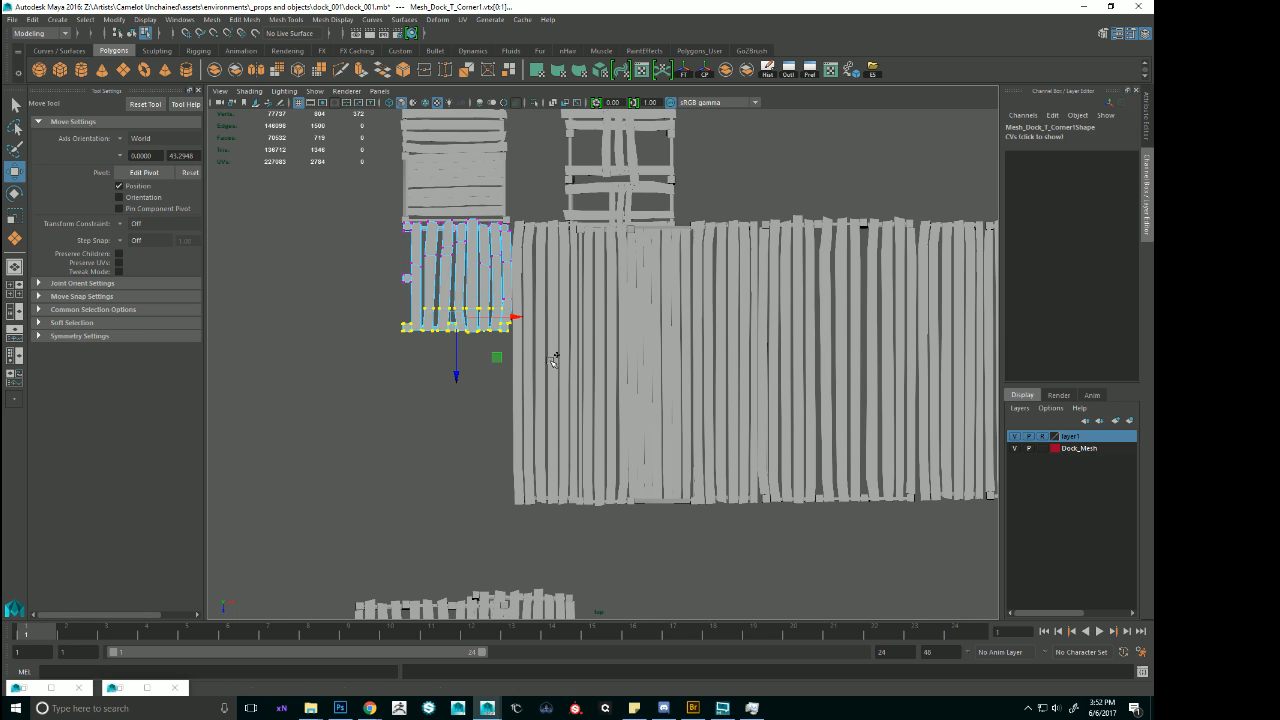
left_click_drag(553, 361, 373, 294)
left_click_drag(461, 371, 483, 548)
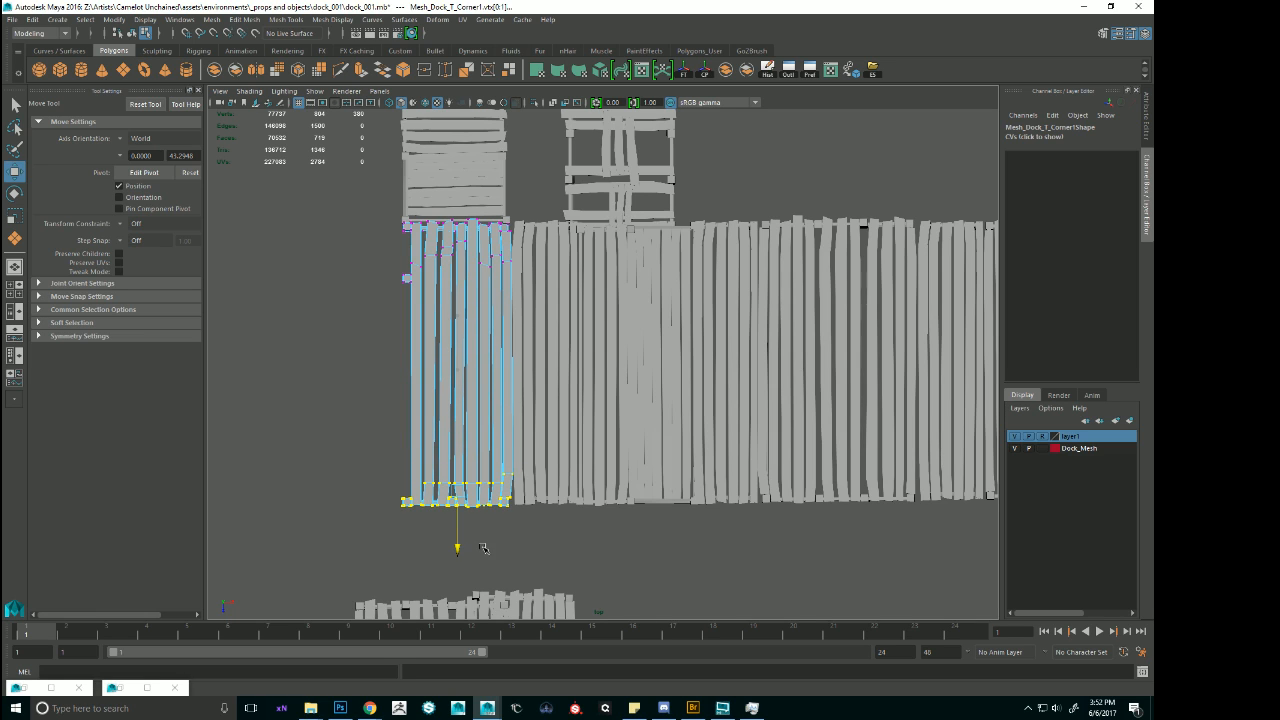
Select the faces of the corner module's middle outer post and duplicate them as a separate mesh.
left_click_drag(383, 277, 418, 289)
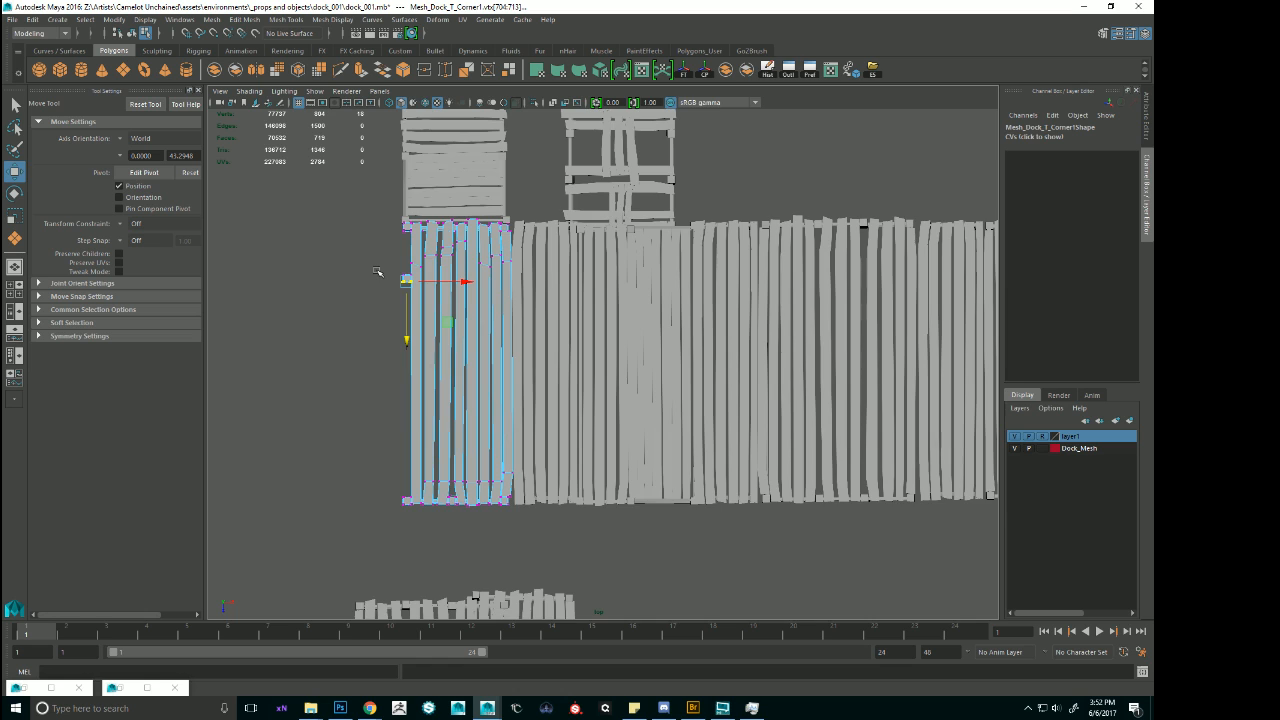
key("4")
left_click_drag(418, 308, 409, 298)
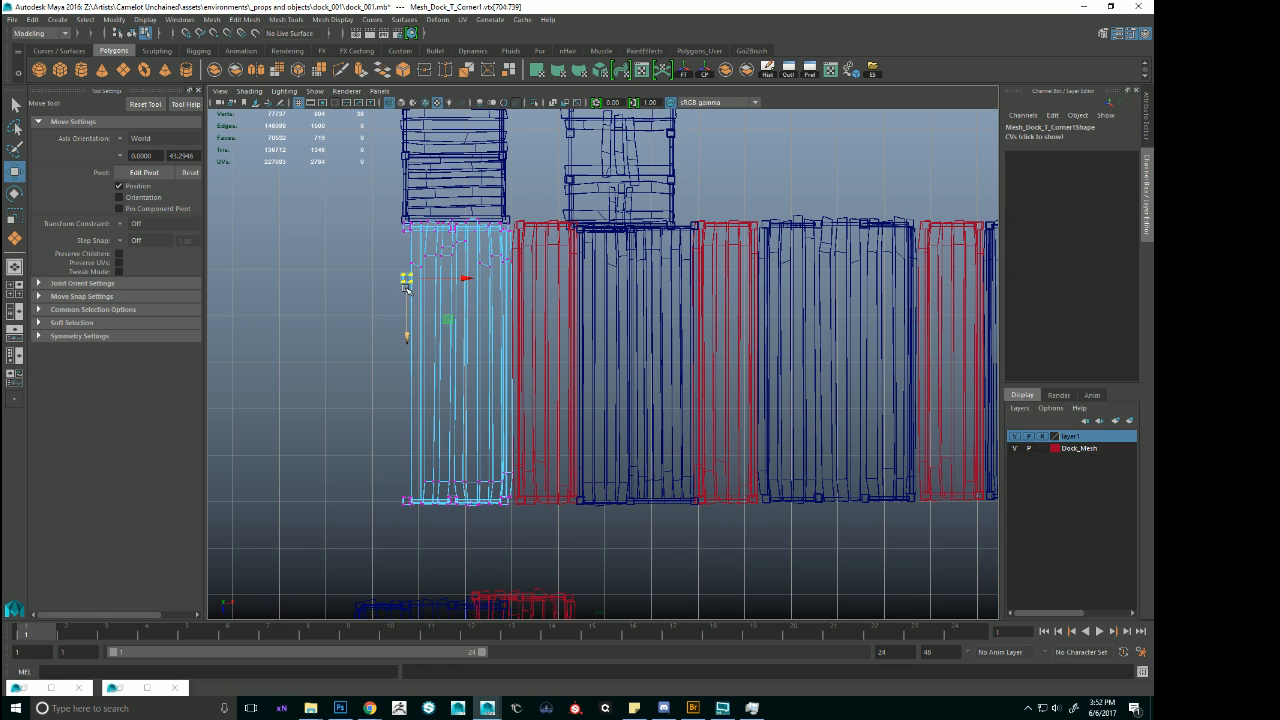
right_click_drag(406, 283, 375, 274)
left_click(452, 290)
right_click(452, 290)
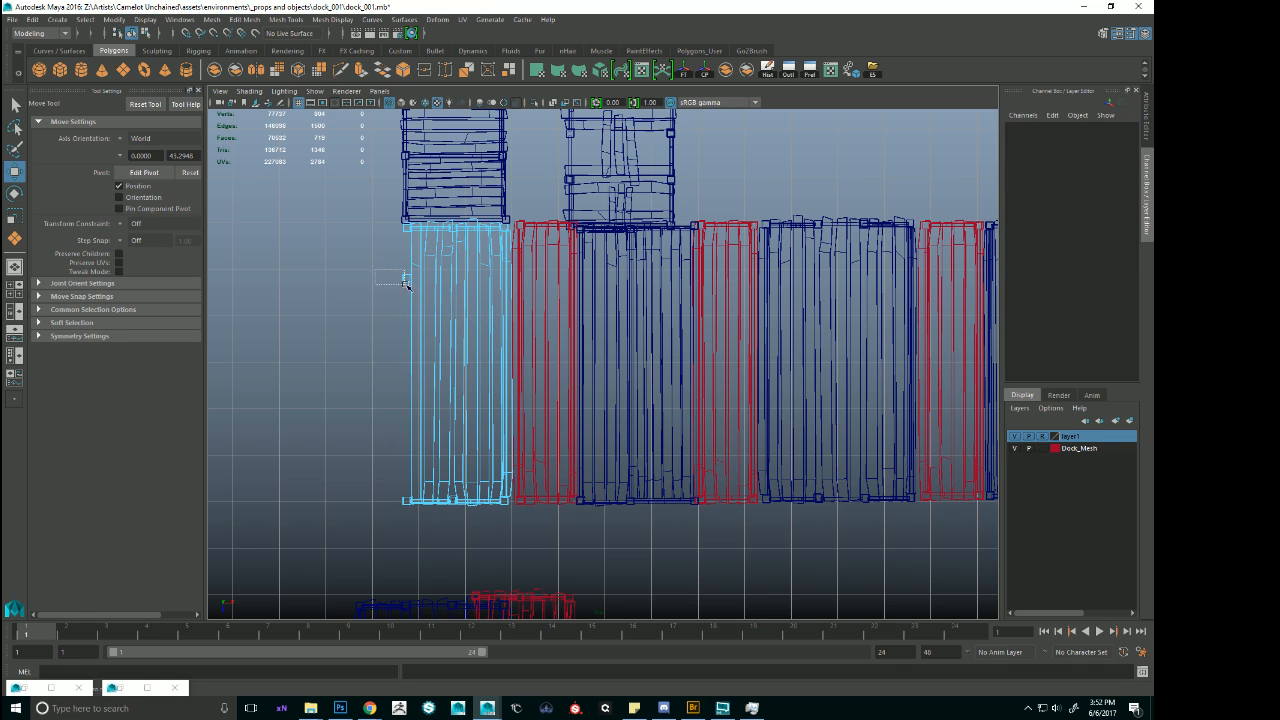
left_click_drag(406, 284, 406, 285)
left_click_drag(478, 352, 399, 352)
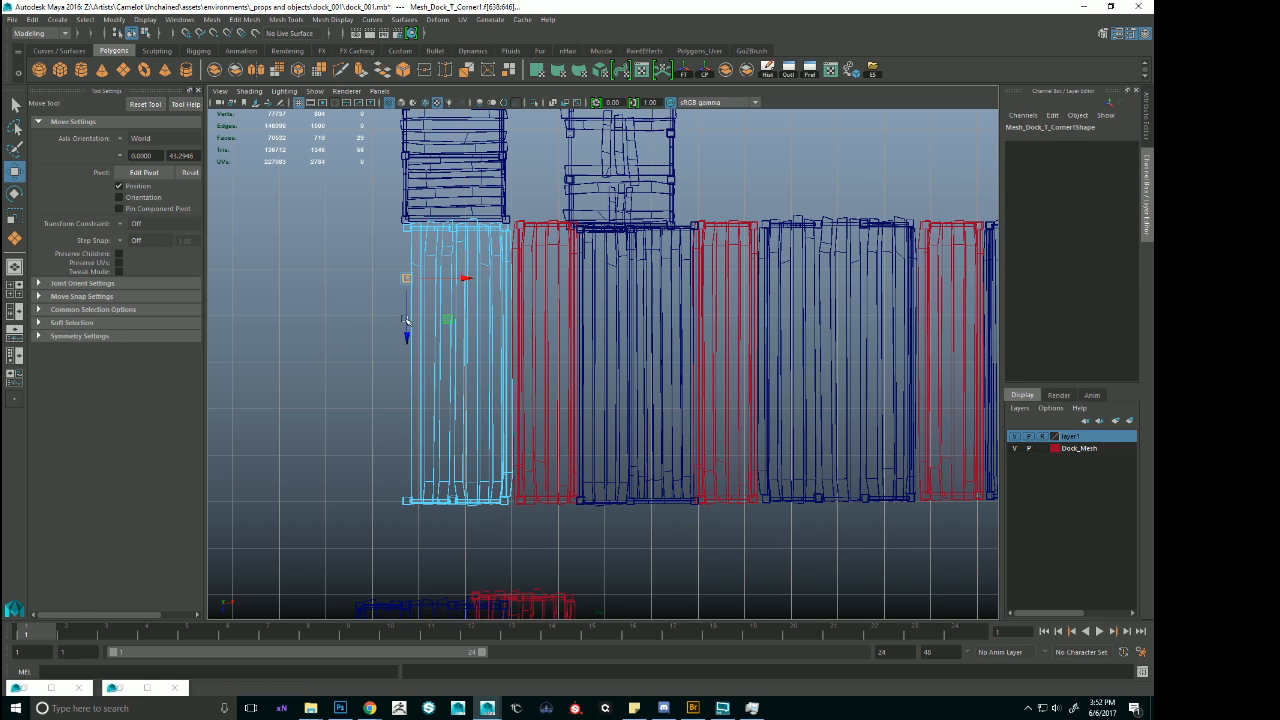
right_click_drag(411, 288, 400, 456, "shift")
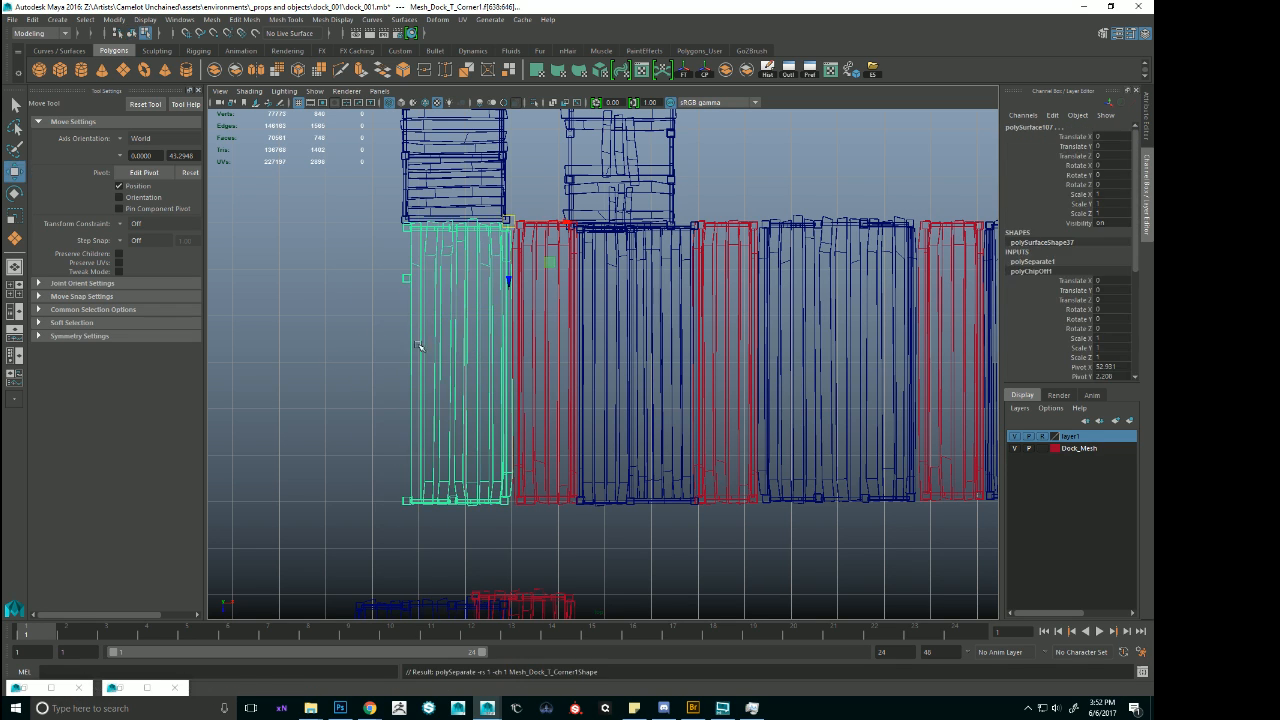
Center the duplicated post's pivot, then space it and one further copy along the corner module's stretched outer edge.
left_click(403, 280)
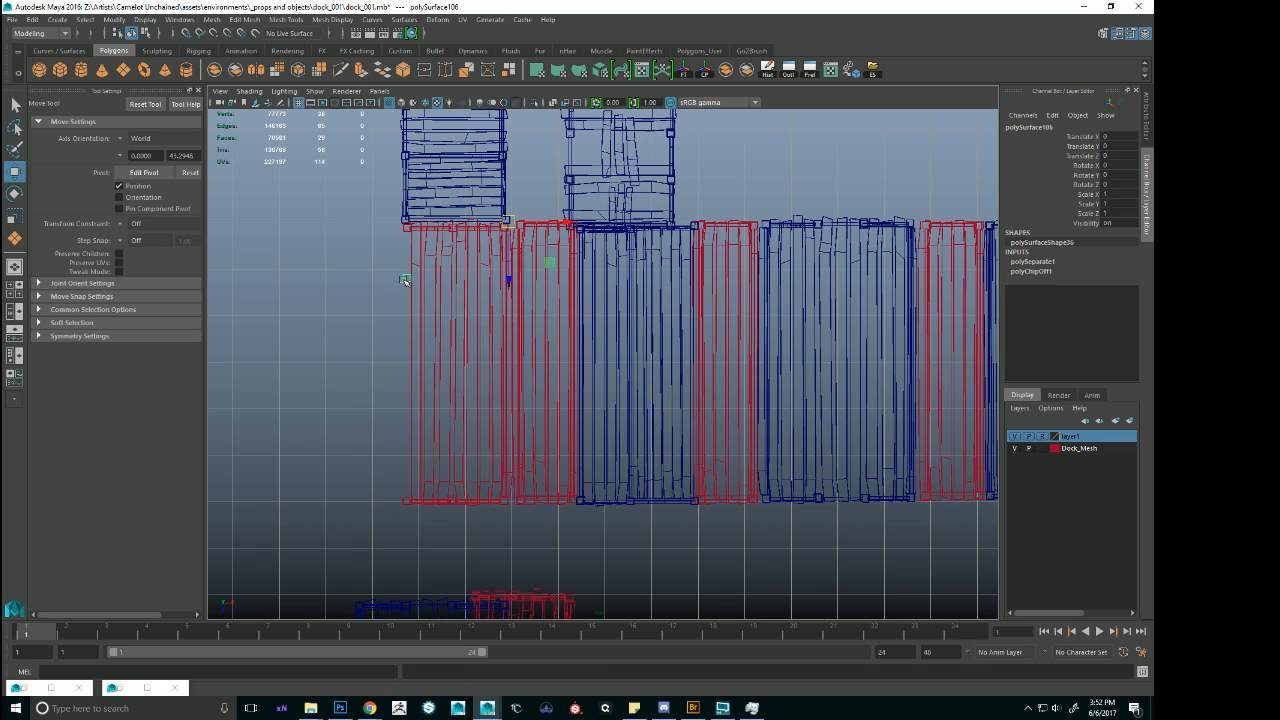
left_click(707, 71)
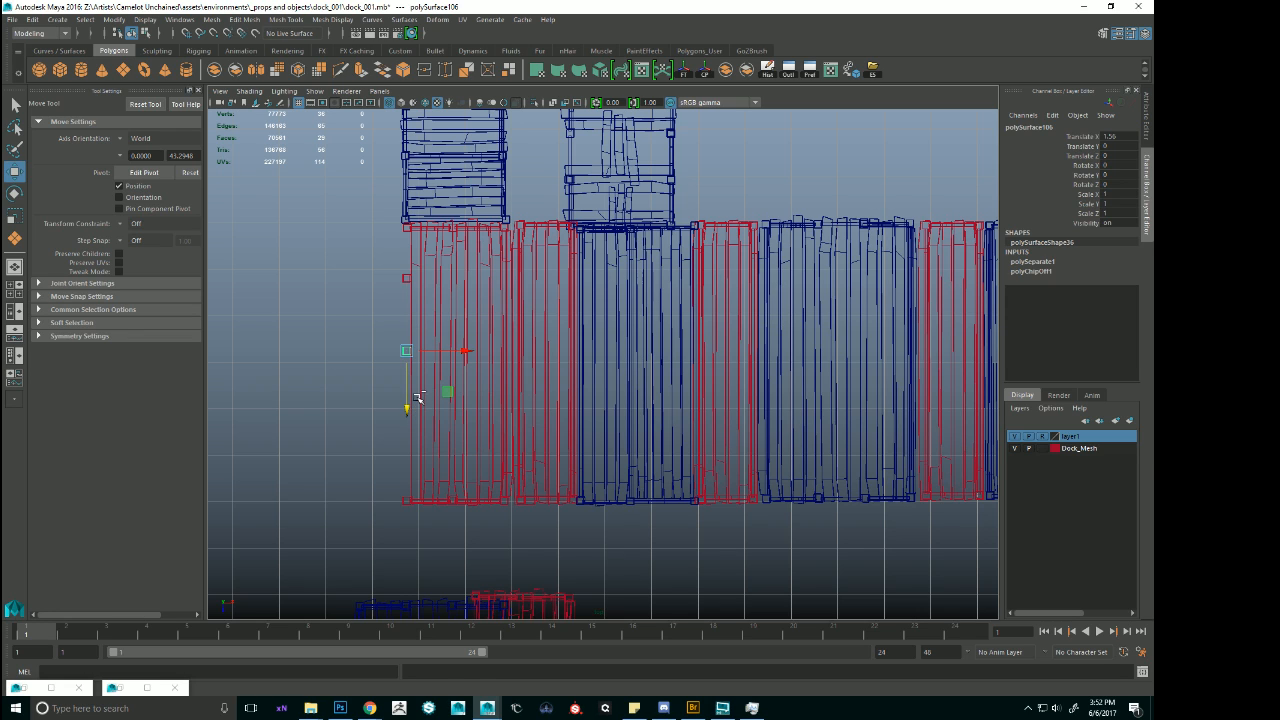
left_click_drag(407, 409, 406, 457)
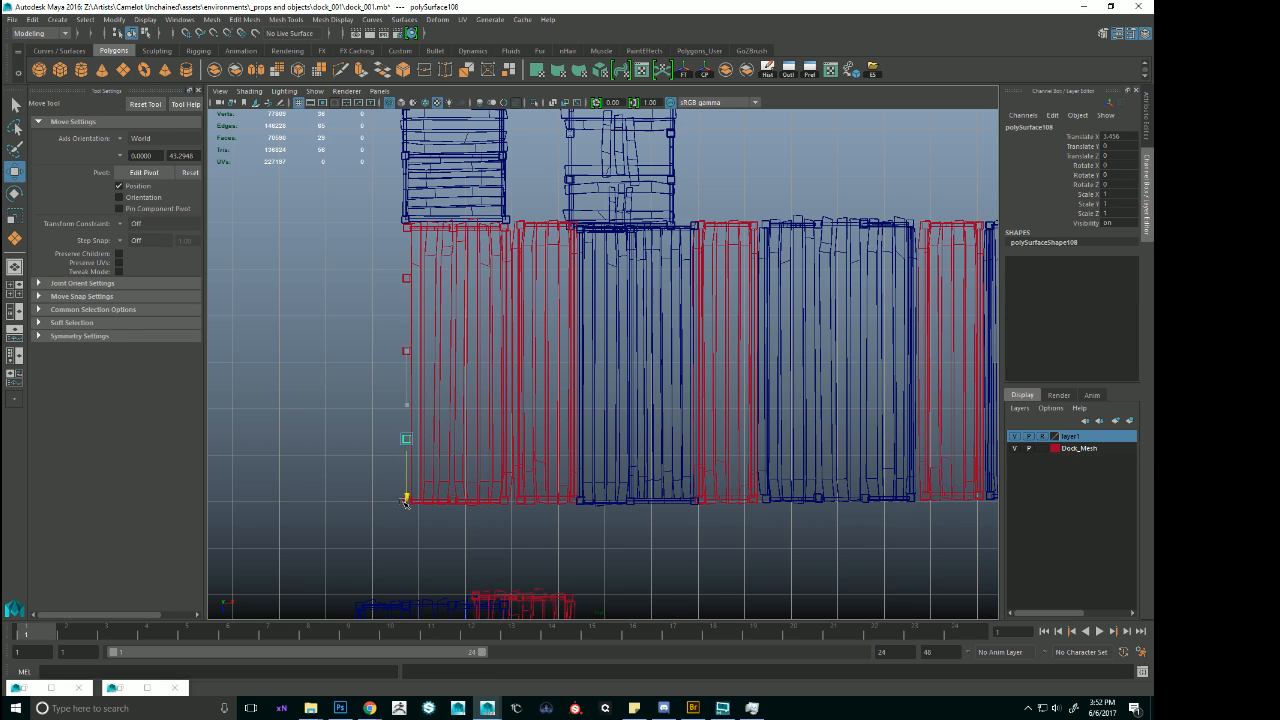
key("5")
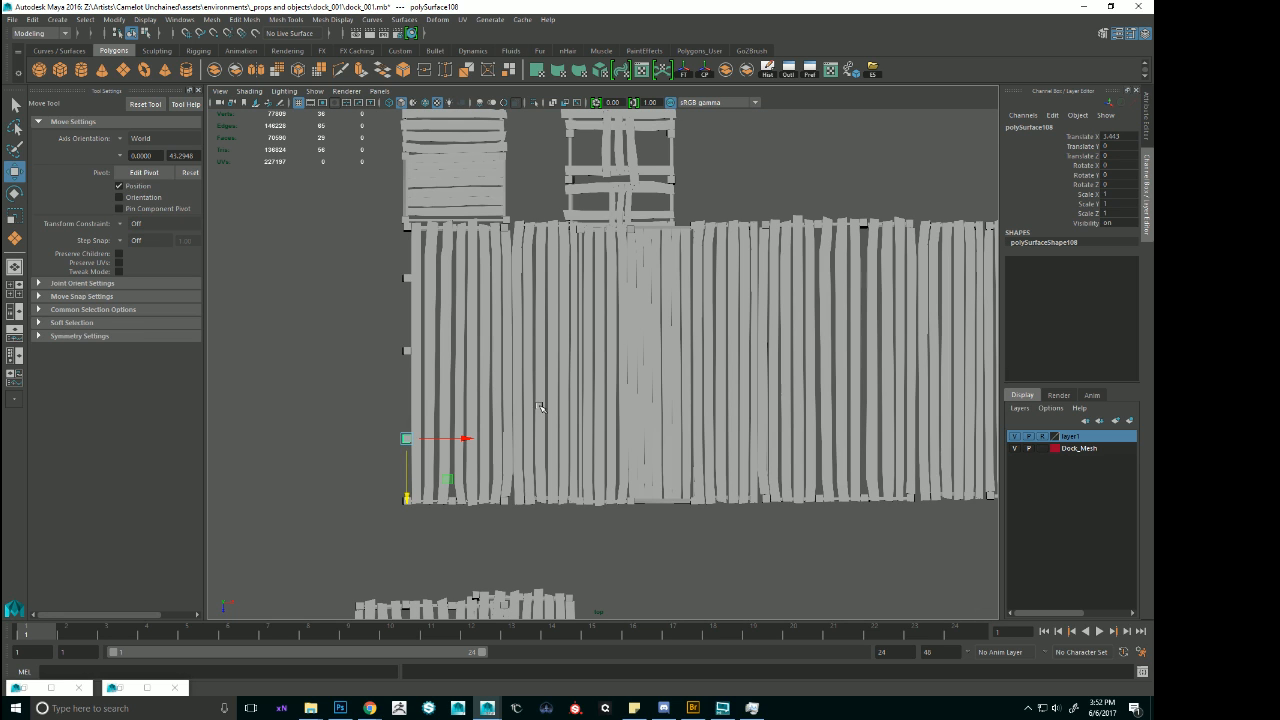
Examine the added edge posts in the perspective view, framing the first added post.
key("space")
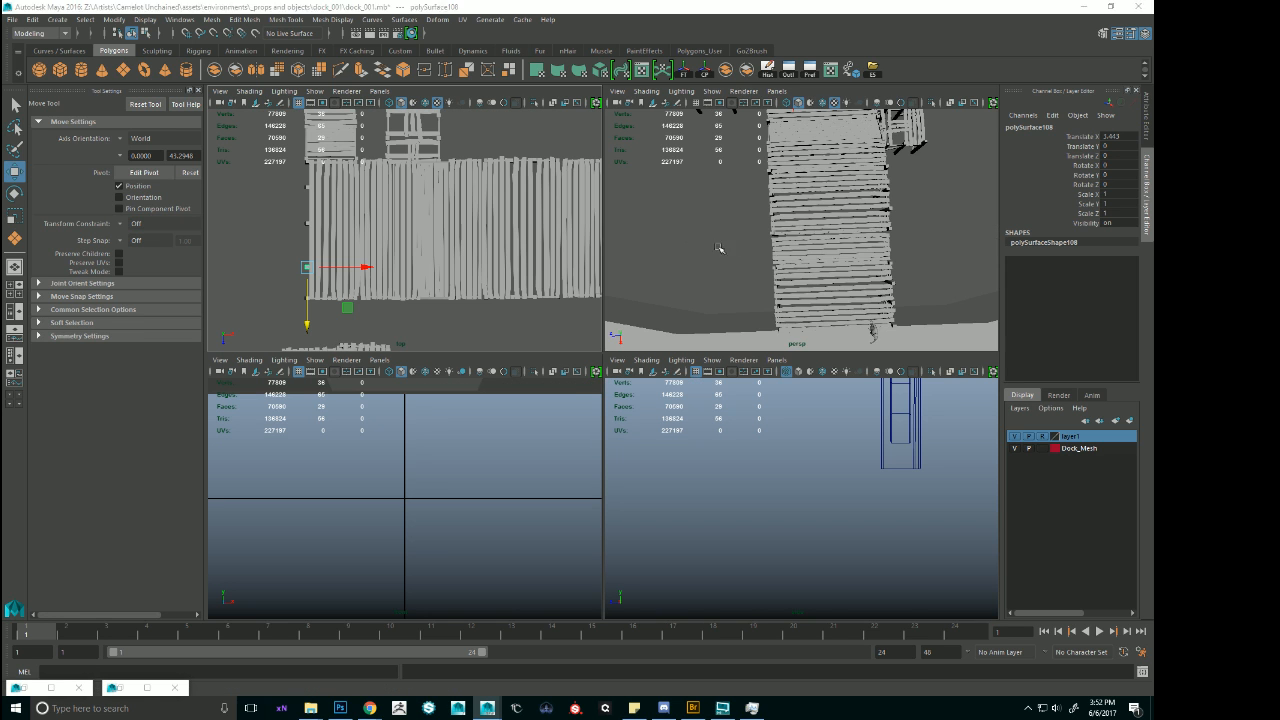
scroll(728, 323, "up", 3)
left_click_drag(728, 323, 791, 251, "alt")
scroll(750, 250, "down", 5)
left_click(814, 182)
key("f")
key("space")
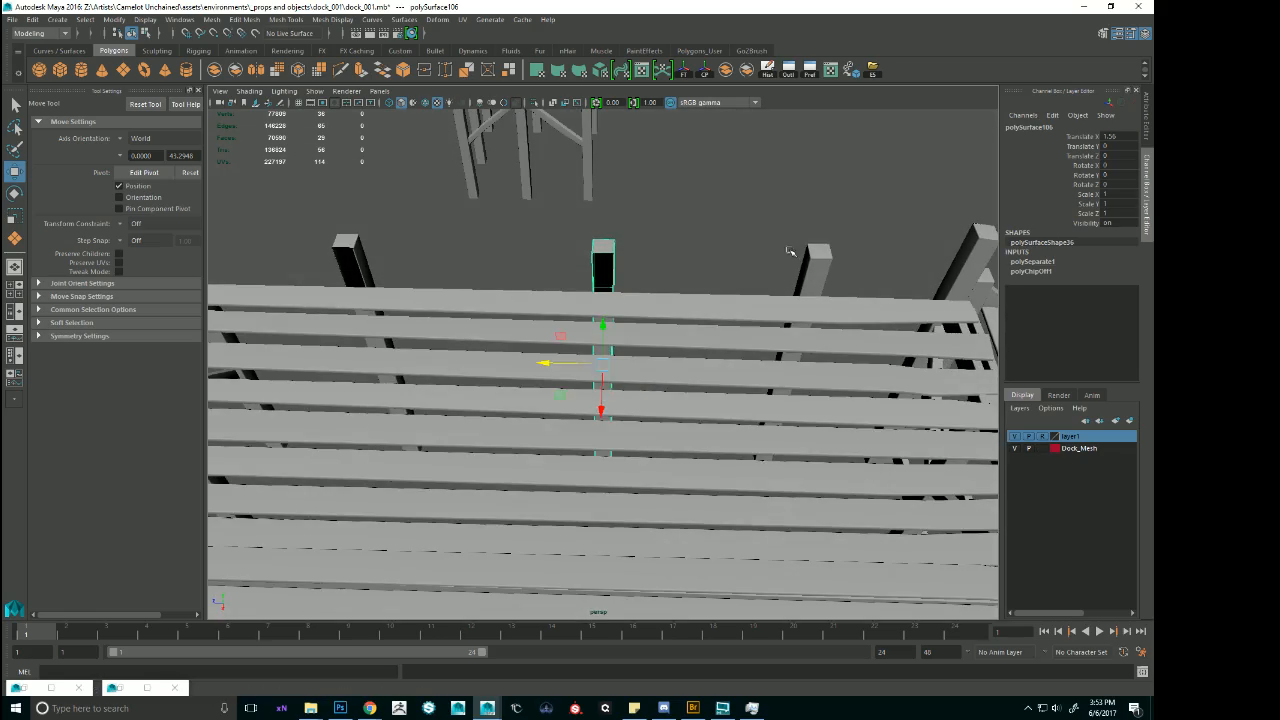
Select the faces of the corner module's original outer post beside the stairs and duplicate them as a separate mesh.
left_click(828, 265)
key("F11")
left_click_drag(766, 206, 835, 292)
key("4")
mouse_move(838, 354)
left_mouse_down("alt")
mouse_move(836, 306)
mouse_move(846, 389)
mouse_move(748, 380)
left_mouse_up("alt")
mouse_move(553, 279)
left_mouse_down()
mouse_move(646, 361)
mouse_move(621, 378)
mouse_move(700, 262)
left_mouse_up()
key("5")
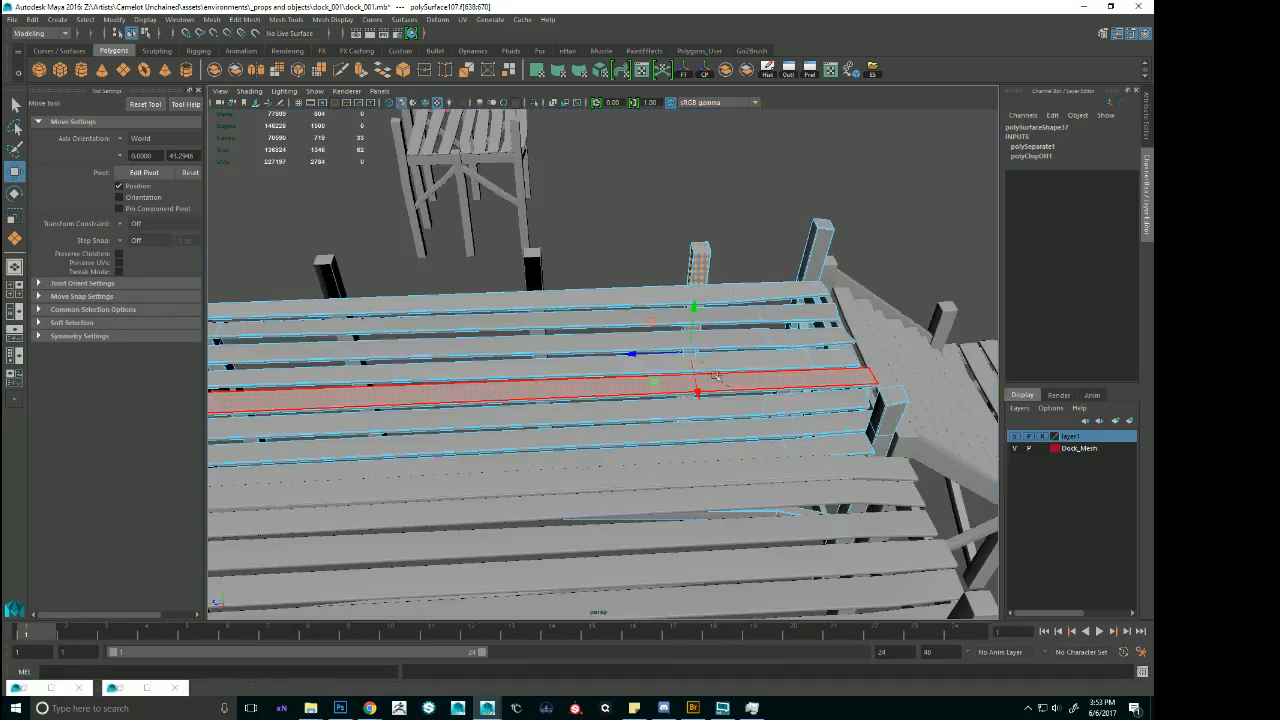
right_click_drag(703, 257, 706, 422, "shift")
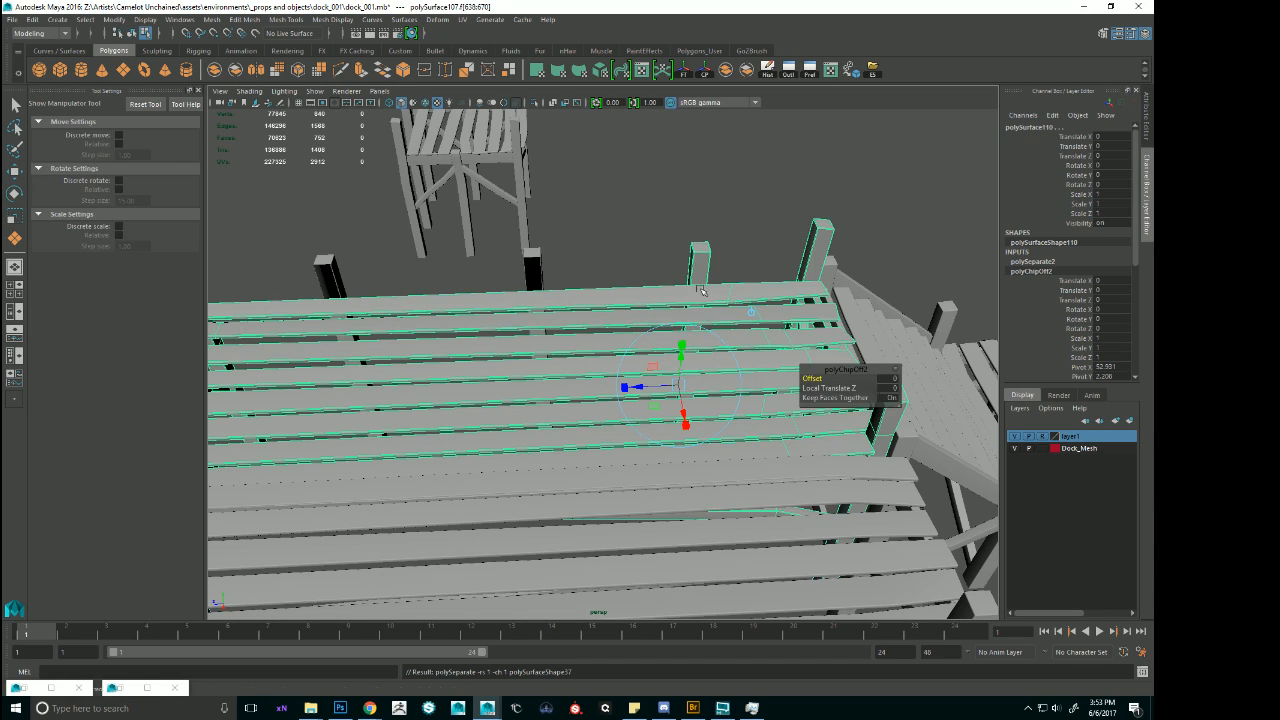
Slide the newly separated post along the deck edge to the first added post's spot and delete the old post there.
left_click(702, 272)
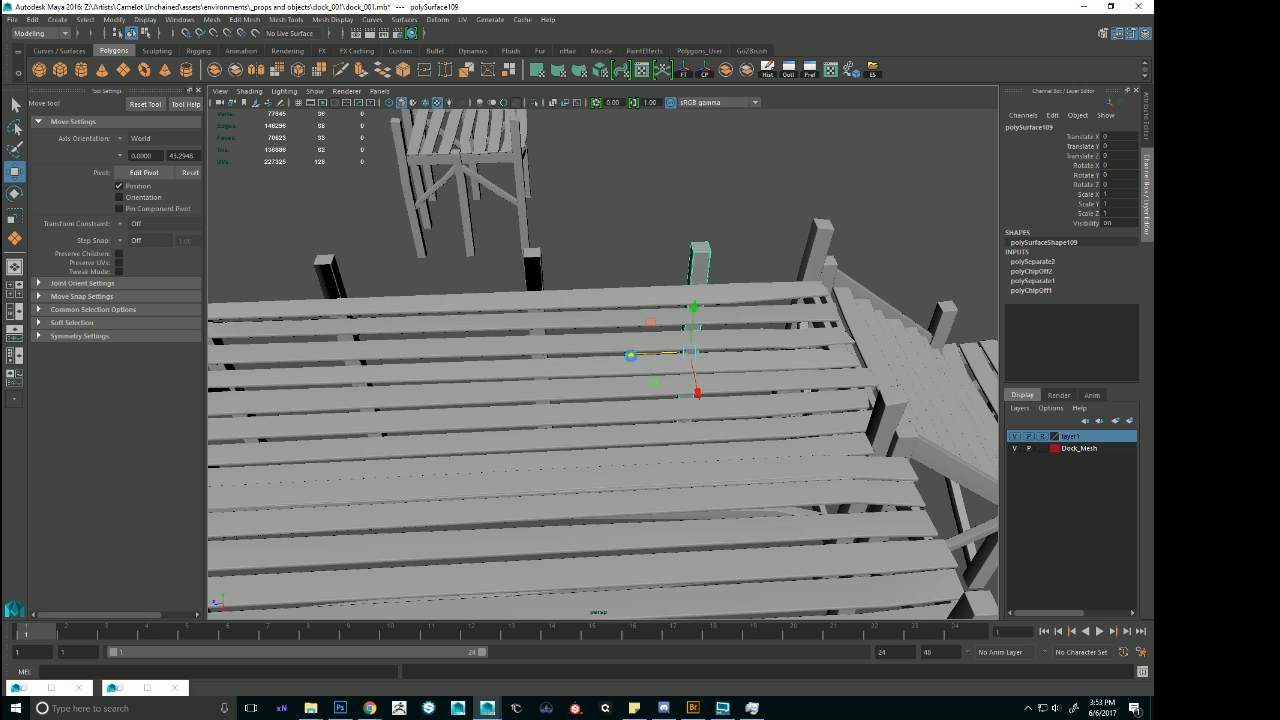
left_click(627, 349)
left_click(700, 268)
left_click_drag(633, 355, 614, 234)
left_click(642, 298)
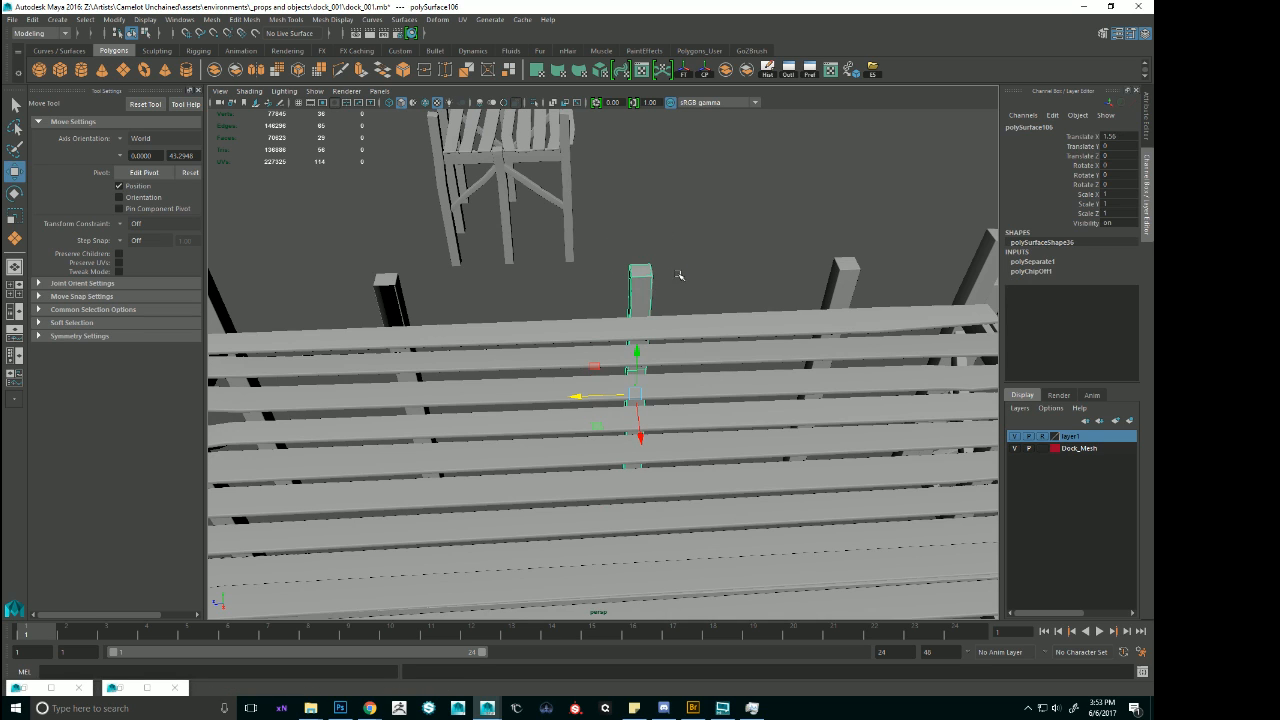
left_click(679, 275)
Duplicate the replacement post, move the copy along X to the second added post's spot, and delete the old post there.
left_click(645, 291)
key("ctrl+d")
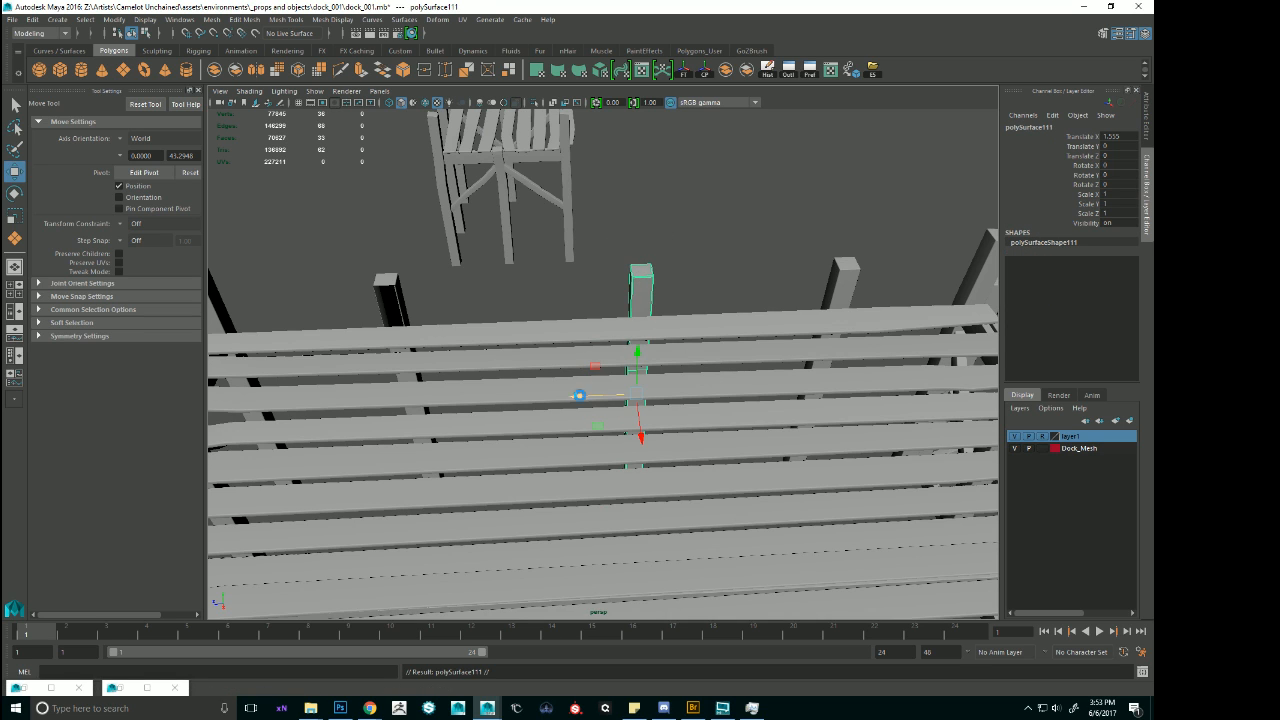
left_click_drag(577, 398, 355, 398)
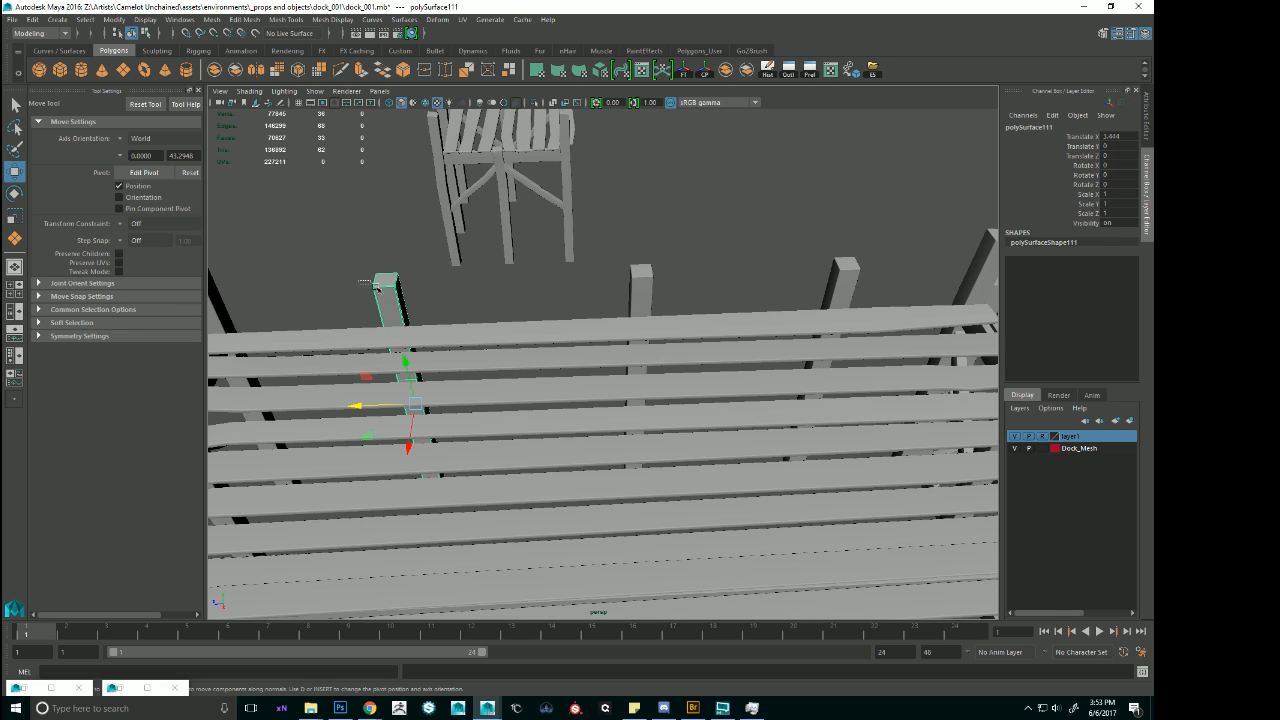
left_click(412, 300)
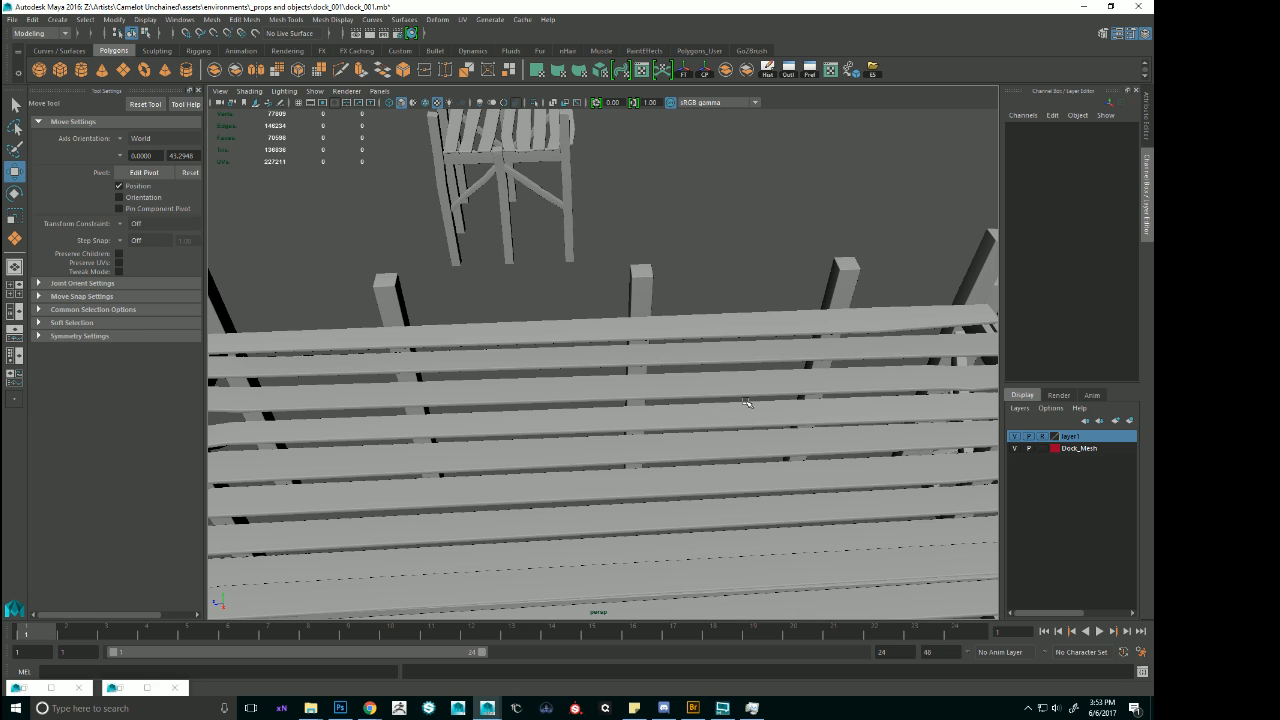
Examine the widened deck from the shore side and the outer end, including the corner module and the stairs below it.
right_click_drag(746, 402, 580, 390, "alt")
left_click_drag(600, 430, 412, 380, "alt")
left_click(611, 367)
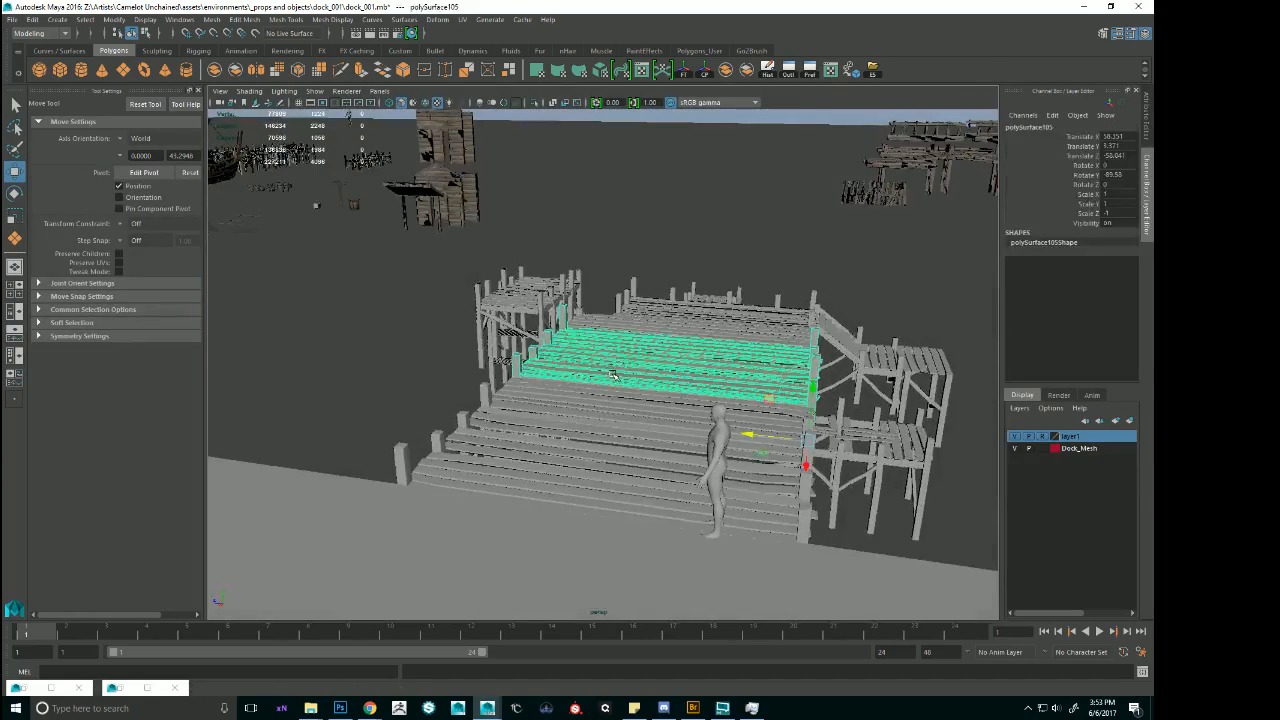
right_click_drag(611, 367, 655, 351, "alt")
left_click_drag(655, 351, 540, 335, "alt")
middle_click_drag(540, 335, 665, 240, "alt")
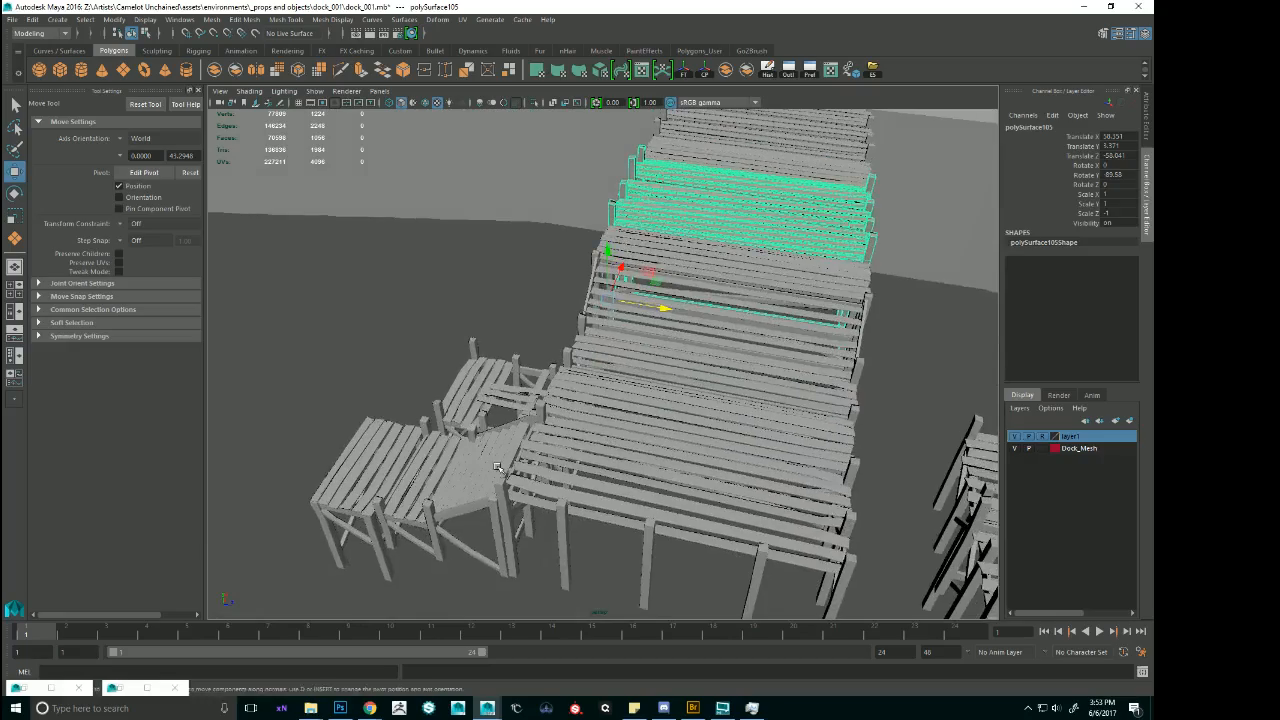
left_click(520, 430)
right_click_drag(520, 430, 612, 415, "alt")
left_click_drag(612, 415, 655, 317, "alt")
left_click(645, 340)
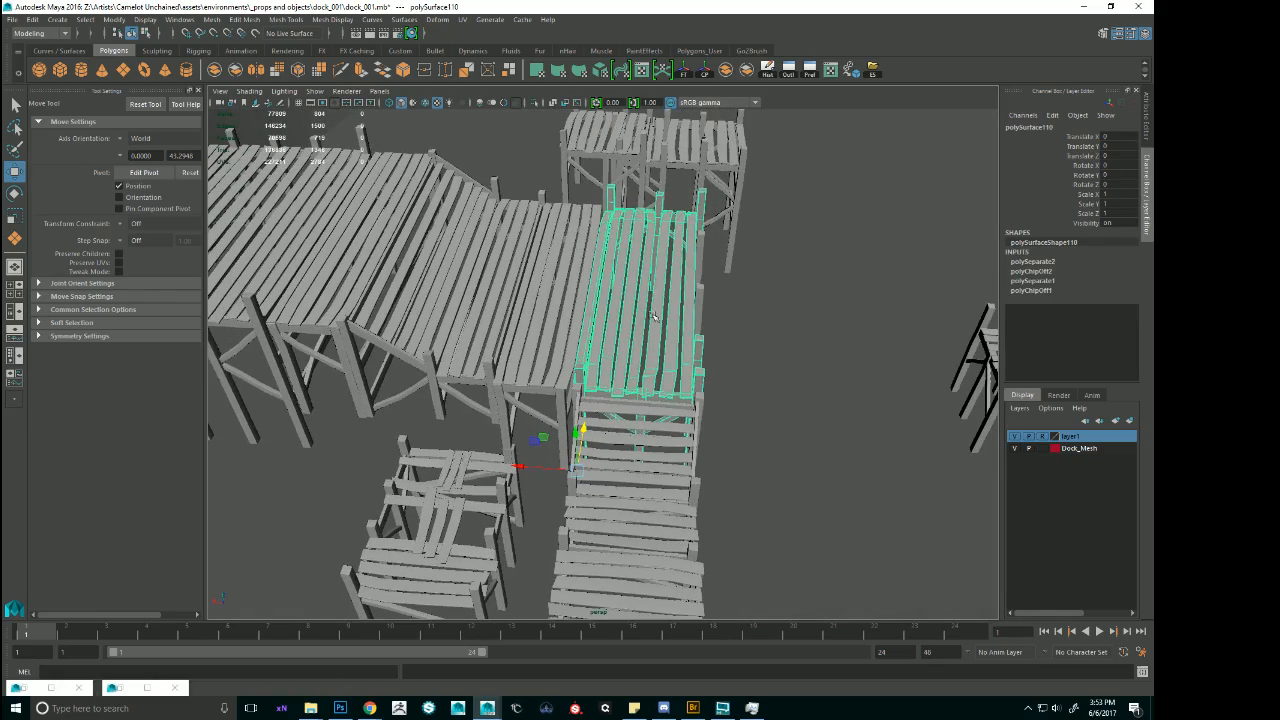
Stretch the side vertices of the stairs module below the corner module so the steps span the widened deck's full width.
left_click(635, 428)
left_click_drag(635, 428, 590, 422, "alt")
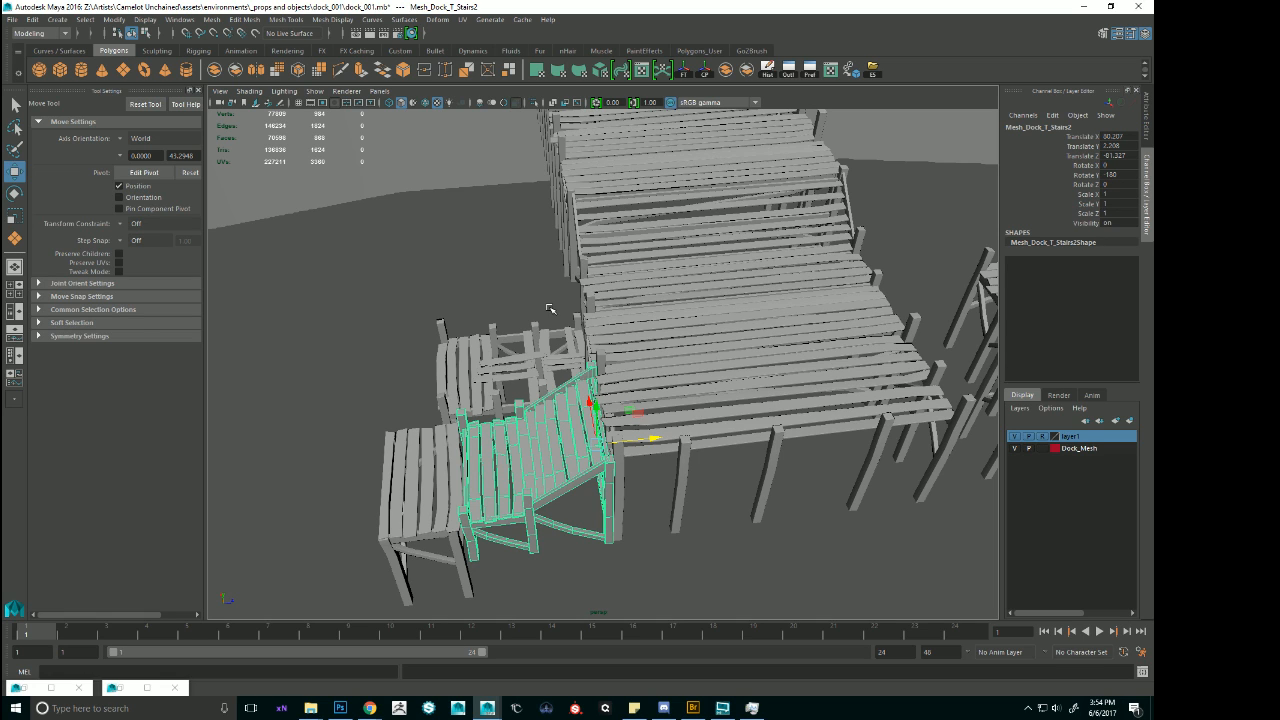
left_click_drag(640, 313, 665, 405, "alt")
left_click(648, 314)
left_click(665, 411)
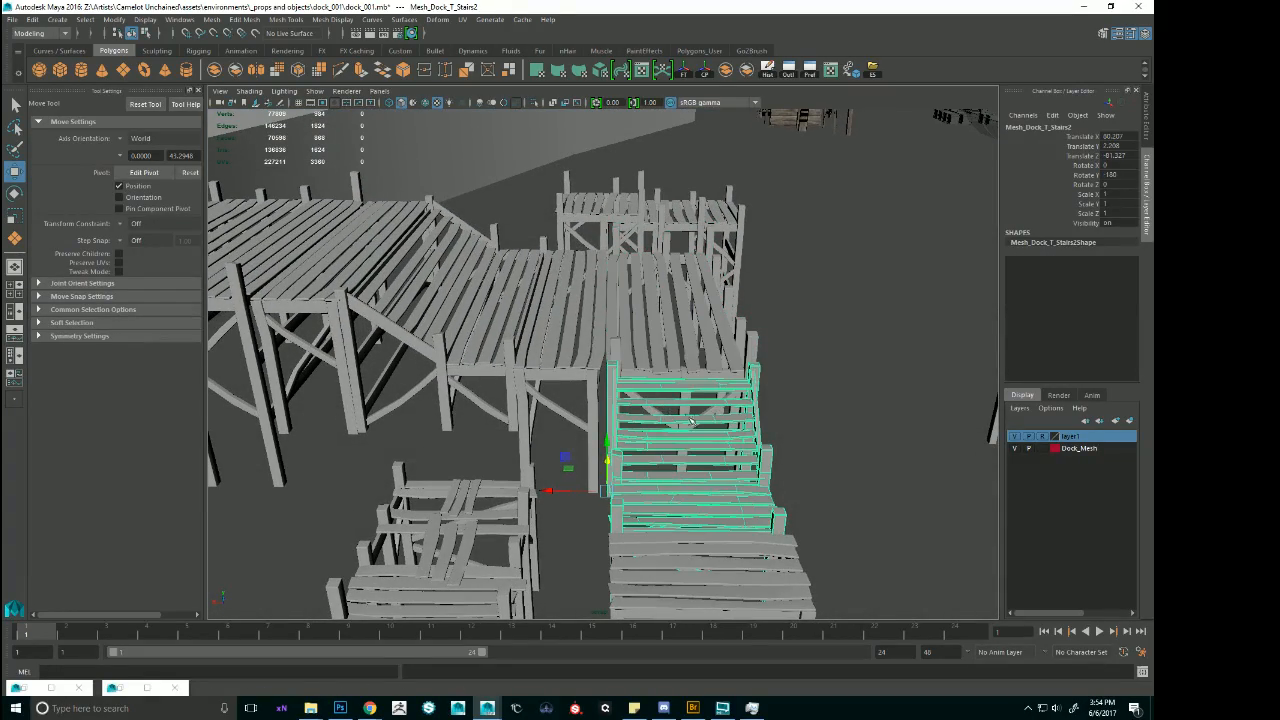
right_click_drag(691, 421, 590, 405)
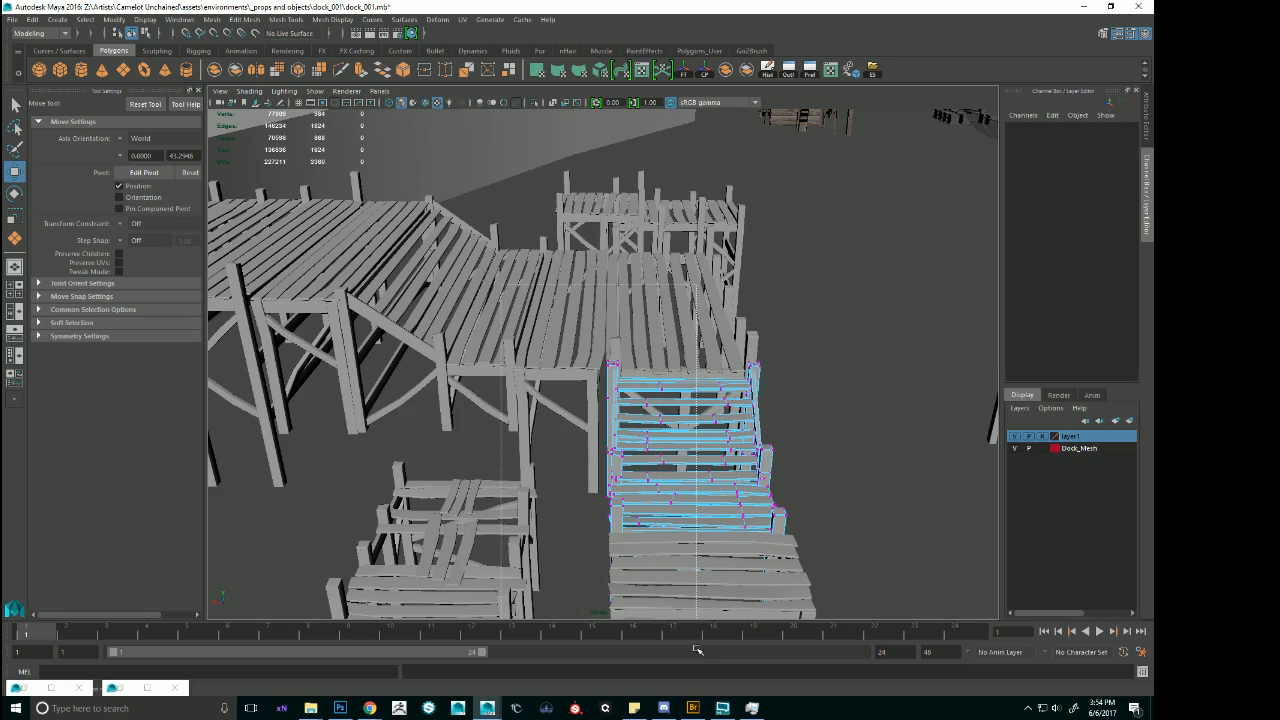
left_click_drag(697, 650, 696, 650)
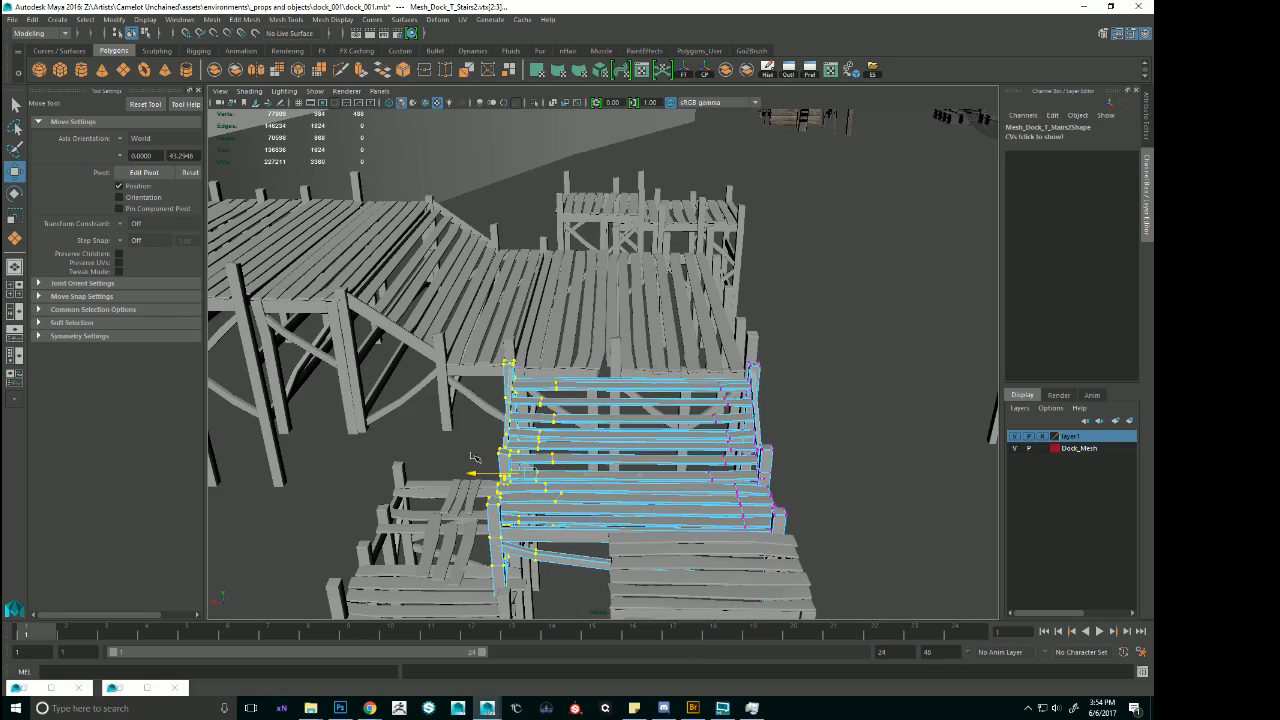
left_click_drag(543, 416, 576, 447, "alt")
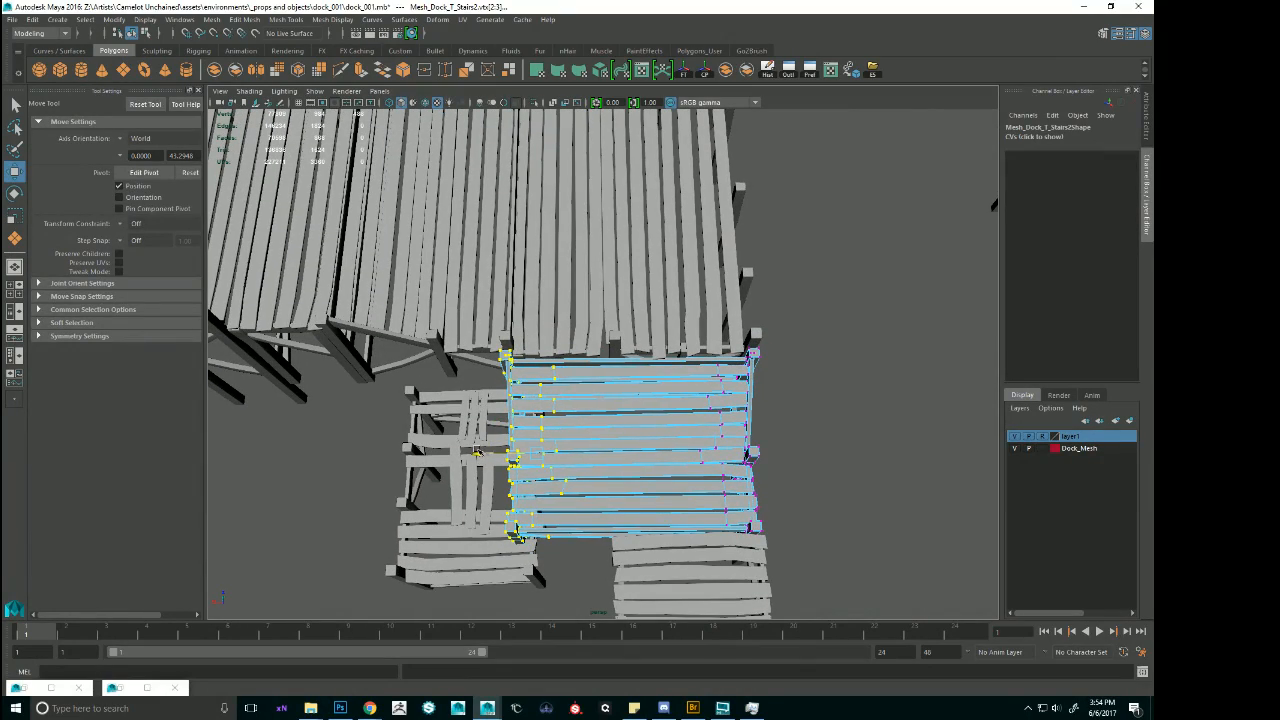
left_click_drag(565, 440, 530, 384, "alt")
right_click_drag(585, 415, 628, 380)
Select the faces of the corner module's mid-deck post at the head of the stairs and isolate them.
left_click(688, 346)
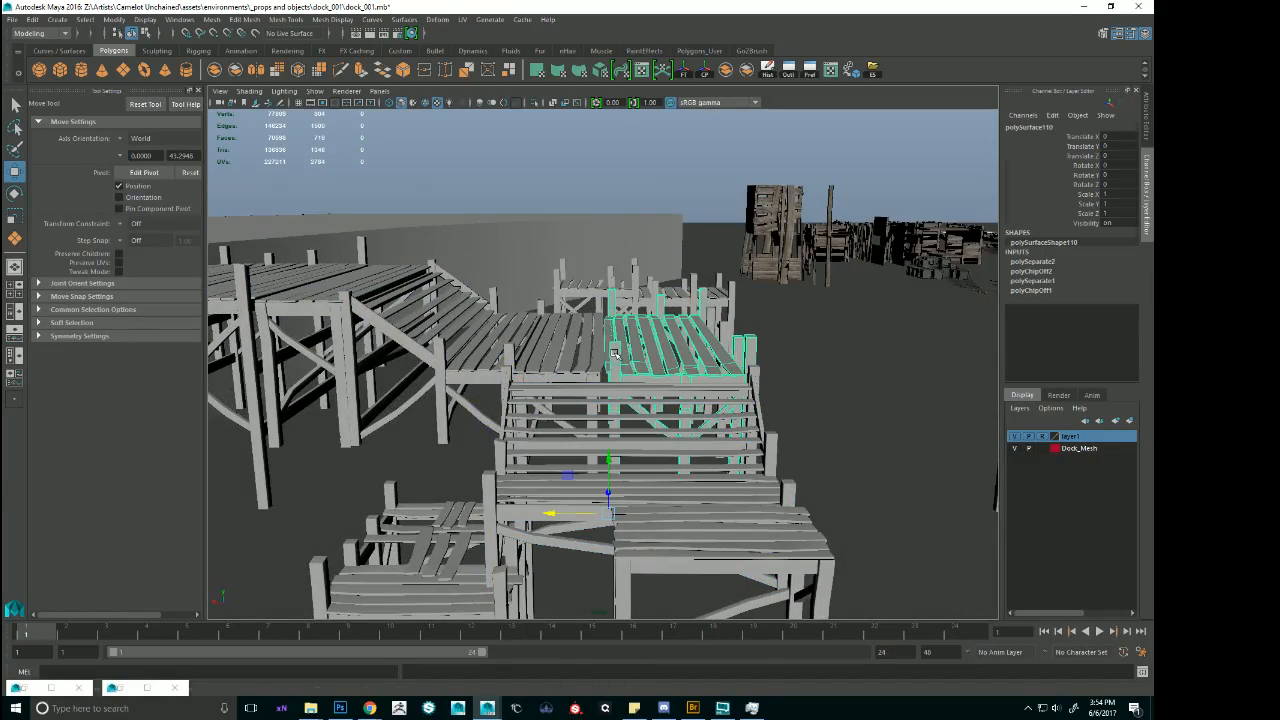
right_click_drag(690, 350, 783, 393, "alt")
mouse_move(640, 342)
left_mouse_down("alt")
mouse_move(649, 414)
mouse_move(657, 372)
mouse_move(630, 350)
mouse_move(665, 349)
mouse_move(636, 356)
mouse_move(685, 315)
left_mouse_up("alt")
key("4")
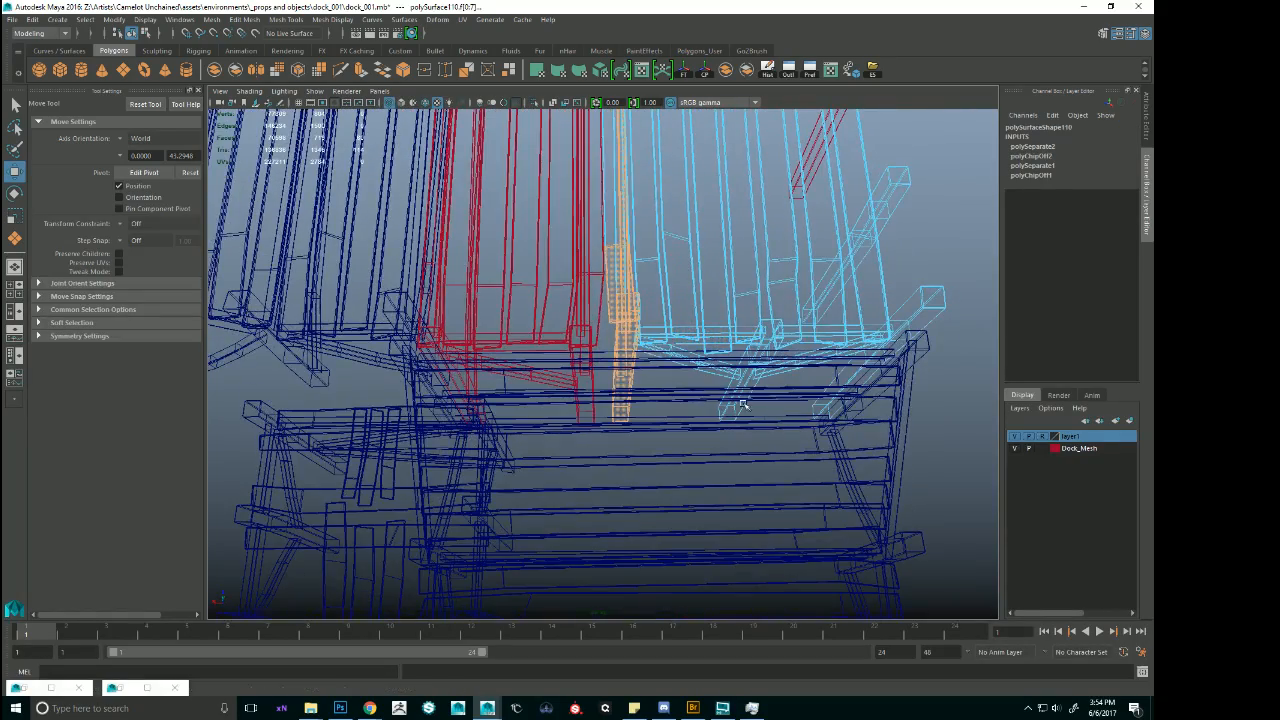
left_click_drag(743, 405, 730, 346, "alt")
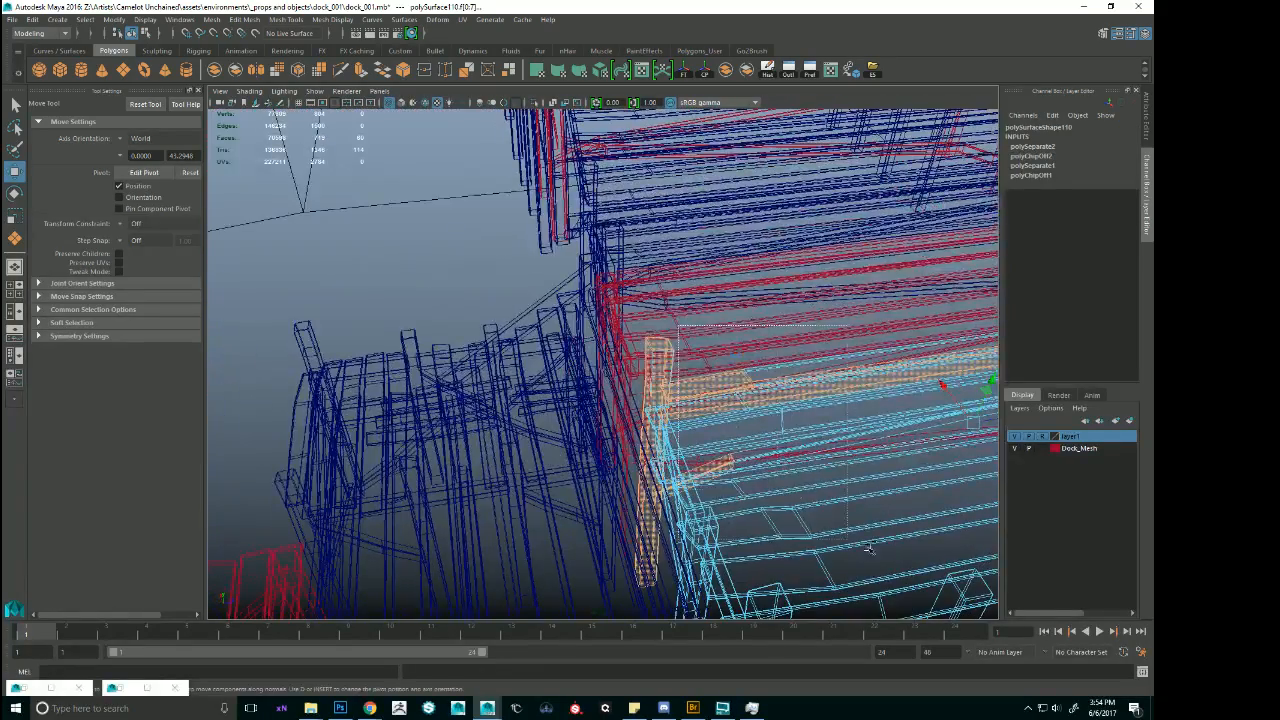
left_click_drag(869, 549, 880, 551, "ctrl")
left_click_drag(906, 491, 662, 245, "alt")
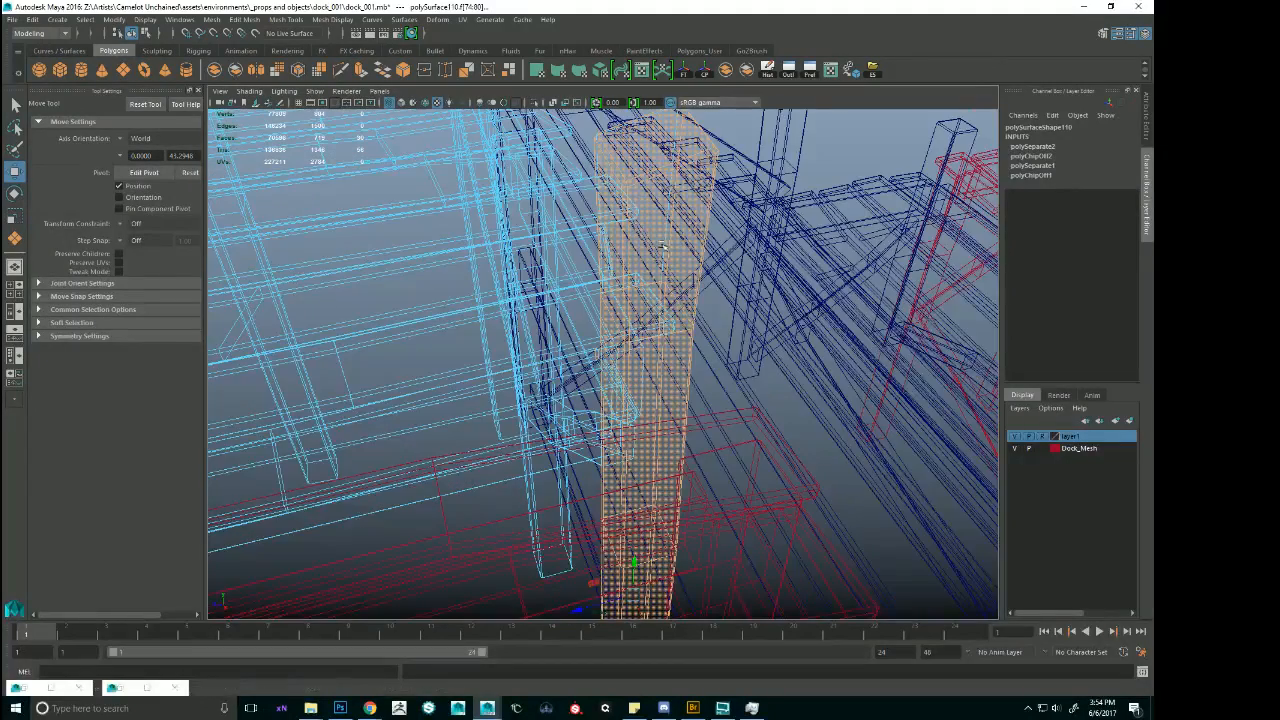
left_click(535, 102)
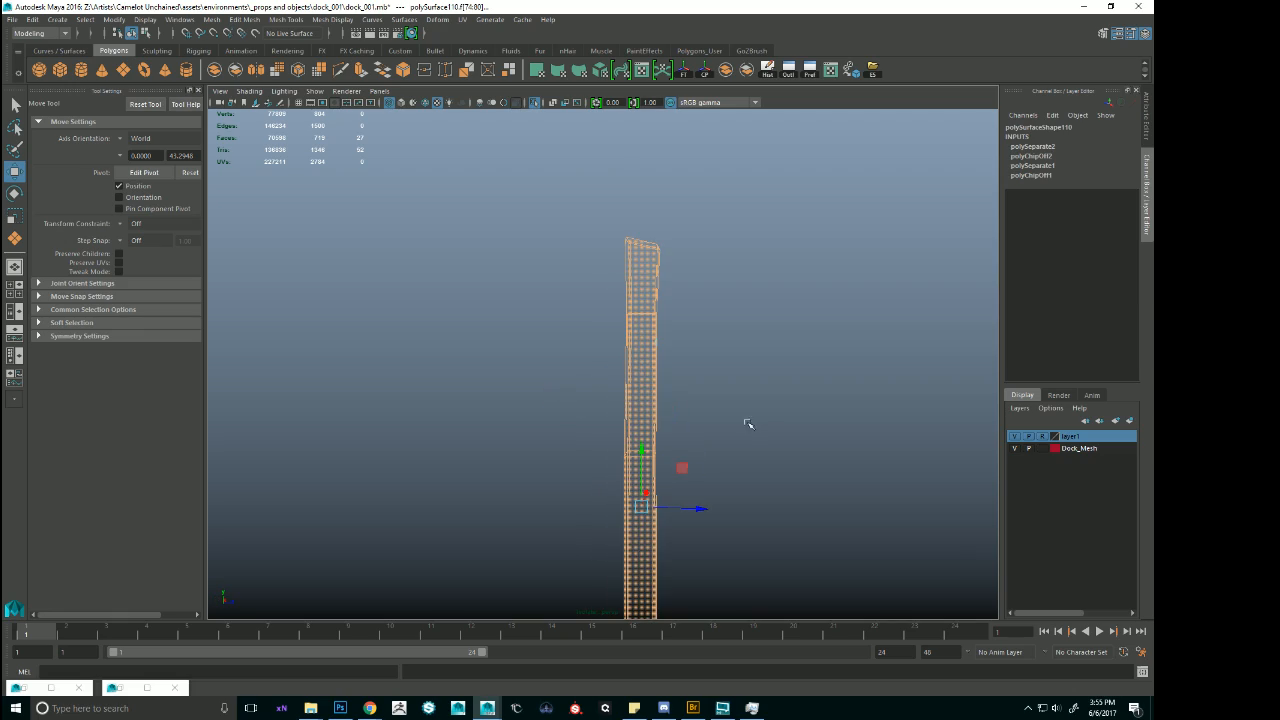
Delete the isolated post faces and inspect the corner module around the stairs in shaded view.
key("Delete")
left_click(534, 104)
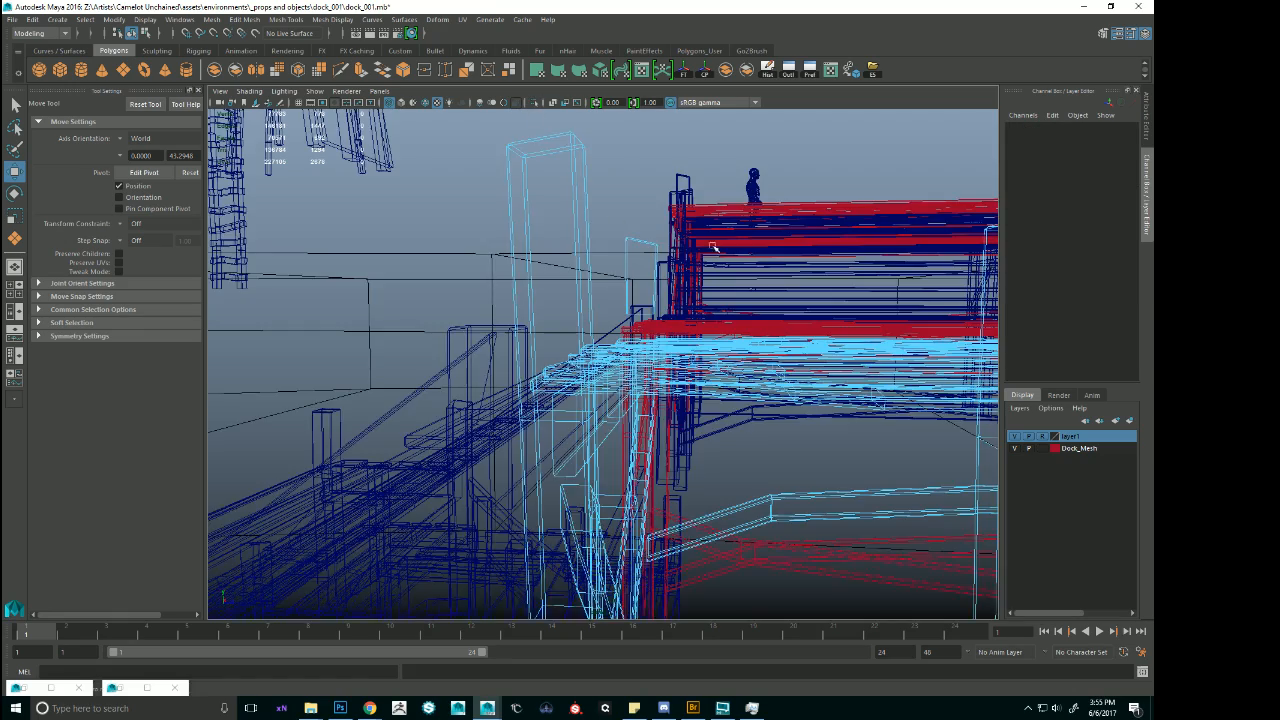
left_click_drag(714, 246, 786, 316, "alt")
key("5")
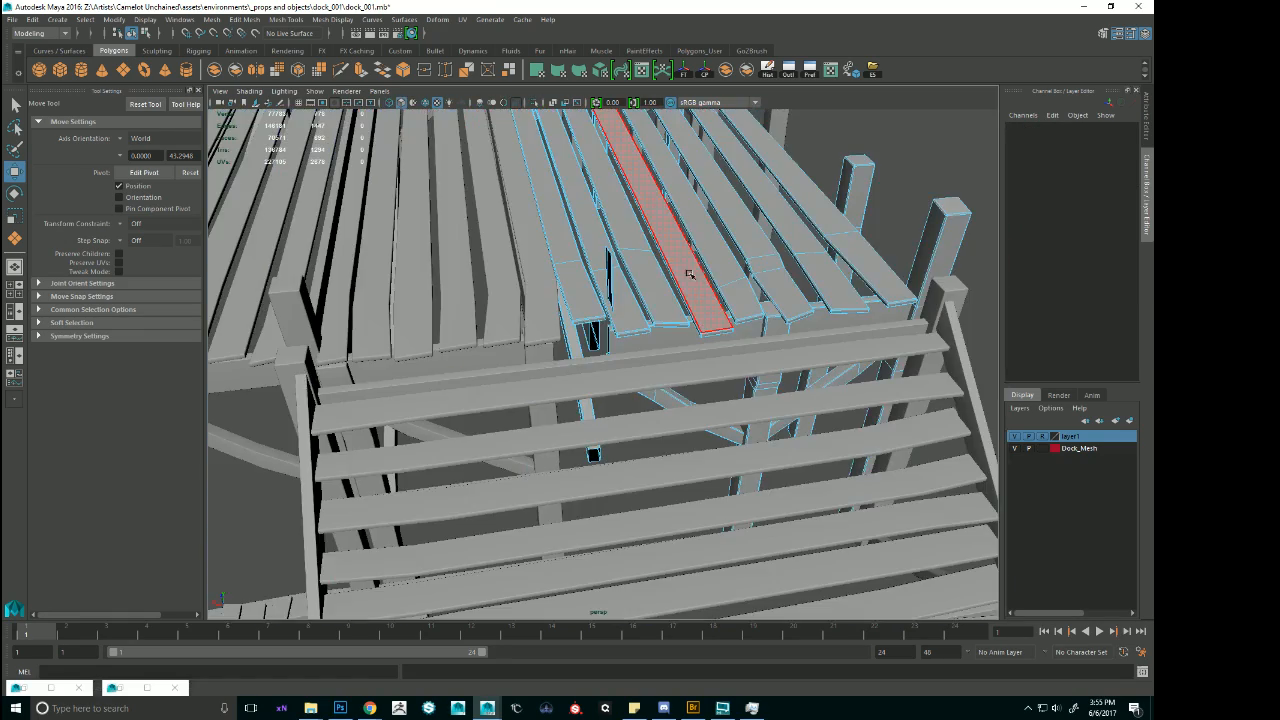
right_click_drag(689, 271, 638, 268)
mouse_move(712, 268)
left_mouse_down("alt")
mouse_move(634, 263)
mouse_move(680, 266)
left_mouse_up("alt")
Undo the post face deletion, leave isolation and reselect the corner module.
key("ctrl+z")
key("ctrl+z")
key("ctrl+z")
key("ctrl+z")
key("ctrl+z")
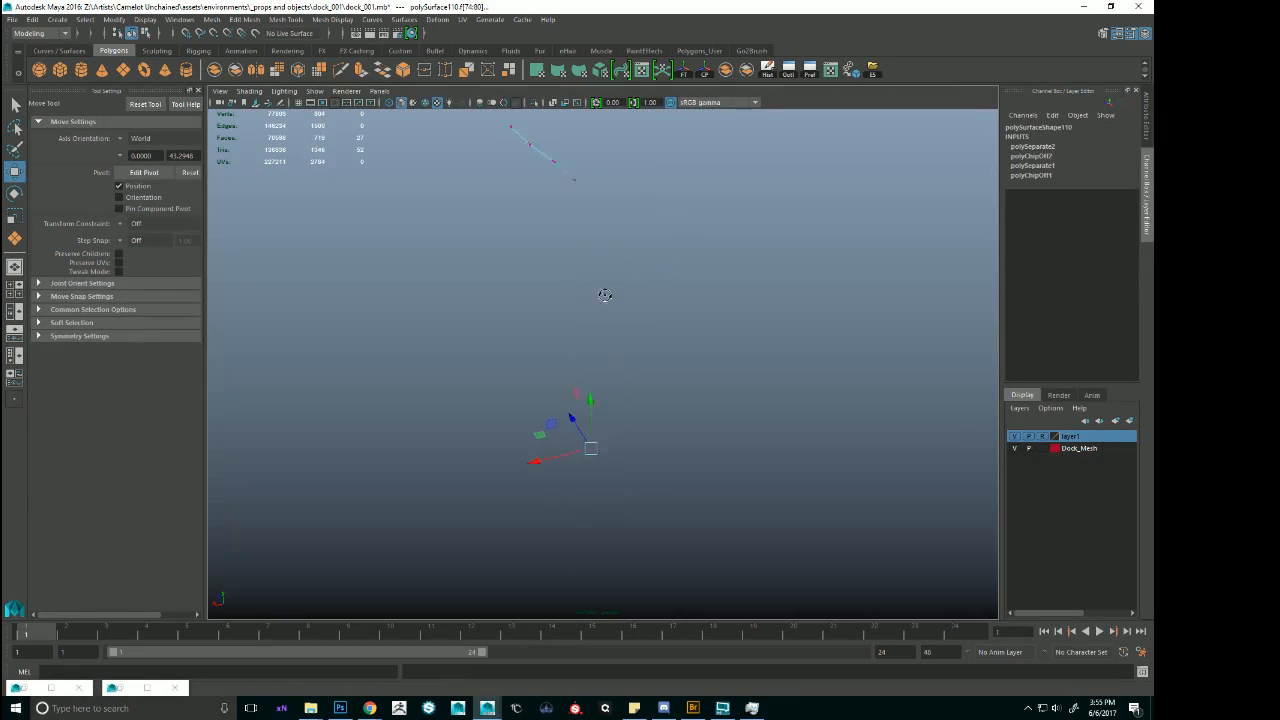
left_click(534, 104)
left_click_drag(535, 222, 543, 286, "alt")
key("Delete")
left_click(551, 315)
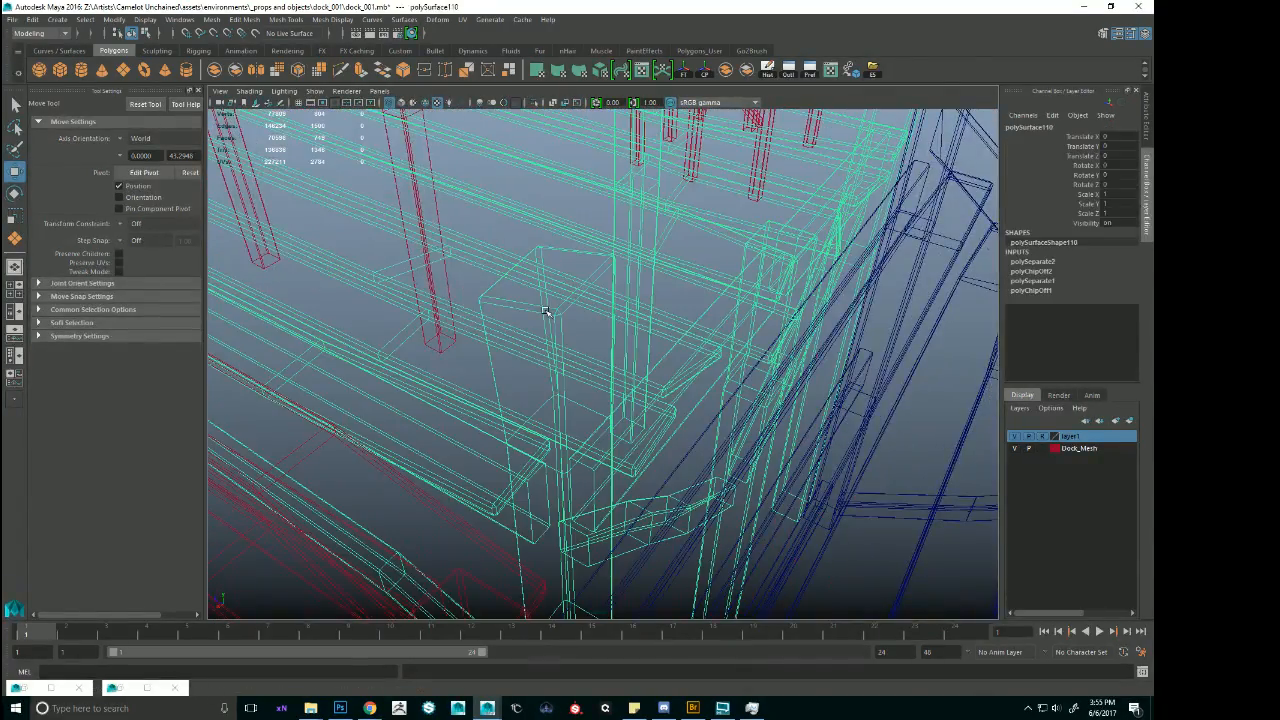
Select all connected vertices of the mid-deck post at the stairs, convert the selection to faces and delete the post.
key("5")
right_click_drag(545, 312, 512, 292)
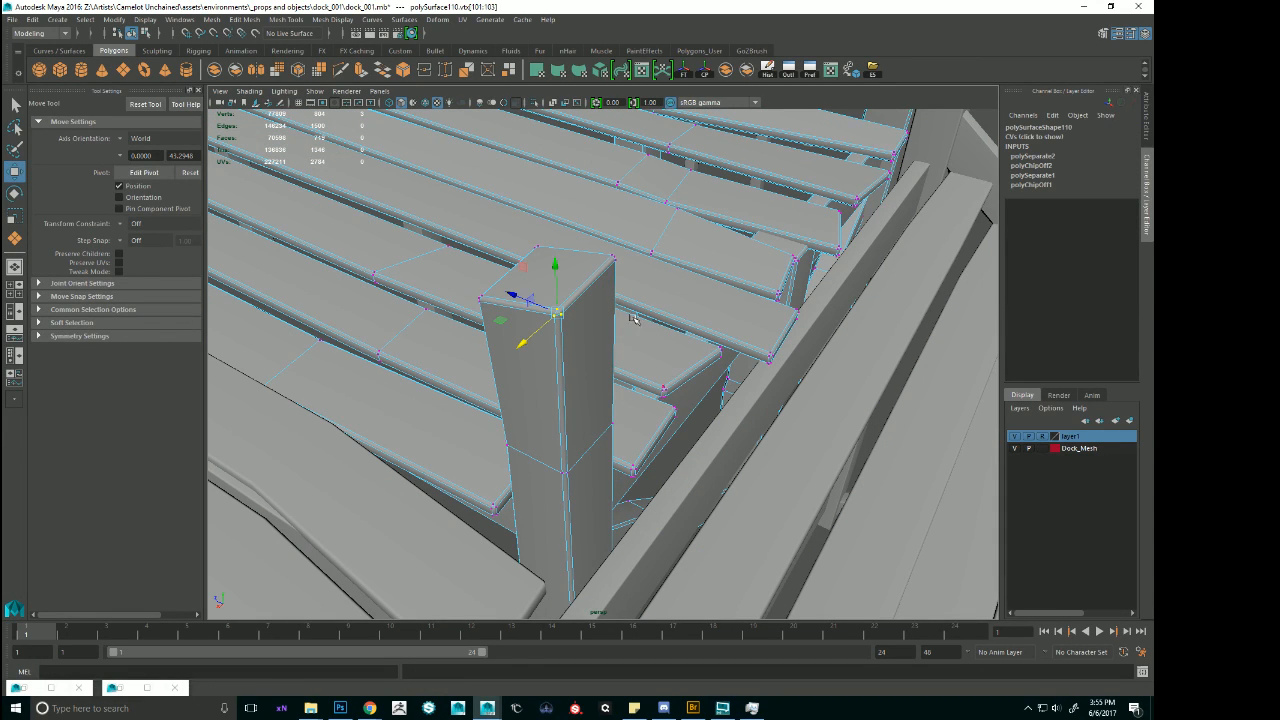
left_click(835, 75)
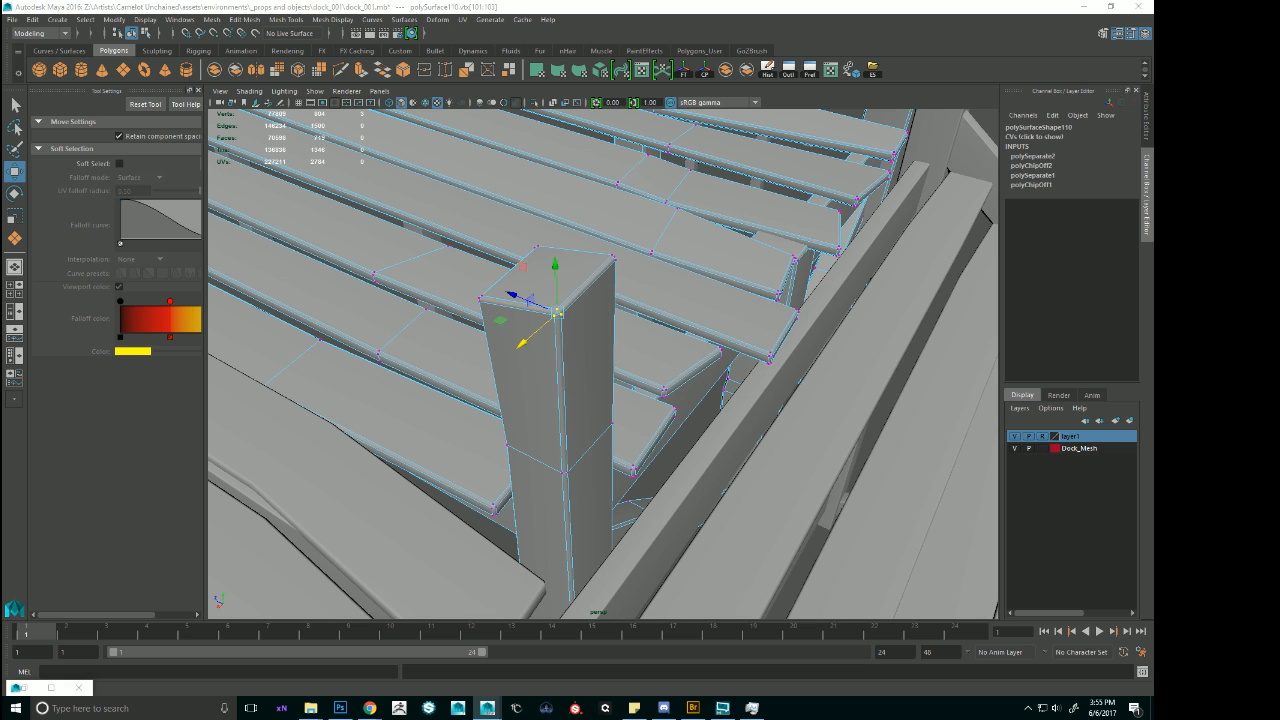
left_click_drag(540, 322, 624, 303, "alt")
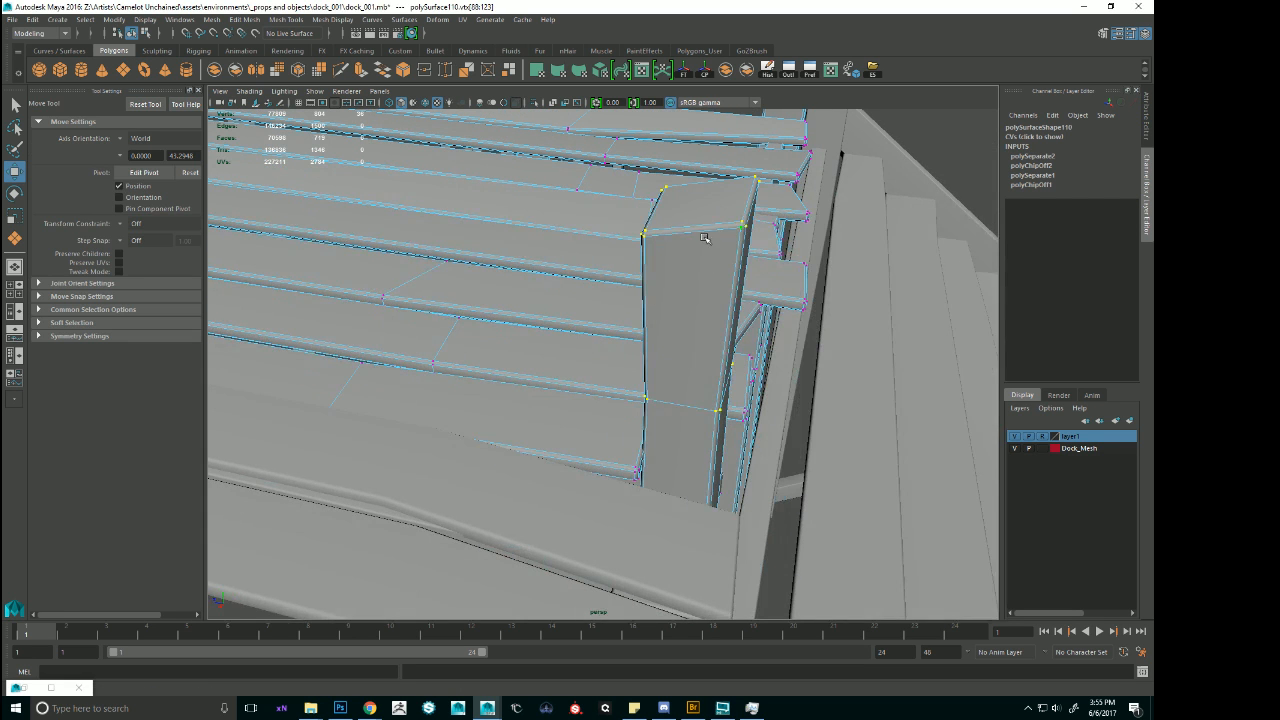
key("ctrl+F11")
key("Delete")
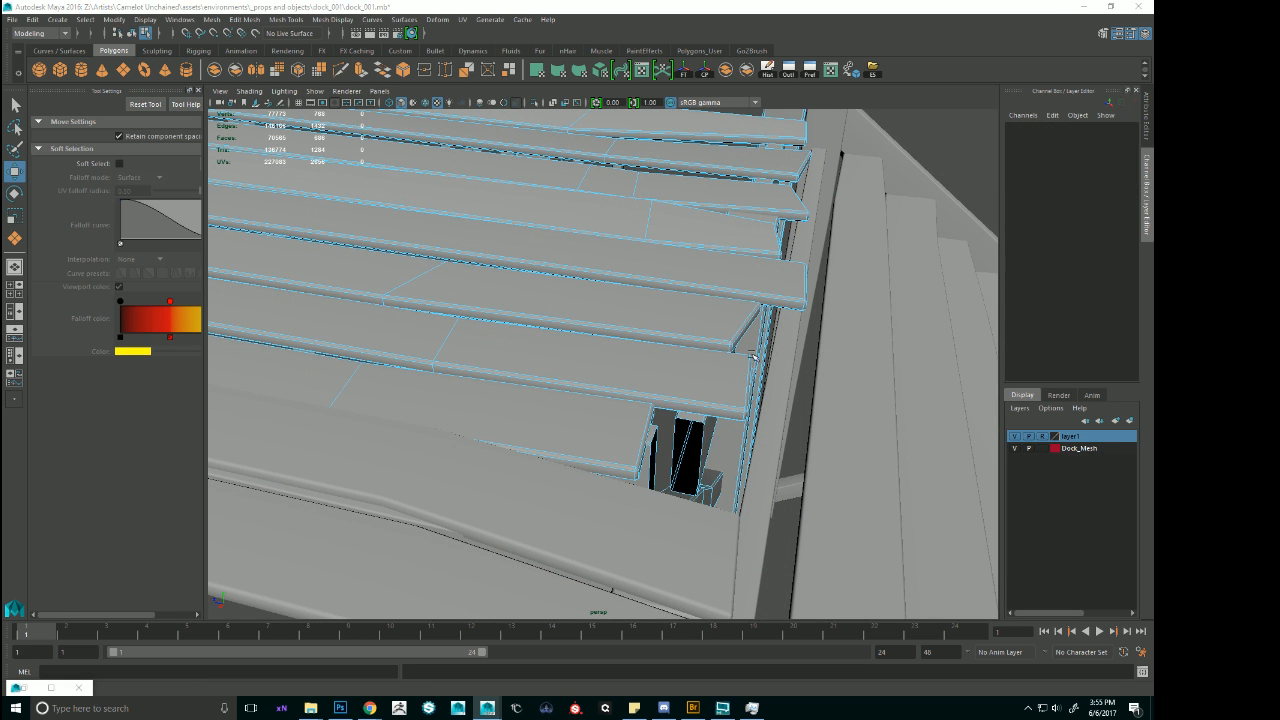
Extend the end vertices of the corner module's short first plank to line up with the neighbouring planks above the stairs.
left_click_drag(771, 350, 647, 323, "alt")
left_click_drag(598, 360, 523, 350, "alt")
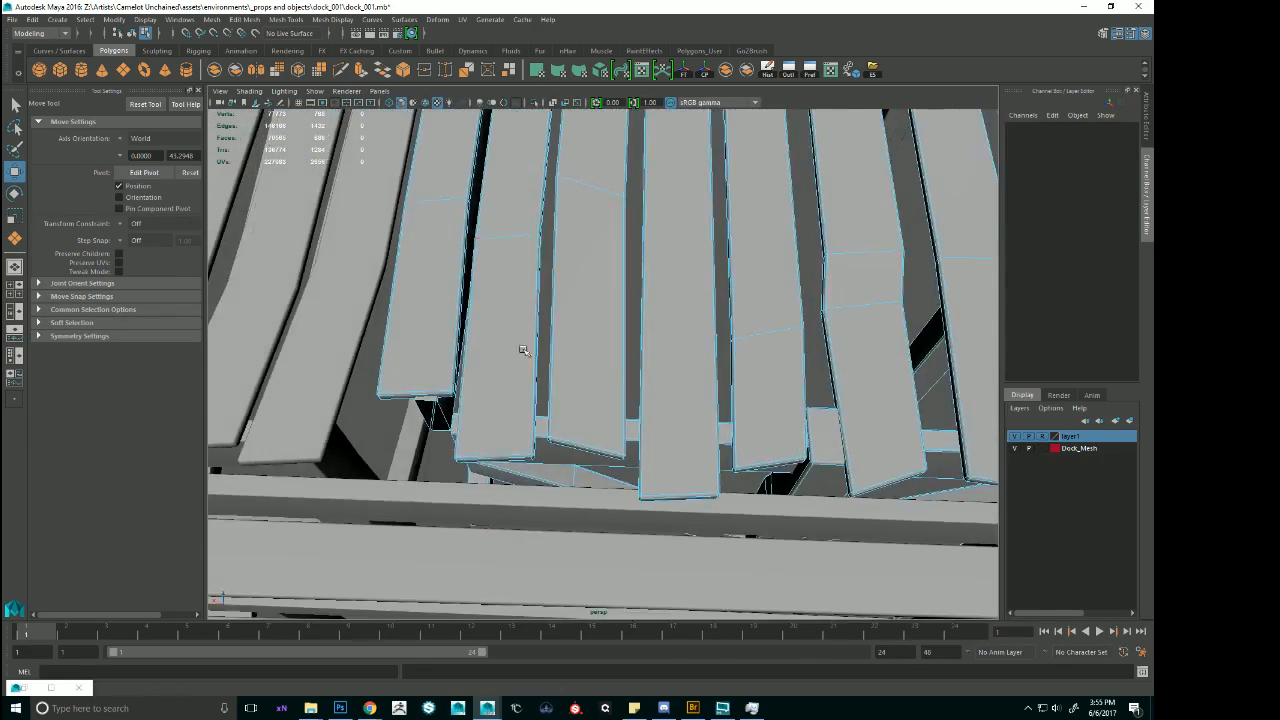
right_click_drag(230, 280, 226, 280)
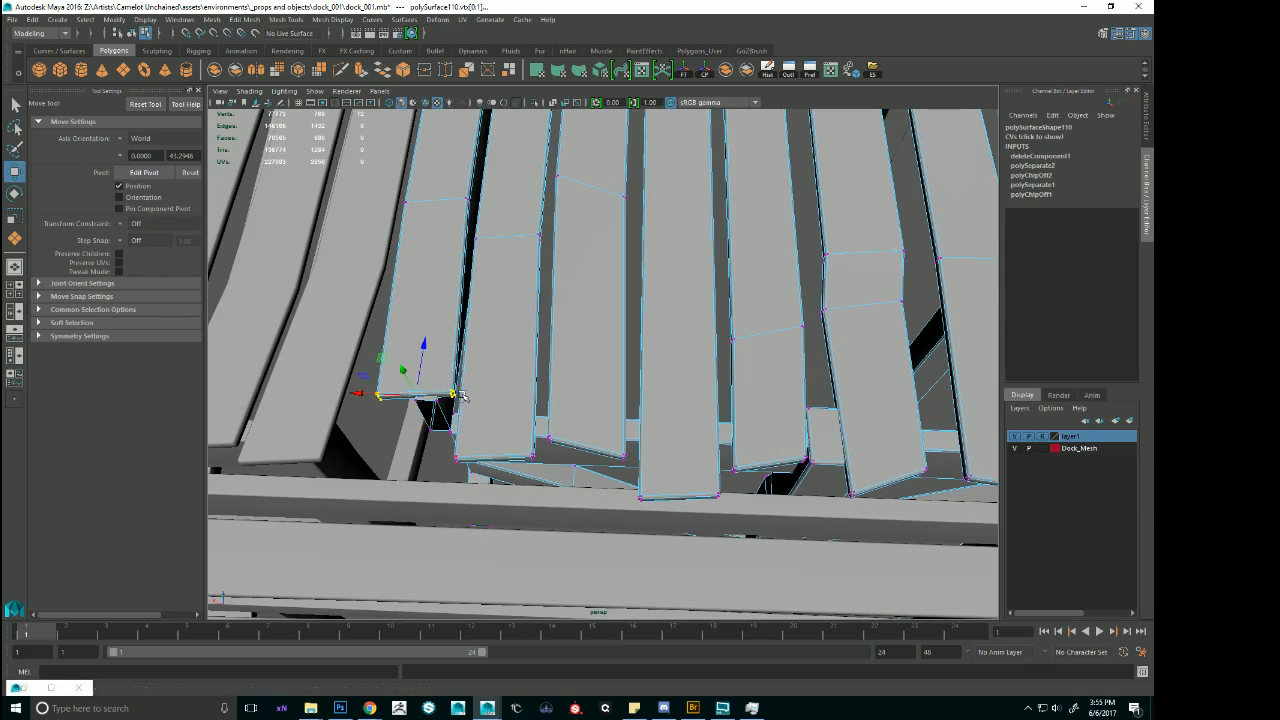
mouse_move(545, 345)
left_mouse_down("alt")
mouse_move(700, 282)
mouse_move(658, 327)
left_mouse_up("alt")
key("4")
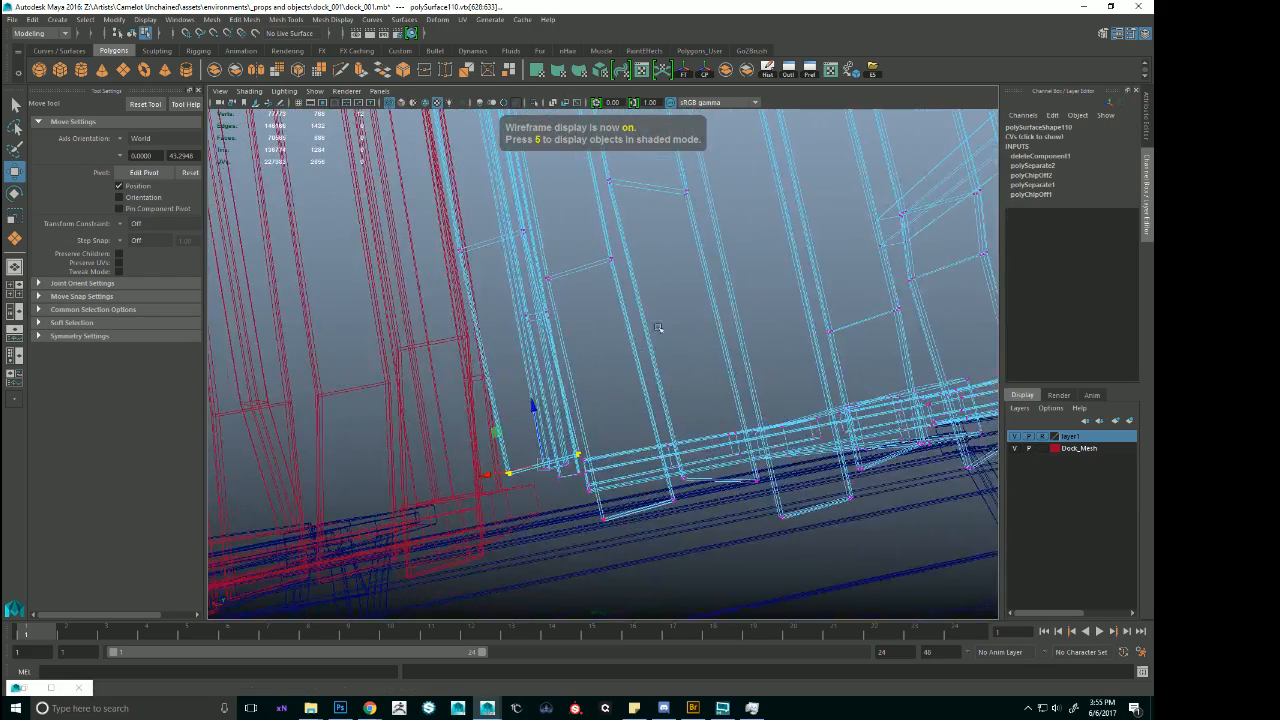
key("6")
mouse_move(547, 378)
left_mouse_down("alt")
mouse_move(543, 314)
mouse_move(600, 369)
mouse_move(588, 420)
left_mouse_up("alt")
right_click_drag(543, 349, 600, 318)
left_click_drag(628, 308, 658, 299, "alt")
right_click_drag(658, 299, 588, 431, "alt")
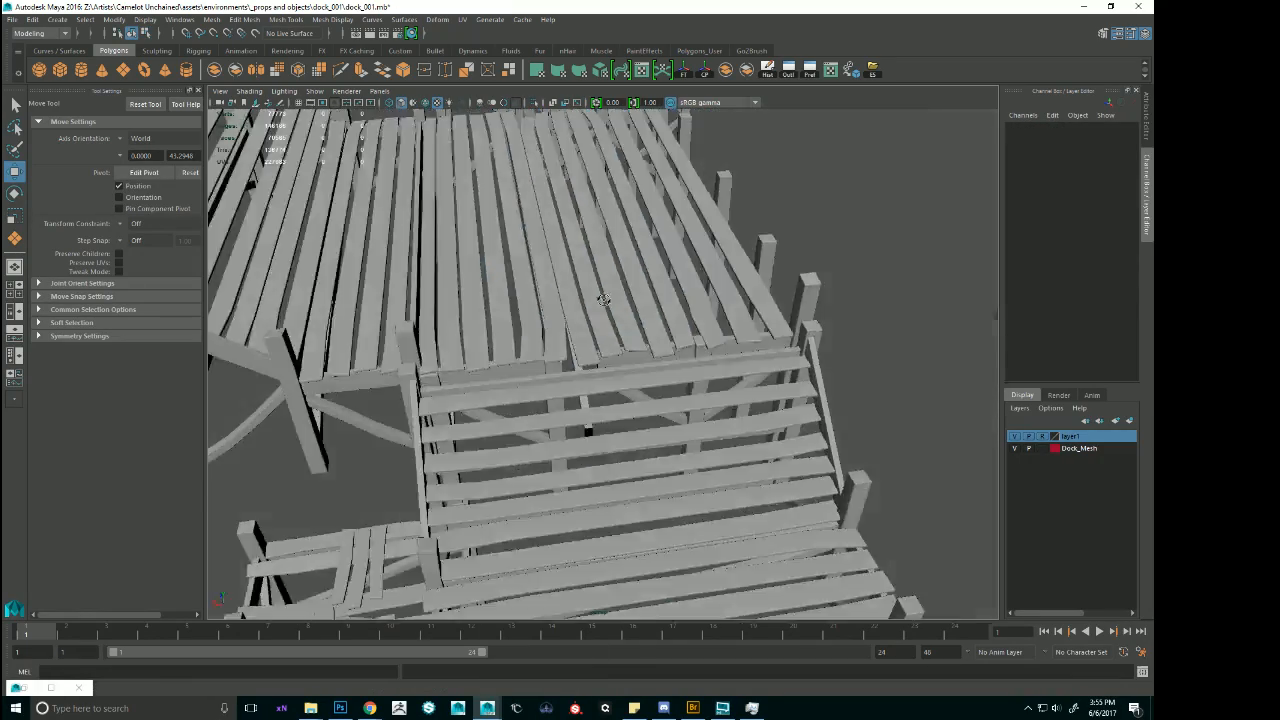
Examine the widened deck and its connection to the stairs from above, then select the stairs module.
left_click_drag(588, 431, 583, 326, "alt")
right_click_drag(583, 326, 562, 332, "alt")
left_click_drag(562, 332, 578, 360, "alt")
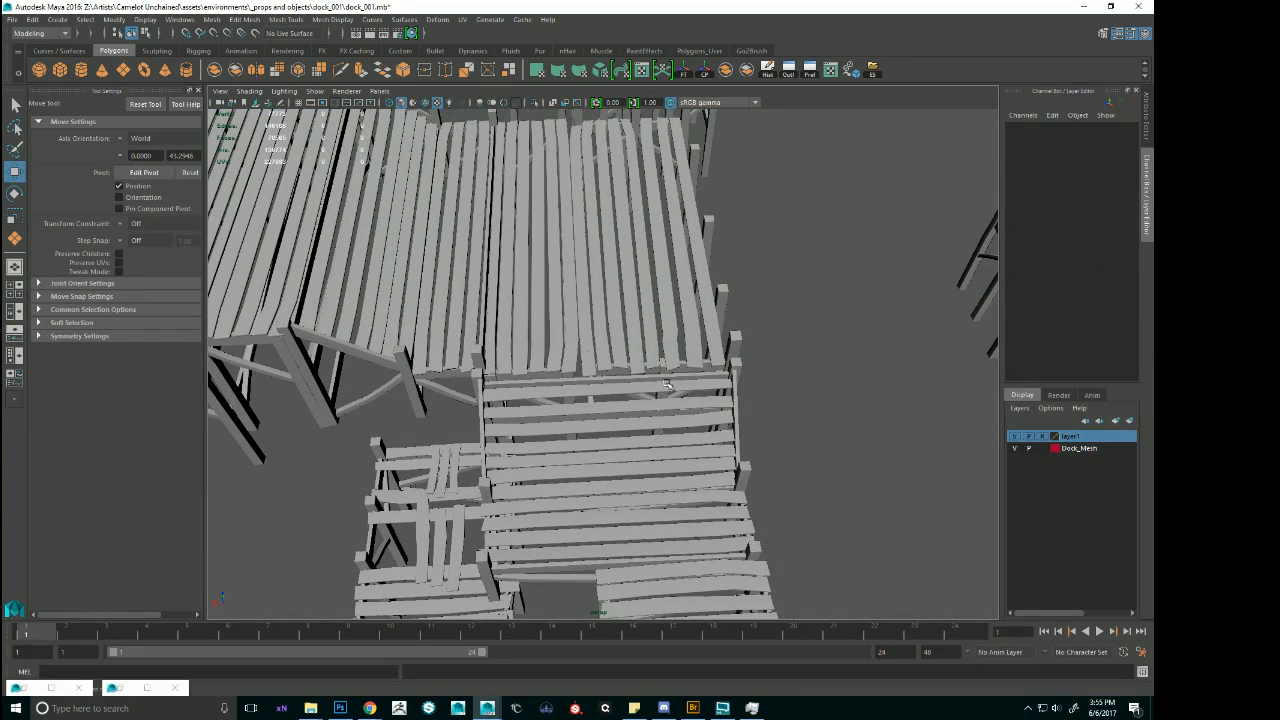
right_click_drag(519, 309, 530, 325, "alt")
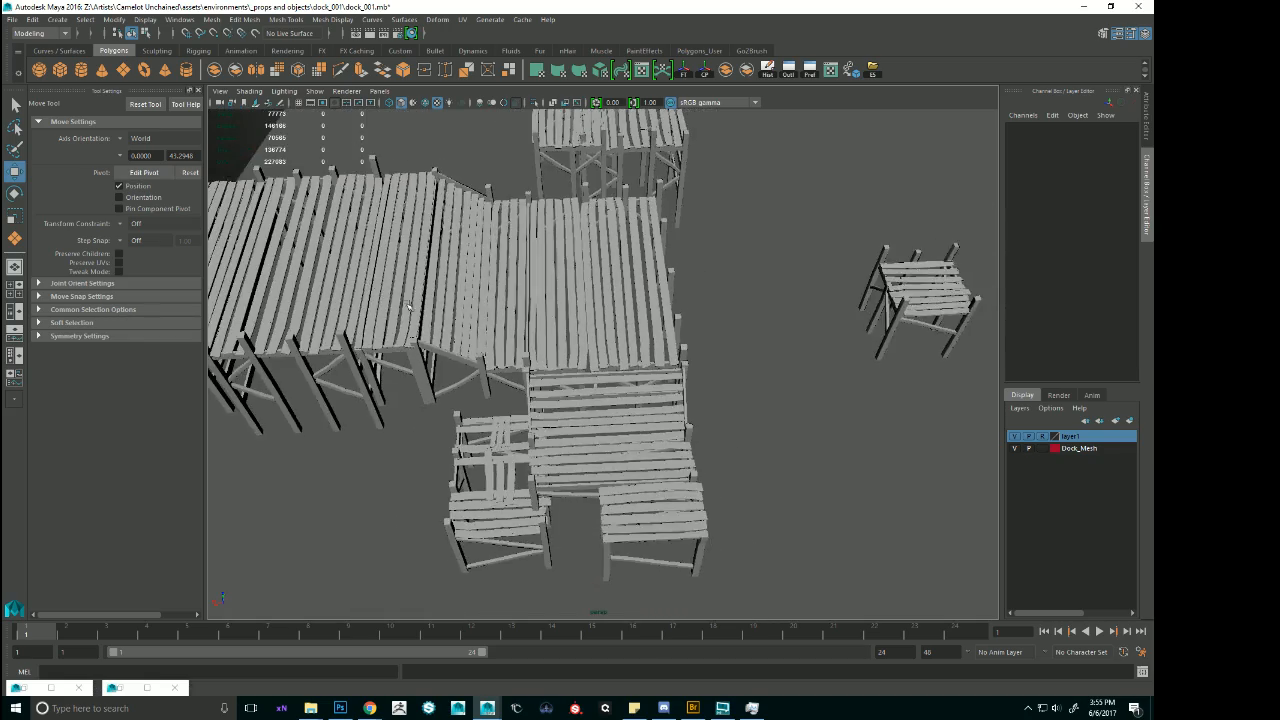
left_click_drag(530, 325, 603, 327, "alt")
left_click(580, 345)
left_click_drag(645, 235, 588, 290, "alt")
left_click(615, 499)
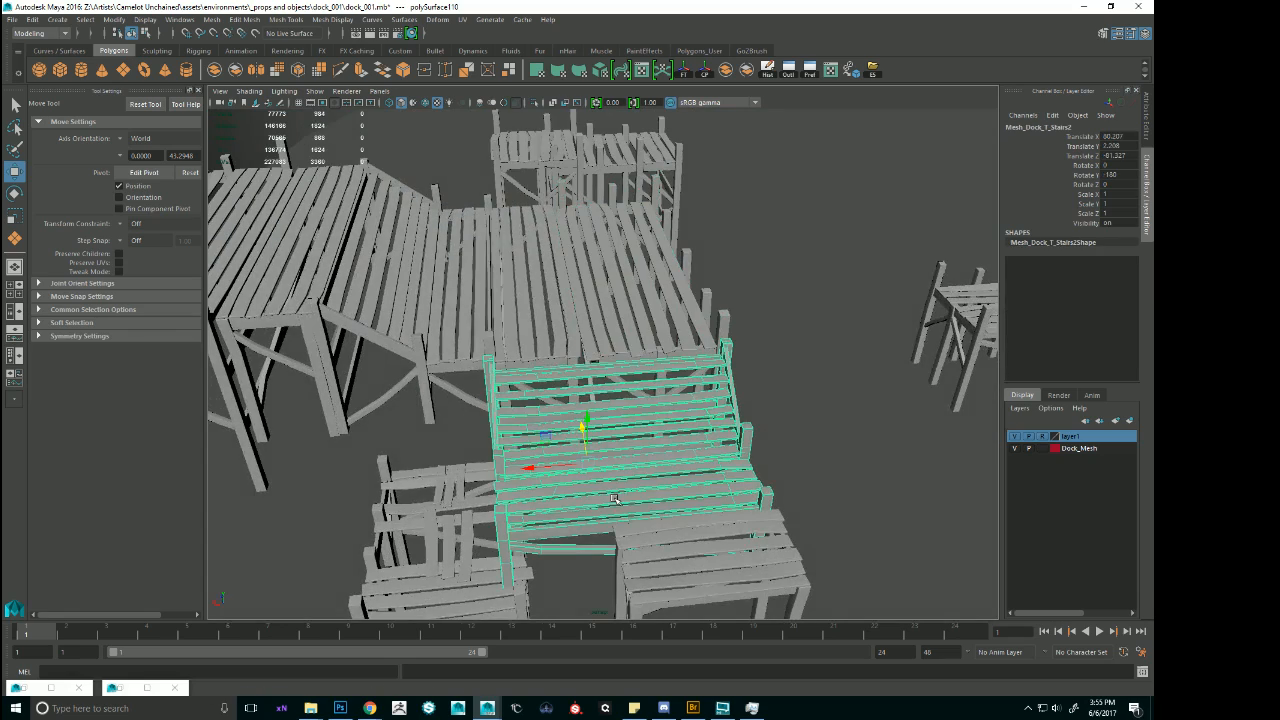
Stretch the partial flat module's end vertices sideways so its deck and frame span the width of the stairs.
left_click(683, 572)
middle_click_drag(697, 558, 646, 300, "alt")
left_click_drag(646, 300, 638, 326, "alt")
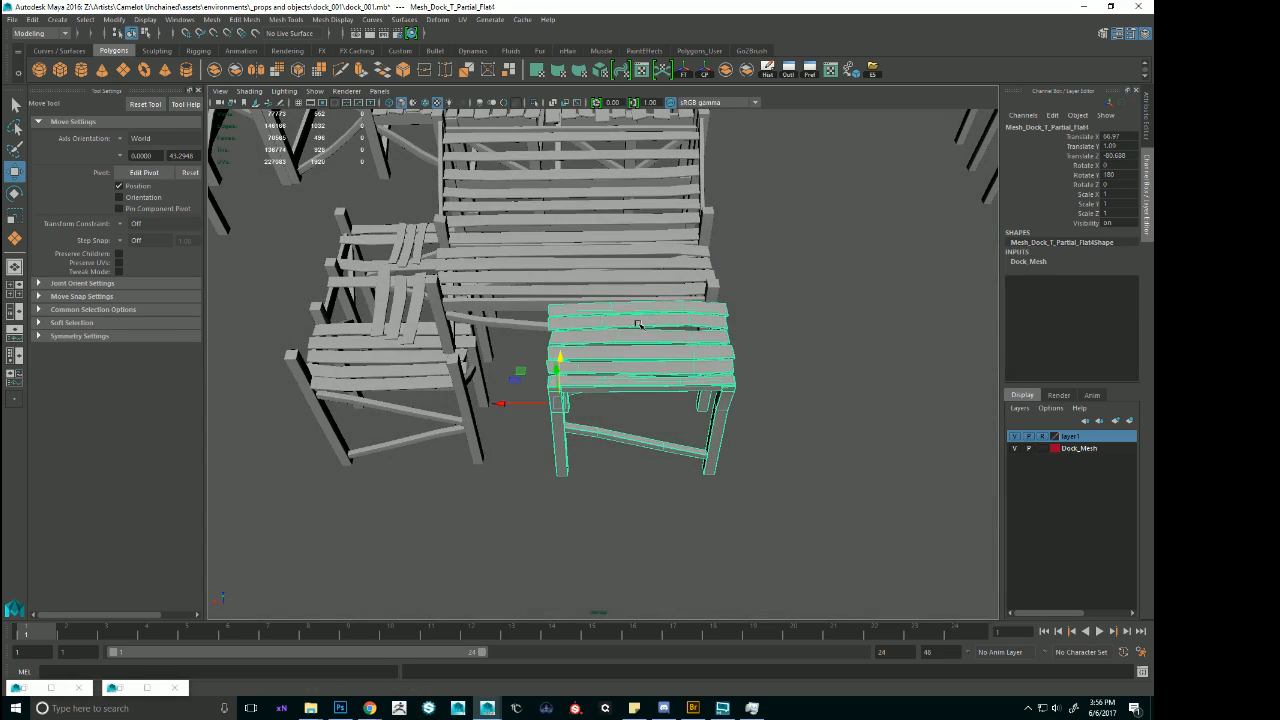
right_click_drag(638, 326, 540, 312)
left_click_drag(640, 529, 558, 380)
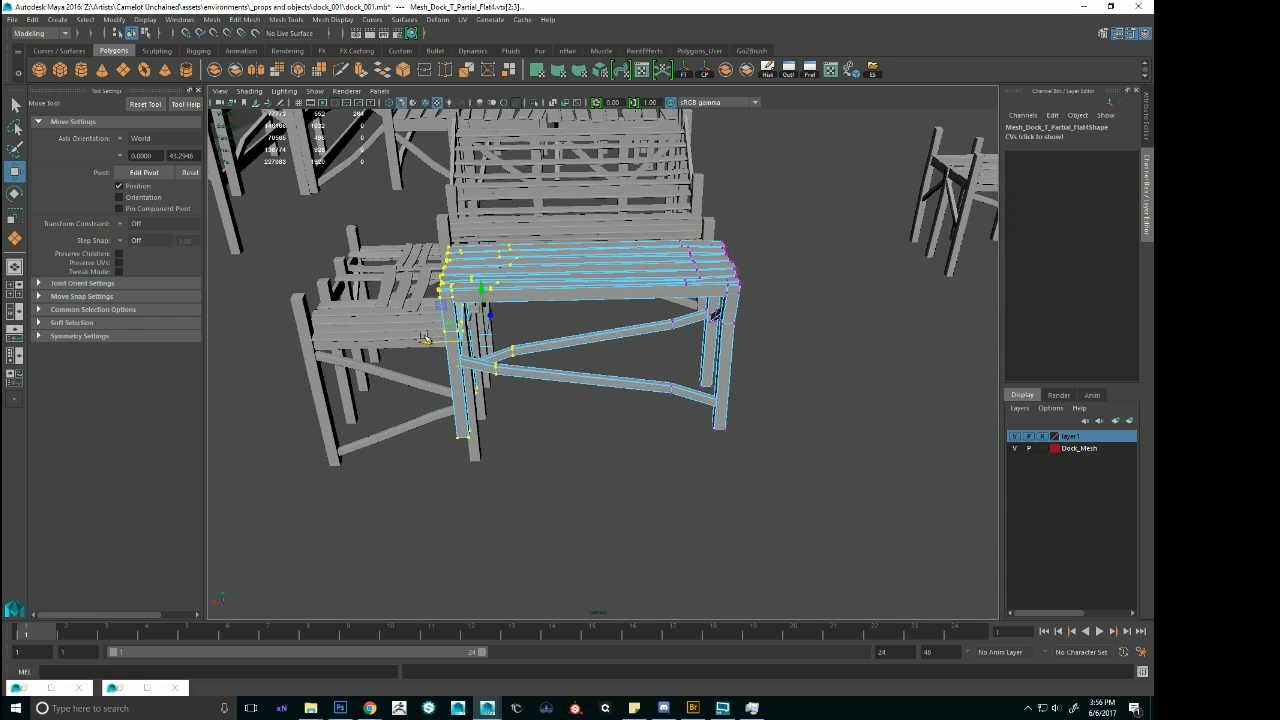
left_click_drag(424, 338, 563, 360, "alt")
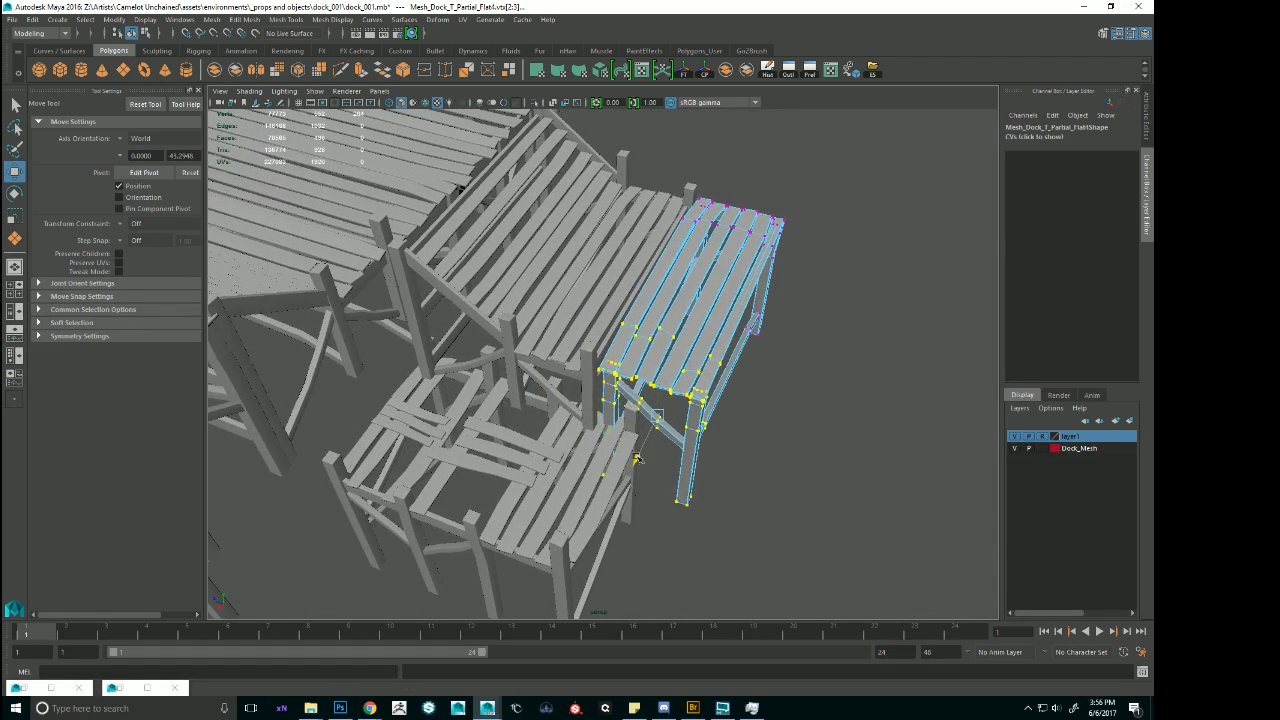
Return the widened partial flat module to object mode and align it with the stairs in the top view at Translate X 67.033.
key("f")
left_click_drag(637, 463, 678, 336, "alt")
scroll(638, 351, "down", 5)
key("space")
middle_click_drag(420, 150, 450, 252, "alt")
key("f")
scroll(411, 259, "down", 5)
scroll(411, 259, "down", 1)
scroll(440, 257, "up", 5)
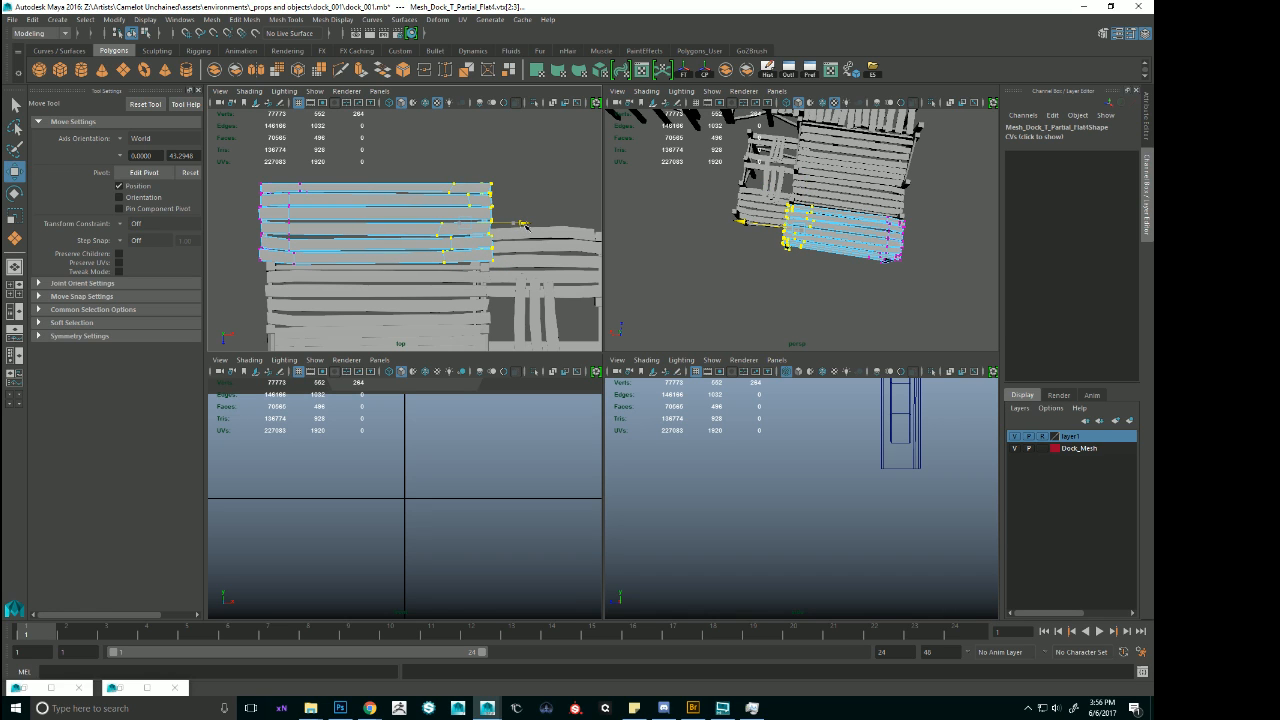
right_click_drag(411, 207, 448, 199)
left_click(450, 202)
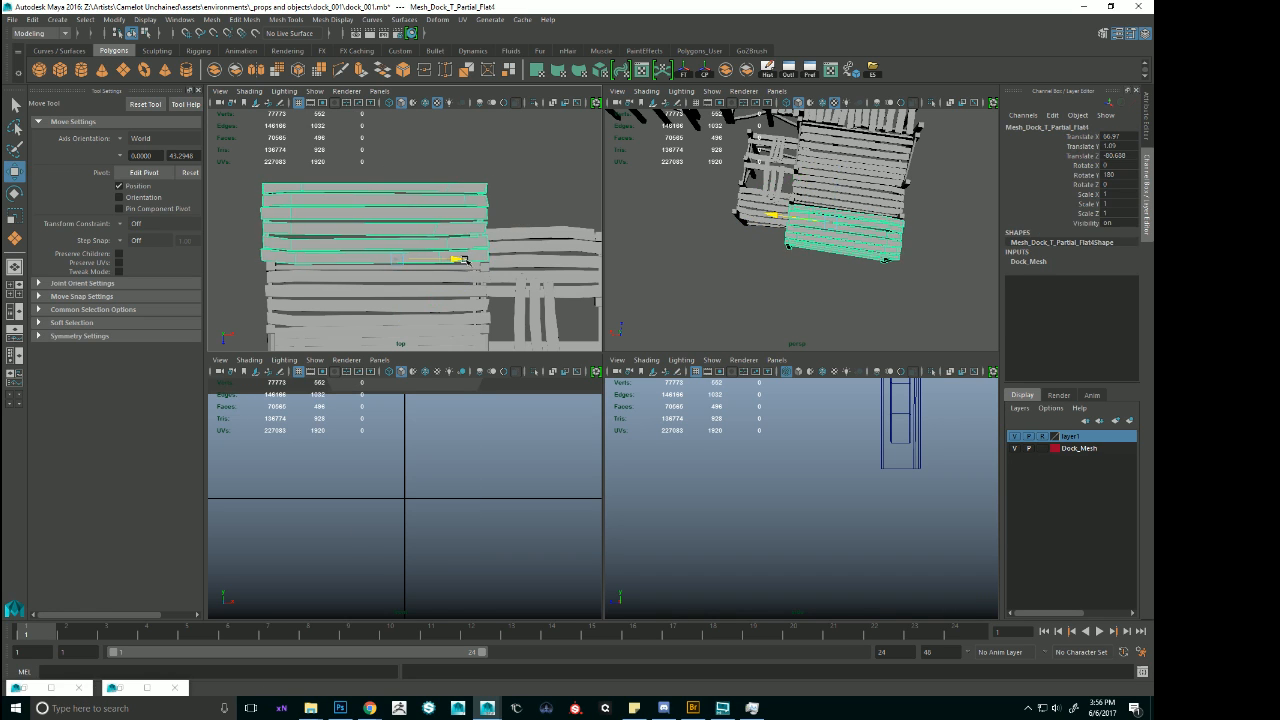
scroll(333, 308, "down", 4)
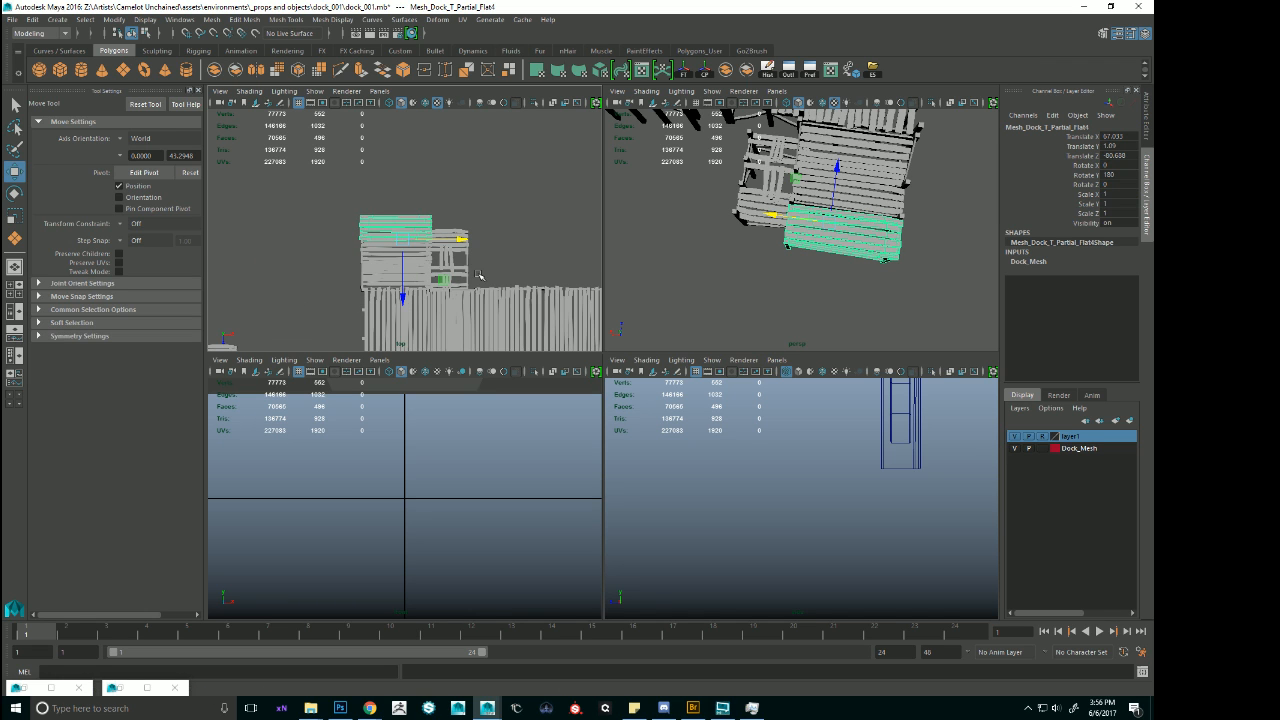
Check the partial flat module's fit with the stairs from above and the front, then save the scene.
key("space")
key("space")
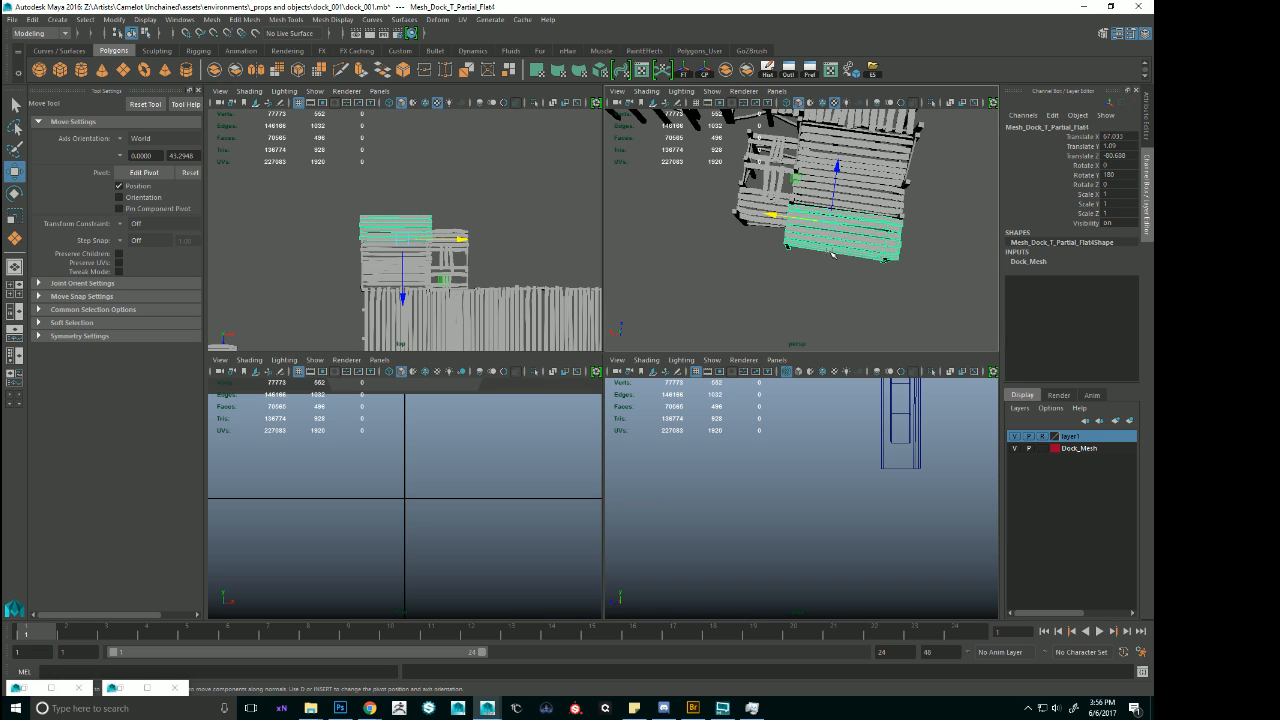
key("space")
key("f")
right_click_drag(786, 263, 571, 240, "alt")
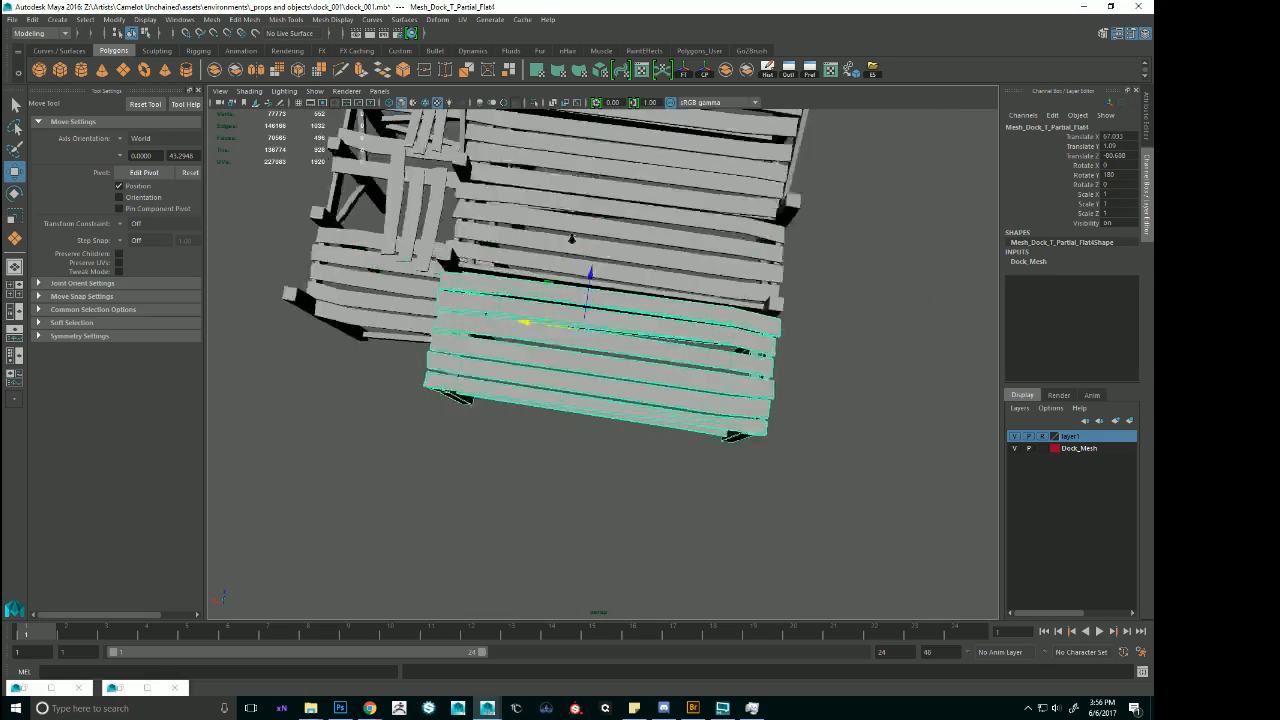
left_click_drag(640, 300, 676, 280, "alt")
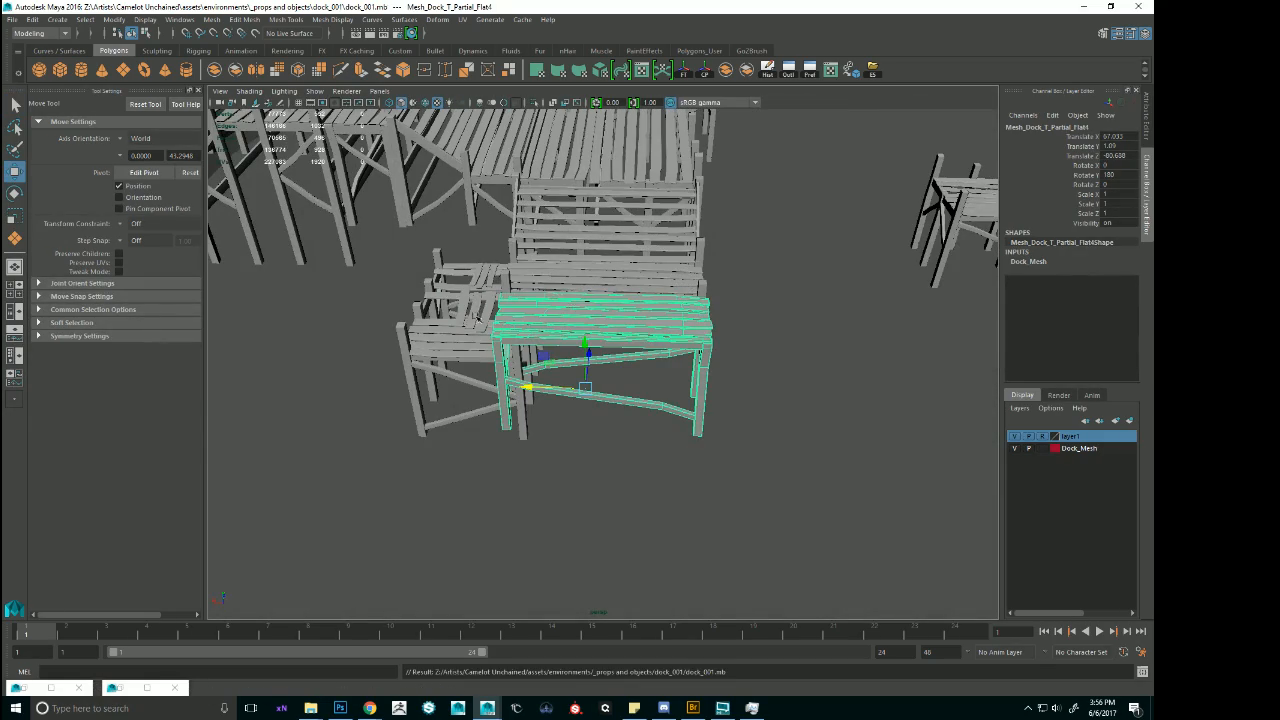
left_click_drag(580, 308, 661, 313, "alt")
key("ctrl+s")
Duplicate the stairs module and fit the copy against the outer edge of the widened partial flat module, at Translate Y 1.152.
left_click(606, 258)
left_click_drag(606, 262, 559, 478, "alt")
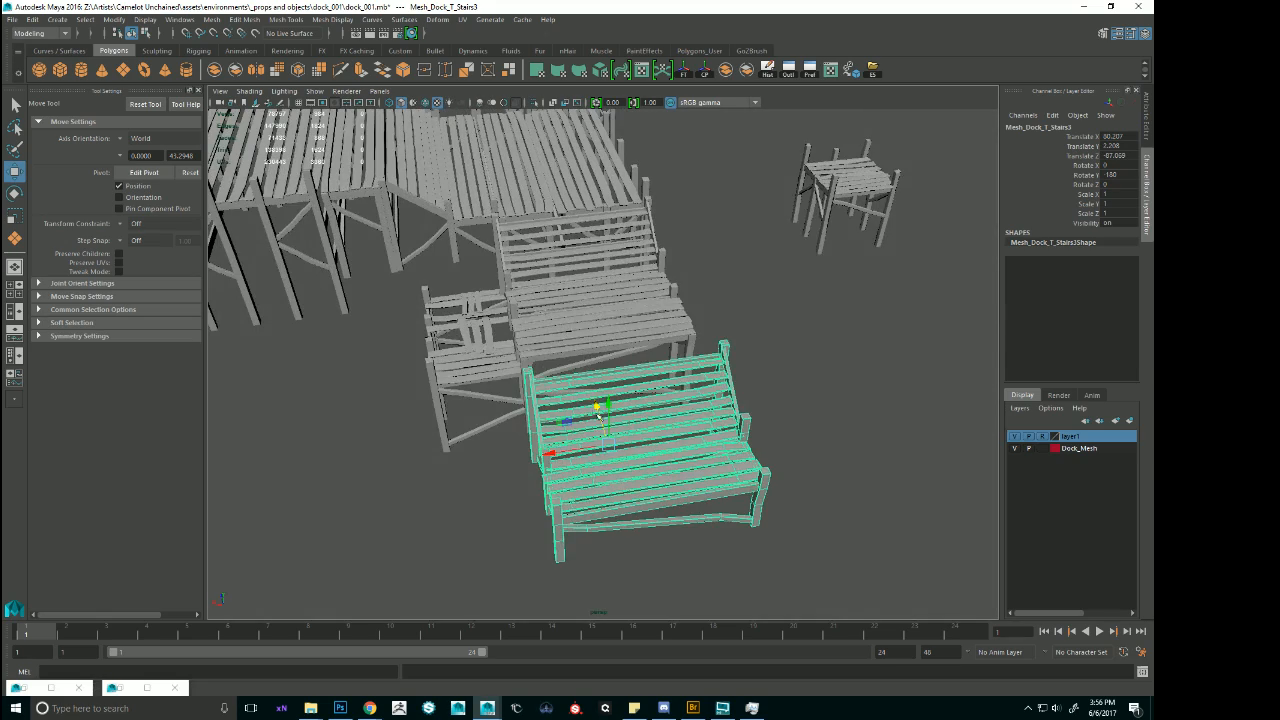
left_click_drag(598, 412, 535, 441)
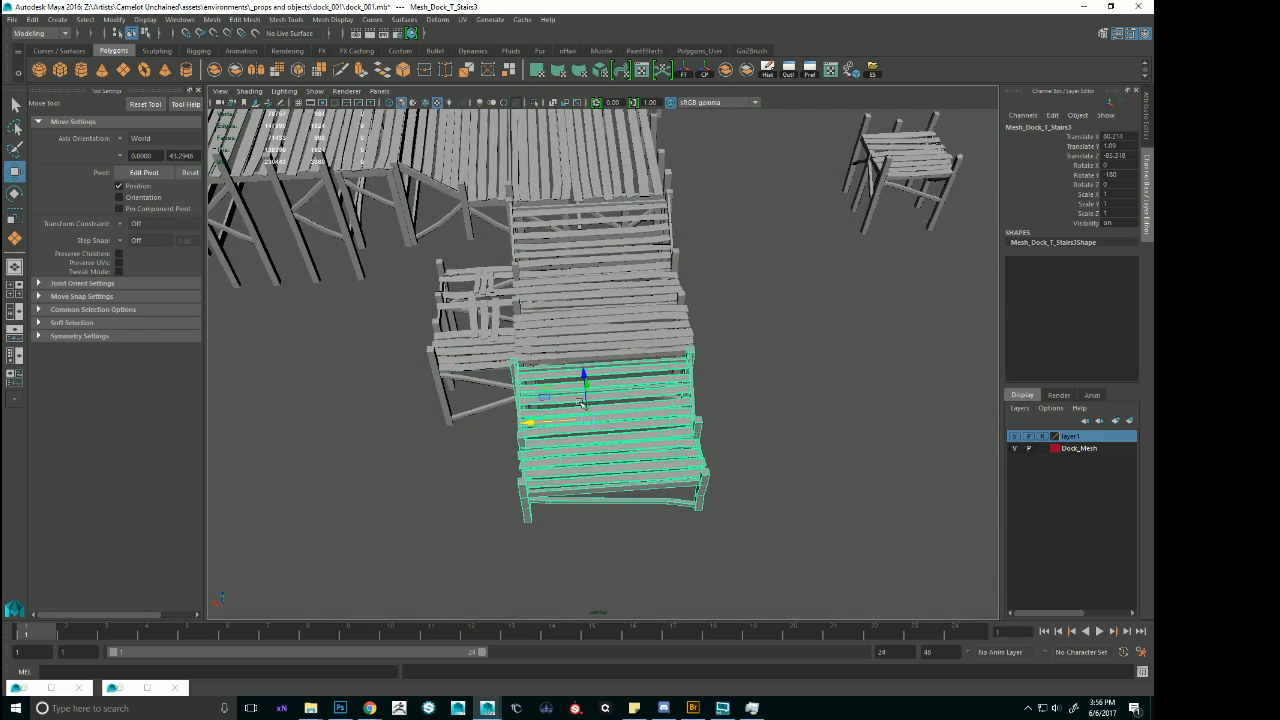
mouse_move(582, 403)
left_mouse_down("alt")
mouse_move(683, 368)
mouse_move(461, 379)
mouse_move(571, 410)
left_mouse_up("alt")
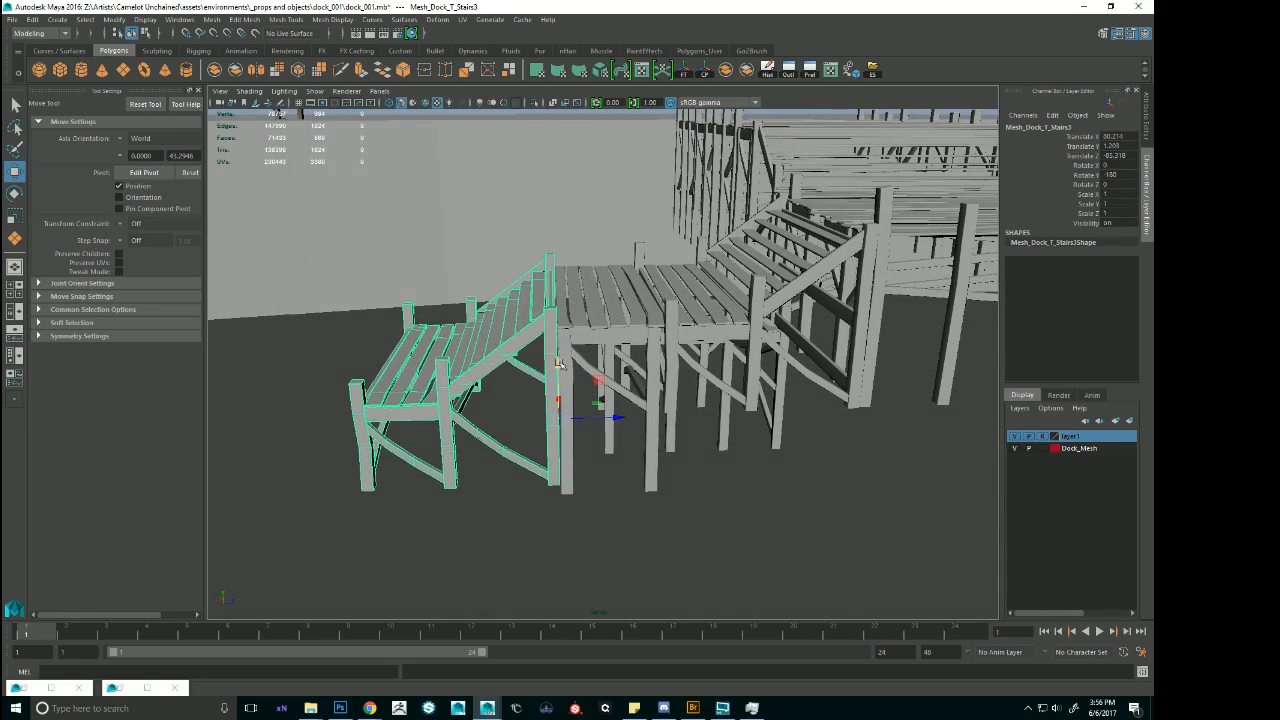
left_click_drag(791, 305, 551, 412, "alt")
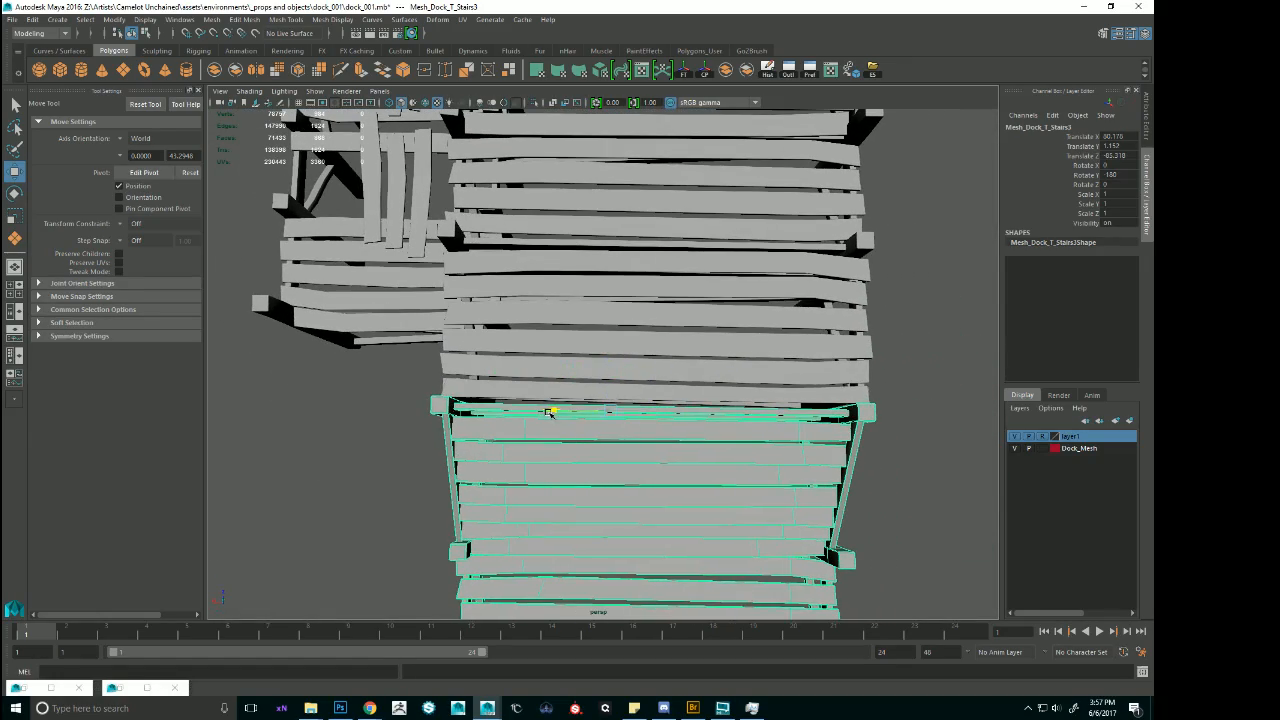
Move the detached T-junction module to the foot of the lower stairs and set its Rotate Y to 90.
left_click(964, 301)
right_click_drag(964, 301, 489, 366, "alt")
left_click_drag(489, 366, 581, 329, "alt")
left_click(813, 213)
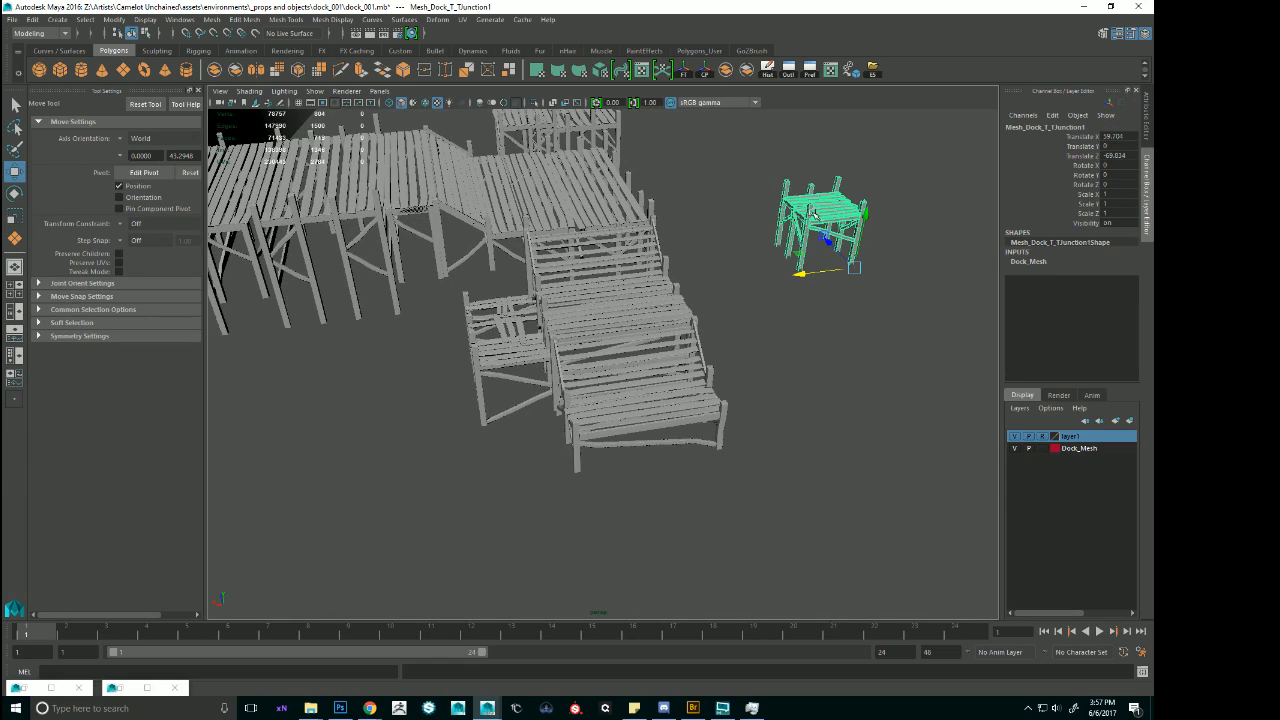
left_click_drag(854, 268, 647, 487)
key("e")
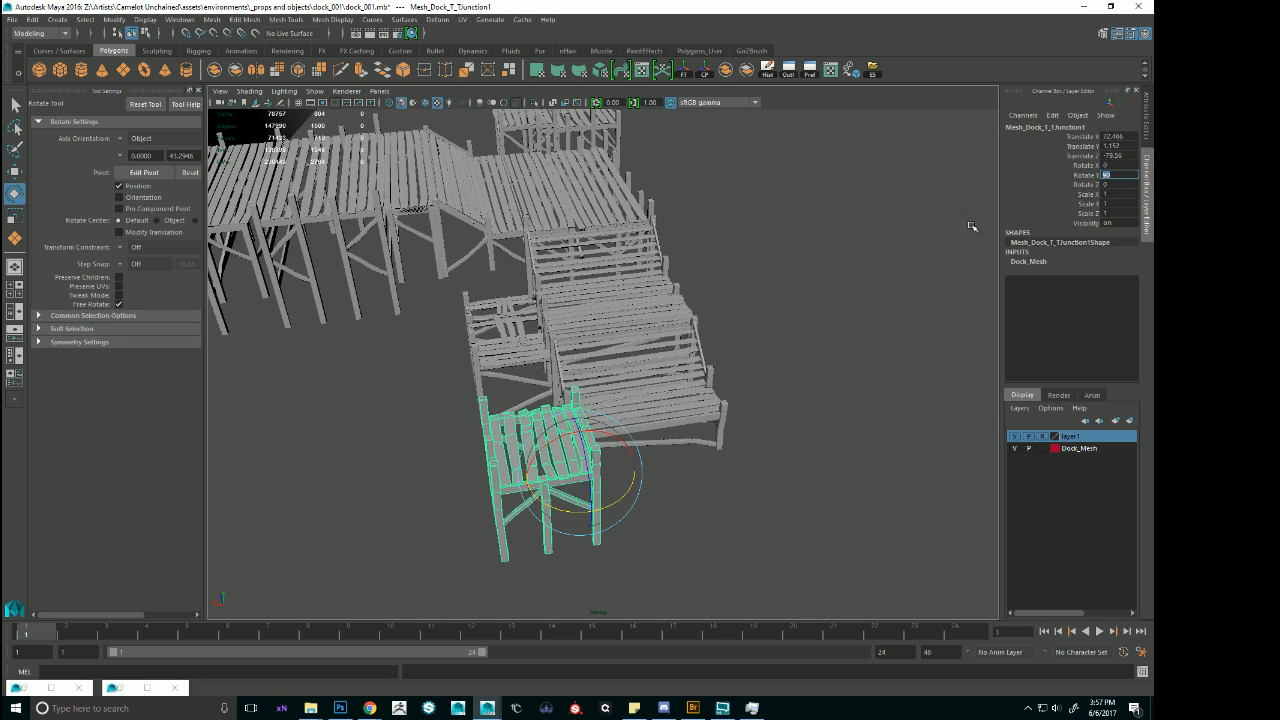
Shift the T-junction module along the lower stairs' end and lower it to Translate Y 0.1.
left_click_drag(971, 227, 571, 366, "alt")
key("w")
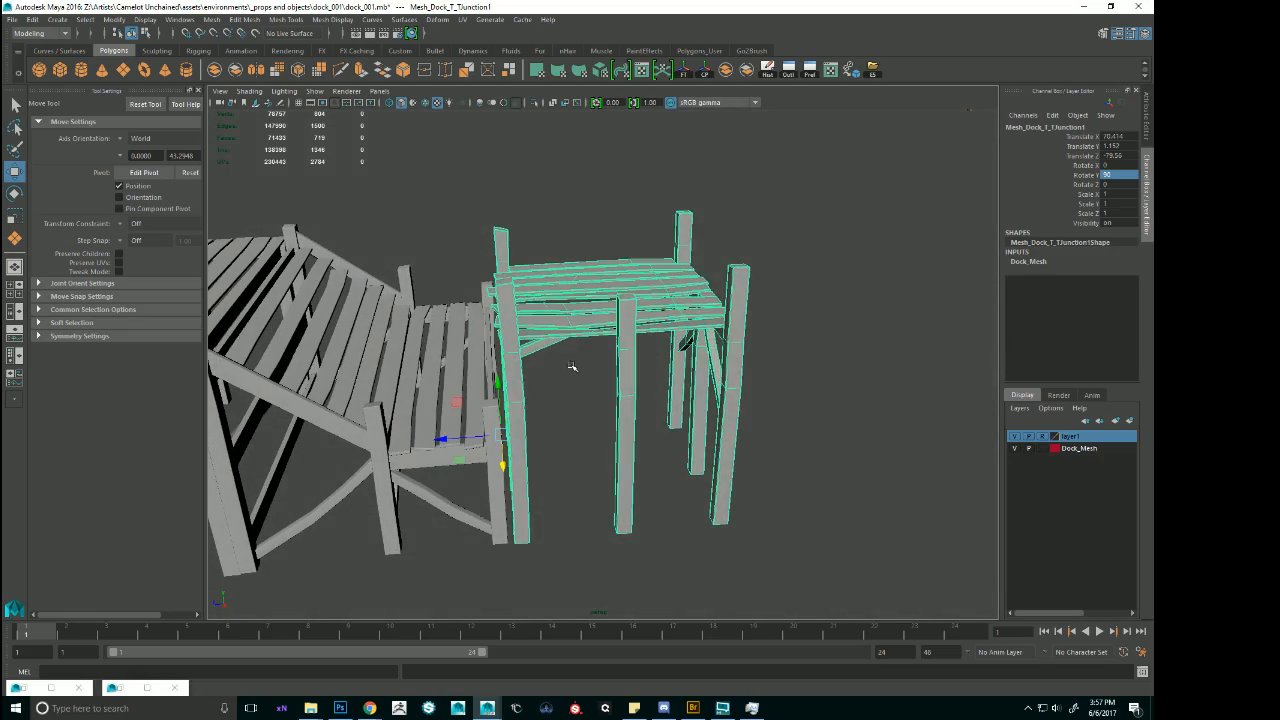
left_click_drag(497, 383, 489, 456)
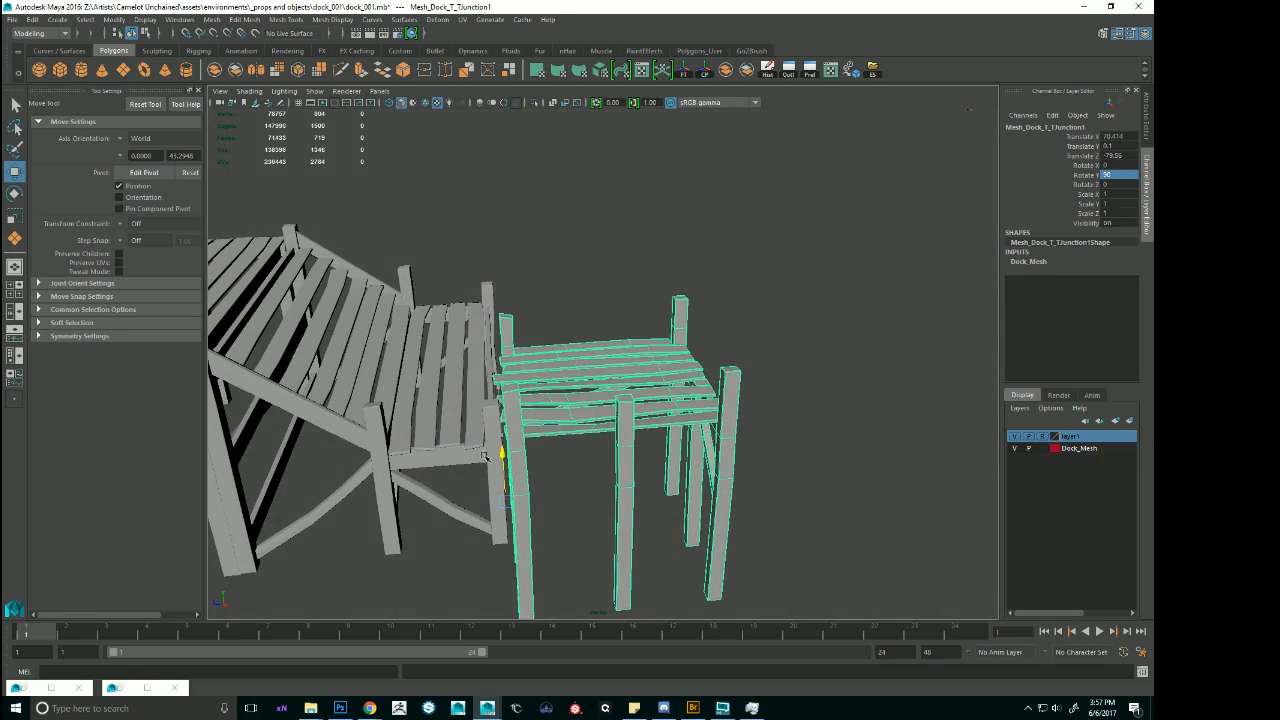
left_click_drag(590, 440, 491, 450, "alt")
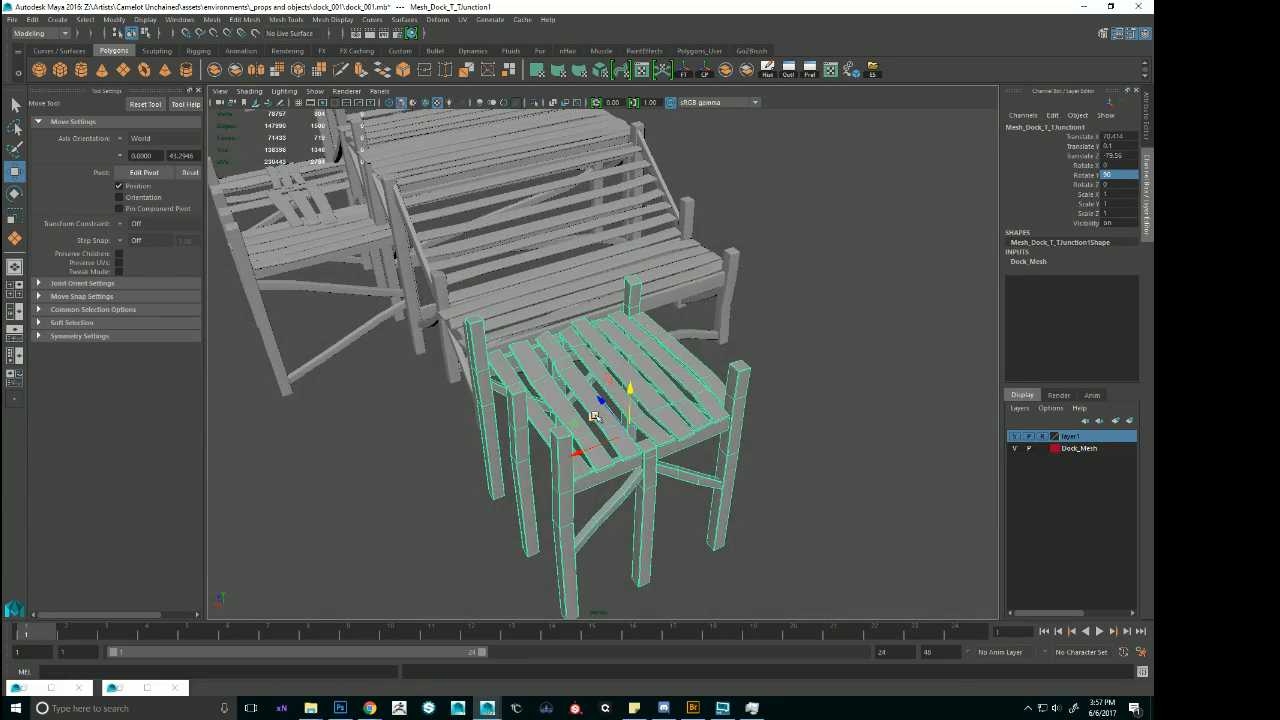
Move the T-junction module away from the stairs and place a duplicate of the partial flat module in the gap.
left_click_drag(600, 401, 850, 610)
right_click_drag(811, 466, 626, 349, "alt")
left_click(563, 209)
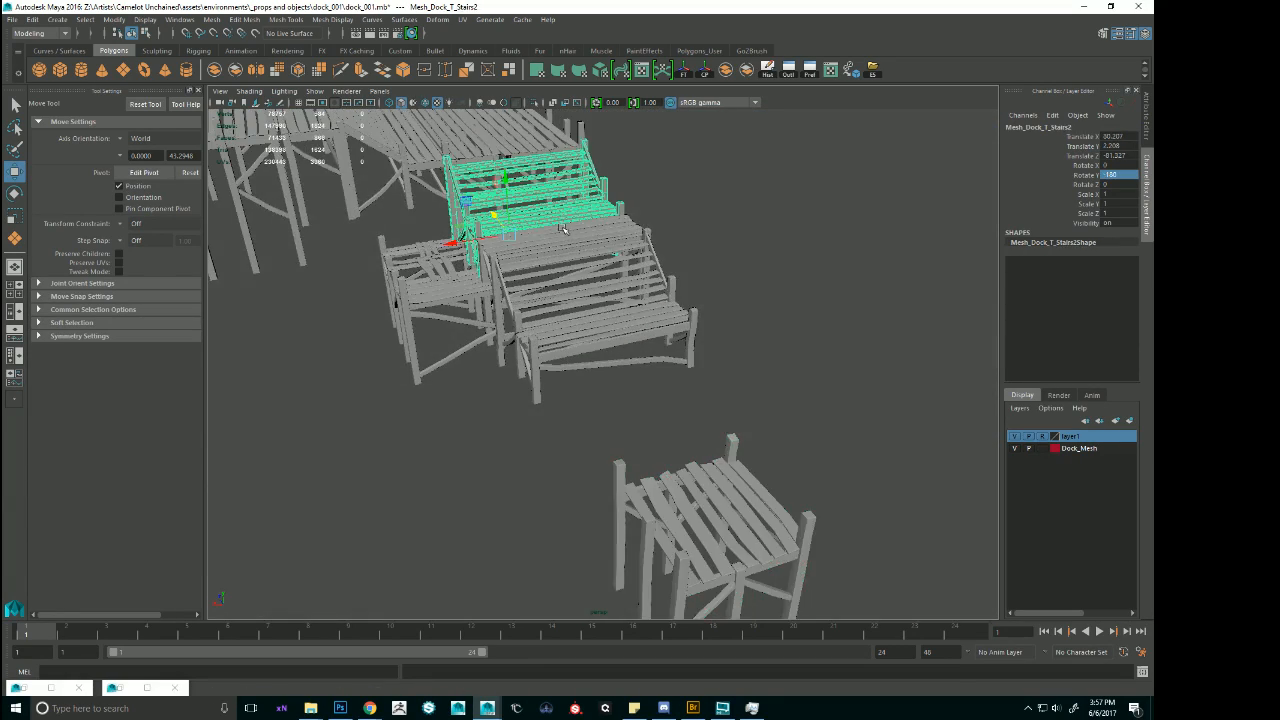
left_click(563, 229)
left_click(557, 333)
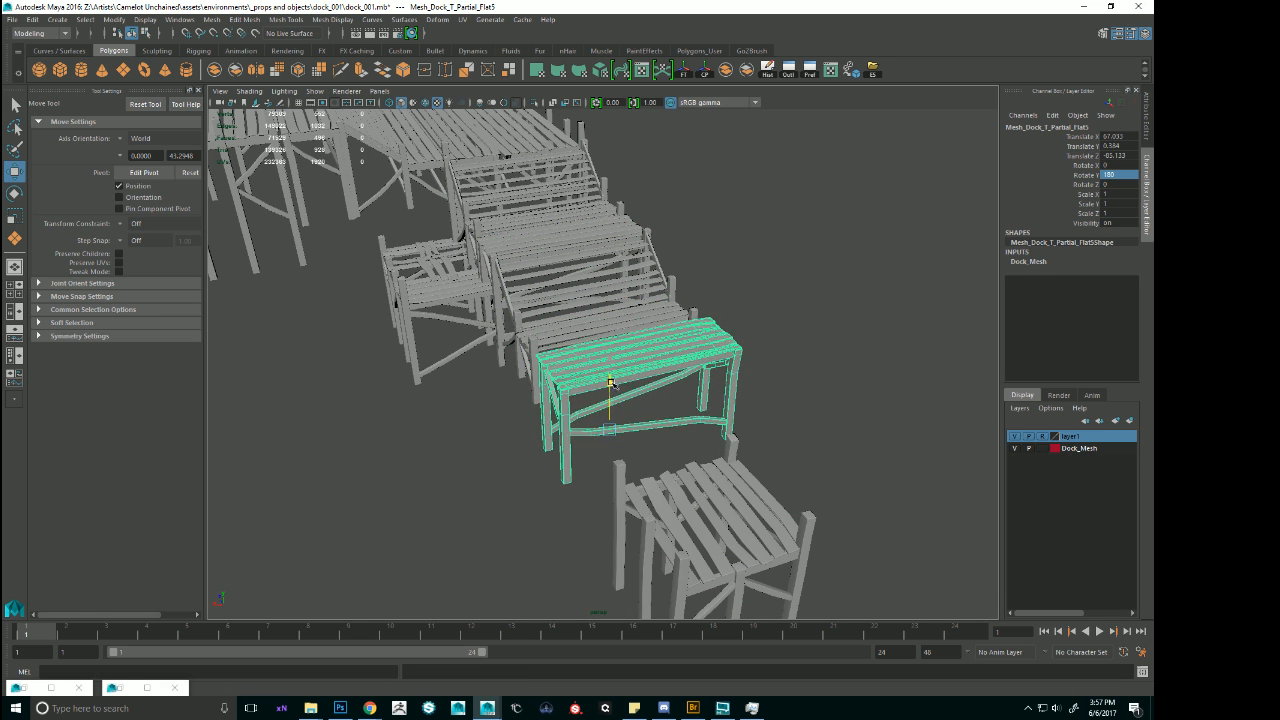
Fit the partial flat copy against the foot of the lower stairs and lower it to Translate Y 0.018.
left_click_drag(625, 377, 603, 397, "alt")
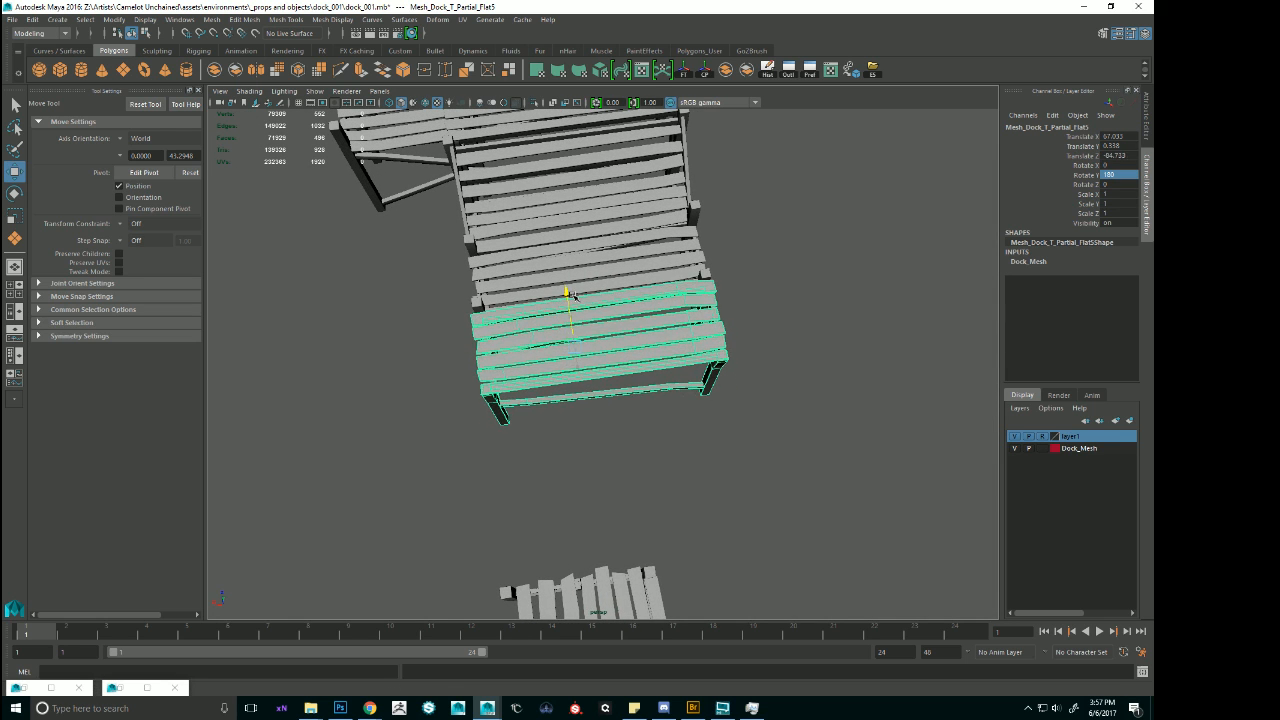
left_click_drag(578, 300, 712, 240, "alt")
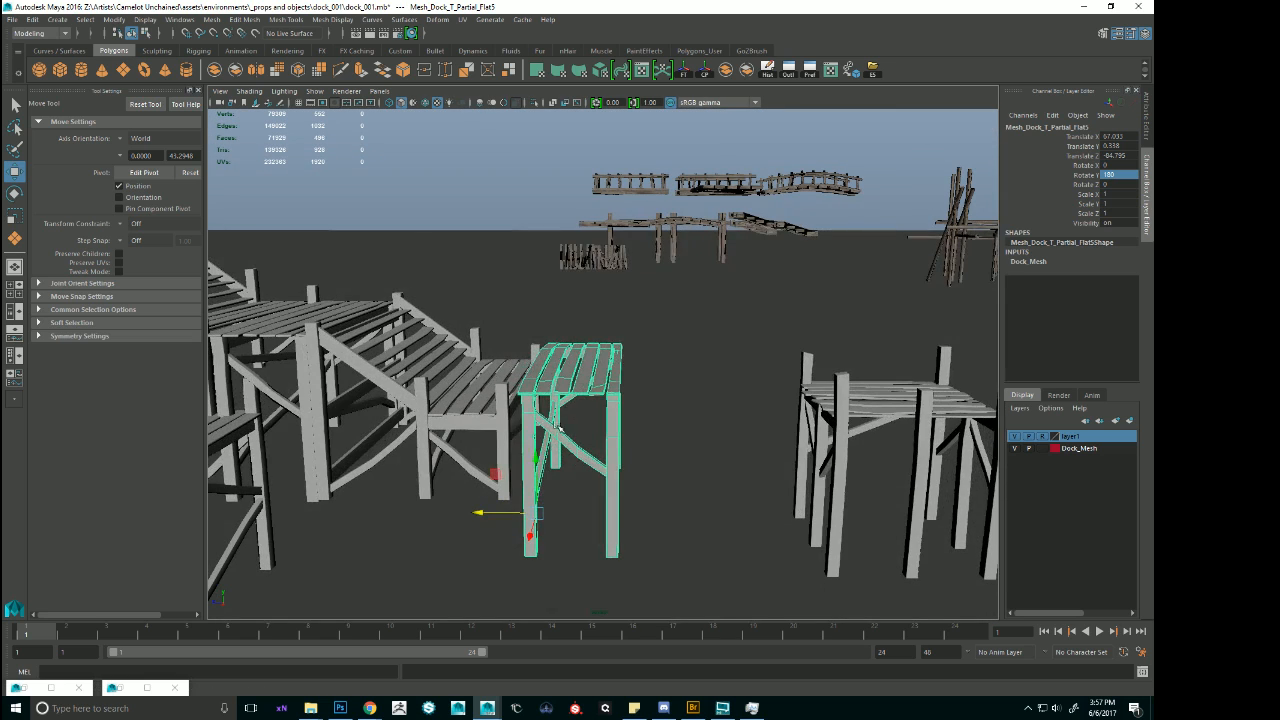
left_click_drag(527, 480, 495, 523, "alt")
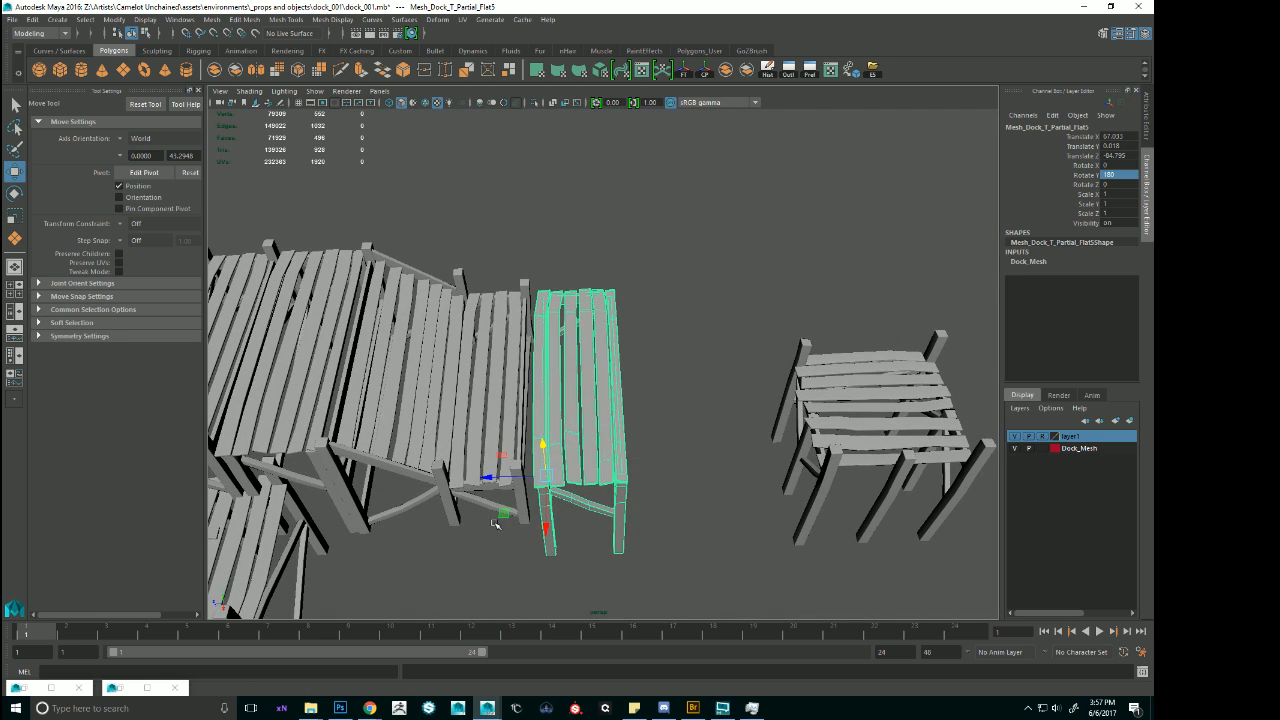
left_click_drag(489, 479, 583, 425)
Slide the T-junction module against the outer edge of the new partial flat module, at Translate Z -80.826.
left_click(643, 492)
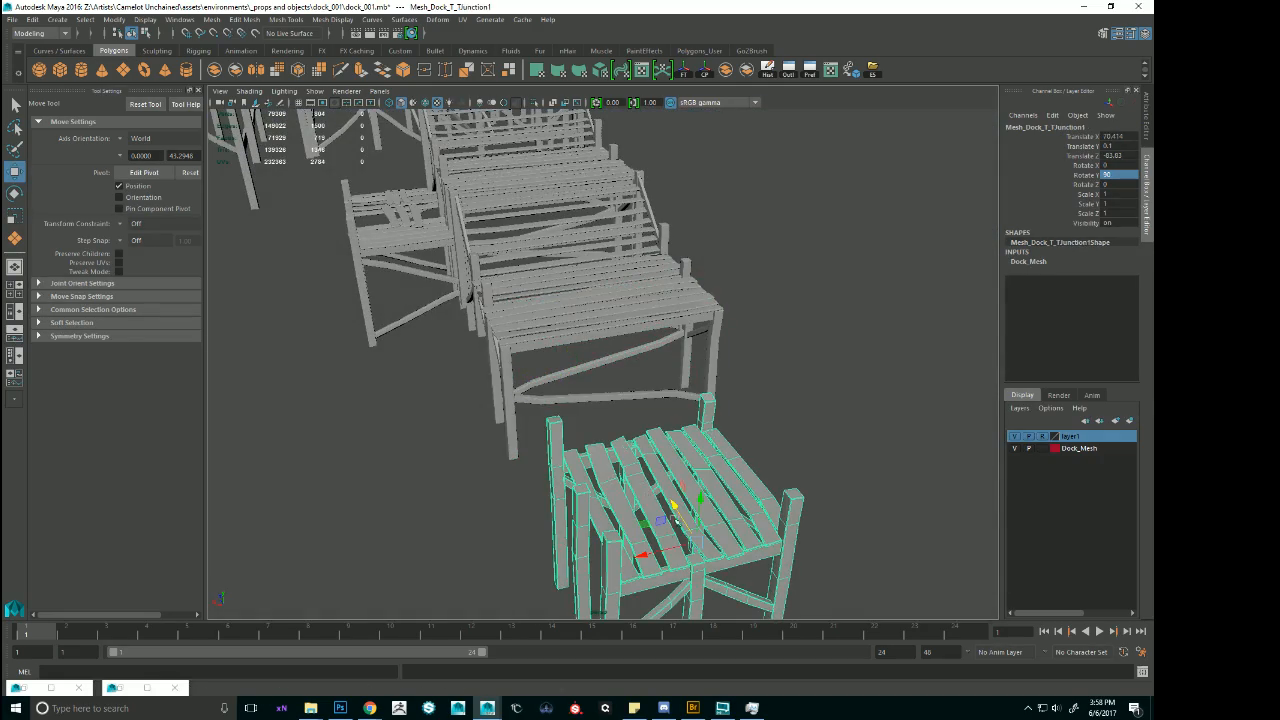
left_click_drag(675, 517, 626, 418)
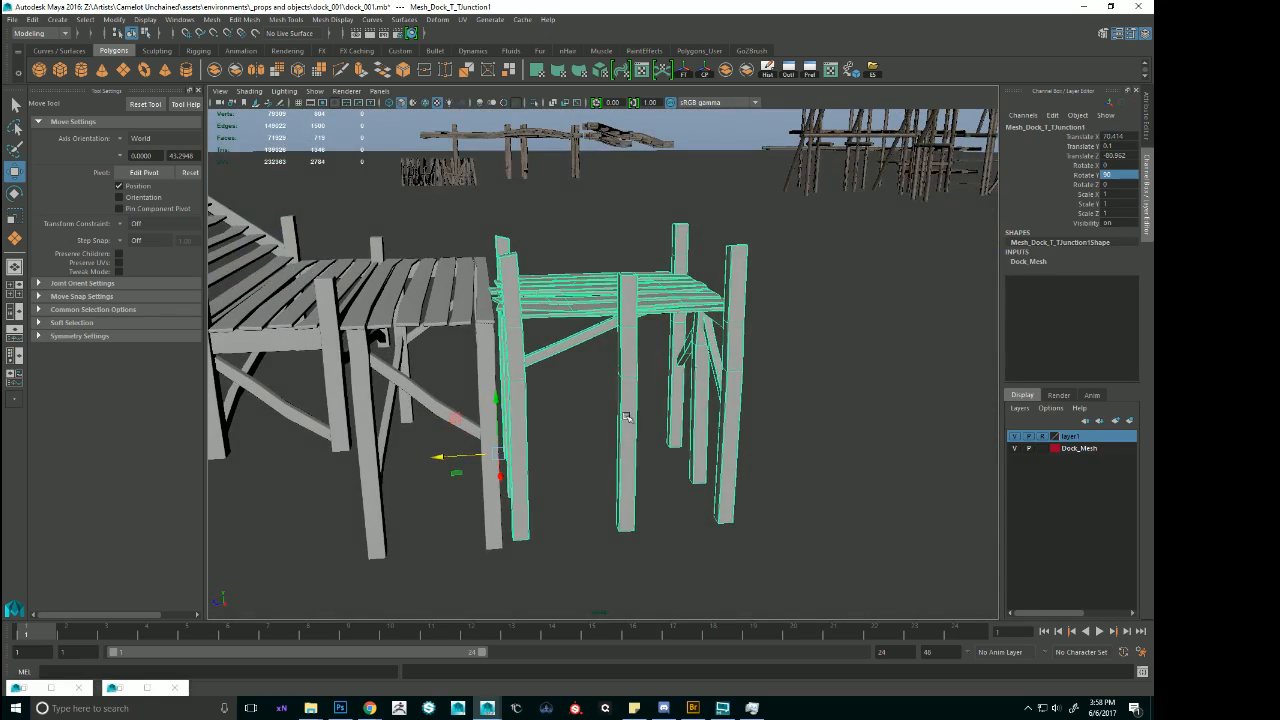
left_click_drag(449, 460, 590, 370)
right_click_drag(590, 370, 592, 334)
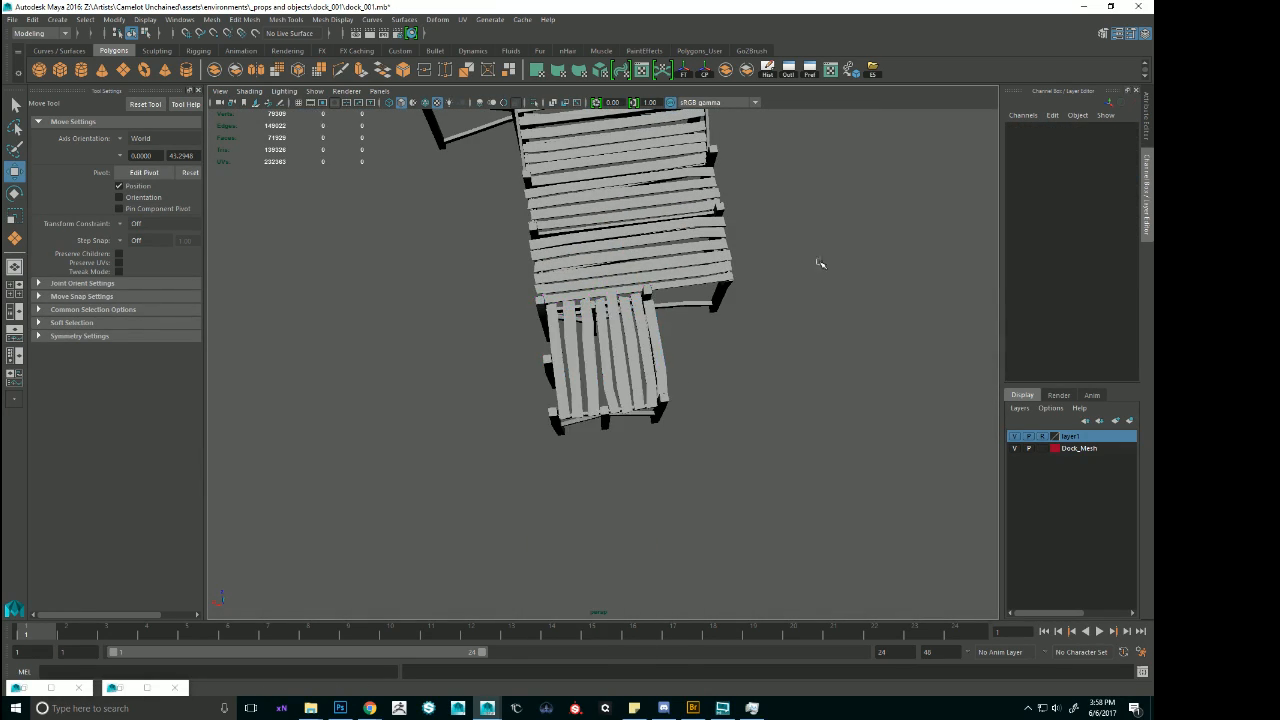
left_click(652, 356)
middle_click_drag(689, 371, 591, 403, "alt")
right_click_drag(591, 403, 776, 427, "alt")
left_click_drag(603, 411, 462, 343, "alt")
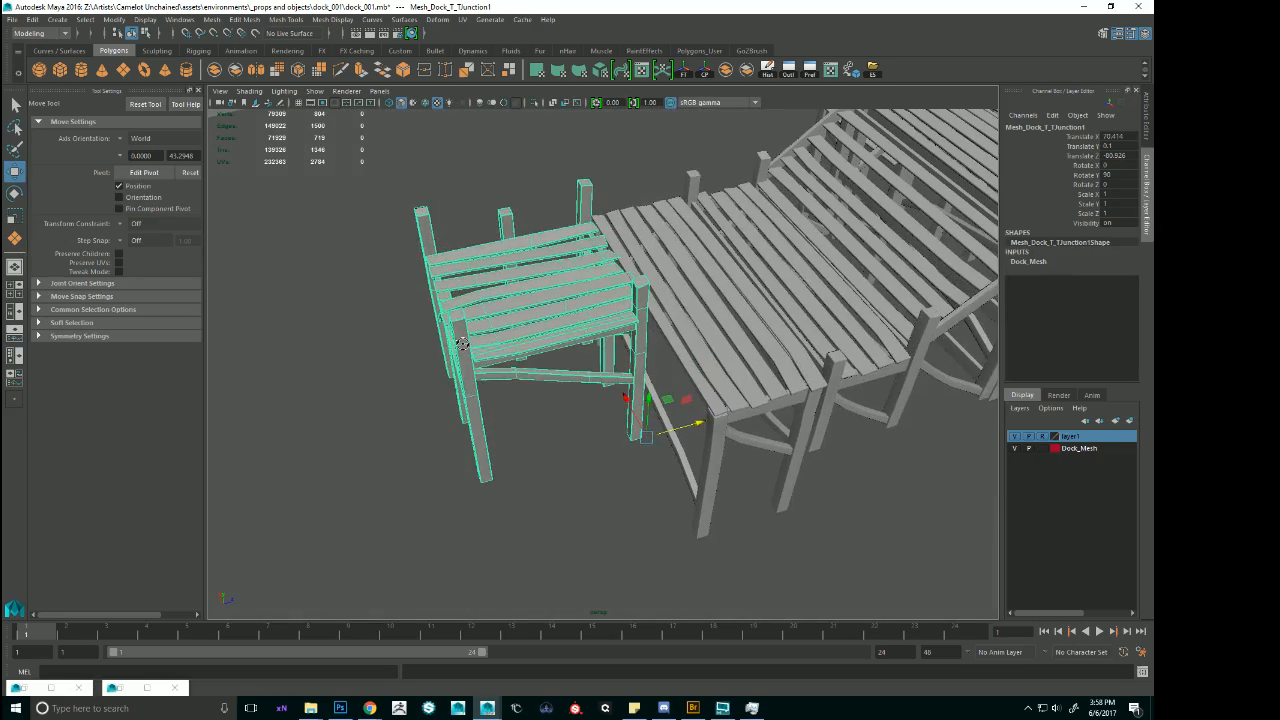
Examine the full dock run from the T-junction up both stairs to the upper deck.
left_click(836, 332)
left_click_drag(882, 262, 858, 262, "alt")
scroll(882, 262, "down", 5)
left_click(953, 240)
left_click(972, 224)
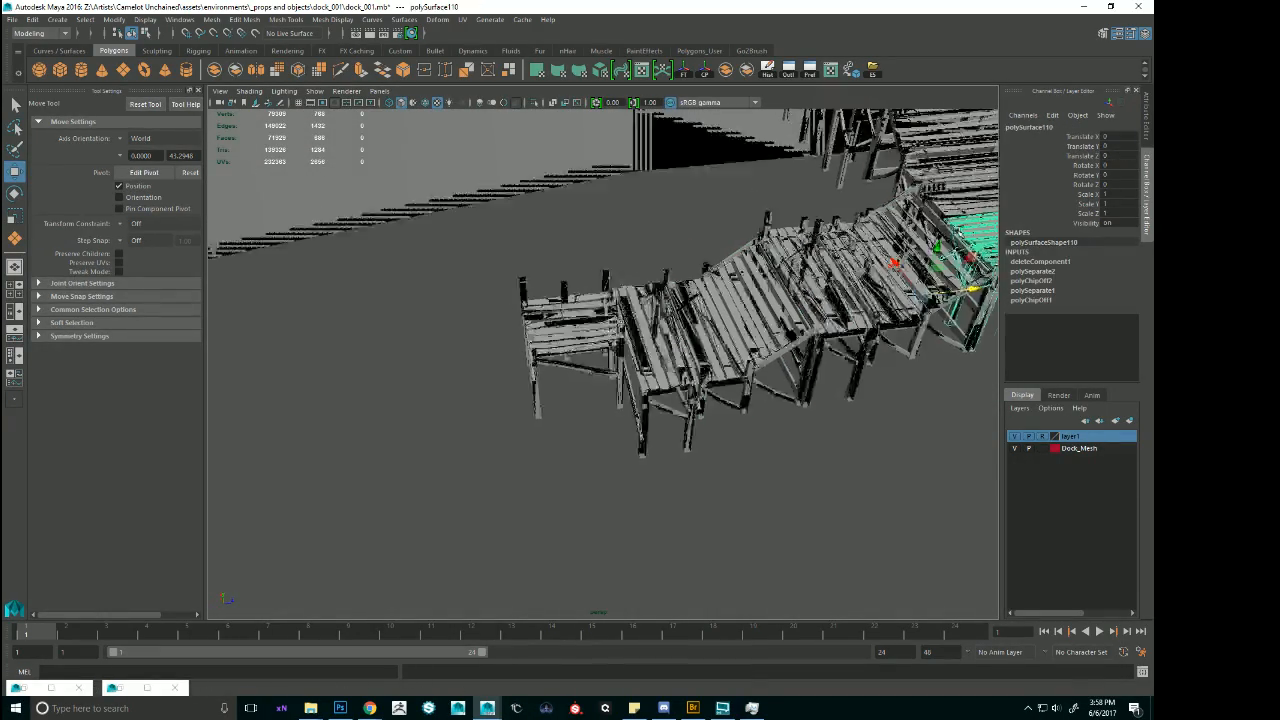
key("f")
left_click_drag(737, 291, 811, 275, "alt")
scroll(727, 305, "down", 5)
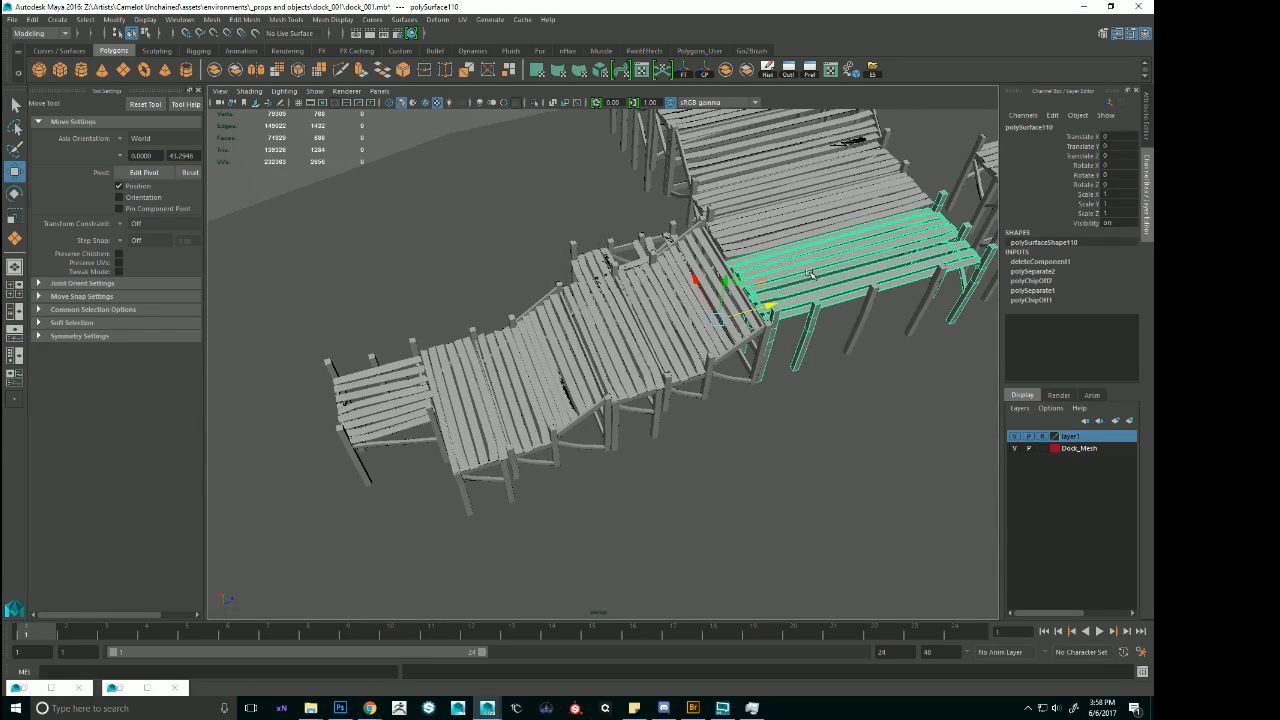
left_click_drag(495, 290, 725, 292, "alt")
Try duplicating the T-junction module at the end of the run.
left_click(568, 445)
key("ctrl+d")
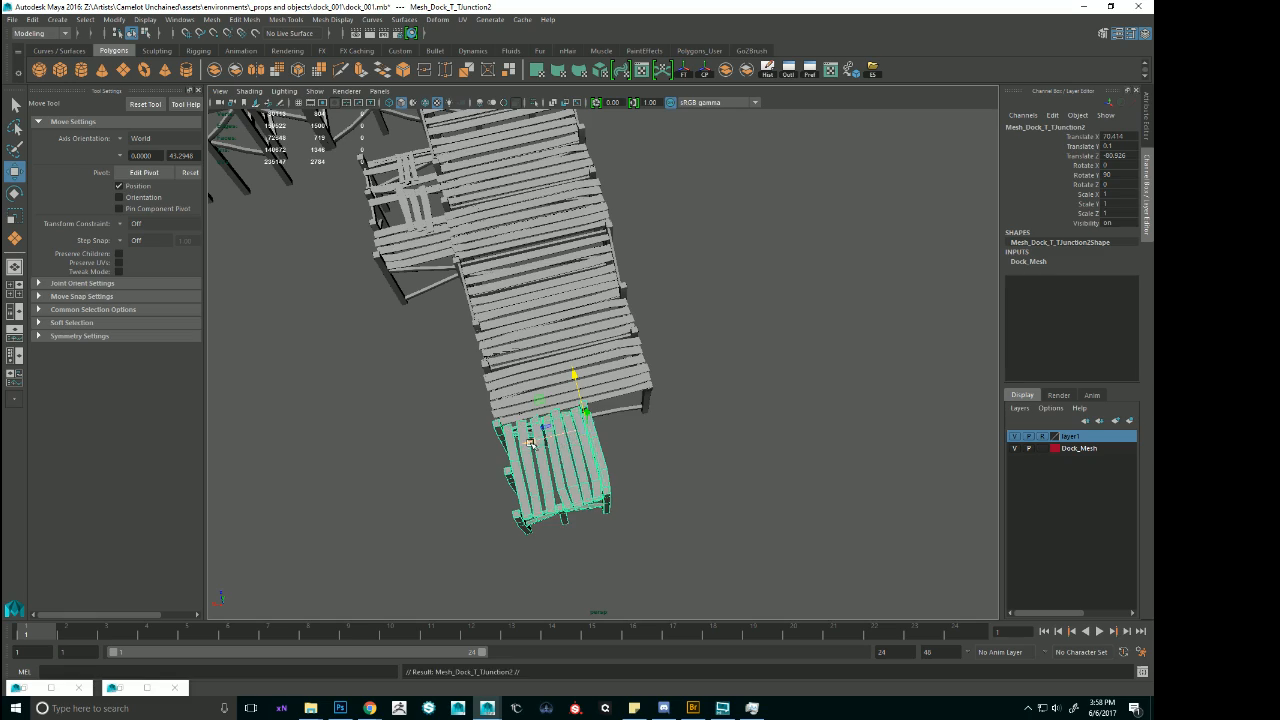
middle_click_drag(568, 445, 618, 439)
left_click_drag(616, 438, 510, 318, "alt")
left_click(462, 275)
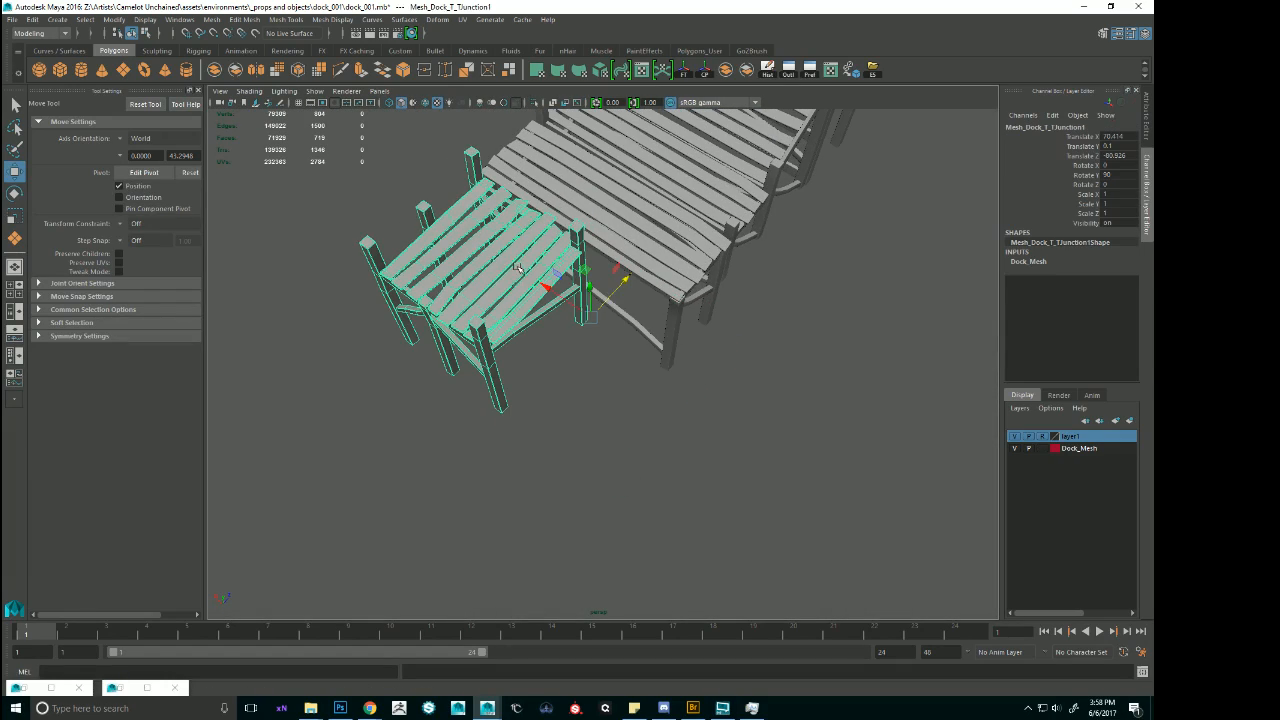
Set the T-junction module's Rotate Y to 0 so its planks run parallel to the adjoining deck.
left_click_drag(519, 269, 575, 243, "alt")
right_click(575, 243)
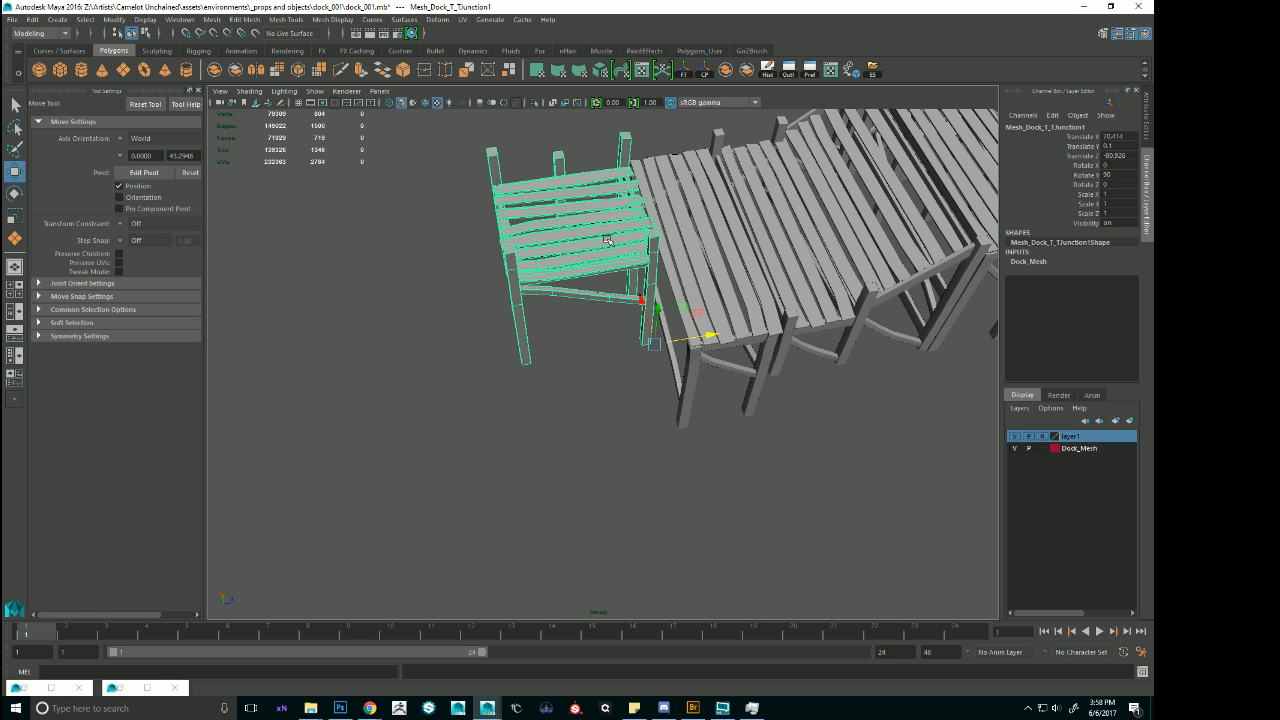
left_click_drag(609, 241, 643, 375, "alt")
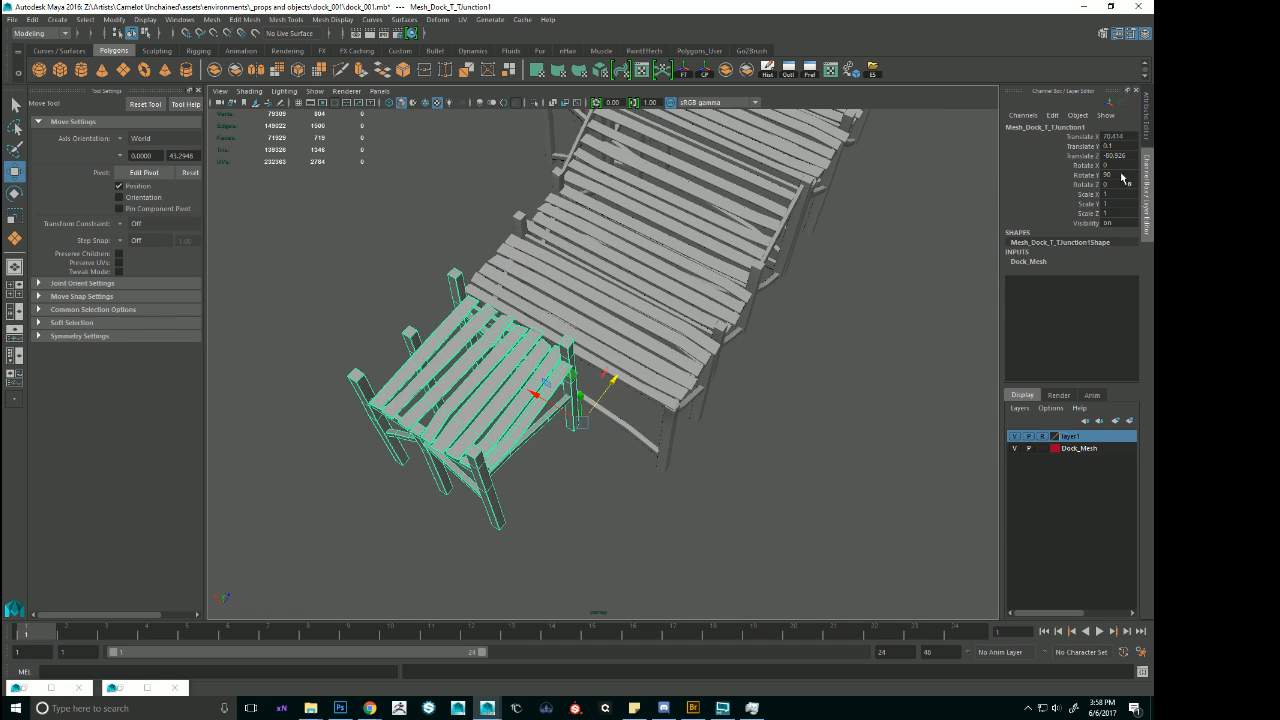
type("0")
key("Return")
left_click_drag(584, 305, 652, 293, "alt")
right_click_drag(811, 245, 714, 243)
Select the T-junction module's end vertices in wireframe and stretch them sideways to match the width of the adjoining deck.
key("4")
left_click_drag(557, 284, 566, 324, "alt")
left_click_drag(700, 362, 743, 432)
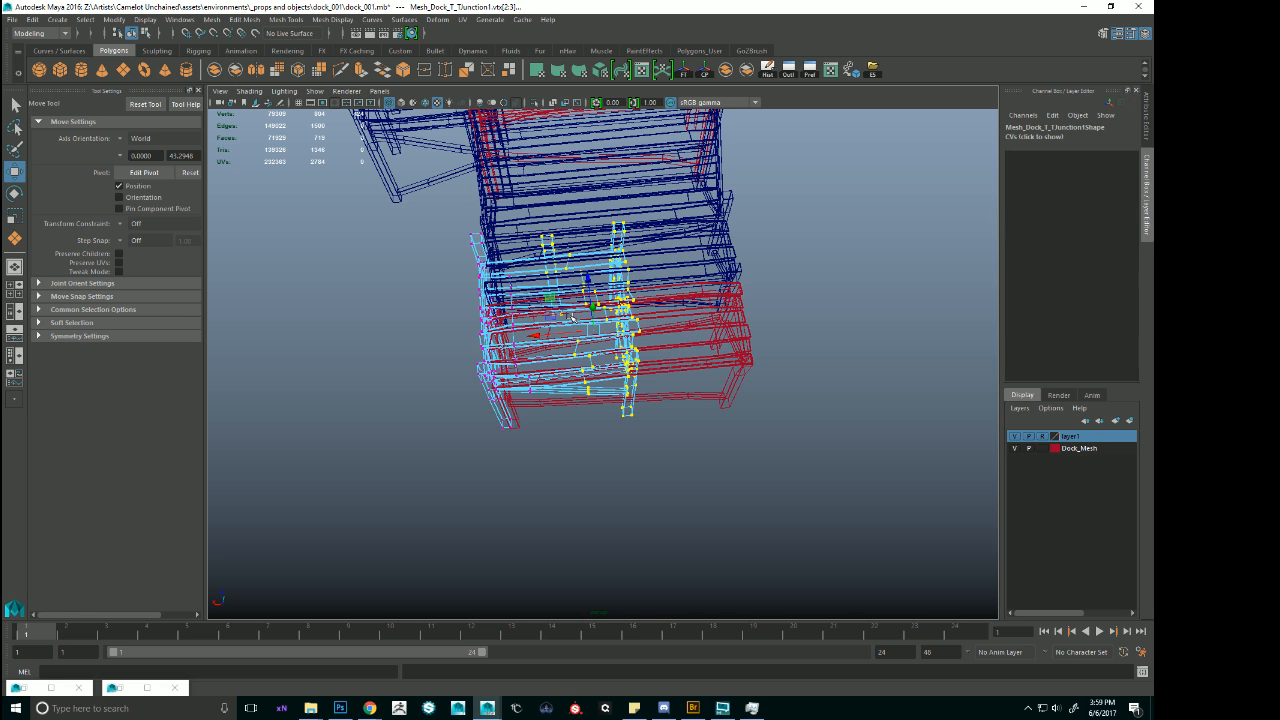
key("5")
key("alt+b")
left_click_drag(548, 337, 585, 407)
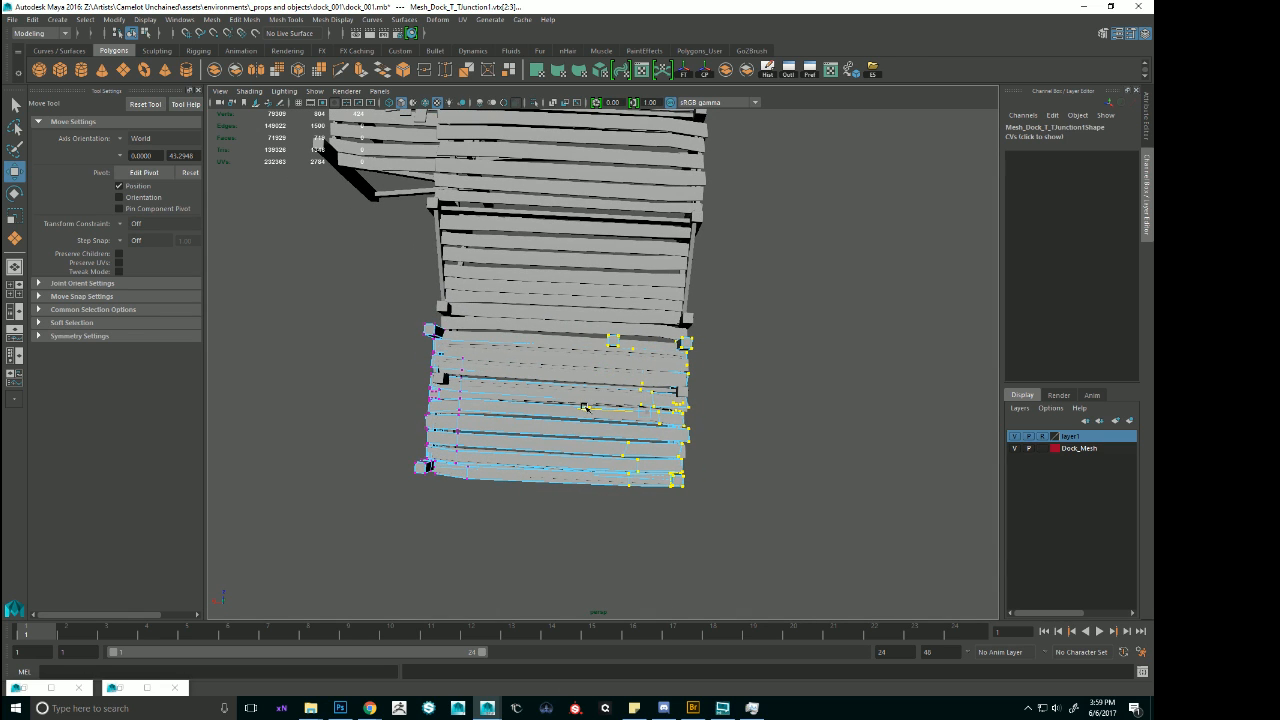
Try turning the T-junction module with a Rotate Z of 90, and with a Rotate X of 90.
left_click(712, 359)
left_click(690, 347)
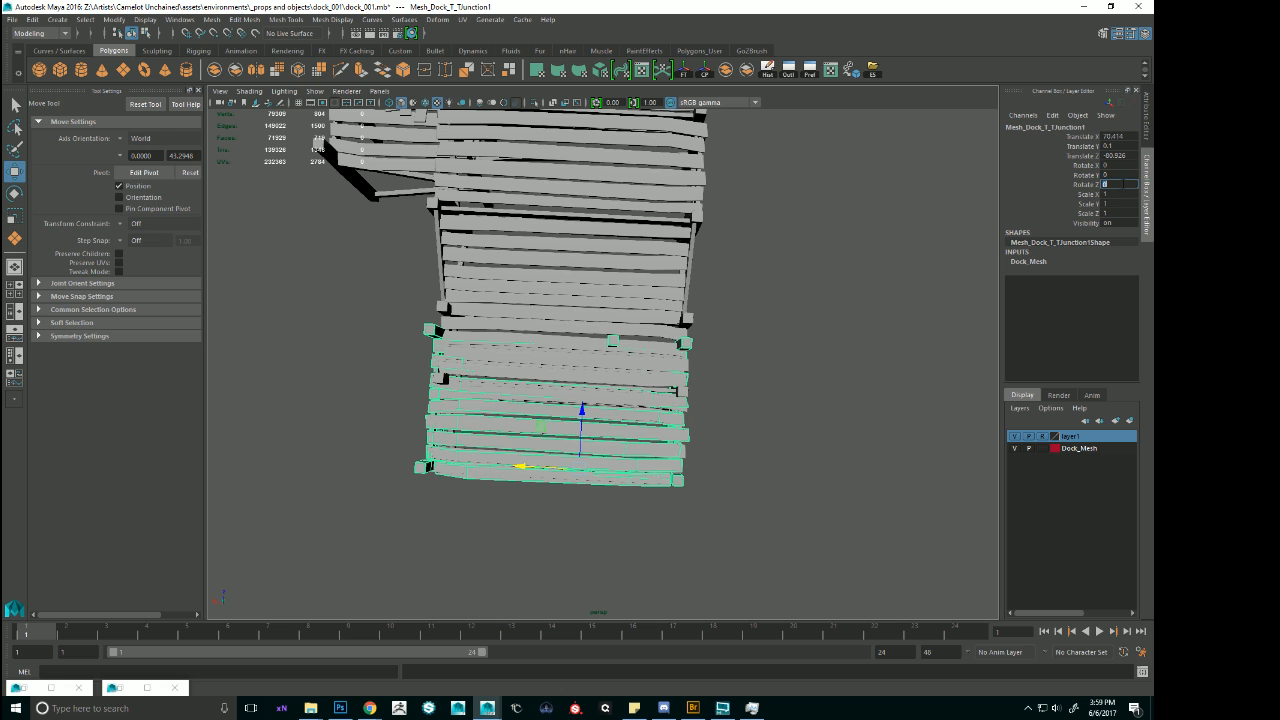
type("90")
key("Return")
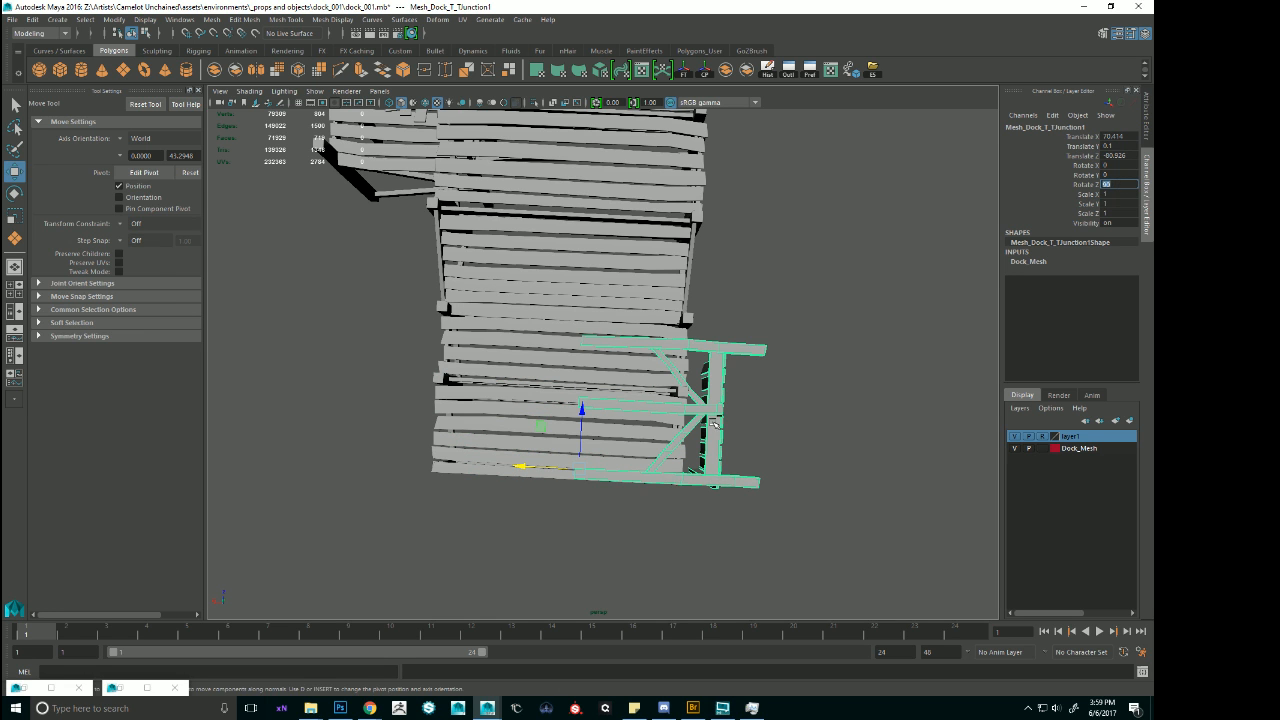
left_click_drag(741, 430, 745, 346, "alt")
key("ctrl+z")
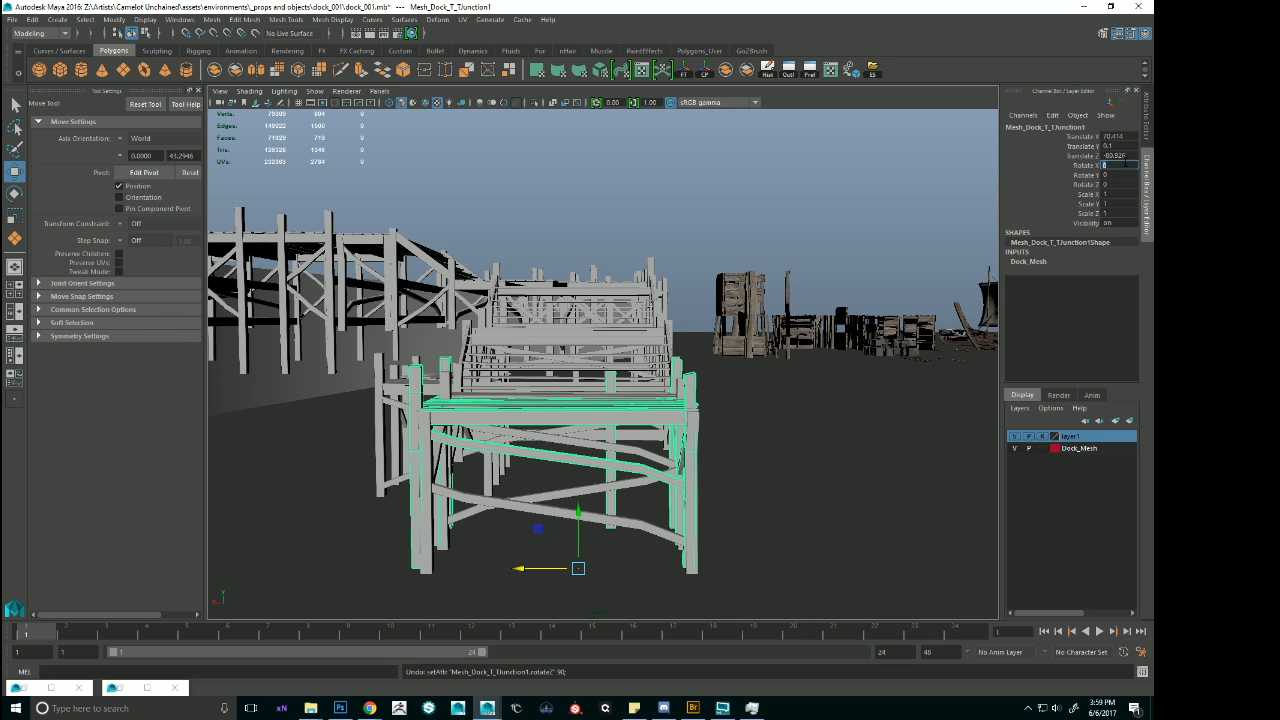
type("90")
key("Return")
left_click_drag(626, 304, 618, 350, "alt")
key("ctrl+z")
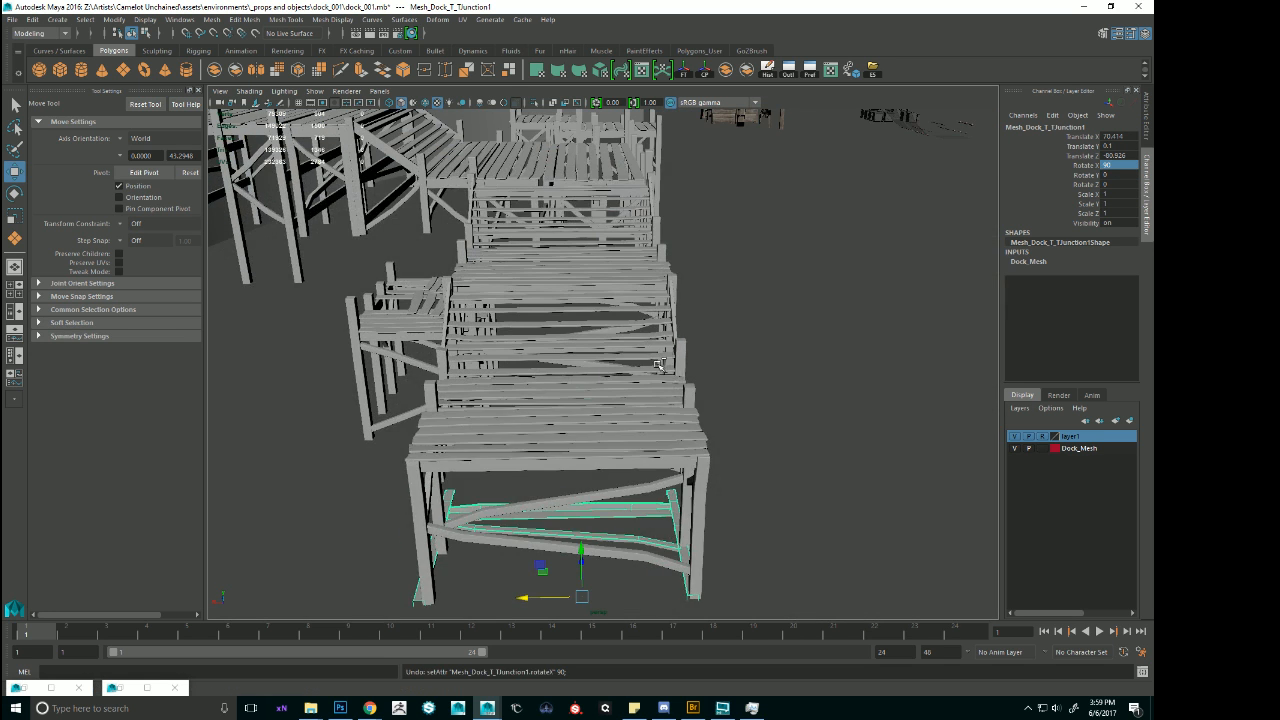
Rotate the T-junction module about its vertical axis, setting Rotate Y to 90.
left_click_drag(556, 410, 574, 465, "alt")
key("e")
left_click_drag(615, 535, 657, 466)
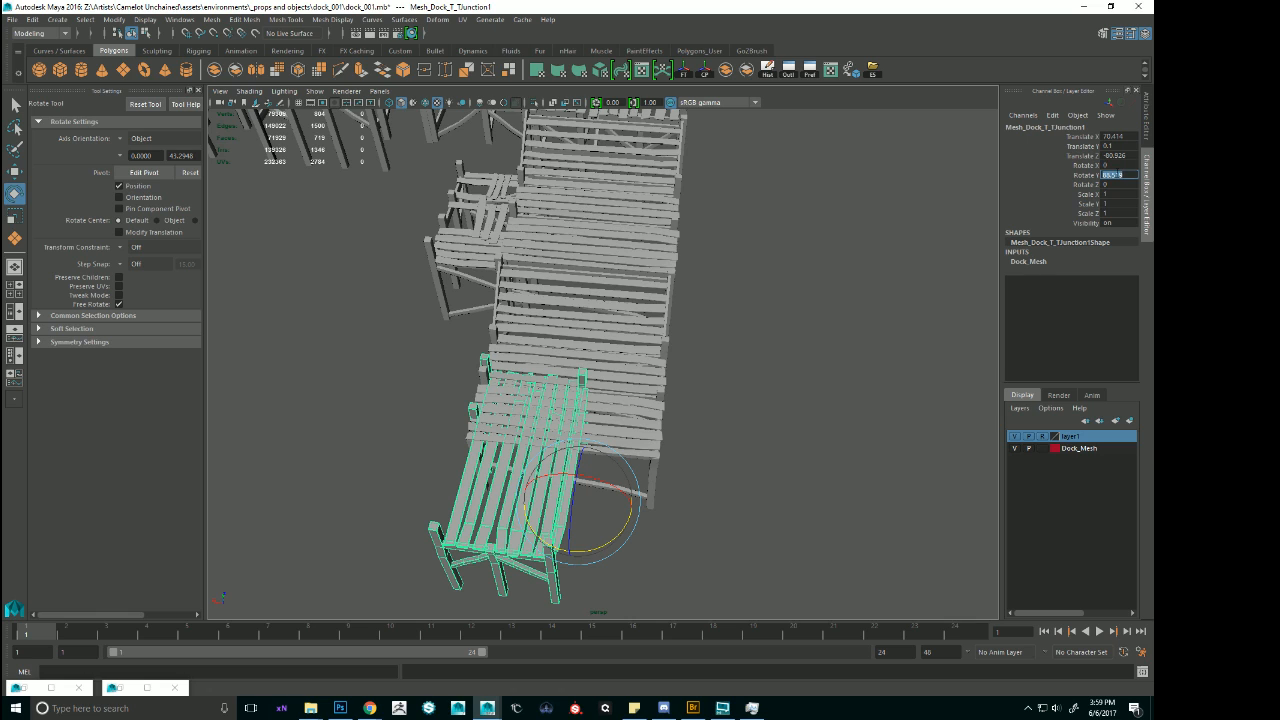
type("90")
key("Return")
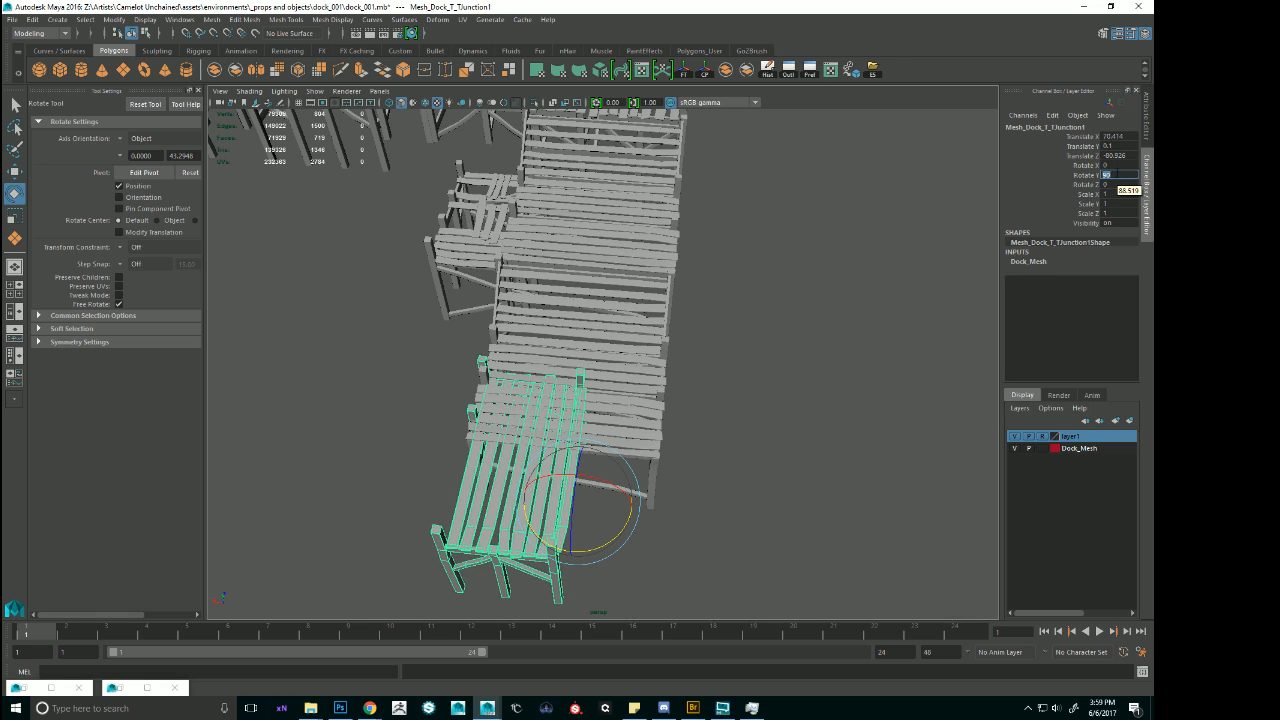
Try a different Translate Z value for the T-junction module and undo it.
left_click(1130, 157)
type("60")
key("Return")
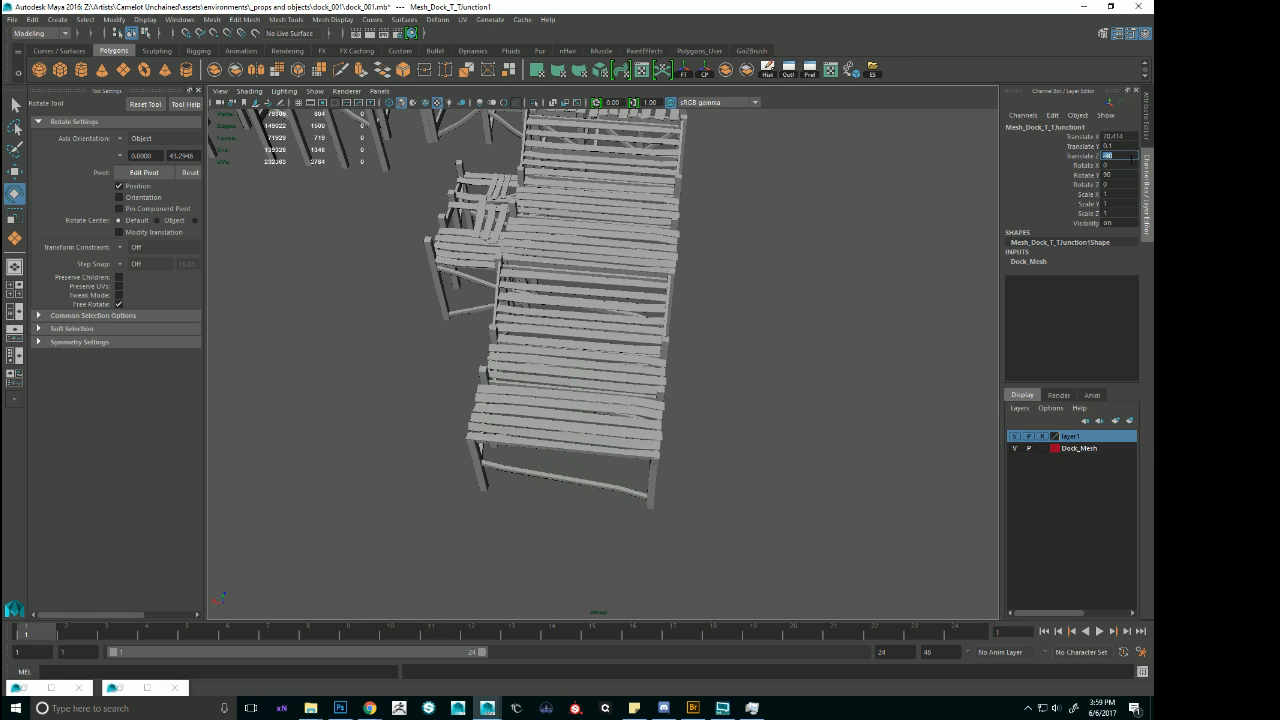
key("ctrl+z")
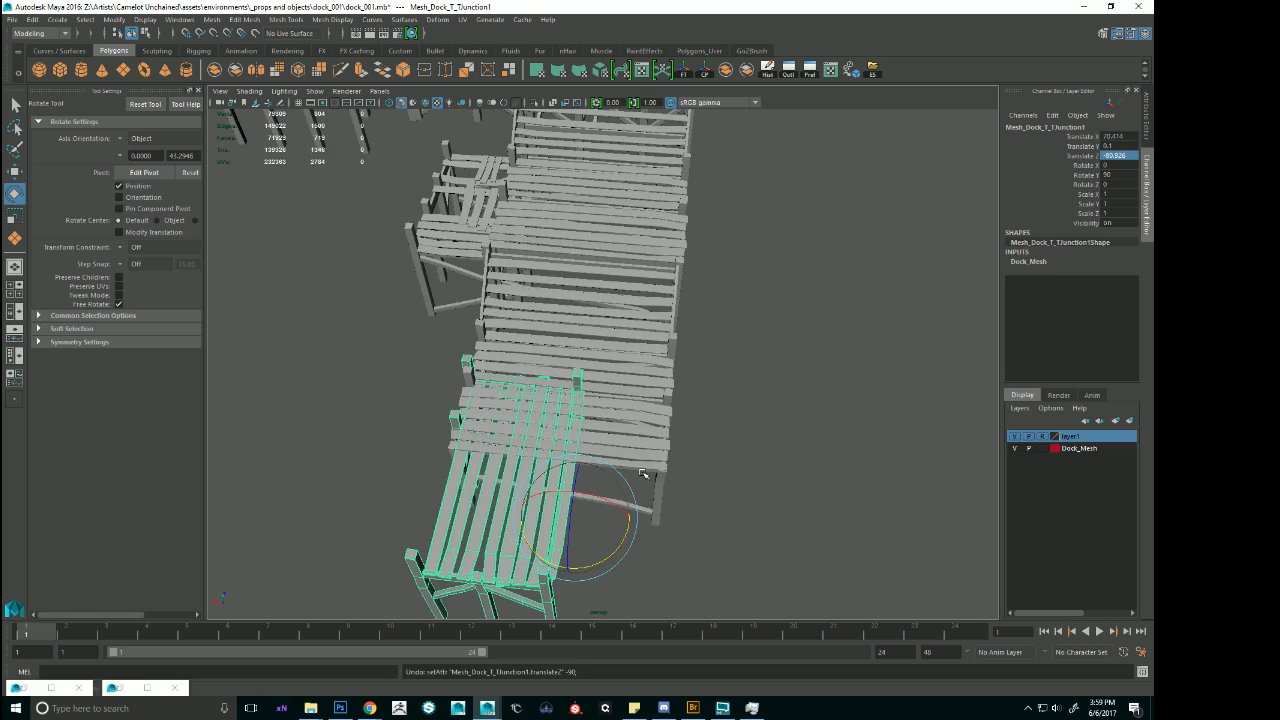
Move the rotated T-junction module against the end of the narrow deck, at about Translate Z -82.6.
left_click_drag(643, 474, 634, 505, "alt")
key("w")
left_click_drag(590, 411, 576, 253)
key("f")
right_click_drag(935, 255, 822, 285, "alt")
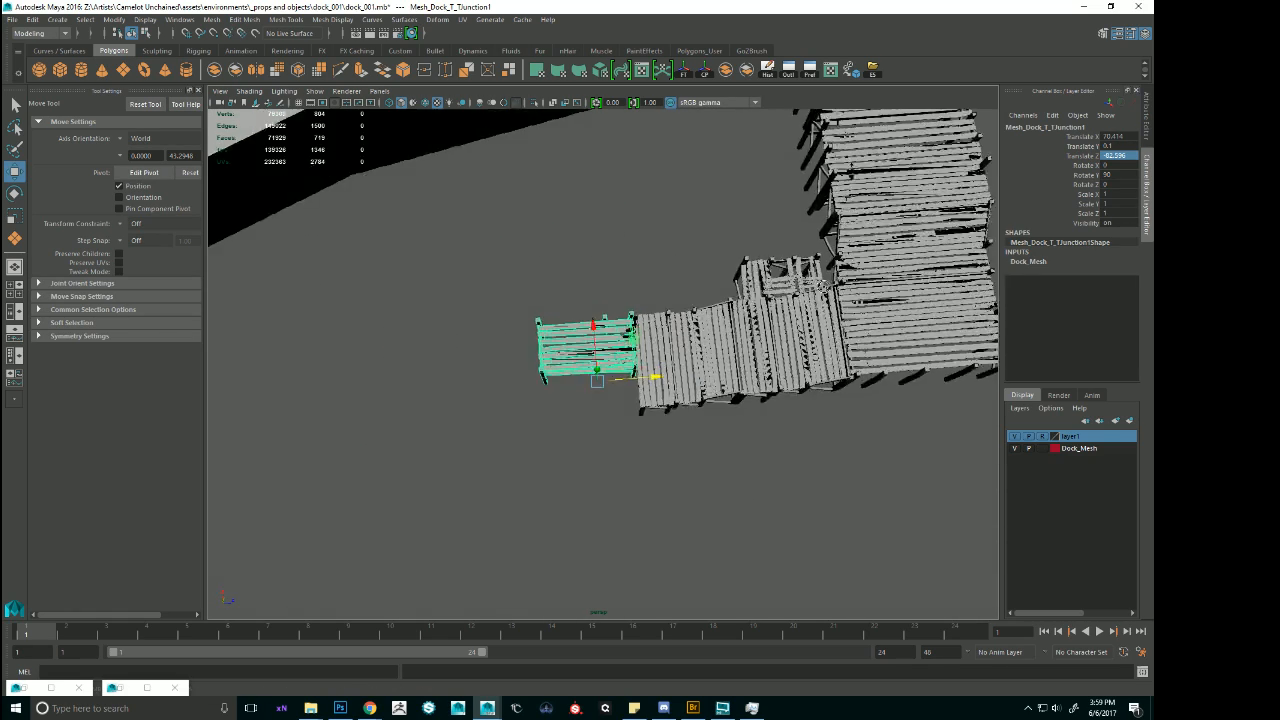
Duplicate a support post from the wide deck and bring it to the T-junction module's open side, lowered to about Translate Y -2.06.
left_click_drag(822, 285, 912, 355, "alt")
left_click(912, 355)
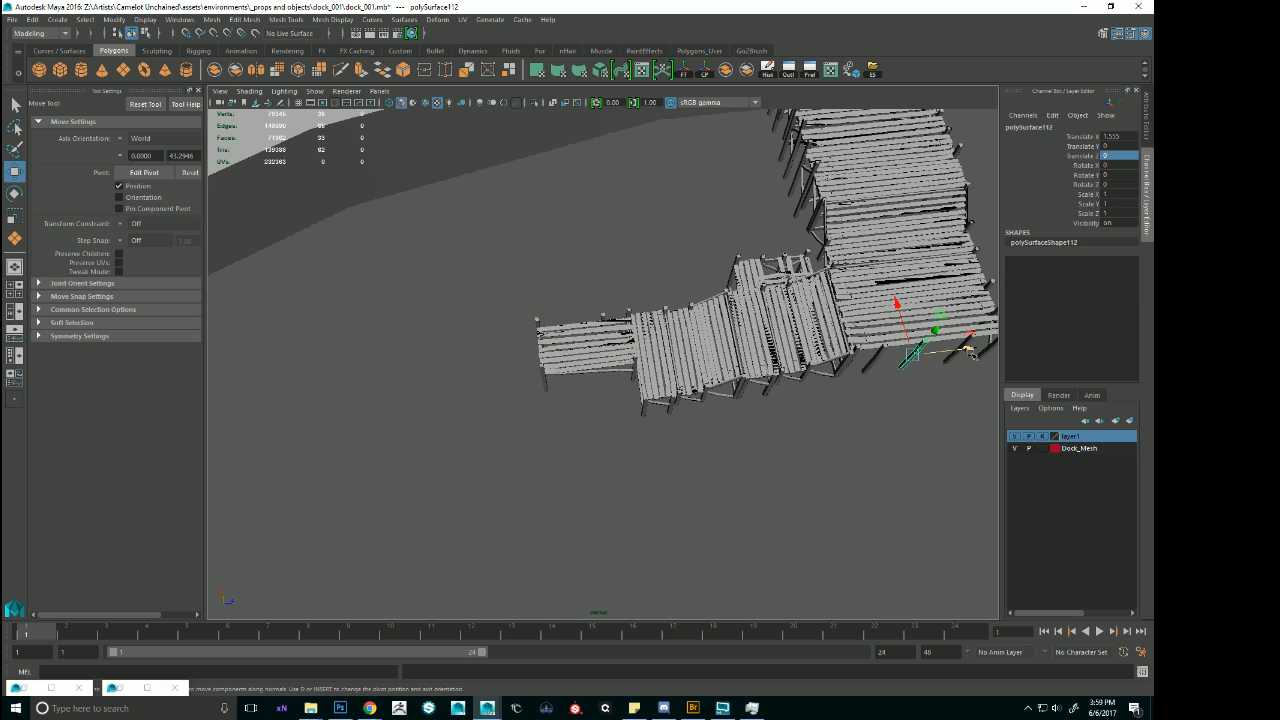
left_click(628, 336)
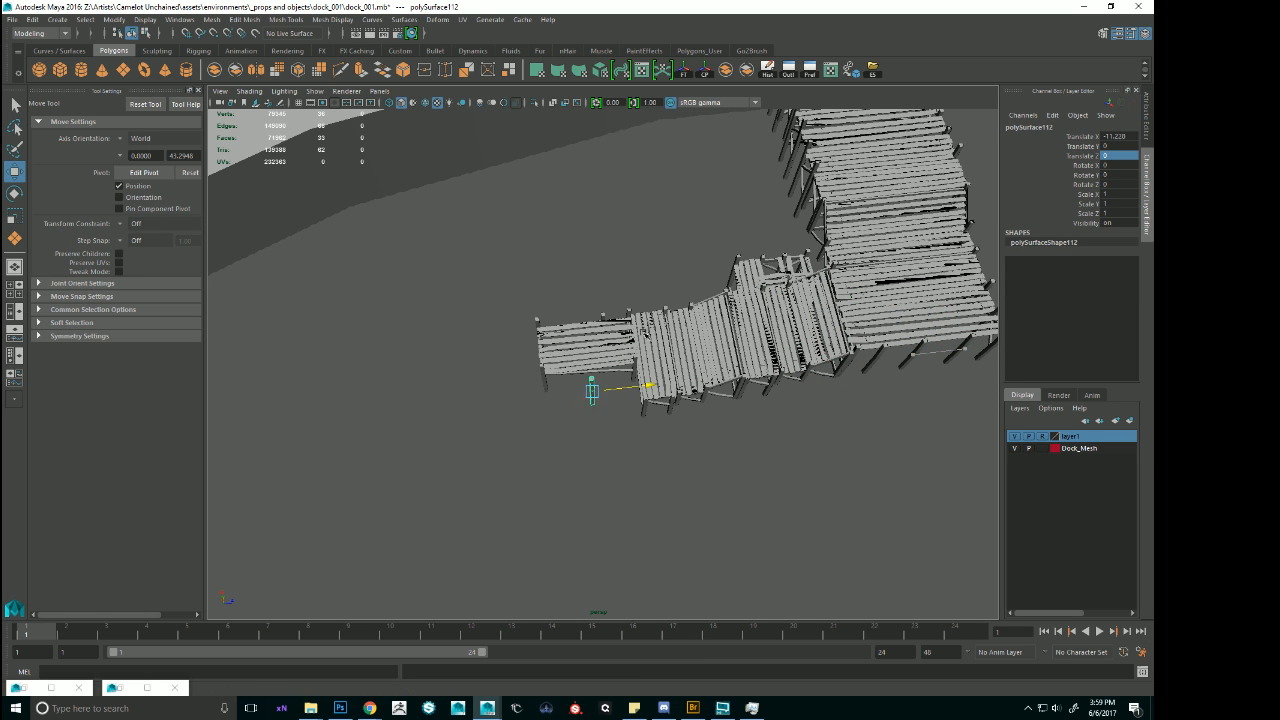
left_click_drag(640, 333, 642, 333)
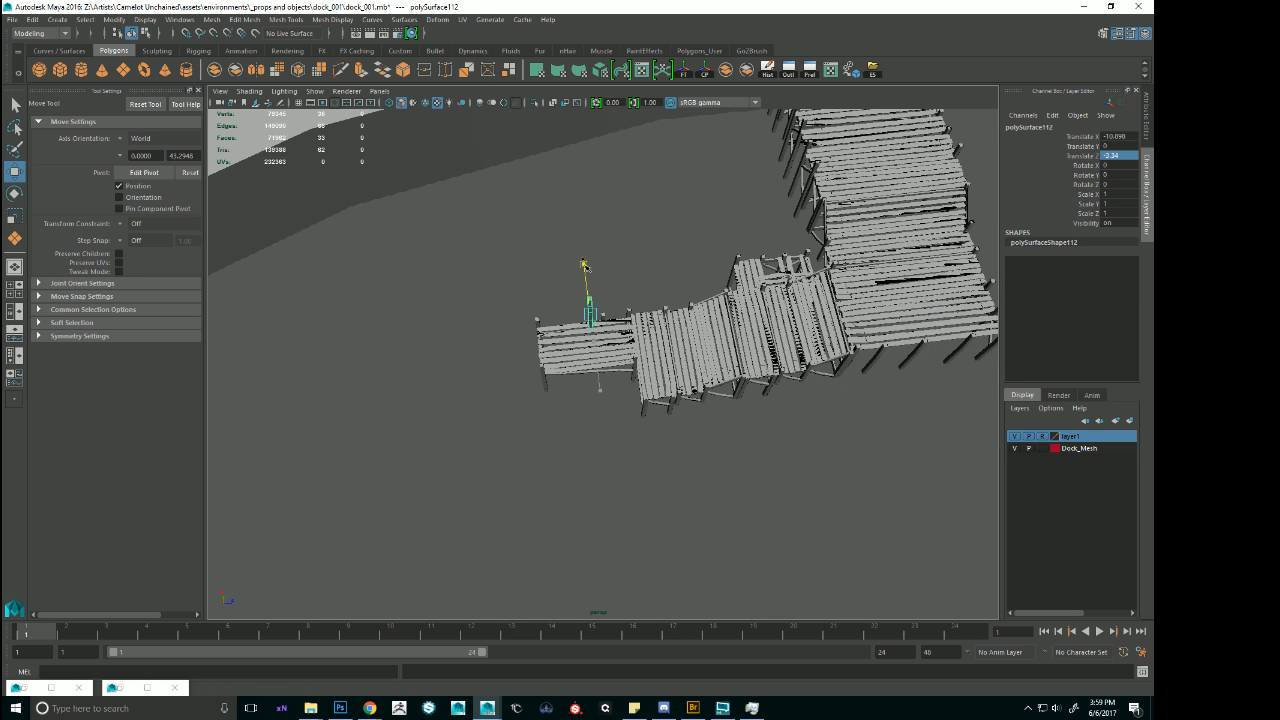
left_click_drag(585, 266, 586, 262, "alt")
key("f")
left_click_drag(530, 360, 548, 553, "alt")
key("space")
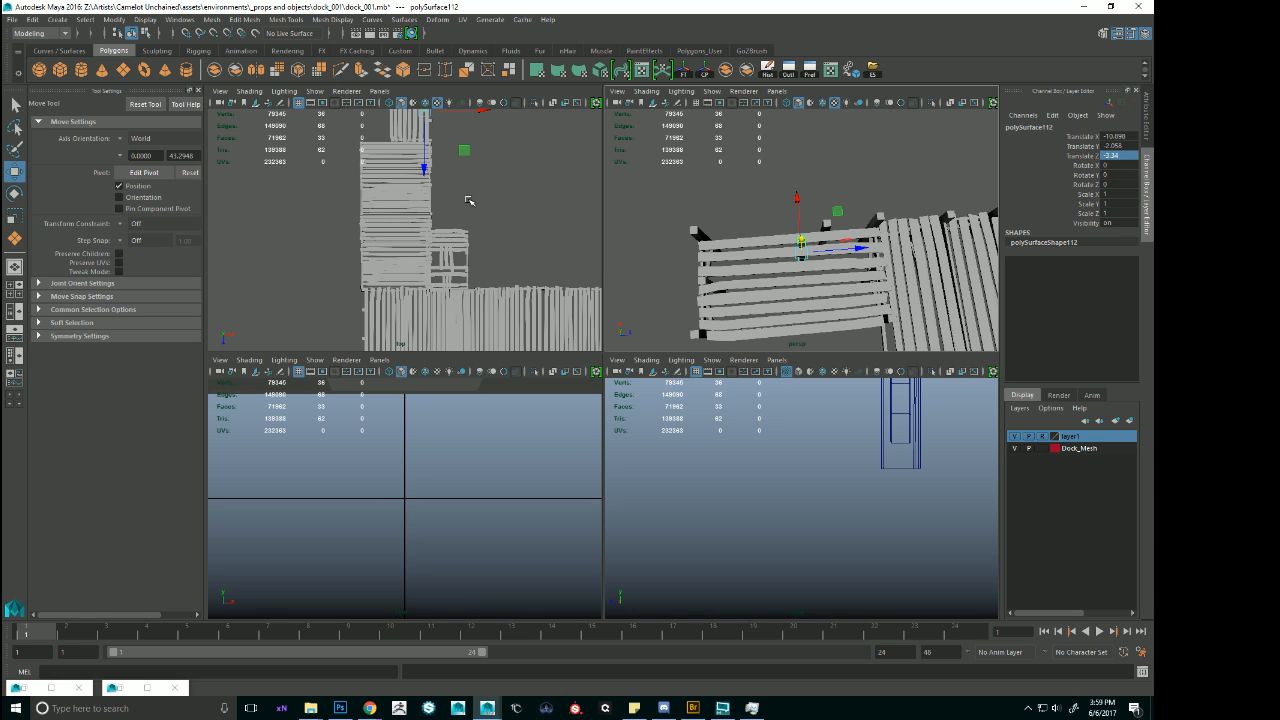
Align the copied post with the T-junction module's side edge in the top view, at about Translate X -12.17 and Z -2.68.
middle_click(435, 184)
key("f")
scroll(463, 226, "down", 10)
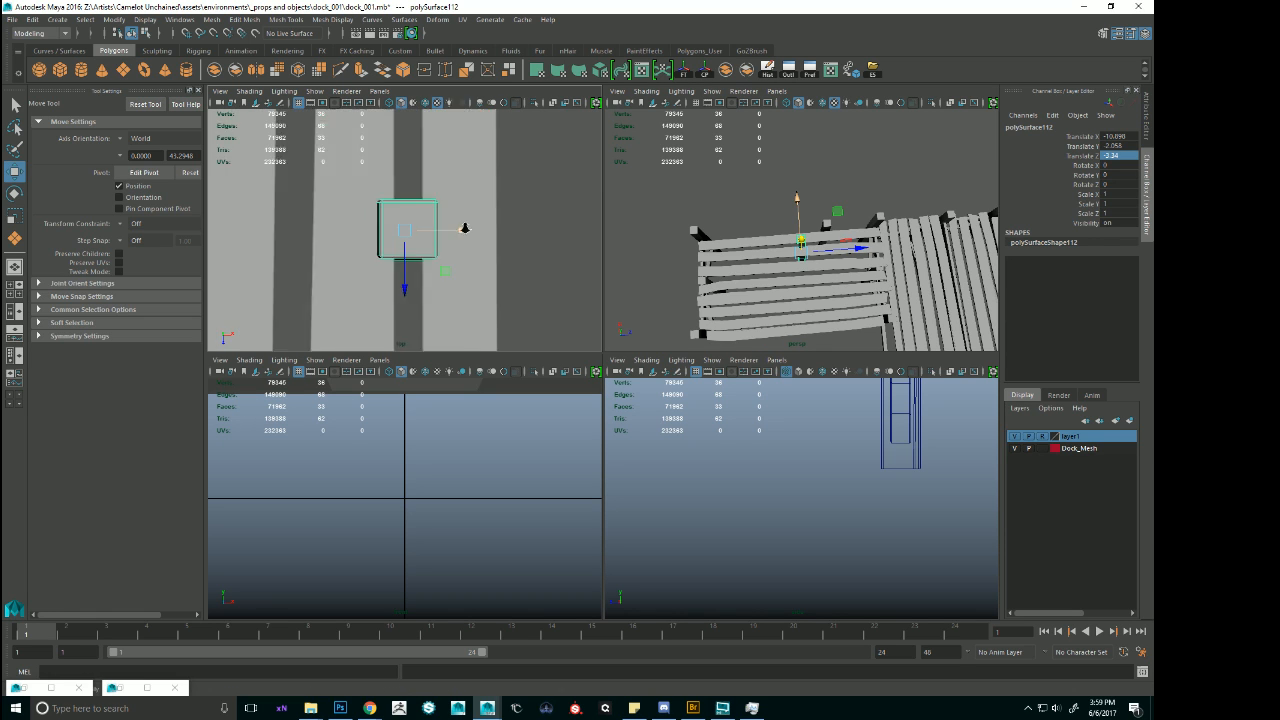
middle_click_drag(443, 215, 488, 245, "alt")
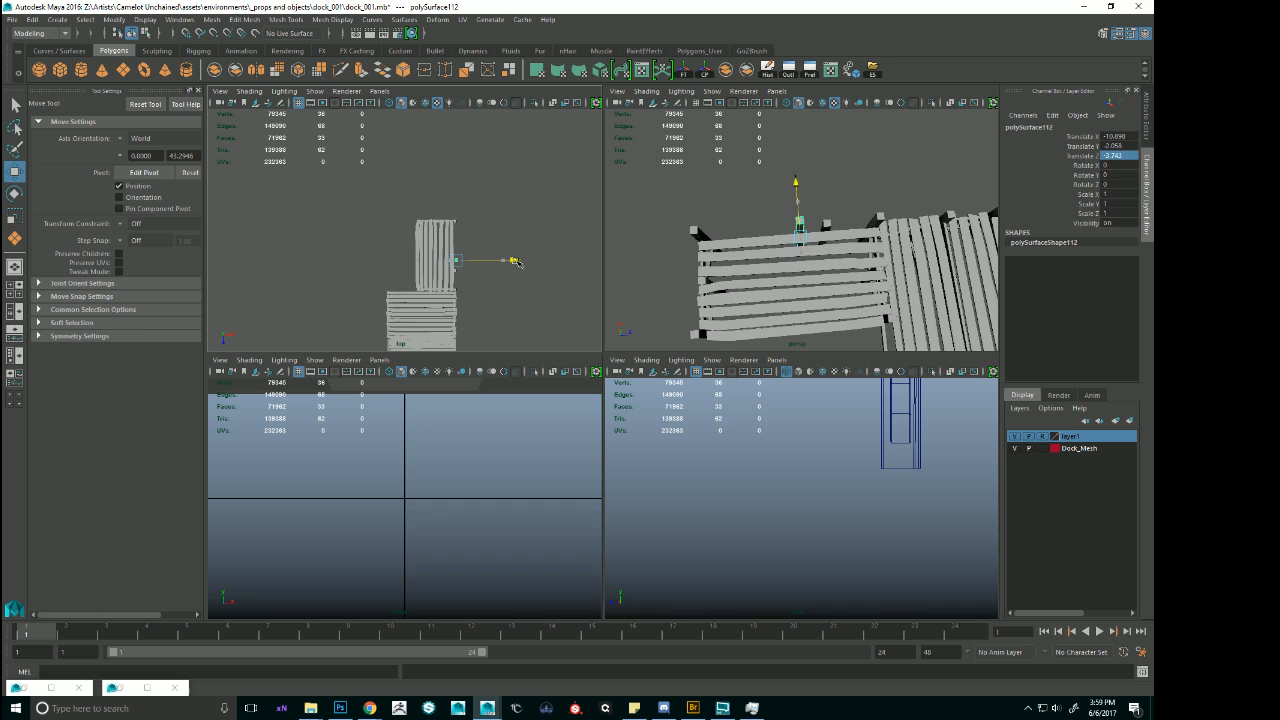
left_click_drag(455, 318, 458, 304)
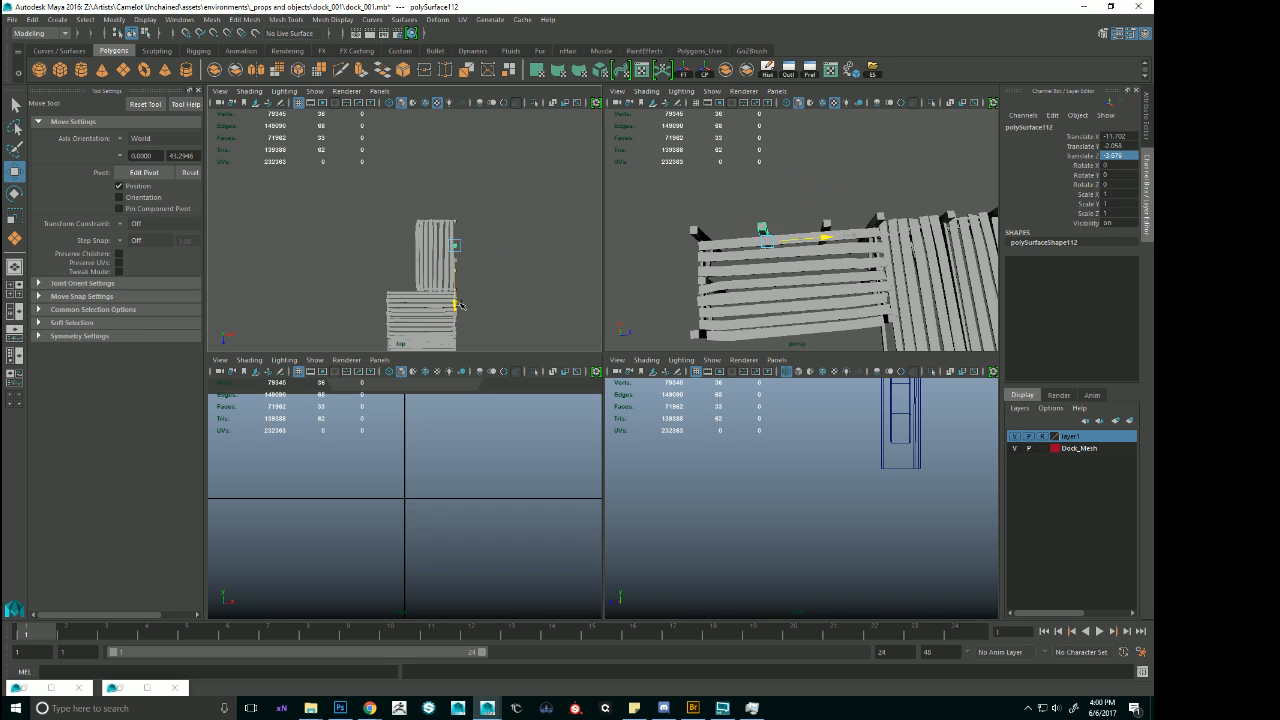
scroll(466, 295, "up", 5)
key("f")
scroll(468, 270, "down", 8)
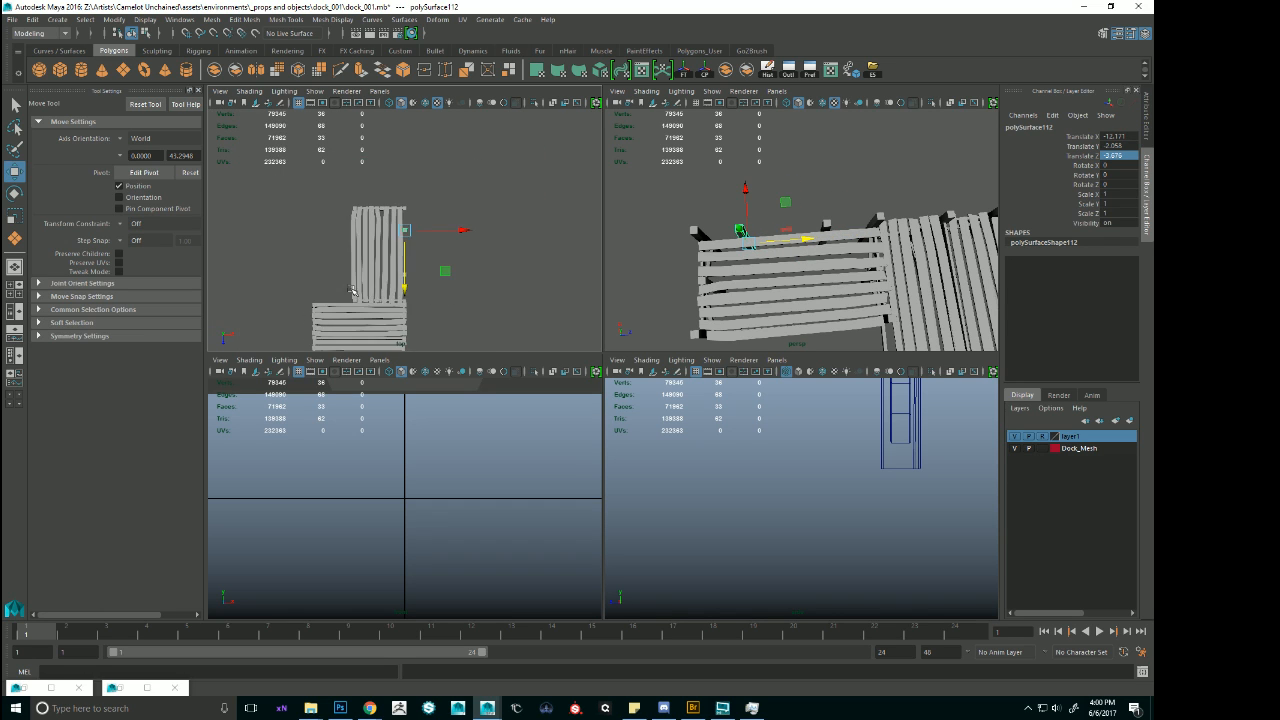
middle_click_drag(471, 252, 494, 240, "alt")
scroll(483, 257, "up", 1)
scroll(483, 256, "up", 3)
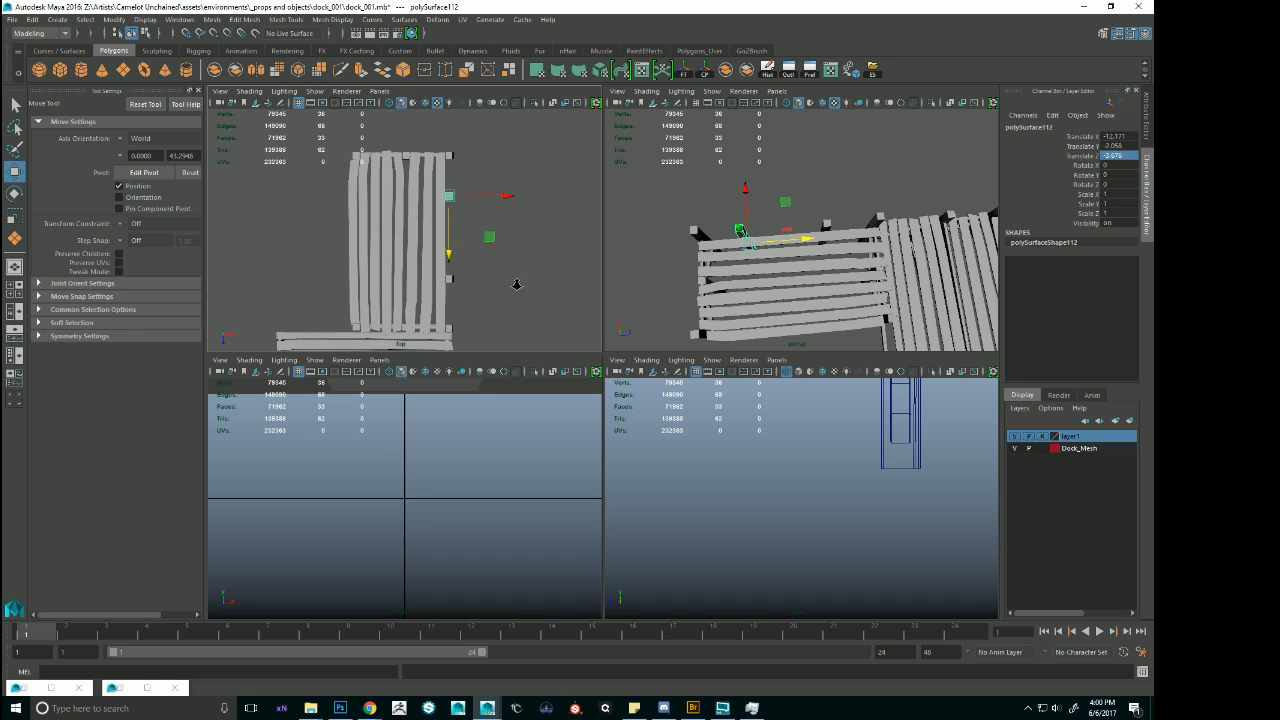
Duplicate the post, keep only one added post, and space it evenly along the module's edge at about Translate X -11.72.
key("ctrl+d")
mouse_move(452, 252)
left_mouse_down()
mouse_move(451, 295)
mouse_move(455, 236)
left_mouse_up()
left_click(448, 195)
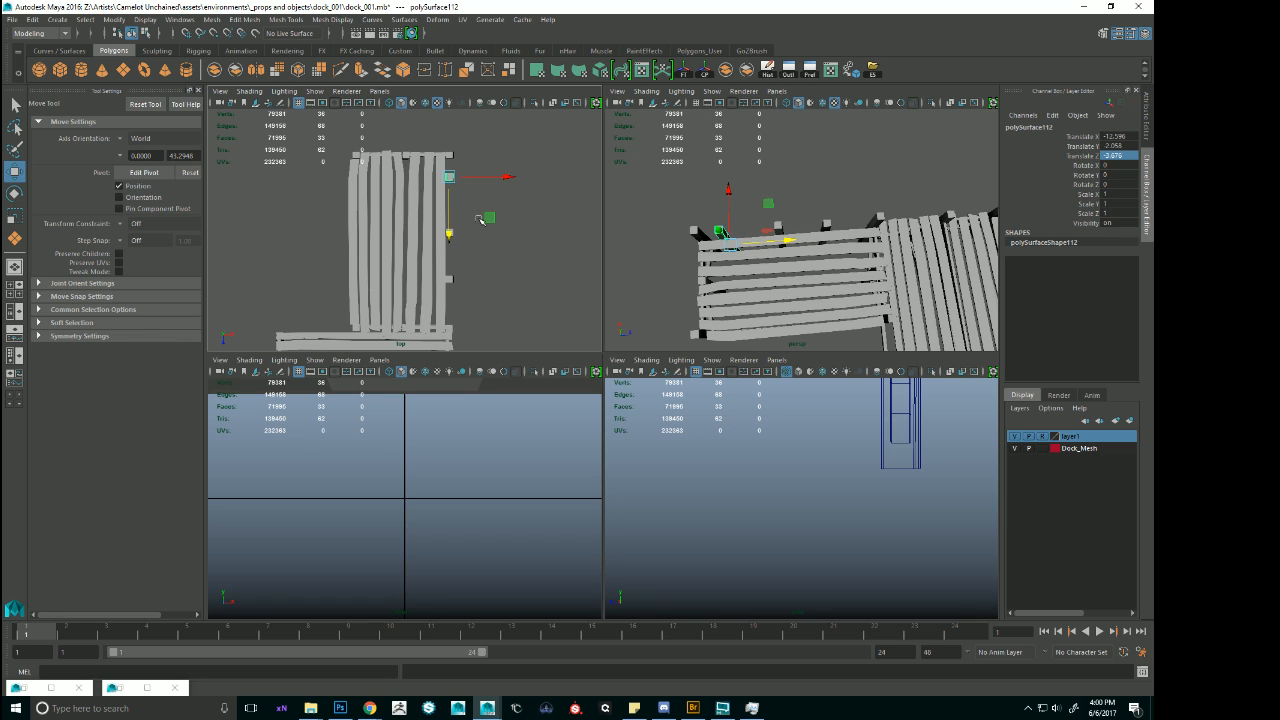
left_click(480, 224)
left_click(450, 234)
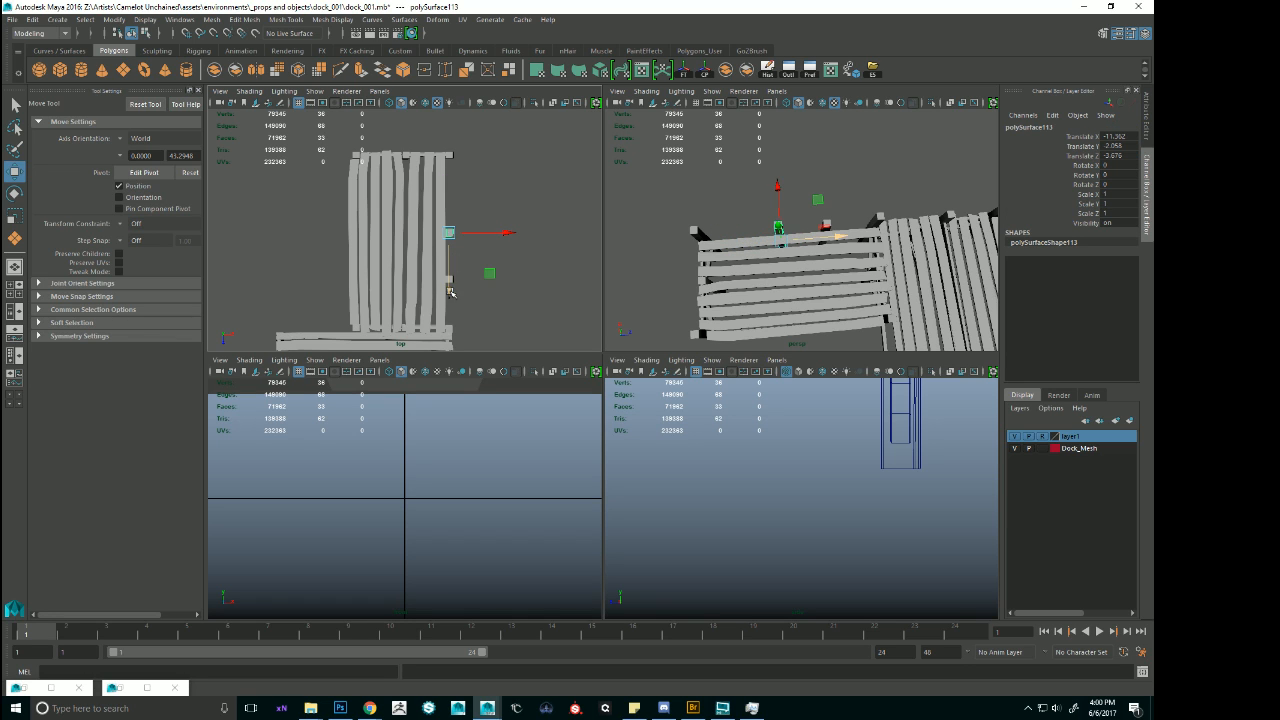
mouse_move(451, 292)
left_mouse_down()
mouse_move(453, 258)
mouse_move(455, 277)
left_mouse_up()
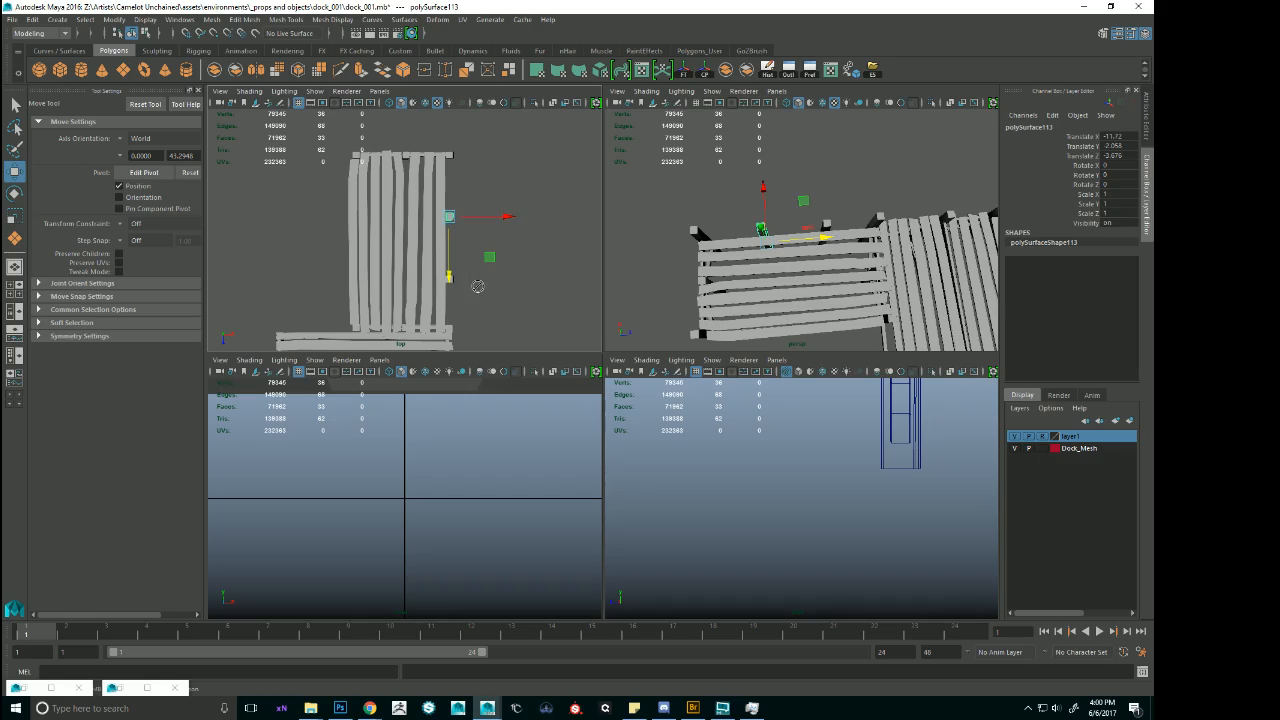
right_click_drag(798, 218, 742, 275, "alt")
left_click_drag(742, 275, 783, 243, "alt")
key("space")
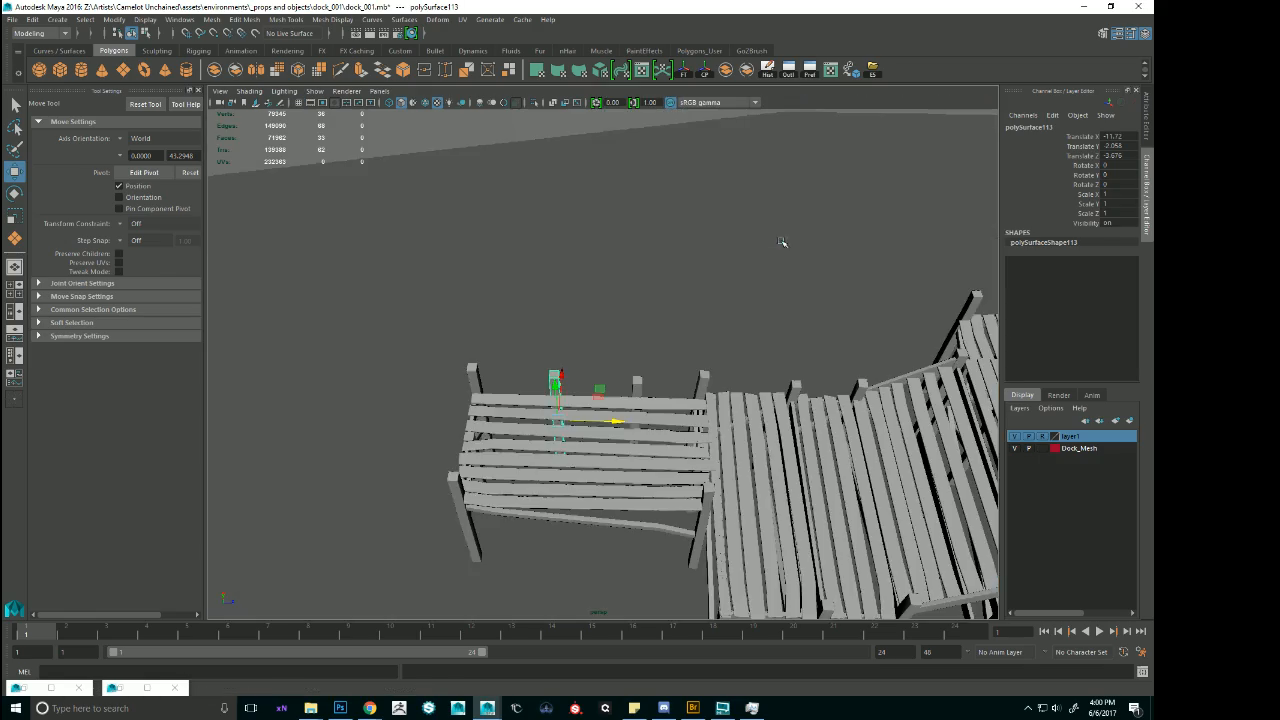
Duplicate the partial flat that adjoins the T-junction module.
right_click_drag(843, 267, 689, 300, "alt")
left_click_drag(689, 300, 744, 335, "alt")
left_click(771, 412)
left_click(755, 424)
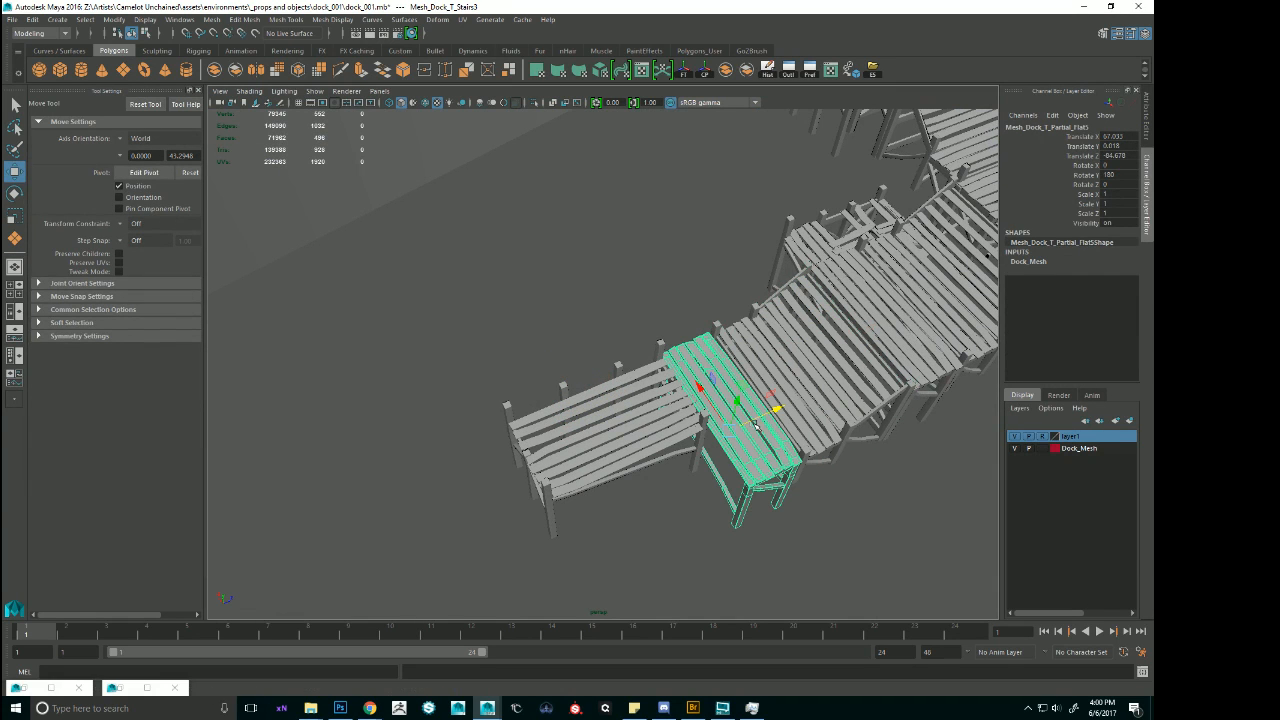
left_click(745, 428)
Try turning the duplicated partial flat about its vertical axis, including a Rotate Y of 260, and undo the rotations.
key("e")
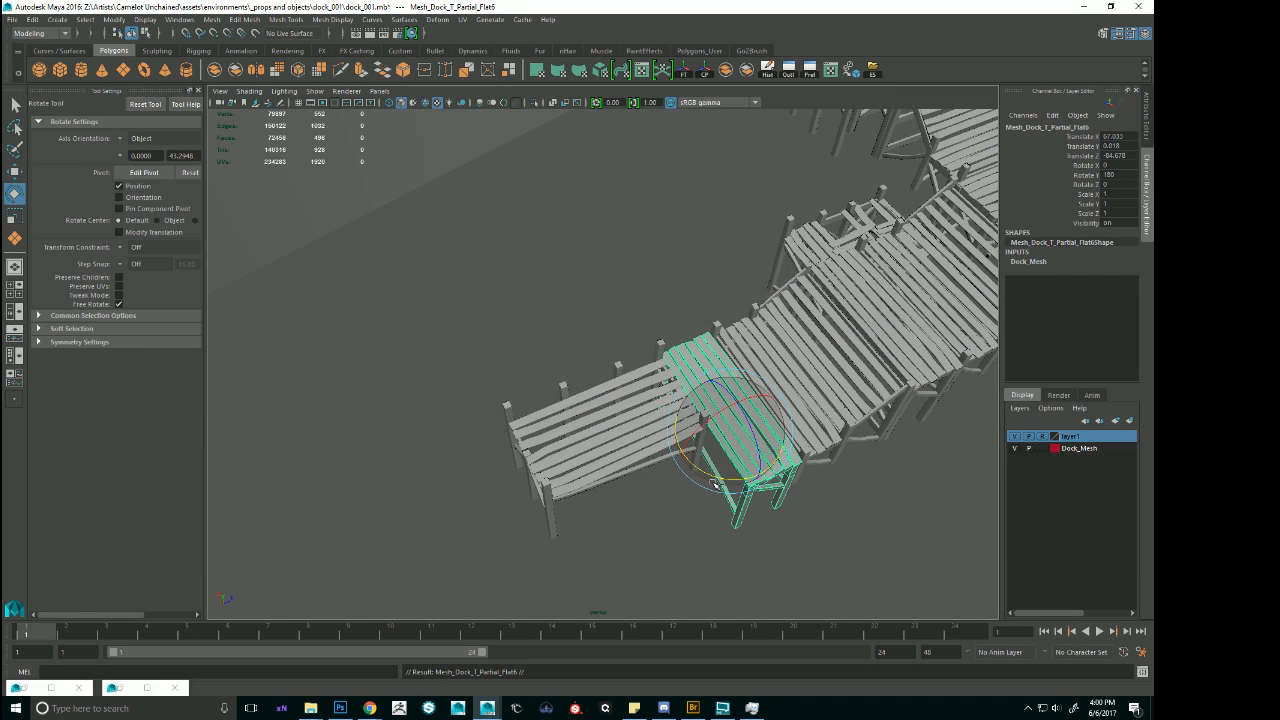
left_click_drag(716, 480, 758, 413)
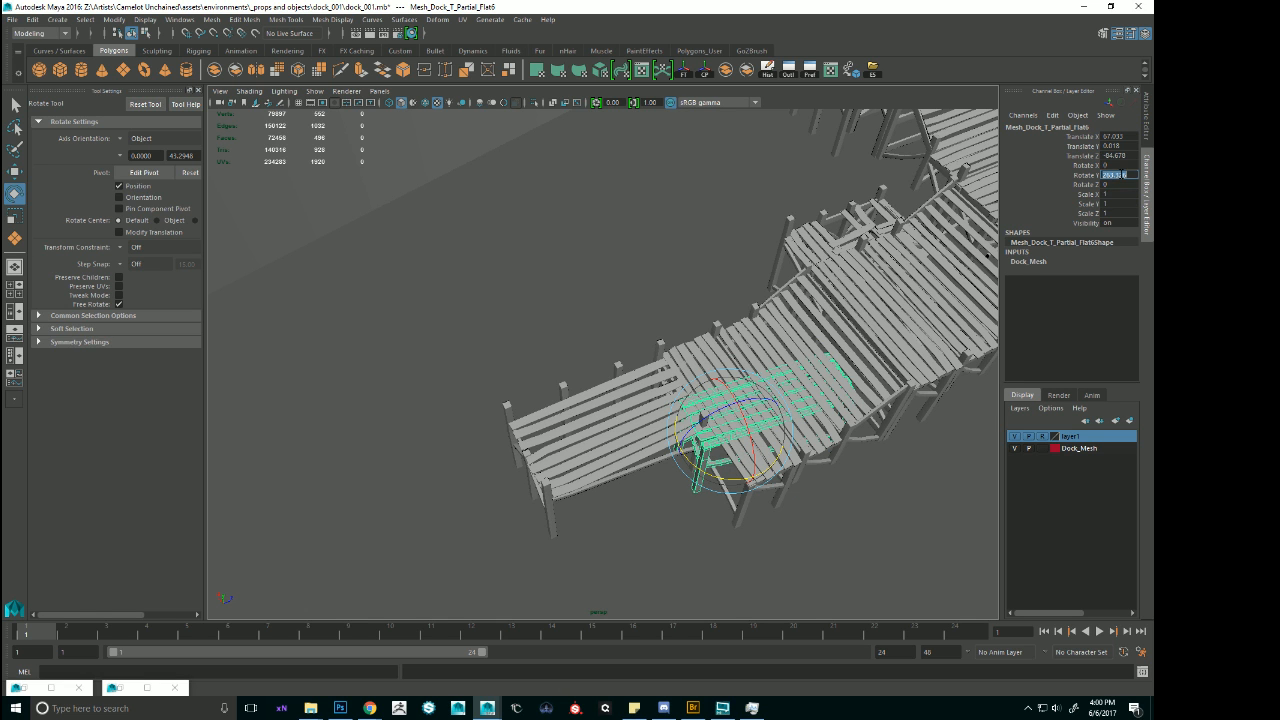
type("260")
key("Return")
left_click_drag(821, 291, 767, 381, "alt")
key("ctrl+z")
key("ctrl+z")
left_click_drag(746, 556, 770, 423, "alt")
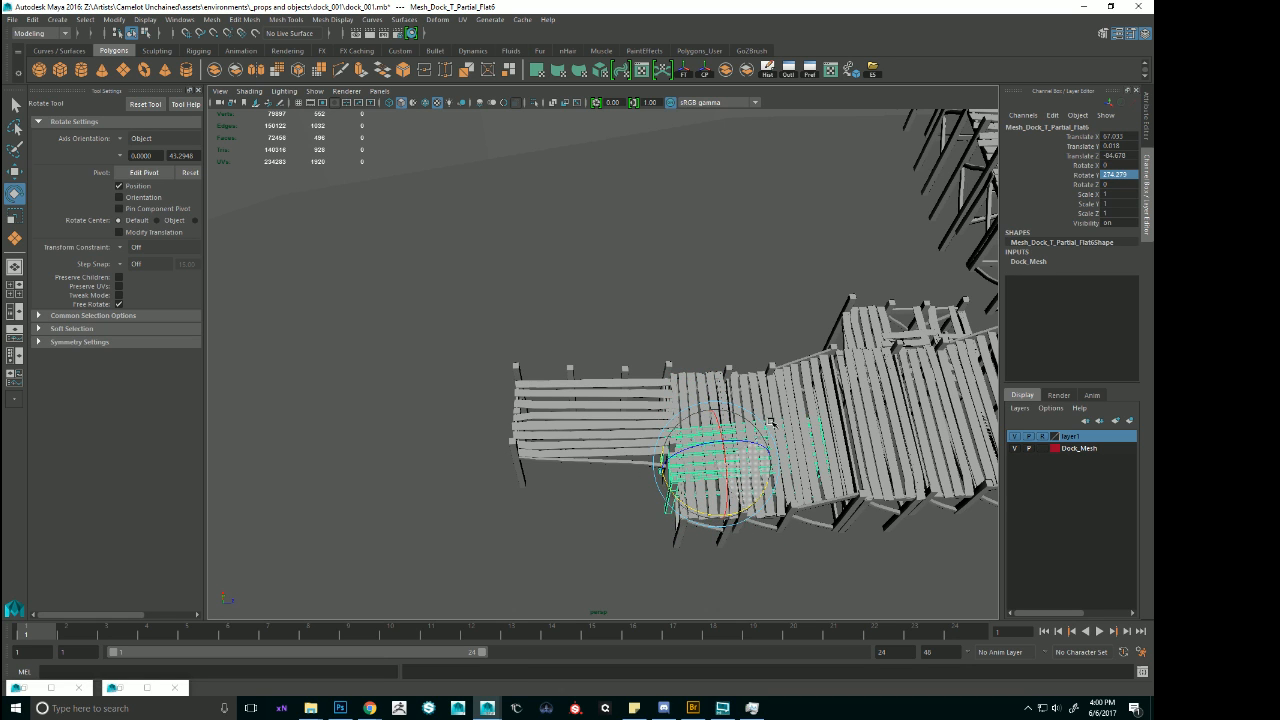
key("ctrl+z")
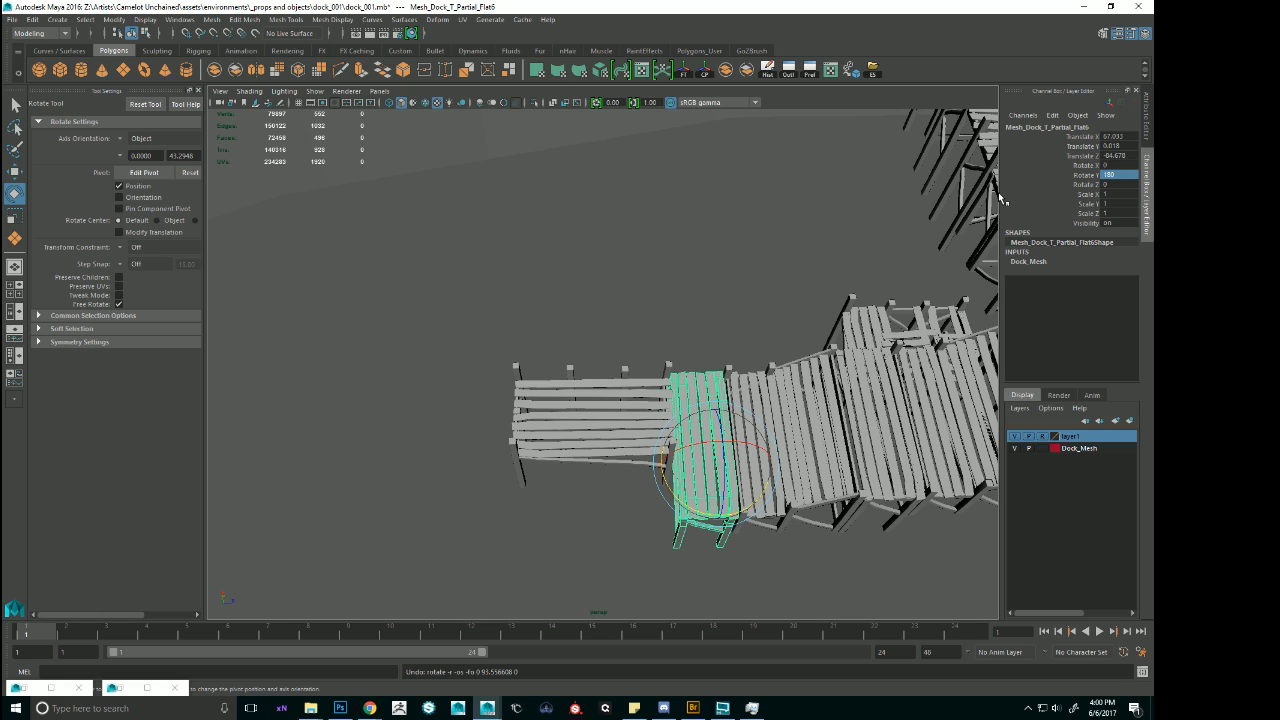
Try setting the duplicated partial flat's Rotate Y to 0 and undo it.
key("1")
double_click(1106, 175)
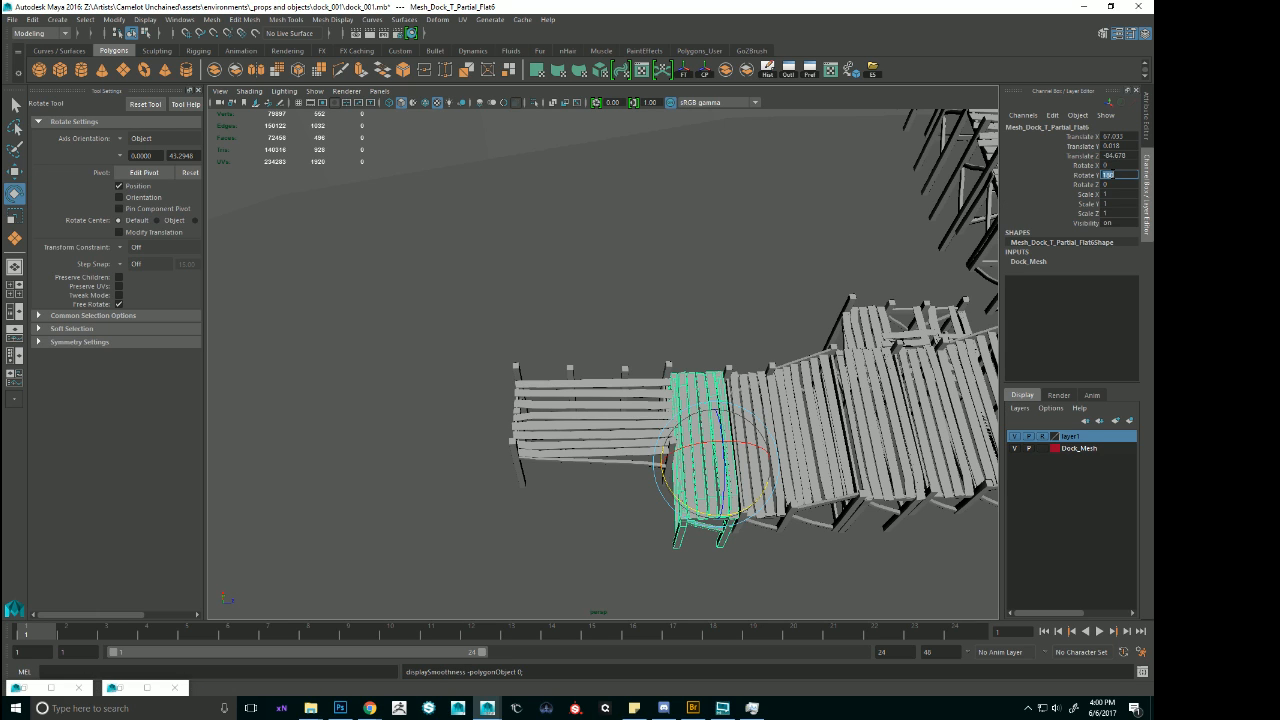
type("0")
key("Return")
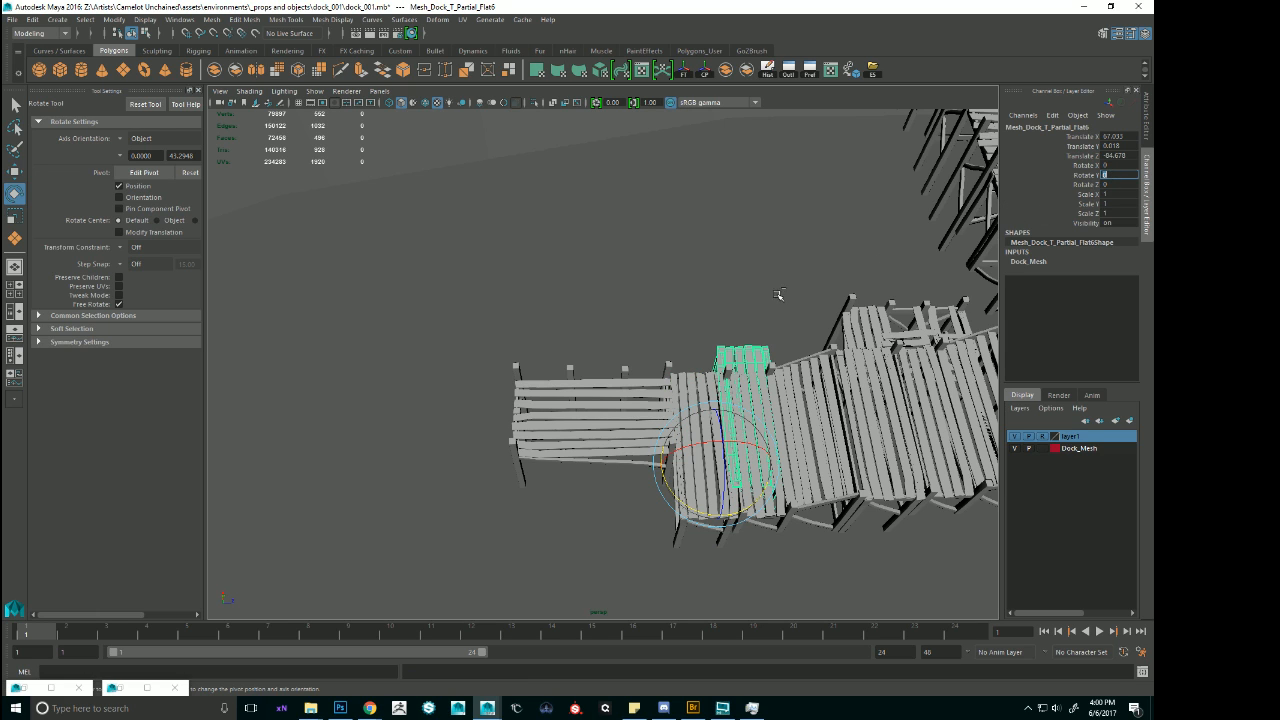
key("ctrl+z")
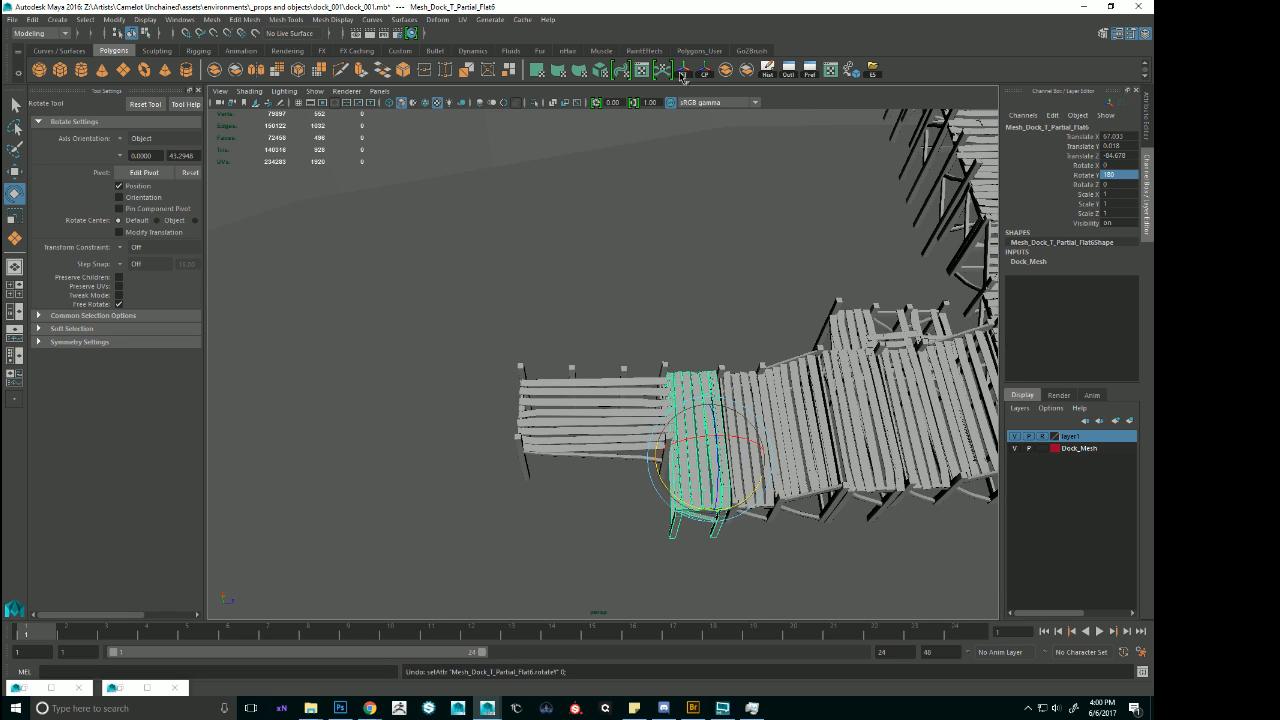
Freeze the duplicated partial flat's transformations and set its Rotate Y to 90.
left_click(683, 76)
left_click_drag(731, 507, 765, 436)
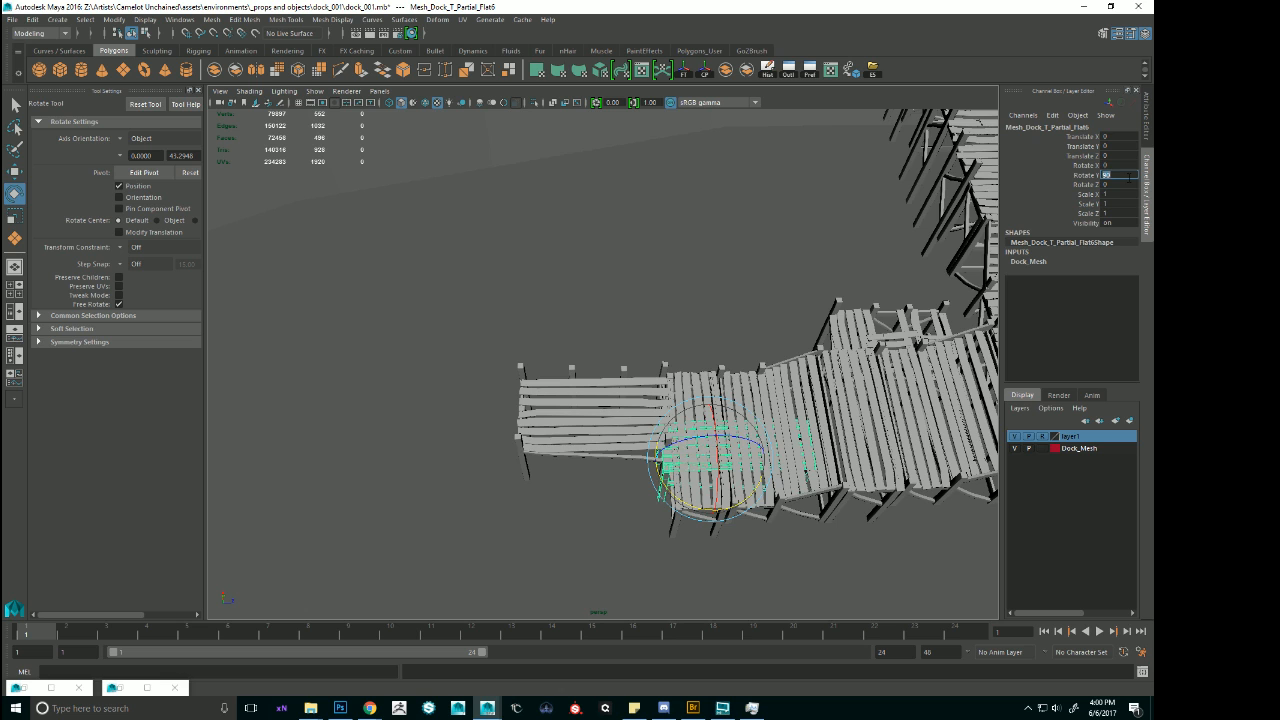
right_click_drag(819, 413, 719, 432, "alt")
Move the rotated partial flat alongside the T-junction module to fill the rest of the deck's width.
key("w")
left_click_drag(750, 447, 657, 456)
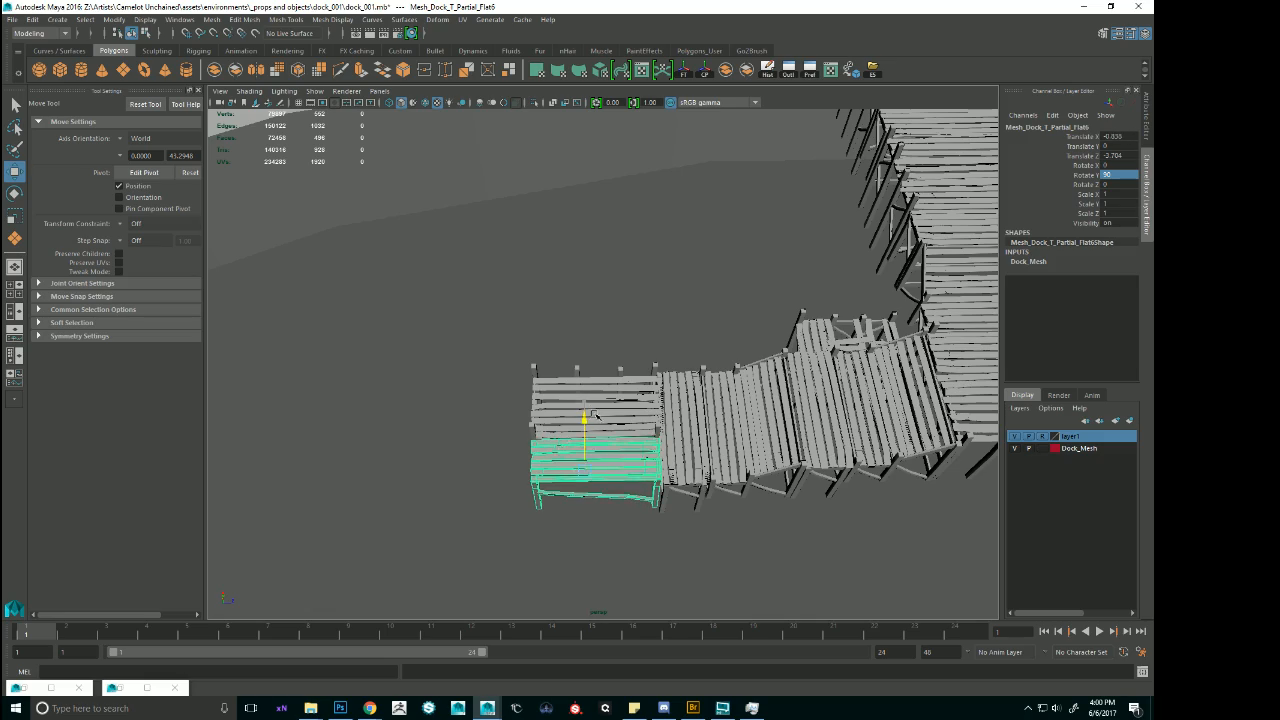
left_click_drag(657, 456, 597, 363, "alt")
Duplicate a wide upper-deck section and move it to the lower dock end, at about Translate X 50.8, Y 0.018 and Z -69.7.
right_click_drag(597, 363, 407, 151, "alt")
left_click(408, 153)
key("ctrl+d")
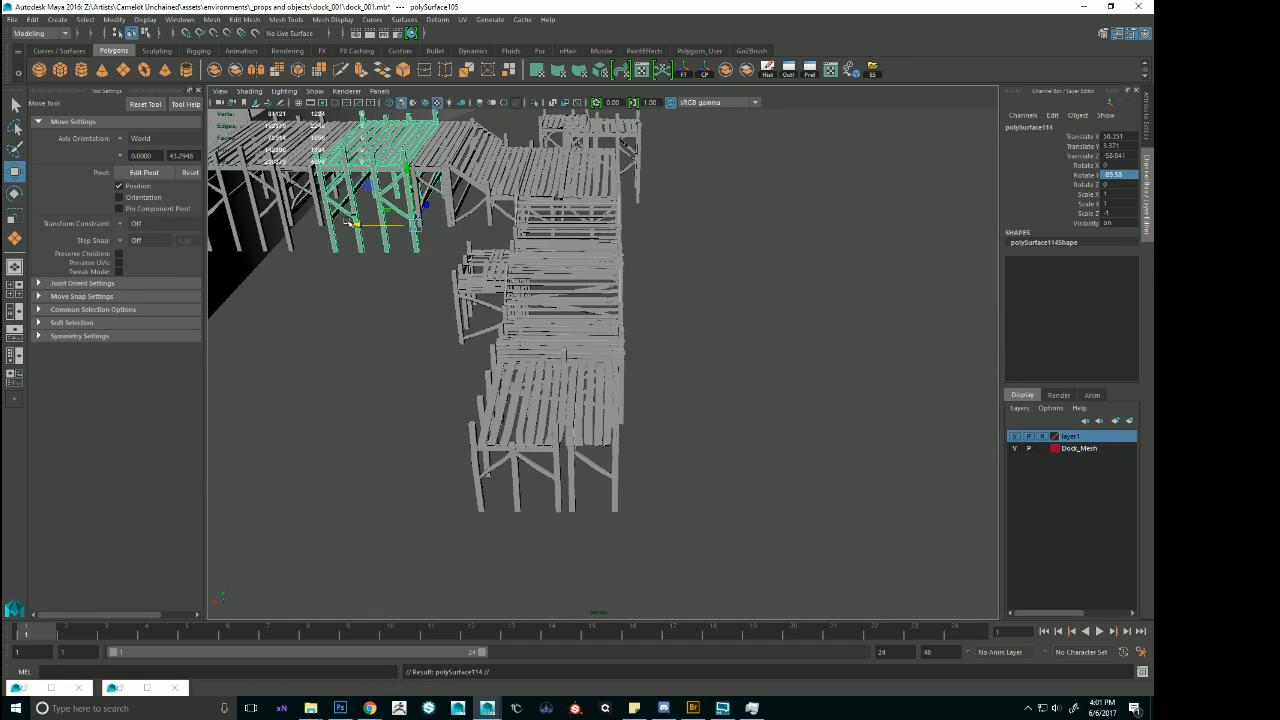
left_click_drag(356, 227, 624, 507)
right_click_drag(624, 507, 378, 314, "alt")
left_click_drag(690, 312, 535, 315, "alt")
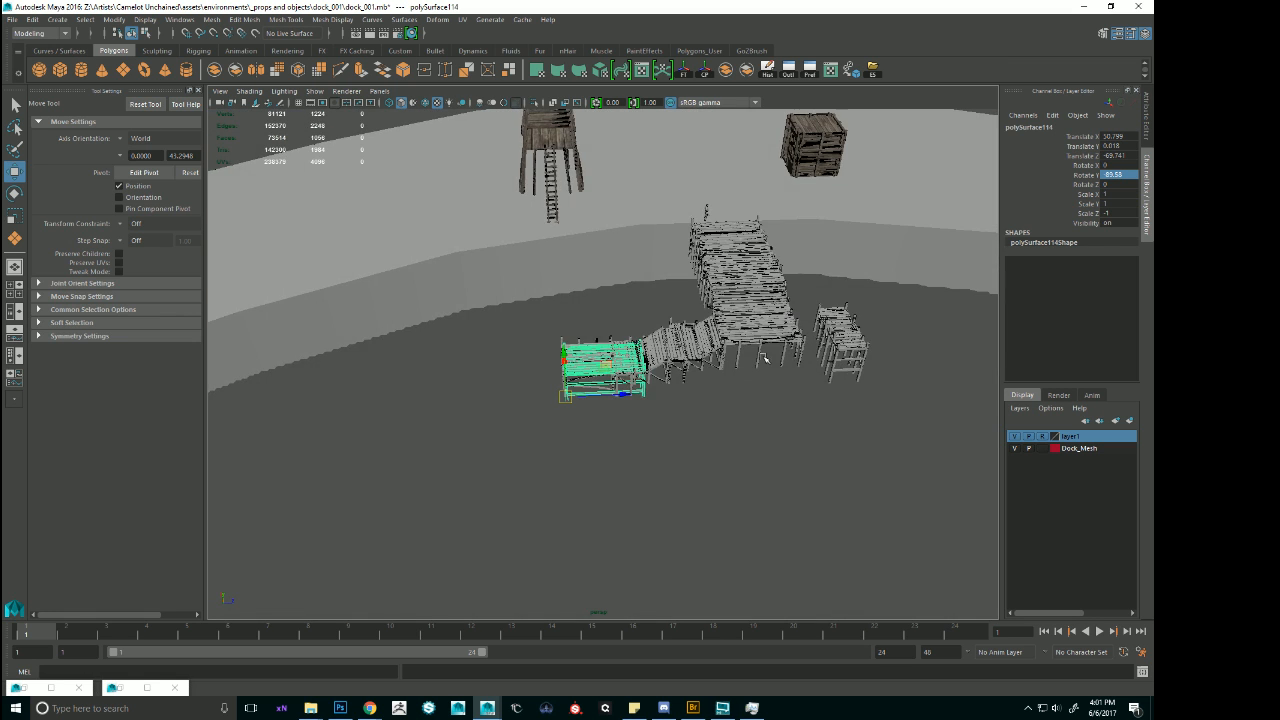
Shift the duplicated deck section further along the dock run to about Translate X 47.42.
left_click_drag(764, 358, 453, 379, "alt")
left_click(418, 362)
key("ctrl+z")
right_click_drag(730, 428, 560, 360, "alt")
middle_click_drag(774, 417, 650, 358, "alt")
right_click_drag(755, 426, 652, 377, "alt")
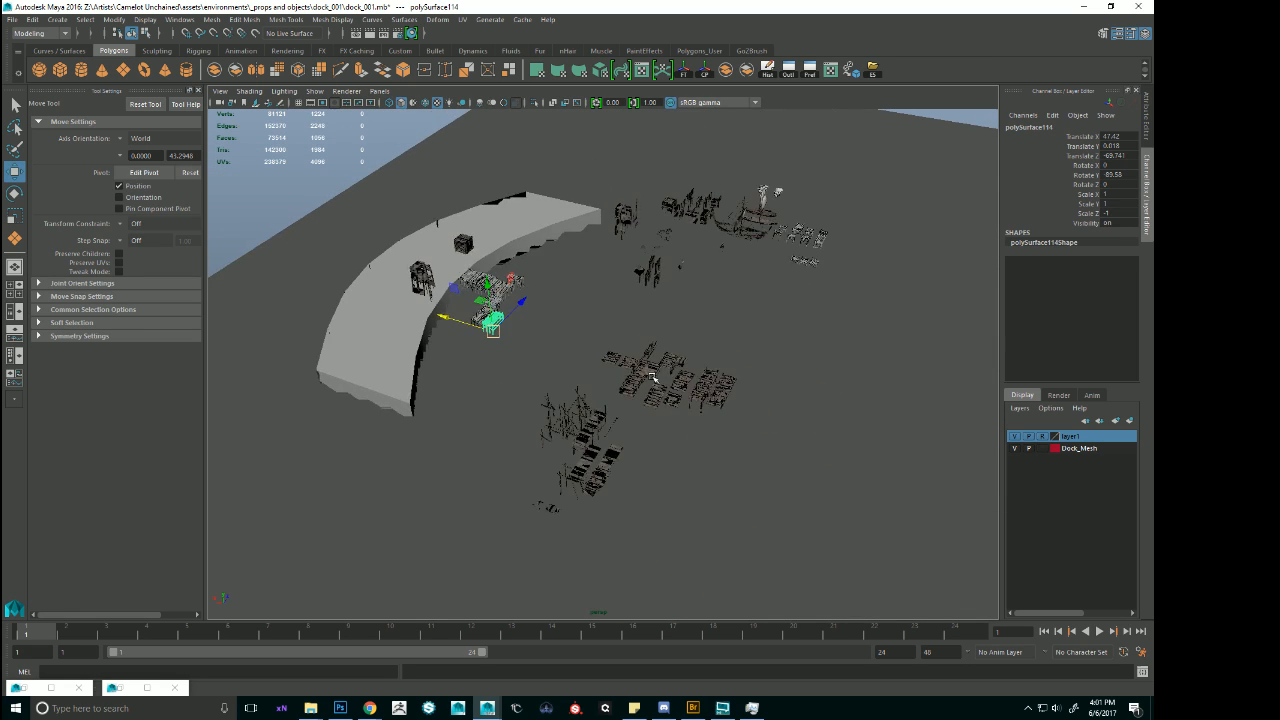
left_click_drag(652, 378, 709, 304, "alt")
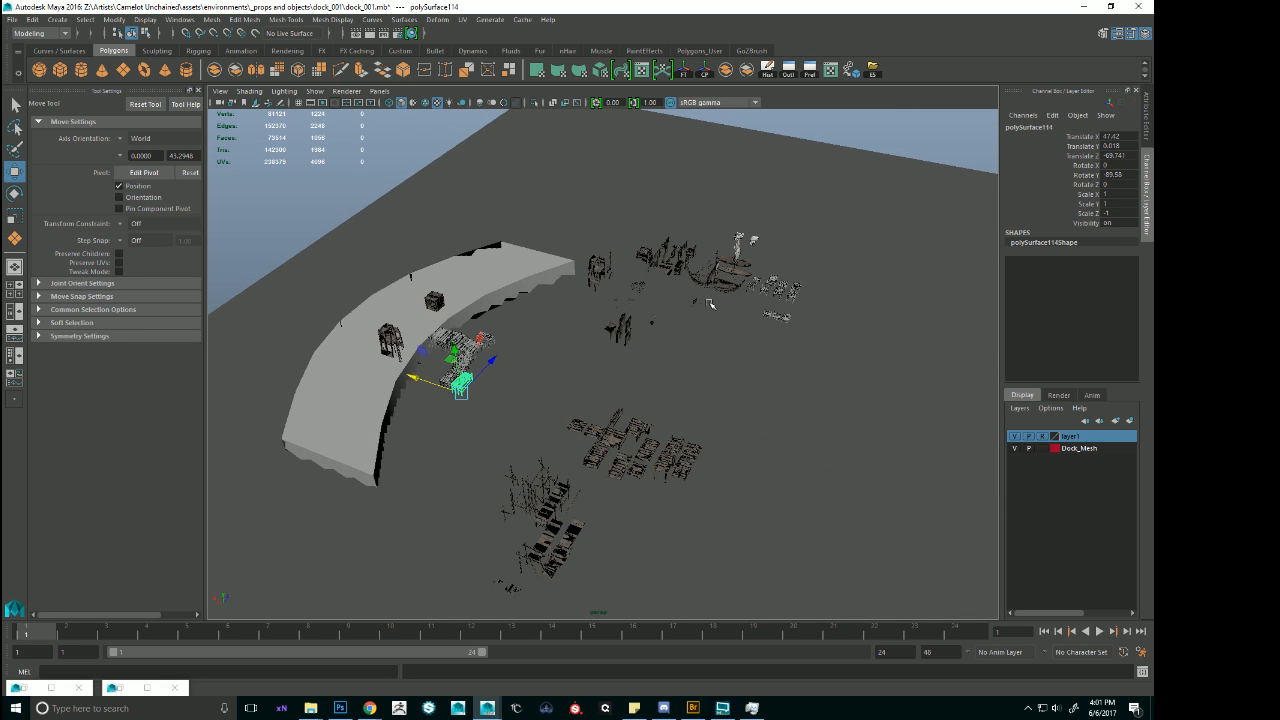
Duplicate the small sailing ship and move the copy across the scene towards the lower dock end.
left_click(720, 272)
key("Down")
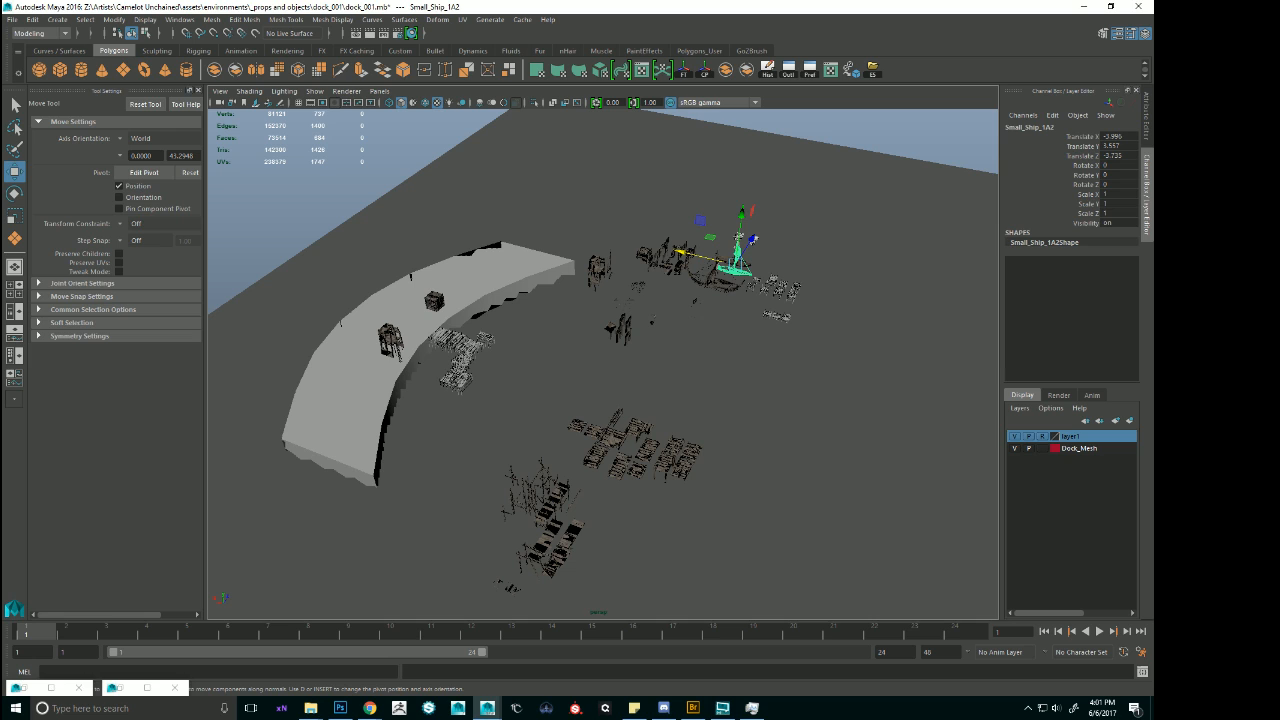
key("ctrl+d")
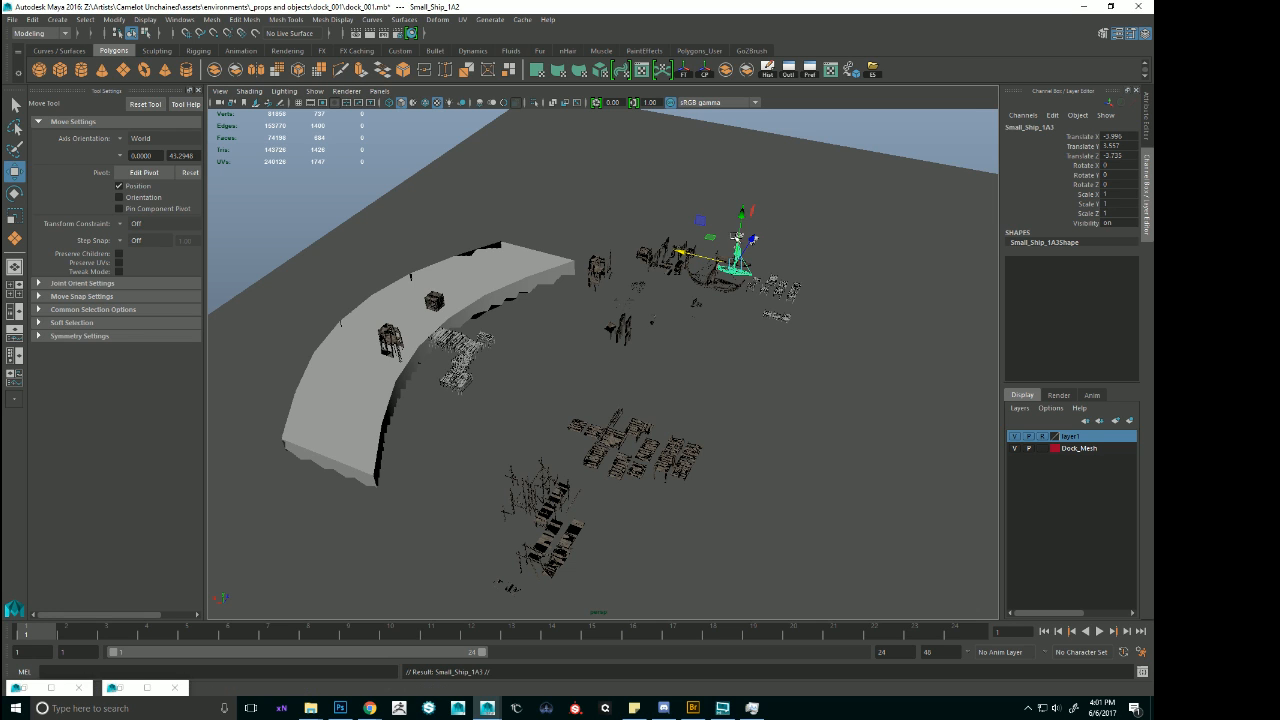
left_click_drag(755, 241, 593, 367)
left_click_drag(576, 445, 664, 435)
key("f")
Position the duplicated ship off the end of the lower dock, at about Translate X 33.48 and Z -89.55.
middle_click_drag(664, 435, 597, 417, "alt")
left_click_drag(595, 364, 623, 363)
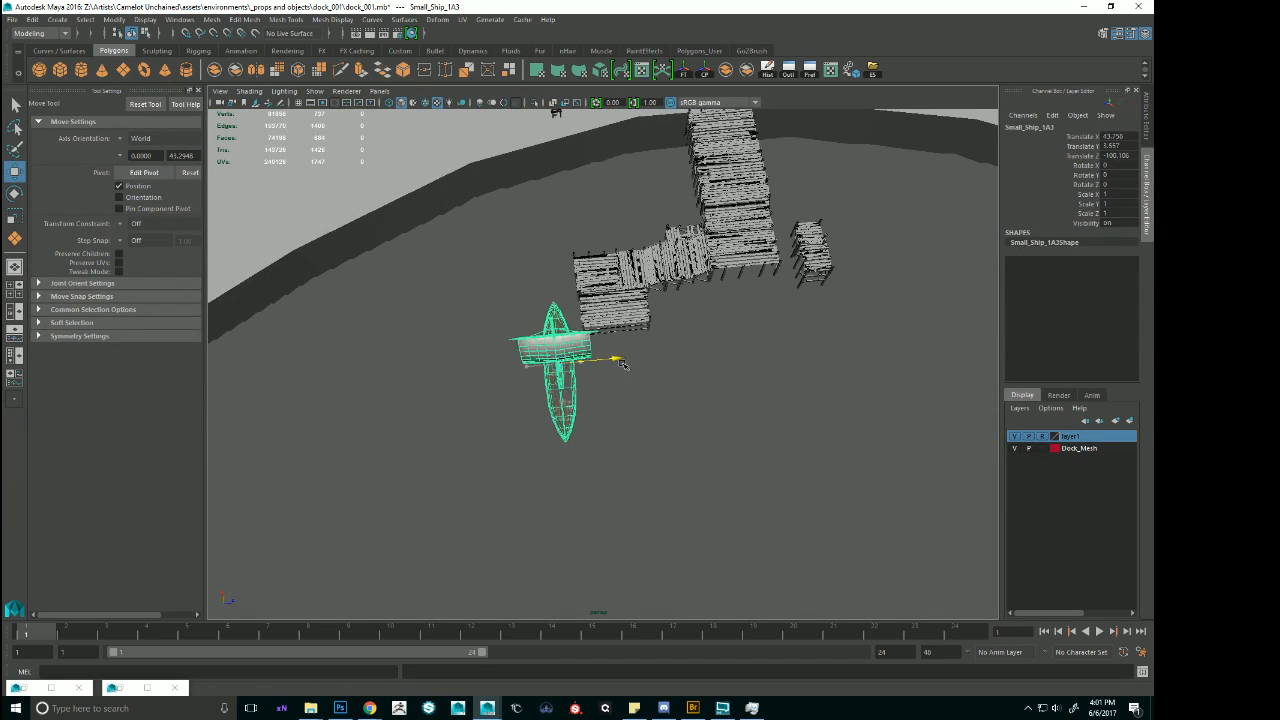
left_click_drag(558, 311, 568, 428)
right_click_drag(663, 429, 660, 389, "alt")
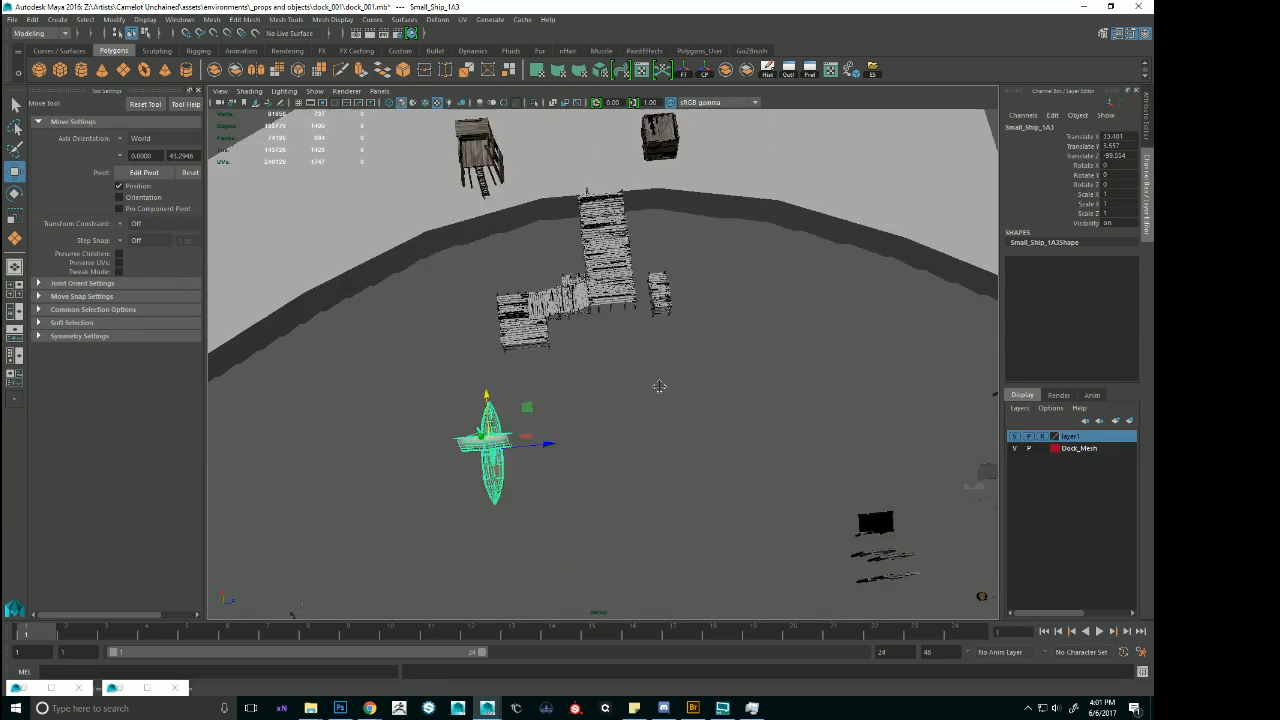
middle_click_drag(660, 389, 631, 360, "alt")
left_click_drag(631, 360, 586, 377, "alt")
Examine the dock layout from the shore-side deck down to the lower end in relation to the duplicated ship.
left_click(425, 300)
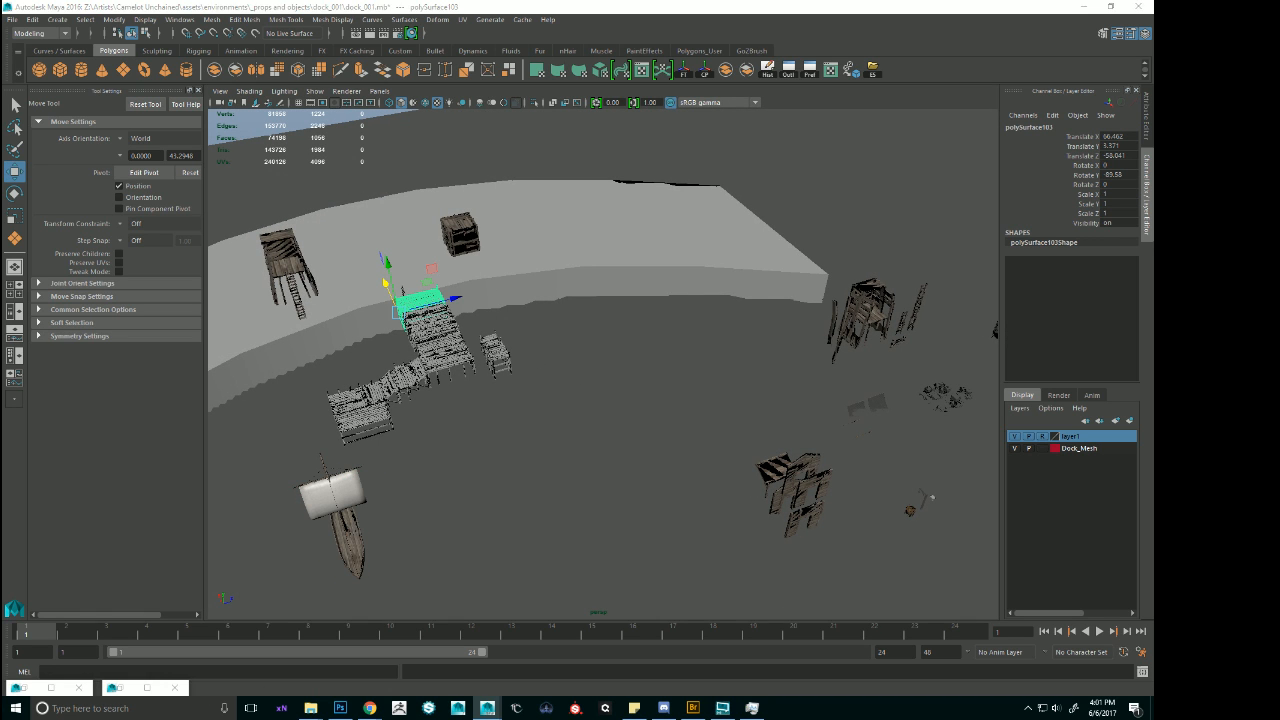
left_click(431, 325, "shift")
left_click(498, 362, "shift")
left_click(366, 423, "shift")
right_click_drag(537, 352, 577, 369, "alt")
middle_click_drag(577, 369, 730, 325, "alt")
left_click_drag(730, 325, 635, 362, "alt")
left_click(613, 215)
left_click(565, 142)
right_click_drag(815, 212, 749, 206, "alt")
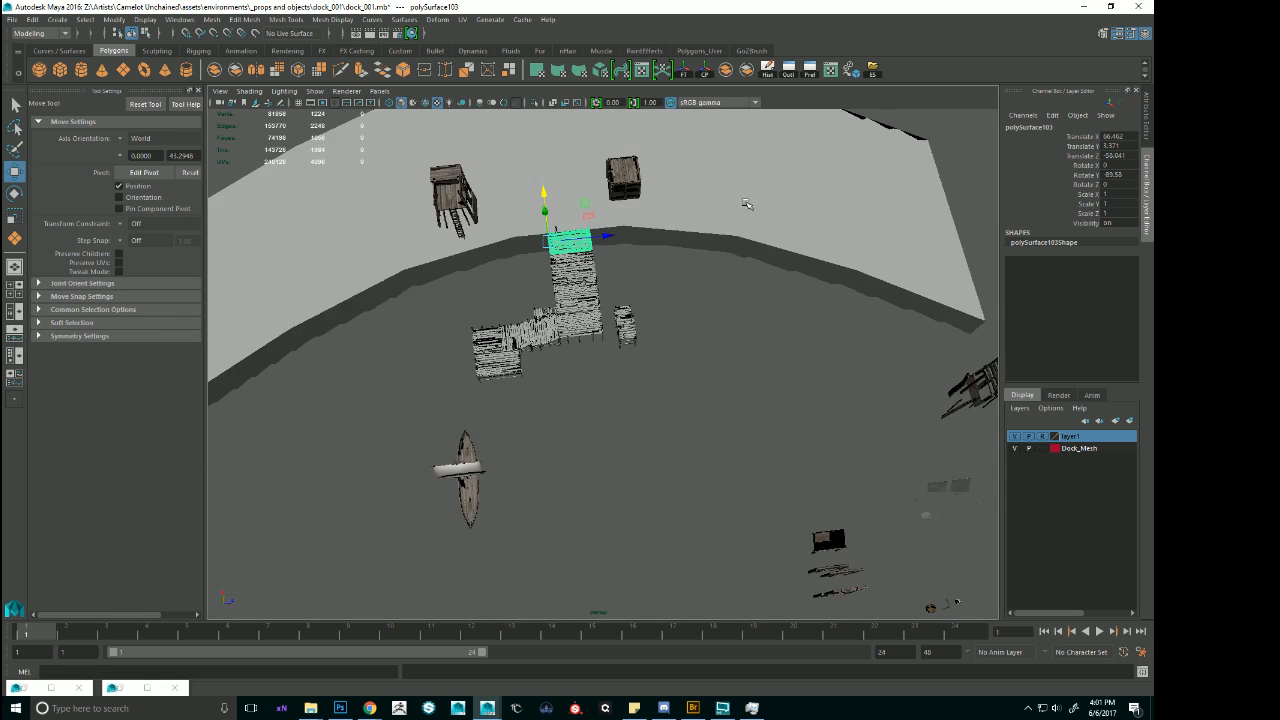
middle_click_drag(749, 206, 647, 235, "alt")
left_click_drag(647, 235, 598, 192, "alt")
middle_click_drag(564, 289, 627, 267, "alt")
left_click_drag(438, 326, 438, 319, "alt")
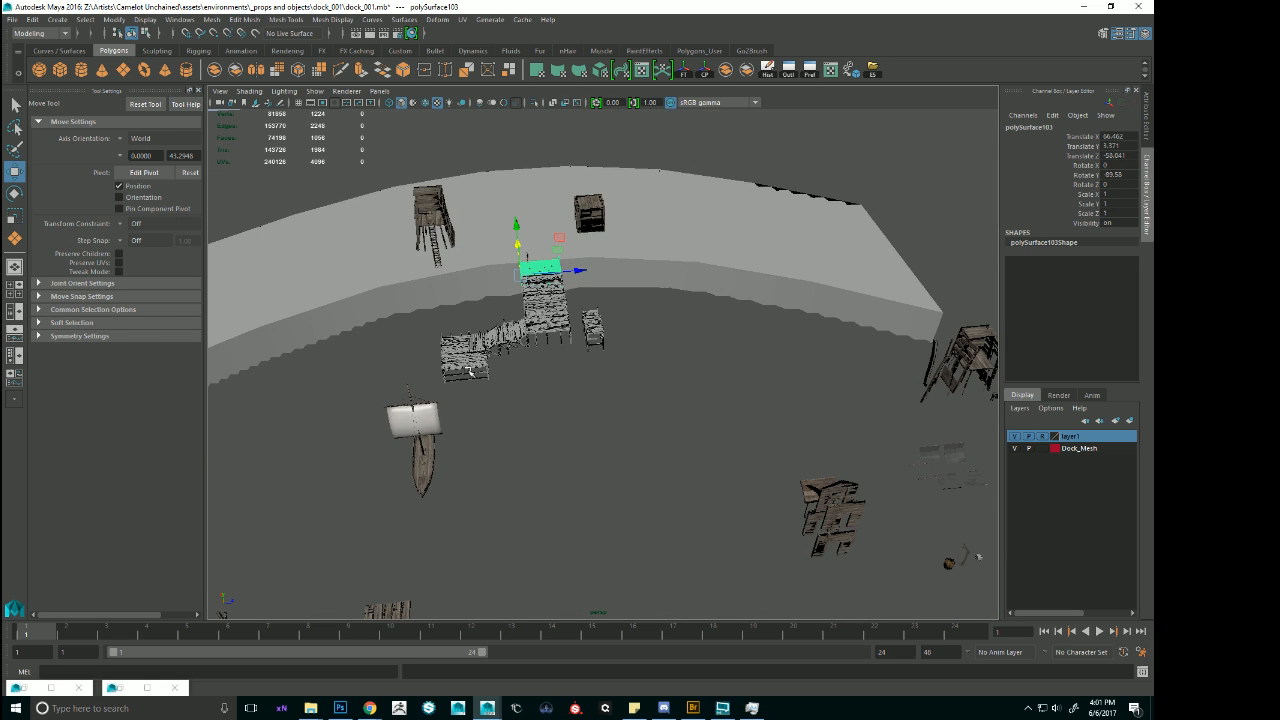
Select the duplicated deck section at the lower dock end and examine its overhang against the neighbouring deck from above.
left_click(469, 372)
left_click_drag(469, 372, 726, 326, "alt")
key("f")
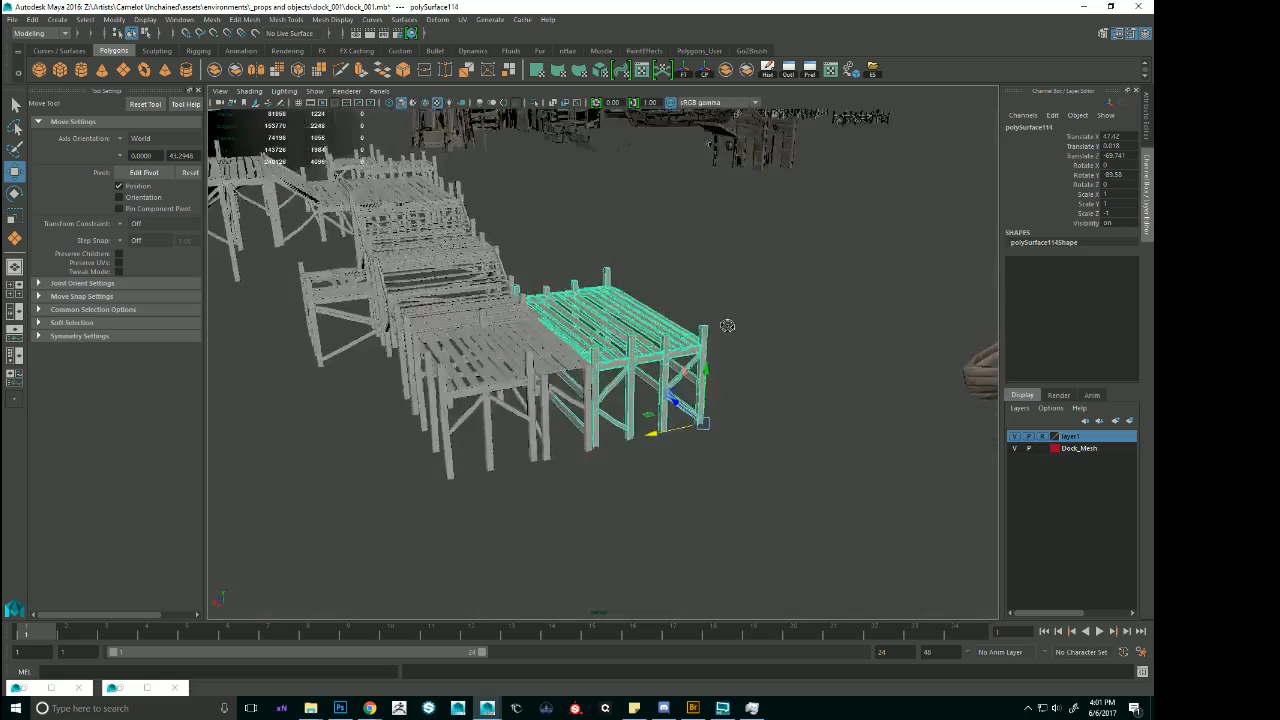
right_click_drag(726, 326, 698, 334, "alt")
left_click_drag(698, 334, 677, 354, "alt")
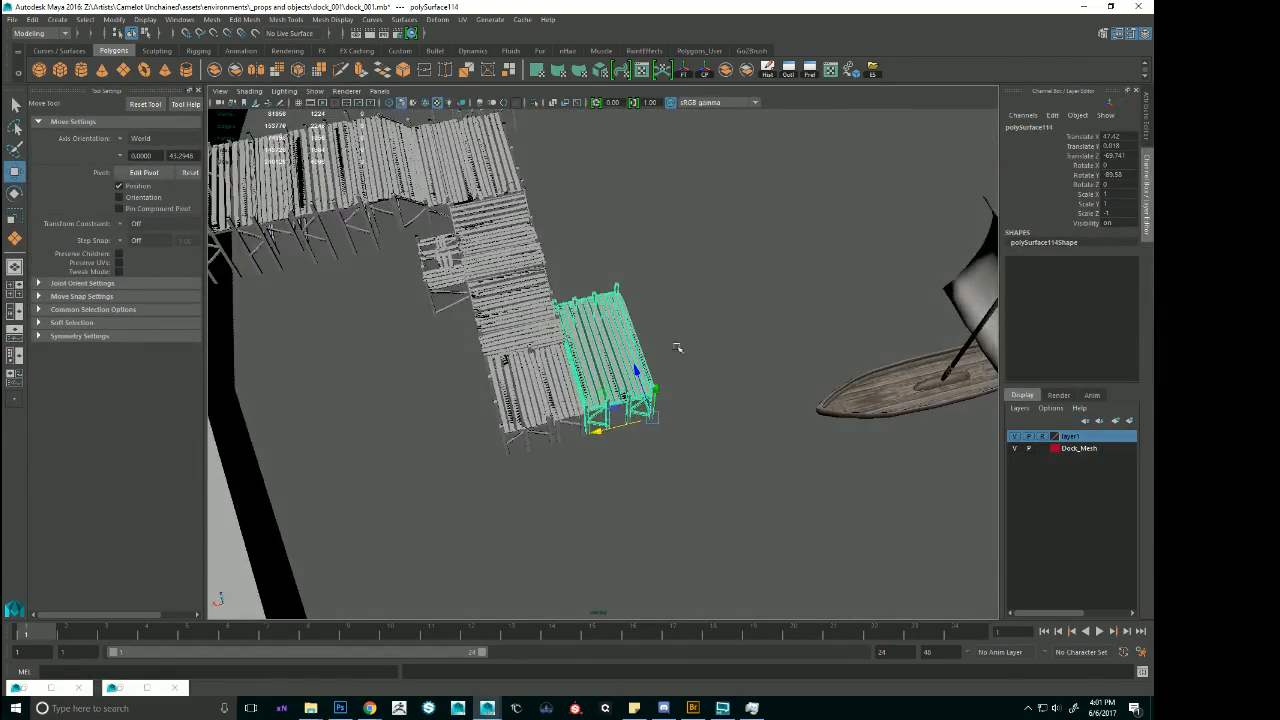
right_click_drag(677, 354, 723, 358, "alt")
left_click_drag(724, 358, 630, 380, "alt")
right_click_drag(630, 380, 645, 344, "alt")
middle_click_drag(645, 344, 622, 388, "alt")
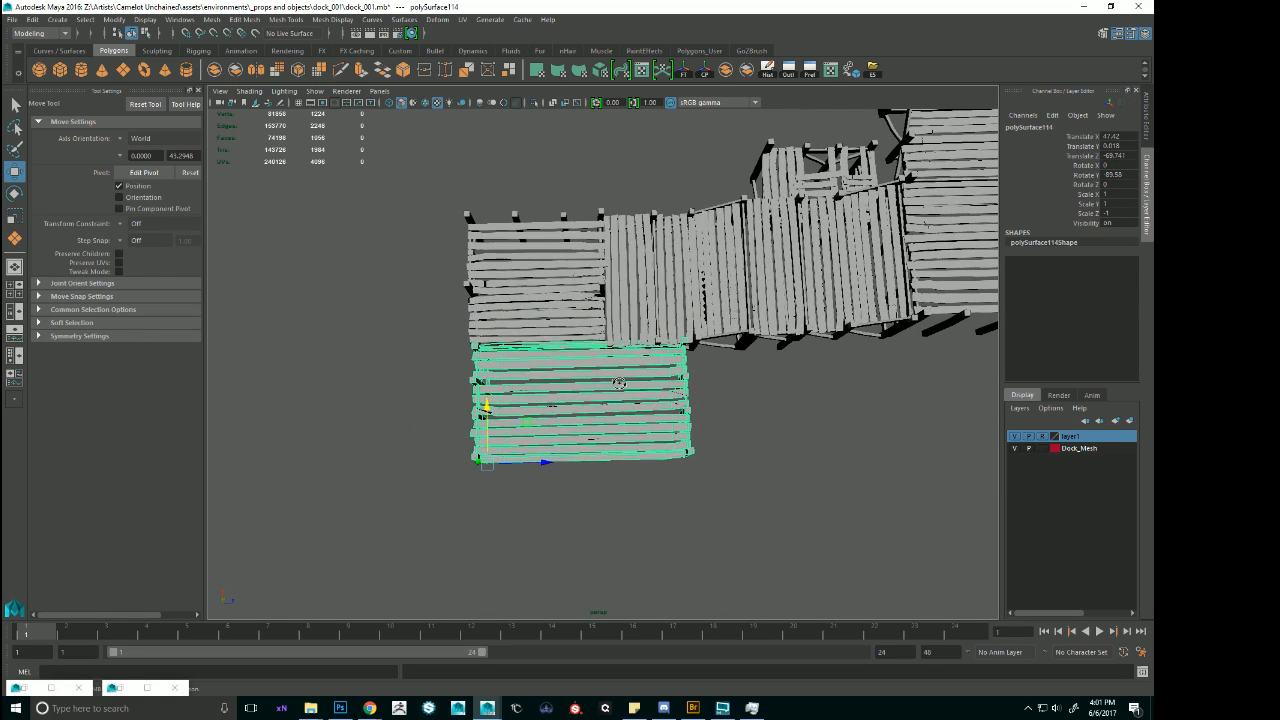
left_click_drag(619, 383, 618, 381, "alt")
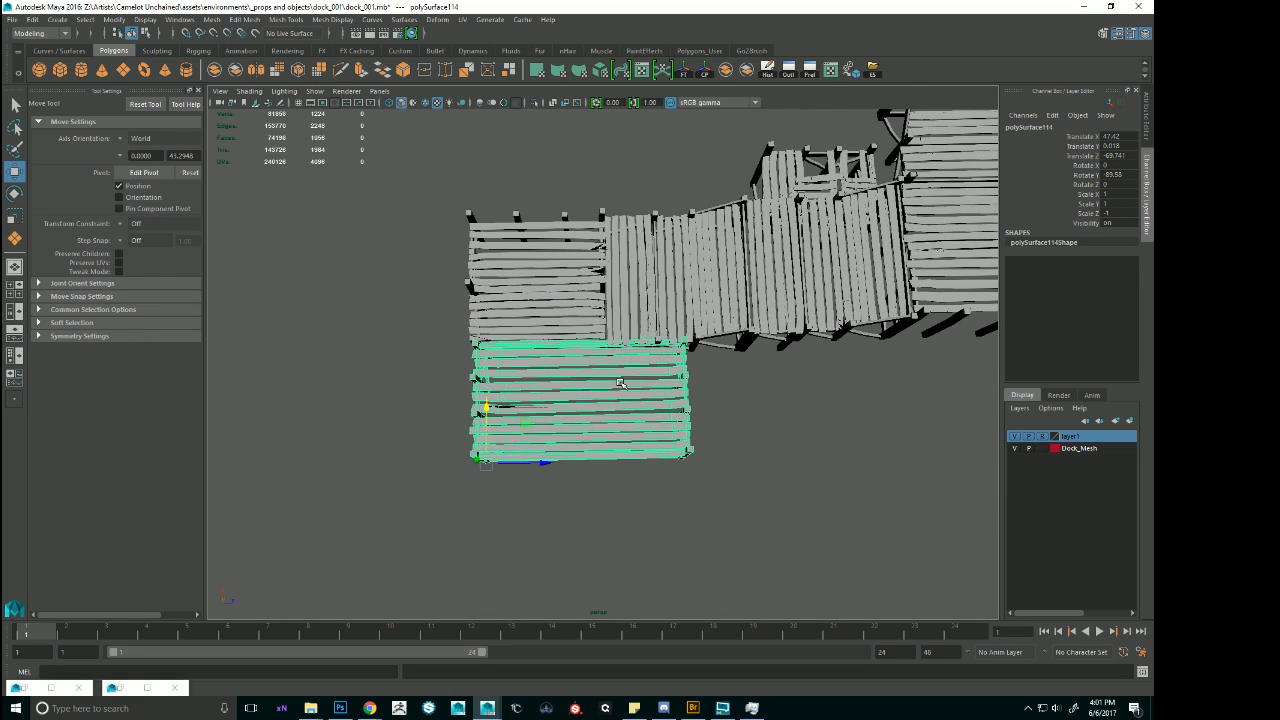
right_click_drag(593, 386, 277, 329)
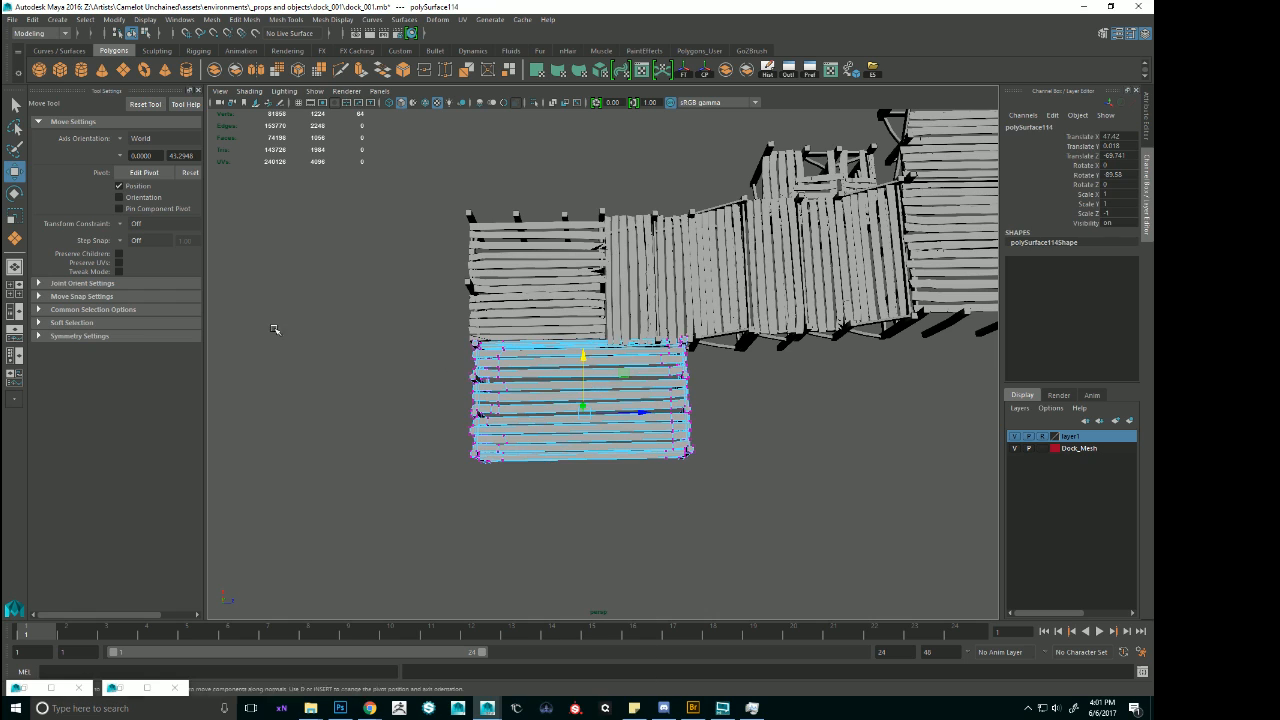
left_click_drag(583, 269, 788, 543)
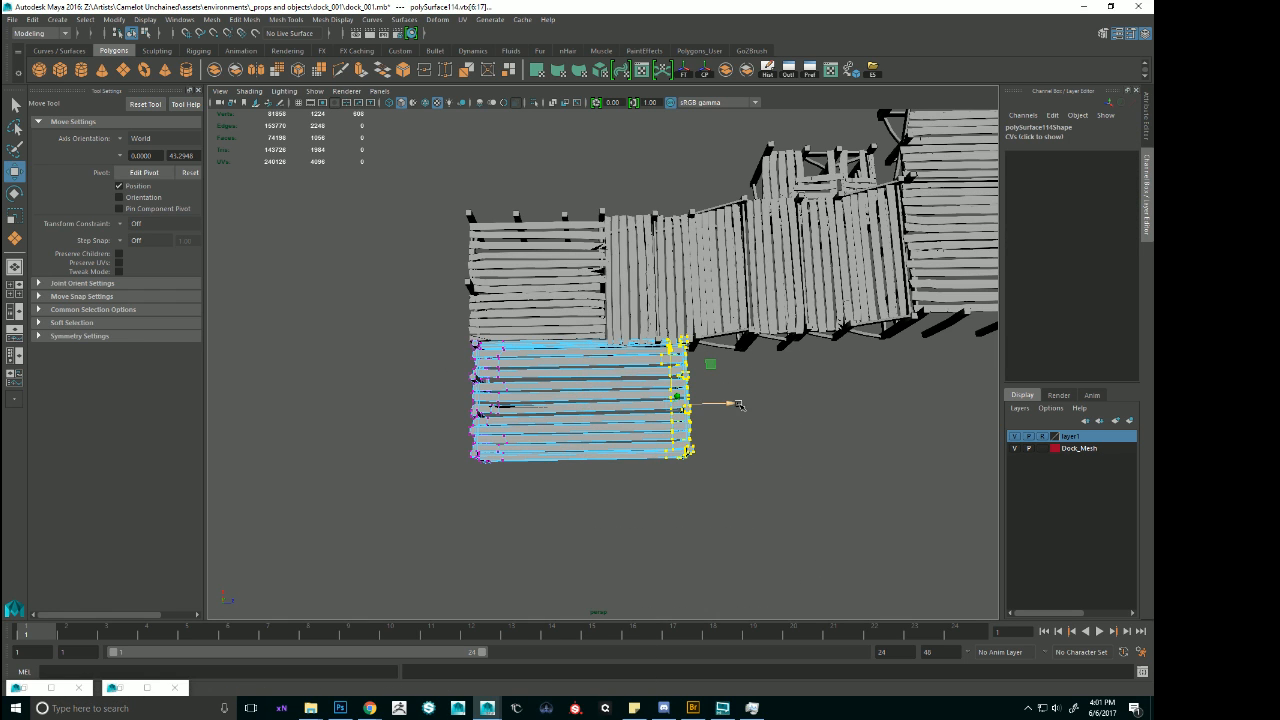
left_click_drag(738, 404, 670, 406)
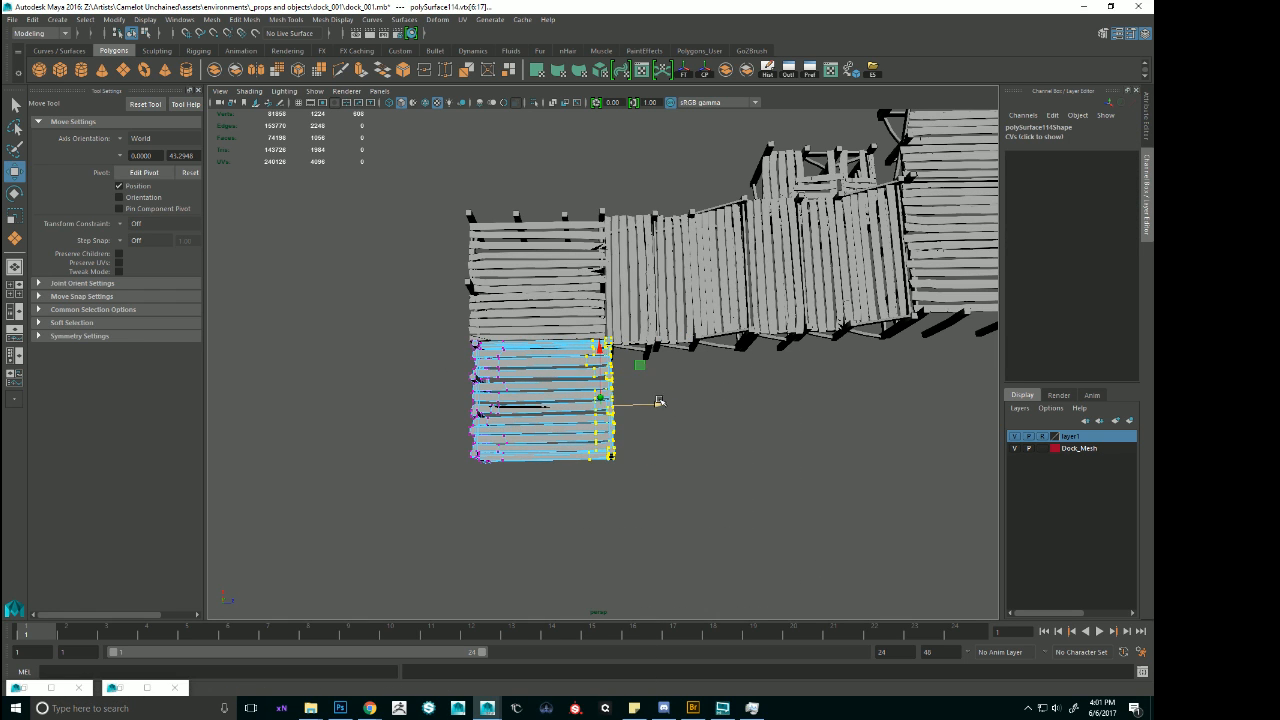
key("ctrl+z")
key("ctrl+z")
key("ctrl+z")
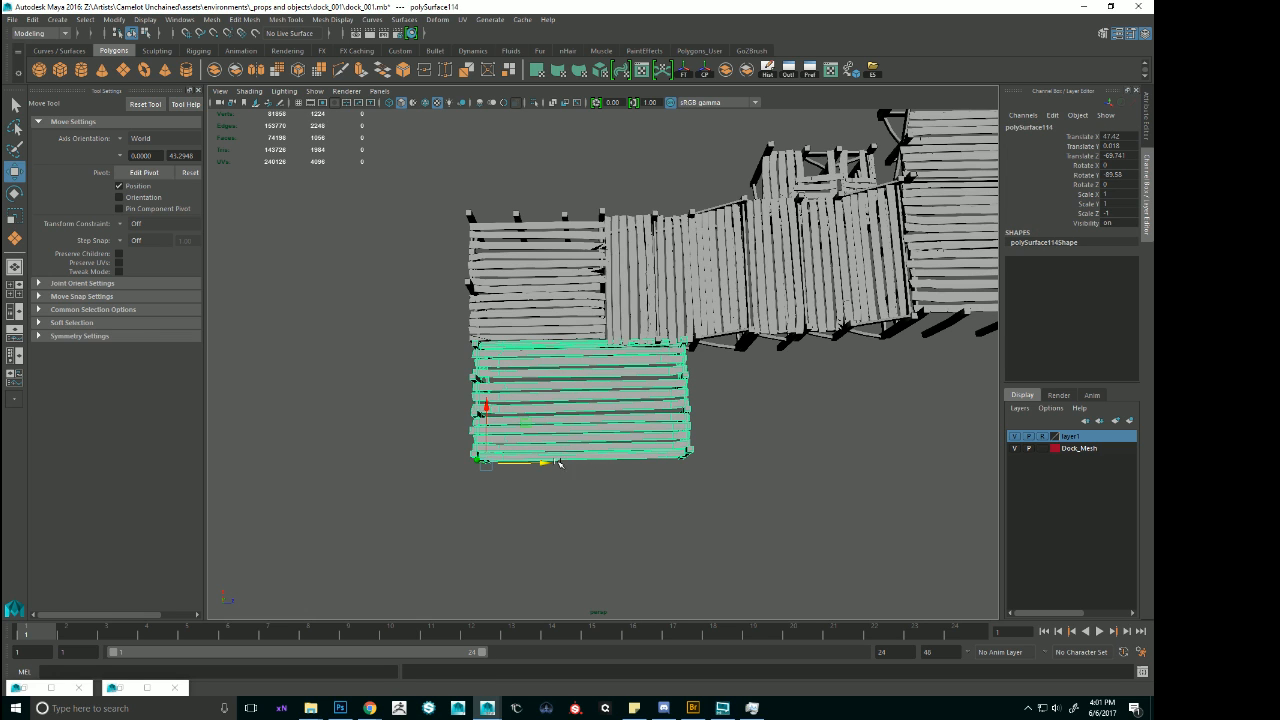
Shift the duplicated deck section to about Translate Z -69.8 and pull its overhanging end vertices back flush with the neighbouring deck.
left_click_drag(550, 463, 547, 463)
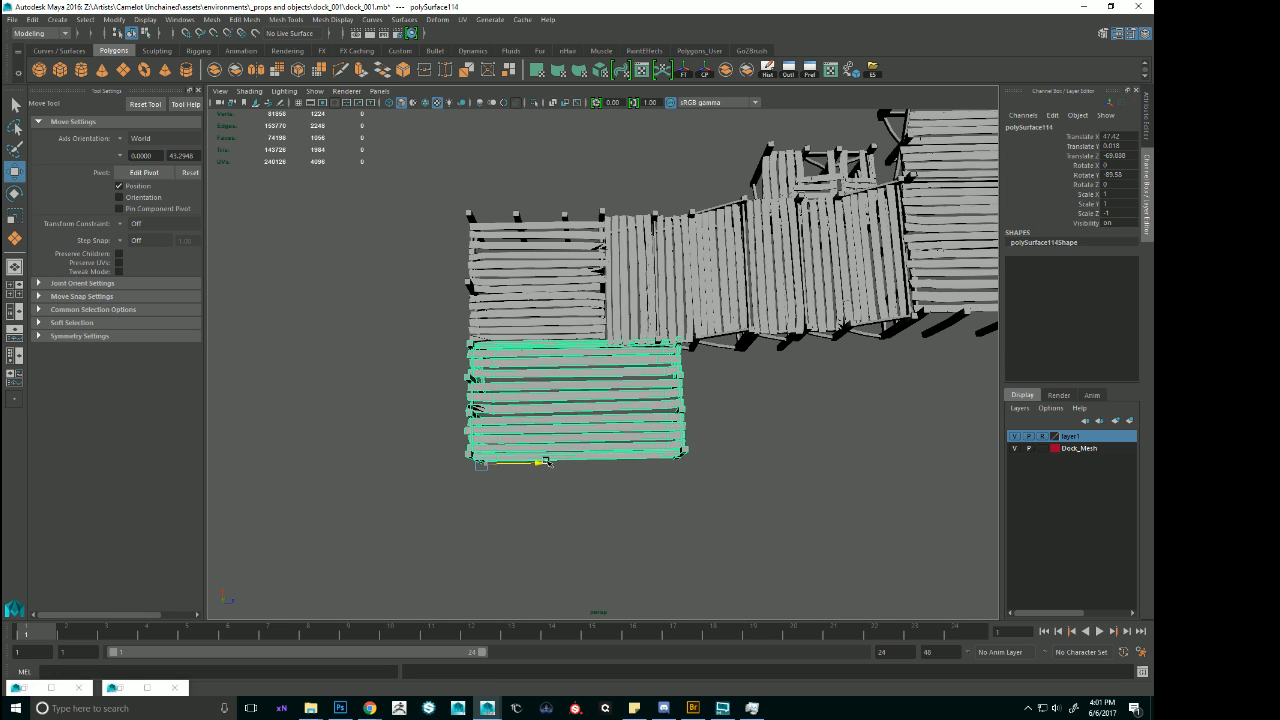
key("space")
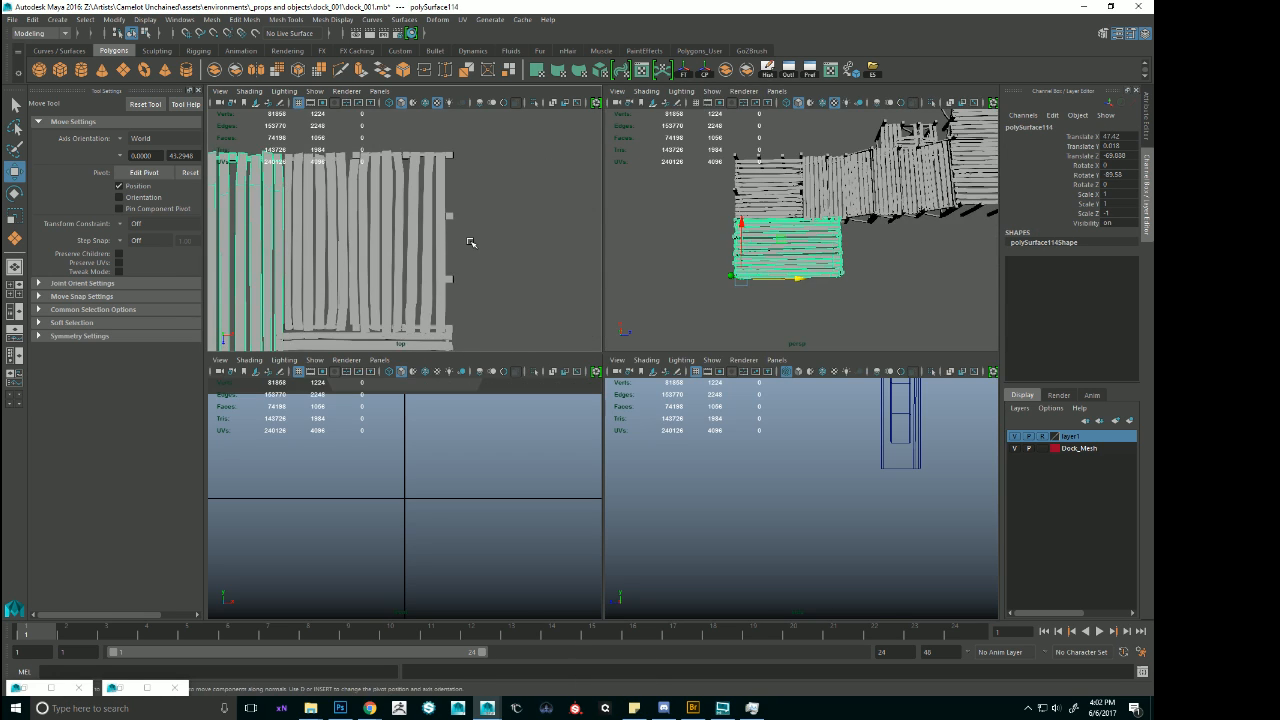
middle_click_drag(512, 246, 526, 242, "alt")
right_click_drag(526, 242, 522, 230, "alt")
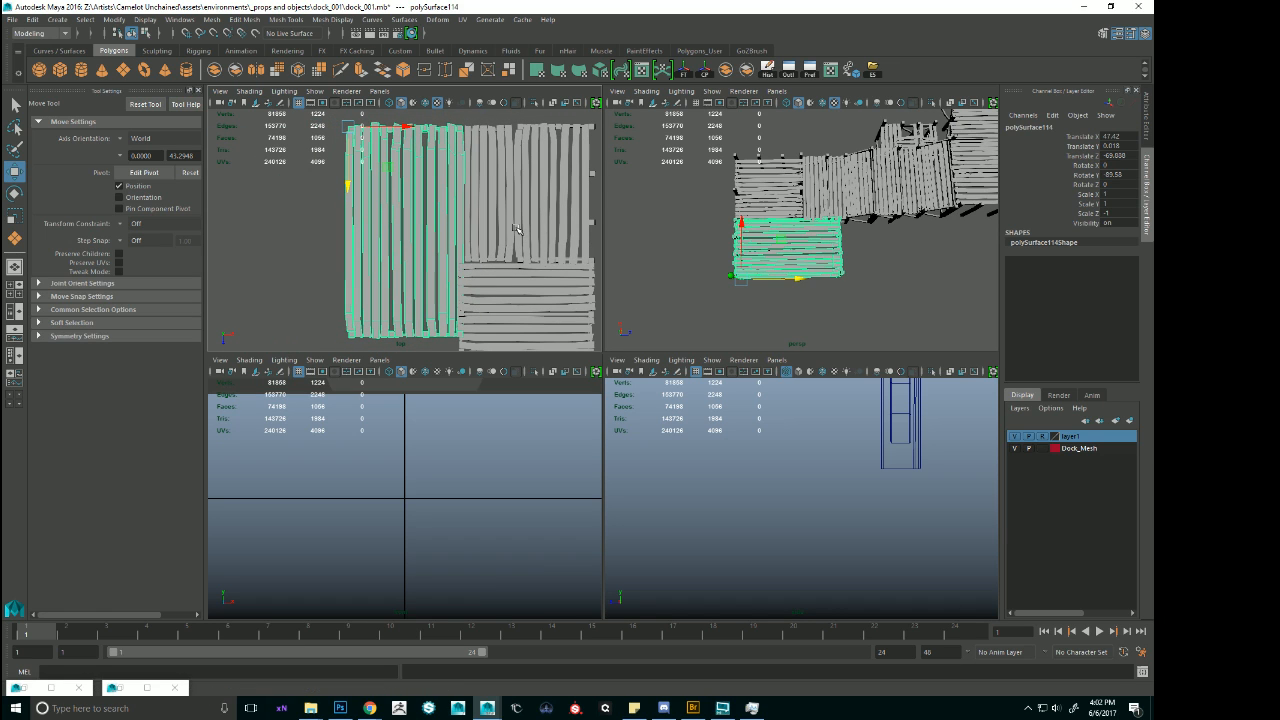
right_click_drag(405, 230, 118, 208)
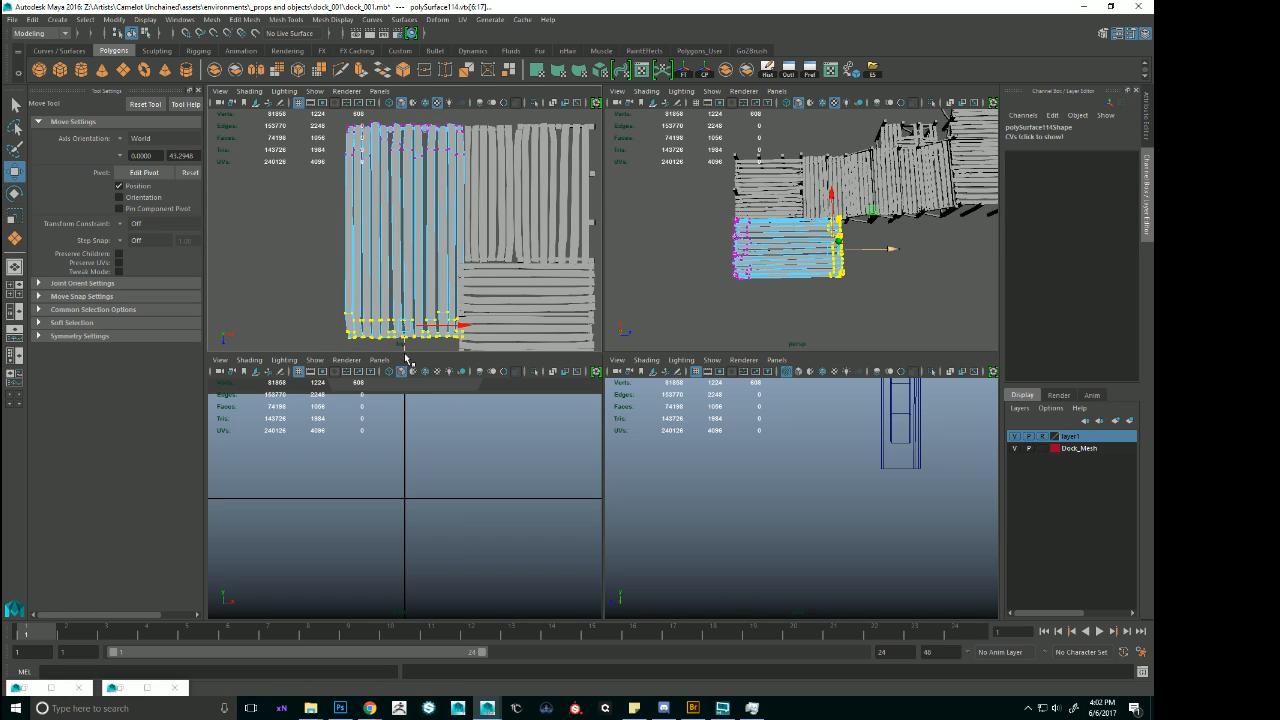
left_click_drag(405, 347, 409, 272)
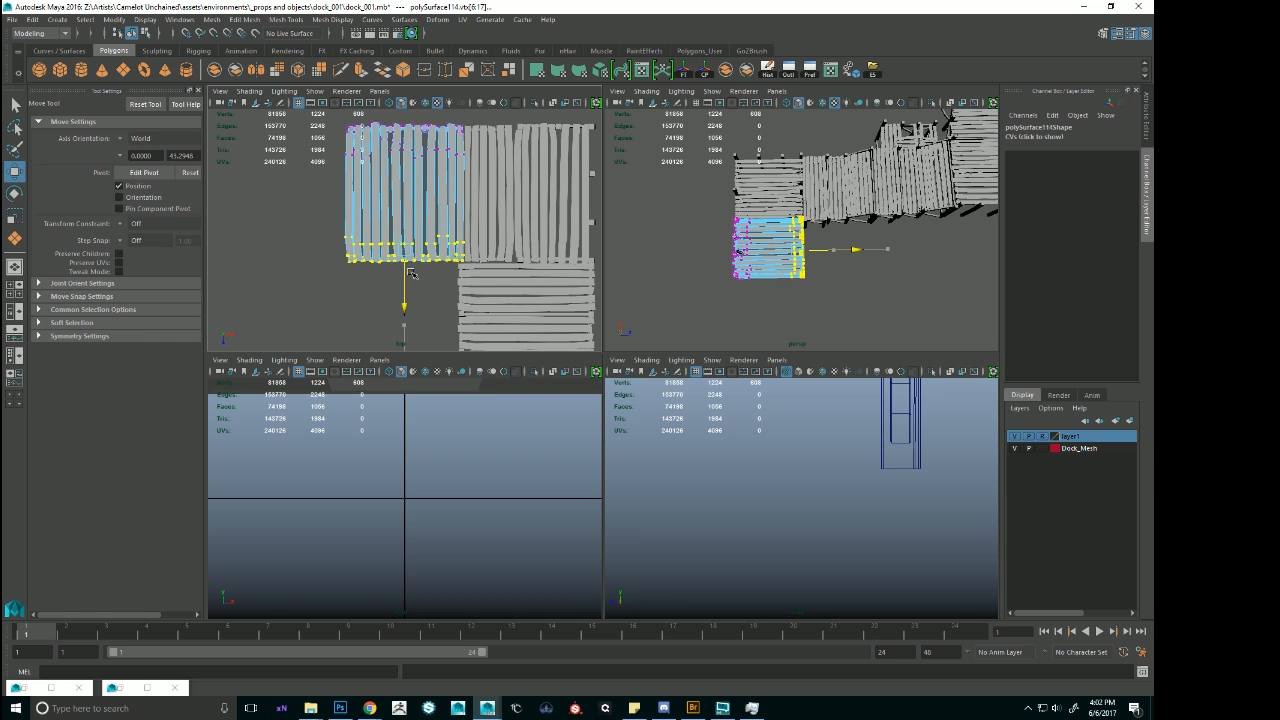
right_click_drag(455, 245, 455, 203, "alt")
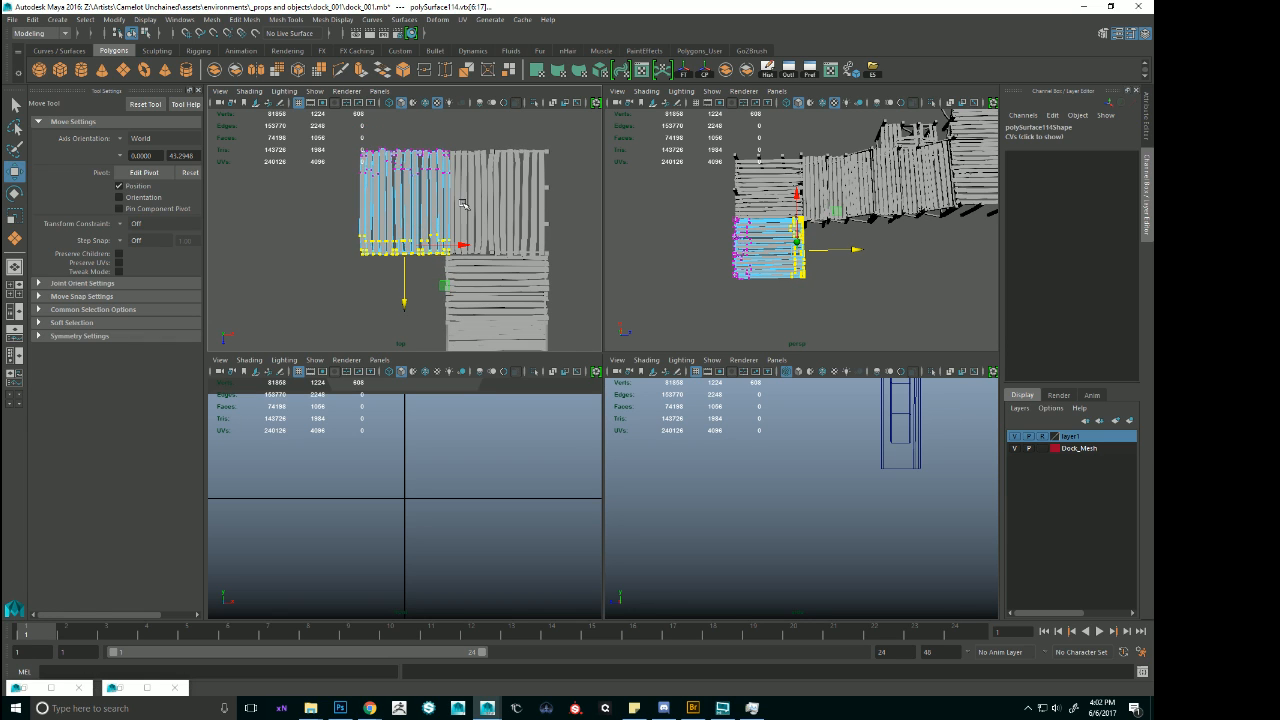
key("space")
scroll(653, 323, "down", 3)
right_click_drag(597, 338, 652, 312)
left_click(694, 292)
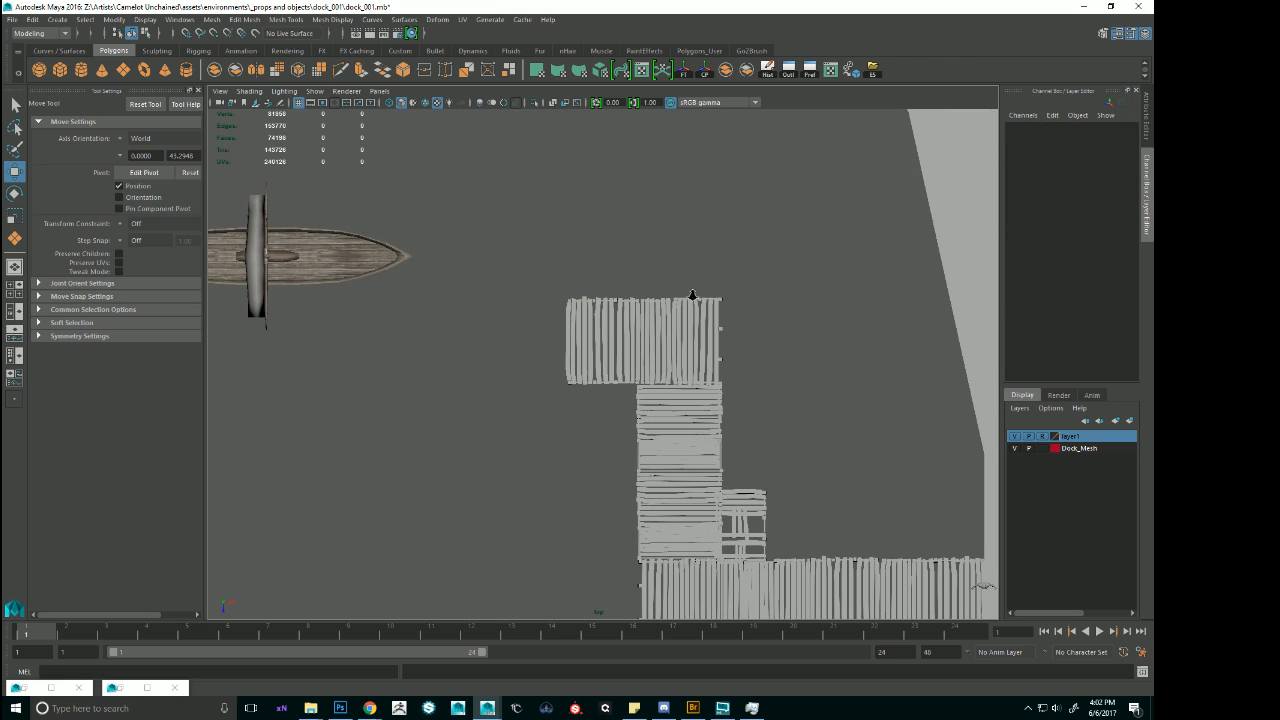
Bring the human size reference onto the lower deck and stand it on the planks at about Translate X 52.15, Y 2.345 and Z -69.1.
scroll(690, 318, "down", 1)
key("space")
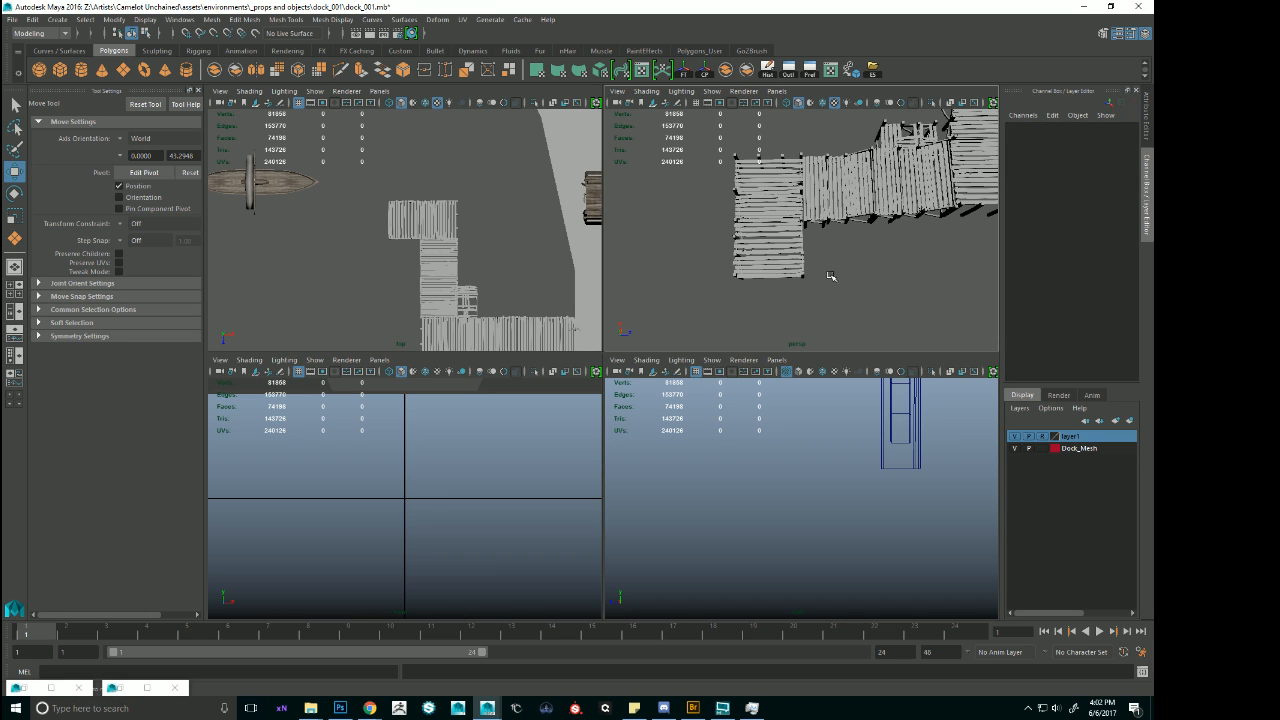
key("space")
scroll(700, 330, "down", 3)
left_click_drag(635, 348, 641, 303, "alt")
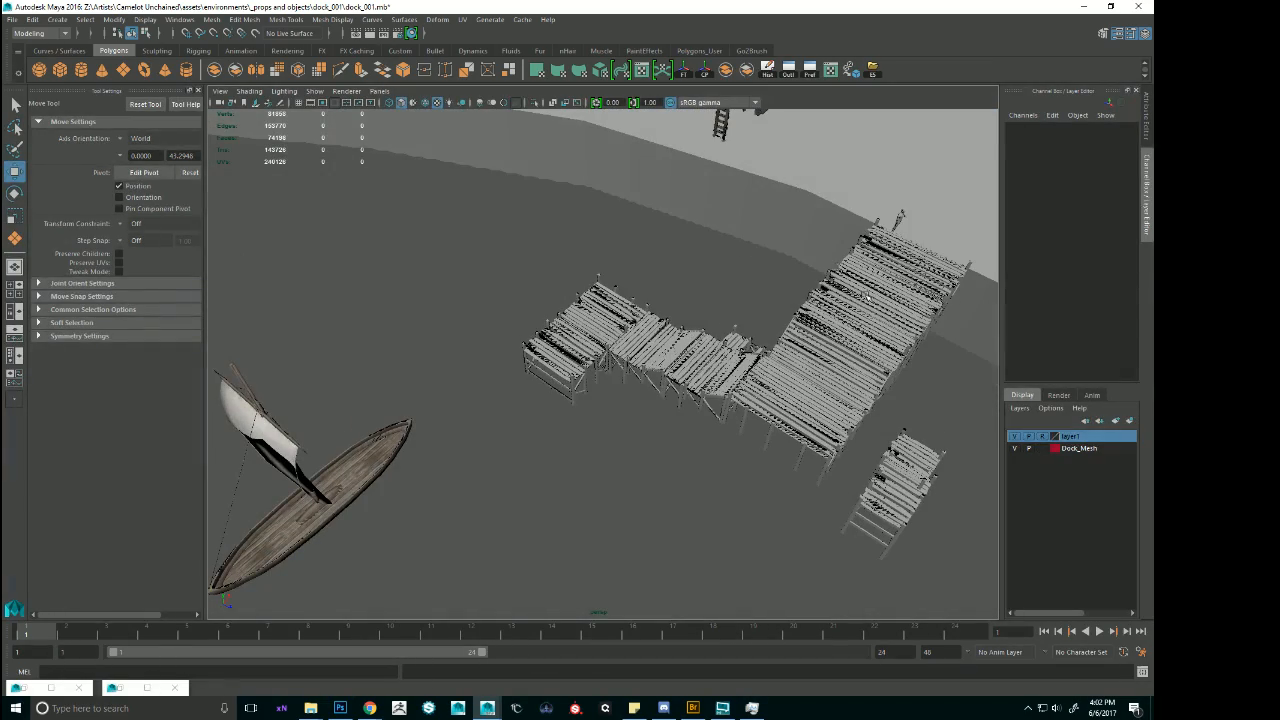
left_click(897, 218)
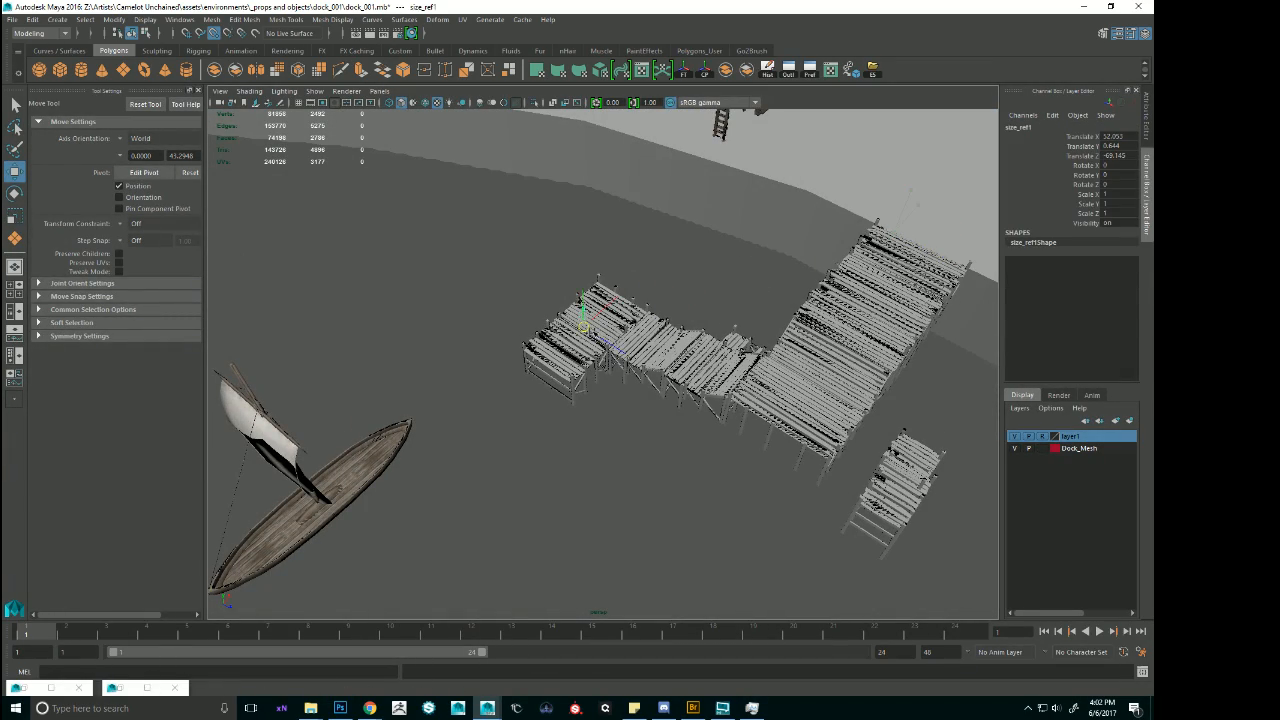
key("f")
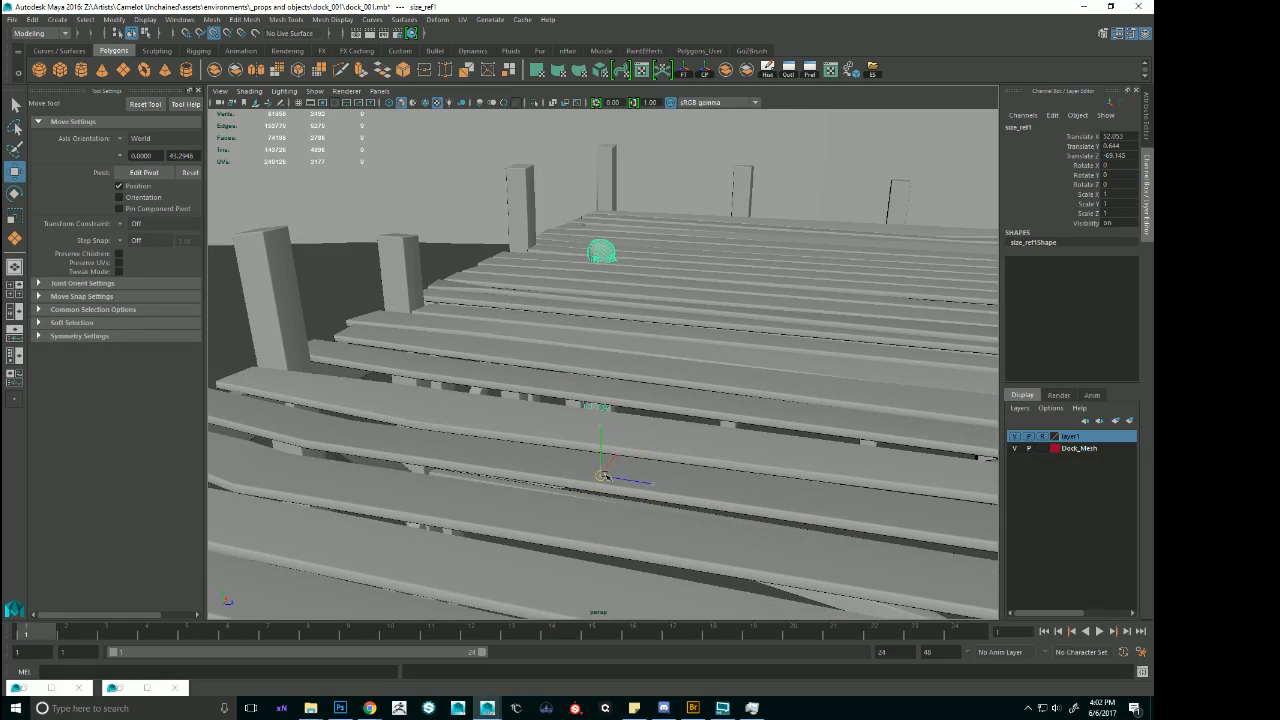
left_click_drag(603, 475, 610, 256)
scroll(624, 337, "down", 5)
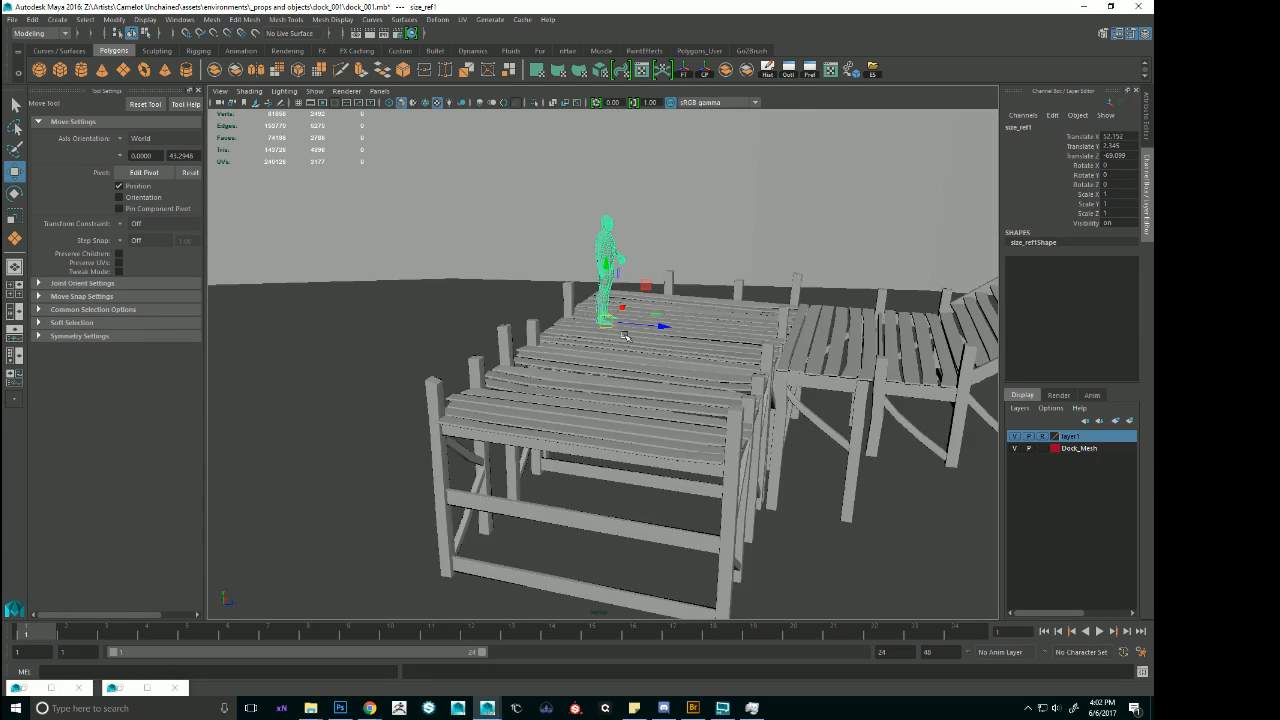
Rotate the human size reference to about Rotate Y -86 and place a duplicate beside it on the lower deck.
left_click_drag(624, 337, 621, 364, "alt")
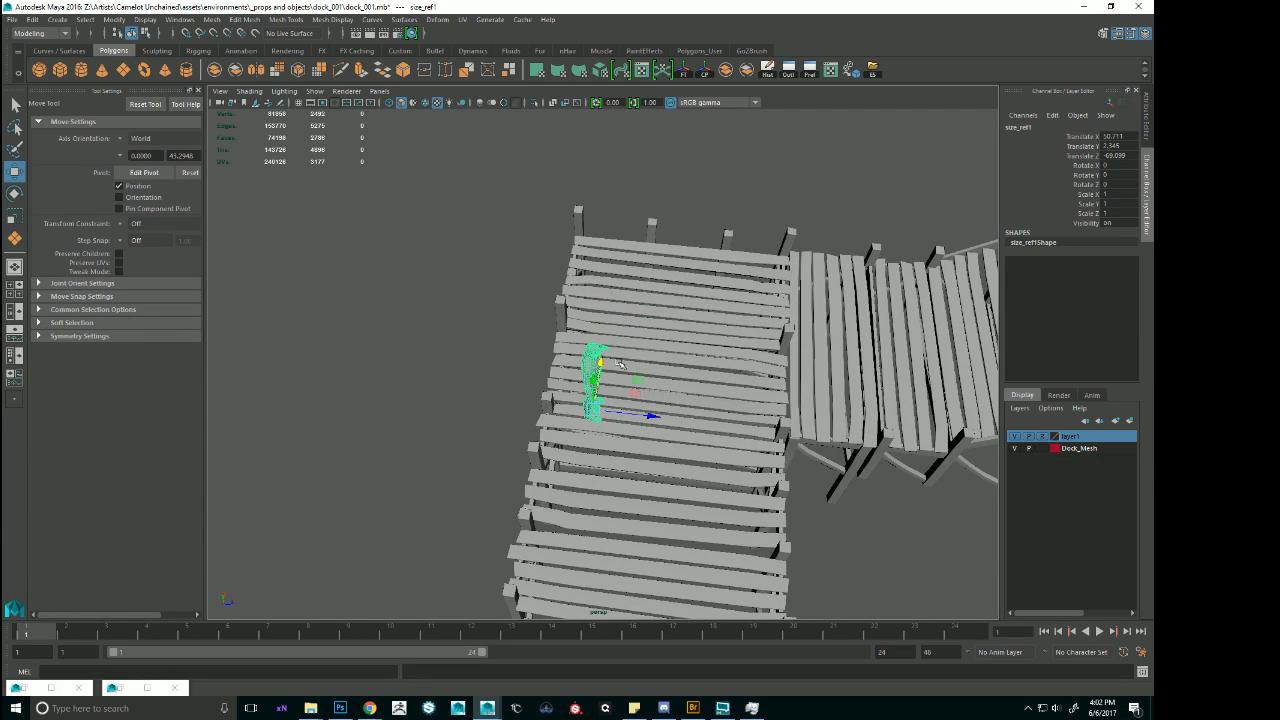
left_click_drag(643, 417, 632, 311)
key("e")
left_click(594, 386)
key("w")
Select both human size references and reposition them side by side on the lower deck, raised to about Translate Y 2.34.
left_click(948, 248)
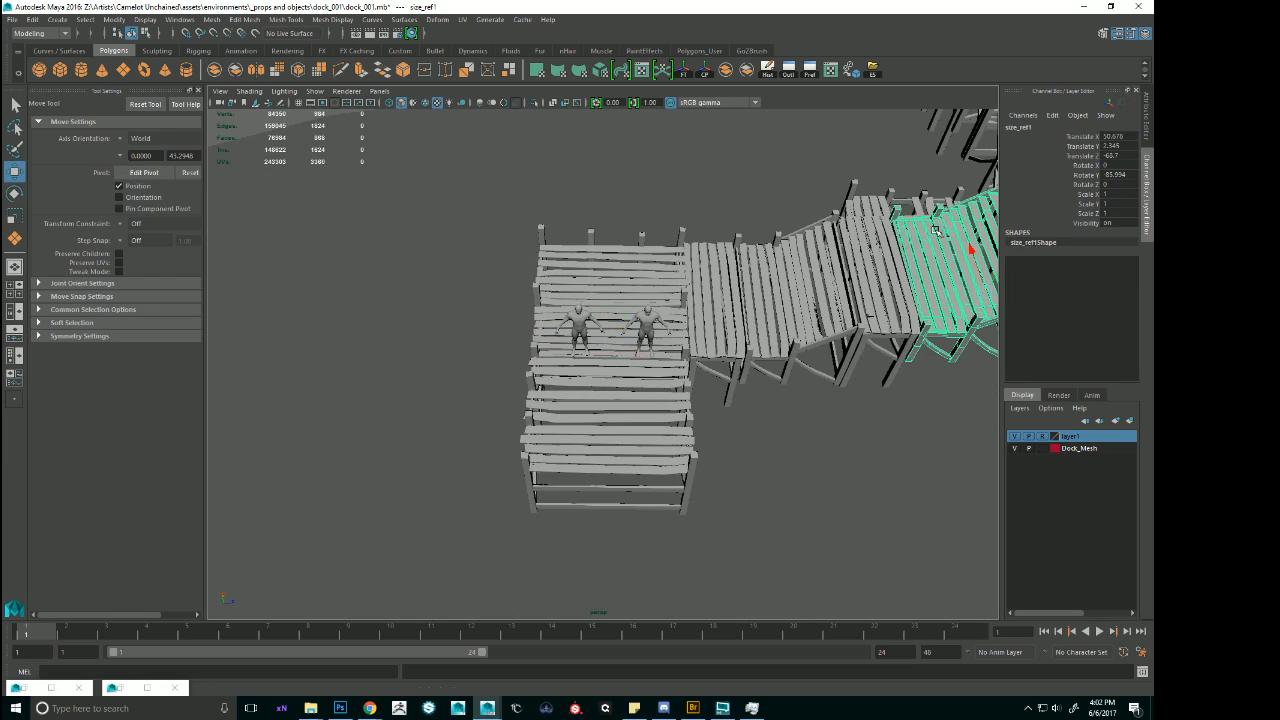
scroll(948, 252, "down", 3)
middle_click_drag(948, 254, 793, 276, "alt")
left_click(793, 276)
left_click_drag(793, 276, 806, 327, "alt")
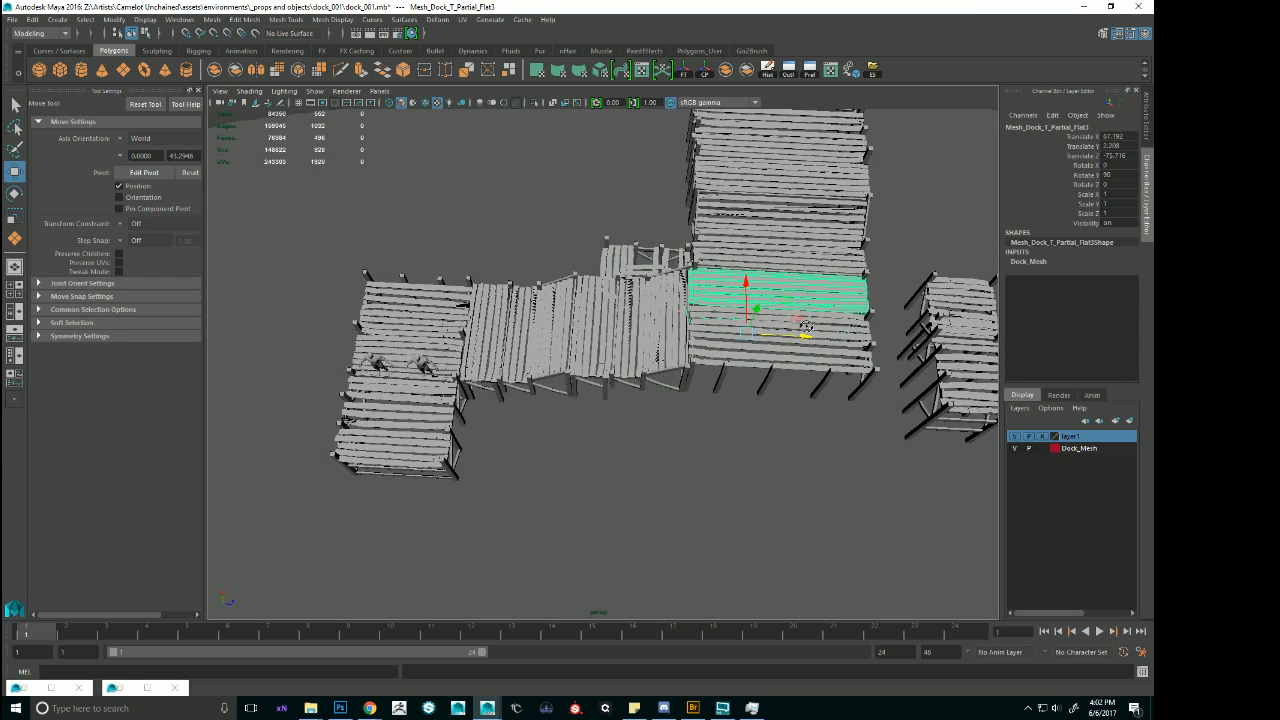
left_click(432, 366)
left_click_drag(440, 378, 816, 405)
left_click_drag(757, 342, 477, 348)
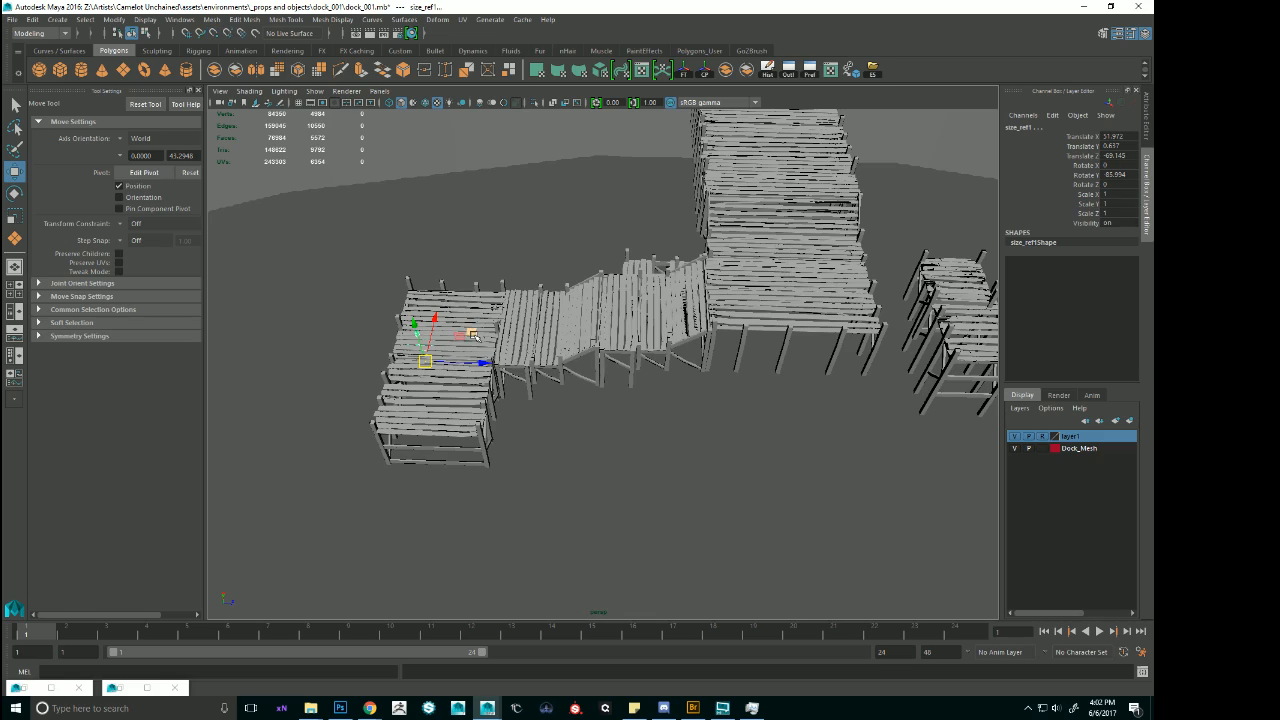
key("f")
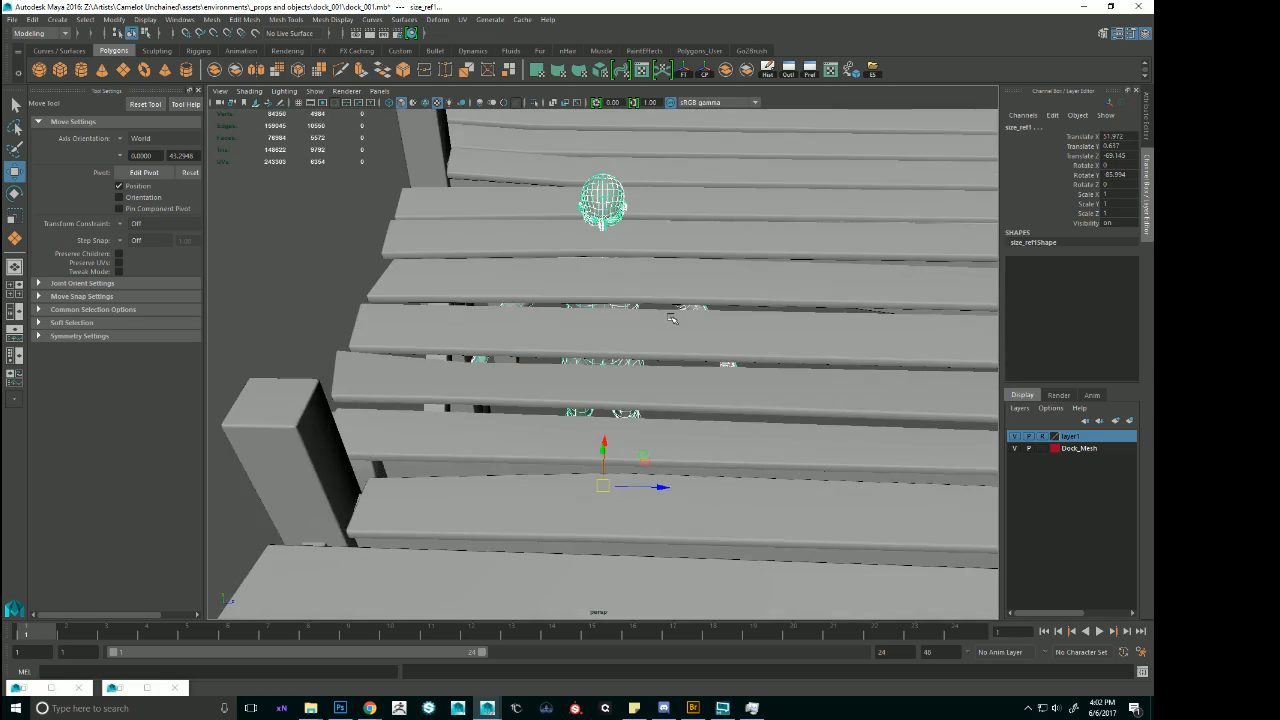
left_click_drag(481, 320, 540, 282, "alt")
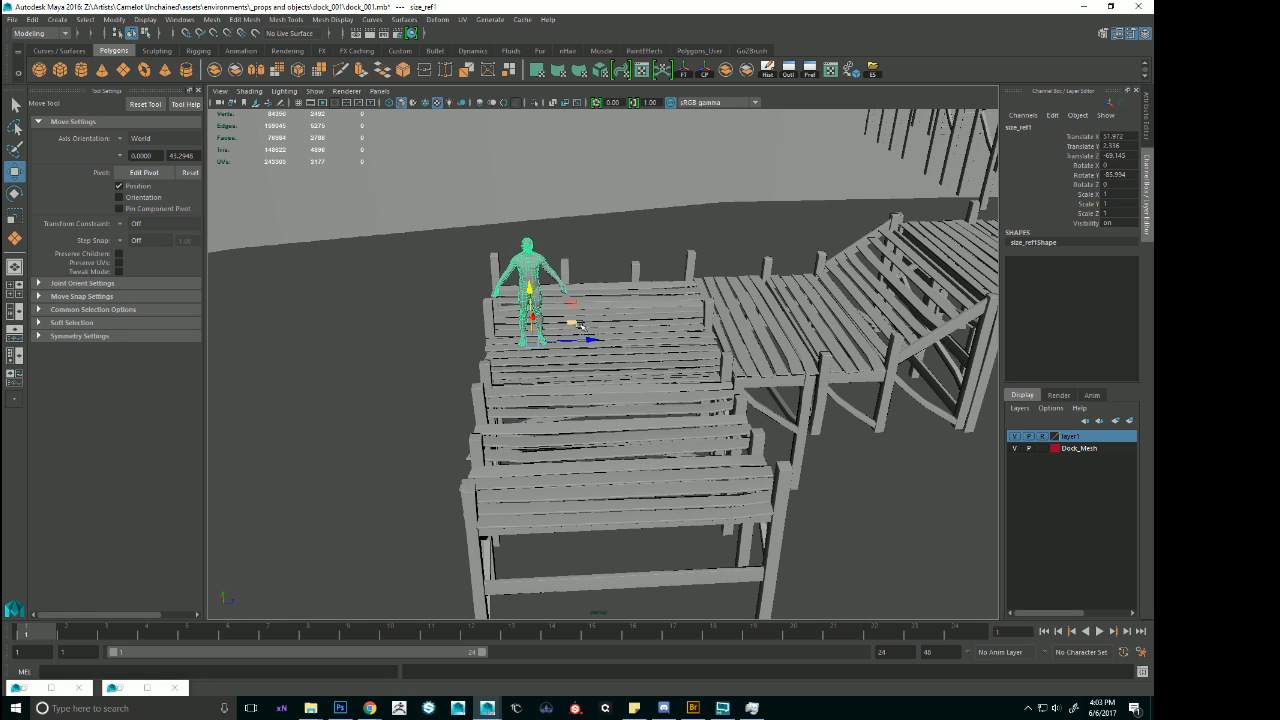
left_click_drag(581, 326, 684, 342)
Examine the deck sections around the two human references at the end of the lower dock run.
left_click(620, 418)
left_click_drag(618, 422, 598, 454, "alt")
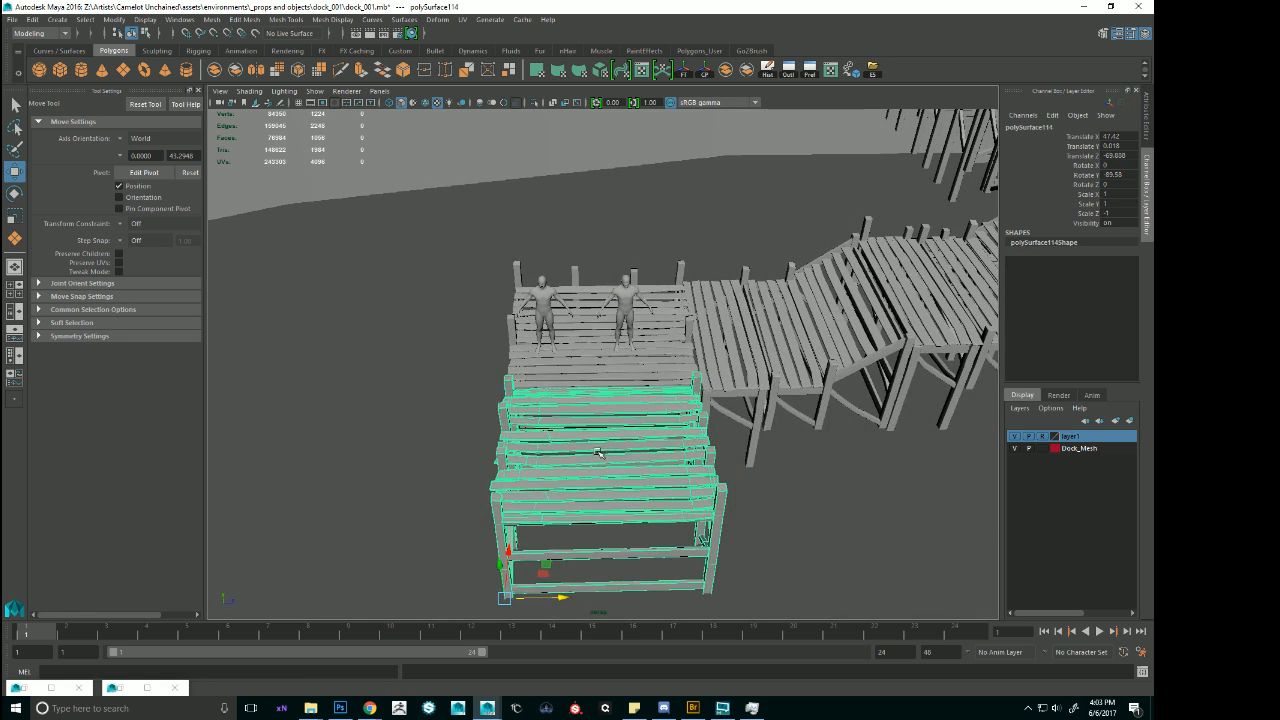
right_click_drag(586, 442, 486, 426, "alt")
left_click_drag(486, 426, 496, 468, "alt")
right_click_drag(592, 457, 594, 448, "alt")
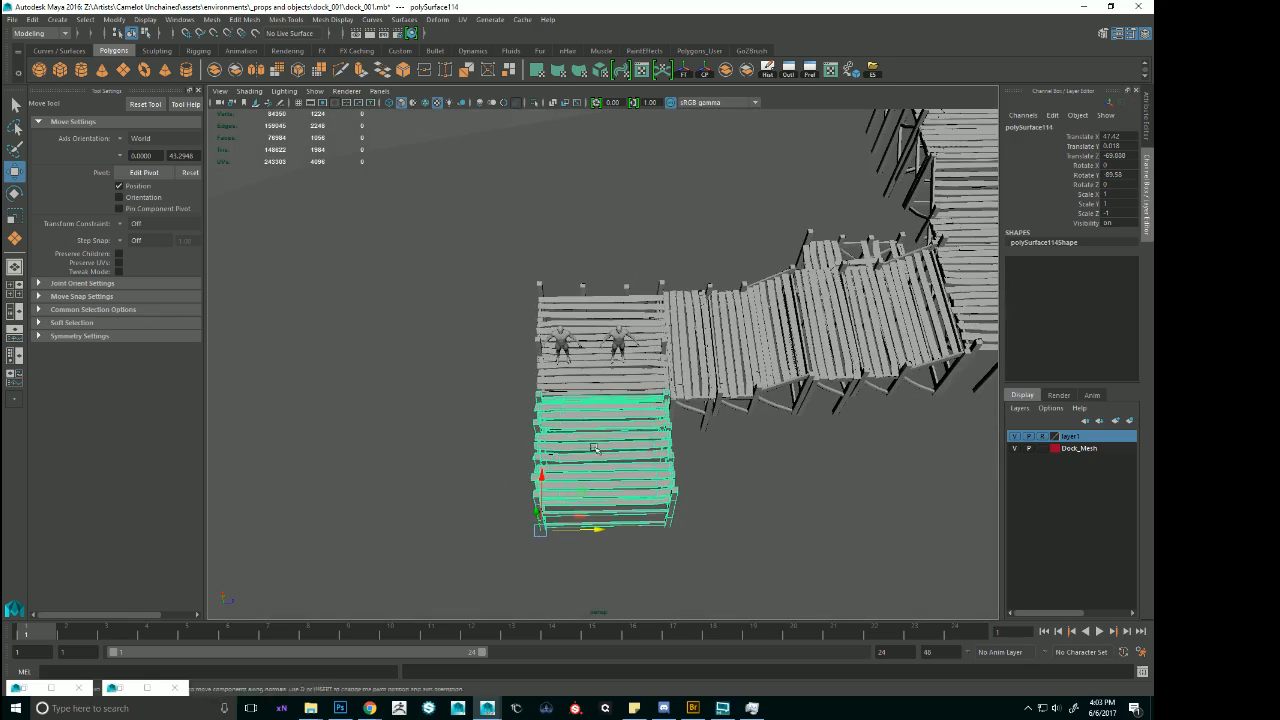
middle_click_drag(594, 448, 405, 403, "alt")
left_click_drag(405, 403, 590, 322, "alt")
left_click(596, 317)
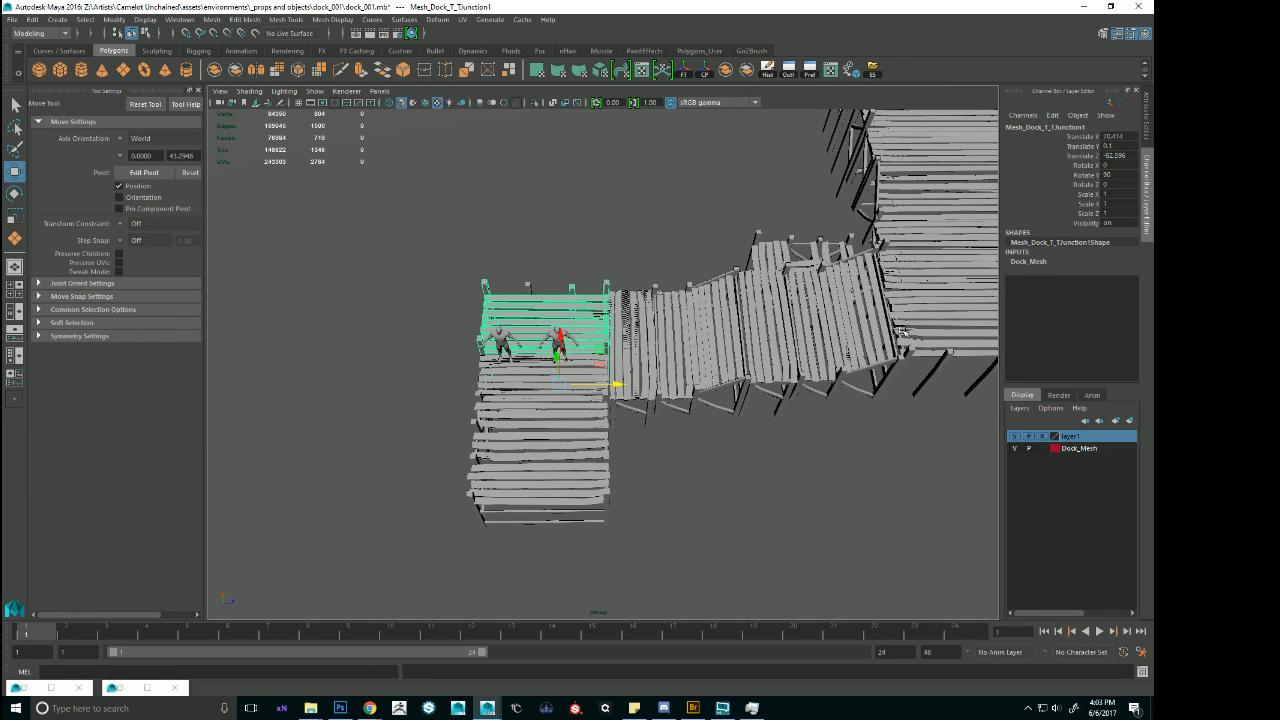
left_click(928, 323)
right_click_drag(928, 323, 808, 328, "alt")
left_click_drag(808, 328, 509, 343, "alt")
key("ctrl+d")
key("e")
left_click_drag(480, 385, 536, 385)
key("ctrl+z")
key("ctrl+z")
key("ctrl+z")
key("ctrl+z")
key("ctrl+z")
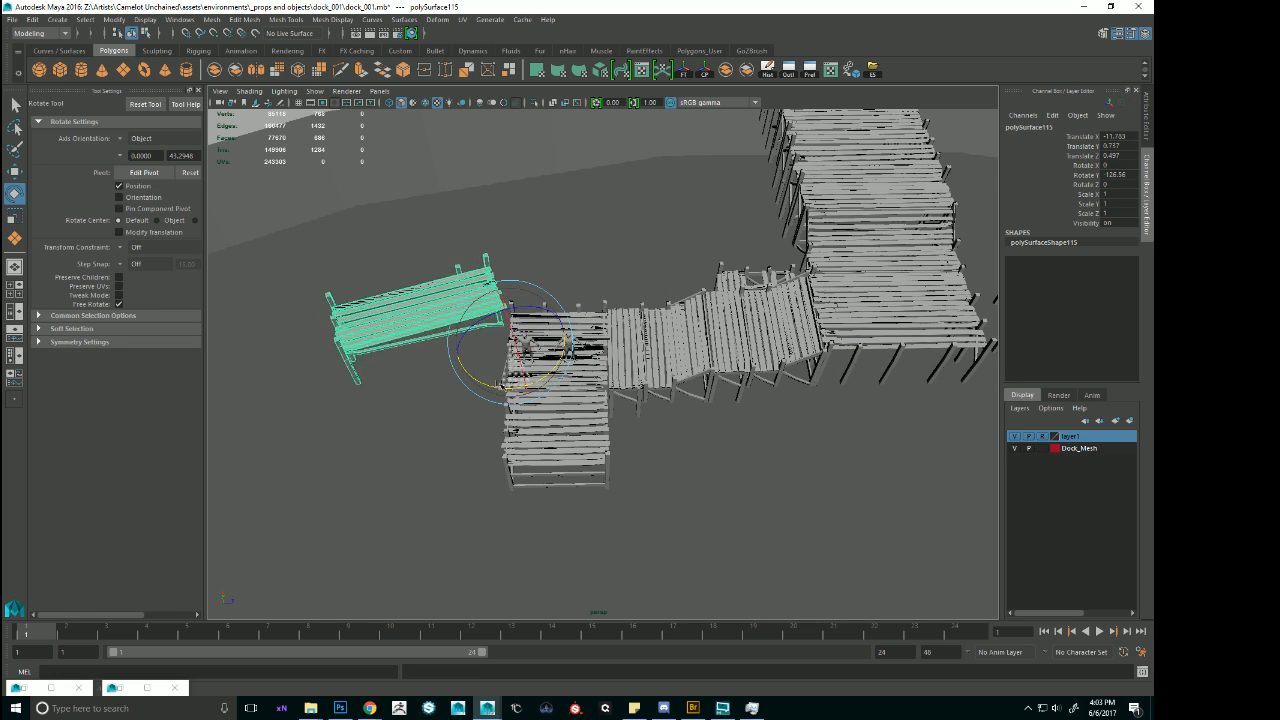
key("ctrl+z")
key("ctrl+z")
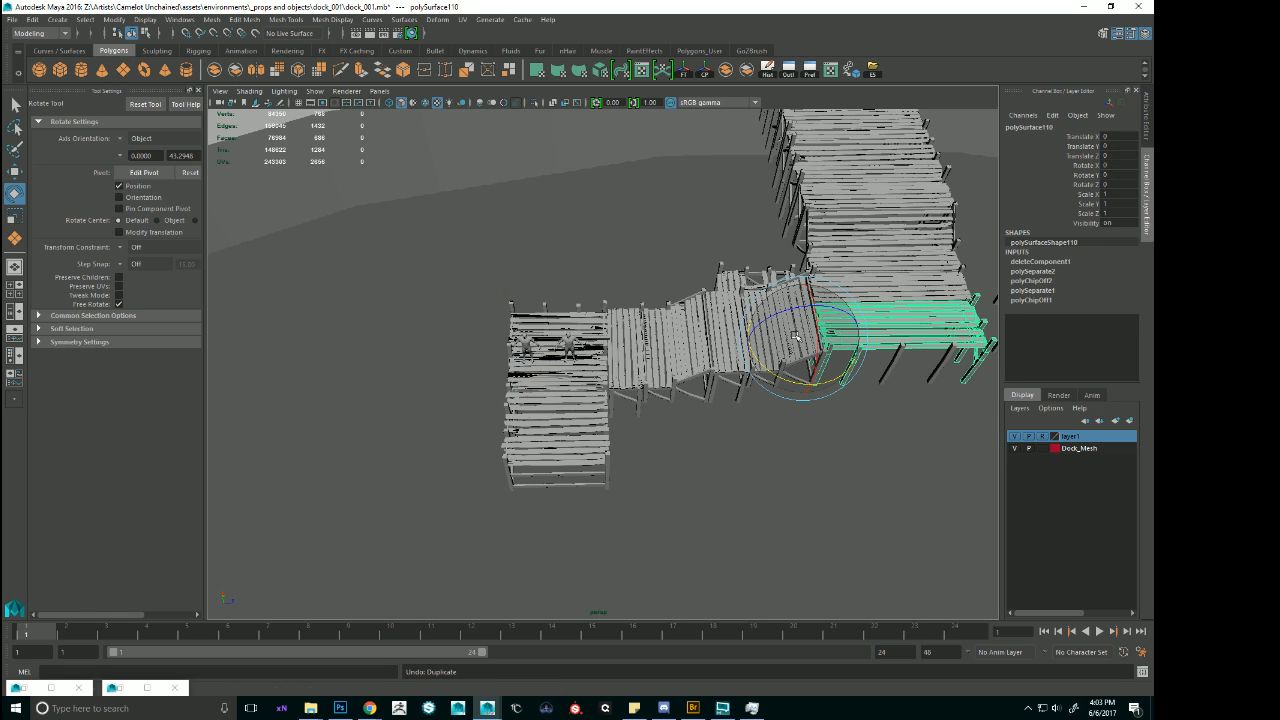
Duplicate the main pier's end deck section together with its support posts and move the copy along X over the lower landing.
left_click(875, 347)
left_click(911, 357)
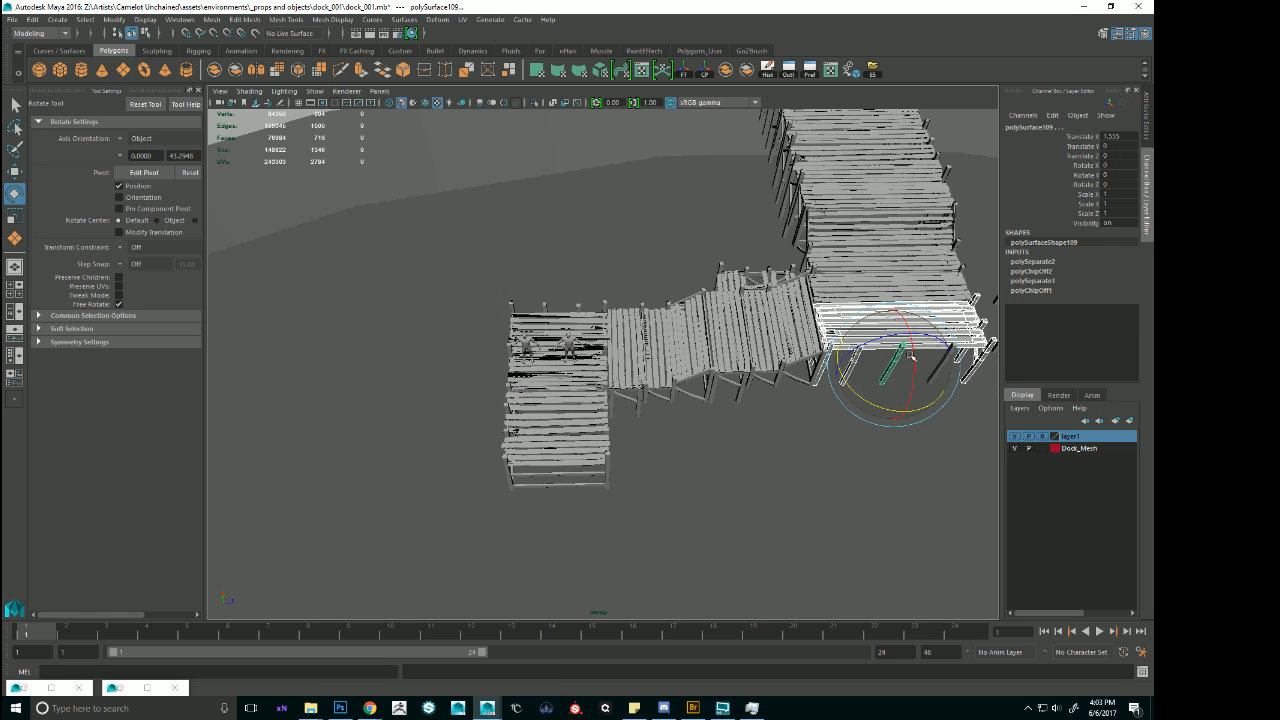
key("w")
left_click_drag(936, 363, 965, 375, "alt")
right_click_drag(640, 400, 510, 363, "alt")
left_click(766, 448, "shift")
middle_click_drag(510, 363, 672, 322, "alt")
key("ctrl+d")
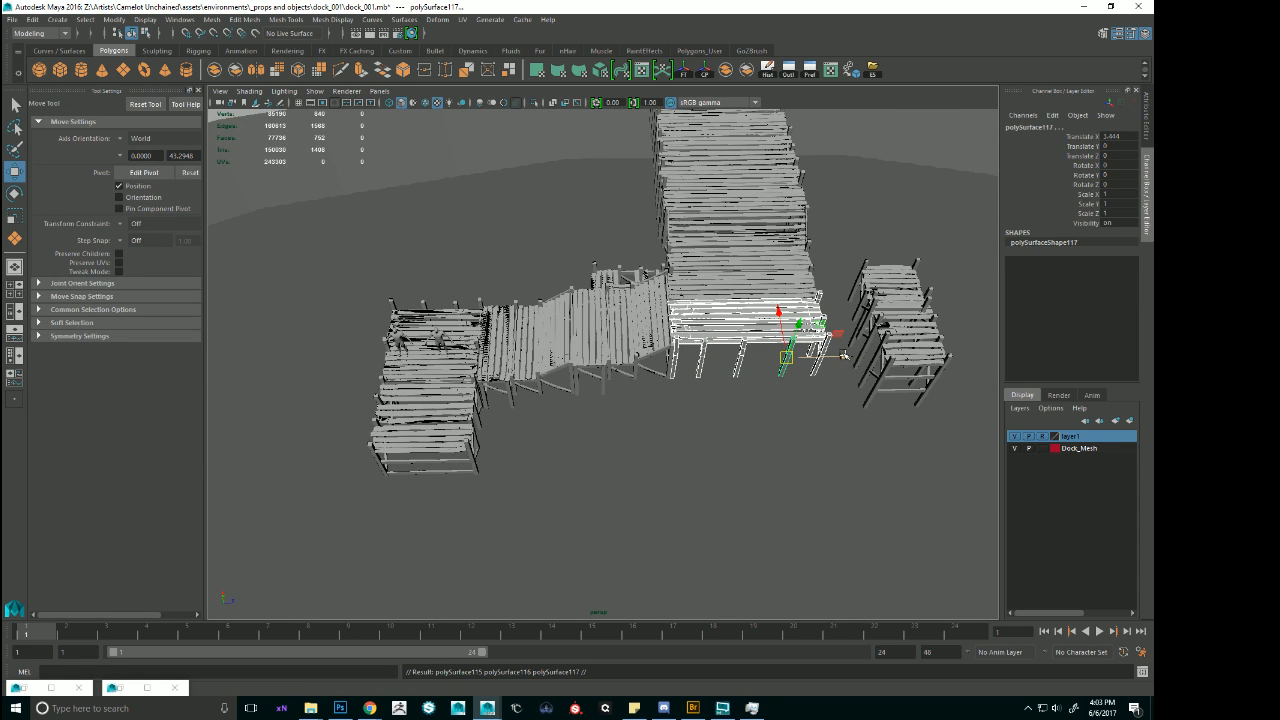
left_click_drag(840, 357, 505, 360)
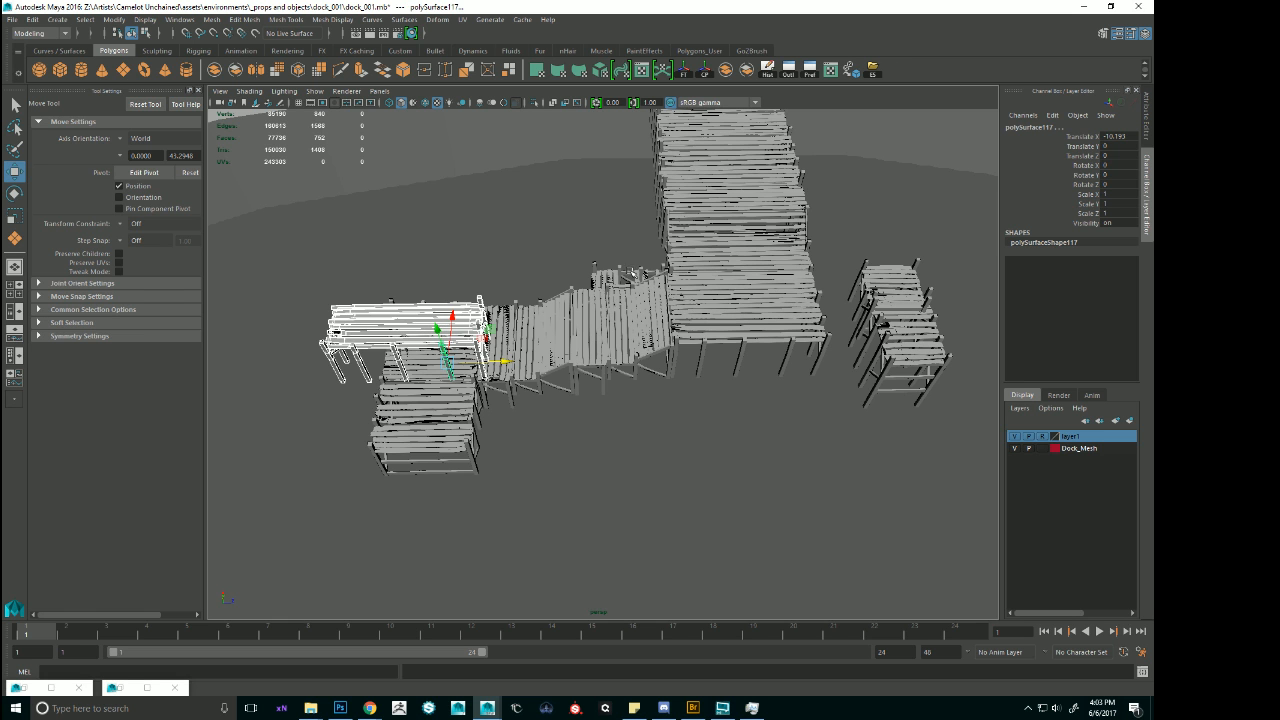
Group the duplicated deck pieces, centre the group's pivot and isolate the group in the viewport.
key("ctrl+g")
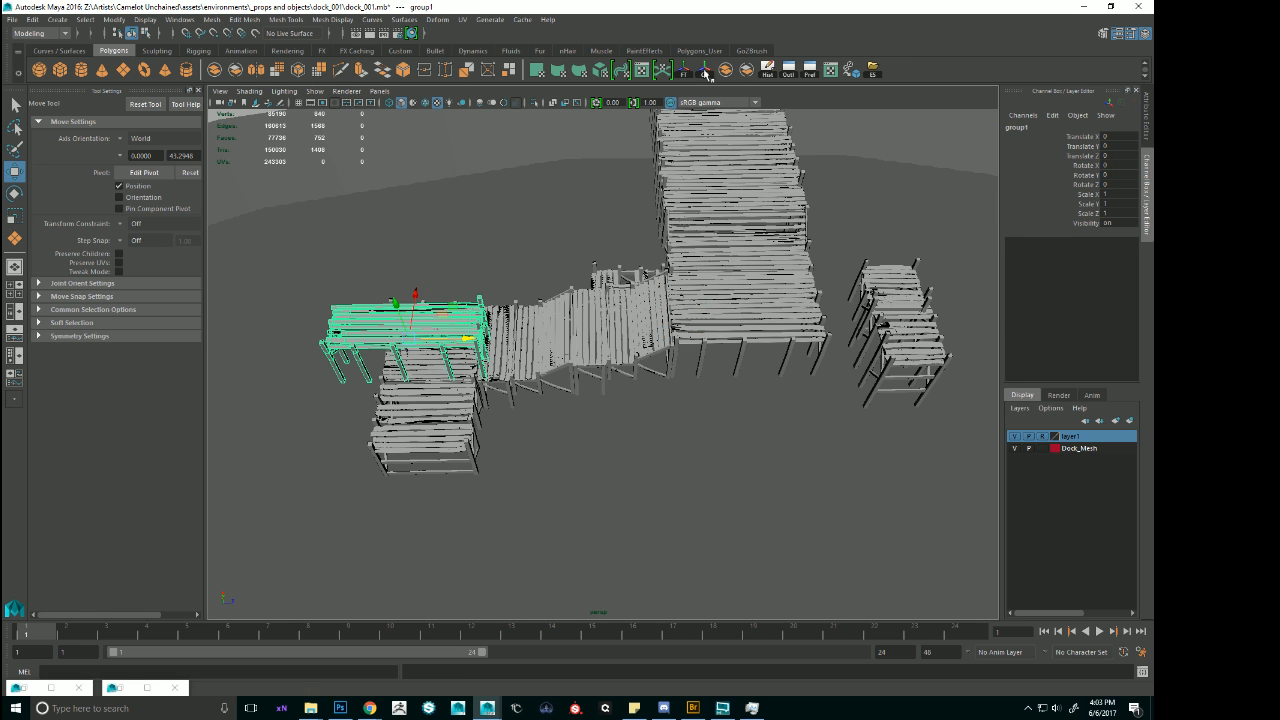
middle_click_drag(520, 335, 700, 290, "alt")
right_click_drag(620, 280, 700, 260, "alt")
middle_click_drag(680, 230, 585, 281, "alt")
left_click_drag(560, 240, 536, 113, "alt")
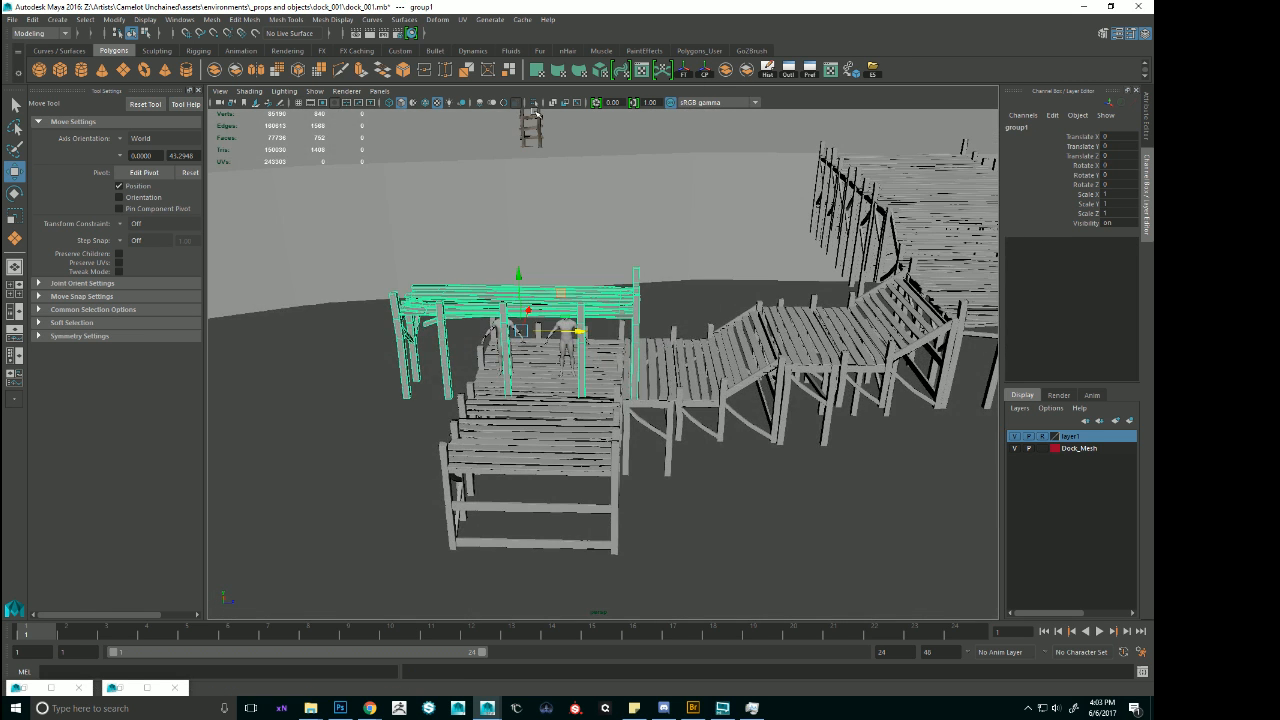
left_click(536, 104)
right_click_drag(610, 290, 688, 321, "alt")
left_click_drag(688, 321, 680, 318, "alt")
key("f")
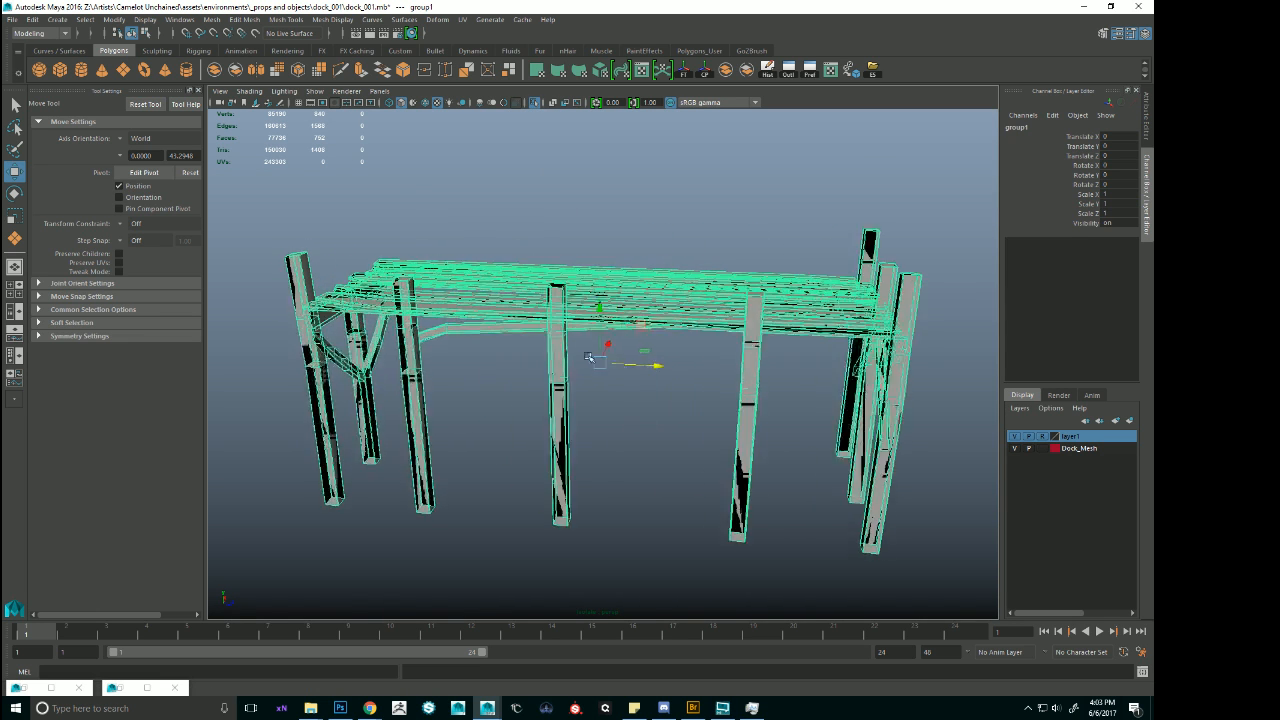
Place the group's pivot at the base of its end corner post and bring the rest of the scene back into view.
key("d")
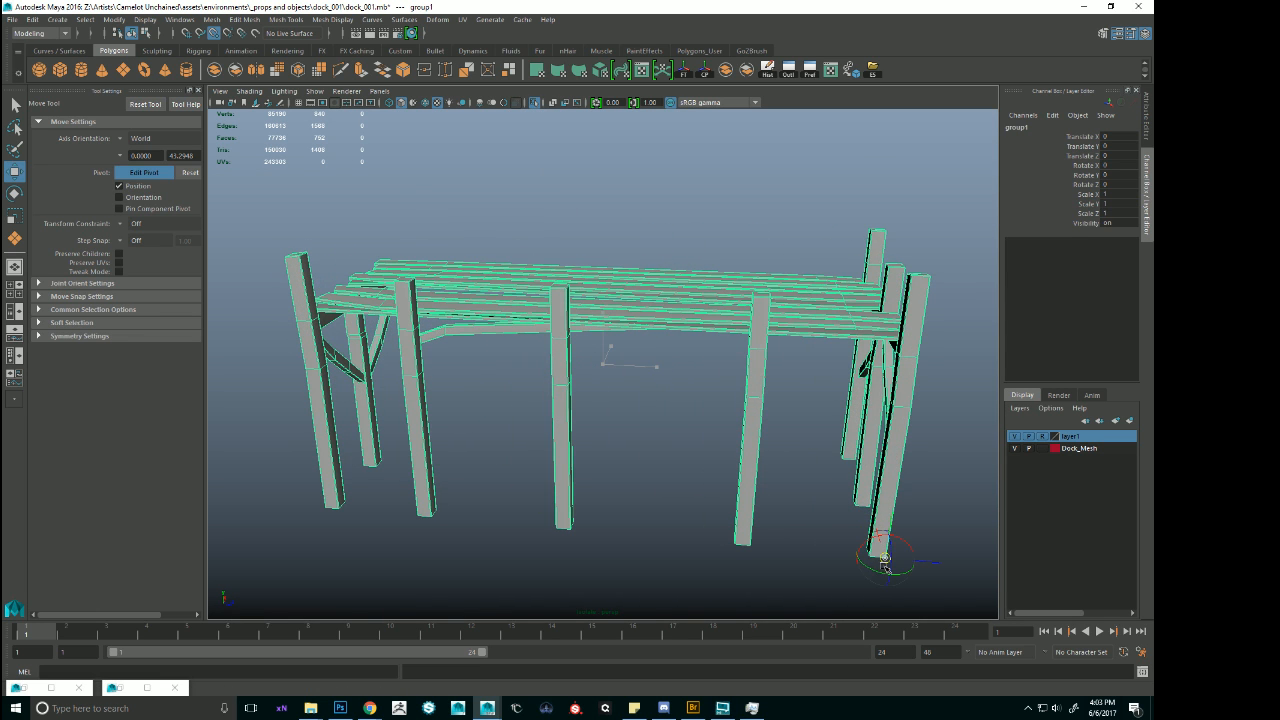
key("d")
right_click_drag(750, 425, 560, 300, "alt")
left_click(536, 104)
Rotate the duplicated deck group around its corner post and set its Rotate Y to -180.
key("e")
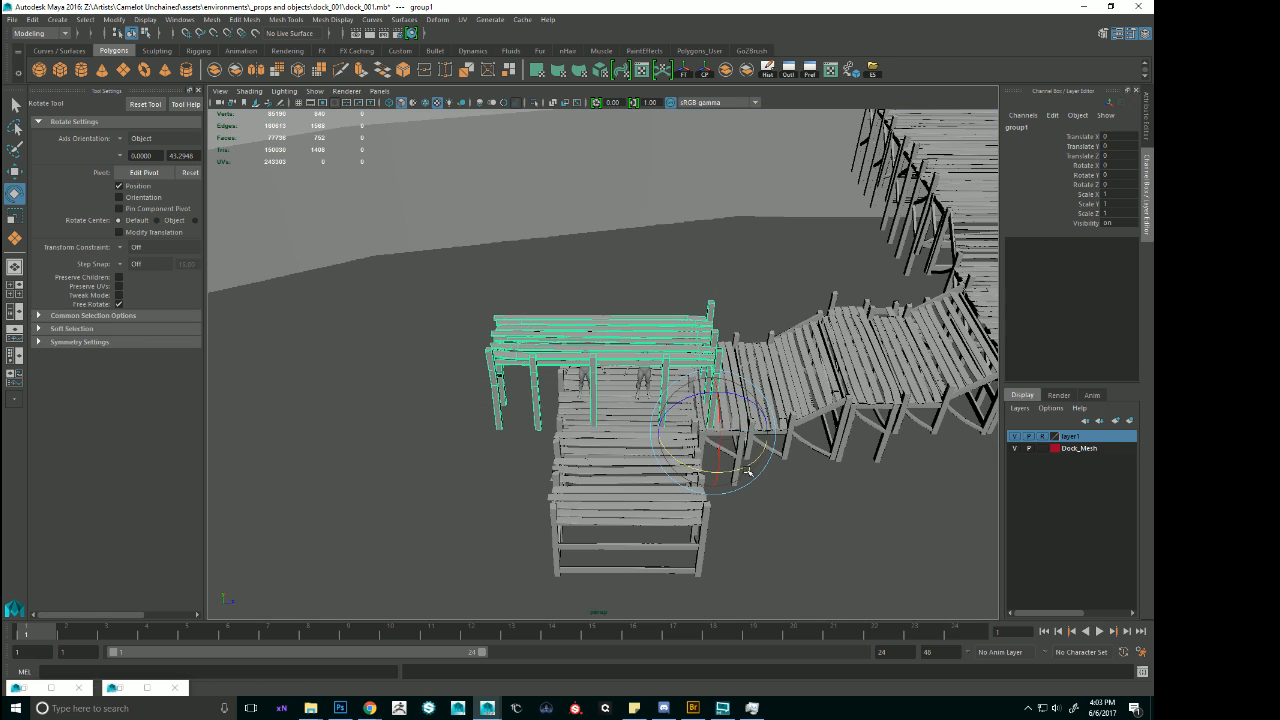
left_click_drag(752, 467, 783, 458)
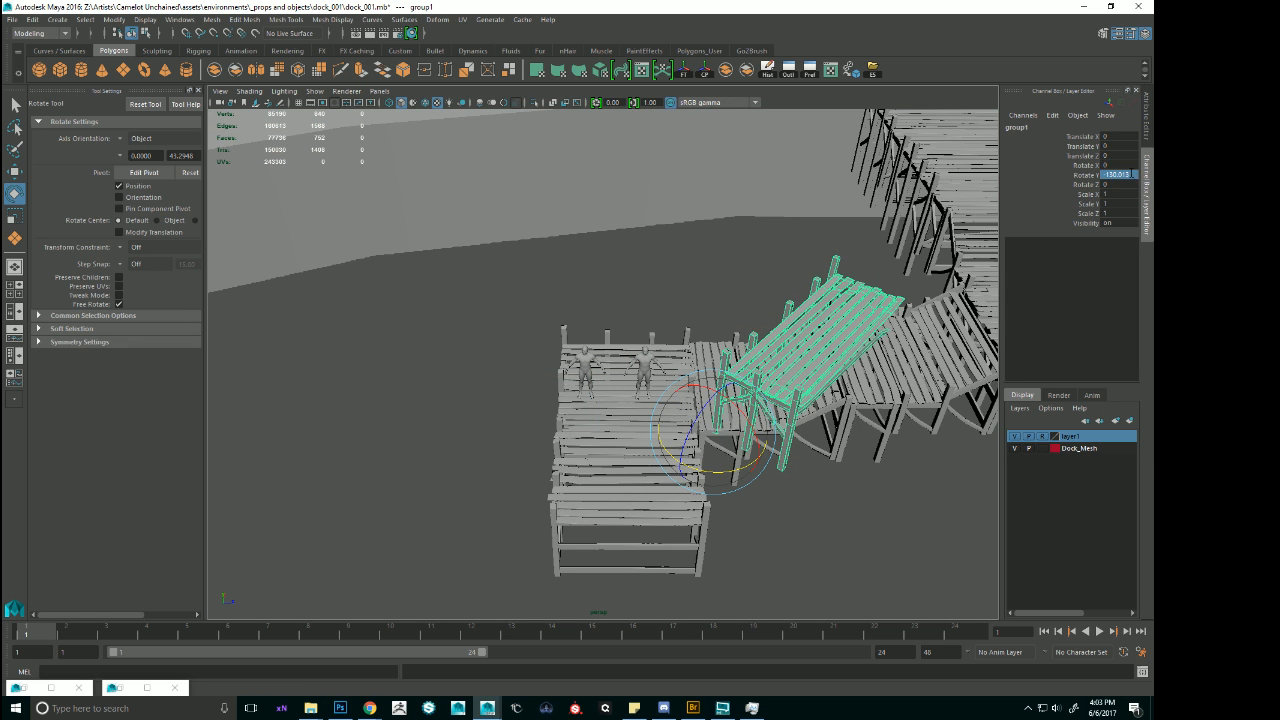
left_click(1132, 174)
type("-180")
key("Return")
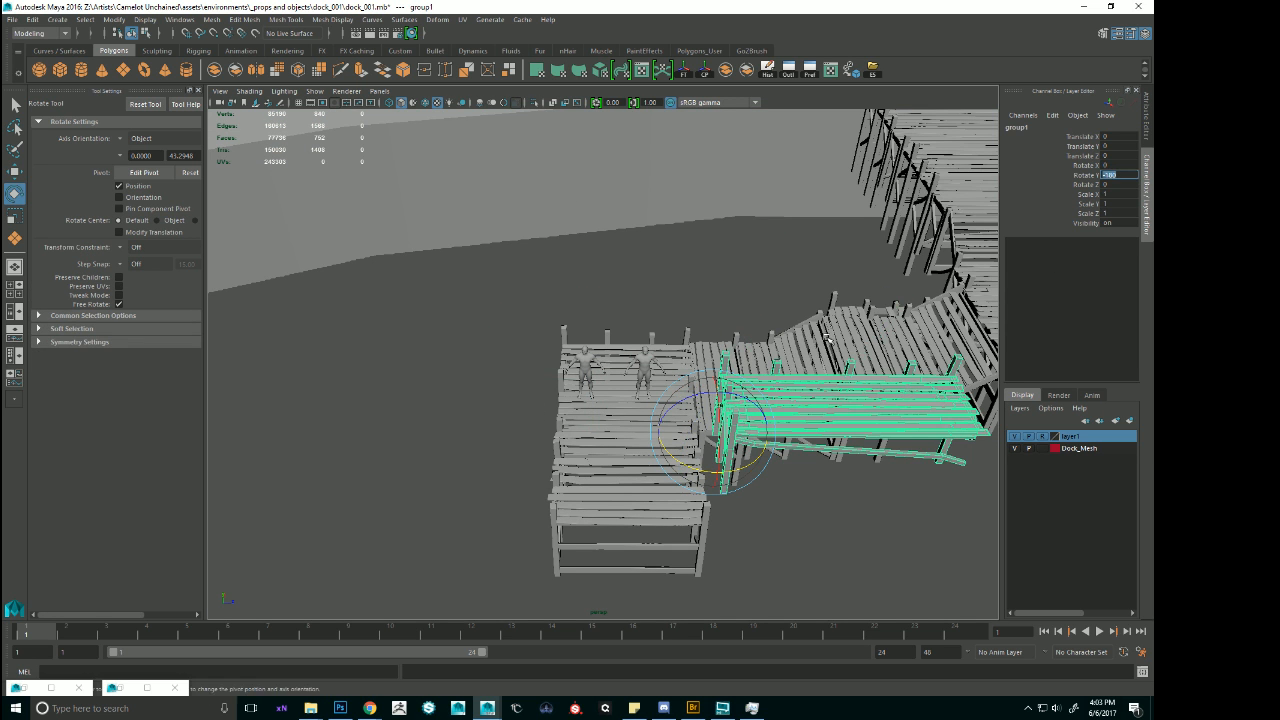
Examine the rotated deck group and the neighbouring dock sections and support posts from above and below.
left_click_drag(827, 339, 954, 437, "alt")
left_click(946, 417)
key("f")
left_click_drag(832, 485, 652, 408, "alt")
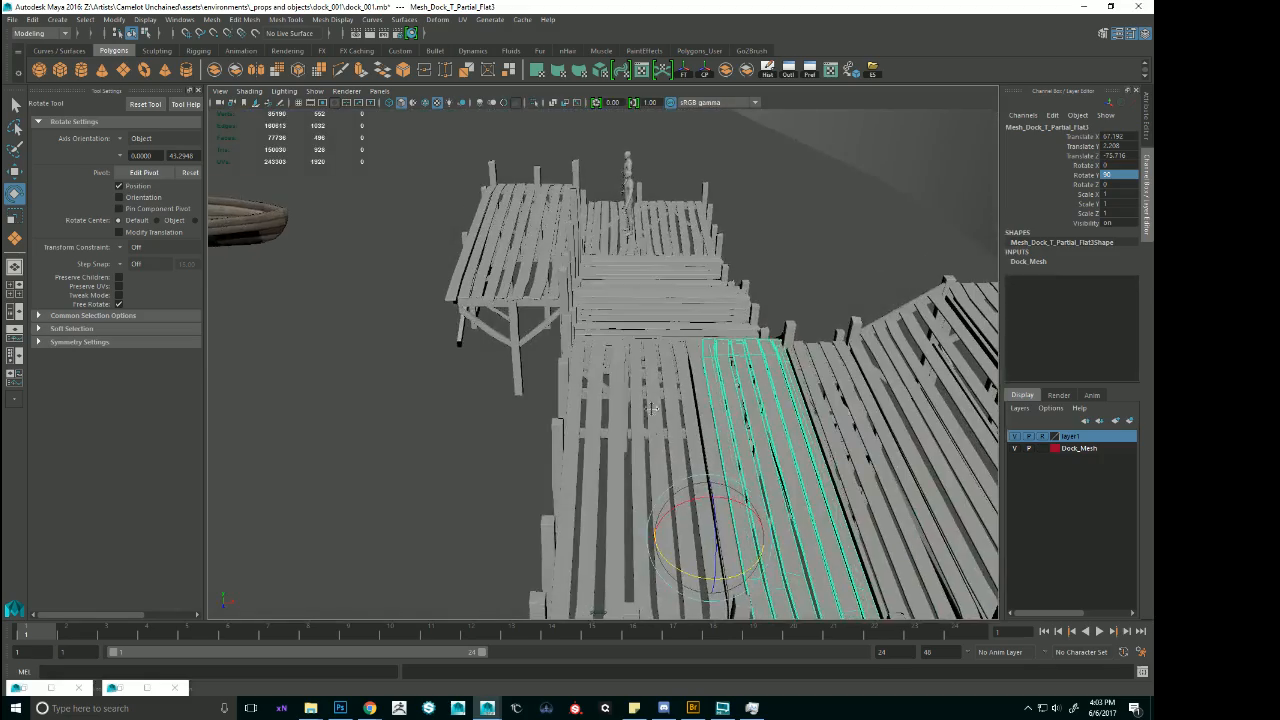
middle_click_drag(652, 408, 632, 245, "alt")
left_click(630, 345)
left_click_drag(630, 385, 677, 311, "alt")
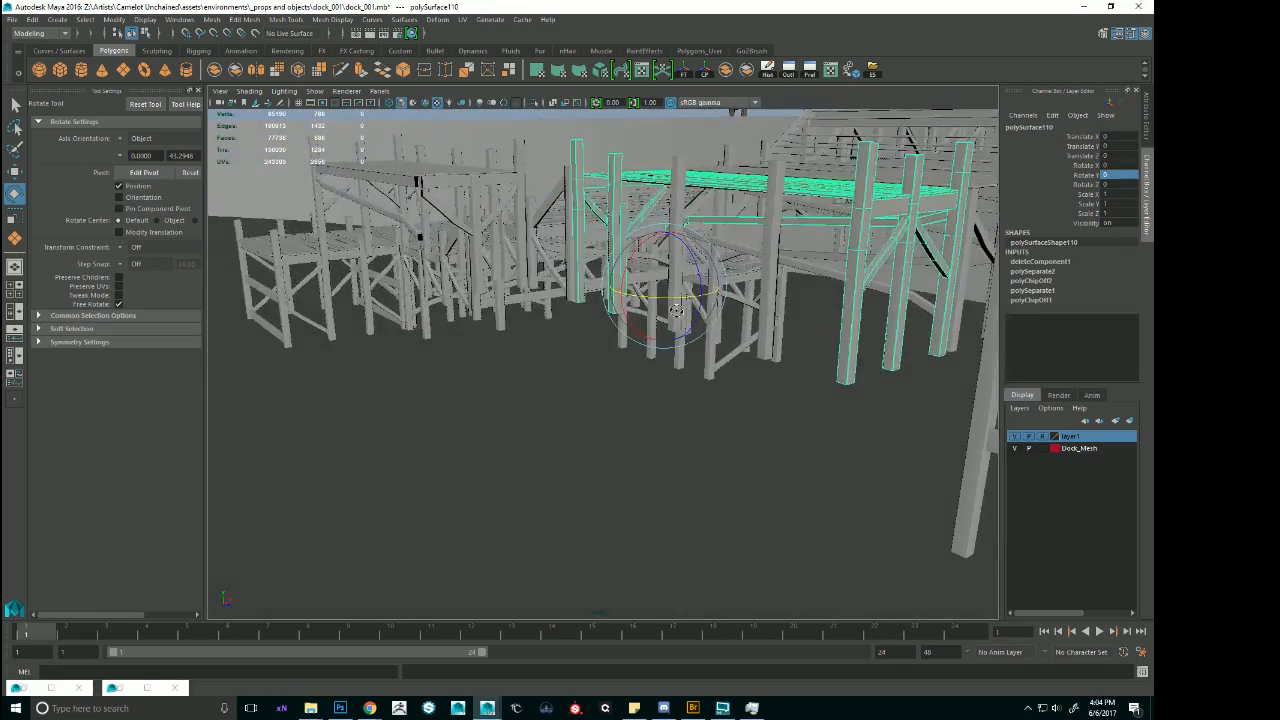
left_click_drag(783, 311, 810, 353, "alt")
left_click_drag(760, 319, 815, 394, "alt")
right_click_drag(815, 394, 640, 400, "alt")
Move the rotated deck section over the landing with the human references, to about Translate X -7.1 and Z 2.13.
left_click(519, 411)
middle_click_drag(519, 411, 627, 378, "alt")
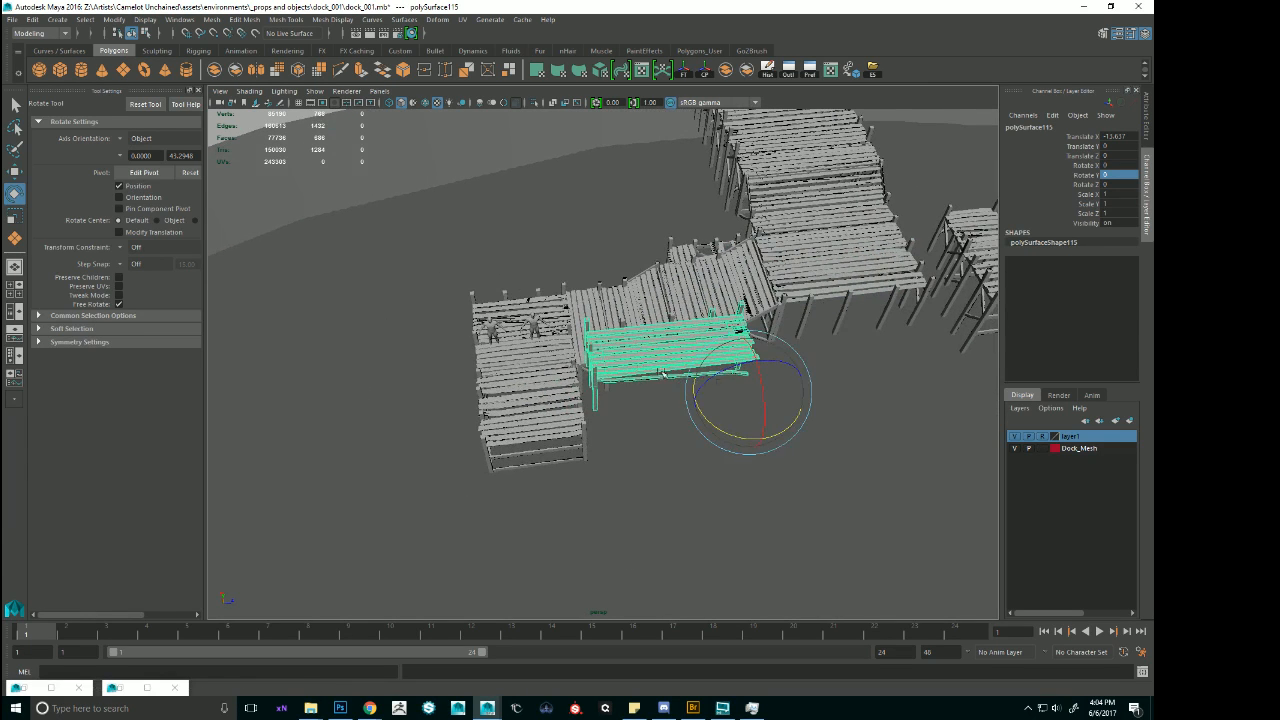
key("w")
left_click_drag(748, 391, 565, 322)
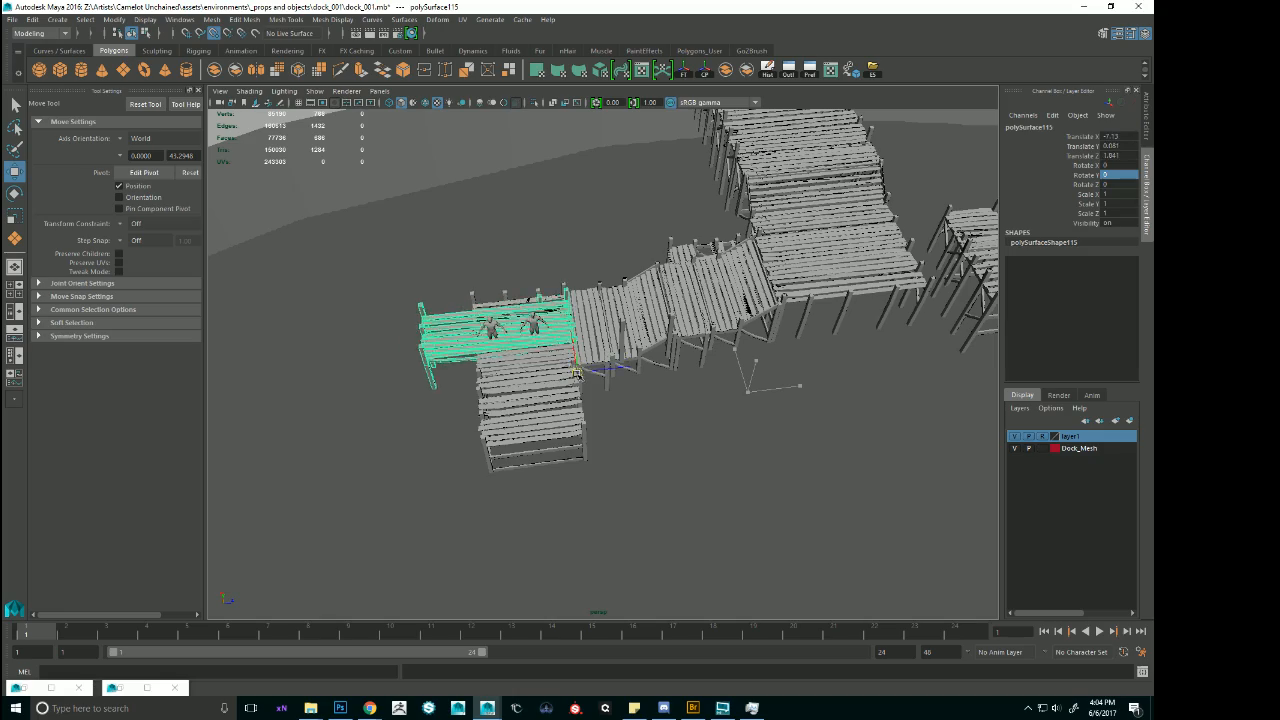
right_click_drag(576, 375, 702, 372, "alt")
left_click_drag(702, 372, 735, 396, "alt")
right_click_drag(735, 396, 580, 430, "alt")
left_click_drag(580, 430, 690, 428, "alt")
right_click_drag(690, 428, 714, 449, "alt")
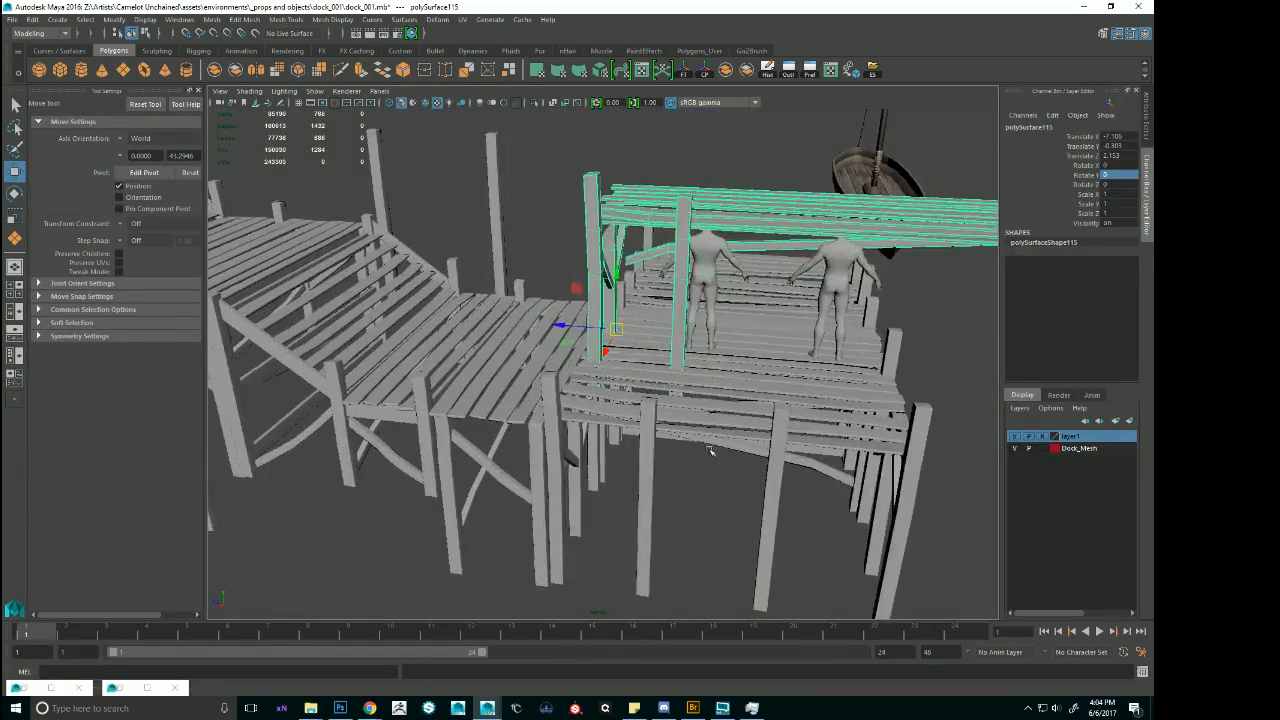
Isolate the deck section with its neighbour, set its pivot at the corner post's base and snap it into line, about Translate X -7.26, Y -2.19, Z 3.81.
left_click_drag(714, 449, 742, 446, "alt")
left_click(547, 418, "shift")
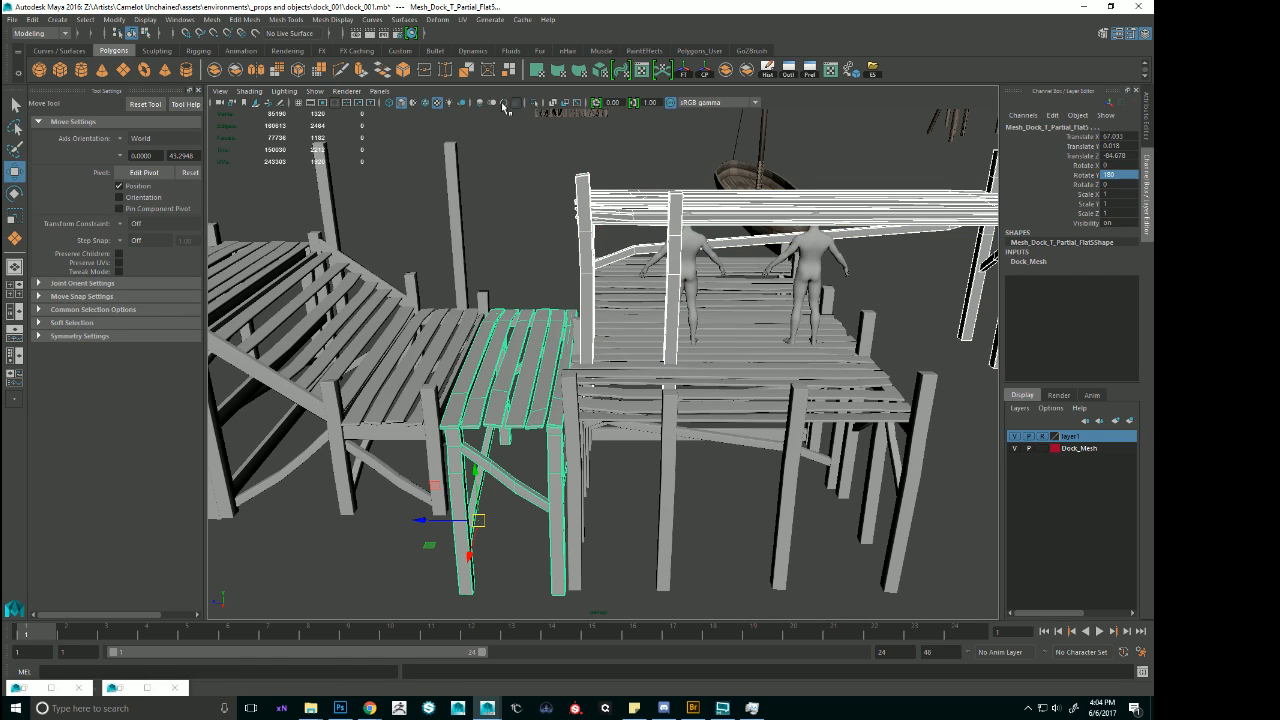
left_click(534, 103)
left_click(659, 215)
left_click_drag(659, 215, 605, 323, "alt")
key("d")
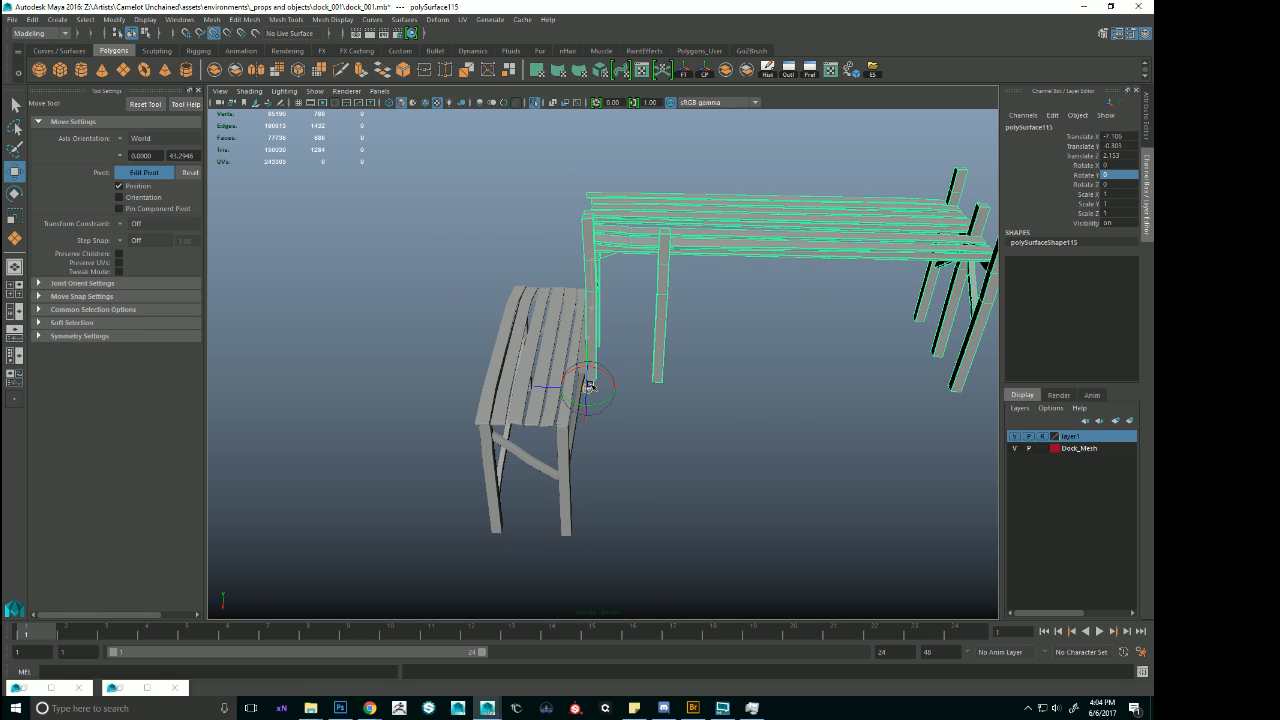
key("v")
left_click_drag(595, 396, 780, 470)
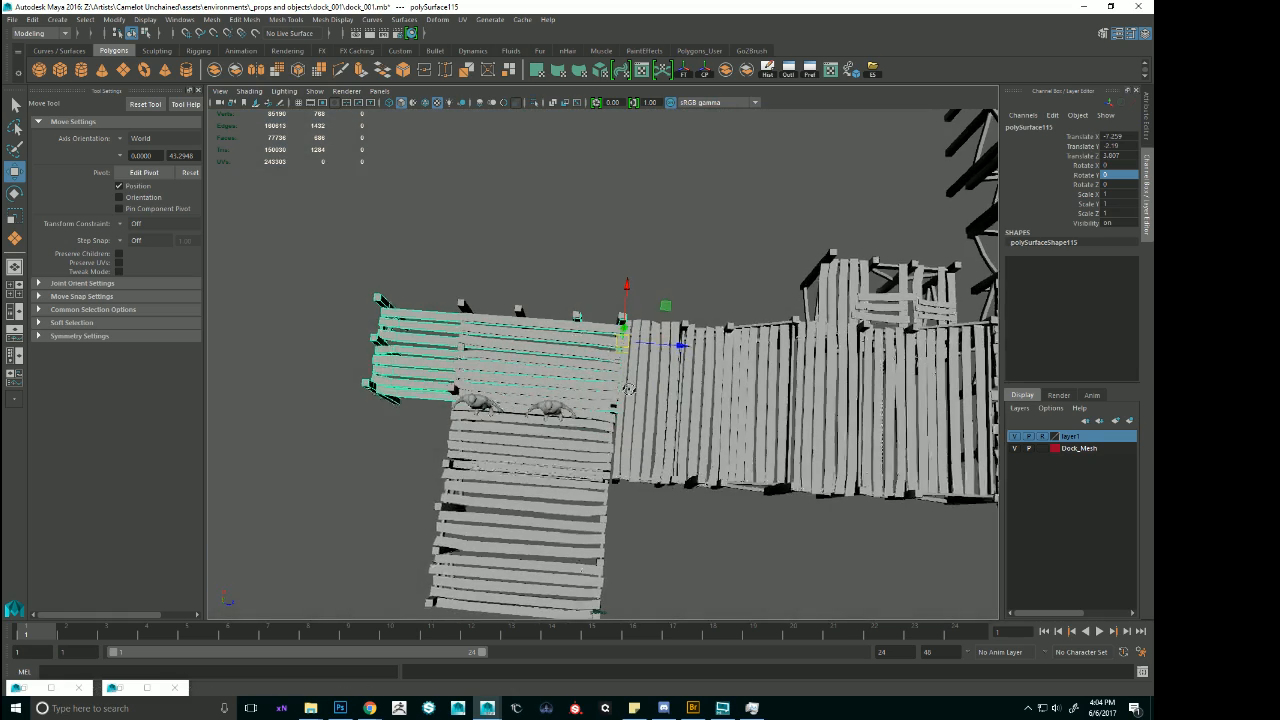
Delete the old T-junction deck section overlapped by the relocated one and check the remaining sections of the landing.
left_click(581, 360)
key("Delete")
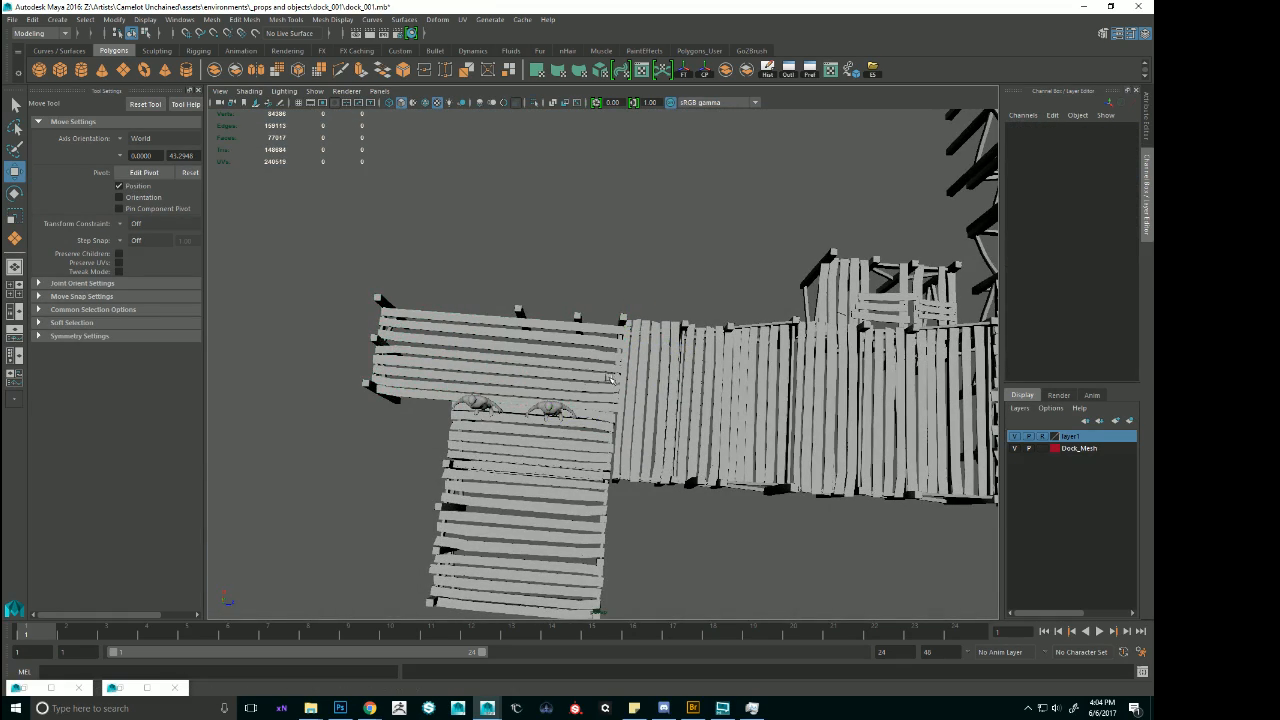
mouse_move(610, 378)
left_mouse_down("alt")
mouse_move(658, 355)
mouse_move(671, 373)
mouse_move(629, 369)
left_mouse_up("alt")
left_click(626, 358)
left_click(632, 342)
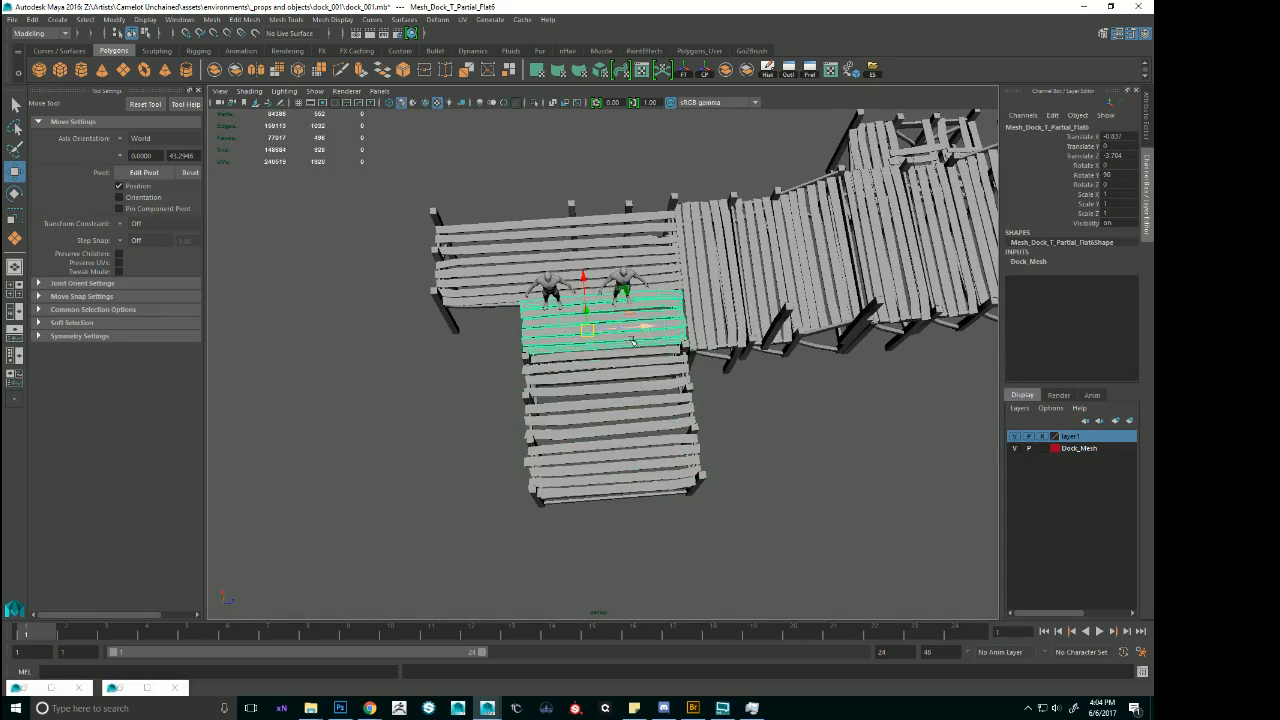
left_click(650, 374, "shift")
left_click_drag(706, 368, 891, 337, "alt")
Move both human references up the dock run to about Translate Z -63.13 and turn them to about Rotate Y -175 and -172.
left_click(551, 385)
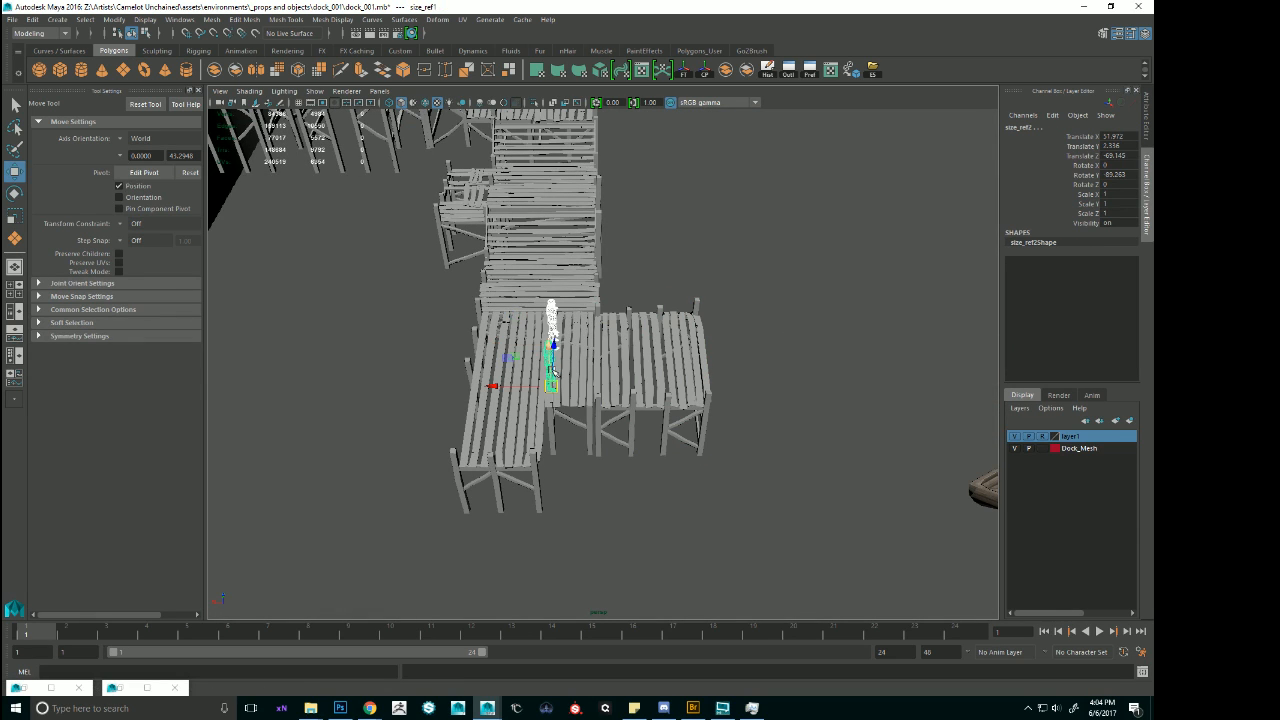
key("e")
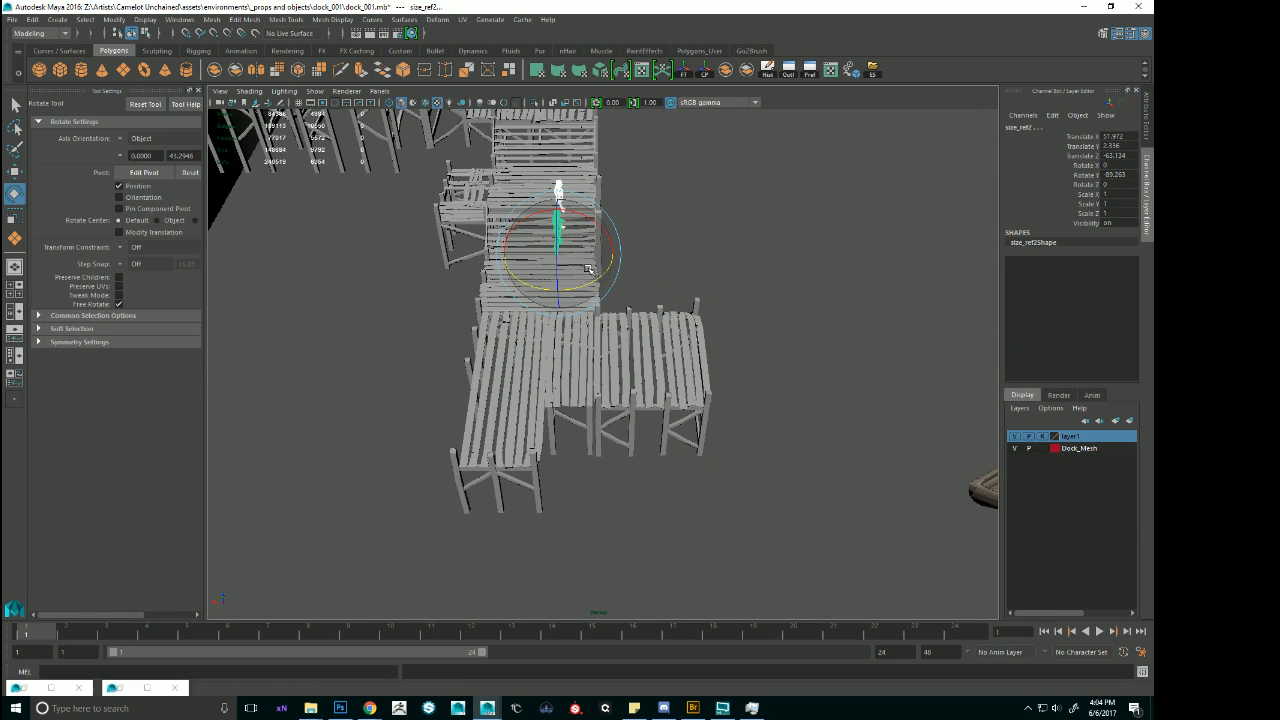
left_click_drag(594, 276, 519, 265)
Stand one human reference on the upper deck planks at about Translate X 53.55, Y 3.41 and Z -61.66.
key("w")
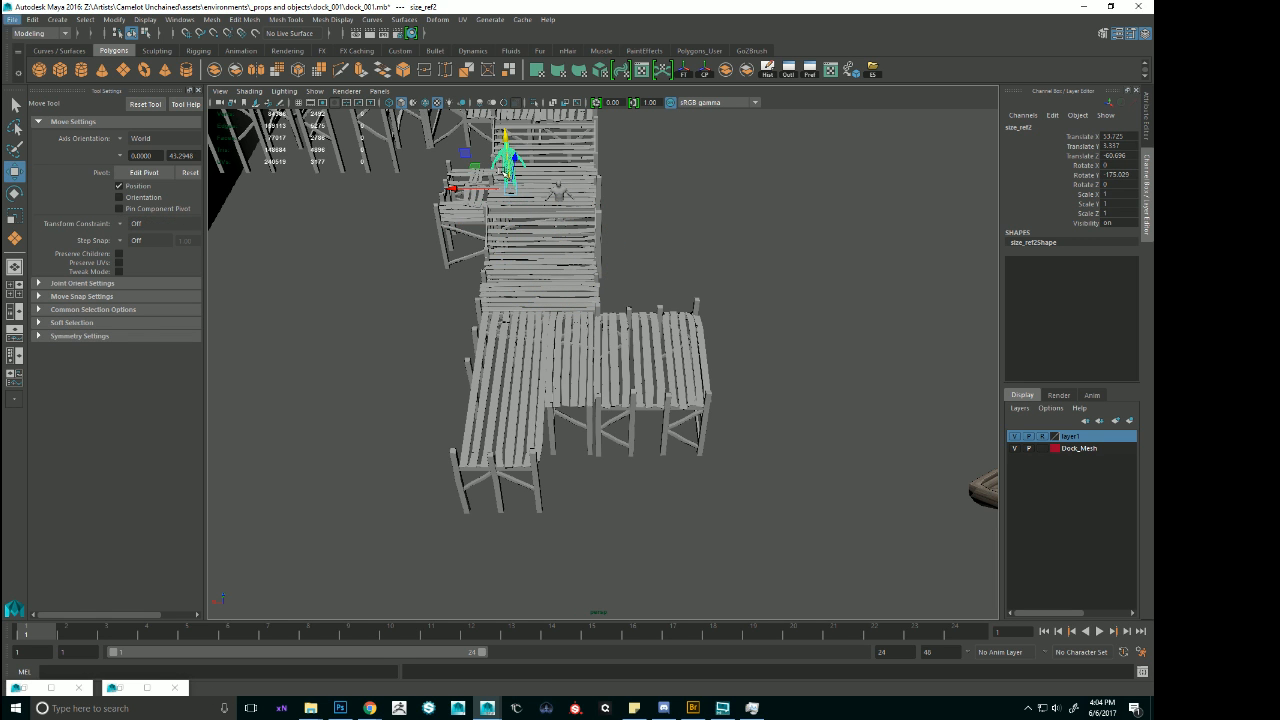
key("f")
left_click_drag(600, 477, 618, 489)
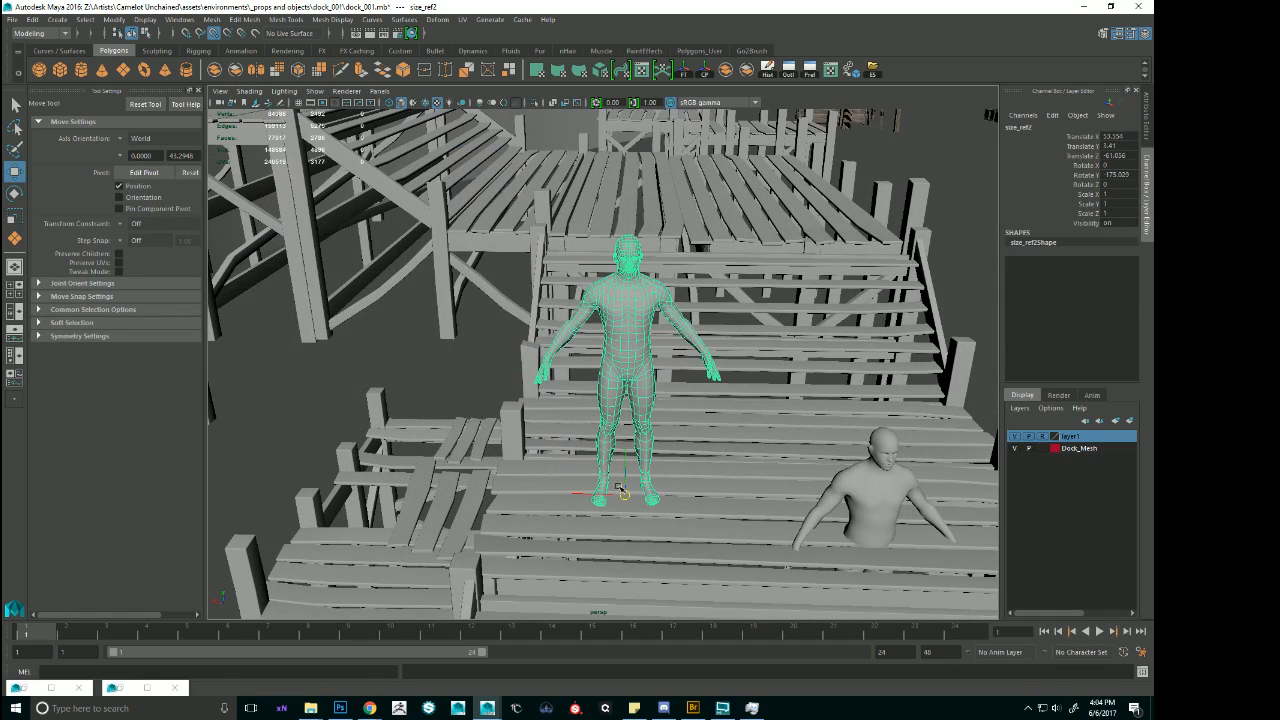
Raise the sunken human reference onto the same planks beside the other, at about Translate X 52.57, Y 3.414 and Z -61.13.
left_click(863, 486)
right_click_drag(806, 521, 738, 492, "alt")
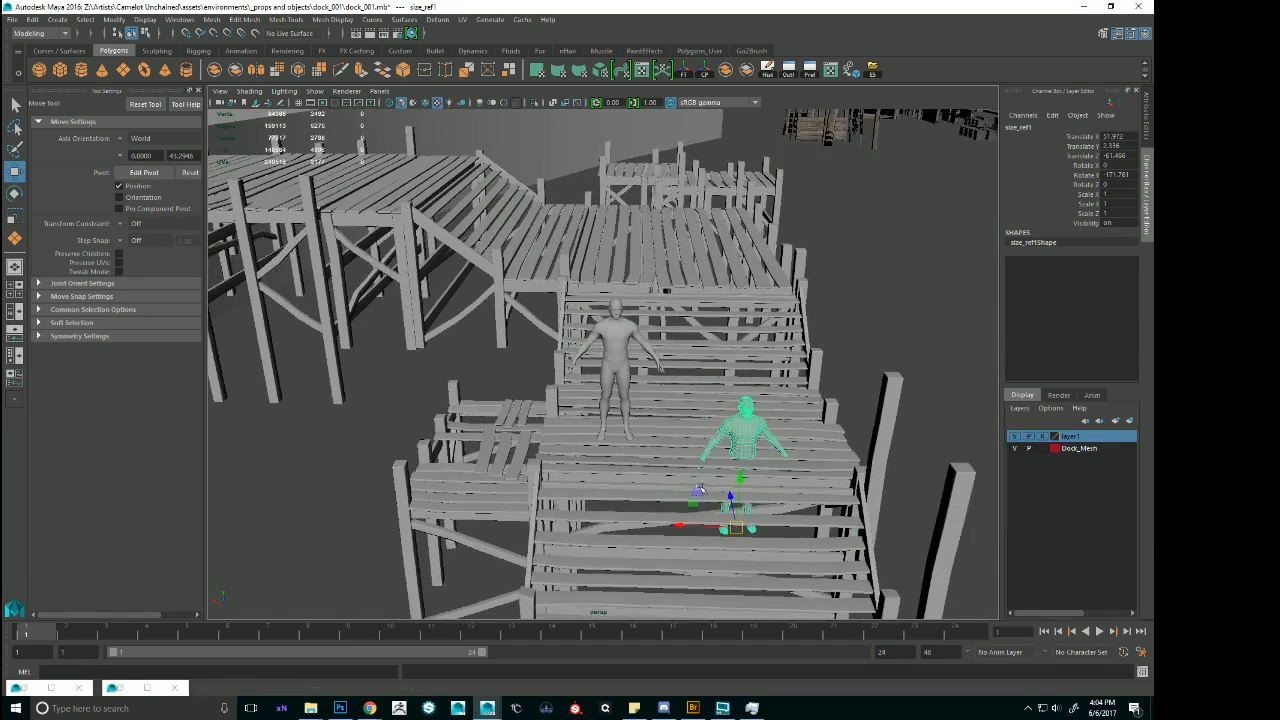
key("v")
left_click_drag(738, 492, 697, 450, "alt")
left_click_drag(592, 437, 646, 436)
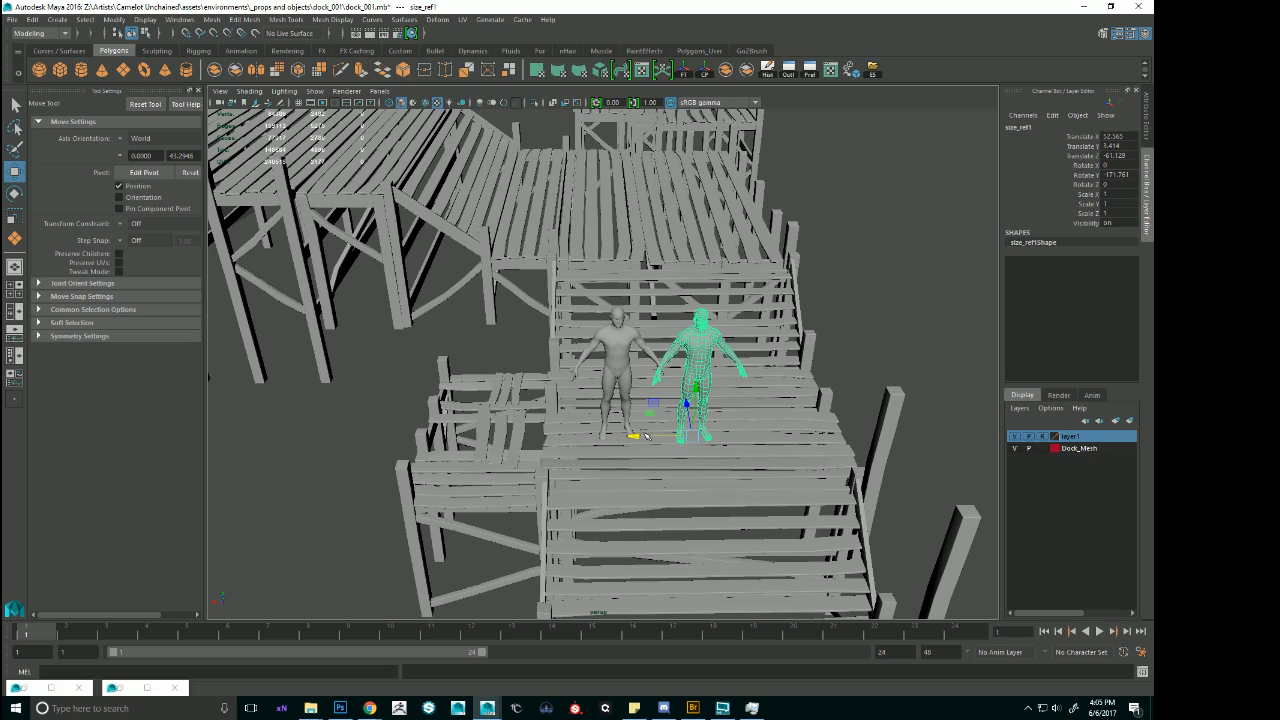
Lengthen the narrow partial flat deck section by pulling its outer end vertices level with the end of the adjacent longer deck.
left_click_drag(640, 438, 660, 357)
scroll(692, 439, "down", 3)
scroll(706, 465, "down", 4)
left_click(540, 385)
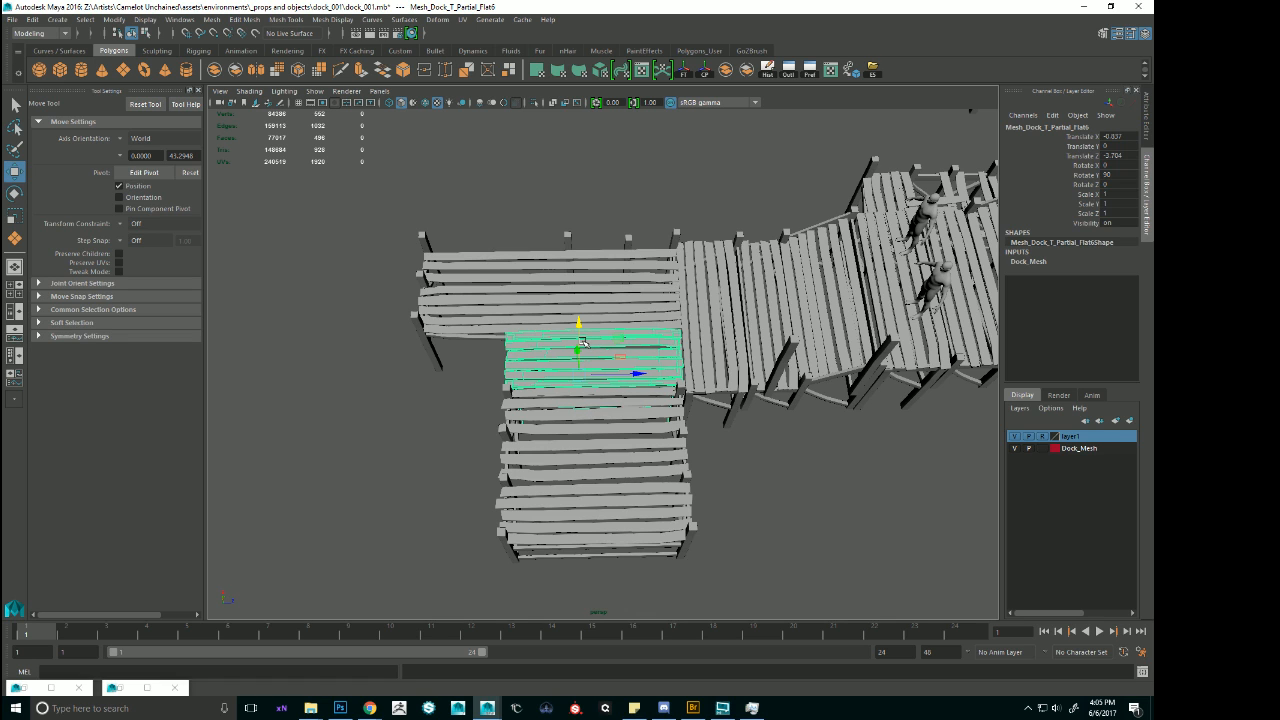
right_click_drag(583, 344, 496, 331)
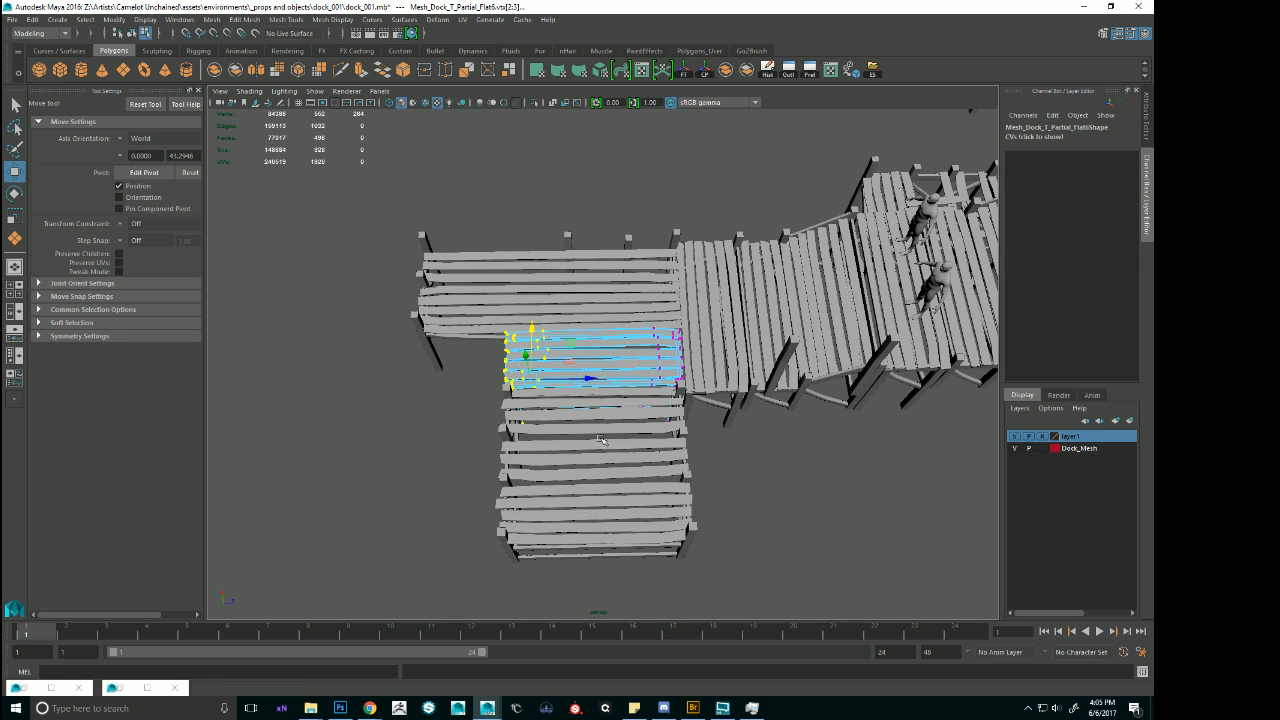
left_click_drag(596, 379, 513, 365)
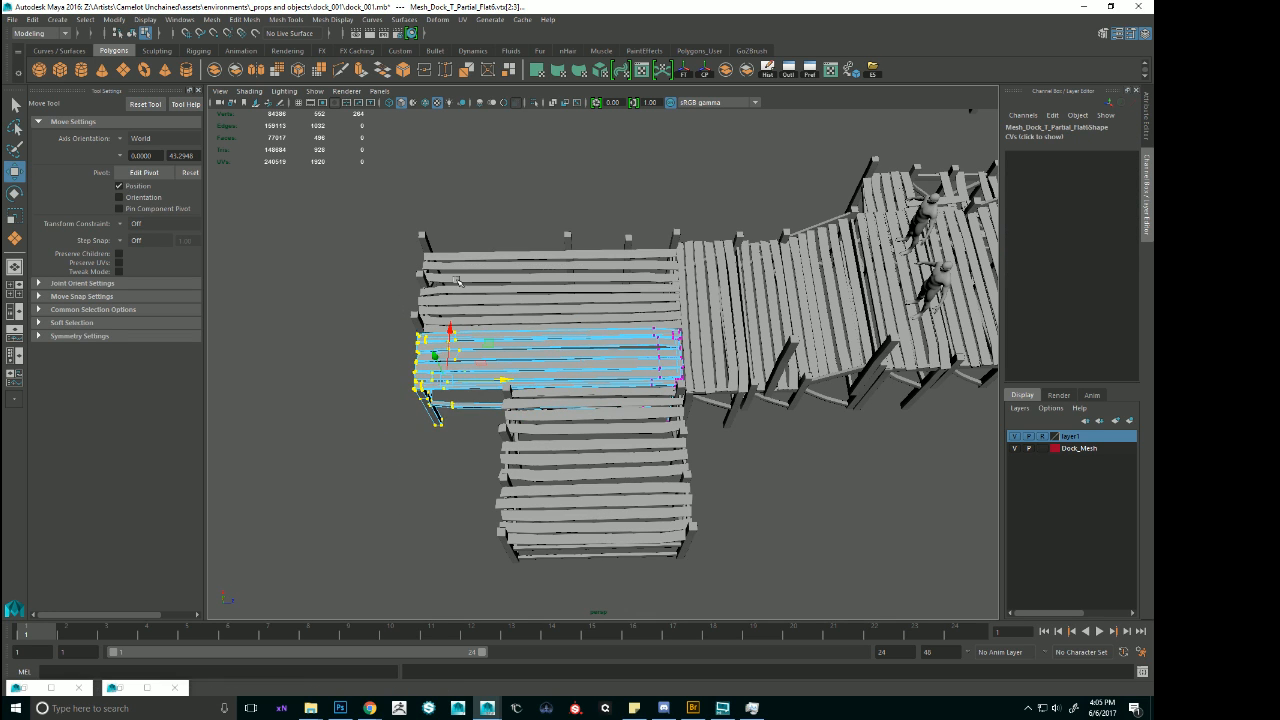
In the top view, pull the outer end vertices of the short adjoining deck section level with the lengthened decks beside it.
key("space")
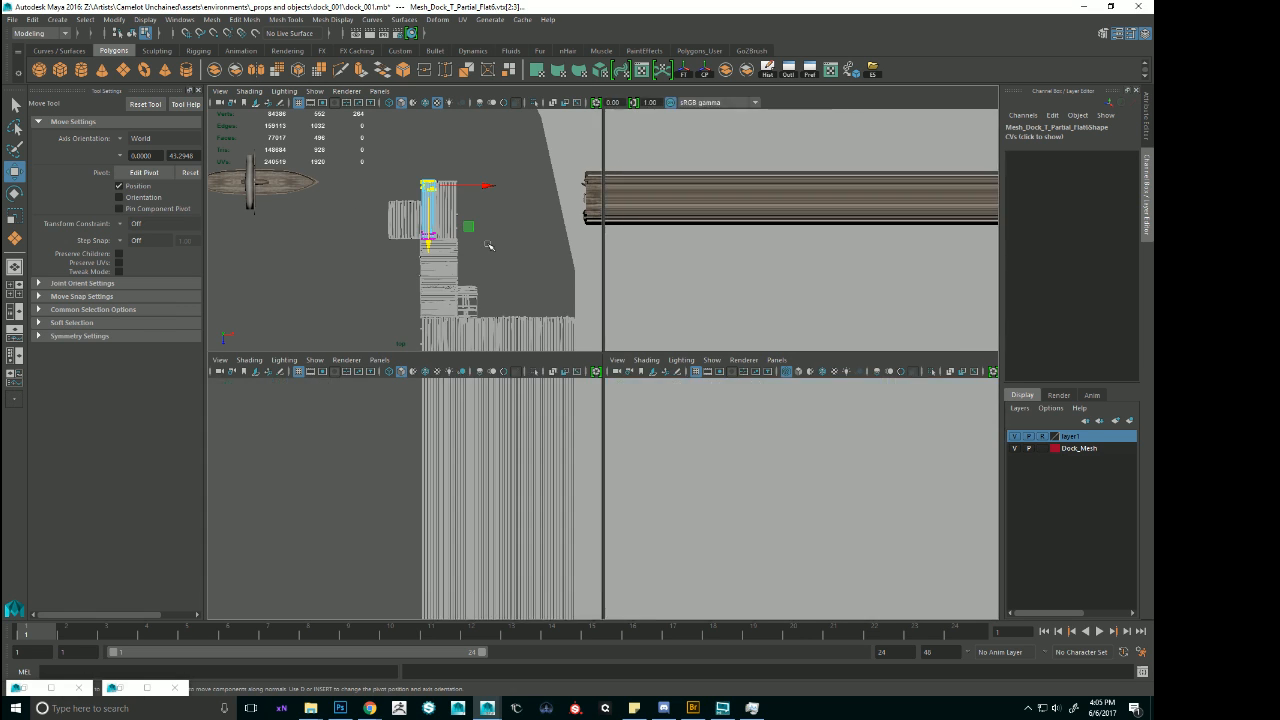
key("space")
right_click_drag(558, 278, 737, 310, "alt")
middle_click_drag(737, 310, 701, 336, "alt")
right_click_drag(701, 336, 781, 358, "alt")
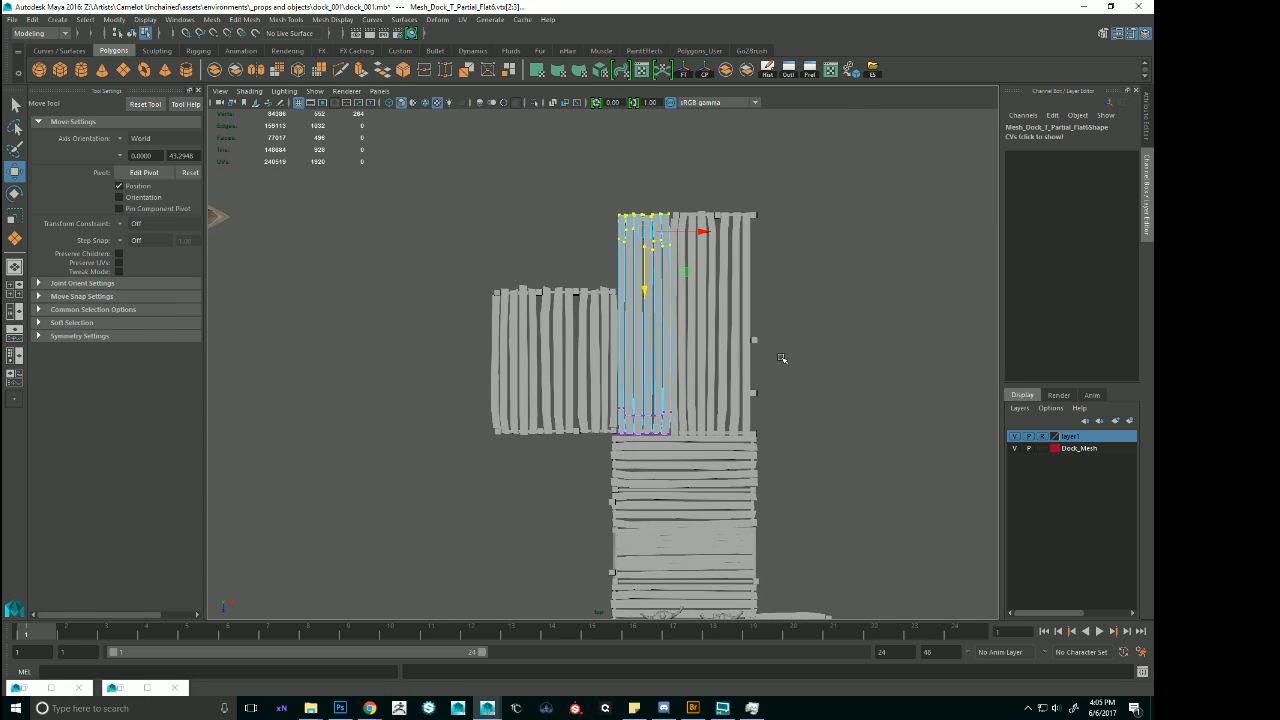
left_click(598, 330)
left_click_drag(388, 222, 680, 376)
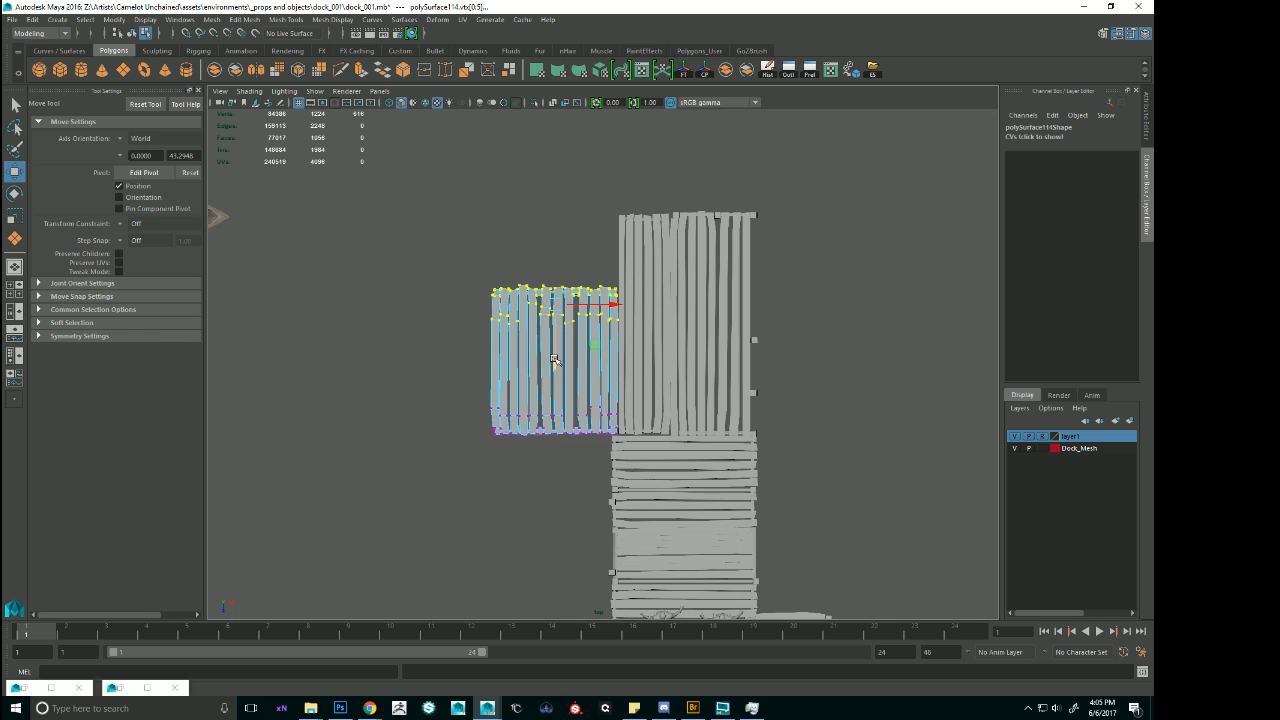
left_click_drag(555, 360, 563, 283)
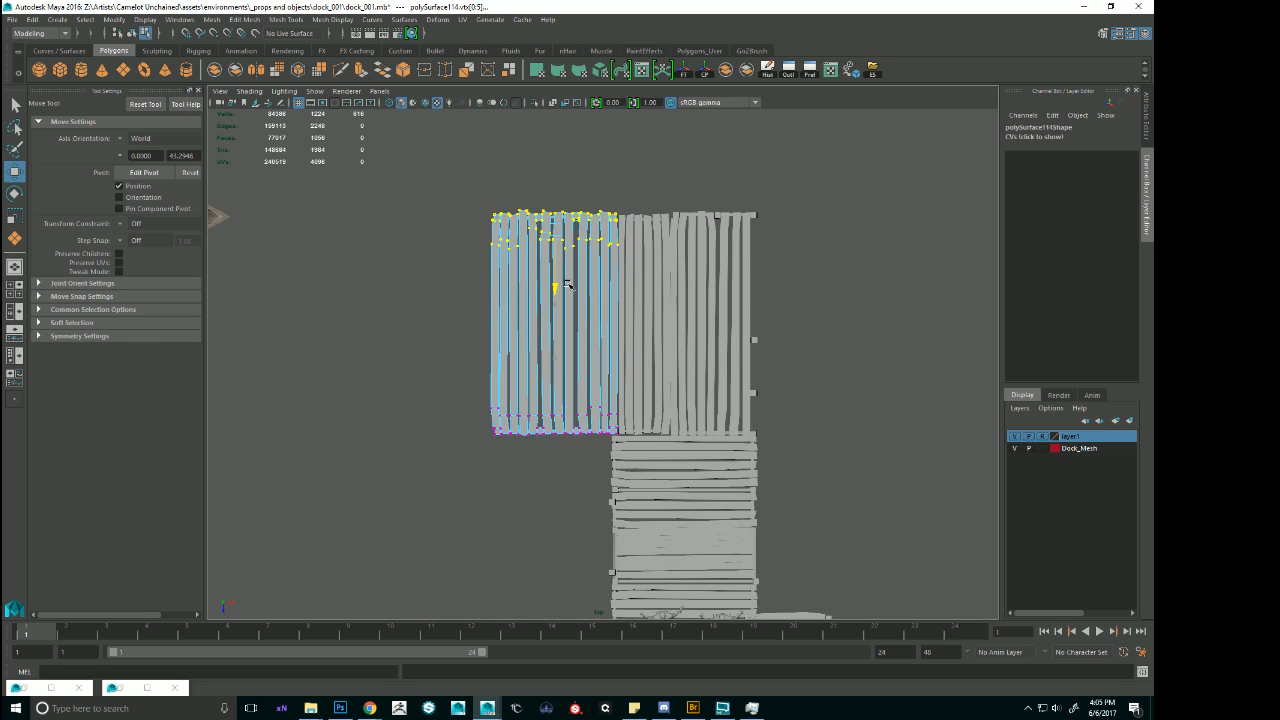
right_click_drag(908, 212, 906, 214)
left_click(590, 317)
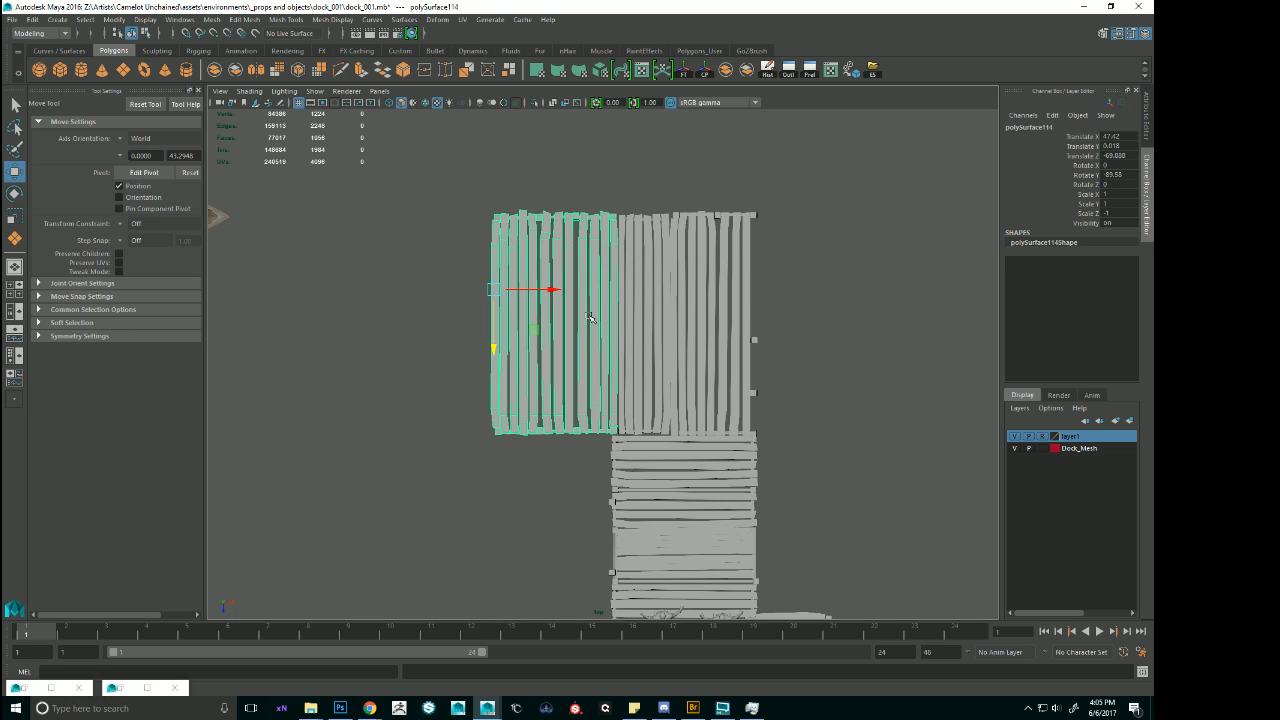
Reposition the small sailing ship beside the extended dock in X and Z, with Translate X at about 36.18.
key("space")
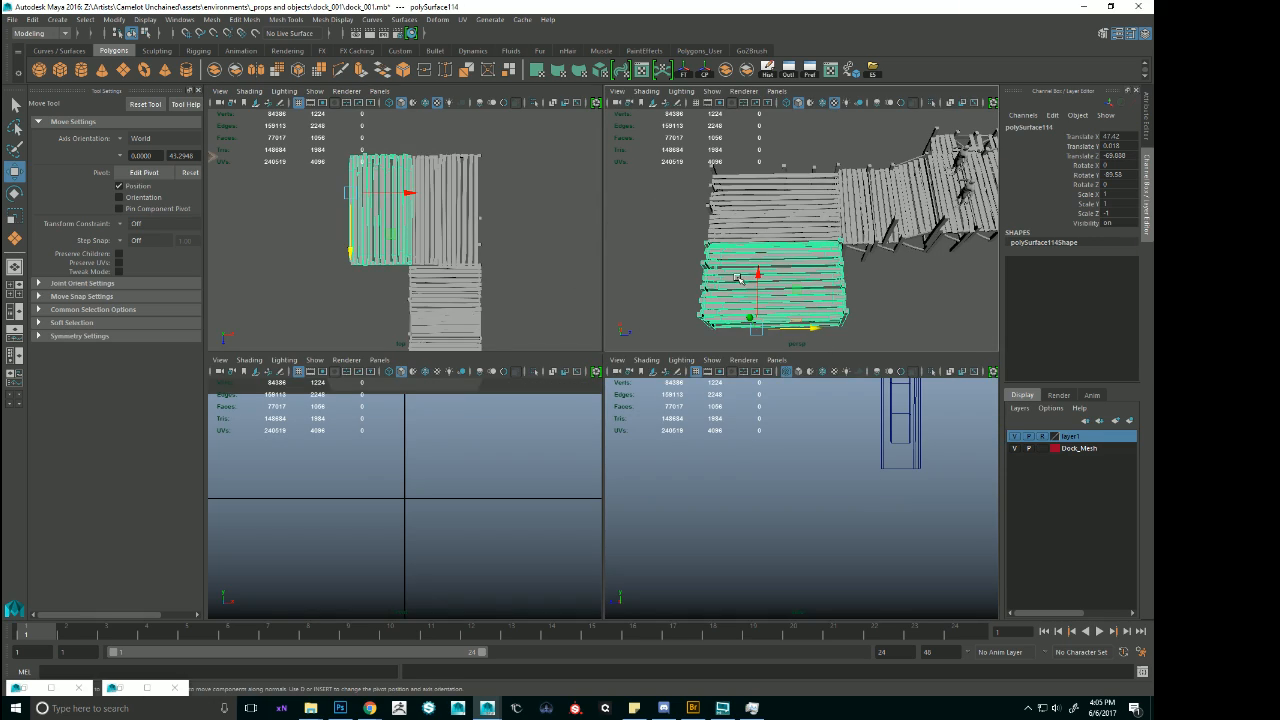
key("space")
right_click_drag(766, 326, 585, 378, "alt")
left_click_drag(585, 378, 482, 413, "alt")
left_click(420, 475)
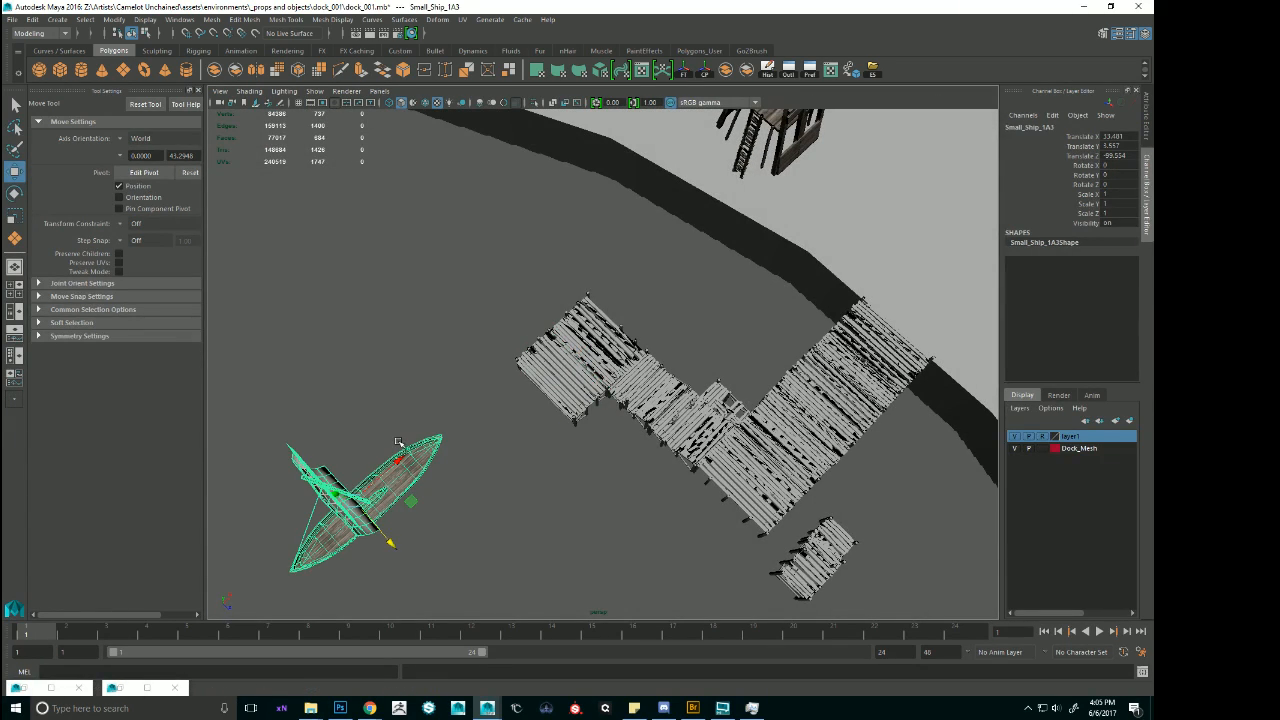
left_click_drag(400, 460, 391, 390)
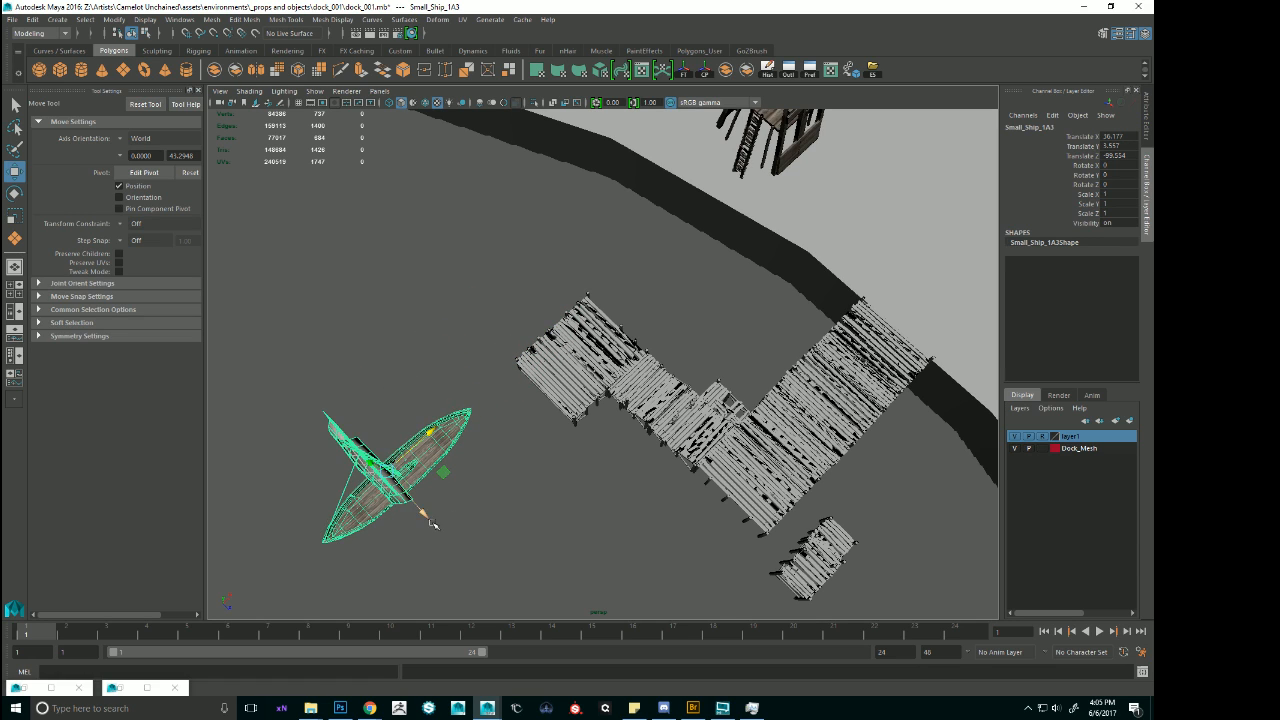
left_click_drag(431, 521, 393, 493)
Duplicate the two lengthened deck sections together and slide the copies outward along the run to about Translate X 40.69.
left_click(581, 352)
left_click_drag(530, 408, 574, 368, "alt")
left_click(591, 397, "shift")
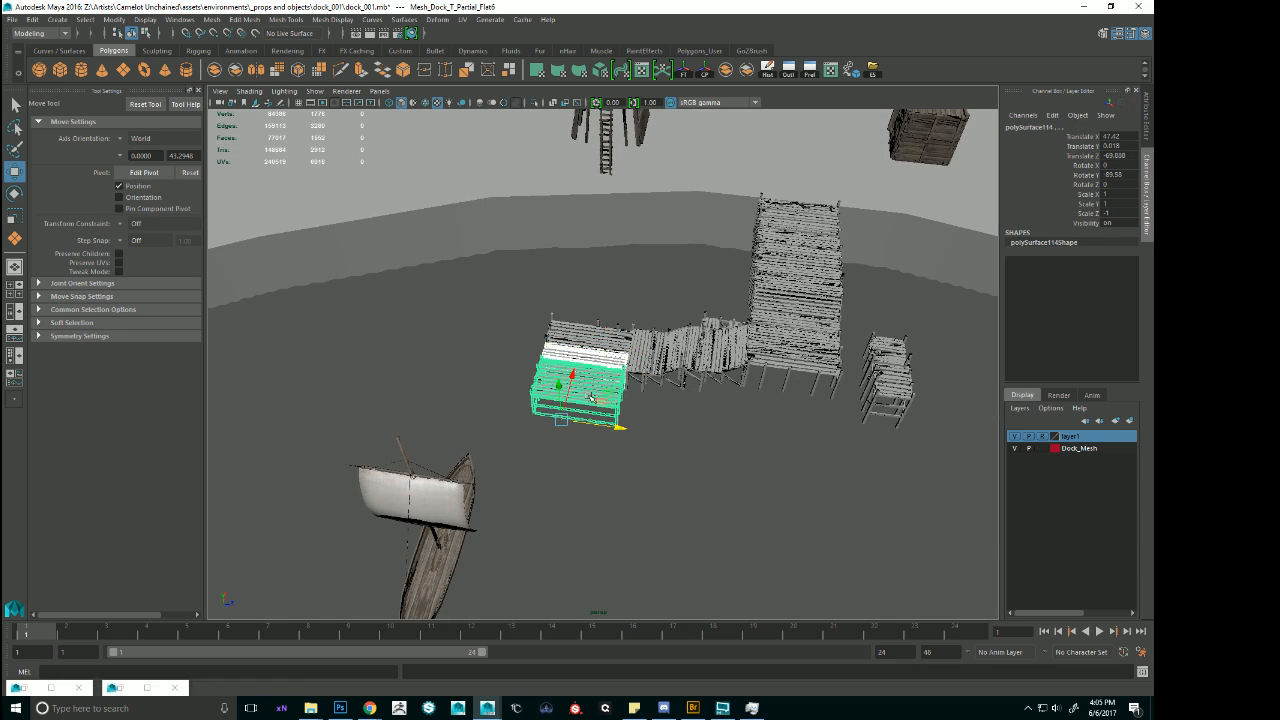
right_click_drag(591, 397, 652, 408, "alt")
left_click_drag(652, 408, 544, 469, "alt")
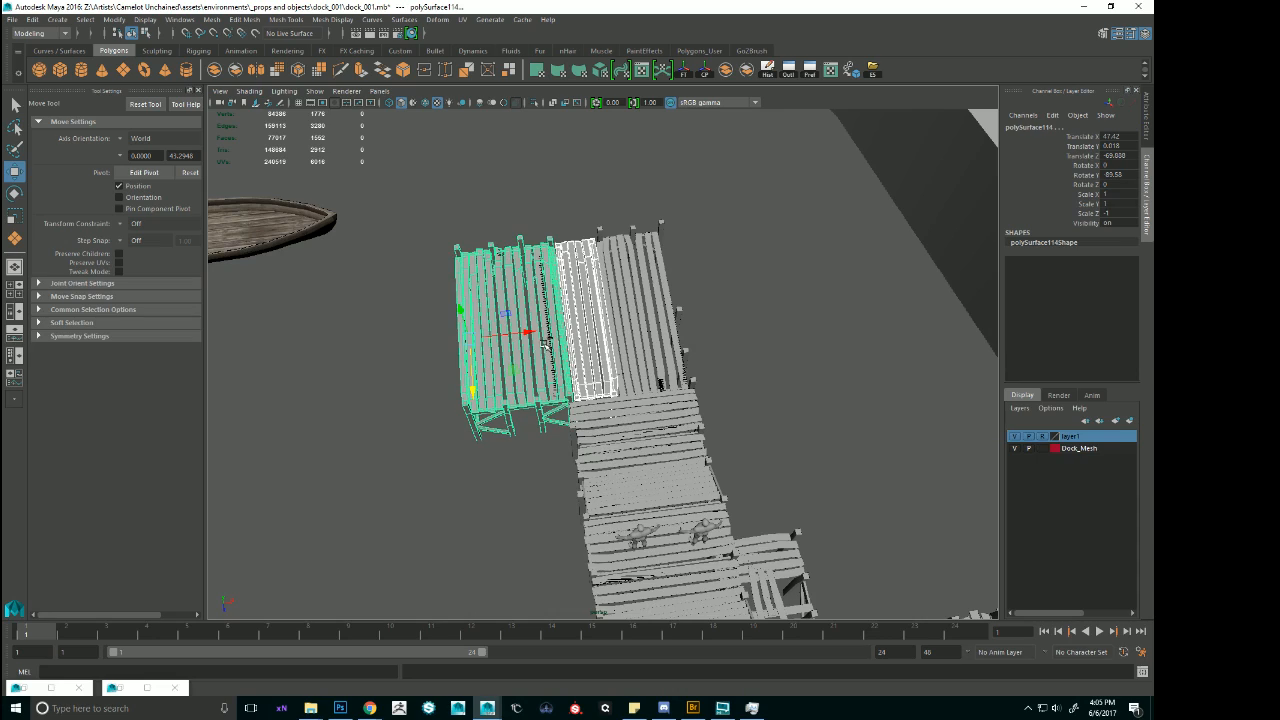
left_click_drag(527, 331, 487, 348)
right_click_drag(487, 348, 808, 326, "alt")
middle_click_drag(808, 326, 708, 372, "alt")
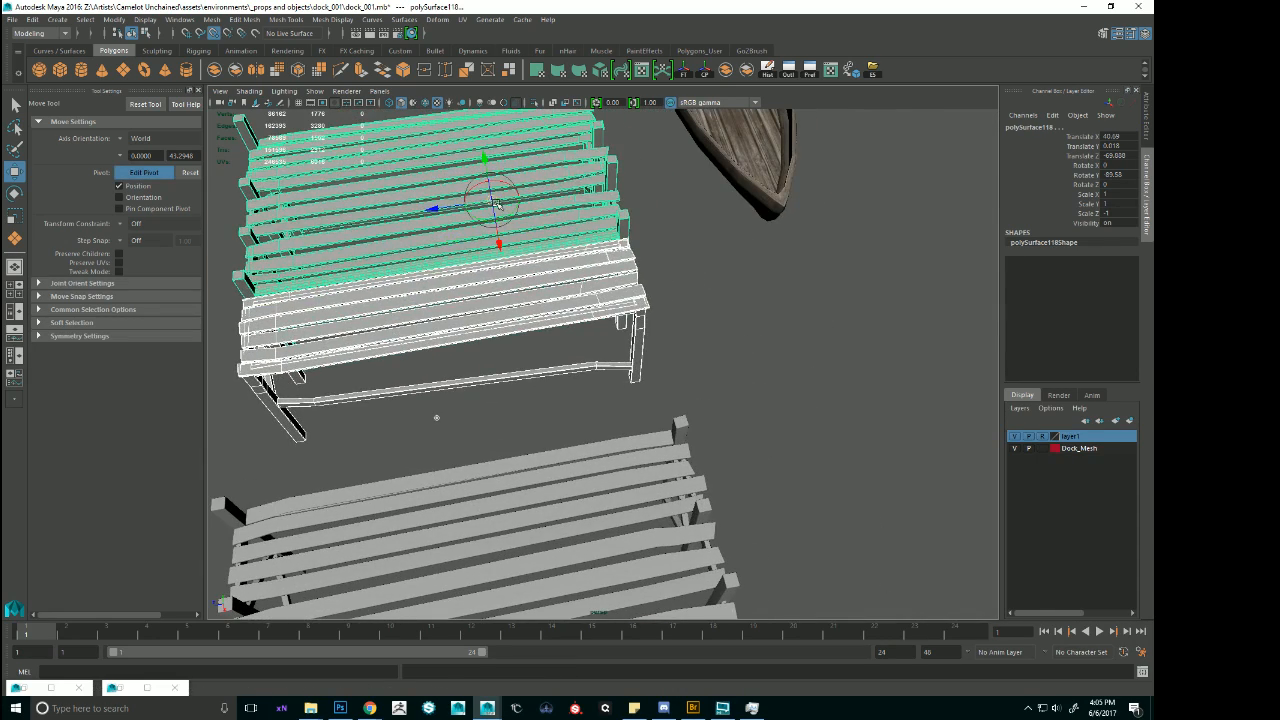
Snap the copied sections by a pivot at the foot of their edge post to about Translate X 42.03, Y 0.093 and Z -69.76.
left_click_drag(688, 454, 541, 402, "alt")
right_click_drag(541, 402, 706, 514, "alt")
middle_click_drag(706, 514, 589, 363, "alt")
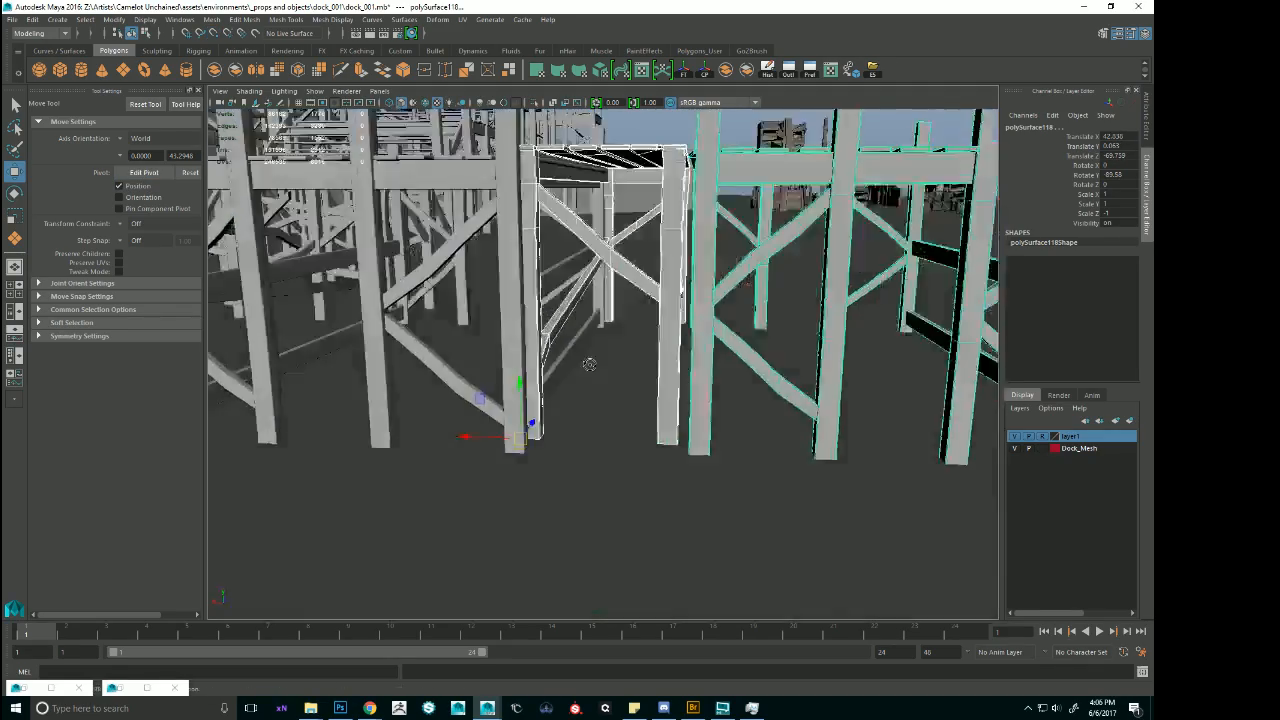
left_click_drag(589, 363, 550, 404, "alt")
key("v")
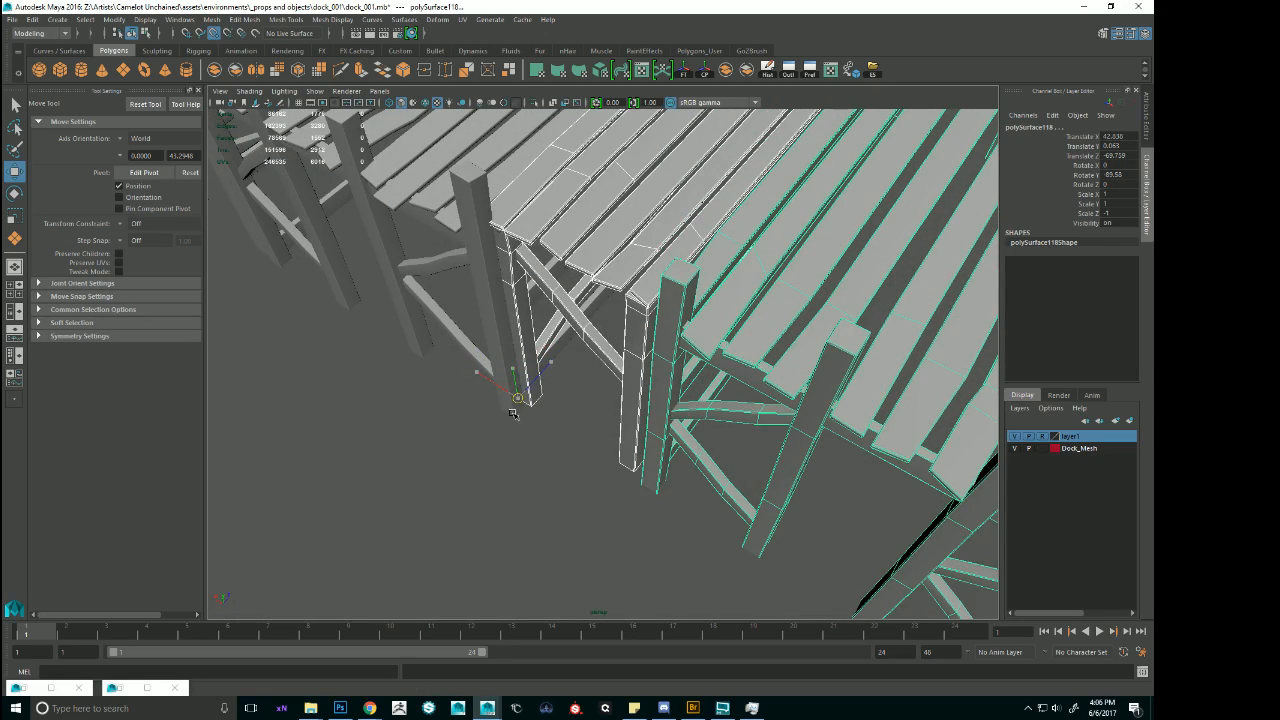
Fine-tune the copied sections against the existing deck at about Translate X 42.564 and Y -0.023.
left_click_drag(529, 400, 586, 421, "alt")
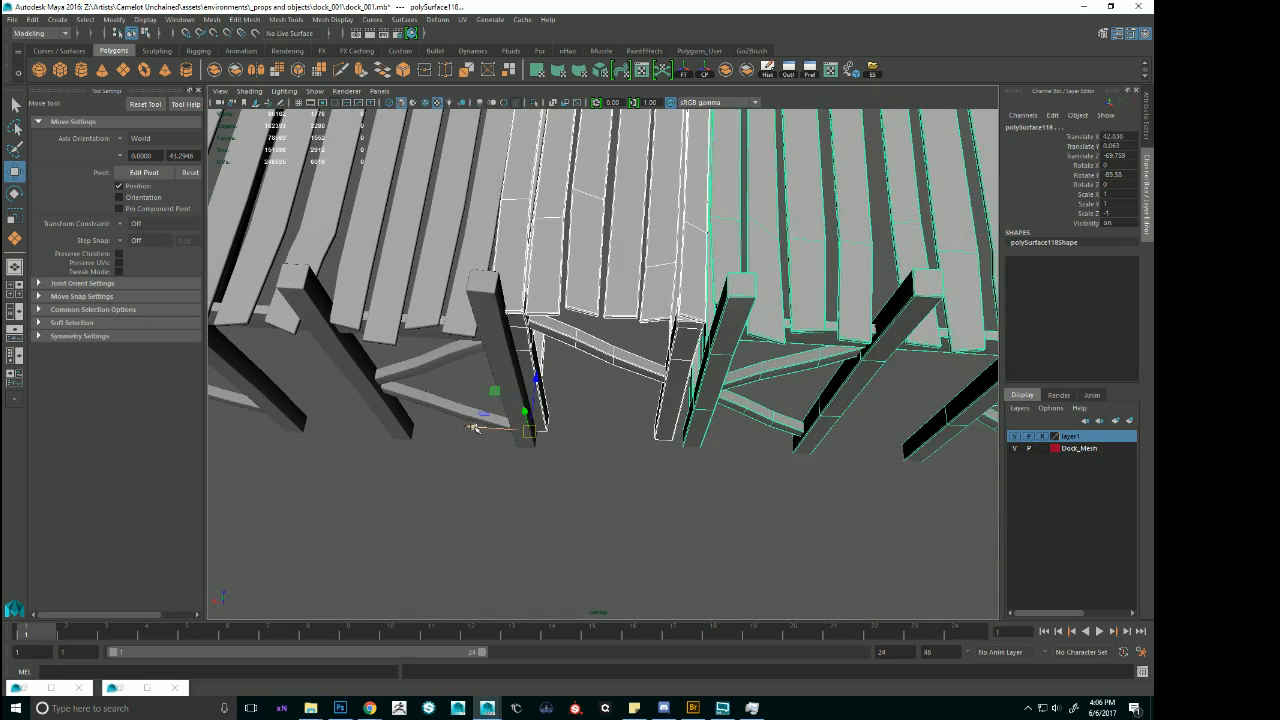
left_click_drag(475, 428, 662, 356, "alt")
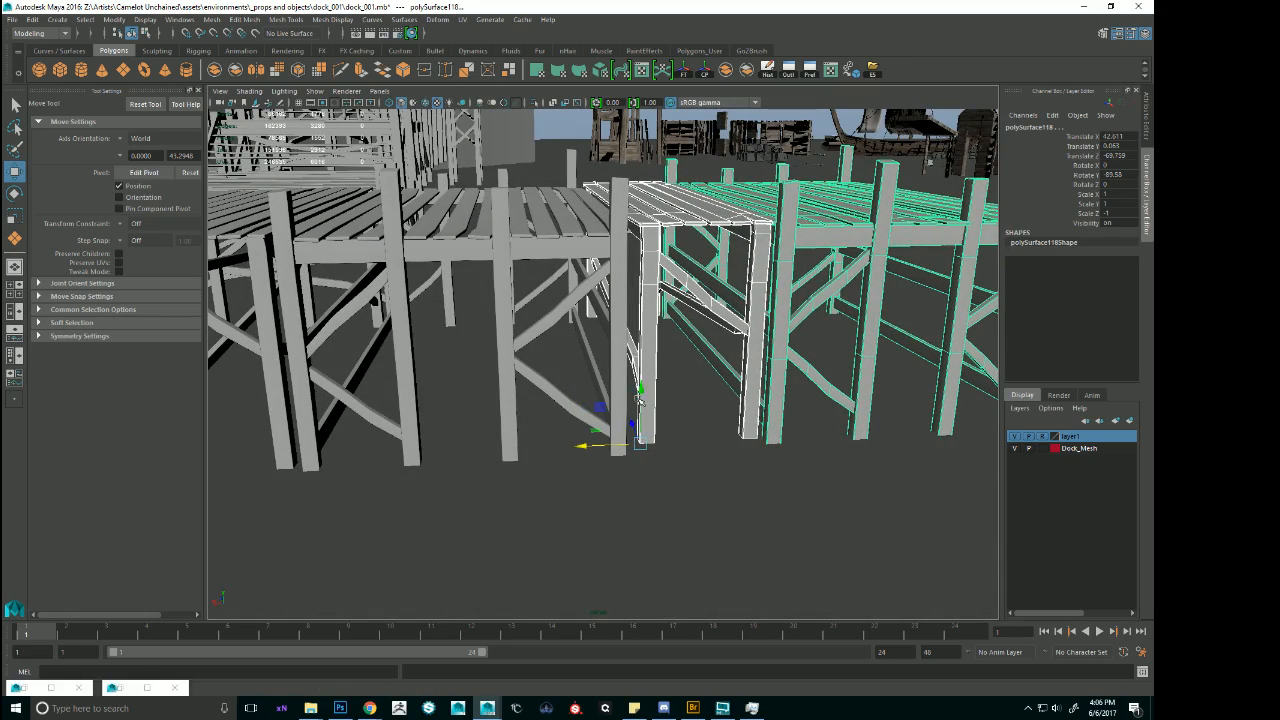
left_click_drag(640, 400, 571, 448, "alt")
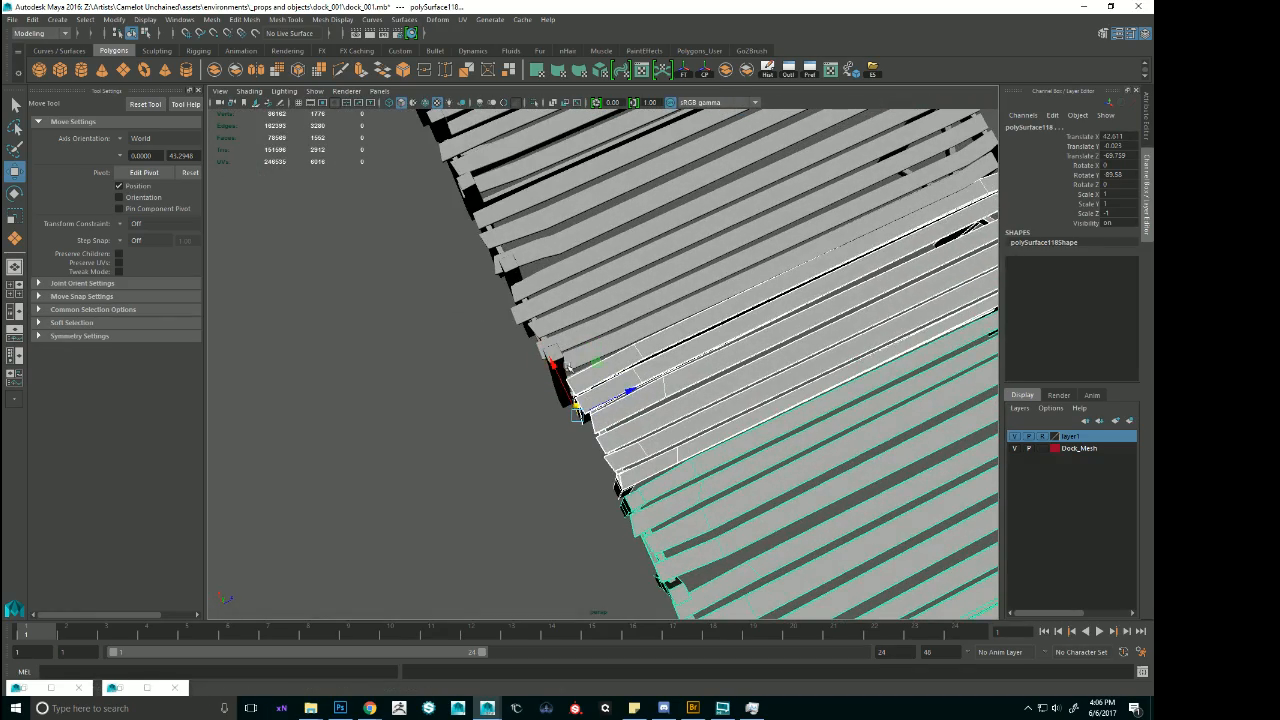
left_click_drag(554, 367, 722, 285)
middle_click_drag(722, 285, 560, 290, "alt")
right_click_drag(740, 320, 652, 331, "alt")
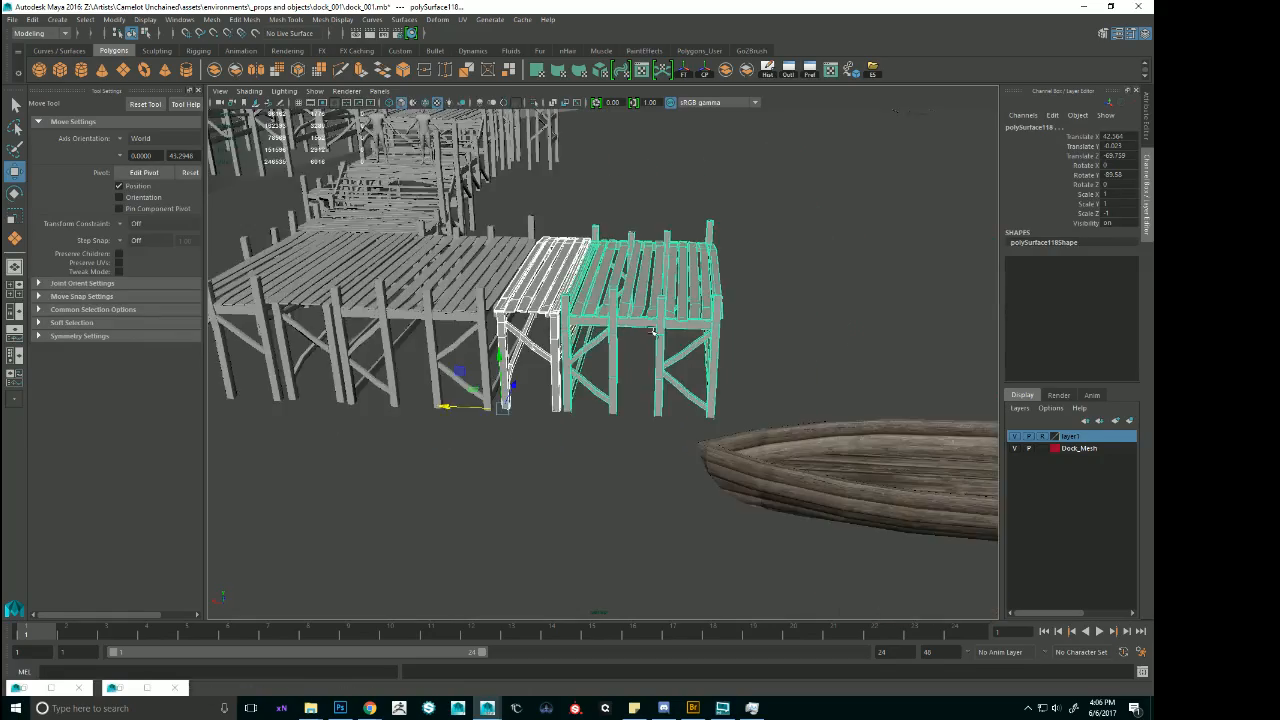
Duplicate the two deck sections again and snap the copies to the run's outer end at about Translate X 37.98, Y 0.24 and Z -69.63.
left_click_drag(652, 331, 513, 423, "alt")
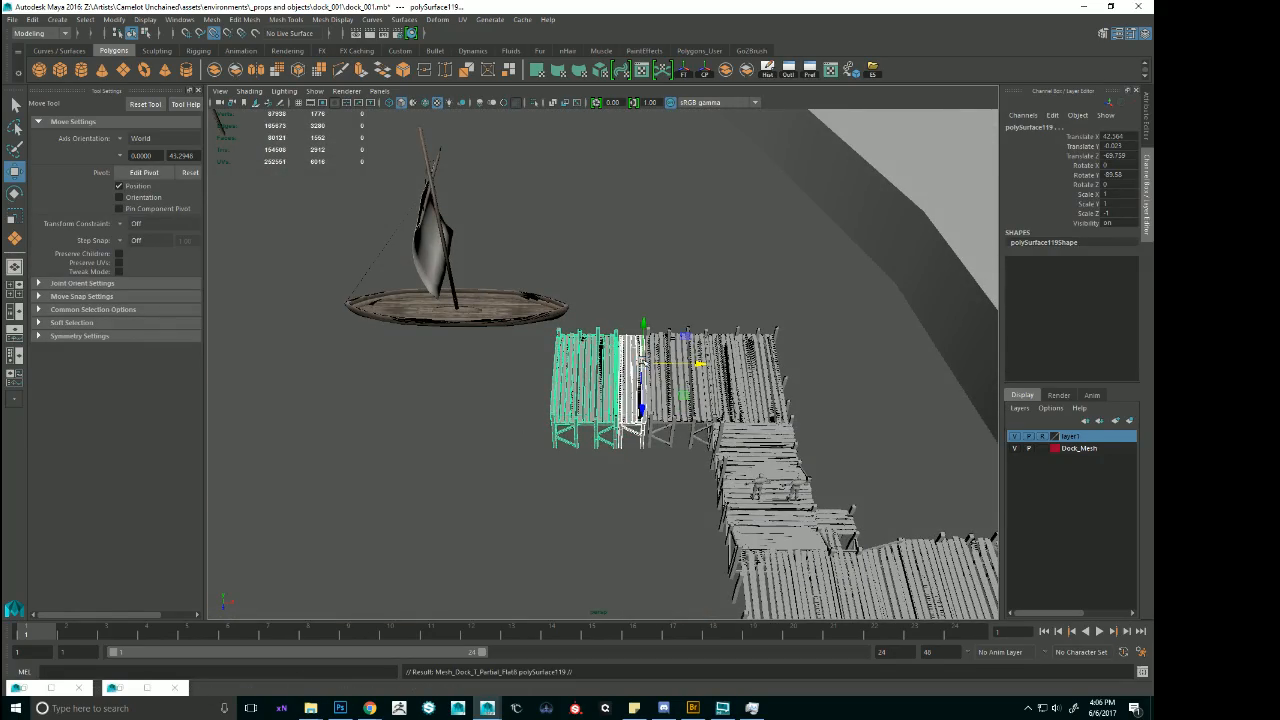
right_click_drag(546, 367, 640, 372, "alt")
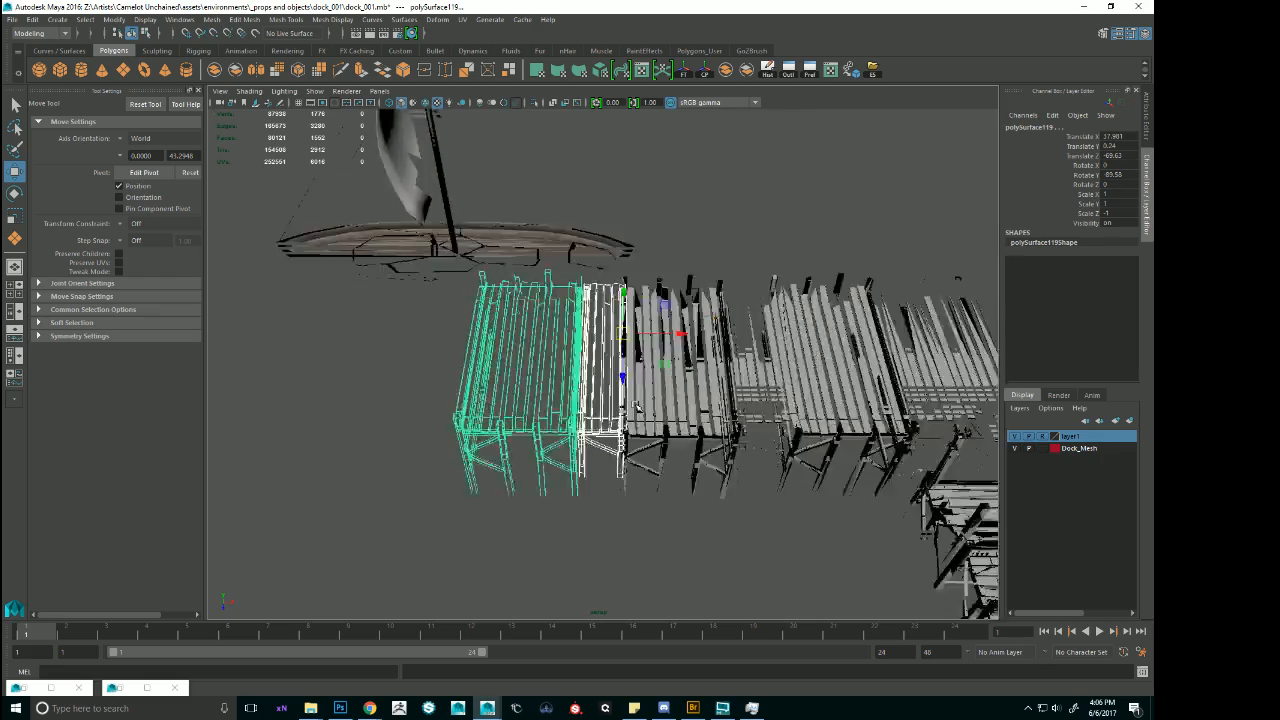
left_click_drag(640, 372, 747, 375, "alt")
right_click_drag(747, 375, 800, 400, "alt")
left_click_drag(590, 485, 574, 503, "alt")
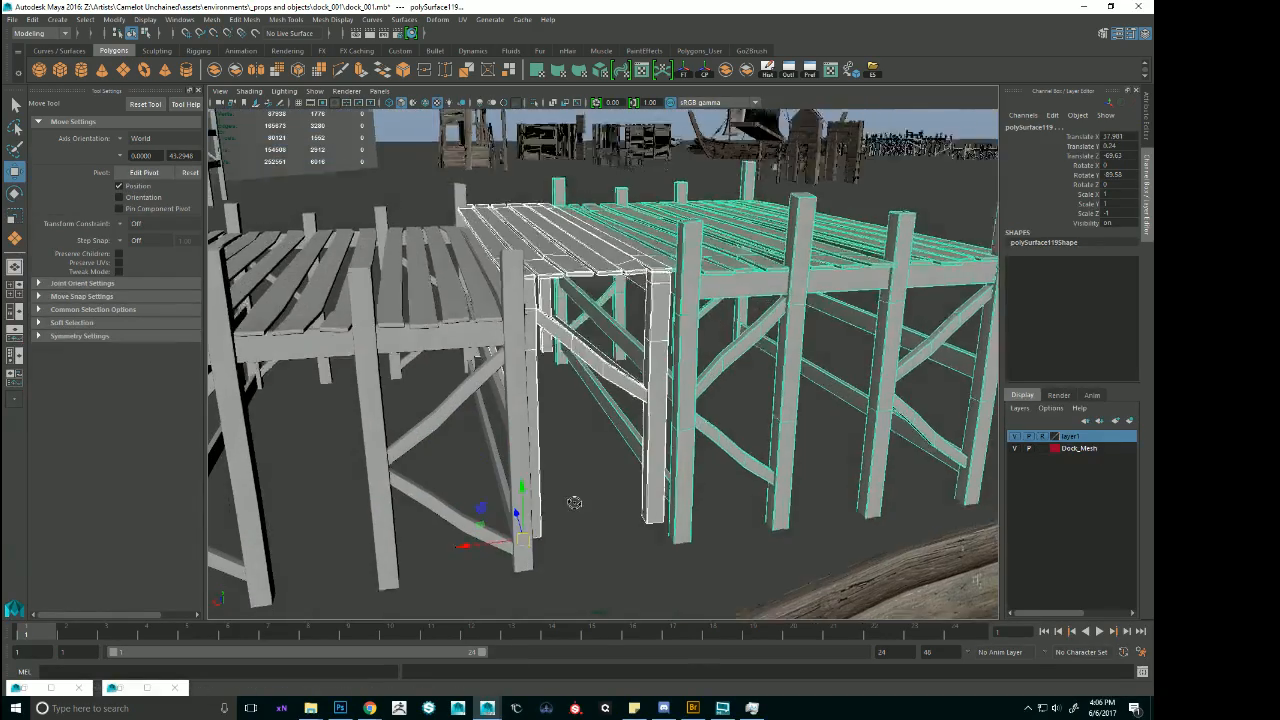
Close the seam and level the newest pair of deck sections at about Translate X 37.72 and Y -0.047.
left_click_drag(466, 549, 486, 552)
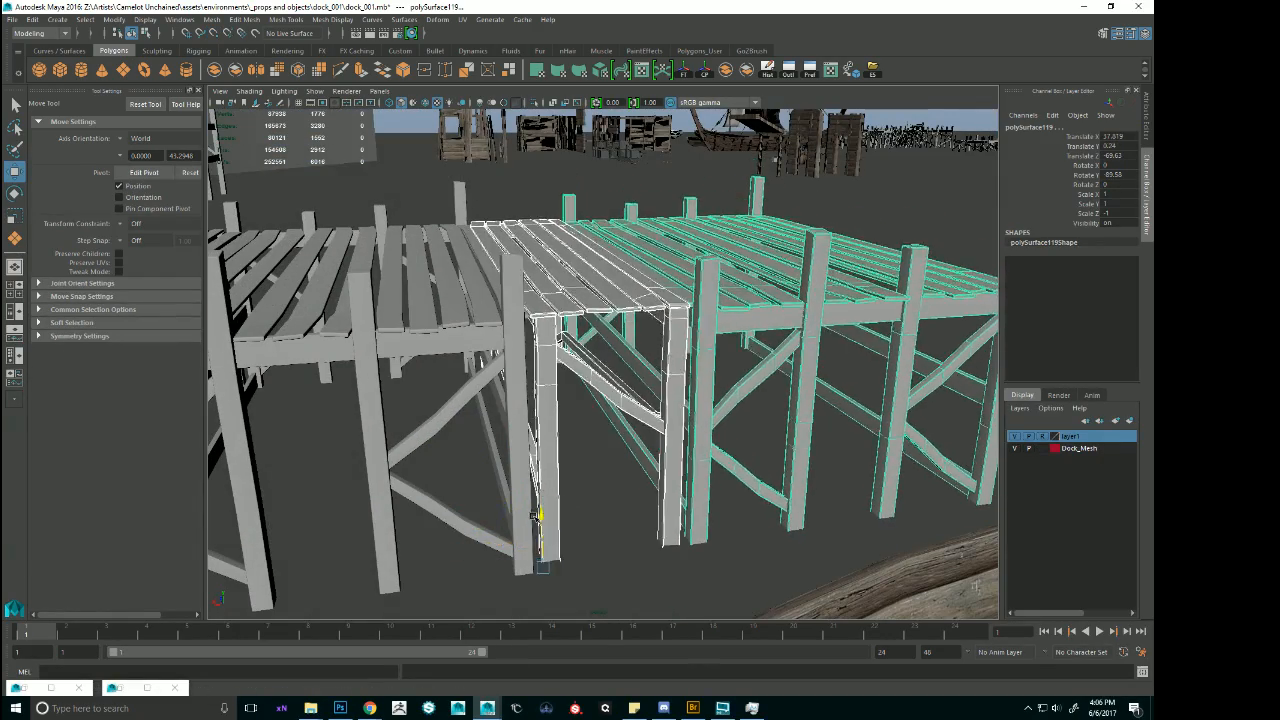
mouse_move(535, 510)
left_mouse_down("alt")
mouse_move(537, 536)
mouse_move(556, 498)
mouse_move(540, 500)
left_mouse_up("alt")
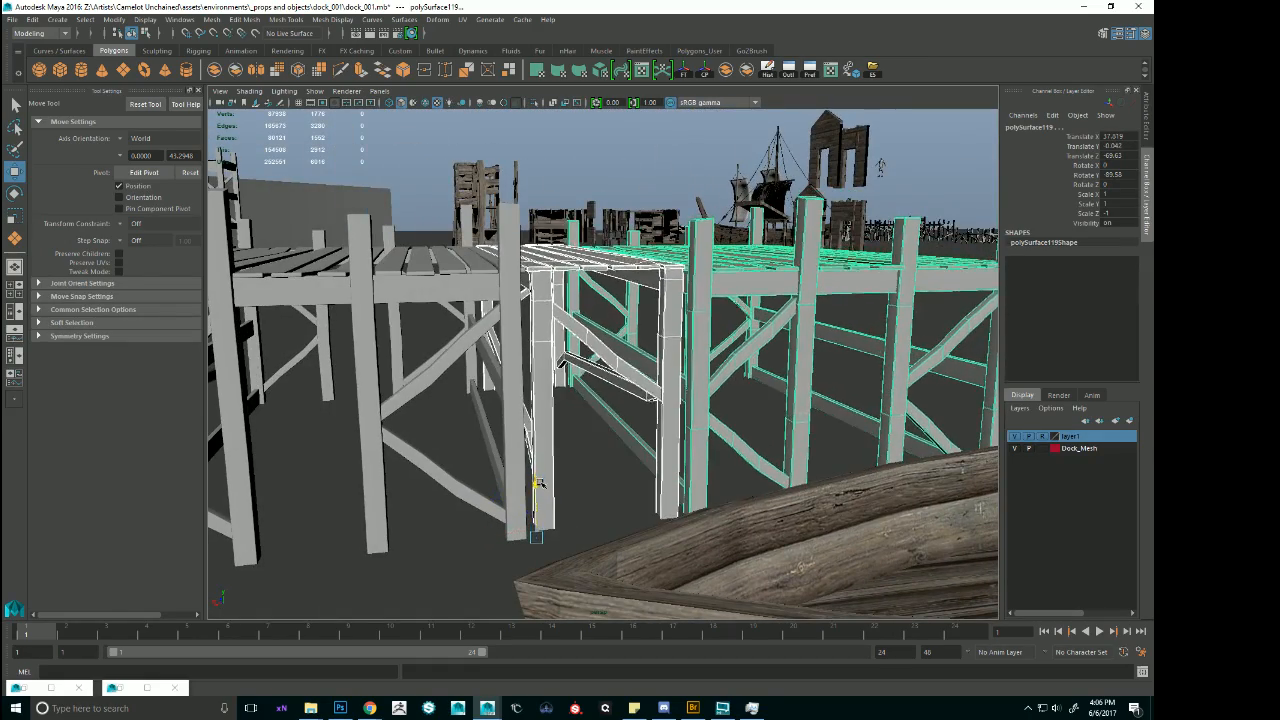
left_click_drag(592, 466, 568, 497, "alt")
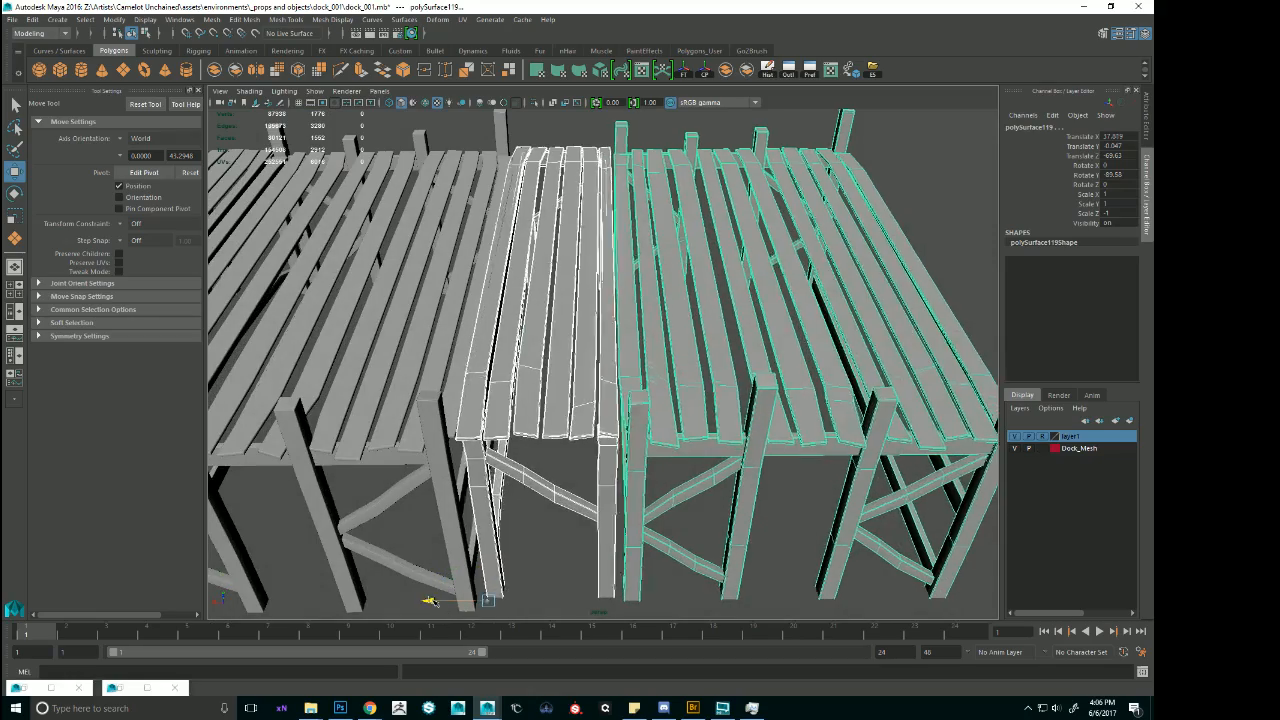
left_click_drag(430, 601, 438, 601)
left_click_drag(502, 572, 543, 591, "alt")
right_click_drag(543, 591, 505, 556, "alt")
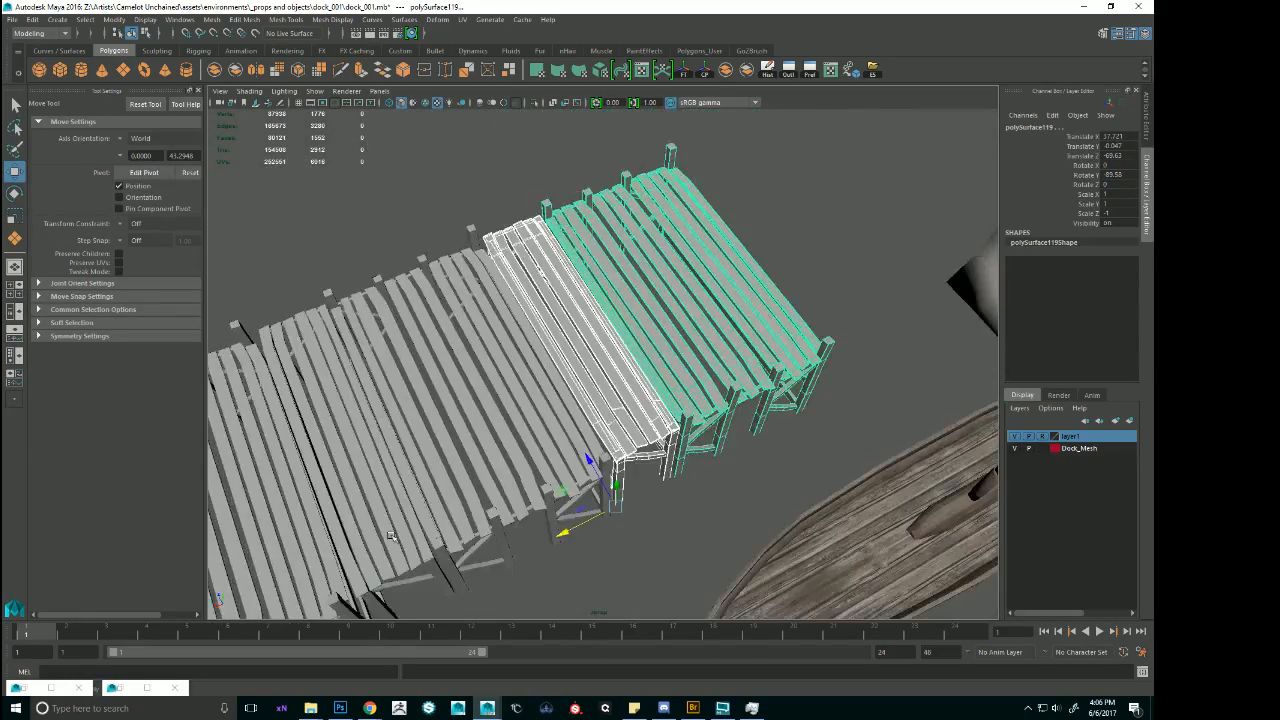
left_click_drag(505, 556, 400, 500, "alt")
right_click_drag(400, 500, 290, 480, "alt")
left_click_drag(290, 480, 420, 512, "alt")
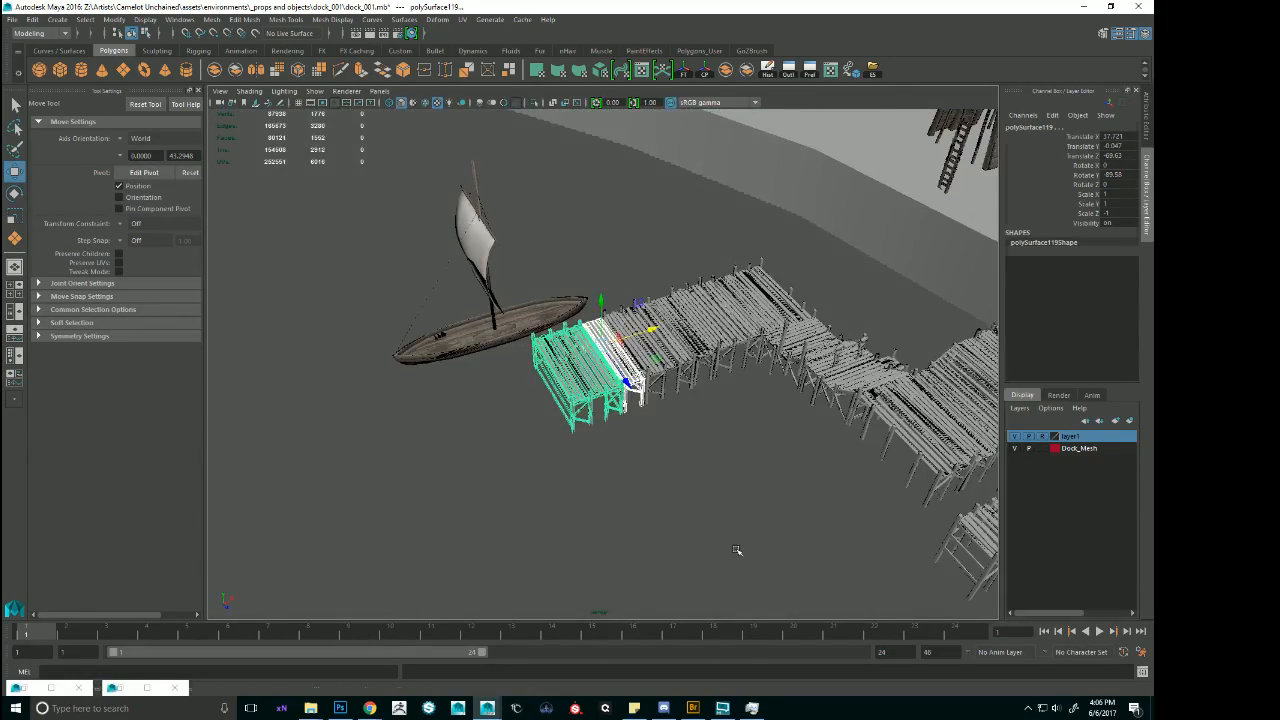
Deselect the sections and examine the extended dock run, the landing and the small detached deck from several angles.
left_click(737, 551)
right_click_drag(800, 530, 757, 471, "alt")
left_click_drag(757, 471, 630, 448, "alt")
middle_click_drag(630, 448, 640, 459, "alt")
right_click_drag(640, 459, 851, 474, "alt")
left_click_drag(851, 474, 877, 483, "alt")
middle_click_drag(877, 483, 729, 446, "alt")
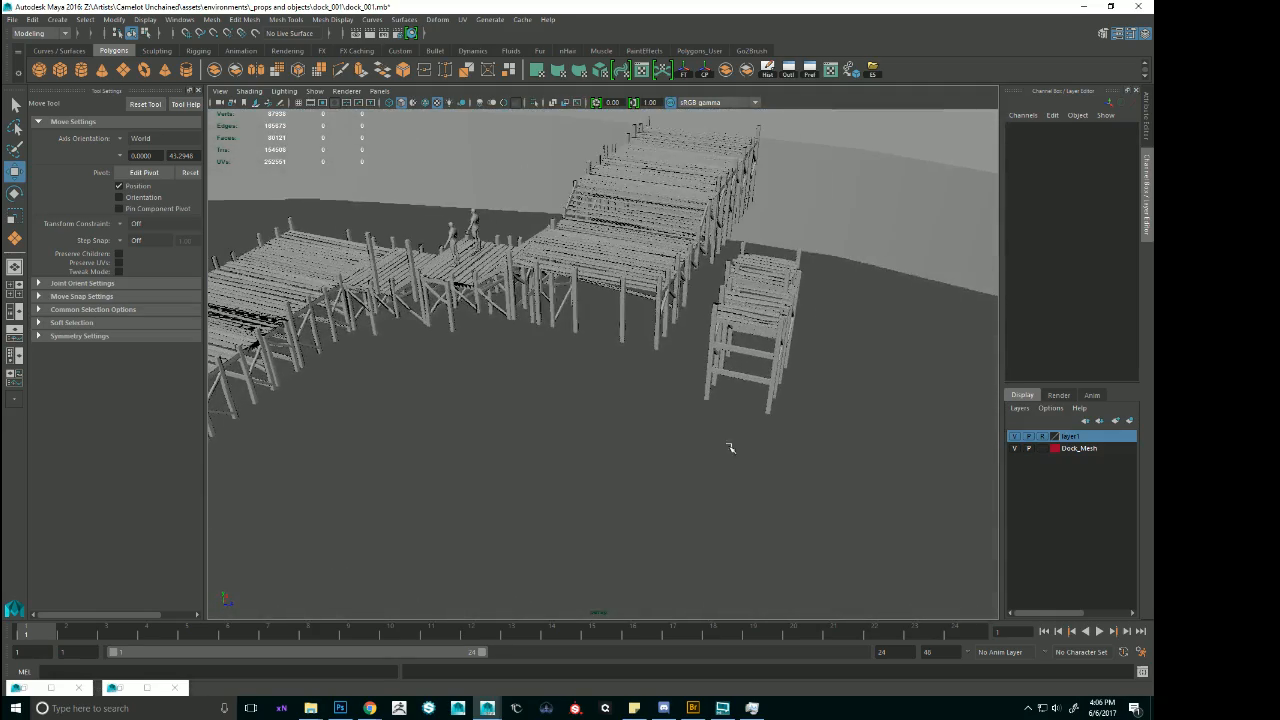
right_click_drag(856, 340, 765, 312, "alt")
left_click_drag(765, 312, 728, 336, "alt")
right_click_drag(728, 336, 790, 350, "alt")
left_click_drag(790, 350, 718, 330, "alt")
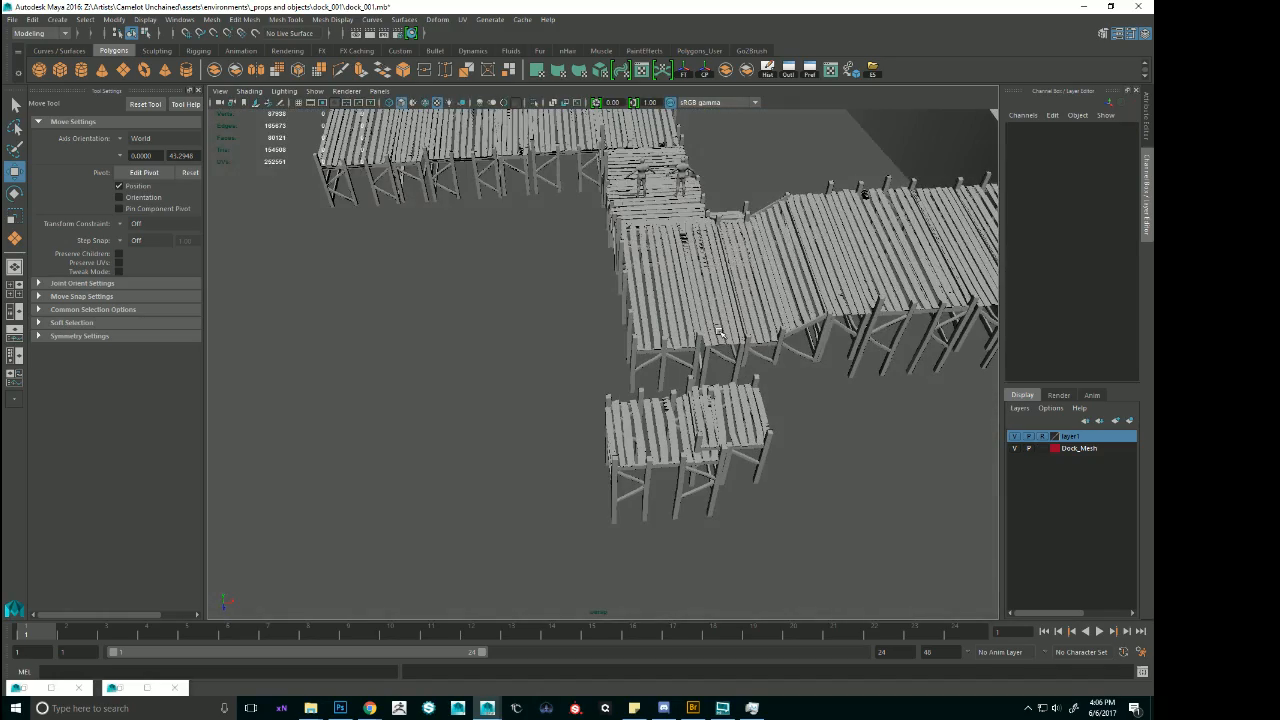
Duplicate the dock stair section for the edge of the wide landing facing the small detached deck.
left_click(687, 213)
right_click_drag(685, 235, 640, 250, "alt")
left_click_drag(640, 250, 680, 288, "alt")
right_click_drag(700, 288, 866, 296, "alt")
left_click_drag(866, 296, 740, 310, "alt")
right_click_drag(740, 310, 500, 380, "alt")
left_click_drag(500, 380, 622, 400, "alt")
key("ctrl+d")
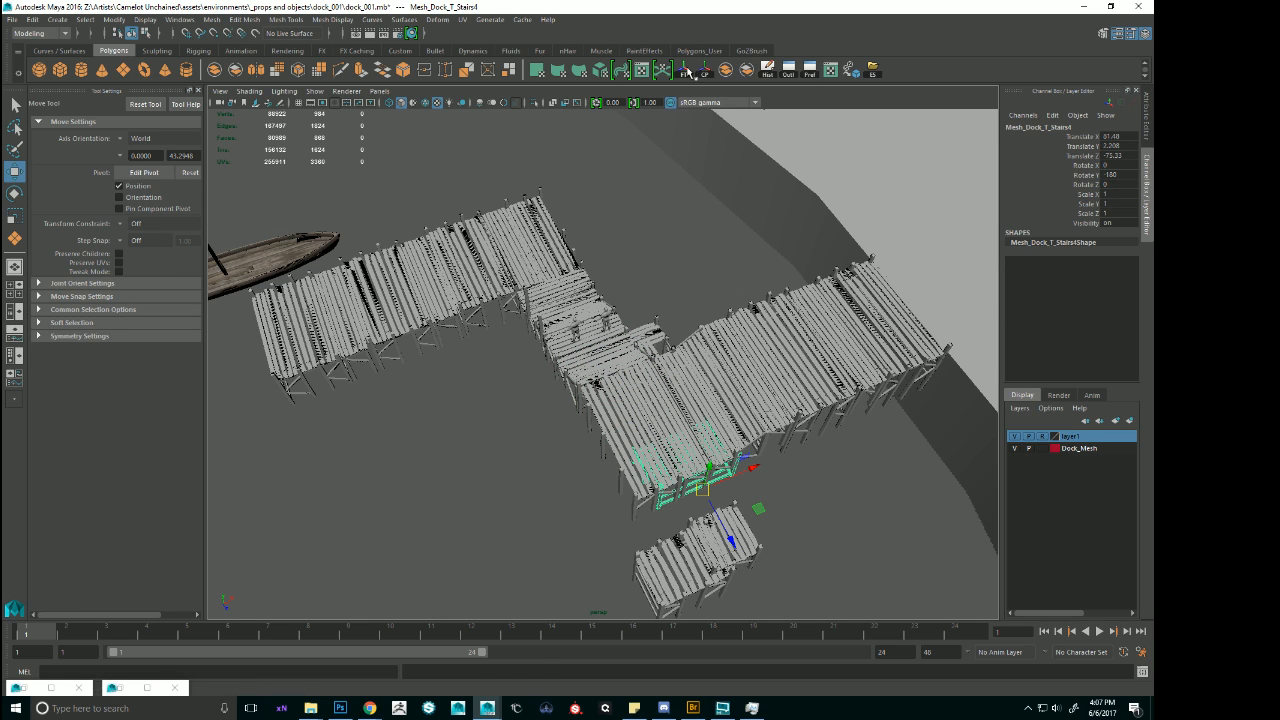
Freeze the stair copy's transformations and turn it to Rotate Y 180 so it leads away from the landing.
key("e")
left_click_drag(684, 538, 757, 364)
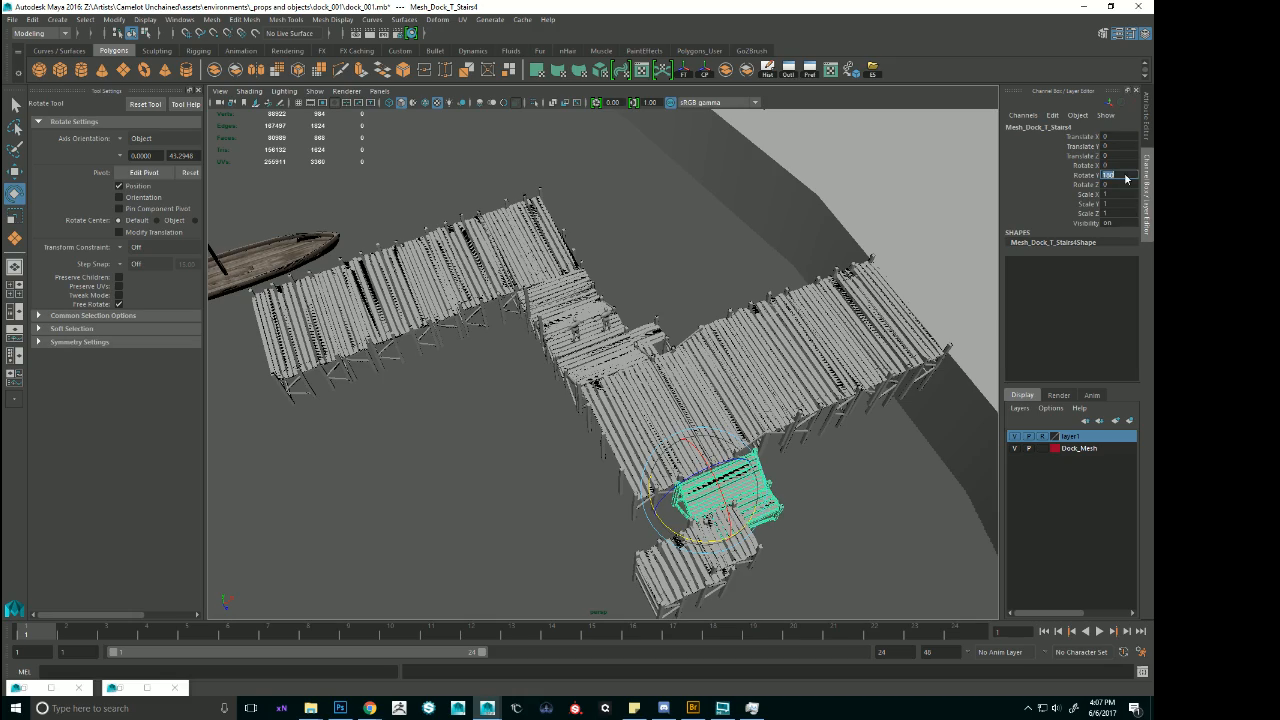
mouse_move(731, 483)
left_mouse_down("alt")
mouse_move(651, 527)
mouse_move(777, 517)
mouse_move(711, 492)
left_mouse_up("alt")
key("w")
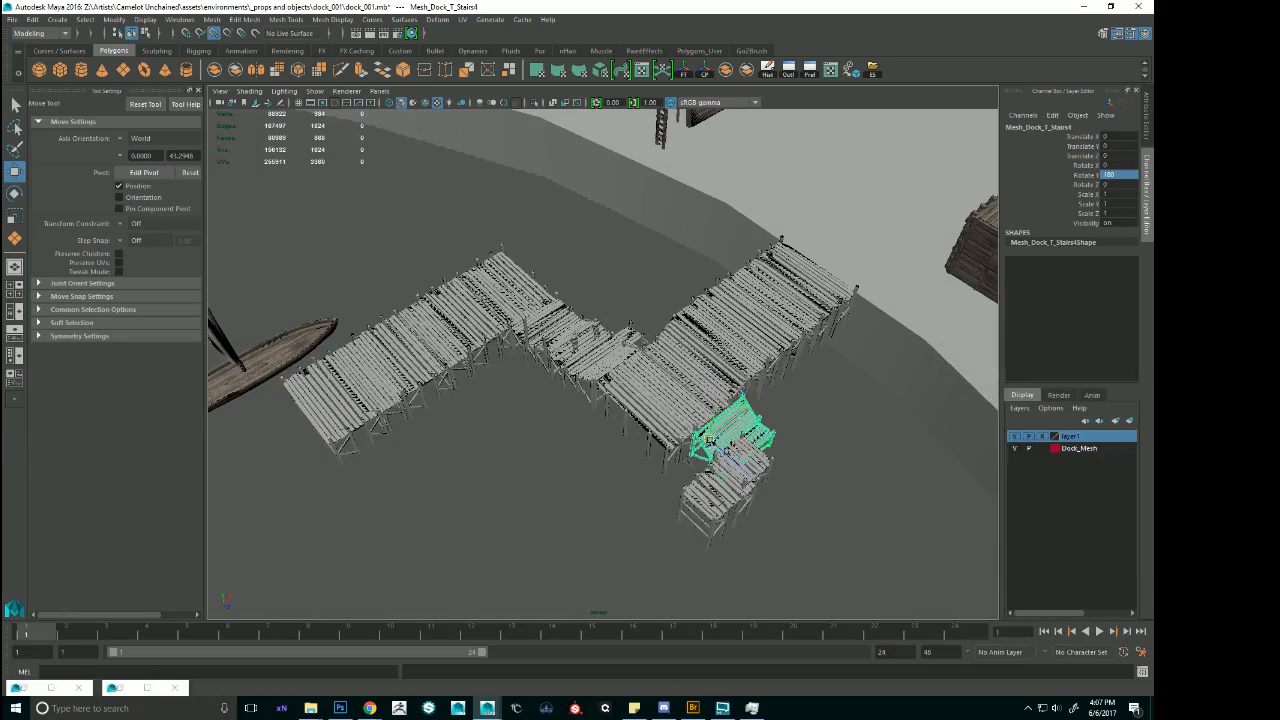
Snap the stair copy along the landing's edge to about Translate X -1.48 and Z 0.02.
left_click_drag(710, 440, 685, 456)
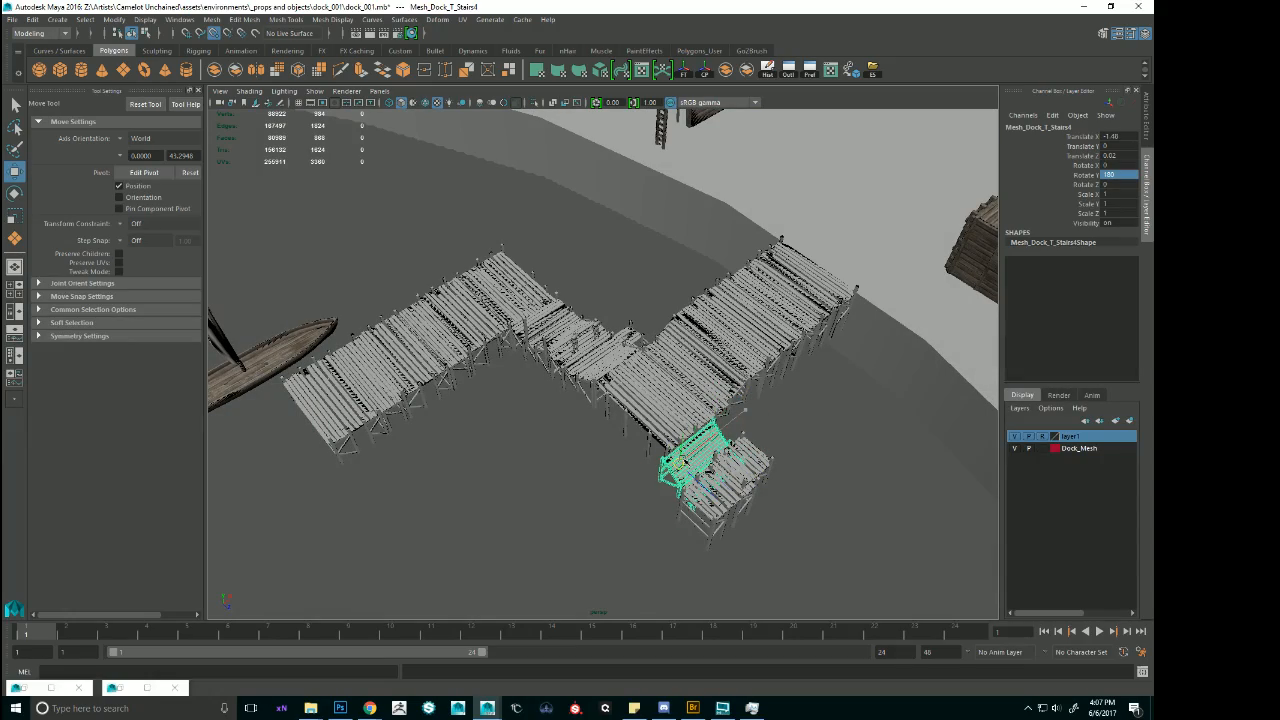
key("f")
left_click_drag(585, 400, 618, 413, "alt")
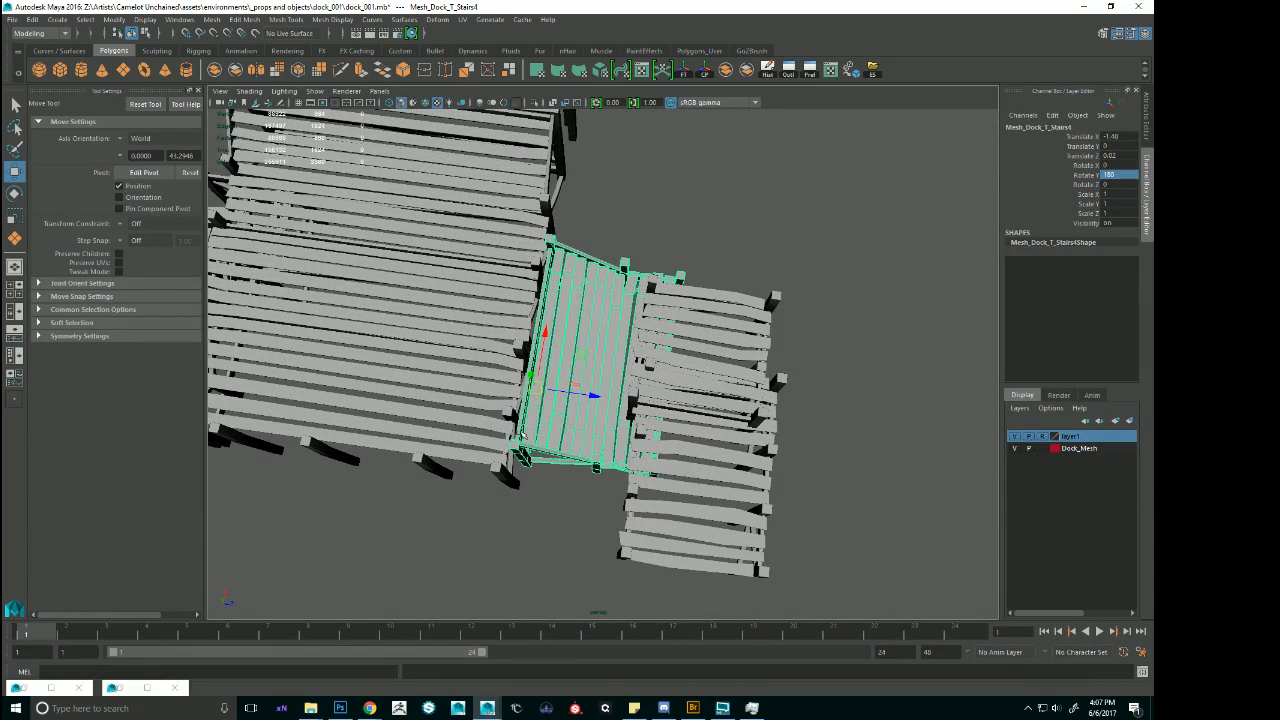
Slide the stair copy along the landing's edge to about Translate X -2.0 so its posts line up with the landing.
left_click_drag(548, 338, 551, 374)
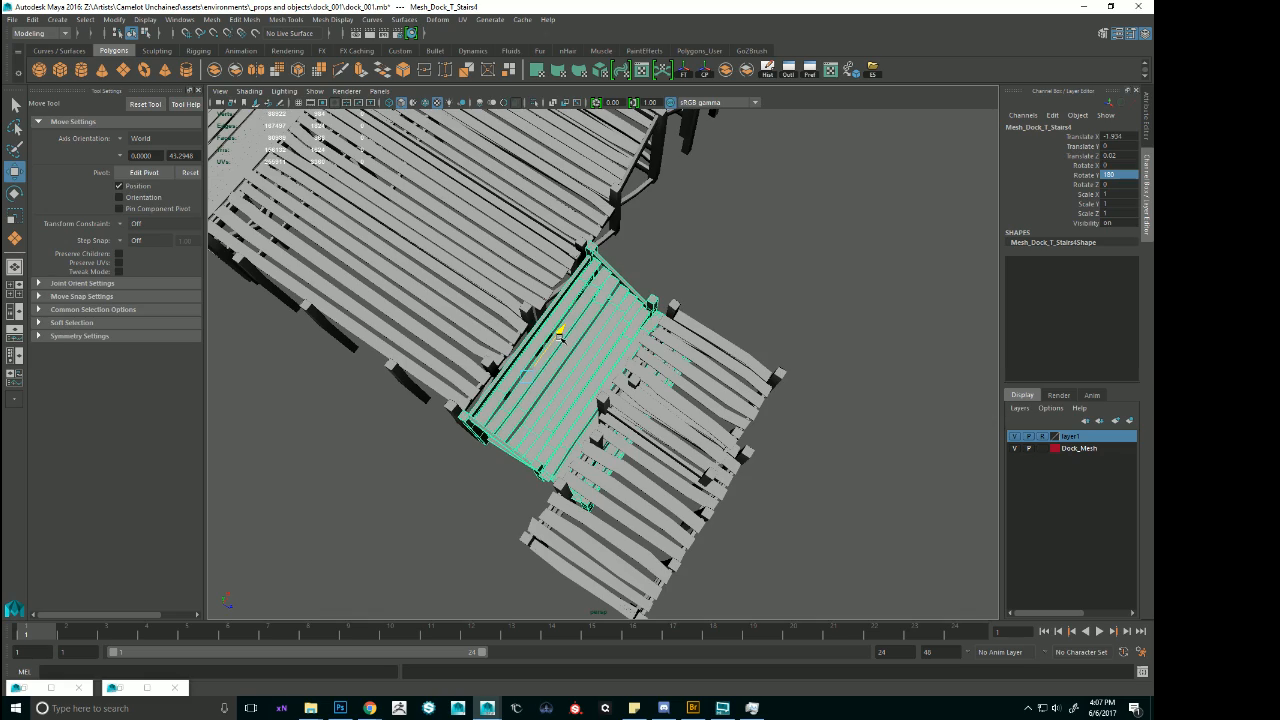
left_click_drag(559, 337, 596, 374, "alt")
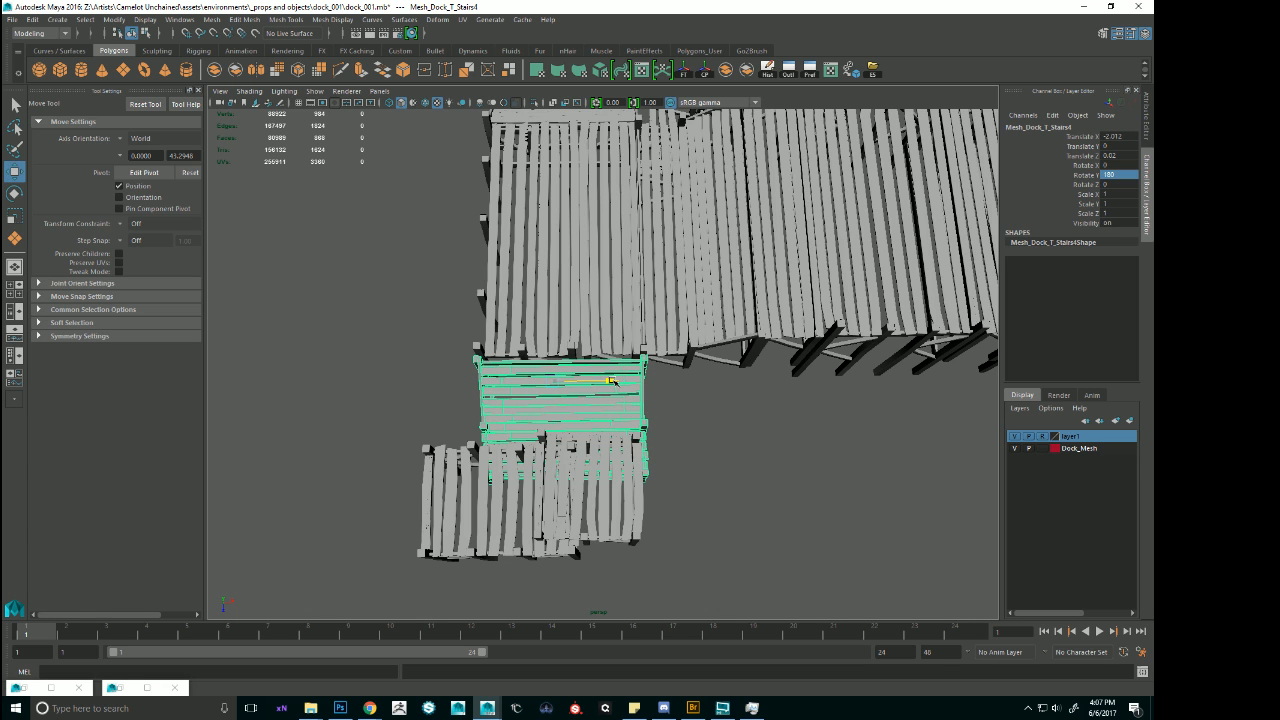
Move both sections of the small detached deck away from the stair copy along Z, to about Translate Z -29.1.
left_click_drag(664, 399, 730, 352, "alt")
left_click(696, 360)
left_click(712, 424, "shift")
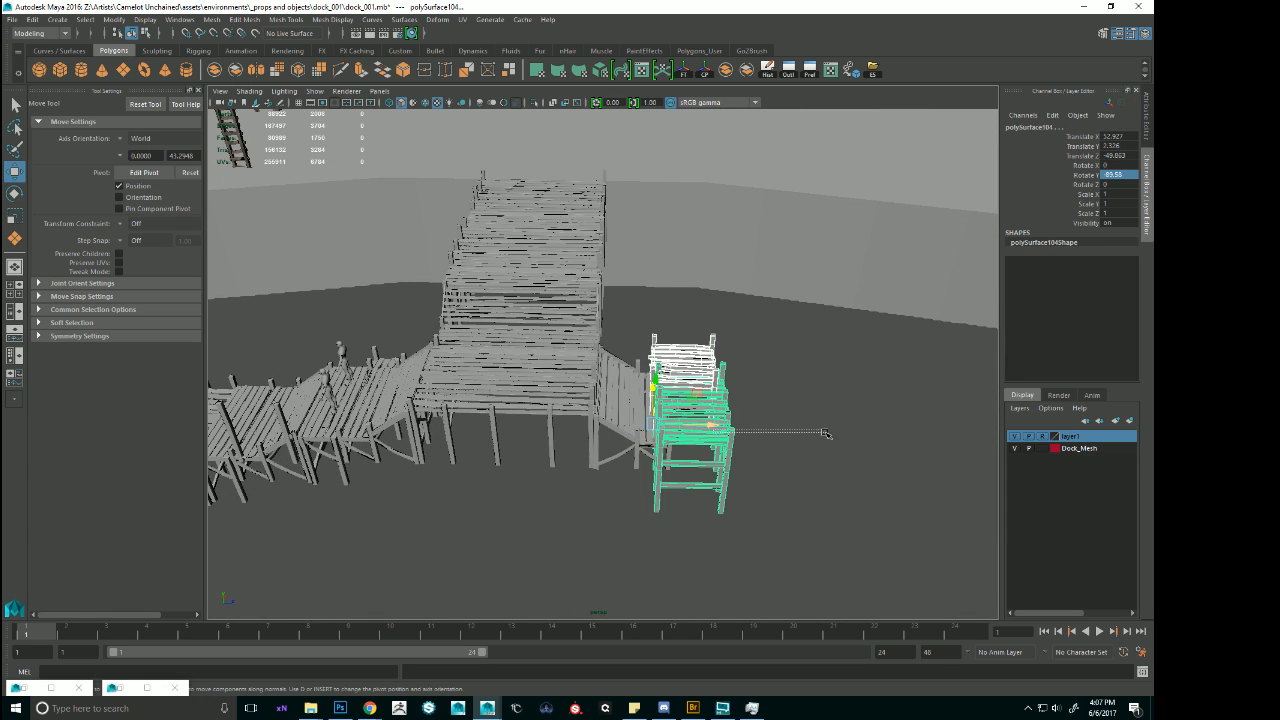
left_click_drag(826, 433, 829, 433)
key("ctrl+z")
left_click_drag(712, 425, 984, 431)
Locate the modular dock kit and examine its pieces around the Mesh_Dock_T_Broken_Passable section.
left_click_drag(706, 385, 590, 352, "alt")
right_click_drag(590, 352, 690, 400, "alt")
left_click_drag(690, 400, 778, 372, "alt")
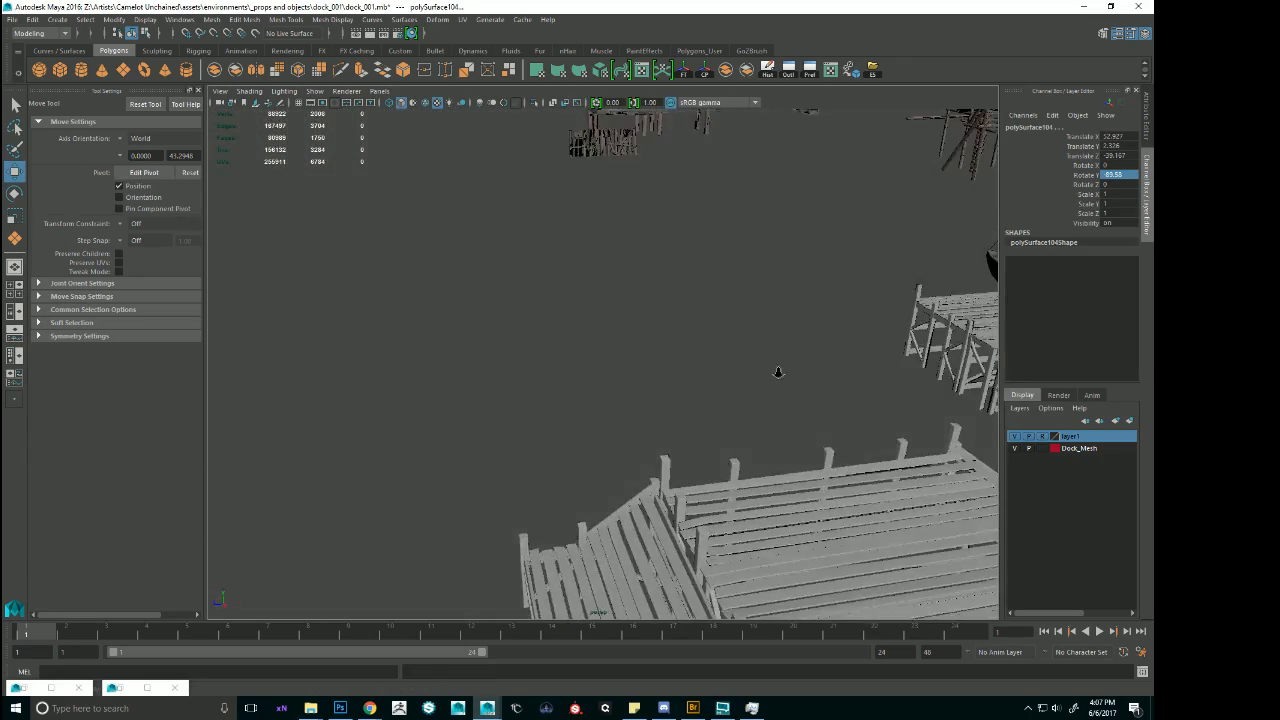
right_click_drag(778, 372, 497, 309, "alt")
middle_click_drag(497, 309, 717, 369, "alt")
left_click_drag(717, 369, 540, 345, "alt")
left_click(455, 221)
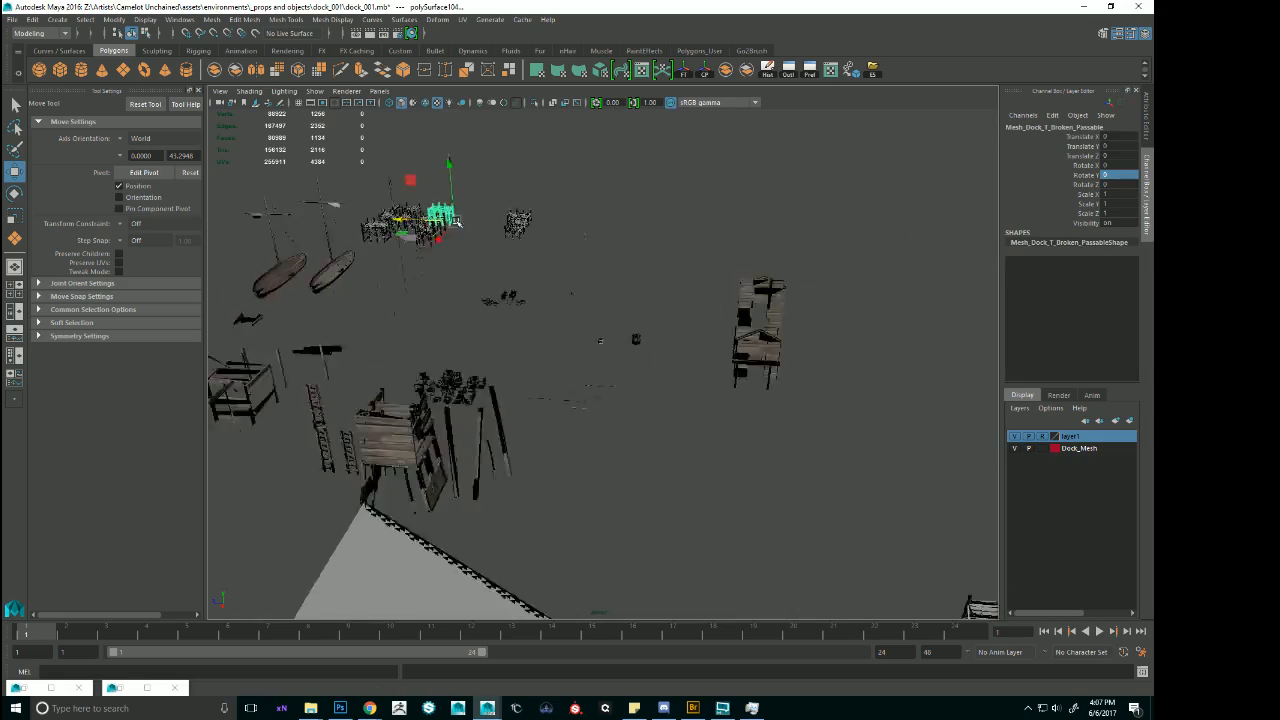
key("f")
scroll(806, 360, "down", 8)
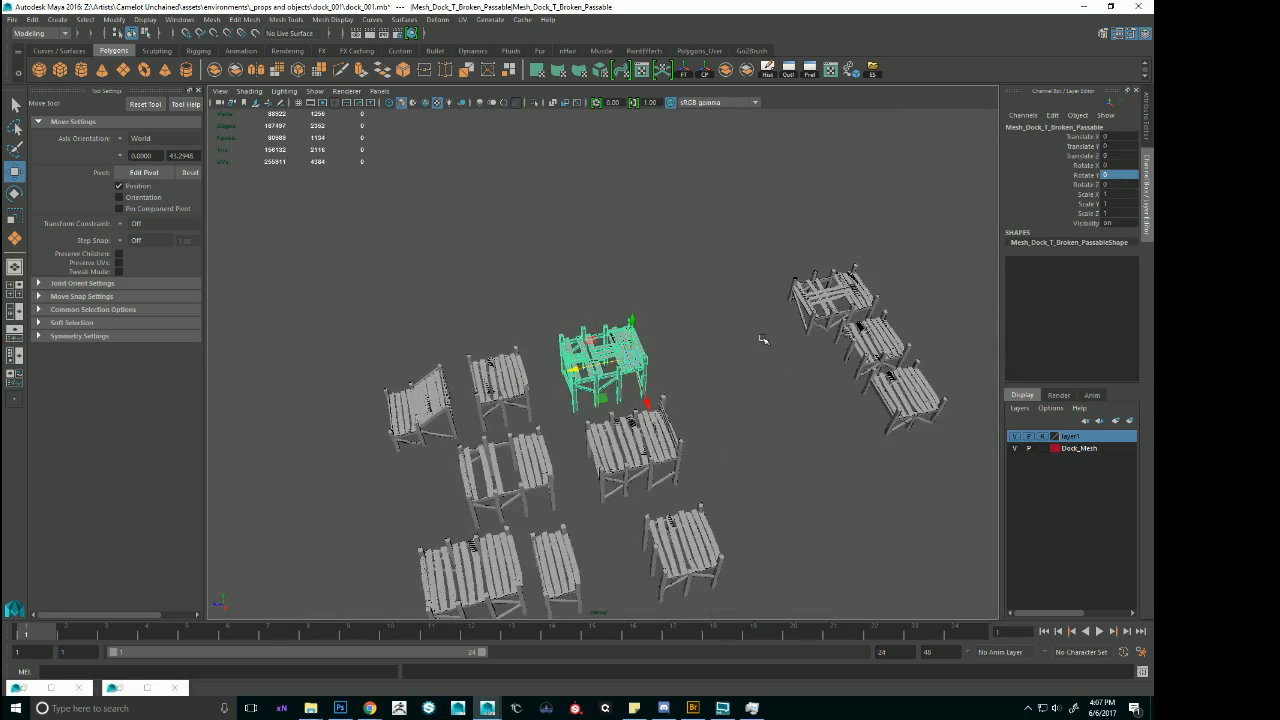
Duplicate the Mesh_Dock_T_Impassable section from the kit and bring the copy to the landing beside the new stairs.
left_click_drag(763, 340, 551, 314, "alt")
left_click(400, 208)
left_click_drag(485, 252, 568, 176, "alt")
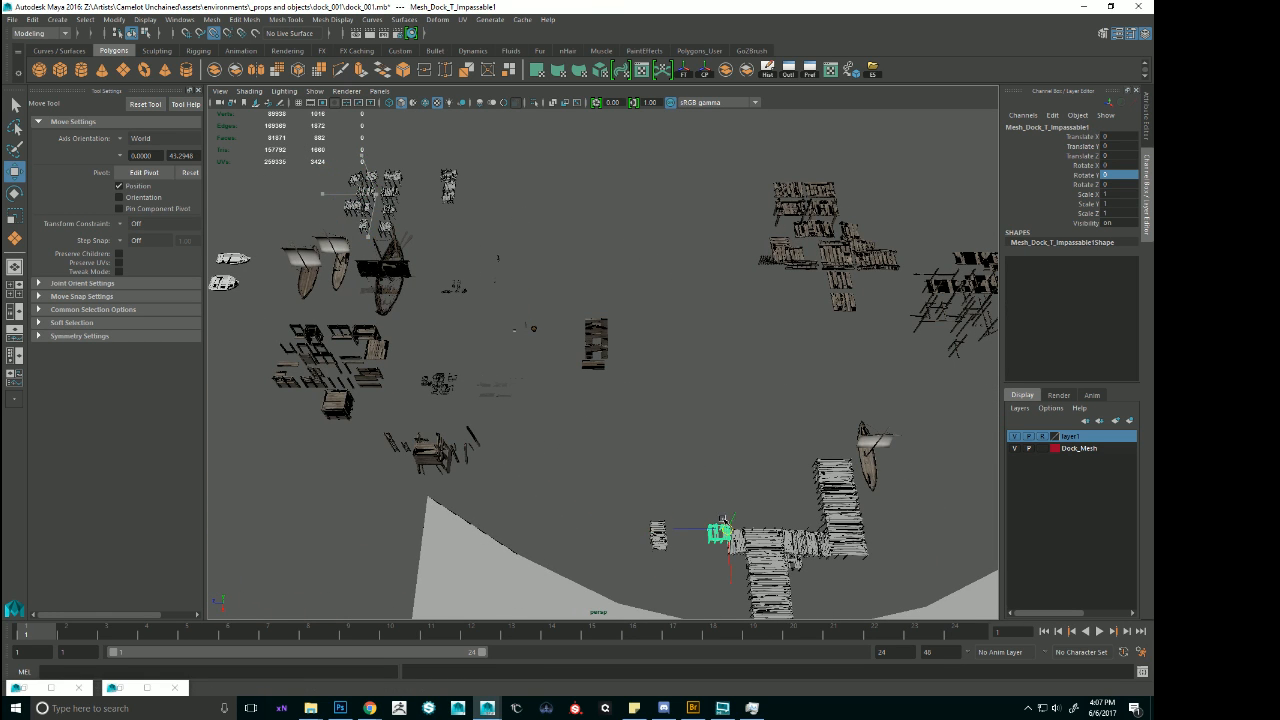
key("f")
left_click_drag(738, 490, 706, 397, "alt")
scroll(887, 349, "down", 3)
scroll(706, 397, "down", 3)
Turn the impassable section to Rotate Y -90 and place it against the landing's edge at about Translate X -0.74 and Z -4.66.
key("e")
key("w")
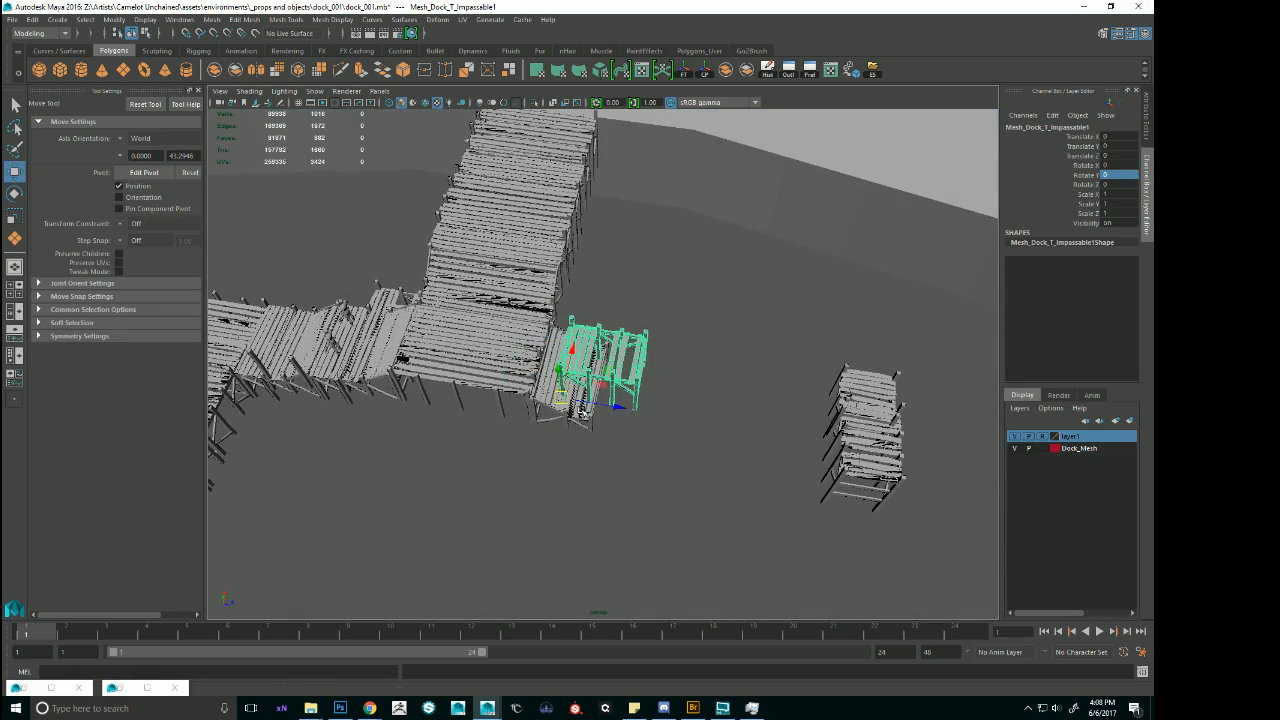
key("e")
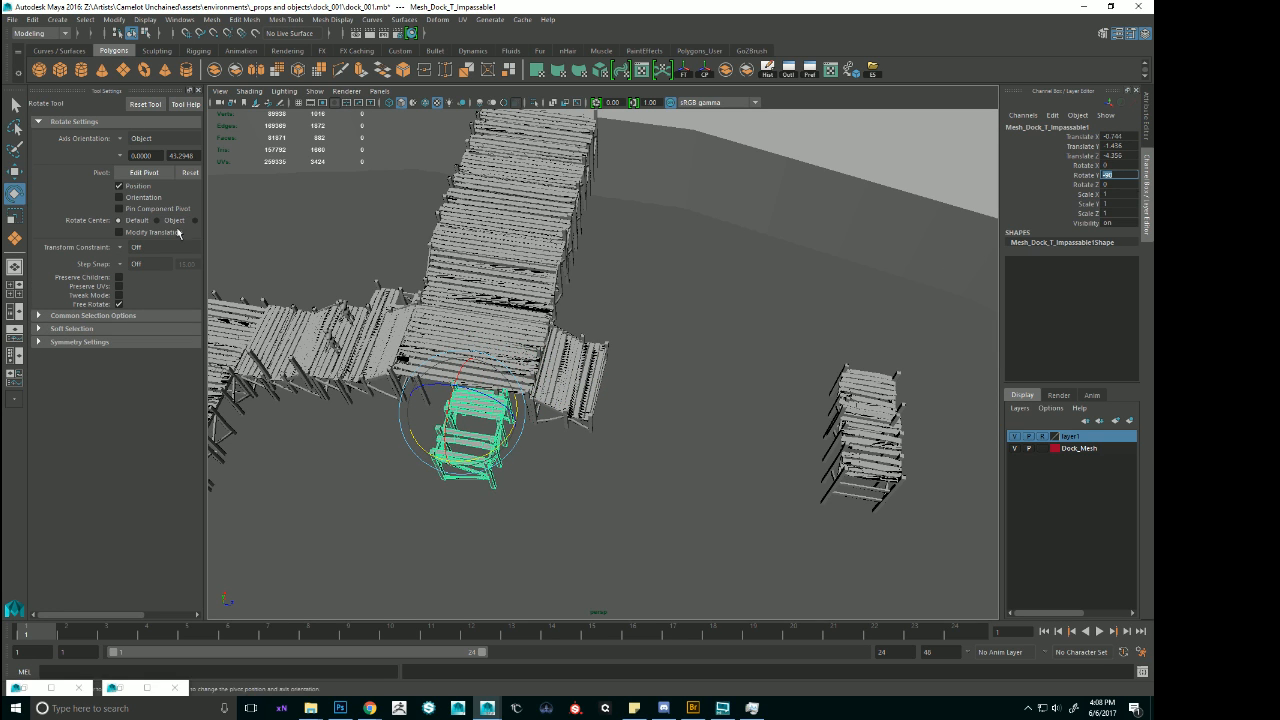
left_click_drag(436, 361, 845, 391, "alt")
key("w")
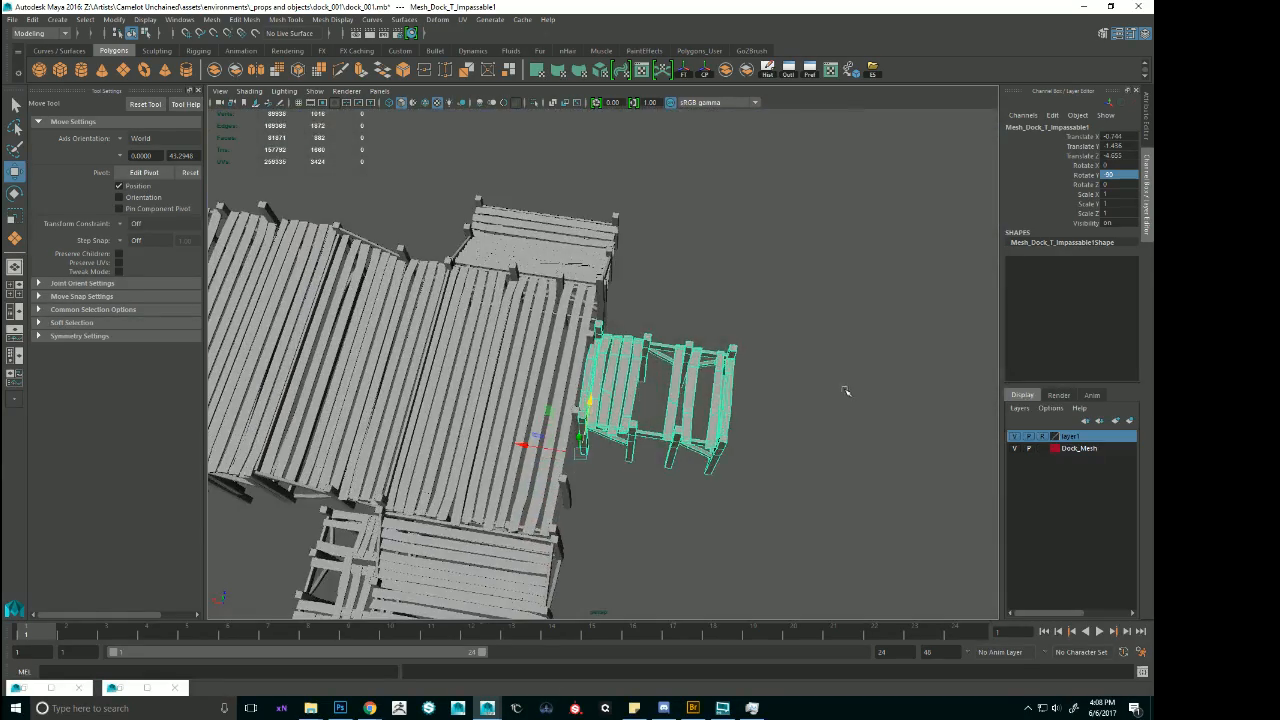
Move the impassable section away from the landing, to about Translate X 12.45 and Z 9.70 near the detached deck.
right_click_drag(876, 364, 760, 363, "alt")
left_click_drag(760, 363, 1034, 476, "alt")
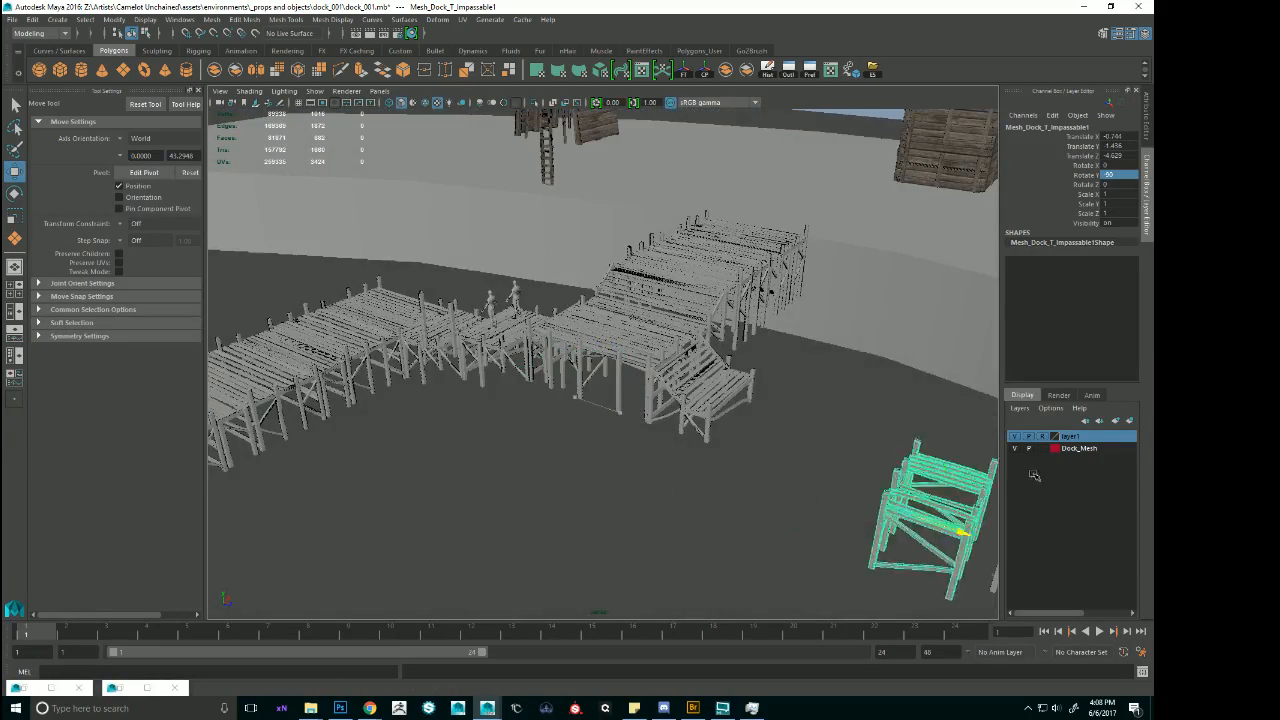
right_click_drag(945, 470, 832, 448, "alt")
left_click_drag(832, 448, 806, 483, "alt")
left_click_drag(800, 438, 884, 295)
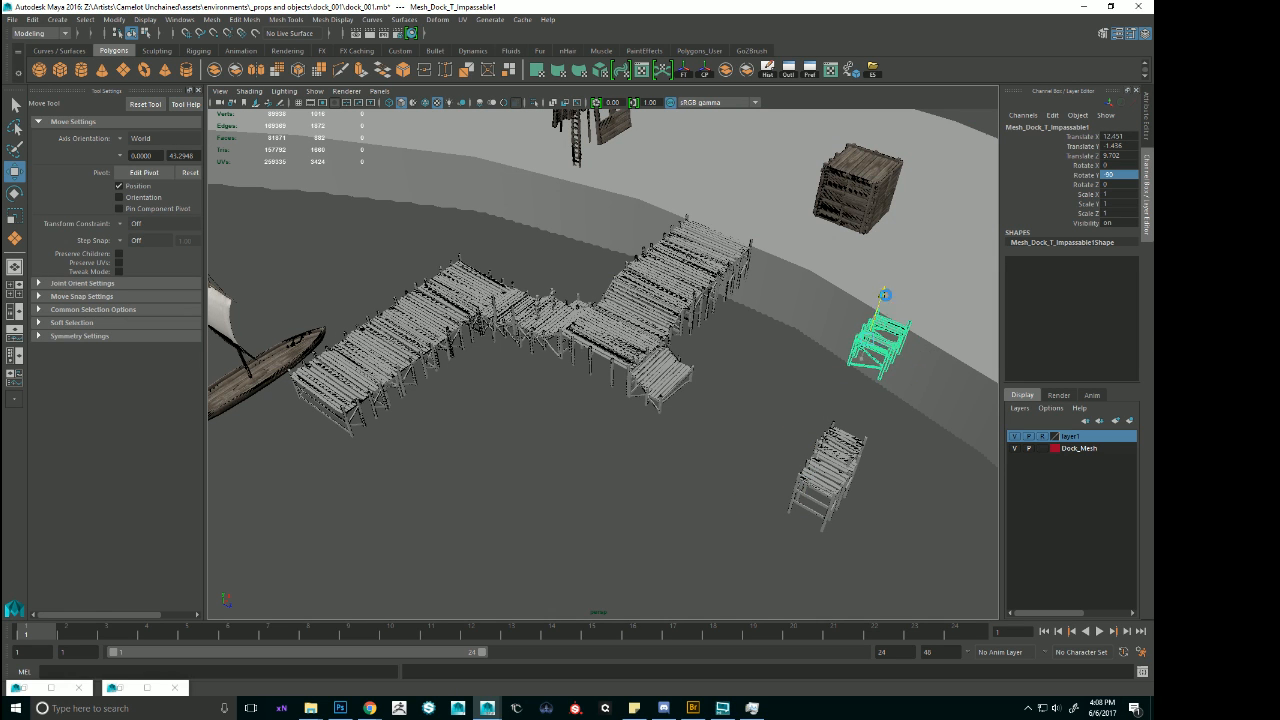
Select the stair section on the landing's edge and examine how it joins the dock.
right_click_drag(689, 313, 770, 332, "alt")
left_click(592, 380)
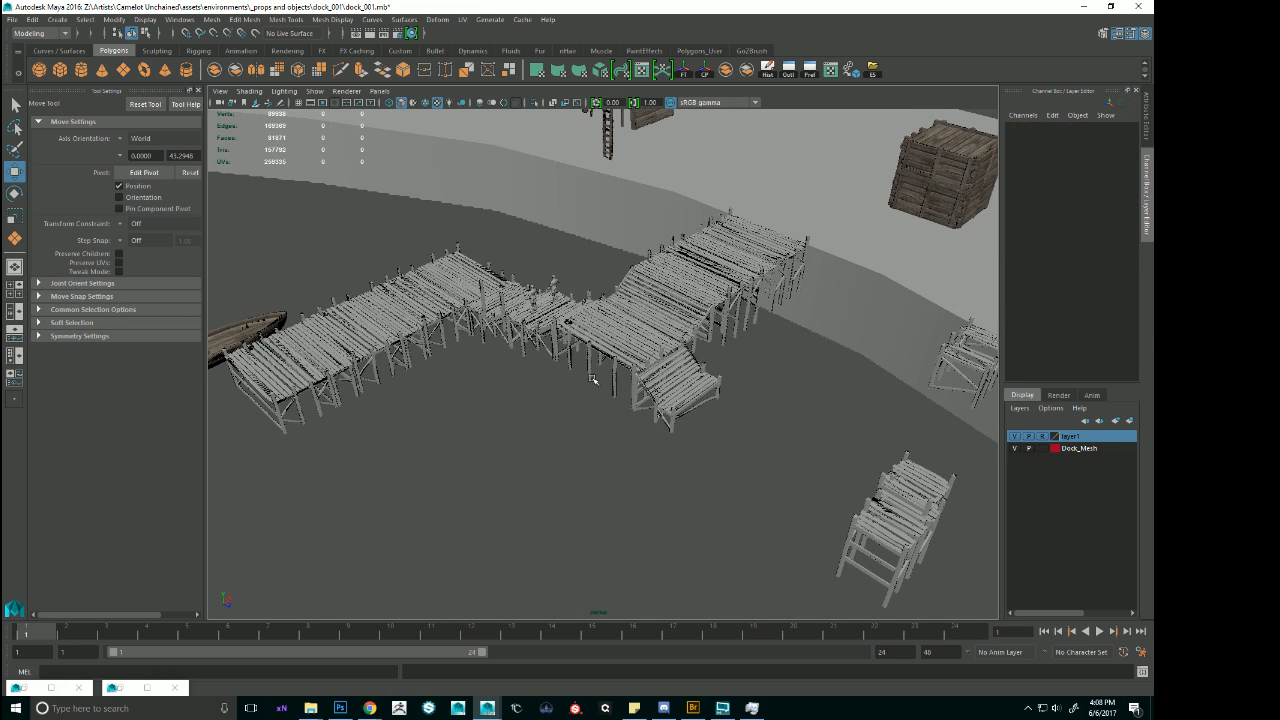
left_click(673, 394)
key("f")
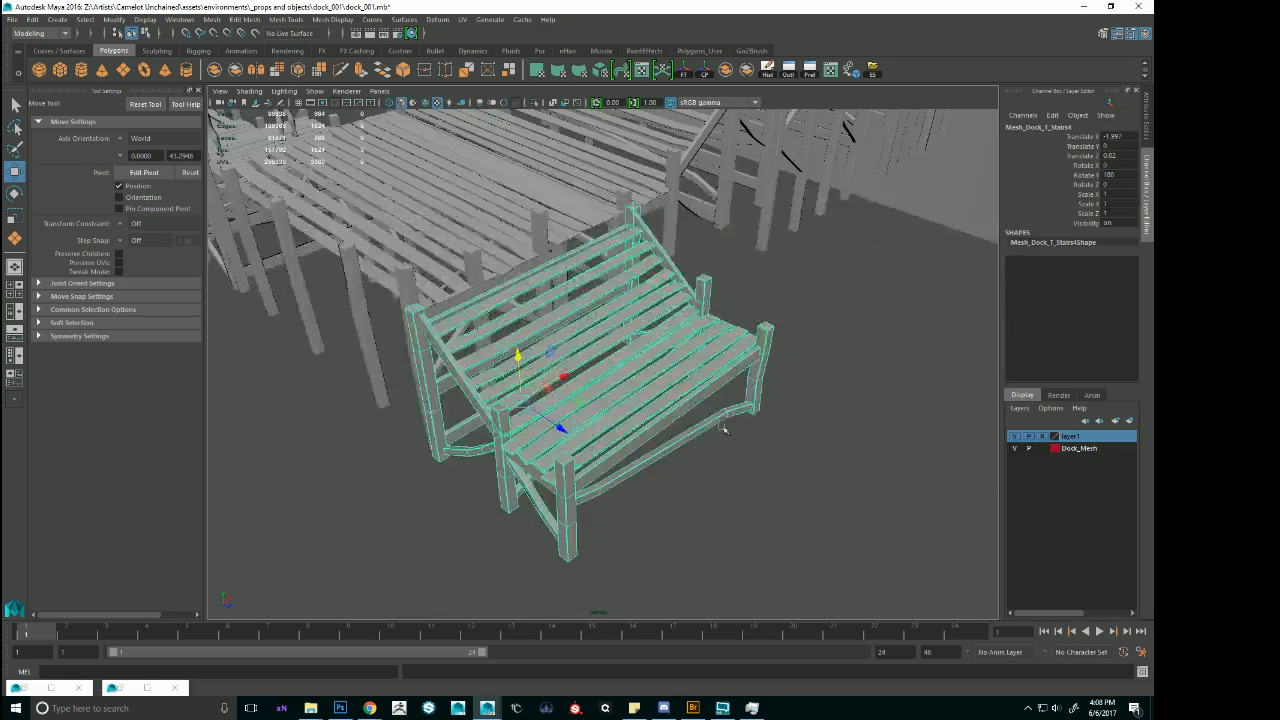
left_click_drag(726, 429, 765, 380, "alt")
right_click_drag(740, 378, 511, 371, "alt")
left_click_drag(511, 372, 360, 386, "alt")
Select every section of the side dock run, from the connecting stairs and flats to the far end near the boat.
left_click(327, 345)
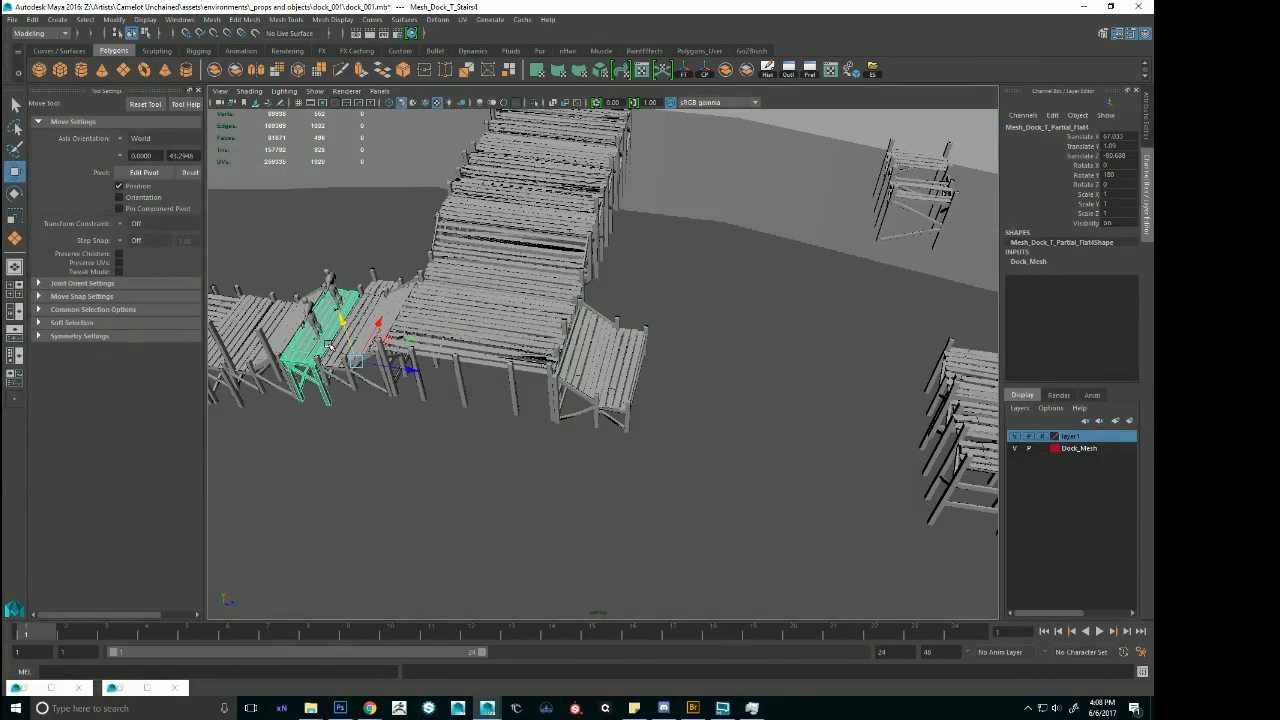
left_click_drag(785, 312, 640, 348, "alt")
left_click(642, 271, "shift")
left_click(632, 256, "shift")
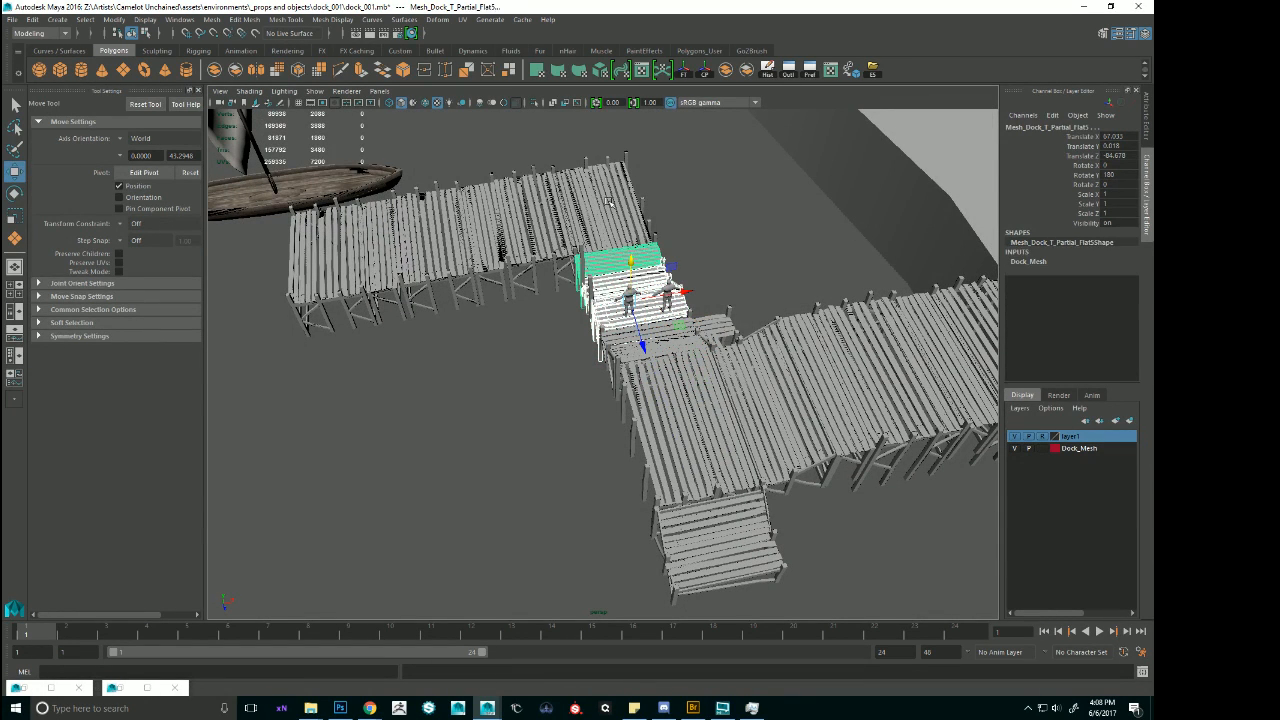
left_click(612, 220, "shift")
left_click(543, 213, "shift")
left_click(588, 216, "shift")
left_click(437, 230, "shift")
left_click(510, 231, "shift")
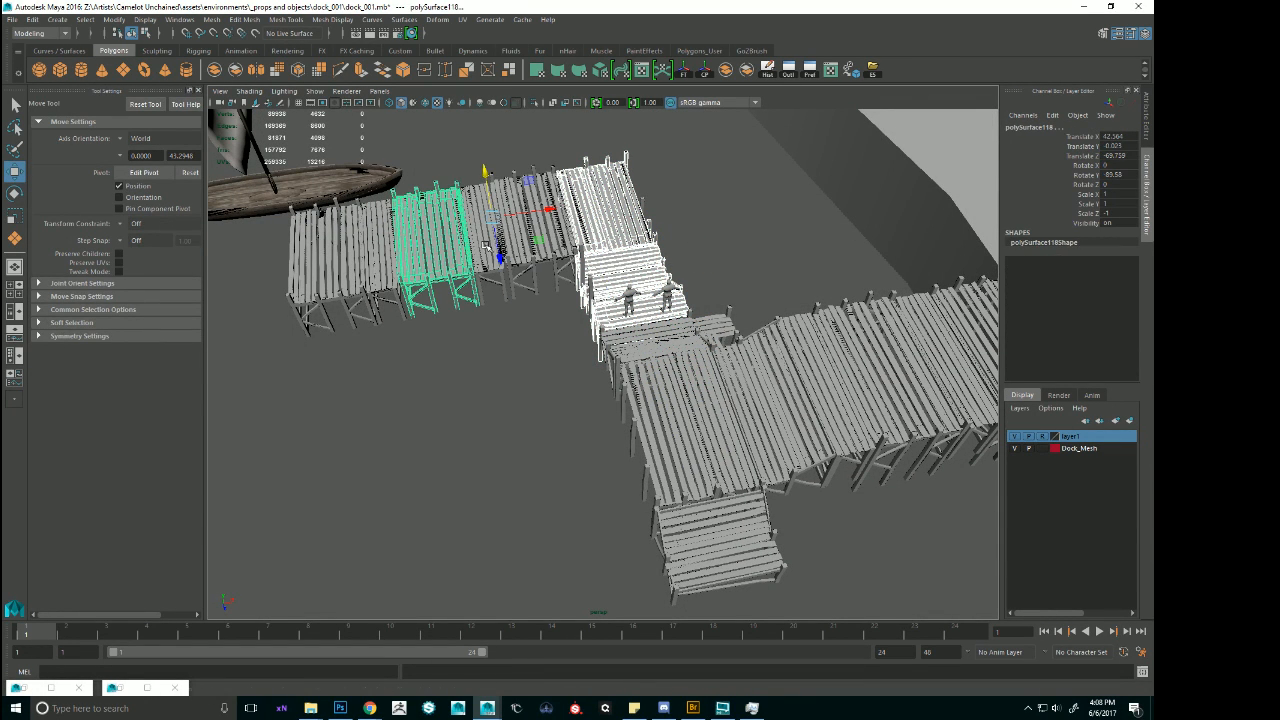
left_click(484, 232, "shift")
left_click(520, 230, "shift")
left_click(380, 243, "shift")
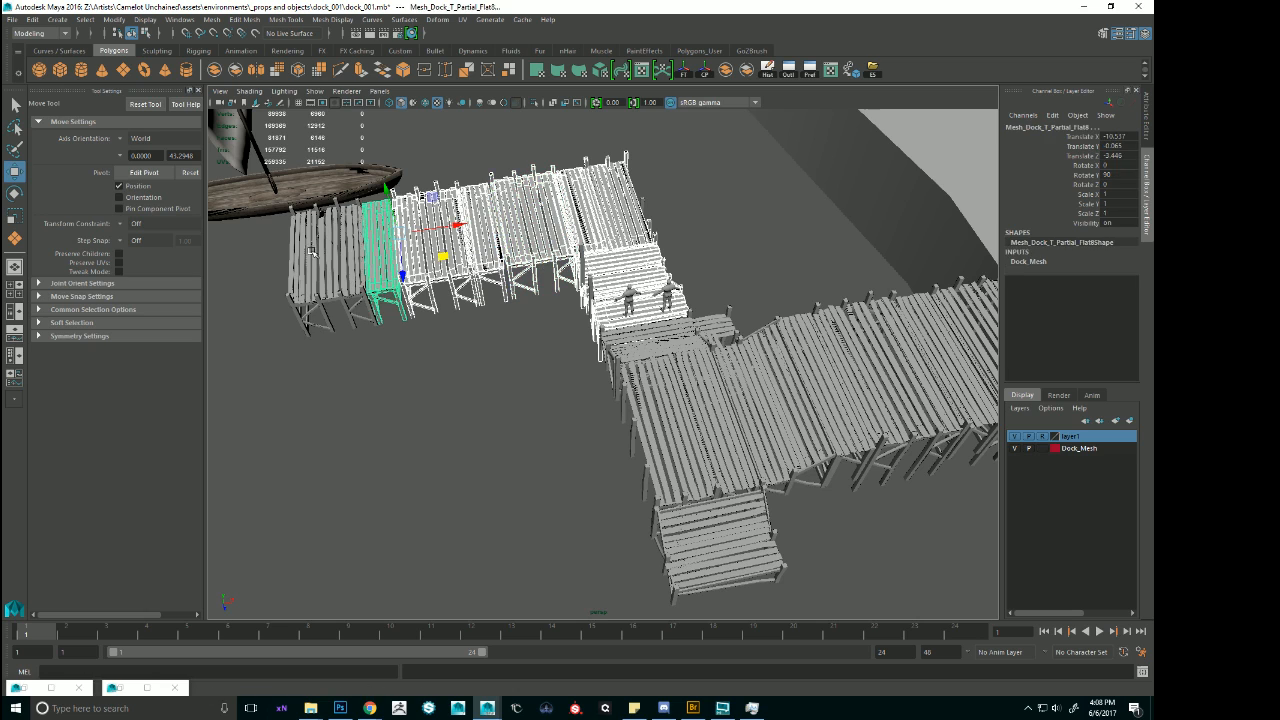
left_click(338, 250, "shift")
key("ctrl+g")
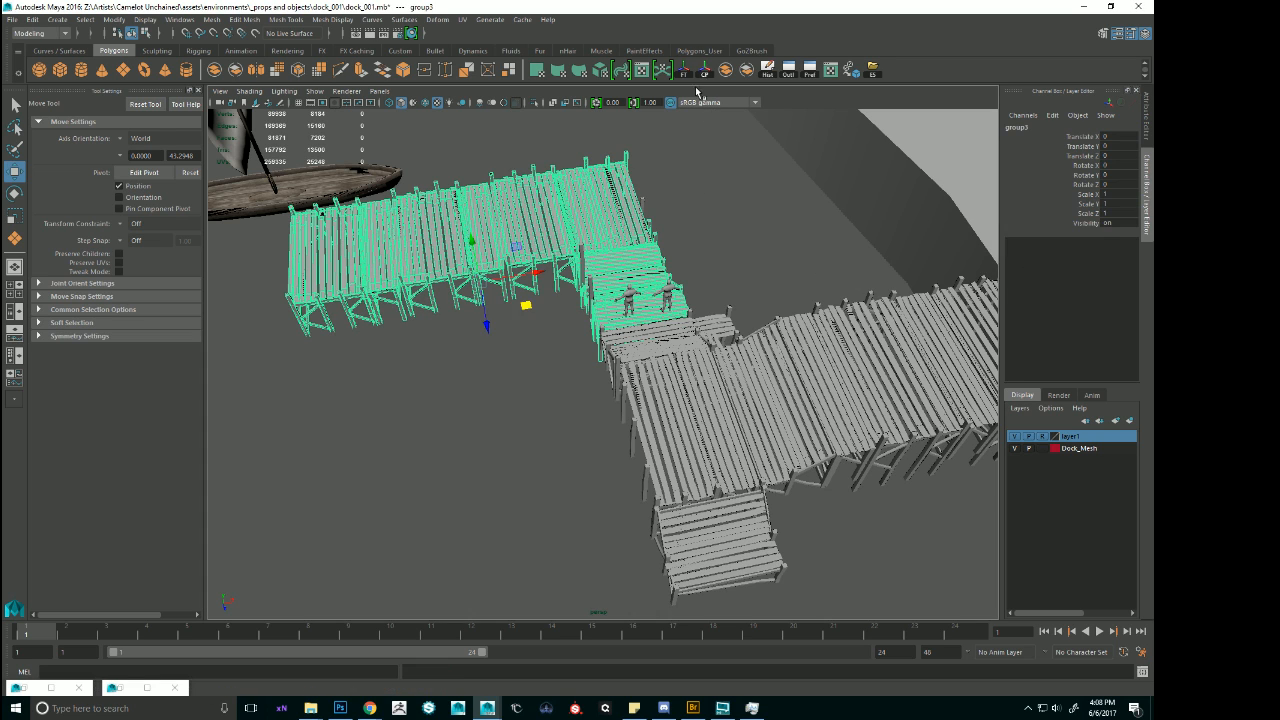
left_click_drag(487, 330, 523, 560)
key("ctrl+z")
key("ctrl+z")
Duplicate the selected dock run, group the copies and move the group along Z to about 13.9, past the landing.
left_click_drag(718, 368, 708, 358, "alt")
right_click_drag(708, 358, 650, 350, "alt")
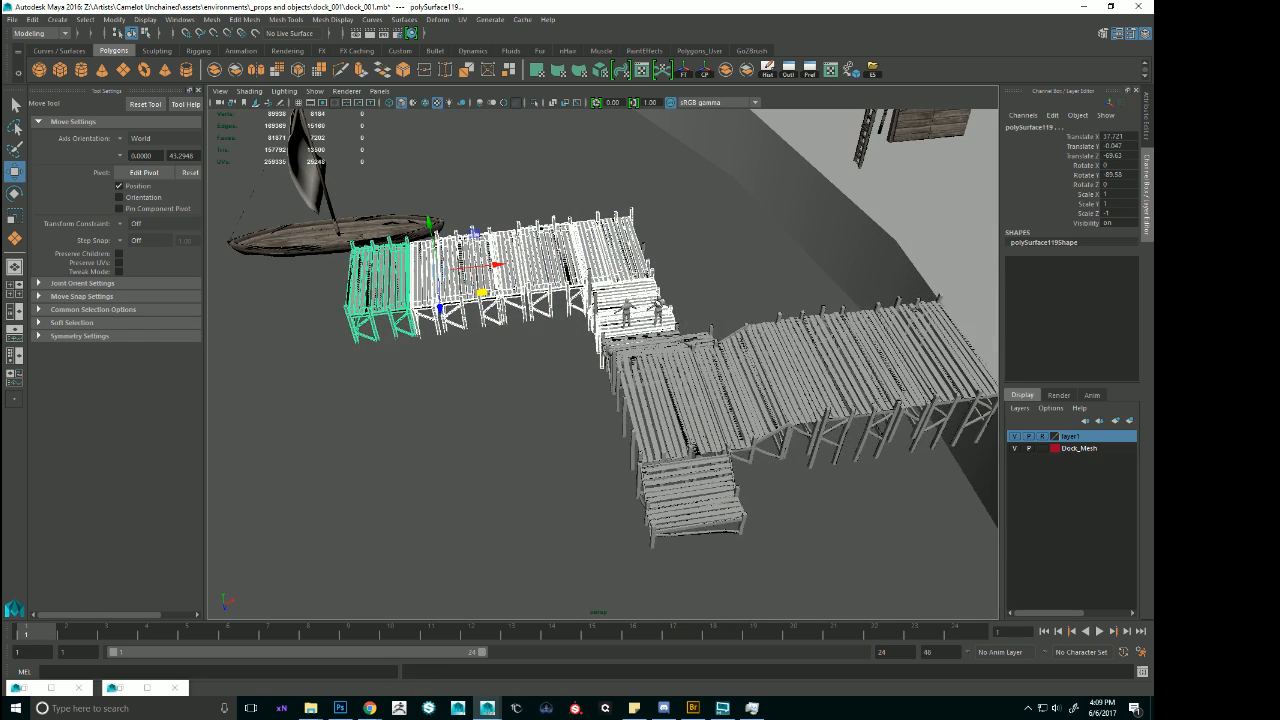
key("ctrl+d")
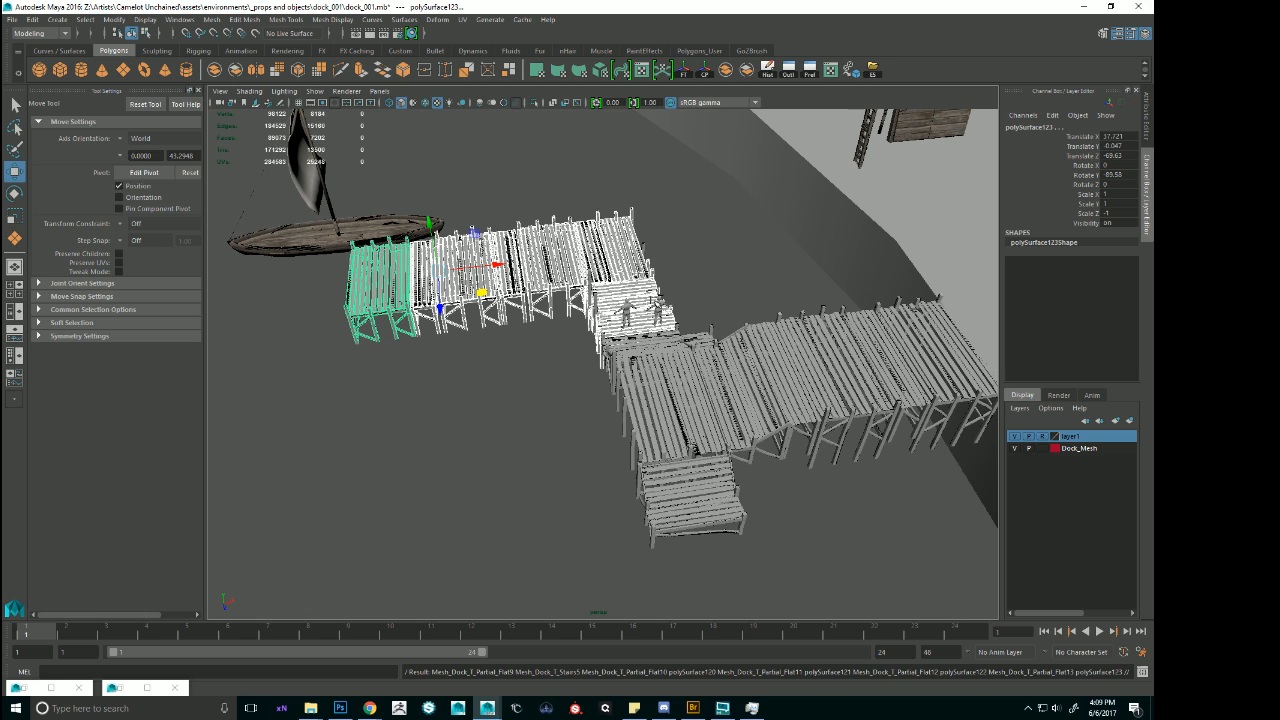
key("ctrl+g")
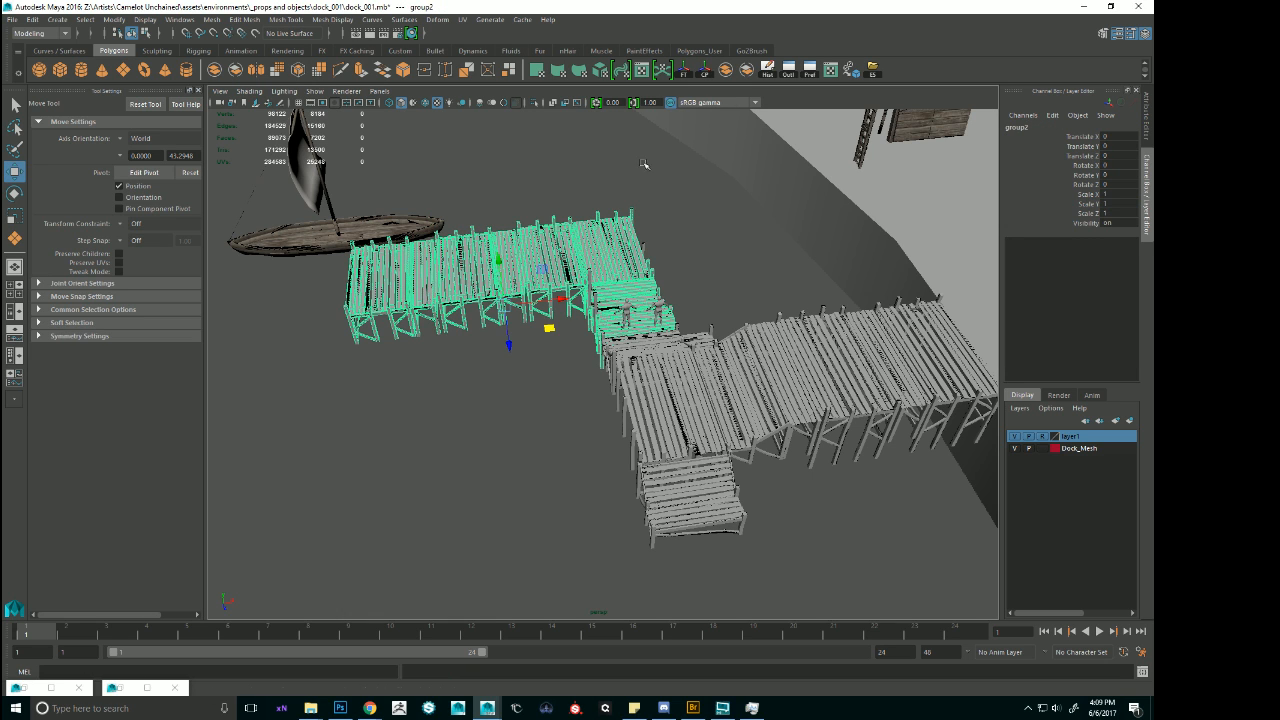
left_click_drag(509, 352, 560, 577)
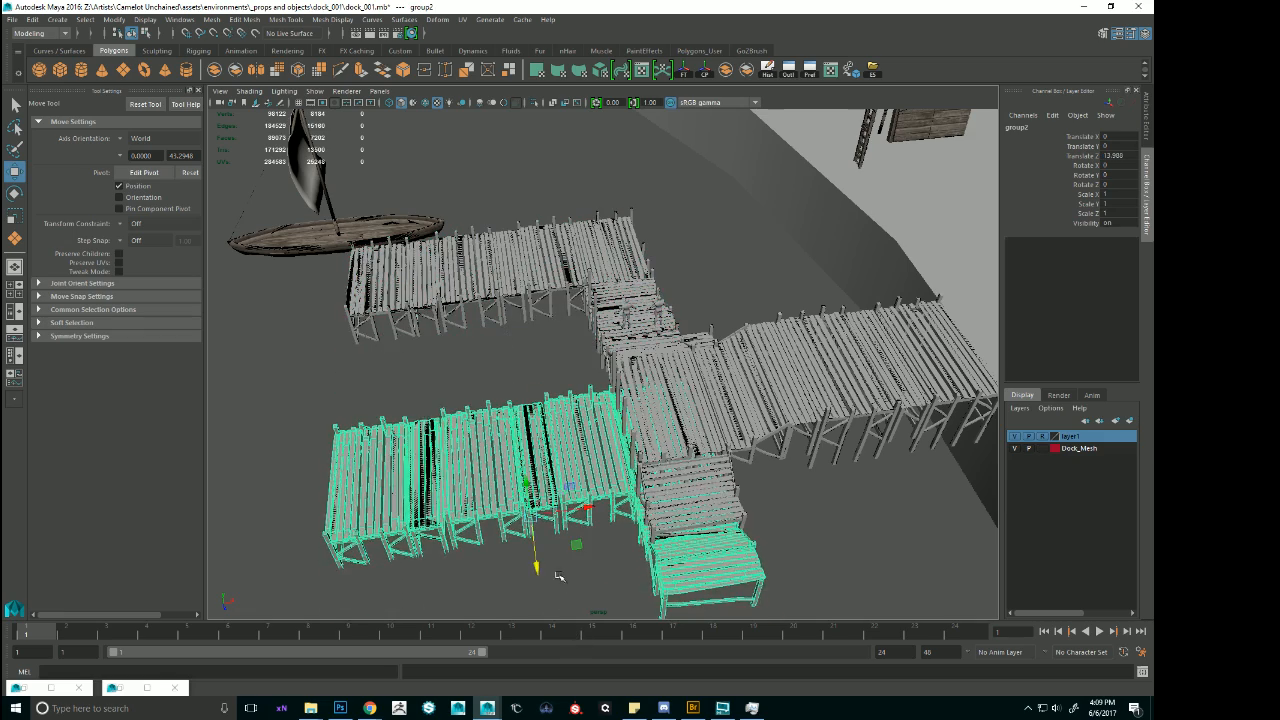
Snap the group's pivot to the foot of its end section's outer corner post and freeze the group's transformations.
middle_click_drag(742, 522, 634, 323, "alt")
right_click_drag(634, 323, 674, 450, "alt")
left_click_drag(630, 426, 607, 412, "alt")
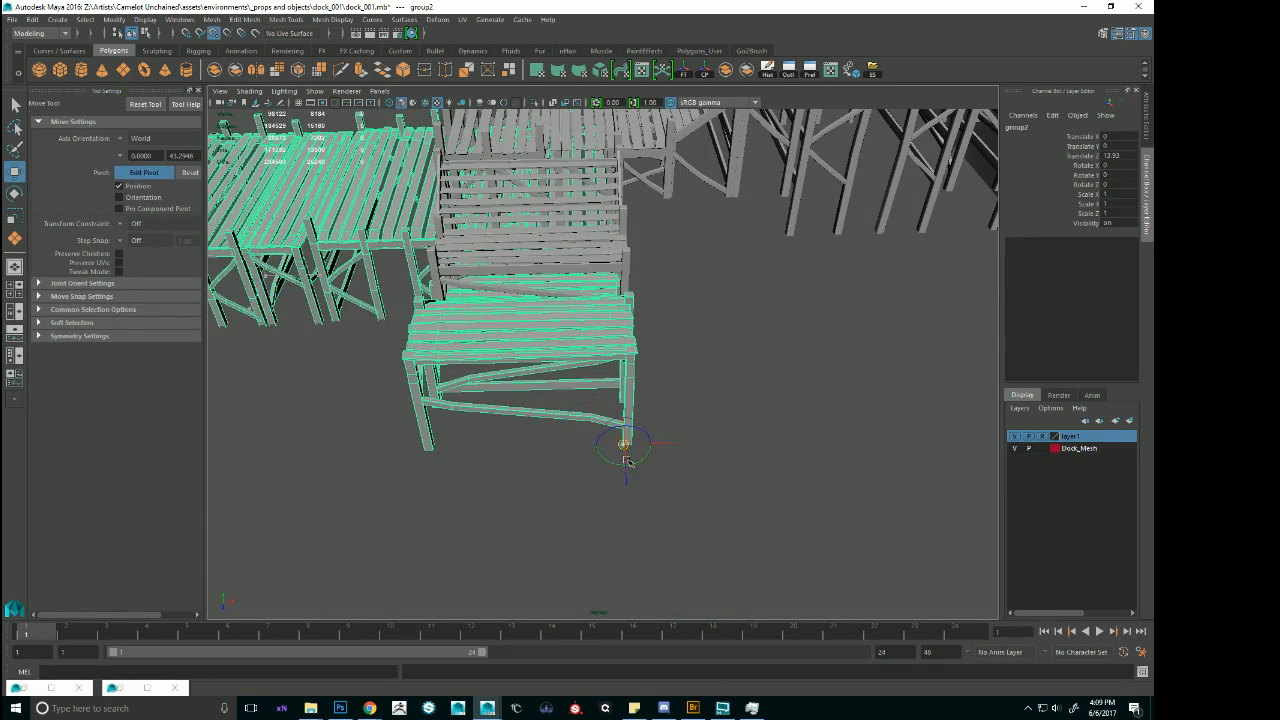
left_click_drag(735, 450, 592, 384, "alt")
key("d")
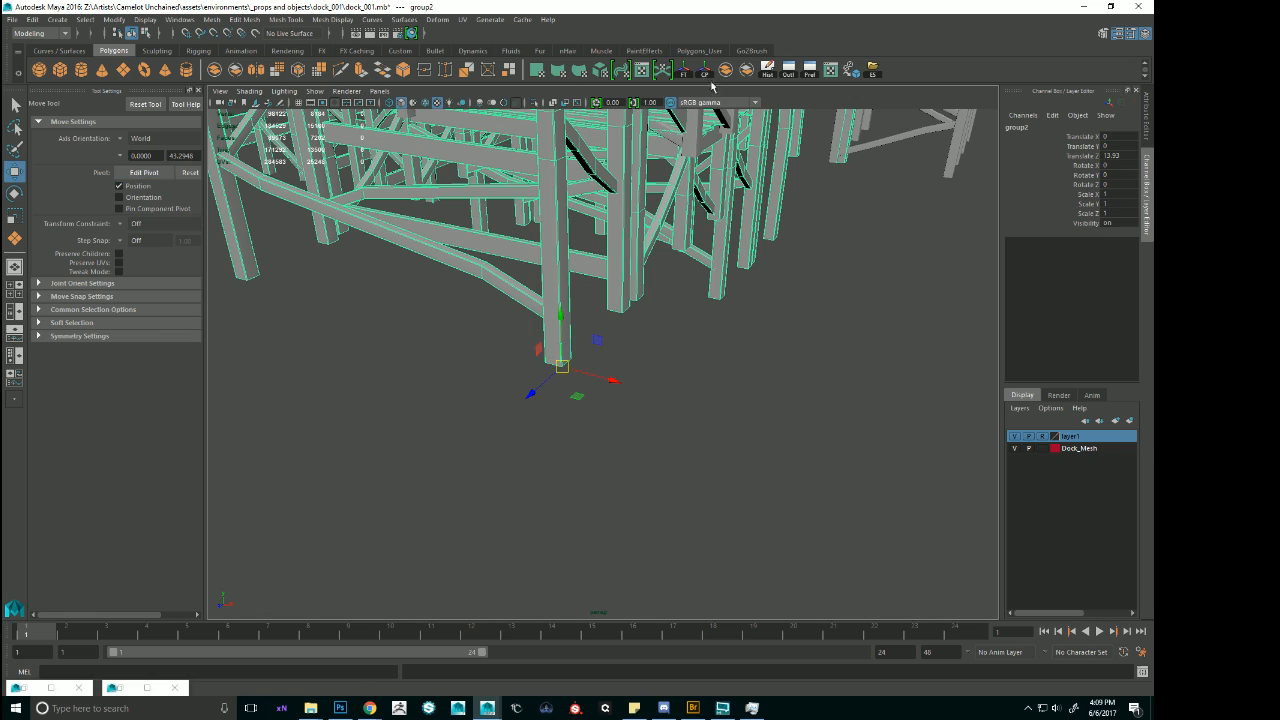
right_click_drag(570, 215, 351, 229, "alt")
left_click_drag(351, 229, 517, 297, "alt")
key("e")
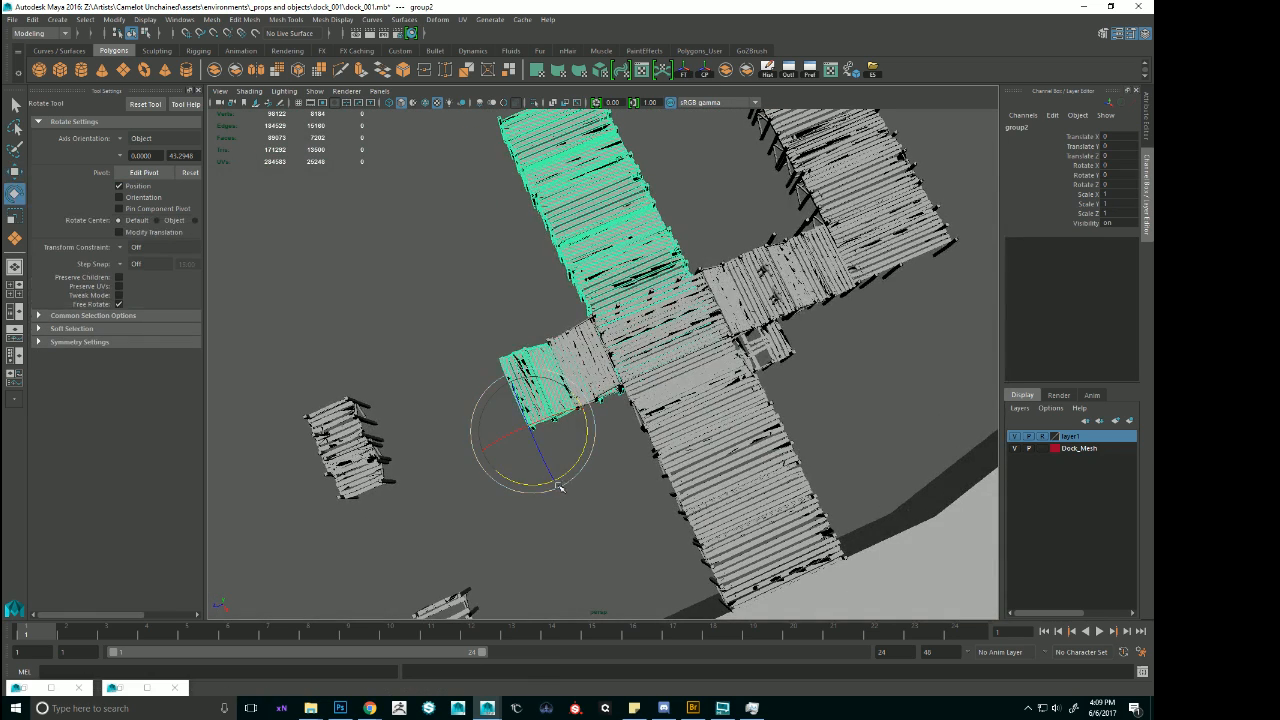
left_click_drag(573, 469, 580, 404)
mouse_move(602, 360)
left_mouse_down()
mouse_move(484, 303)
mouse_move(452, 309)
mouse_move(593, 358)
left_mouse_up()
key("ctrl+z")
Mirror the grouped run with Scale X -1 and rotate it around Y to about -179 so it extends away from the landing.
type("-1")
key("Return")
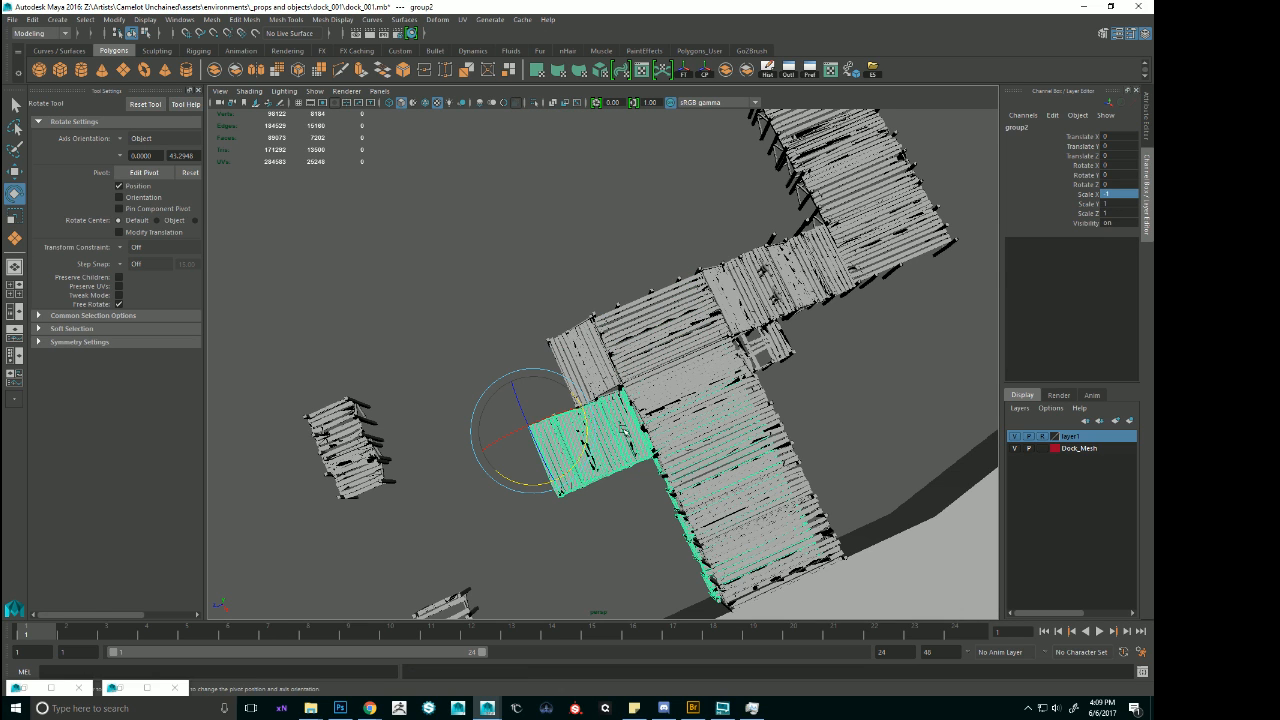
left_click_drag(578, 460, 479, 436)
scroll(600, 365, "down", 4)
left_click_drag(600, 365, 590, 322, "alt")
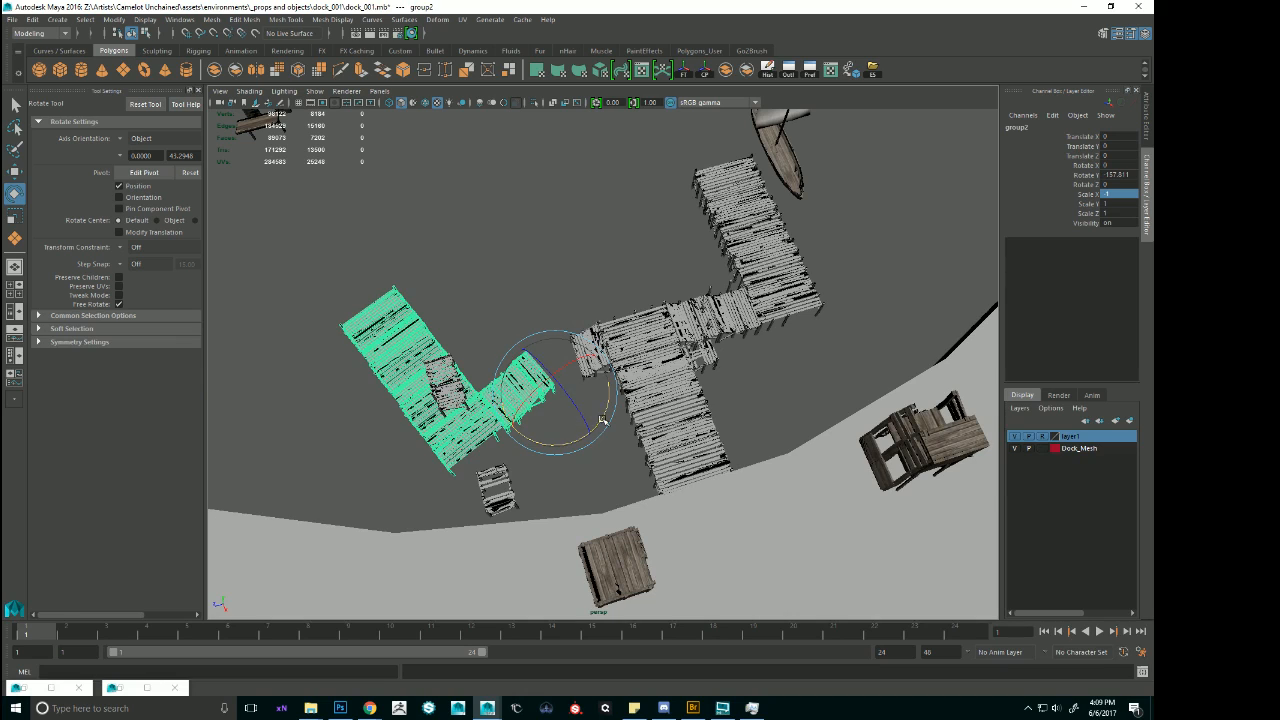
left_click_drag(600, 412, 585, 428)
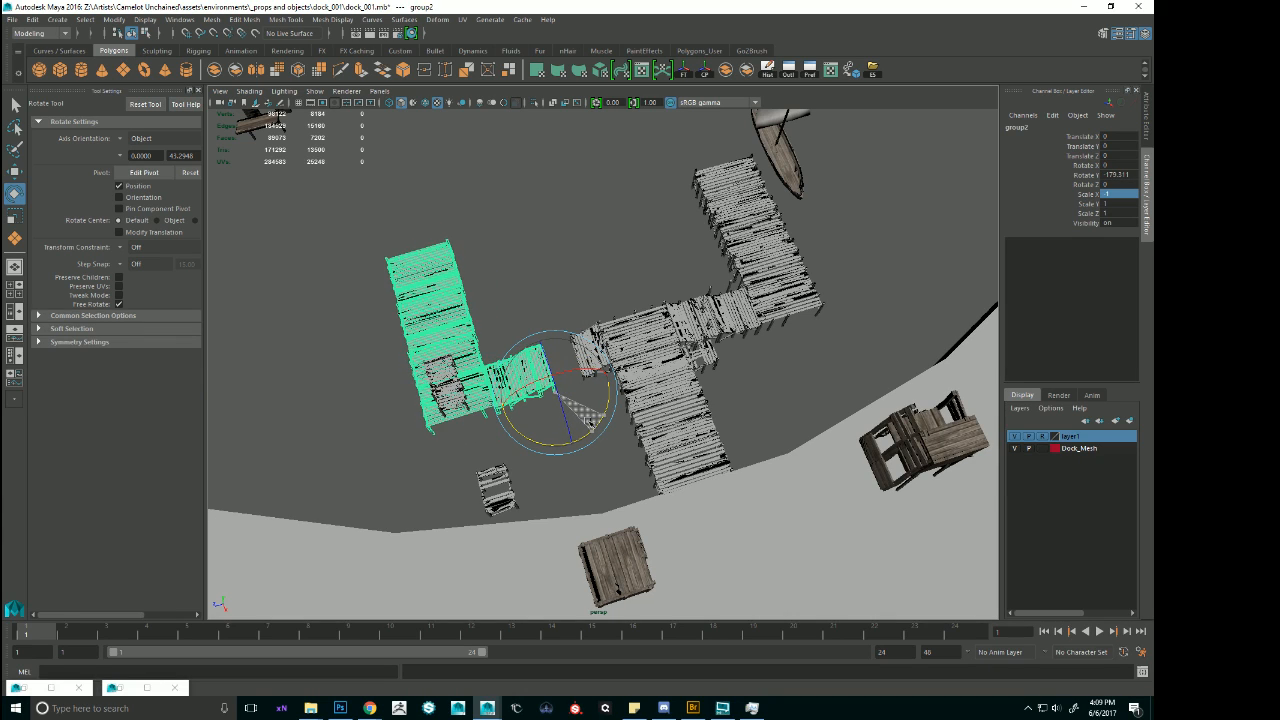
Snap the mirrored group to the end of the landing's new stairs and lower it to about Translate Y 0.
key("w")
scroll(677, 372, "up", 6)
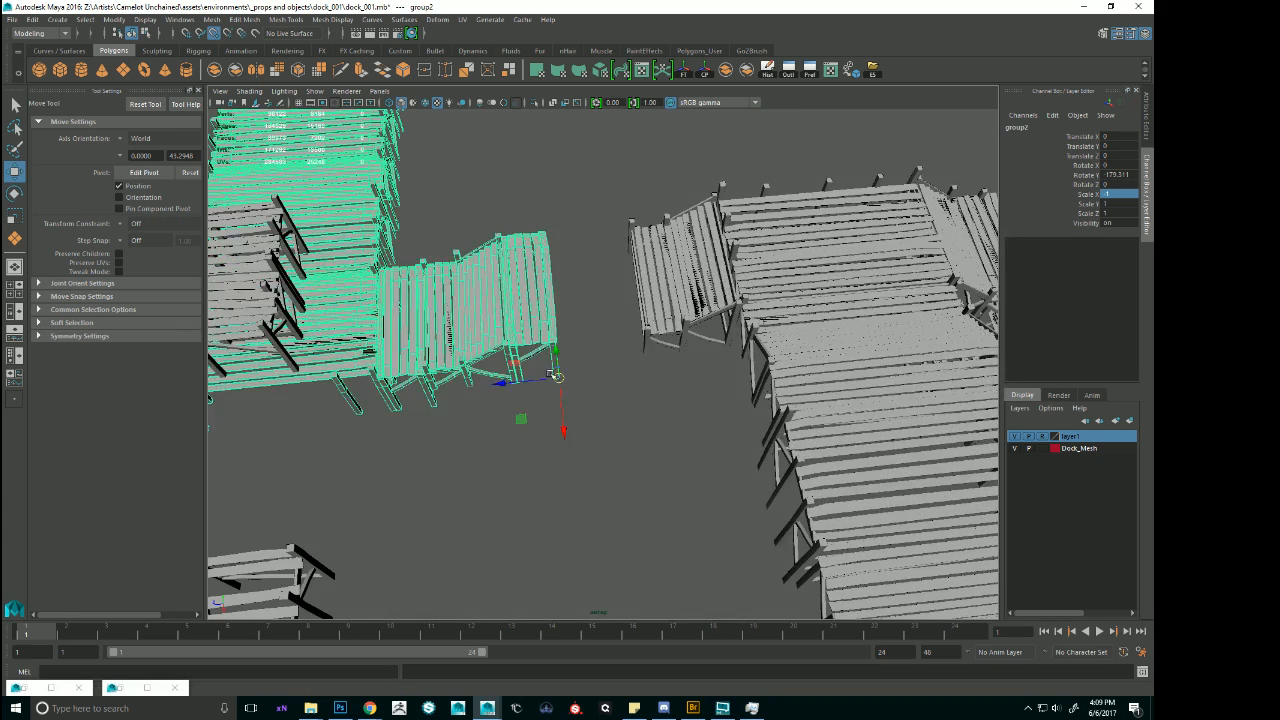
left_click_drag(550, 374, 648, 323)
right_click_drag(567, 304, 857, 311, "alt")
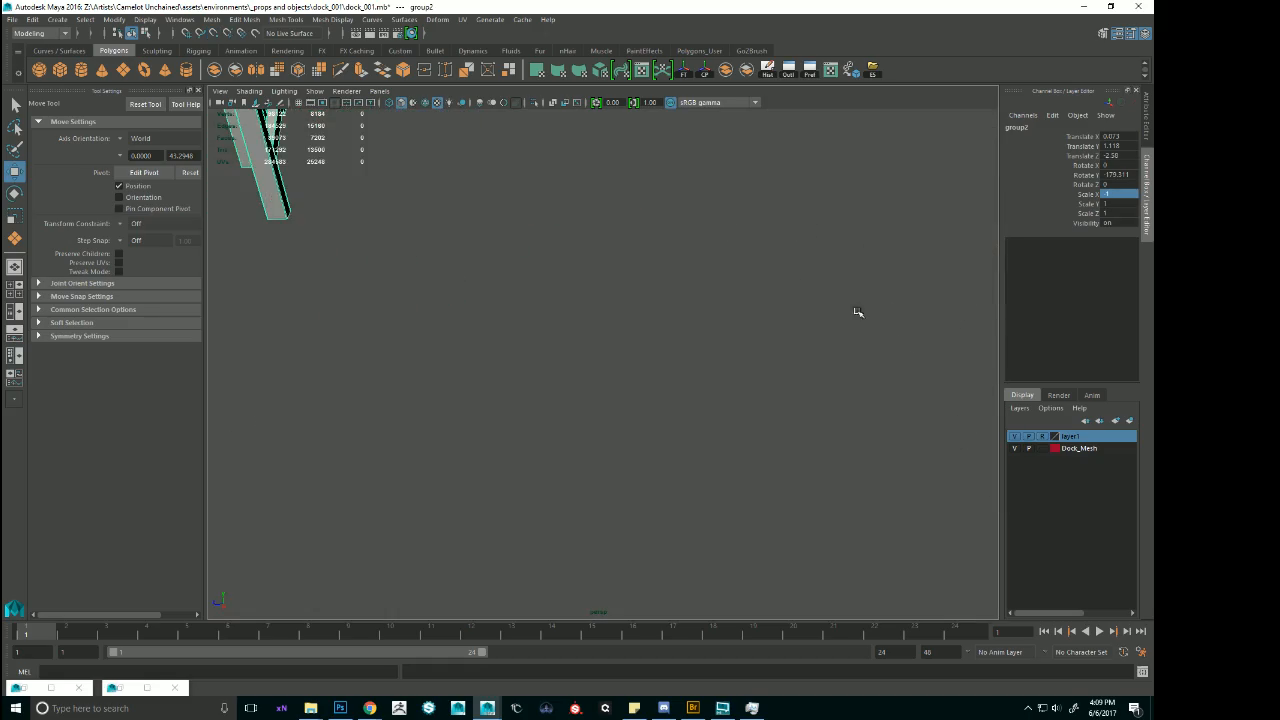
middle_click_drag(726, 210, 684, 320, "alt")
right_click_drag(757, 343, 680, 325, "alt")
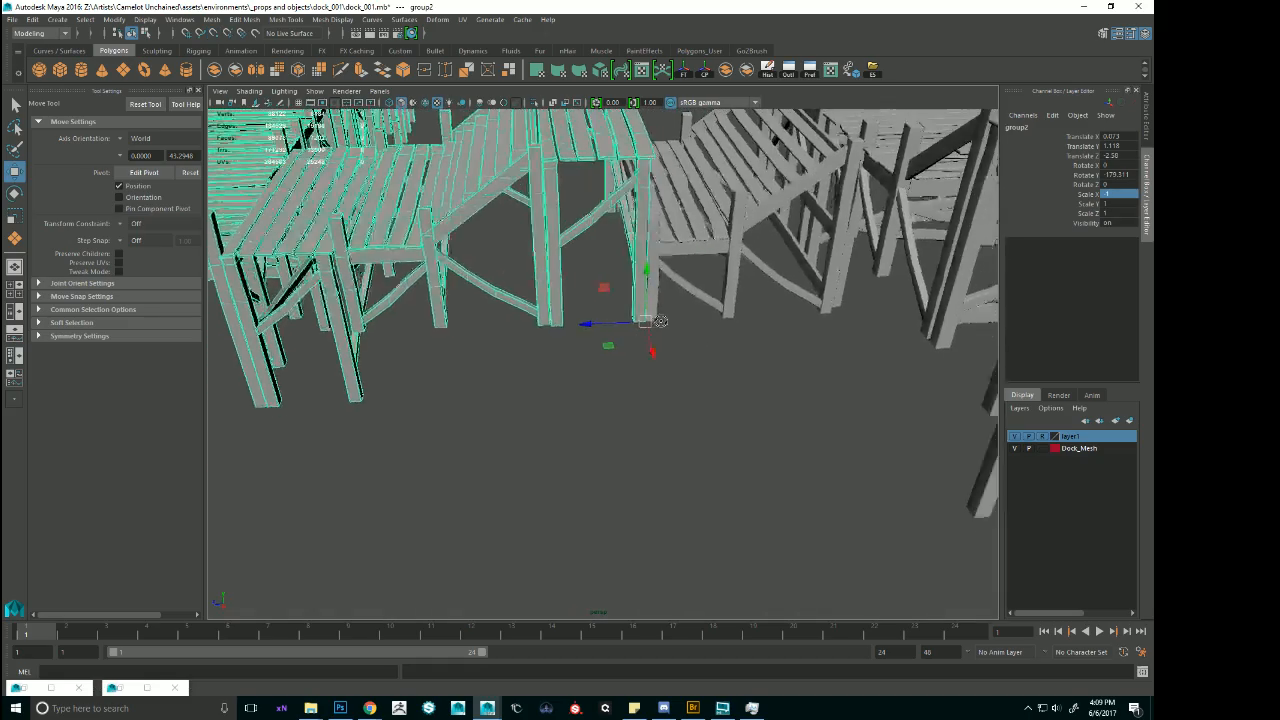
left_click_drag(690, 322, 646, 248, "alt")
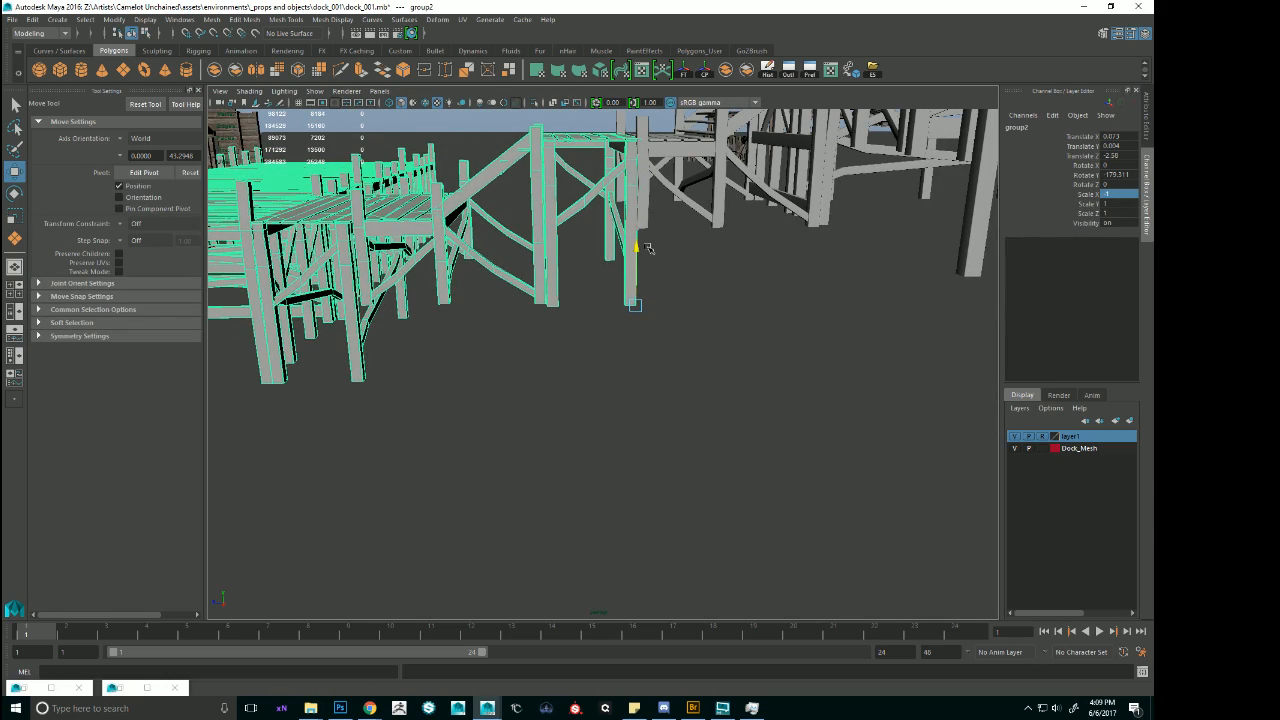
Deselect the group and examine the mirrored dock layout from above and from the water side.
left_click_drag(578, 206, 614, 243, "alt")
right_click_drag(614, 243, 547, 306, "alt")
left_click_drag(547, 306, 780, 425, "alt")
right_click_drag(780, 425, 745, 420, "alt")
left_click_drag(745, 420, 763, 443, "alt")
left_click(763, 443)
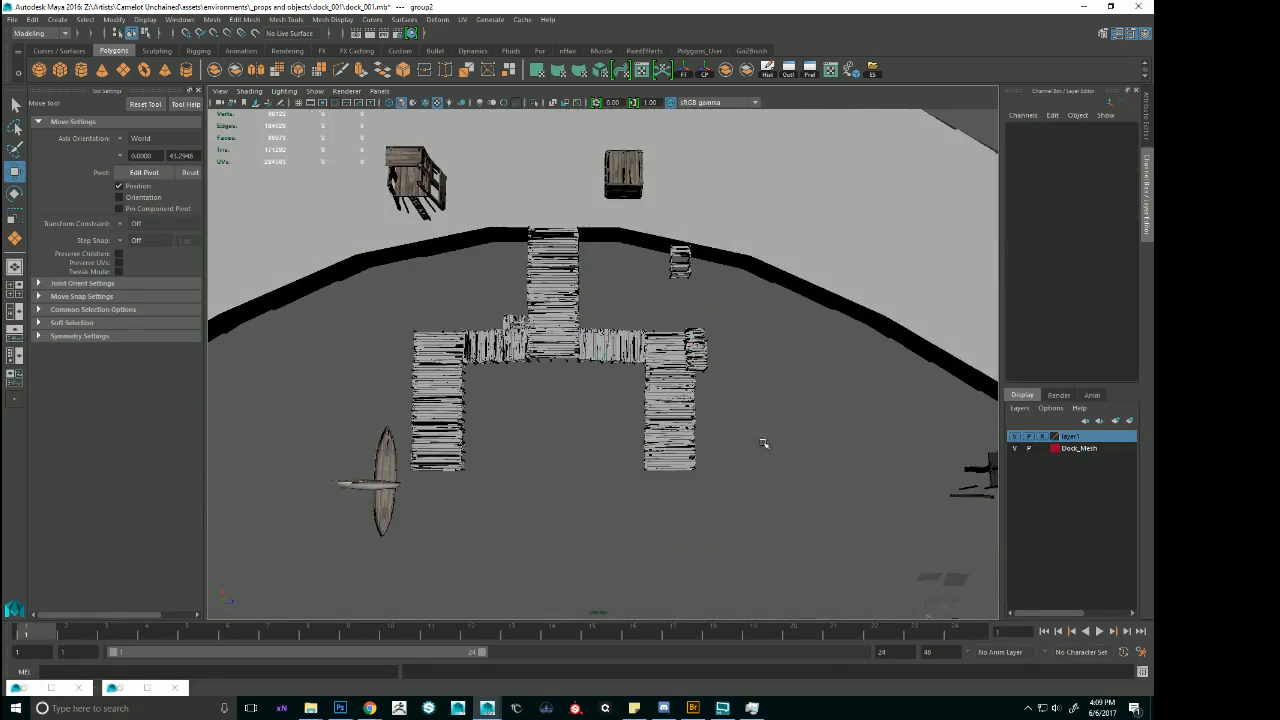
right_click_drag(763, 443, 830, 475, "alt")
left_click_drag(830, 475, 766, 374, "alt")
key("w")
mouse_move(613, 351)
left_mouse_down("alt")
mouse_move(636, 318)
mouse_move(586, 289)
mouse_move(618, 322)
mouse_move(592, 300)
mouse_move(606, 336)
left_mouse_up("alt")
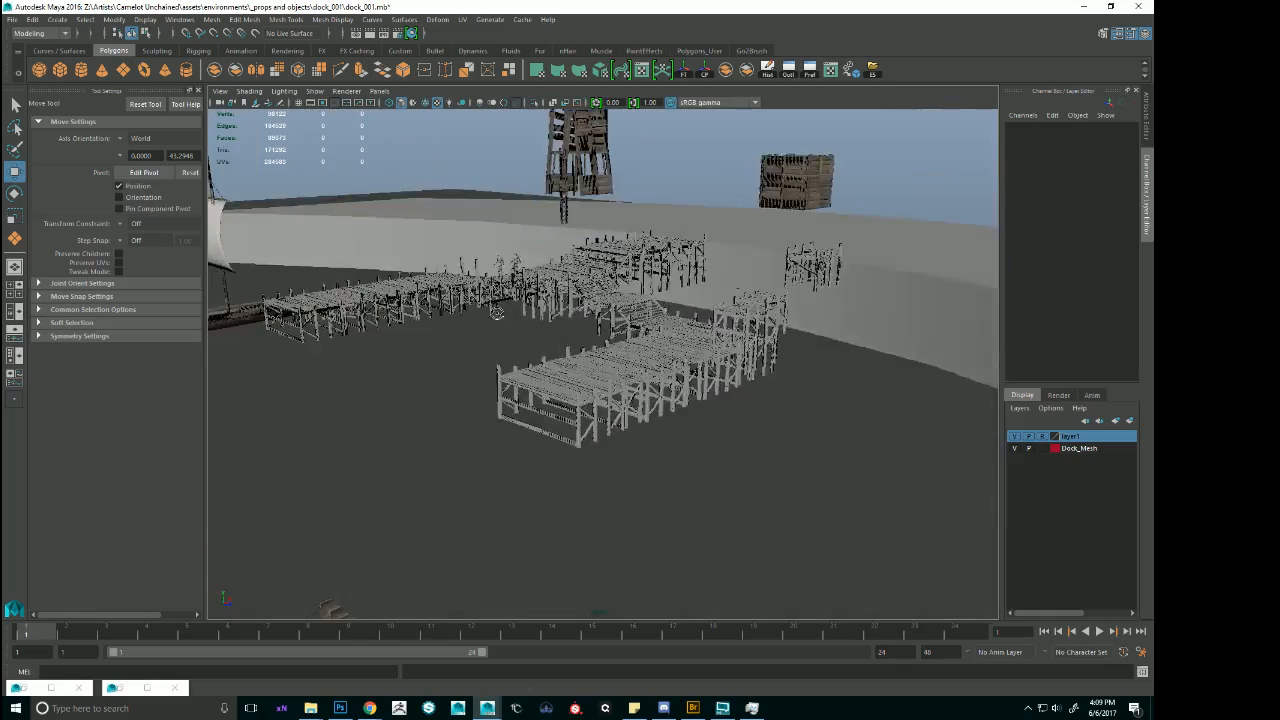
Duplicate the ladder on the wooden tower and move the copy out above the docks.
right_click_drag(606, 336, 662, 354, "alt")
left_click_drag(662, 354, 600, 404, "alt")
right_click_drag(640, 404, 697, 411, "alt")
middle_click_drag(763, 389, 603, 392, "alt")
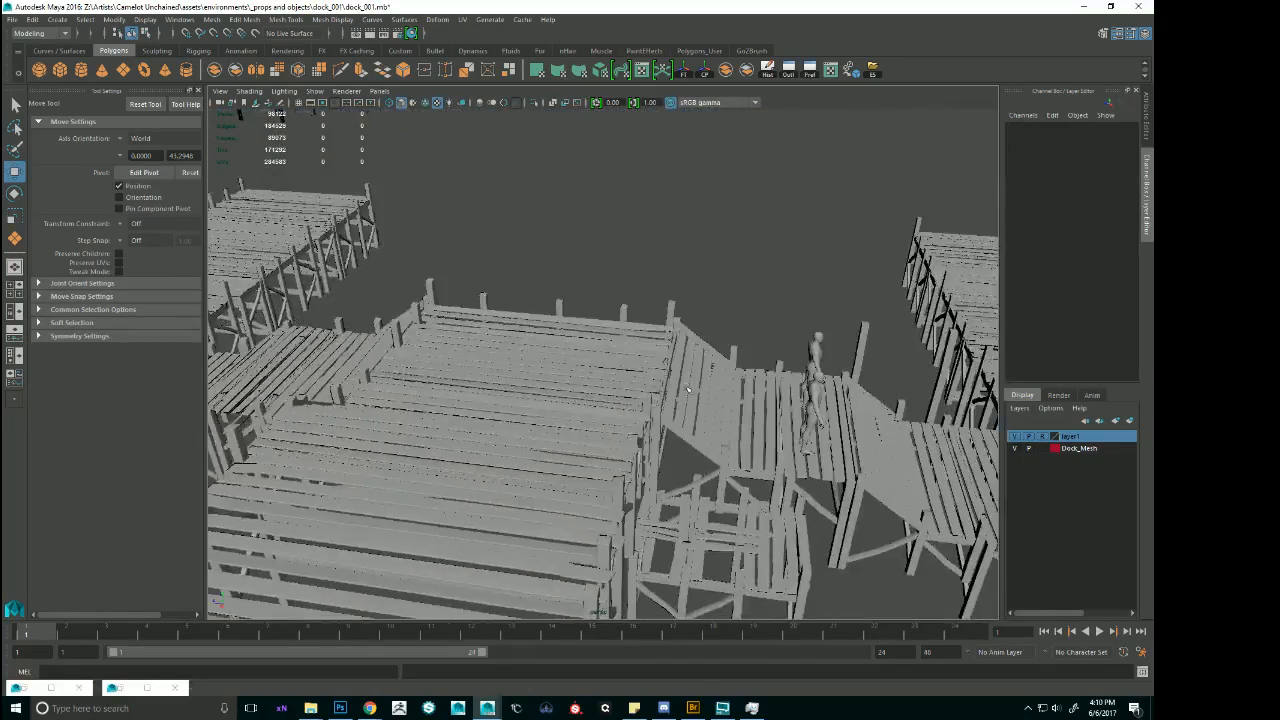
right_click_drag(603, 392, 520, 340, "alt")
left_click_drag(620, 290, 753, 324, "alt")
left_click_drag(786, 283, 849, 272, "alt")
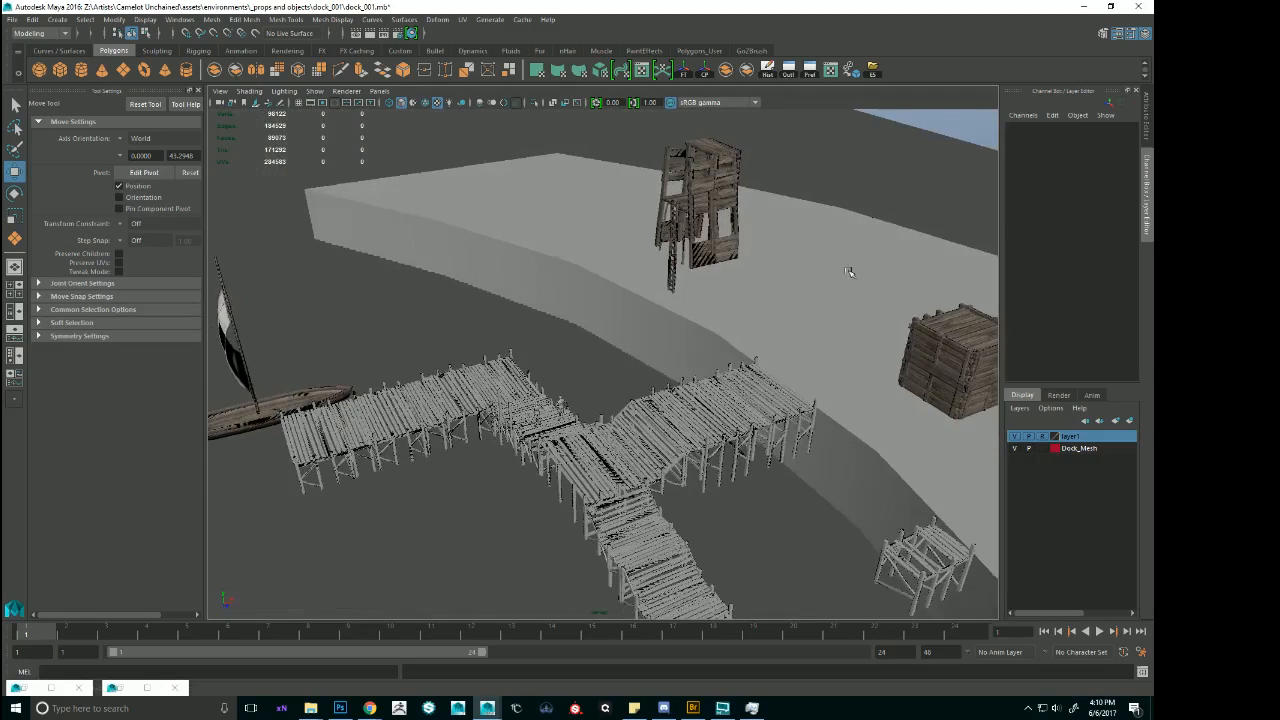
left_click(670, 262)
left_click_drag(670, 262, 728, 333, "alt")
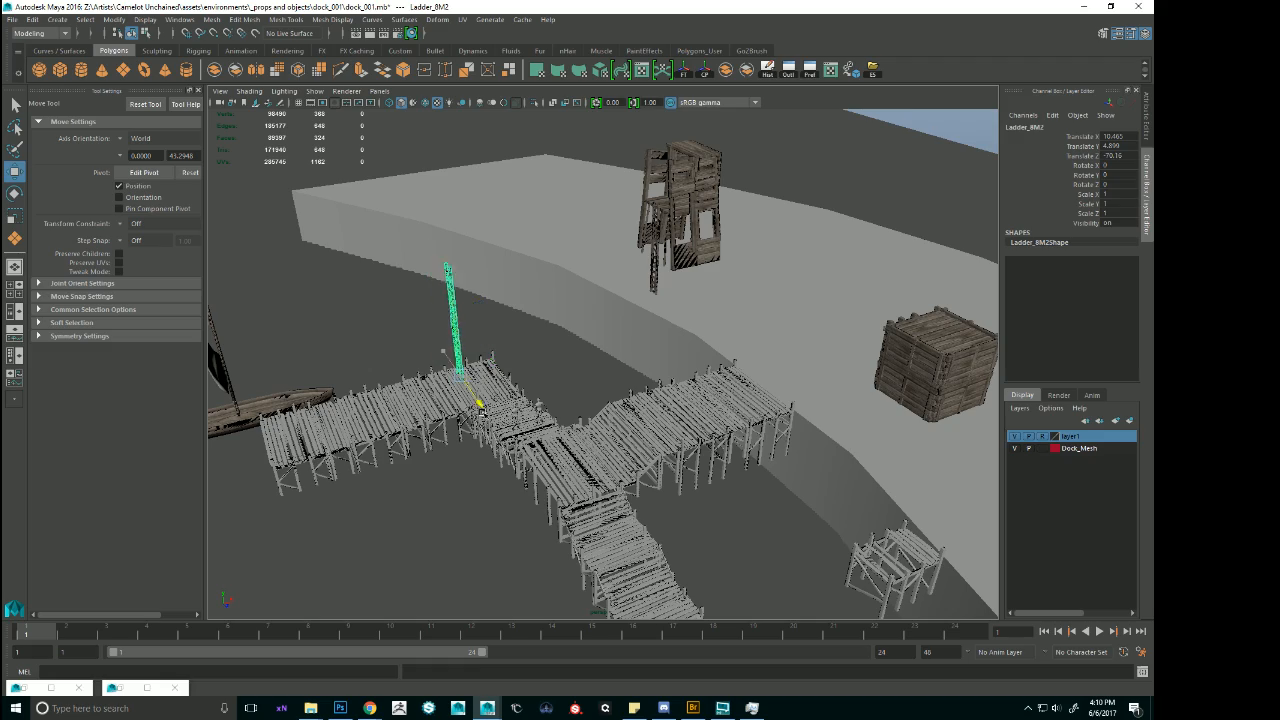
Move the ladder copy to about Translate Z -54.37 at the landing's water-side edge and lower it to about Translate Y 0.6.
left_click_drag(579, 544, 501, 429, "alt")
left_click_drag(560, 425, 583, 418, "alt")
right_click_drag(583, 418, 634, 452, "alt")
left_click_drag(634, 570, 614, 549, "alt")
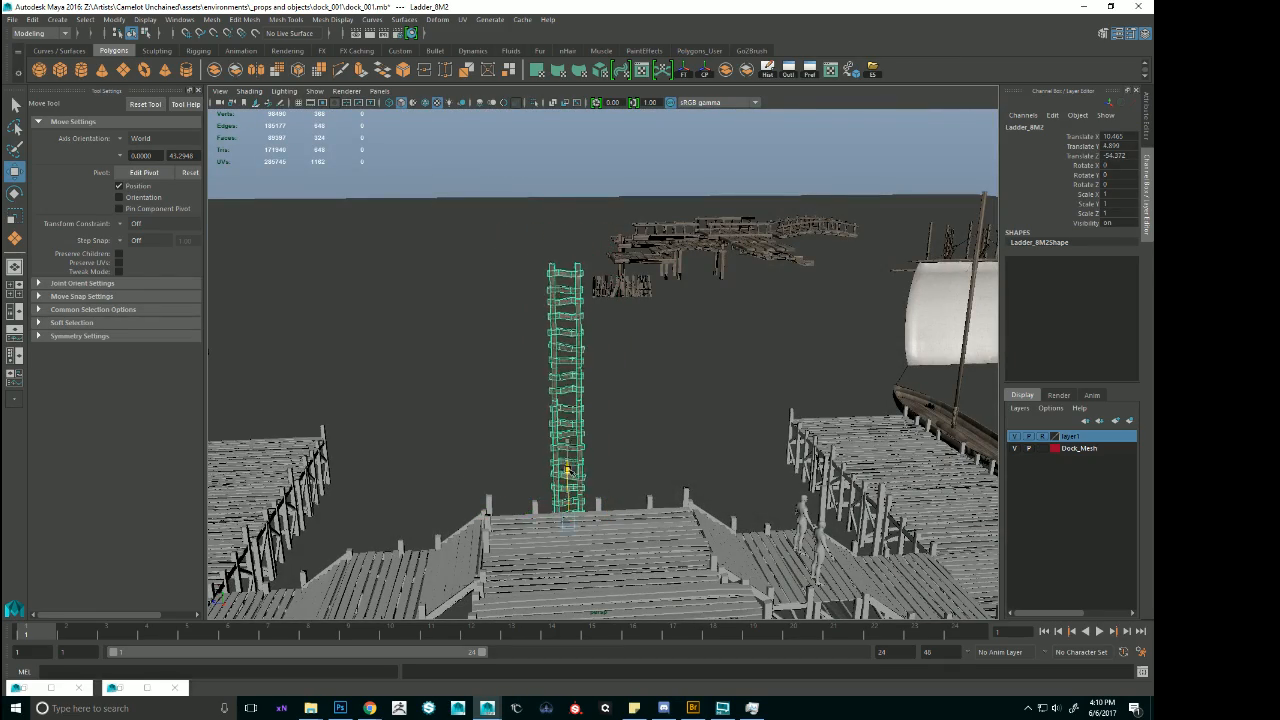
middle_click_drag(579, 565, 584, 470, "alt")
right_click_drag(584, 470, 650, 430, "alt")
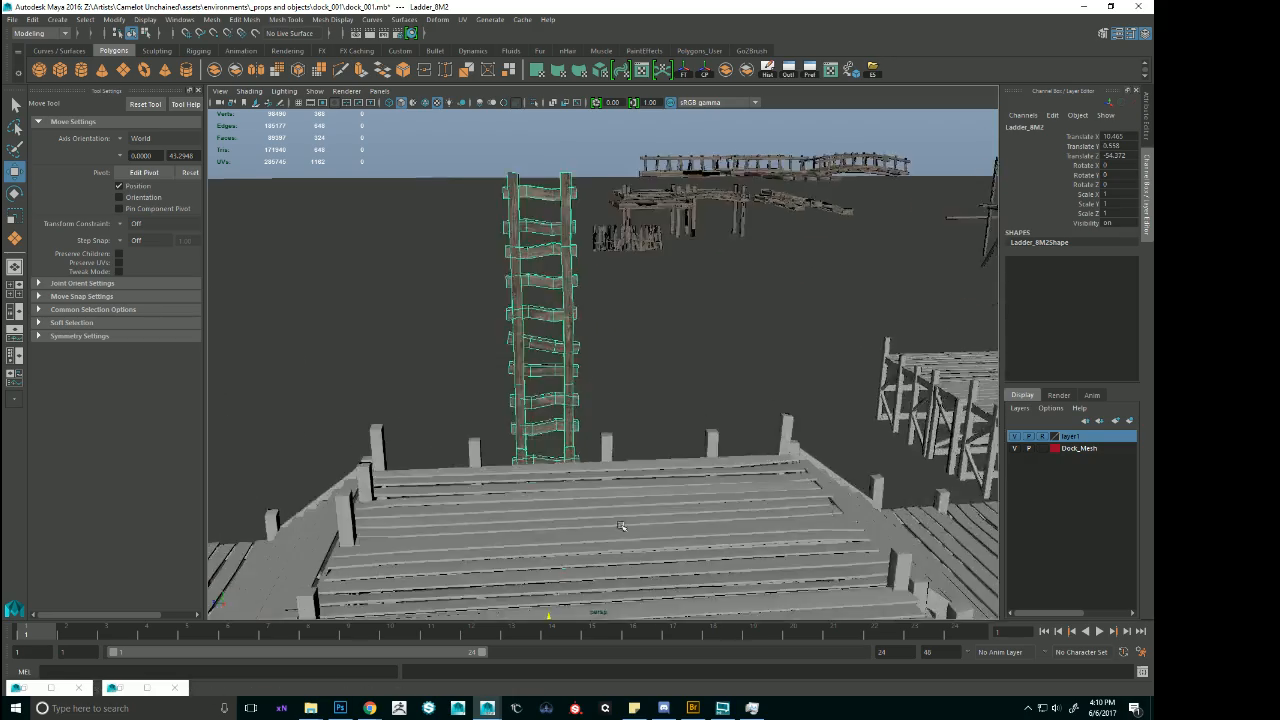
Fine-tune the ladder against the landing's edge at about Translate X 70.86 and Translate Y 0.1, checking it from several sides.
left_click_drag(650, 430, 753, 515, "alt")
middle_click_drag(753, 515, 708, 422, "alt")
right_click_drag(708, 422, 676, 430, "alt")
mouse_move(584, 515)
left_mouse_down()
mouse_move(660, 495)
mouse_move(572, 518)
left_mouse_up()
right_click_drag(646, 498, 616, 494, "alt")
left_click_drag(616, 494, 460, 474, "alt")
right_click_drag(460, 474, 414, 477, "alt")
left_click_drag(564, 388, 520, 394, "alt")
middle_click_drag(520, 394, 500, 468, "alt")
right_click_drag(572, 396, 637, 386, "alt")
left_click_drag(637, 386, 660, 362, "alt")
right_click_drag(660, 362, 348, 342, "alt")
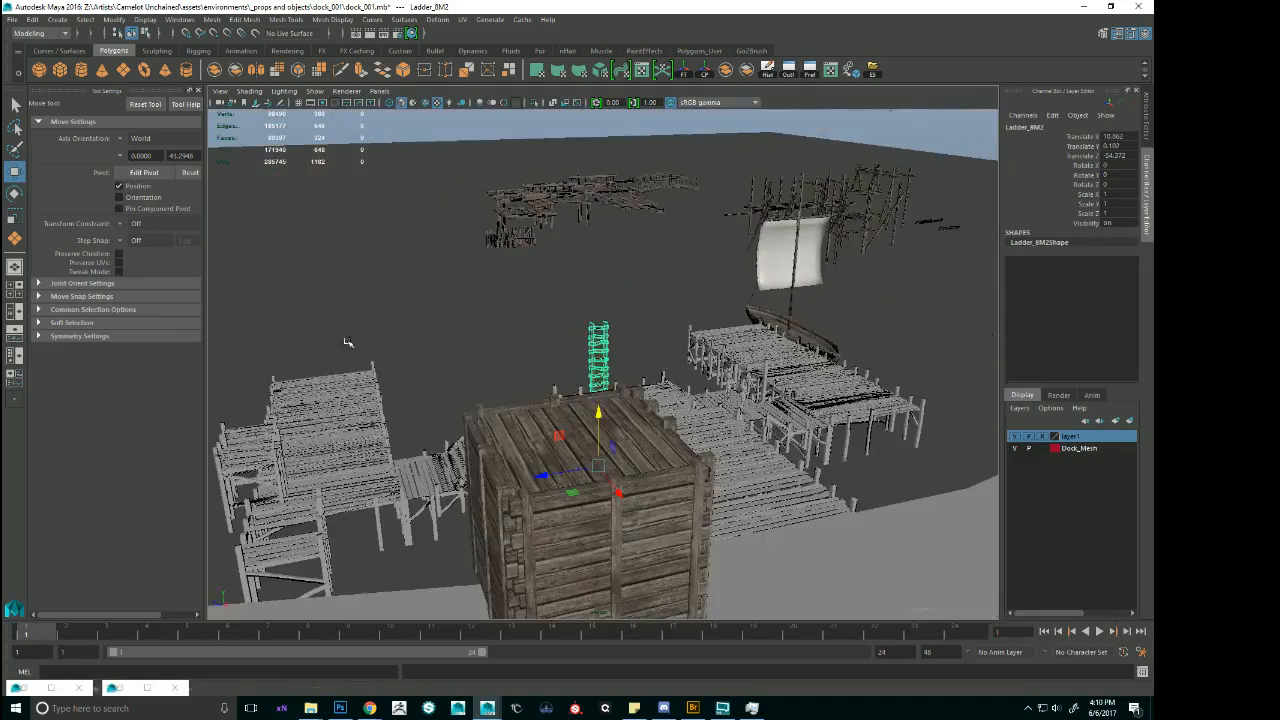
Select the whole dark-sailed ship group, duplicate it, and move the copy to the water in front of the landing.
middle_click_drag(348, 342, 560, 400, "alt")
left_click_drag(560, 400, 520, 342, "alt")
middle_click_drag(520, 342, 560, 362, "alt")
left_click(464, 198)
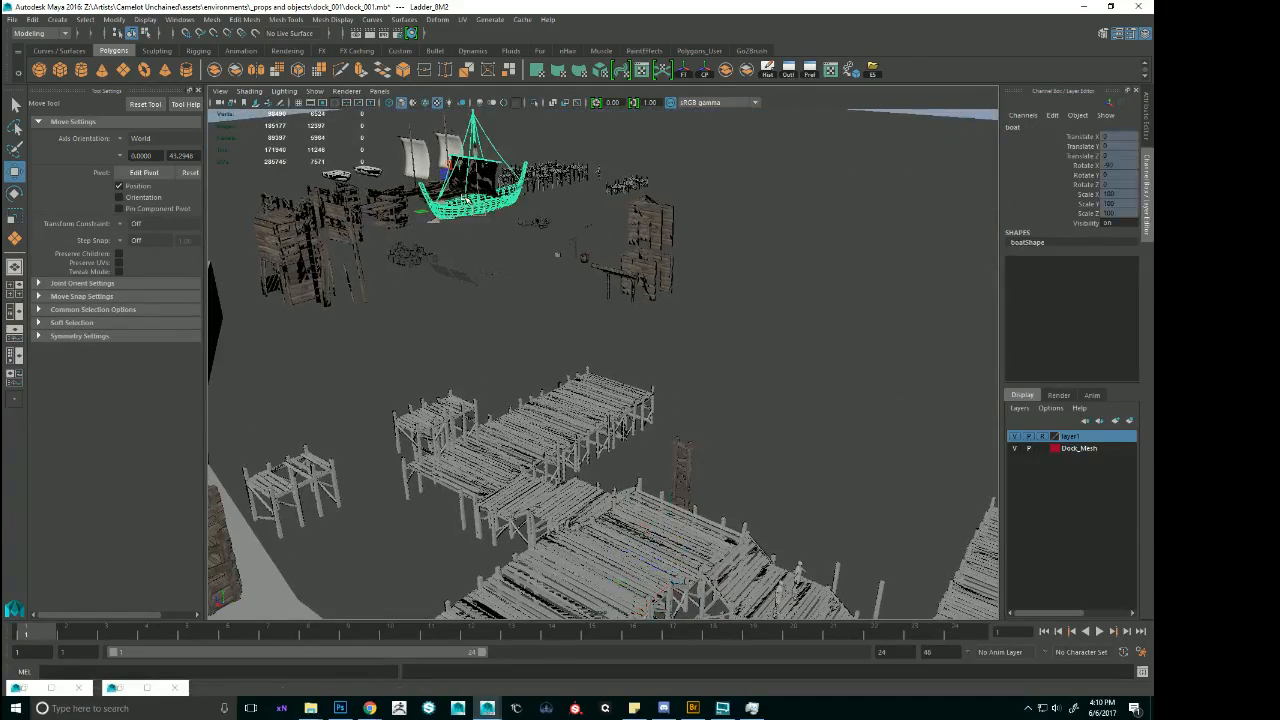
key("Up")
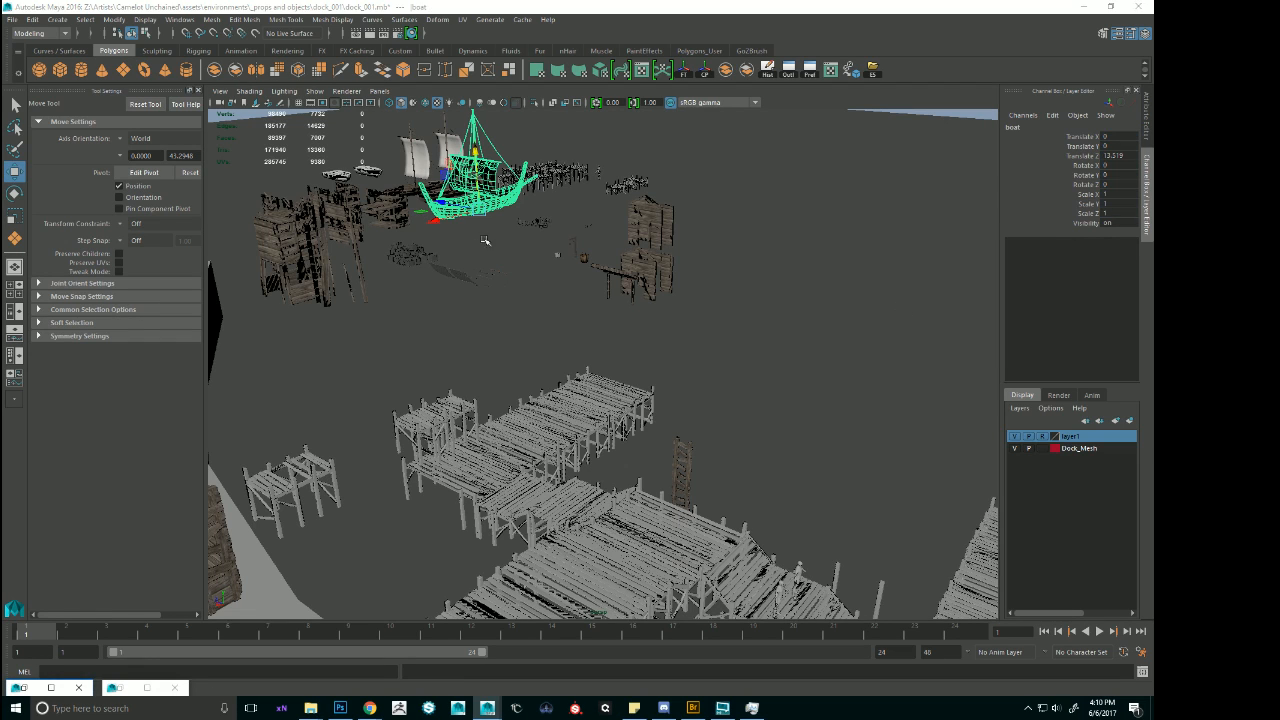
key("ctrl+d")
left_click_drag(580, 362, 581, 364, "alt")
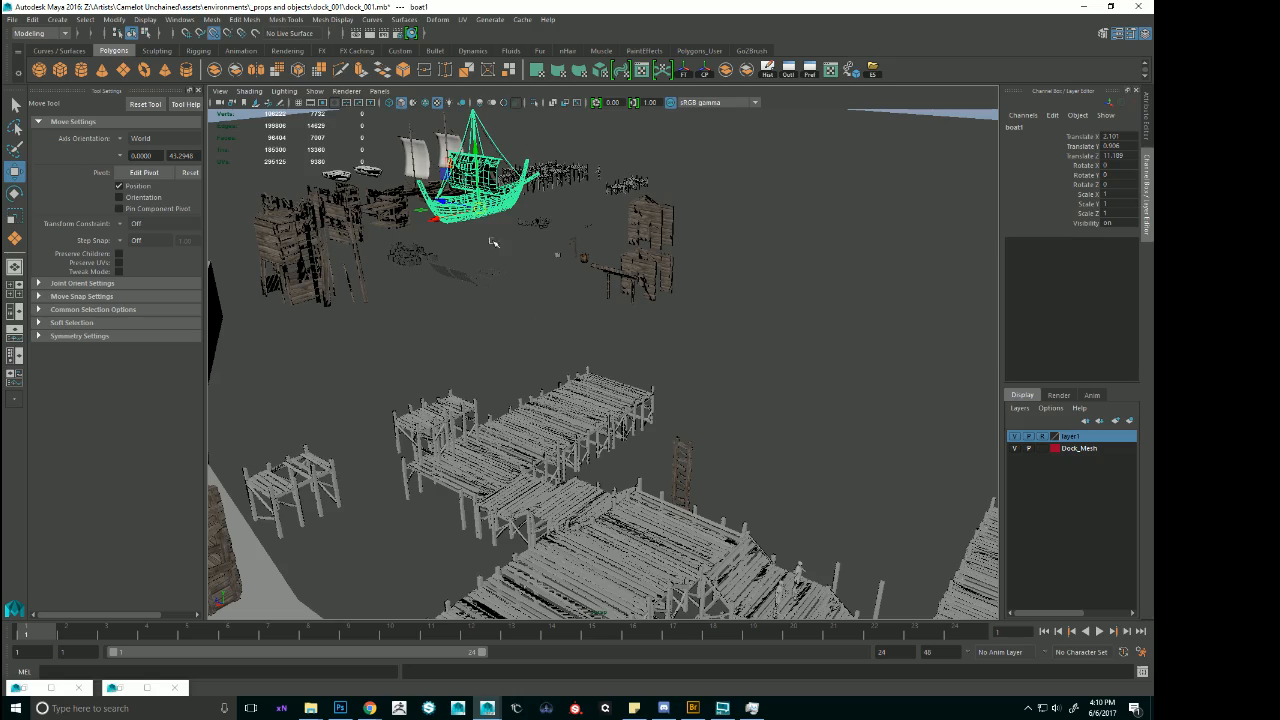
left_click_drag(481, 212, 613, 472)
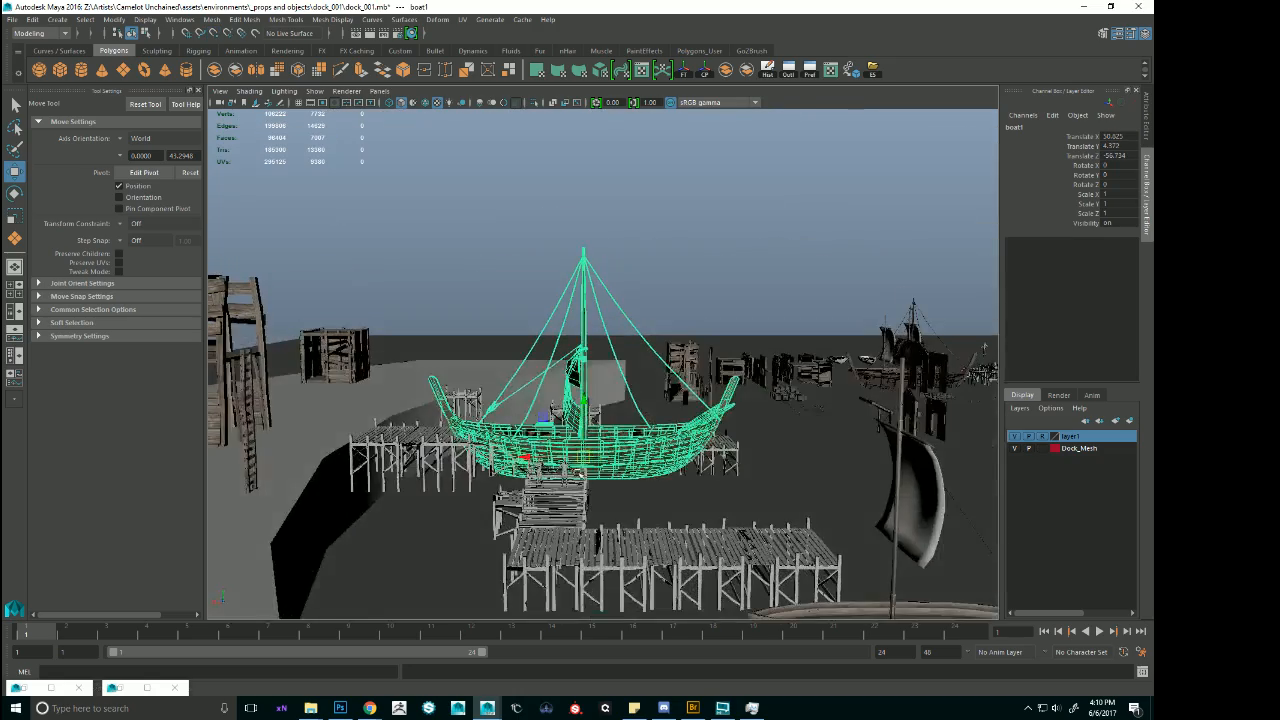
Lower the ship copy to about Translate Y 1.46 and position it between the two side docks with its bow toward the ladder.
left_click_drag(525, 457, 687, 457)
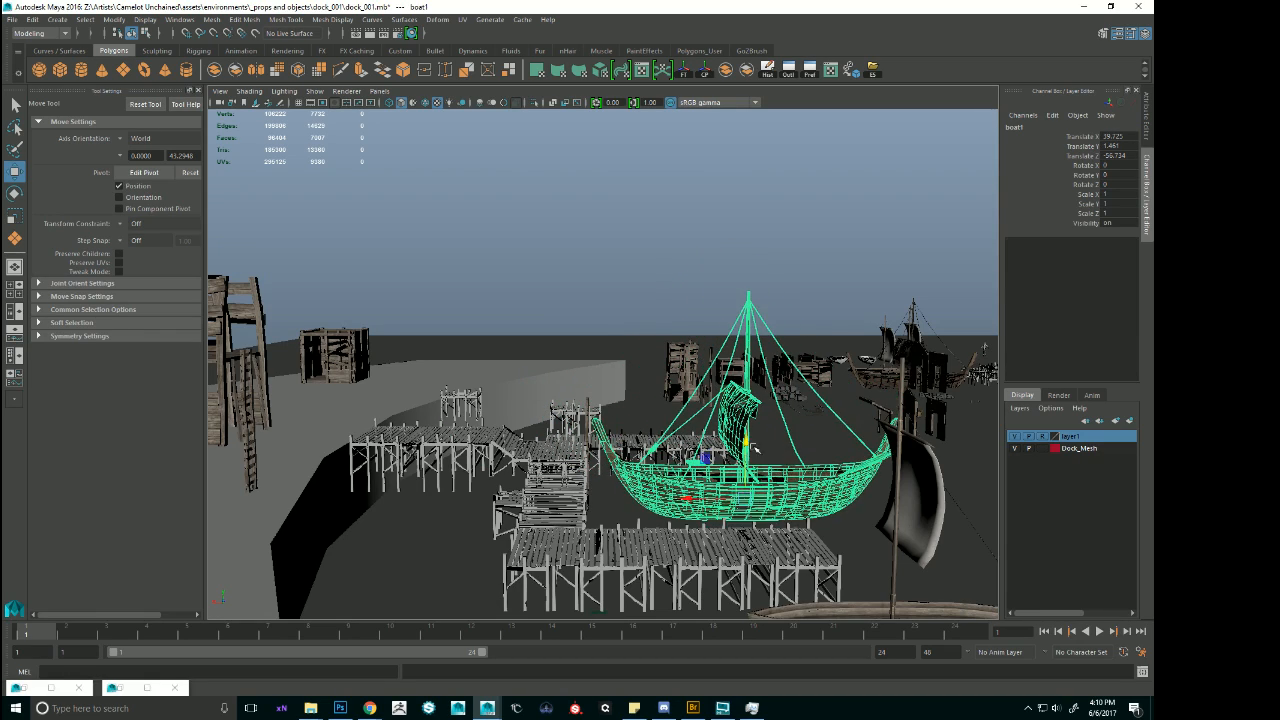
left_click_drag(755, 450, 745, 462, "alt")
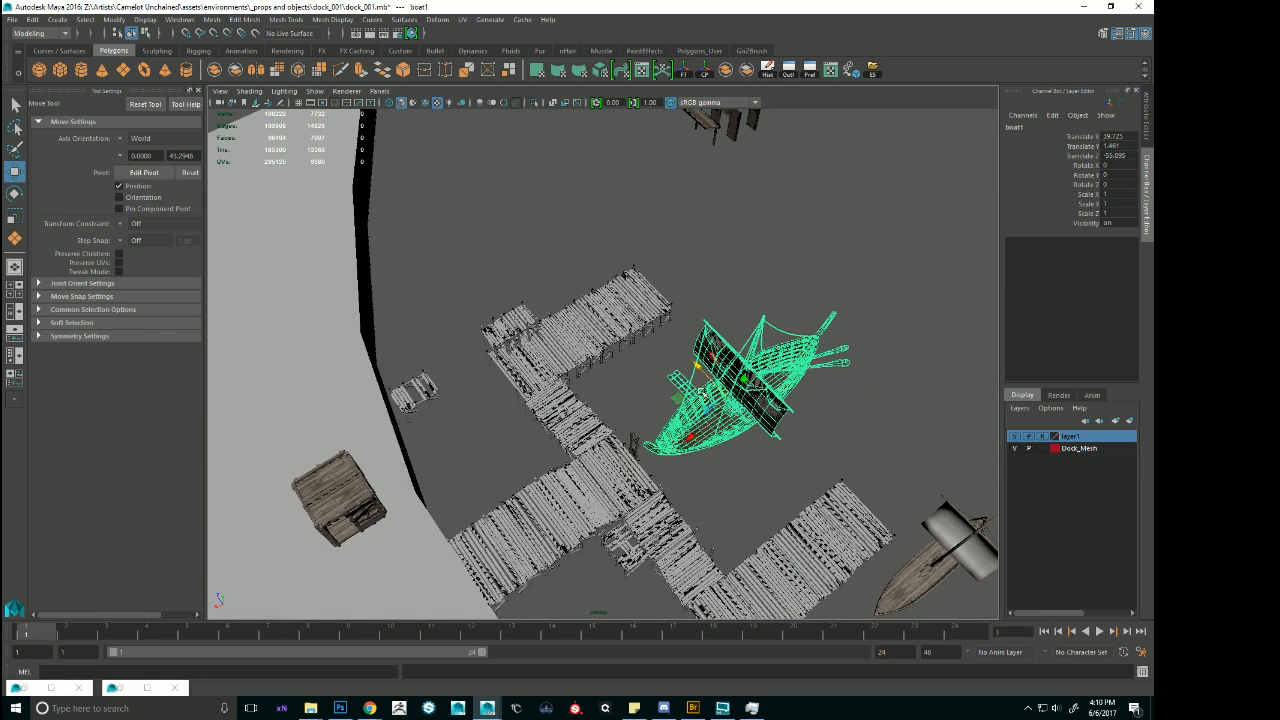
left_click_drag(684, 456, 691, 452)
left_click_drag(691, 452, 660, 350, "alt")
middle_click_drag(760, 448, 722, 397, "alt")
left_click_drag(722, 397, 869, 113, "alt")
left_click_drag(652, 458, 794, 408, "alt")
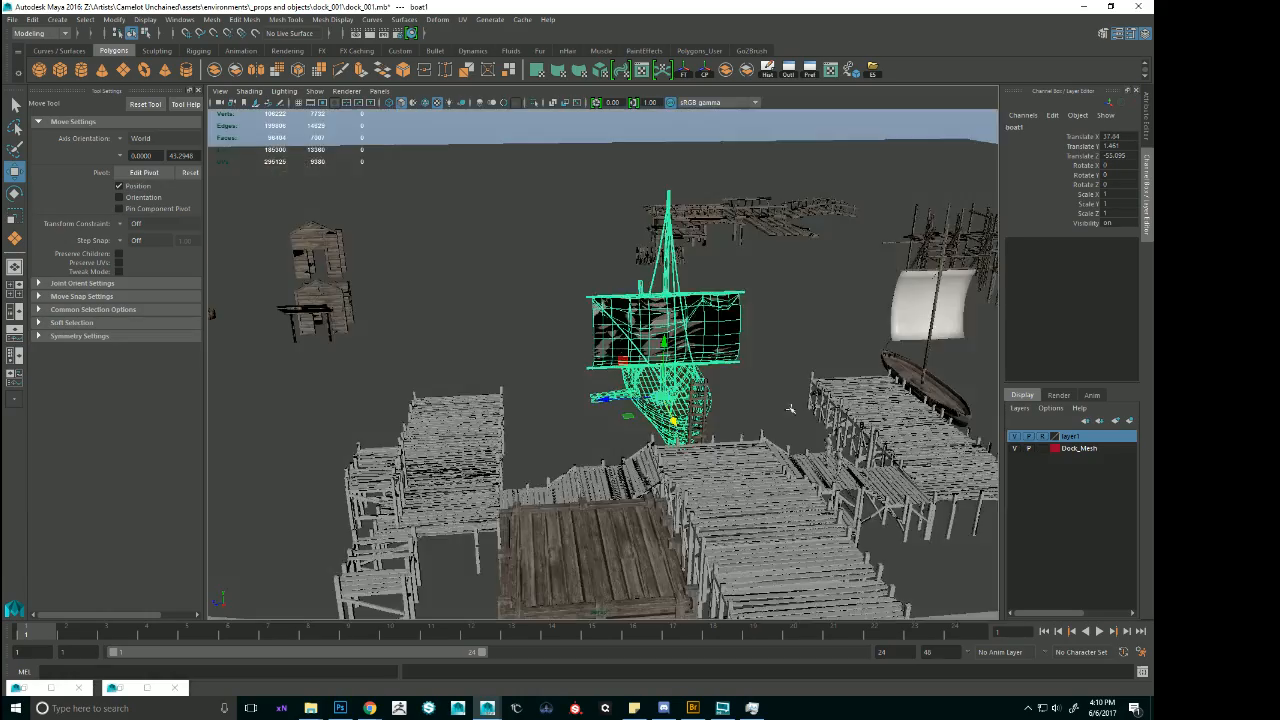
Duplicate the ladder at the landing's water end and raise the copy above the original to extend it upward.
left_click(803, 294)
left_click_drag(740, 290, 791, 297, "alt")
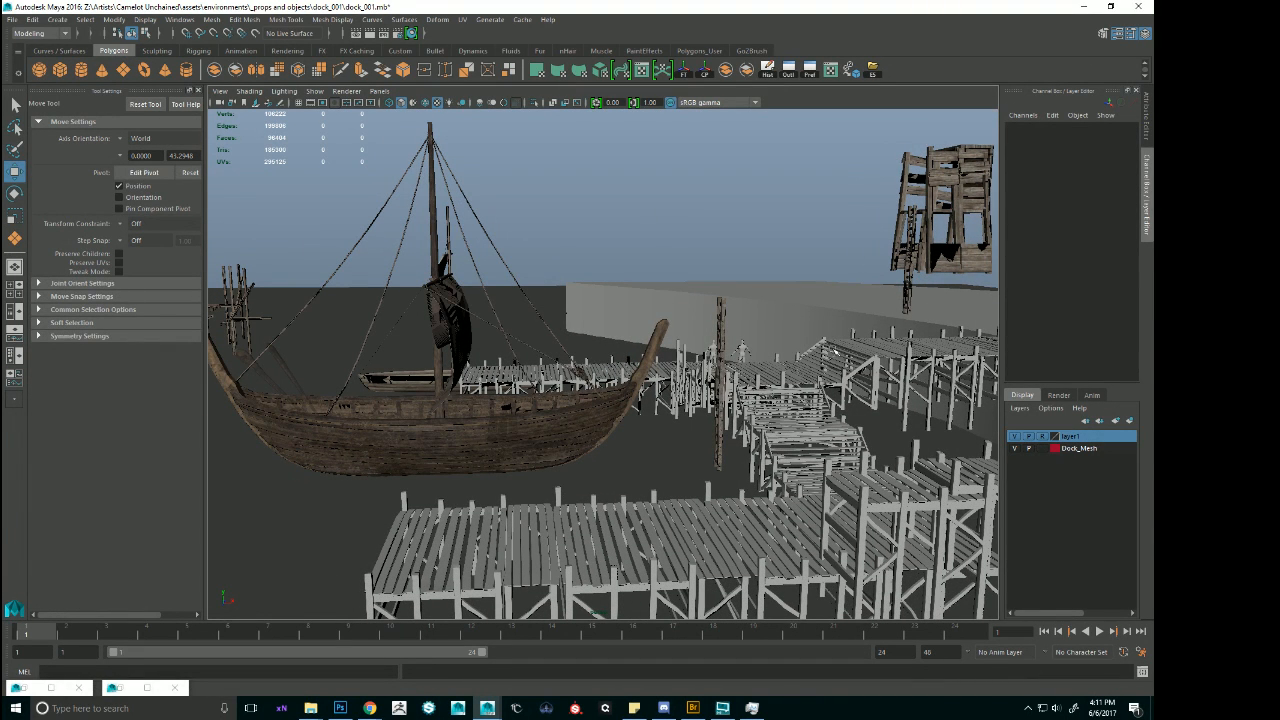
left_click(716, 345)
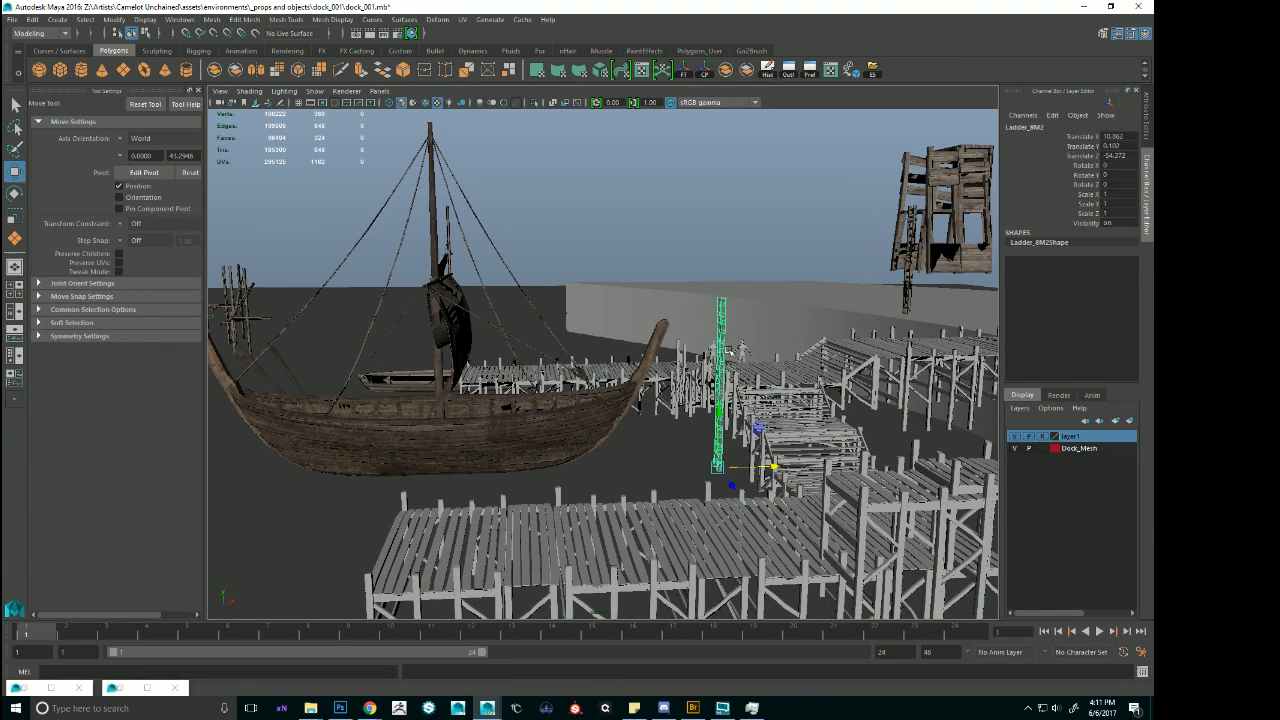
left_click_drag(716, 345, 738, 405, "alt")
left_click_drag(767, 462, 636, 355, "alt")
left_click(902, 374)
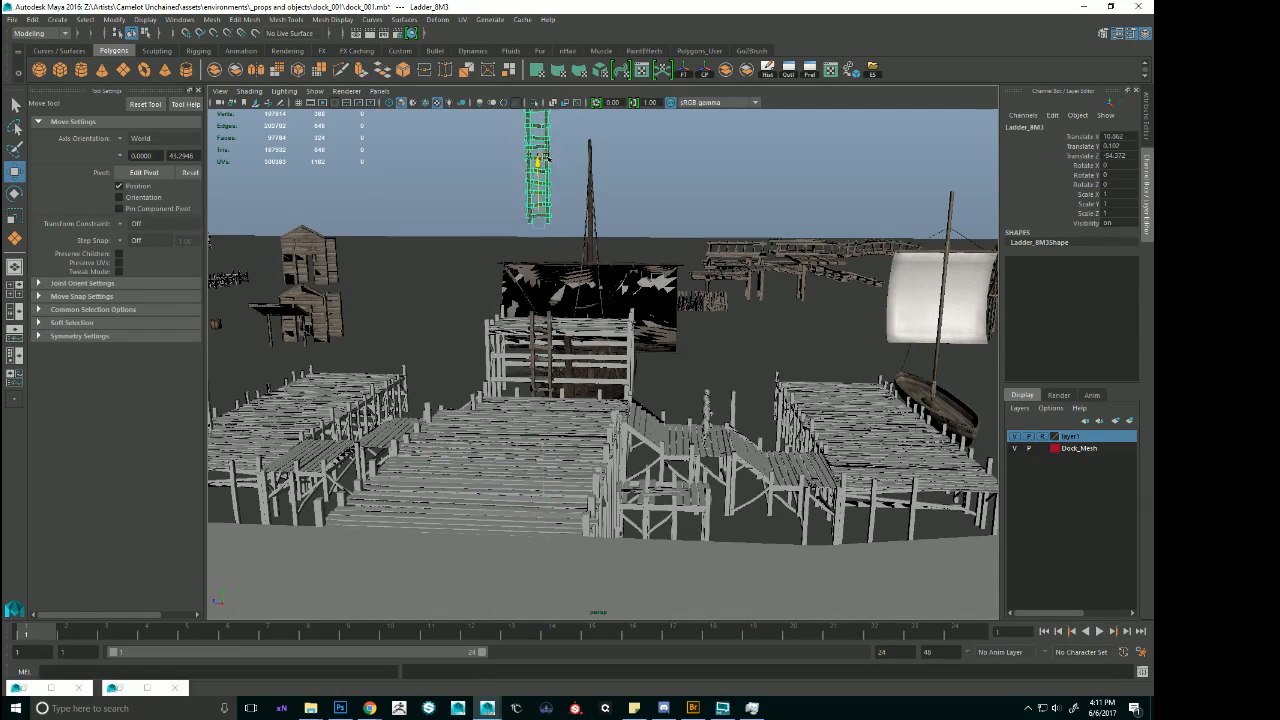
left_click_drag(537, 250, 360, 295, "alt")
Move the copied flat dock section by the ladder outward over the ship's bow and raise it to about Translate Y 8.3.
left_click(538, 315)
left_click_drag(540, 317, 612, 345, "alt")
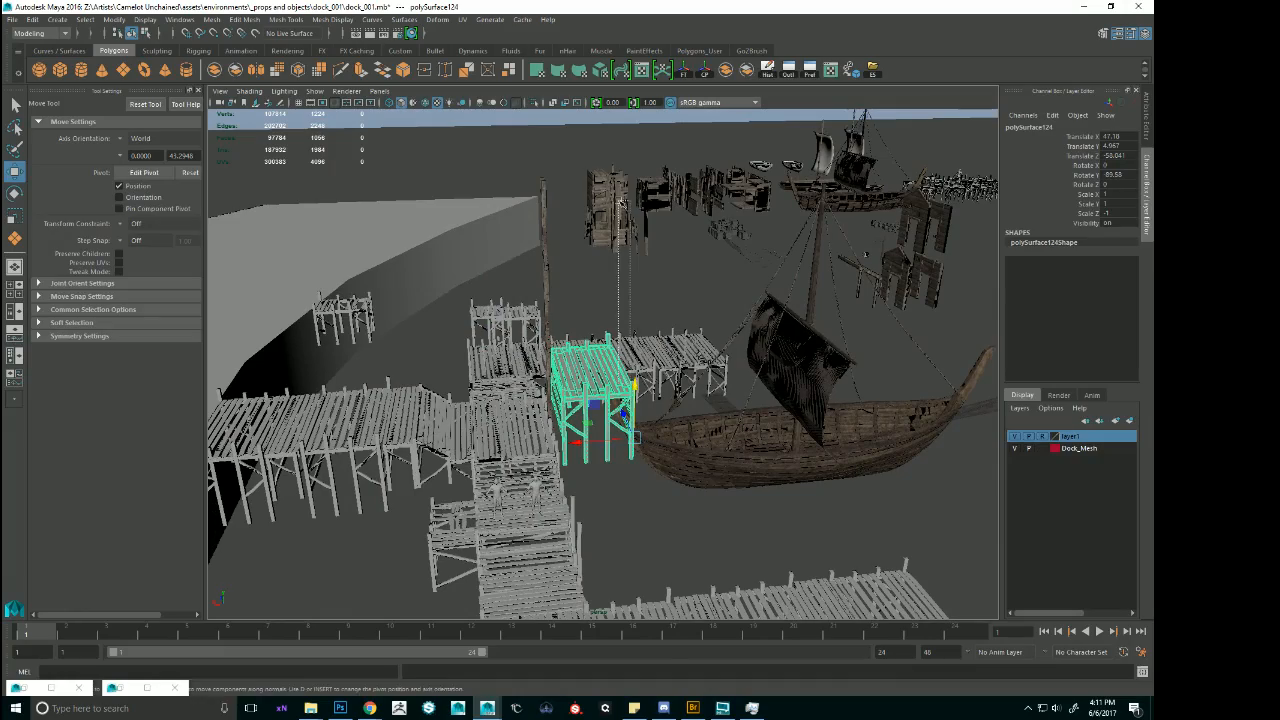
left_click_drag(622, 404, 663, 243)
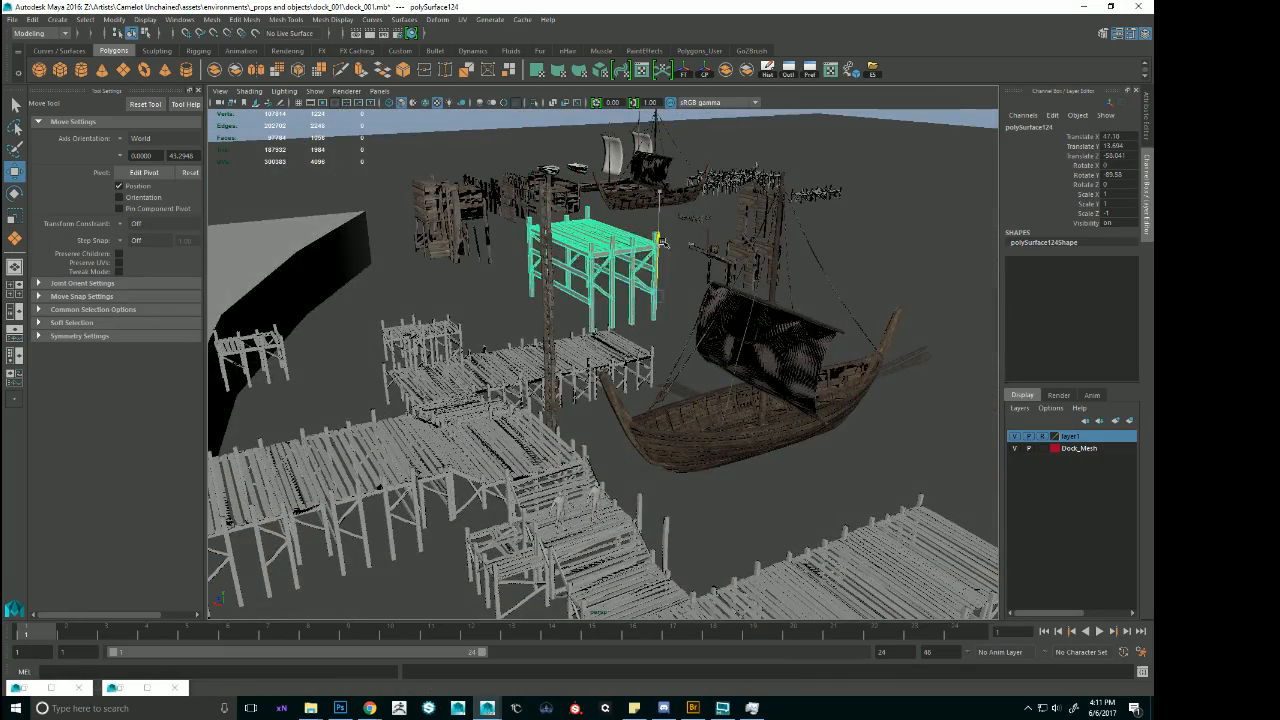
left_click_drag(726, 346, 650, 382, "alt")
left_click(808, 368)
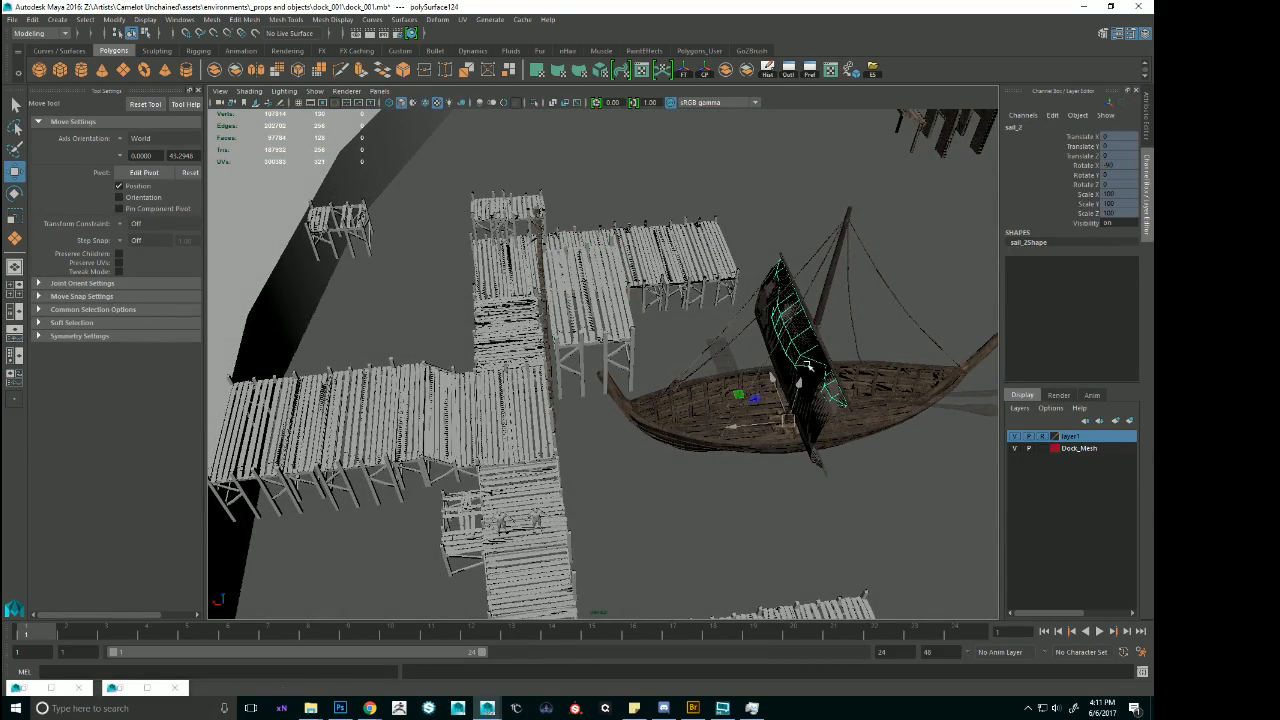
left_click(636, 321)
left_click(614, 315)
left_click_drag(574, 387, 835, 415)
left_click_drag(770, 328, 1110, 103, "alt")
left_click_drag(663, 355, 612, 409, "alt")
left_click_drag(657, 296, 681, 296, "alt")
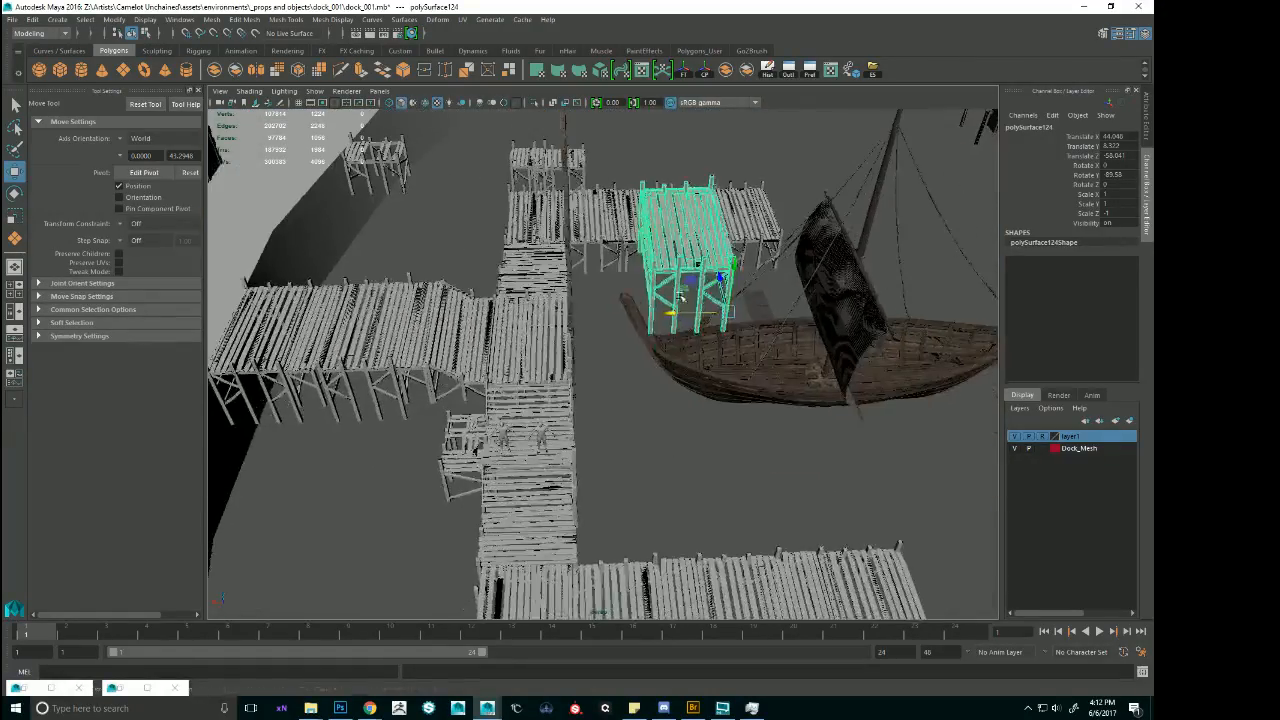
Move the broken dock piece from beside the walkway stairs out into open water beyond the docks.
left_click_drag(537, 477, 565, 486, "alt")
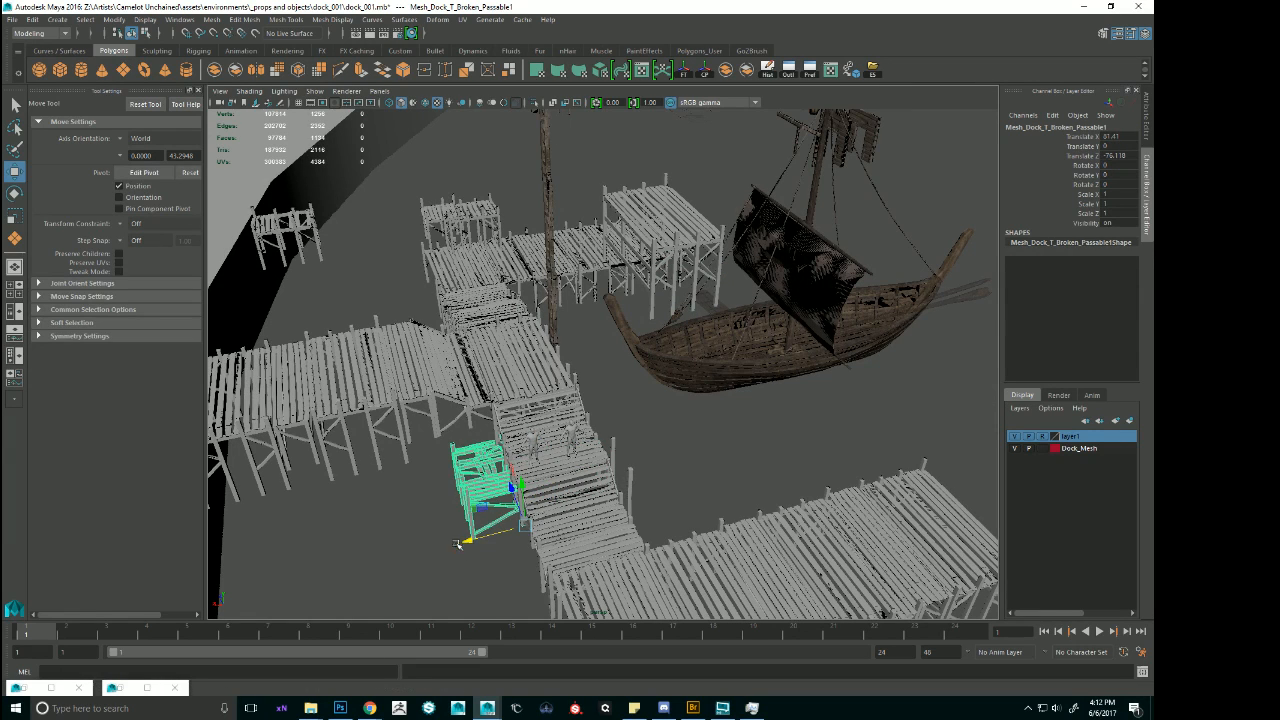
left_click_drag(638, 507, 838, 486)
left_click_drag(830, 532, 960, 494)
right_click_drag(892, 455, 822, 428, "alt")
middle_click_drag(822, 428, 727, 420, "alt")
left_click_drag(727, 420, 855, 405, "alt")
middle_click_drag(856, 404, 780, 405, "alt")
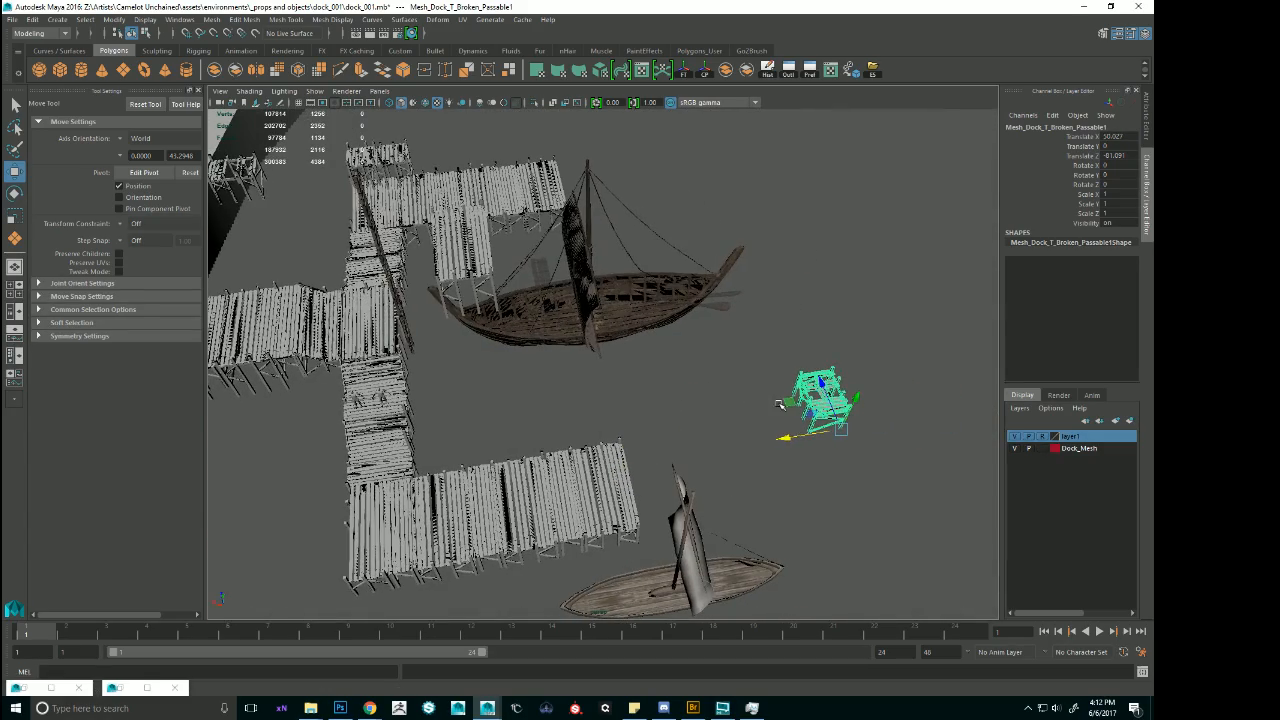
Duplicate the partial flat dock section between the walkway stairs and raise the copy to about Translate Y 10.5.
right_click_drag(598, 392, 614, 367, "alt")
left_click_drag(614, 367, 638, 346, "alt")
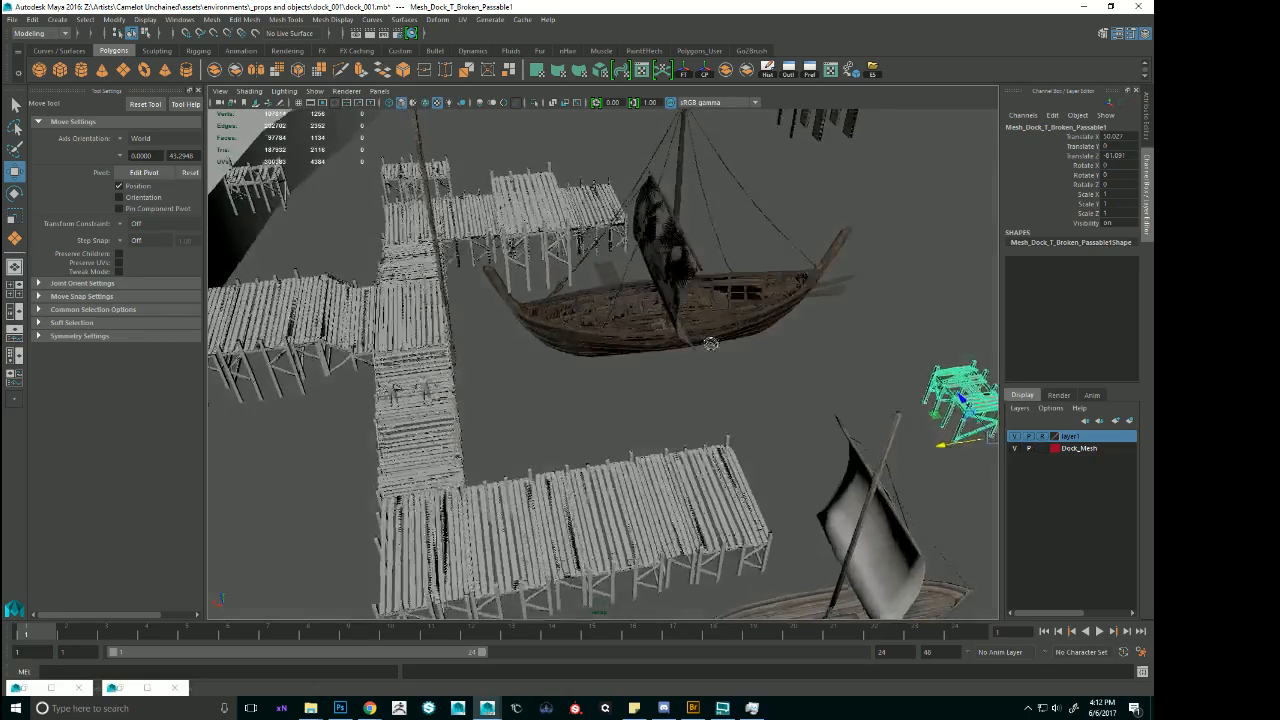
middle_click_drag(638, 346, 672, 345, "alt")
left_click_drag(482, 343, 486, 346, "alt")
left_click(445, 356)
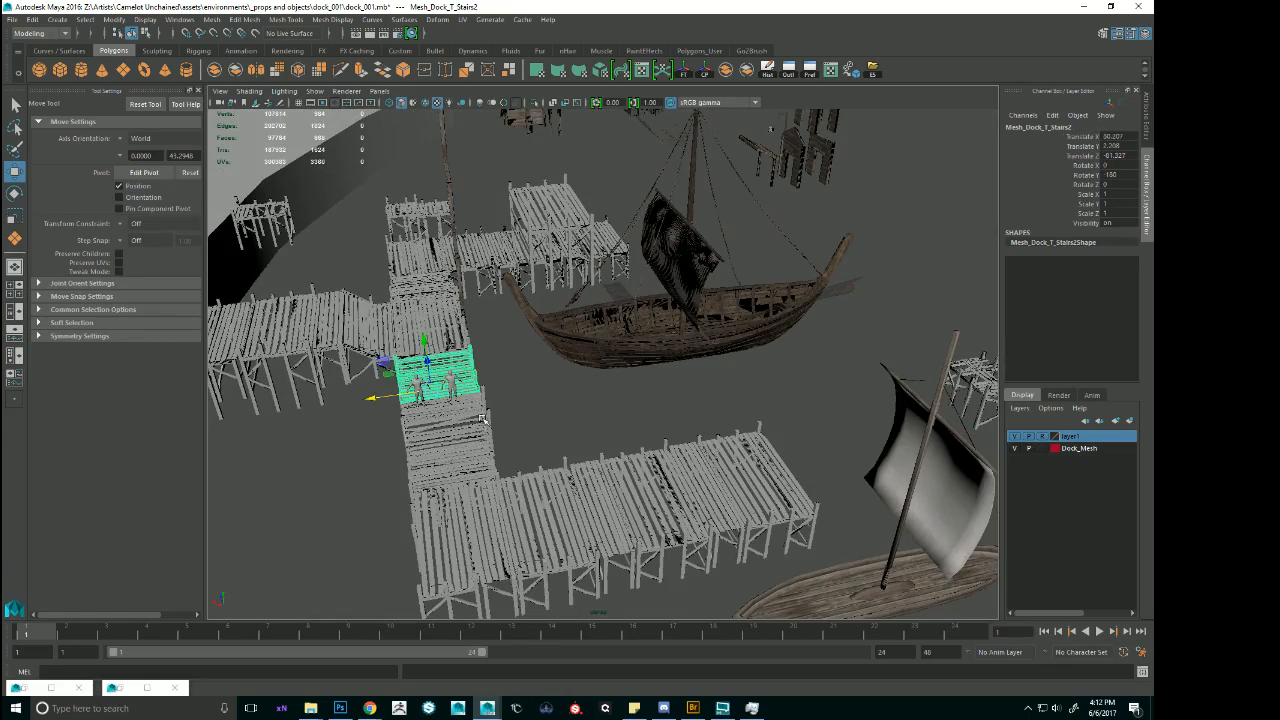
left_click(477, 383)
mouse_move(461, 399)
left_mouse_down("alt")
mouse_move(473, 408)
mouse_move(425, 455)
mouse_move(418, 408)
mouse_move(478, 414)
left_mouse_up("alt")
left_click(476, 424)
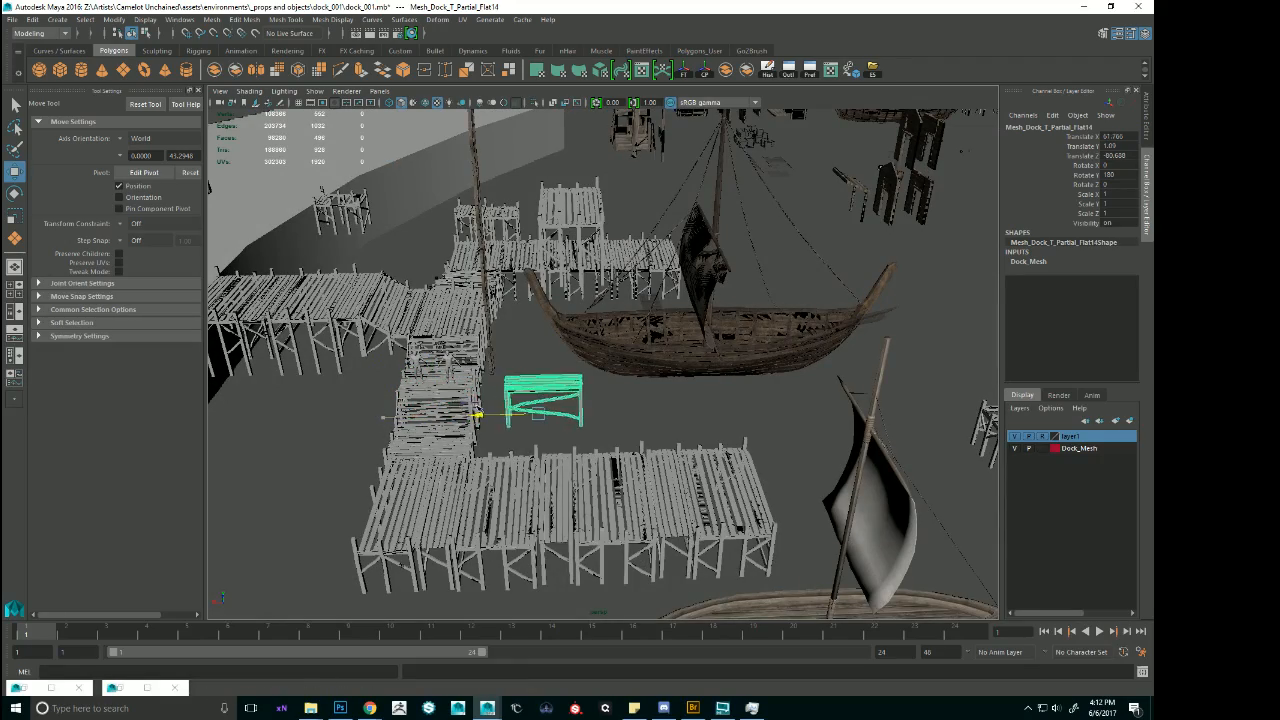
left_click_drag(502, 365, 545, 175)
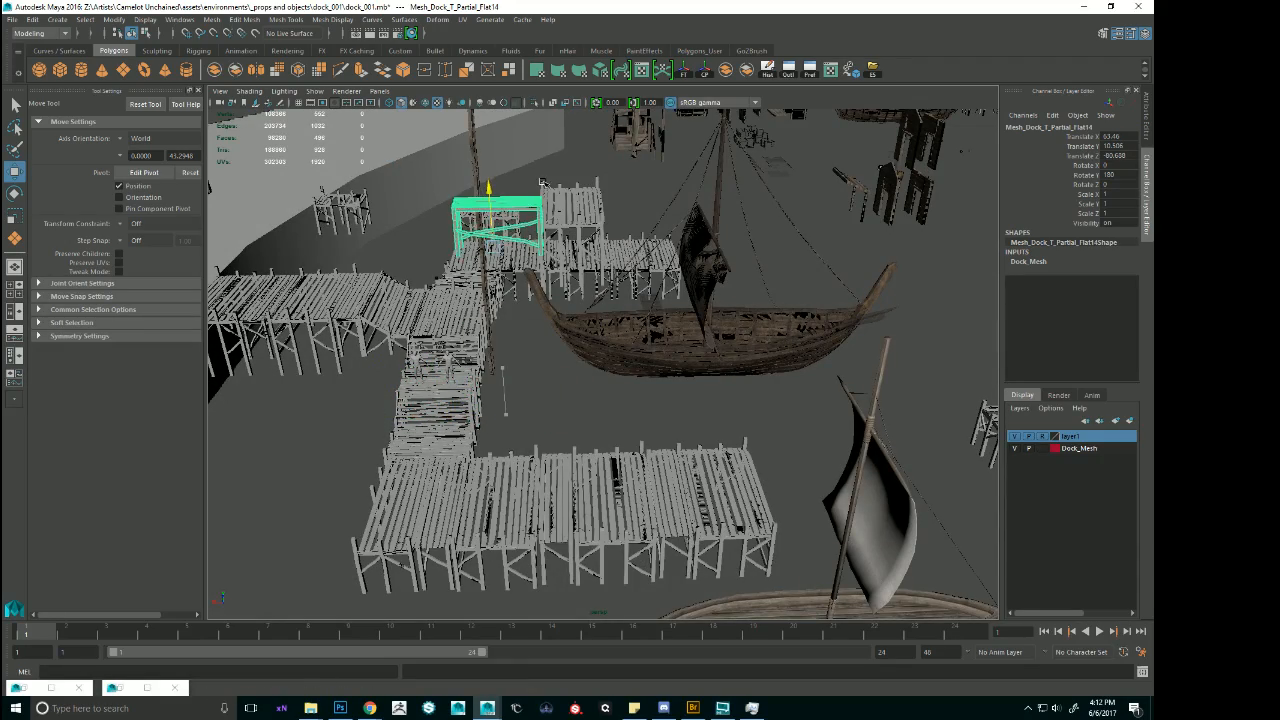
Shift the raised partial section along Z to about -74.56, beside the elevated platform over the ship's bow.
key("f")
right_click_drag(545, 190, 450, 190, "alt")
left_click_drag(600, 250, 480, 335, "alt")
left_click_drag(680, 360, 916, 357)
right_click_drag(916, 357, 860, 358, "alt")
middle_click_drag(860, 358, 695, 367, "alt")
left_click_drag(662, 352, 630, 405, "alt")
Snap the partial section's pivot to the foot of its corner leg and set its Rotate Y to 90.
key("e")
key("w")
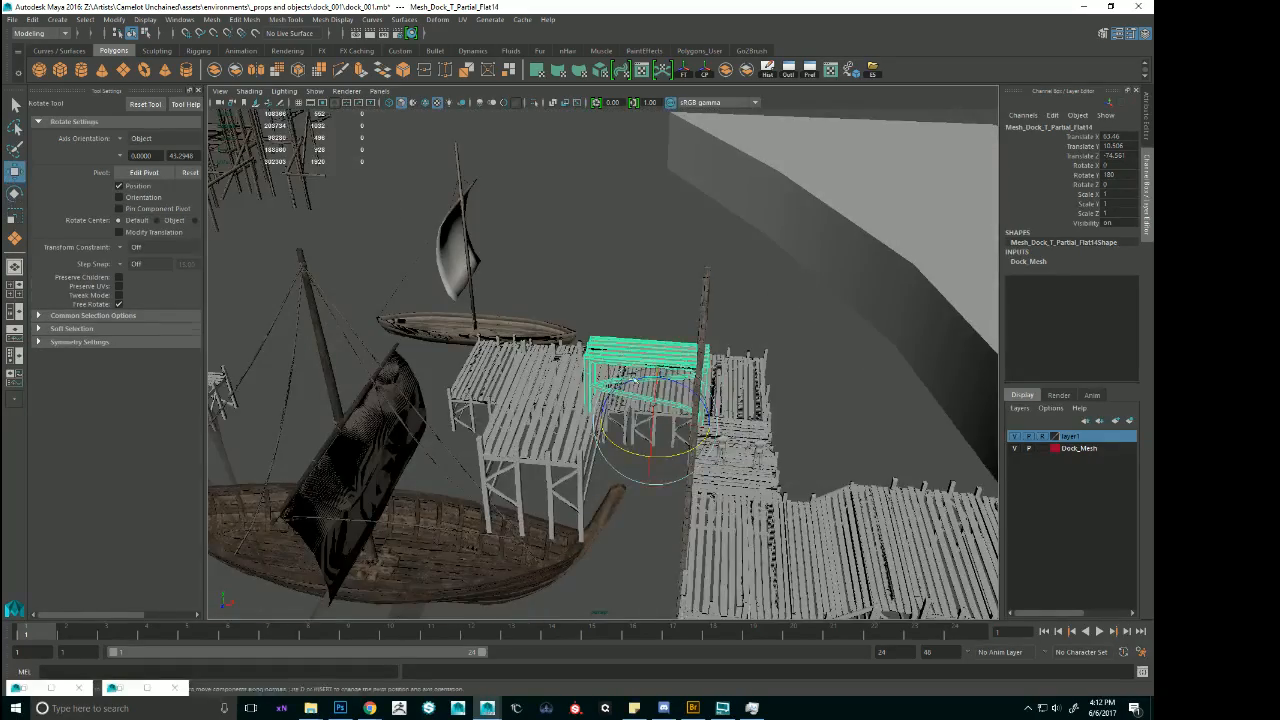
right_click_drag(630, 405, 715, 530, "alt")
left_click_drag(715, 530, 697, 472, "alt")
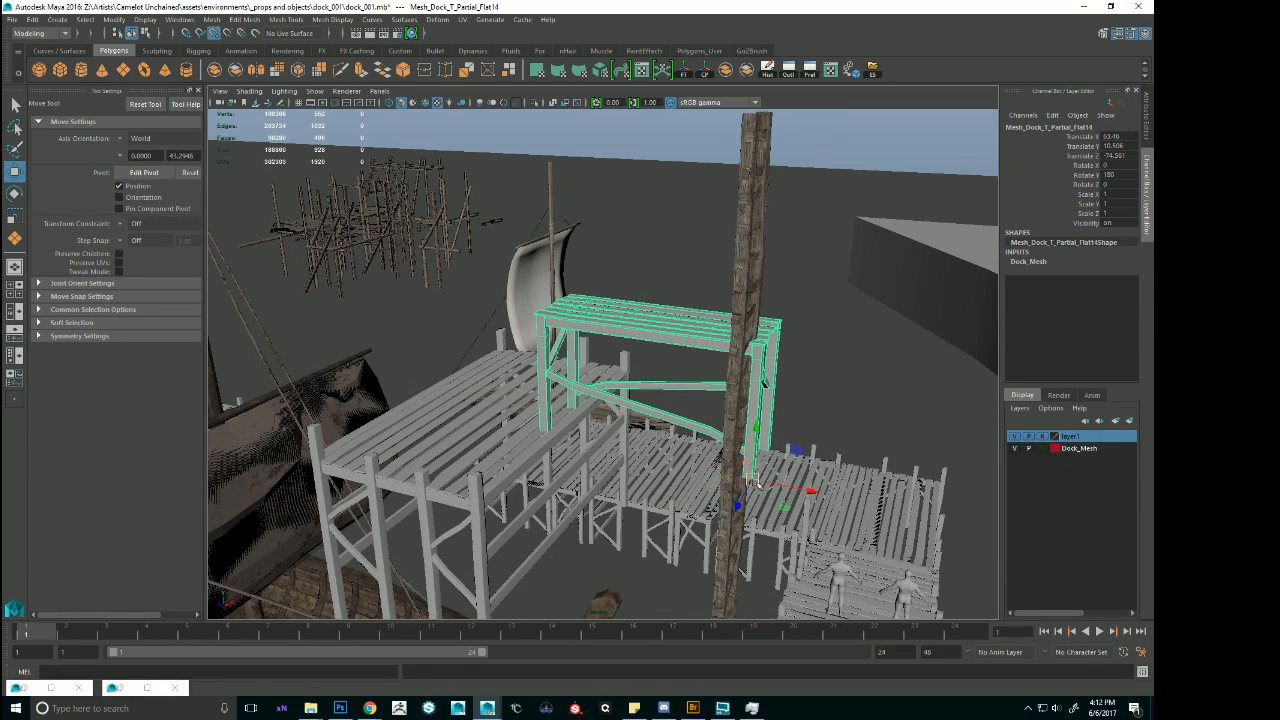
key("e")
left_click_drag(757, 488, 742, 538)
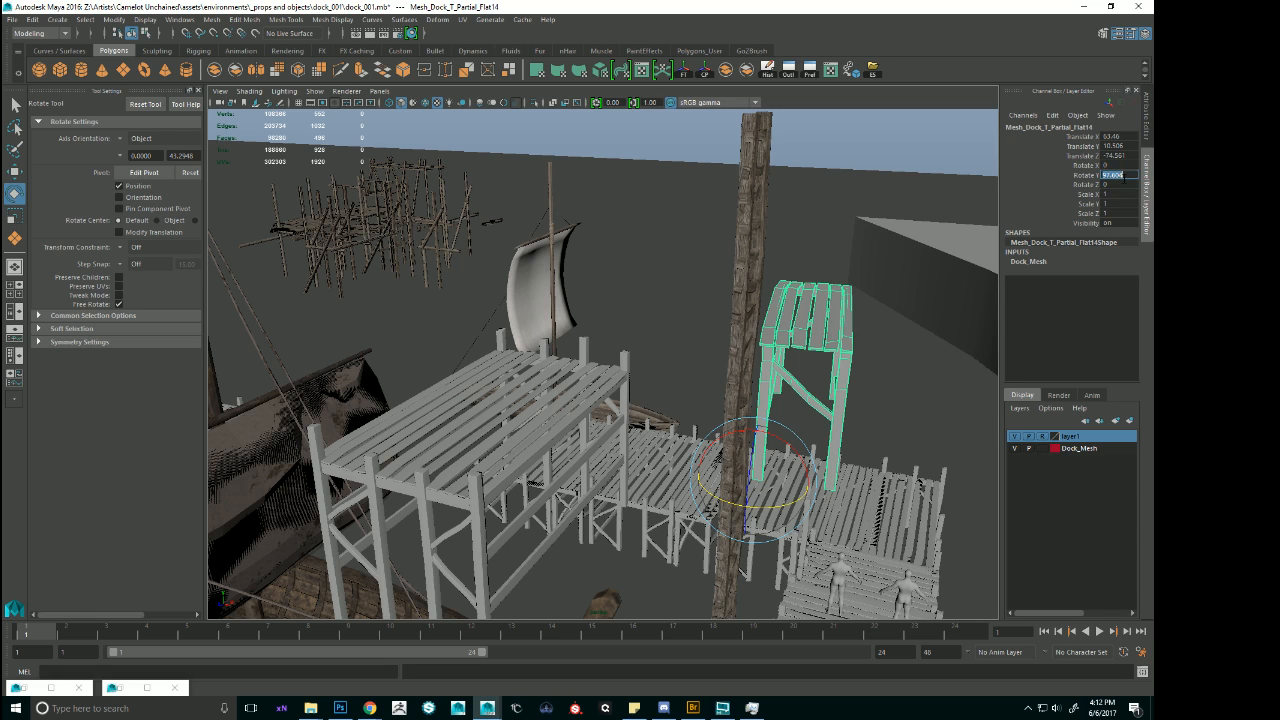
left_click(1124, 178)
type("90")
key("Return")
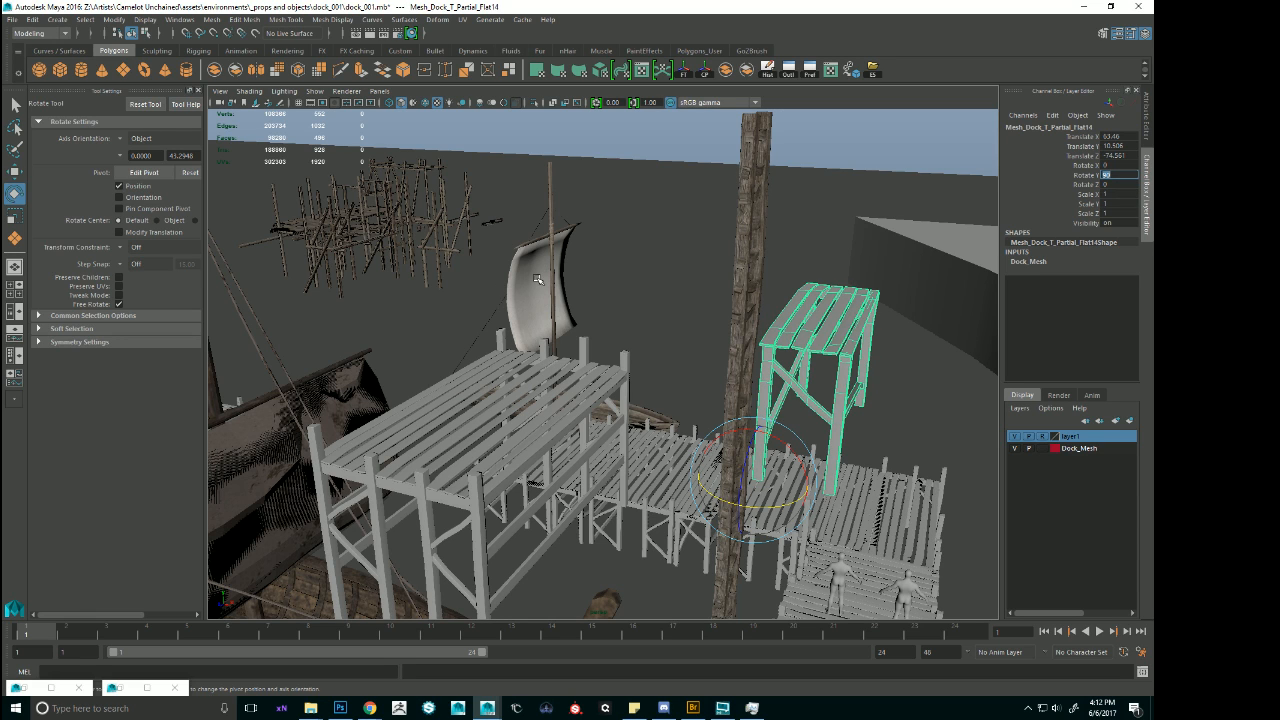
Place the rotated partial section flush against the end of the elevated platform at about Translate Y 8.3.
left_click_drag(518, 314, 574, 498, "alt")
key("w")
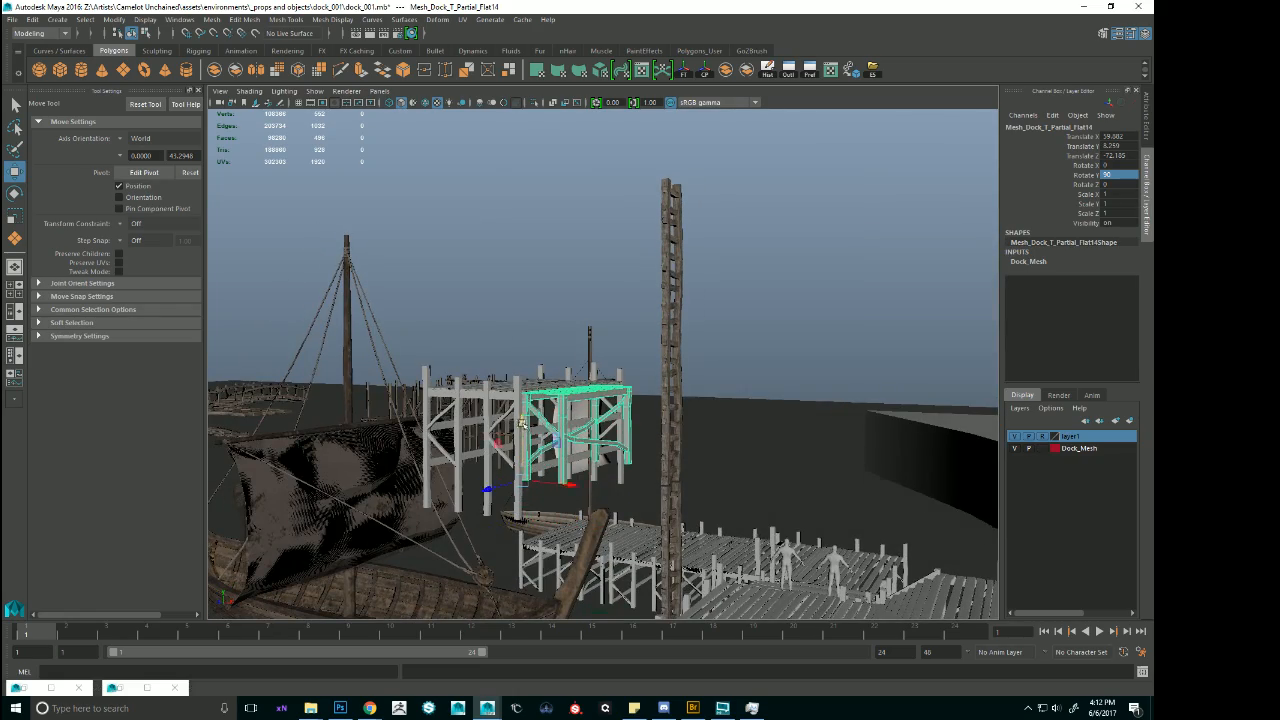
key("f")
left_click_drag(521, 422, 460, 477, "alt")
mouse_move(467, 420)
left_mouse_down()
mouse_move(472, 446)
mouse_move(475, 423)
left_mouse_up()
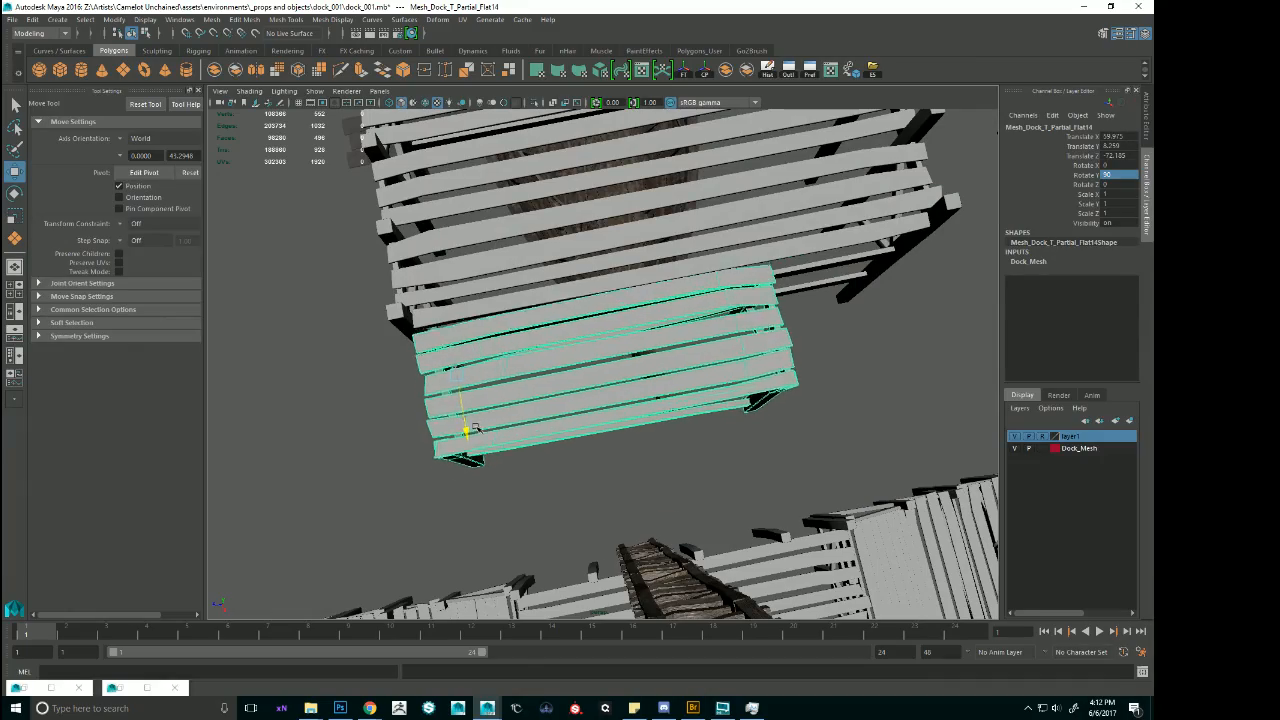
Duplicate the landing's partial flat section and slide it with the end pieces along X toward the moored ship, lengthening the landing.
scroll(601, 428, "down", 5)
left_click_drag(601, 428, 665, 315, "alt")
scroll(615, 288, "down", 2)
left_click(698, 385)
scroll(705, 395, "up", 4)
left_click_drag(720, 405, 676, 423, "alt")
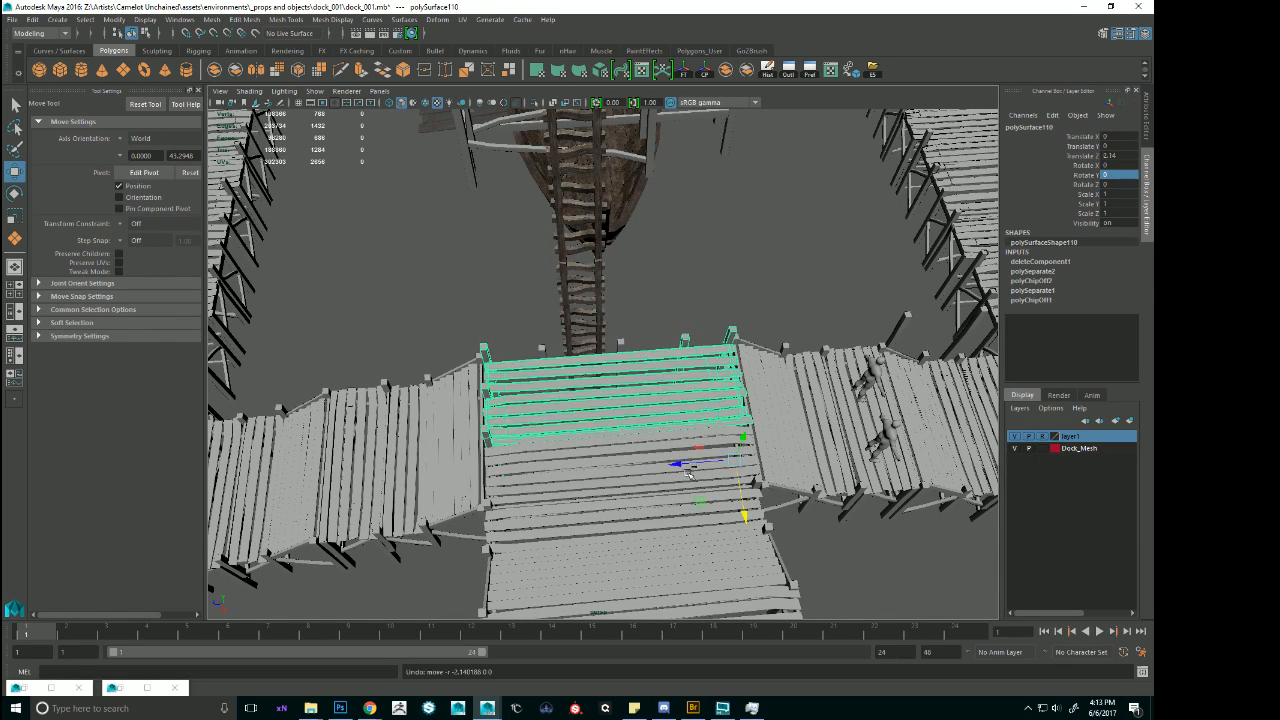
left_click(675, 474)
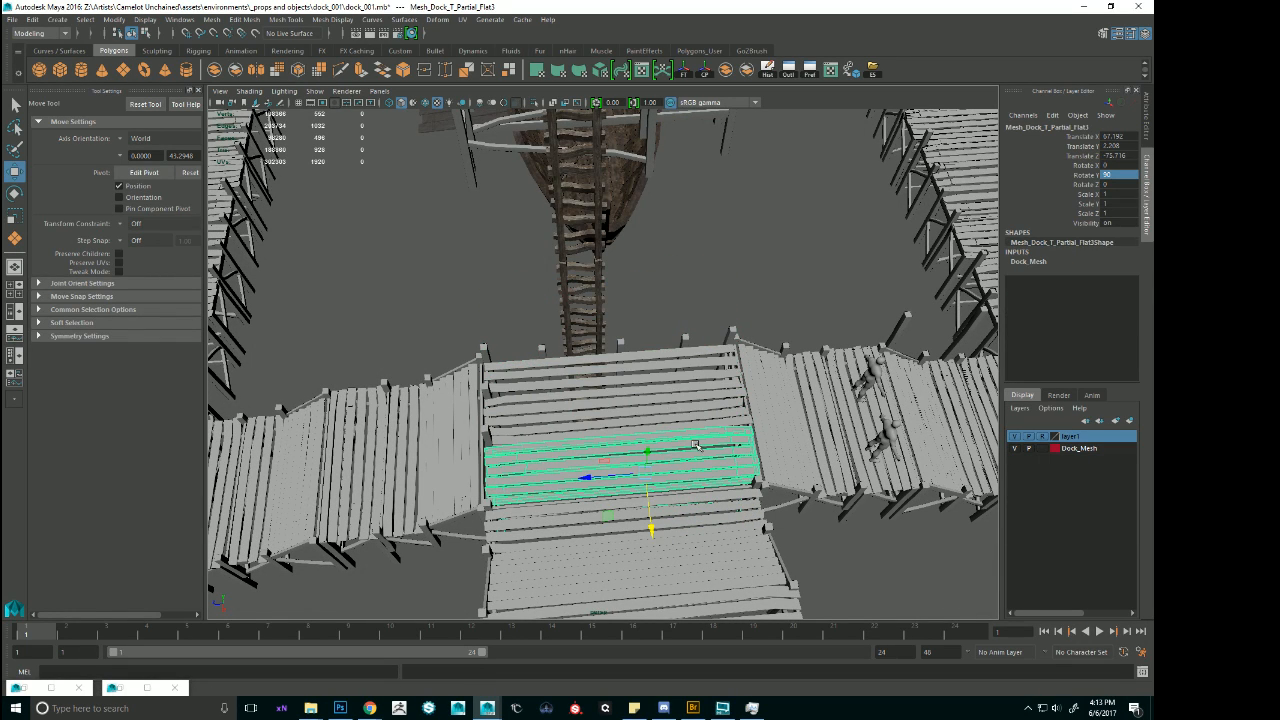
left_click(686, 403, "shift")
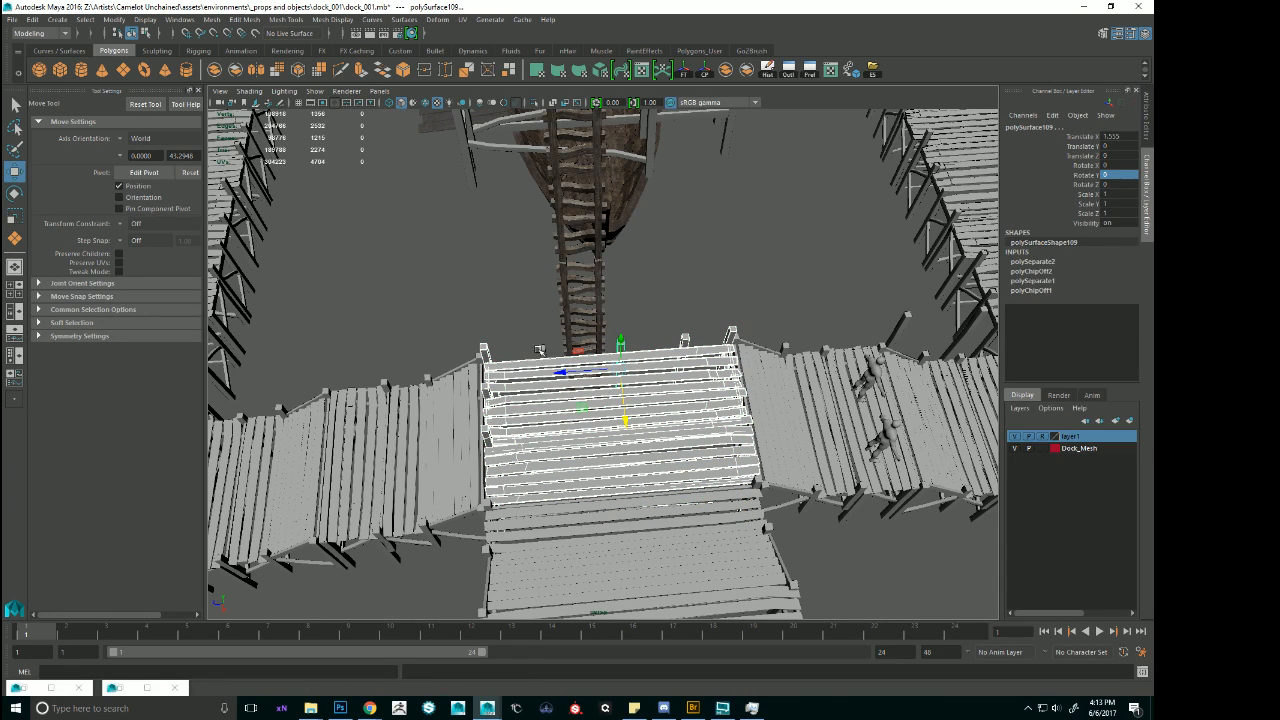
left_click(540, 350, "shift")
left_click_drag(551, 430, 628, 308)
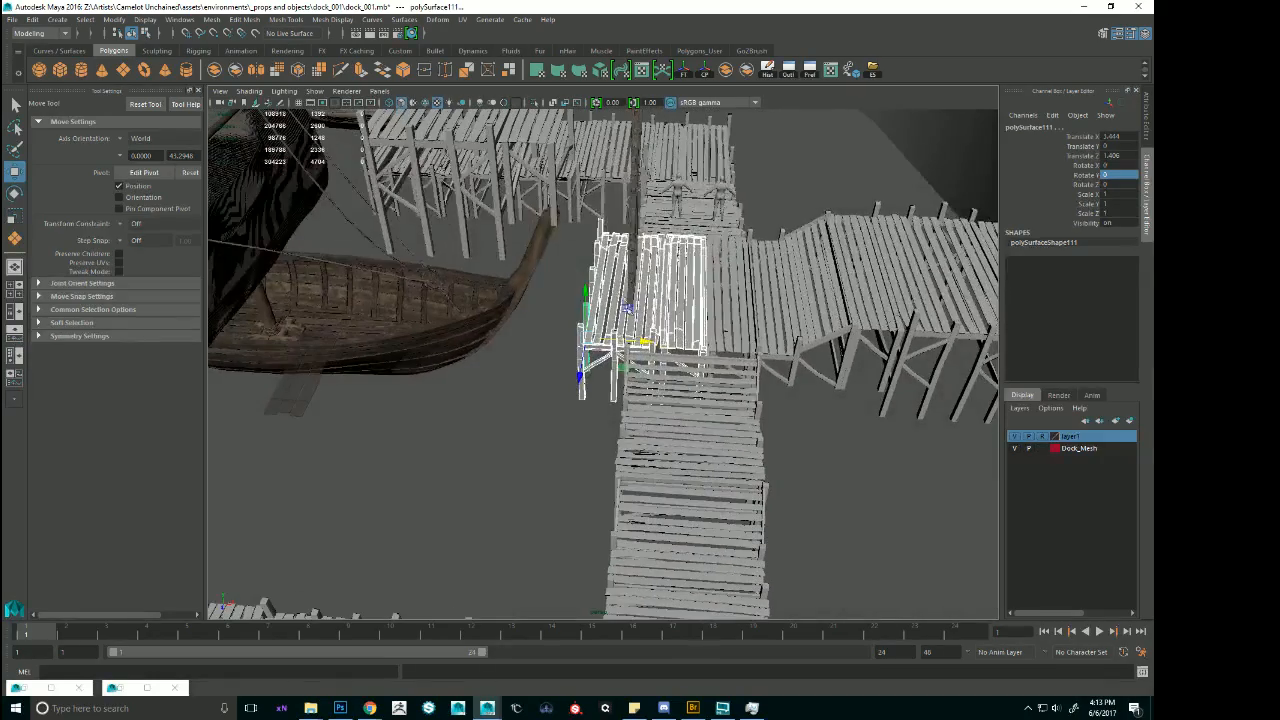
Shift the stairs directly below the landing along X to about Translate X -2, in line with the walkway's far edge.
left_click(717, 412)
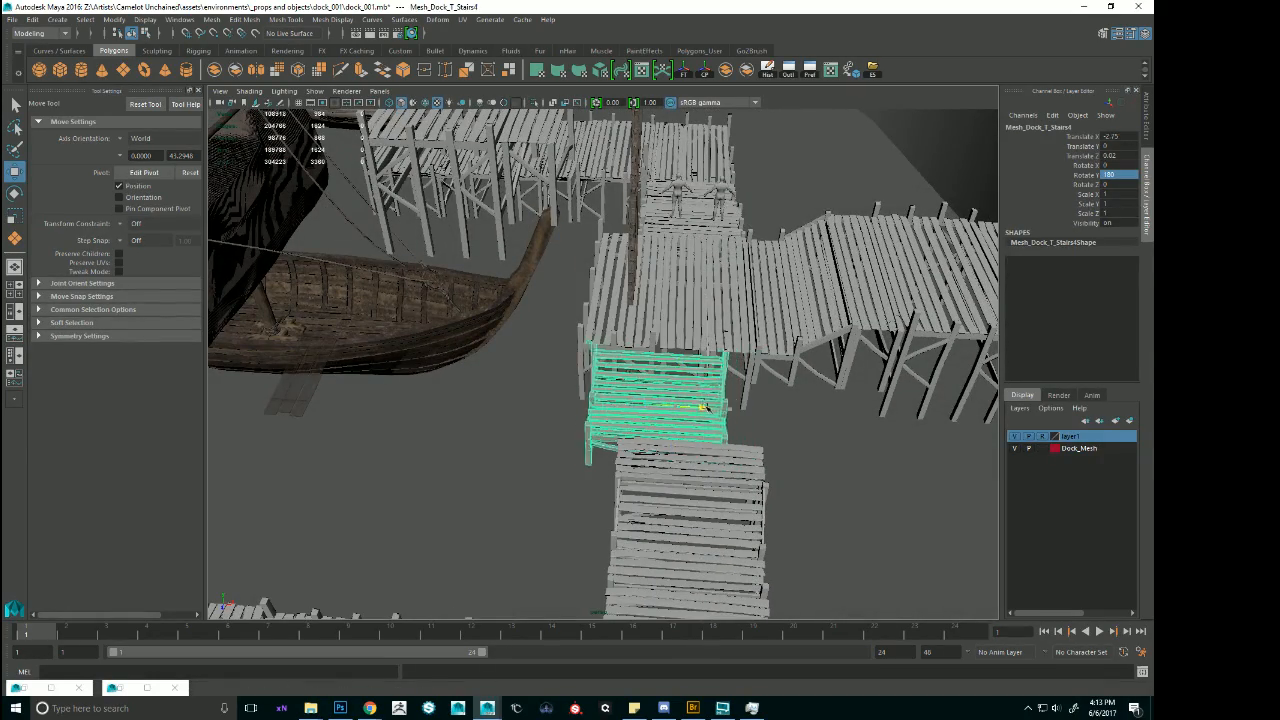
middle_click_drag(705, 407, 705, 418, "alt")
right_click_drag(705, 418, 806, 430, "alt")
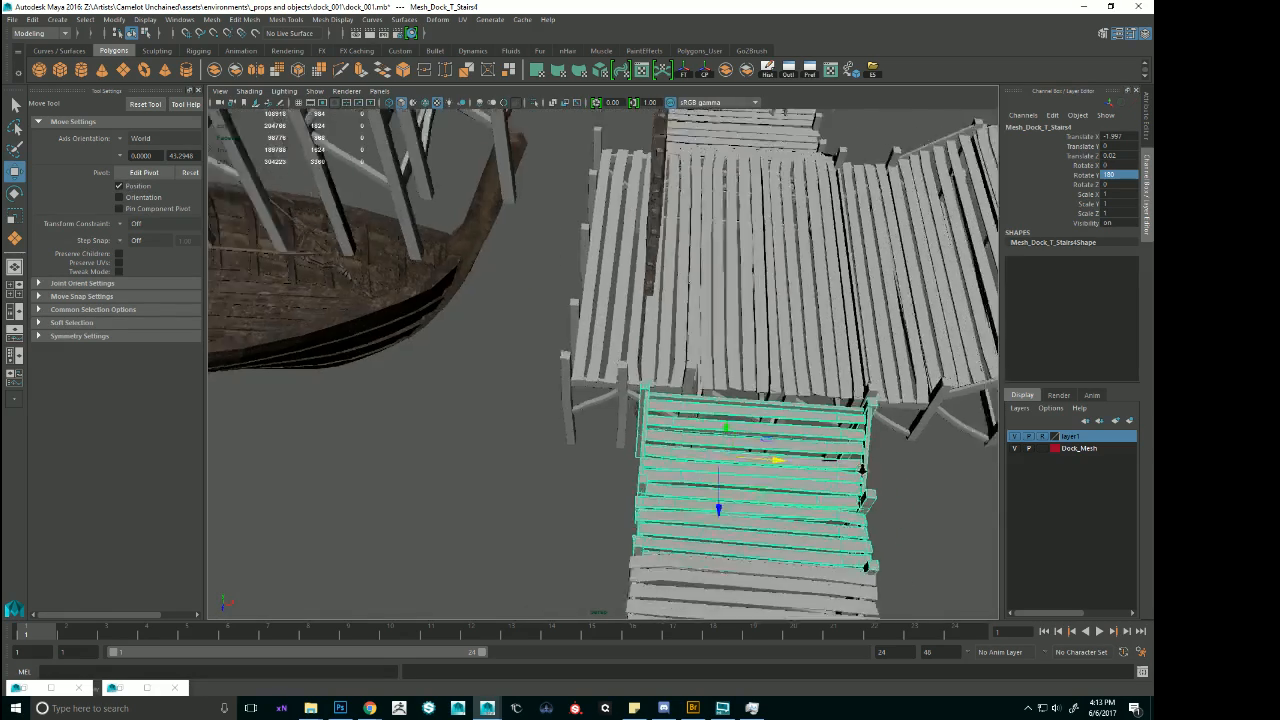
middle_click_drag(806, 430, 763, 376, "alt")
left_click_drag(763, 376, 764, 380, "alt")
Widen the shifted stairs by moving their ship-side edge vertices out to the corner post of the landing.
right_click_drag(763, 380, 484, 291)
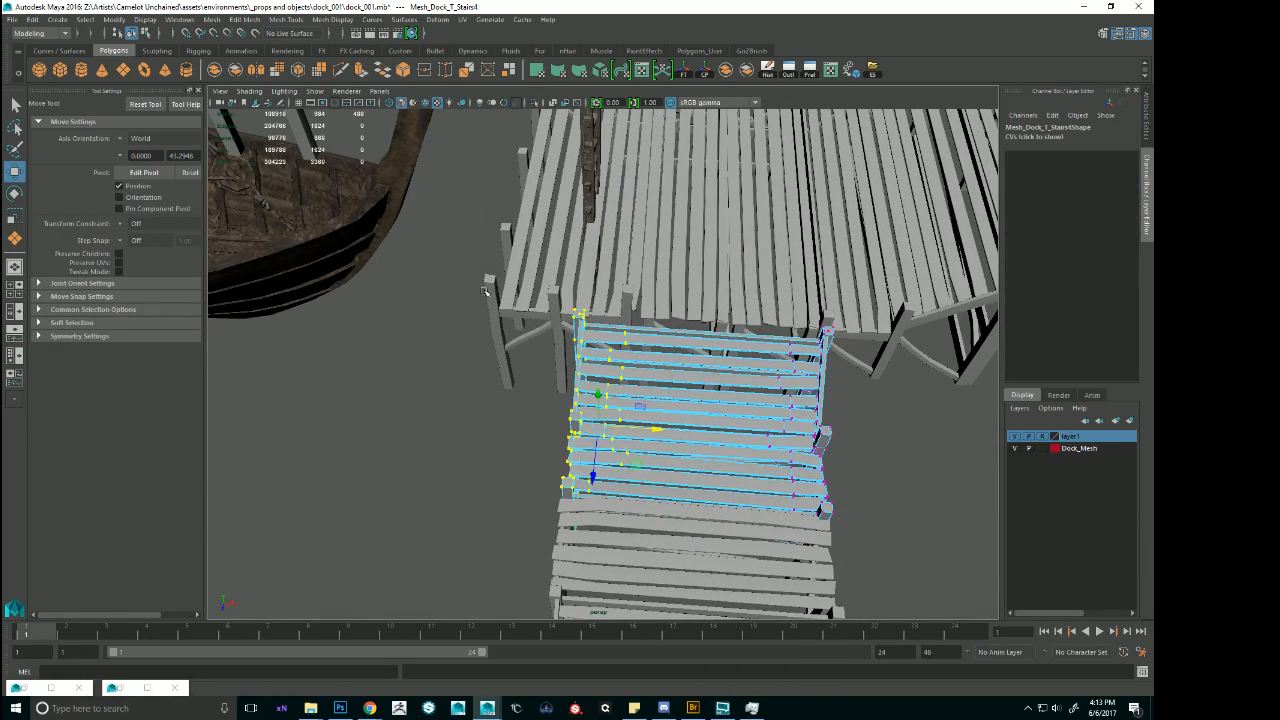
left_click_drag(660, 431, 622, 491)
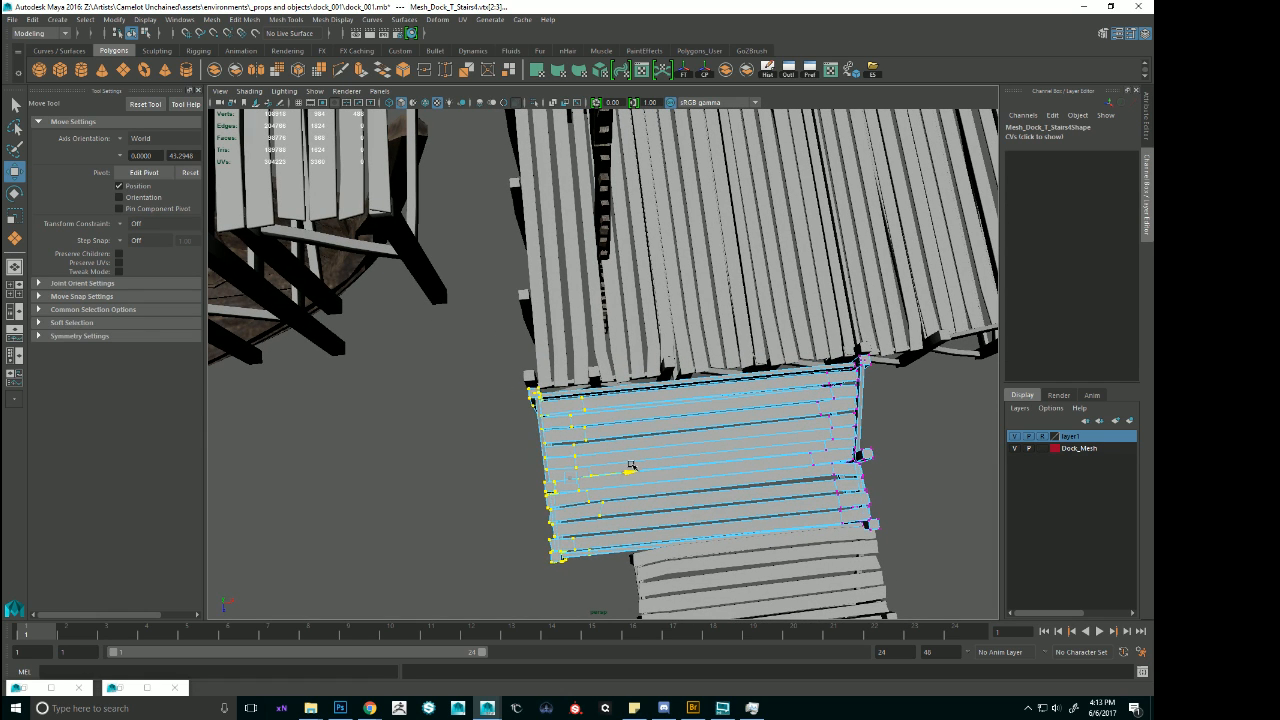
left_click_drag(690, 454, 655, 385, "alt")
key("F8")
Widen the remaining lower walkway stairs and partial flats together by moving their ship-side vertices along X, flush with the widened stairs above.
left_click(636, 424)
middle_click_drag(636, 424, 655, 322, "alt")
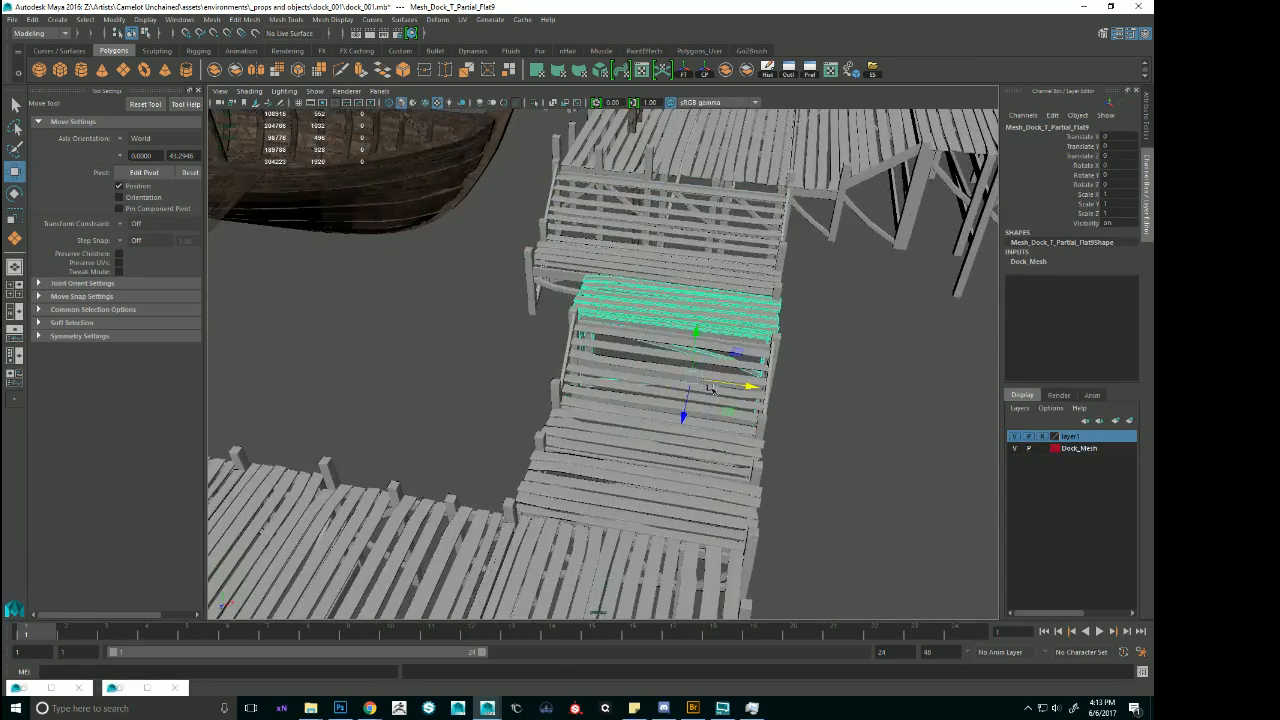
left_click_drag(655, 322, 666, 421, "alt")
left_click(652, 413, "shift")
left_click(648, 520, "shift")
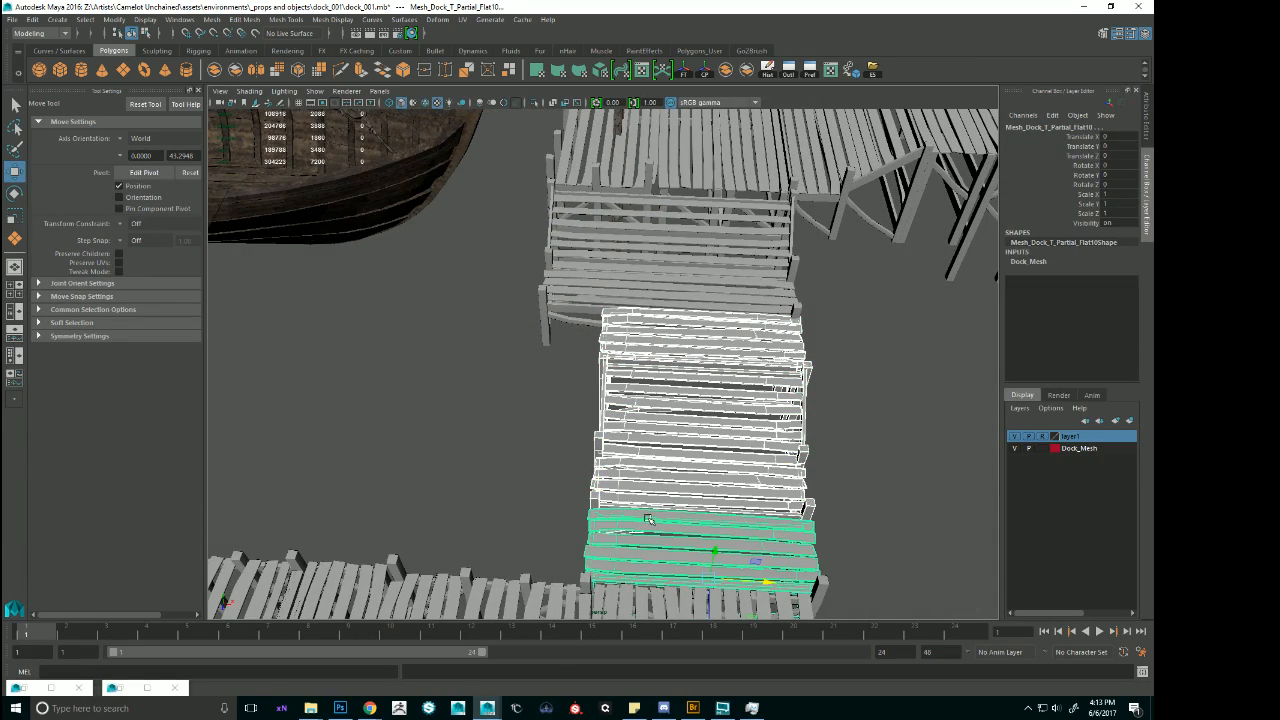
key("F8")
left_click_drag(684, 626, 699, 628)
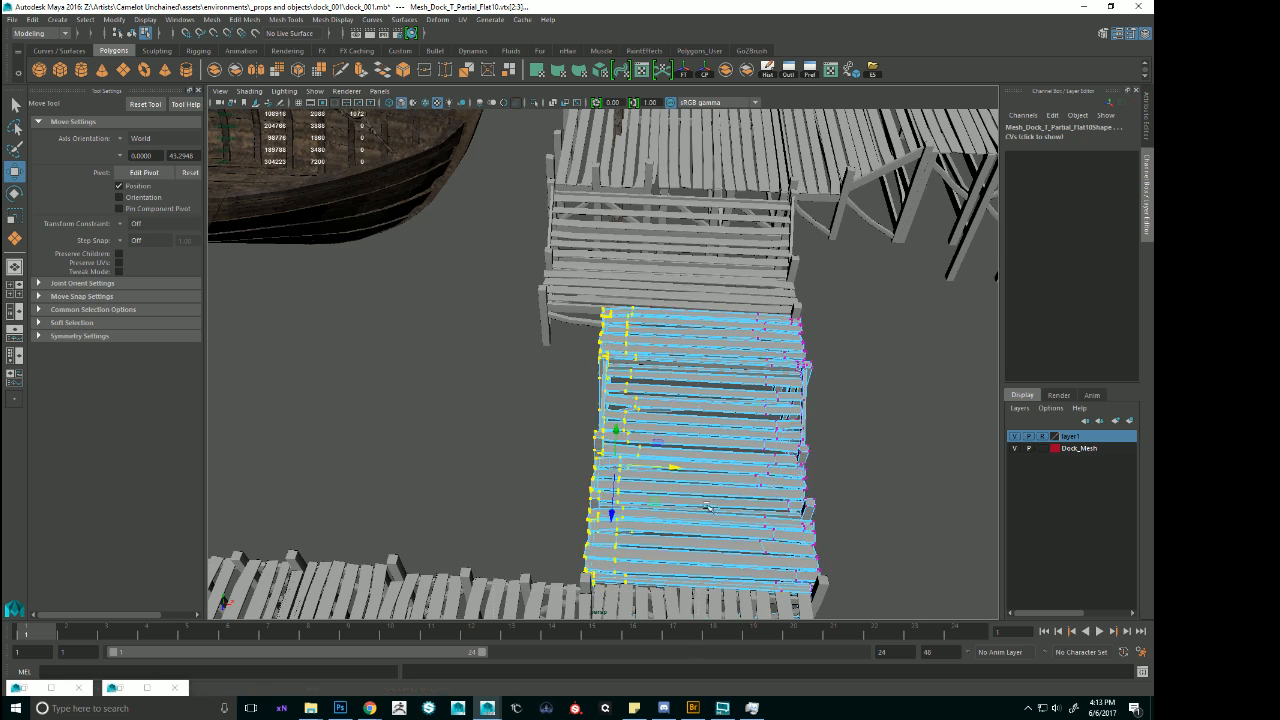
left_click_drag(692, 275, 704, 355, "alt")
key("space")
key("space")
middle_click_drag(480, 222, 478, 125, "alt")
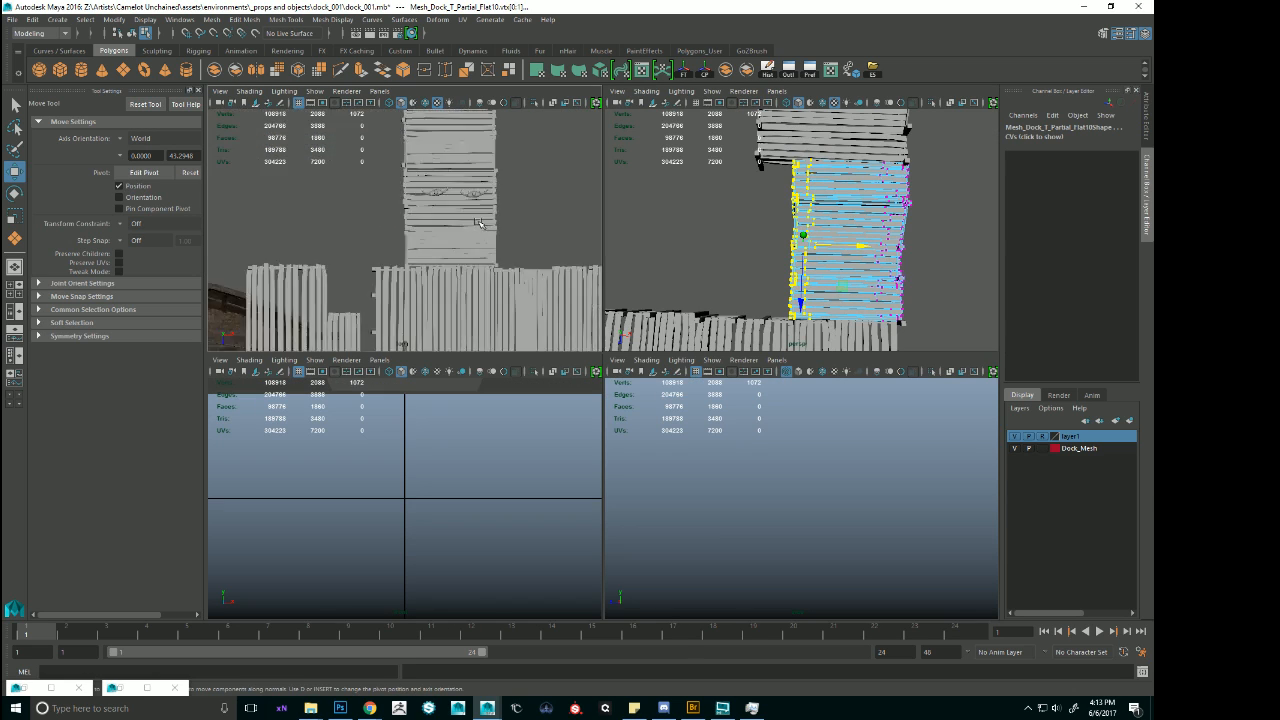
key("f")
scroll(500, 228, "down", 5)
middle_click_drag(526, 235, 585, 254, "alt")
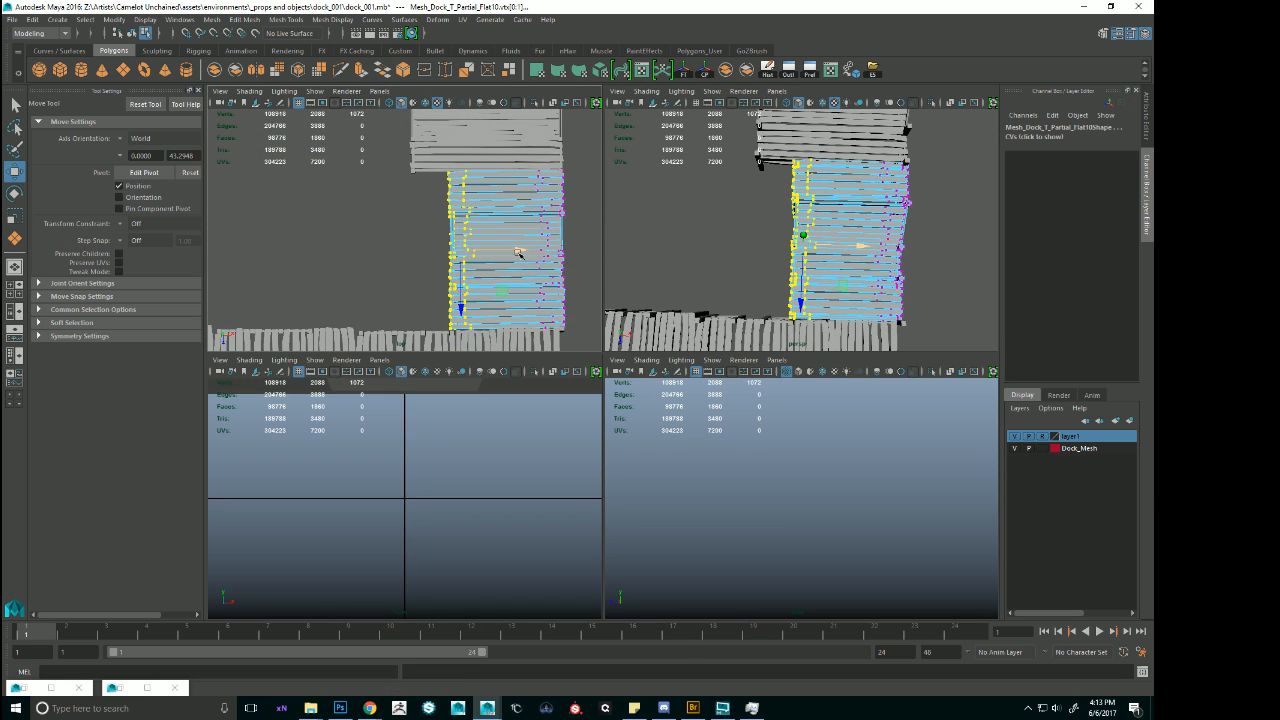
left_click_drag(519, 253, 483, 245)
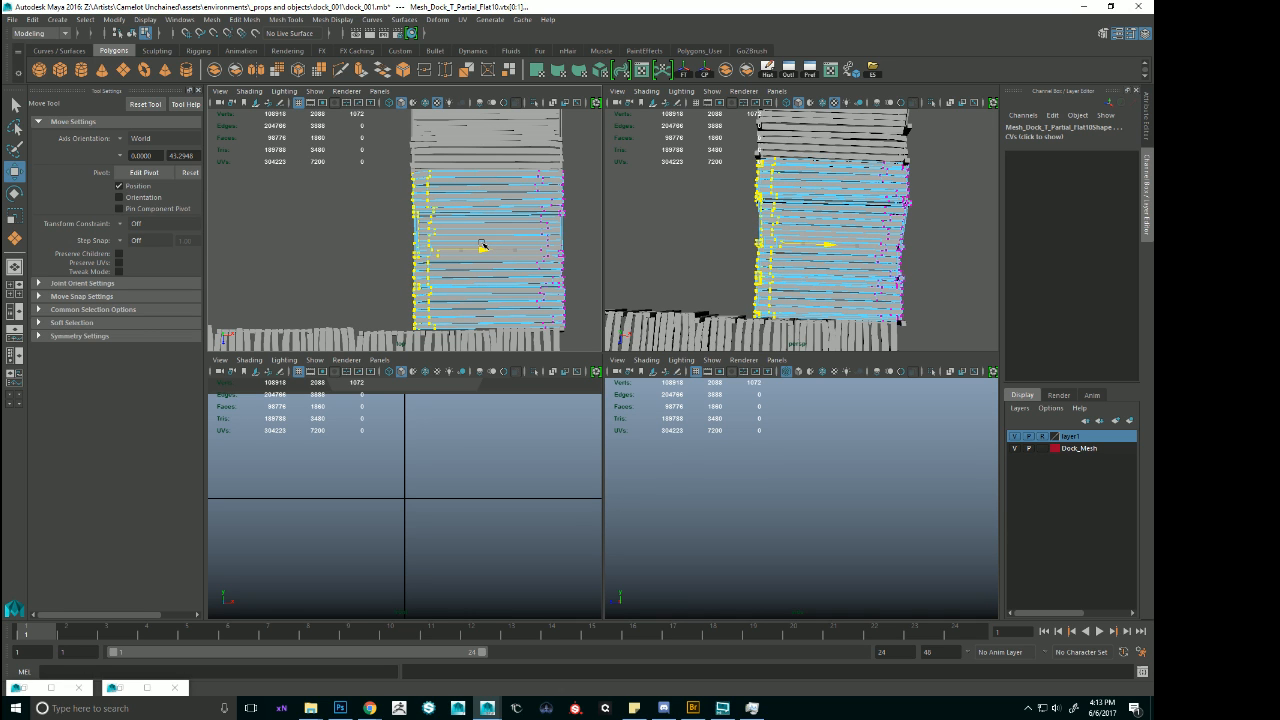
scroll(480, 245, "down", 1)
key("space")
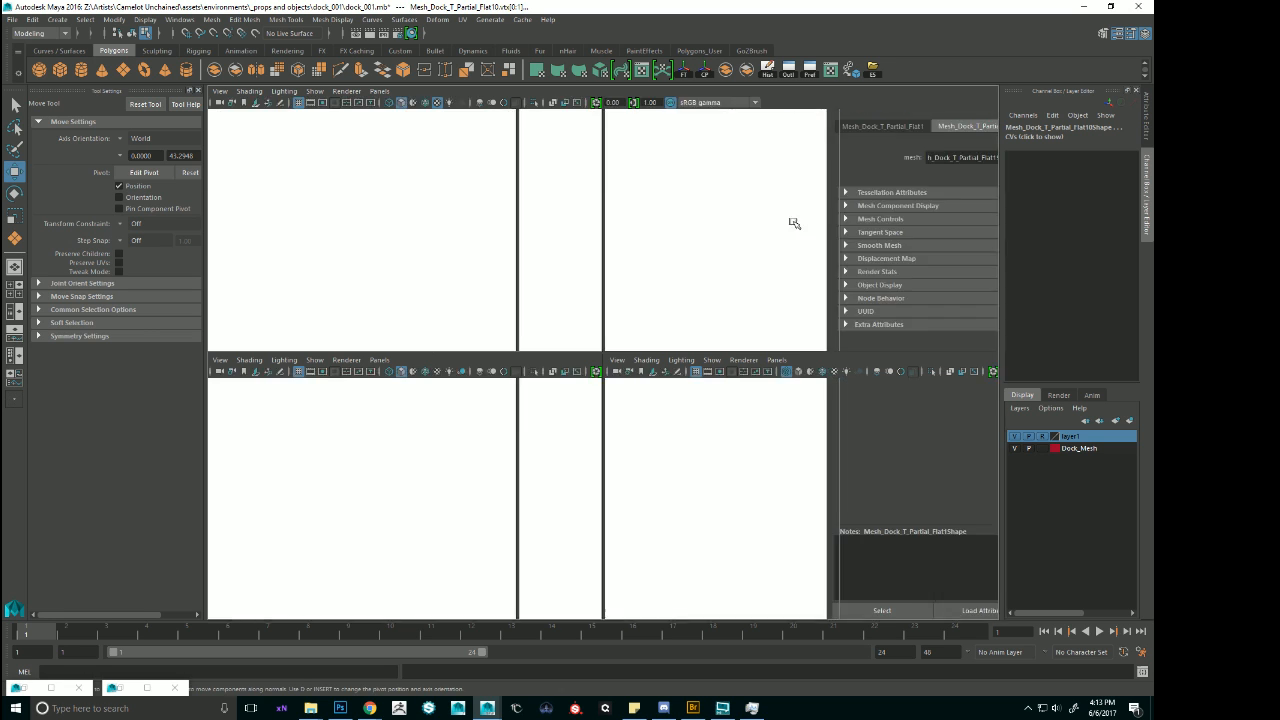
key("space")
key("space")
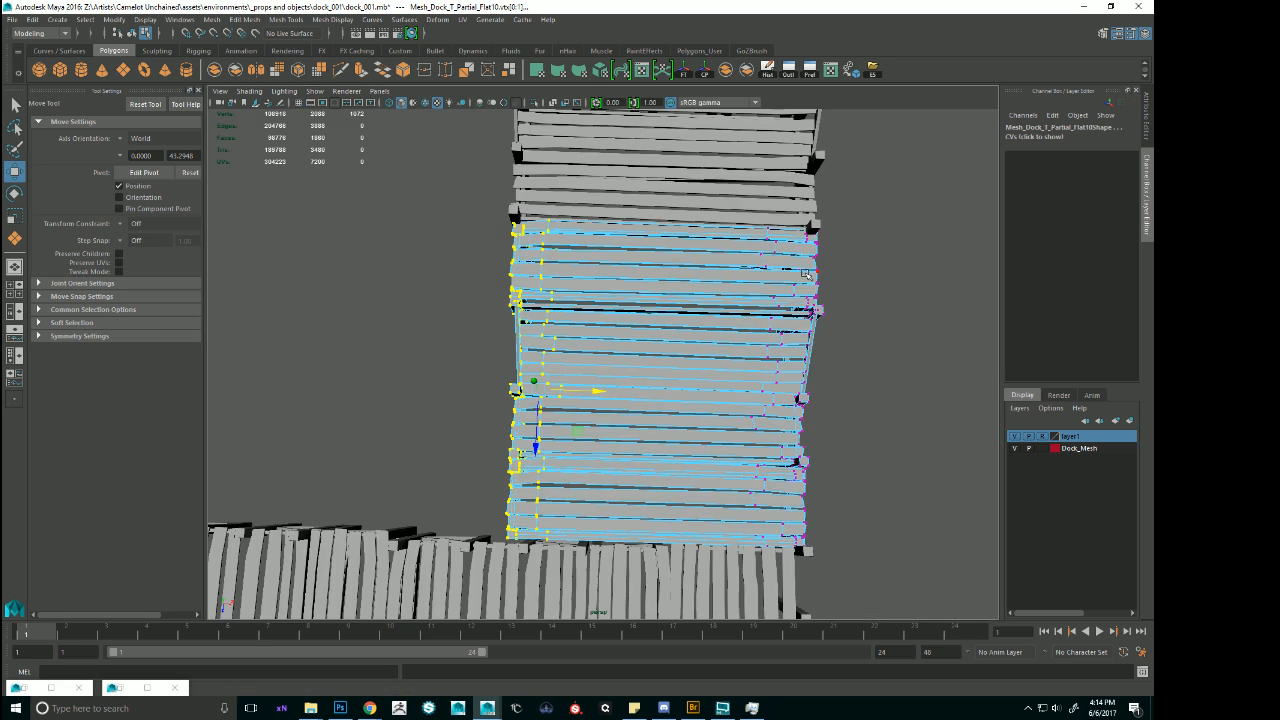
left_click_drag(806, 273, 513, 393, "alt")
key("F8")
Move the whole boat group with its sail and ropes along X, away from the lengthened landing.
left_click(628, 300)
right_click_drag(628, 300, 604, 240, "alt")
left_click_drag(604, 240, 700, 335, "alt")
left_click_drag(530, 355, 466, 340, "alt")
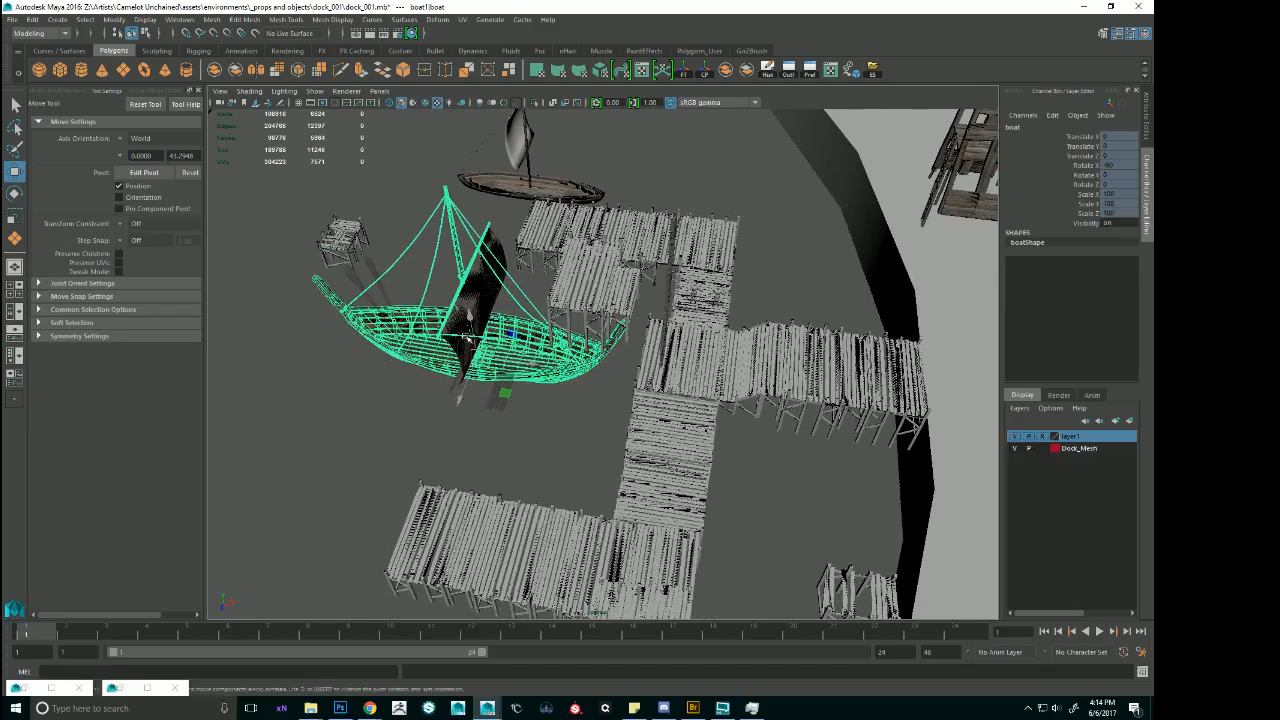
key("Up")
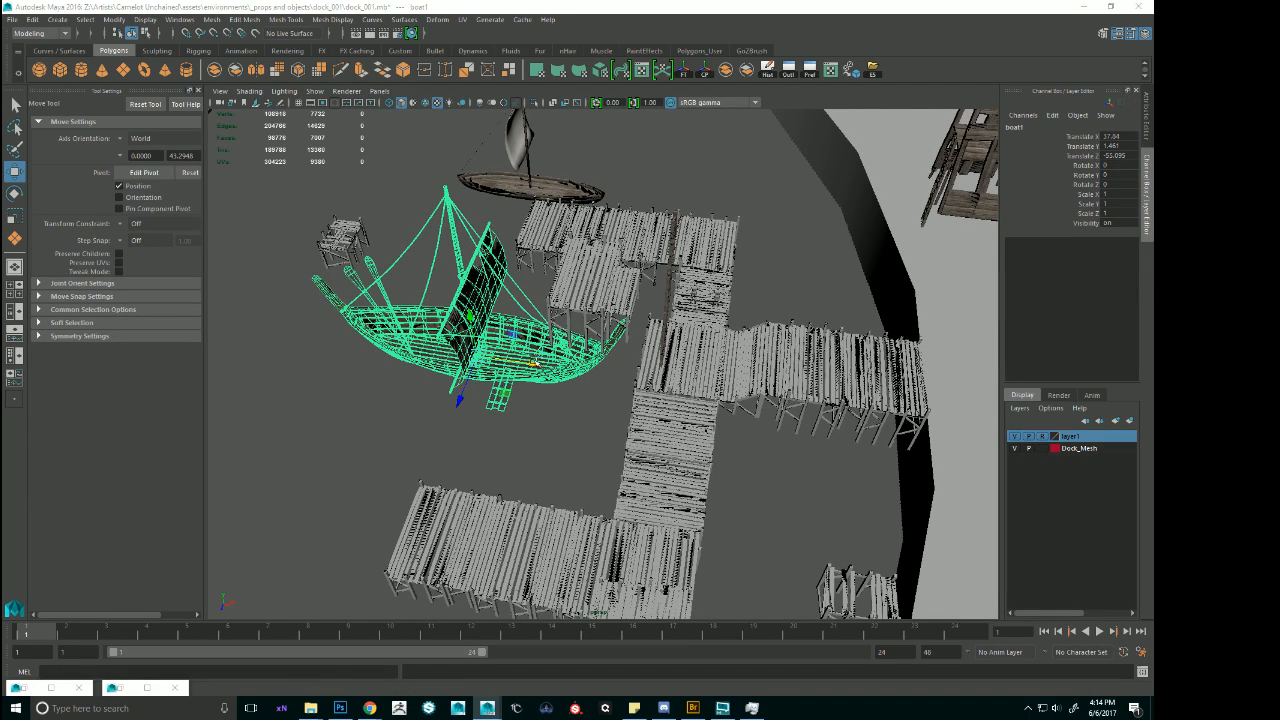
left_click_drag(535, 363, 442, 348)
Slide both stacked ladders along X against the landing's new outer edge at about Translate X 9.53.
left_click_drag(536, 338, 591, 349, "alt")
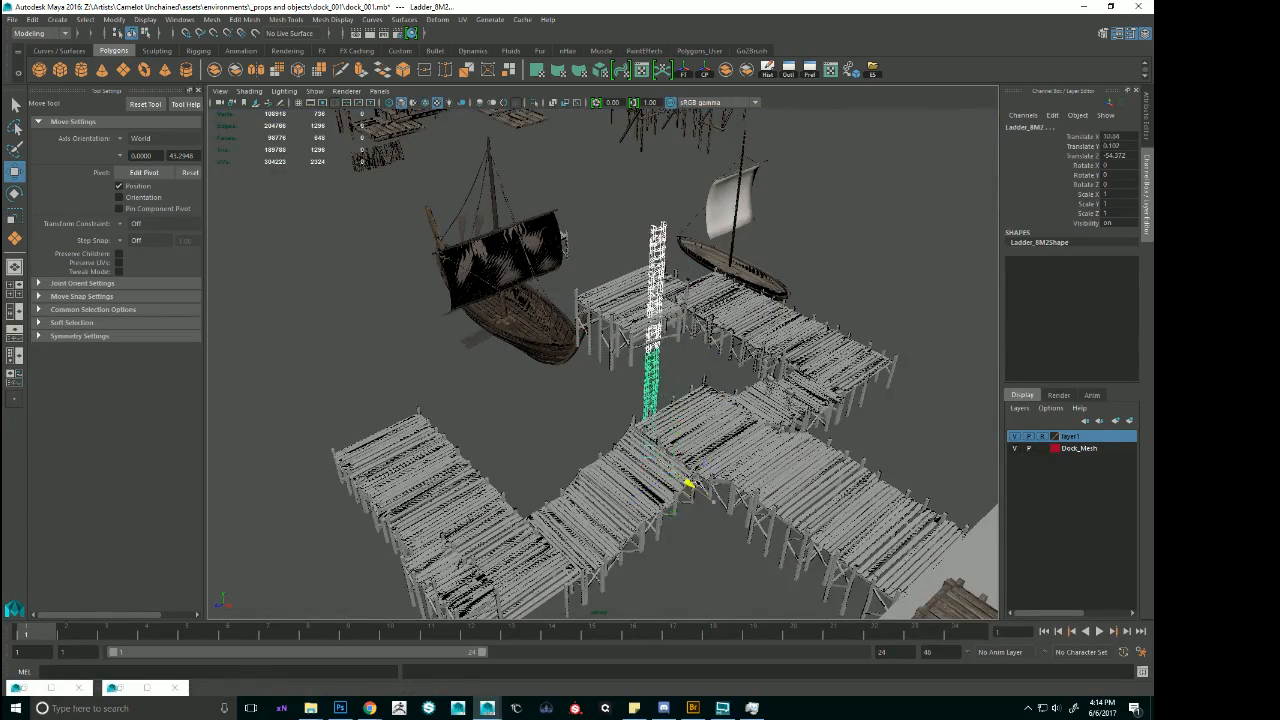
left_click_drag(697, 490, 635, 402, "alt")
middle_click_drag(635, 402, 642, 424, "alt")
Check the upper ladder's height against the elevated platform and look through the modular pieces for a shorter ladder.
left_click(615, 270)
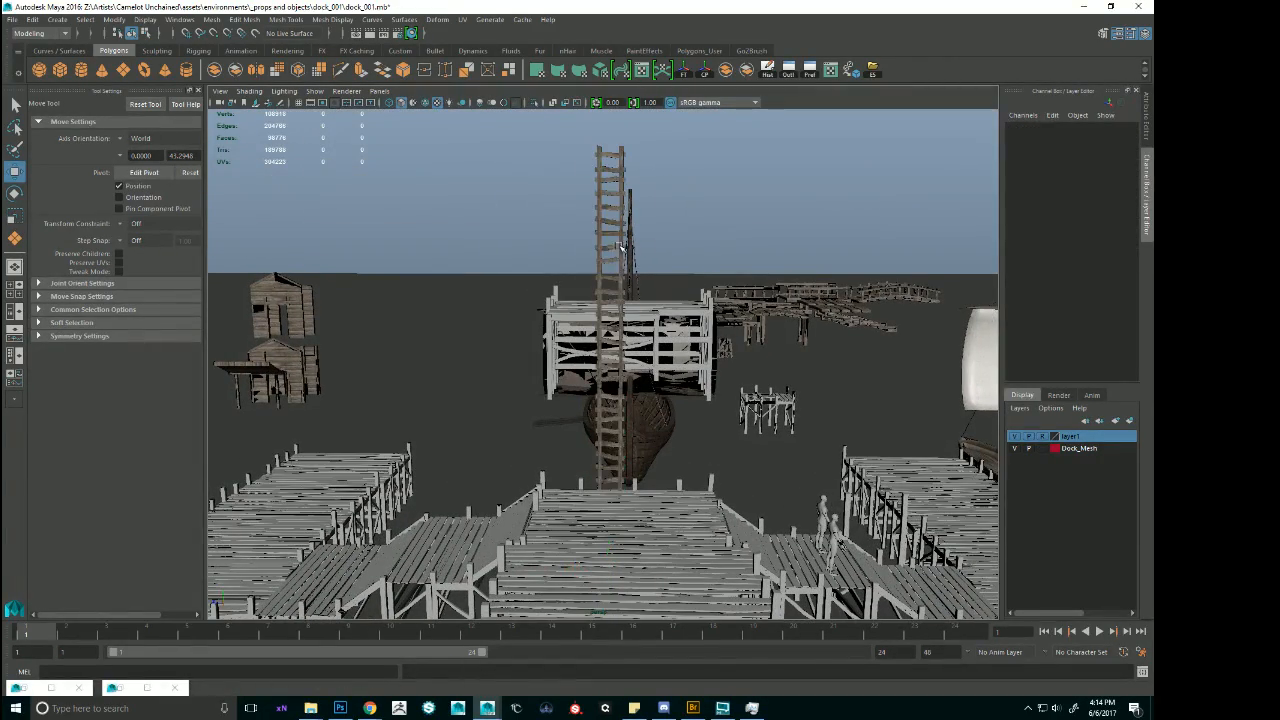
left_click(621, 245)
scroll(625, 252, "up", 5)
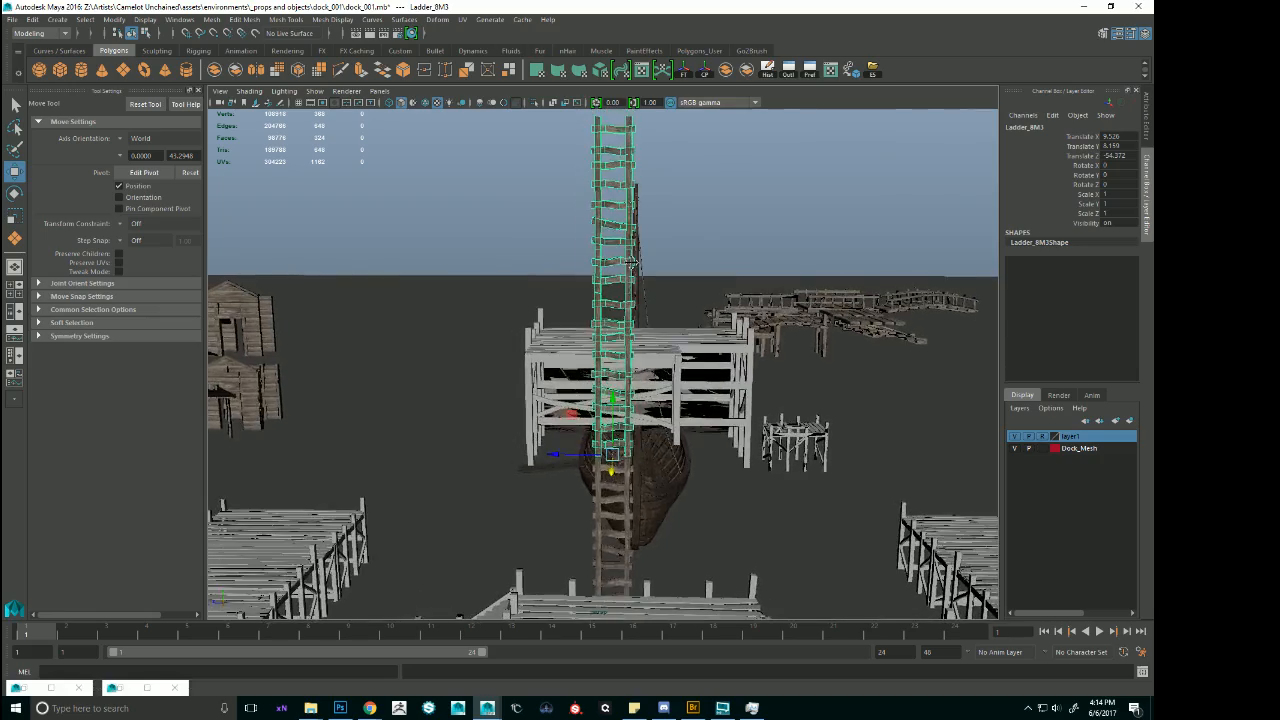
left_click_drag(630, 262, 515, 349, "alt")
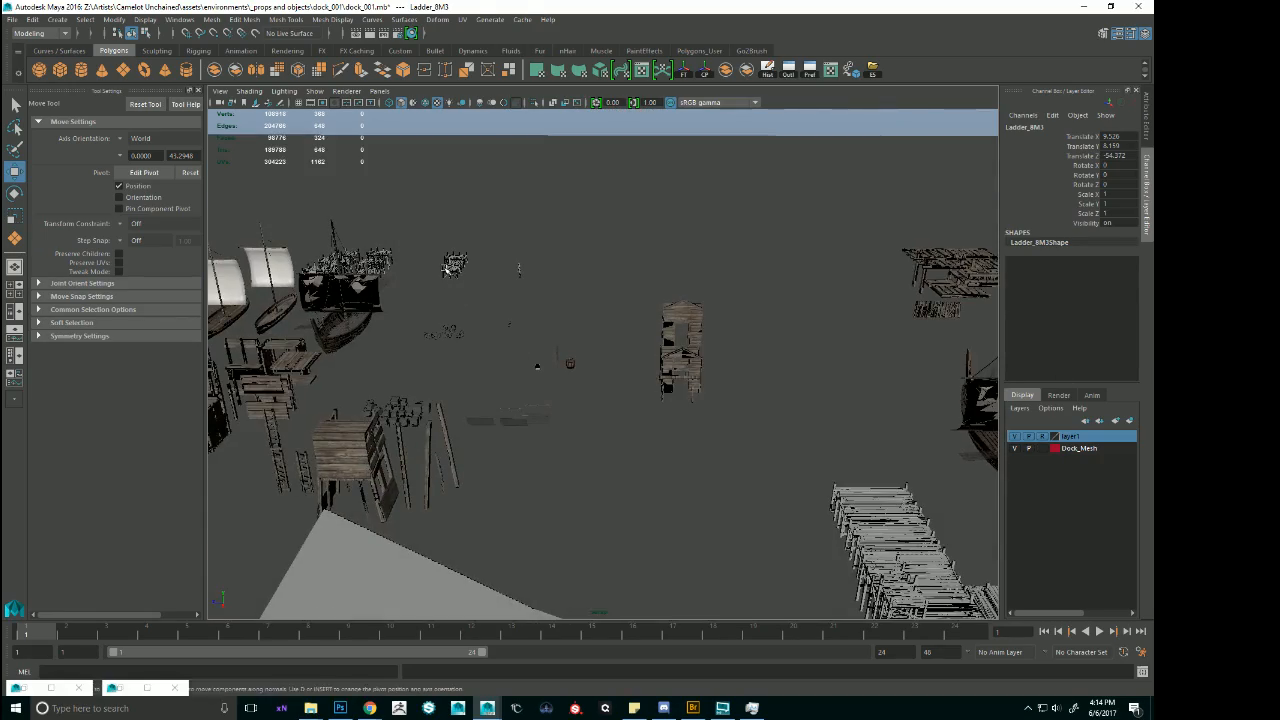
left_click(447, 270)
scroll(447, 268, "up", 5)
key("f")
left_click_drag(354, 251, 560, 320, "alt")
scroll(438, 308, "down", 5)
key("f")
middle_click_drag(480, 310, 760, 320, "alt")
mouse_move(760, 320)
left_mouse_down("alt")
mouse_move(646, 296)
mouse_move(748, 318)
left_mouse_up("alt")
scroll(660, 298, "down", 5)
left_click_drag(640, 296, 563, 340, "alt")
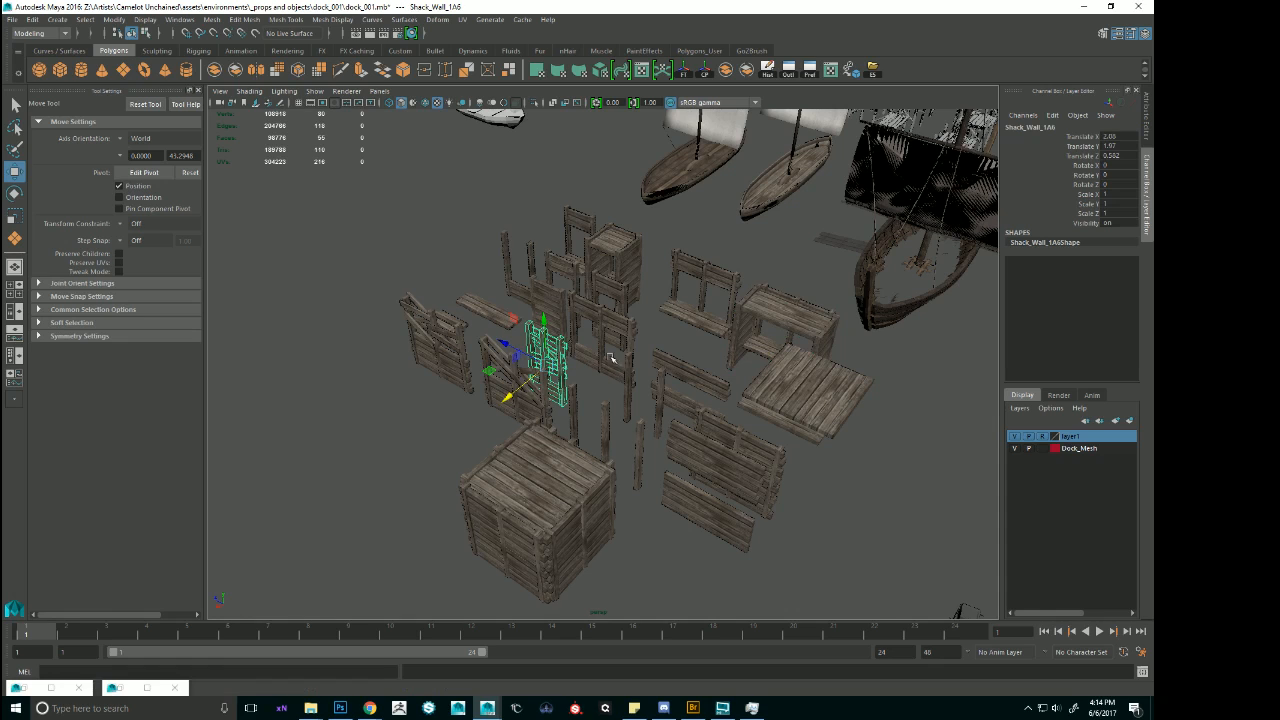
Duplicate the 4M ladder from the modular pieces and snap the copy to the landing beside the tall ladder, at about Translate X 9.46.
scroll(793, 357, "down", 6)
middle_click_drag(793, 357, 757, 229, "alt")
left_click_drag(574, 420, 780, 366, "alt")
key("ctrl+d")
scroll(745, 394, "down", 6)
scroll(772, 378, "down", 2)
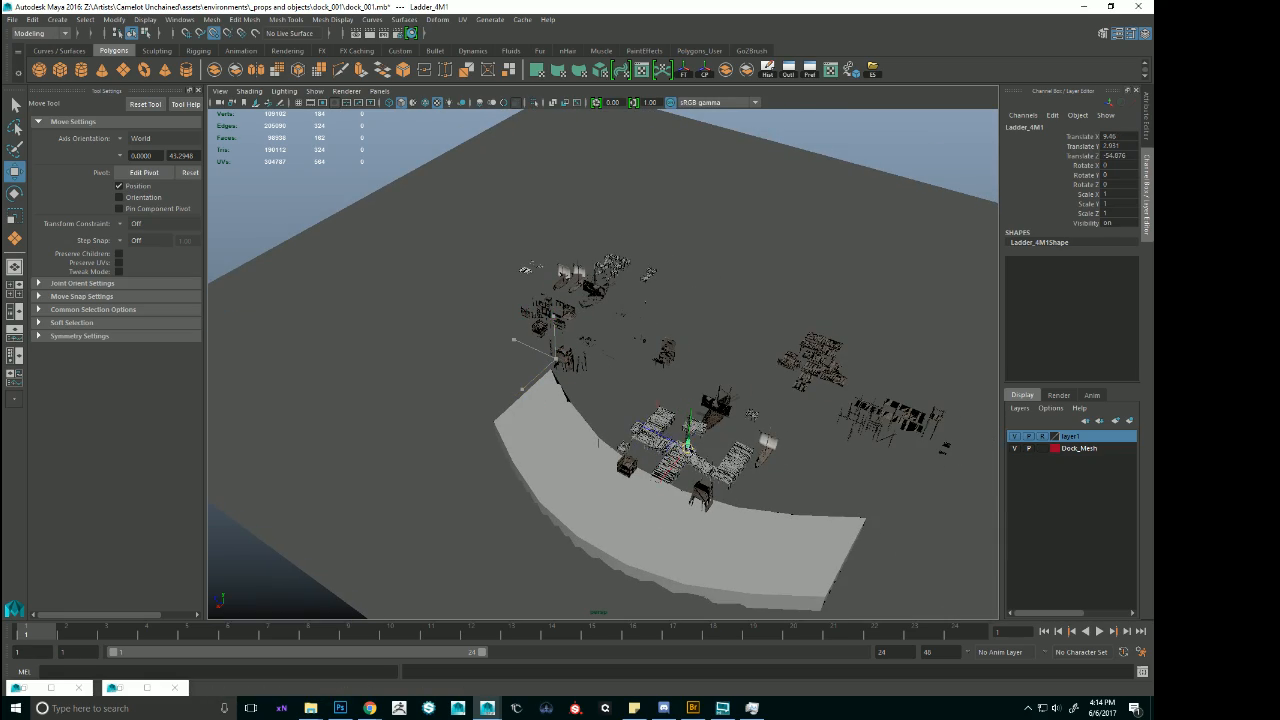
key("f")
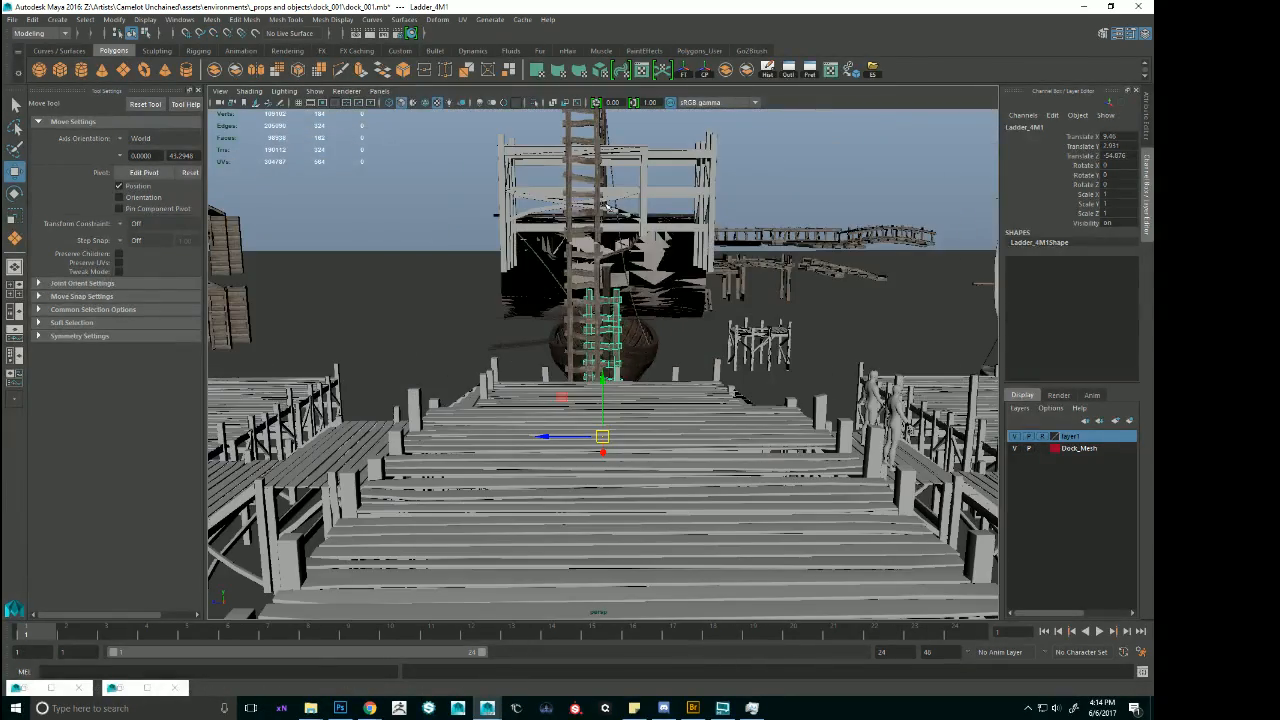
Delete the upper tall ladder and raise the 4M ladder above the elevated platform to about Translate Y 10.56.
left_click(601, 204)
key("Delete")
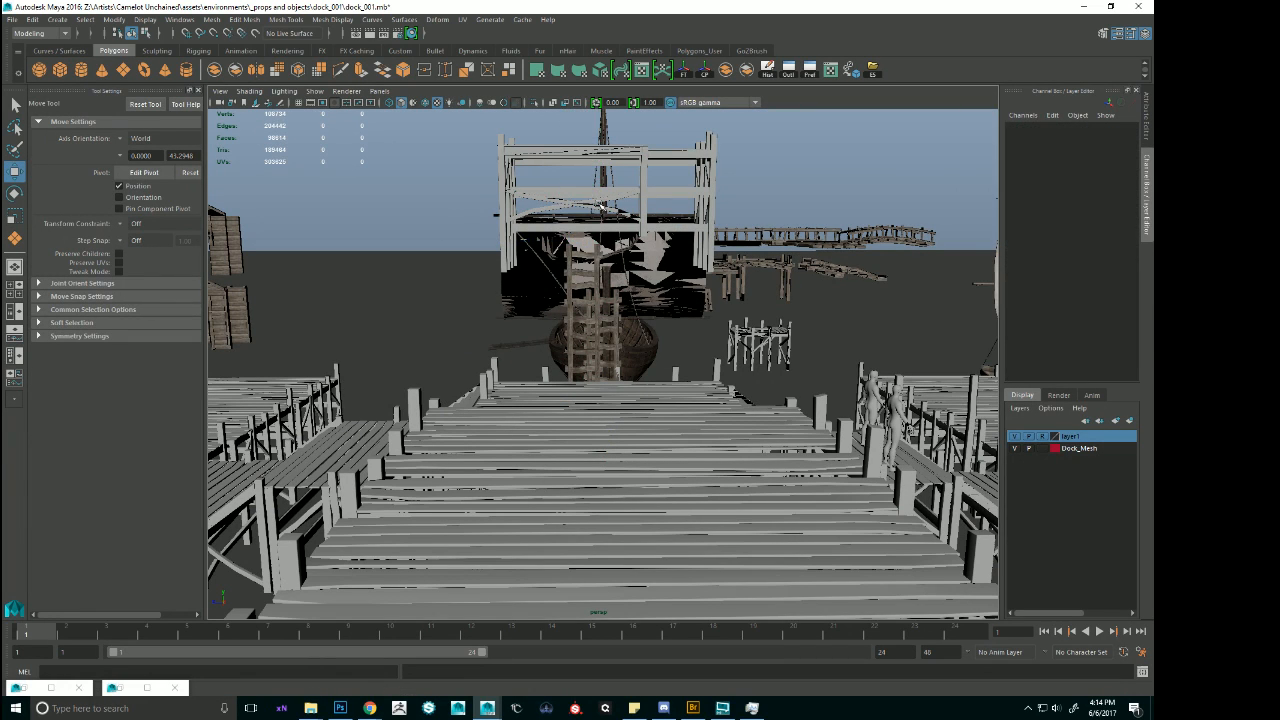
left_click(617, 300)
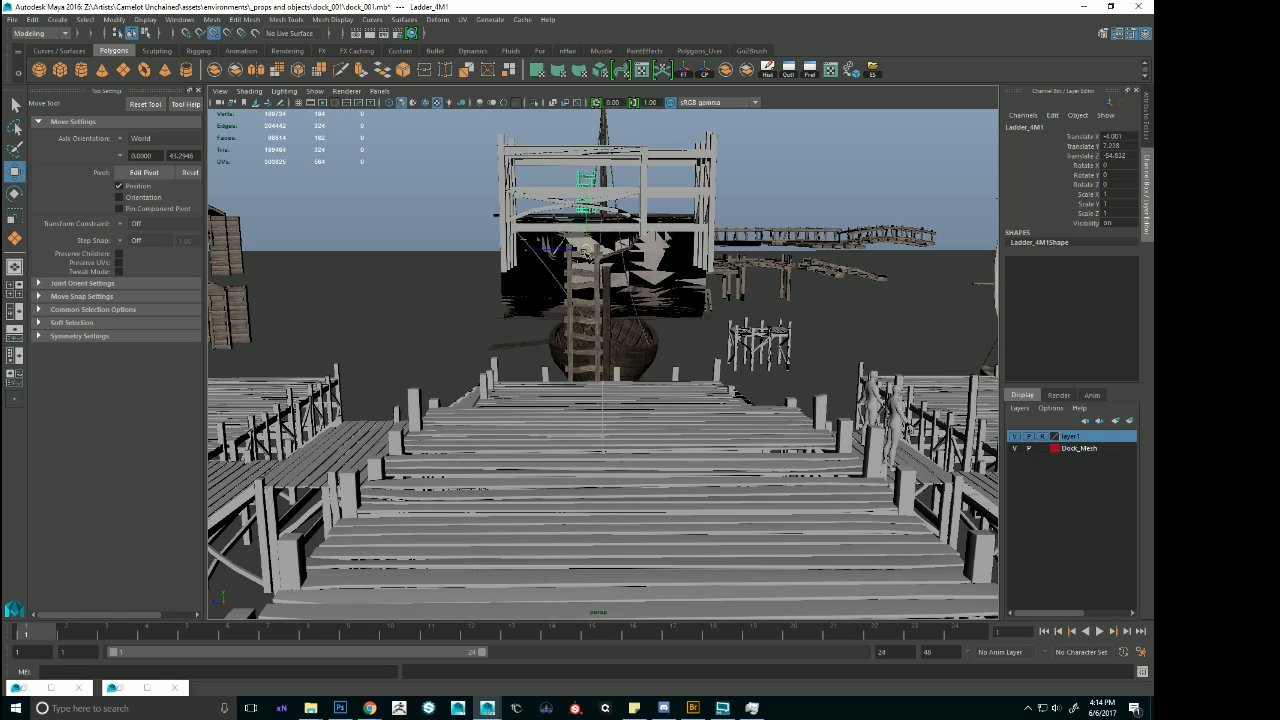
left_click_drag(625, 268, 628, 353, "alt")
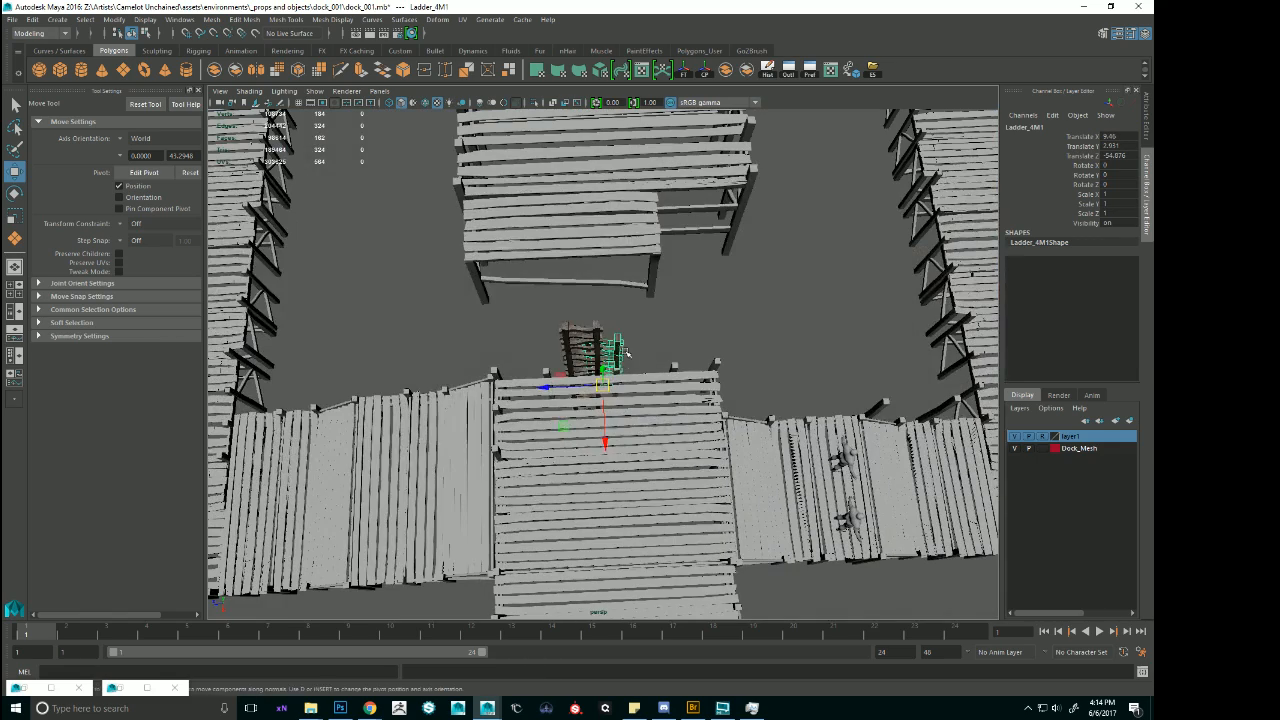
left_click_drag(613, 291, 665, 332, "alt")
middle_click_drag(665, 332, 700, 205, "alt")
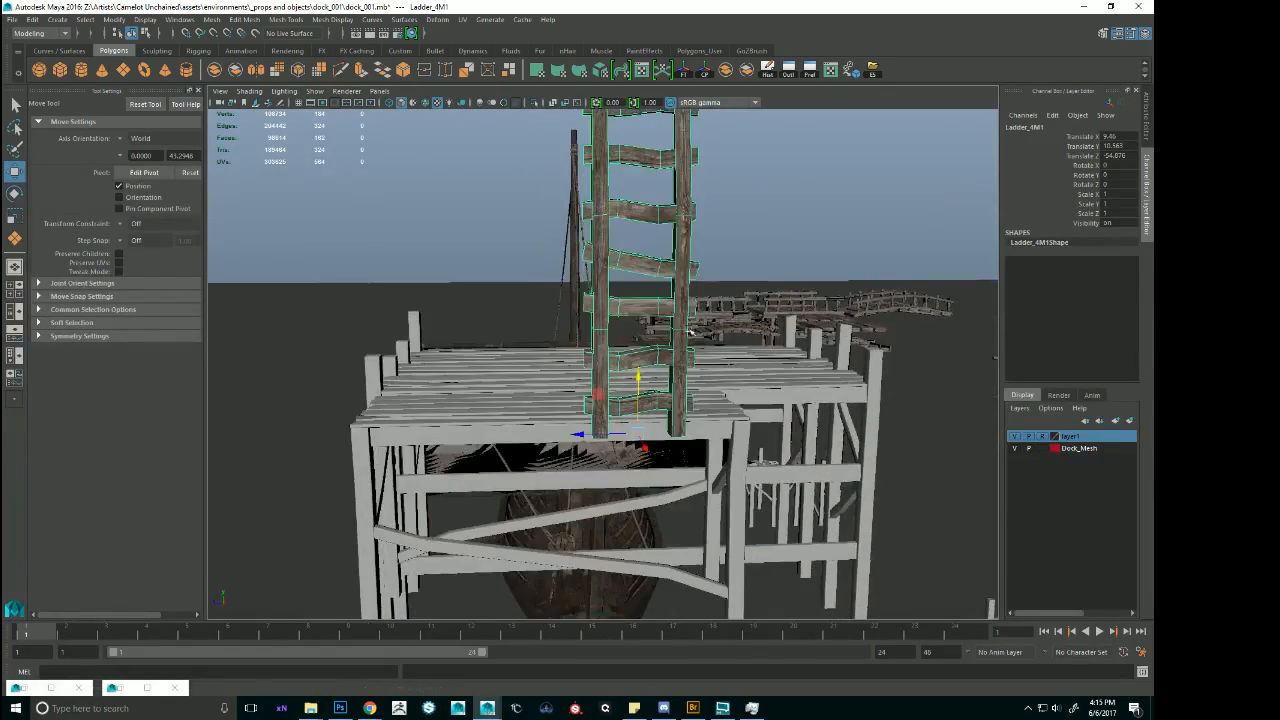
Snap the 4M ladder's pivot to the foot of its rail and snap the ladder onto the top of the lower ladder.
left_click_drag(690, 385, 665, 361, "alt")
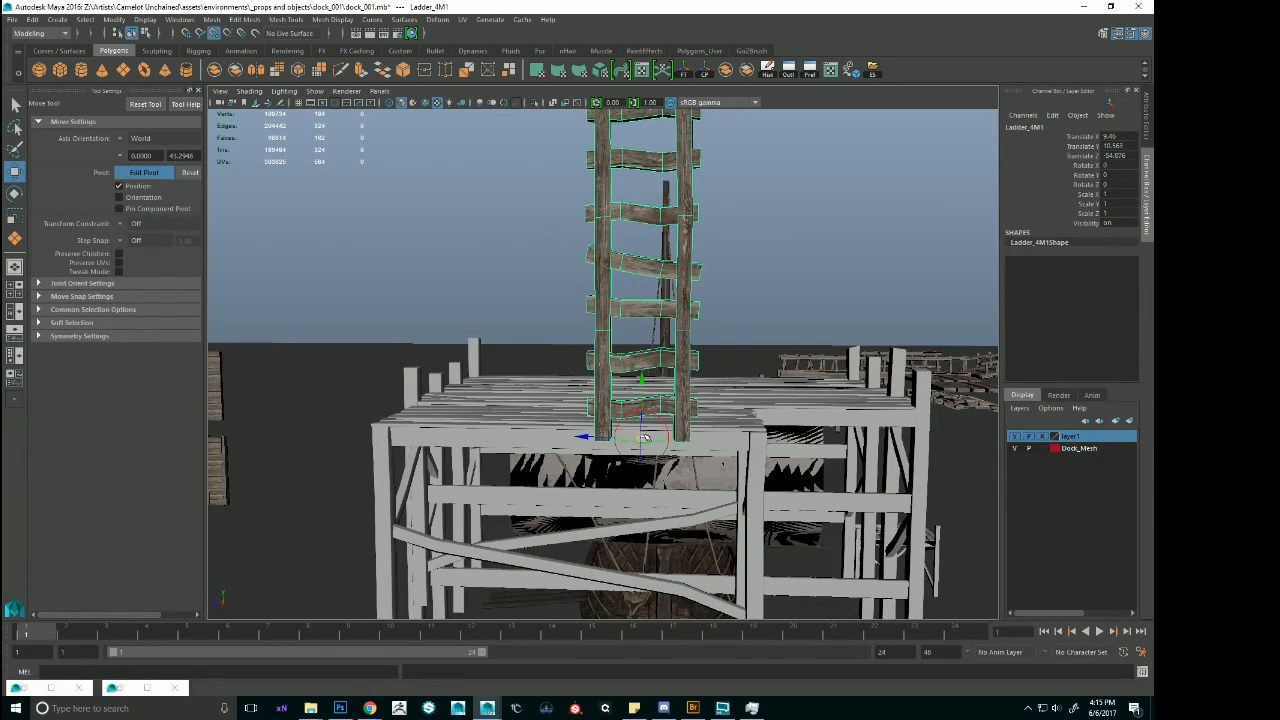
left_click_drag(597, 441, 661, 297, "alt")
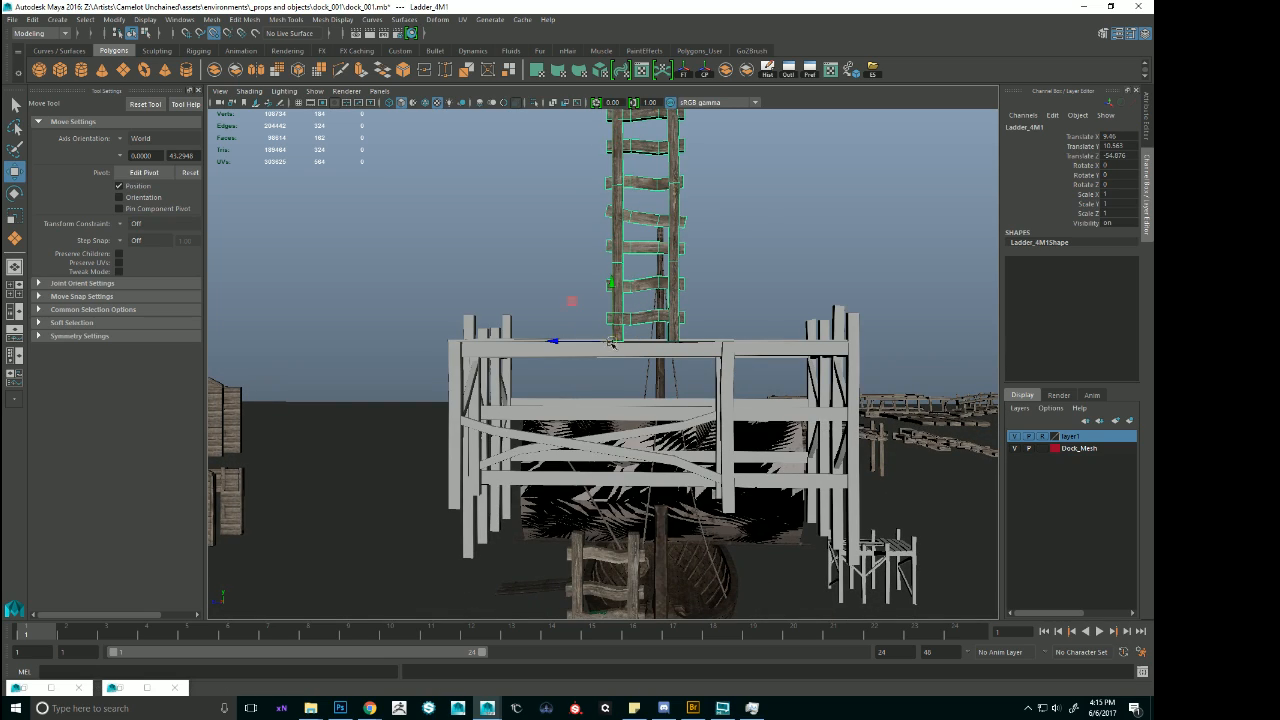
left_click_drag(572, 532, 718, 520, "alt")
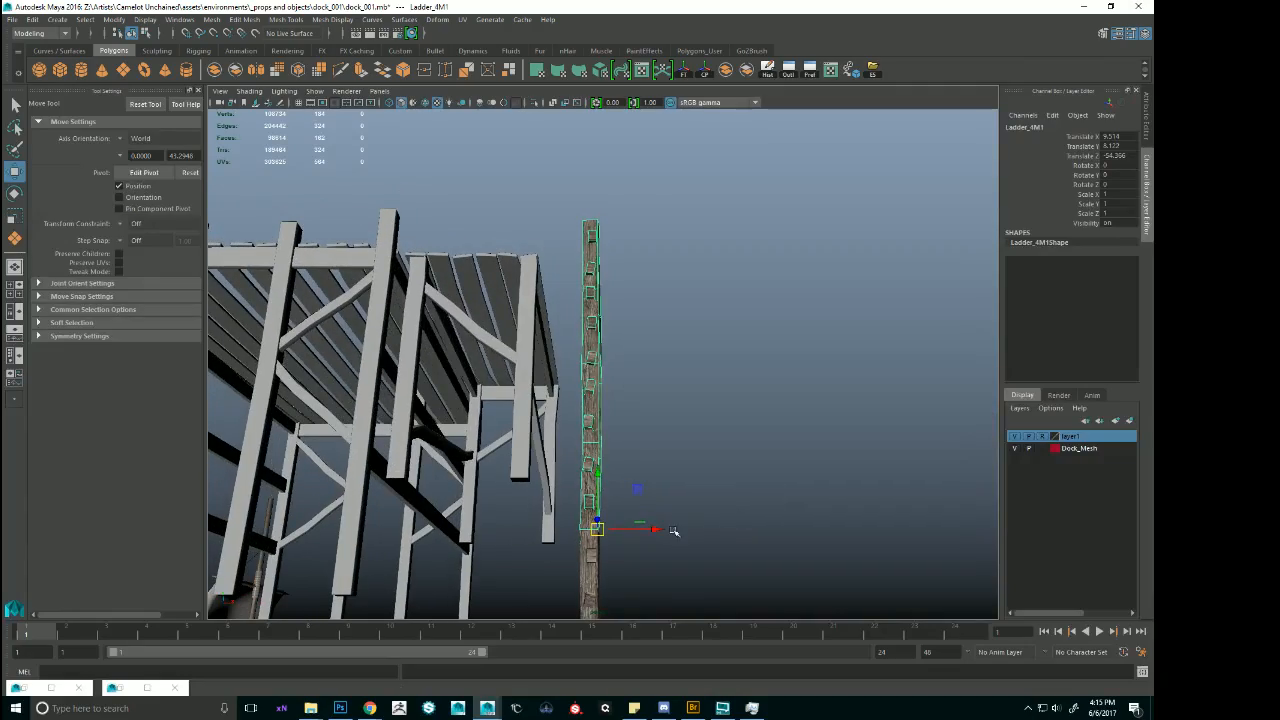
Delete the rotated partial flat section at the end of the elevated platform, in front of the ladder.
left_click(838, 366)
left_click_drag(838, 366, 625, 322, "alt")
scroll(768, 440, "down", 3)
left_click(664, 388)
left_click(622, 320)
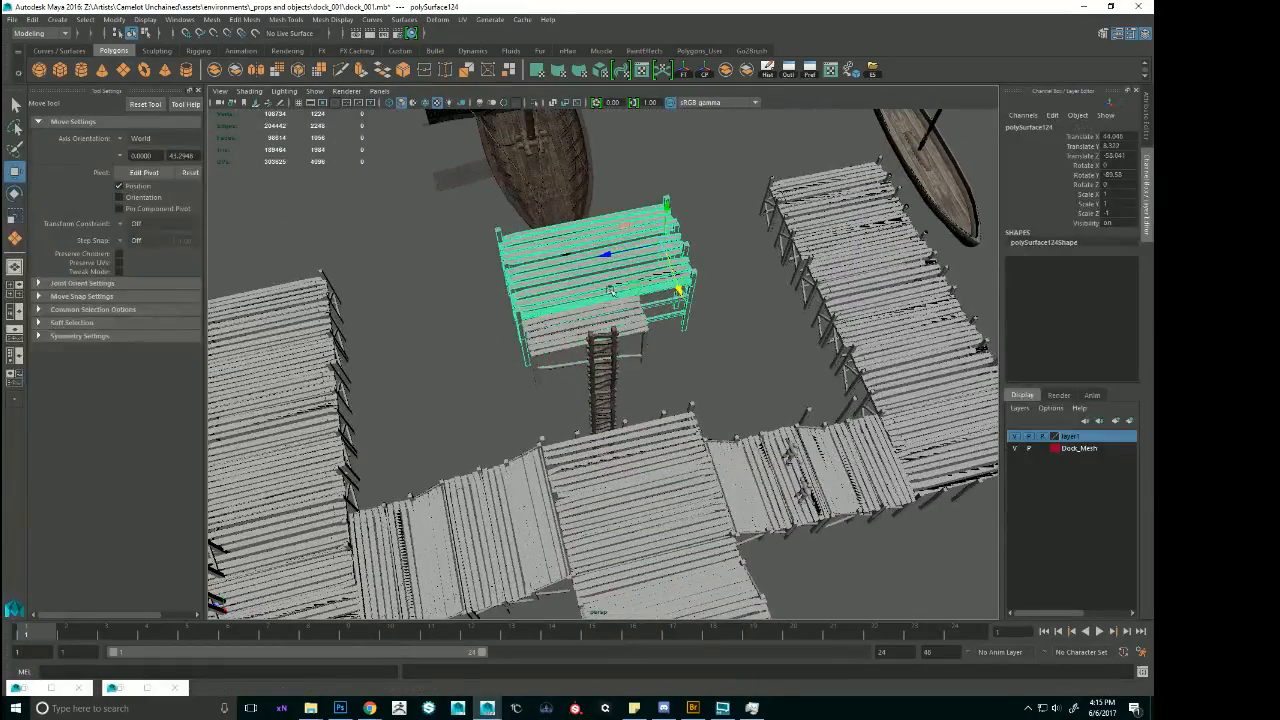
Duplicate a partial flat section of the lower walkway and move the copy up beside the elevated platform.
left_click(490, 518)
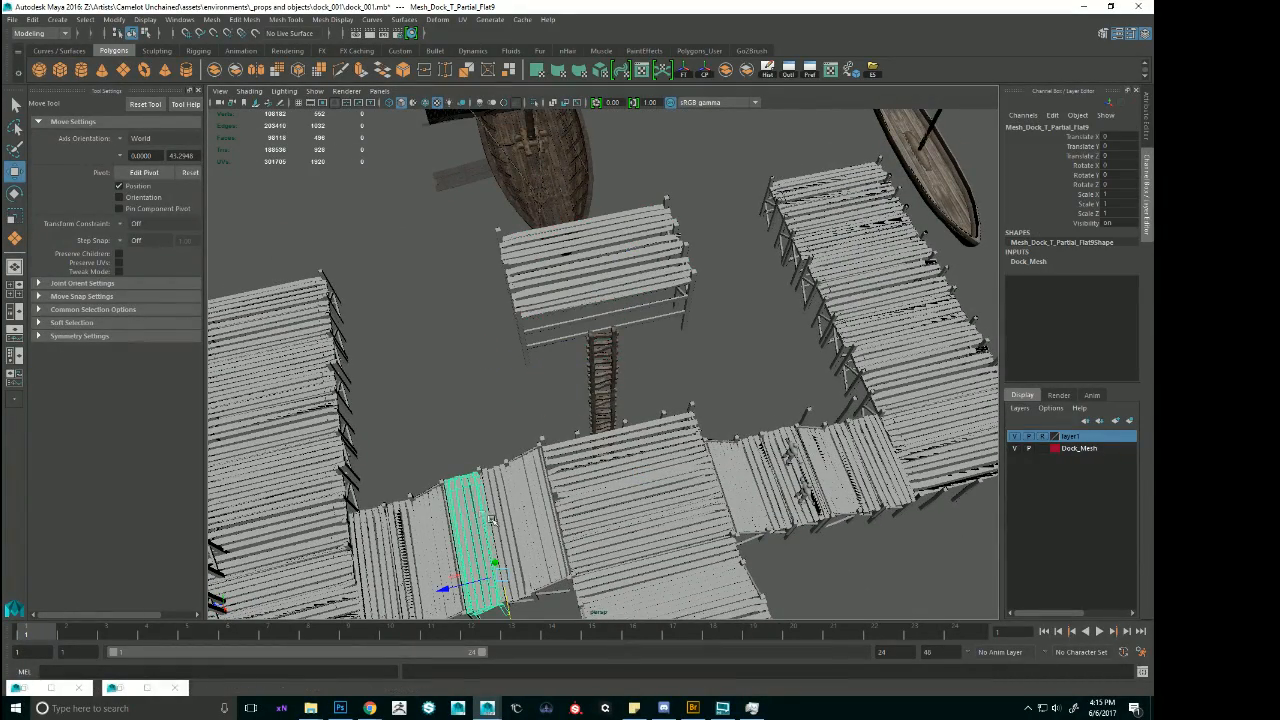
left_click_drag(522, 513, 493, 550, "alt")
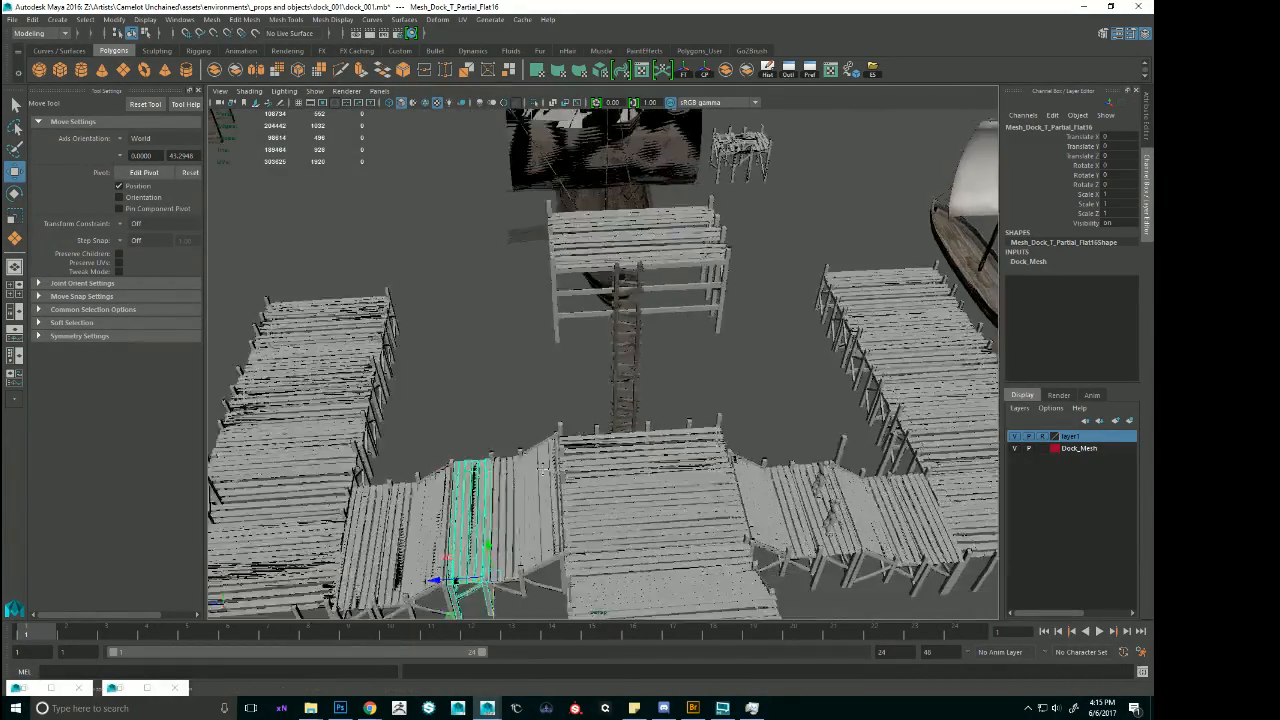
middle_click_drag(493, 550, 520, 497, "alt")
left_click_drag(517, 486, 468, 328)
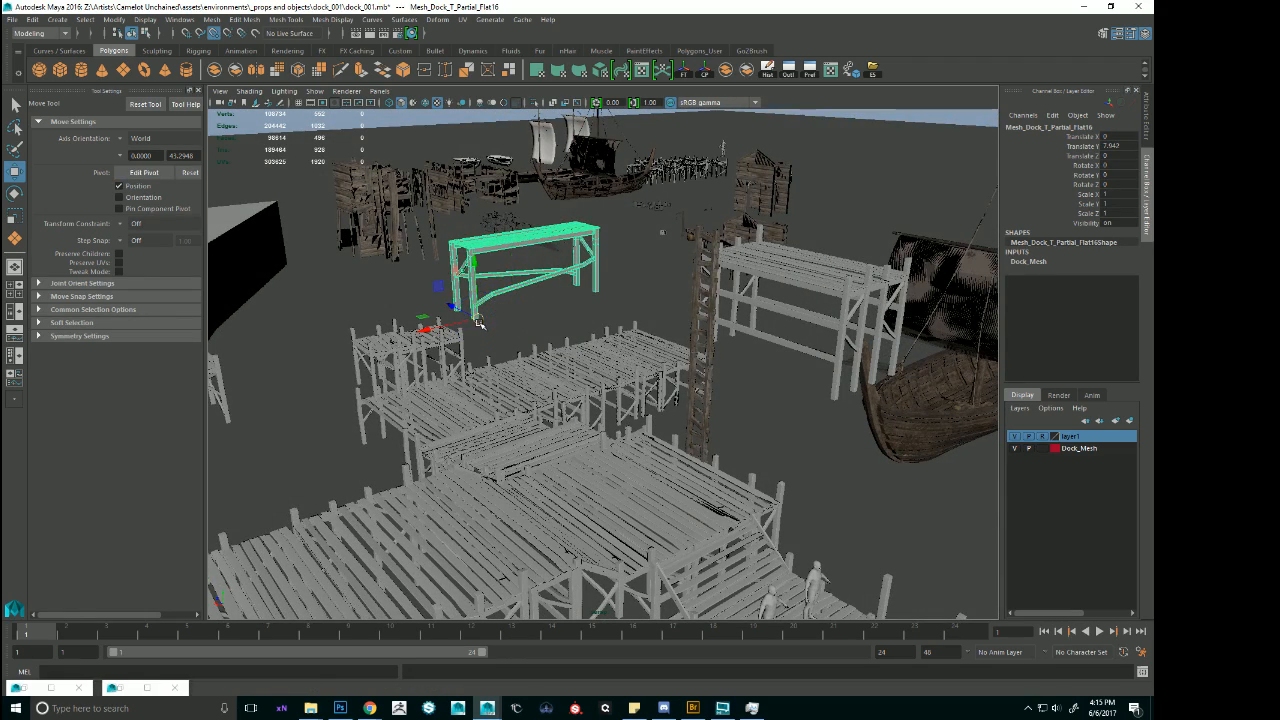
left_click_drag(831, 395, 680, 547, "alt")
Rotate the copied partial section to -90 on Rotate Y so it lines up with the elevated platform.
key("e")
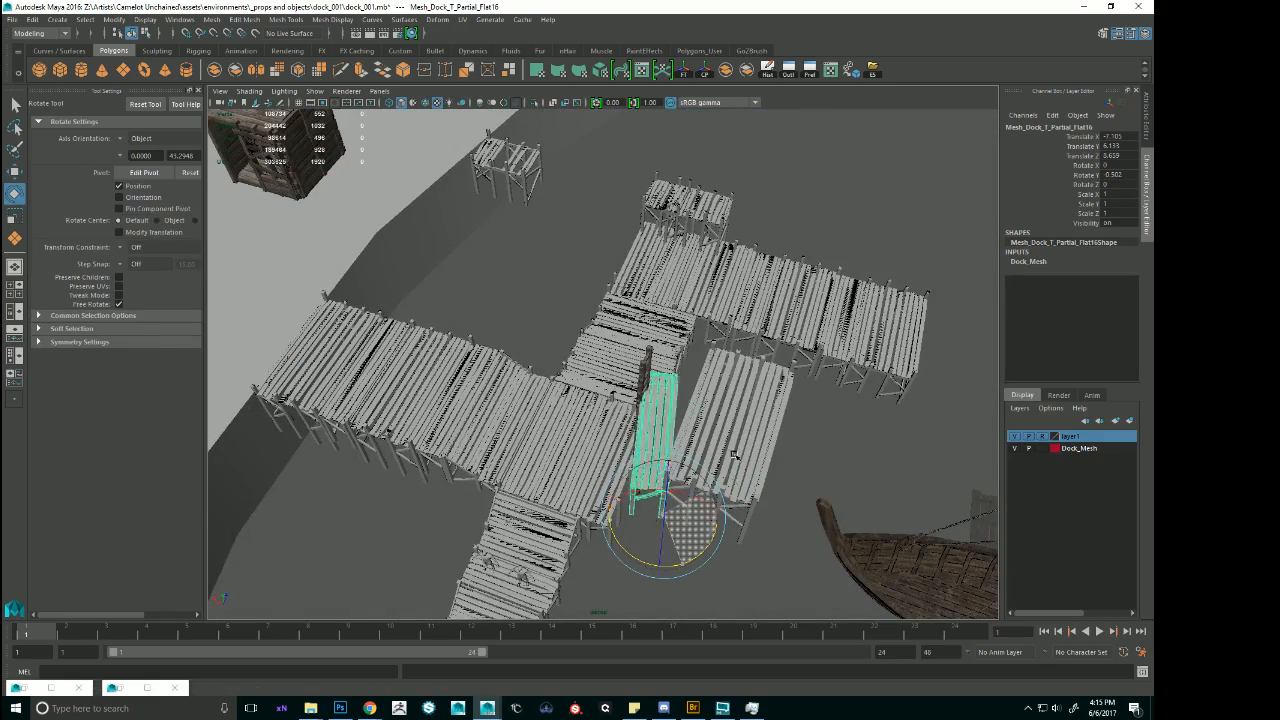
left_click_drag(671, 483, 1150, 170, "alt")
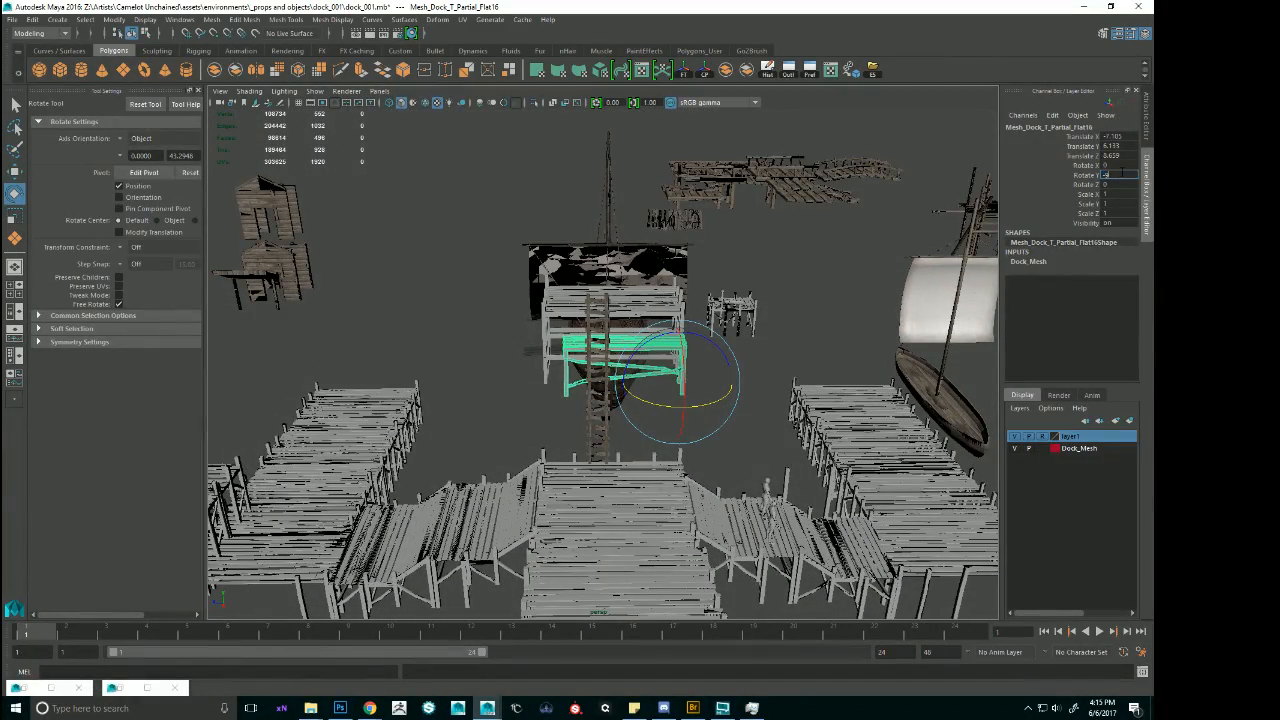
right_click_drag(546, 218, 602, 248, "alt")
mouse_move(602, 248)
left_mouse_down("alt")
mouse_move(598, 295)
mouse_move(580, 270)
mouse_move(590, 250)
left_mouse_up("alt")
right_click_drag(590, 250, 705, 322, "alt")
Raise the rotated partial section to platform height and fit it against the platform's edge, at about Translate X -6.66, Y 7.17.
key("w")
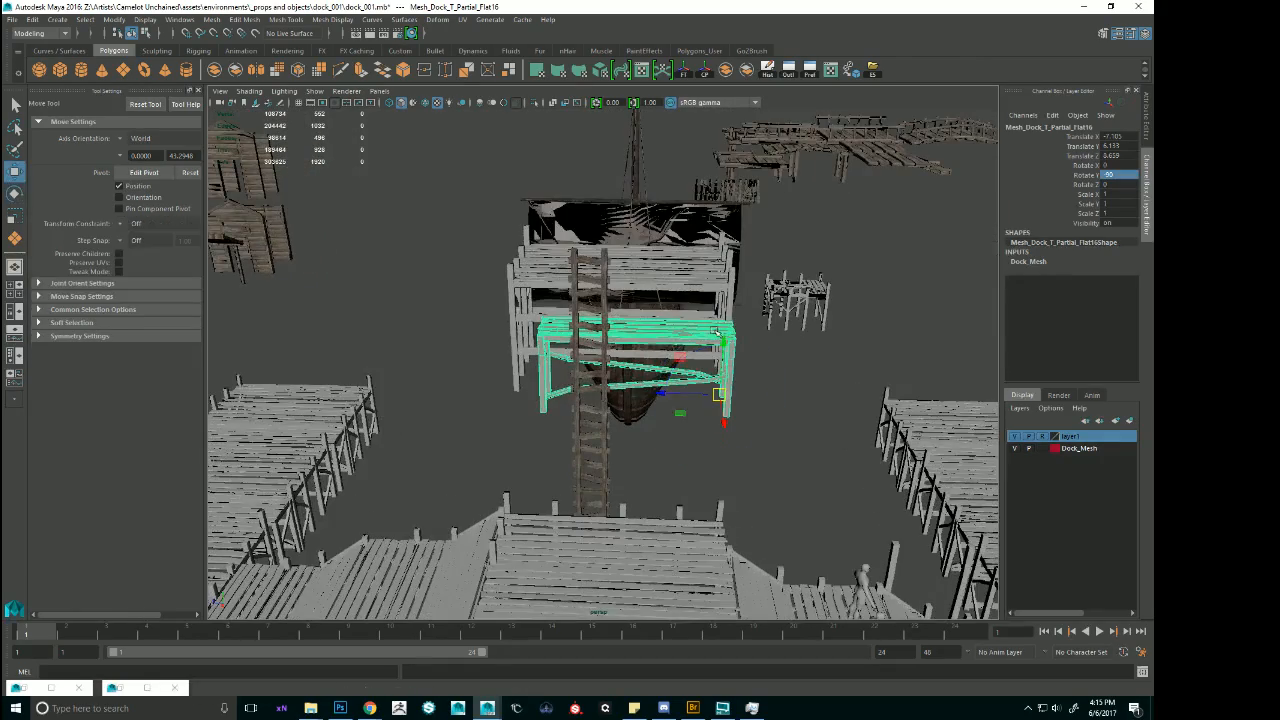
left_click_drag(728, 309, 728, 307)
left_click_drag(728, 307, 722, 288, "alt")
right_click_drag(680, 300, 765, 350, "alt")
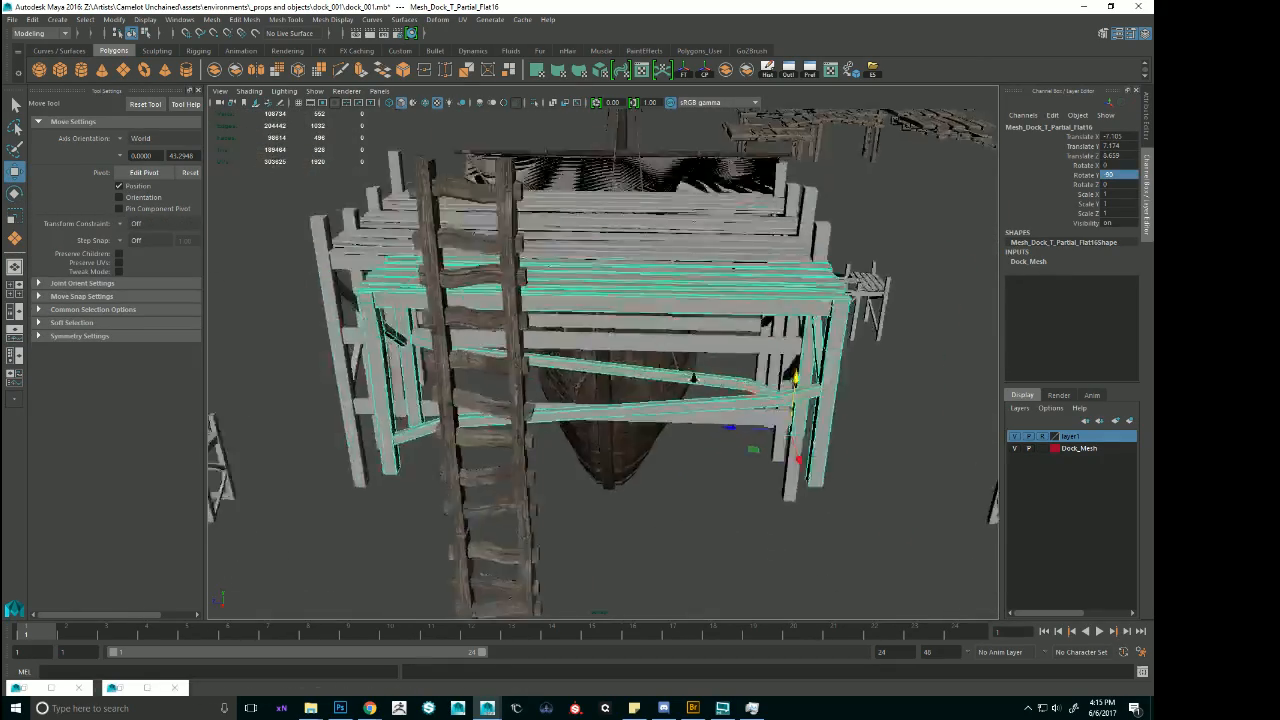
left_click_drag(765, 350, 787, 455, "alt")
left_click_drag(779, 420, 772, 470)
right_click_drag(772, 470, 700, 430, "alt")
left_click_drag(700, 430, 700, 338, "alt")
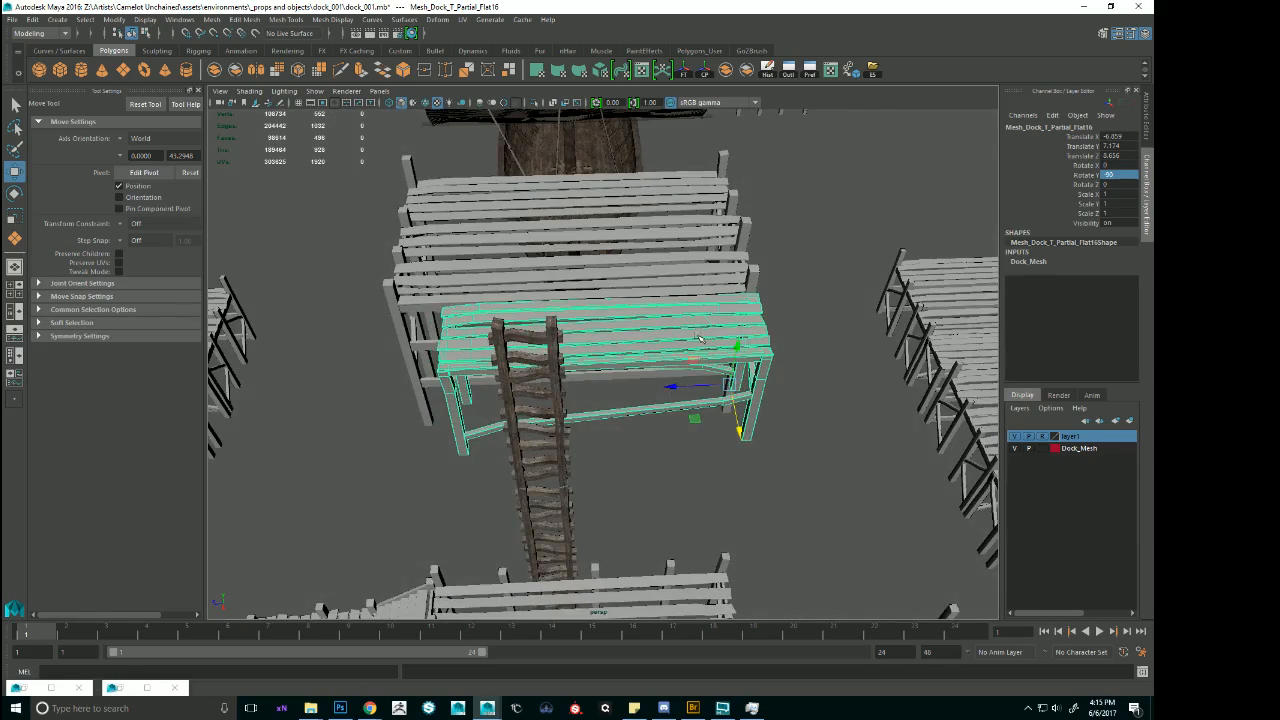
Move the end vertices of the partial section outward to match its length to the elevated platform.
key("F9")
middle_click_drag(577, 435, 648, 395, "alt")
mouse_move(648, 395)
left_mouse_down("alt")
mouse_move(648, 302)
mouse_move(650, 400)
left_mouse_up("alt")
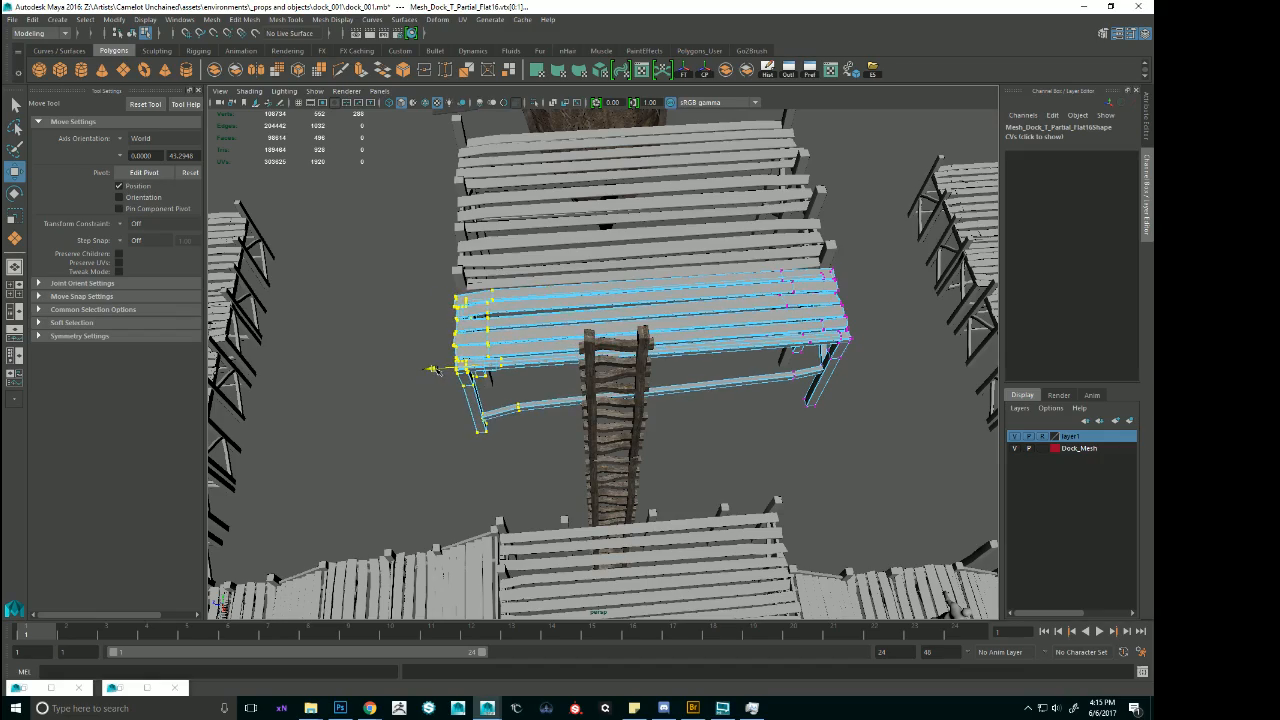
left_click_drag(432, 370, 755, 312, "alt")
left_click(975, 277)
Move the platform and partial section away from the ladder, then duplicate the full platform section toward the ladder.
left_click(625, 283)
left_click_drag(530, 275, 538, 300, "alt")
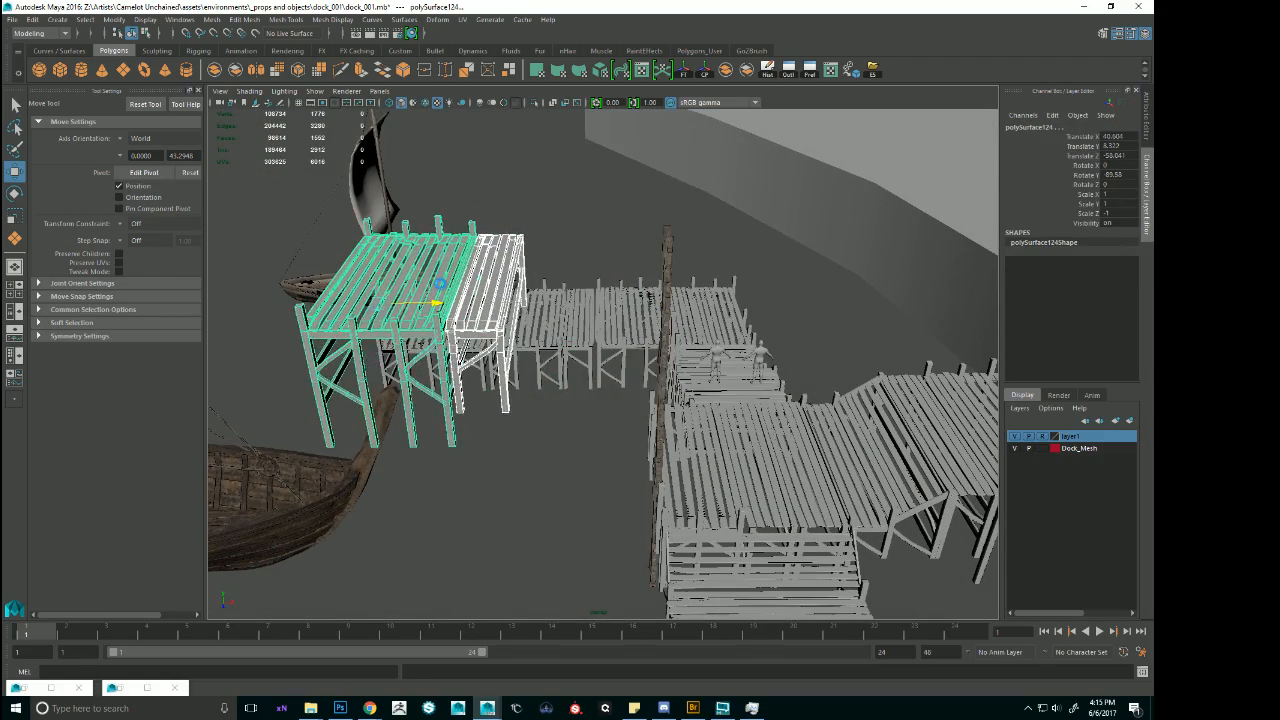
right_click_drag(440, 285, 385, 292, "alt")
middle_click_drag(500, 318, 655, 316, "alt")
mouse_move(660, 314)
left_mouse_down("alt")
mouse_move(682, 258)
mouse_move(646, 268)
mouse_move(660, 320)
left_mouse_up("alt")
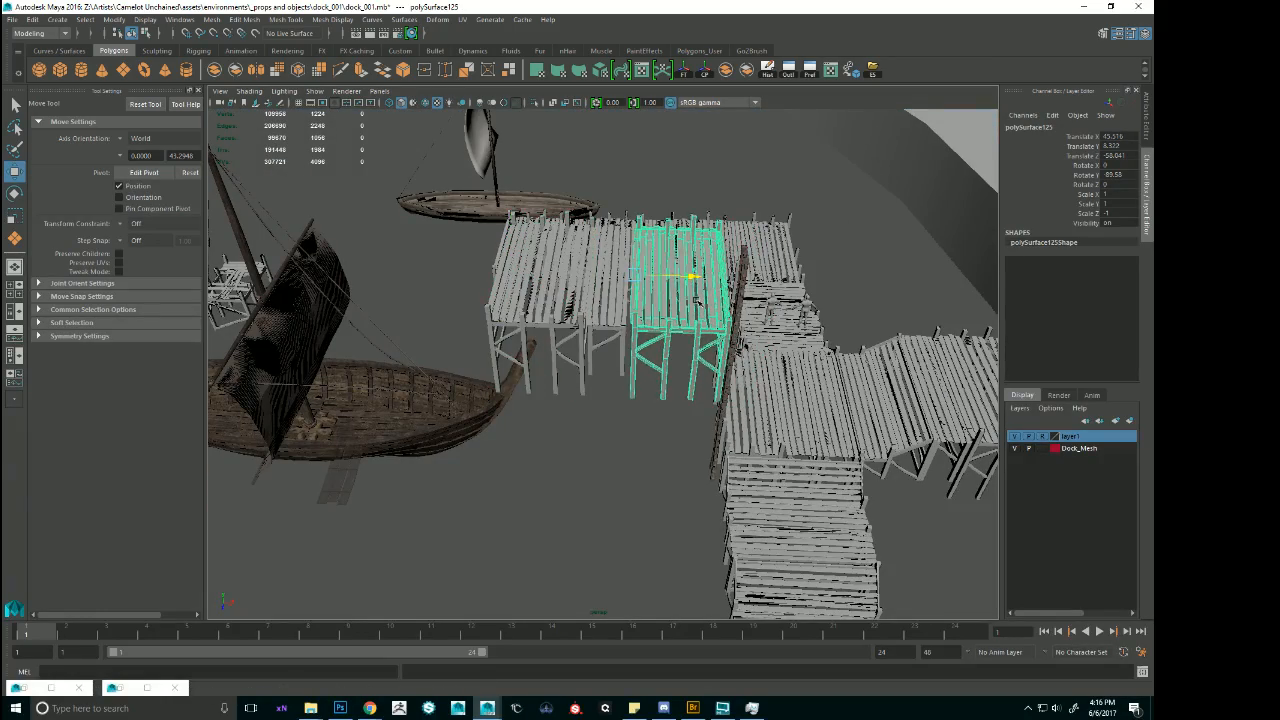
Fit the copied platform section at about Translate X 45.44 and shift the platform sections together, the rear one to about Translate X 40.96.
left_click_drag(697, 300, 684, 322, "alt")
right_click_drag(684, 322, 728, 330, "alt")
left_click_drag(728, 330, 653, 352, "alt")
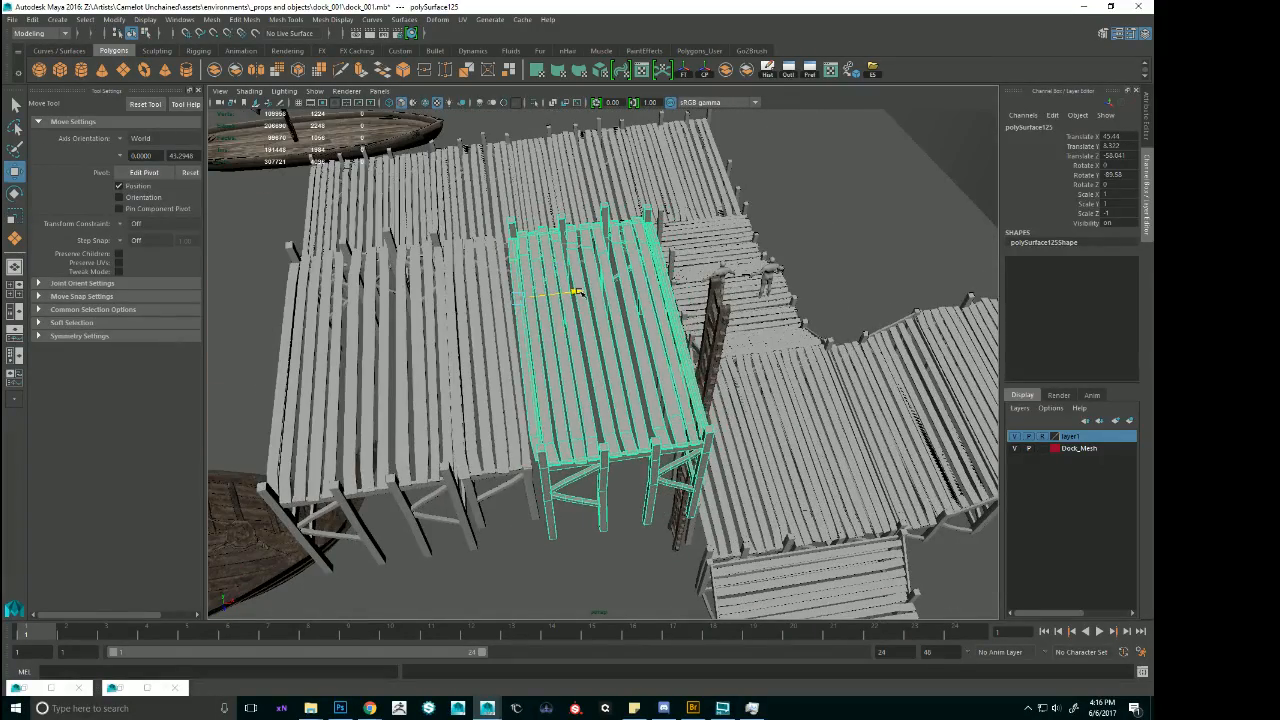
left_click(488, 350, "shift")
left_click(424, 360, "shift")
left_click_drag(379, 313, 393, 316)
Select both stacked ladders and move them along Z to about Translate Z -55.16, centred on the elevated platform.
left_click_drag(466, 428, 602, 380, "alt")
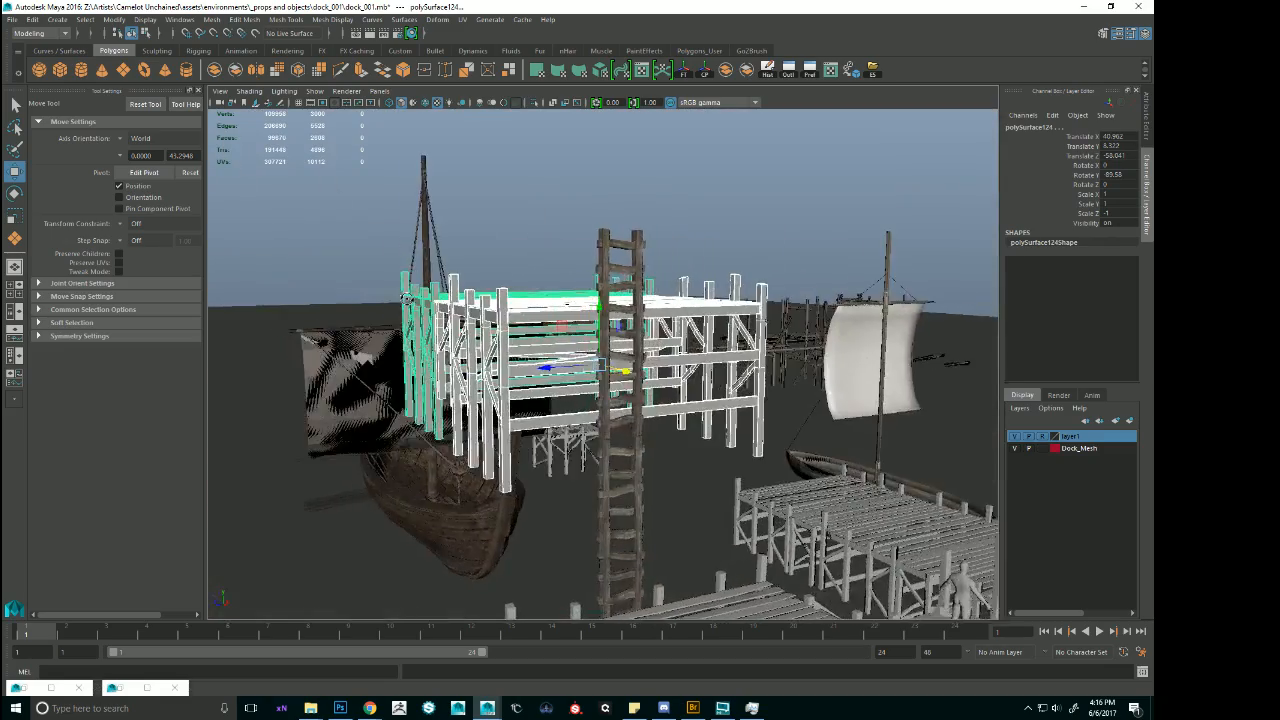
right_click_drag(602, 380, 582, 385, "alt")
left_click_drag(580, 385, 593, 291, "alt")
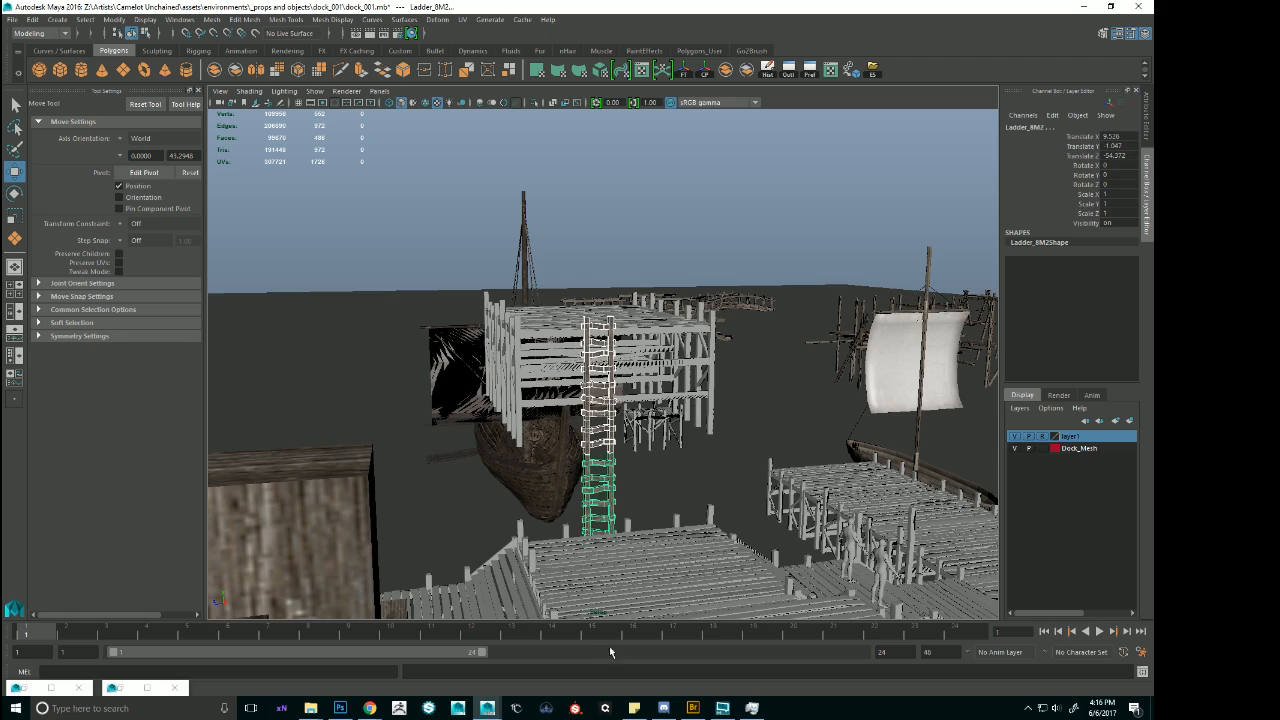
left_click_drag(615, 600, 670, 551, "alt")
right_click_drag(726, 553, 624, 448, "alt")
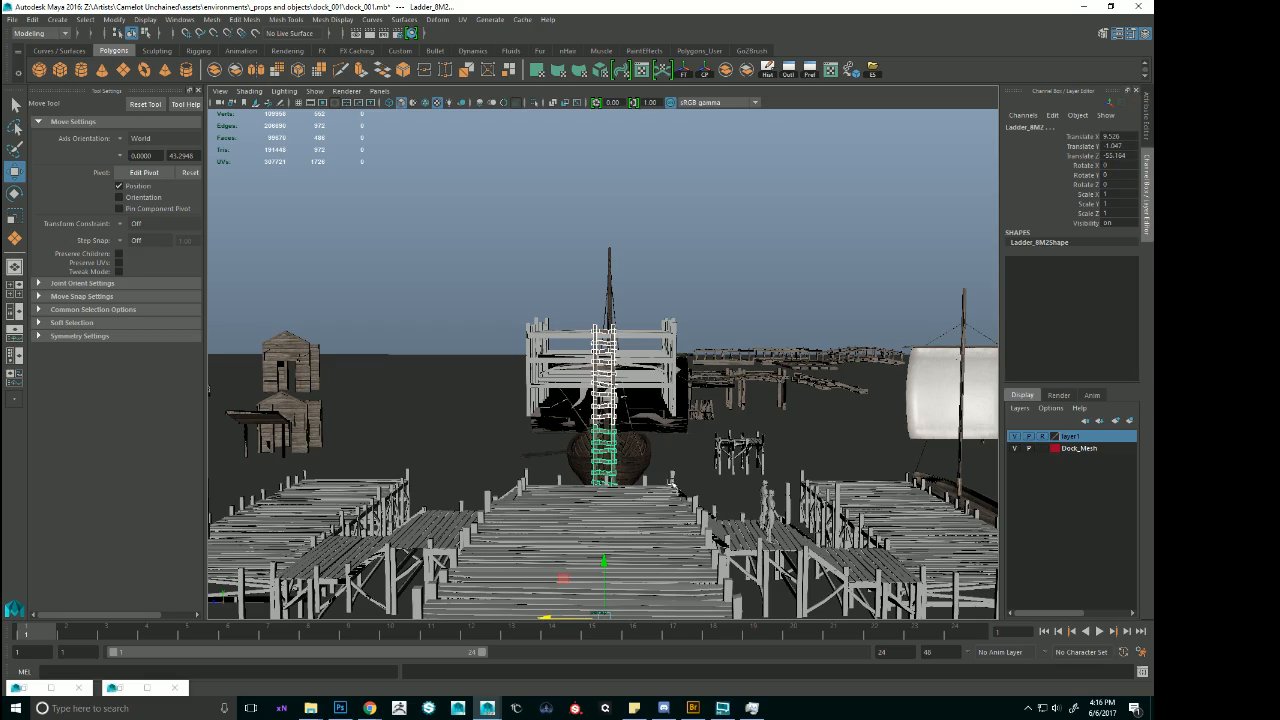
left_click(512, 378)
left_click_drag(512, 378, 603, 467, "alt")
Select the whole moored ship group and move it clear of the elevated platform, to about Translate X 31.17.
middle_click_drag(622, 442, 722, 415, "alt")
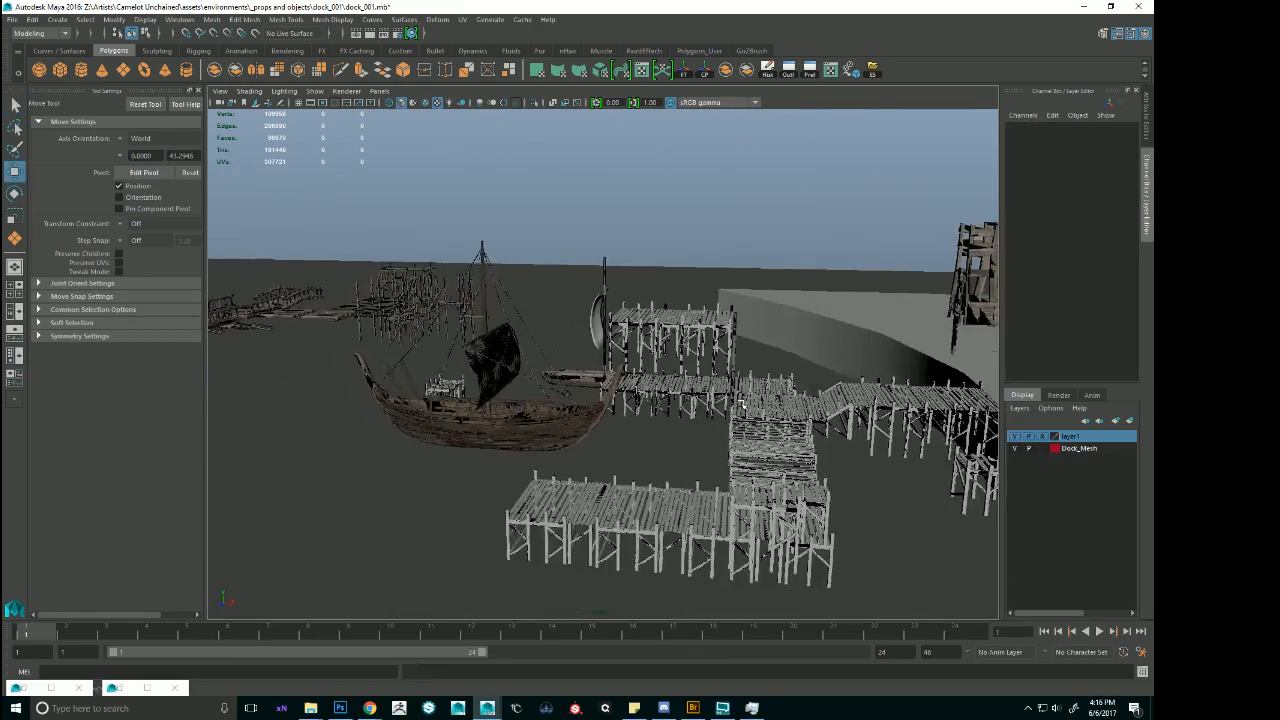
right_click_drag(722, 415, 760, 425, "alt")
left_click_drag(760, 425, 735, 467, "alt")
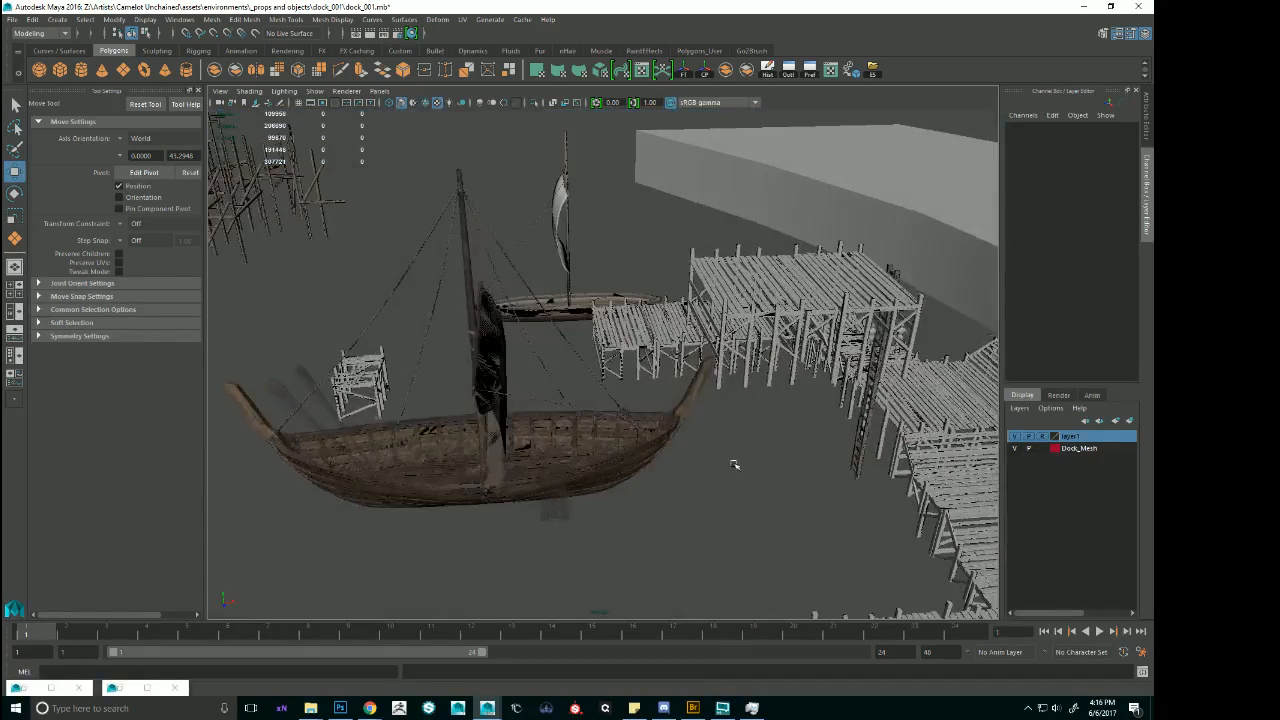
left_click(690, 405)
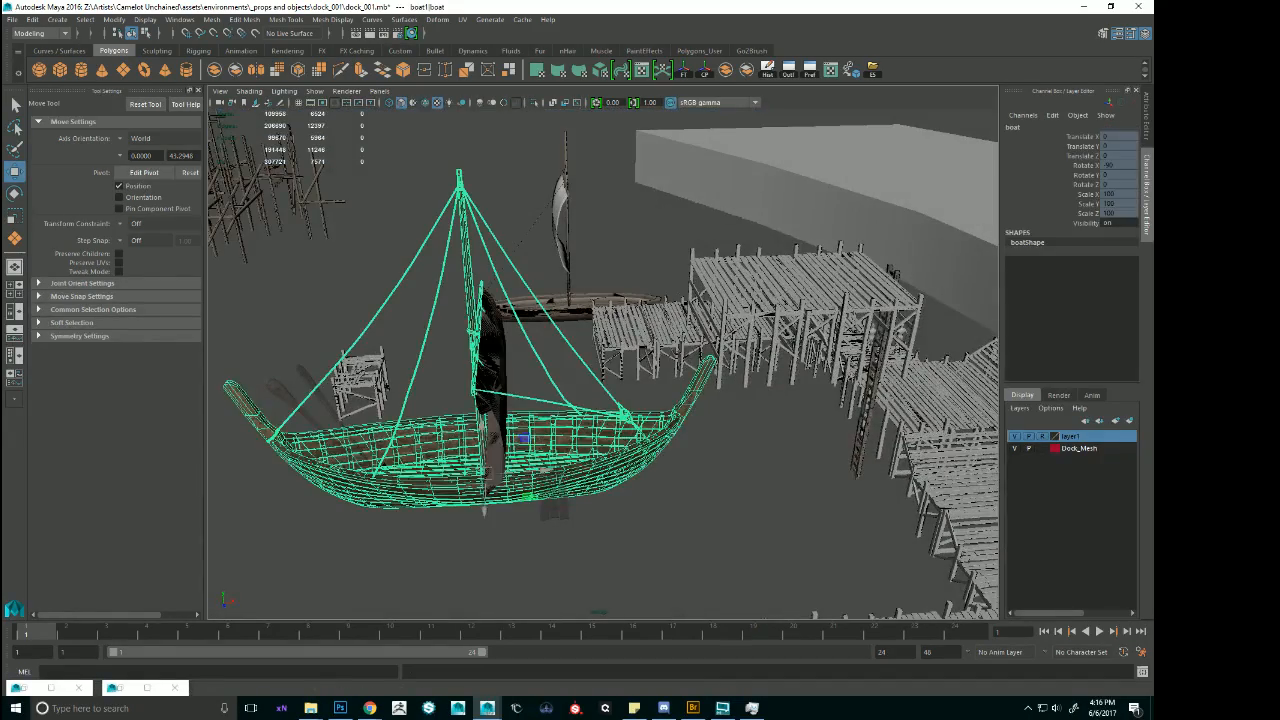
key("Up")
left_click_drag(563, 455, 687, 425, "alt")
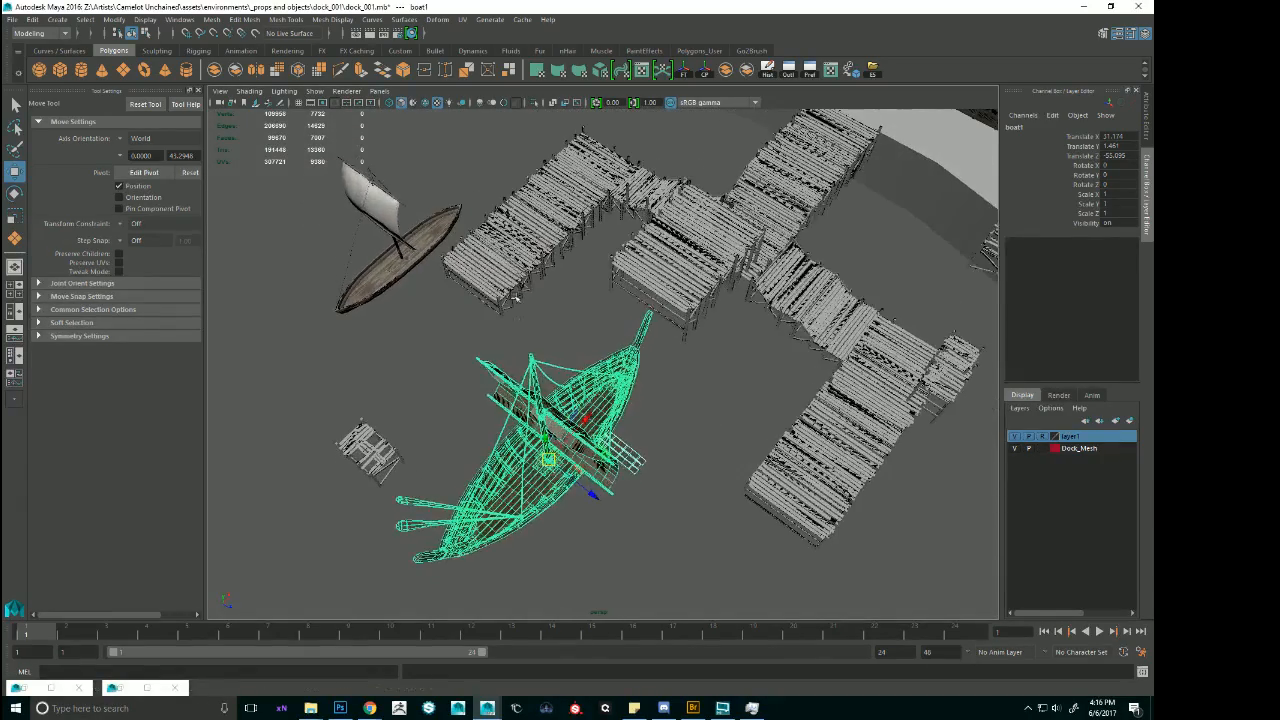
Duplicate the sections of the pier beside the small boat and move the copies outward to extend it, at about Translate X 34.24.
left_click(523, 281)
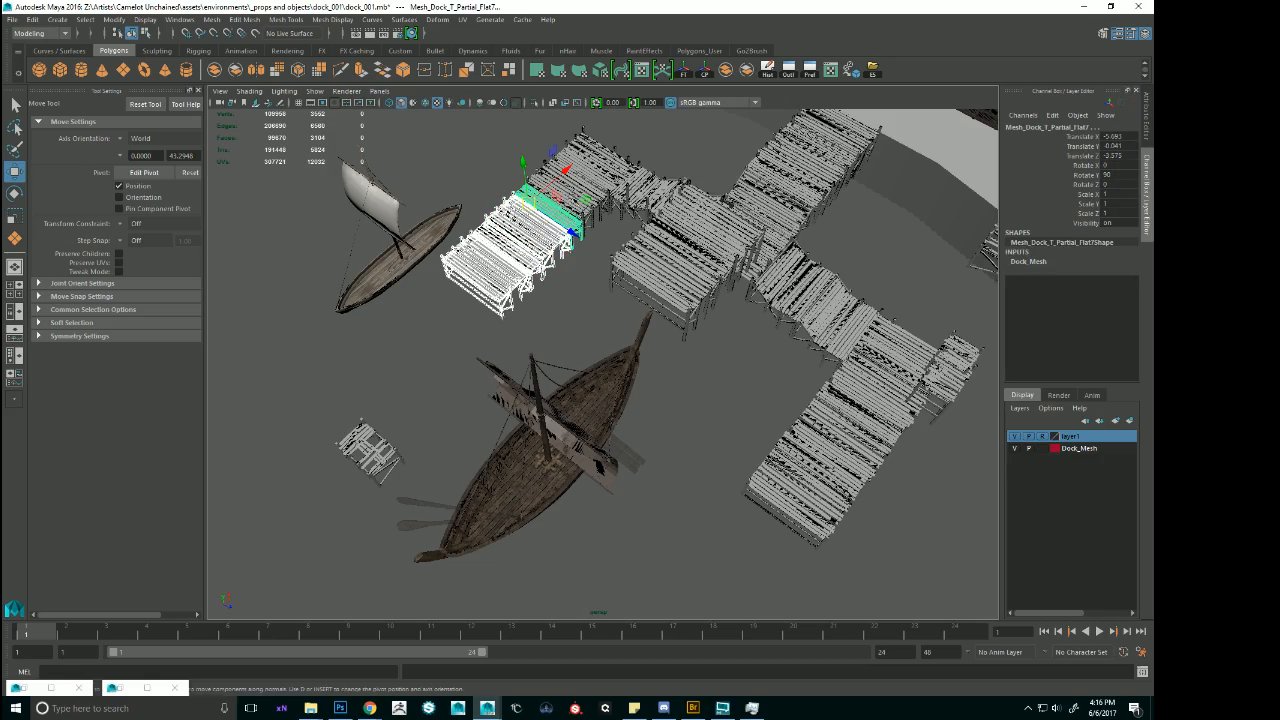
left_click_drag(575, 203, 548, 198, "alt")
key("f")
left_click_drag(880, 365, 781, 342, "alt")
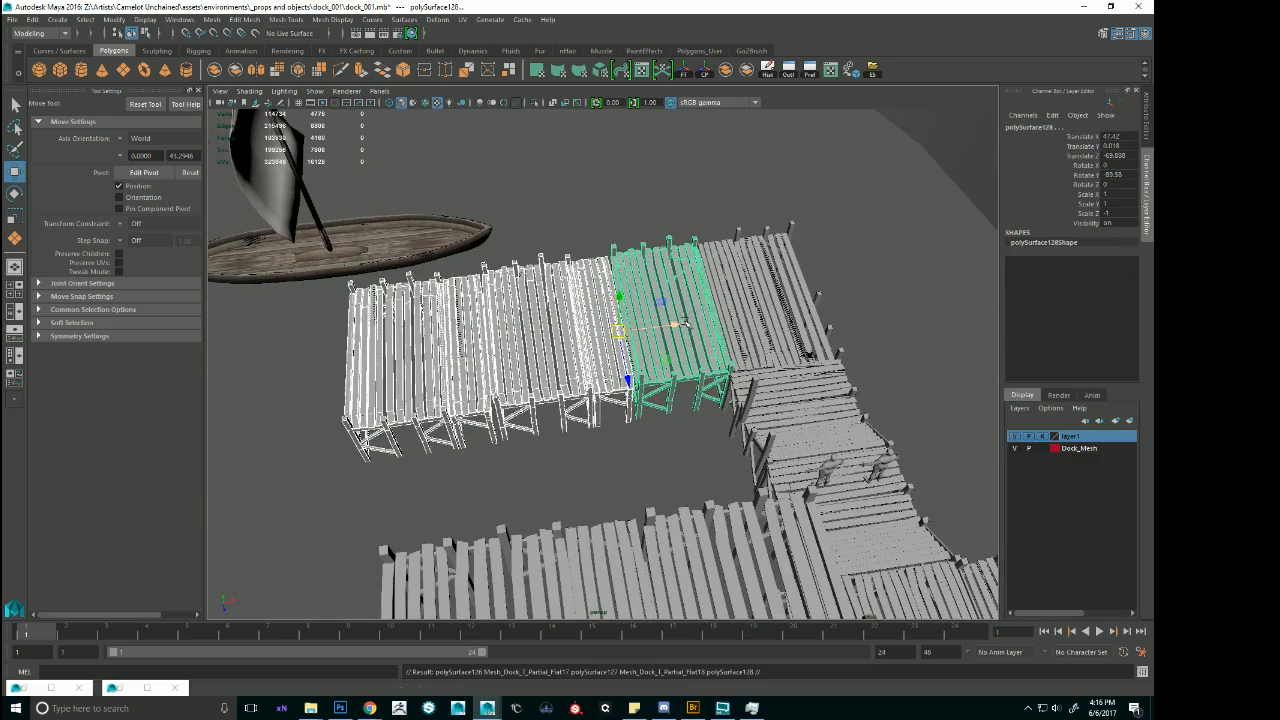
left_click_drag(686, 324, 700, 359)
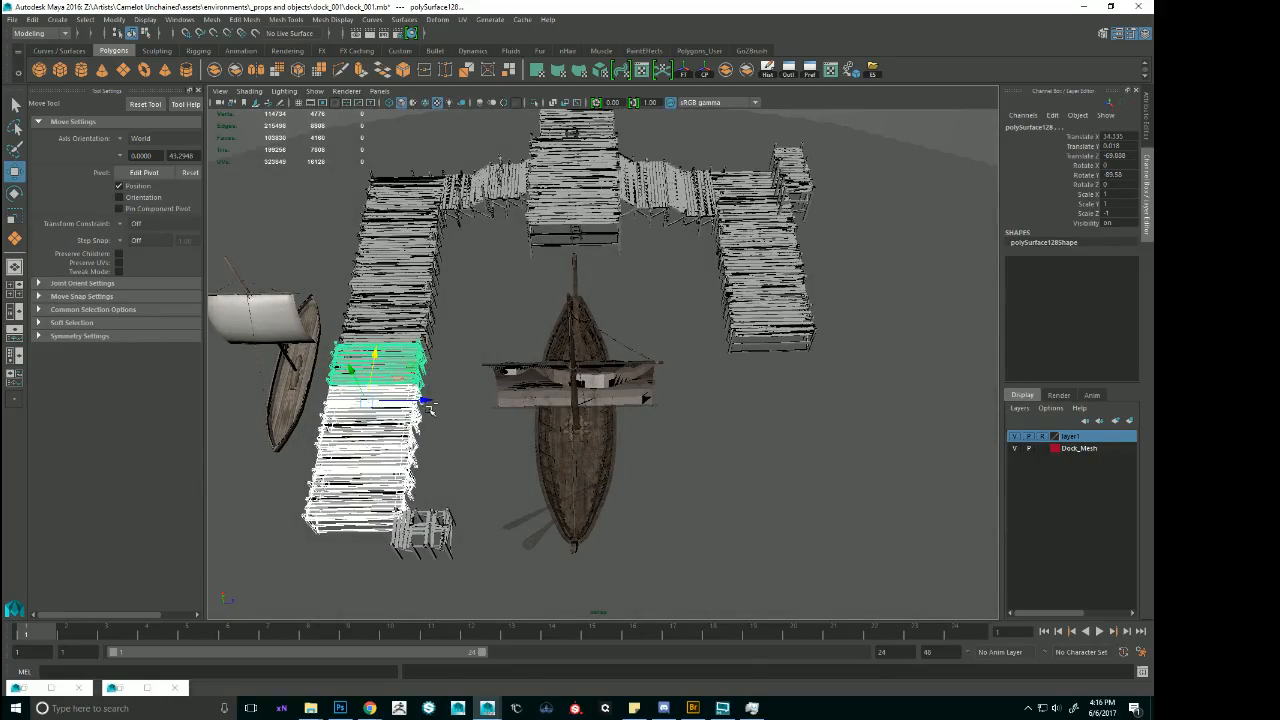
Duplicate the pier extension across to the opposite pier and align it at about Translate X 34.51, Z -42.04.
key("ctrl+d")
left_click_drag(428, 405, 680, 378)
middle_click_drag(800, 375, 627, 367, "alt")
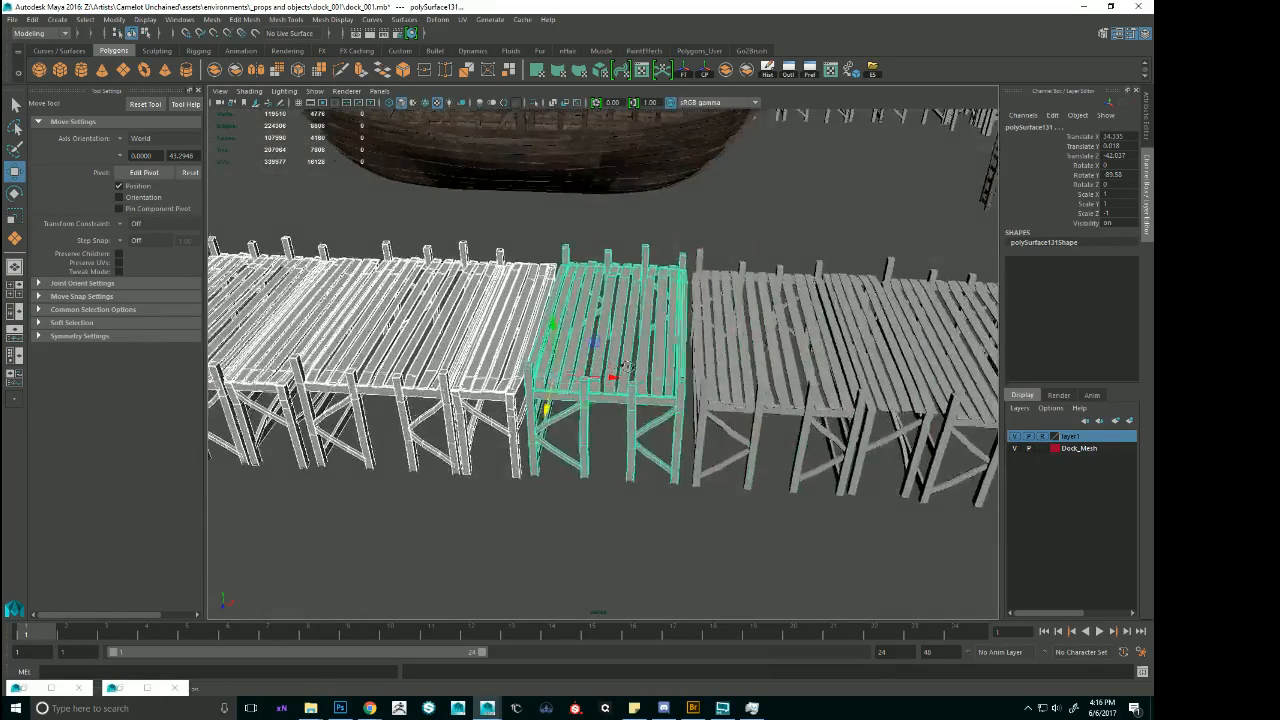
mouse_move(627, 365)
left_mouse_down("alt")
mouse_move(648, 366)
mouse_move(621, 371)
left_mouse_up("alt")
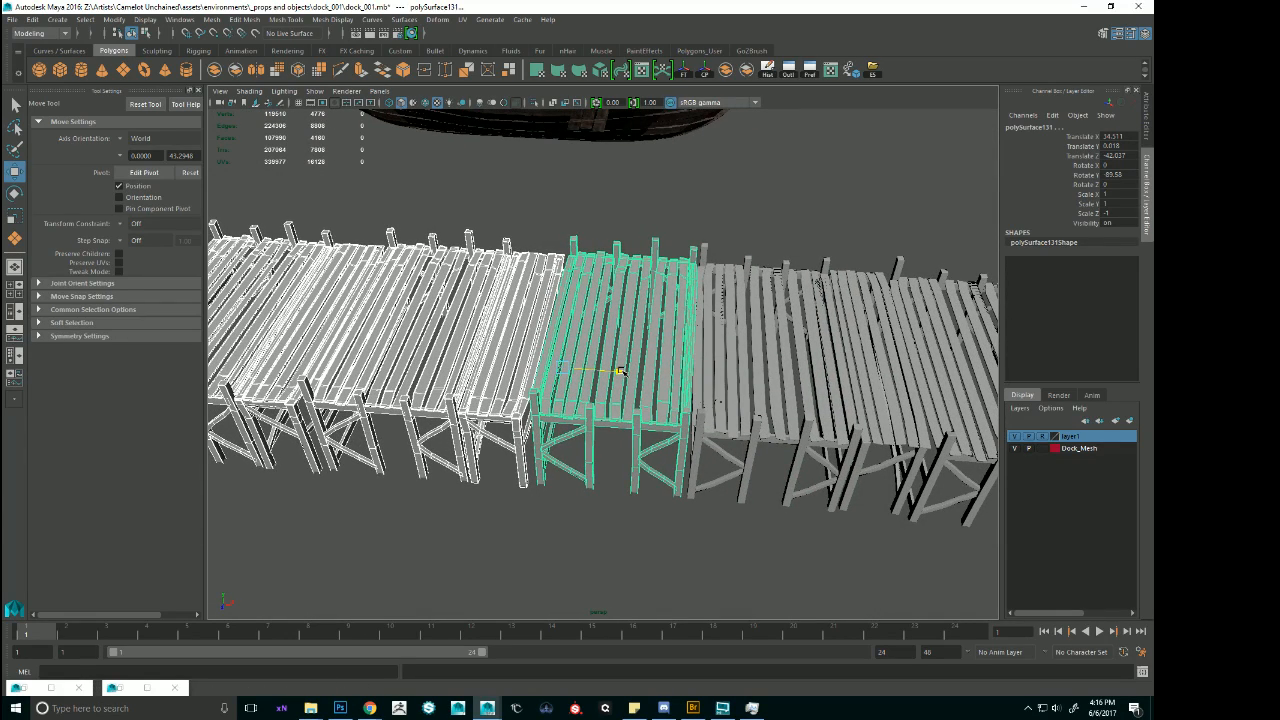
Delete the copied section nearest the opposite pier and slide the remaining copies against it, the end section to about Translate X 28.2.
left_click(713, 321)
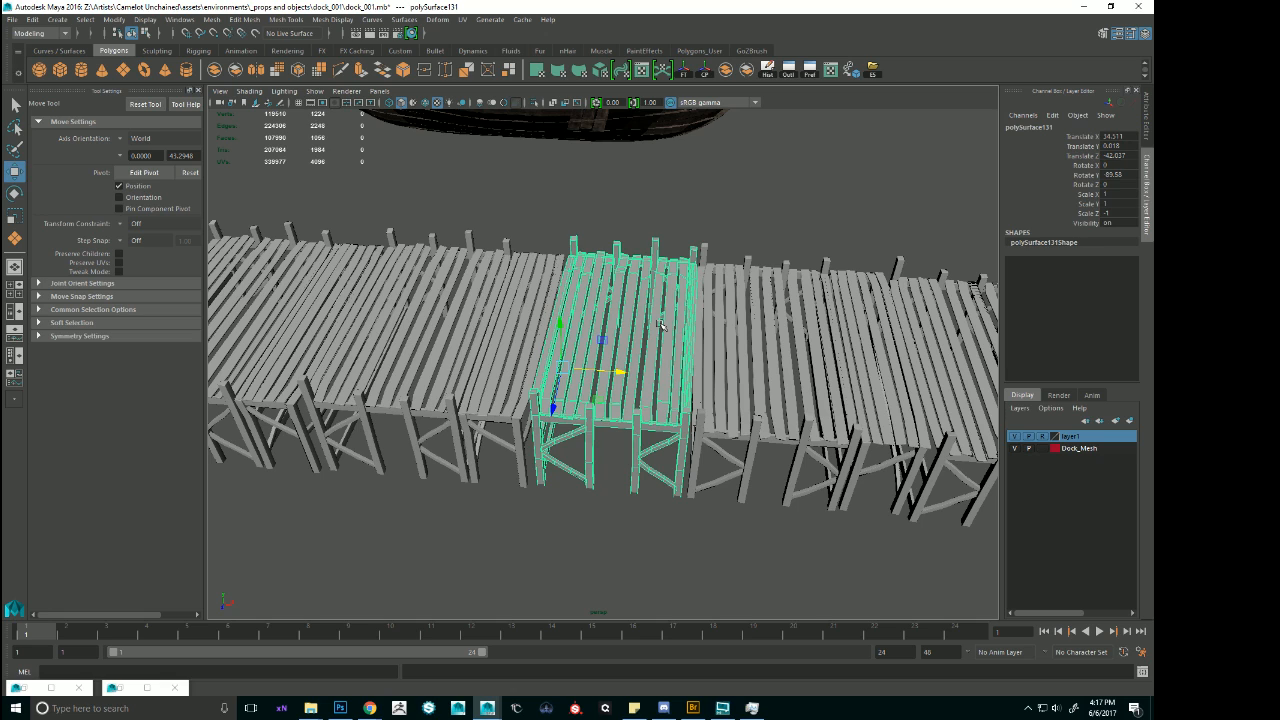
key("Delete")
left_click(513, 324)
left_click(421, 315, "shift")
left_click(331, 321, "shift")
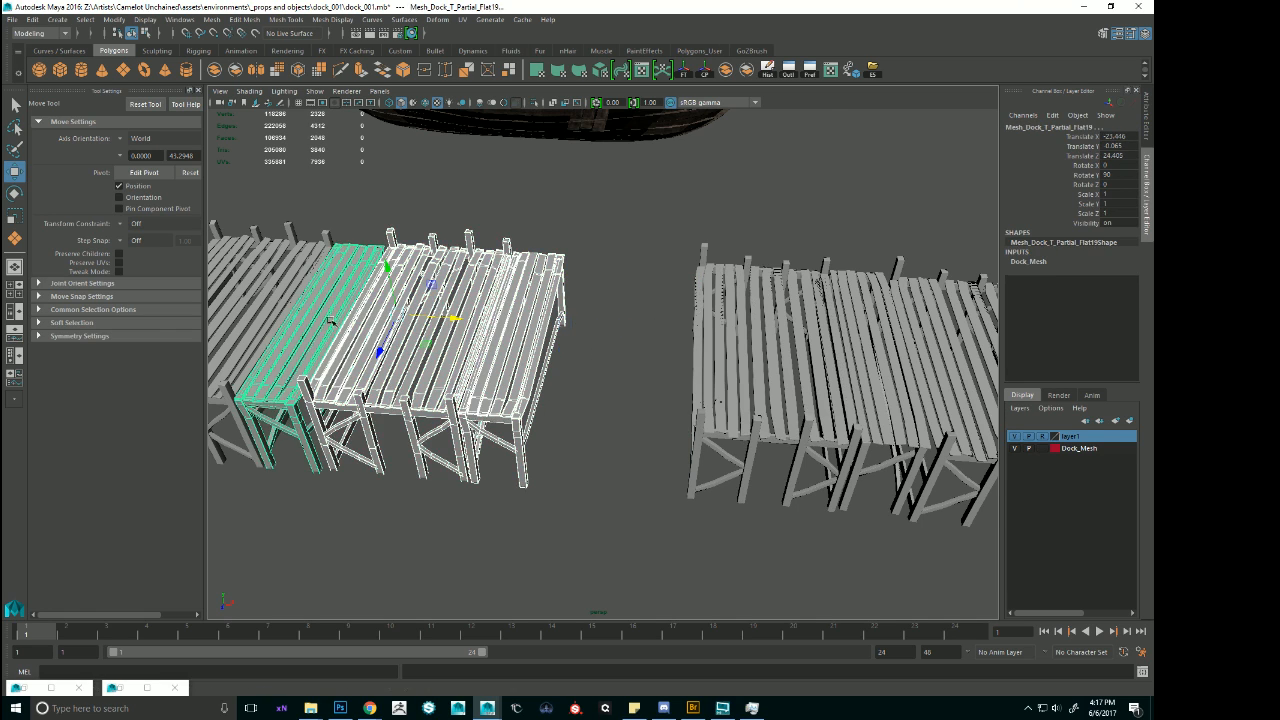
middle_click_drag(331, 321, 520, 321, "alt")
left_click(401, 300, "shift")
left_click_drag(616, 316, 735, 325)
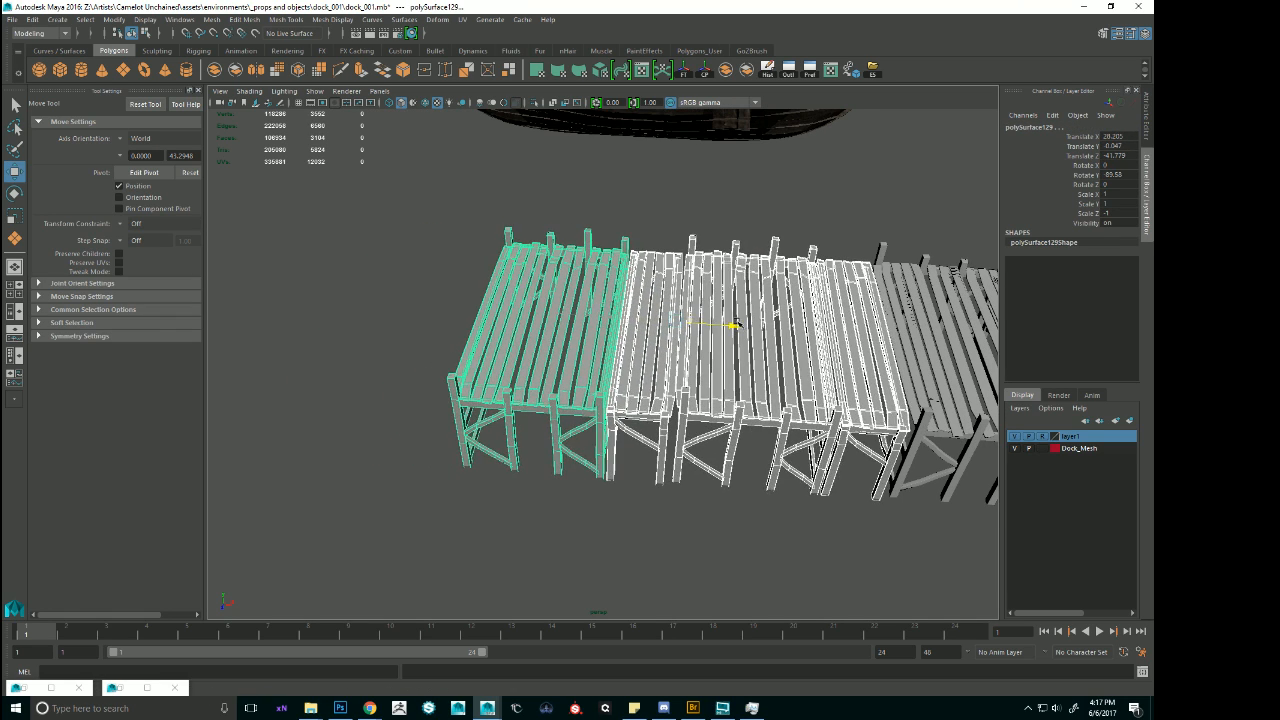
right_click_drag(735, 323, 655, 325, "alt")
left_click_drag(655, 325, 837, 283, "alt")
left_click(802, 152)
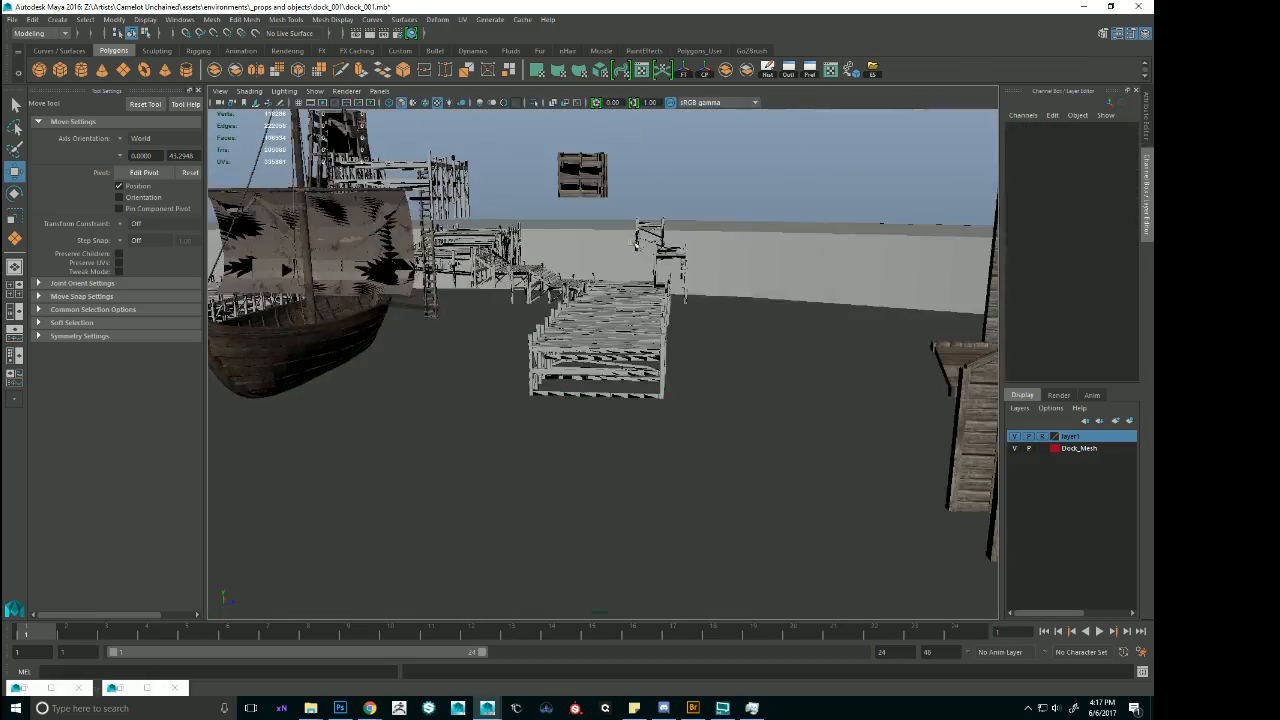
Examine the extended dock layout from several sides, including the impassable section near the shore.
right_click_drag(600, 300, 490, 320, "alt")
middle_click_drag(490, 320, 616, 328, "alt")
left_click_drag(616, 328, 449, 329, "alt")
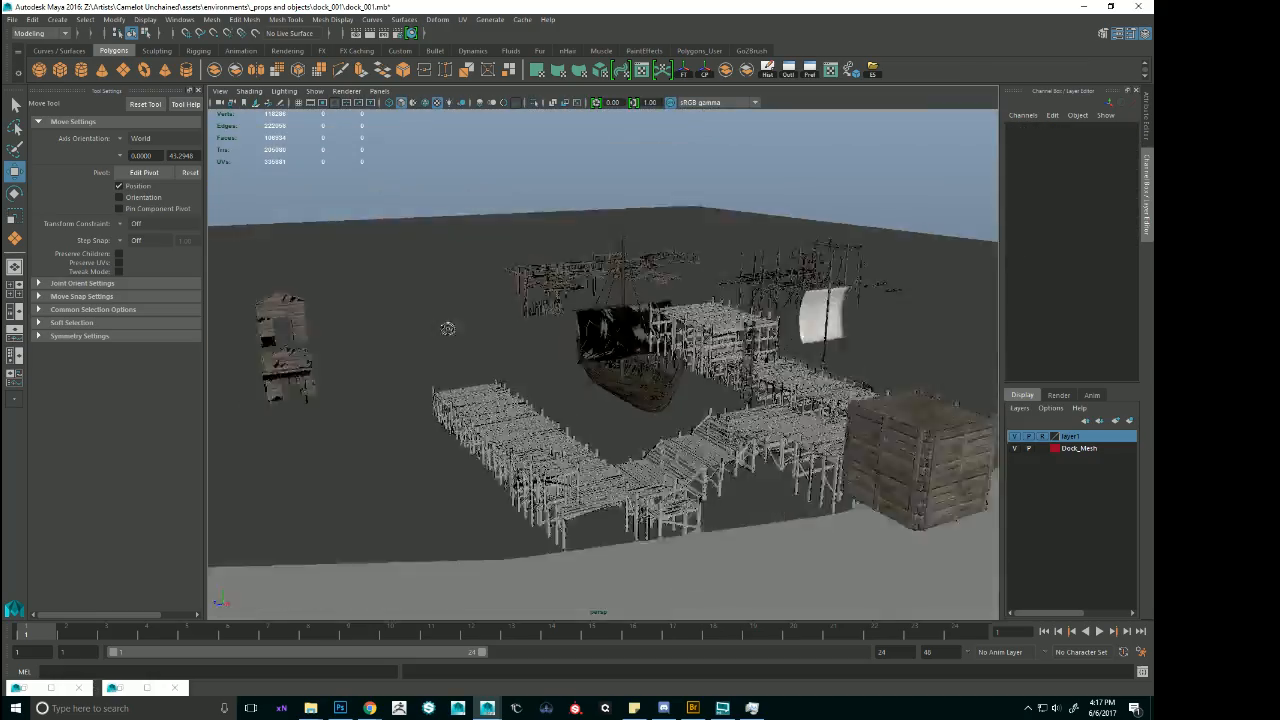
right_click_drag(449, 329, 652, 405, "alt")
left_click_drag(652, 405, 541, 328, "alt")
middle_click_drag(541, 326, 615, 345, "alt")
left_click_drag(615, 345, 660, 350, "alt")
right_click_drag(660, 350, 710, 360, "alt")
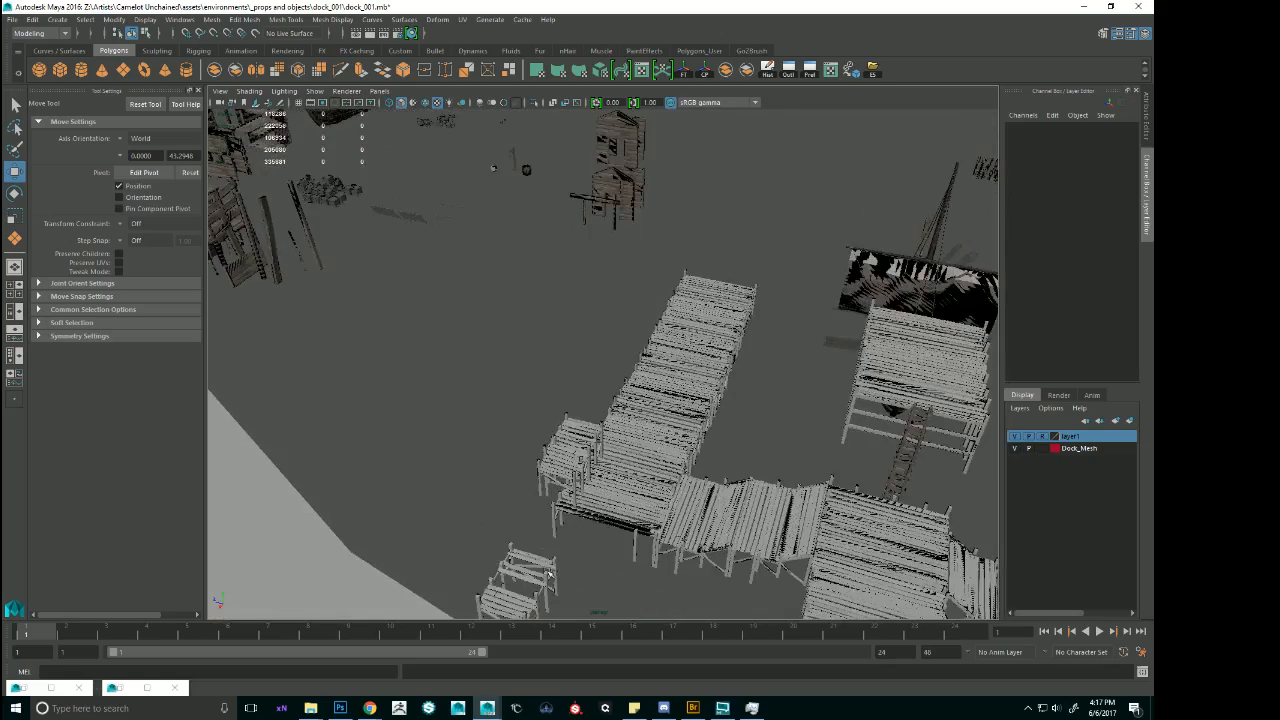
left_click(547, 570)
left_click_drag(809, 324, 569, 371, "alt")
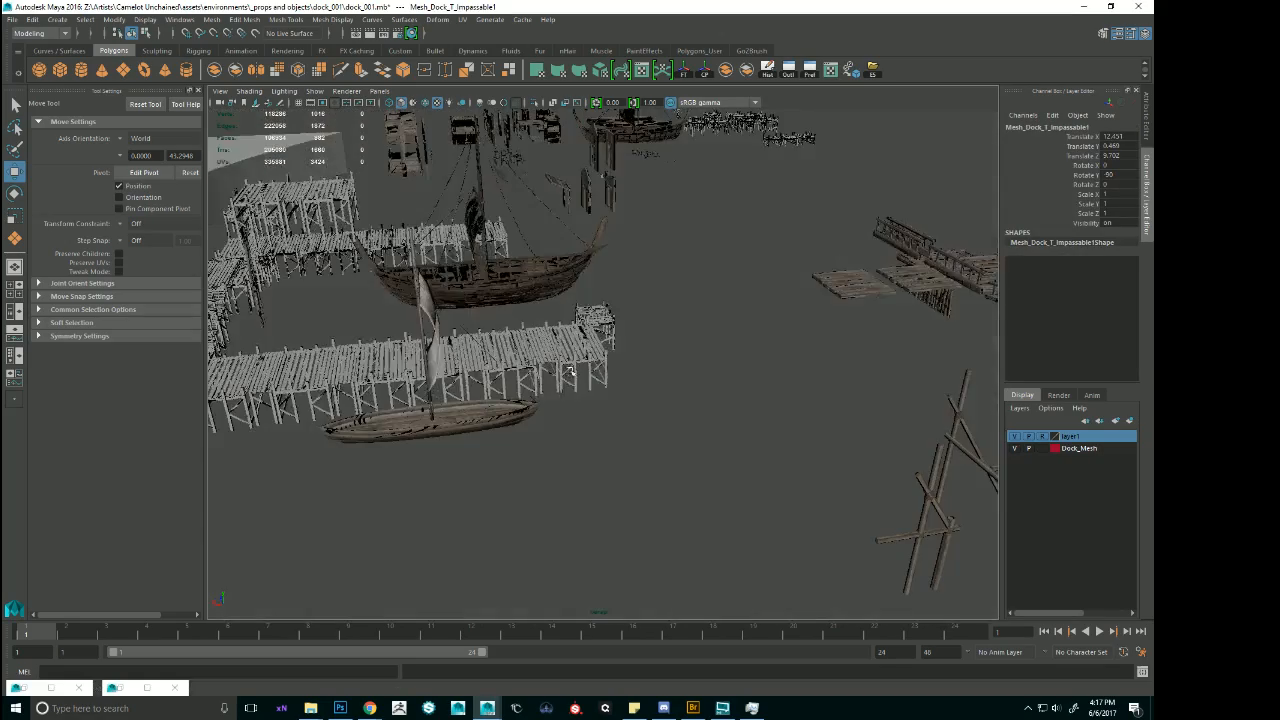
Look over the old plank and railed platform pieces beside the dock and select the curved railed platform.
left_click(888, 281)
left_click_drag(888, 281, 688, 378, "alt")
key("f")
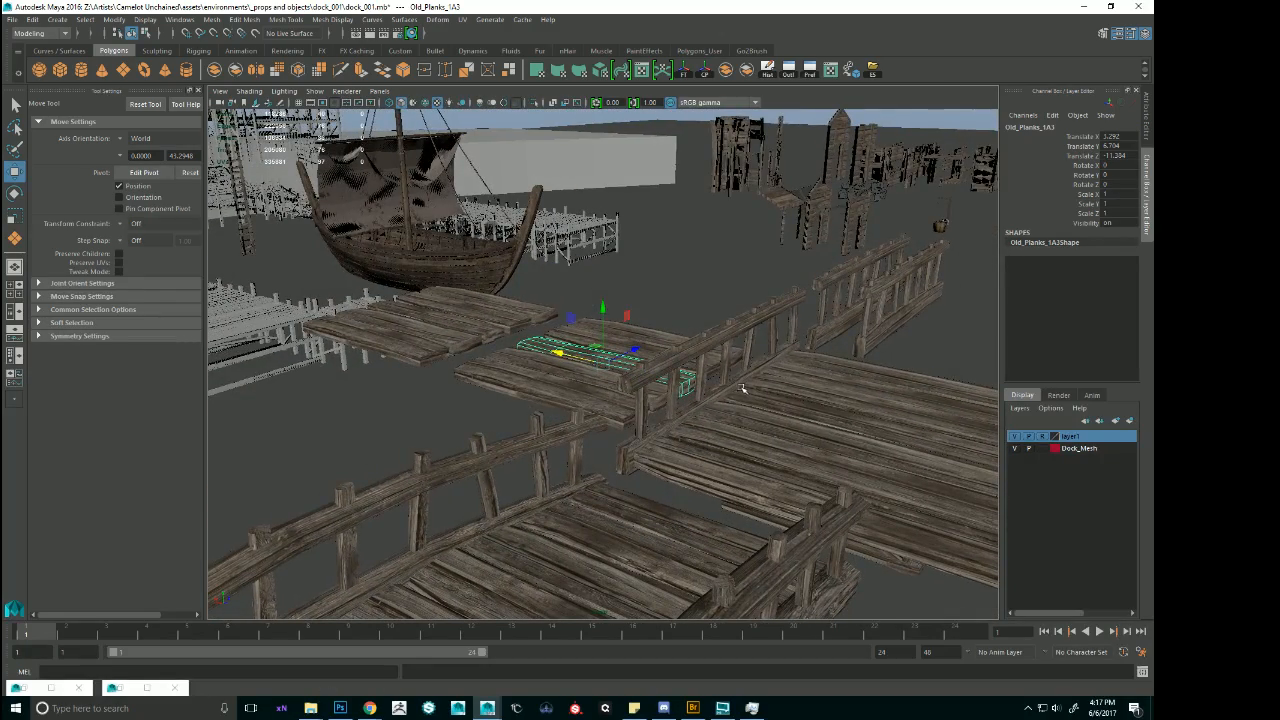
left_click(736, 388)
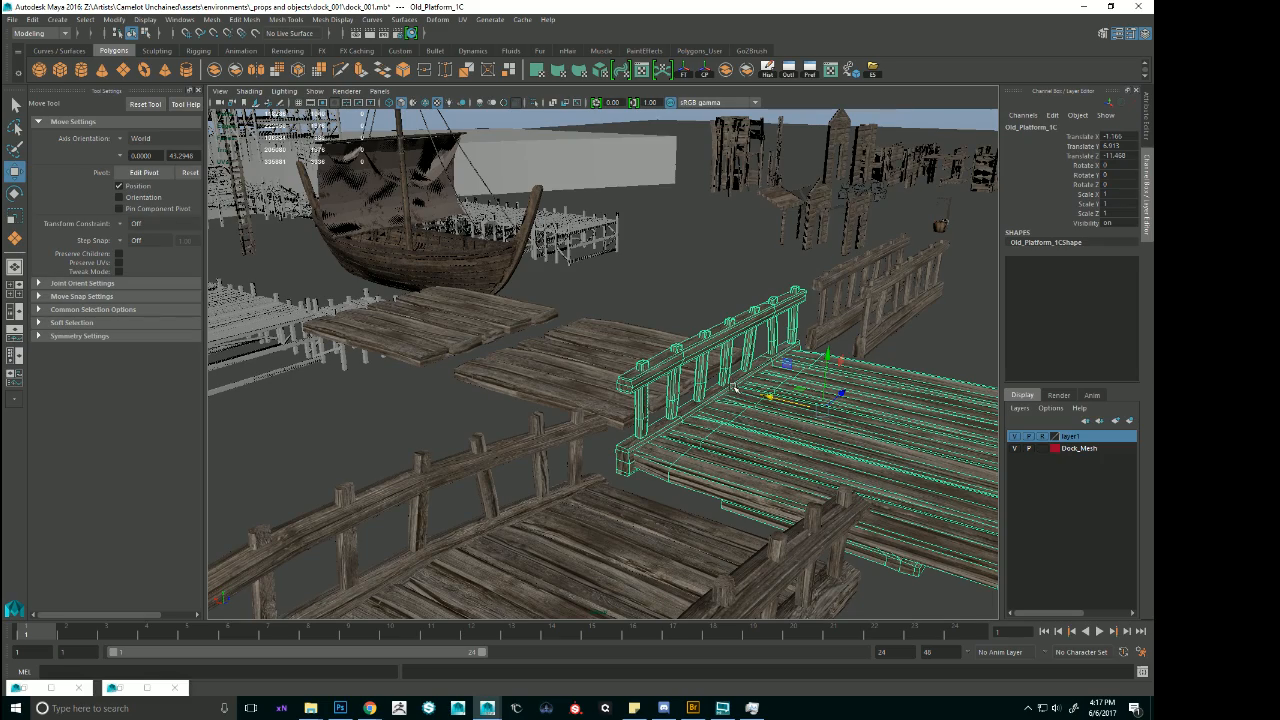
right_click_drag(663, 329, 526, 349, "alt")
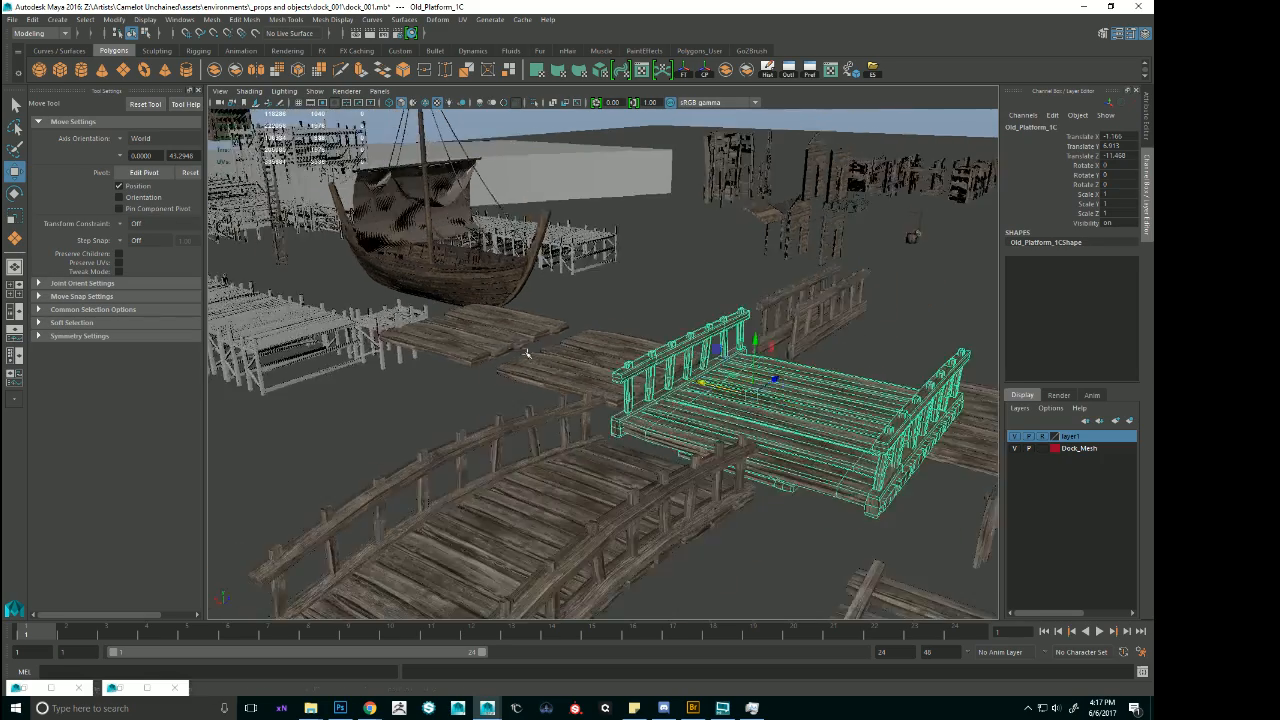
left_click_drag(526, 349, 620, 375, "alt")
right_click_drag(680, 370, 600, 370, "alt")
left_click_drag(600, 370, 566, 396, "alt")
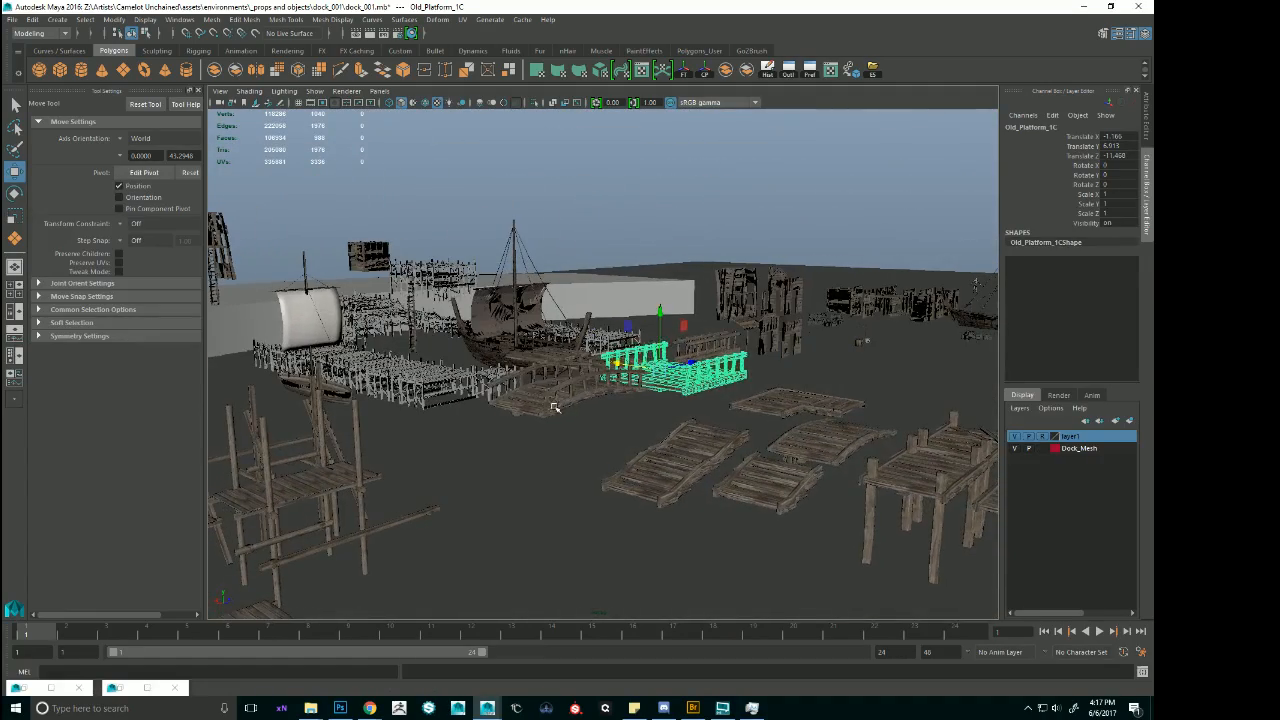
left_click(566, 395)
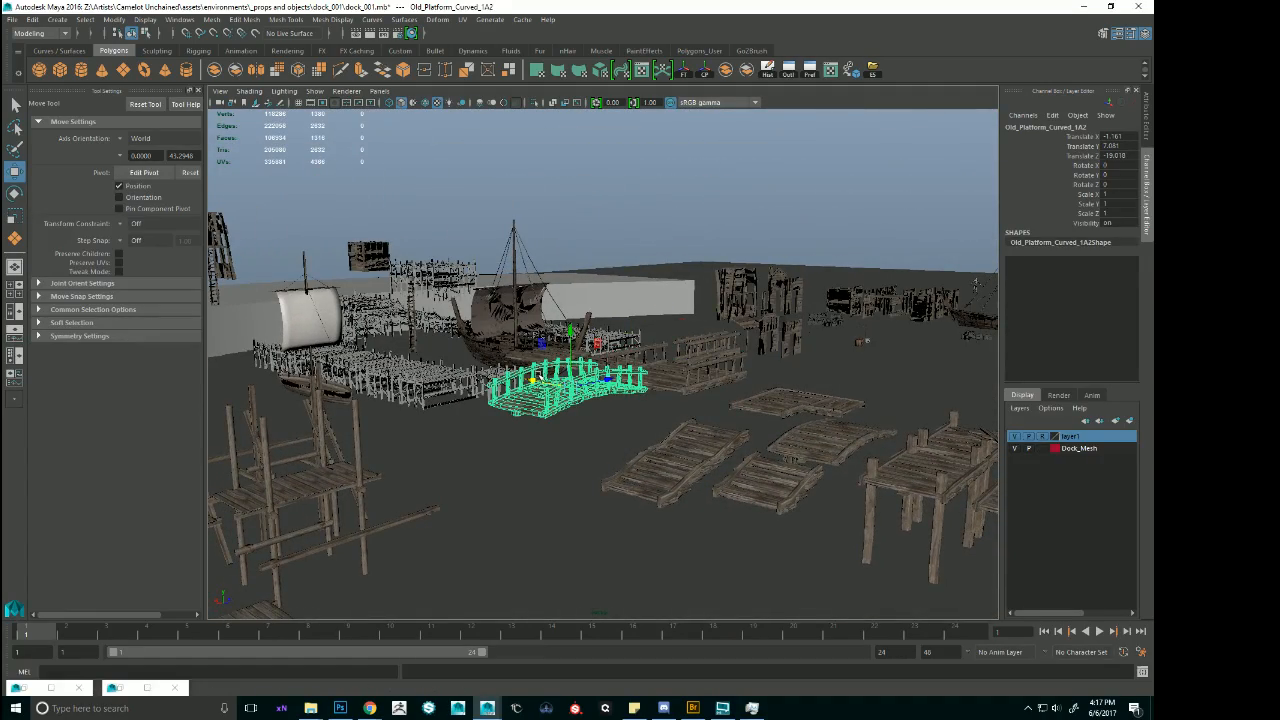
Duplicate the curved railed platform and place the copy against the outer end of the pier at about Translate X 26.96, Z -0.28.
left_click_drag(566, 395, 569, 262, "alt")
key("ctrl+d")
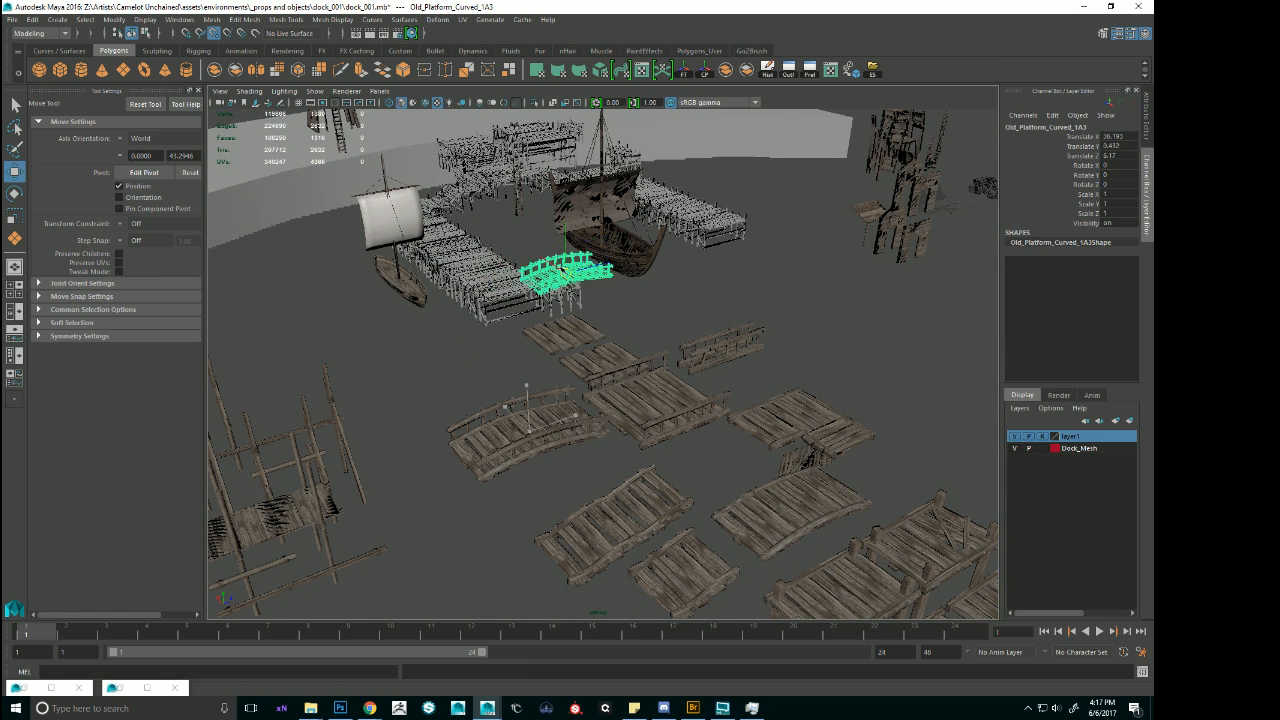
key("f")
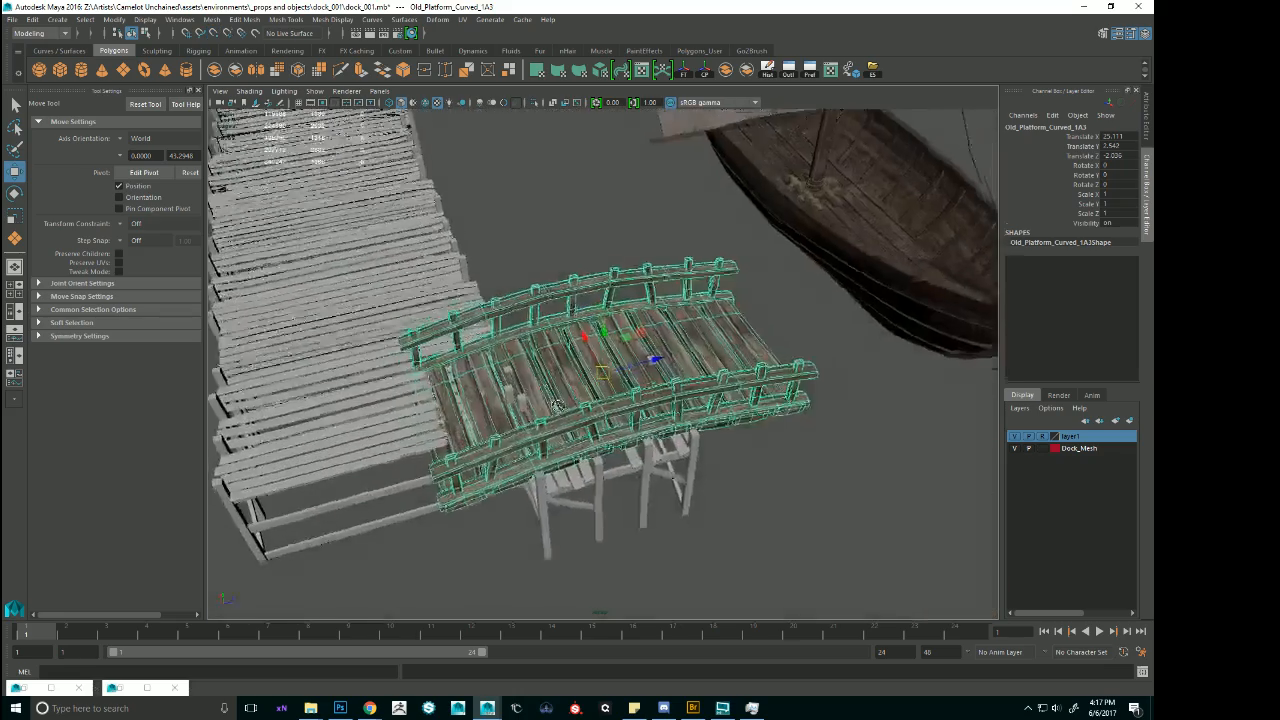
left_click_drag(607, 371, 841, 320)
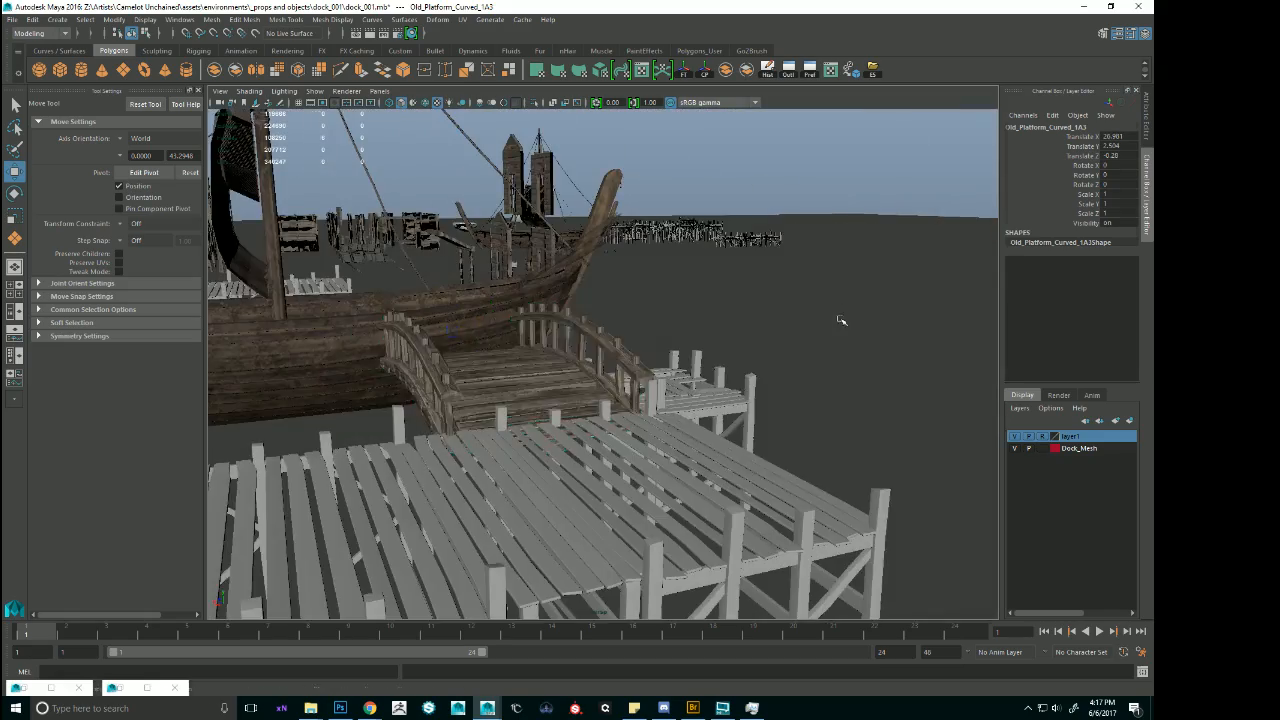
Shift the copied curved platform slightly along the pier toward its outer end, to about Translate X 26.58.
right_click_drag(841, 320, 663, 328, "alt")
left_click_drag(663, 328, 742, 354, "alt")
left_click(586, 389)
right_click(585, 389)
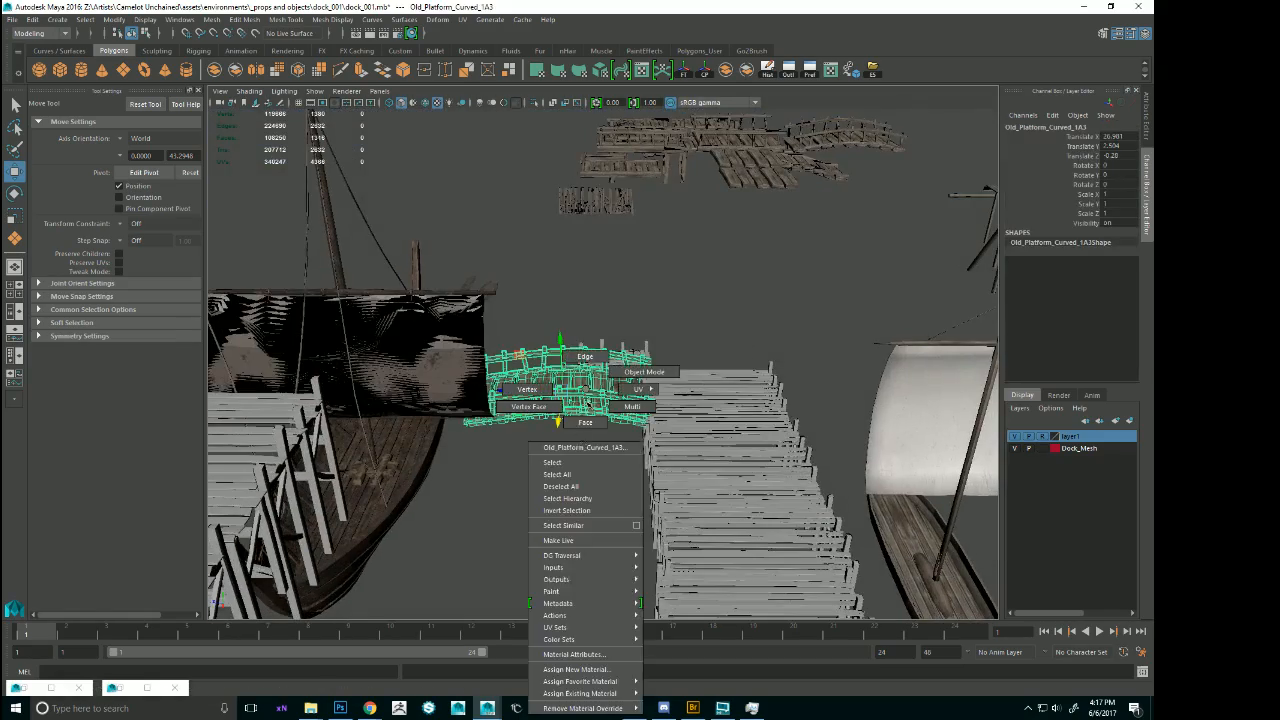
mouse_move(588, 405)
right_mouse_down()
mouse_move(586, 682)
mouse_move(530, 389)
mouse_move(586, 389)
right_mouse_up()
left_click(768, 331)
left_click_drag(770, 332, 550, 358, "alt")
left_click(655, 369)
right_click_drag(655, 369, 730, 375, "alt")
left_click_drag(730, 375, 766, 424, "alt")
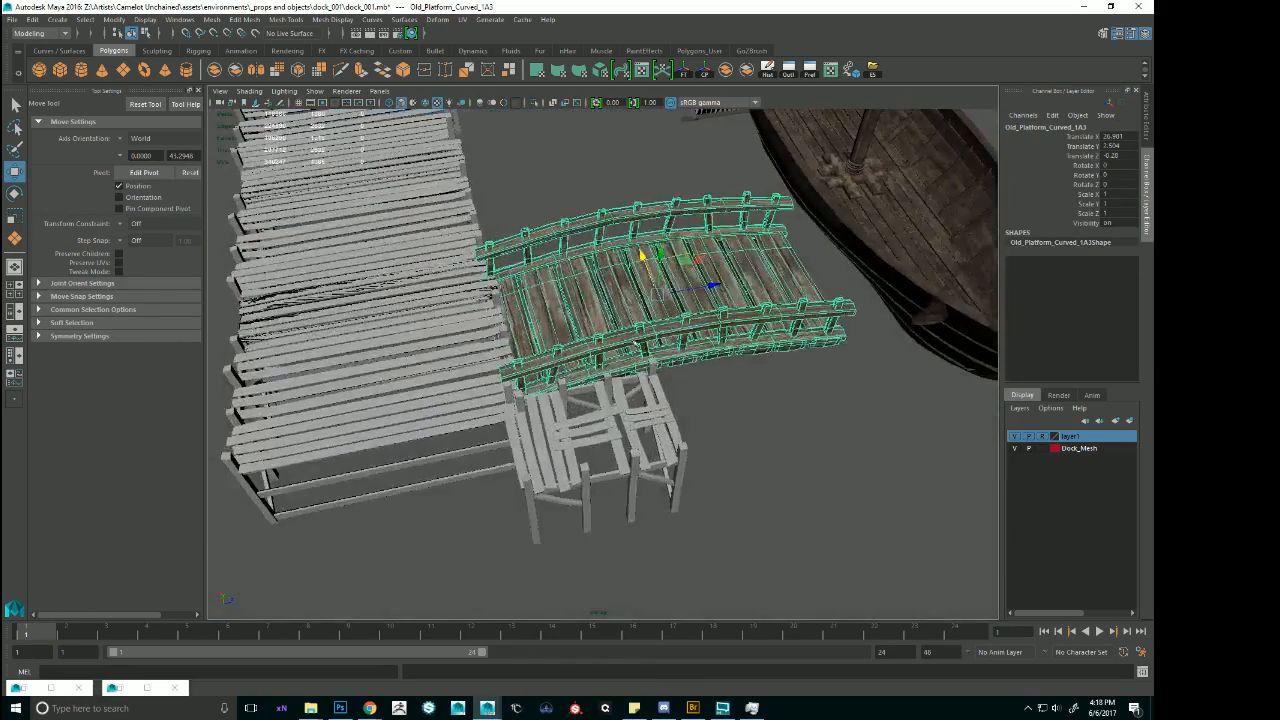
left_click_drag(643, 255, 746, 313)
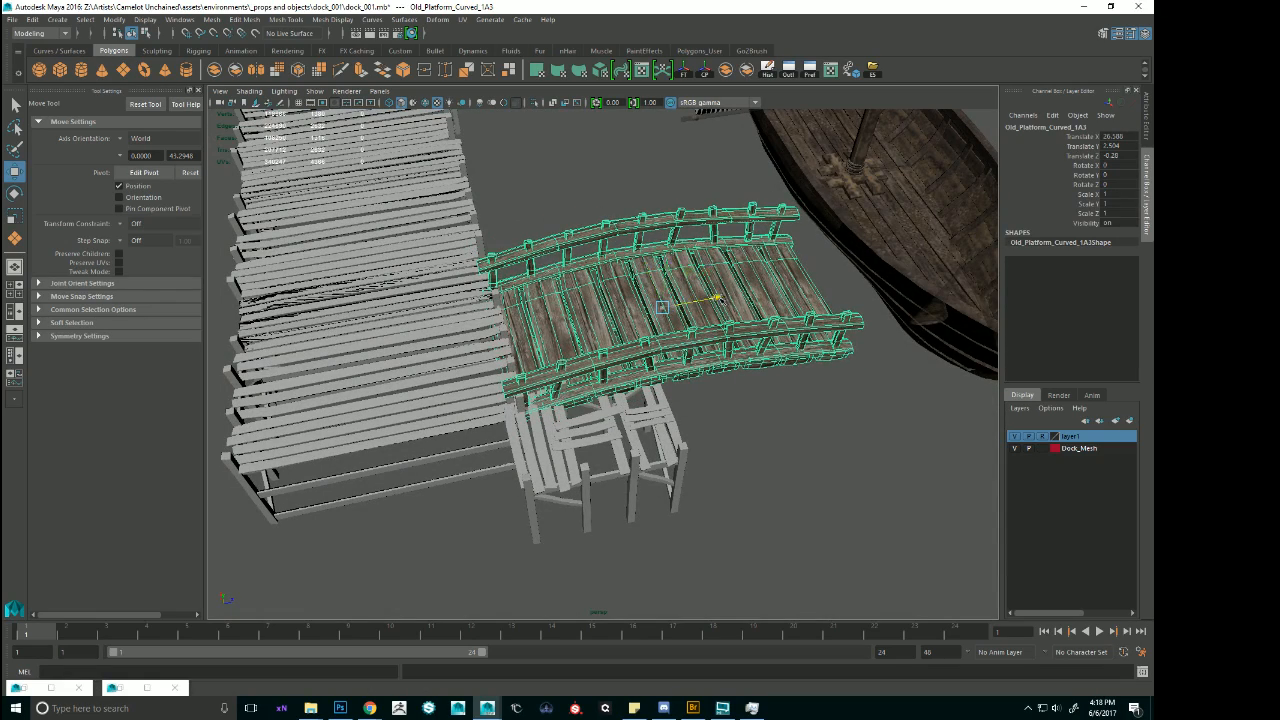
left_click(832, 458)
right_click_drag(834, 466, 727, 412, "alt")
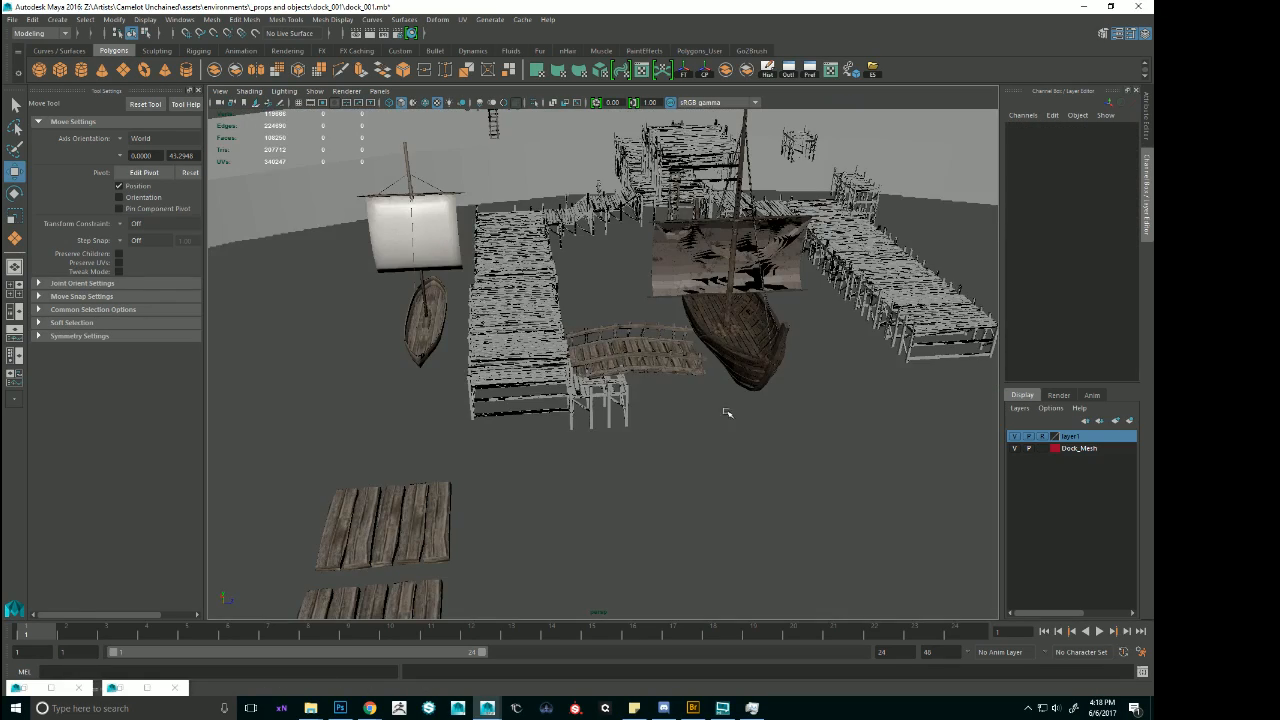
Move the broken passable dock section from beside the curved platform across to the outer end of the opposite pier.
left_click(620, 394)
left_click_drag(734, 386, 594, 384, "alt")
left_click_drag(458, 411, 955, 404)
middle_click_drag(950, 404, 625, 412, "alt")
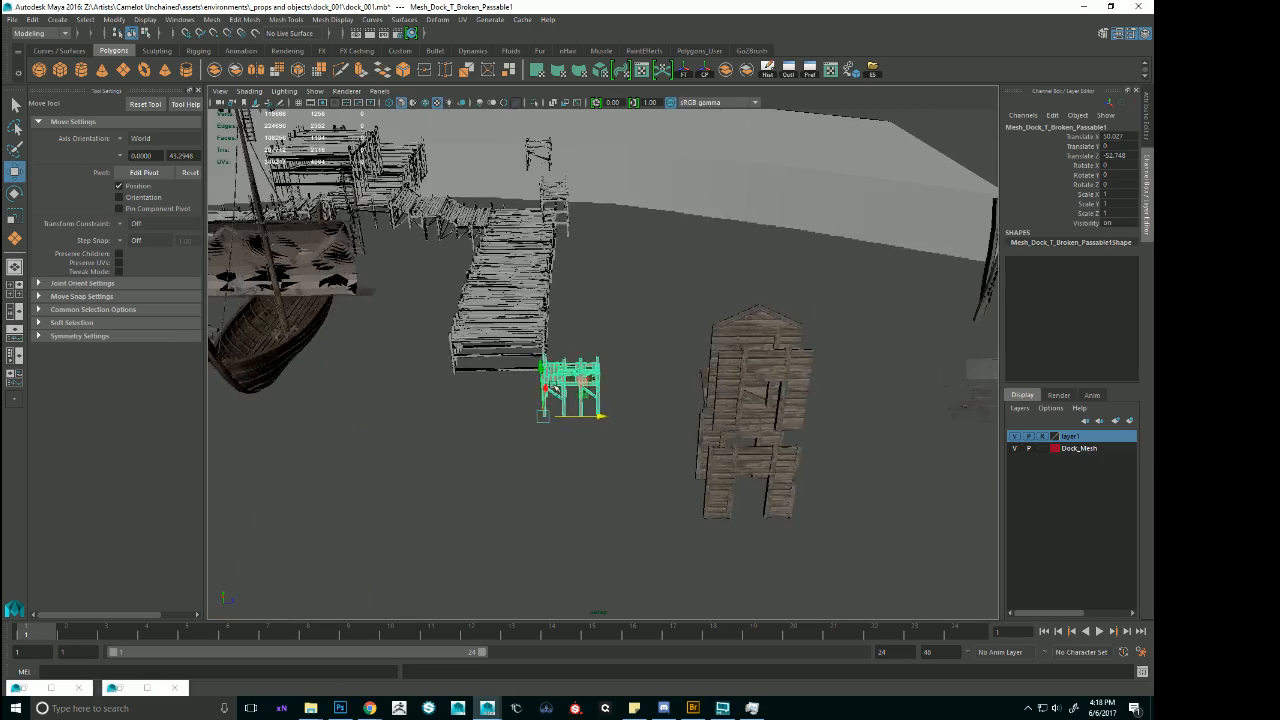
left_click_drag(625, 412, 517, 358, "alt")
middle_click_drag(517, 358, 491, 403, "alt")
left_click_drag(491, 403, 526, 443, "alt")
Examine the dock layout around both ships and the walkways near the shore.
left_click(741, 424)
left_click_drag(728, 540, 671, 506, "alt")
left_click(700, 512)
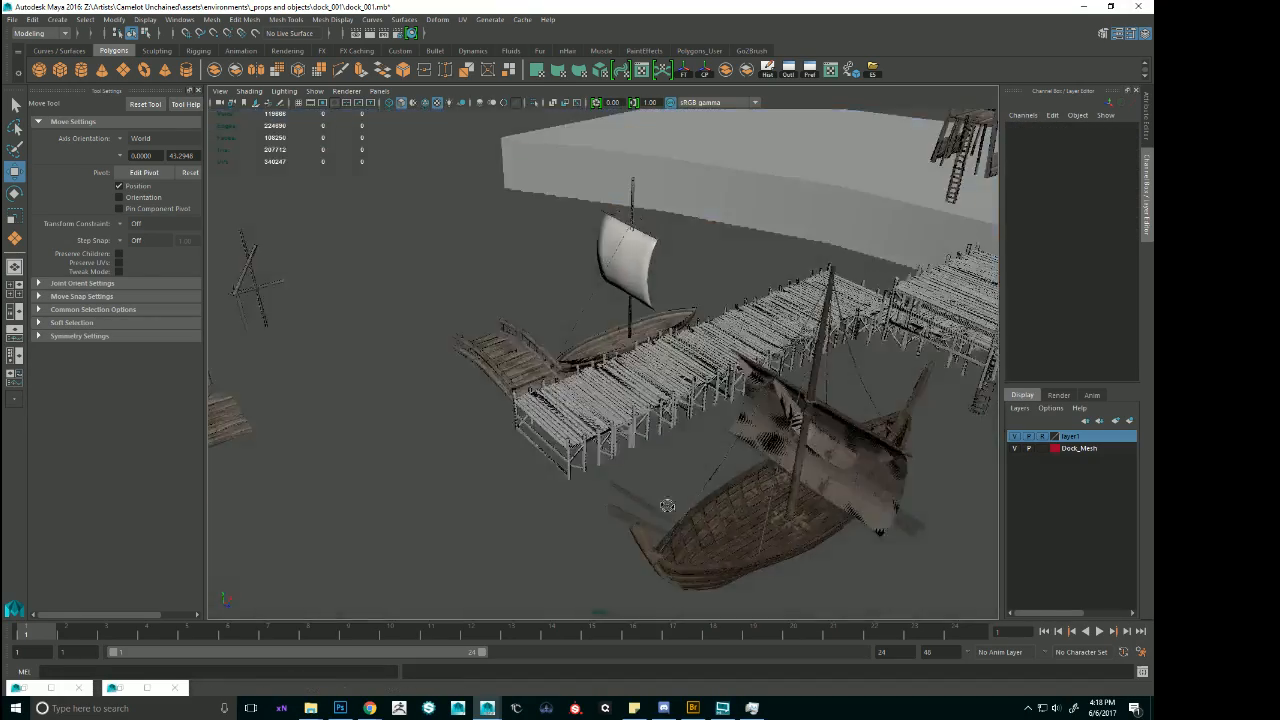
scroll(671, 490, "down", 4)
mouse_move(675, 455)
left_mouse_down("alt")
mouse_move(686, 471)
mouse_move(655, 456)
mouse_move(668, 436)
mouse_move(689, 455)
left_mouse_up("alt")
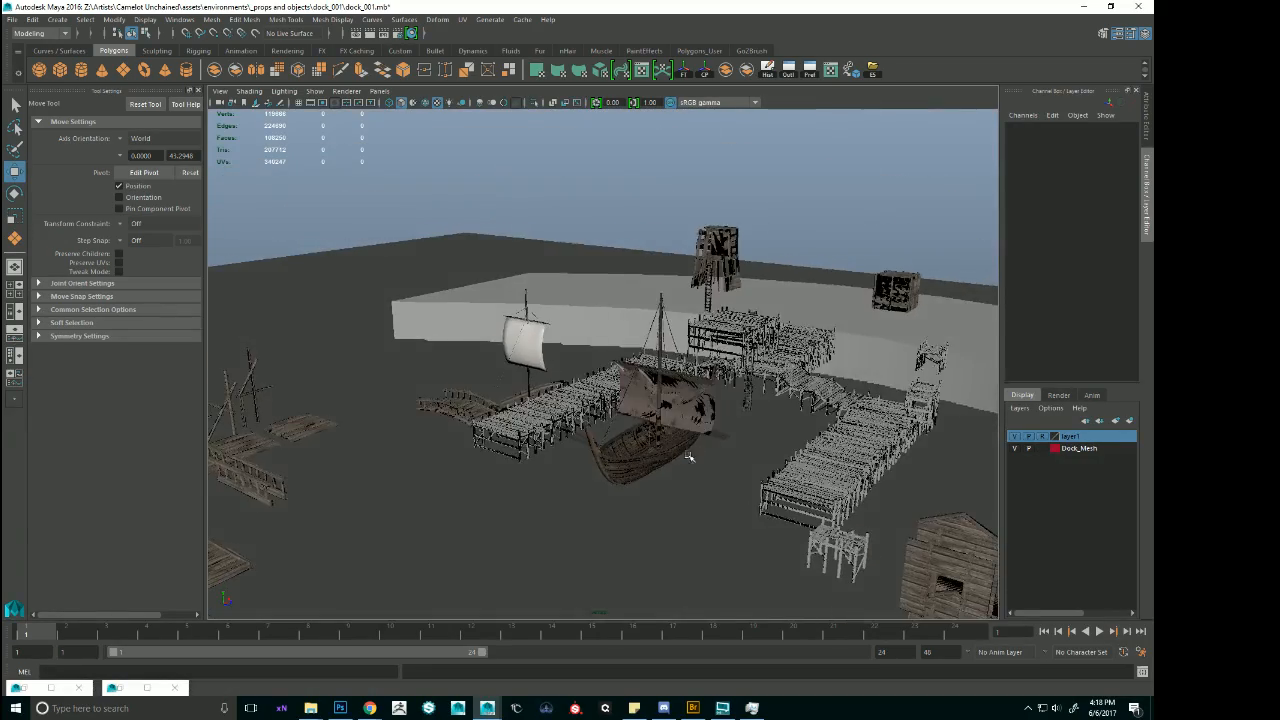
middle_click_drag(689, 455, 634, 436, "alt")
left_click_drag(634, 436, 691, 352, "alt")
middle_click_drag(692, 352, 480, 305, "alt")
right_click_drag(480, 305, 640, 340, "alt")
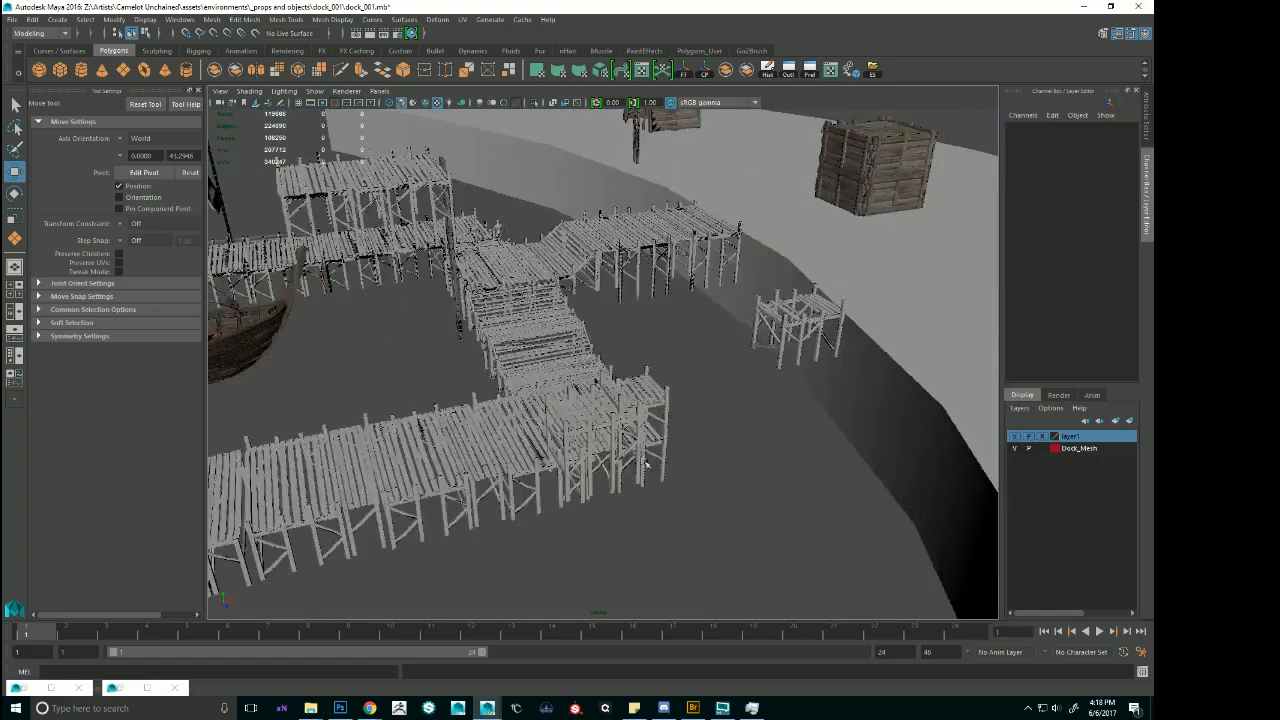
Select the narrow cross sections at the pier's shoreward end and move them clear of the dock, to about Translate Z -52.01.
left_click_drag(640, 340, 700, 300, "alt")
left_click(768, 306)
left_click(792, 302)
key("f")
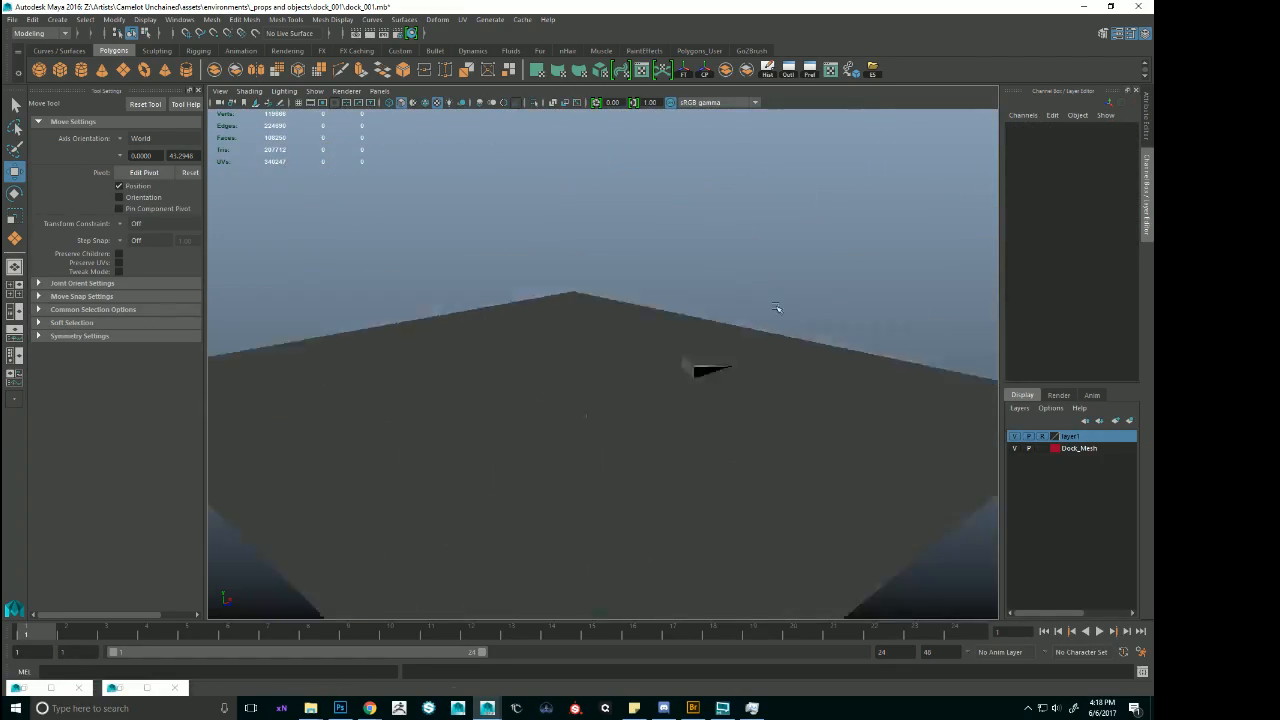
right_click_drag(690, 318, 806, 317, "alt")
left_click(751, 319)
key("f")
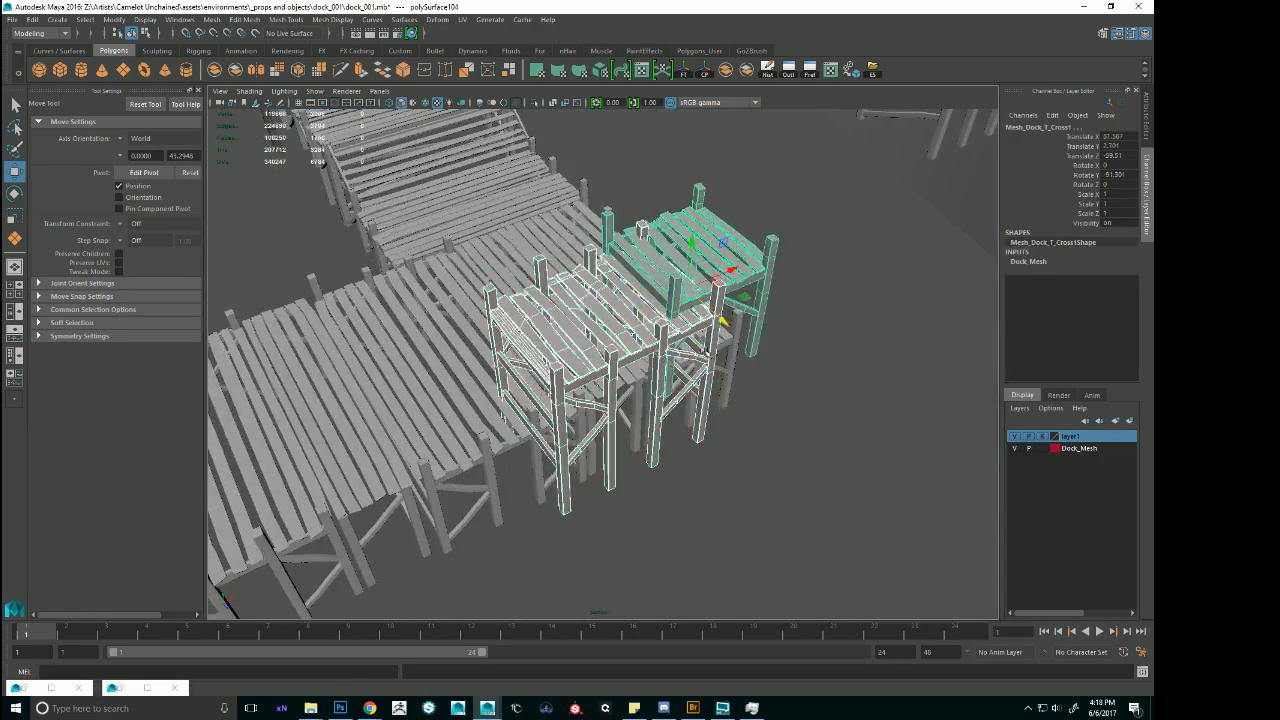
left_click_drag(745, 330, 751, 376, "alt")
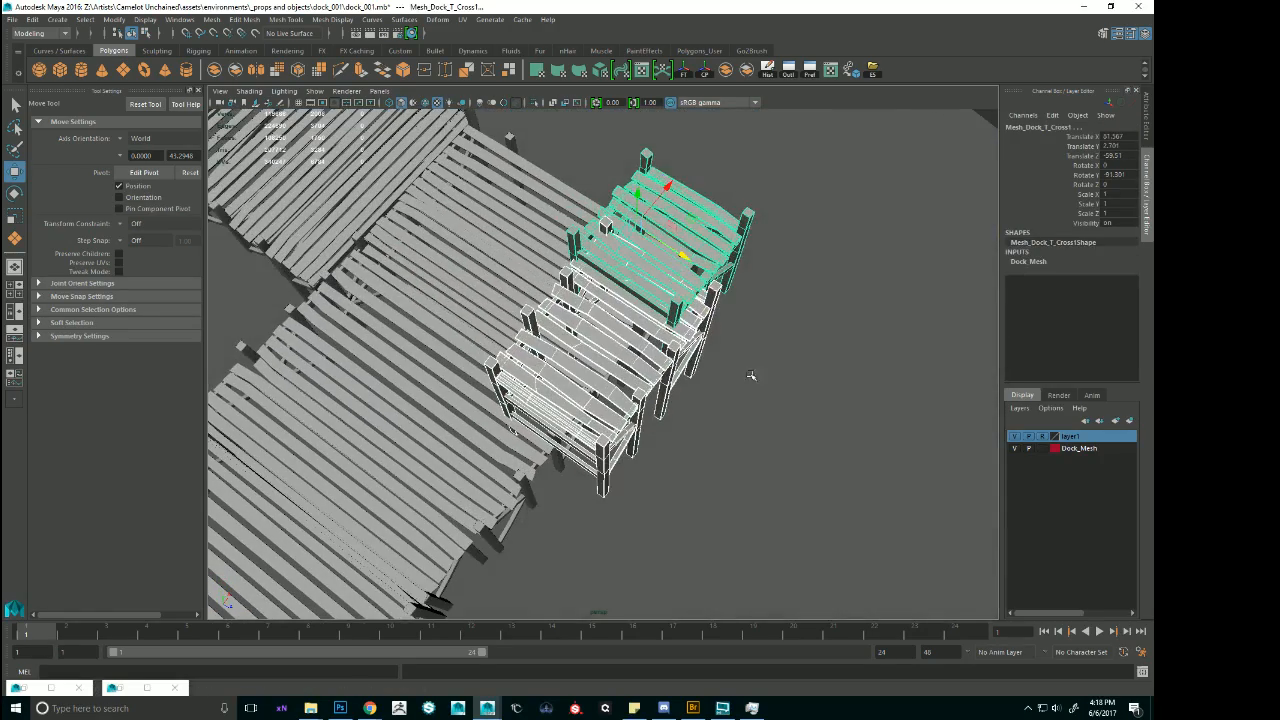
left_click_drag(682, 268, 985, 452)
right_click_drag(790, 385, 660, 357, "alt")
left_click_drag(660, 357, 610, 325, "alt")
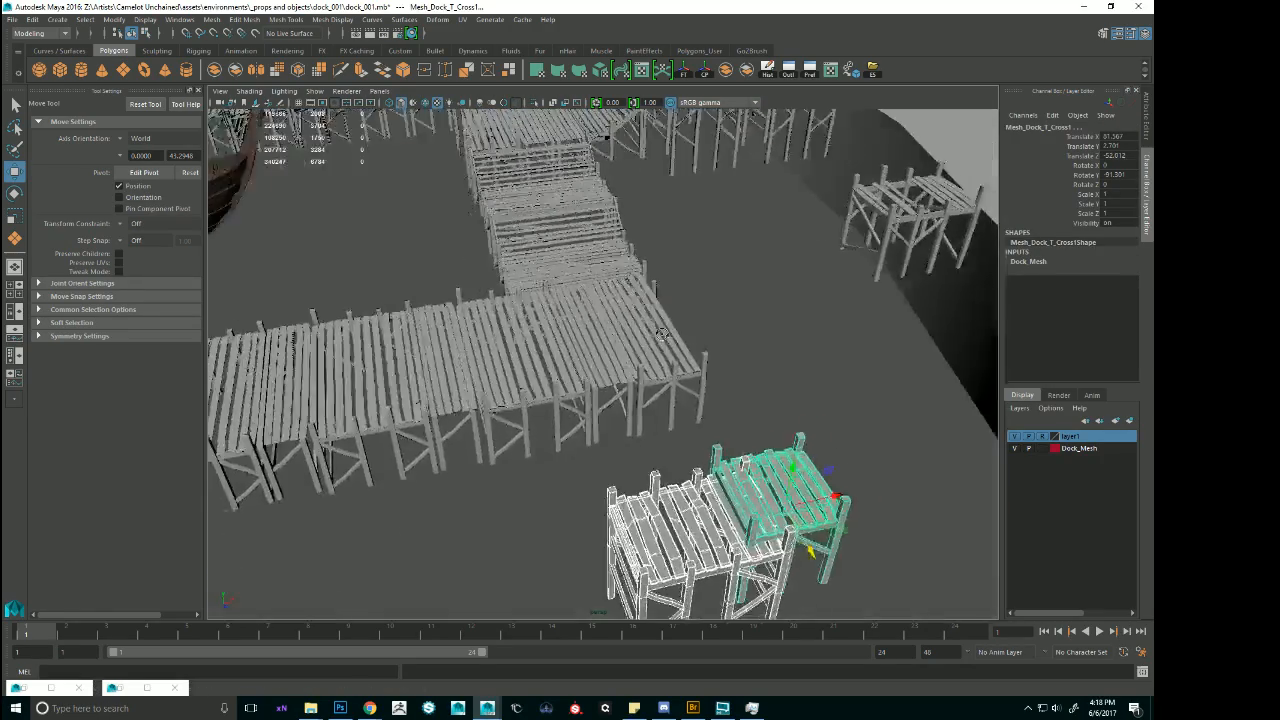
middle_click_drag(610, 325, 524, 405, "alt")
Move the impassable dock section from near the shore to the pier's outer side at about Translate X -0.66, Z 12.64.
left_click_drag(530, 363, 697, 320, "alt")
left_click(758, 340)
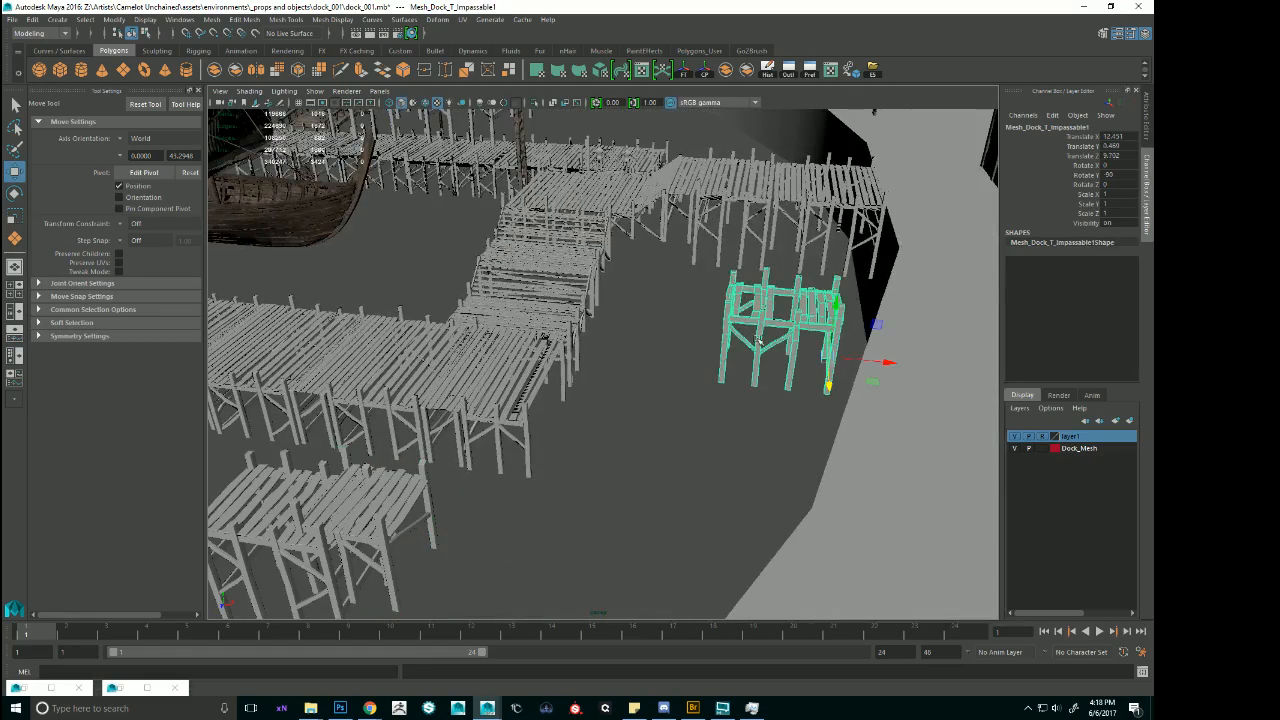
left_click_drag(891, 362, 709, 390)
scroll(632, 368, "up", 3)
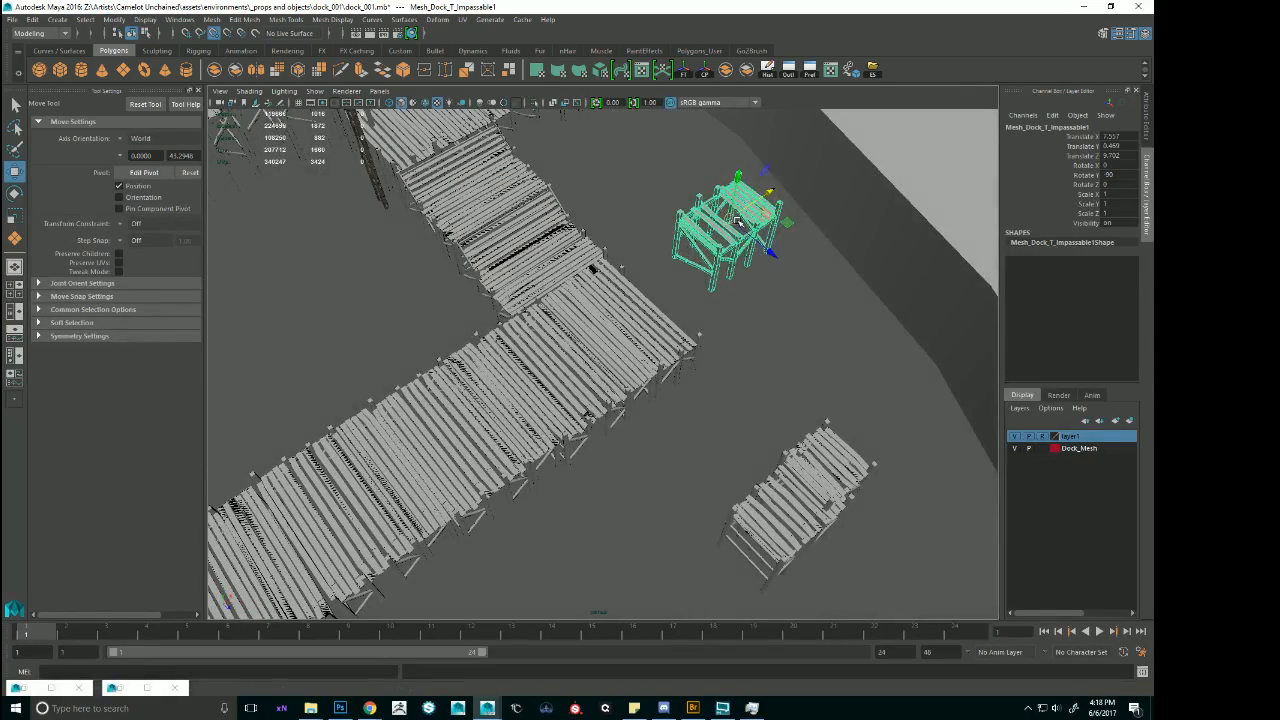
left_click_drag(737, 220, 623, 432)
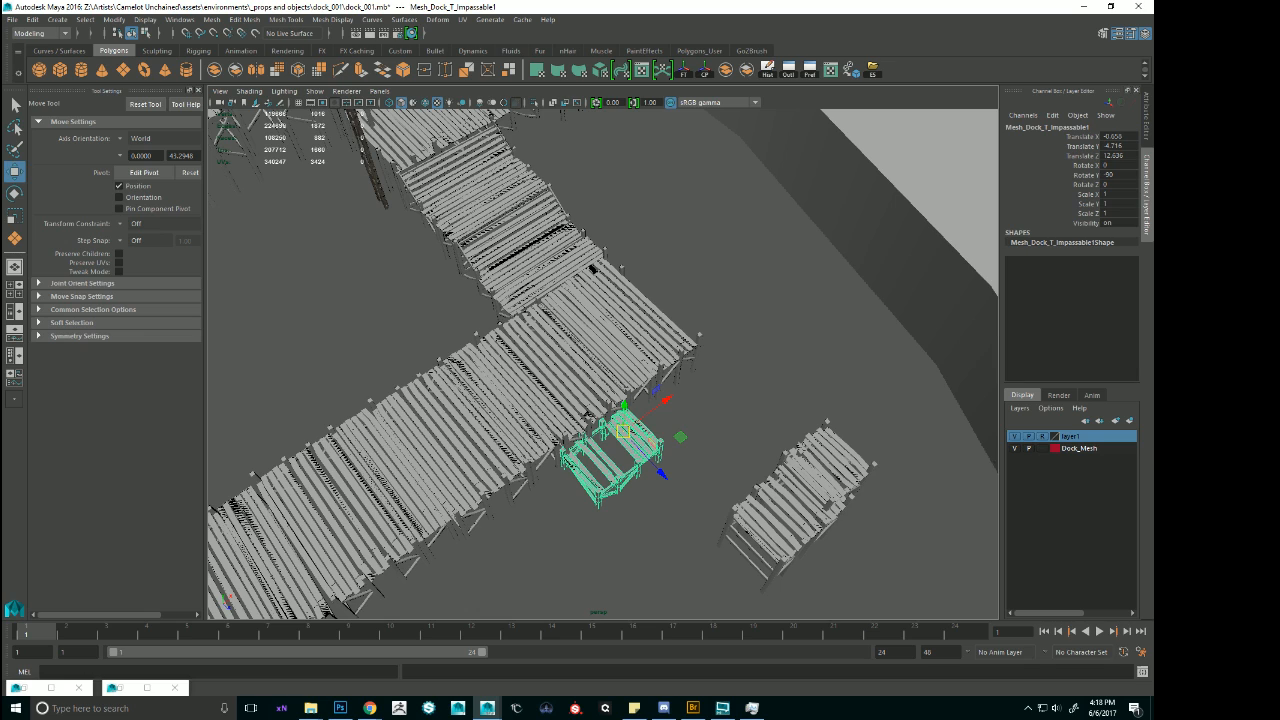
Examine the impassable section's placement against the pier from above and from the shore side.
key("alt+Tab")
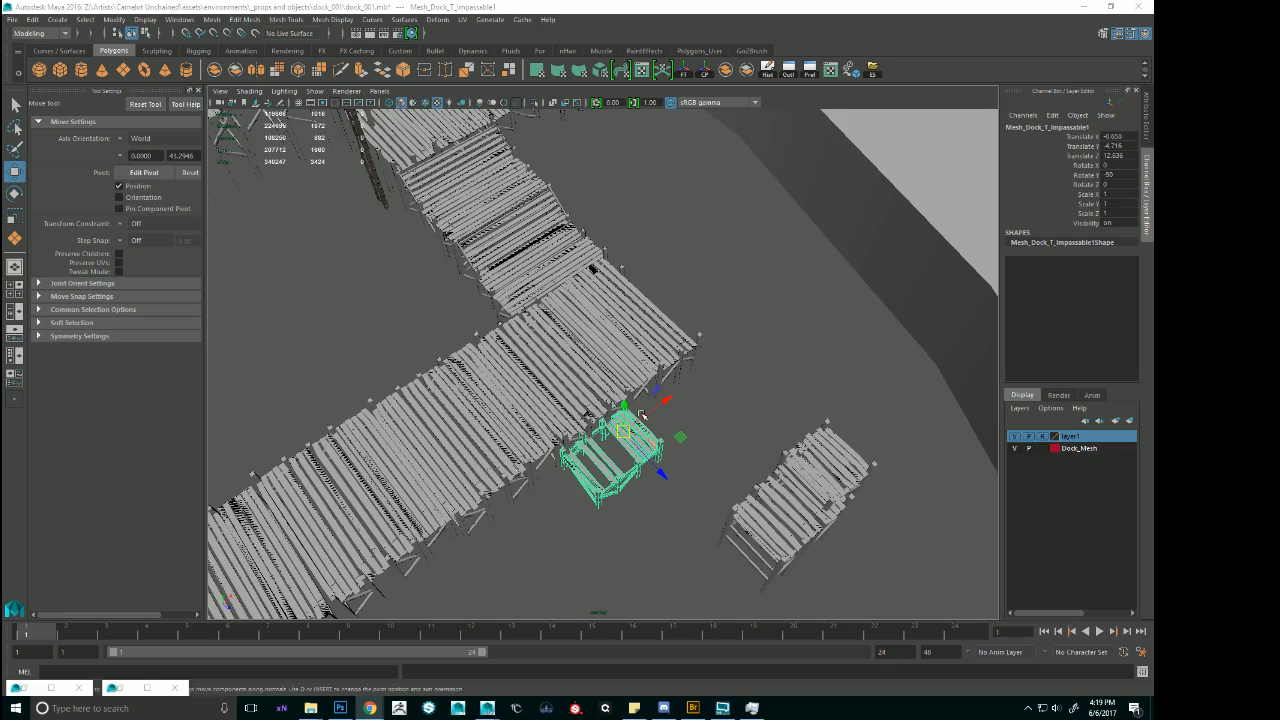
right_click_drag(806, 455, 678, 318, "alt")
left_click_drag(678, 318, 791, 320, "alt")
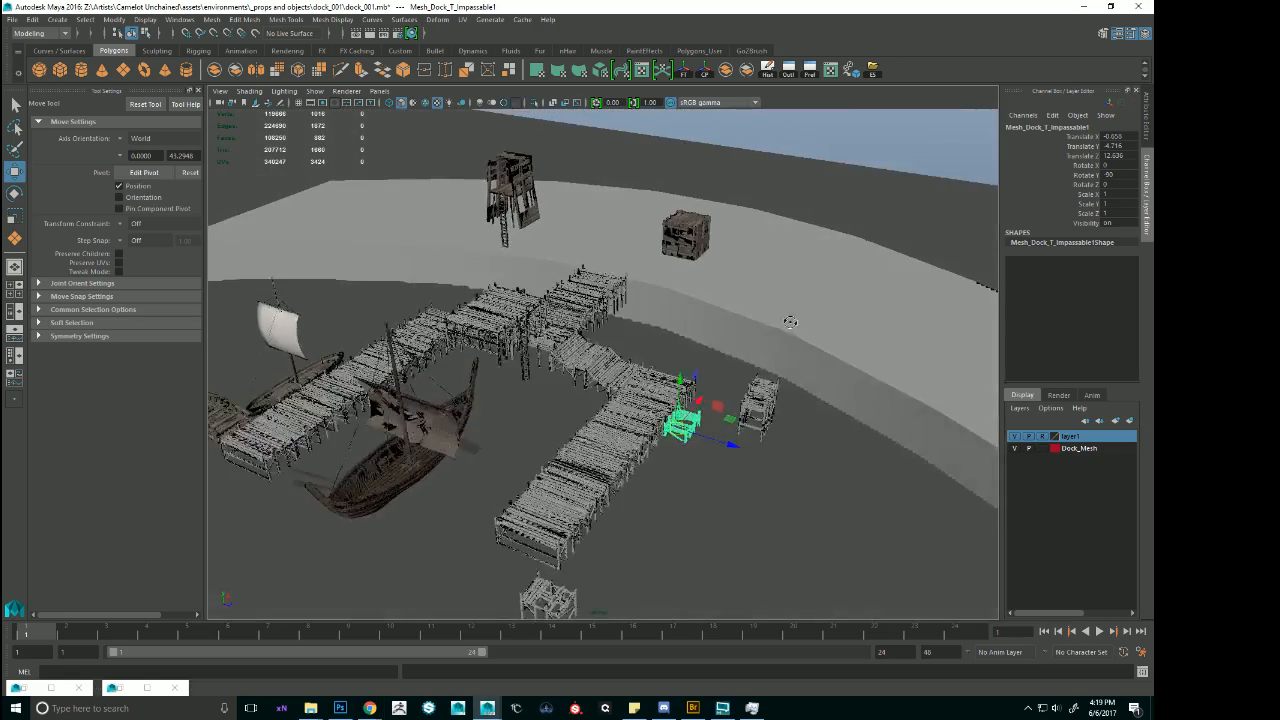
right_click_drag(791, 320, 791, 340, "alt")
left_click_drag(791, 340, 738, 315, "alt")
right_click_drag(740, 314, 877, 357, "alt")
left_click_drag(877, 357, 843, 365, "alt")
middle_click_drag(843, 365, 715, 321, "alt")
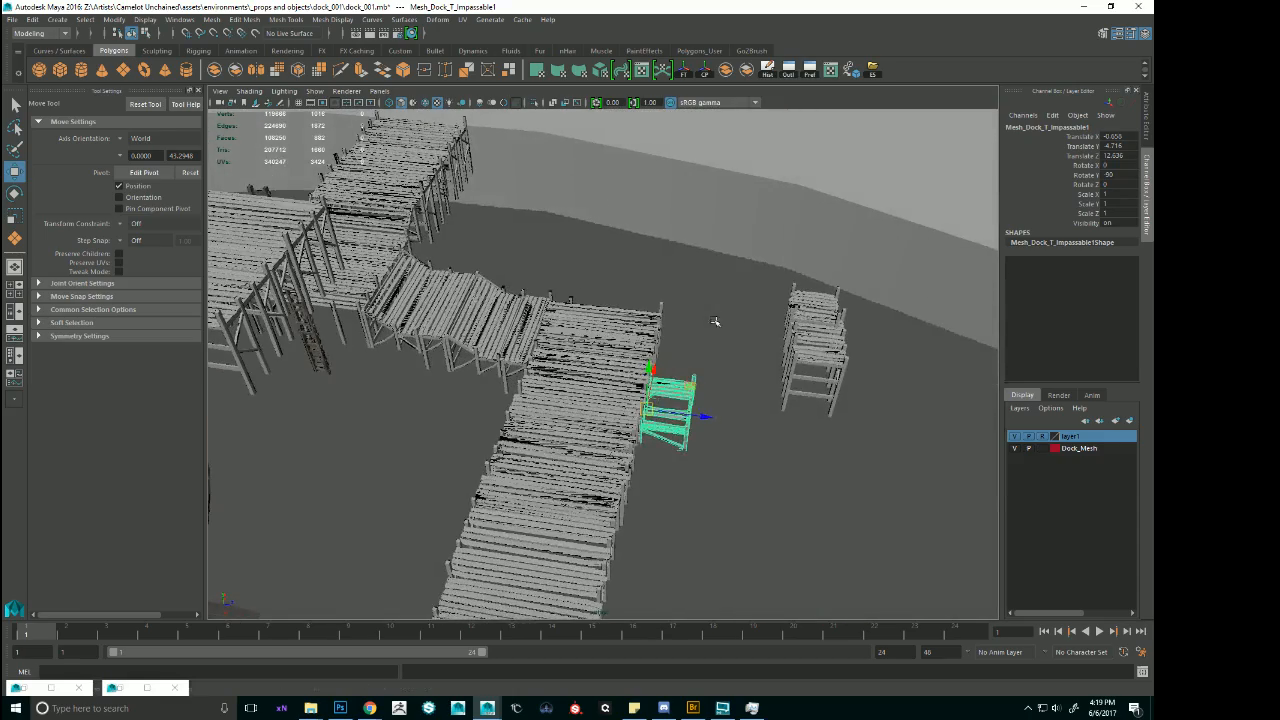
right_click_drag(759, 321, 824, 318, "alt")
middle_click_drag(798, 315, 771, 303, "alt")
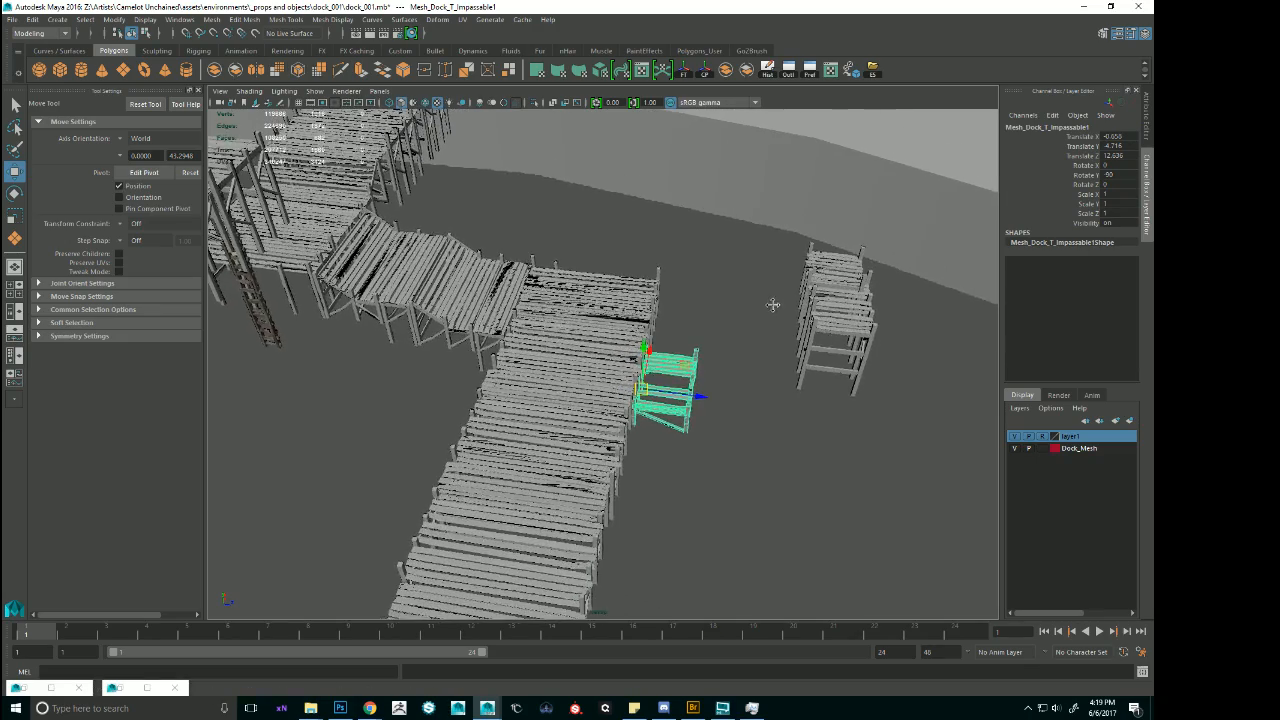
right_click_drag(771, 303, 880, 369, "alt")
left_click_drag(880, 369, 738, 372, "alt")
Select the deck section at the pier's shoreward end and inspect how the piers and walkways connect around it.
left_click(757, 318)
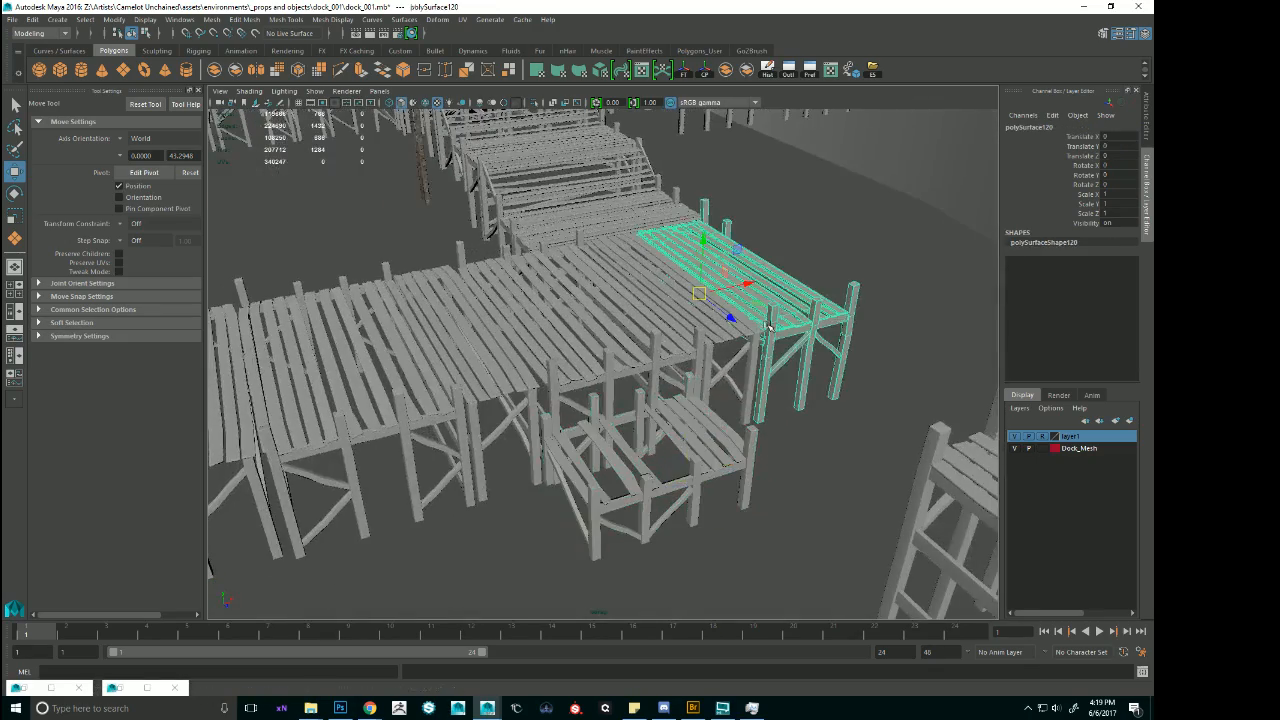
left_click_drag(757, 318, 791, 337, "alt")
left_click(745, 348)
right_click_drag(812, 343, 712, 357, "alt")
left_click(695, 283)
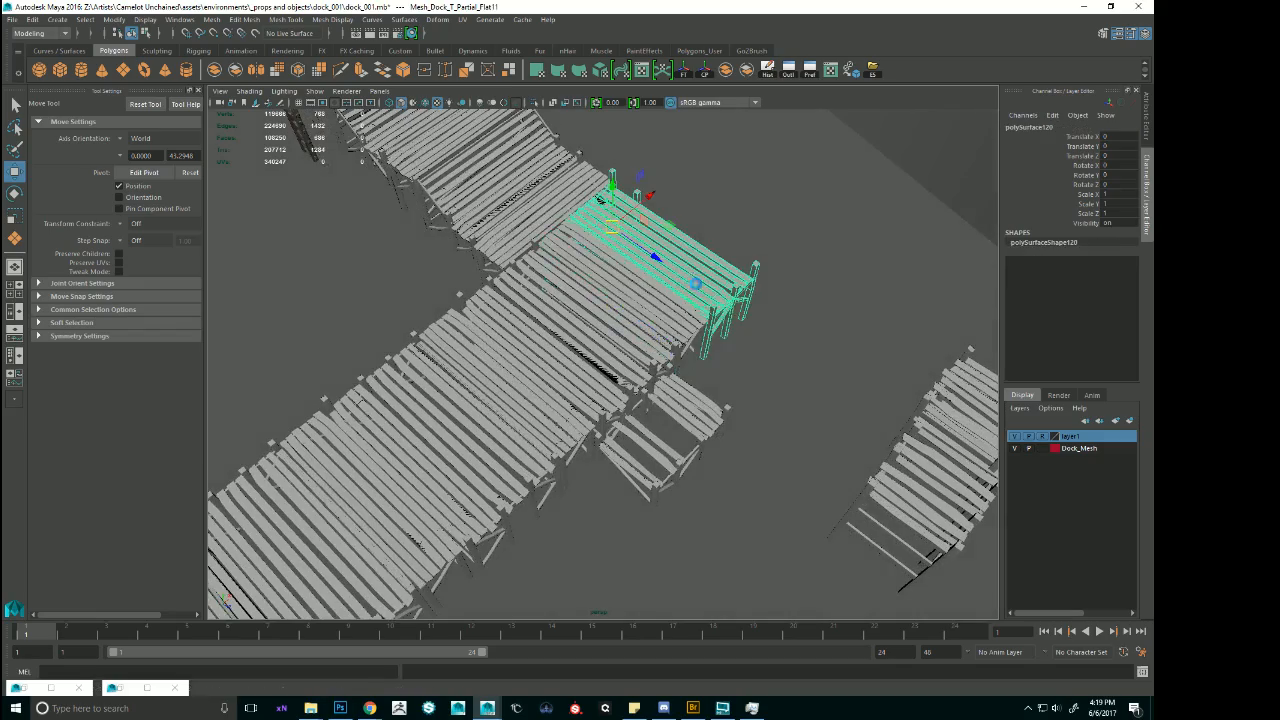
left_click_drag(695, 283, 663, 338, "alt")
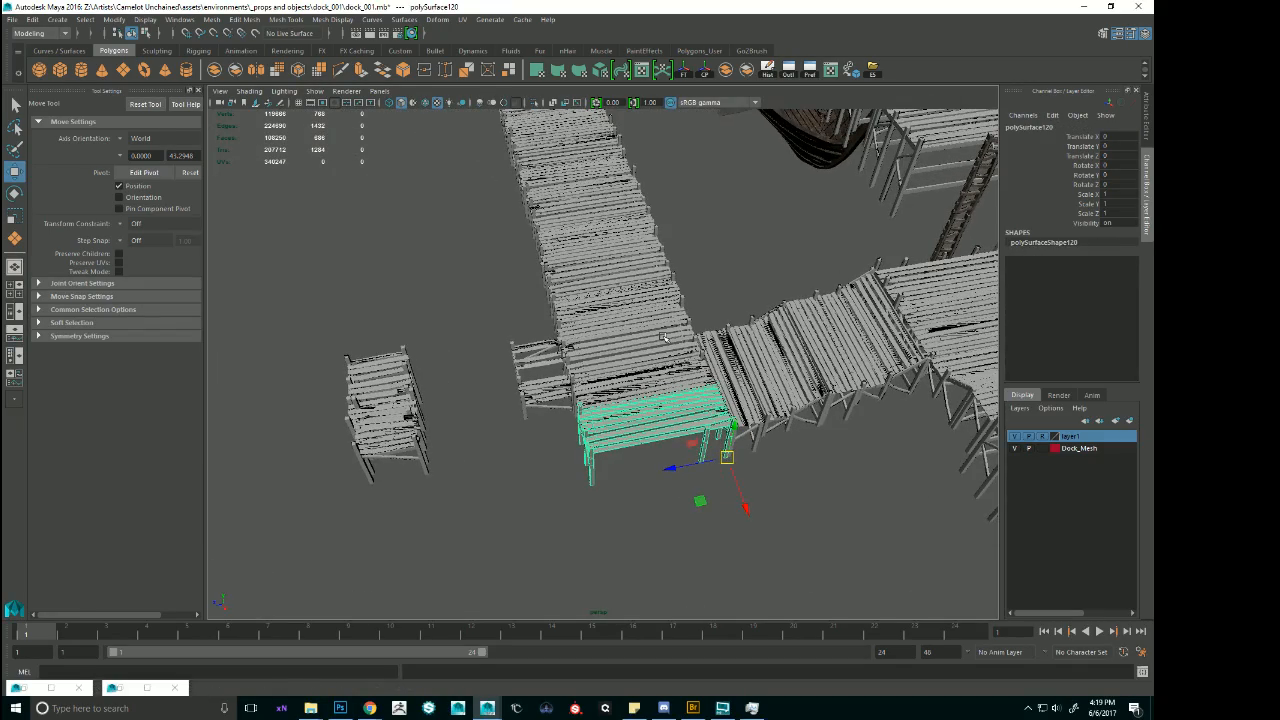
right_click_drag(703, 317, 625, 320, "alt")
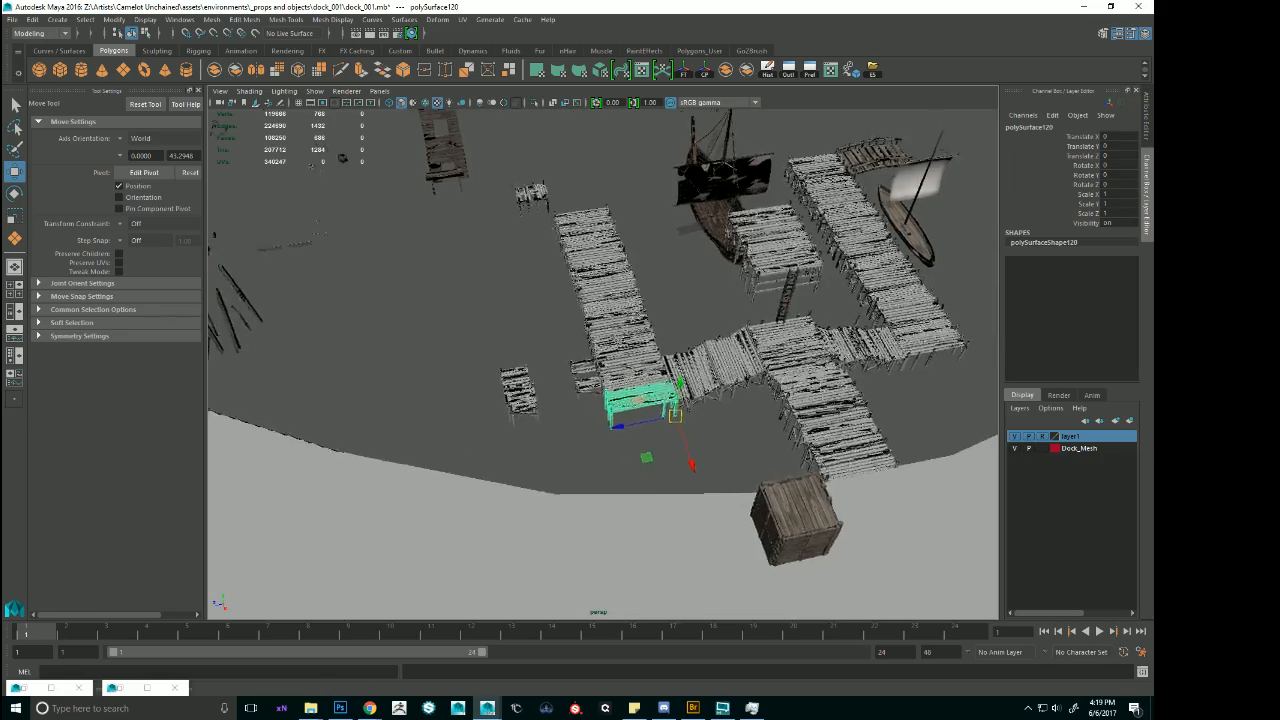
left_click_drag(625, 320, 660, 398, "alt")
left_click_drag(694, 444, 691, 422, "alt")
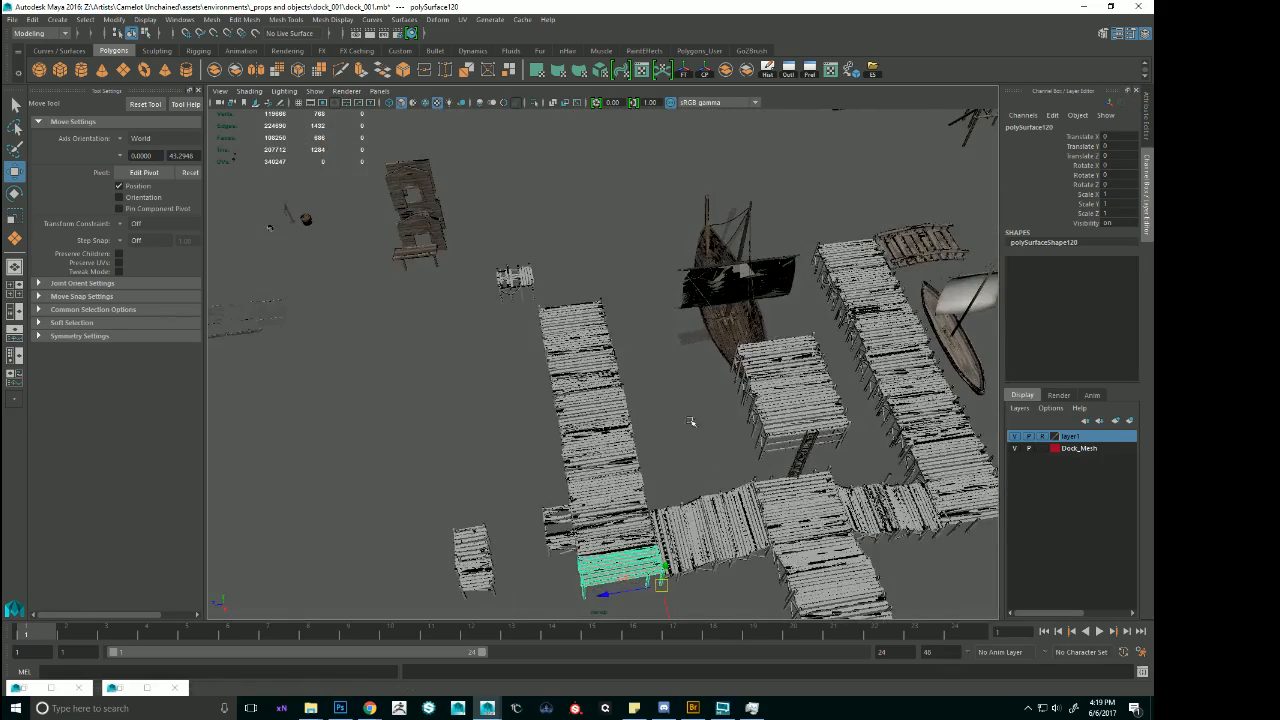
Duplicate the four outermost deck sections of the pier and slide the copies outward to lengthen it, to about Translate X -24.95.
left_click(588, 322)
left_click(602, 375, "shift")
left_click_drag(604, 392, 746, 342, "alt")
key("f")
left_click(758, 330, "shift")
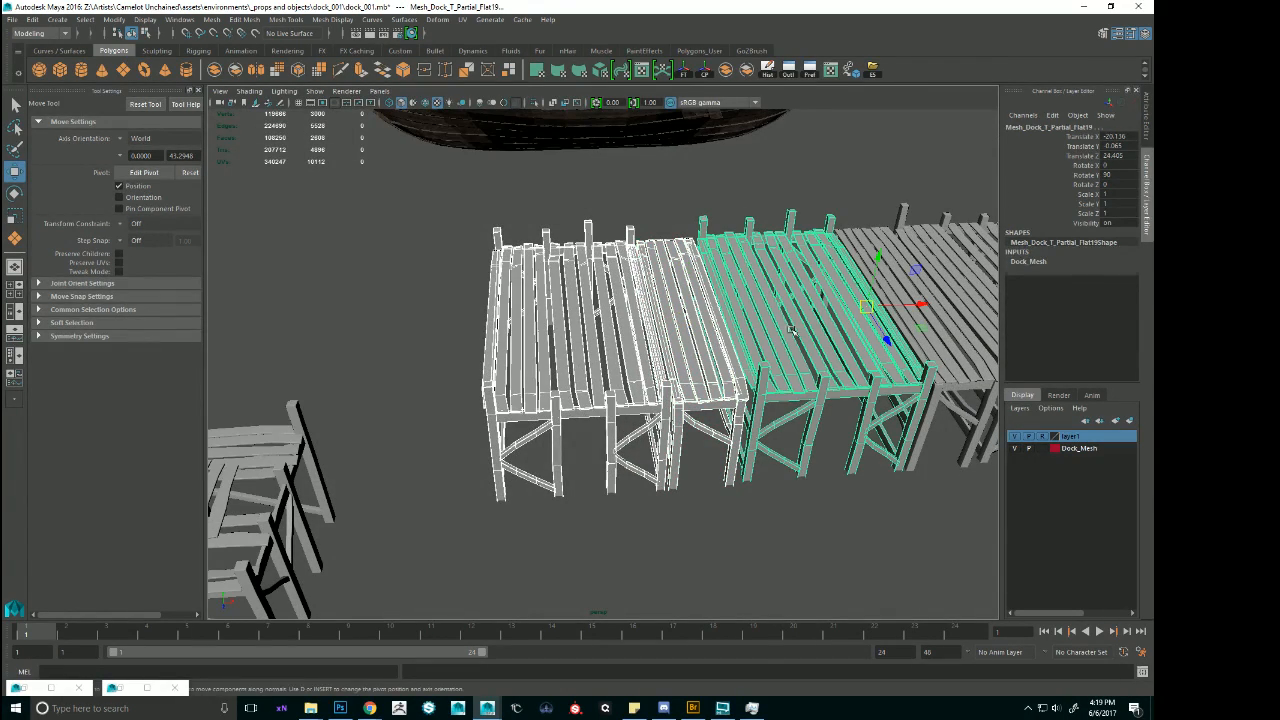
left_click(915, 320, "shift")
key("ctrl+d")
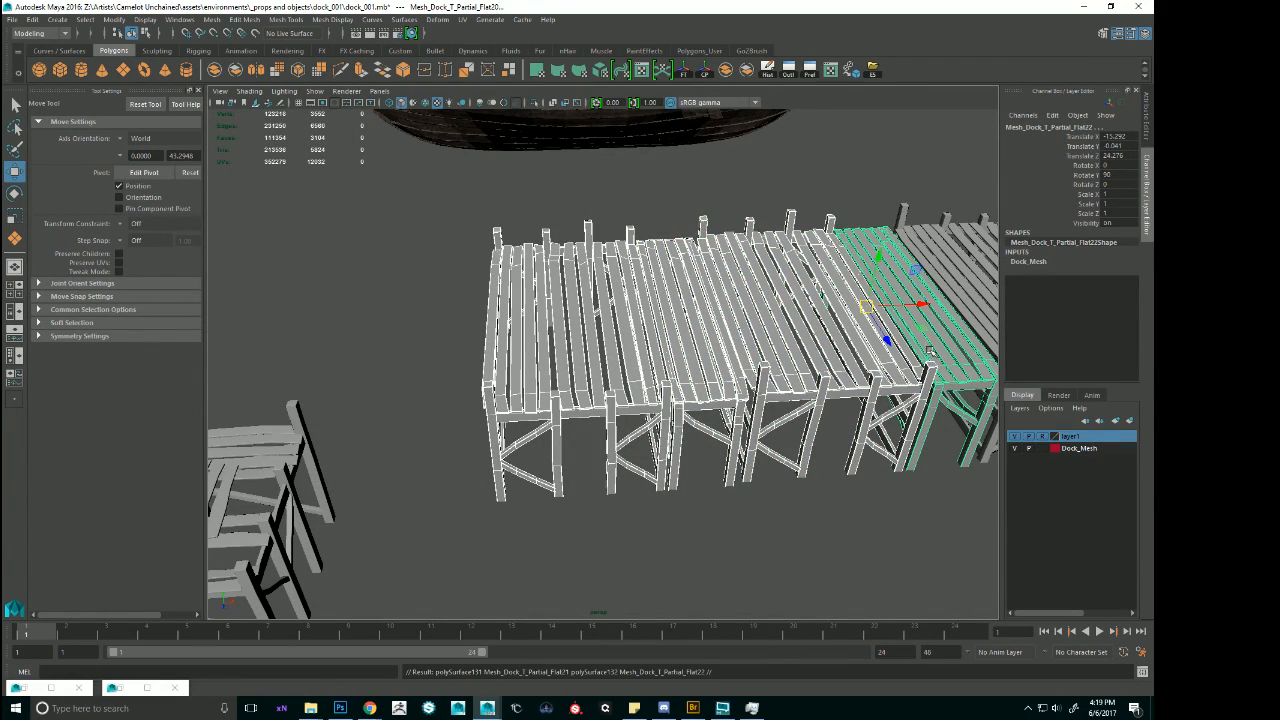
left_click_drag(921, 302, 560, 310)
left_click(794, 531)
Examine the lengthened pier and its attached side sections from the outer side and from above.
right_click_drag(794, 531, 700, 437, "alt")
left_click_drag(700, 437, 791, 437, "alt")
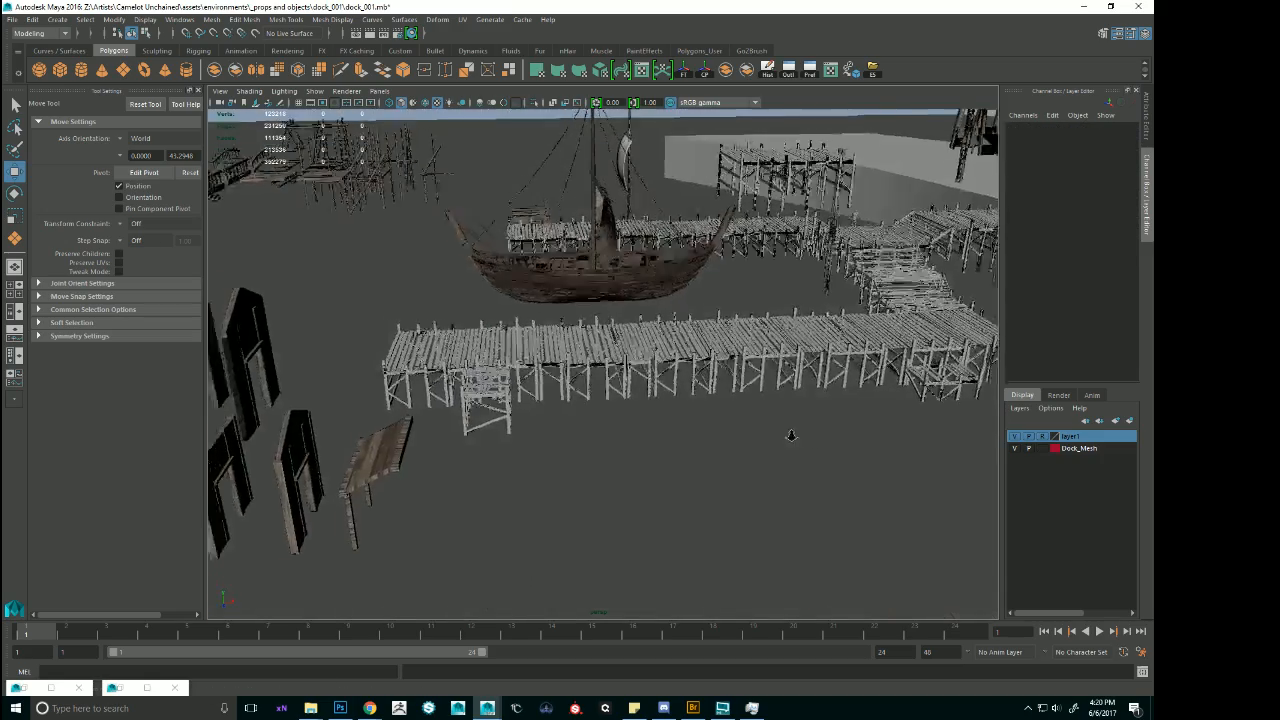
right_click_drag(791, 437, 732, 427, "alt")
left_click_drag(732, 427, 734, 429, "alt")
right_click_drag(734, 429, 843, 451, "alt")
middle_click_drag(843, 451, 757, 334, "alt")
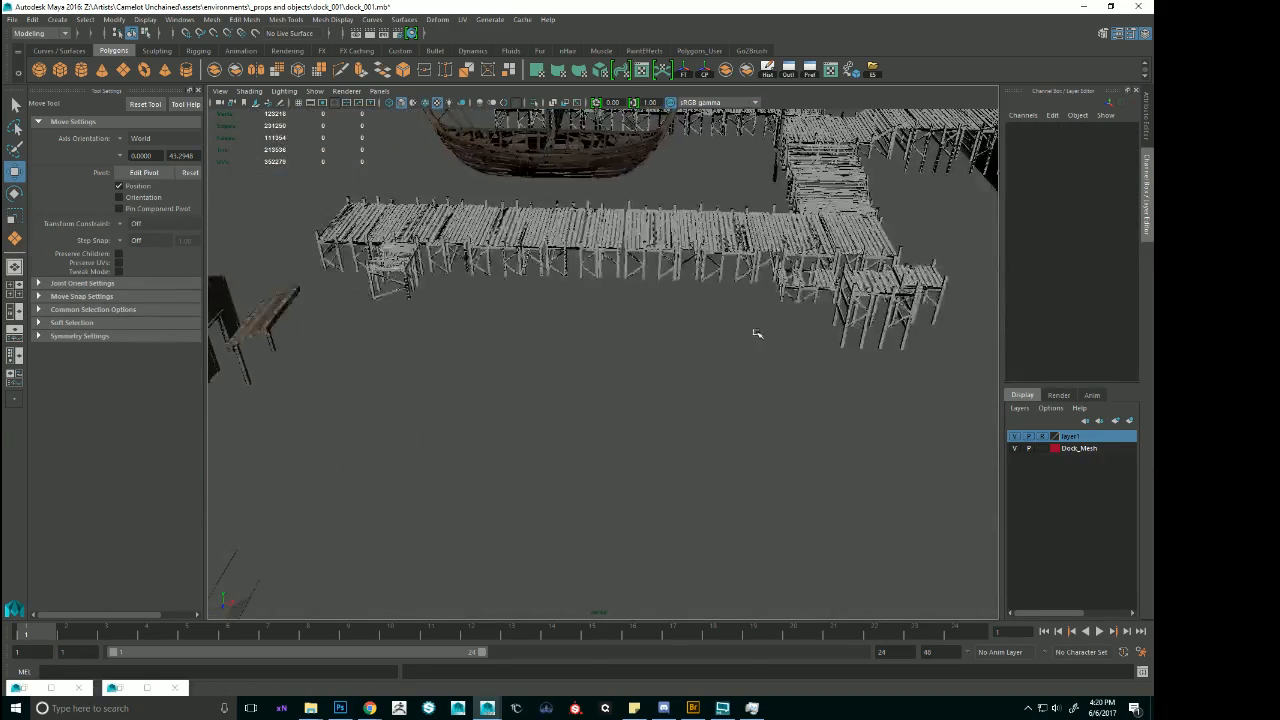
left_click_drag(757, 334, 767, 366, "alt")
right_click_drag(767, 366, 850, 376, "alt")
middle_click_drag(850, 376, 727, 440, "alt")
right_click_drag(727, 440, 571, 383, "alt")
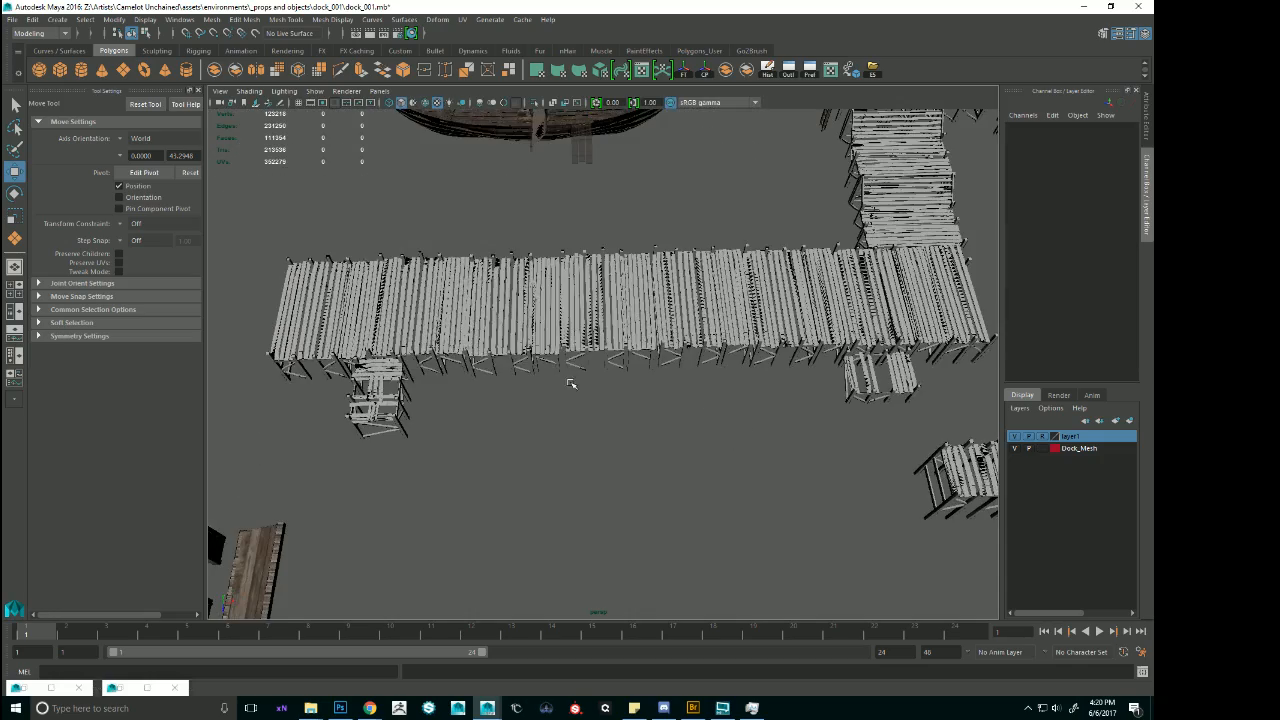
Select deck sections midway along the lengthened pier and review the overall dock layout from the shore and the water.
left_click(505, 313)
left_click_drag(773, 318, 700, 298, "alt")
right_click_drag(701, 301, 749, 308, "alt")
left_click_drag(749, 308, 923, 276, "alt")
left_click_drag(683, 274, 697, 308, "alt")
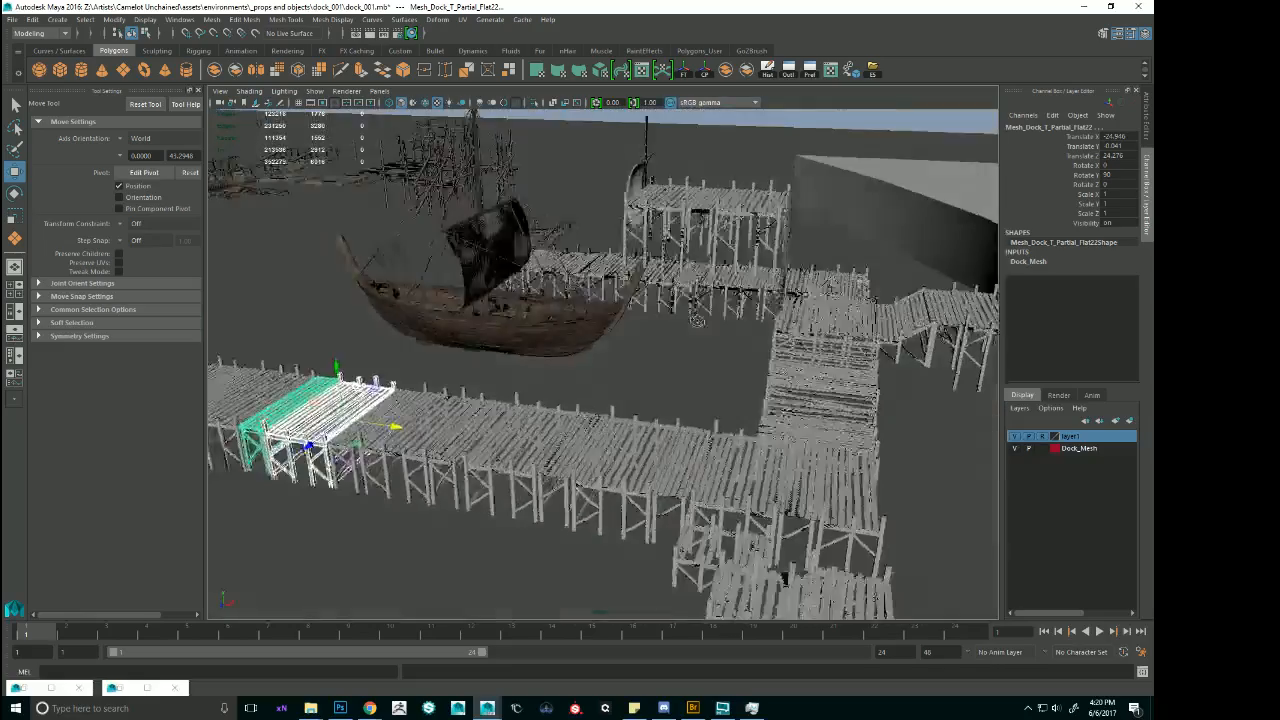
middle_click_drag(697, 308, 600, 302, "alt")
left_click_drag(600, 302, 703, 312, "alt")
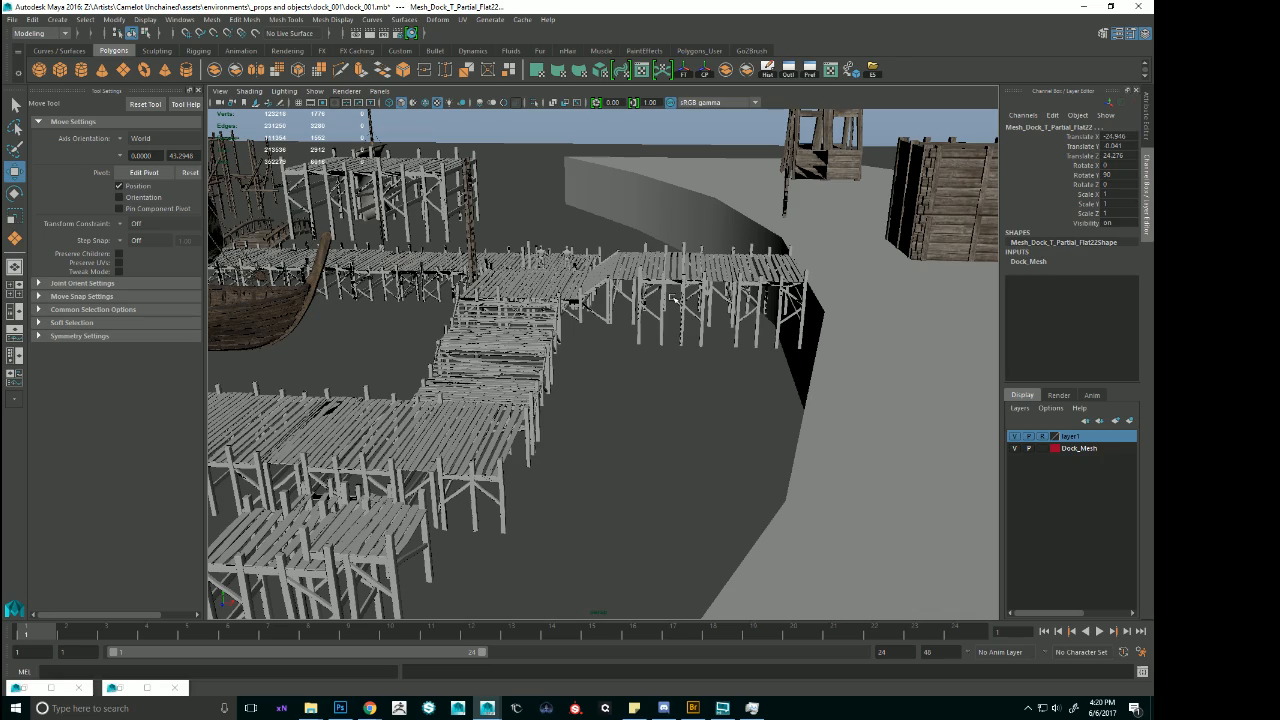
right_click_drag(765, 322, 640, 318, "alt")
left_click_drag(640, 318, 760, 325, "alt")
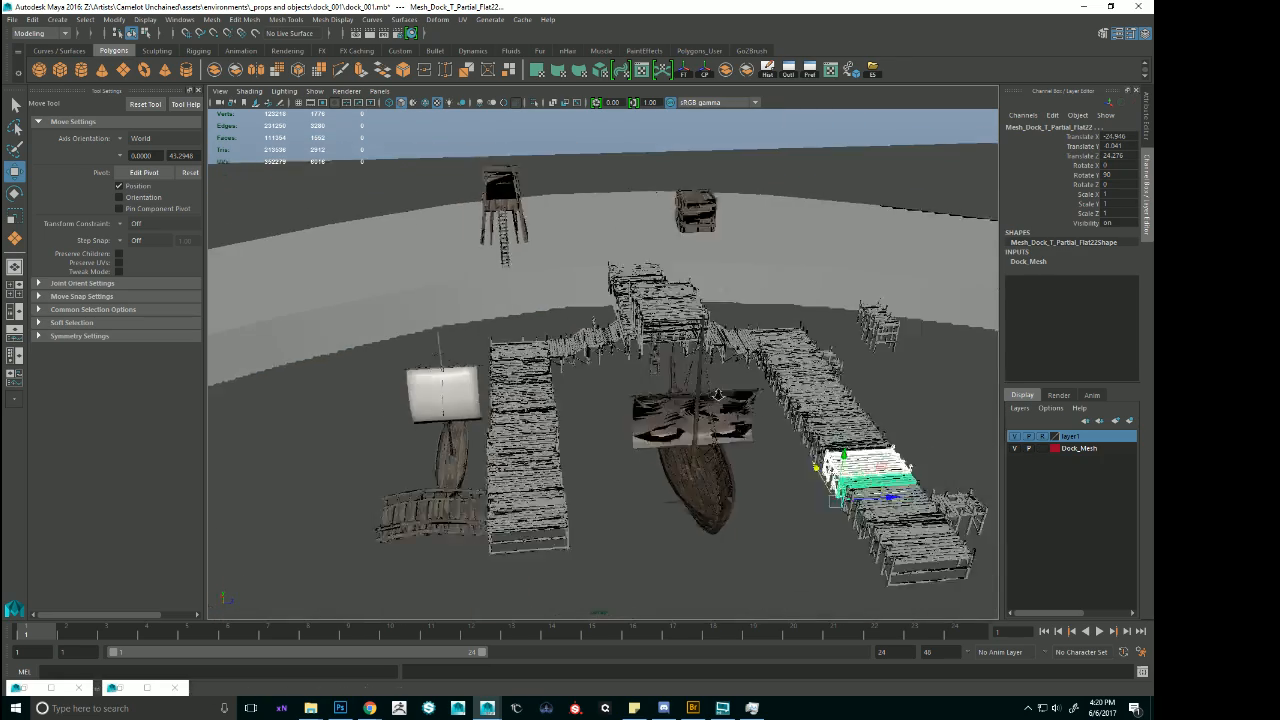
Examine the kit's old curved platform pieces Old_Platform_Curved_1A and Old_Platform_Curved_1B and compare them with the assembled dock.
right_click_drag(640, 325, 730, 320, "alt")
left_click_drag(730, 320, 718, 363, "alt")
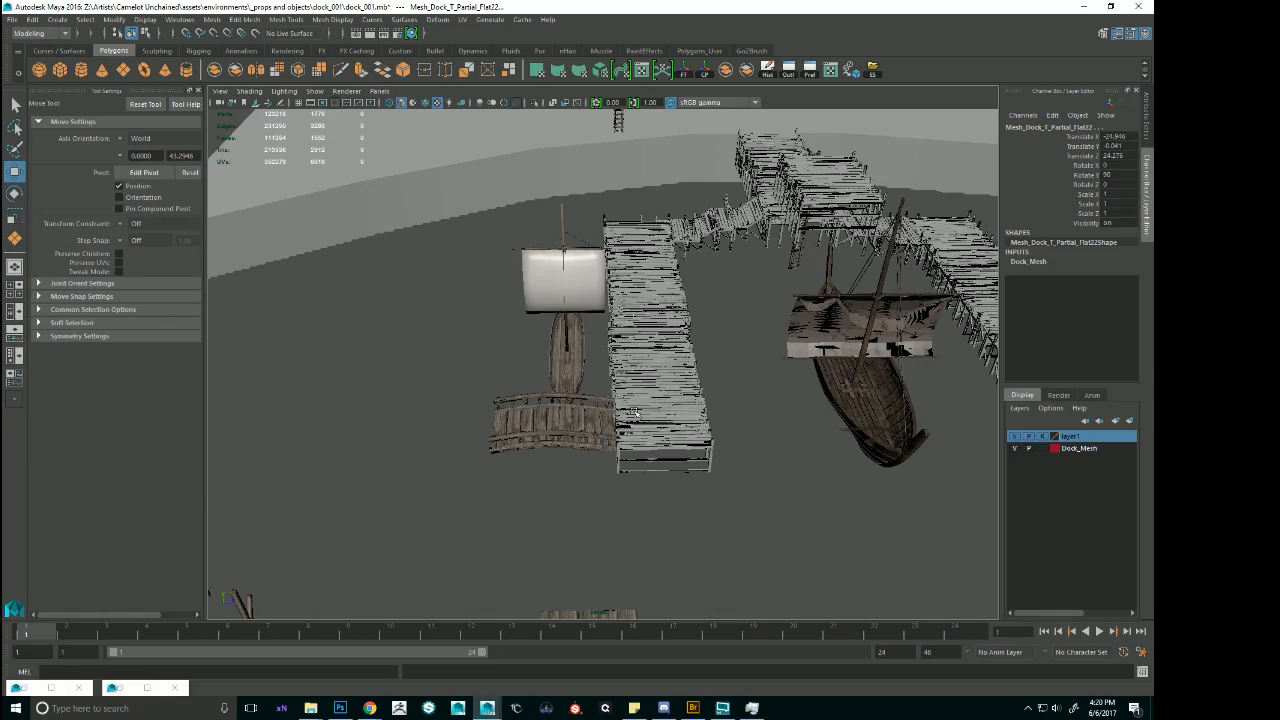
scroll(634, 412, "down", 10)
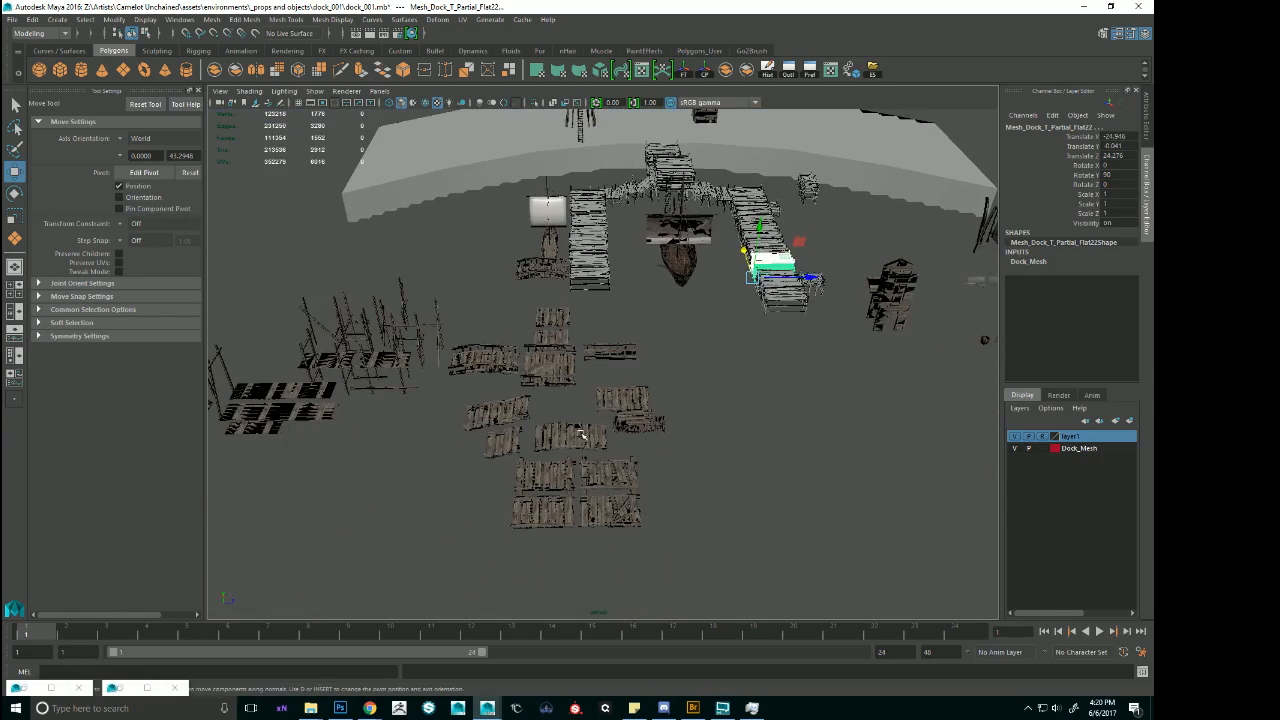
left_click(580, 435)
key("f")
scroll(773, 313, "down", 2)
scroll(773, 313, "up", 3)
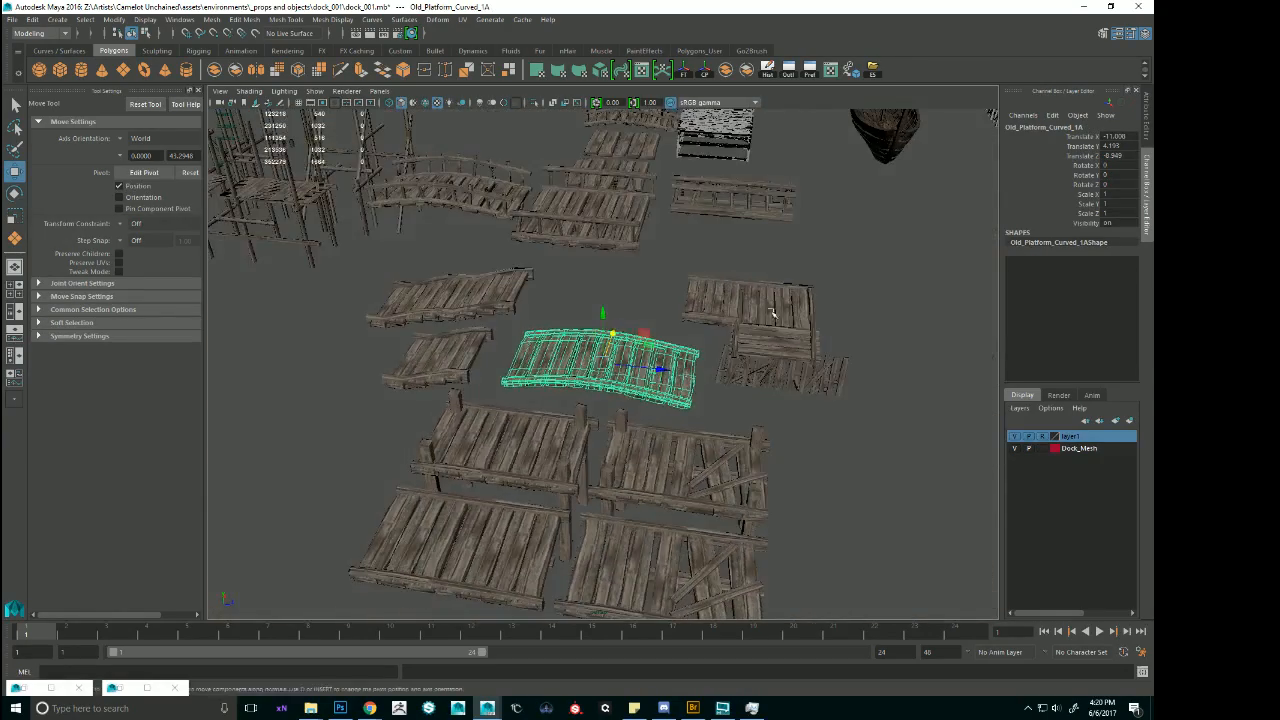
left_click(773, 313)
left_click_drag(773, 313, 715, 335, "alt")
middle_click_drag(715, 335, 523, 443, "alt")
left_click_drag(523, 443, 714, 426, "alt")
scroll(714, 426, "down", 5)
middle_click_drag(714, 426, 515, 367, "alt")
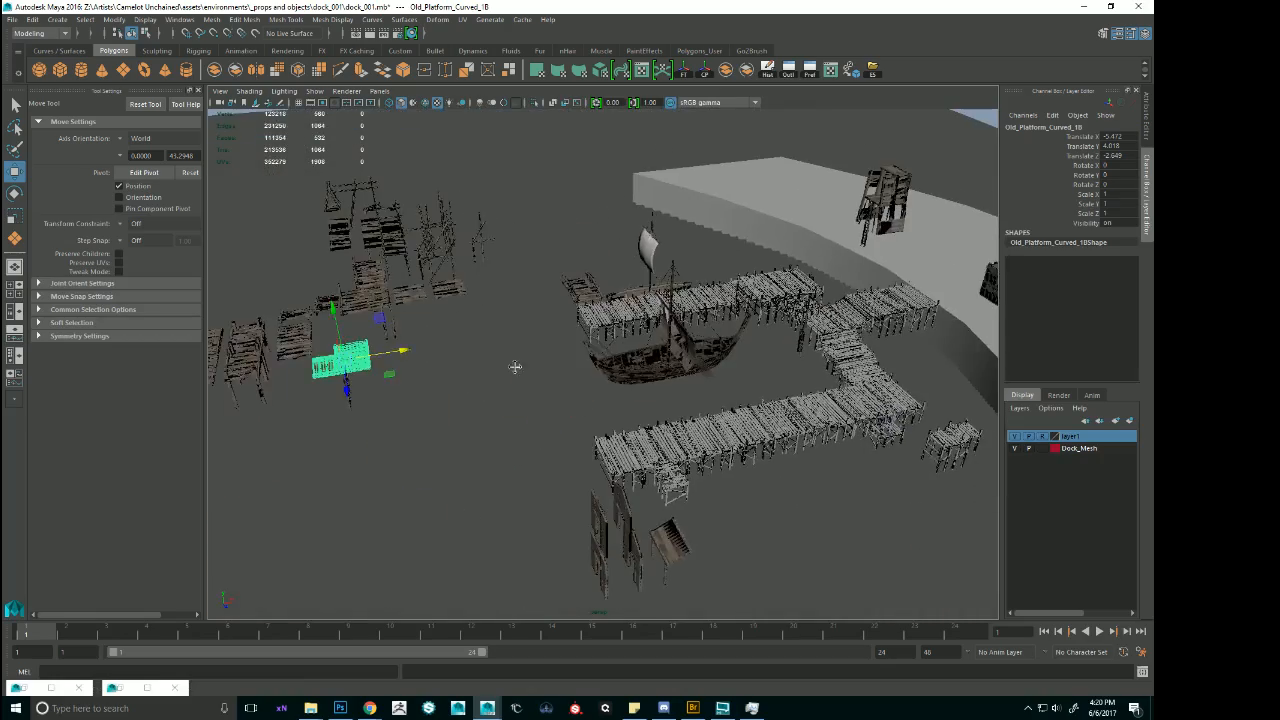
left_click_drag(515, 367, 586, 392, "alt")
middle_click_drag(586, 392, 809, 420, "alt")
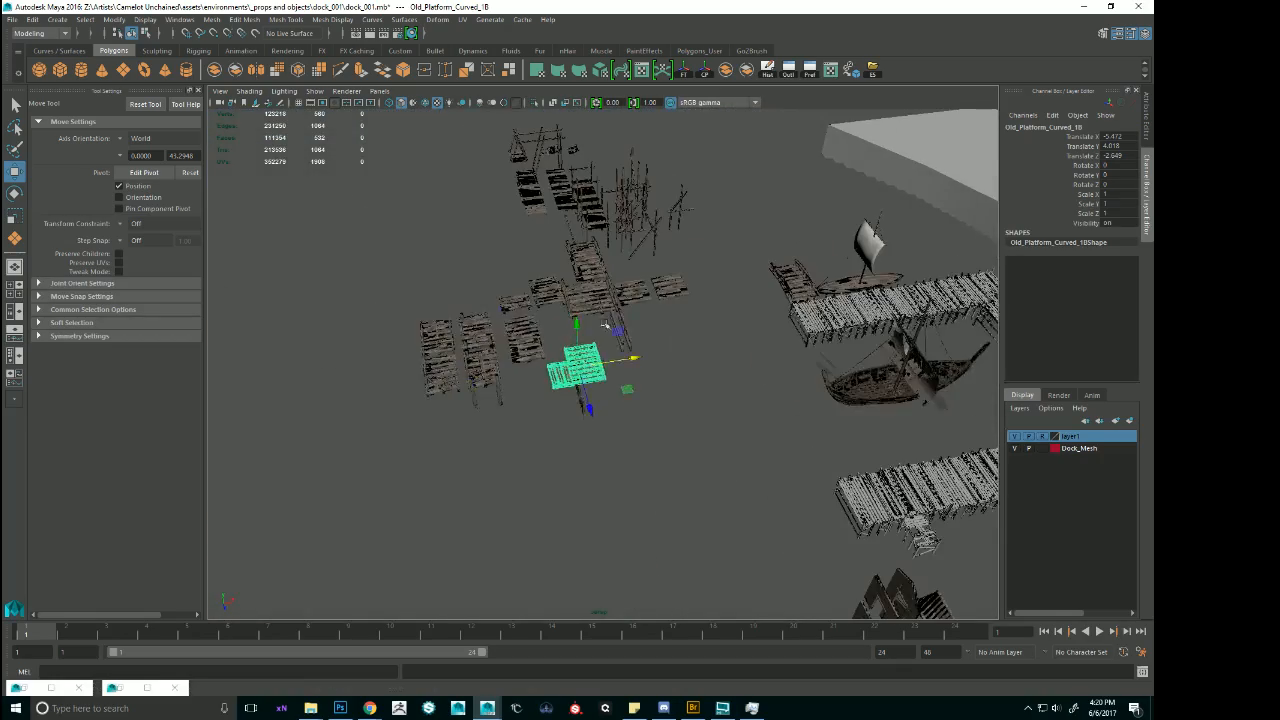
Examine the scaffolding walkway Scaffolding_Walkway_2A2 and the neighbouring scaffolding and platform pieces, looking around the rest of the kit.
left_click(593, 190)
left_click_drag(593, 190, 690, 200, "alt")
middle_click_drag(690, 200, 720, 300, "alt")
scroll(720, 300, "up", 5)
key("f")
left_click_drag(720, 300, 789, 336, "alt")
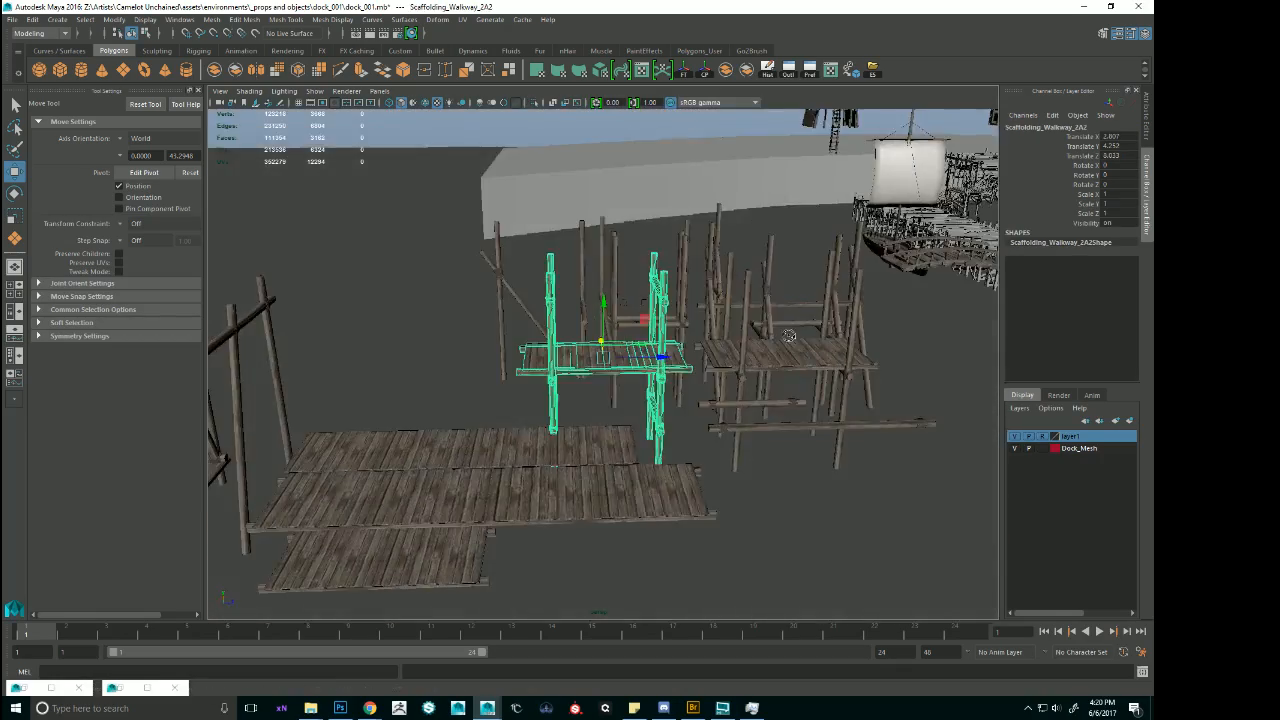
left_click(617, 497)
scroll(617, 497, "down", 5)
left_click_drag(617, 497, 655, 465, "alt")
scroll(860, 480, "down", 3)
middle_click_drag(860, 480, 637, 329, "alt")
middle_click_drag(850, 430, 420, 270, "alt")
left_click_drag(560, 290, 700, 329, "alt")
Locate the flat shack wall board among the shack kit pieces and duplicate it.
left_click(602, 348)
key("f")
scroll(700, 329, "down", 5)
middle_click_drag(480, 300, 803, 240, "alt")
left_click_drag(745, 365, 664, 382, "alt")
left_click(655, 334)
scroll(655, 334, "down", 7)
left_click_drag(650, 328, 664, 359, "alt")
key("ctrl+d")
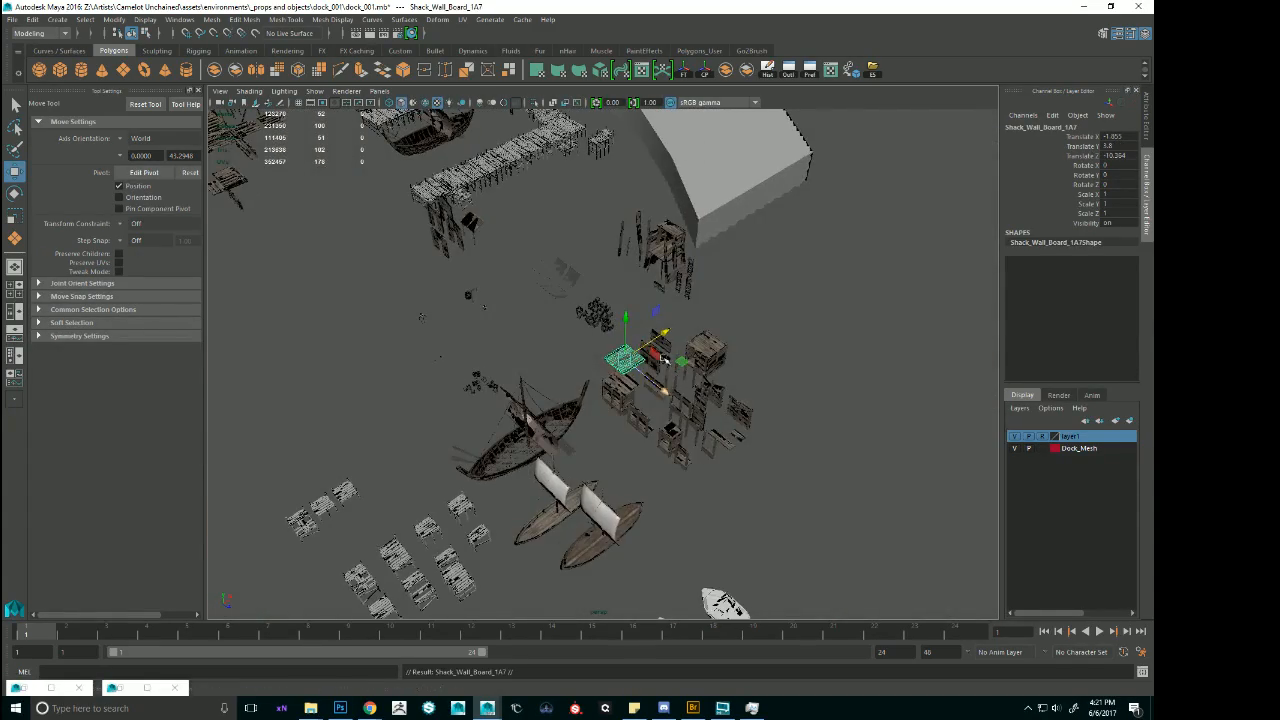
Move the duplicated wall board beyond the small ship's pier to about Translate Z -122.47 and scale it uniformly to about 7.26.
middle_click_drag(664, 359, 817, 480, "alt")
left_click_drag(828, 522, 644, 301)
key("r")
key("w")
Select the deck section near the shoreward end of the small ship's pier and review the dock layout from water, shore and above.
left_click(657, 352)
key("f")
scroll(640, 380, "down", 8)
scroll(740, 330, "down", 8)
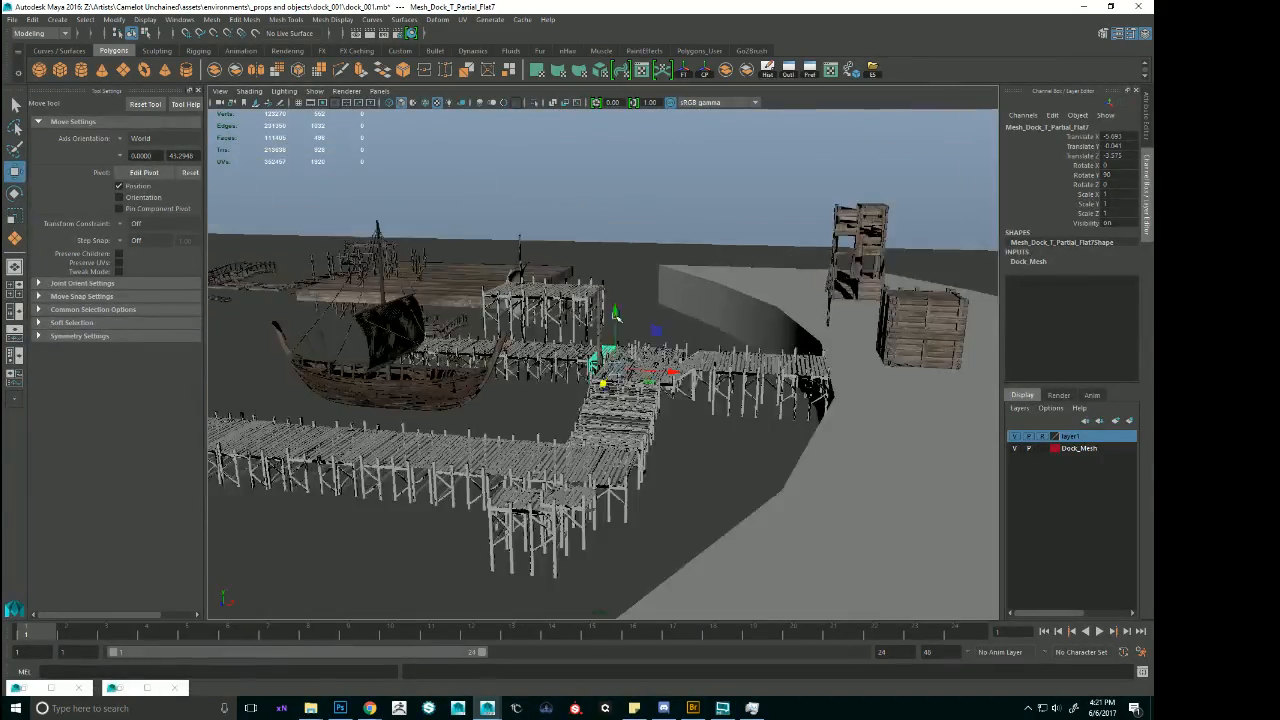
left_click_drag(740, 330, 660, 325, "alt")
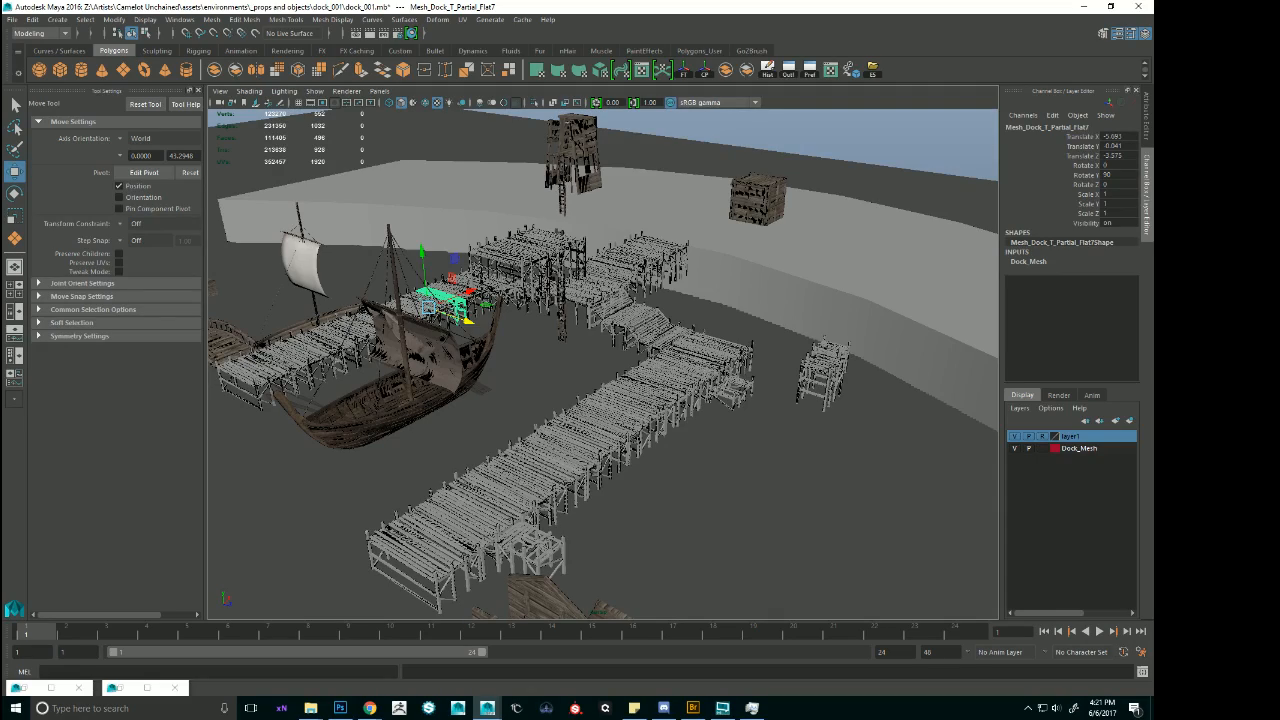
left_click_drag(708, 306, 782, 308, "alt")
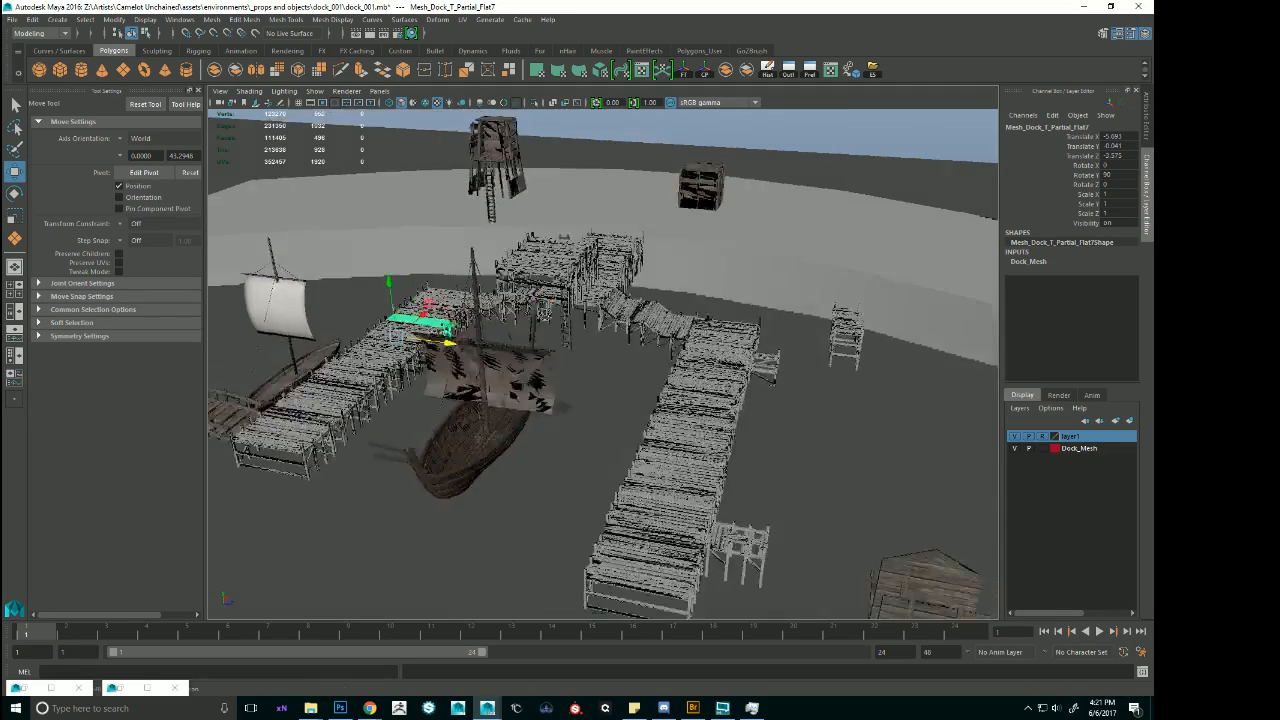
left_click_drag(592, 285, 674, 298, "alt")
scroll(658, 338, "up", 2)
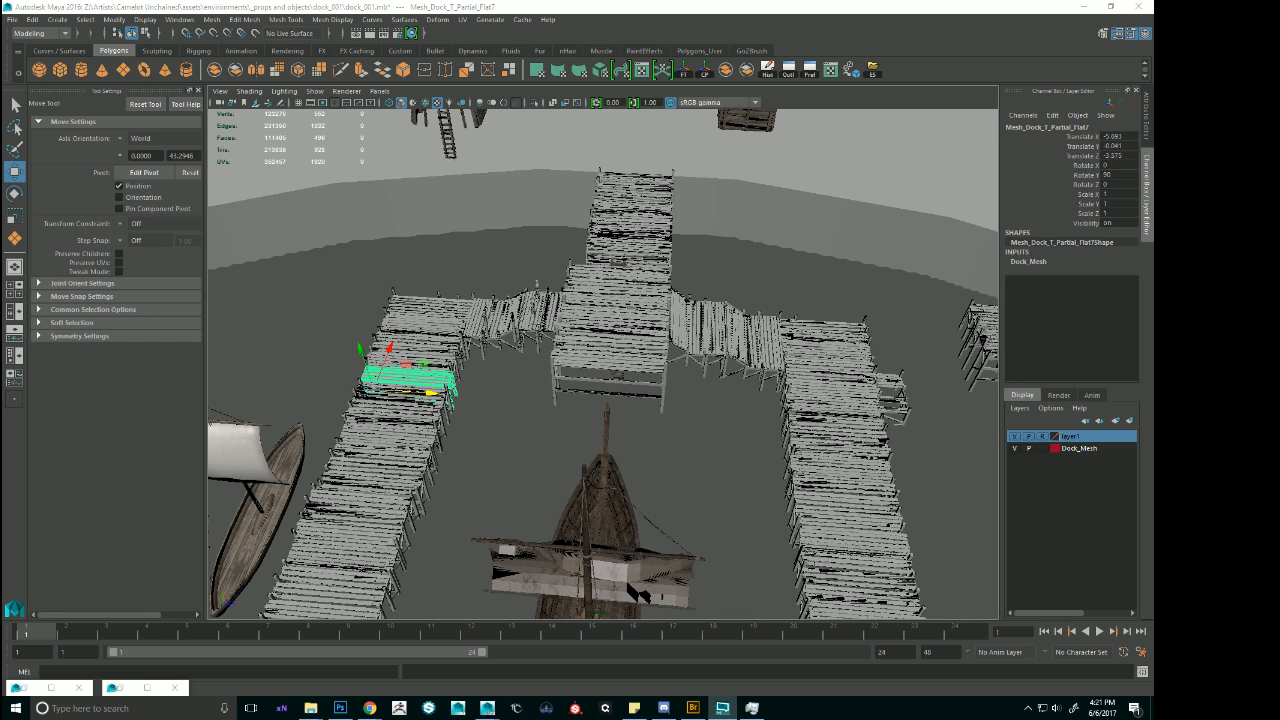
key("alt+Tab")
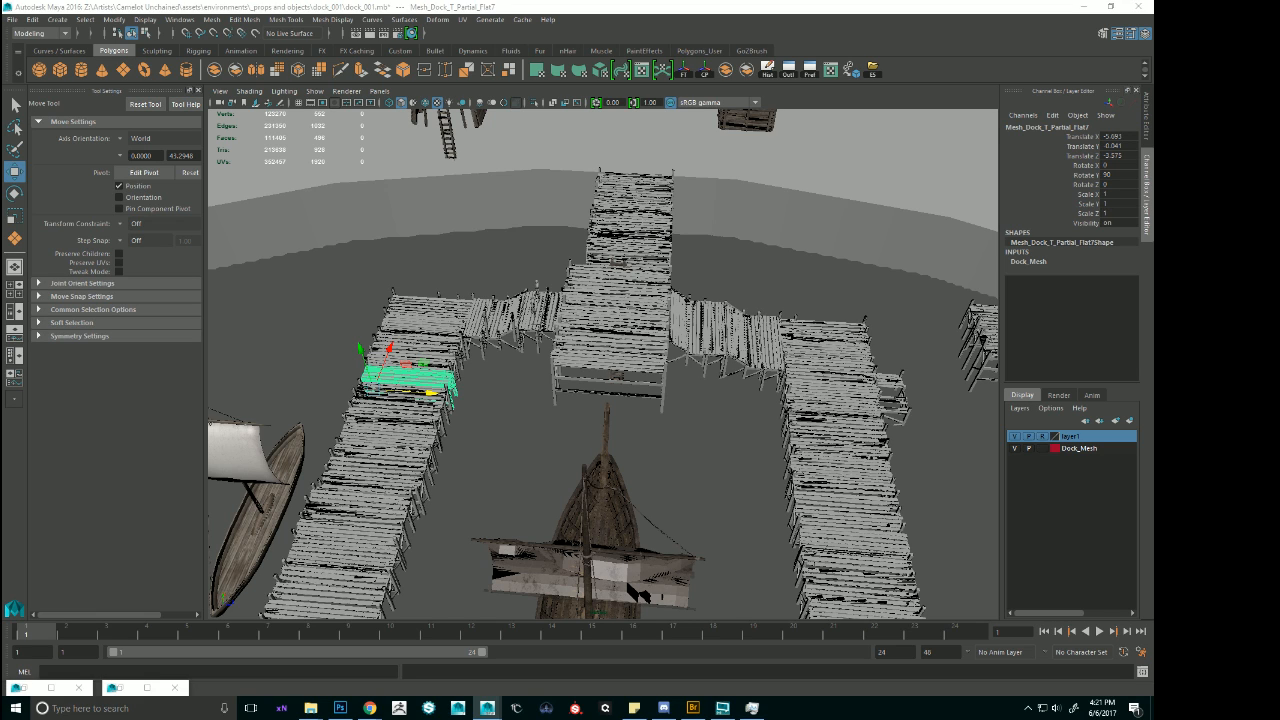
key("alt+Tab")
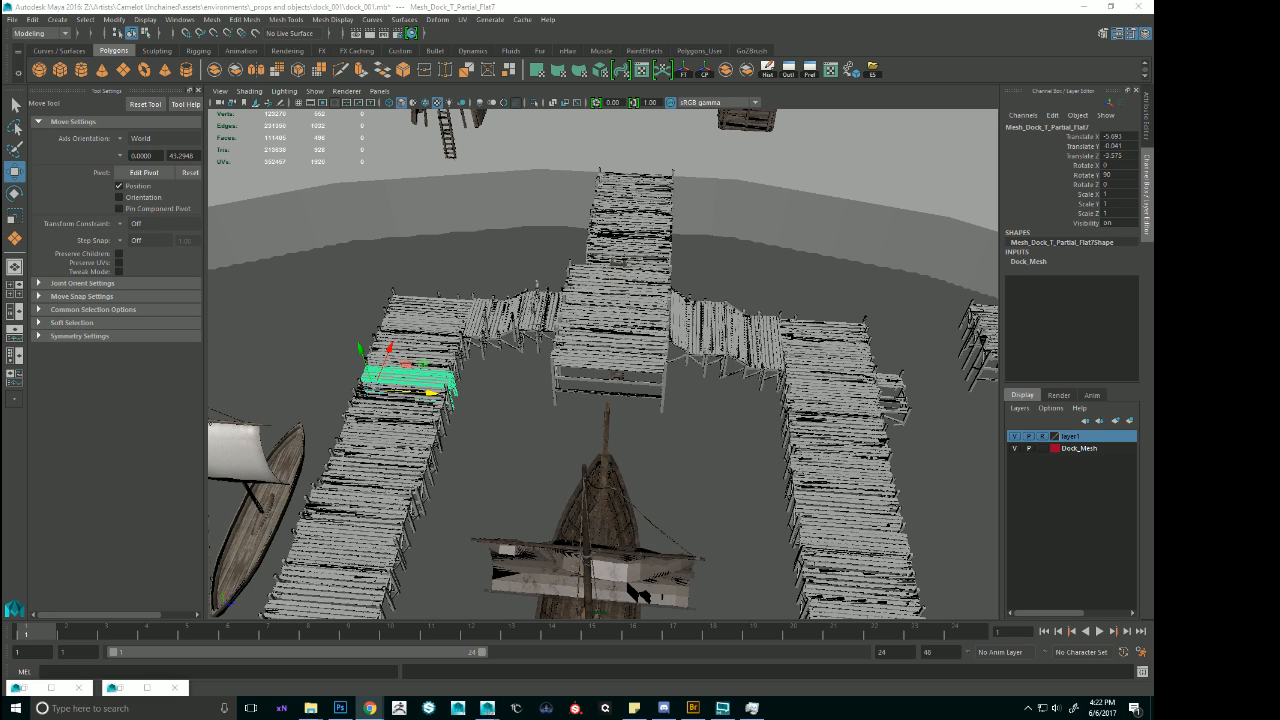
right_click_drag(808, 229, 716, 300, "alt")
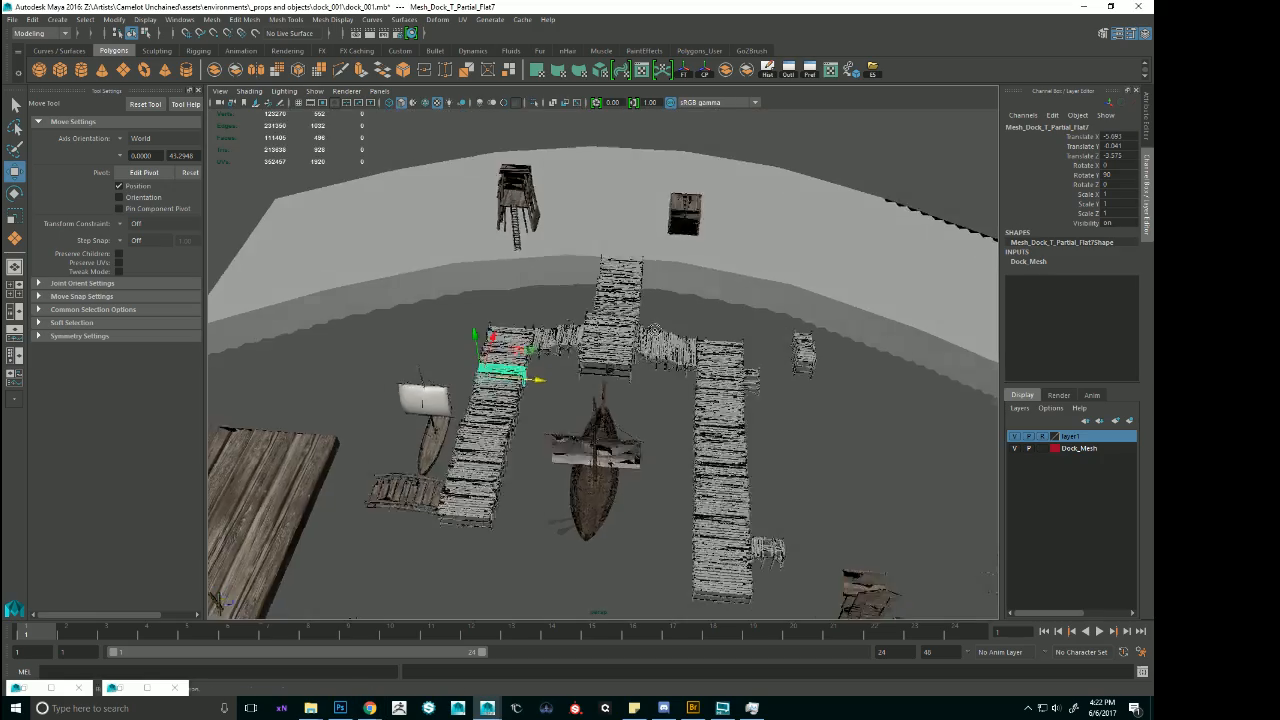
left_click_drag(716, 400, 692, 313, "alt")
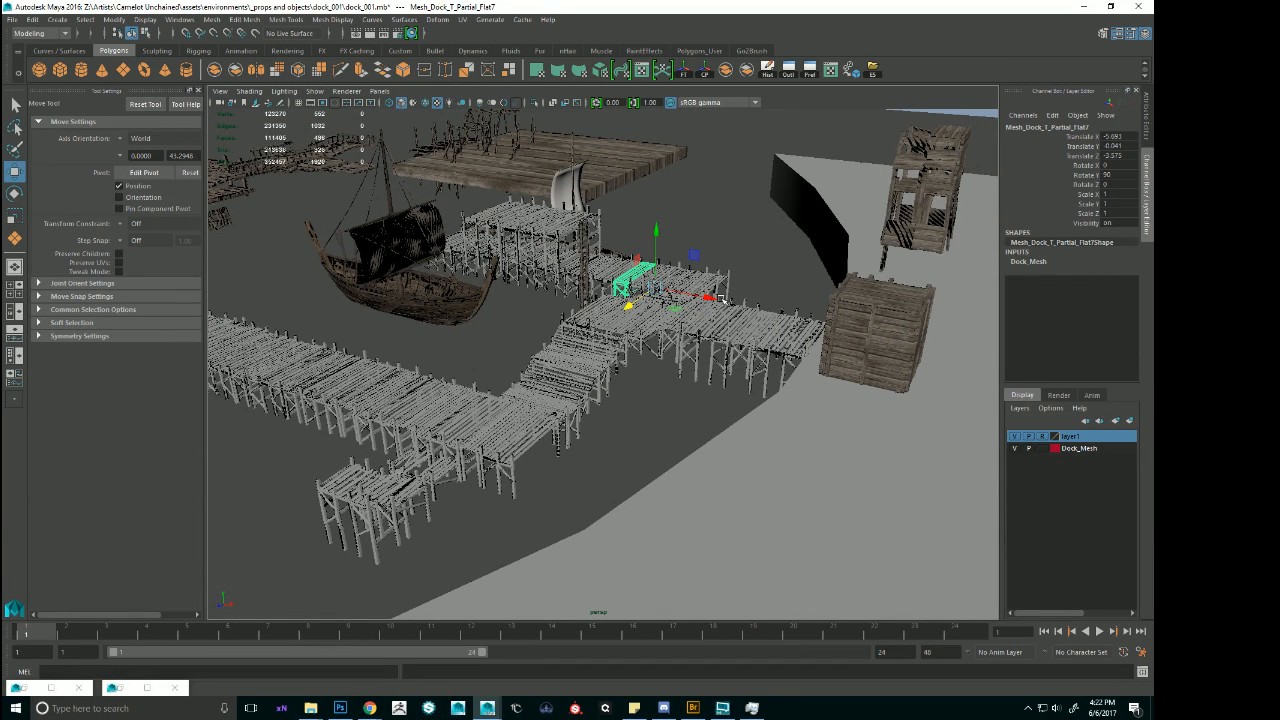
Select the enlarged wall board and check its size and position against the dock, the ships and the shoreline from several sides.
left_click(648, 152)
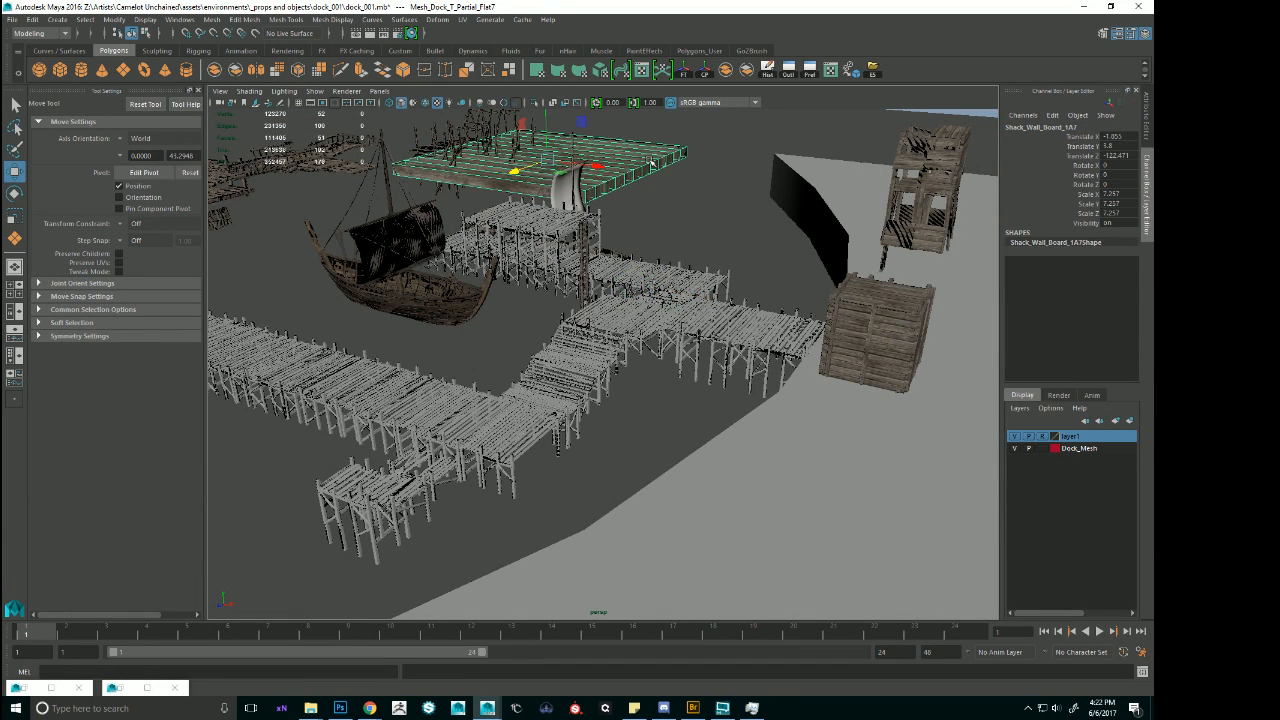
left_click_drag(650, 160, 745, 166, "alt")
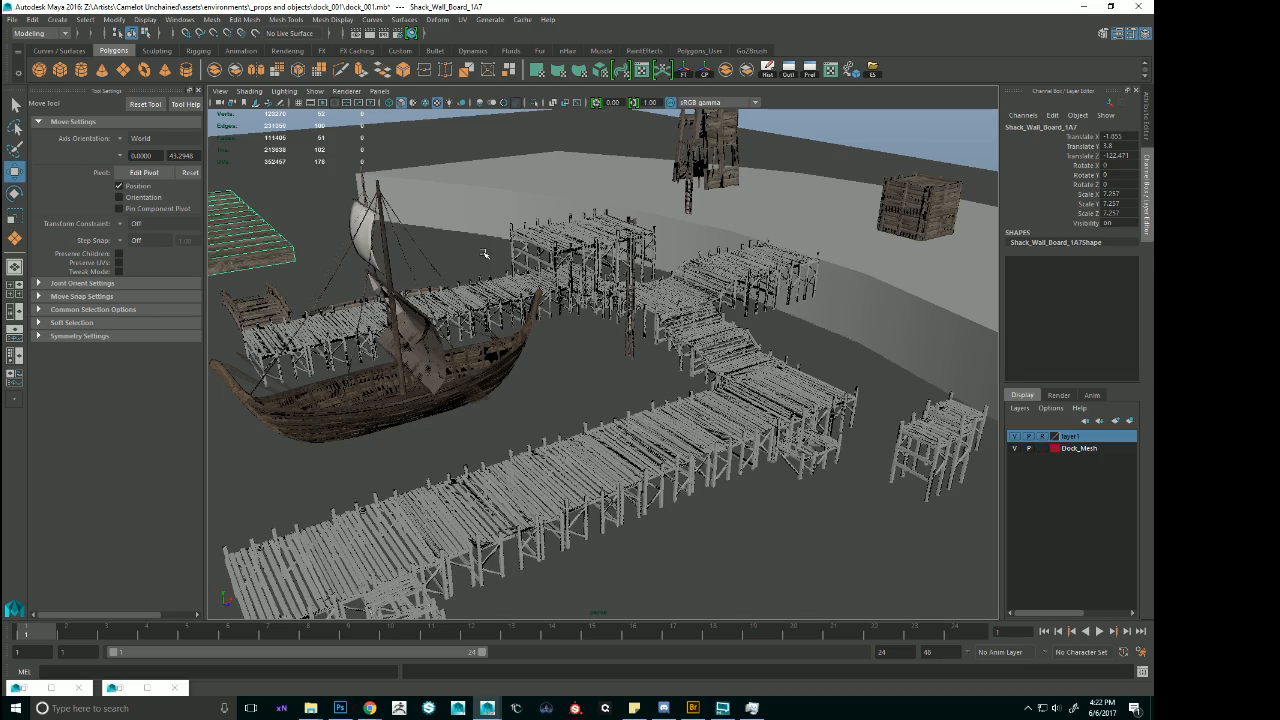
left_click_drag(512, 296, 560, 342, "alt")
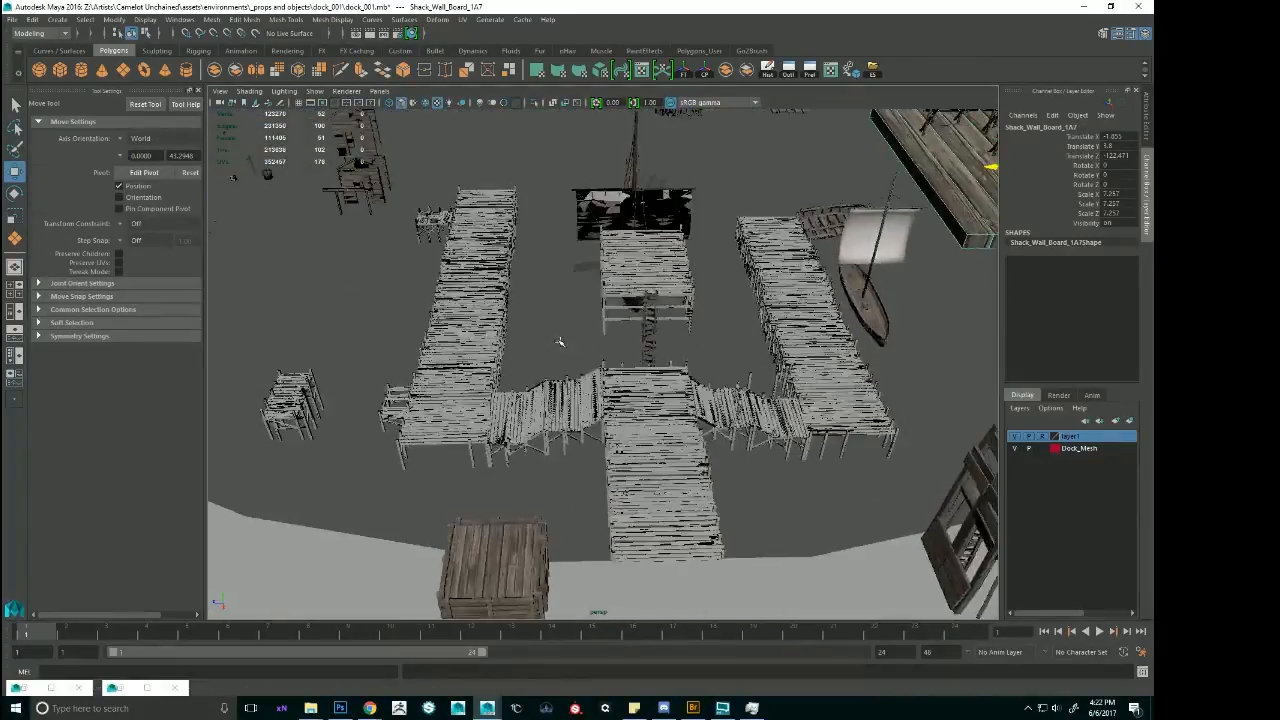
scroll(640, 334, "down", 5)
left_click_drag(640, 334, 636, 396, "alt")
scroll(636, 396, "down", 6)
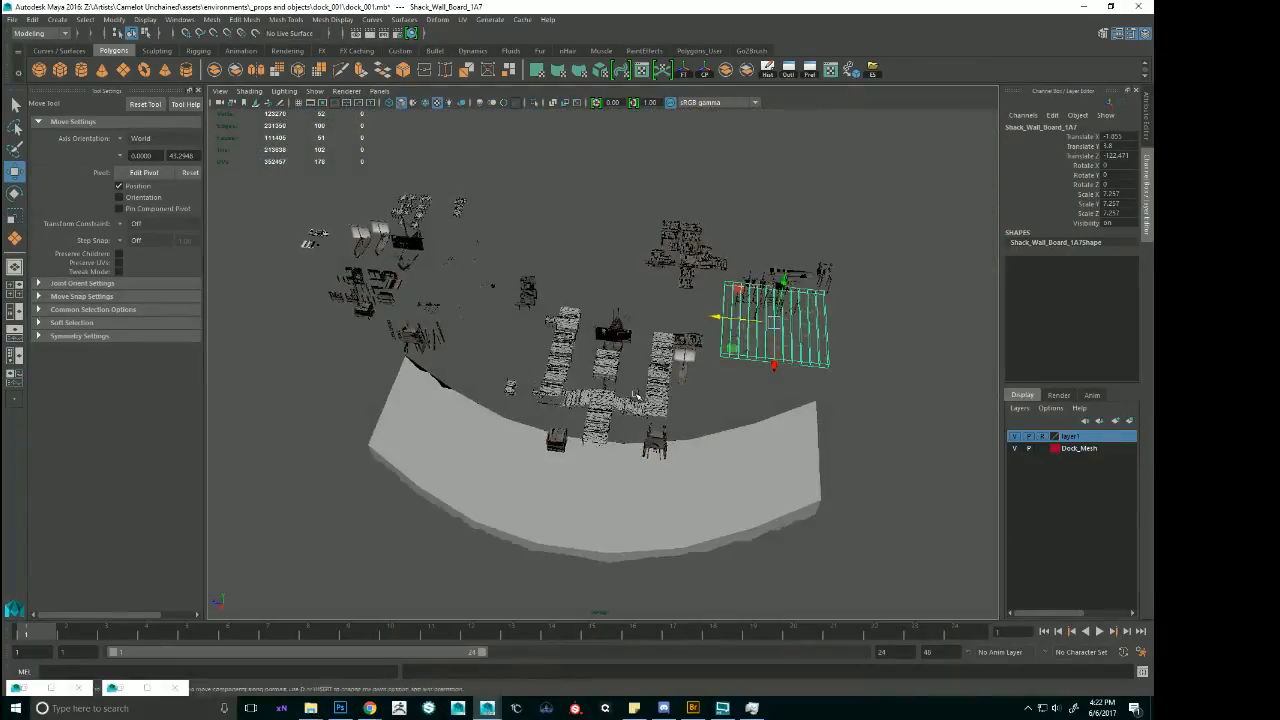
scroll(636, 396, "up", 3)
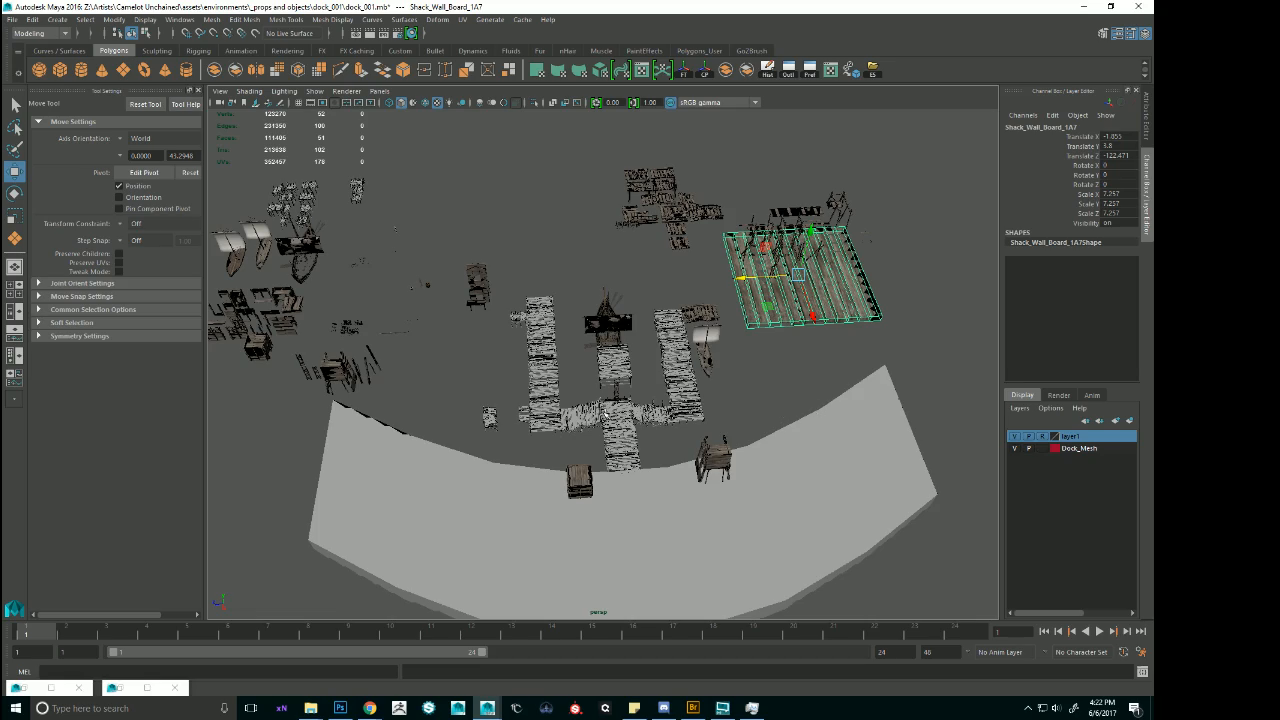
scroll(606, 414, "up", 5)
left_click_drag(606, 414, 748, 347, "alt")
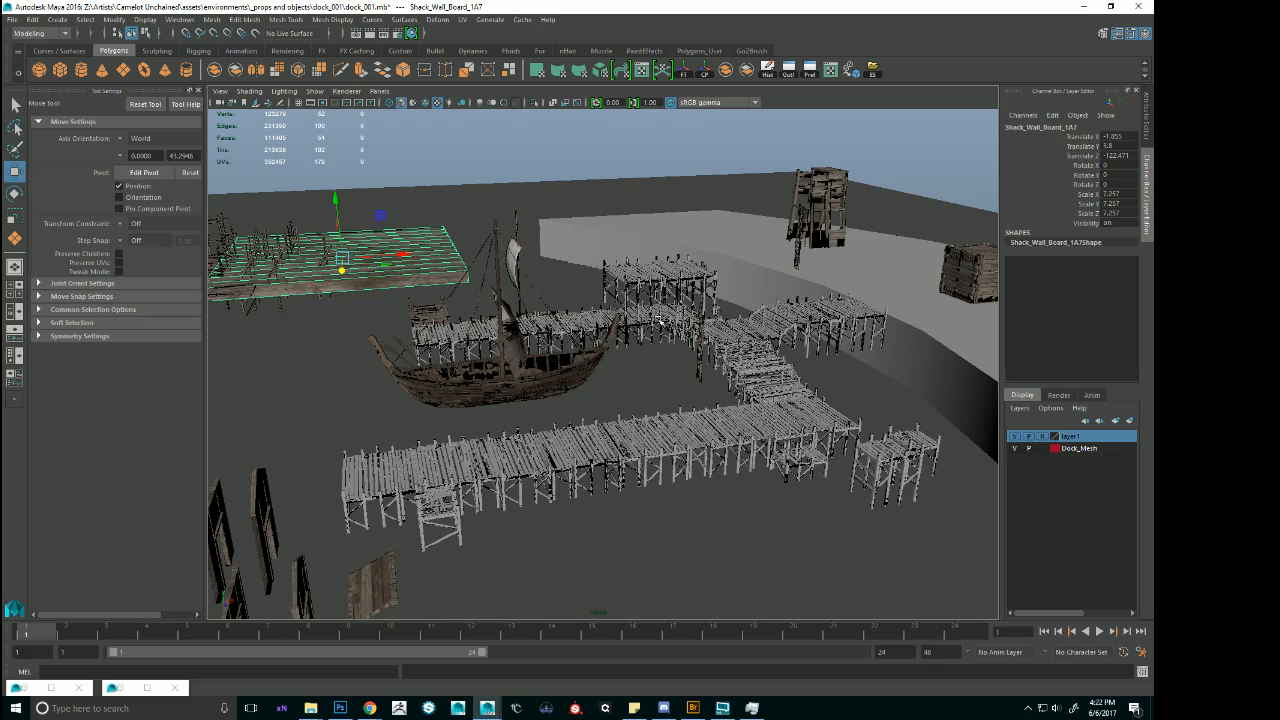
left_click_drag(748, 365, 817, 323, "alt")
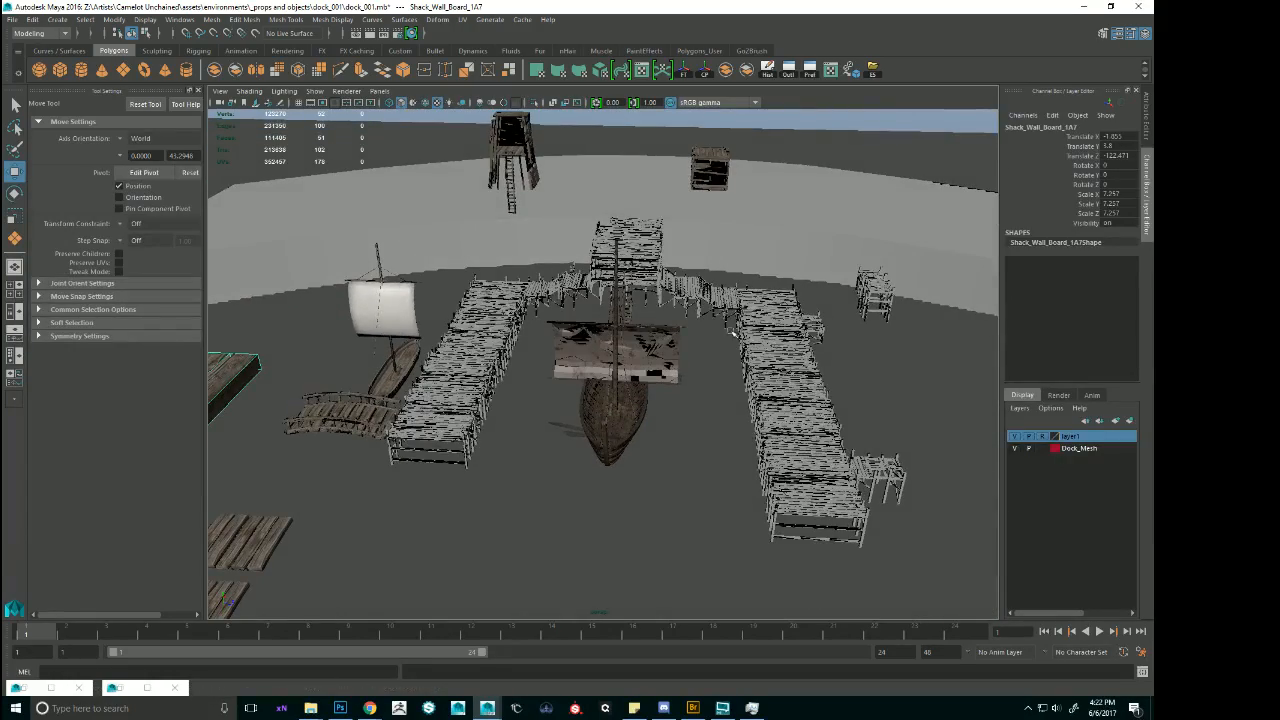
Reposition the enlarged wall board beside the dock to about Translate X 1.72 and Translate Z -119.53.
left_click_drag(765, 360, 775, 440, "alt")
left_click_drag(783, 381, 634, 345, "alt")
left_click_drag(500, 306, 505, 360, "alt")
right_click_drag(505, 360, 440, 350, "alt")
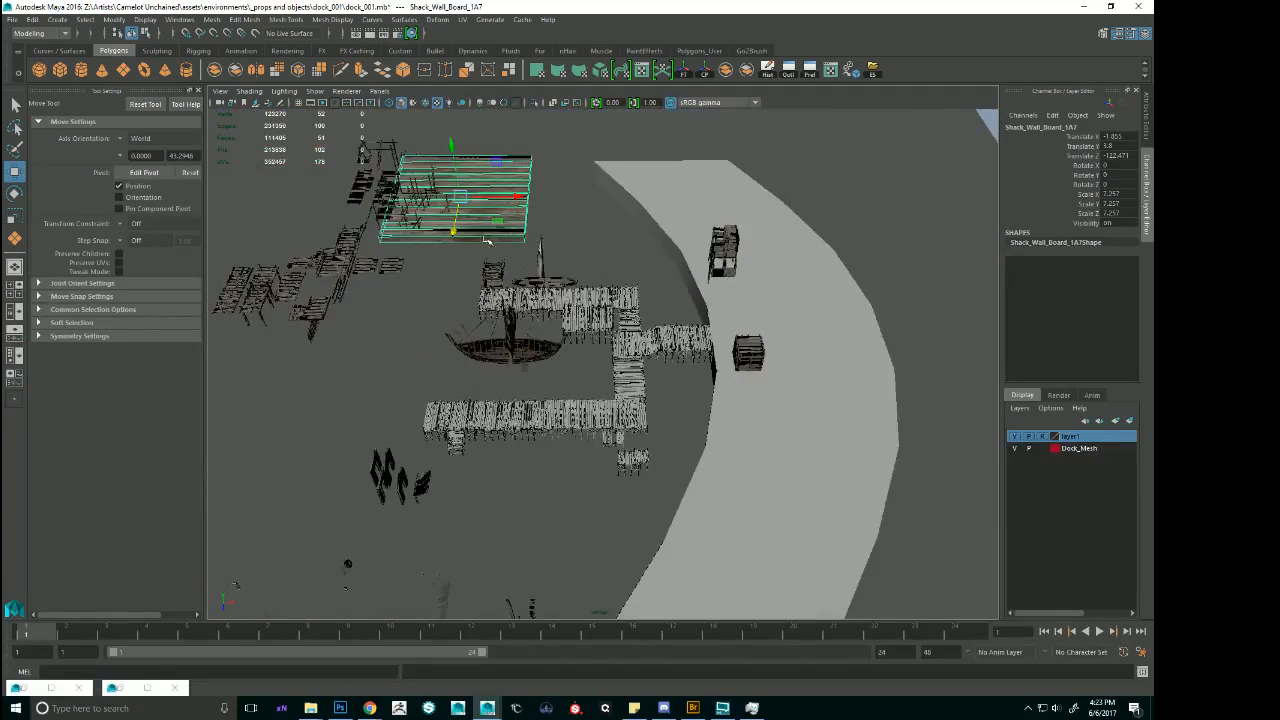
left_click_drag(490, 330, 495, 395, "alt")
left_click_drag(488, 236, 613, 180)
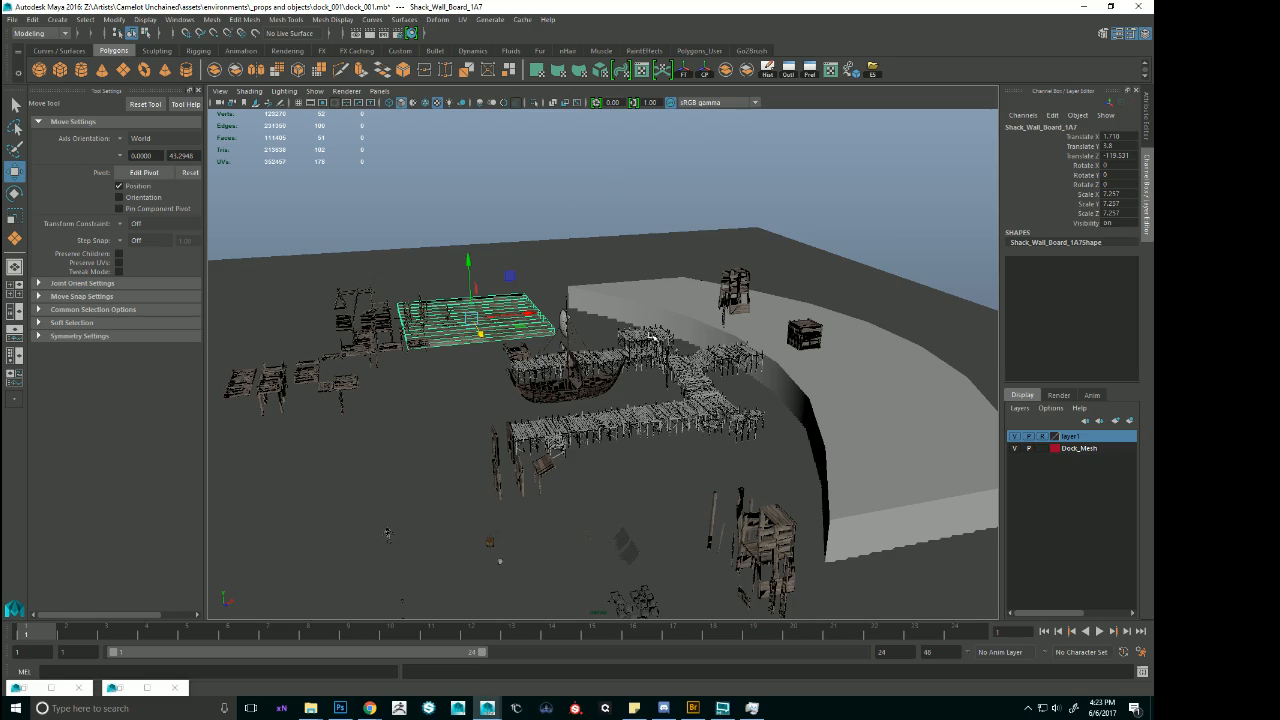
Select the broken passable side section at the long pier's outer end and examine how it attaches to the deck.
left_click_drag(615, 372, 843, 413, "alt")
right_click_drag(843, 413, 934, 406, "alt")
left_click_drag(934, 406, 636, 385, "alt")
middle_click_drag(497, 438, 732, 354, "alt")
left_click_drag(732, 354, 744, 333, "alt")
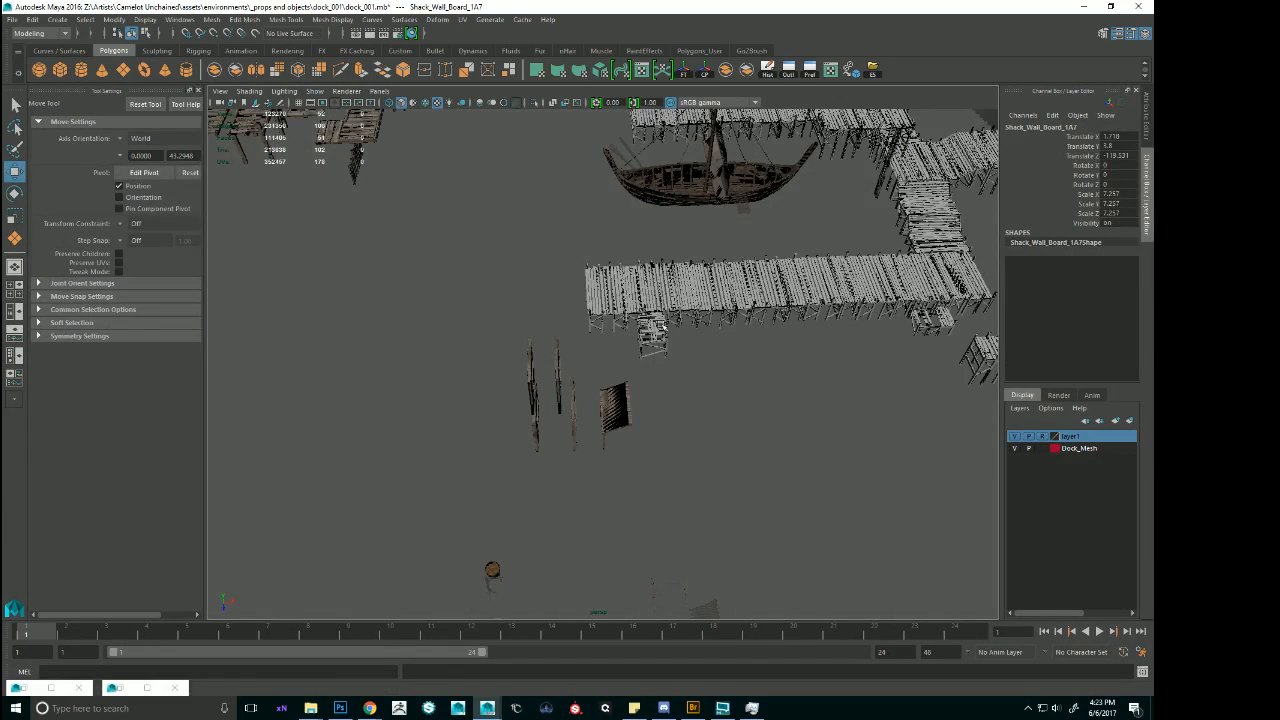
left_click(655, 338)
middle_click_drag(655, 338, 640, 351, "alt")
middle_click_drag(849, 208, 742, 288, "alt")
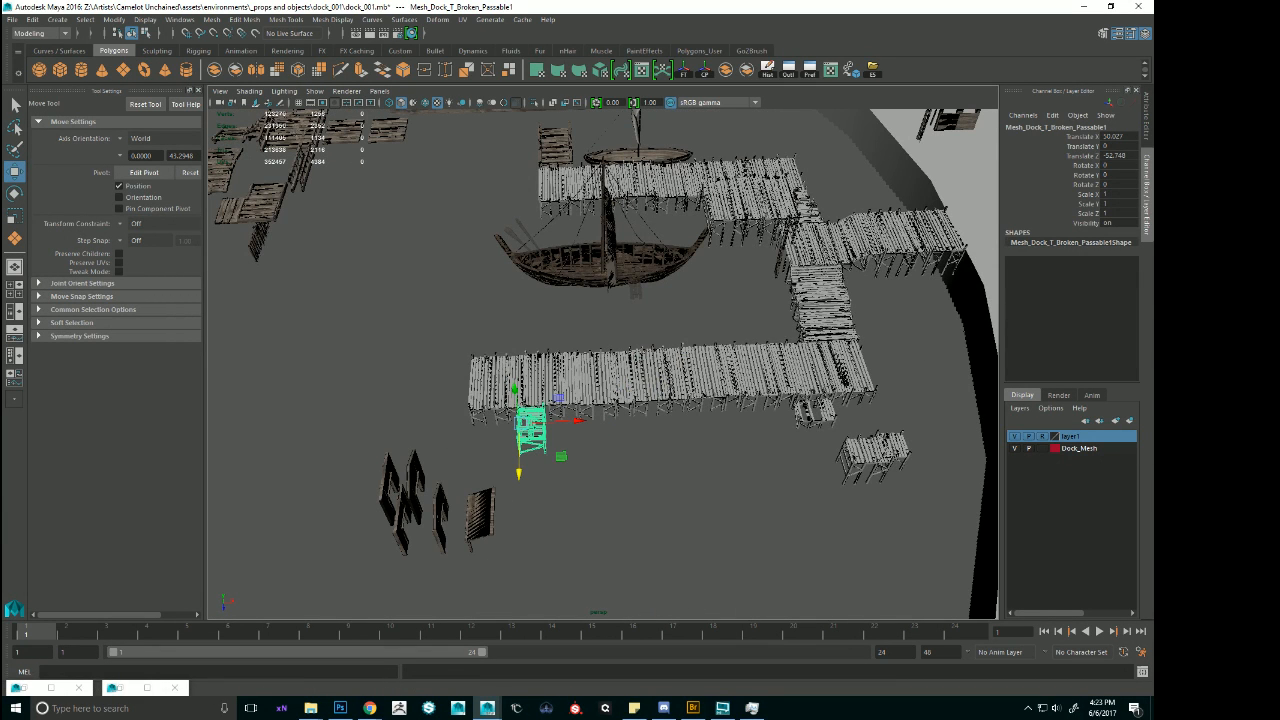
key("alt+Tab")
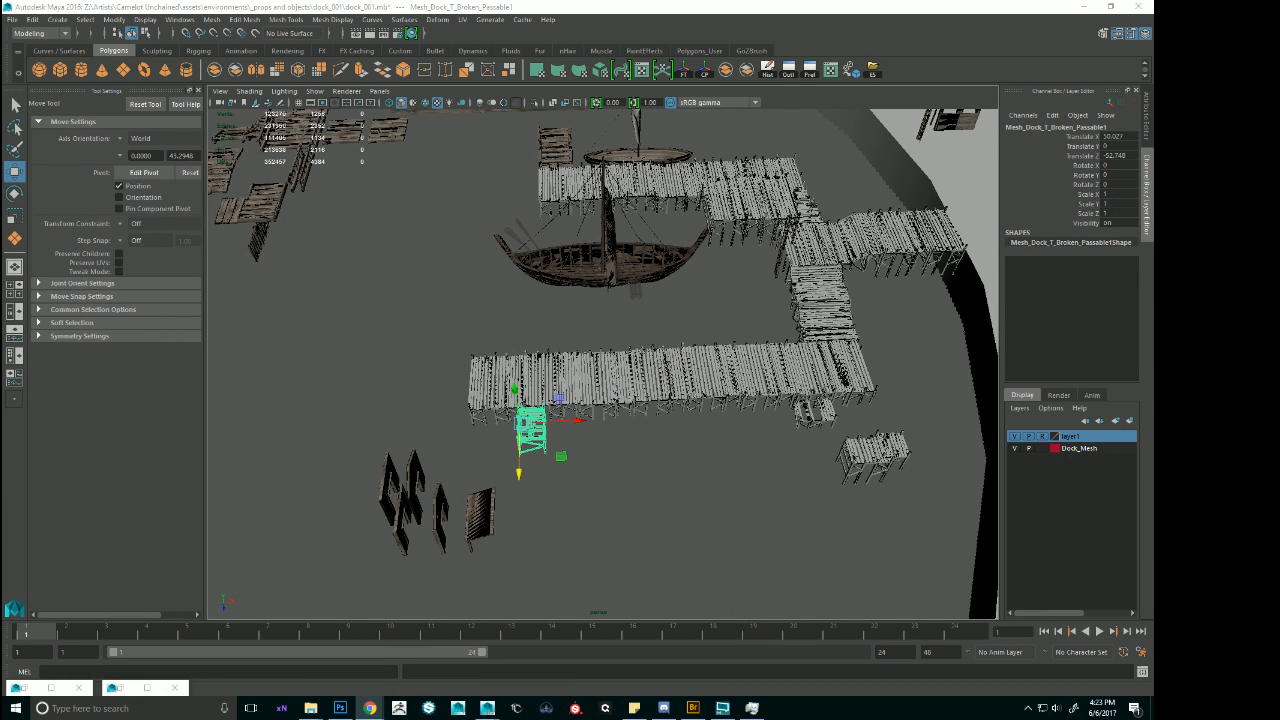
left_click_drag(722, 320, 634, 367, "alt")
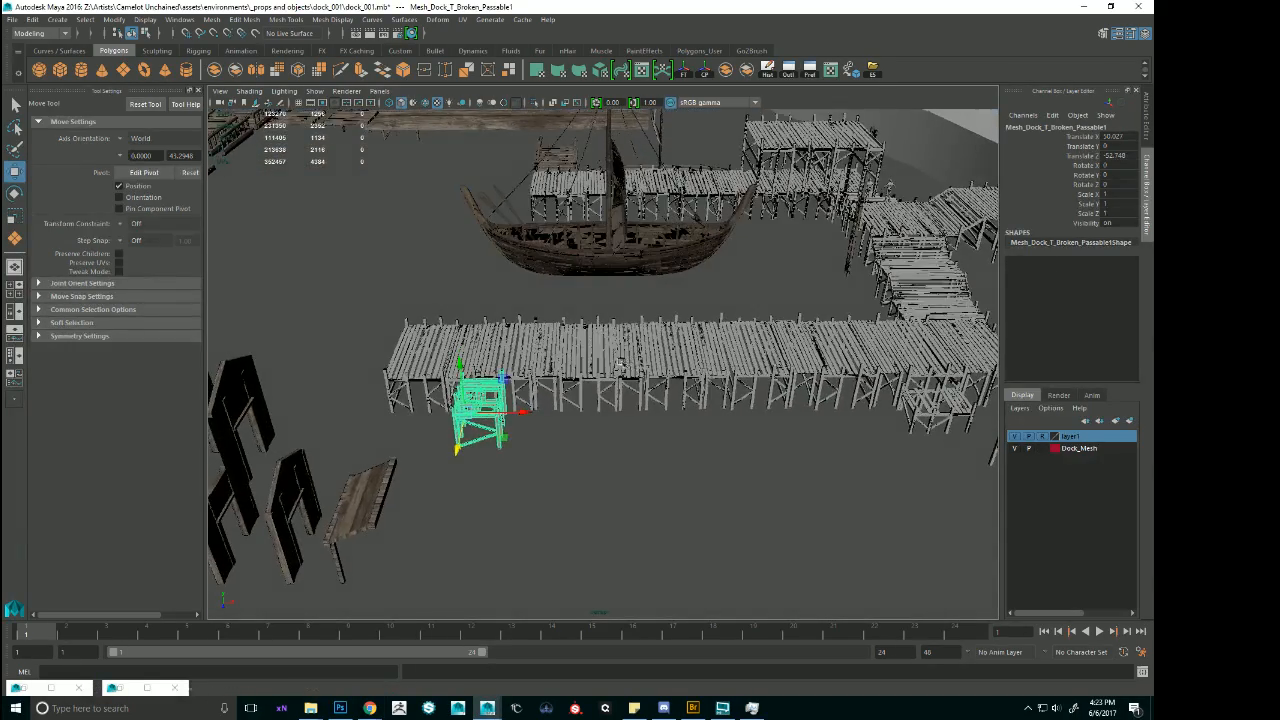
middle_click_drag(626, 361, 674, 360, "alt")
key("alt+Tab")
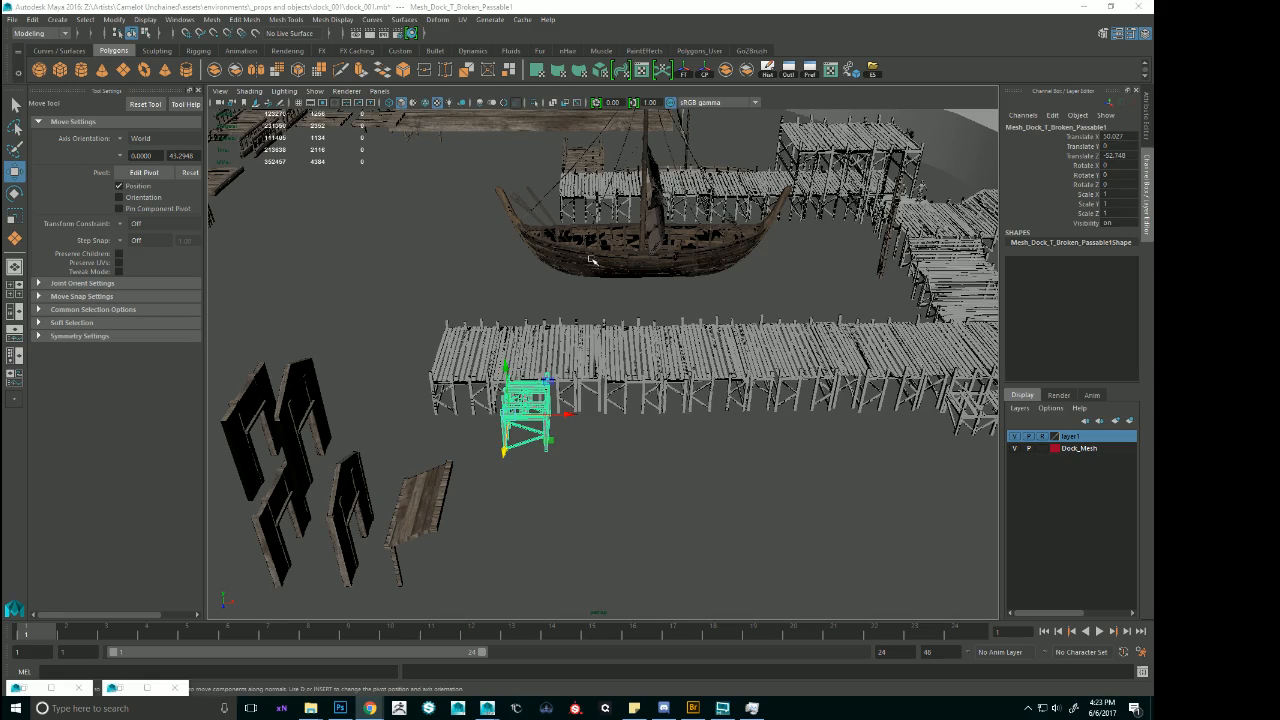
Select the long pier's shoreward end deck section and inspect where the side section and connecting walkway meet the pier.
left_click_drag(620, 318, 724, 236, "alt")
left_click(708, 244)
key("f")
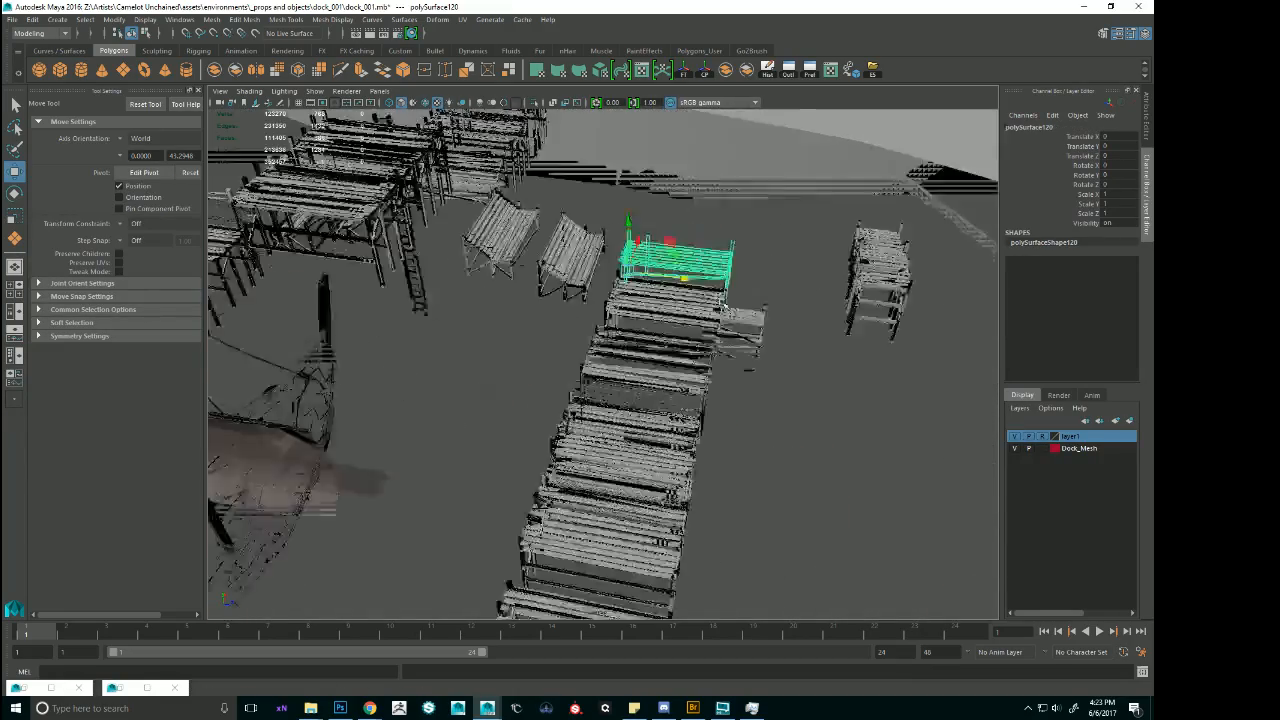
left_click_drag(702, 300, 583, 405, "alt")
middle_click_drag(583, 405, 680, 349, "alt")
left_click(663, 350)
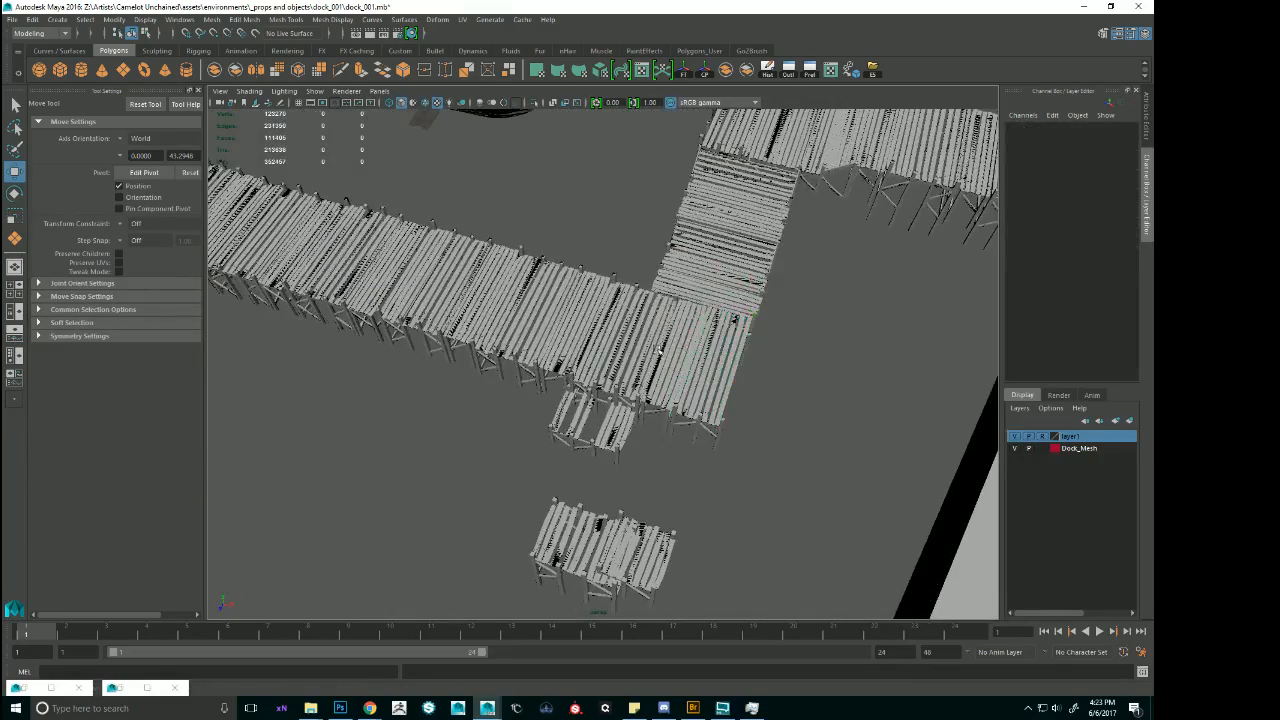
Select the whole long pier with its attached side sections and slide it sideways away from the connecting walkway, to about Translate Z -32.61.
left_click_drag(794, 393, 584, 284, "alt")
left_click_drag(544, 147, 648, 422)
left_click_drag(588, 258, 491, 246)
middle_click_drag(516, 241, 560, 247, "alt")
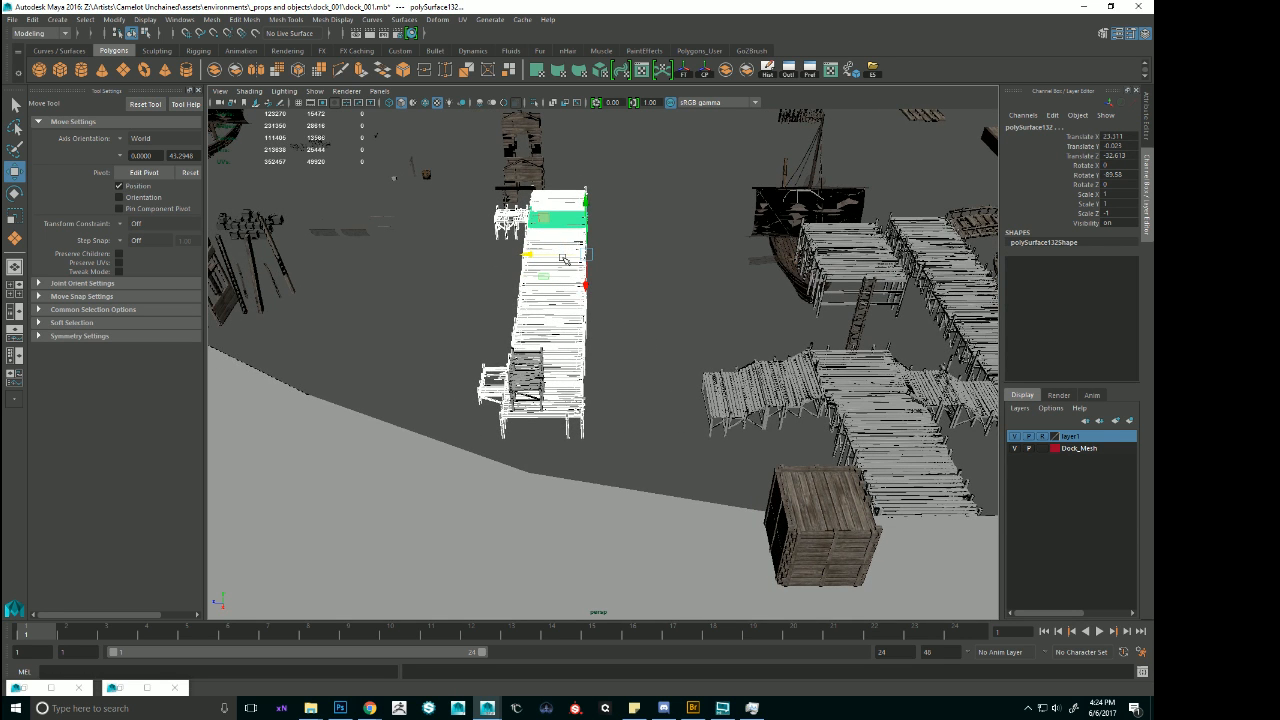
Slide the detached pier farther from the central dock to about Translate Z -22.1 and check its position against the shoreline.
left_click_drag(602, 250, 779, 286, "alt")
left_click_drag(715, 273, 390, 312, "alt")
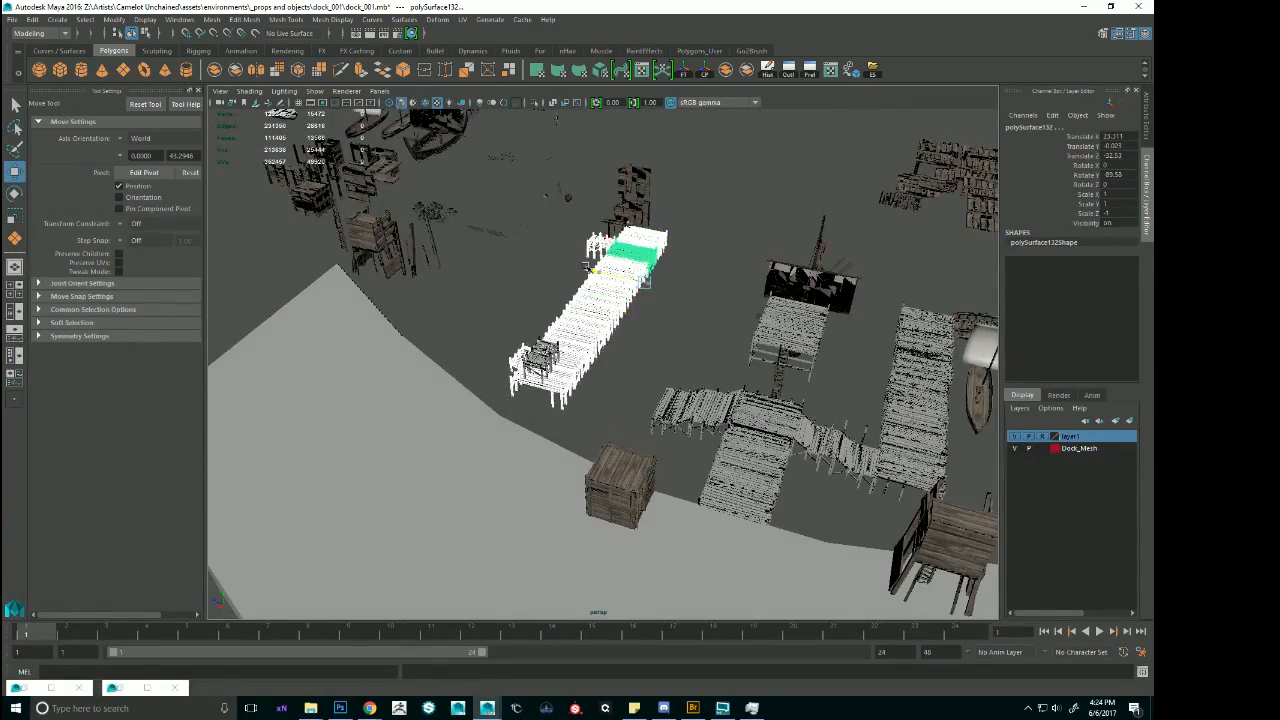
left_click_drag(526, 257, 523, 256)
left_click_drag(610, 250, 458, 240, "alt")
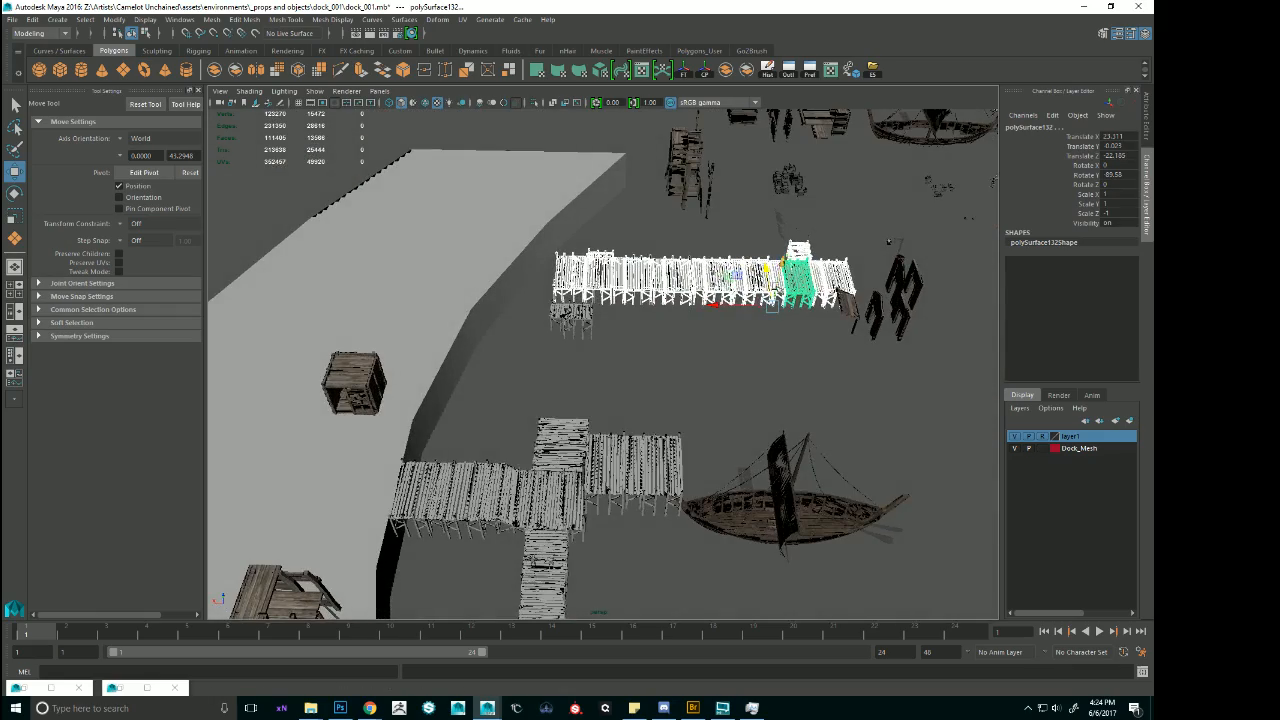
left_click_drag(681, 290, 728, 289, "alt")
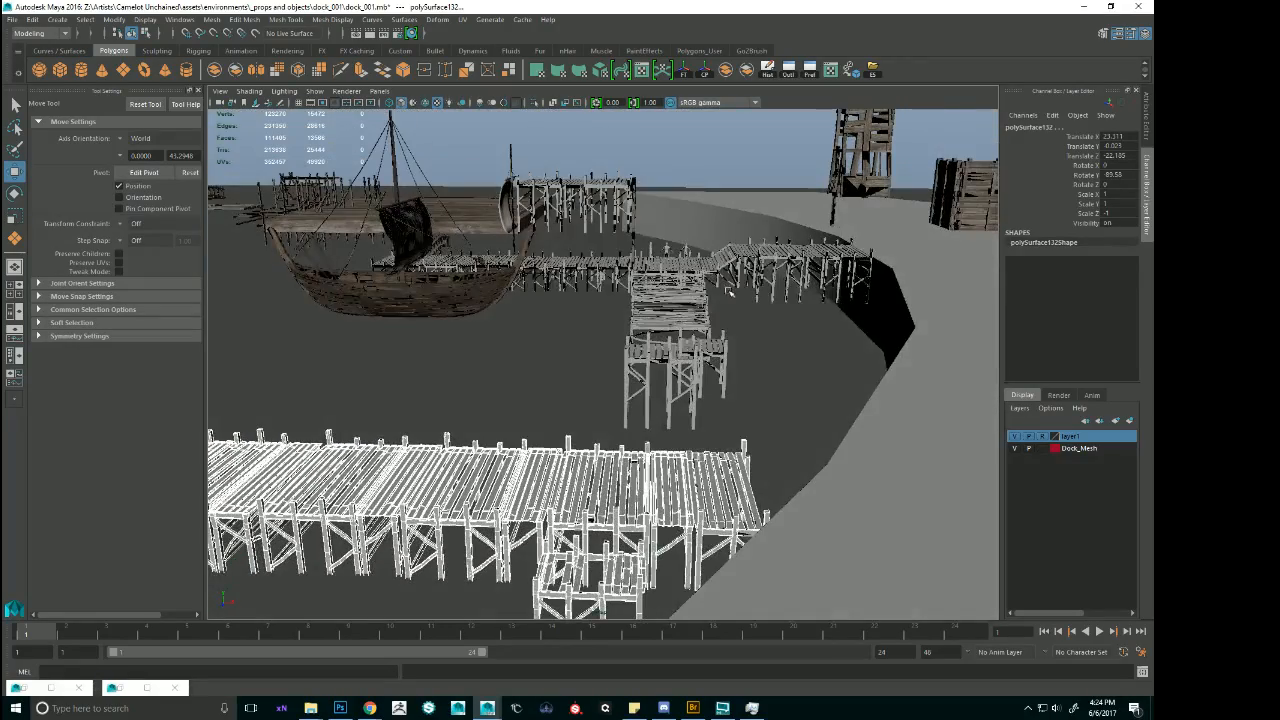
Select the central dock's shore-end deck sections and adjoining stairs, checking where they meet the shoreline.
left_click(836, 262)
key("f")
left_click_drag(806, 283, 680, 290, "alt")
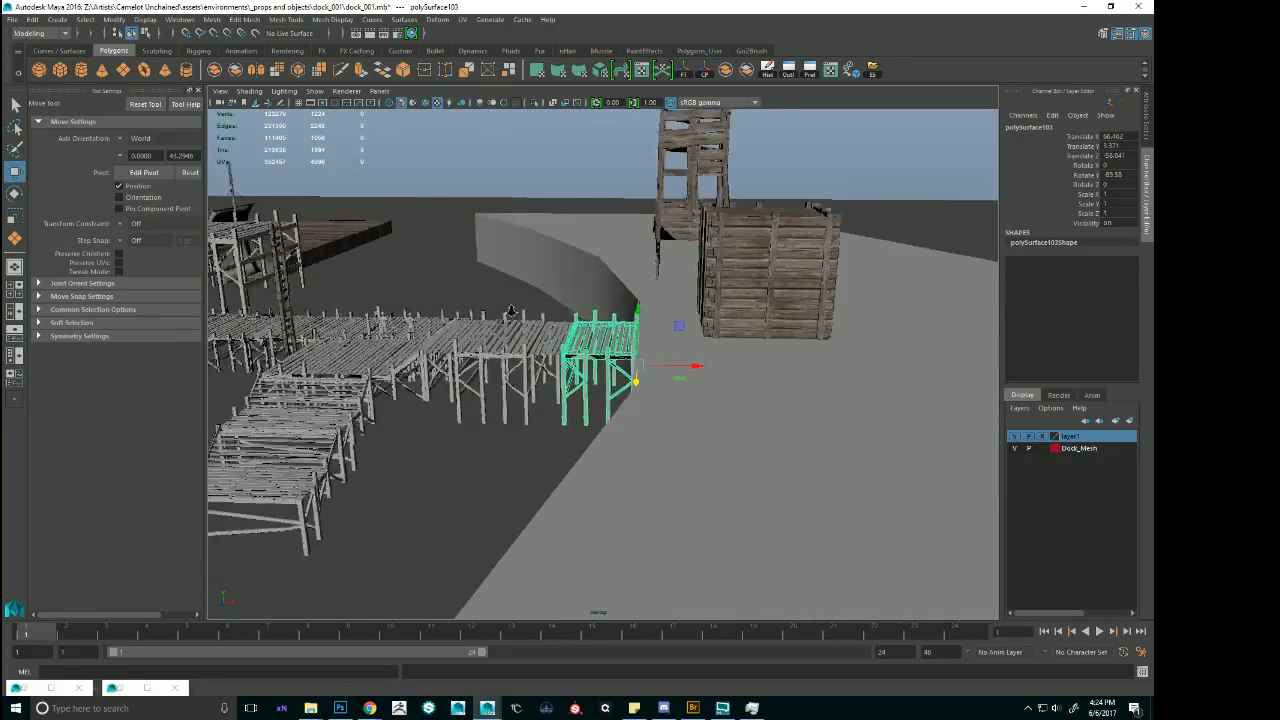
right_click_drag(680, 290, 577, 306, "alt")
left_click_drag(577, 306, 682, 356, "alt")
left_click(647, 297, "shift")
left_click_drag(647, 297, 638, 368, "alt")
right_click_drag(638, 368, 490, 235, "alt")
left_click_drag(490, 235, 474, 268, "alt")
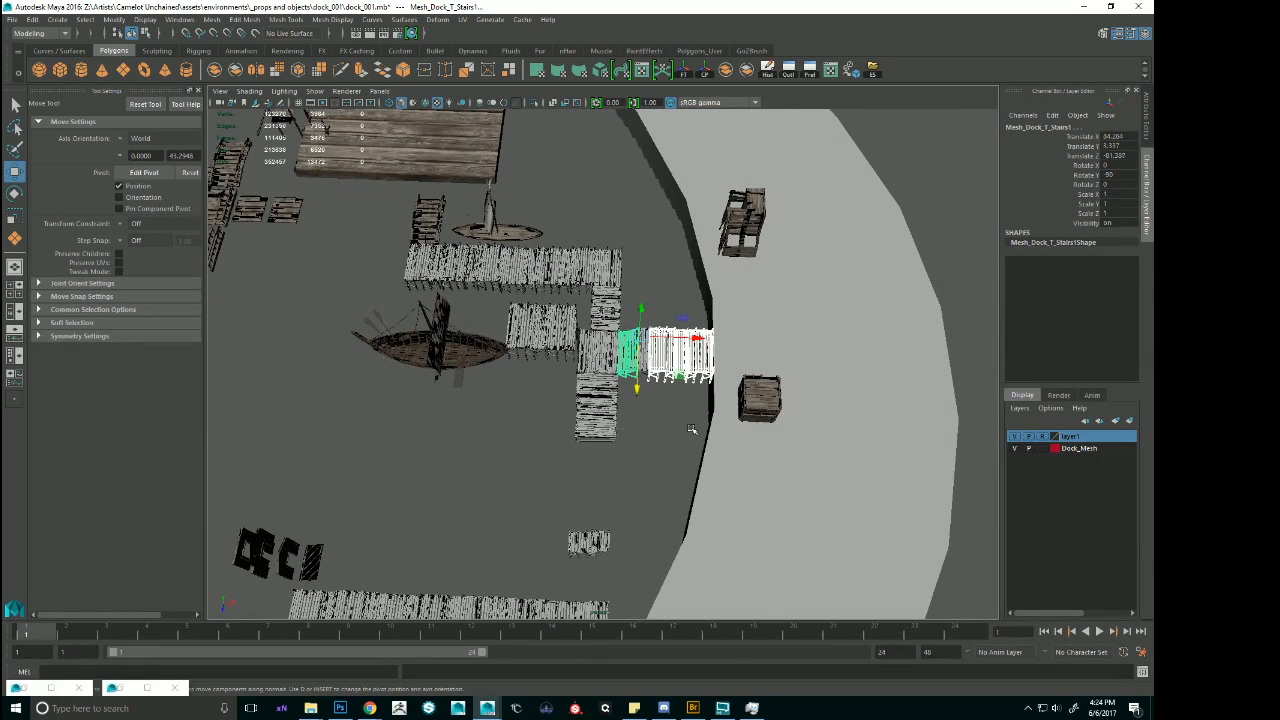
Extend the selection to the whole central dock without the ship, and raise it to about Translate Y 6.2.
right_click_drag(474, 321, 515, 345, "alt")
middle_click_drag(515, 345, 585, 420, "alt")
left_click_drag(585, 420, 508, 395, "alt")
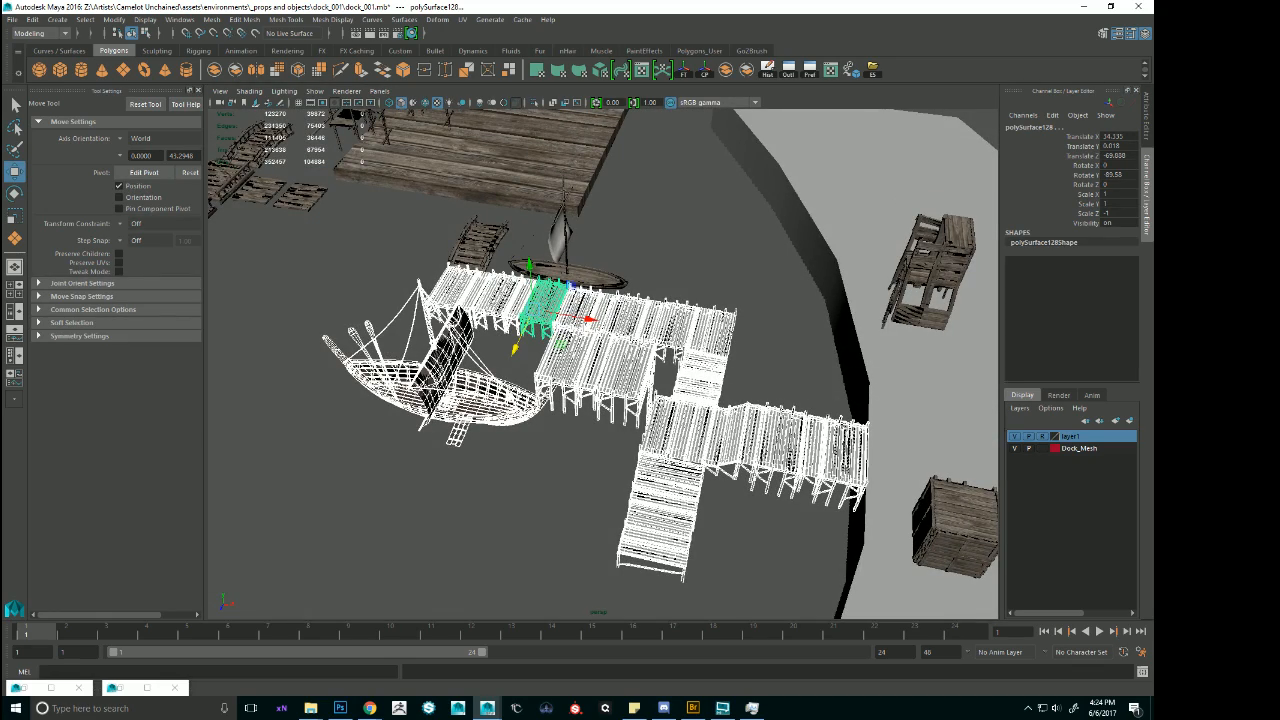
right_click_drag(362, 342, 378, 347, "alt")
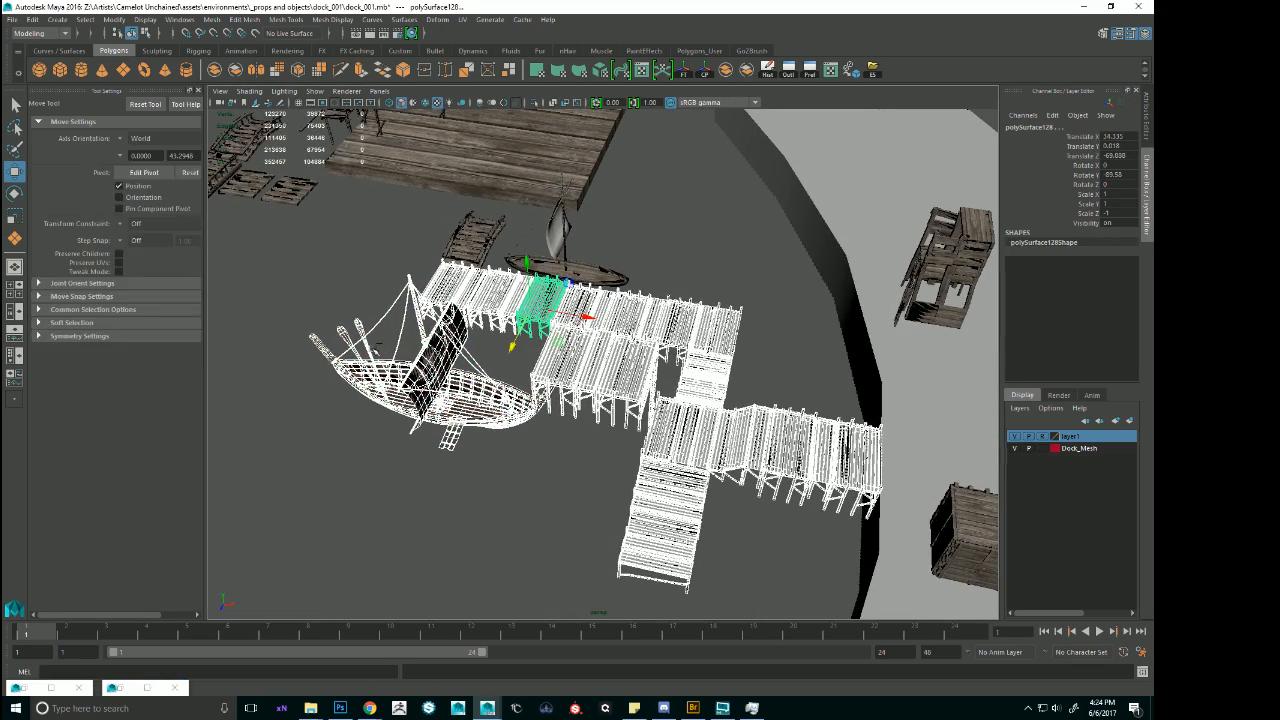
left_click_drag(449, 453, 637, 442, "alt")
left_click_drag(488, 330, 481, 272)
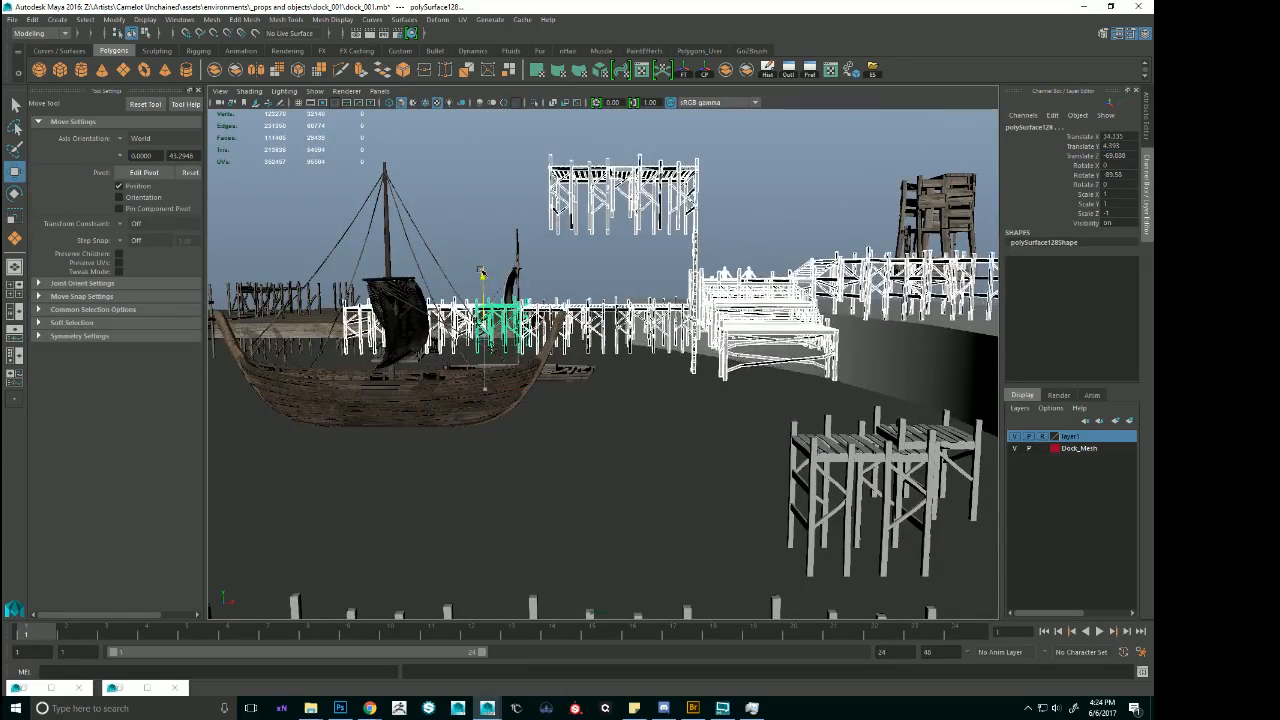
Try setting the central dock selection's Translate Y to 6 and compare its height with the shoreline and long pier.
left_click_drag(540, 325, 608, 330, "alt")
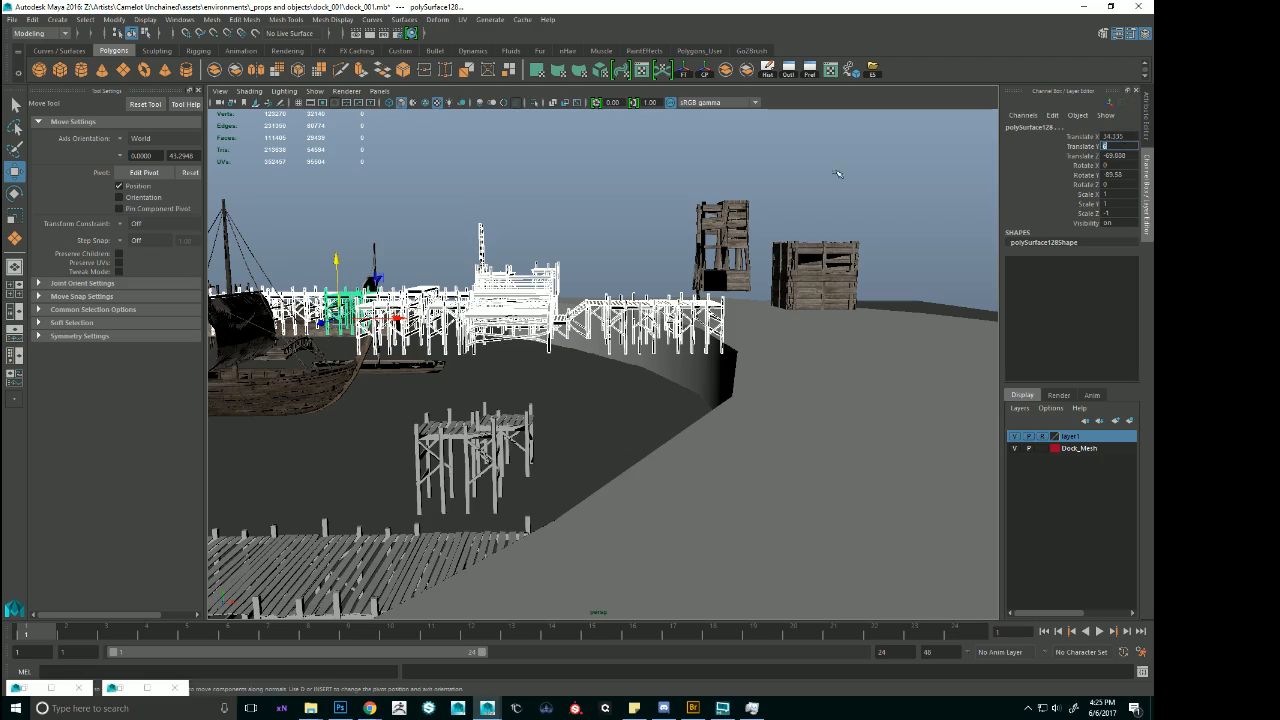
left_click_drag(676, 320, 737, 362, "alt")
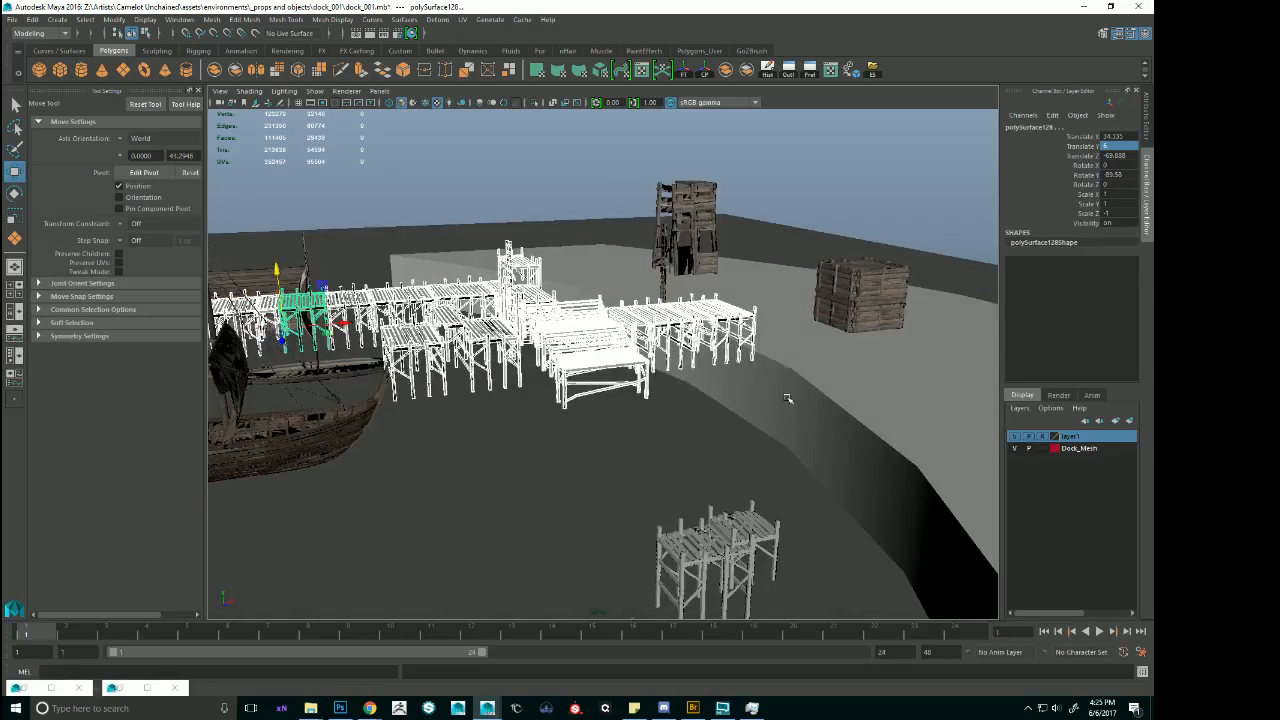
left_click_drag(787, 398, 688, 397, "alt")
middle_click_drag(803, 497, 826, 391, "alt")
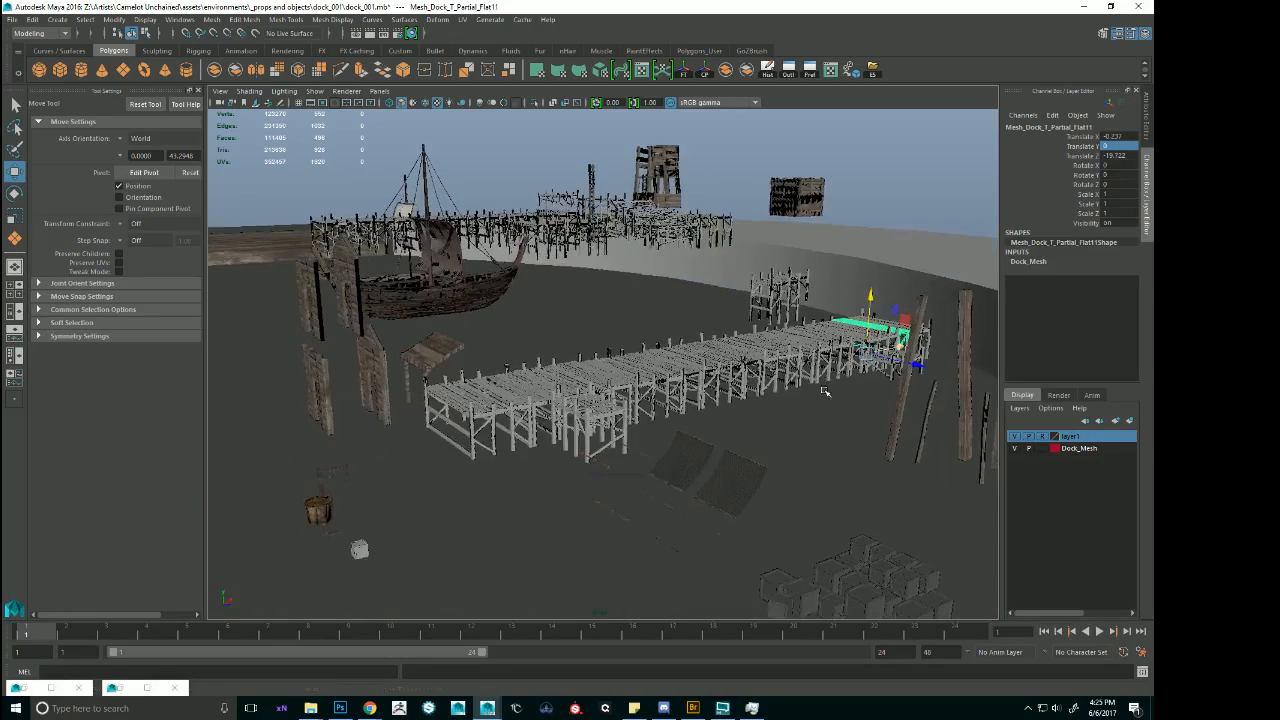
mouse_move(764, 404)
left_mouse_down("alt")
mouse_move(745, 478)
mouse_move(743, 410)
left_mouse_up("alt")
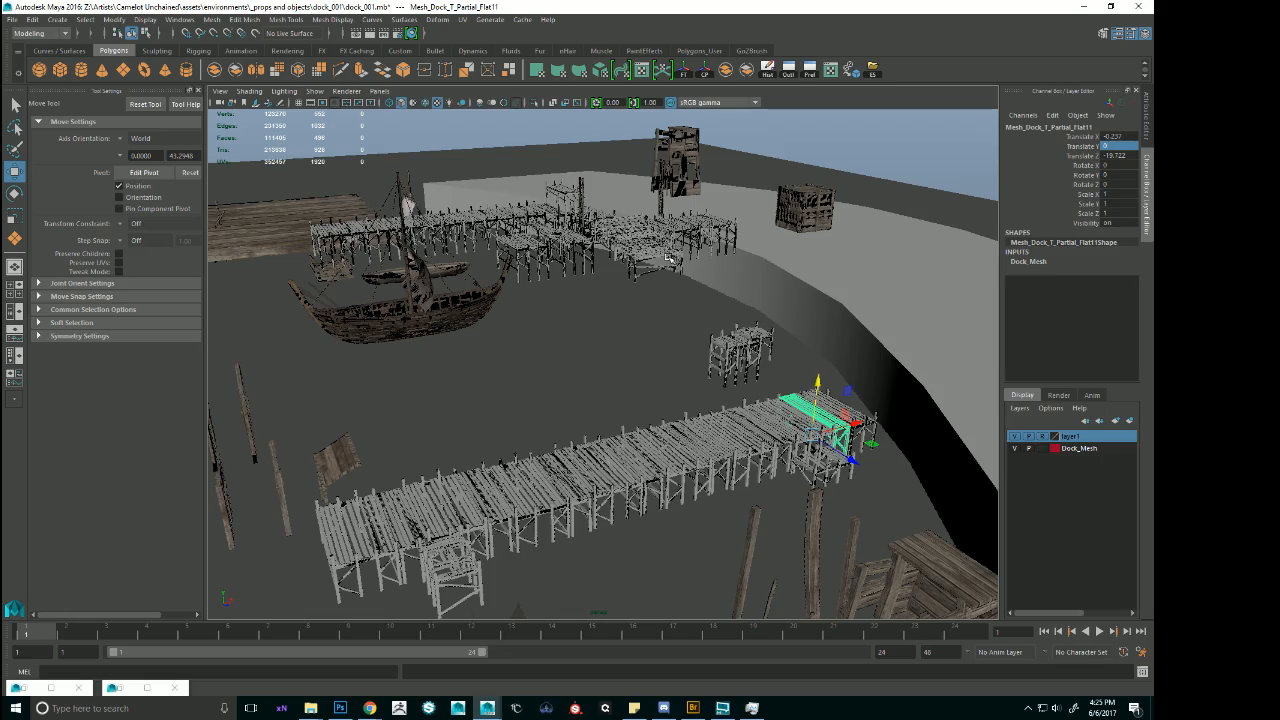
Inspect the joints between the central dock's decks and stairs, and undo the typed height change.
left_click_drag(618, 268, 742, 346, "alt")
left_click_drag(536, 342, 582, 310, "alt")
right_click_drag(582, 310, 745, 318, "alt")
left_click_drag(745, 318, 665, 296, "alt")
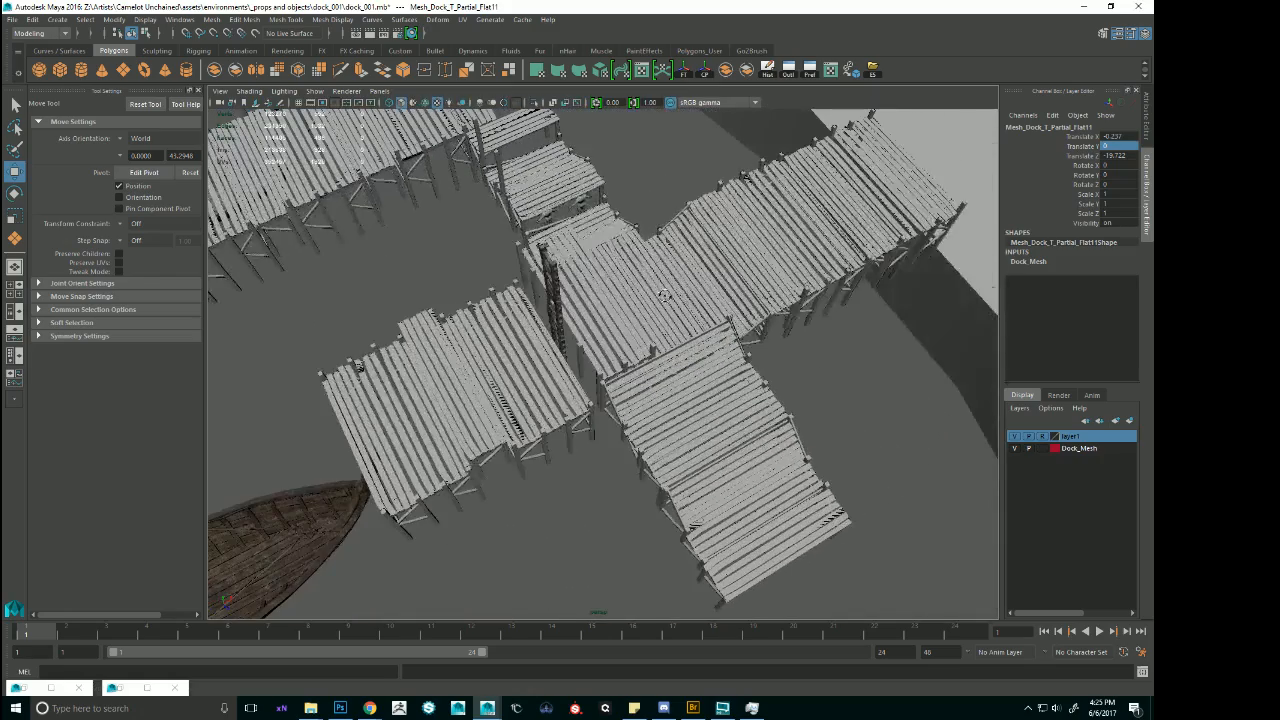
key("ctrl+z")
key("ctrl+z")
key("ctrl+z")
Raise the whole central dock selection further to about Translate Y 6.7 and check its height from the water side.
right_click_drag(665, 294, 512, 298, "alt")
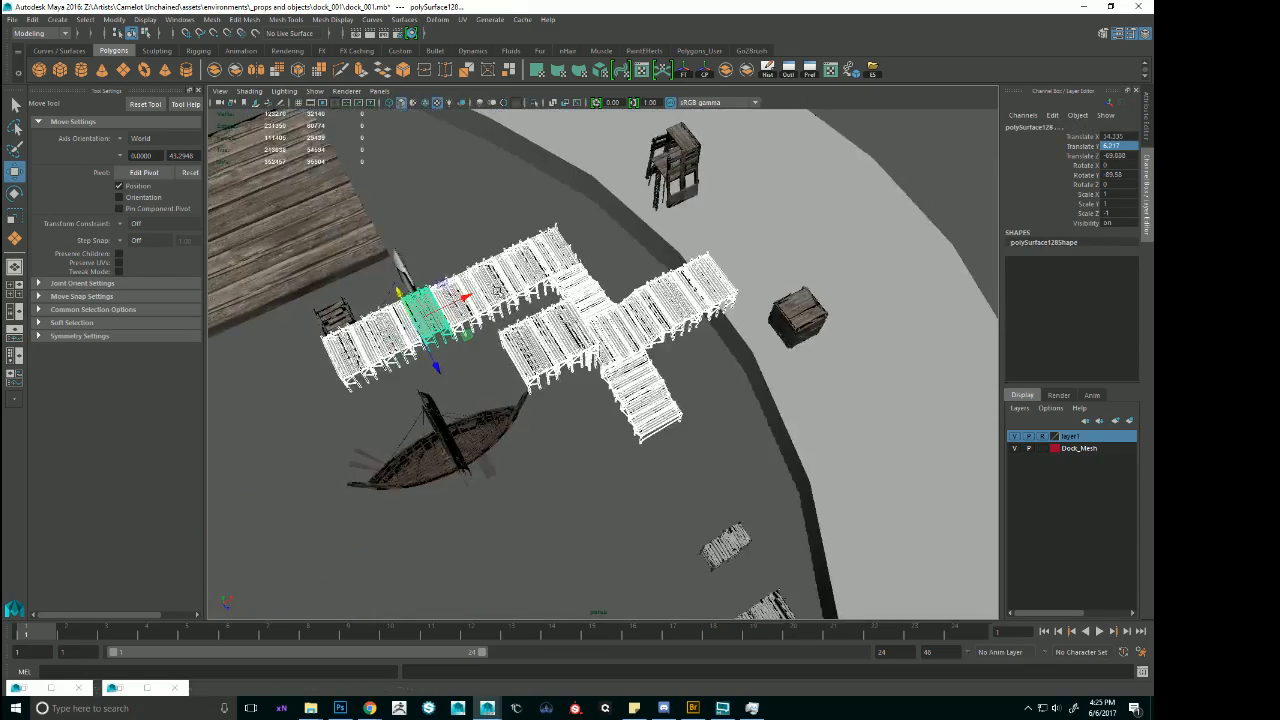
left_click_drag(512, 298, 570, 252, "alt")
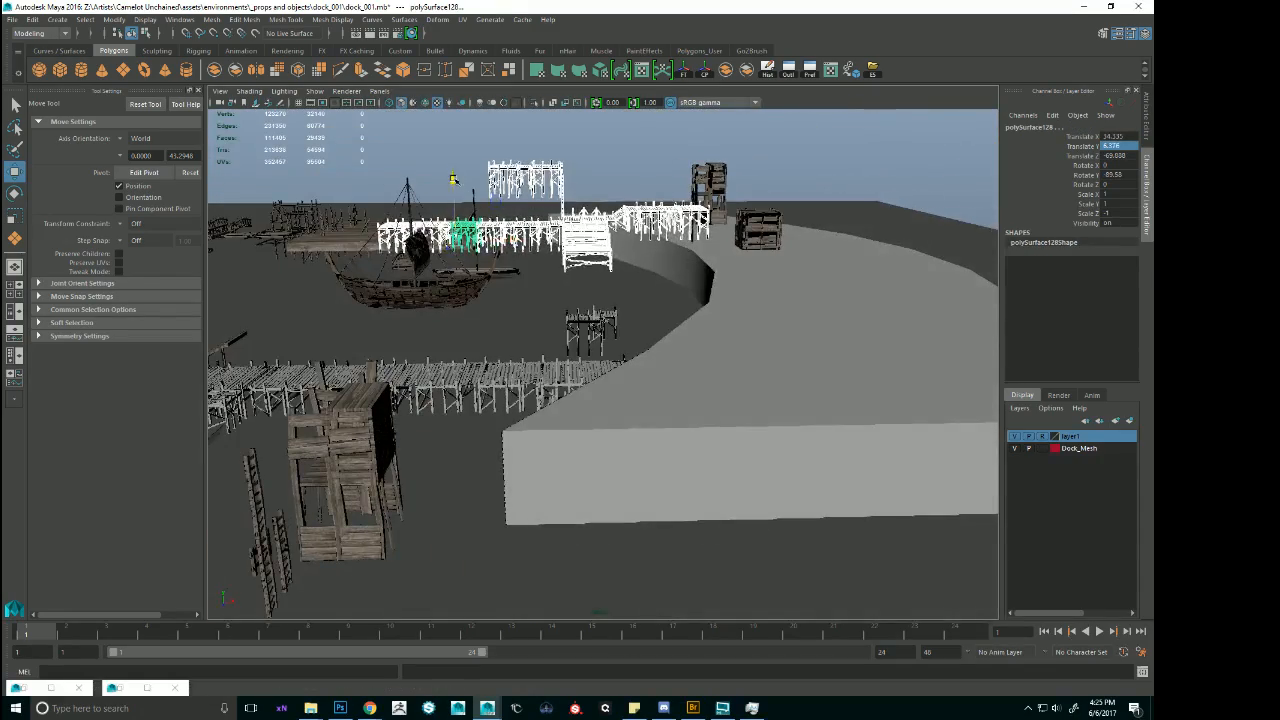
left_click_drag(453, 178, 648, 182, "alt")
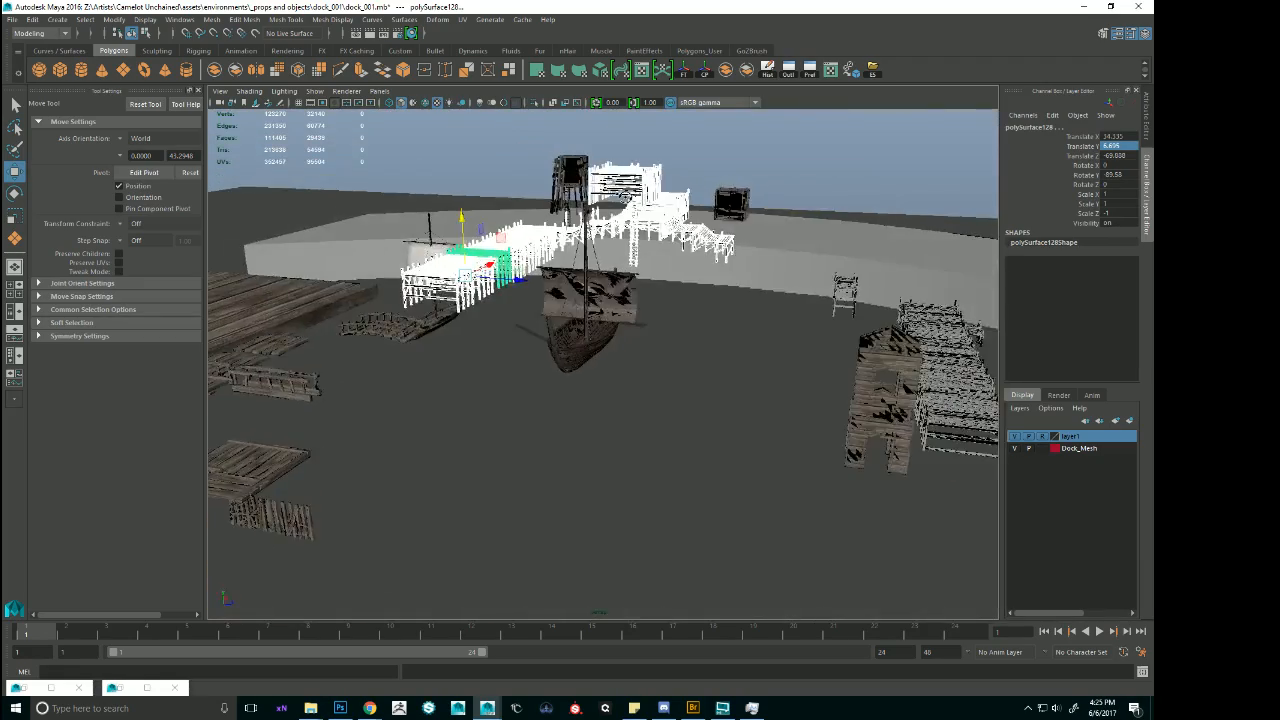
right_click_drag(648, 182, 730, 192, "alt")
left_click_drag(730, 192, 611, 257, "alt")
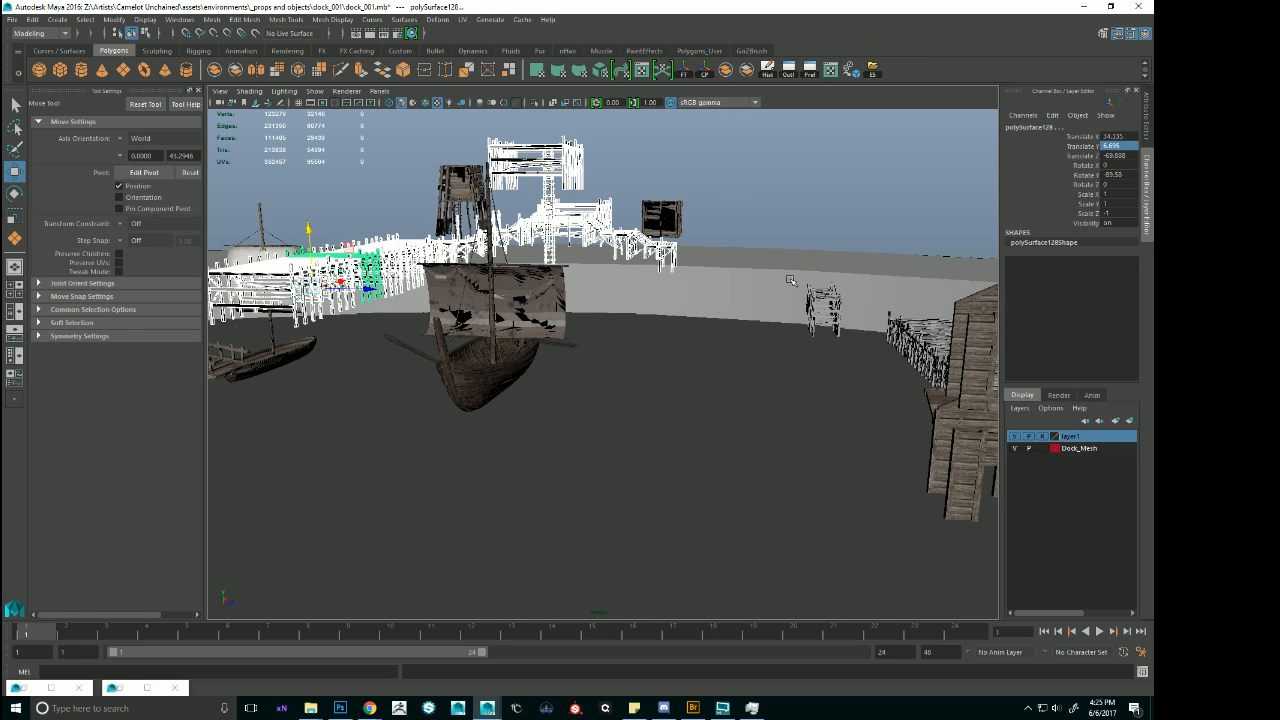
Make the shoreline block selectable, select it and pick its upper vertices.
left_click_drag(784, 277, 796, 292, "alt")
left_click(826, 293)
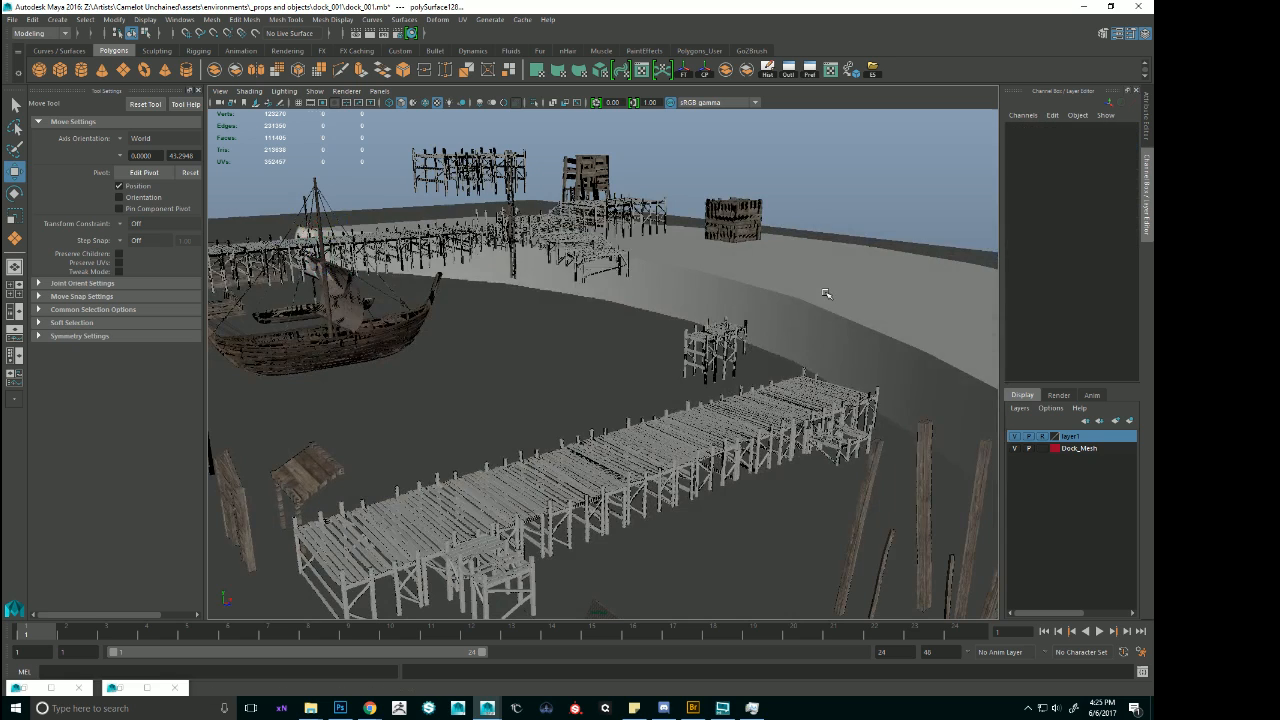
left_click(832, 291)
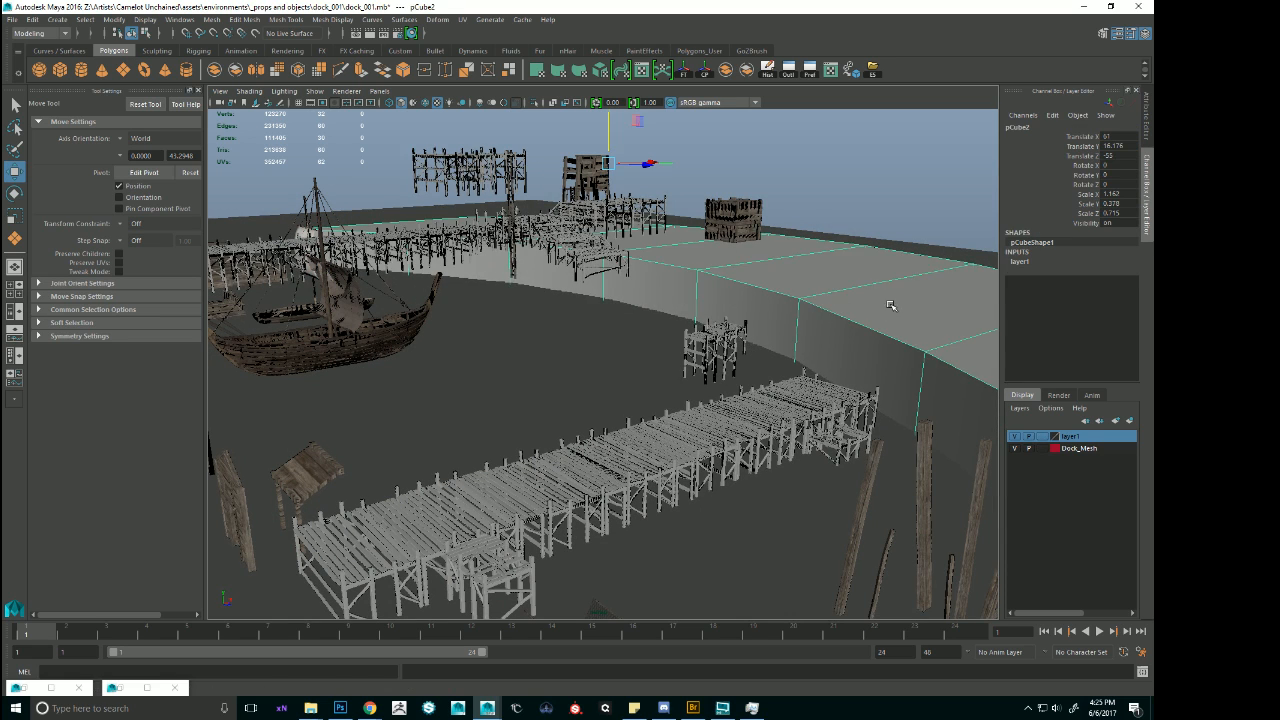
key("f")
left_click_drag(888, 306, 566, 245, "alt")
key("F9")
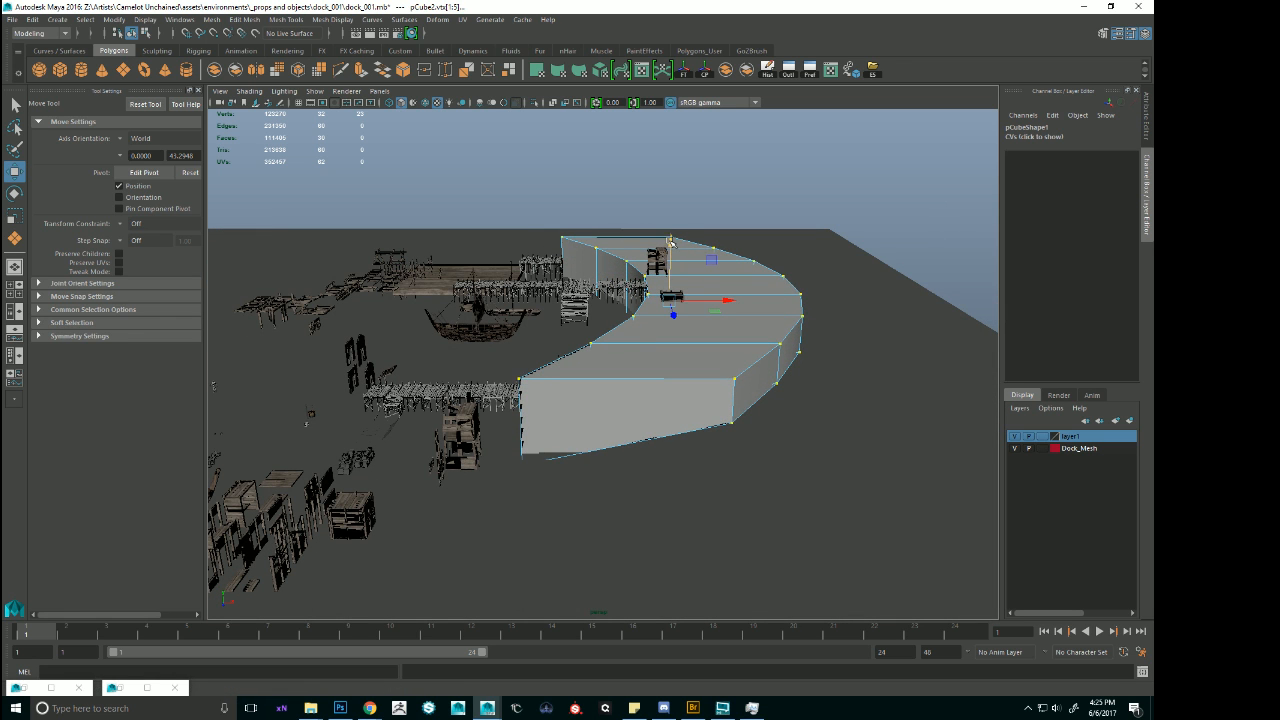
middle_click_drag(690, 297, 790, 383)
key("4")
left_click_drag(790, 358, 739, 344, "alt")
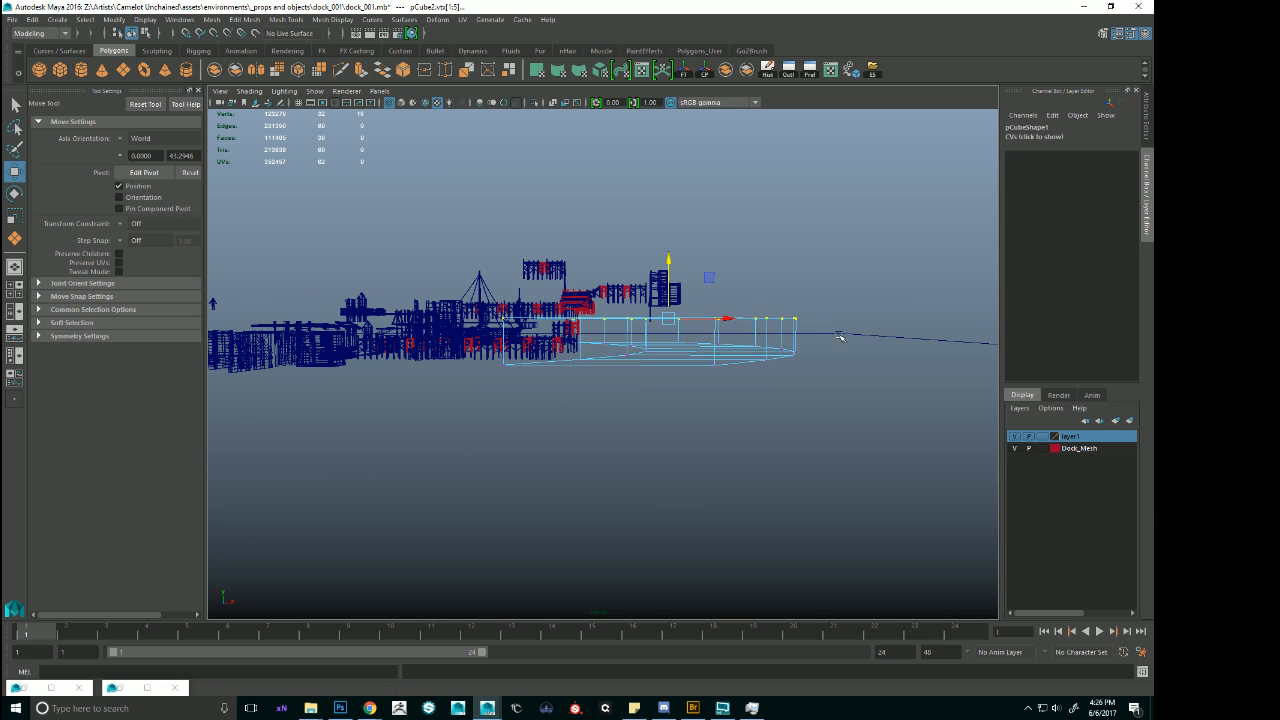
Raise the shoreline block's top vertices to meet the raised dock's shore end, and return to object selection.
key("6")
mouse_move(681, 318)
left_mouse_down("alt")
mouse_move(703, 244)
mouse_move(695, 205)
mouse_move(736, 276)
left_mouse_up("alt")
key("4")
key("f")
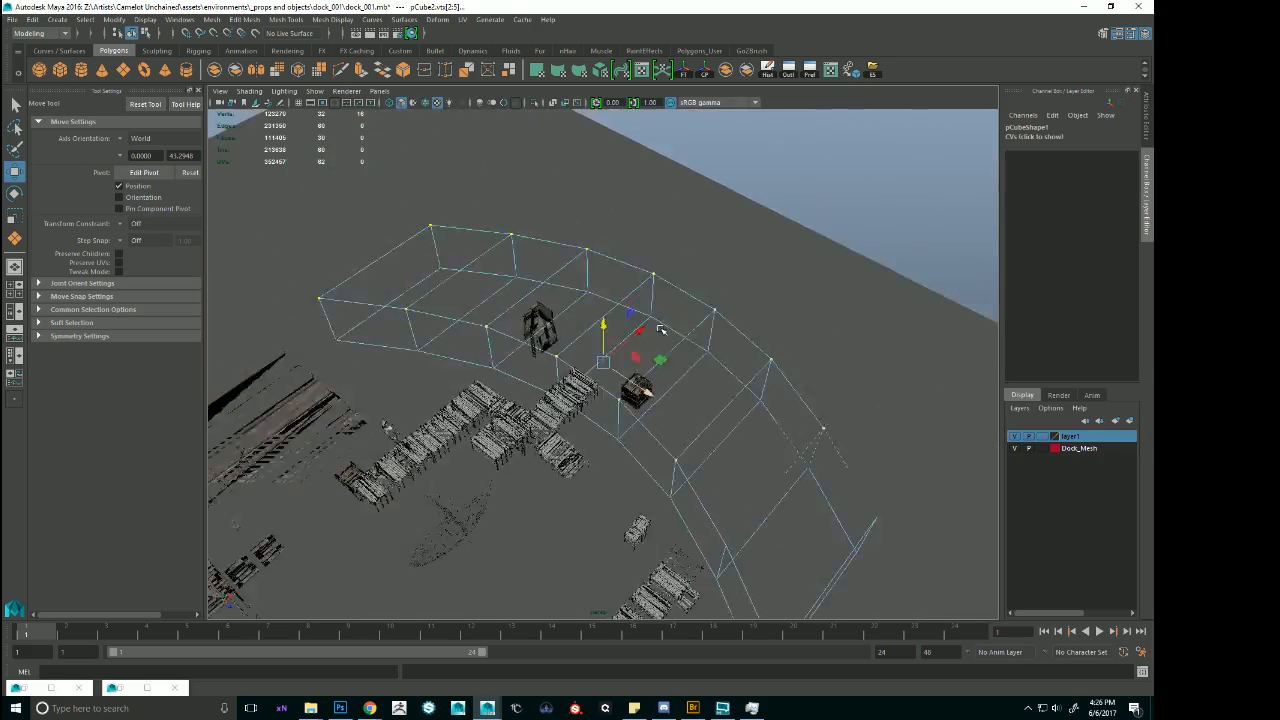
key("6")
right_click_drag(660, 329, 757, 391, "alt")
mouse_move(757, 391)
left_mouse_down("alt")
mouse_move(716, 320)
mouse_move(651, 321)
mouse_move(716, 369)
left_mouse_up("alt")
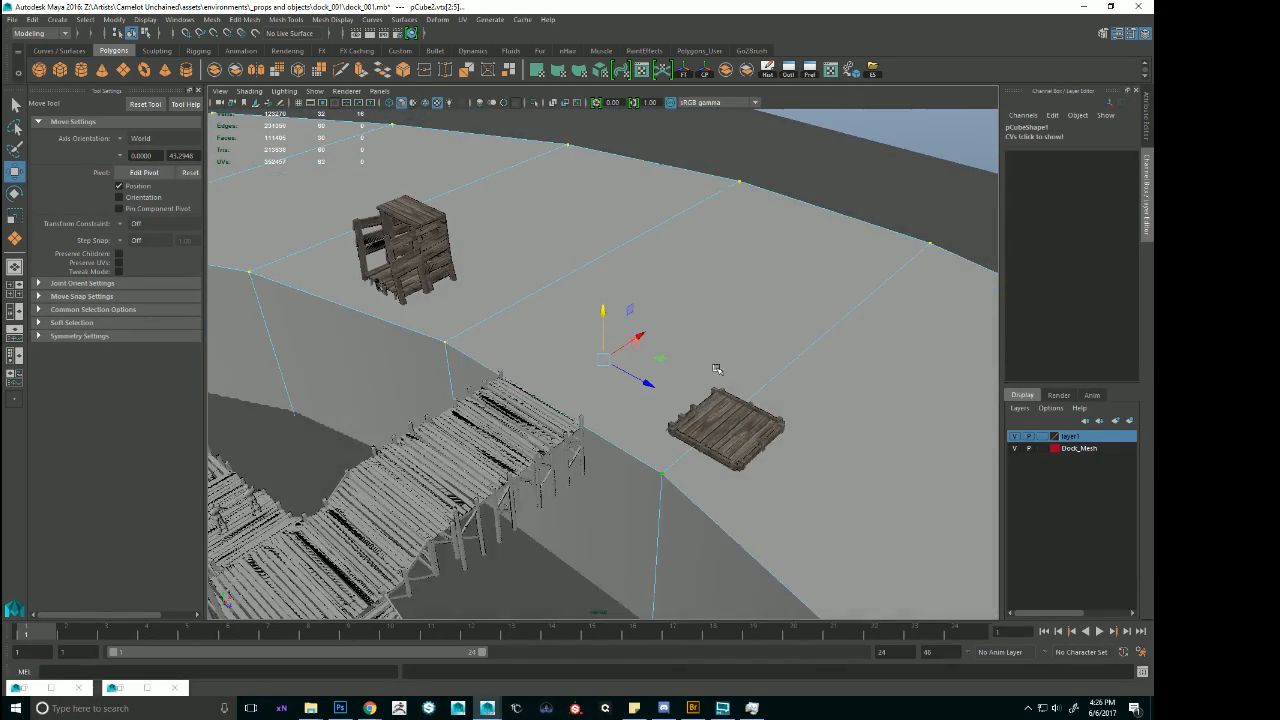
left_click(793, 244)
right_click_drag(793, 244, 617, 349, "alt")
left_click_drag(617, 349, 655, 324, "alt")
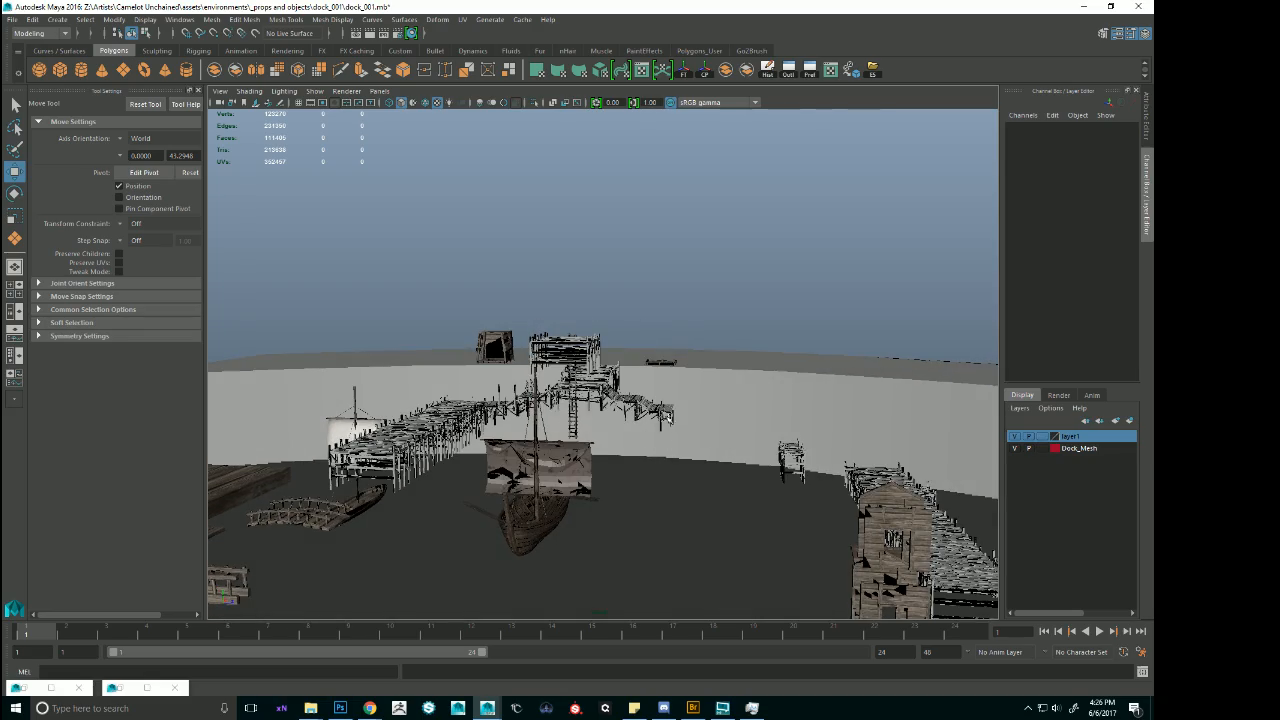
Select all deck sections of the long pier without its attached side sections, and group them.
right_click_drag(662, 418, 722, 420, "alt")
left_click_drag(722, 420, 782, 468, "alt")
right_click_drag(782, 468, 676, 428, "alt")
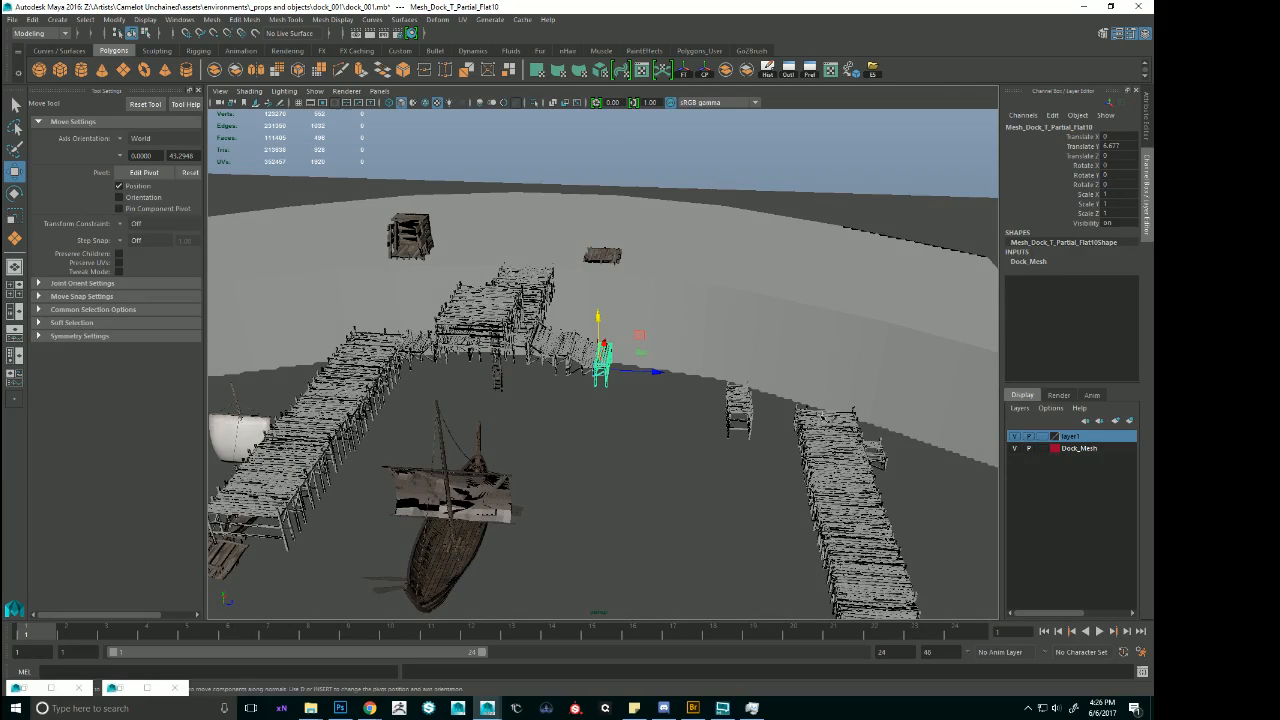
left_click(824, 418)
right_click_drag(824, 420, 760, 458, "alt")
middle_click_drag(803, 458, 690, 378, "alt")
right_click_drag(690, 378, 735, 410, "alt")
left_click_drag(735, 410, 562, 506, "alt")
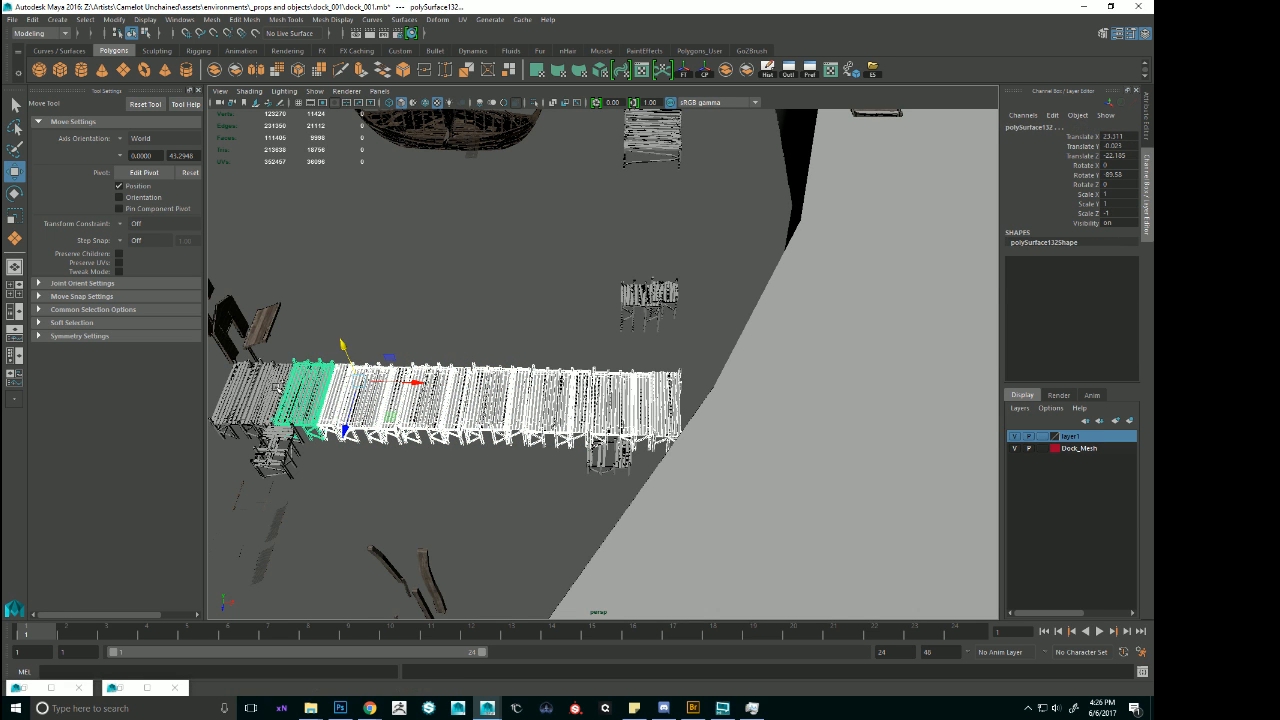
left_click_drag(383, 398, 595, 372, "alt")
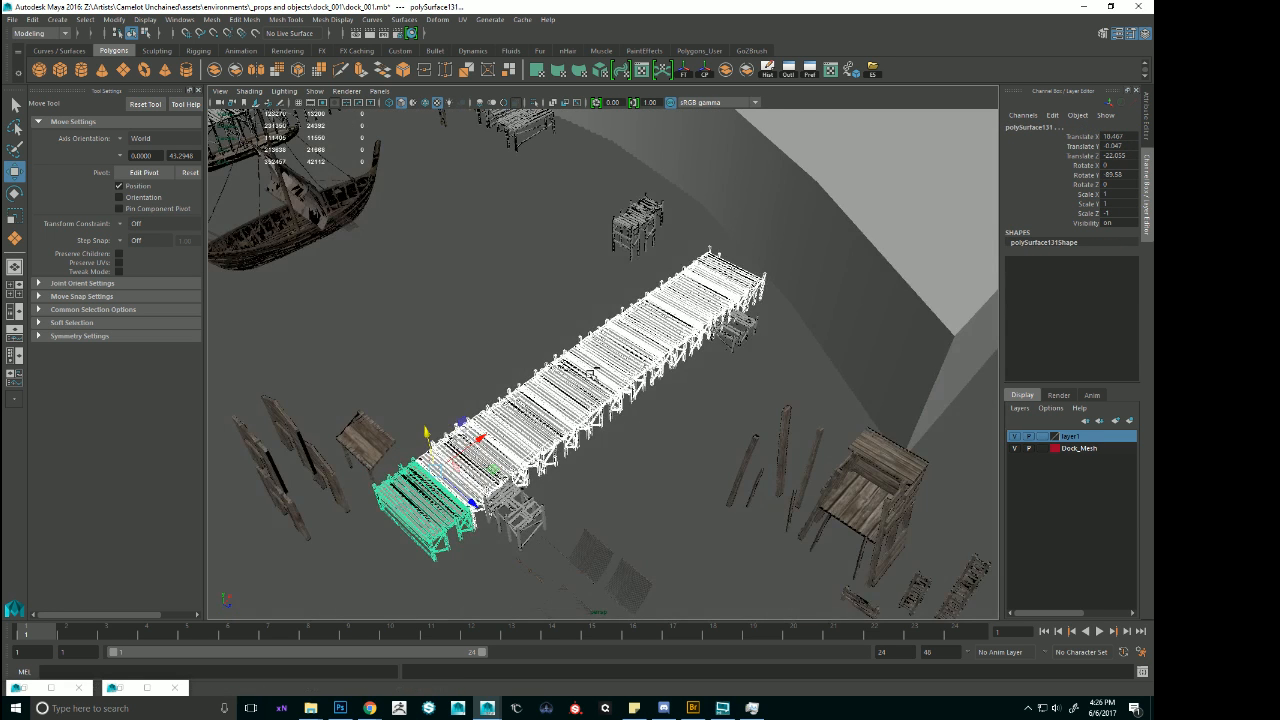
key("ctrl+g")
Center the pier group's pivot and isolate the group in the view.
scroll(611, 356, "down", 5)
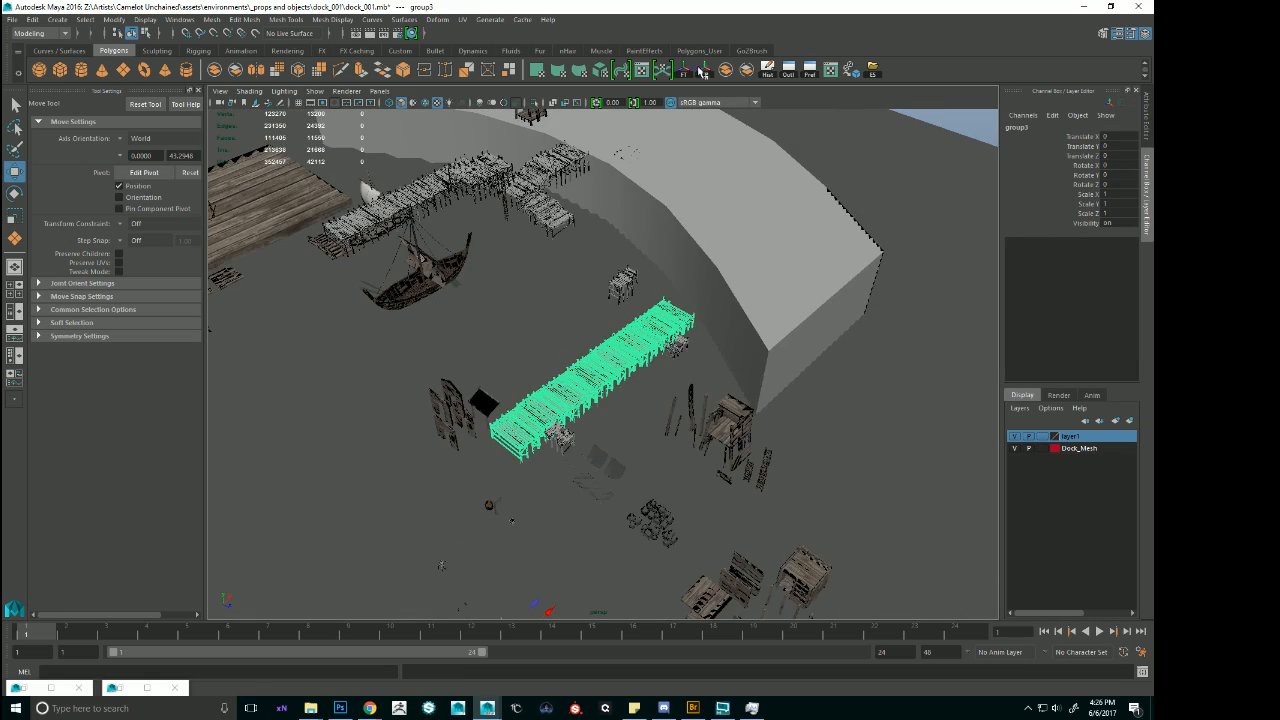
right_click_drag(694, 125, 840, 300, "alt")
left_click_drag(900, 310, 530, 230, "alt")
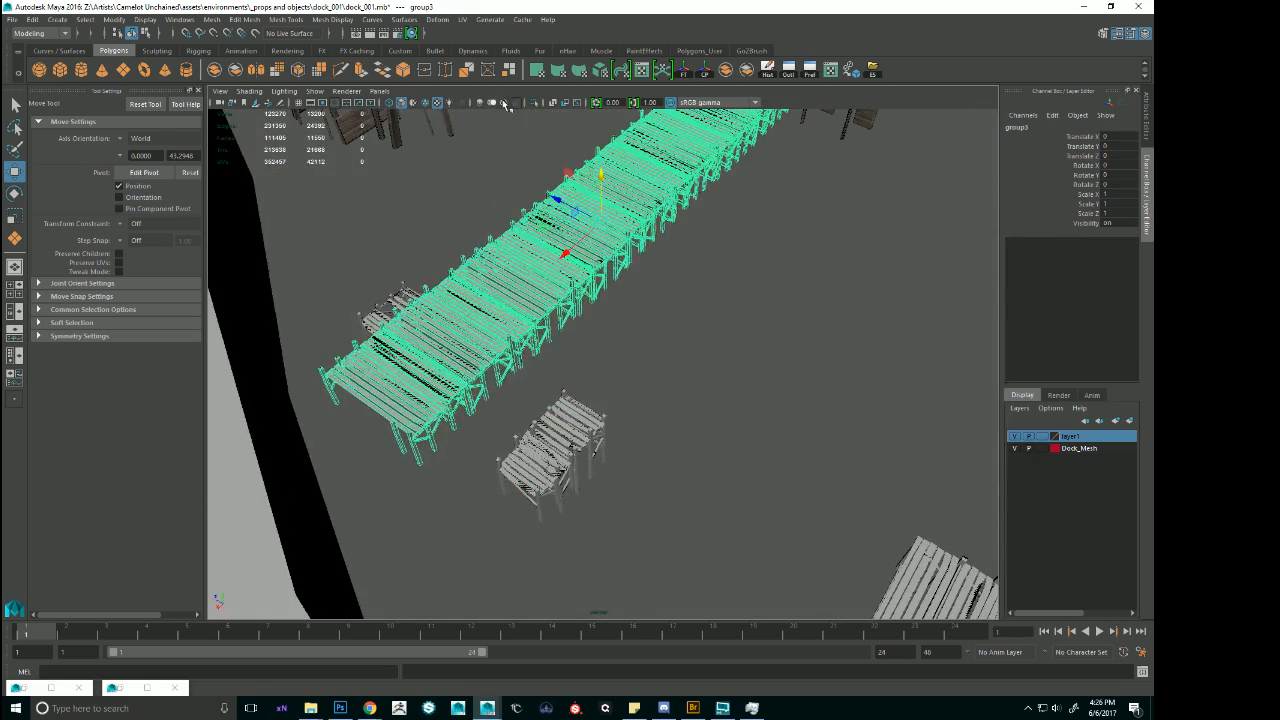
left_click(534, 104)
left_click_drag(549, 318, 552, 233, "alt")
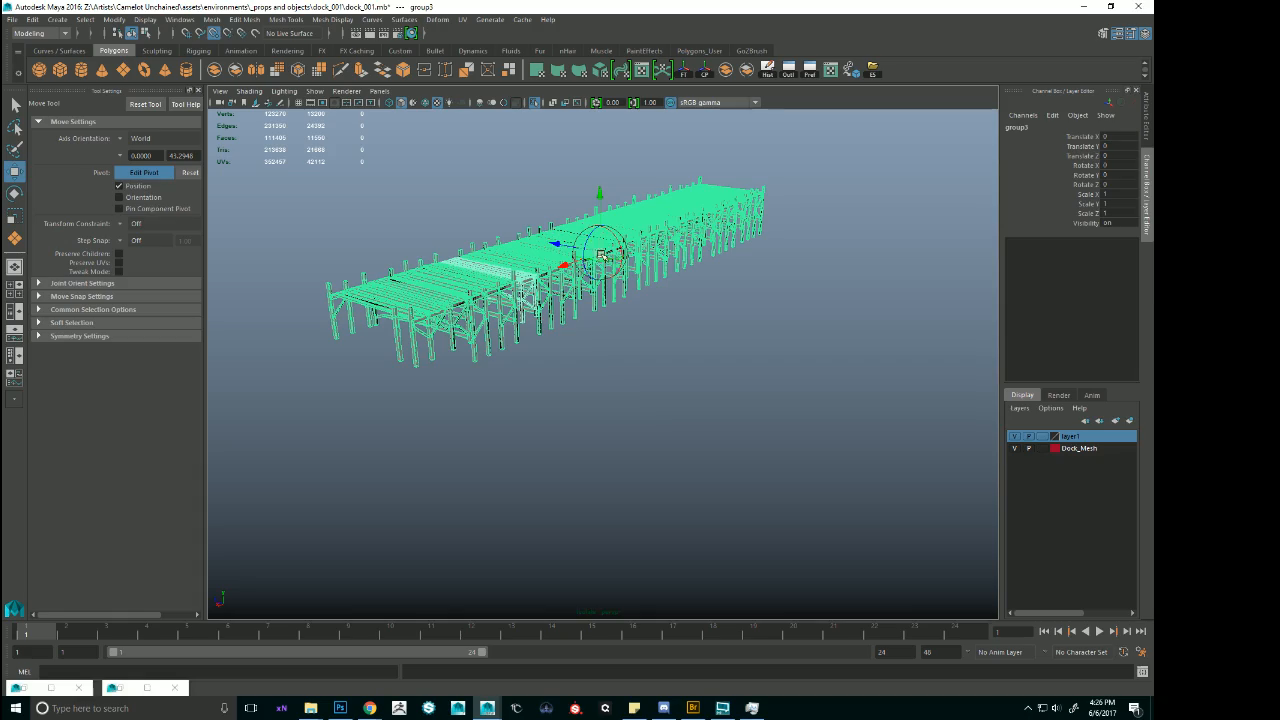
Snap the pier group's pivot to the base of the corner post at its shoreward end.
left_click_drag(416, 370, 560, 394, "alt")
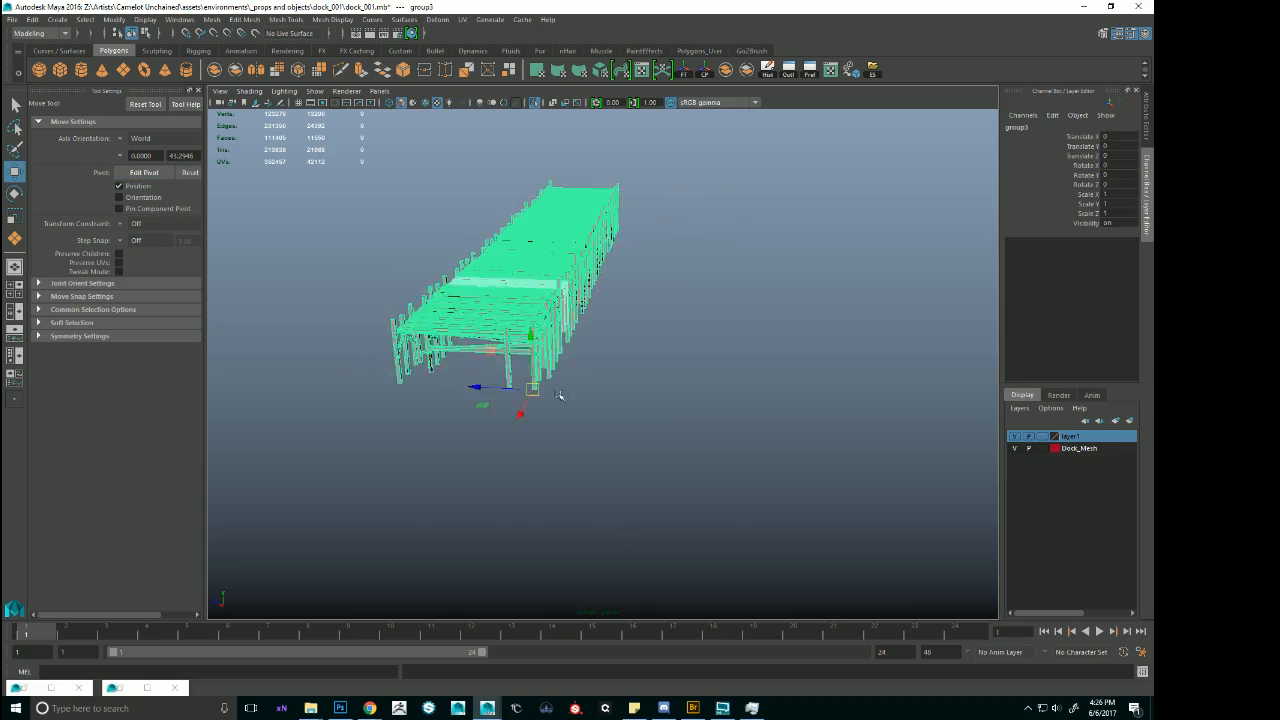
right_click_drag(560, 394, 766, 451, "alt")
left_click_drag(766, 451, 569, 518, "alt")
key("d")
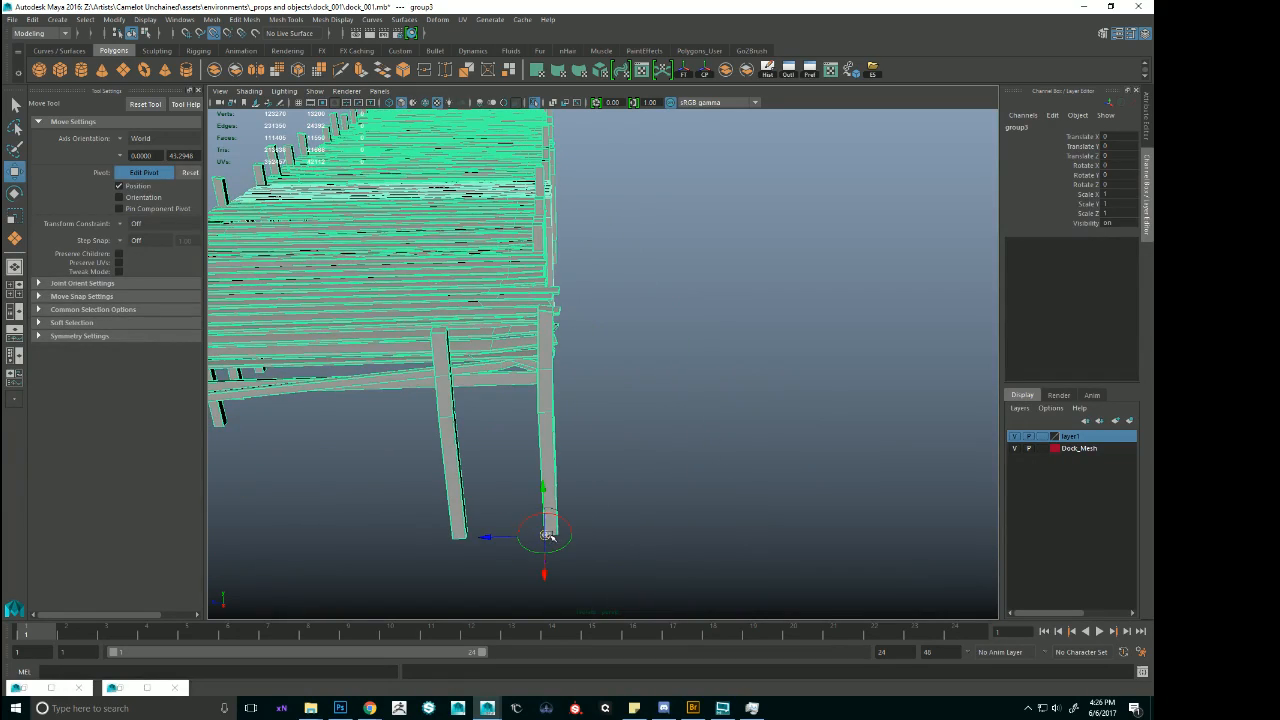
left_click_drag(706, 472, 740, 454, "alt")
key("f")
left_click_drag(610, 392, 765, 428, "alt")
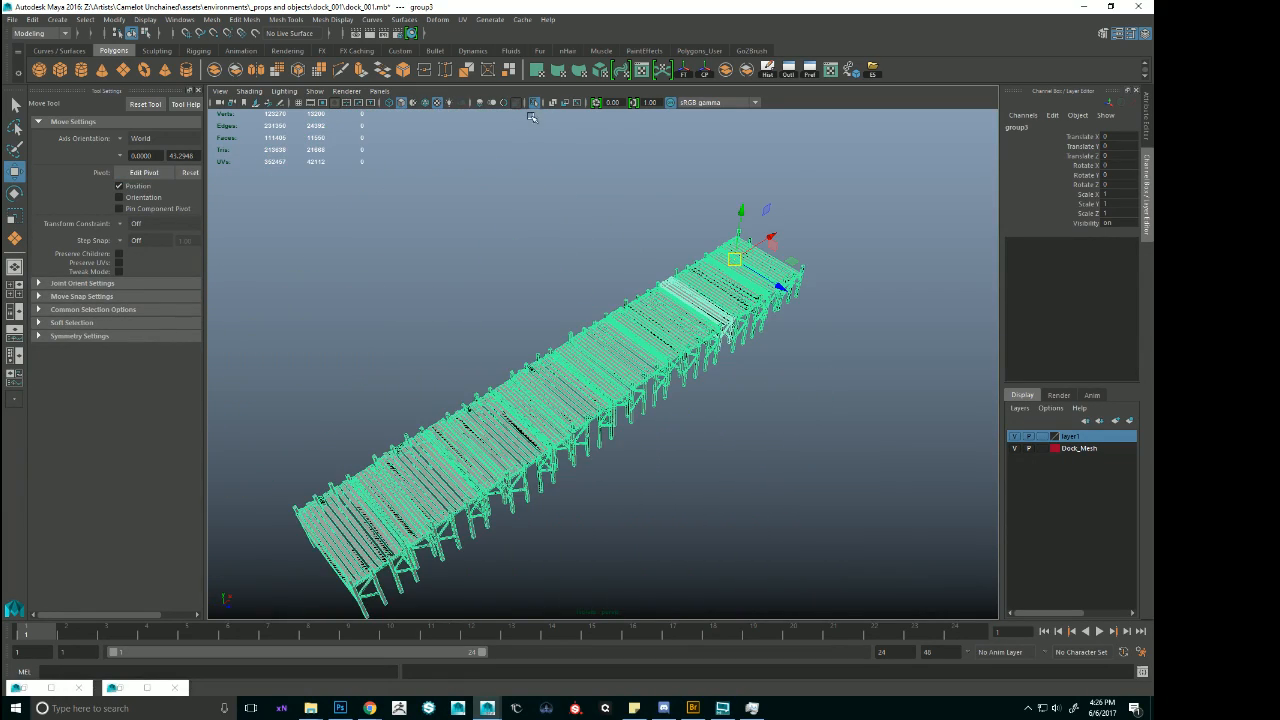
Show the full scene again, duplicate the pier group and set the copy's Rotate Y to 90.
left_click(535, 103)
left_click_drag(703, 175, 691, 273, "alt")
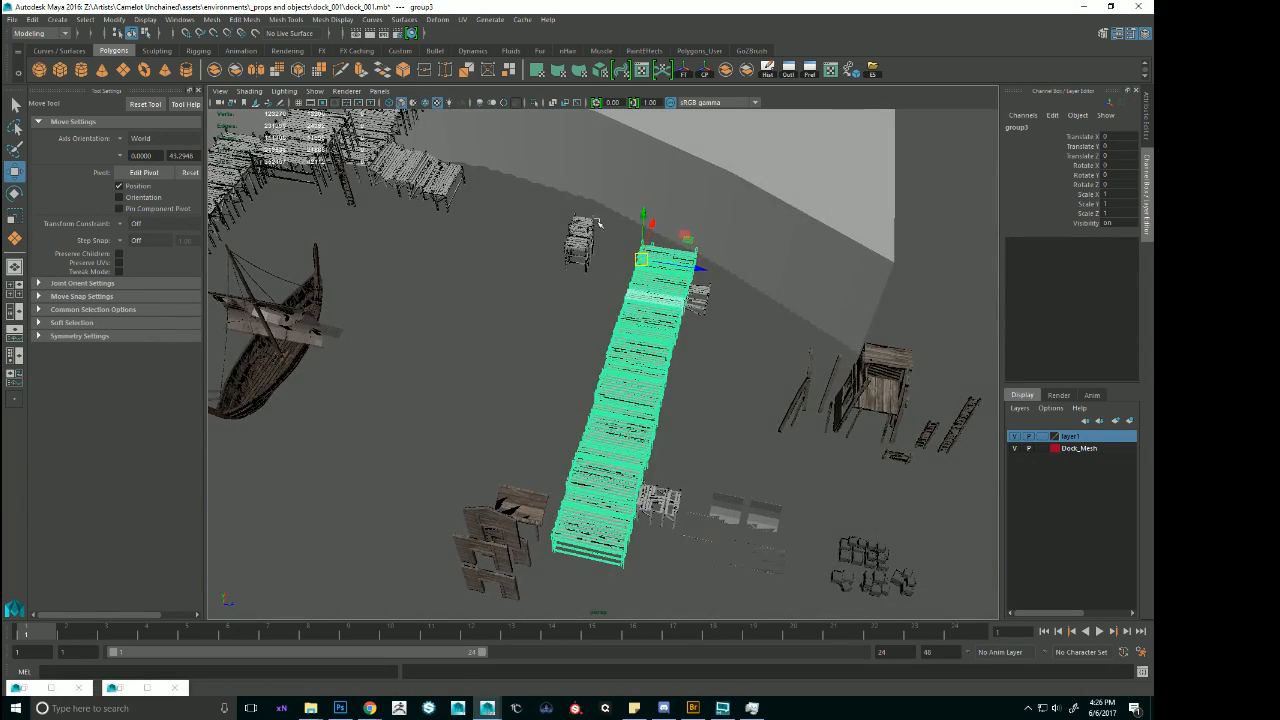
left_click_drag(597, 222, 680, 258, "alt")
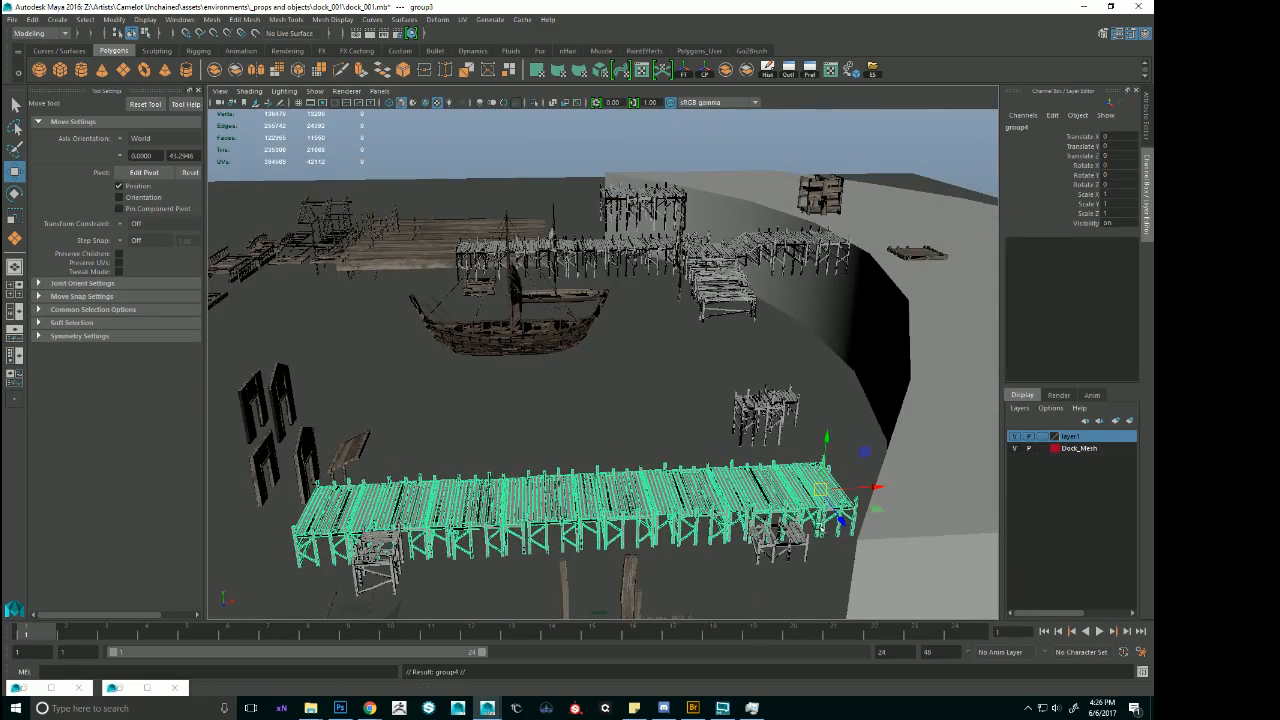
left_click_drag(857, 518, 890, 482)
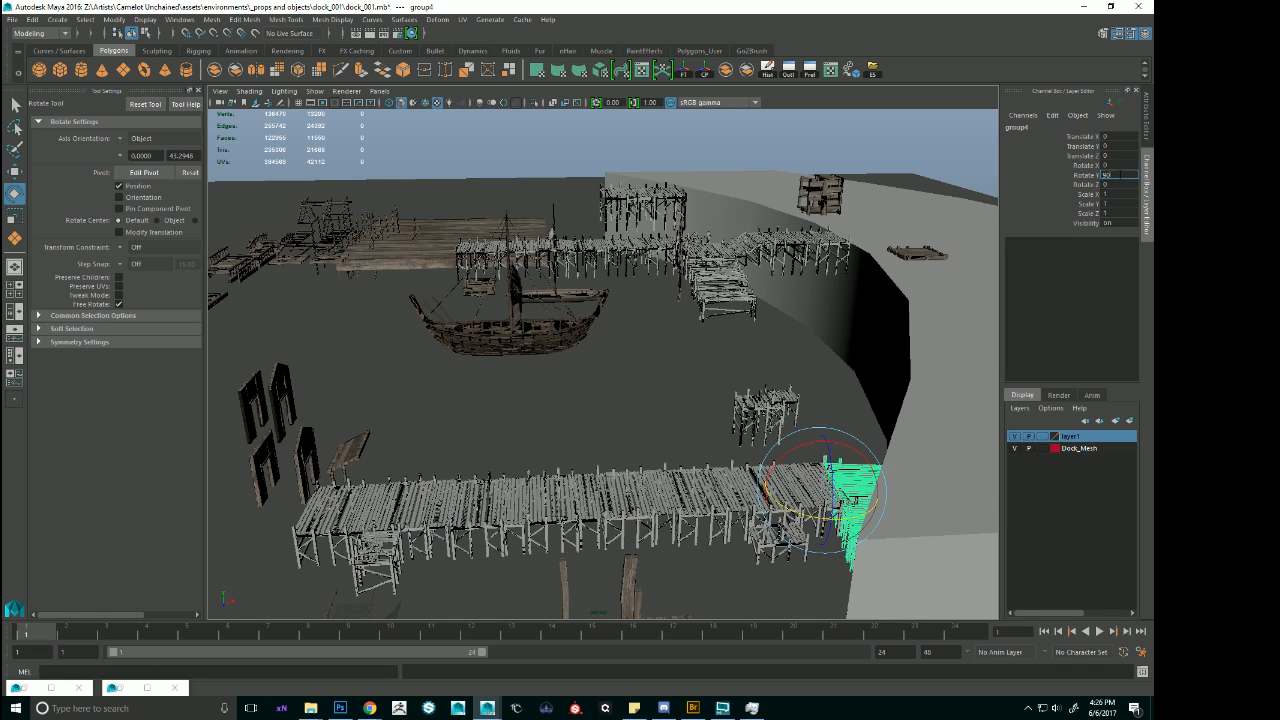
Join the rotated pier copy to the raised dock's side walkway at about Translate Y 6.677, Z -20.8, and check the joint.
left_click_drag(722, 392, 828, 426, "alt")
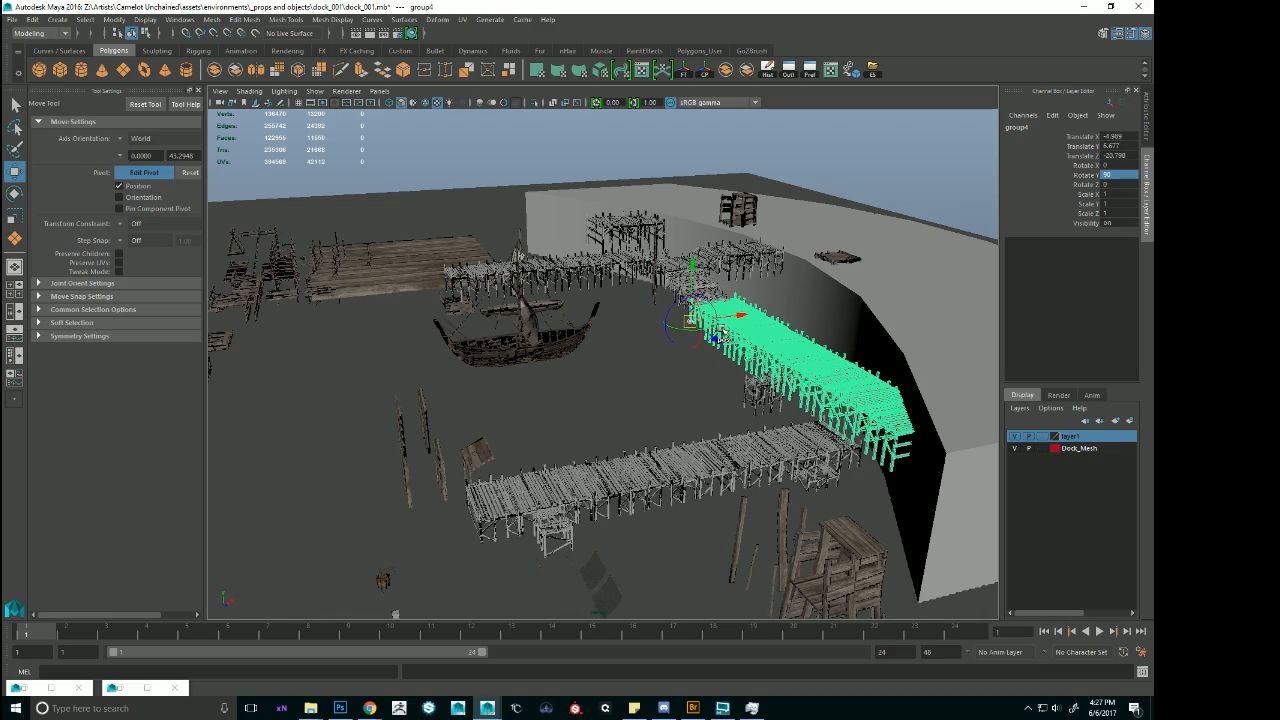
left_click_drag(722, 333, 672, 334, "alt")
right_click_drag(672, 334, 560, 330, "alt")
left_click_drag(440, 340, 610, 372, "alt")
middle_click_drag(400, 400, 536, 366, "alt")
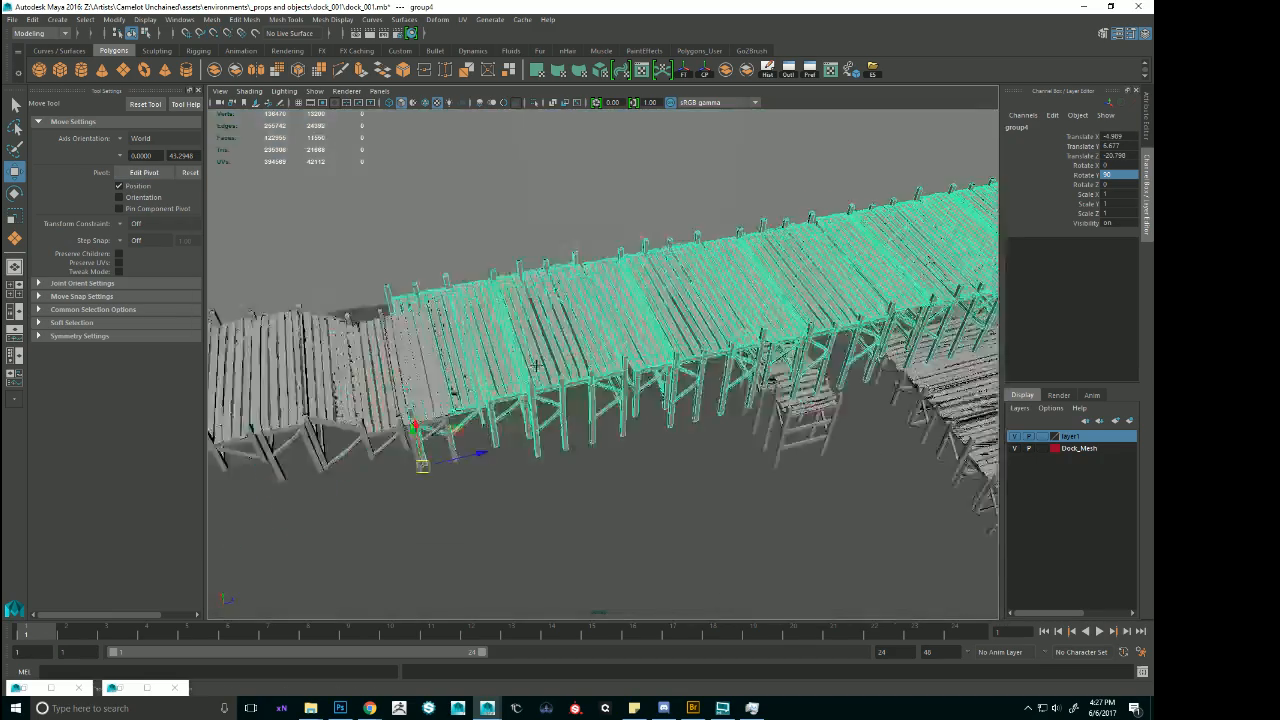
Snap the rotated pier copy to the end post of the raised dock's side walkway, at about Translate X -5.13, Z -19.67.
left_click_drag(536, 366, 580, 441, "alt")
right_click_drag(634, 463, 695, 513, "alt")
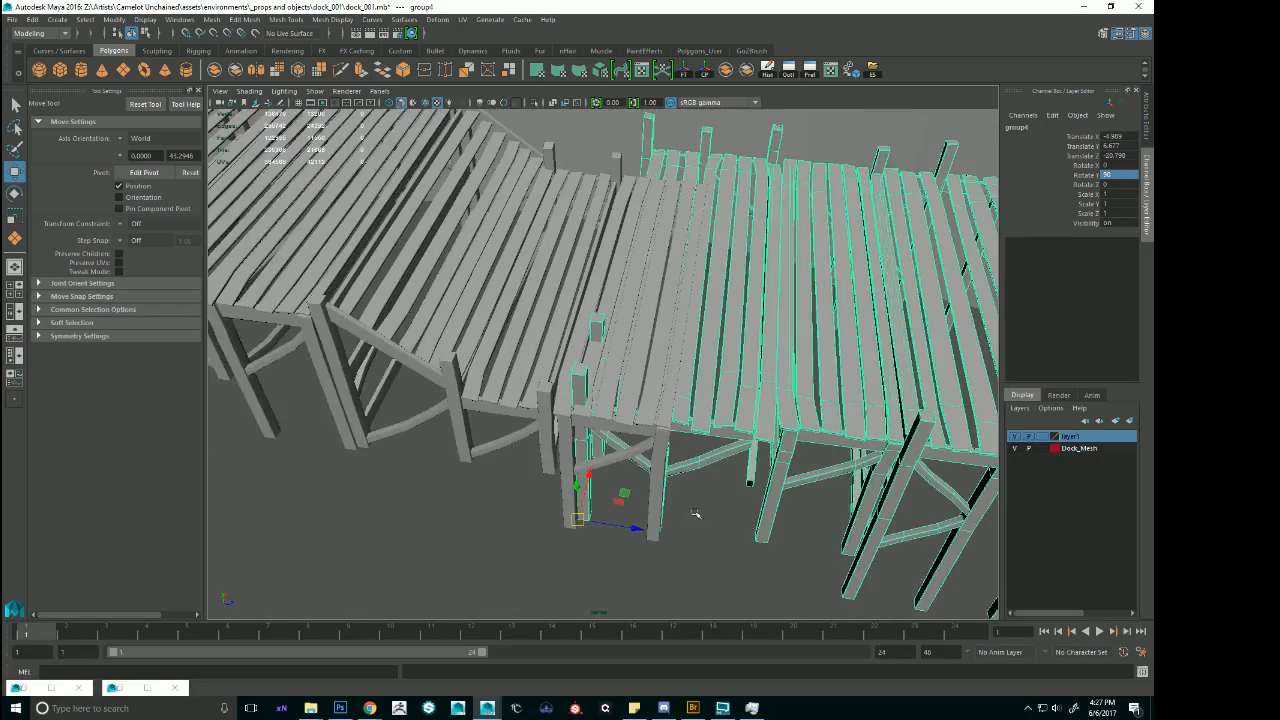
middle_click_drag(695, 513, 608, 442, "alt")
left_click_drag(536, 474, 594, 478)
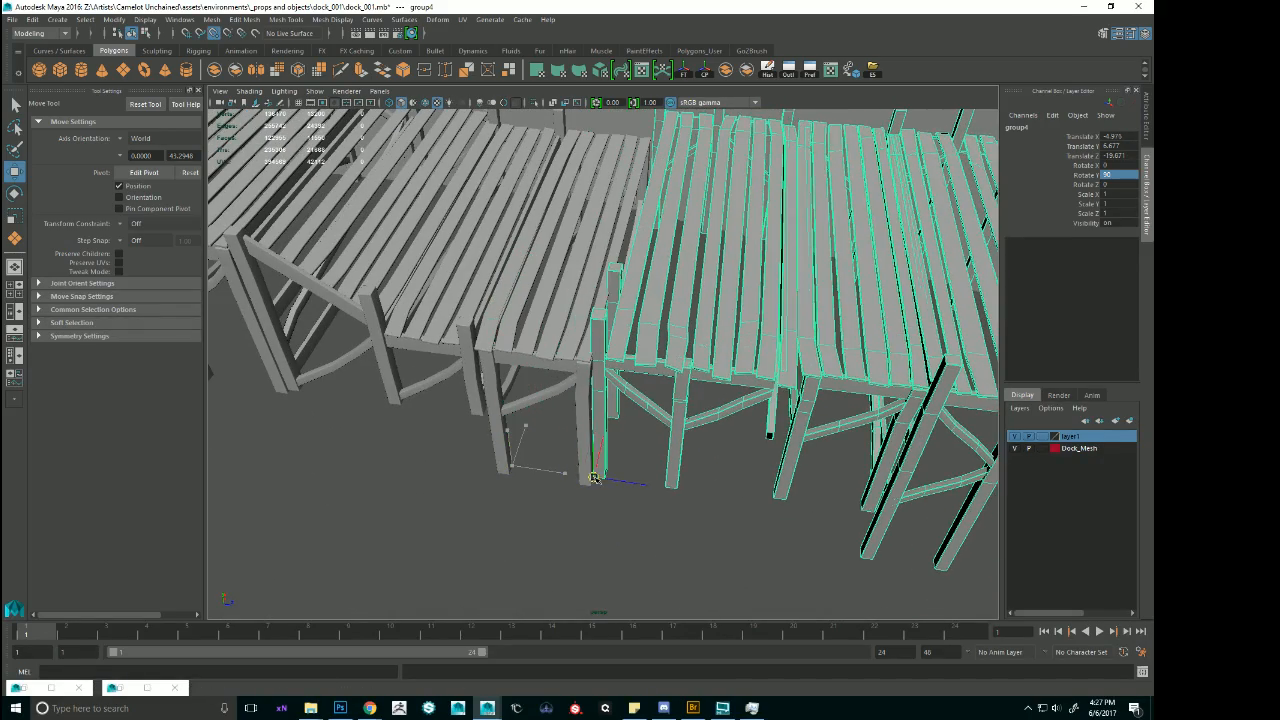
right_click_drag(750, 478, 709, 443, "alt")
left_click_drag(709, 443, 640, 420, "alt")
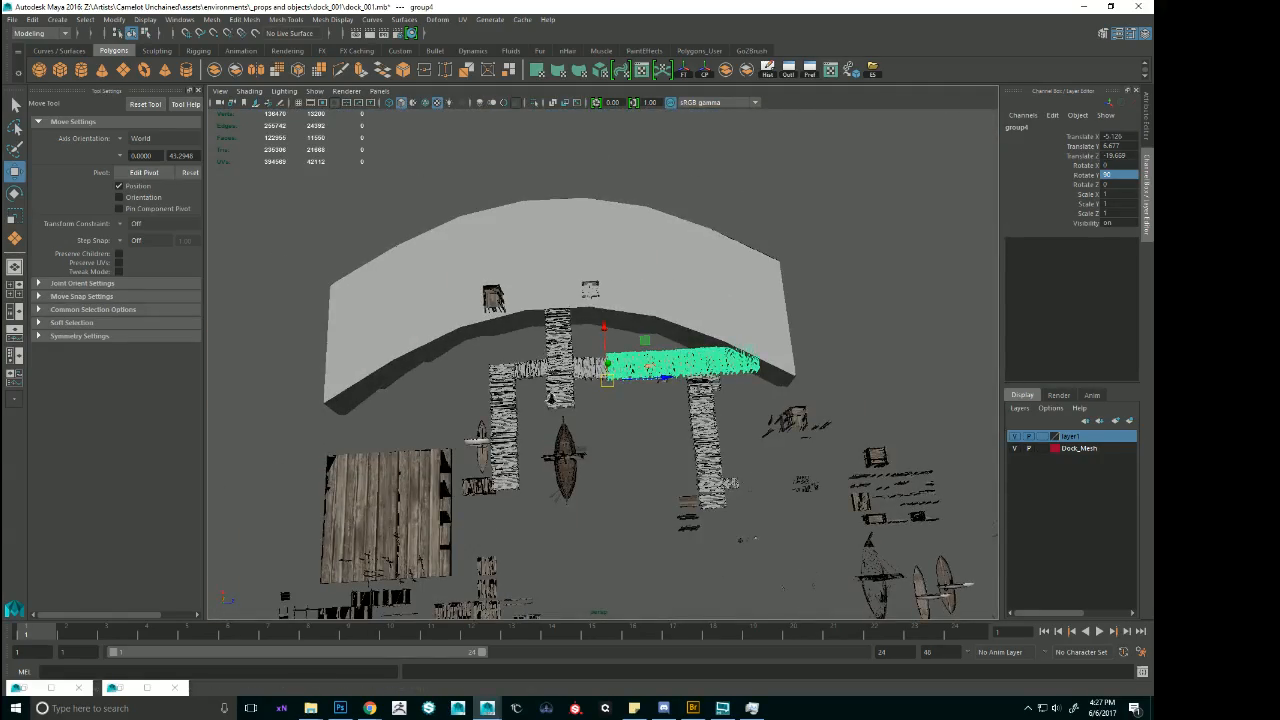
Select the central dock, the boatside pier and the connecting walkways, adding the shoreward end section and leaving out the shoreline.
right_click_drag(550, 398, 586, 406, "alt")
middle_click_drag(586, 406, 706, 371, "alt")
left_click_drag(706, 371, 670, 375, "alt")
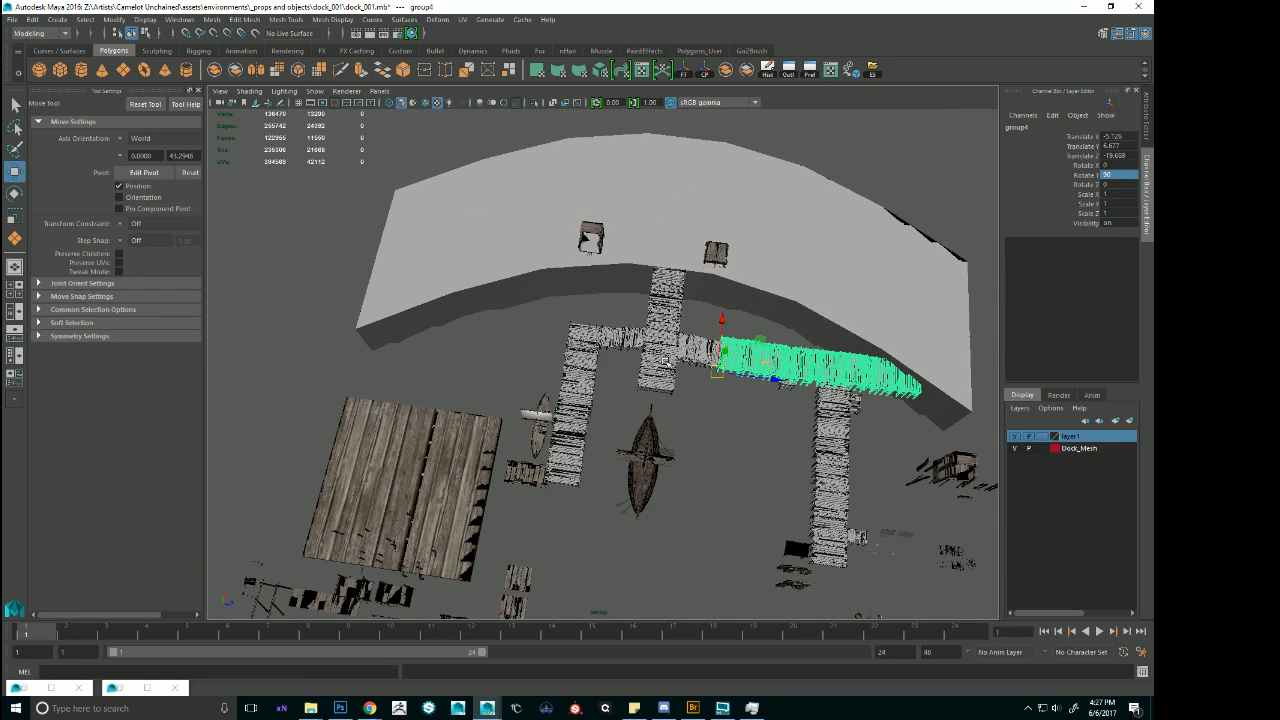
right_click_drag(665, 361, 709, 355, "alt")
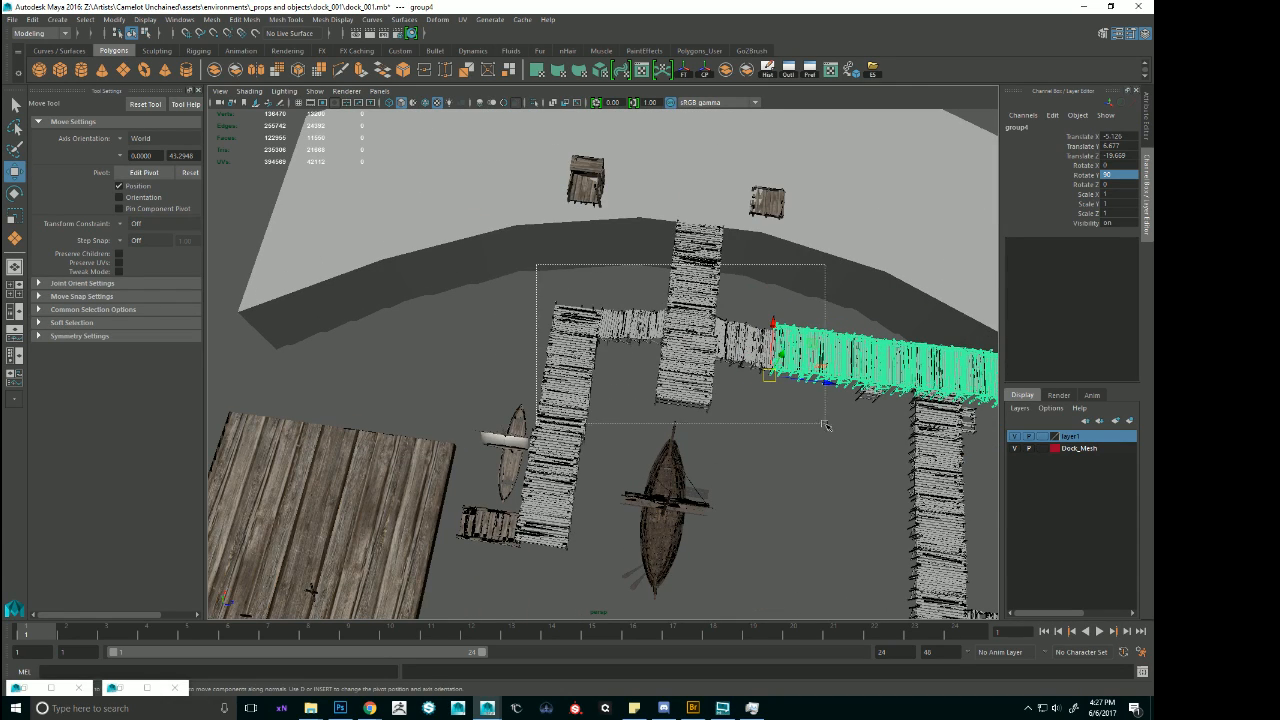
left_click(565, 545)
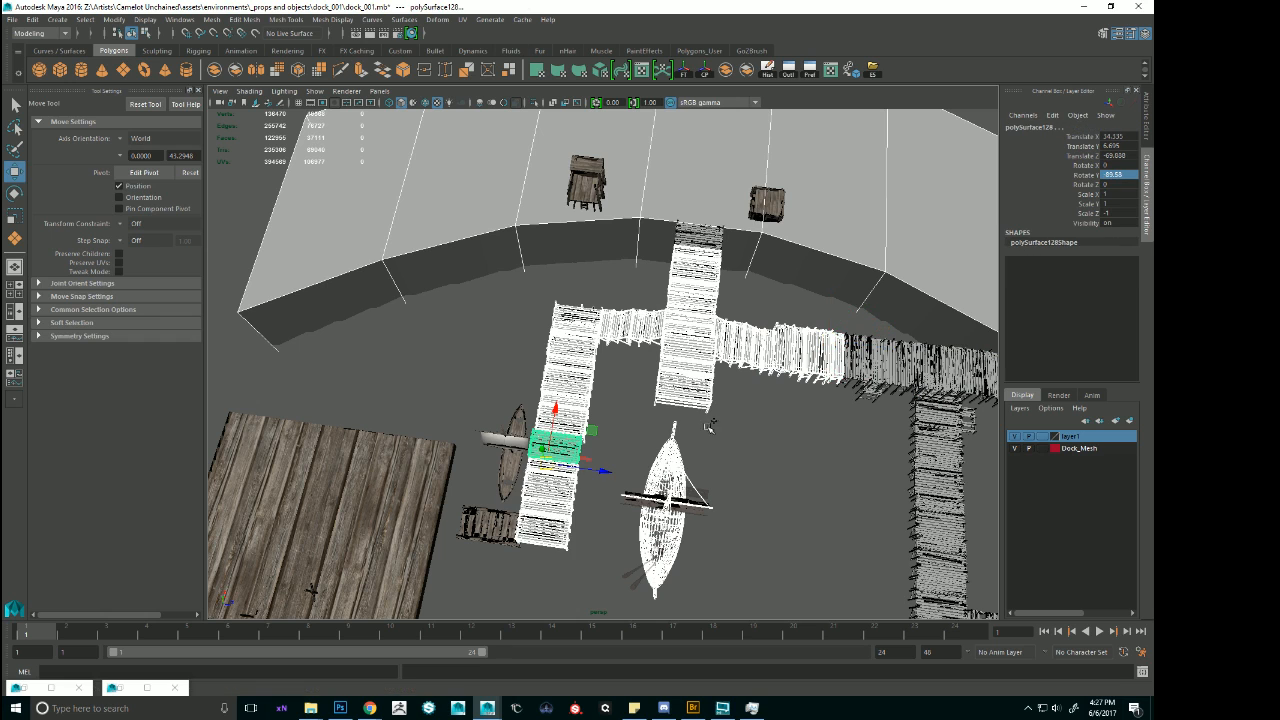
left_click(712, 238)
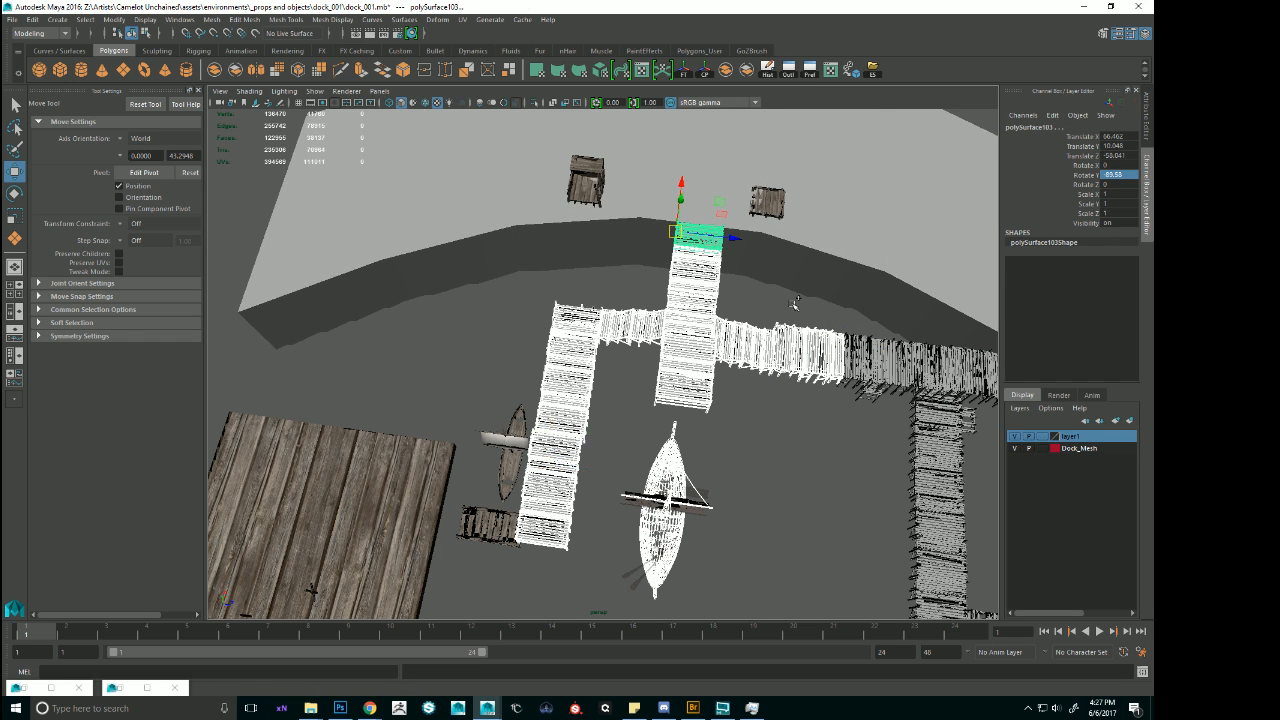
Undo the last selection change and extend the selection to the whole rotated pier copy and the remaining parts of the boat.
left_click_drag(795, 304, 826, 353, "alt")
middle_click_drag(866, 348, 724, 288, "alt")
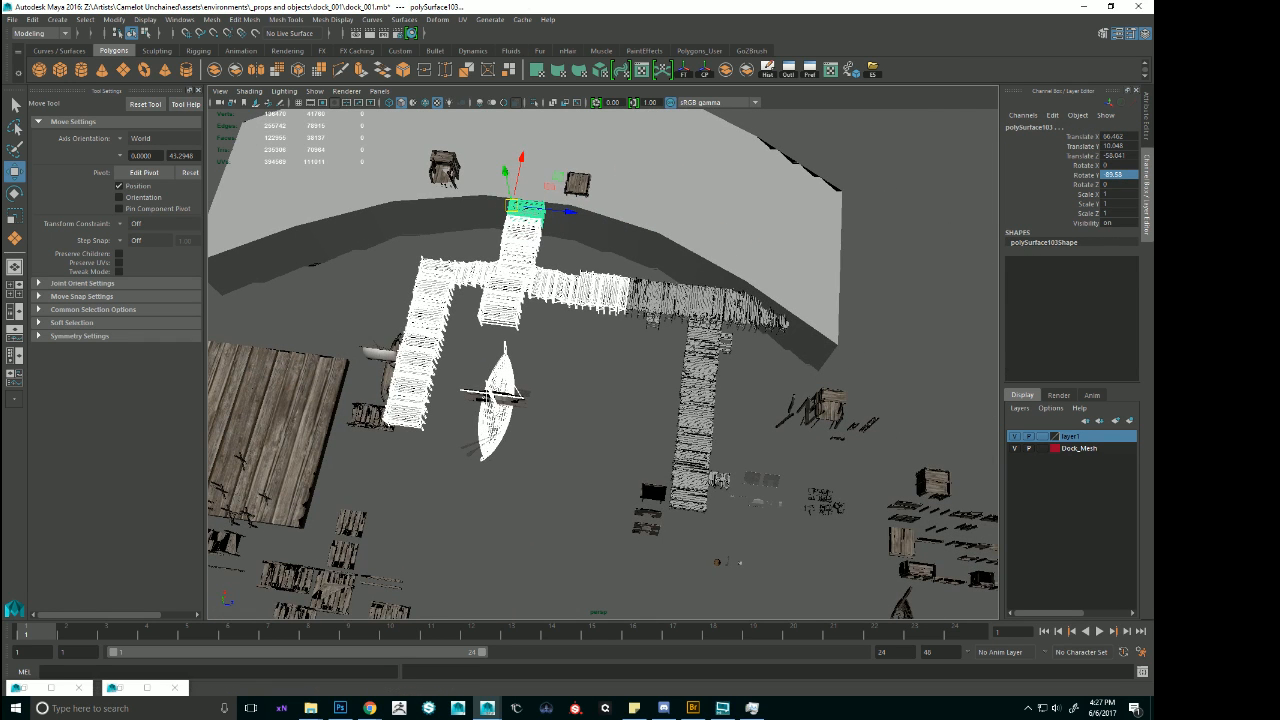
key("ctrl+z")
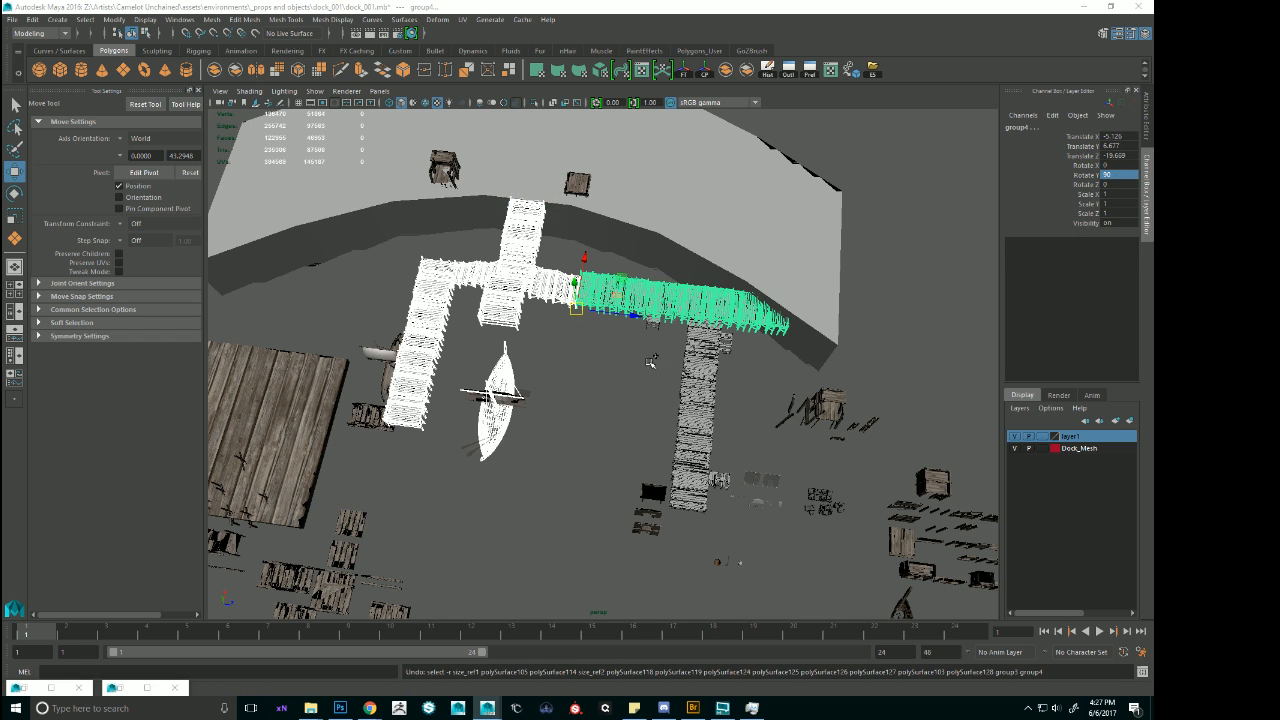
left_click_drag(650, 361, 664, 336, "alt")
right_click_drag(585, 400, 643, 426, "alt")
left_click_drag(643, 426, 721, 361, "alt")
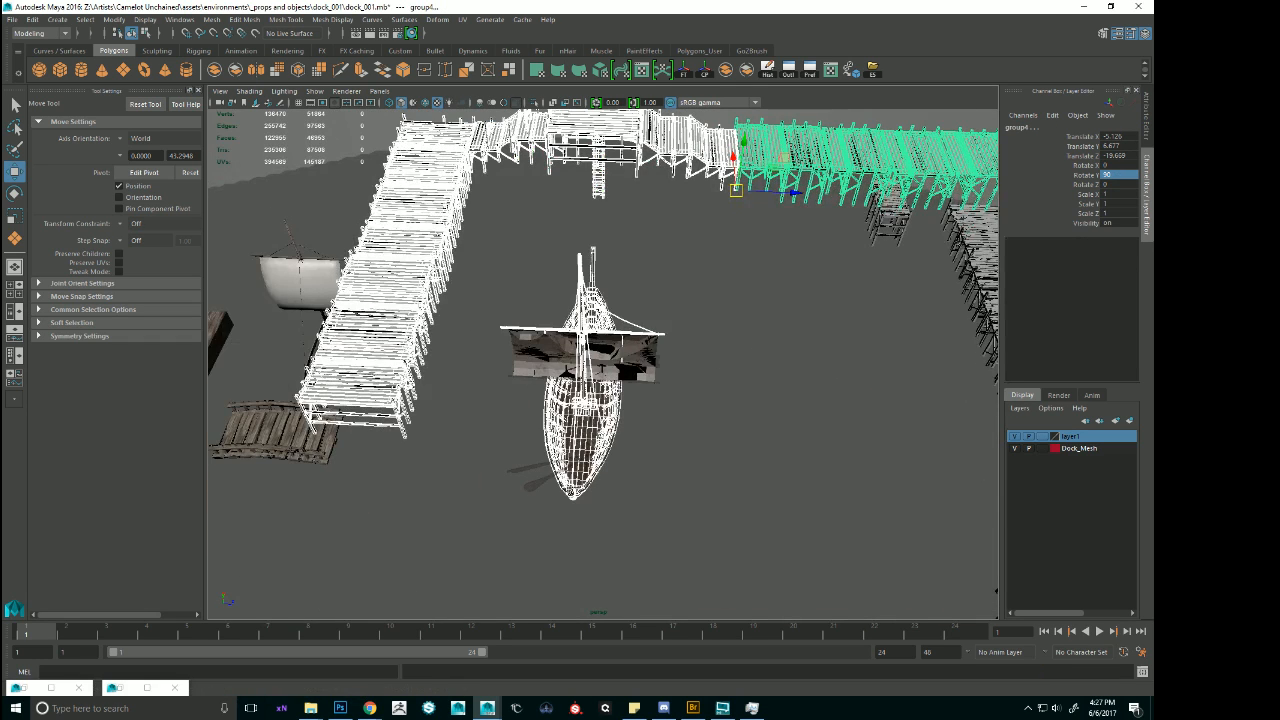
right_click_drag(789, 373, 648, 342, "alt")
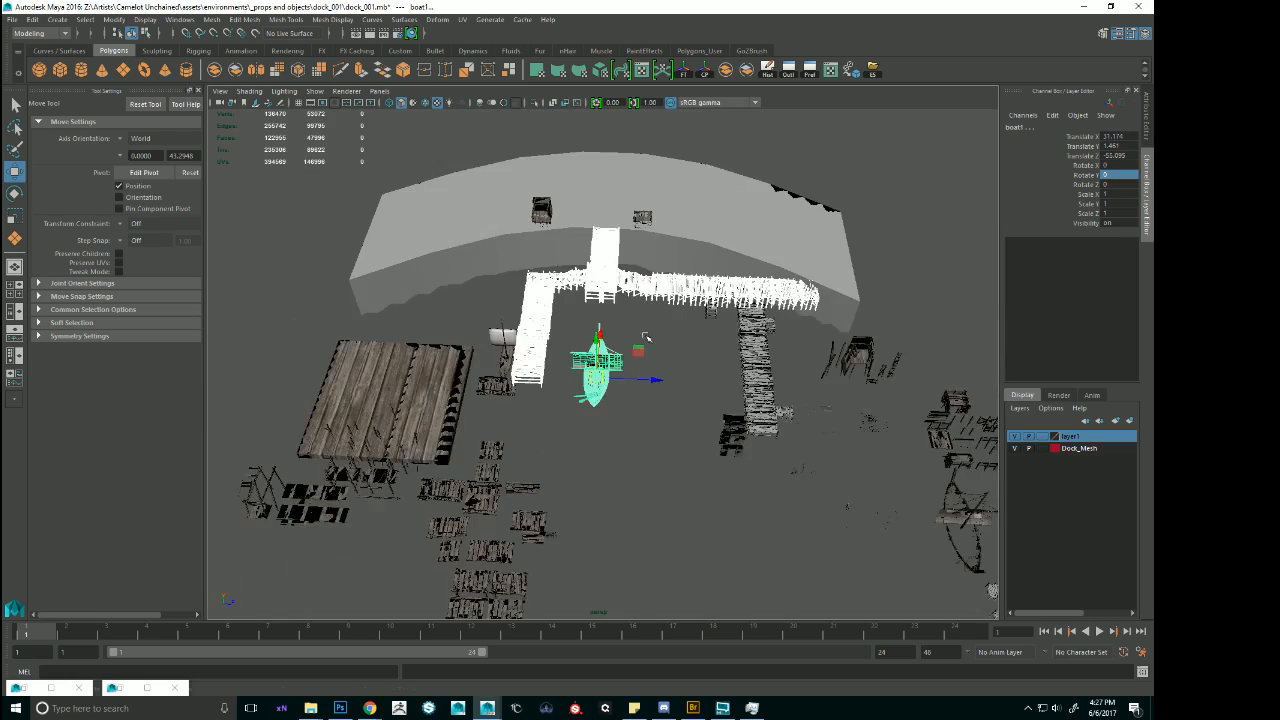
Try to shift the selected dock pieces, pier copy and boat by about -11.29 along Z.
left_click_drag(648, 342, 610, 380, "alt")
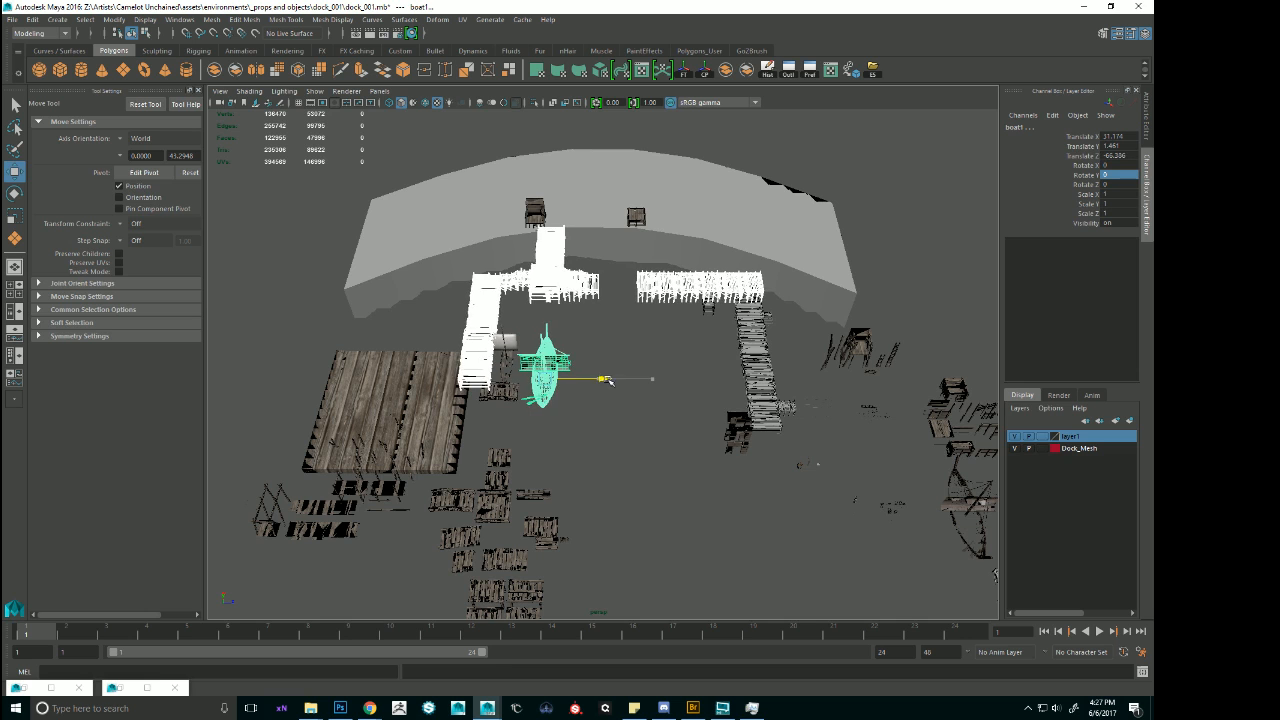
key("ctrl+z")
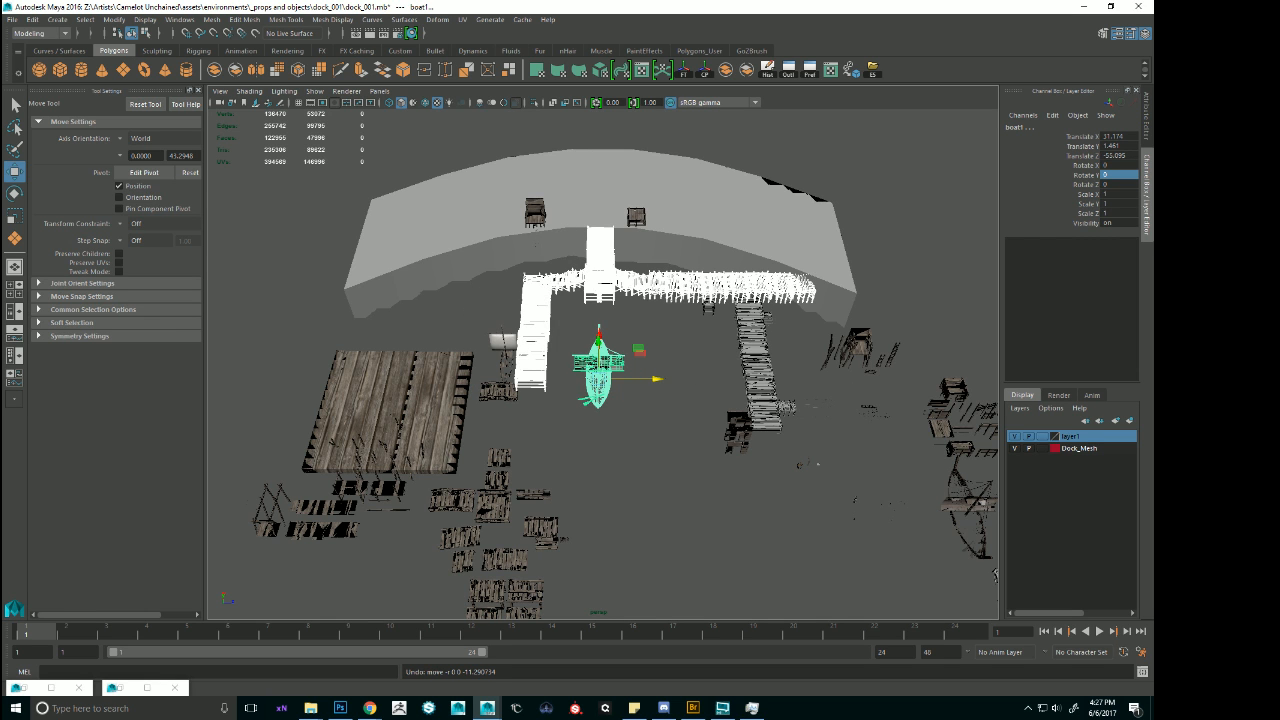
scroll(769, 306, "up", 5)
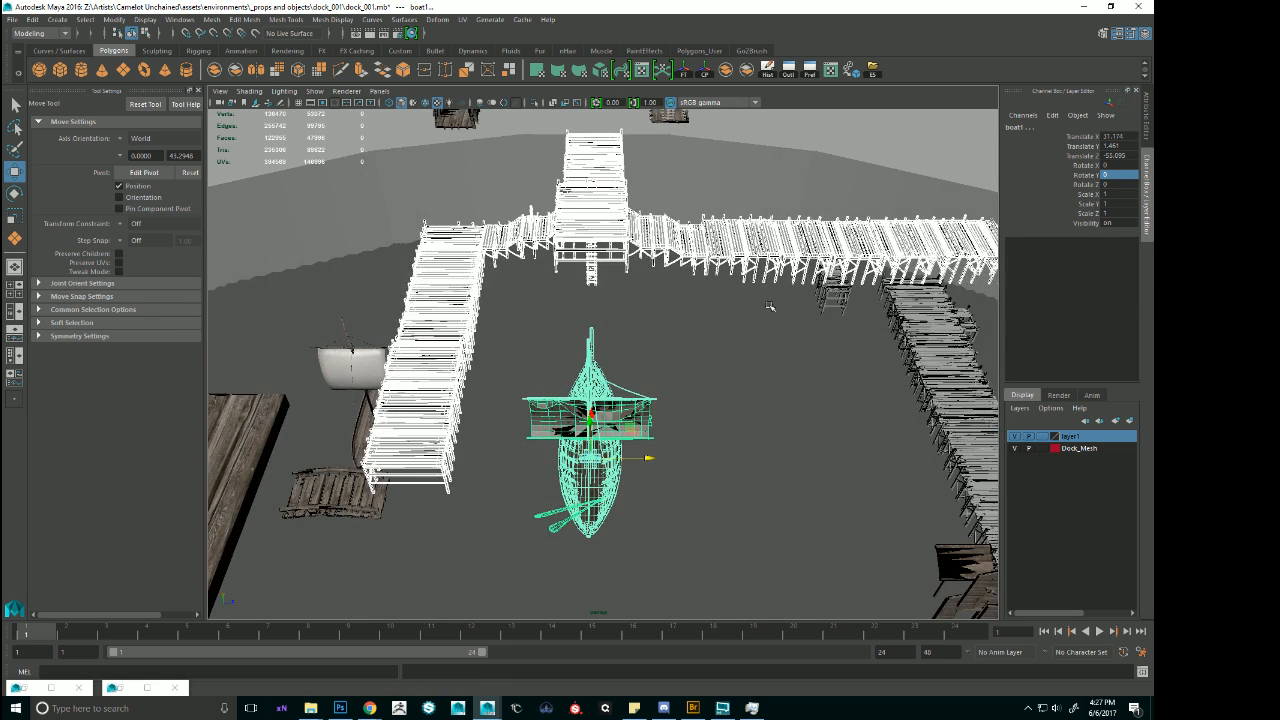
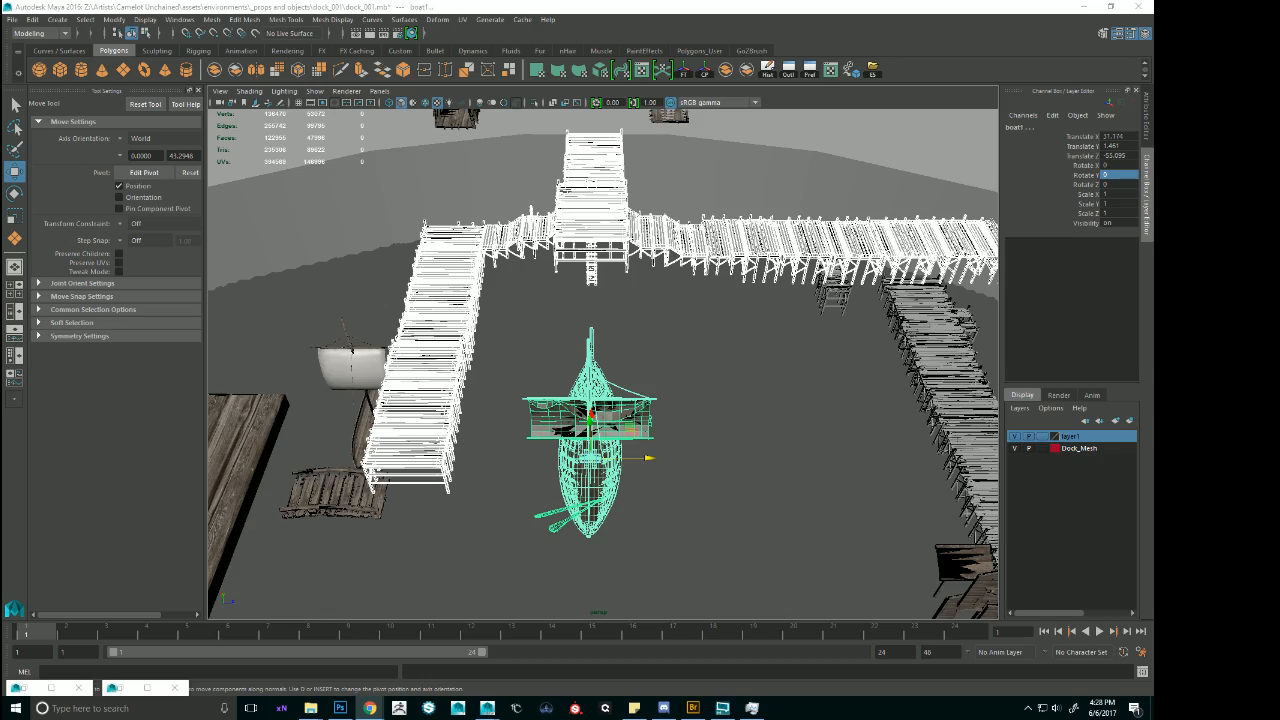
Select the deck sections of the central pier, from its shore end through the sloped part to the junction landing.
left_click_drag(522, 273, 720, 281, "alt")
left_click(953, 231)
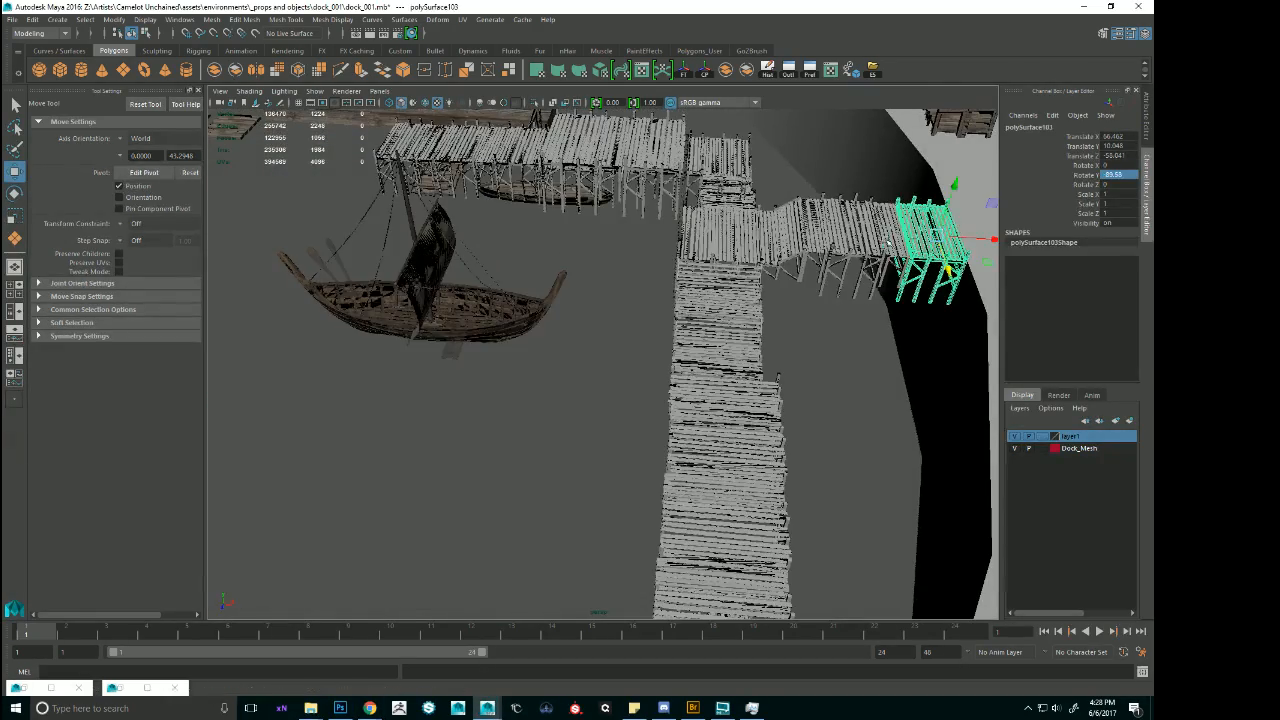
left_click(895, 236, "shift")
left_click(848, 238, "shift")
left_click(788, 241, "shift")
left_click(754, 241, "shift")
left_click(809, 232, "shift")
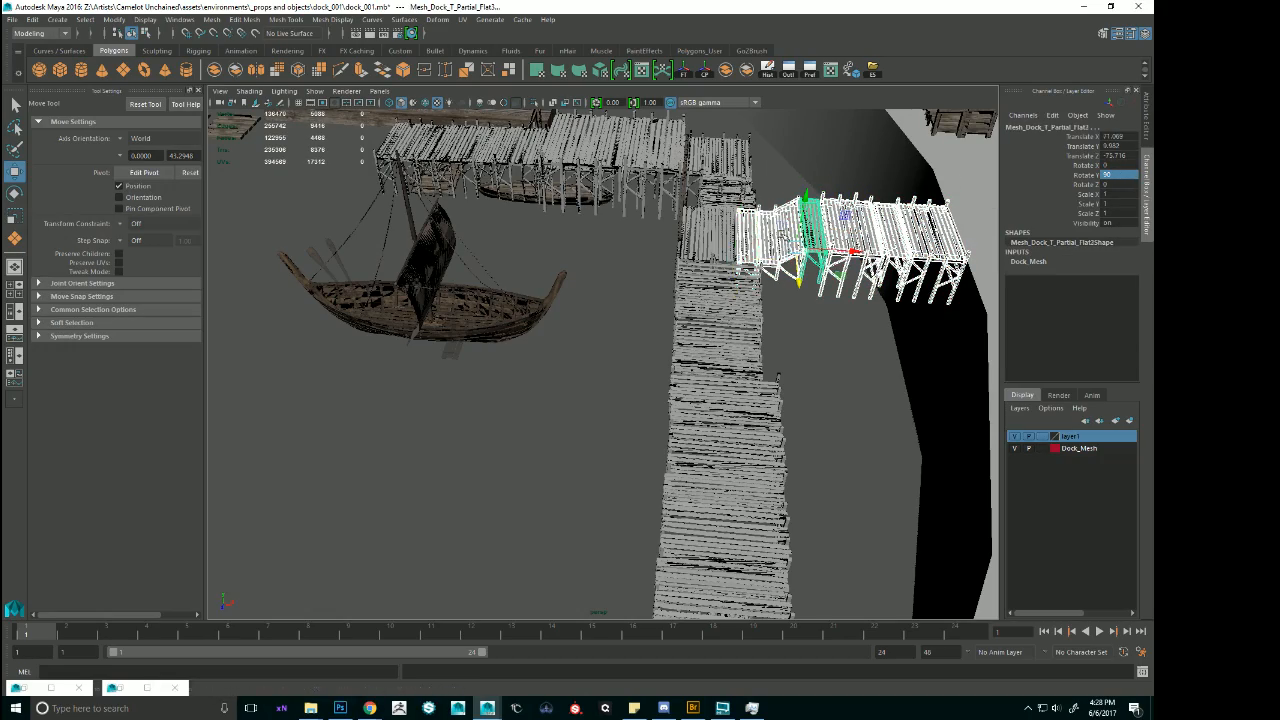
left_click(706, 247, "shift")
left_click_drag(706, 250, 905, 185, "alt")
right_click_drag(841, 227, 715, 205, "alt")
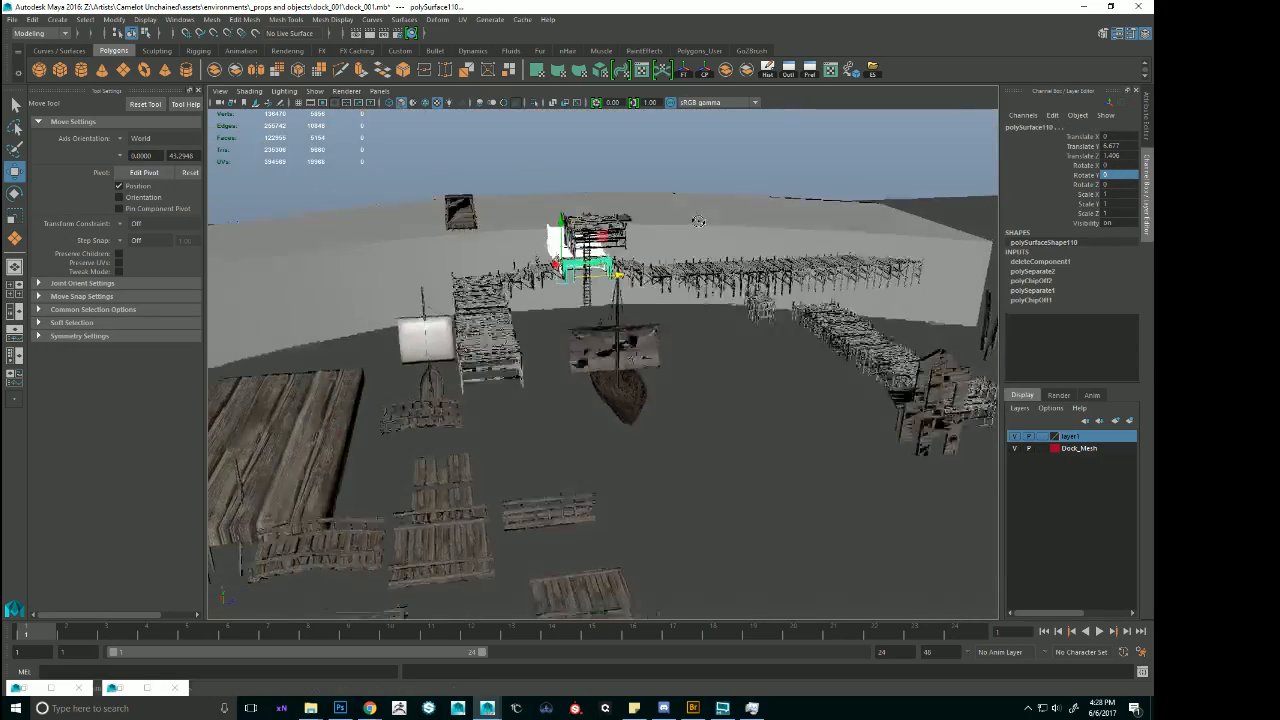
left_click_drag(715, 205, 683, 282, "alt")
middle_click_drag(683, 282, 678, 294, "alt")
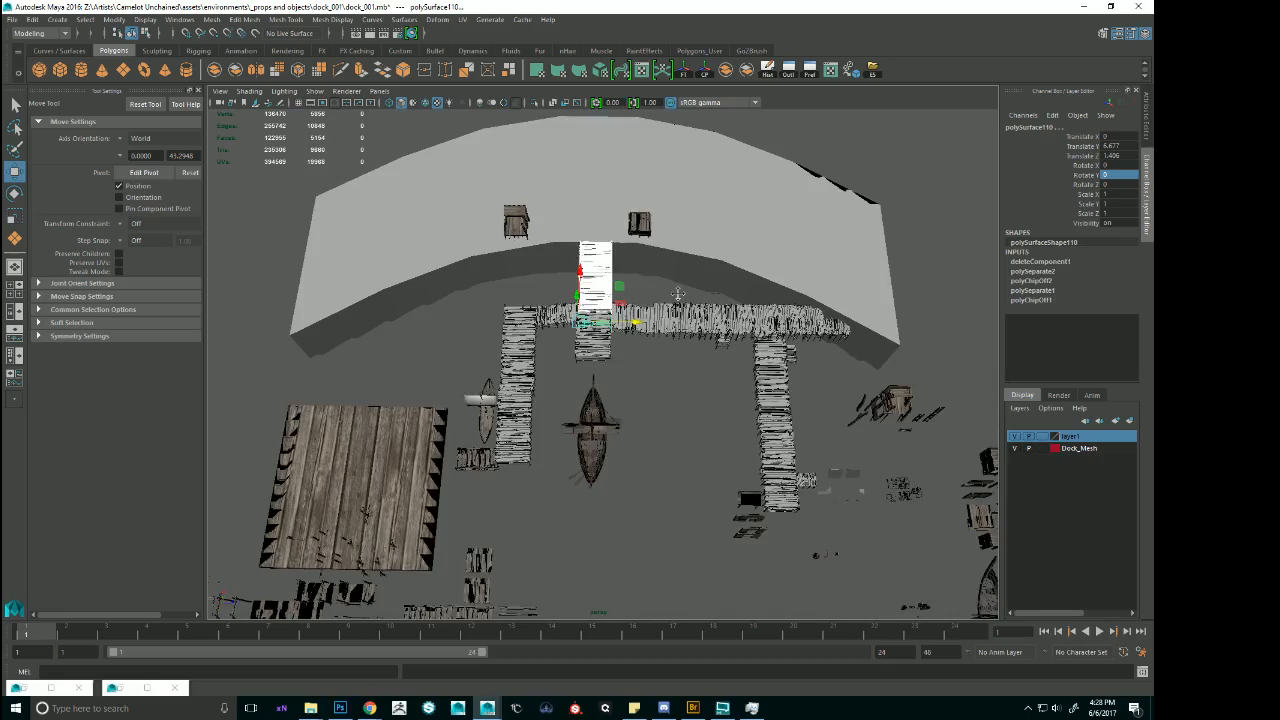
left_click(790, 257)
right_click_drag(666, 277, 746, 304, "alt")
left_click_drag(746, 304, 675, 285, "alt")
right_click_drag(675, 285, 738, 303, "alt")
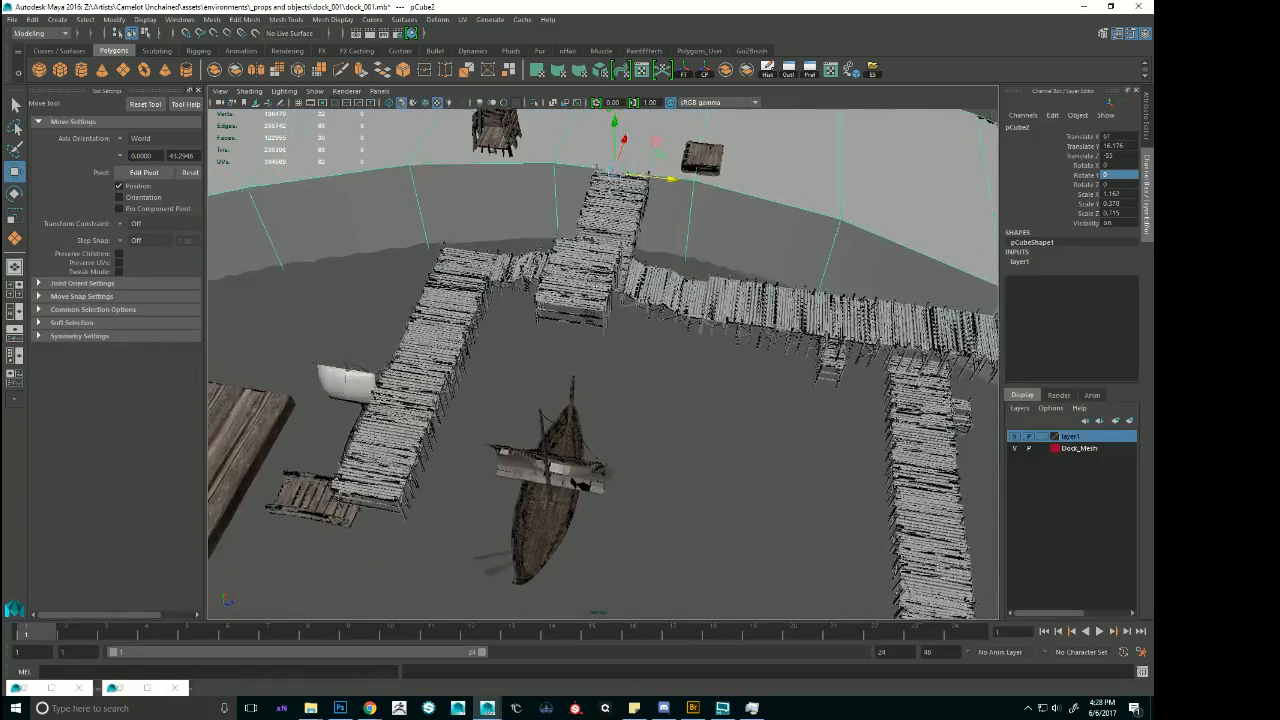
middle_click_drag(738, 303, 750, 338, "alt")
key("ctrl+z")
Add the junction's remaining planks, the adjoining stairs, the human size reference and the central pier's front platform sections to the selection.
left_click_drag(750, 338, 467, 270, "alt")
right_click_drag(467, 270, 610, 298, "alt")
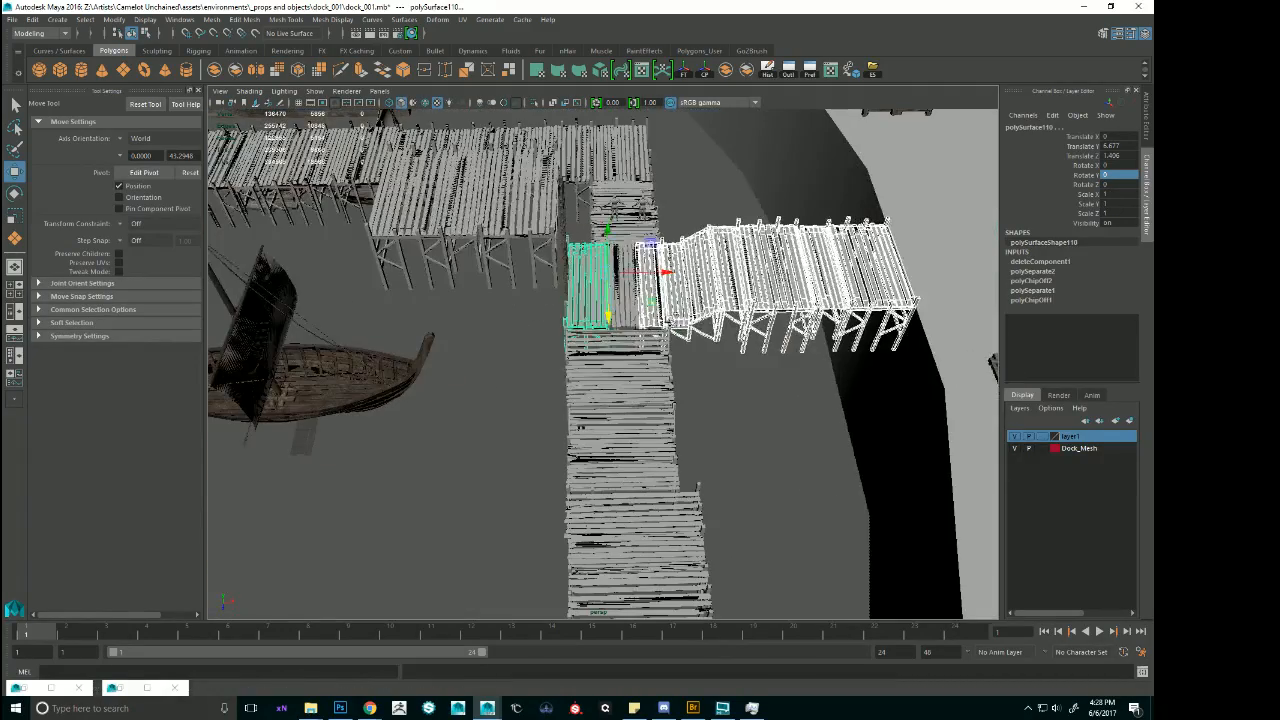
left_click(622, 301, "shift")
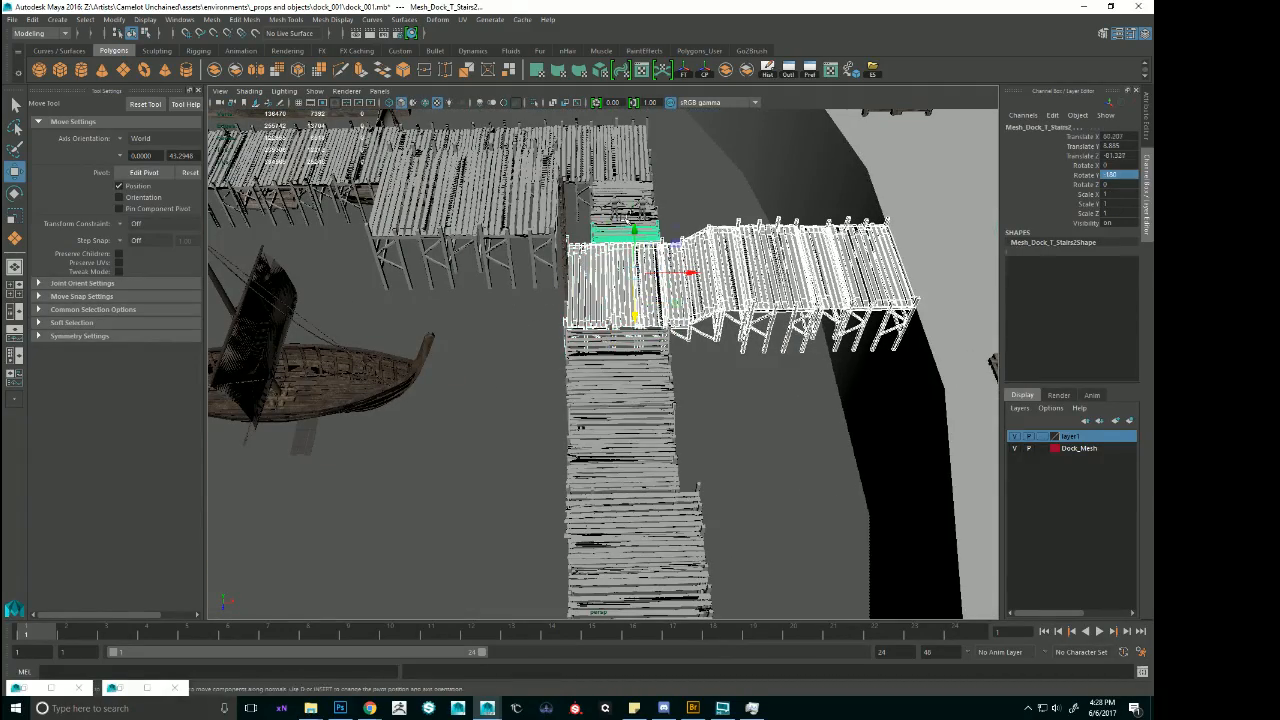
left_click(625, 205, "shift")
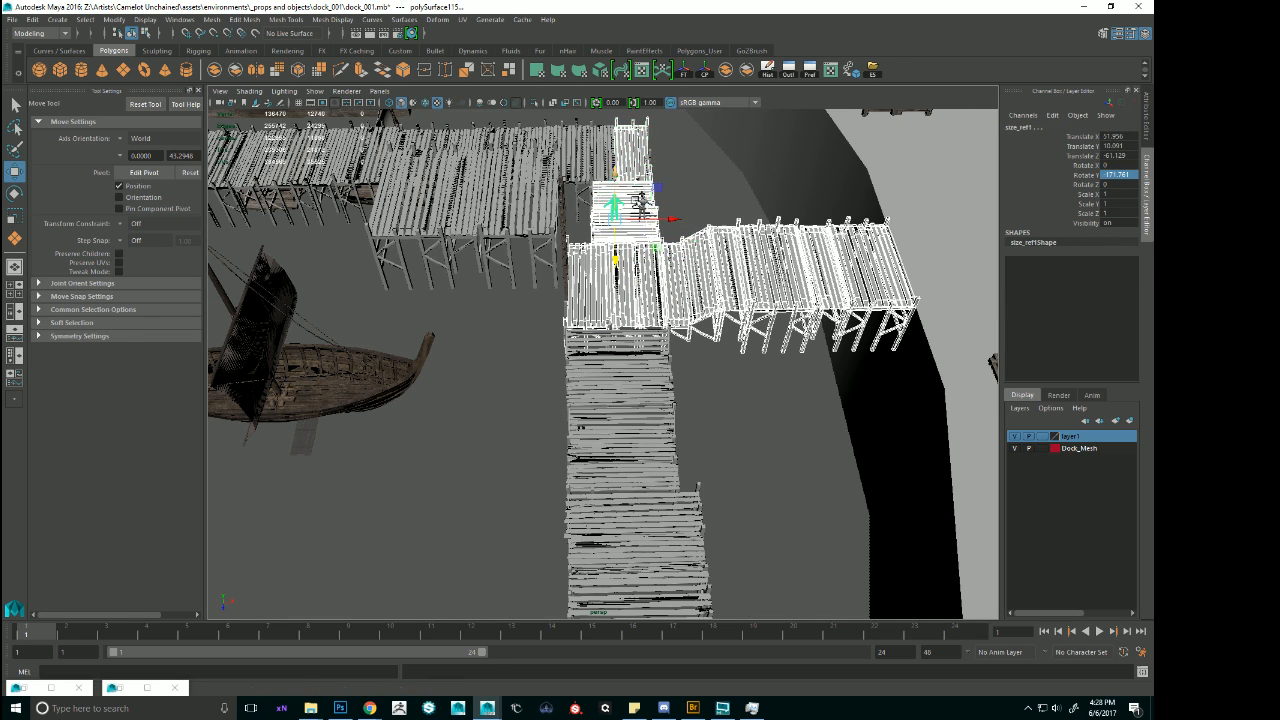
left_click(540, 215)
left_click(562, 222, "shift")
left_click_drag(562, 222, 615, 150, "alt")
left_click(574, 262, "shift")
left_click(512, 160, "shift")
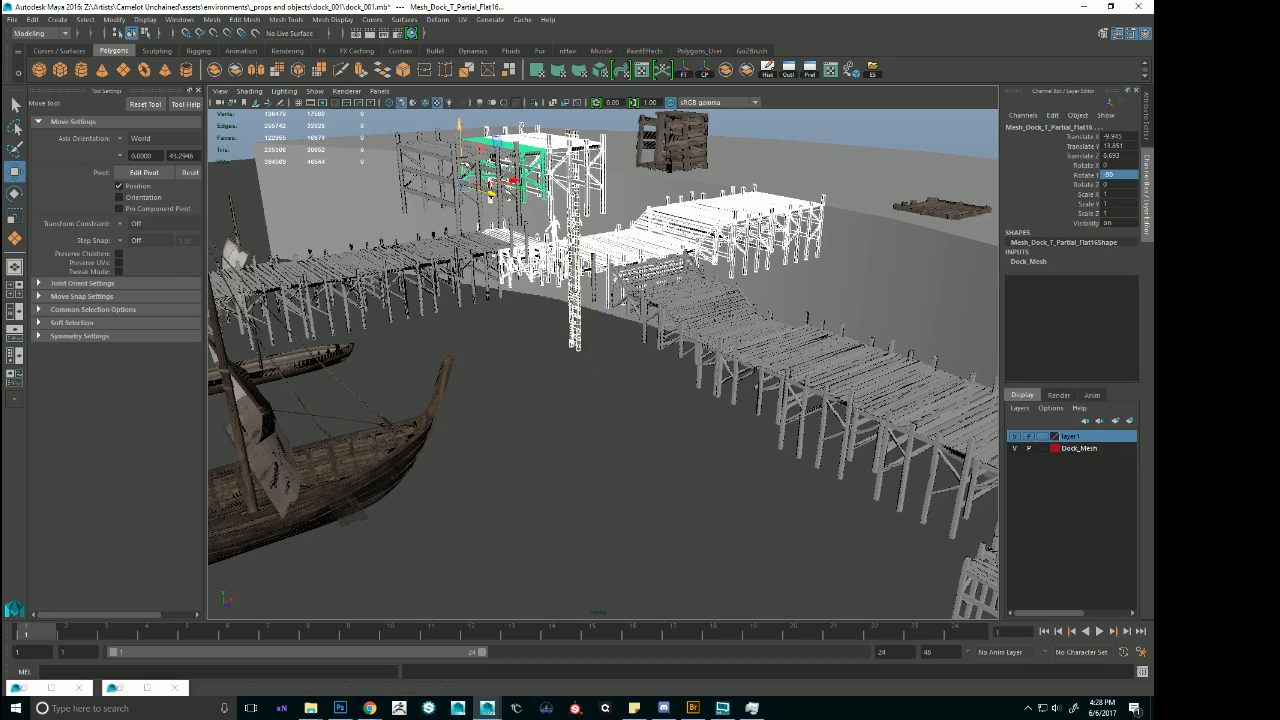
left_click(450, 158, "shift")
Add all deck sections of the pier beside the white-sailed boat to the selection, down to its outer end.
left_click_drag(444, 208, 668, 181, "alt")
left_click(668, 181, "shift")
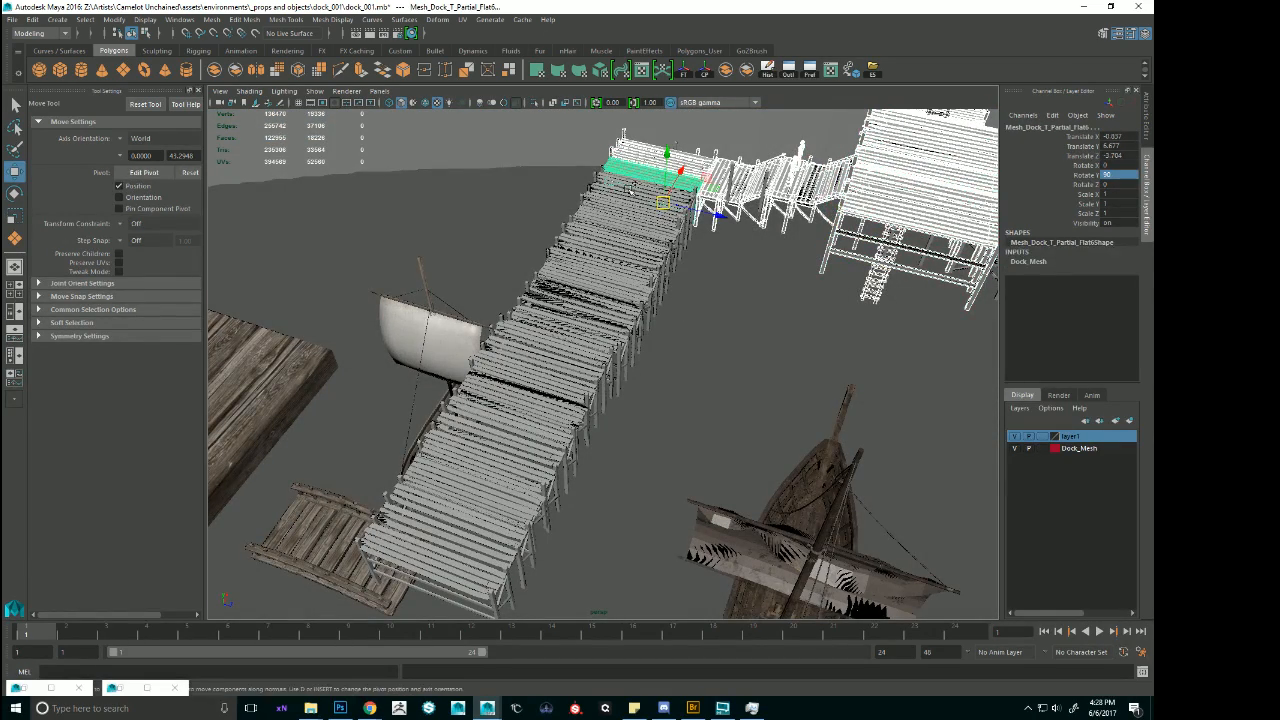
left_click(642, 208, "shift")
left_click(602, 242, "shift")
left_click(639, 246, "shift")
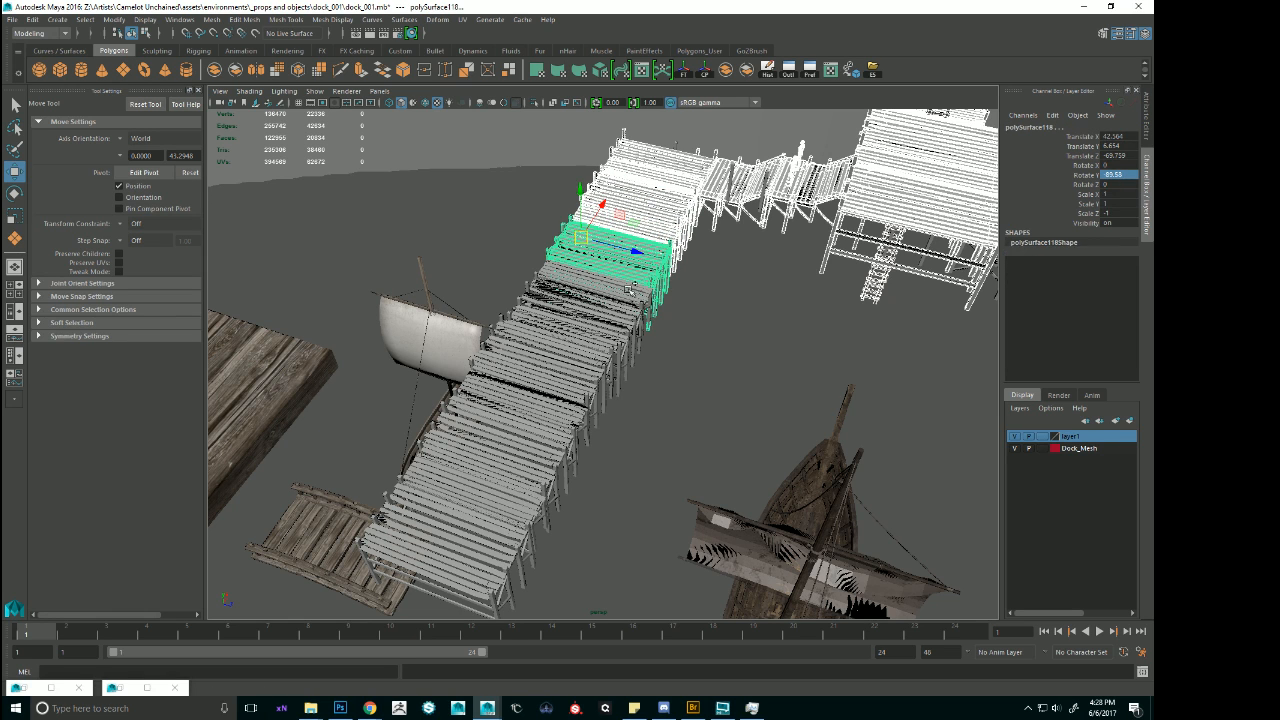
left_click(629, 286, "shift")
left_click(614, 325, "shift")
left_click(589, 387, "shift")
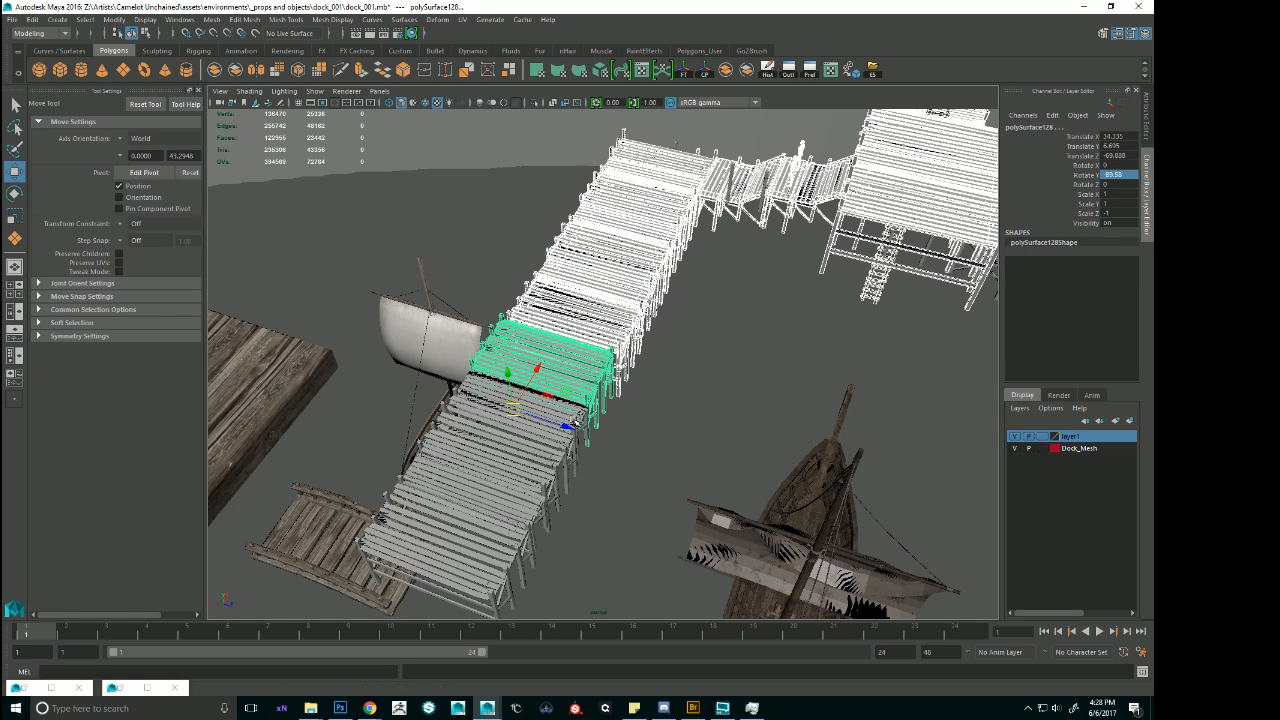
left_click(570, 434, "shift")
left_click(554, 465, "shift")
left_click_drag(554, 466, 634, 494, "alt")
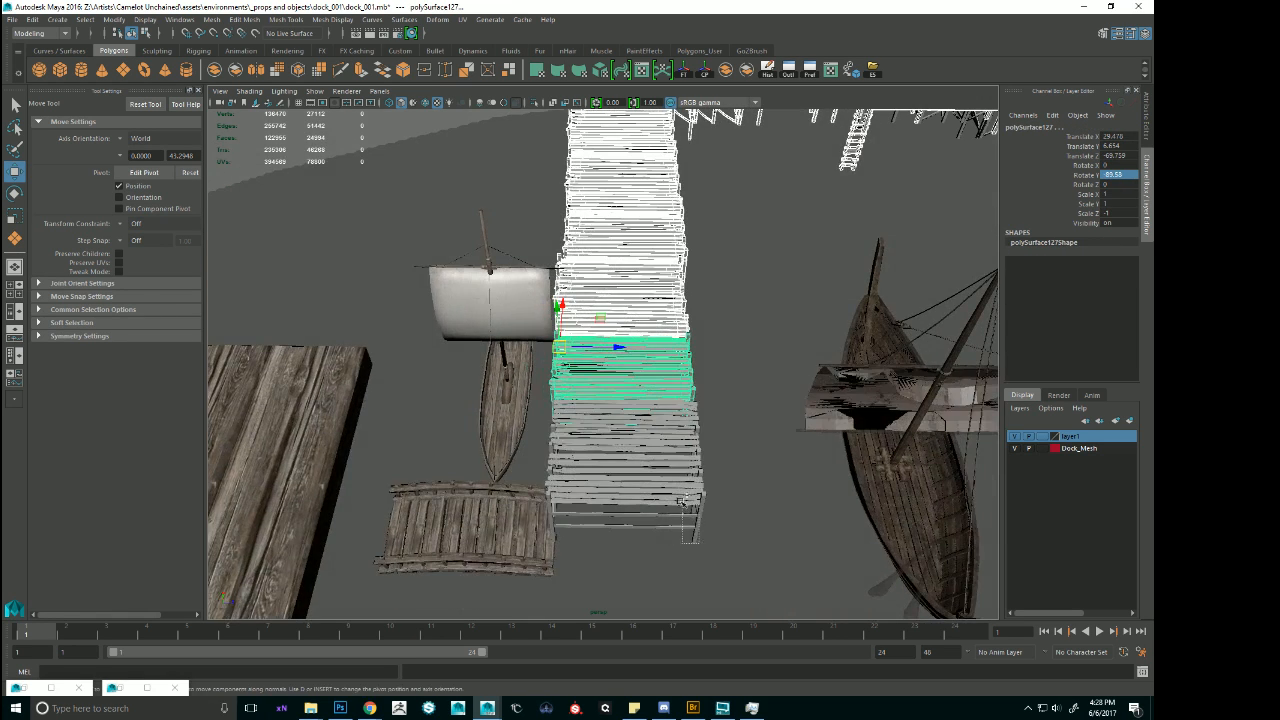
left_click(662, 398, "shift")
Add the long shoreline walkway's sections to the selection, from the central junction to the far end past the other pier.
scroll(745, 424, "down", 6)
middle_click_drag(780, 420, 385, 412, "alt")
left_click_drag(610, 416, 650, 418, "alt")
middle_click_drag(650, 418, 755, 526, "alt")
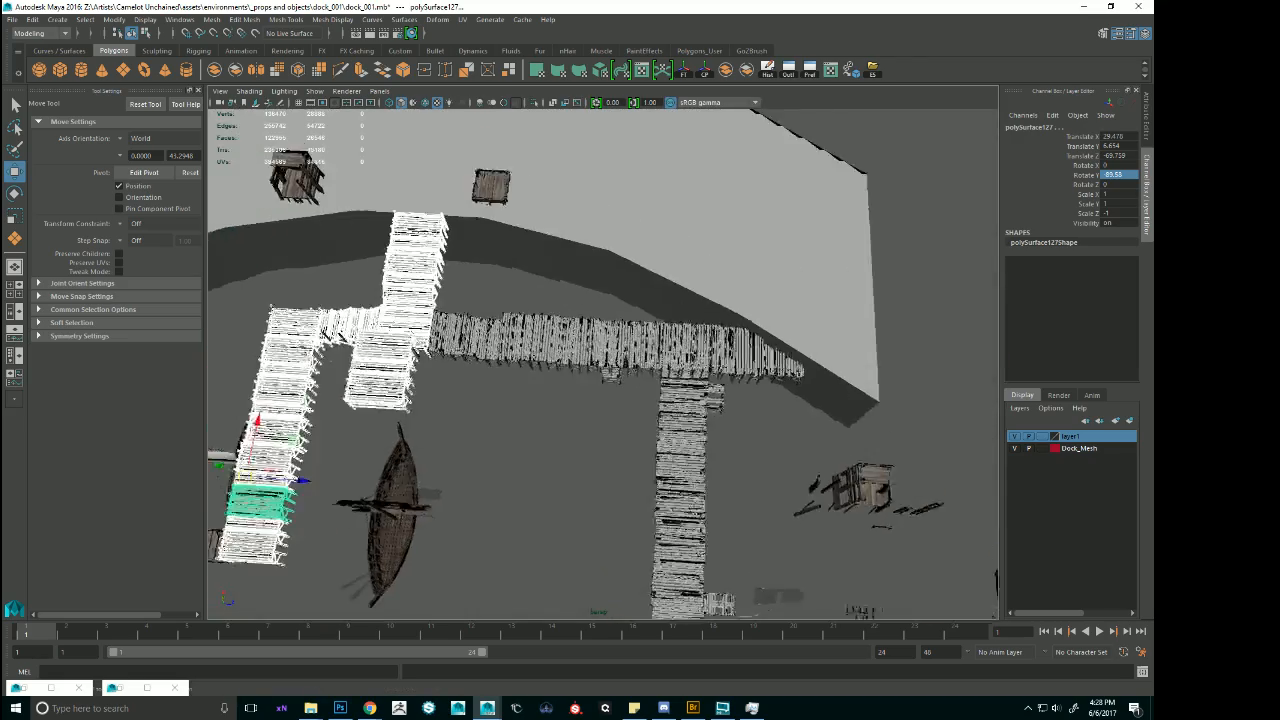
left_click_drag(755, 526, 725, 487, "alt")
left_click_drag(442, 324, 548, 367, "shift")
scroll(548, 366, "up", 4)
left_click(644, 269, "ctrl")
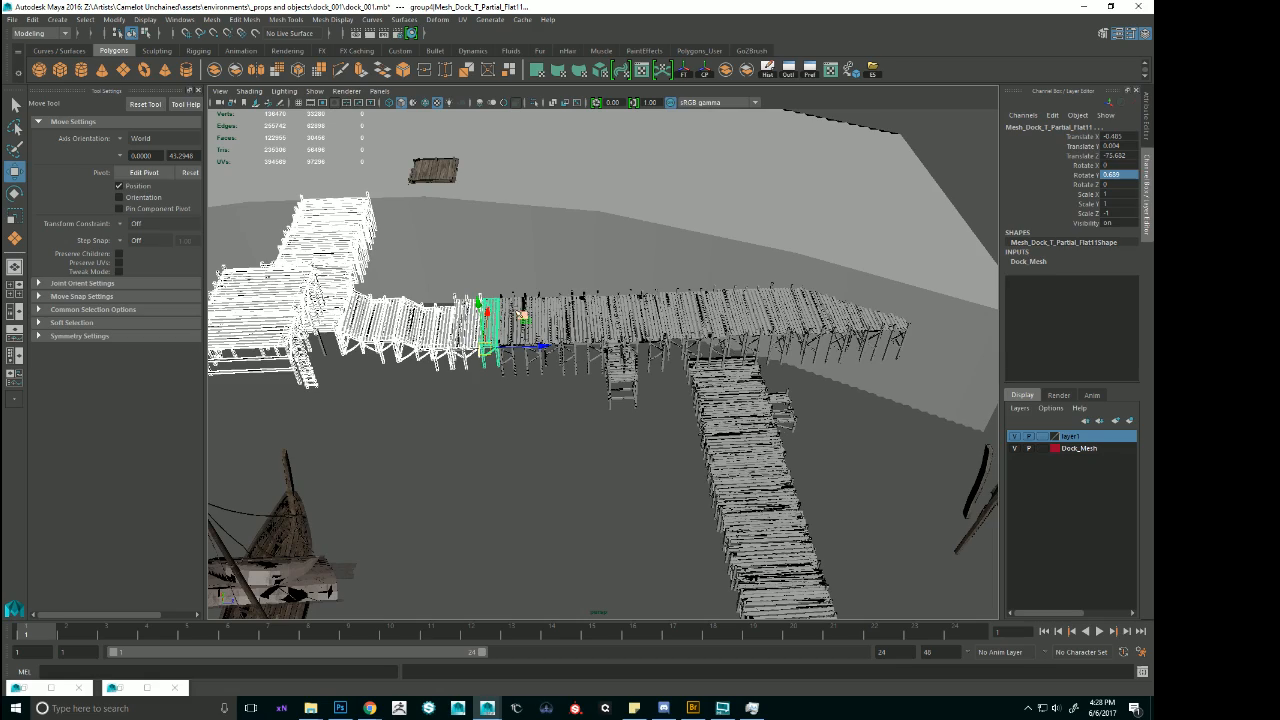
left_click_drag(512, 316, 884, 256, "shift")
left_click(884, 252, "ctrl")
Check the selection in wireframe and shift the selected docks along the shoreline until the end section's Translate X is about 38.4.
key("4")
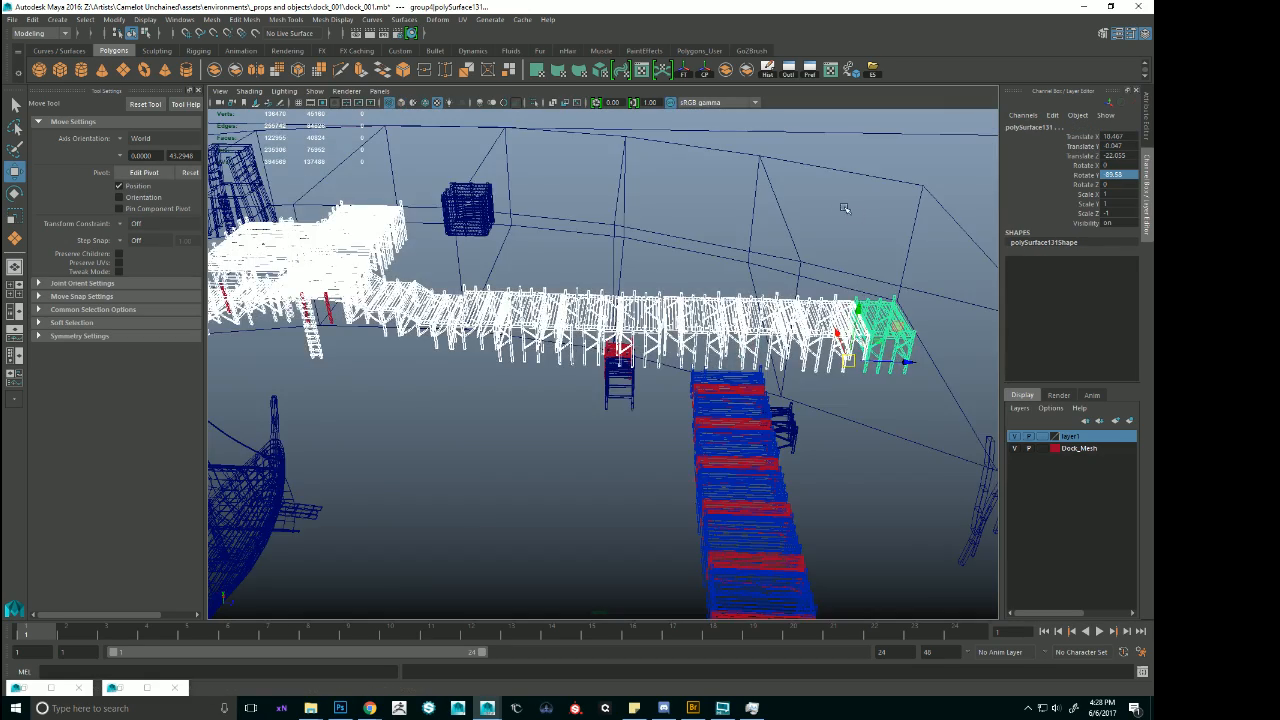
right_click_drag(846, 206, 642, 228, "alt")
mouse_move(642, 228)
left_mouse_down("alt")
mouse_move(671, 251)
mouse_move(661, 227)
mouse_move(752, 399)
left_mouse_up("alt")
key("6")
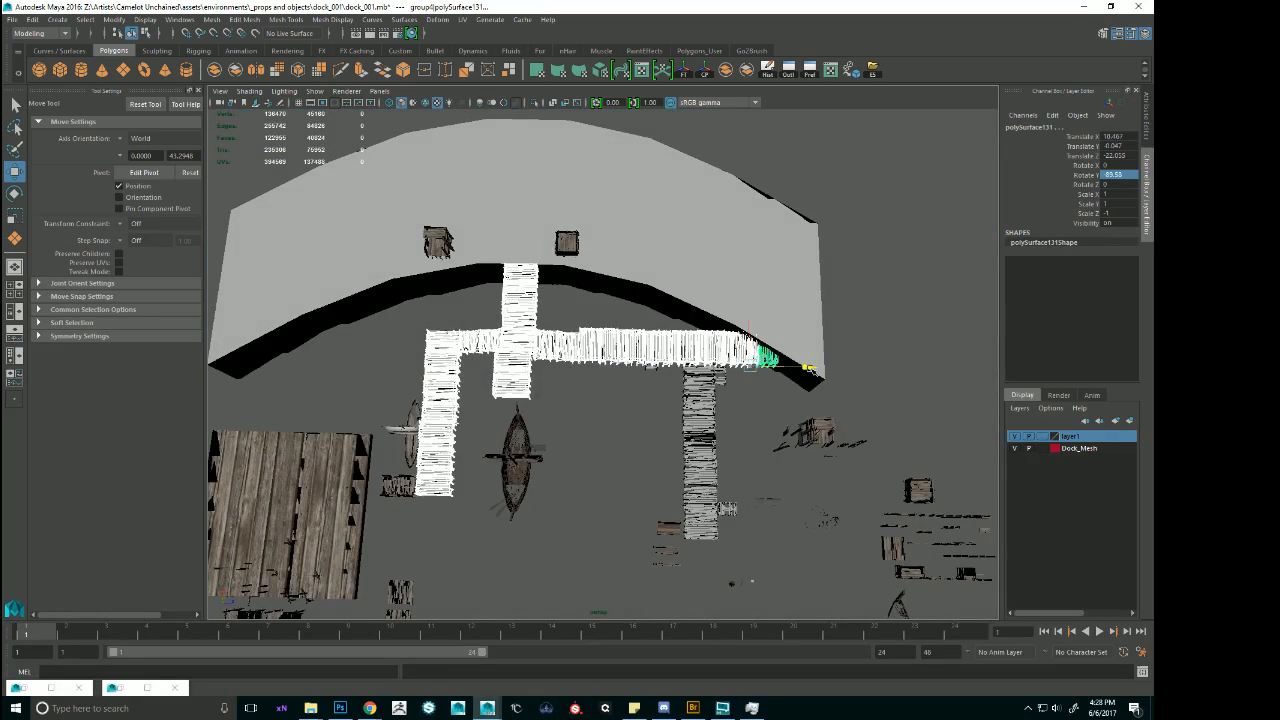
left_click_drag(808, 369, 612, 390)
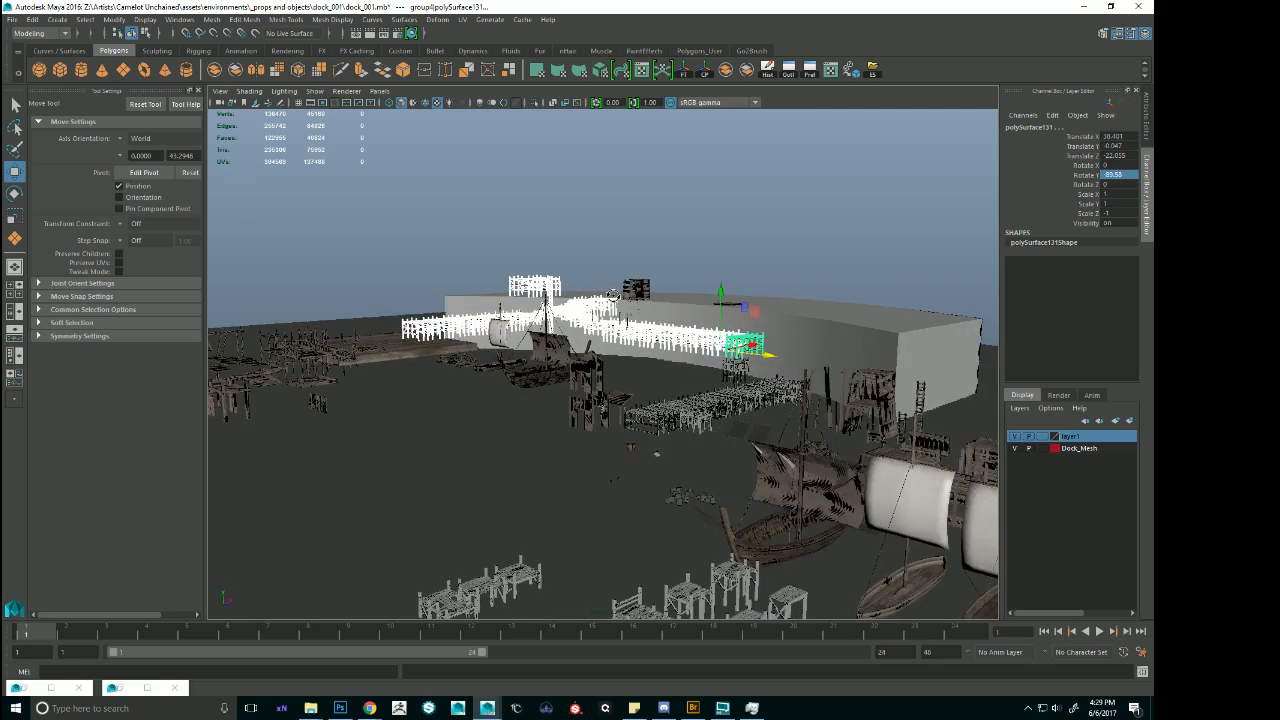
Examine the shifted docks from low angles and inspect the scaffolding walkway and platform pieces.
left_click_drag(612, 296, 637, 302, "alt")
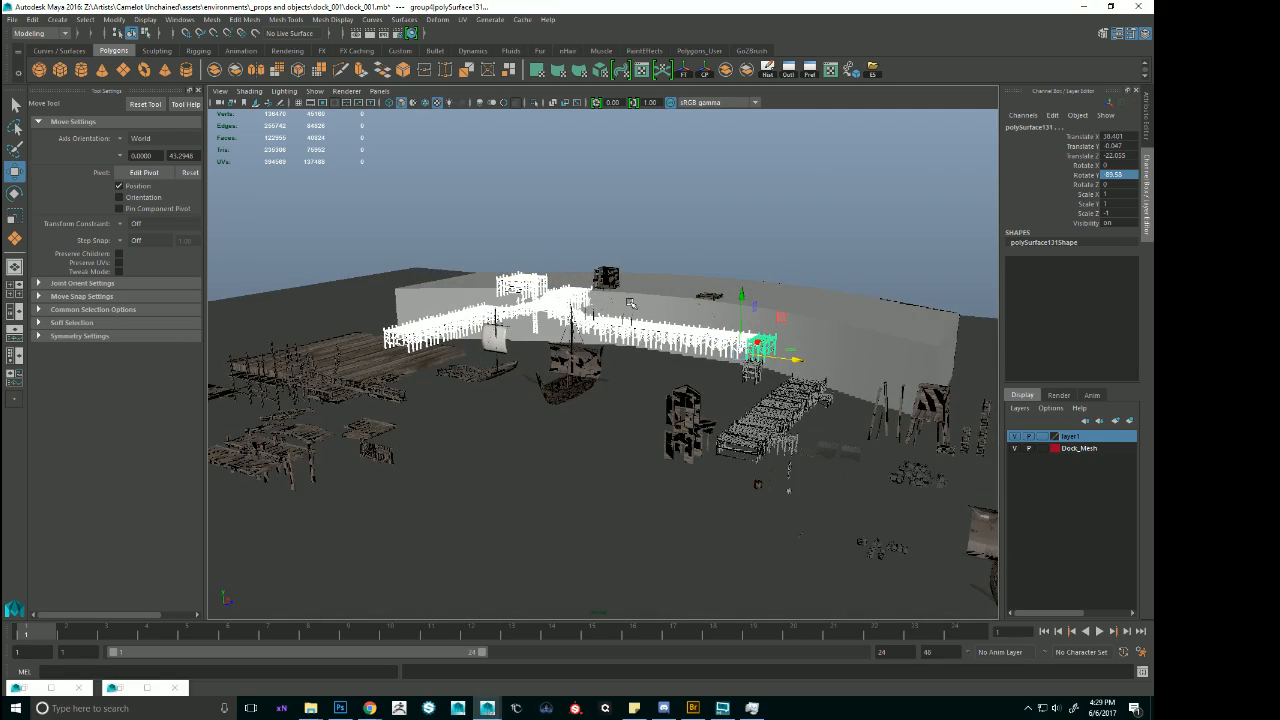
right_click_drag(630, 303, 684, 305, "alt")
left_click_drag(684, 305, 528, 396, "alt")
left_click(528, 396)
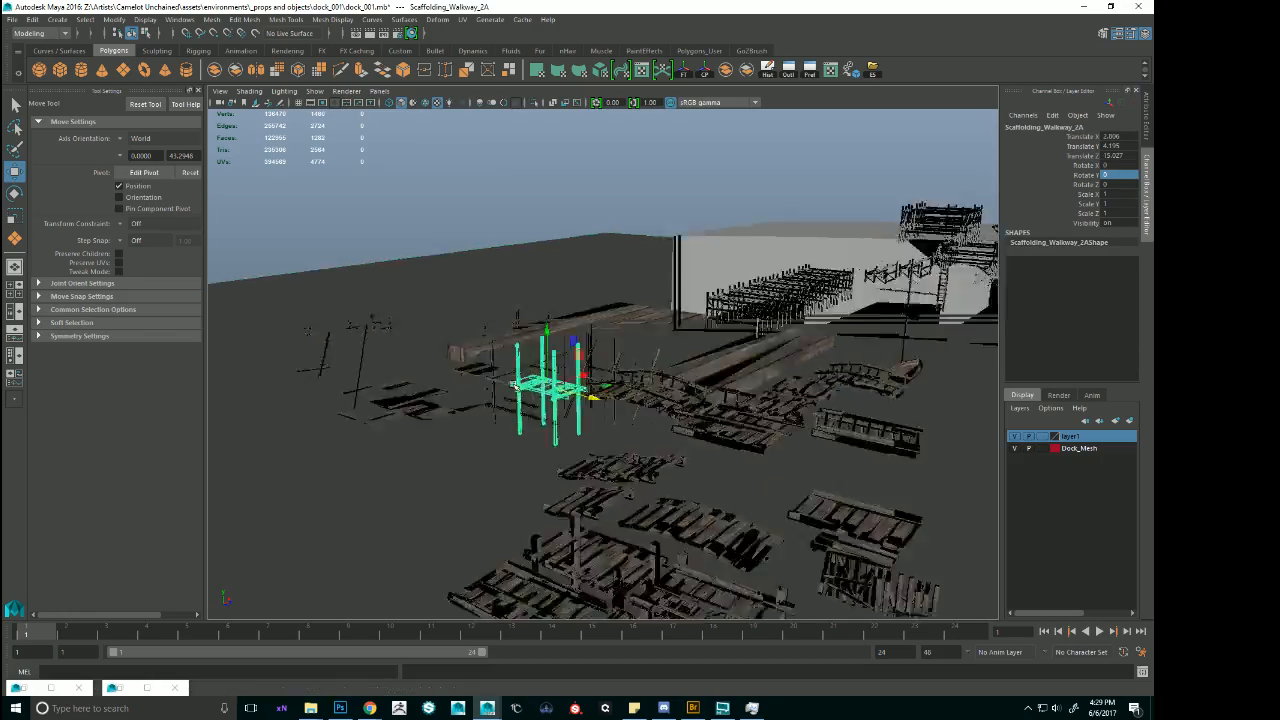
key("f")
left_click_drag(647, 427, 530, 400, "alt")
left_click(268, 344)
left_click_drag(268, 344, 430, 344, "alt")
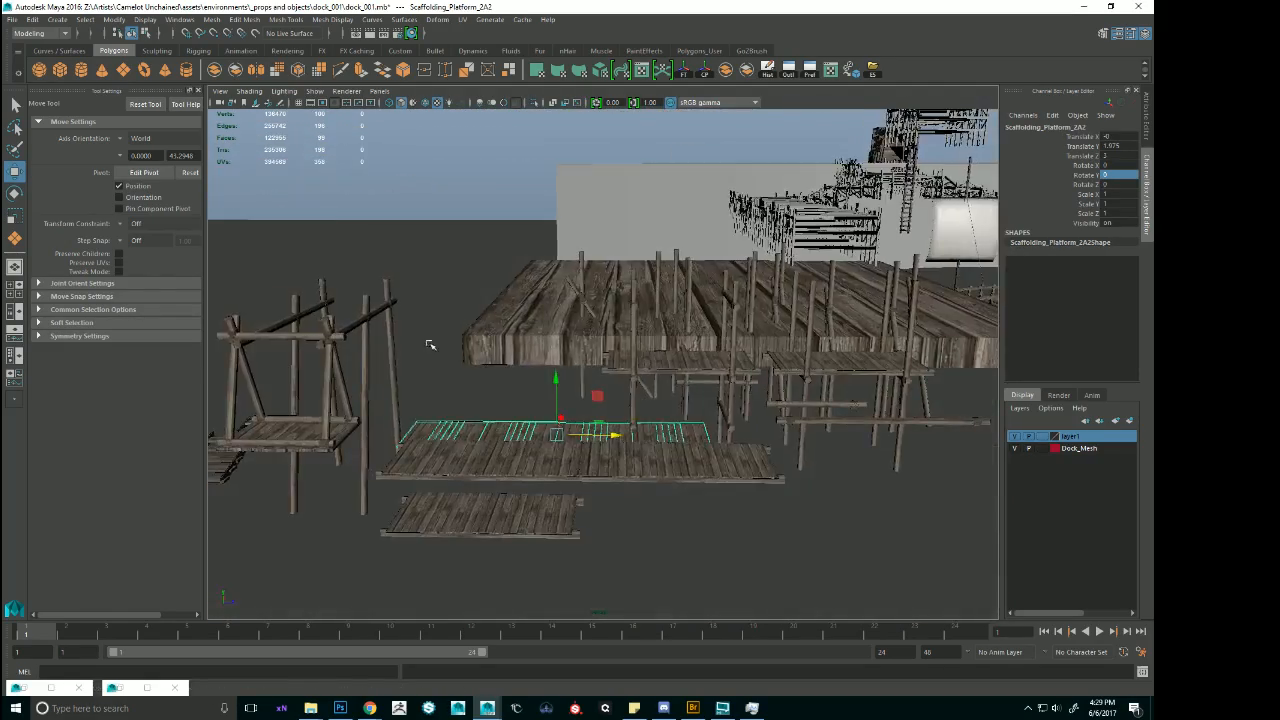
left_click_drag(554, 334, 806, 329, "alt")
middle_click_drag(806, 329, 829, 366, "alt")
scroll(800, 400, "down", 4)
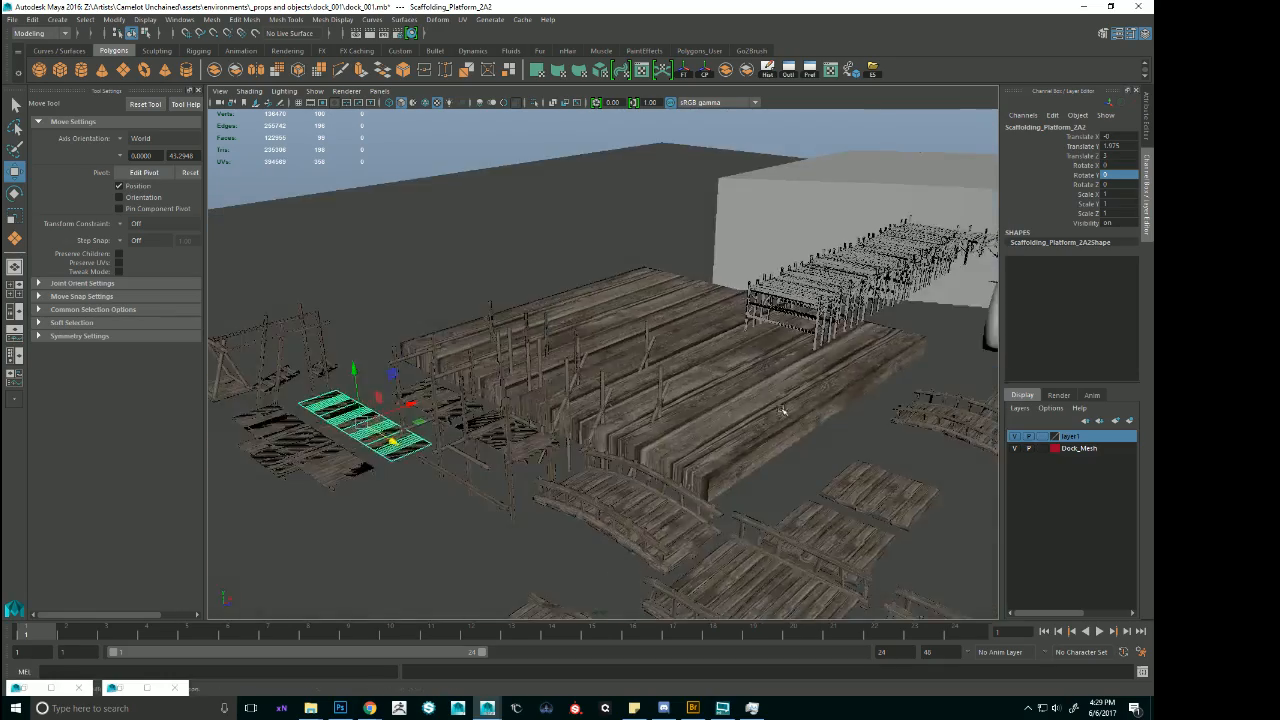
Try deleting the large wooden plank platform at the pier's end, and undo the deletion.
middle_click_drag(789, 411, 519, 376, "alt")
left_click_drag(519, 376, 690, 385, "alt")
scroll(680, 385, "down", 5)
left_click(474, 401)
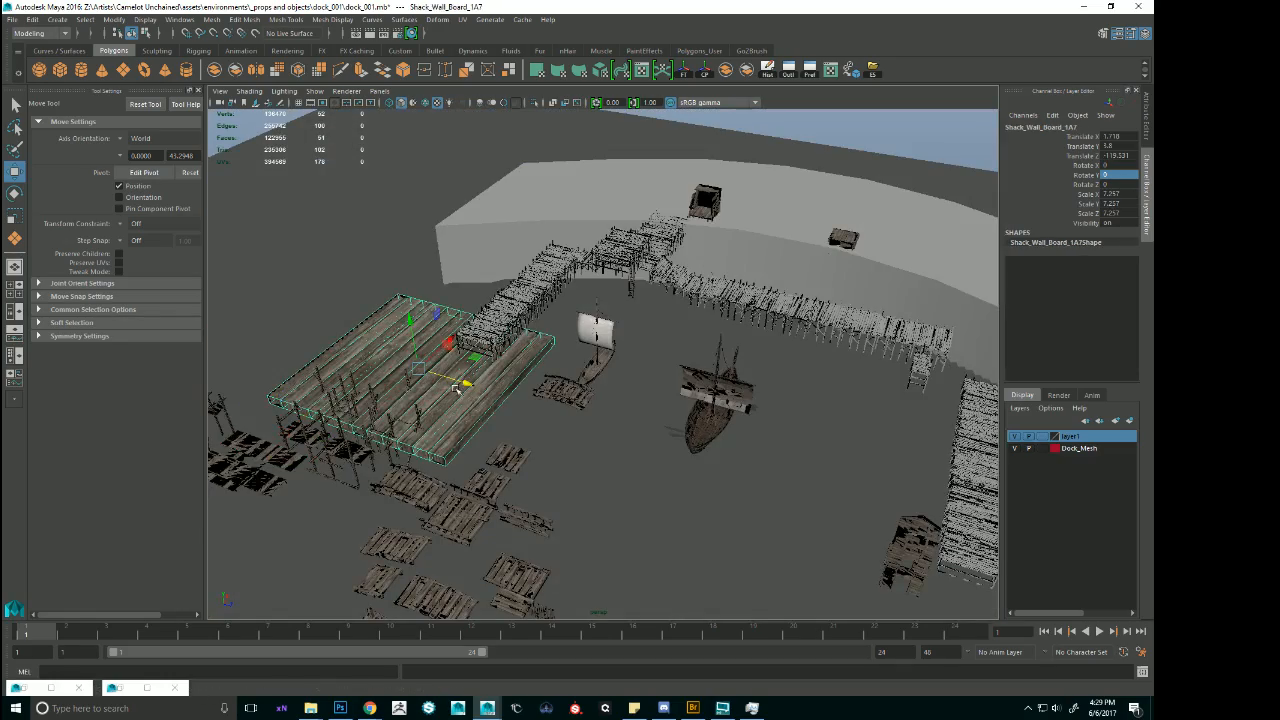
key("Delete")
scroll(526, 348, "up", 4)
left_click_drag(600, 345, 880, 290, "alt")
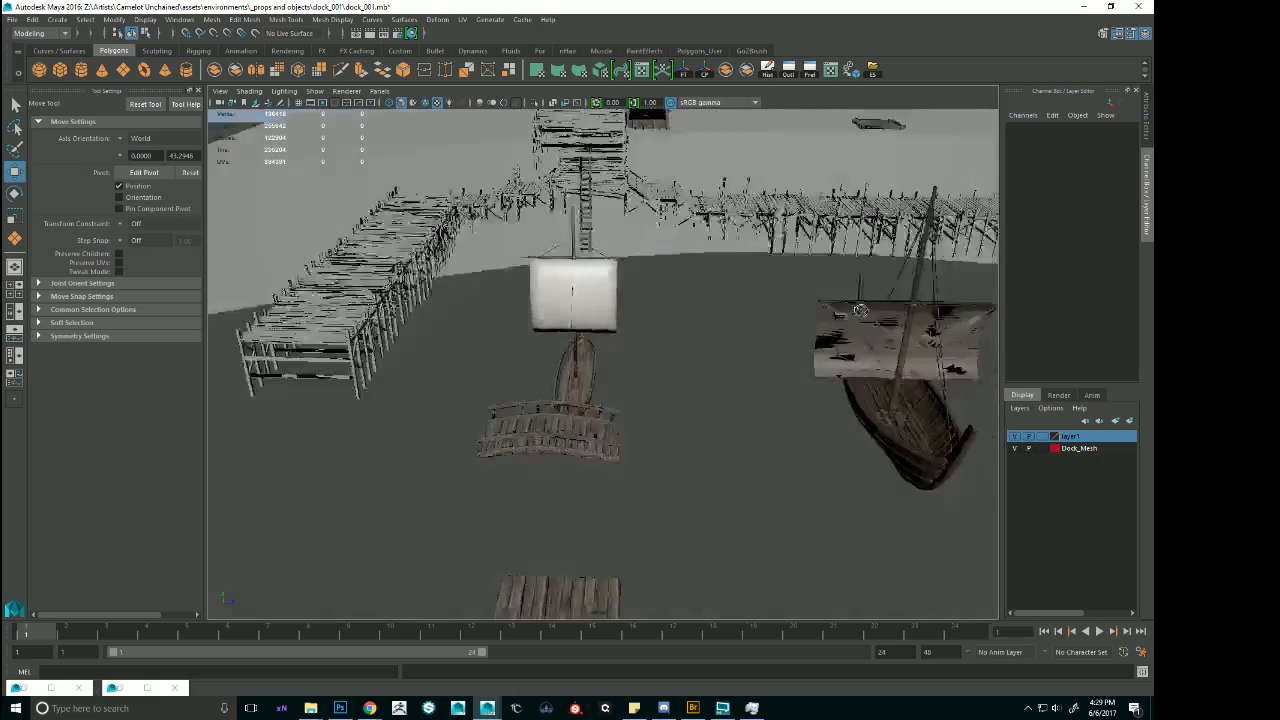
middle_click_drag(880, 290, 765, 427, "alt")
left_click_drag(763, 427, 669, 443, "alt")
left_click_drag(741, 340, 716, 333, "alt")
key("ctrl+z")
key("ctrl+z")
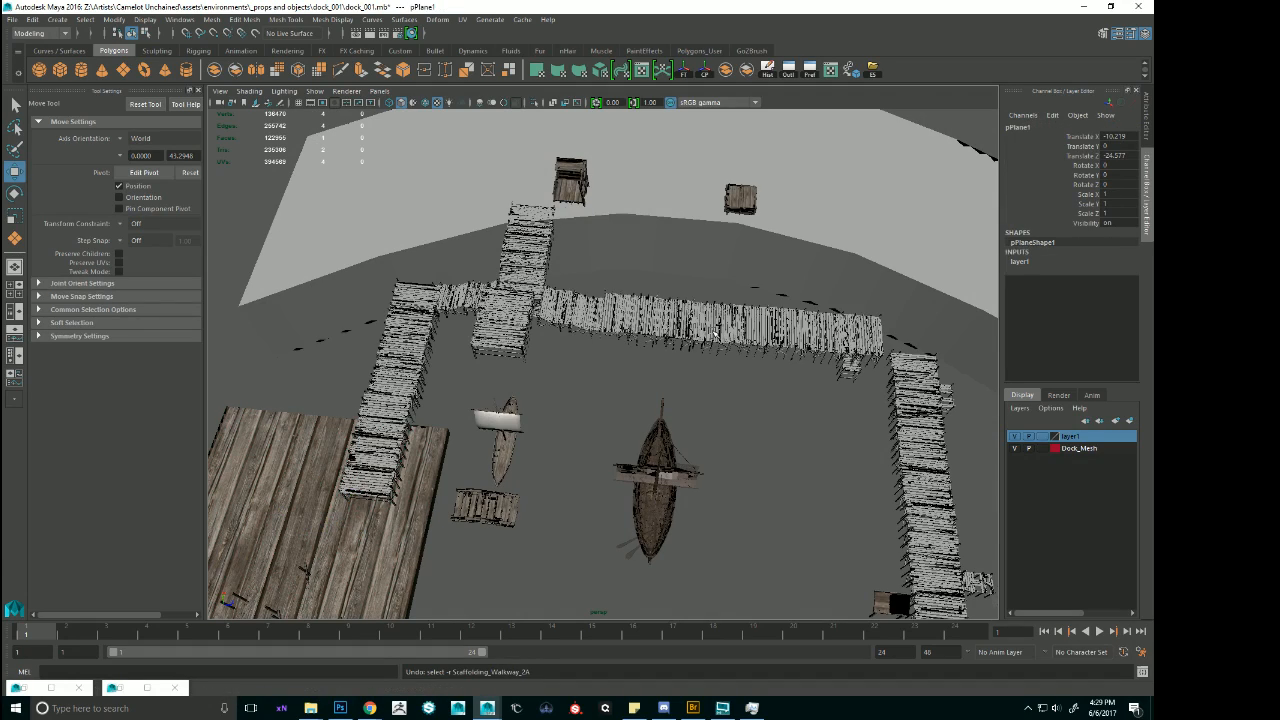
Shift the selected docks back along the shoreline until the end section's Translate X is about 22.34.
left_click_drag(899, 366, 1025, 391)
middle_click_drag(800, 390, 650, 375, "alt")
left_click_drag(650, 375, 744, 367, "alt")
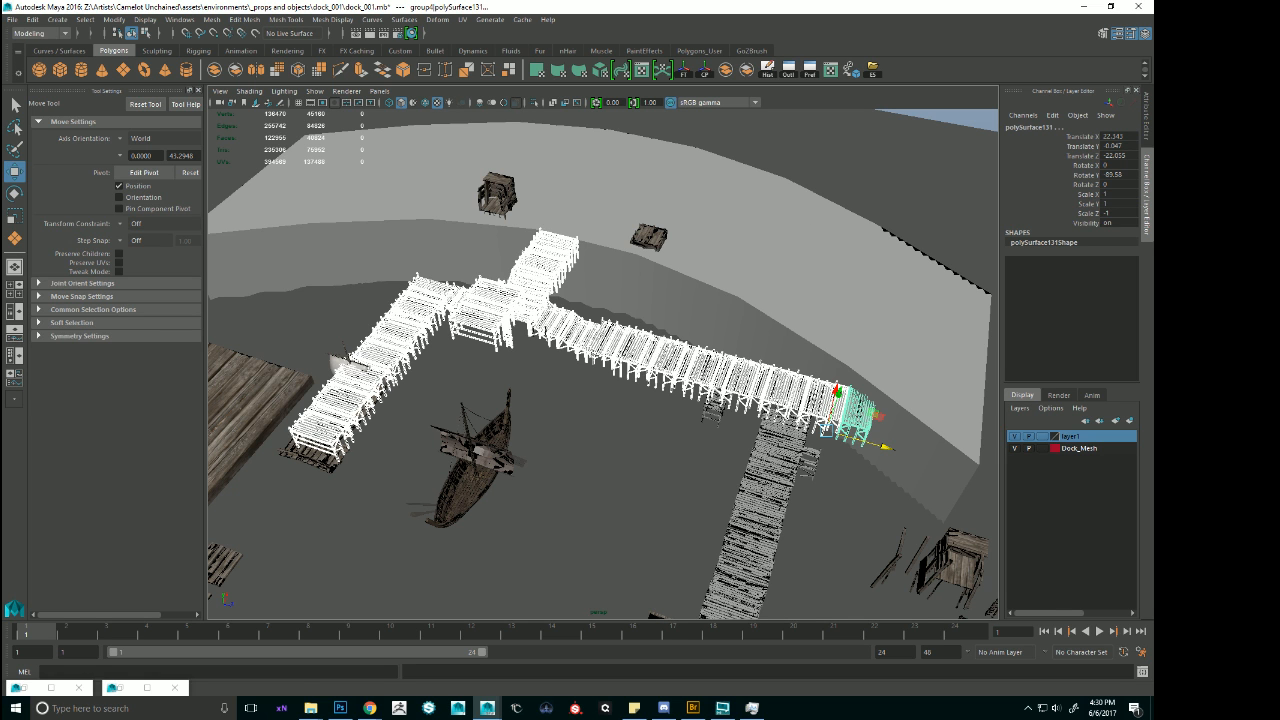
Select the deck sections at the far end of the shoreline walkway, beyond the ladder, and group them.
left_click_drag(776, 460, 742, 470, "alt")
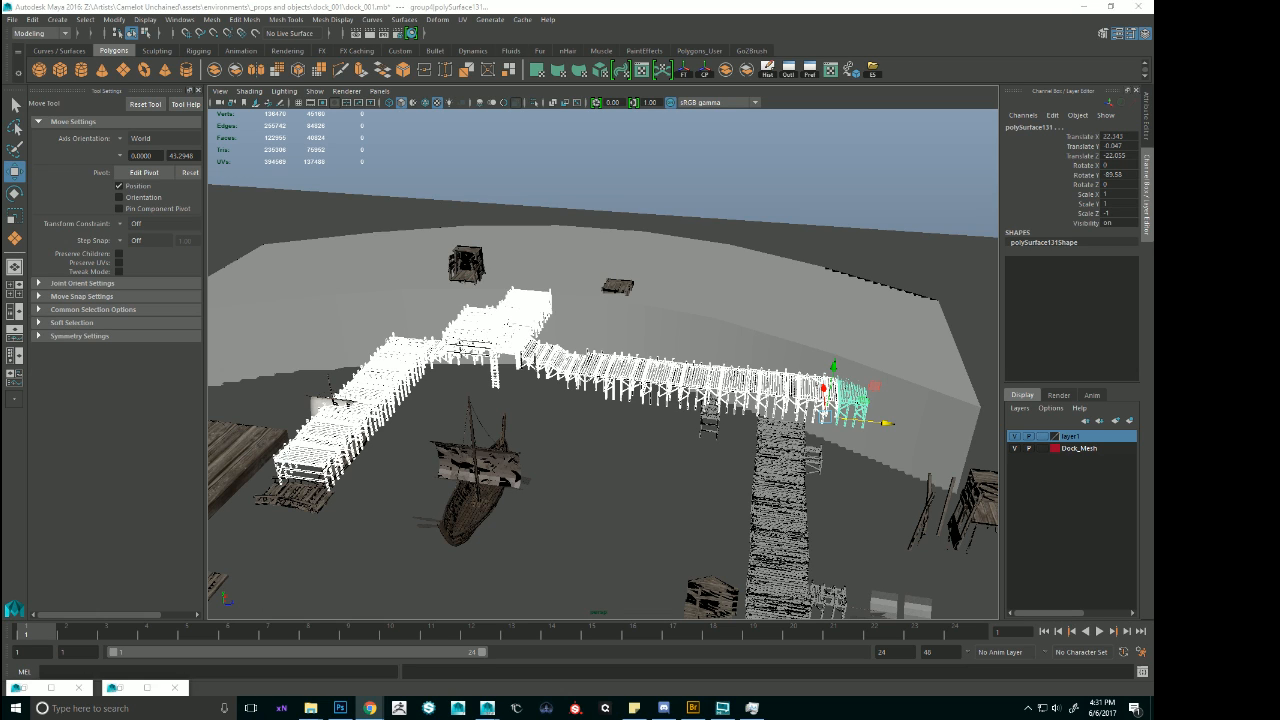
left_click_drag(745, 276, 738, 369, "alt")
left_click(766, 376)
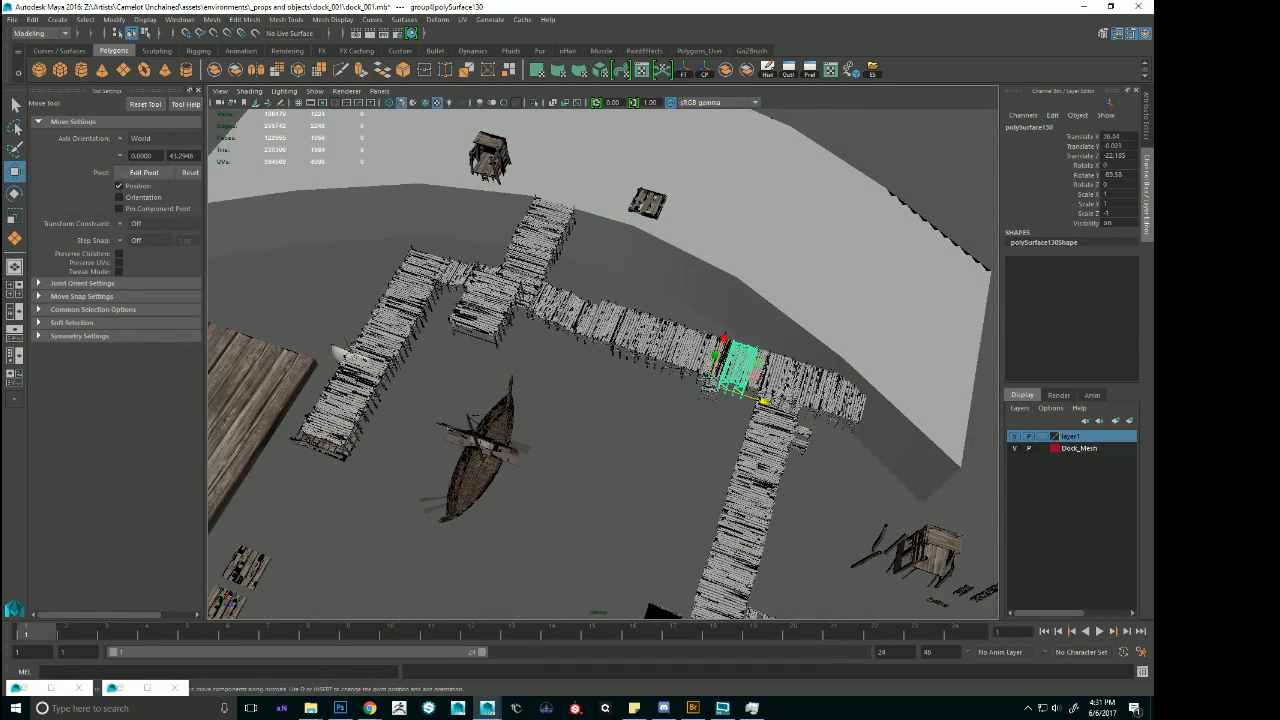
left_click(772, 364, "shift")
left_click(814, 382, "shift")
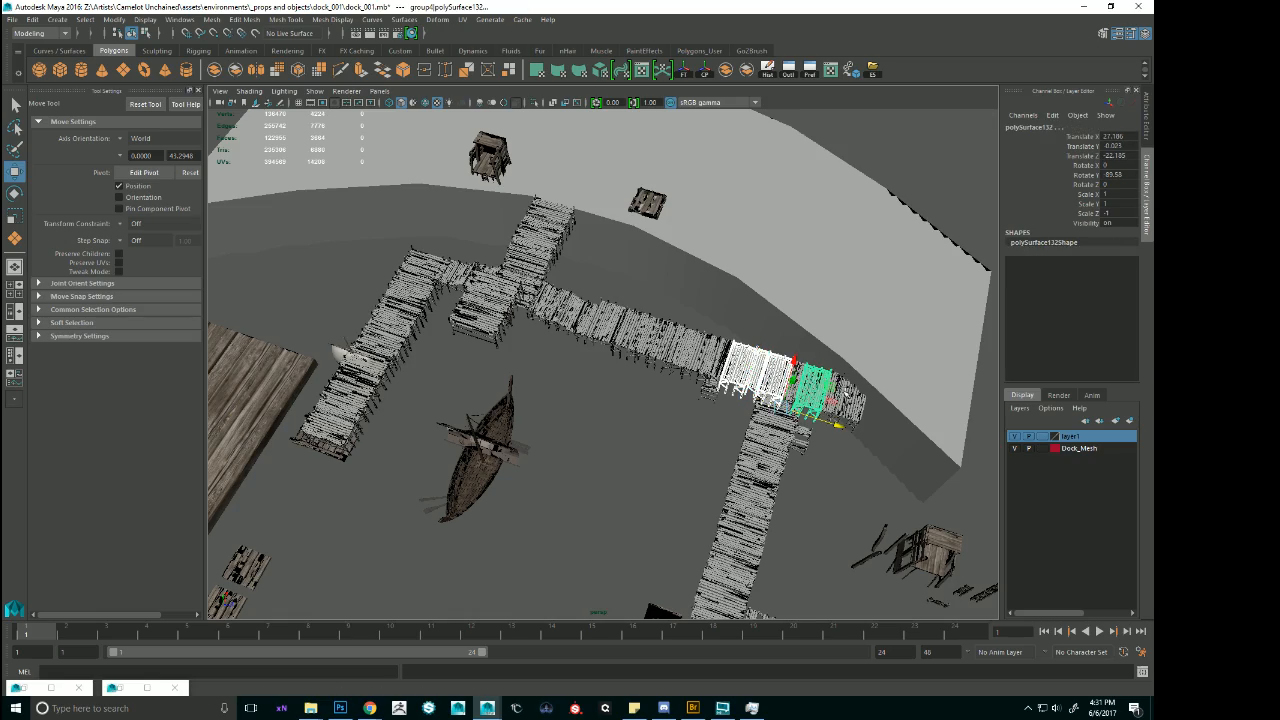
left_click(799, 376, "shift")
left_click(854, 409, "shift")
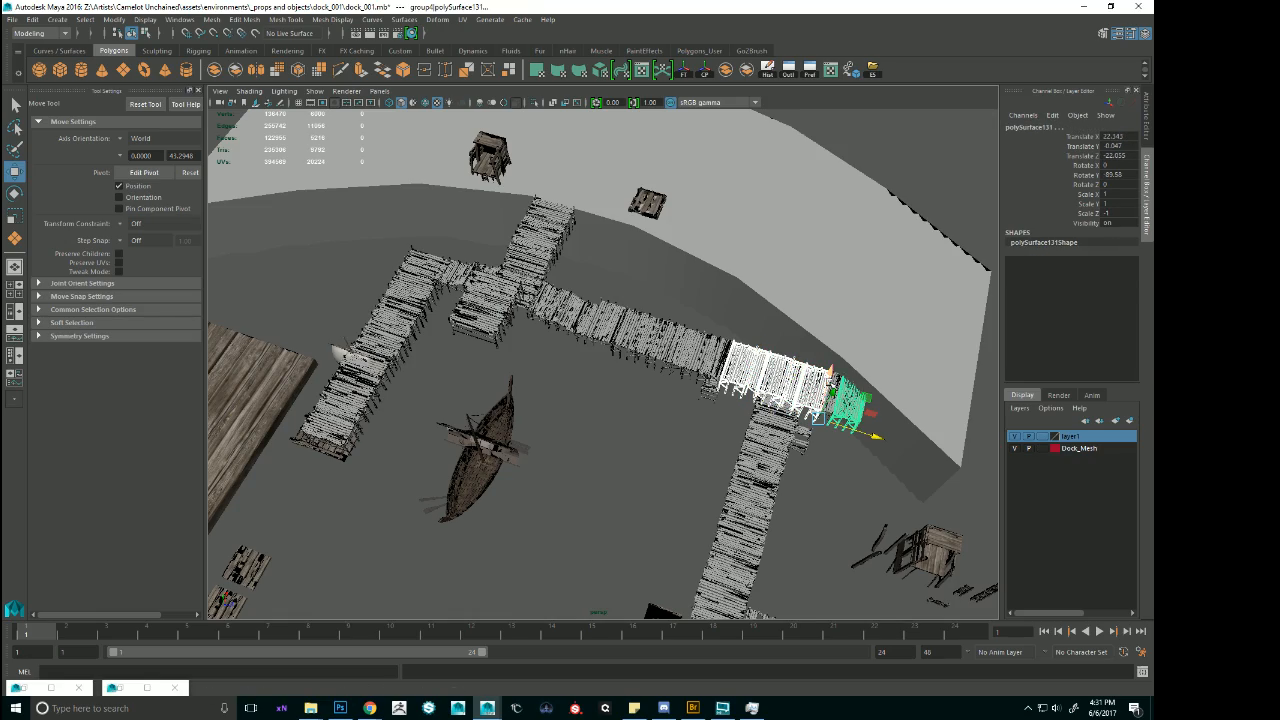
left_click_drag(848, 402, 863, 380, "alt")
key("ctrl+g")
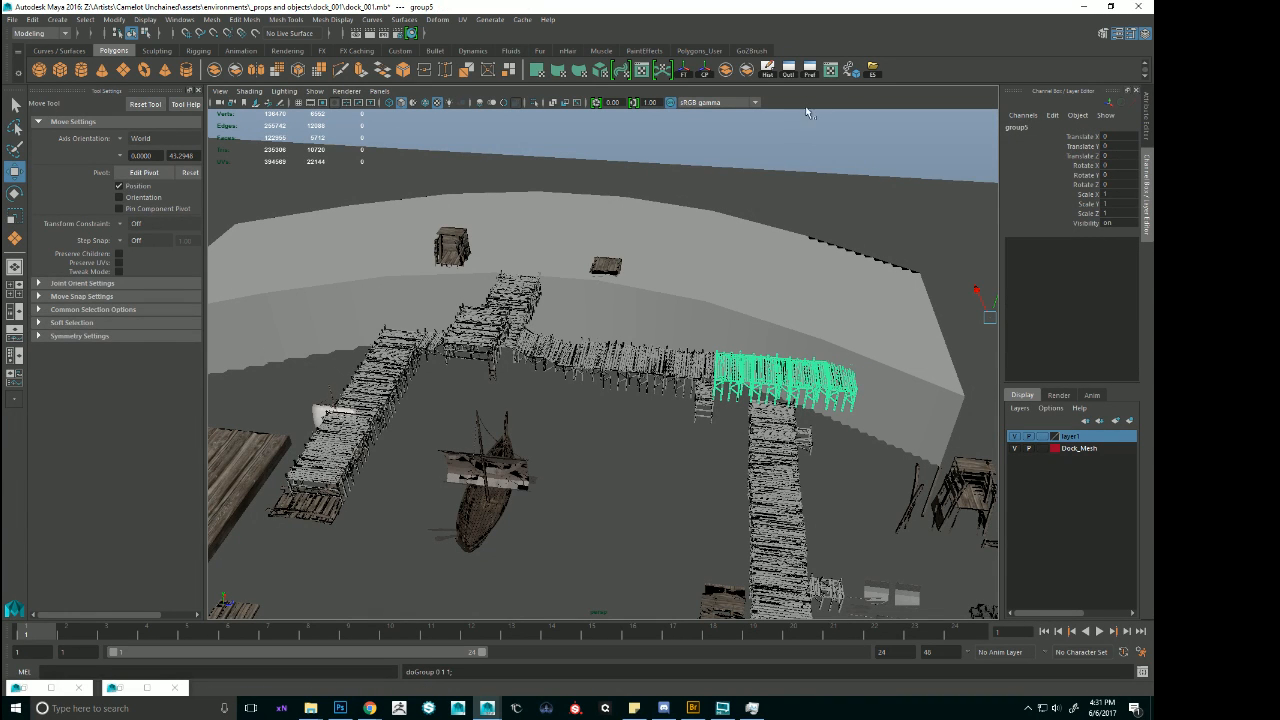
Isolate the grouped walkway sections, snap their pivot to a post at the end corner, and show the full scene again.
left_click(534, 102)
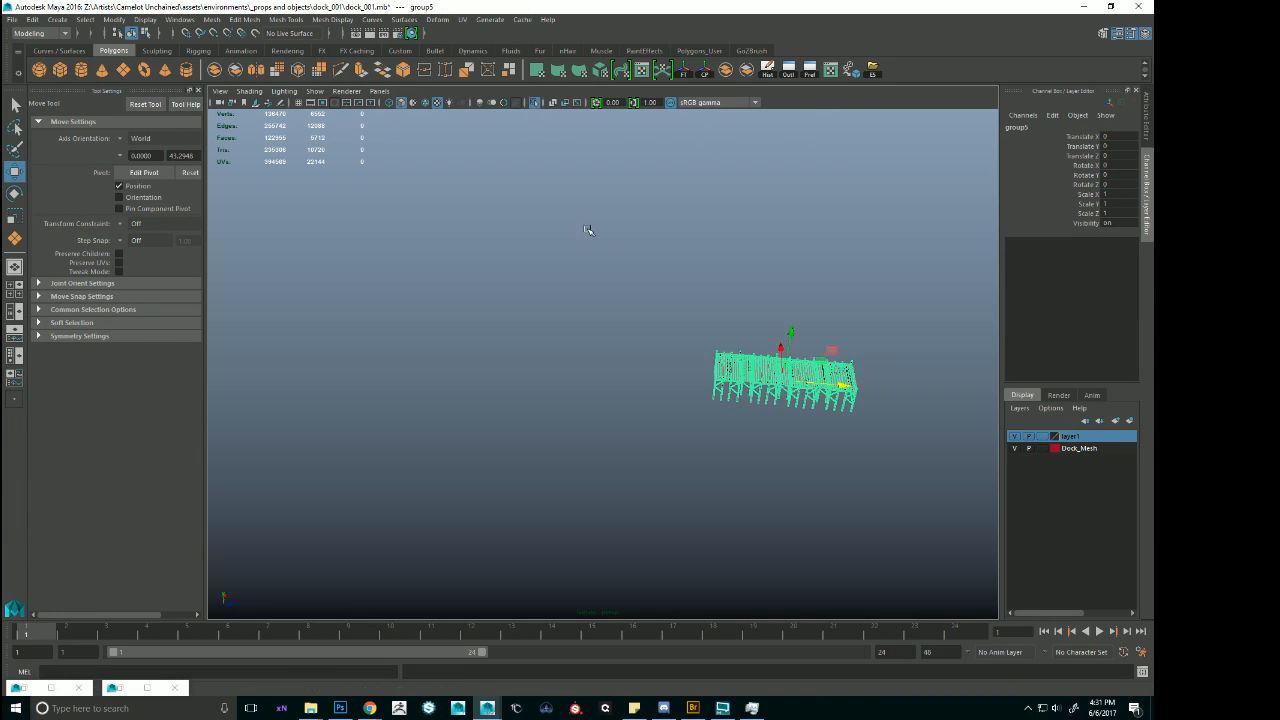
left_click_drag(586, 229, 766, 284, "alt")
key("f")
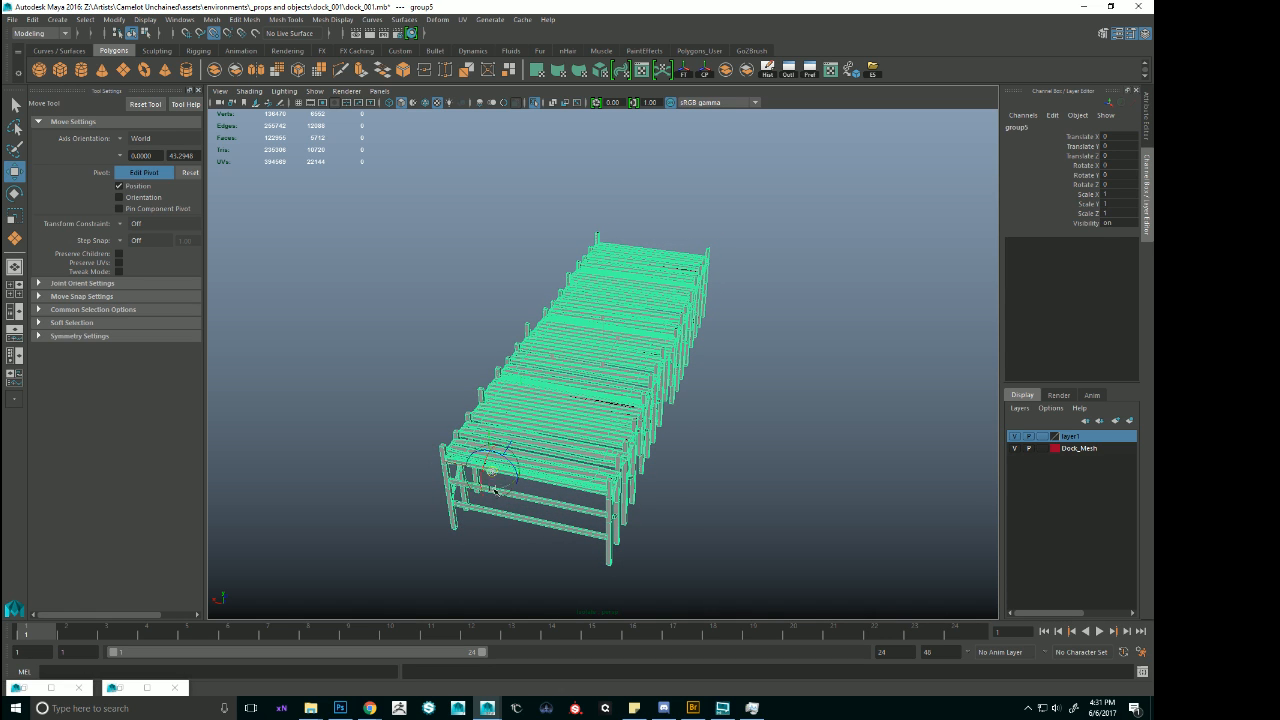
left_click_drag(450, 530, 591, 460, "alt")
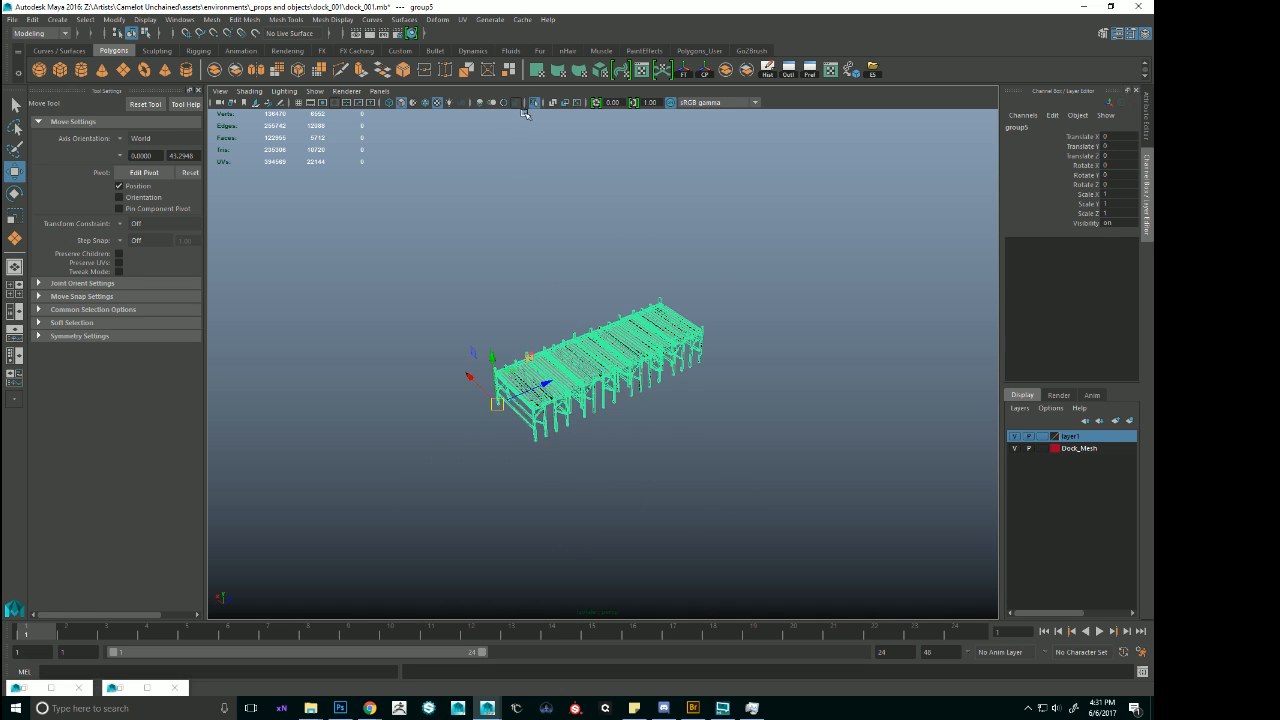
left_click(535, 102)
Rotate the grouped walkway sections to -90 in Y and shift them to a Translate Z of about -5.76.
left_click_drag(585, 285, 462, 410, "alt")
key("e")
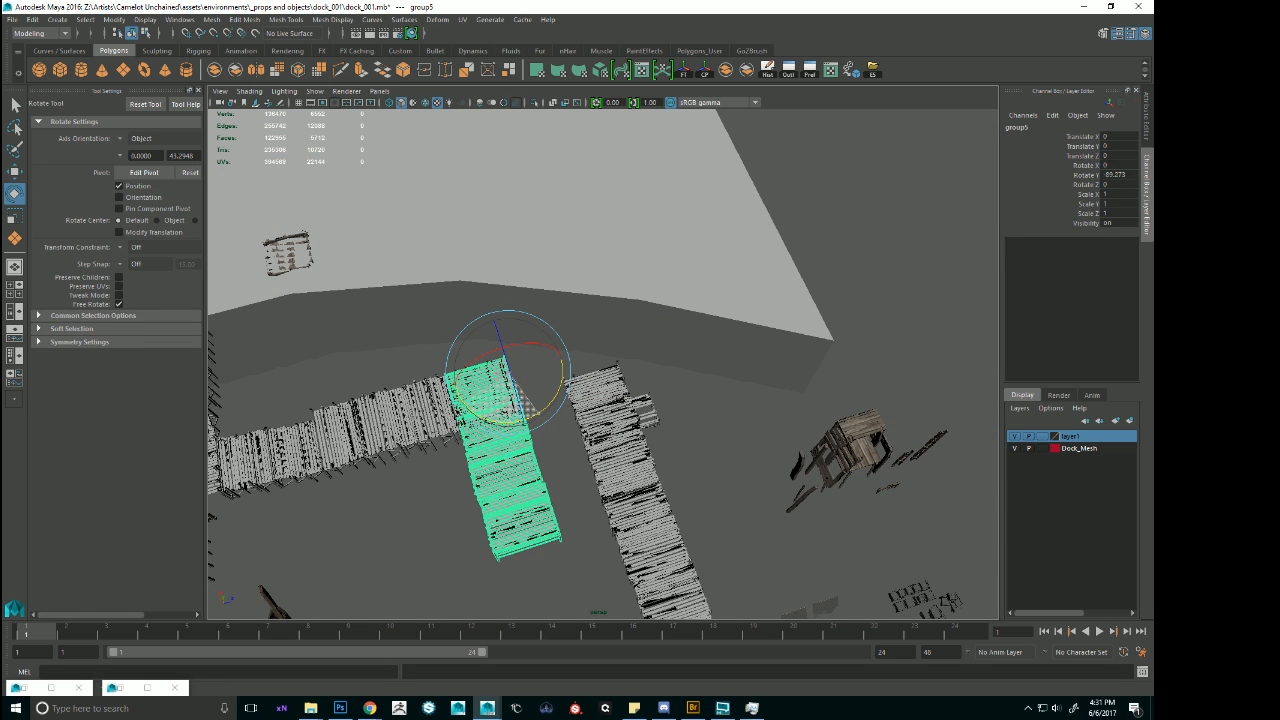
key("w")
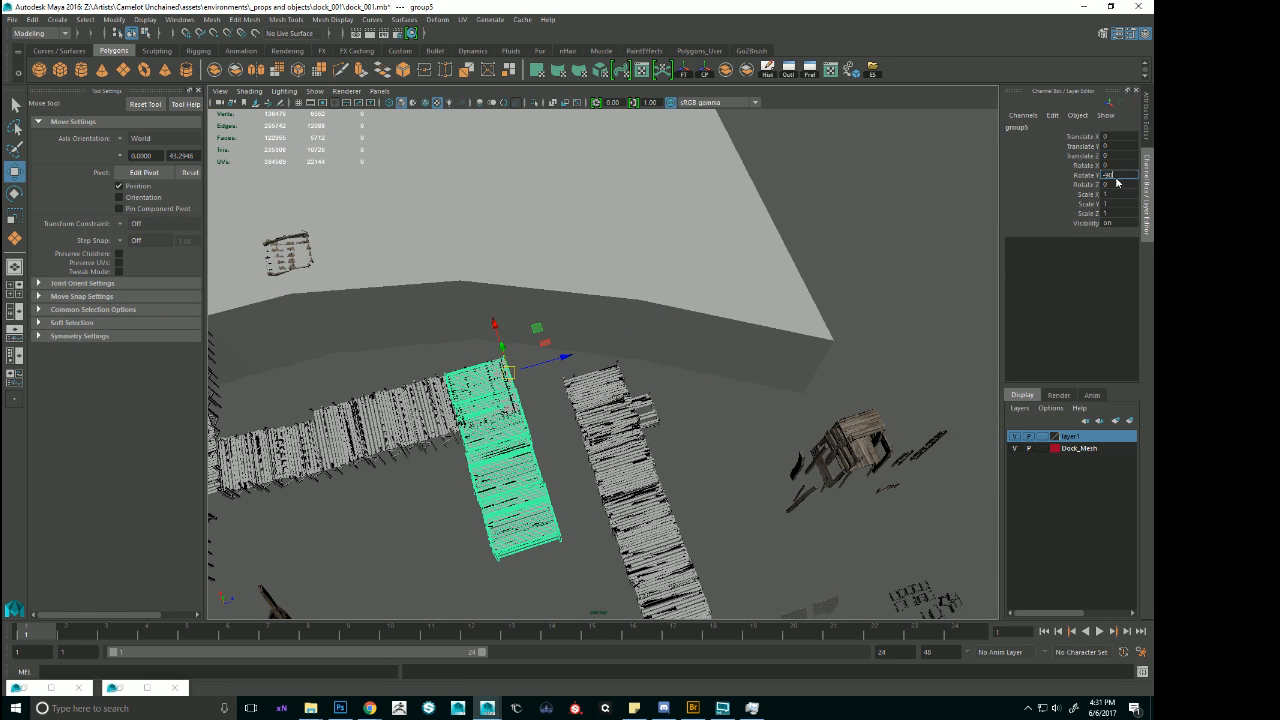
left_click_drag(775, 445, 657, 367, "alt")
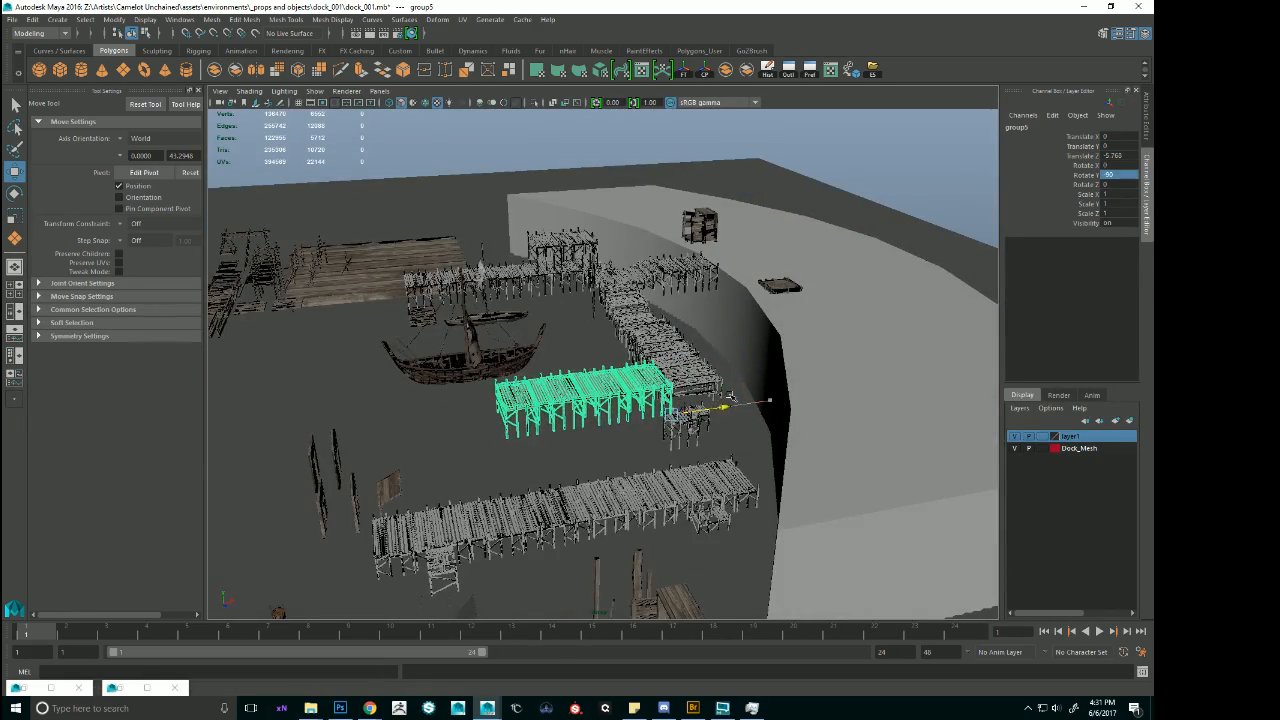
Examine from several angles how the rotated pier meets the shoreline walkway and lies relative to the boats.
left_click_drag(731, 397, 722, 440, "alt")
right_click_drag(722, 440, 806, 452, "alt")
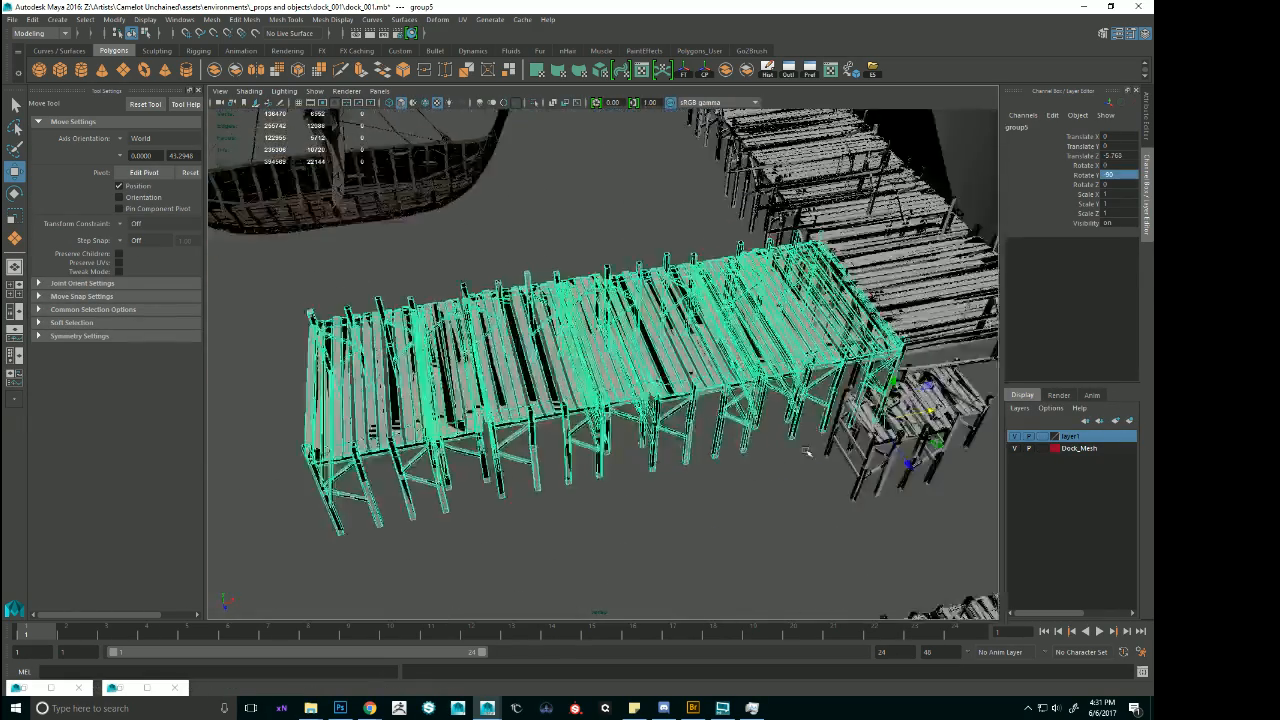
left_click_drag(806, 452, 800, 388, "alt")
right_click_drag(800, 388, 680, 392, "alt")
left_click_drag(680, 392, 788, 403, "alt")
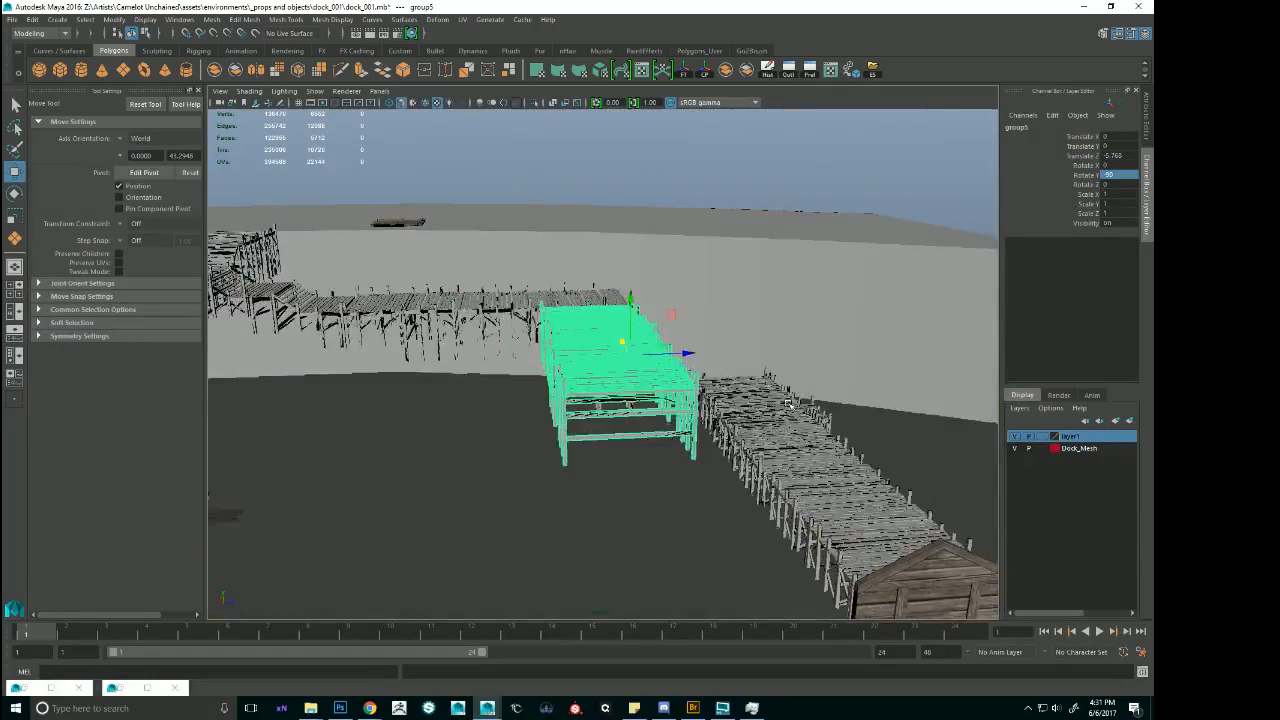
right_click_drag(788, 403, 510, 354, "alt")
left_click_drag(510, 354, 631, 424, "alt")
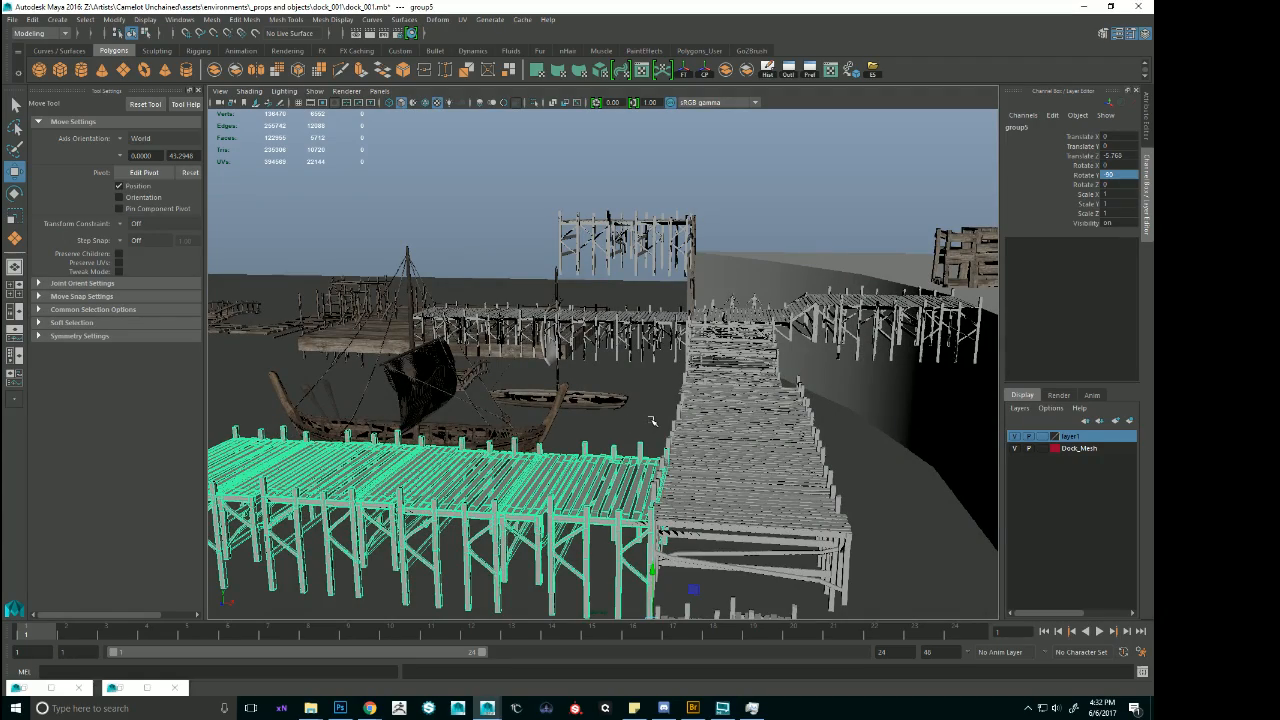
left_click_drag(662, 424, 689, 360, "alt")
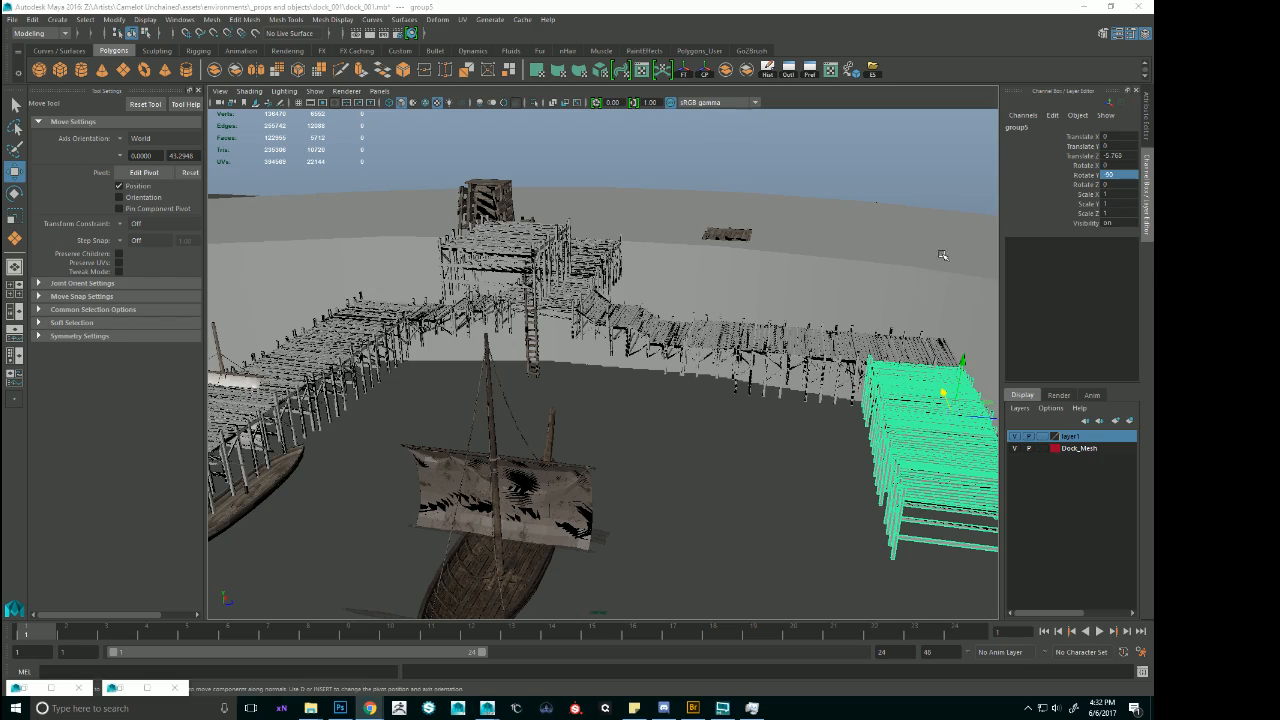
left_click_drag(808, 278, 770, 270, "alt")
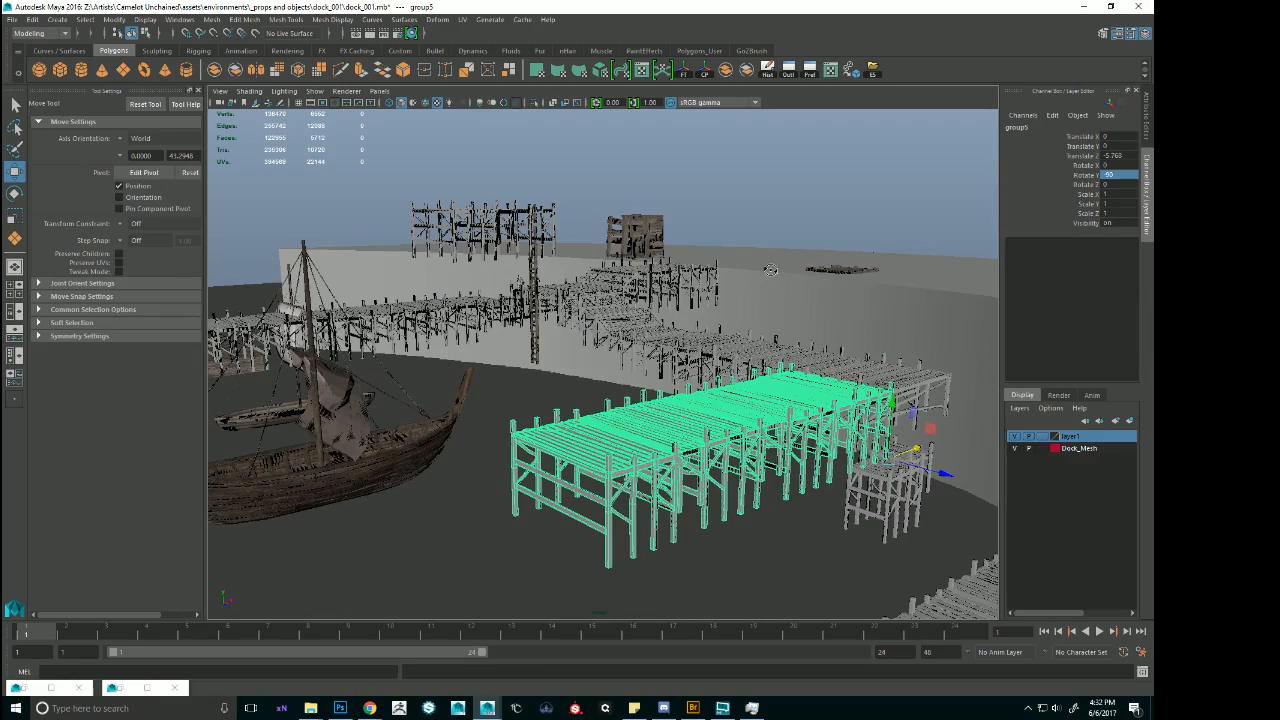
left_click_drag(770, 270, 912, 412, "alt")
right_click_drag(912, 412, 824, 376, "alt")
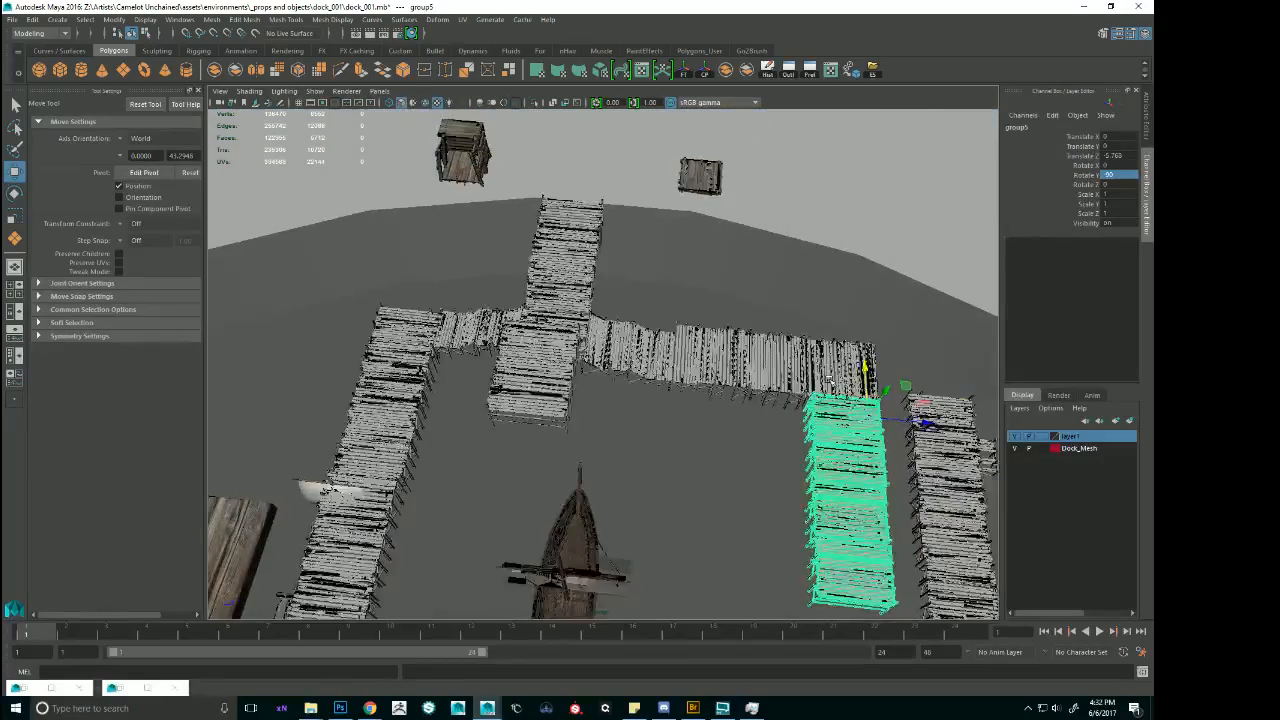
left_click_drag(824, 376, 831, 375, "alt")
middle_click_drag(787, 362, 887, 325, "alt")
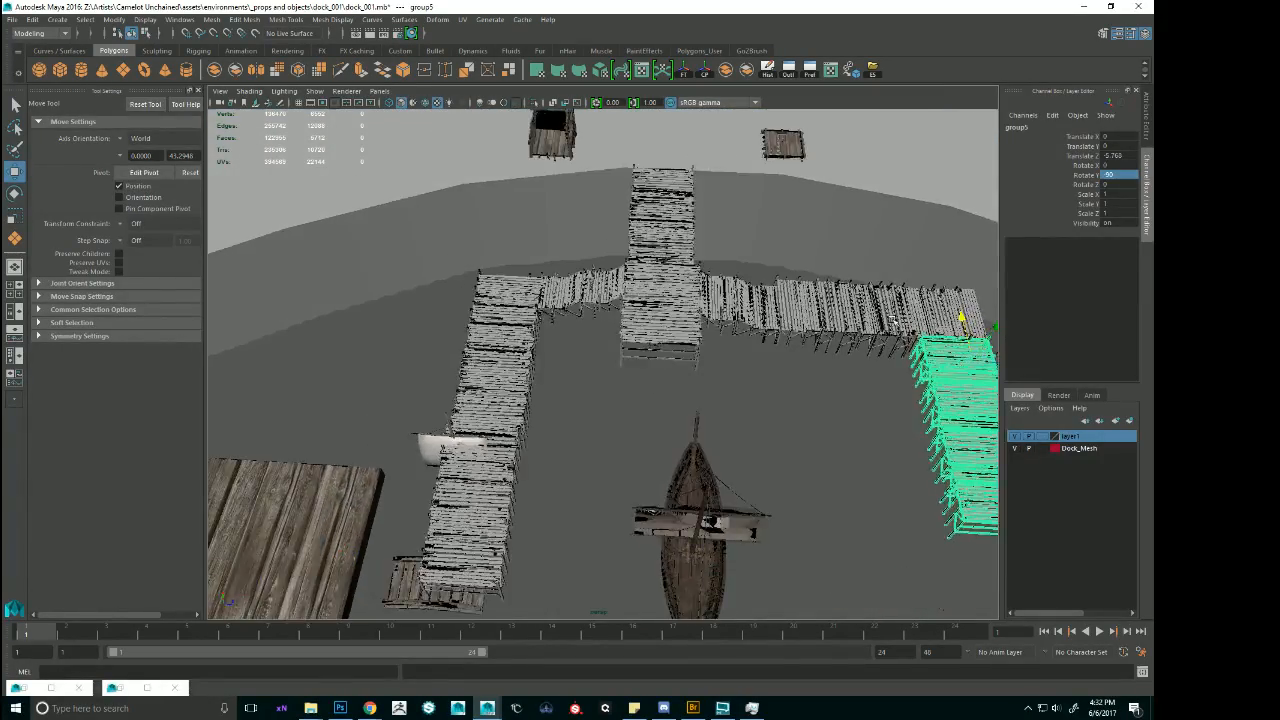
right_click_drag(887, 325, 785, 352, "alt")
Select the pier sections beside the large plank platform and slide the pier away from the central dock toward that platform.
left_click(485, 302)
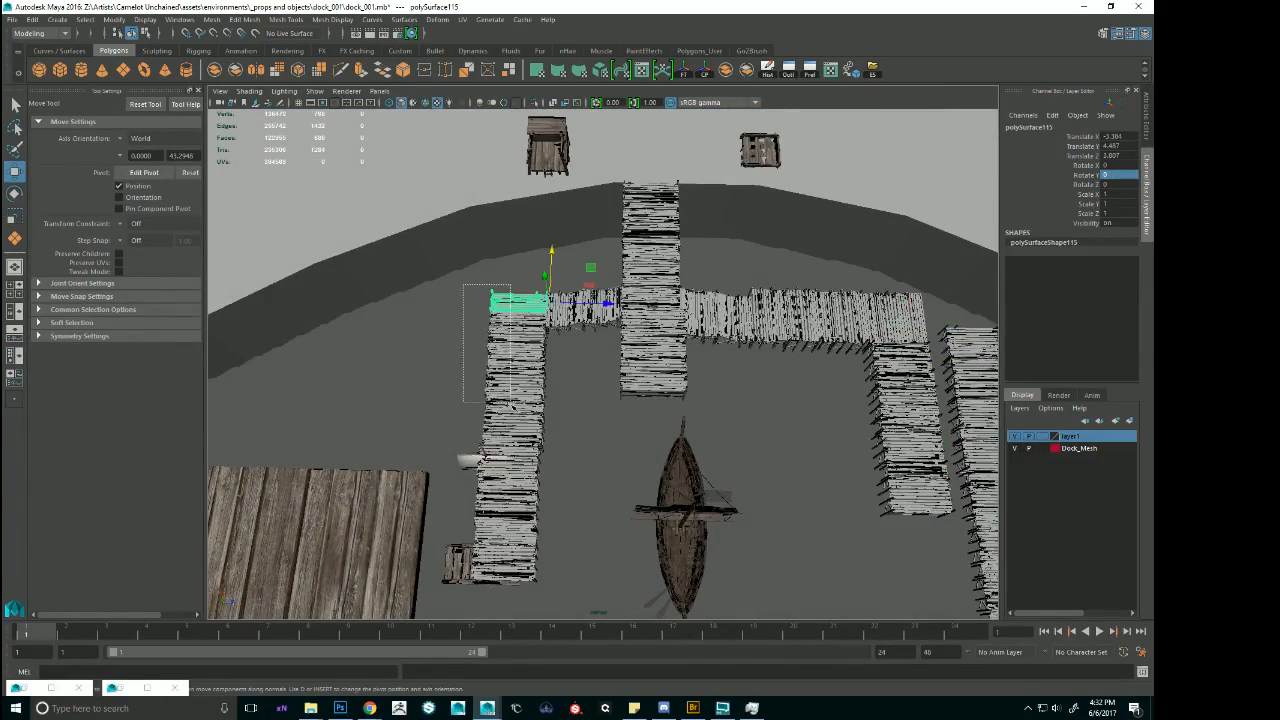
left_click_drag(511, 419, 515, 434, "shift")
key("ctrl+z")
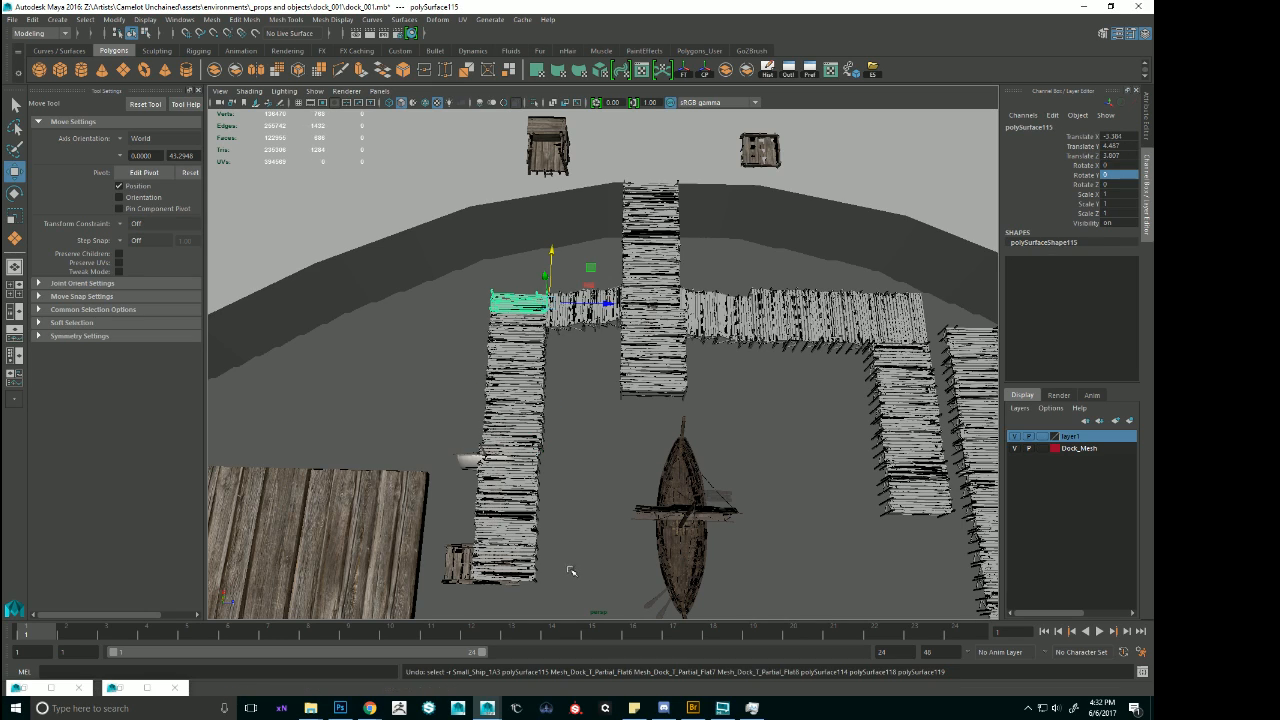
mouse_move(545, 365)
left_mouse_down("shift")
mouse_move(535, 340)
mouse_move(565, 372)
left_mouse_up("shift")
left_click(516, 324, "shift")
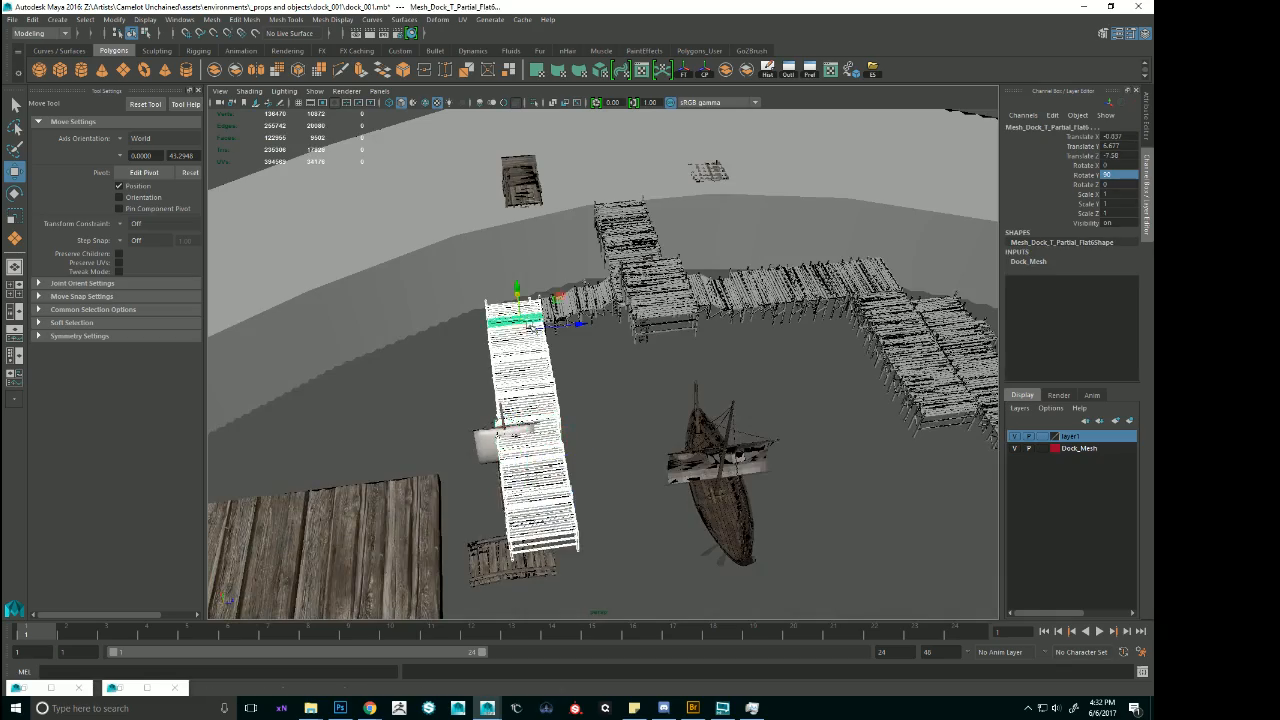
left_click_drag(522, 330, 684, 326, "alt")
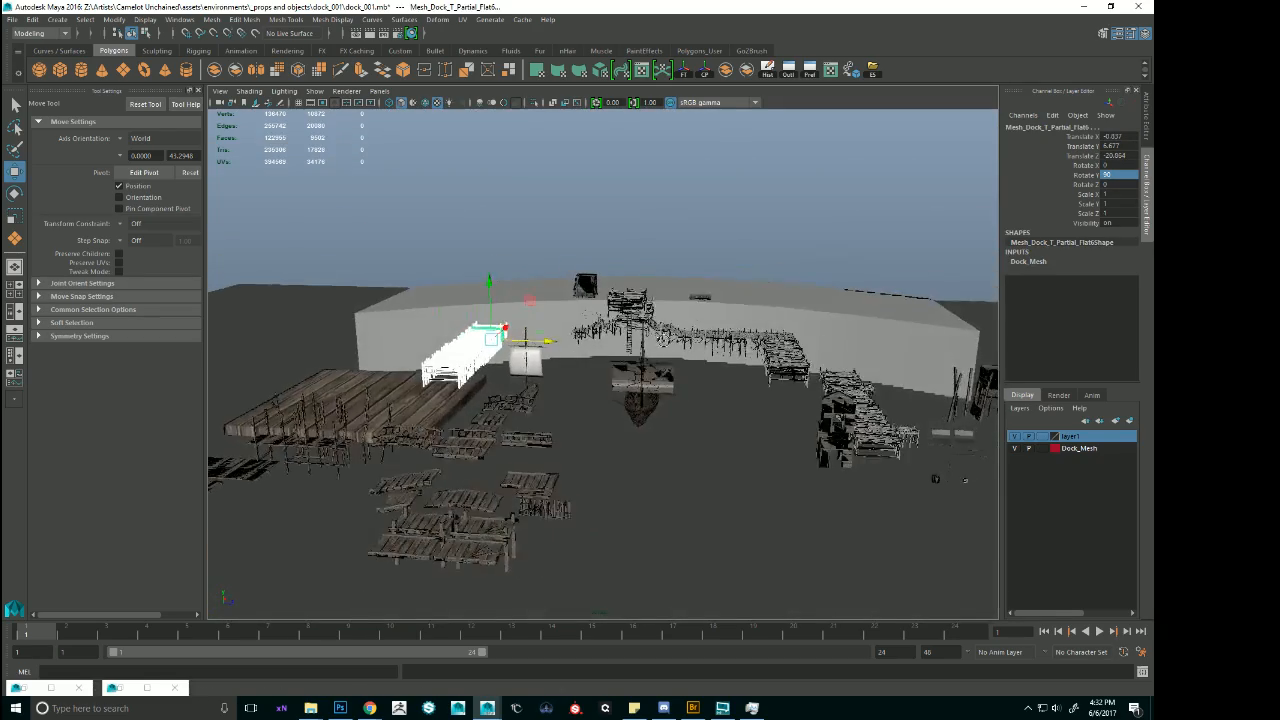
right_click_drag(684, 326, 888, 388, "alt")
left_click_drag(888, 388, 880, 465, "alt")
Select the straight shoreline walkway sections beyond the central dock together with the rotated pier attached to them.
left_click(826, 324)
left_click_drag(893, 347, 690, 310, "alt")
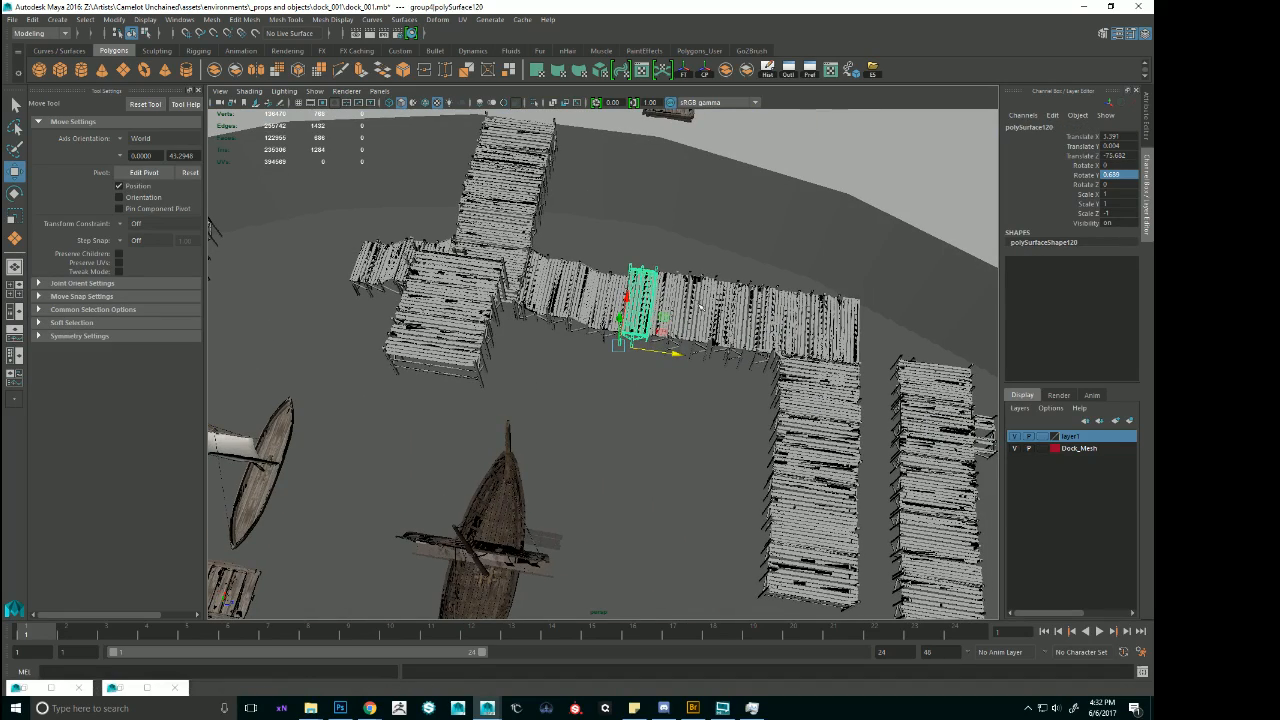
left_click(666, 299, "shift")
left_click_drag(797, 309, 818, 318, "shift")
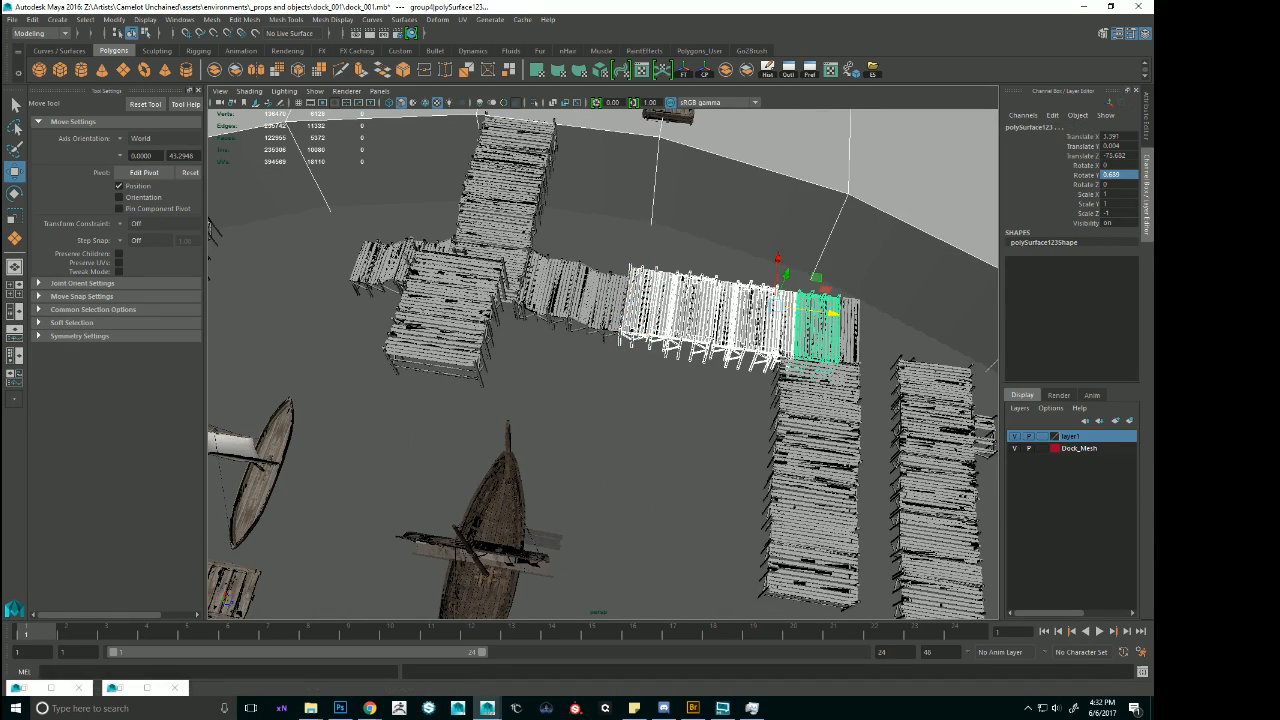
key("Up")
left_click_drag(900, 345, 866, 353, "alt")
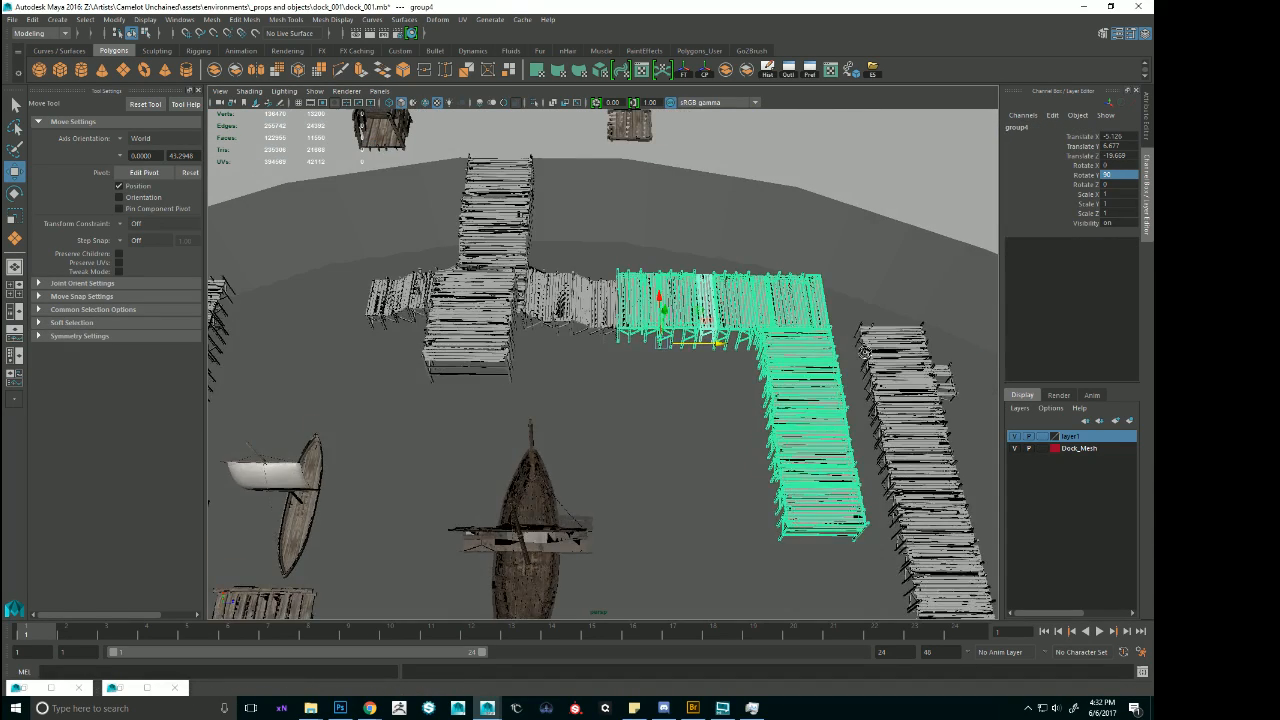
Duplicate the walkway and pier group, mirror the copy with Scale X -1, and move it across the harbour to Translate Z about -48.85.
right_click_drag(866, 353, 692, 330, "alt")
left_click_drag(692, 330, 718, 340, "alt")
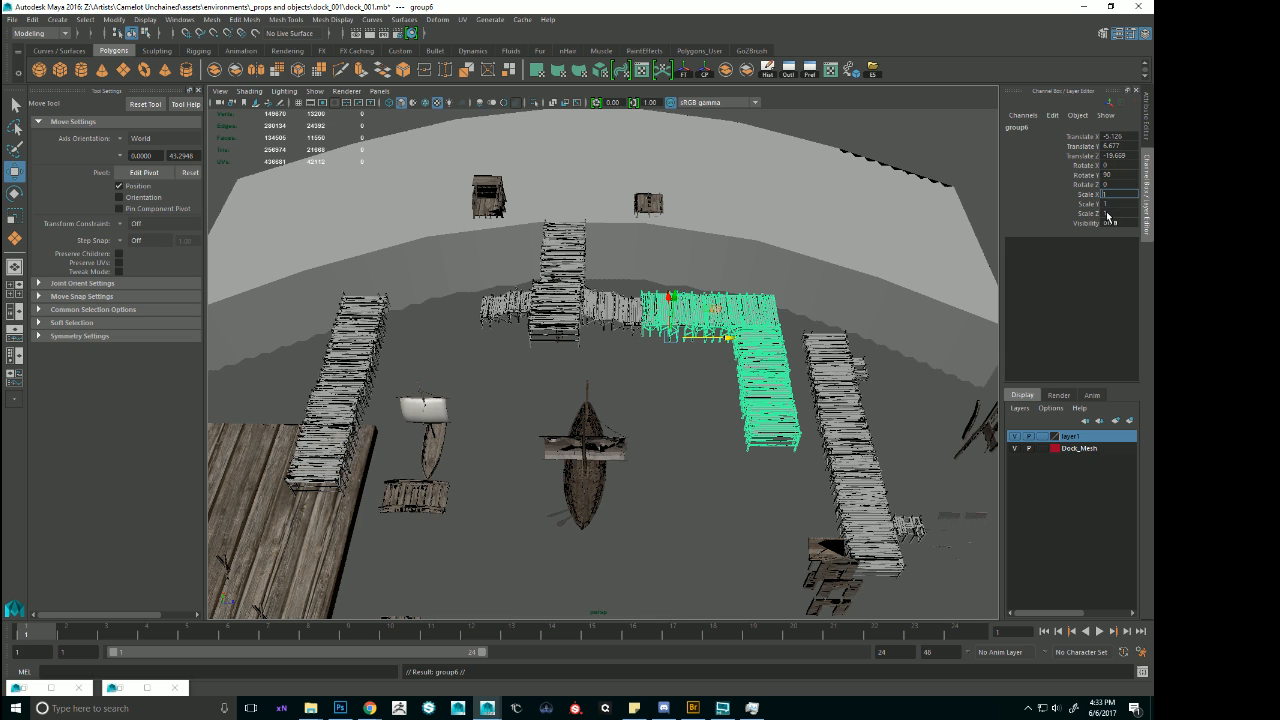
key("Return")
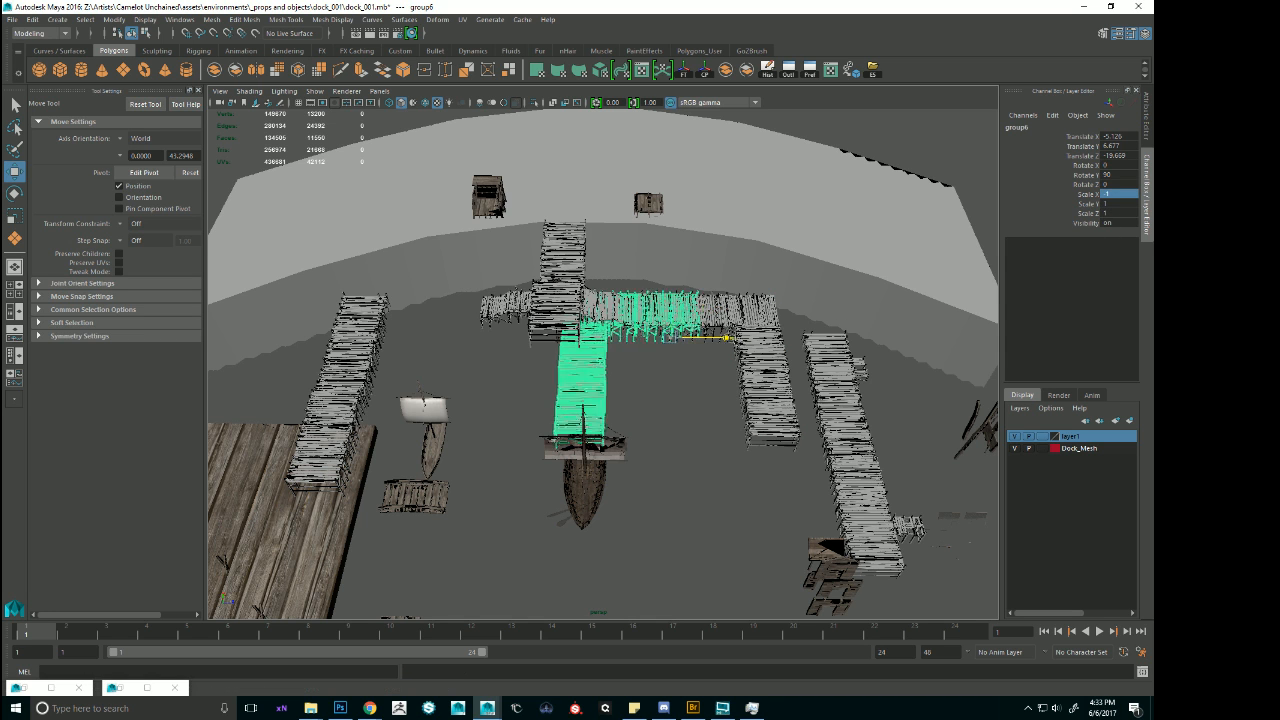
left_click_drag(727, 338, 565, 269)
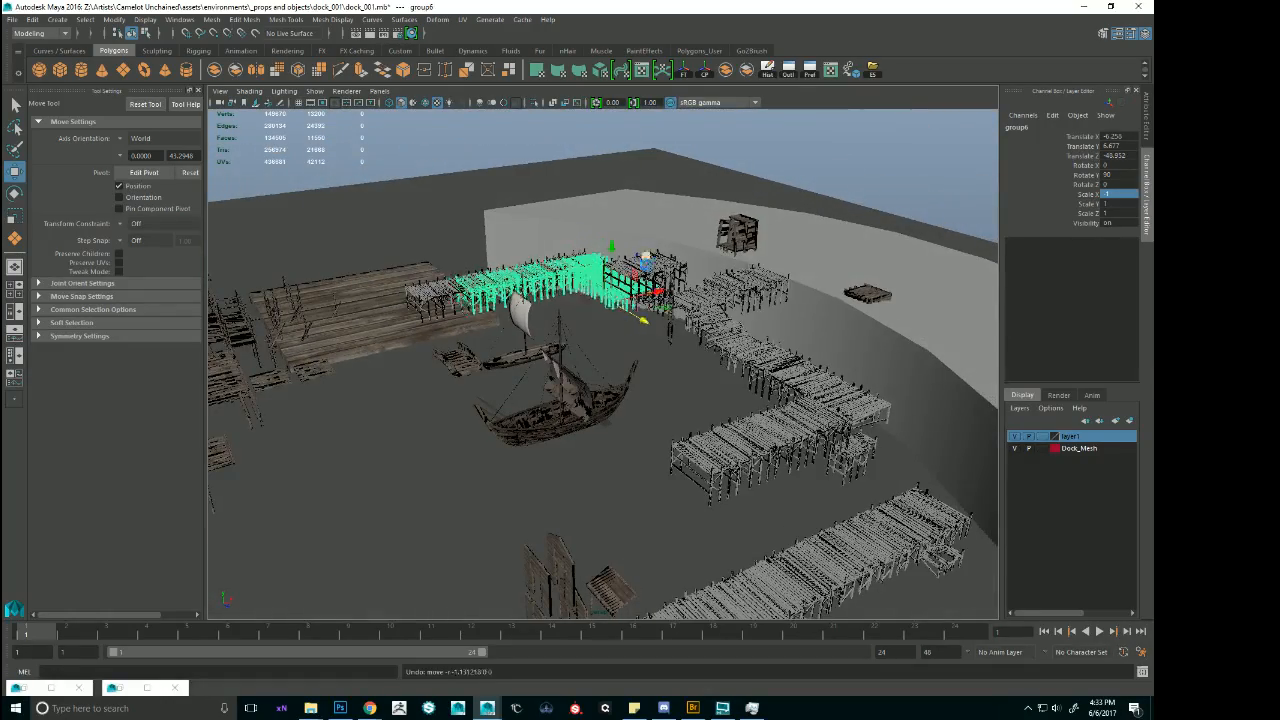
Undo the mirrored copy, the sliding of the opposite pier, and the rotation and grouping of the walkway's end sections.
key("ctrl+z")
key("ctrl+z")
key("ctrl+z")
key("ctrl+z")
key("ctrl+z")
key("ctrl+z")
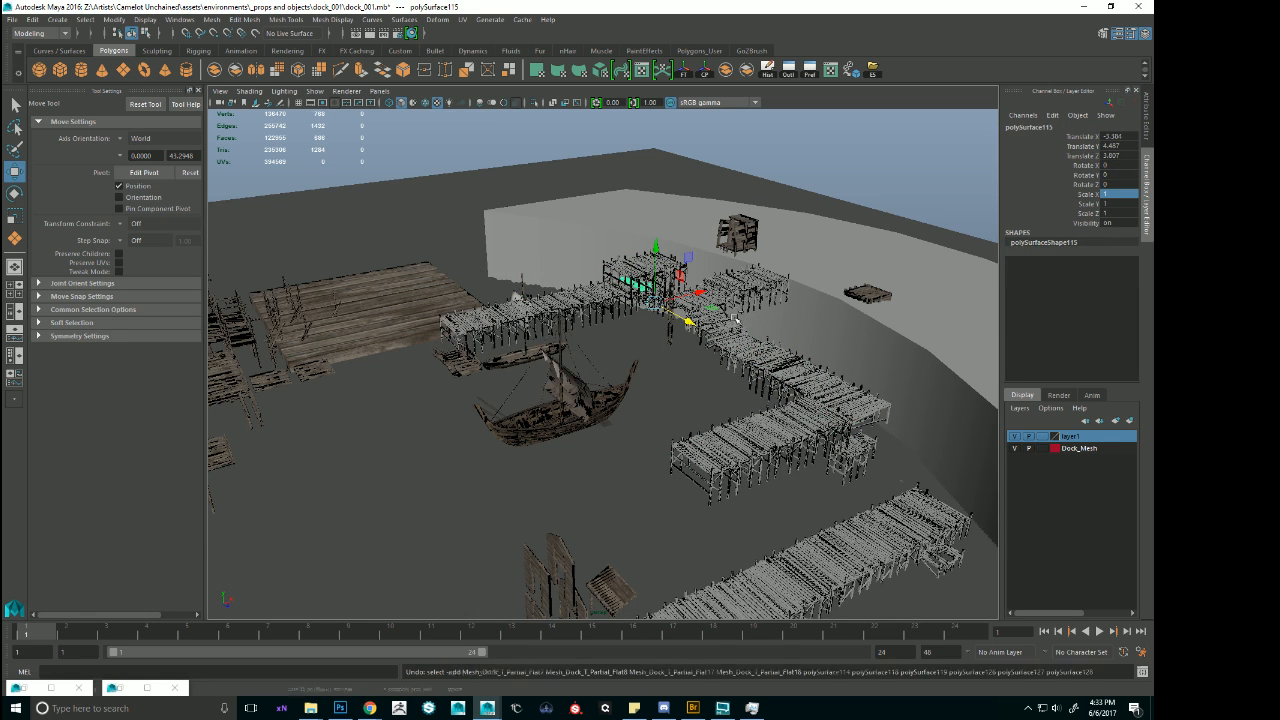
key("ctrl+z")
key("ctrl+z")
key("ctrl+z")
key("ctrl+z")
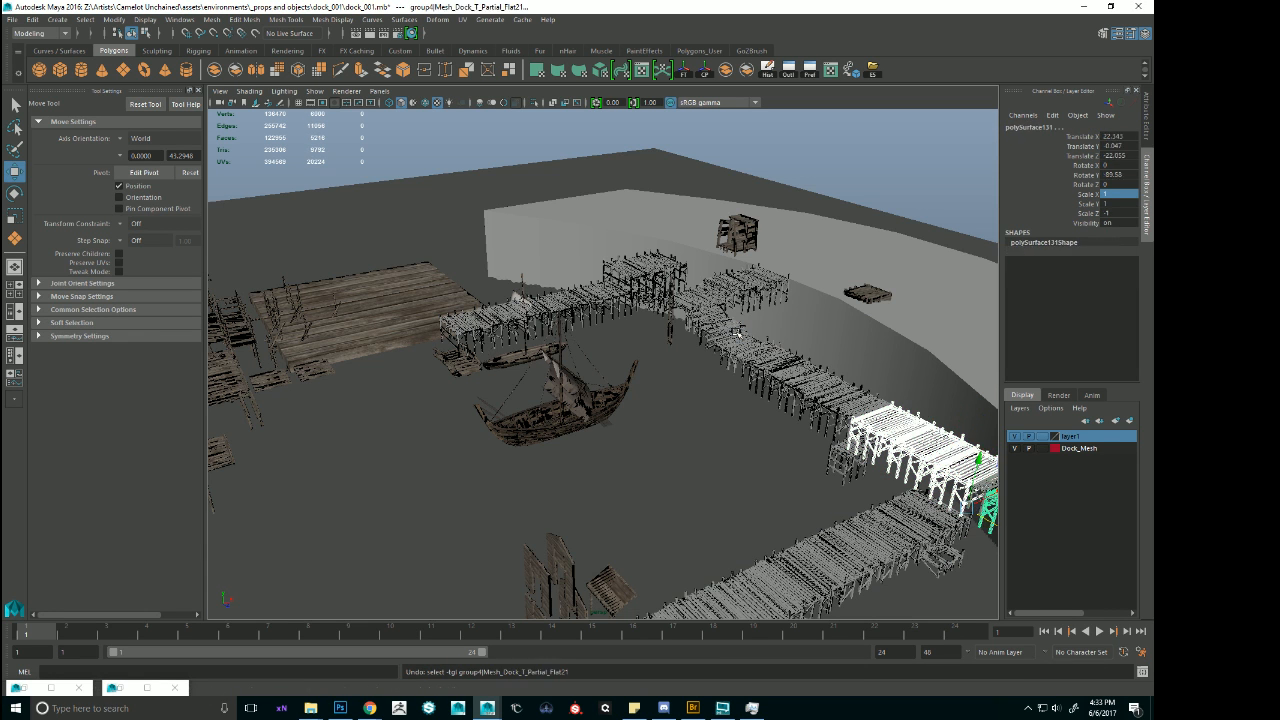
Undo the selection changes and the shift of the connected docks along the shoreline.
key("ctrl+z")
key("ctrl+z")
key("ctrl+z")
key("ctrl+z")
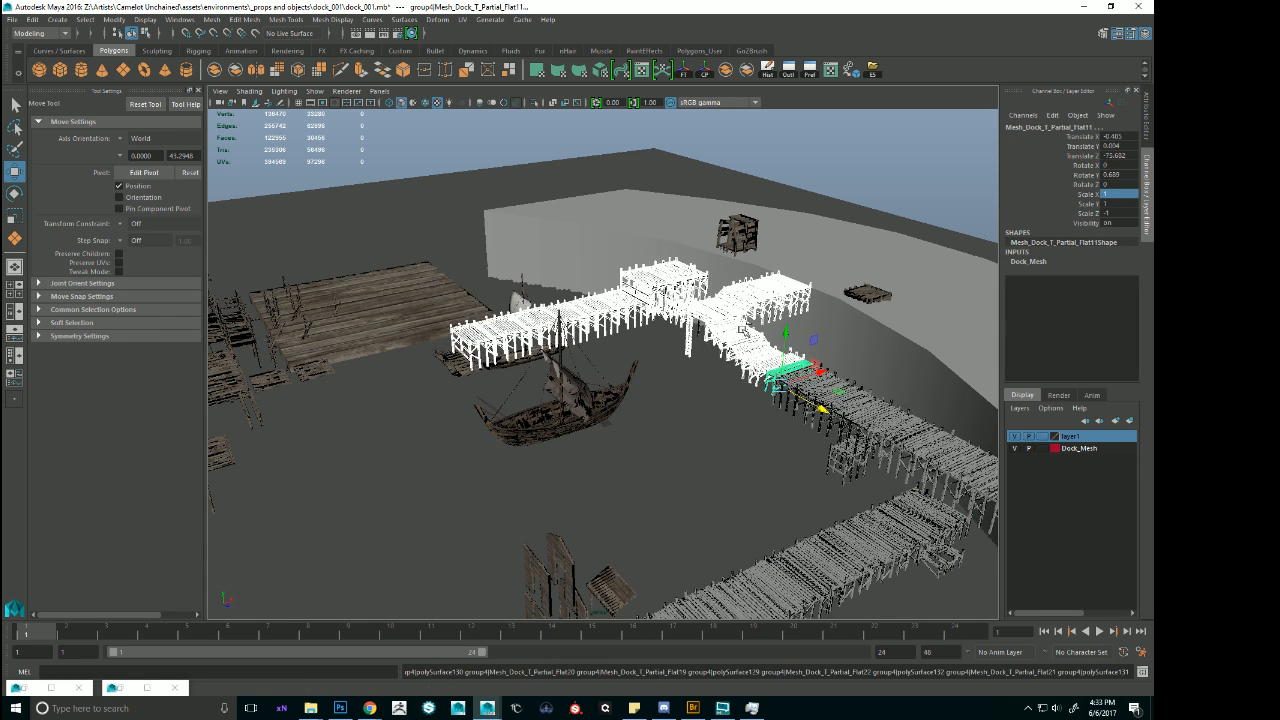
key("ctrl+z")
key("ctrl+z")
key("ctrl+z")
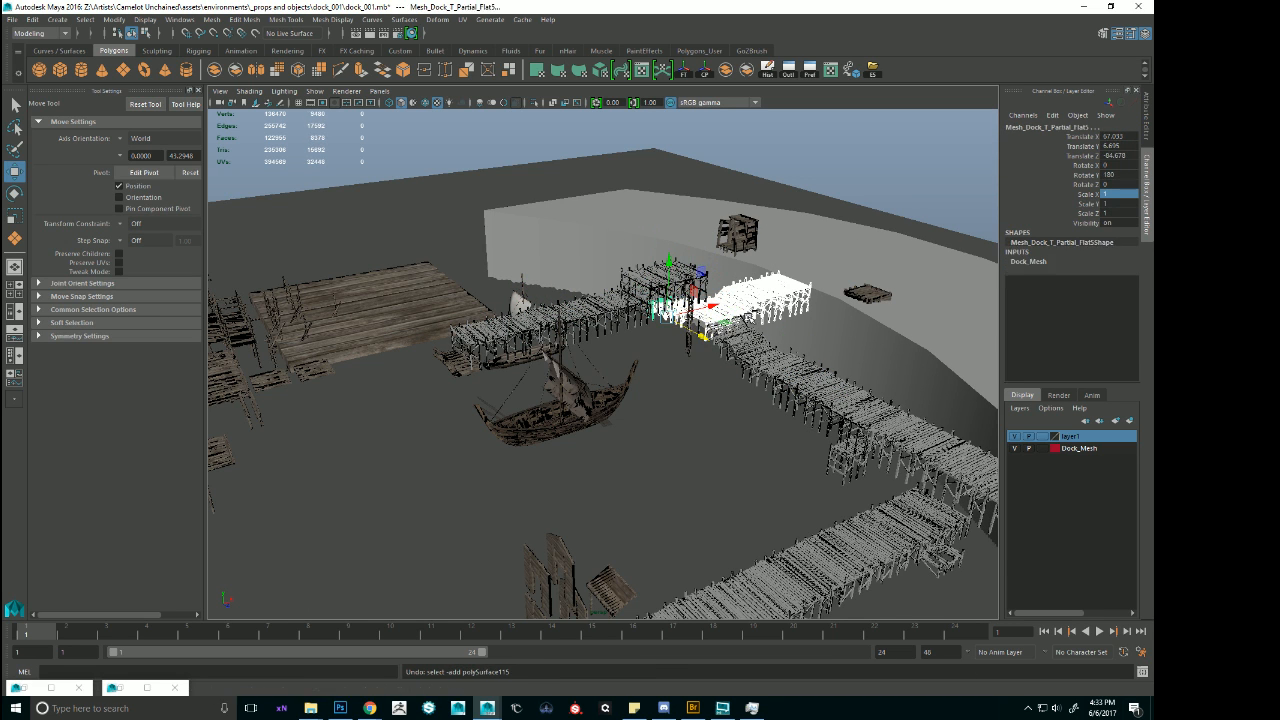
key("ctrl+z")
key("ctrl+z")
key("ctrl+z")
key("ctrl+z")
key("ctrl+z")
key("ctrl+z")
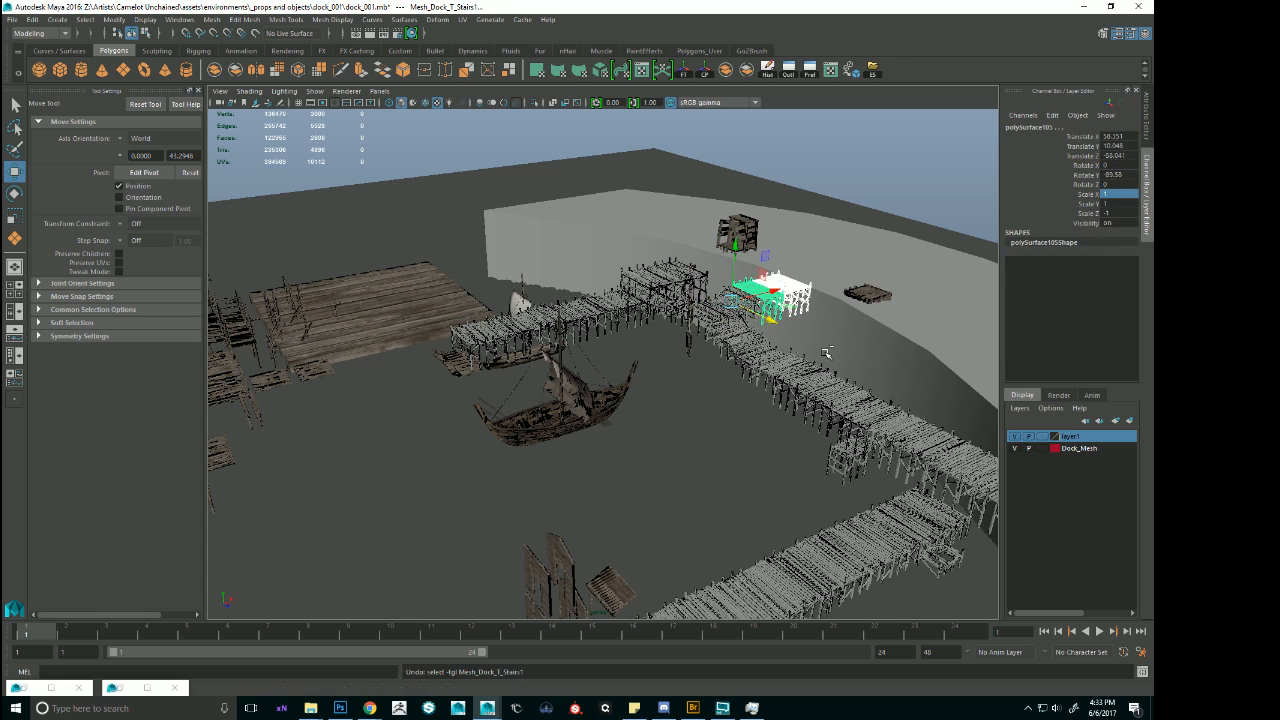
key("ctrl+z")
key("ctrl+z")
key("ctrl+z")
key("ctrl+z")
key("ctrl+z")
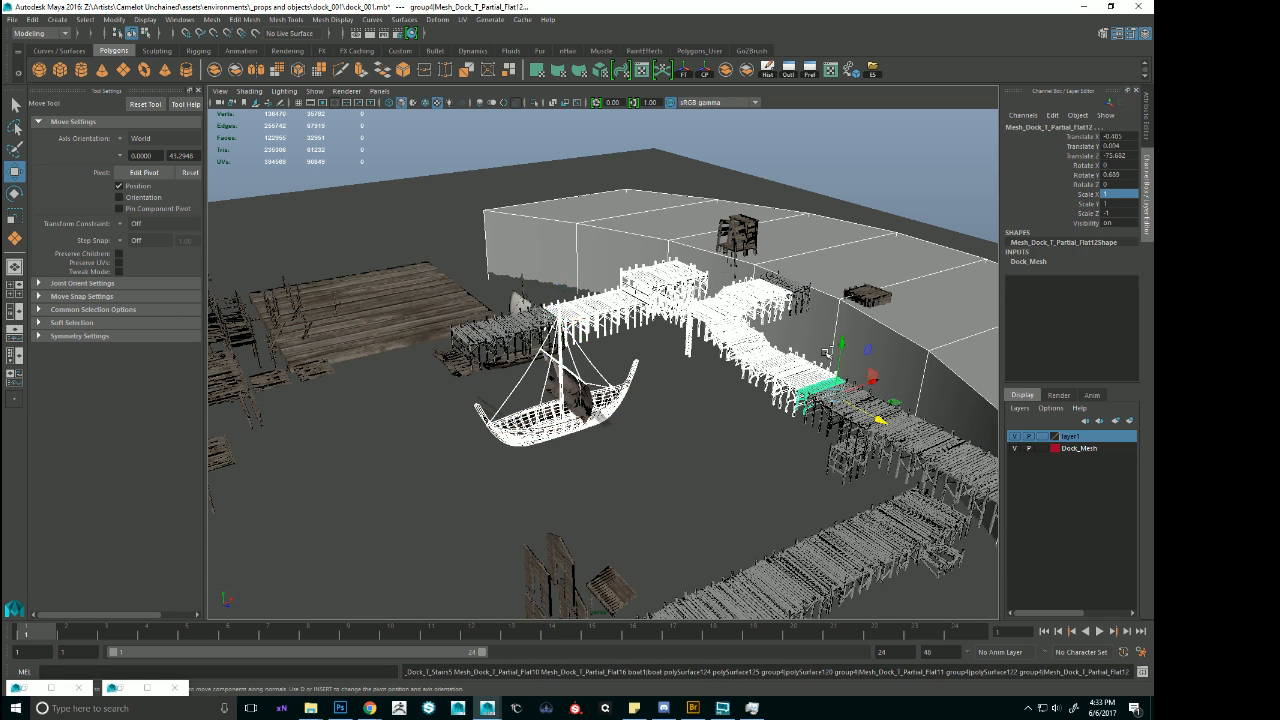
Undo the duplicated walkway group with its pivot change, and step back through the shoreline block's shape edits.
key("ctrl+z")
key("ctrl+1")
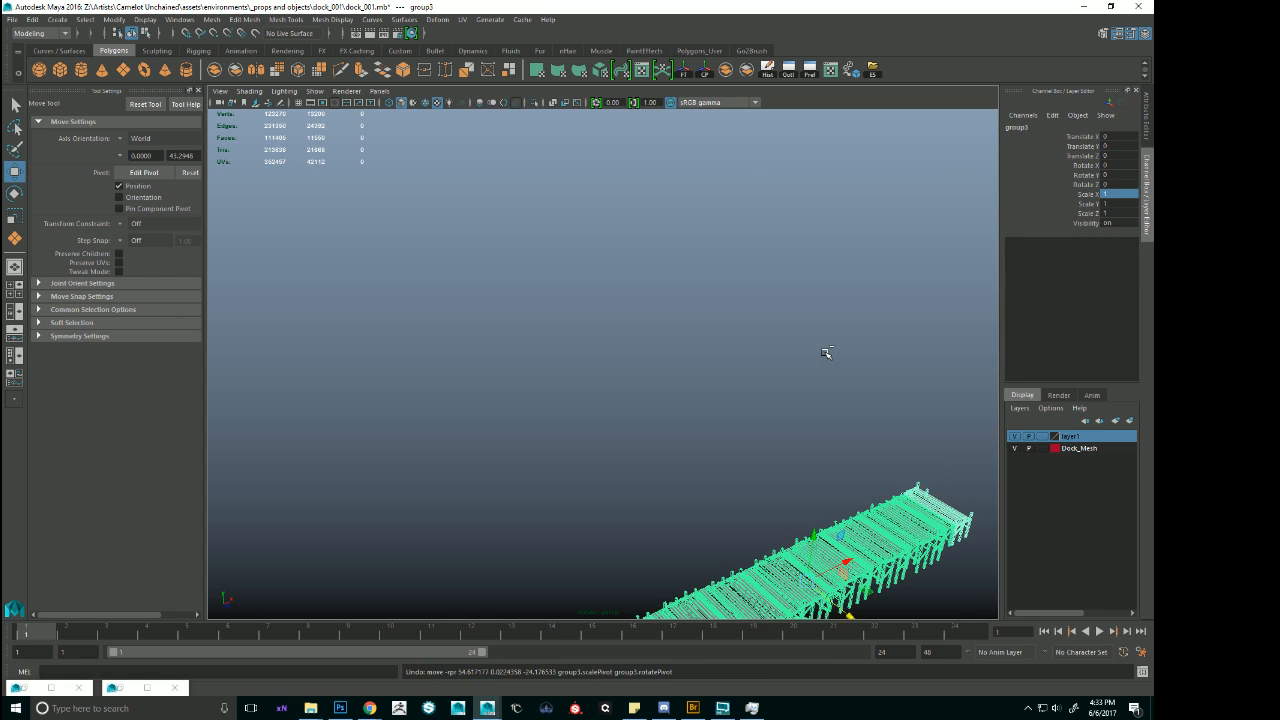
key("ctrl+1")
key("ctrl+z")
key("ctrl+z")
key("ctrl+z")
key("ctrl+z")
key("ctrl+z")
key("ctrl+z")
key("ctrl+z")
key("ctrl+z")
key("ctrl+z")
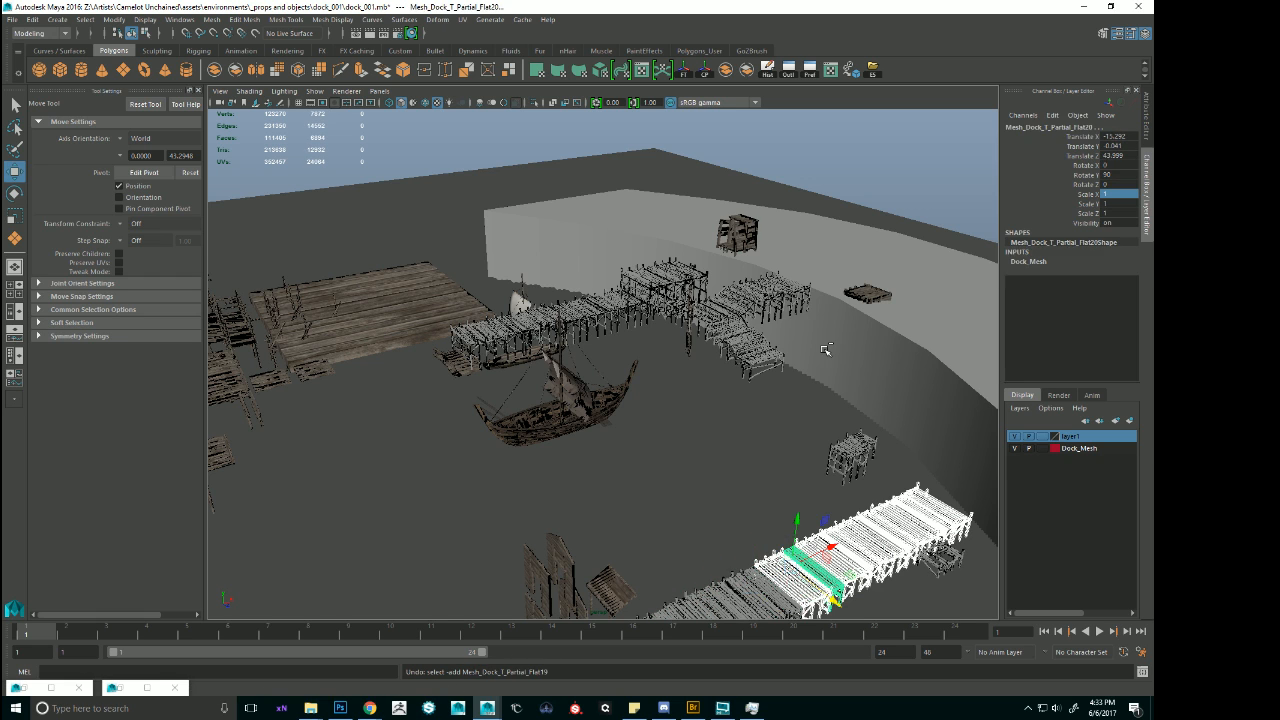
key("ctrl+z")
key("ctrl+z")
key("ctrl+z")
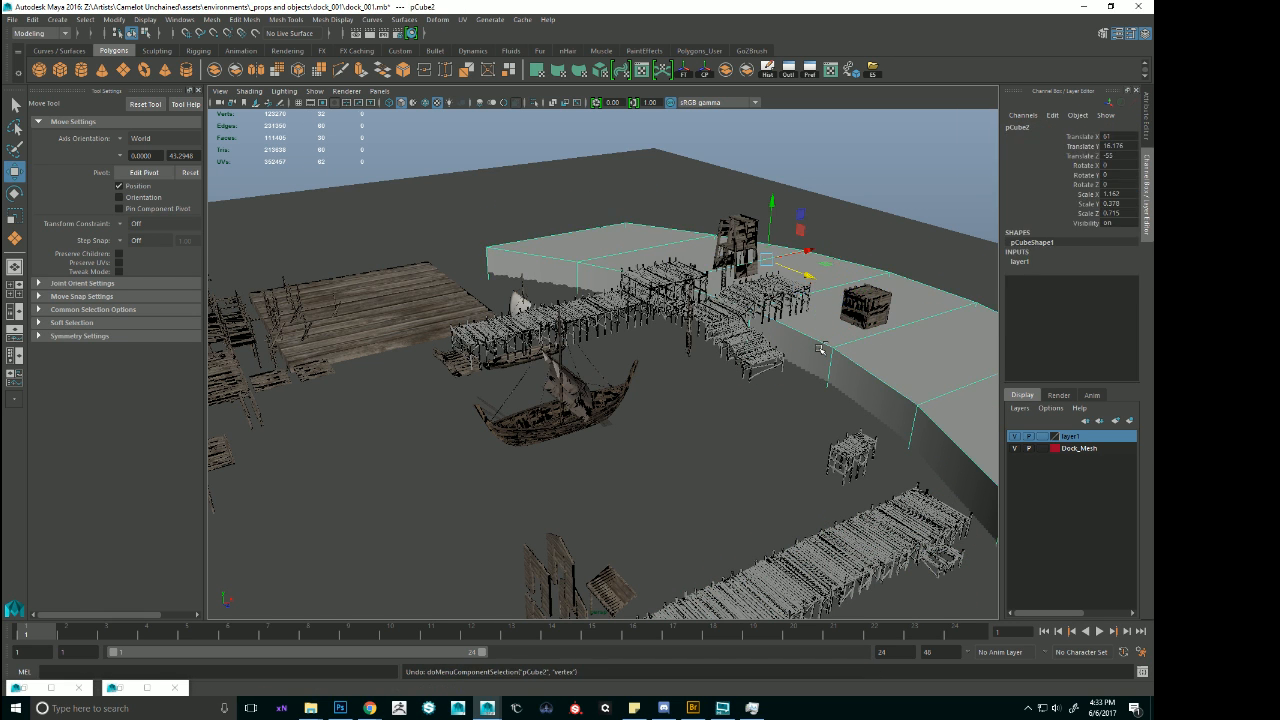
Keep undoing through the dock height changes until the long pier is joined to the shoreline walkway again.
key("ctrl+z")
key("ctrl+z")
key("ctrl+z")
key("ctrl+z")
key("ctrl+z")
key("ctrl+z")
key("ctrl+z")
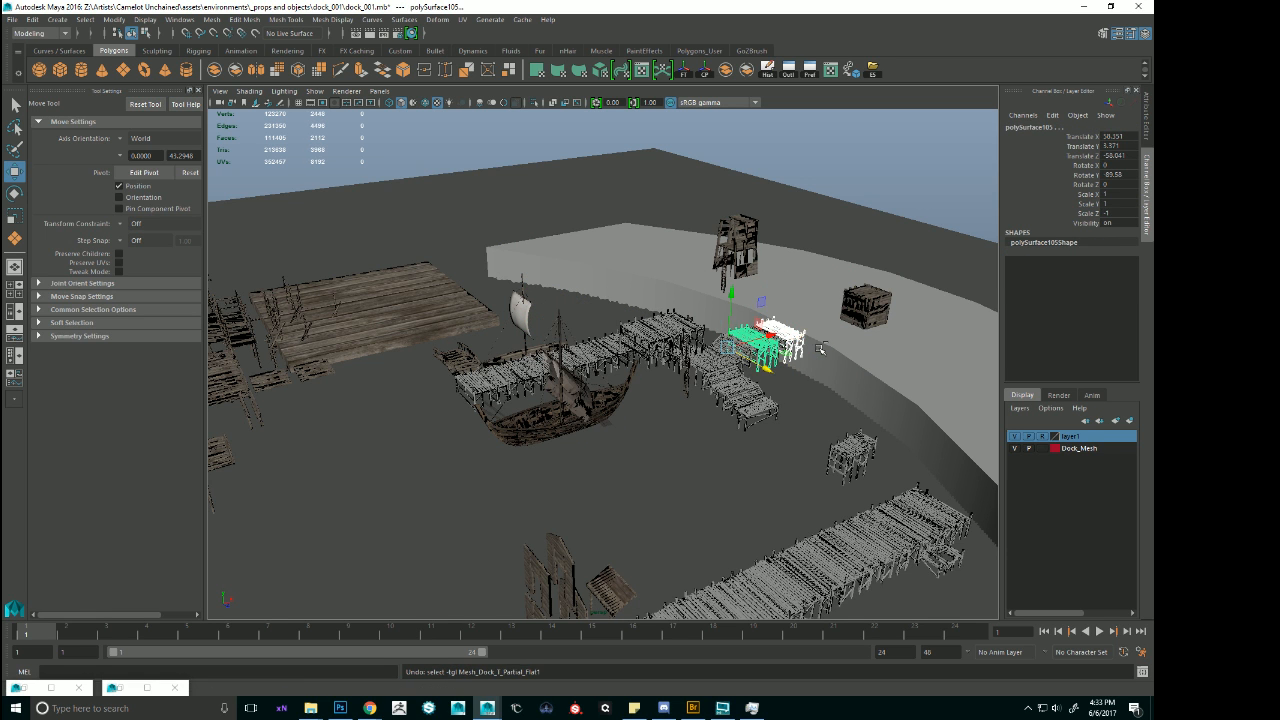
key("ctrl+z")
key("ctrl+z")
key("ctrl+z")
key("ctrl+z")
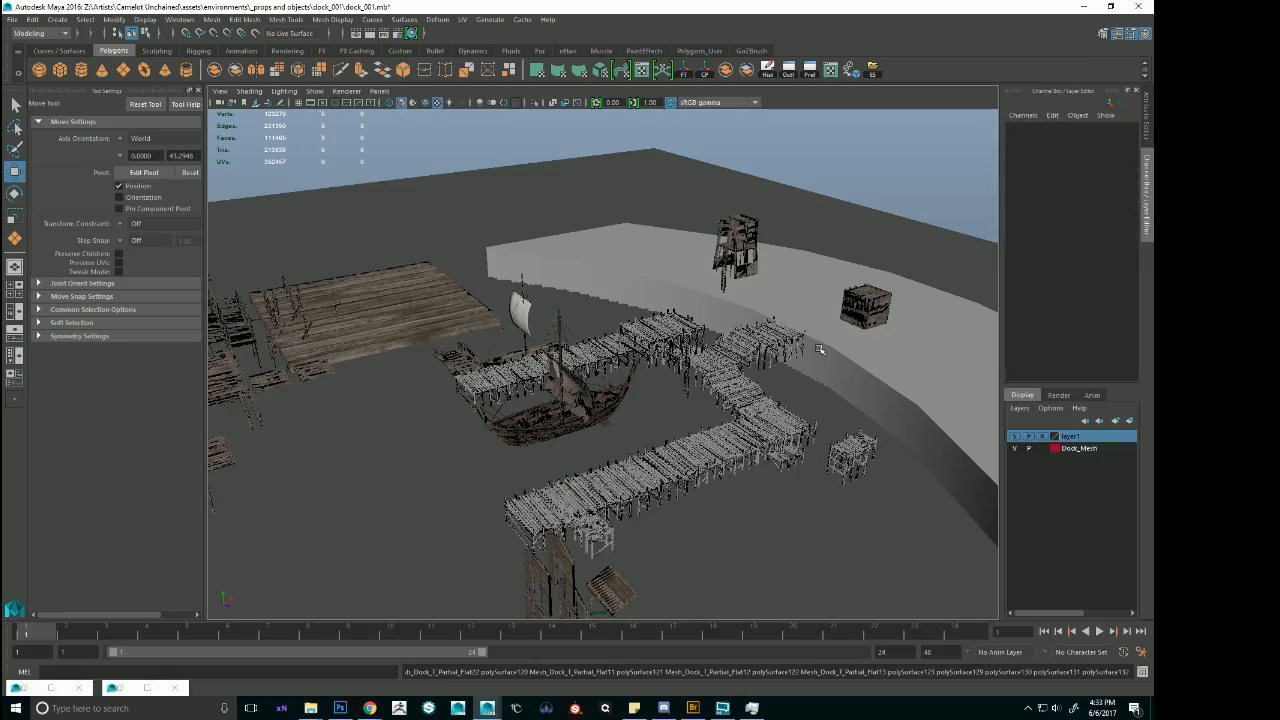
Select the deck sections on the central platform with the ladder, between the two piers, and duplicate them.
scroll(812, 372, "up", 4)
left_click_drag(797, 416, 855, 350, "alt")
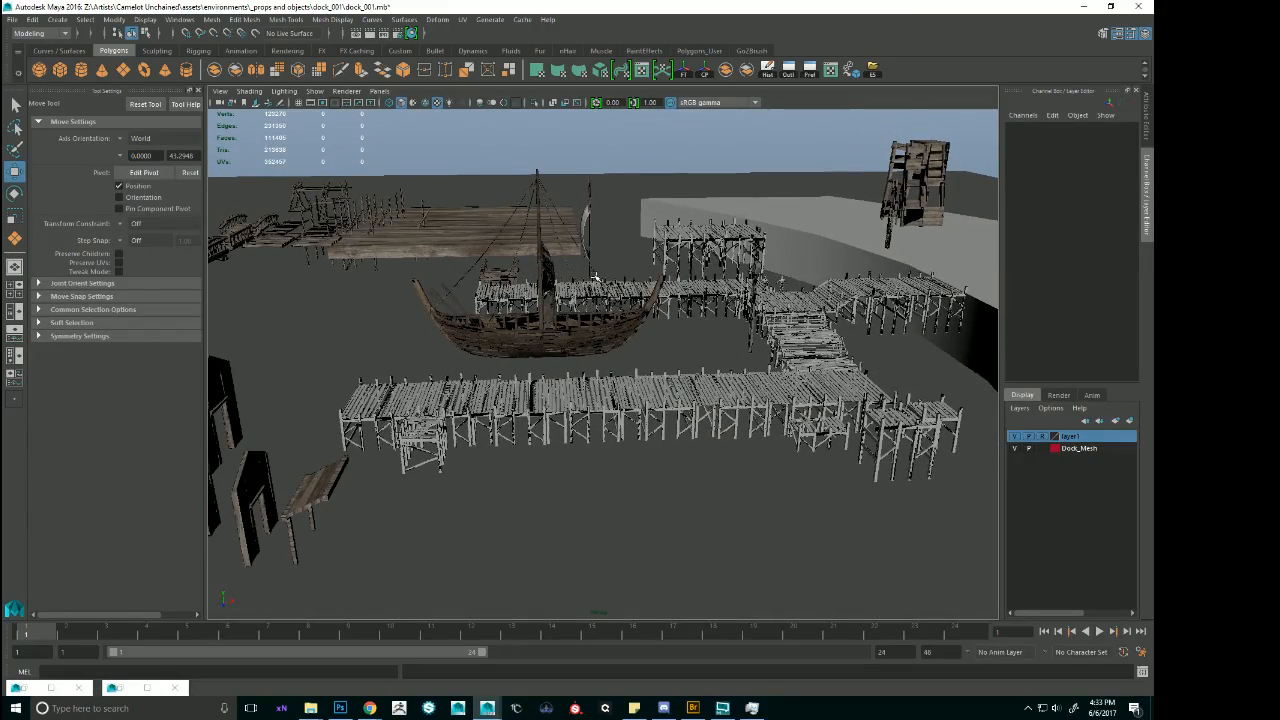
left_click_drag(740, 352, 781, 375, "alt")
left_click_drag(716, 377, 629, 386, "alt")
left_click(540, 290)
right_click_drag(543, 291, 640, 312, "alt")
left_click_drag(640, 312, 560, 400, "alt")
left_click(552, 420, "shift")
right_click_drag(552, 420, 547, 446, "alt")
left_click_drag(547, 446, 800, 420, "alt")
key("ctrl+d")
Group the duplicated deck sections, isolate the group, and place its pivot at the foot of a corner post.
key("e")
key("ctrl+z")
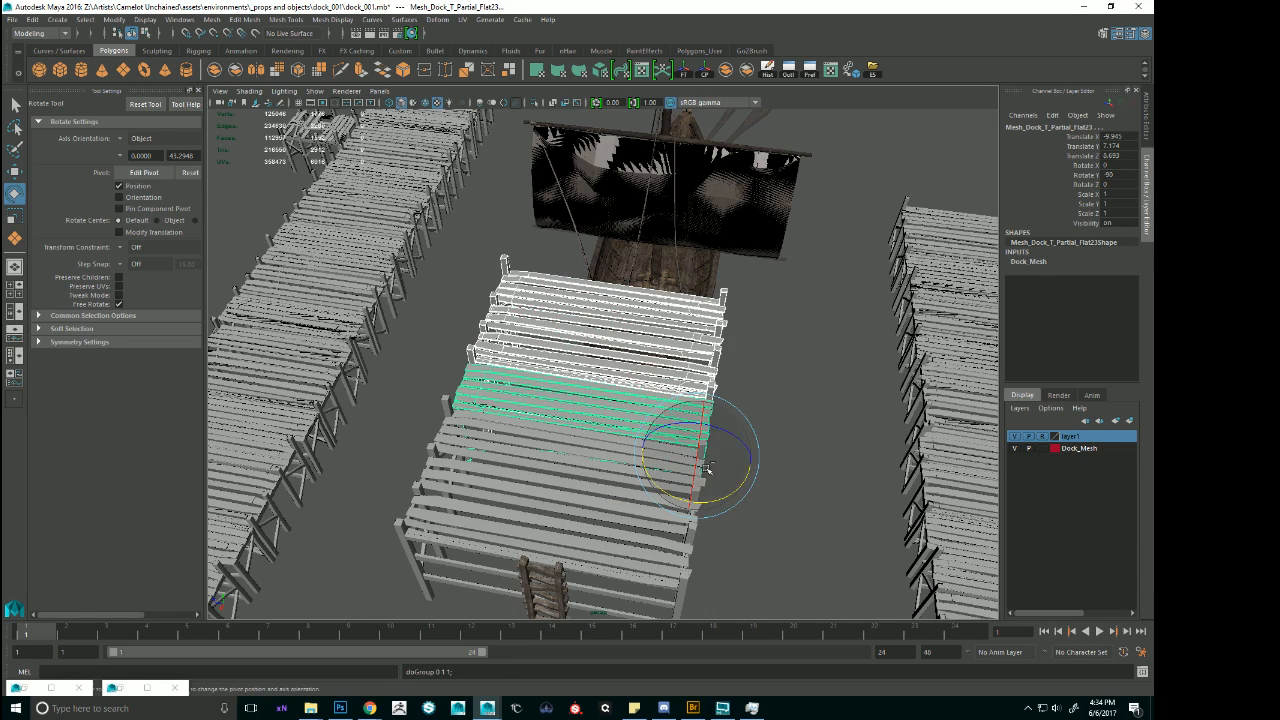
key("ctrl+g")
key("w")
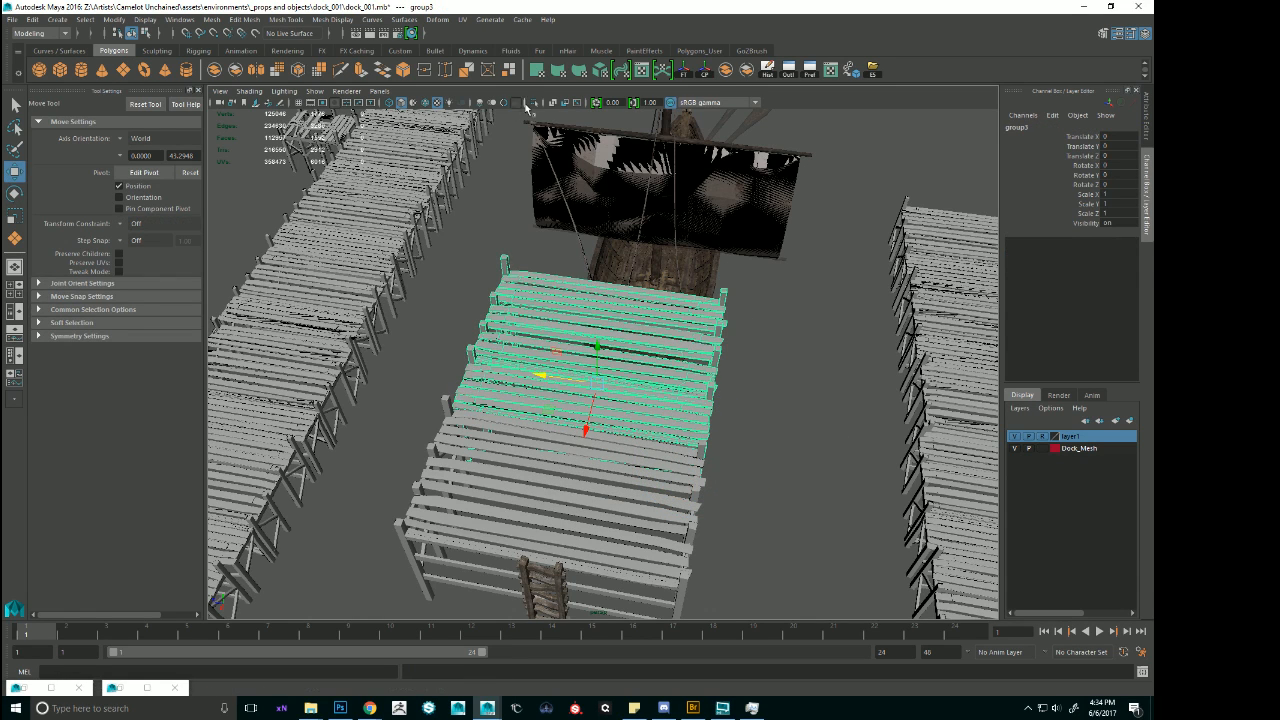
left_click(535, 104)
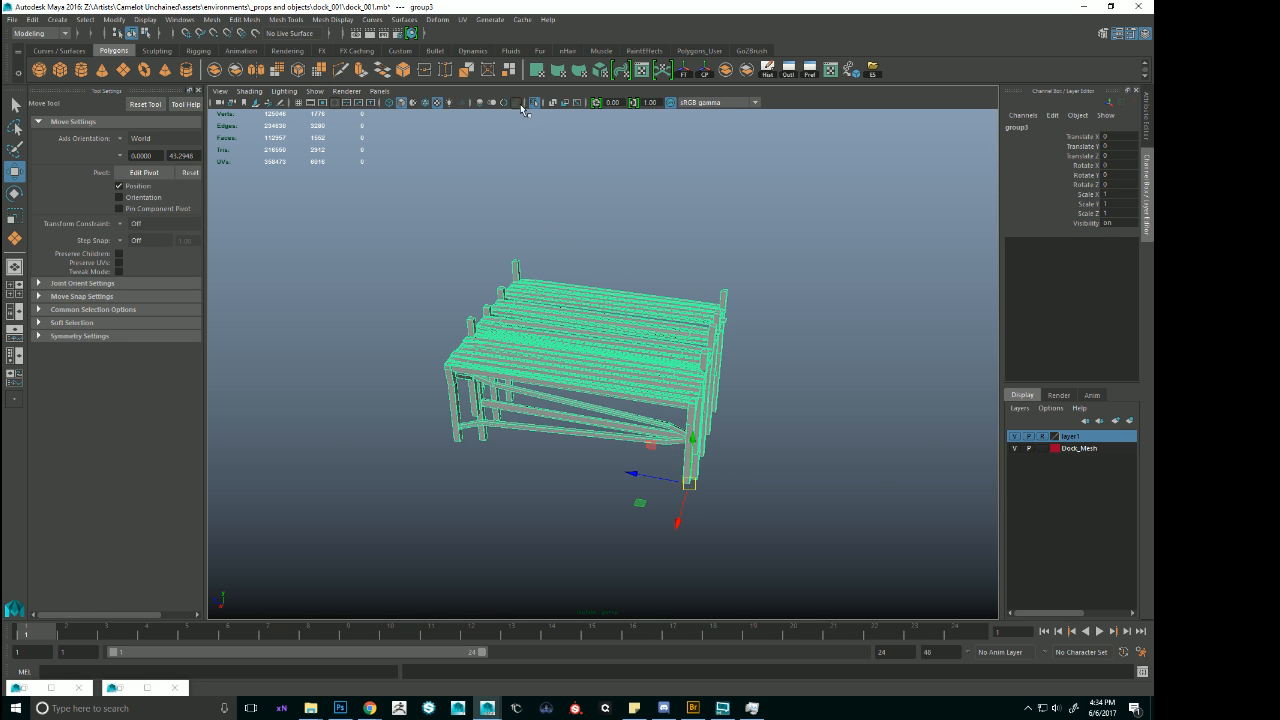
Show the whole scene again and rotate the duplicated platform group to -90 on the Y axis.
left_click(535, 104)
left_click_drag(612, 398, 783, 452, "alt")
key("e")
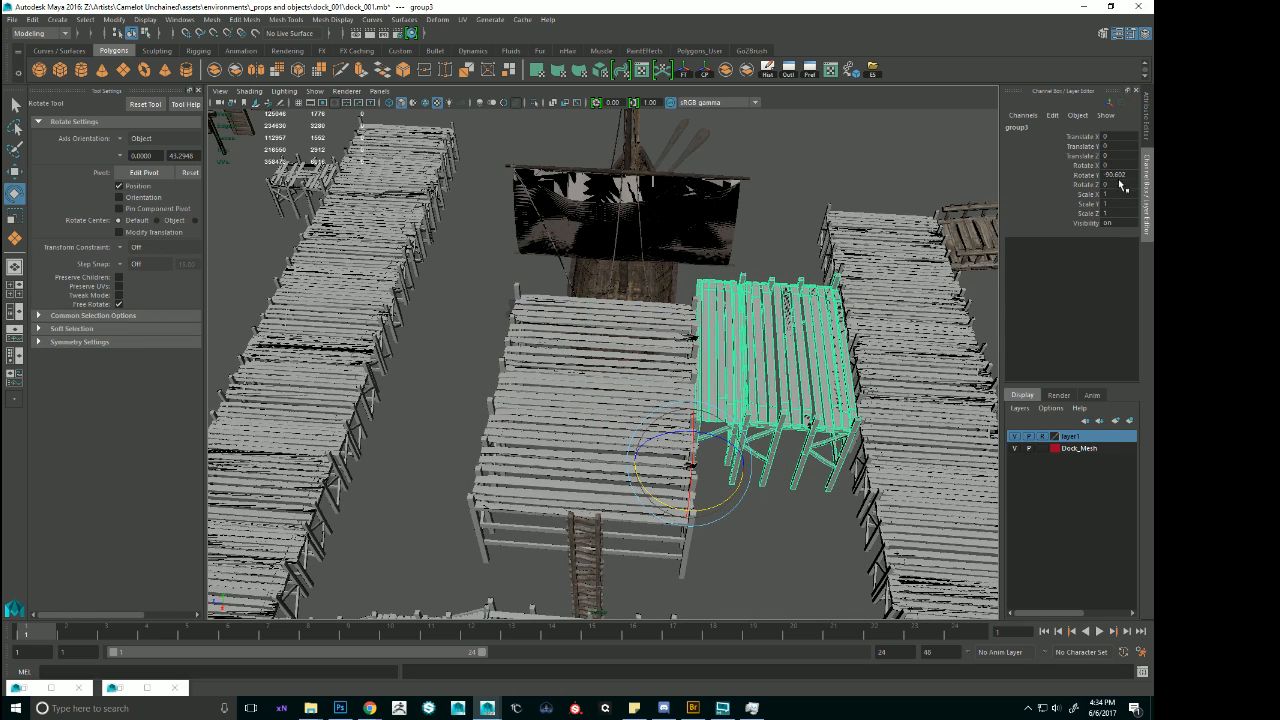
type("90")
key("Return")
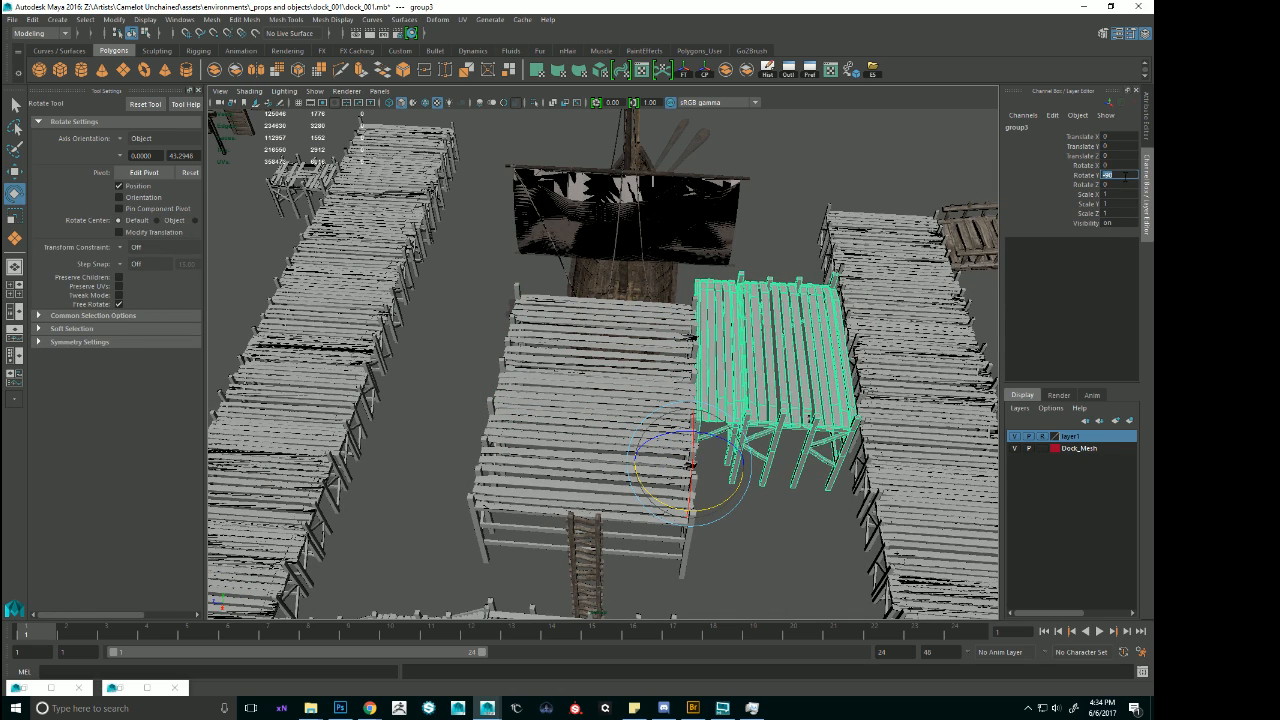
Move the rotated group so its corner post lines up with the side of the central platform.
left_click_drag(693, 303, 703, 406, "alt")
key("w")
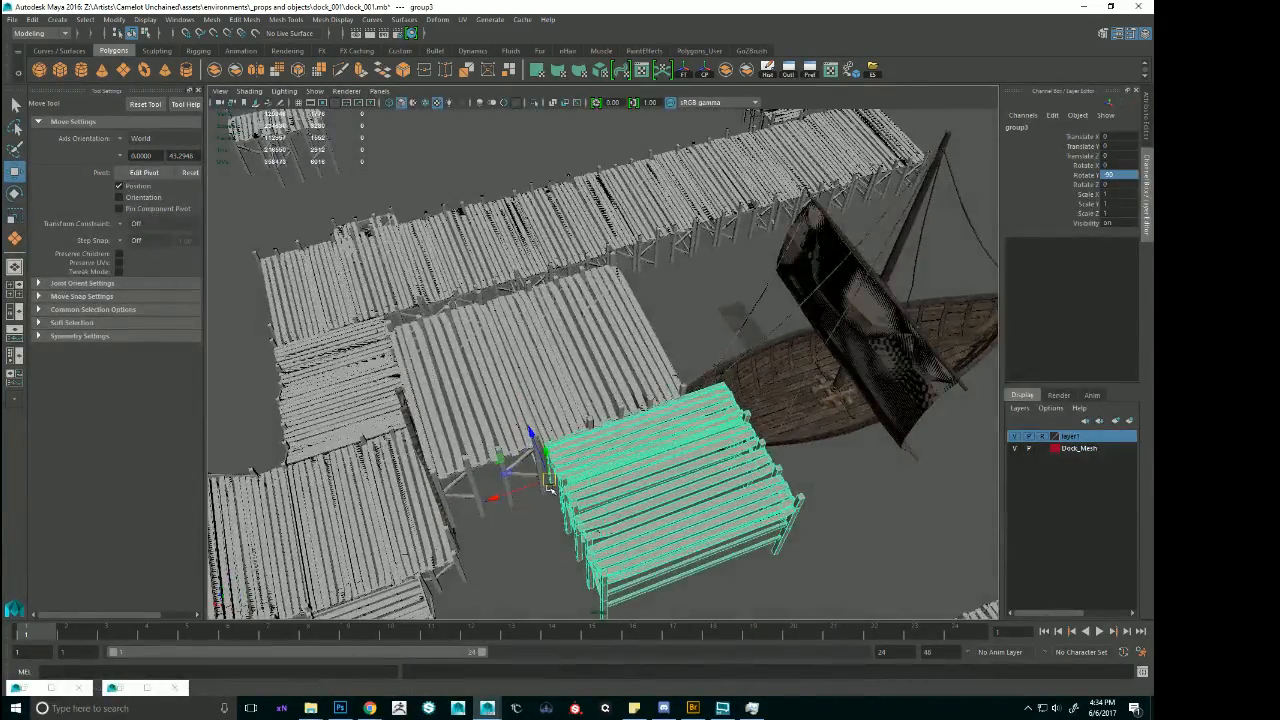
mouse_move(551, 484)
left_mouse_down()
mouse_move(541, 495)
mouse_move(566, 484)
left_mouse_up()
mouse_move(566, 429)
left_mouse_down()
mouse_move(563, 400)
mouse_move(564, 412)
left_mouse_up()
left_click_drag(564, 412, 547, 453, "alt")
left_click_drag(494, 504, 764, 441)
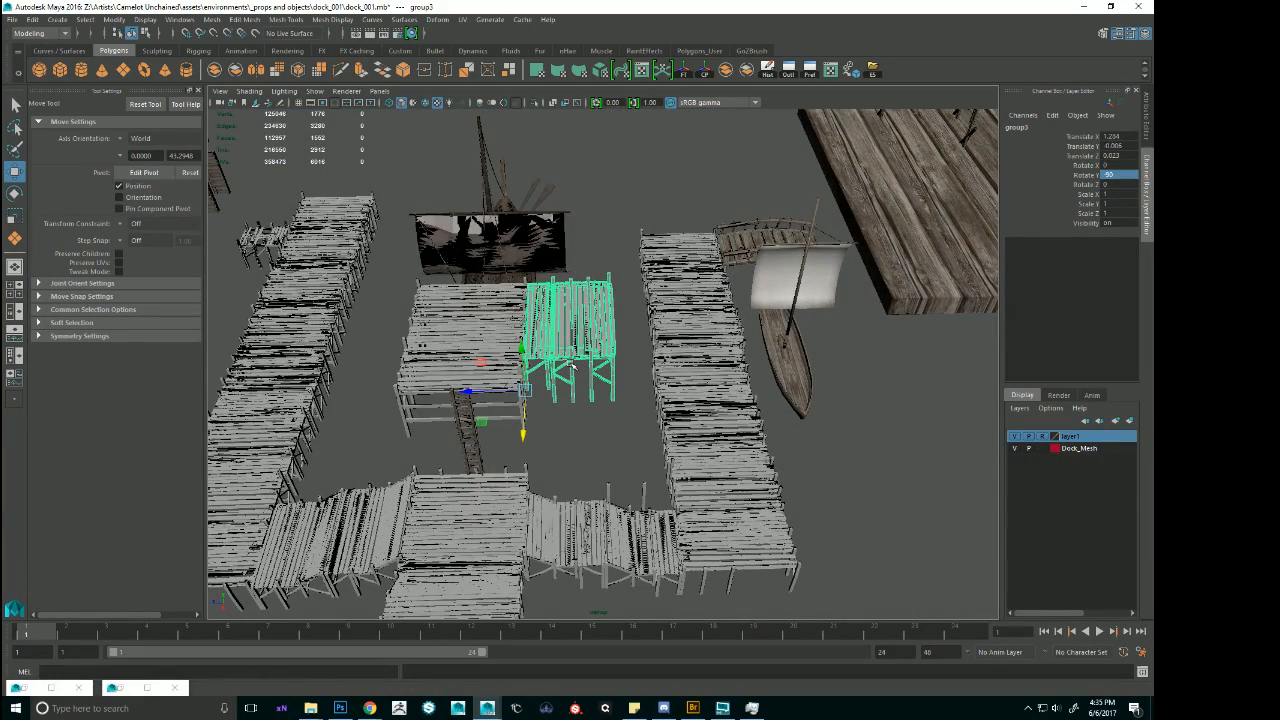
Duplicate the rotated group repeatedly, placing the copies end to end in a row from the central platform across the neighbouring pier.
left_click_drag(468, 391, 585, 365)
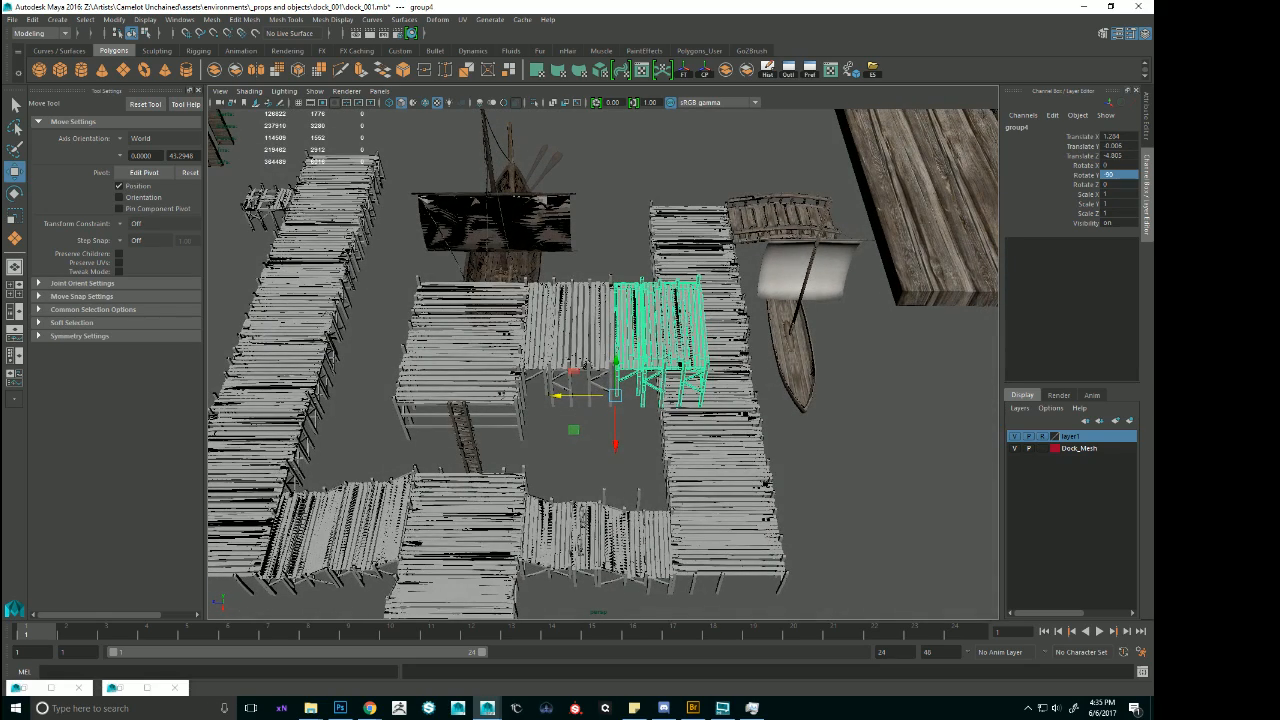
key("ctrl+d")
left_click_drag(557, 396, 742, 392)
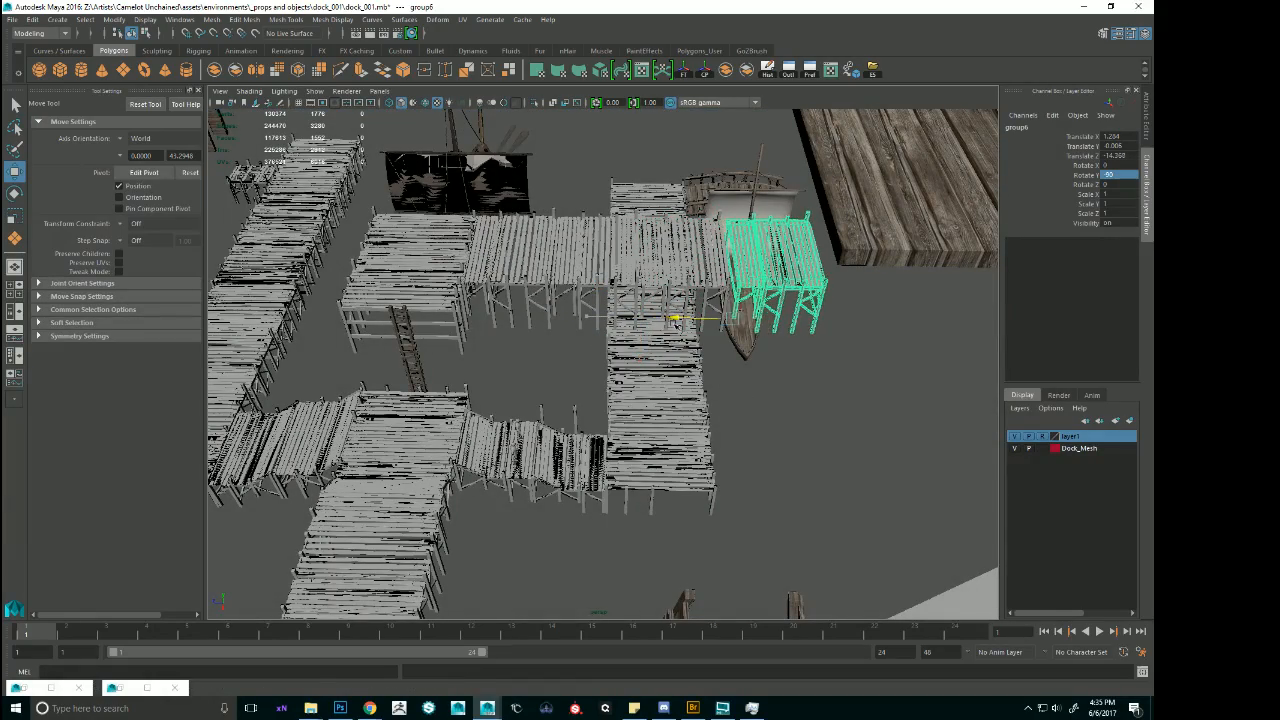
left_click_drag(681, 324, 632, 373, "alt")
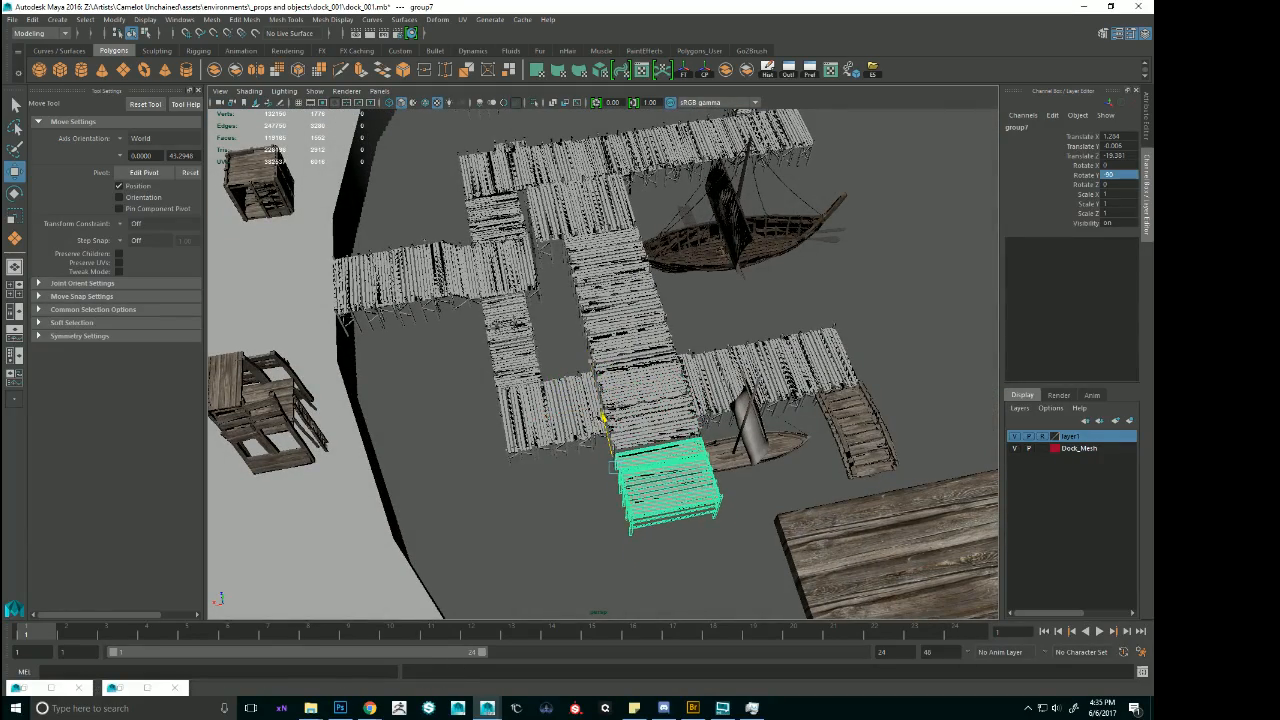
left_click_drag(603, 418, 670, 372, "alt")
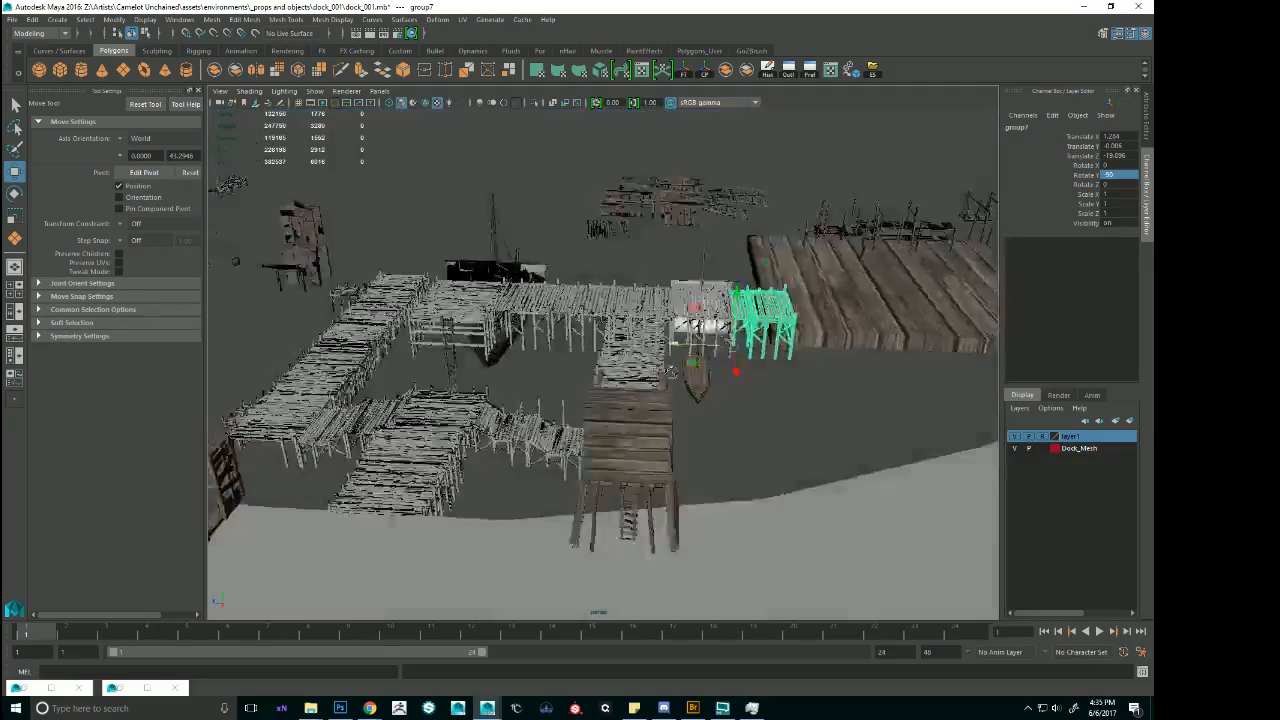
left_click_drag(893, 366, 668, 311, "alt")
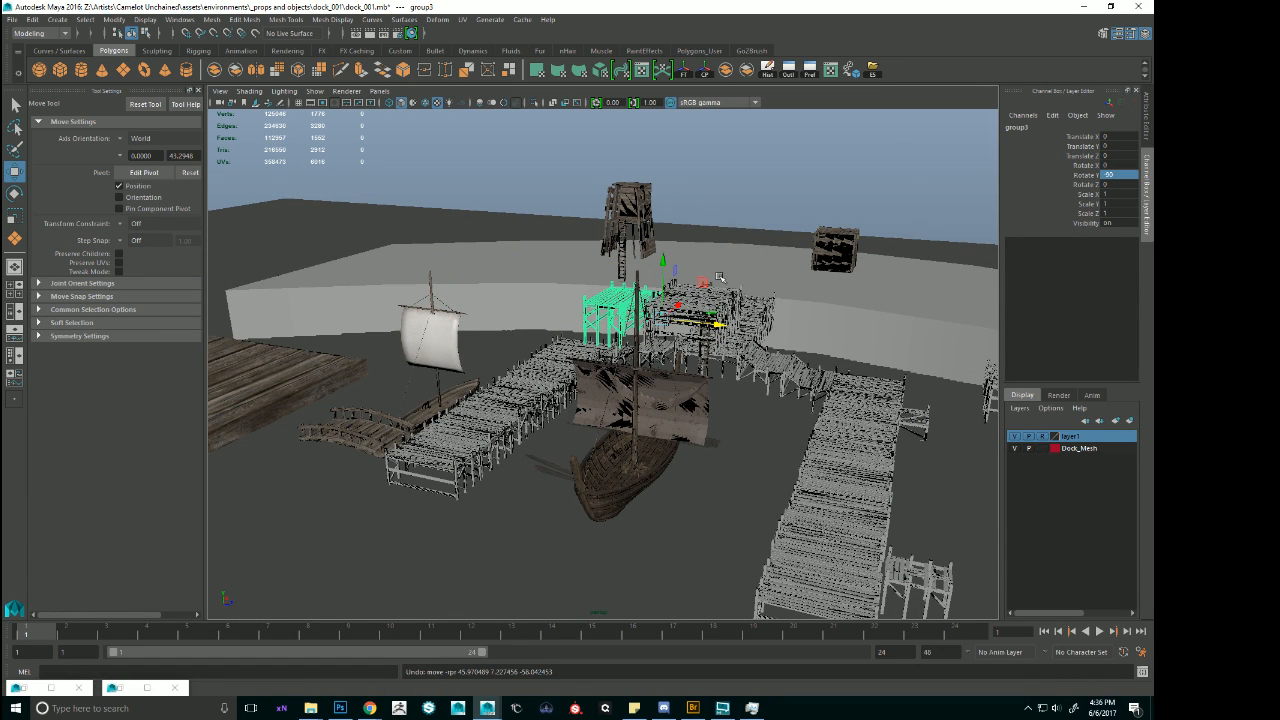
Undo the row of copies and the group's rotation, and remove the duplicated platform group.
type("0")
key("Return")
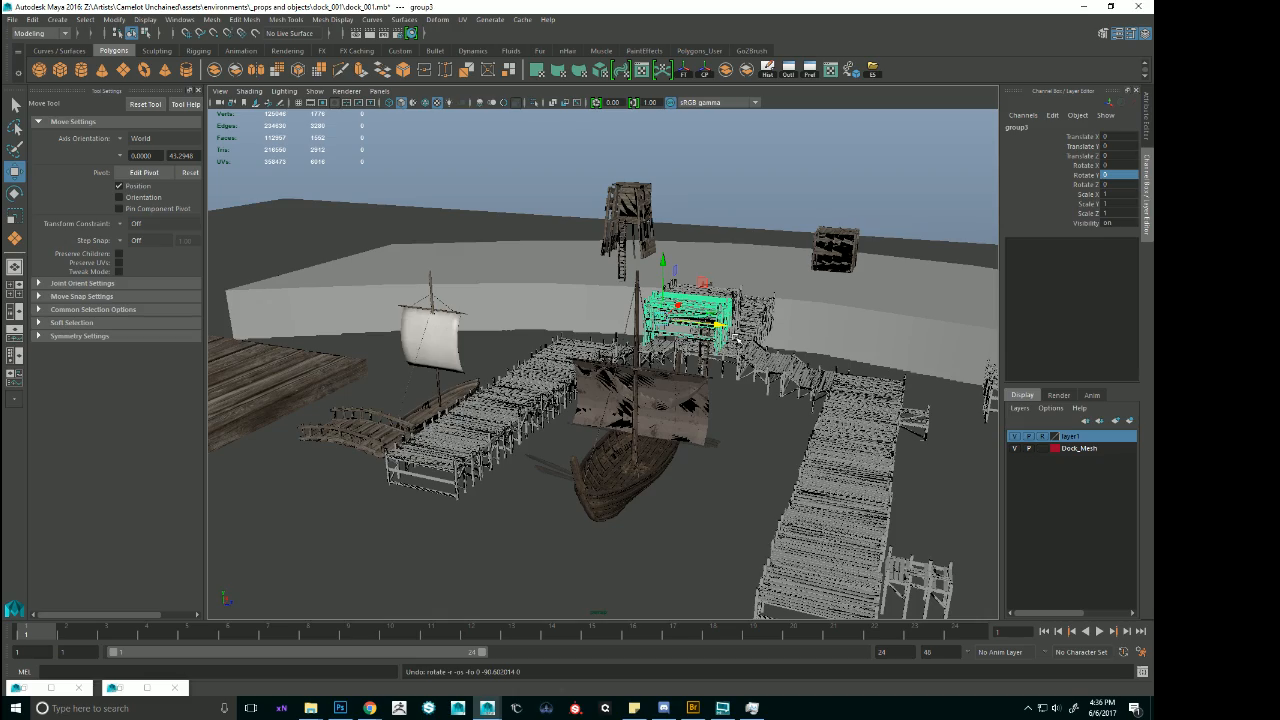
left_click(733, 328)
scroll(762, 387, "down", 5)
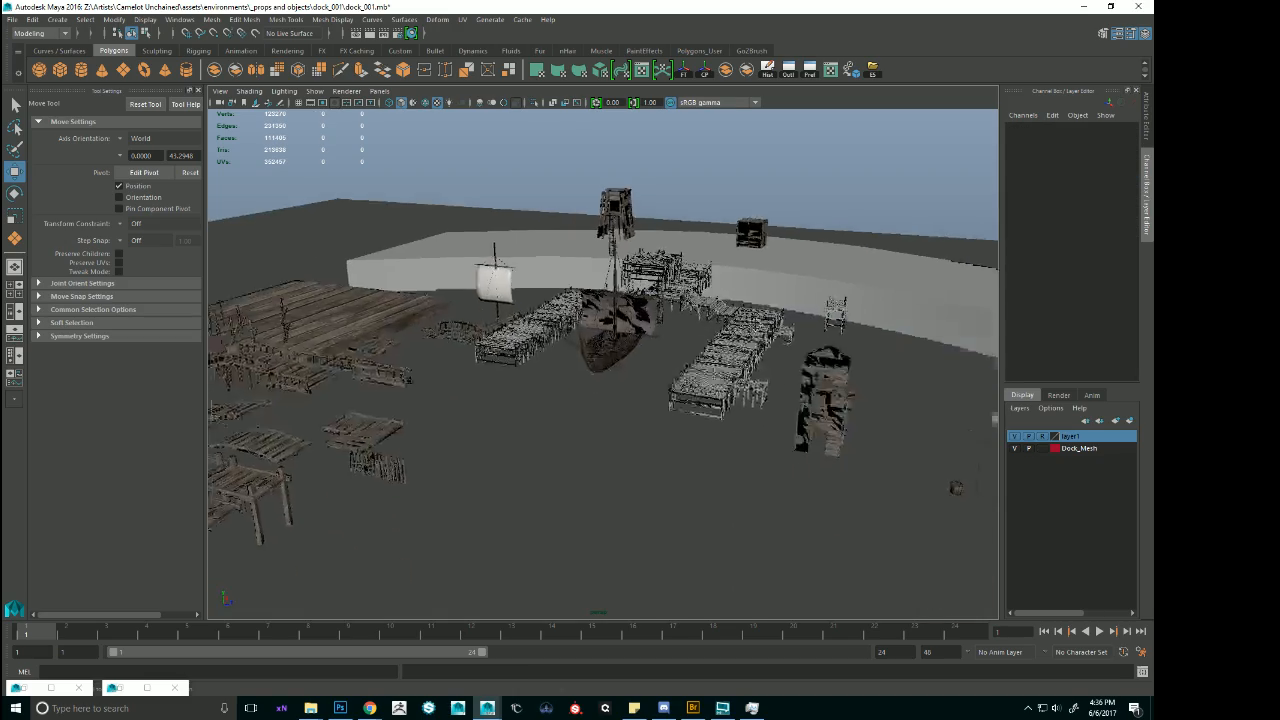
Duplicate the sloped stair section between the long pier and the shoreline walkway, and move the copy out beyond the pier's far end.
left_click_drag(954, 489, 740, 410, "alt")
left_click(822, 401)
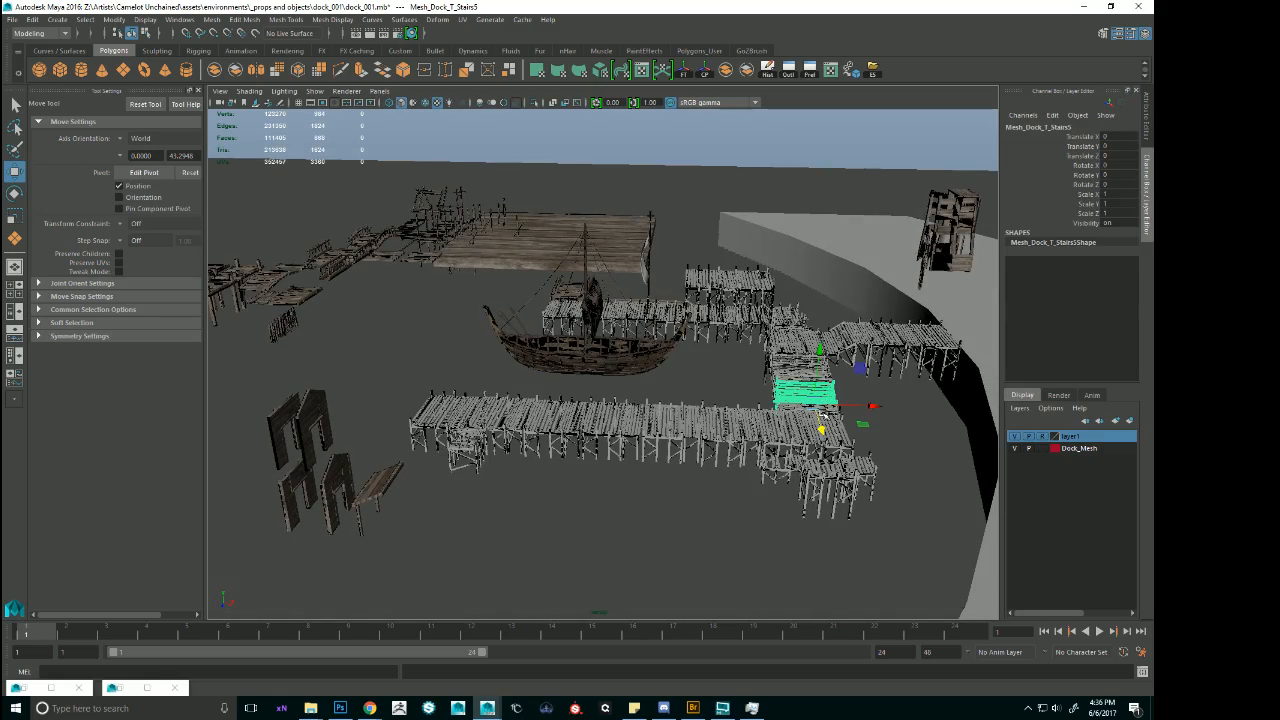
left_click_drag(633, 411, 372, 406, "alt")
key("f")
middle_click_drag(420, 410, 575, 525, "alt")
scroll(620, 525, "down", 4)
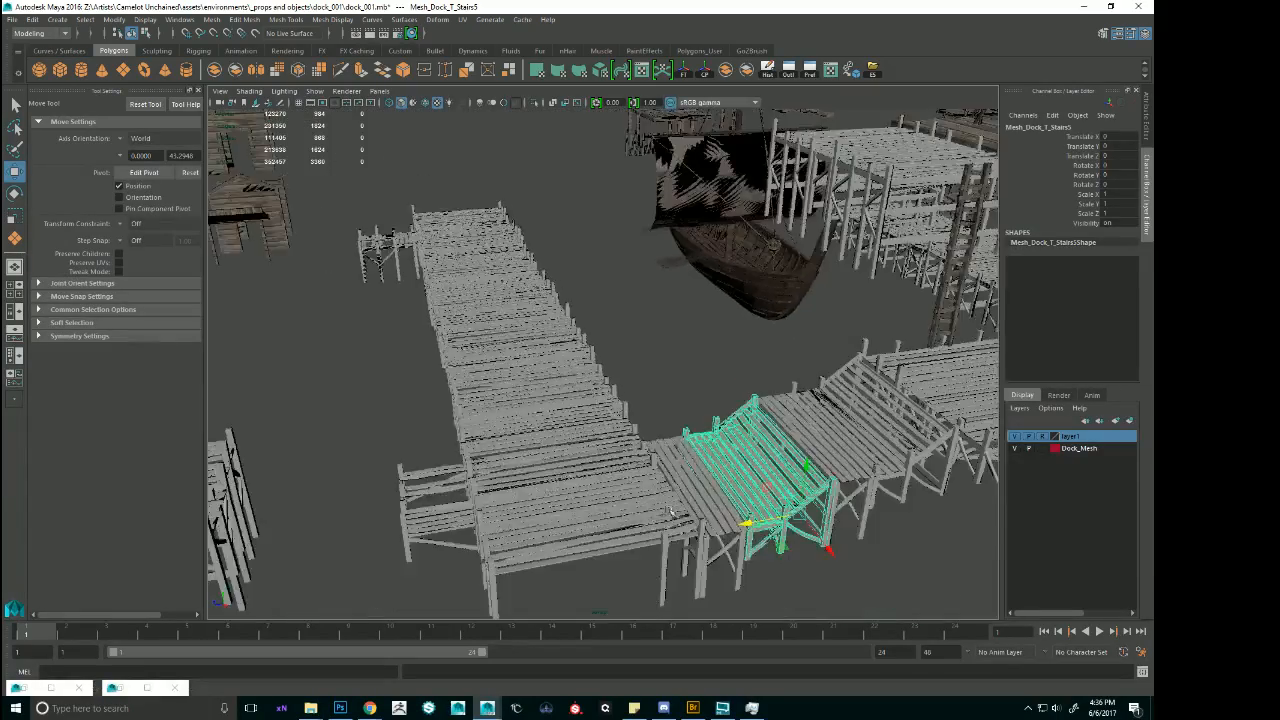
left_click_drag(710, 535, 647, 508, "alt")
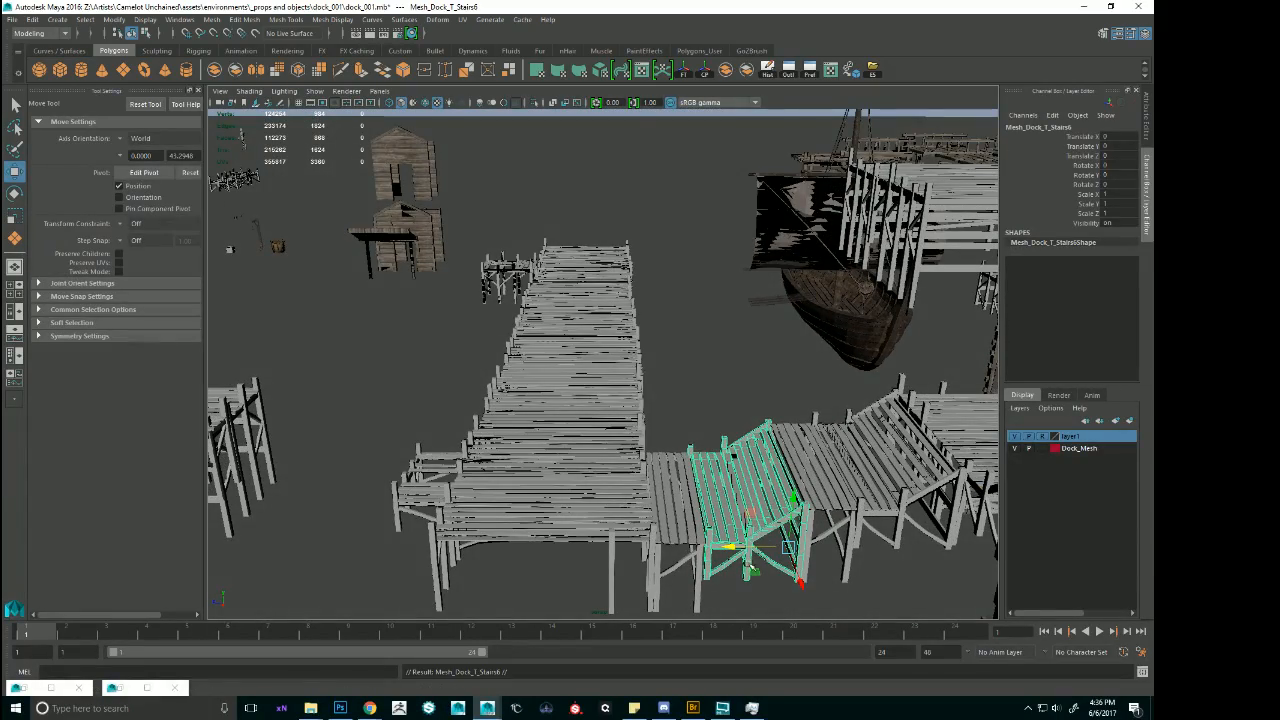
left_click_drag(786, 549, 664, 397)
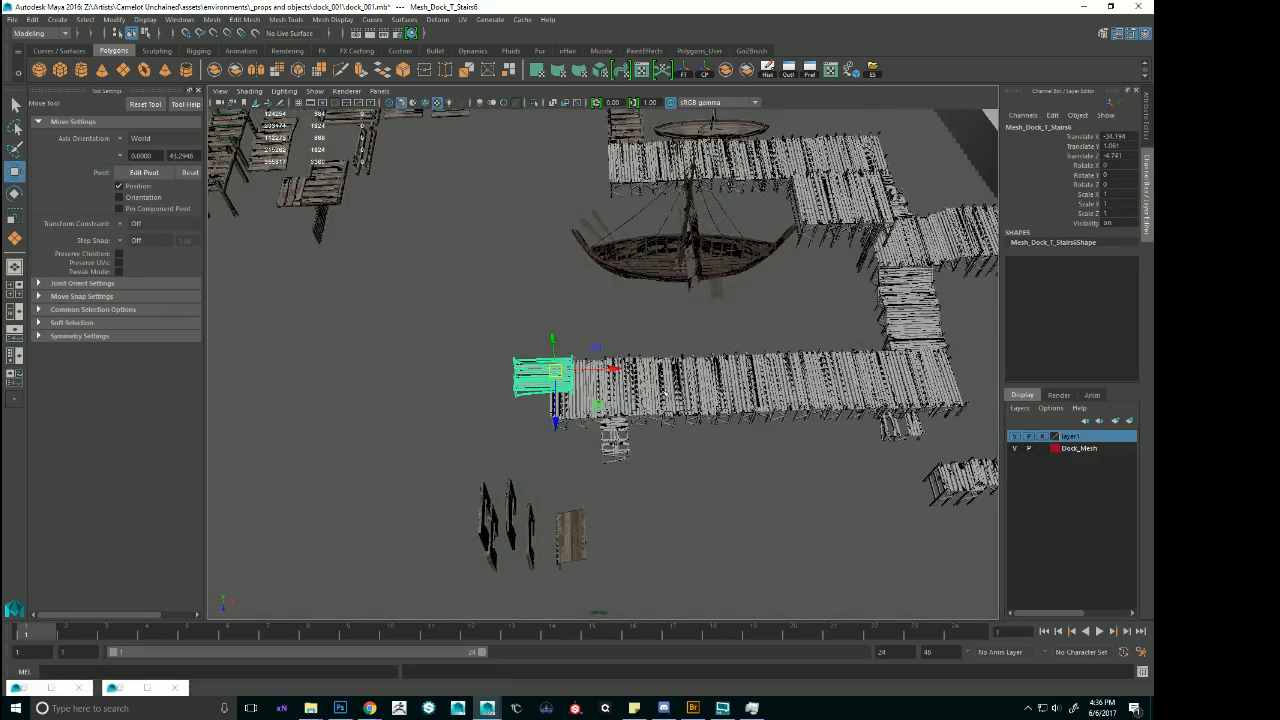
left_click_drag(600, 370, 487, 370)
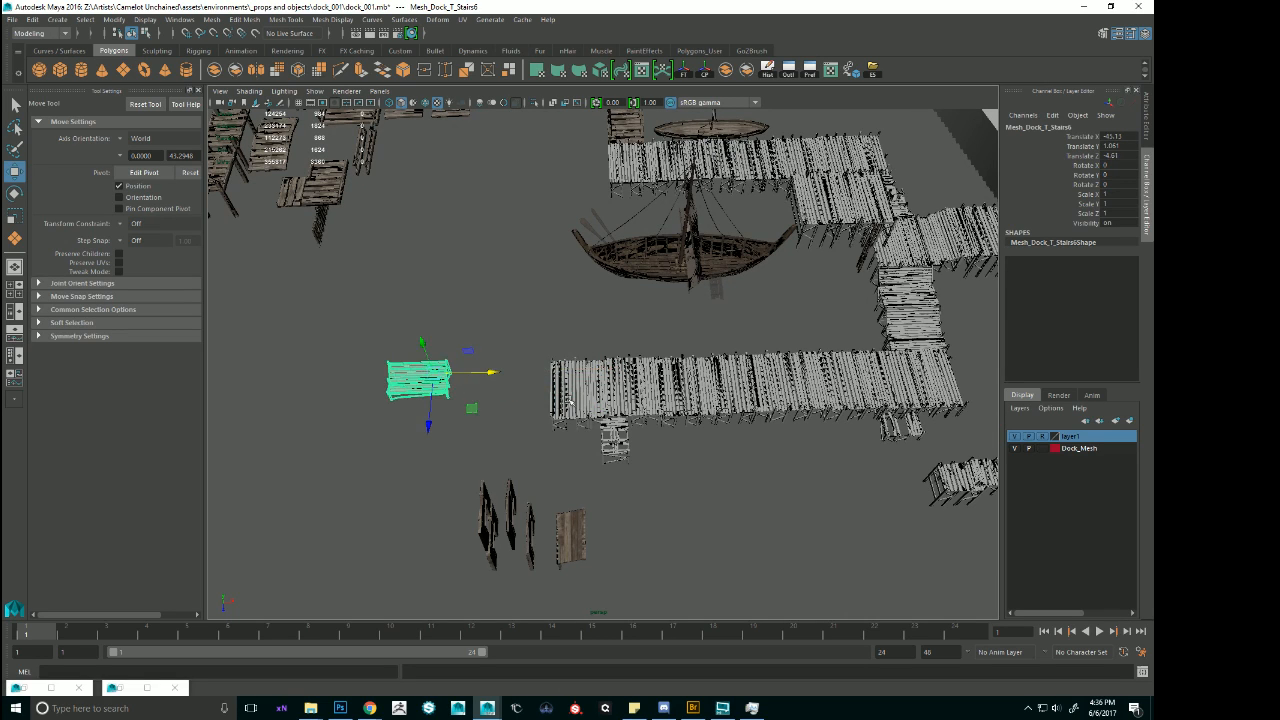
Duplicate the outermost deck sections of the long pier and place the copies flush against its end to lengthen it.
left_click(572, 395)
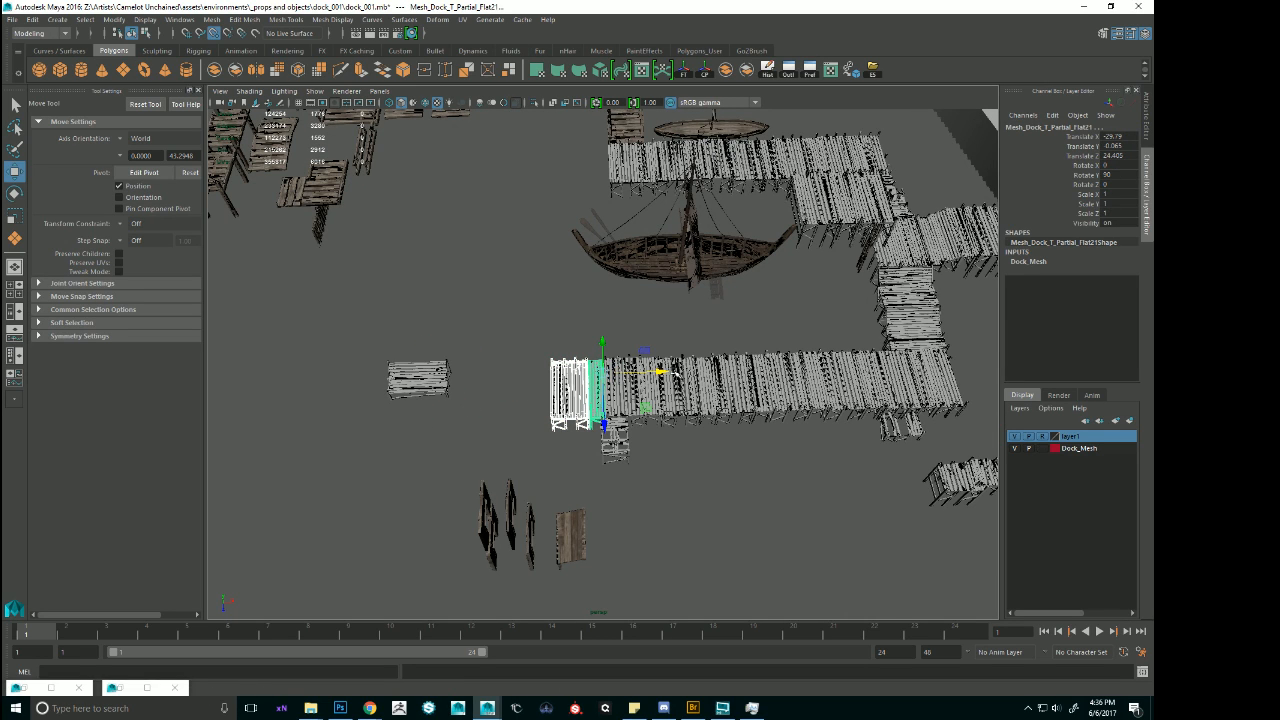
left_click_drag(660, 372, 512, 372)
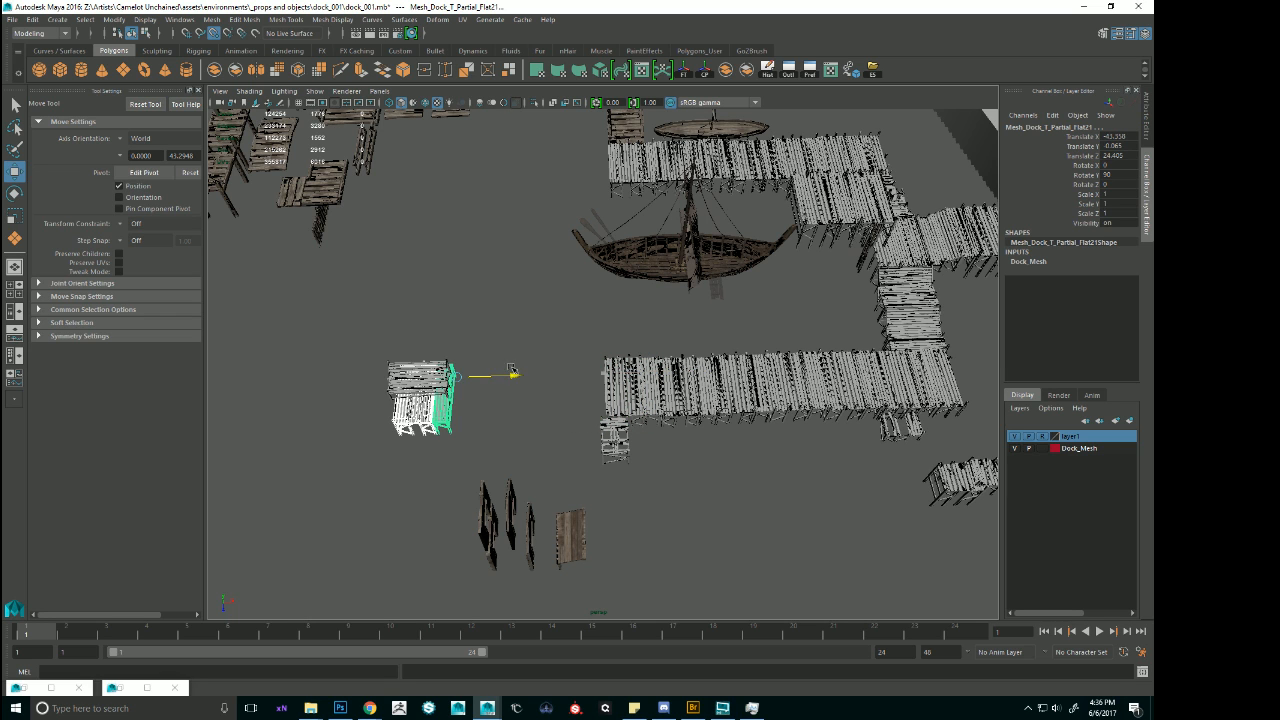
middle_click_drag(584, 386, 731, 374)
right_click_drag(664, 413, 820, 524, "alt")
middle_click_drag(679, 467, 730, 423, "alt")
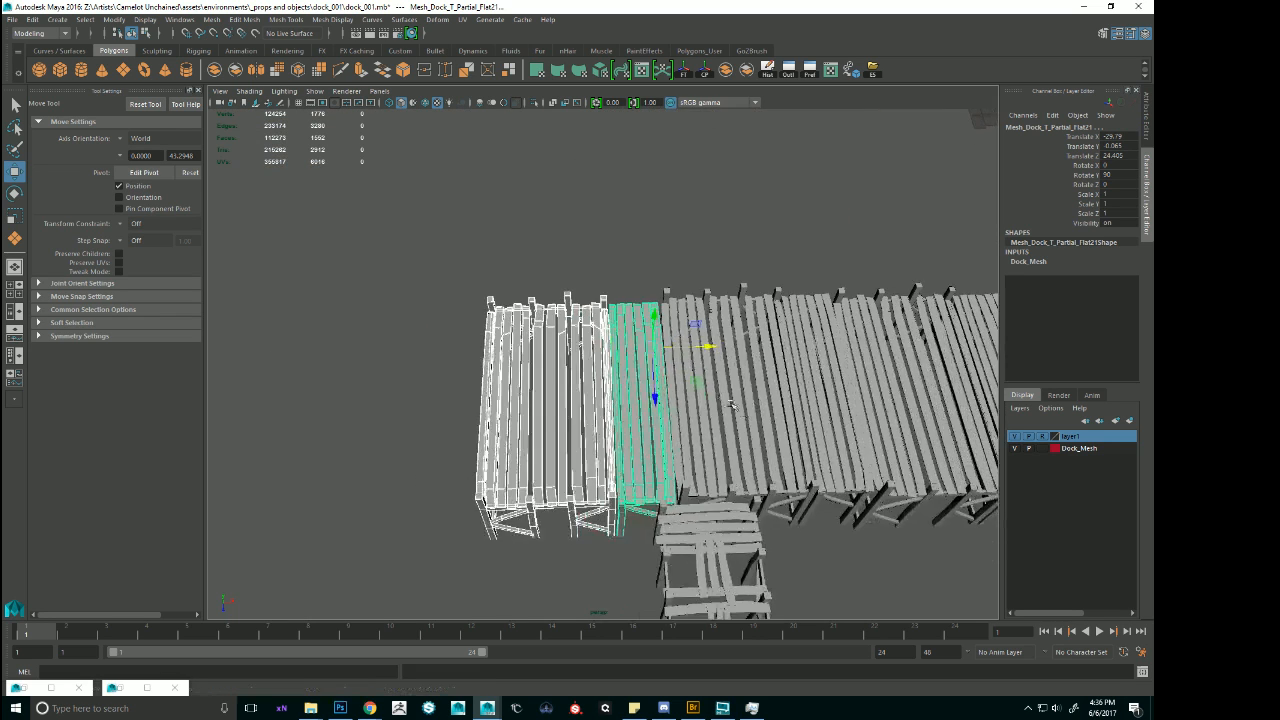
left_click_drag(730, 423, 646, 378, "alt")
key("ctrl+d")
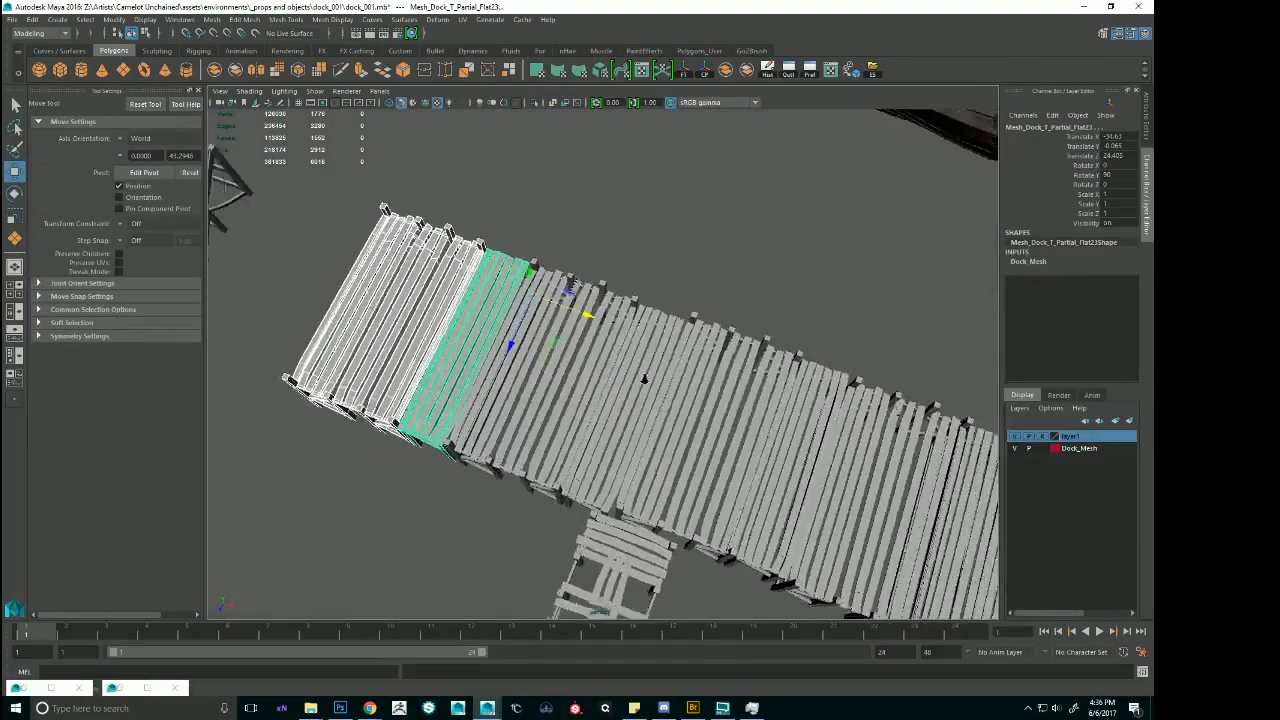
right_click_drag(646, 378, 555, 328, "alt")
Place the copied stair section's pivot at the foot of a corner post and set its Y rotation to -90.
left_click(440, 293)
middle_click_drag(555, 328, 665, 405, "alt")
left_click_drag(665, 405, 571, 346, "alt")
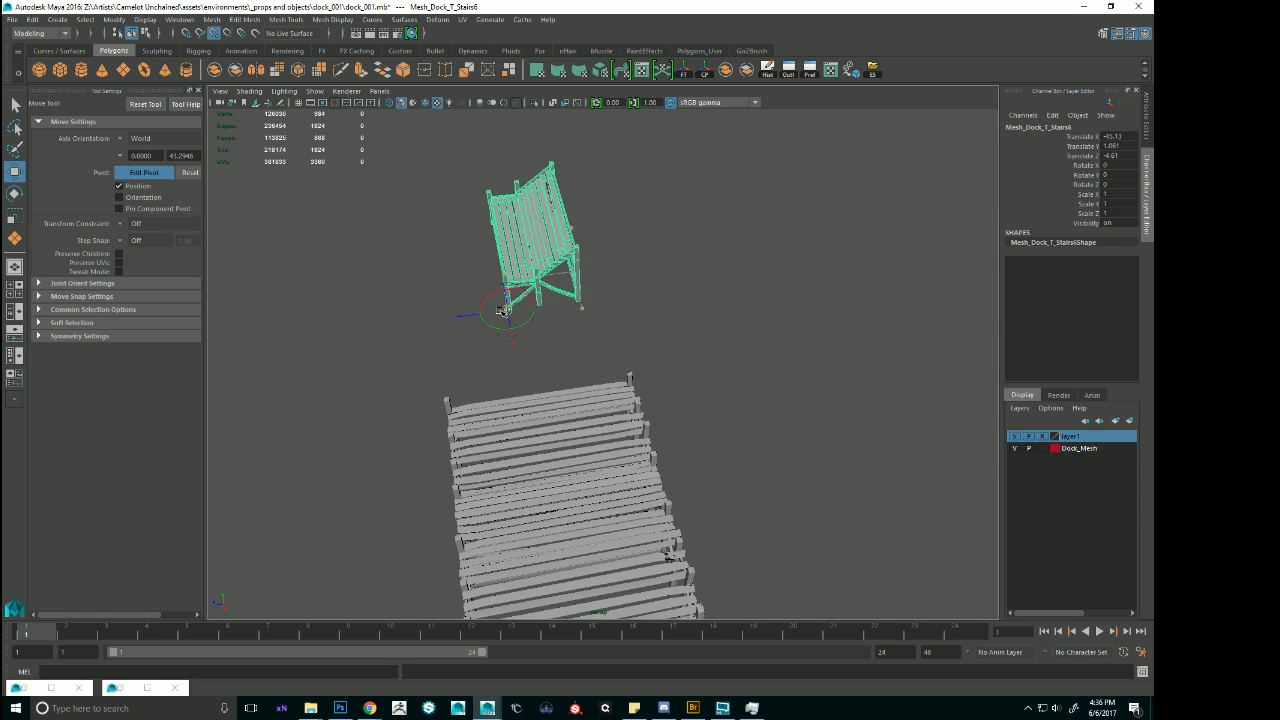
key("e")
left_click_drag(531, 338, 665, 247)
type("-9")
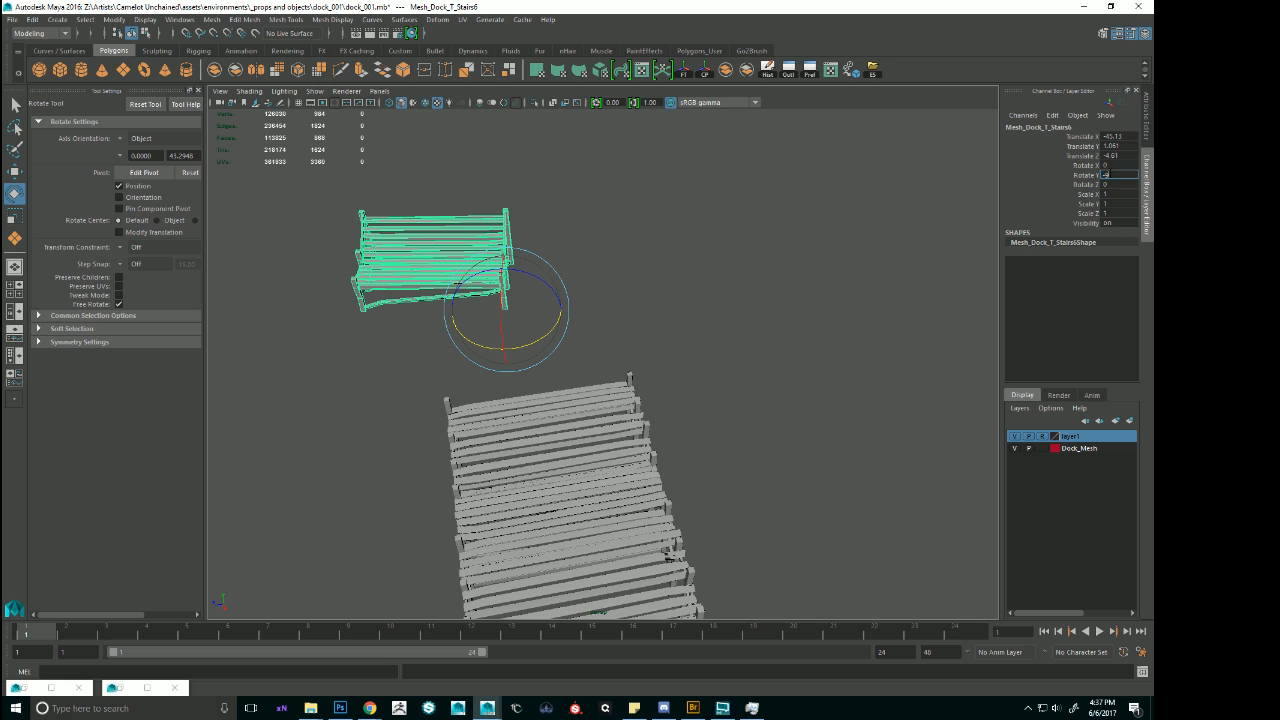
type("0")
key("Return")
Move the rotated stair section against the end of the lengthened pier, aligning its corner post with the pier's corner.
left_click_drag(610, 266, 600, 294, "alt")
key("w")
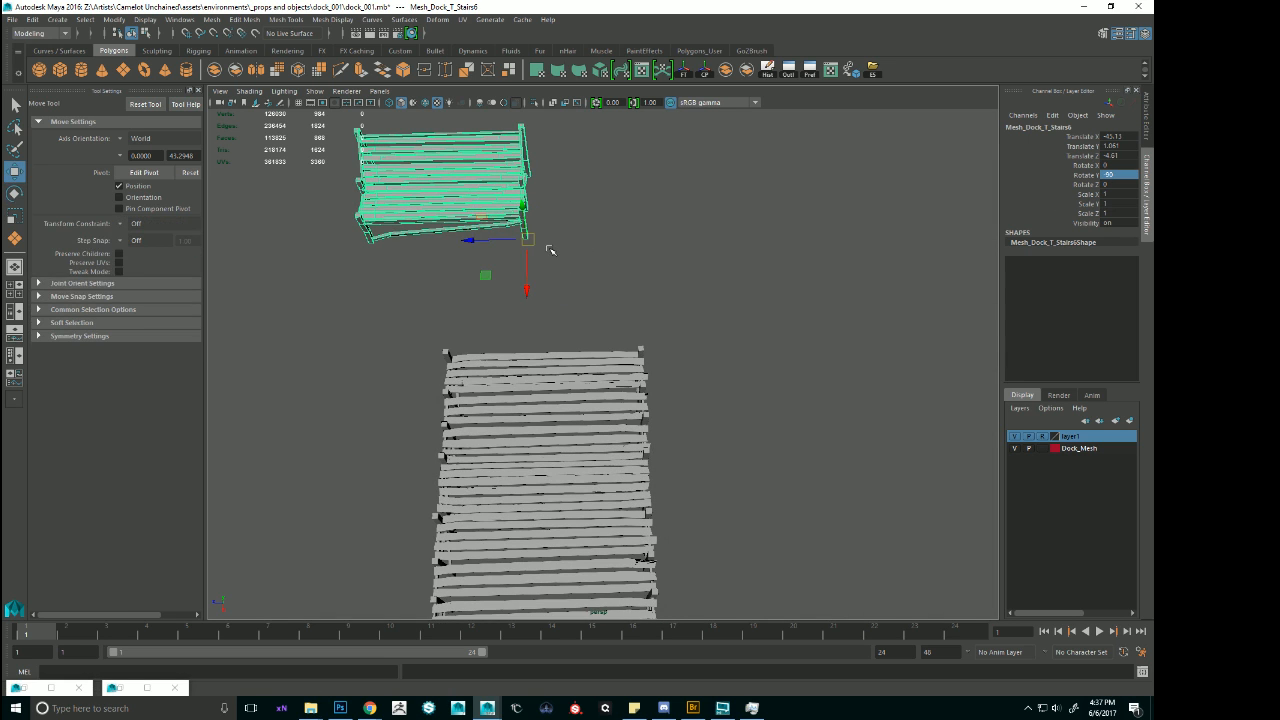
left_click_drag(526, 238, 620, 362)
left_click_drag(710, 380, 658, 355, "alt")
Move the vertices along the stair section's sides outward so its width matches the pier.
key("F9")
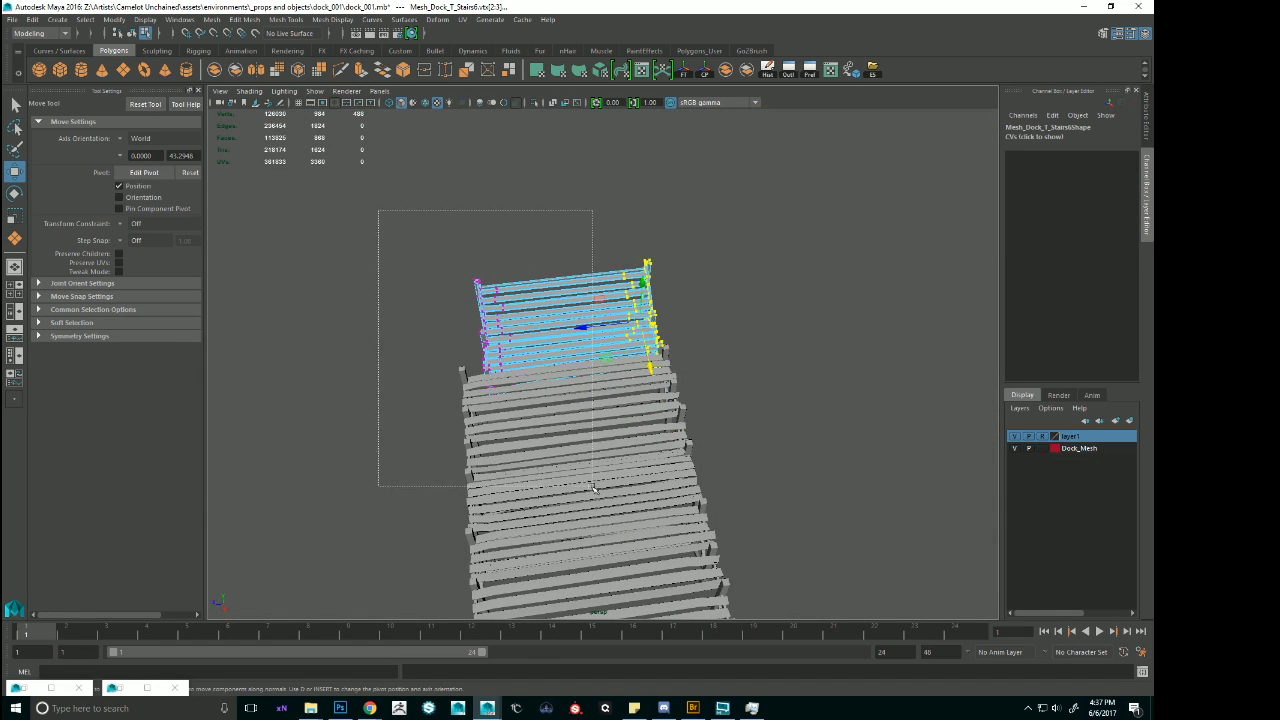
left_click_drag(593, 487, 594, 488)
left_click_drag(618, 412, 545, 382, "alt")
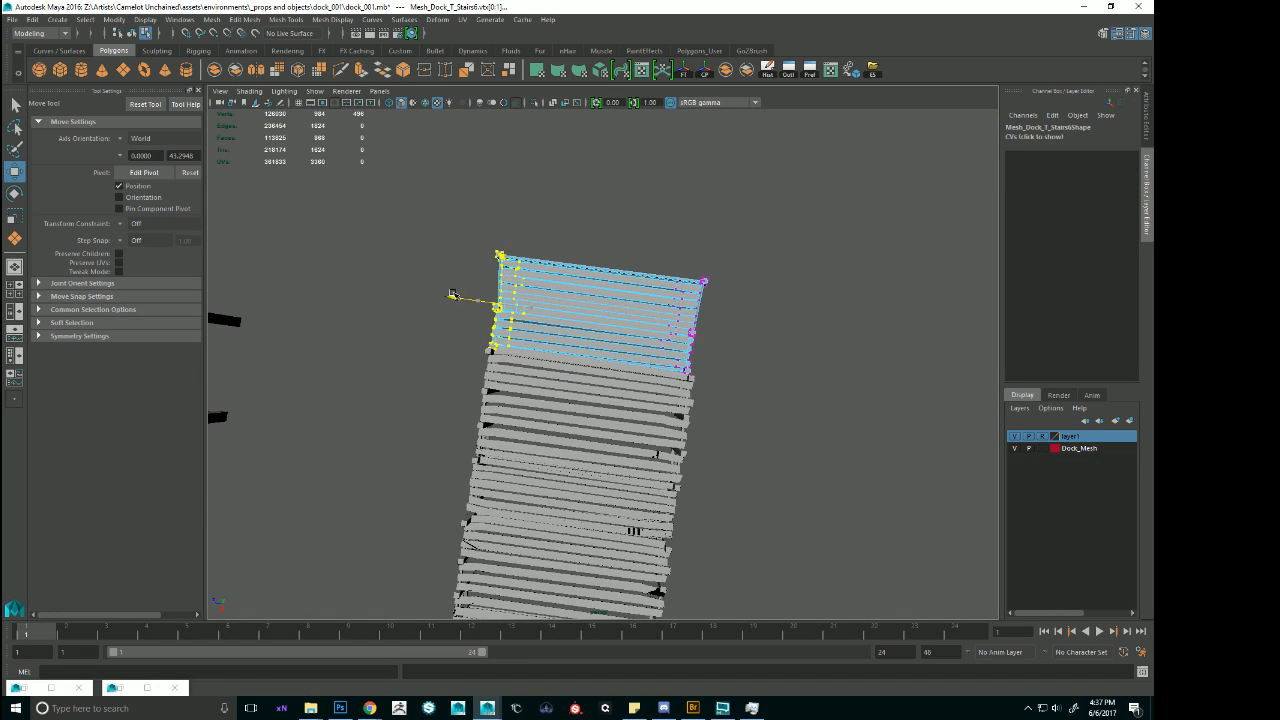
right_click_drag(631, 286, 694, 269)
left_click(722, 264)
scroll(700, 290, "down", 5)
left_click_drag(645, 380, 774, 261, "alt")
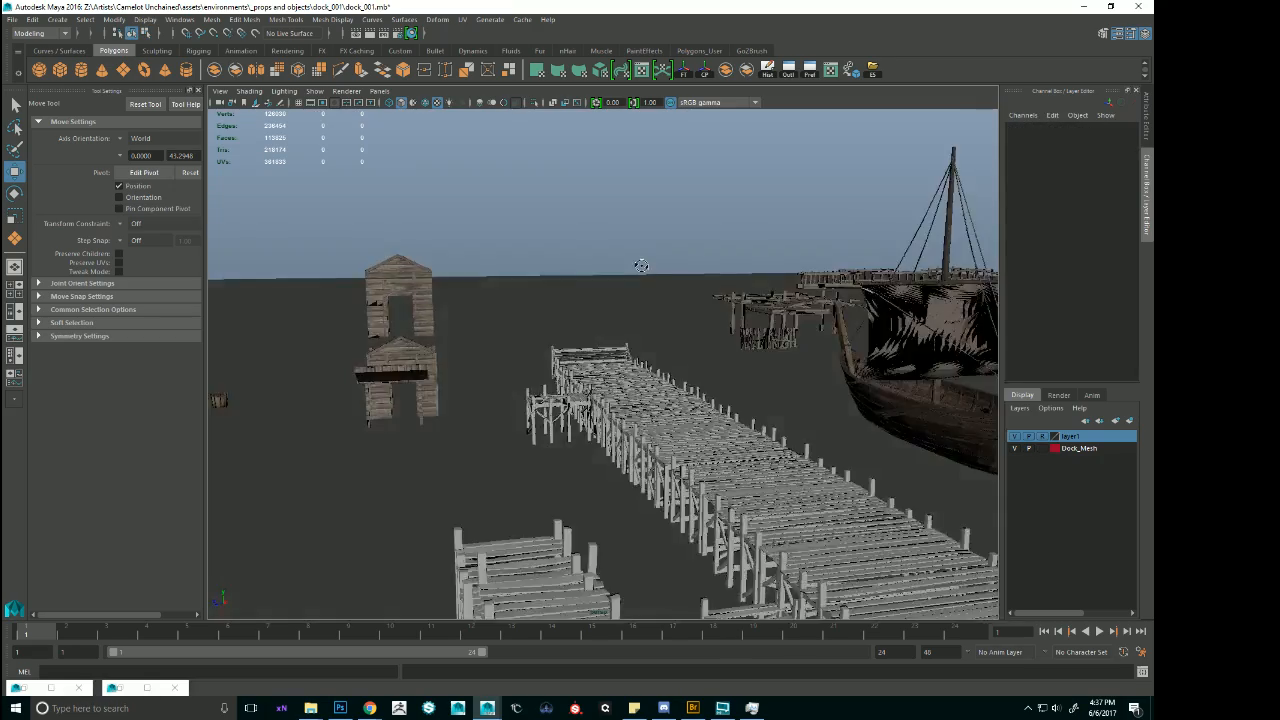
left_click_drag(757, 259, 577, 294, "alt")
right_click_drag(577, 294, 877, 354, "alt")
left_click(653, 277)
left_click_drag(765, 292, 621, 277, "alt")
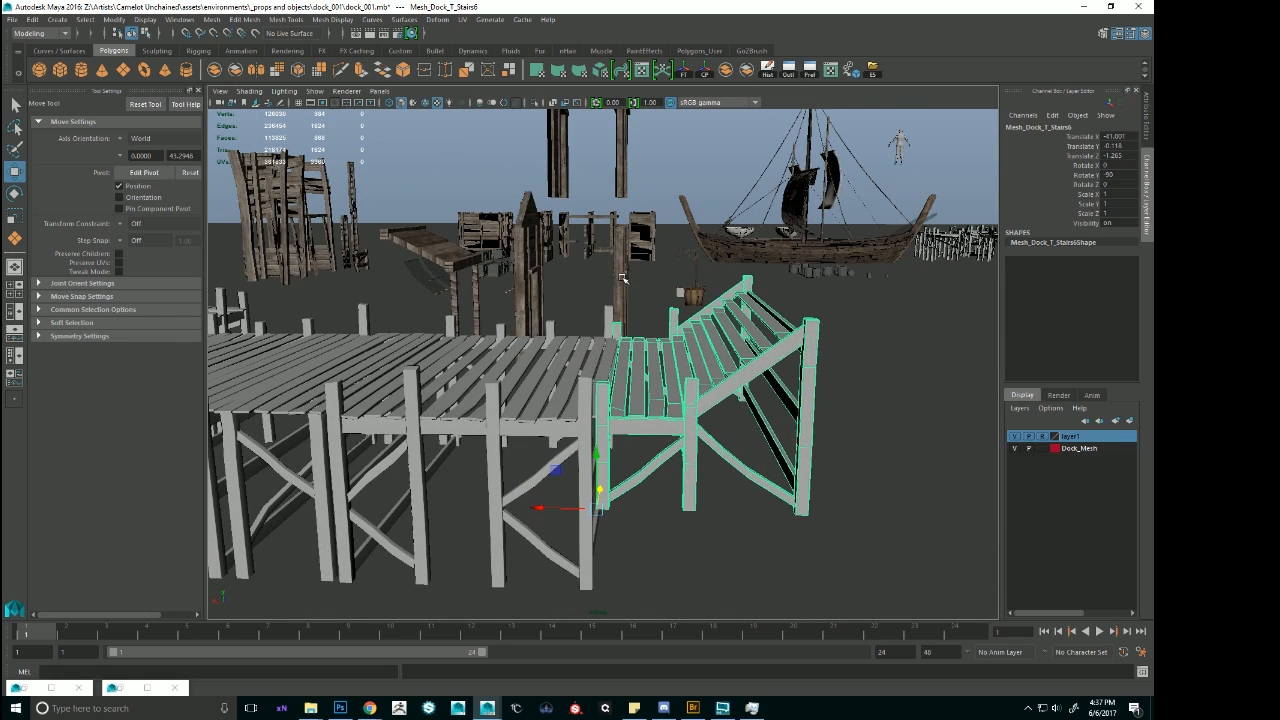
Duplicate the widened stair section, raise the copy, and set it apart beyond the pier's end.
key("ctrl+d")
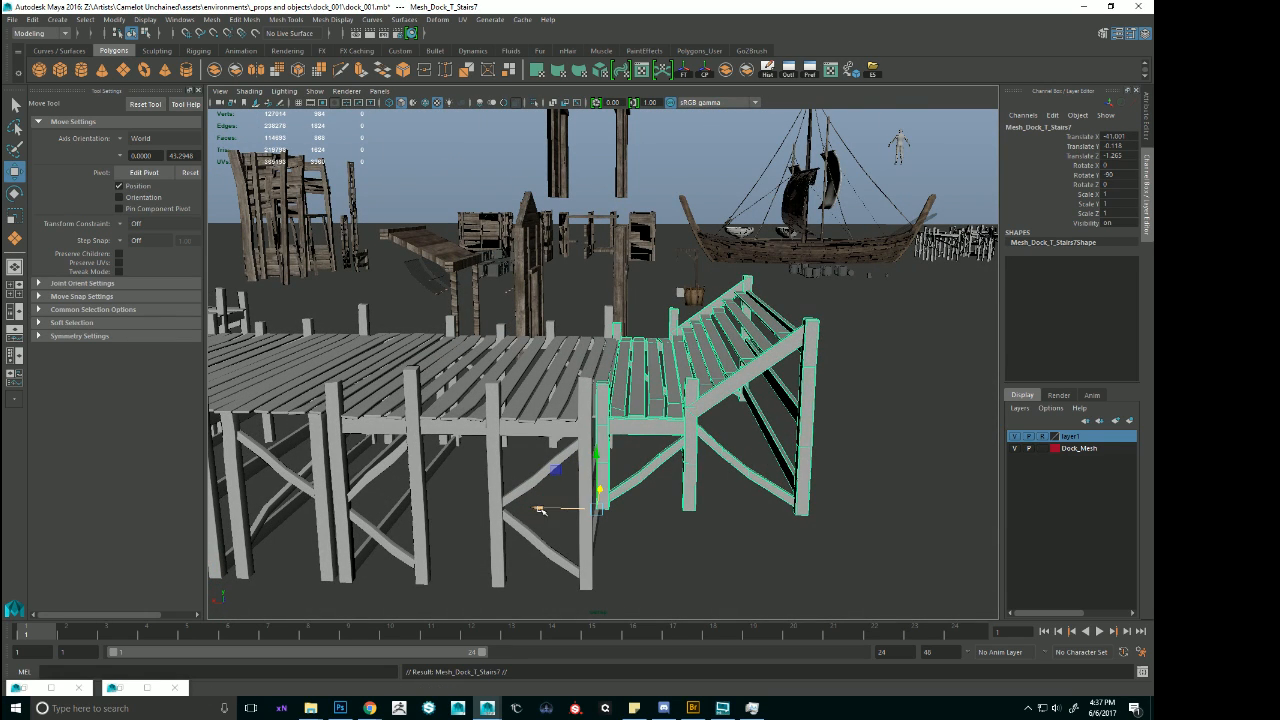
left_click_drag(541, 508, 651, 508)
left_click_drag(708, 448, 760, 356)
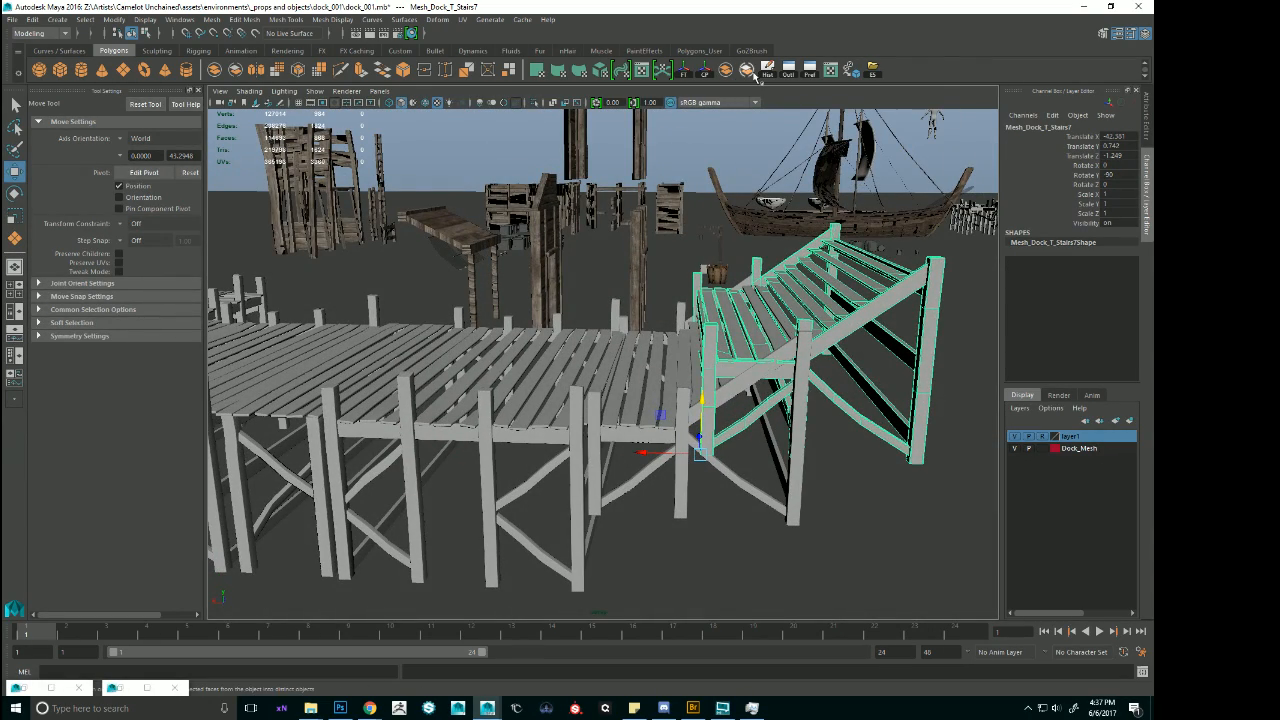
middle_click_drag(746, 394, 497, 386, "alt")
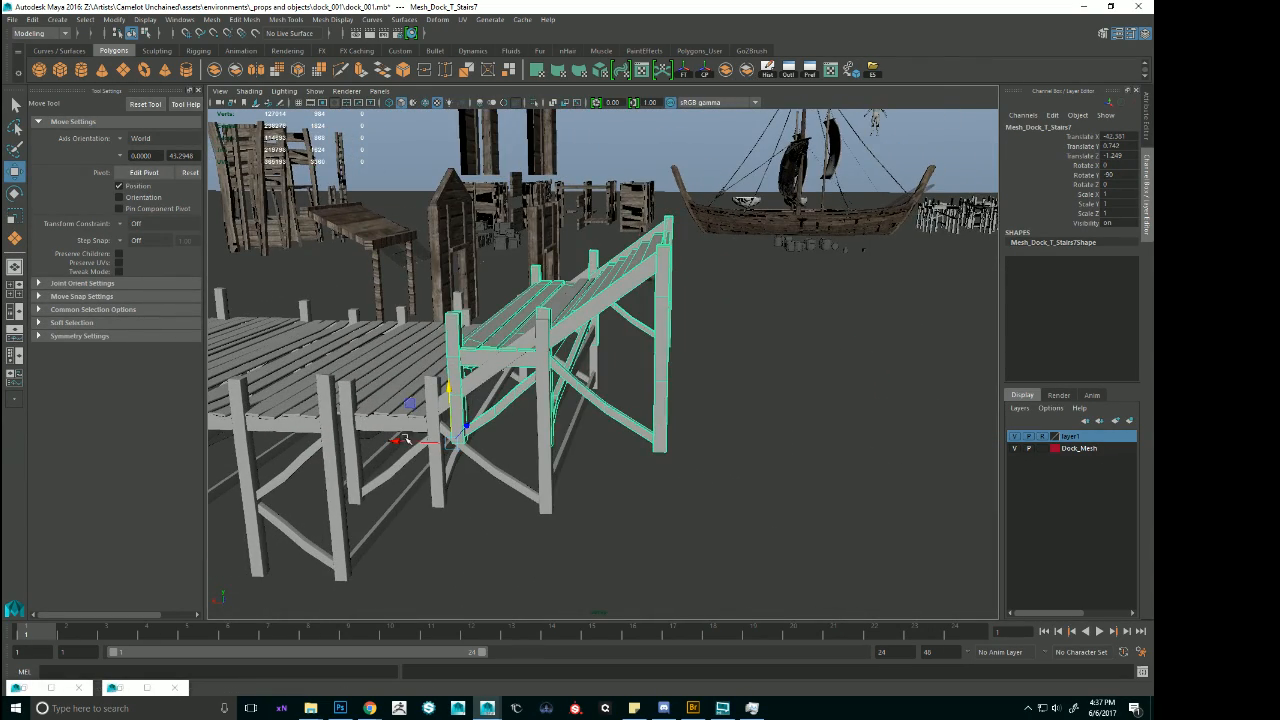
left_click_drag(405, 440, 575, 452)
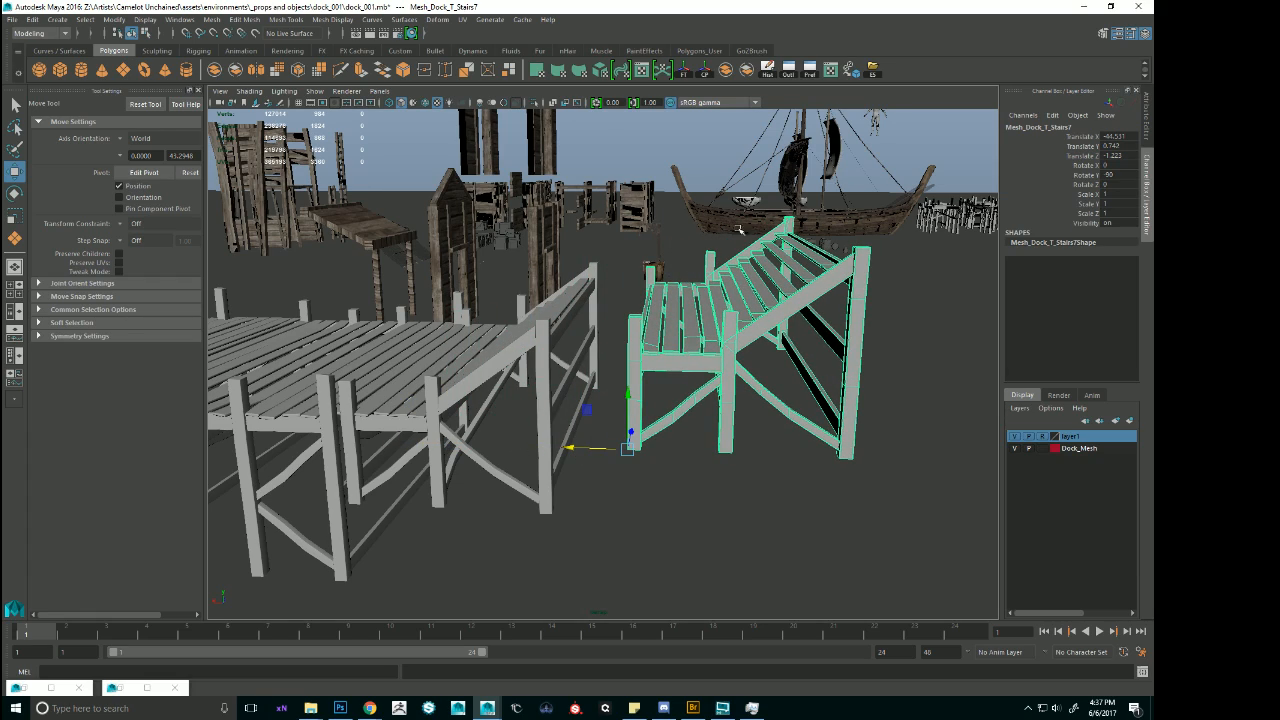
Separate the copied stair section into its individual pieces and select all parts of its sloped flight.
left_click(747, 69)
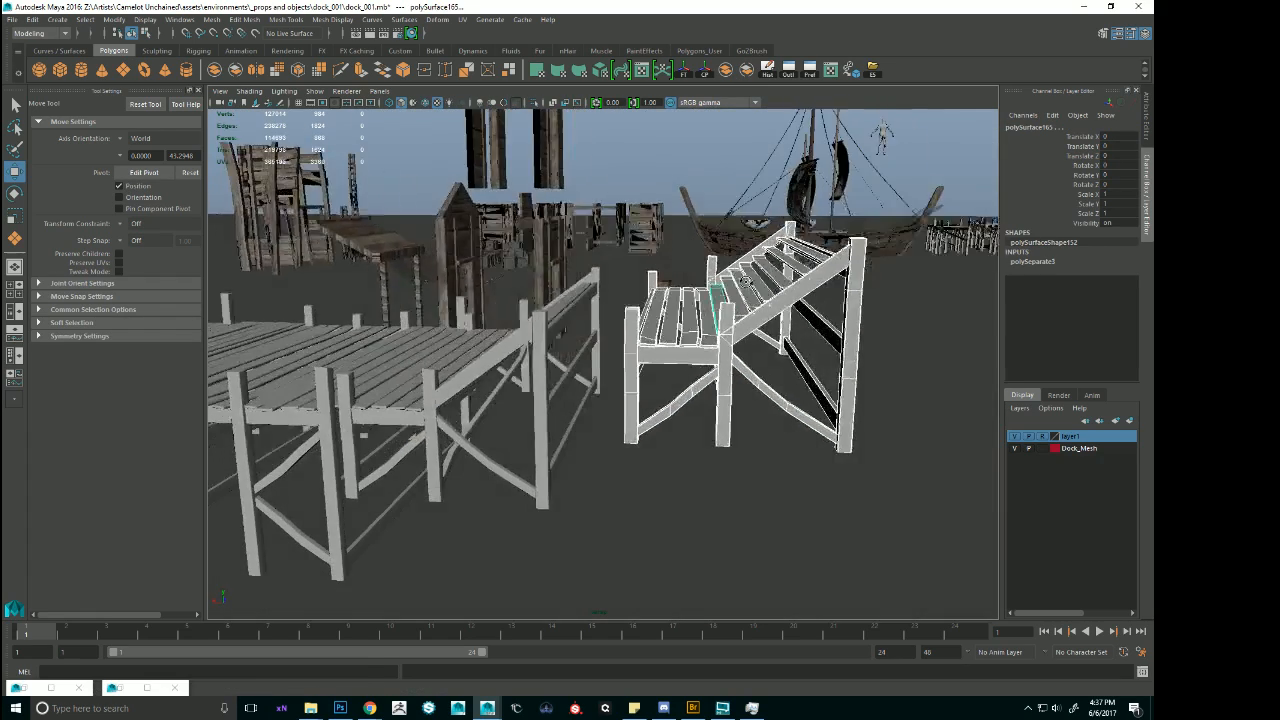
left_click_drag(746, 283, 744, 281, "alt")
left_click_drag(764, 205, 897, 506)
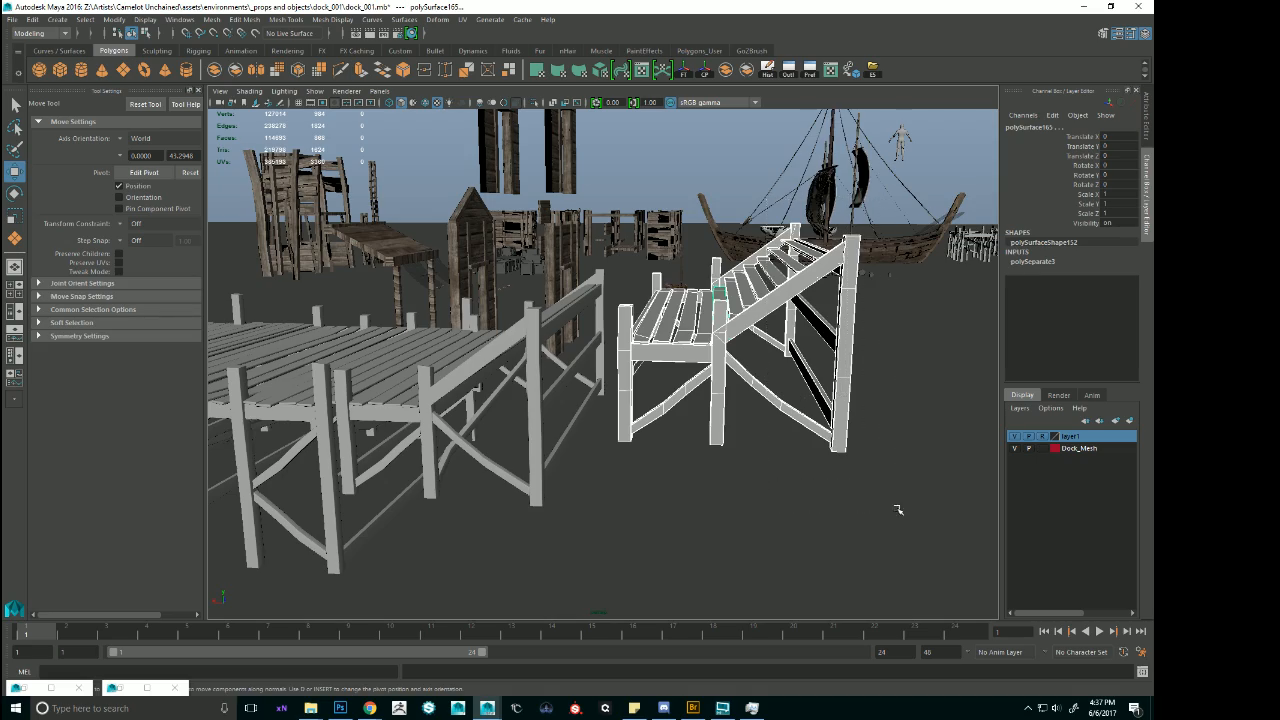
left_click_drag(931, 417, 846, 446, "alt")
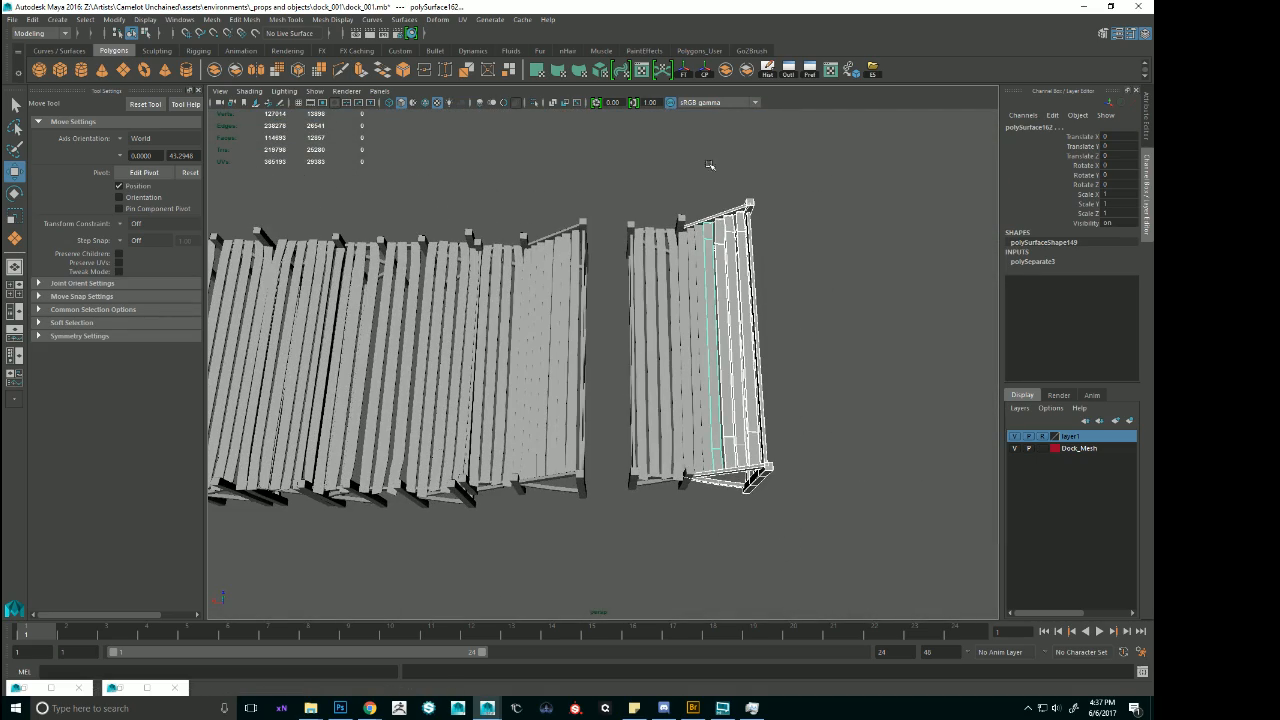
left_click_drag(708, 160, 805, 422)
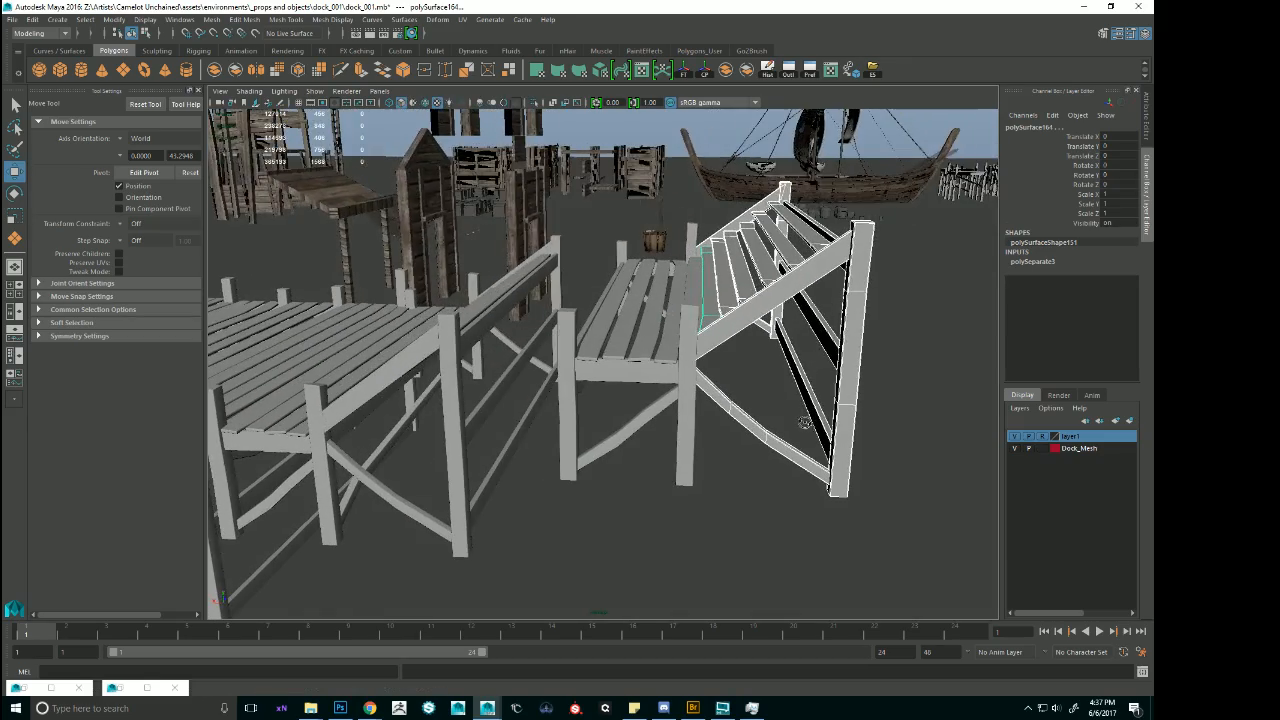
left_click_drag(721, 366, 718, 402, "alt")
left_click(711, 333, "shift")
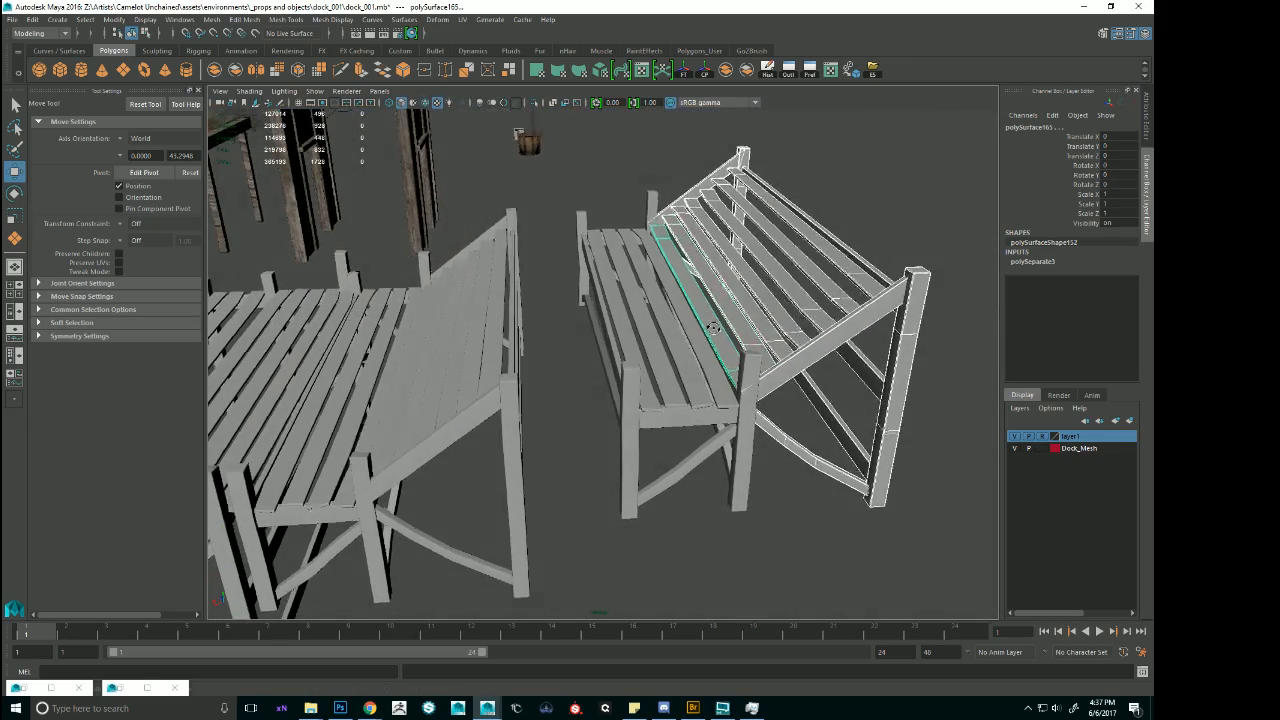
left_click_drag(711, 340, 965, 318, "alt")
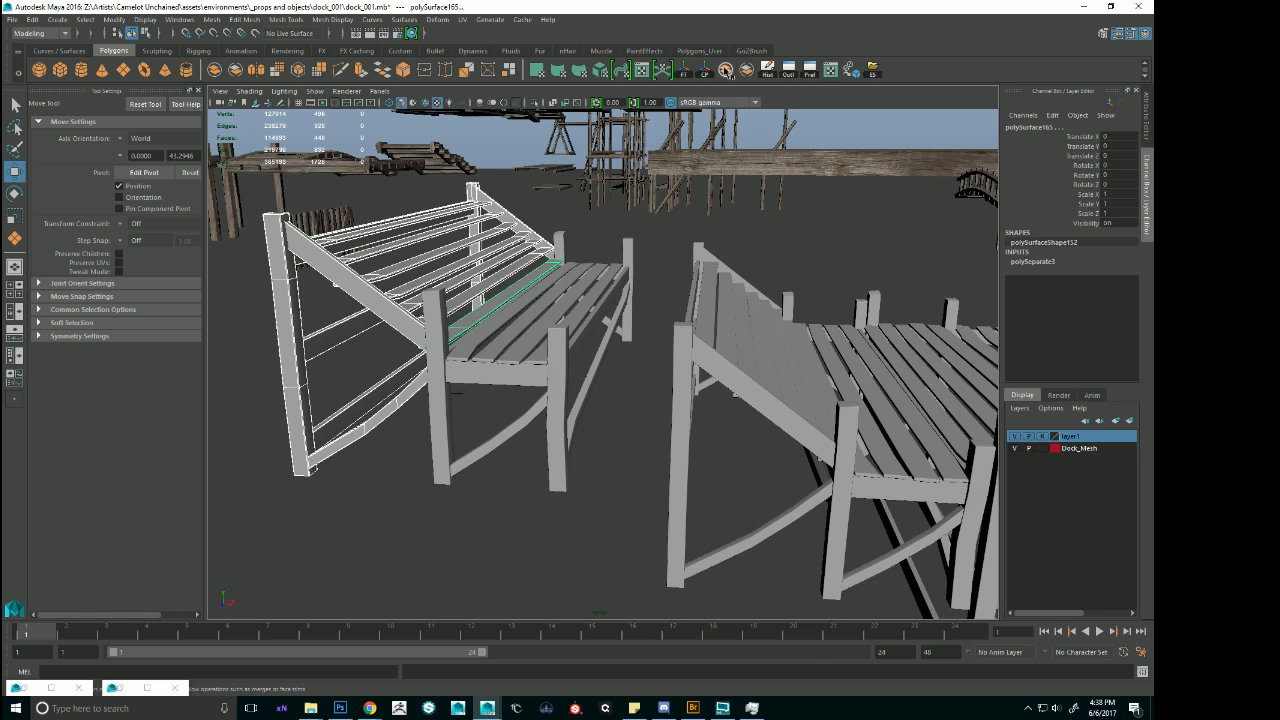
Combine the selected sloped pieces into a single mesh with its history deleted and its pivot centered.
left_click(768, 70)
left_click(769, 75)
left_click(539, 331)
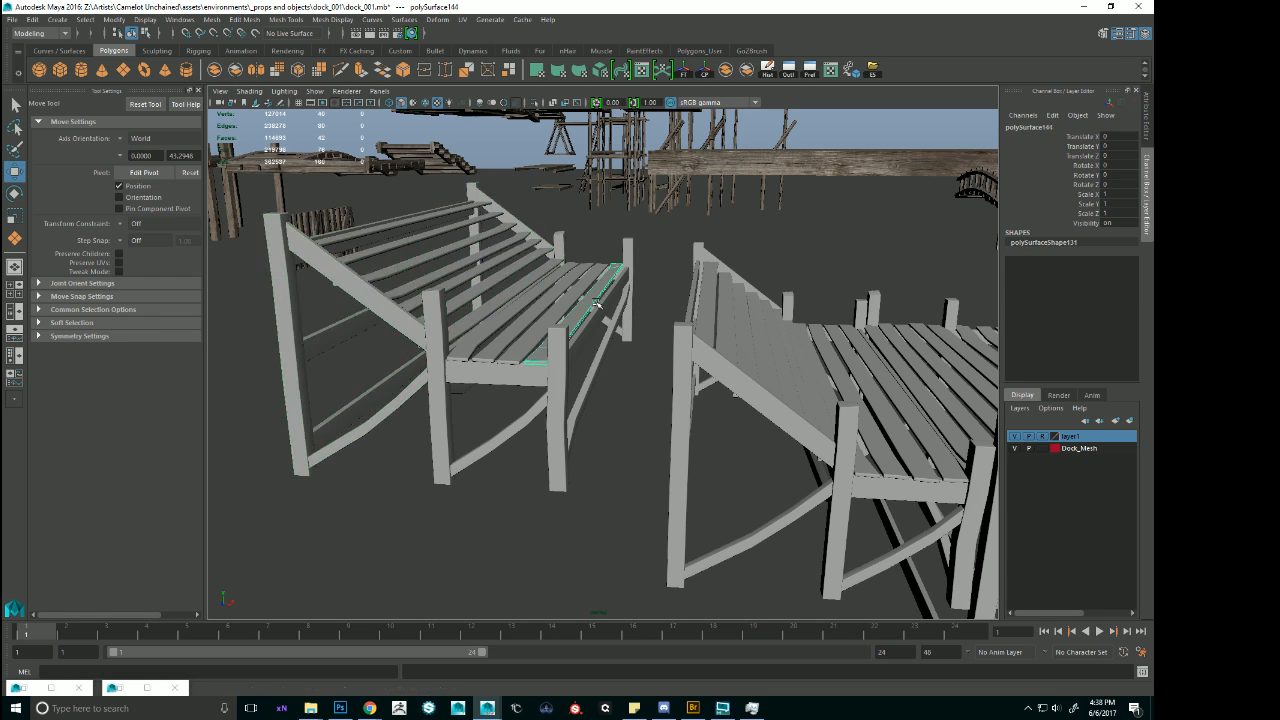
left_click_drag(539, 331, 564, 330, "alt")
left_click(488, 285)
scroll(520, 312, "down", 4)
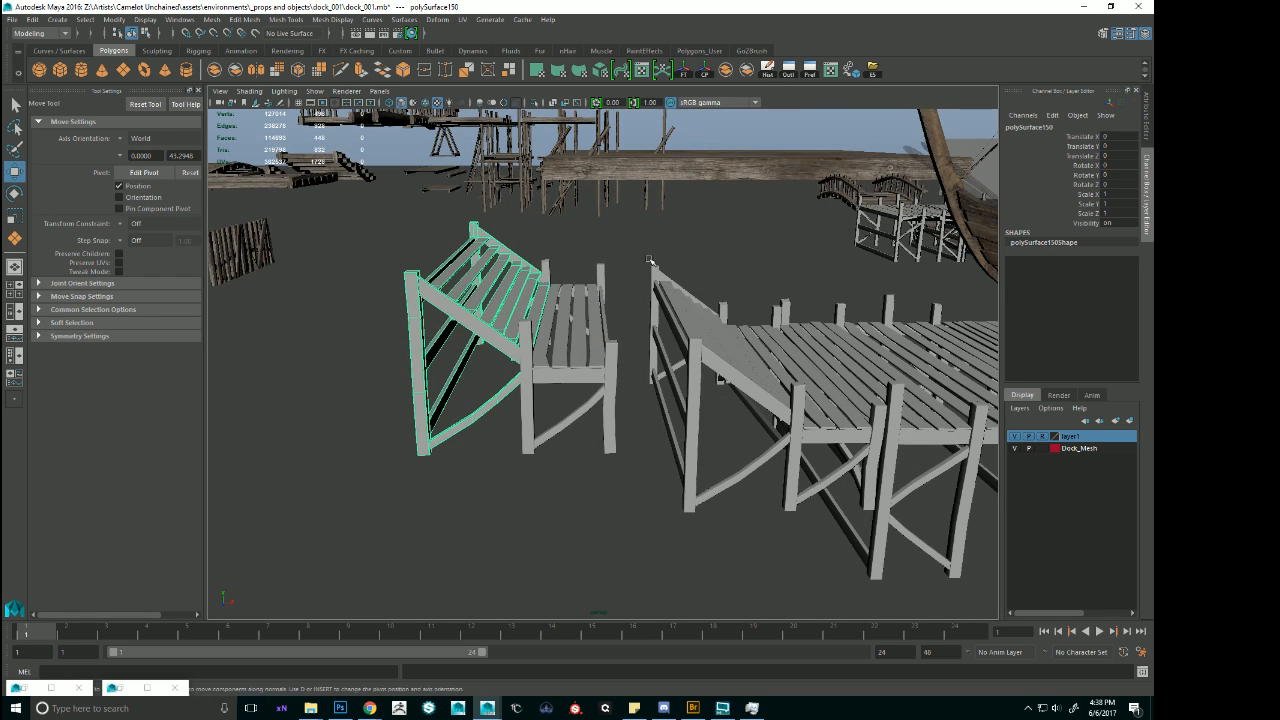
left_click(705, 72)
Isolate the sloped stair flight and snap its pivot to the lower corner beside the side rail.
left_click_drag(607, 261, 344, 278, "alt")
right_click_drag(345, 279, 665, 345, "alt")
left_click_drag(665, 345, 620, 335, "alt")
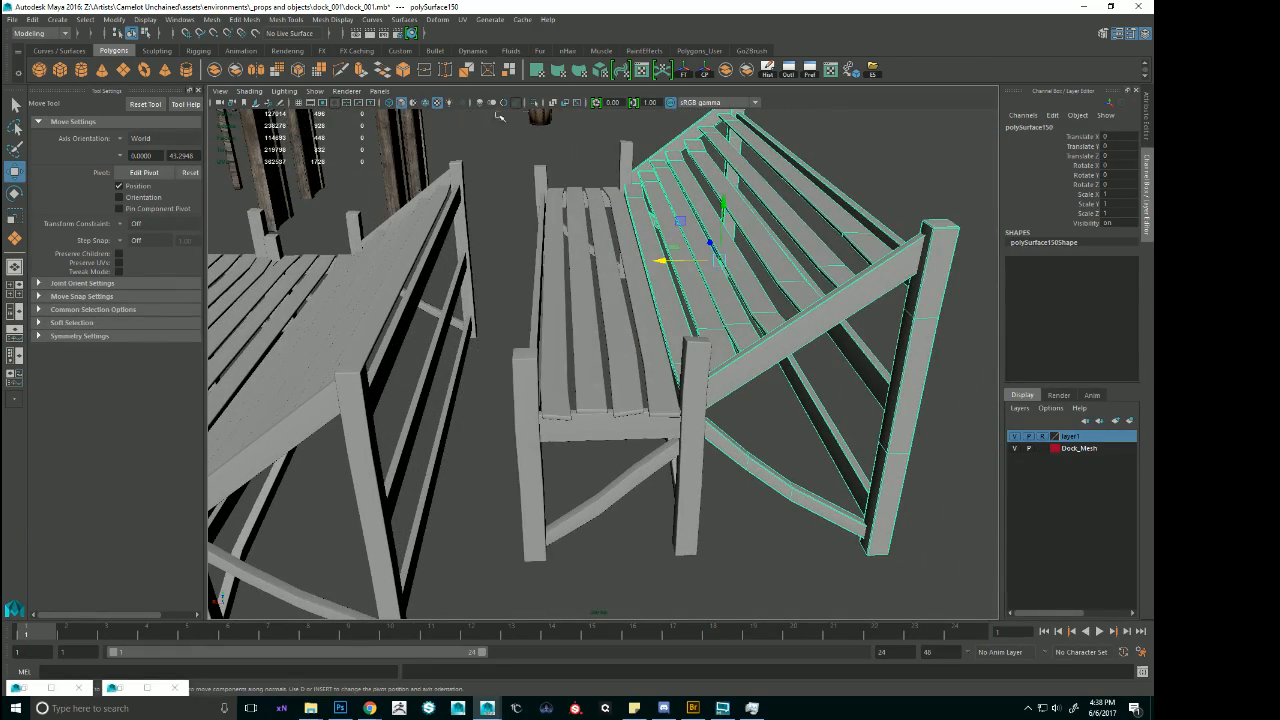
left_click(536, 104)
left_click_drag(622, 198, 763, 407, "alt")
key("d")
key("v")
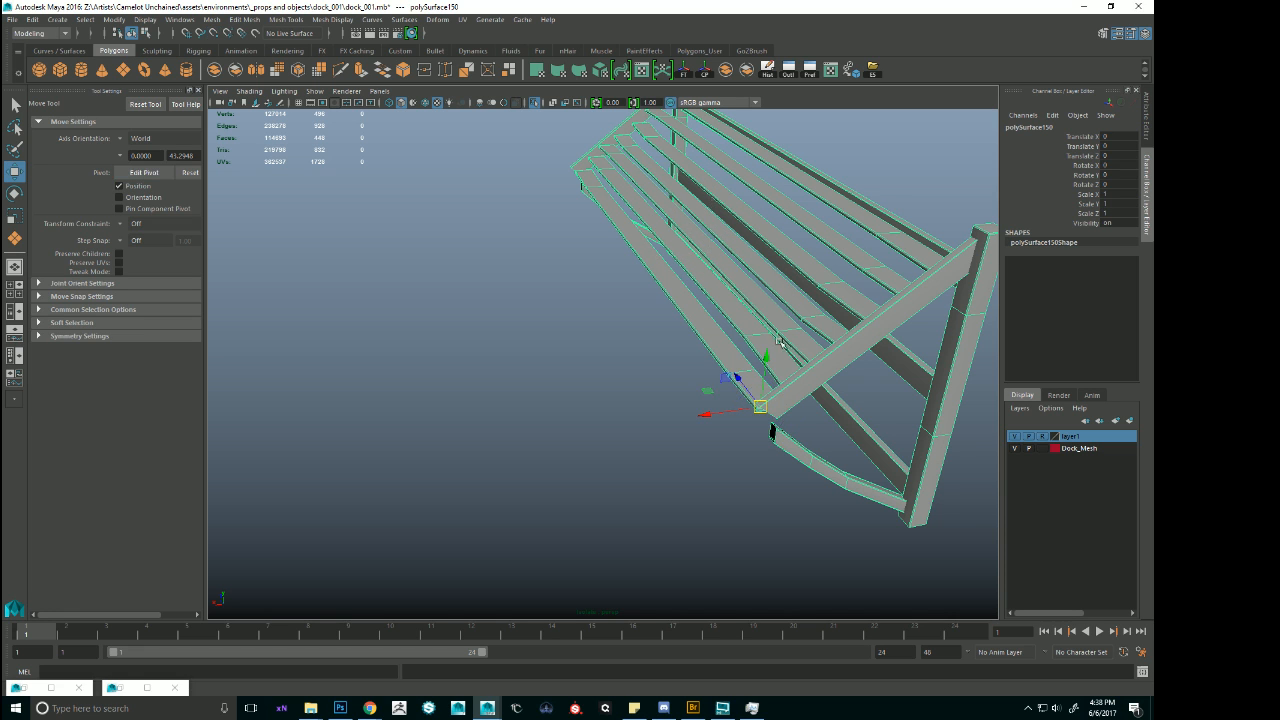
left_click_drag(763, 265, 729, 251, "alt")
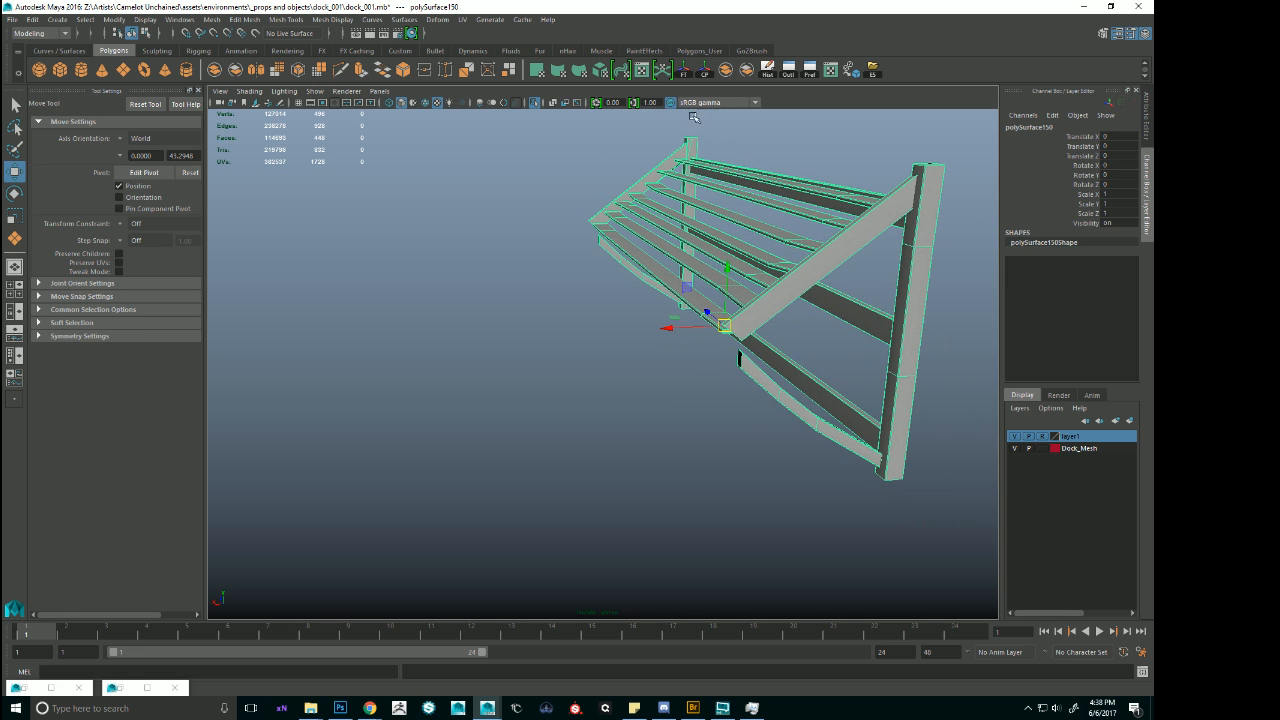
left_click(536, 104)
Delete the leftover flat deck pieces and posts of the copied stair section.
left_click_drag(600, 300, 565, 287, "alt")
left_click_drag(552, 172, 742, 504, "shift")
key("Delete")
Snap the sloped flight to the corner post at the pier's end and raise it to continue the existing slope.
left_click(617, 447)
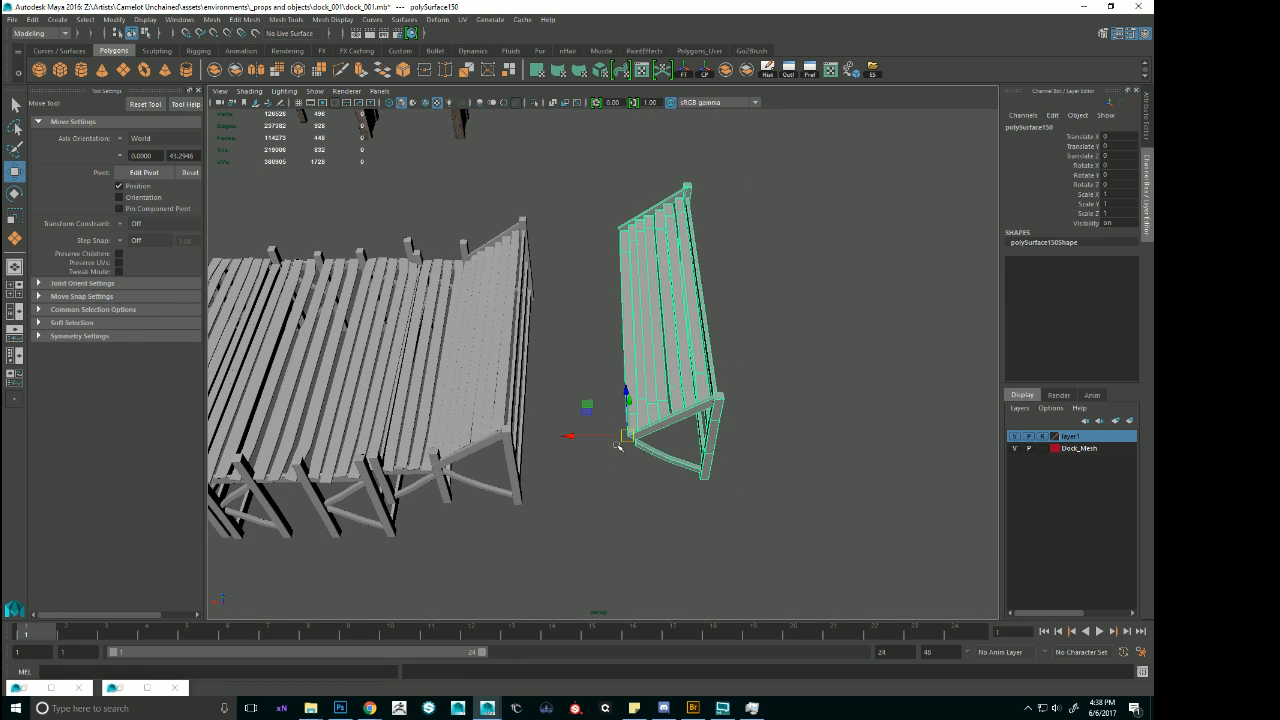
key("v")
left_click_drag(629, 437, 528, 443)
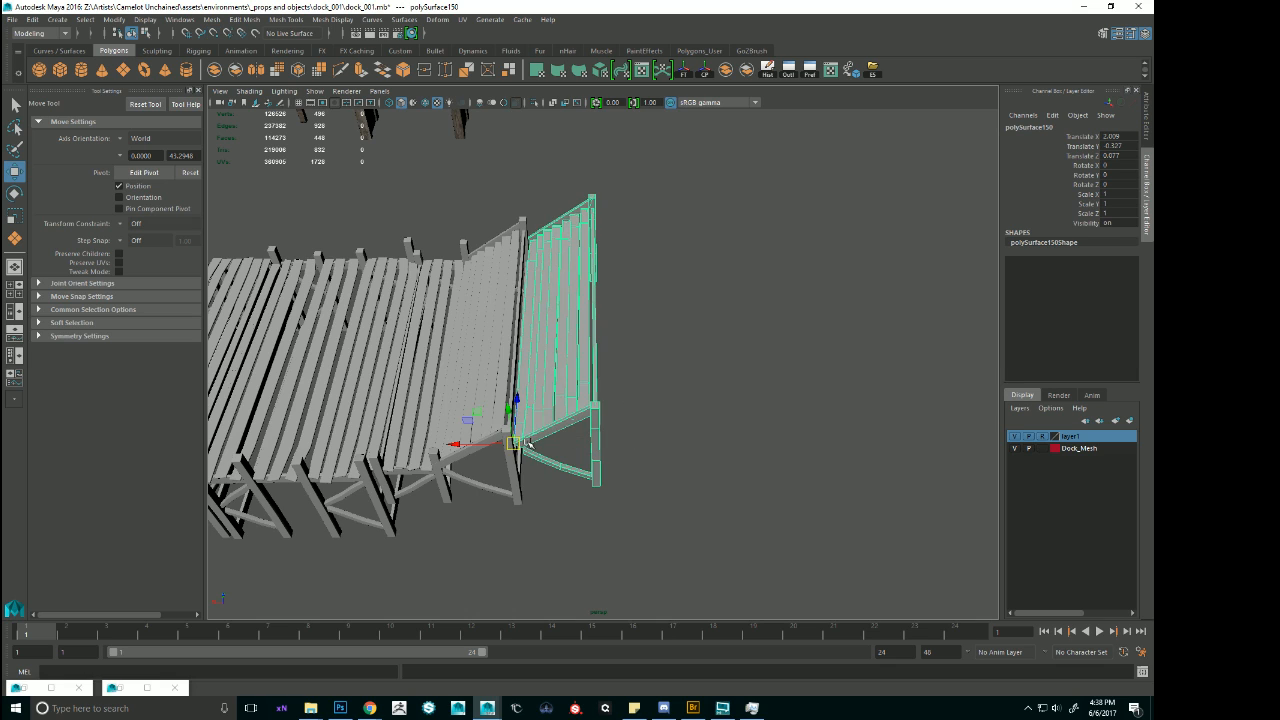
left_click_drag(525, 381, 637, 292, "alt")
key("d")
left_click(720, 385)
right_click_drag(724, 388, 860, 448, "alt")
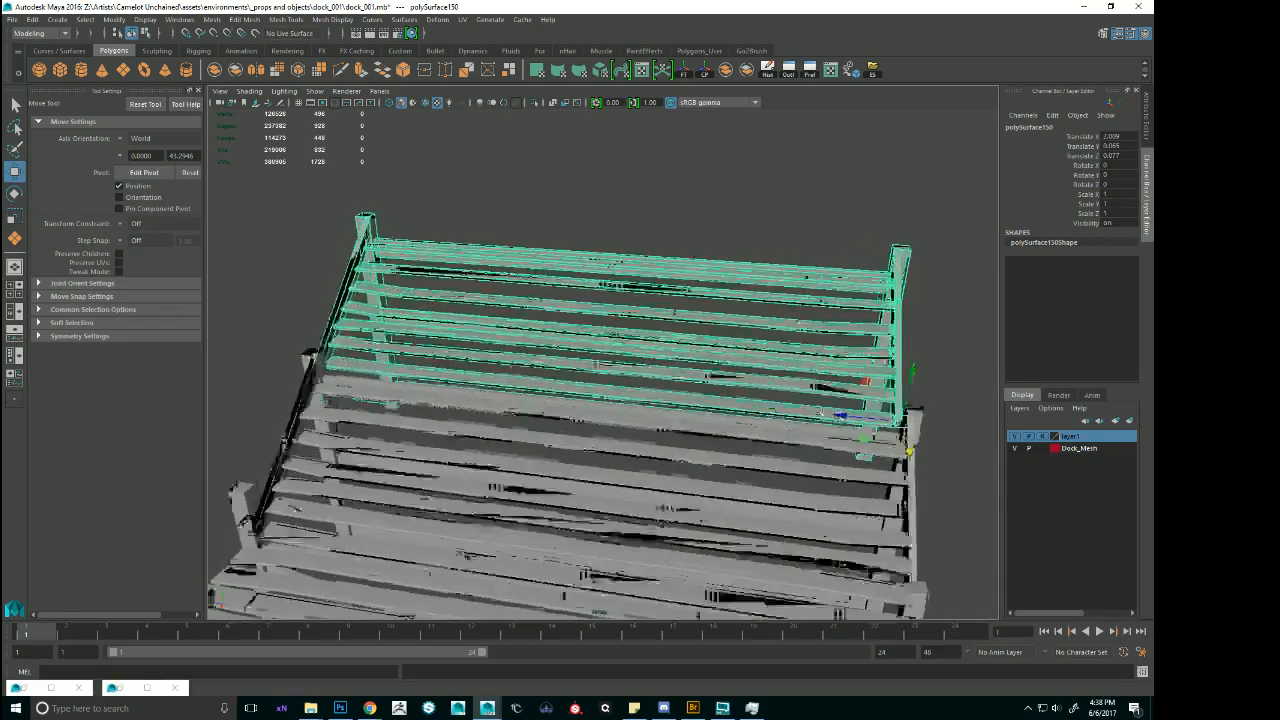
Fine-tune the added flight's lengthwise and sideways position so its rails line up with the pier's end posts.
left_click_drag(860, 448, 556, 442, "alt")
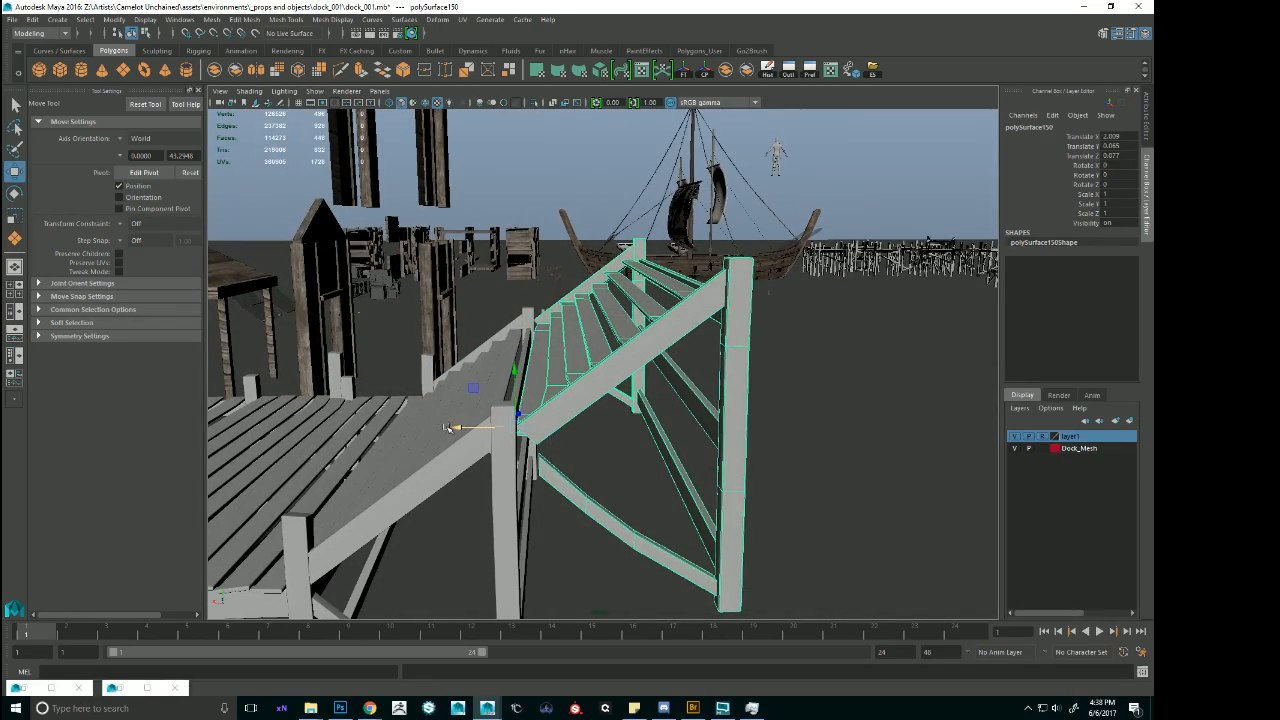
left_click_drag(450, 428, 592, 372)
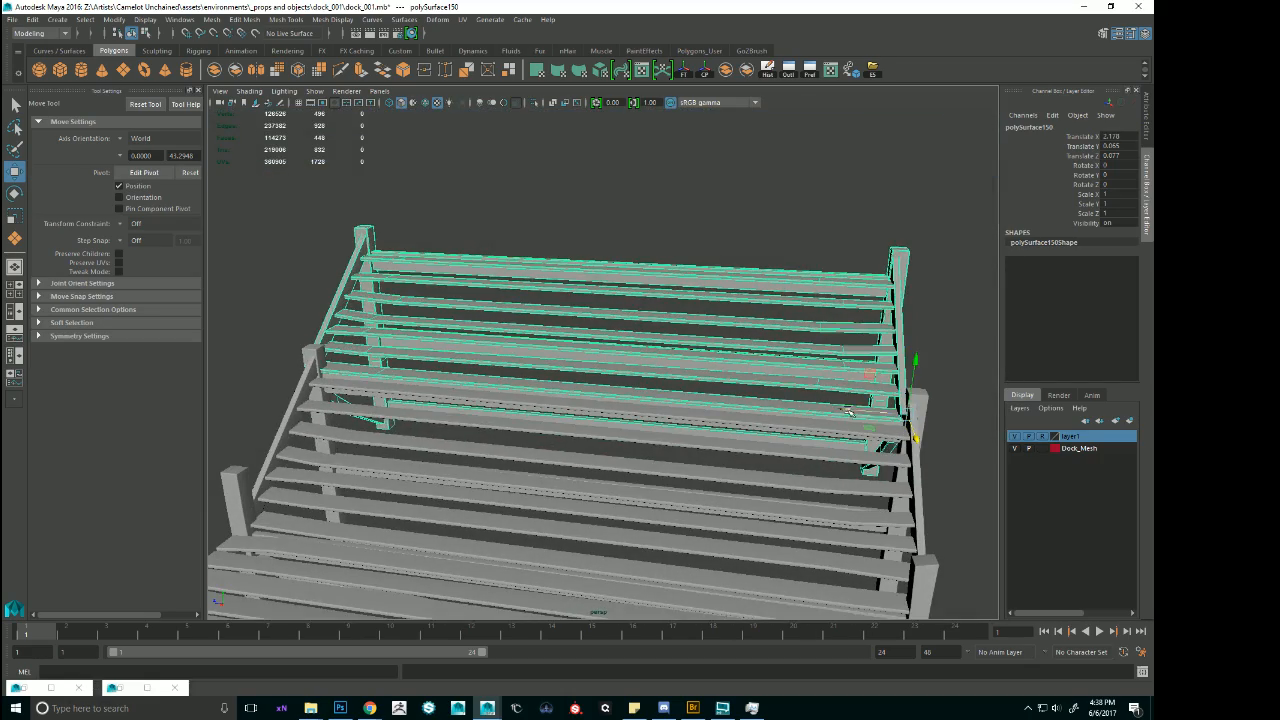
middle_click_drag(848, 411, 855, 410)
left_click_drag(855, 410, 847, 449, "alt")
left_click_drag(919, 505, 918, 501)
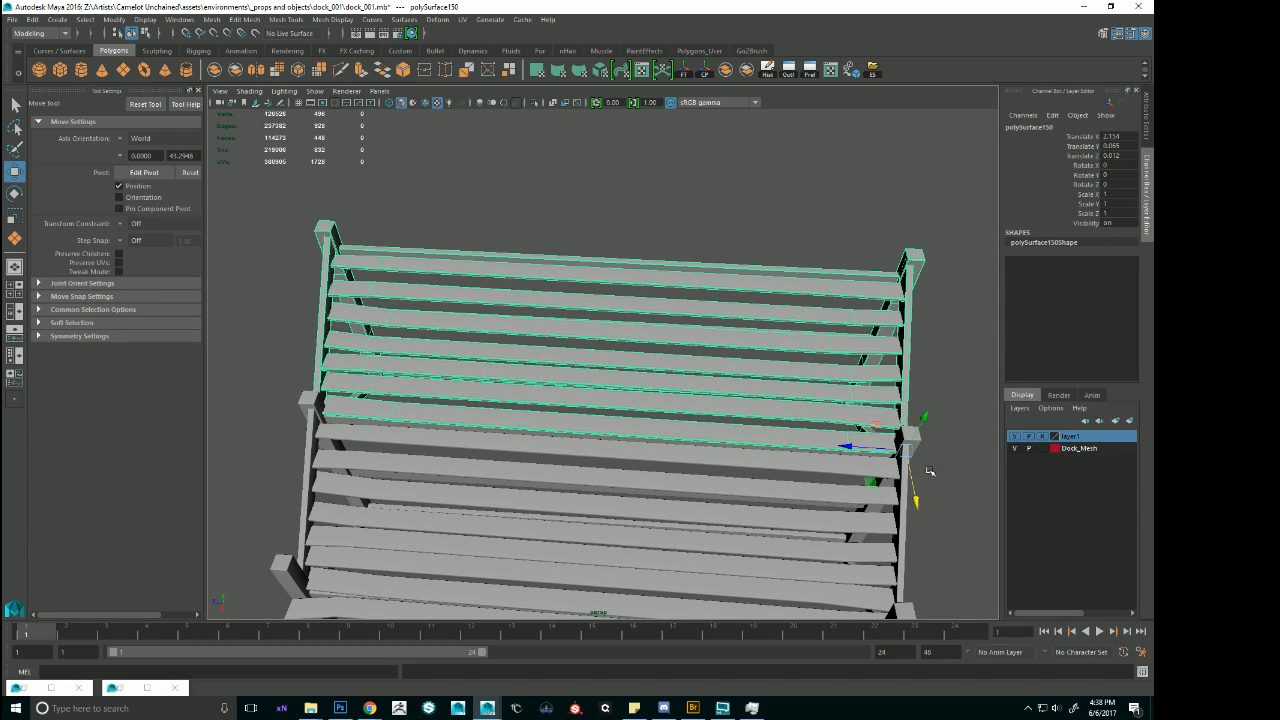
left_click(930, 471)
Duplicate a deck section in the middle of the long pier and set the copy's Y rotation to 0.
scroll(880, 480, "down", 5)
left_click_drag(700, 500, 735, 298, "alt")
right_click_drag(735, 300, 868, 329, "alt")
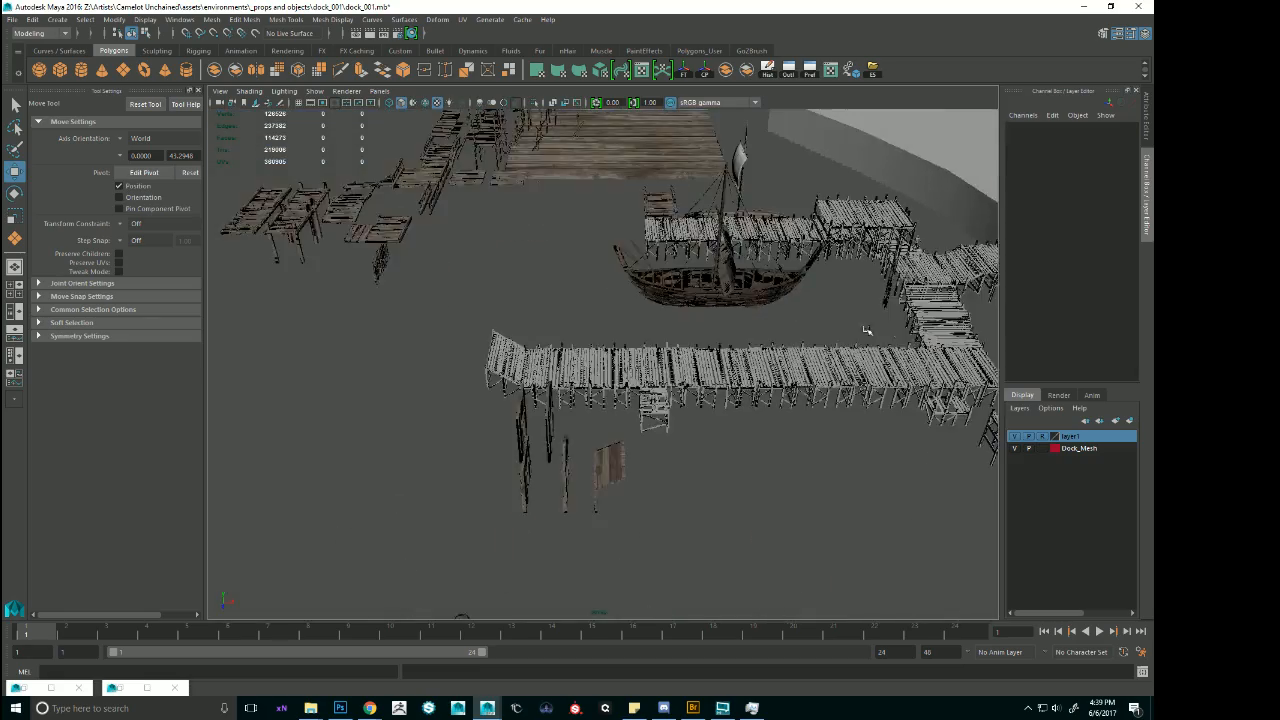
middle_click_drag(804, 337, 600, 340, "alt")
left_click_drag(600, 340, 600, 285, "alt")
left_click(556, 285)
key("ctrl+d")
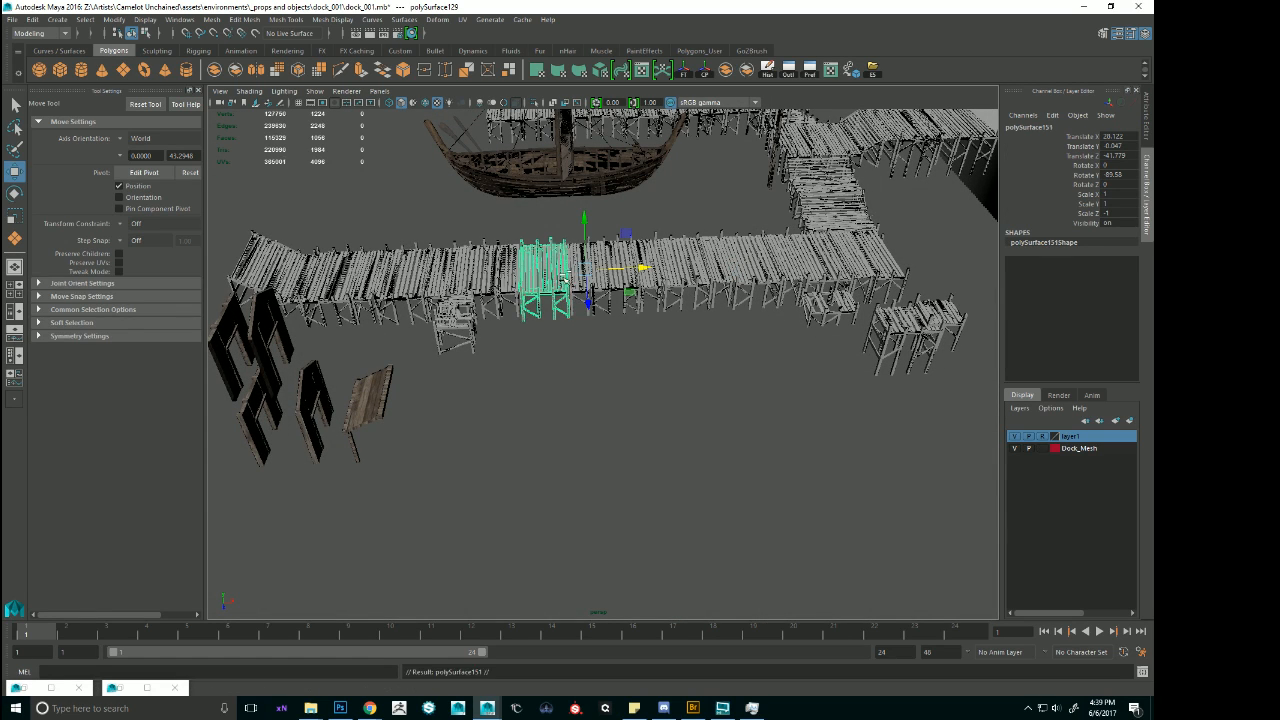
key("e")
left_click_drag(614, 300, 643, 216)
left_click(1116, 167)
left_click(1118, 175)
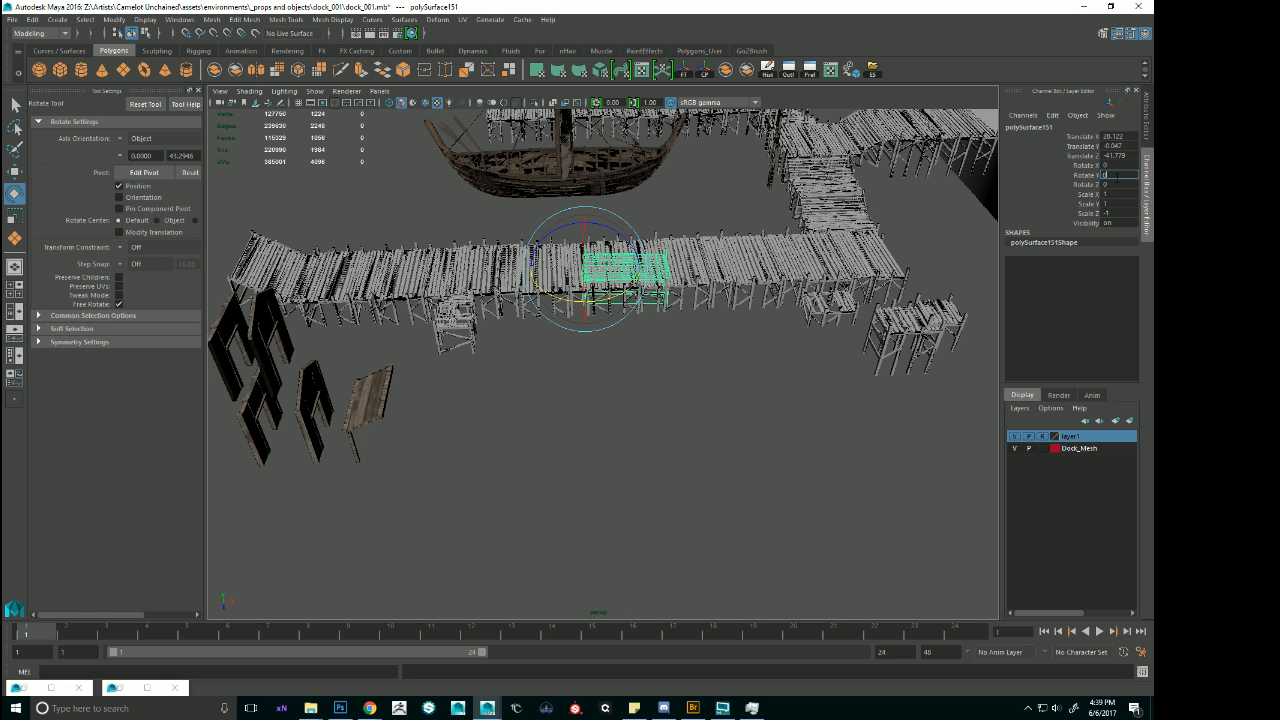
key("Return")
Move the rotated deck copy out of the pier to the open area along its outer side.
scroll(629, 276, "up", 3)
key("w")
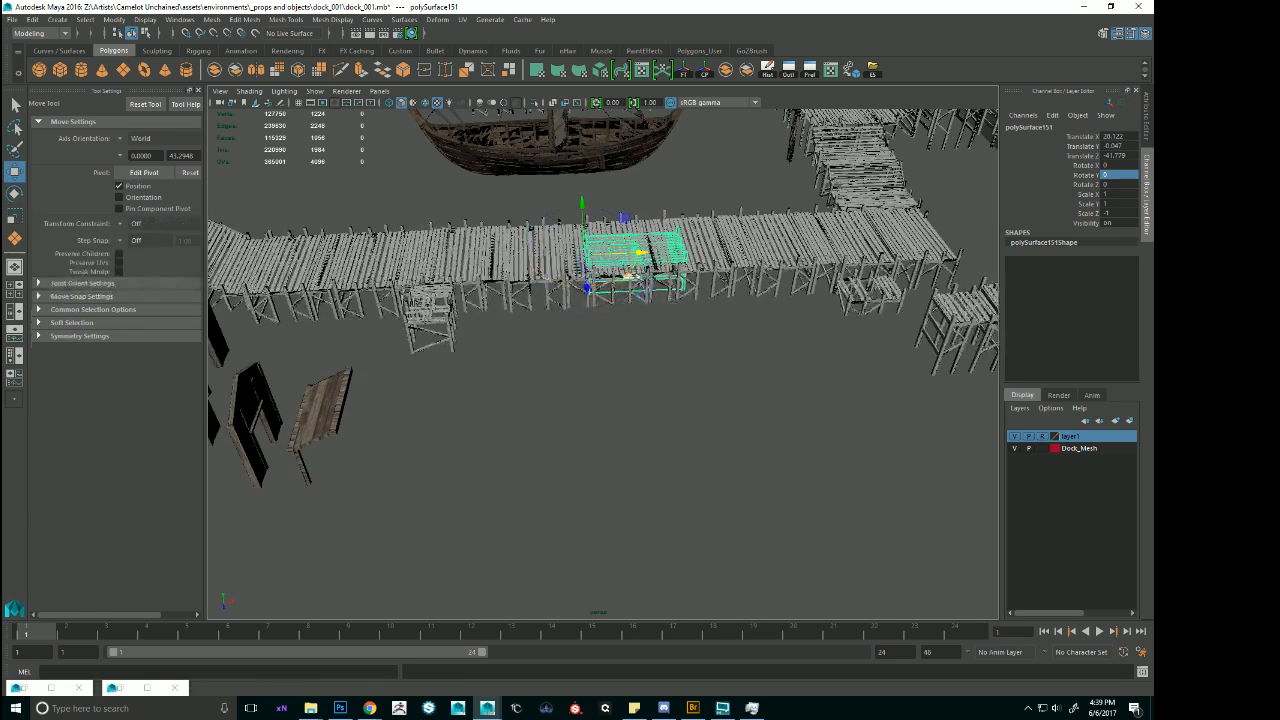
key("v")
left_click_drag(585, 266, 540, 340)
scroll(511, 293, "up", 6)
middle_click_drag(540, 340, 595, 275, "alt")
left_click_drag(595, 275, 538, 362, "alt")
Snap the deck copy's pivot to the foot of a corner post and move the section against the pier's outer side.
key("d")
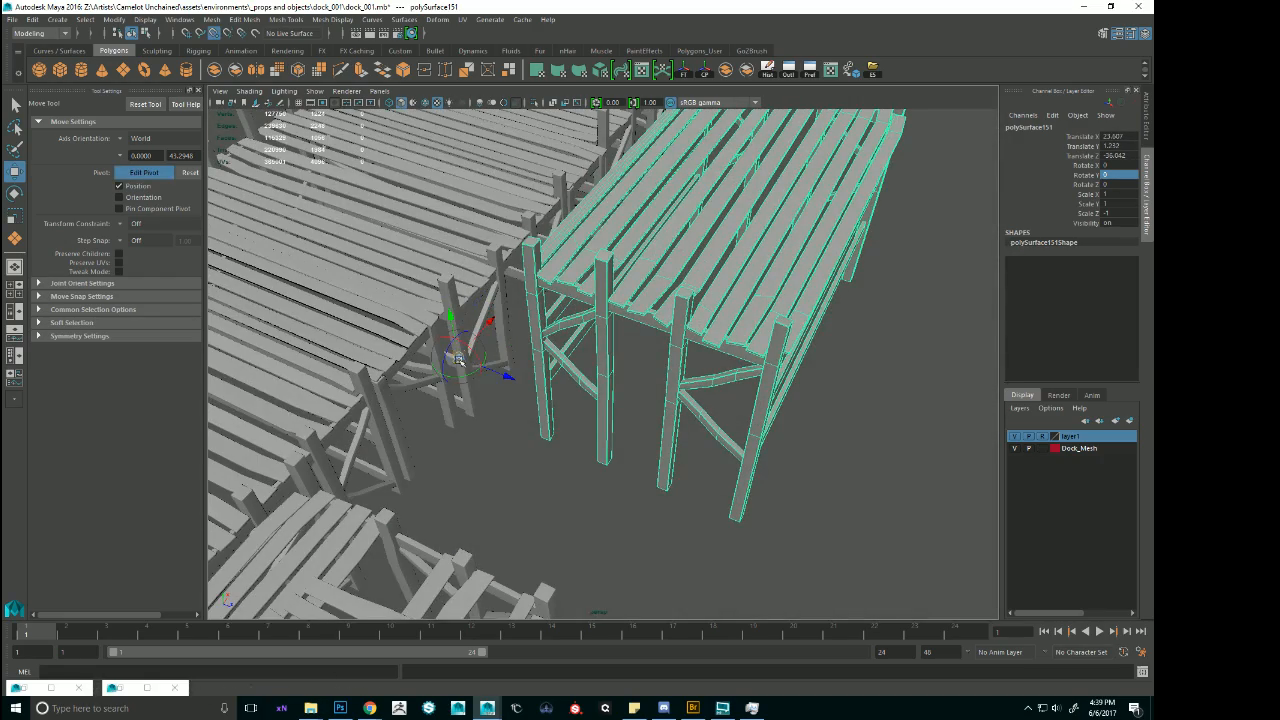
key("v")
left_click_drag(459, 359, 528, 447)
left_click_drag(514, 380, 586, 350)
left_click_drag(489, 400, 634, 414)
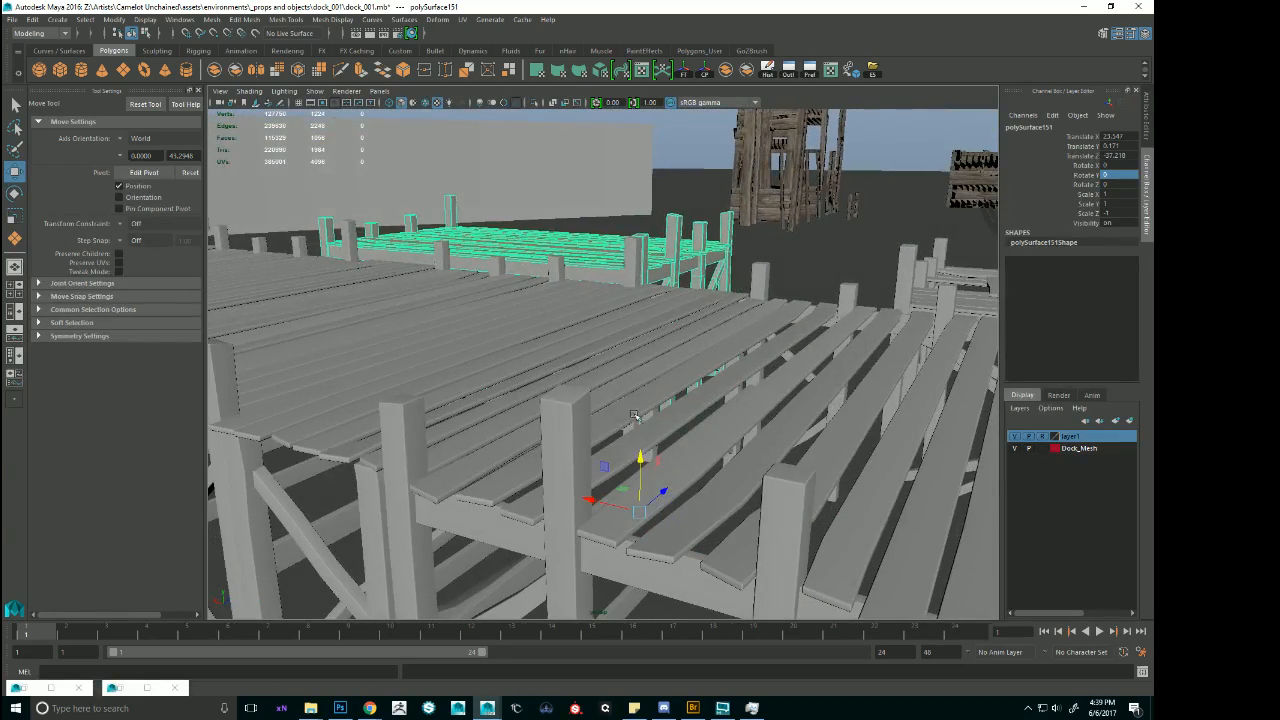
Lower the attached deck section slightly to match the height of the pier's deck.
left_click_drag(638, 460, 567, 385)
scroll(576, 388, "down", 5)
left_click_drag(665, 395, 668, 432, "alt")
scroll(752, 398, "up", 1)
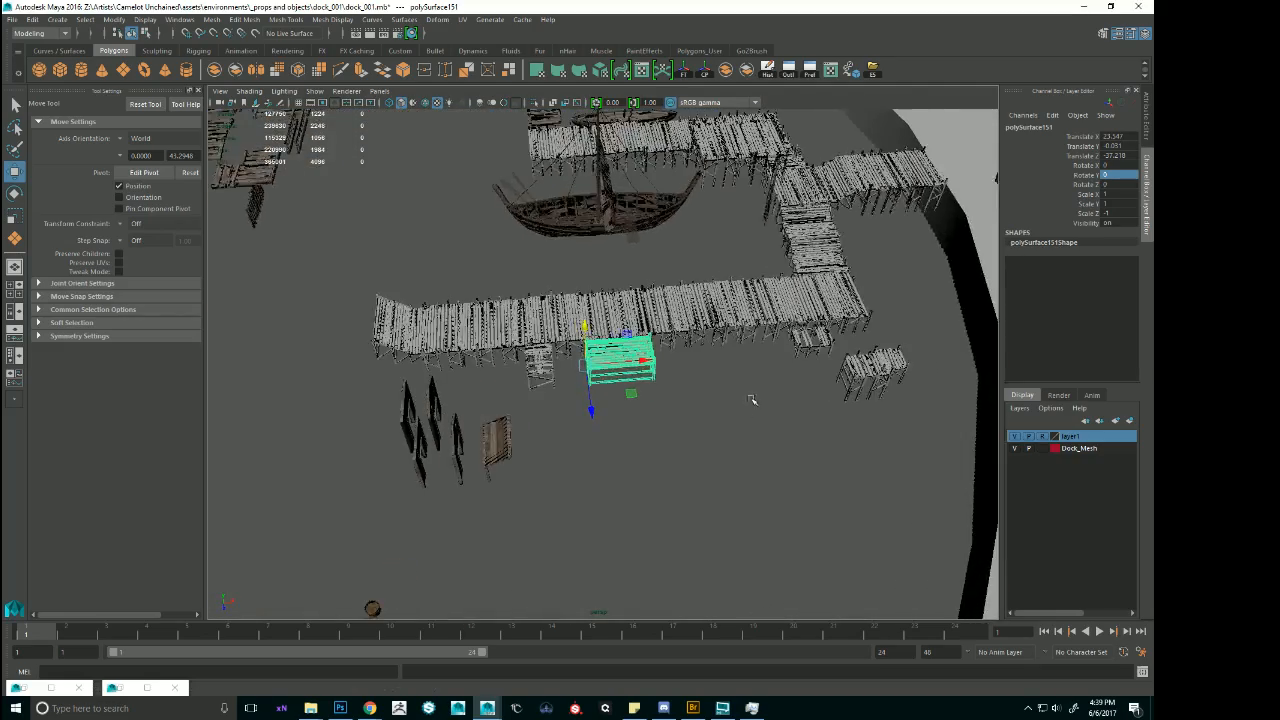
scroll(740, 388, "down", 1)
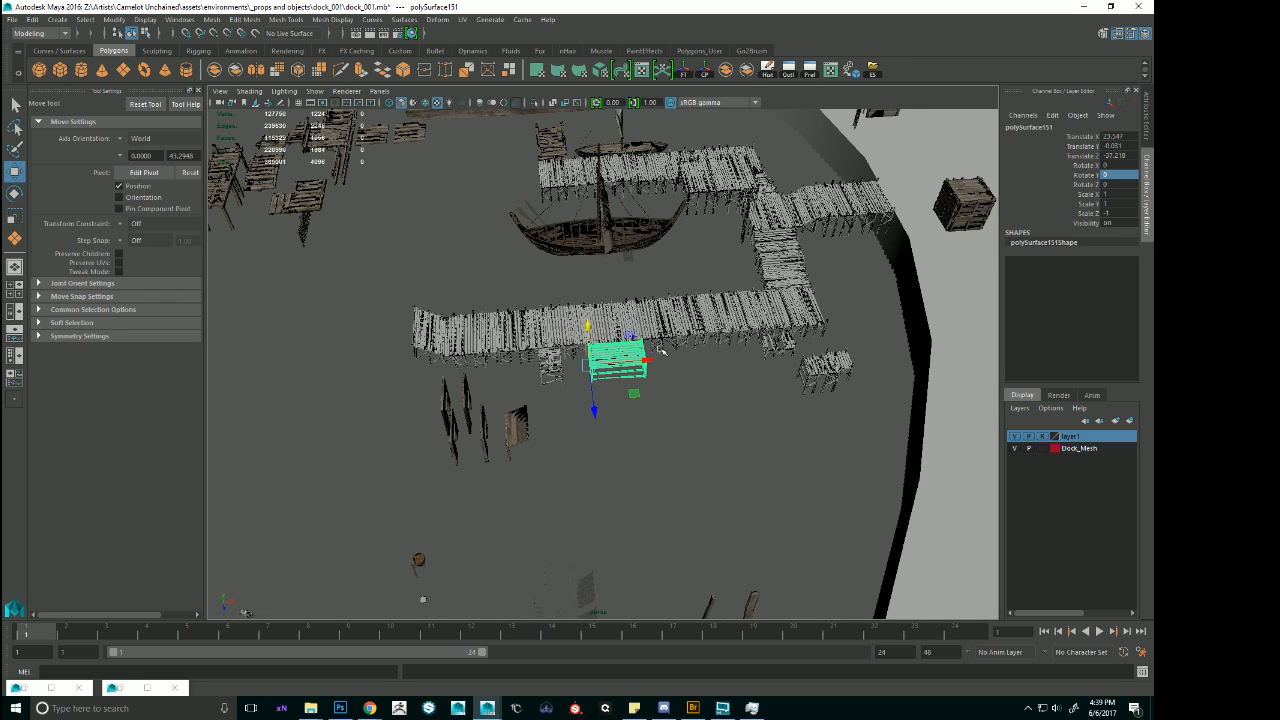
left_click_drag(681, 330, 660, 318, "alt")
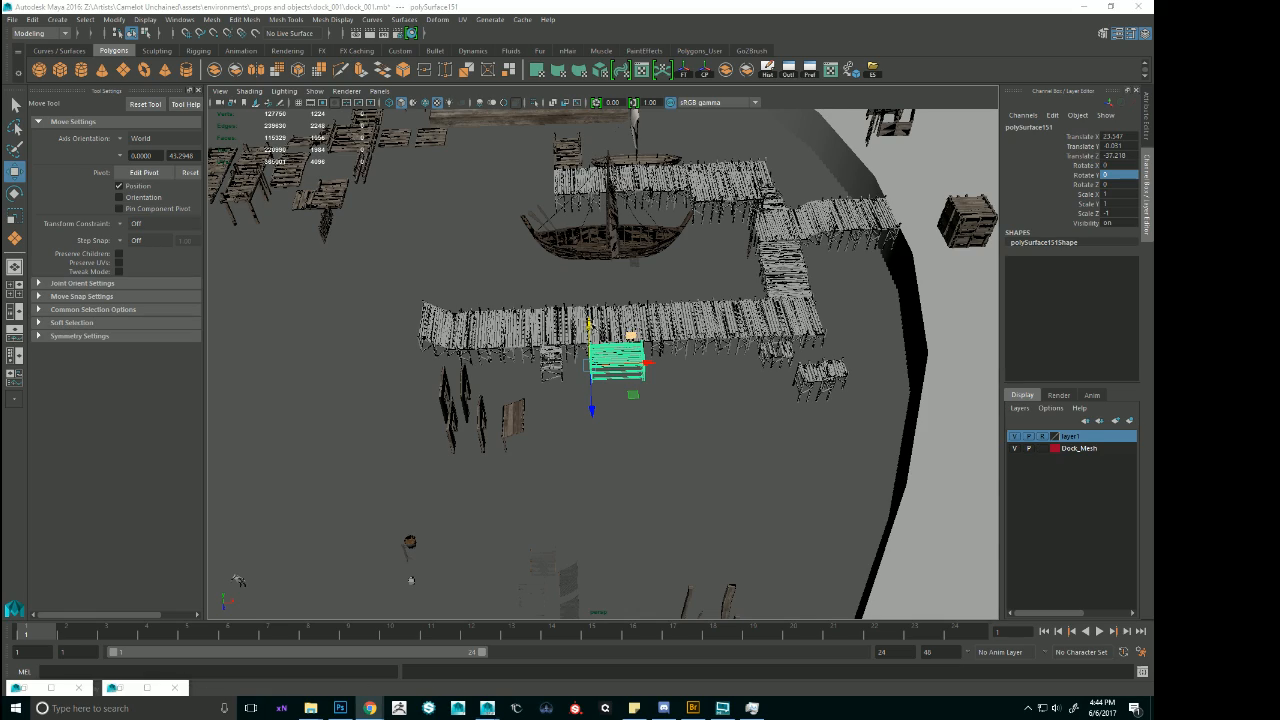
Select the large ship together with the raised central platform, the long pier, its attached side deck section and part of the short pier.
left_click_drag(590, 325, 800, 318, "alt")
right_click_drag(800, 318, 728, 322, "alt")
middle_click_drag(728, 322, 797, 334, "alt")
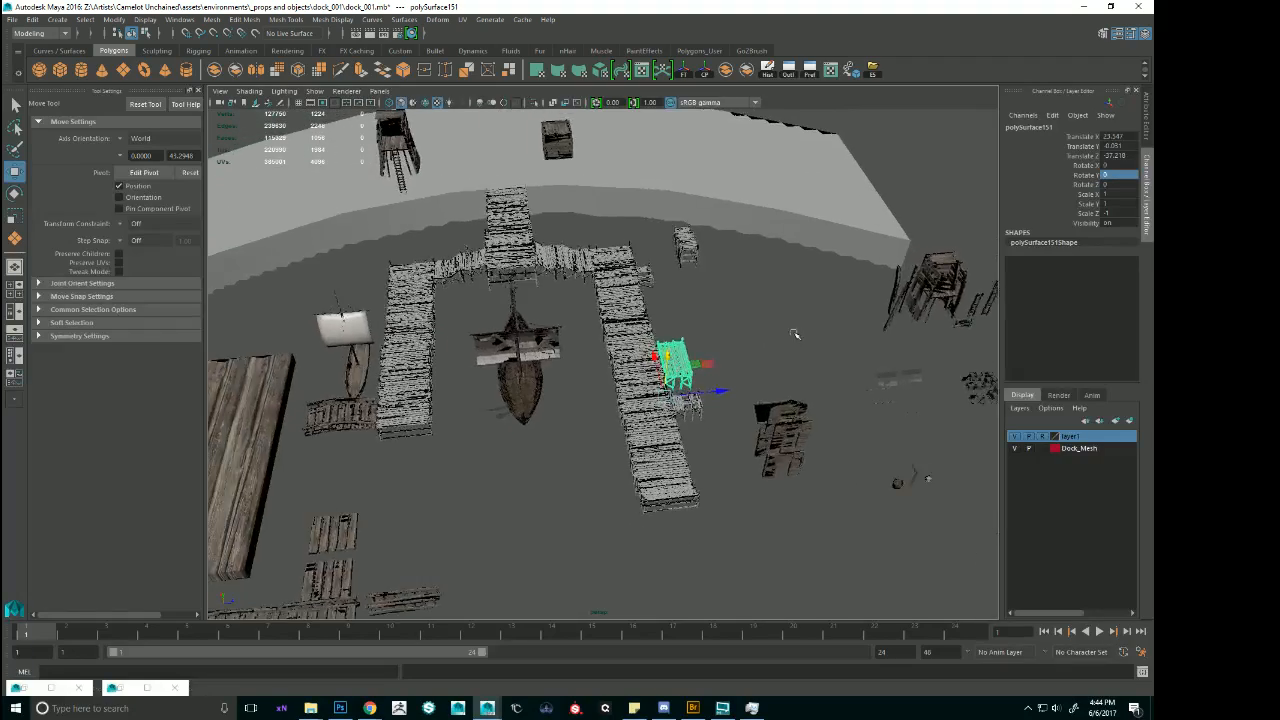
left_click_drag(797, 334, 760, 336, "alt")
mouse_move(618, 320)
left_mouse_down("alt")
mouse_move(642, 325)
mouse_move(619, 328)
left_mouse_up("alt")
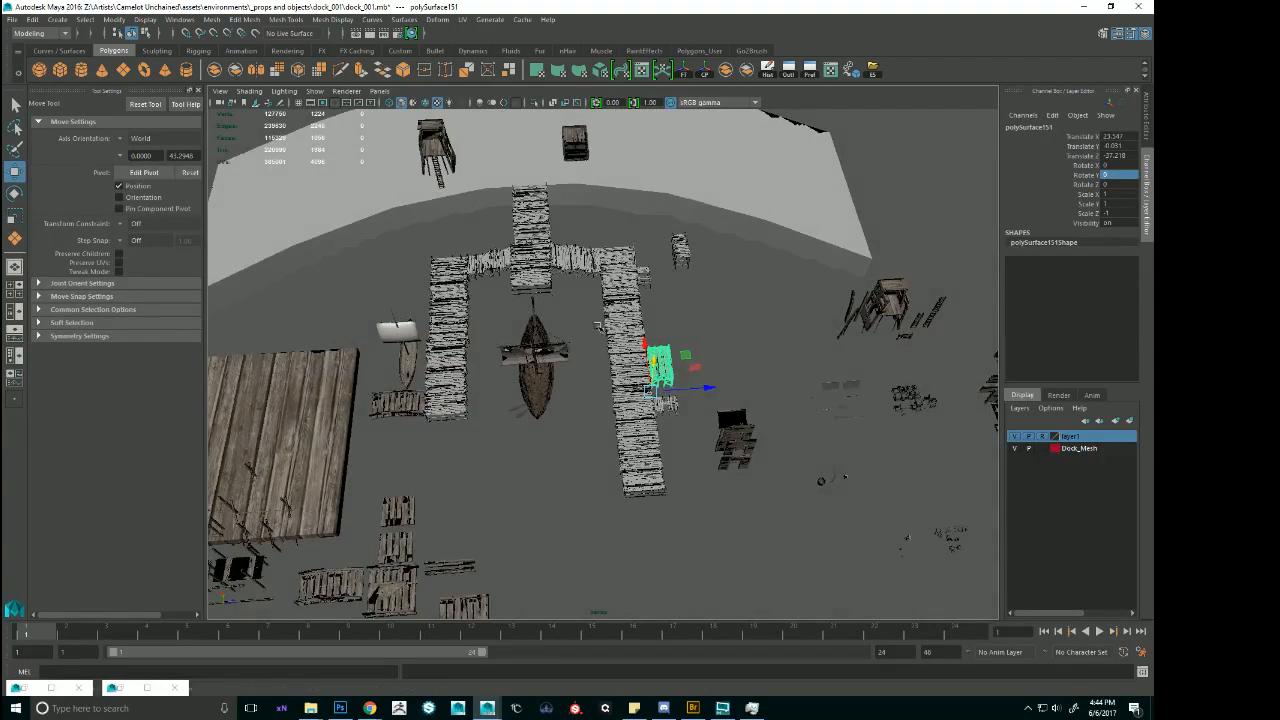
middle_click_drag(601, 327, 609, 329, "alt")
left_click(421, 357)
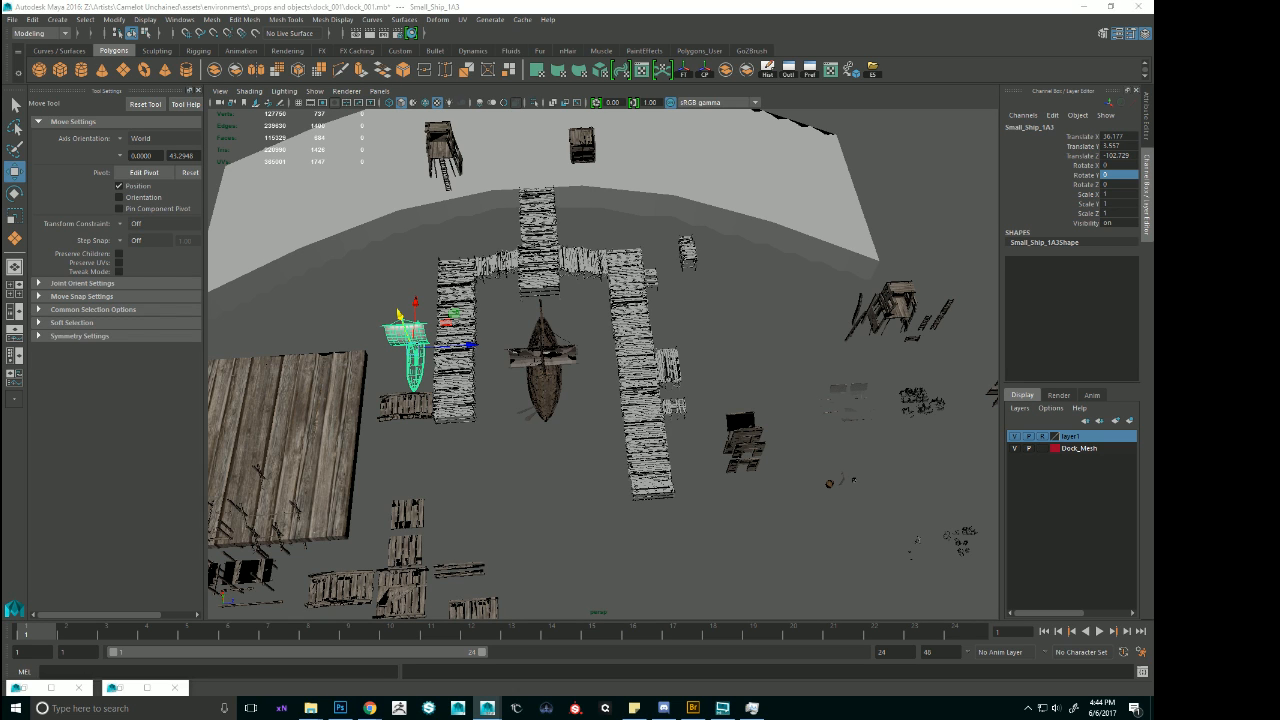
right_click_drag(600, 352, 658, 363, "alt")
middle_click_drag(658, 363, 746, 373, "alt")
left_click(635, 330)
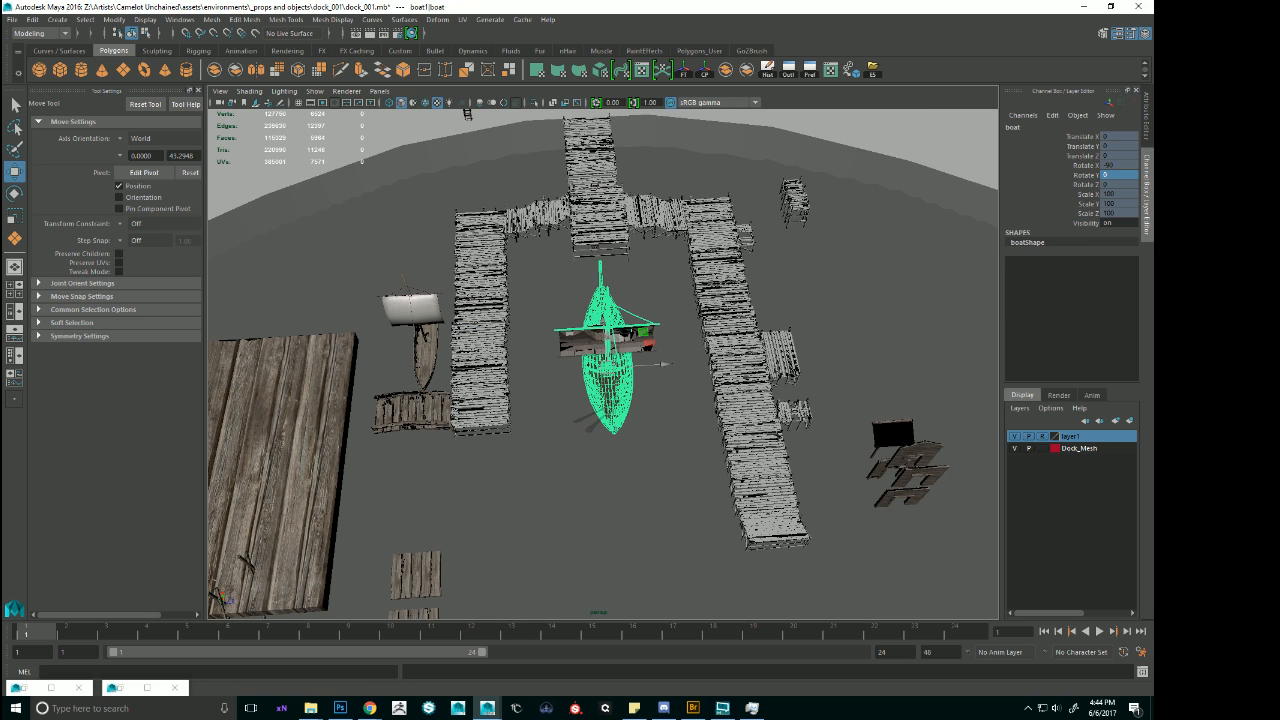
left_click(712, 250)
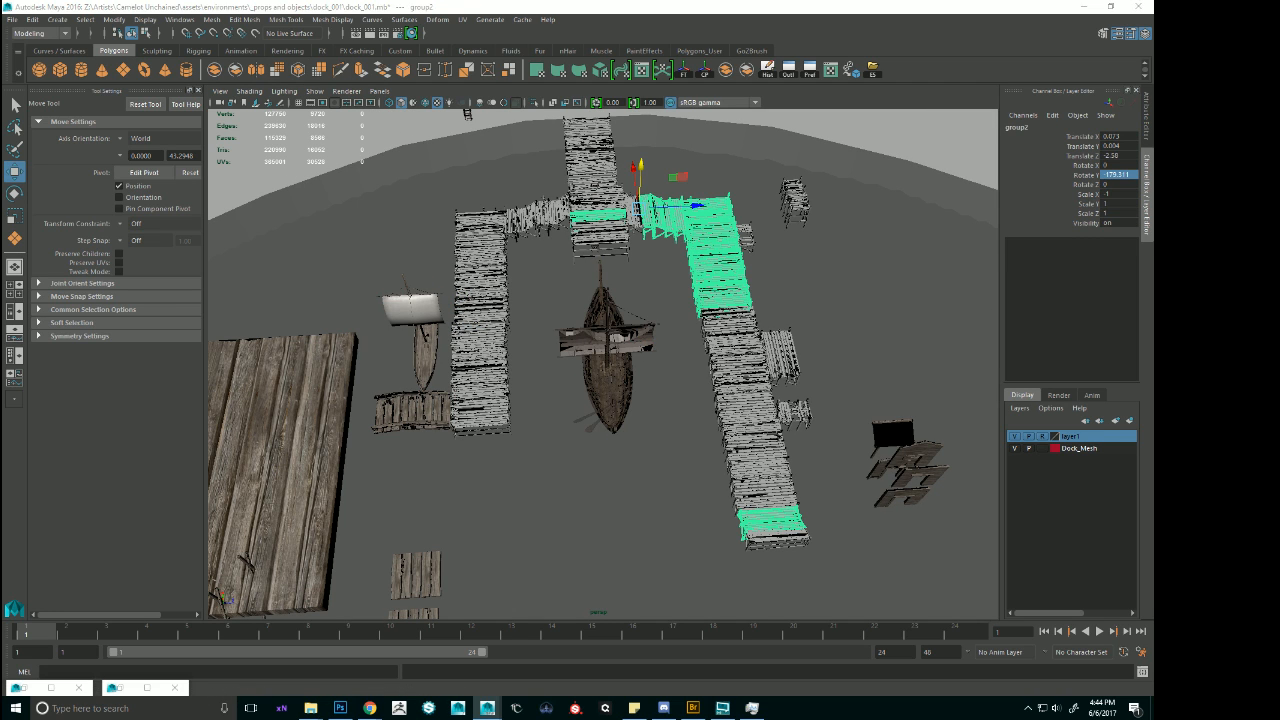
left_click_drag(545, 280, 768, 343)
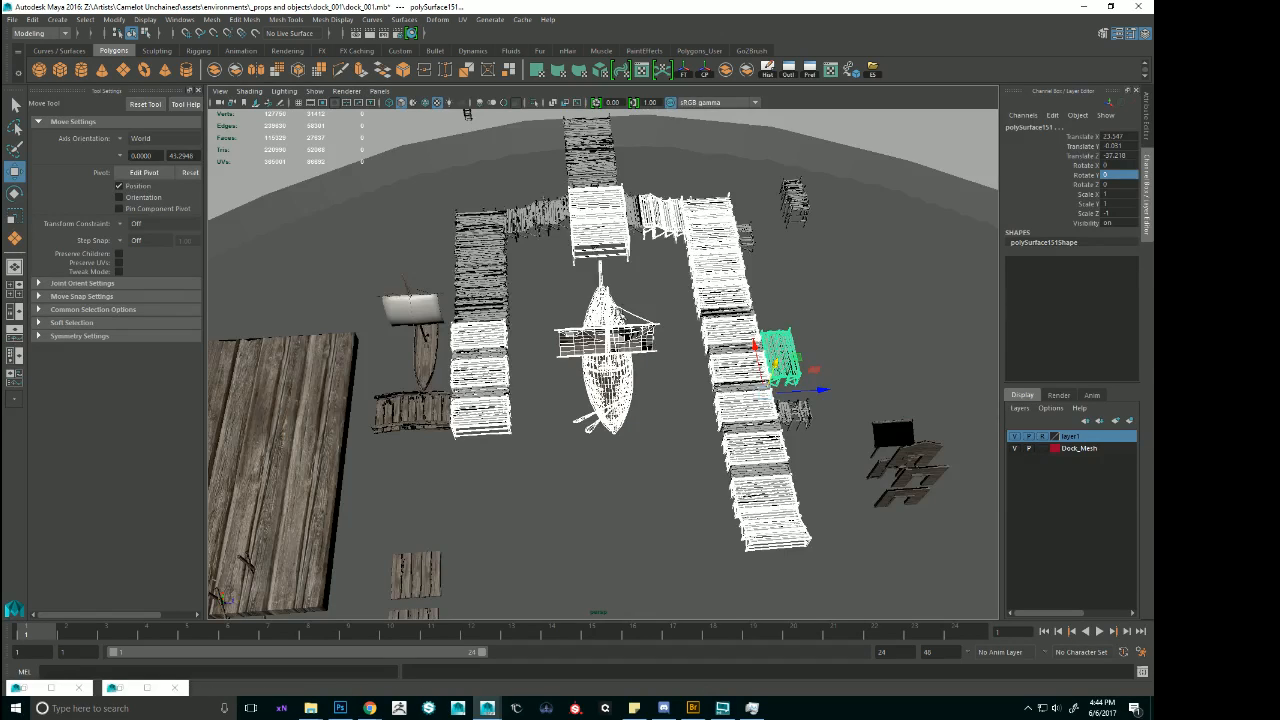
right_click_drag(630, 298, 655, 305, "alt")
middle_click_drag(655, 305, 665, 393, "alt")
Add the narrow filler sections and remaining deck sections of the short pier to the selection.
left_click(496, 384)
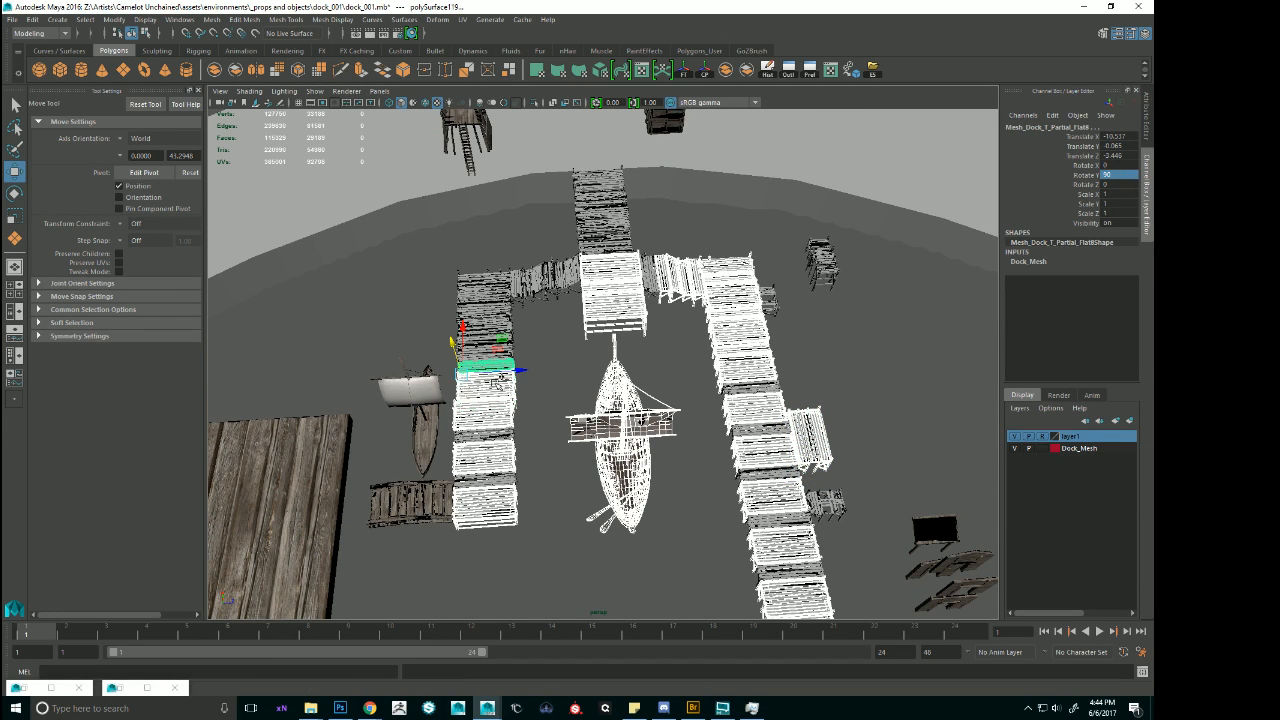
left_click(491, 476)
left_click(488, 434)
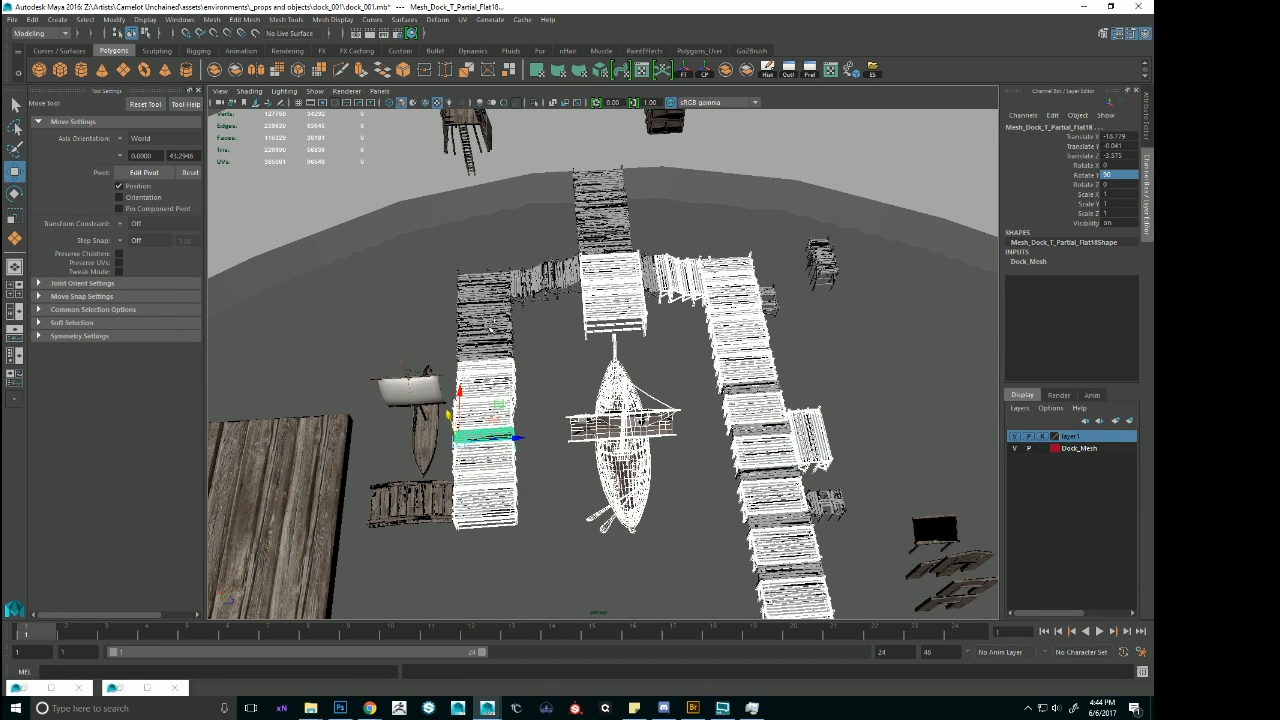
left_click(486, 358)
left_click(486, 325)
left_click(486, 300)
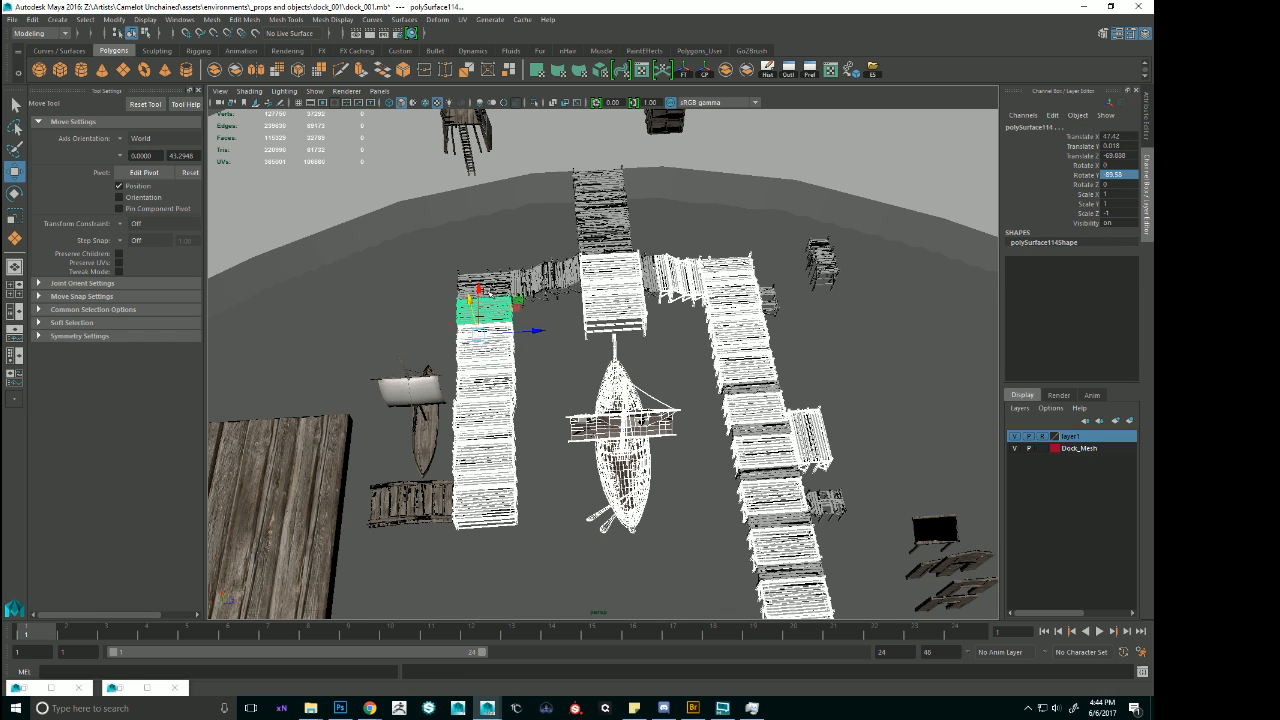
left_click(485, 291)
Add the unselected stair flights on both sides of the raised central platform to the selection.
left_click(515, 278)
left_click(538, 276)
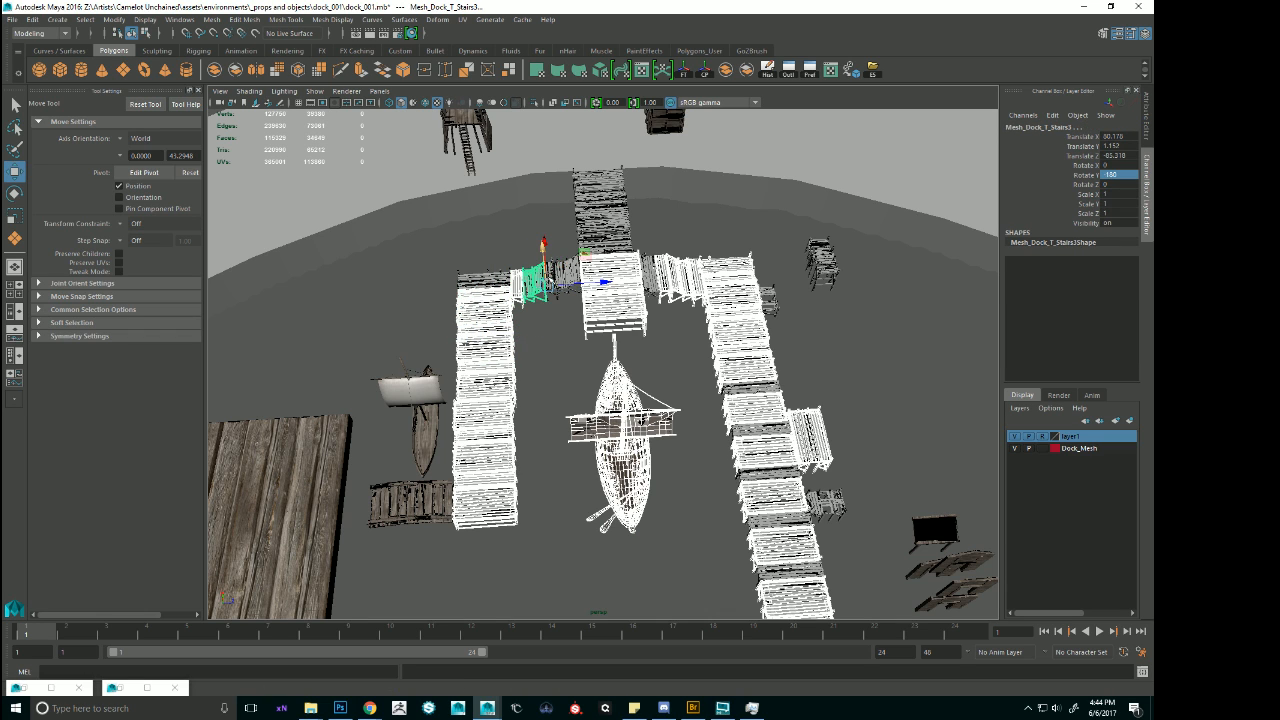
left_click(555, 273)
left_click(570, 272)
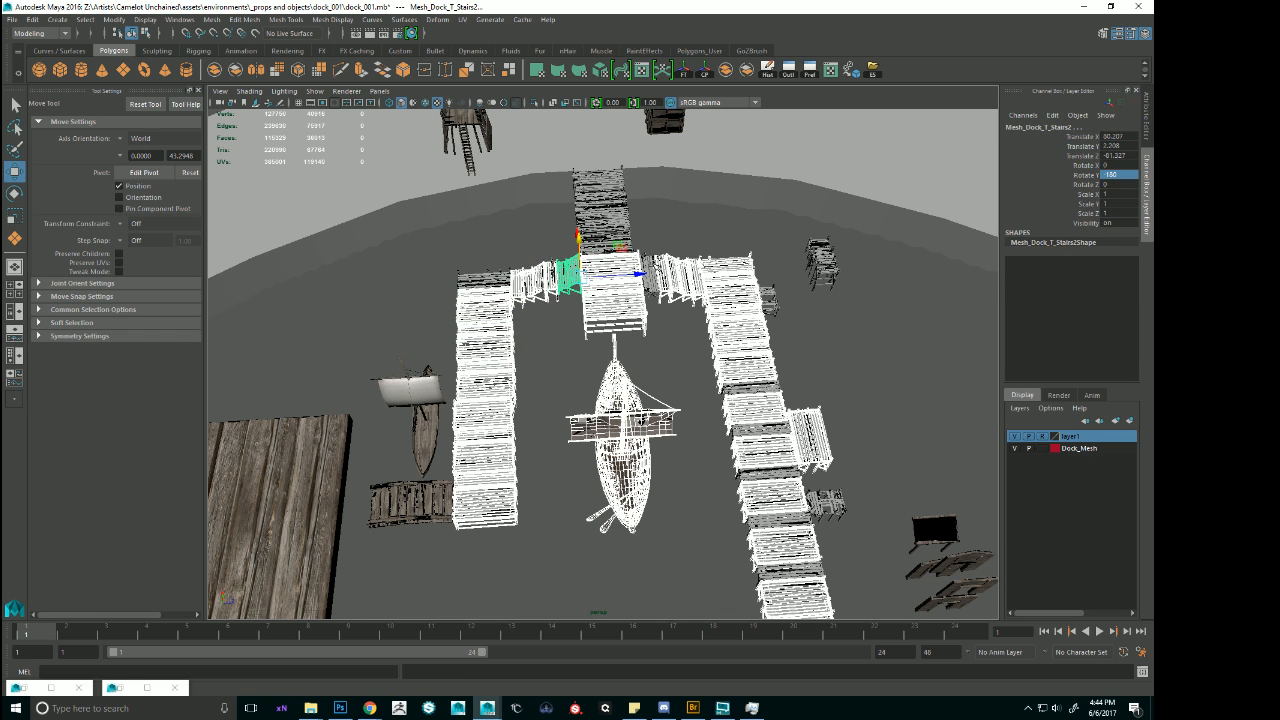
left_click(665, 275)
Add the deck sections at the seaward head of the central walkway, between the stair flights, to the selection.
scroll(660, 272, "up", 8)
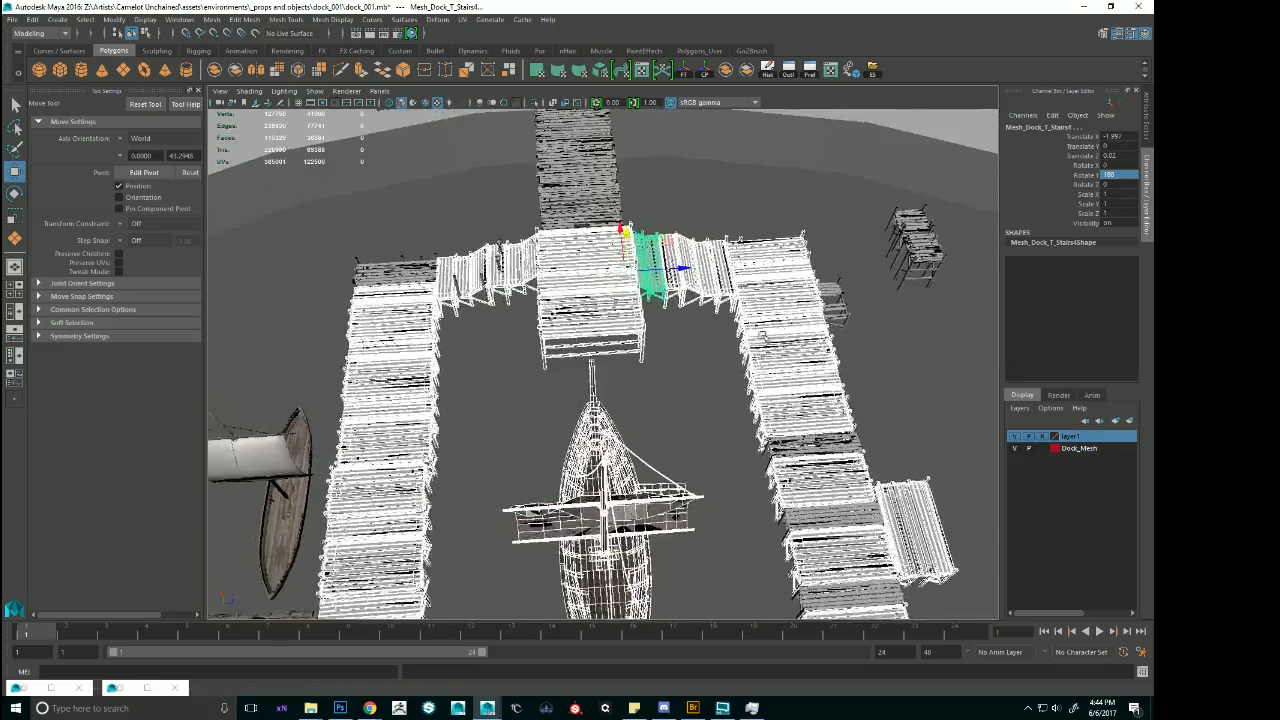
left_click_drag(762, 337, 668, 272, "alt")
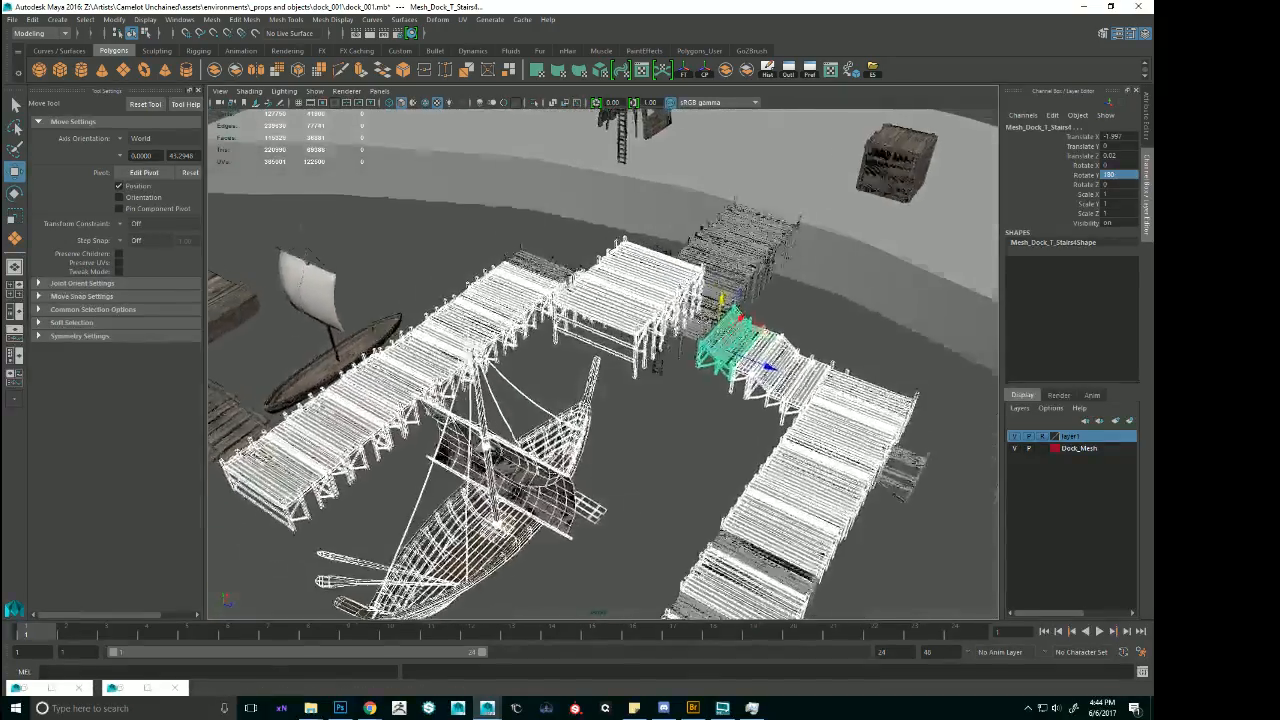
left_click_drag(775, 332, 645, 354, "alt")
left_click(613, 317, "shift")
left_click(613, 366, "shift")
left_click(630, 384, "shift")
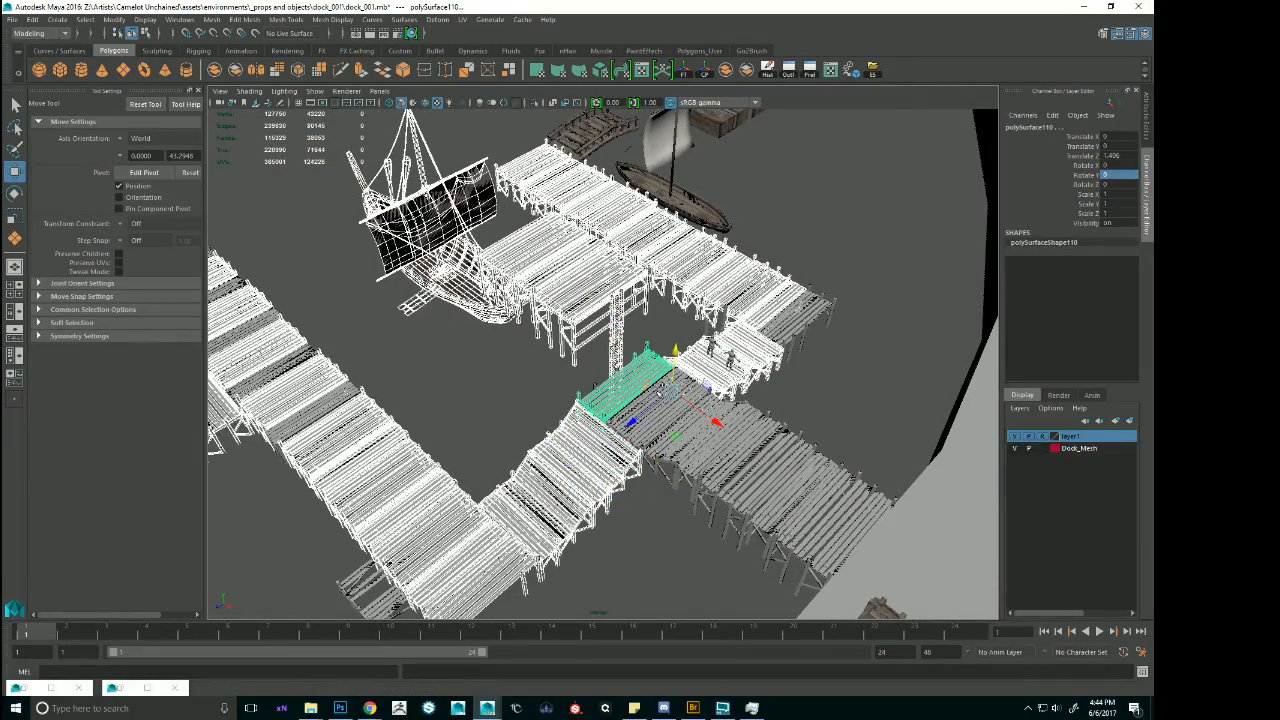
left_click(657, 410)
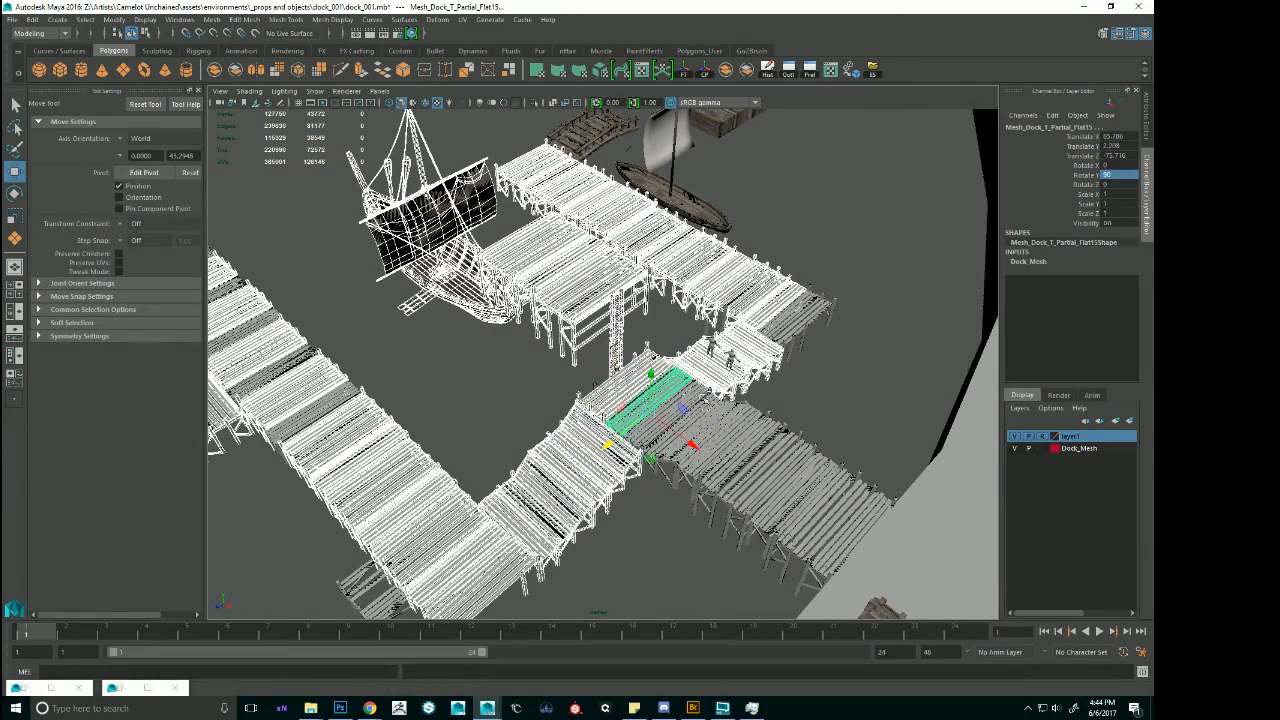
Add the remaining central walkway sections, up to the one resting on the shore, to the selection.
left_click(692, 396, "shift")
left_click(720, 408, "shift")
left_click(734, 432, "shift")
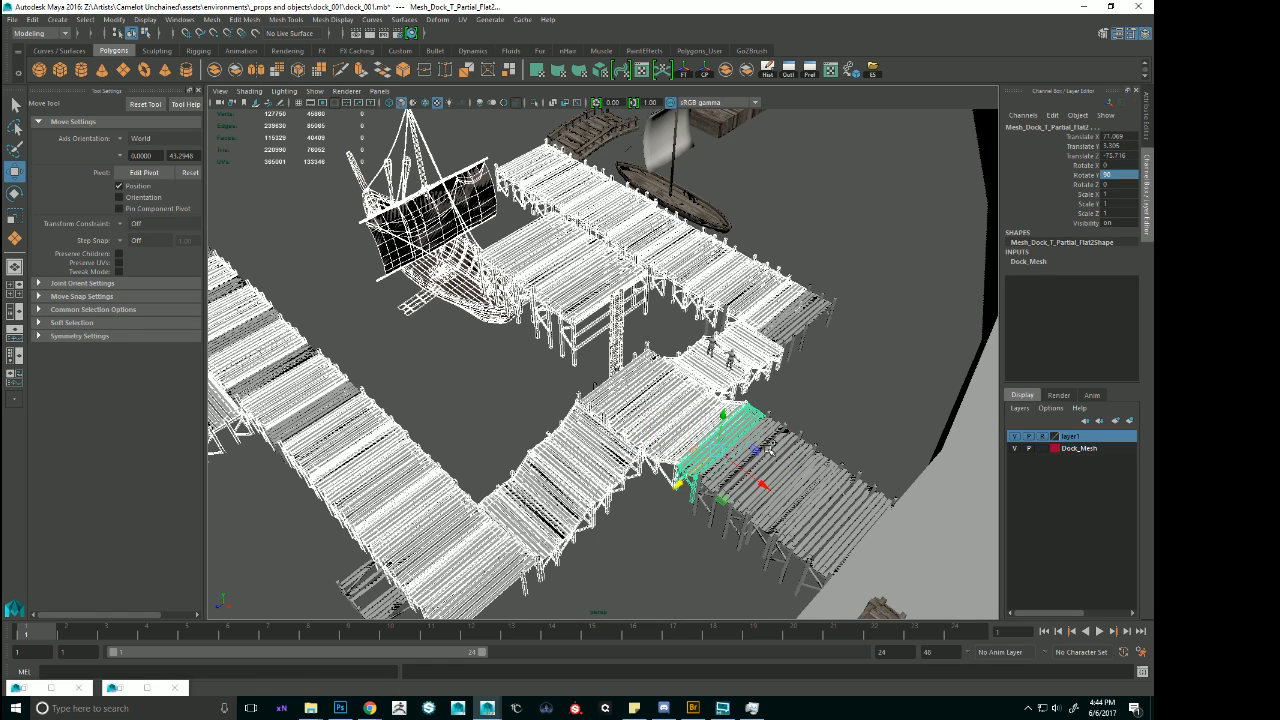
left_click(769, 440, "shift")
left_click(814, 468, "shift")
left_click(871, 501, "shift")
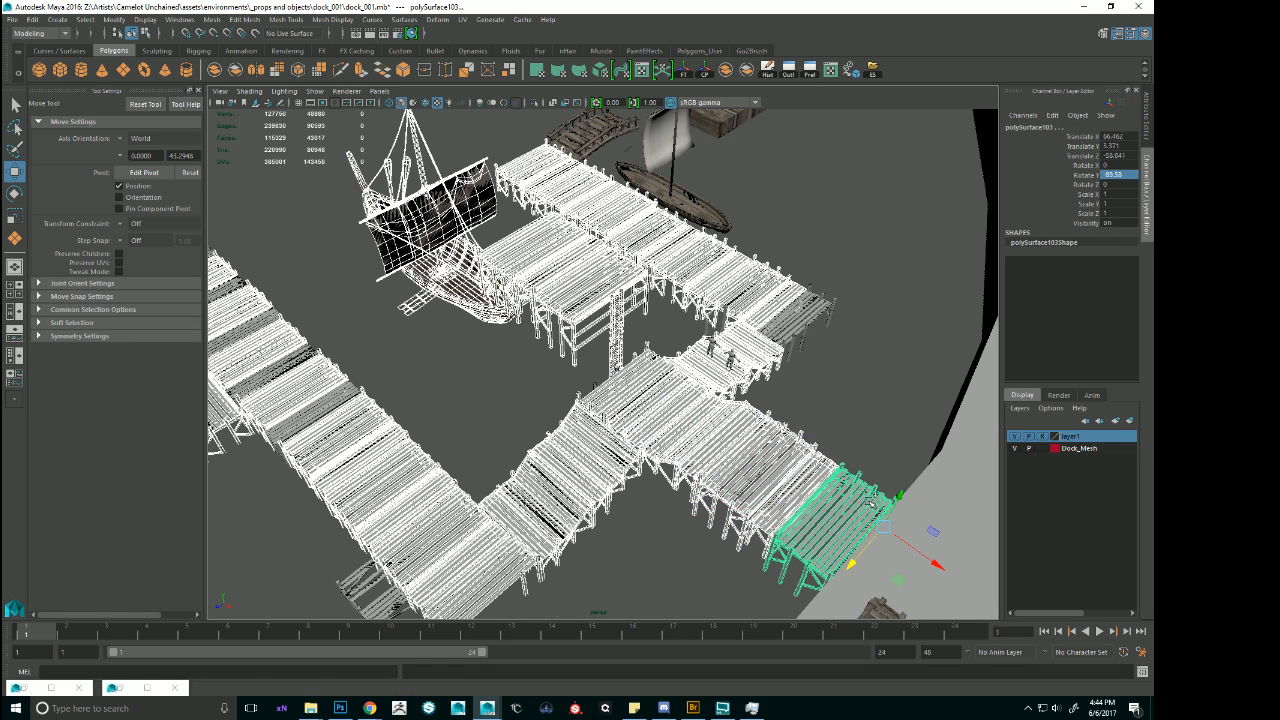
key("ctrl+g")
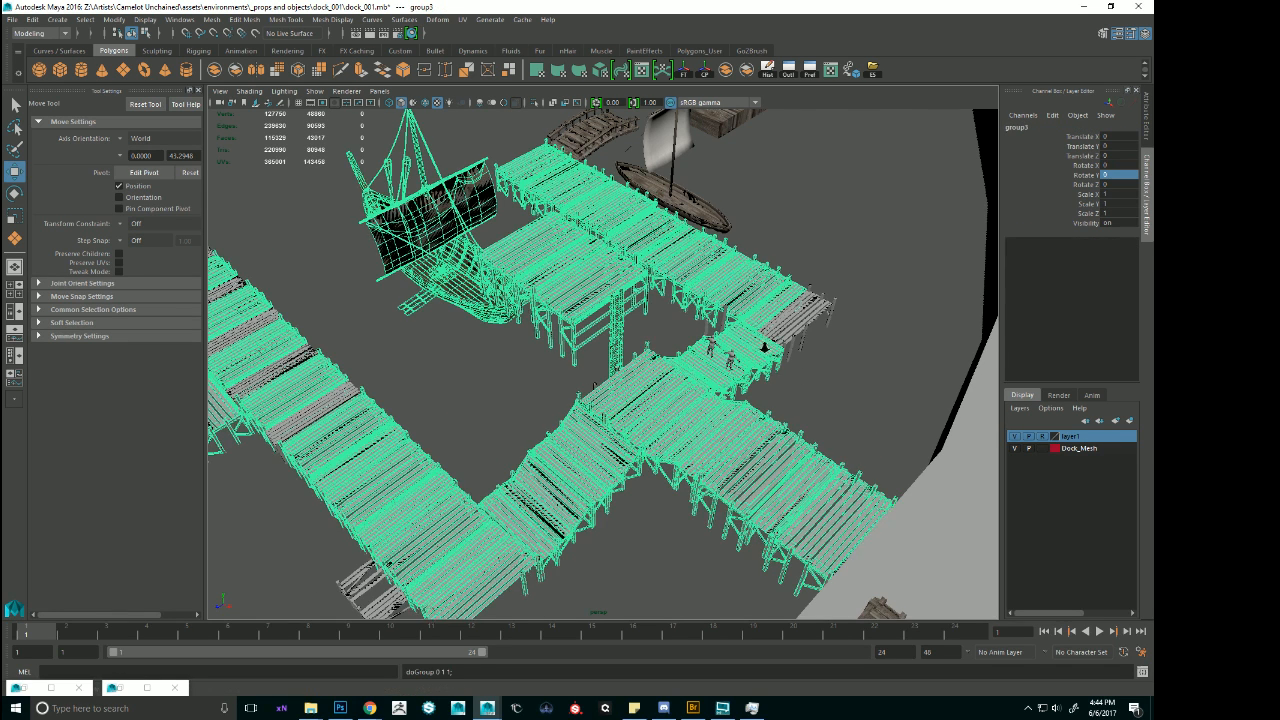
scroll(764, 347, "down", 5)
left_click(740, 323)
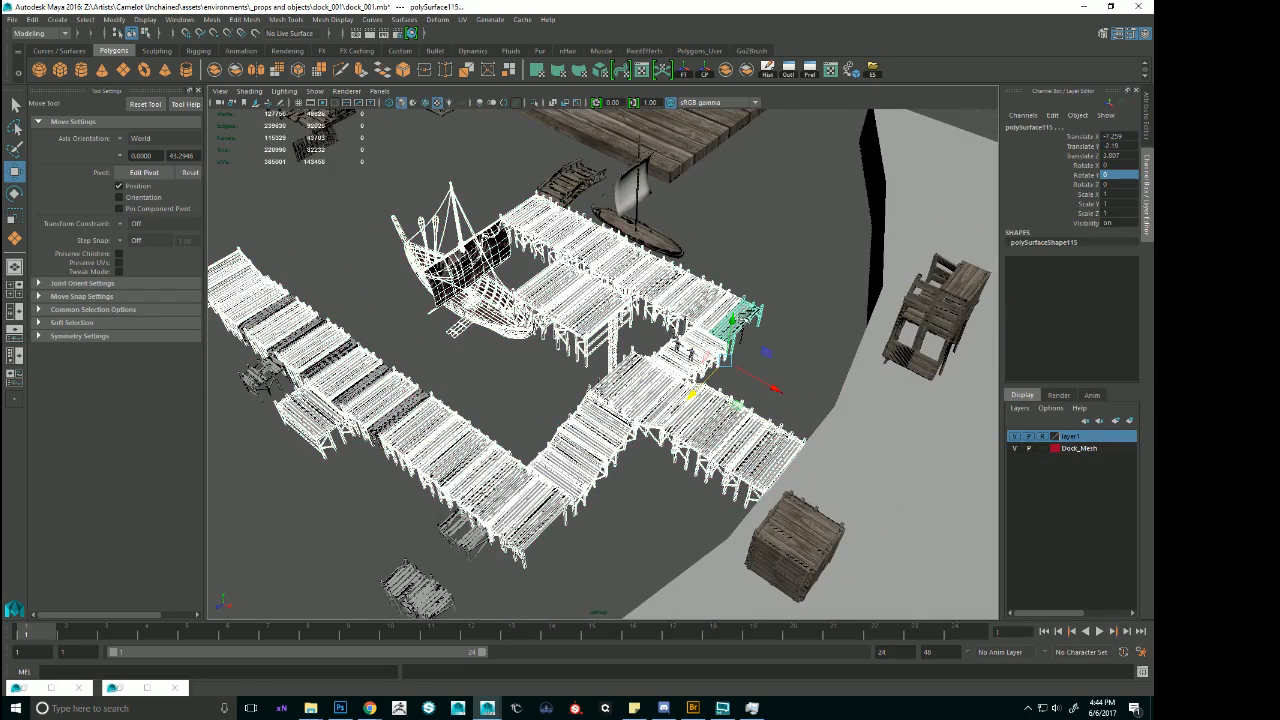
key("ctrl+z")
key("ctrl+z")
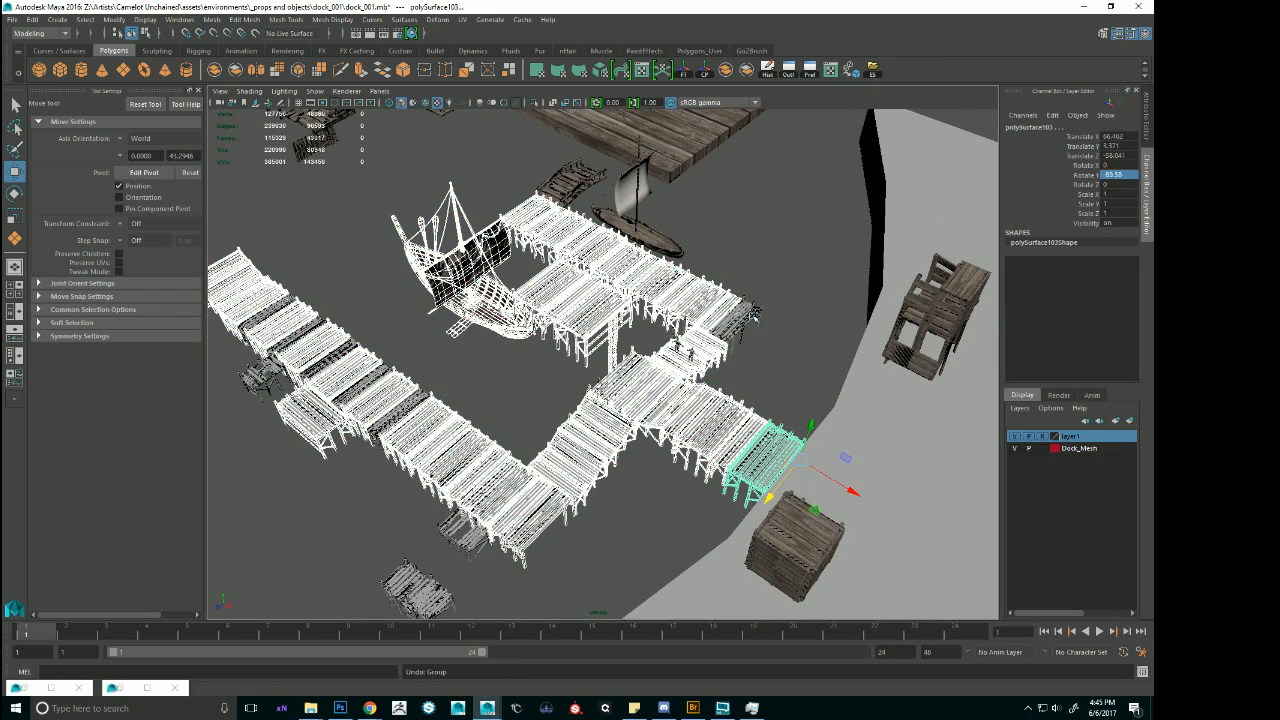
Add the missed shoreward end section of the short pier to the selection and try grouping everything.
left_click(747, 314, "shift")
key("ctrl+g")
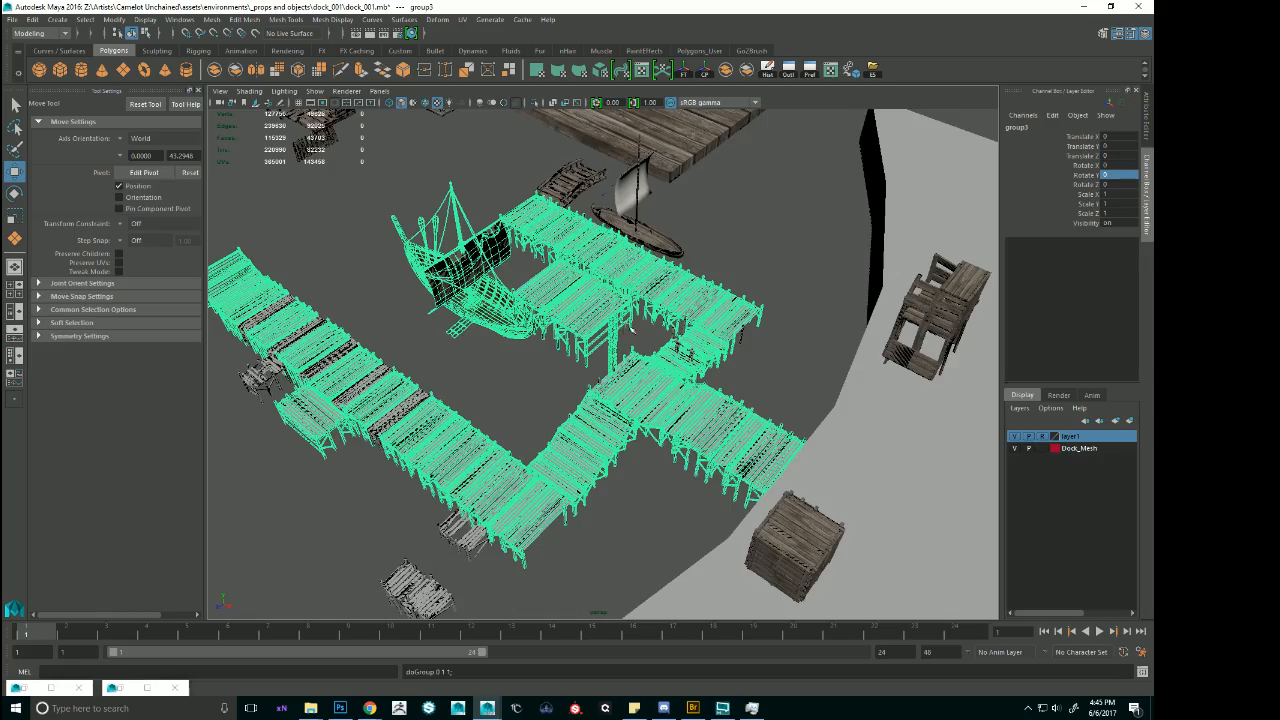
left_click_drag(632, 330, 603, 422, "alt")
key("ctrl+z")
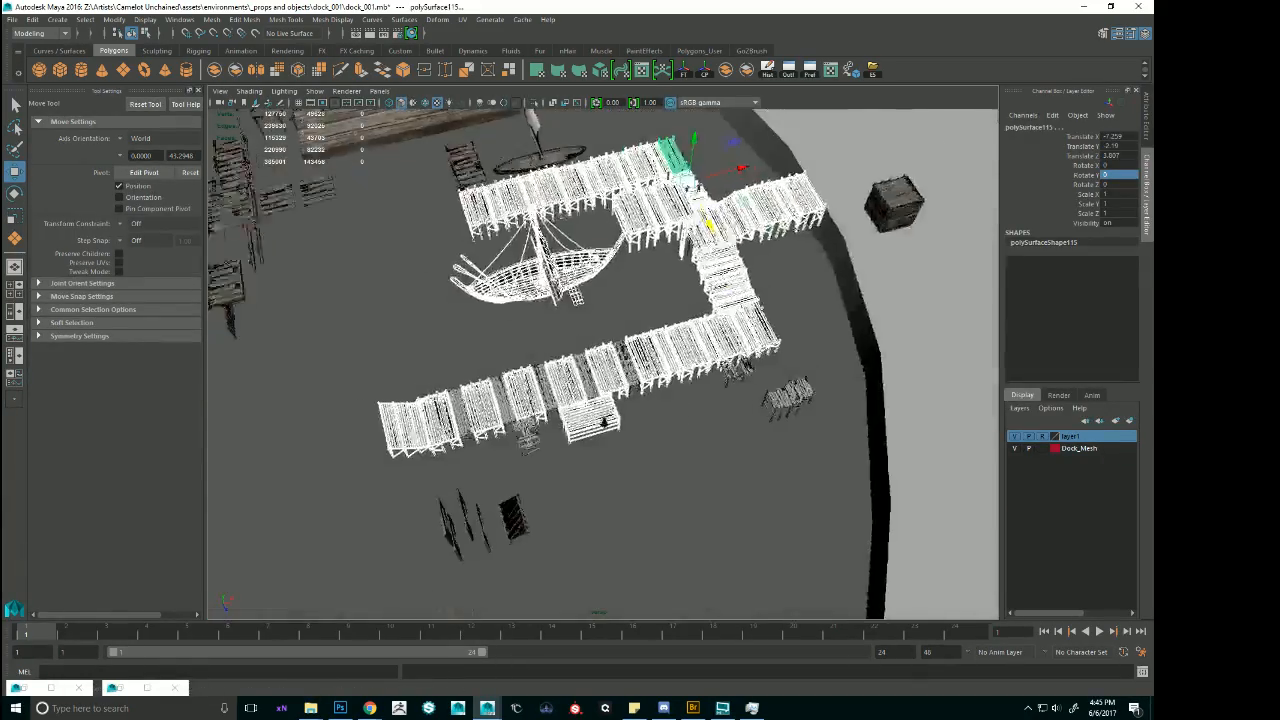
Add the missed narrow filler sections along the long pier to the selection.
scroll(603, 422, "up", 5)
left_click(652, 370, "shift")
left_click(486, 412, "shift")
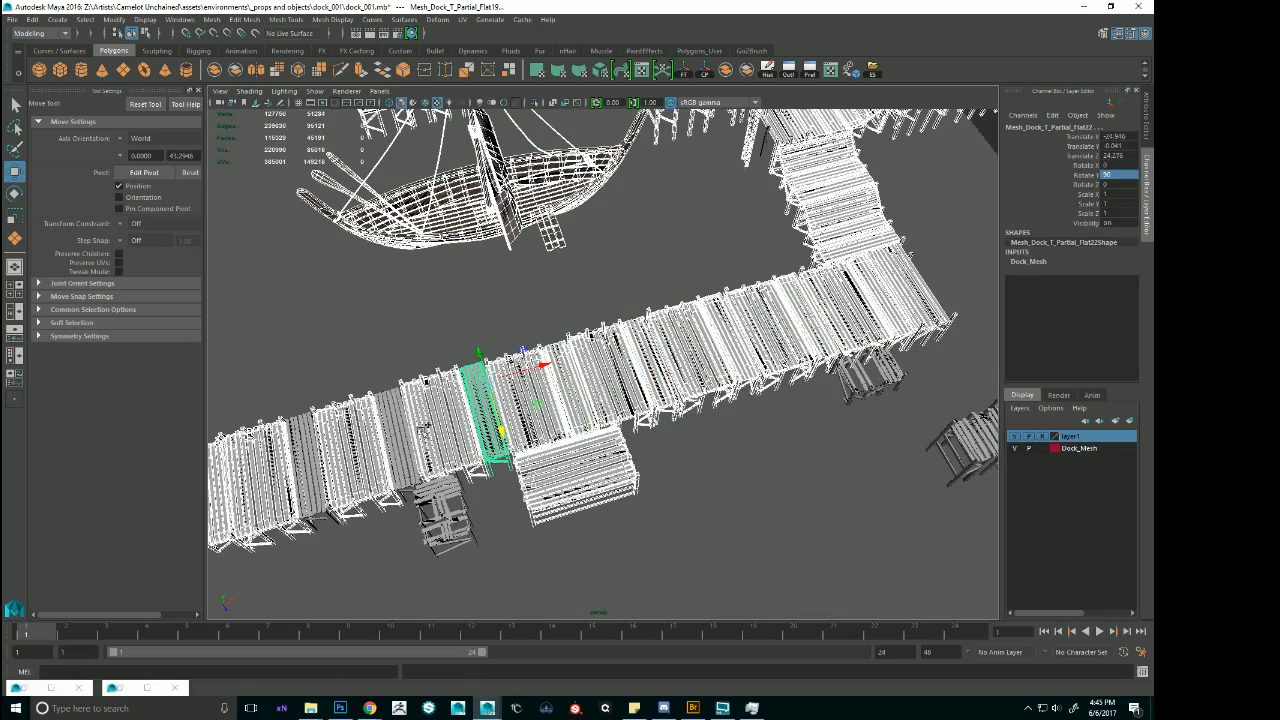
left_click(385, 437, "shift")
left_click(301, 456, "shift")
scroll(400, 395, "down", 5)
left_click_drag(405, 385, 809, 337, "alt")
key("ctrl+g")
scroll(563, 386, "up", 5)
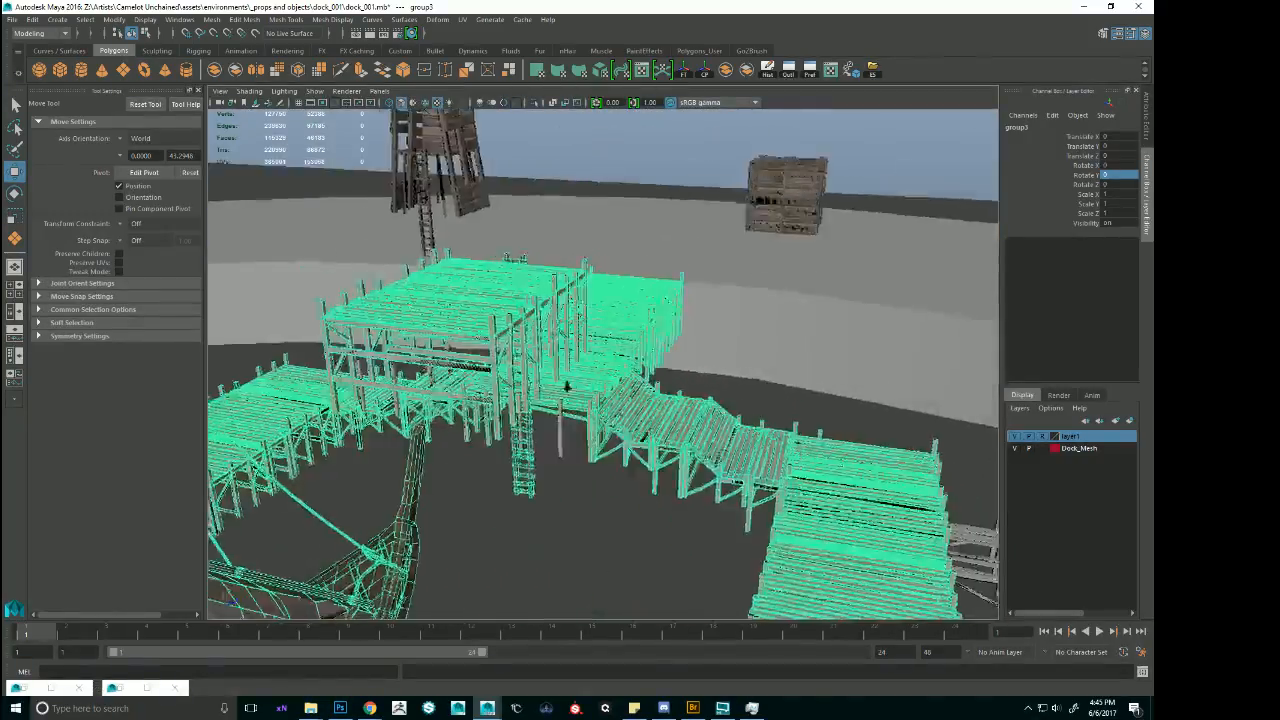
left_click_drag(563, 386, 650, 395, "alt")
key("ctrl+z")
Add the missed support pieces beneath the central walkway to the selection and group the whole harbour layout with the ship.
left_click(683, 428)
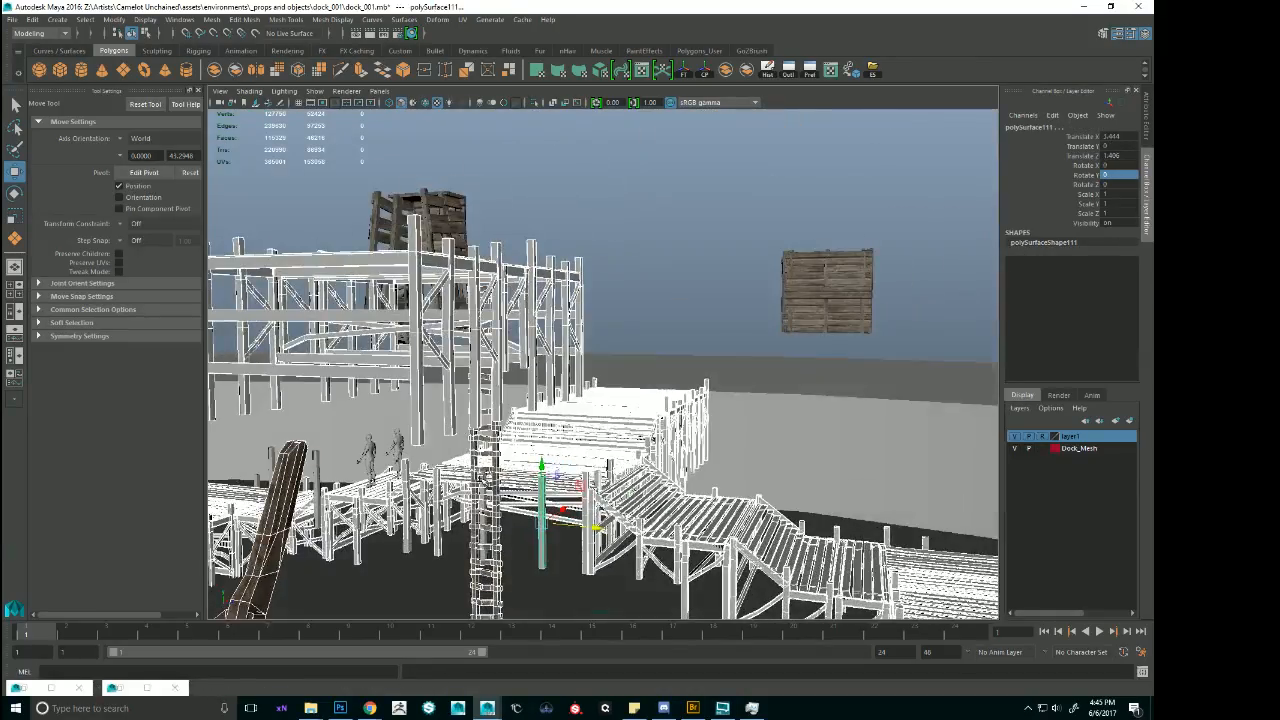
left_click(485, 516)
left_click_drag(545, 404, 714, 370, "alt")
key("ctrl+g")
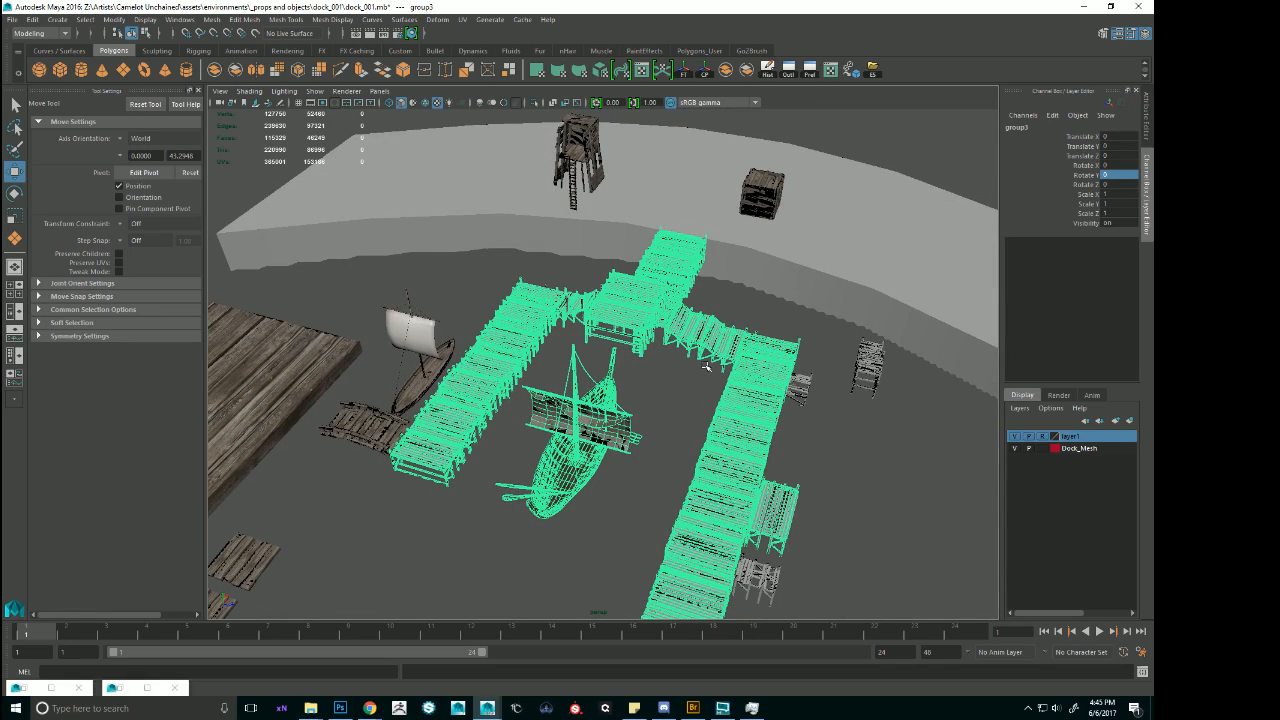
Center the harbour group's pivot and move the group past the large plank platform to about -89 in Translate Z.
right_click_drag(736, 350, 566, 371, "alt")
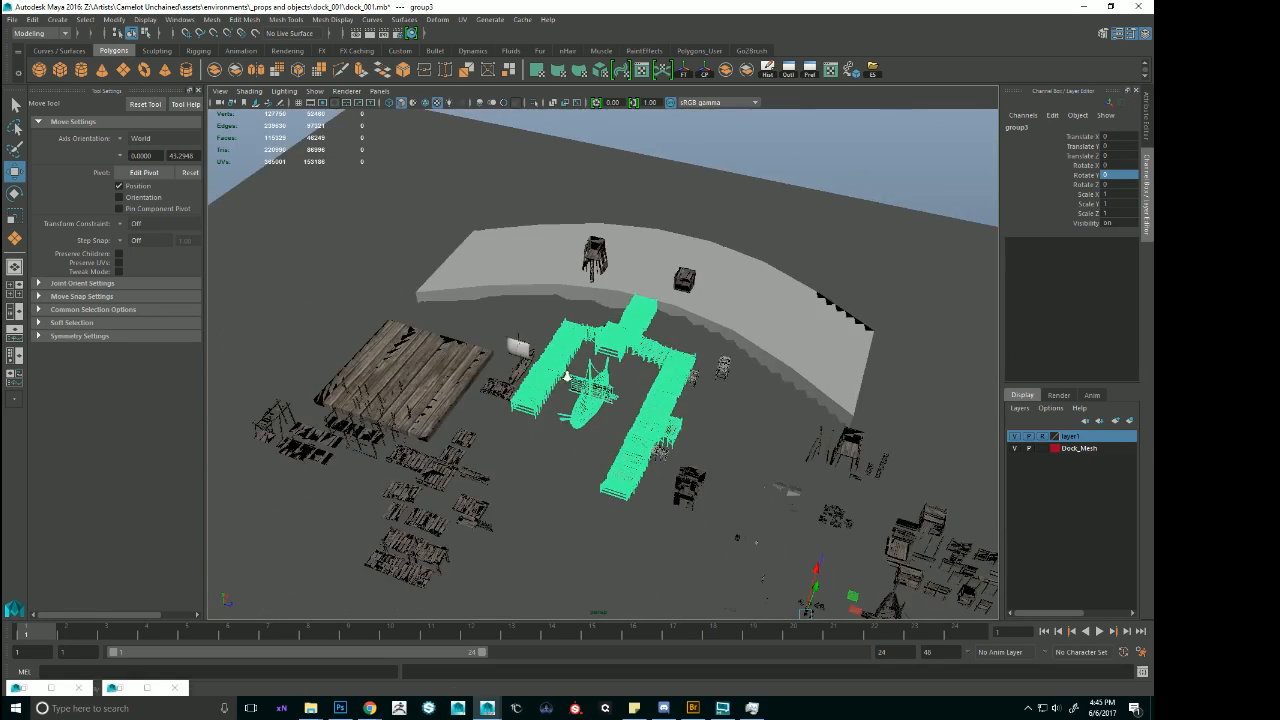
left_click_drag(566, 371, 437, 373, "alt")
left_click(705, 75)
right_click_drag(520, 395, 757, 434, "alt")
middle_click_drag(390, 465, 595, 435, "alt")
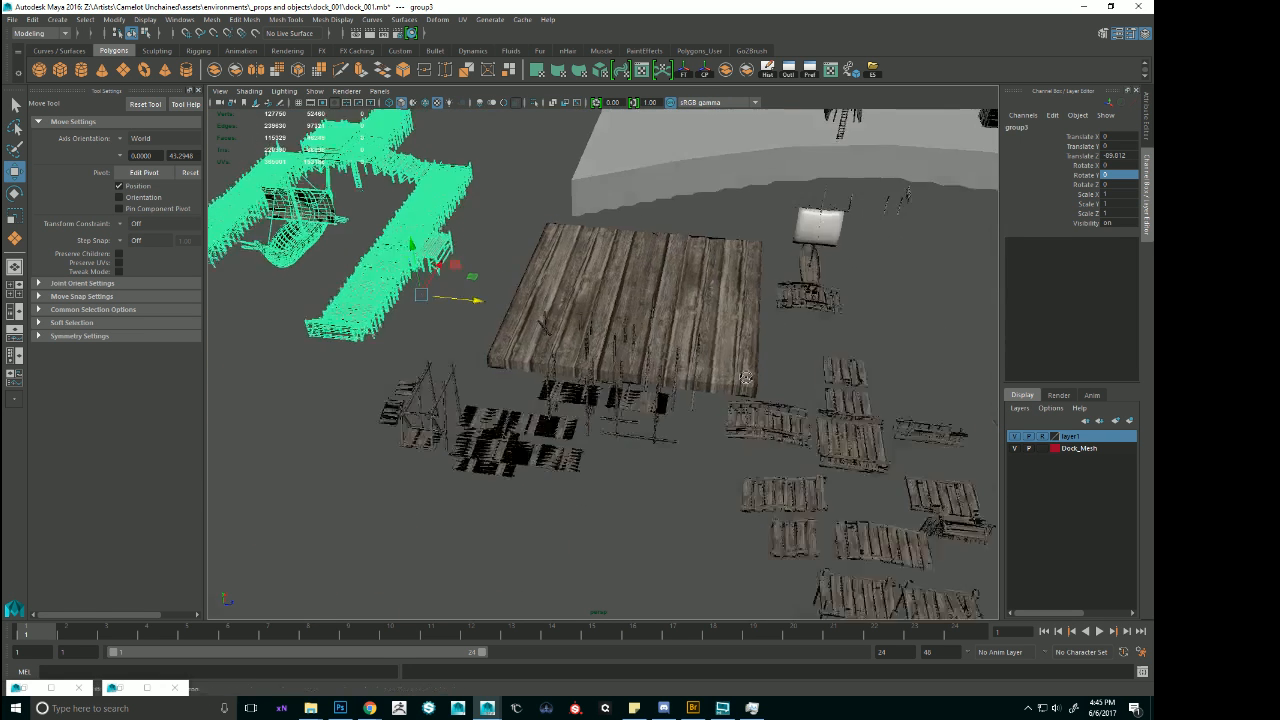
Examine the scaffolding platforms, the large plank wall board and the small shack among the spare assets.
left_click_drag(595, 435, 627, 387, "alt")
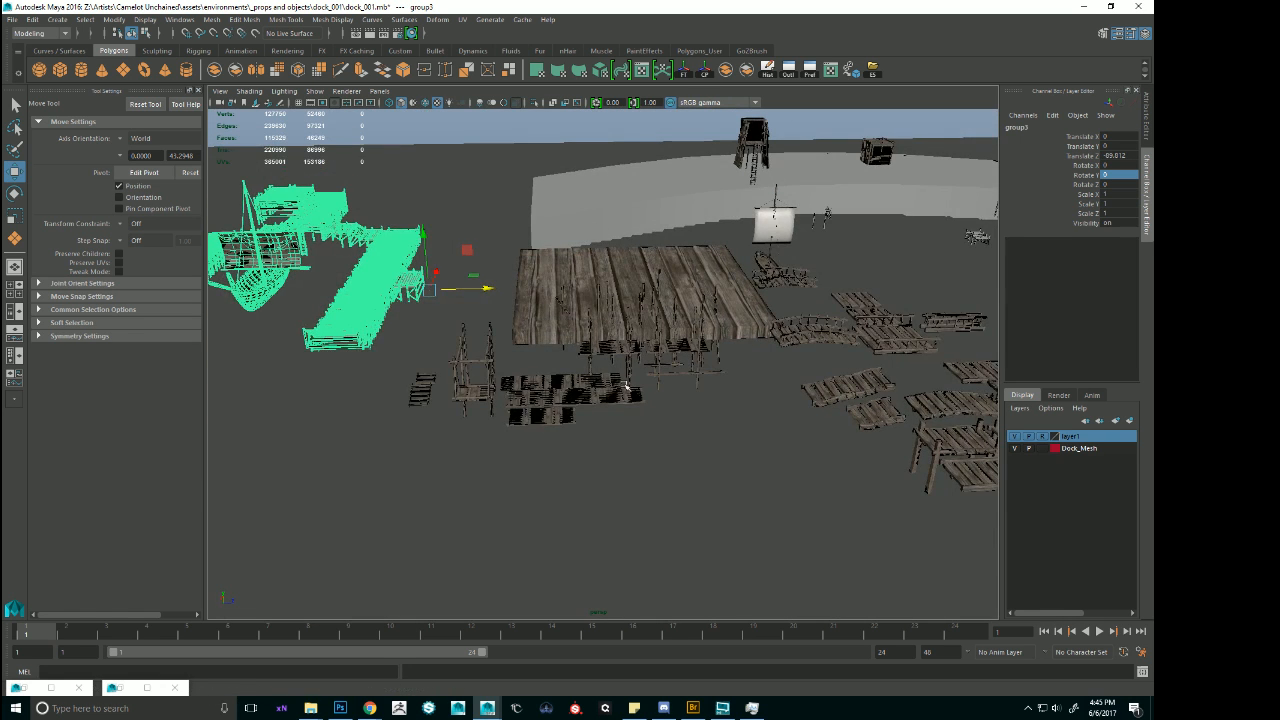
left_click(625, 392)
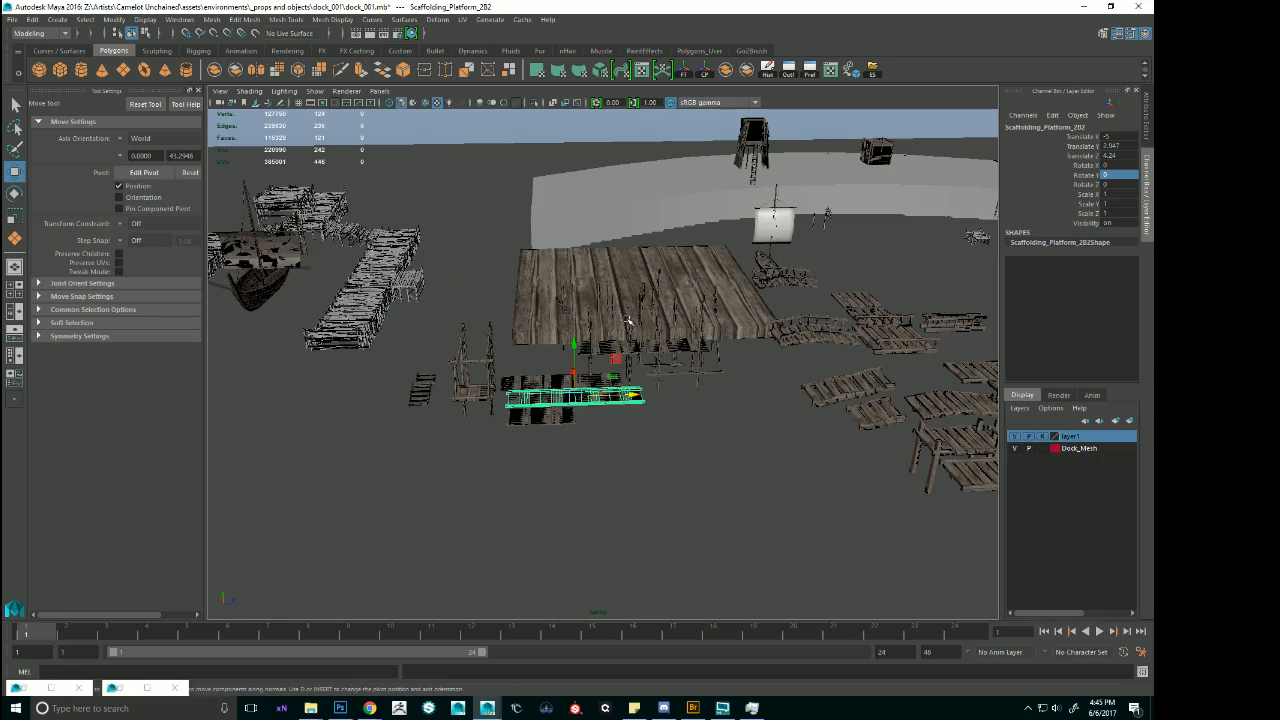
left_click(628, 321)
key("f")
left_click_drag(628, 322, 724, 286, "alt")
left_click(724, 286)
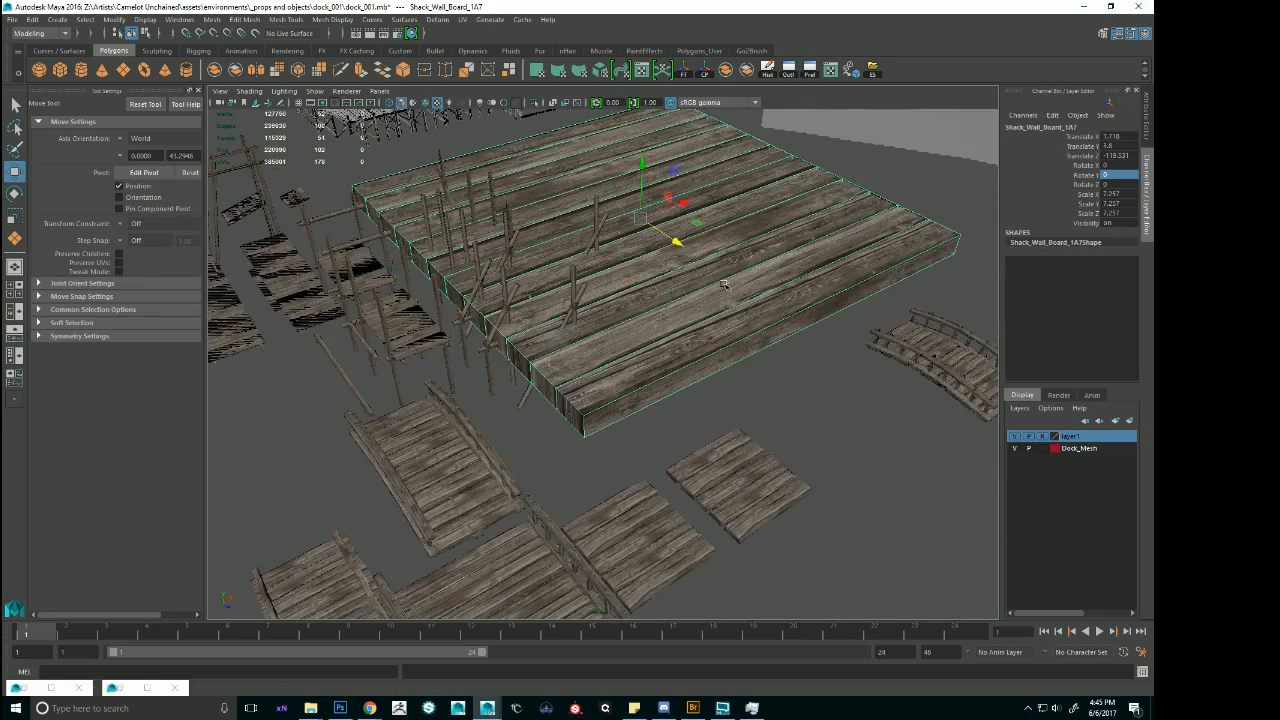
right_click_drag(724, 286, 678, 254, "alt")
left_click_drag(740, 235, 535, 240, "alt")
left_click(819, 200)
key("f")
left_click_drag(819, 200, 831, 337, "alt")
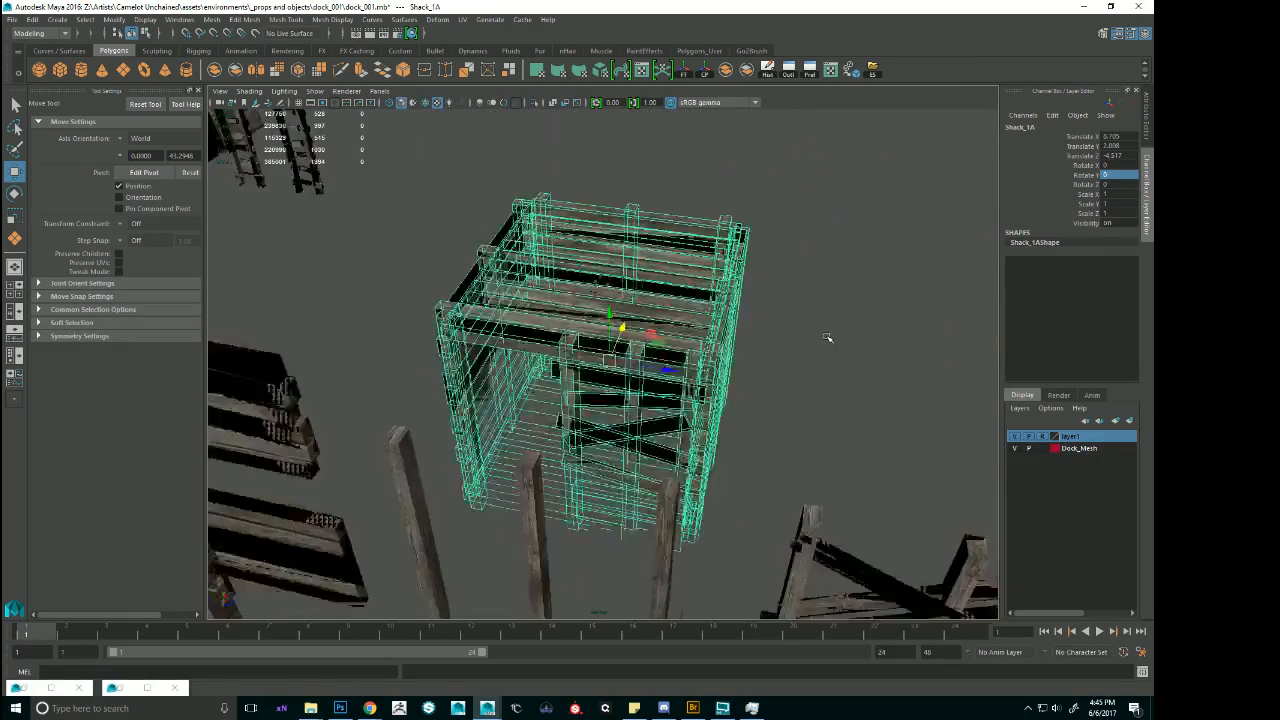
Examine the tall shack and the loose parts standing around it near the shoreline's end.
right_click_drag(831, 337, 640, 400, "alt")
left_click_drag(640, 400, 523, 346, "alt")
middle_click_drag(523, 346, 756, 301, "alt")
left_click_drag(756, 301, 810, 365, "alt")
middle_click_drag(800, 140, 747, 309, "alt")
left_click(745, 308)
key("f")
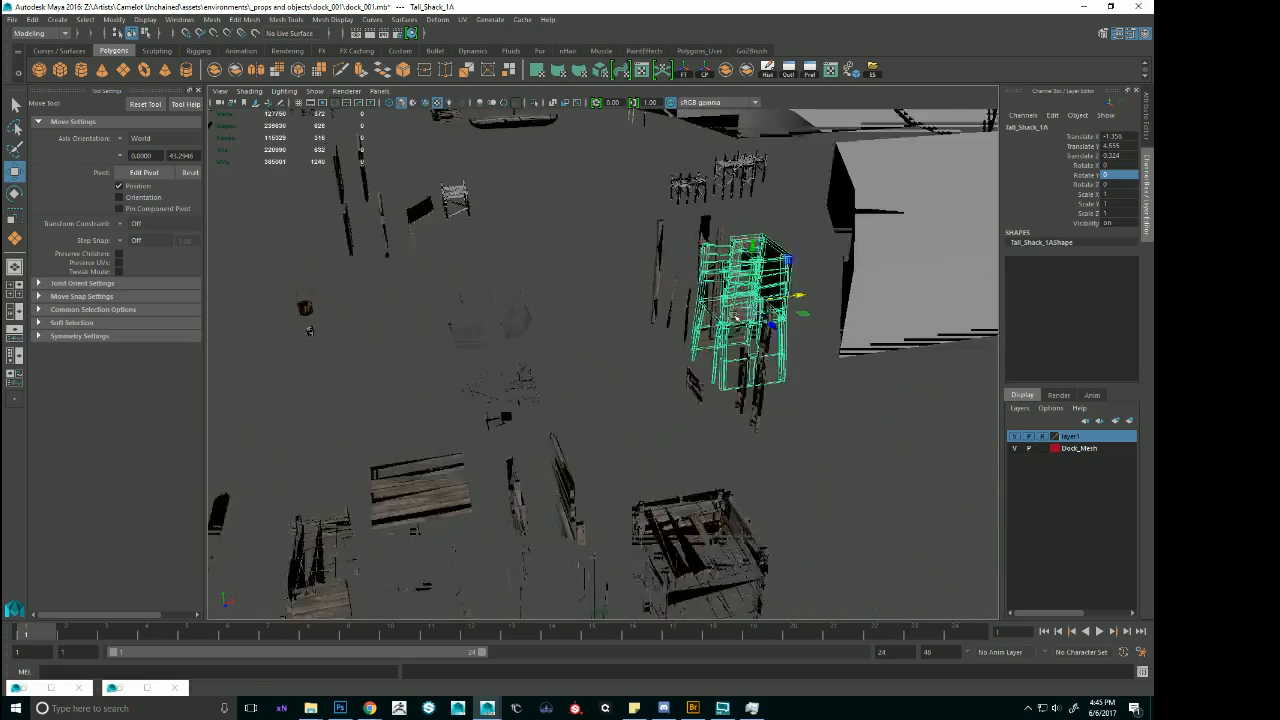
right_click_drag(706, 339, 600, 345, "alt")
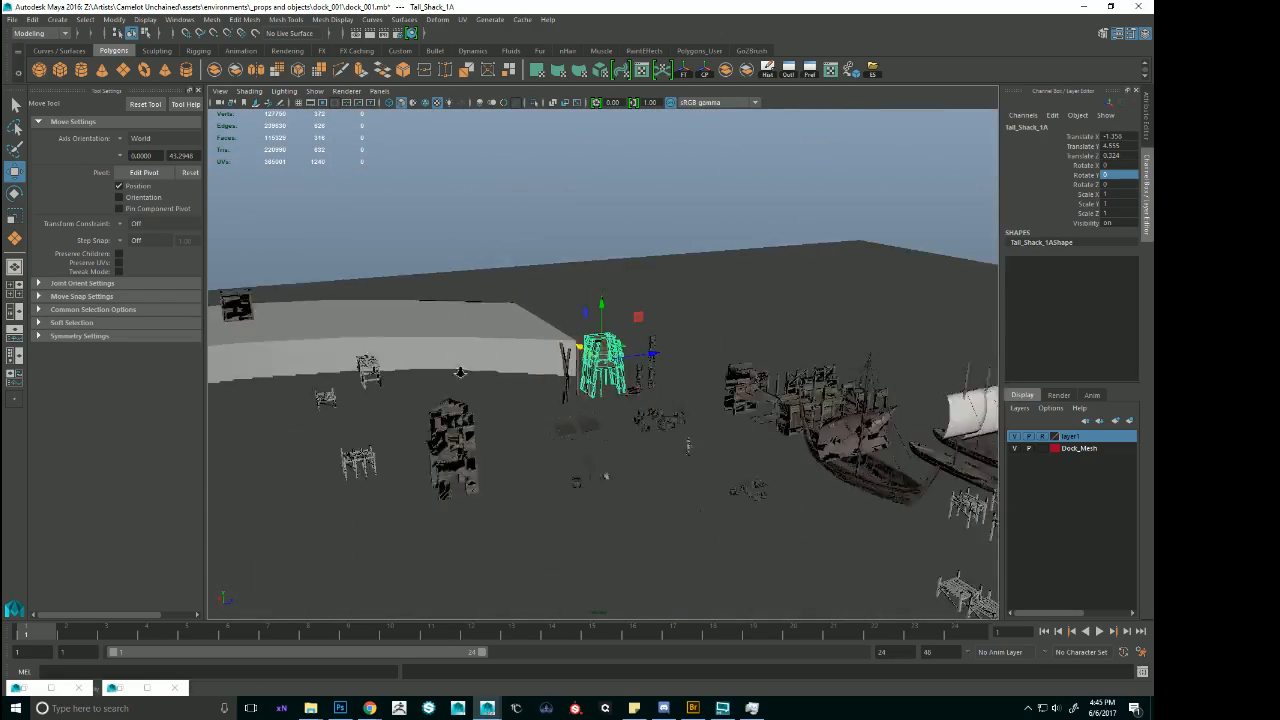
Examine the blocked straight dock section and the neighbouring modular dock pieces and boats.
middle_click_drag(880, 466, 798, 428, "alt")
left_click(796, 429)
key("f")
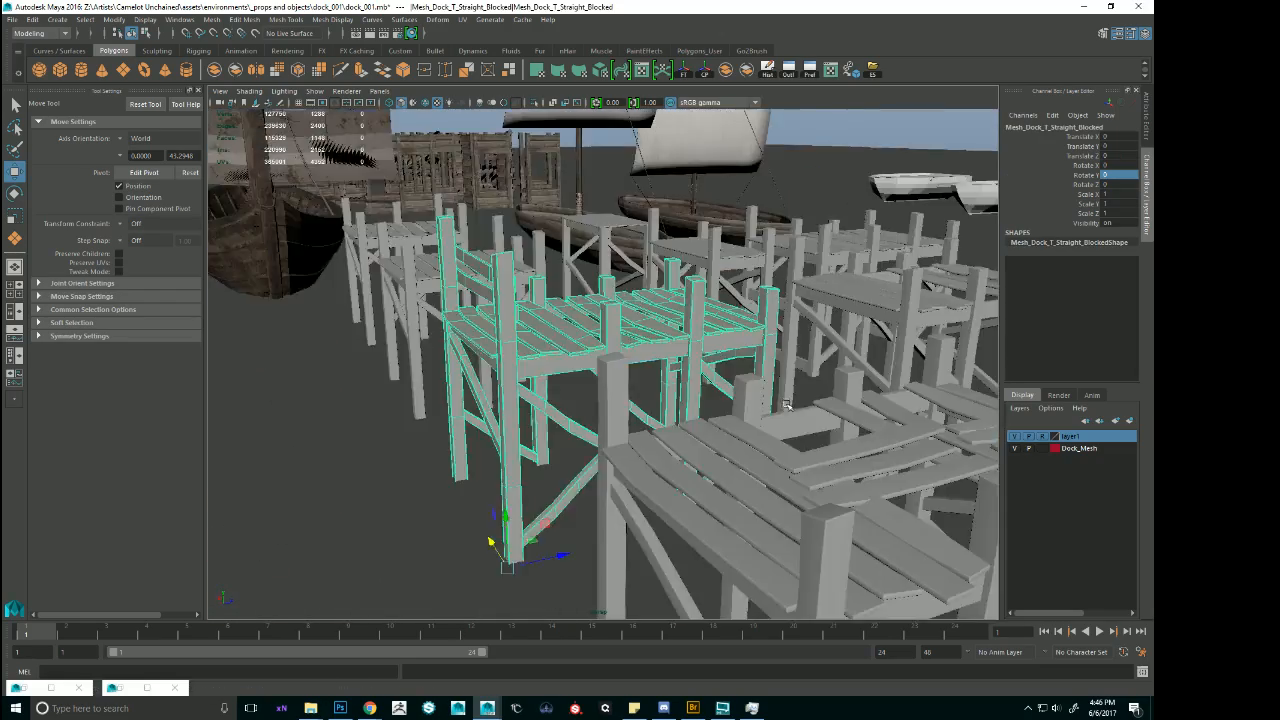
right_click_drag(792, 427, 718, 388, "alt")
left_click_drag(718, 388, 651, 417, "alt")
right_click_drag(651, 417, 580, 405, "alt")
left_click_drag(580, 405, 764, 389, "alt")
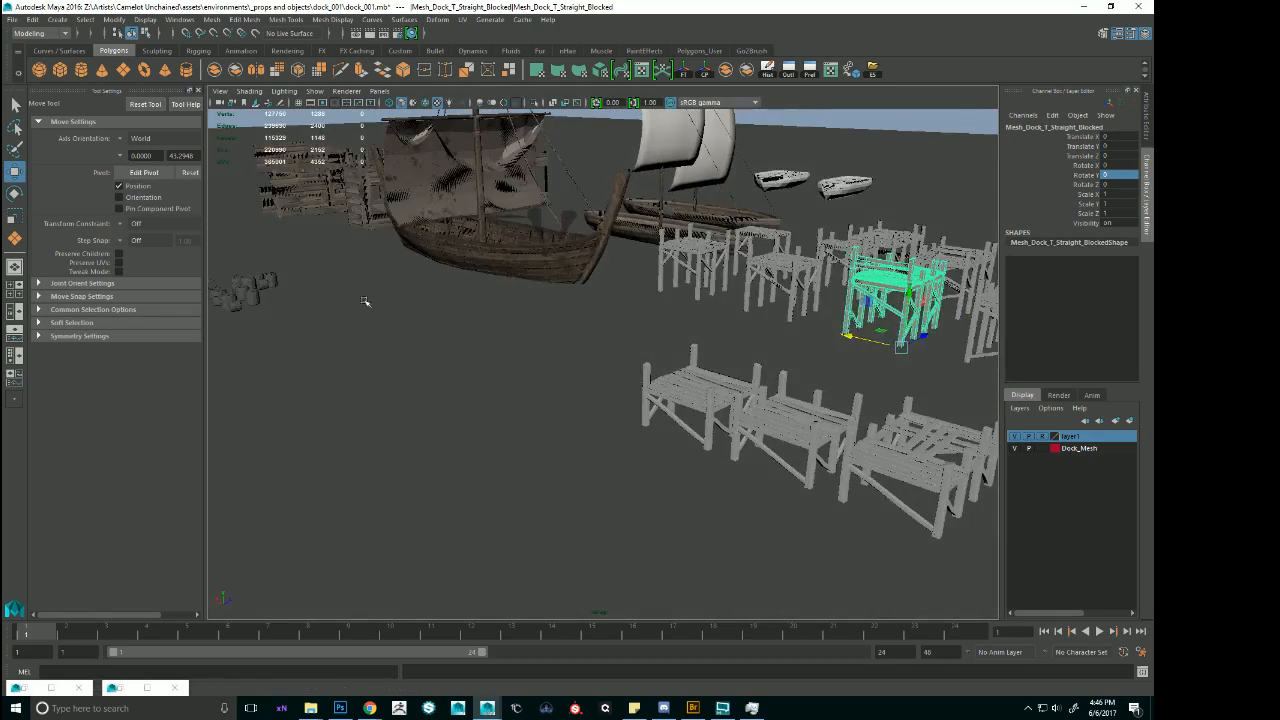
Examine the tall shack, the shoreline and the spare plank and scaffolding pieces around the large plank platform.
middle_click_drag(366, 301, 860, 414, "alt")
left_click_drag(860, 414, 765, 402, "alt")
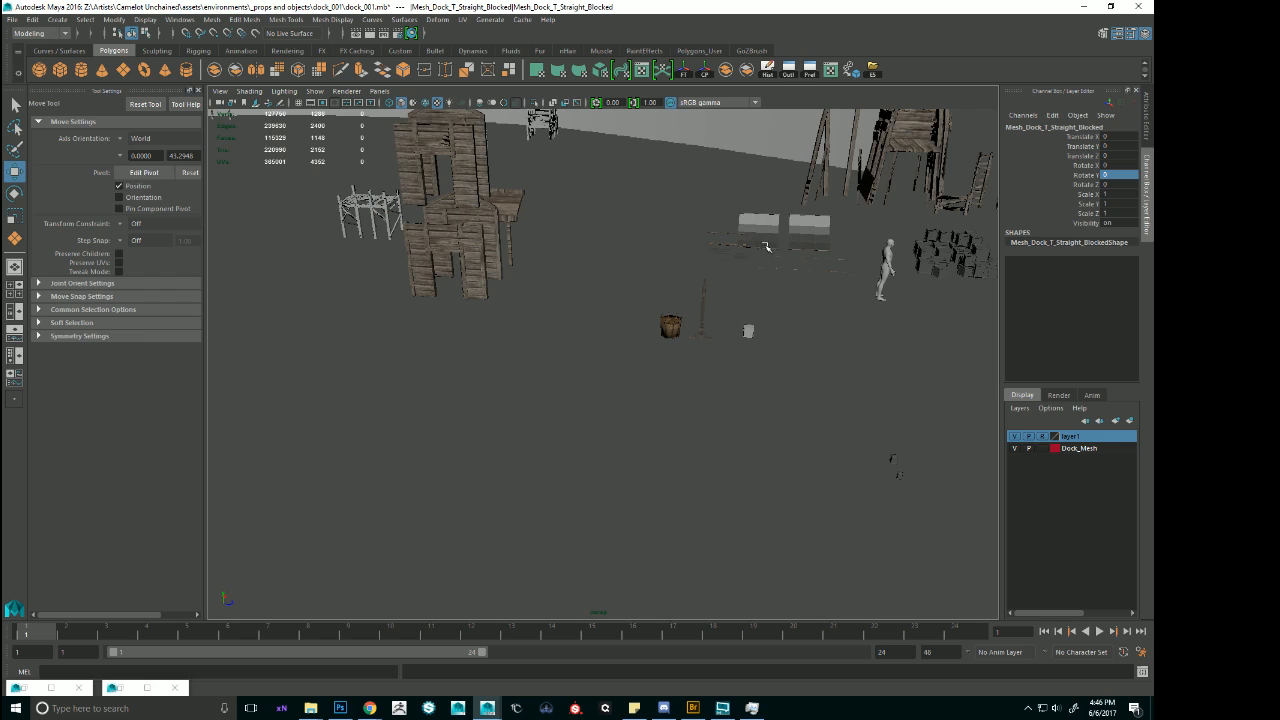
middle_click_drag(572, 234, 930, 396, "alt")
right_click_drag(888, 295, 836, 280, "alt")
middle_click_drag(898, 308, 994, 450, "alt")
right_click_drag(715, 390, 602, 356, "alt")
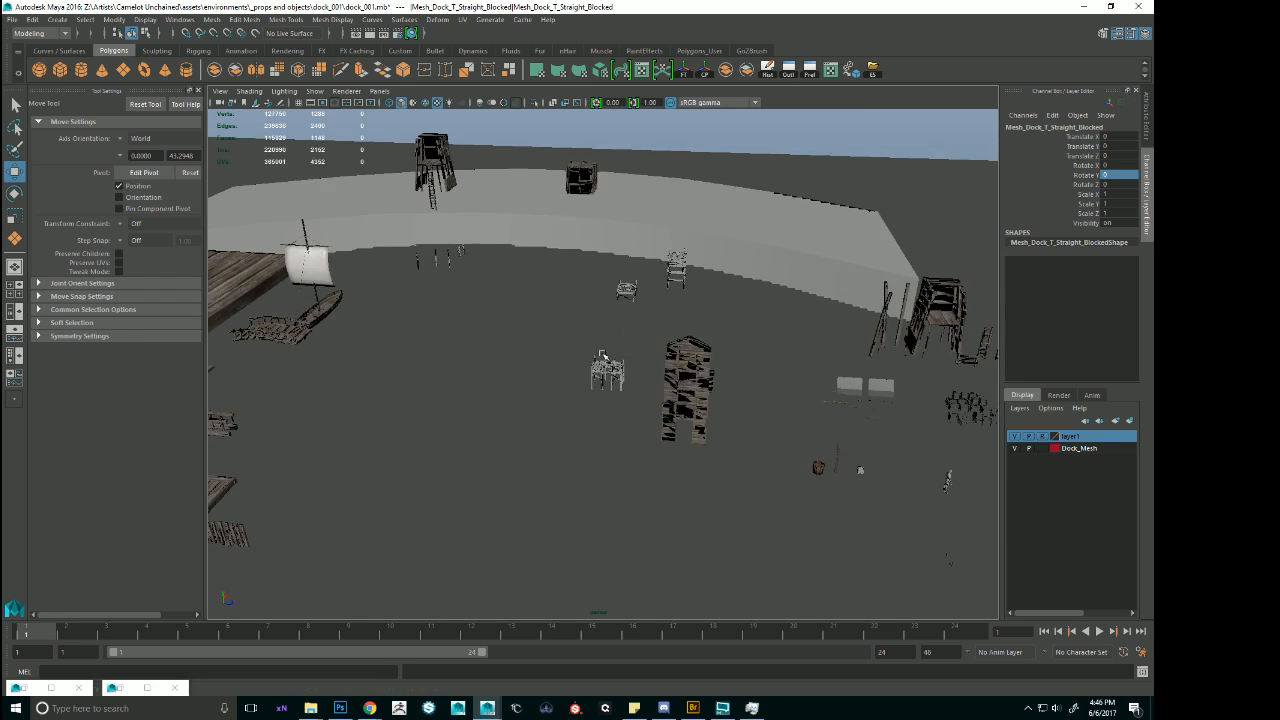
middle_click_drag(602, 356, 800, 384, "alt")
left_click_drag(728, 344, 699, 380, "alt")
left_click(345, 352)
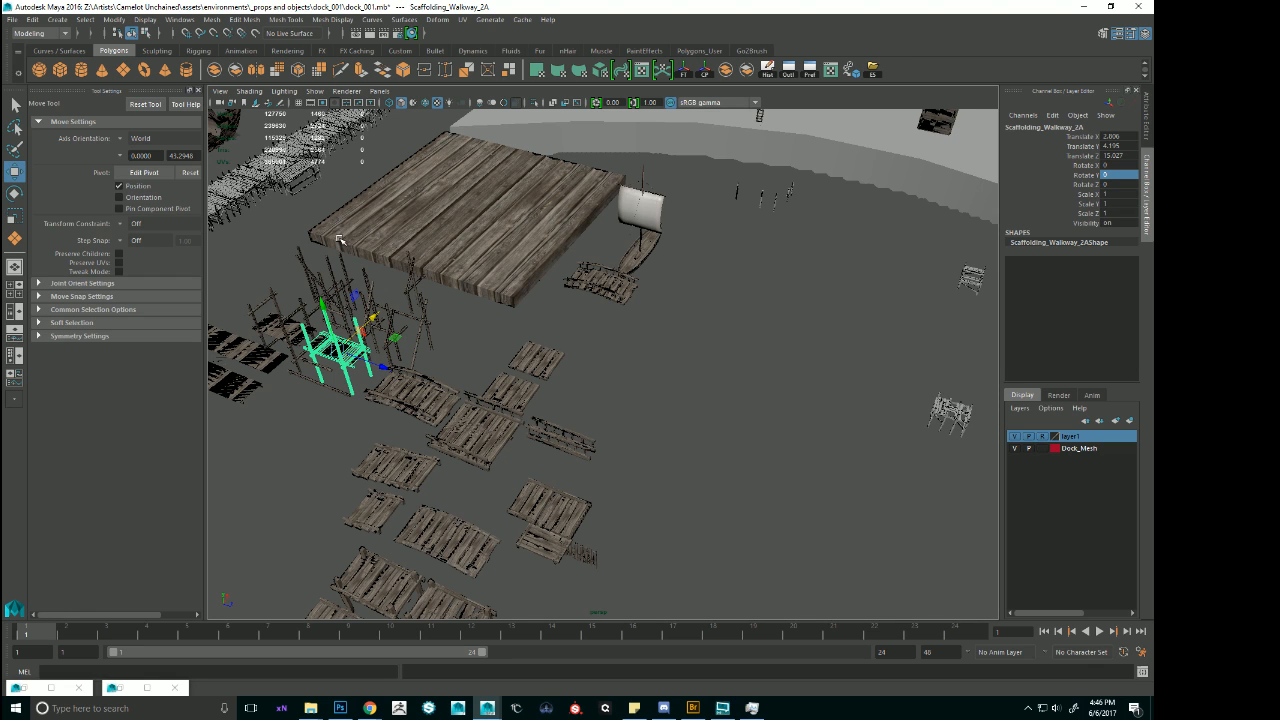
left_click(299, 180)
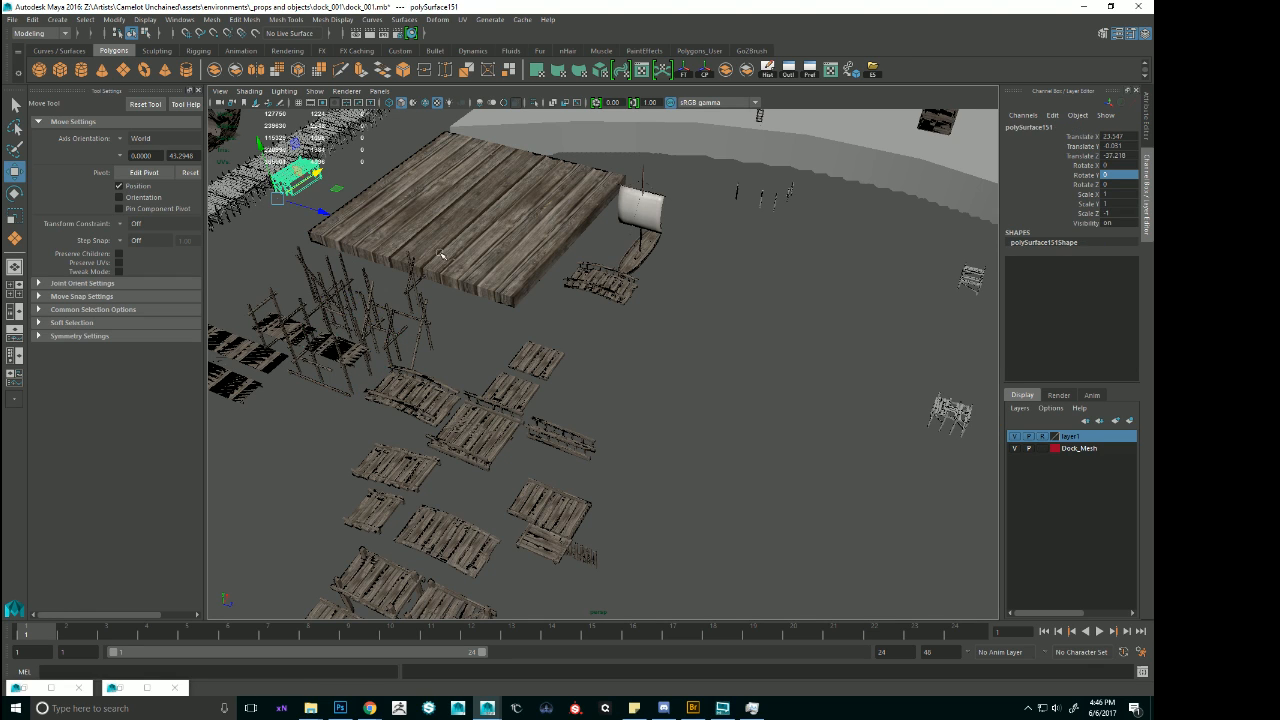
Examine the harbour group as a whole and the end section of its pier that faces the shoreline.
scroll(735, 251, "down", 3)
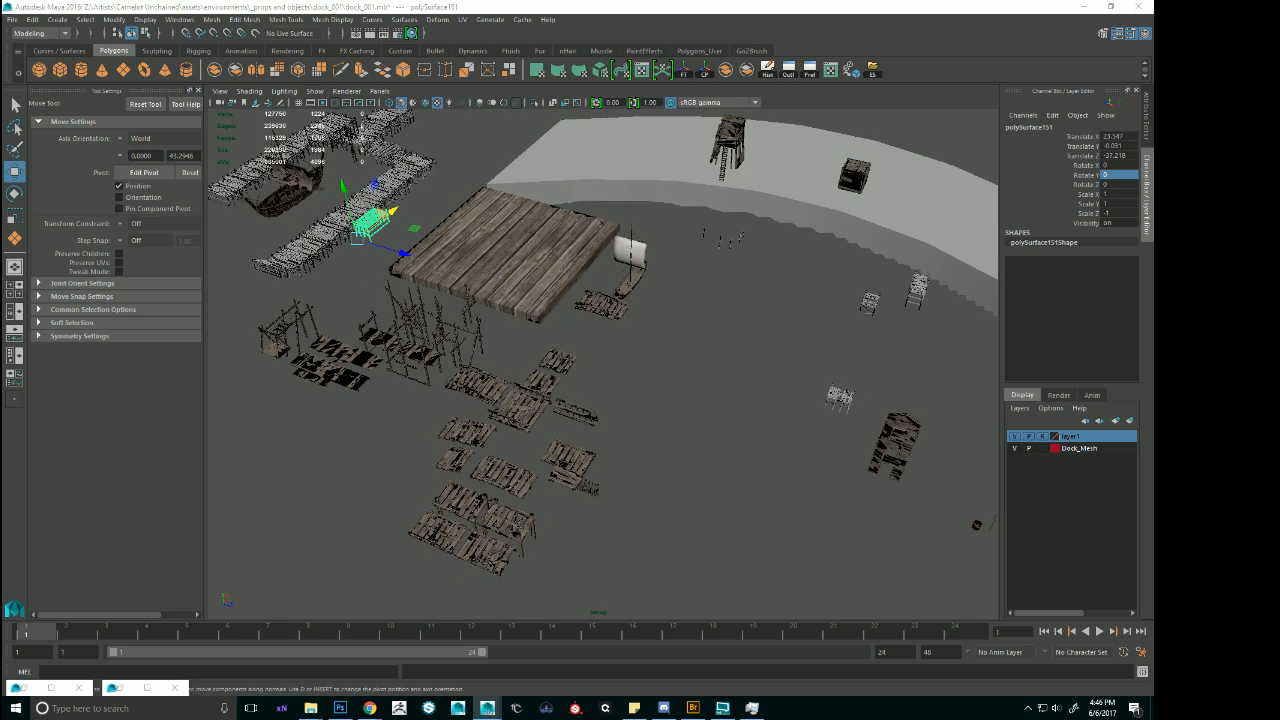
key("Up")
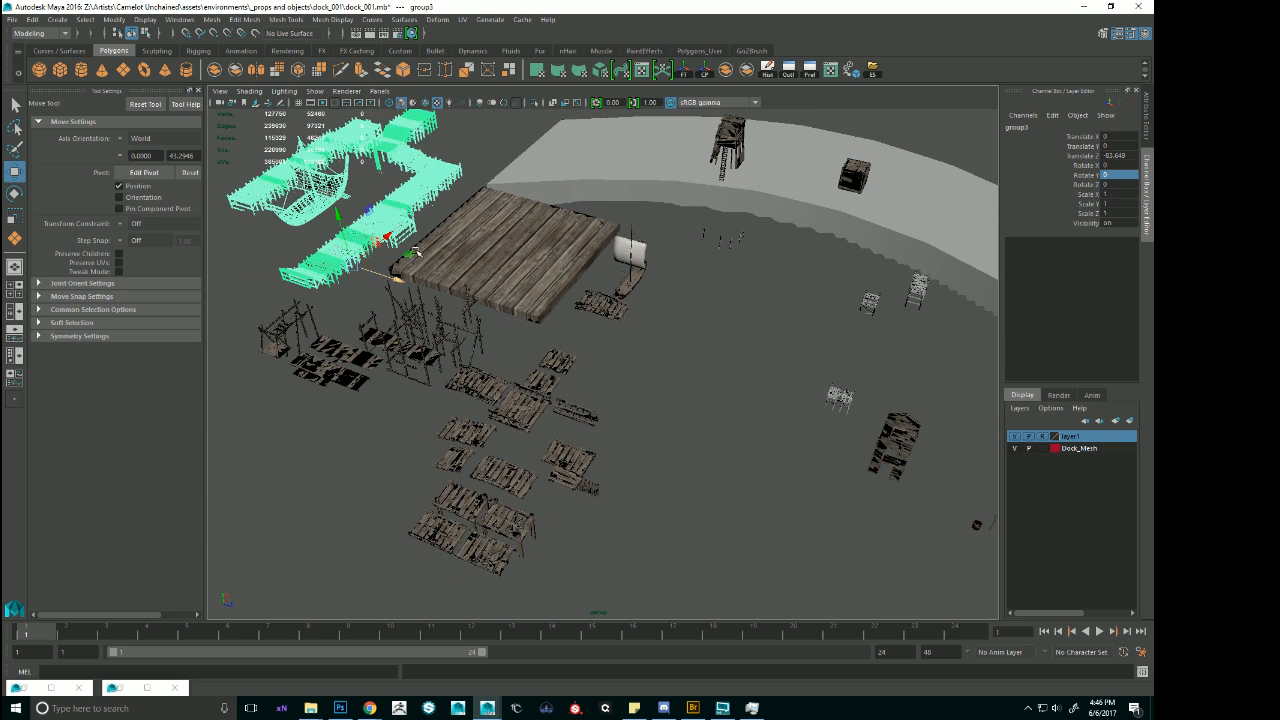
scroll(433, 276, "up", 3)
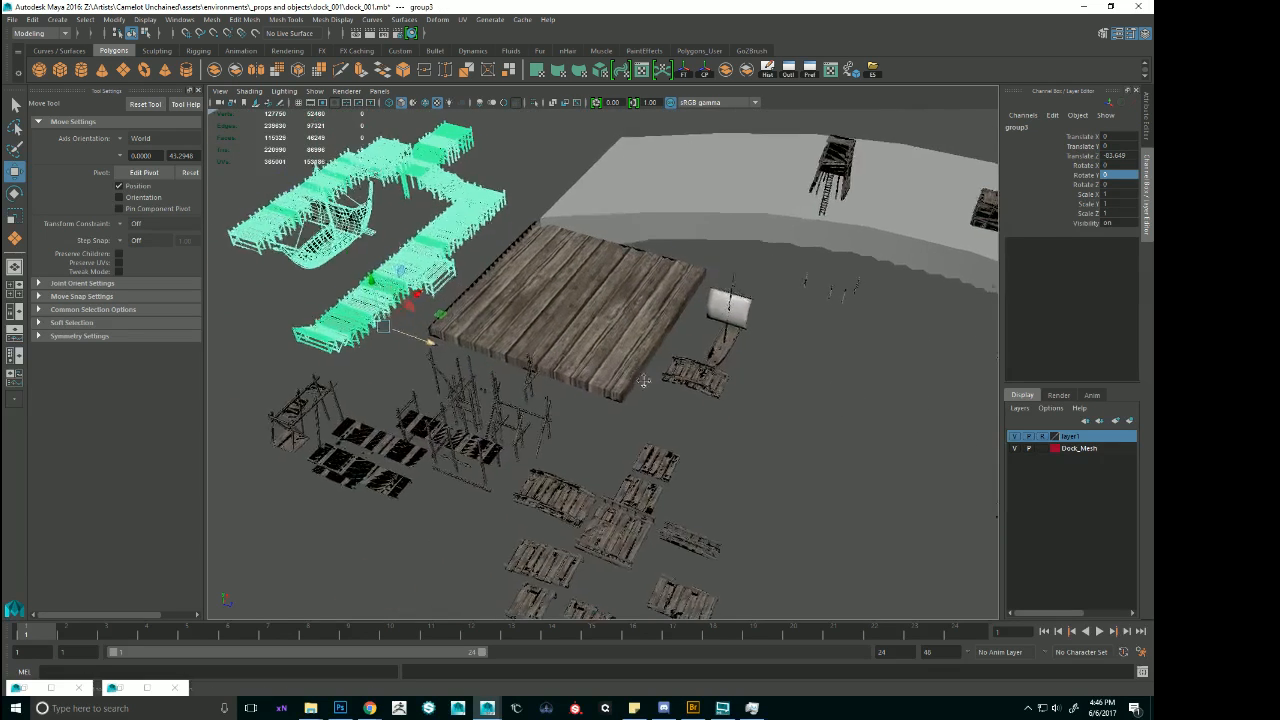
left_click(465, 136)
key("f")
scroll(817, 359, "down", 3)
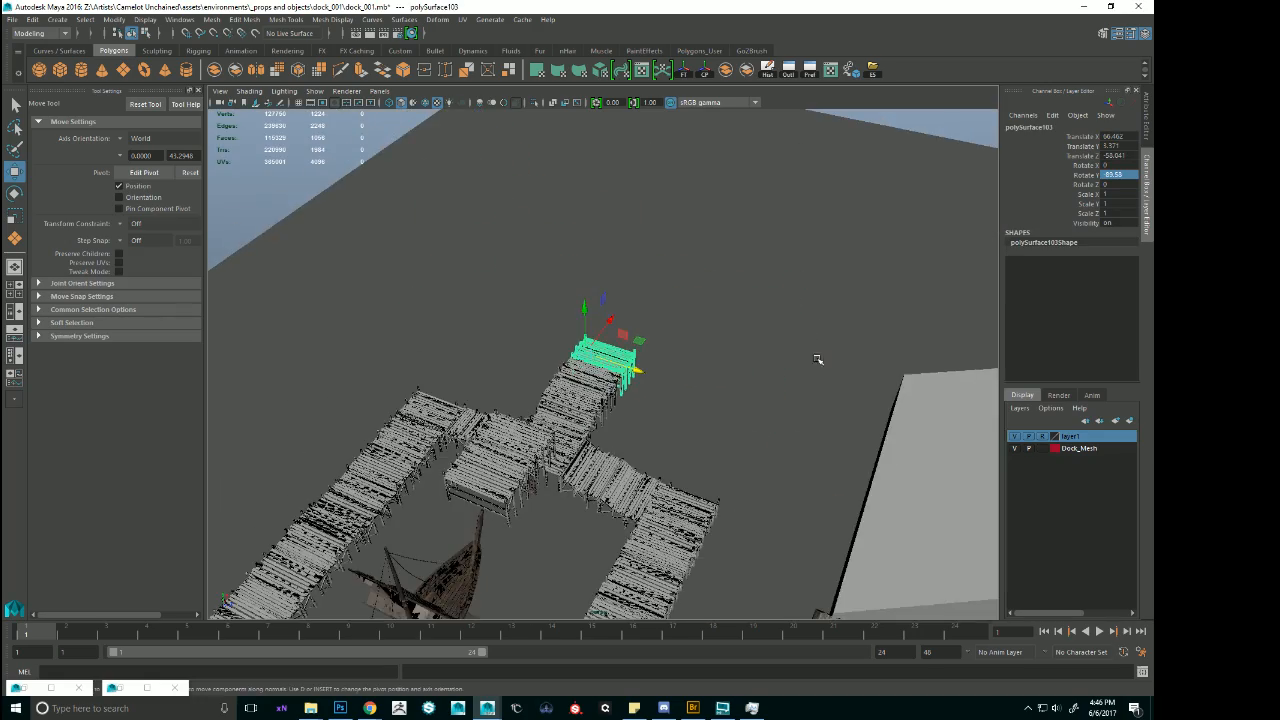
left_click_drag(817, 359, 632, 299, "alt")
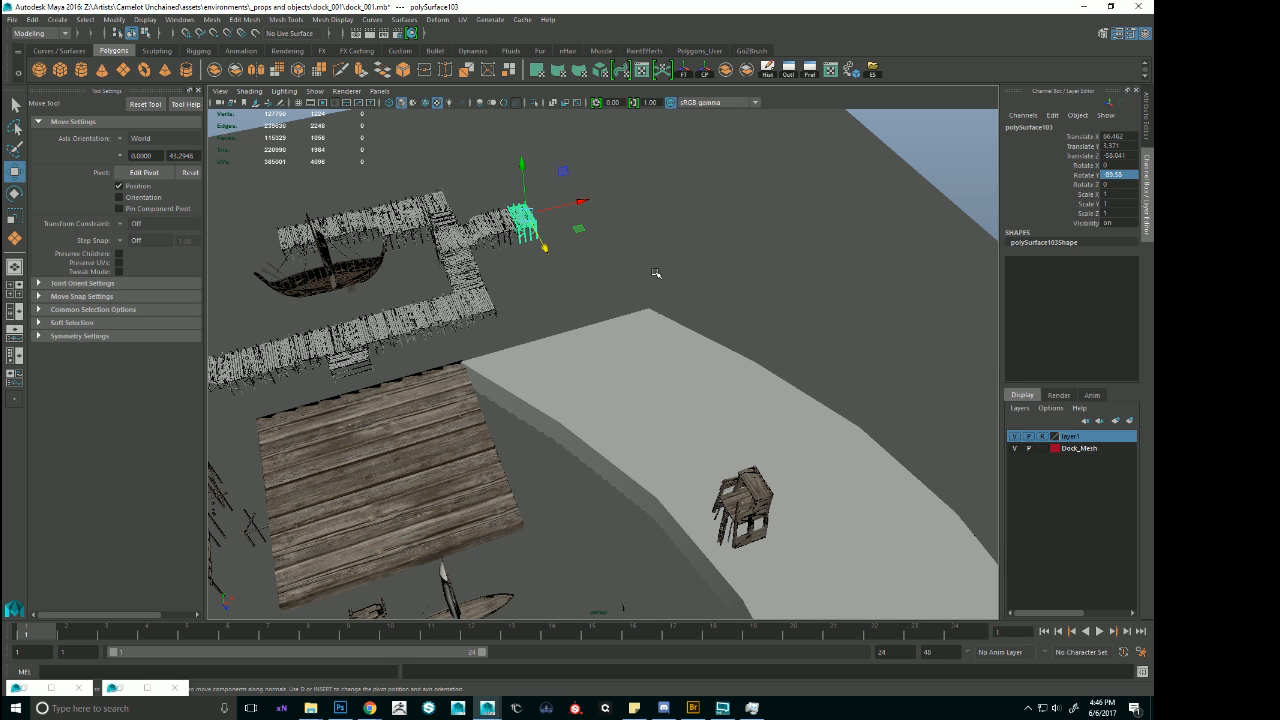
left_click_drag(638, 286, 704, 280, "alt")
key("Up")
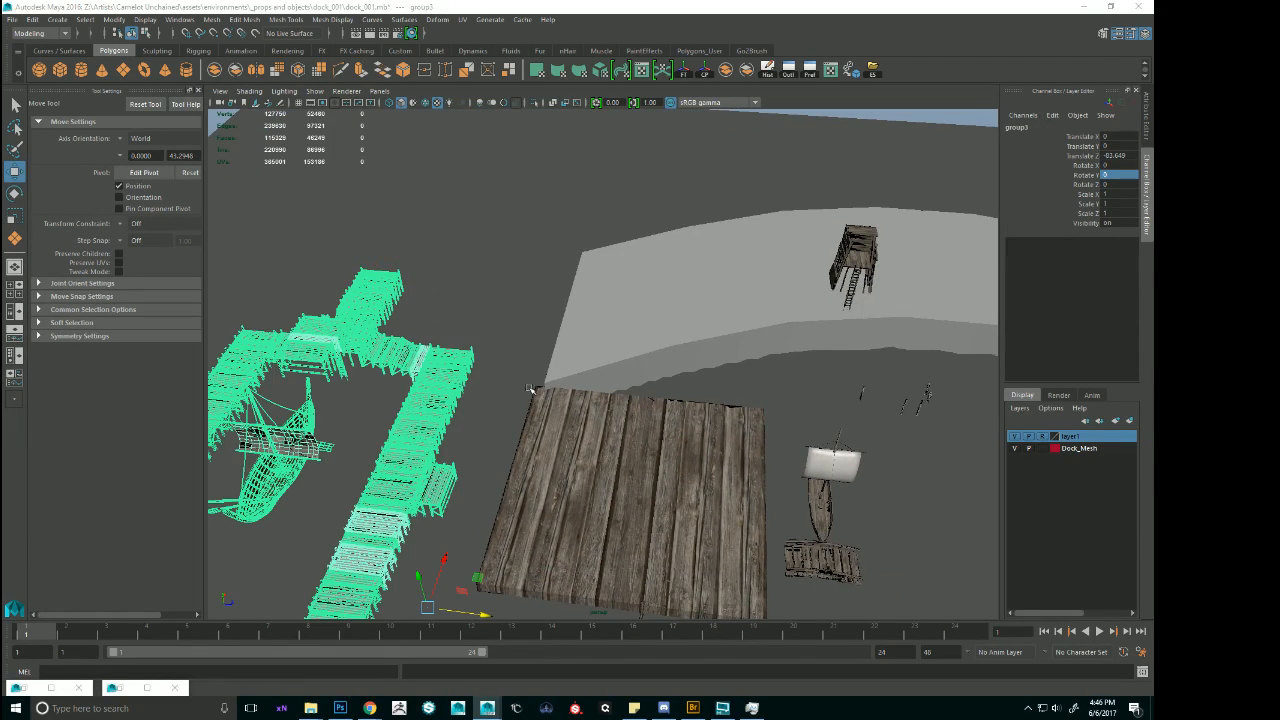
mouse_move(530, 389)
left_mouse_down("alt")
mouse_move(608, 374)
mouse_move(575, 395)
mouse_move(511, 401)
left_mouse_up("alt")
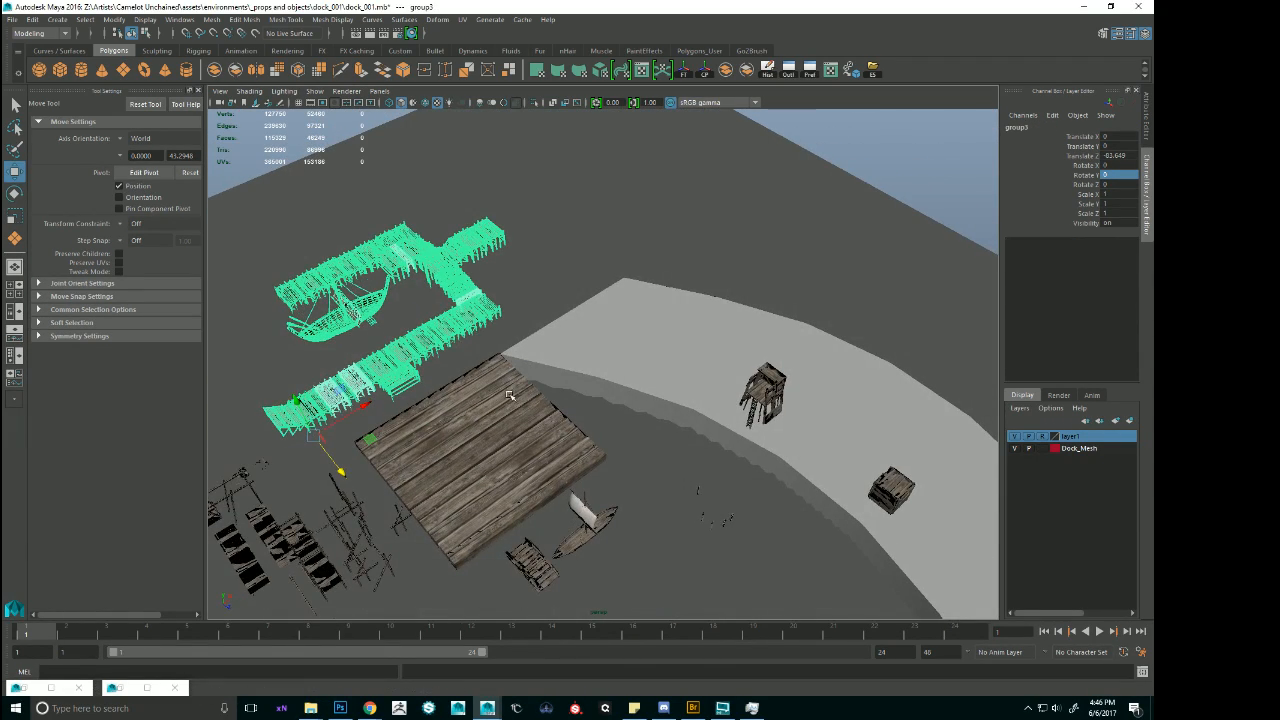
Try duplicating the pier's end section and moving the copy in Z beside the ladder shack at the shoreline.
left_click(491, 238)
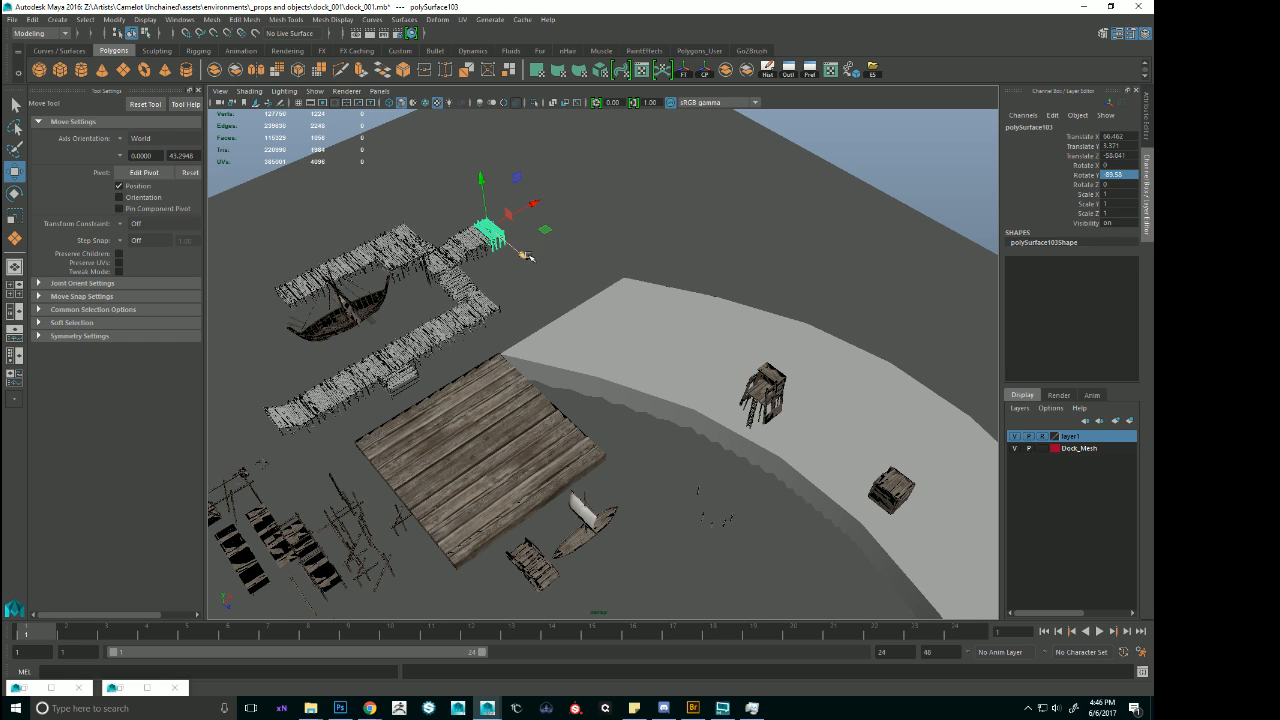
left_click_drag(524, 258, 798, 485)
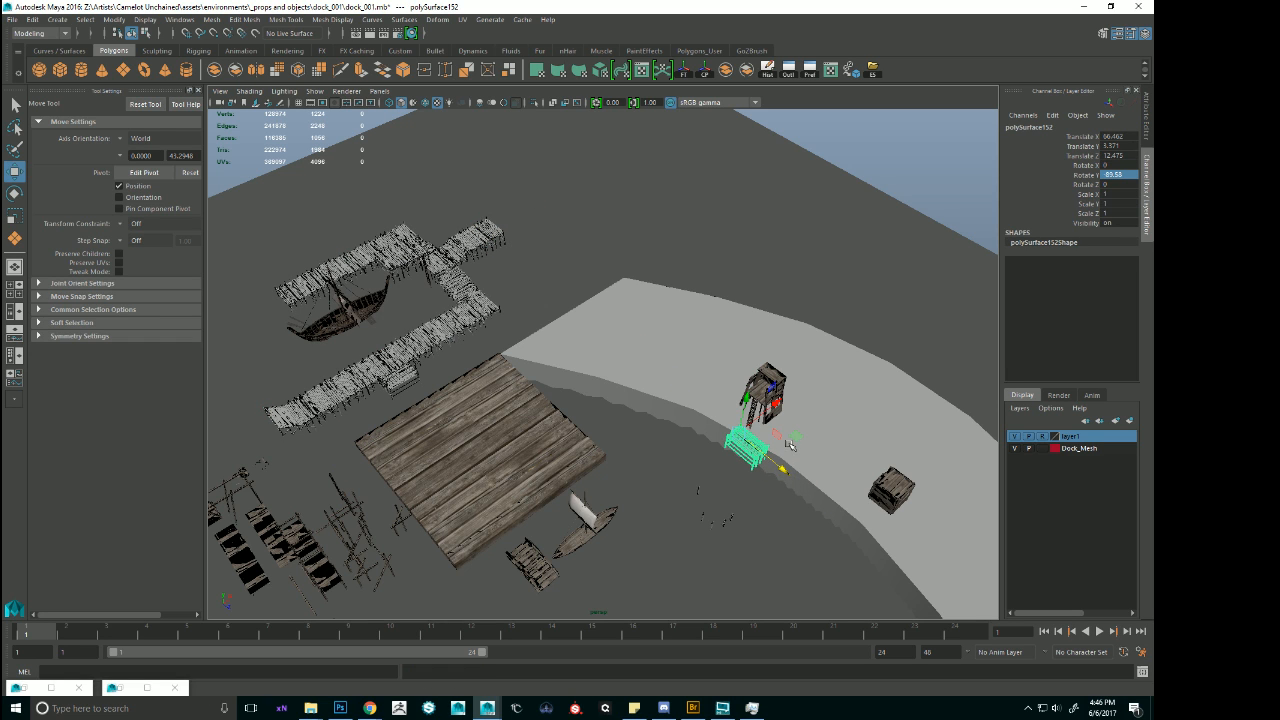
key("ctrl+z")
key("ctrl+z")
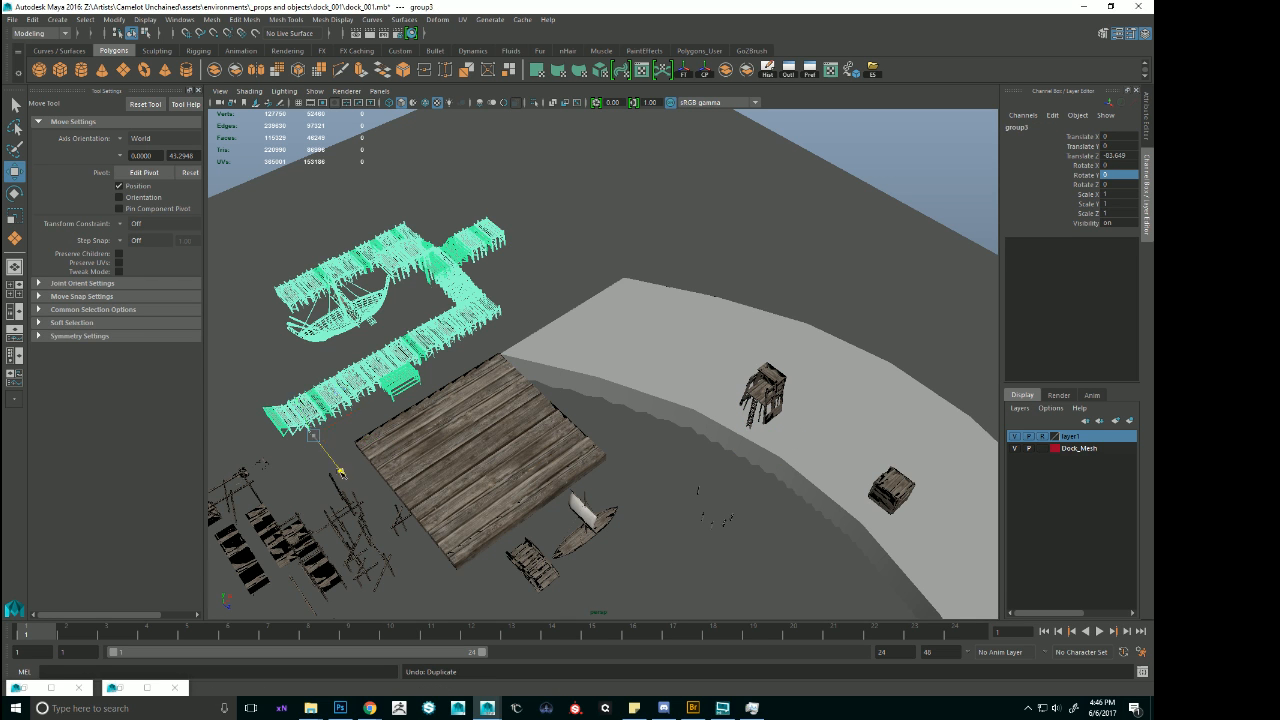
Move the harbour group back in Z to about 0 so its pier meets the shoreline, and select the pier's end section.
left_click_drag(338, 471, 788, 327)
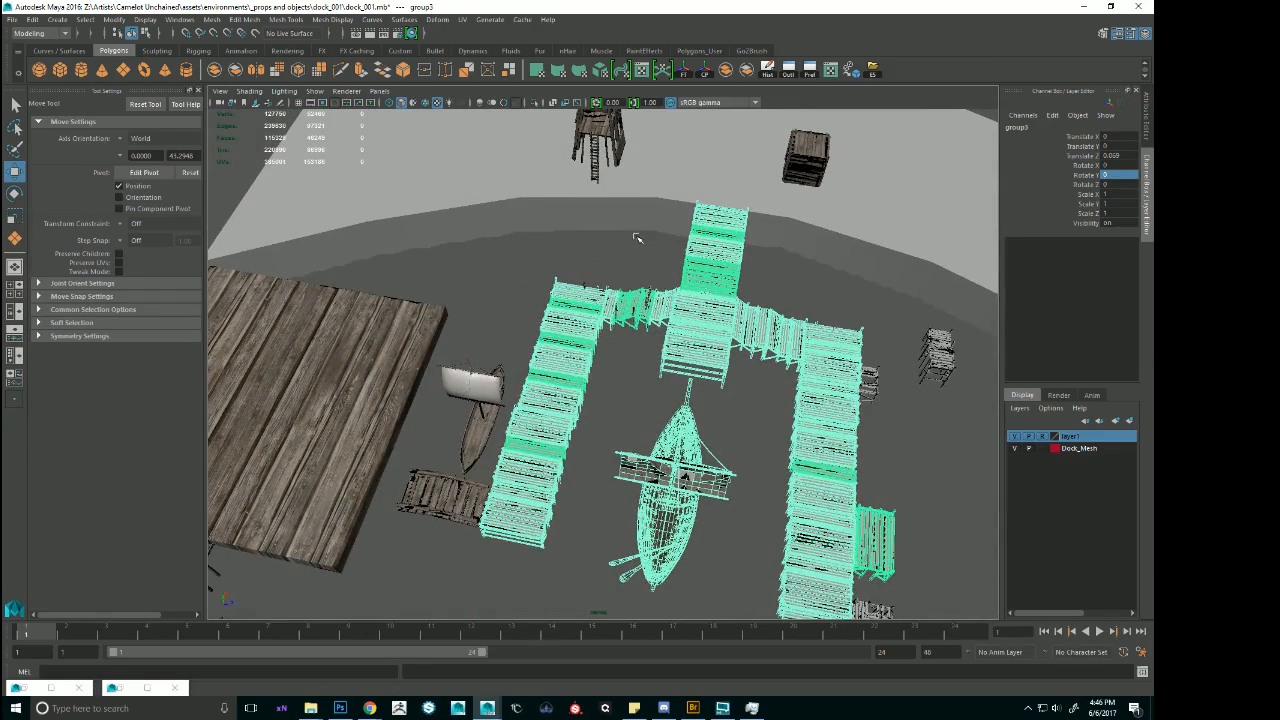
left_click_drag(636, 238, 760, 256, "alt")
left_click(768, 262)
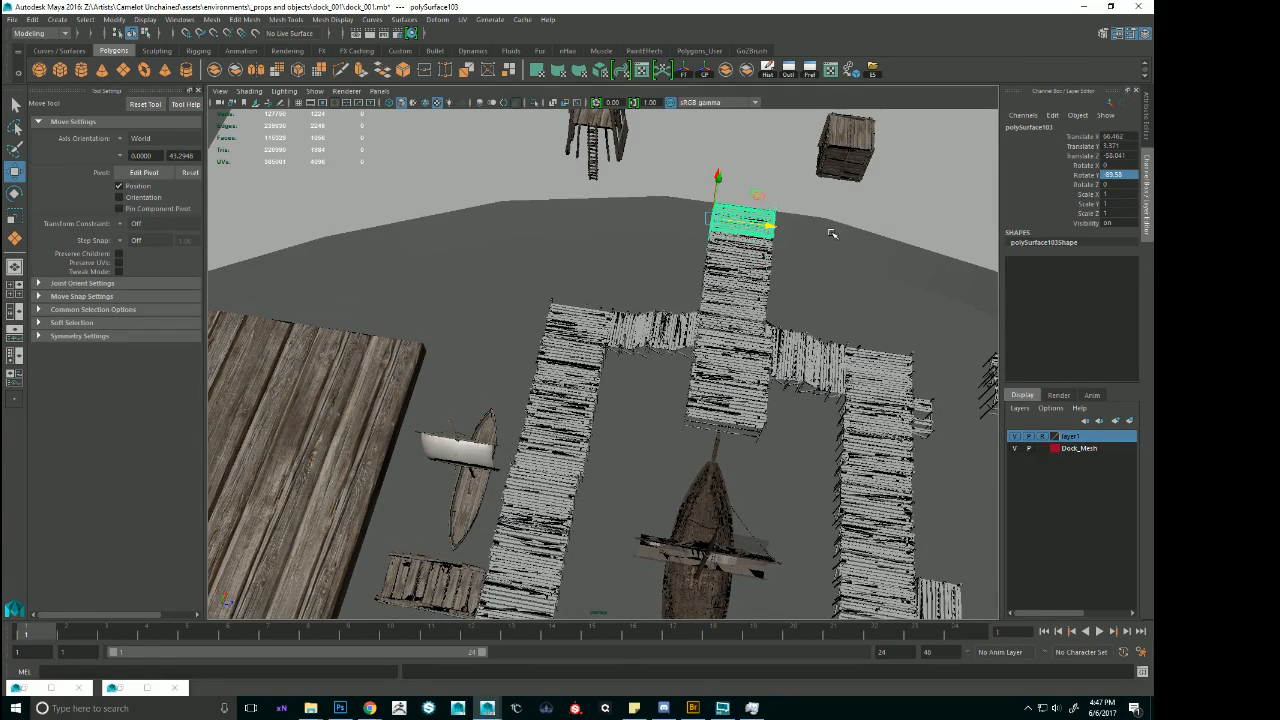
left_click_drag(720, 202, 440, 352, "alt")
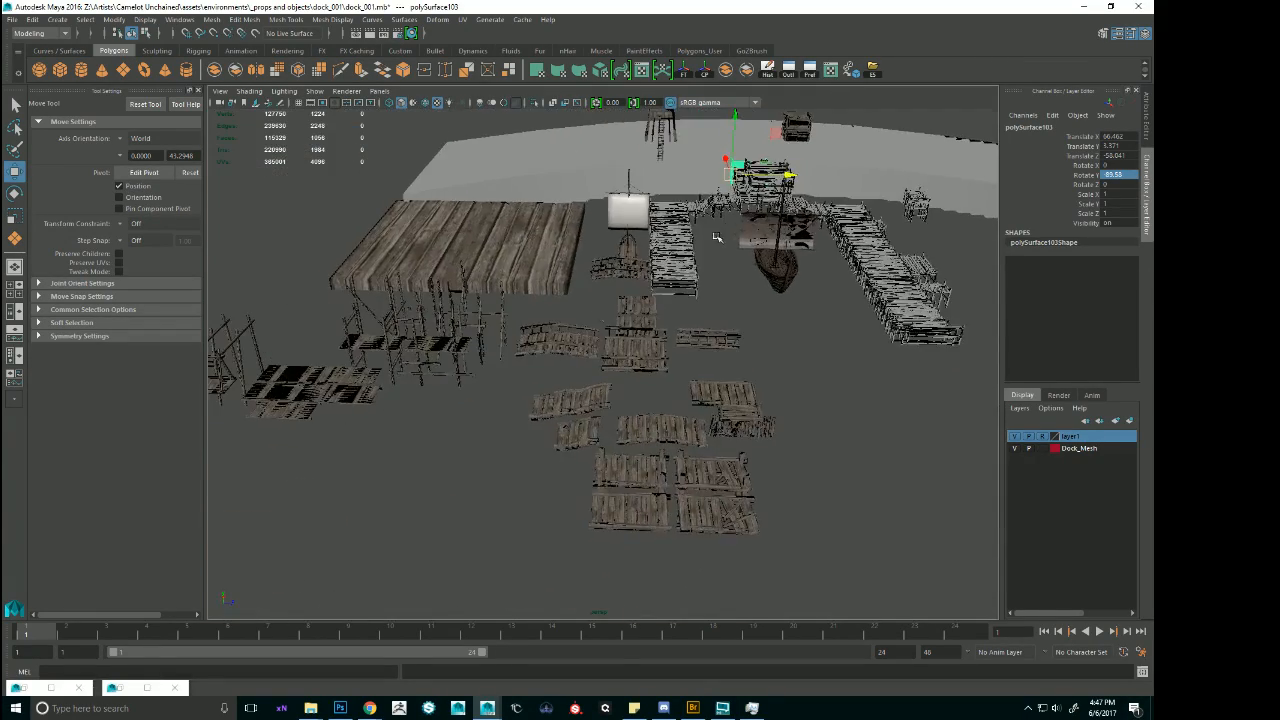
Try to select the vertices along one side of the original scaffolding walkway.
left_click(432, 357)
key("f")
left_click_drag(560, 370, 764, 357, "alt")
key("r")
key("ctrl+z")
right_click_drag(640, 318, 596, 320)
scroll(694, 289, "down", 2)
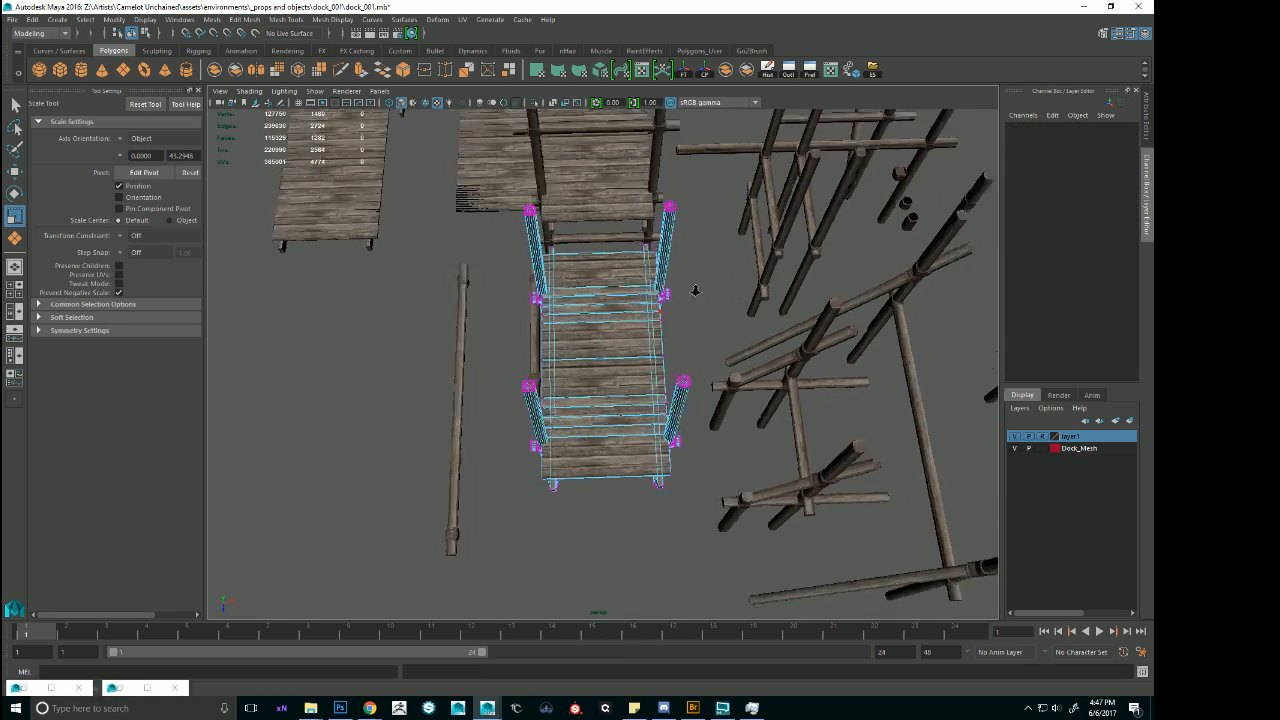
left_click_drag(613, 217, 797, 538)
key("ctrl+z")
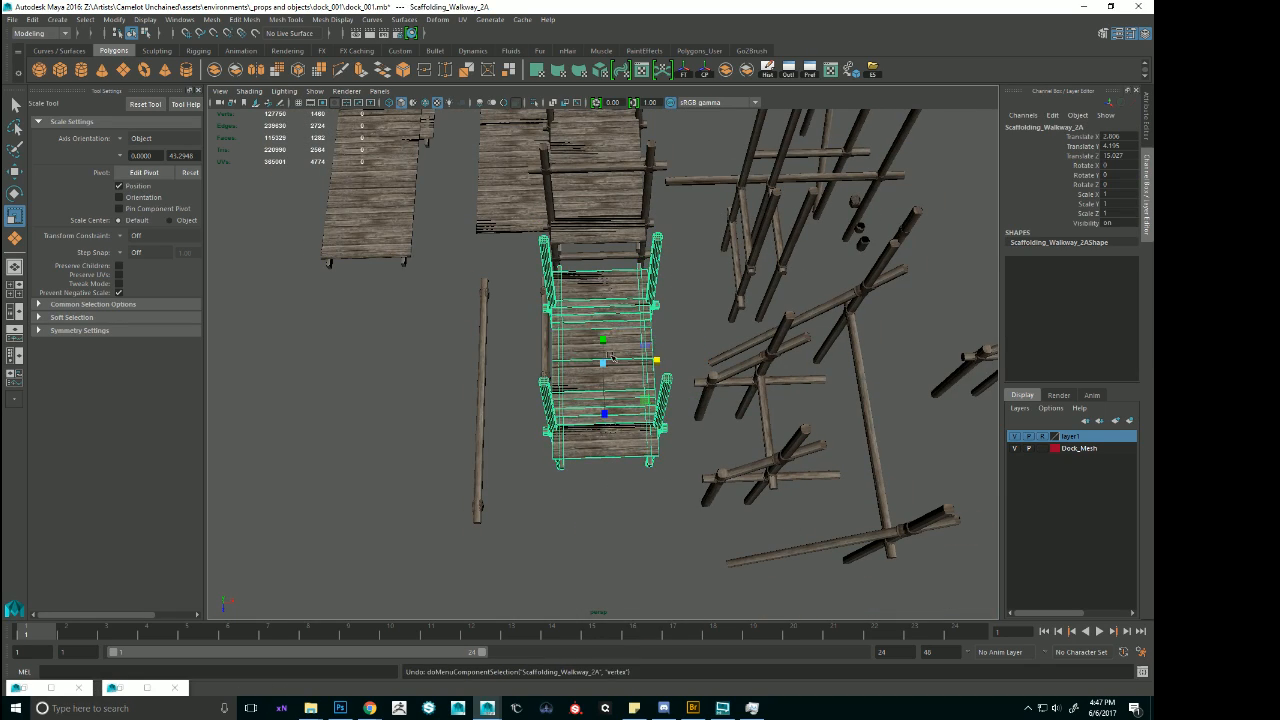
Duplicate the scaffolding walkway and move the copy to the open ground near the pier, at about 25 in Translate Z.
key("w")
scroll(780, 346, "down", 6)
middle_click_drag(780, 346, 674, 277, "alt")
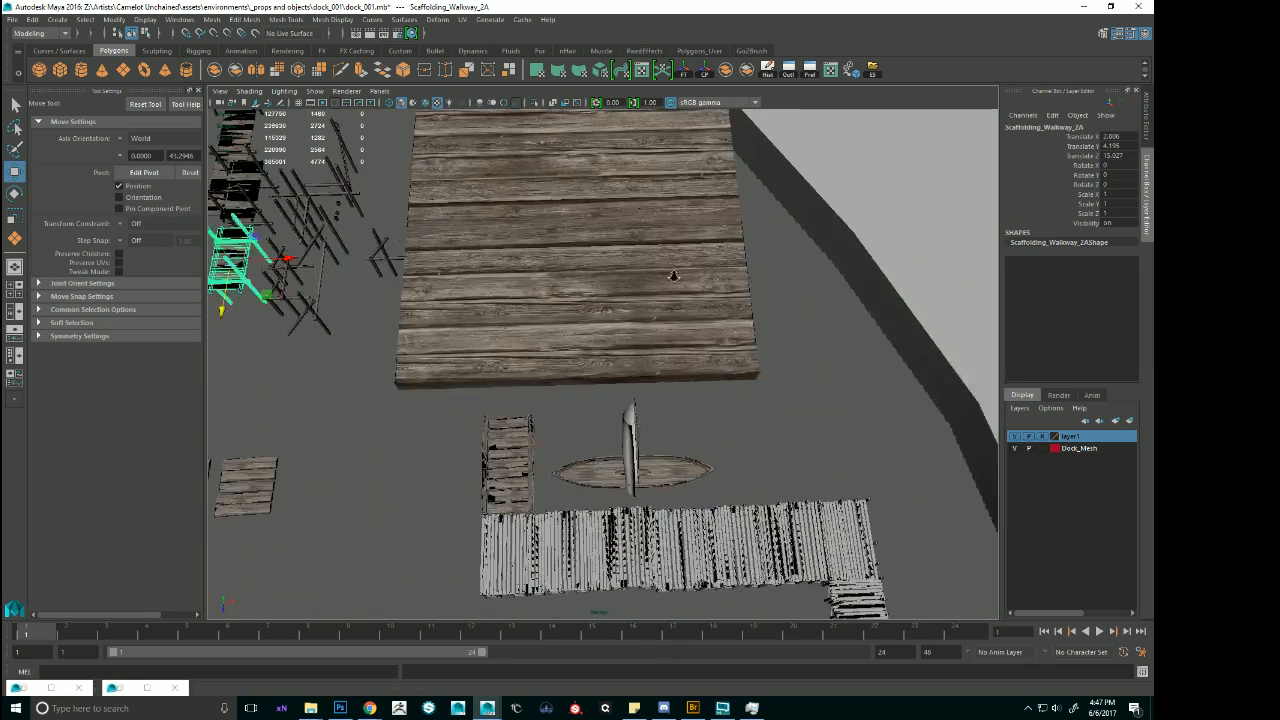
scroll(561, 281, "down", 2)
key("ctrl+d")
left_click_drag(331, 360, 456, 524)
middle_click_drag(456, 524, 614, 432, "alt")
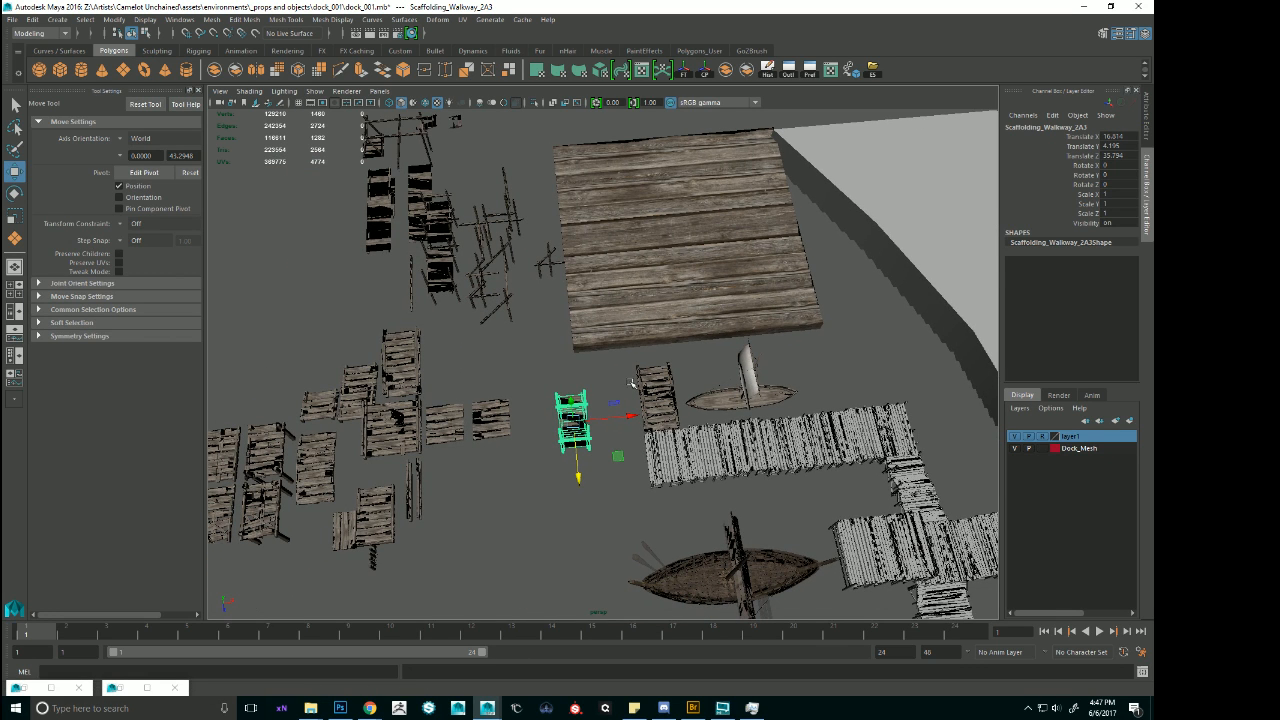
Stretch the walkway copy along X by moving the vertices of one side outward past the pier.
scroll(600, 394, "up", 6)
middle_click_drag(580, 464, 689, 321, "alt")
key("F9")
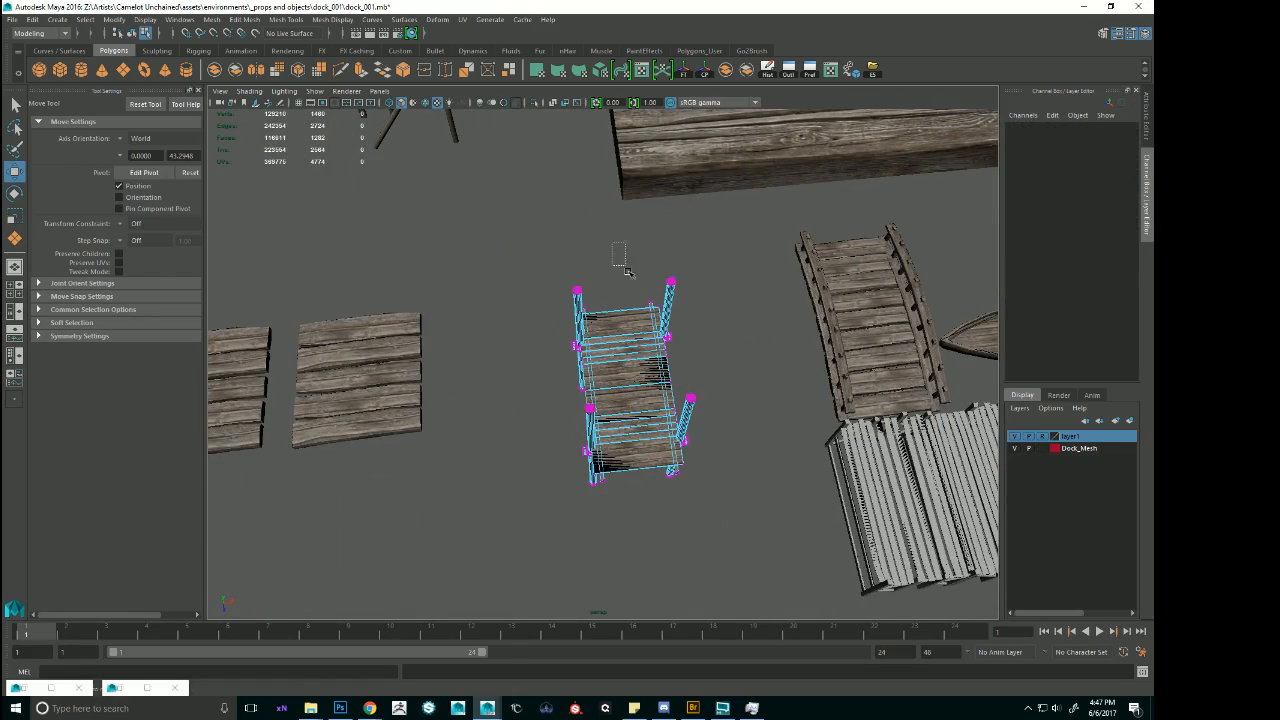
left_click_drag(612, 242, 762, 512)
key("f")
left_click_drag(715, 440, 721, 502, "alt")
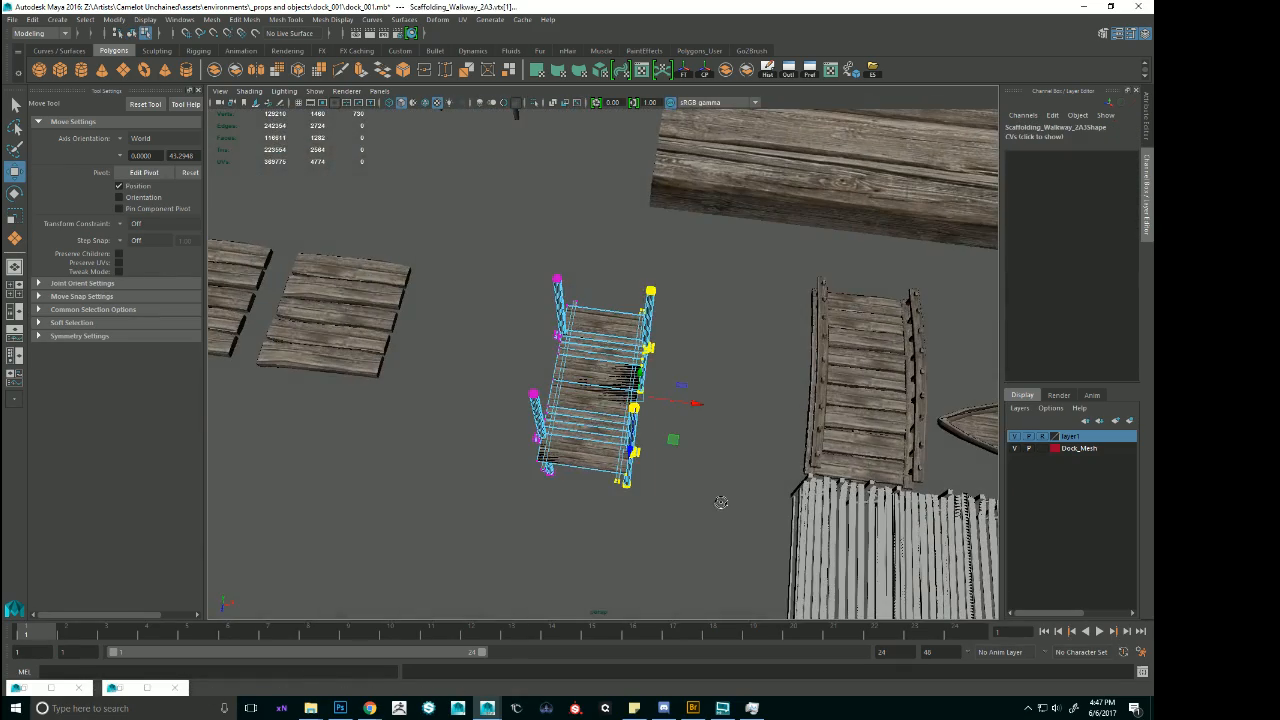
left_click_drag(705, 401, 787, 438)
left_click_drag(1012, 479, 1058, 486)
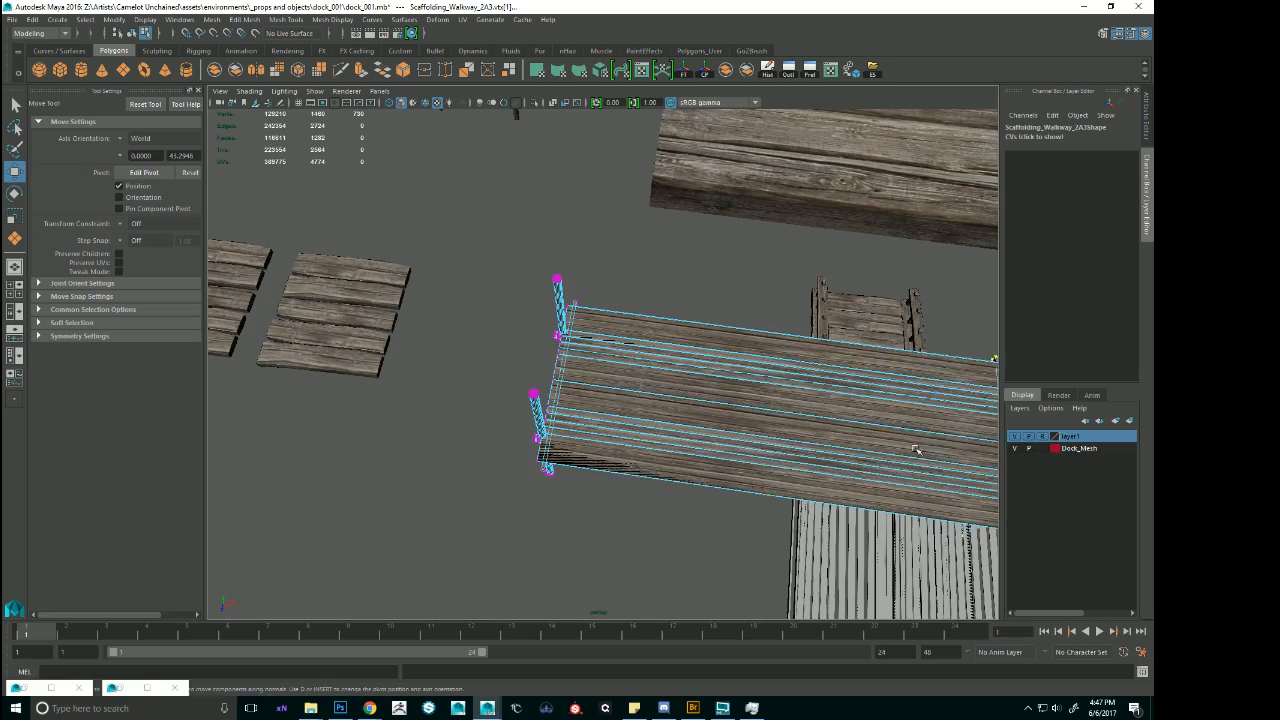
left_click_drag(917, 449, 636, 352, "alt")
right_click_drag(636, 352, 820, 210)
left_click_drag(705, 222, 817, 329, "alt")
right_click_drag(817, 329, 775, 329, "alt")
left_click_drag(775, 329, 640, 245, "alt")
Widen the walkway copy along Z by moving the vertices of one long side outward, and return to object mode.
left_click(577, 309)
key("f")
left_click_drag(577, 318, 662, 376, "alt")
right_click_drag(662, 376, 604, 374)
left_click_drag(492, 262, 728, 130)
right_click_drag(728, 215, 631, 220, "alt")
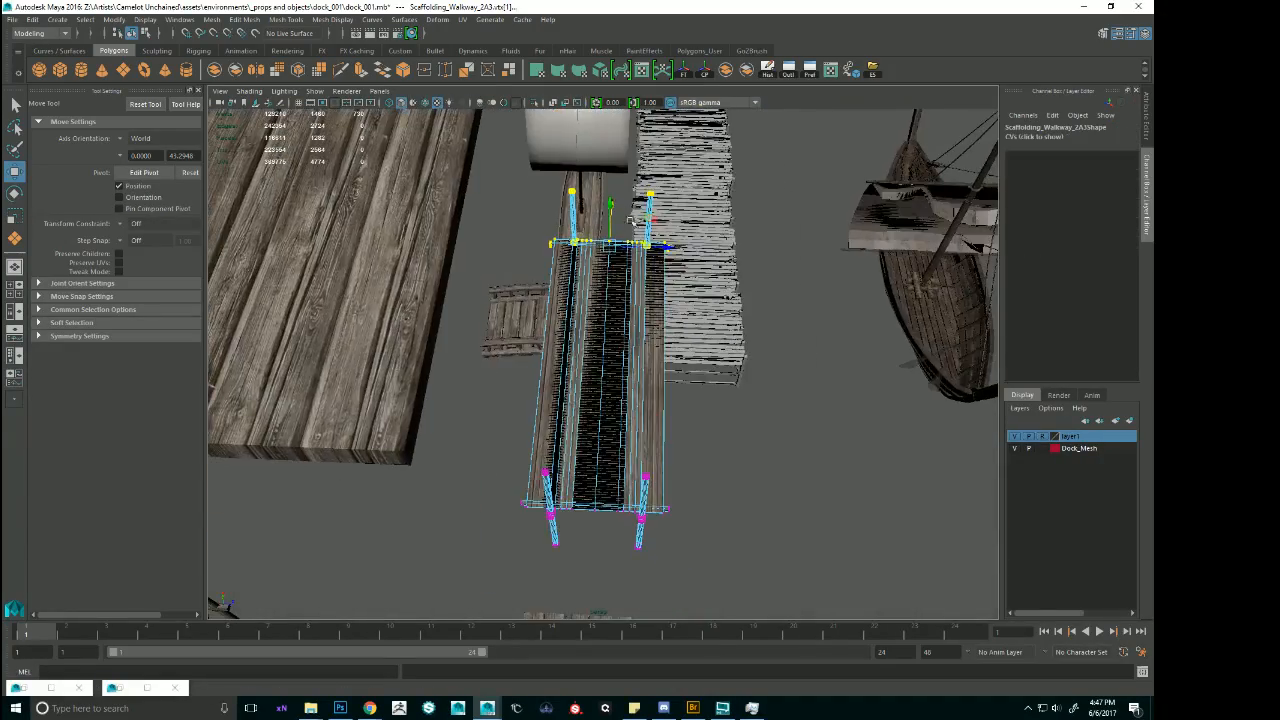
left_click_drag(610, 164, 729, 572)
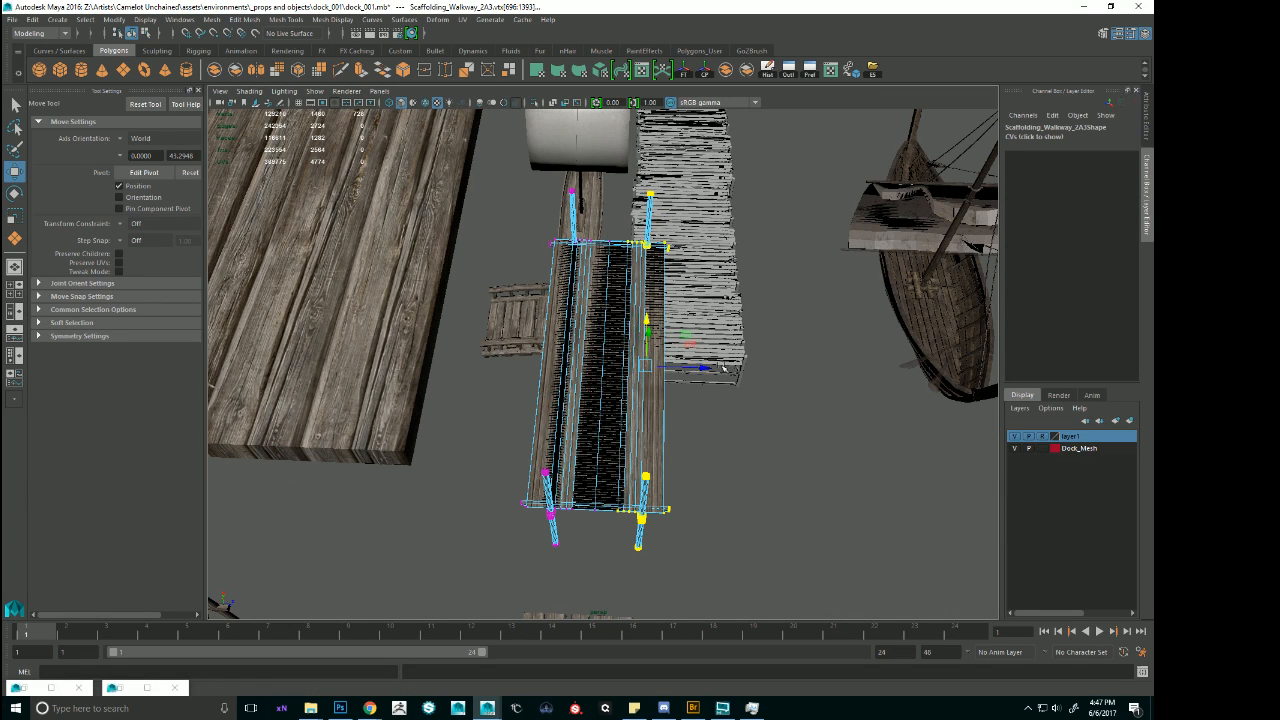
left_click_drag(724, 368, 929, 370)
right_click(688, 331)
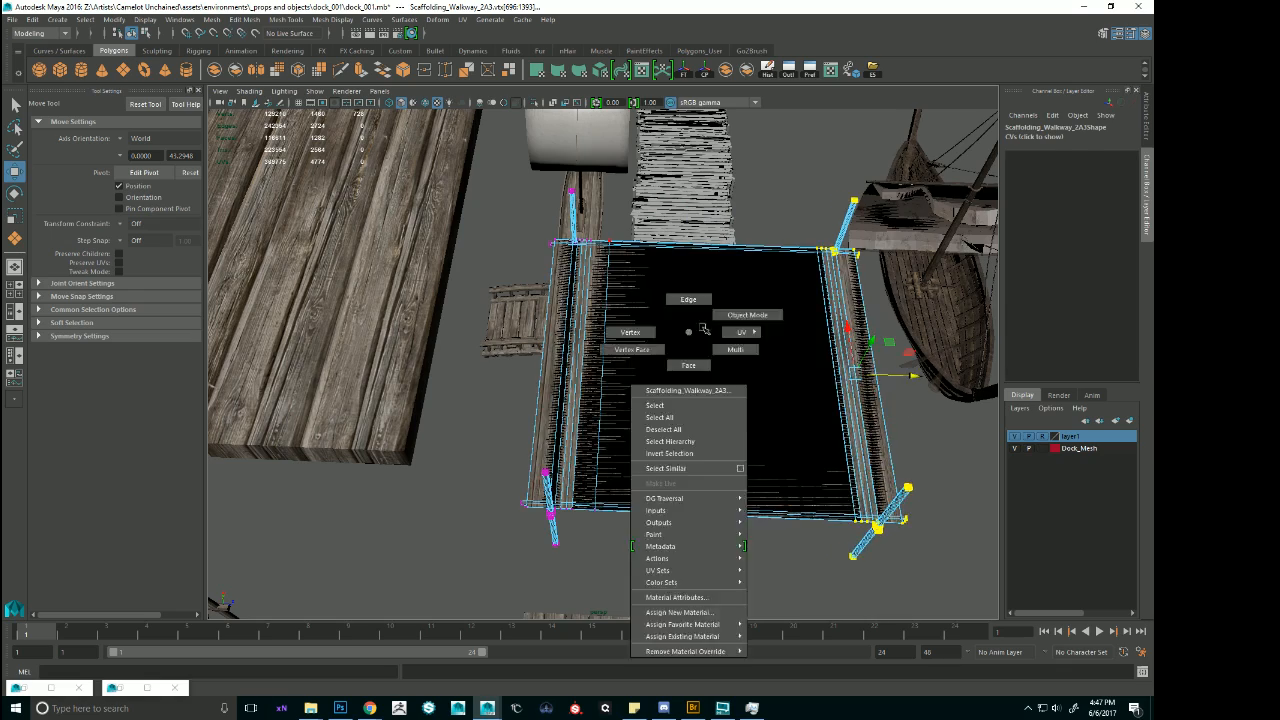
right_click_drag(704, 328, 747, 315)
Inspect the stretched walkway copy from the side and above, and delete it.
left_click_drag(838, 365, 736, 299, "alt")
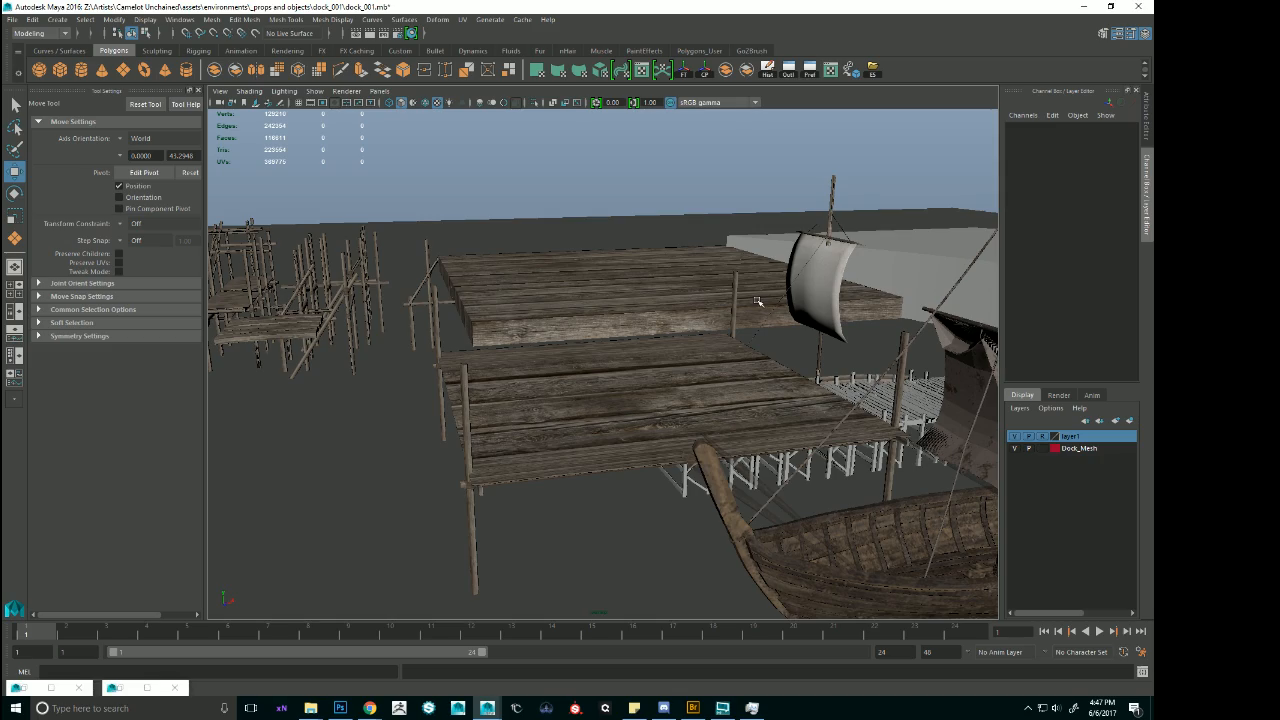
left_click_drag(778, 430, 709, 426, "alt")
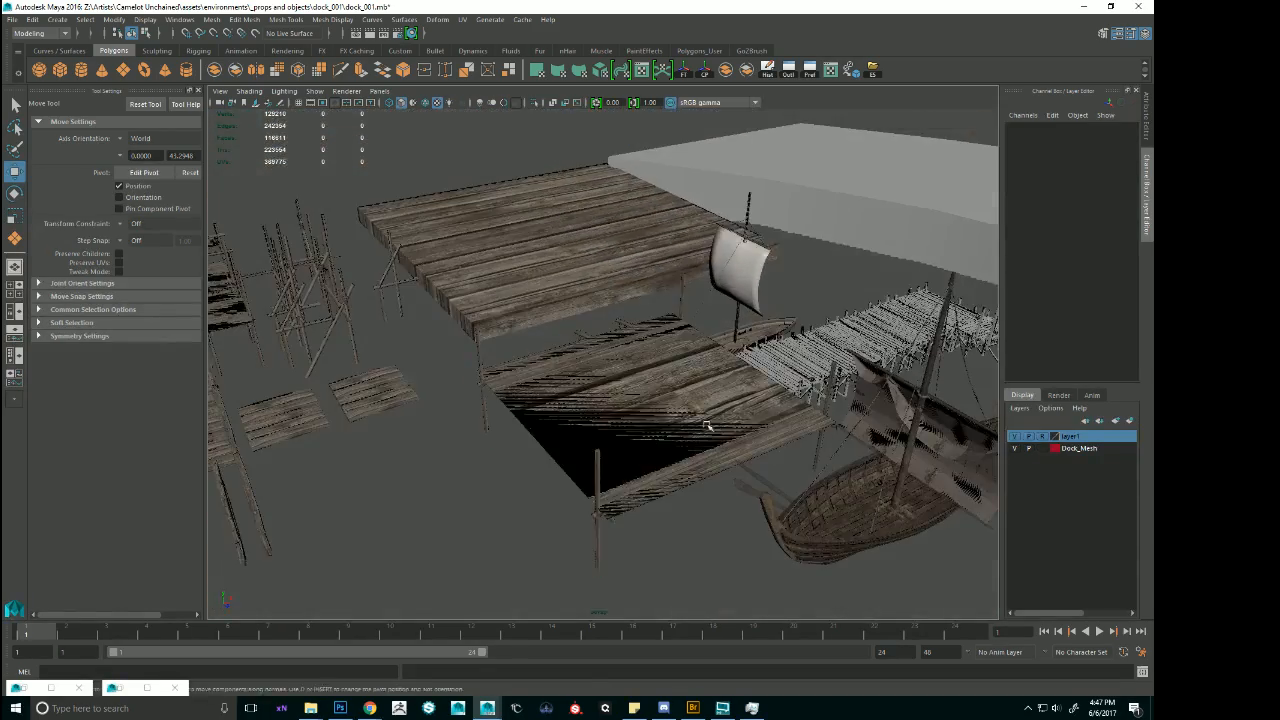
left_click(709, 425)
key("Delete")
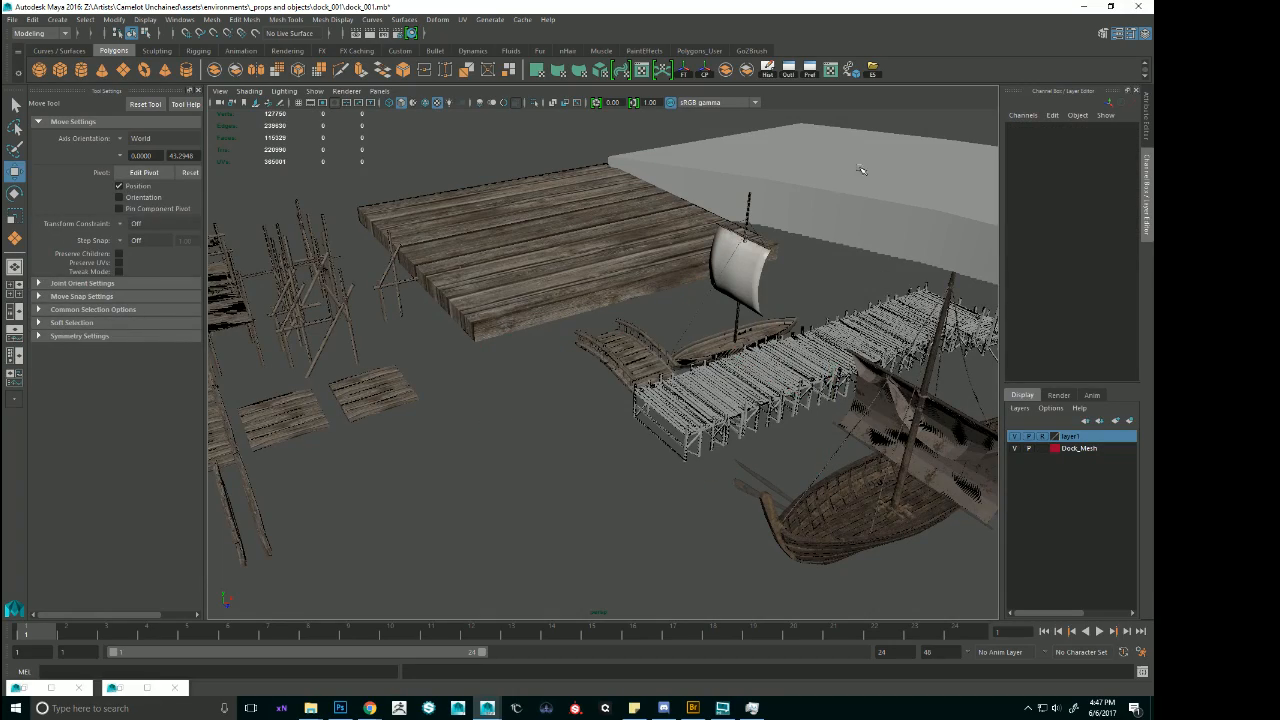
Examine the old flat plank platform and the neighbouring old platform with support posts up close.
left_click_drag(862, 170, 560, 310, "alt")
left_click(395, 522)
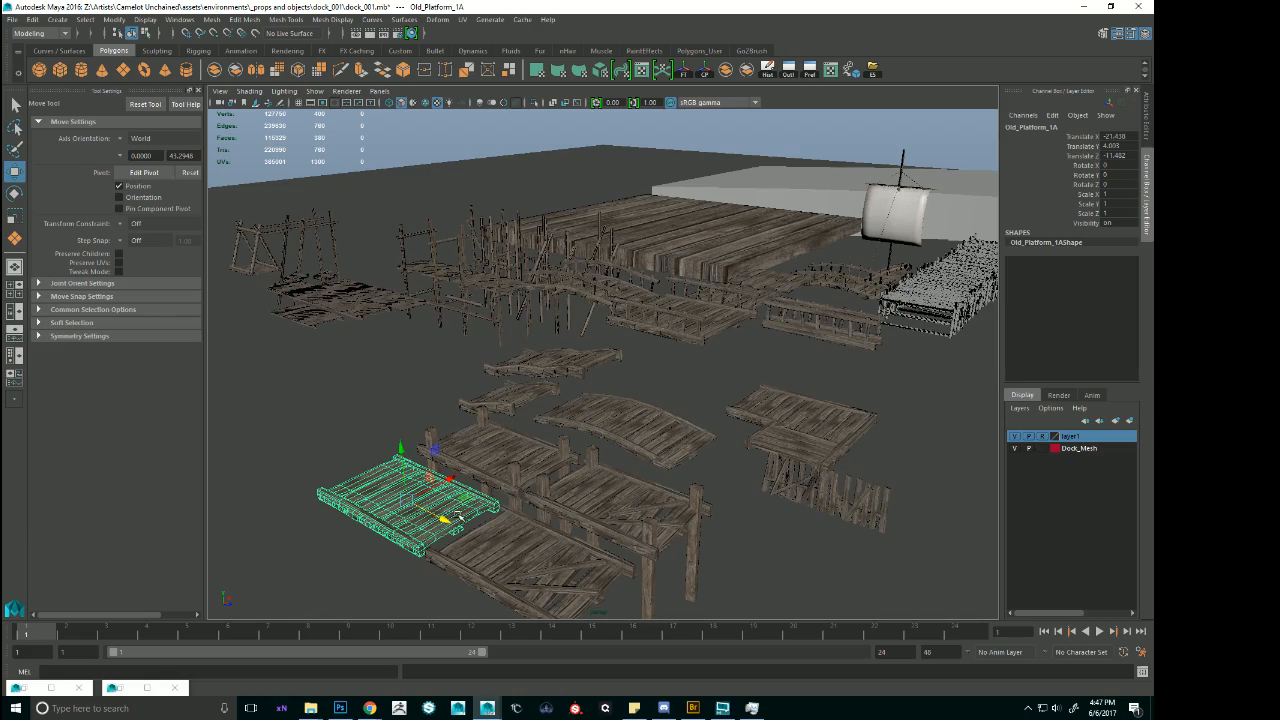
key("f")
left_click_drag(600, 486, 633, 493, "alt")
left_click(736, 264)
key("f")
left_click_drag(736, 266, 530, 303, "alt")
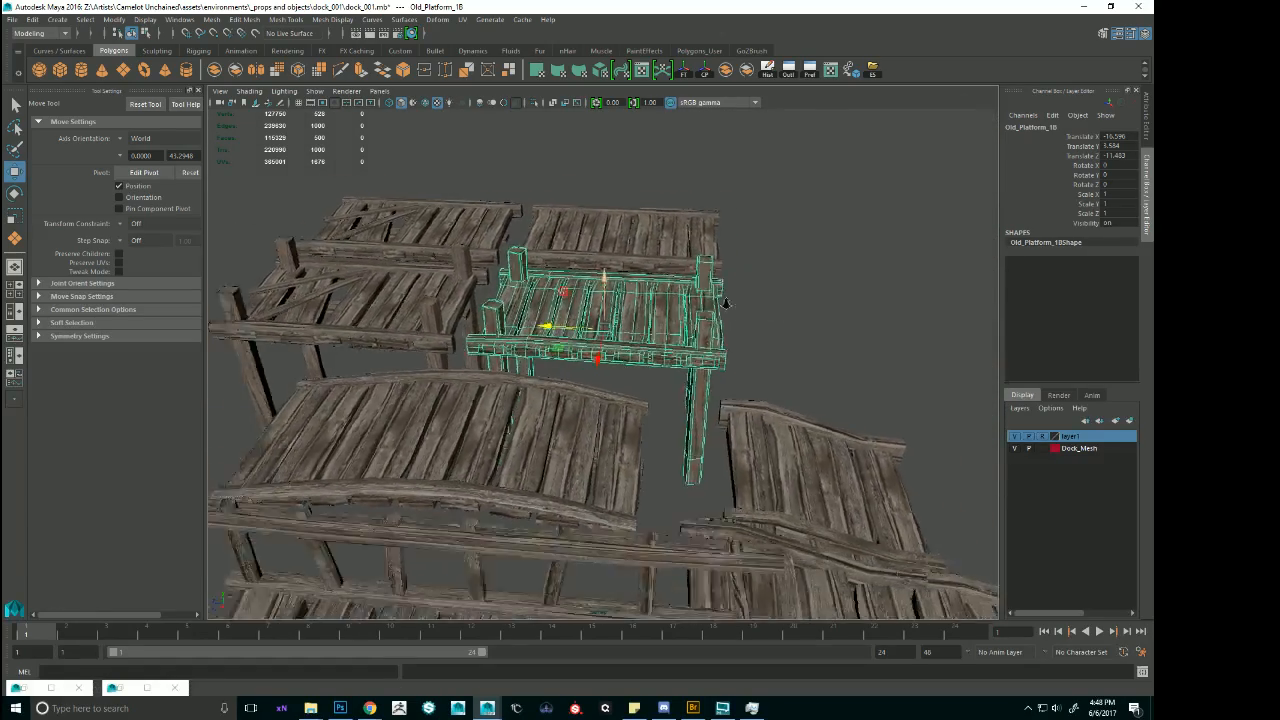
Survey the scaffolding pieces, the large plank platform, and the harbour pier with its ships at the shoreline.
scroll(840, 306, "down", 3)
left_click_drag(840, 306, 880, 283, "alt")
scroll(869, 262, "down", 8)
middle_click_drag(869, 262, 651, 294, "alt")
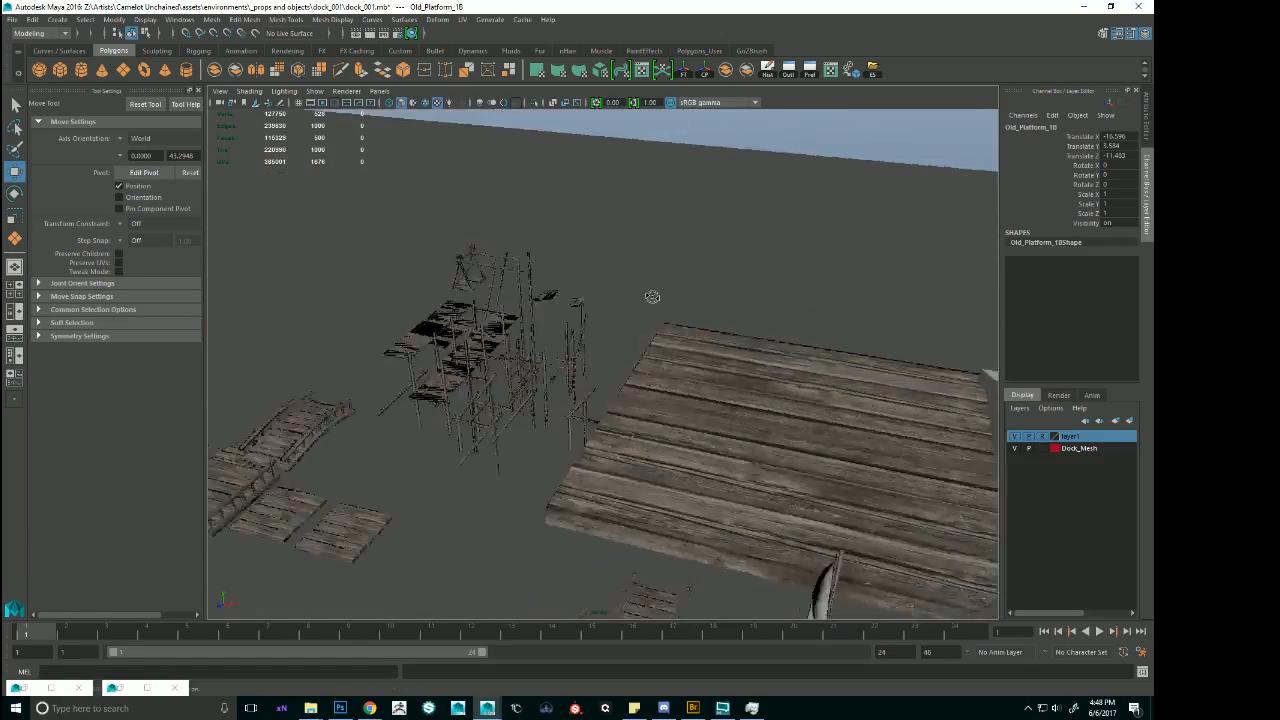
left_click_drag(651, 294, 690, 280, "alt")
middle_click_drag(840, 258, 550, 250, "alt")
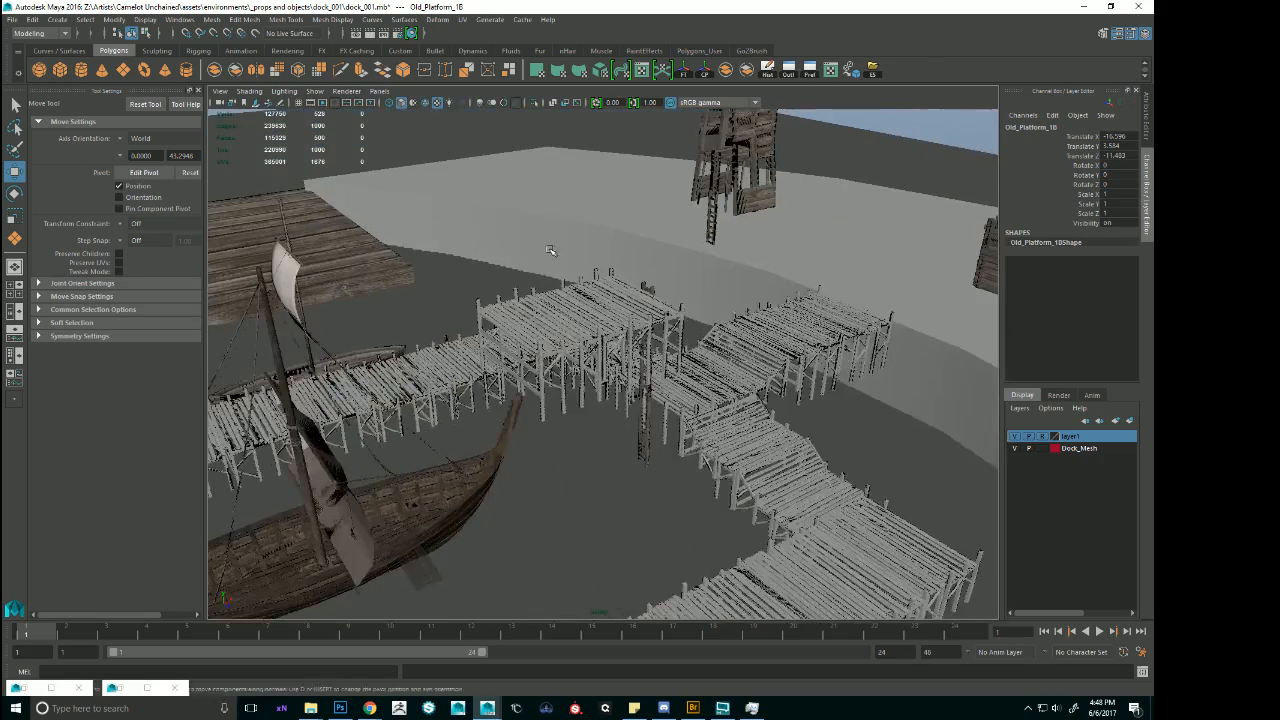
left_click_drag(530, 245, 546, 250, "alt")
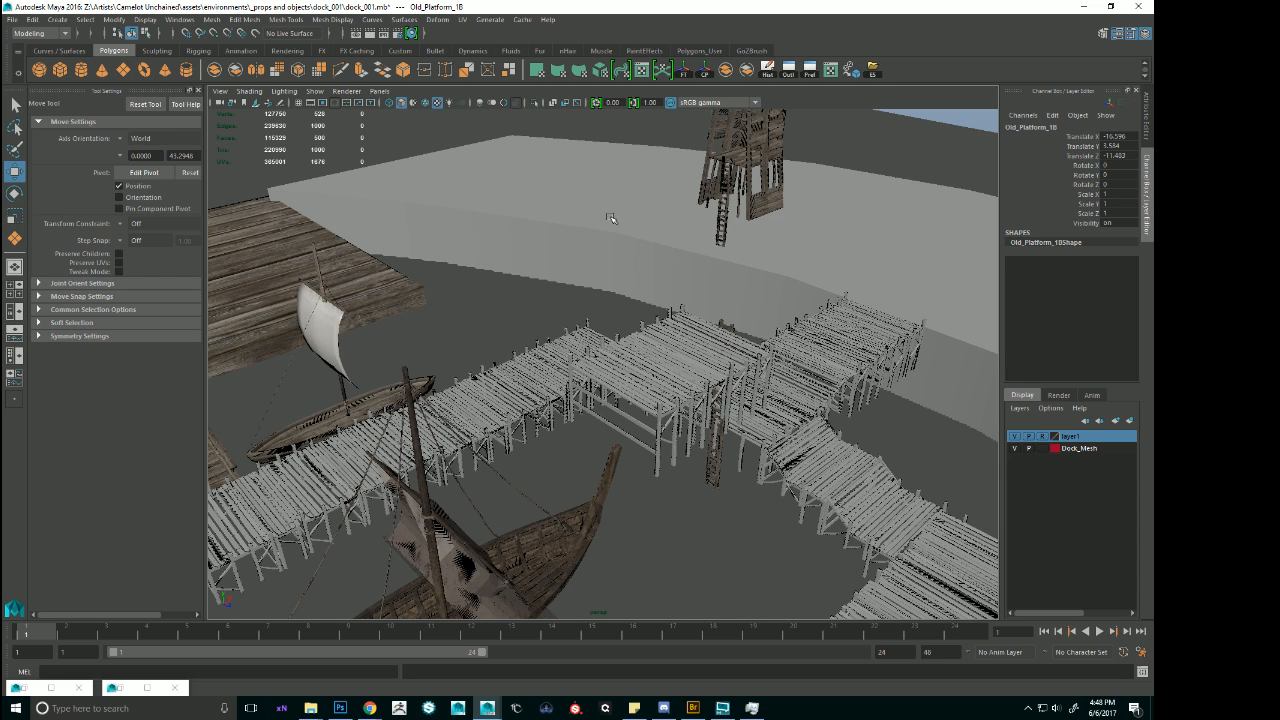
right_click_drag(713, 283, 523, 294, "alt")
middle_click_drag(523, 294, 786, 257, "alt")
left_click_drag(660, 304, 601, 320, "alt")
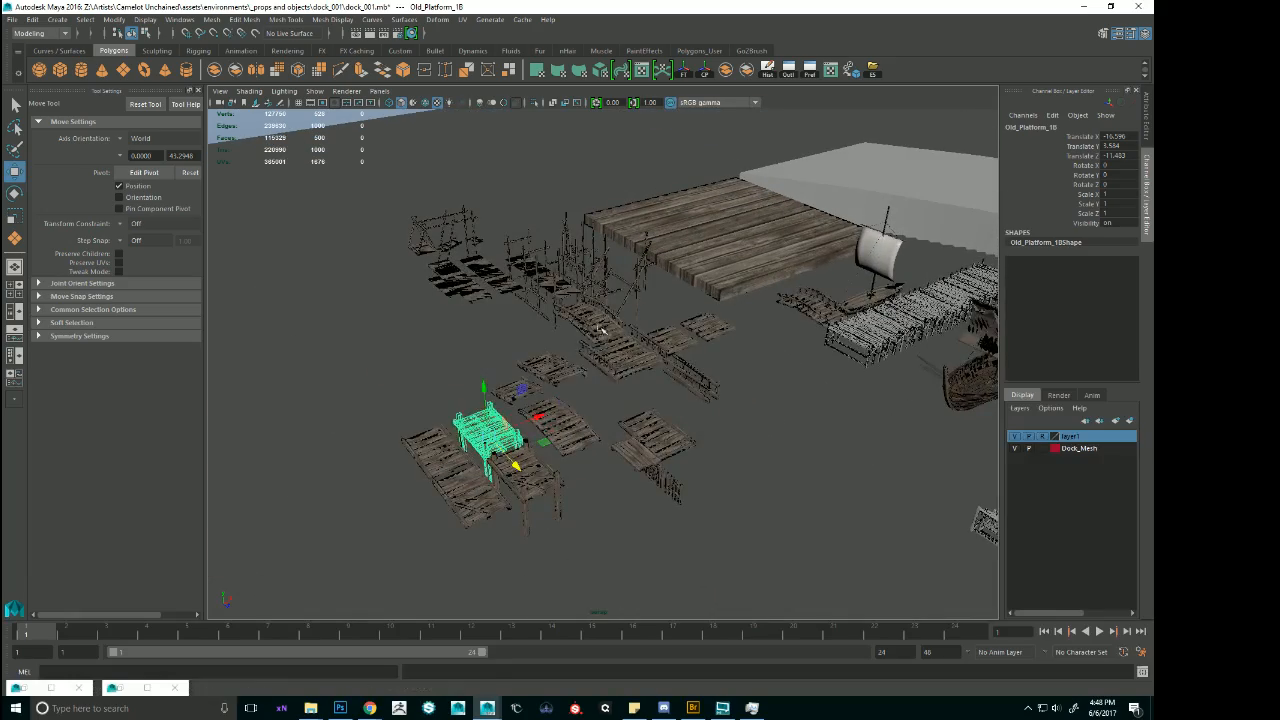
Duplicate the old platform with support posts and move the copy along X to the shoreline beside the harbour pier.
key("ctrl+d")
left_click_drag(539, 418, 996, 199)
key("f")
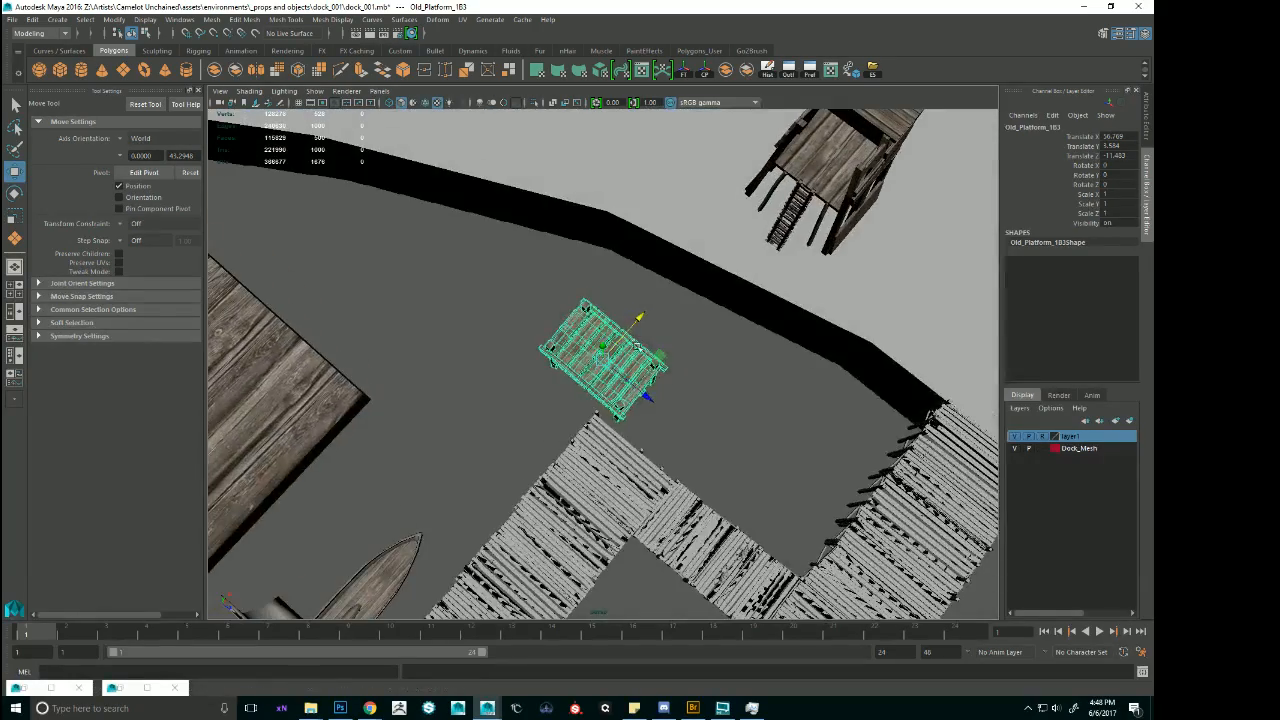
left_click_drag(640, 317, 650, 215)
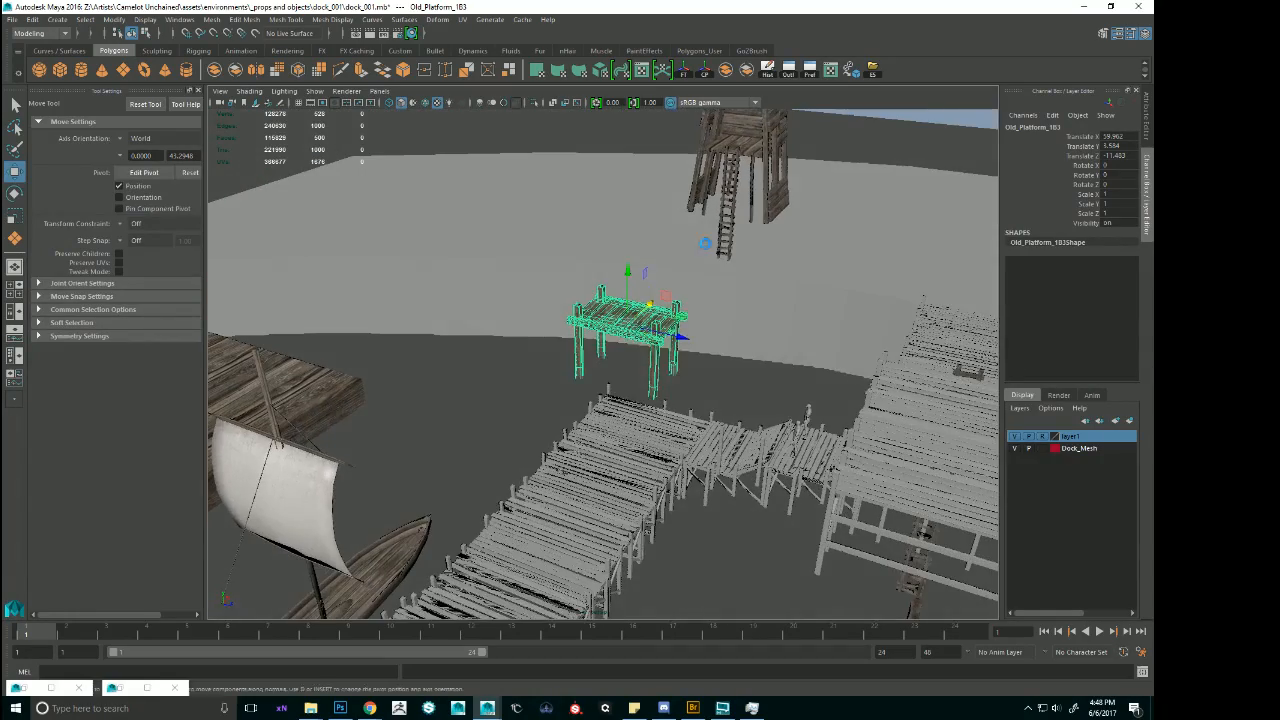
Scale the platform copy uniformly to 3.5 on all three axes.
key("r")
left_click_drag(625, 325, 870, 315)
left_click_drag(768, 315, 849, 318, "alt")
scroll(688, 380, "down", 2)
left_click_drag(1112, 193, 1116, 213)
type("3")
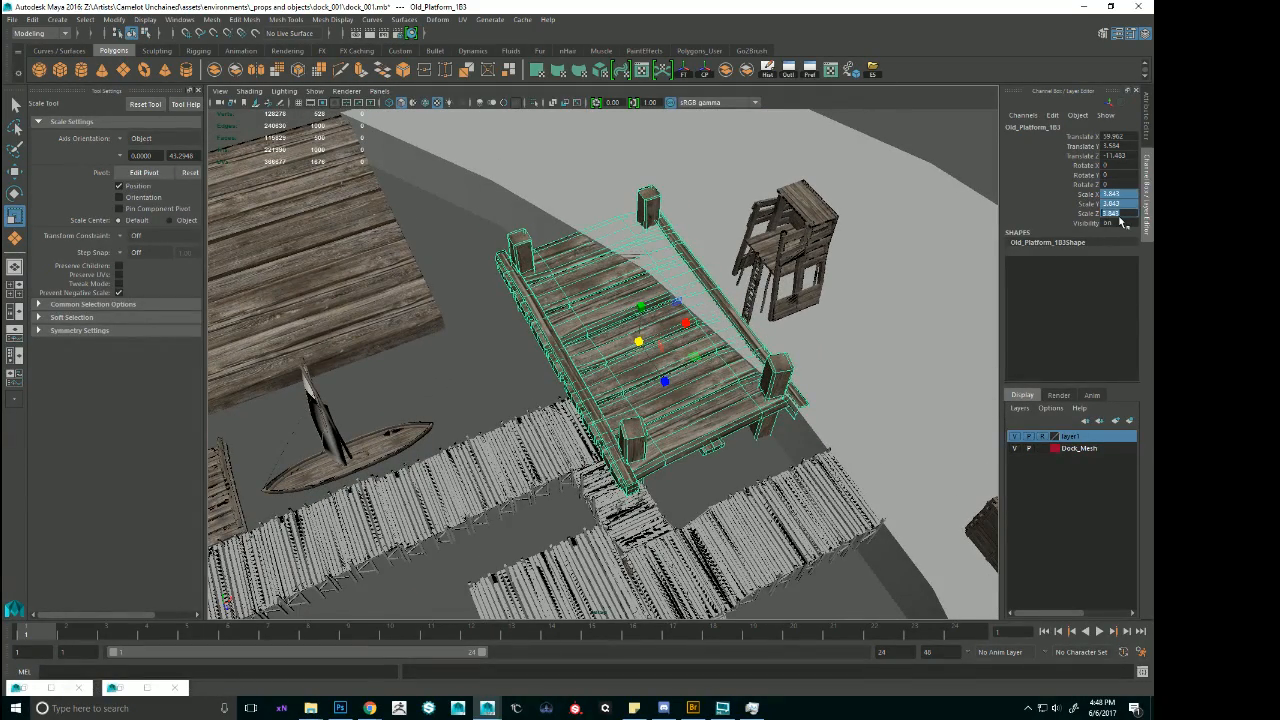
type(".5")
key("Return")
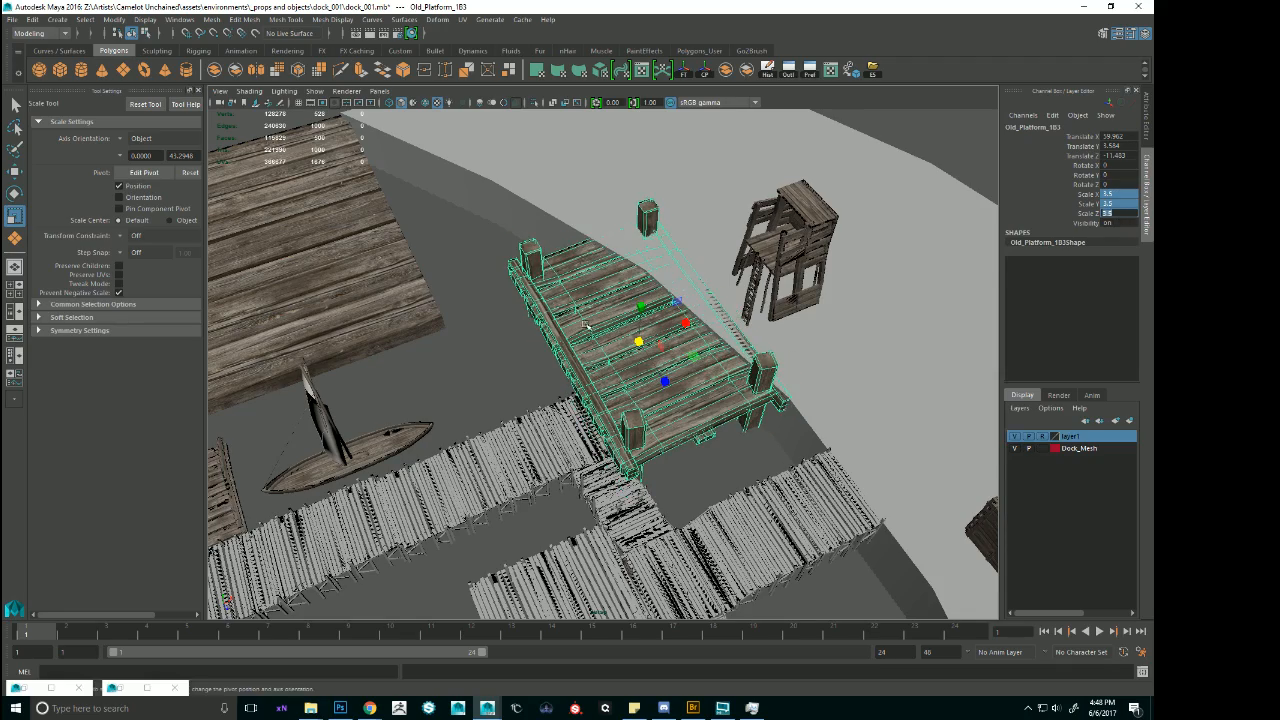
Try to rotate the enlarged platform copy, and undo the rotation.
scroll(640, 310, "down", 2)
left_click_drag(640, 310, 596, 343, "alt")
key("e")
key("e")
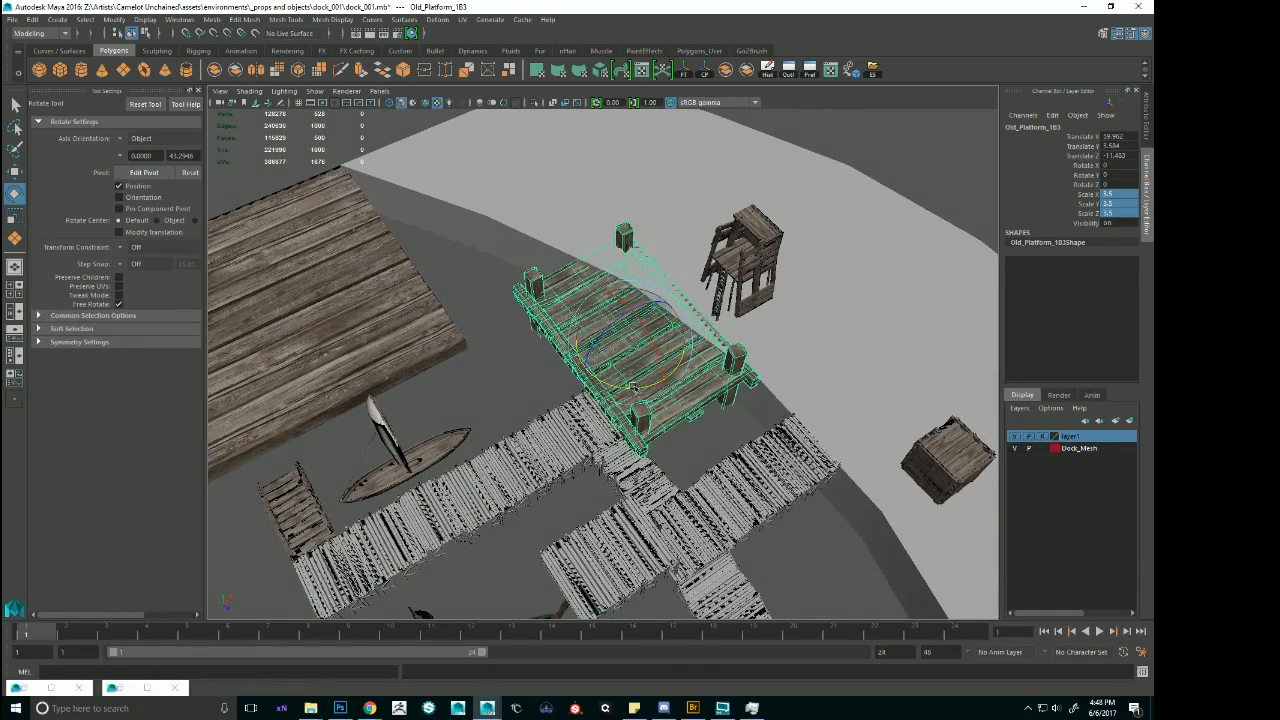
left_click_drag(632, 386, 646, 342)
key("ctrl+z")
key("ctrl+z")
Move the enlarged platform copy against the shoreline next to the pier's end and rotate it 13.319° around Y.
key("w")
left_click_drag(651, 275, 711, 287)
scroll(711, 287, "up", 3)
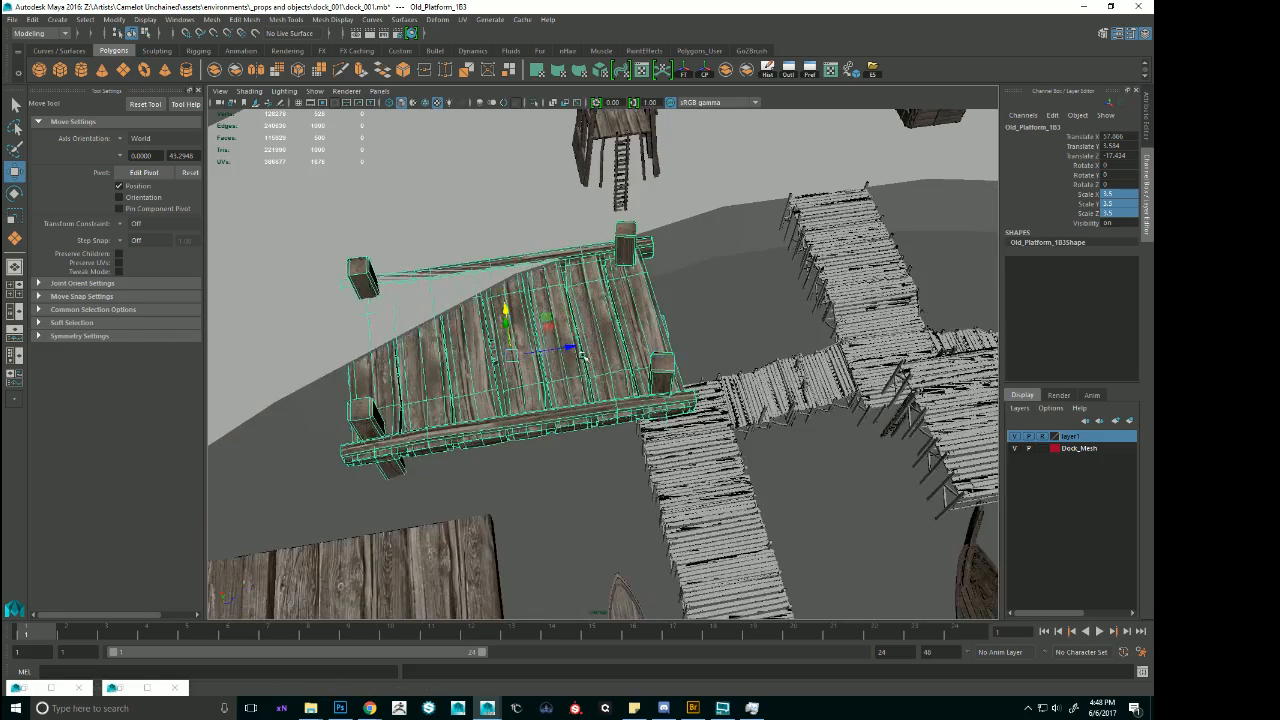
key("r")
mouse_move(568, 348)
left_mouse_down()
mouse_move(601, 347)
mouse_move(589, 338)
mouse_move(612, 300)
mouse_move(591, 255)
mouse_move(570, 340)
mouse_move(549, 356)
left_mouse_up()
key("ctrl+z")
key("e")
key("w")
left_click_drag(552, 268, 500, 241)
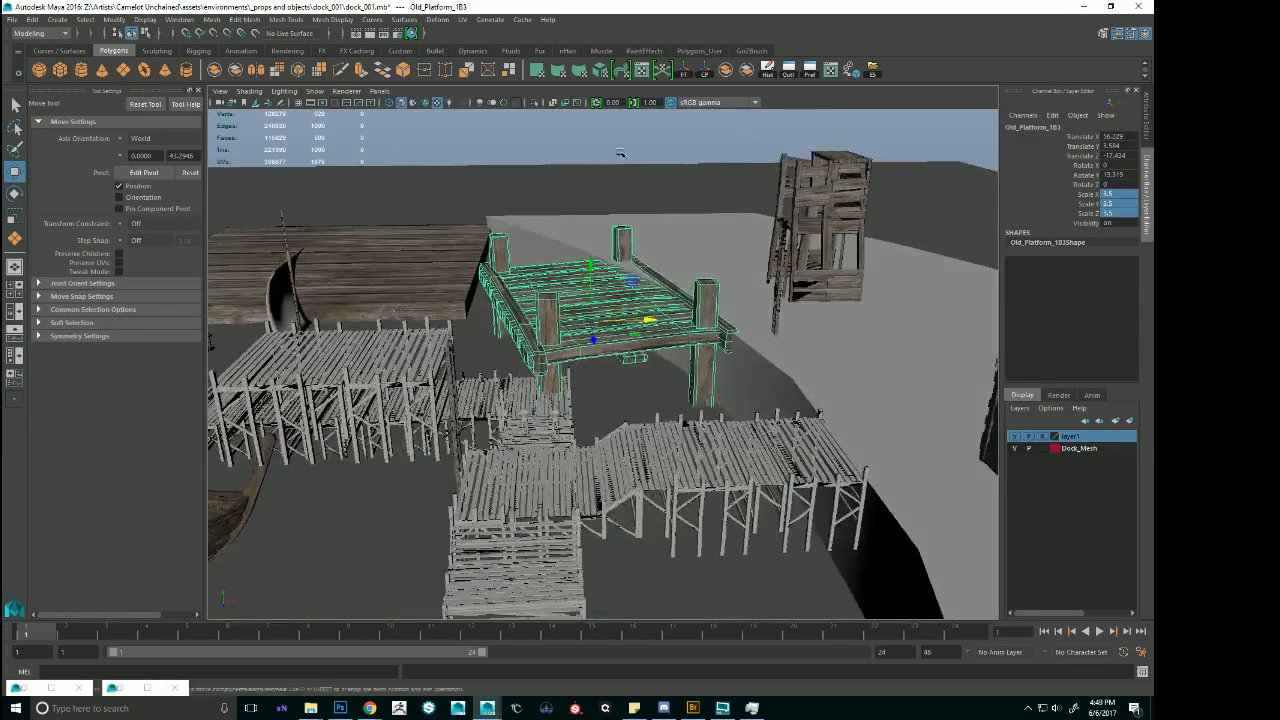
Lower the enlarged platform copy slightly, inspect it from several sides, and delete it.
left_click(620, 154)
scroll(667, 260, "up", 4)
left_click_drag(667, 260, 611, 243, "alt")
left_click(645, 256)
left_click(688, 152)
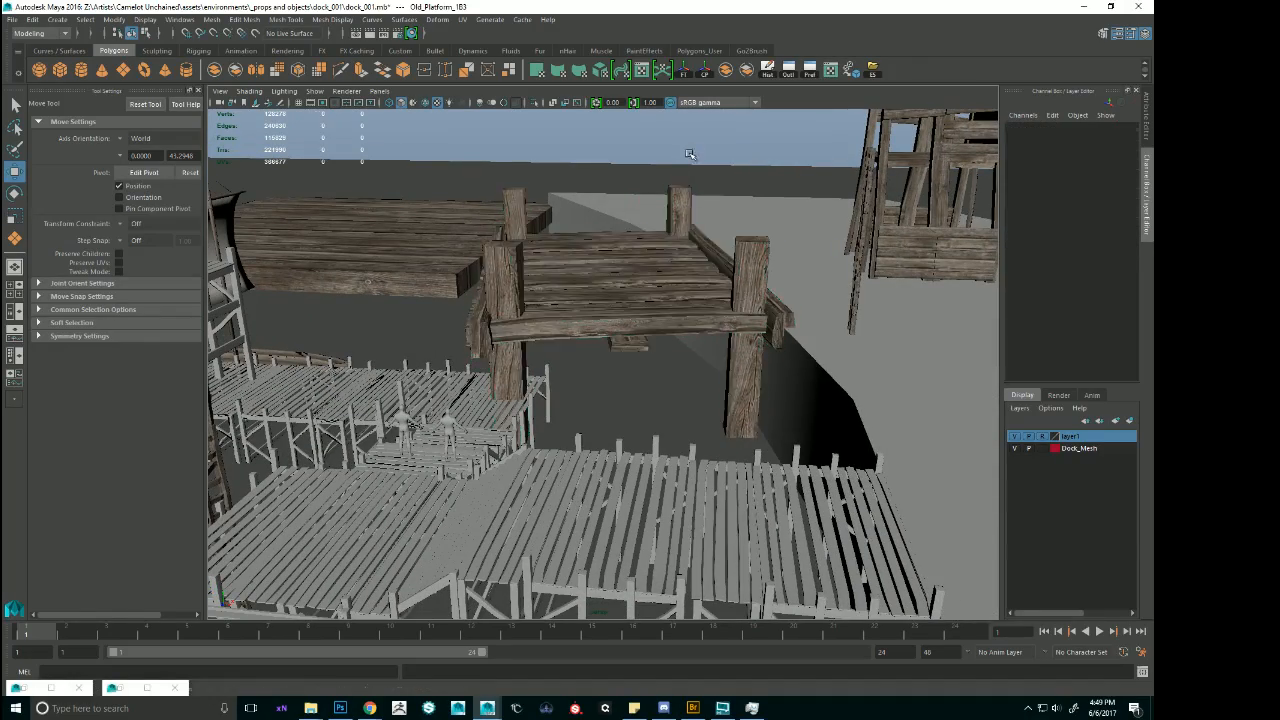
left_click_drag(688, 152, 645, 308, "alt")
left_click(645, 308)
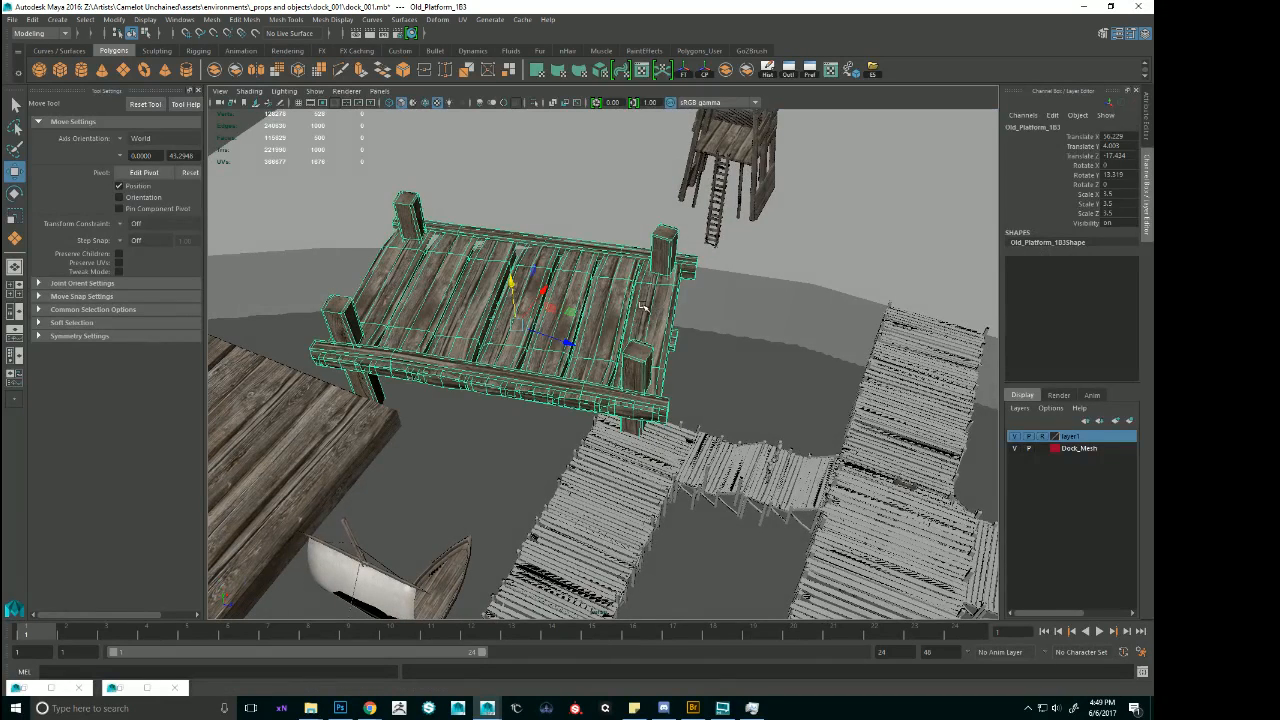
key("Delete")
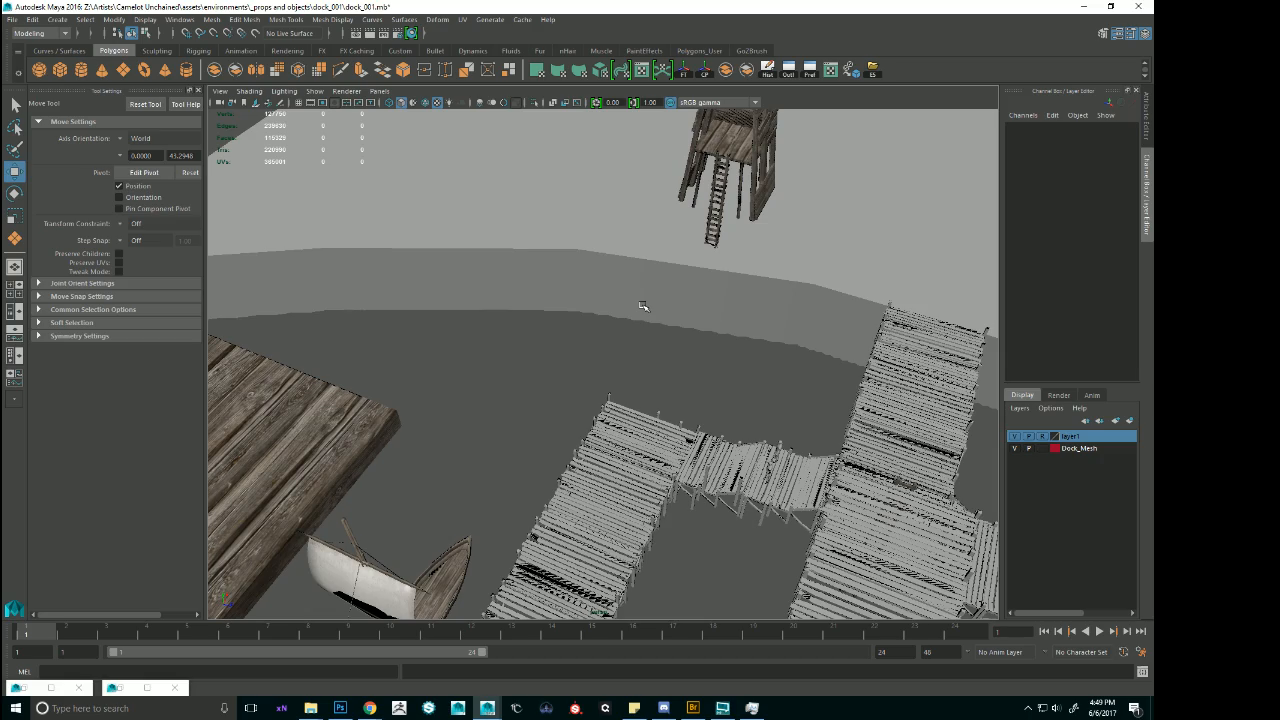
Examine the harbour pier beside the ship and the rope binding on the scaffolding posts up close.
left_click_drag(711, 271, 747, 310, "alt")
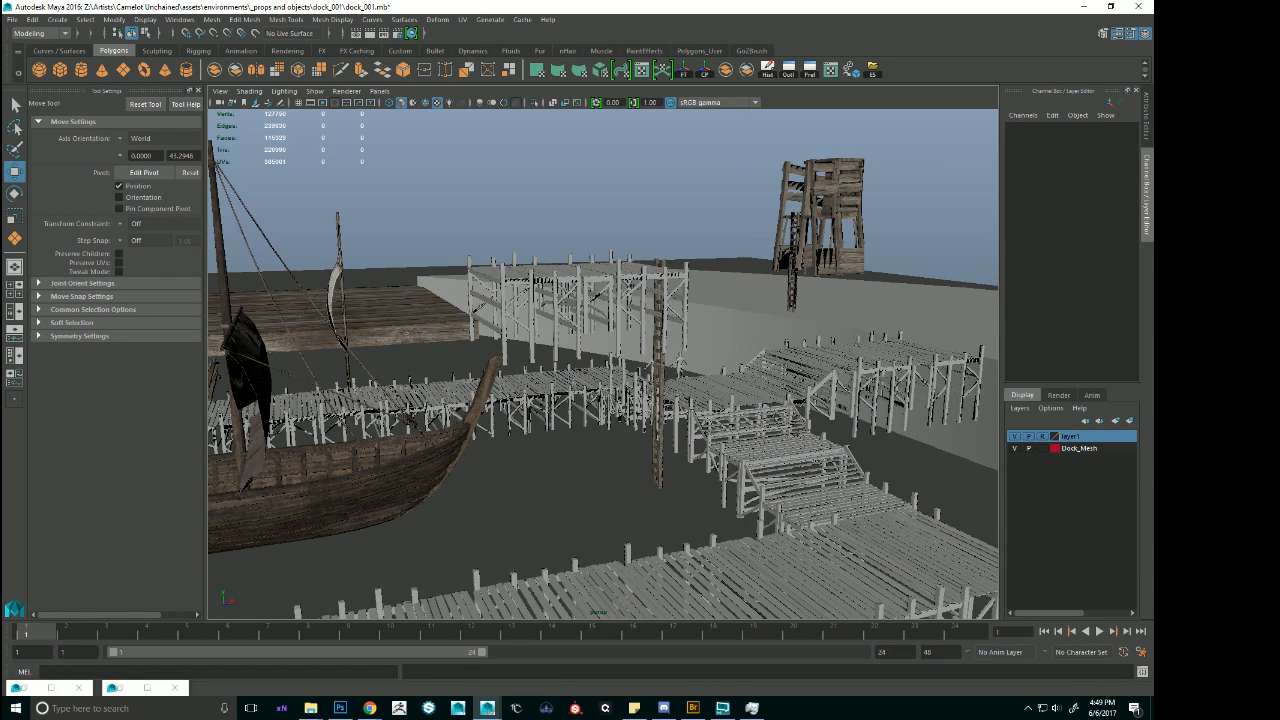
left_click_drag(655, 317, 606, 350, "alt")
left_click(378, 337)
key("f")
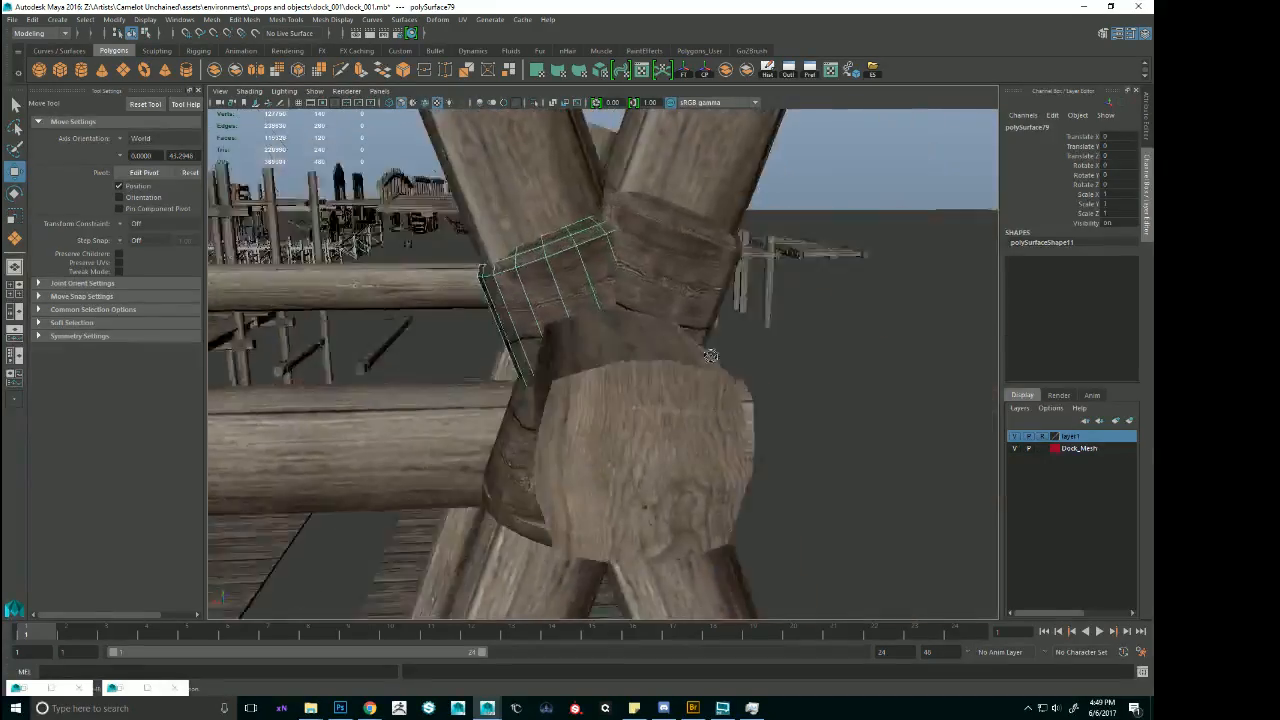
left_click_drag(711, 355, 550, 348, "alt")
scroll(800, 354, "down", 10)
scroll(800, 354, "down", 5)
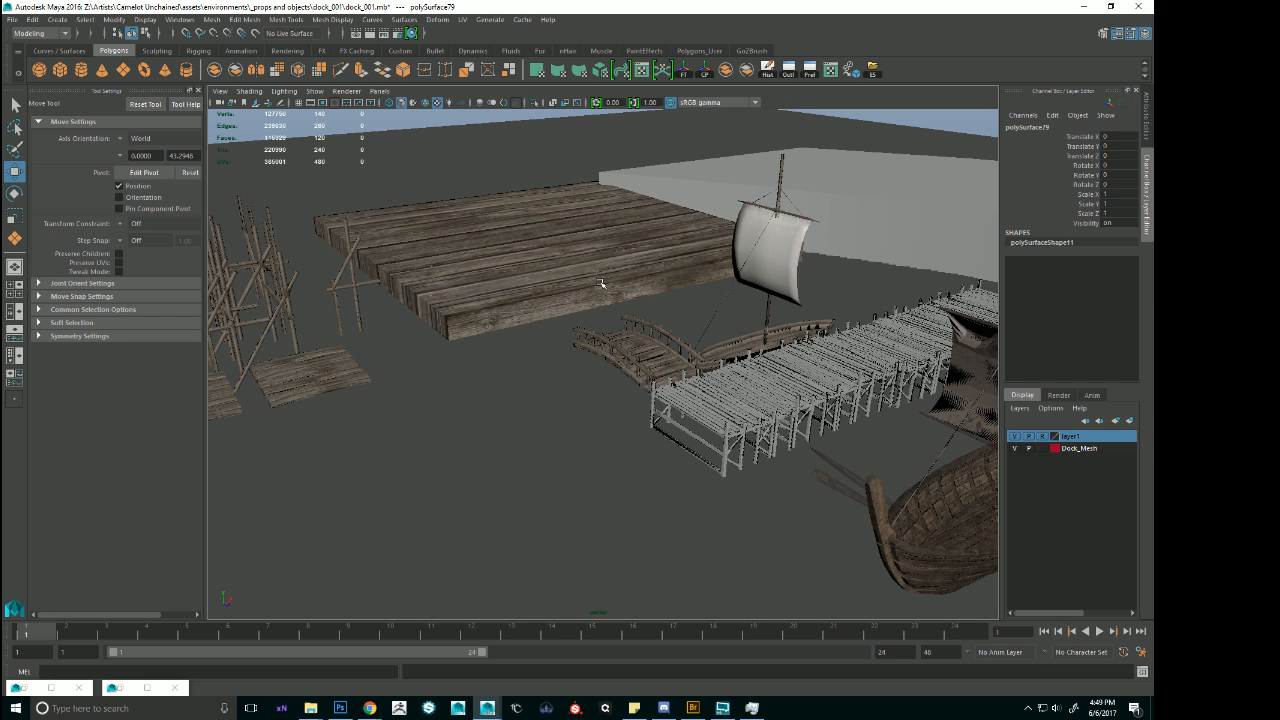
Examine the pier's shore-side walkway and its partial flat dock section from the side and above.
scroll(780, 303, "up", 3)
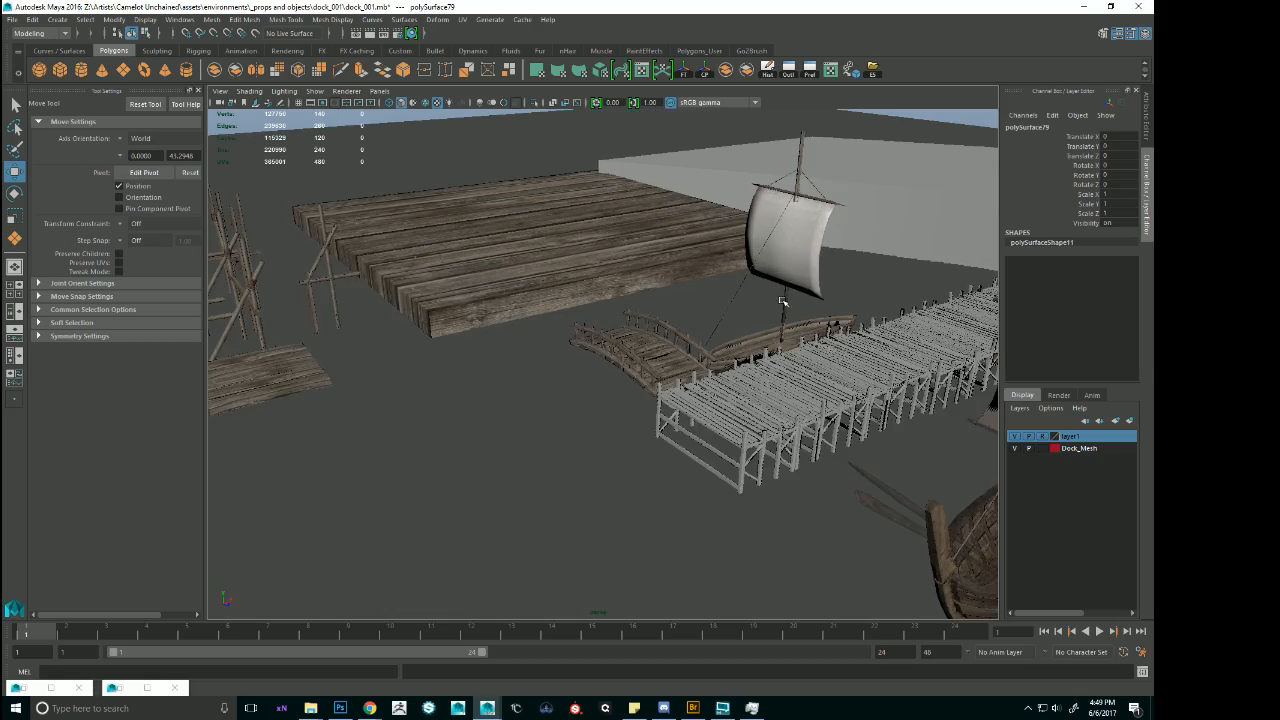
middle_click_drag(780, 303, 566, 302, "alt")
scroll(566, 302, "down", 4)
left_click_drag(566, 302, 480, 330, "alt")
left_click(826, 316)
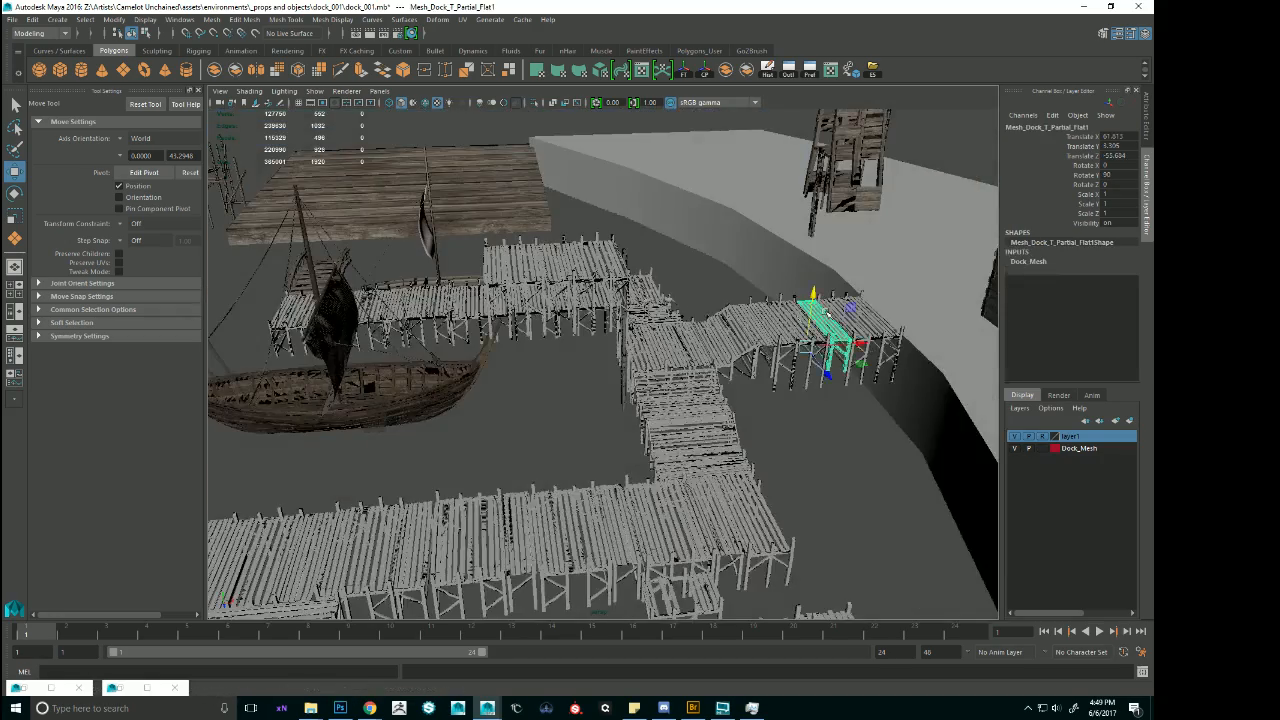
scroll(770, 305, "up", 4)
middle_click_drag(826, 316, 632, 306, "alt")
left_click_drag(632, 306, 797, 321, "alt")
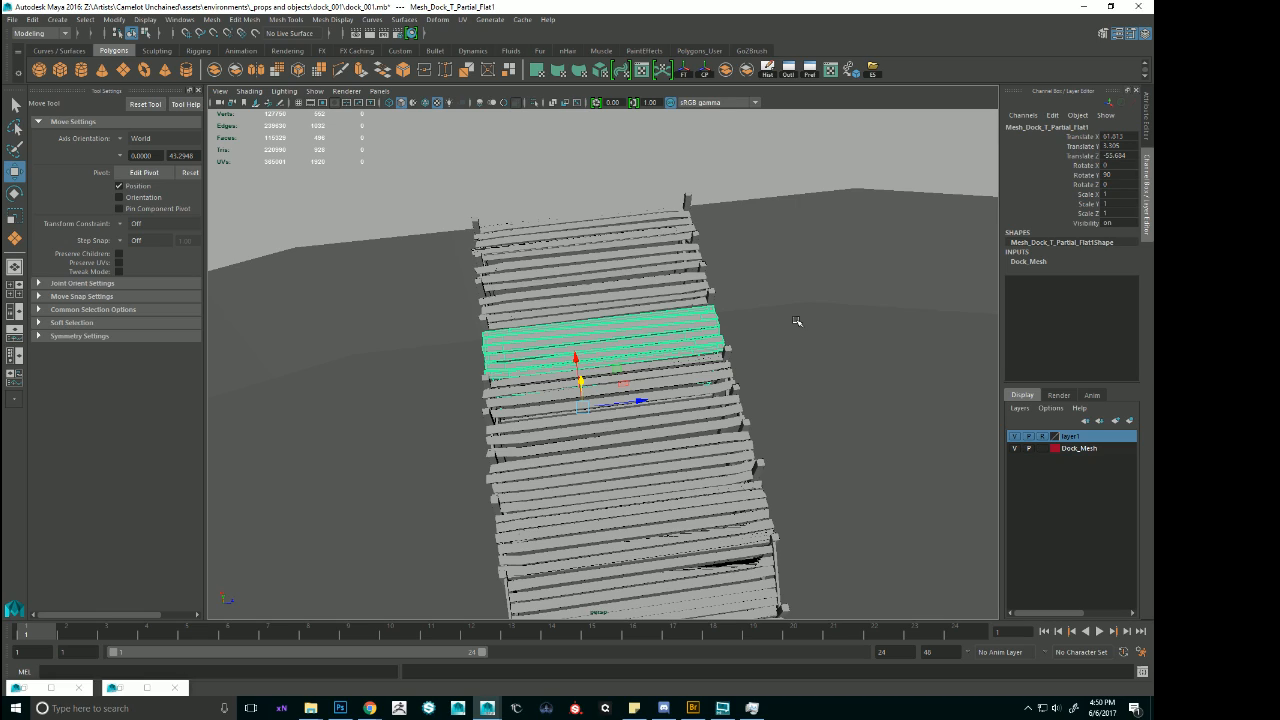
right_click_drag(903, 377, 765, 377, "alt")
mouse_move(765, 377)
left_mouse_down("alt")
mouse_move(634, 360)
mouse_move(751, 364)
left_mouse_up("alt")
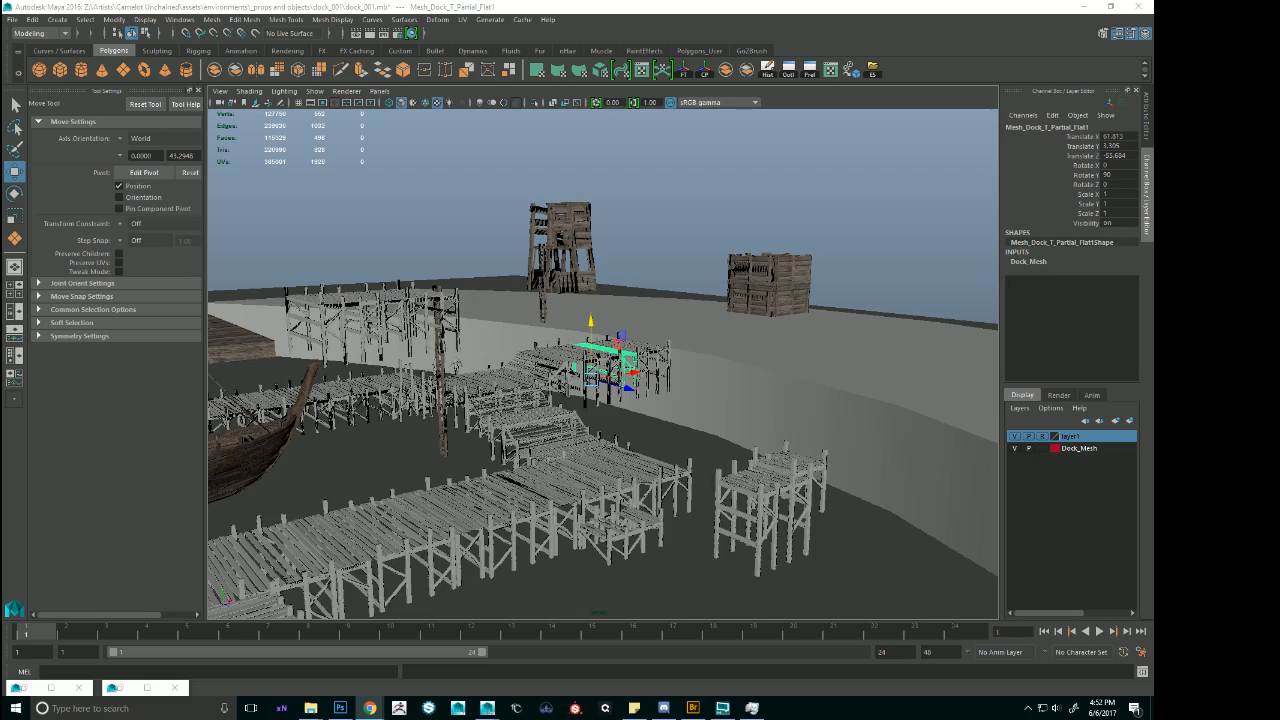
Survey the assembled pier at the shoreline, the large plank platform, and the group of old platform pieces.
left_click_drag(590, 290, 706, 361, "alt")
middle_click_drag(612, 351, 726, 345, "alt")
right_click_drag(726, 345, 803, 354, "alt")
left_click_drag(803, 354, 811, 331, "alt")
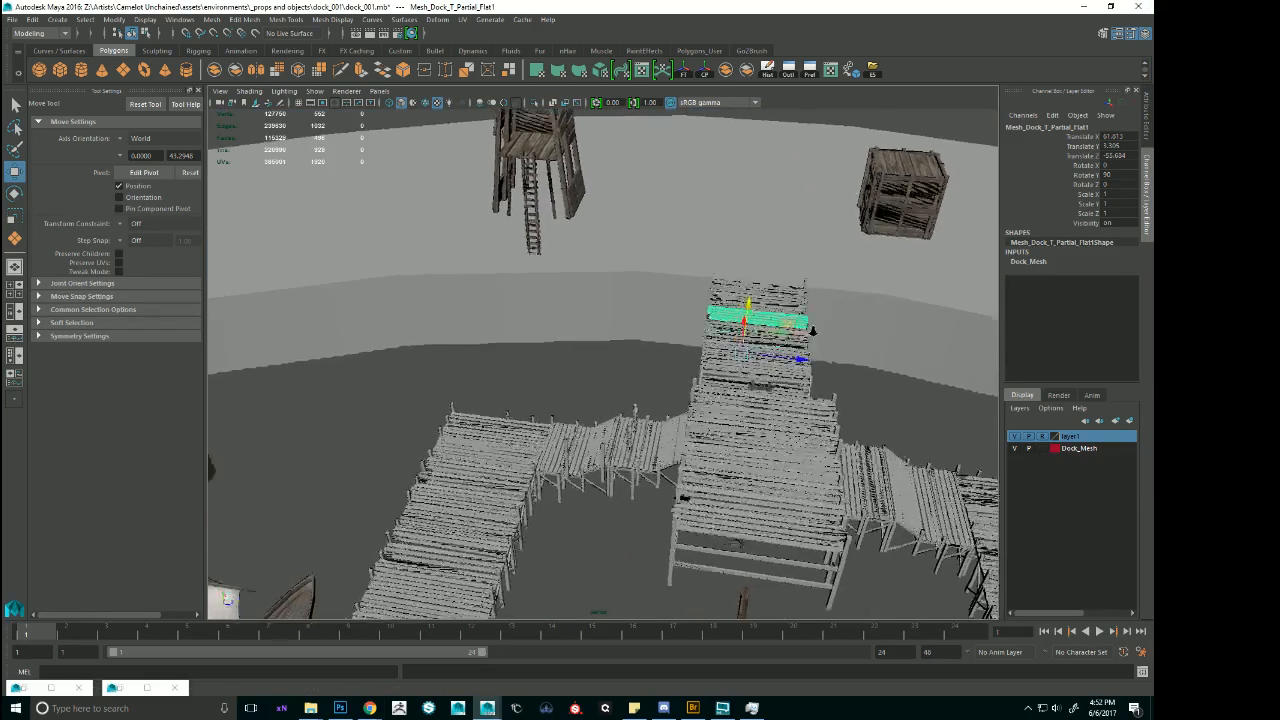
right_click_drag(811, 331, 735, 342, "alt")
left_click_drag(735, 342, 772, 304, "alt")
right_click_drag(772, 304, 590, 288, "alt")
middle_click_drag(590, 288, 774, 269, "alt")
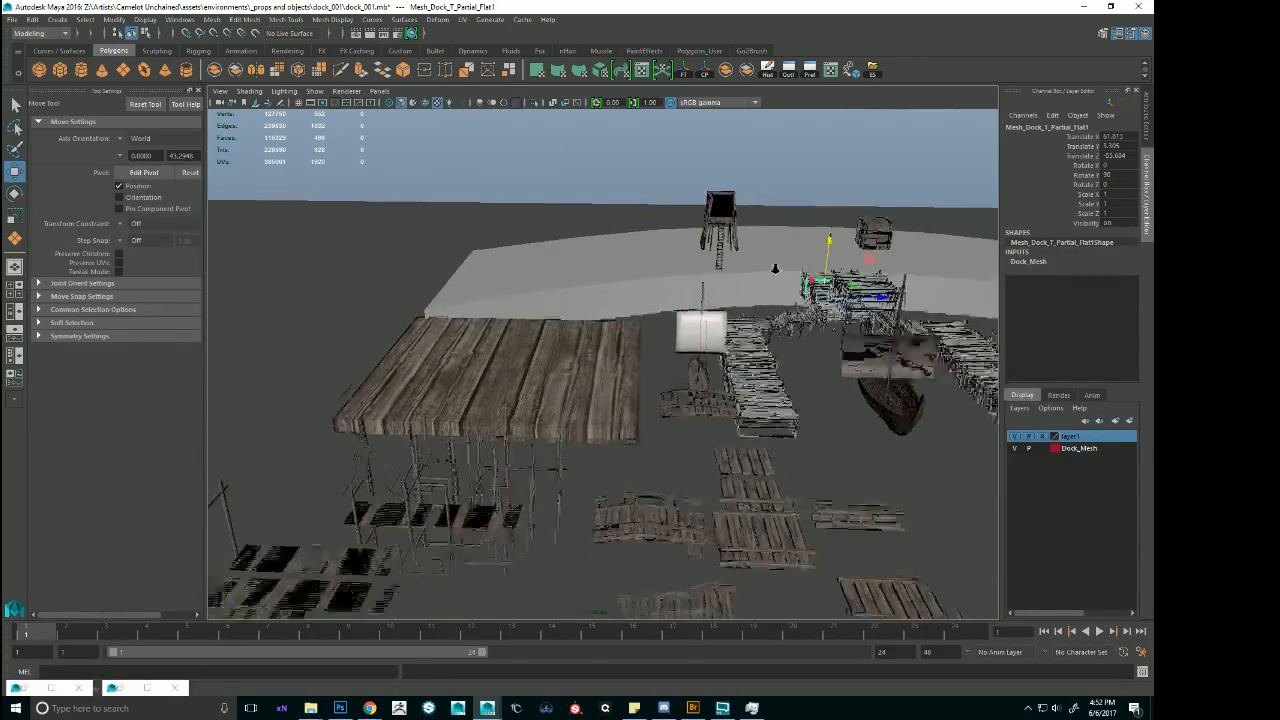
right_click_drag(774, 269, 742, 285, "alt")
mouse_move(790, 538)
left_mouse_down("alt")
mouse_move(765, 532)
mouse_move(782, 527)
left_mouse_up("alt")
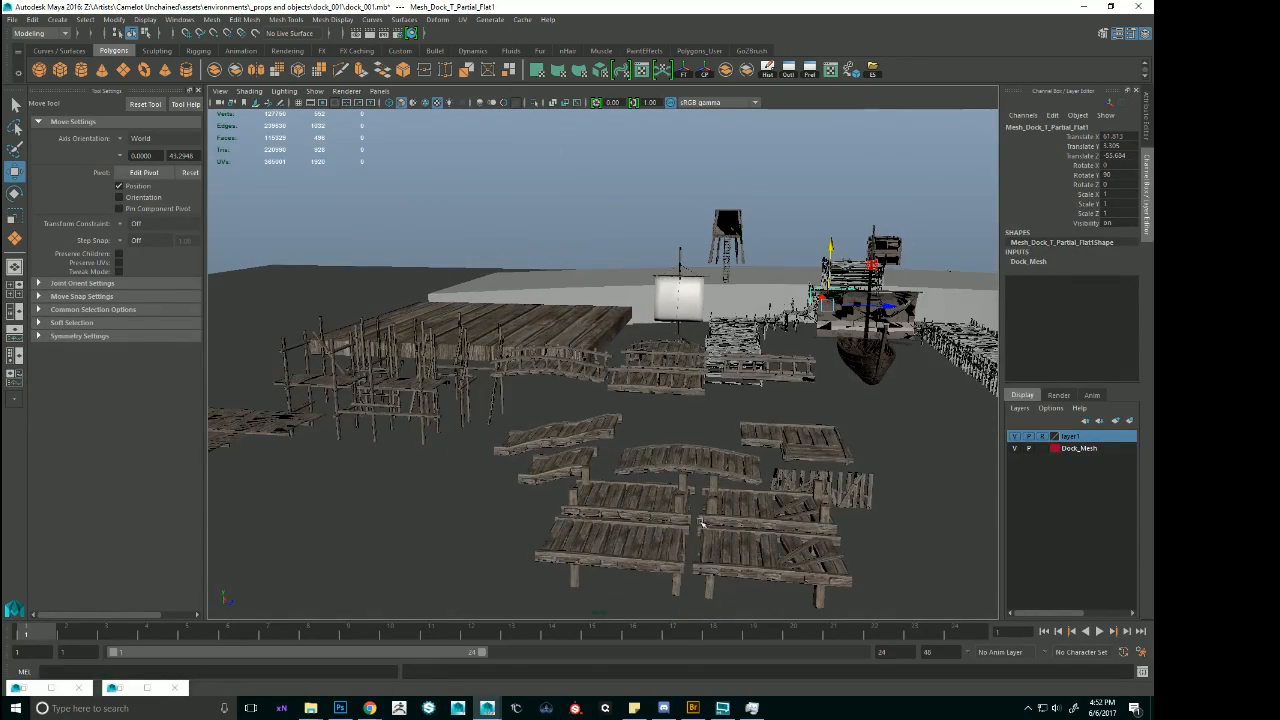
Duplicate the old platform with support posts at its original size and place the copy near the shoreline.
left_click(674, 535)
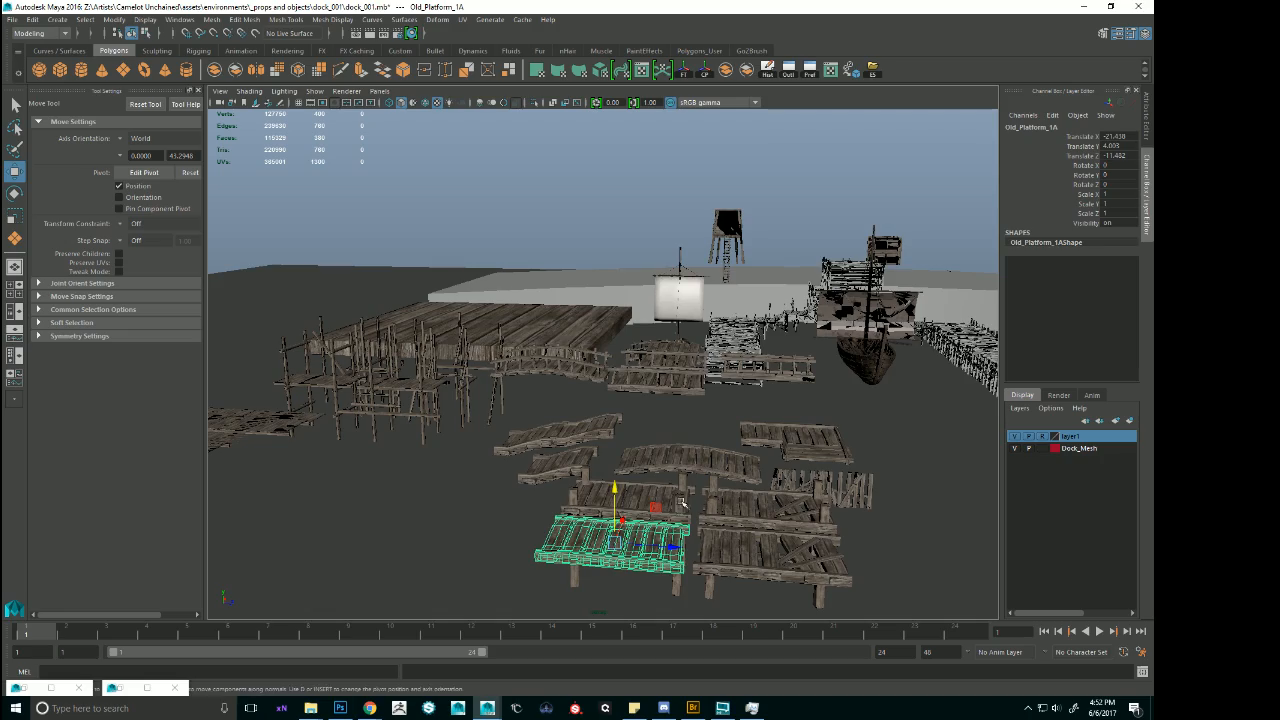
left_click(679, 496)
key("f")
right_click_drag(651, 450, 655, 275, "alt")
left_click_drag(655, 275, 532, 358, "alt")
right_click_drag(777, 366, 715, 346, "alt")
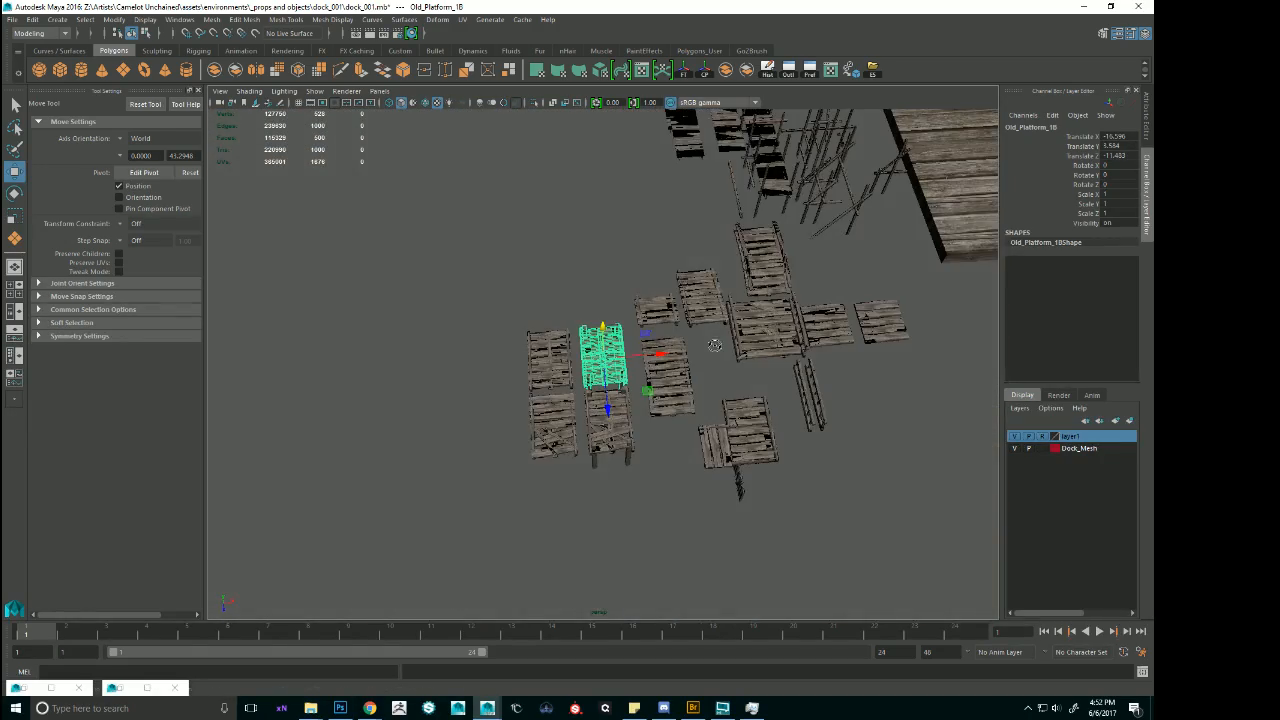
key("ctrl+d")
left_click_drag(659, 355, 1131, 274)
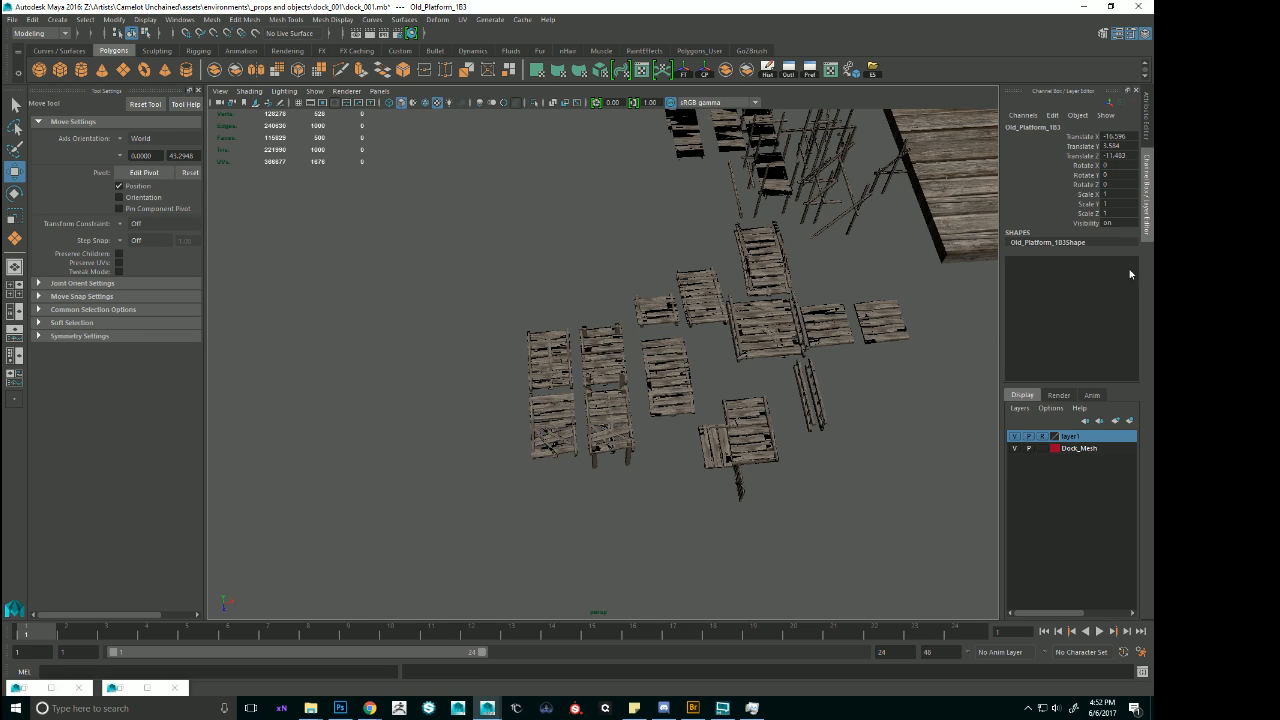
middle_click_drag(915, 238, 389, 288, "alt")
right_click_drag(808, 300, 680, 306, "alt")
left_click_drag(680, 306, 715, 306, "alt")
left_click_drag(634, 358, 778, 294)
left_click_drag(743, 388, 755, 301)
key("f")
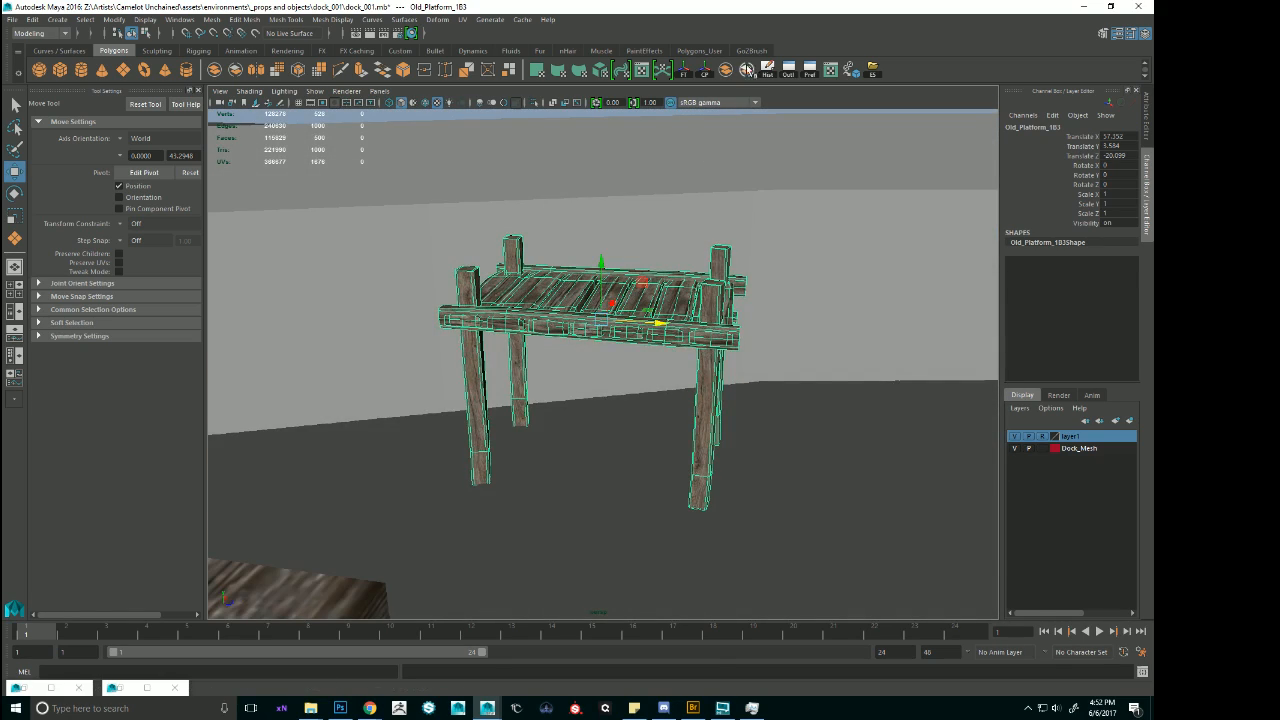
Separate the platform copy into its individual parts and select its four support posts.
left_click(746, 69)
left_click_drag(729, 255, 737, 258, "alt")
left_click(706, 260)
left_click(730, 293, "shift")
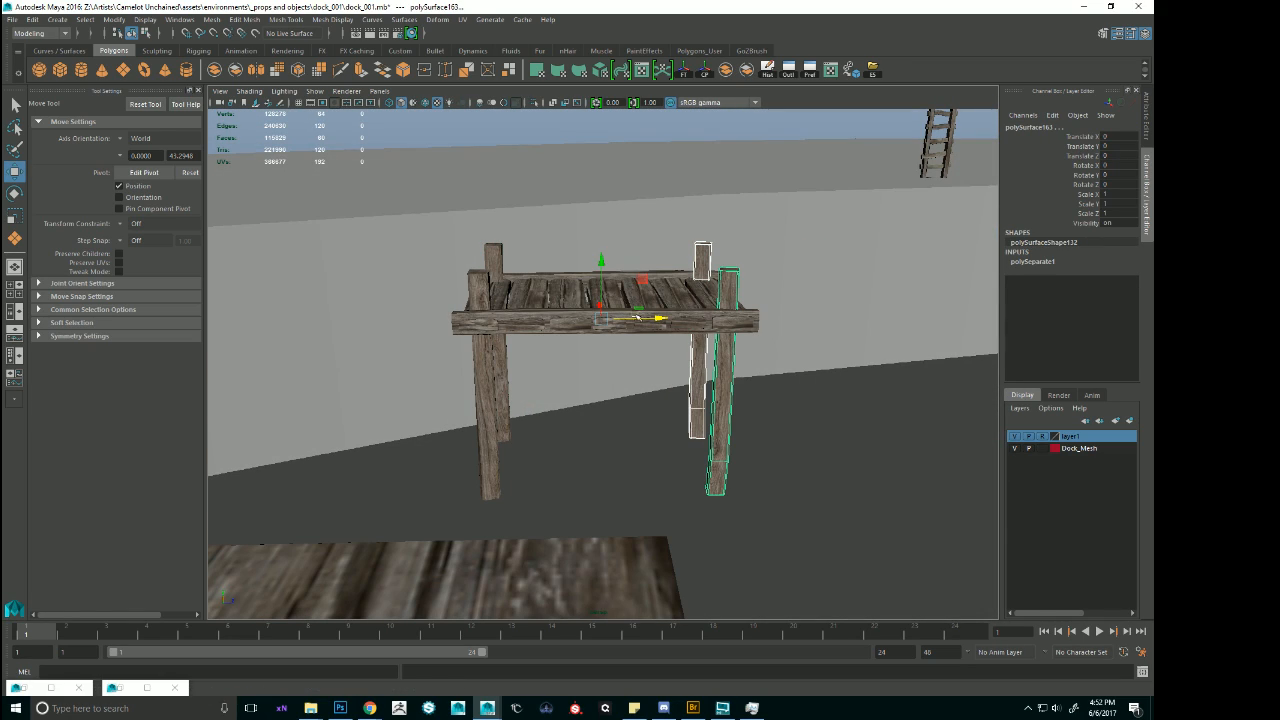
left_click(498, 266, "shift")
left_click(482, 293, "shift")
right_click_drag(749, 290, 683, 278, "alt")
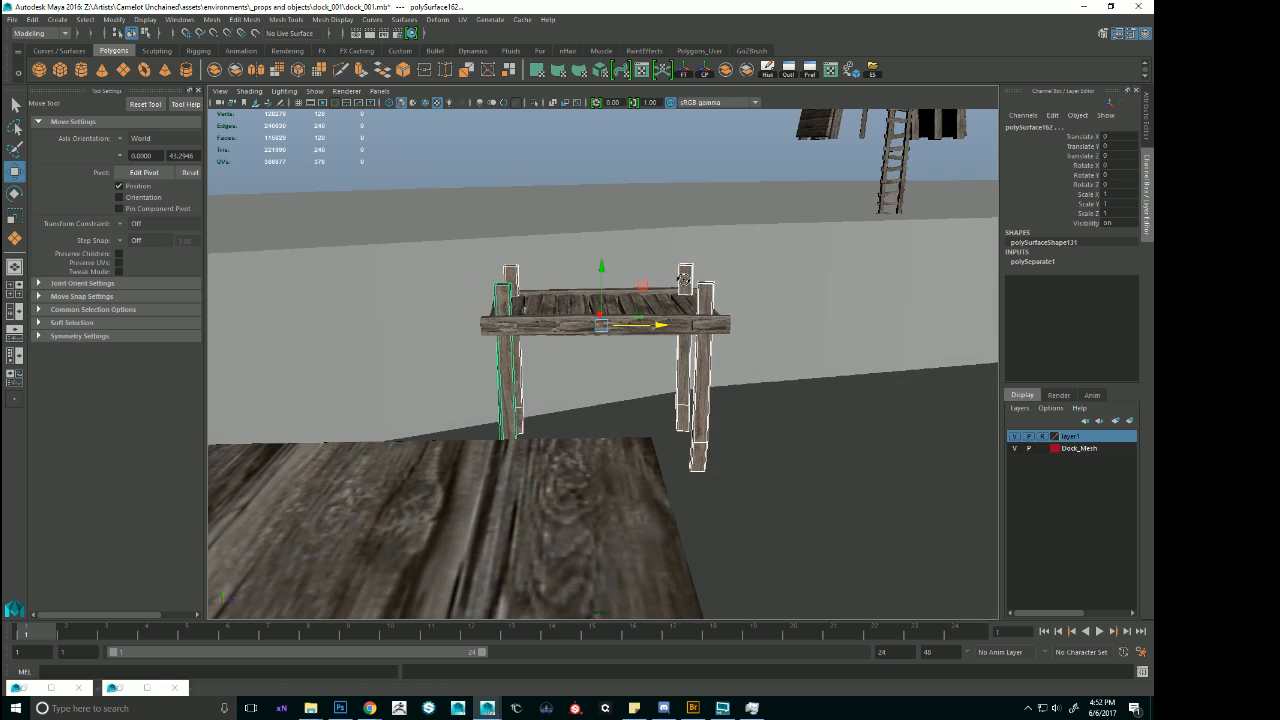
Try raising the upper vertices of the four support posts by about 4.89 units, and undo the move.
key("F9")
left_click_drag(394, 186, 834, 320)
left_click_drag(603, 246, 676, 234)
key("ctrl+z")
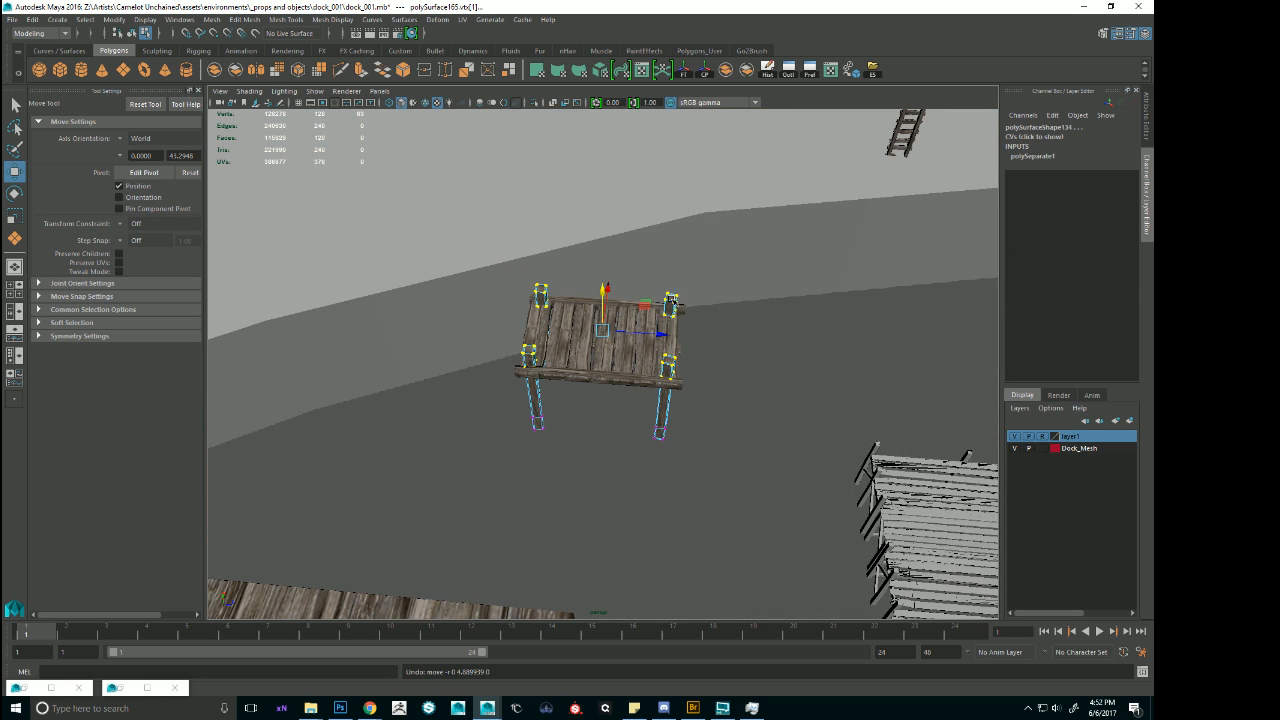
Reselect the support posts as objects, and undo back to before the platform copy was separated.
right_click_drag(671, 306, 712, 280)
left_click(671, 304)
left_click(538, 298, "shift")
left_click(535, 400, "shift")
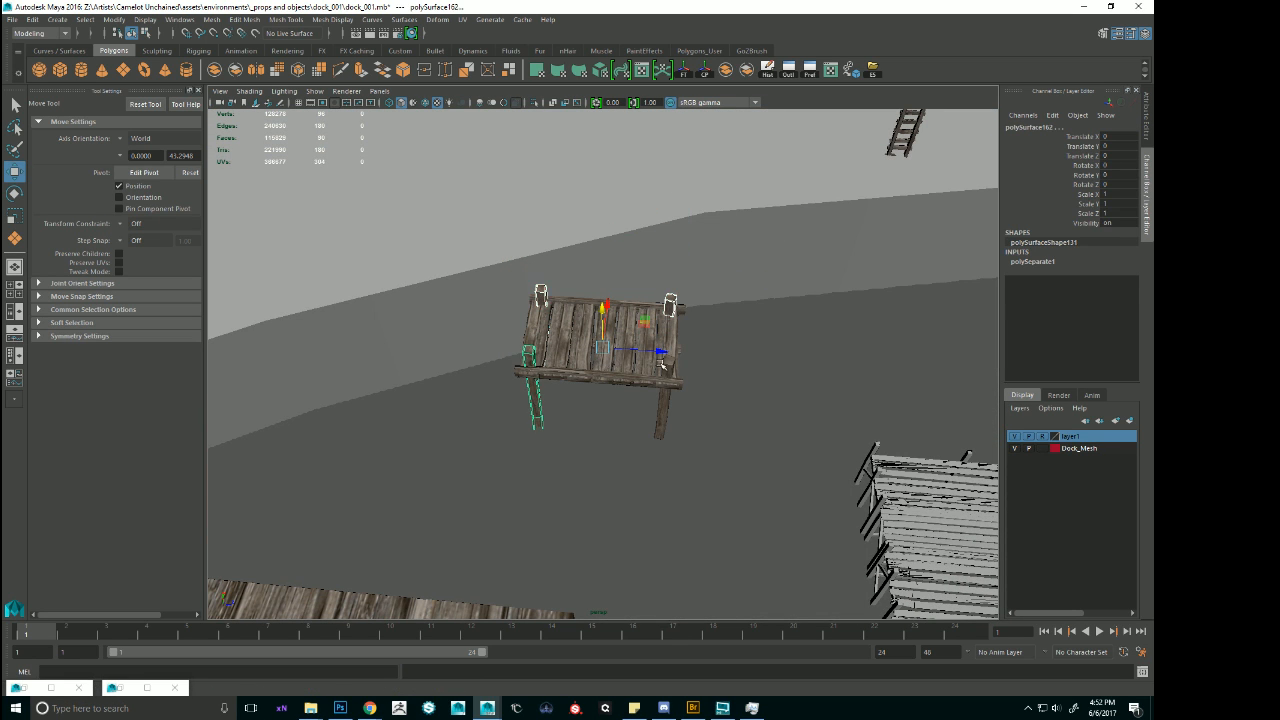
left_click(660, 410, "shift")
key("ctrl+z")
key("ctrl+z")
key("ctrl+z")
key("ctrl+z")
key("ctrl+z")
key("ctrl+z")
key("ctrl+z")
key("ctrl+z")
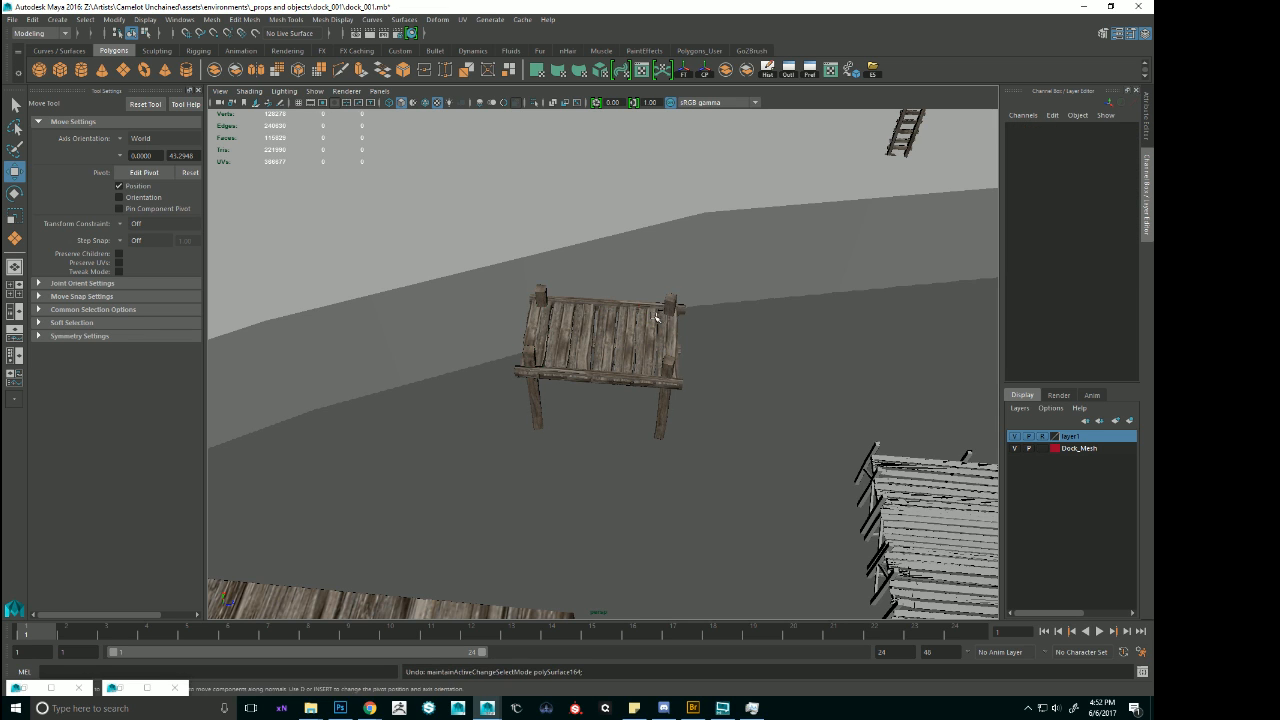
key("ctrl+z")
key("ctrl+z")
key("ctrl+z")
key("ctrl+z")
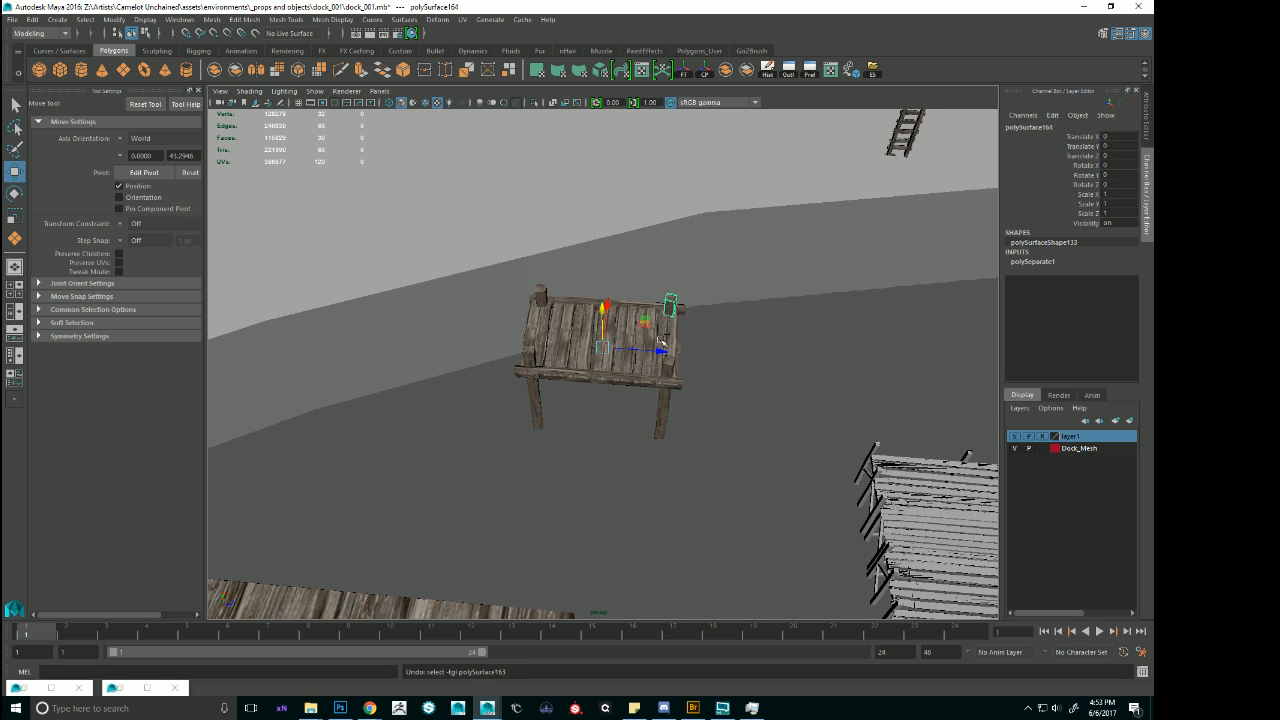
Scale the whole platform copy uniformly to 1.994 and move it clear of the shore's slope.
key("r")
left_click_drag(617, 366, 729, 360)
key("w")
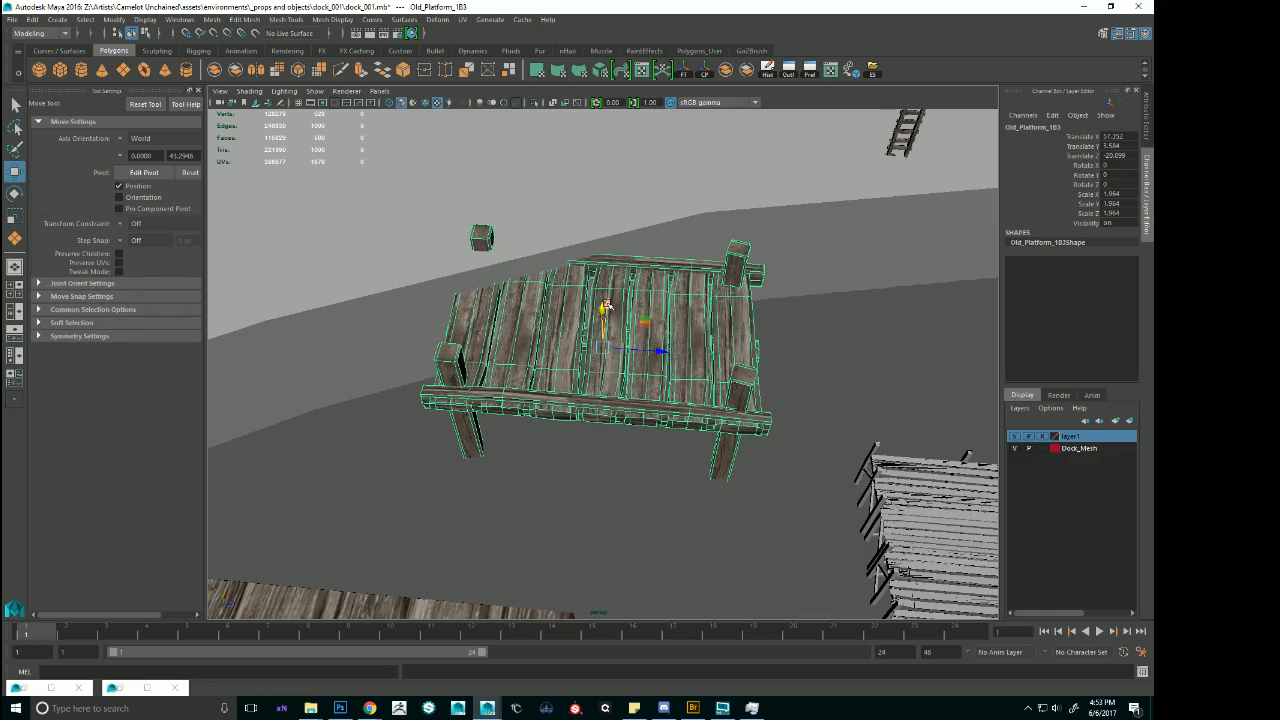
left_click_drag(606, 305, 604, 361)
left_click_drag(620, 420, 602, 366, "alt")
Separate the enlarged platform copy into parts, and raise its deck planks and side beams 0.942 units along Y.
left_click(749, 71)
left_click(676, 305)
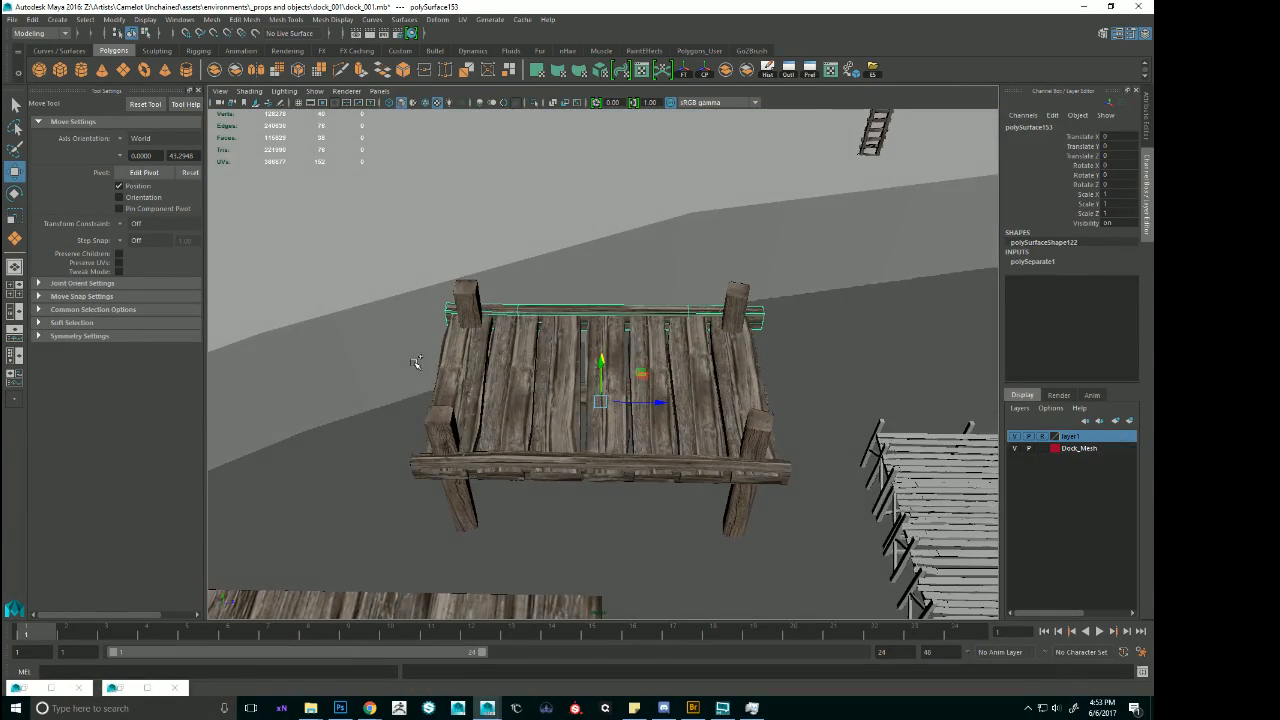
left_click_drag(414, 360, 827, 385, "shift")
left_click(727, 306, "shift")
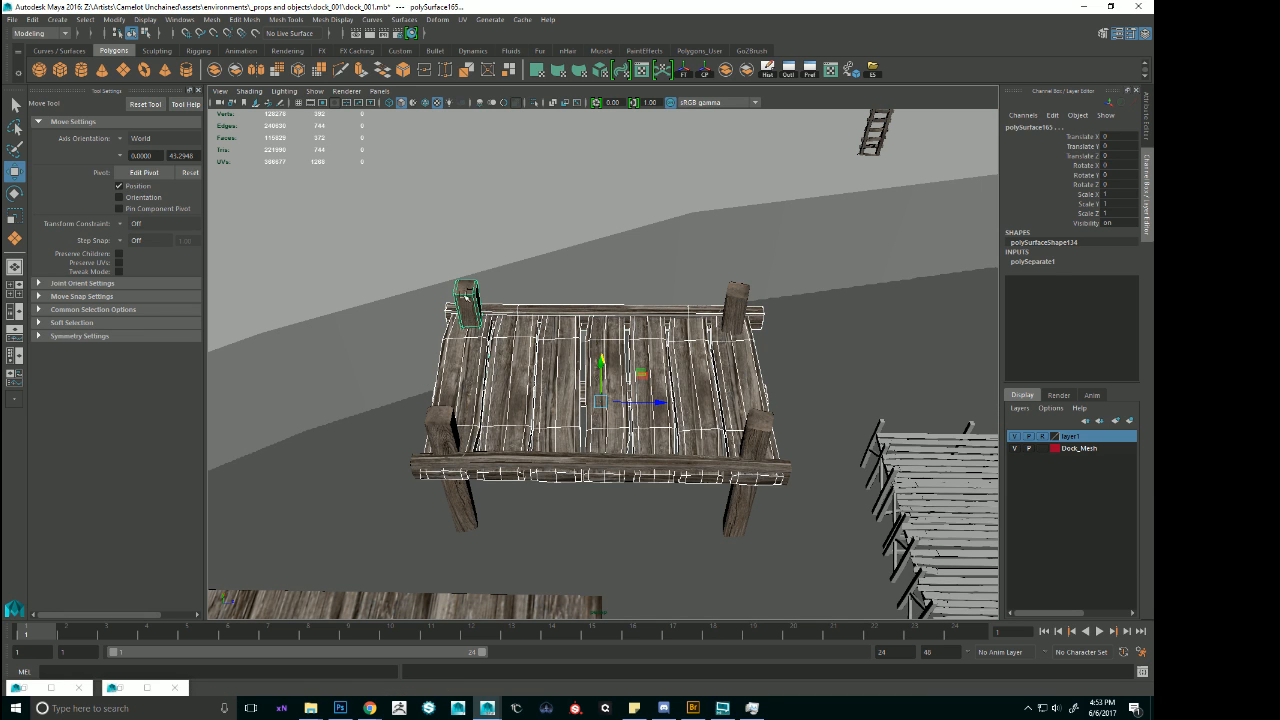
left_click(466, 297, "shift")
left_click_drag(589, 449, 612, 418, "alt")
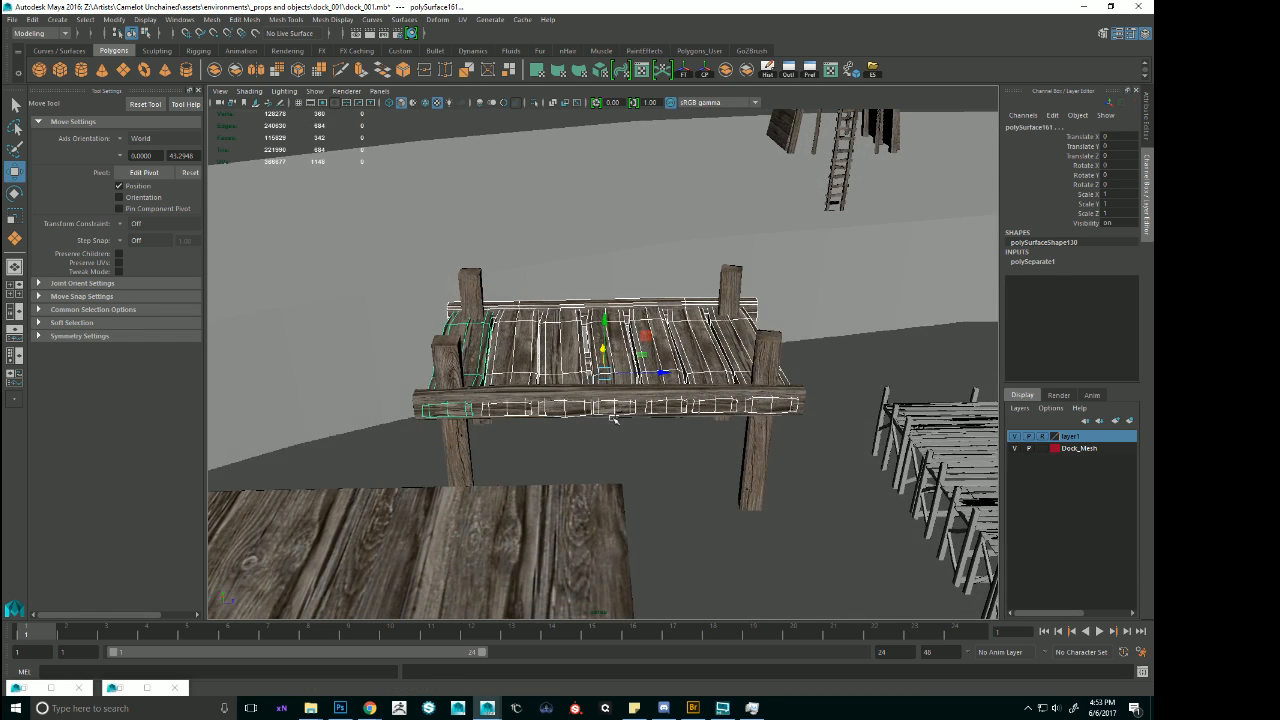
left_click(612, 412, "shift")
left_click_drag(605, 320, 633, 416)
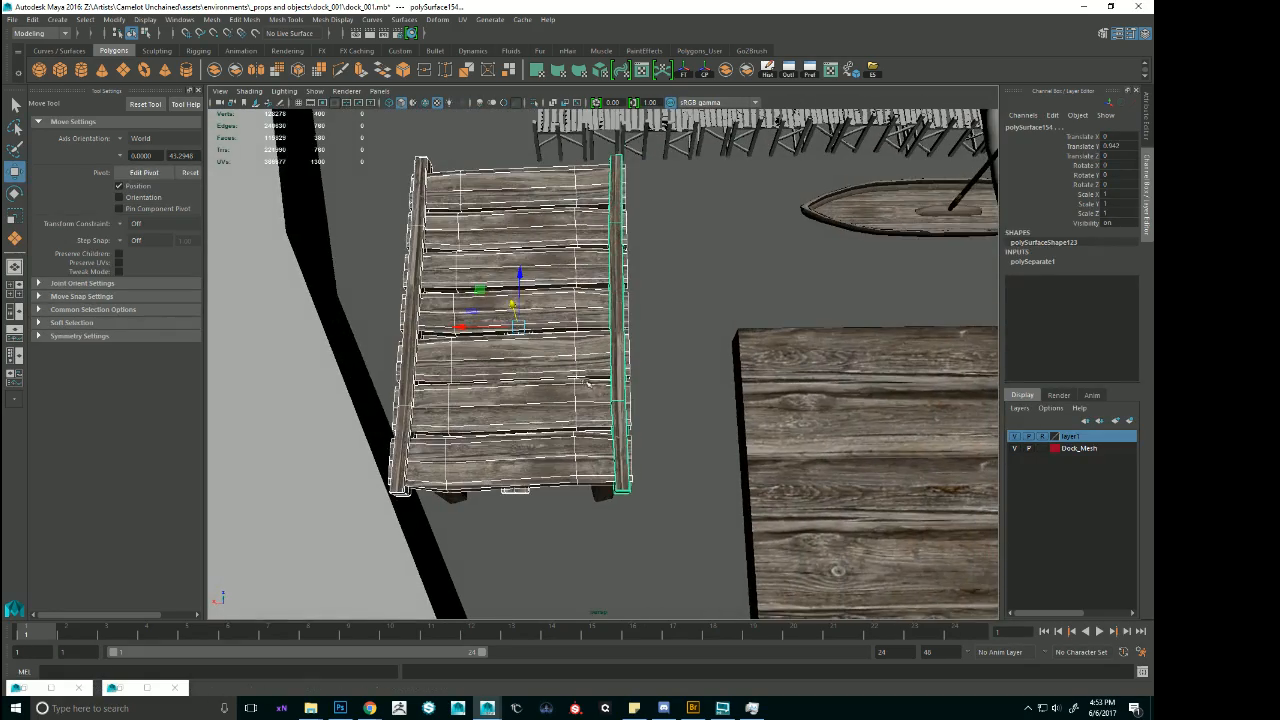
Move the platform copy's side beam at the seaward end along X, well clear of the deck planks.
middle_click_drag(633, 416, 659, 420, "alt")
left_click(647, 291)
left_click_drag(511, 340, 745, 365)
Select all seven deck planks and stretch their seaward end vertices along X to lengthen the deck.
left_click(640, 263)
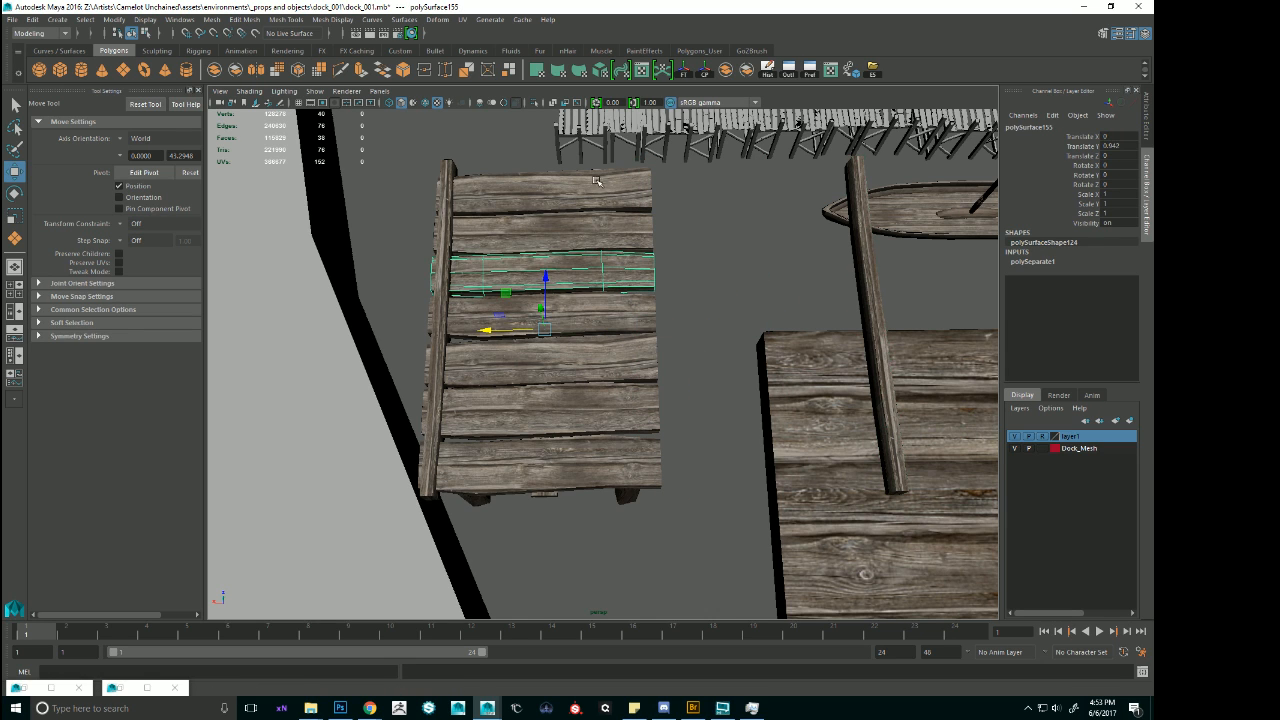
left_click(599, 185, "shift")
left_click(605, 232, "shift")
left_click(609, 320, "shift")
left_click(612, 365, "shift")
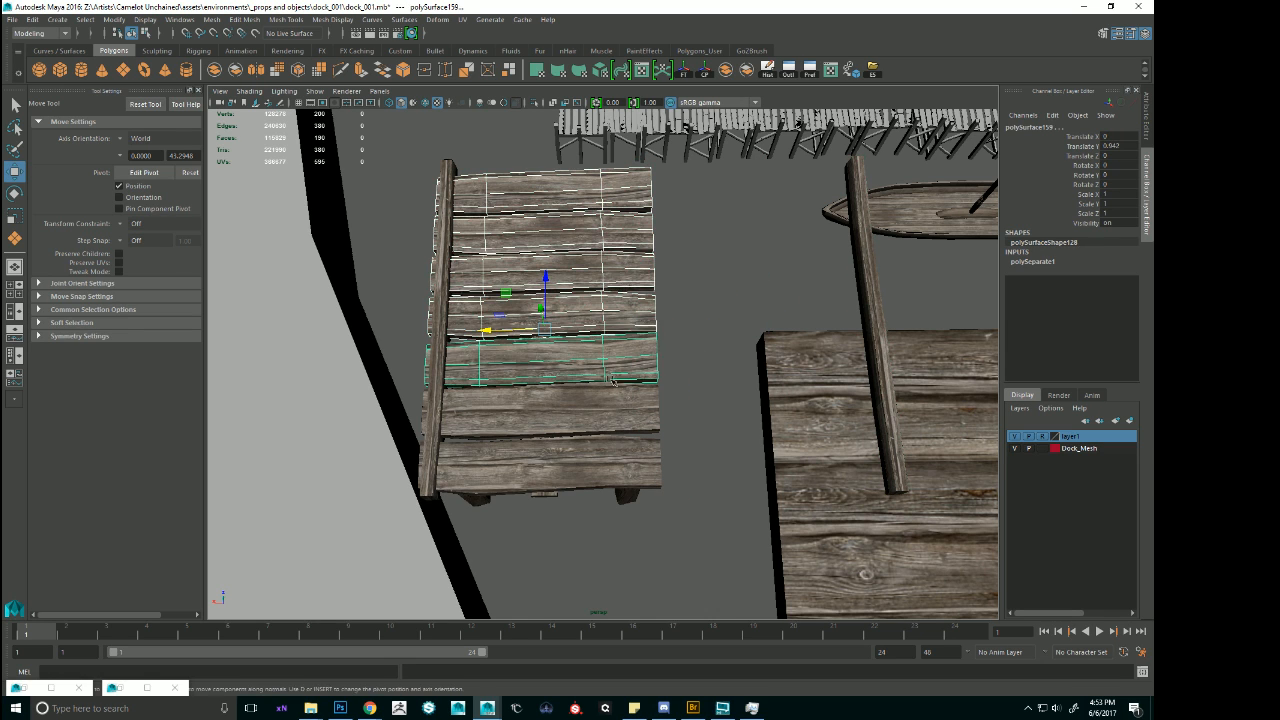
left_click(620, 410, "shift")
left_click(630, 455, "shift")
left_click_drag(630, 445, 598, 428, "alt")
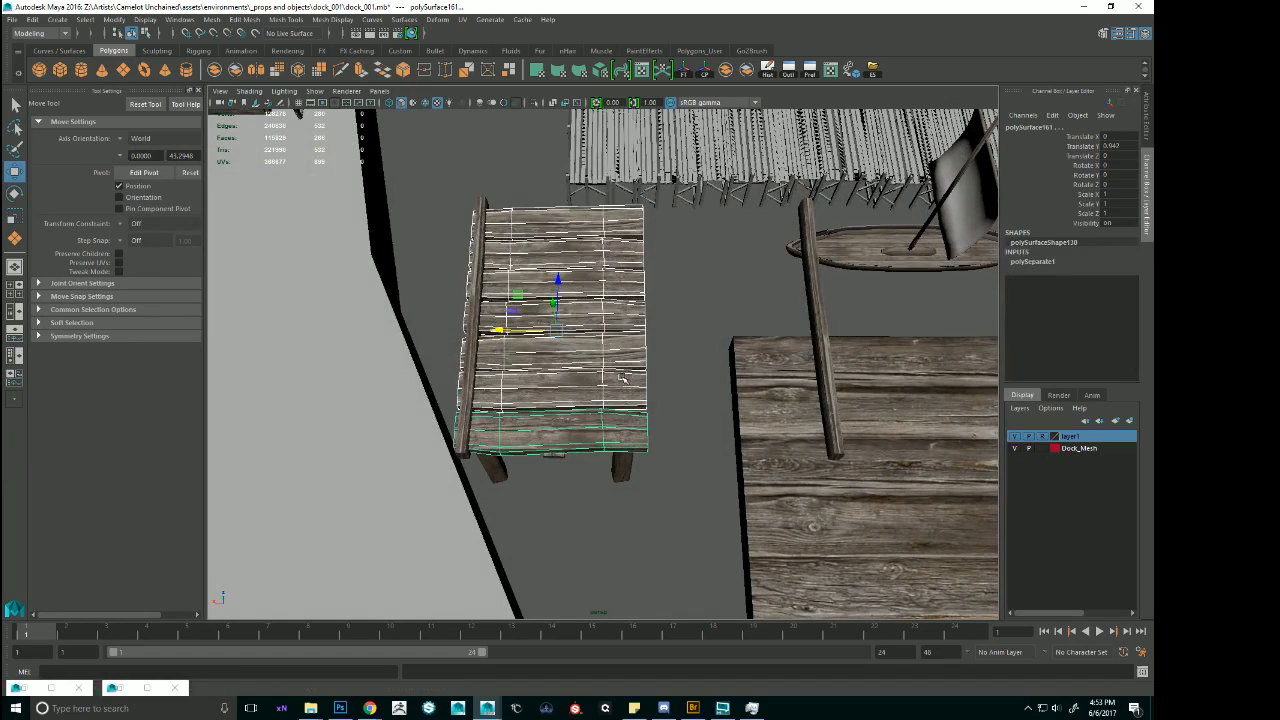
key("F9")
left_click_drag(566, 176, 734, 482)
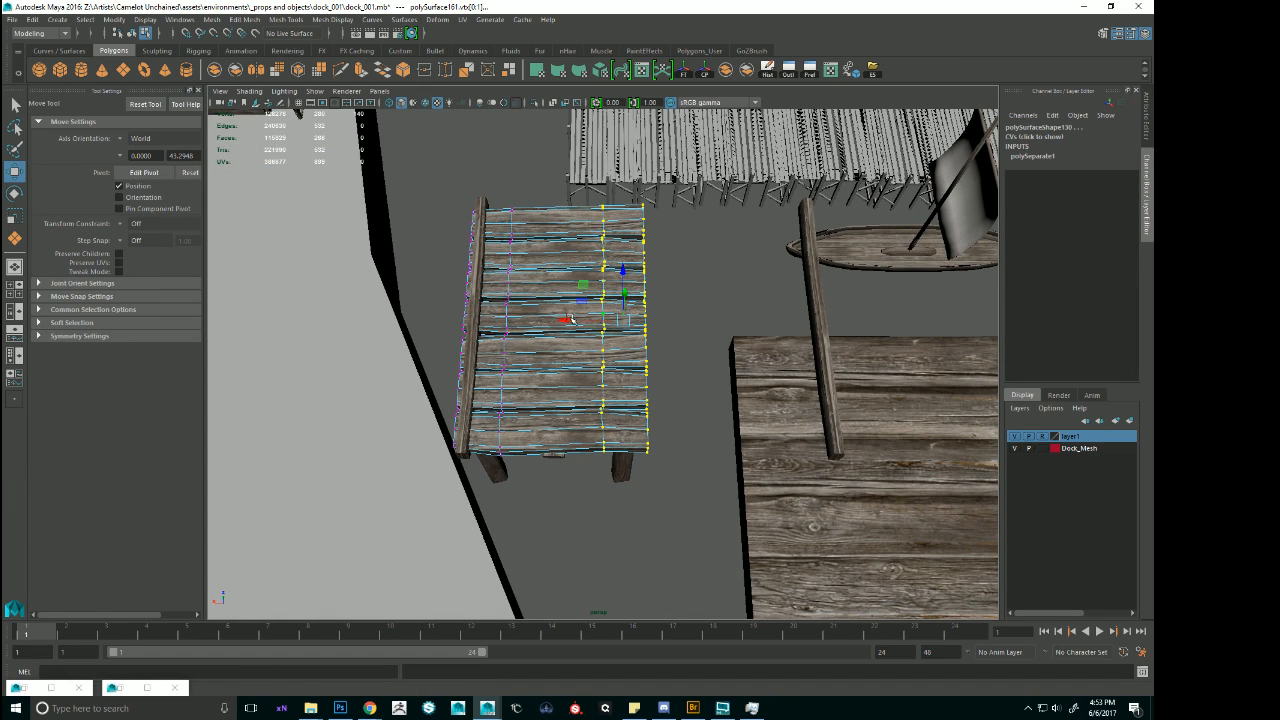
left_click_drag(570, 318, 765, 347)
scroll(727, 343, "down", 5)
scroll(683, 302, "up", 4)
left_click_drag(765, 347, 620, 345, "alt")
Align the detached side beam along X with the seaward ends of the lengthened planks.
key("F8")
left_click(455, 335)
left_click_drag(455, 335, 675, 326, "alt")
left_click(768, 336)
middle_click_drag(768, 336, 735, 338, "alt")
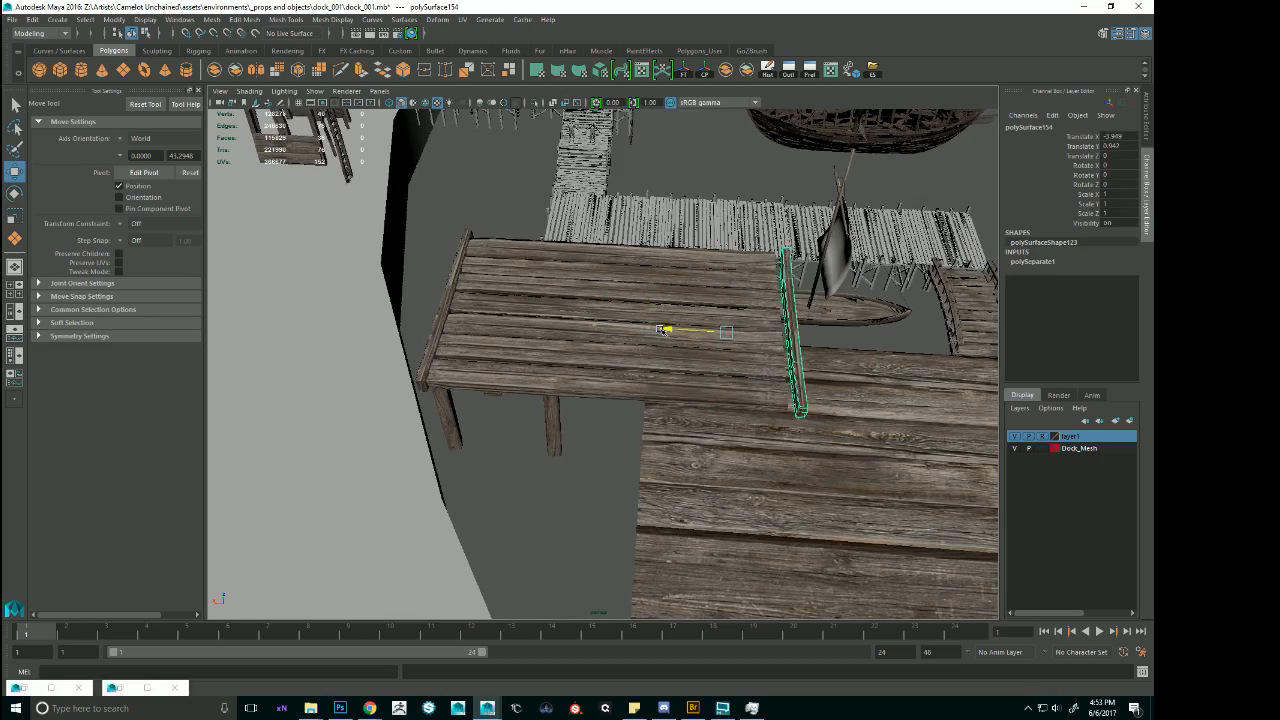
left_click_drag(662, 330, 705, 298)
Place the human size-reference figure on the lengthened deck and frame it to compare the proportions.
left_click(557, 405)
left_click(723, 289)
left_click_drag(598, 315, 584, 328, "alt")
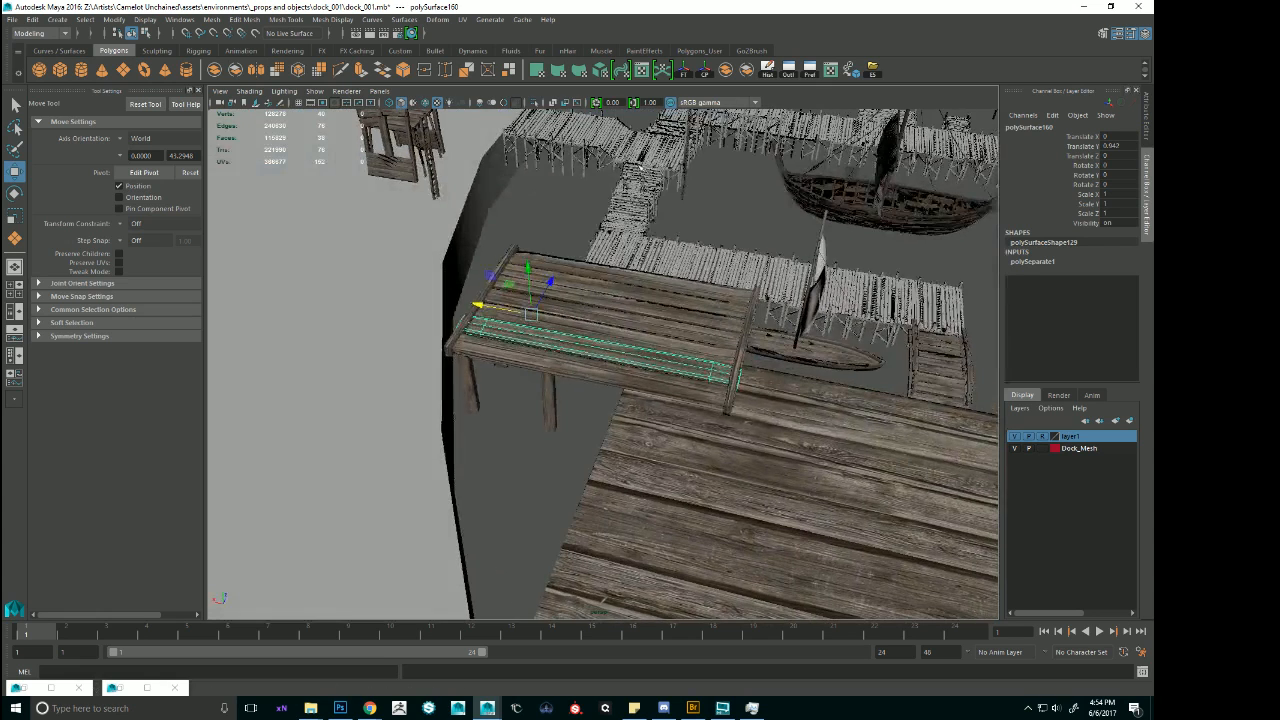
left_click(641, 182)
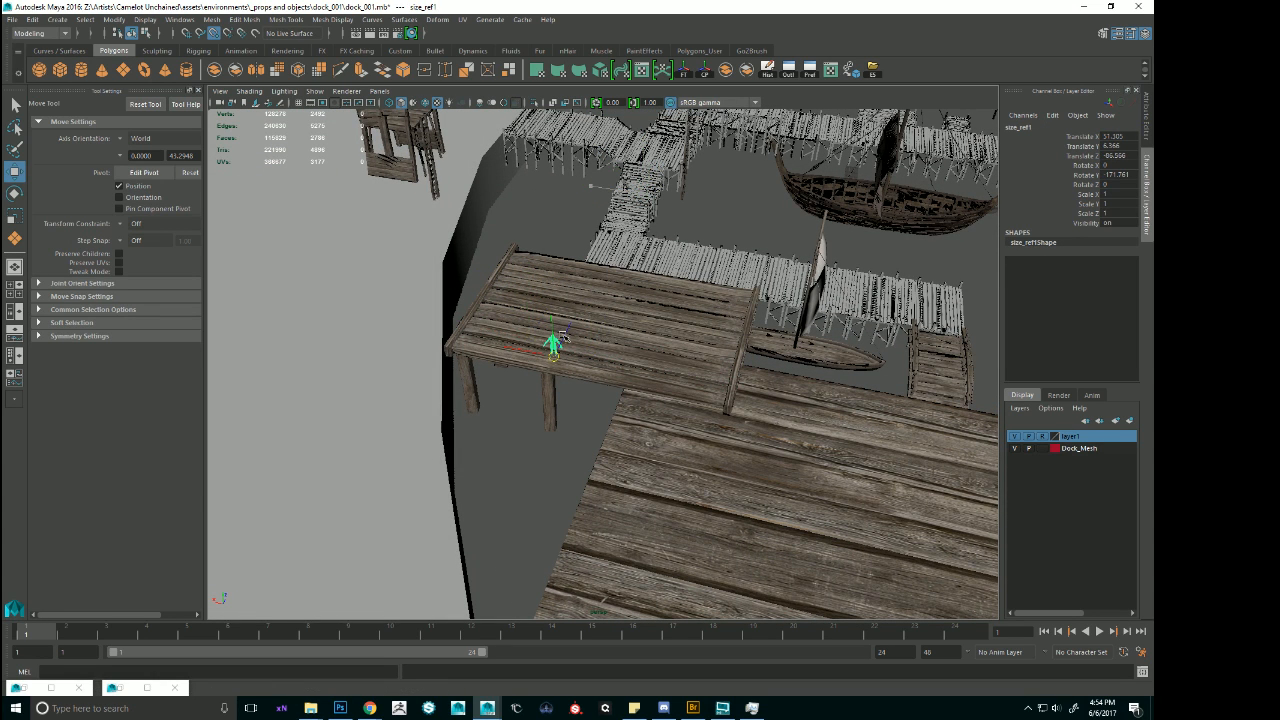
left_click_drag(767, 347, 697, 331, "alt")
key("f")
scroll(692, 350, "down", 5)
Reselect the seven deck planks and stretch their seaward end vertices further along X, past the side beam.
left_click(695, 296)
left_click(709, 253, "shift")
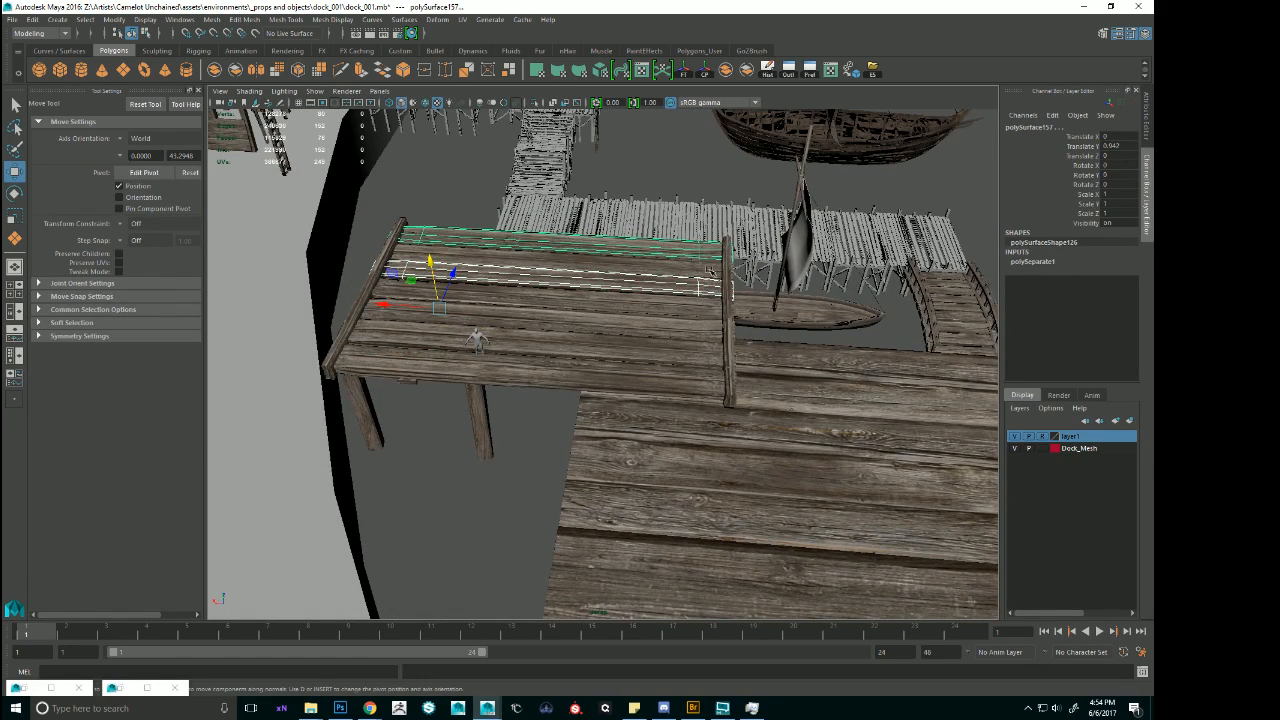
left_click(710, 270, "shift")
left_click(704, 308, "shift")
left_click(700, 330, "shift")
left_click(696, 354, "shift")
left_click(702, 372, "shift")
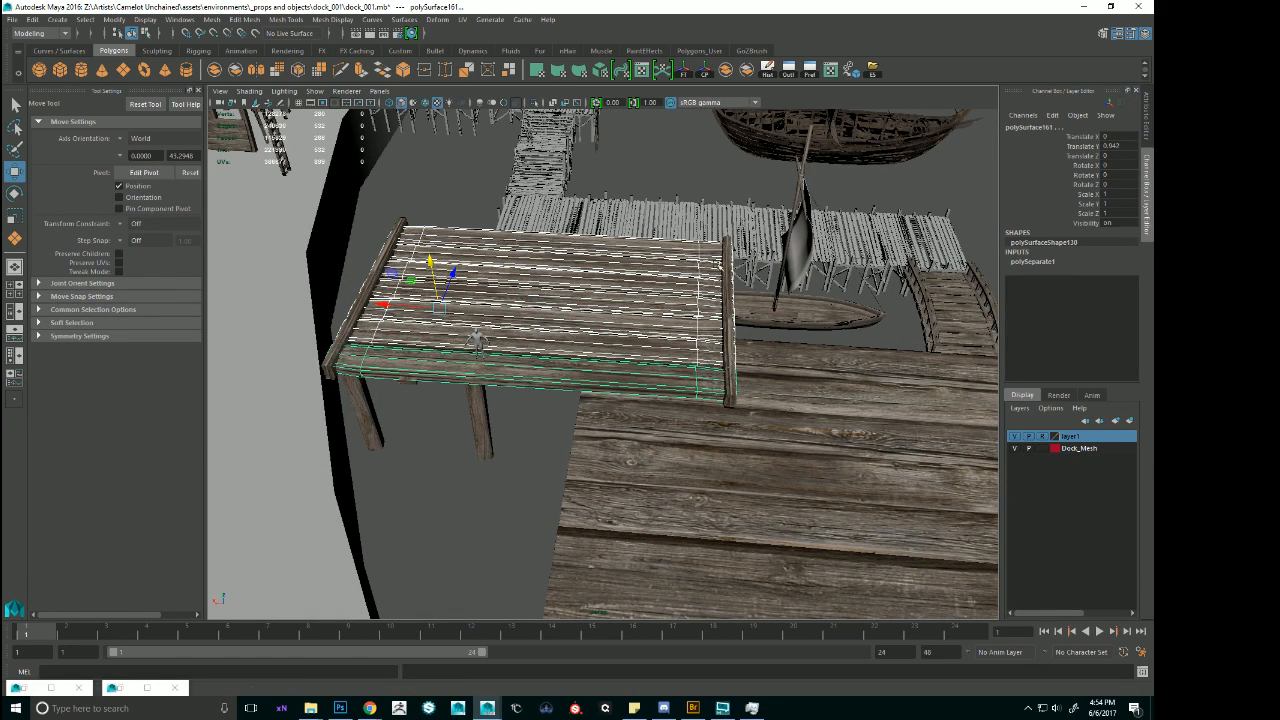
key("F9")
left_click_drag(661, 213, 814, 484)
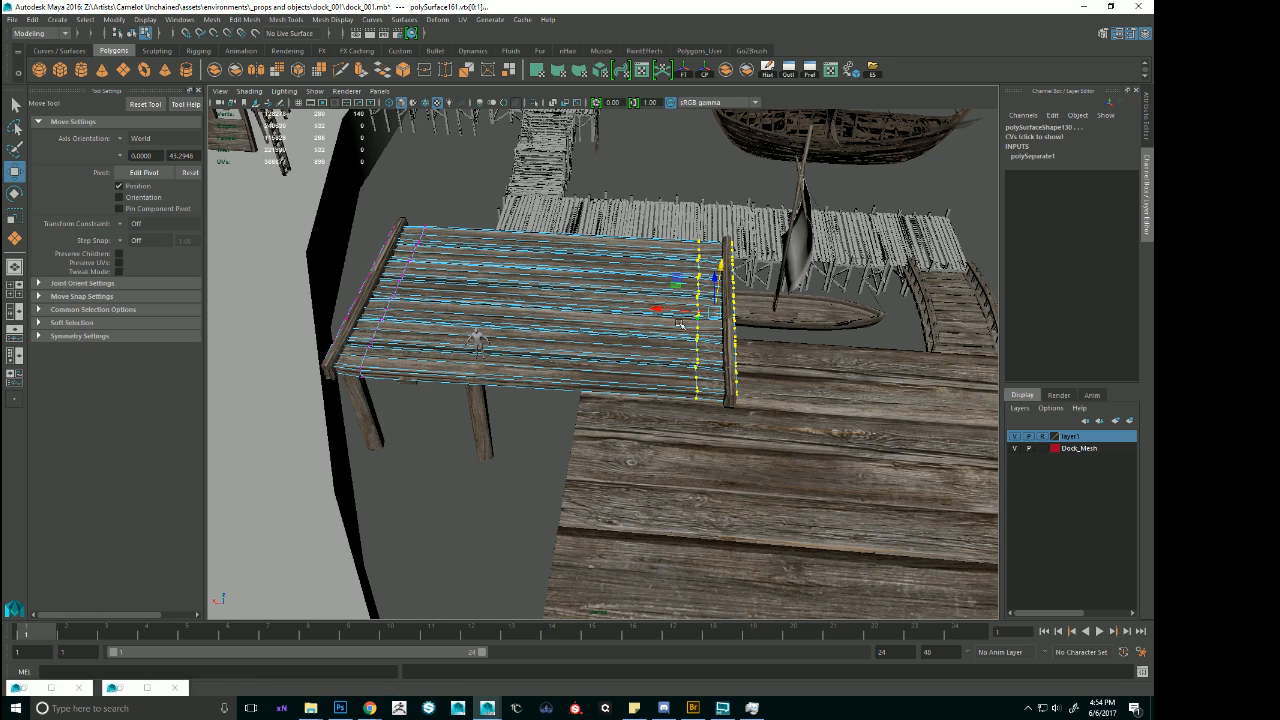
left_click_drag(680, 323, 709, 345)
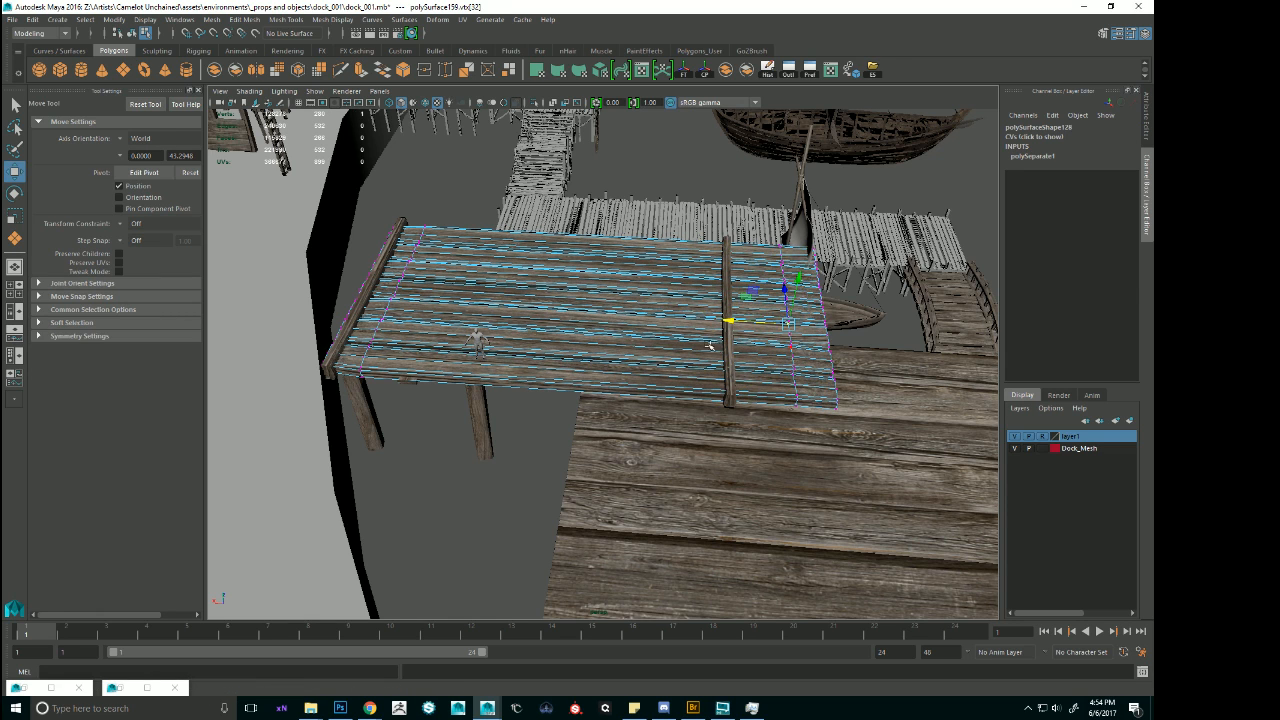
Move the seaward side beam along X to the new ends of the deck planks.
right_click_drag(709, 345, 730, 318)
left_click(730, 320)
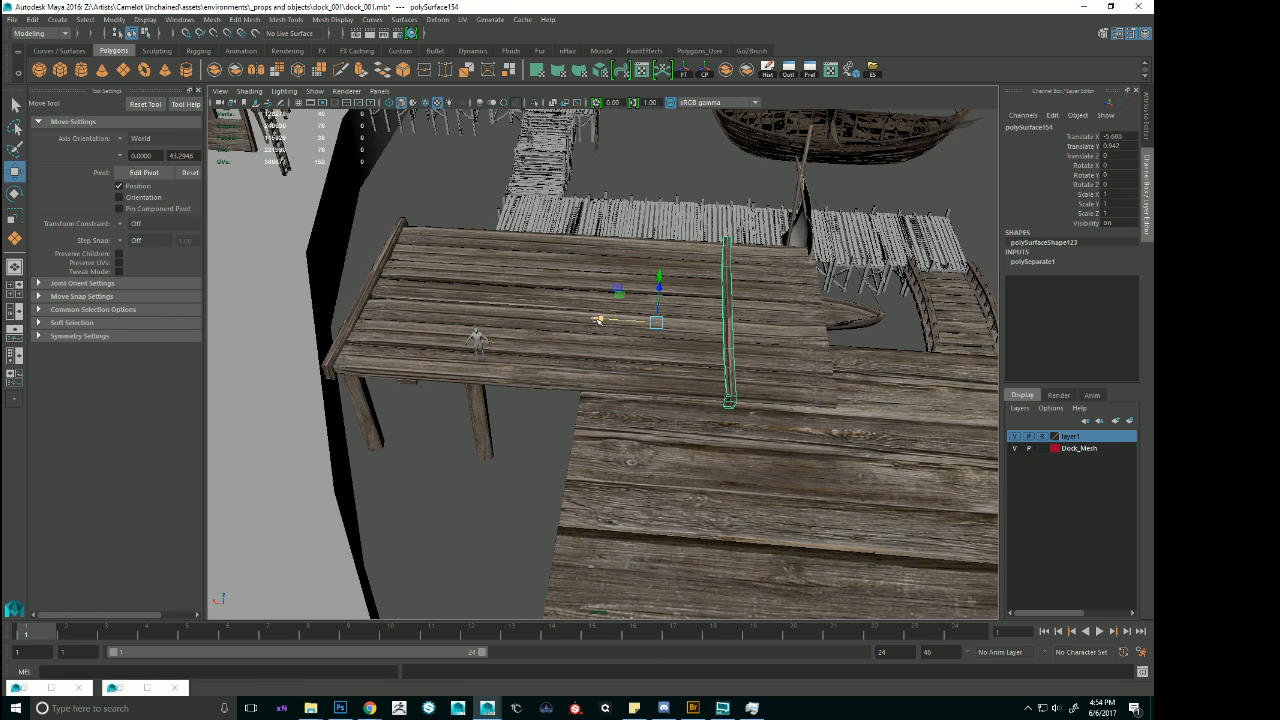
left_click_drag(597, 320, 680, 334)
Duplicate the inner pair of support posts and move the copies about 4 units along X toward the unsupported end.
left_click_drag(758, 368, 553, 363, "alt")
left_click(472, 416)
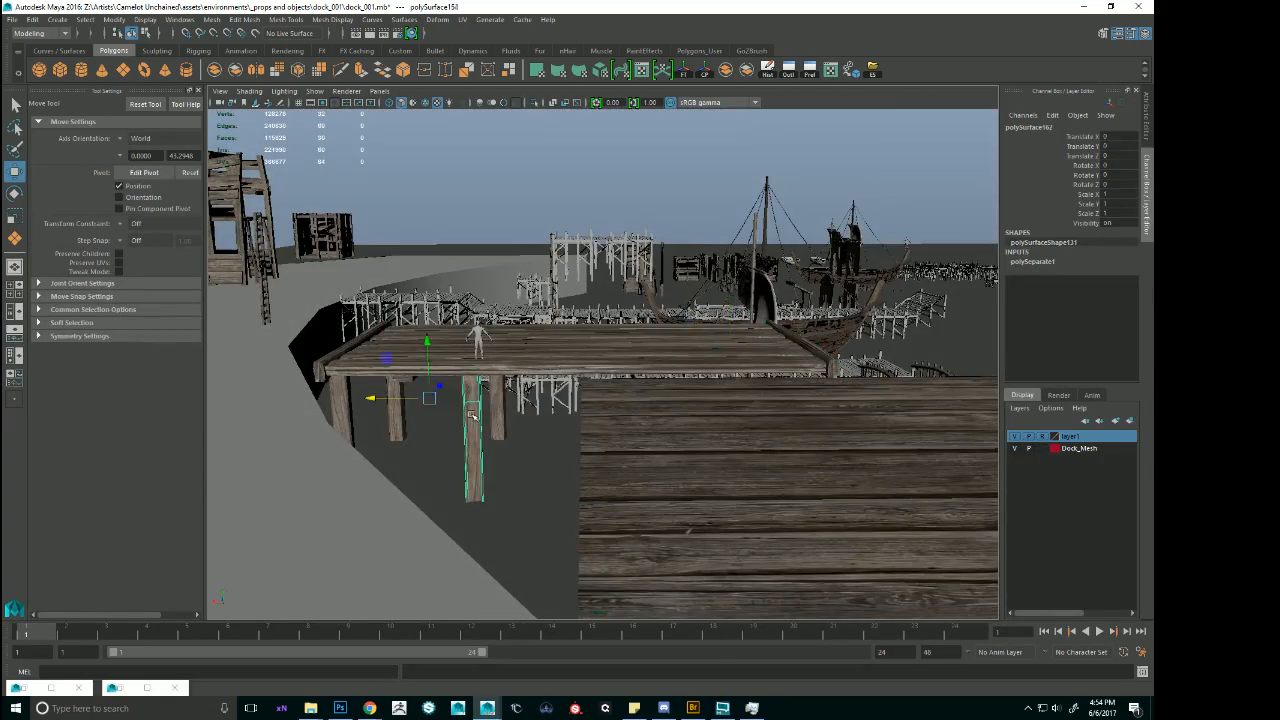
left_click(500, 410)
left_click_drag(502, 408, 513, 415, "alt")
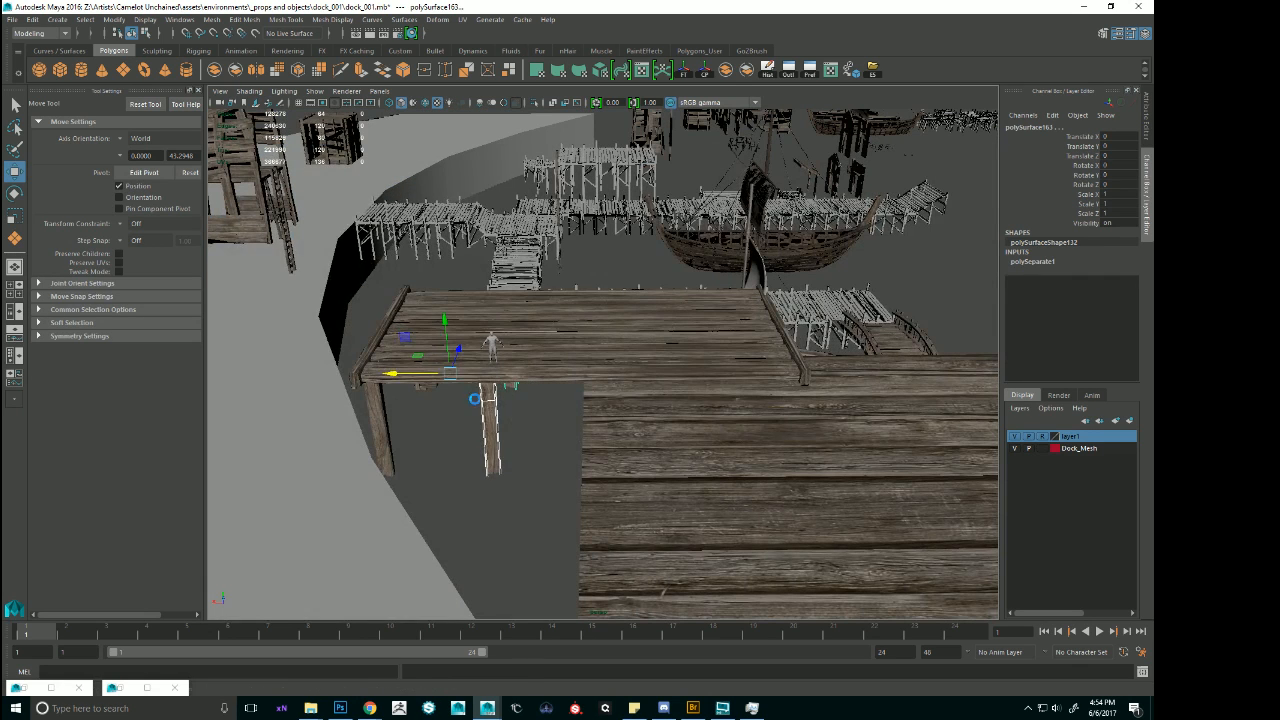
left_click(496, 392)
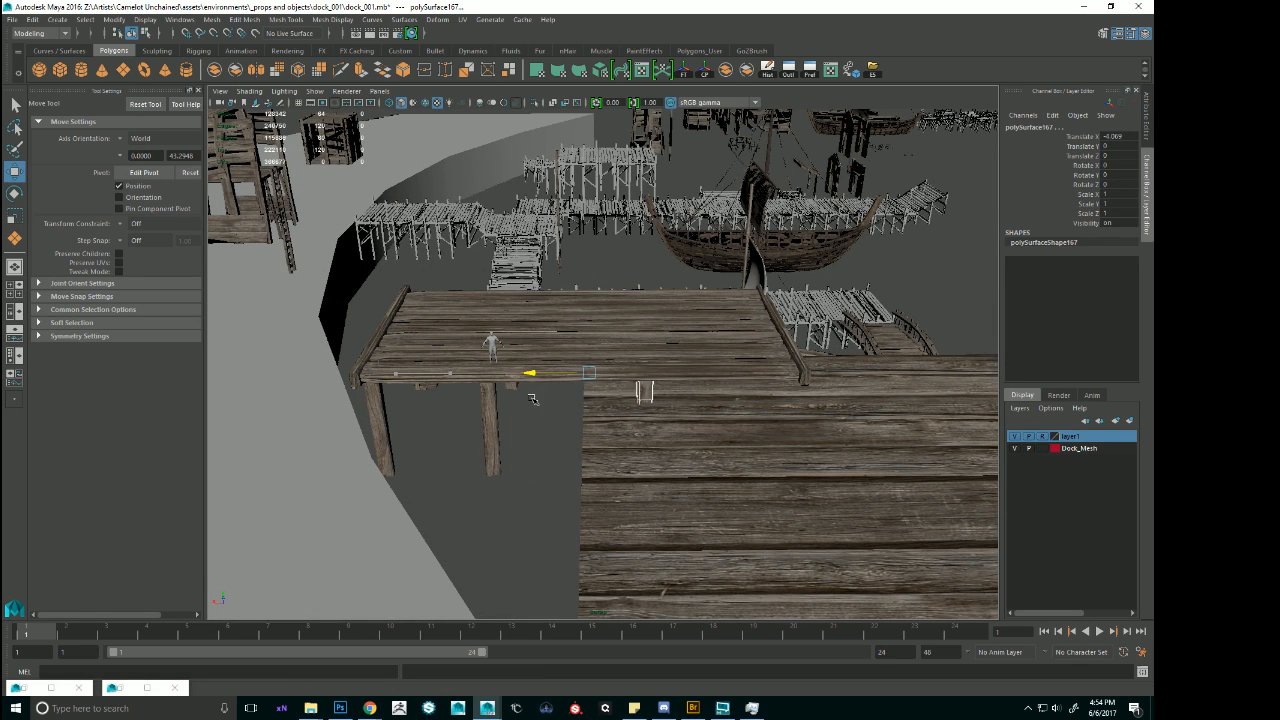
Select the whole platform group and isolate it in the view.
left_click(530, 315, "shift")
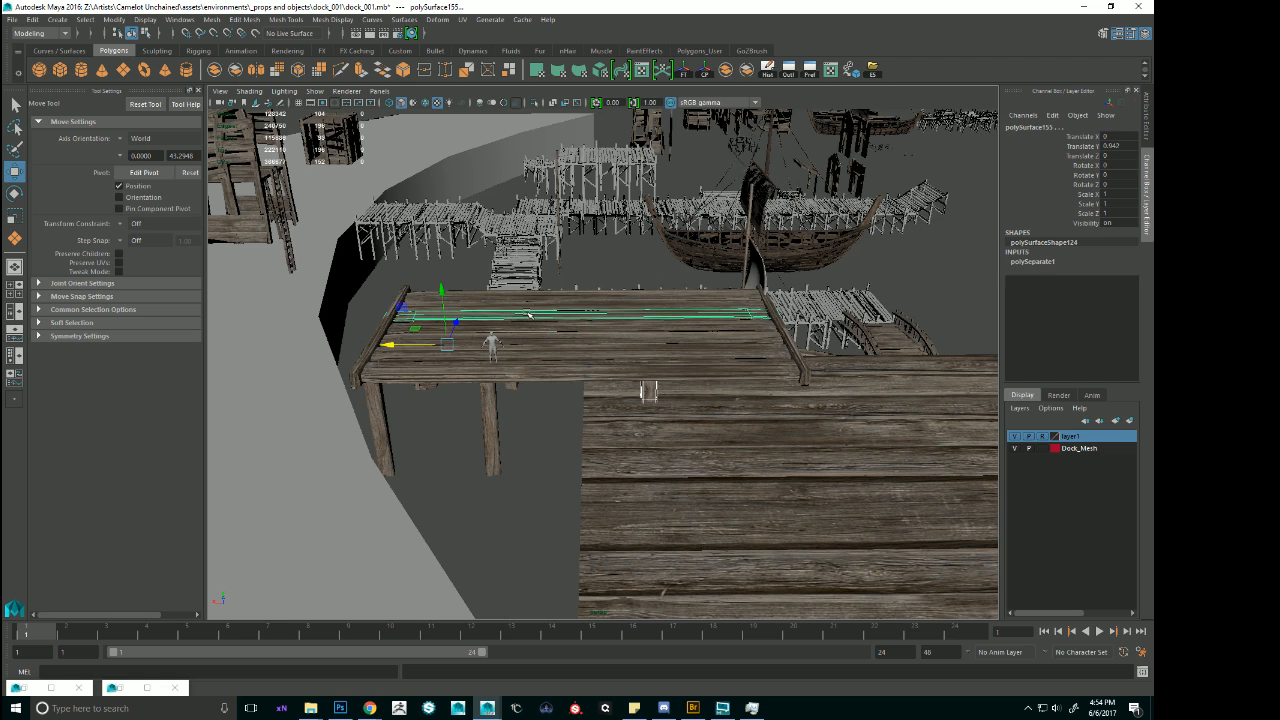
scroll(642, 315, "down", 2)
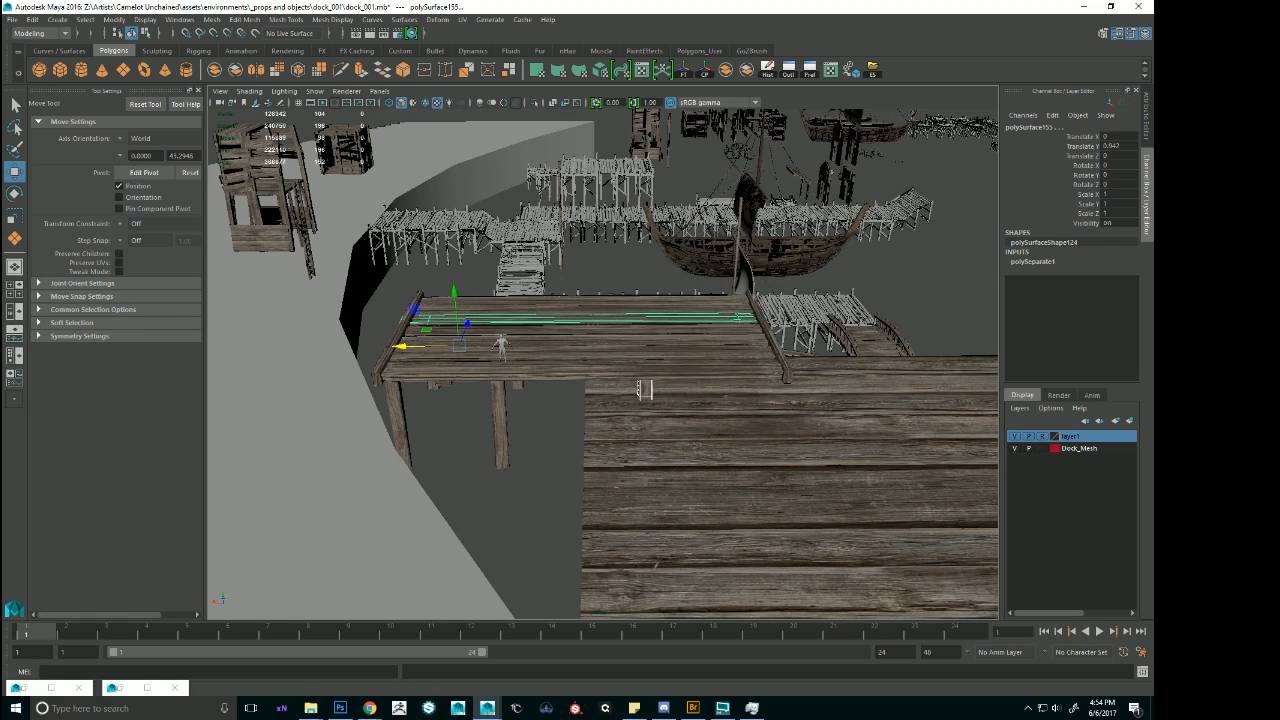
key("Up")
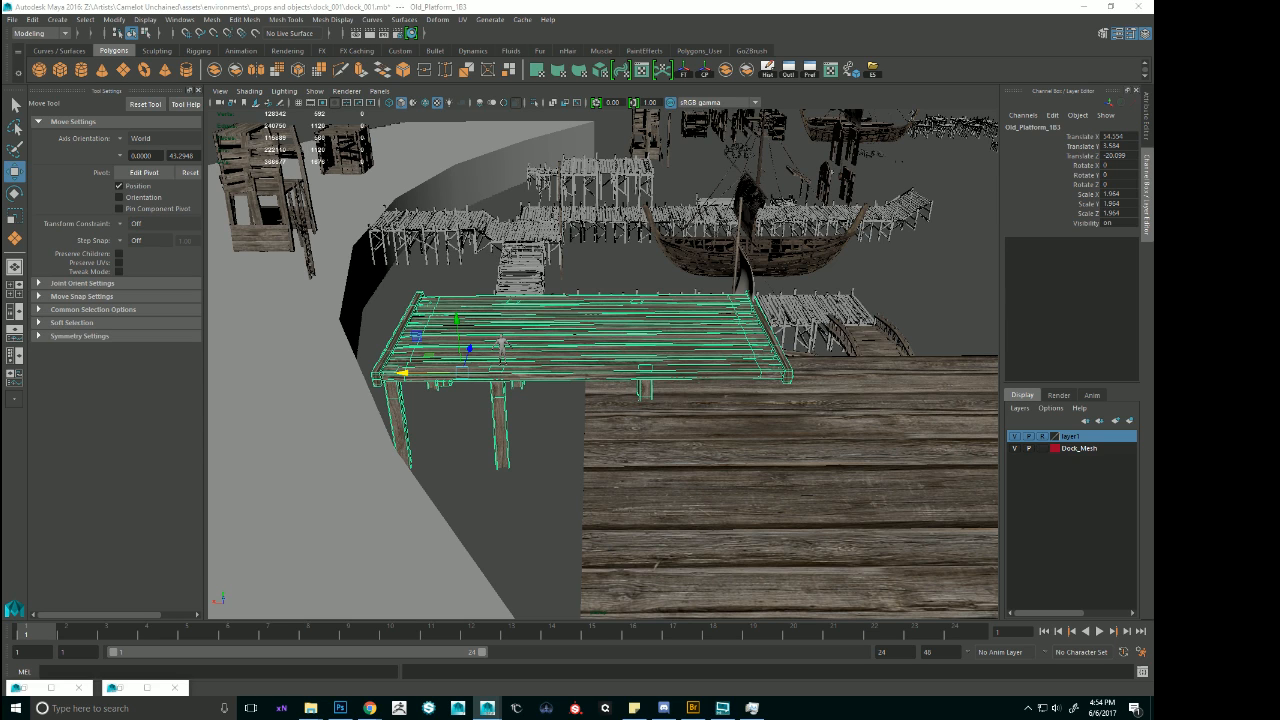
left_click_drag(402, 373, 690, 373)
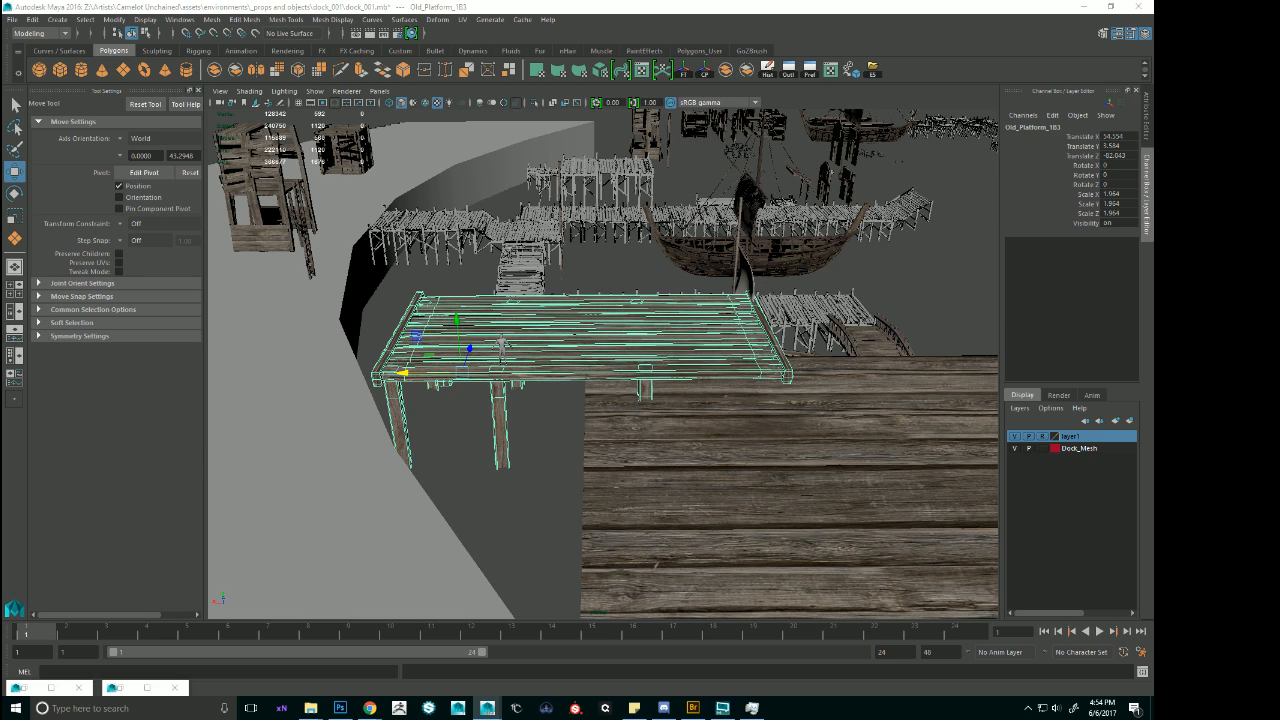
left_click(532, 105)
left_click_drag(630, 272, 653, 233, "alt")
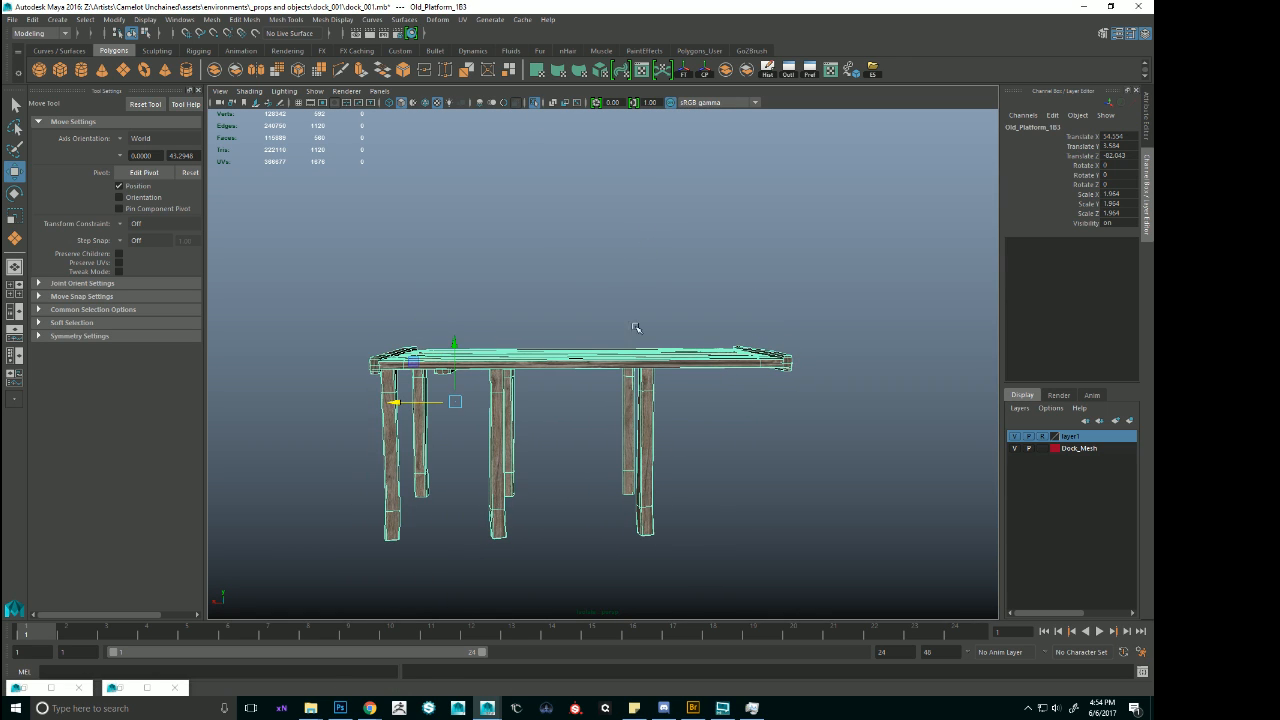
Move the copied post pair under the deck's far end, duplicate it, and set the new pair midway at about -4.18 along X.
left_click_drag(607, 426, 668, 535)
left_click_drag(533, 402, 670, 404)
key("ctrl+d")
left_click_drag(618, 437, 584, 408, "alt")
left_click_drag(659, 427, 646, 494)
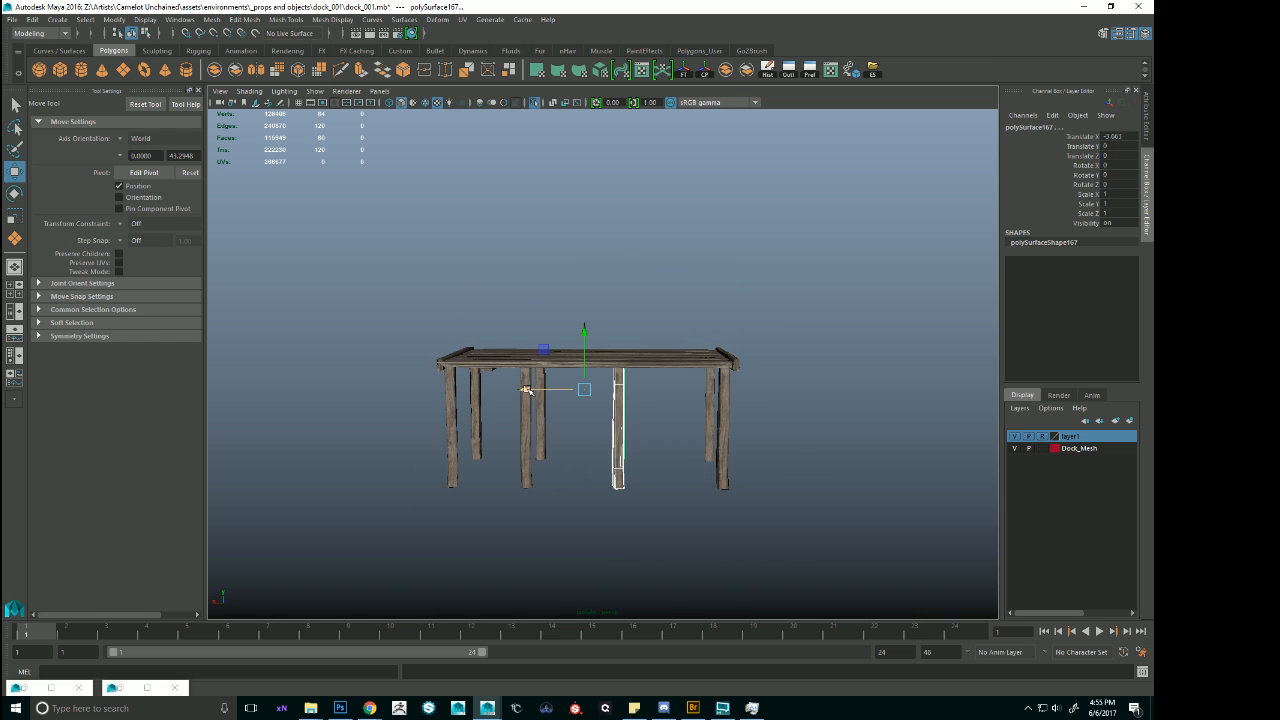
left_click_drag(530, 391, 634, 436)
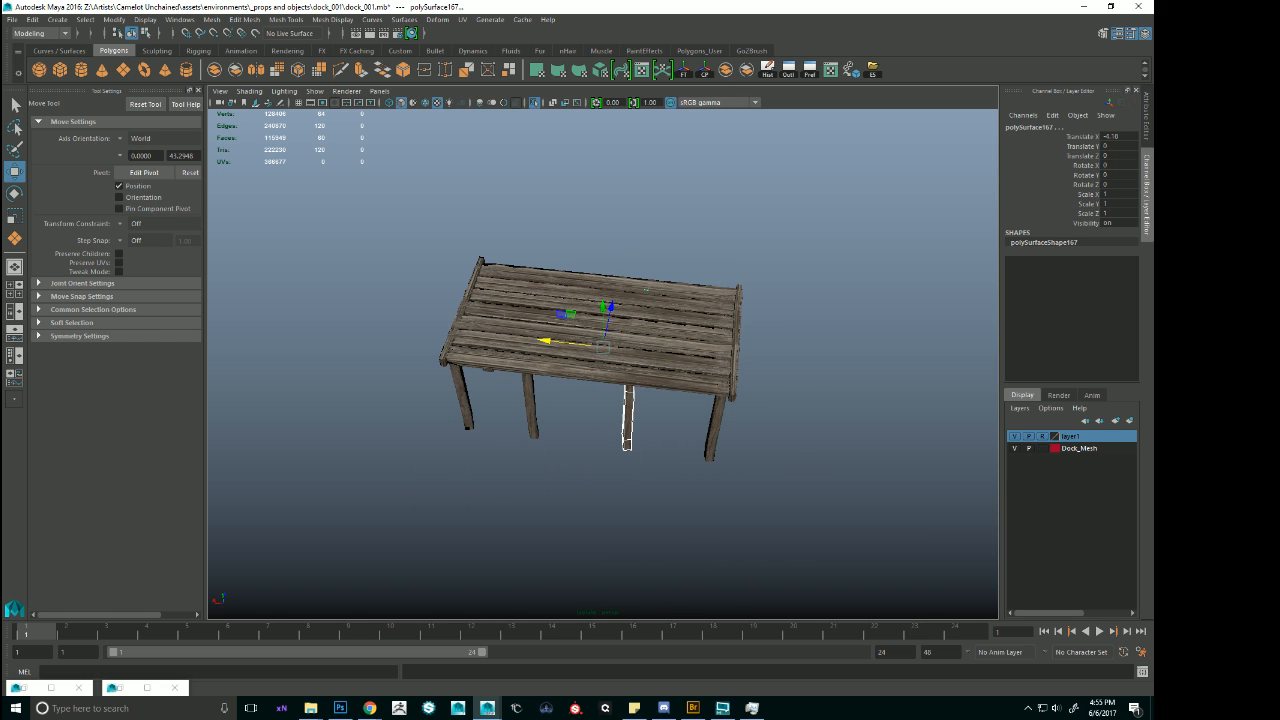
Examine the isolated platform's deck and support posts from several sides and up close.
key("Up")
right_click_drag(634, 436, 570, 400, "alt")
left_click_drag(634, 380, 445, 308, "alt")
right_click_drag(445, 308, 724, 397, "alt")
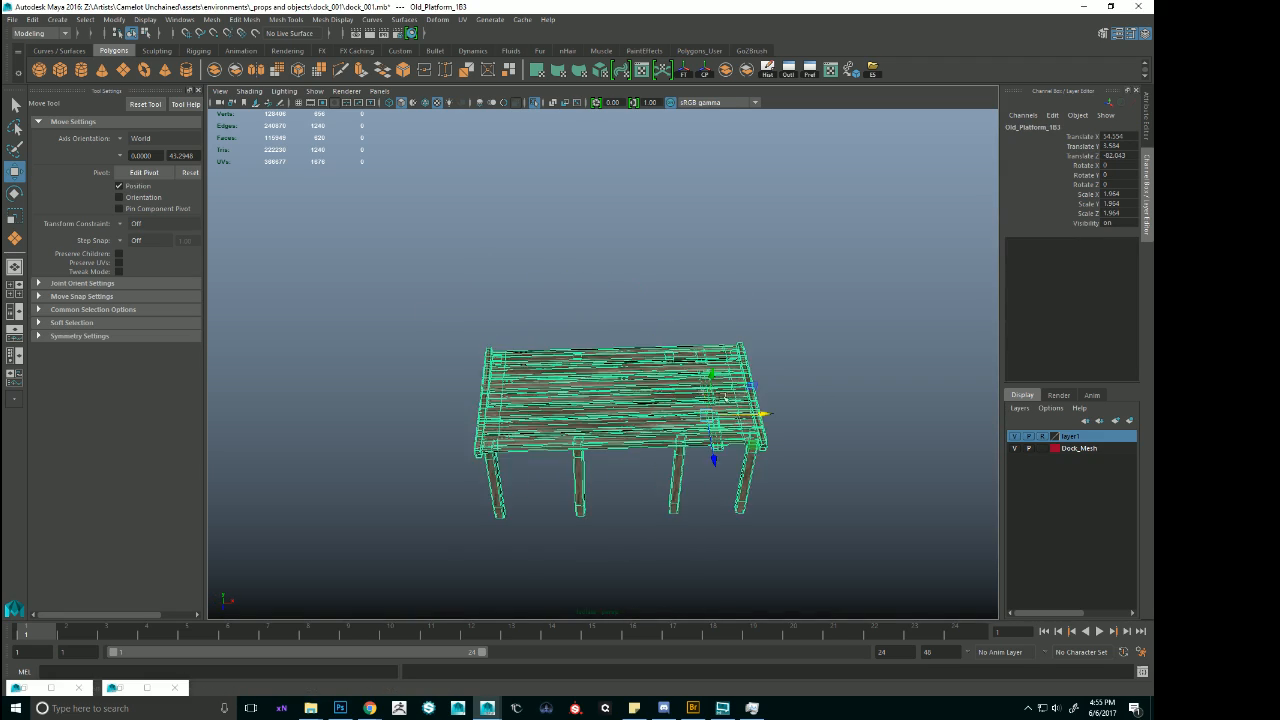
mouse_move(724, 397)
left_mouse_down("alt")
mouse_move(708, 460)
mouse_move(726, 373)
left_mouse_up("alt")
left_click(713, 266)
right_click_drag(713, 266, 966, 400, "alt")
left_click_drag(966, 400, 947, 449, "alt")
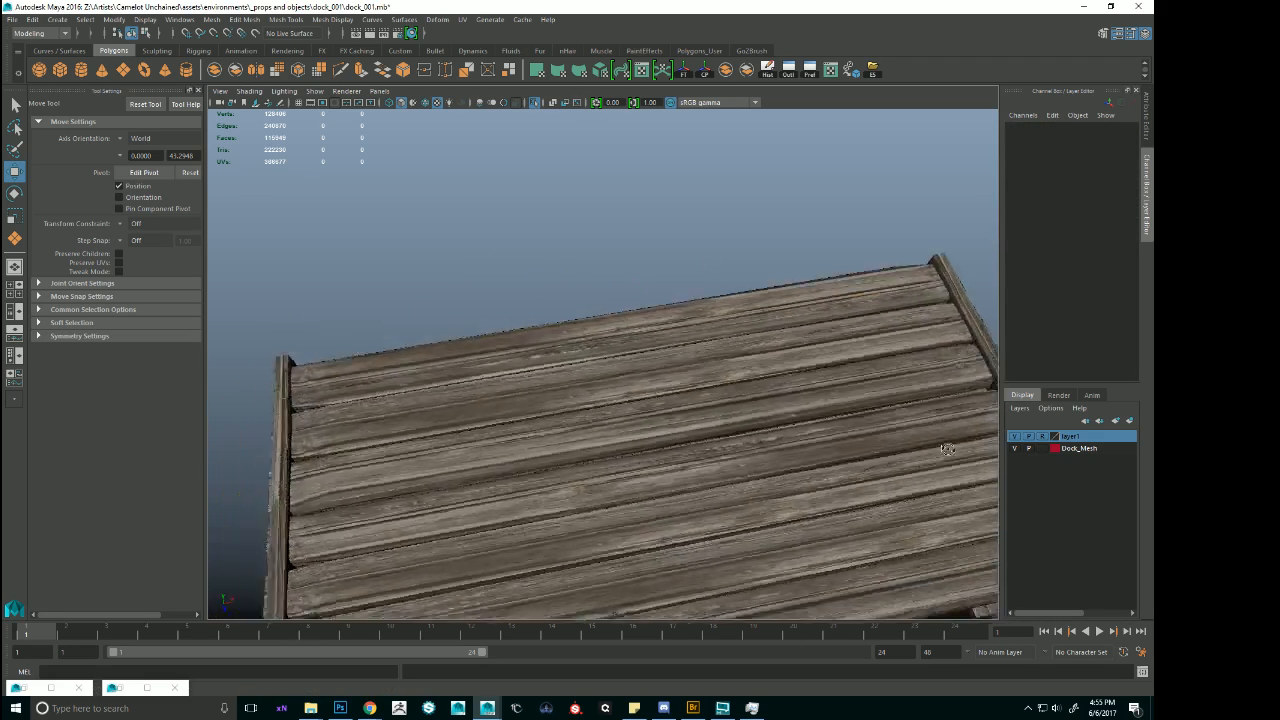
right_click_drag(947, 449, 742, 382, "alt")
left_click_drag(742, 382, 819, 398, "alt")
middle_click_drag(819, 398, 726, 394, "alt")
left_click_drag(726, 394, 712, 367, "alt")
left_click(712, 367)
middle_click_drag(726, 367, 657, 315, "alt")
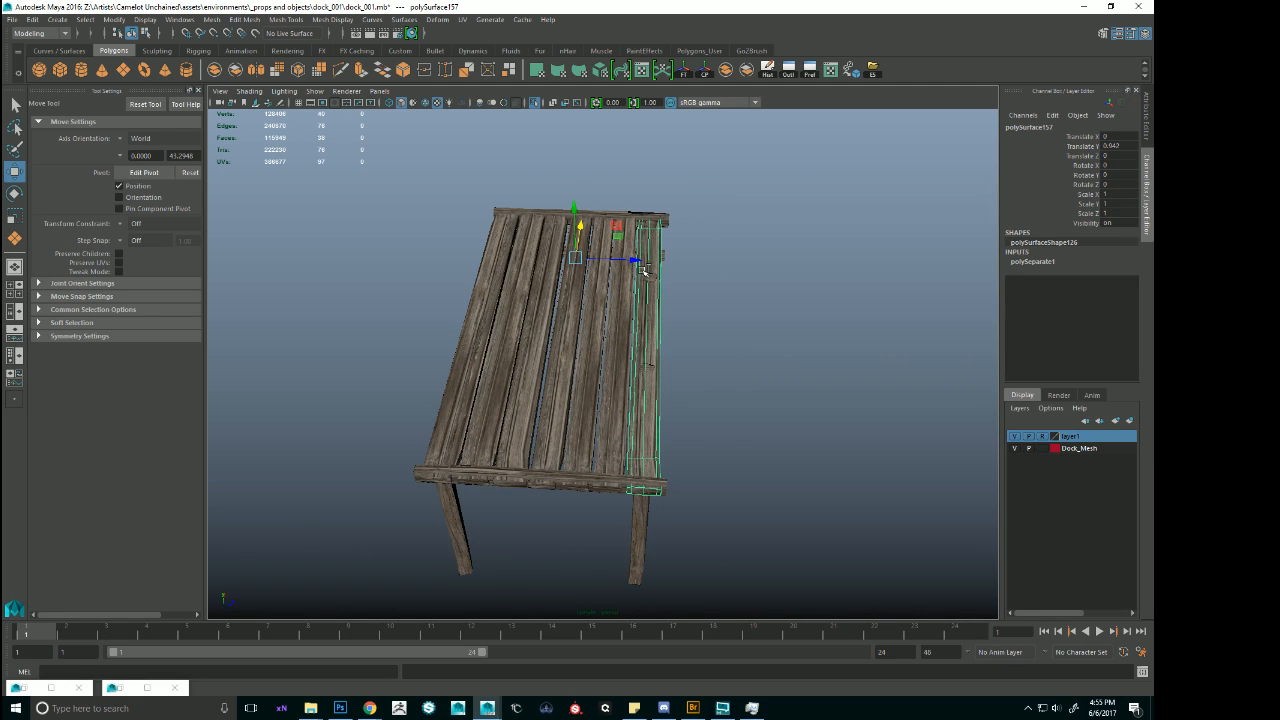
left_click(608, 300, "shift")
left_click(586, 301, "shift")
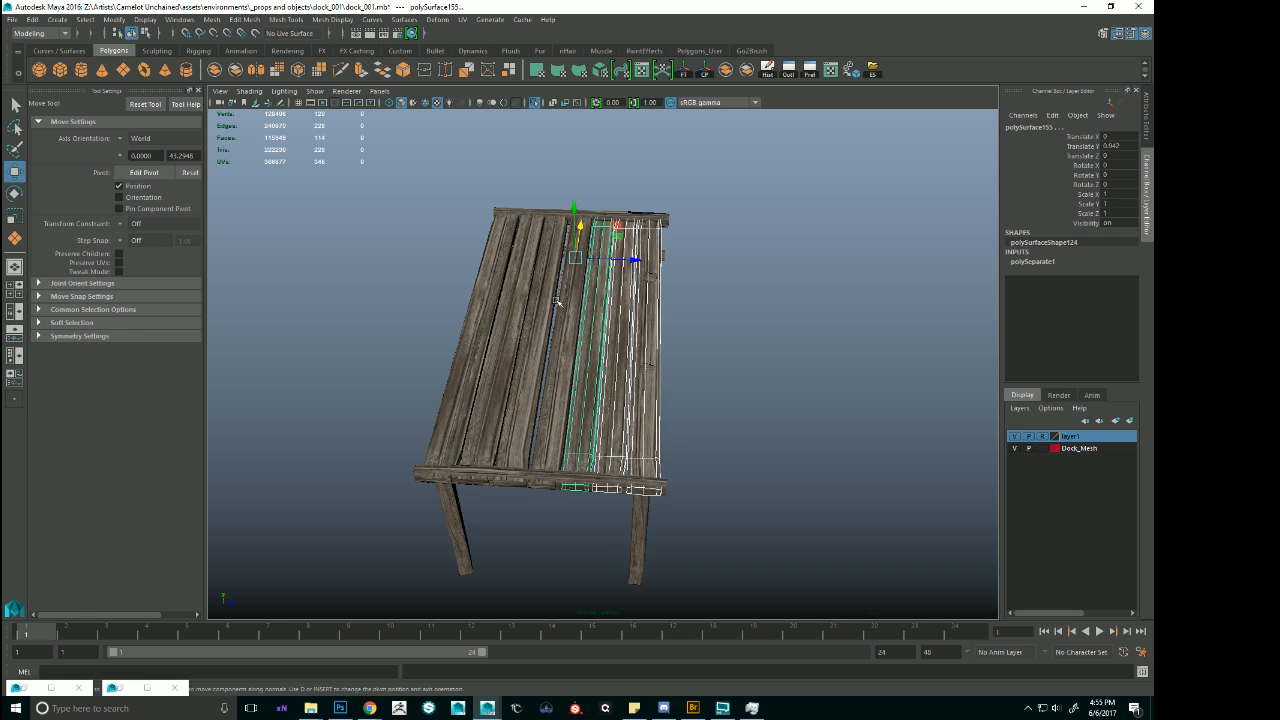
left_click(563, 302, "shift")
left_click(482, 308)
left_click(511, 309)
left_click(539, 310)
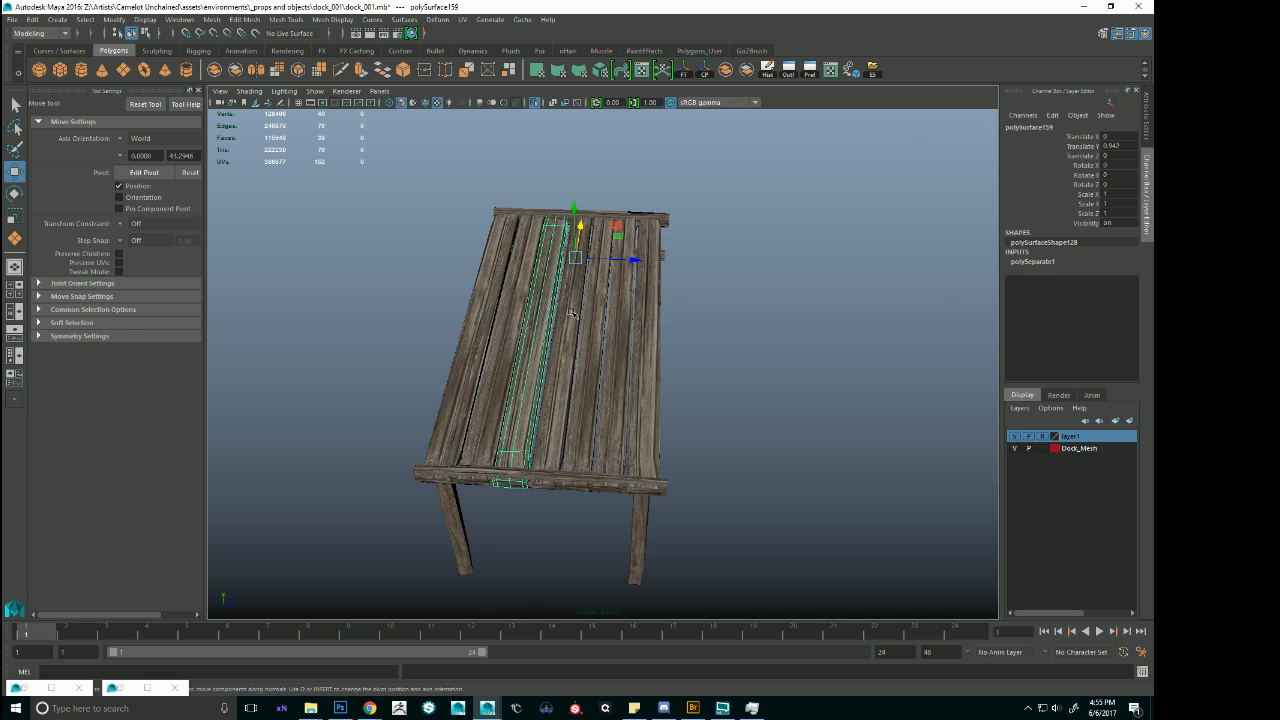
left_click(566, 311)
left_click(593, 312)
left_click(621, 313)
Duplicate the three planks along one long edge of the deck and move the copies outward along Z to widen it.
left_click(650, 313)
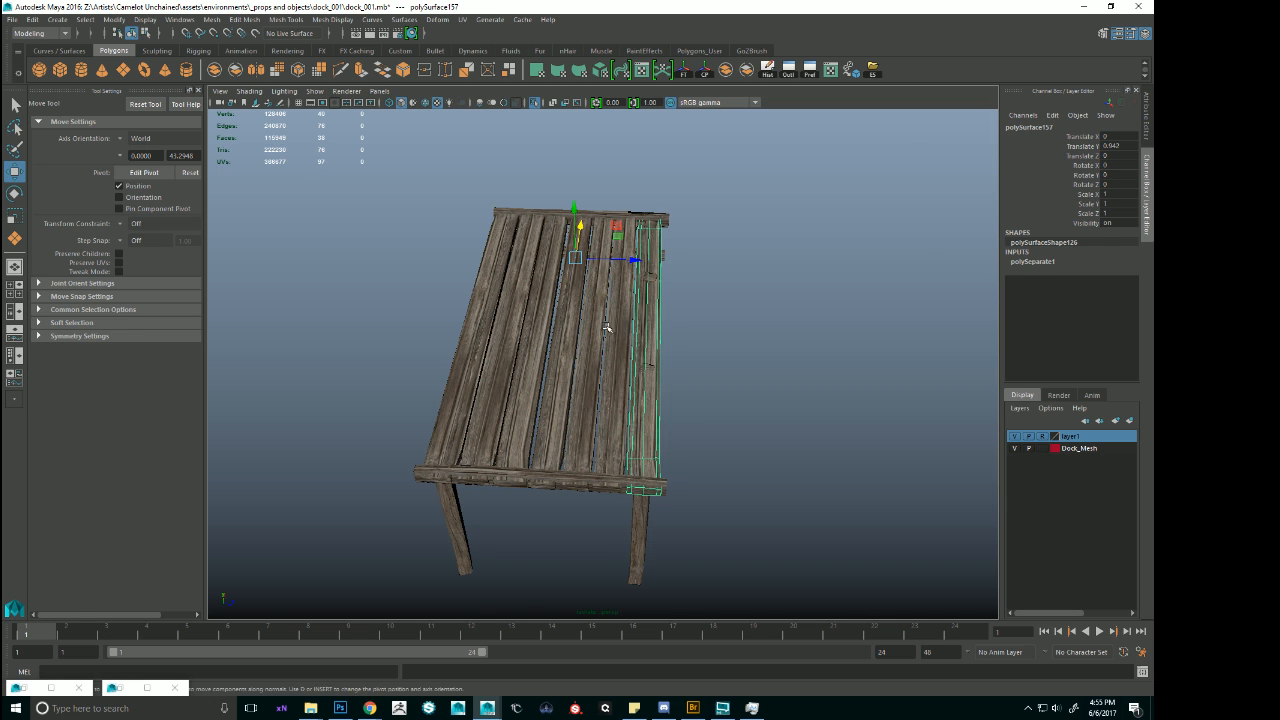
left_click(614, 325, "shift")
left_click(592, 324, "shift")
key("ctrl+d")
left_click_drag(637, 262, 787, 358)
Stretch the end vertices of both side beams along Z until they span the added planks.
left_click(521, 451)
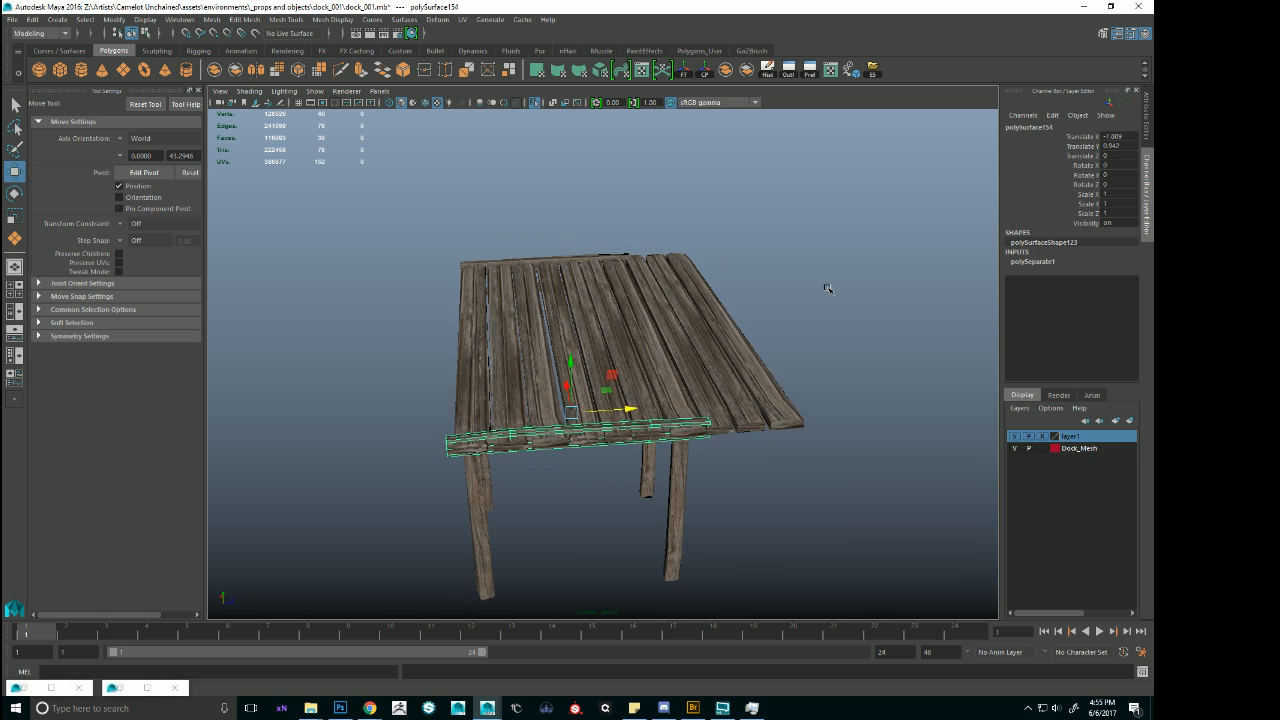
right_click_drag(828, 287, 745, 294)
left_click_drag(598, 336, 952, 562)
left_click_drag(866, 499, 786, 423, "alt")
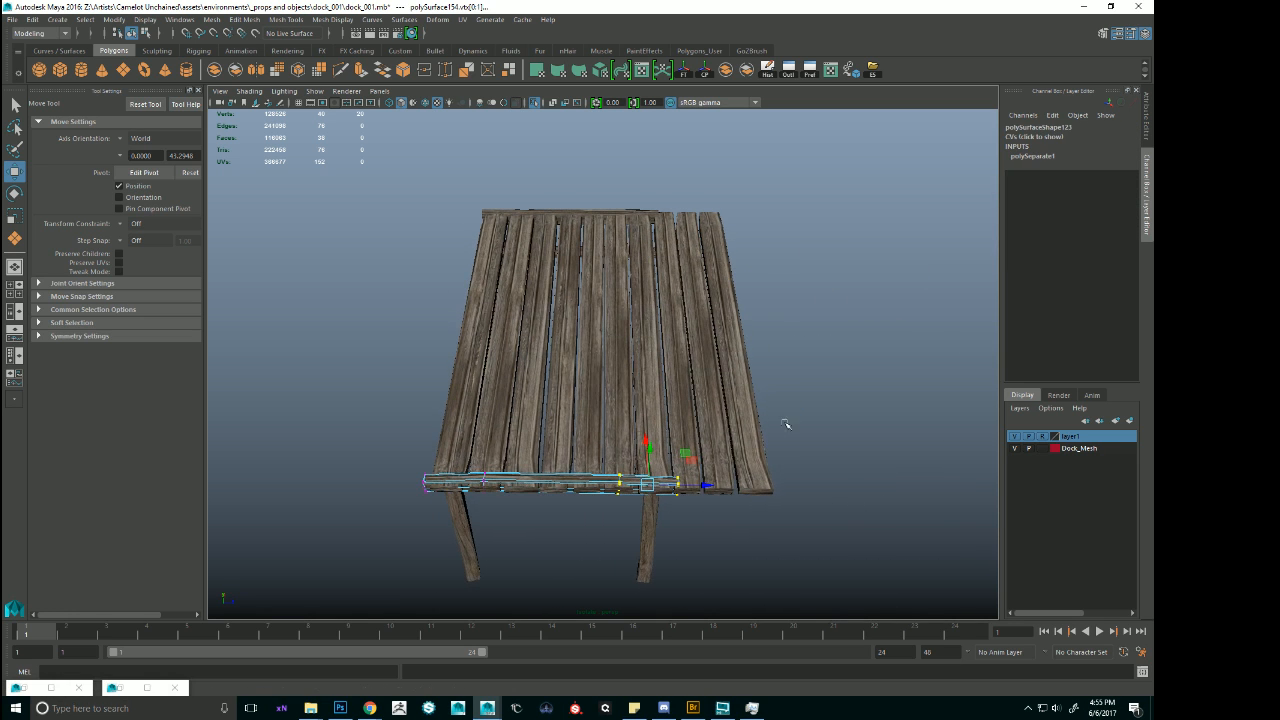
left_click(622, 210)
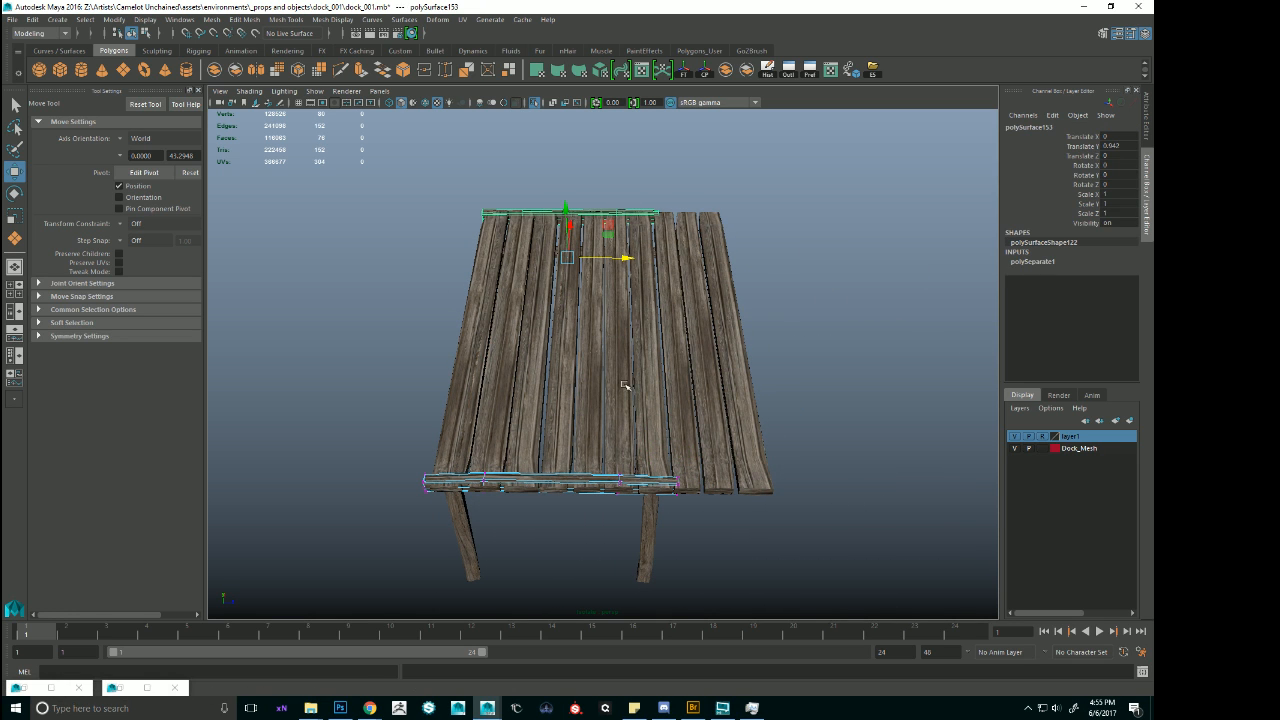
right_click_drag(648, 213, 593, 213)
left_click_drag(908, 654, 905, 617)
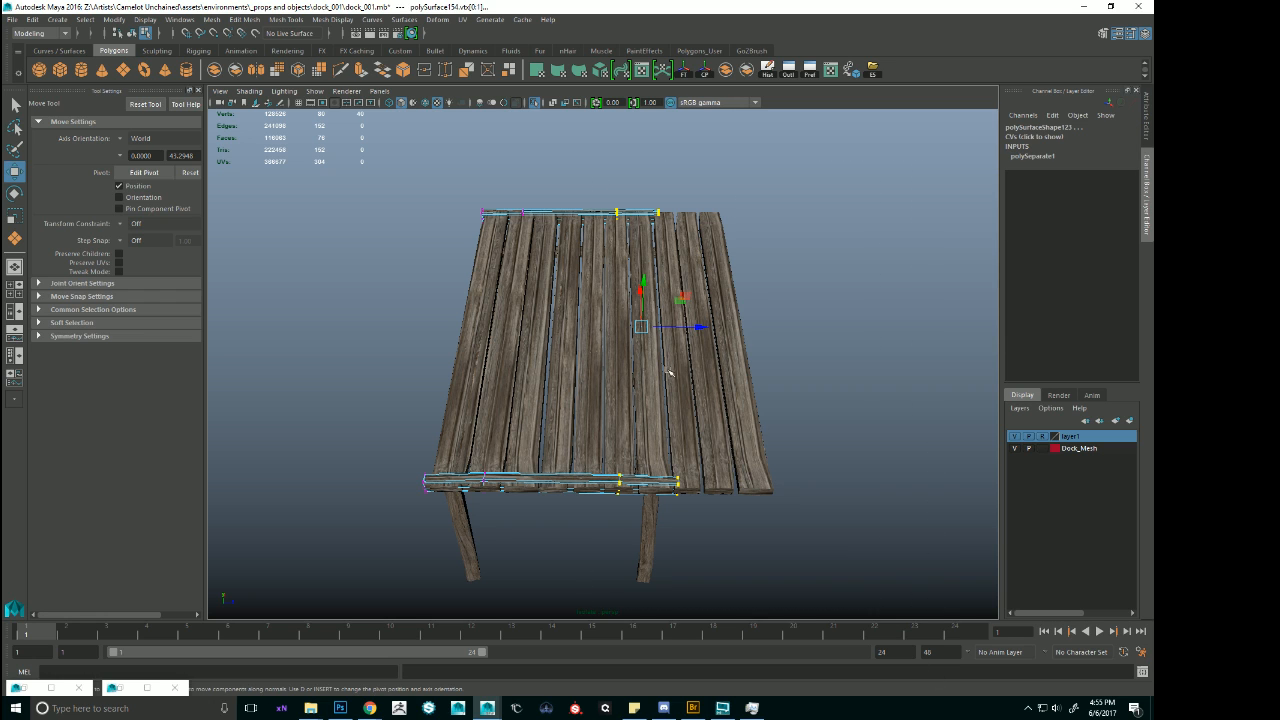
left_click_drag(701, 333, 782, 343)
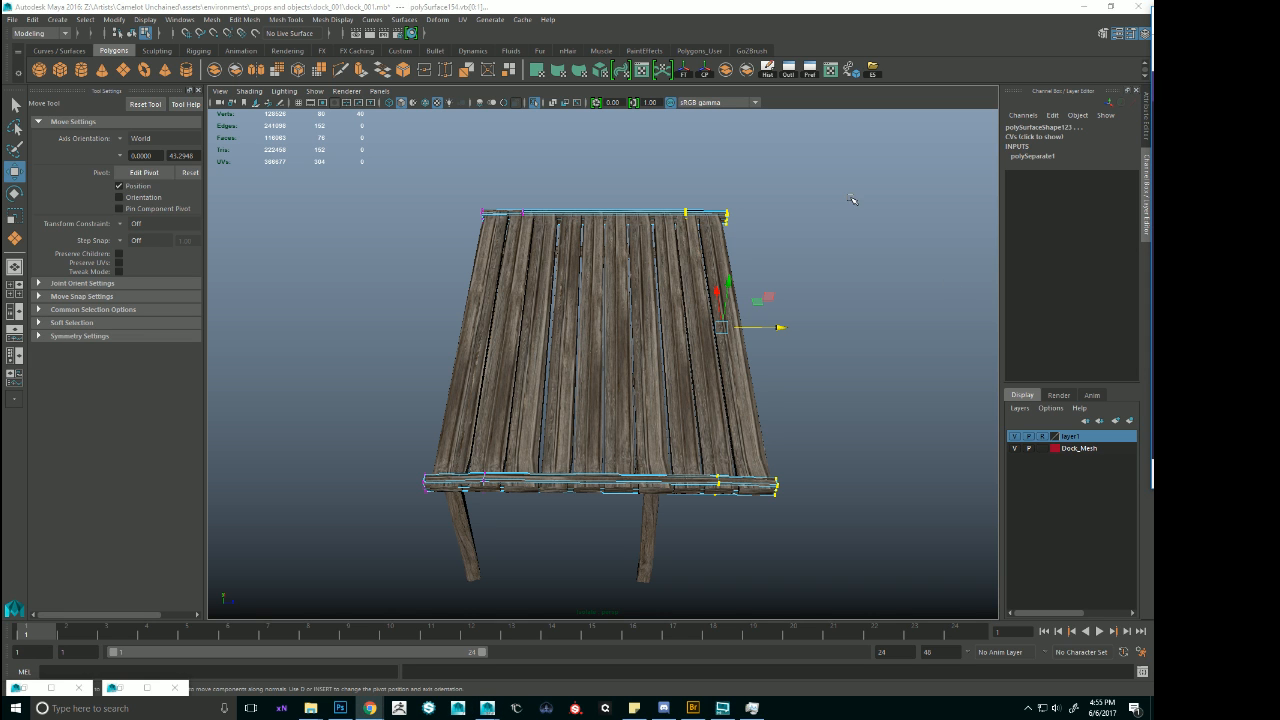
Select the four support posts on the deck's widened side and move them outward along Z beneath the new edge.
left_click_drag(752, 253, 577, 207, "alt")
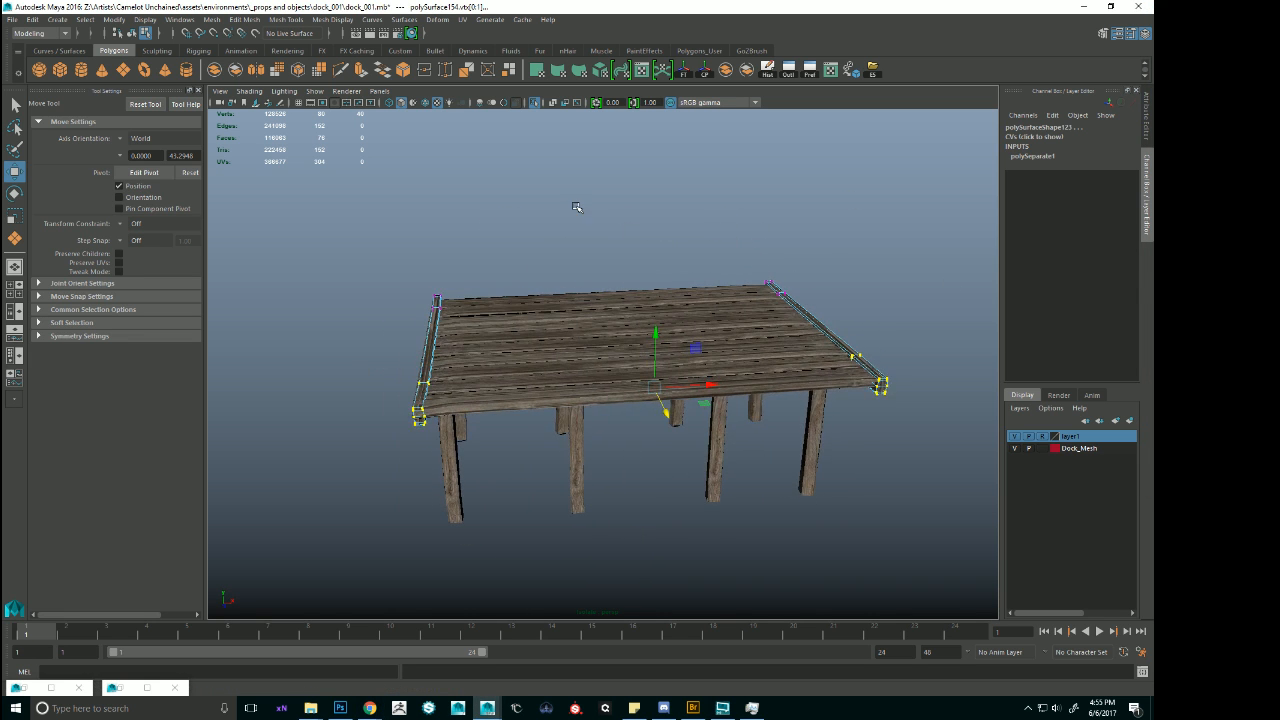
left_click_drag(538, 264, 617, 292, "alt")
left_click(597, 373)
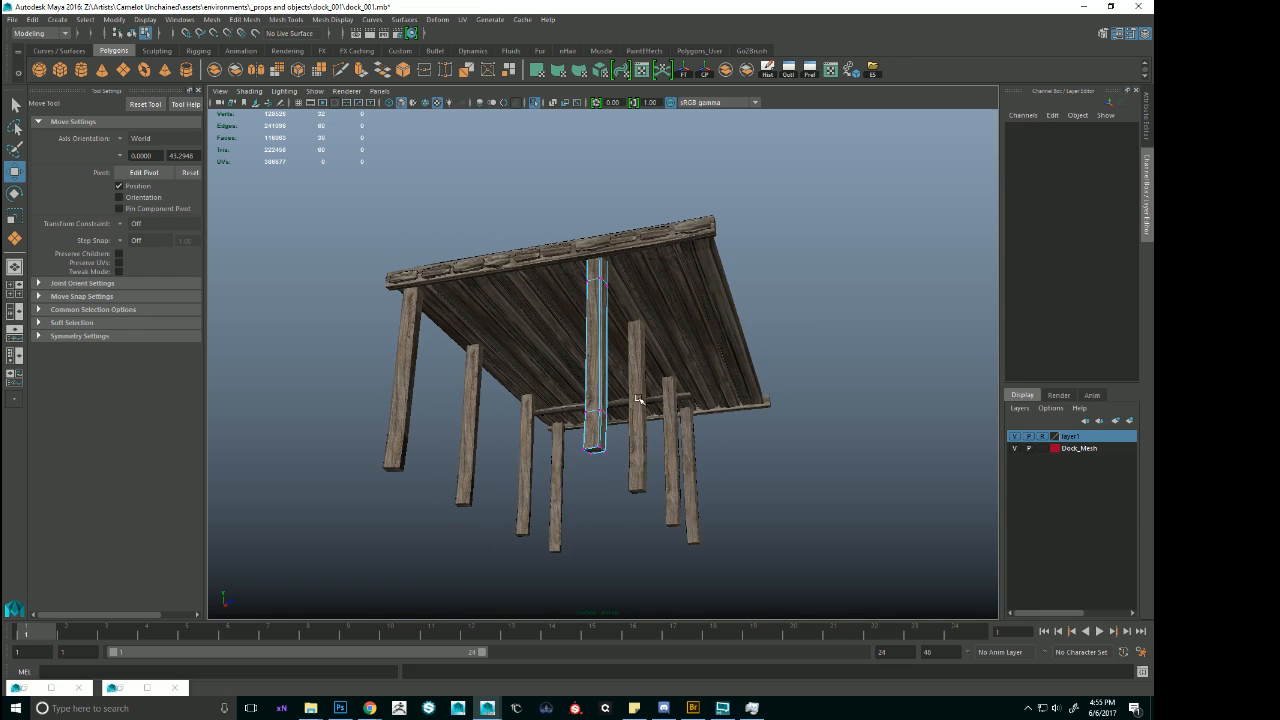
left_click(640, 400, "shift")
left_click(675, 426, "shift")
key("F8")
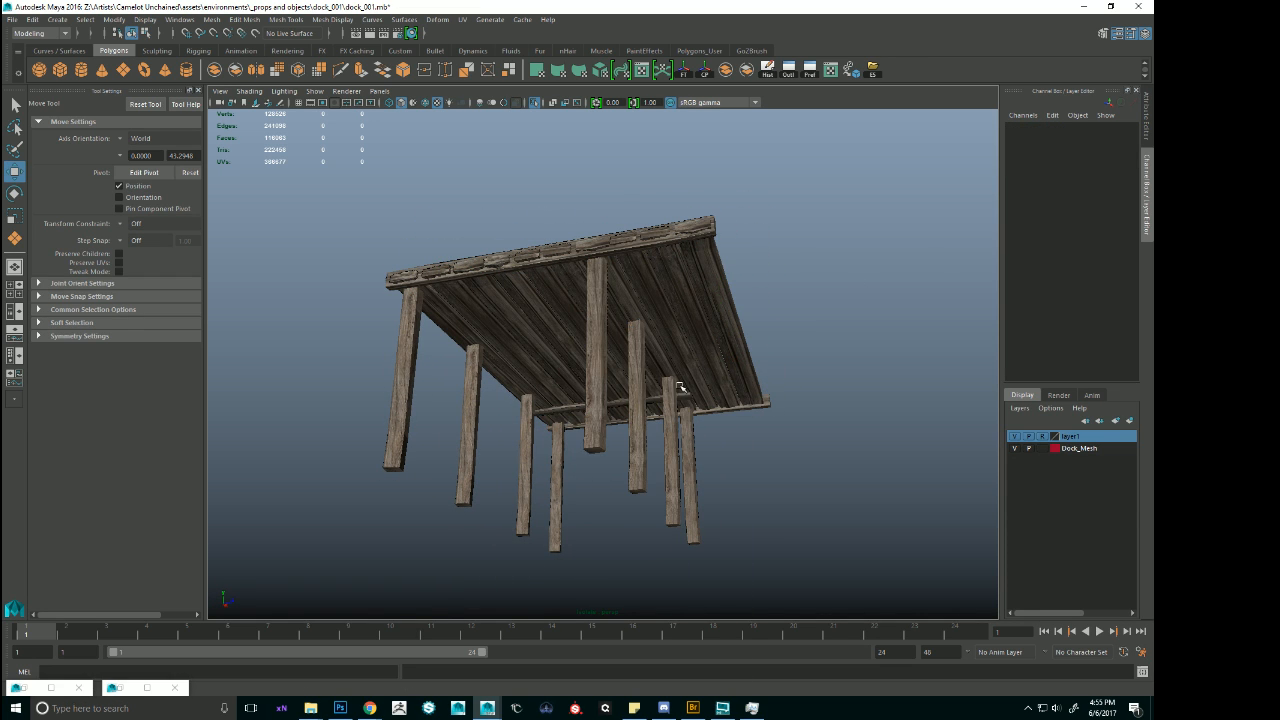
left_click(690, 432, "shift")
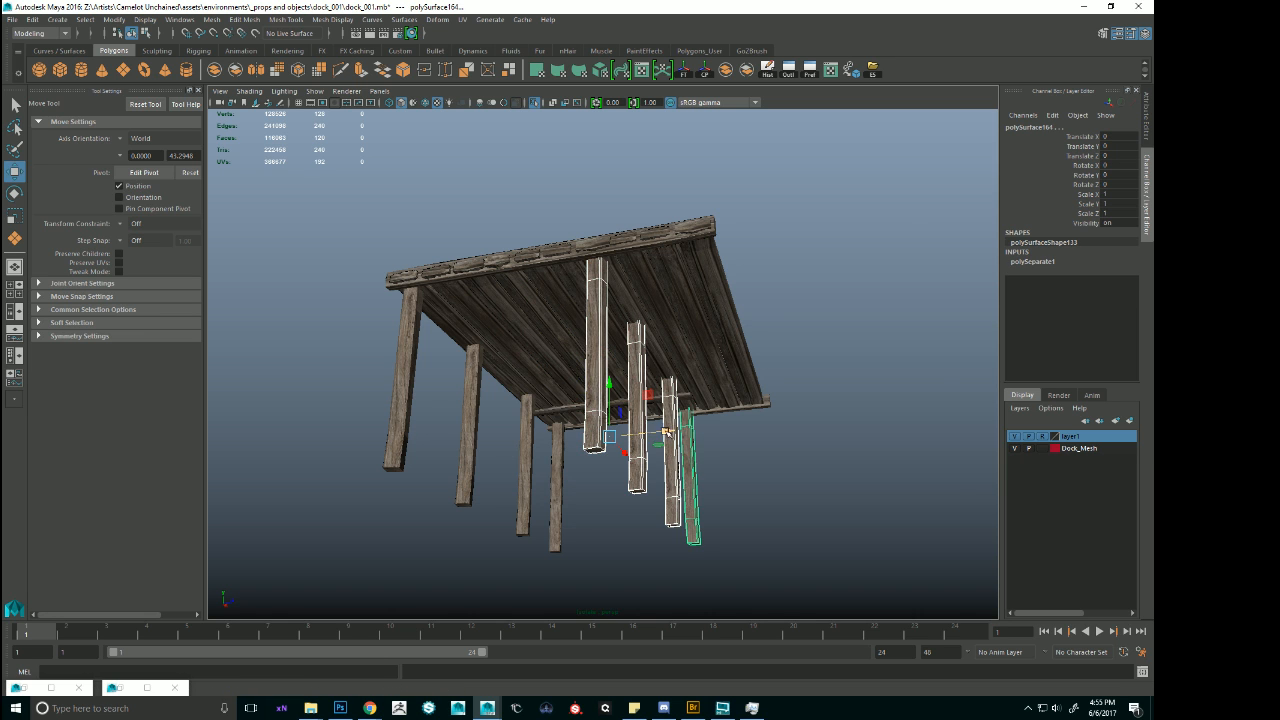
left_click_drag(668, 432, 760, 401)
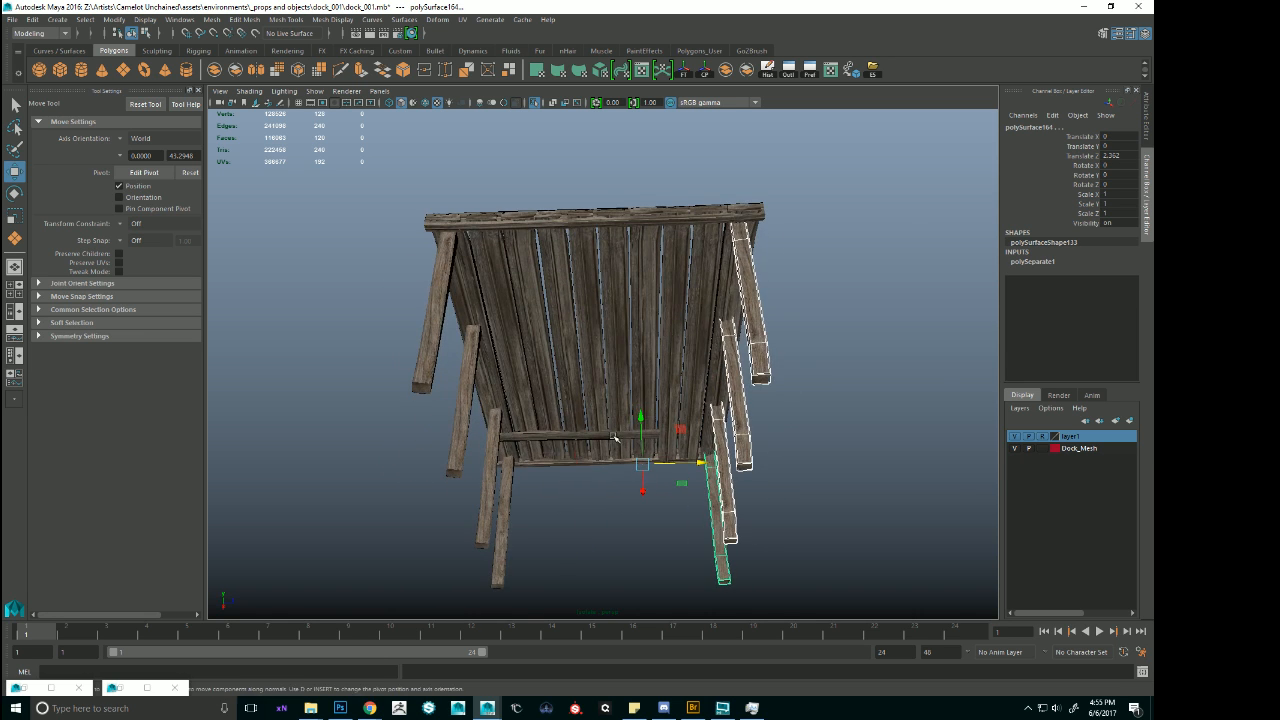
Stretch the end vertices of the underside cross beam along Z until it spans the widened deck.
left_click(615, 437)
left_click_drag(615, 437, 628, 375, "alt")
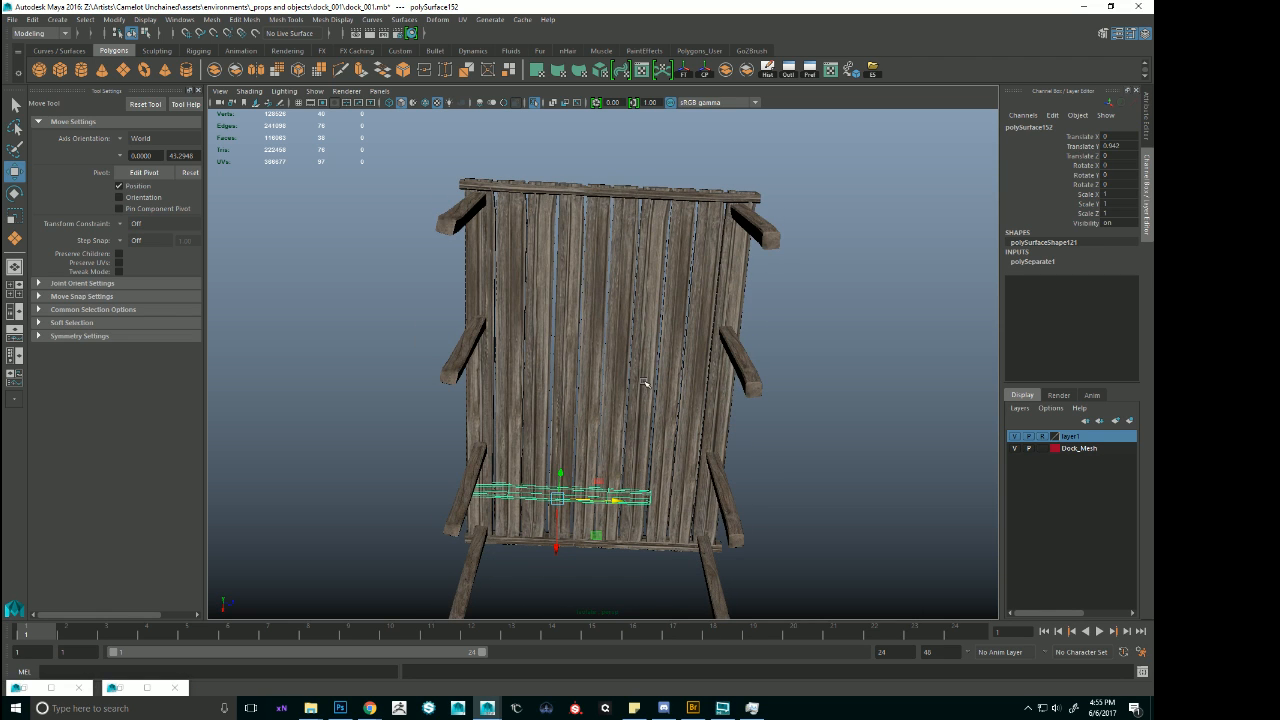
key("F9")
left_click_drag(572, 436, 748, 588)
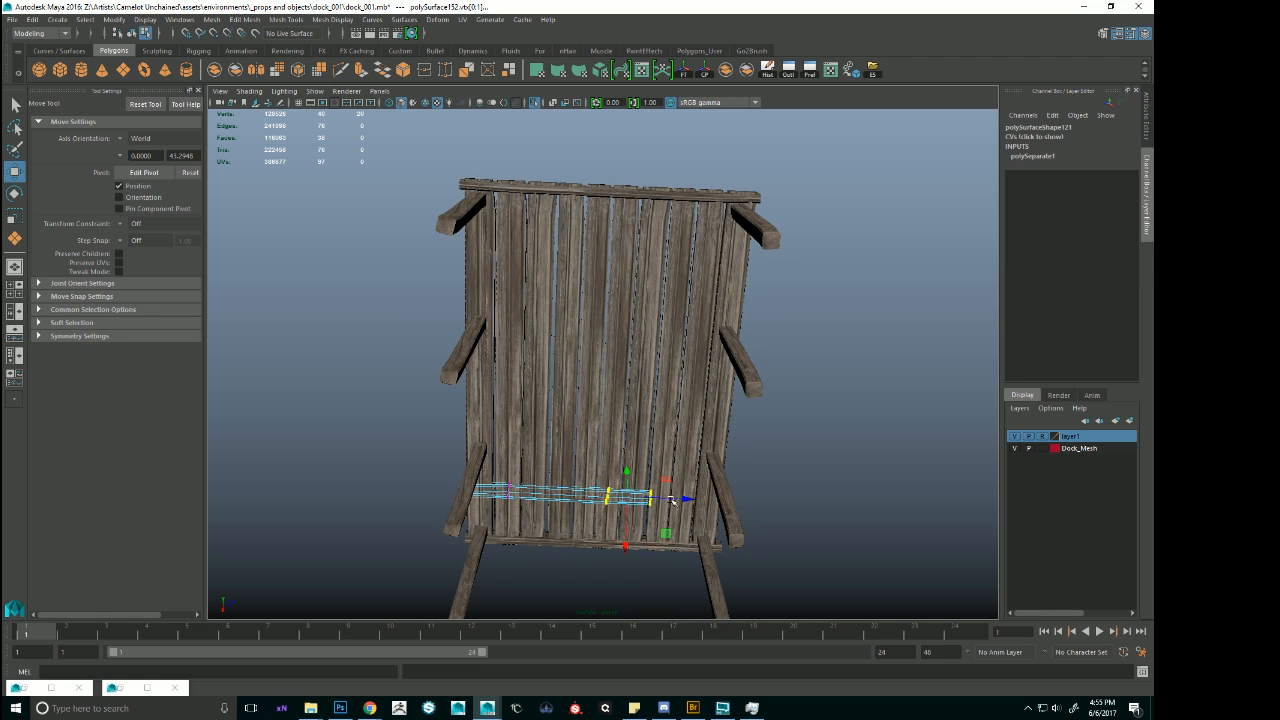
left_click_drag(688, 498, 808, 432)
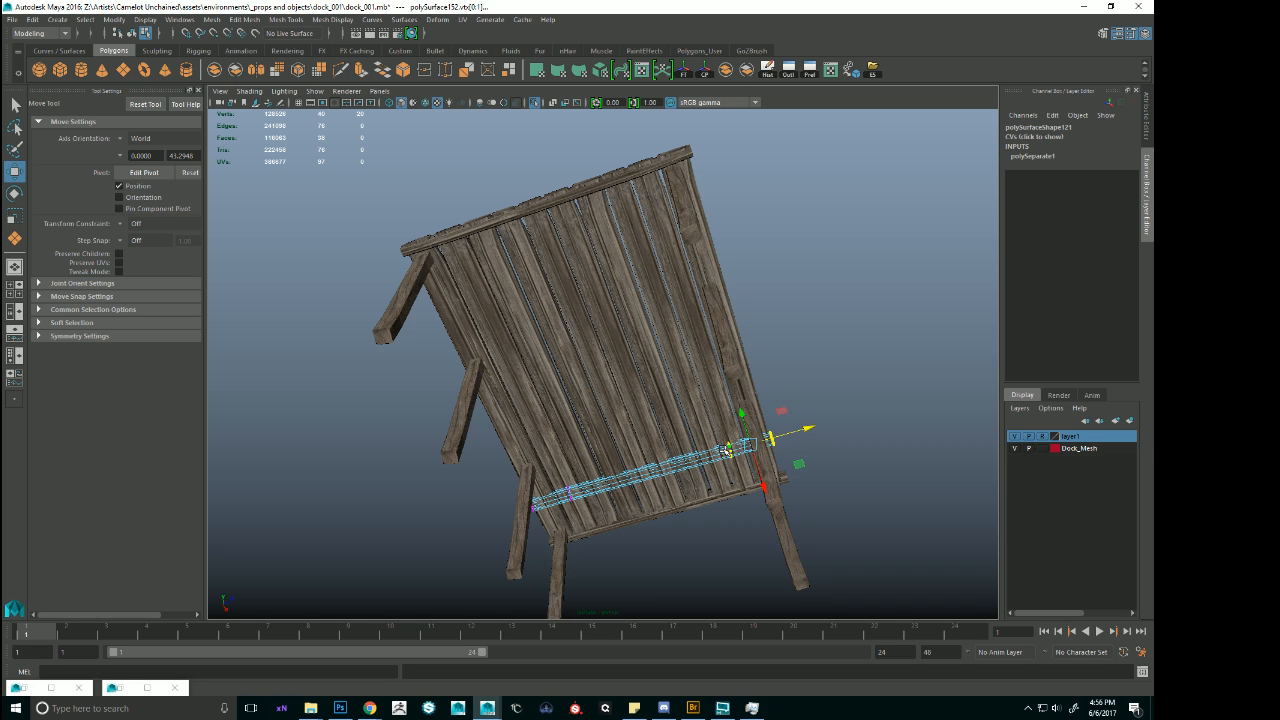
right_click_drag(727, 451, 845, 334)
Duplicate the widened cross beam twice and space the copies along X beneath the deck.
left_click(703, 460)
left_click_drag(851, 540, 637, 453, "alt")
left_click(781, 389)
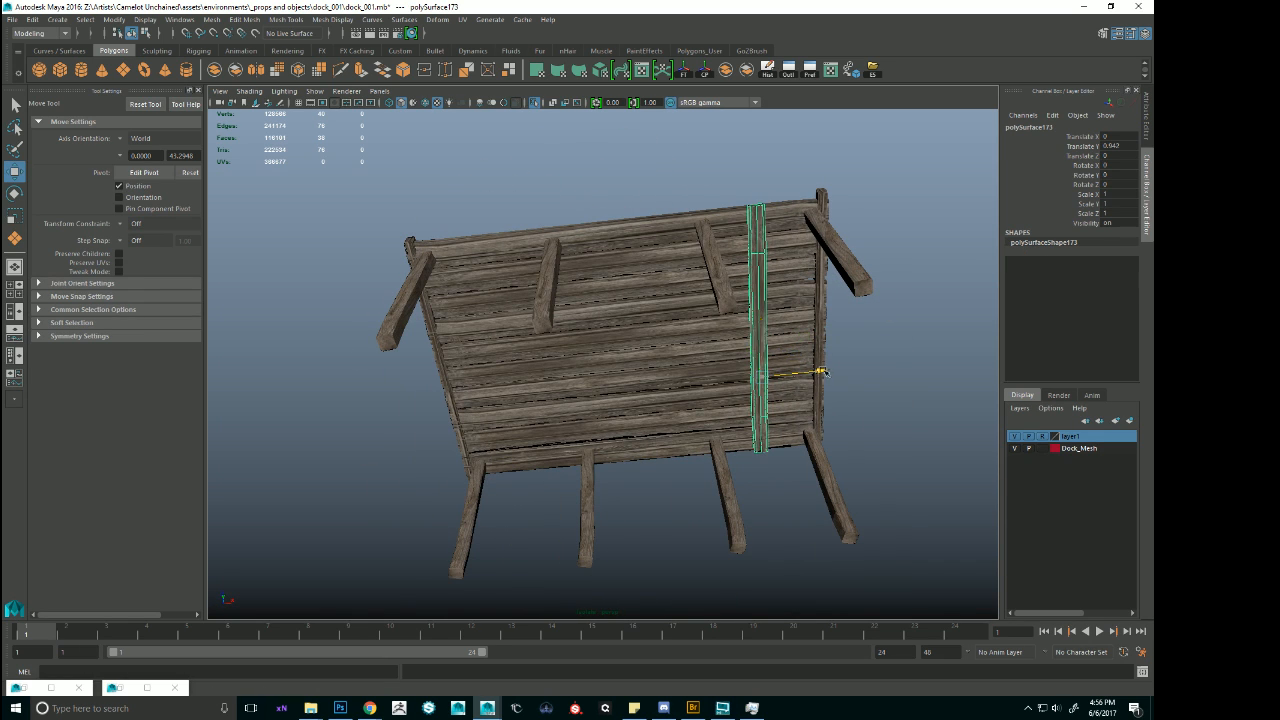
left_click_drag(820, 372, 563, 399)
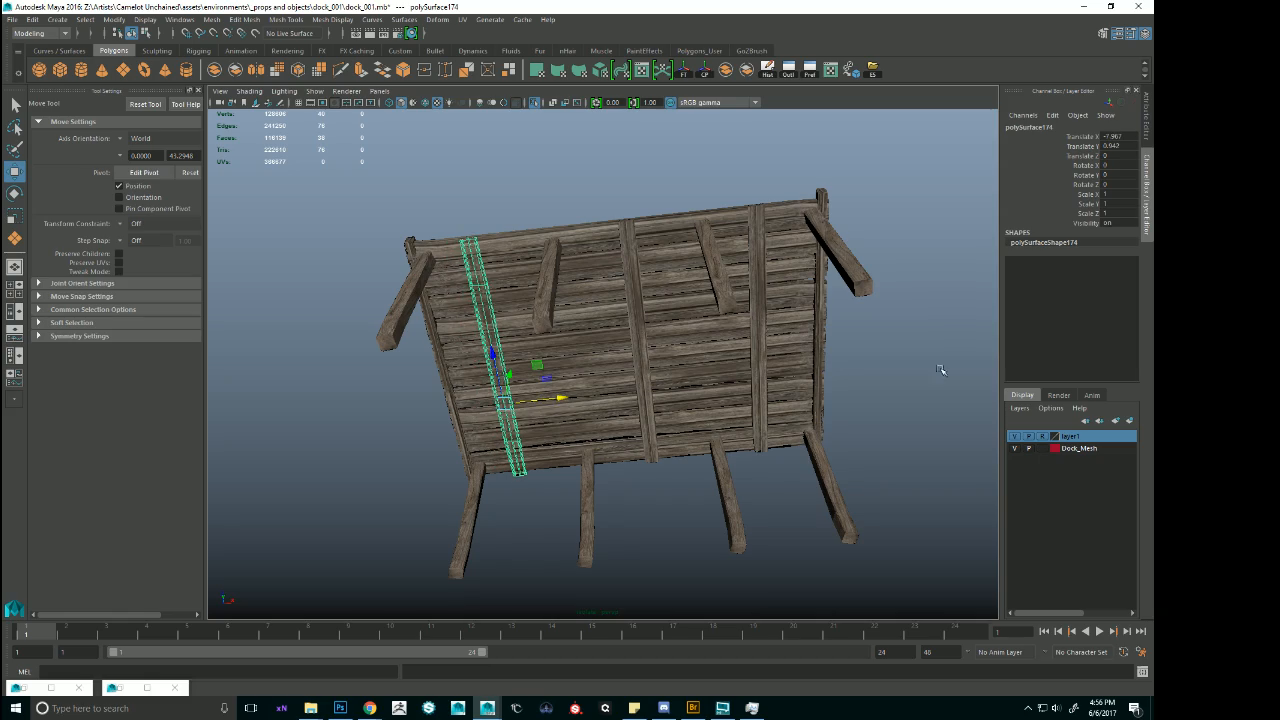
Select the whole platform, bring the full harbour scene back into view, and rotate the platform about 96.5 degrees around Y.
key("Up")
left_click(534, 103)
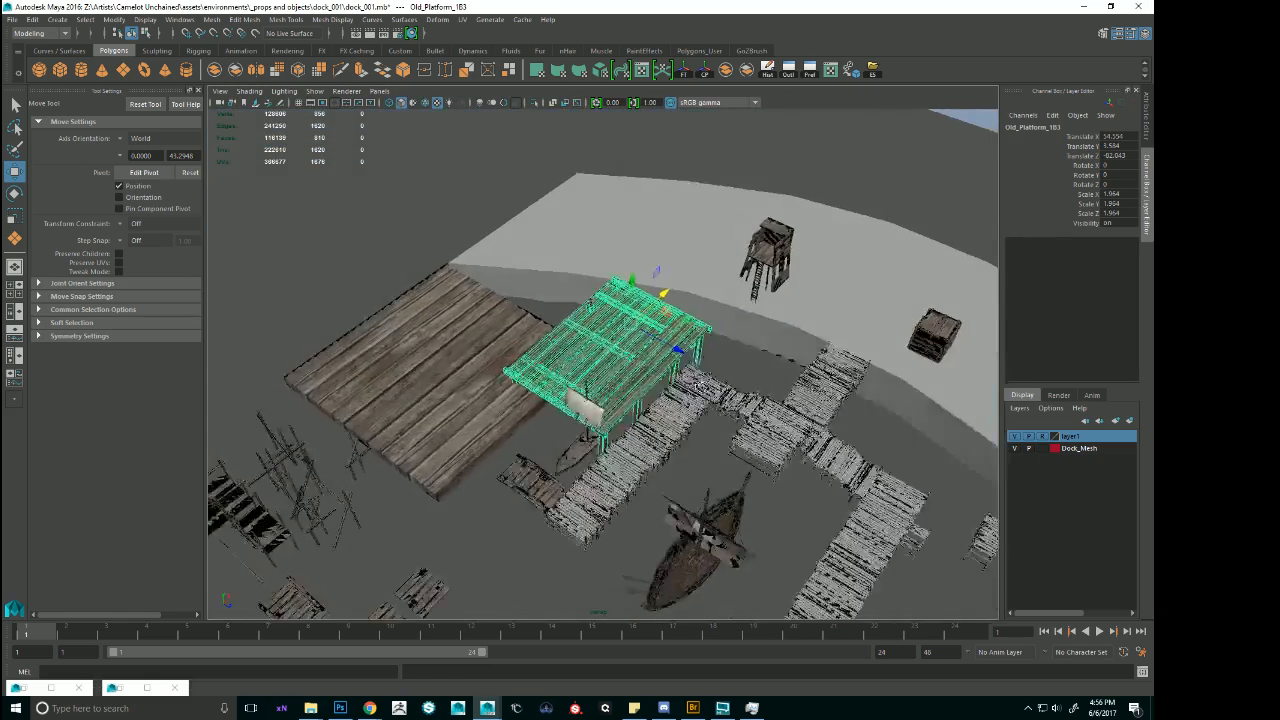
left_click_drag(698, 386, 730, 303, "alt")
key("e")
key("w")
left_click_drag(684, 348, 690, 362, "alt")
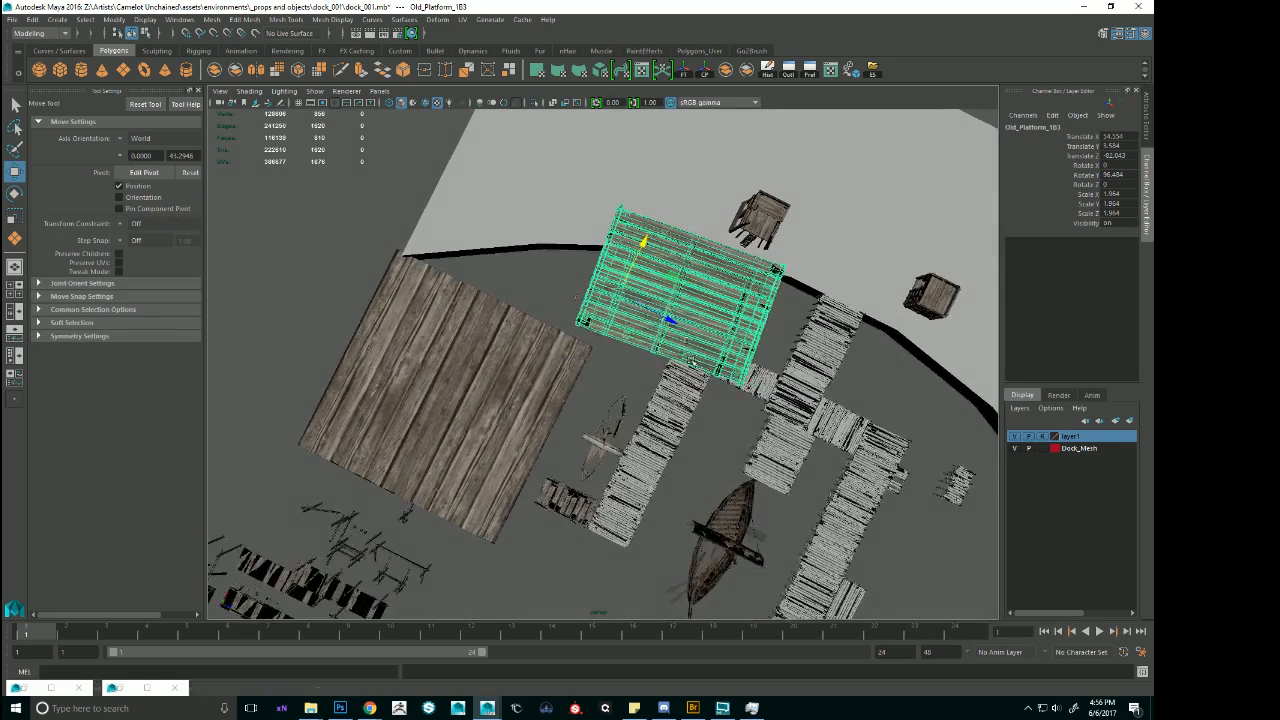
Move the platform along Z away from the adjacent pier and set its Y rotation to 90.
left_click_drag(671, 318, 623, 298)
left_click_drag(634, 322, 635, 262, "alt")
scroll(652, 276, "up", 3)
key("e")
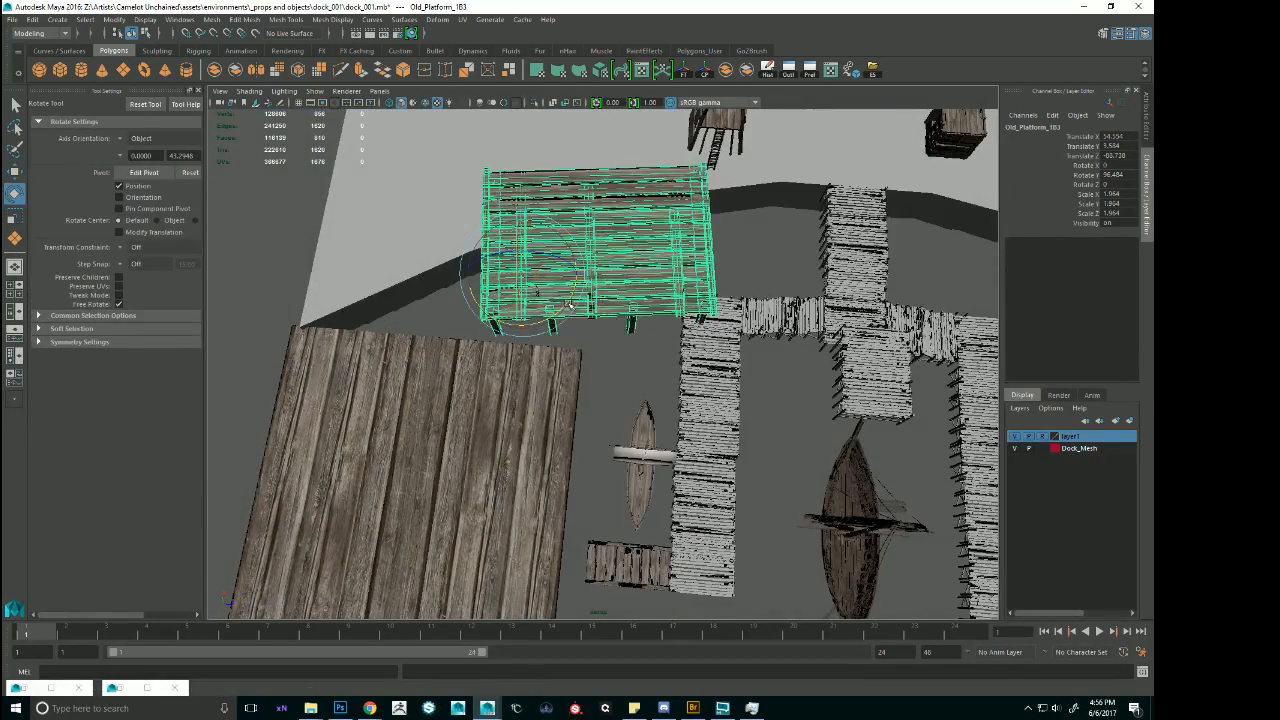
left_click_drag(574, 300, 567, 308)
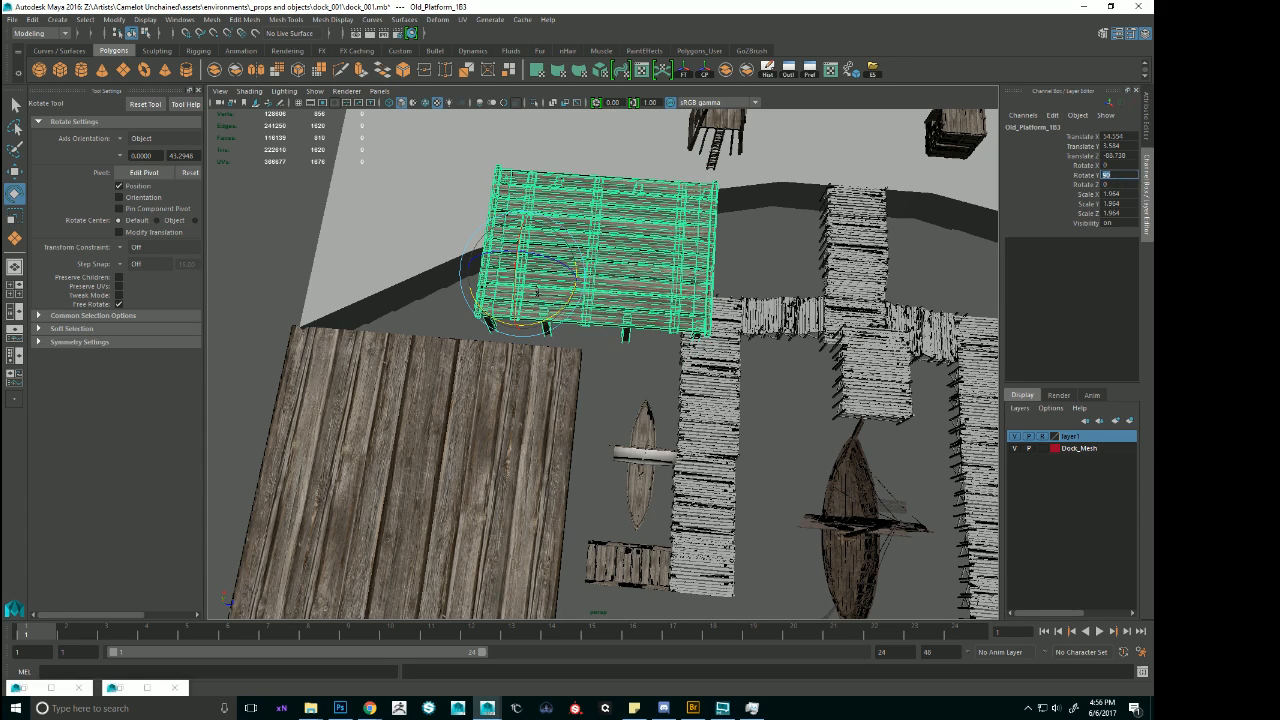
Move the rotated platform farther from the pier along Z, to about -94.6.
left_click_drag(727, 293, 846, 278, "alt")
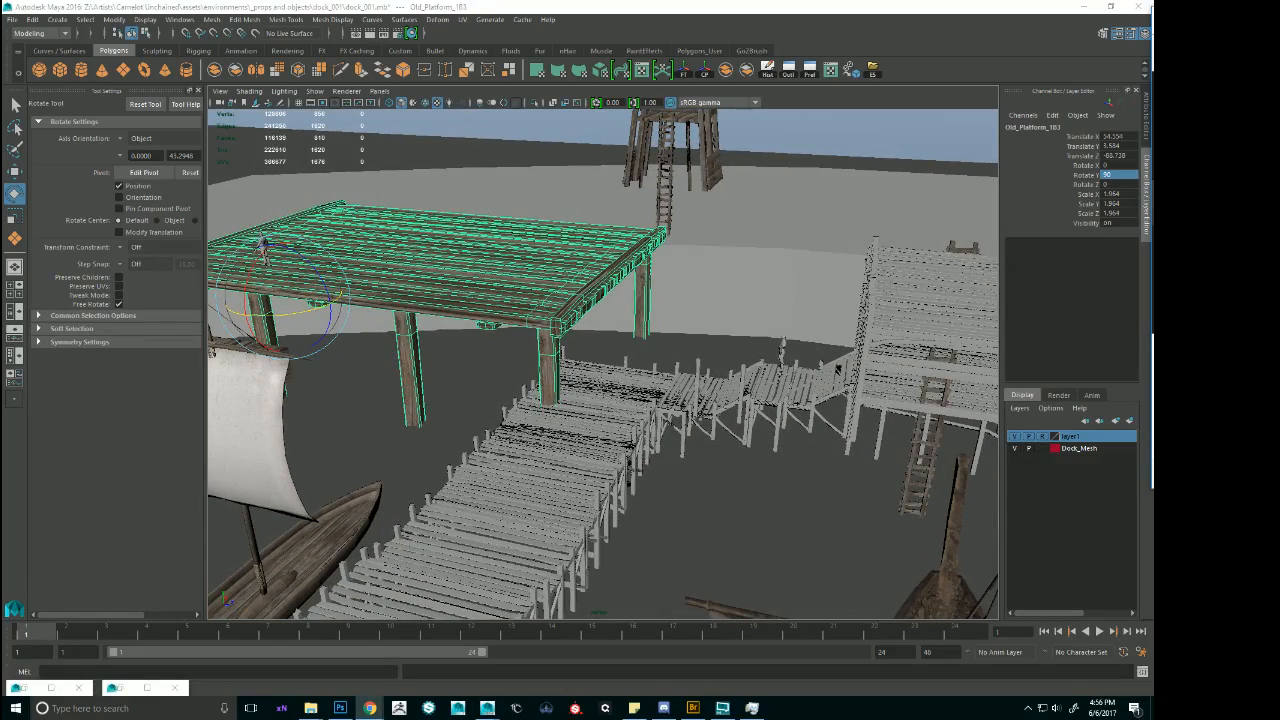
left_click_drag(846, 278, 522, 213, "alt")
key("w")
left_click_drag(522, 213, 608, 277, "alt")
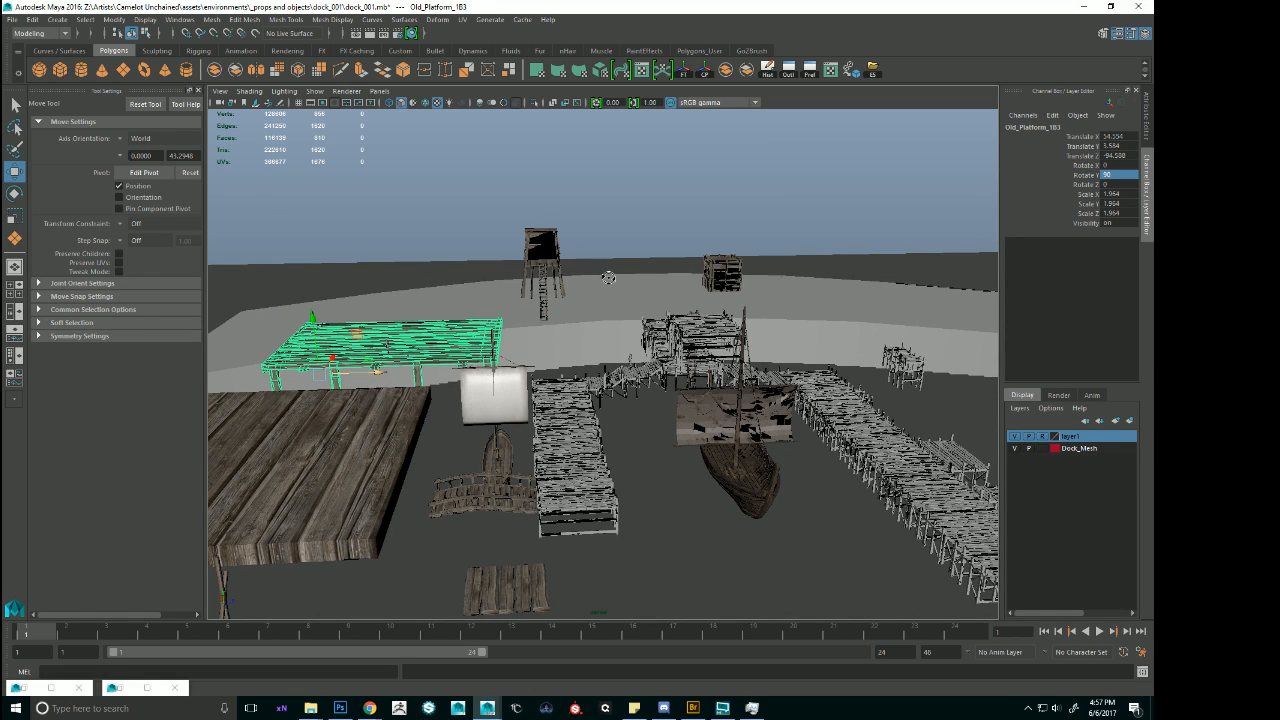
Select all top vertices of the curved shore block and raise them along Y to make the shore taller.
left_click(545, 318)
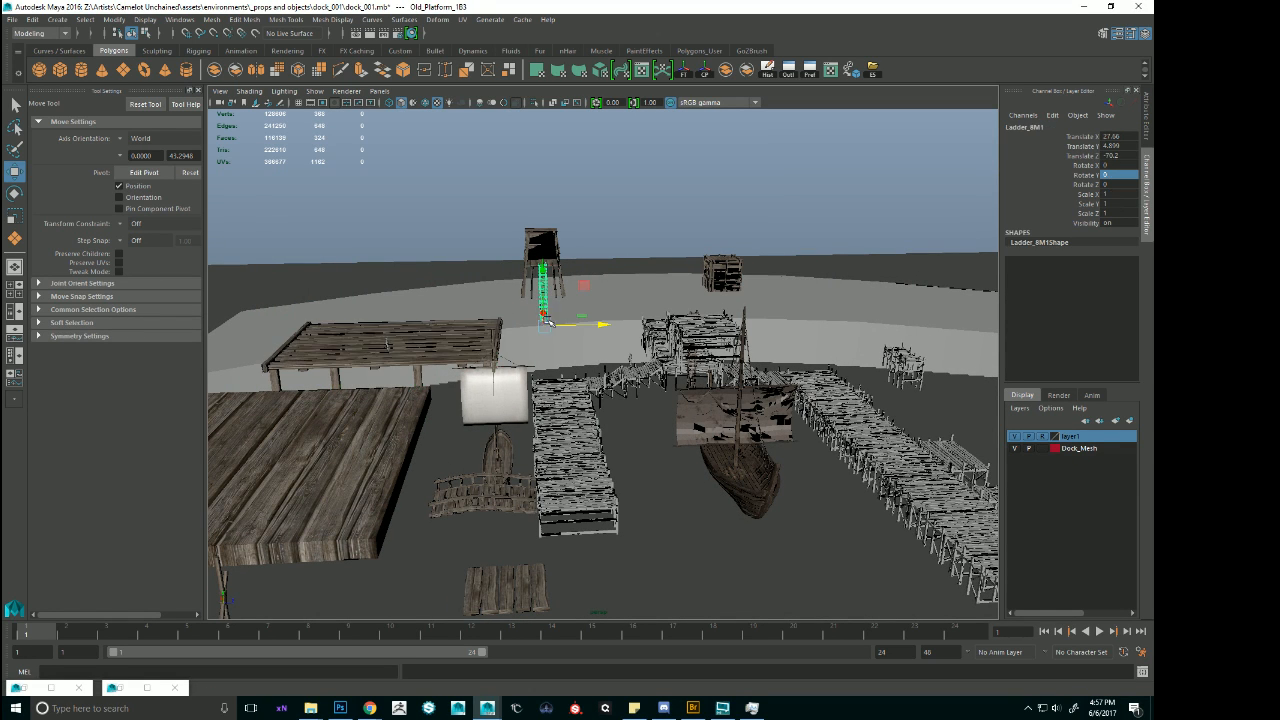
left_click(636, 311)
left_click(846, 312)
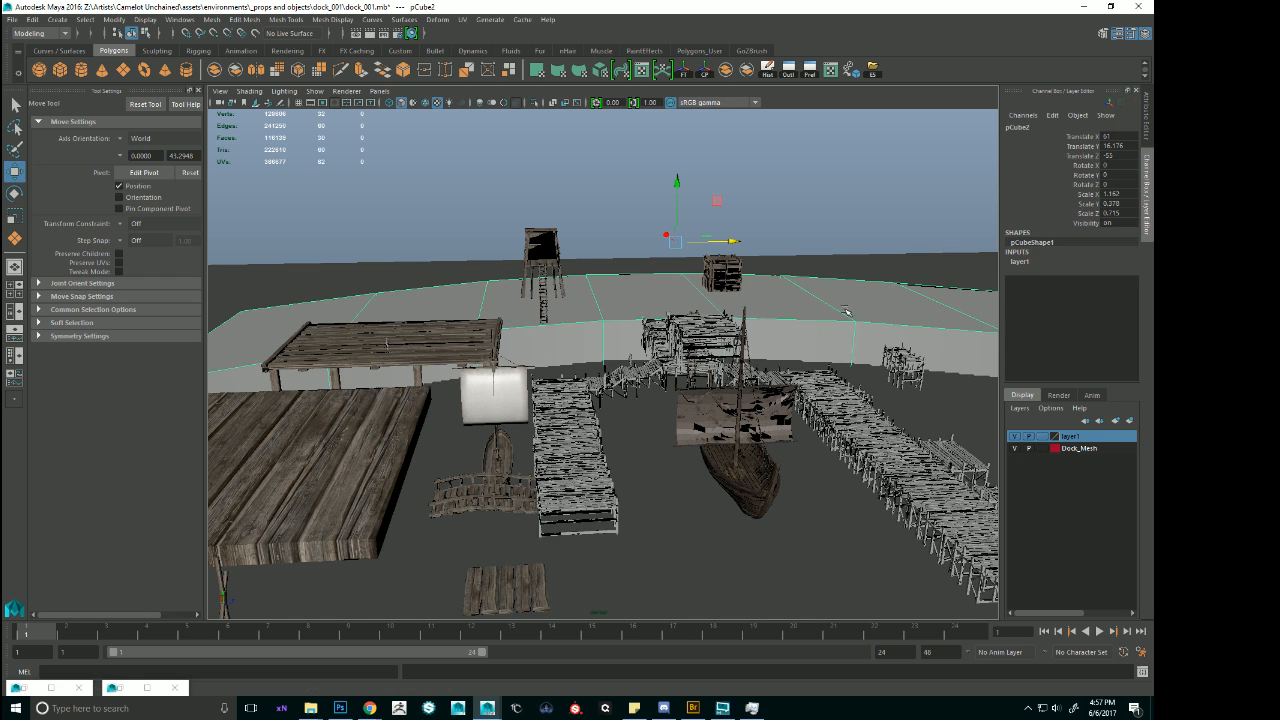
key("F9")
scroll(679, 303, "down", 4)
left_click_drag(531, 271, 523, 258, "alt")
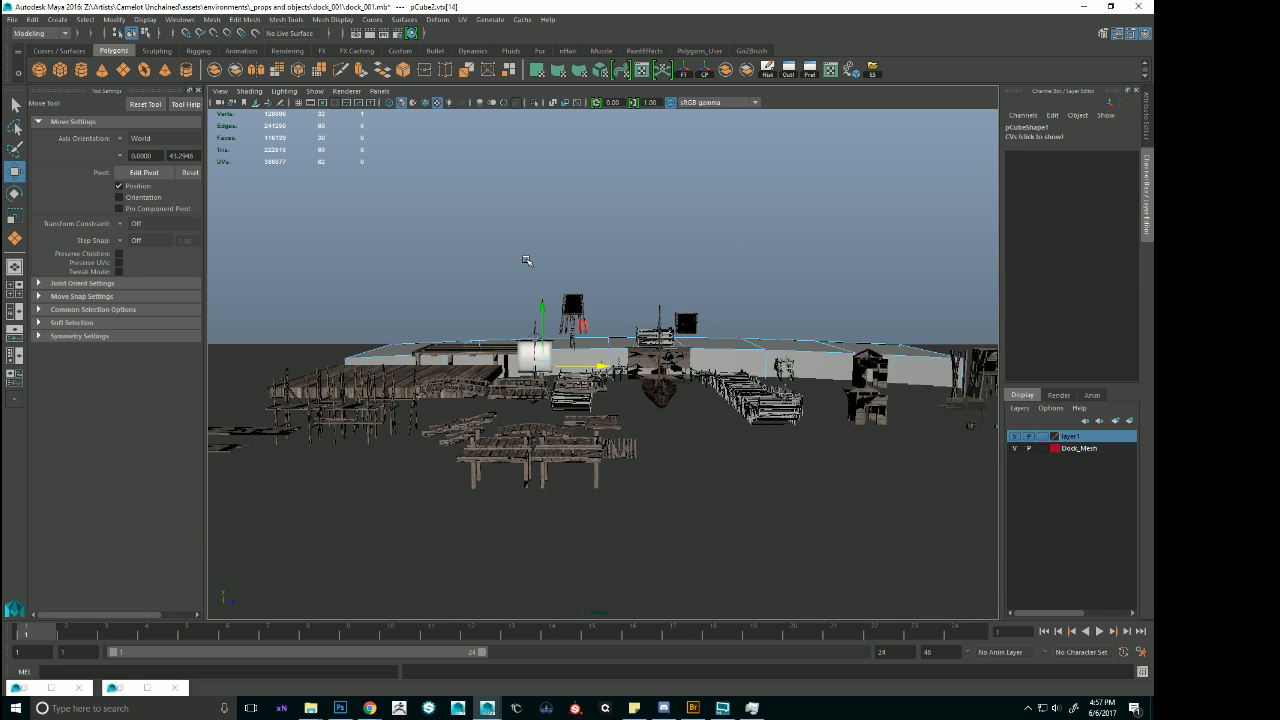
key("4")
mouse_move(328, 254)
left_mouse_down()
mouse_move(1080, 352)
mouse_move(1040, 366)
left_mouse_up()
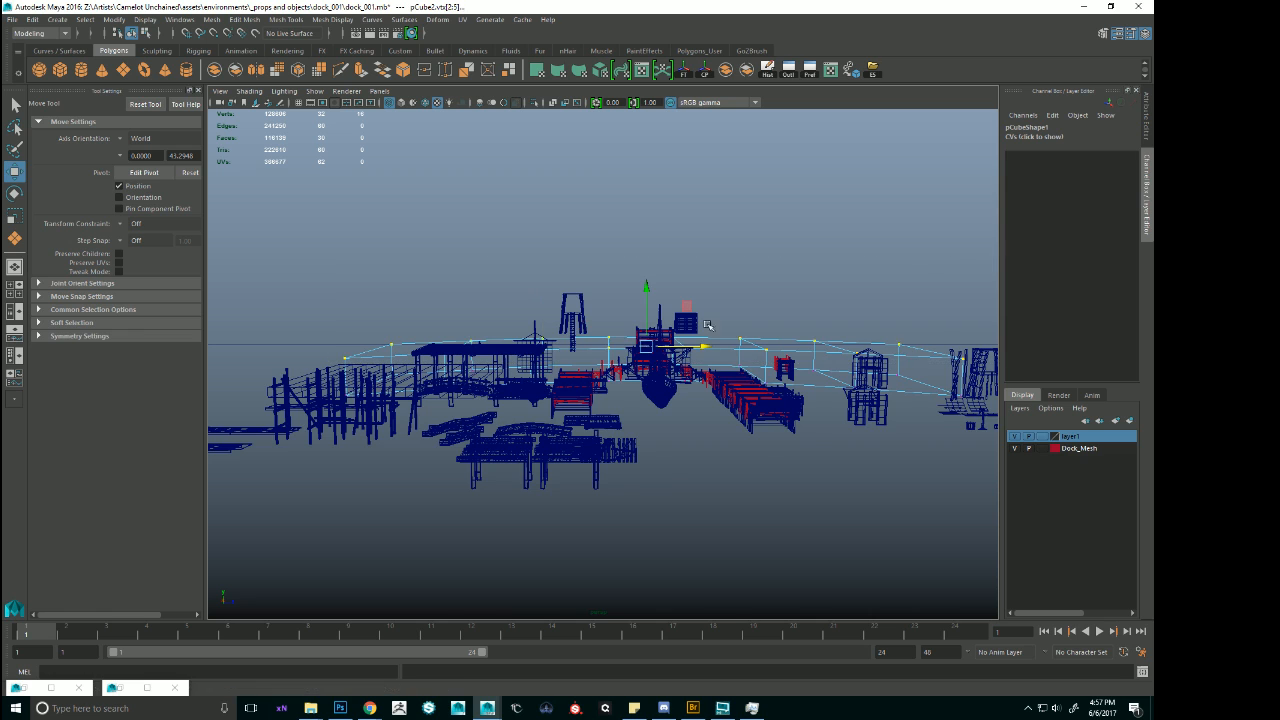
mouse_move(709, 326)
left_mouse_down("alt")
mouse_move(677, 315)
mouse_move(643, 277)
mouse_move(659, 258)
left_mouse_up("alt")
key("6")
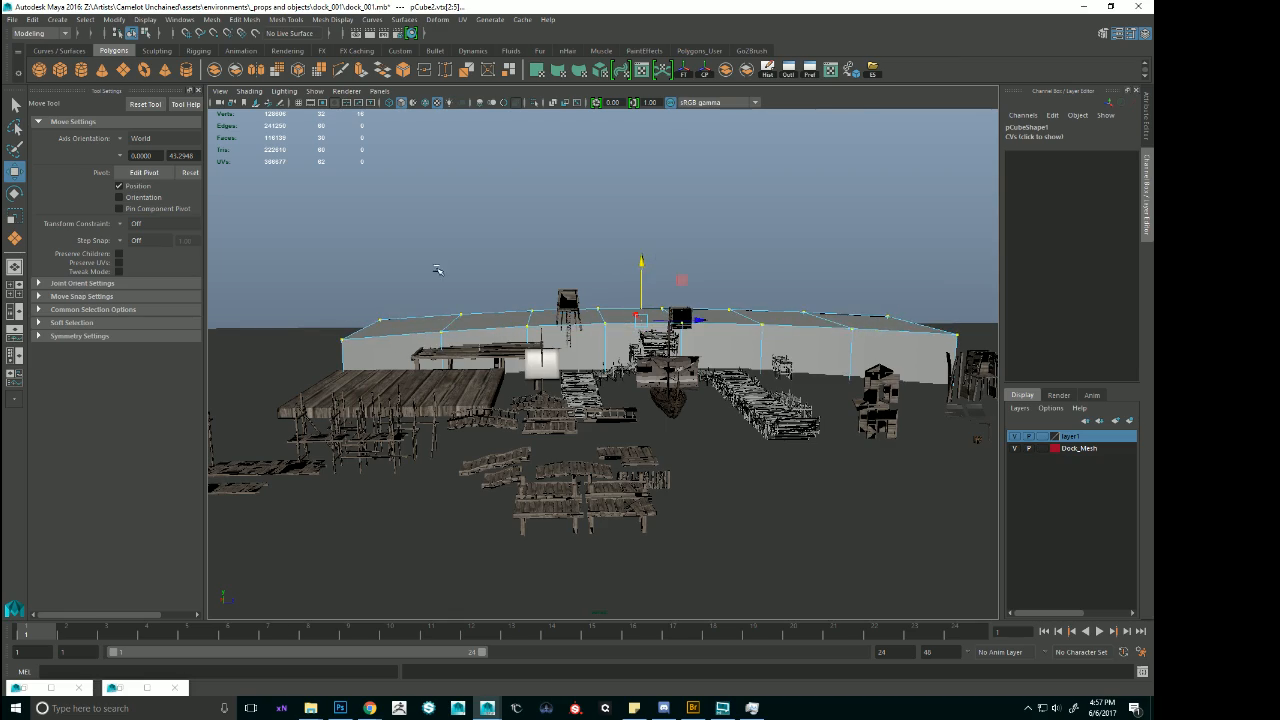
right_click_drag(437, 270, 622, 272, "alt")
left_click_drag(622, 272, 645, 296, "alt")
left_click(785, 242)
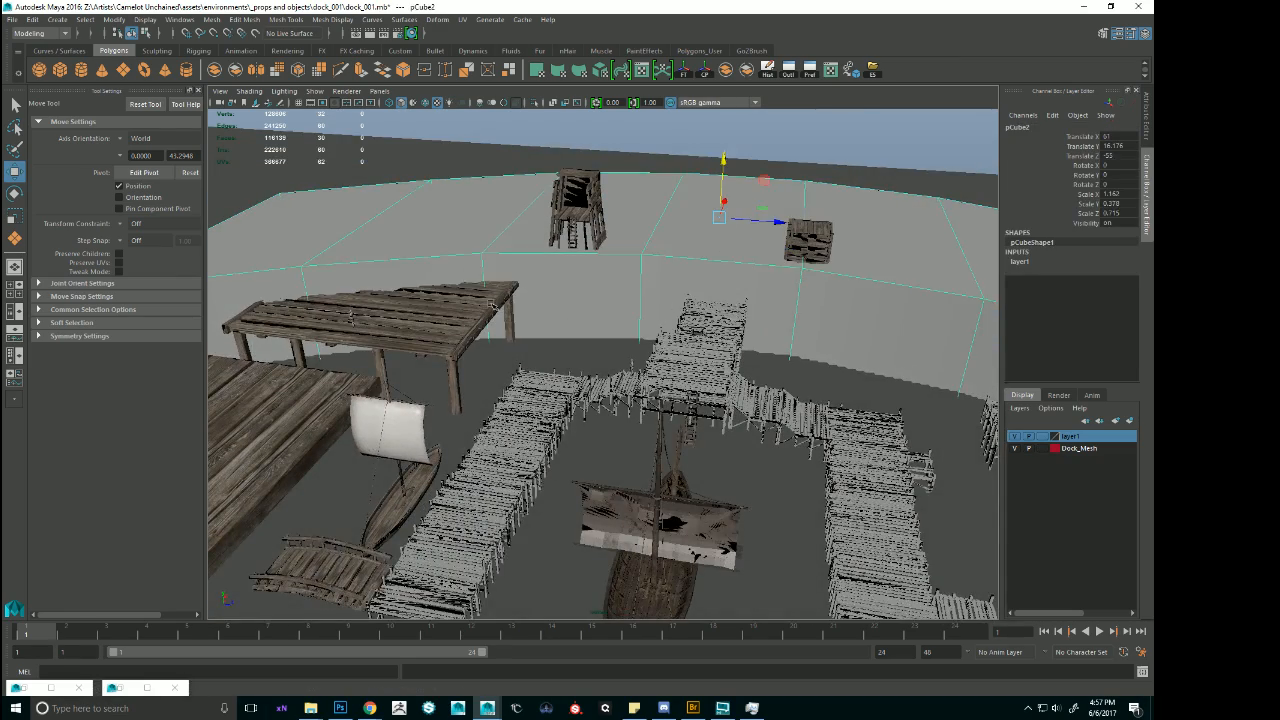
Select the whole wooden platform and raise it along Y to about 7.48 against the shore.
left_click(476, 331)
left_click_drag(438, 337, 457, 320, "alt")
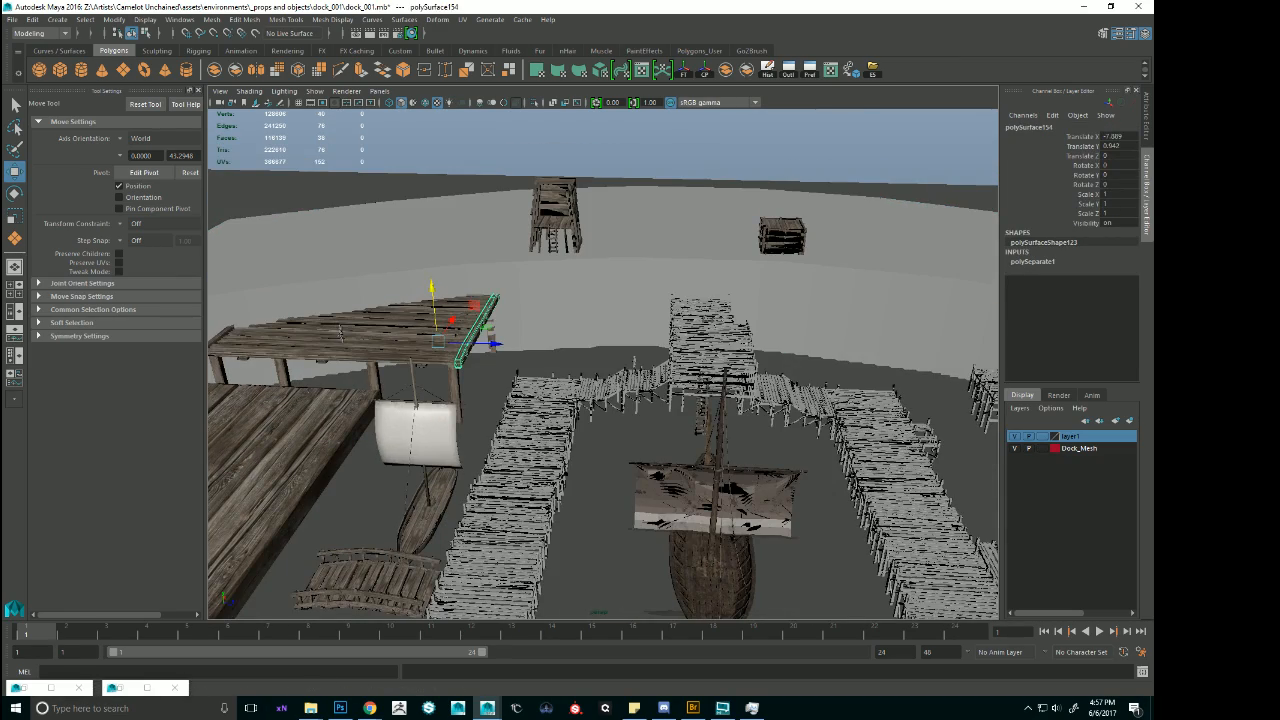
key("Up")
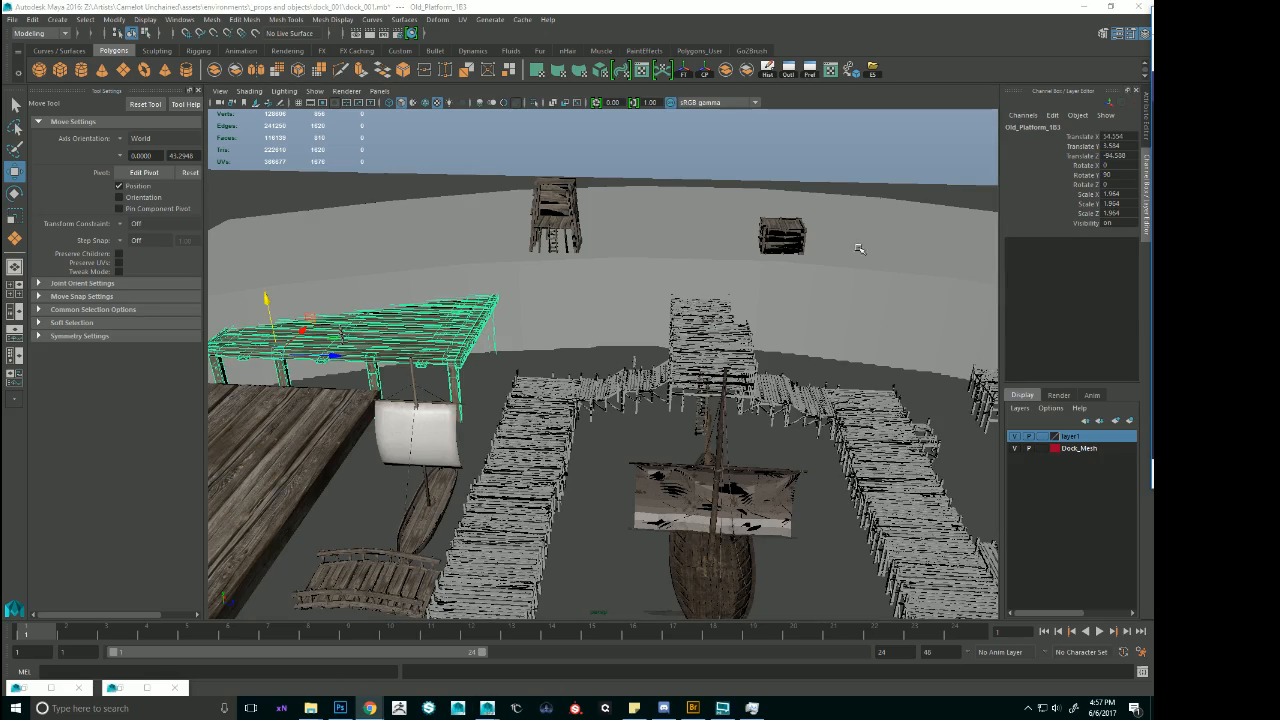
left_click_drag(859, 248, 626, 247, "alt")
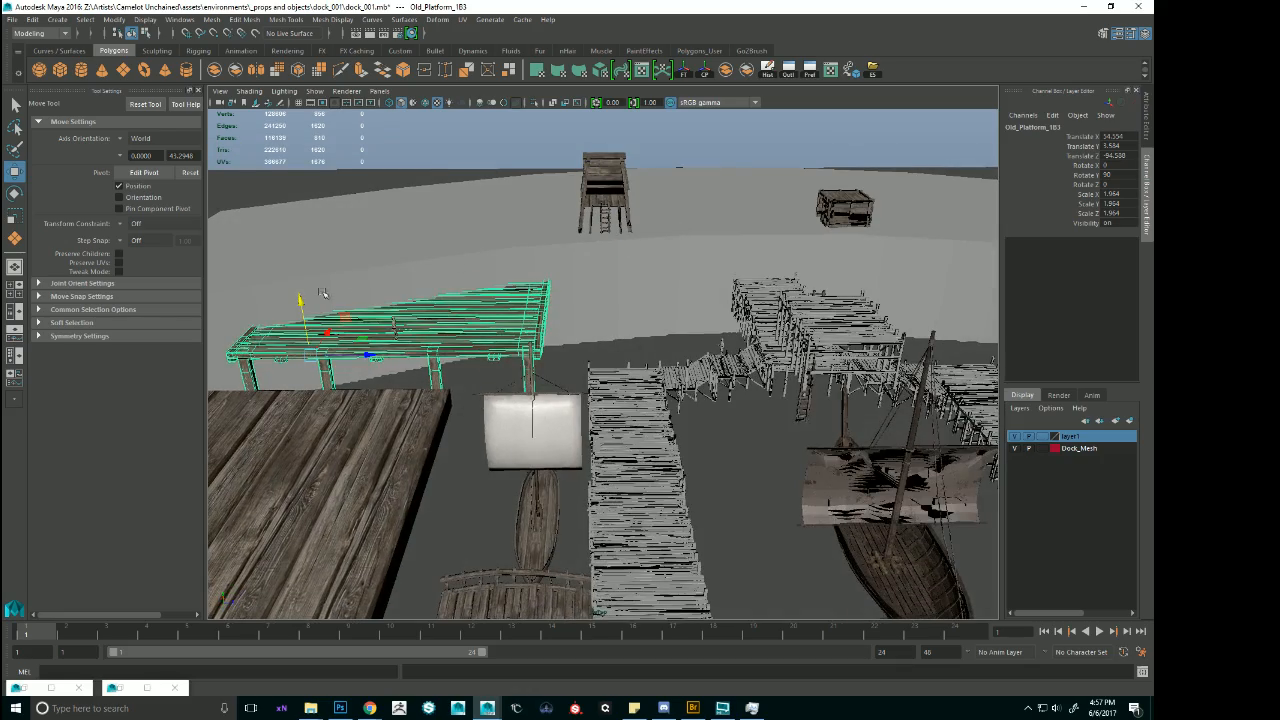
left_click_drag(301, 299, 299, 257)
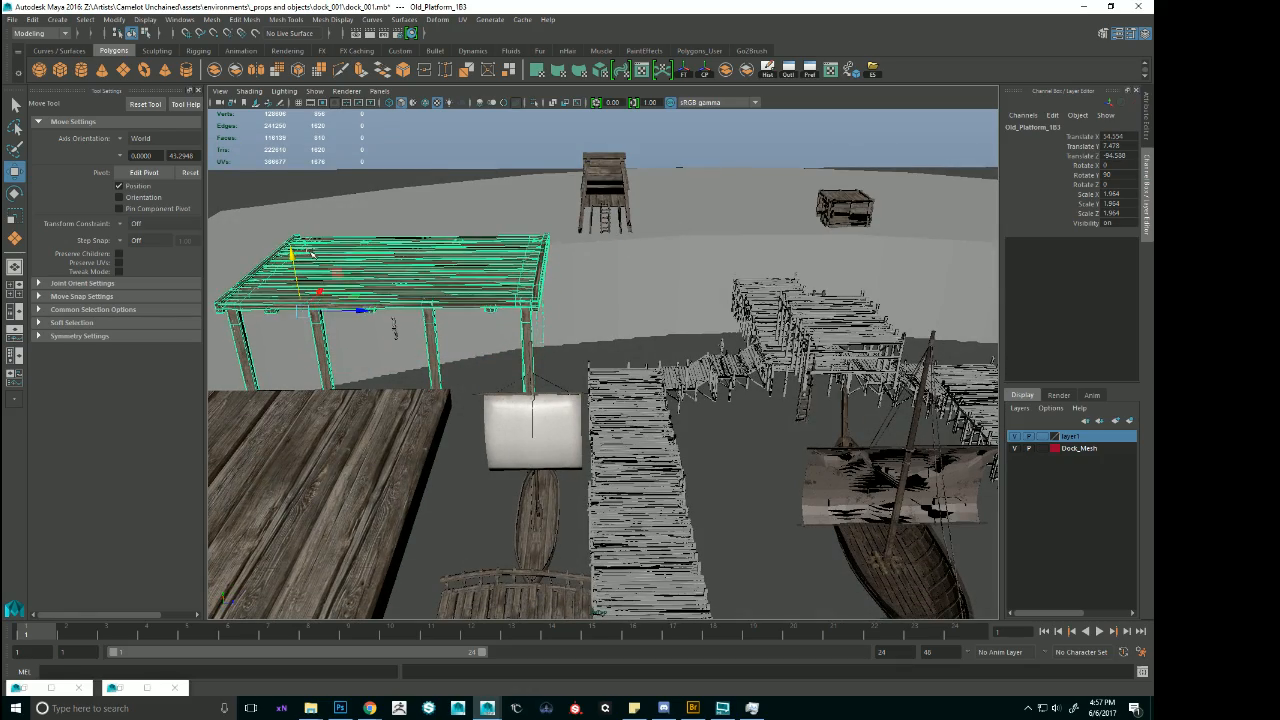
left_click_drag(530, 300, 411, 264, "alt")
left_click_drag(417, 202, 671, 294)
left_click(539, 226)
Select the whole group of piers, walkways and moored ship and raise it along Y.
left_click(719, 319)
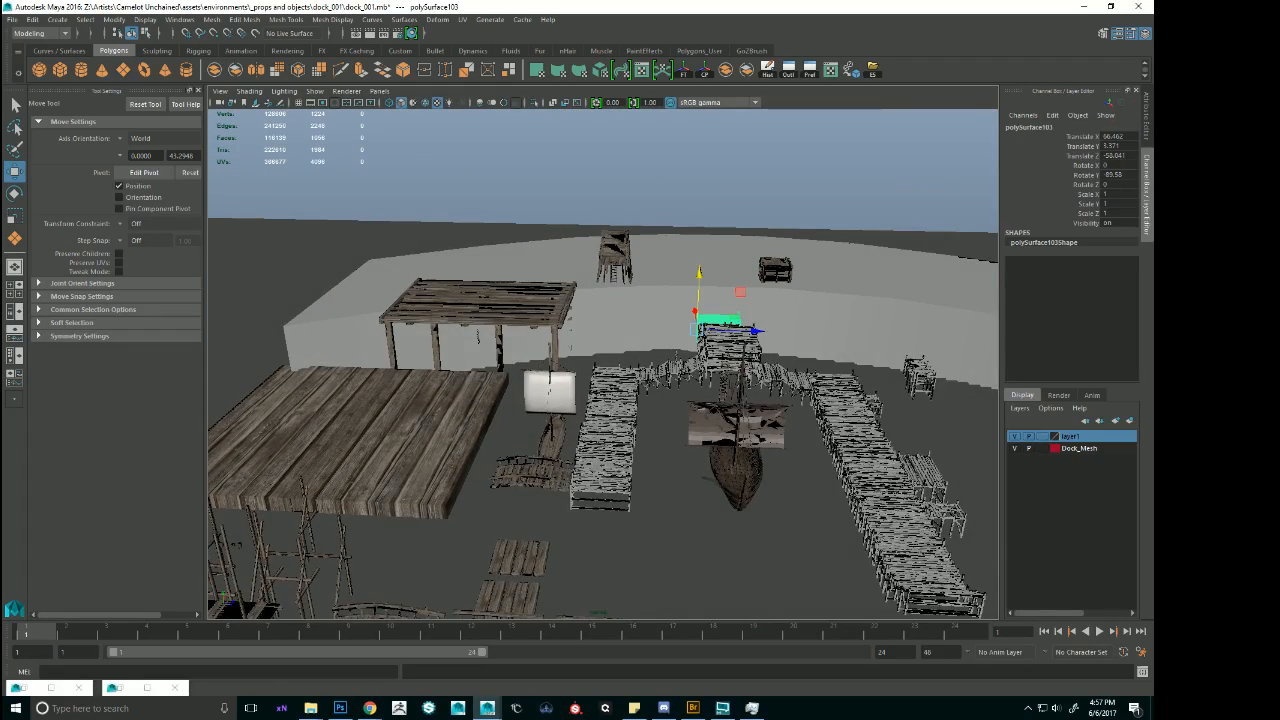
key("Up")
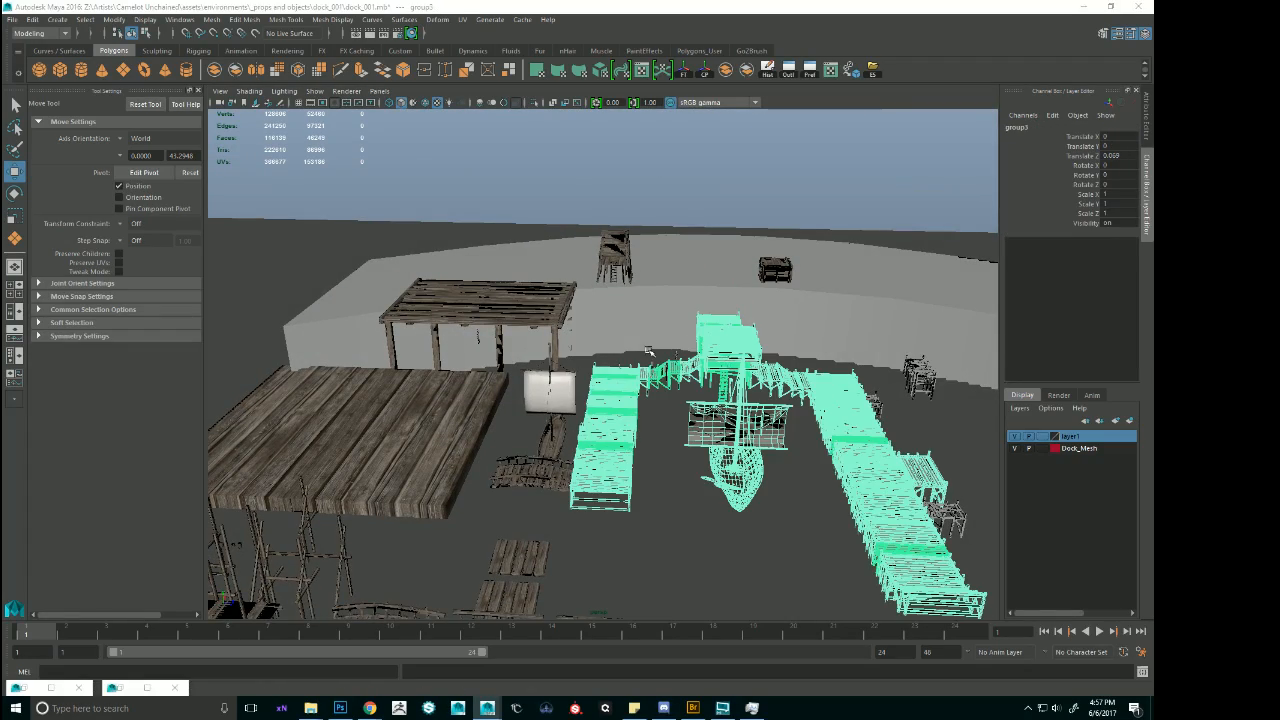
right_click_drag(648, 351, 776, 346, "alt")
middle_click_drag(776, 346, 721, 299, "alt")
left_click_drag(721, 299, 772, 288, "alt")
right_click_drag(864, 320, 842, 320, "alt")
middle_click_drag(842, 320, 746, 317, "alt")
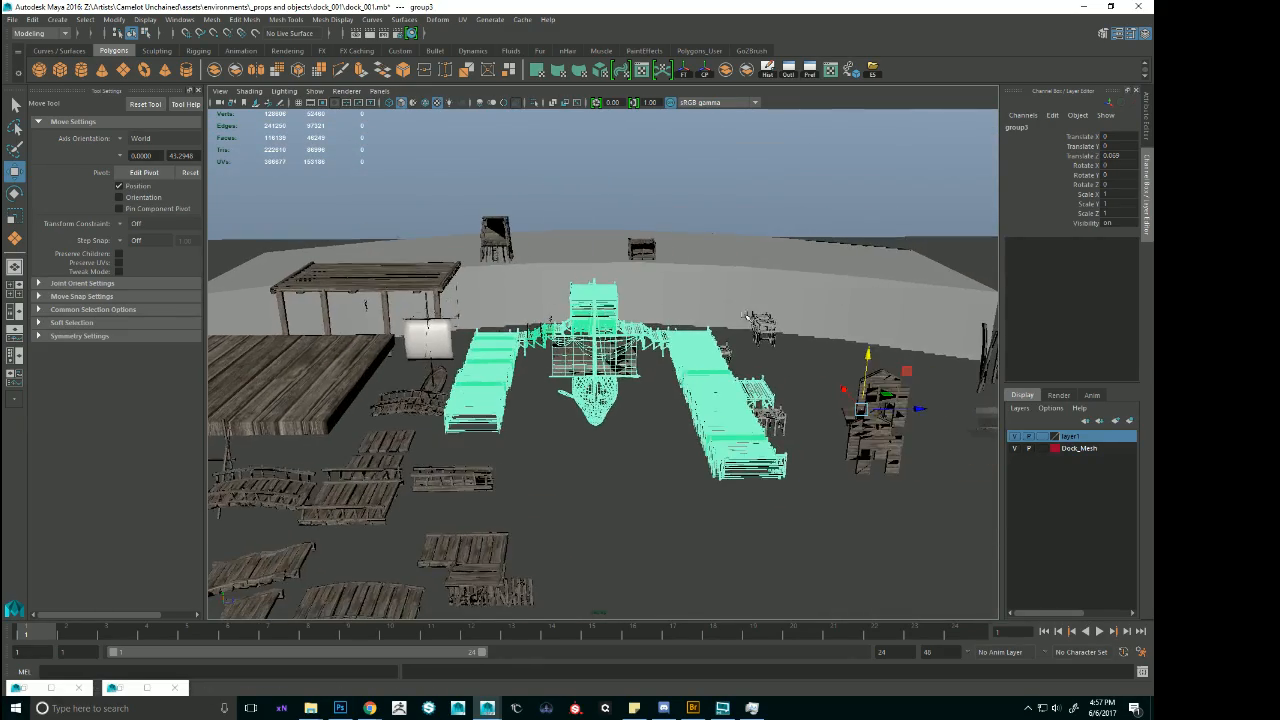
left_click_drag(746, 317, 754, 327, "alt")
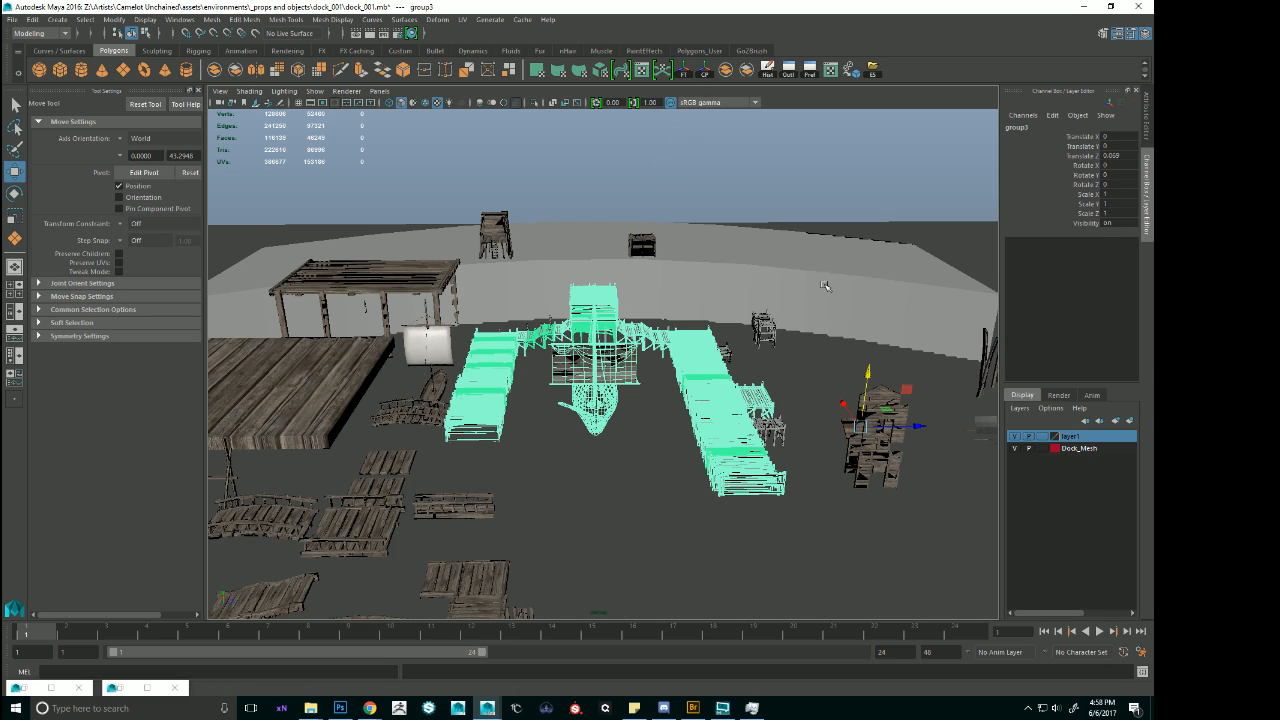
left_click_drag(870, 374, 872, 316)
mouse_move(830, 346)
left_mouse_down("alt")
mouse_move(845, 328)
mouse_move(908, 322)
mouse_move(902, 335)
mouse_move(850, 341)
mouse_move(846, 372)
mouse_move(847, 339)
left_mouse_up("alt")
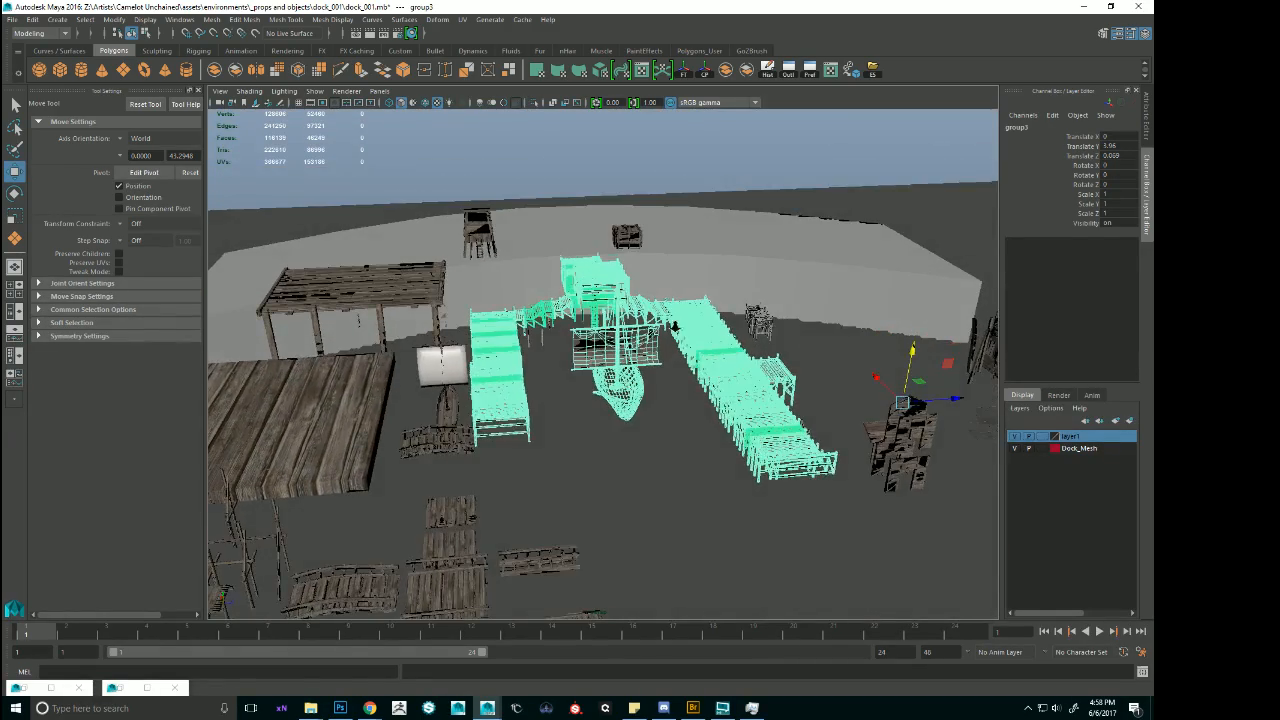
Select the size reference figure and snap it onto the raised platform's deck.
scroll(847, 339, "up", 1)
middle_click_drag(332, 322, 590, 356, "alt")
left_click_drag(590, 356, 605, 308, "alt")
left_click(590, 342)
key("v")
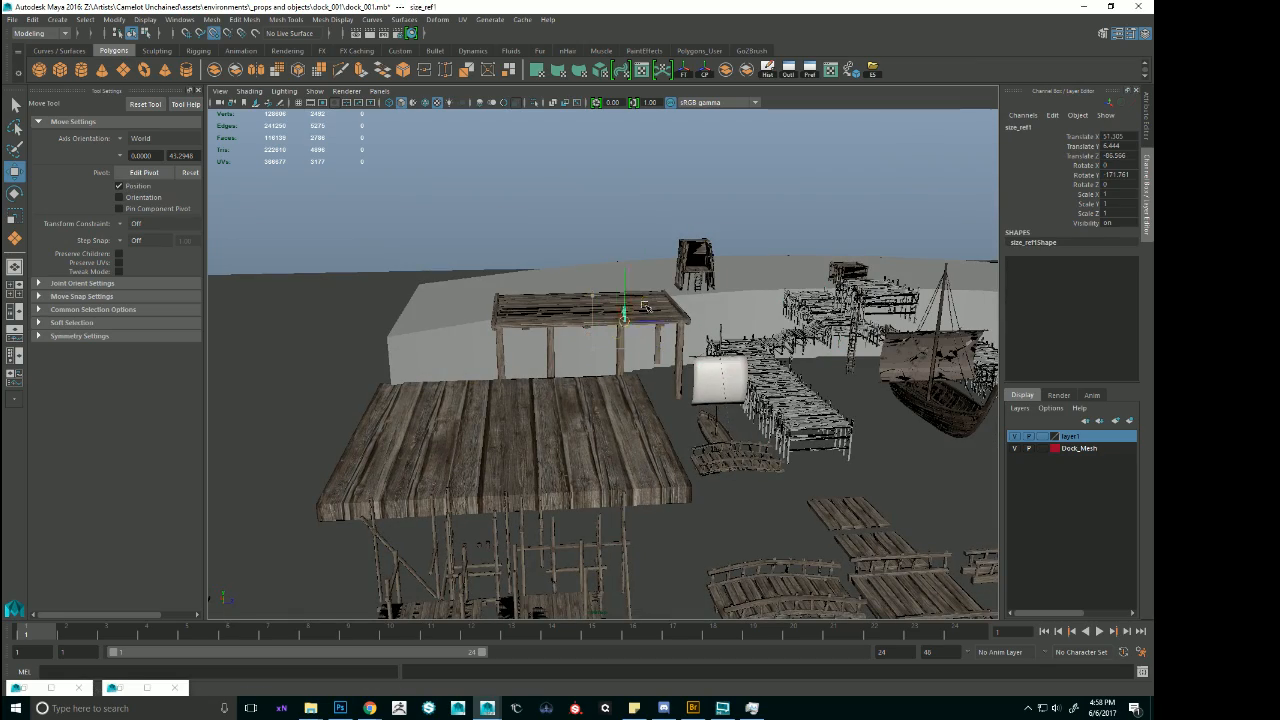
middle_click_drag(605, 308, 465, 294, "alt")
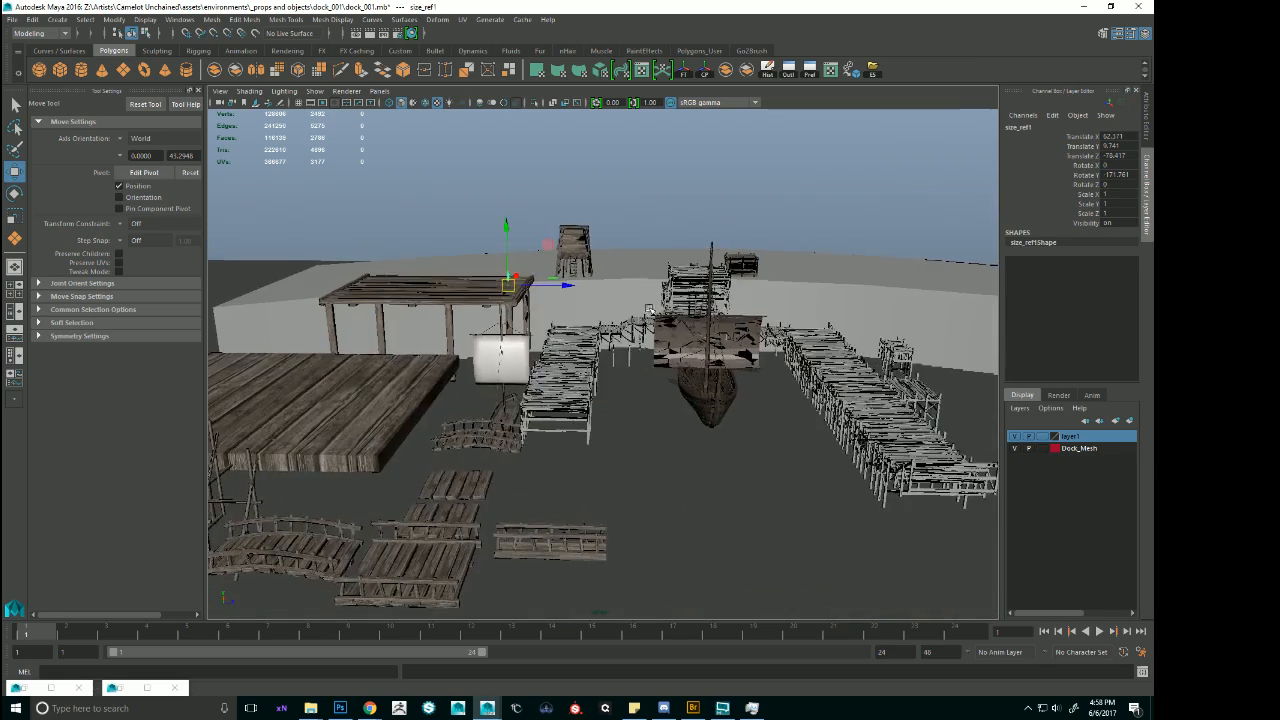
left_click_drag(690, 312, 687, 314, "alt")
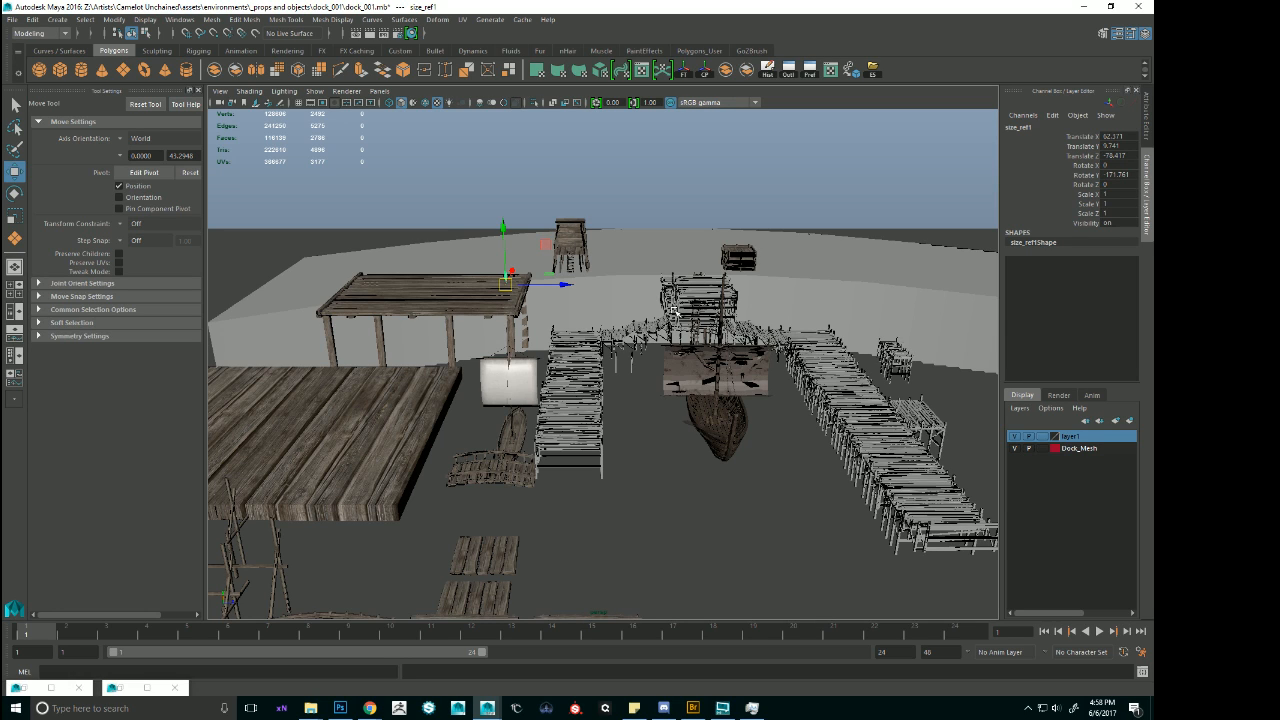
left_click_drag(589, 324, 702, 313, "alt")
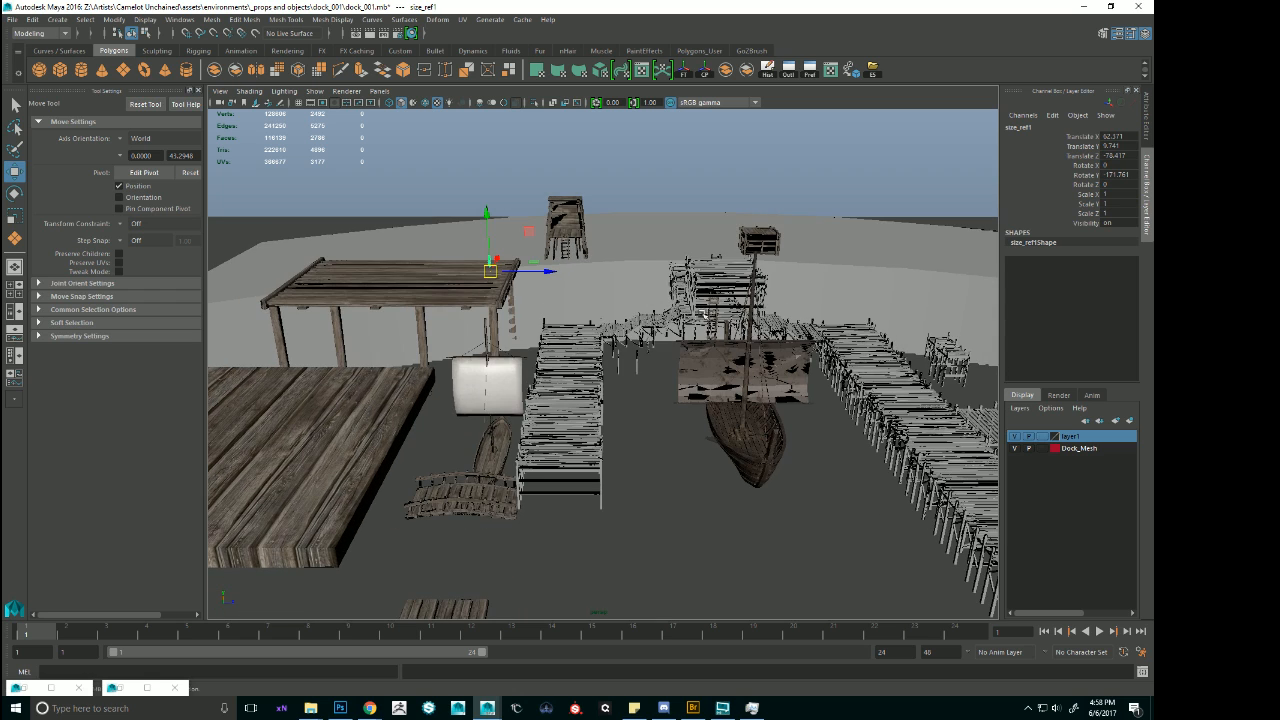
key("alt+Tab")
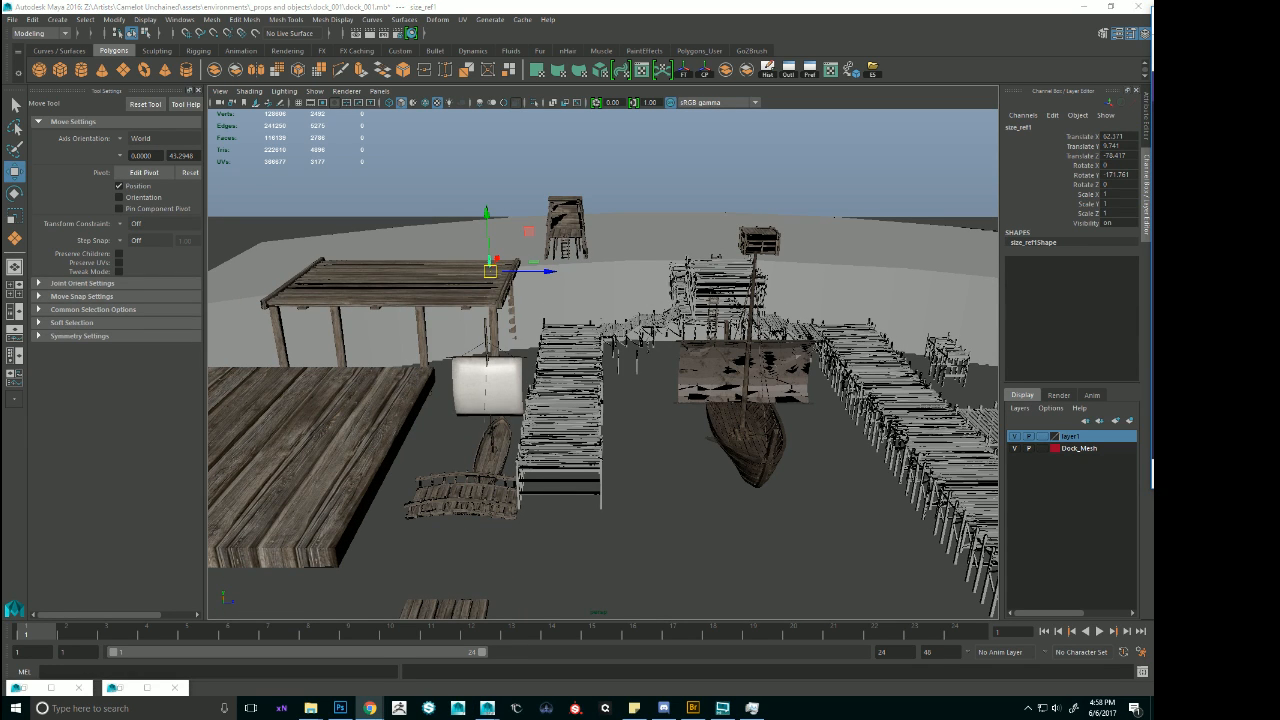
Try to shift the whole group of piers, walkways and moored ship along Z to about -96, and undo it.
left_click(505, 282)
left_click_drag(505, 282, 585, 265, "alt")
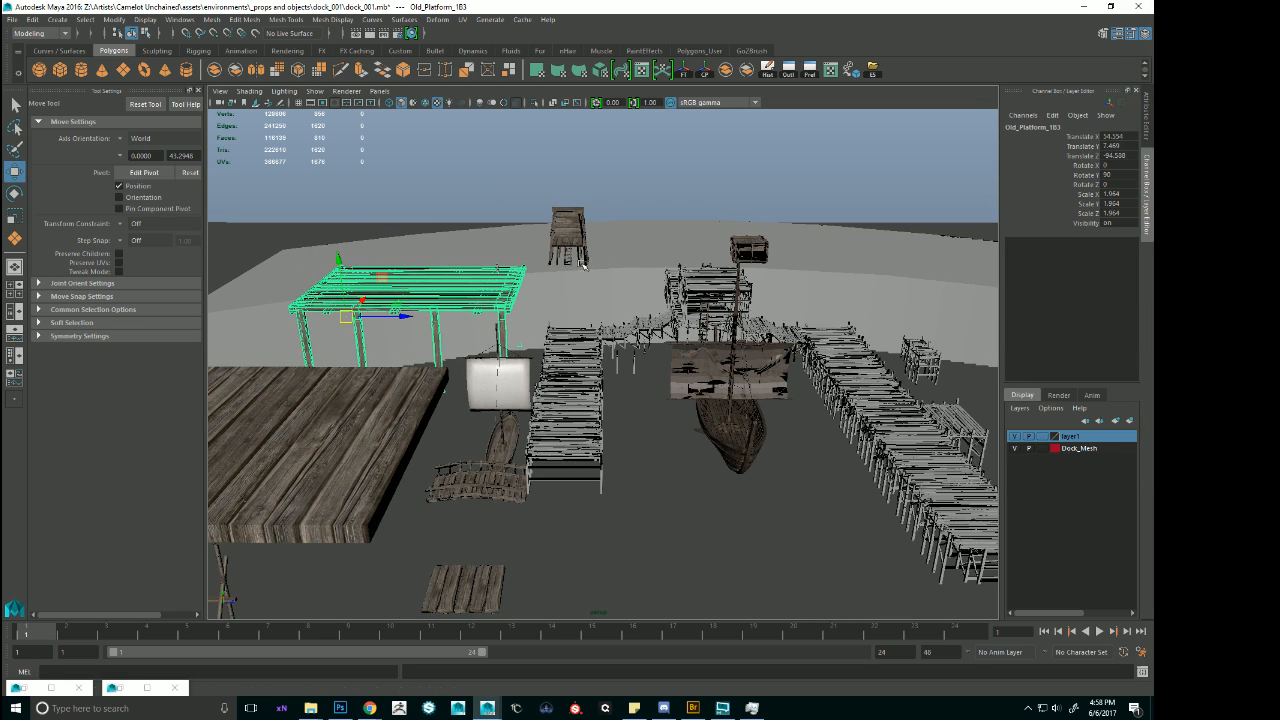
left_click(778, 358)
key("Up")
scroll(778, 358, "down", 6)
left_click_drag(778, 362, 774, 443, "alt")
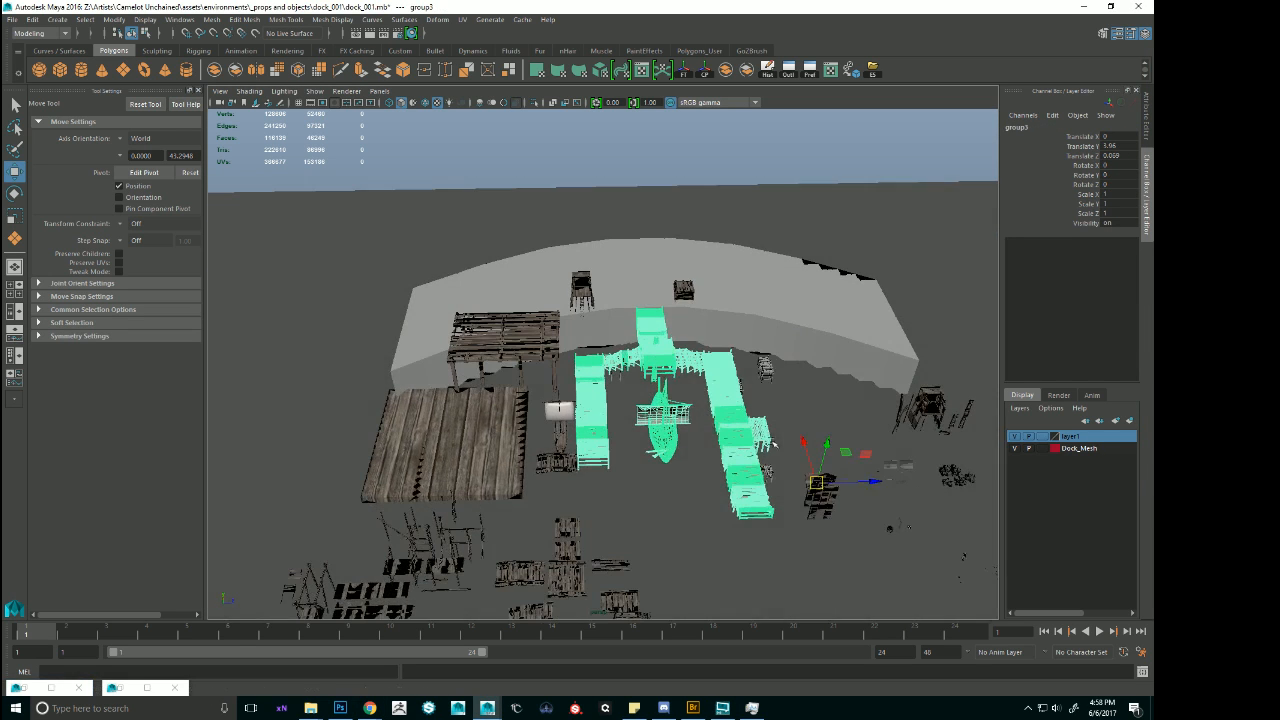
left_click_drag(880, 485, 326, 497)
middle_click_drag(326, 497, 386, 480, "alt")
right_click_drag(520, 291, 697, 296, "alt")
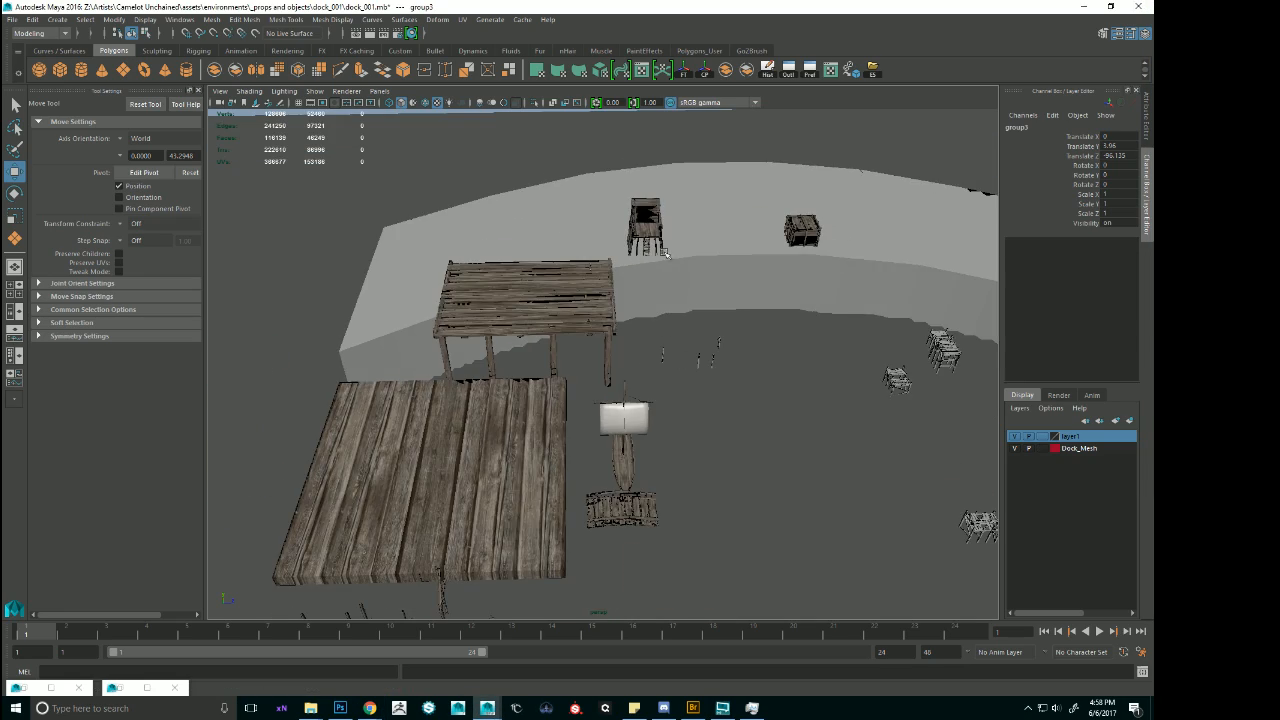
left_click_drag(667, 254, 683, 230, "alt")
middle_click_drag(683, 230, 606, 240, "alt")
left_click_drag(606, 240, 659, 268, "alt")
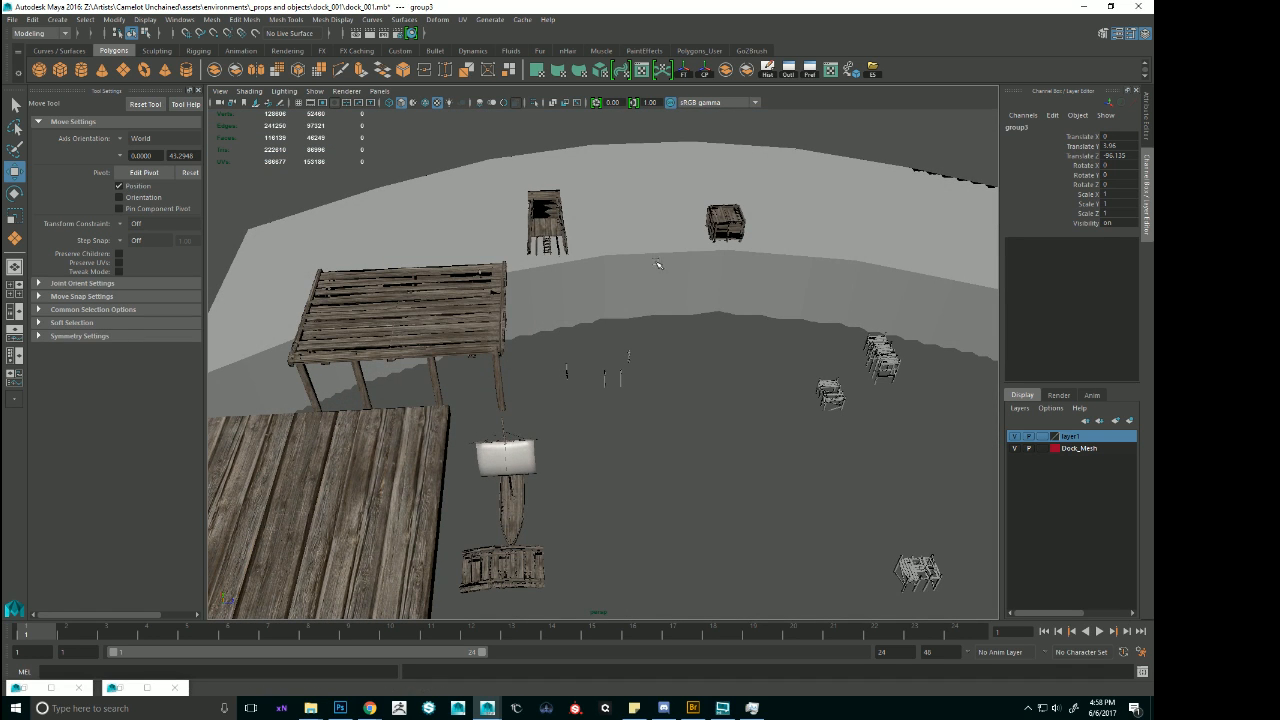
left_click_drag(567, 268, 594, 233, "alt")
key("ctrl+z")
key("ctrl+z")
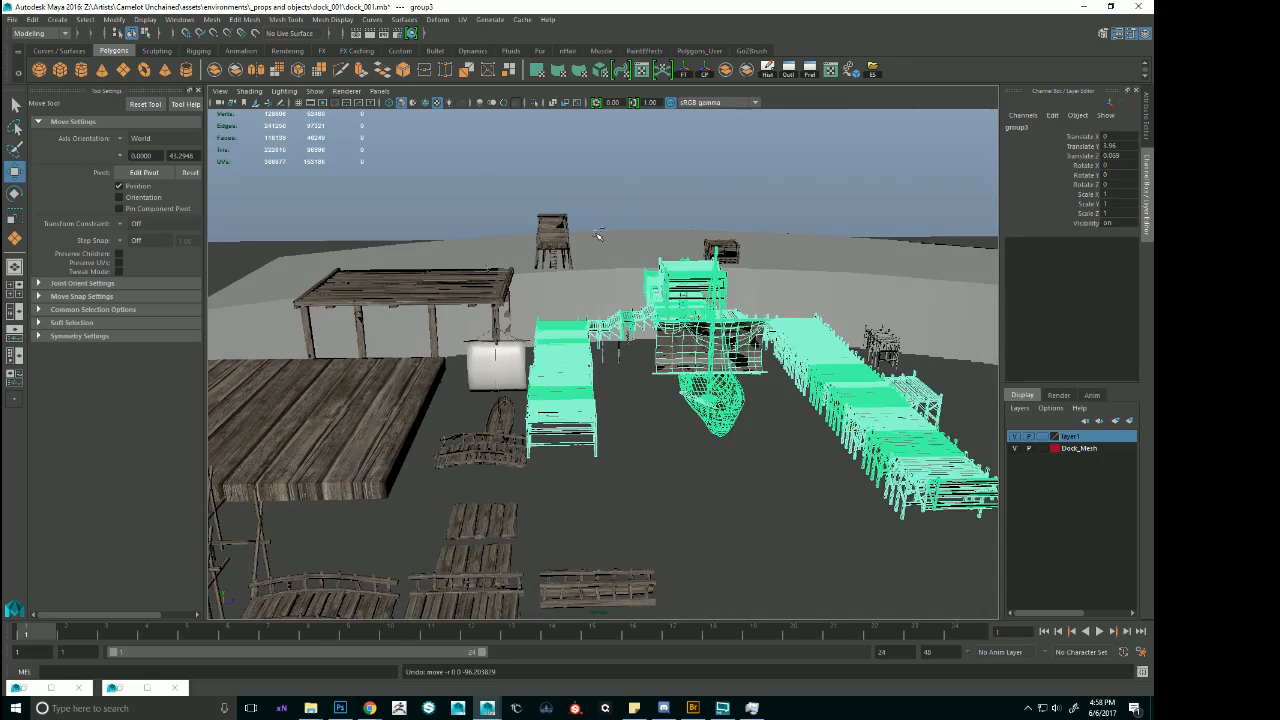
Try moving the T-shaped dock section's pieces together along Z to the wooden platform, at about 26.18.
left_click(689, 174)
mouse_move(689, 174)
left_mouse_down("alt")
mouse_move(696, 201)
mouse_move(673, 192)
mouse_move(740, 189)
mouse_move(683, 191)
left_mouse_up("alt")
left_click(720, 275)
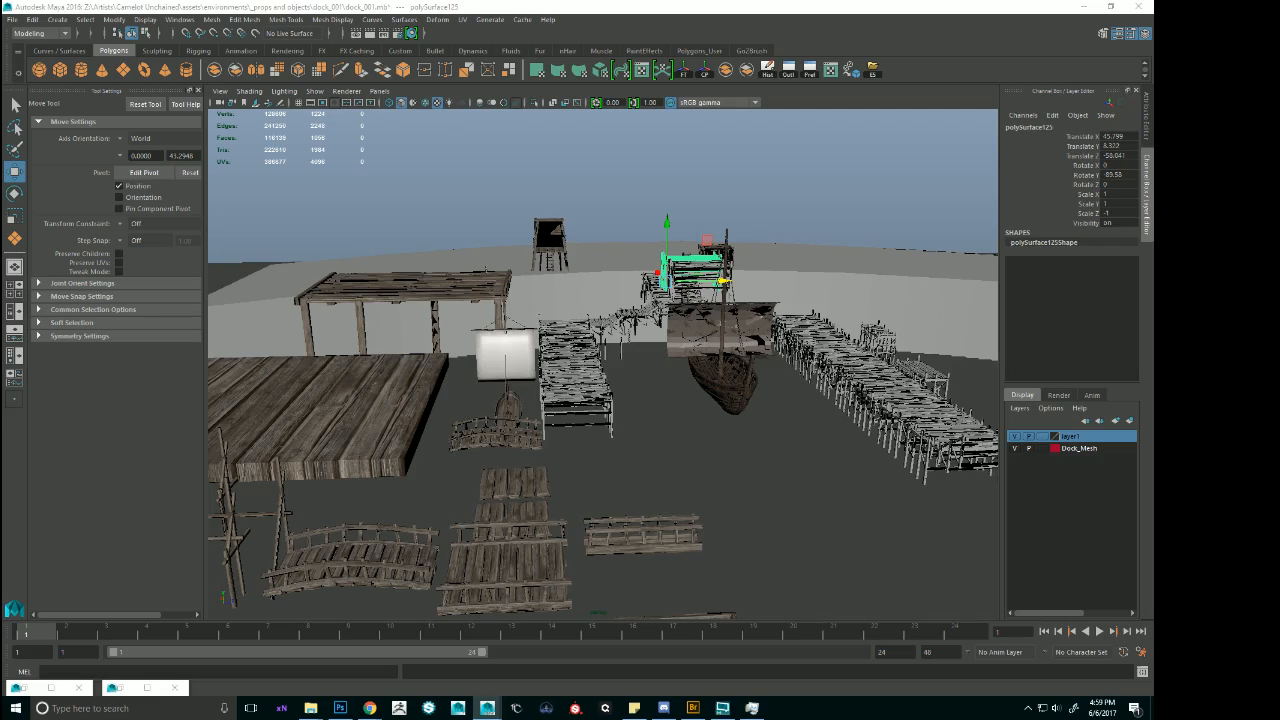
right_click_drag(722, 281, 835, 225, "alt")
left_click_drag(835, 225, 930, 245, "alt")
left_click(942, 134, "shift")
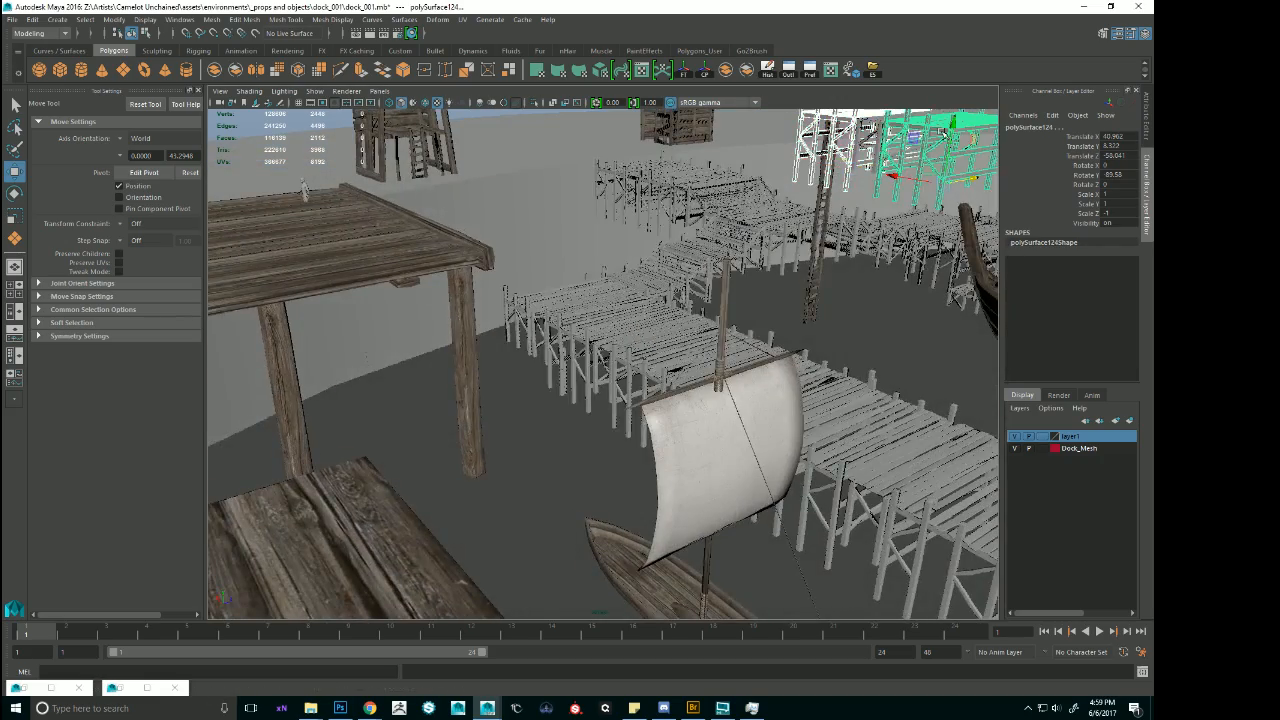
left_click_drag(950, 148, 760, 238, "alt")
left_click(859, 179, "shift")
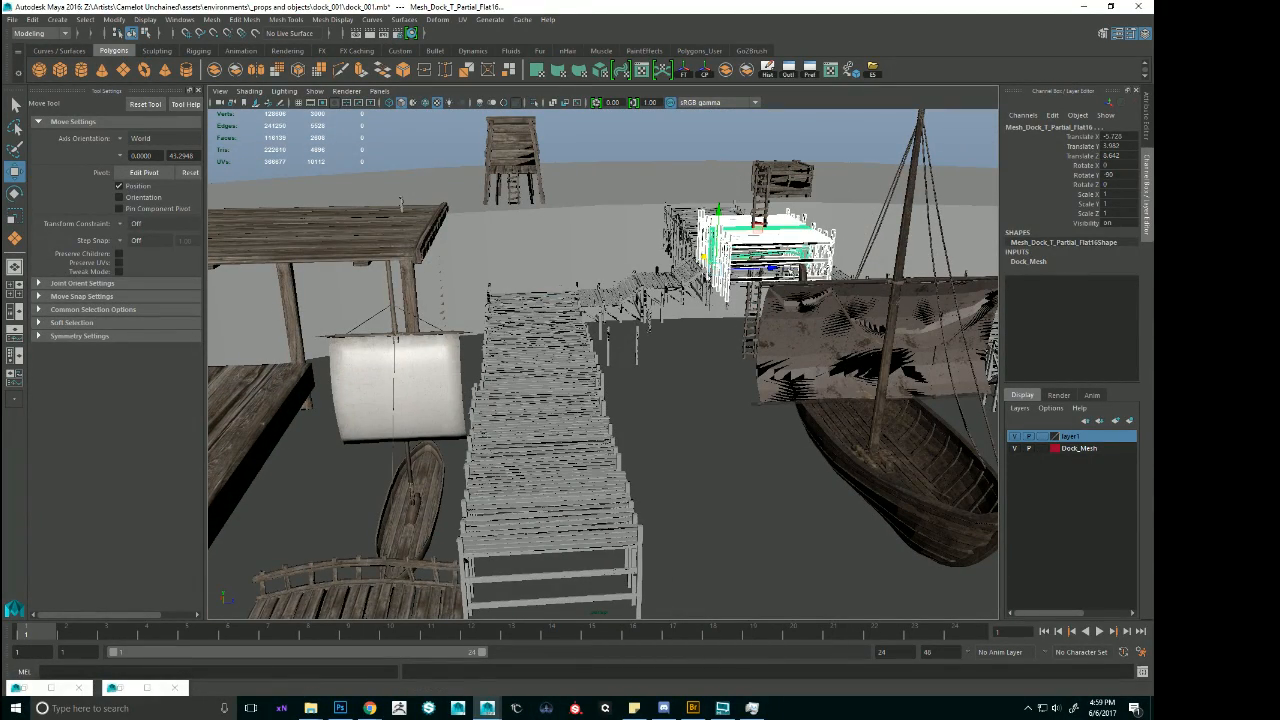
left_click_drag(771, 267, 475, 266)
key("f")
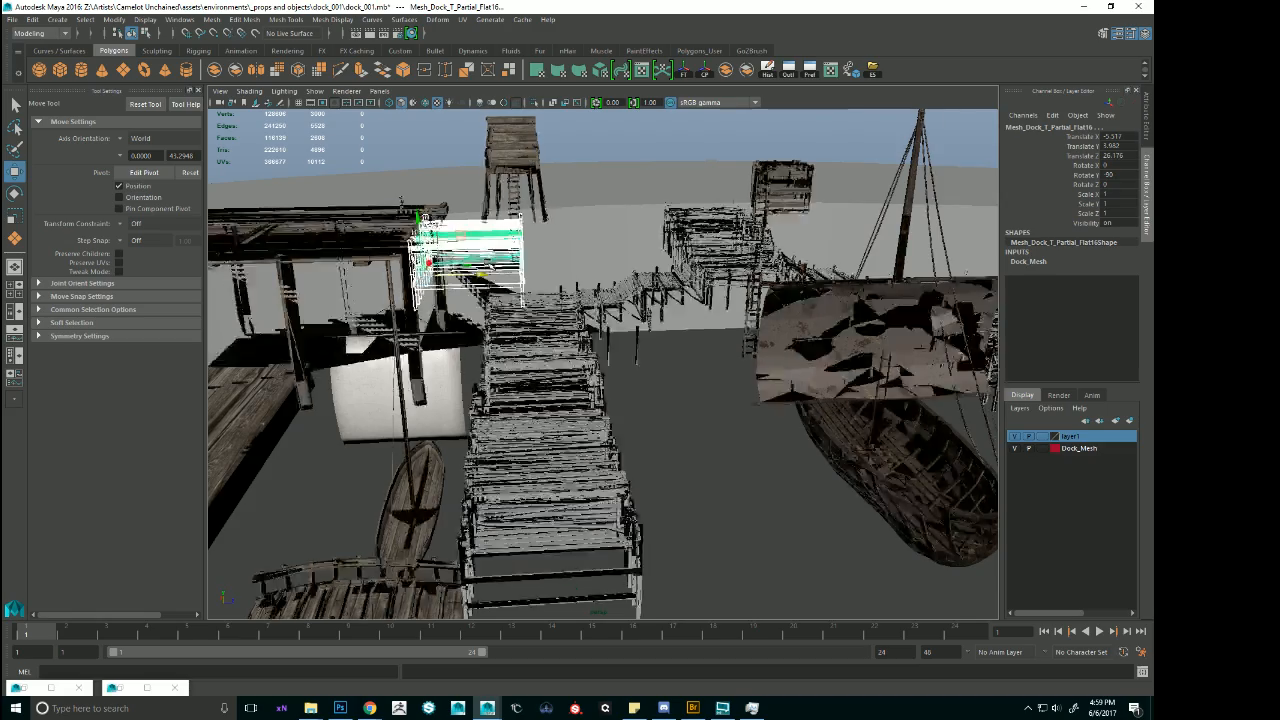
Shift the selected T-shaped dock pieces along X and lower them along Y beside the wooden platform's edge.
left_click_drag(748, 298, 556, 357, "alt")
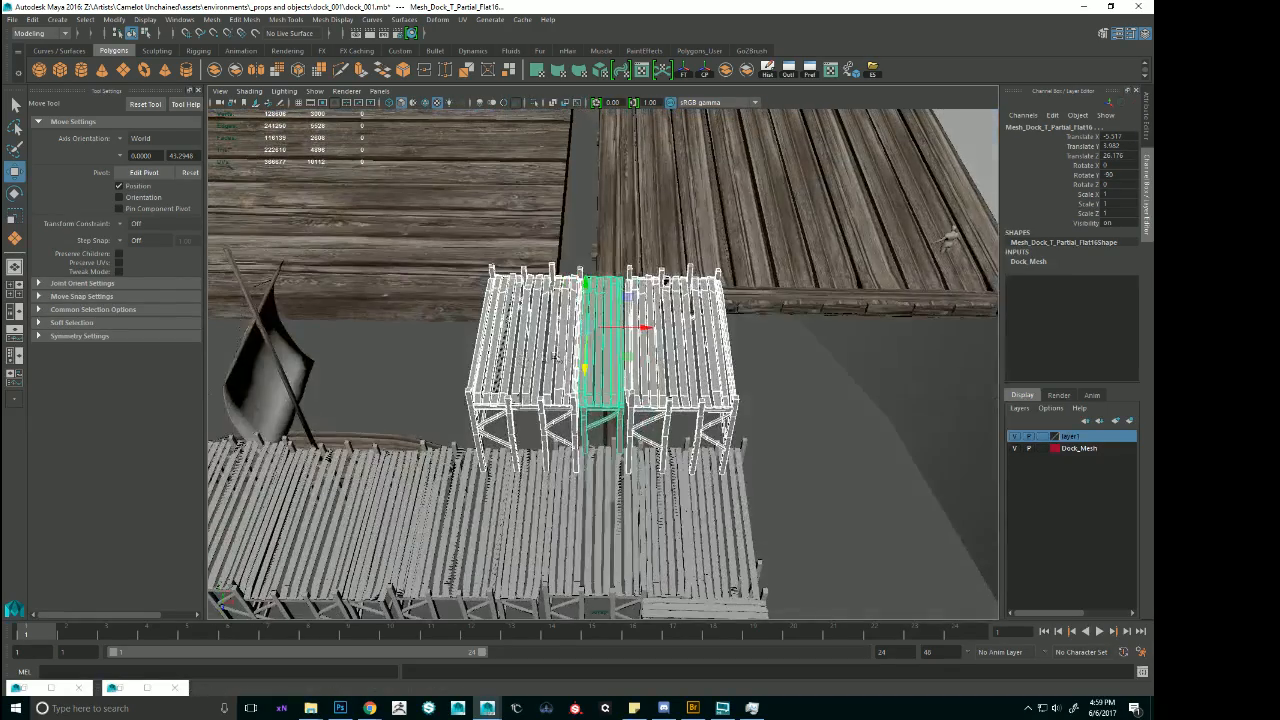
left_click_drag(643, 324, 740, 329)
left_click_drag(692, 286, 690, 303)
left_click_drag(560, 366, 675, 430, "alt")
scroll(603, 364, "down", 4)
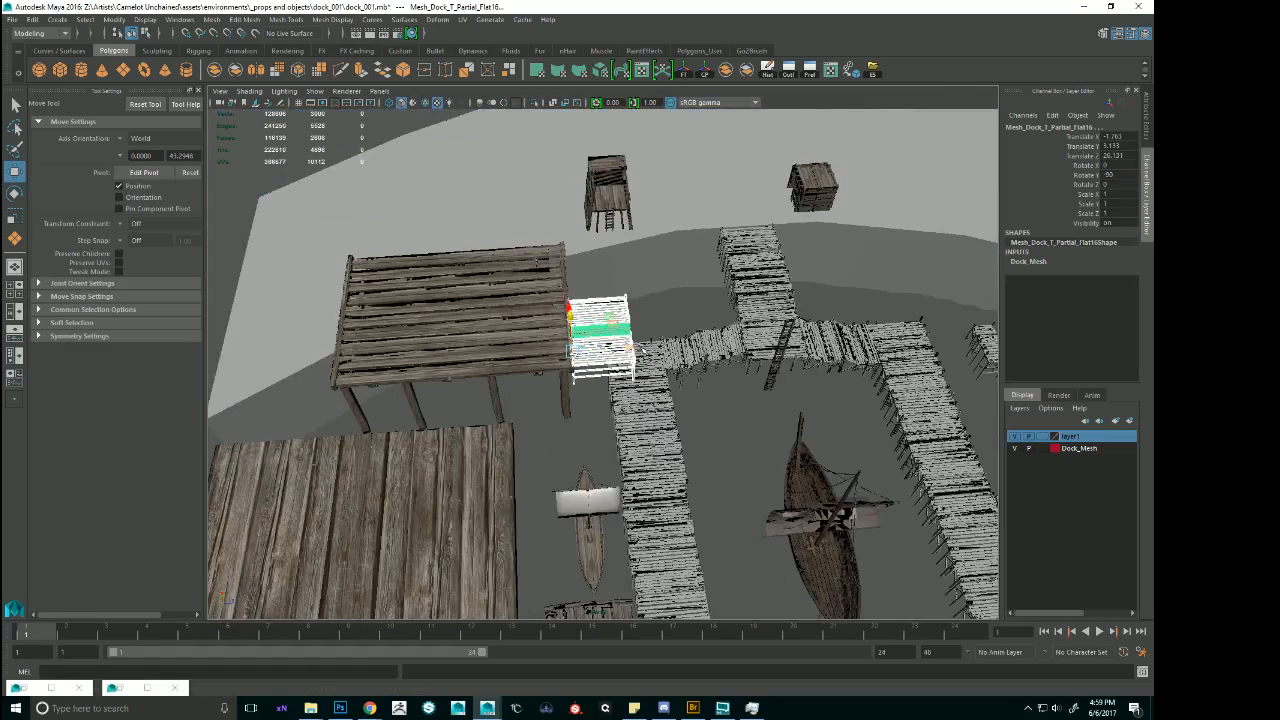
Undo the moves of the T-shaped dock section to put it back between the piers.
left_click_drag(632, 349, 894, 305)
key("ctrl+z")
key("ctrl+z")
key("ctrl+z")
key("ctrl+z")
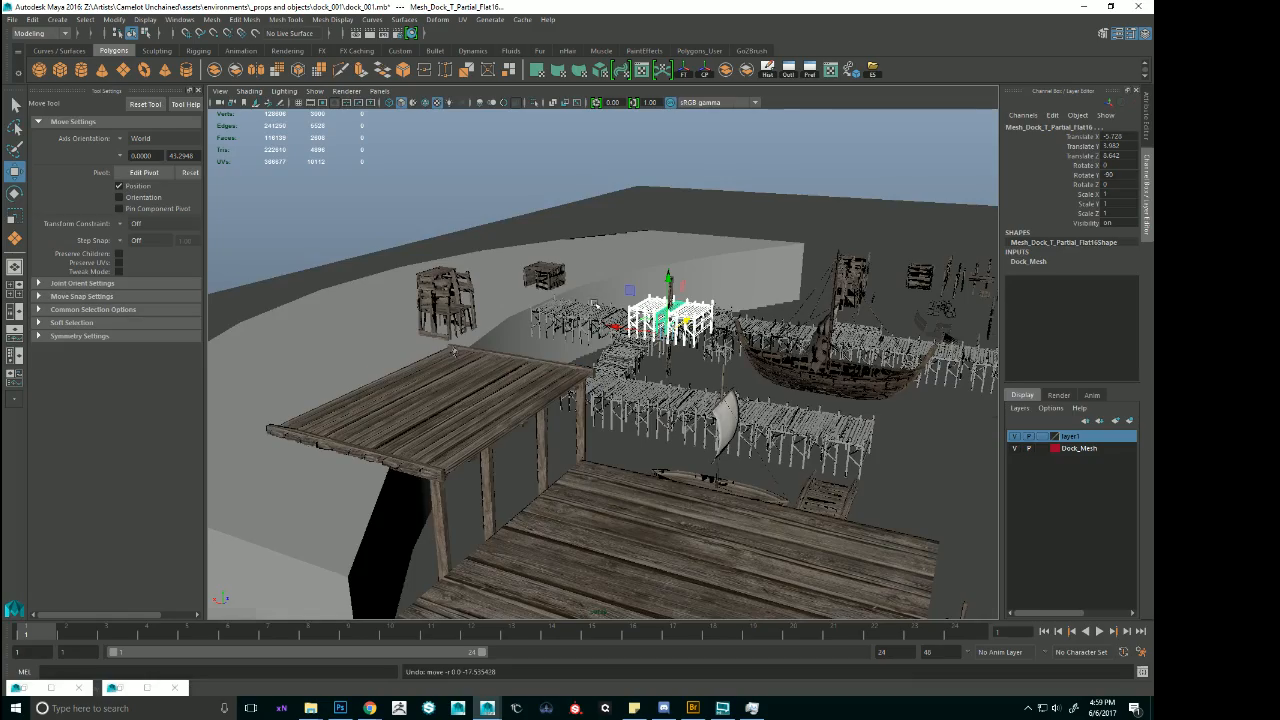
left_click_drag(594, 304, 826, 334, "alt")
middle_click_drag(826, 334, 477, 343, "alt")
scroll(477, 343, "down", 2)
left_click_drag(477, 343, 714, 336, "alt")
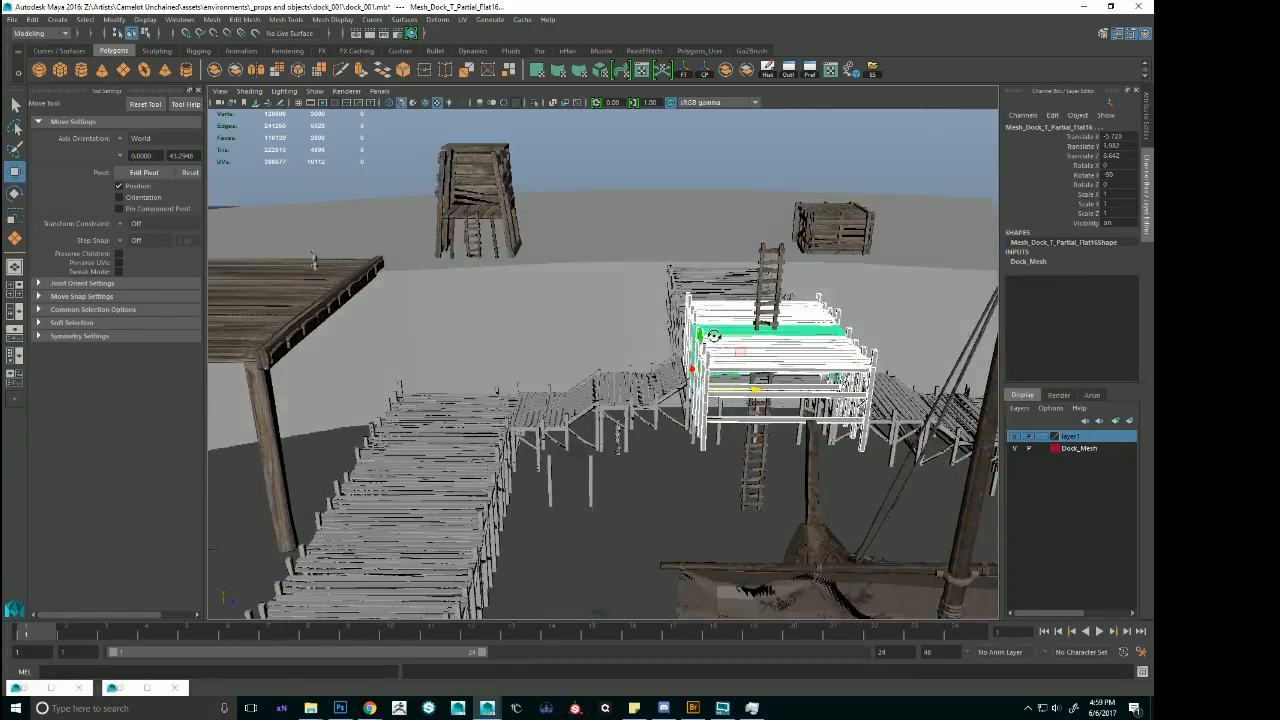
Select the whole raised wooden platform and set its X, Y and Z scale to 1.5.
scroll(520, 300, "down", 4)
left_click_drag(500, 272, 571, 323, "alt")
left_click(571, 323)
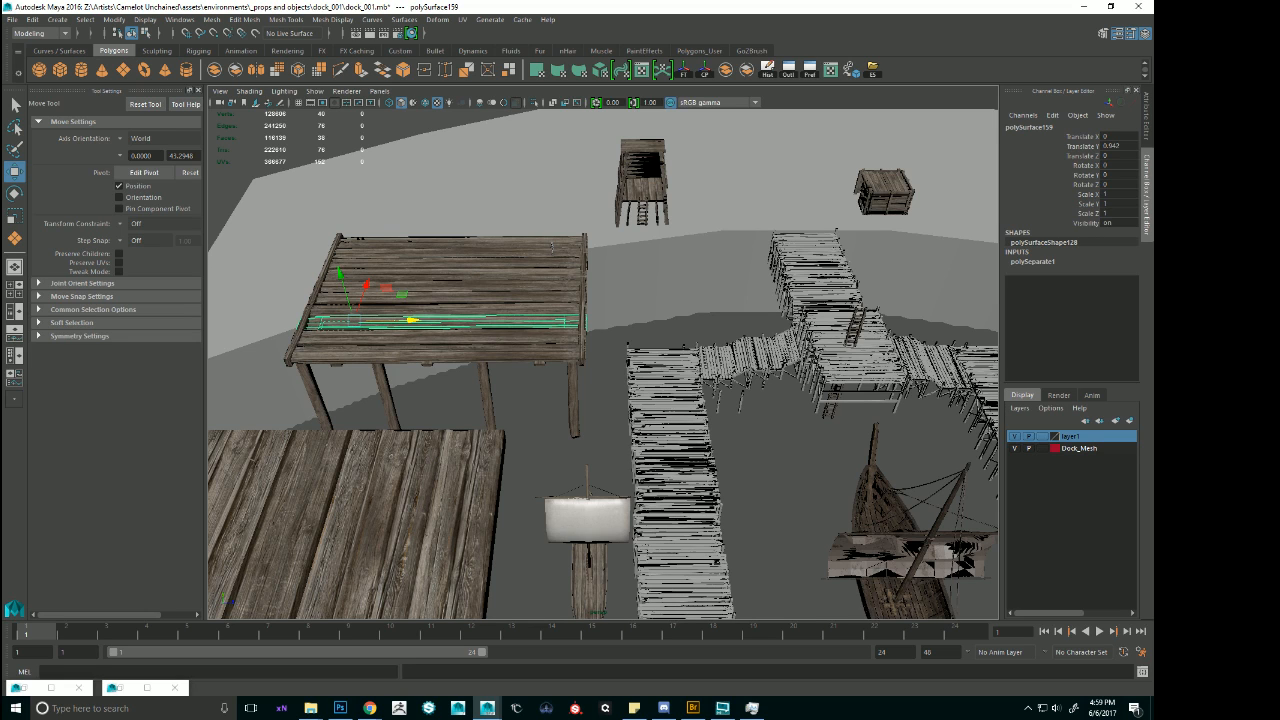
key("Up")
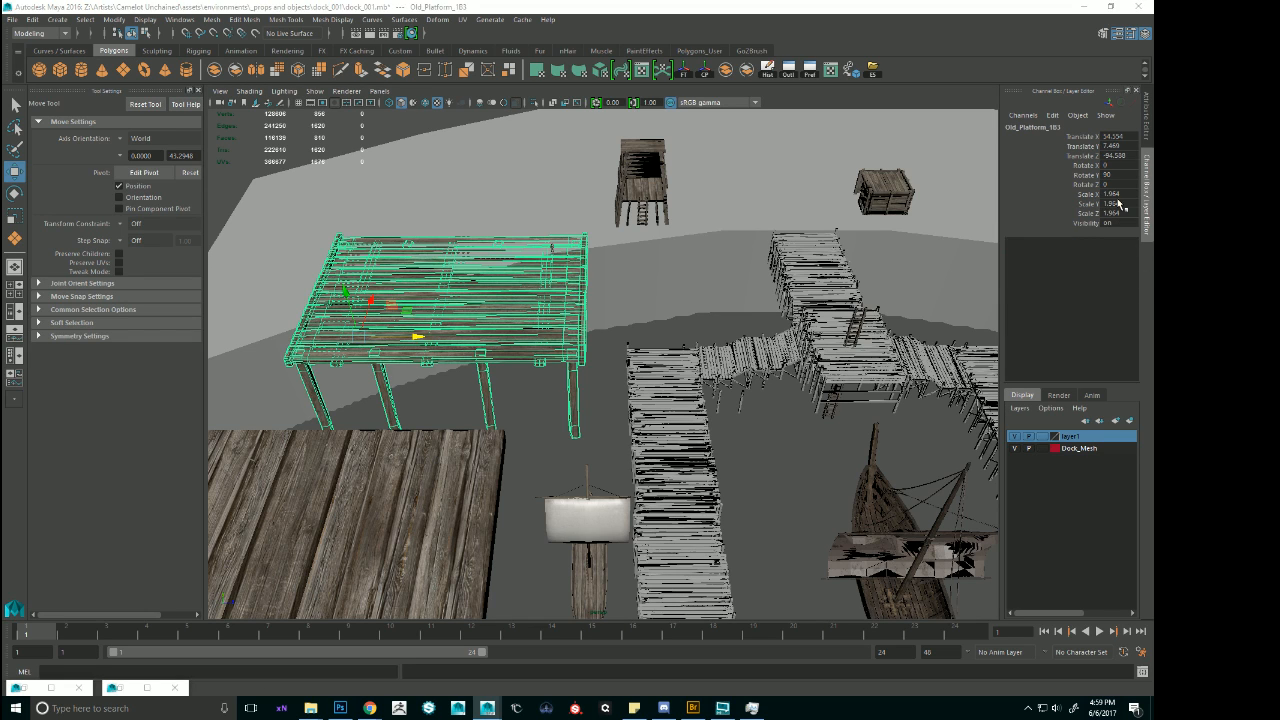
left_click_drag(1118, 194, 1123, 210)
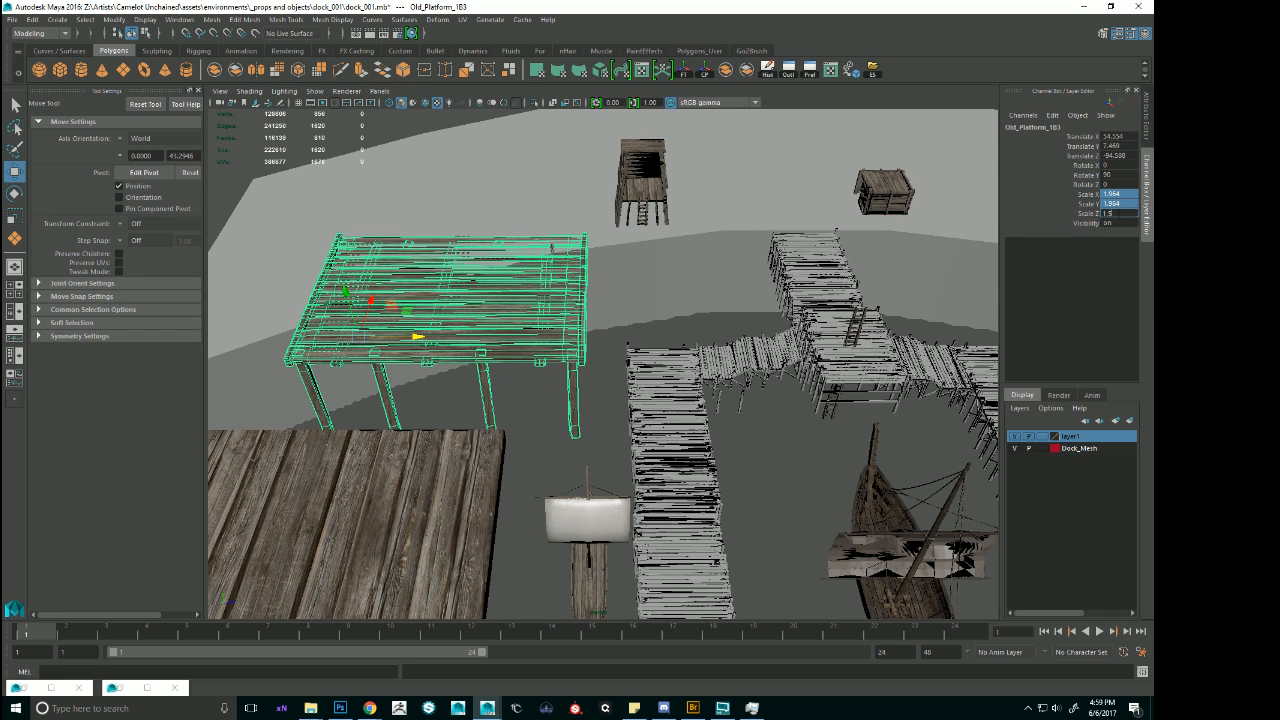
type("1.5")
key("Return")
Move the scaled platform along Z to about -87.2, beside the pier, and raise it along Y.
left_click_drag(433, 352, 507, 318)
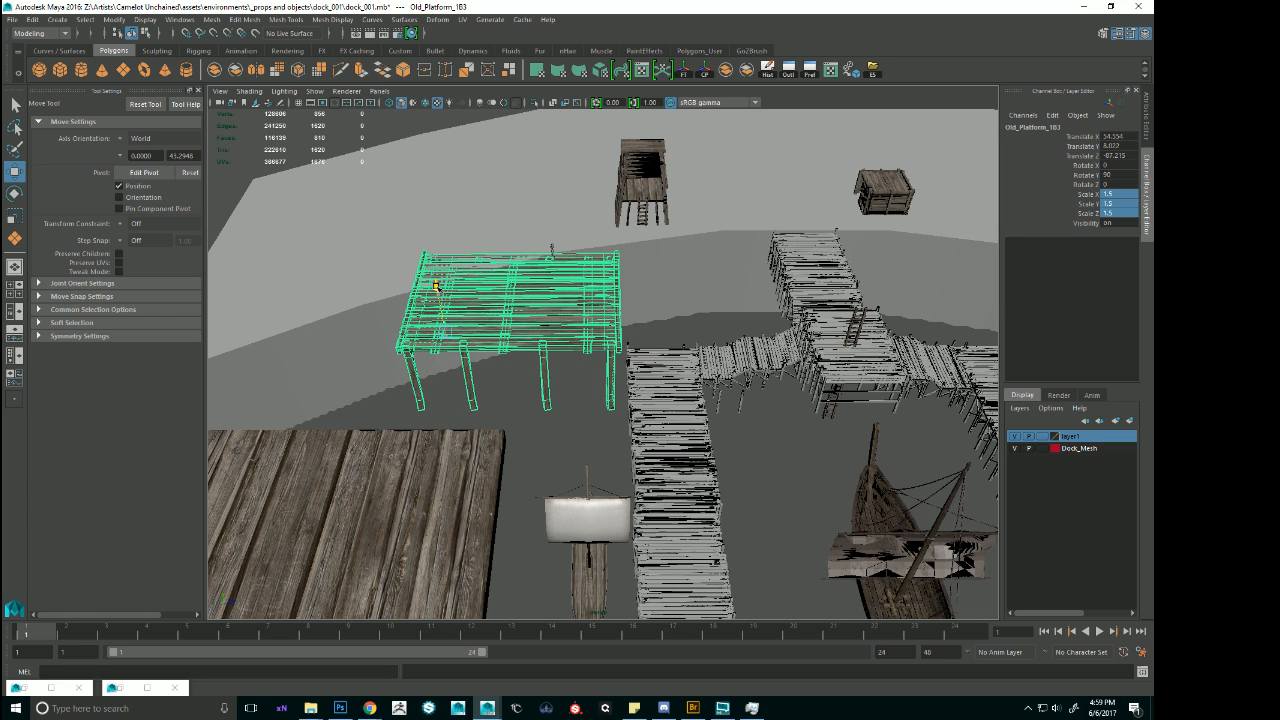
mouse_move(535, 255)
left_mouse_down("alt")
mouse_move(614, 171)
mouse_move(541, 270)
left_mouse_up("alt")
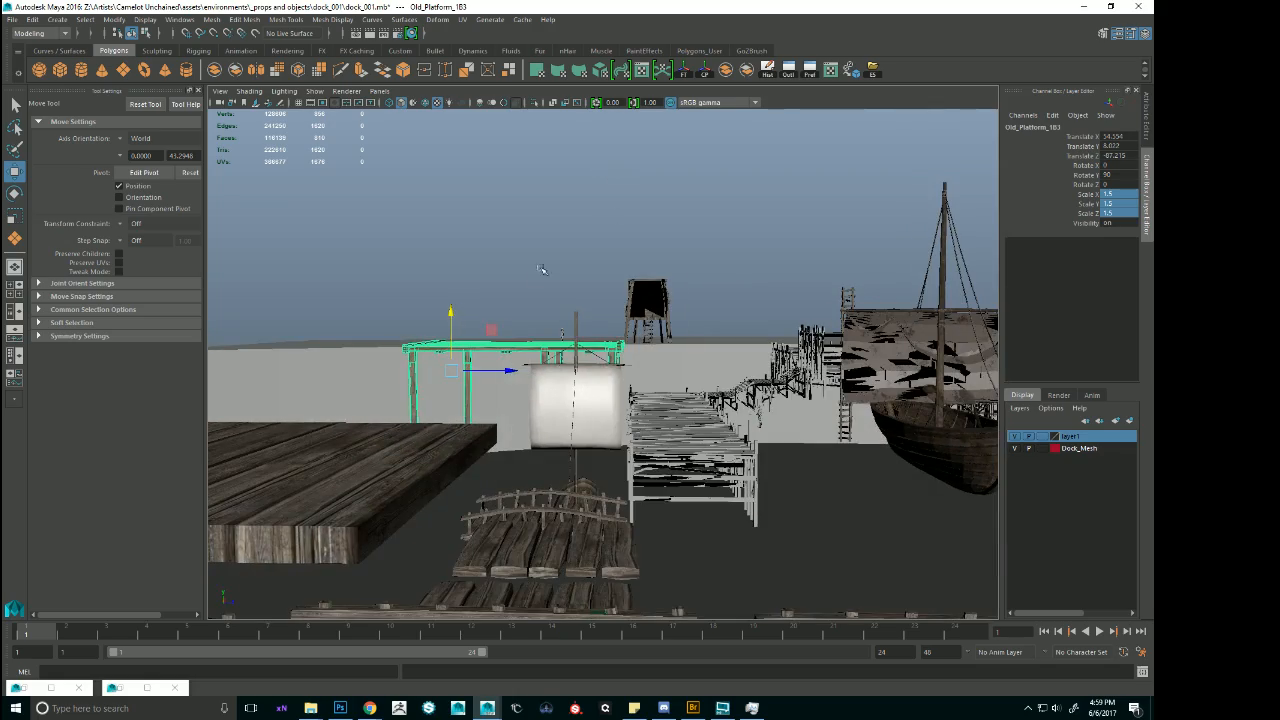
left_click(614, 206)
right_click_drag(614, 206, 734, 323, "alt")
left_click_drag(734, 323, 560, 342, "alt")
Select the whole platform and lower it along Y to about 7.76.
left_click(558, 338)
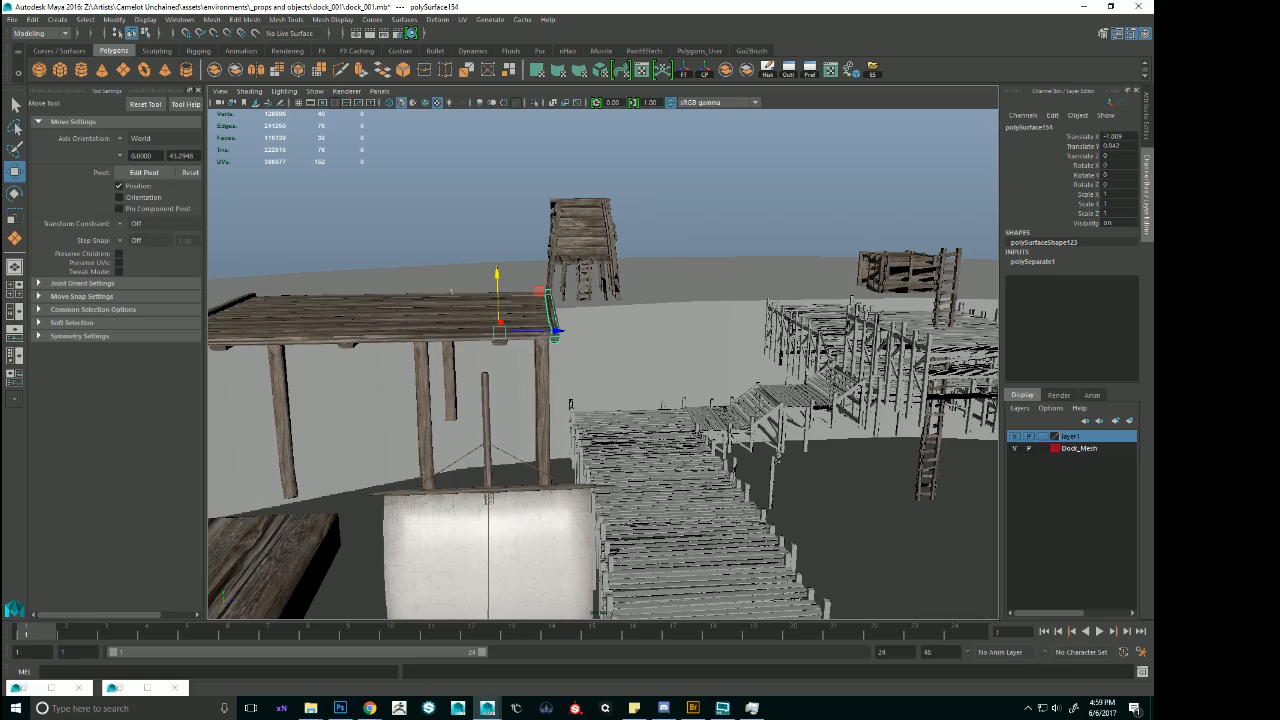
key("Up")
left_click_drag(364, 296, 380, 287, "alt")
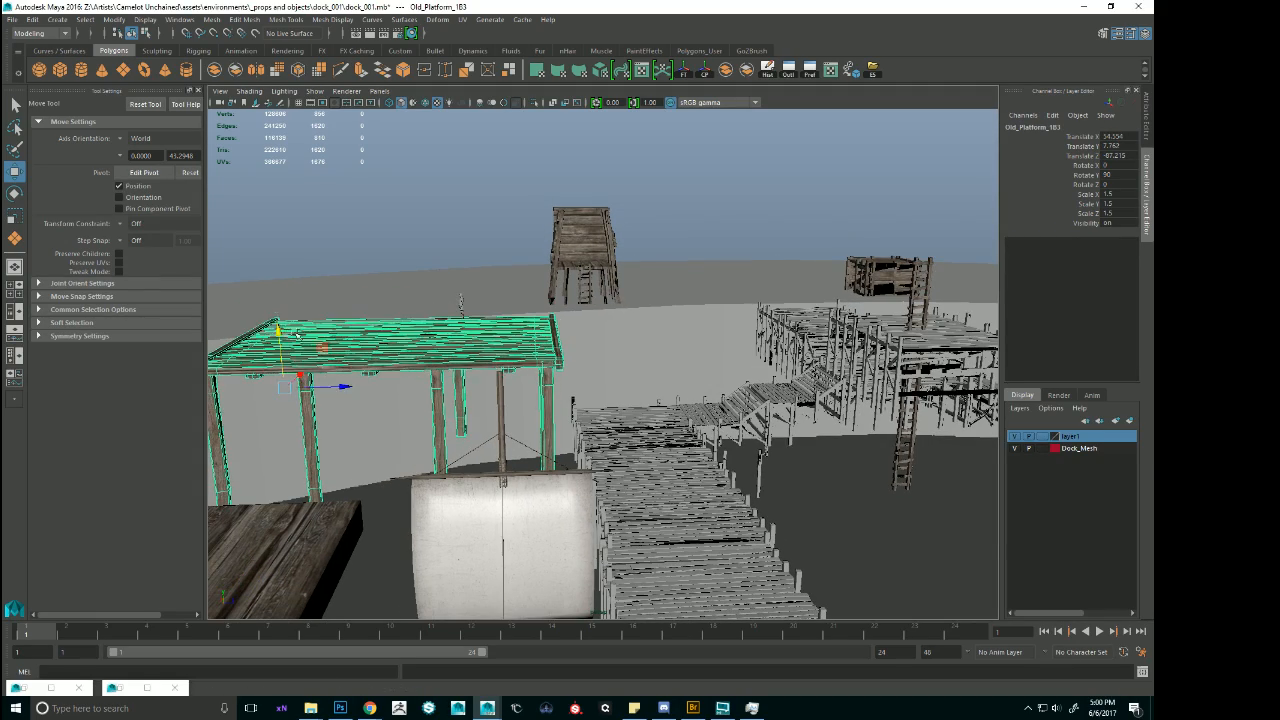
Push the platform along X to about 56.7 so its rear edge meets the curved shore.
left_click_drag(297, 334, 493, 398, "alt")
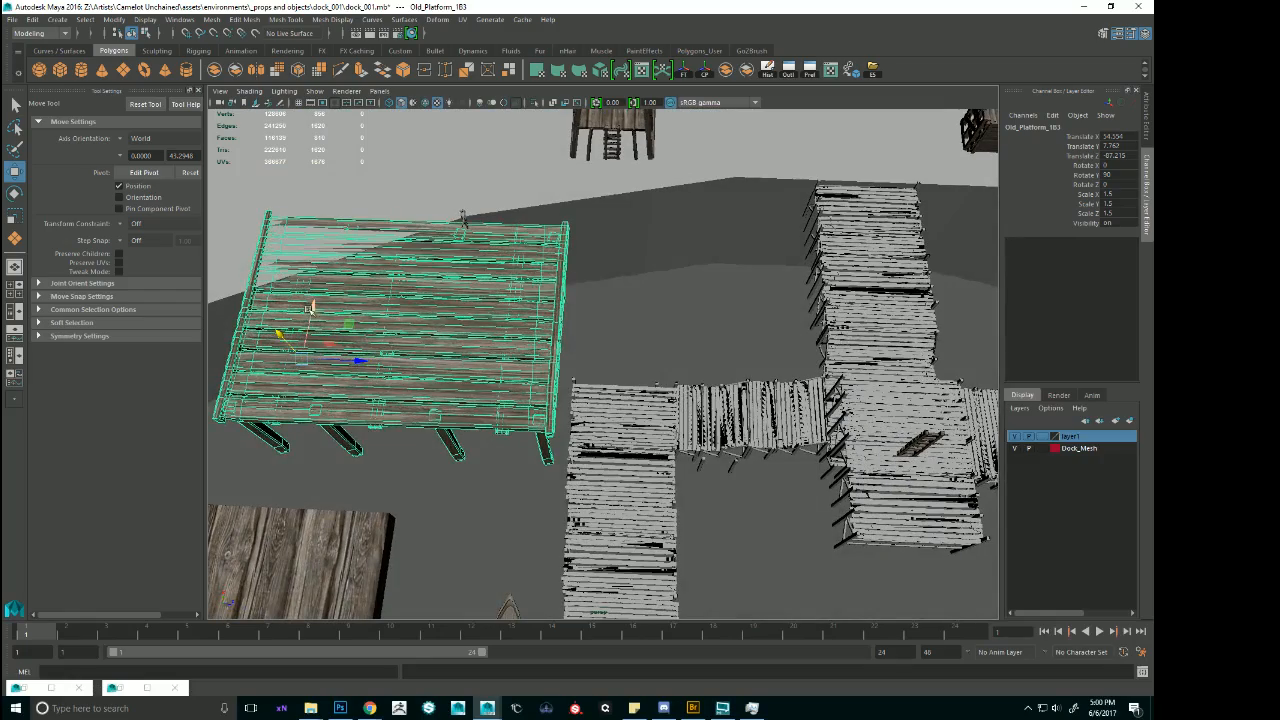
left_click_drag(309, 308, 317, 272)
left_click(706, 291)
right_click_drag(706, 291, 628, 310, "alt")
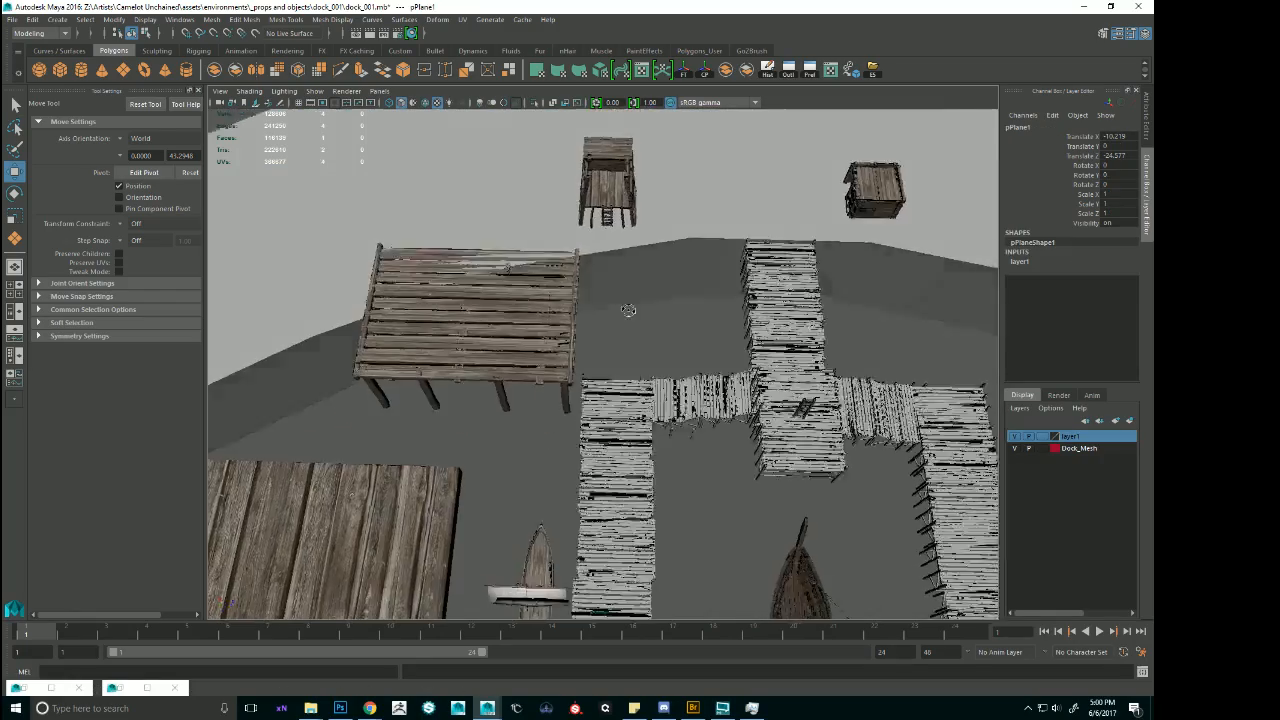
left_click_drag(628, 310, 572, 317, "alt")
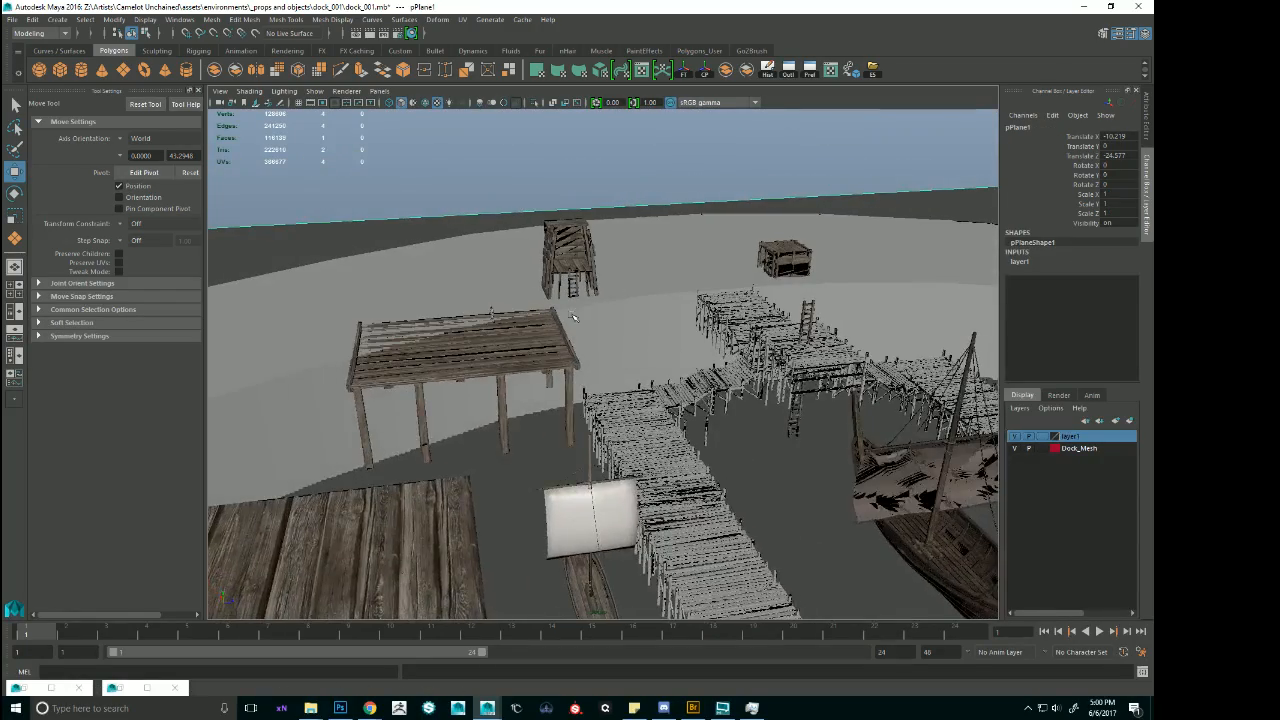
Select the whole platform, nudge it up along Y to about 7.88 to clear the shore top, and deselect it.
left_click(535, 347)
key("Up")
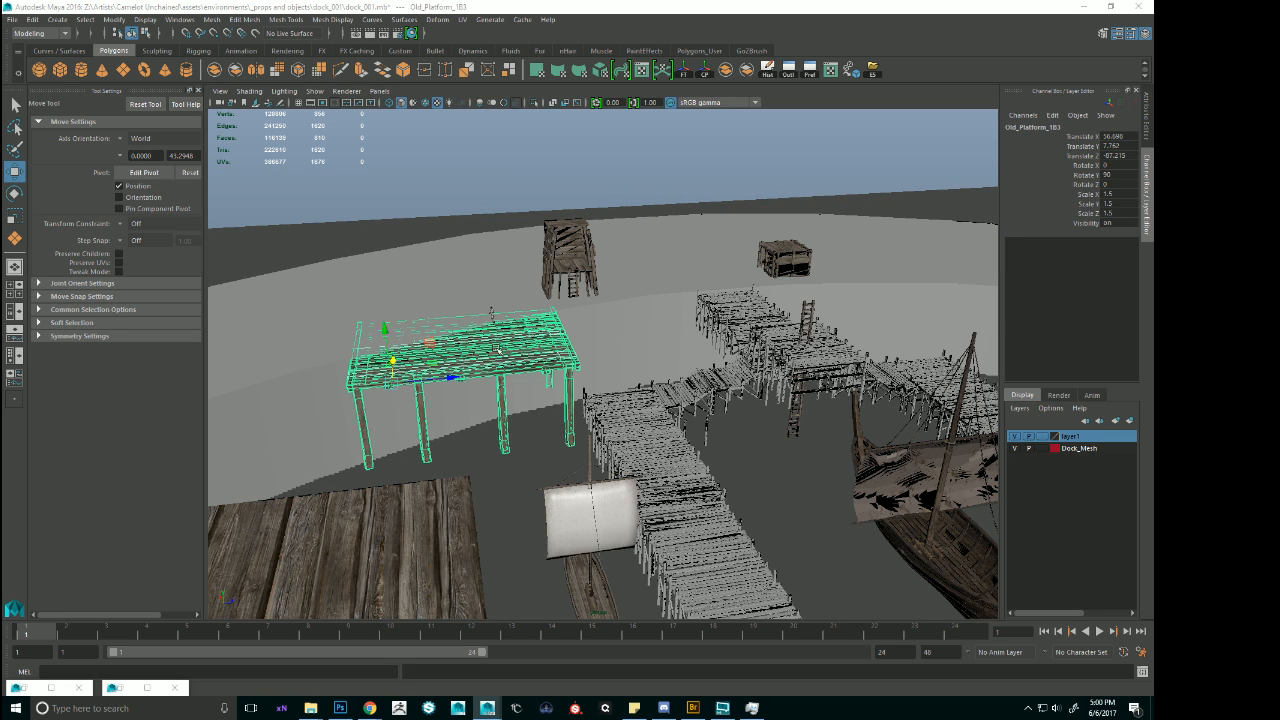
left_click(390, 333)
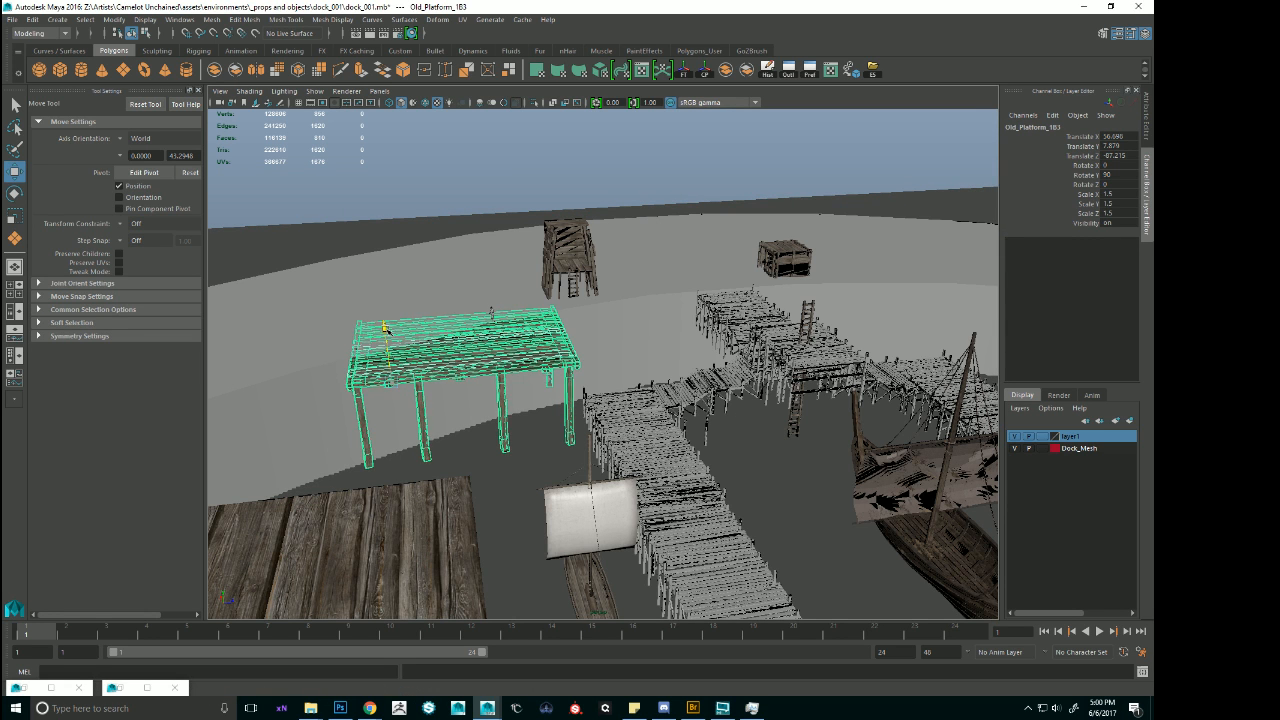
left_click(476, 201)
right_click_drag(478, 201, 576, 290, "alt")
left_click_drag(576, 290, 620, 337, "alt")
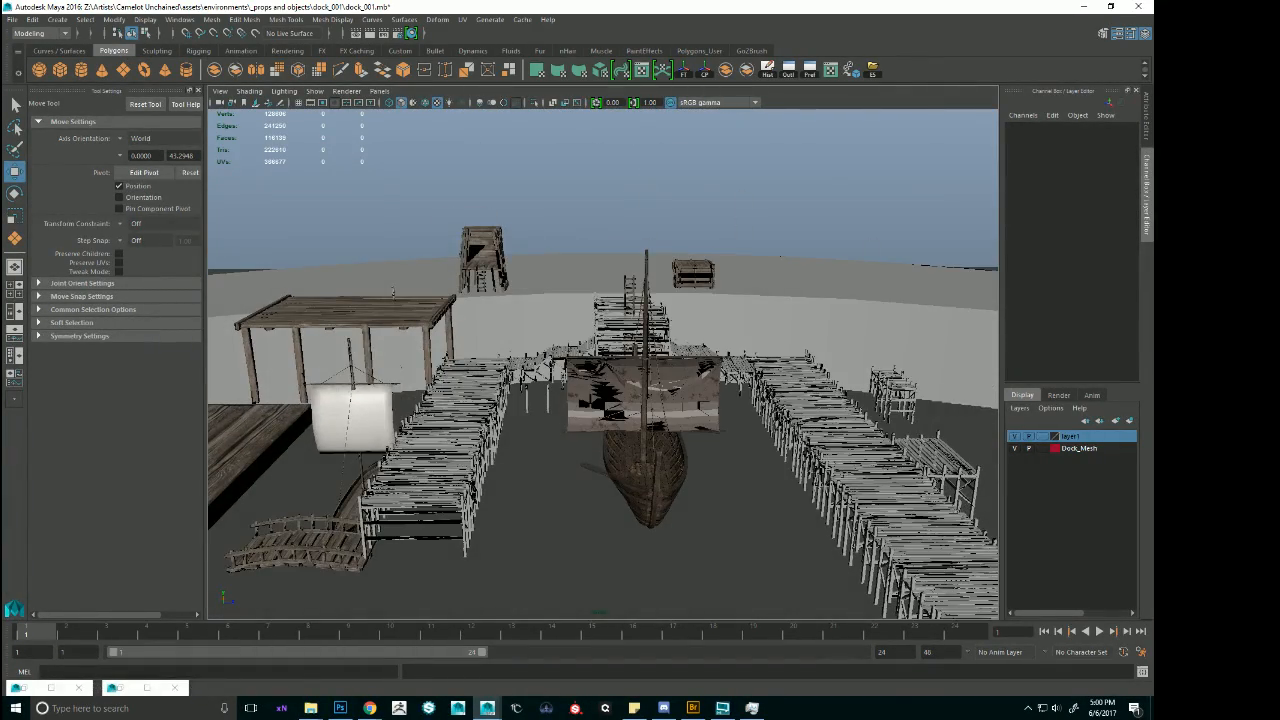
Save the harbour scene under its existing file name.
key("alt+Tab")
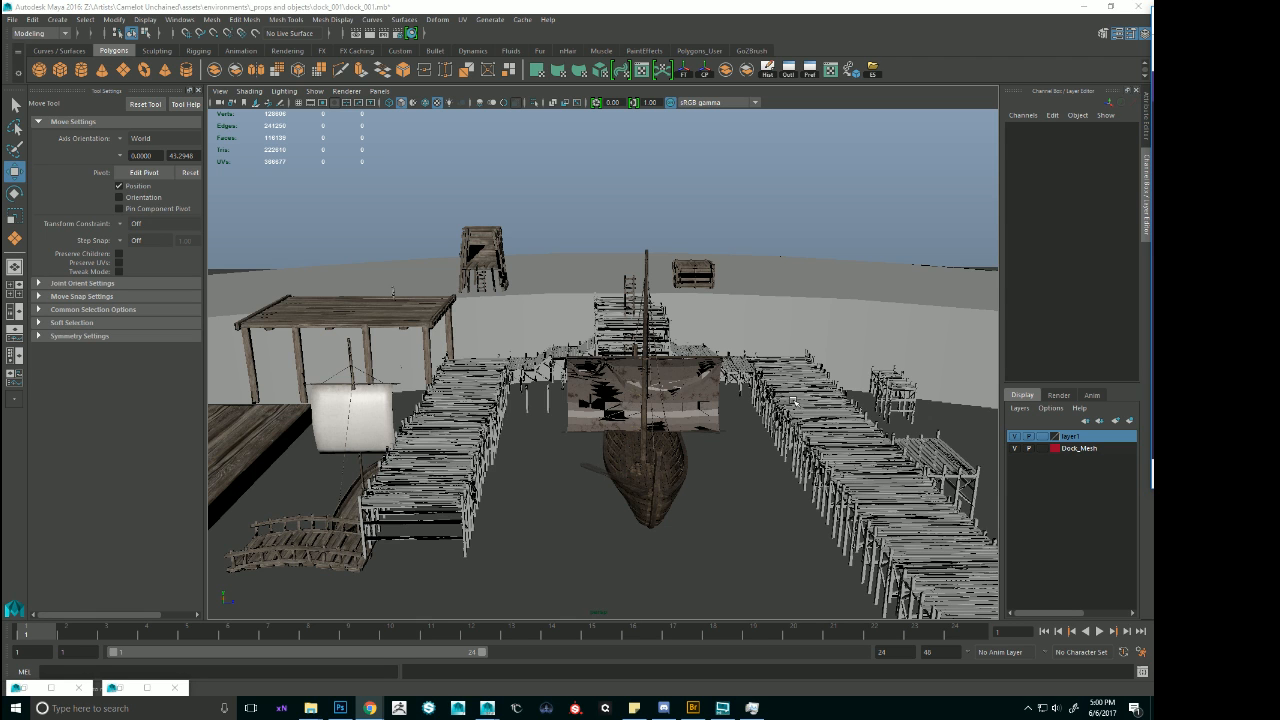
left_click_drag(792, 401, 794, 368, "alt")
key("ctrl+s")
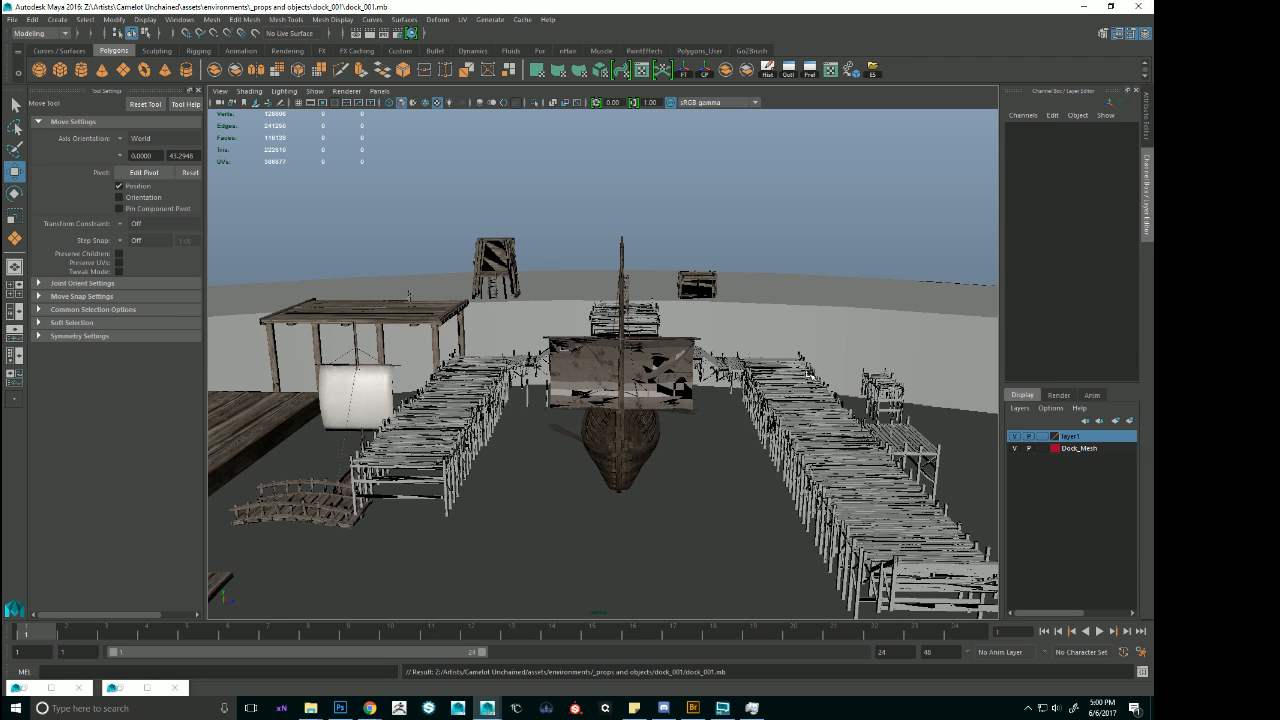